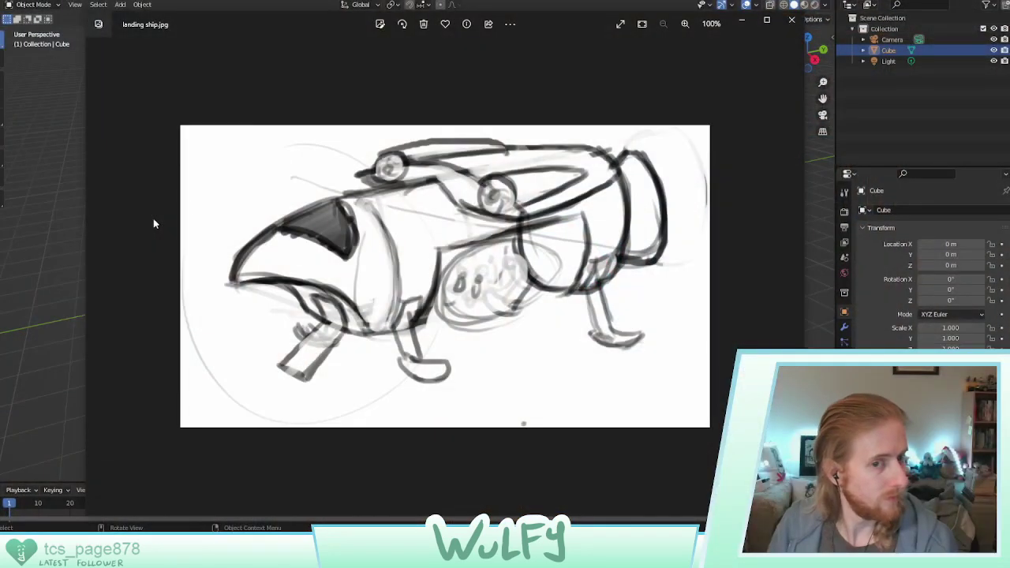
Bring up the guns.jpg reference sketch for viewing and move the image window out of the 3D viewport
click(95, 276)
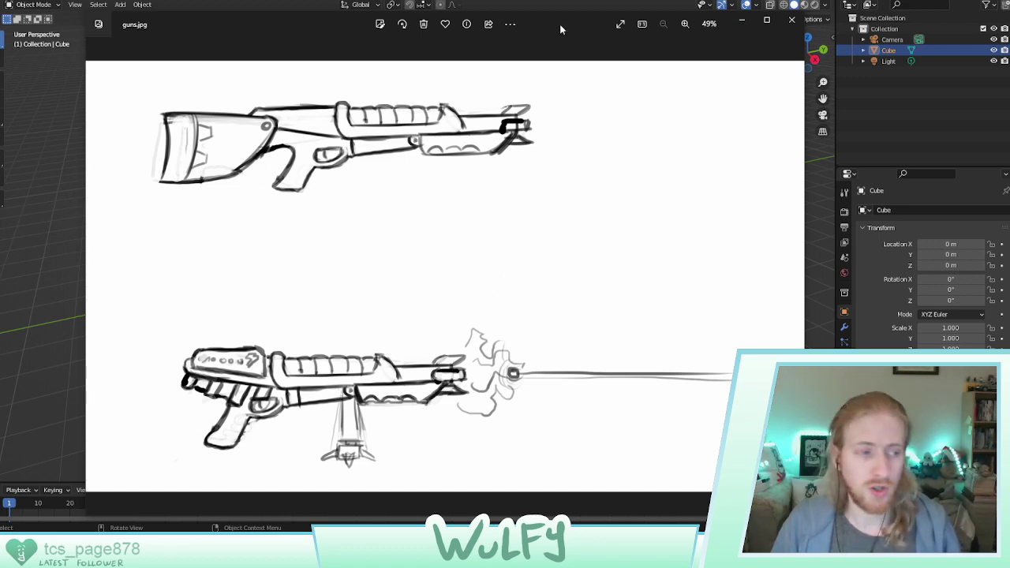
drag(560, 29, 0, 55)
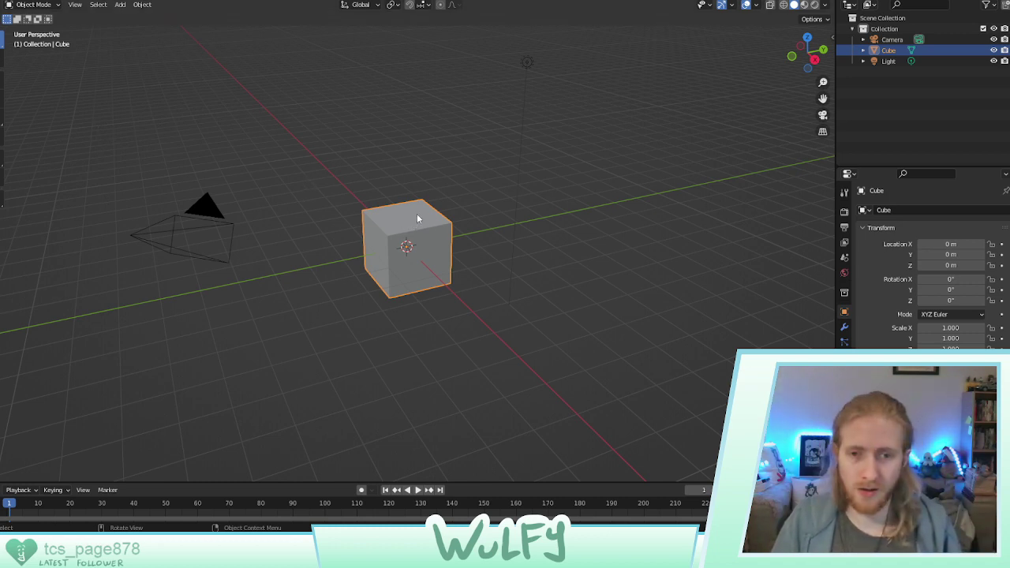
Put the default cube into Edit Mode with face selection active
middle_drag(434, 258, 352, 240)
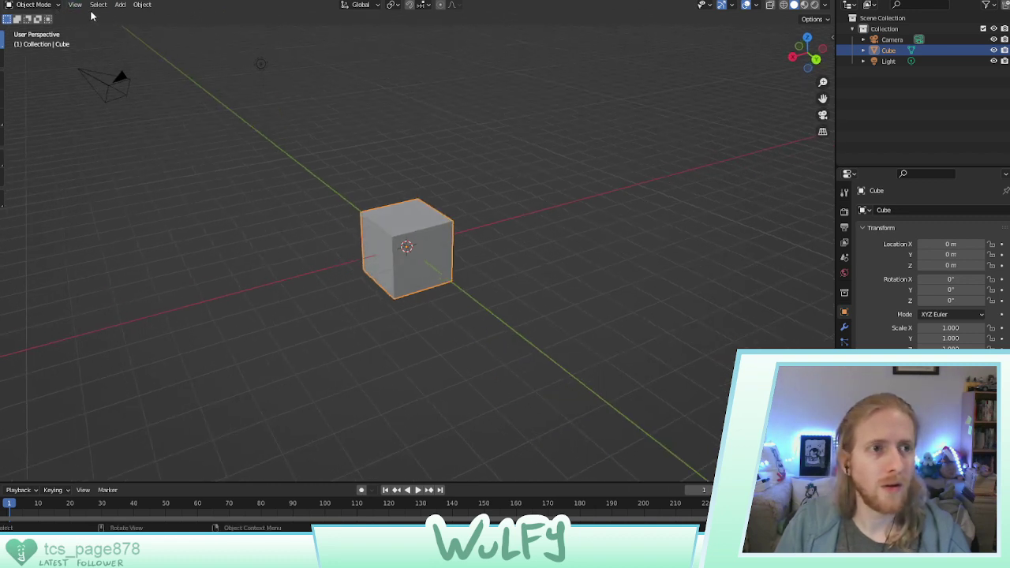
click(19, 4)
click(43, 30)
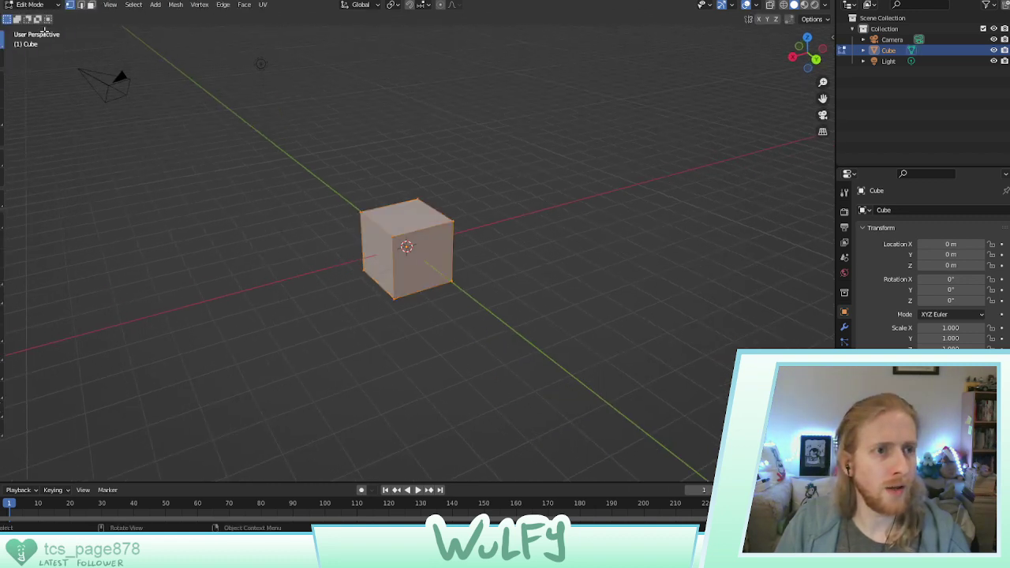
click(91, 4)
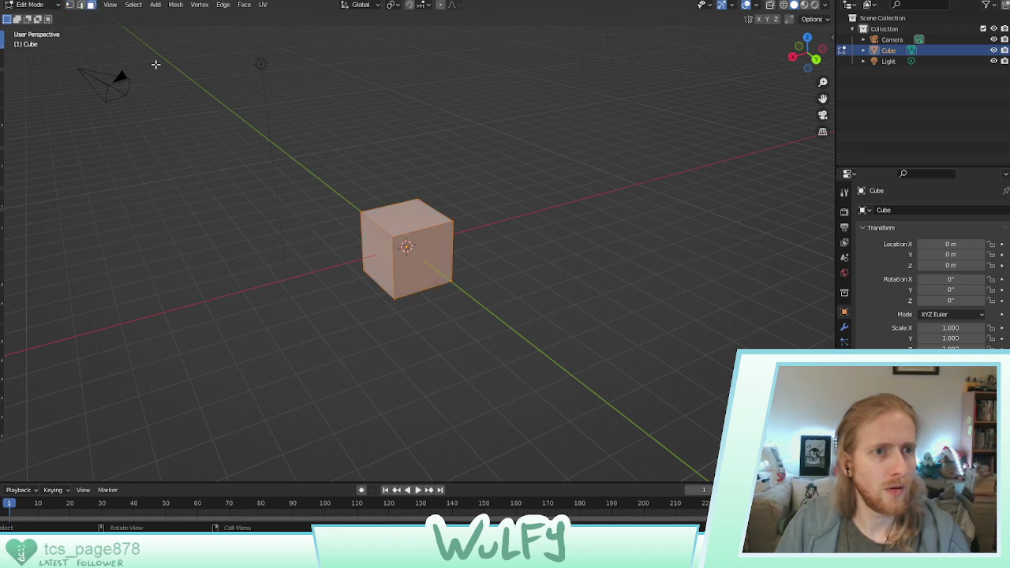
Stretch the cube into a long block by moving only its positive X end face outward along X
key(alt+a)
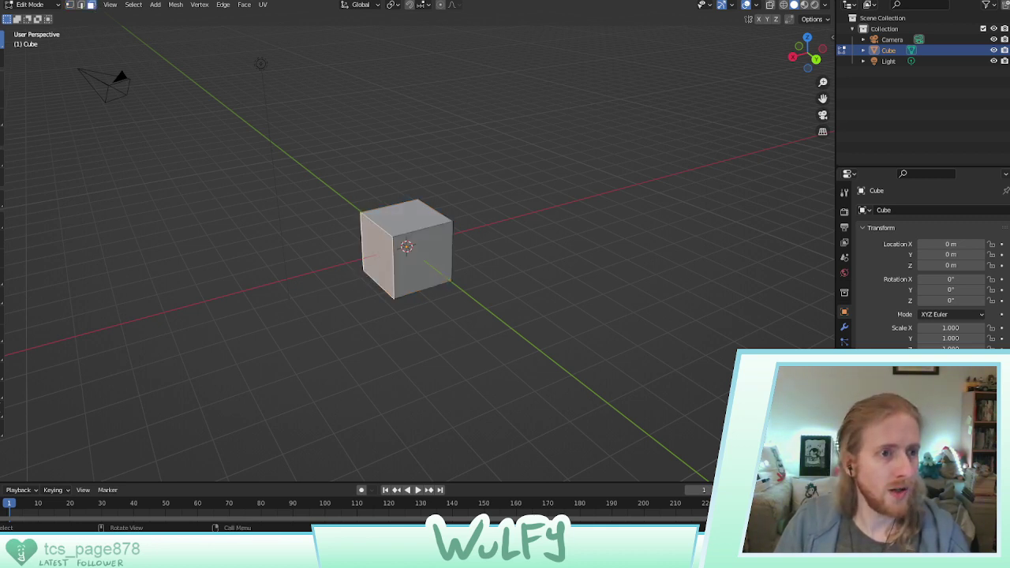
click(1, 79)
drag(346, 262, 266, 278)
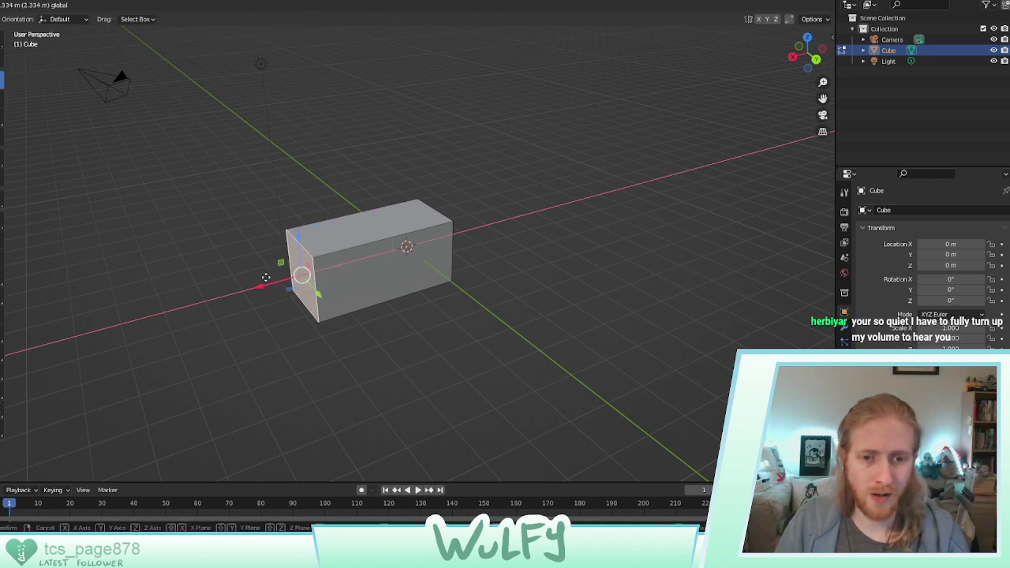
click(199, 287)
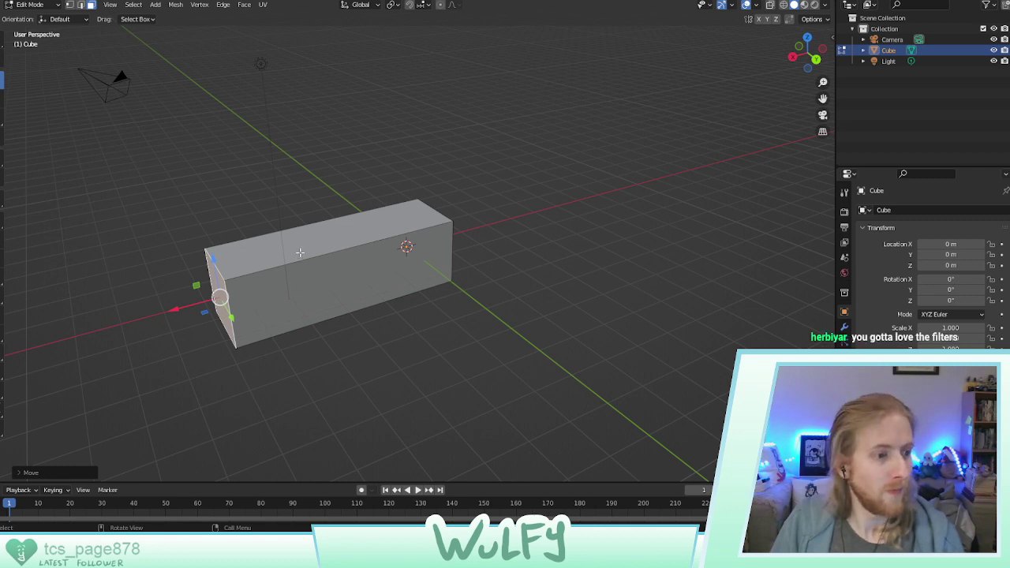
Increase the block's height by moving its bottom face down along Z
middle_drag(285, 237, 237, 244)
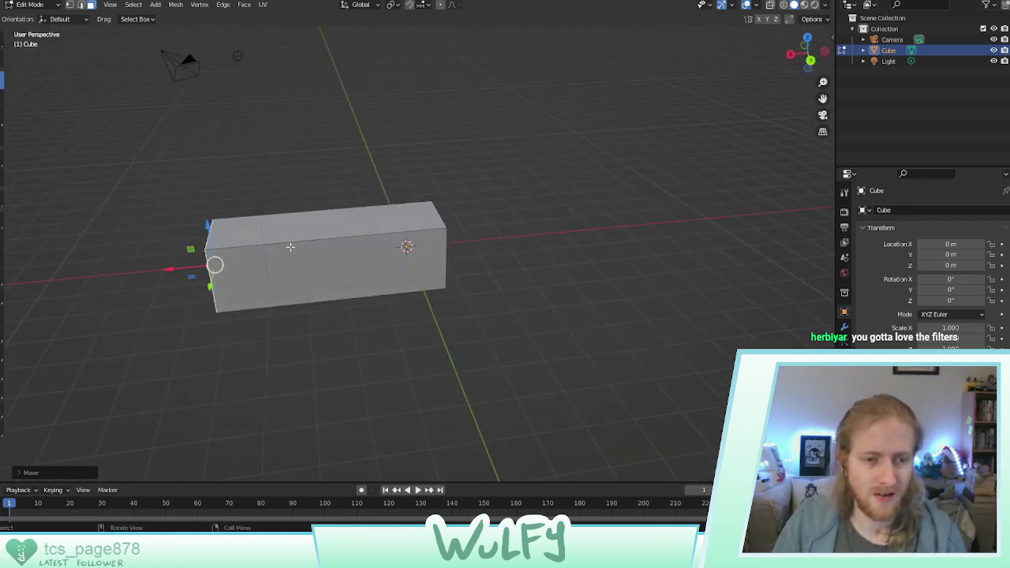
middle_drag(225, 287, 455, 250)
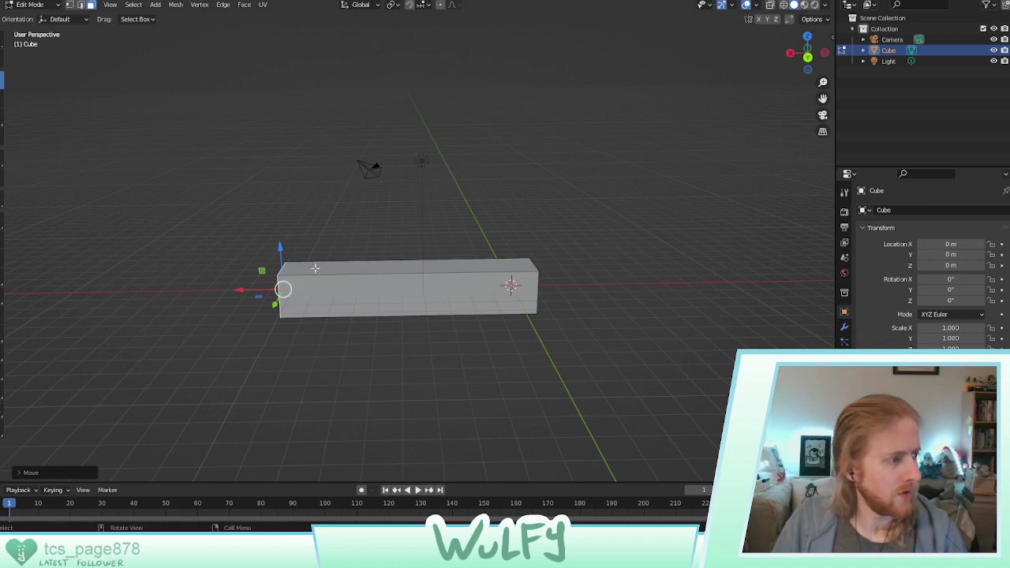
middle_drag(338, 279, 362, 246)
click(362, 245)
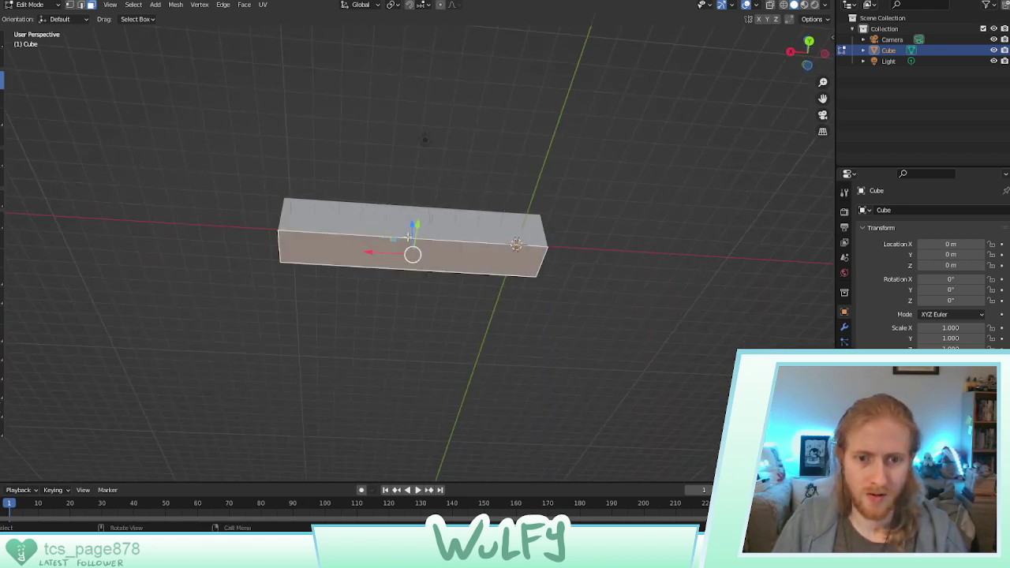
drag(409, 236, 407, 254)
middle_drag(407, 254, 397, 293)
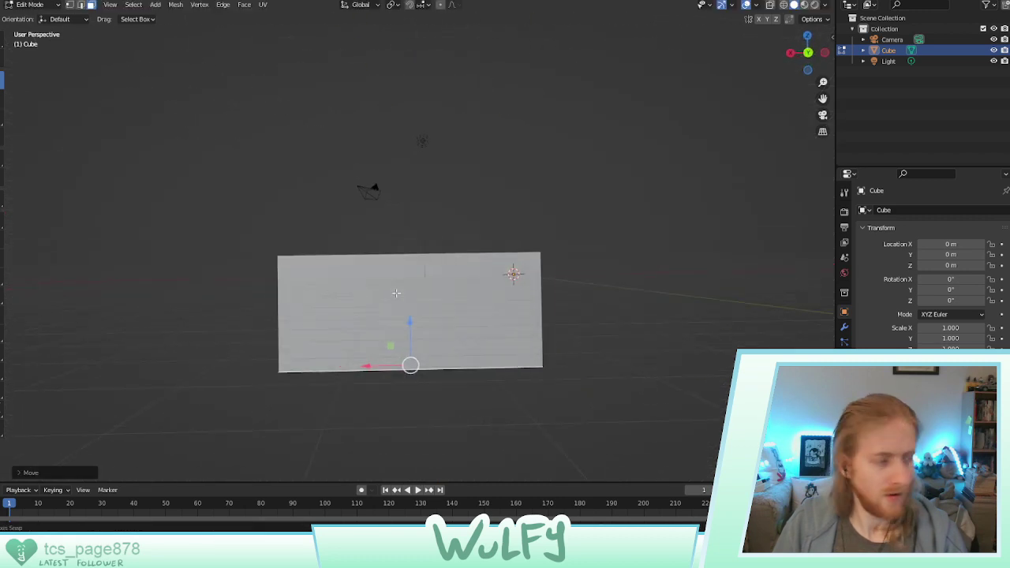
Slant the block's end near the origin by moving its bottom edge inward along X
middle_drag(585, 375, 426, 308)
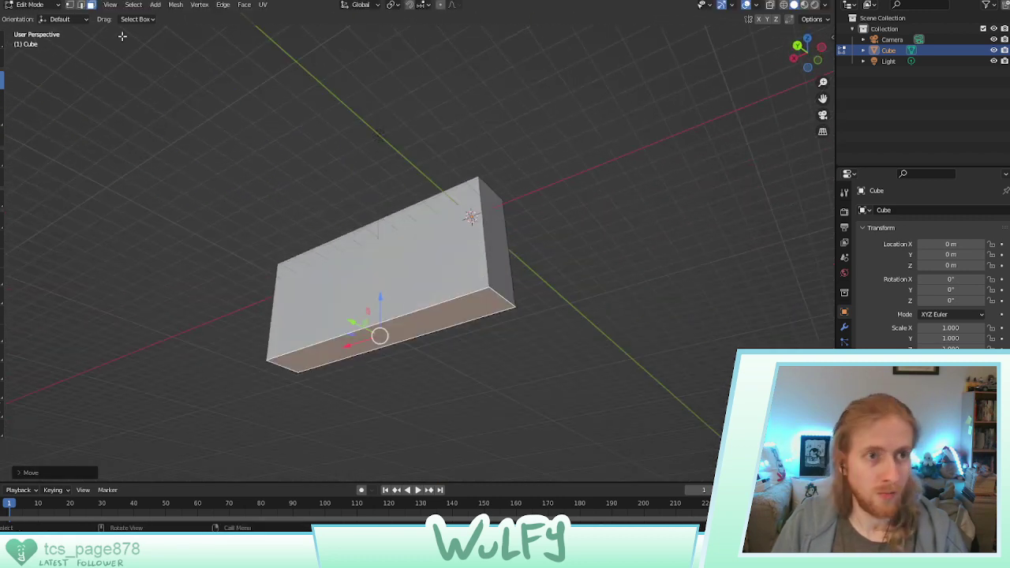
click(81, 5)
click(504, 299)
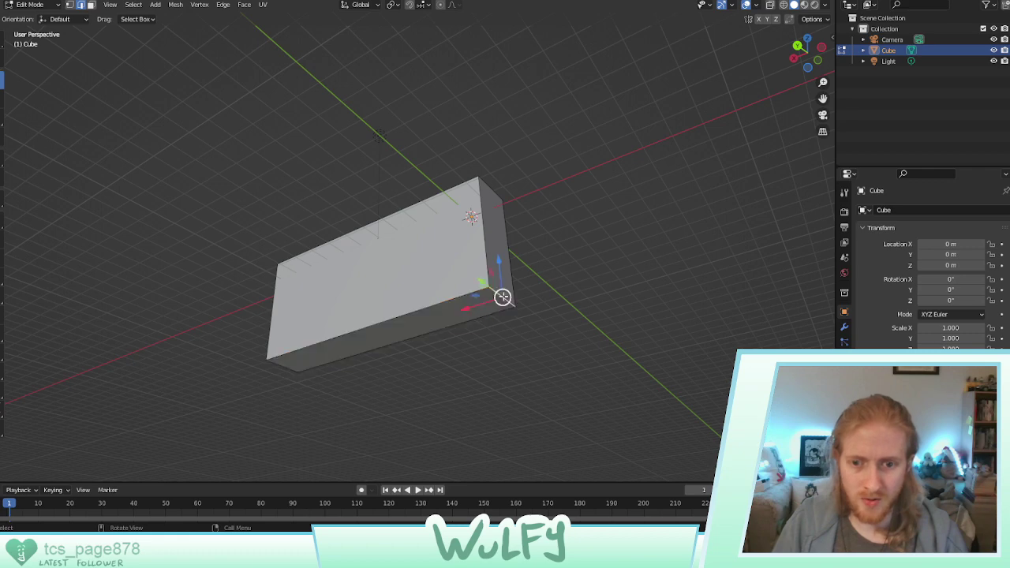
key(g)
key(x)
click(464, 314)
middle_drag(464, 315, 456, 302)
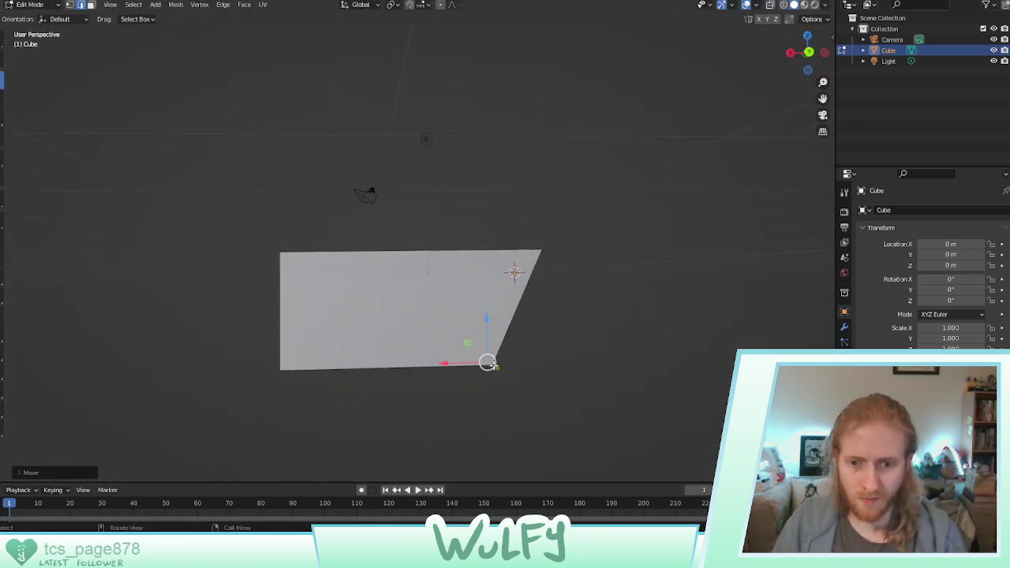
key(g)
key(x)
click(450, 364)
Cut the block's vertical end face, opposite the slanted end, in two with a horizontal knife cut across its middle
middle_drag(264, 313, 320, 311)
click(338, 286)
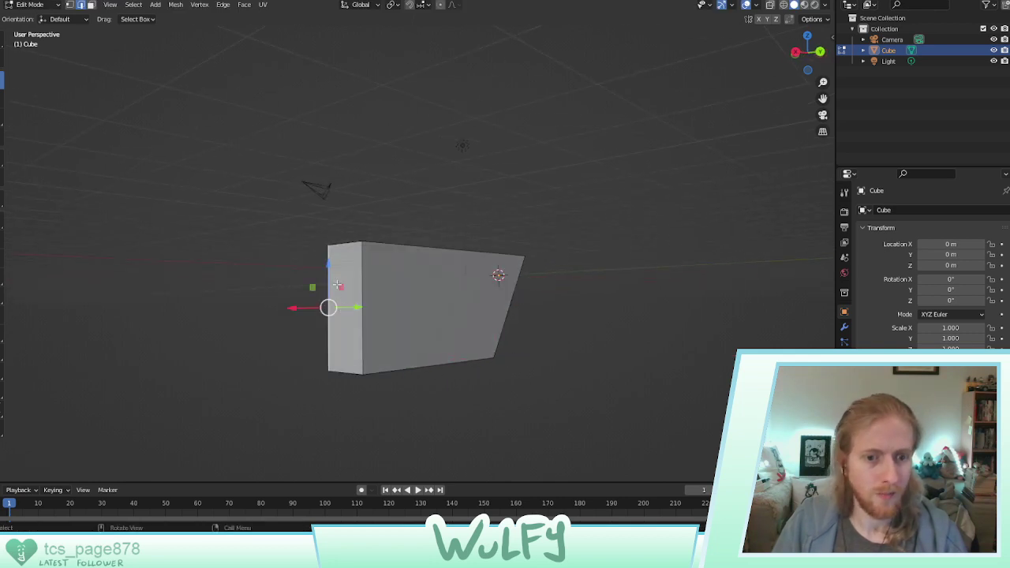
click(91, 5)
click(349, 283)
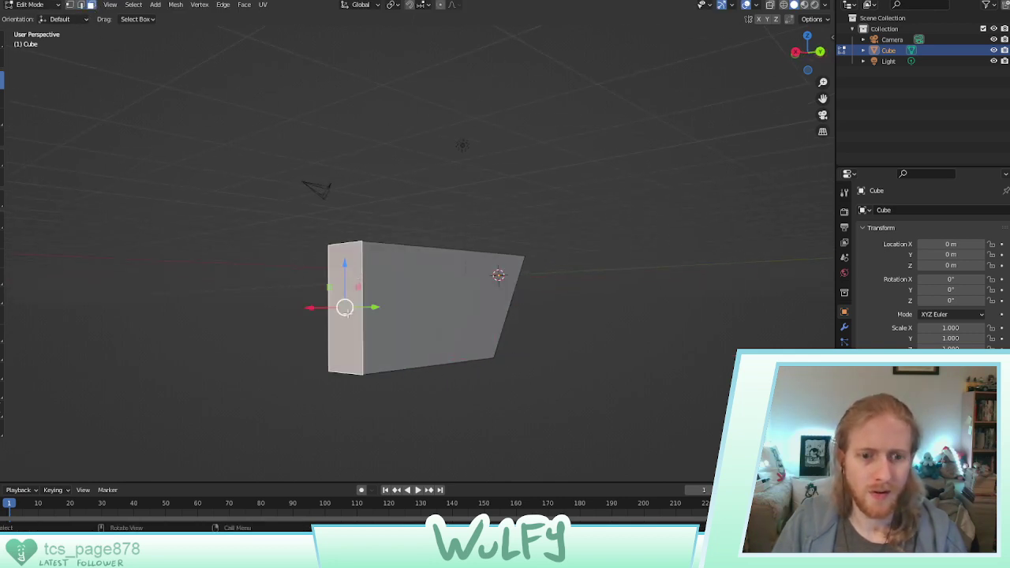
click(3, 282)
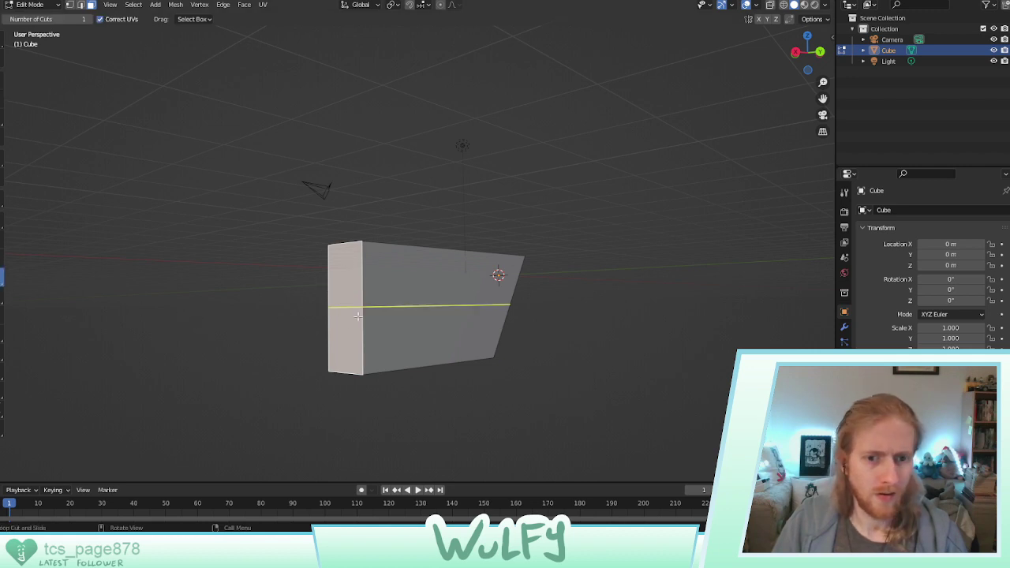
click(3, 295)
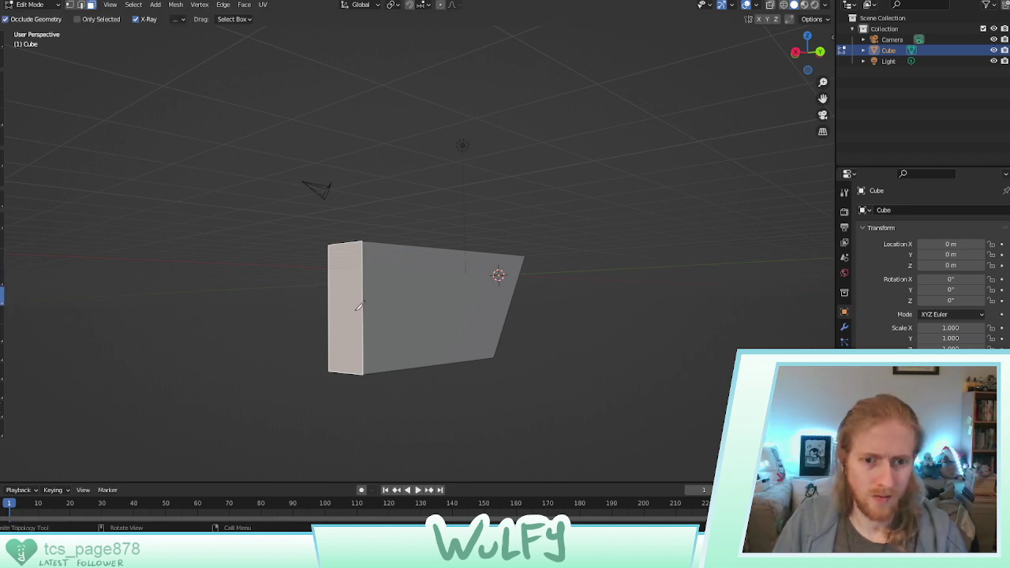
click(363, 307)
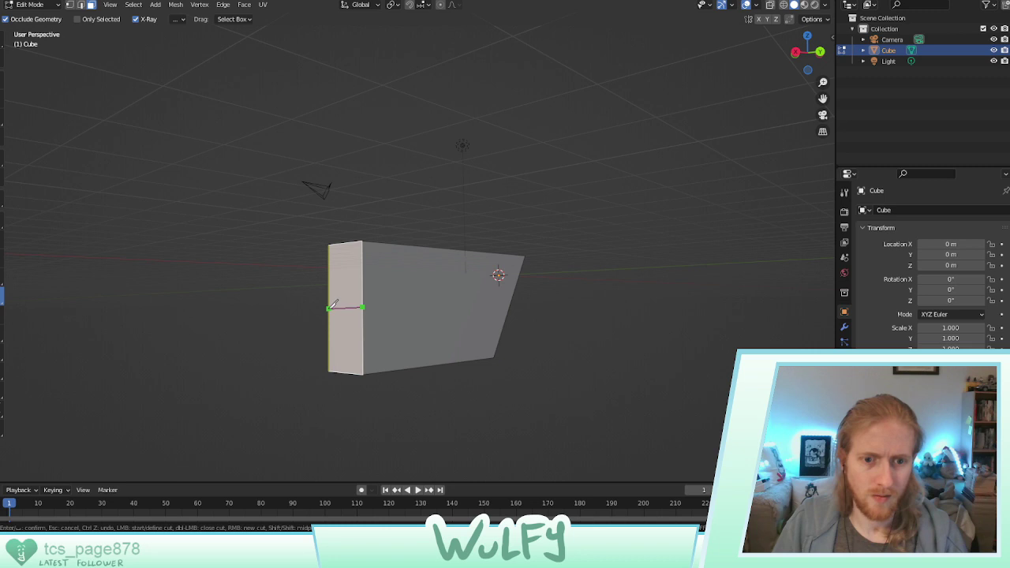
click(328, 307)
key(Return)
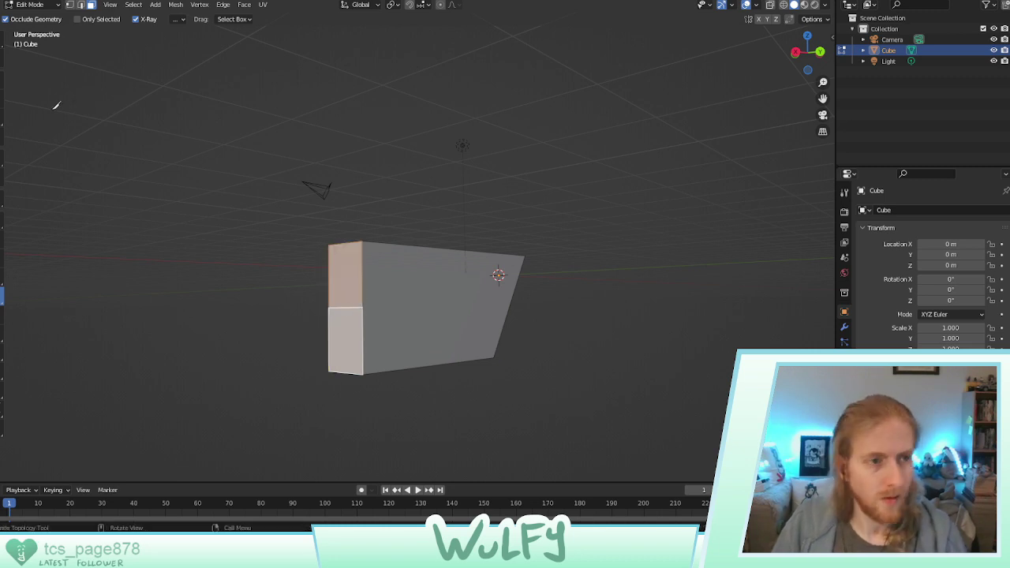
Move the divided end slightly outward along X and its middle edge back inward to form a notch
click(2, 79)
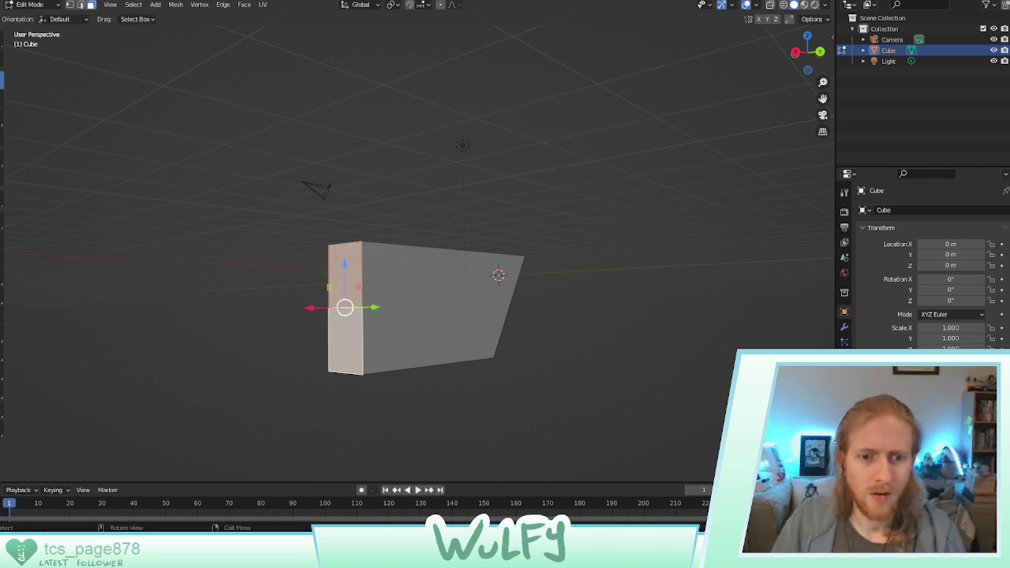
mouse_move(320, 307)
mouse_down()
mouse_move(334, 307)
mouse_move(324, 307)
mouse_up()
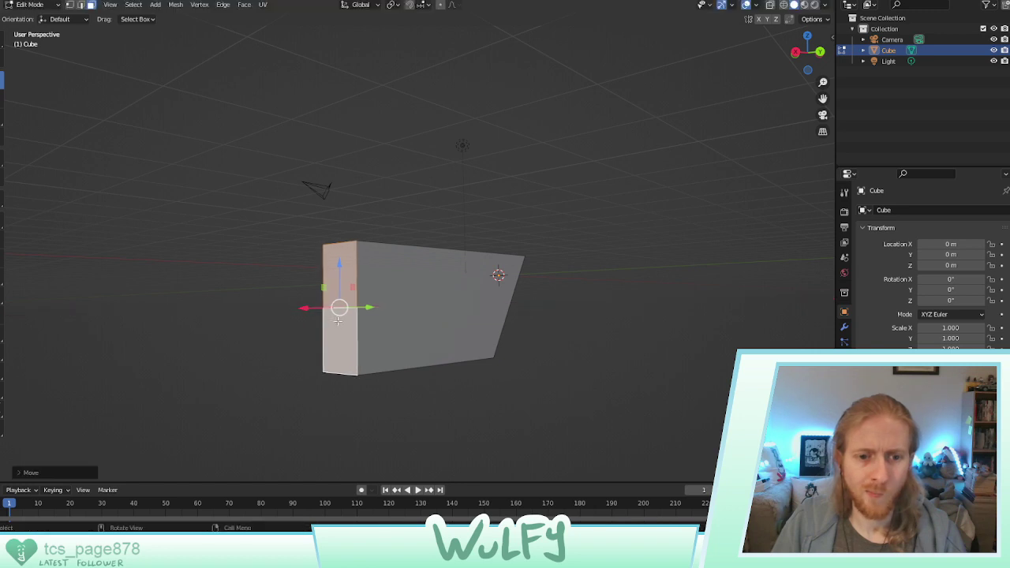
click(81, 6)
click(337, 309)
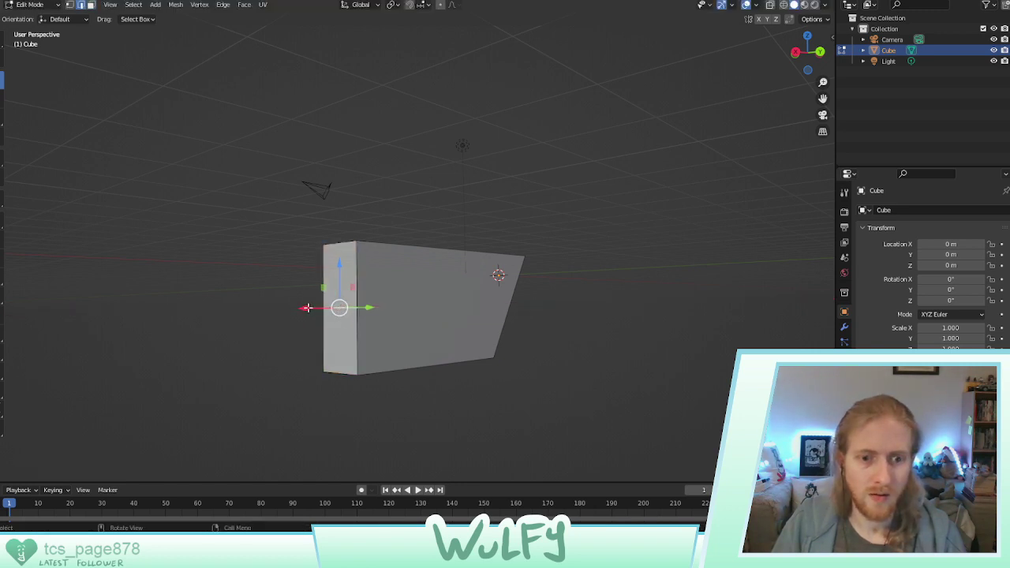
drag(310, 306, 315, 307)
middle_drag(371, 299, 480, 311)
key(space)
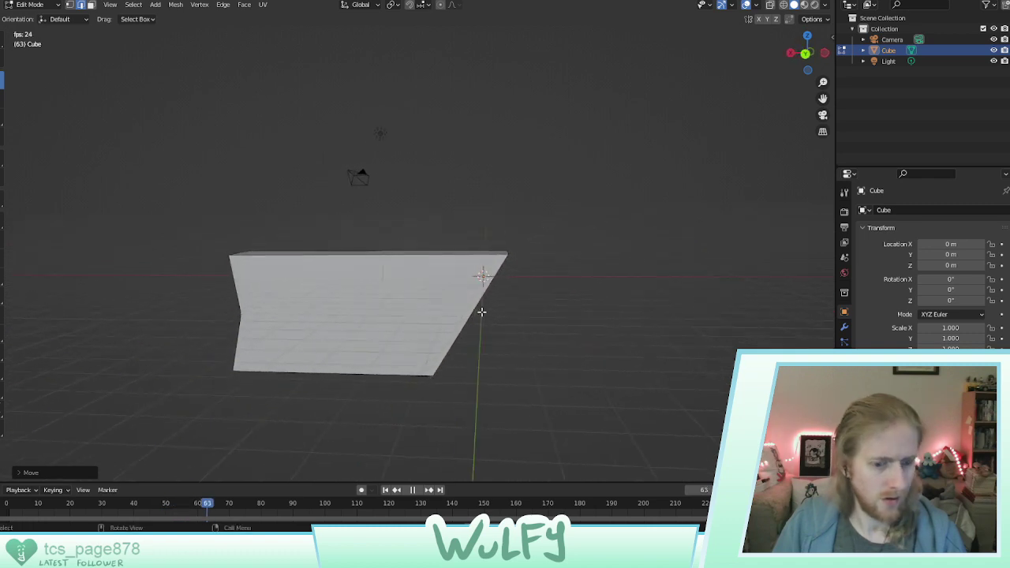
key(space)
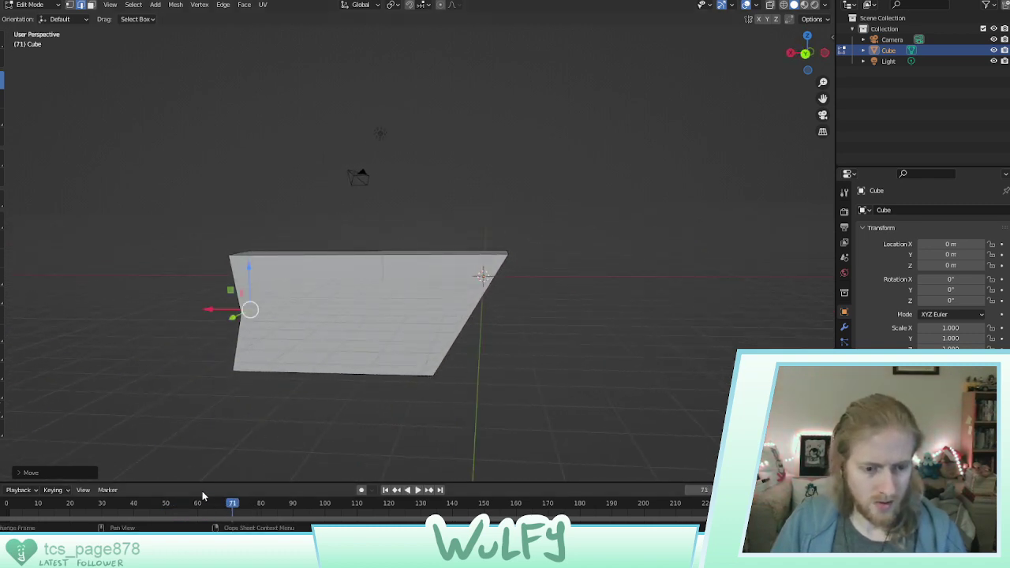
drag(258, 509, 273, 509)
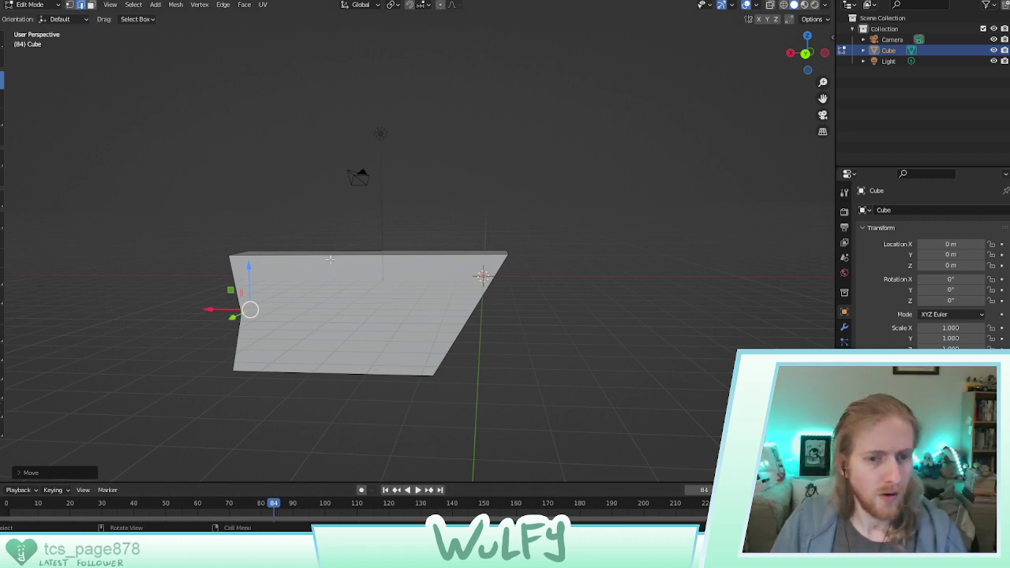
middle_drag(330, 260, 408, 290)
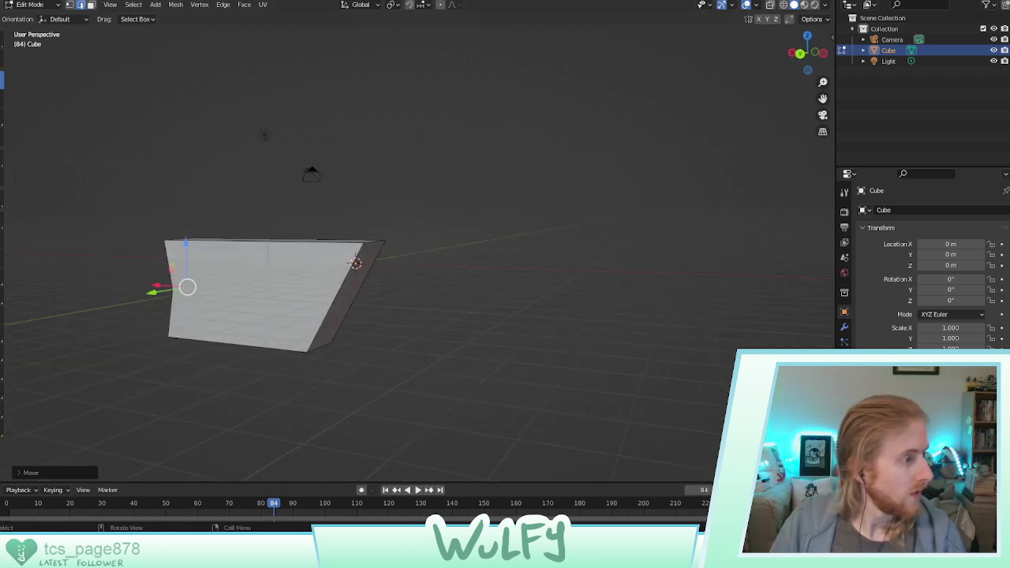
middle_drag(144, 72, 35, 120)
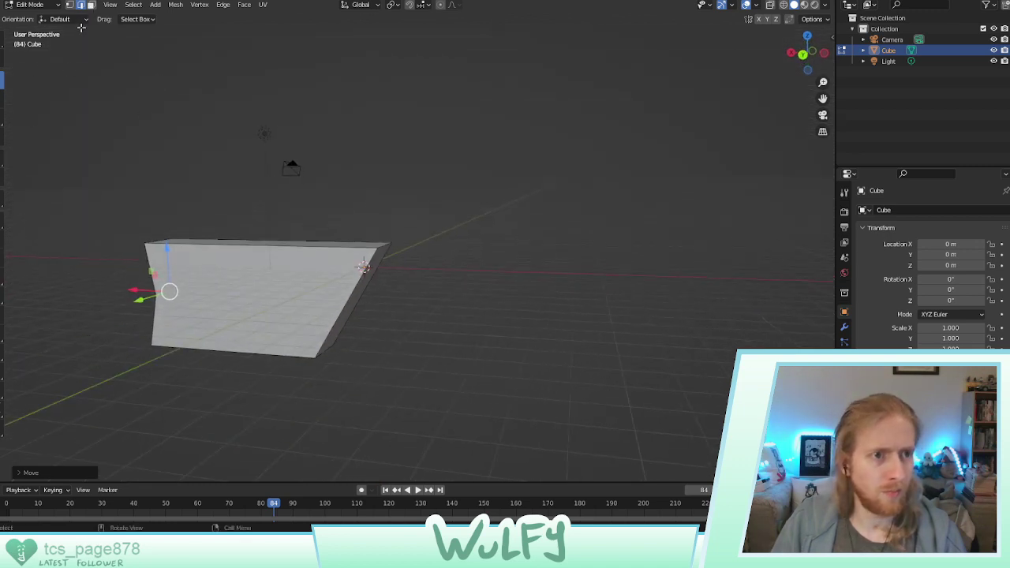
right_click(433, 290)
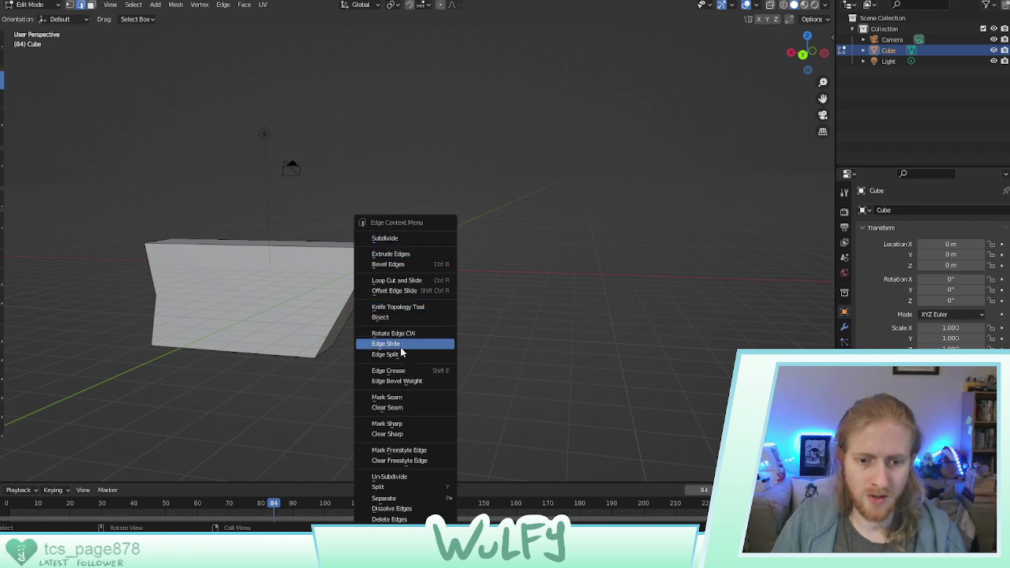
middle_drag(418, 257, 456, 271)
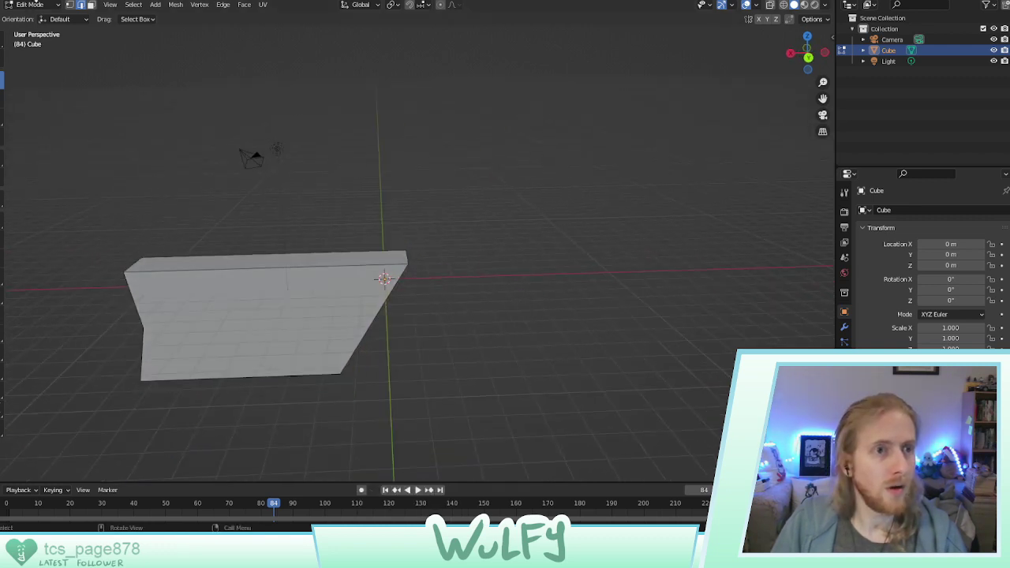
click(38, 0)
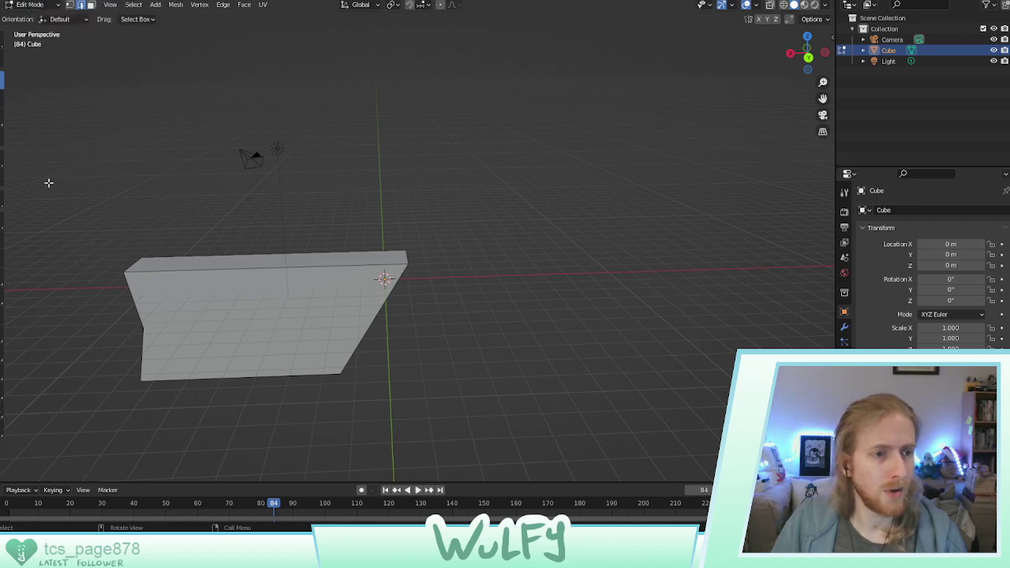
right_click(542, 349)
Add a new cube to the mesh at the 3D cursor and activate the Move tool for it
click(155, 5)
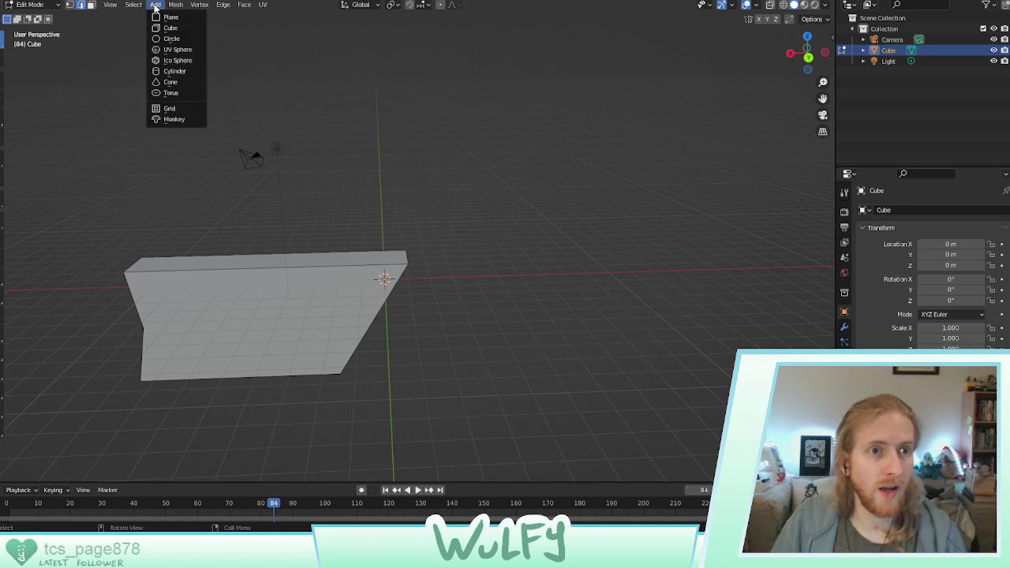
click(176, 26)
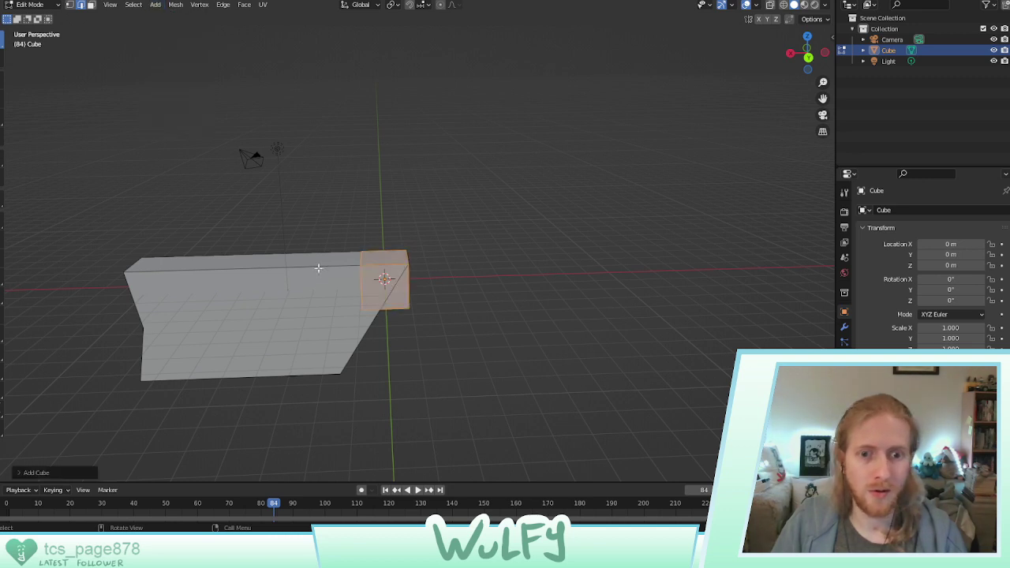
click(13, 75)
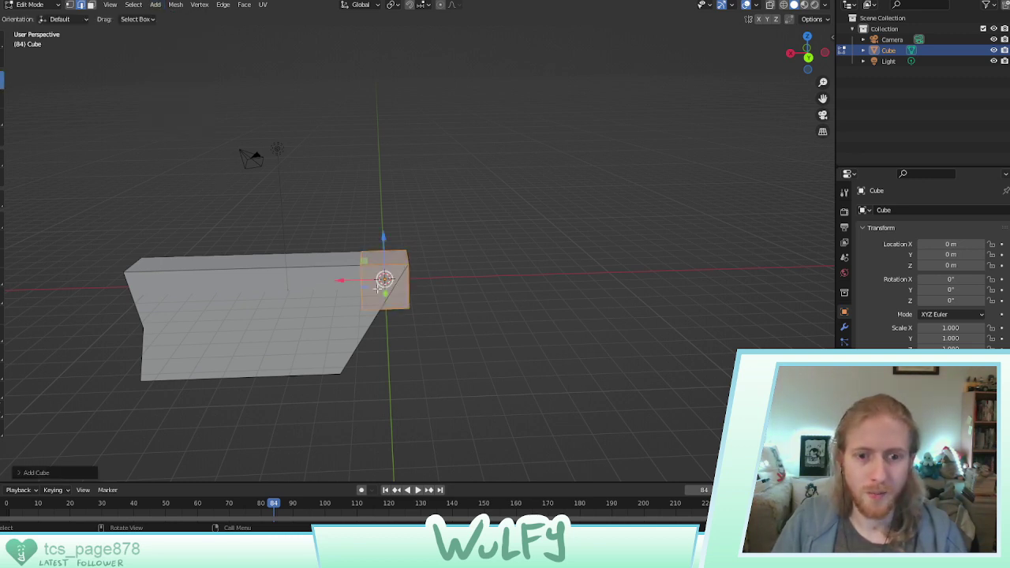
Move the new cube along X clear of the block's slanted end and raise it slightly along Z
drag(349, 281, 439, 281)
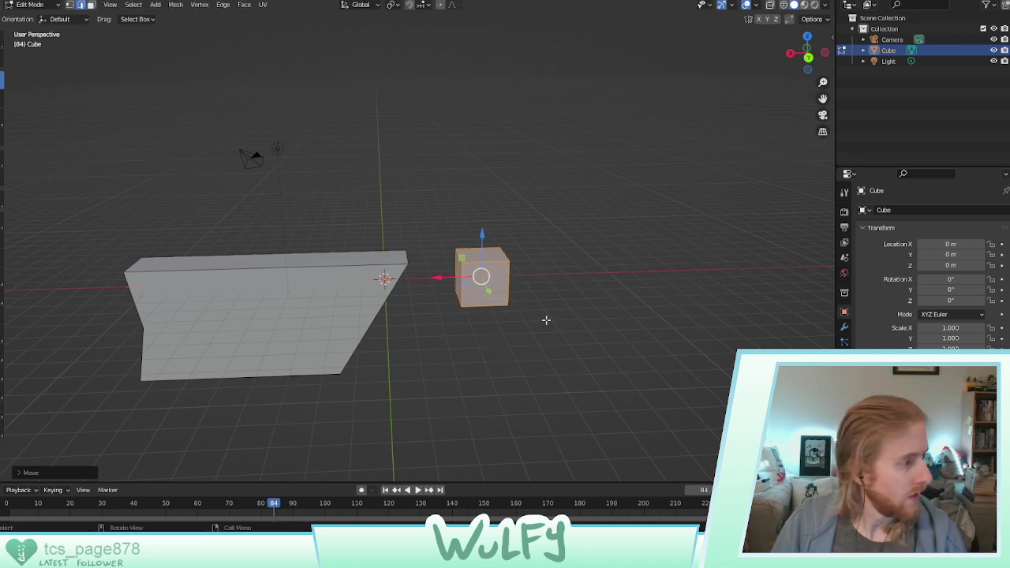
middle_drag(545, 318, 532, 310)
drag(472, 241, 472, 223)
mouse_move(435, 255)
mouse_down()
mouse_move(318, 251)
mouse_move(442, 253)
mouse_up()
Knife-cut across the block's slanted end face a short distance below its upper edge
middle_drag(442, 253, 381, 233)
click(369, 236)
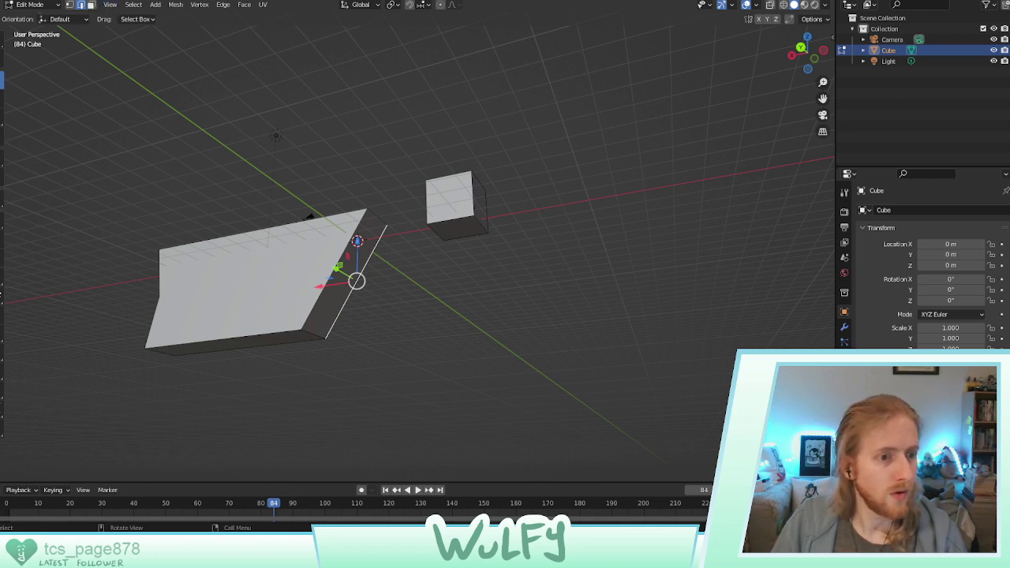
click(1, 295)
click(355, 234)
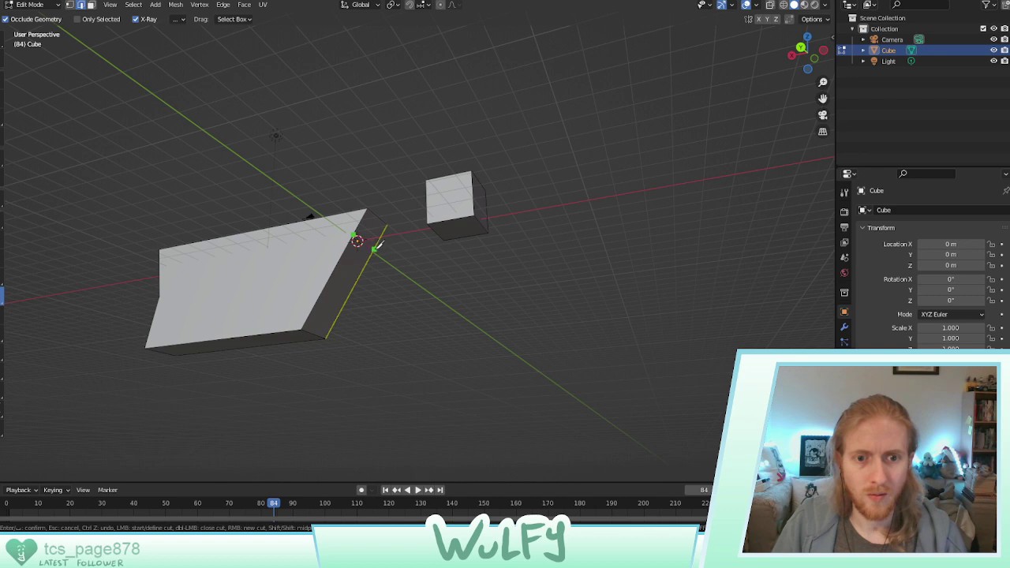
click(374, 250)
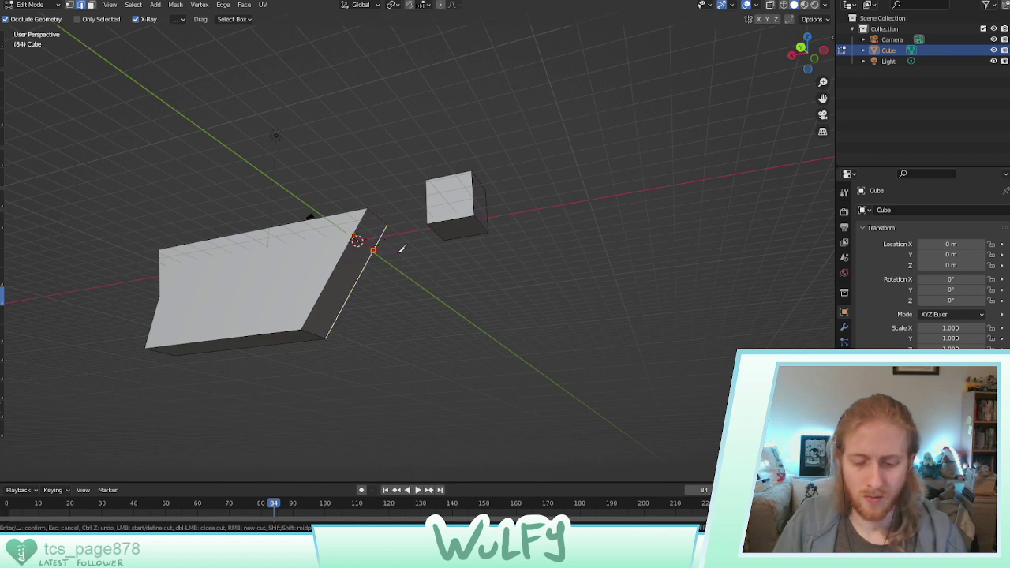
key(Return)
Move the upper edge of the slanted end inward along X so the section above the cut slopes back toward the block
middle_drag(395, 244, 371, 272)
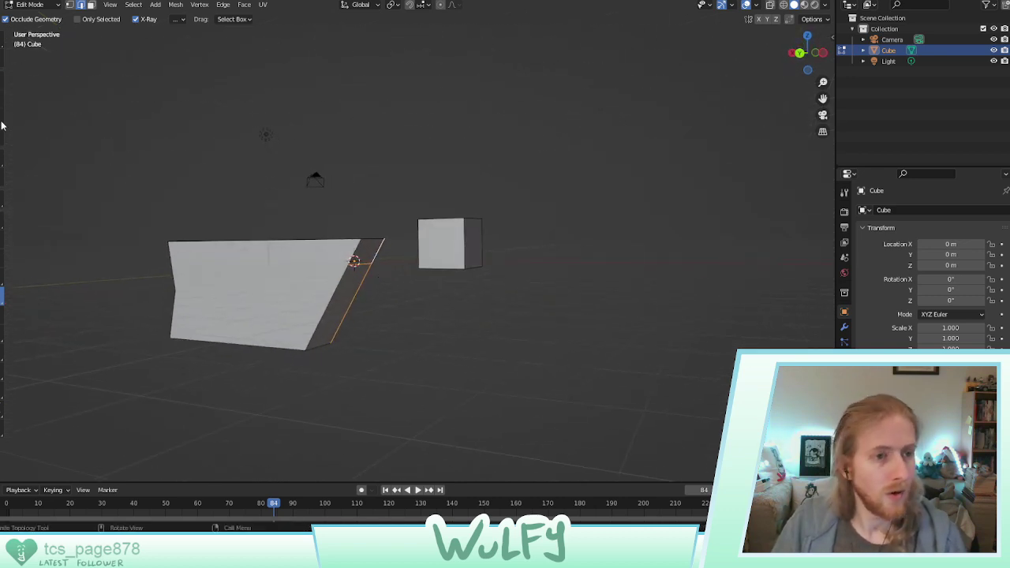
click(4, 65)
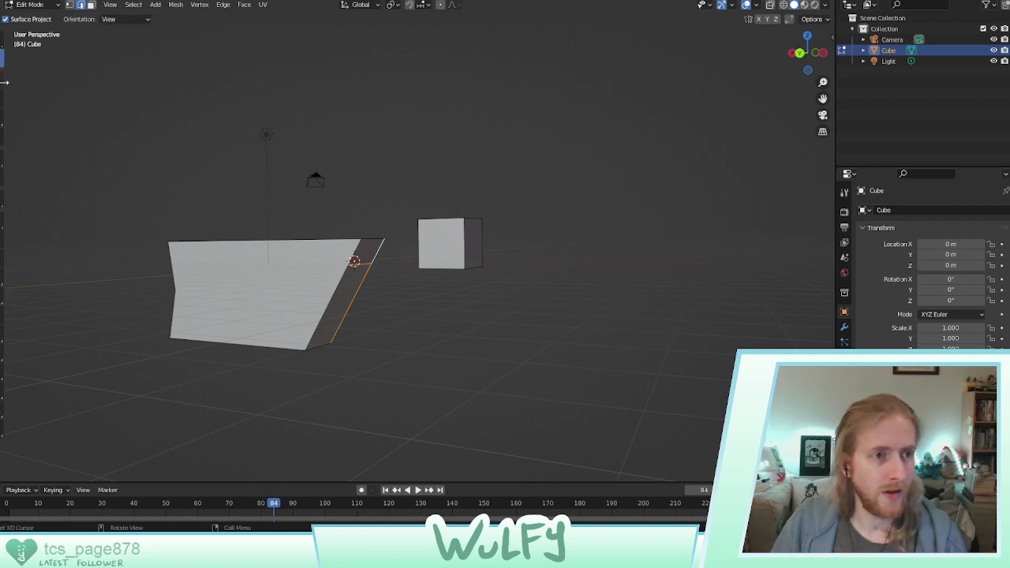
click(4, 82)
middle_drag(357, 268, 375, 258)
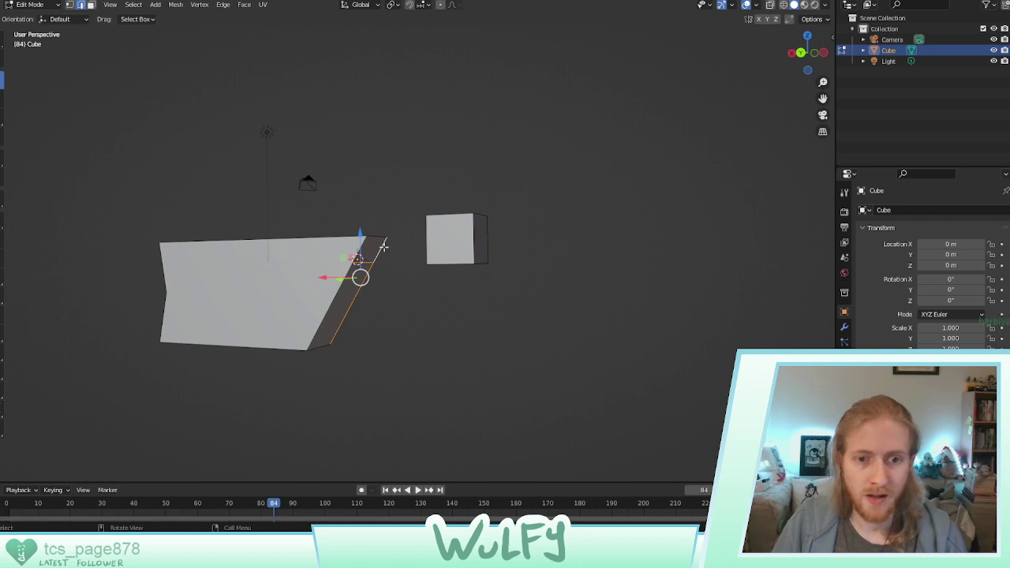
click(369, 238)
middle_drag(369, 243, 417, 265)
drag(401, 259, 382, 257)
middle_drag(382, 257, 387, 235)
drag(348, 243, 344, 243)
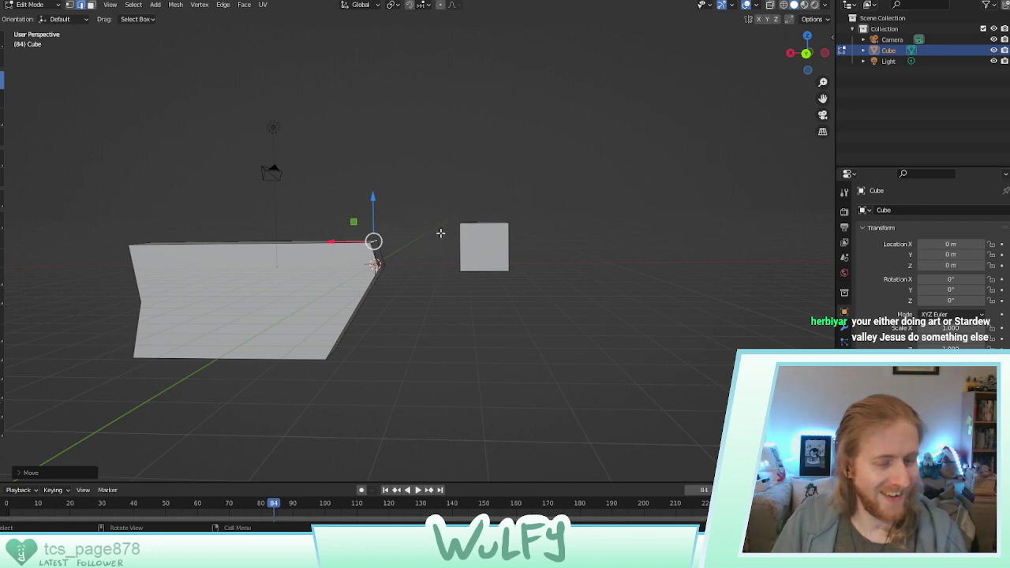
Select the whole separate cube and reposition it along X, keeping it clear of the block's pointed end
middle_drag(441, 231, 356, 232)
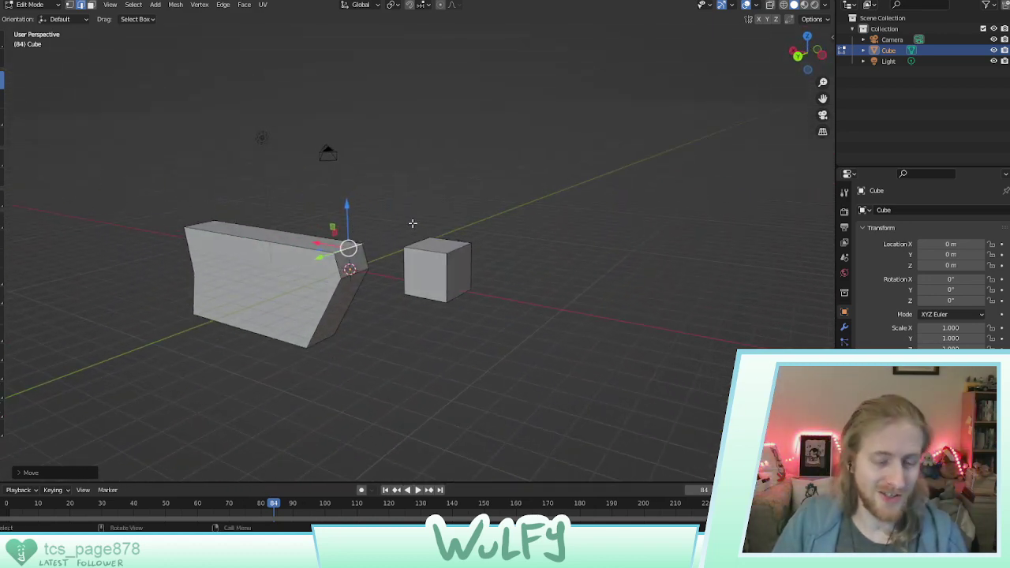
mouse_move(522, 265)
middle_down()
mouse_move(494, 262)
mouse_move(593, 273)
mouse_move(530, 268)
middle_up()
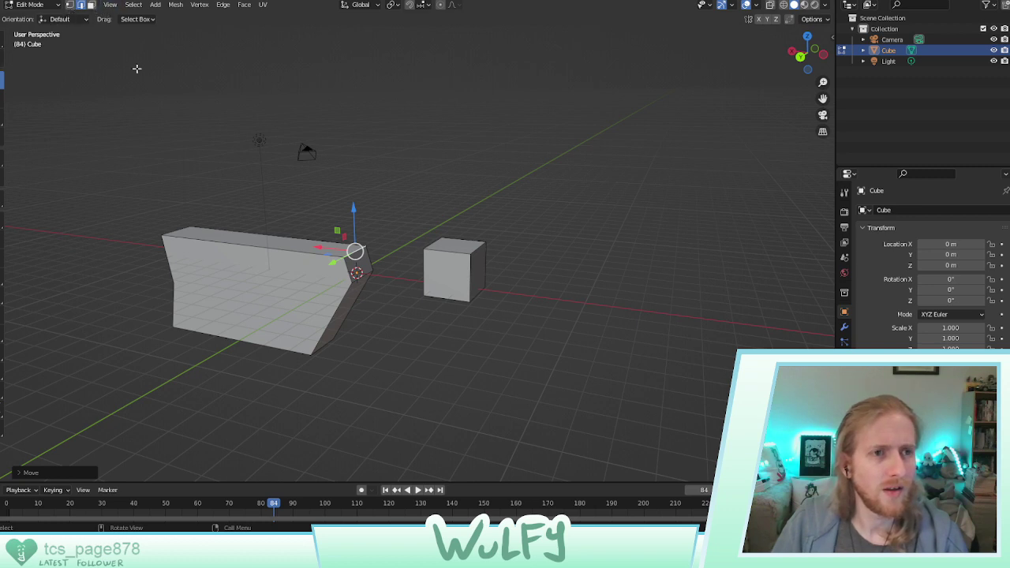
key(w)
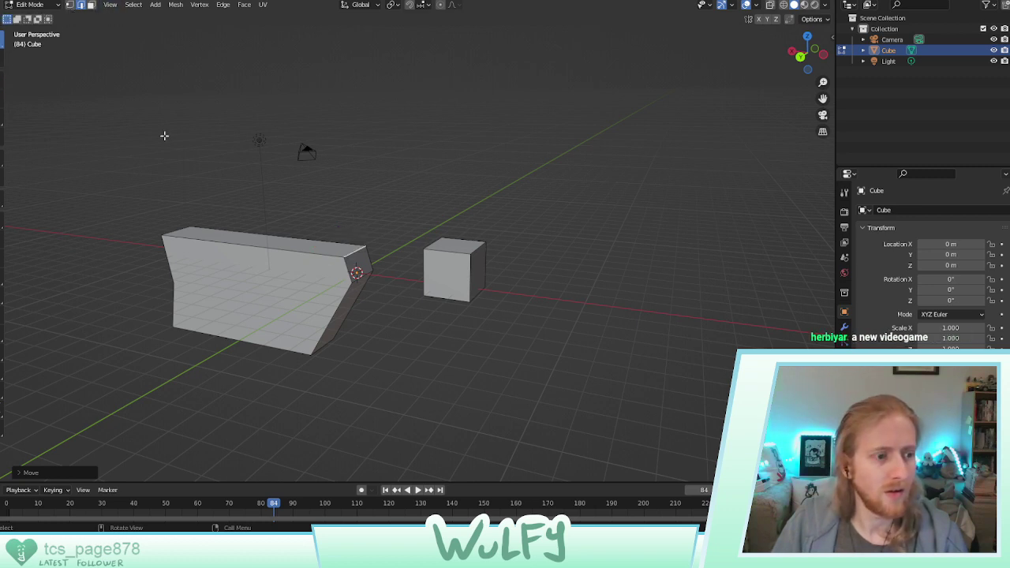
middle_drag(458, 218, 430, 210)
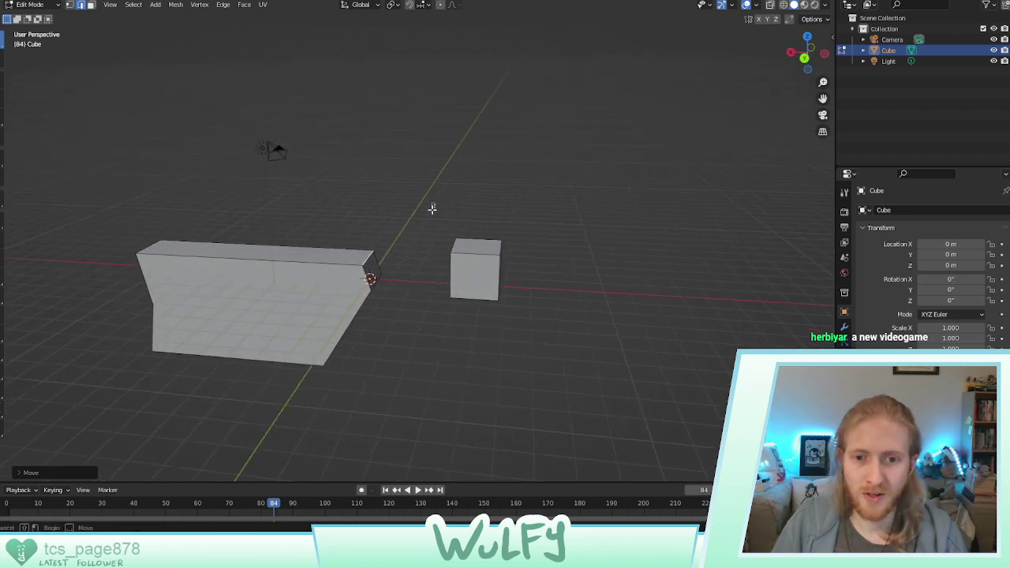
drag(431, 210, 541, 320)
middle_drag(540, 320, 332, 273)
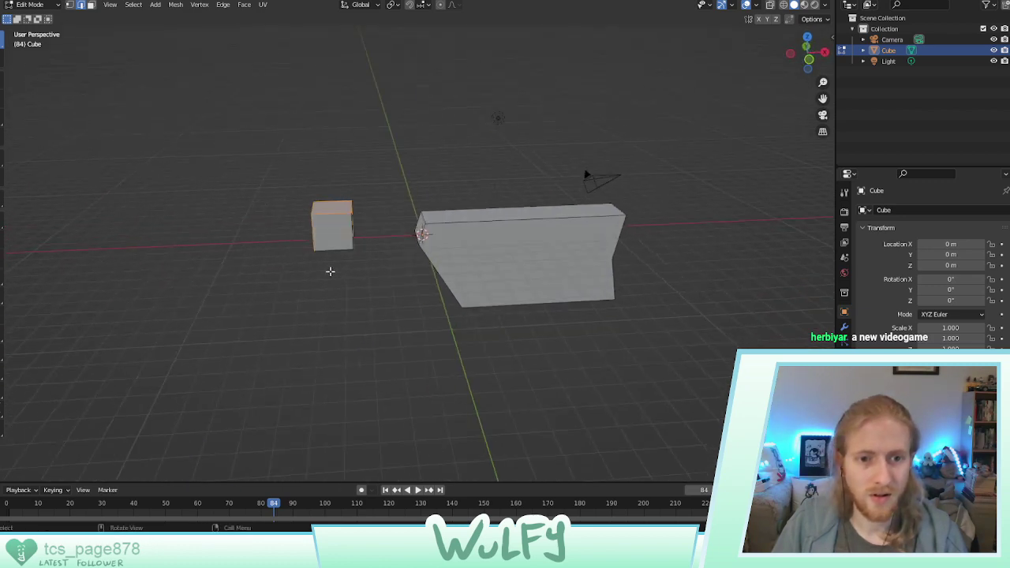
drag(296, 167, 347, 236)
middle_drag(347, 236, 201, 52)
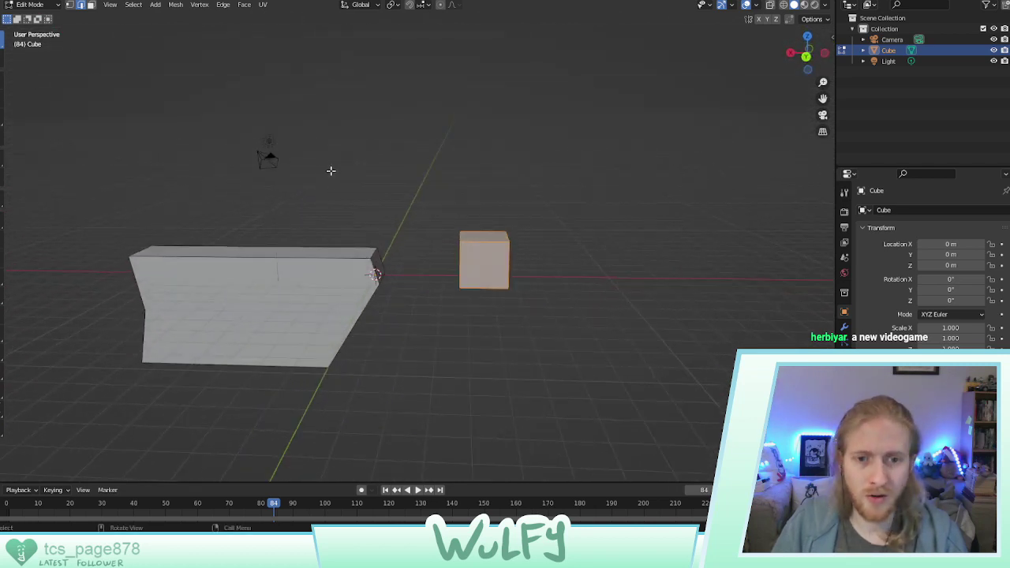
middle_drag(395, 196, 158, 130)
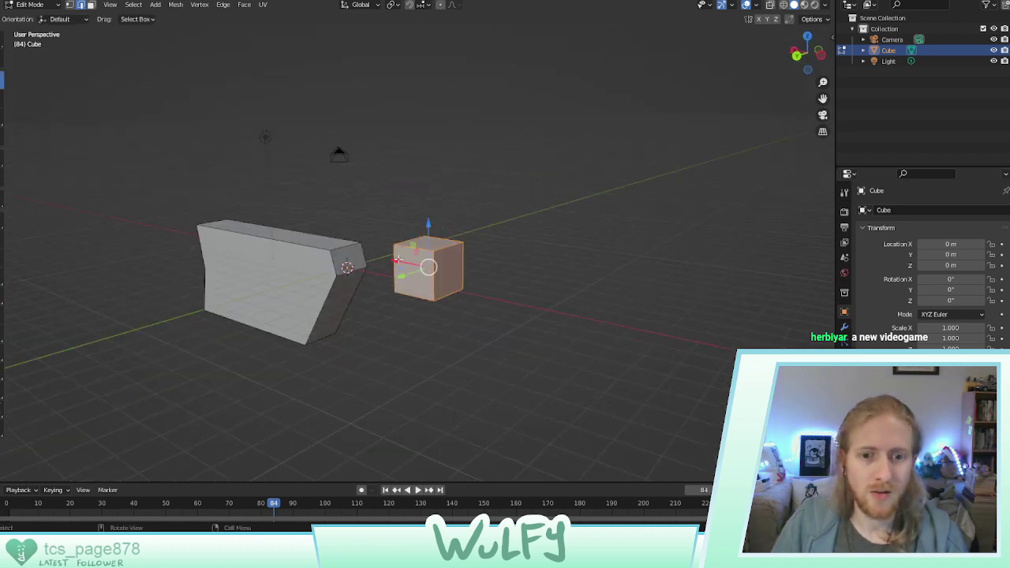
key(g)
key(x)
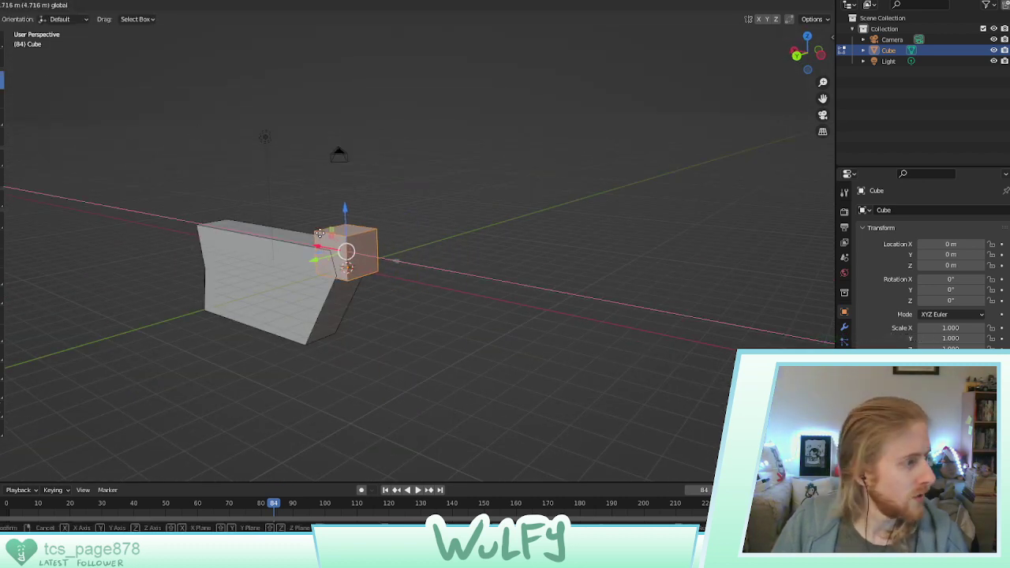
click(410, 264)
Lower the block's upper edge at the pointed end slightly along Z
middle_drag(411, 263, 483, 221)
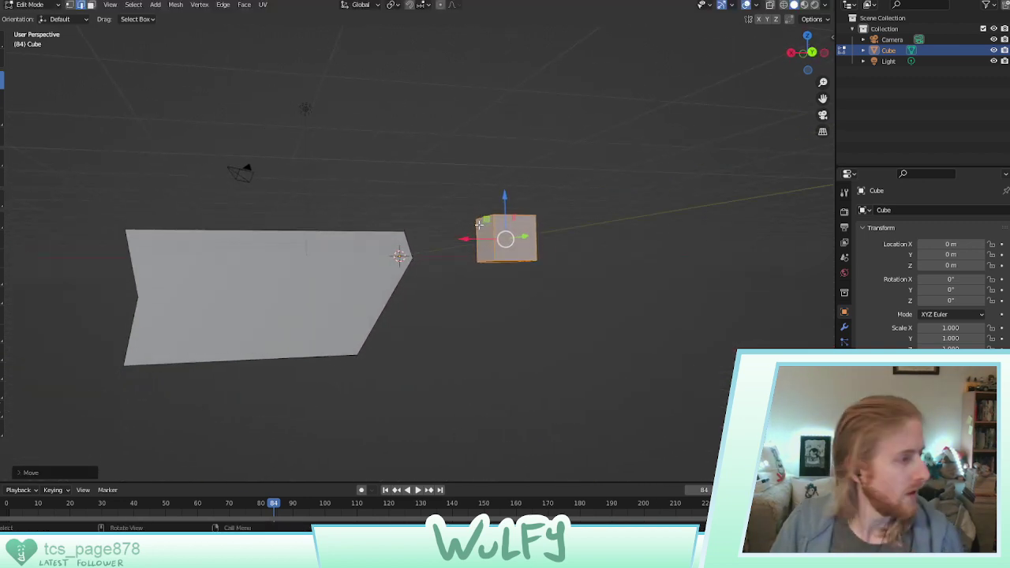
scroll(445, 246, up, 1)
middle_drag(464, 271, 353, 247)
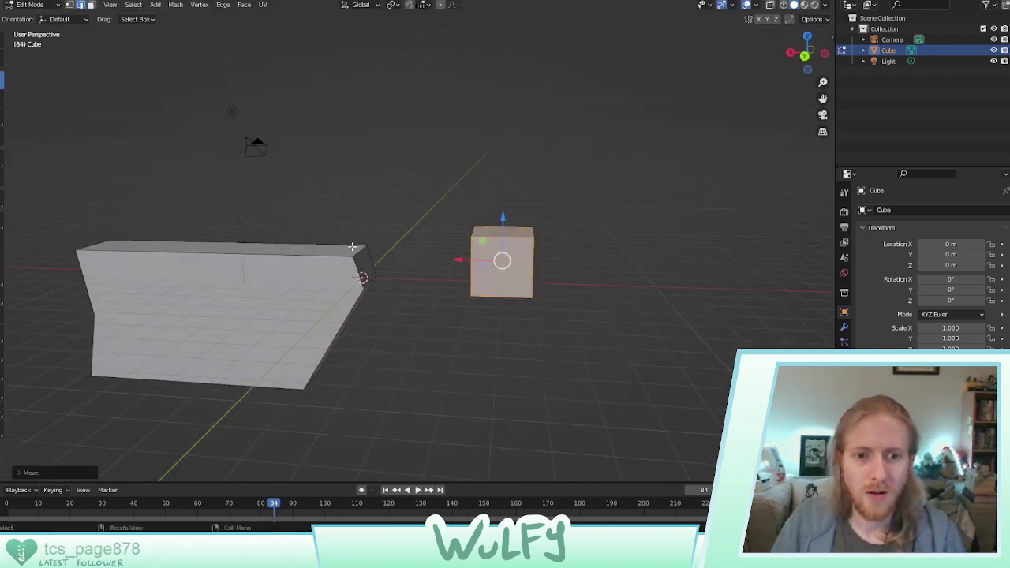
click(361, 248)
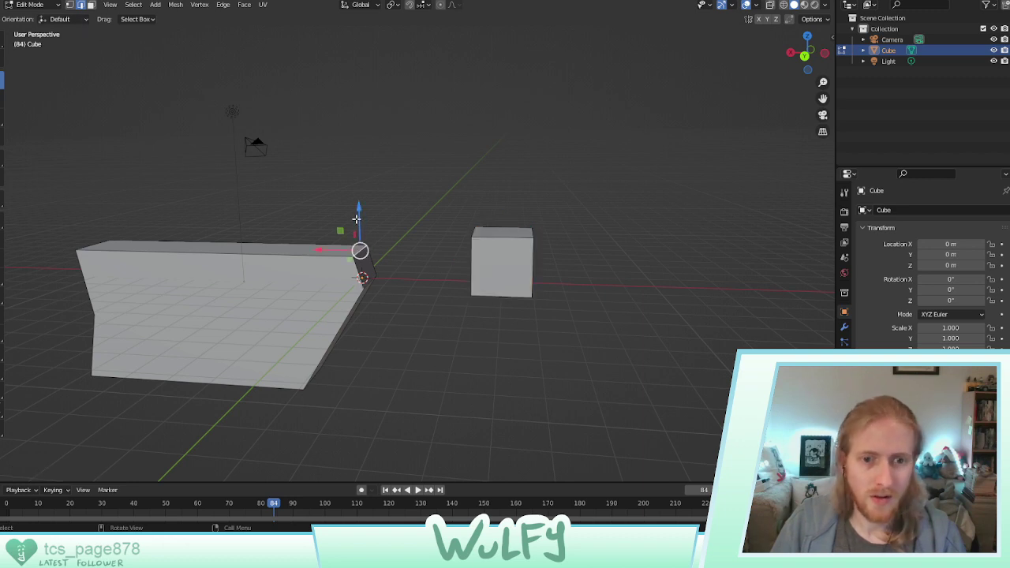
drag(360, 218, 360, 223)
middle_drag(369, 223, 439, 246)
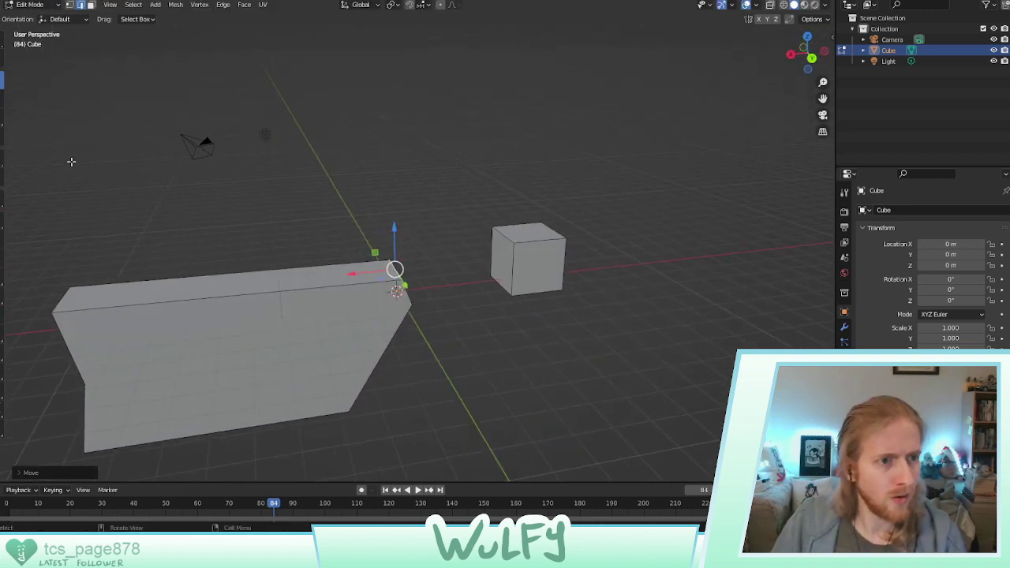
Knife-cut straight across the block's top face near the middle of its length
click(3, 299)
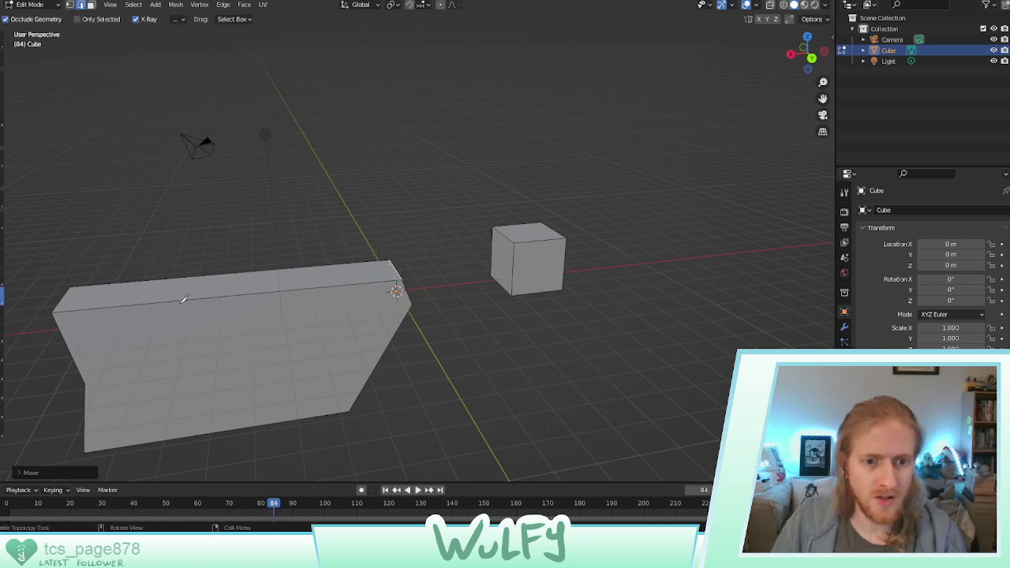
click(254, 292)
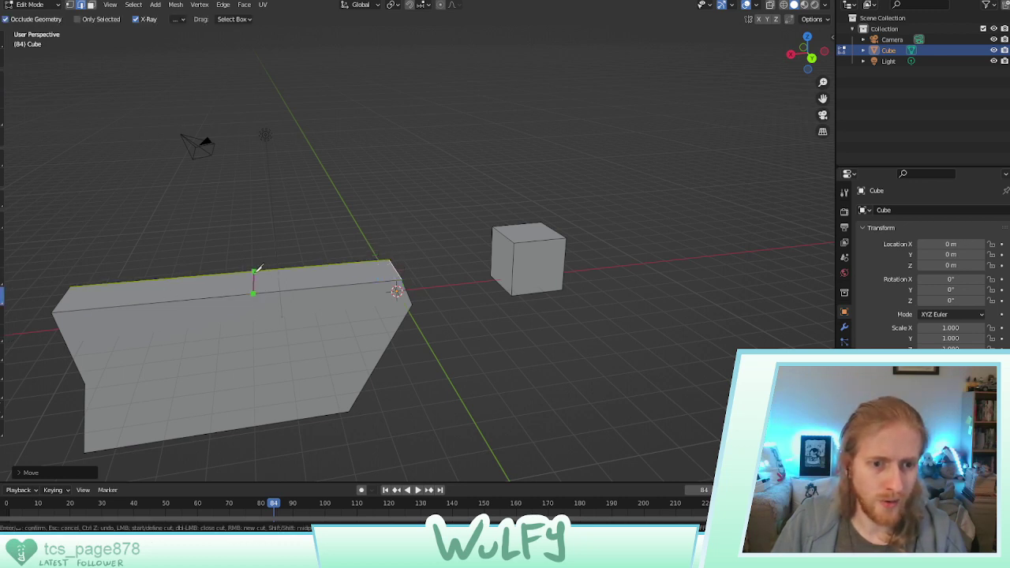
click(254, 271)
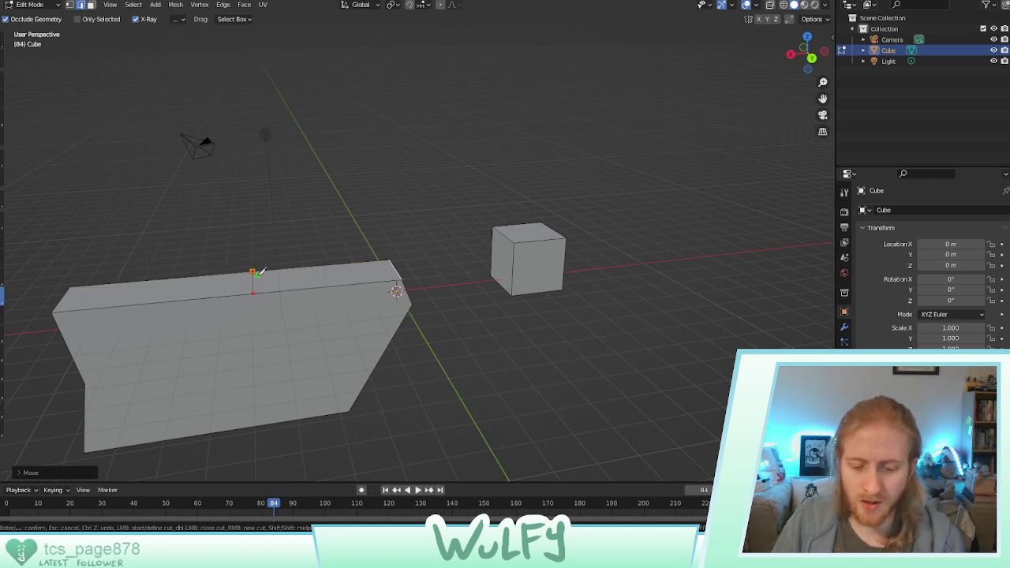
key(Return)
Lower the top edge at the pointed end along Z so the top face slopes down from the new cut
click(3, 80)
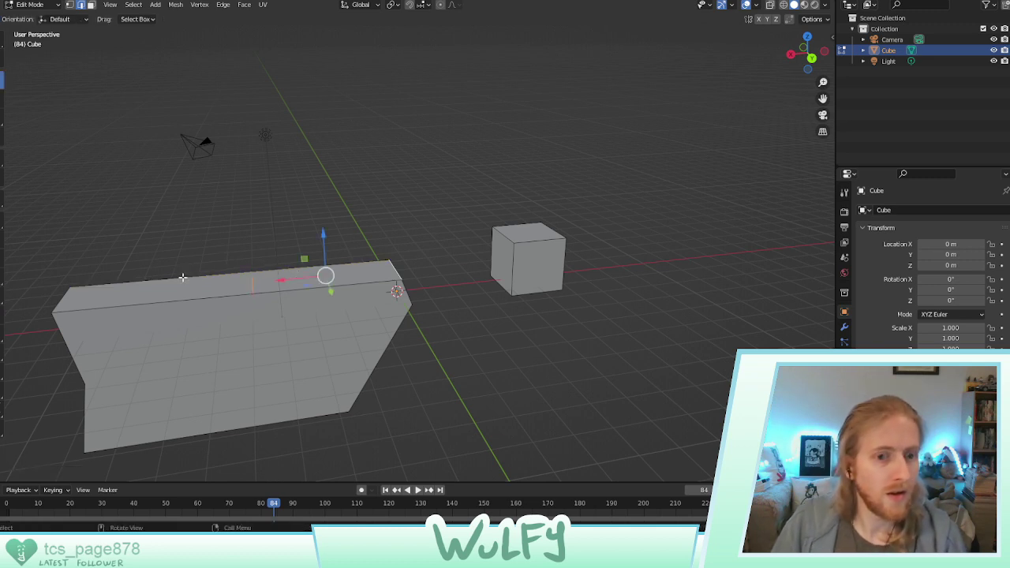
middle_drag(249, 268, 251, 248)
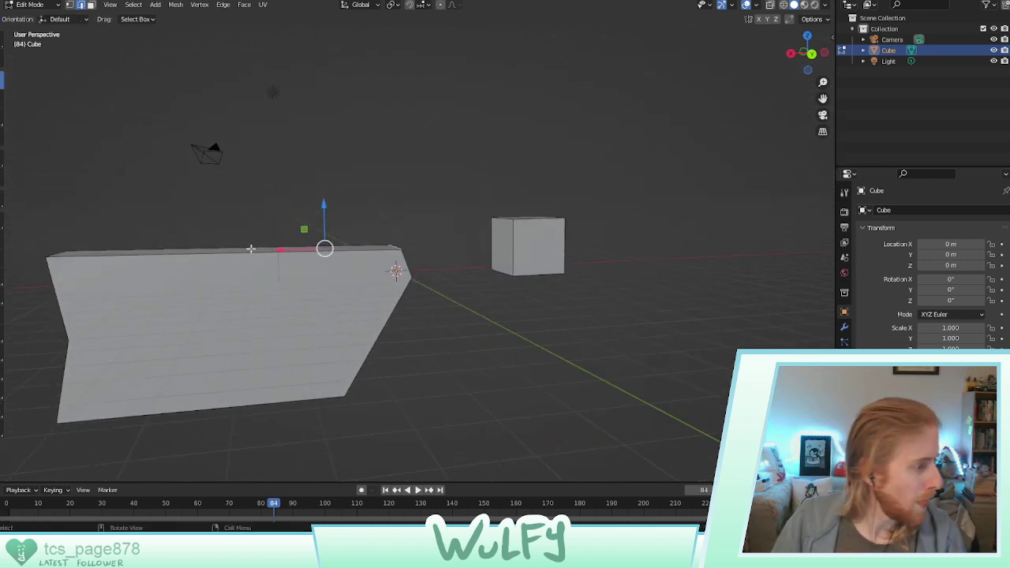
click(397, 246)
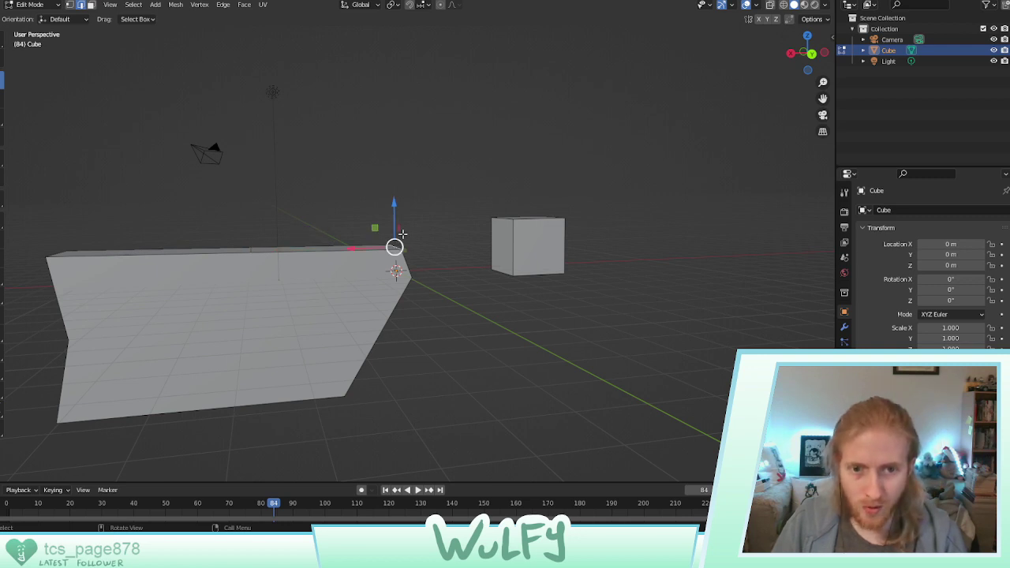
drag(397, 224, 400, 230)
Knife-cut across the block's underside about a third of its length from the notched end, and reactivate the Move tool
middle_drag(399, 230, 286, 265)
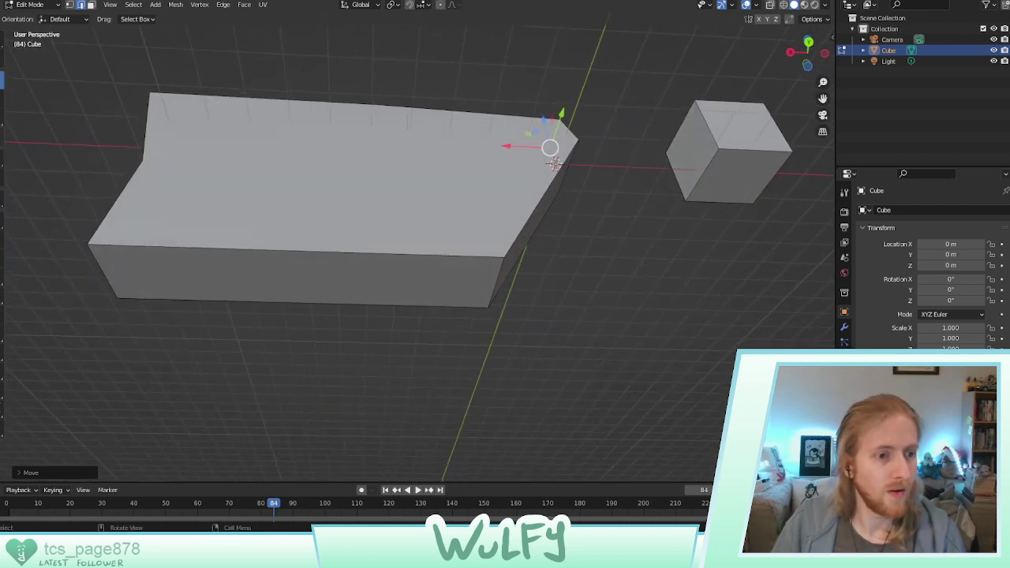
click(1, 279)
click(2, 296)
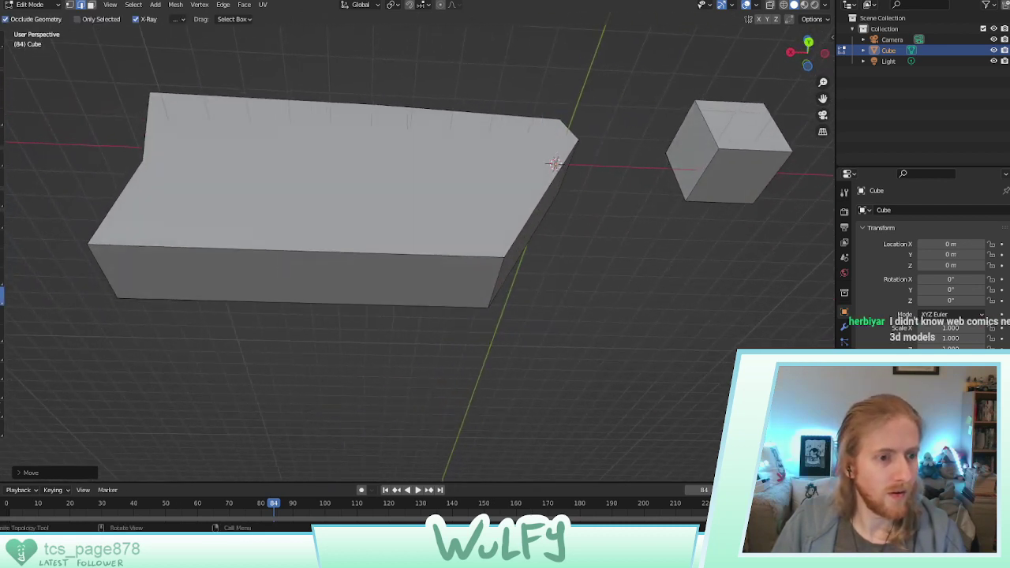
click(213, 248)
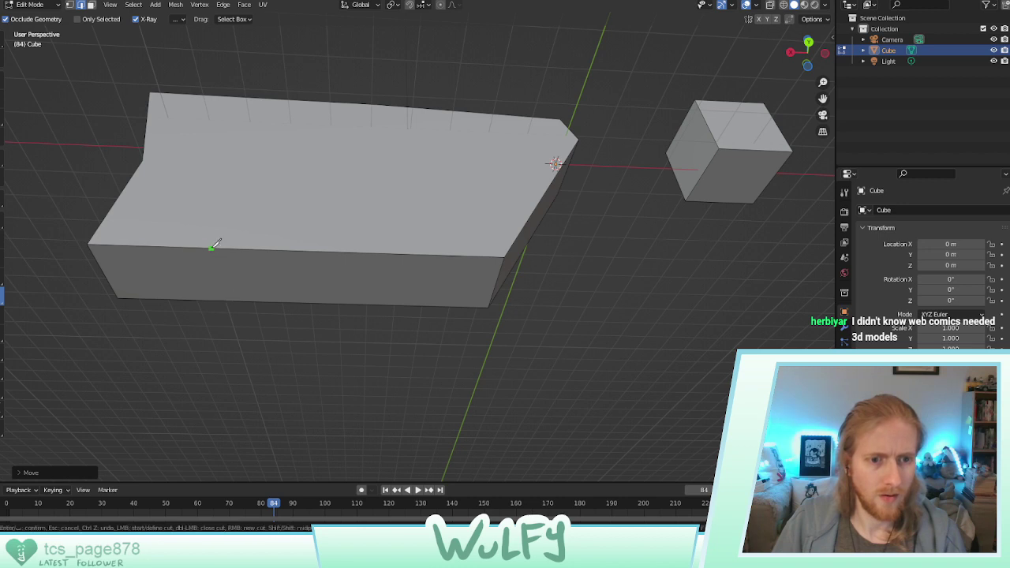
click(225, 299)
key(Return)
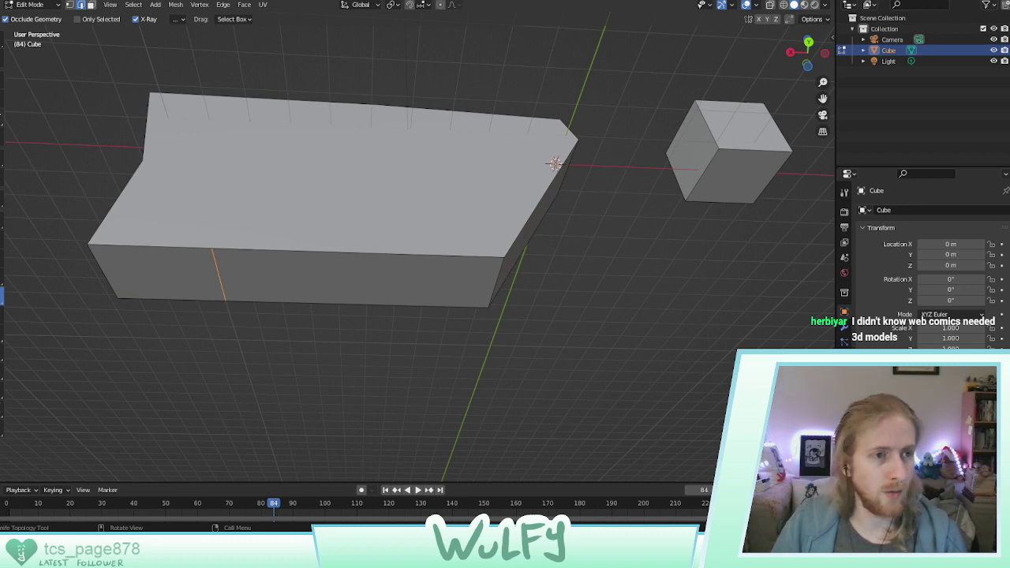
click(1, 80)
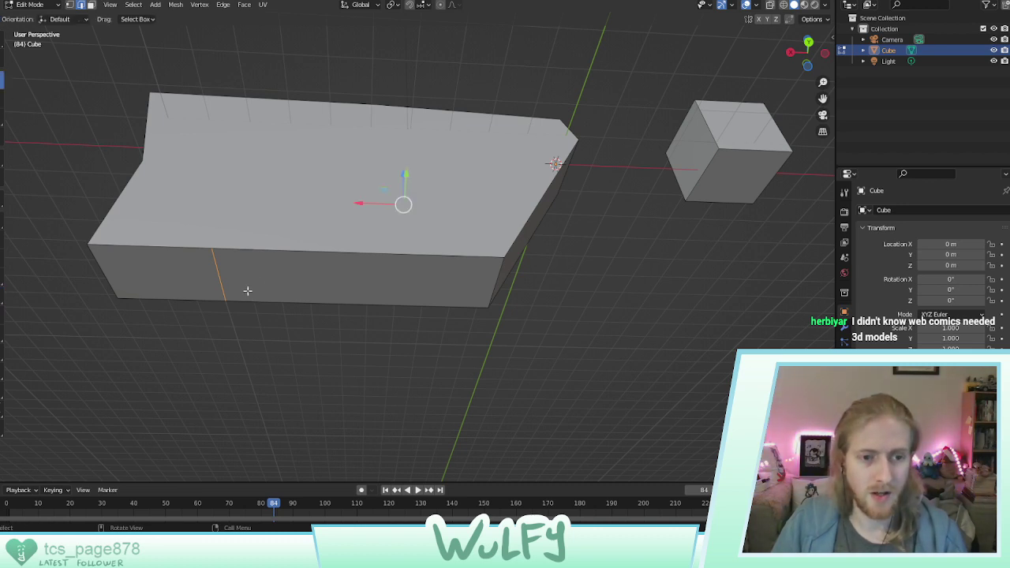
middle_drag(247, 291, 252, 253)
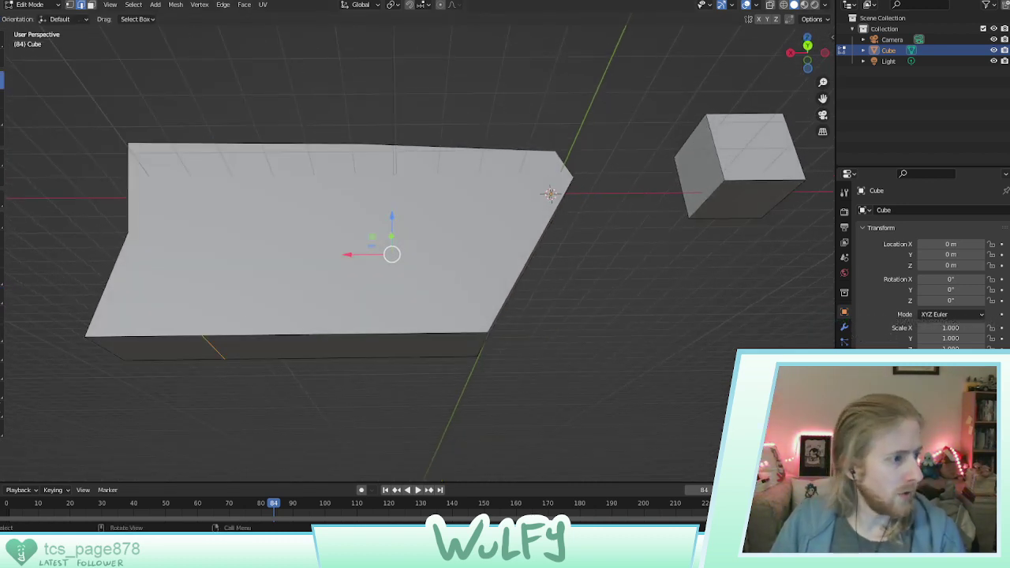
Examine the gun sketches in guns.jpg as a reference for the block's shape
drag(0, 38, 484, 46)
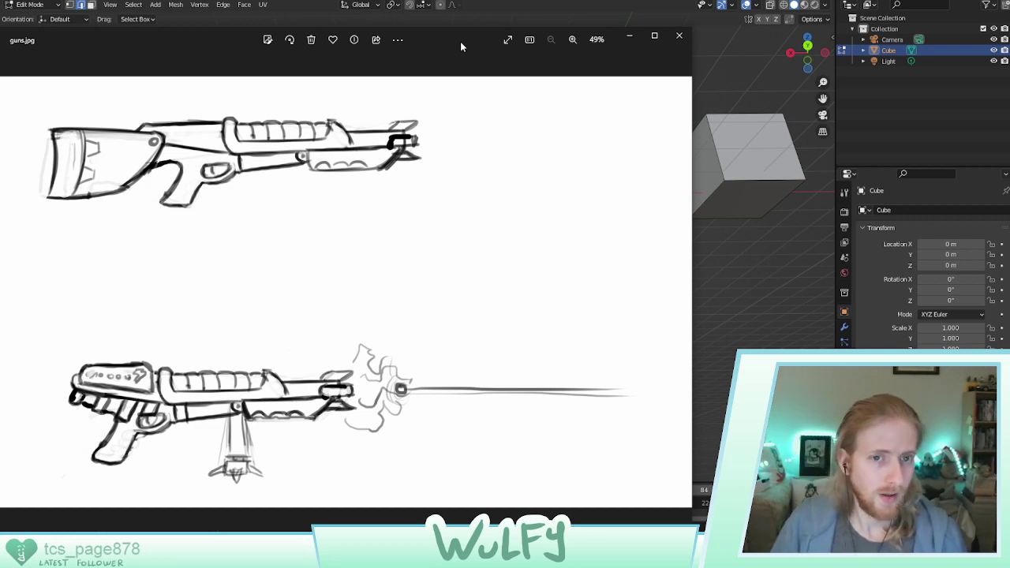
drag(462, 46, 0, 55)
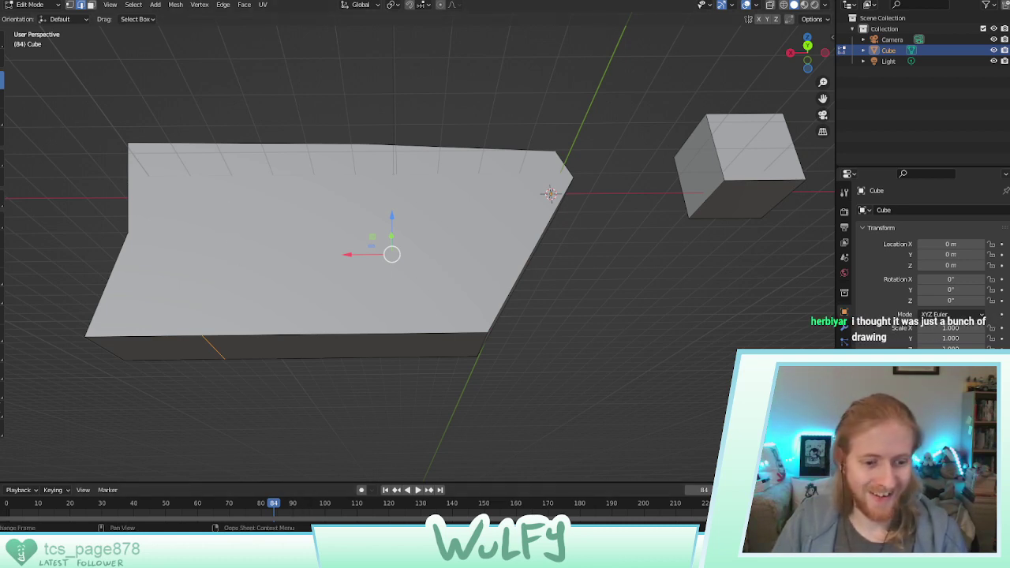
mouse_move(174, 547)
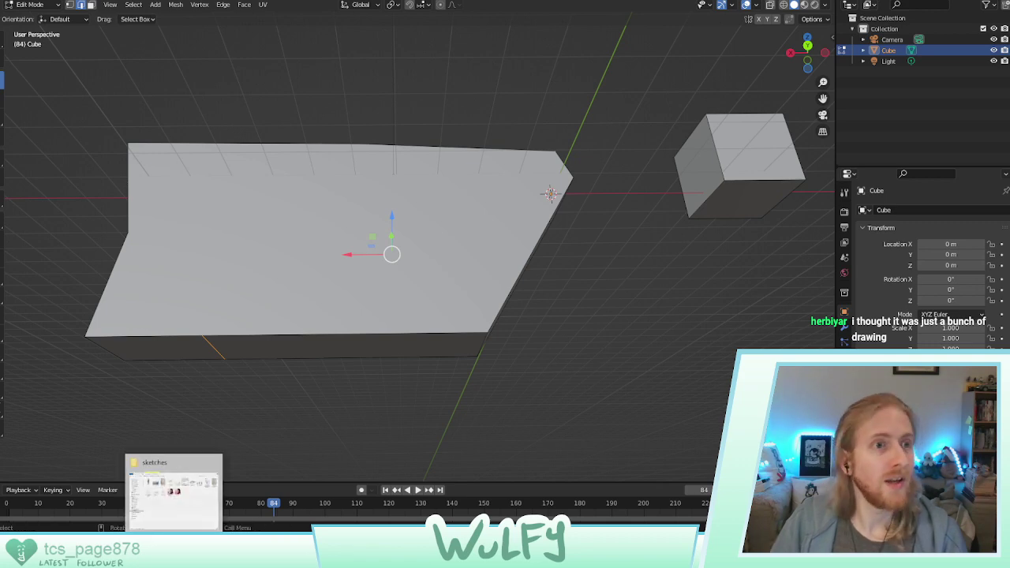
Save the project as guns.blend in the 3D files folder
click(30, 5)
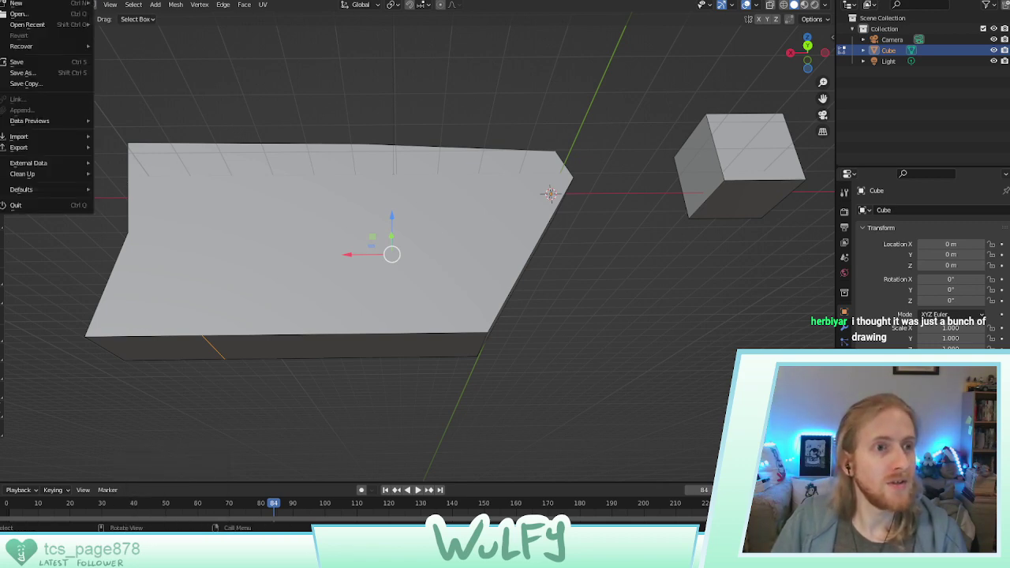
click(36, 74)
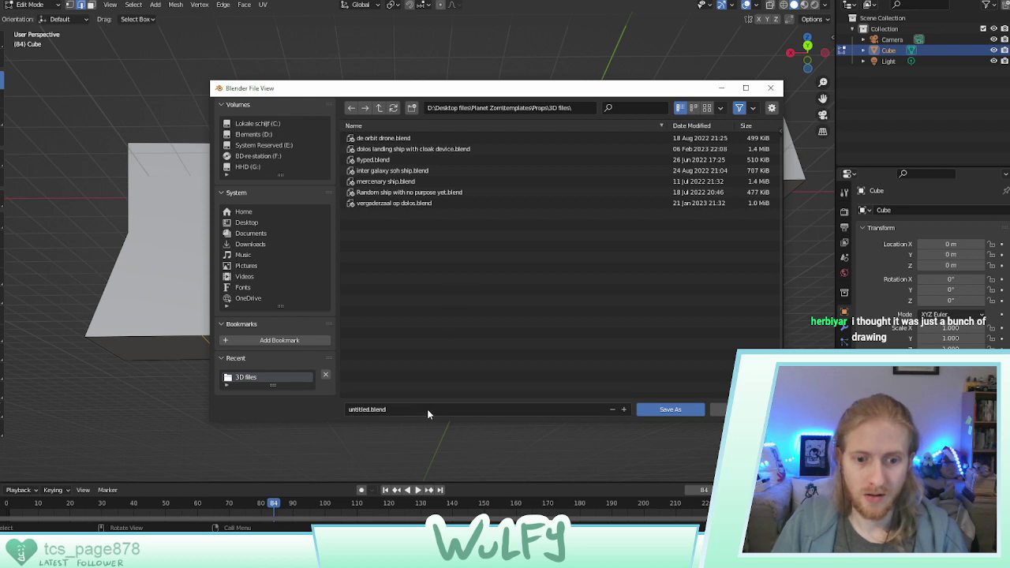
click(427, 409)
text(guns)
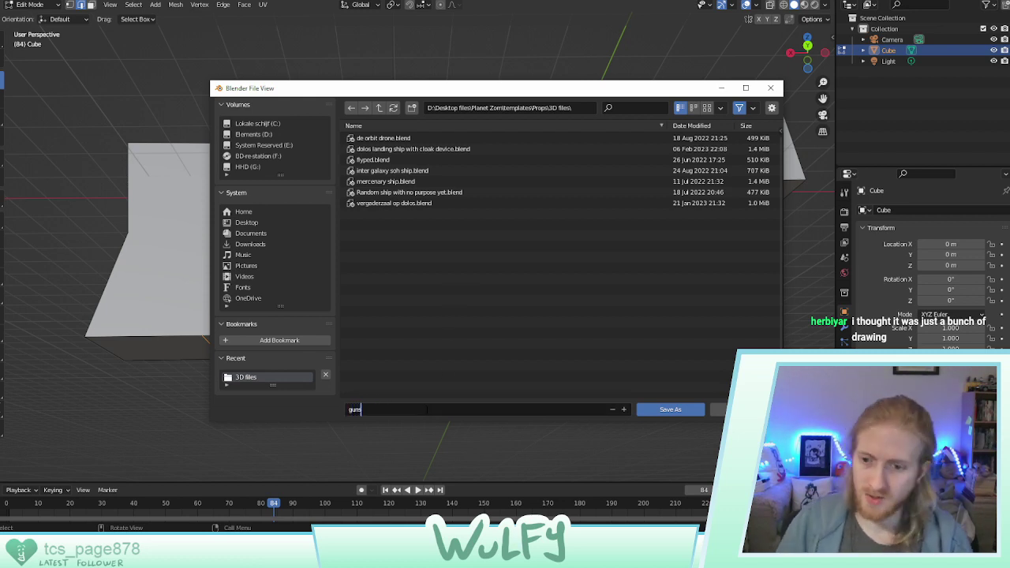
key(Return)
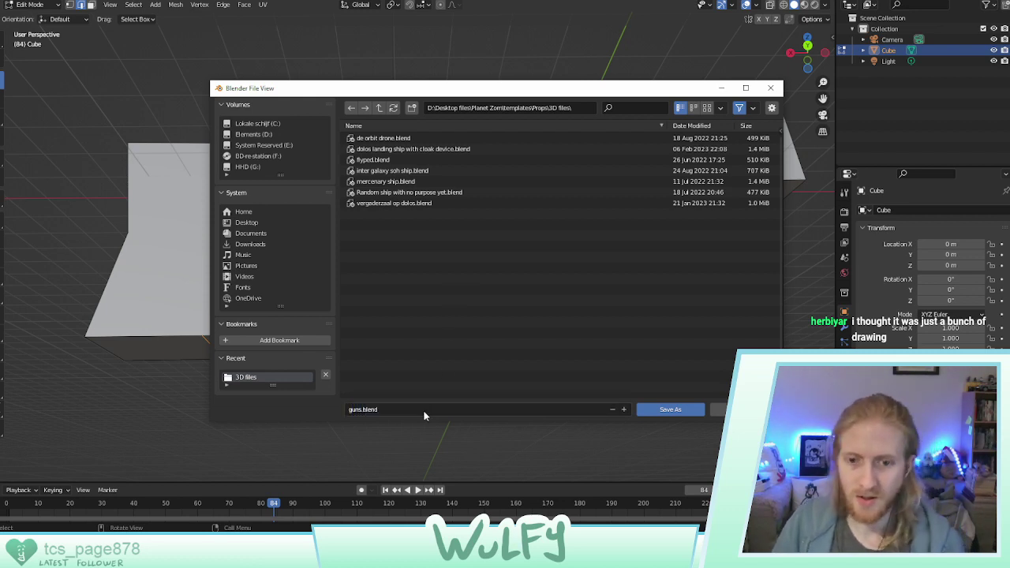
click(670, 413)
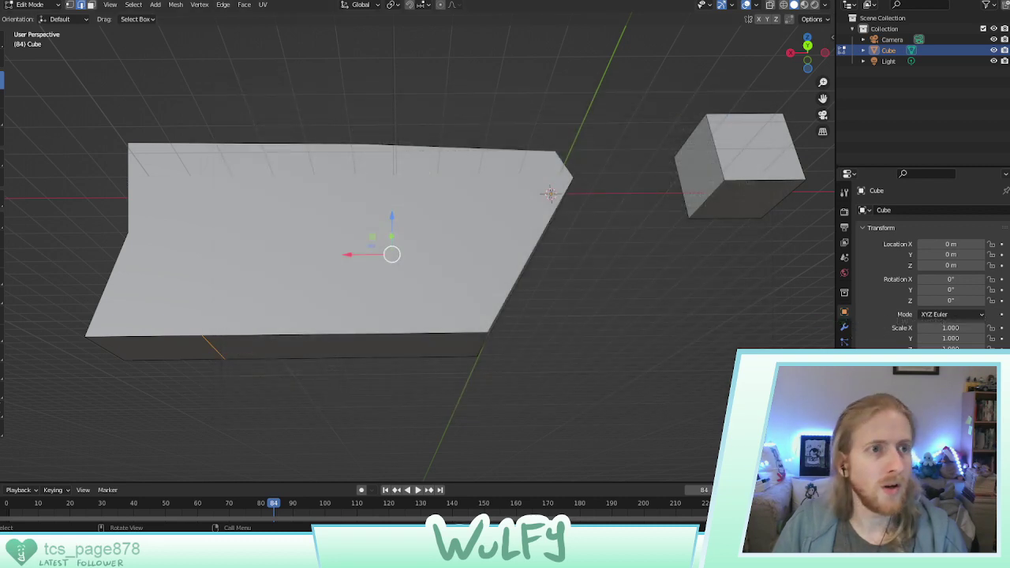
Open dolos landing ship with cloak device.blend from the 3D files folder and inspect the ship model
click(8, 1)
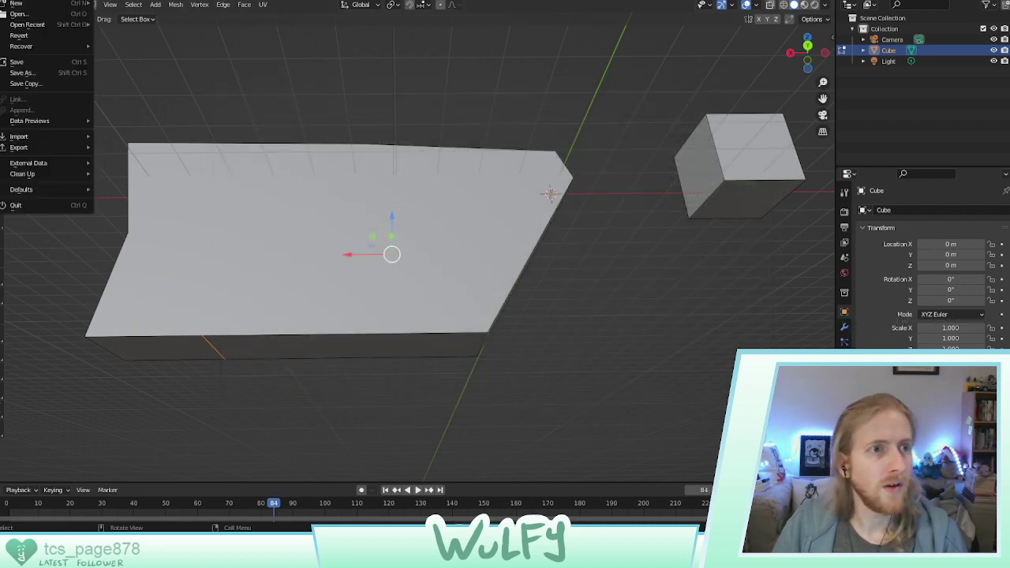
click(19, 15)
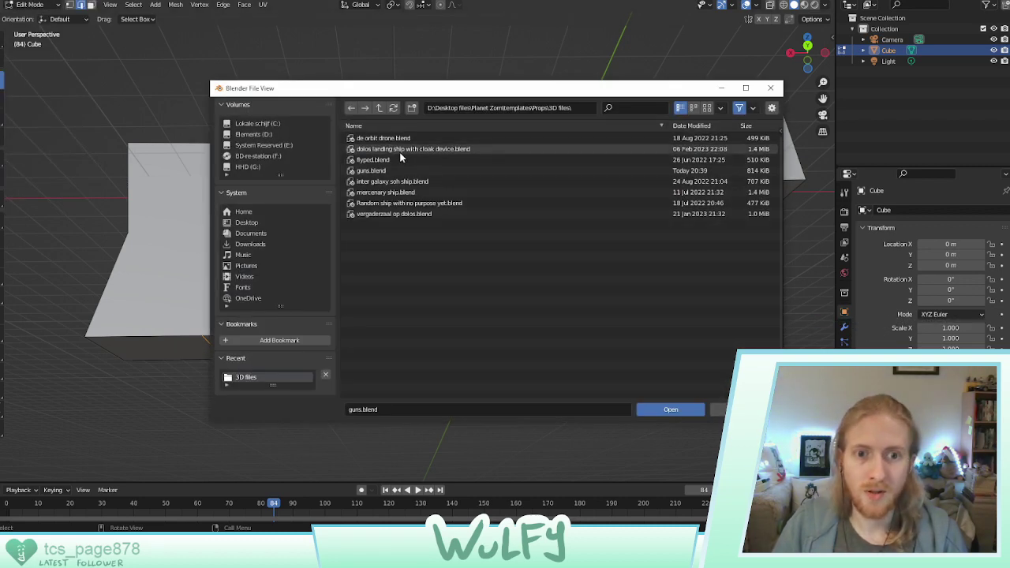
double_click(401, 150)
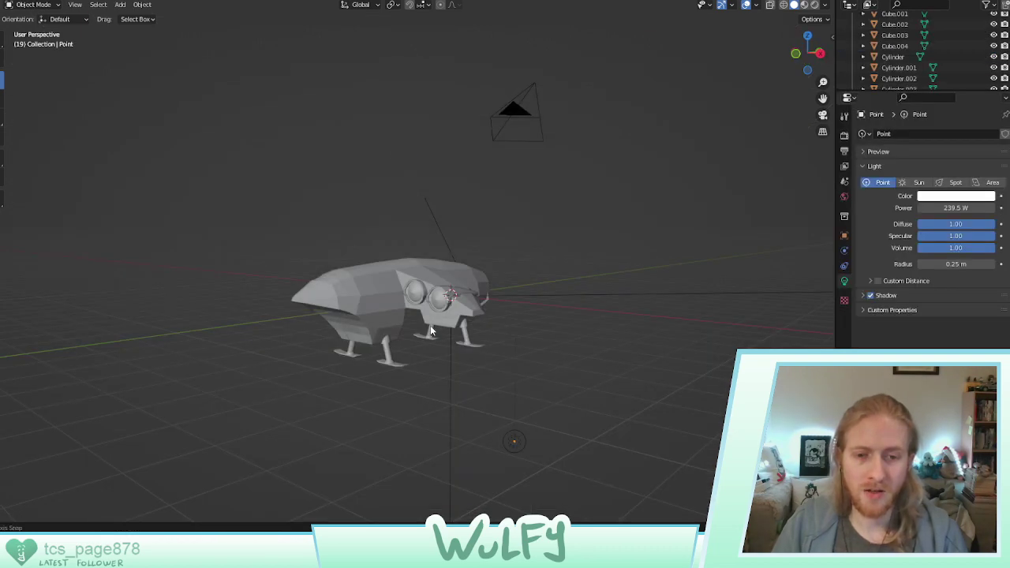
middle_drag(430, 332, 410, 322)
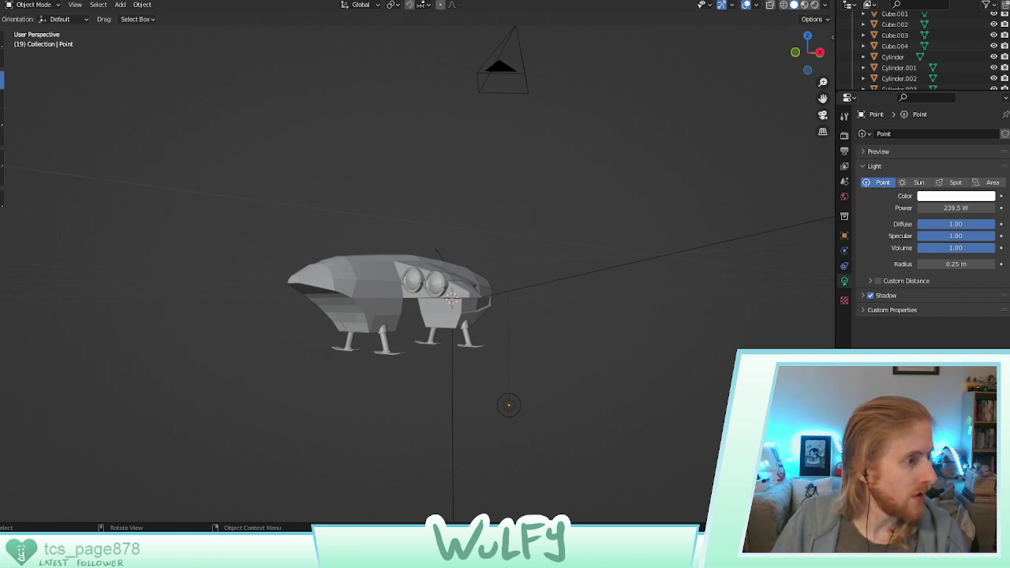
key(alt+Tab)
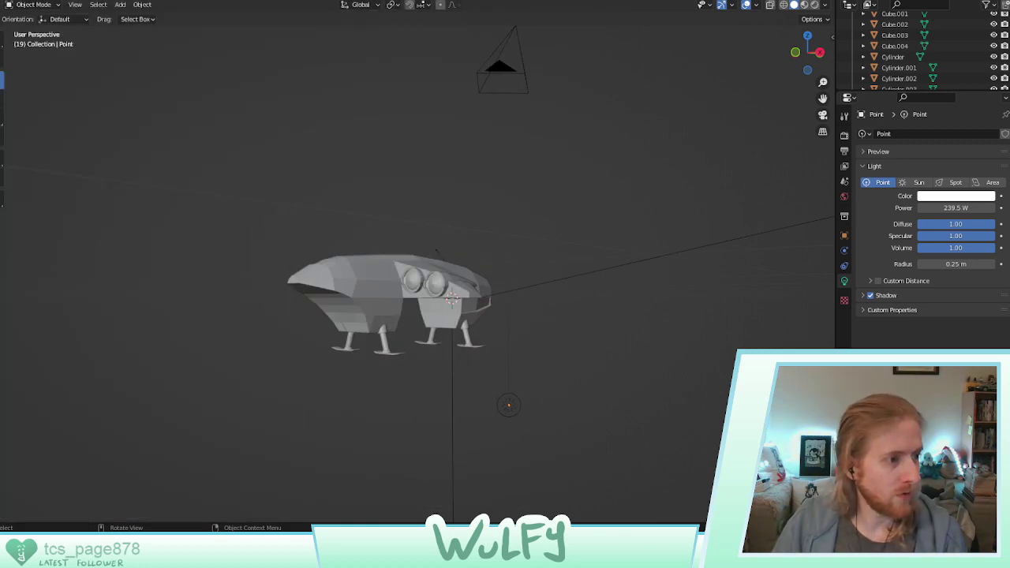
mouse_move(271, 198)
middle_down()
mouse_move(392, 227)
mouse_move(405, 218)
mouse_move(279, 213)
middle_up()
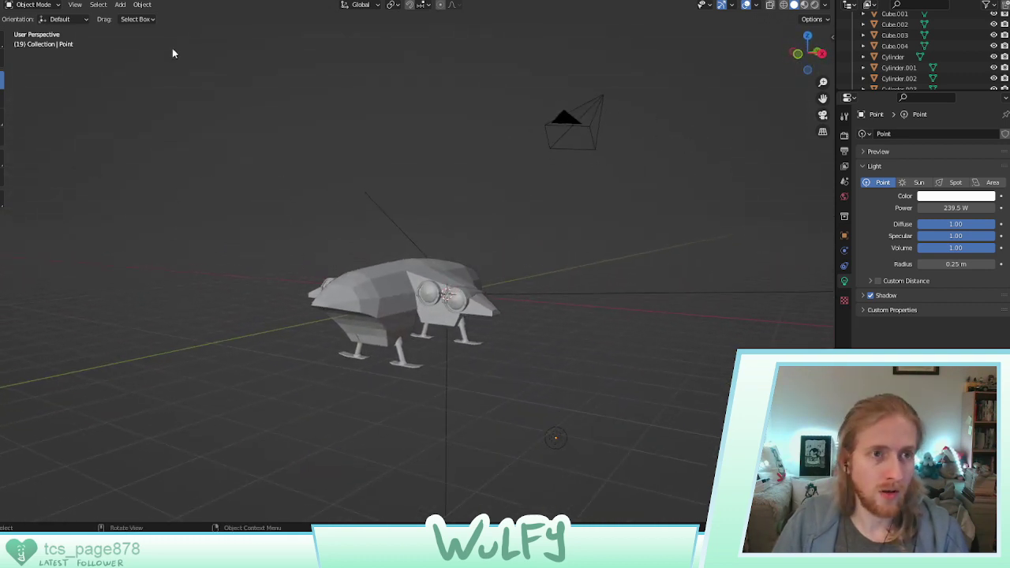
Open flyped.blend from the 3D files folder and inspect the vehicle model from its side
click(8, 0)
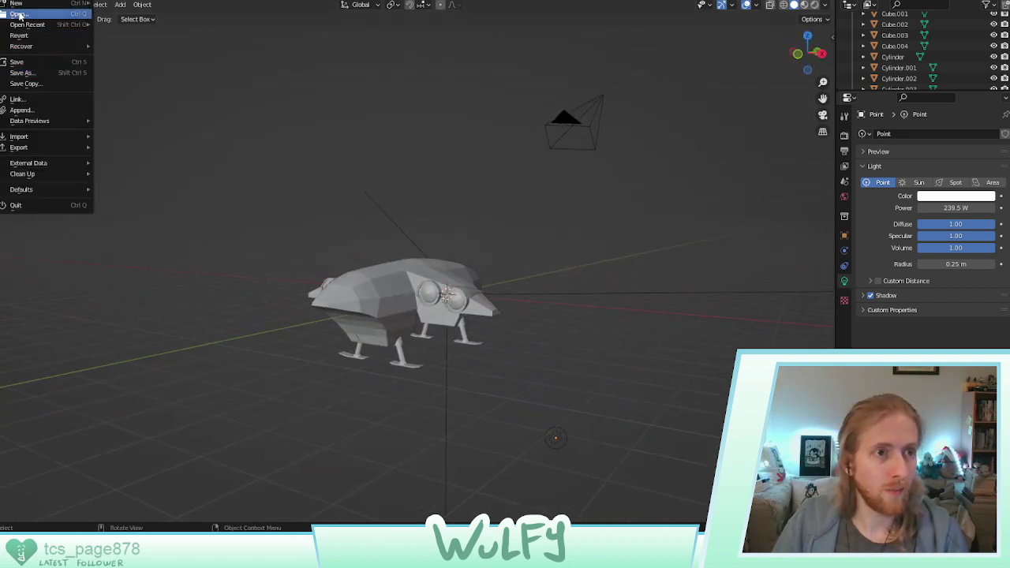
click(21, 15)
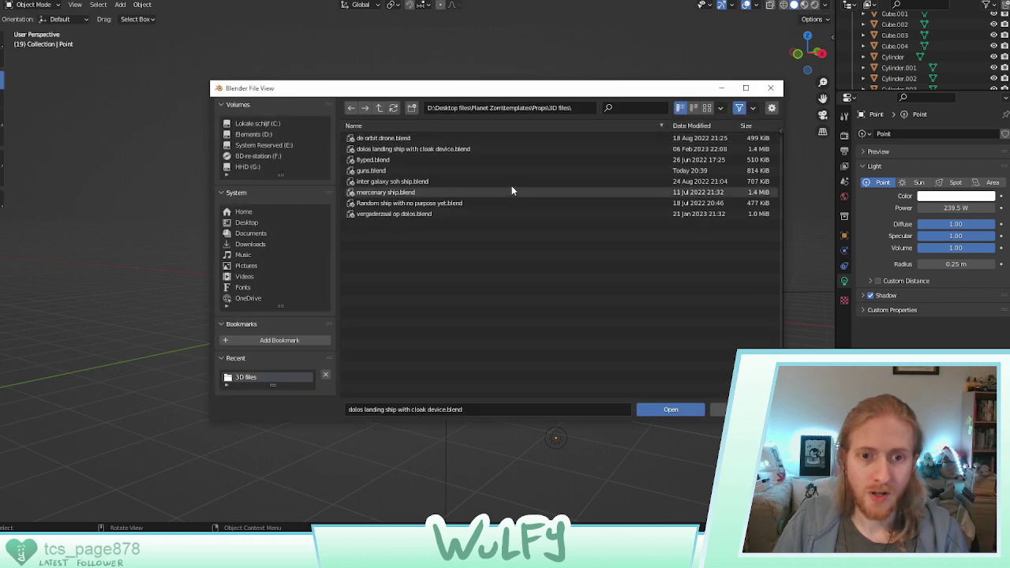
double_click(390, 161)
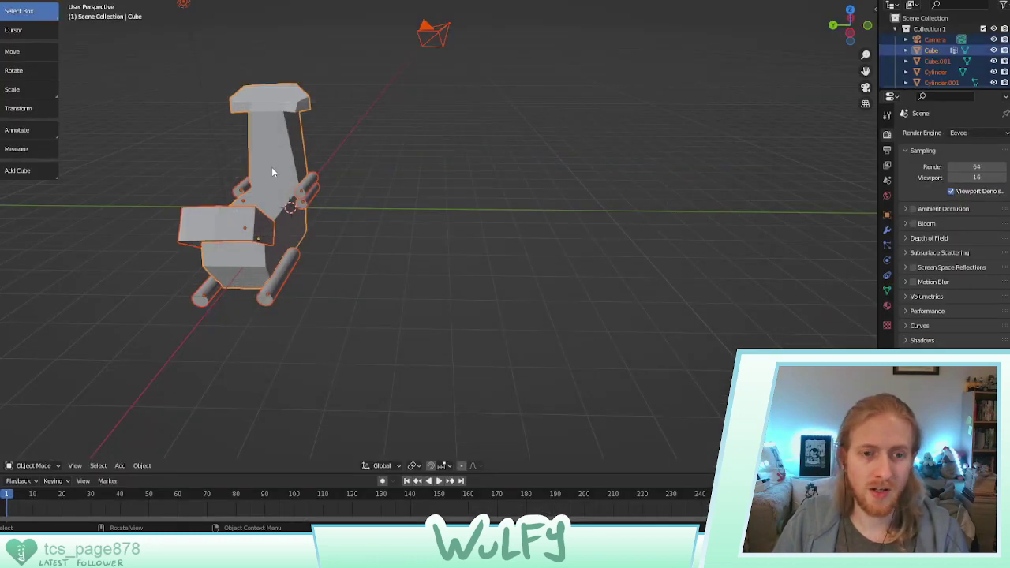
middle_drag(271, 172, 494, 184)
scroll(494, 184, up, 3)
click(307, 219)
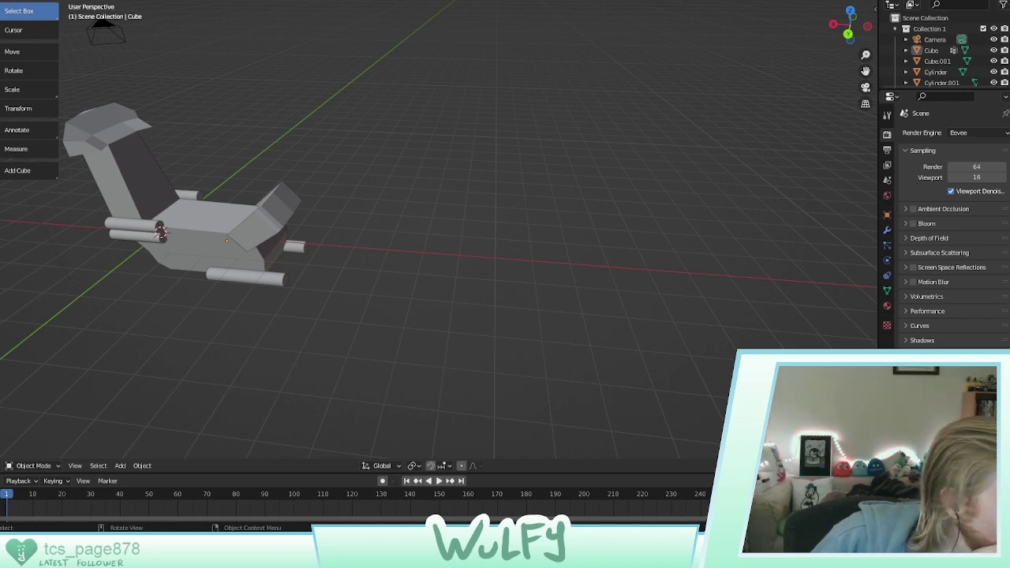
Browse the comic pages from Planet Zom 186.jpg back to 167.jpg beside the vehicle model for comparison, and close the image viewer
drag(0, 28, 473, 22)
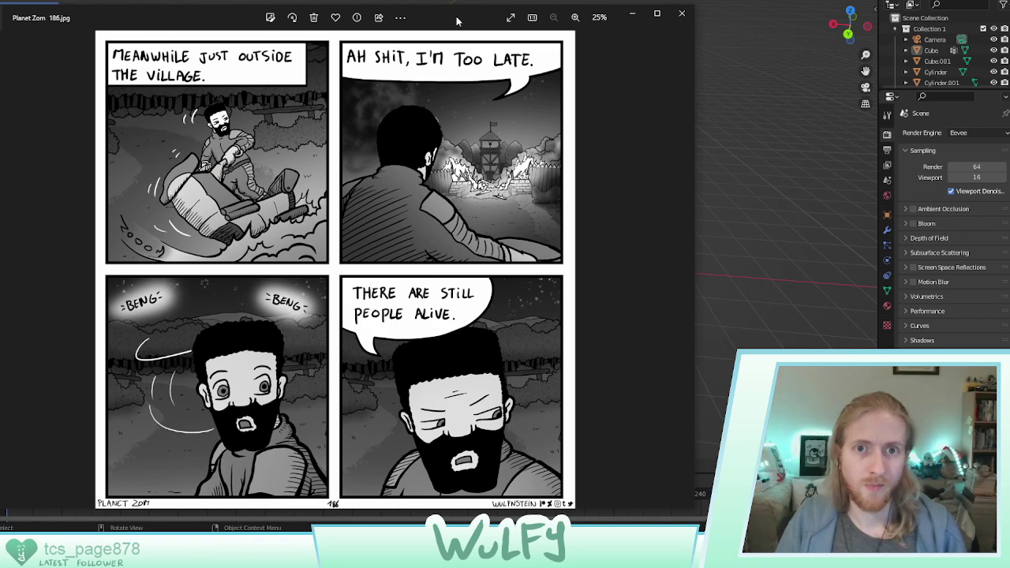
drag(453, 13, 839, 8)
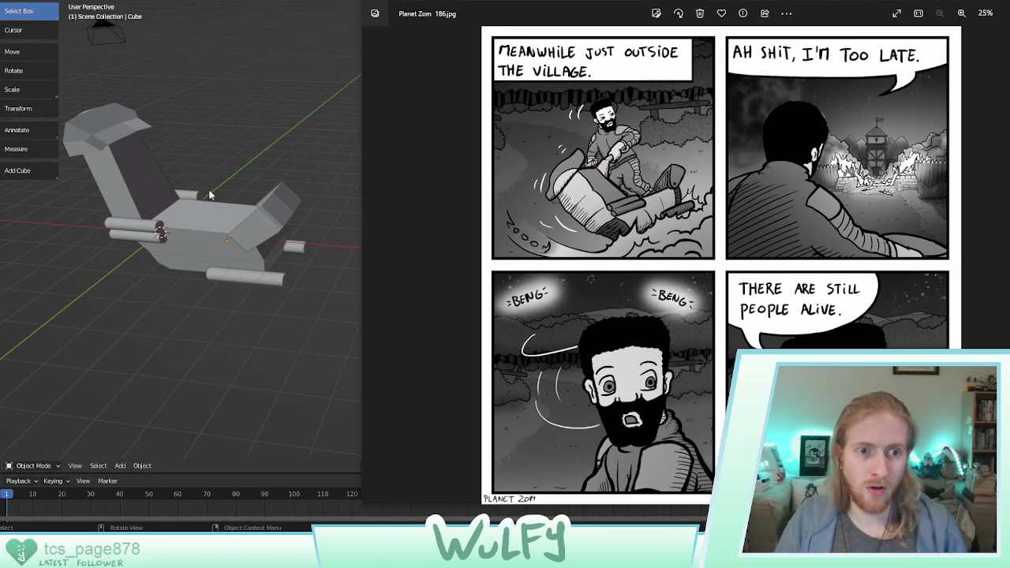
click(373, 267)
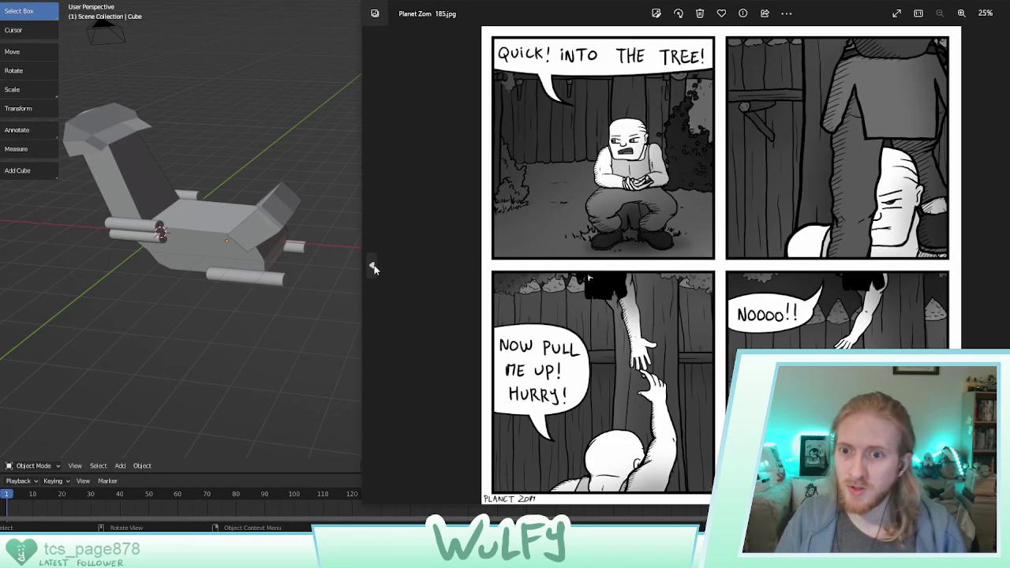
click(373, 267)
click(373, 267)
click(373, 267)
click(374, 267)
click(374, 268)
click(374, 268)
click(374, 268)
click(374, 268)
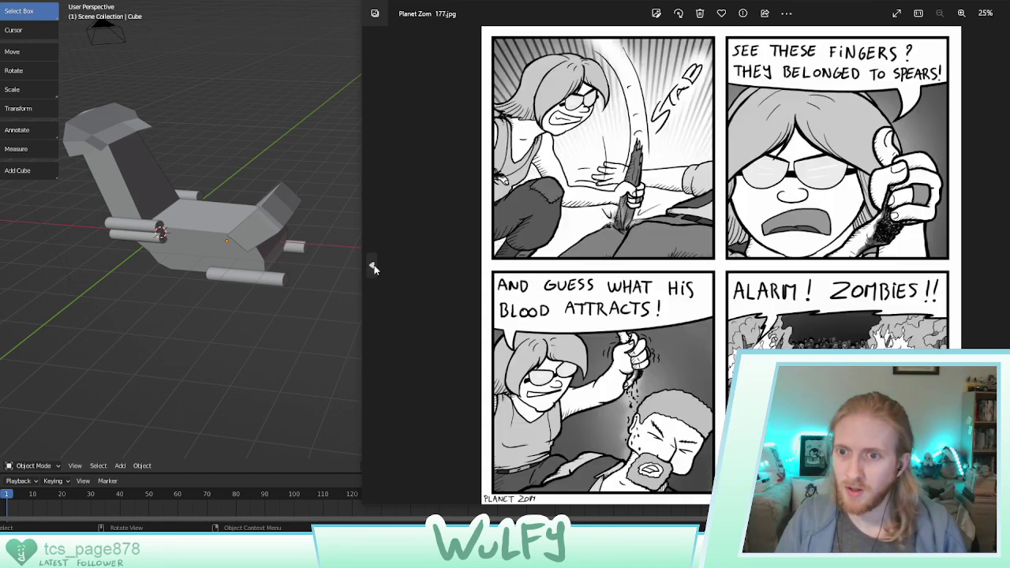
click(374, 269)
click(374, 268)
click(374, 268)
click(374, 268)
click(374, 269)
click(374, 269)
click(374, 269)
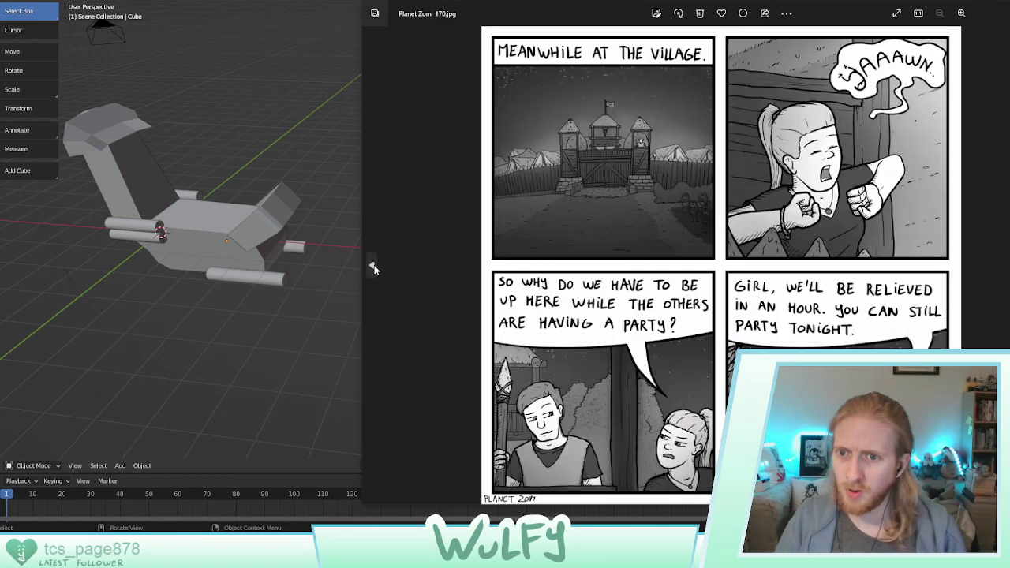
click(374, 268)
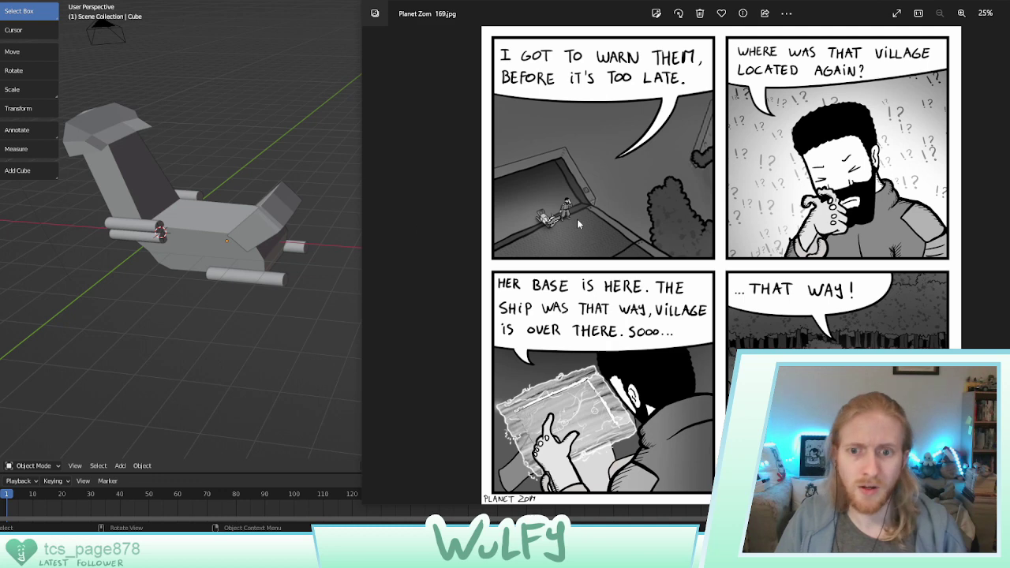
click(374, 263)
click(374, 263)
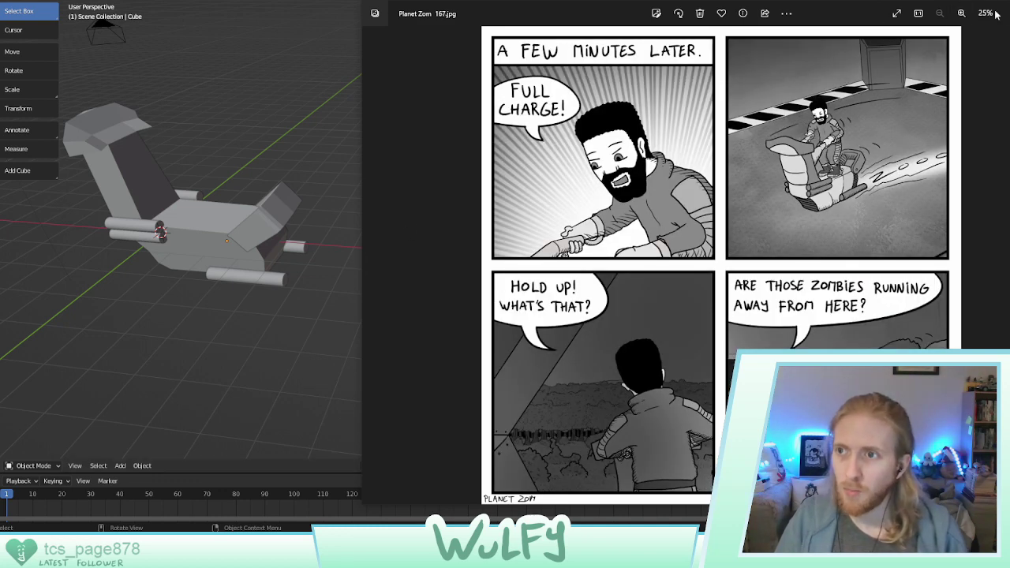
drag(858, 17, 505, 15)
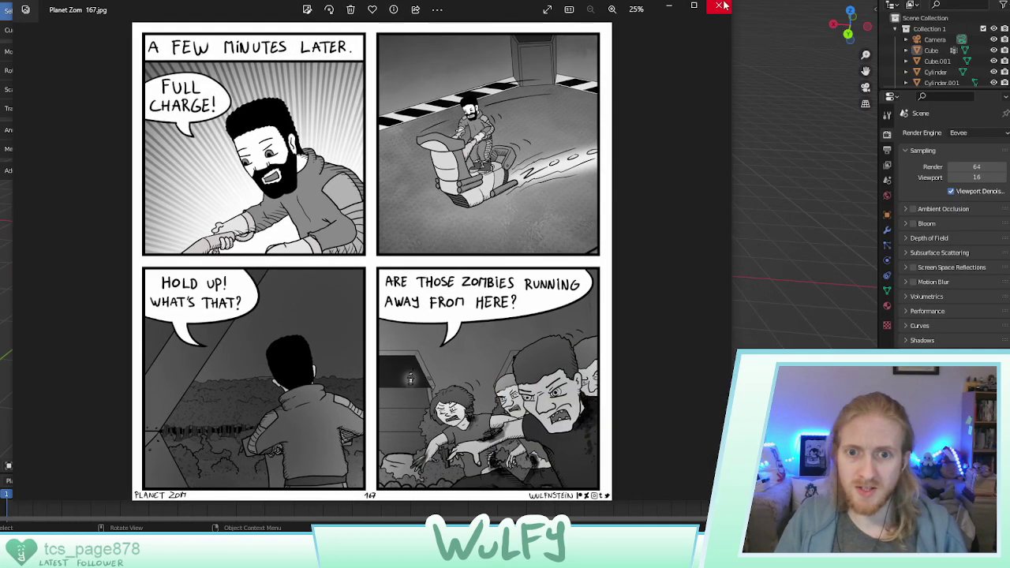
click(718, 7)
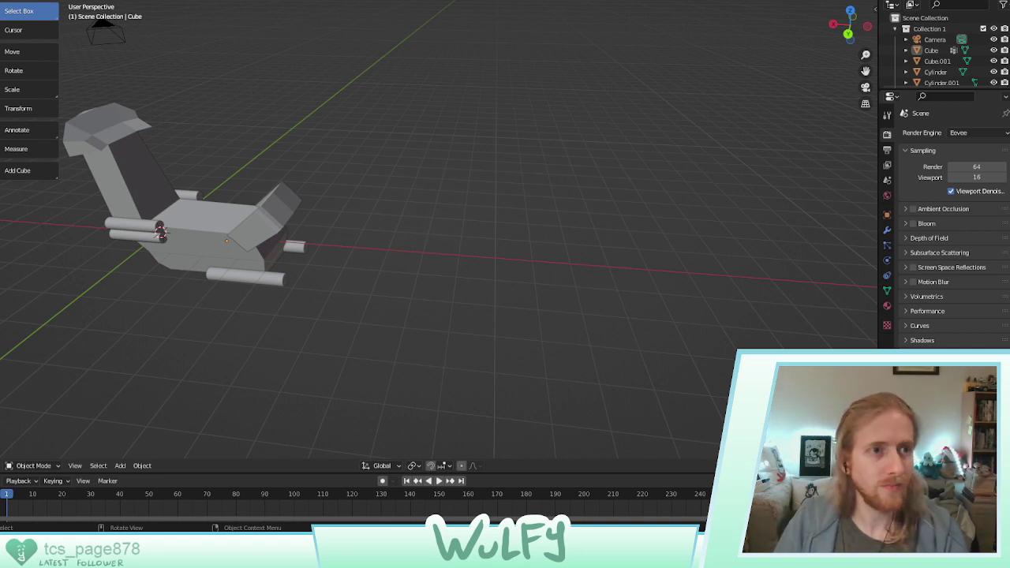
Reopen guns.blend from the 3D files folder, discarding the changes to flyped.blend
click(32, 2)
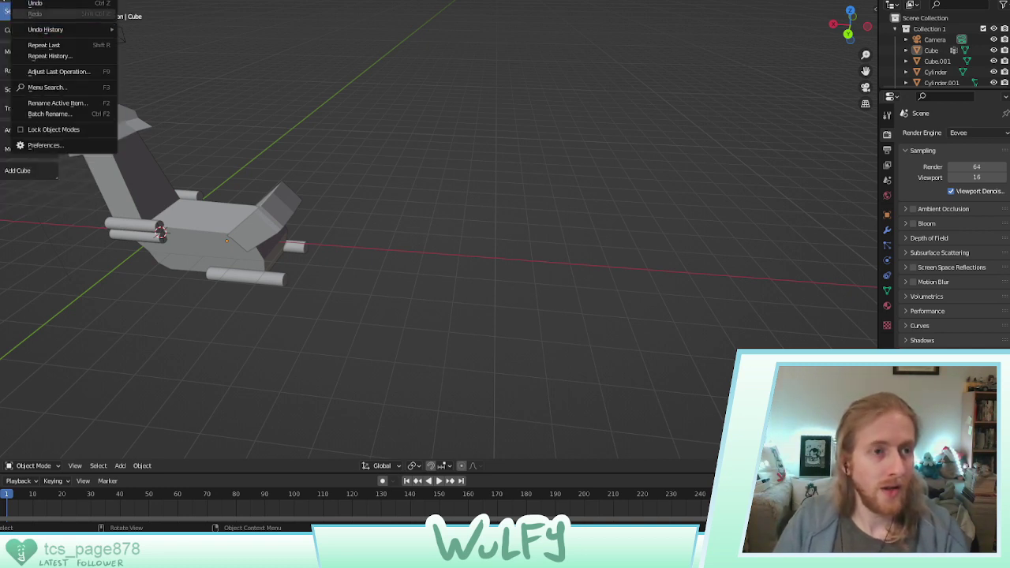
click(7, 2)
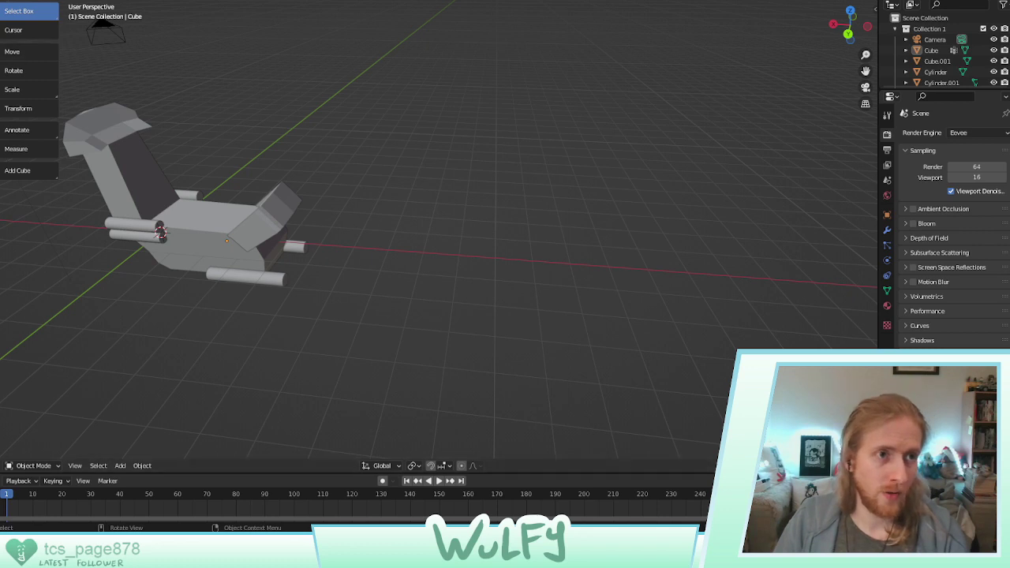
click(12, 1)
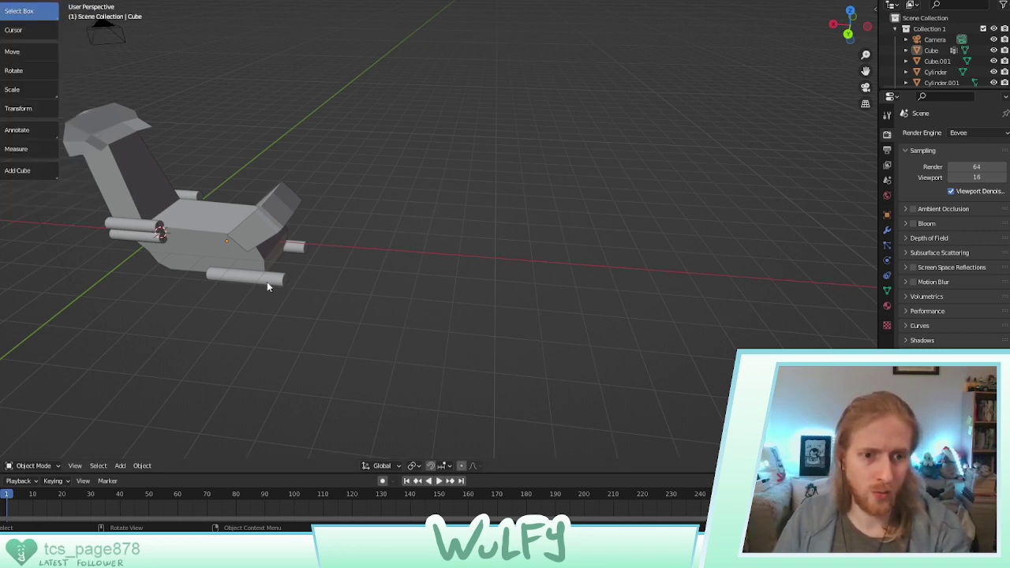
click(10, 0)
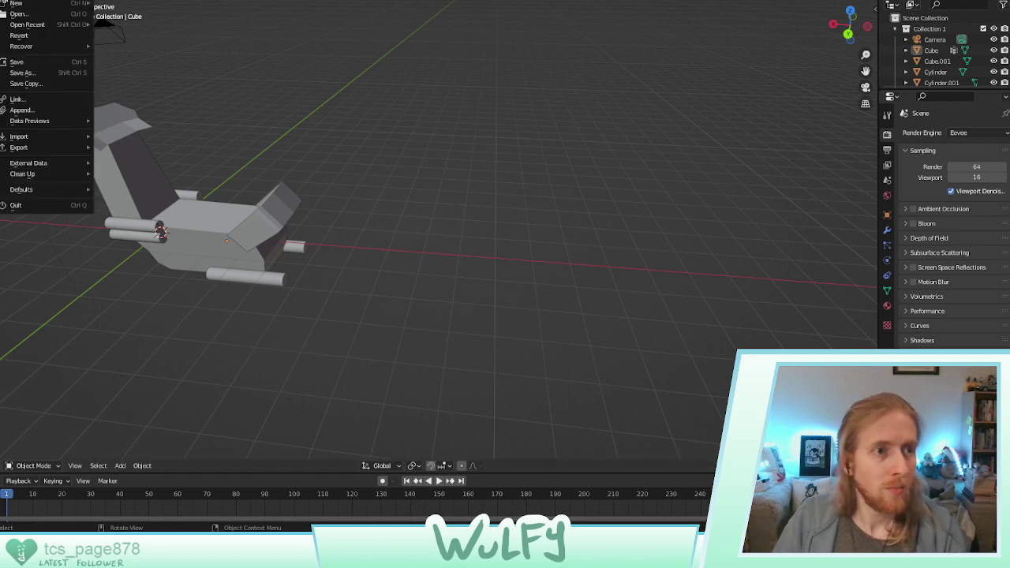
click(30, 15)
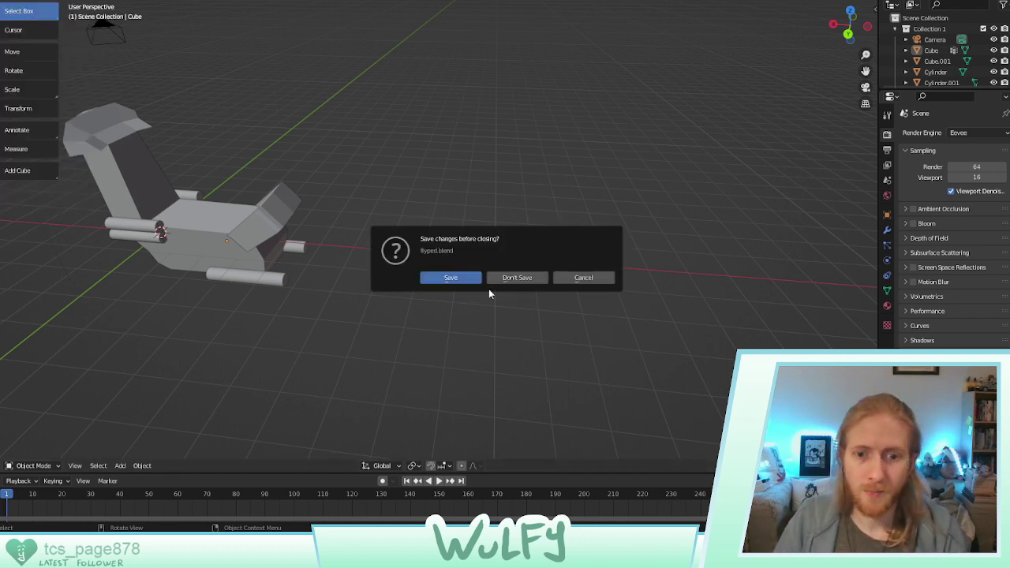
click(515, 278)
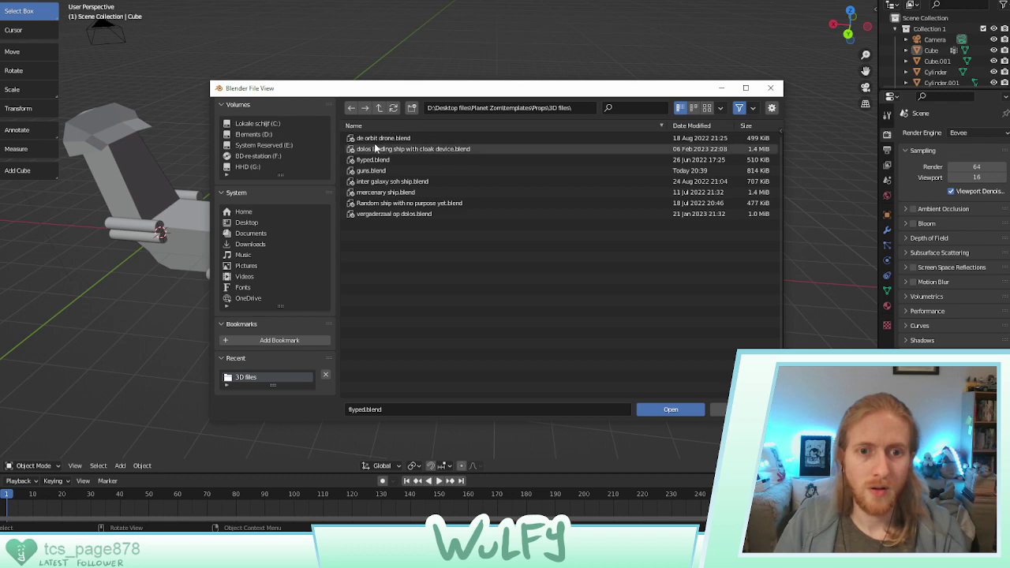
double_click(375, 171)
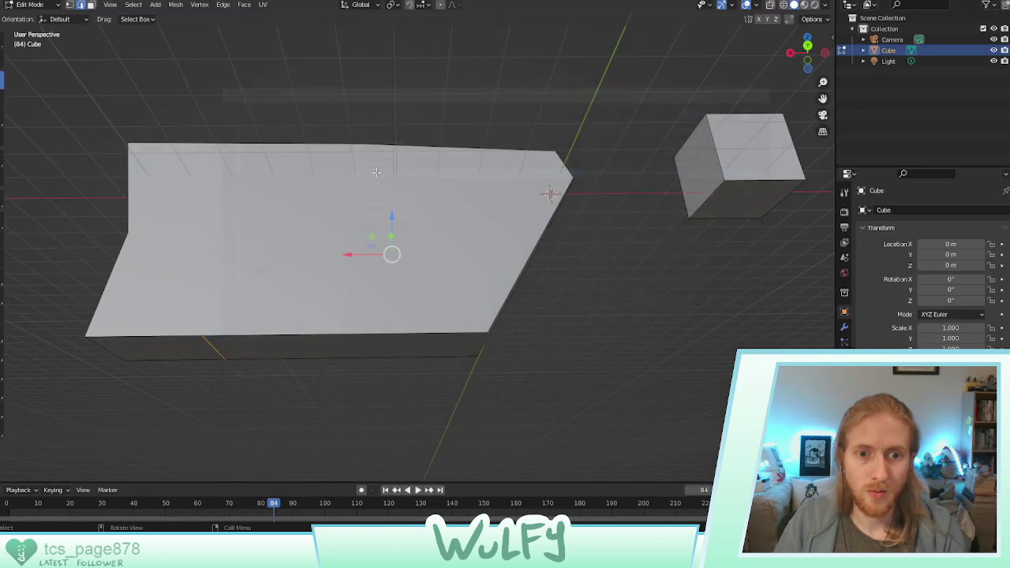
middle_drag(408, 206, 562, 217)
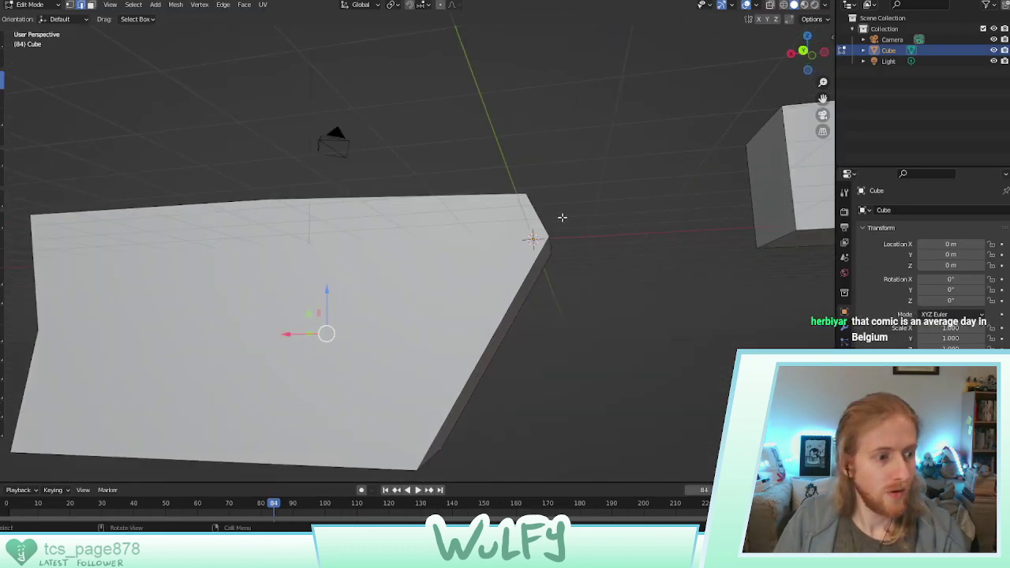
scroll(524, 200, down, 2)
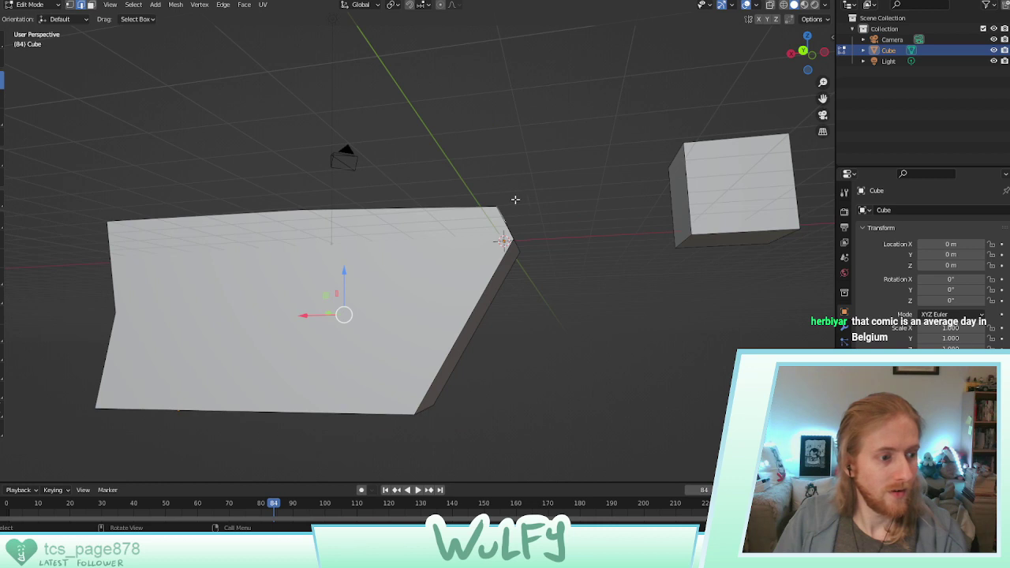
middle_drag(479, 199, 422, 210)
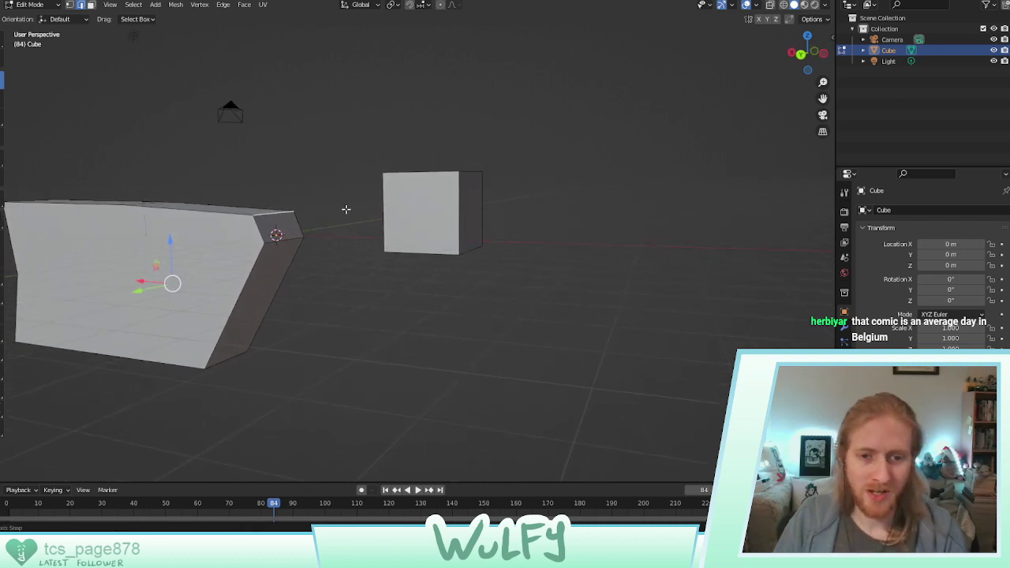
middle_drag(344, 210, 374, 214)
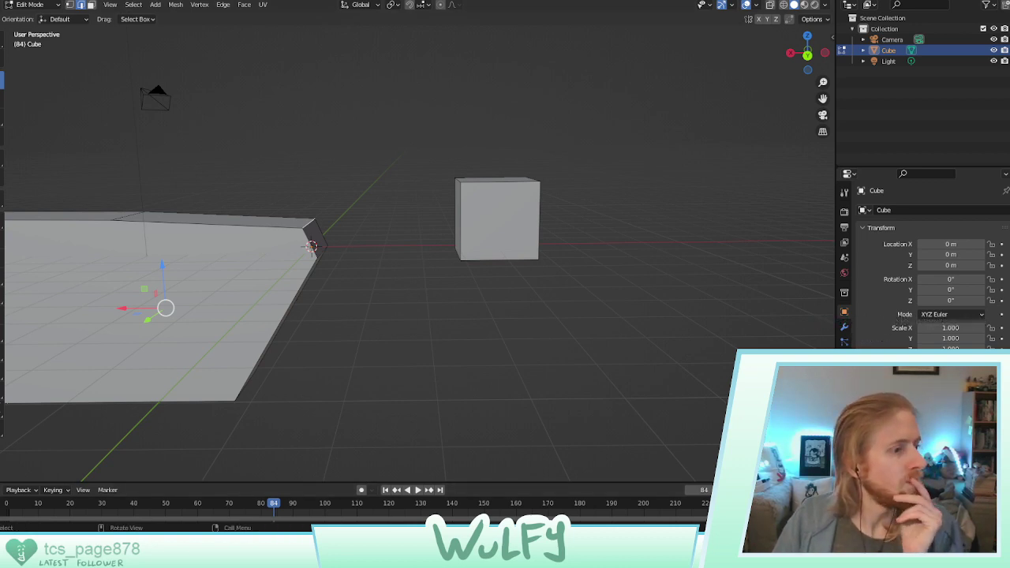
Slant the near end of the separate cube by moving its upper edge inward along the X axis
click(462, 219)
middle_drag(422, 219, 449, 214)
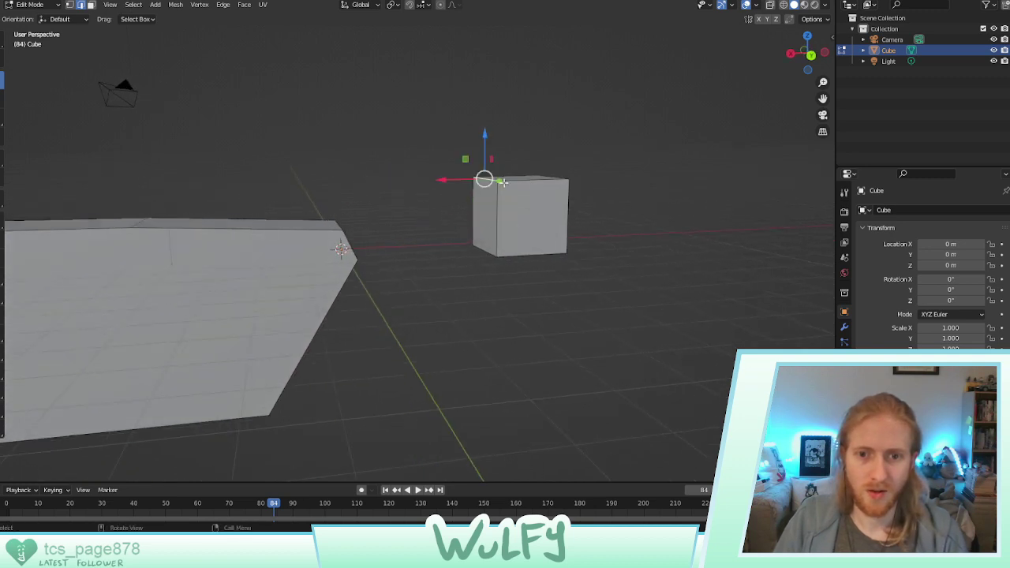
drag(462, 181, 496, 182)
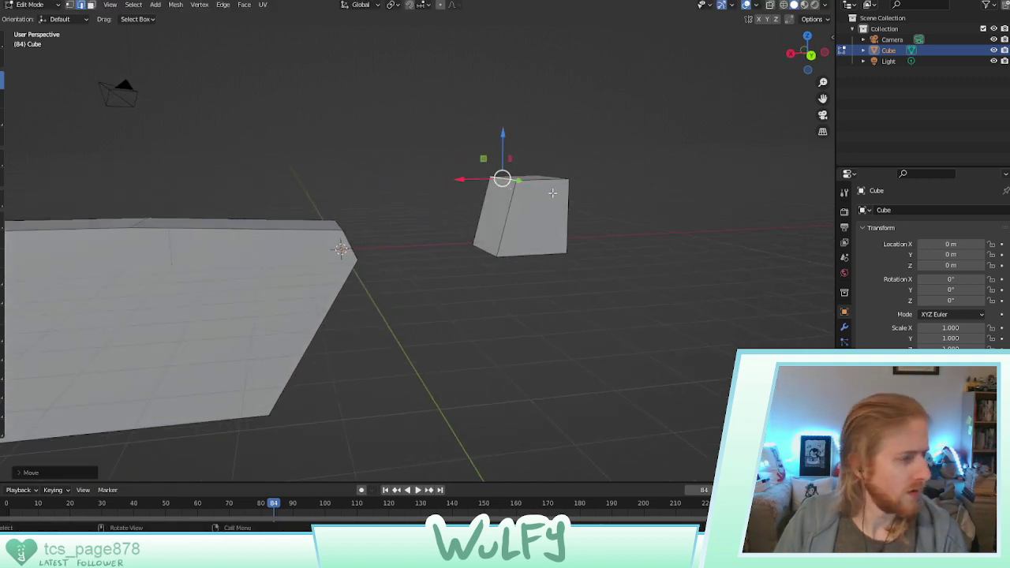
middle_drag(552, 192, 494, 193)
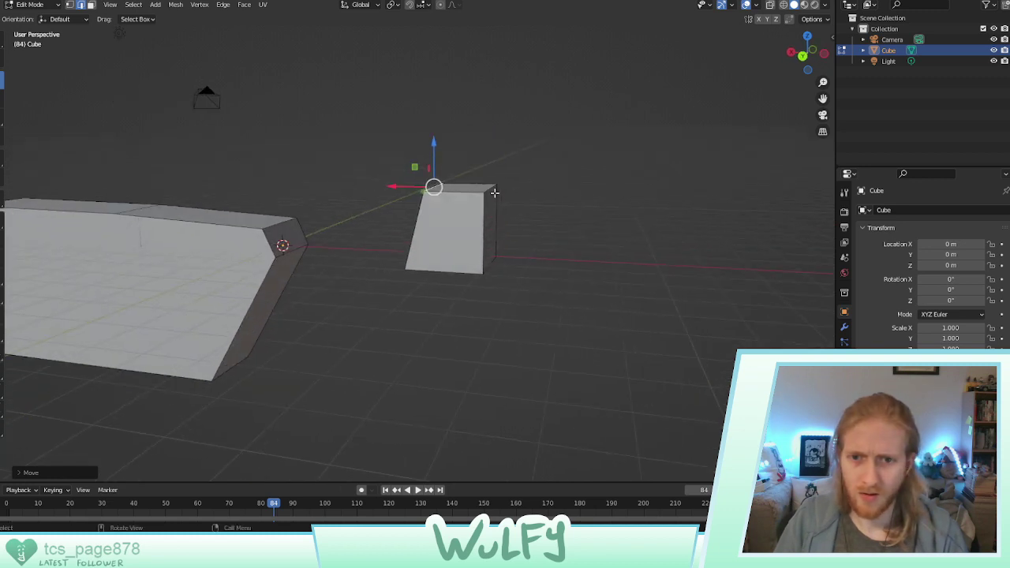
Stretch the slanted cube into a long block by moving its far end face outward along the X axis
click(90, 6)
click(486, 213)
drag(489, 226, 697, 235)
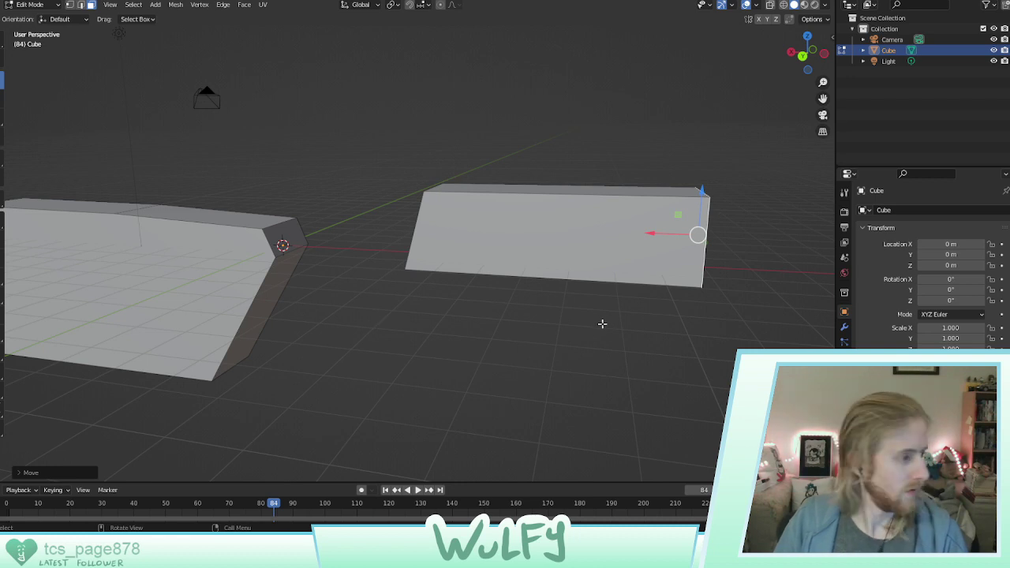
middle_drag(605, 328, 620, 305)
Taper the long block by lowering the bottom edge of its far end and raising the bottom edge of its slanted end
click(80, 4)
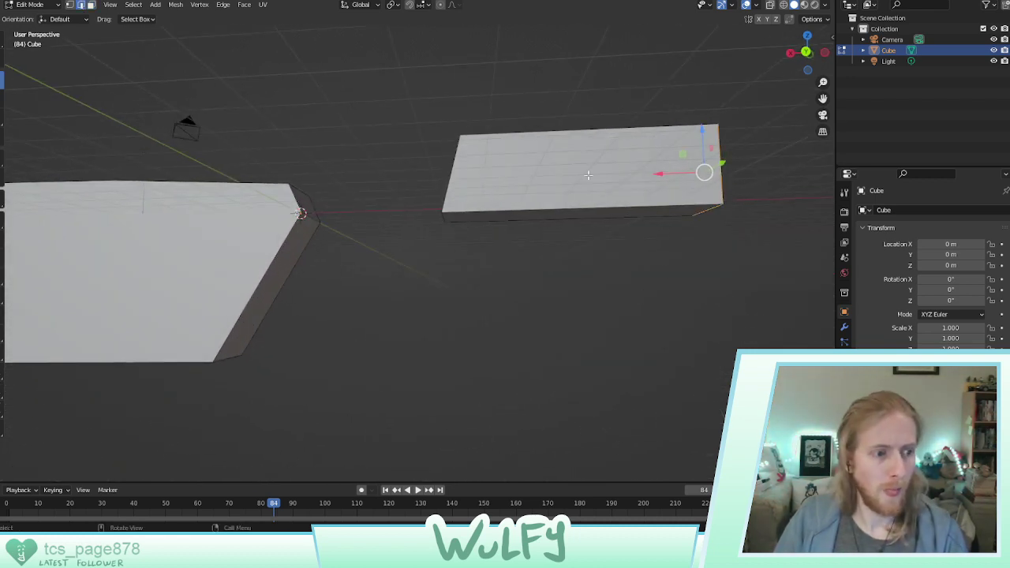
click(710, 211)
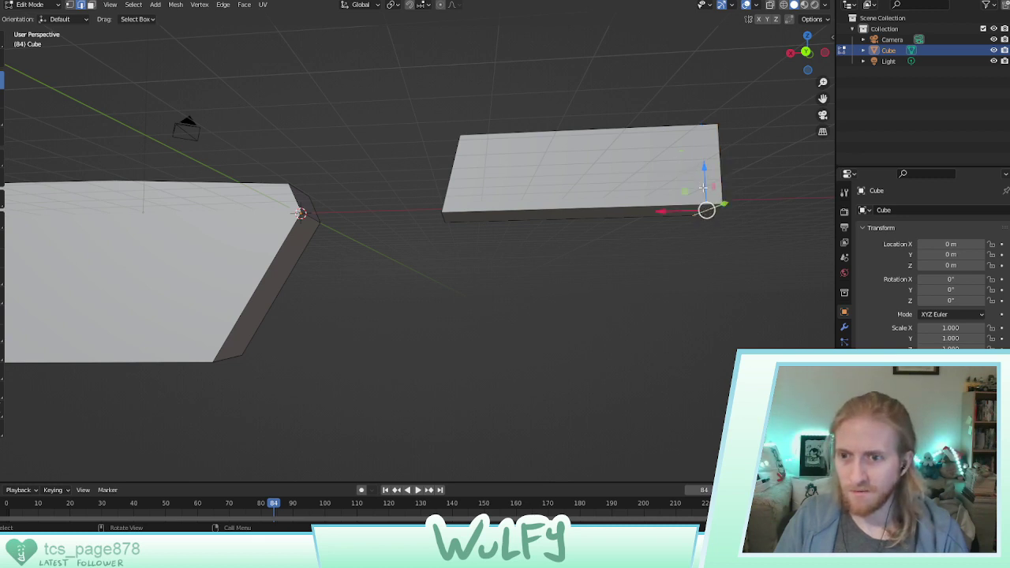
drag(703, 188, 705, 216)
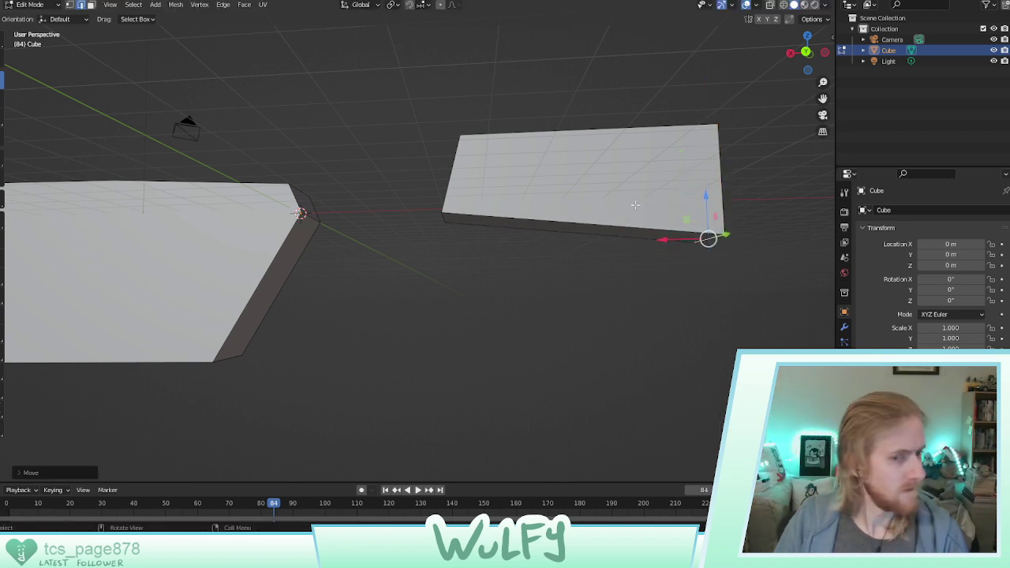
click(445, 216)
drag(437, 187, 439, 175)
middle_drag(731, 204, 633, 203)
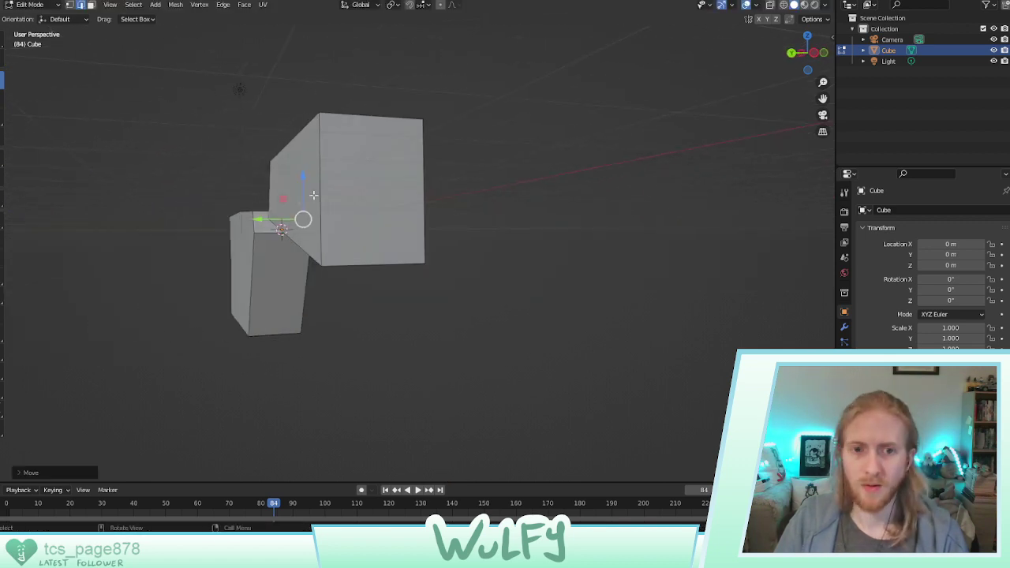
Lengthen the tapered block by moving its large end face further outward along the X axis
click(348, 194)
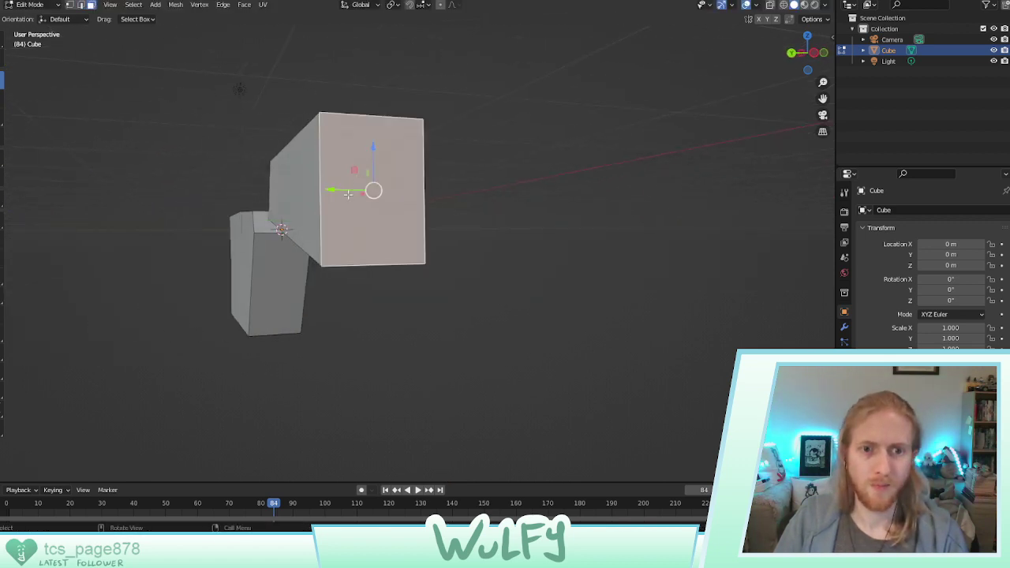
key(g)
key(x)
click(410, 182)
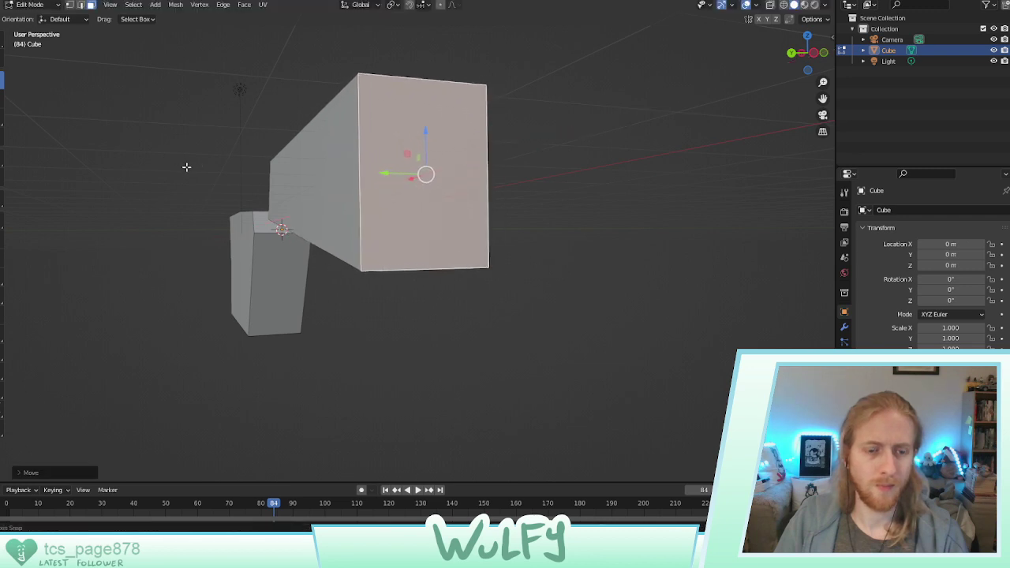
middle_drag(187, 166, 413, 182)
scroll(424, 251, down, 4)
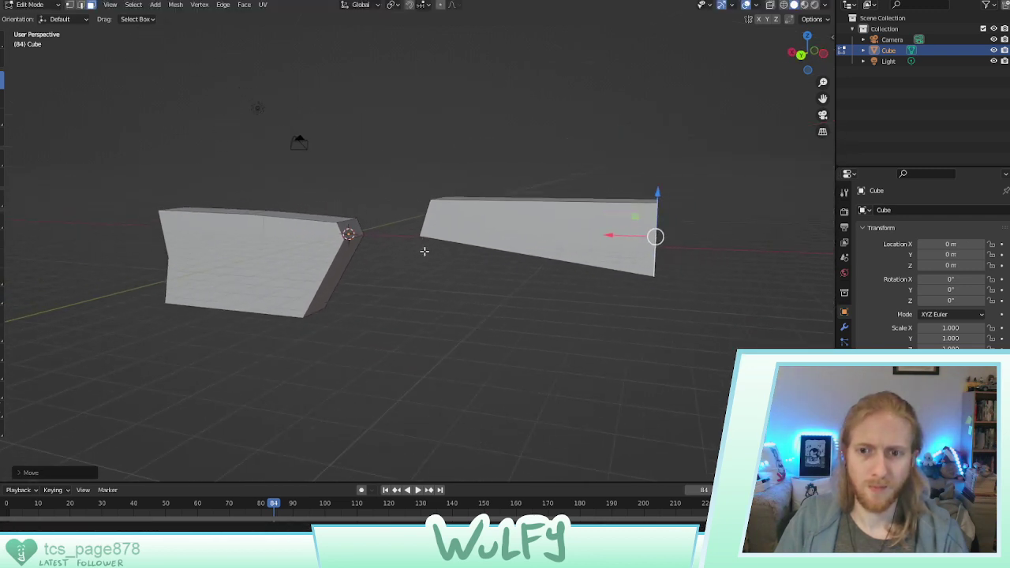
mouse_move(436, 276)
middle_down()
mouse_move(463, 260)
mouse_move(438, 258)
middle_up()
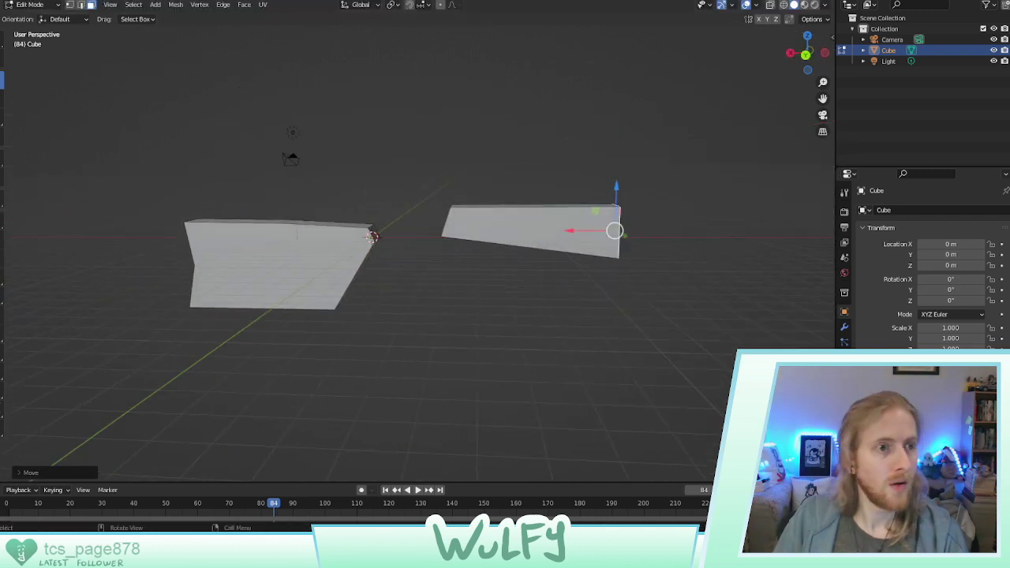
Try to handle the tapered block separately in Object Mode by clearing its parent, and return to Edit Mode
click(30, 4)
click(31, 17)
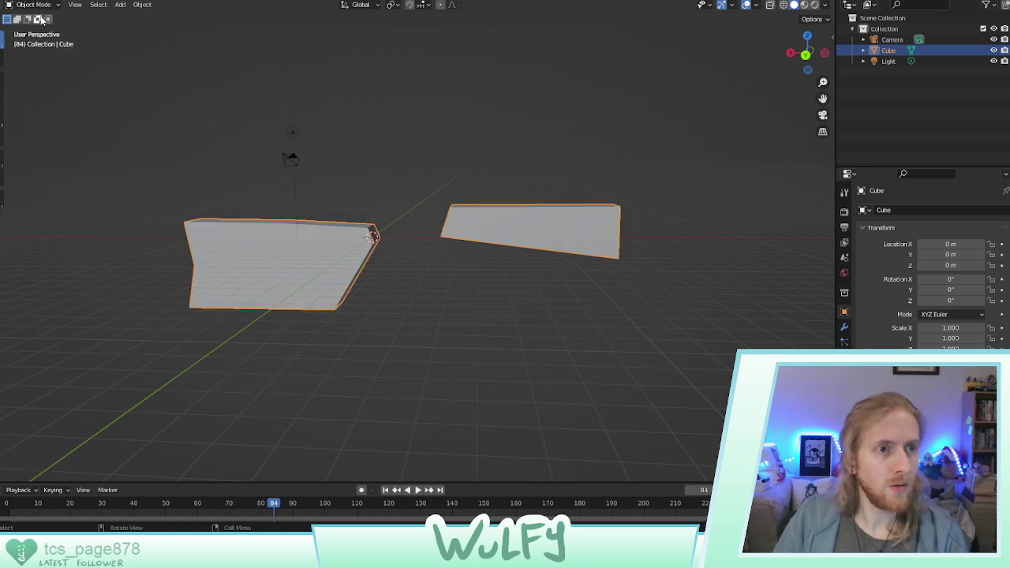
click(453, 211)
click(542, 225)
right_click(540, 222)
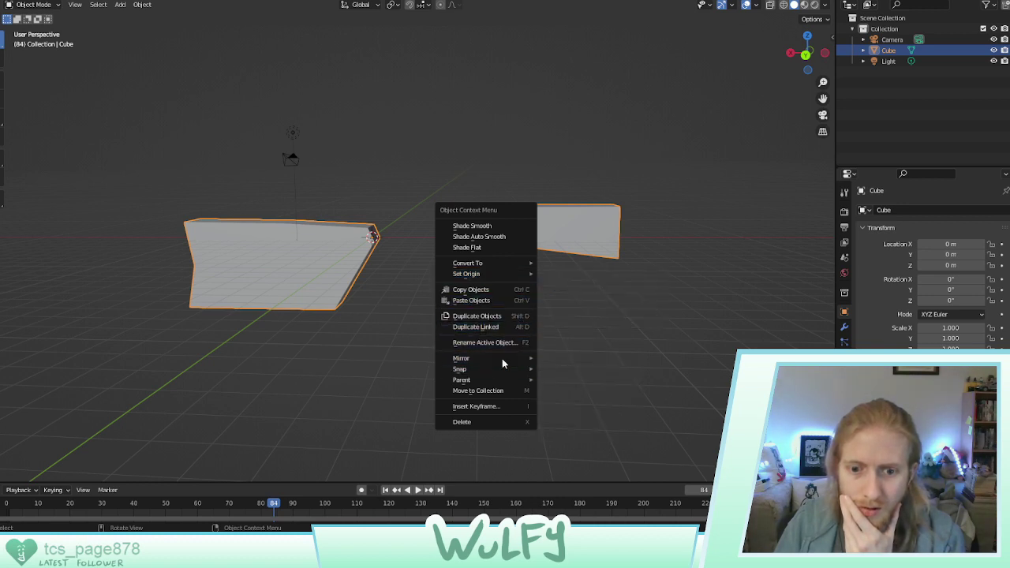
mouse_move(505, 381)
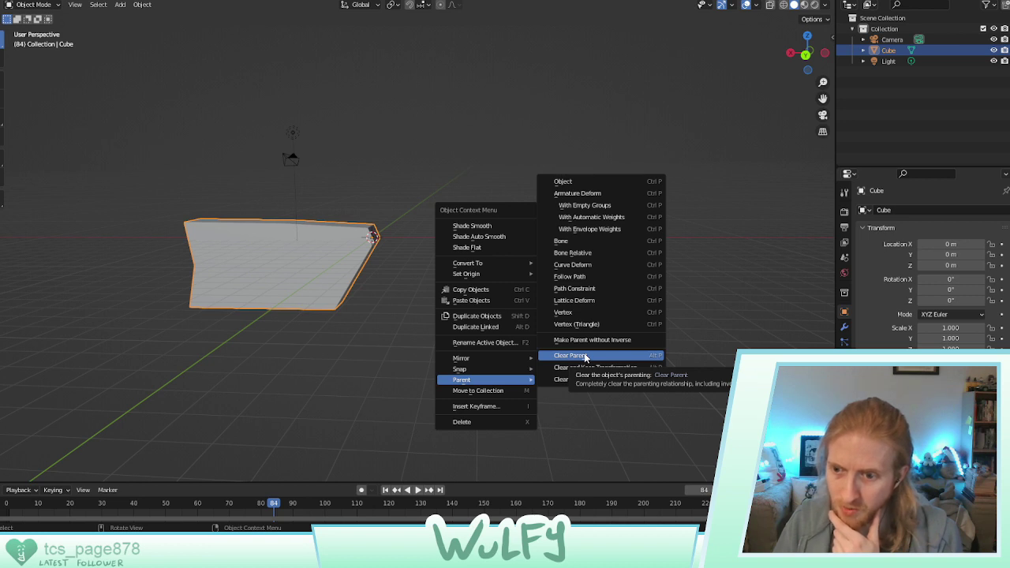
click(585, 356)
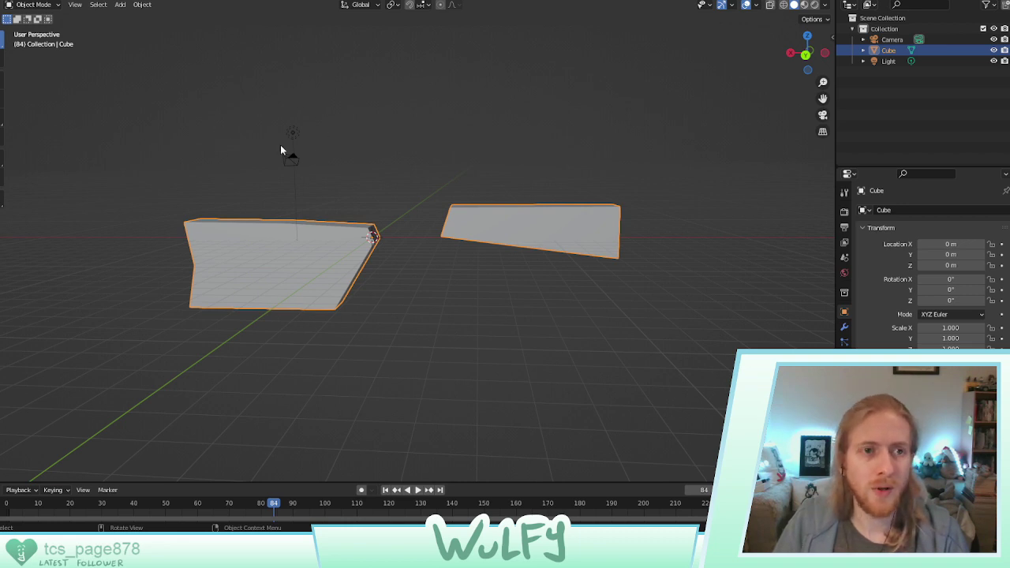
click(99, 6)
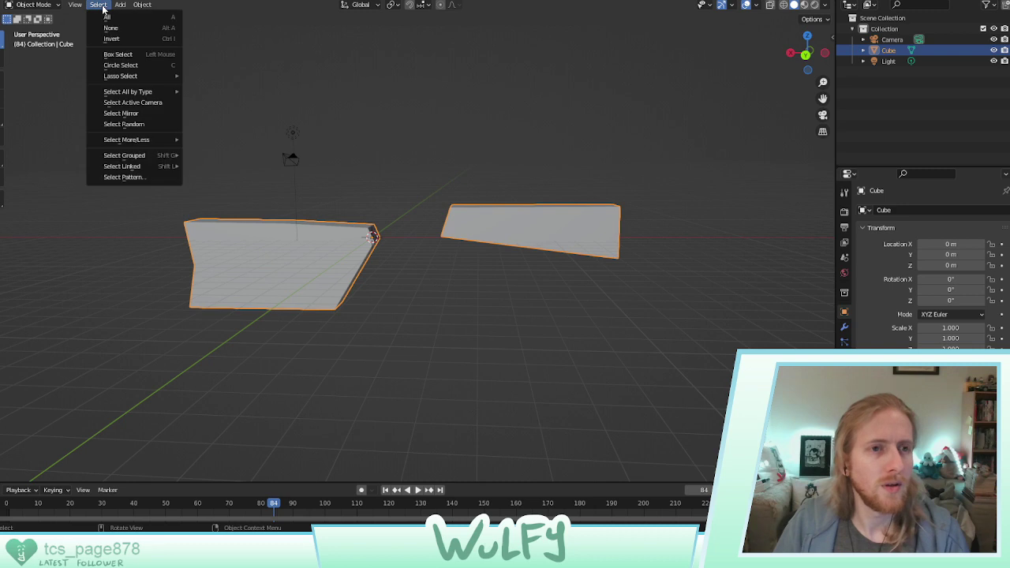
click(106, 17)
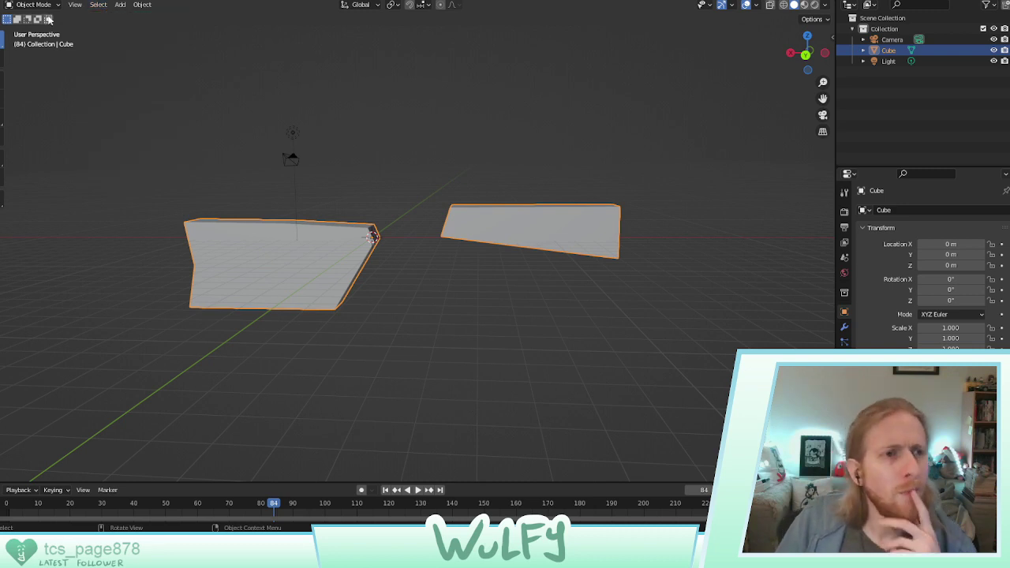
click(33, 4)
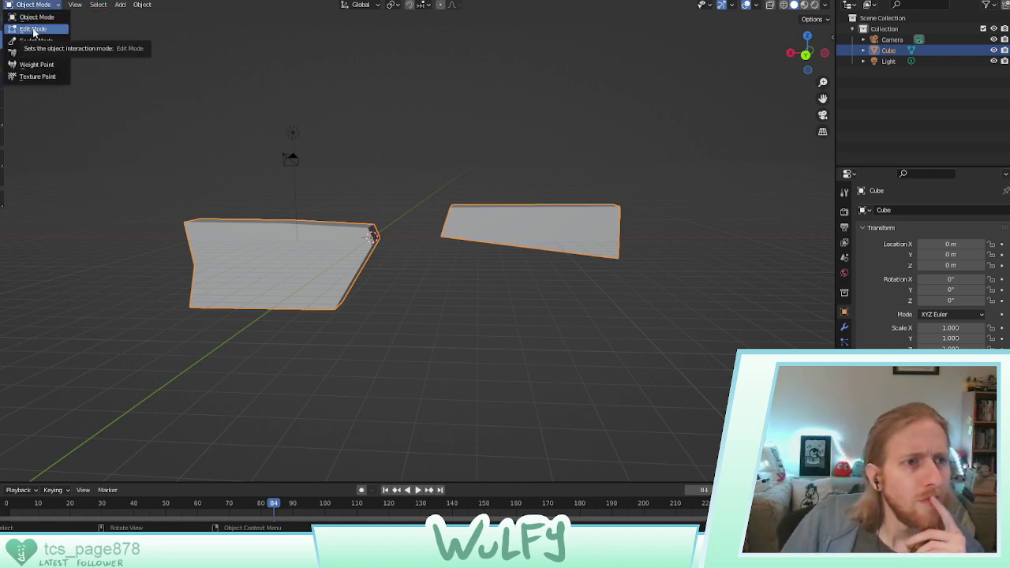
click(33, 29)
Select every face of the tapered block and move it along the X axis until its slanted end overlaps the larger gun piece
drag(420, 162, 651, 288)
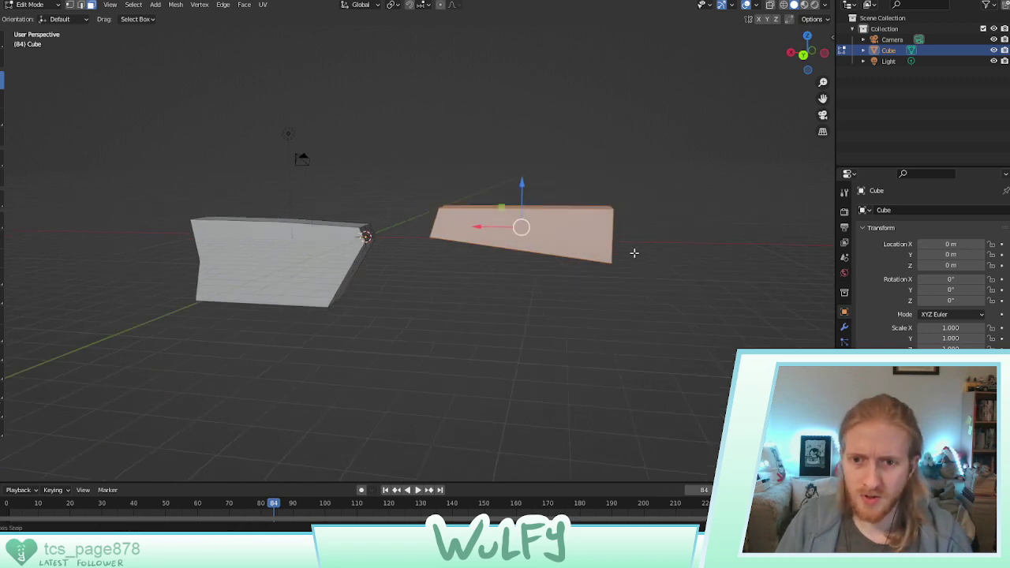
middle_drag(636, 252, 169, 176)
drag(158, 169, 361, 304)
middle_drag(347, 303, 255, 234)
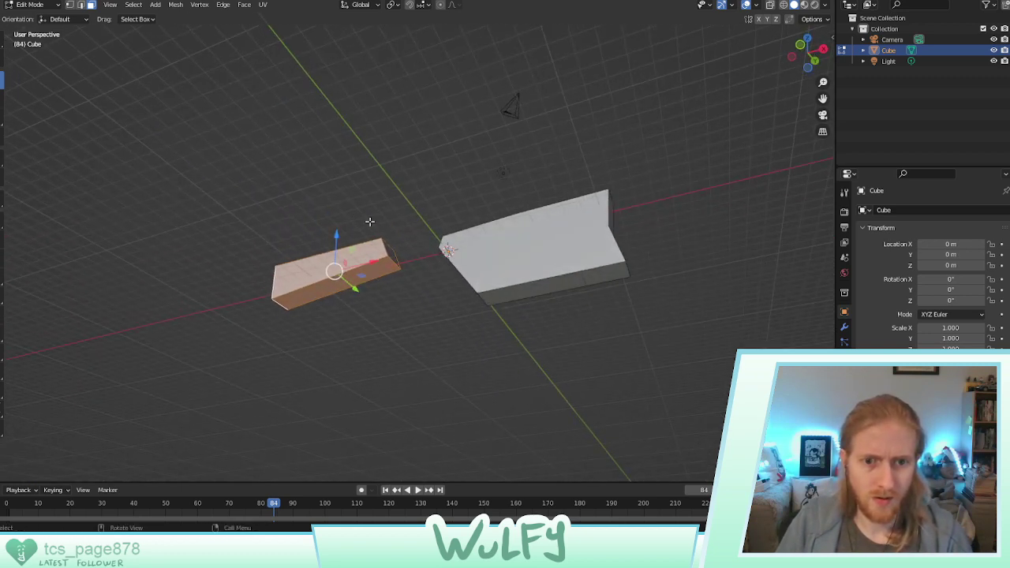
drag(367, 219, 407, 286)
middle_drag(408, 287, 539, 237)
drag(495, 235, 389, 228)
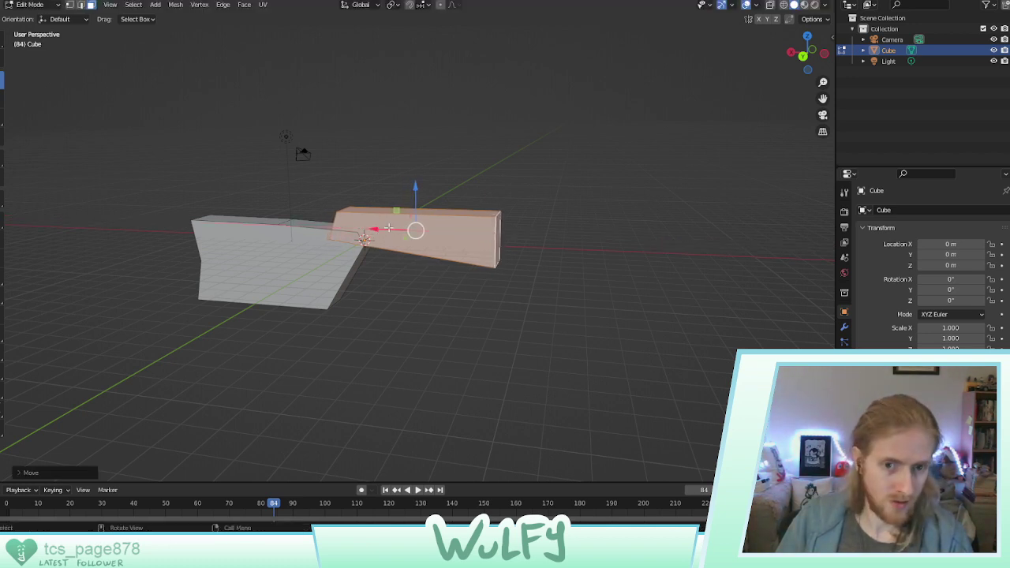
middle_drag(388, 228, 407, 234)
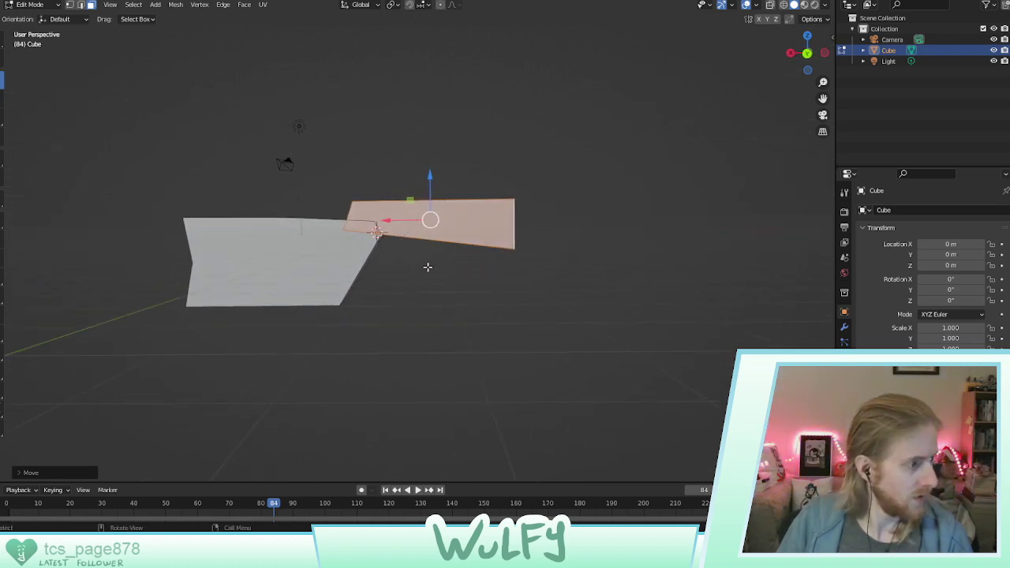
Extrude the large end face of the tapered block straight outward to form the next long section of the gun
middle_drag(555, 275, 340, 232)
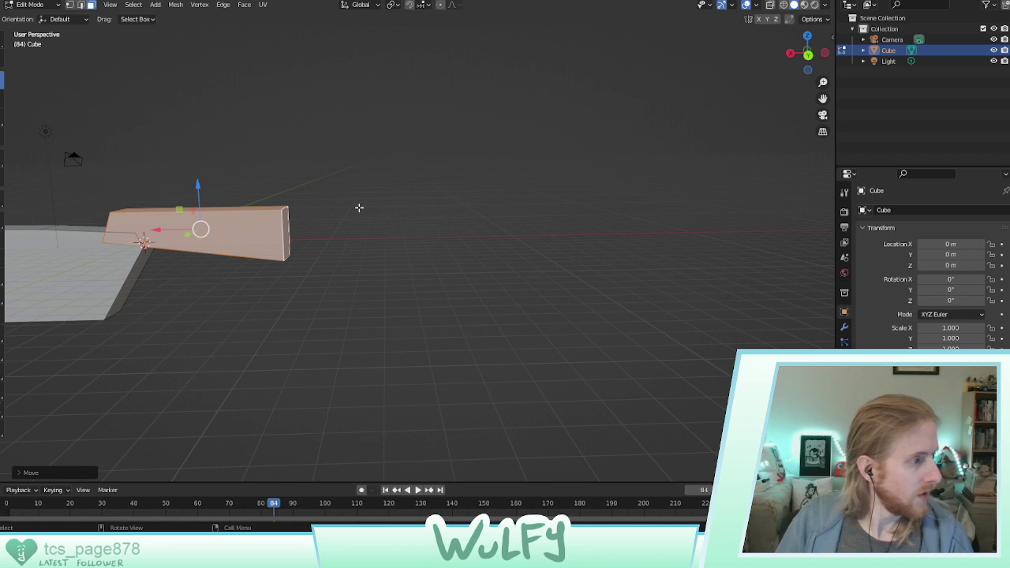
click(404, 177)
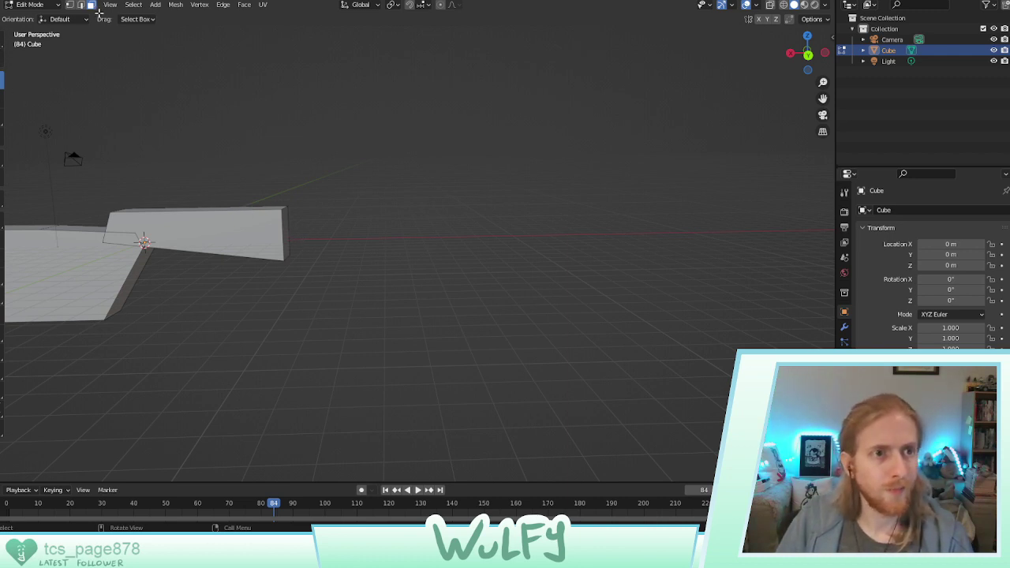
middle_drag(294, 116, 287, 210)
right_click(287, 209)
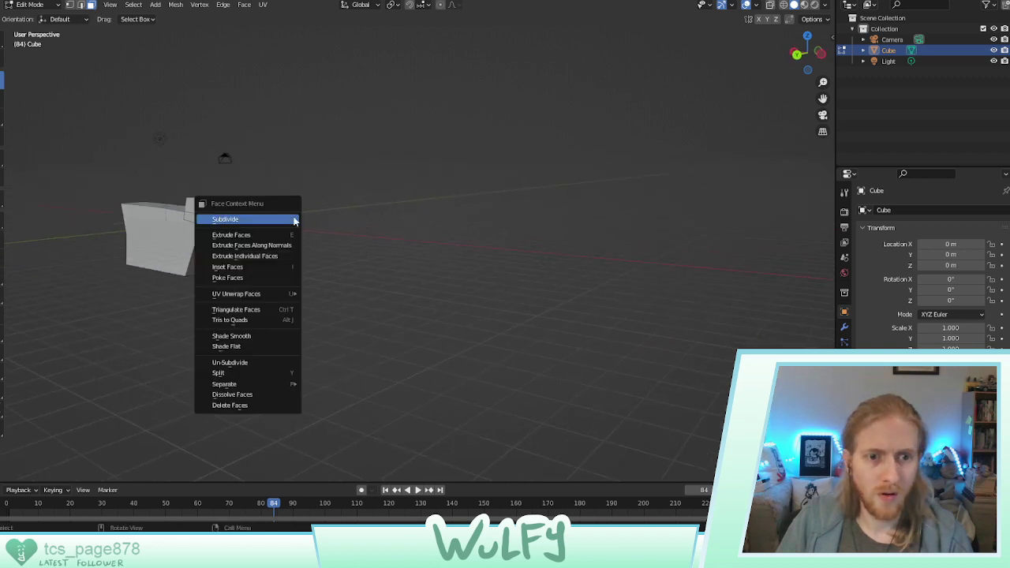
key(Escape)
click(285, 223)
click(1, 219)
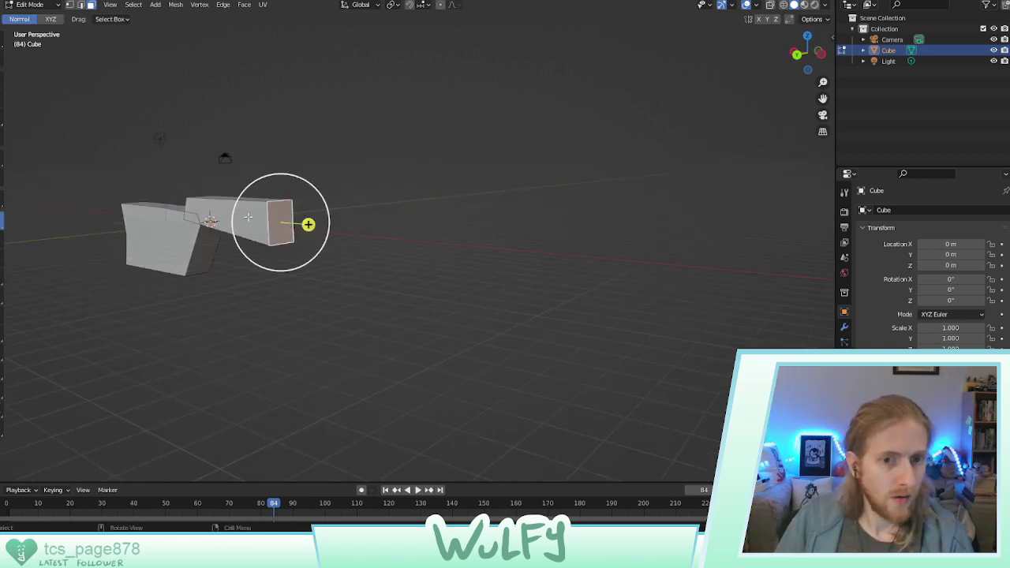
drag(307, 224, 433, 249)
middle_drag(322, 247, 394, 258)
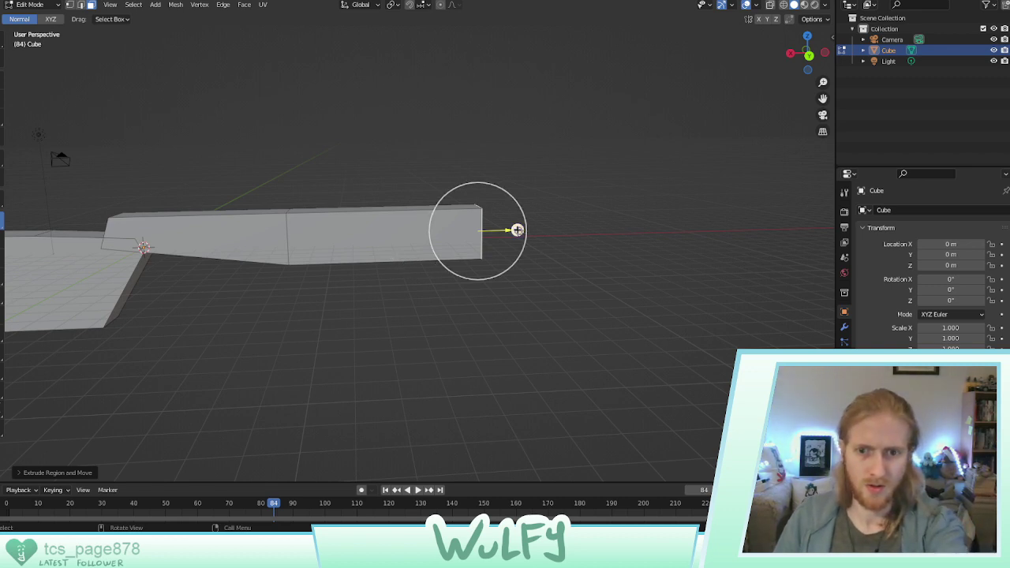
Undo the short second extrusion and lengthen the new section by moving its end face slightly outward along the X axis
drag(517, 230, 533, 229)
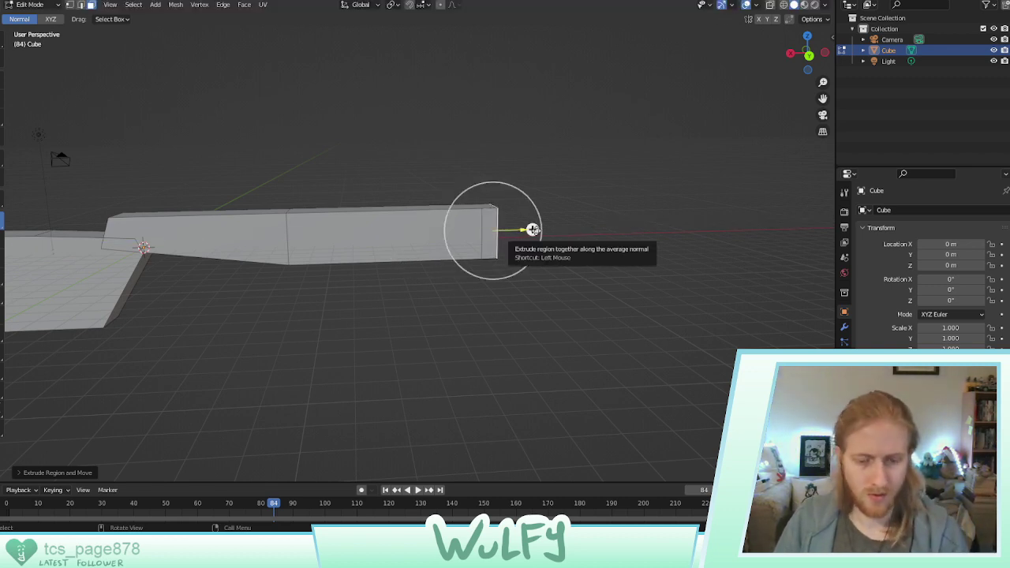
key(ctrl+z)
click(2, 80)
middle_drag(477, 165, 441, 176)
drag(399, 236, 423, 238)
middle_drag(385, 210, 424, 205)
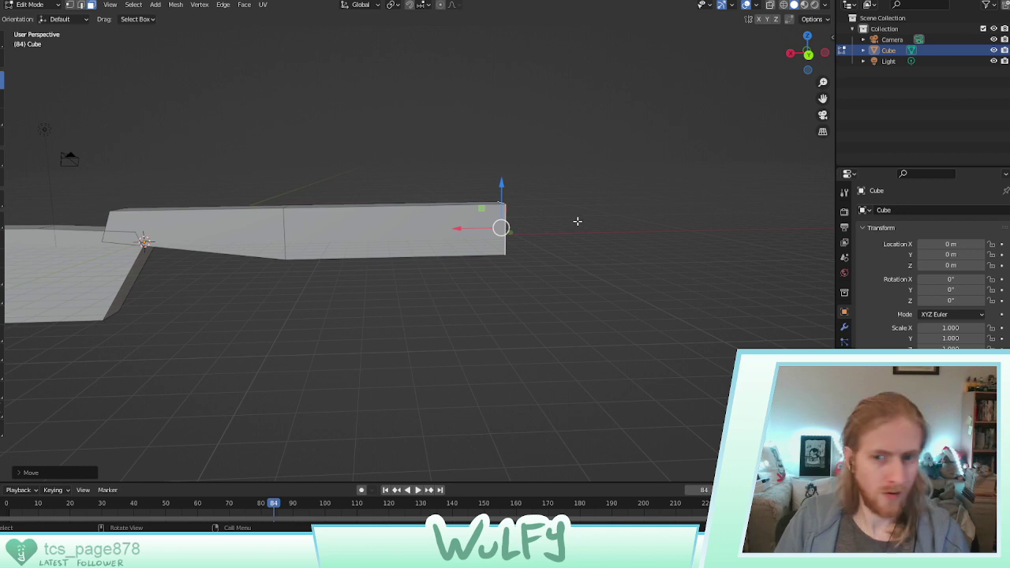
Knife-cut the end face of the long section horizontally across its middle and return to the selection tool
middle_drag(578, 221, 424, 231)
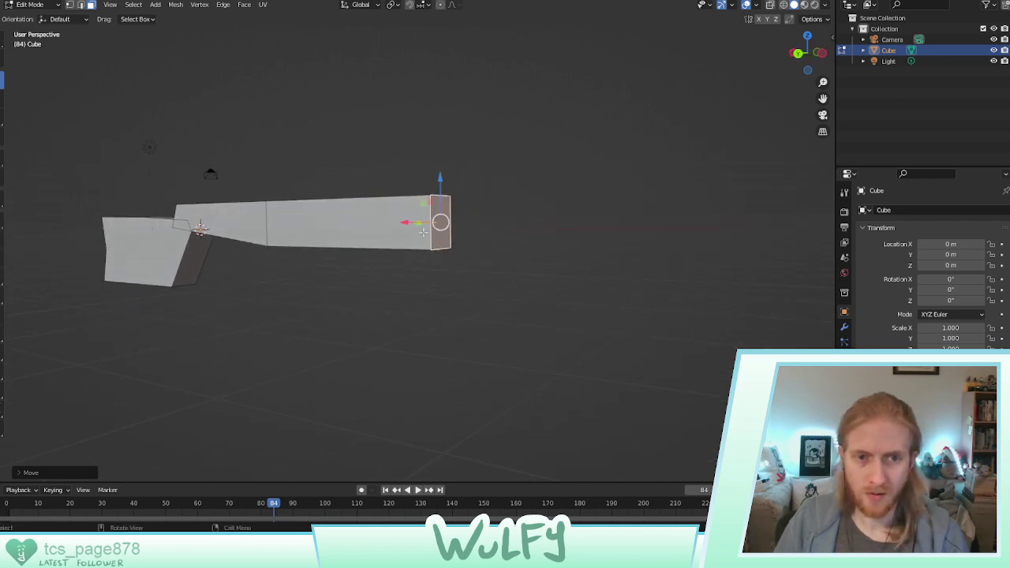
click(82, 4)
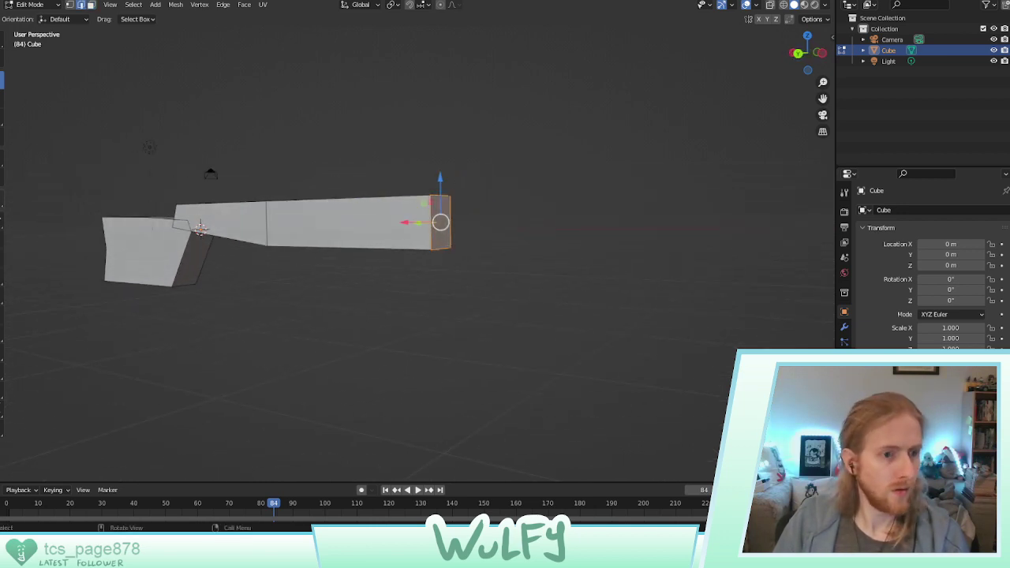
click(2, 296)
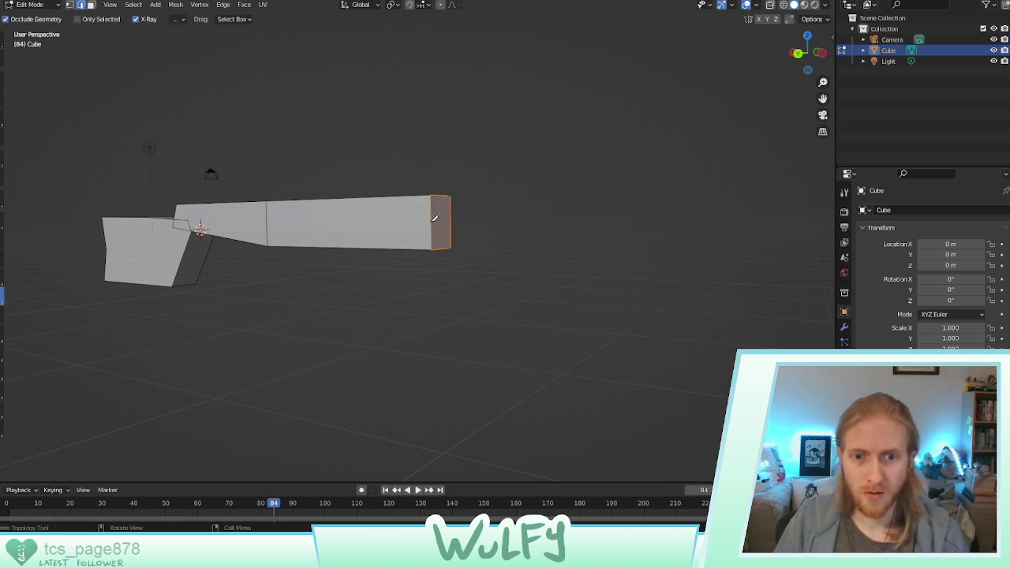
click(434, 219)
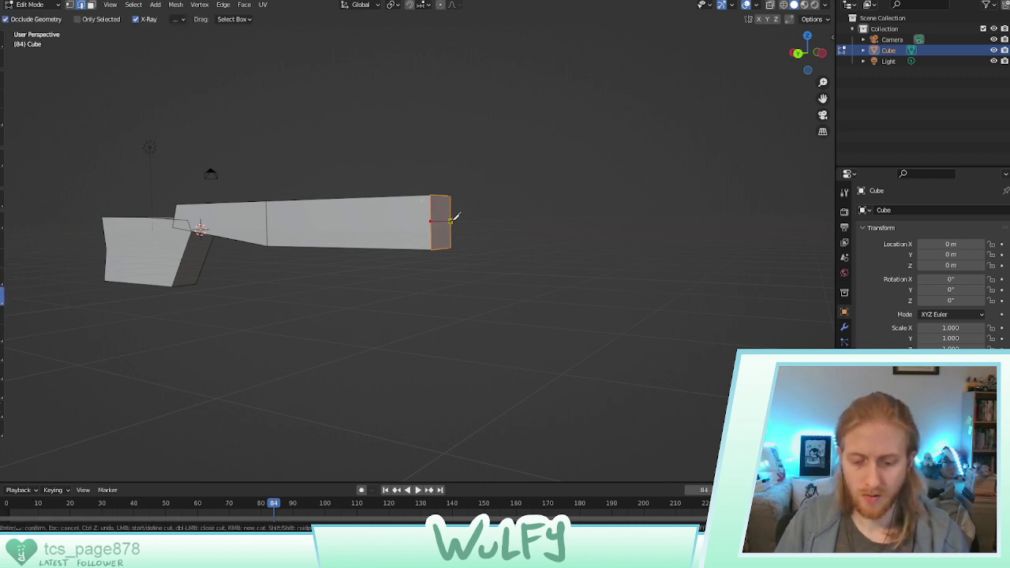
key(Return)
click(1, 82)
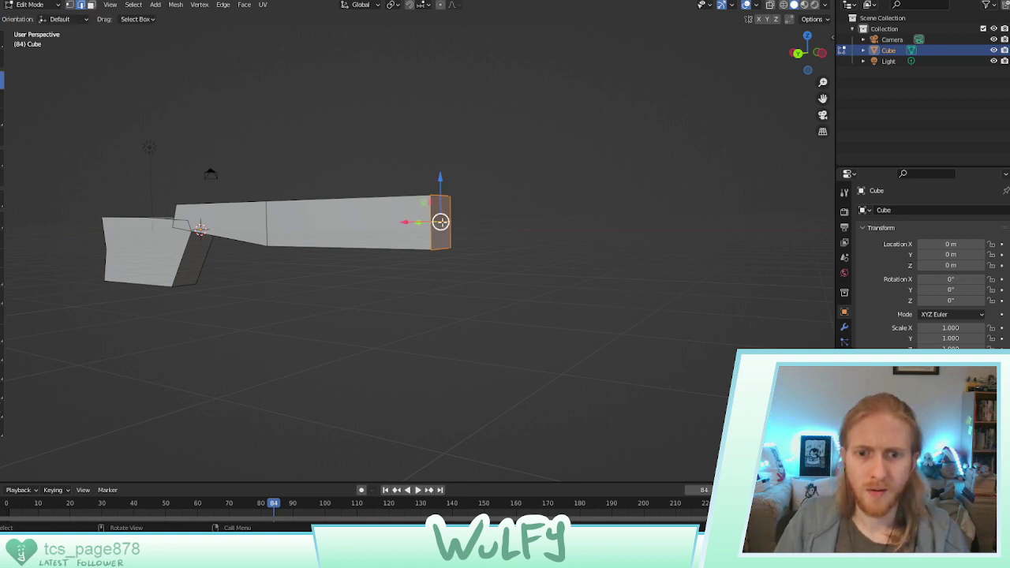
Slope the end of the long section by moving its end edges along the X axis, with the lower edge furthest out
drag(416, 222, 419, 221)
middle_drag(458, 232, 462, 230)
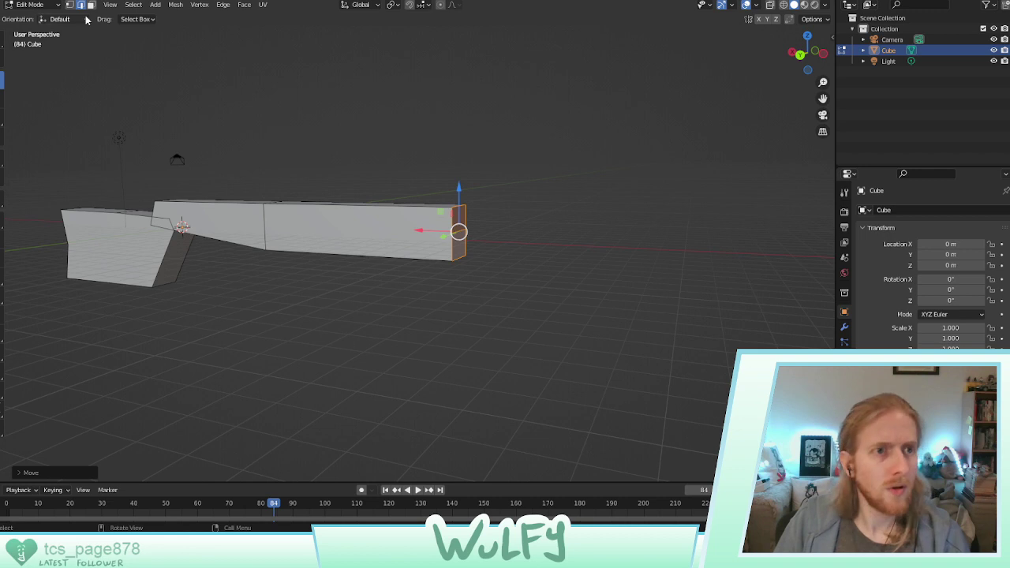
click(521, 234)
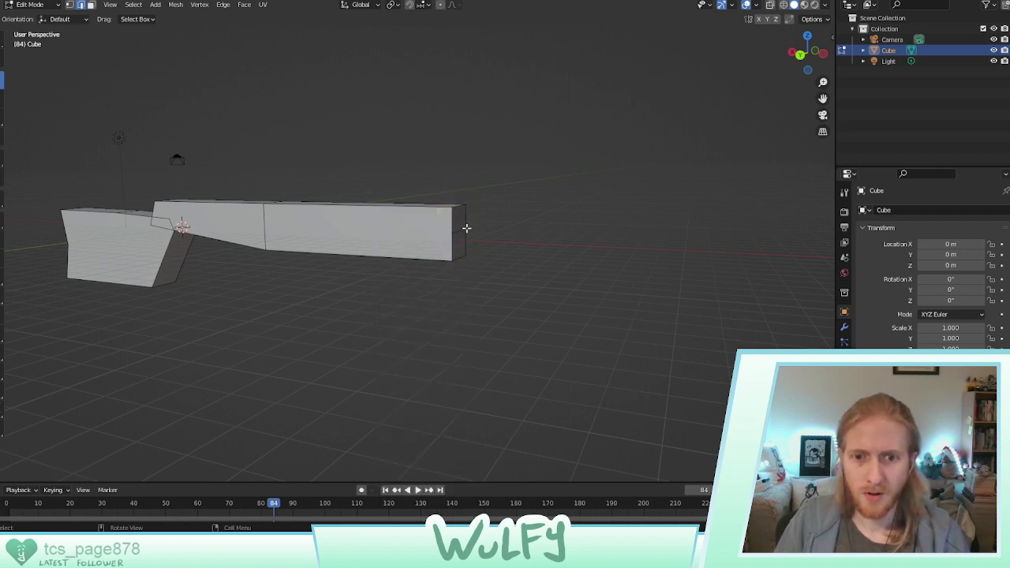
drag(435, 229, 457, 232)
click(459, 258)
click(464, 231)
mouse_move(520, 233)
middle_down()
mouse_move(545, 219)
mouse_move(489, 221)
mouse_move(444, 239)
mouse_move(482, 234)
mouse_move(483, 254)
mouse_move(491, 219)
mouse_move(507, 236)
middle_up()
Extrude the lower half of the sloped end face outward to form a thinner front section
click(91, 6)
click(466, 250)
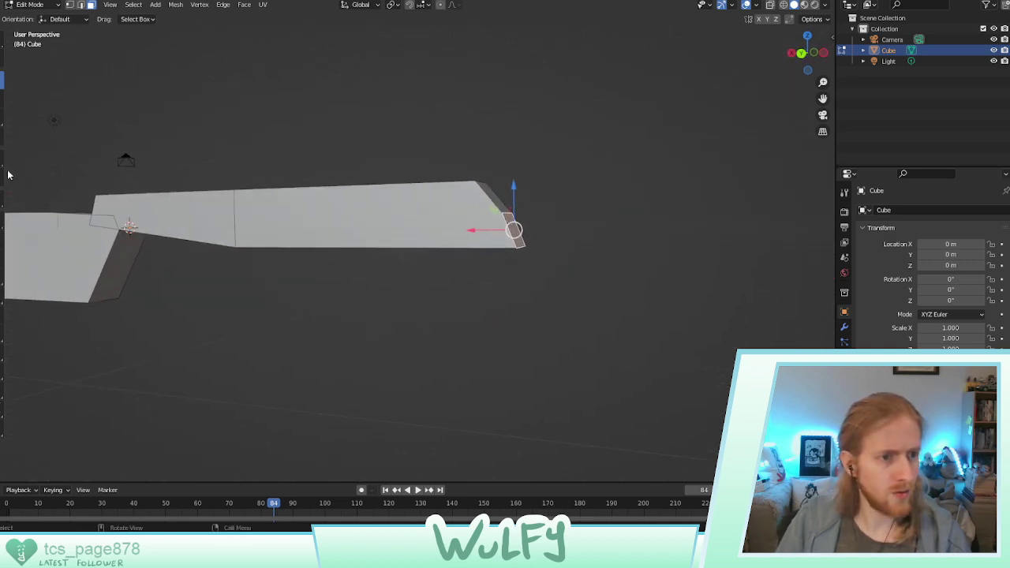
click(2, 221)
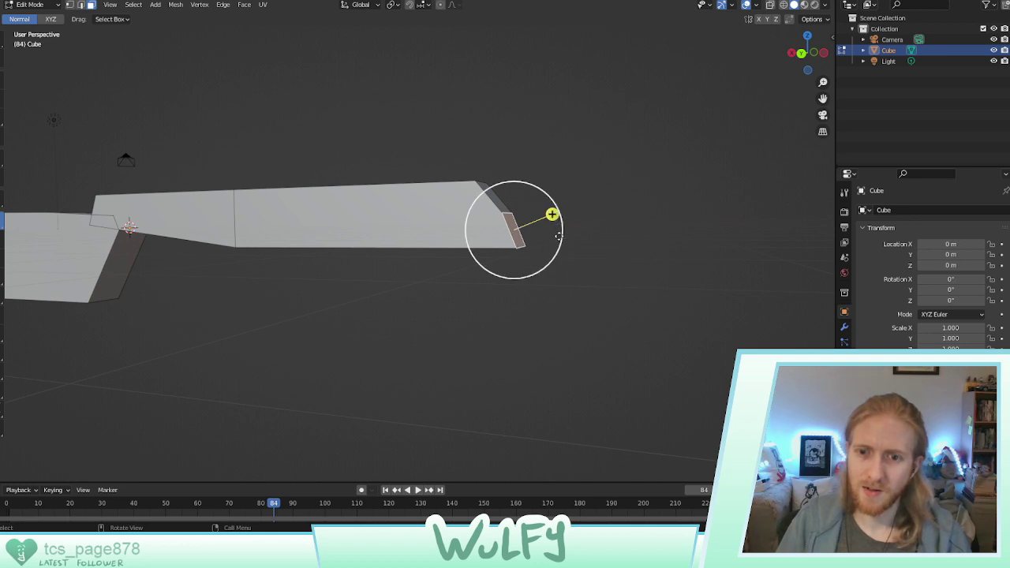
drag(552, 215, 654, 241)
middle_drag(653, 241, 593, 214)
drag(565, 220, 723, 221)
middle_drag(723, 221, 426, 229)
Lower the end face of the thin front section along the Z axis until the section runs level with the gun body
click(10, 78)
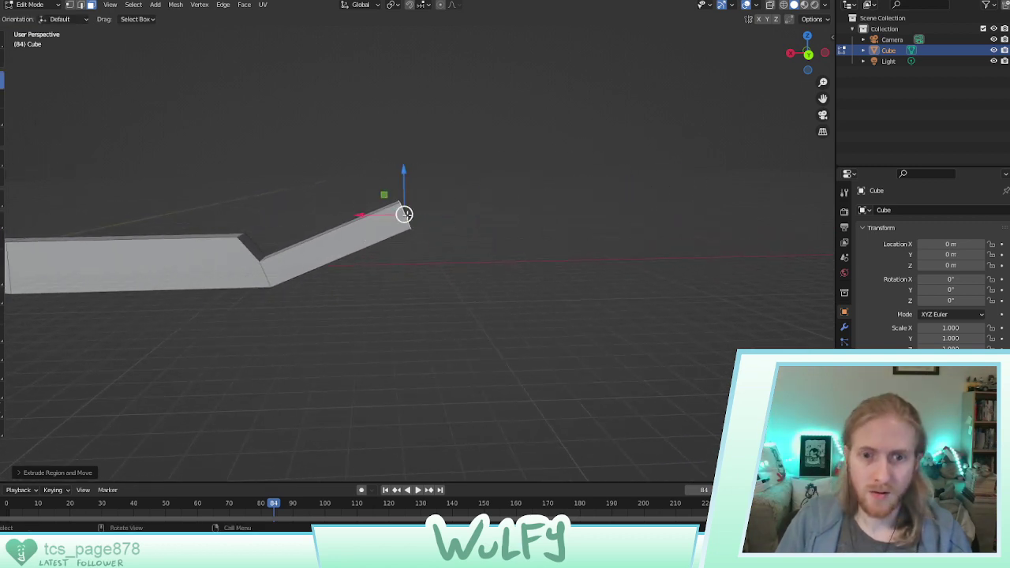
drag(404, 191, 404, 248)
middle_drag(405, 248, 411, 187)
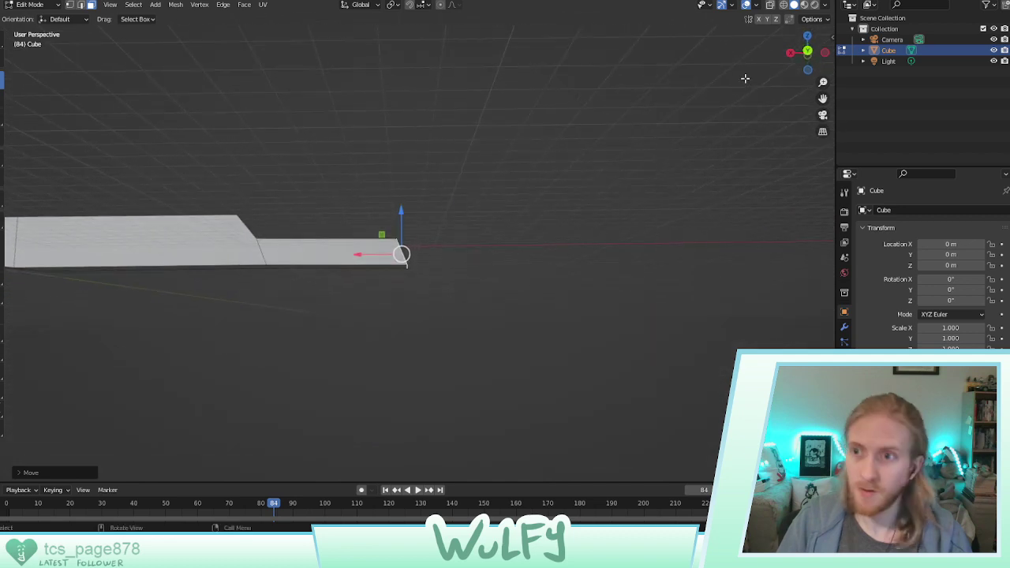
click(808, 52)
drag(401, 230, 405, 227)
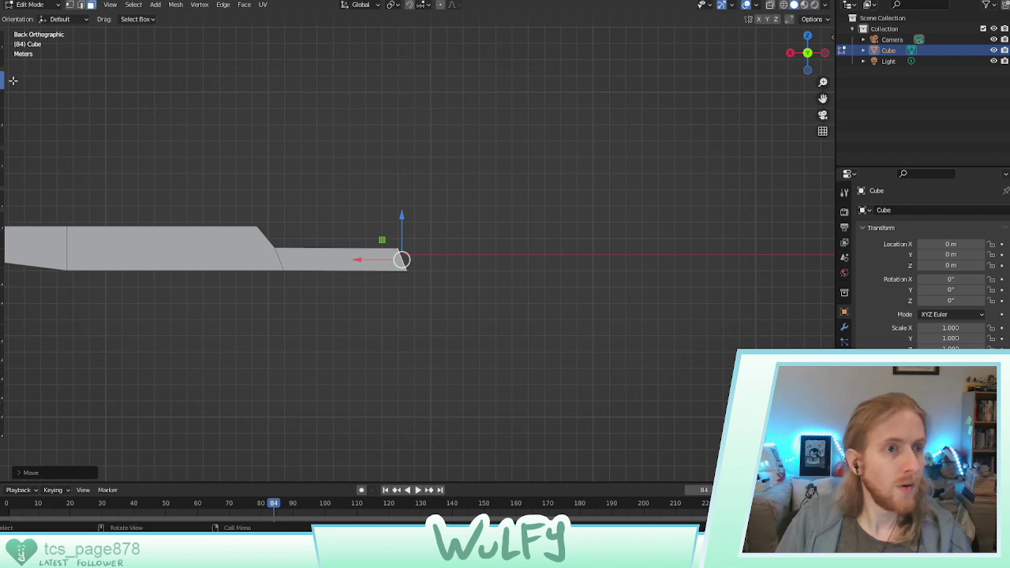
Move the top edge of the thin section's end outward along the X axis until the end stands vertical
click(81, 7)
middle_drag(401, 182, 356, 183)
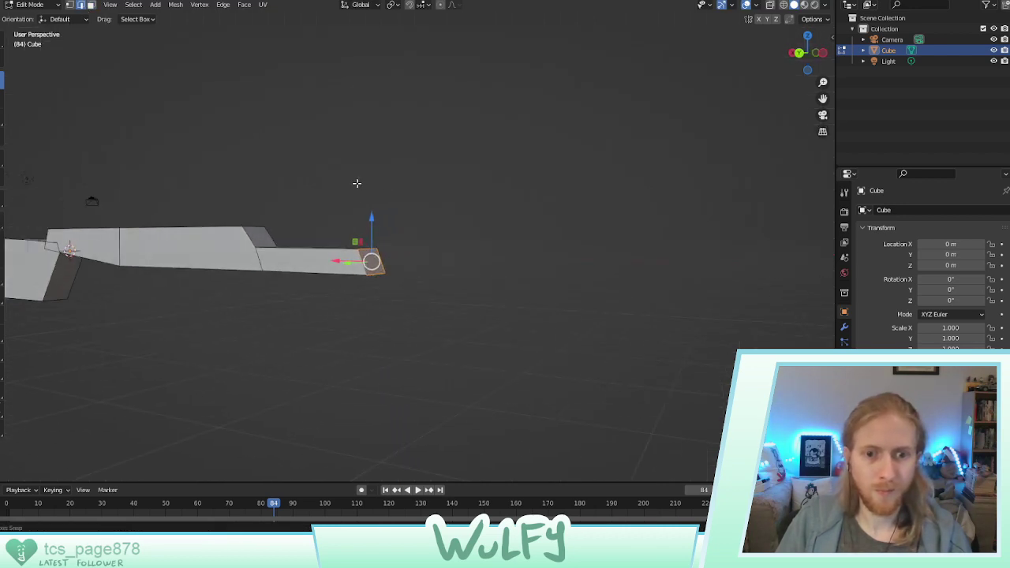
click(368, 248)
middle_drag(401, 234, 417, 225)
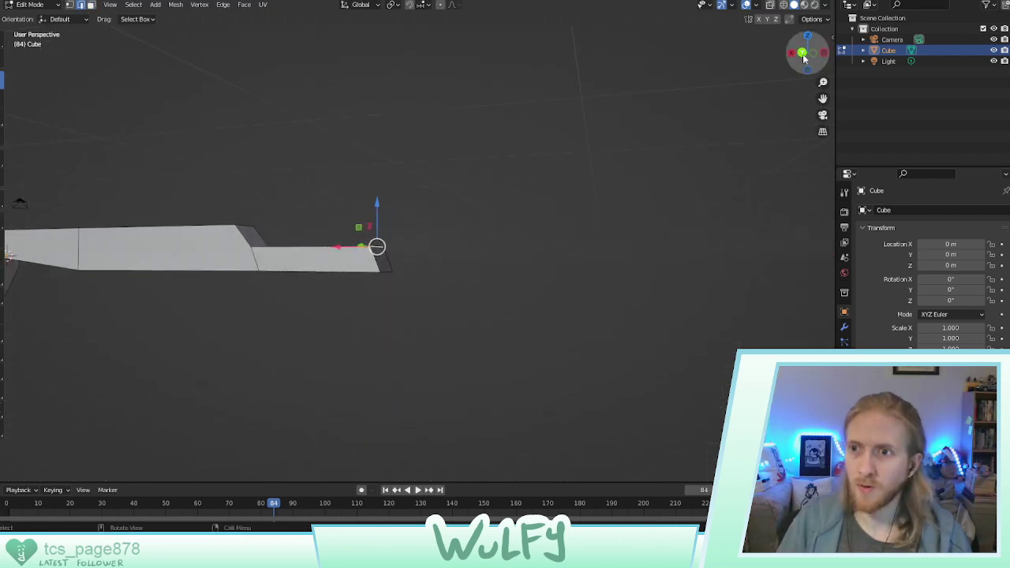
click(805, 55)
drag(372, 248, 382, 247)
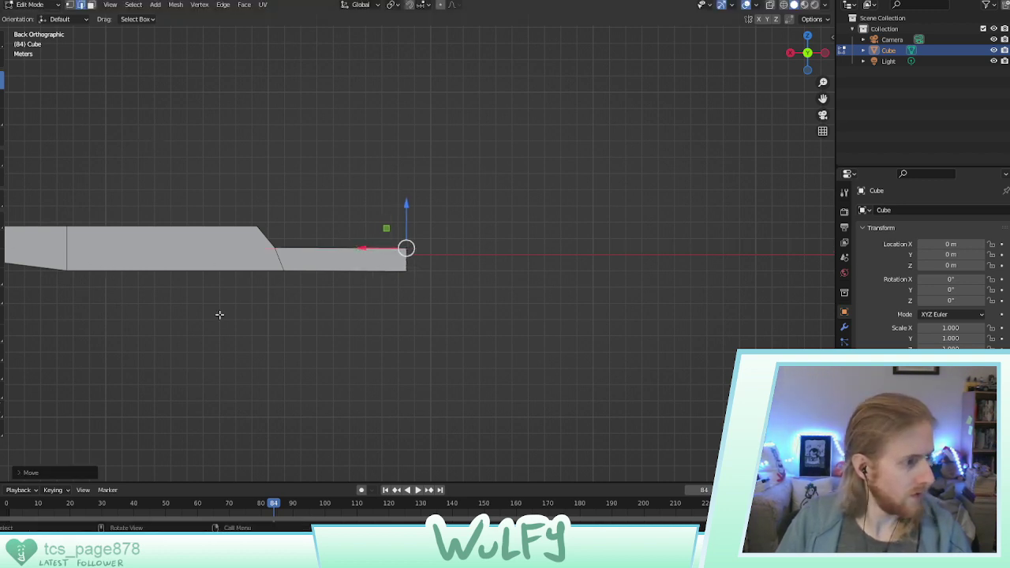
middle_drag(359, 295, 451, 289)
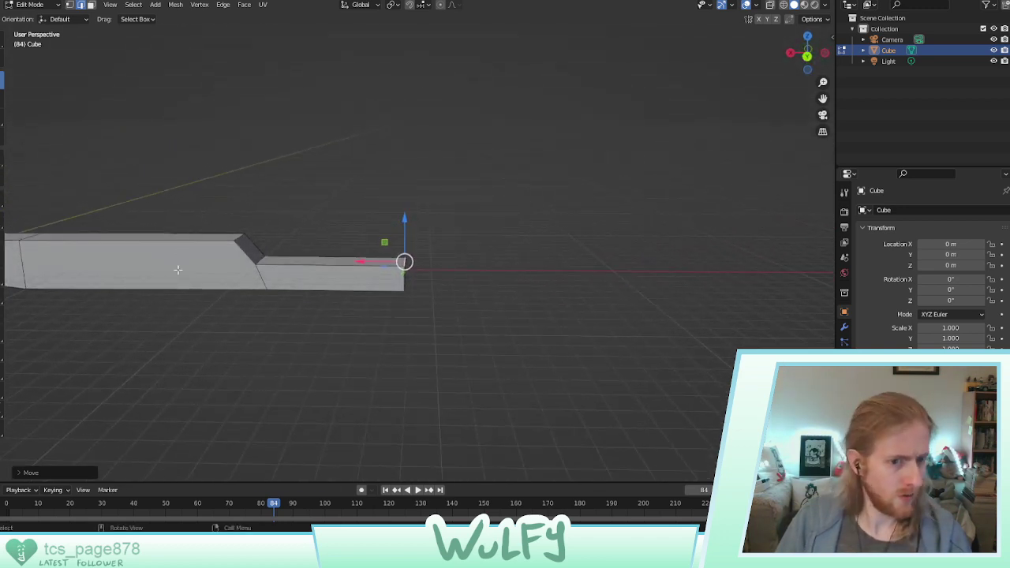
Add a new cube to the mesh and move it along the X axis to the thin front section
right_click(317, 322)
click(340, 335)
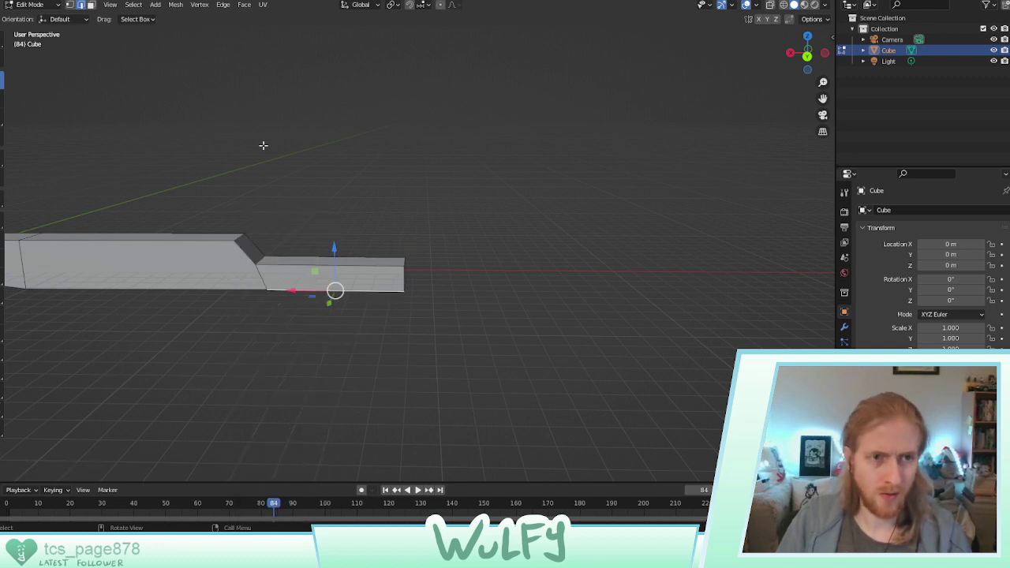
click(156, 8)
click(167, 29)
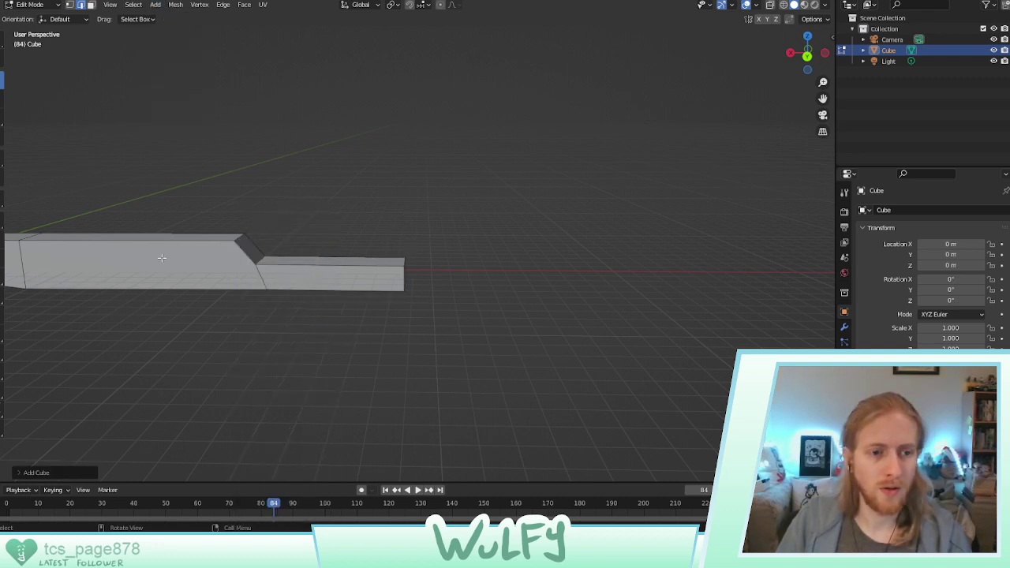
middle_drag(162, 258, 115, 252)
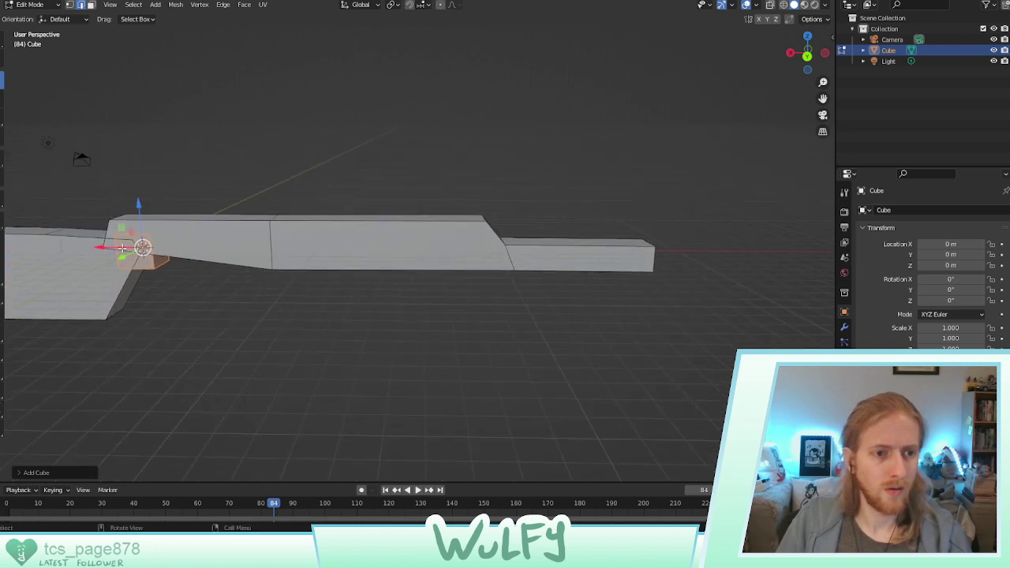
drag(117, 249, 595, 223)
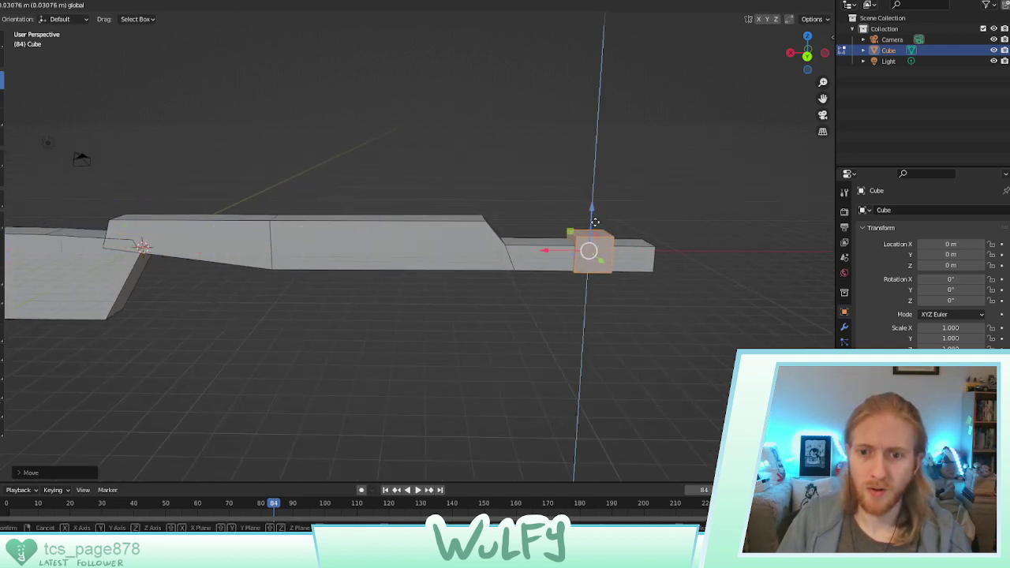
Lower the new cube beneath the thin section and slide it along the X axis until it is flush with the tip
click(572, 292)
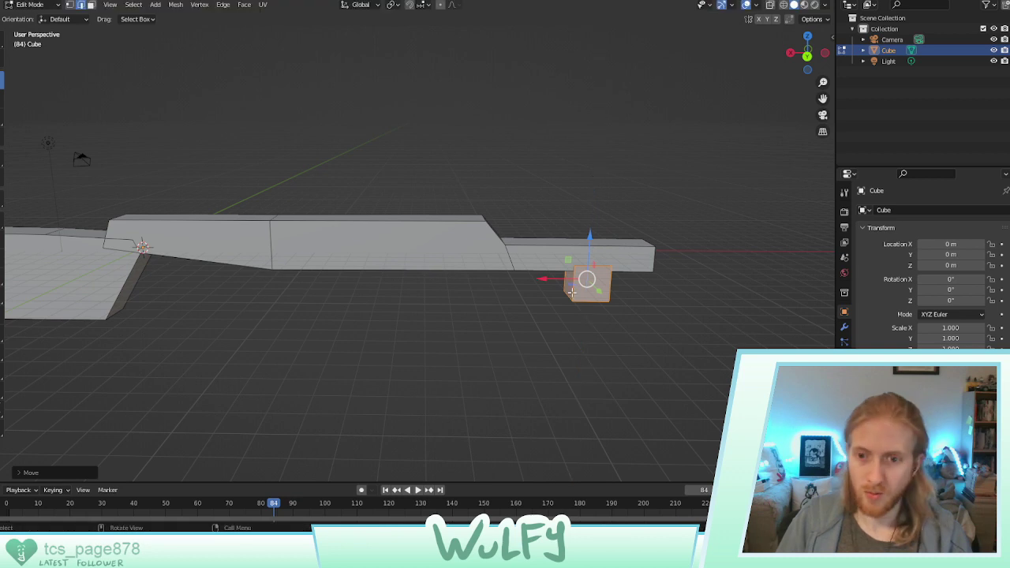
key(g)
key(x)
click(593, 278)
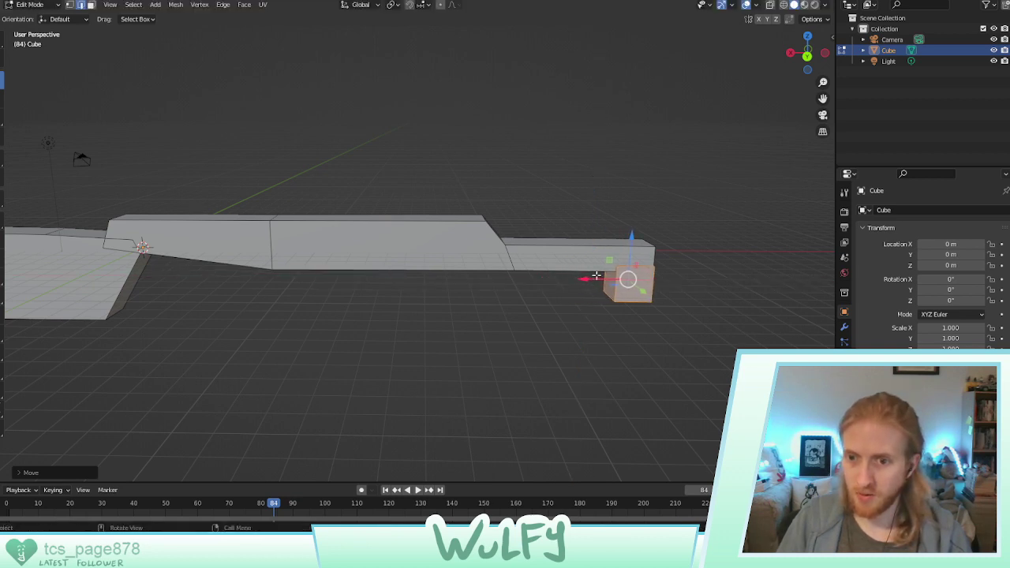
Shift the new cube along the Y axis in the end-on orthographic view to line it up with the gun's width
middle_drag(593, 278, 564, 244)
drag(340, 270, 346, 270)
click(809, 55)
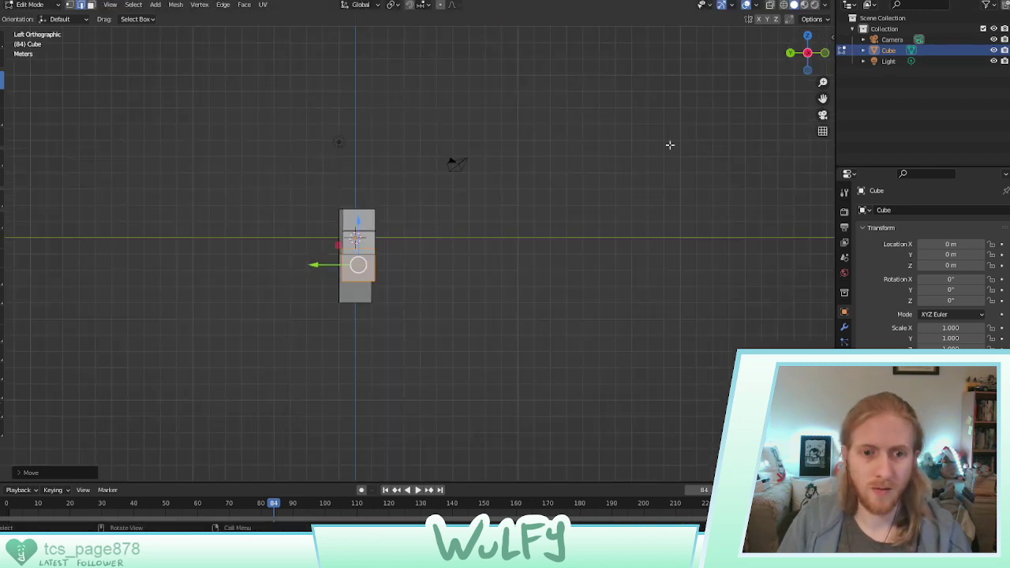
click(793, 55)
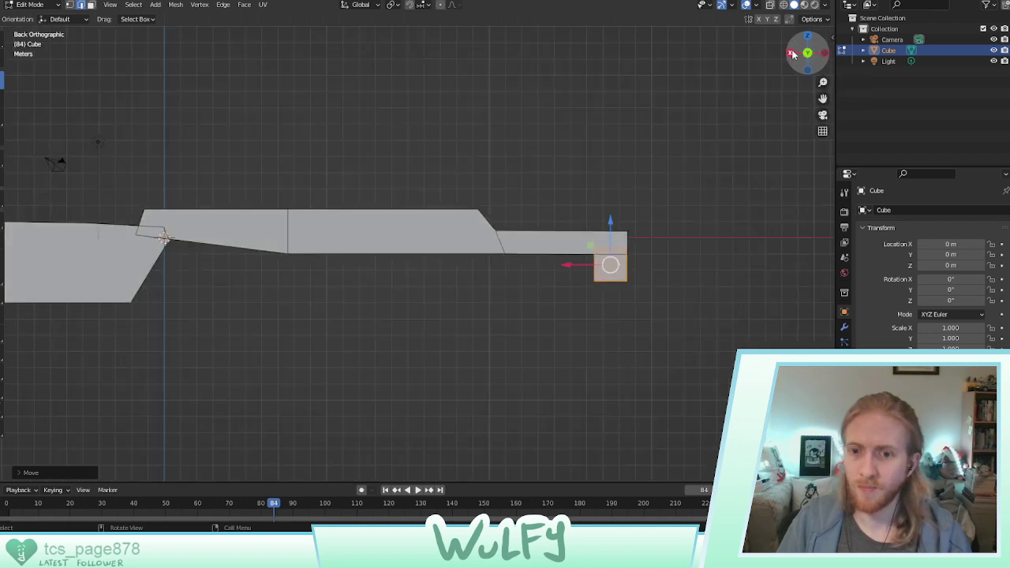
click(792, 54)
drag(491, 265, 497, 264)
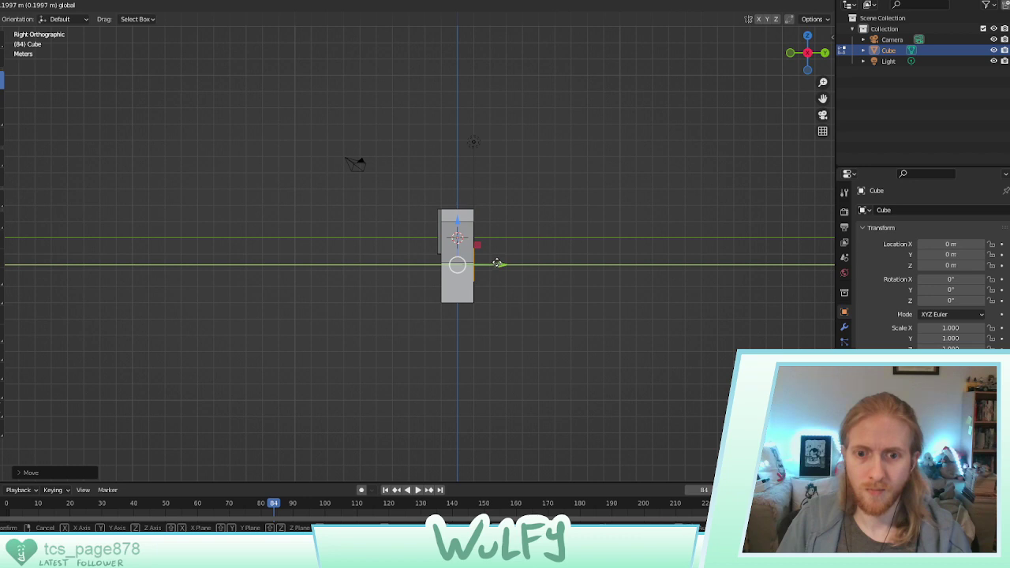
drag(497, 262, 498, 263)
Fine-tune the cube's Y position from the top orthographic view so its sides match the thin section above it
middle_drag(401, 226, 726, 218)
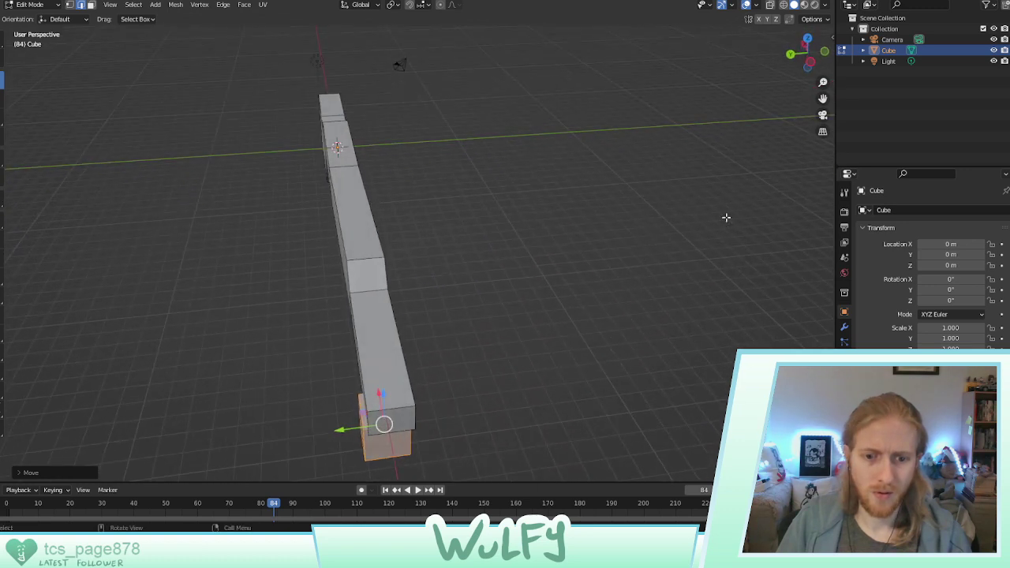
click(807, 37)
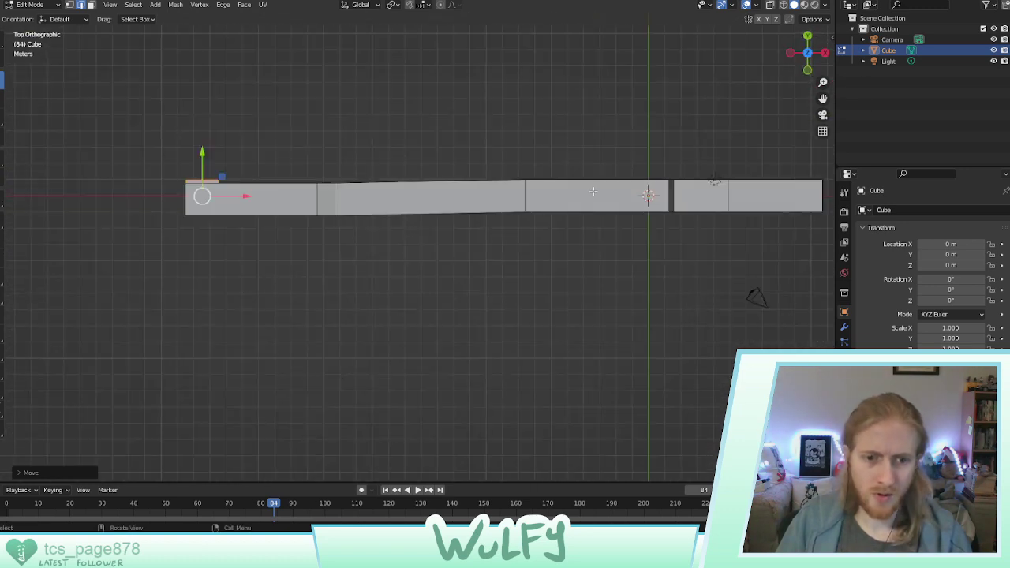
drag(200, 169, 264, 173)
middle_drag(393, 160, 530, 87)
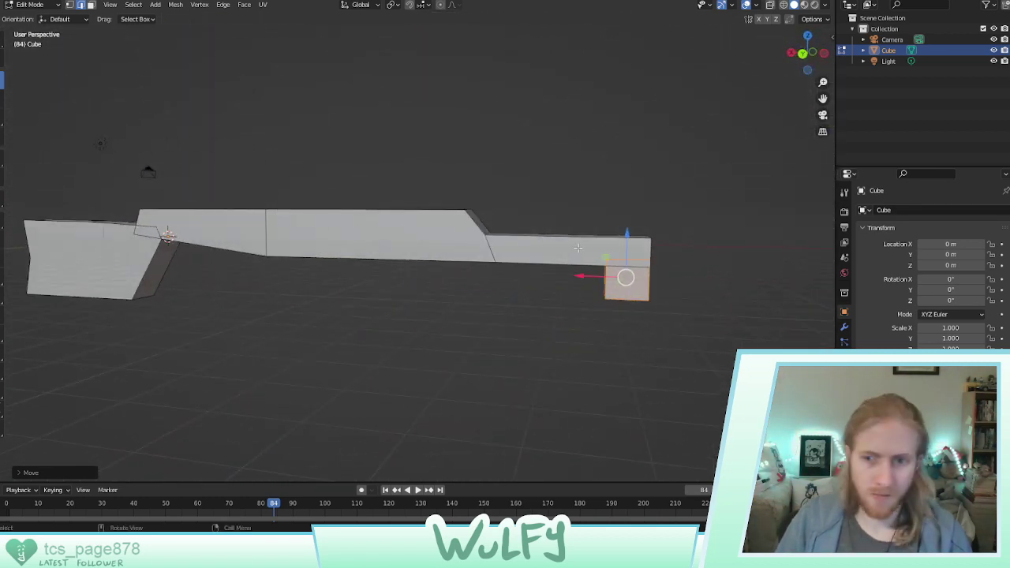
Try sliding one bottom edge of the small cube along the X axis and undo that move
middle_drag(576, 167, 534, 153)
right_click(643, 296)
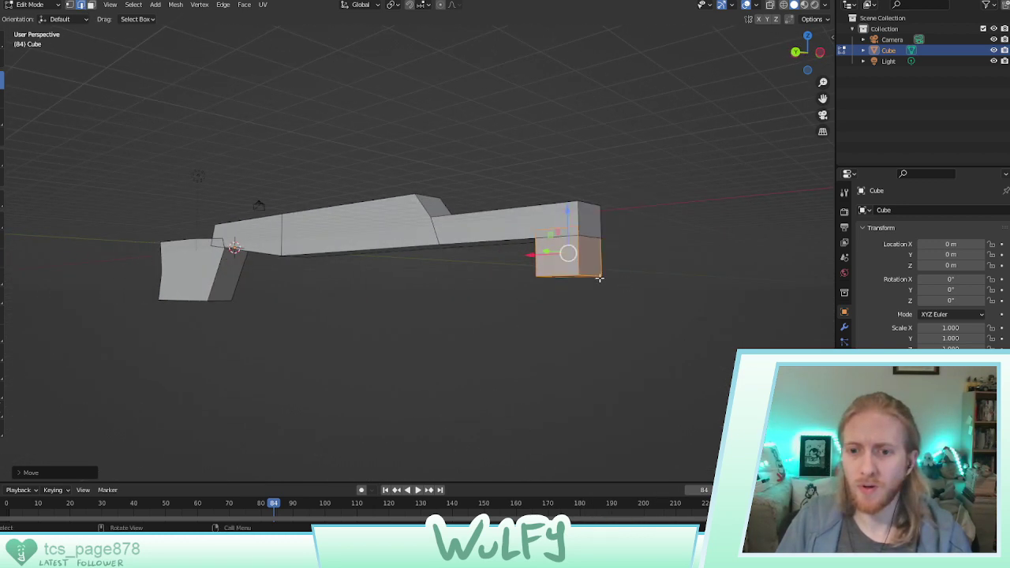
click(590, 275)
click(655, 267)
click(588, 278)
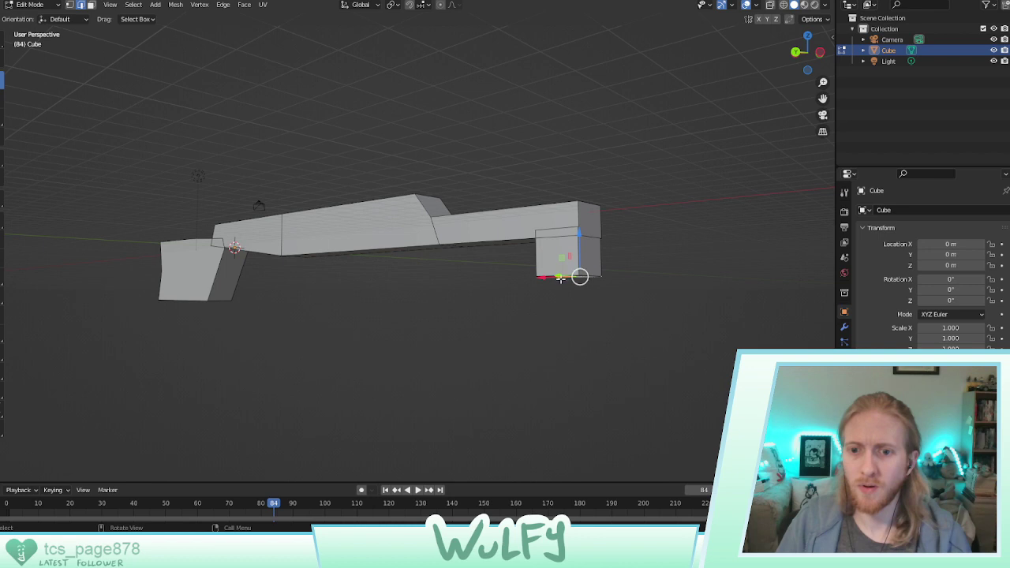
middle_drag(595, 291, 619, 301)
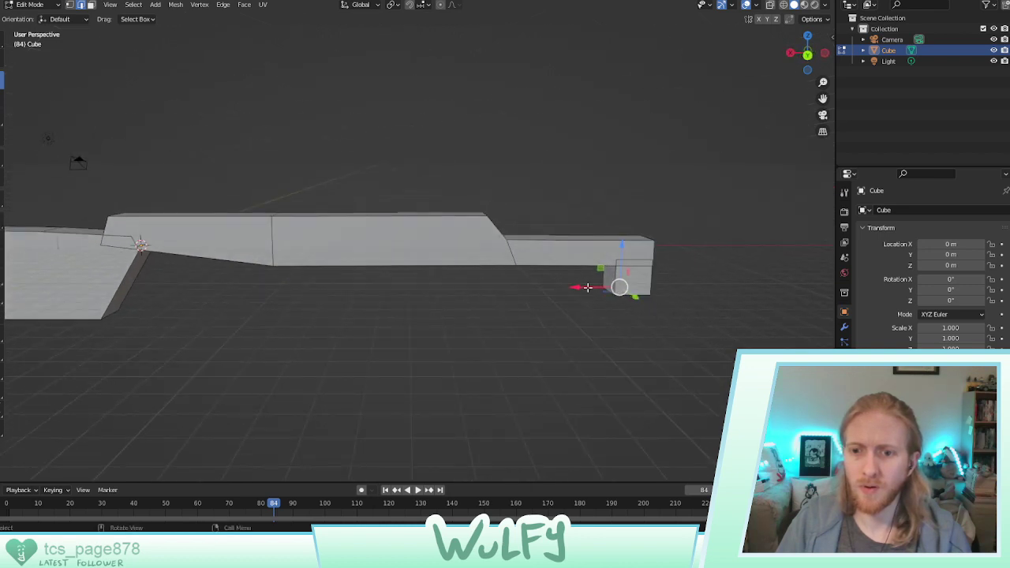
drag(587, 287, 537, 309)
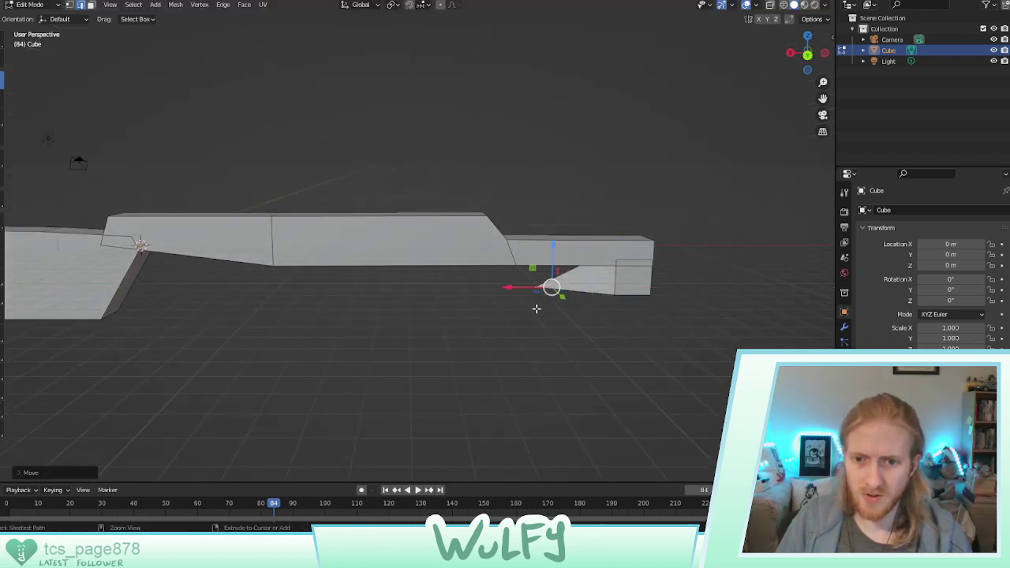
key(ctrl+z)
Slant the front of the small cube by moving its front bottom edge inward along the X axis
middle_drag(418, 171, 465, 260)
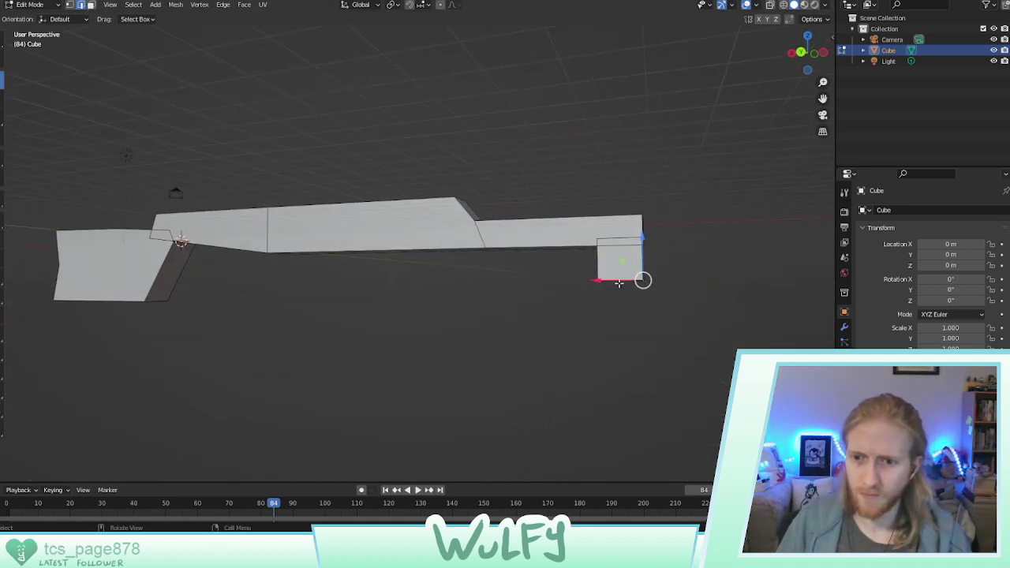
drag(601, 279, 593, 279)
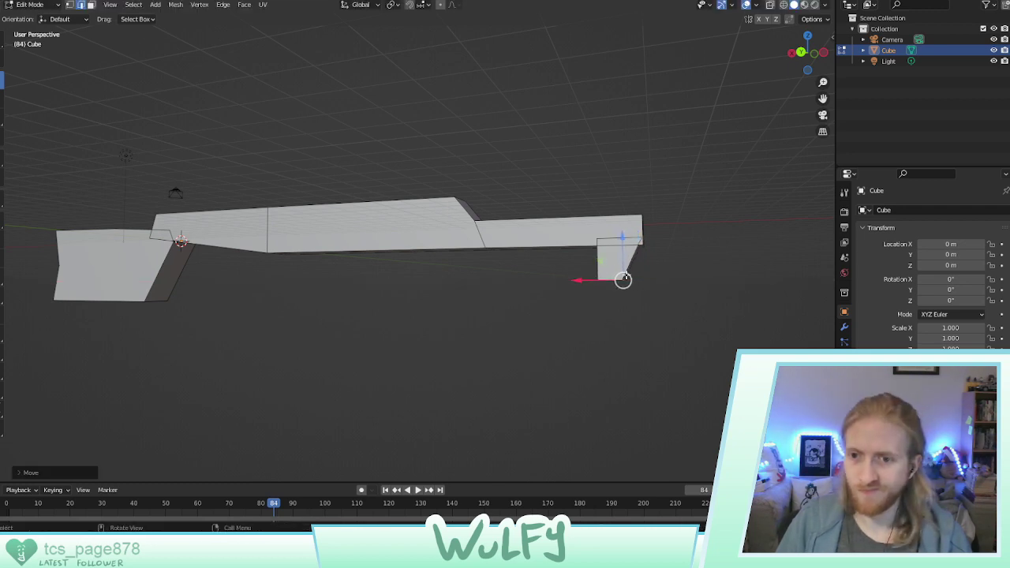
middle_drag(659, 248, 631, 261)
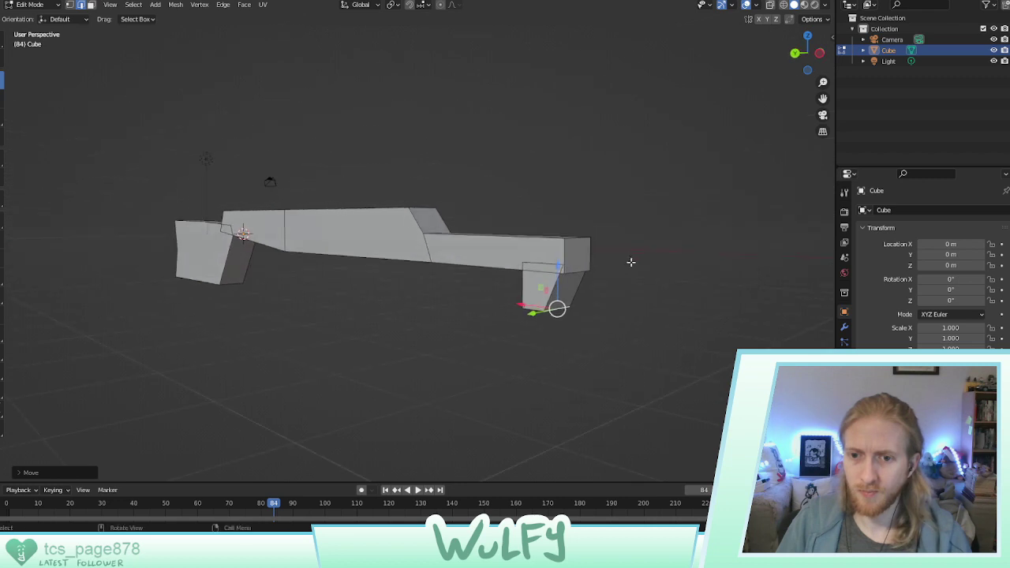
Select all faces of the small block under the gun's tip and lower it along the Z axis until it meets the thin section's underside
click(2, 38)
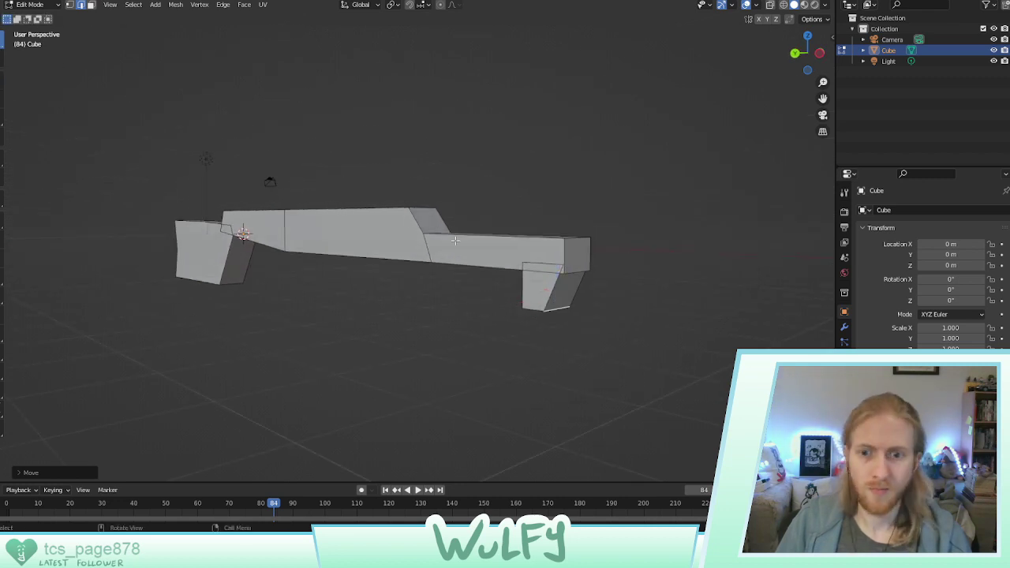
click(553, 292)
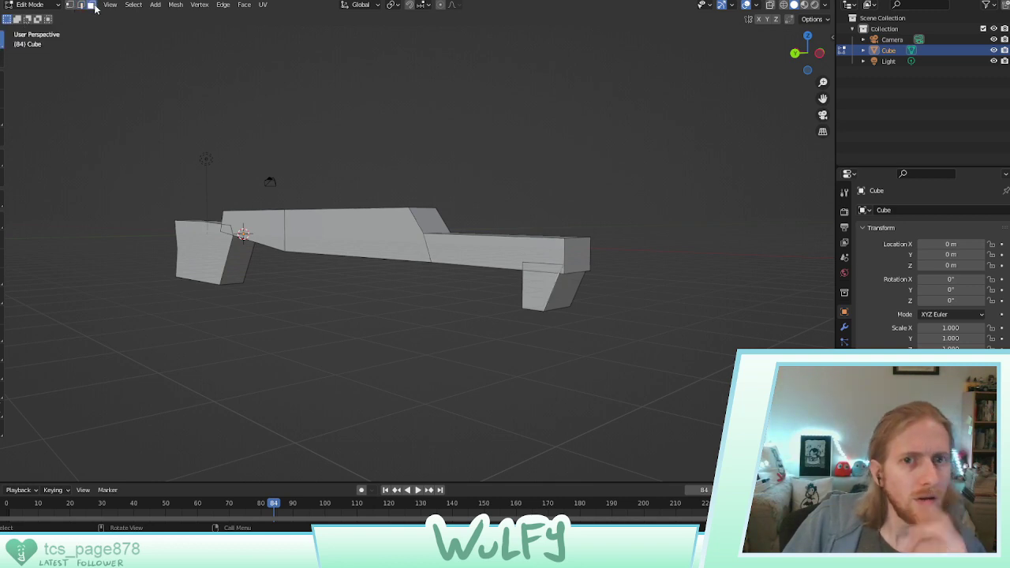
click(545, 295)
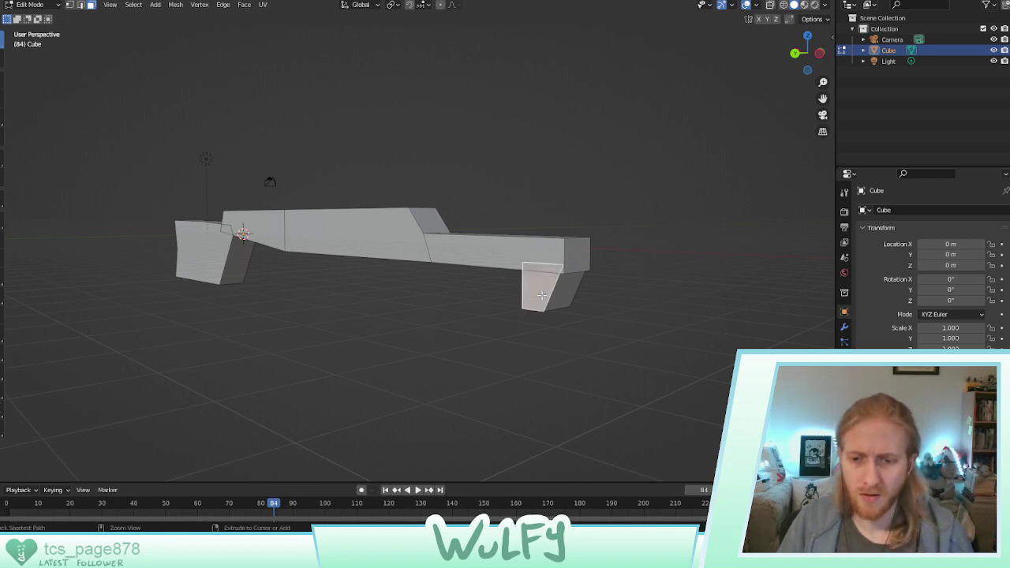
shift+click(546, 295)
shift+click(559, 296)
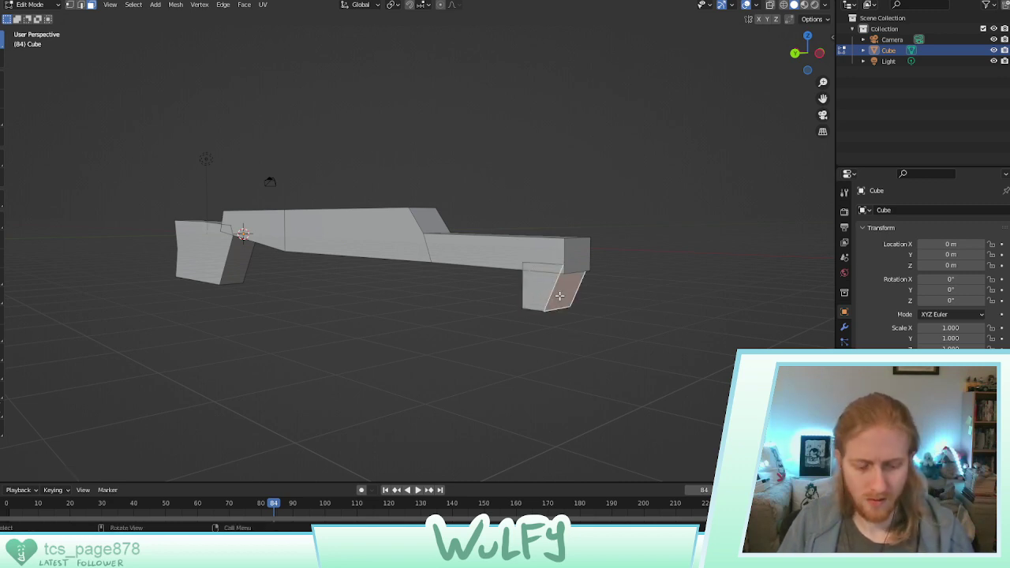
alt+click(536, 295)
middle_drag(557, 298, 252, 205)
alt+click(287, 167)
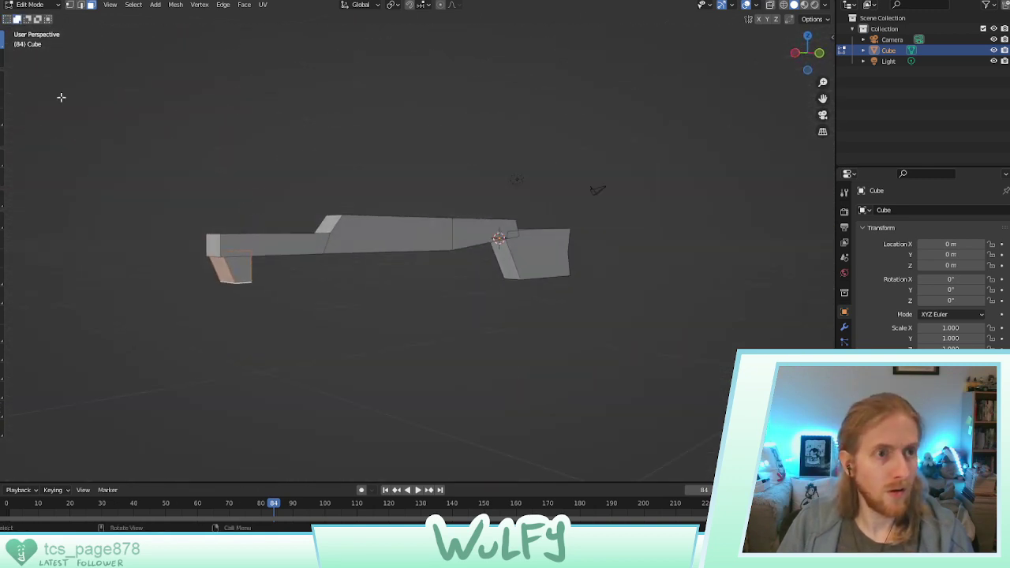
middle_drag(237, 260, 490, 289)
shift+click(577, 248)
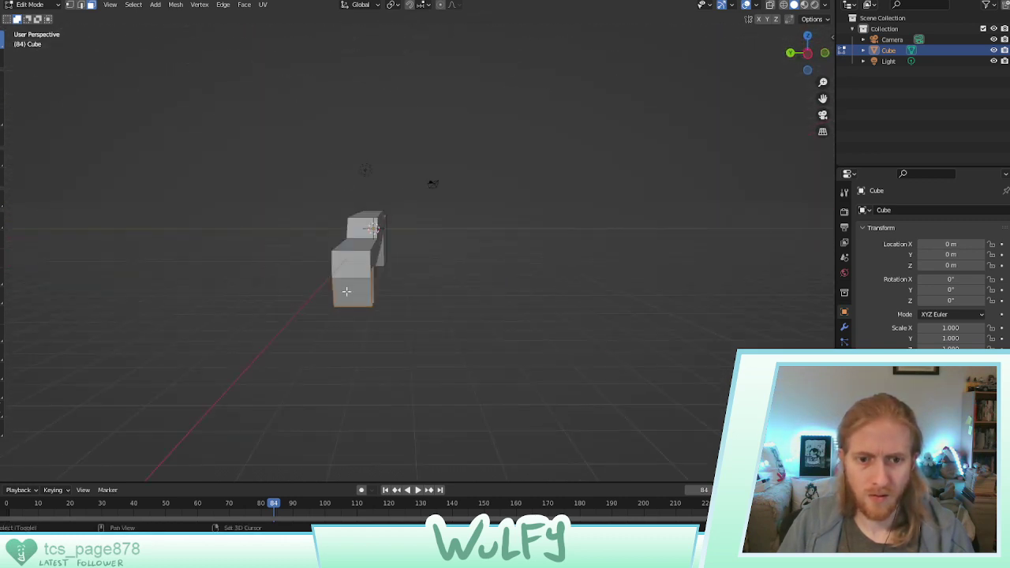
middle_drag(345, 292, 355, 126)
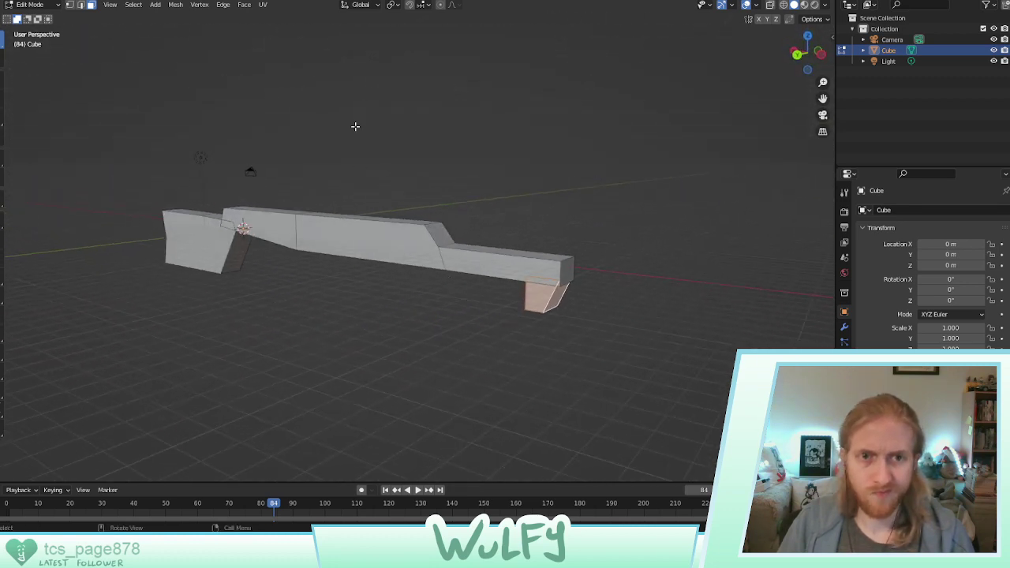
click(6, 78)
drag(546, 263, 550, 268)
middle_drag(551, 268, 592, 249)
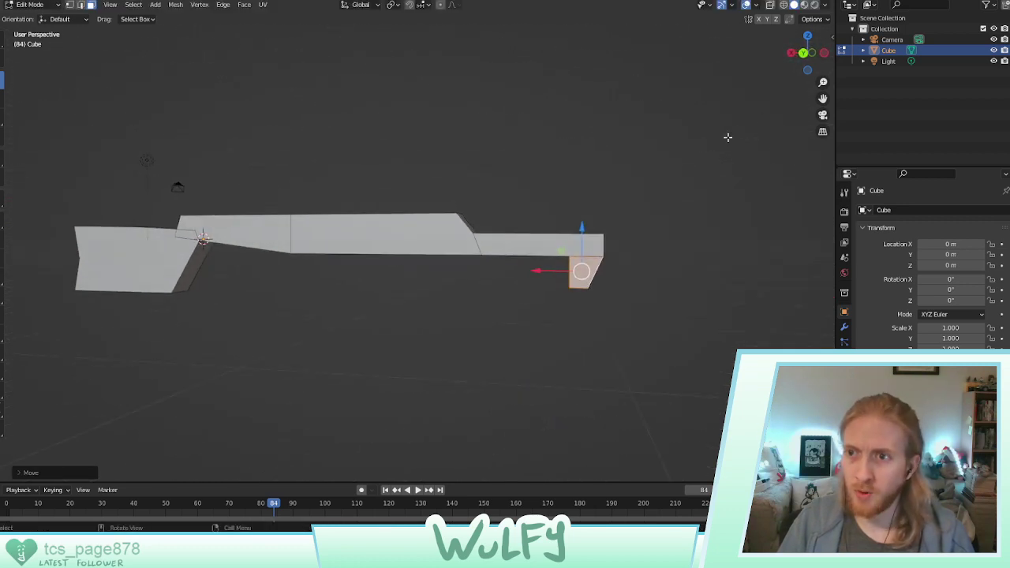
Check the block from the back orthographic view and raise its bottom face slightly along the Z axis
click(803, 53)
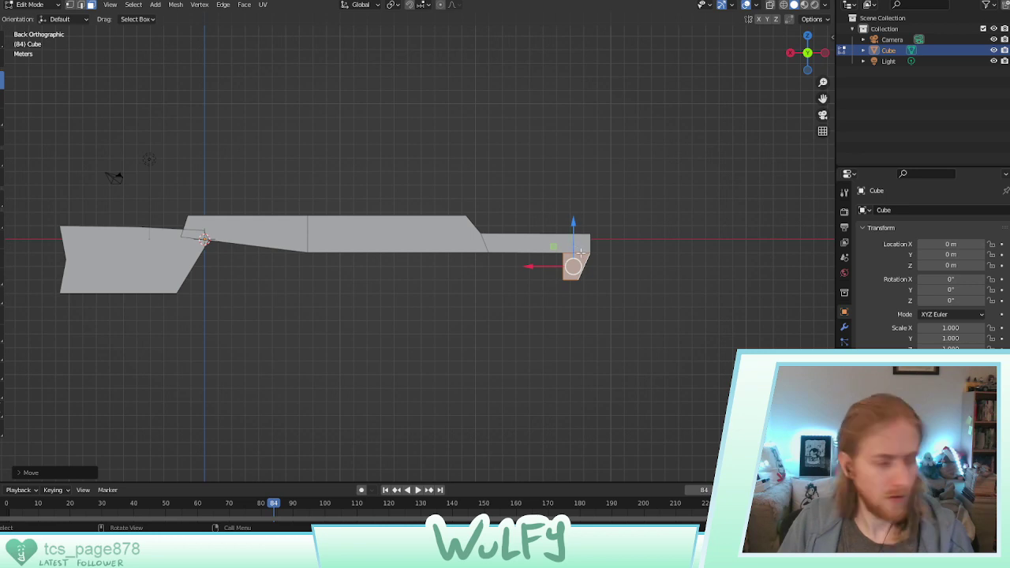
middle_drag(555, 329, 584, 252)
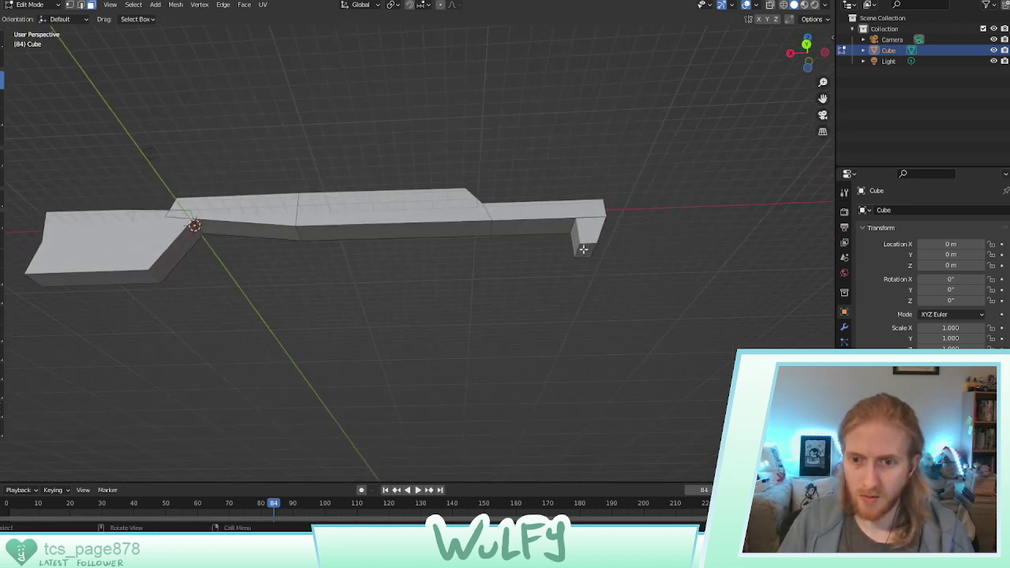
click(585, 253)
drag(580, 229, 580, 221)
Move the block's rear face backward along the X axis so it extends beneath the main body, and fine-tune its position
middle_drag(580, 223, 618, 273)
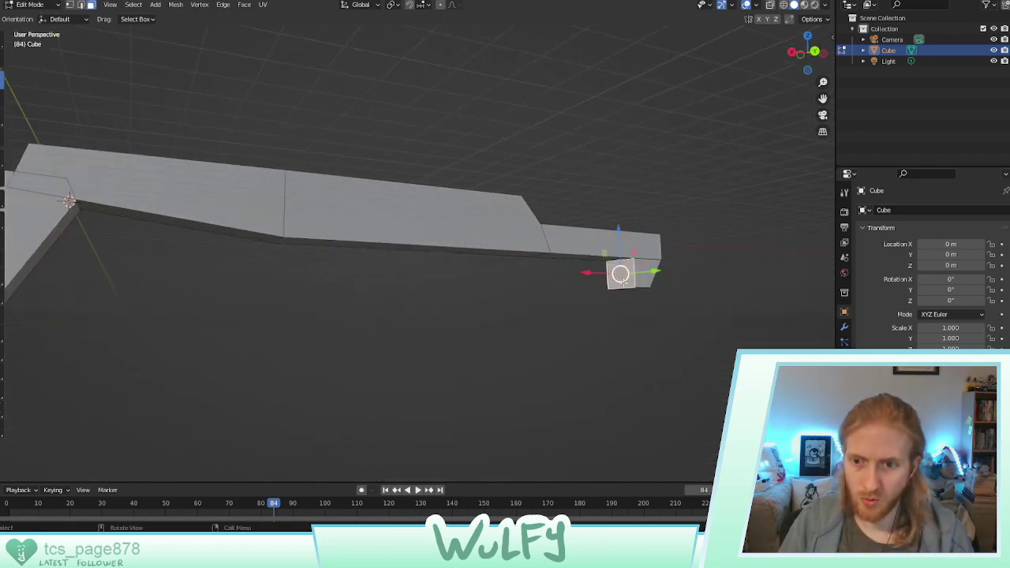
key(g)
key(x)
click(455, 273)
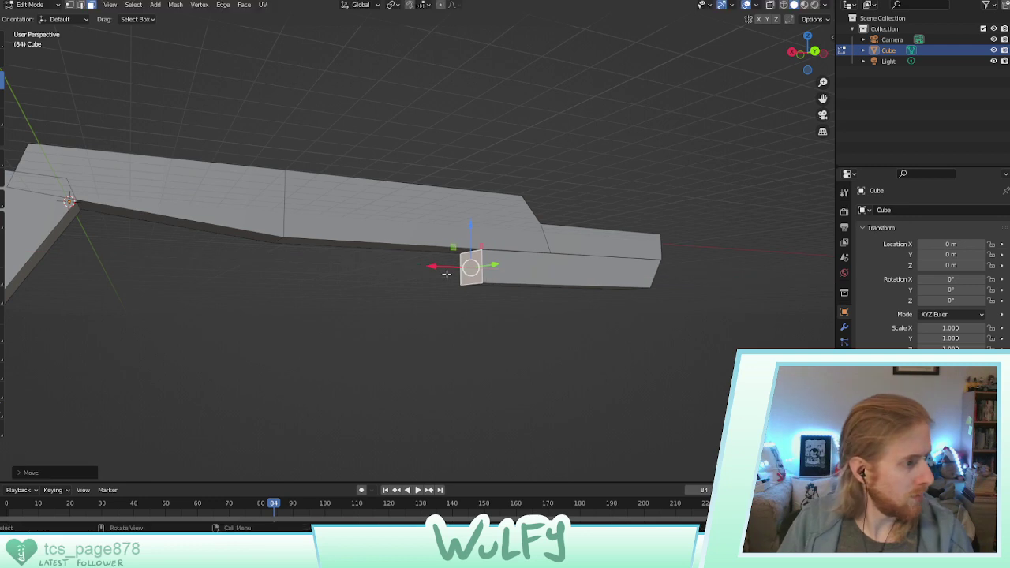
middle_drag(455, 273, 447, 304)
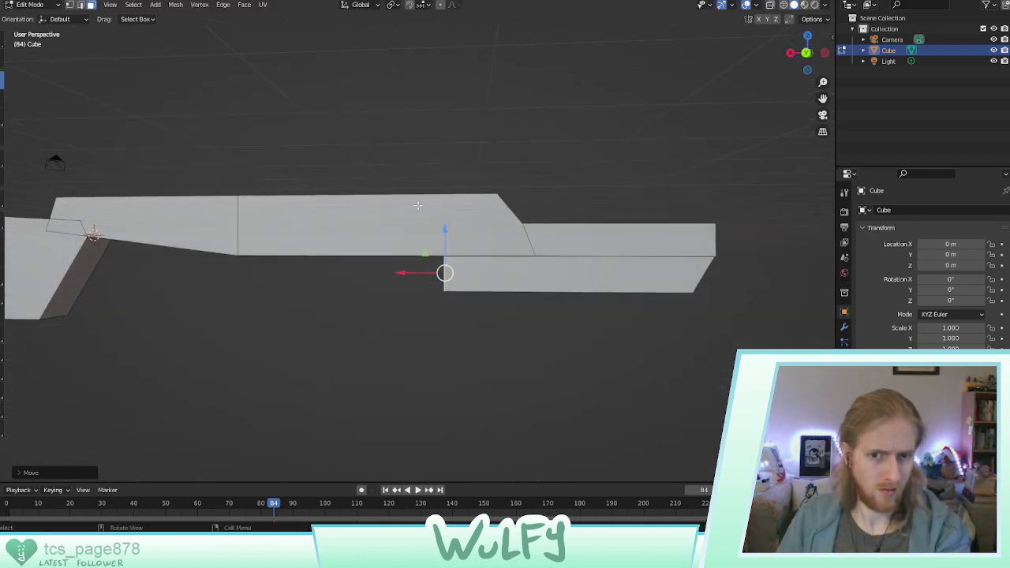
key(g)
key(x)
click(410, 273)
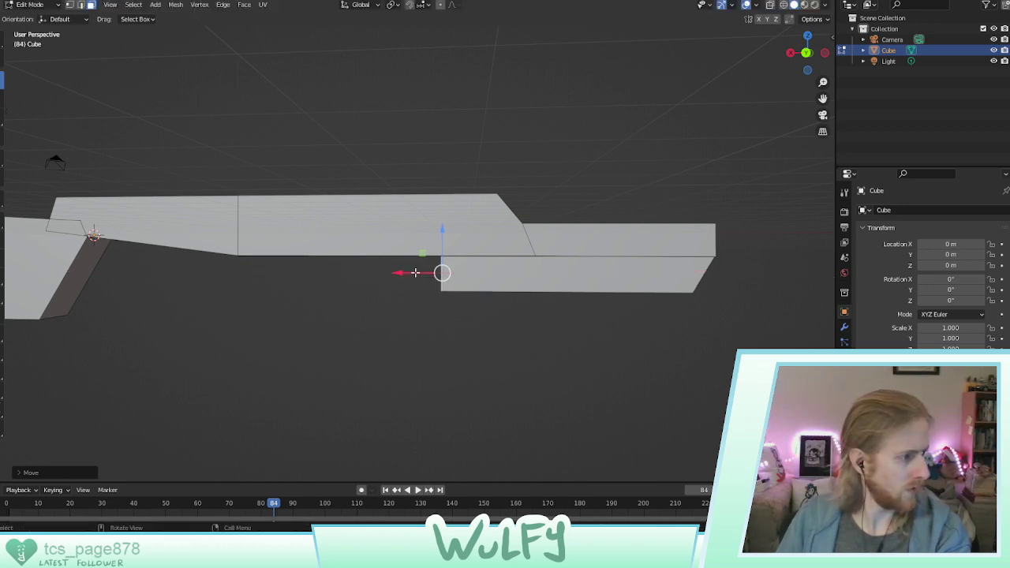
Slant the rear of the lower block by moving its rear bottom edge inward along the X axis
middle_drag(421, 323, 471, 311)
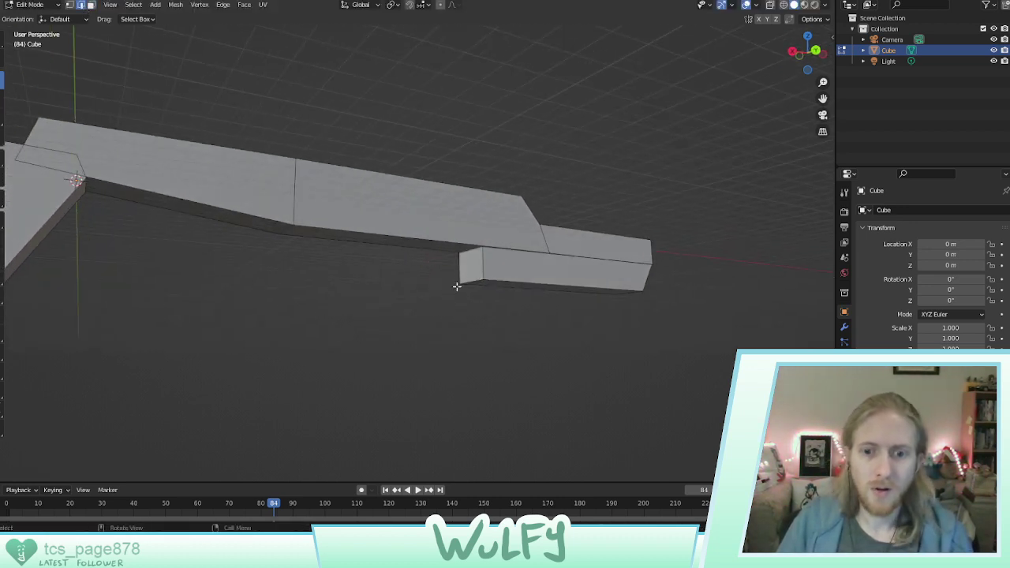
click(471, 281)
middle_drag(484, 307, 451, 315)
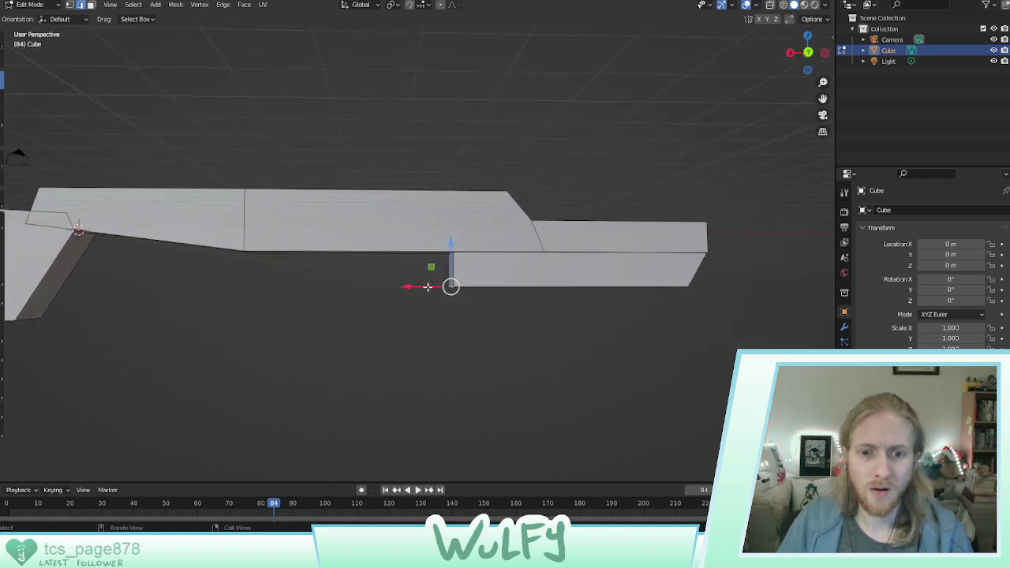
key(g)
key(x)
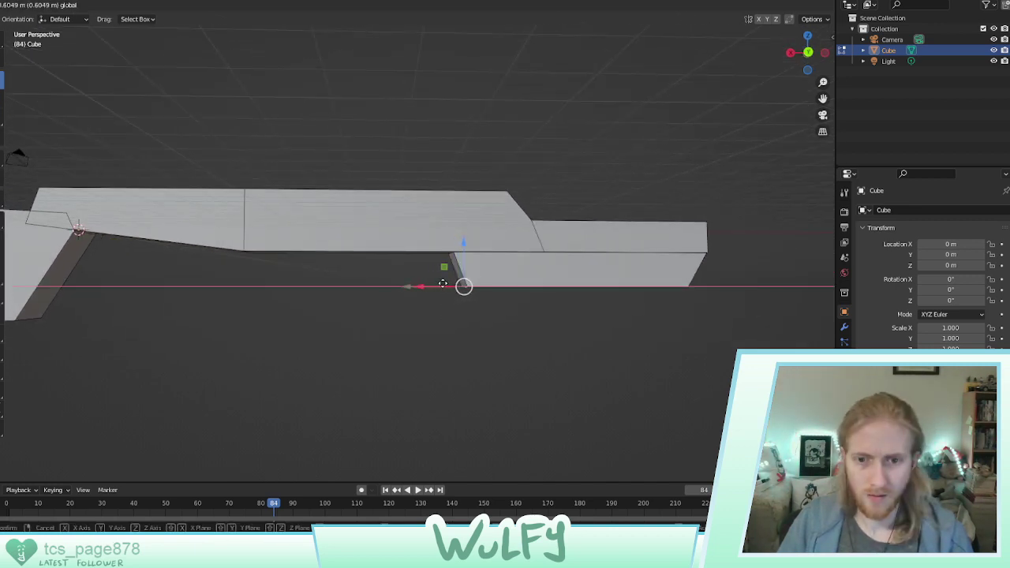
click(423, 282)
Cut a horizontal edge across the middle of the lower block's slanted rear face with the Knife tool
middle_drag(408, 289, 111, 148)
click(5, 274)
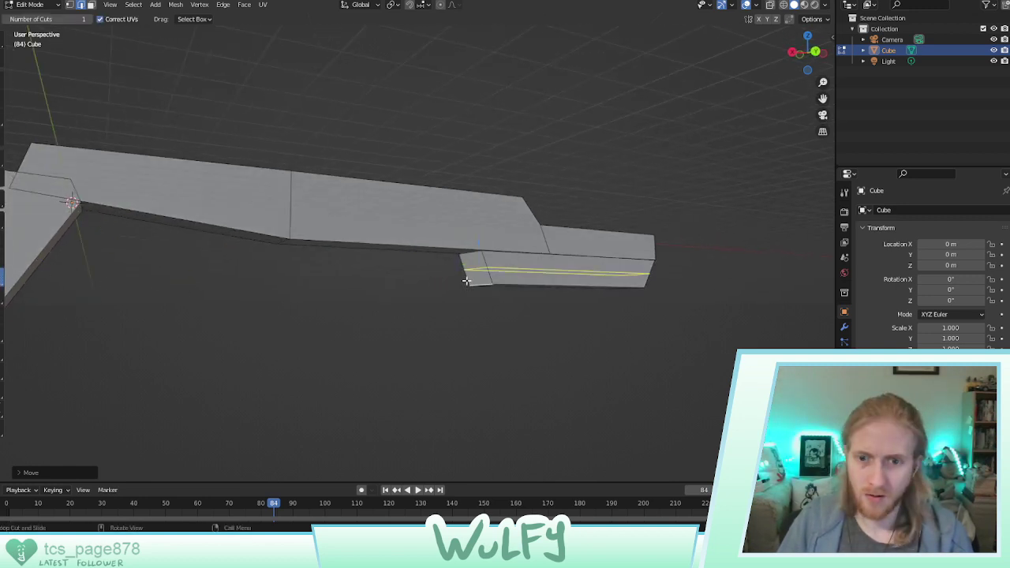
click(3, 296)
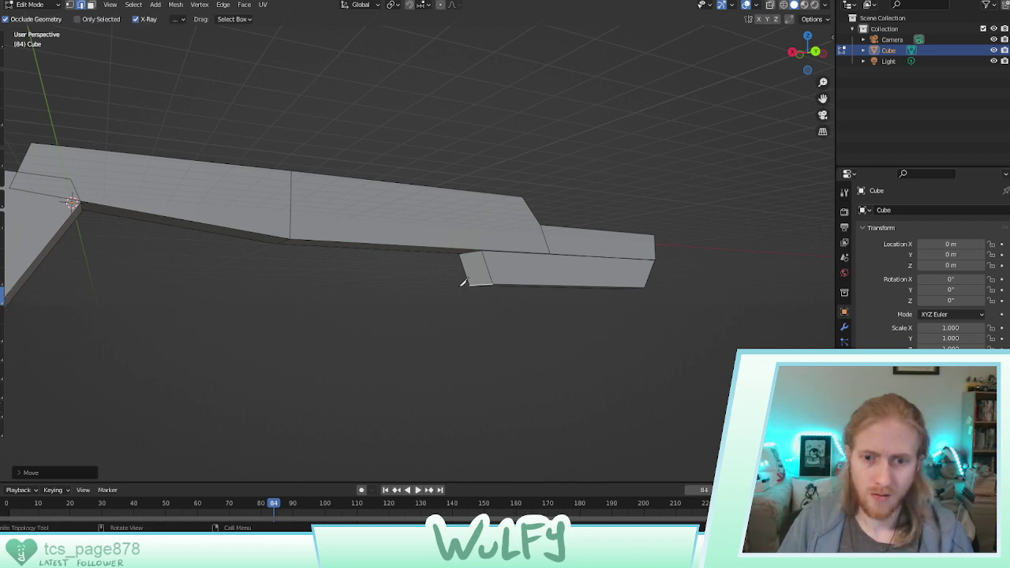
click(466, 272)
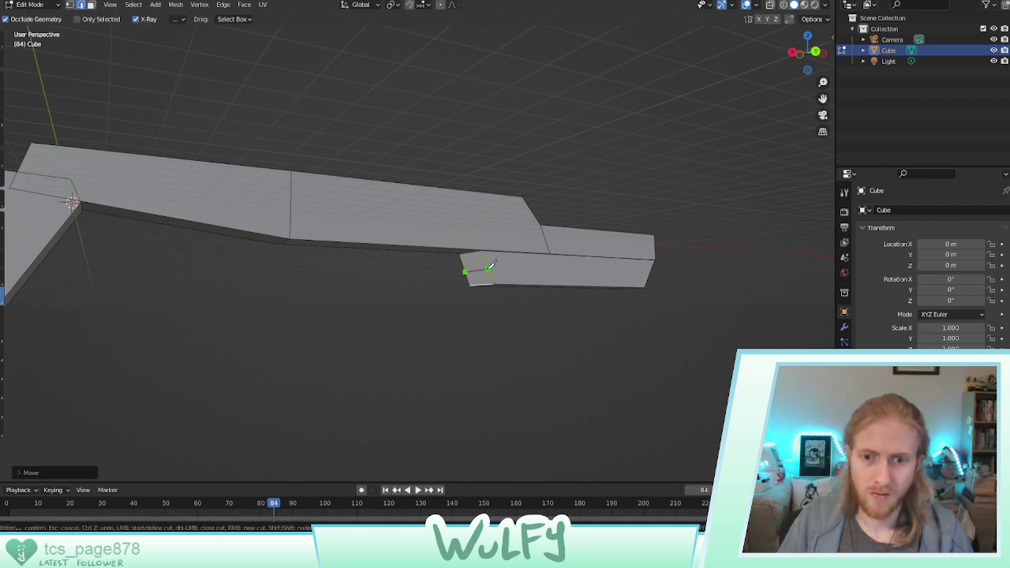
key(Return)
Cut a horizontal edge across the middle of the lower block's slanted front face with the Knife tool
middle_drag(489, 267, 391, 277)
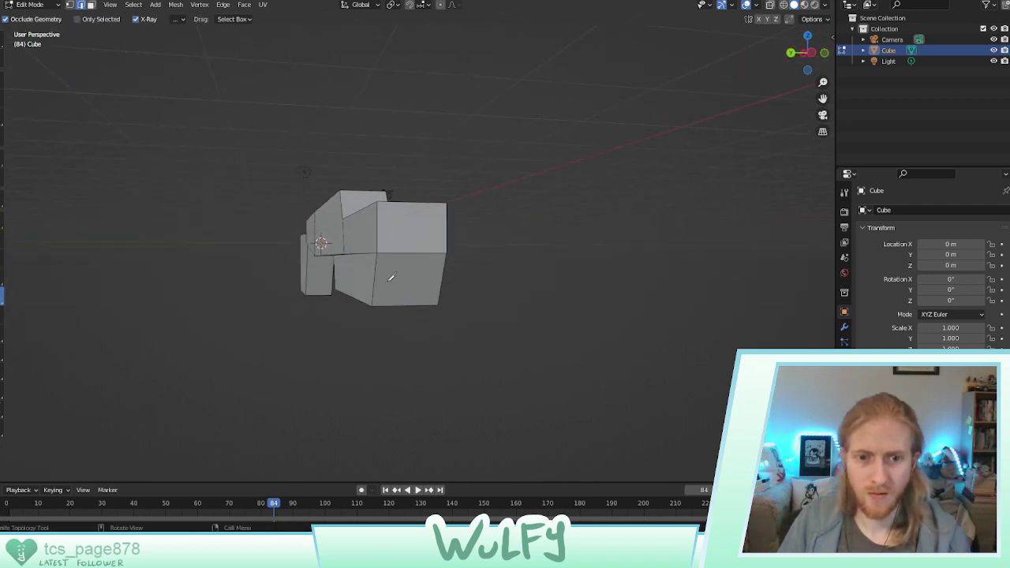
click(375, 281)
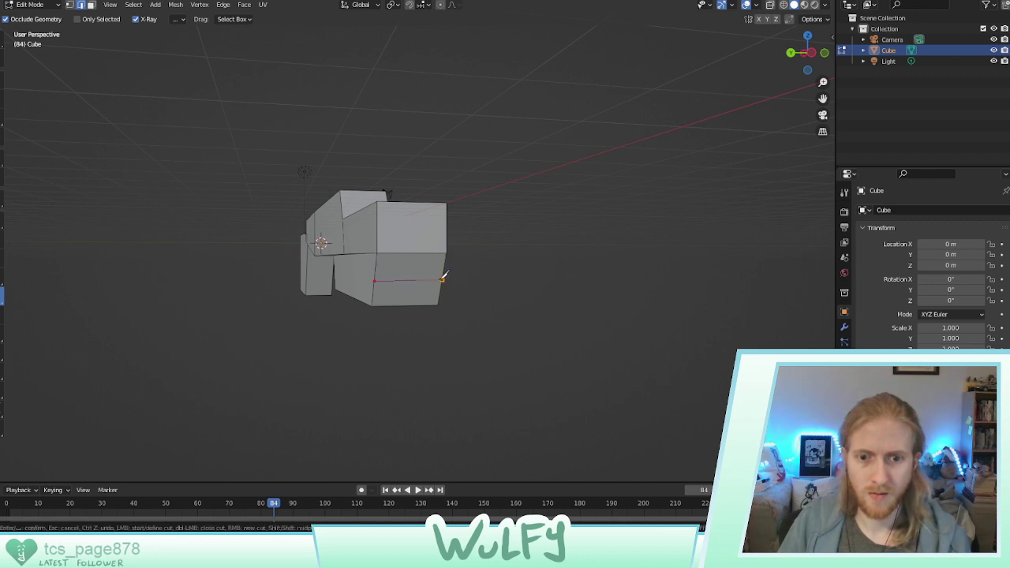
key(Return)
middle_drag(443, 278, 26, 177)
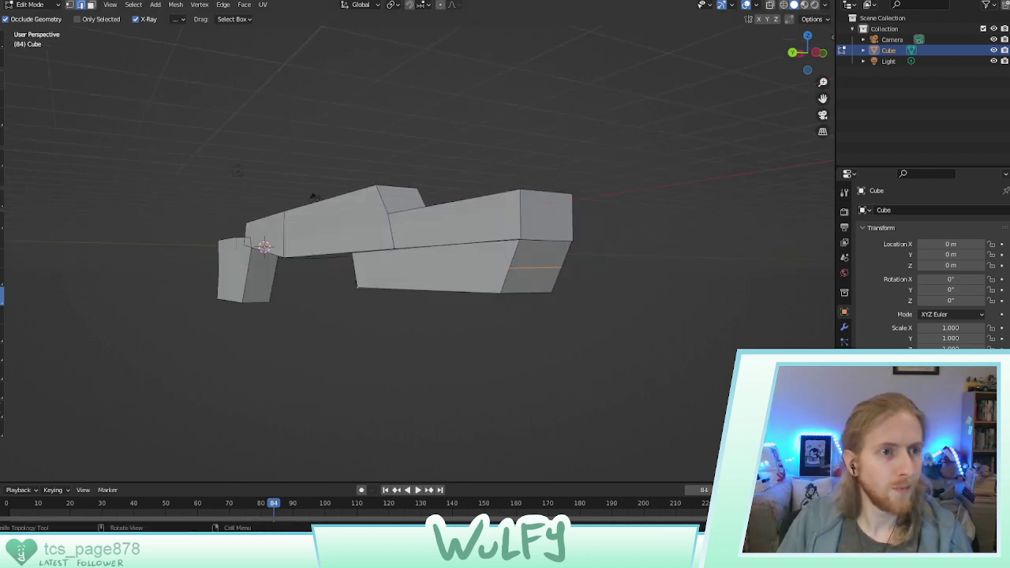
Push the new middle edge on the lower block's front face outward along the X axis
click(2, 80)
middle_drag(578, 279, 663, 263)
click(632, 251)
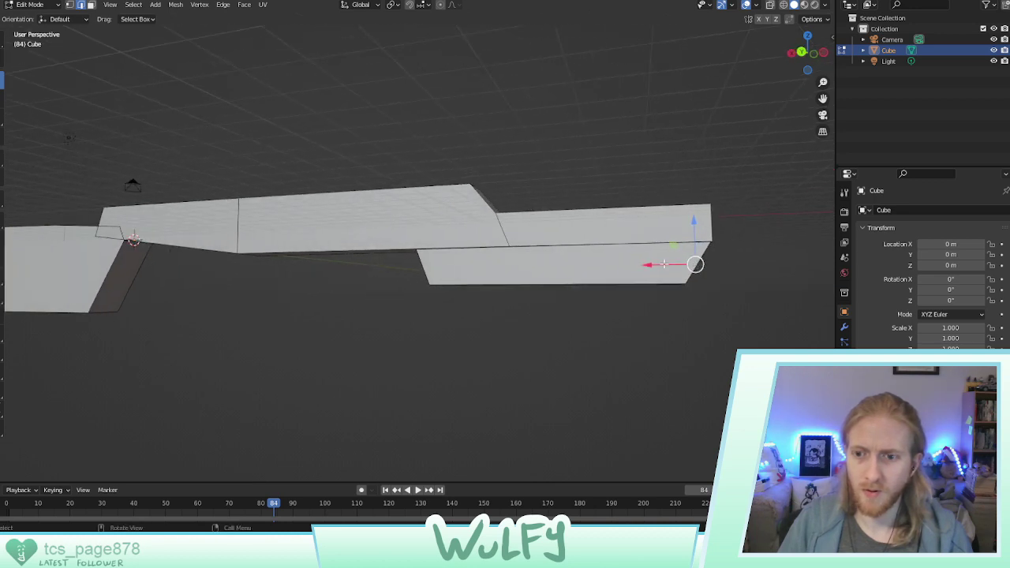
key(g)
key(x)
click(672, 262)
Move the middle edge on the lower block's rear face outward along the X axis to give it an angled profile
middle_drag(408, 275, 444, 273)
click(477, 269)
key(g)
key(x)
click(456, 273)
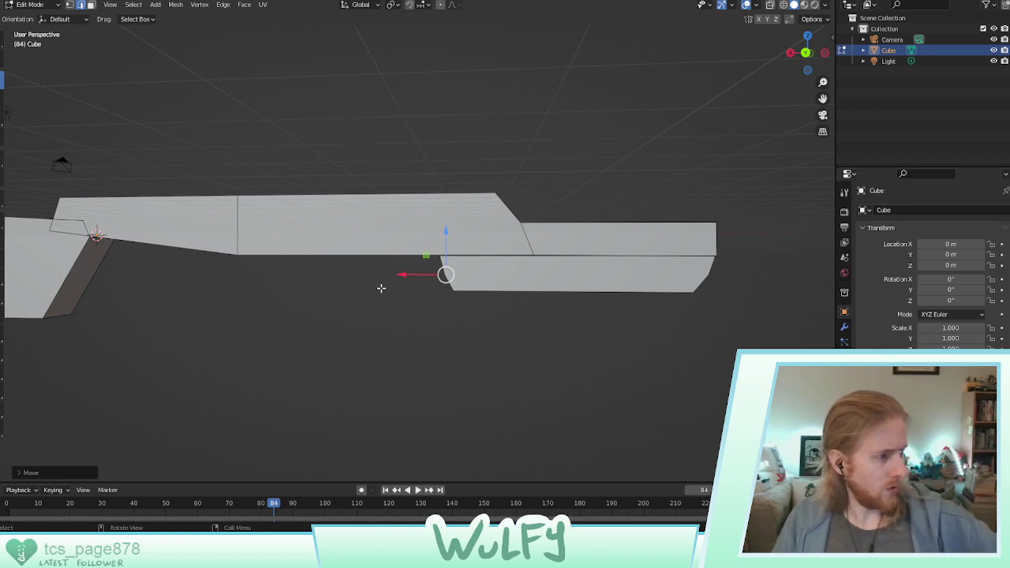
Bevel the bottom face of the lower block with one segment to chamfer its underside edges
middle_drag(381, 288, 460, 257)
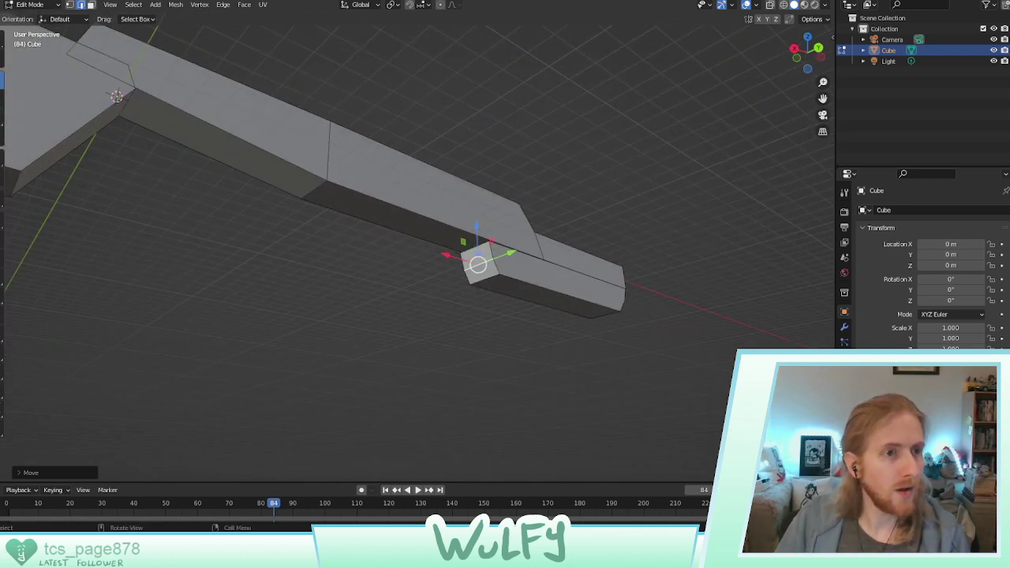
click(92, 5)
click(502, 282)
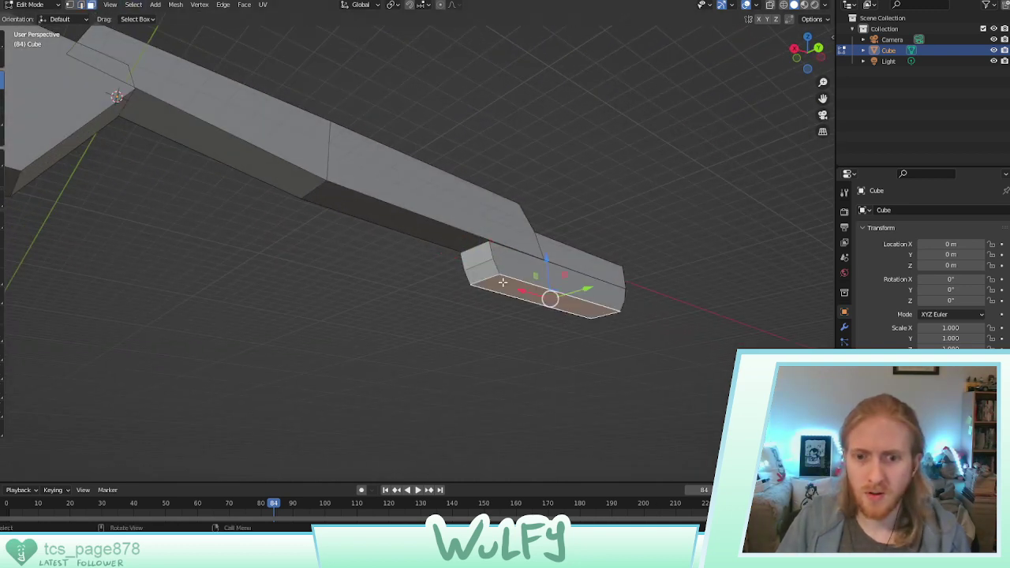
click(3, 258)
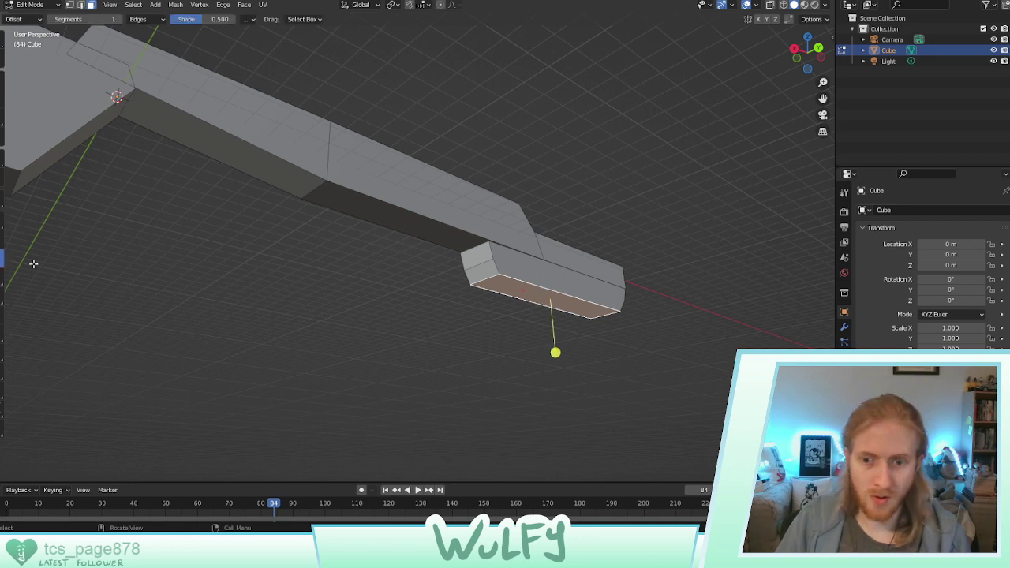
drag(555, 353, 559, 349)
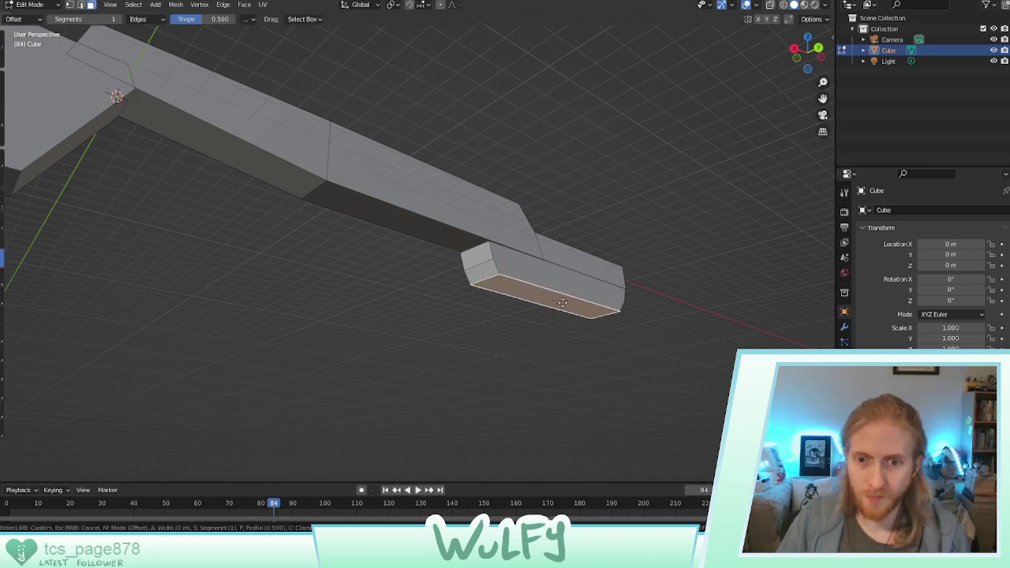
drag(562, 303, 480, 303)
middle_drag(557, 307, 569, 331)
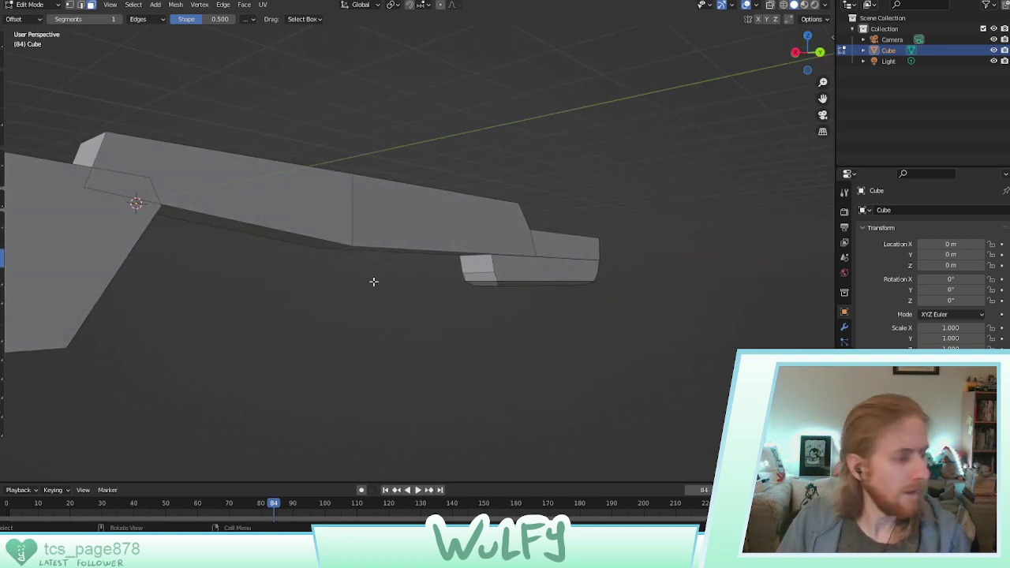
Try beveling the top face of the thin front section and undo it
middle_drag(424, 290, 502, 292)
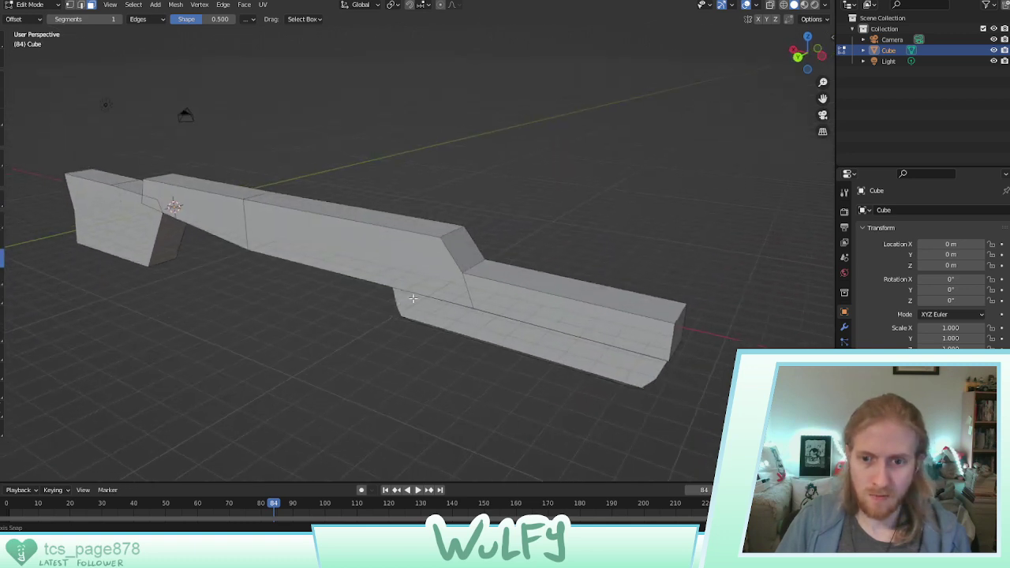
click(539, 279)
mouse_move(569, 237)
mouse_down()
mouse_move(571, 219)
mouse_move(574, 234)
mouse_move(580, 222)
mouse_up()
key(ctrl+z)
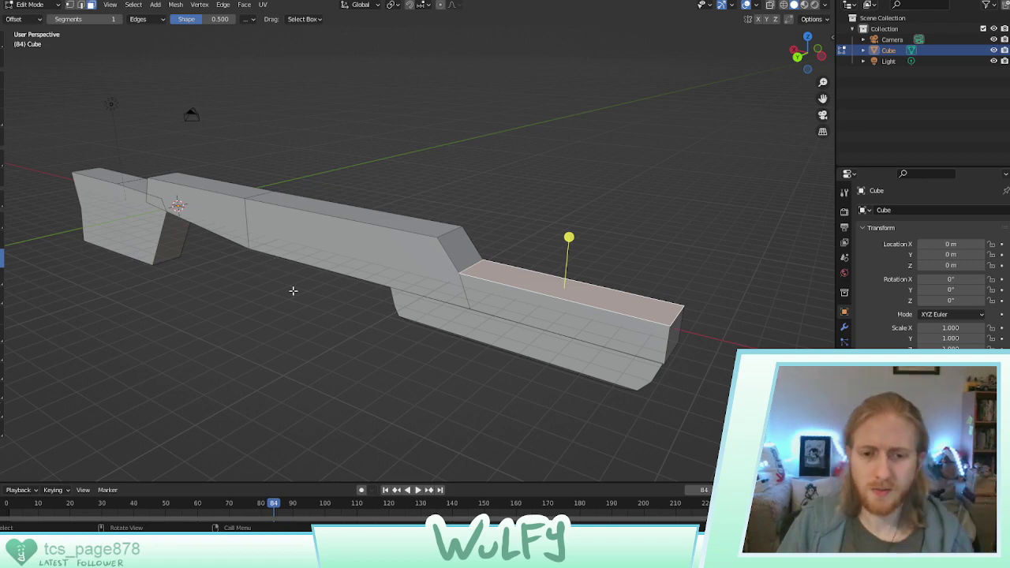
Try selecting the lower block's faces one by one, adding its side face and the two front faces
middle_drag(293, 289, 340, 284)
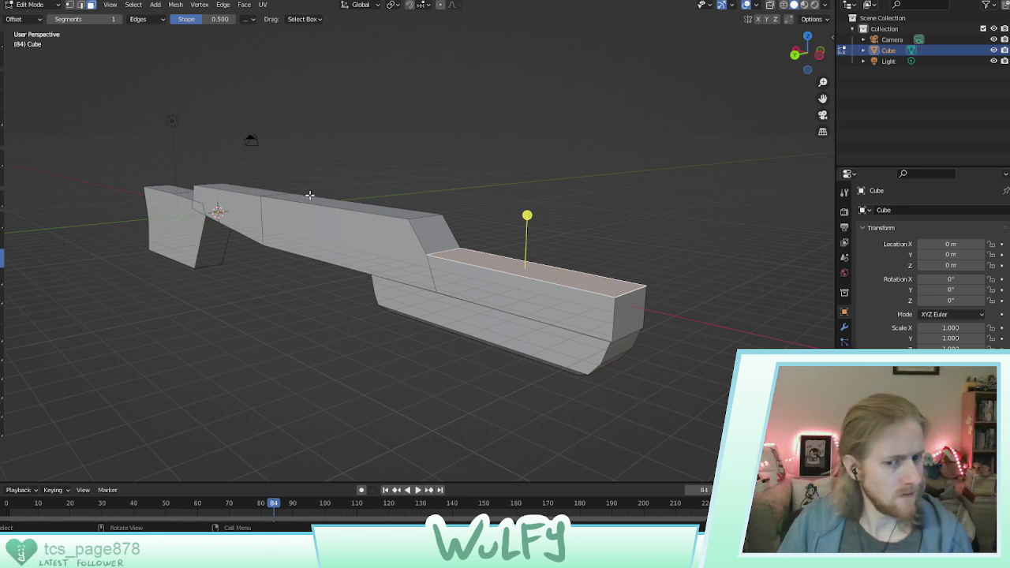
middle_drag(609, 299, 573, 284)
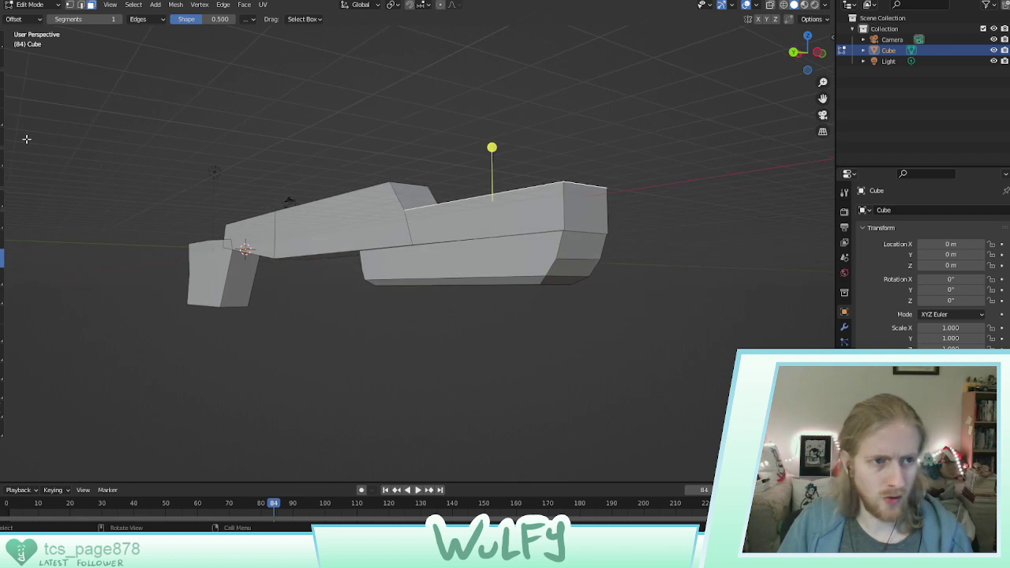
click(2, 48)
click(464, 269)
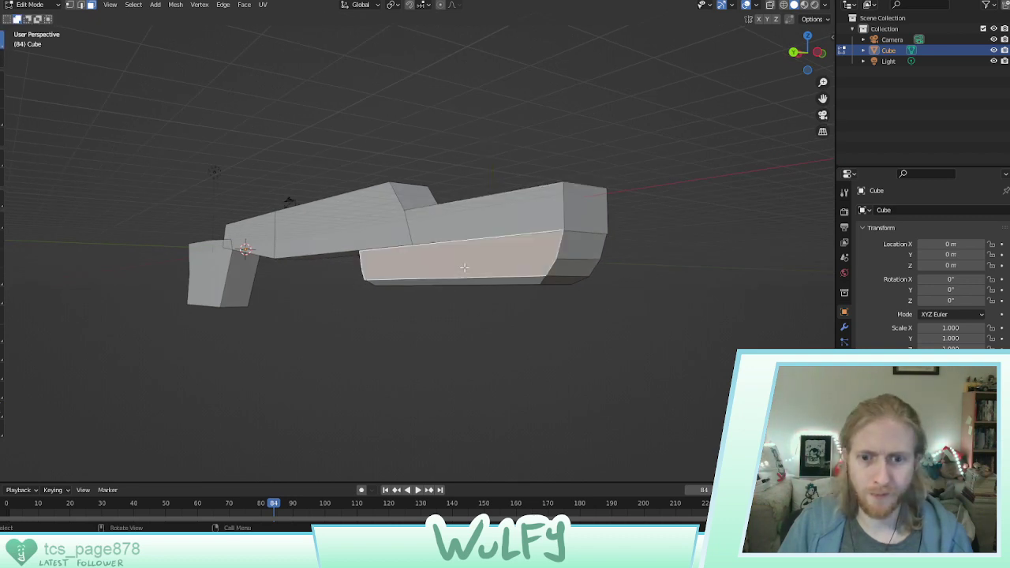
shift+click(574, 272)
shift+click(571, 251)
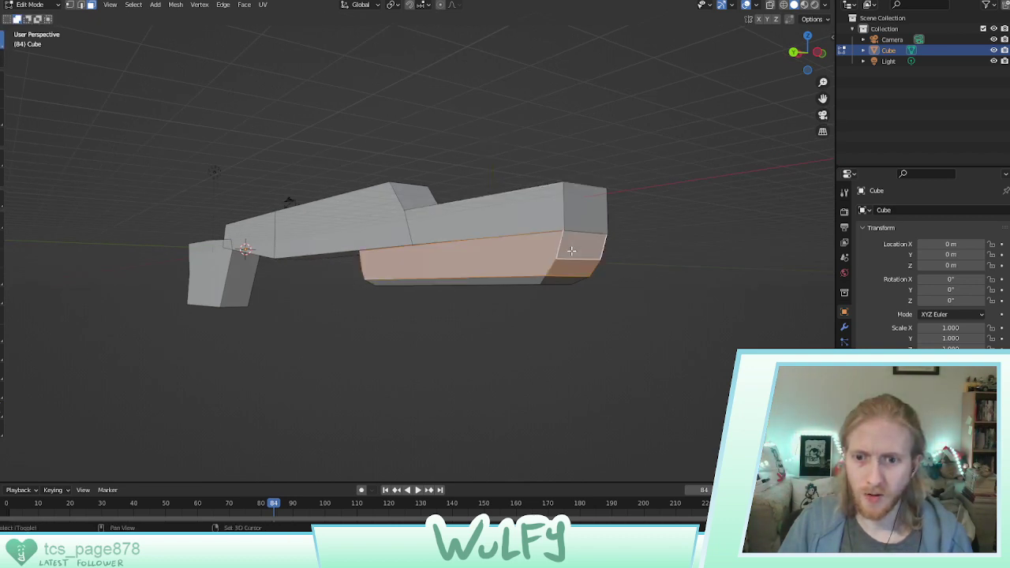
Try selecting the whole lower block through face loops across its side, underside and front faces
click(536, 281)
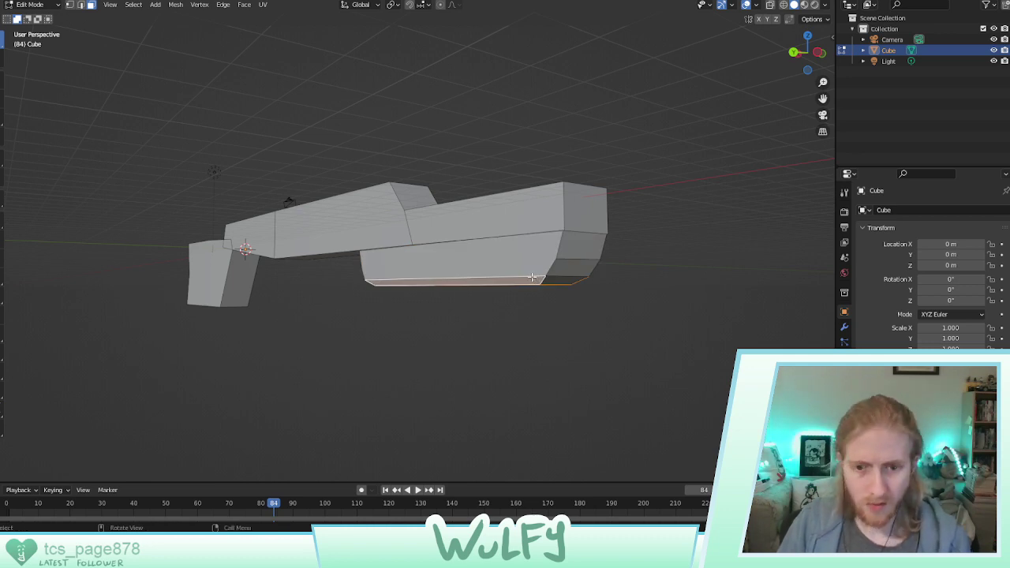
ctrl+click(536, 269)
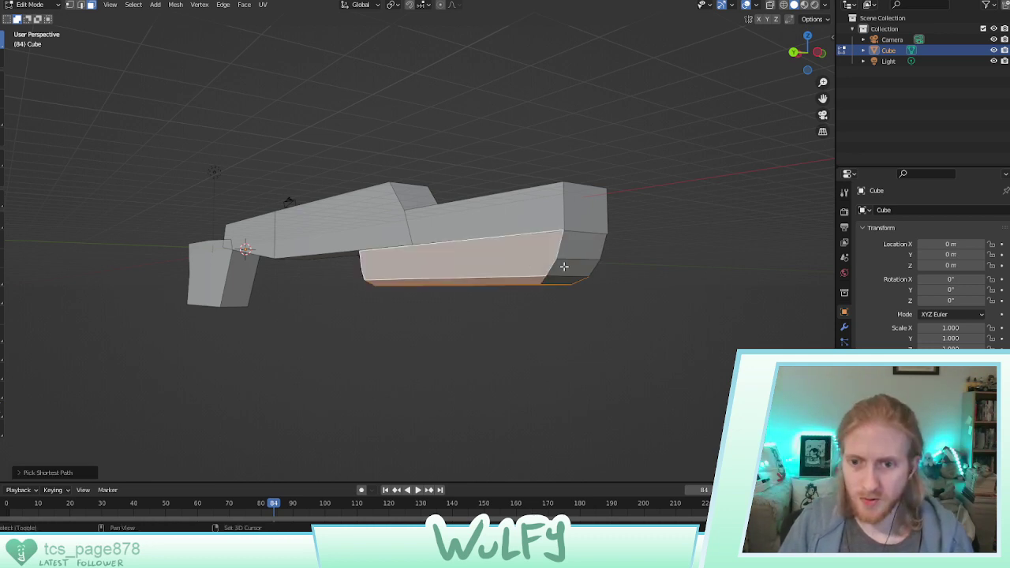
shift+click(564, 266)
key(alt+shift)
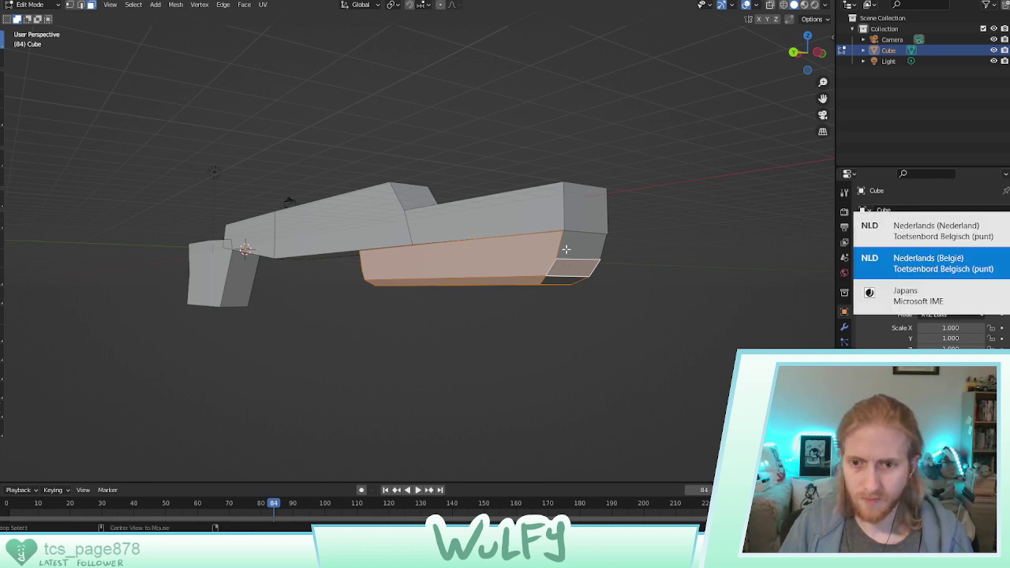
alt+click(587, 249)
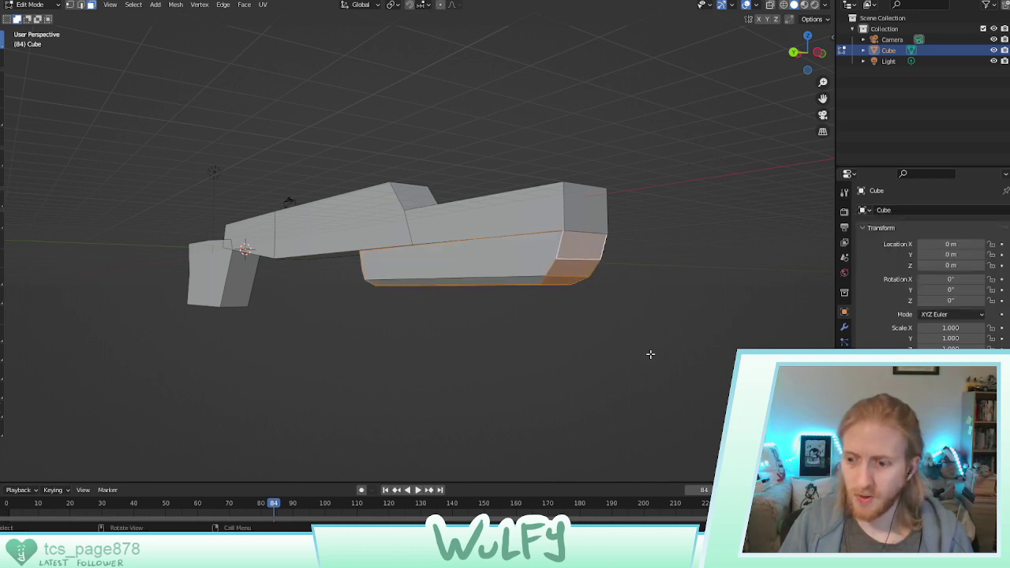
alt+click(479, 266)
shift+click(511, 257)
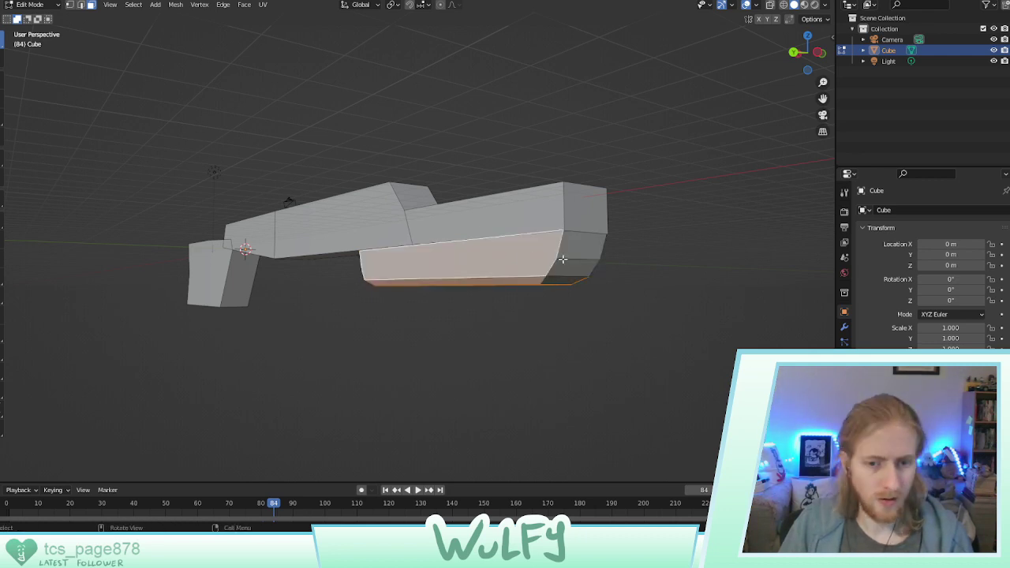
right_click(514, 254)
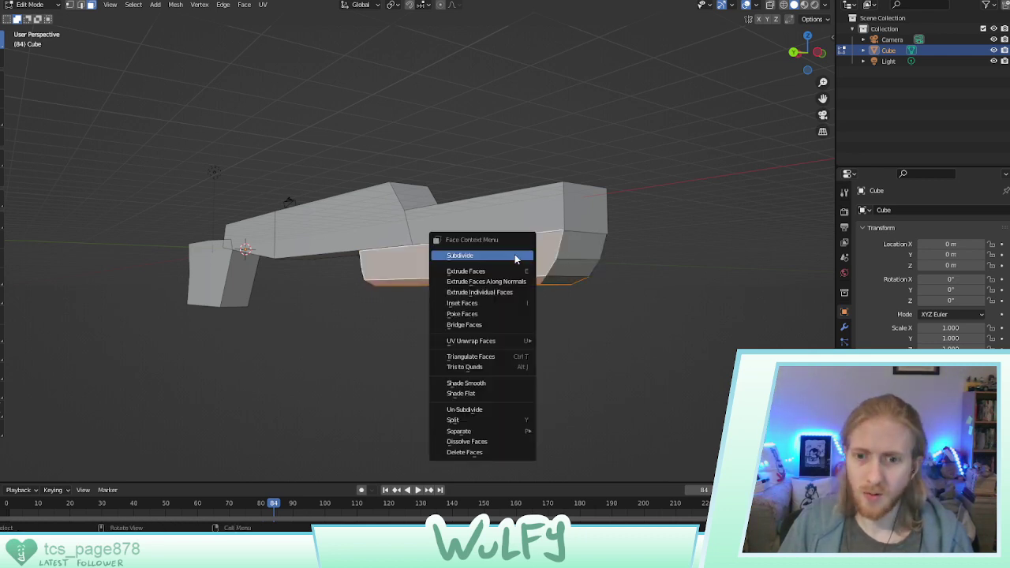
Try extending the lower block's face selection to similar faces by Area and by Face Regions
click(134, 5)
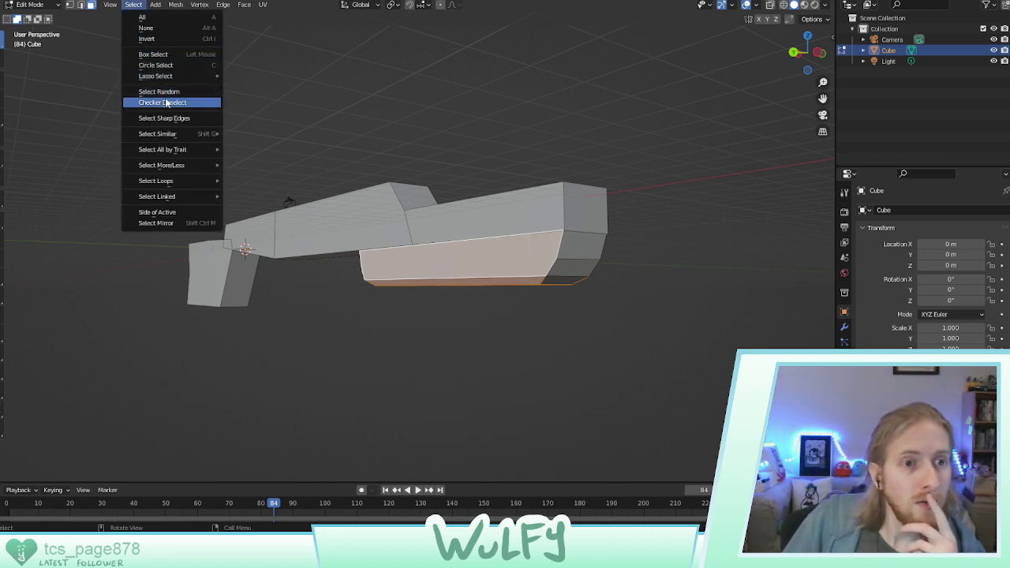
mouse_move(187, 139)
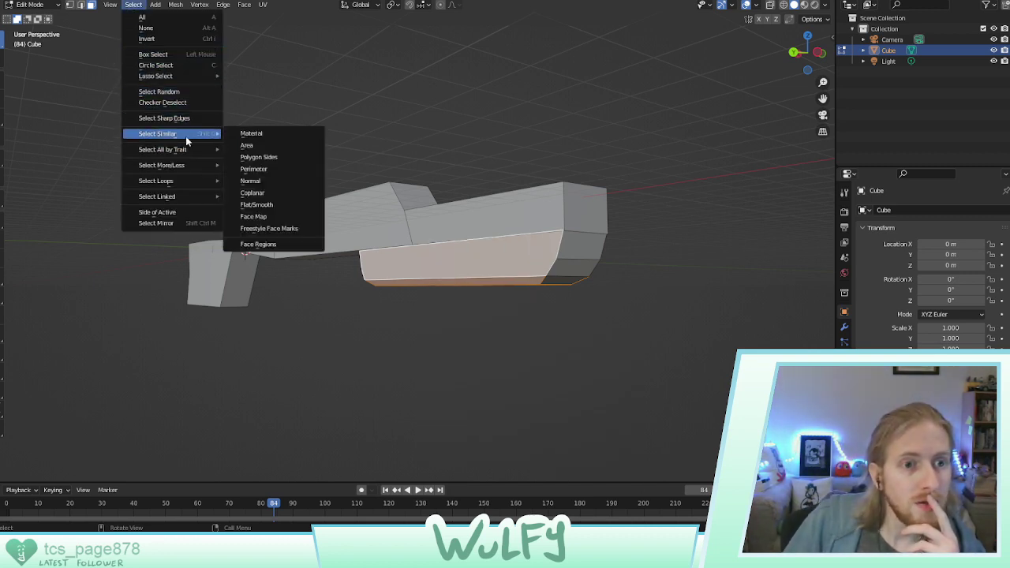
click(268, 146)
right_click(503, 270)
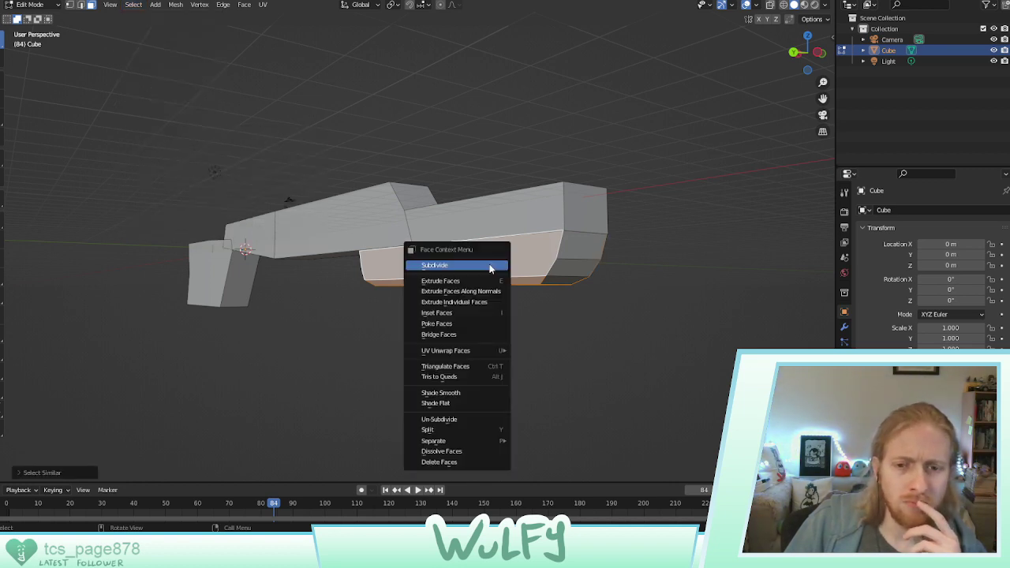
click(135, 5)
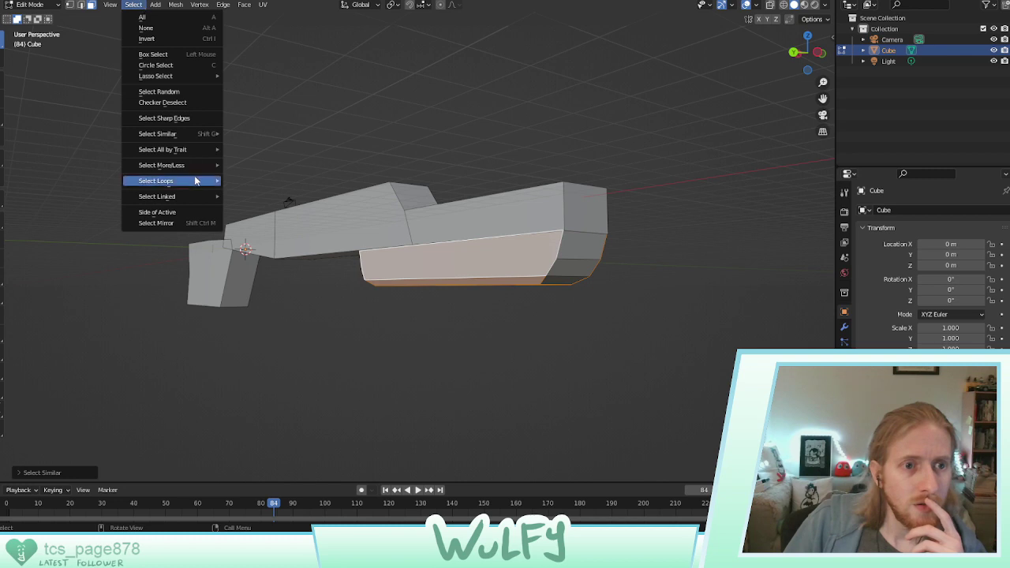
mouse_move(187, 140)
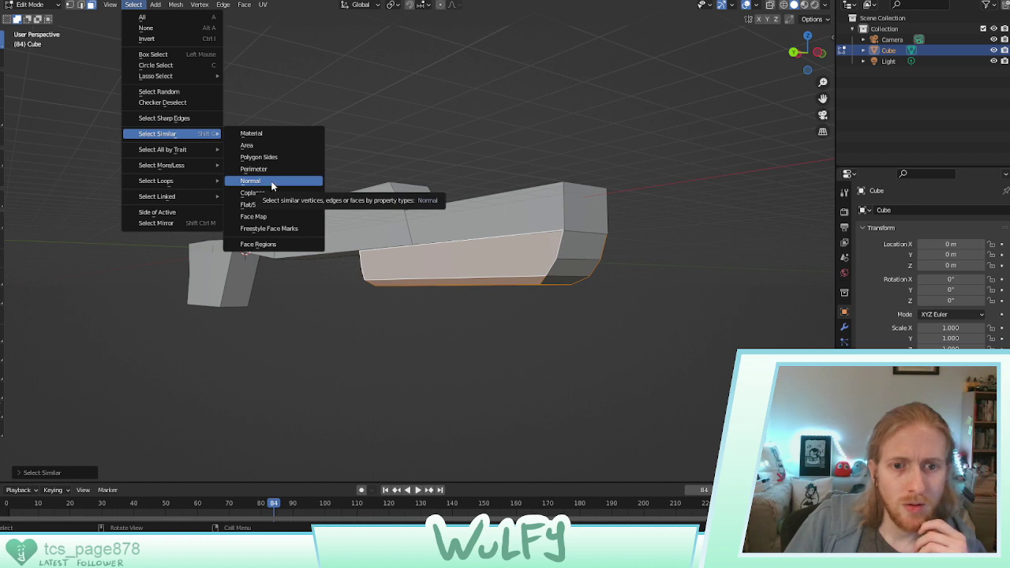
click(286, 245)
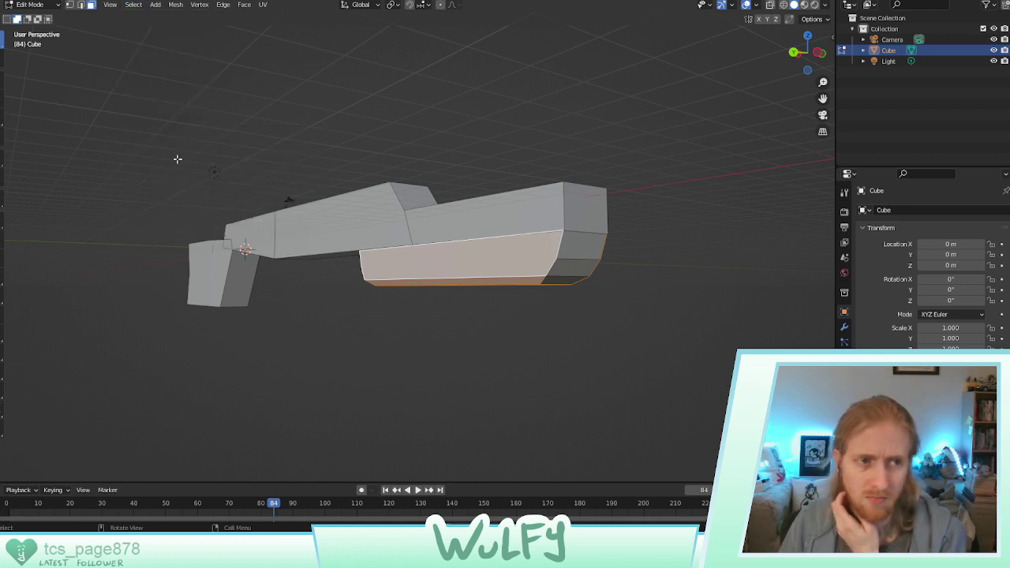
Try selecting the block's faces by number of sides and clear the selection
click(134, 4)
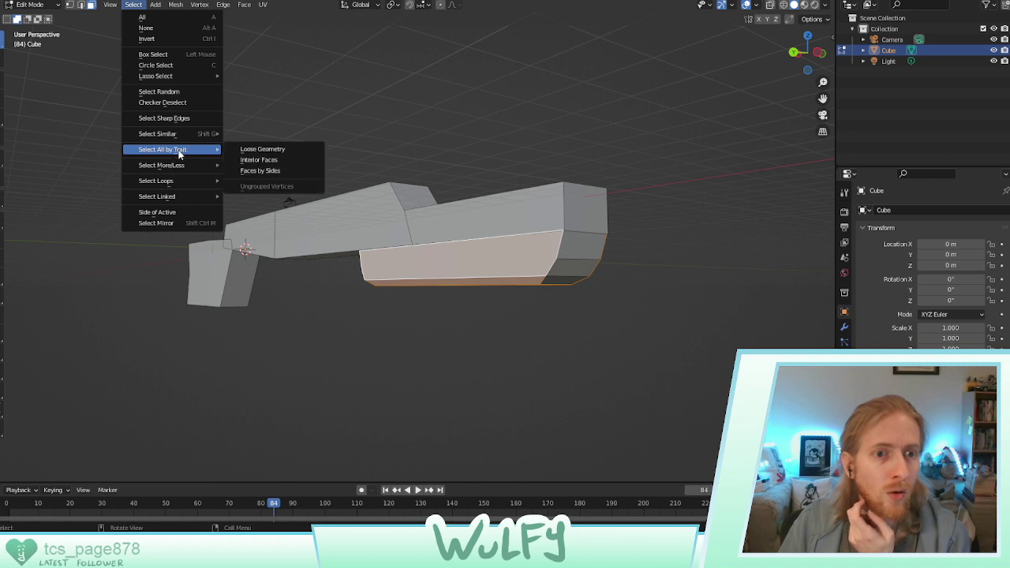
click(287, 171)
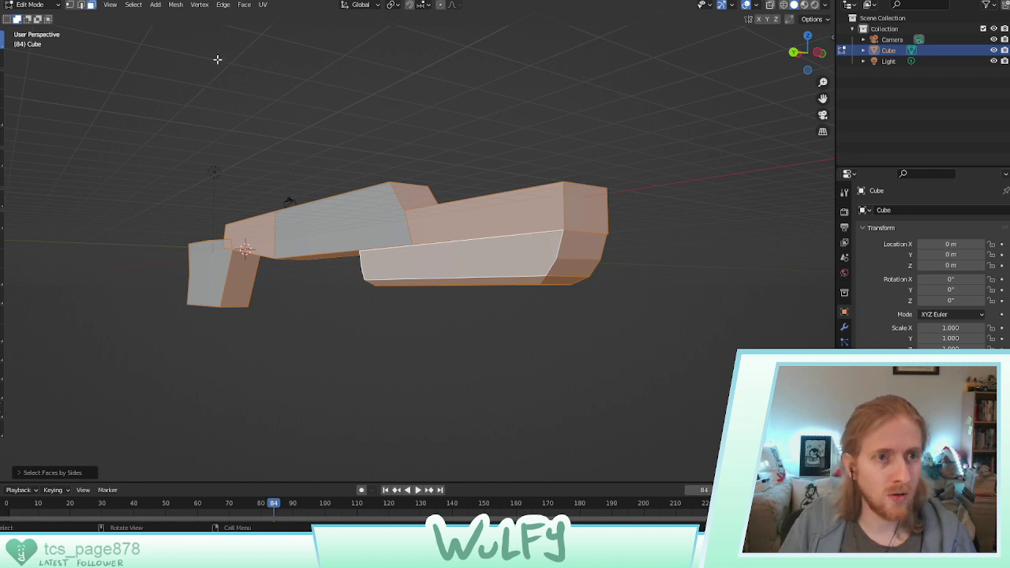
click(221, 85)
Try selecting the lower block from its side face with the Interior Faces and Loose Geometry traits
click(408, 259)
click(133, 5)
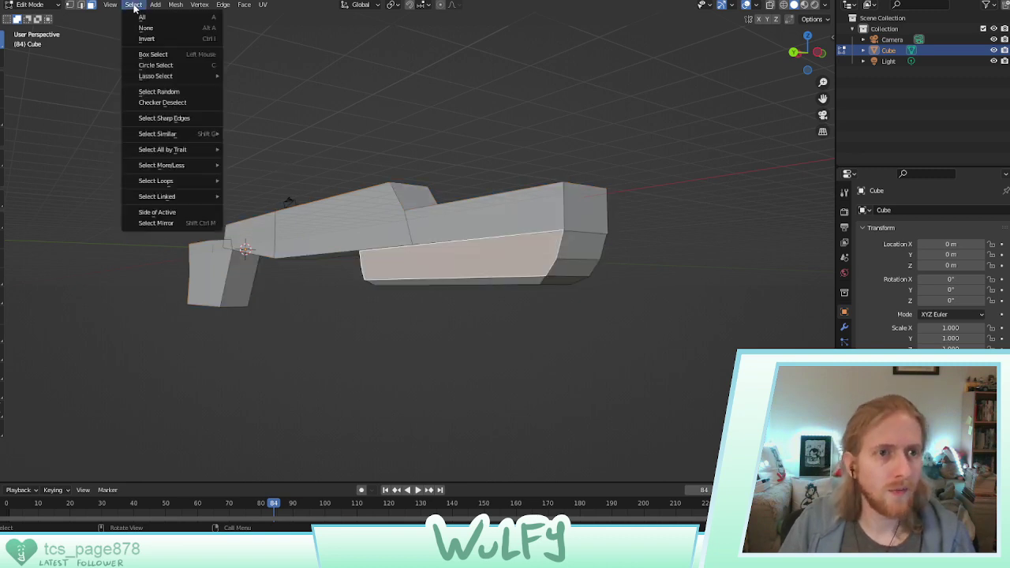
mouse_move(195, 158)
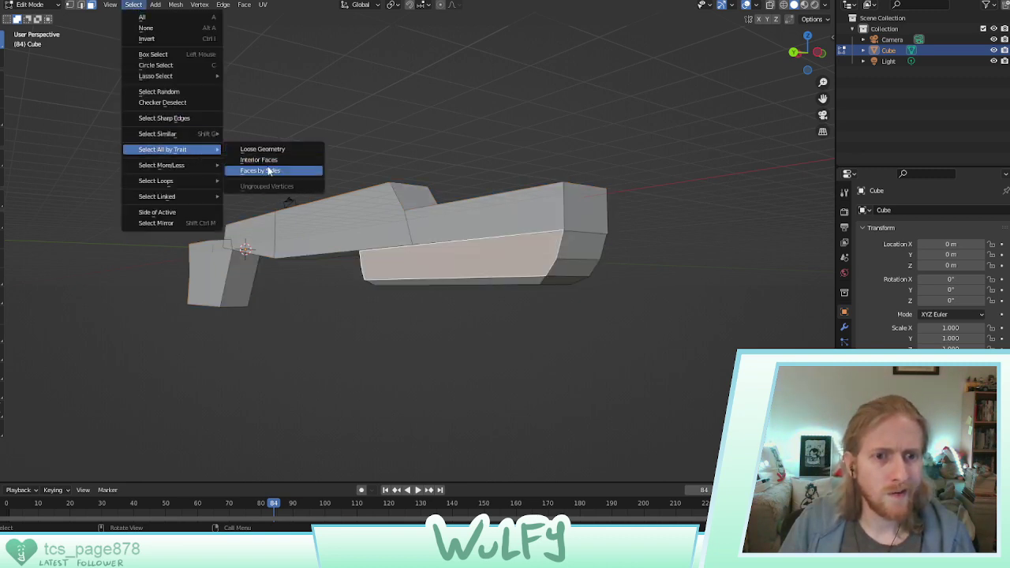
click(276, 159)
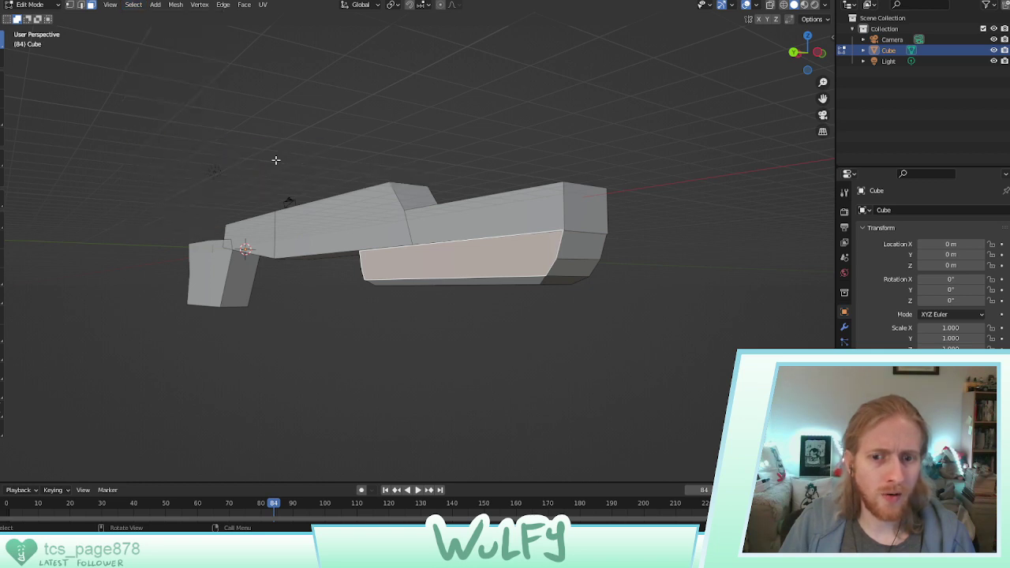
click(253, 179)
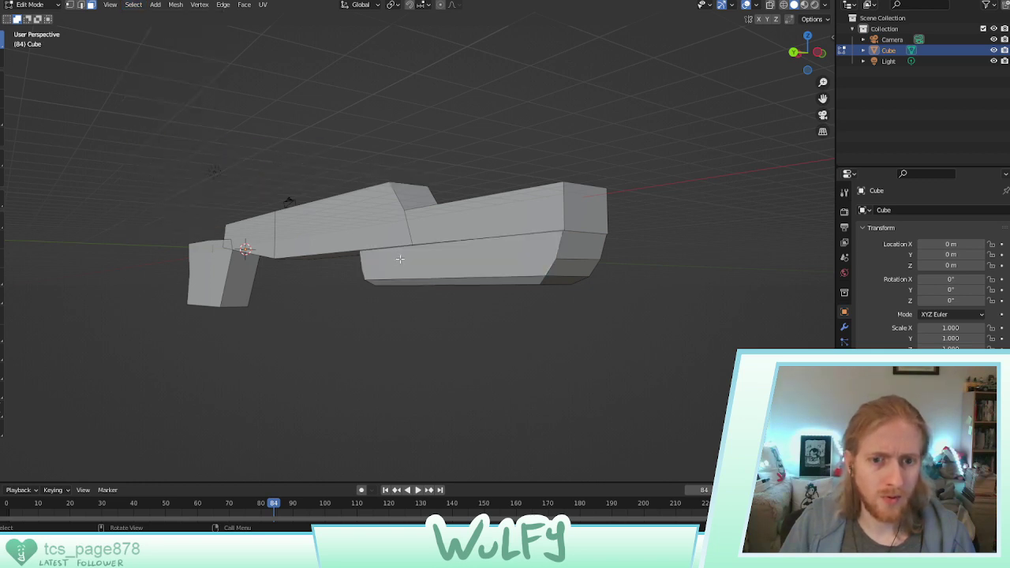
click(400, 259)
click(138, 6)
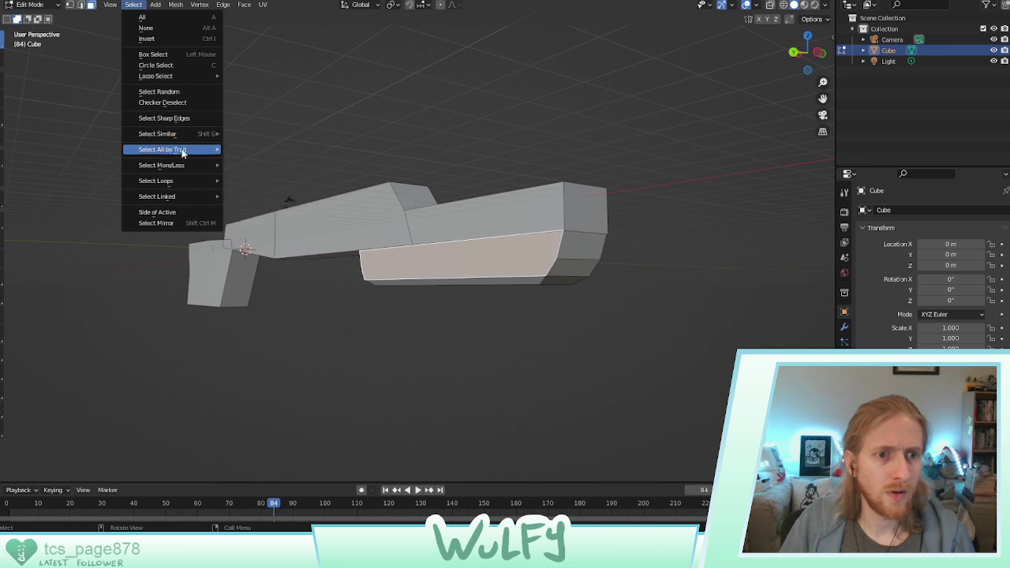
mouse_move(185, 150)
click(257, 150)
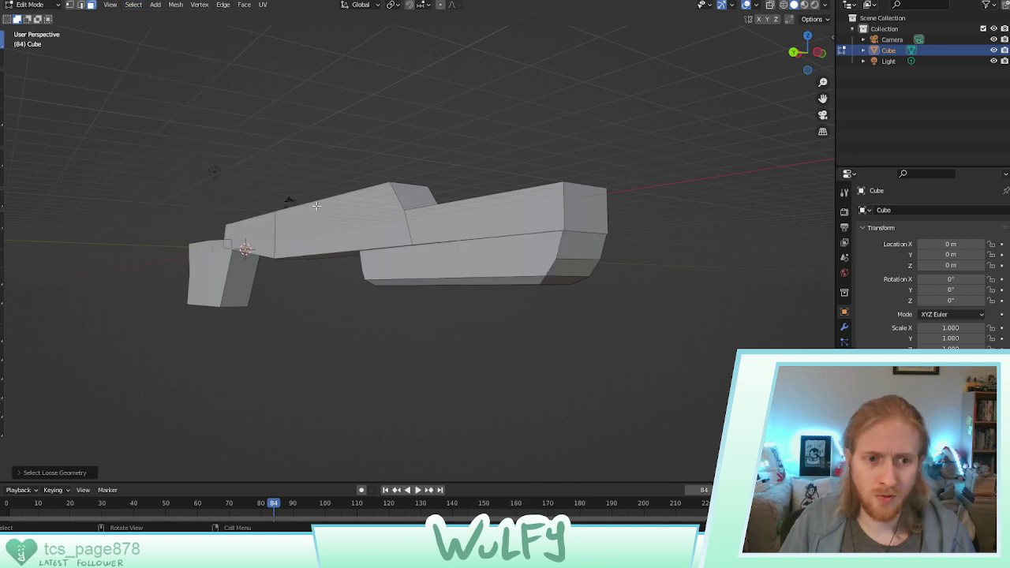
Select the lower block's side face and expand the selection to all of the block's linked geometry
click(415, 262)
click(134, 4)
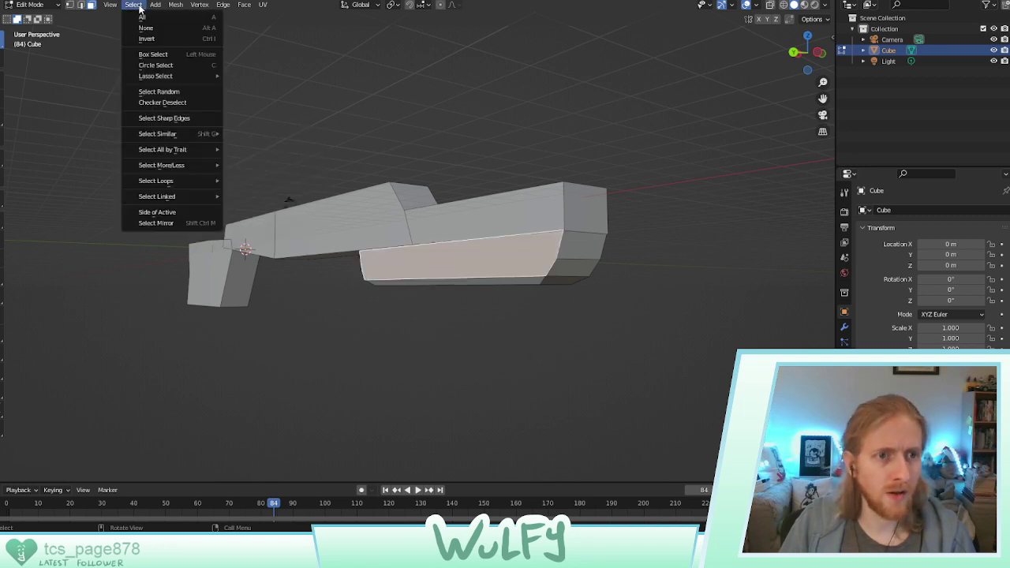
mouse_move(183, 165)
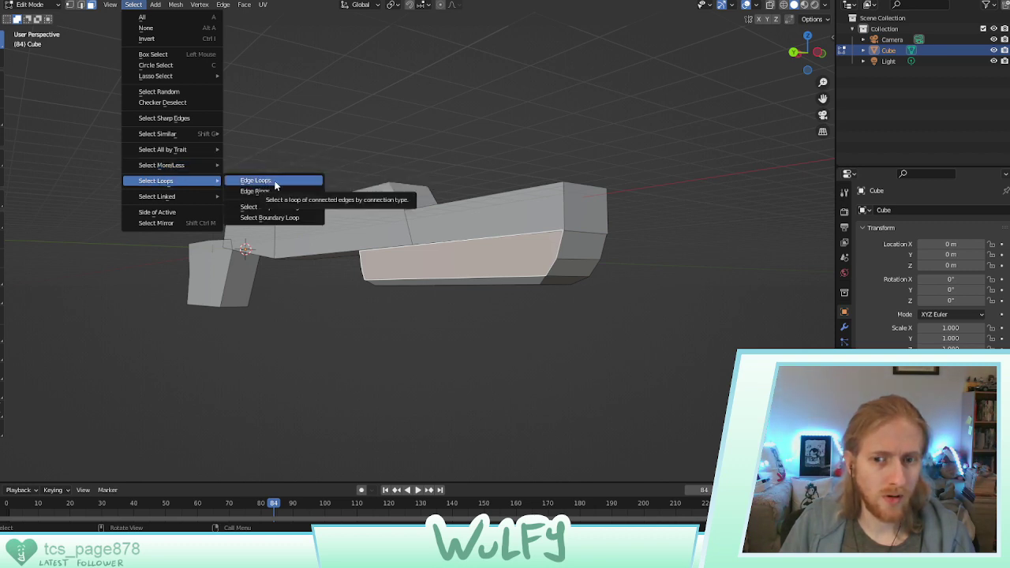
click(275, 182)
click(128, 6)
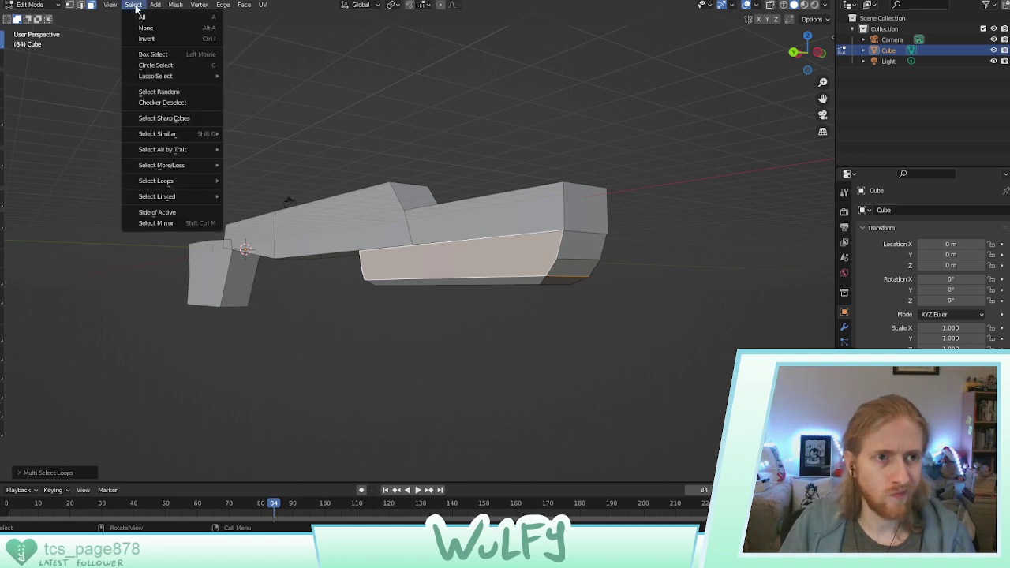
mouse_move(192, 184)
mouse_move(195, 203)
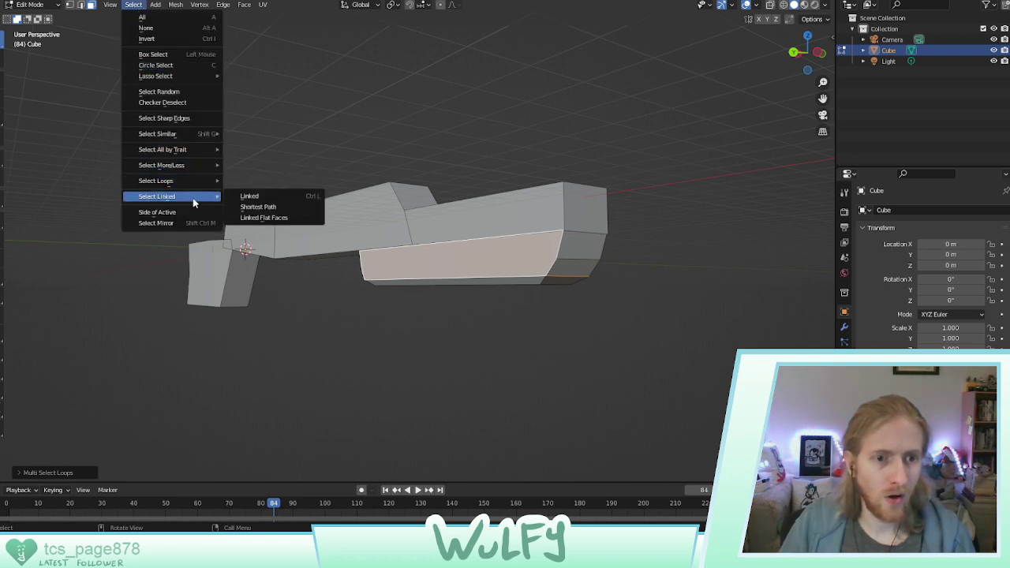
click(265, 197)
middle_drag(265, 197, 187, 202)
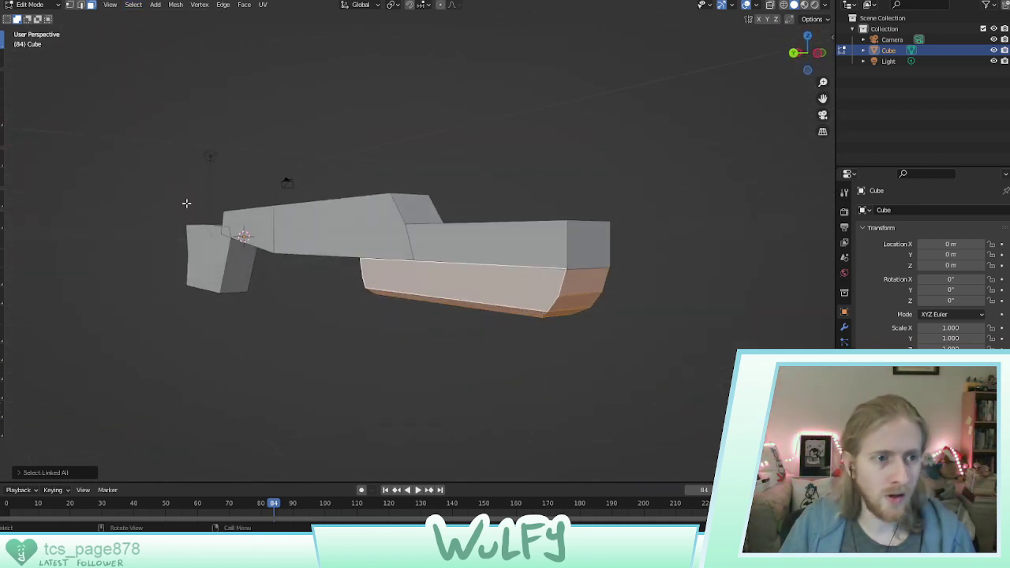
Move the selected lower block down along the Z axis, well clear of the gun body, and deselect it
click(1, 81)
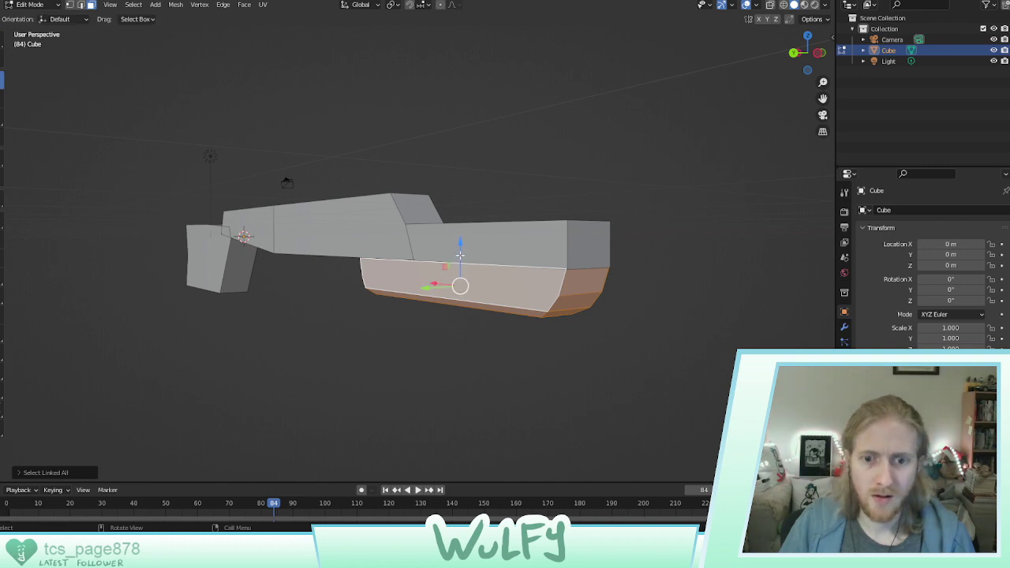
drag(460, 255, 479, 357)
click(493, 338)
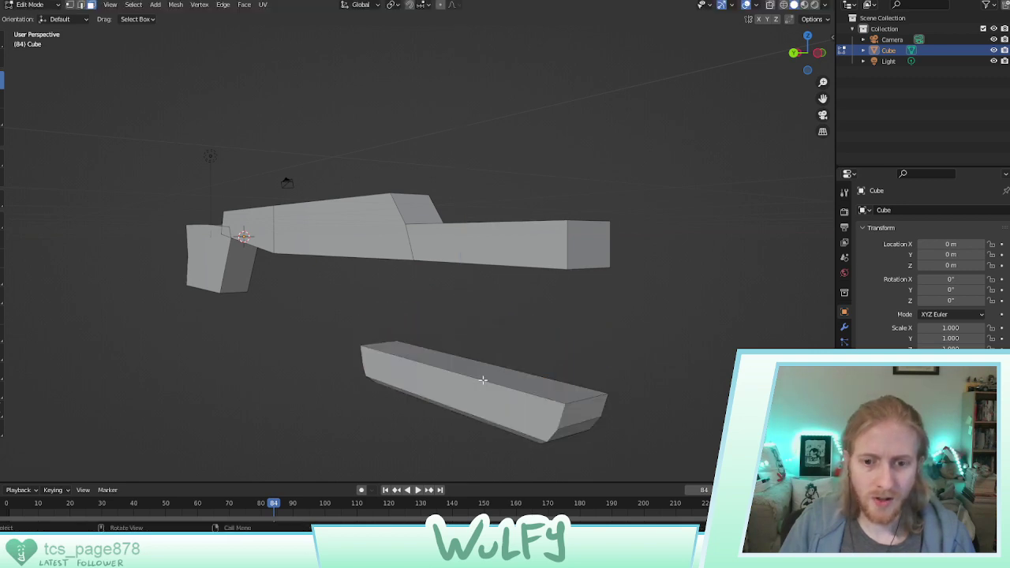
Bevel the top face of the separated lower block with one segment to give it a narrow chamfer
click(477, 367)
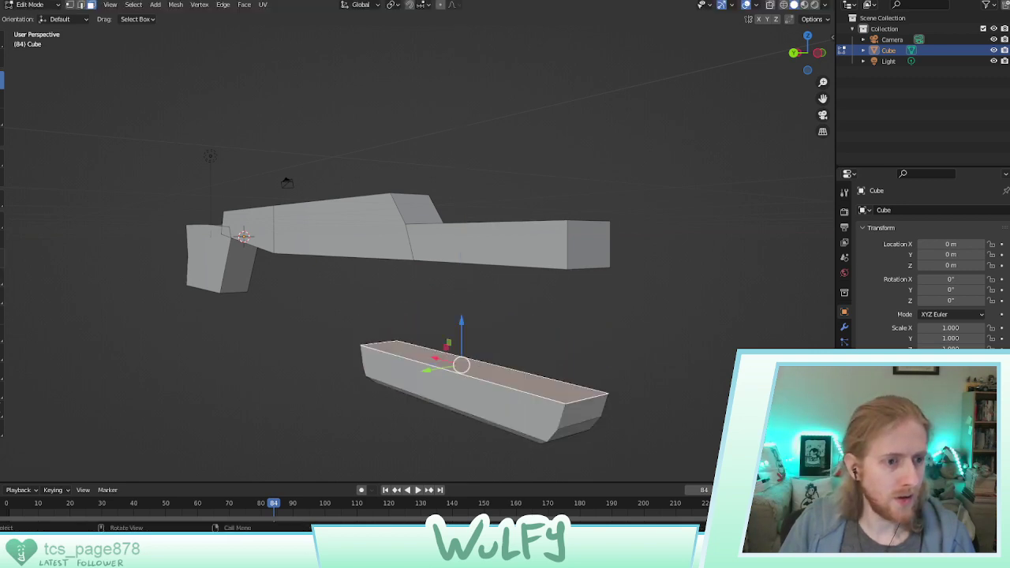
click(2, 258)
drag(461, 312, 461, 305)
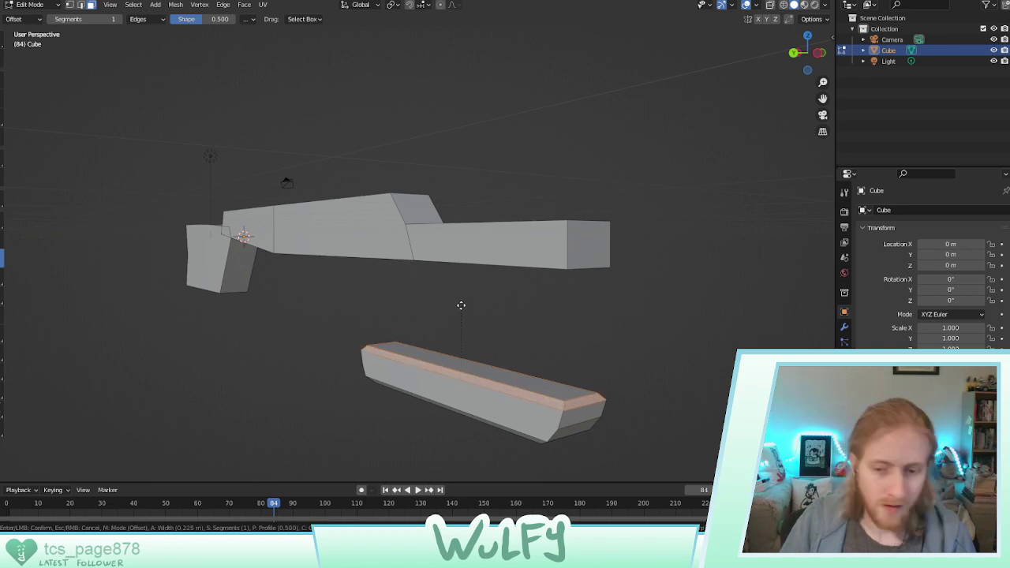
drag(459, 304, 460, 308)
click(503, 318)
Select the separated lower block's long lower side edges in edge mode
middle_drag(552, 330, 517, 307)
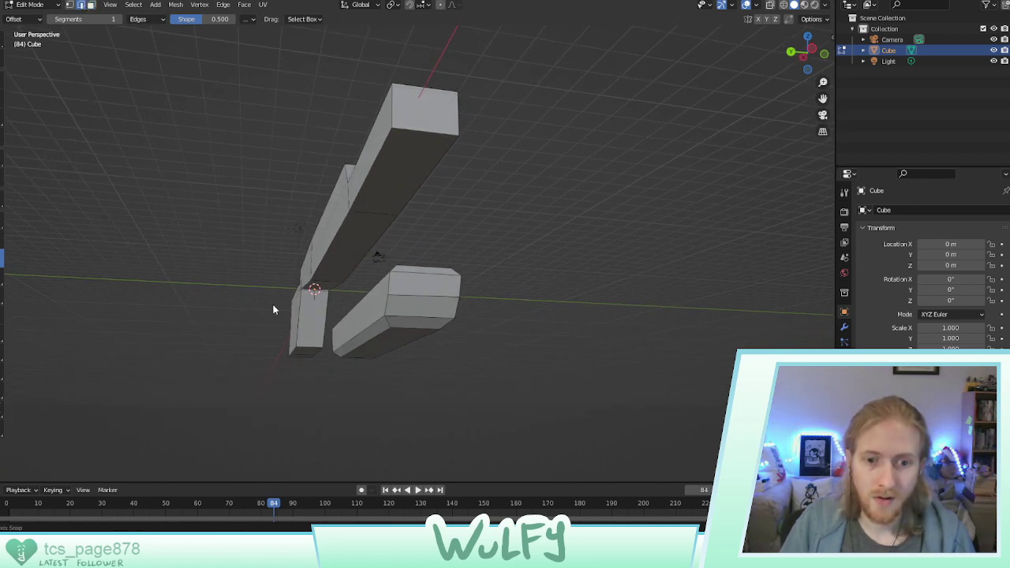
middle_drag(277, 307, 360, 339)
click(420, 308)
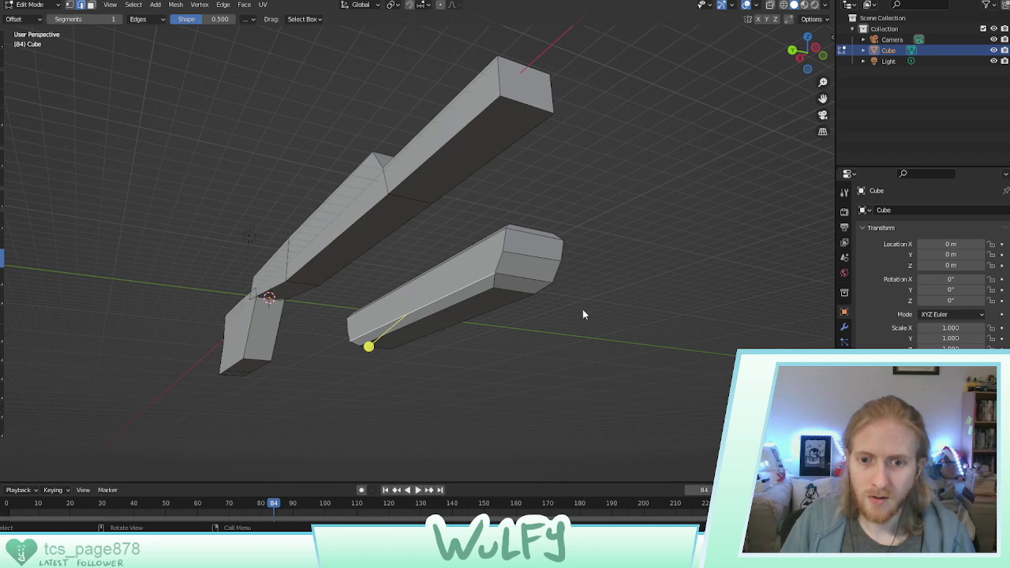
click(407, 316)
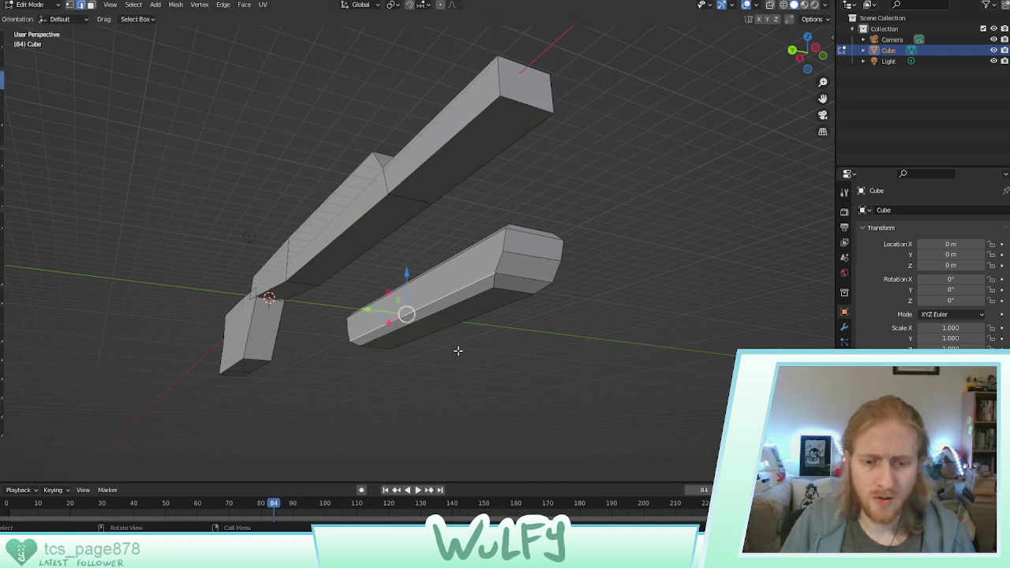
middle_drag(458, 351, 439, 313)
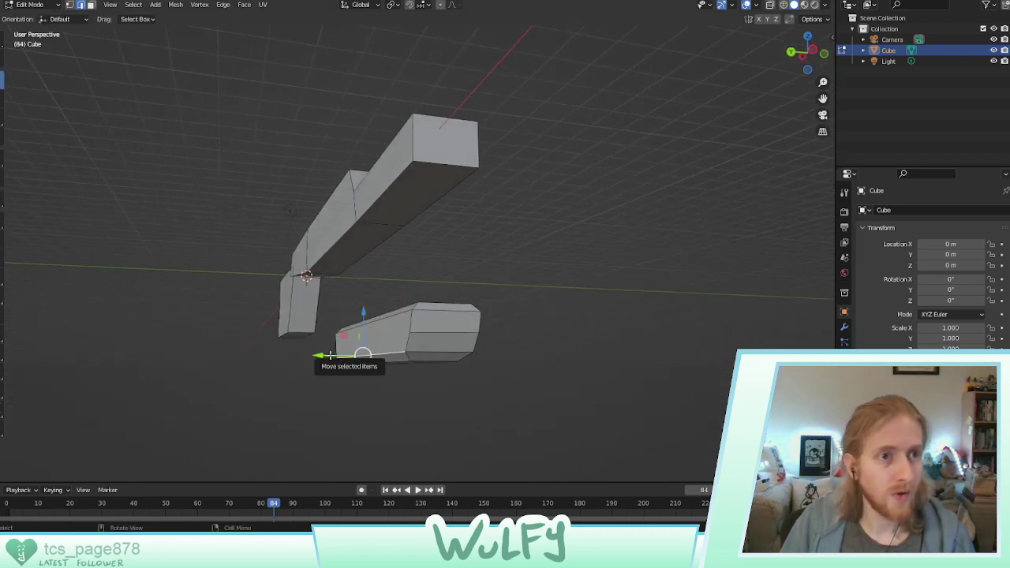
middle_drag(410, 361, 82, 88)
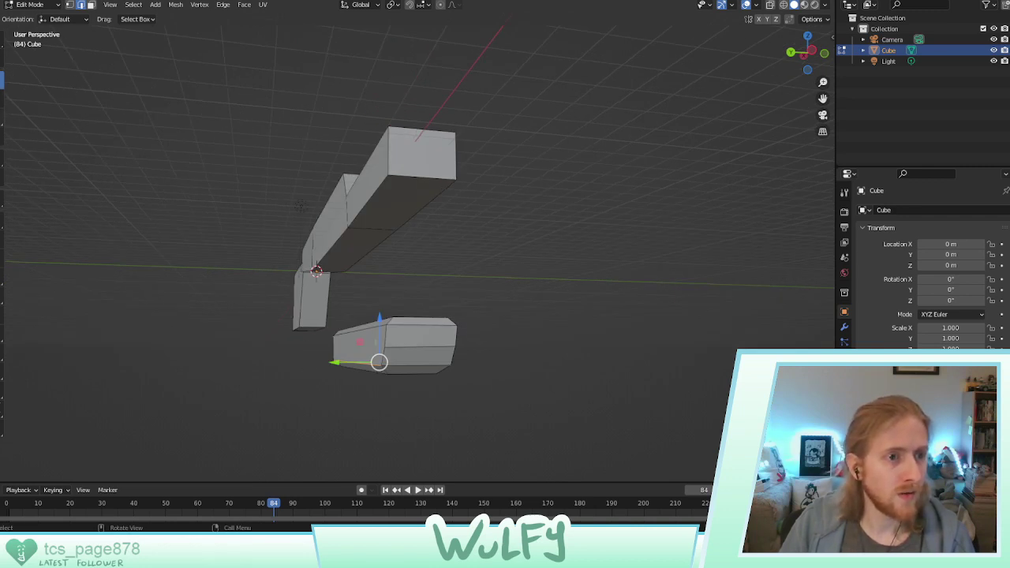
Try scaling the block's selected lower edges outward along the Y axis to flare its sides
key(g)
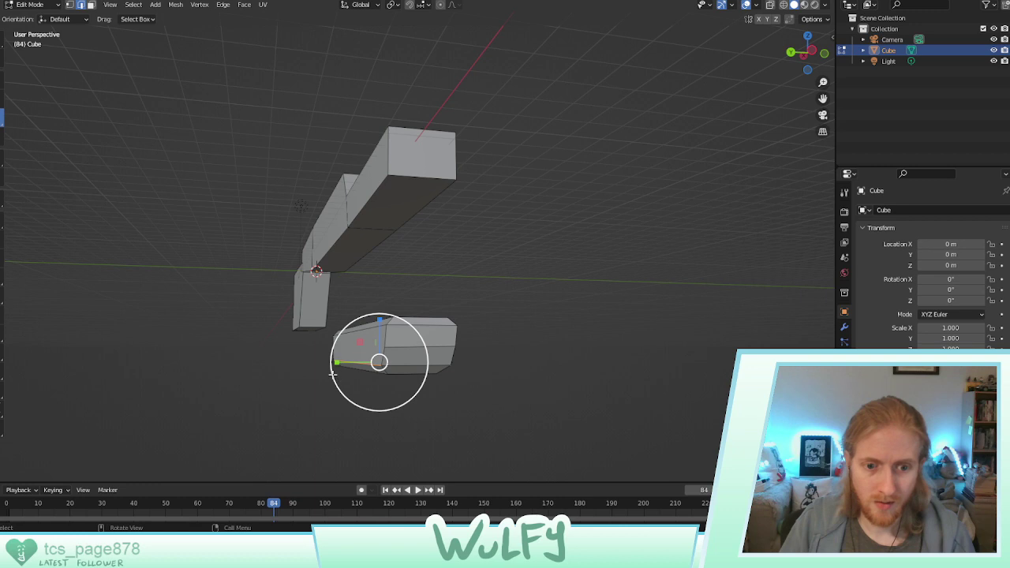
key(s)
key(x)
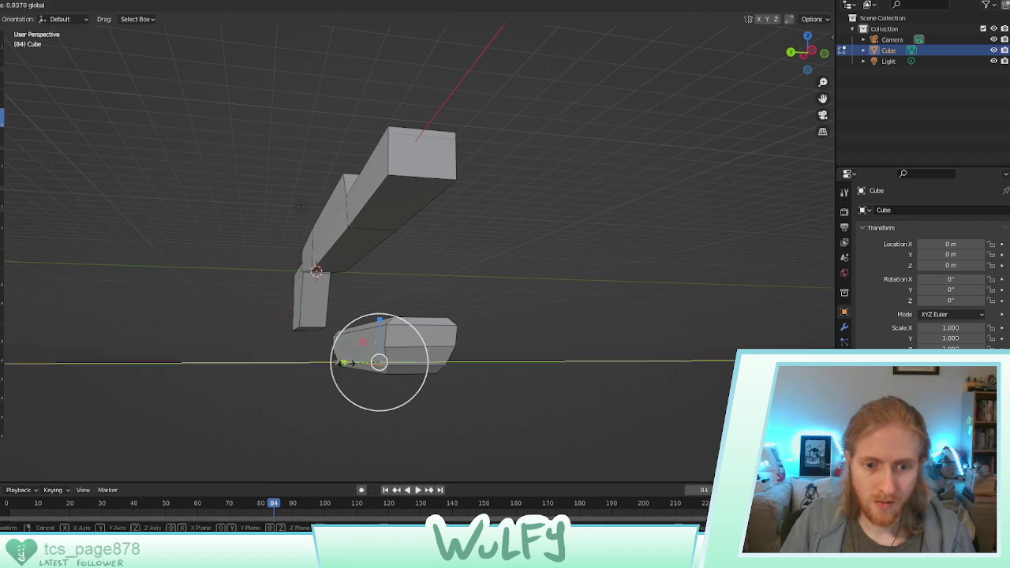
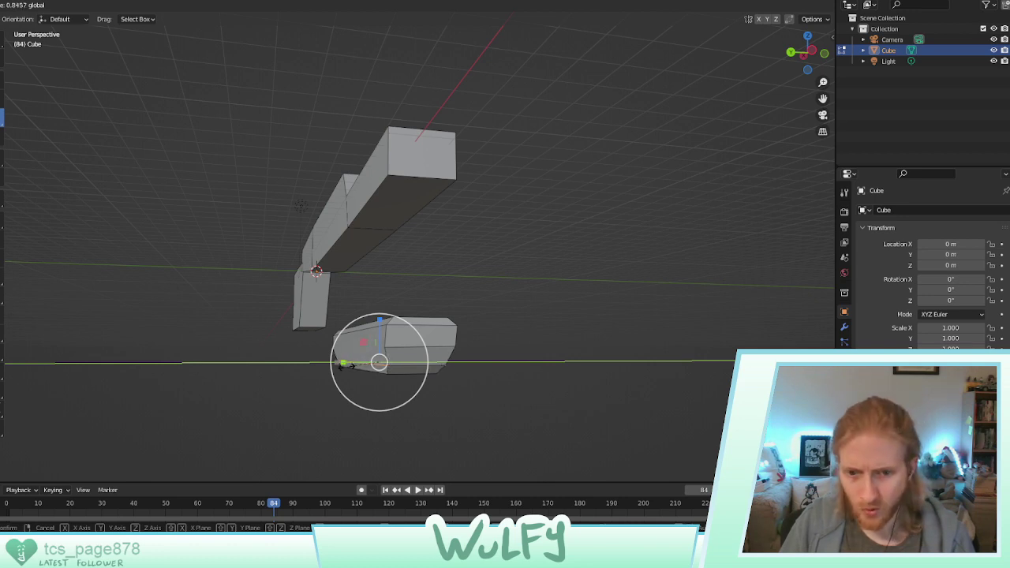
drag(346, 366, 312, 370)
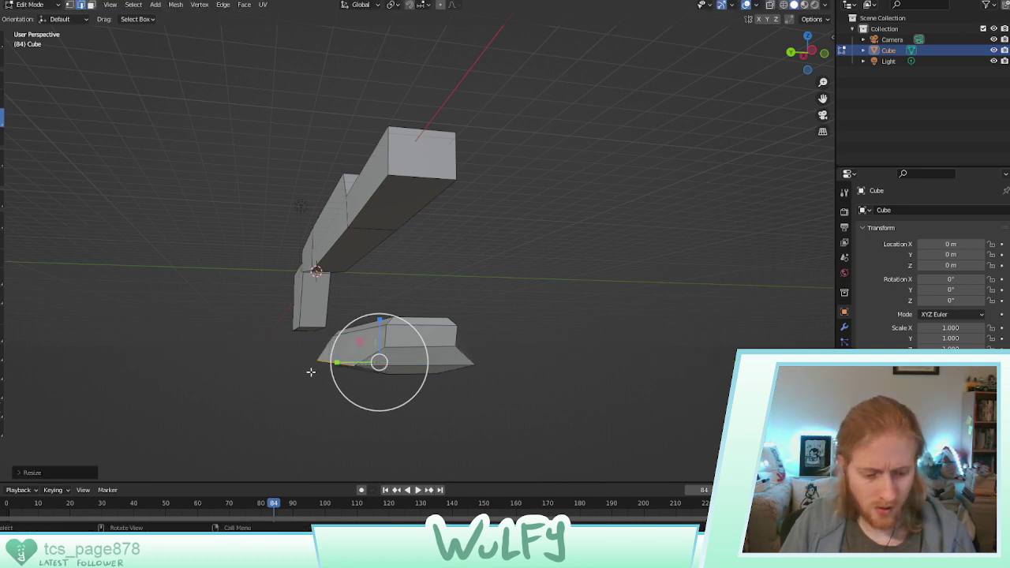
click(534, 398)
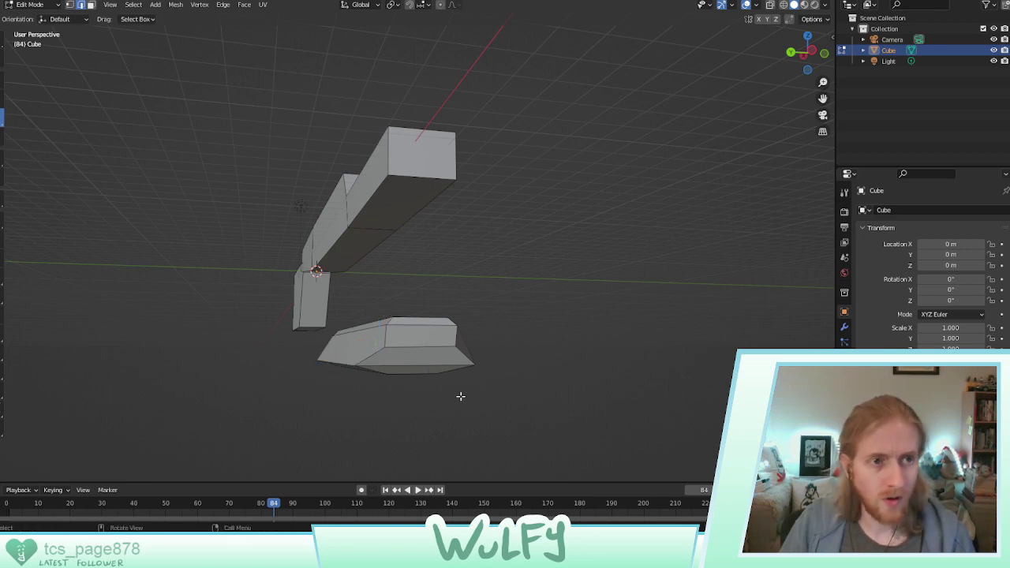
right_click(427, 416)
middle_drag(593, 379, 539, 386)
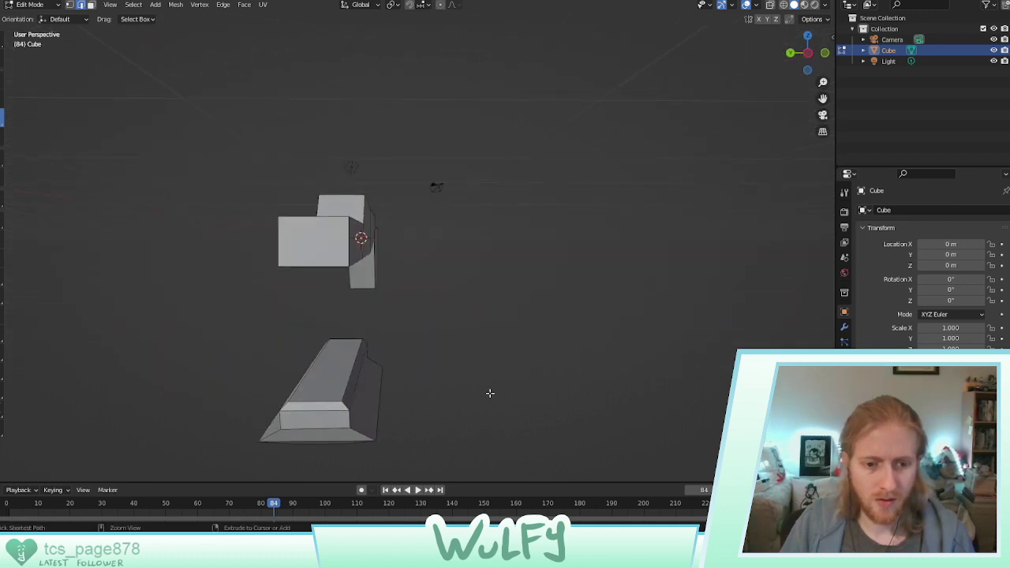
middle_drag(181, 268, 315, 339)
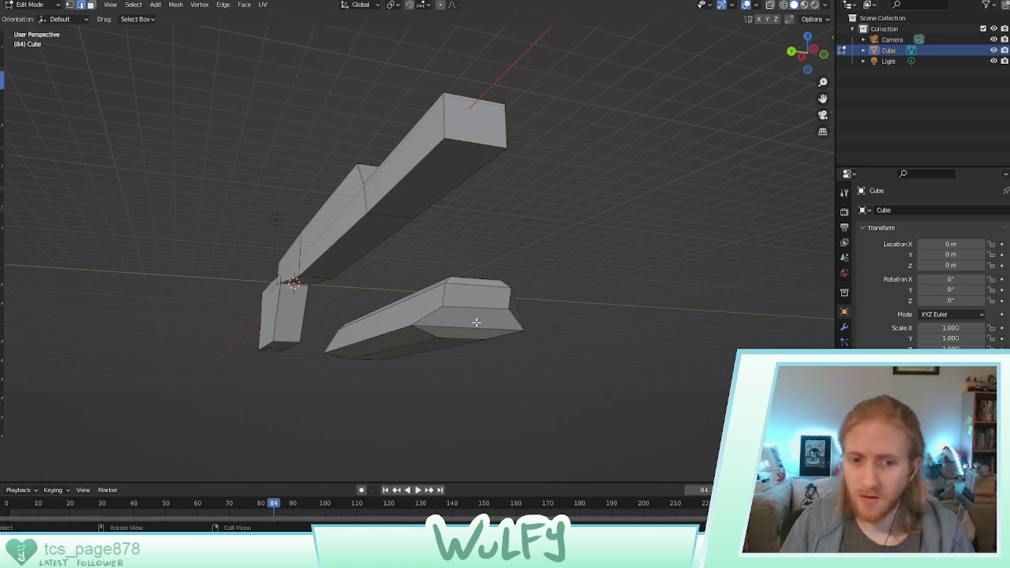
Reselect the flared block's lower side edge and undo the outward flare
click(384, 335)
middle_drag(550, 330, 492, 338)
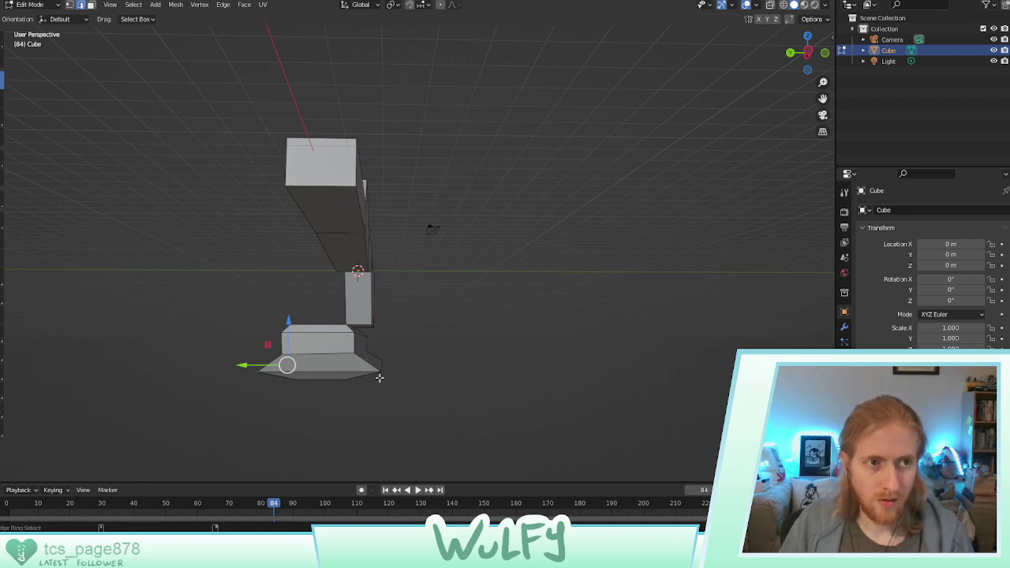
mouse_move(368, 383)
middle_down()
mouse_move(389, 367)
mouse_move(369, 379)
middle_up()
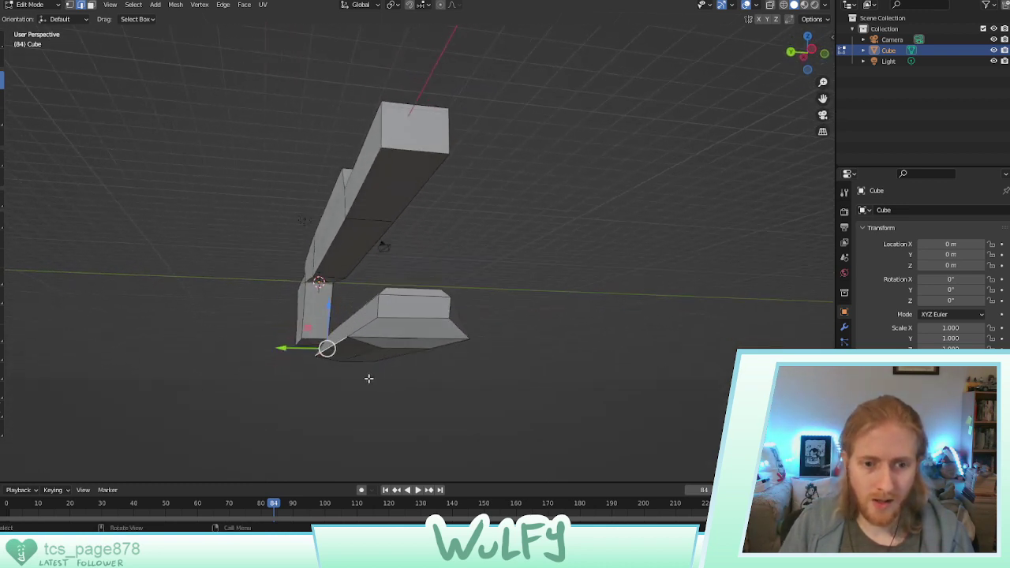
drag(300, 348, 326, 349)
middle_drag(483, 355, 423, 347)
click(318, 369)
drag(419, 310, 401, 311)
middle_drag(426, 308, 402, 339)
drag(324, 383, 324, 381)
mouse_move(325, 382)
middle_down()
mouse_move(317, 357)
mouse_move(349, 359)
mouse_move(316, 375)
mouse_move(334, 385)
middle_up()
drag(335, 385, 336, 385)
middle_drag(336, 385, 394, 342)
Select the block's two long bottom edges and scale them inward along the Y axis to taper its underside
click(400, 347)
click(404, 350)
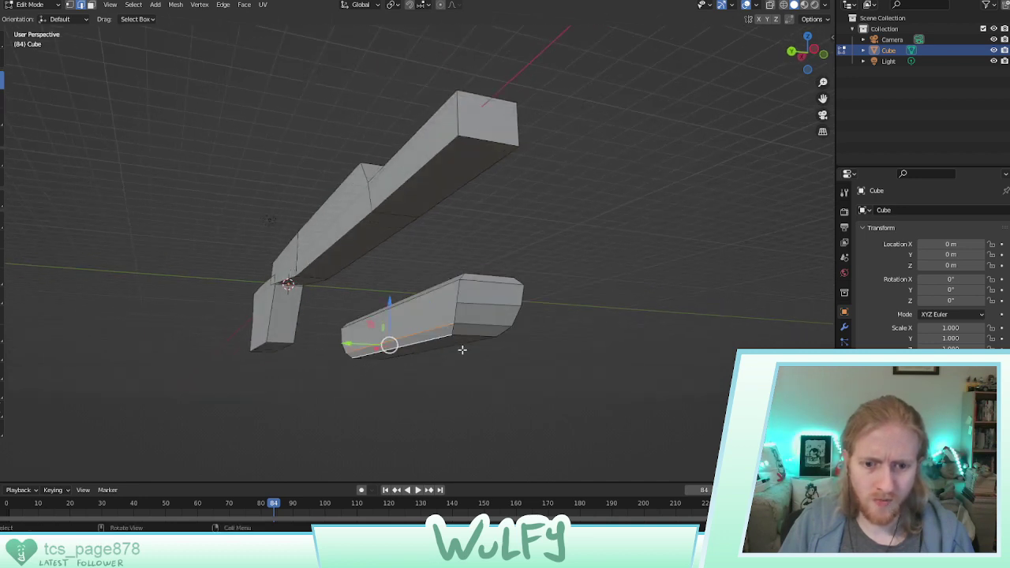
middle_drag(474, 349, 429, 350)
shift+click(307, 346)
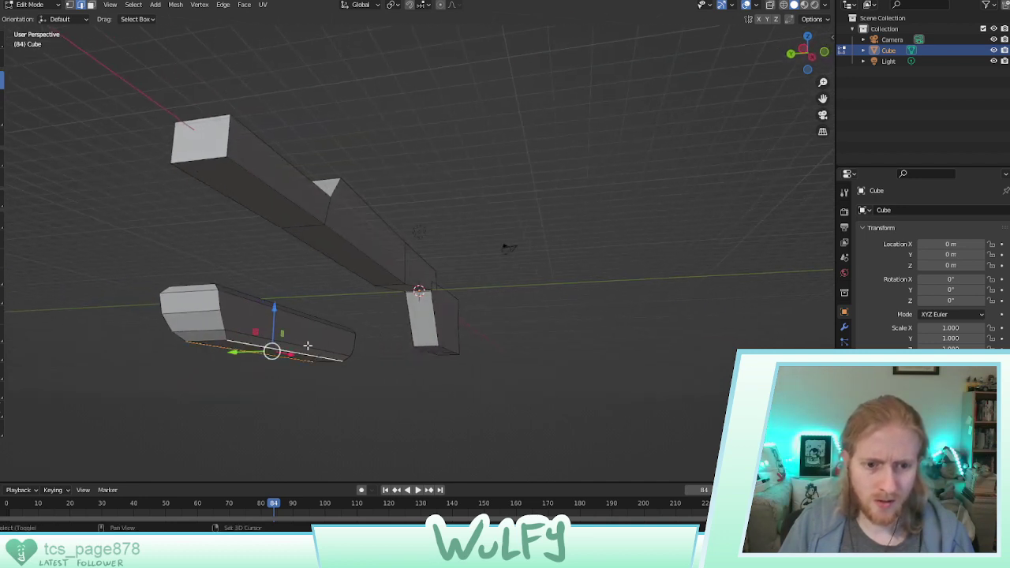
middle_drag(304, 344, 194, 267)
click(2, 118)
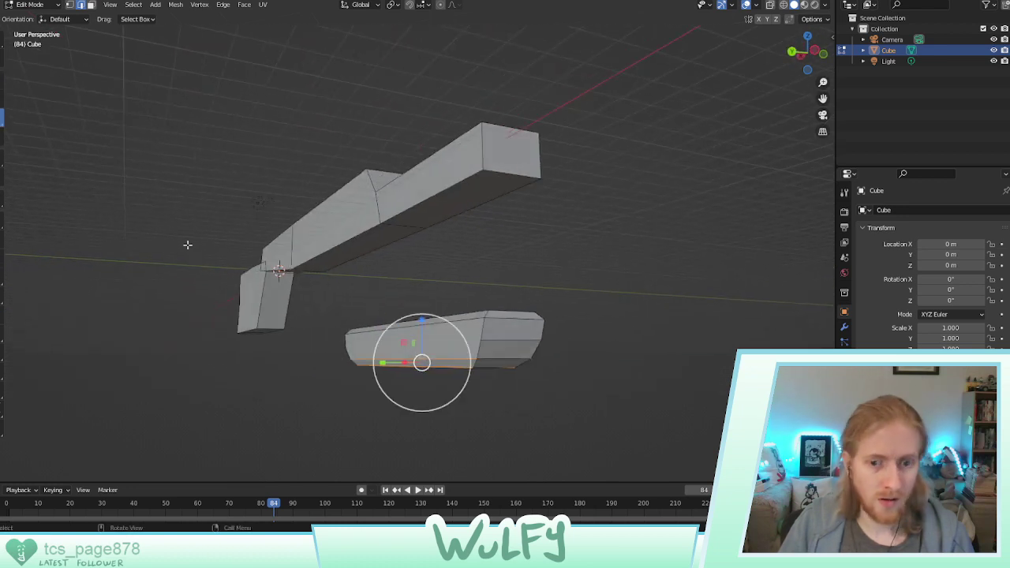
drag(386, 363, 401, 361)
Select the bottom edge on one side of the tapered block and scale it slightly along the Y axis
middle_drag(518, 363, 496, 361)
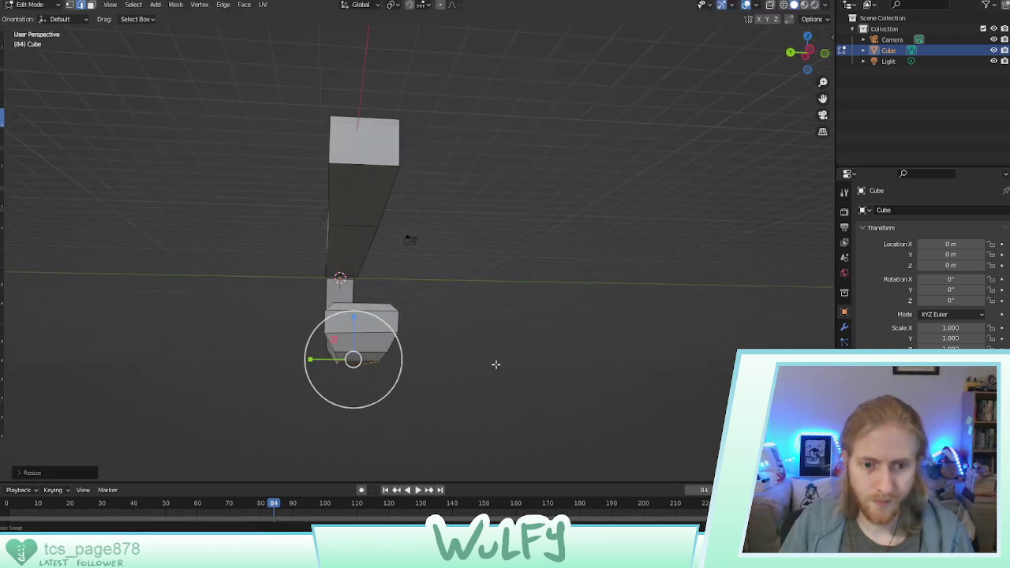
click(368, 389)
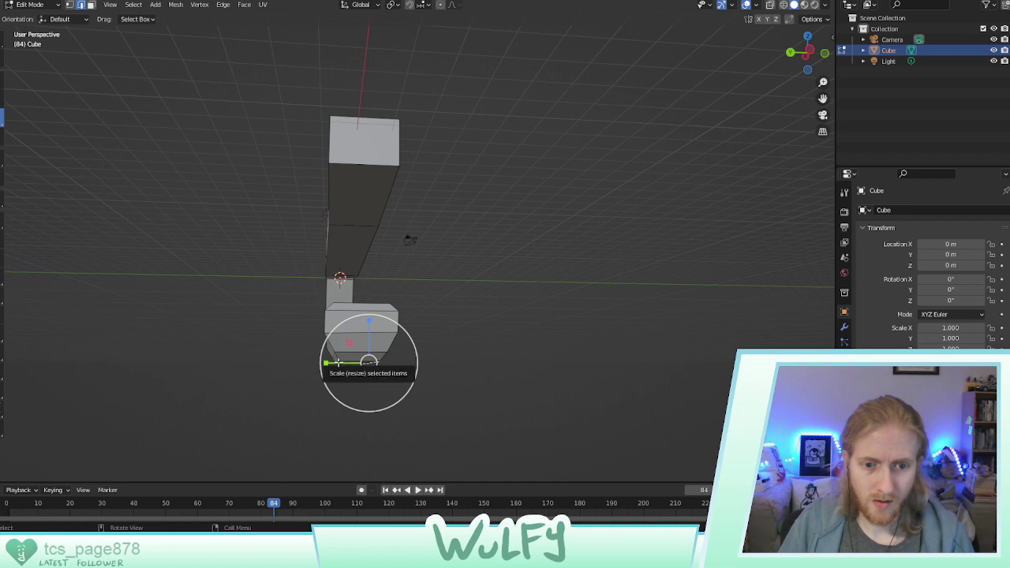
click(338, 363)
middle_drag(376, 373, 368, 293)
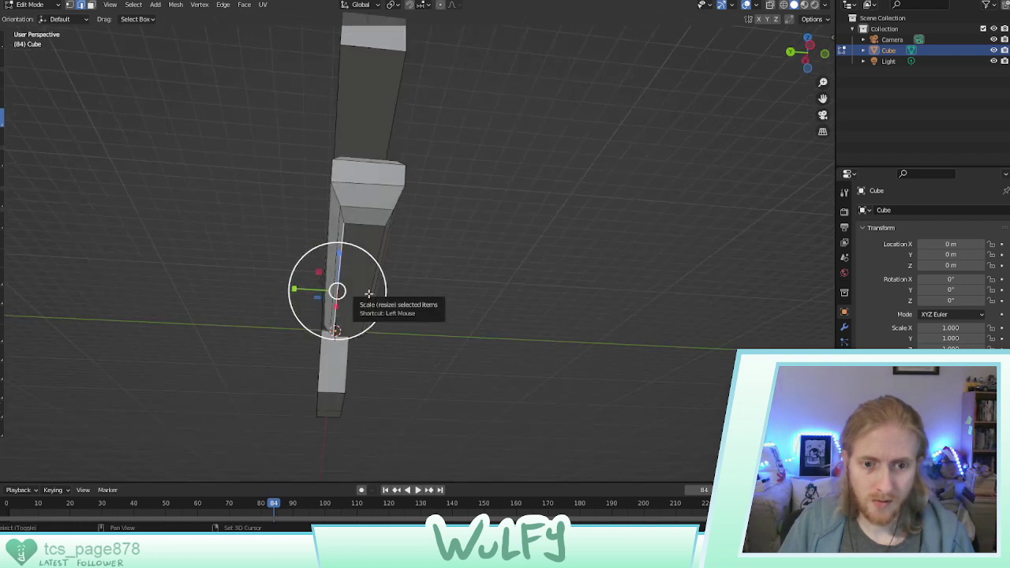
drag(312, 290, 320, 289)
middle_drag(321, 290, 429, 302)
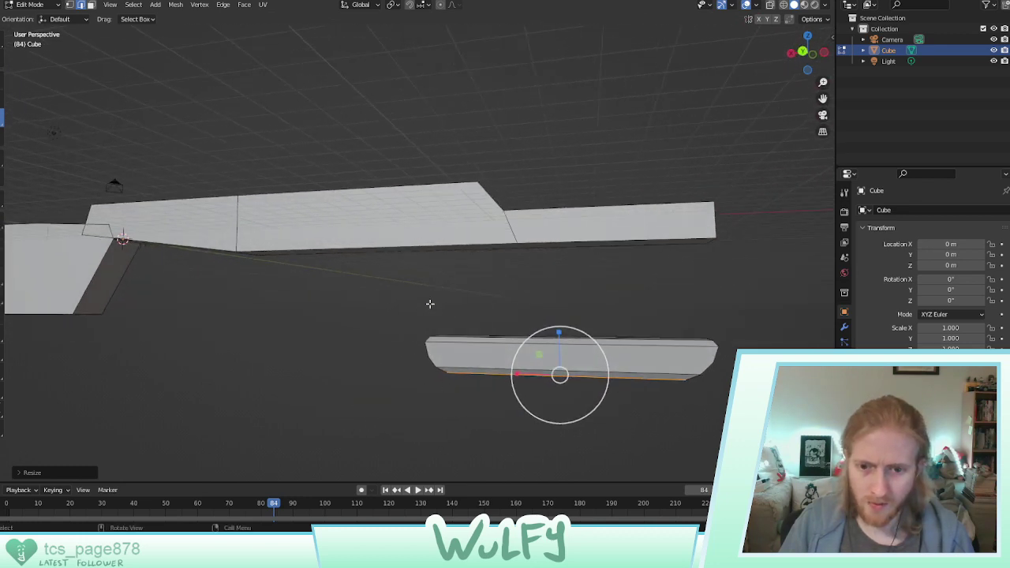
Select the lower block's side face in face mode and expand the selection to all of its linked geometry
click(2, 82)
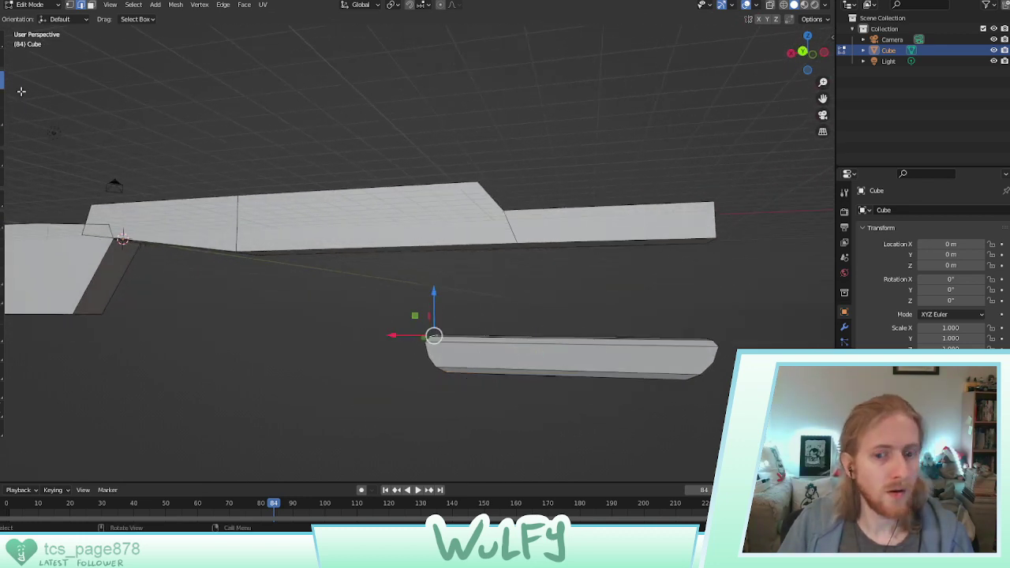
click(509, 352)
right_click(509, 357)
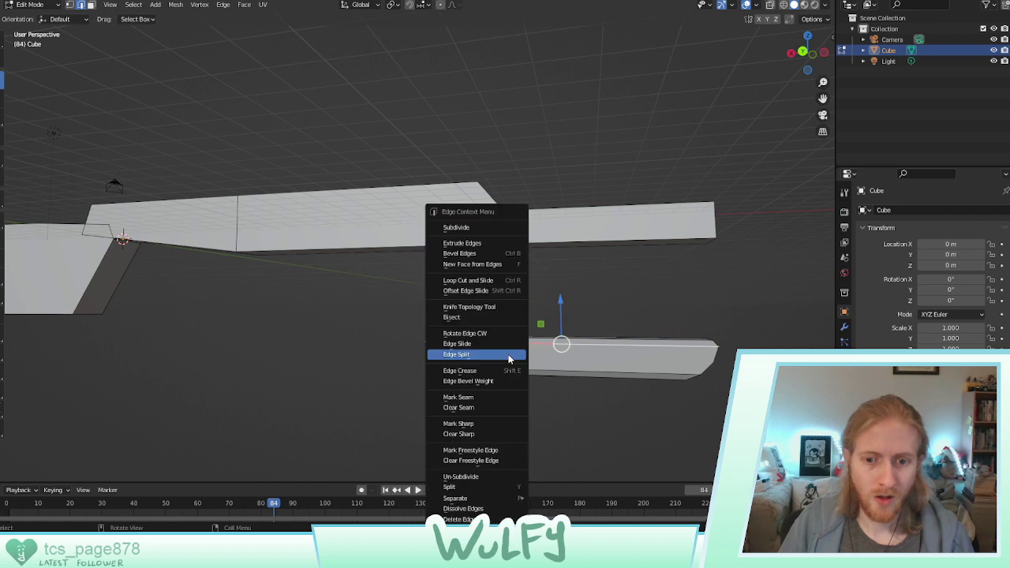
click(584, 436)
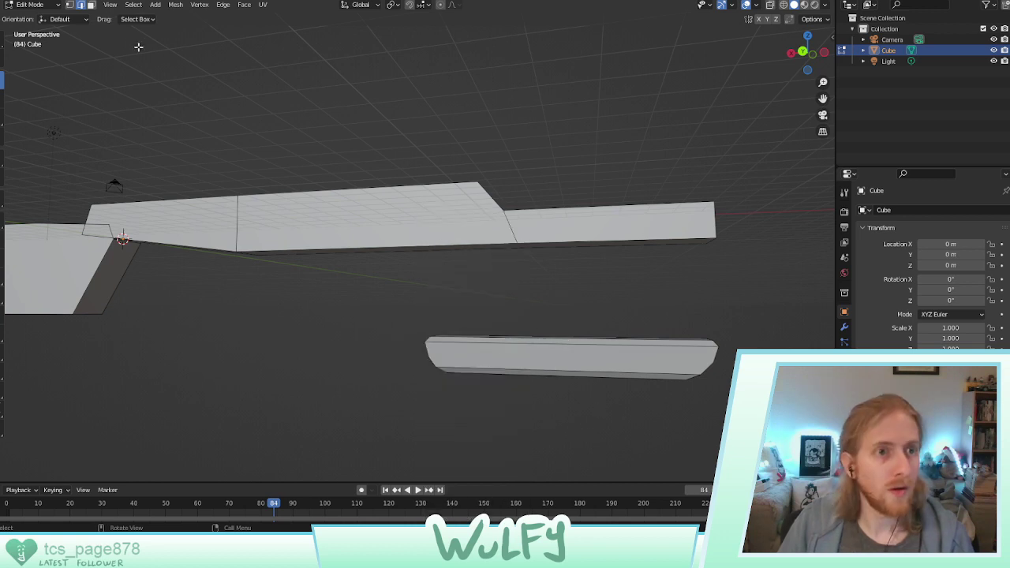
click(91, 4)
click(490, 354)
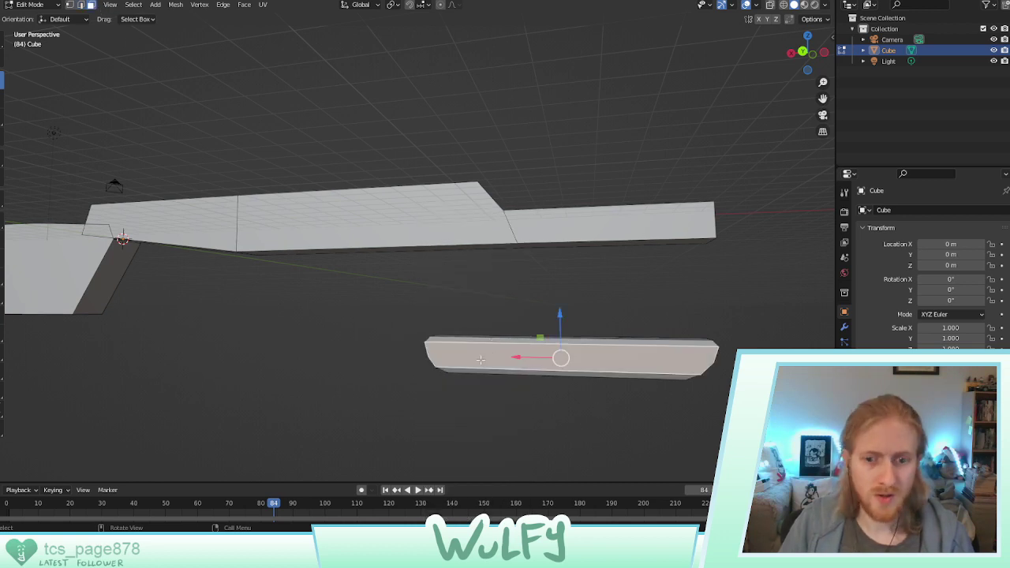
right_click(479, 359)
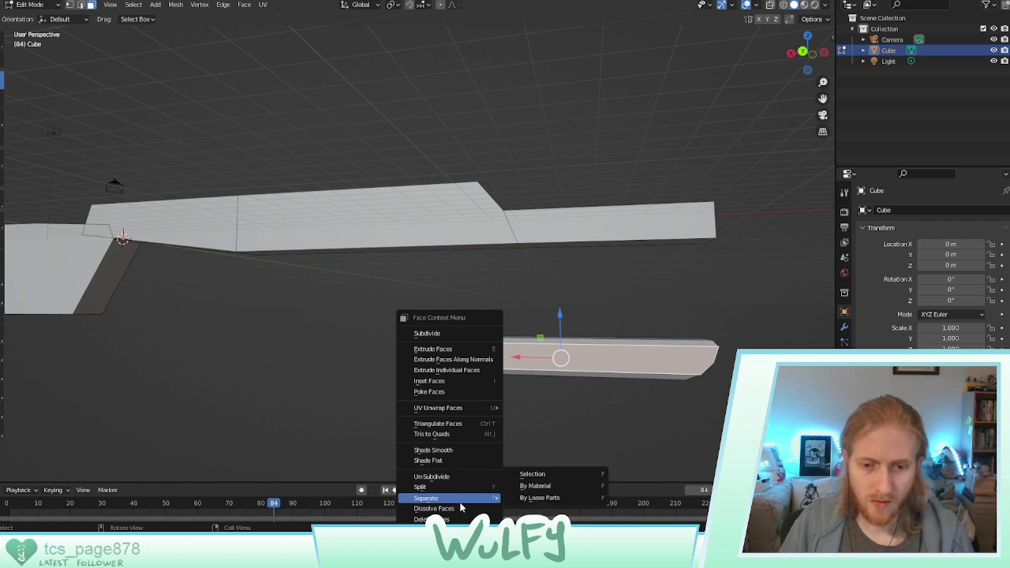
click(133, 5)
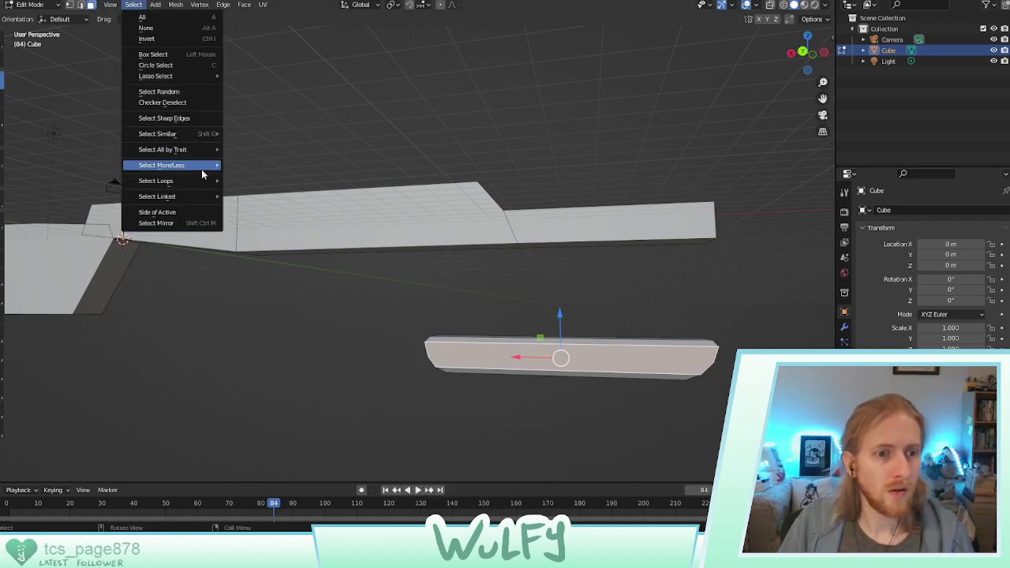
mouse_move(187, 203)
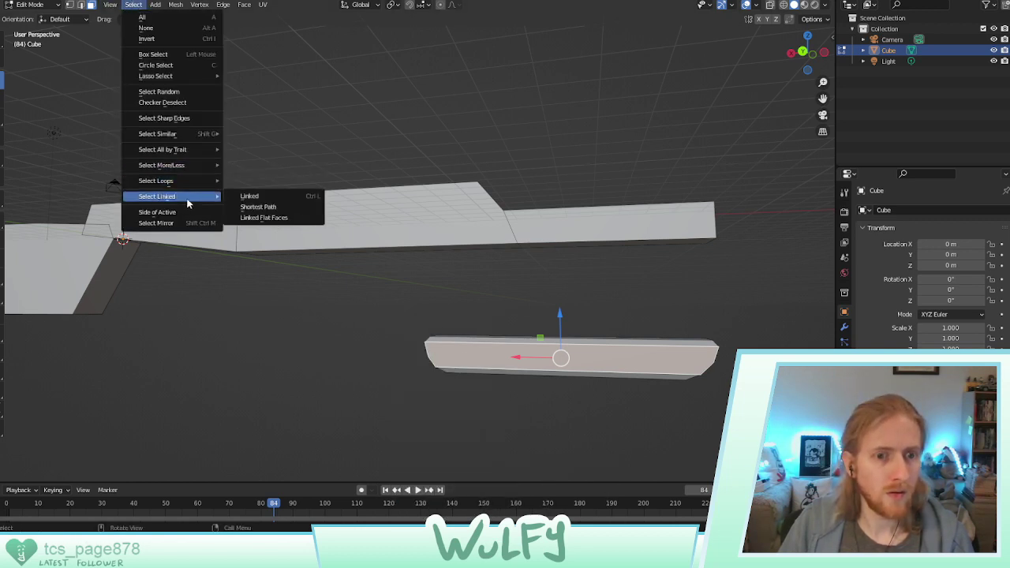
mouse_move(179, 182)
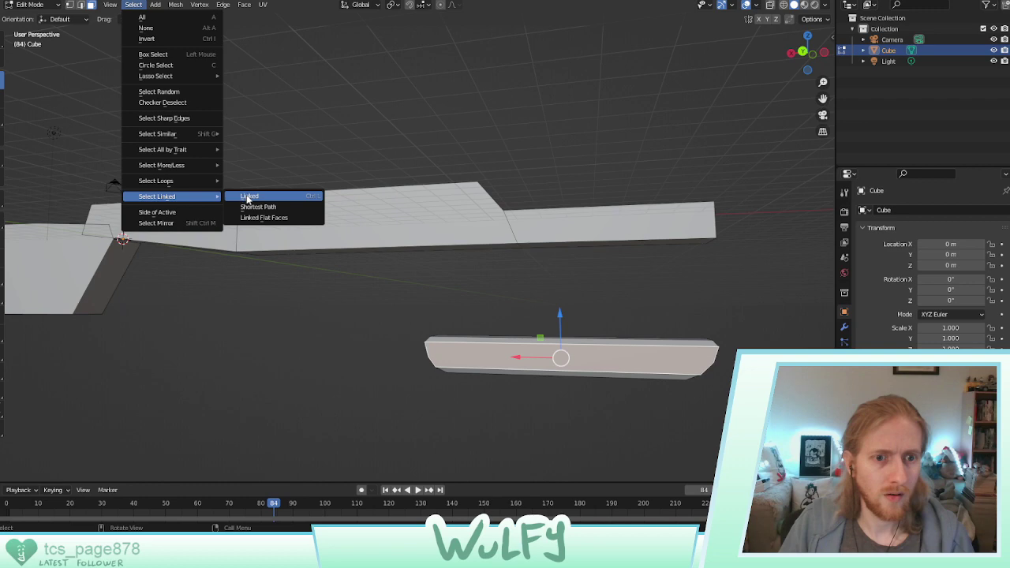
click(248, 198)
Move the fully selected lower block up along the Z axis, closer to the gun's front section, and deselect it
middle_drag(634, 323, 576, 328)
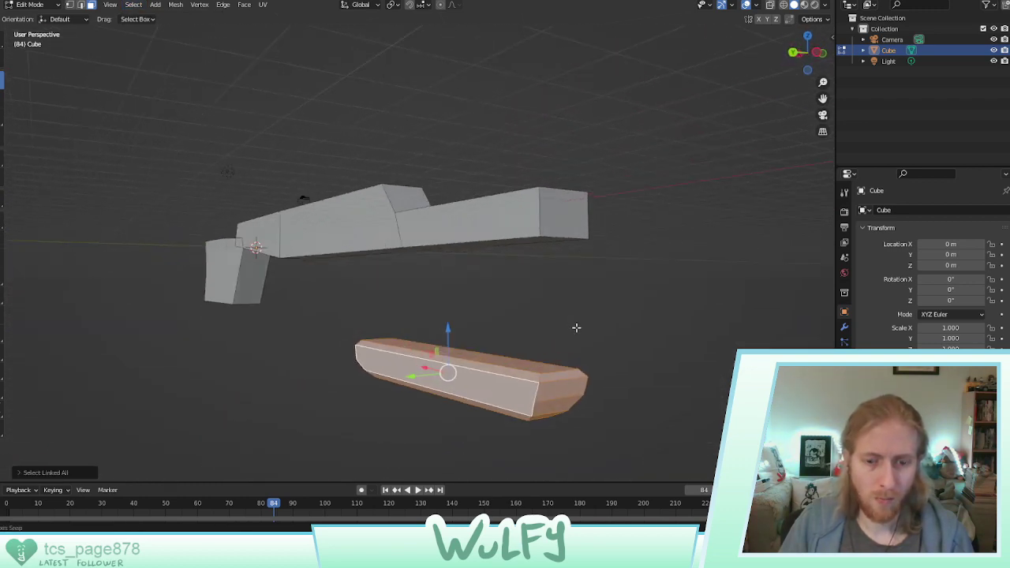
click(133, 4)
mouse_move(182, 197)
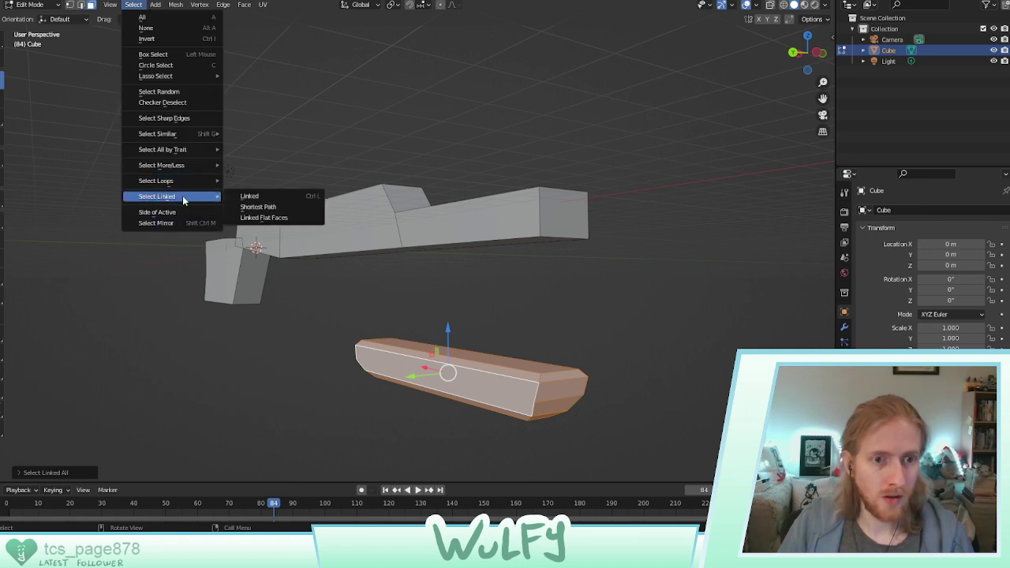
click(261, 198)
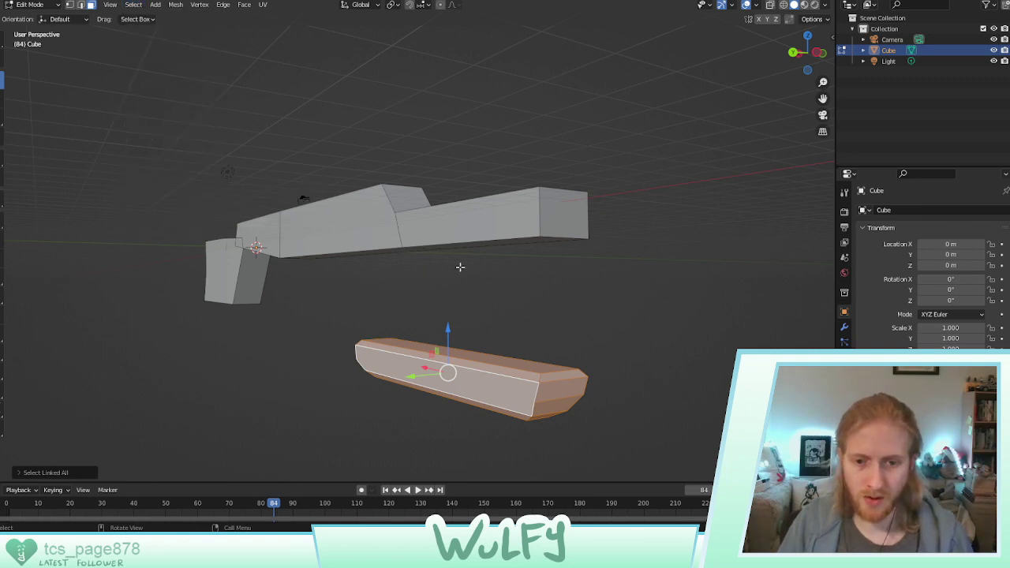
drag(449, 331, 571, 295)
click(570, 295)
Try to delete the long side face of the gun's front section
middle_drag(606, 272, 593, 295)
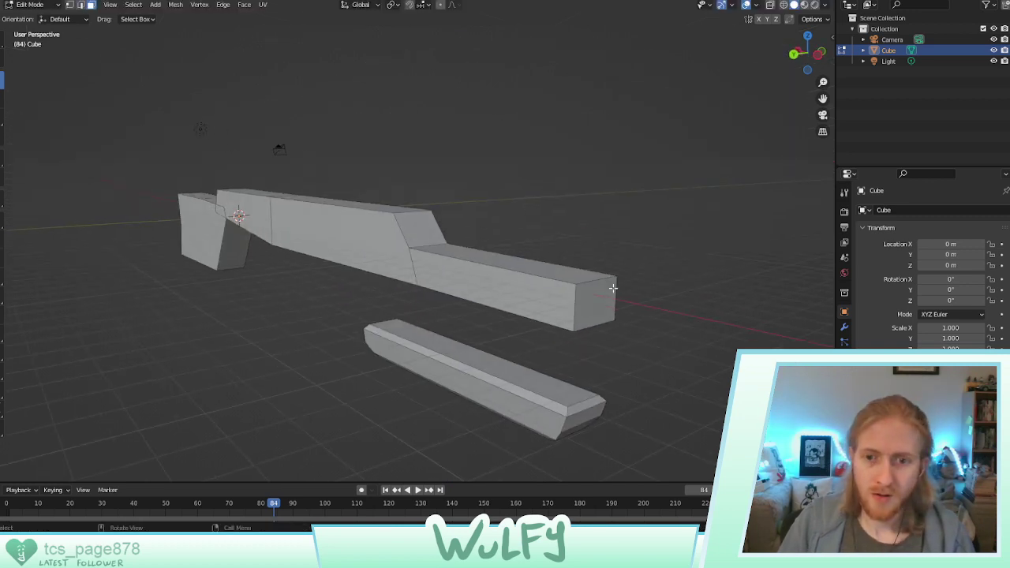
right_click(592, 295)
click(492, 294)
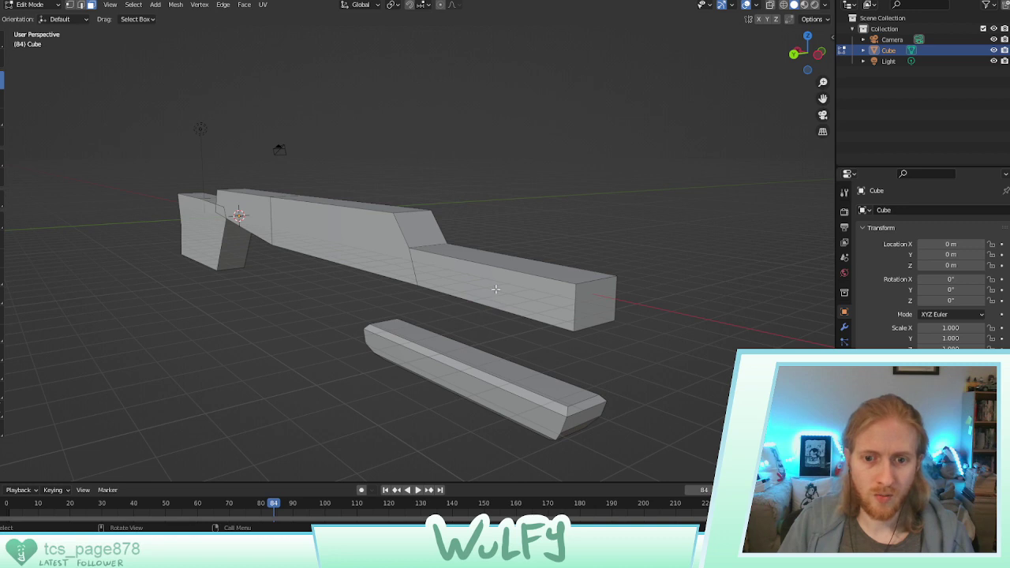
click(496, 290)
right_click(498, 293)
click(546, 301)
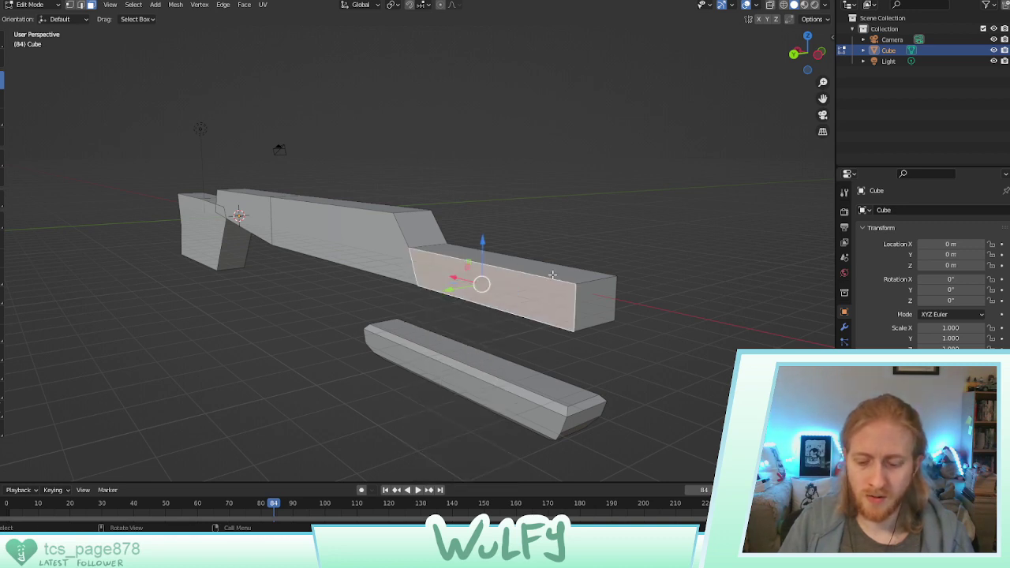
key(x)
click(517, 289)
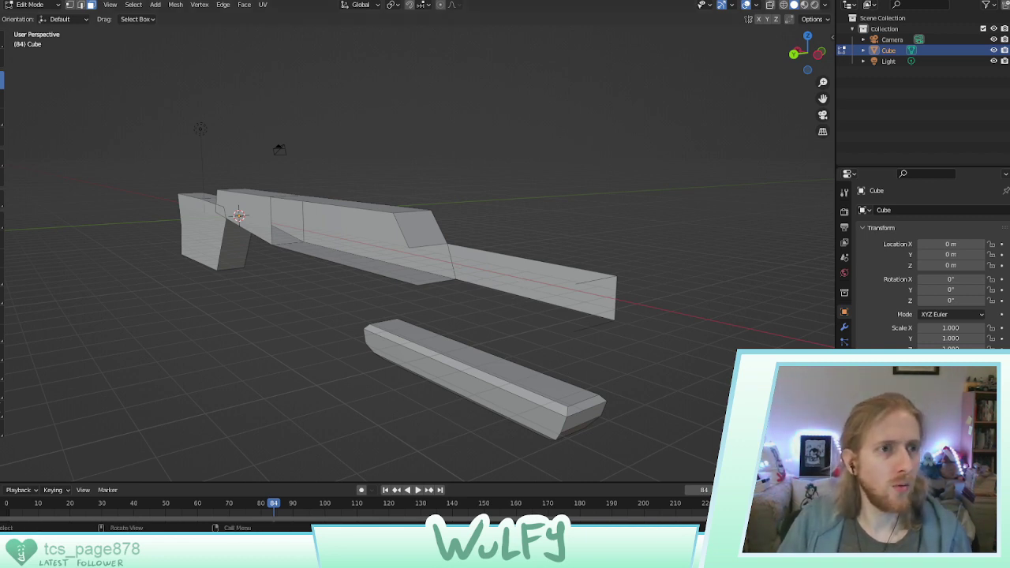
Undo the deletion on the front section
click(3, 0)
mouse_move(21, 0)
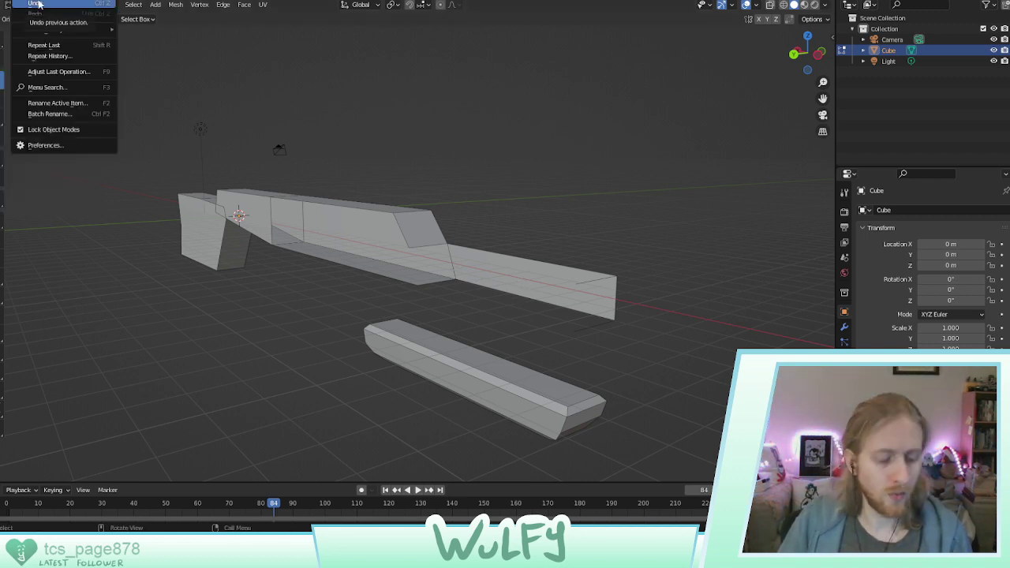
click(37, 4)
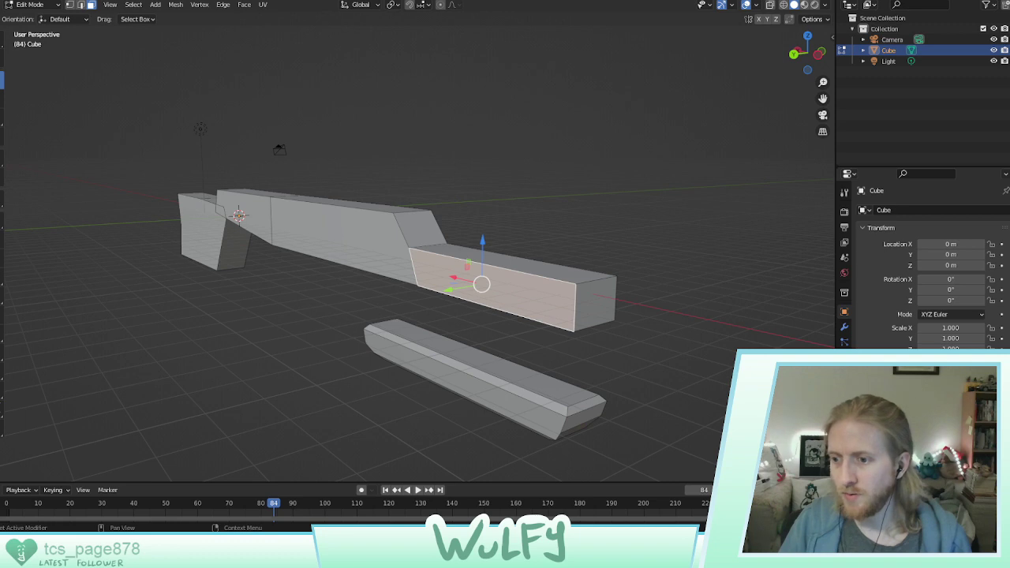
Select the front section's long side face again and delete it with the Faces option
click(645, 377)
click(514, 304)
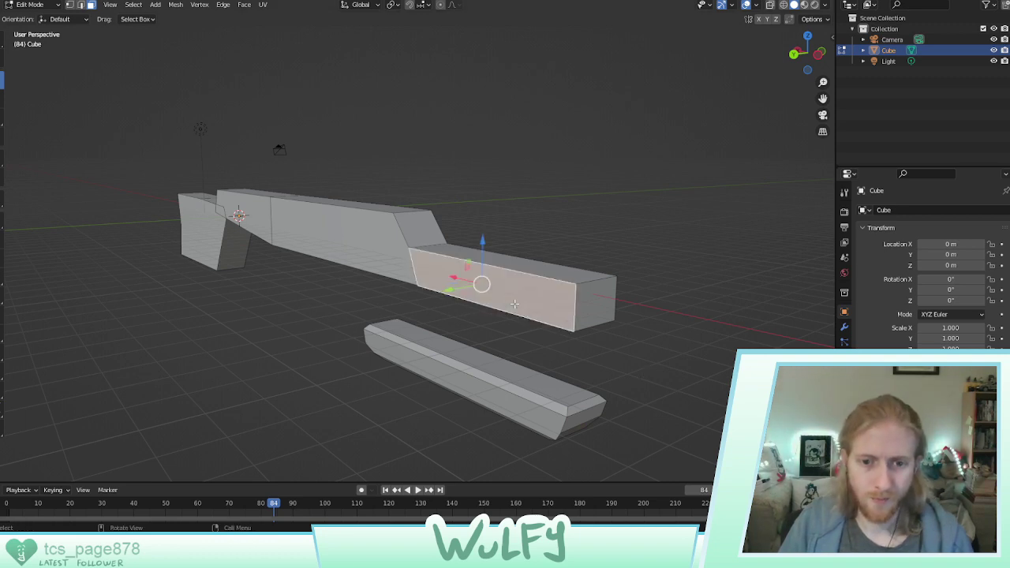
right_click(522, 298)
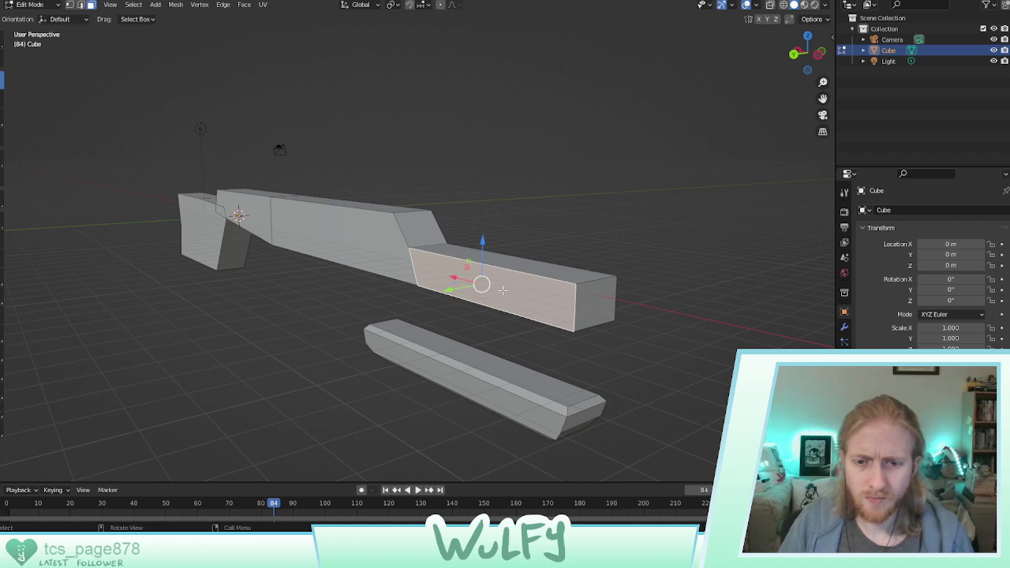
right_click(503, 290)
key(Escape)
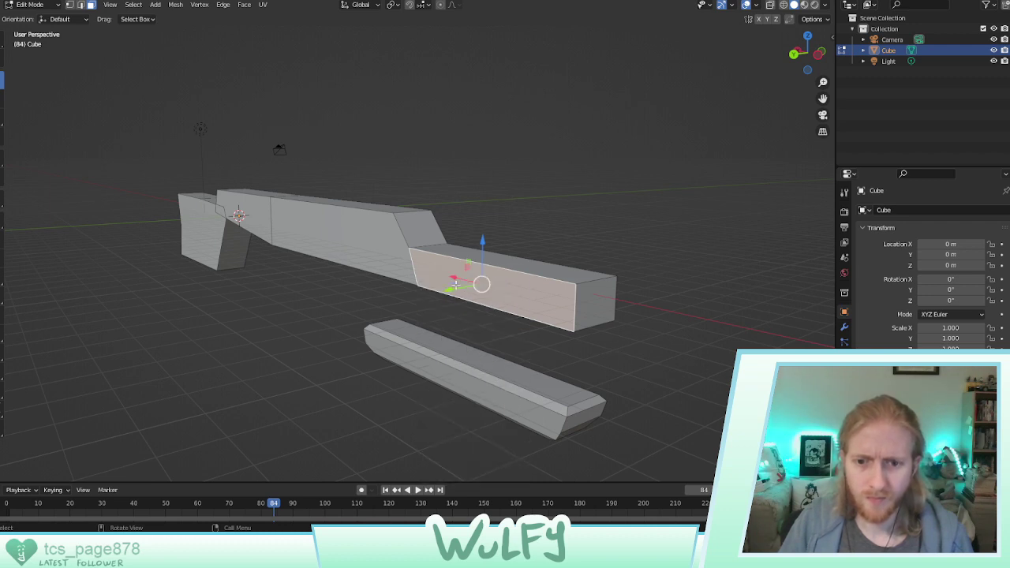
key(x)
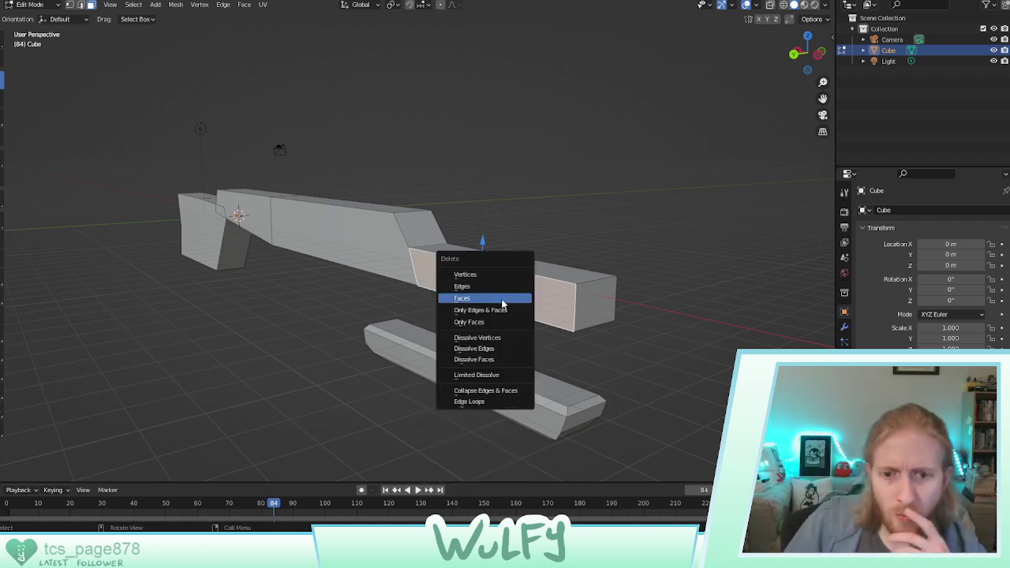
click(502, 298)
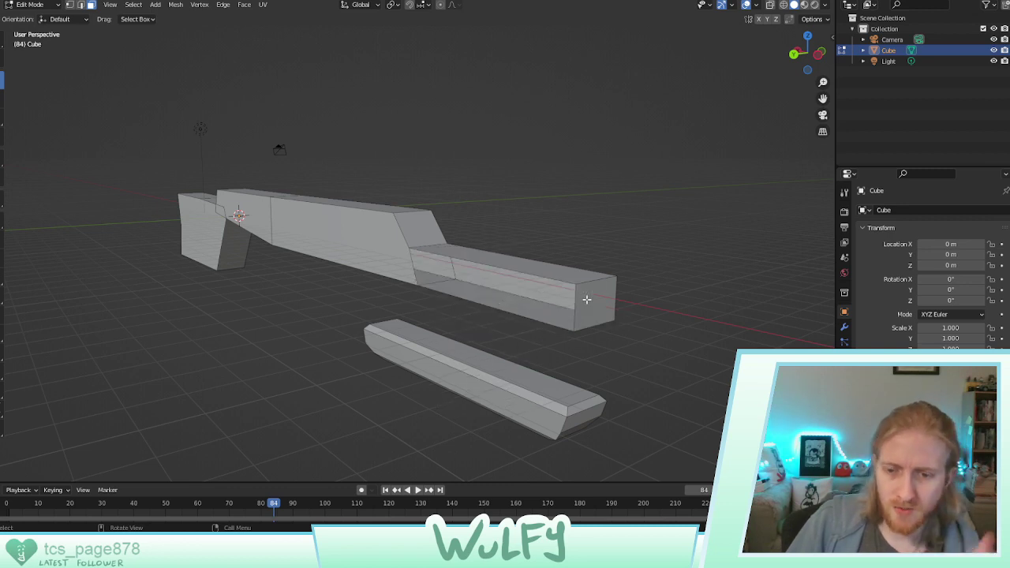
Select the front section's remaining faces from its underside to its end face and delete them as faces
middle_drag(589, 295, 495, 199)
click(460, 124)
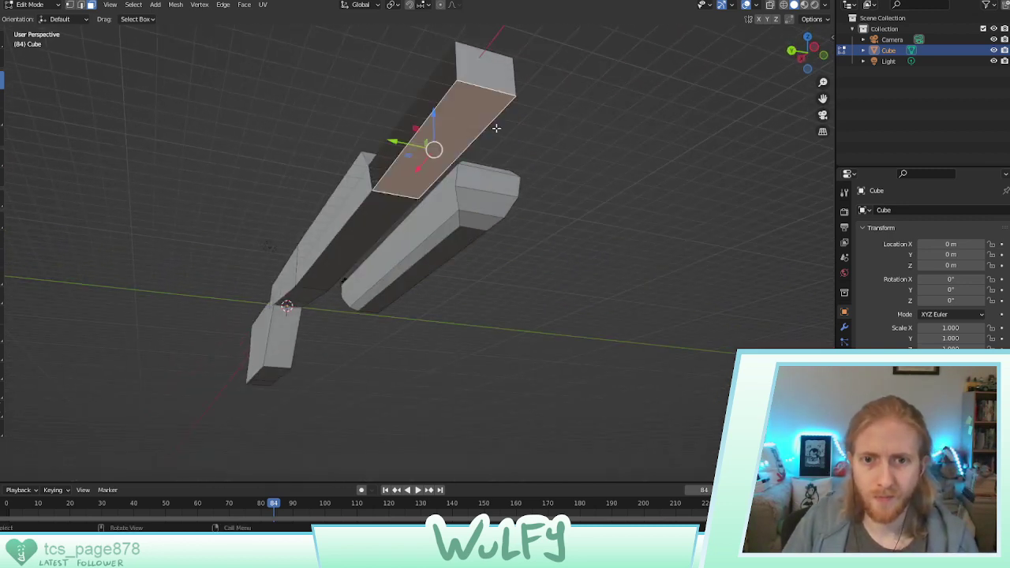
middle_drag(434, 149, 301, 278)
ctrl+click(278, 269)
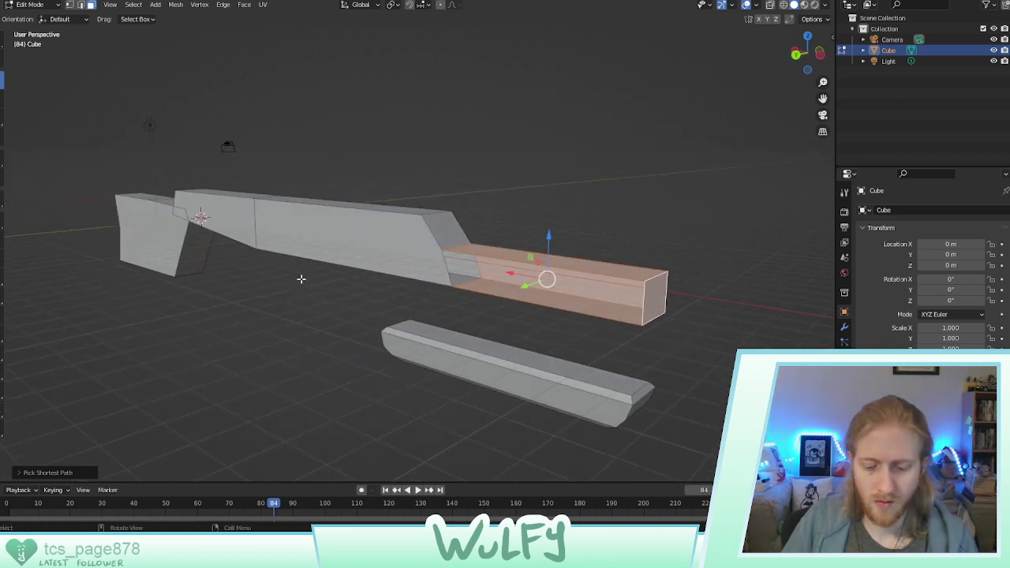
key(x)
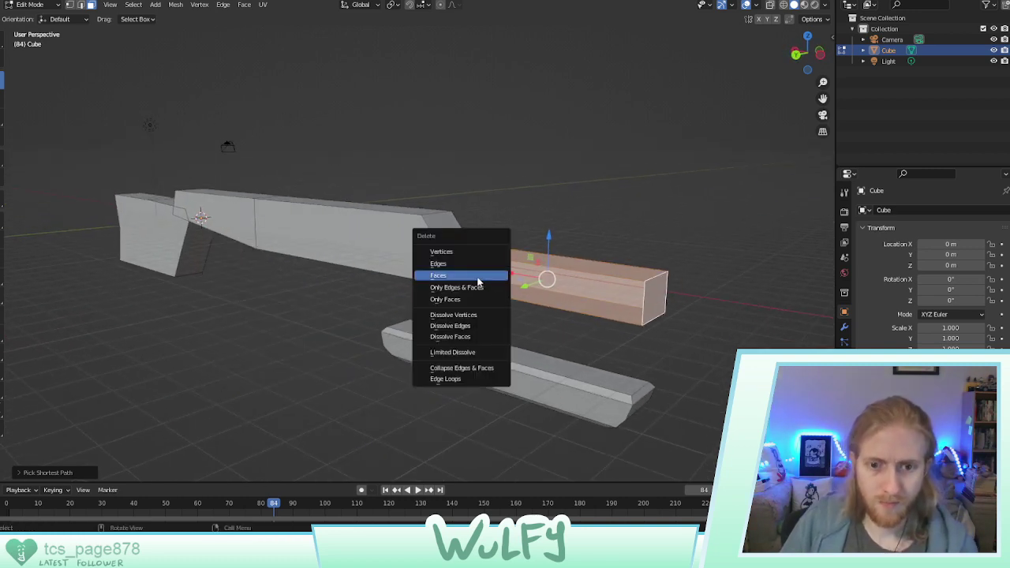
click(477, 280)
middle_drag(556, 279, 552, 258)
drag(492, 187, 597, 279)
middle_drag(534, 226, 510, 247)
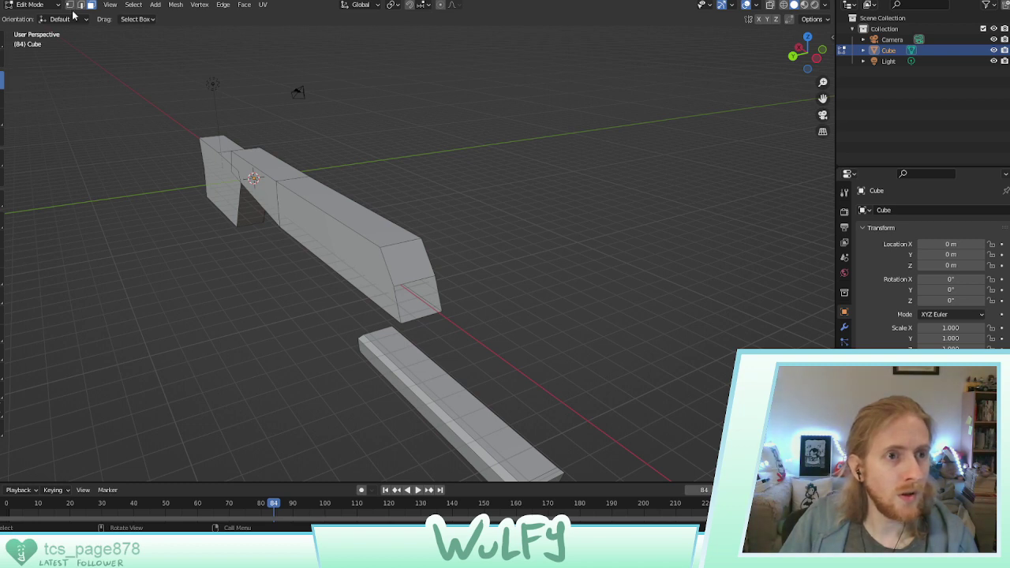
Select the edges around the opening at the body's front end and fill it with a face
middle_drag(264, 164, 310, 186)
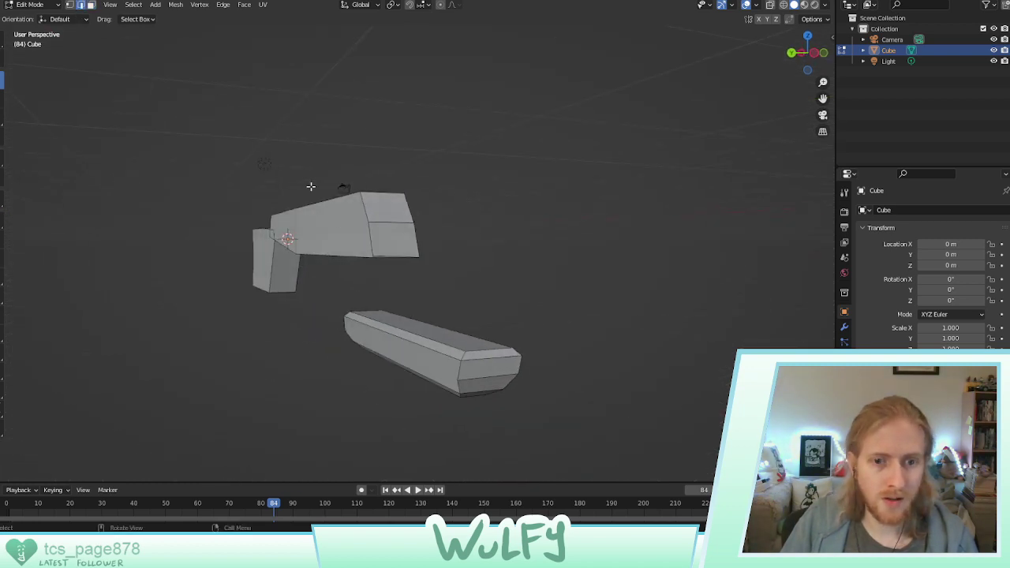
click(378, 223)
shift+click(371, 237)
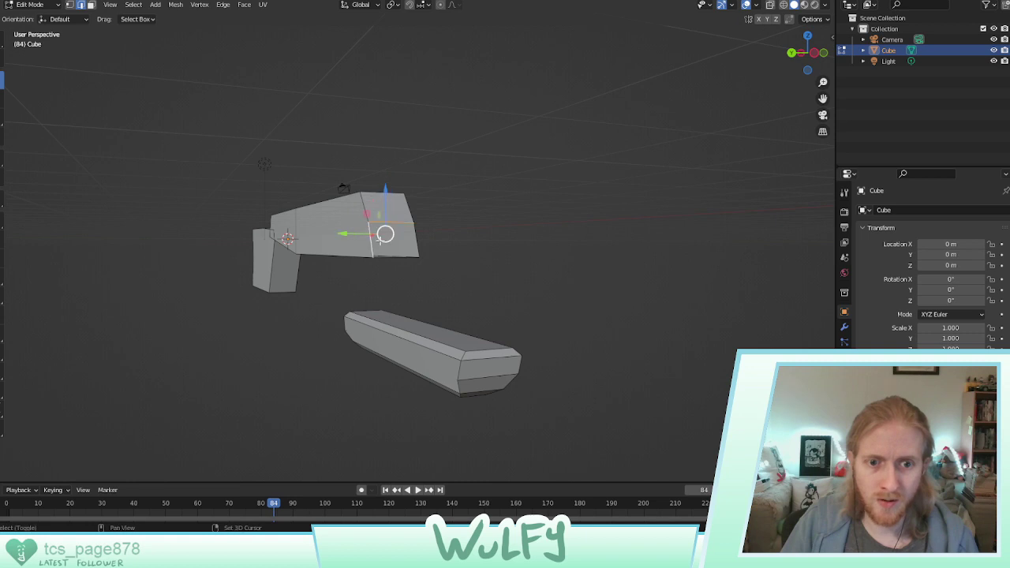
shift+click(413, 244)
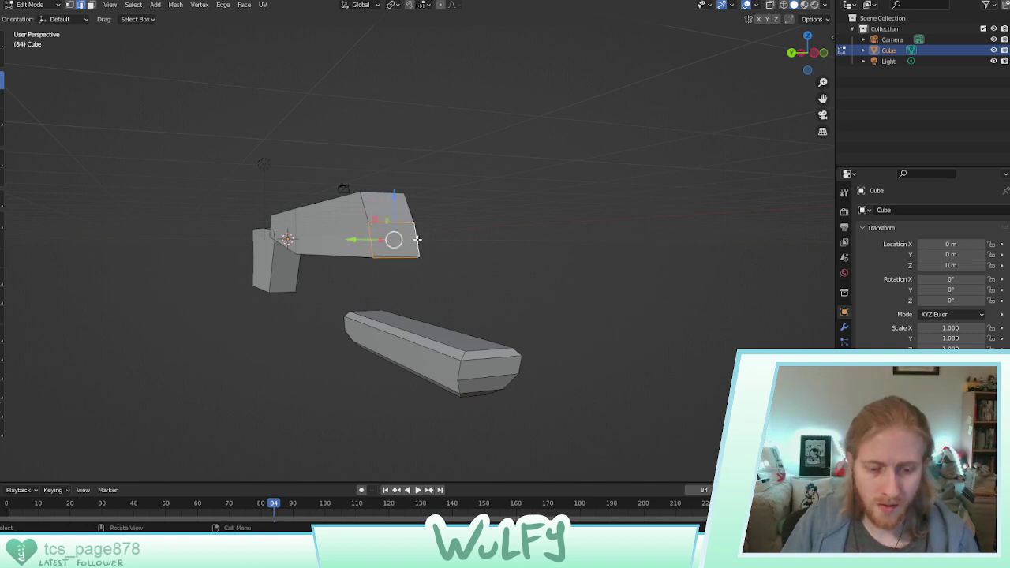
middle_drag(419, 240, 593, 282)
click(594, 289)
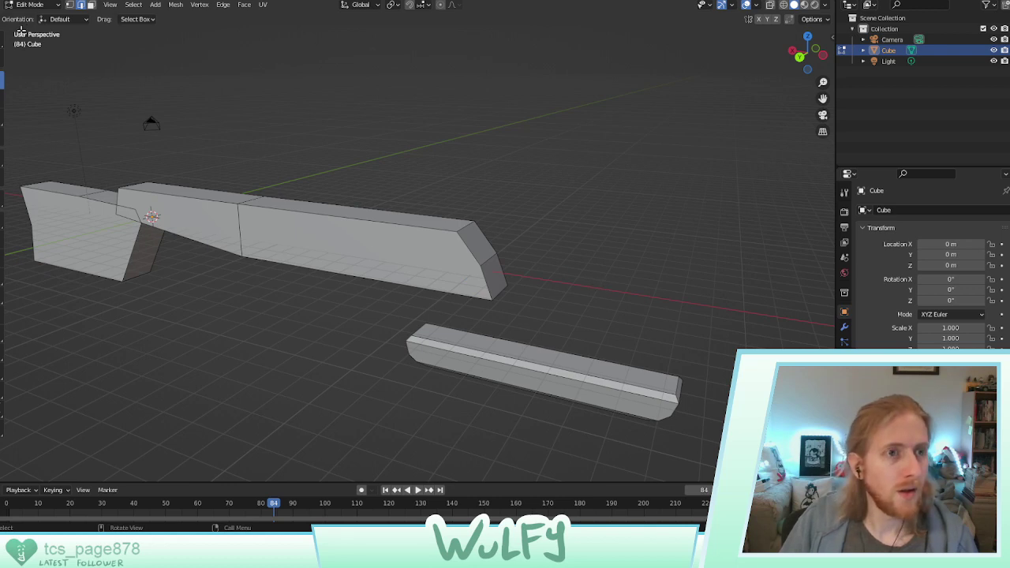
Add a cylinder to the mesh and move it along the X axis to beyond the body's front end
click(155, 5)
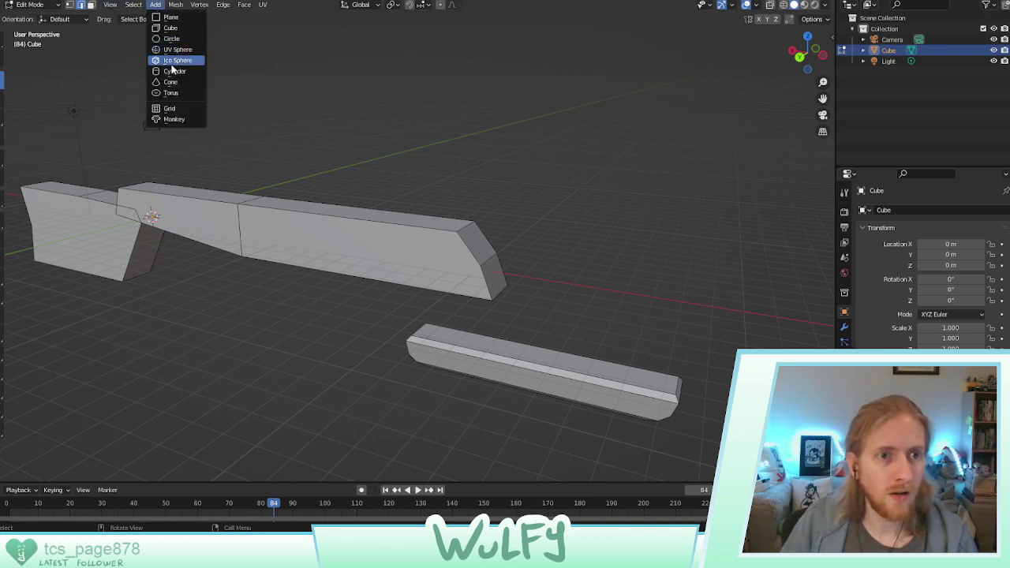
click(175, 72)
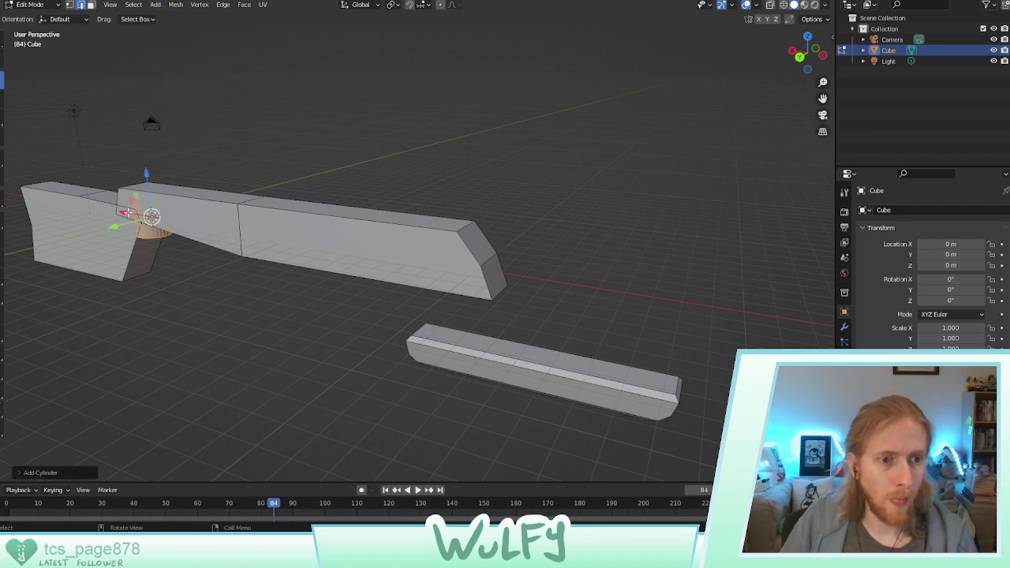
drag(127, 211, 590, 286)
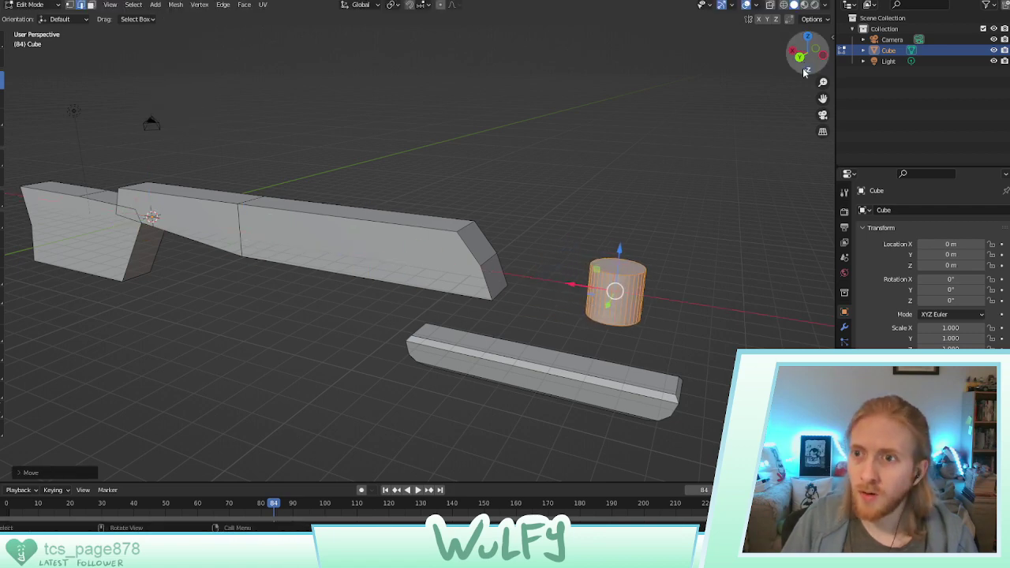
Rotate the cylinder about the Y axis in the back view so it points along the gun's length
click(800, 59)
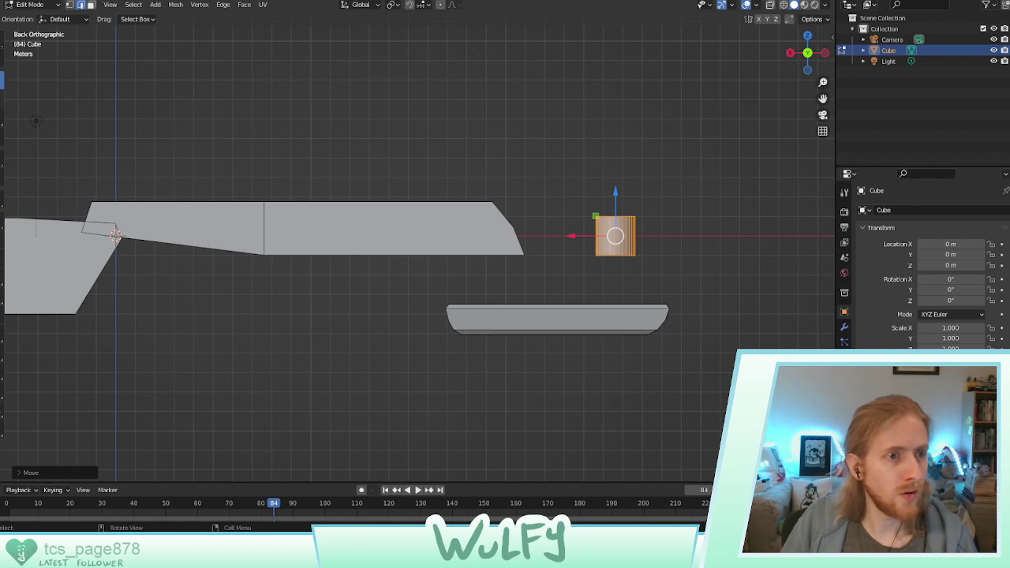
click(2, 98)
drag(595, 203, 604, 275)
middle_drag(709, 246, 370, 279)
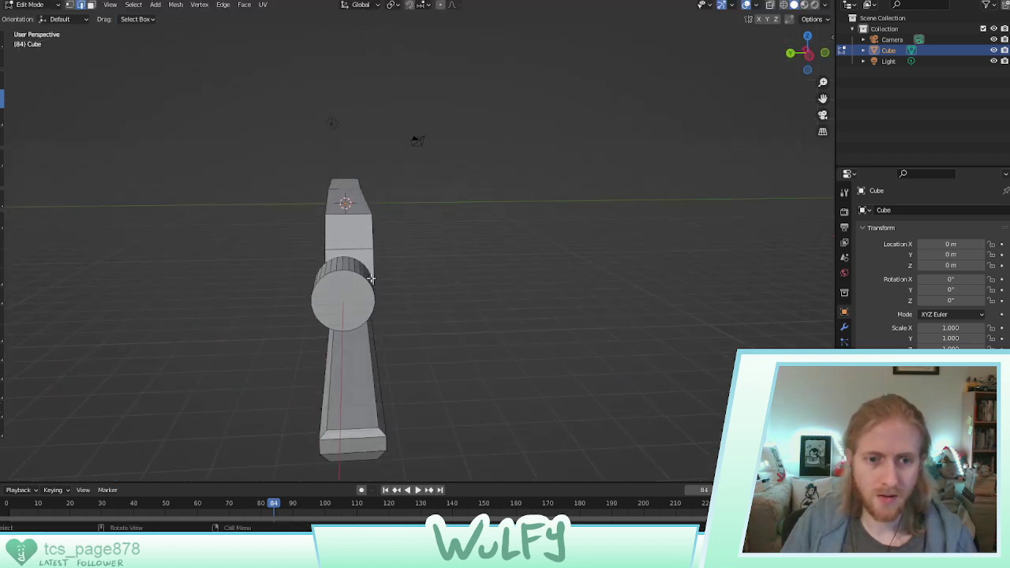
Select all of the cylinder's linked faces and move it along the X and Z axes onto the body's front end
click(92, 5)
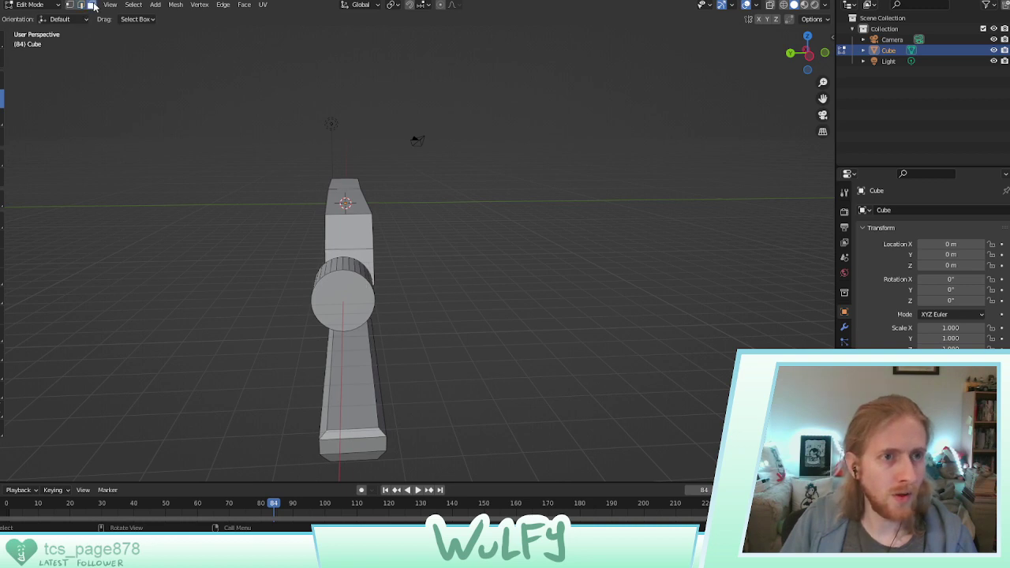
click(345, 303)
key(ctrl+l)
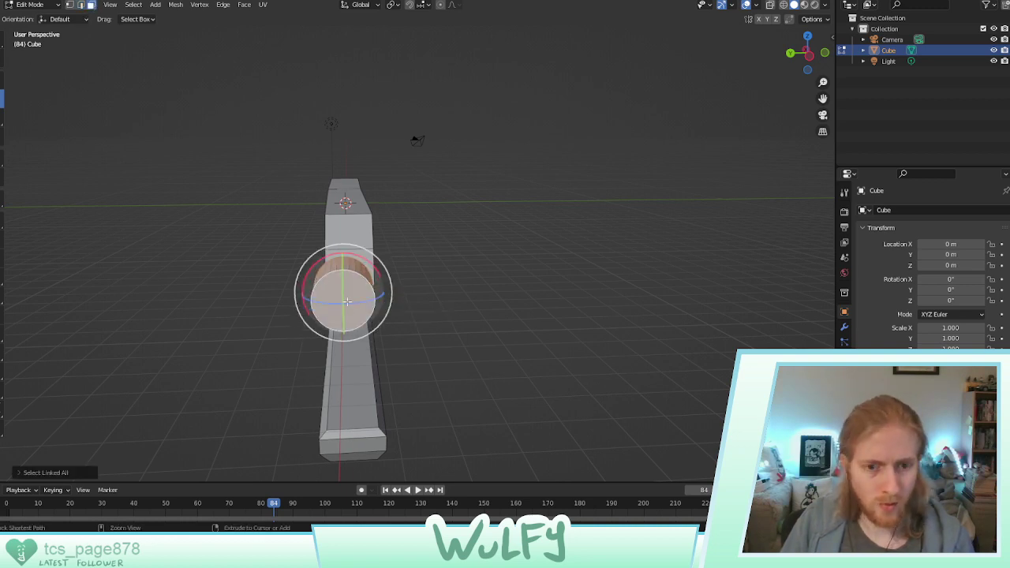
middle_drag(313, 264, 360, 259)
click(2, 80)
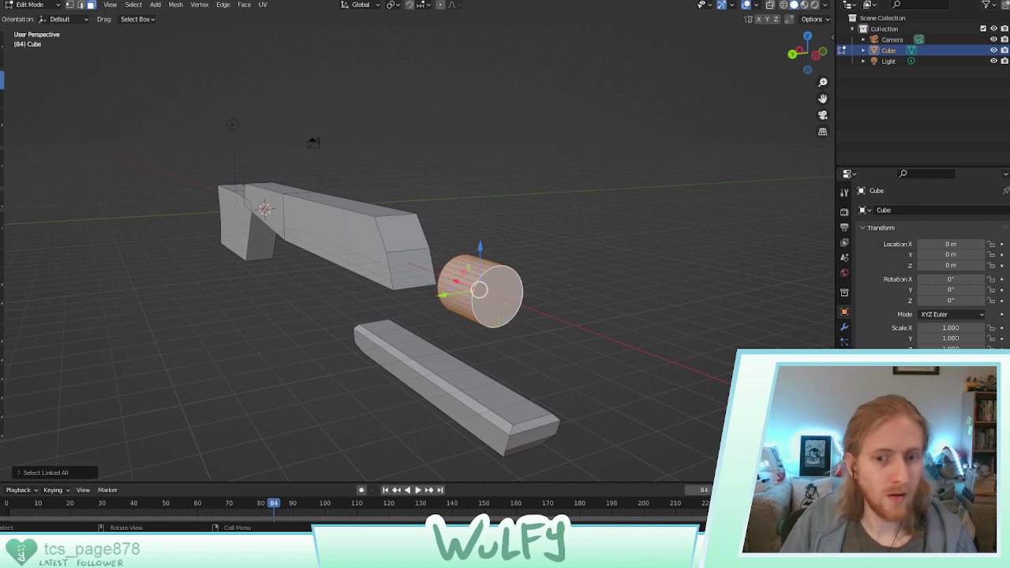
drag(456, 281, 376, 257)
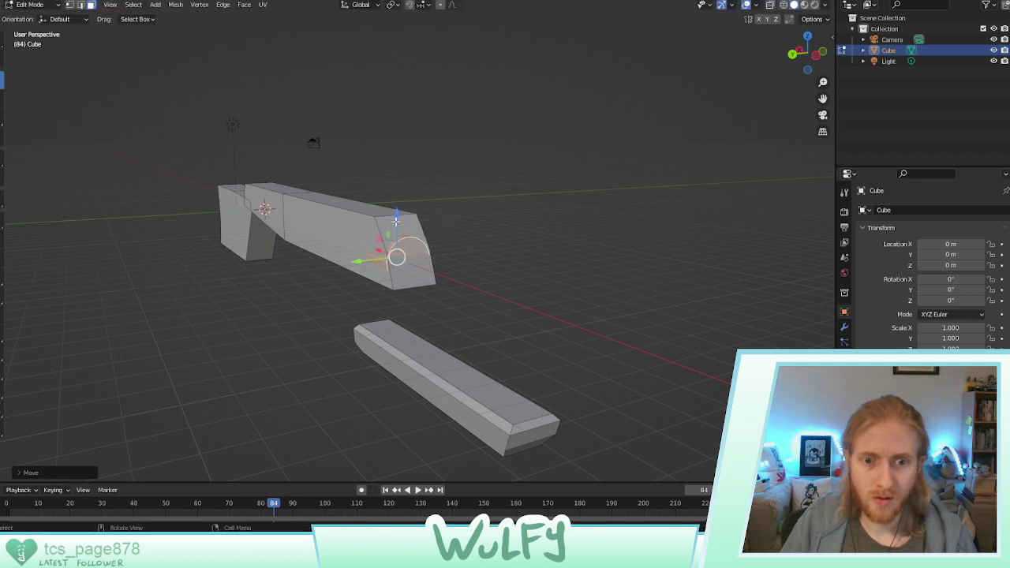
drag(396, 222, 397, 228)
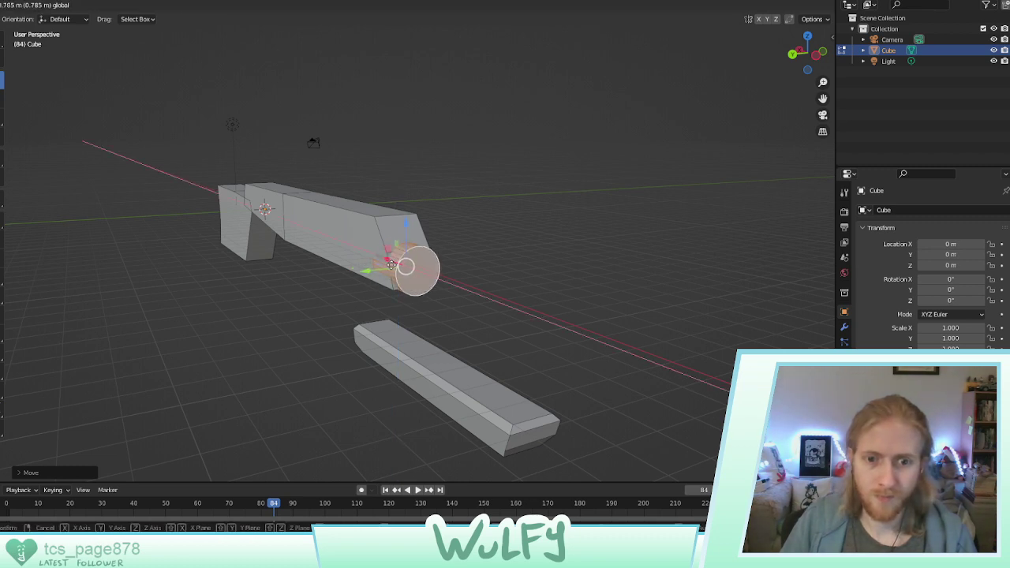
Nudge the cylinder slightly along the Y axis to center it on the body's front face
middle_drag(548, 300, 516, 287)
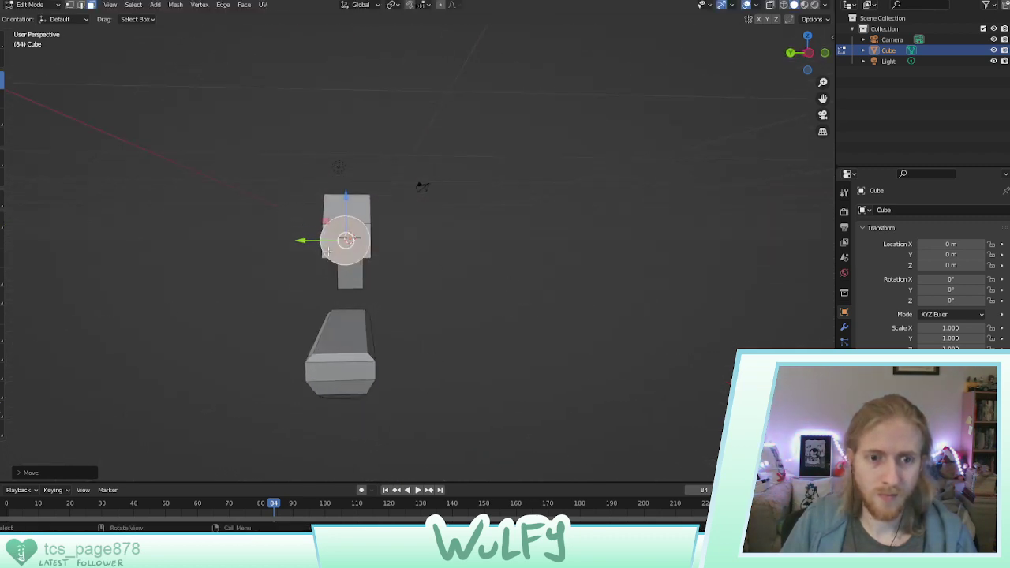
drag(323, 241, 327, 240)
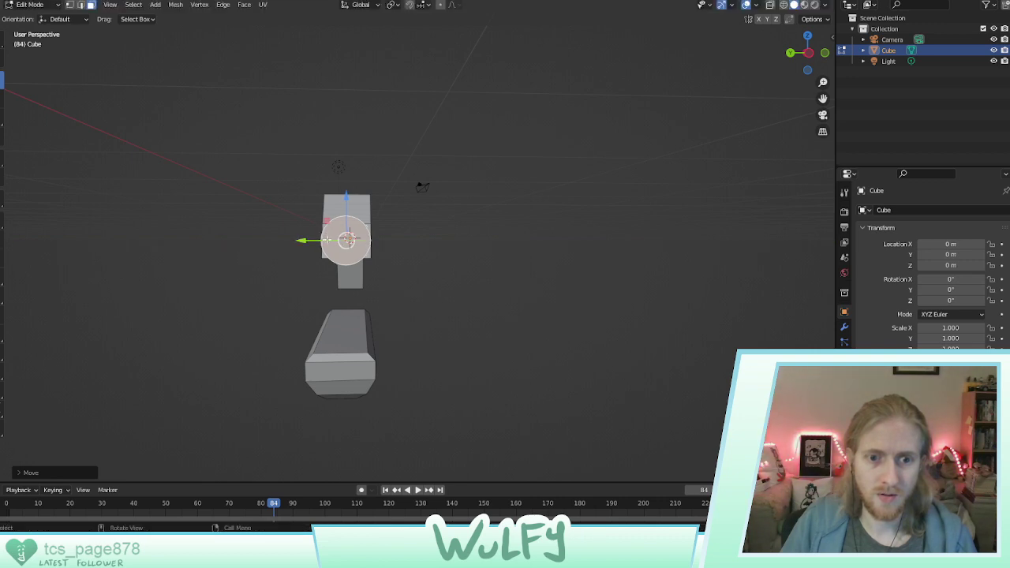
middle_drag(383, 249, 364, 255)
key(Right)
key(Right)
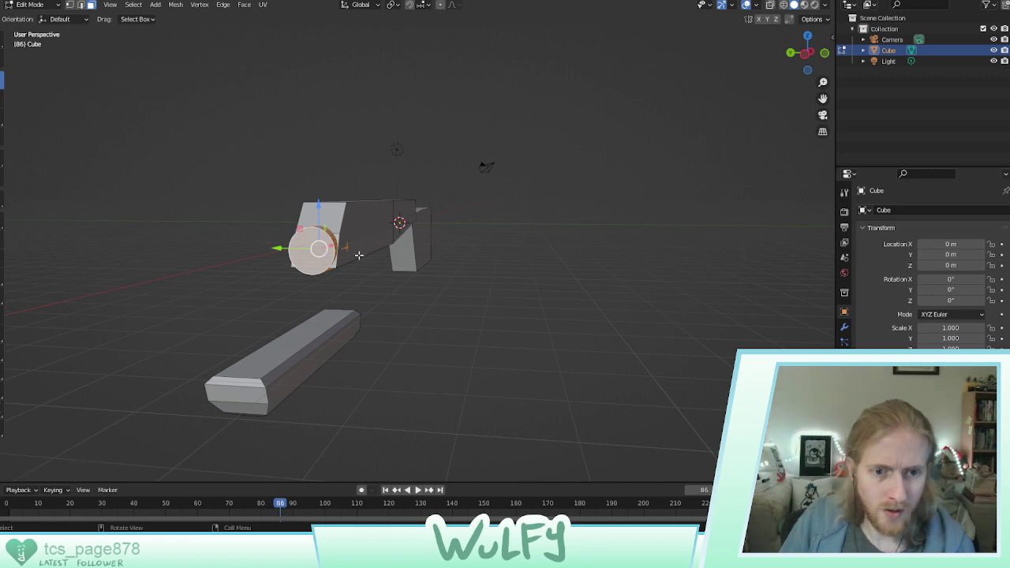
key(Right)
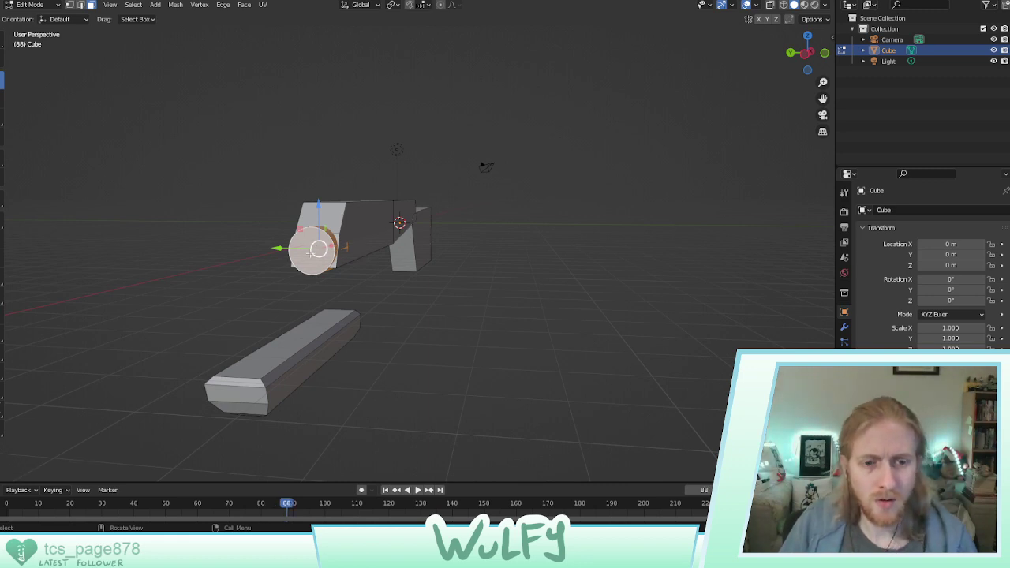
middle_drag(358, 255, 357, 264)
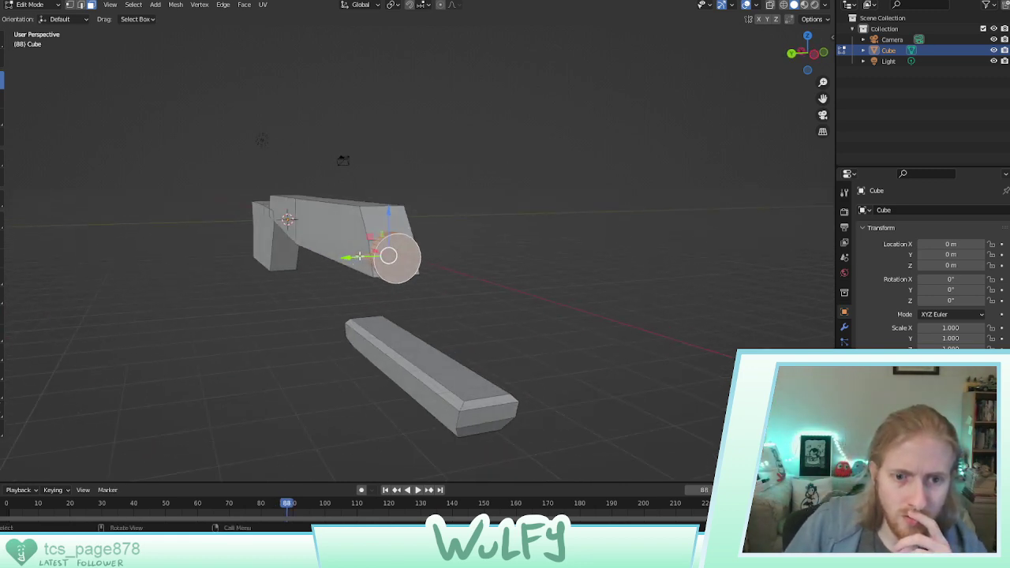
drag(360, 255, 363, 255)
middle_drag(445, 255, 405, 255)
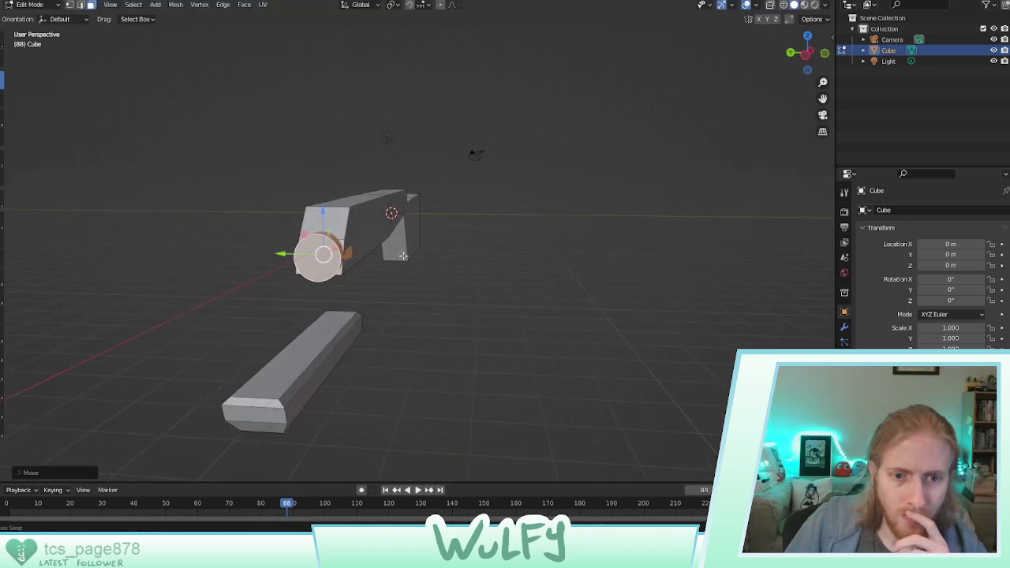
Fine-tune the cylinder's position along the Y axis and scale it down uniformly to about 0.9 to fit the body's front face
scroll(313, 253, up, 5)
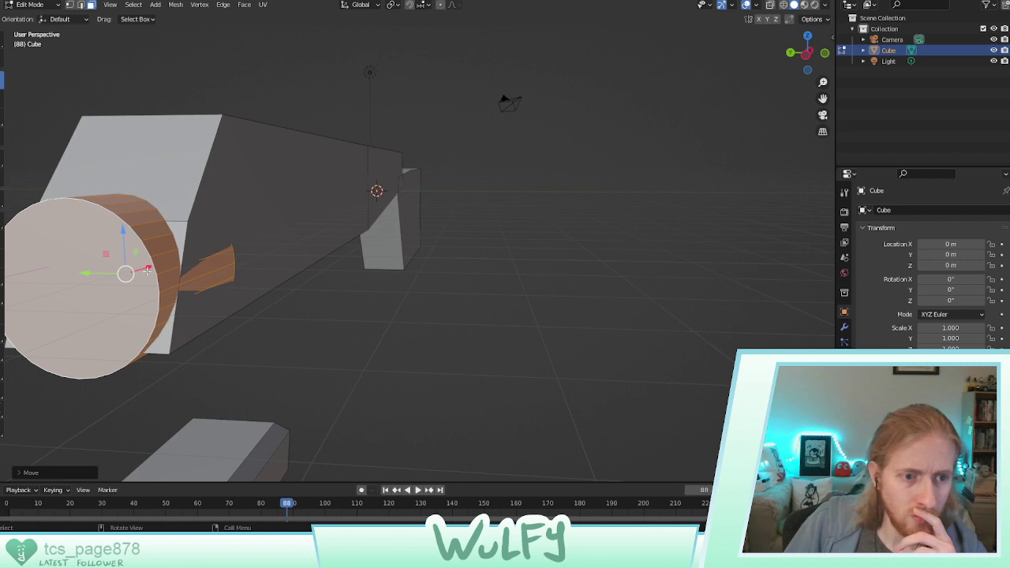
drag(89, 273, 86, 270)
middle_drag(86, 270, 147, 268)
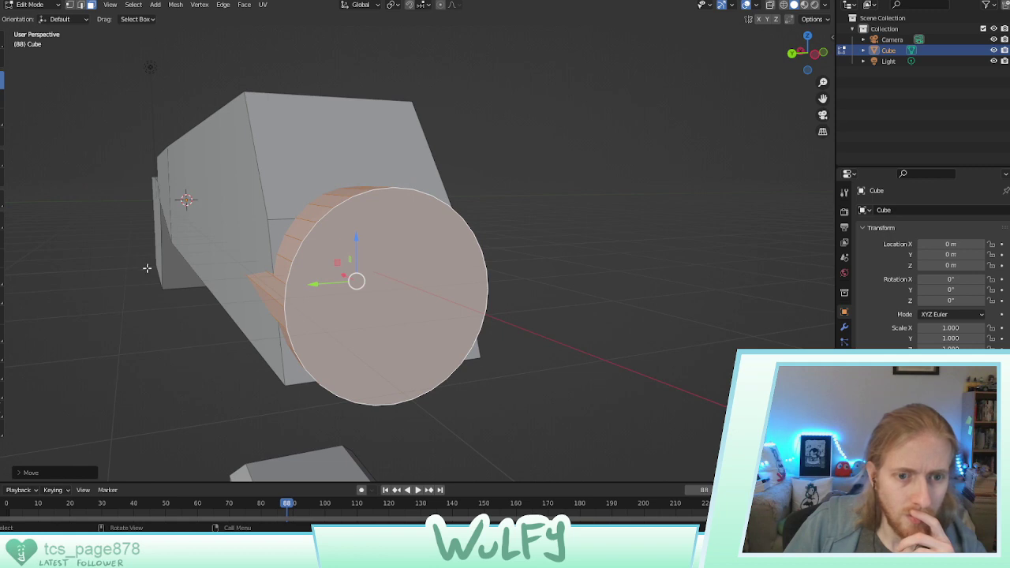
click(1, 117)
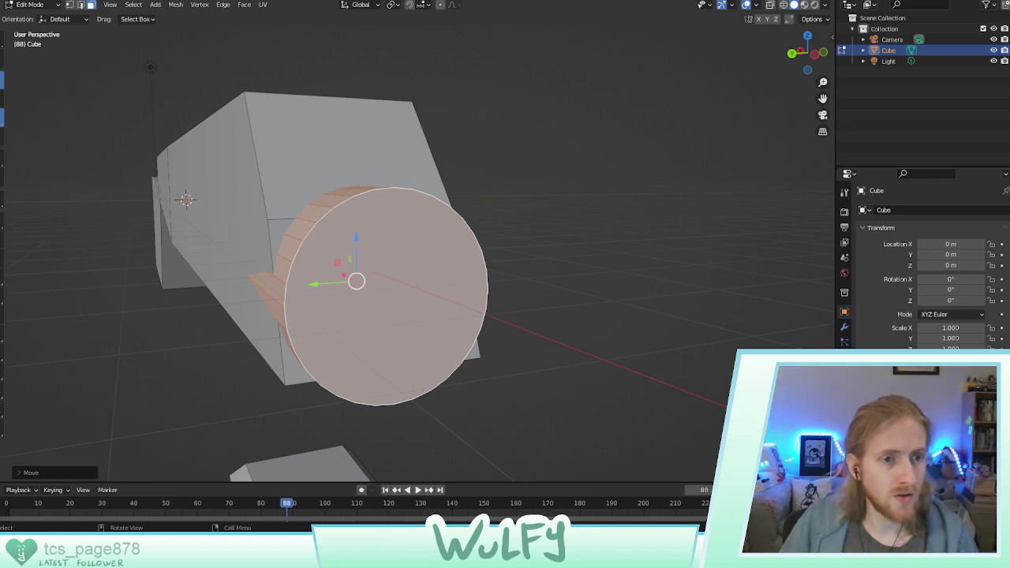
drag(324, 249, 329, 254)
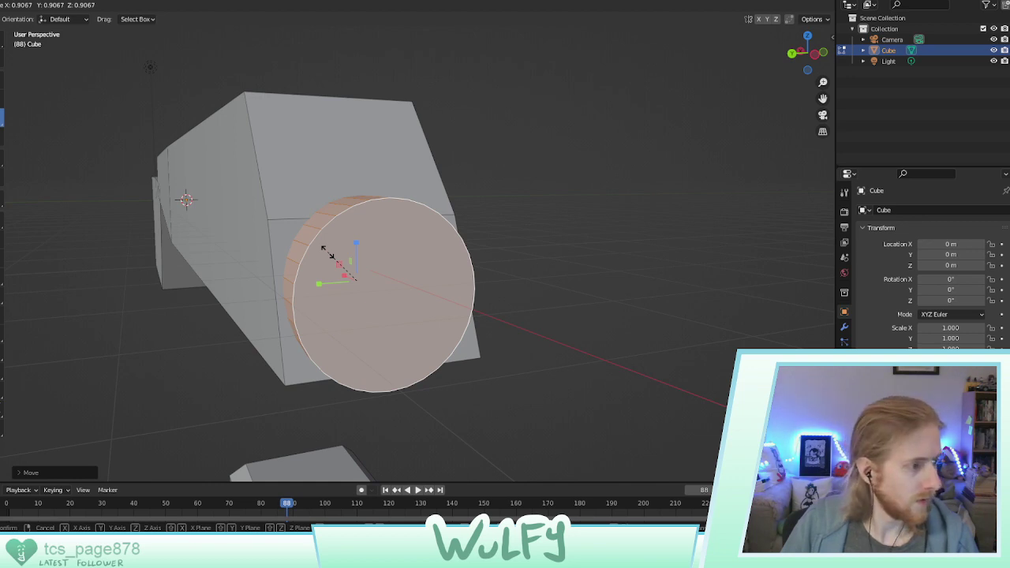
drag(330, 254, 327, 251)
click(542, 285)
Pull the cylinder's front end face forward along the X axis to form a long barrel reaching just past the under-barrel block
scroll(485, 269, down, 3)
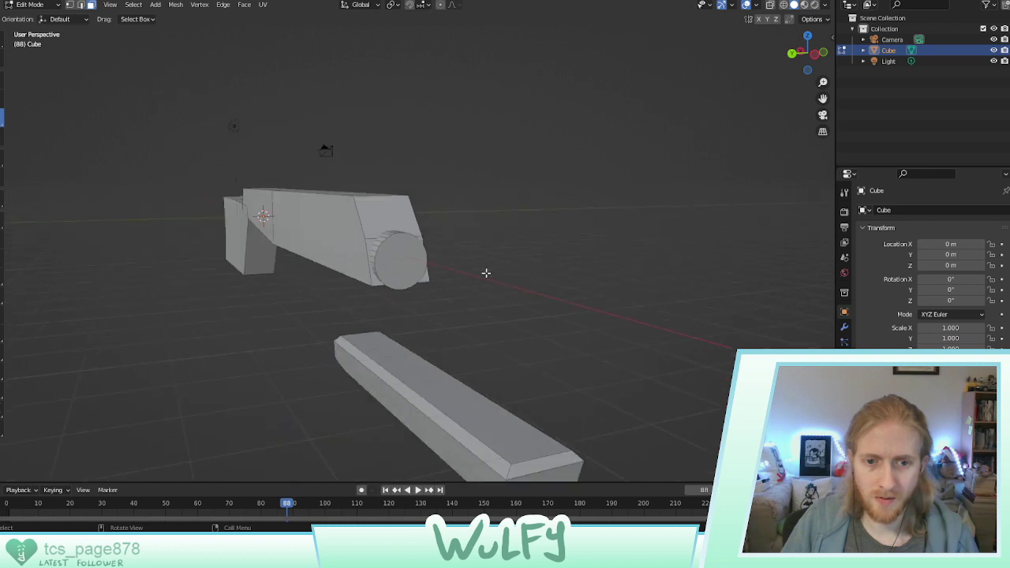
scroll(486, 273, down, 3)
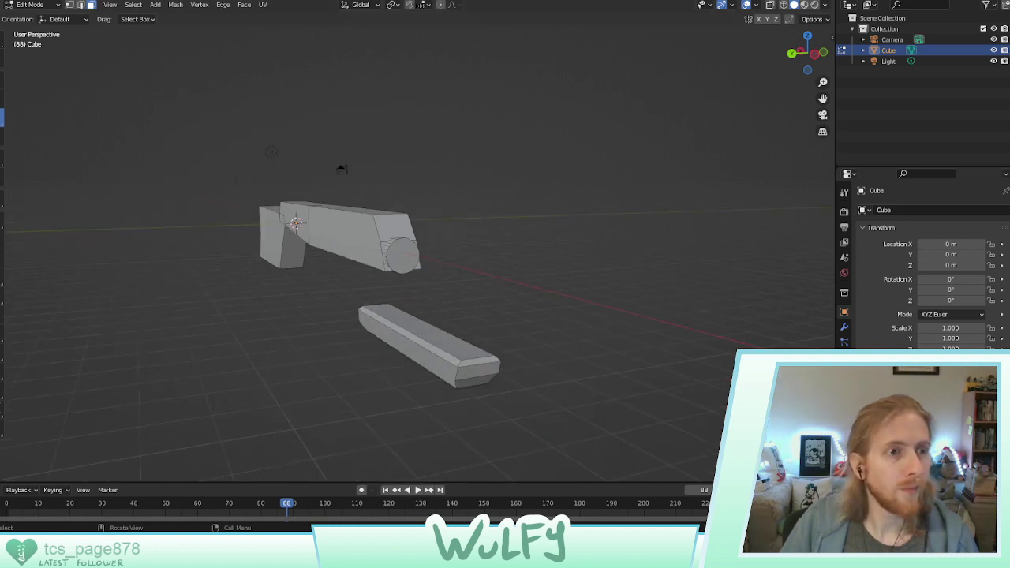
click(401, 258)
drag(387, 250, 492, 278)
middle_drag(493, 277, 540, 275)
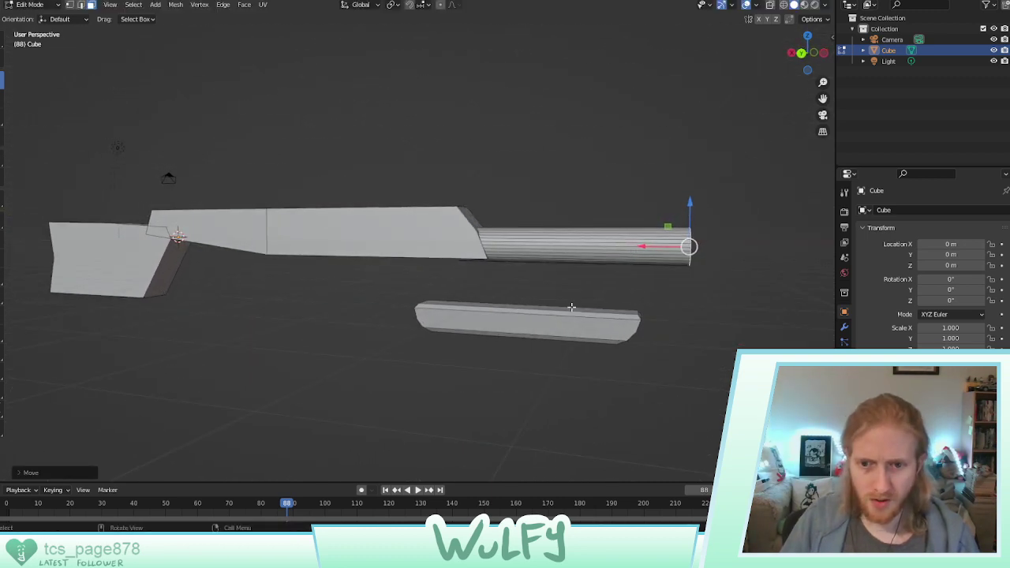
mouse_move(571, 307)
middle_down()
mouse_move(629, 277)
mouse_move(547, 277)
mouse_move(626, 254)
mouse_move(565, 300)
middle_up()
key(g)
key(x)
click(600, 249)
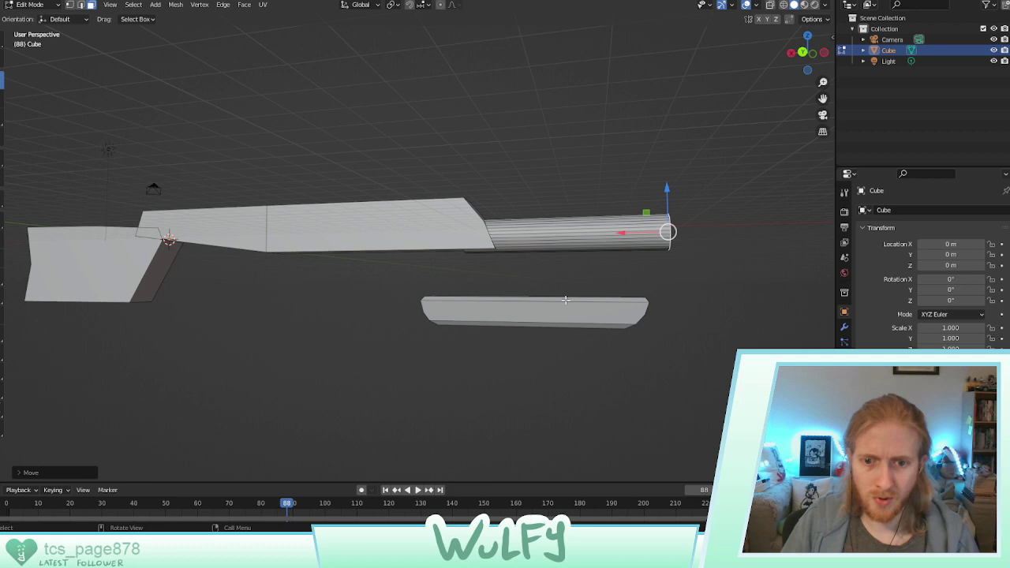
Select all linked faces of the under-barrel block and raise it slightly along the Z axis toward the barrel
click(520, 312)
key(ctrl+l)
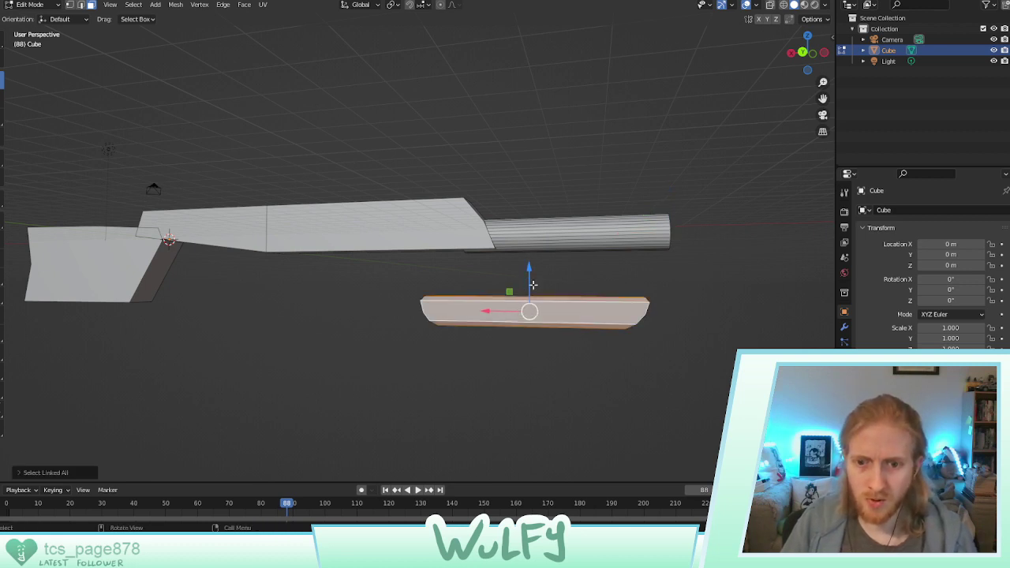
mouse_move(534, 285)
mouse_down()
mouse_move(530, 229)
mouse_move(530, 274)
mouse_up()
middle_drag(530, 274, 453, 288)
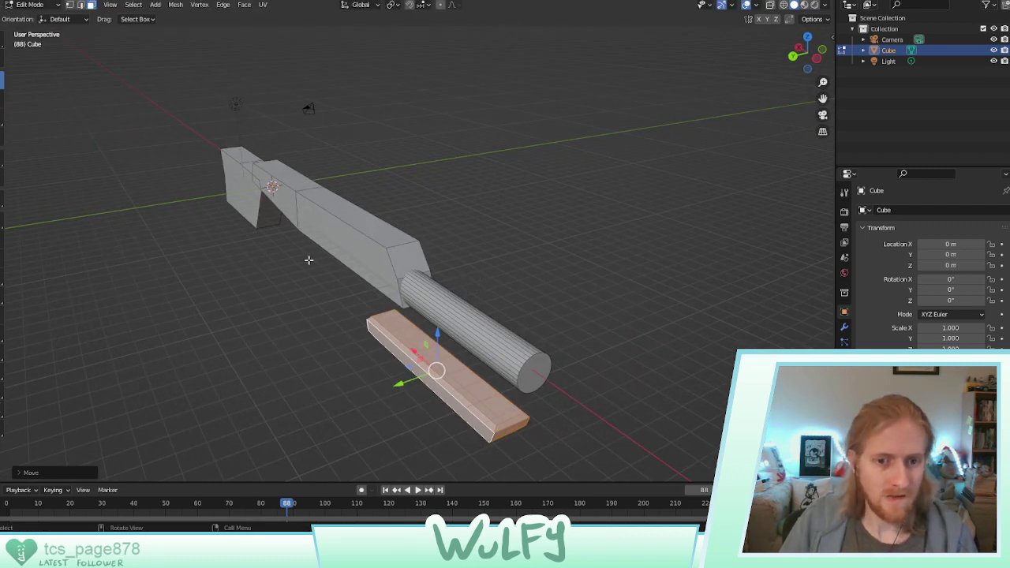
Try insetting the stock's large side face by about 0.27 m
middle_drag(296, 255, 390, 242)
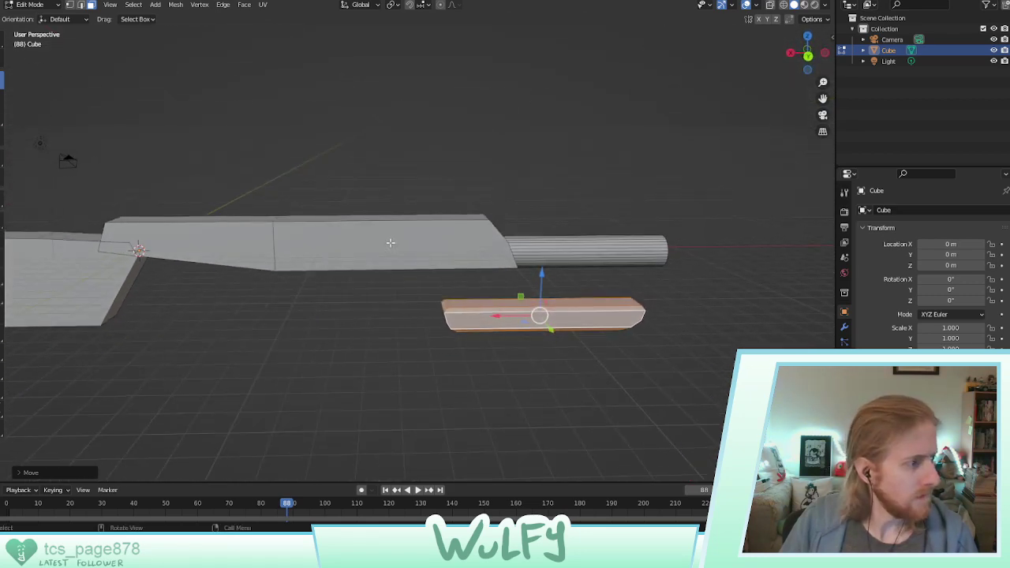
middle_drag(213, 228, 456, 289)
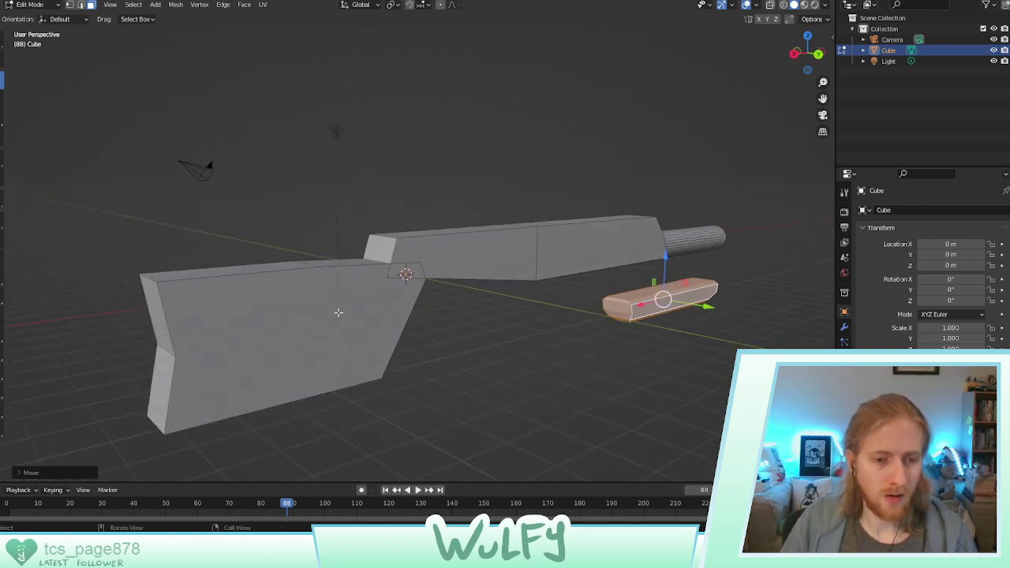
click(292, 309)
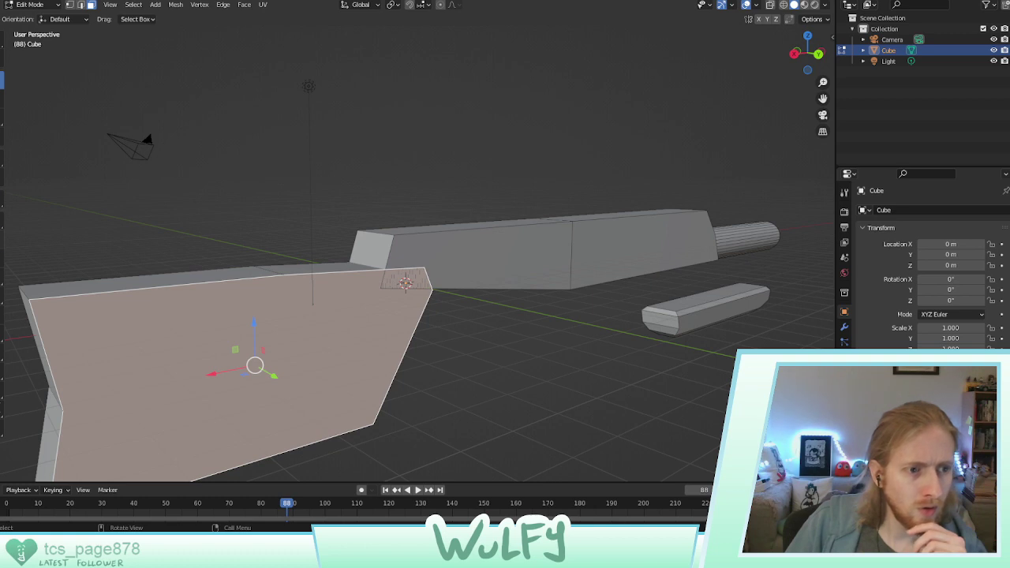
click(1, 239)
drag(221, 347, 235, 349)
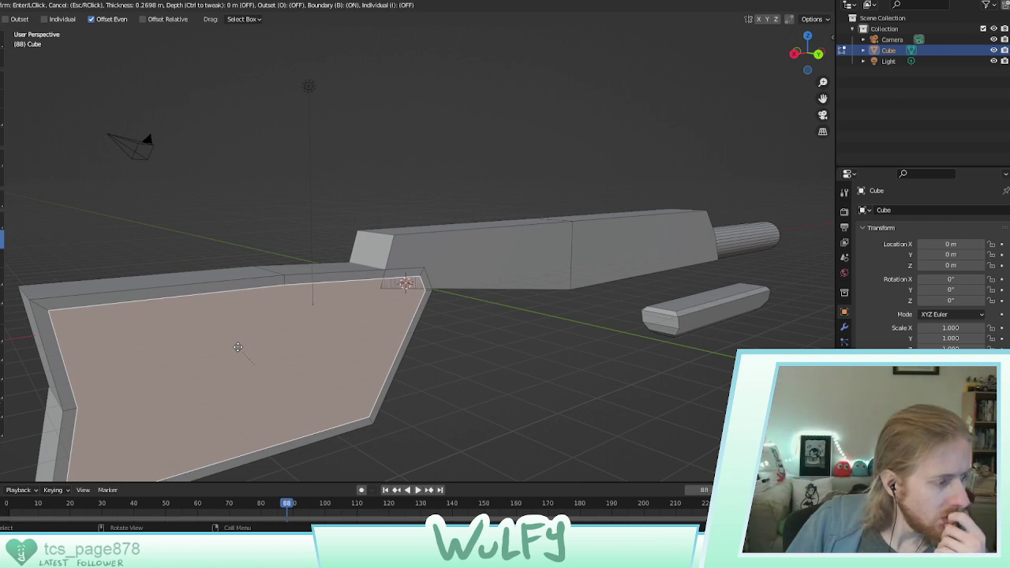
click(238, 347)
key(c)
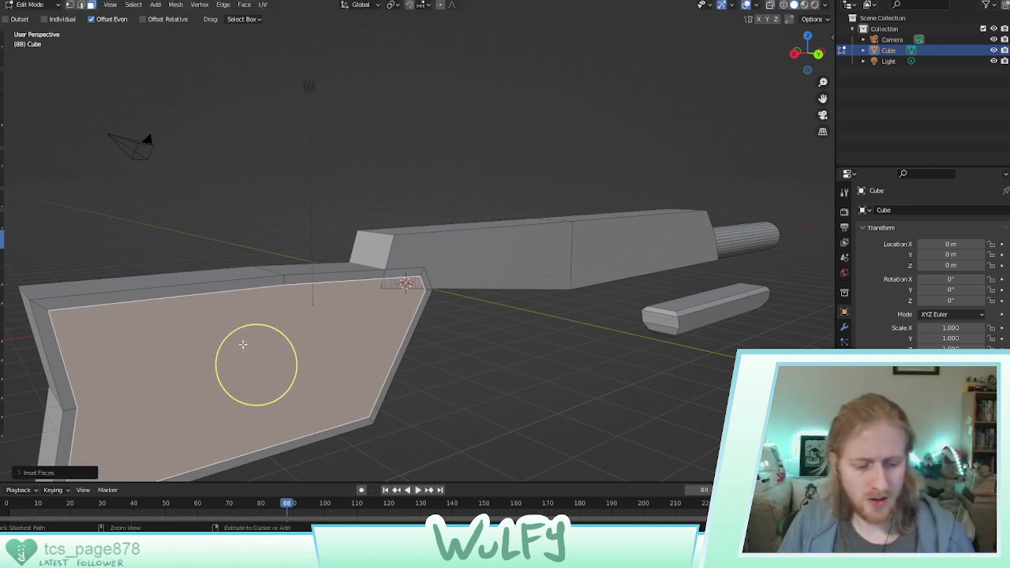
key(ctrl+z)
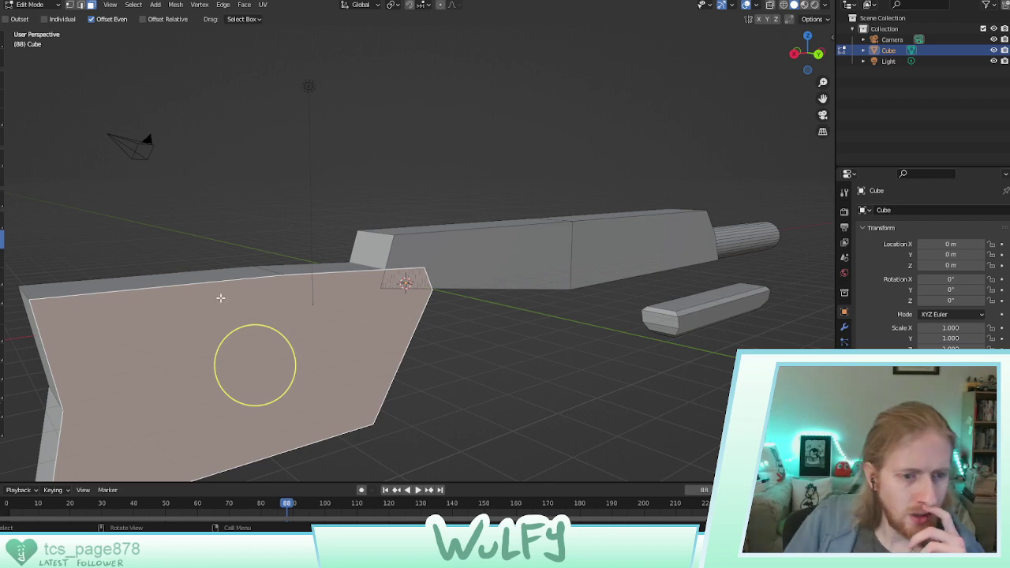
Add a single loop cut across the rear section of the stock's top face
middle_drag(113, 230, 235, 221)
click(2, 296)
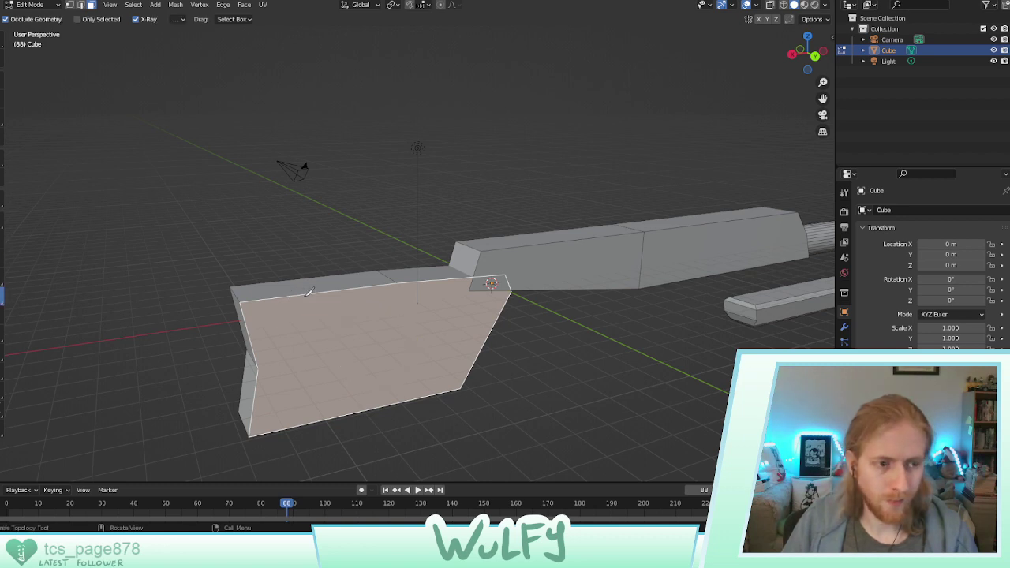
click(3, 277)
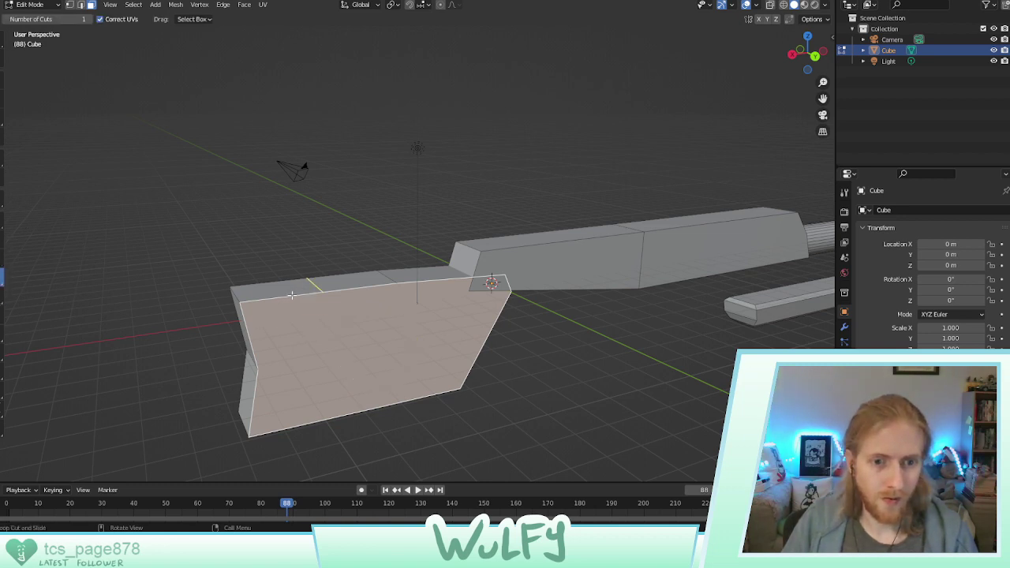
right_click(560, 386)
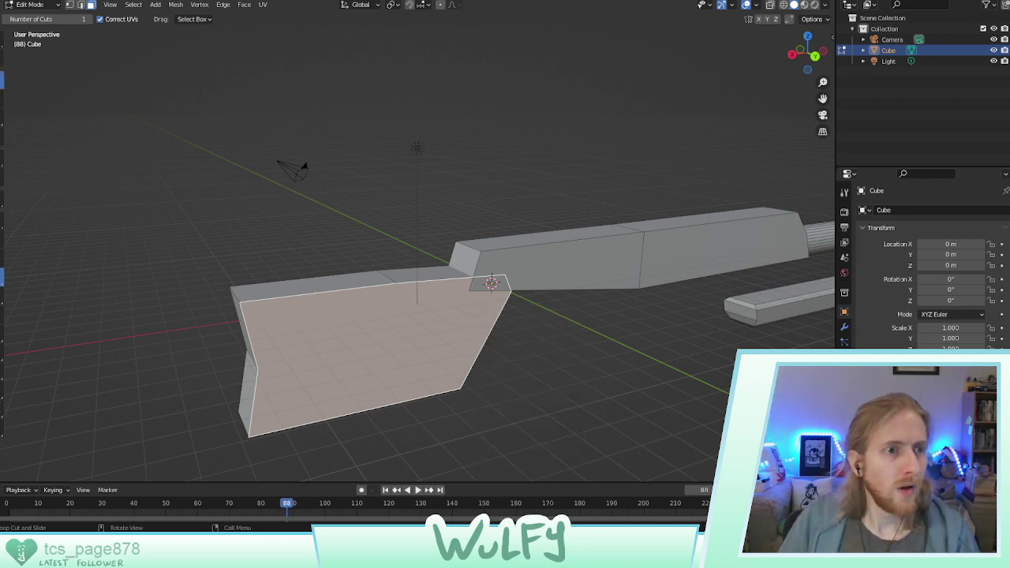
click(3, 81)
click(195, 176)
click(4, 276)
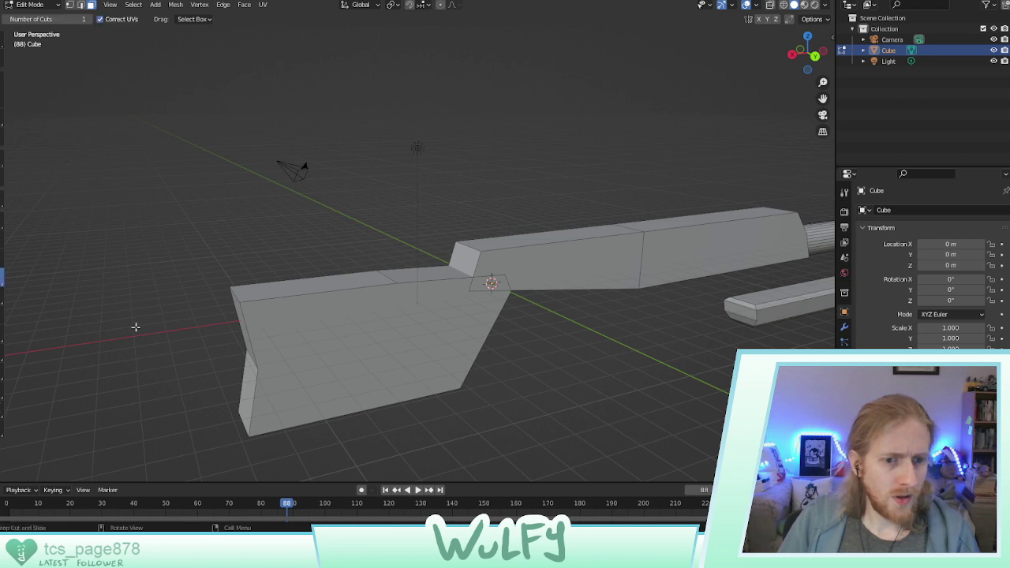
click(315, 284)
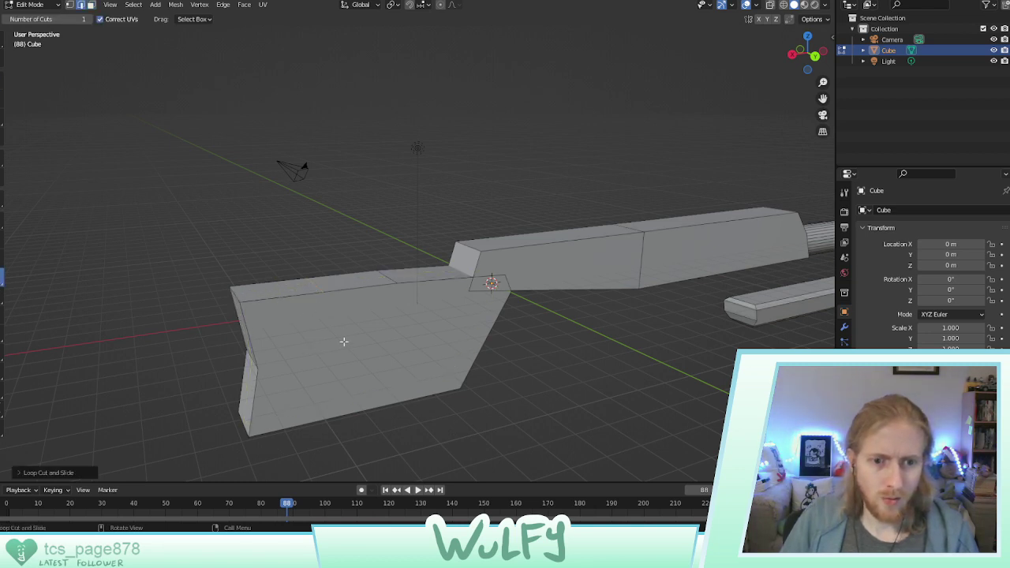
middle_drag(343, 341, 332, 319)
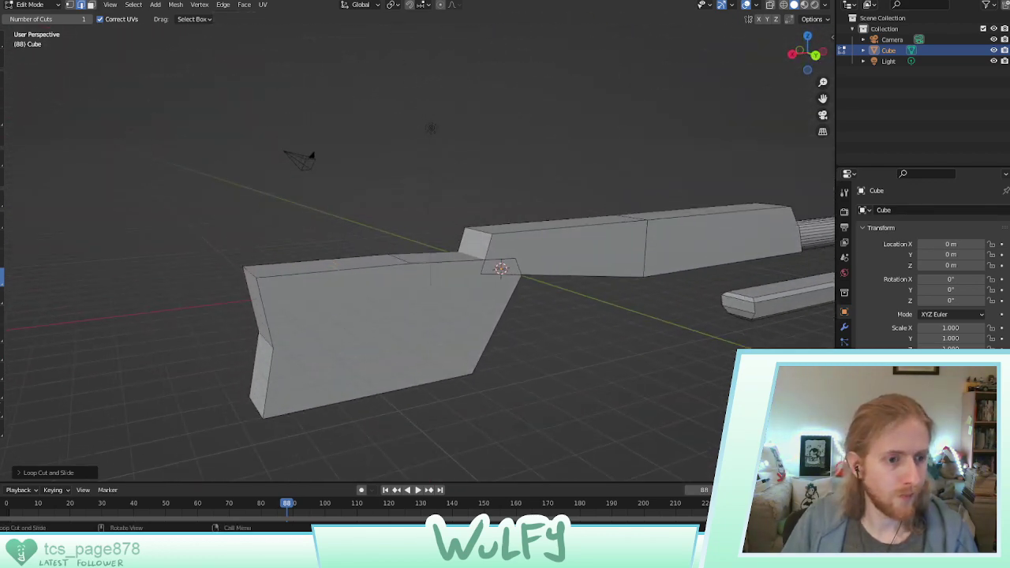
Knife-cut an edge down the stock's side face from the new top cut to the stock's bottom edge
key(k)
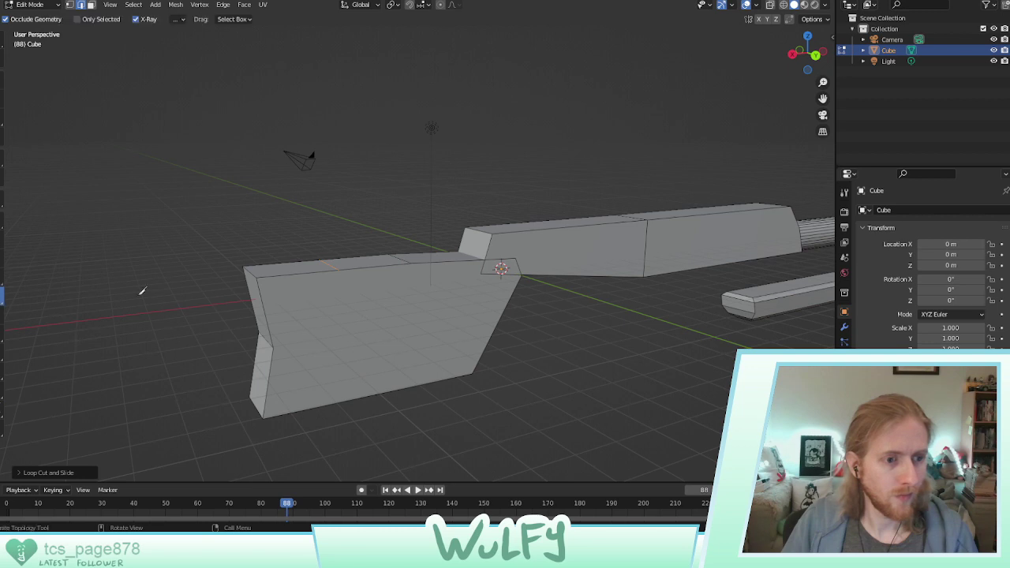
click(342, 267)
middle_drag(343, 266, 300, 120)
click(311, 144)
click(316, 142)
middle_drag(315, 142, 500, 208)
middle_drag(653, 229, 640, 274)
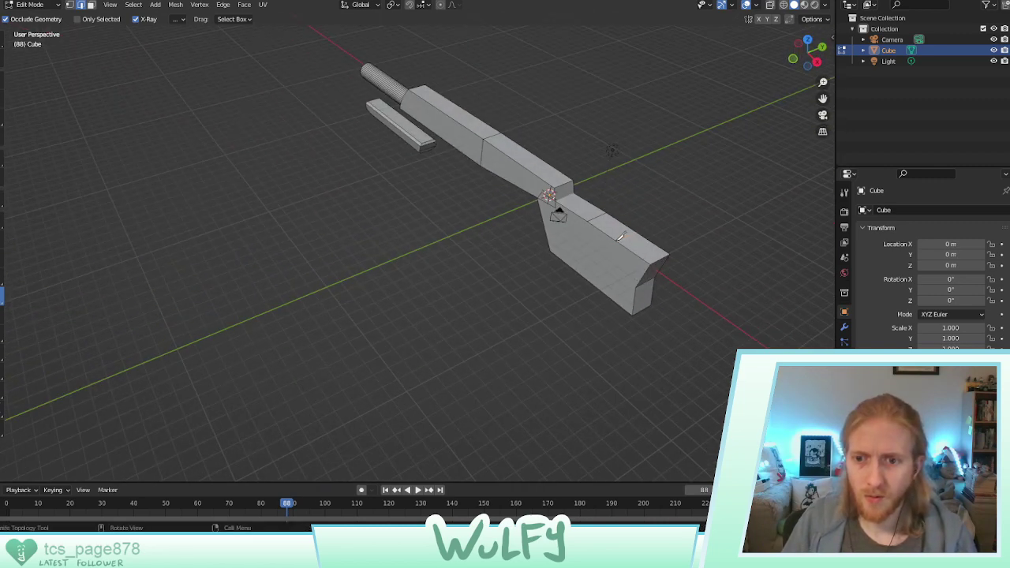
key(k)
middle_drag(624, 235, 642, 150)
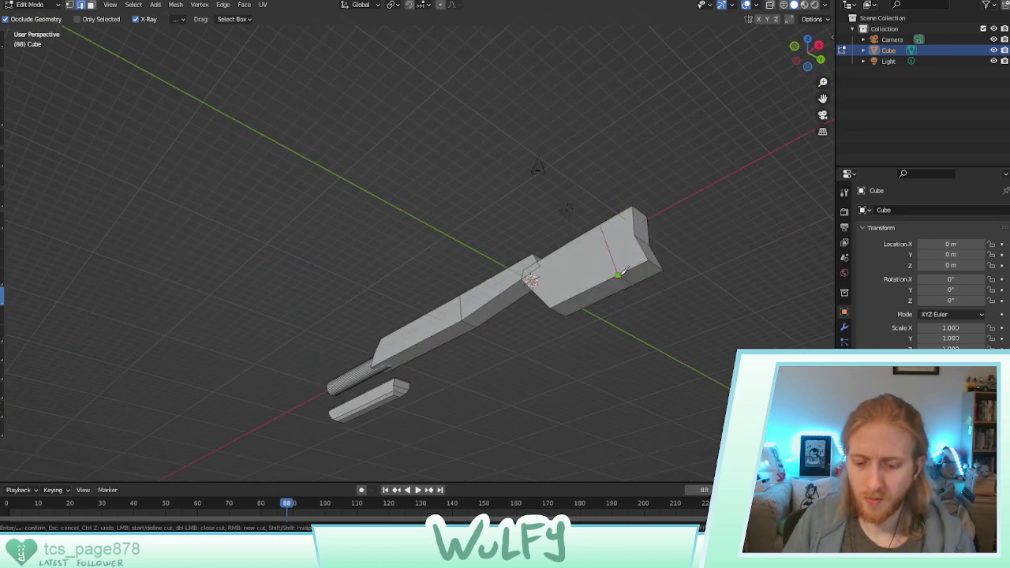
key(Return)
middle_drag(660, 228, 529, 292)
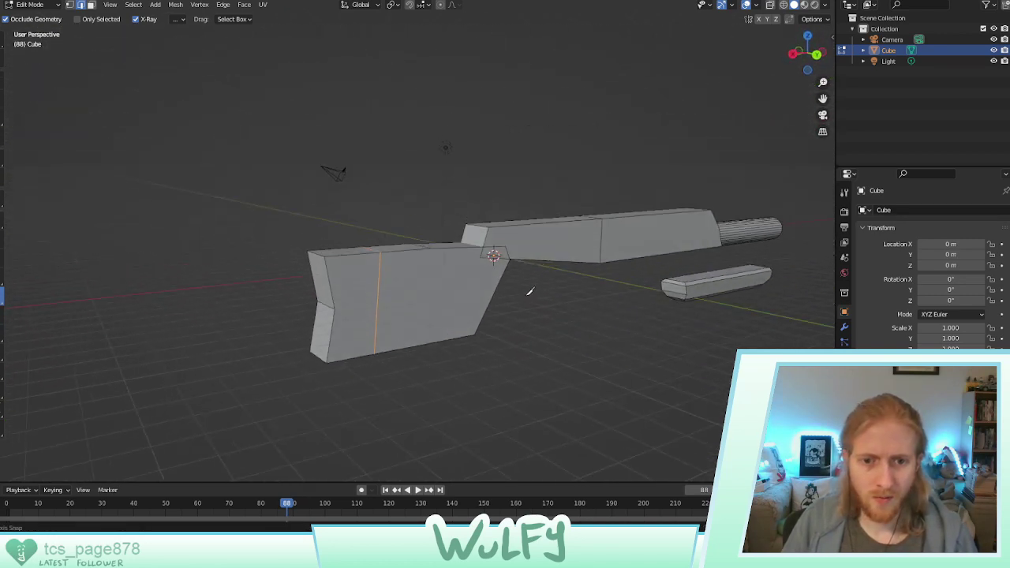
scroll(509, 272, up, 2)
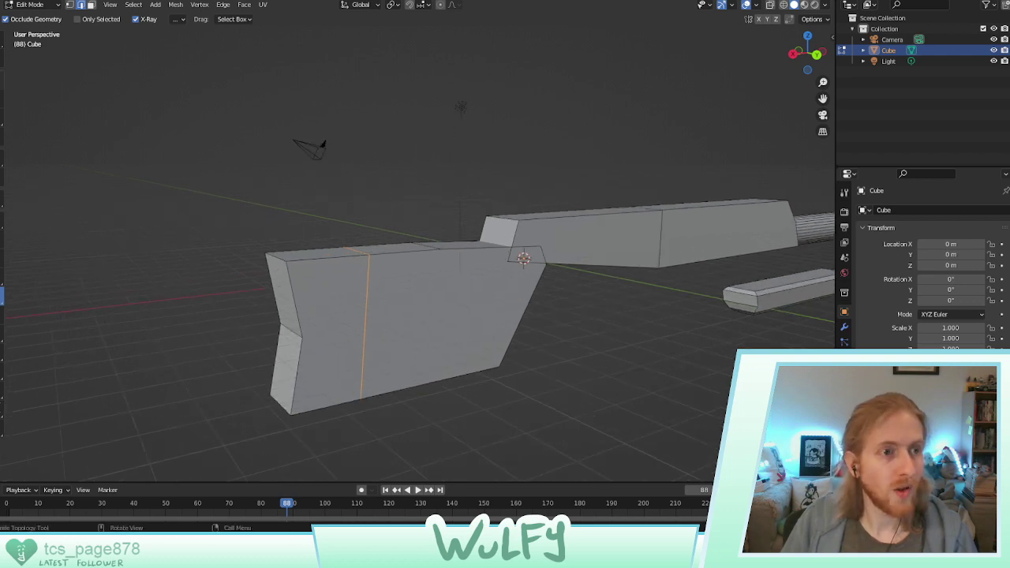
Knife-cut an edge across the middle of the stock's upper rear face
click(1, 79)
middle_drag(315, 262, 254, 247)
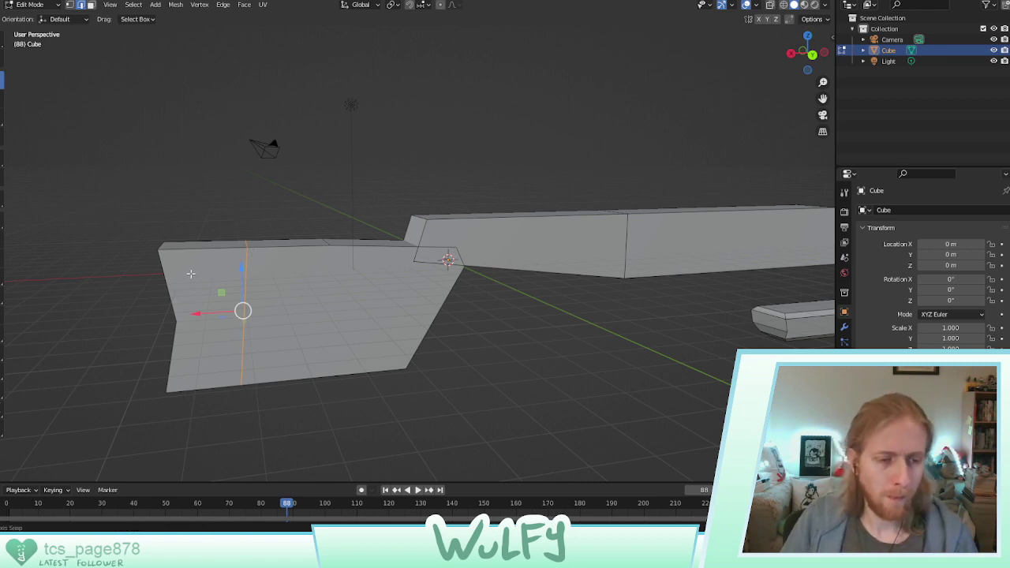
middle_drag(250, 252, 308, 291)
click(333, 282)
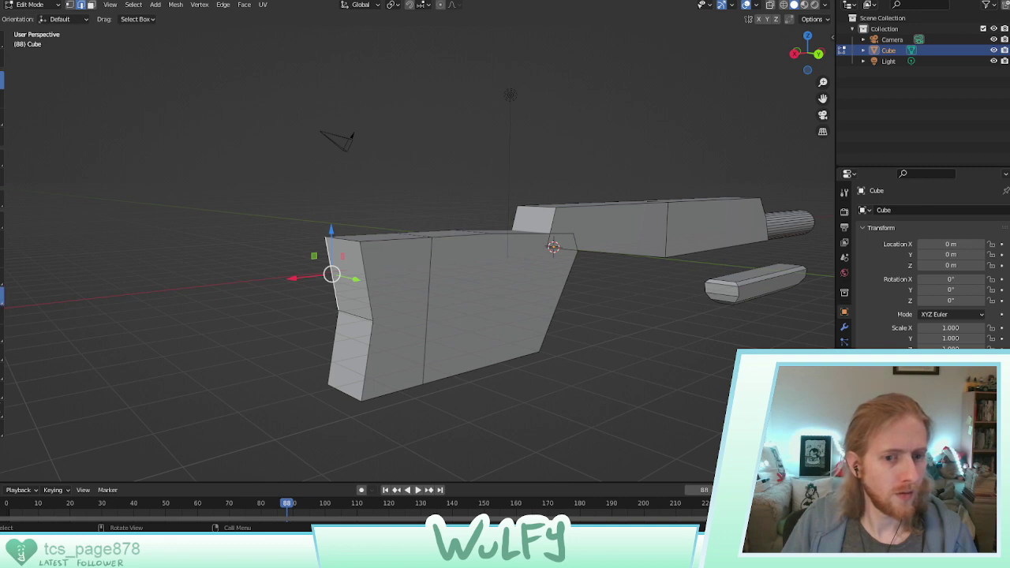
key(k)
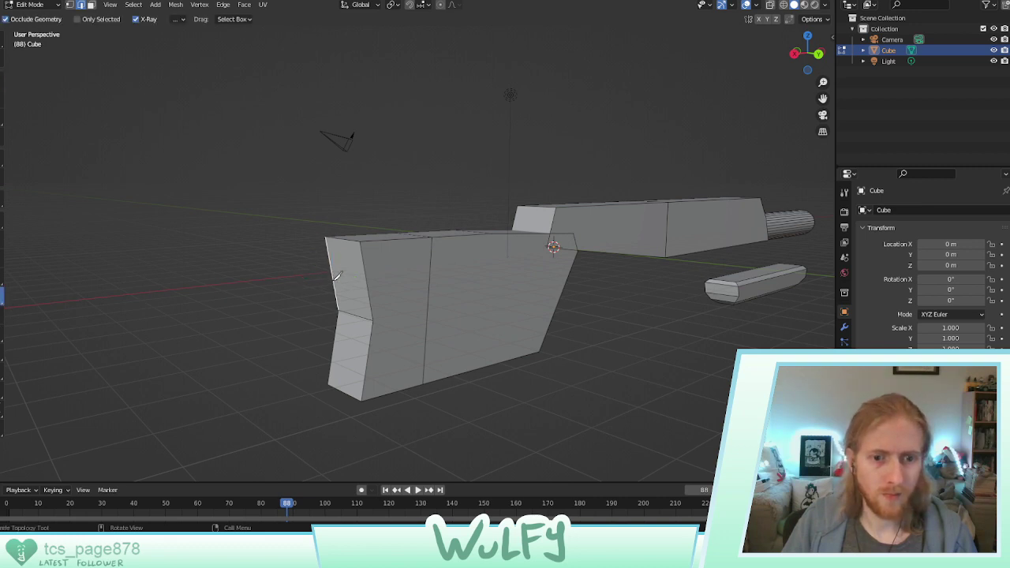
click(333, 282)
click(368, 290)
key(Return)
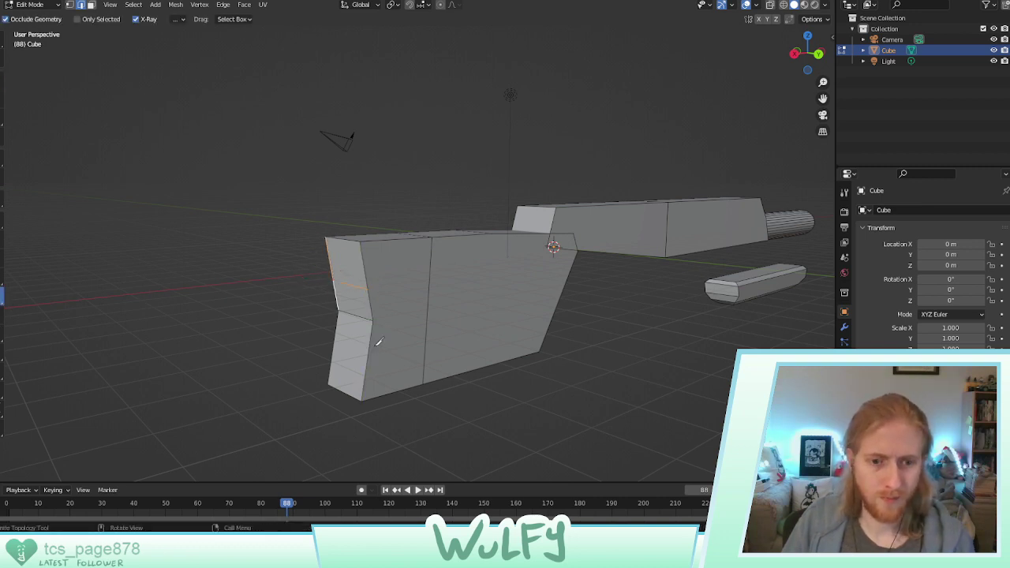
Knife-cut two edges across the stock's lower rear face and a second one across the upper rear face near its top
click(335, 334)
click(369, 342)
key(Return)
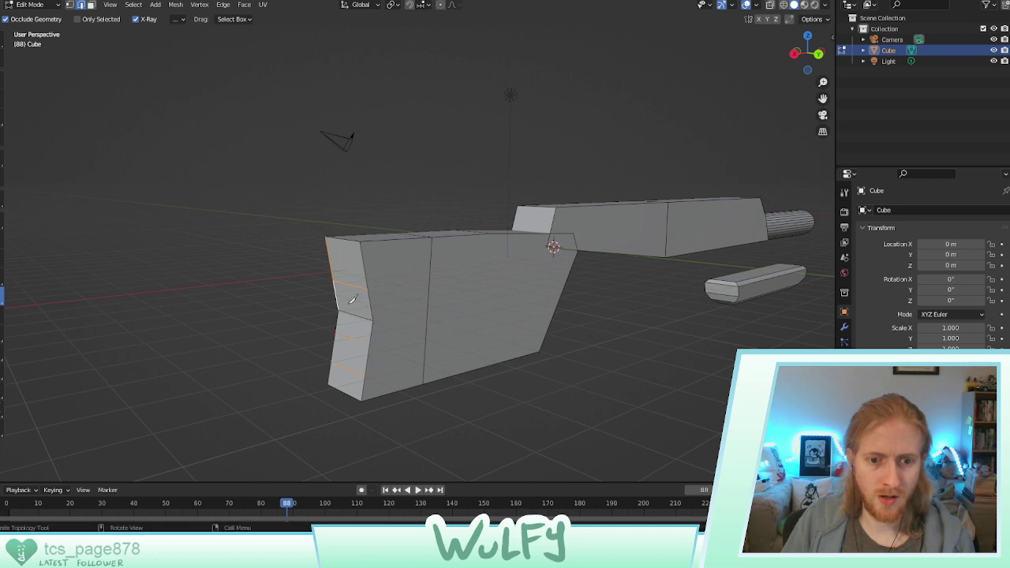
click(329, 255)
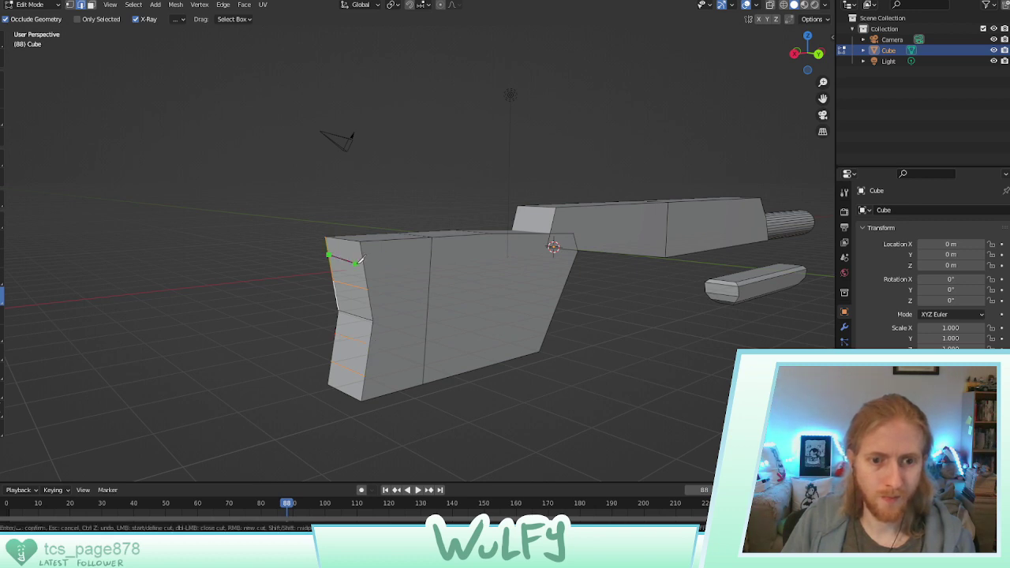
click(363, 258)
key(Return)
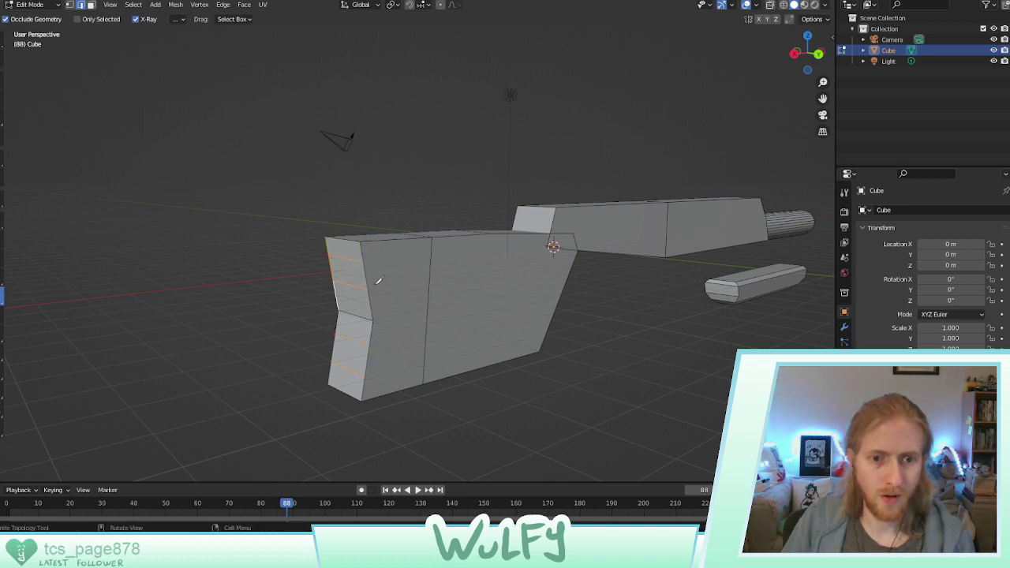
click(1, 87)
middle_drag(181, 181, 169, 176)
scroll(170, 176, down, 2)
scroll(309, 274, up, 5)
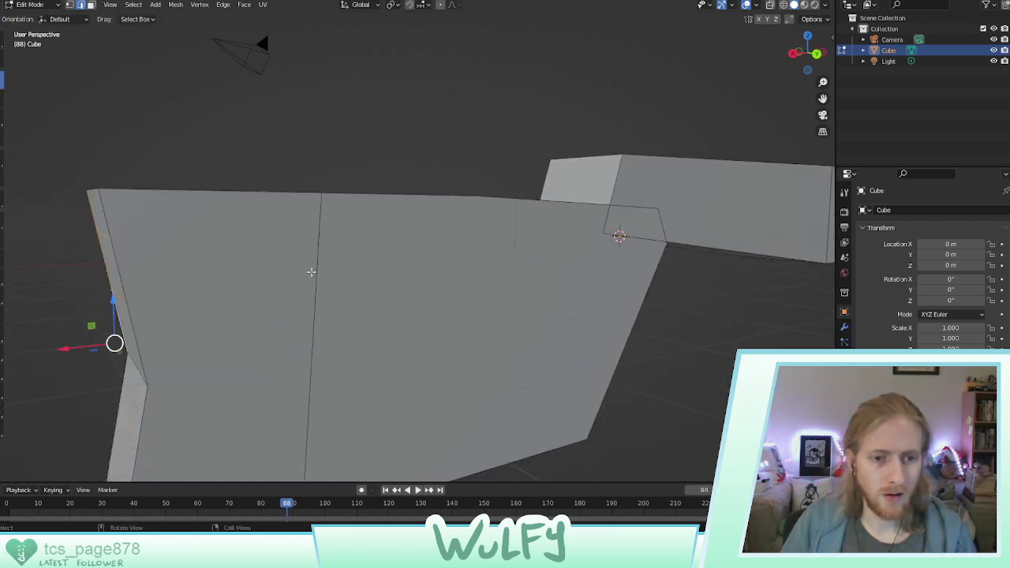
Move the horizontal cut edges on the stock's upper rear face inward along X to start a concave curve
scroll(308, 274, down, 2)
click(224, 278)
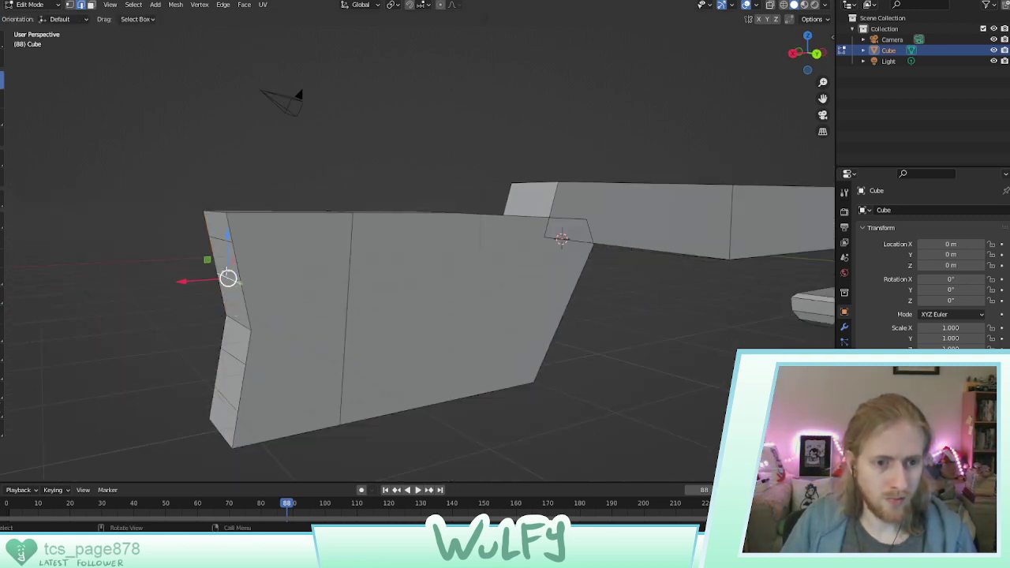
drag(210, 279, 208, 238)
click(221, 241)
Move the horizontal cut edges on the stock's lower rear face inward along X to continue the concave curve
click(234, 357)
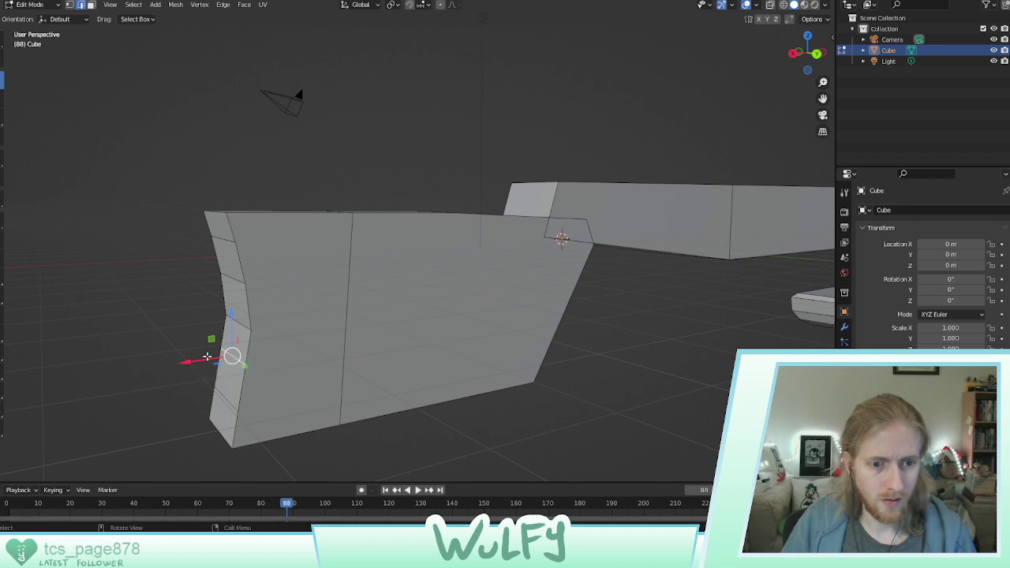
click(225, 398)
drag(204, 401, 210, 399)
middle_drag(219, 388, 224, 329)
click(122, 363)
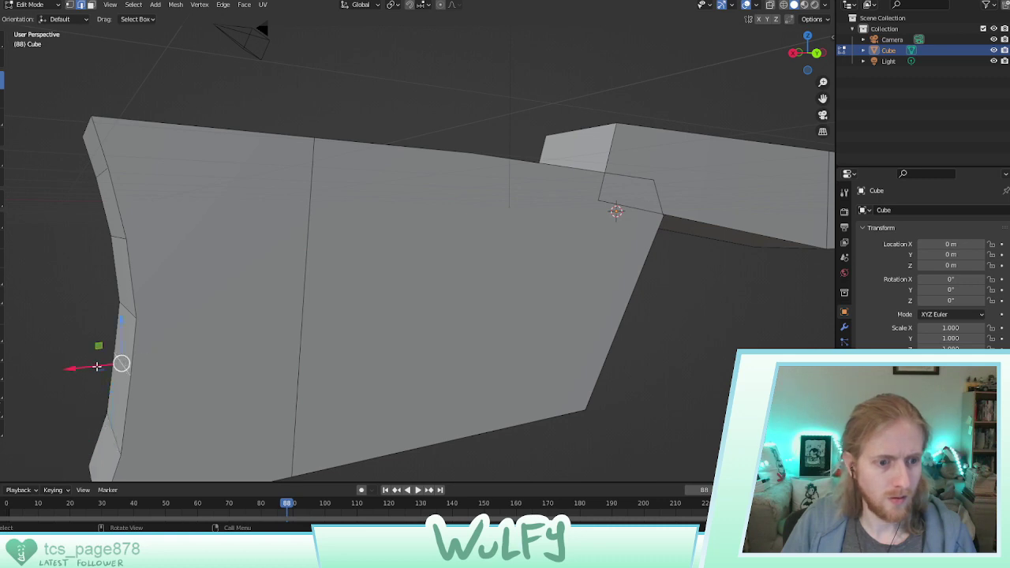
drag(97, 367, 101, 367)
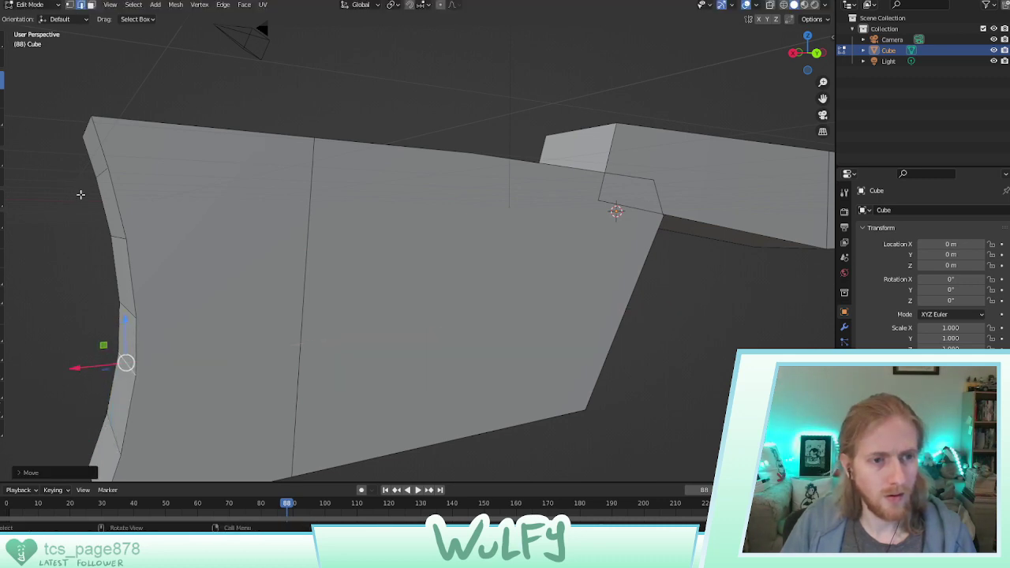
middle_drag(81, 194, 121, 194)
scroll(185, 224, down, 4)
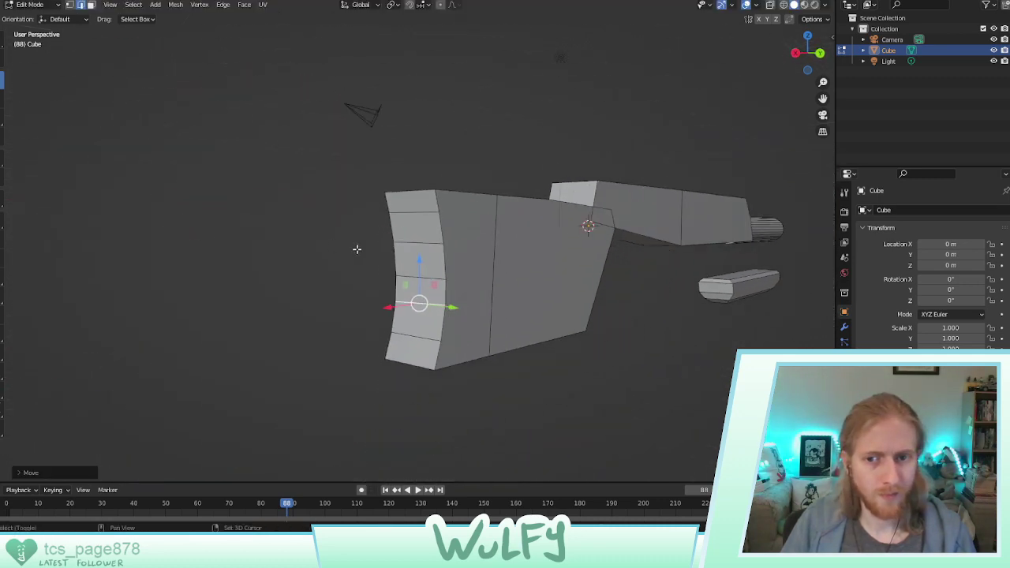
mouse_move(357, 250)
middle_down()
mouse_move(210, 264)
mouse_move(378, 247)
mouse_move(340, 250)
middle_up()
scroll(431, 245, up, 2)
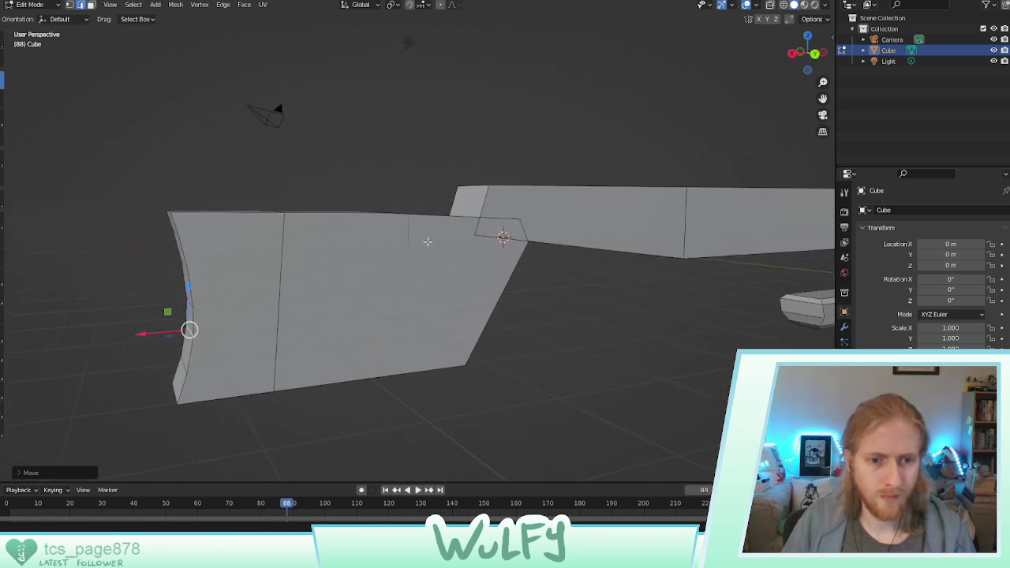
Subdivide the full-height vertical cut edges on both side faces of the stock into halves
middle_drag(427, 241, 357, 260)
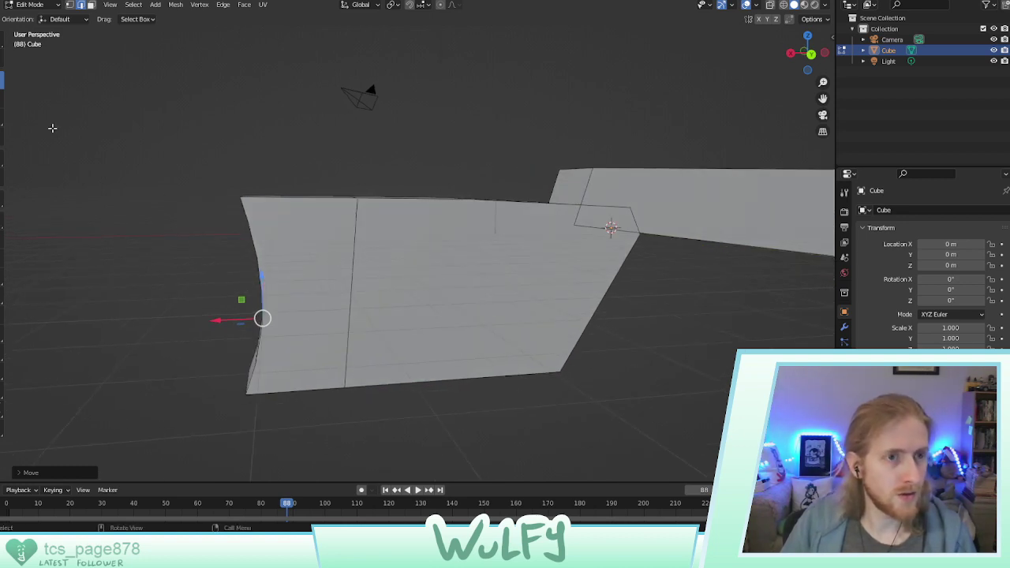
click(70, 5)
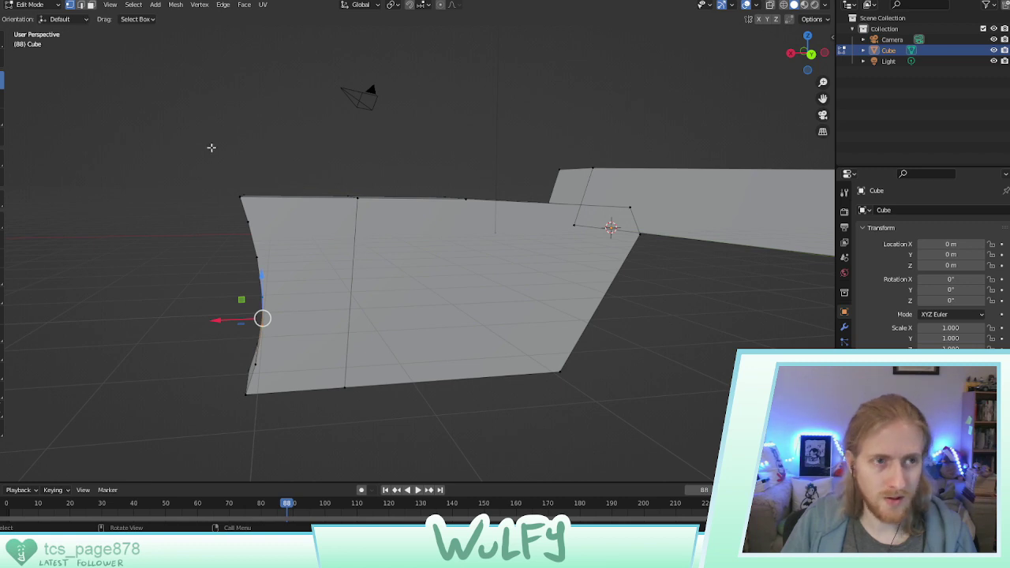
click(82, 5)
click(352, 272)
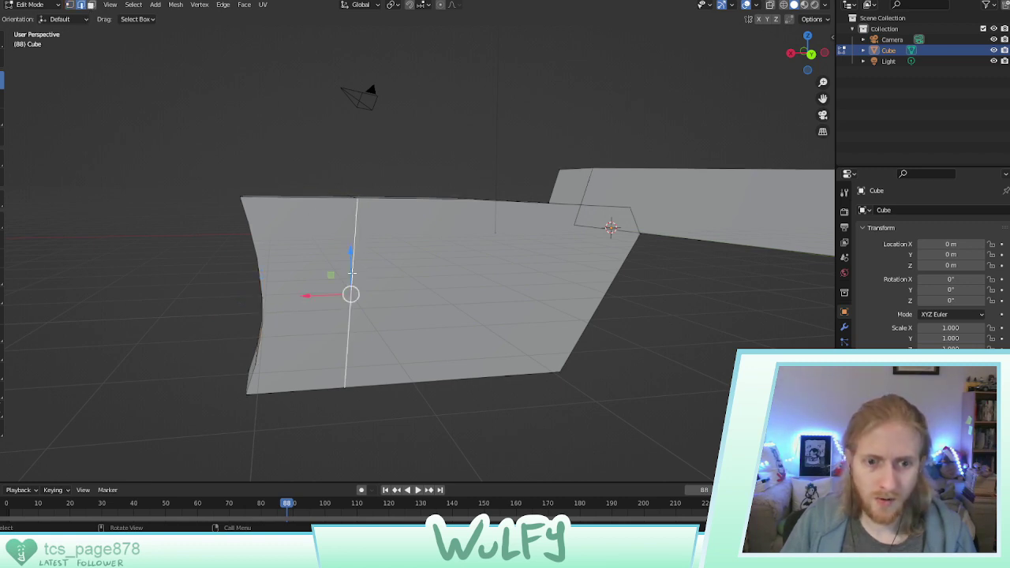
middle_drag(352, 272, 406, 253)
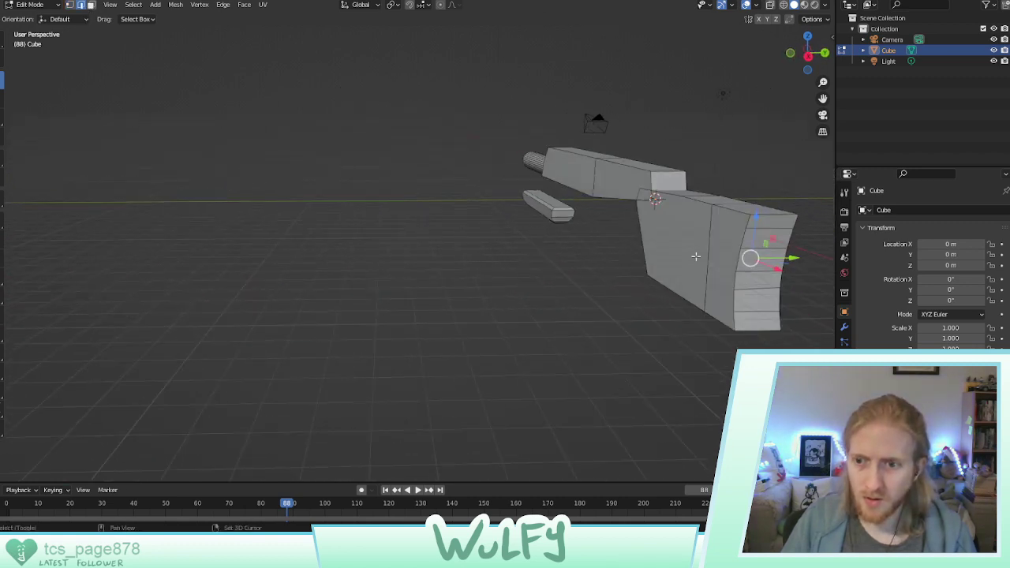
shift+click(707, 253)
middle_drag(707, 253, 532, 243)
right_click(474, 234)
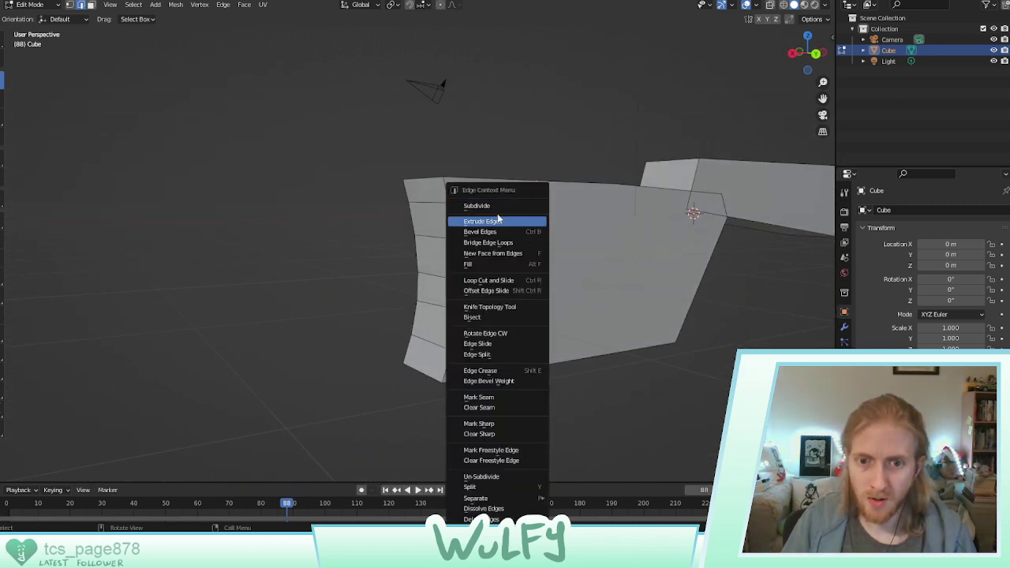
click(487, 207)
mouse_move(550, 248)
middle_down()
mouse_move(626, 264)
mouse_move(561, 251)
middle_up()
Subdivide the upper and lower halves of the vertical cut edges on both stock sides again, and switch to vertex selection
click(565, 243)
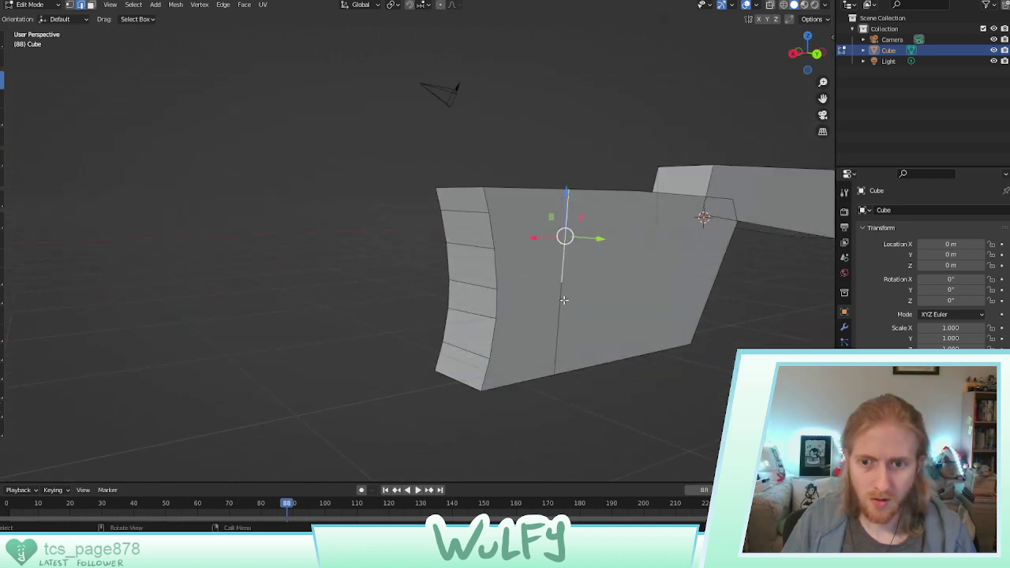
click(558, 303)
middle_drag(558, 304, 647, 274)
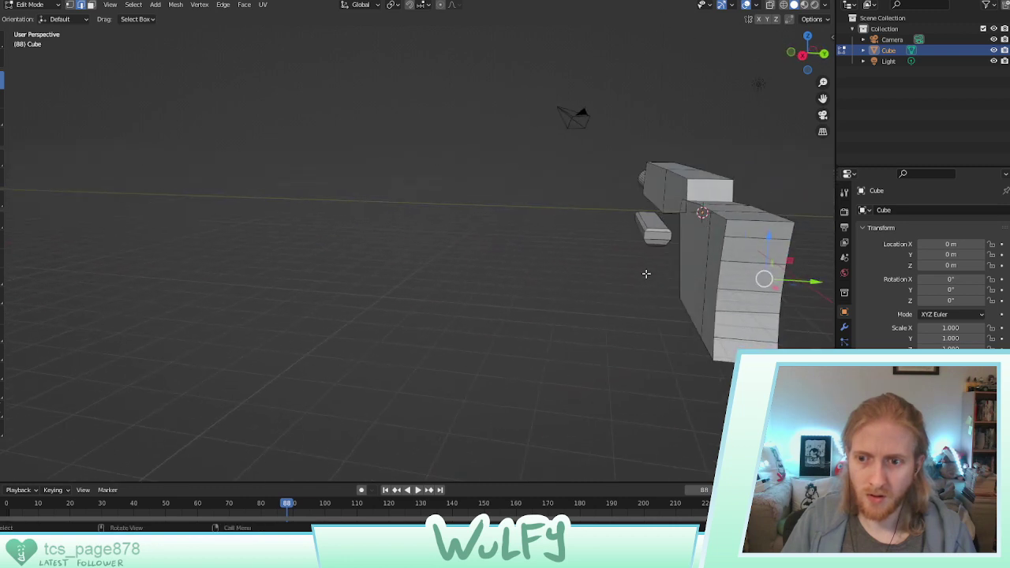
click(708, 262)
right_click(704, 288)
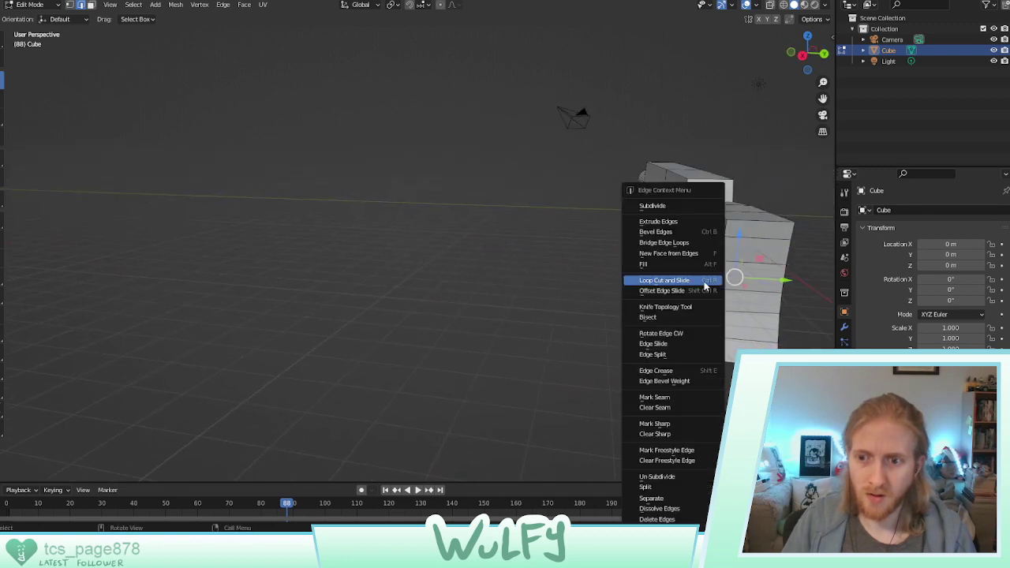
click(638, 205)
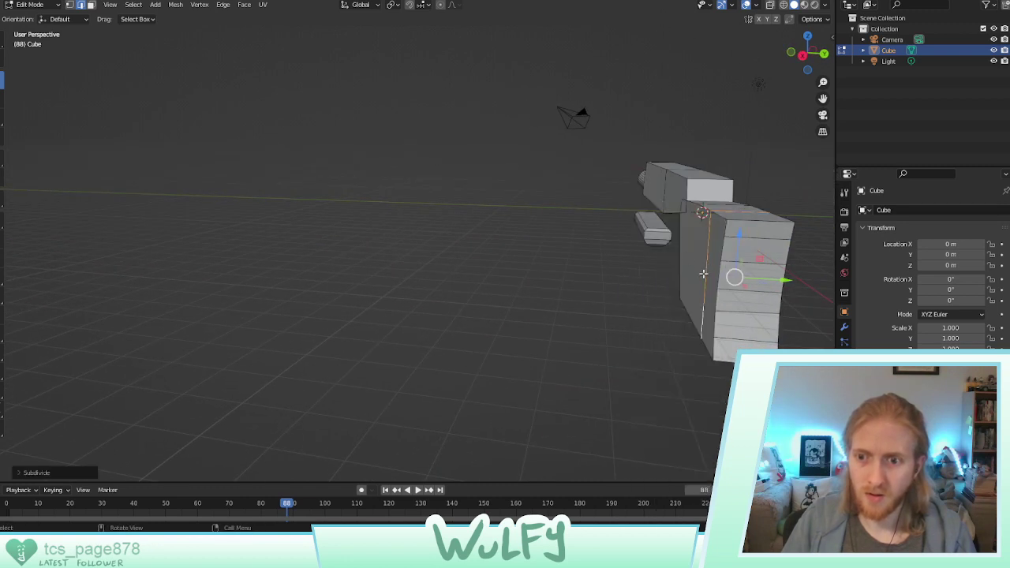
click(704, 273)
middle_drag(752, 257, 667, 259)
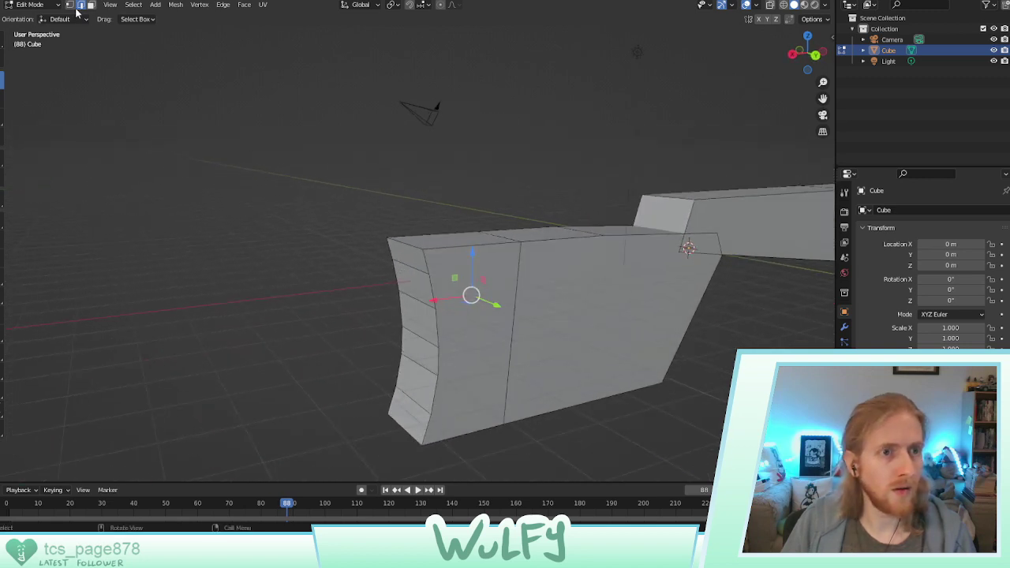
middle_drag(482, 263, 436, 243)
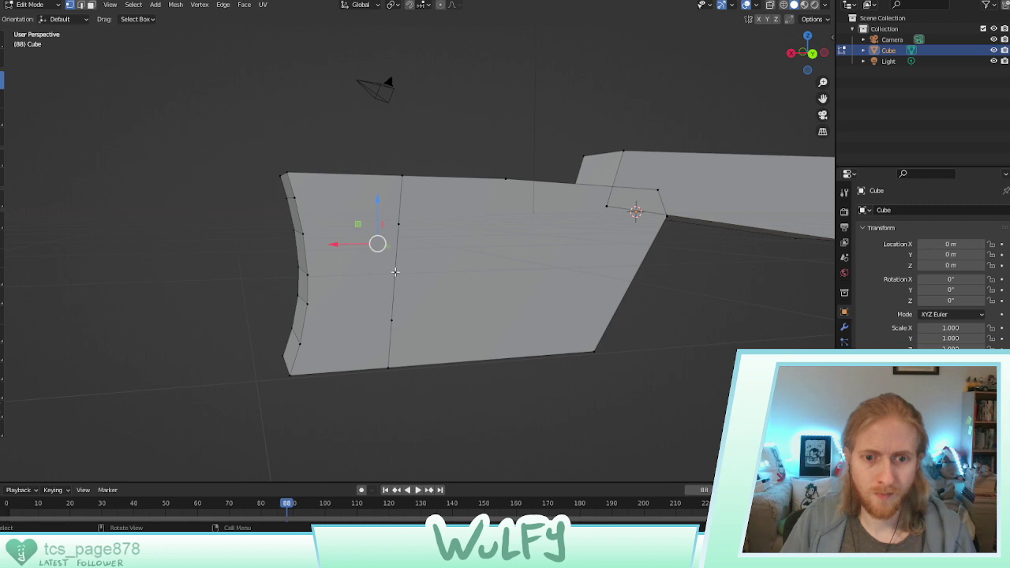
middle_drag(395, 273, 427, 275)
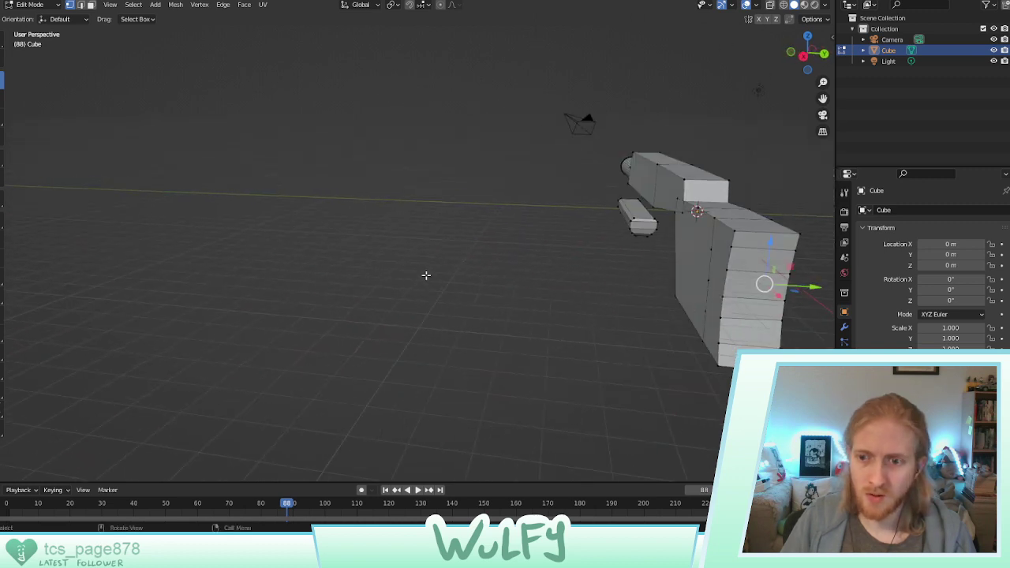
Move the stock's middle vertical-seam vertices along X toward the barrel, on both sides of the stock
shift+click(709, 280)
middle_drag(521, 308, 426, 333)
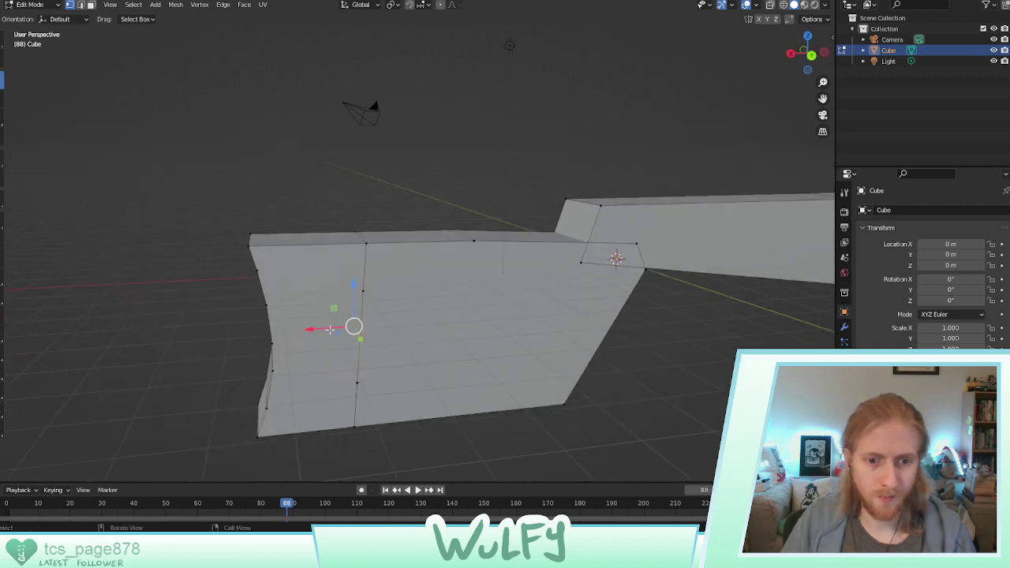
drag(329, 329, 339, 326)
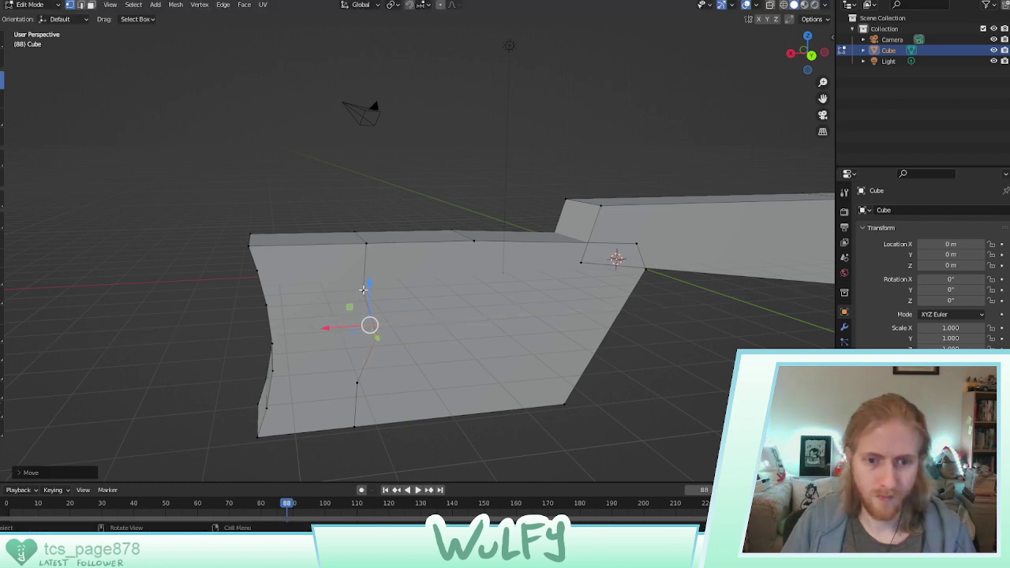
Move the seam vertices above and below the middle along X toward the barrel on both sides, curving the seam like the butt end
middle_drag(317, 299, 410, 297)
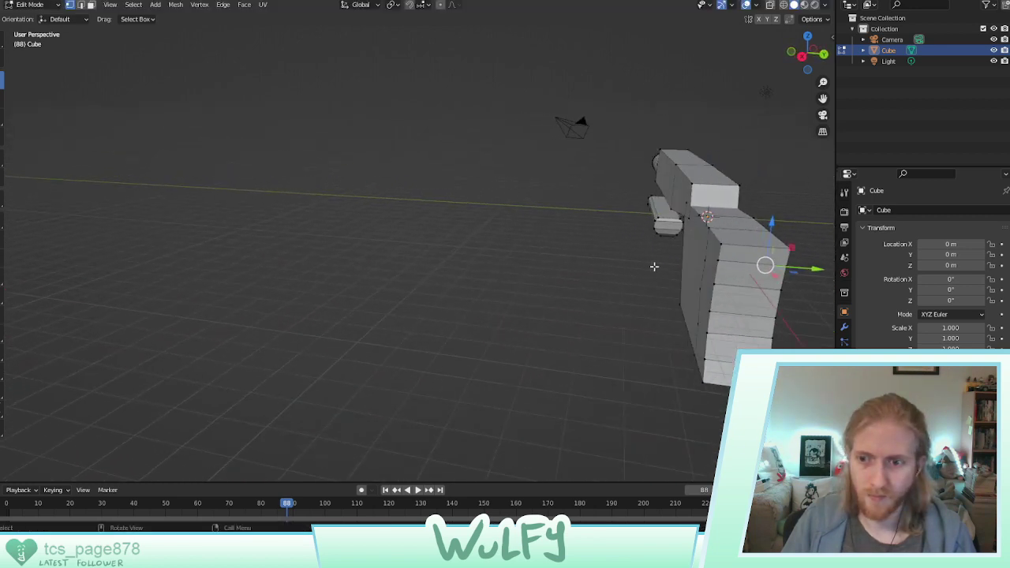
click(706, 261)
shift+click(698, 321)
middle_drag(699, 320, 643, 296)
shift+click(479, 339)
drag(450, 290, 460, 289)
middle_drag(459, 289, 492, 286)
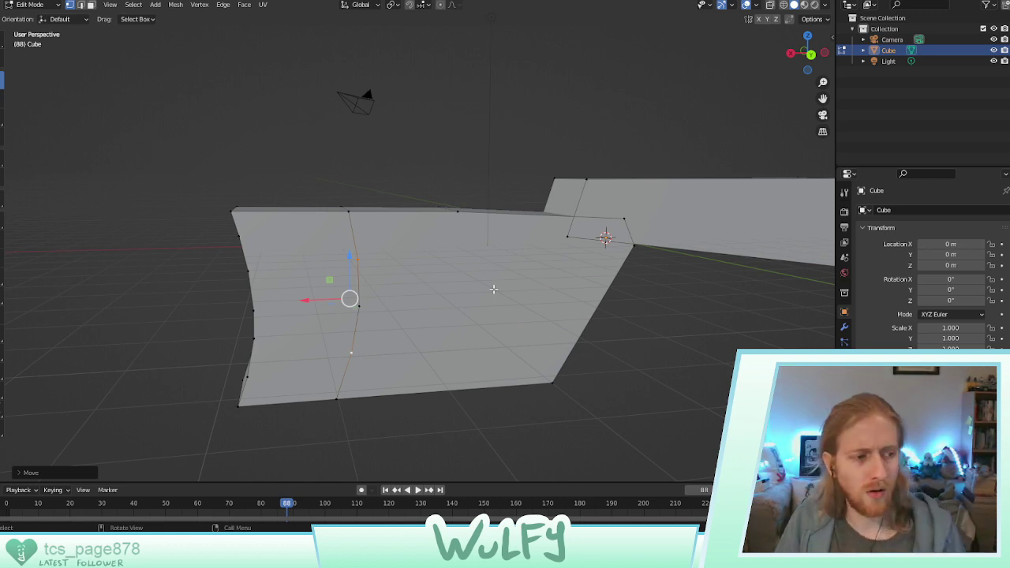
middle_drag(368, 251, 383, 261)
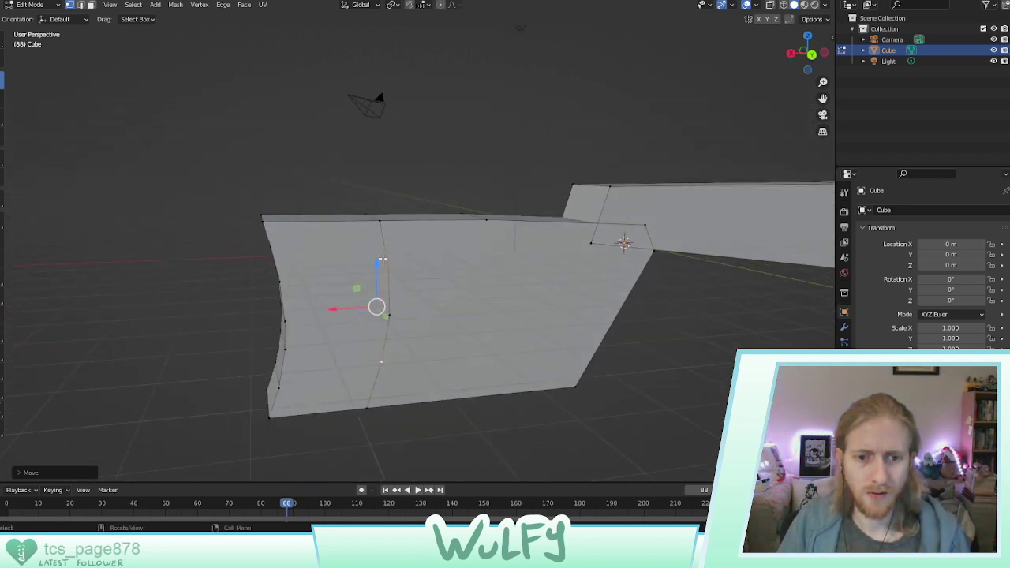
scroll(383, 261, up, 2)
scroll(397, 288, down, 3)
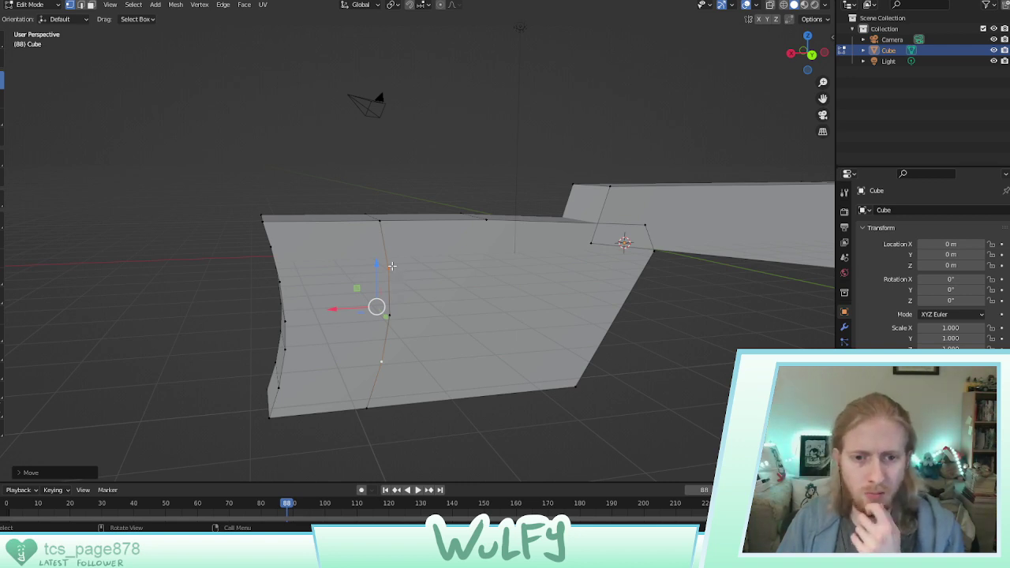
middle_drag(336, 255, 362, 269)
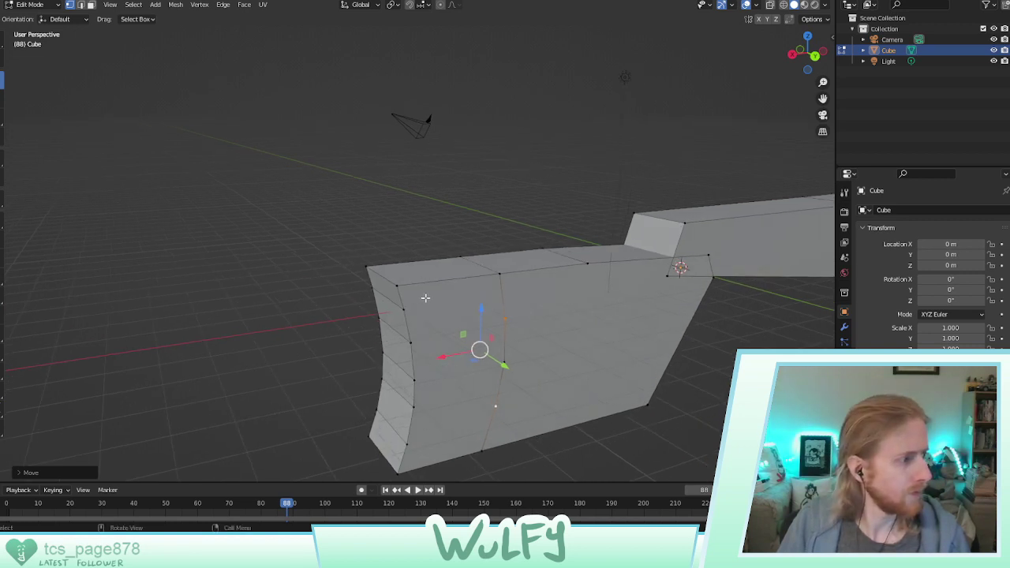
middle_drag(465, 293, 446, 289)
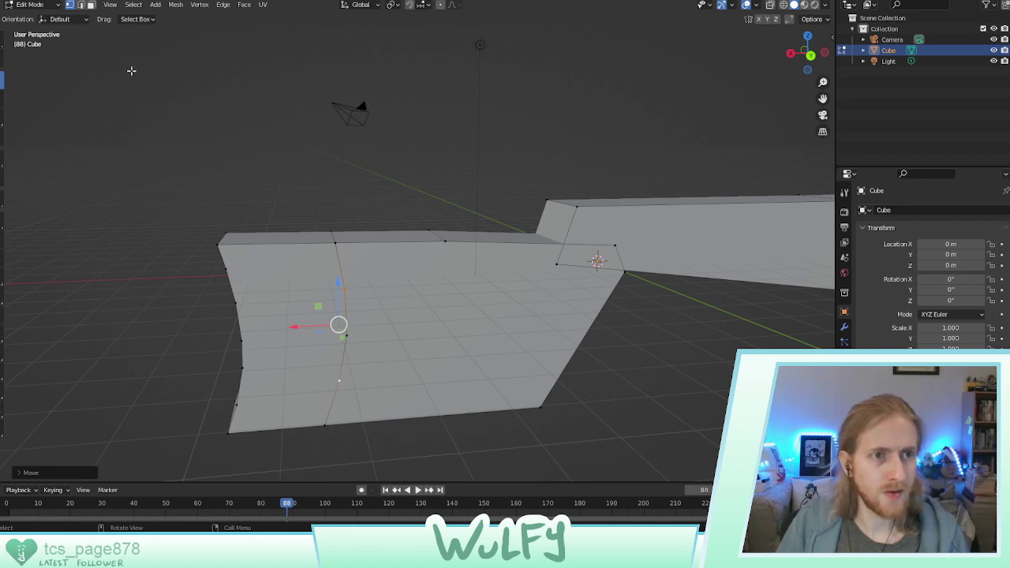
Switch to face selection and select the large side face of the stock in front of the curved seam
click(90, 6)
click(338, 278)
click(356, 284)
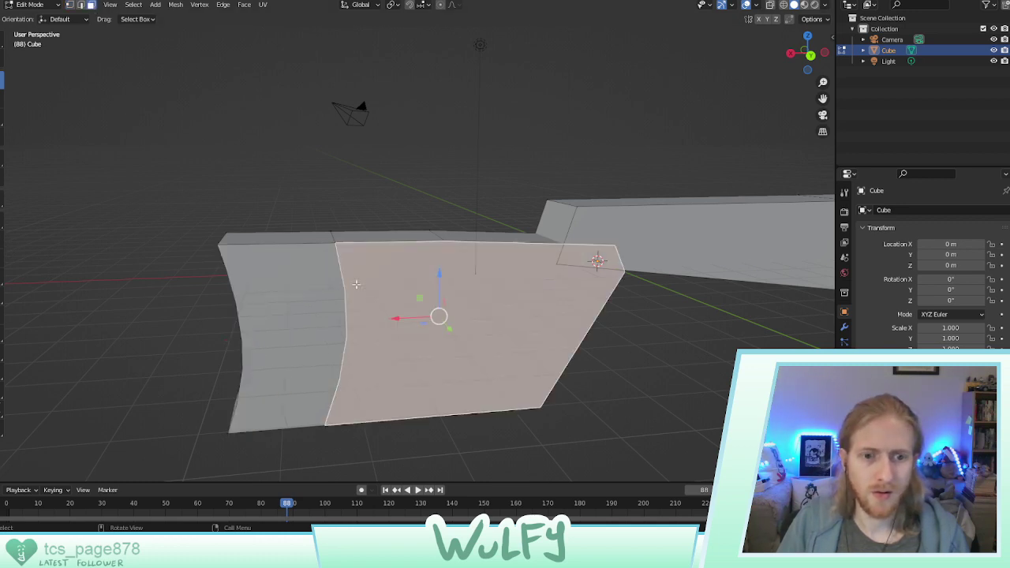
Try insetting the stock's large side face by about 0.61 m, then undo it
key(i)
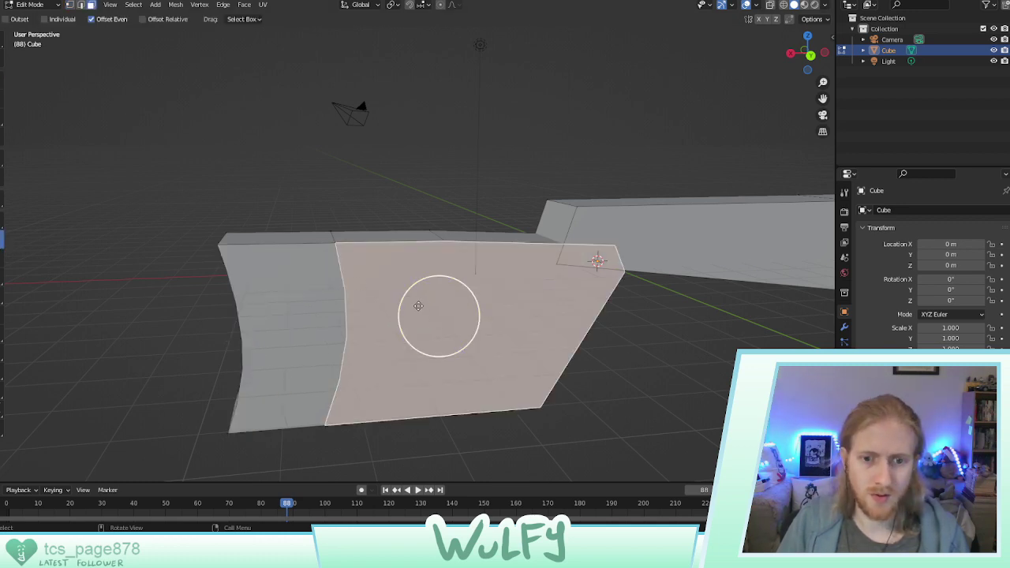
drag(418, 306, 436, 323)
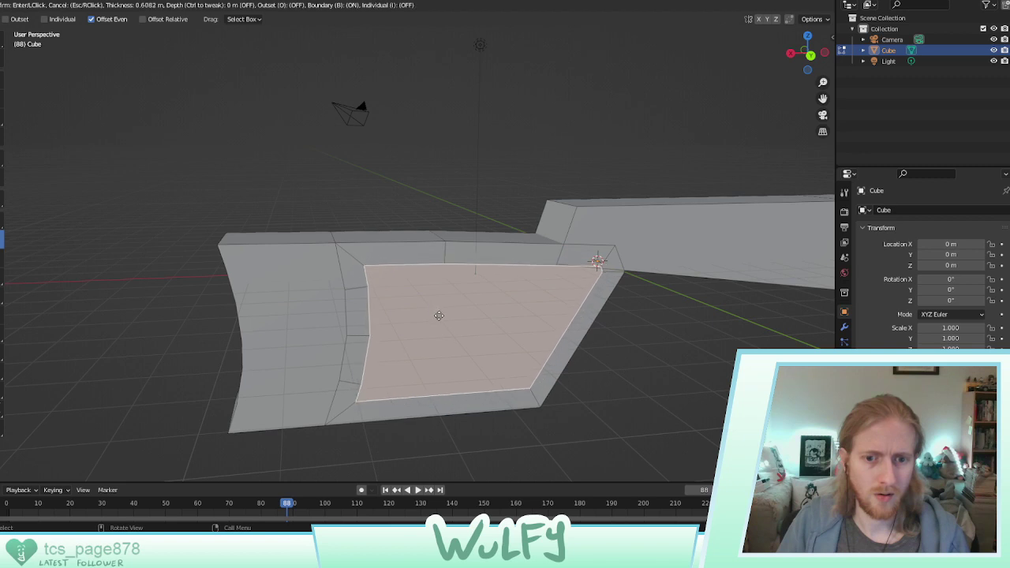
drag(441, 317, 442, 318)
key(ctrl+z)
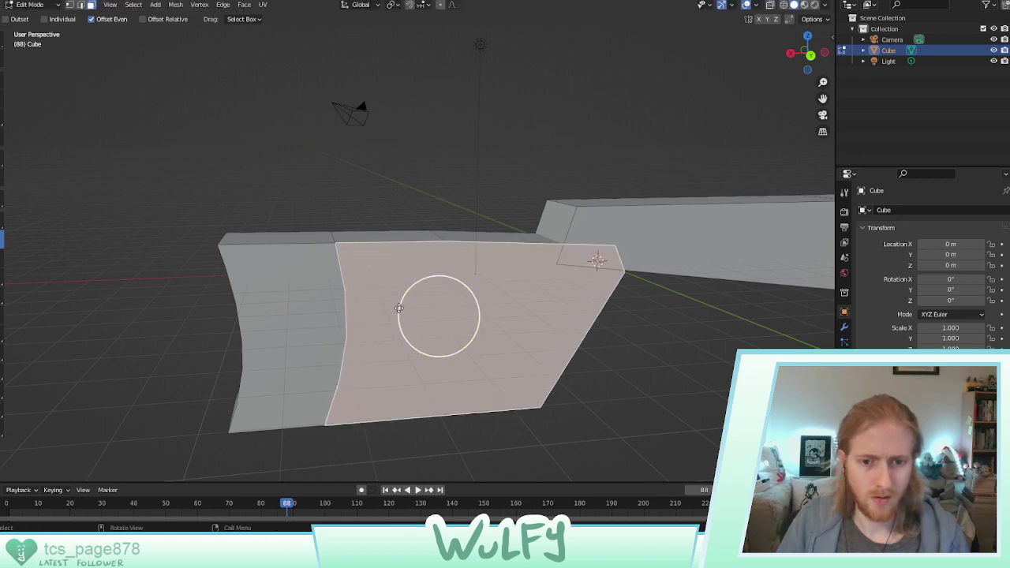
Inset the stock's large side face by about 0.70 m
key(i)
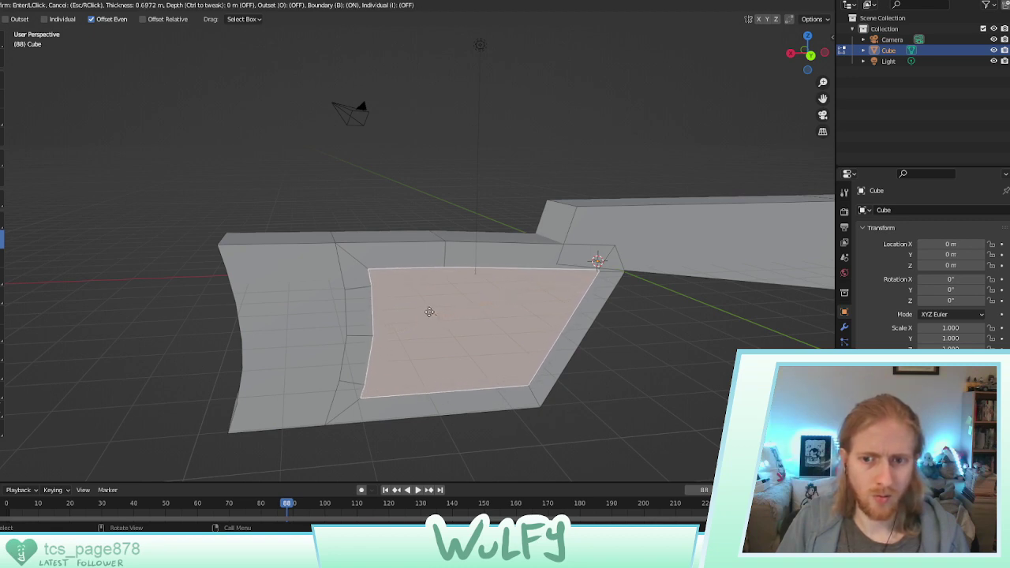
click(429, 312)
key(c)
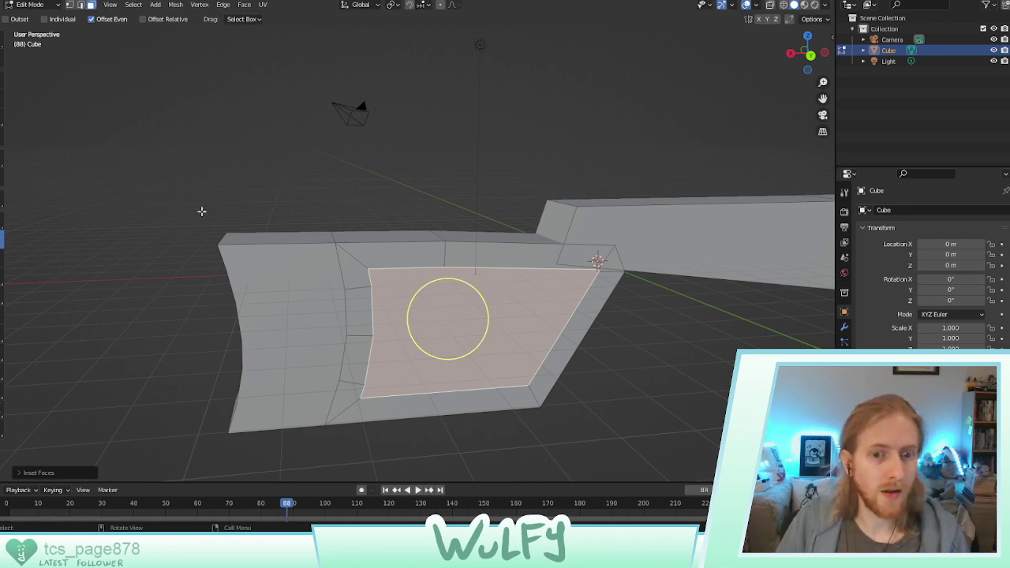
Inset the matching face on the opposite side of the stock by about 0.84 m, then undo the insets on both sides
middle_drag(123, 183, 412, 266)
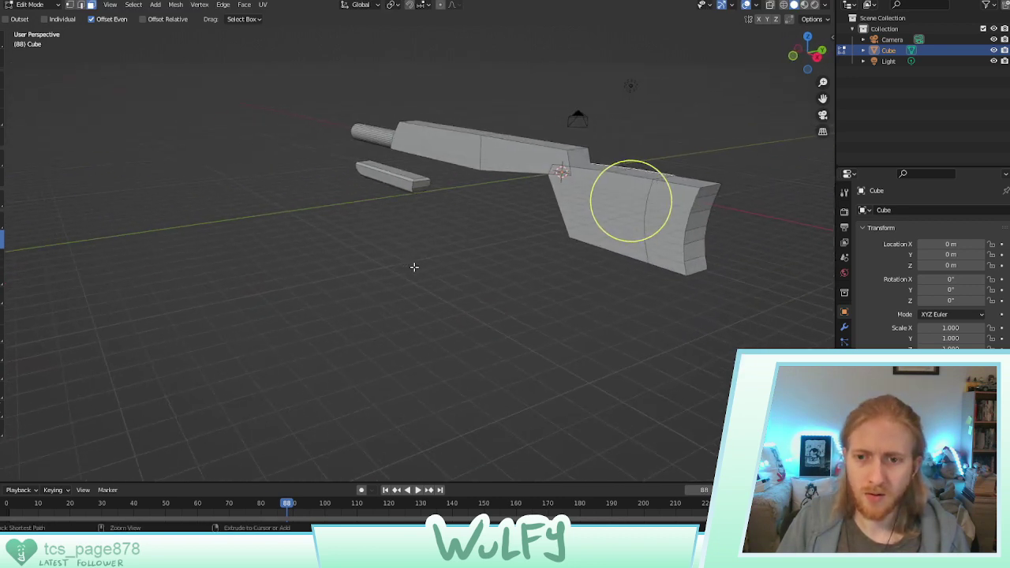
click(630, 202)
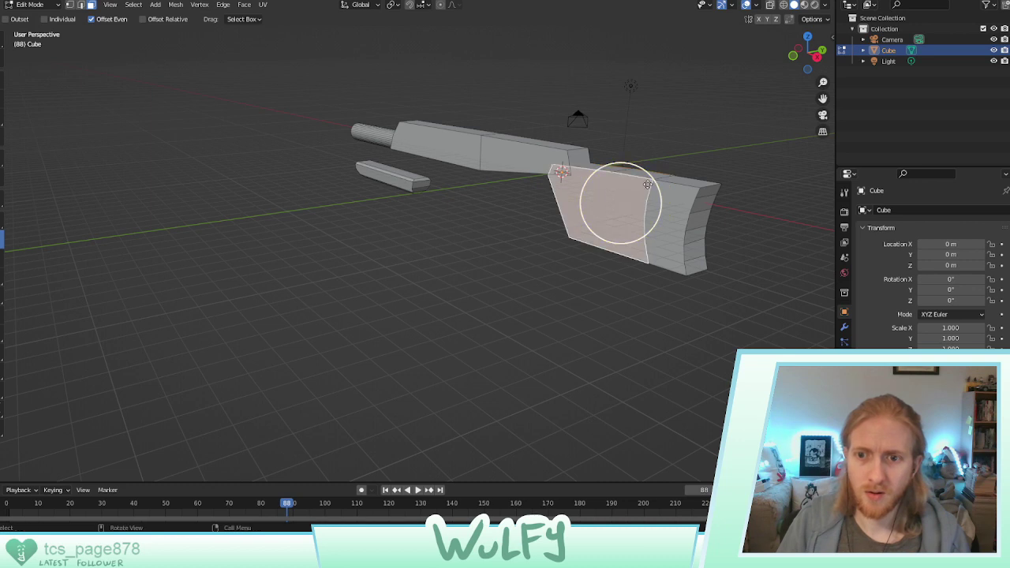
key(i)
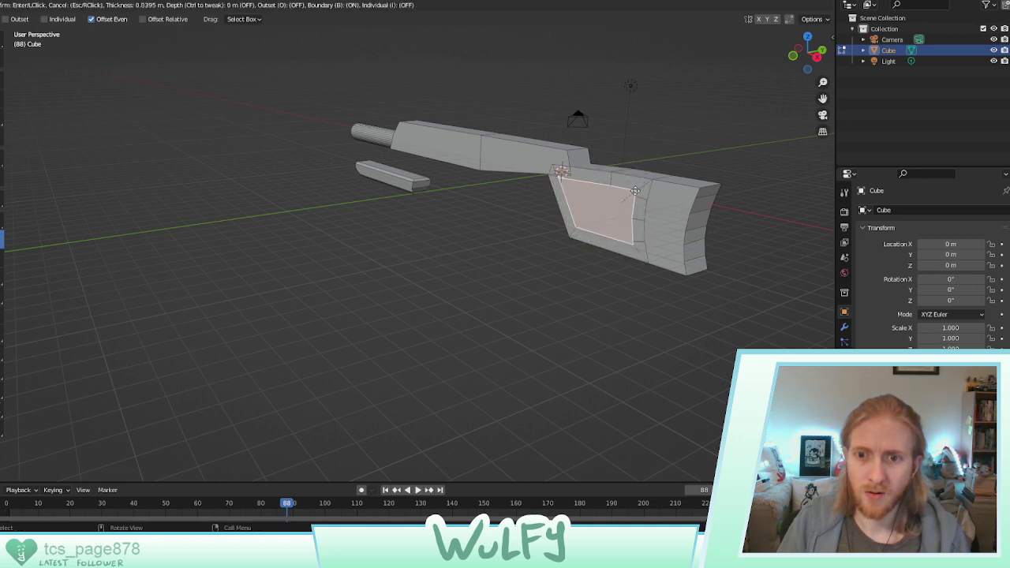
click(635, 191)
middle_drag(637, 191, 514, 170)
middle_drag(493, 283, 431, 285)
key(ctrl+z)
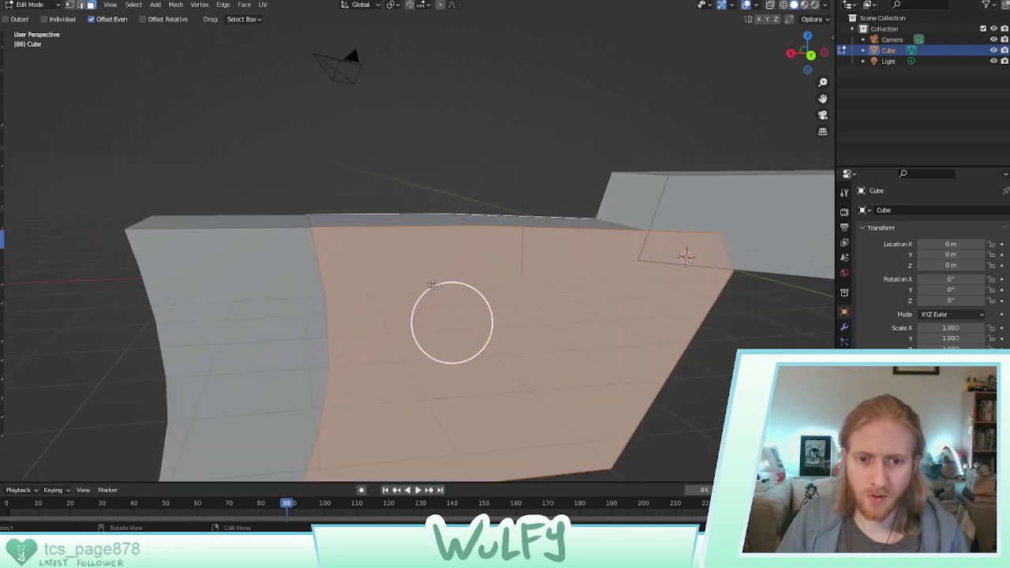
Inset the large faces on both sides of the stock together by about 0.61 m and return to vertex selection
key(i)
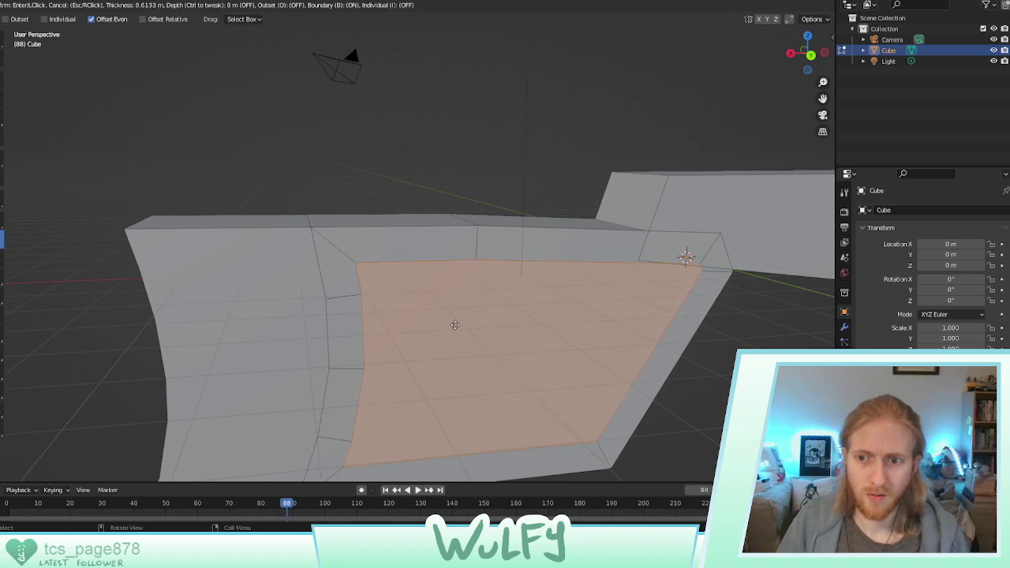
click(451, 325)
middle_drag(451, 325, 472, 292)
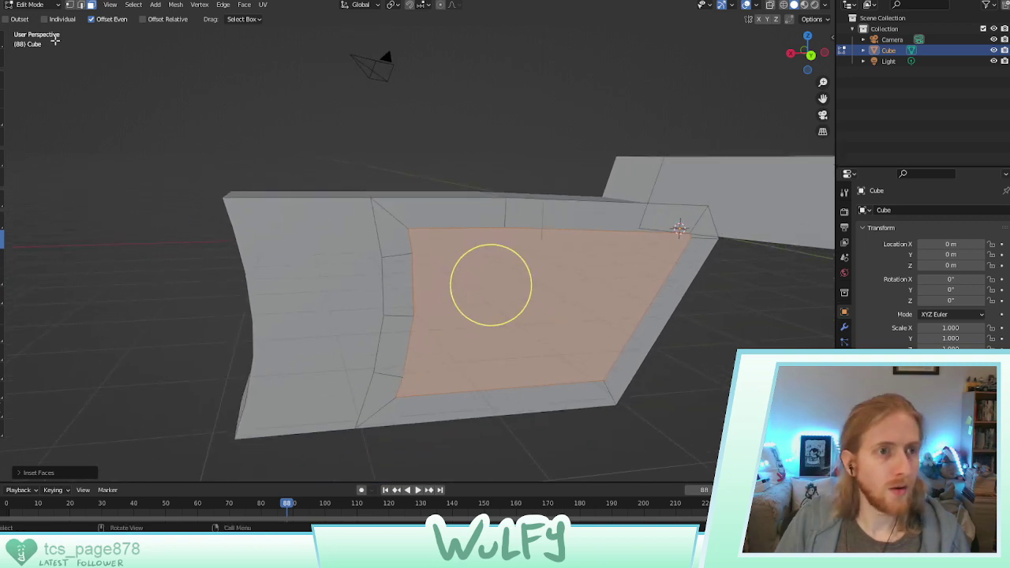
click(69, 4)
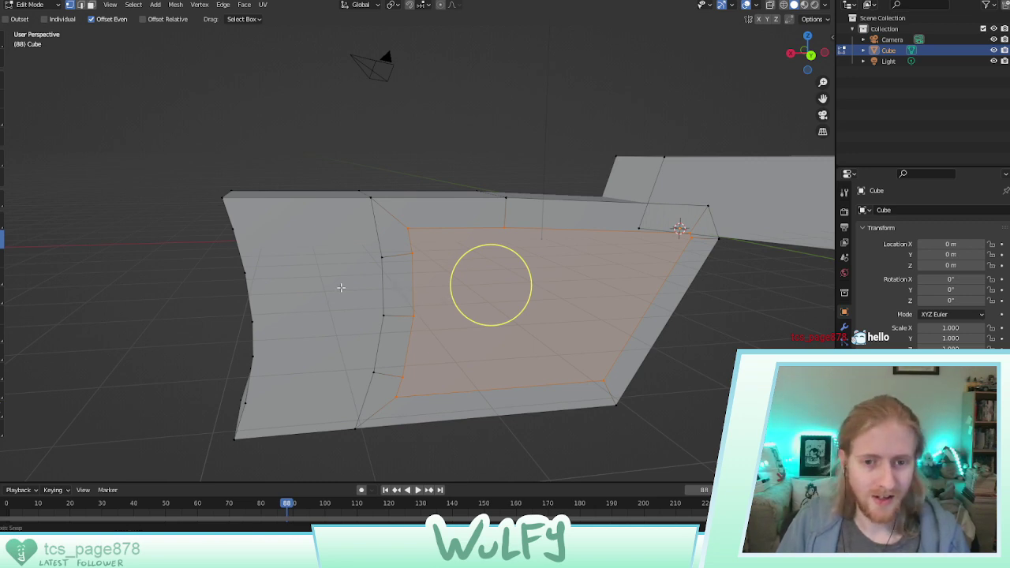
Switch to the guns.jpg reference sketch and examine the shape of the shotgun's stock
middle_drag(342, 286, 454, 284)
middle_drag(569, 279, 371, 263)
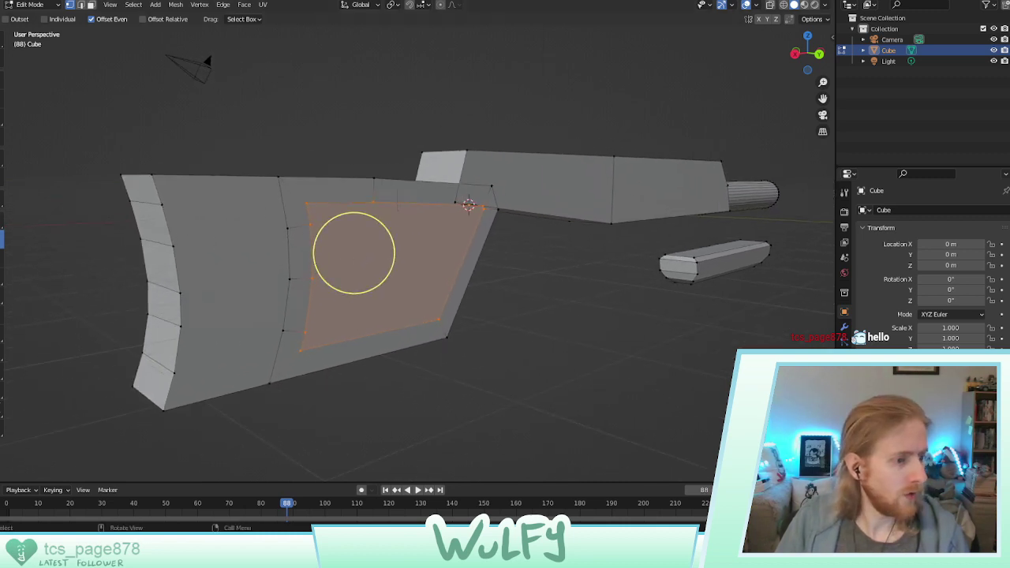
key(alt+Tab)
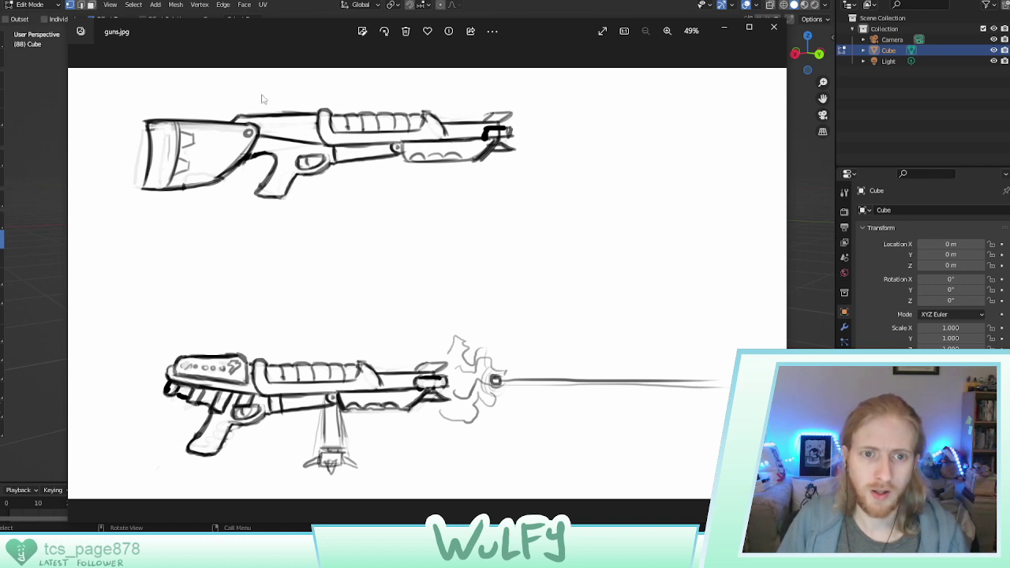
drag(520, 49, 0, 31)
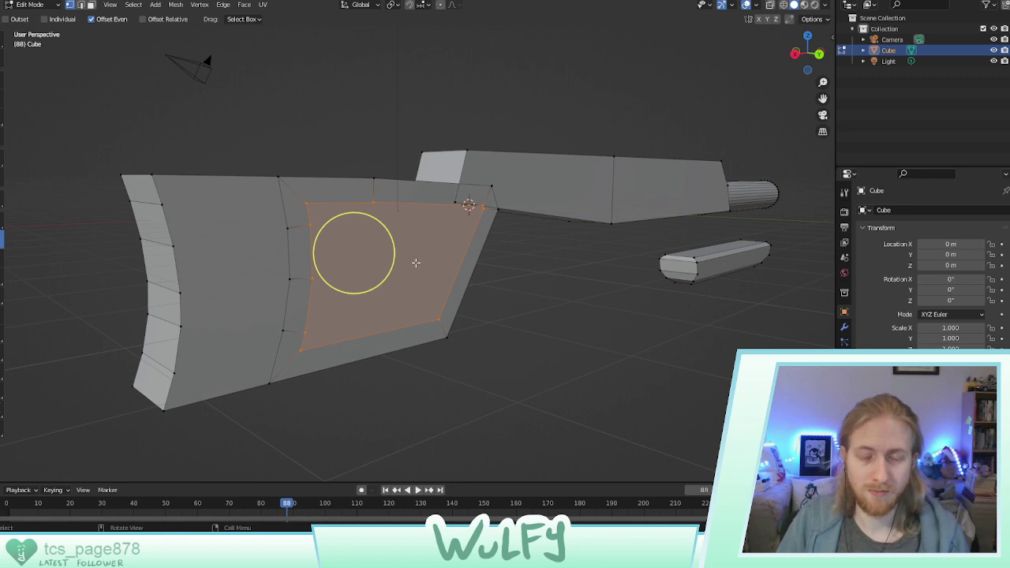
mouse_move(351, 255)
middle_down()
mouse_move(413, 243)
mouse_move(305, 230)
mouse_move(299, 271)
mouse_move(272, 245)
mouse_move(421, 273)
mouse_move(410, 260)
mouse_move(420, 259)
mouse_move(353, 262)
mouse_move(371, 264)
middle_up()
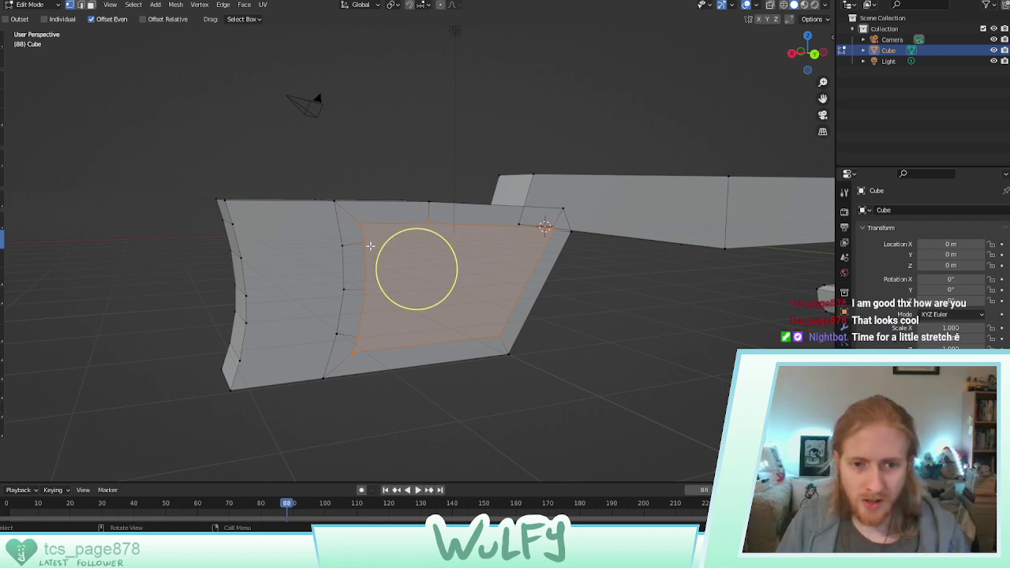
Lower the upper vertices on the inset panel's curved rear edge slightly along Z
click(365, 242)
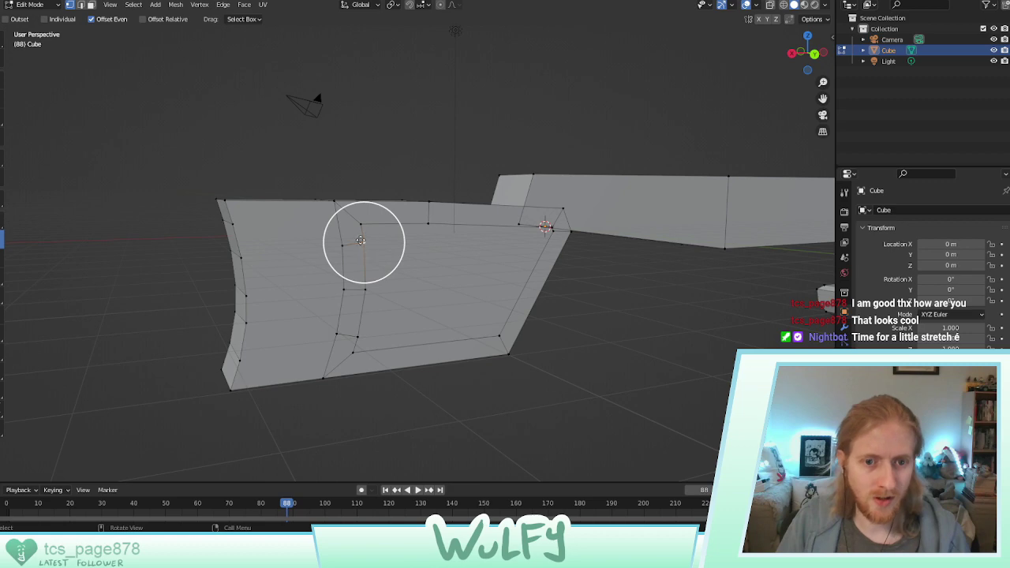
middle_drag(360, 240, 695, 247)
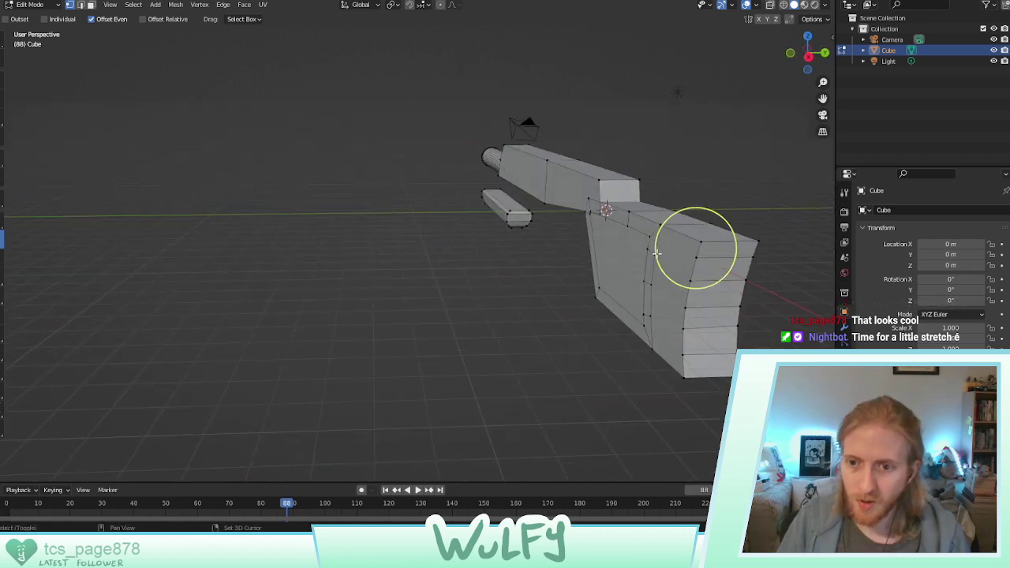
click(0, 83)
middle_drag(465, 196, 364, 189)
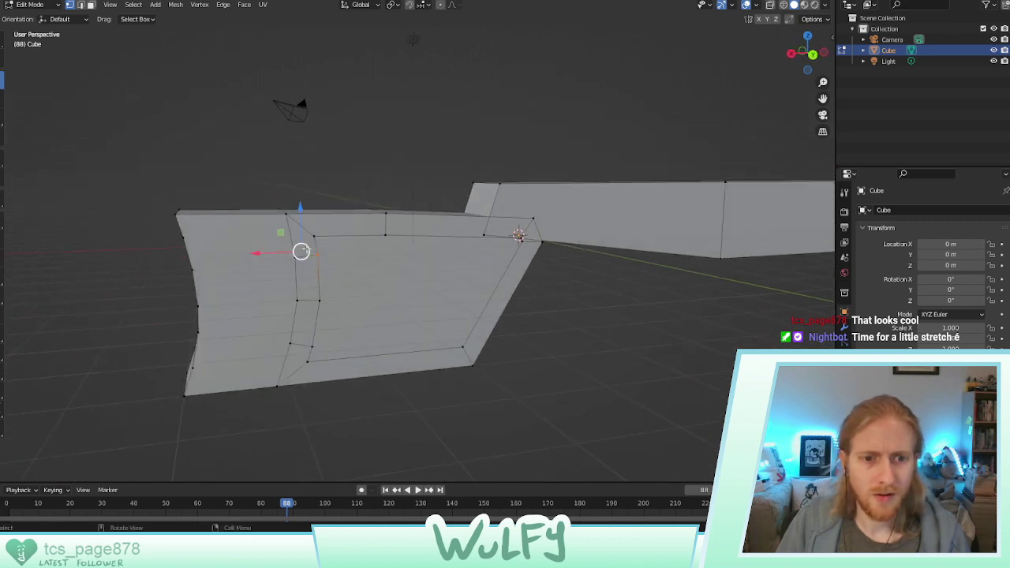
drag(302, 227, 303, 235)
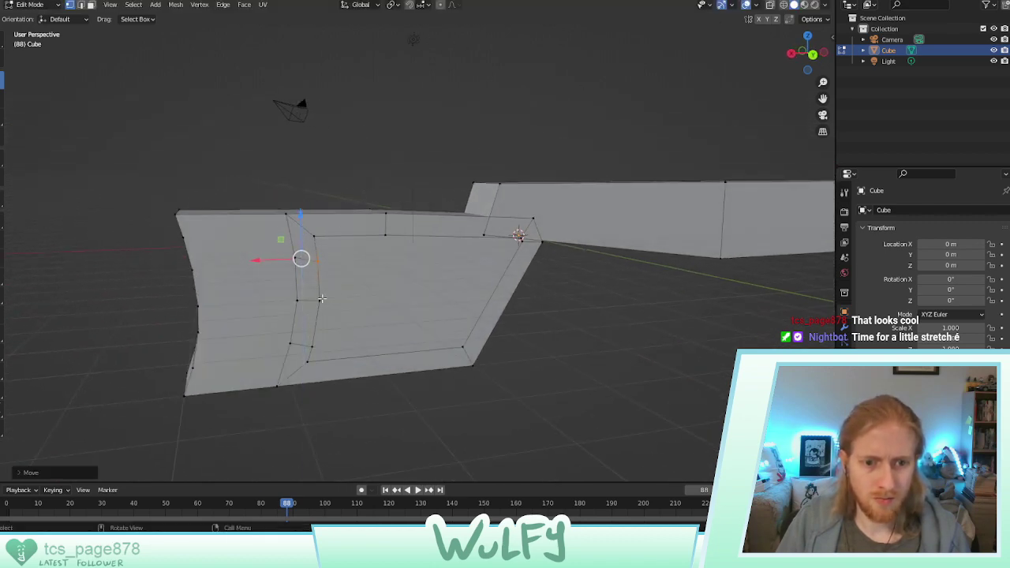
Select the middle vertices of the inset panel's curved rear edge on both sides and raise them slightly along Z
click(320, 301)
middle_drag(295, 270, 392, 268)
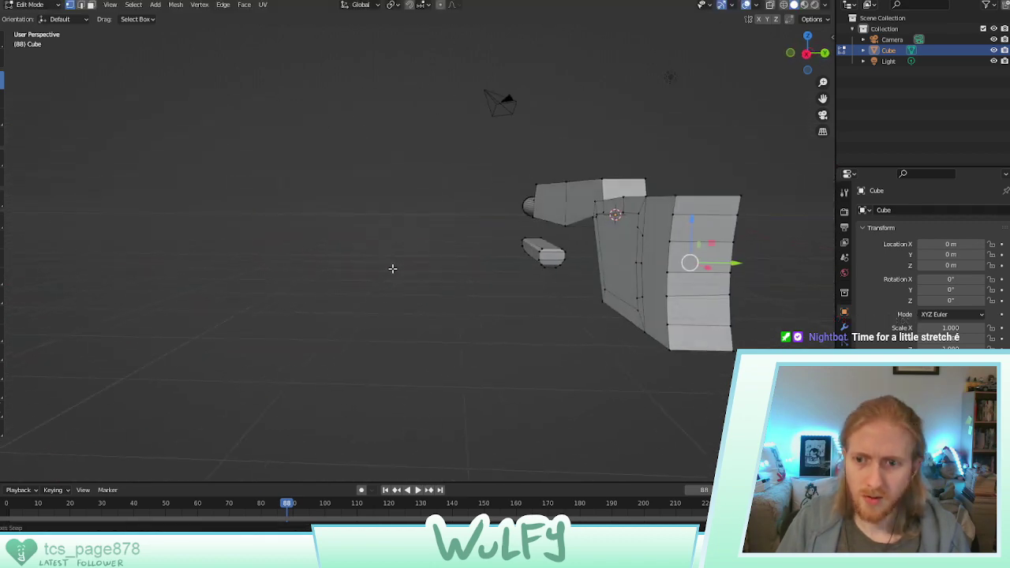
shift+click(636, 262)
drag(662, 242, 663, 244)
mouse_move(663, 245)
middle_down()
mouse_move(581, 238)
mouse_move(677, 245)
middle_up()
scroll(581, 238, up, 3)
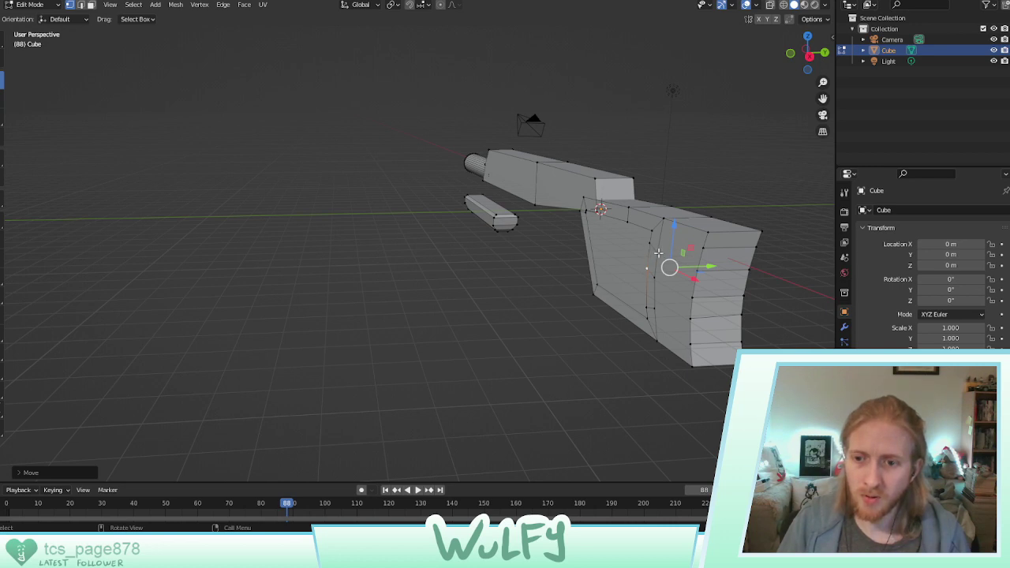
Raise the upper vertex of the stock's curved outer seam slightly along Z
middle_drag(658, 252, 682, 255)
drag(654, 242, 654, 238)
middle_drag(654, 239, 570, 236)
scroll(600, 241, up, 4)
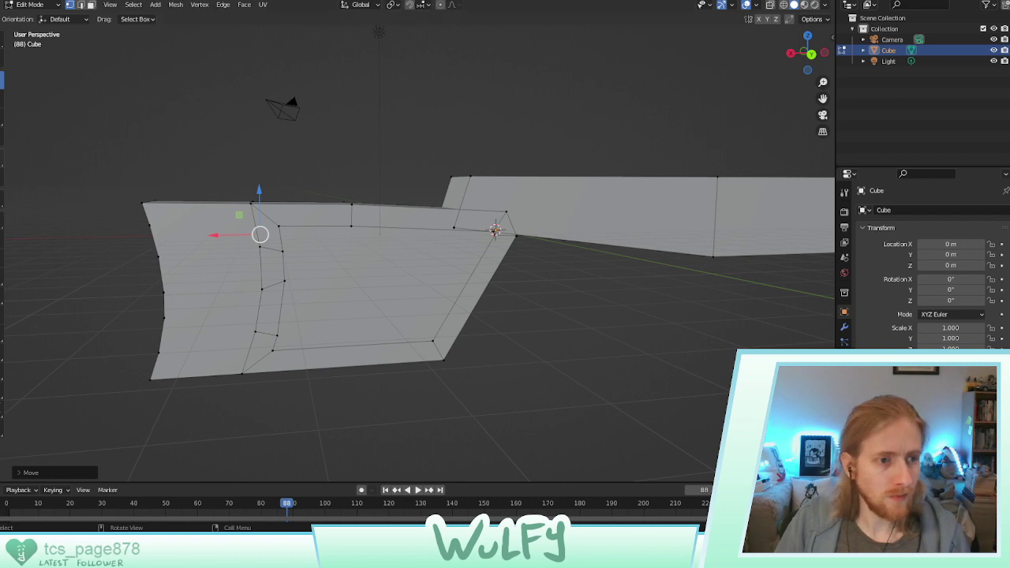
Use the Knife to cut a short edge from the stock's curved seam to the inset panel, just below their middle vertices
click(2, 296)
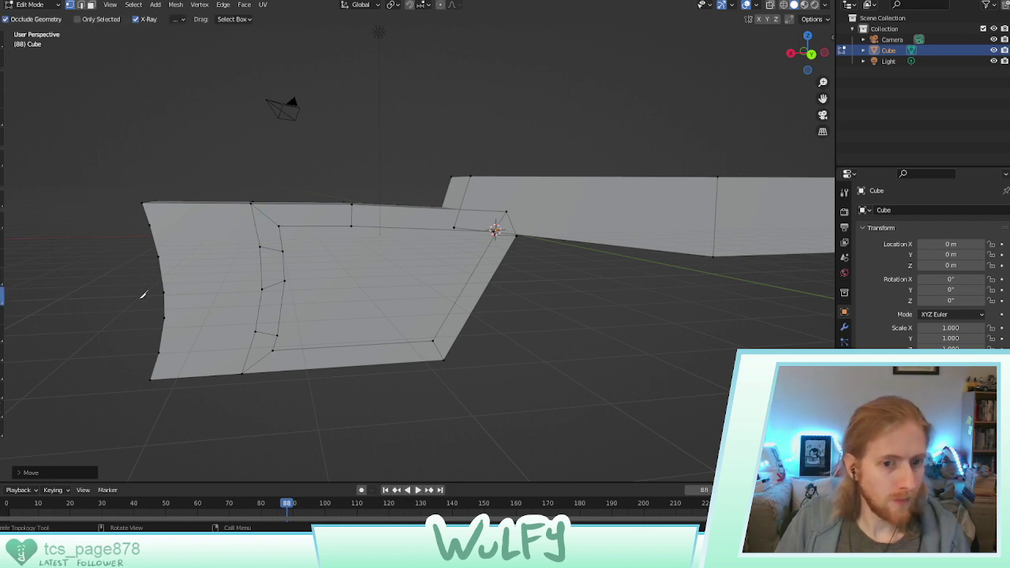
click(260, 303)
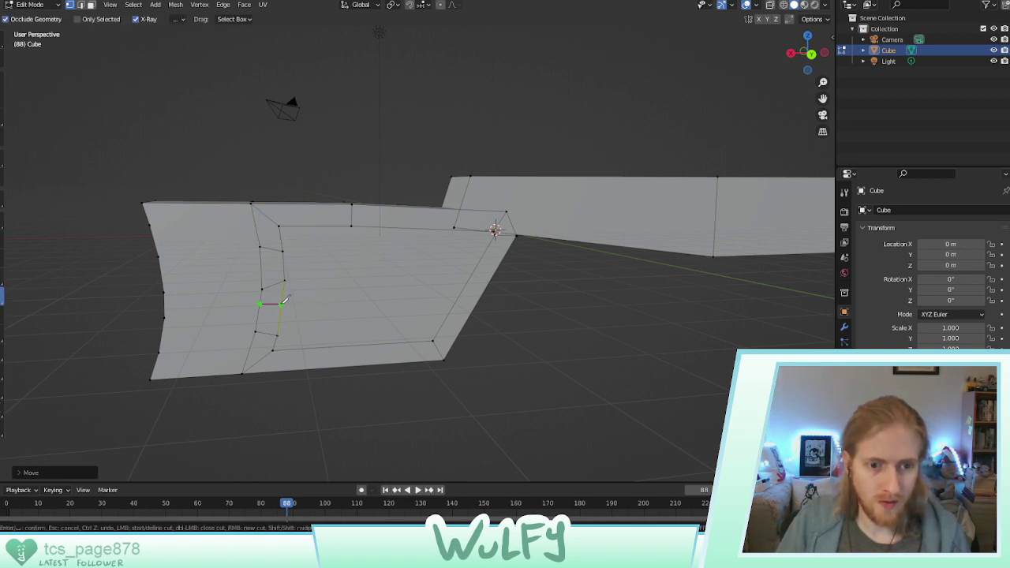
key(Return)
middle_drag(216, 219, 443, 250)
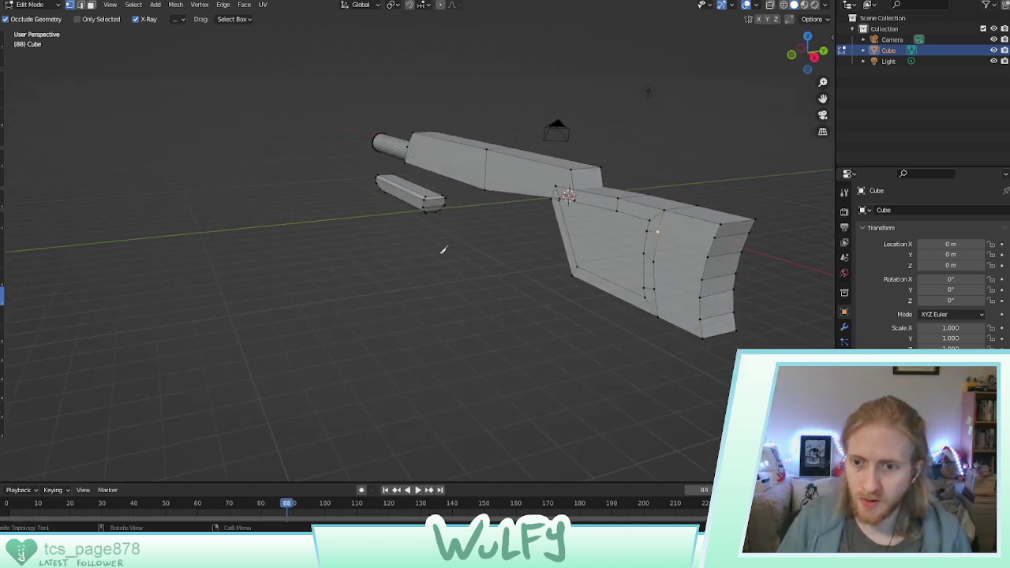
Knife a matching short edge between the curved seam and inset panel on the stock's other side, then return to the selection tool
click(646, 266)
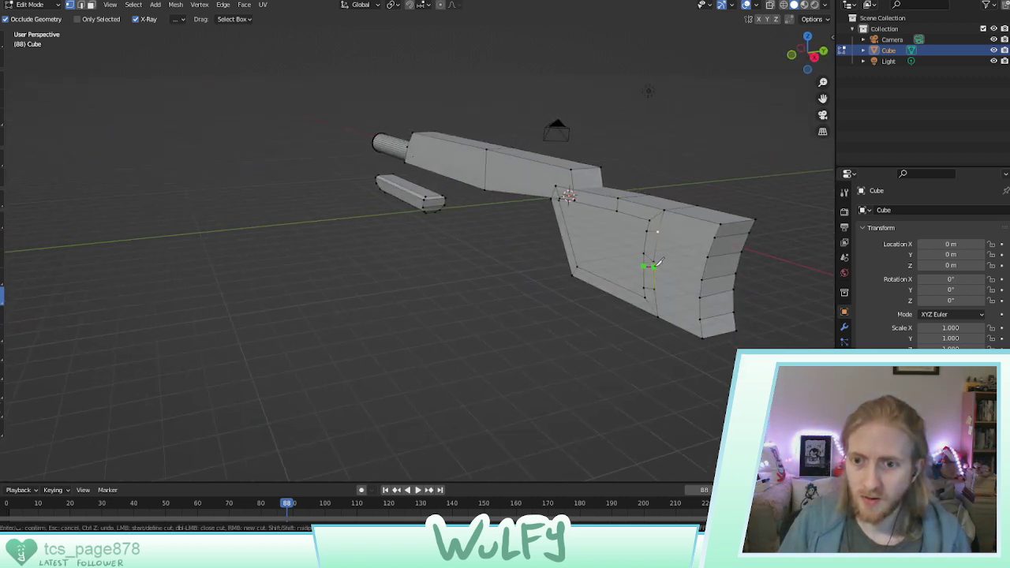
key(Return)
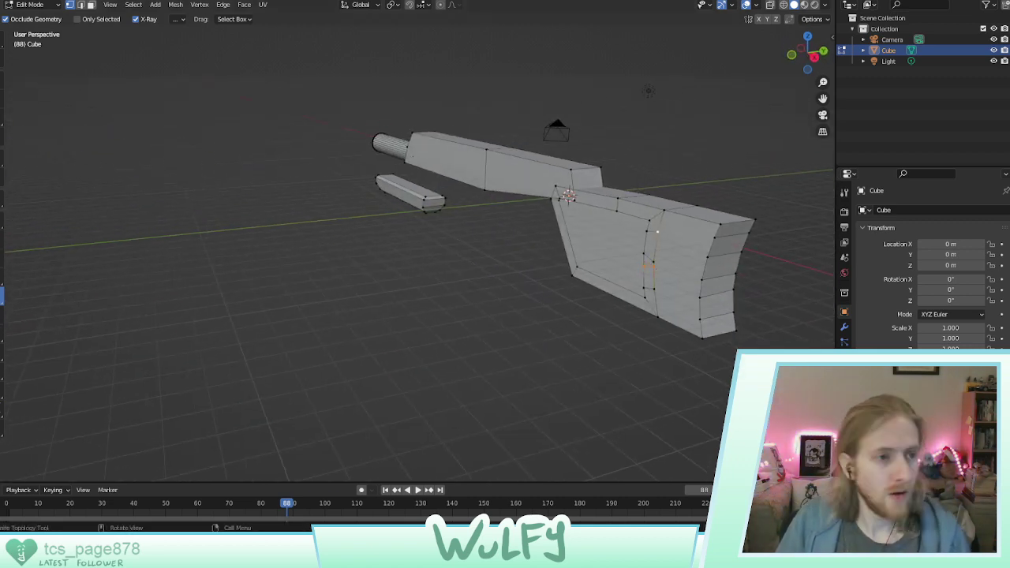
click(1, 80)
Raise the newly cut seam vertex slightly and move the newly cut inset panel vertex toward the front along X
middle_drag(580, 273, 460, 257)
scroll(406, 251, up, 2)
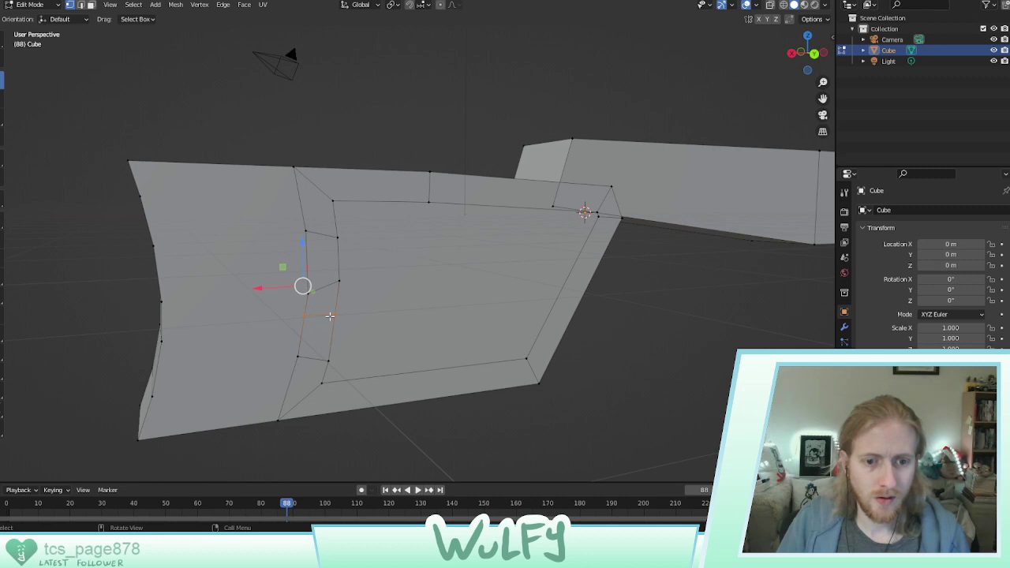
drag(305, 315, 298, 306)
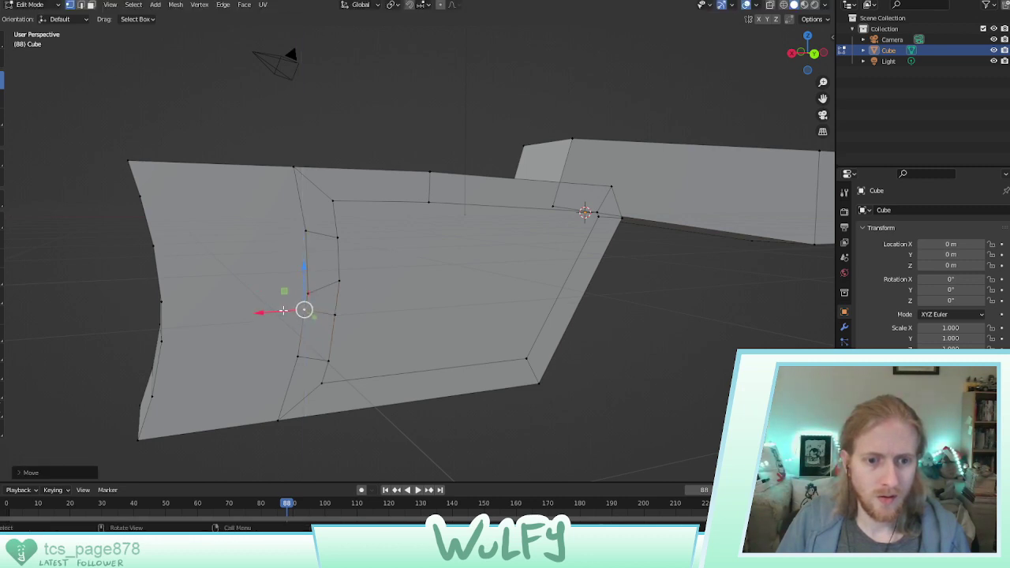
click(337, 319)
drag(308, 318, 349, 297)
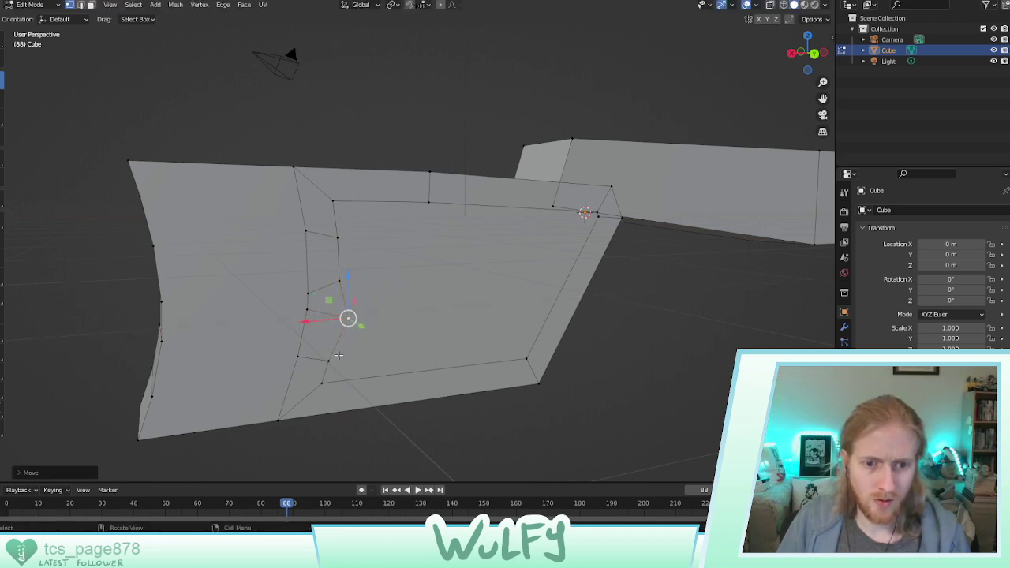
Move the lower vertex of the inset panel's curved rear edge toward the front of the stock along X
click(329, 362)
drag(312, 363, 350, 322)
middle_drag(361, 324, 253, 307)
key(g)
key(x)
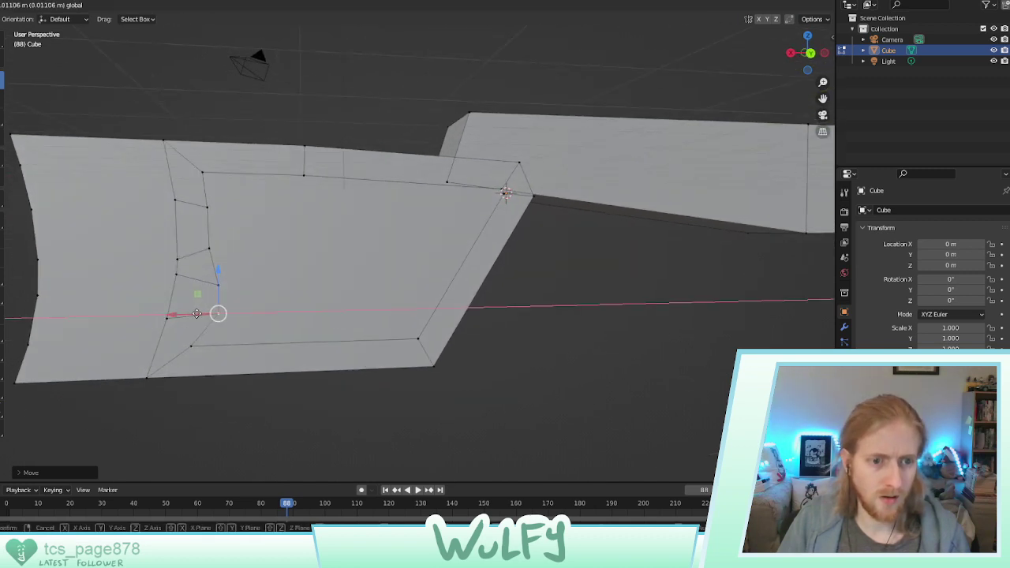
click(192, 313)
Raise the seam's middle vertex slightly along Z and move the inset panel's middle rear vertex toward the front along X
click(179, 259)
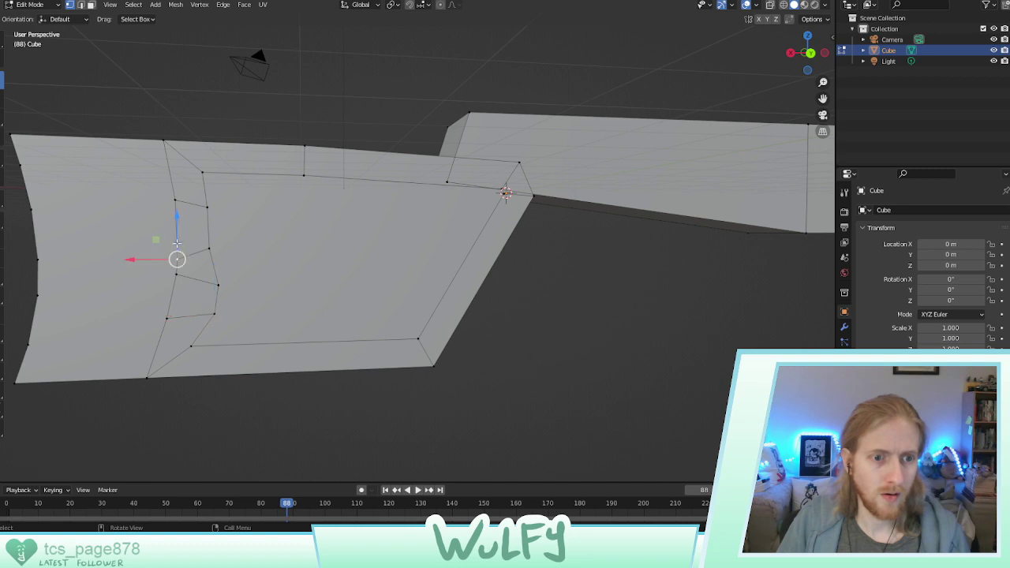
drag(179, 242, 178, 236)
click(207, 248)
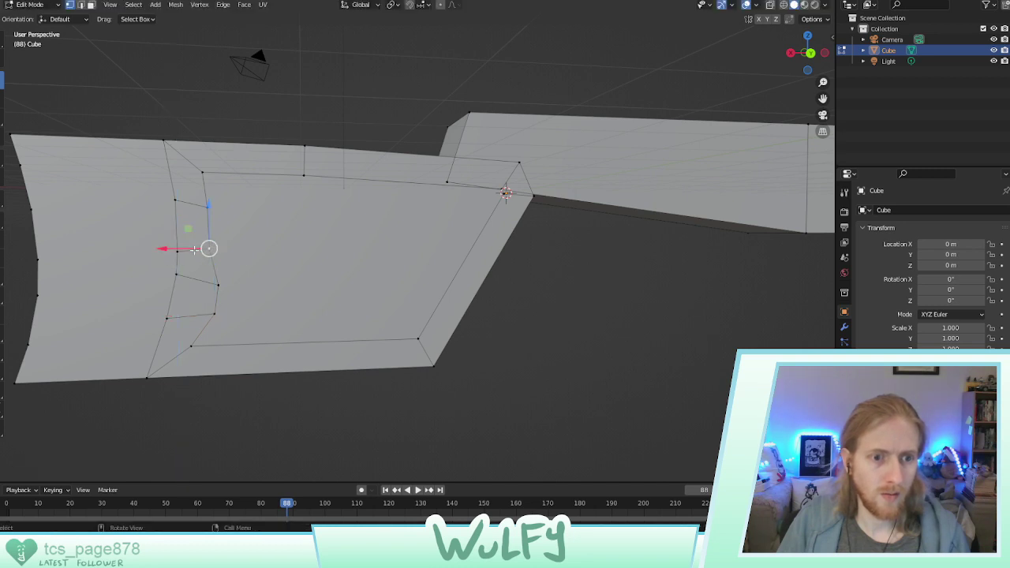
key(g)
key(x)
click(208, 234)
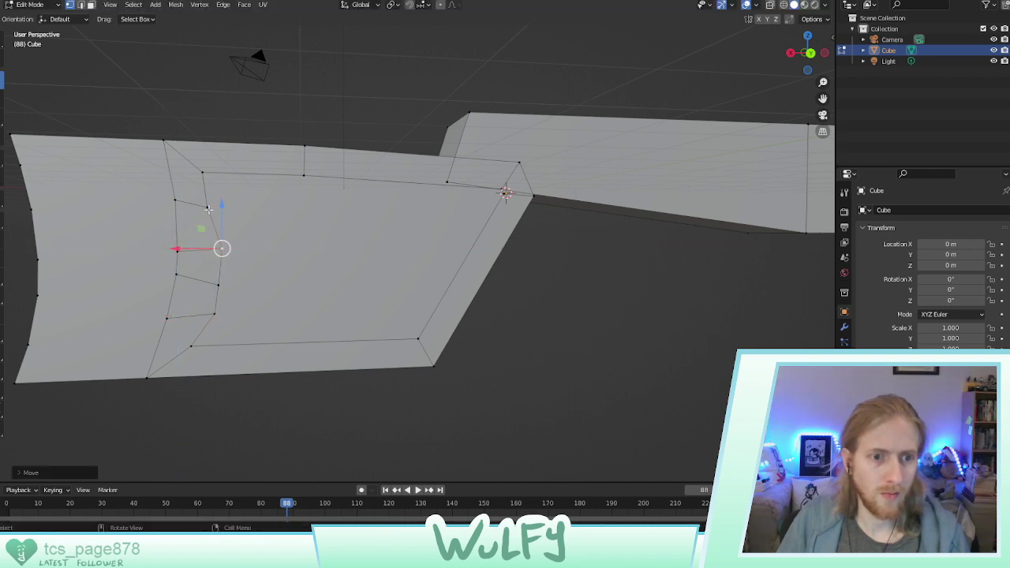
Move the upper vertex of the inset panel's rear edge forward along X, level with the middle vertex below it
click(208, 208)
key(g)
key(x)
click(222, 187)
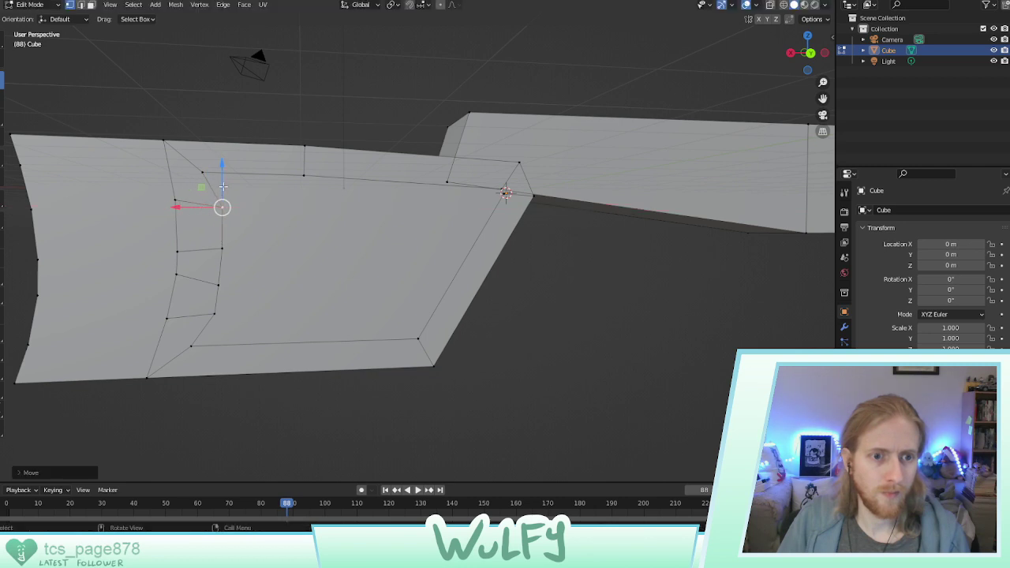
Raise the middle vertices of the inset panel's rear edge and the seam slightly, and nudge the seam vertex forward along X
click(222, 248)
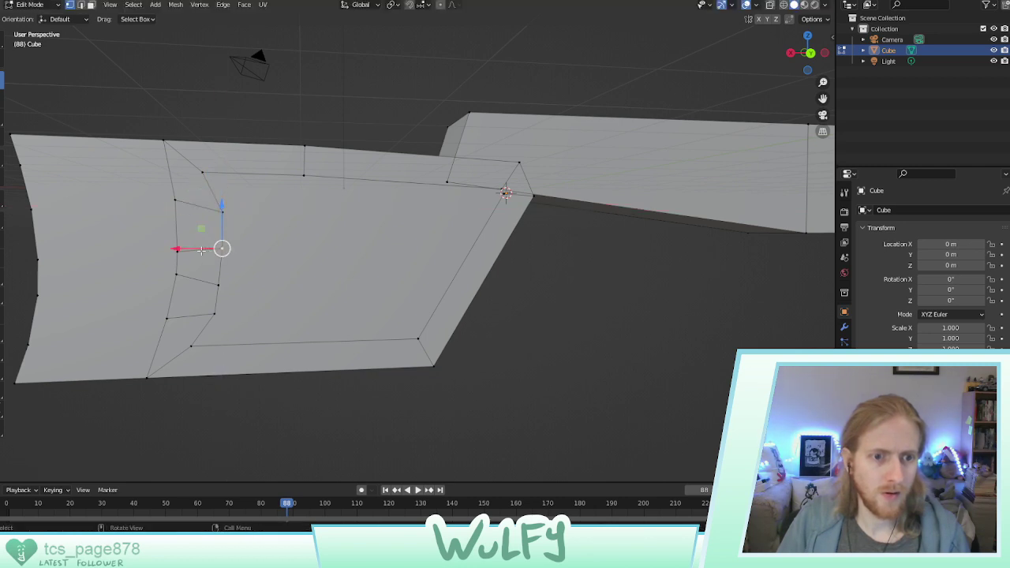
key(g)
click(220, 222)
click(183, 228)
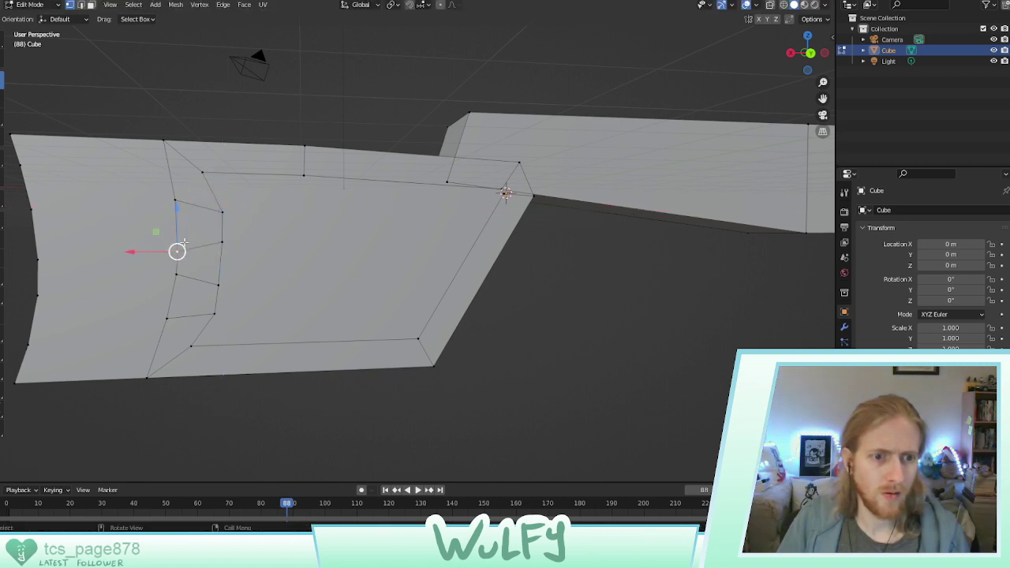
key(g)
click(162, 245)
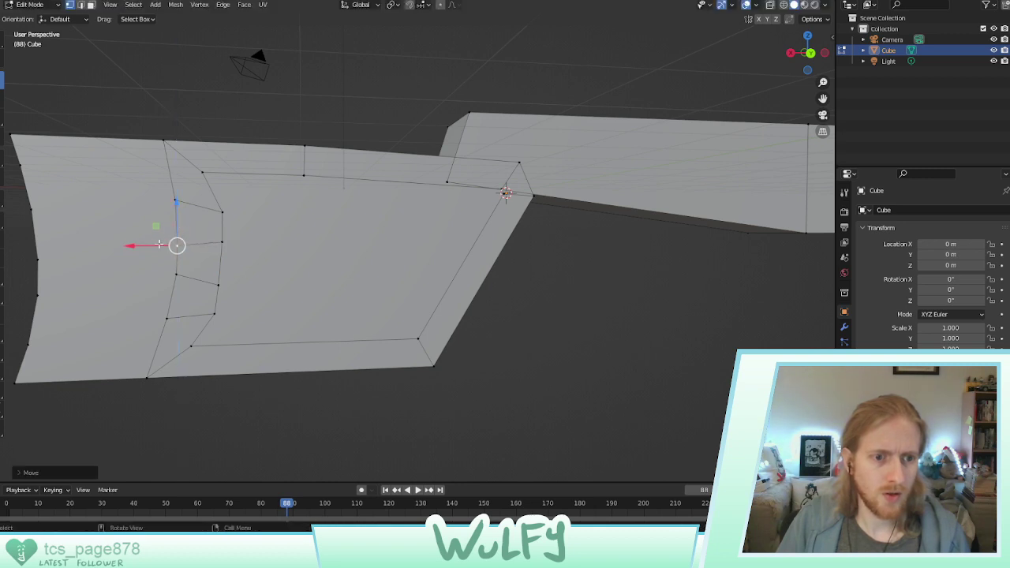
key(g)
key(x)
click(164, 245)
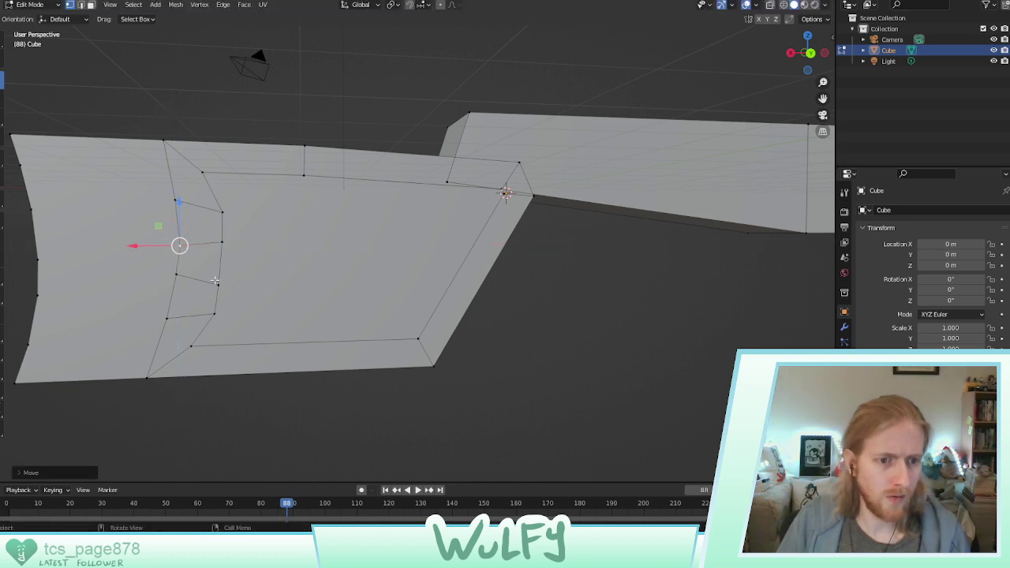
On the stock's opposite side, raise the middle vertices of the curved seam and the inset panel's rear edge slightly along Z
middle_drag(134, 255, 605, 253)
click(686, 246)
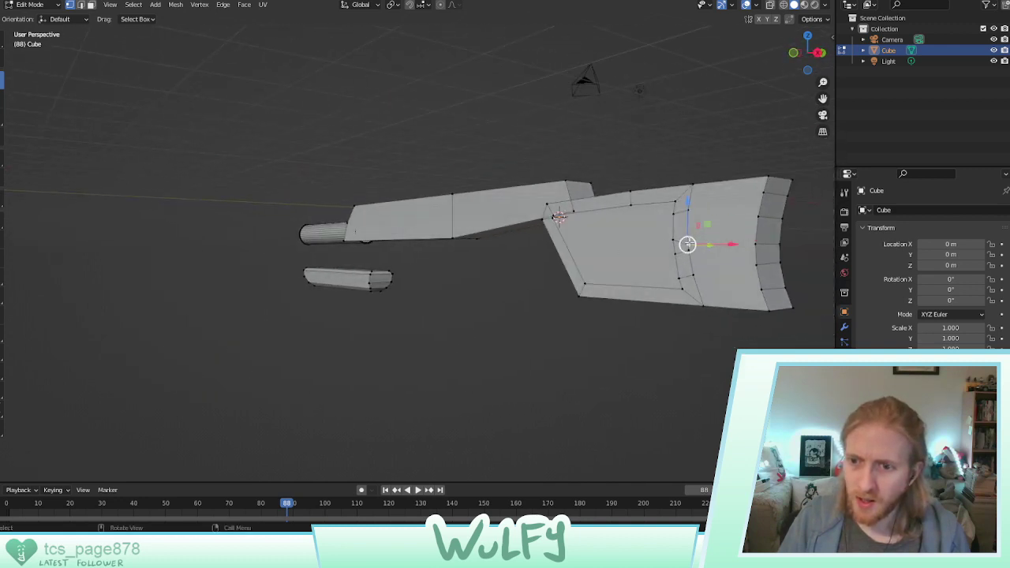
drag(689, 225, 688, 220)
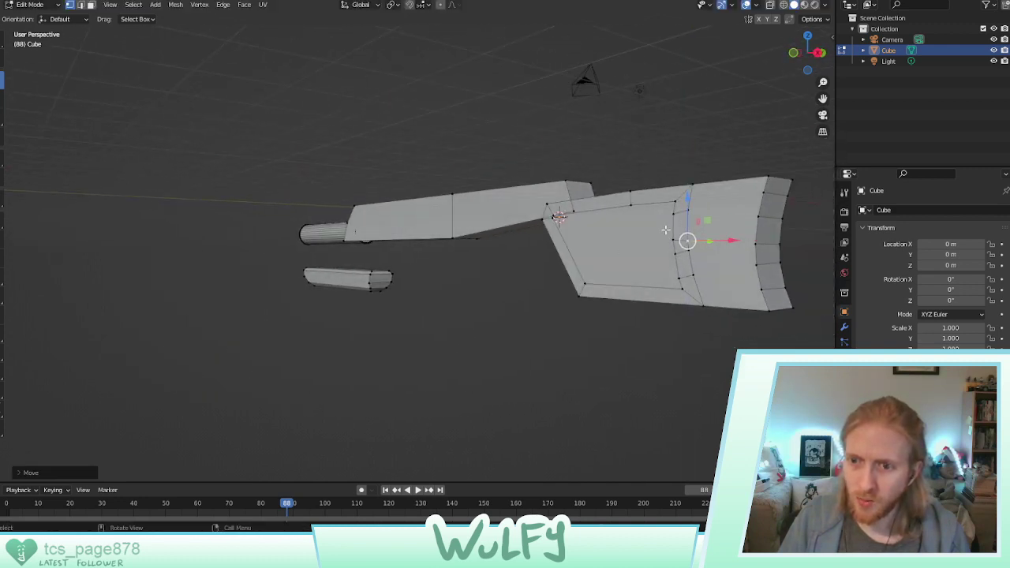
click(672, 240)
key(g)
key(z)
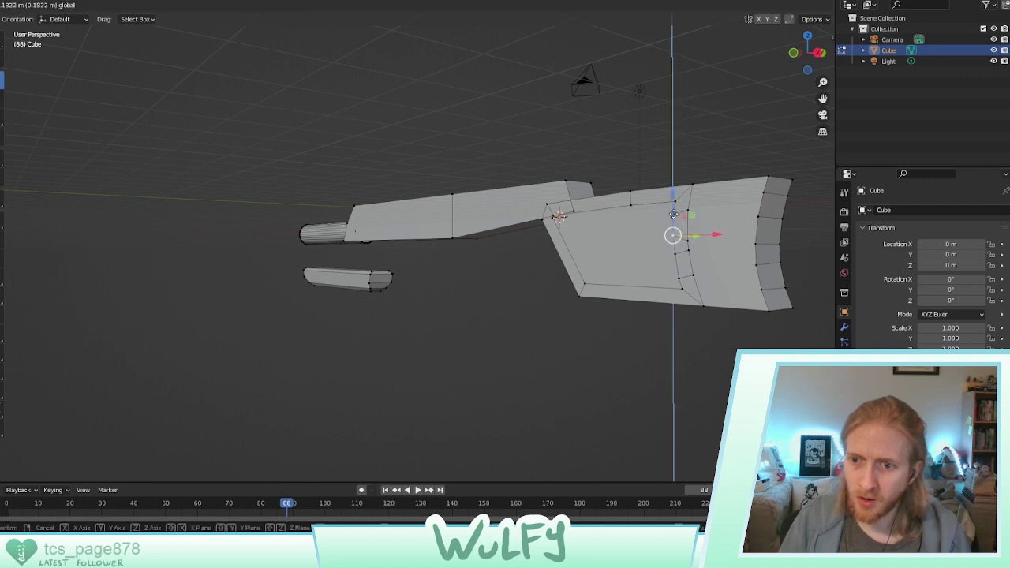
click(690, 223)
click(688, 242)
key(g)
key(z)
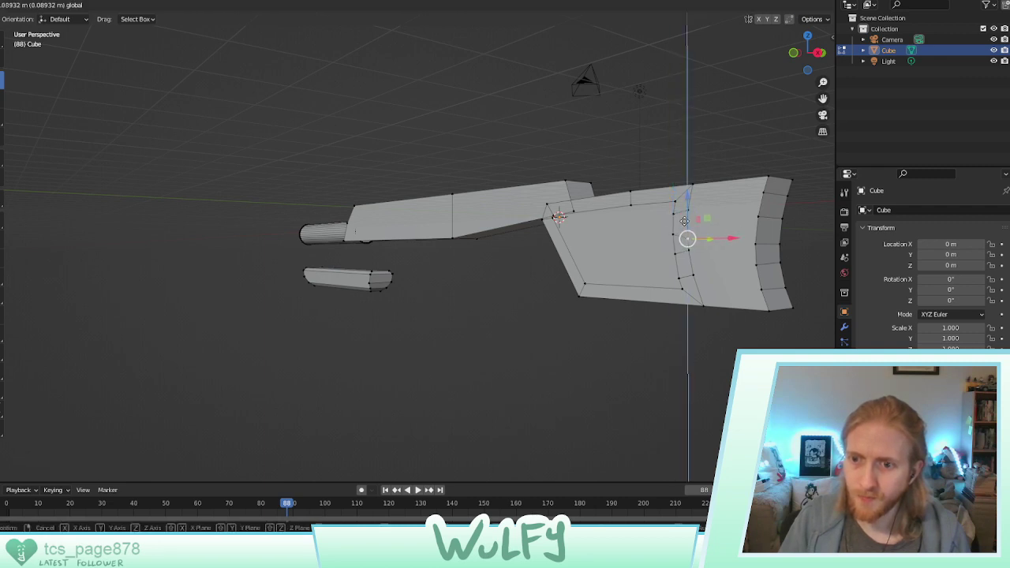
click(678, 253)
Raise the lower vertex of that inset panel's rear edge along Z and nudge the vertex above it vertically
click(679, 279)
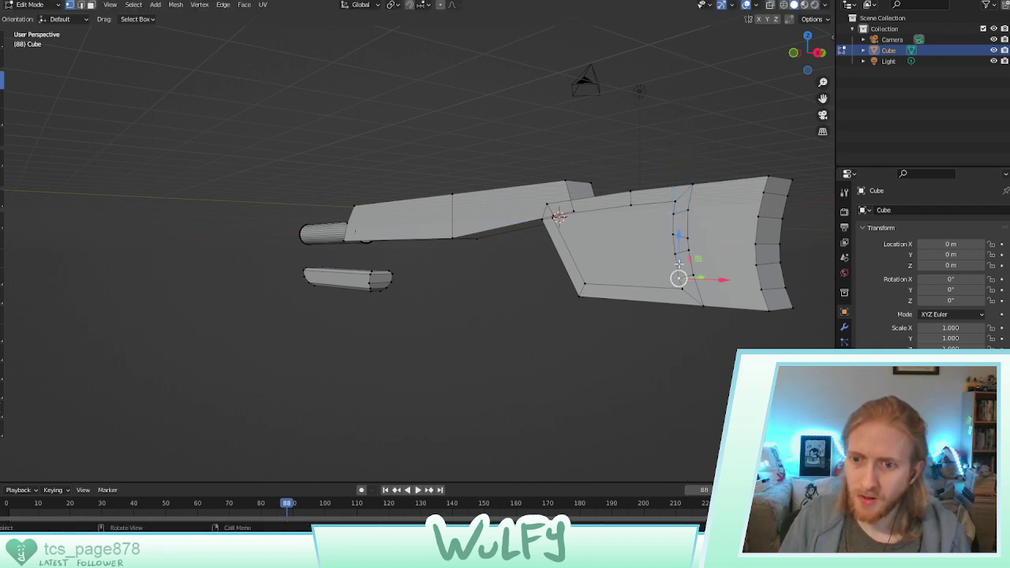
key(g)
key(z)
click(691, 253)
click(674, 256)
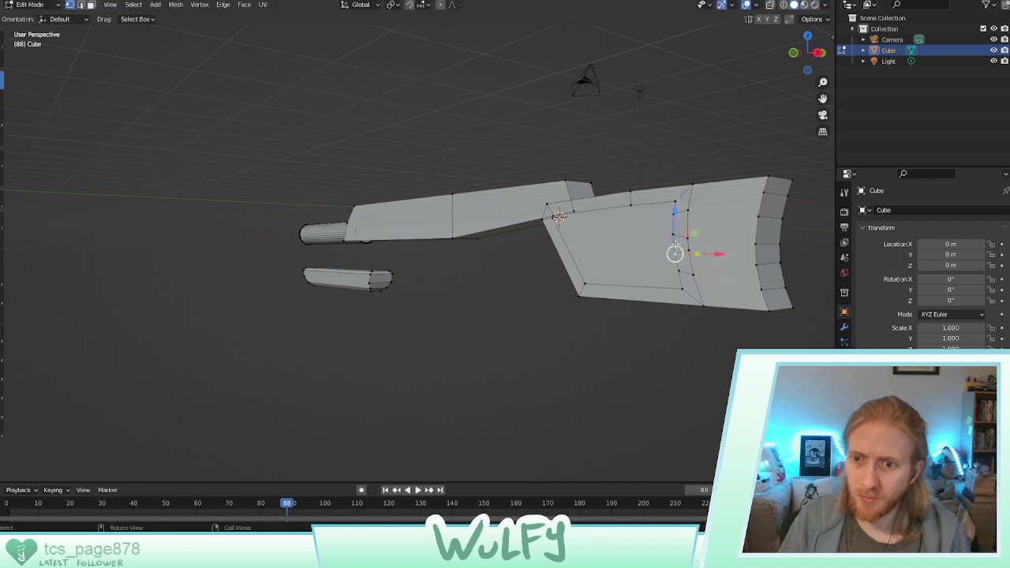
drag(677, 236, 677, 238)
click(688, 312)
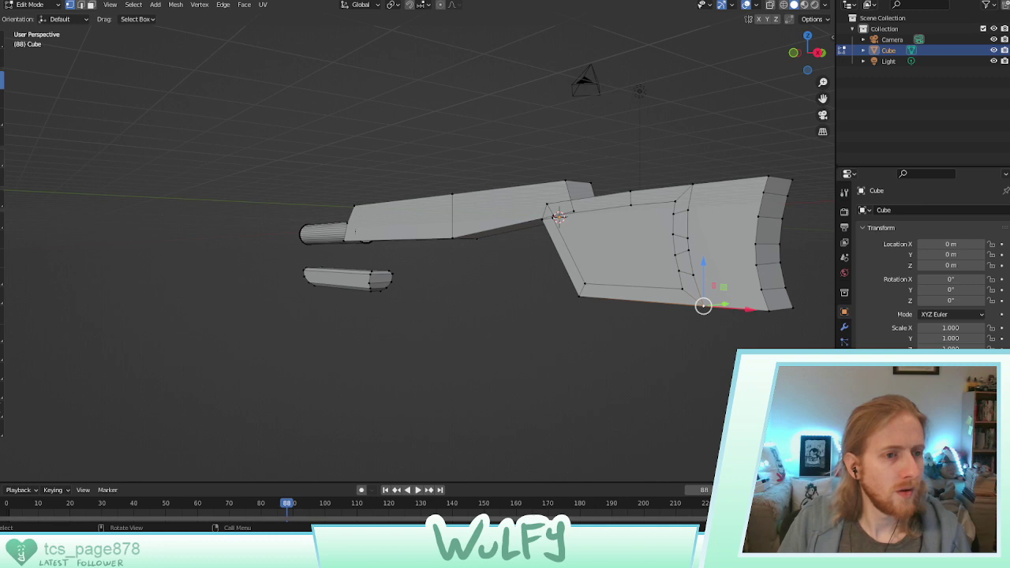
right_click(617, 333)
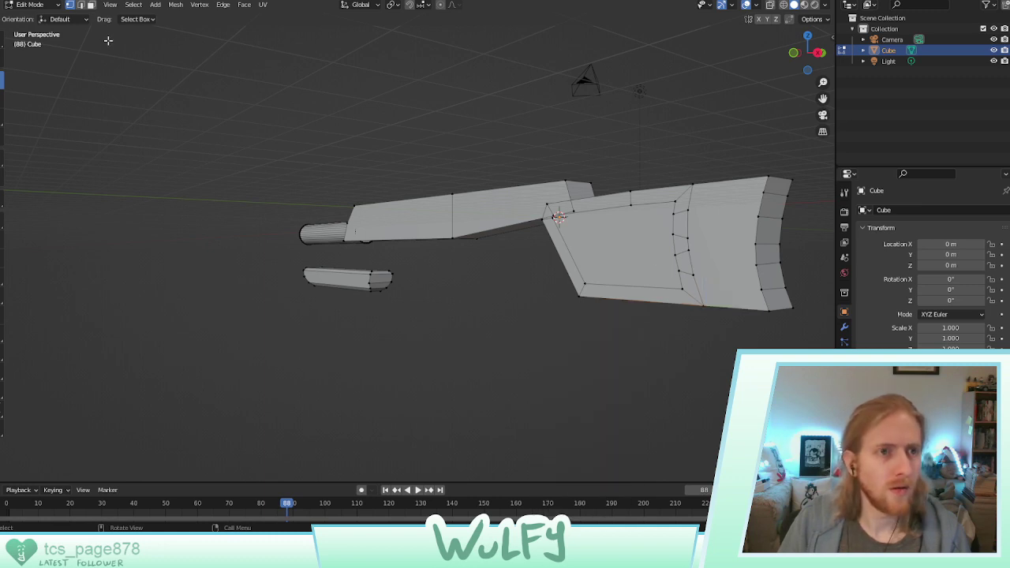
Switch to face selection and add a cylinder to the mesh at the 3D cursor
click(91, 5)
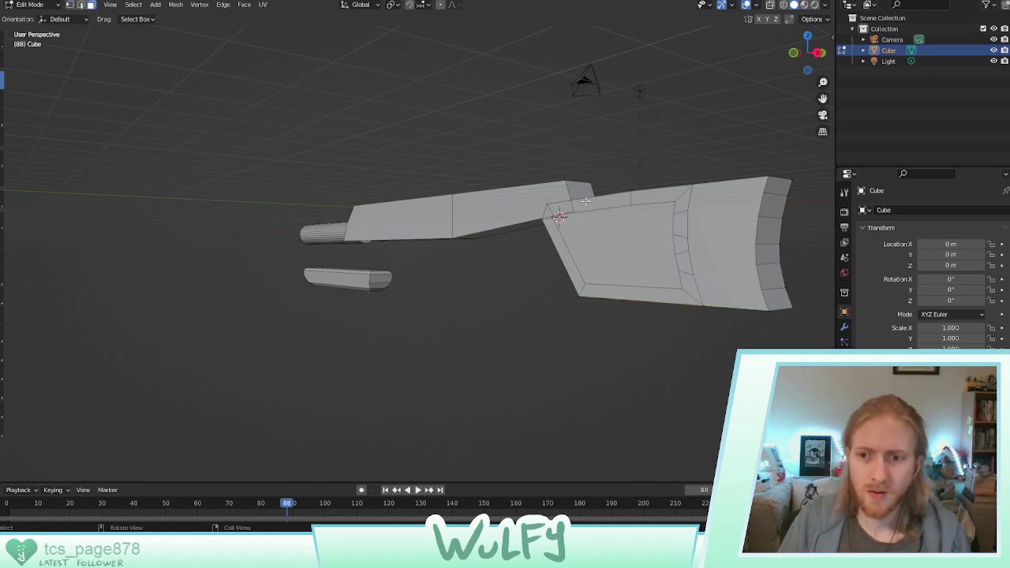
middle_drag(681, 221, 532, 224)
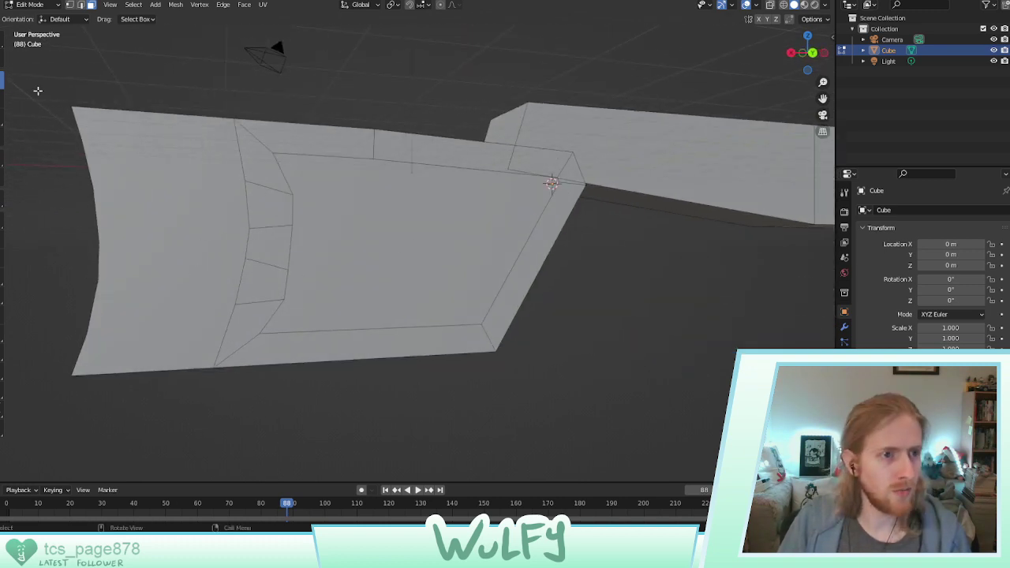
middle_drag(475, 166, 447, 185)
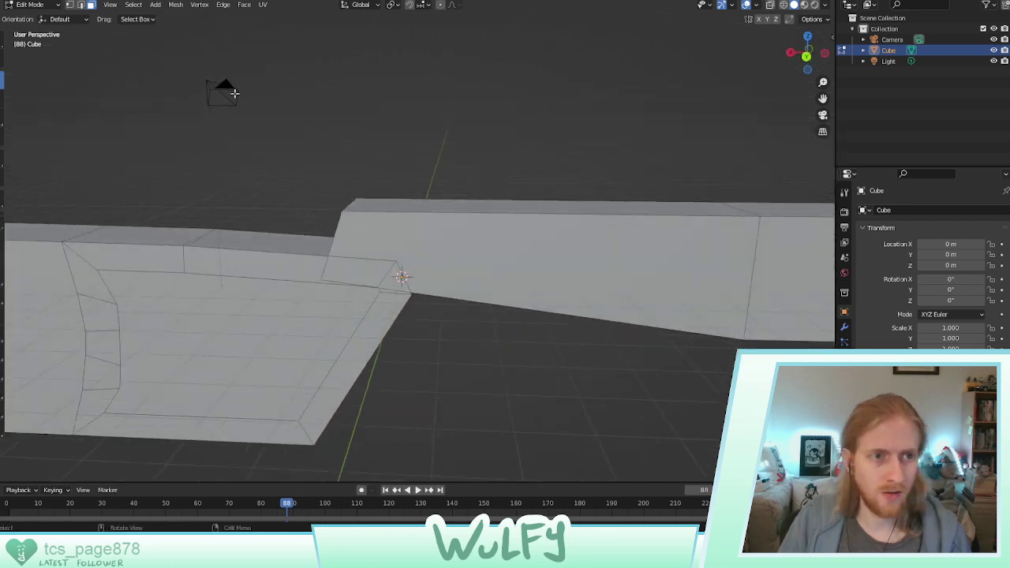
click(151, 7)
click(154, 6)
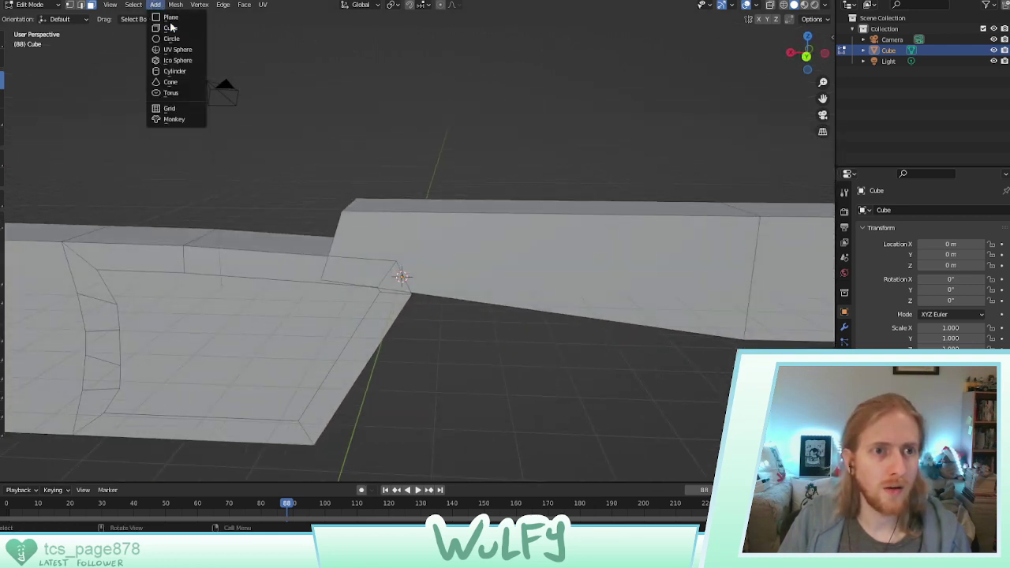
click(173, 73)
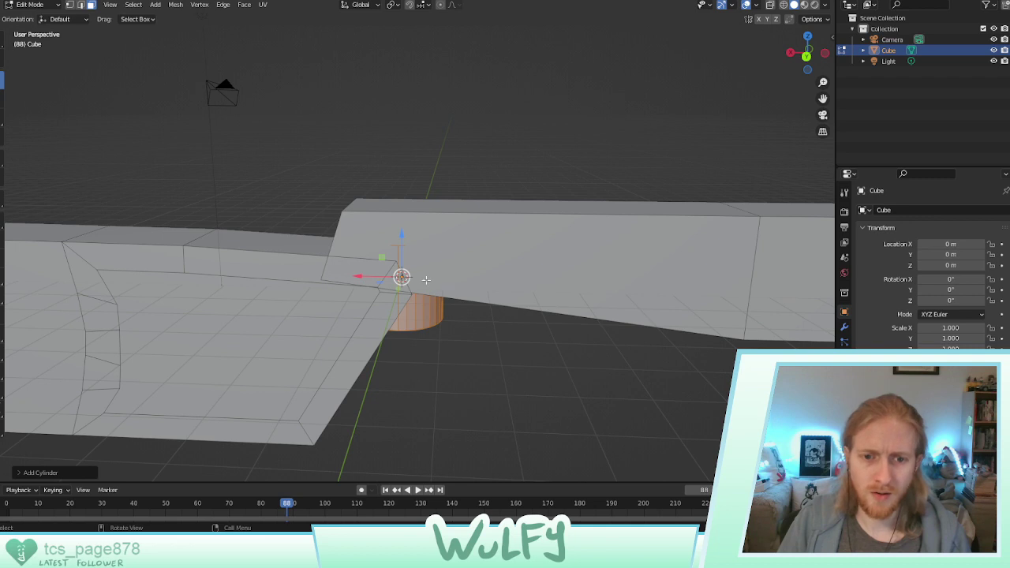
Rotate the new cylinder 90° in the right orthographic view so its axis runs along Y
middle_drag(427, 280, 449, 274)
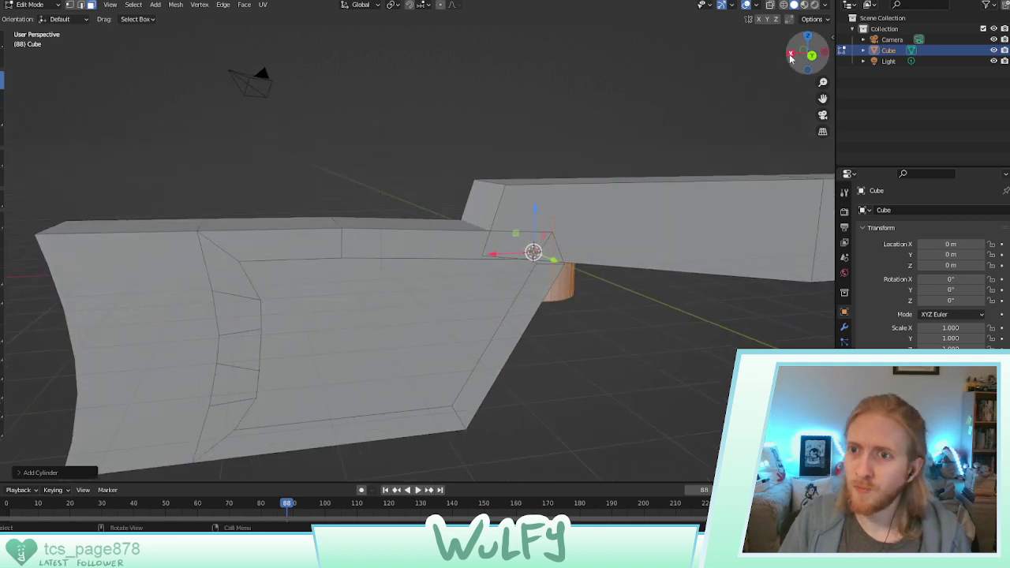
click(791, 55)
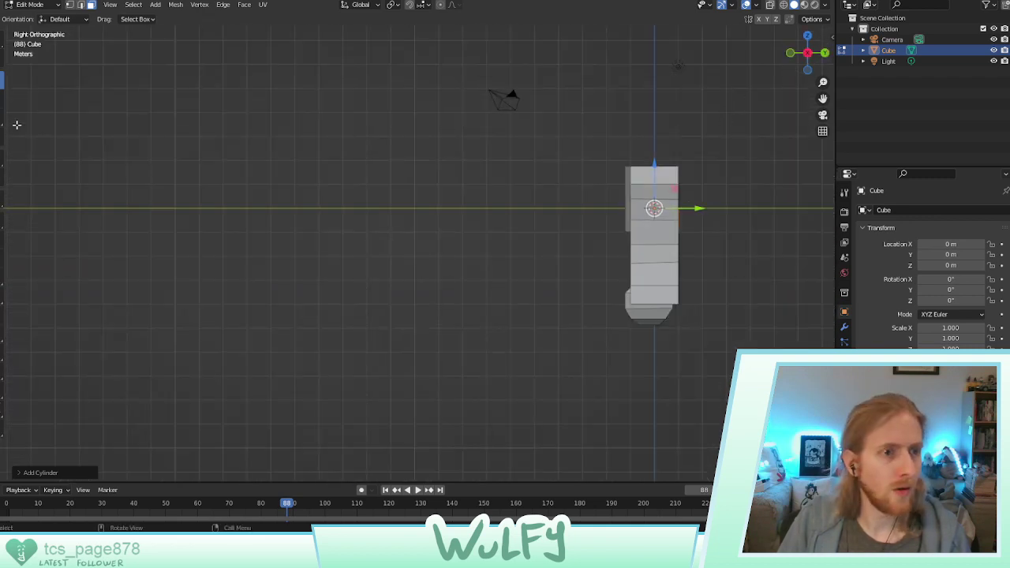
key(r)
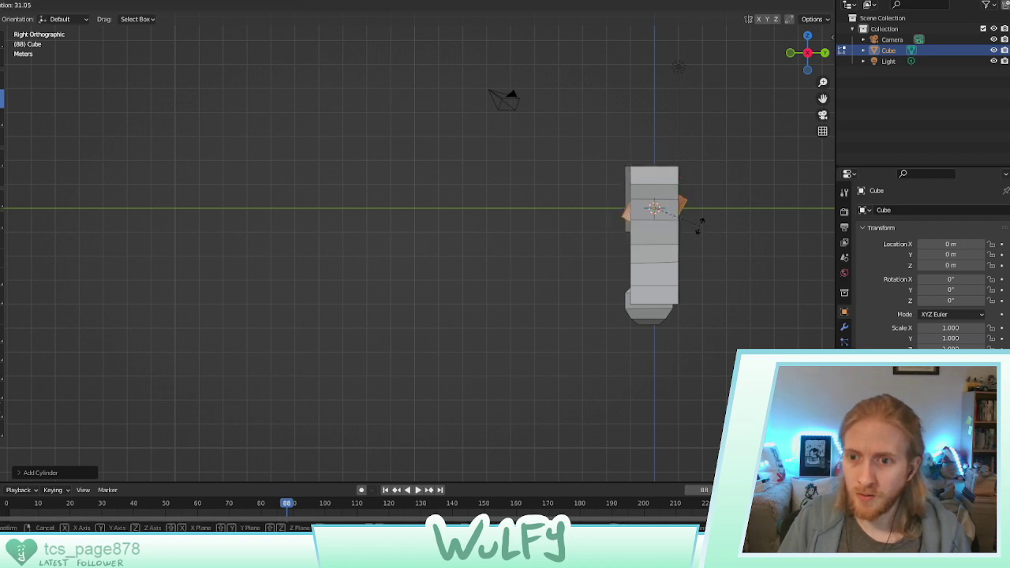
key(ctrl)
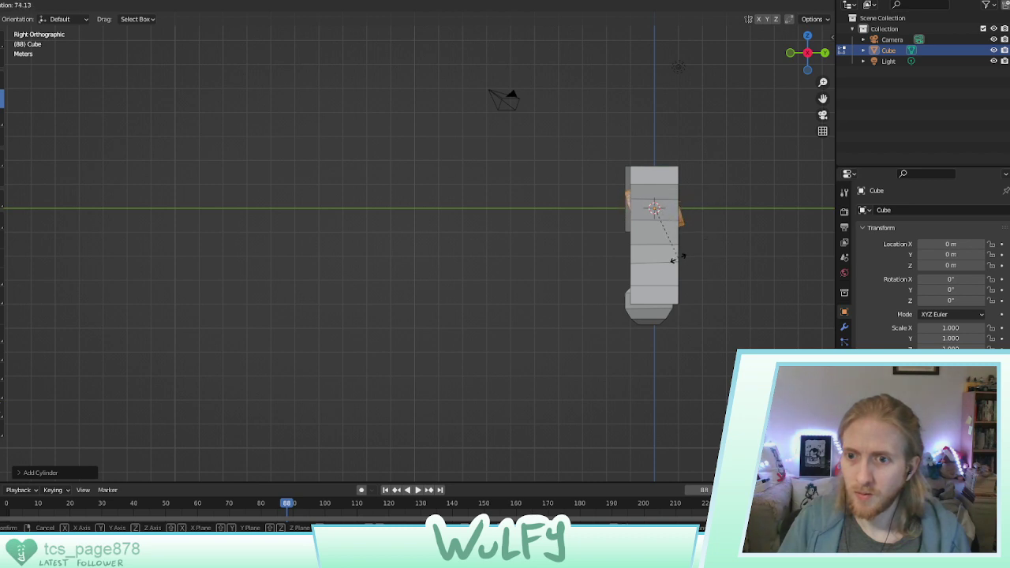
ctrl+click(611, 257)
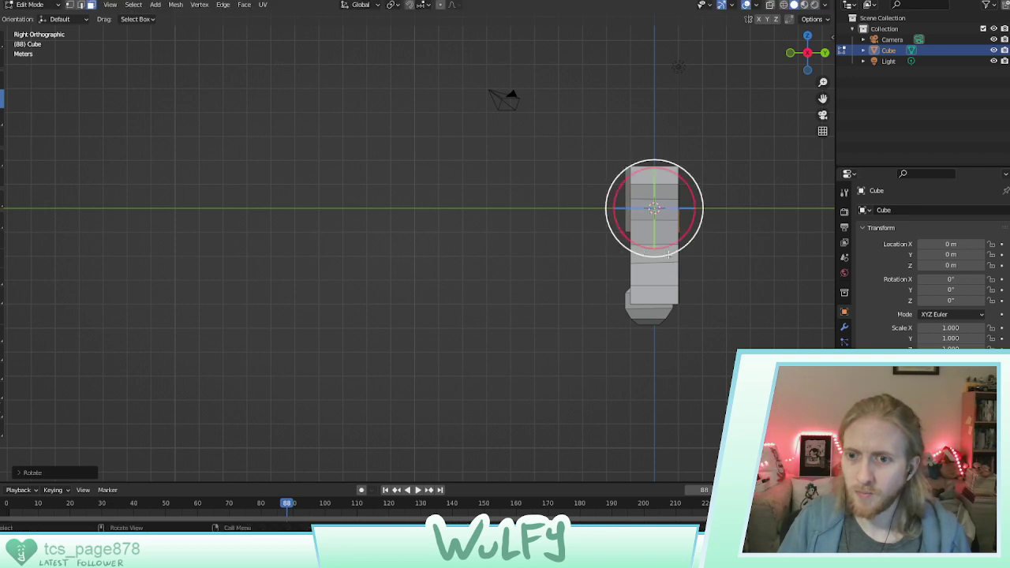
Move the cylinder along Y until it stands clear of the gun's side
key(shift+space)
key(g)
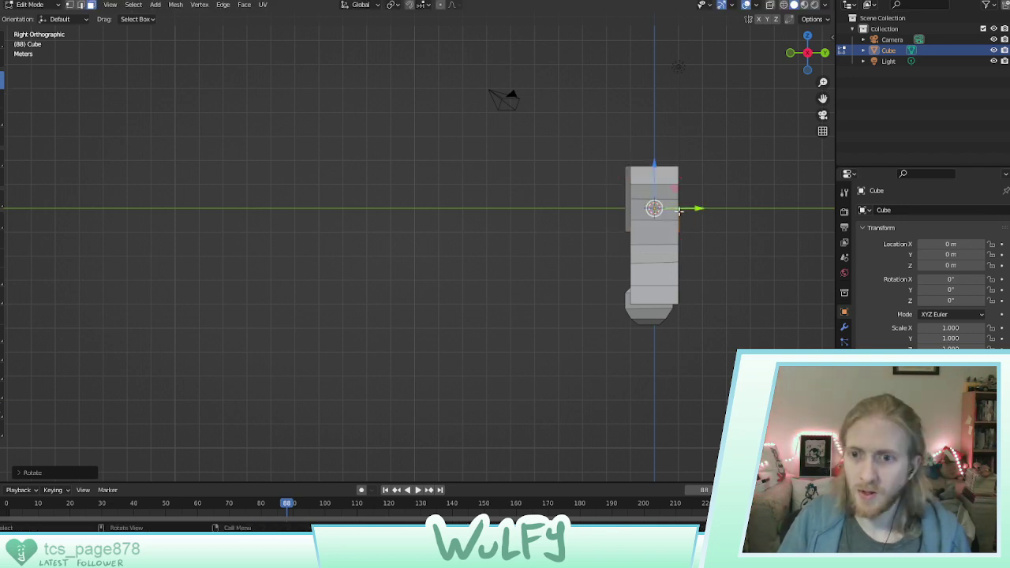
drag(679, 211, 749, 209)
middle_drag(748, 210, 665, 207)
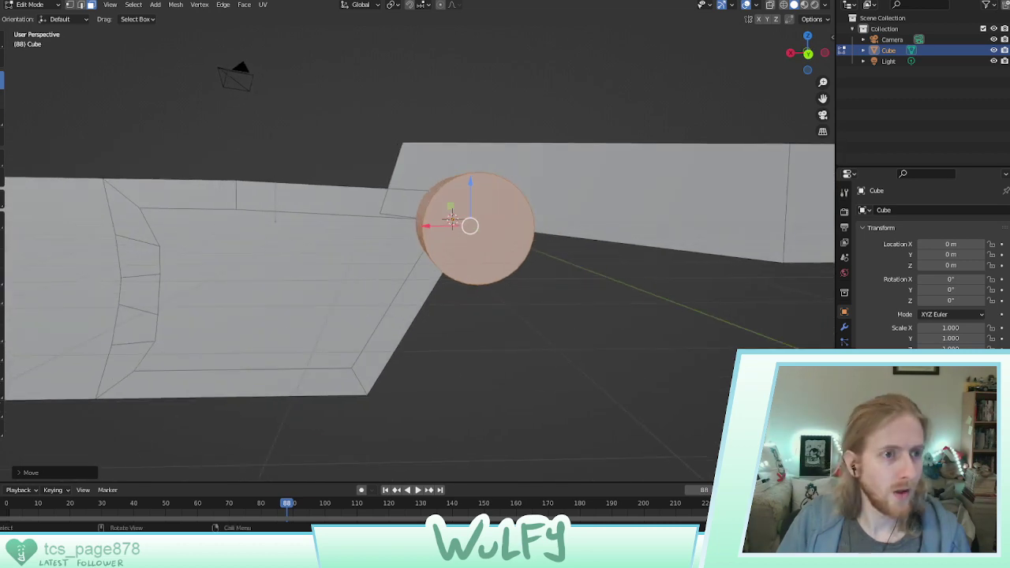
Scale the cylinder down uniformly to a small pin size
key(shift+space)
key(r)
key(shift+space)
key(s)
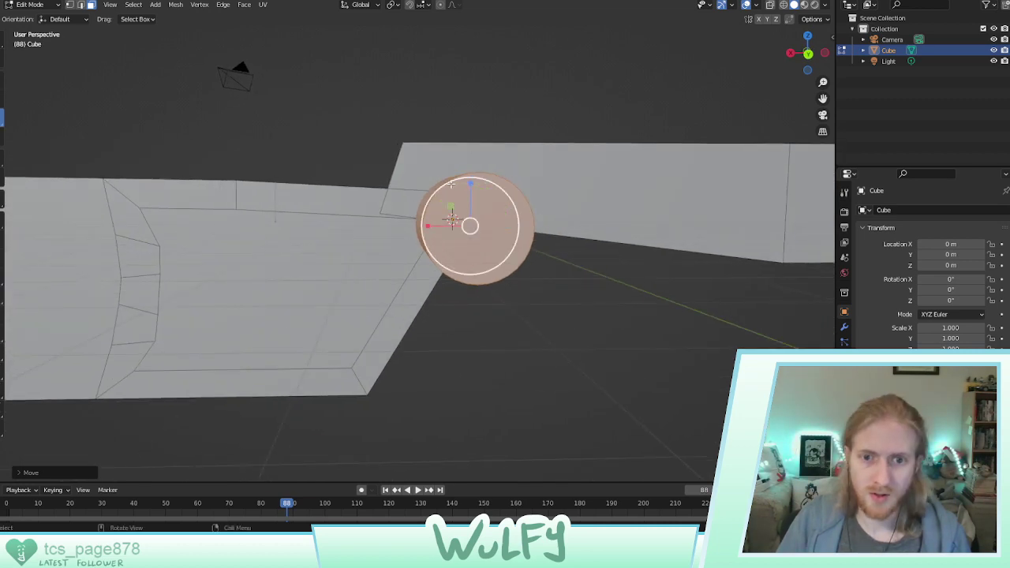
drag(451, 182, 471, 216)
middle_drag(472, 216, 484, 227)
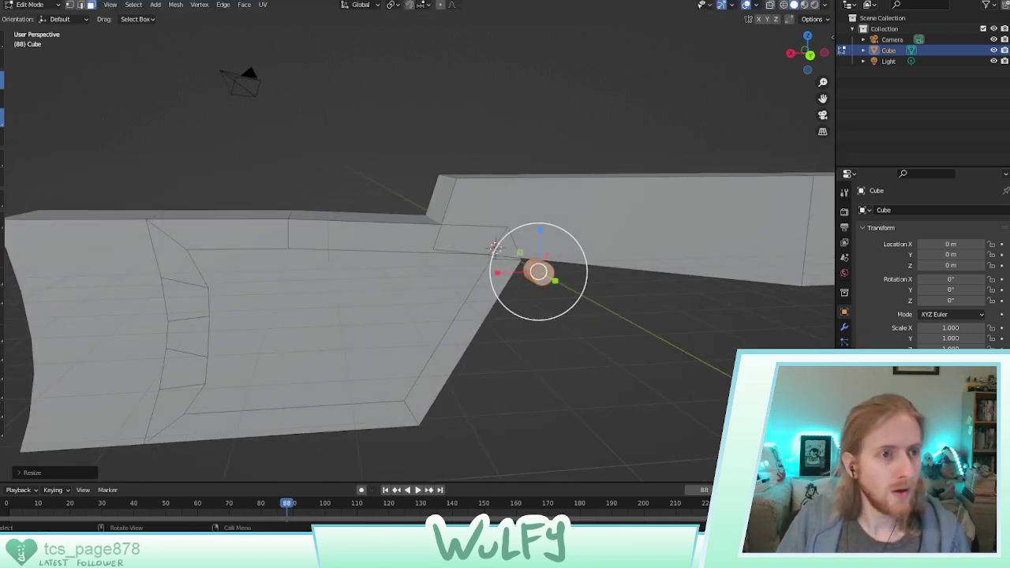
Move the small cylinder along X and Y to the stock's upper front corner, close to the receiver joint
drag(497, 272, 499, 274)
drag(456, 273, 497, 262)
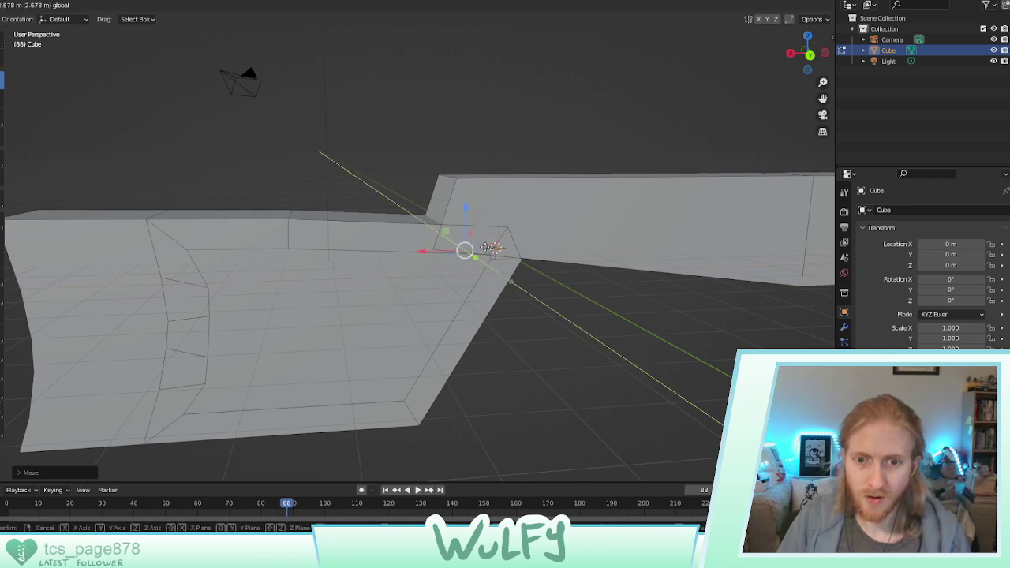
click(498, 262)
middle_drag(497, 262, 522, 254)
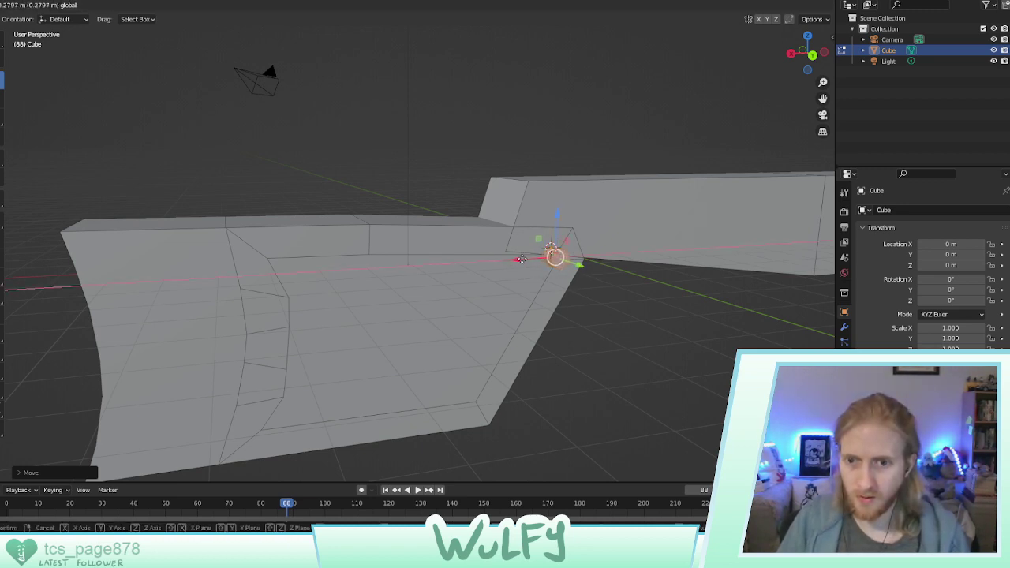
middle_drag(552, 258, 707, 257)
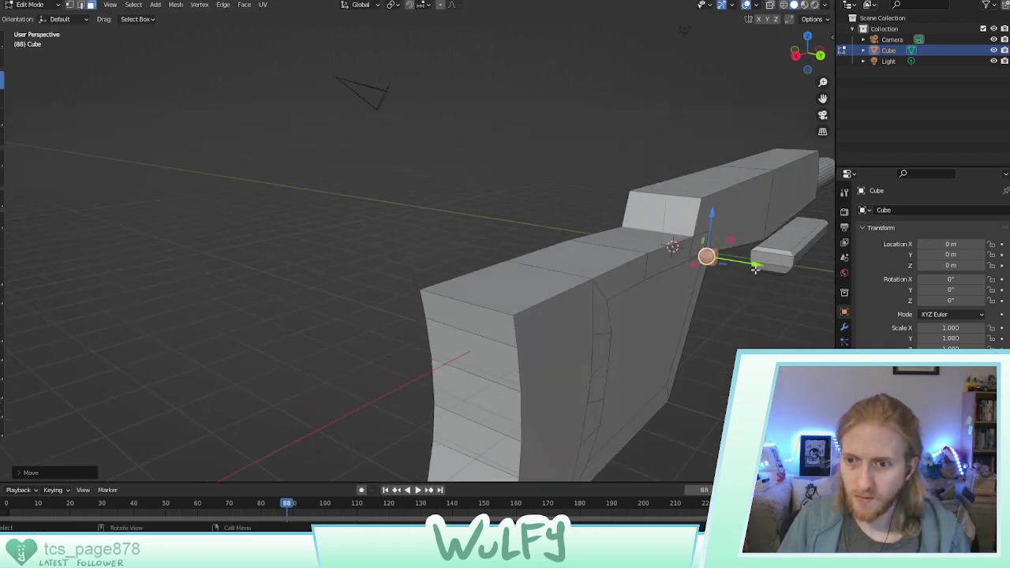
drag(754, 270, 778, 266)
middle_drag(776, 301, 725, 321)
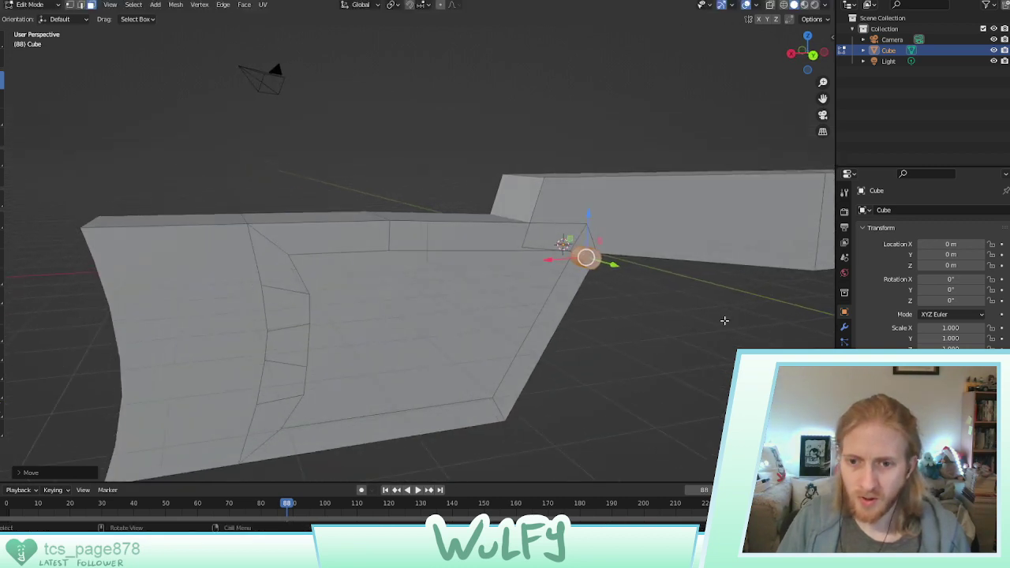
Select the small cylinder's outer end face and pull it outward along Y to lengthen the cylinder into a long pin
click(724, 321)
click(592, 263)
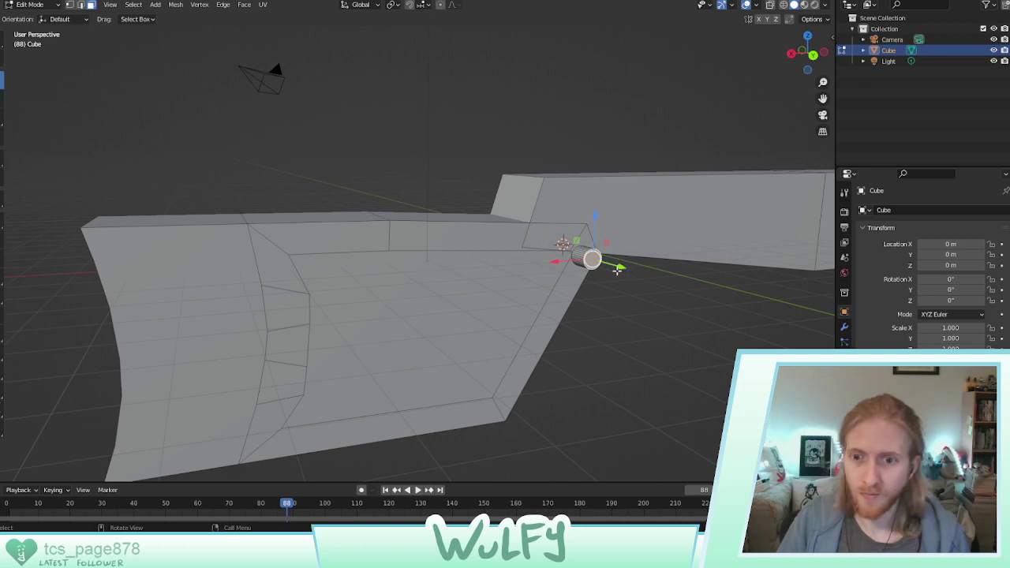
drag(617, 270, 697, 286)
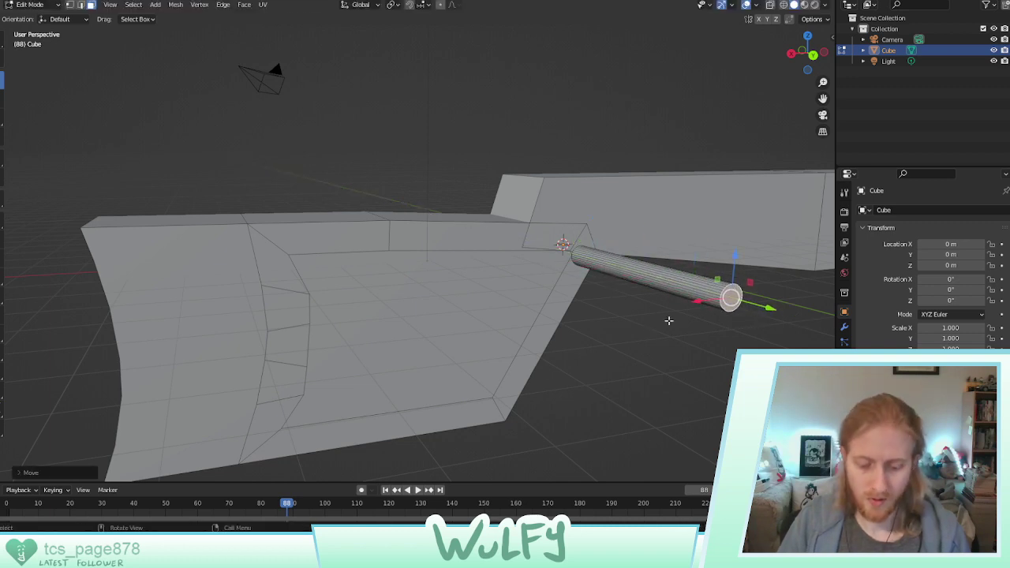
Move the whole linked pin along Y through the stock, and push its near end face in close to the side
key(ctrl+l)
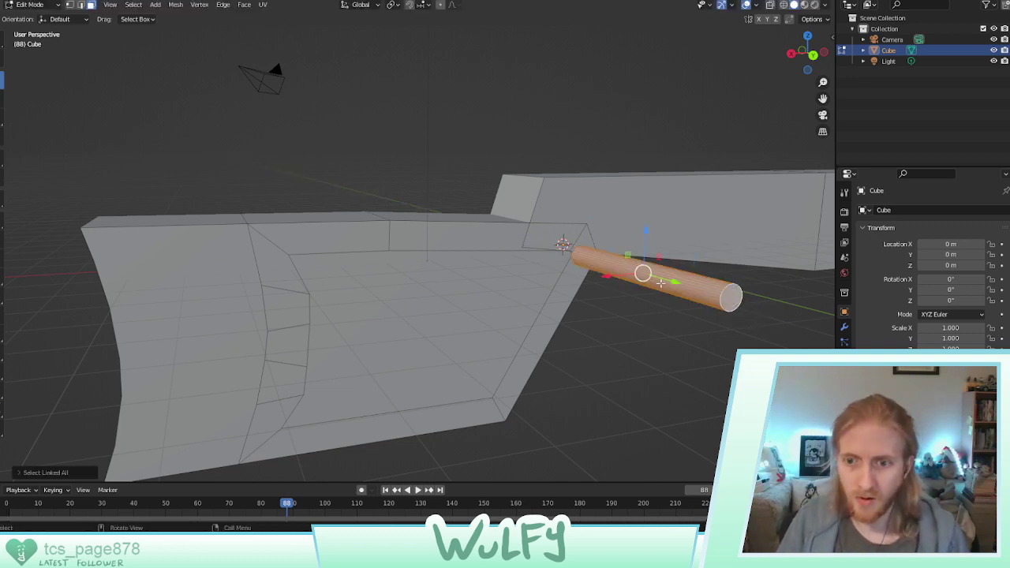
key(g)
key(y)
drag(570, 242, 568, 242)
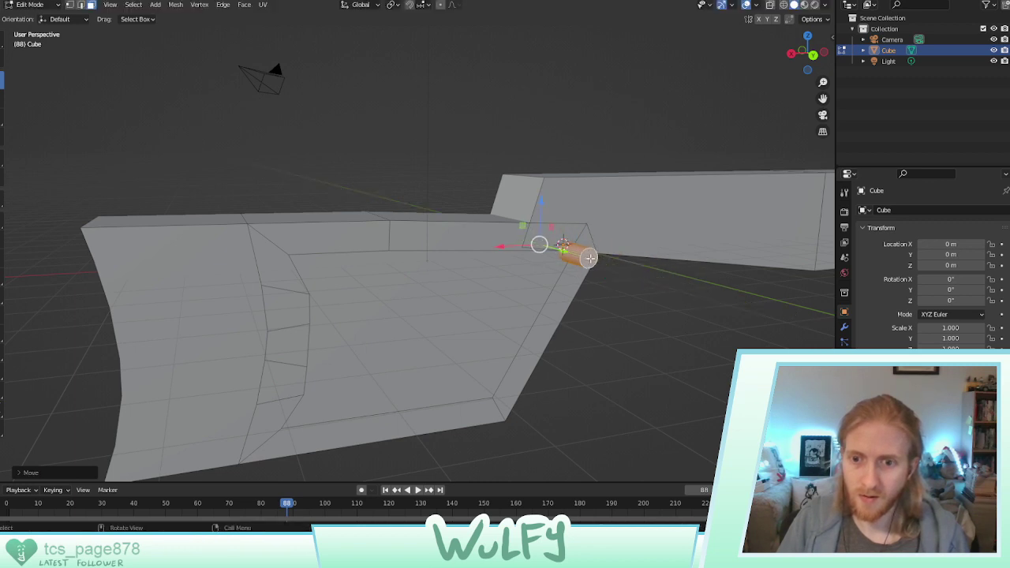
click(590, 258)
drag(614, 265, 591, 254)
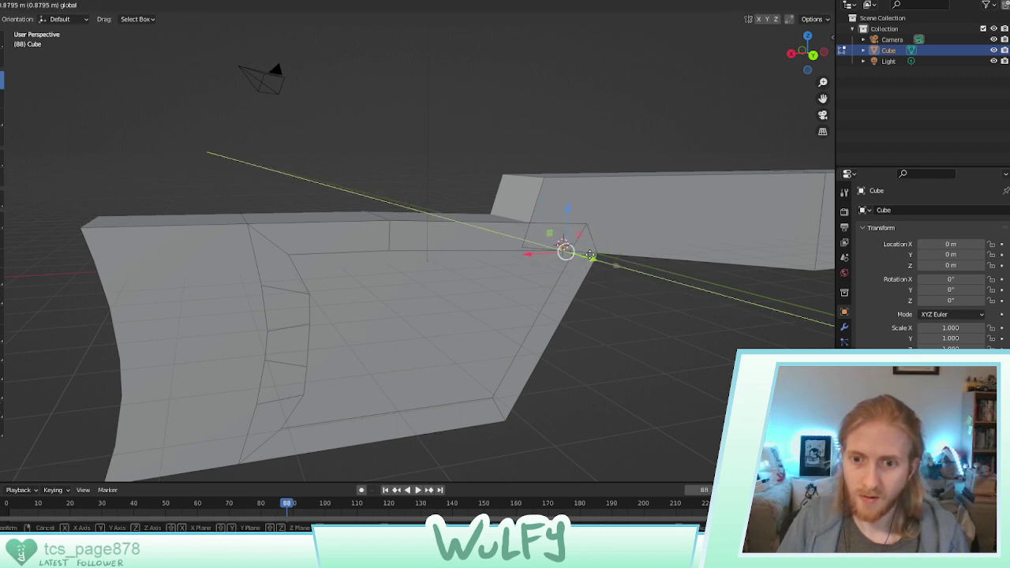
click(590, 257)
Select the pin's end face on the opposite side of the gun and move it along Y close to the stock's surface
middle_drag(630, 296, 701, 244)
scroll(487, 205, up, 3)
middle_drag(487, 205, 518, 266)
click(503, 247)
drag(658, 223, 704, 209)
right_click(648, 267)
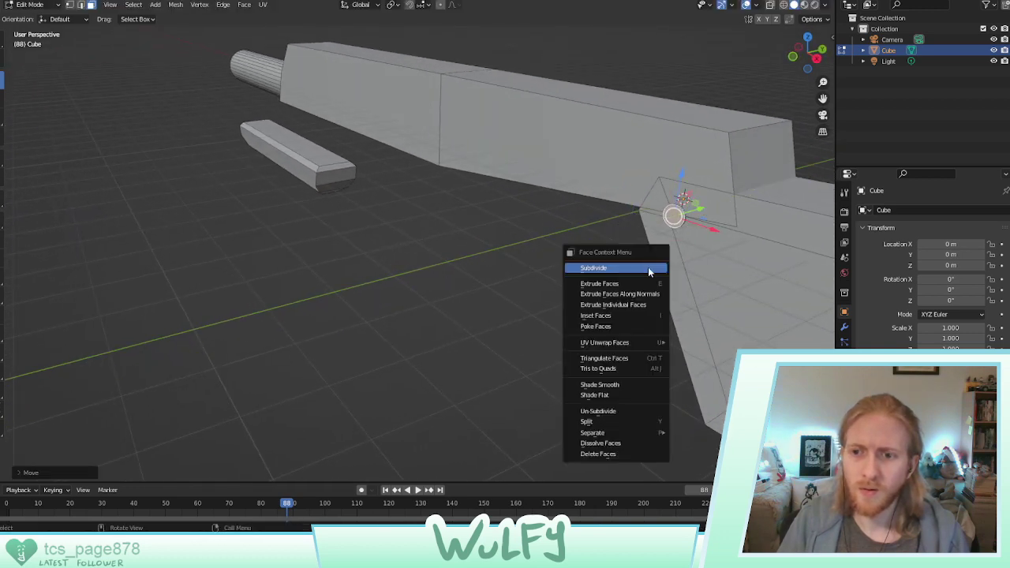
middle_drag(753, 246, 435, 265)
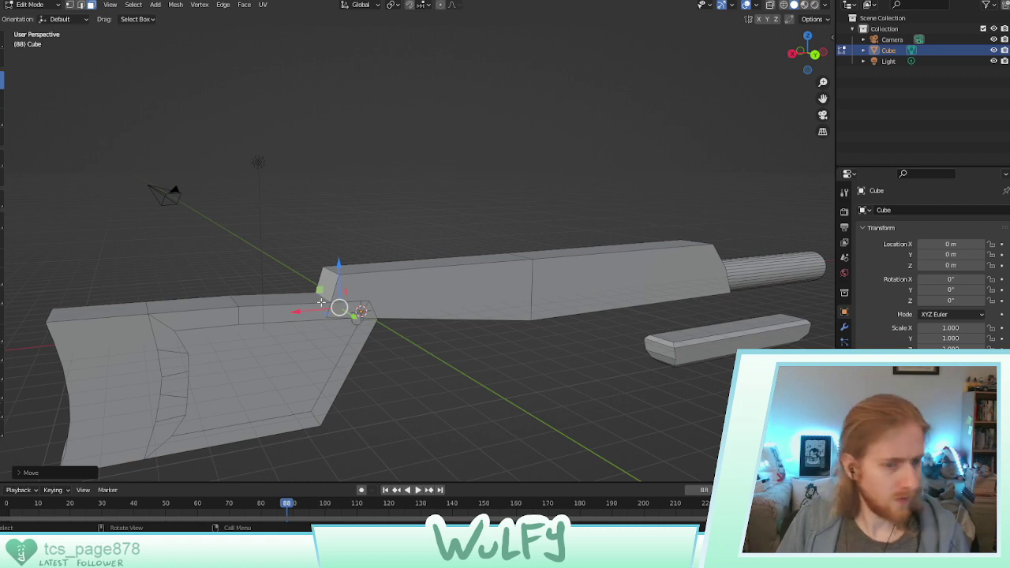
Switch to edge selection and lower the receiver's rear top edge slightly along Z
click(330, 273)
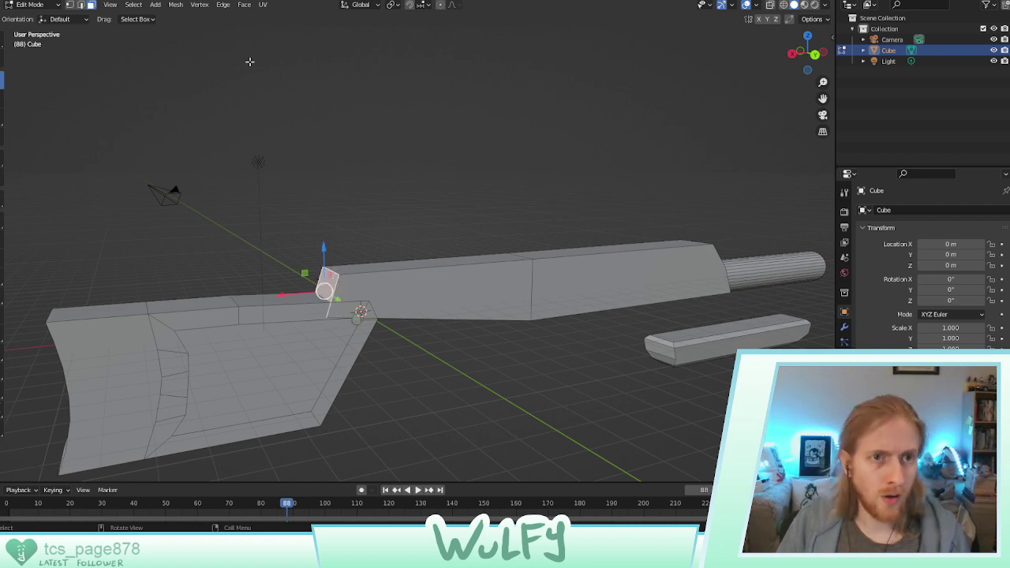
click(80, 5)
click(334, 274)
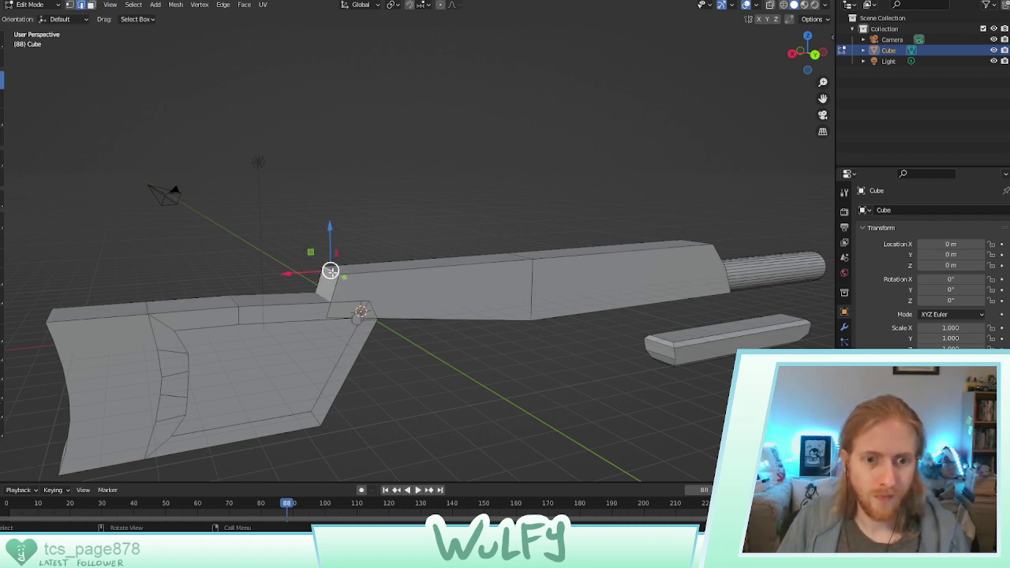
drag(330, 252, 333, 260)
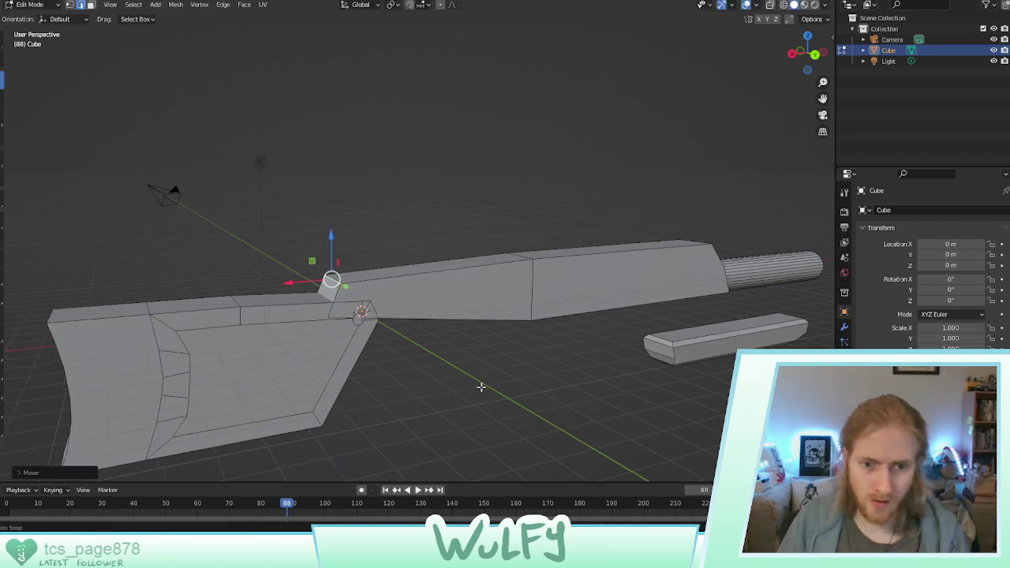
middle_drag(481, 388, 448, 352)
click(429, 338)
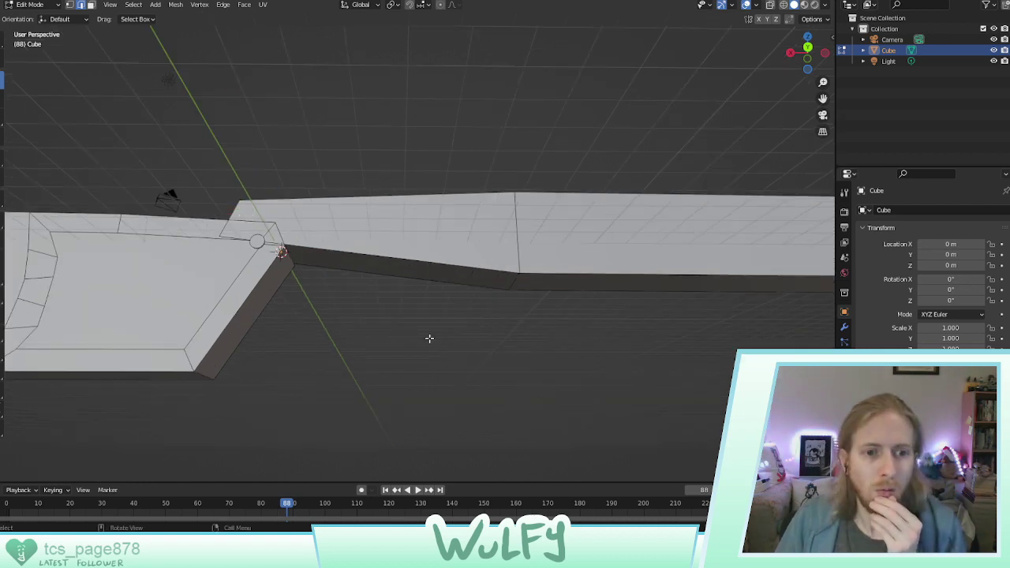
click(394, 258)
click(391, 269)
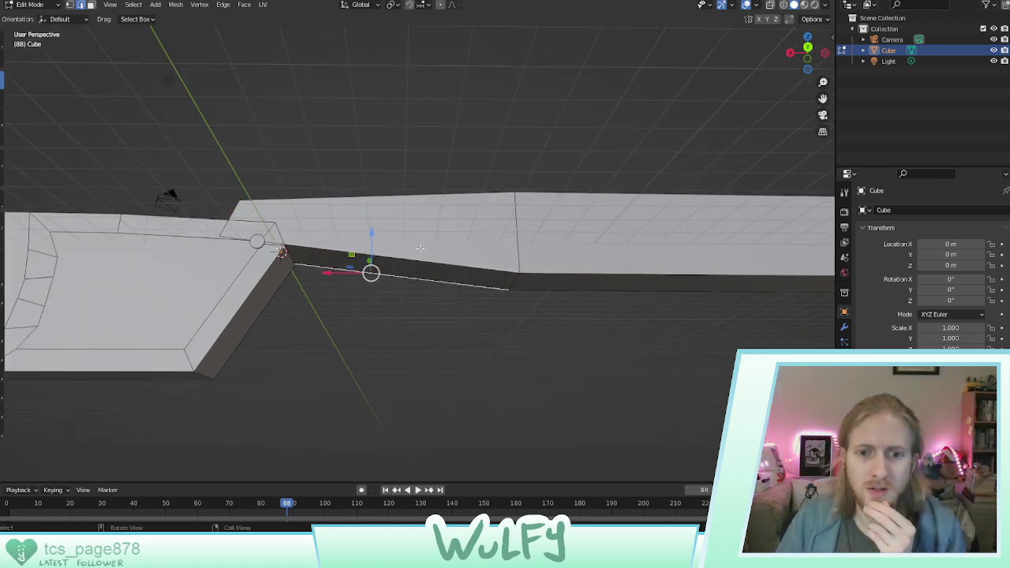
middle_drag(424, 310, 444, 325)
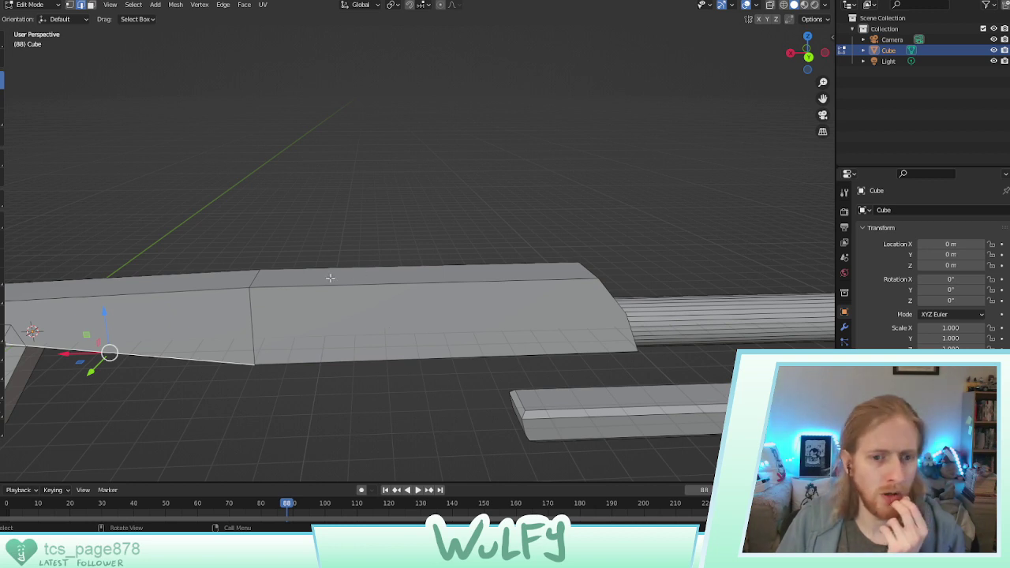
key(ctrl+r)
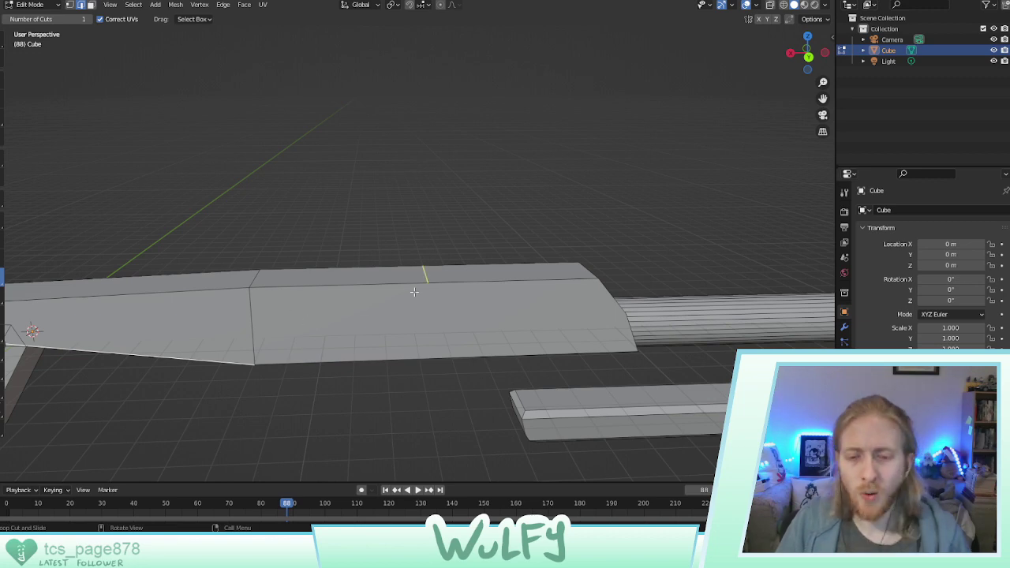
middle_drag(438, 299, 392, 269)
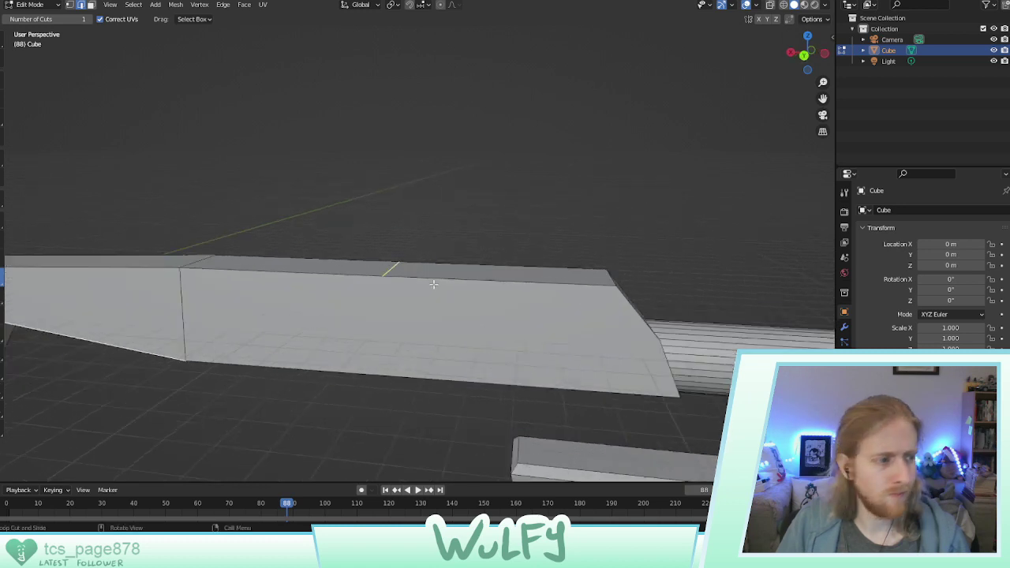
key(k)
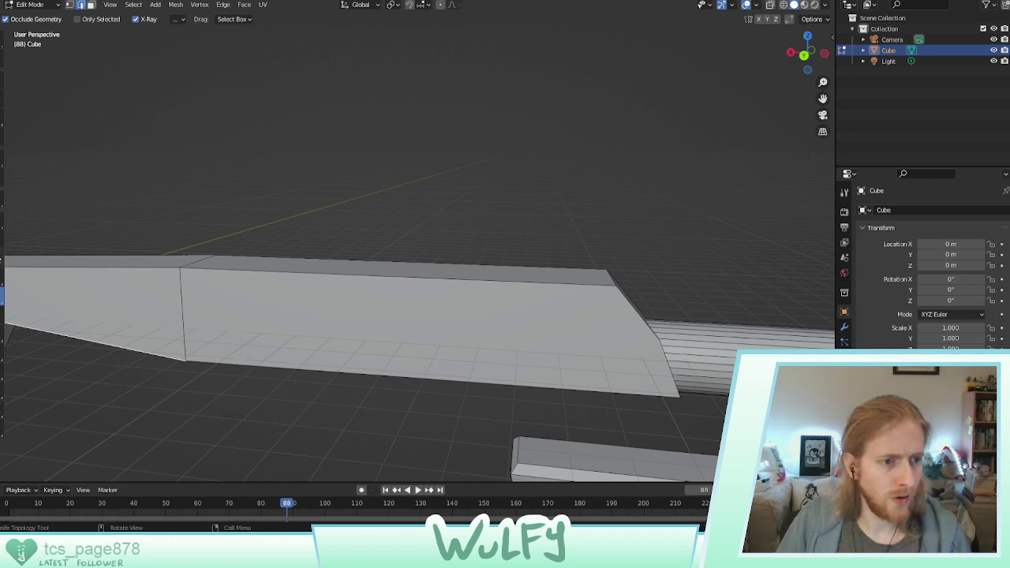
key(Escape)
key(ctrl+r)
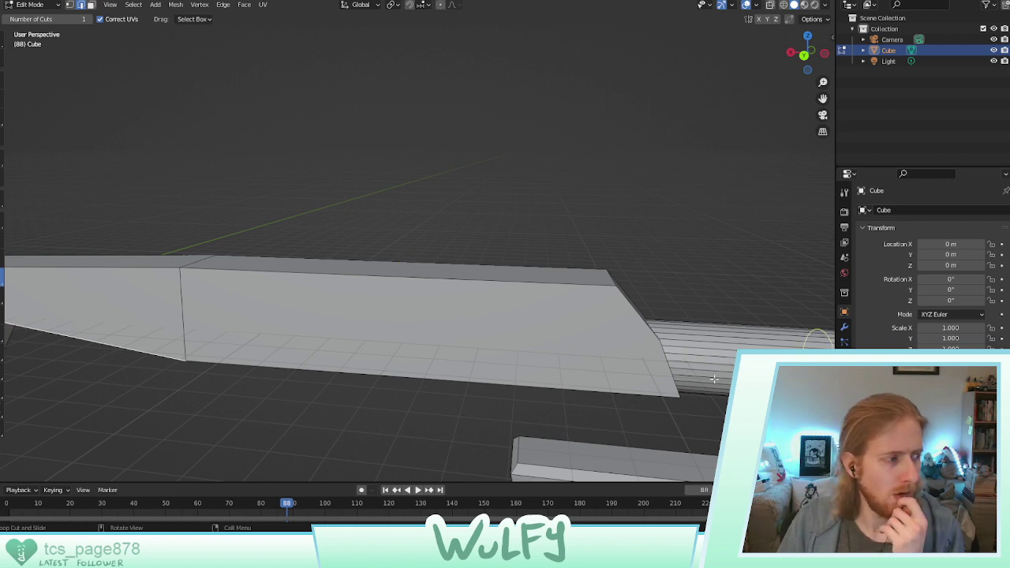
Add another cylinder at the 3D cursor and raise it along Z until it stands clear above the gun
middle_drag(392, 269, 483, 272)
scroll(282, 239, down, 3)
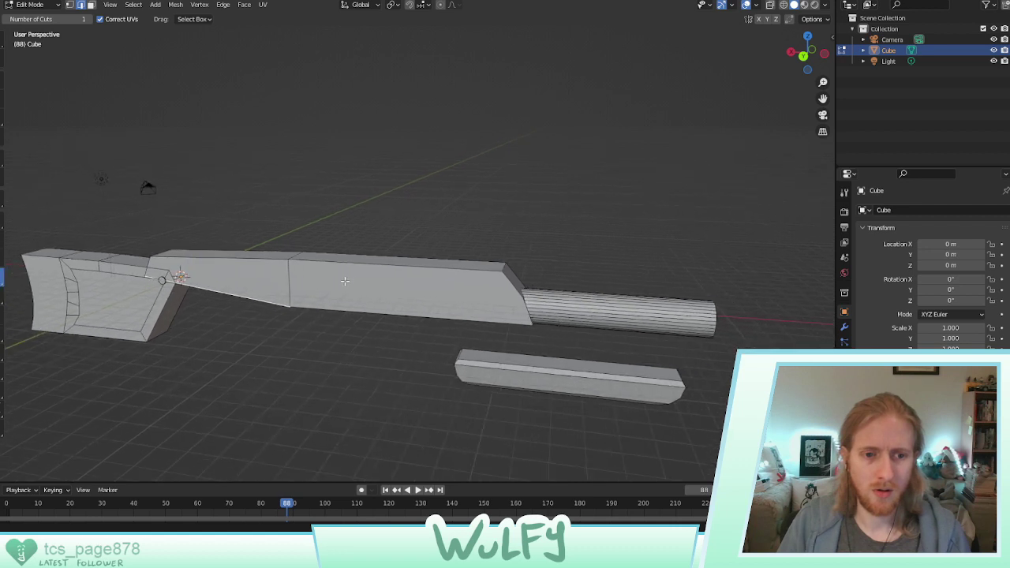
shift+middle_drag(312, 226, 415, 269)
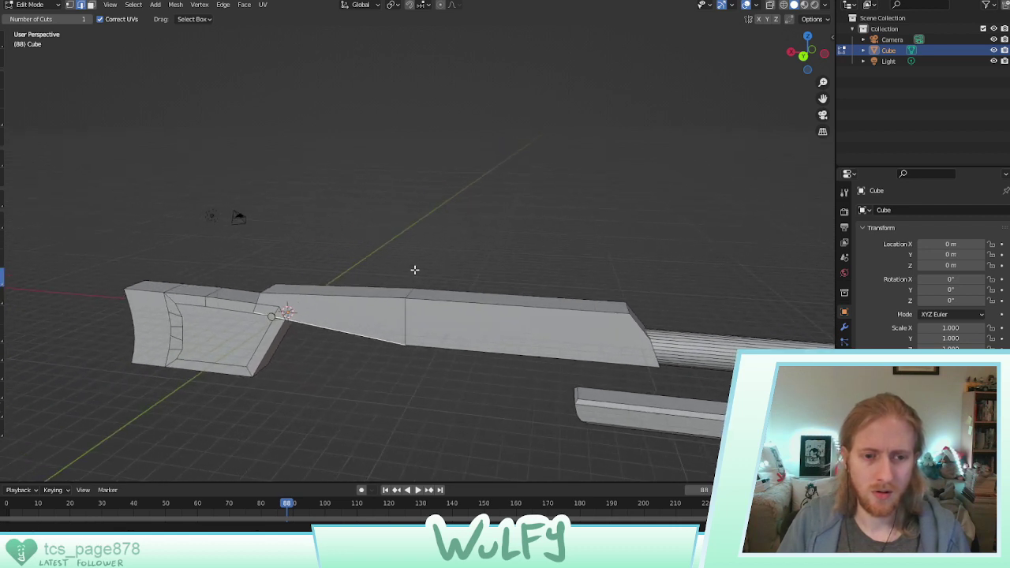
click(156, 5)
click(175, 71)
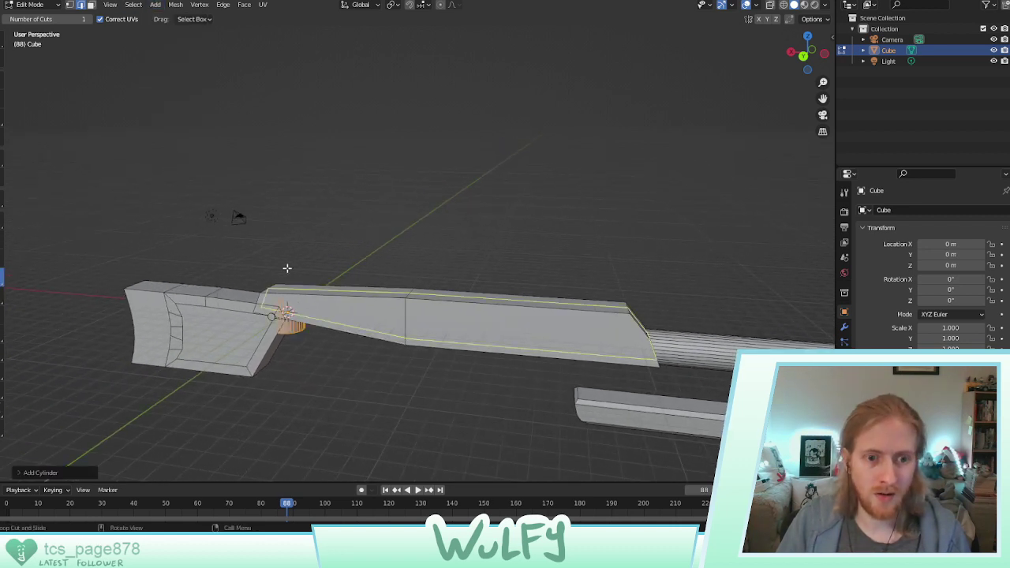
click(2, 80)
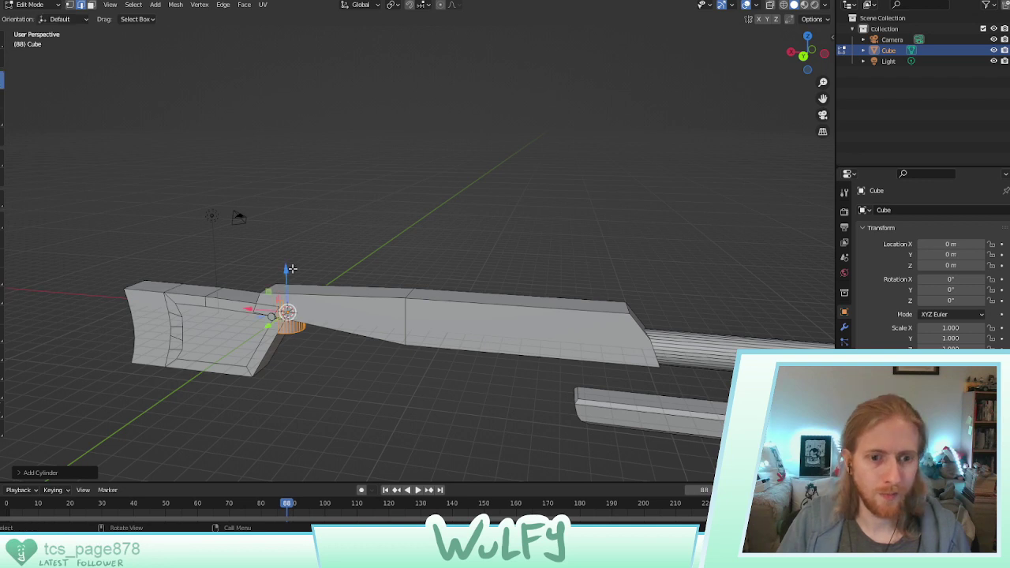
drag(292, 269, 284, 185)
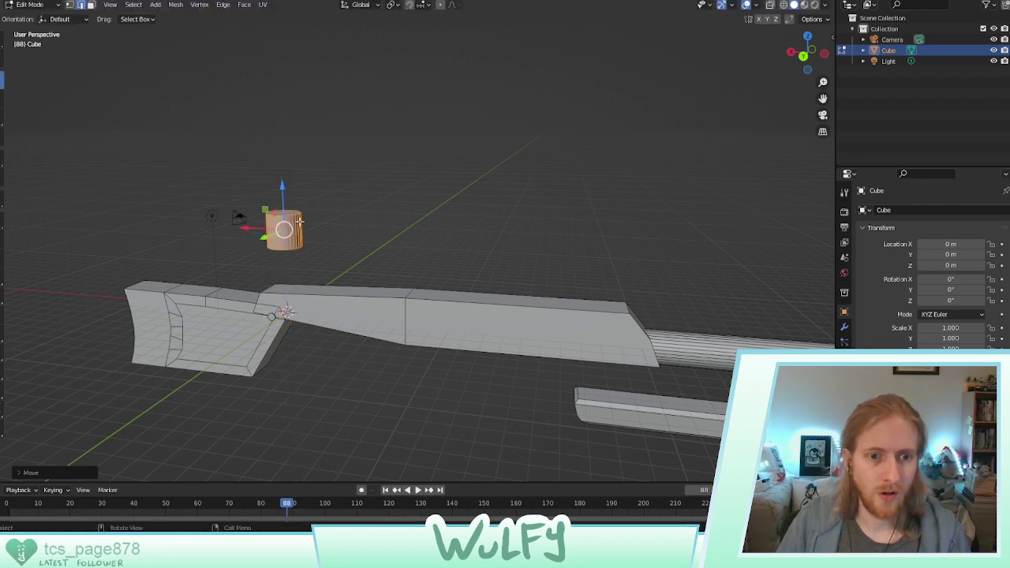
Rotate the new cylinder 90° in the back orthographic view so its axis runs along X
click(805, 60)
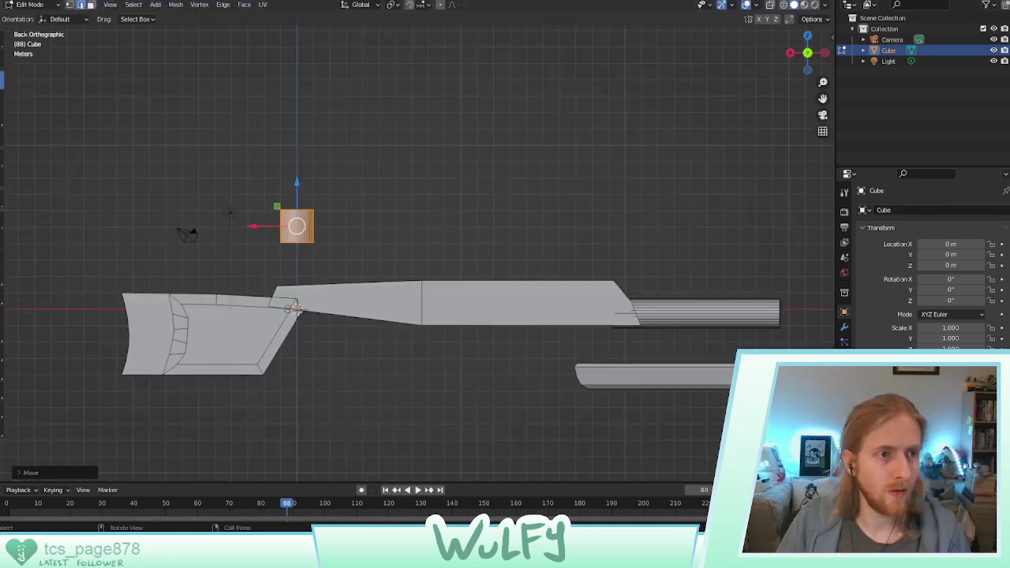
key(r)
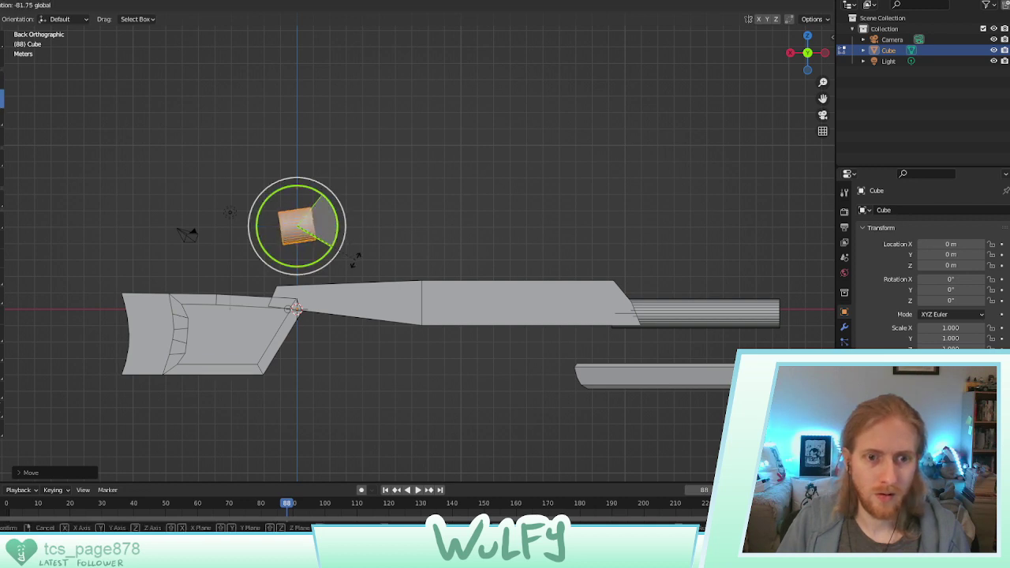
click(346, 267)
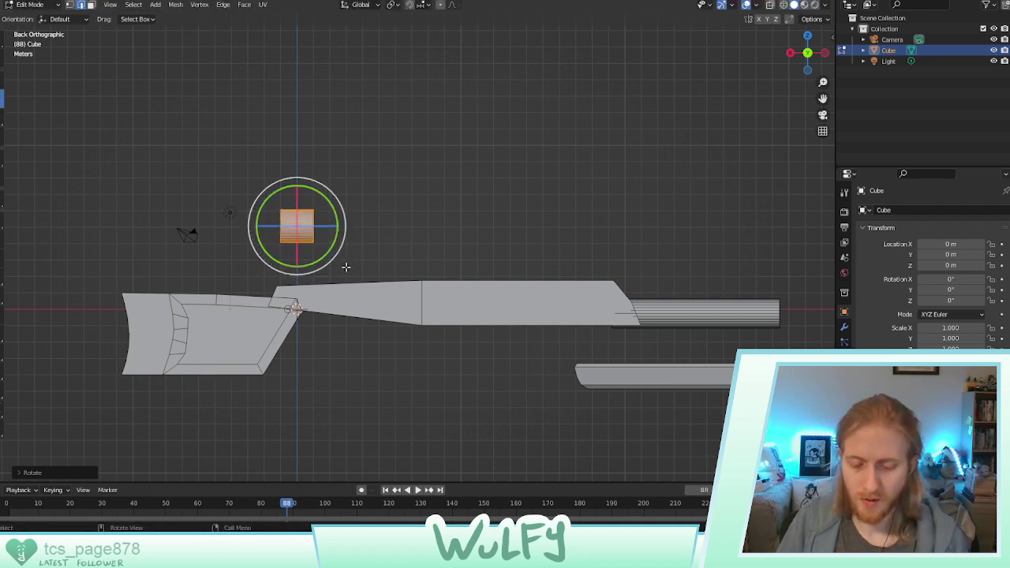
click(2, 80)
Switch to face selection and pull the raised cylinder's front end face along X toward the barrel to lengthen it
middle_drag(401, 241, 381, 273)
click(306, 232)
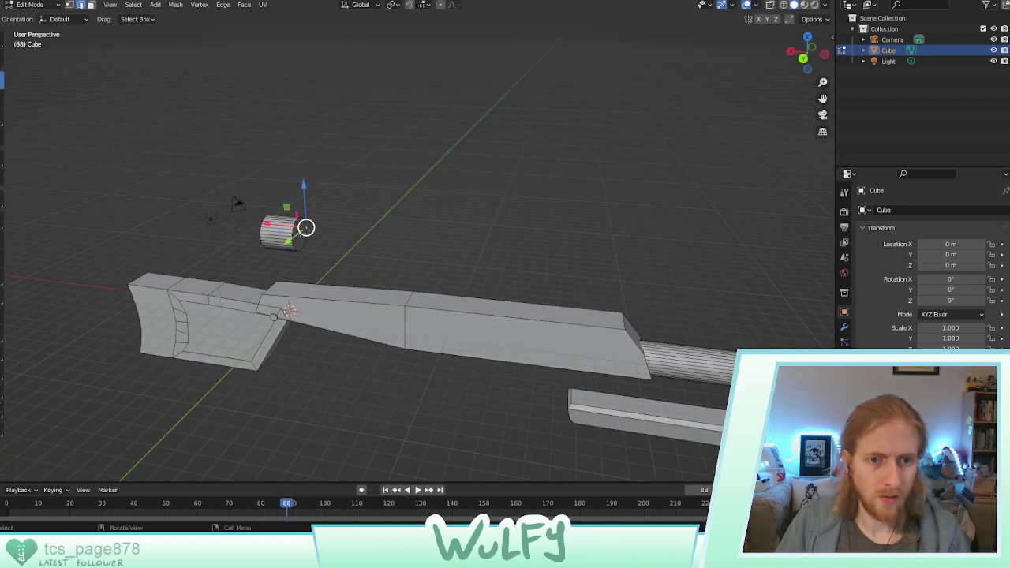
click(302, 234)
click(92, 8)
click(303, 231)
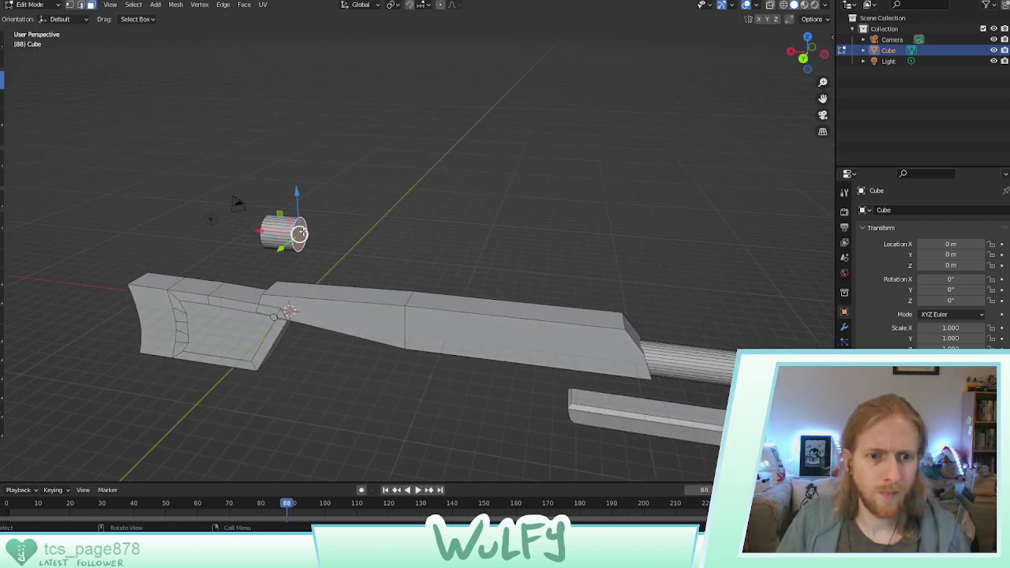
drag(268, 229, 369, 236)
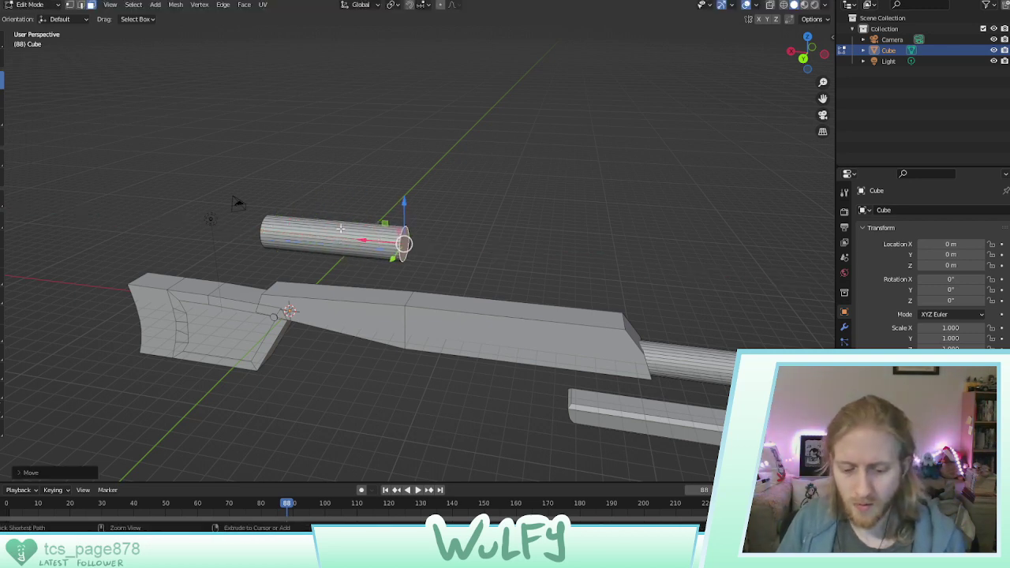
Move the whole raised cylinder along X and down along Z into the receiver, and pull its front end face further toward the barrel
key(ctrl+l)
drag(297, 234, 514, 271)
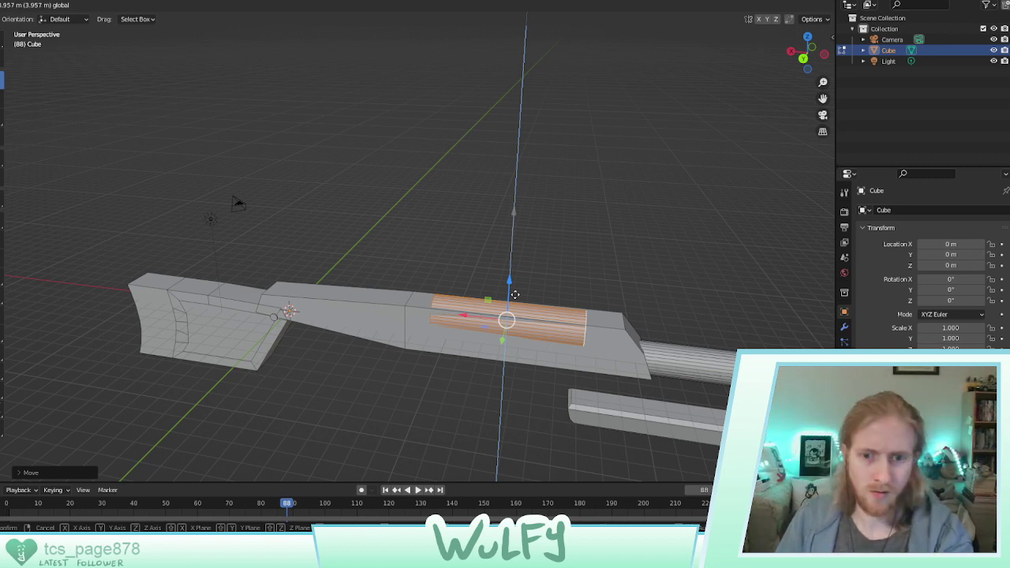
click(515, 294)
drag(479, 318, 455, 314)
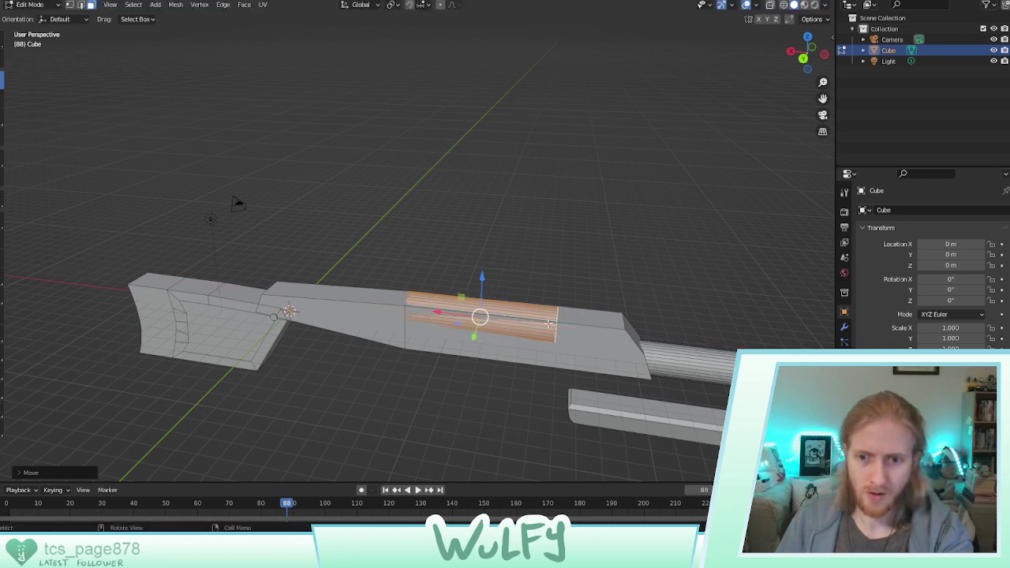
middle_drag(568, 318, 522, 319)
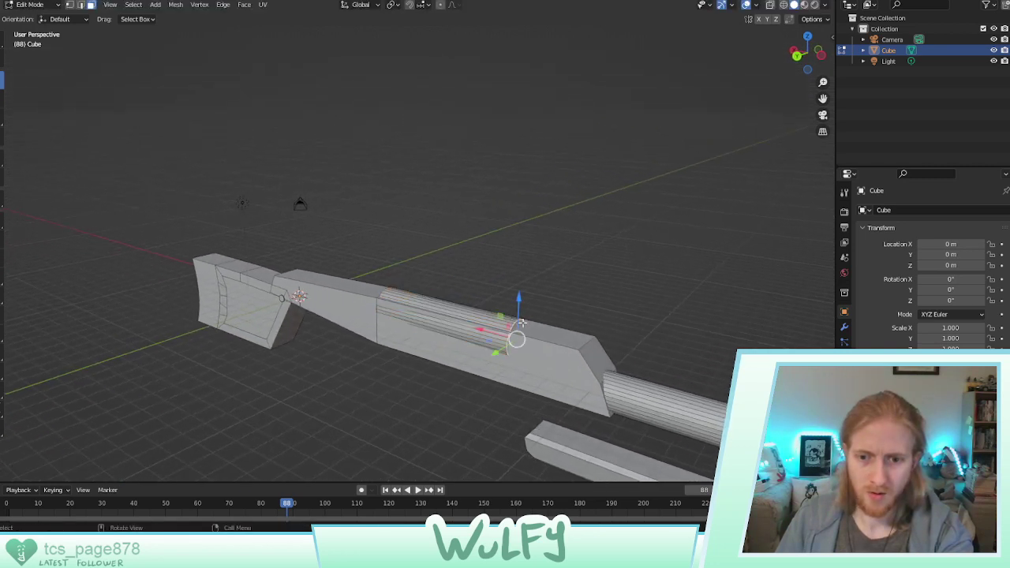
drag(499, 333, 545, 337)
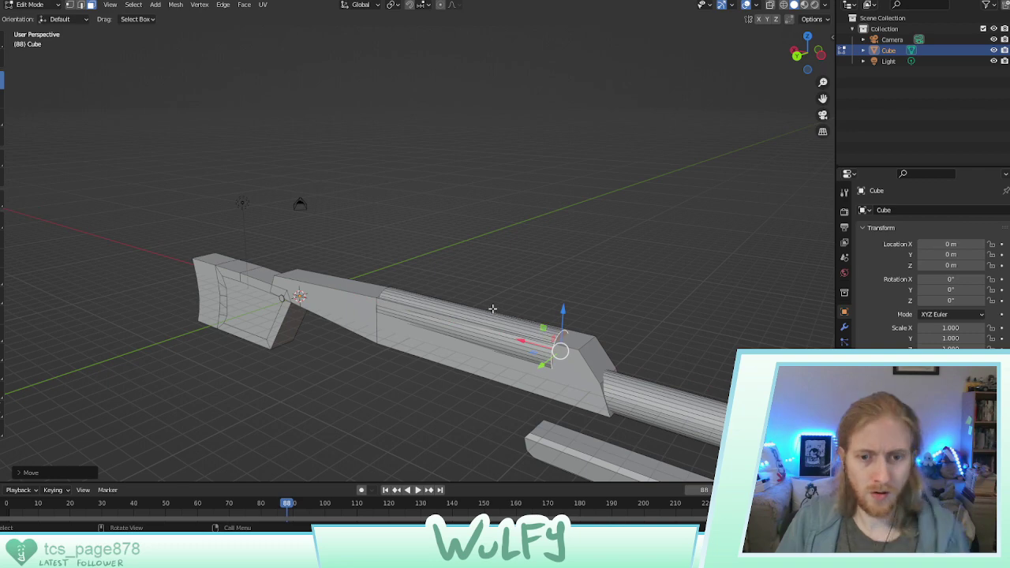
Raise the whole lengthened cylinder along Z until it stands clear above the receiver, and deselect it
key(ctrl+l)
key(g)
key(z)
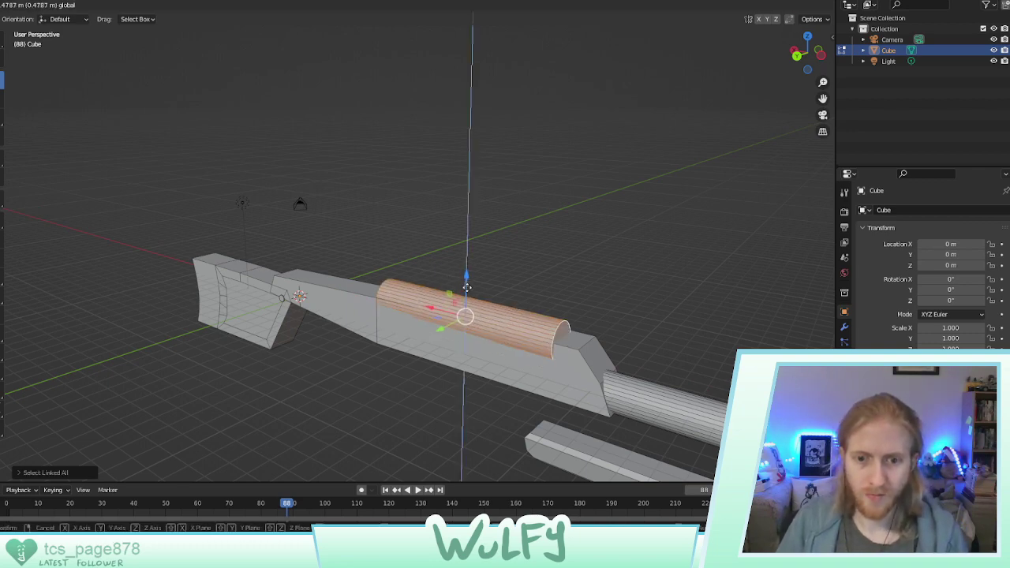
click(417, 233)
middle_drag(416, 233, 127, 158)
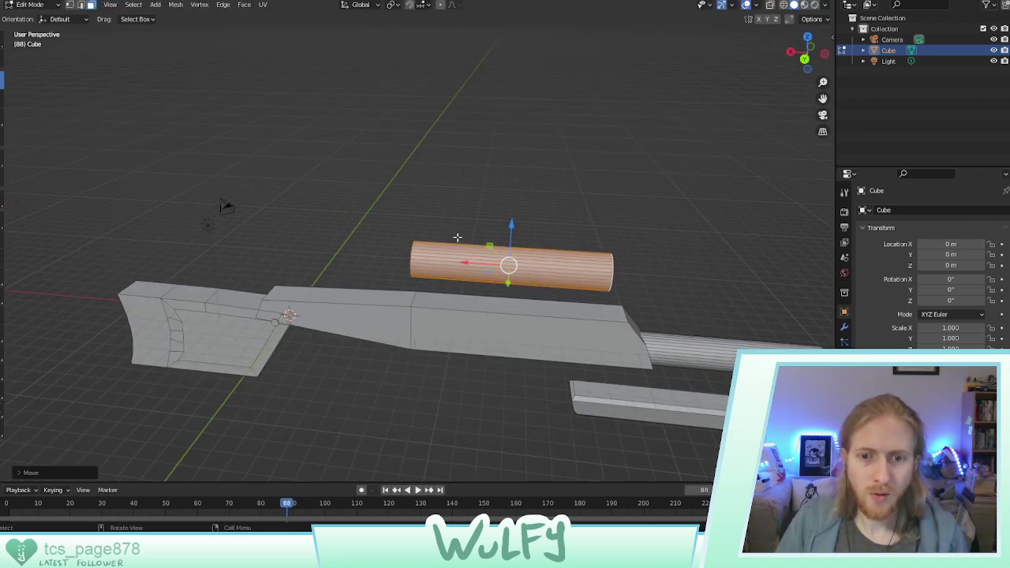
click(111, 149)
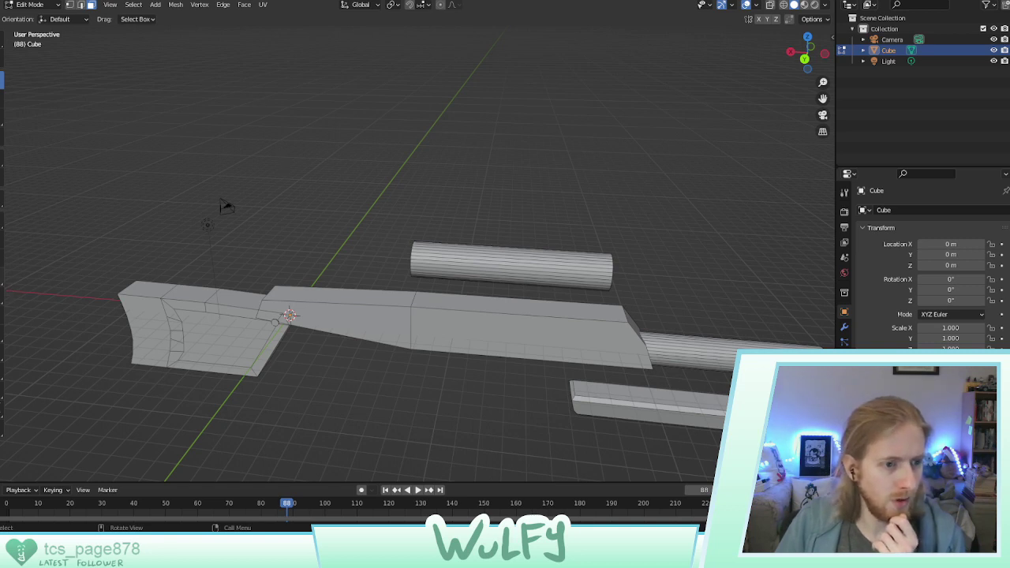
Add a series of loop cuts around the raised cylinder, repeatedly halving the segments along its full length
click(2, 277)
click(500, 269)
drag(453, 253, 466, 253)
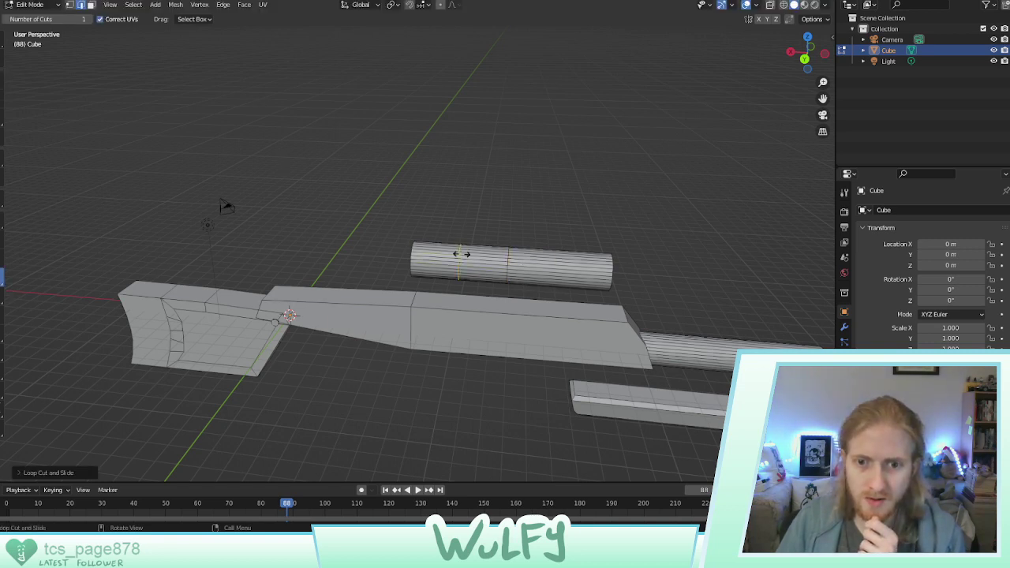
click(563, 265)
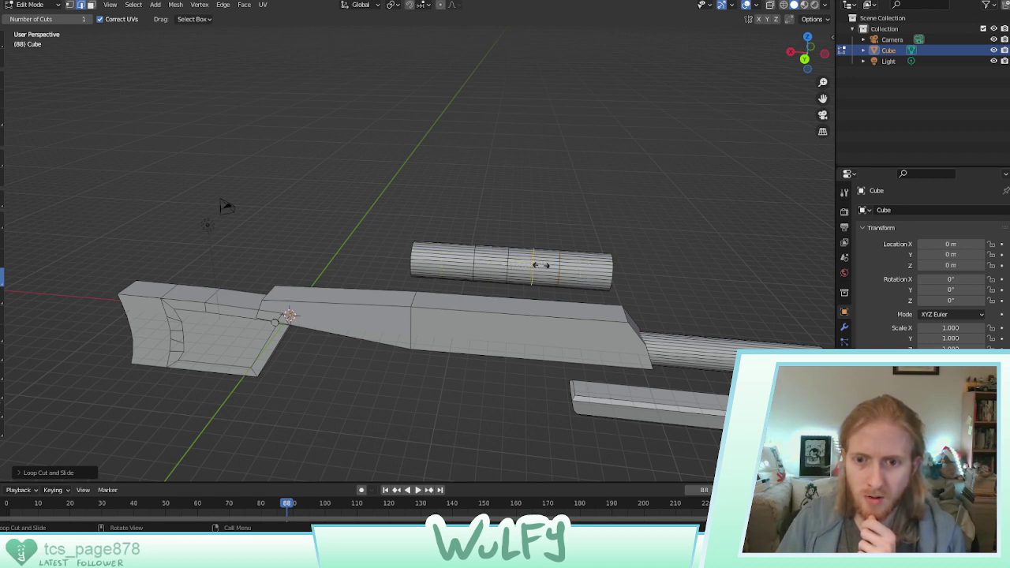
click(444, 260)
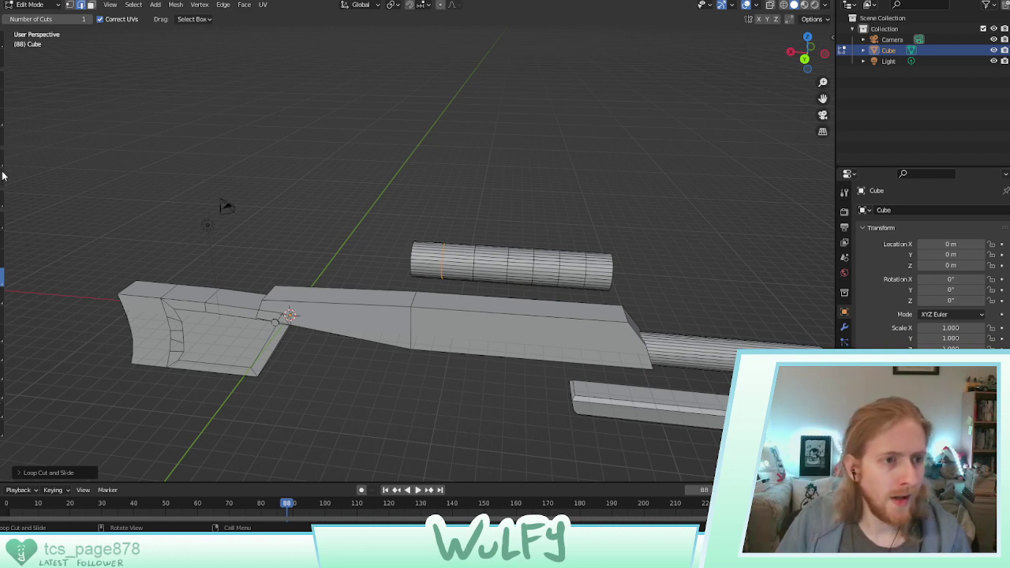
click(431, 257)
click(461, 258)
click(490, 260)
click(519, 261)
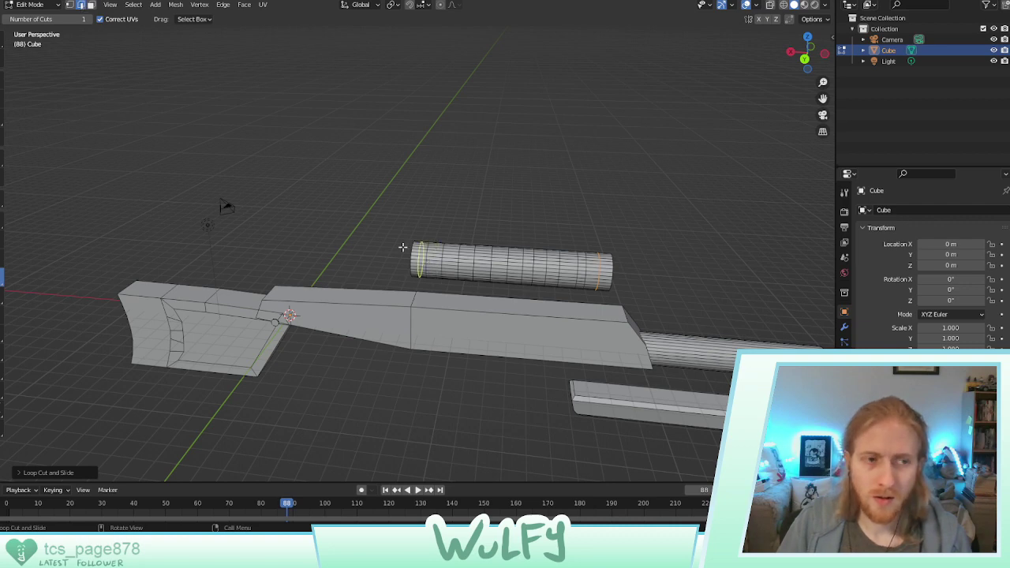
Select one edge on the second ring from the cylinder's stock end and extend the selection to its full edge loop
click(0, 84)
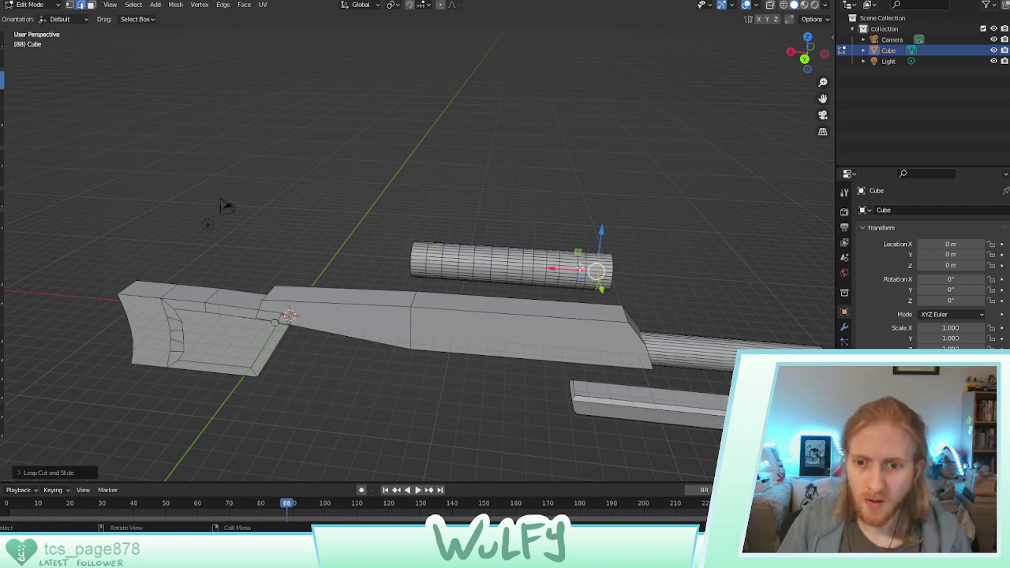
middle_drag(581, 268, 499, 236)
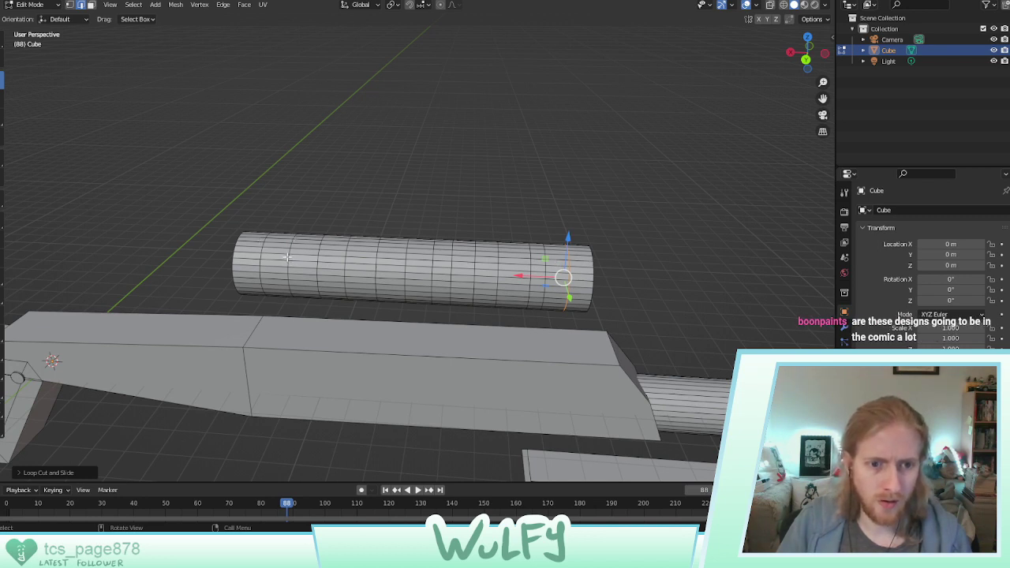
shift+right_click(287, 257)
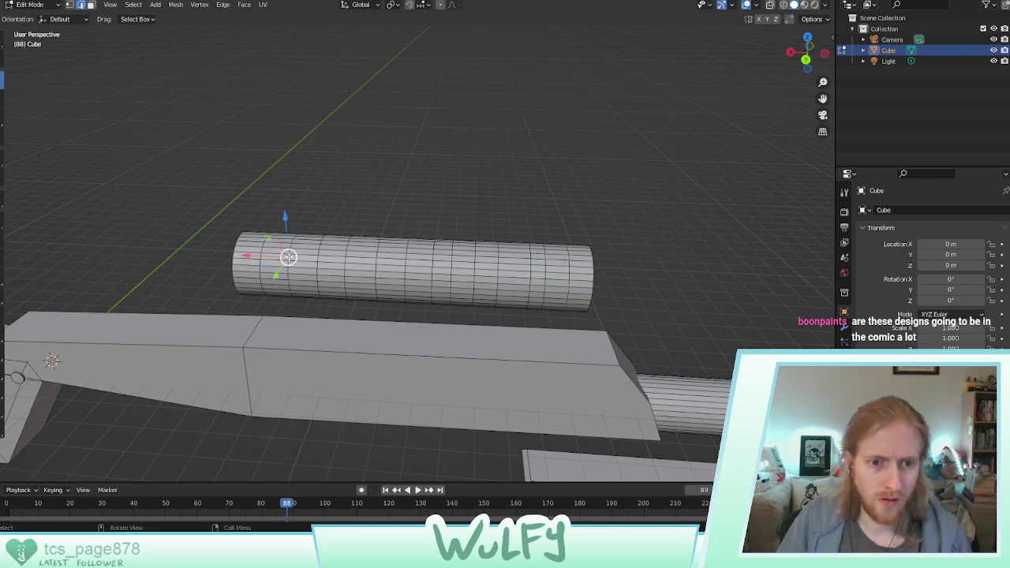
click(132, 5)
mouse_move(184, 137)
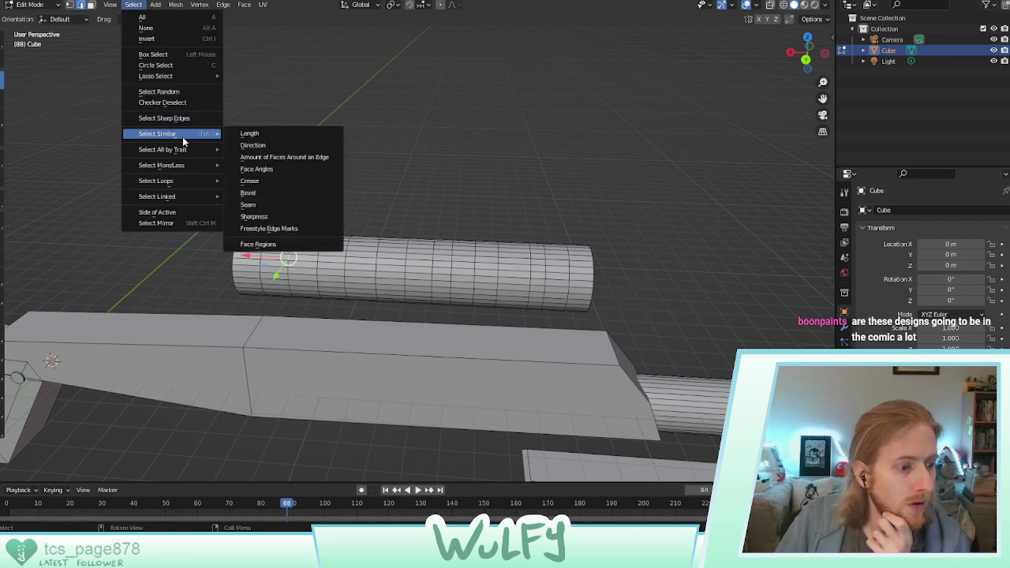
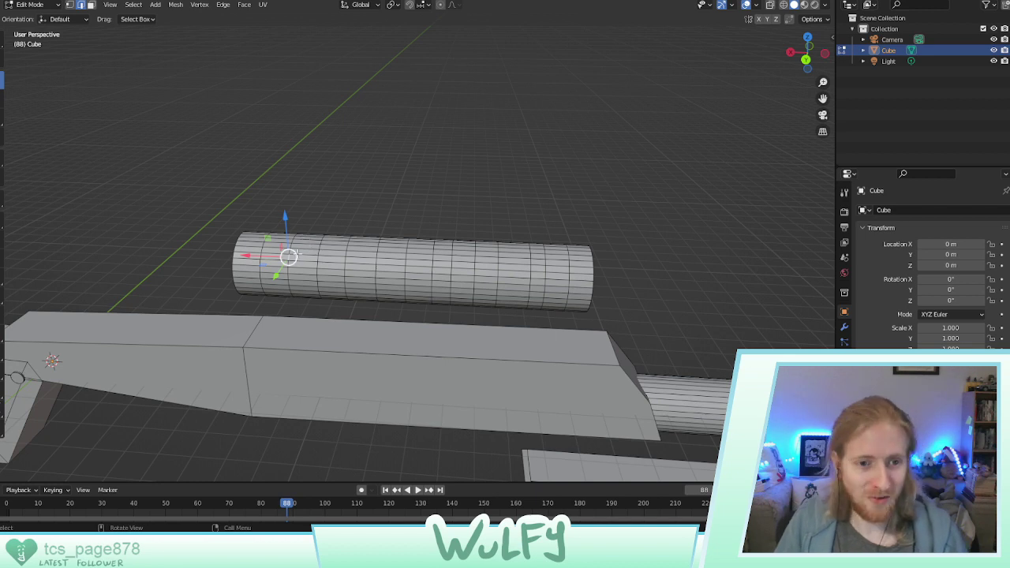
click(133, 5)
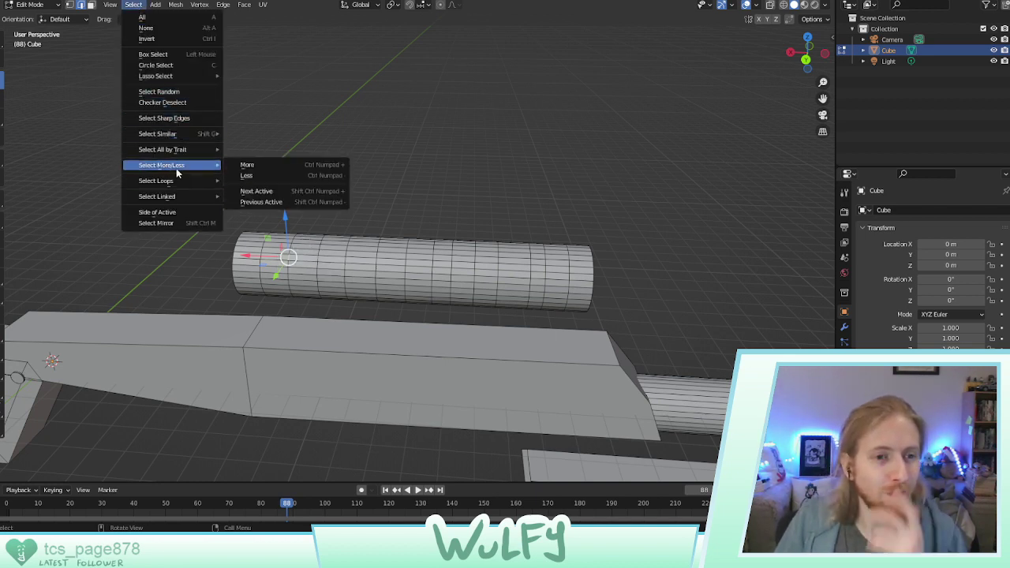
mouse_move(175, 183)
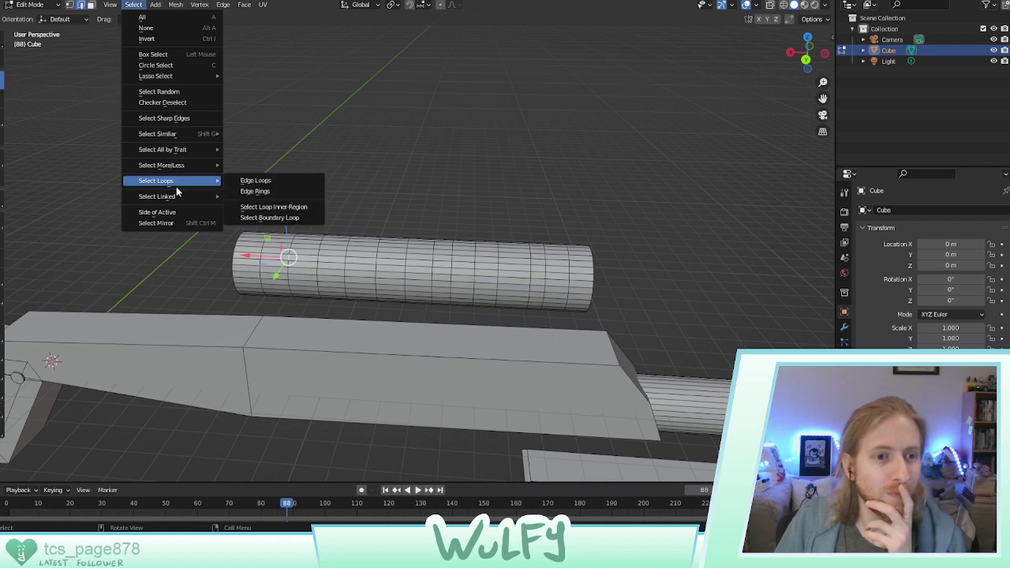
click(276, 185)
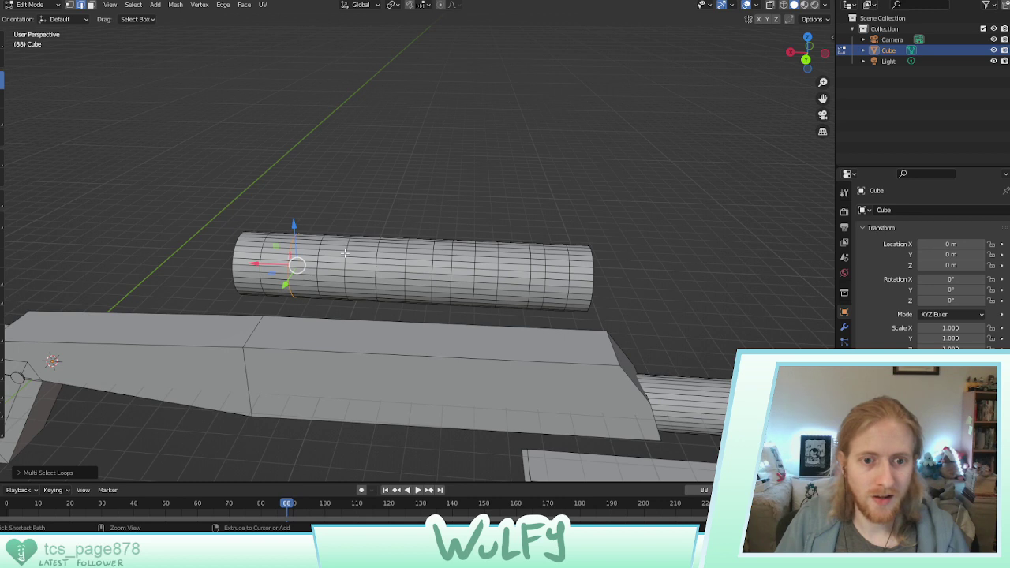
Select one edge on each of six alternate rings along the cylinder and extend the selection to their full edge loops
shift+right_click(345, 253)
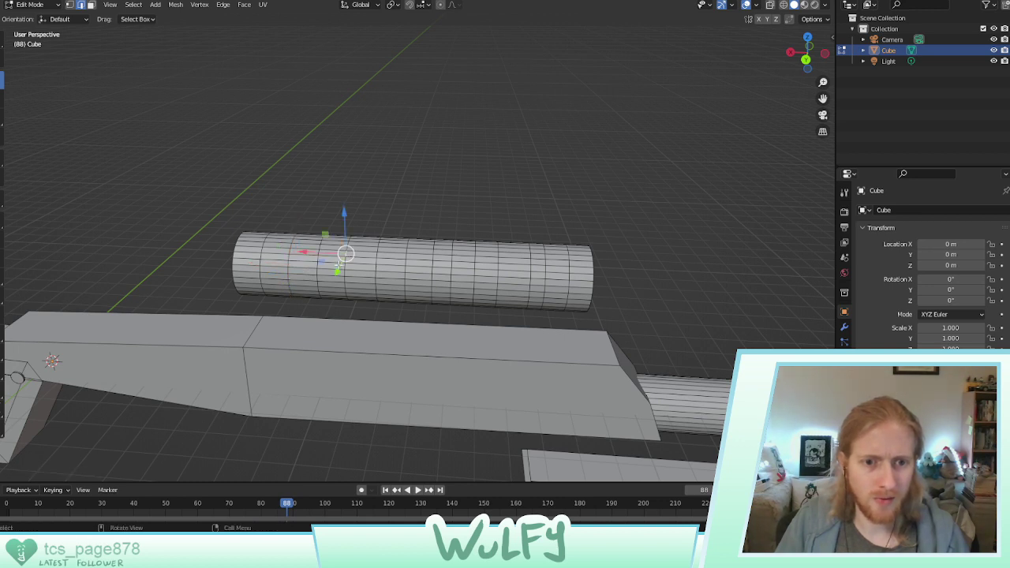
shift+click(290, 253)
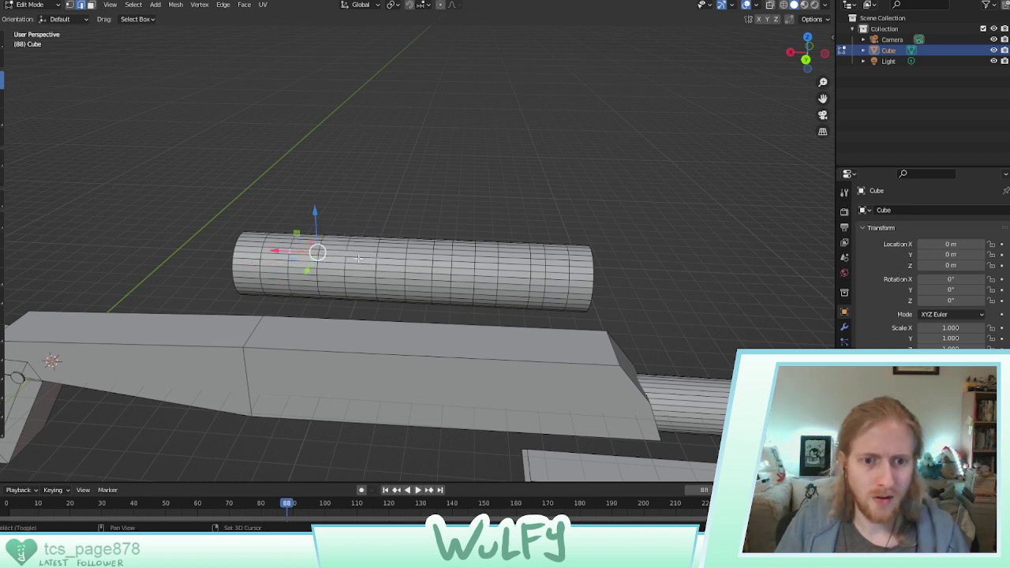
shift+click(404, 255)
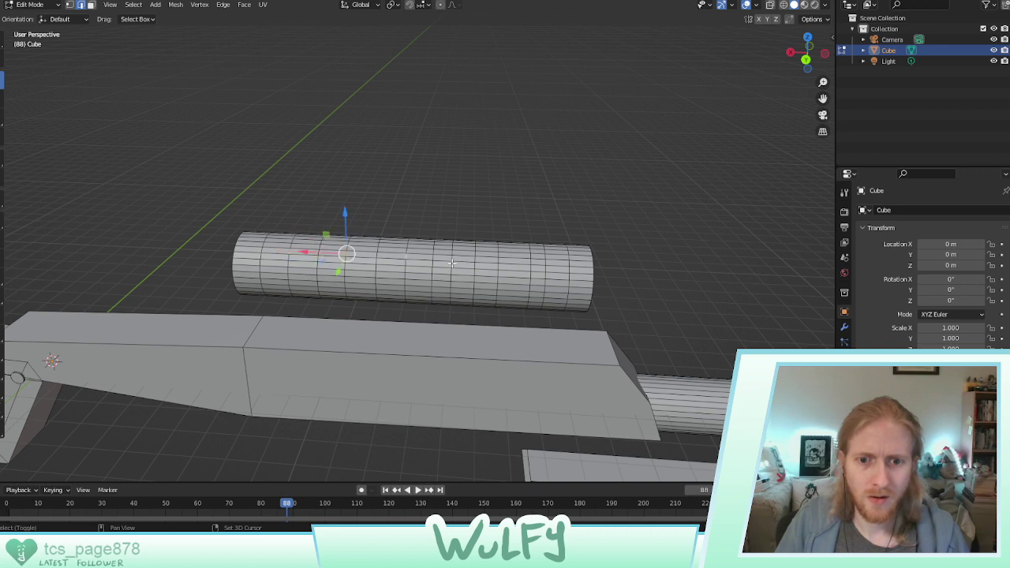
shift+click(450, 259)
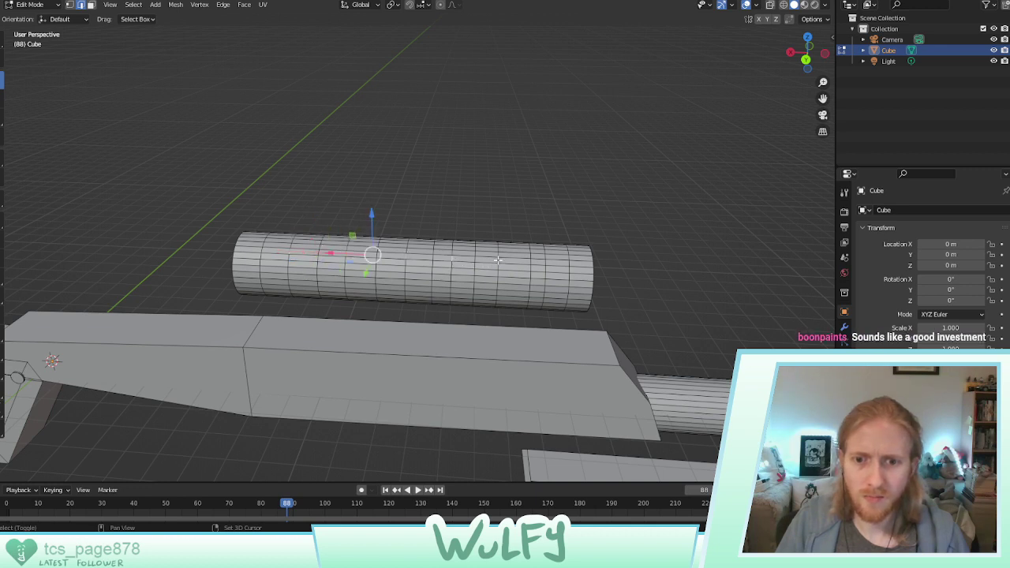
shift+click(498, 262)
shift+right_drag(397, 256, 421, 256)
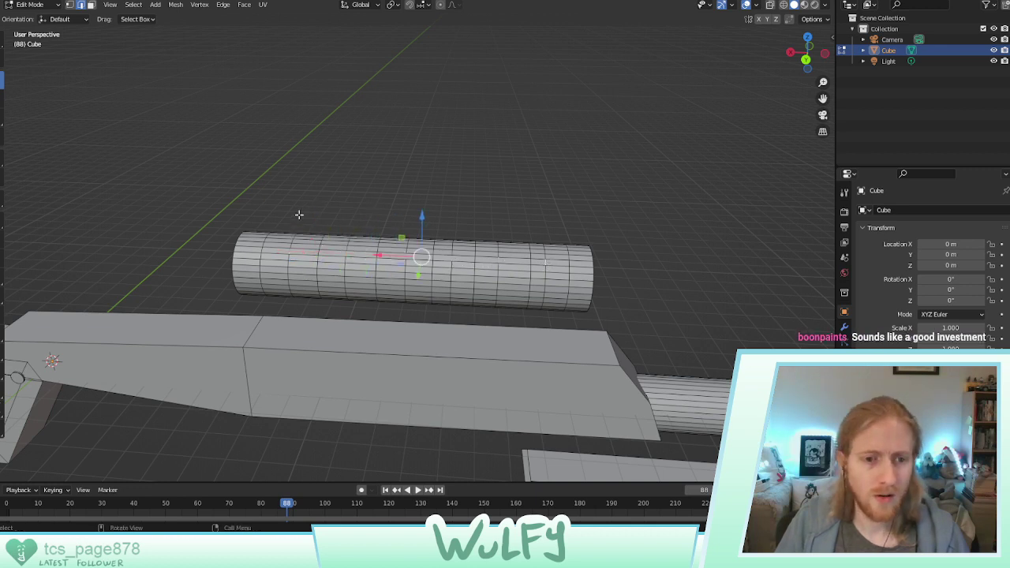
click(133, 5)
mouse_move(186, 181)
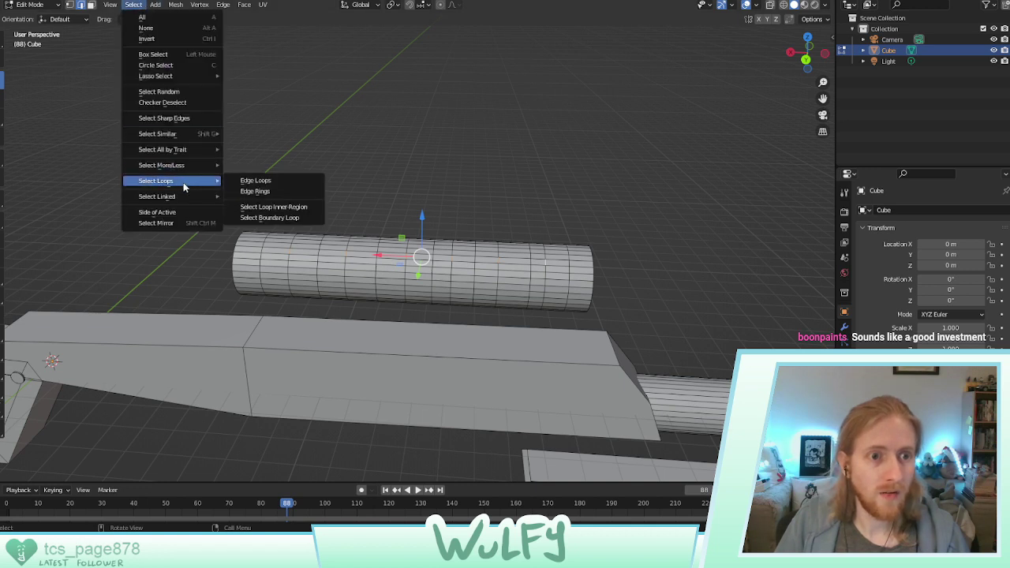
click(260, 183)
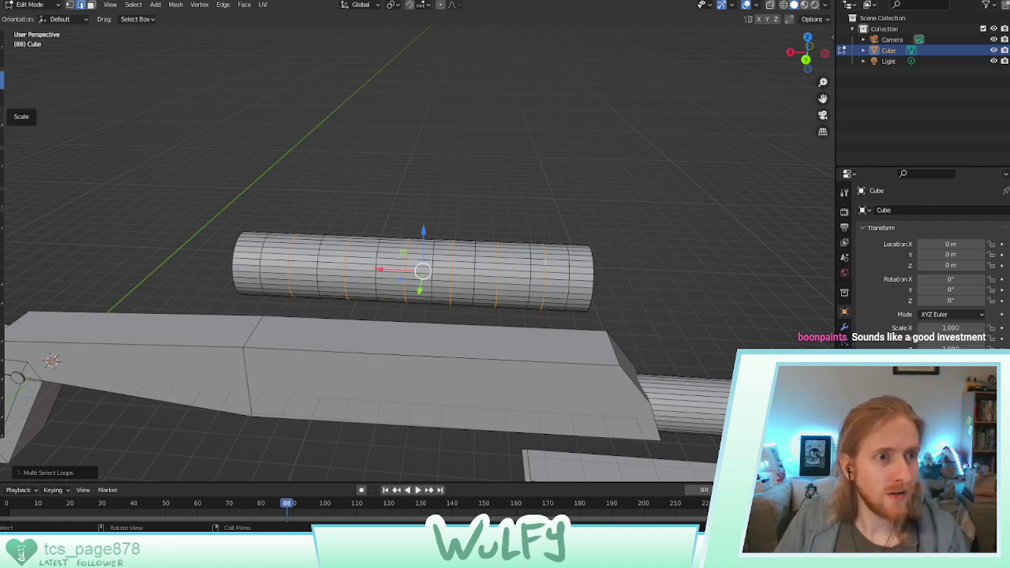
Switch to the Scale tool, try scaling the six selected loops along Y, and undo the scaling
key(c)
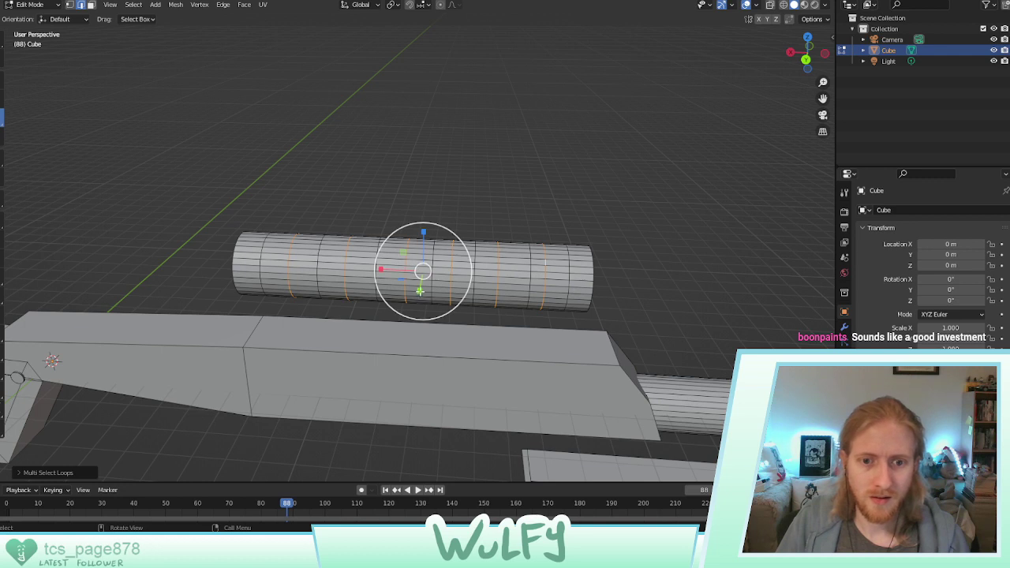
key(s)
key(z)
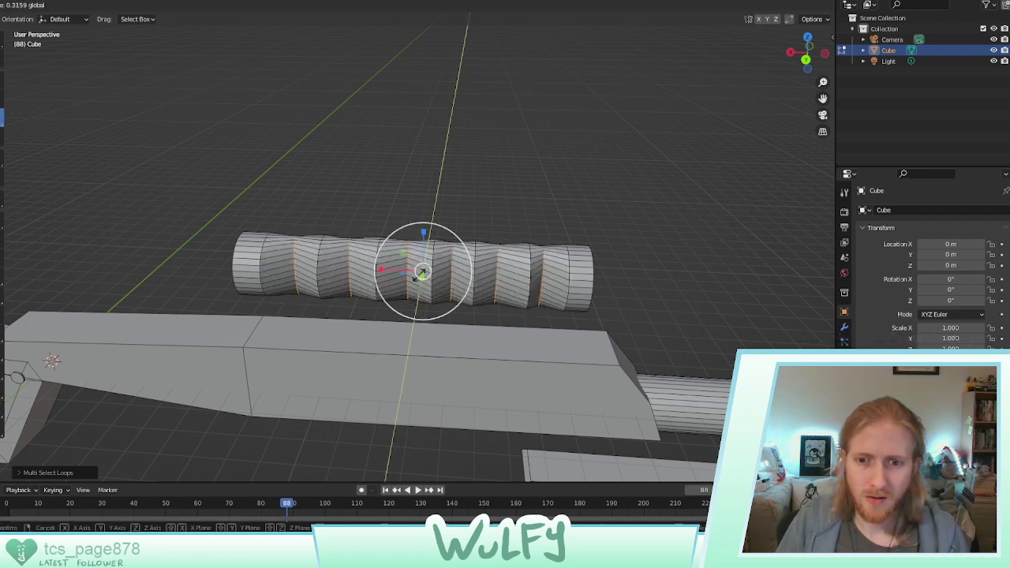
click(408, 335)
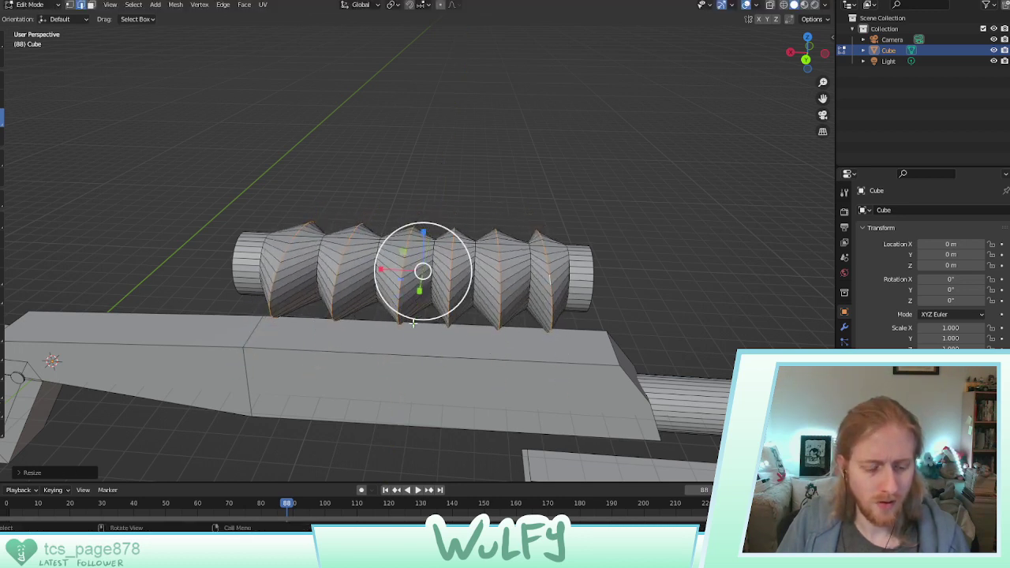
key(ctrl+z)
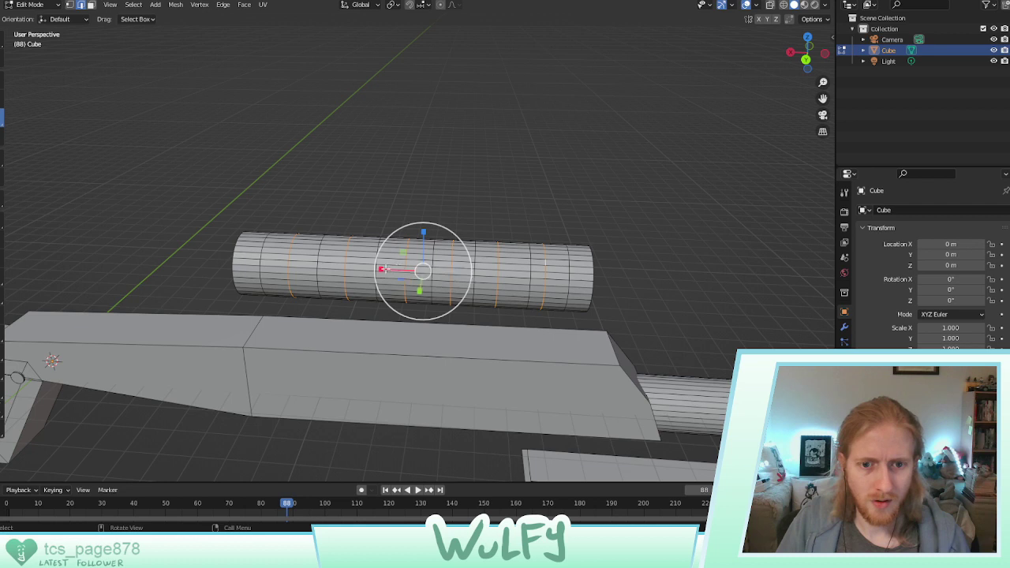
Try scaling the six selected loops along X and along Z, undoing each attempt
key(s)
key(x)
drag(389, 272, 354, 268)
key(ctrl+z)
key(s)
key(z)
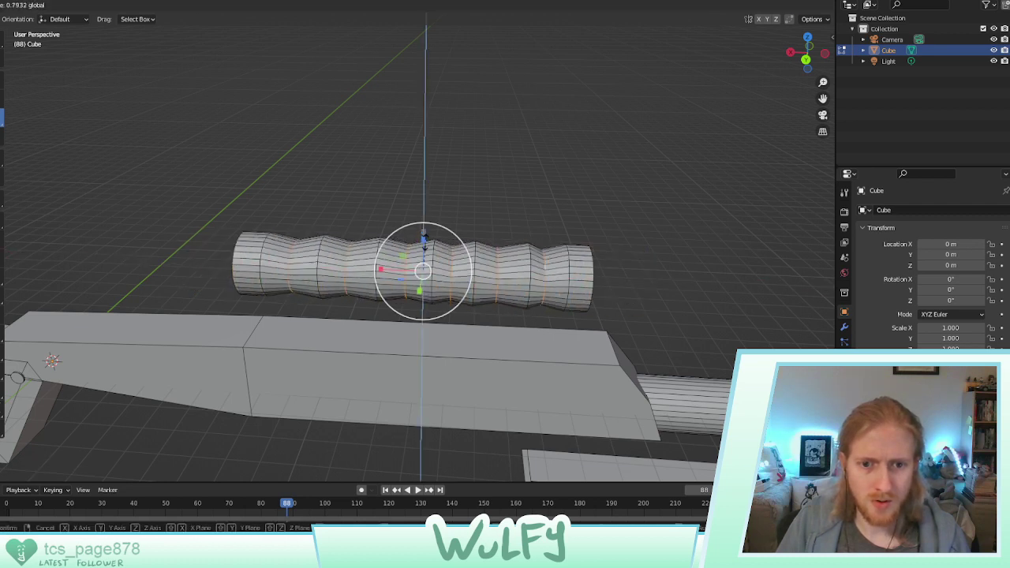
mouse_move(427, 252)
mouse_down()
mouse_move(427, 242)
mouse_move(427, 269)
mouse_up()
key(ctrl+z)
Try scaling the six selected loops uniformly on all axes and cancel the change
key(s)
key(ctrl+z)
key(s)
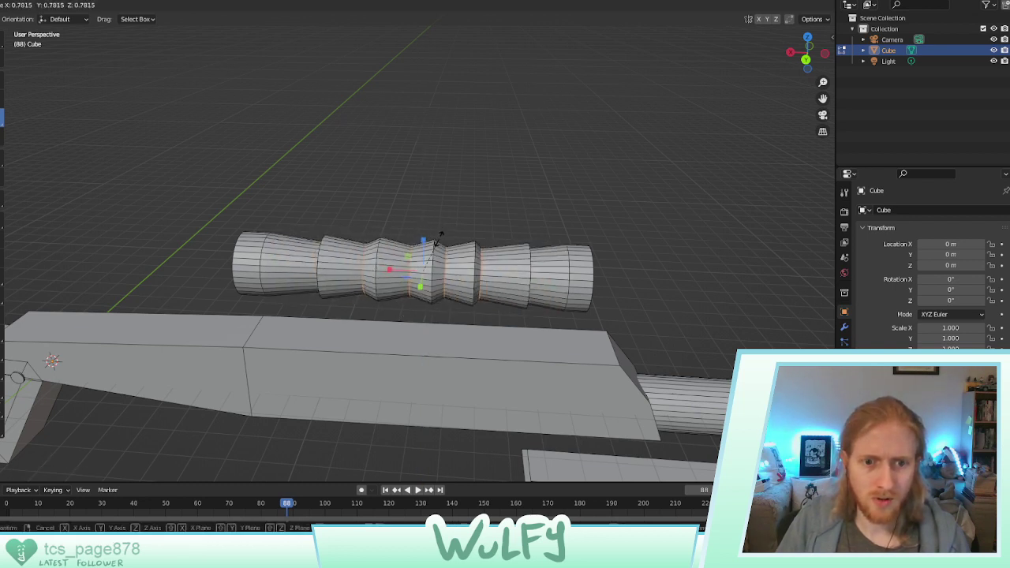
right_click(407, 253)
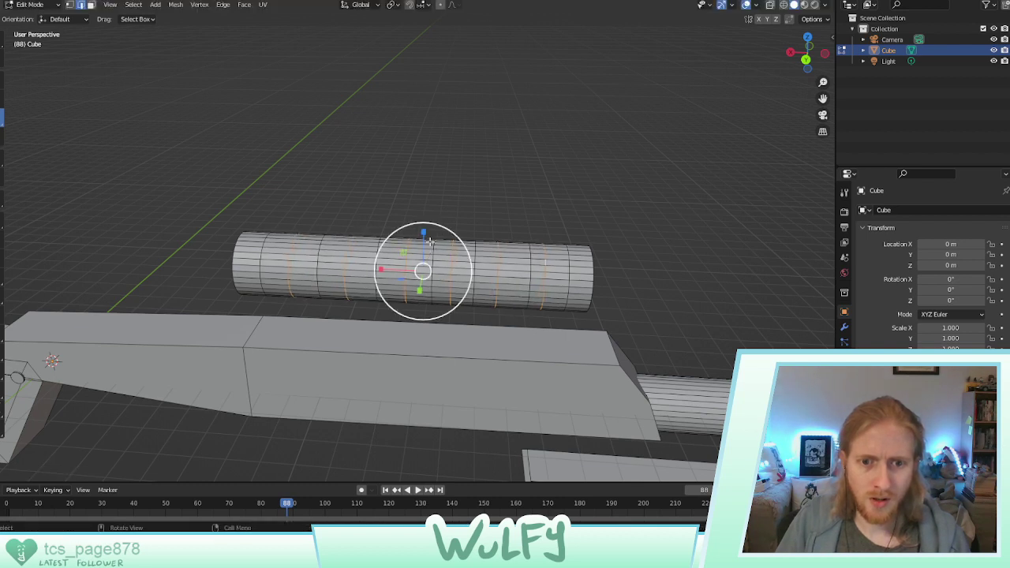
Scale the six selected loops down along Z and along Y to form grooves around the cylinder
drag(423, 234, 425, 241)
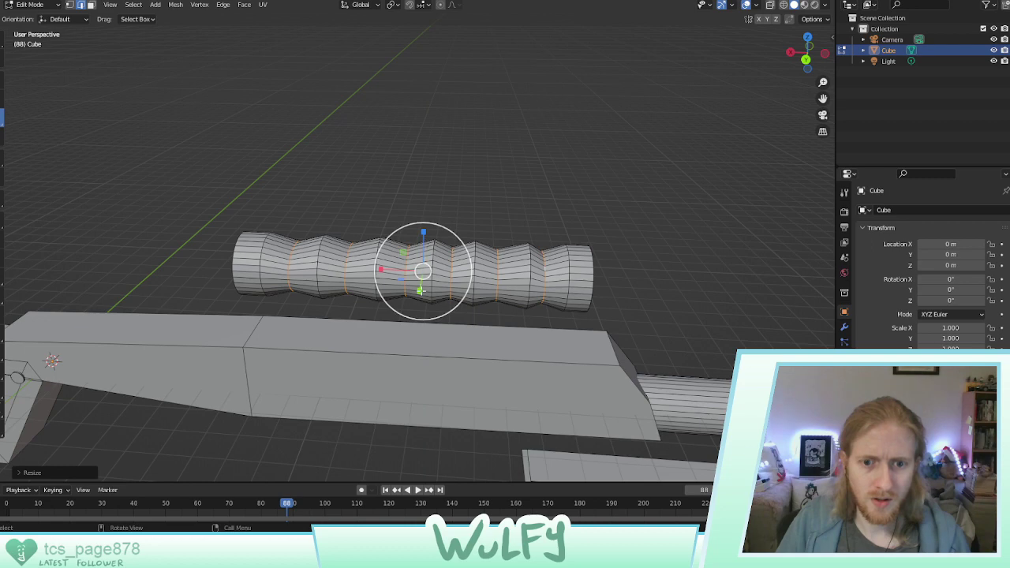
drag(421, 291, 421, 279)
middle_drag(421, 278, 447, 271)
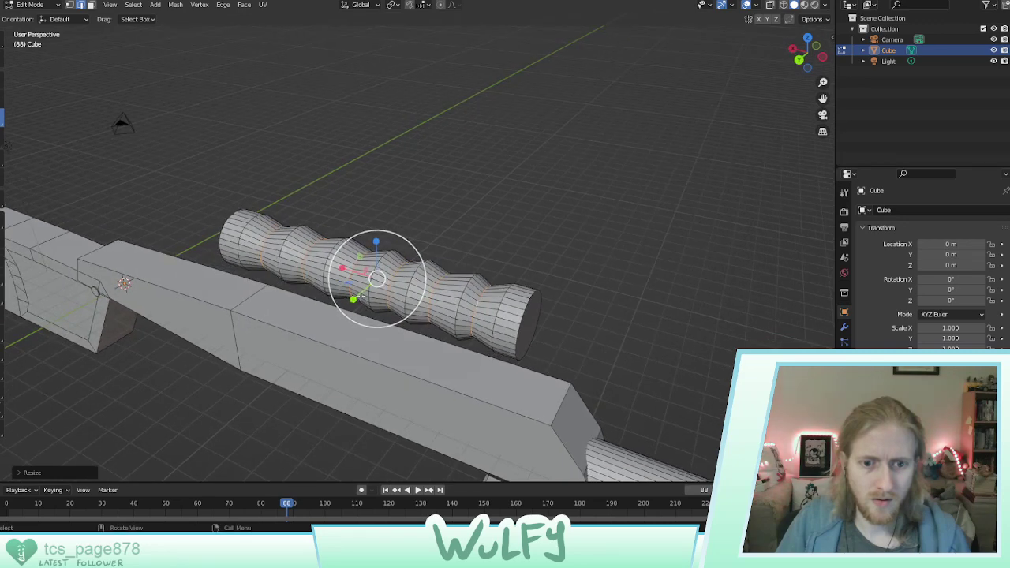
Readjust the scaling of the six selected loops along Y and Z to make the grooves shallower, and clear the selection
drag(353, 299, 356, 297)
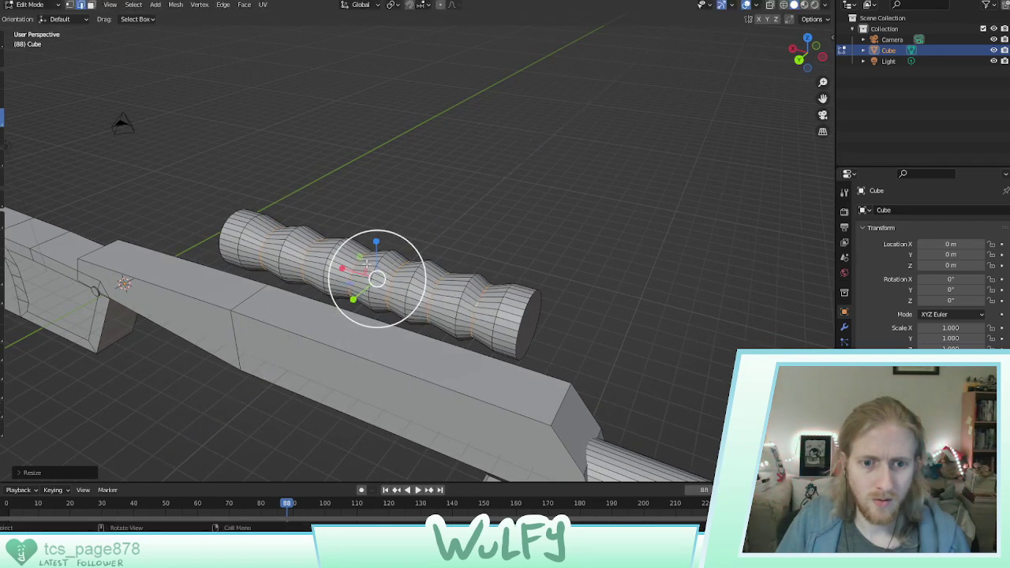
drag(377, 242, 377, 239)
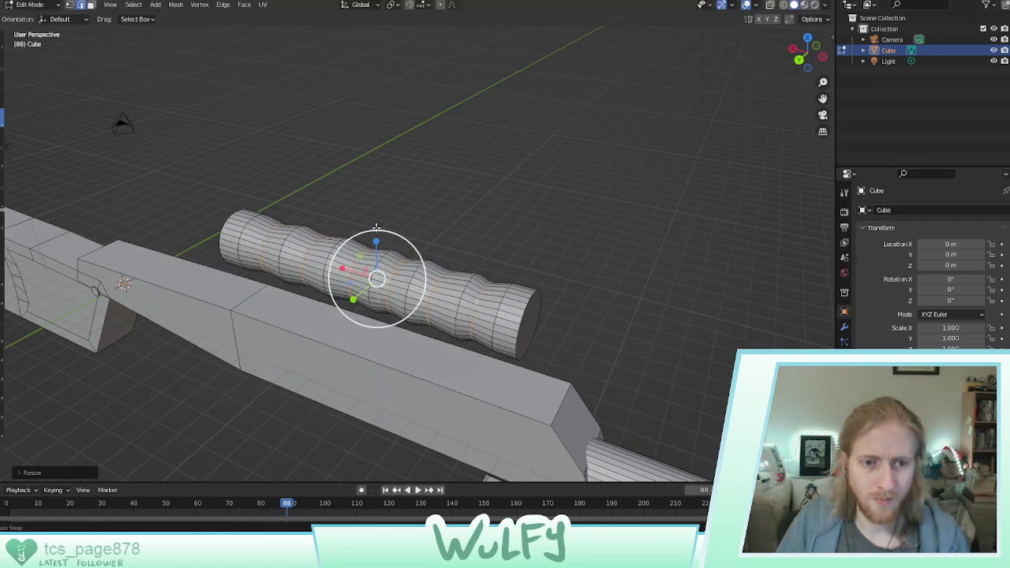
middle_drag(377, 239, 445, 194)
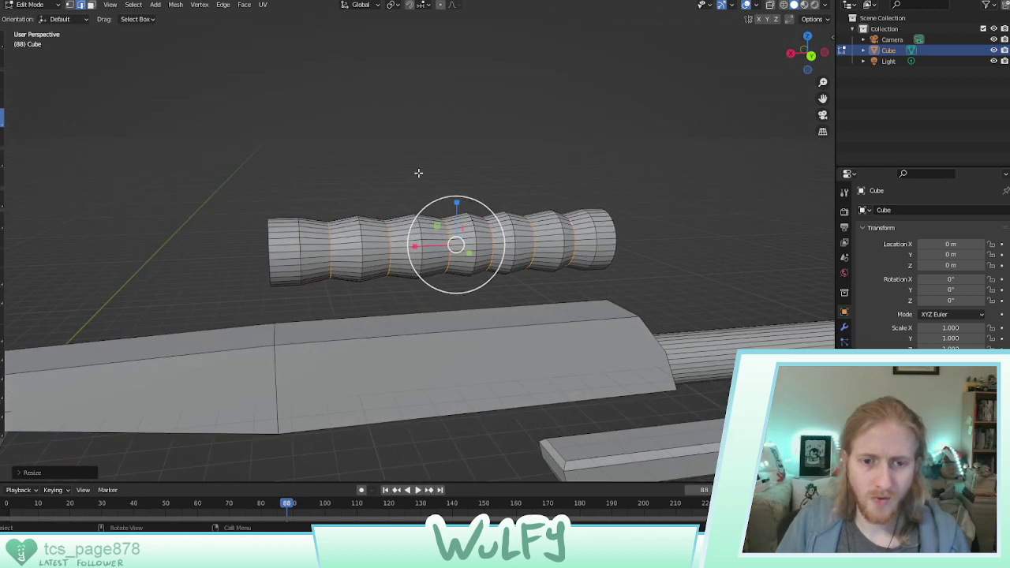
alt+click(419, 172)
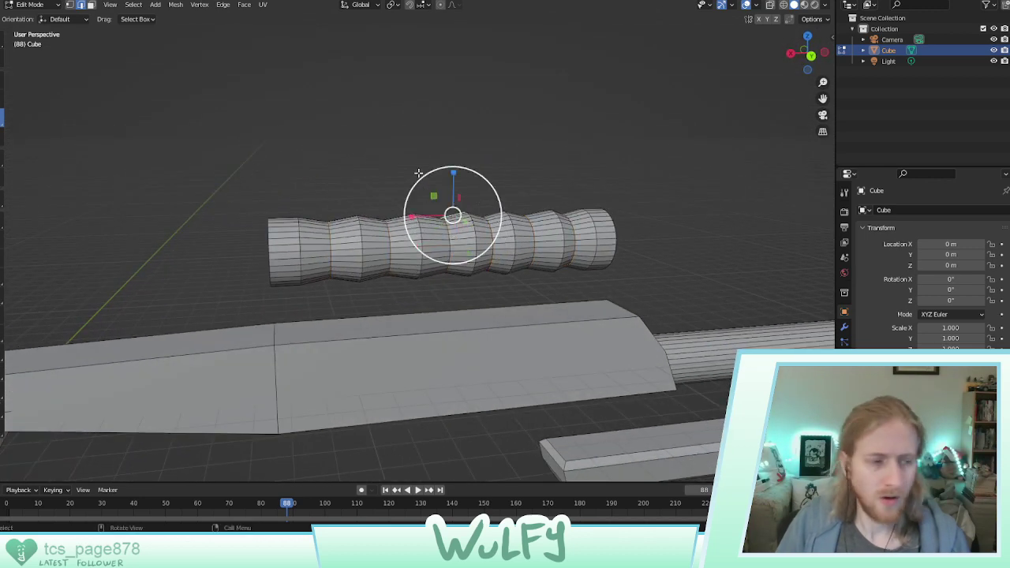
click(380, 158)
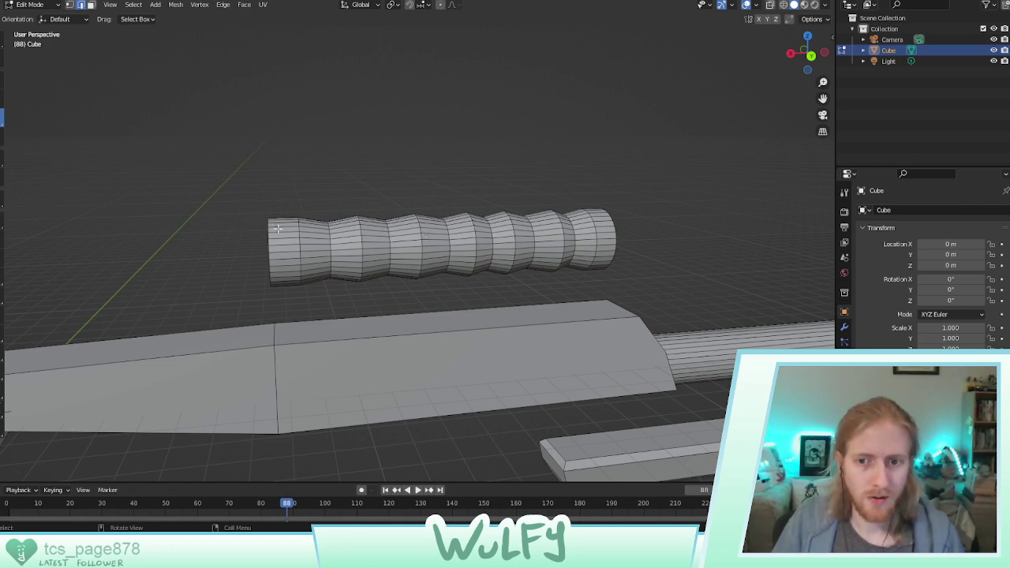
Select the edge loops around both end faces of the grooved cylinder
middle_drag(531, 227, 509, 272)
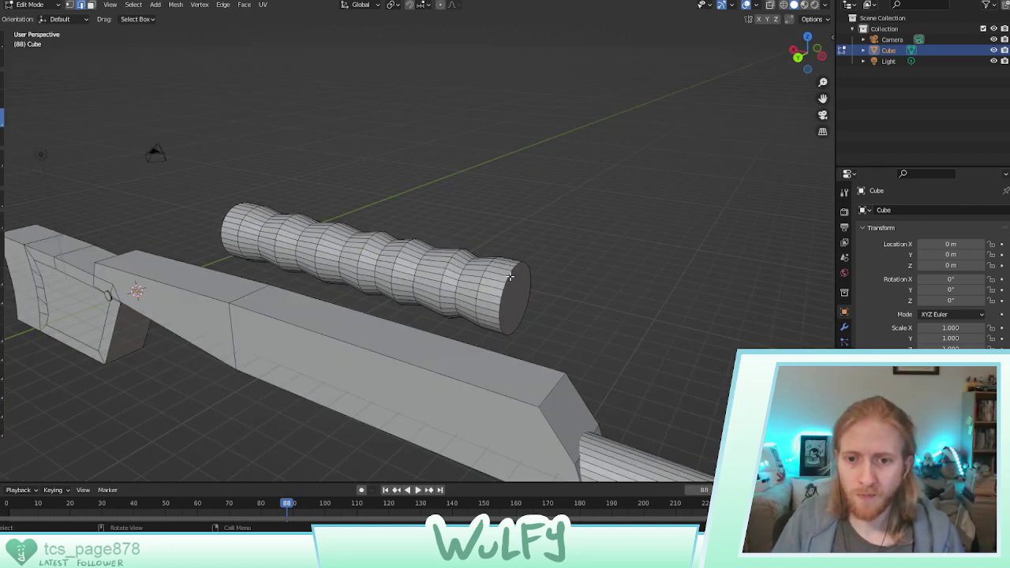
click(508, 280)
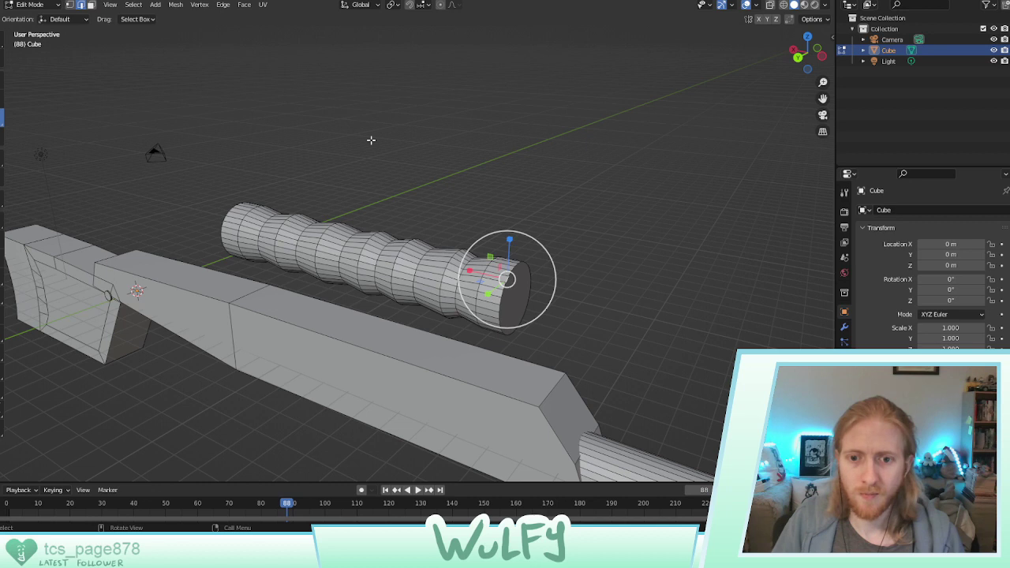
click(133, 4)
mouse_move(158, 180)
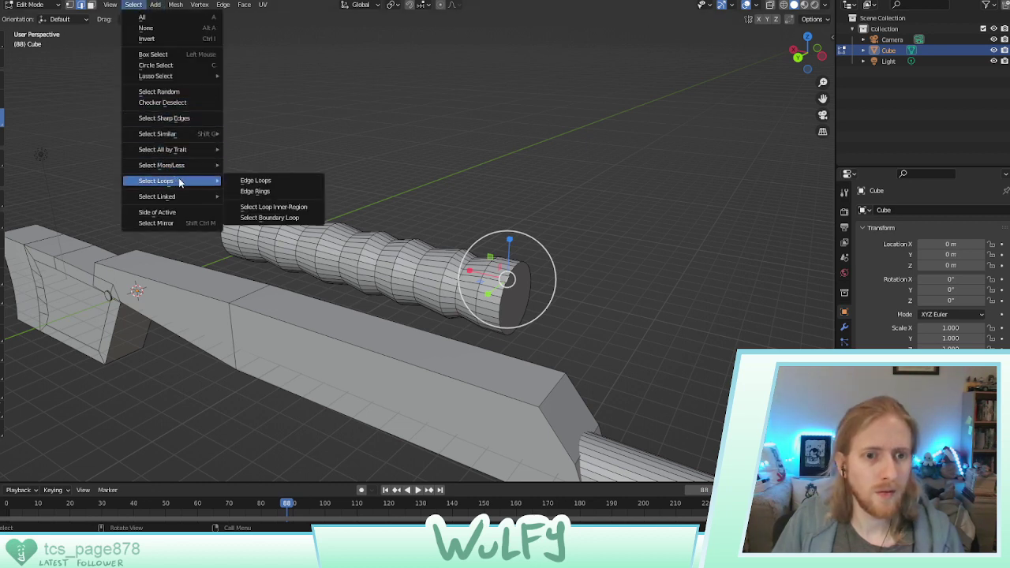
click(264, 203)
click(508, 281)
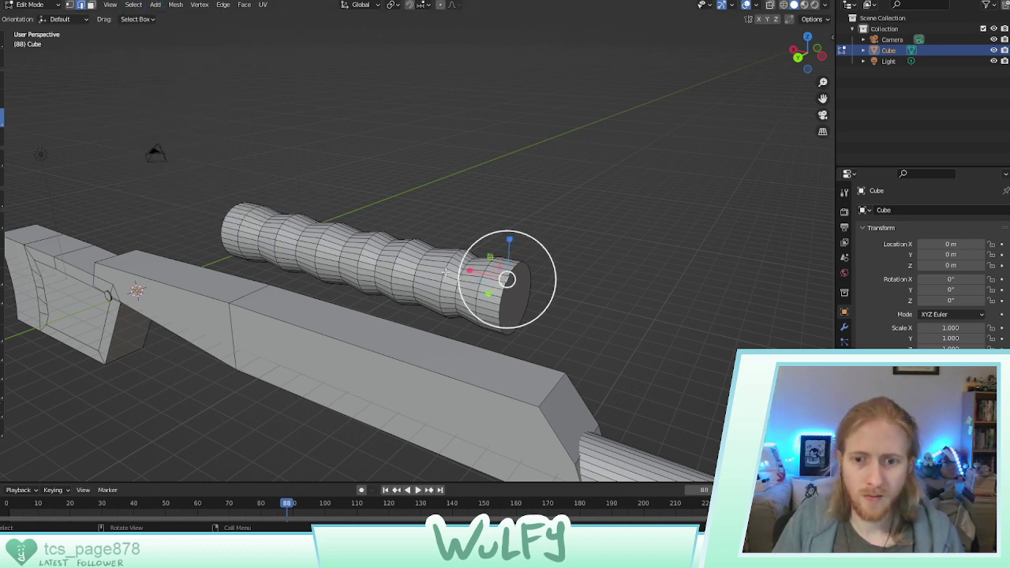
alt+shift+click(228, 213)
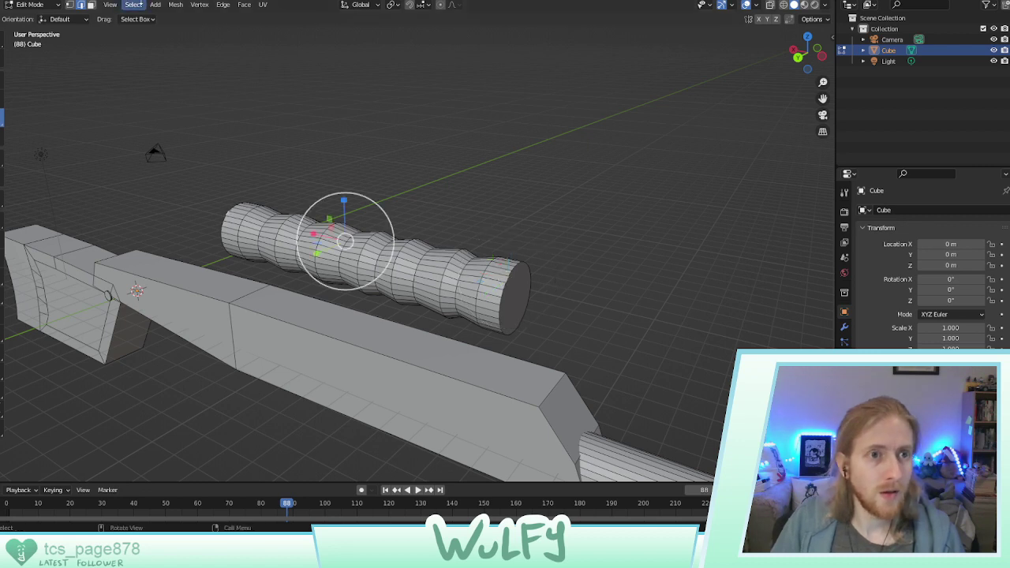
click(133, 4)
mouse_move(186, 181)
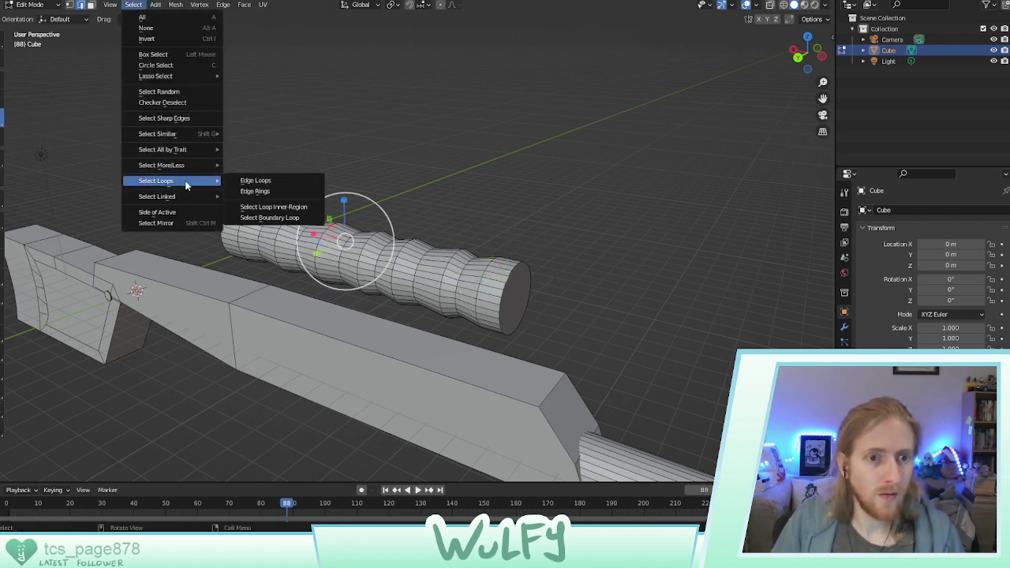
click(256, 181)
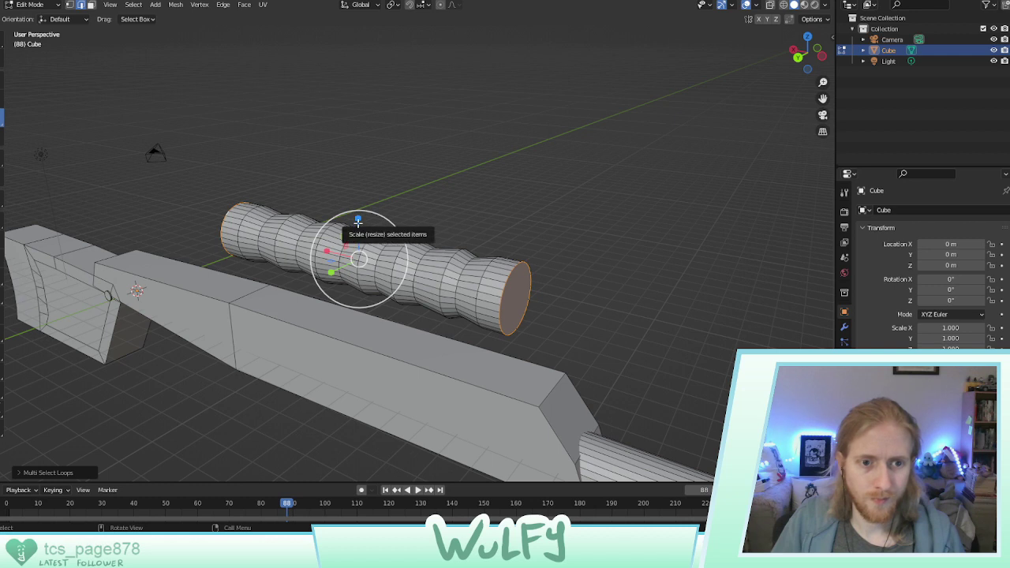
Scale the two end loops down along Z and Y to taper the ends of the grooved cylinder
drag(358, 221, 358, 230)
drag(332, 272, 360, 232)
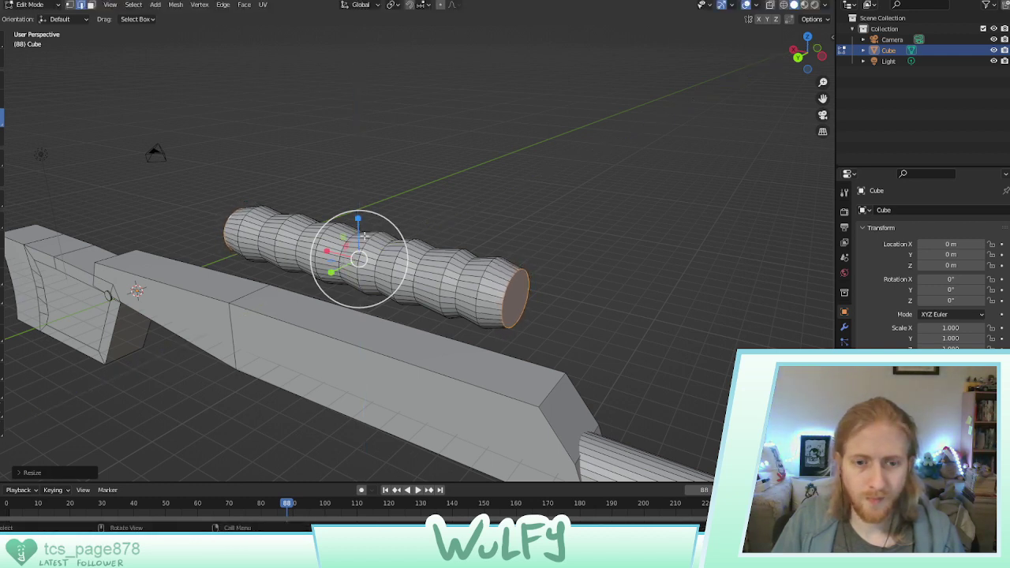
click(391, 200)
Select all geometry linked to the grooved cylinder, move it up along Z above the receiver, and clear the selection
click(2, 81)
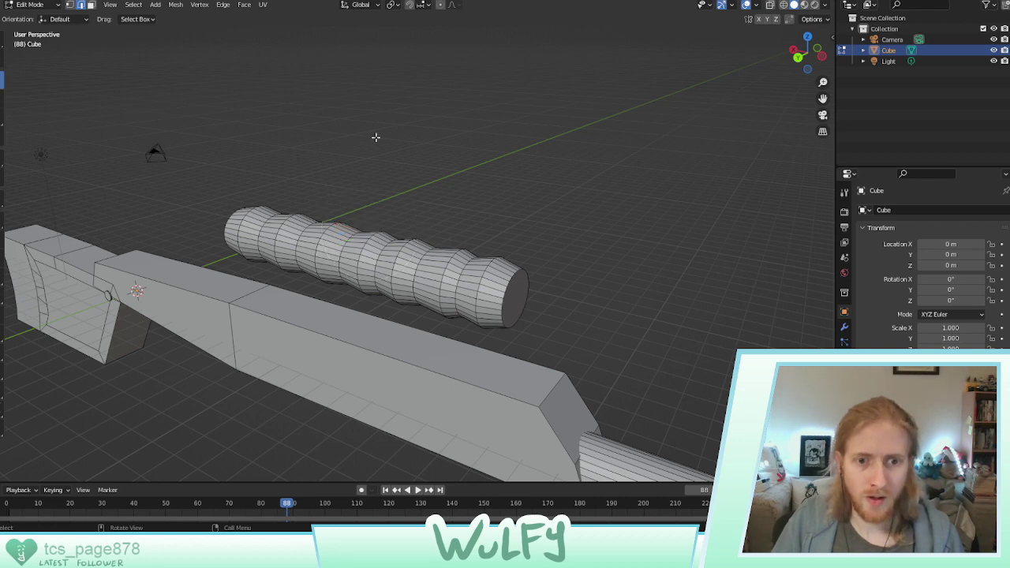
middle_drag(391, 166, 438, 190)
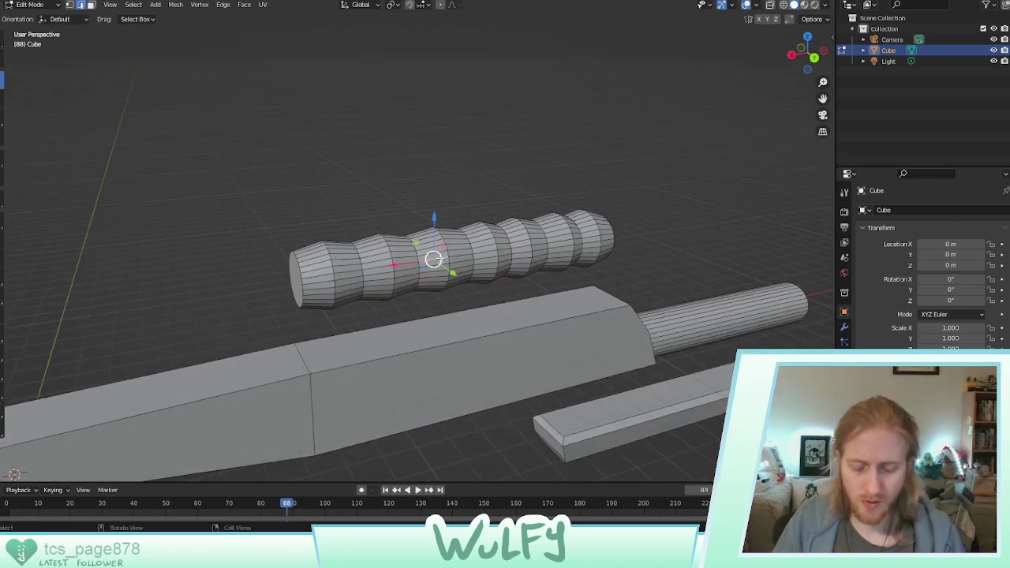
key(ctrl+l)
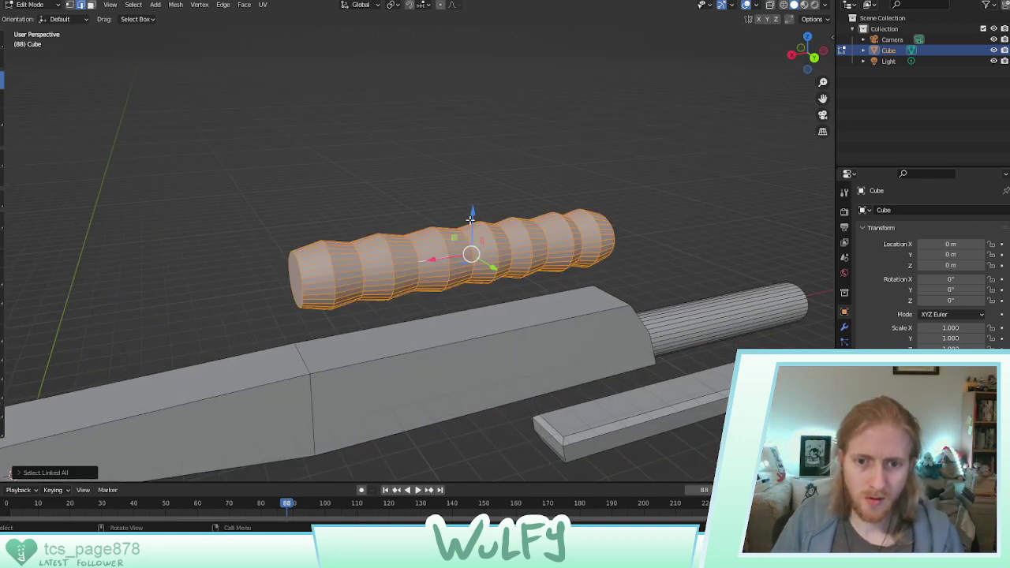
drag(474, 221, 492, 194)
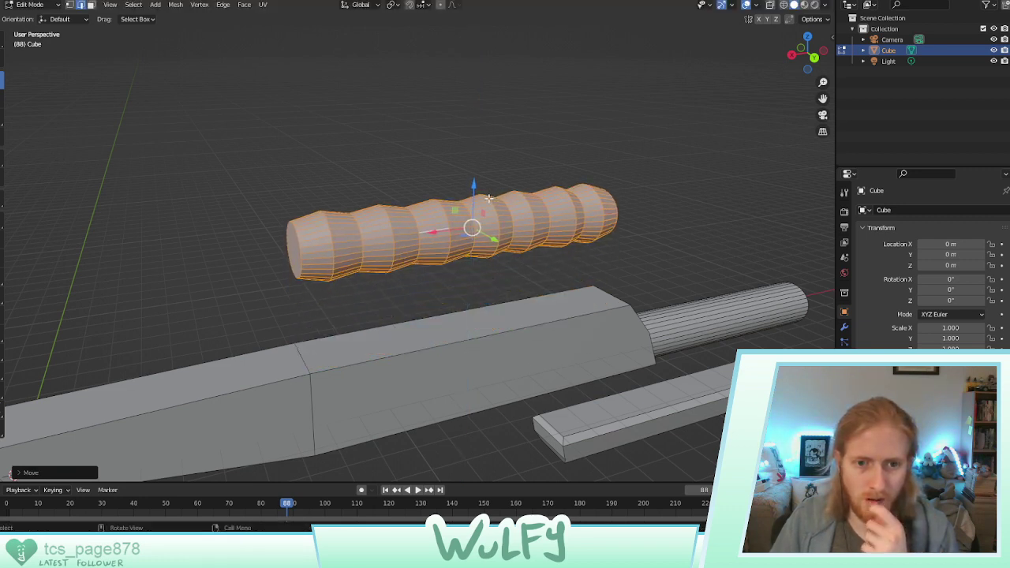
click(168, 191)
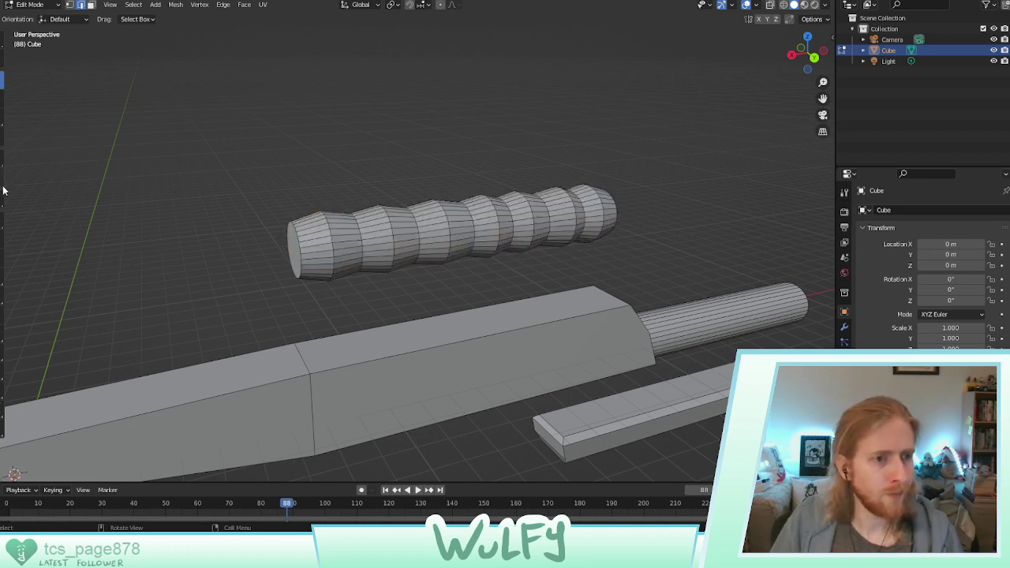
Add a cylinder to the mesh at the 3D cursor
click(157, 5)
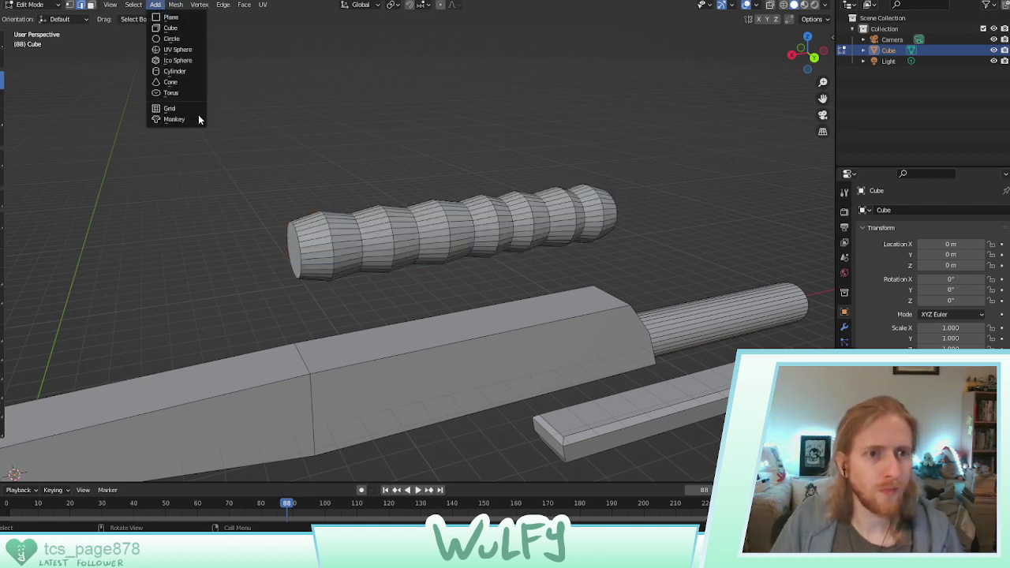
click(169, 72)
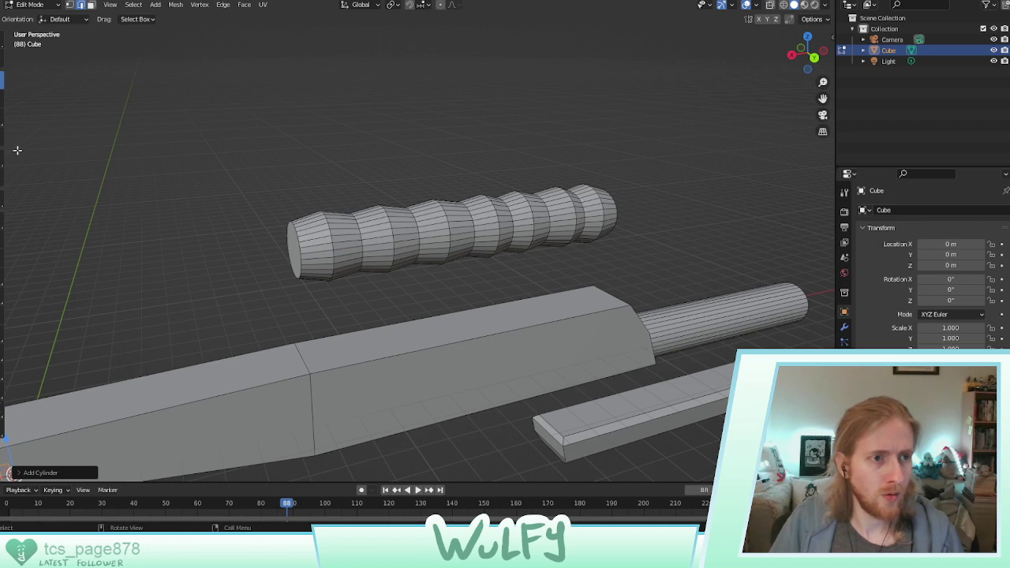
Try to move the new cylinder up along Z near the rear end of the grooved cylinder
middle_drag(126, 292, 28, 158)
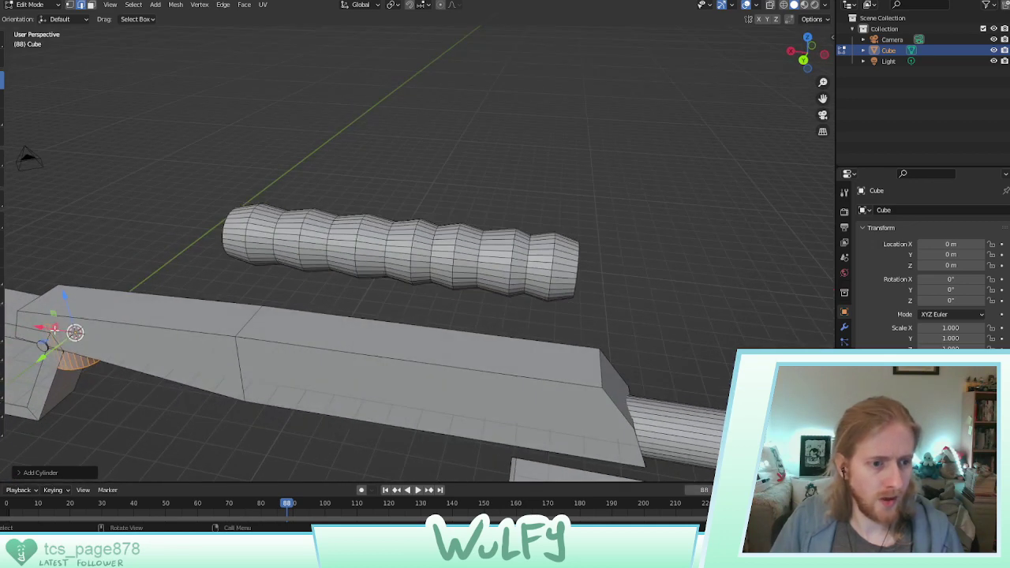
key(g)
key(z)
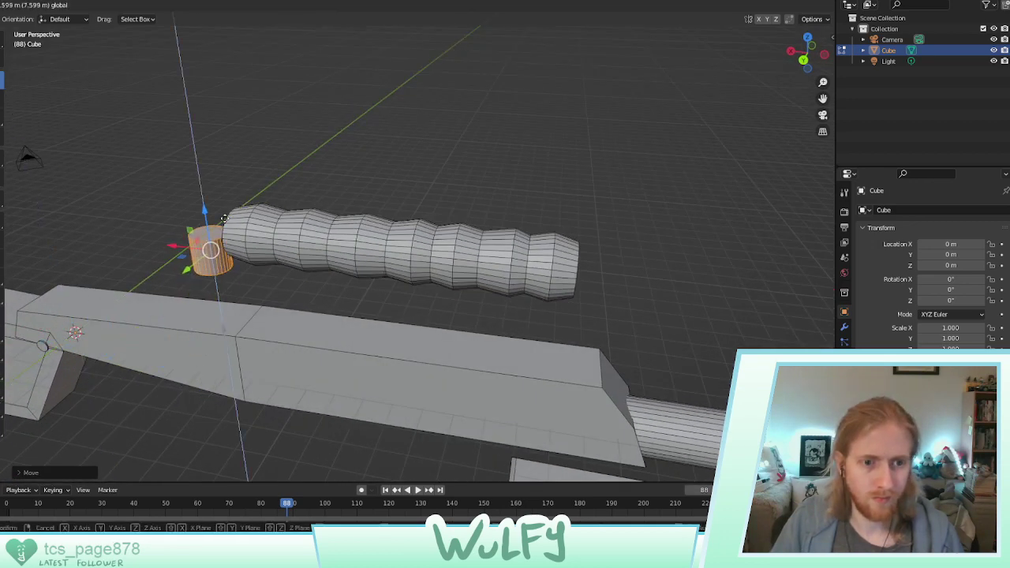
click(220, 203)
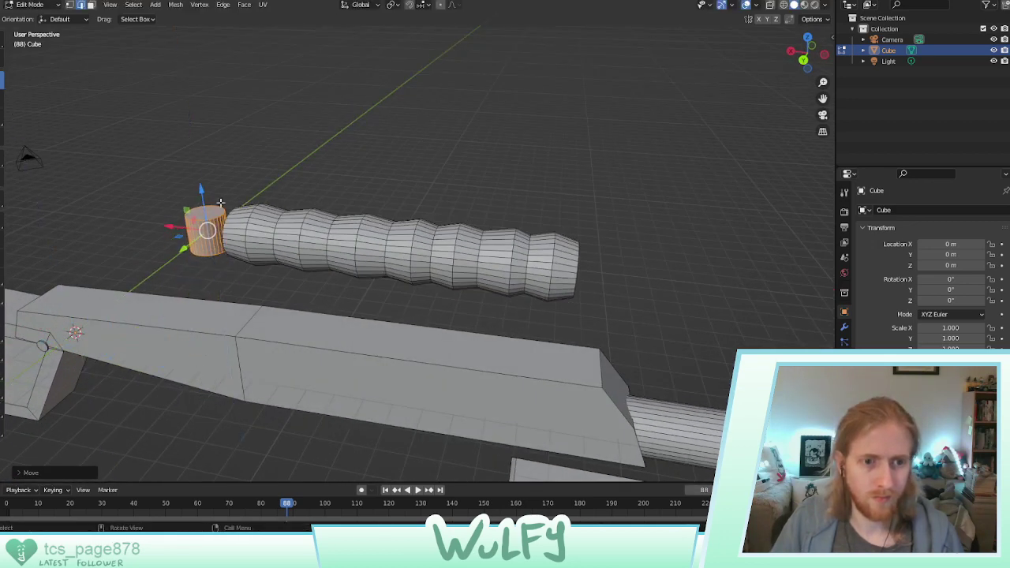
From the back view, move the new cylinder along X and up along Z until it sits above the receiver's sloped rear
click(802, 60)
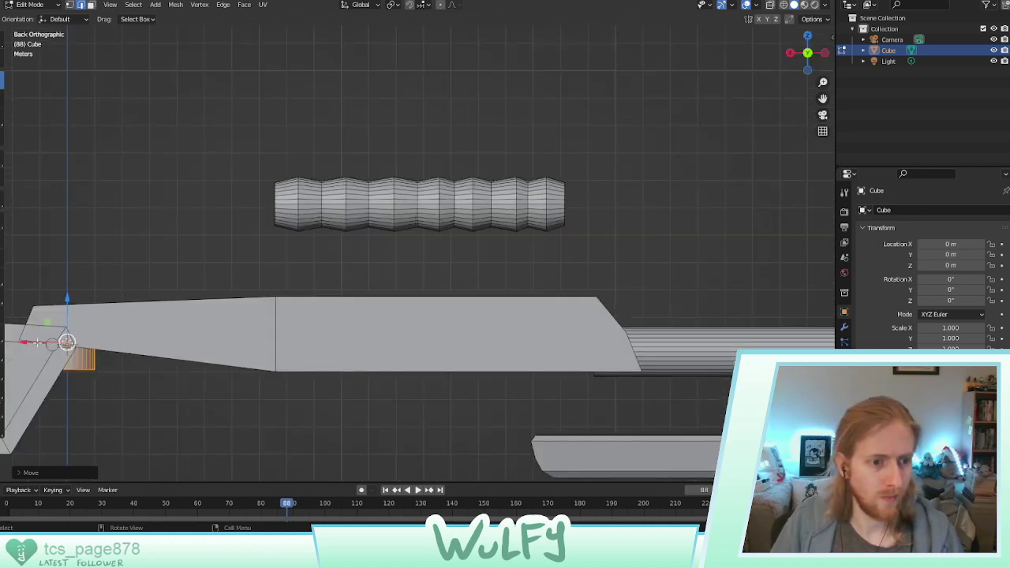
drag(37, 342, 155, 343)
drag(185, 302, 184, 254)
click(180, 192)
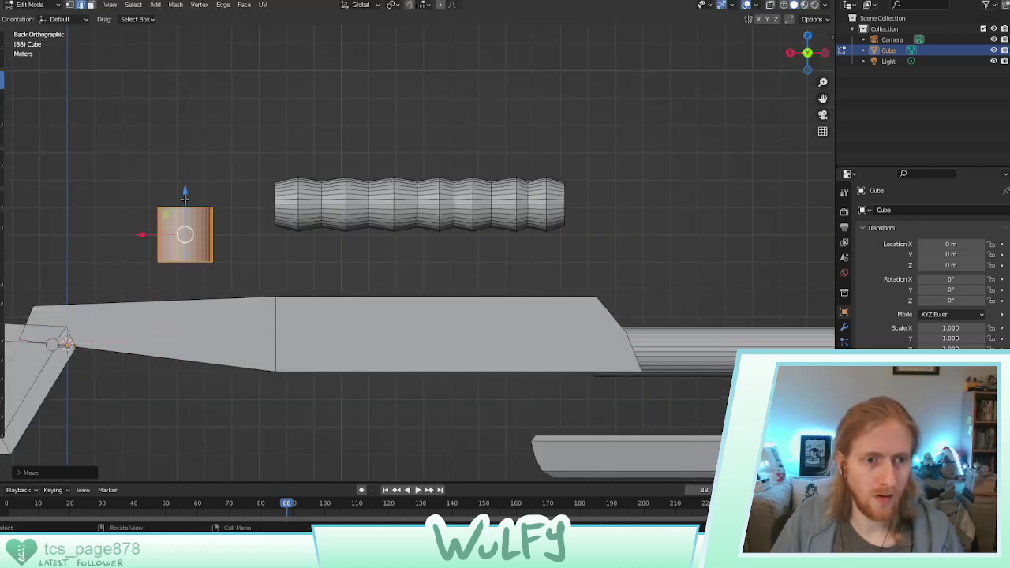
Rotate the new cylinder a quarter turn about Y so that its axis runs parallel to the grooved cylinder
key(r)
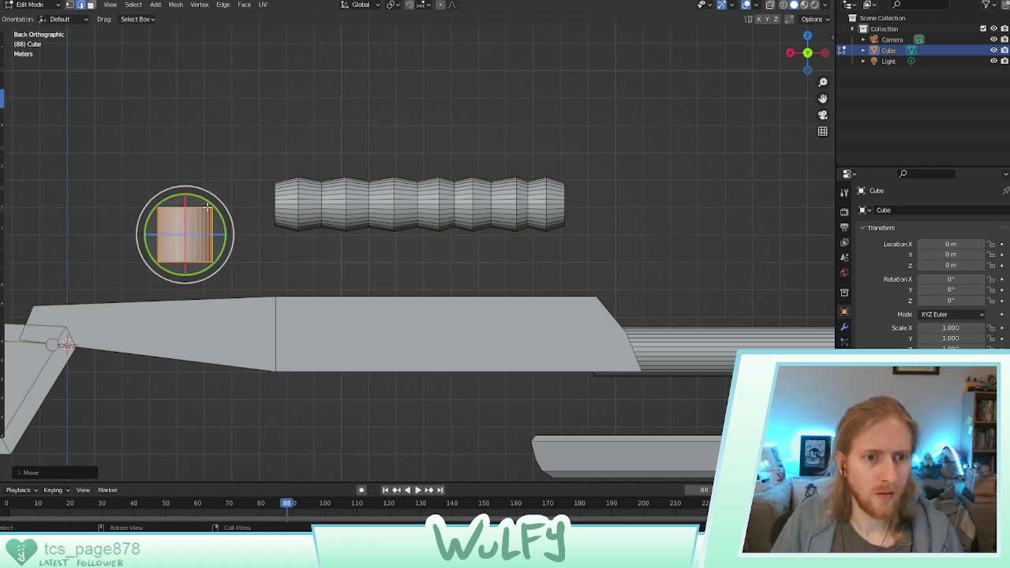
click(234, 268)
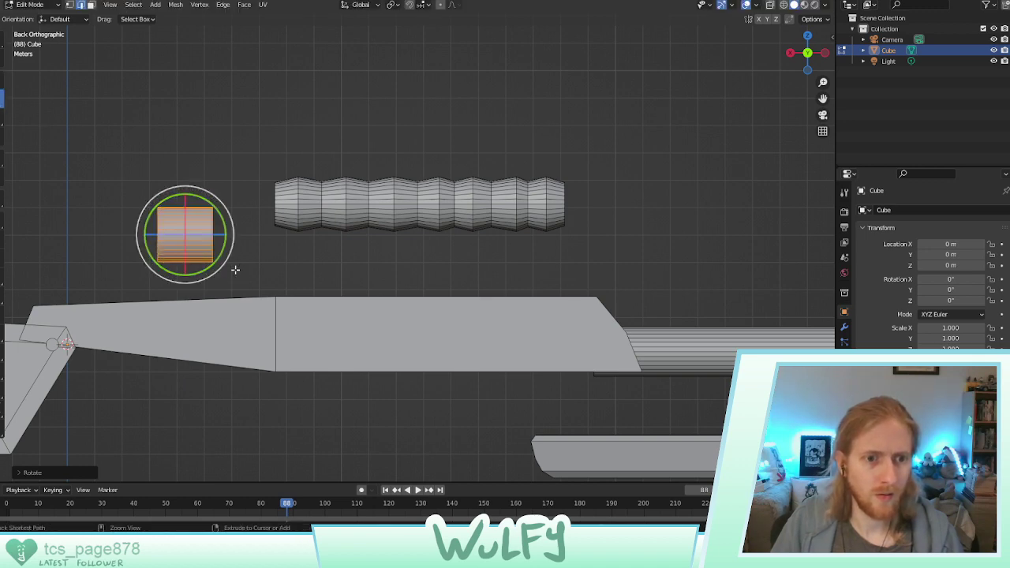
middle_drag(273, 244, 243, 263)
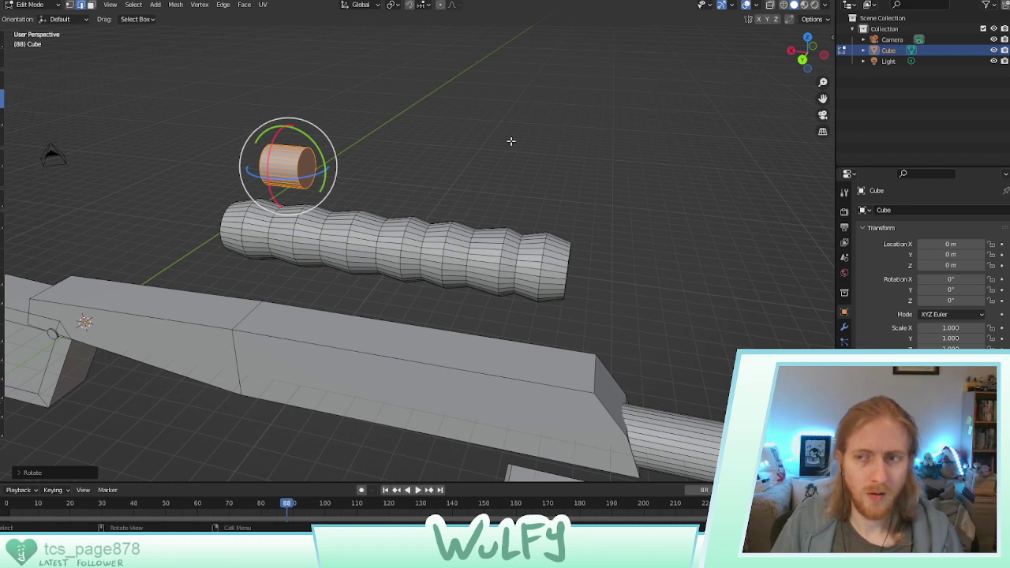
Switch to the Move tool, bring the new cylinder to the front end of the grooved cylinder, and shift it sideways along Y
click(3, 79)
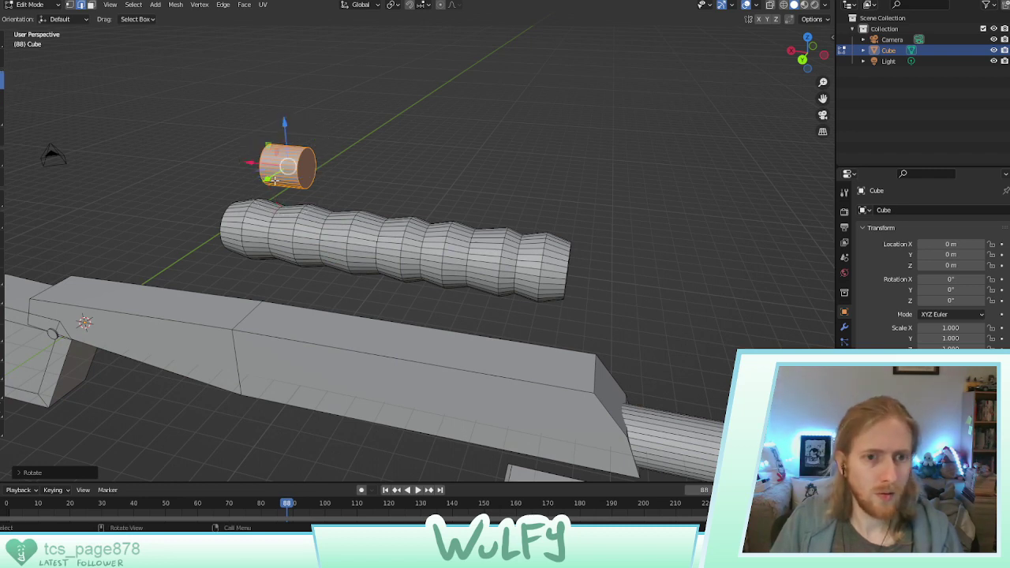
drag(275, 180, 564, 281)
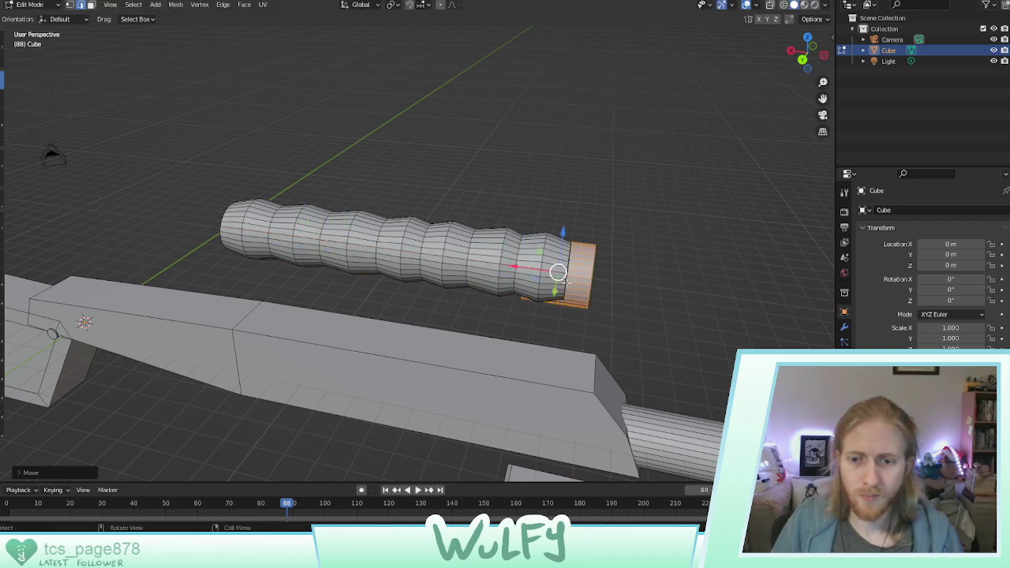
middle_drag(565, 281, 464, 268)
drag(336, 280, 253, 280)
Shift the new cylinder along Z at the grooved cylinder's front end until it floats clear above it
drag(293, 245, 291, 213)
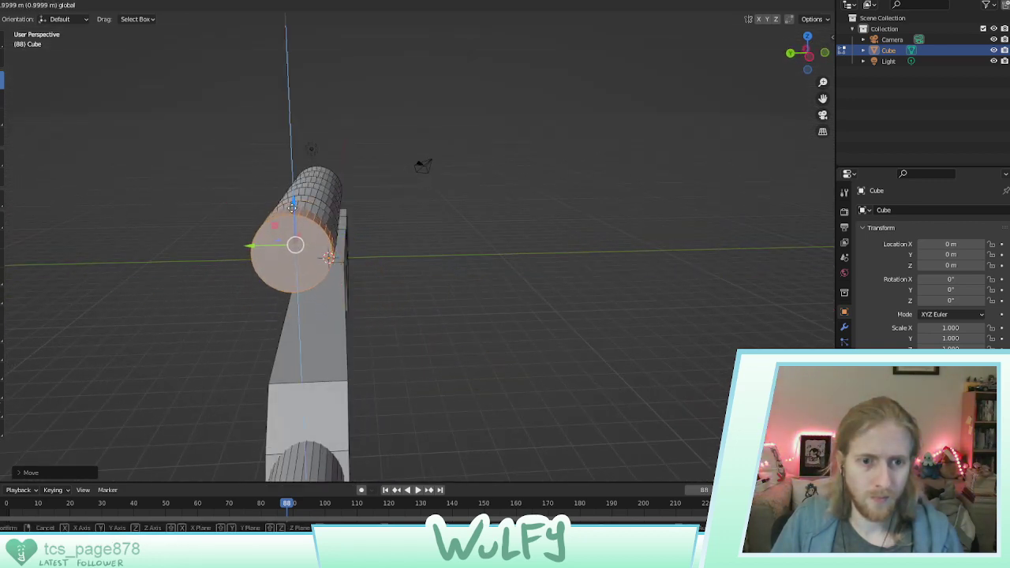
click(265, 272)
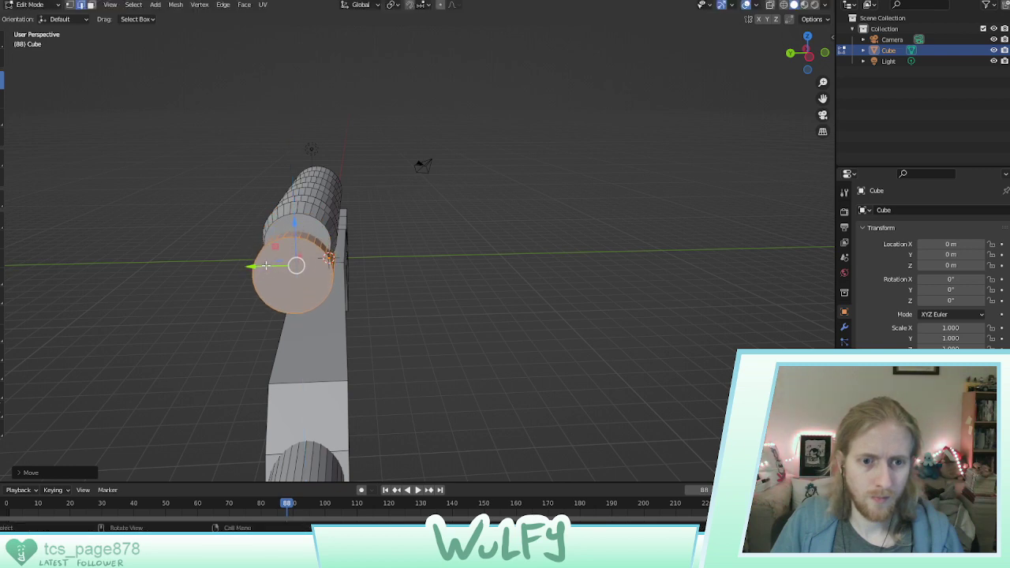
key(g)
key(z)
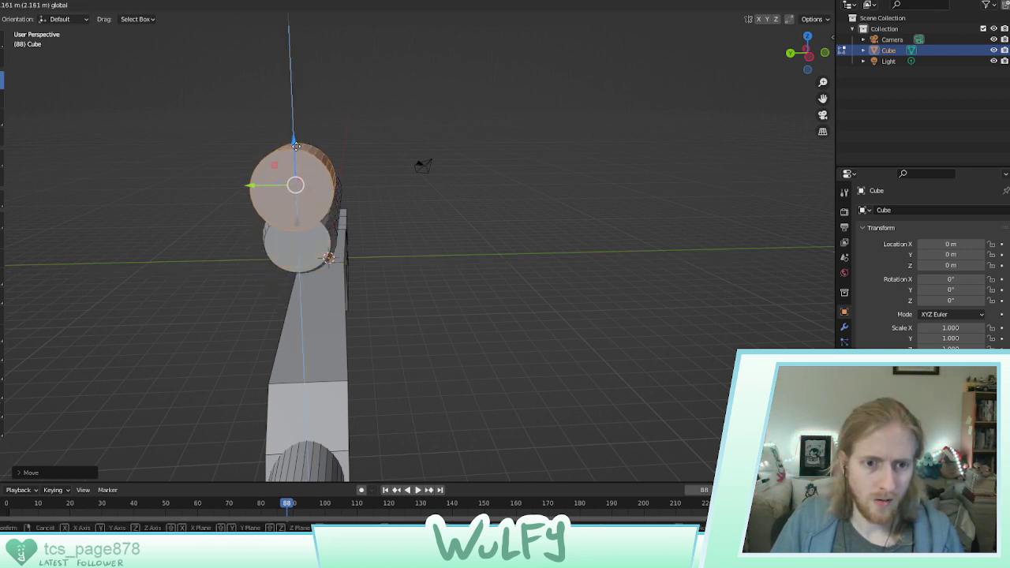
drag(296, 146, 298, 163)
middle_drag(300, 160, 303, 135)
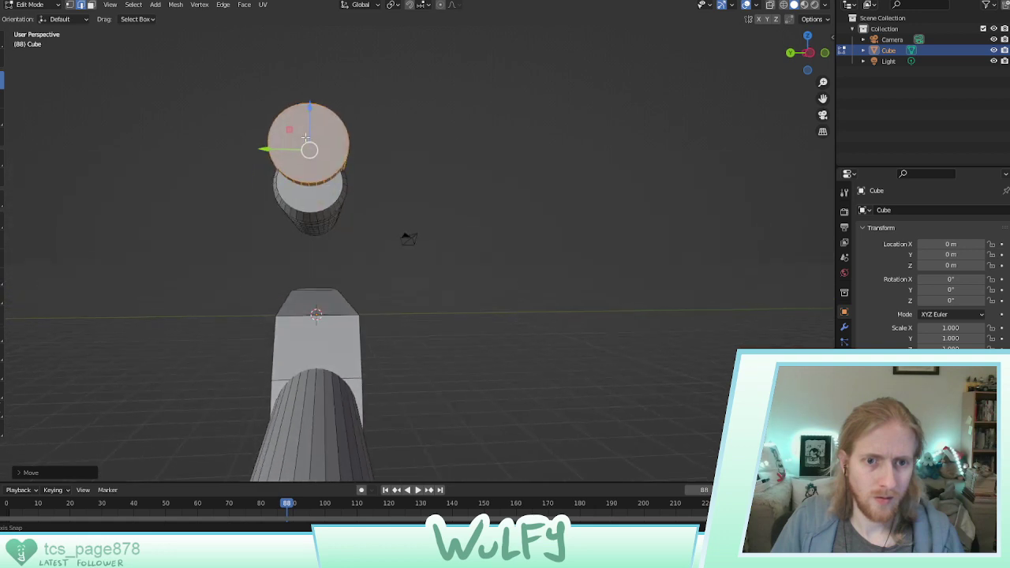
click(810, 55)
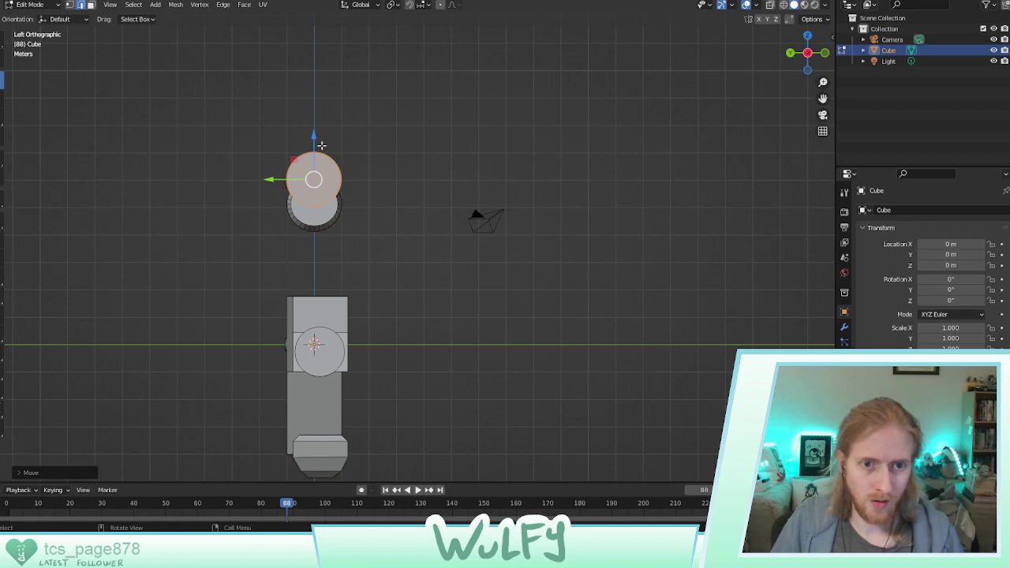
middle_drag(355, 144, 399, 176)
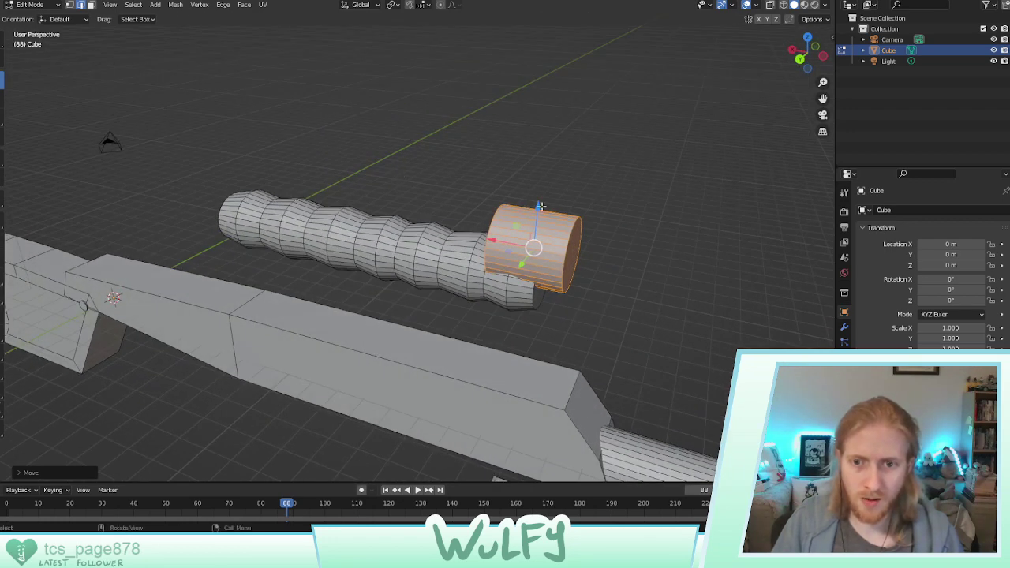
drag(541, 206, 506, 152)
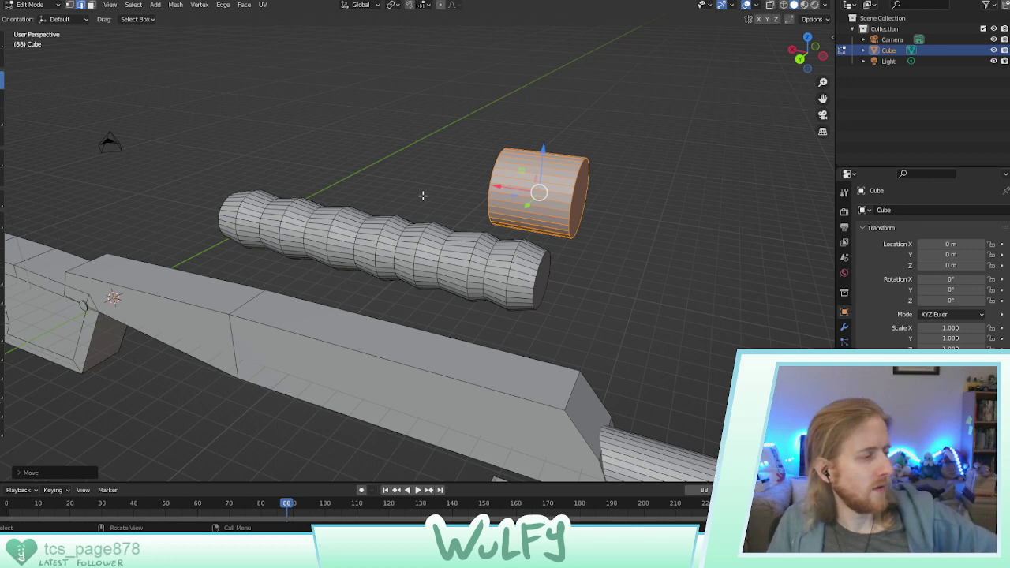
Delete the edges of the new cylinder floating above the grooved cylinder
middle_drag(513, 203, 464, 188)
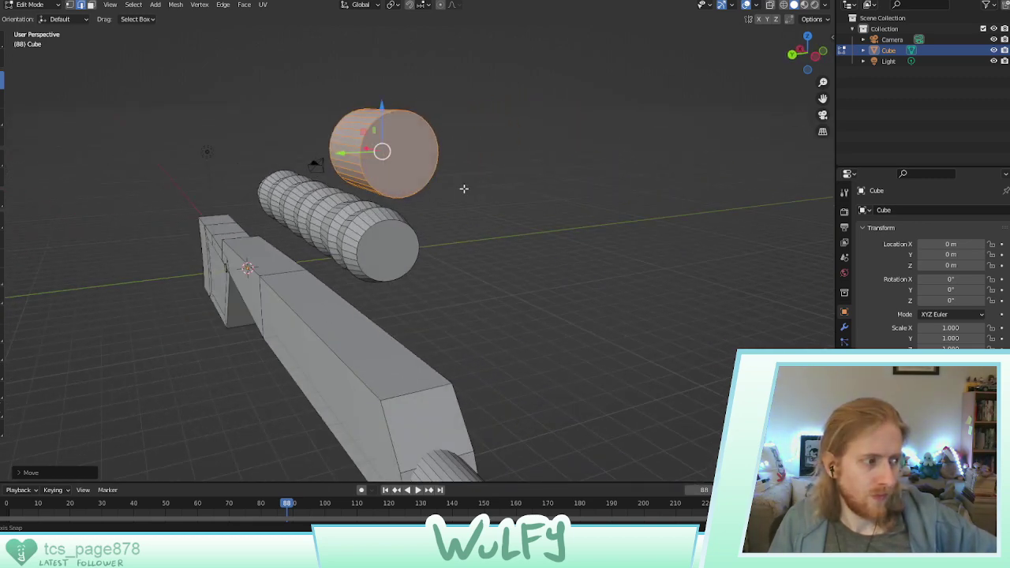
middle_drag(464, 189, 464, 189)
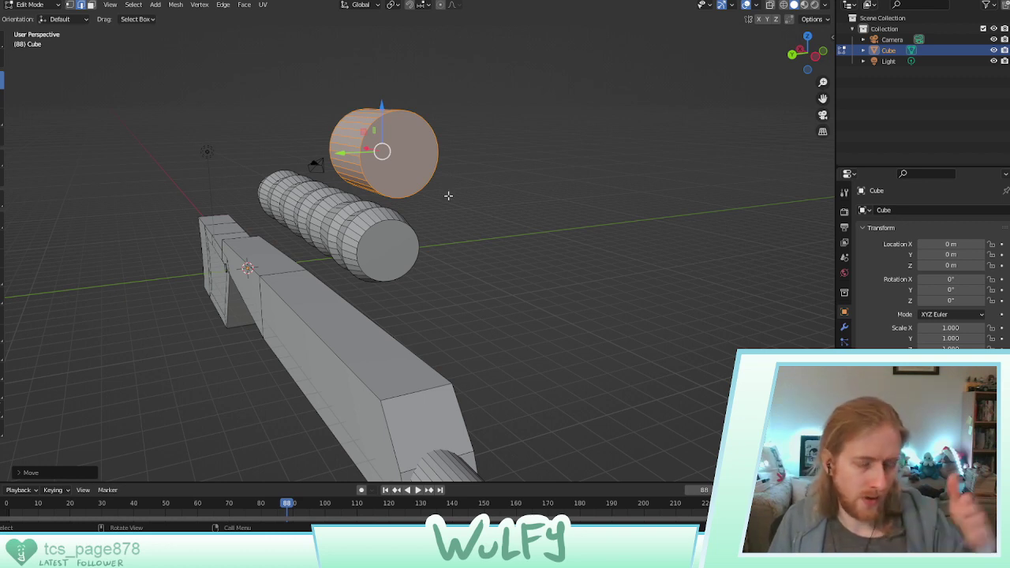
key(x)
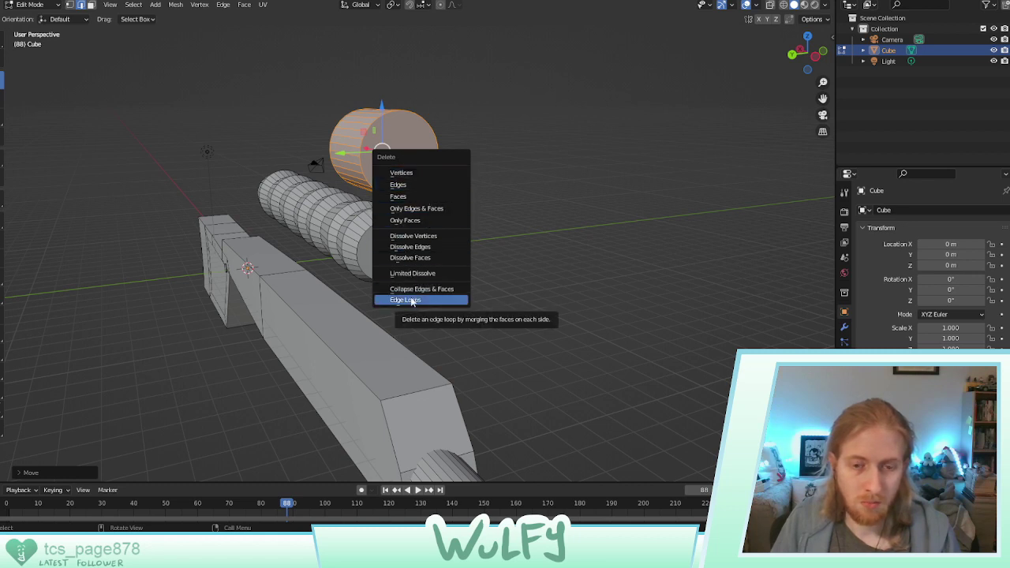
click(408, 187)
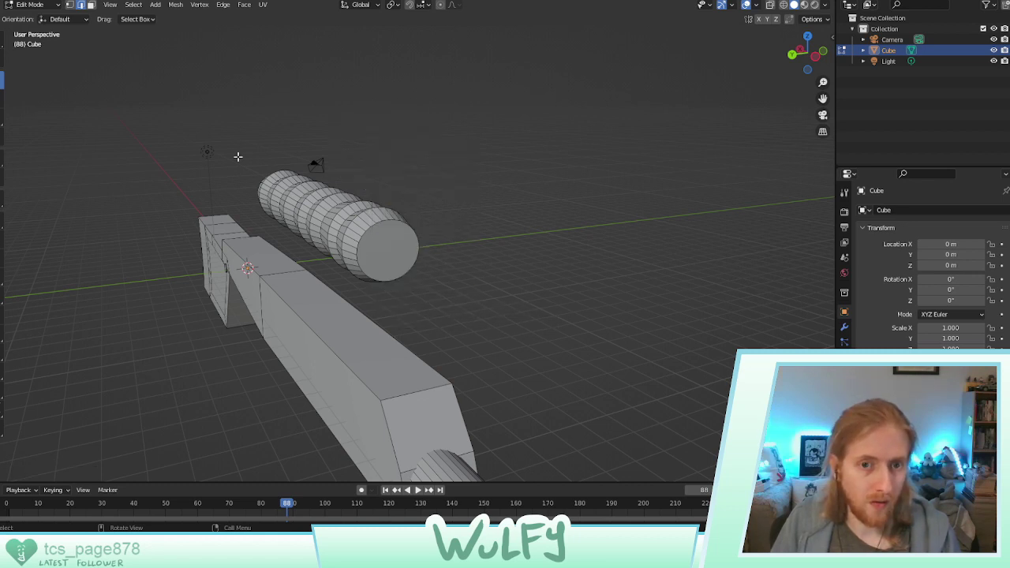
Add a cube and move it along X and up along Z until it floats above the grooved cylinder's front end
middle_drag(355, 151, 413, 158)
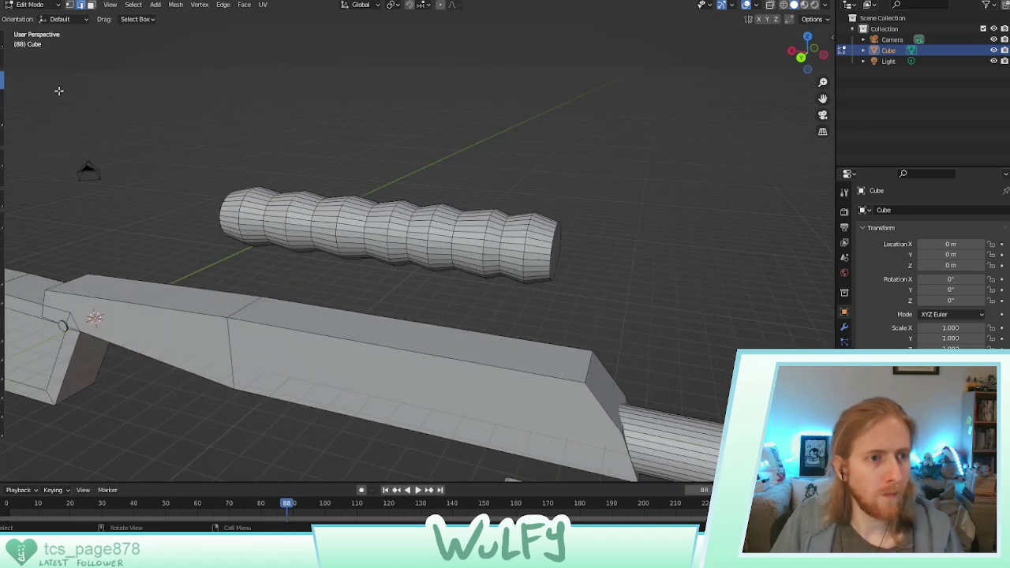
click(155, 5)
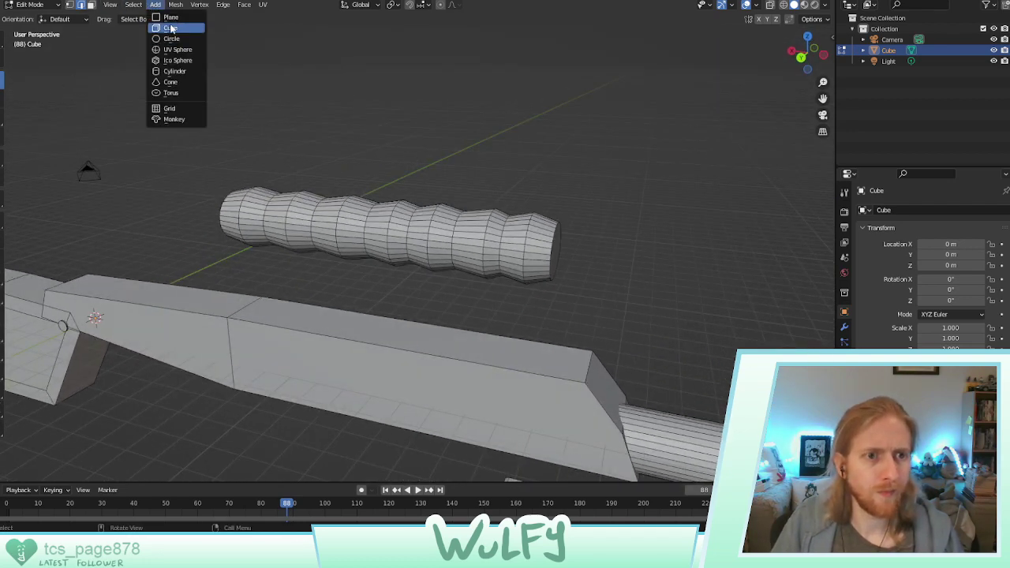
click(170, 29)
drag(89, 282, 526, 300)
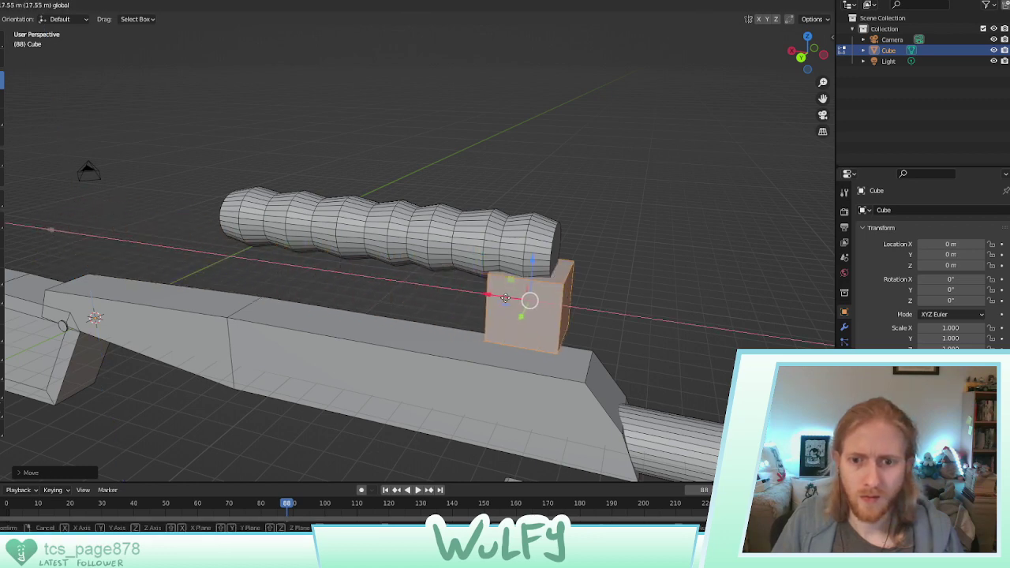
middle_drag(526, 300, 594, 281)
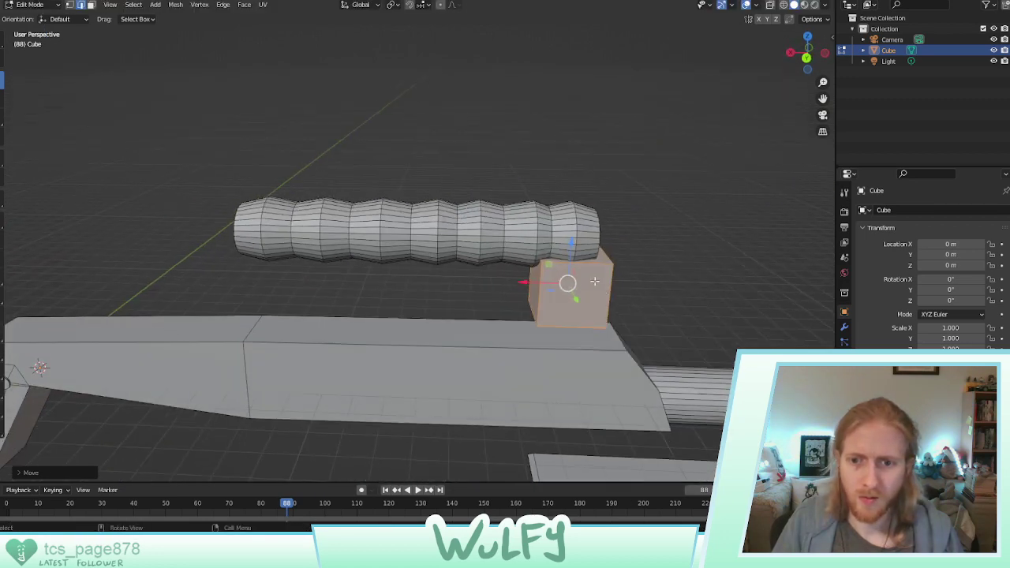
drag(568, 254, 508, 131)
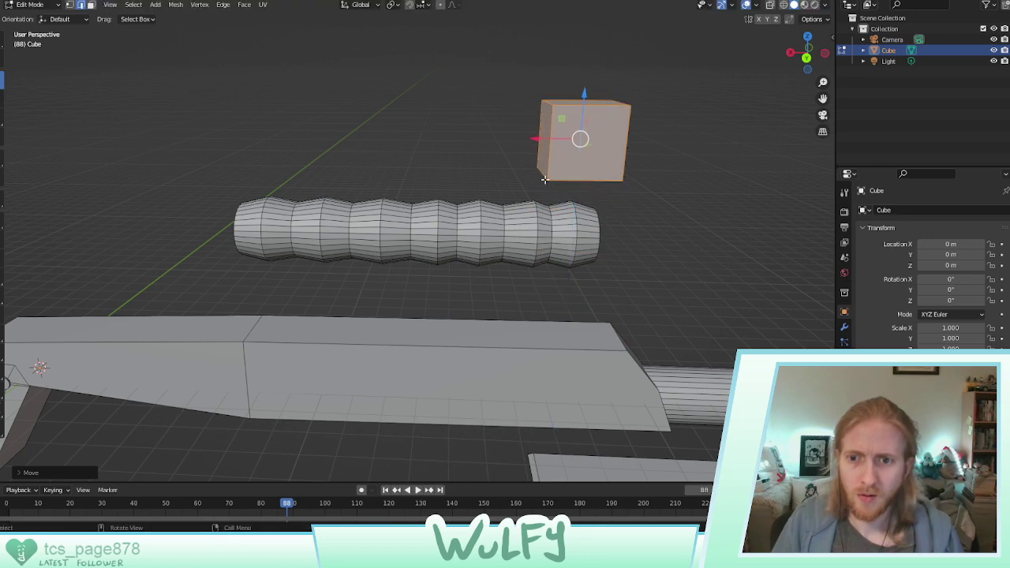
middle_drag(544, 180, 558, 163)
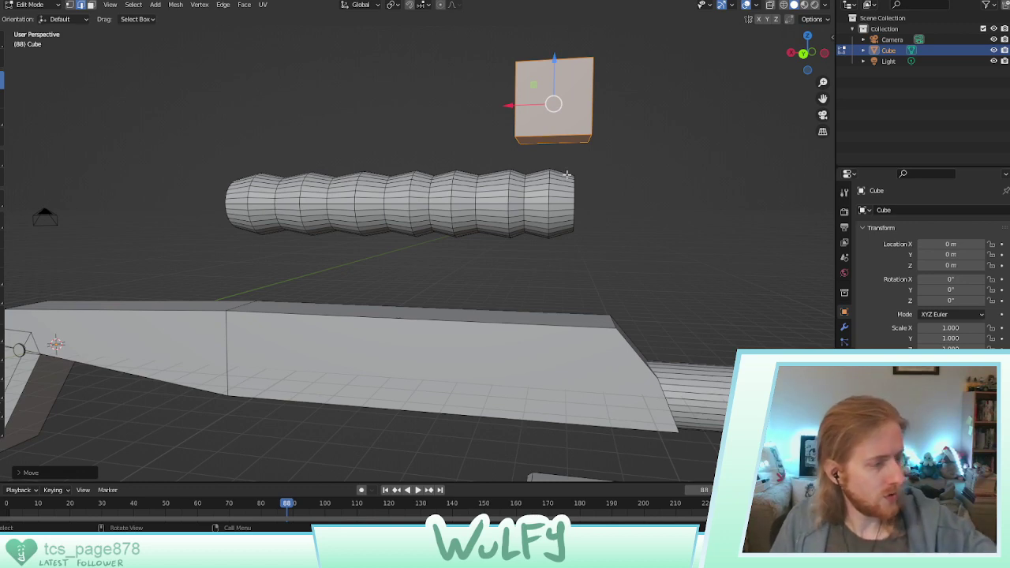
key(g)
key(x)
click(513, 119)
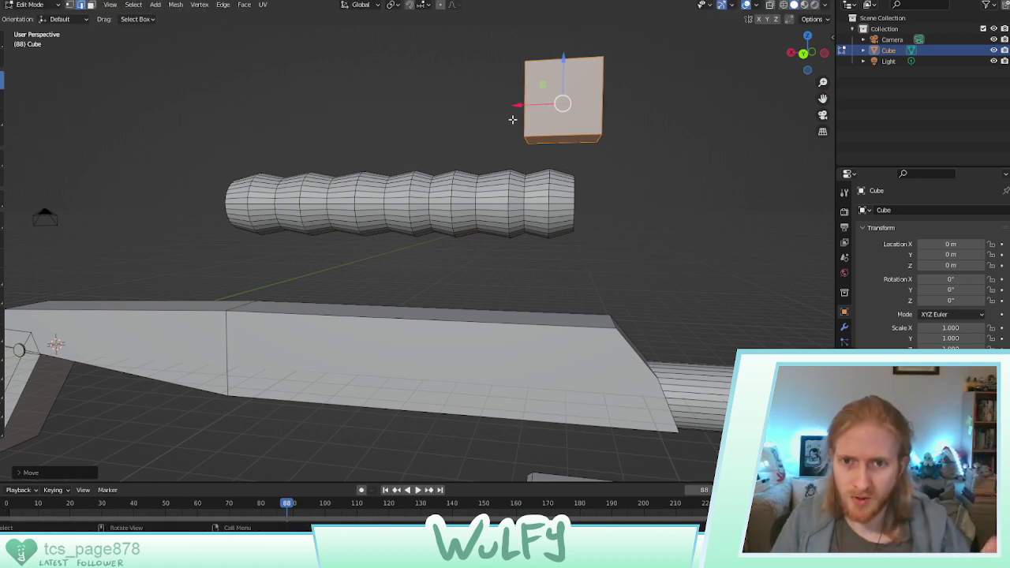
Pull the cube's rear-facing face along X past the grooved cylinder's rear end to form a long box
middle_drag(513, 119, 299, 119)
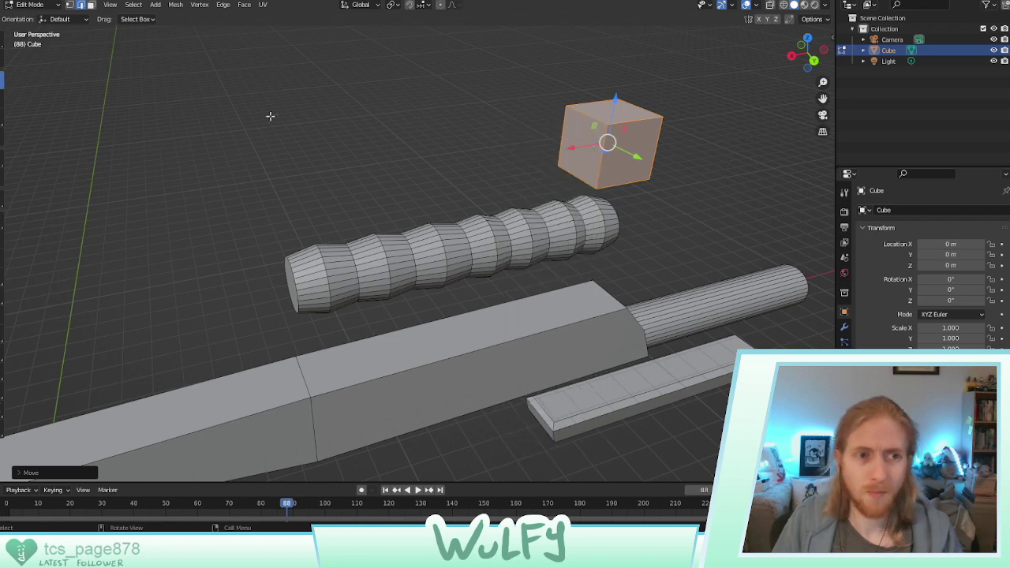
click(90, 5)
click(572, 136)
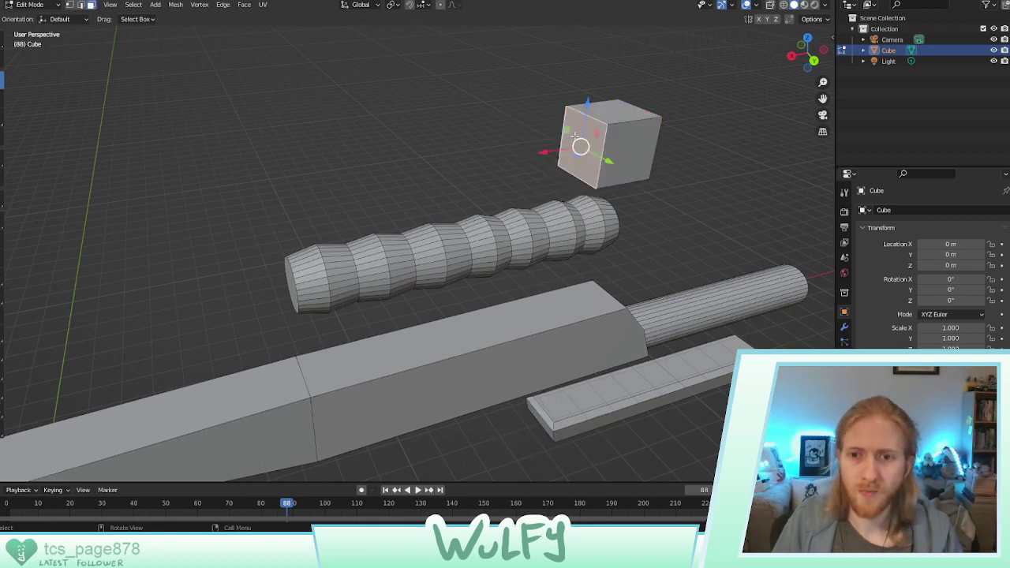
key(g)
key(x)
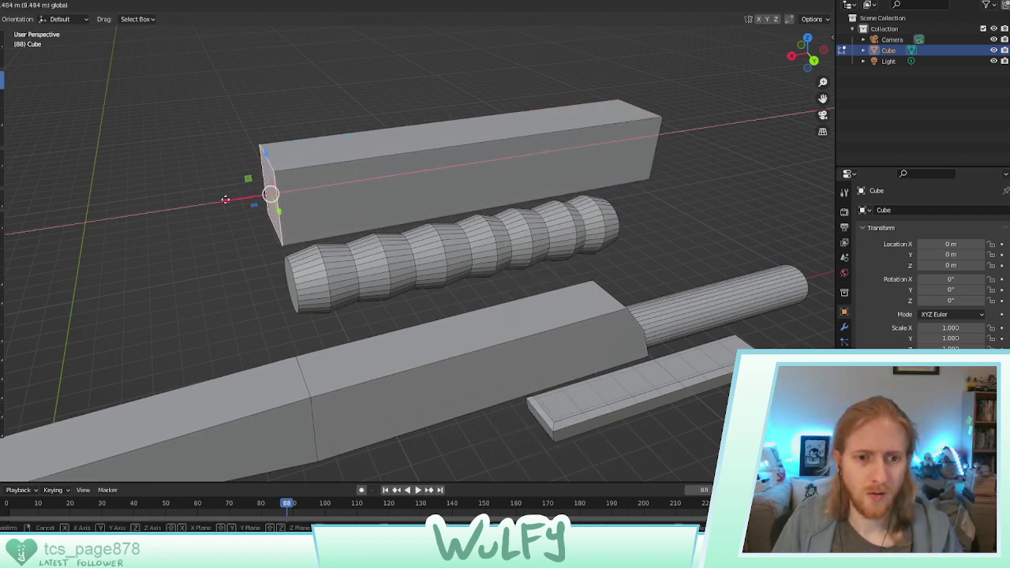
click(233, 195)
middle_drag(234, 196, 243, 176)
Add three crosswise loop cuts at the box's quarter points and one lengthwise loop cut around its sides
click(280, 135)
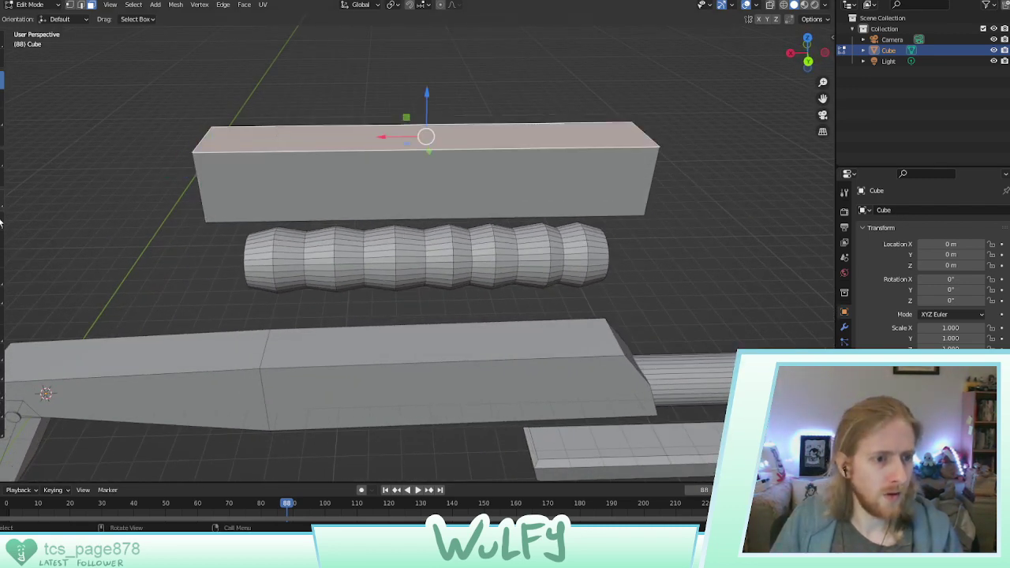
key(ctrl+r)
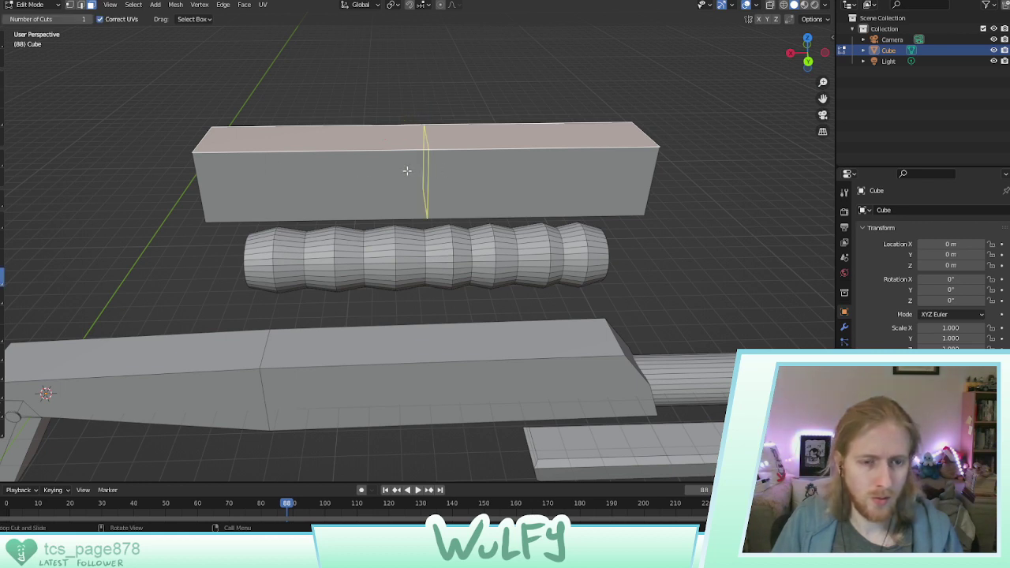
click(302, 163)
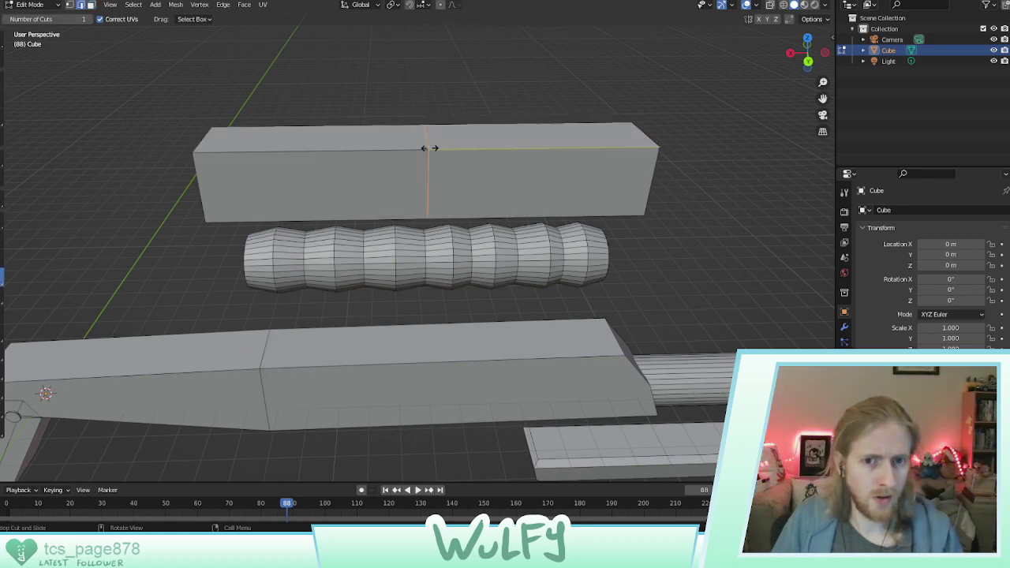
click(280, 165)
click(513, 168)
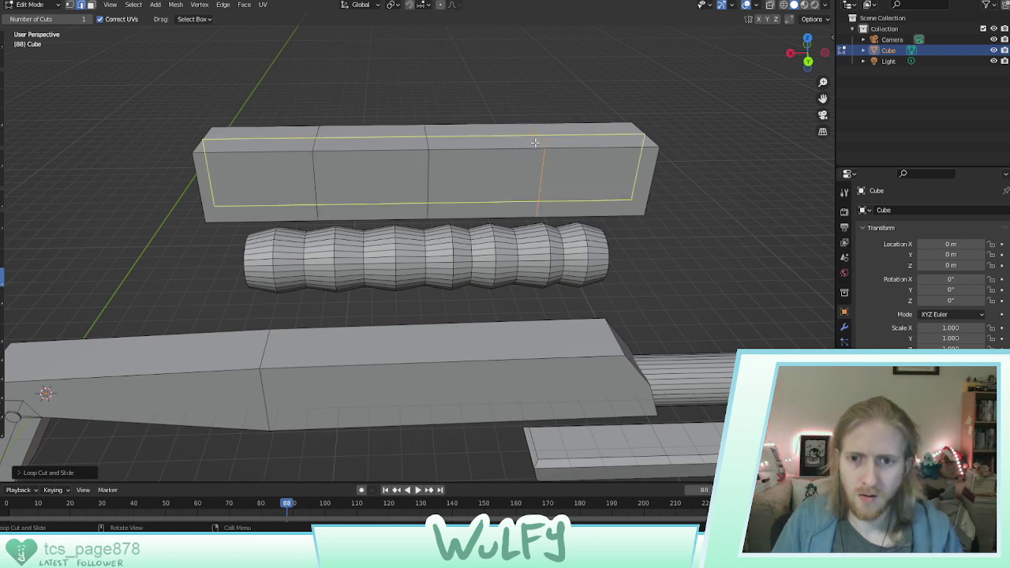
click(304, 200)
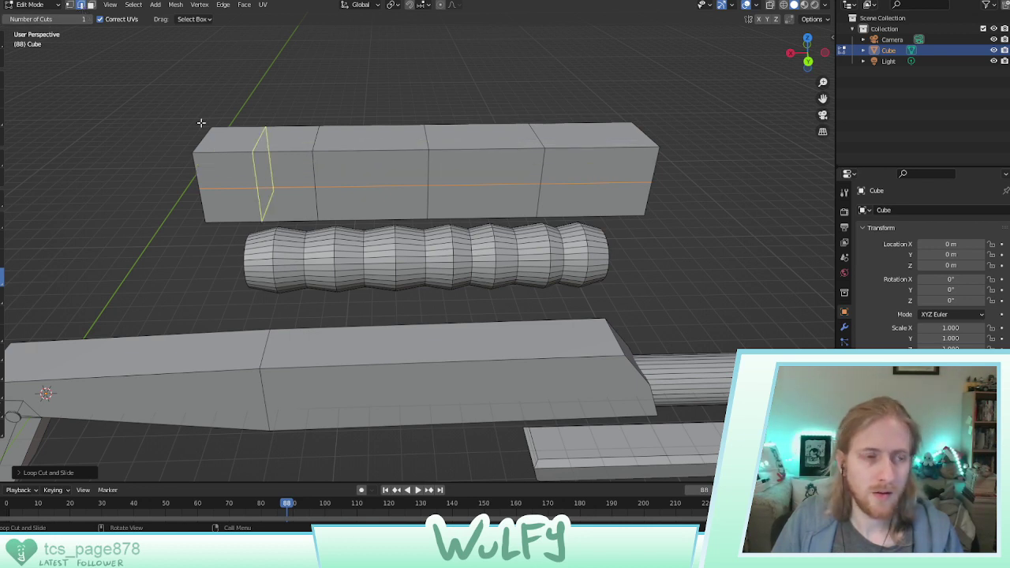
Try to move only some edges of the box's rear crosswise loop along X toward its rear end
click(3, 80)
click(311, 160)
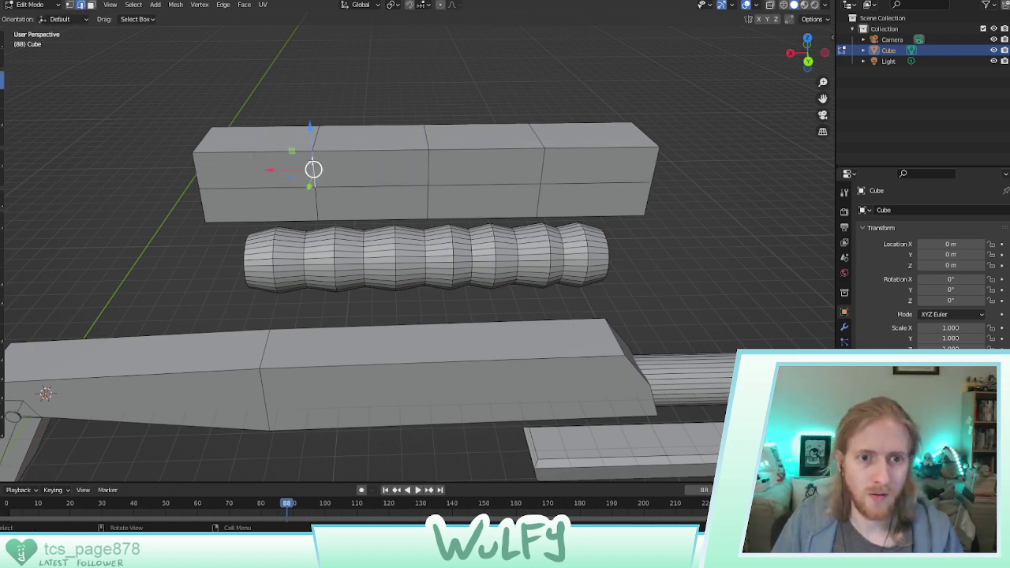
middle_drag(312, 118, 544, 142)
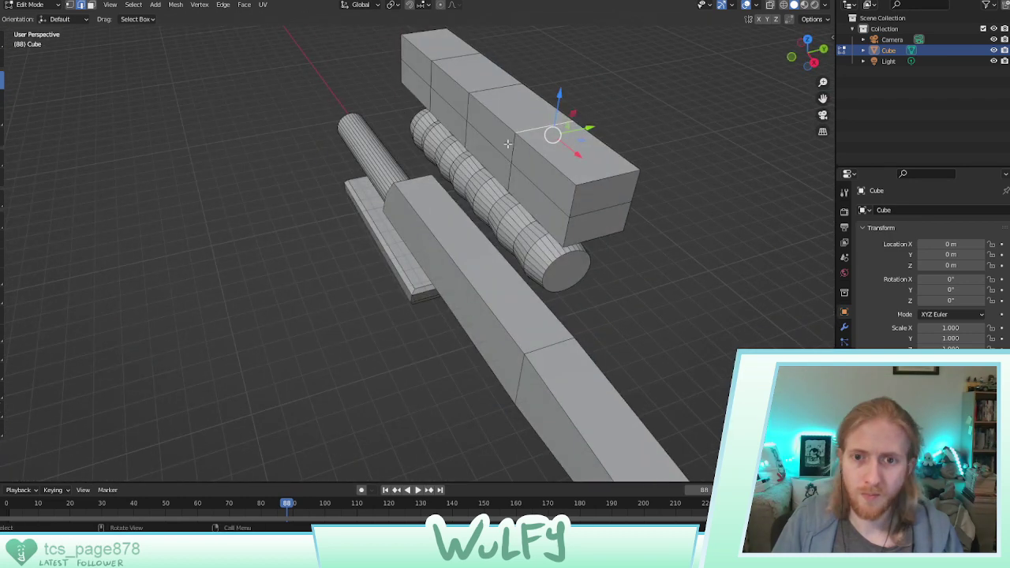
key(g)
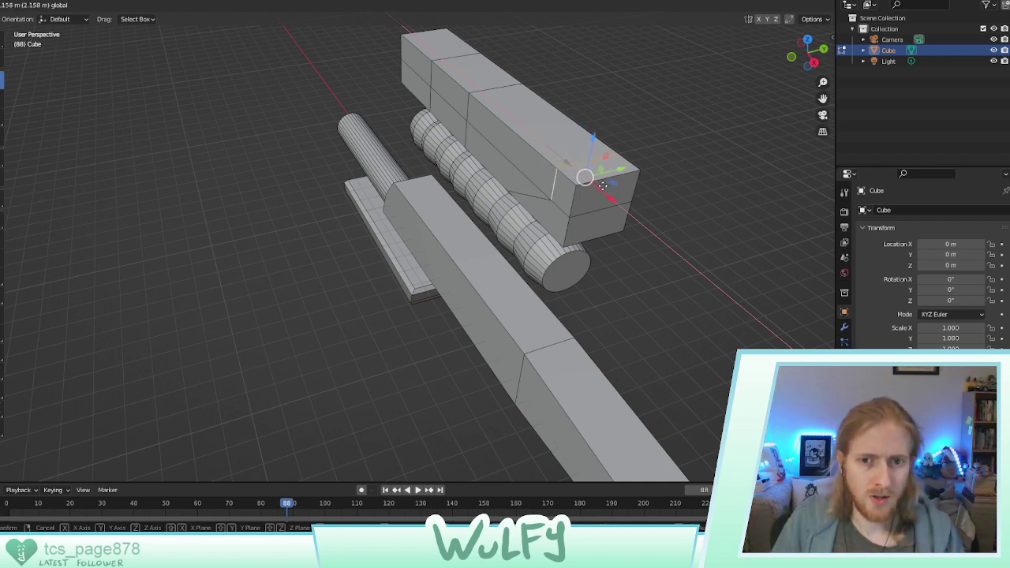
click(563, 154)
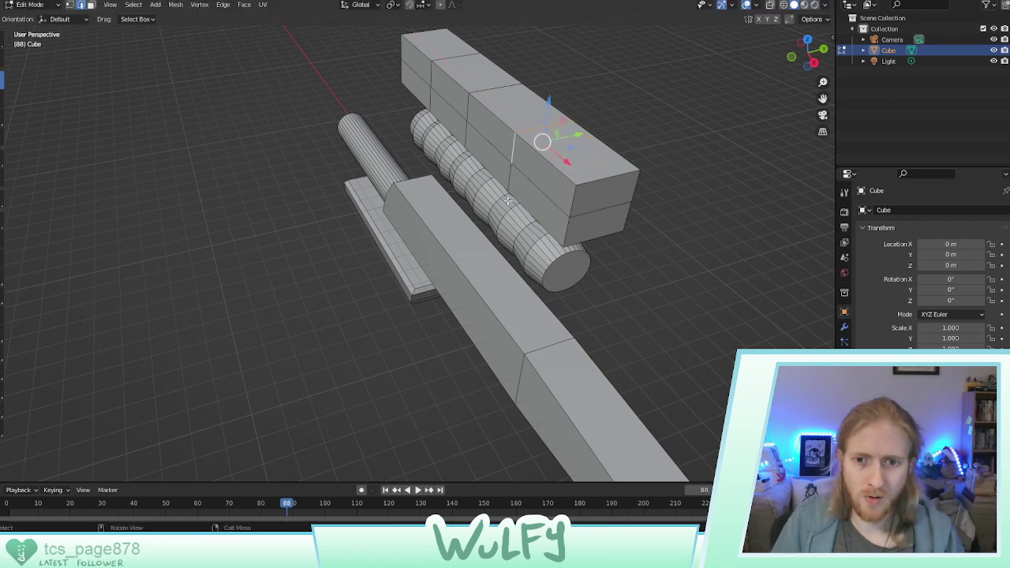
Move the box's complete rear crosswise loop along X until it lines up with the grooved cylinder's rear end
middle_drag(534, 153, 367, 204)
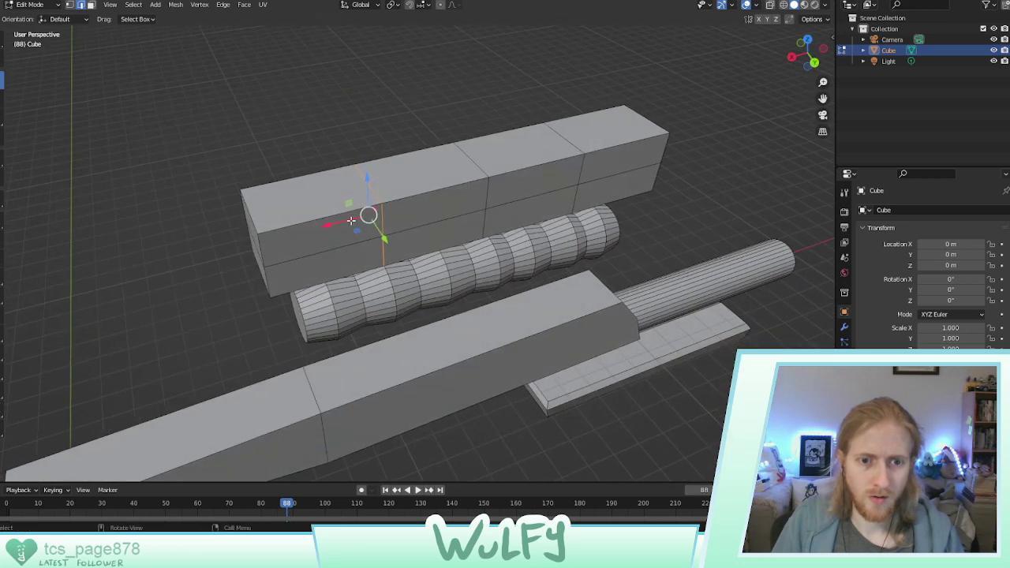
drag(351, 221, 270, 229)
middle_drag(270, 229, 286, 186)
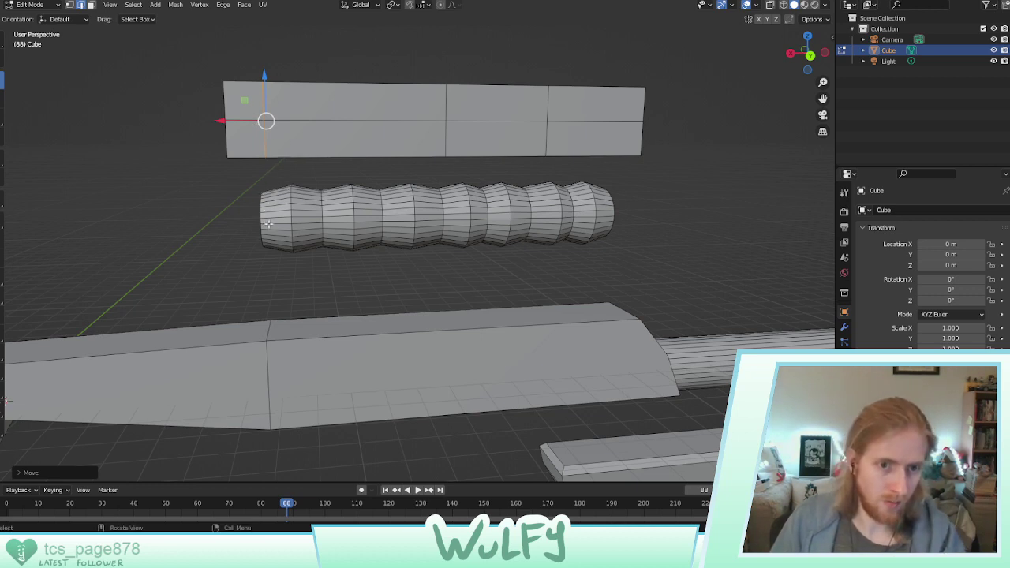
drag(241, 121, 243, 121)
Move the box's complete front crosswise loop along X until it lines up with the grooved cylinder's front end
click(549, 105)
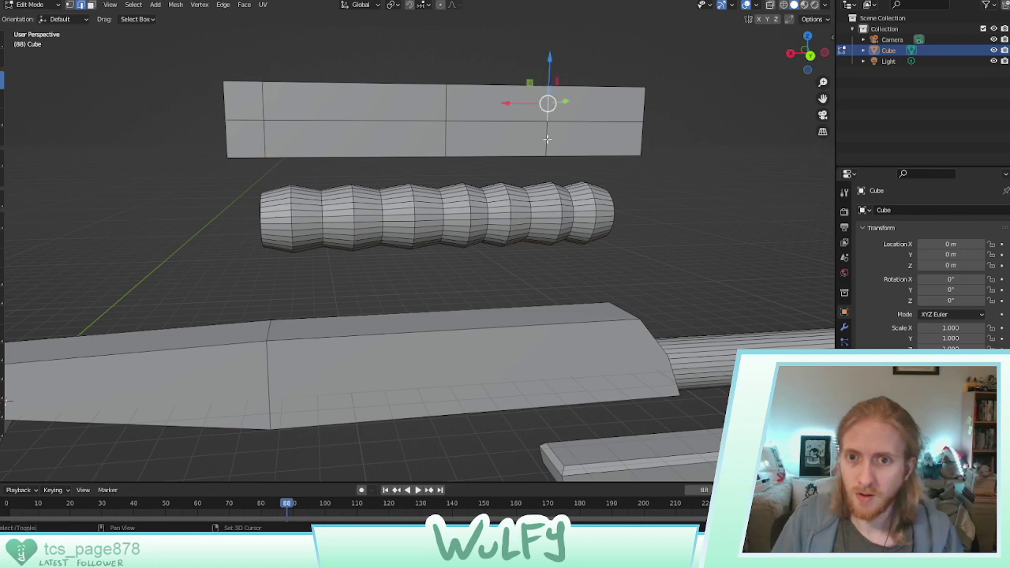
middle_drag(548, 105, 539, 148)
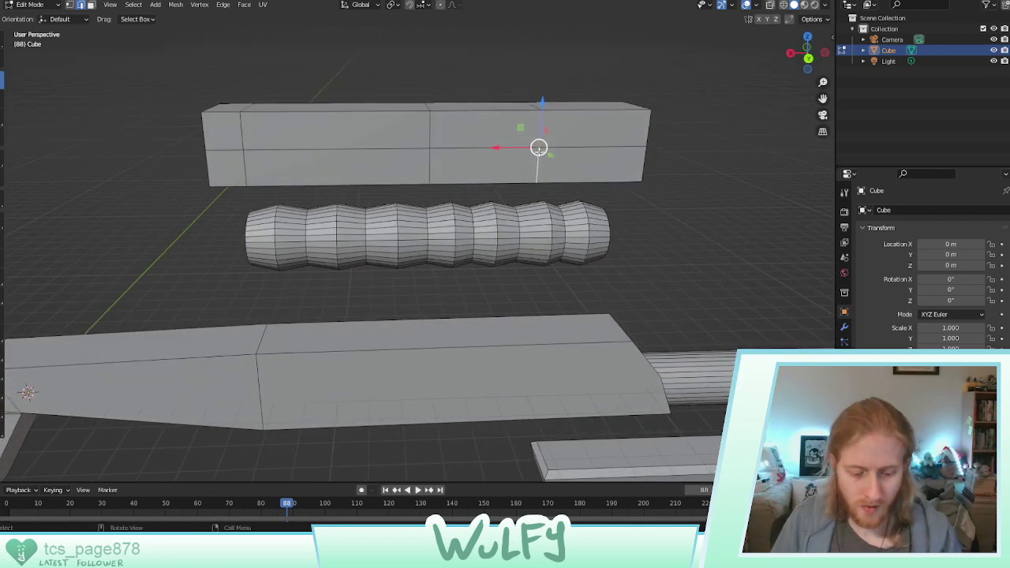
click(134, 5)
mouse_move(188, 181)
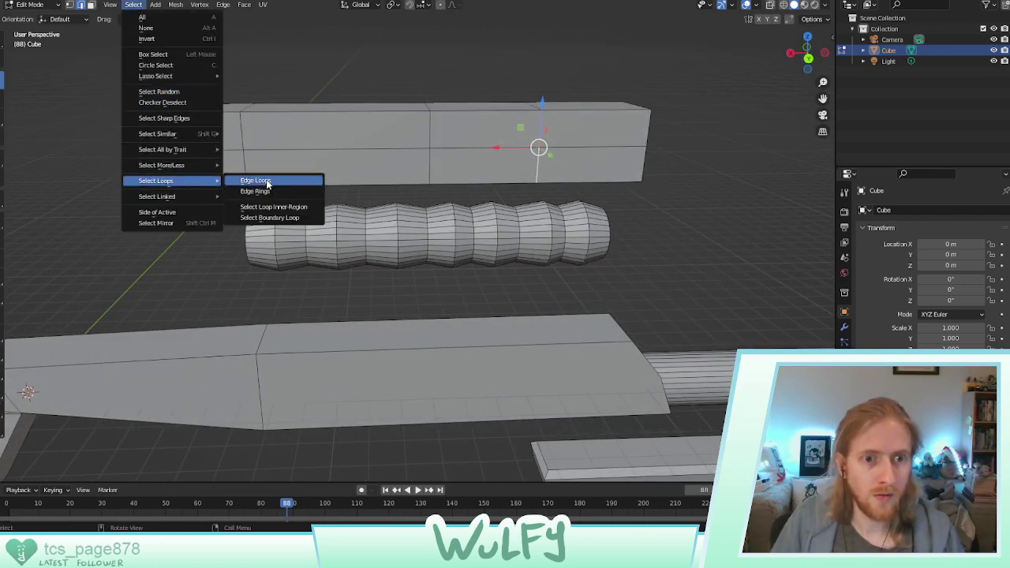
click(255, 181)
middle_drag(254, 181, 477, 166)
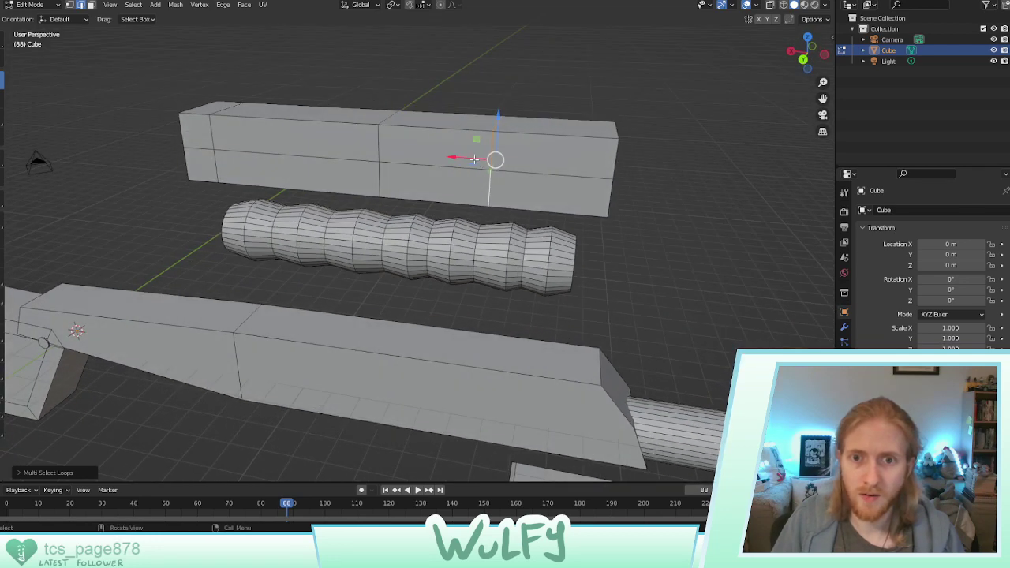
drag(474, 158, 557, 158)
mouse_move(557, 158)
middle_down()
mouse_move(565, 146)
mouse_move(573, 152)
middle_up()
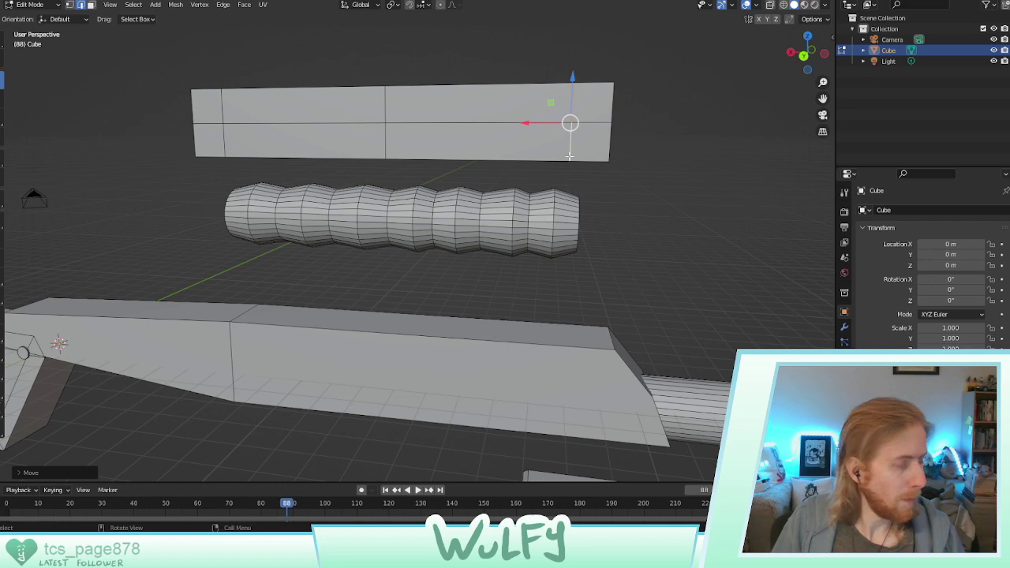
Delete the box's top faces and upper side faces between its two outer crosswise loops
middle_drag(550, 149, 447, 169)
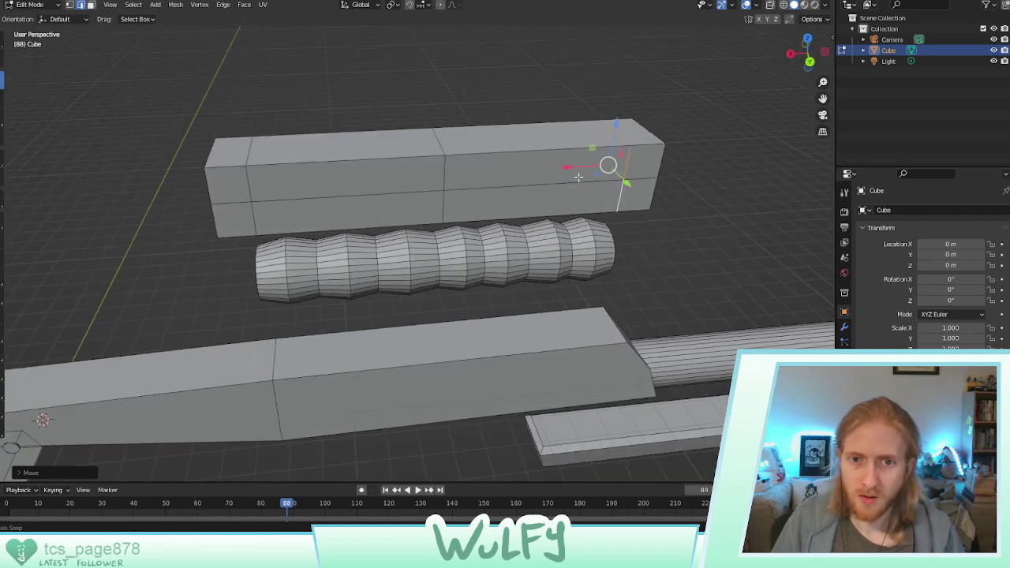
click(445, 164)
click(439, 142)
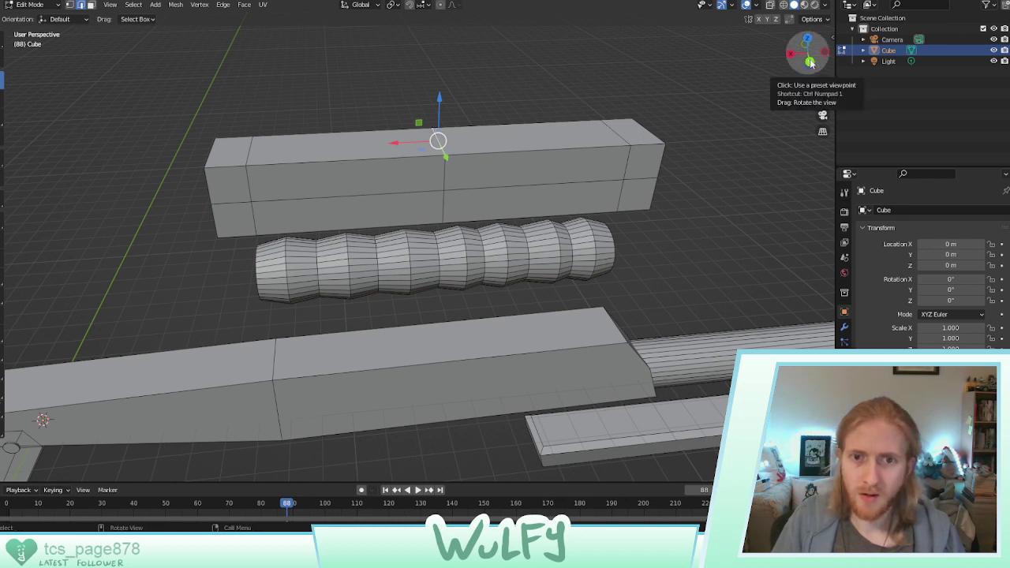
click(91, 5)
click(355, 150)
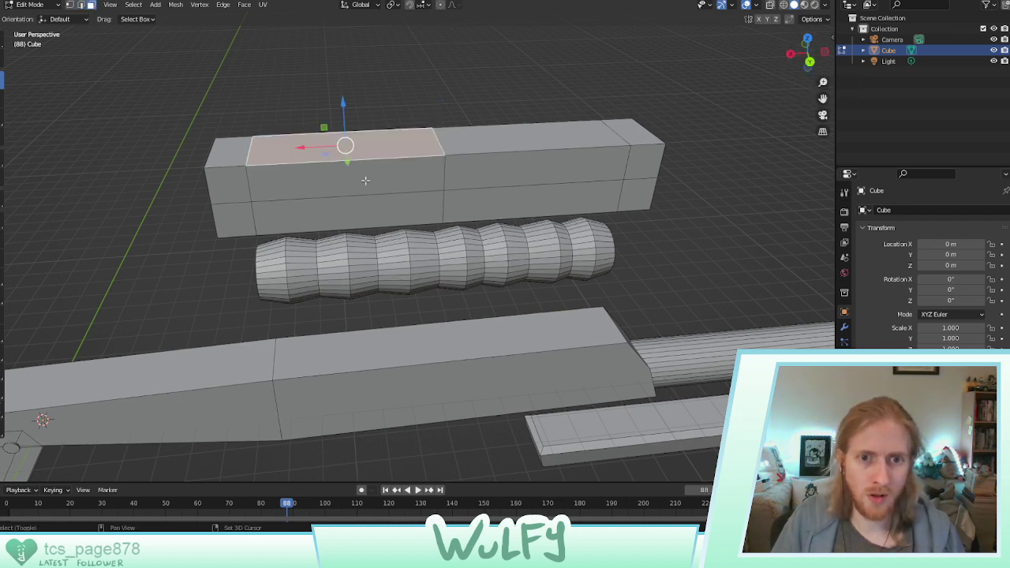
shift+click(538, 156)
ctrl+click(476, 144)
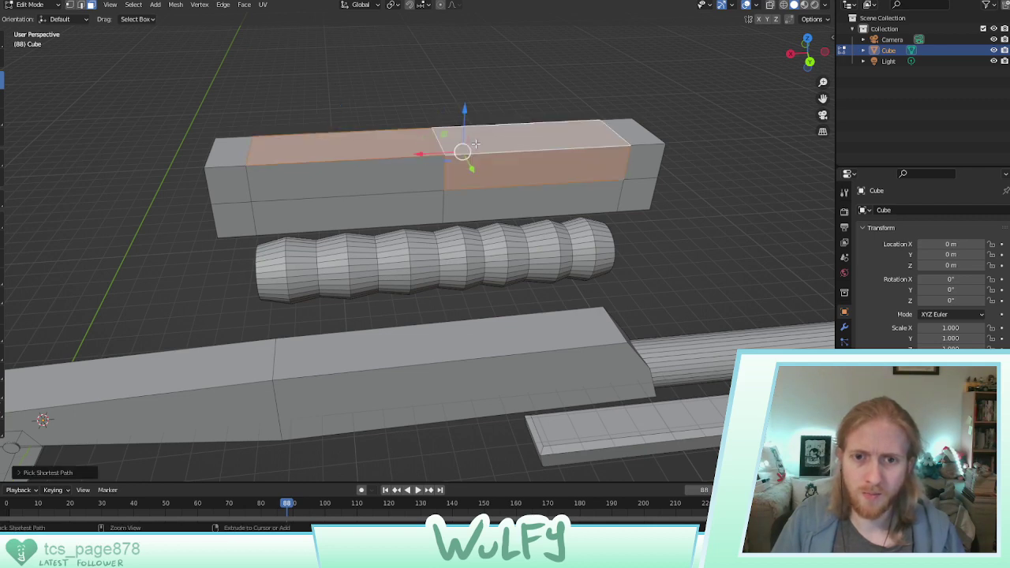
ctrl+click(387, 167)
middle_drag(390, 153, 530, 155)
ctrl+click(455, 94)
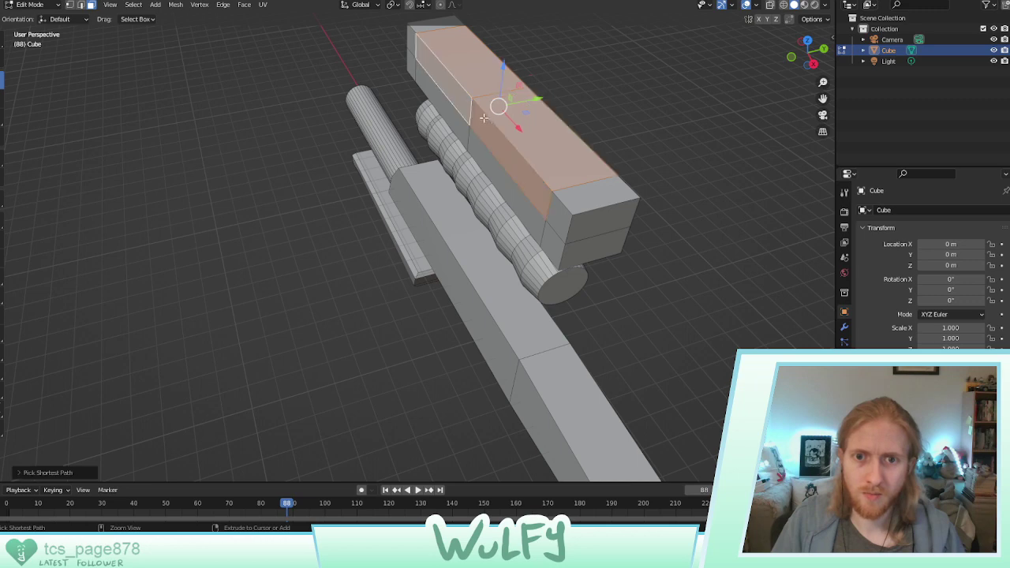
key(x)
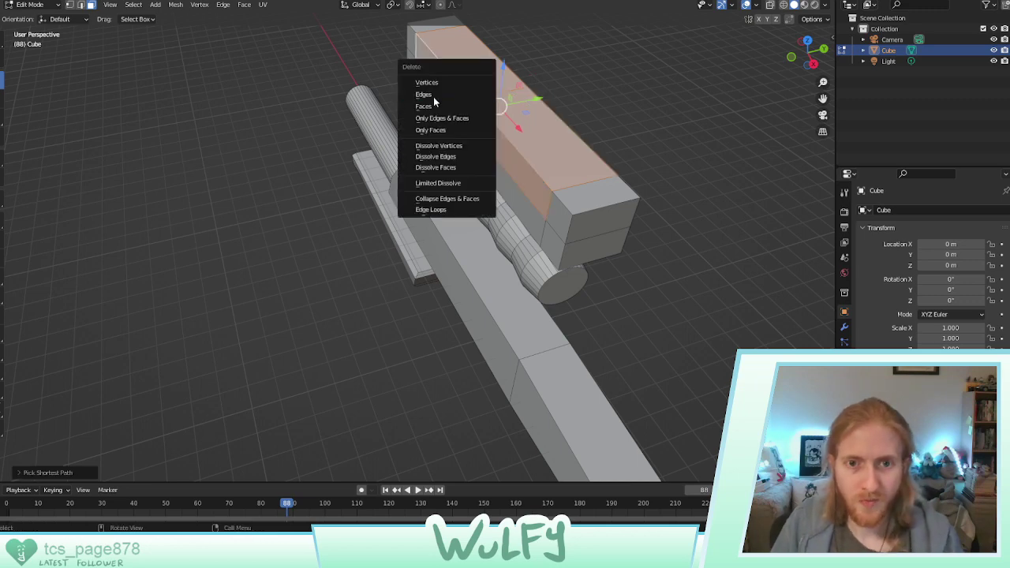
click(435, 107)
middle_drag(436, 110, 412, 98)
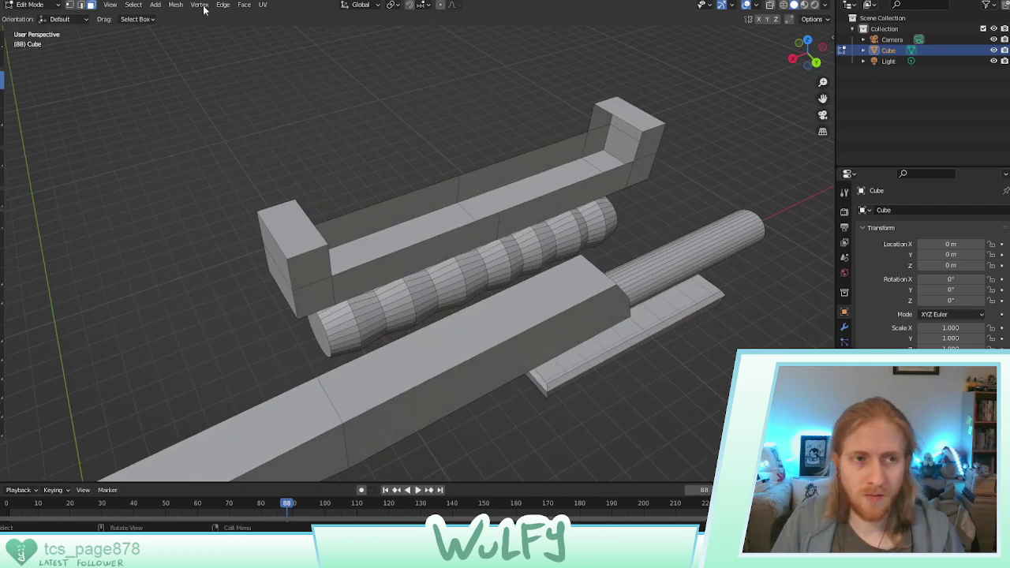
Fill the open inner side of the rear end block with a face between its border edges
click(69, 5)
click(587, 130)
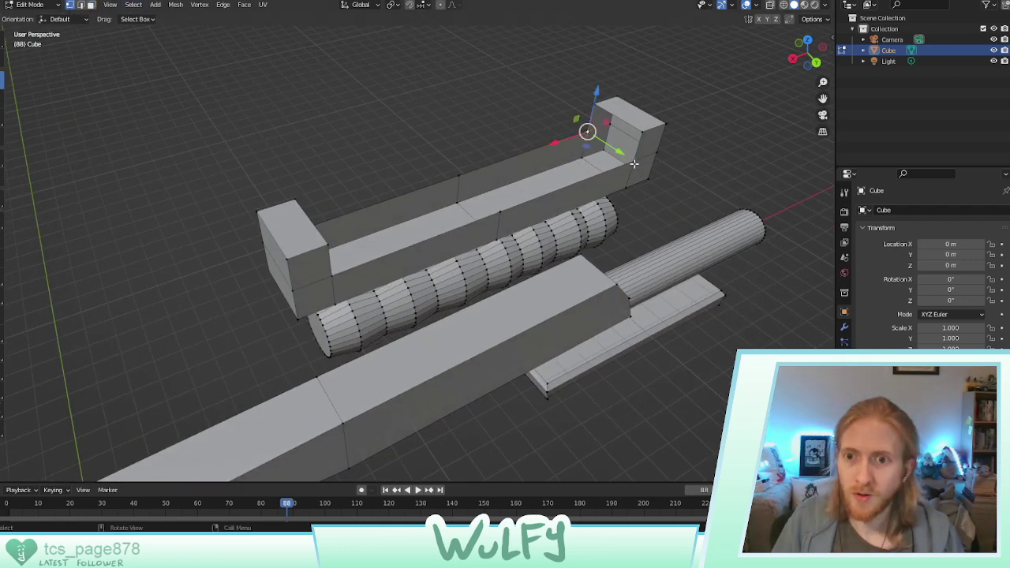
middle_drag(610, 157, 273, 118)
click(254, 122)
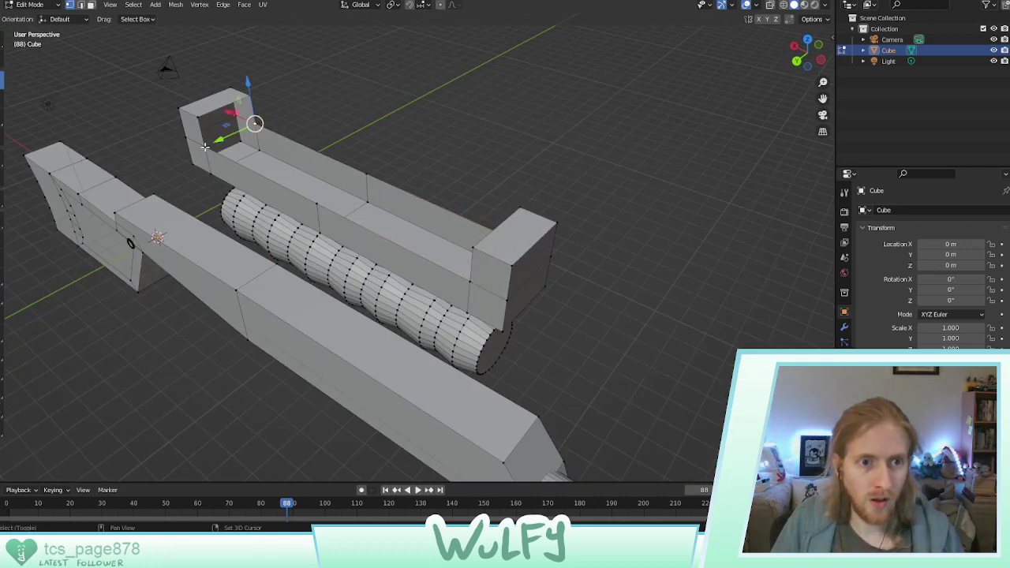
click(229, 136)
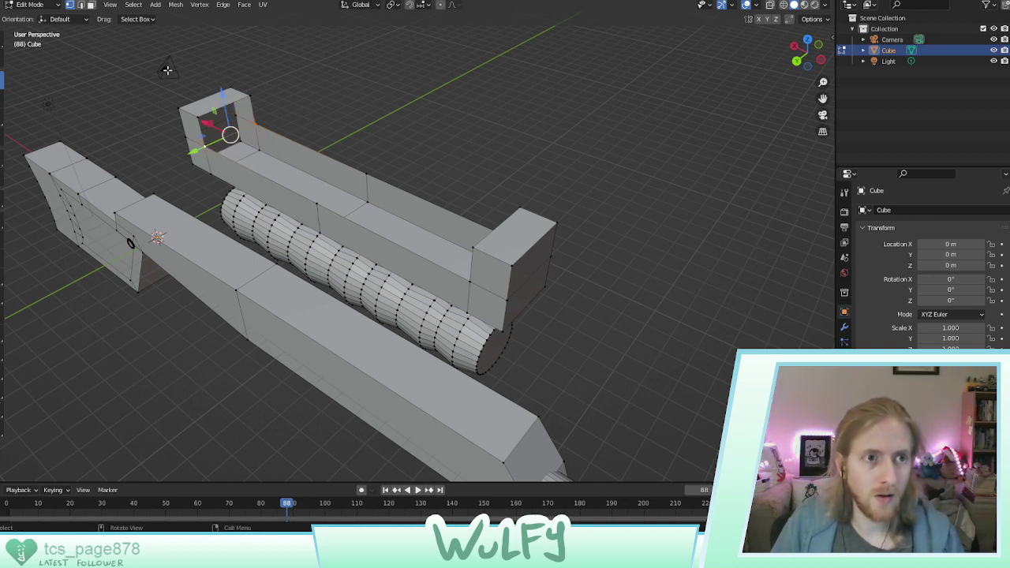
click(83, 4)
shift+click(252, 107)
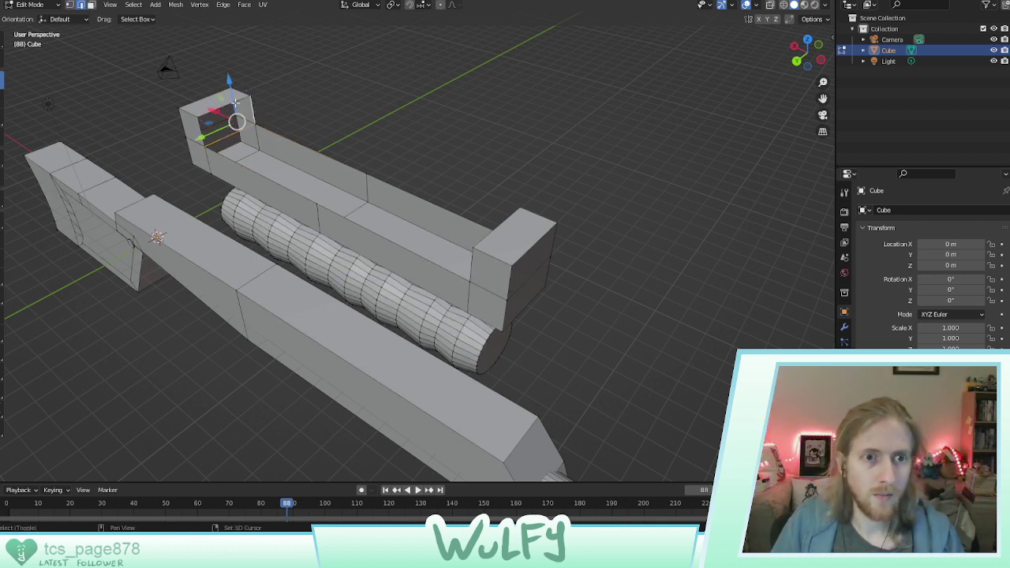
shift+click(235, 106)
click(241, 101)
shift+click(251, 107)
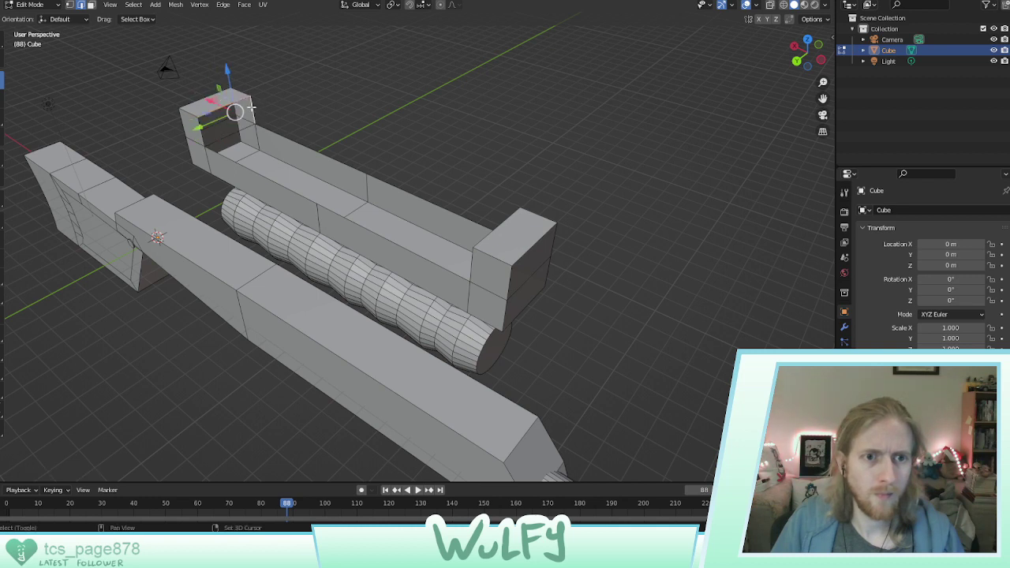
shift+click(203, 132)
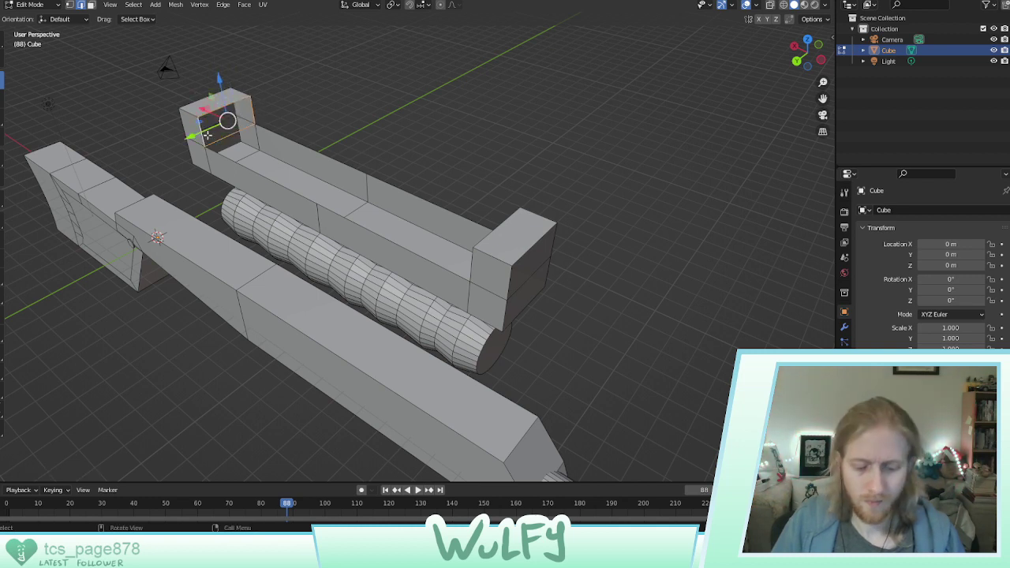
key(f)
Cover the lowered middle section between the end blocks with a single face across its open top
click(268, 130)
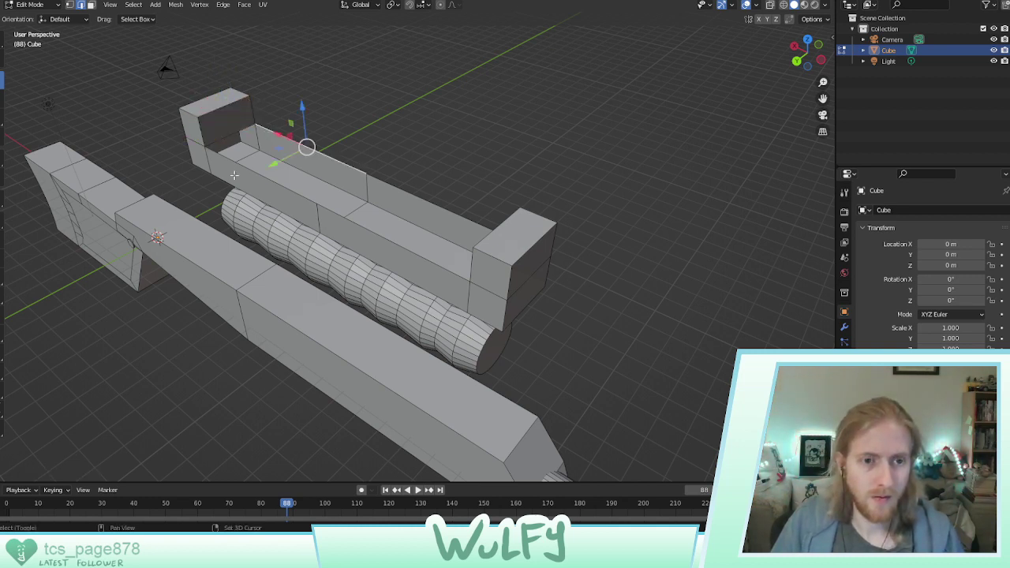
shift+click(241, 162)
shift+click(351, 175)
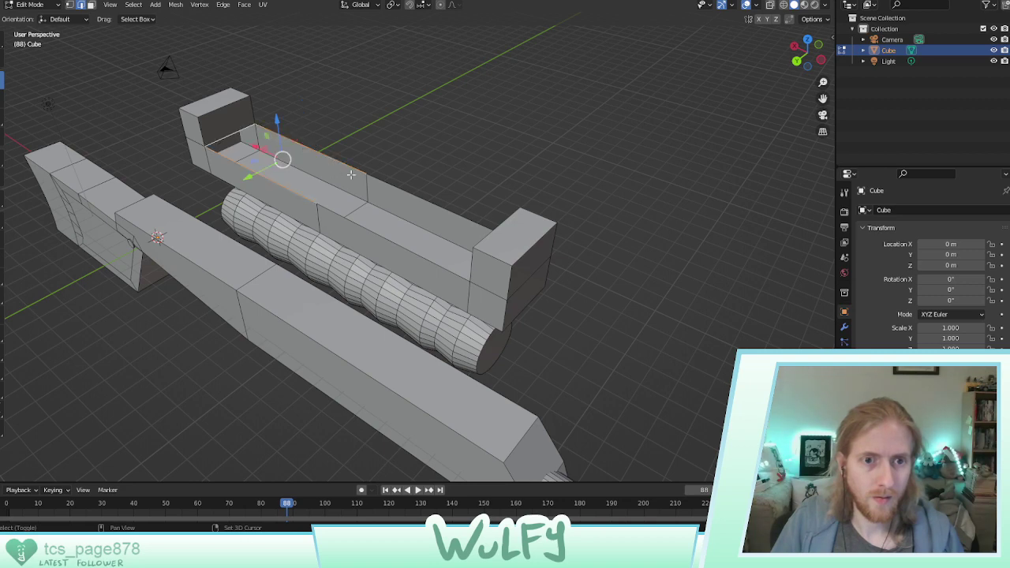
shift+click(377, 216)
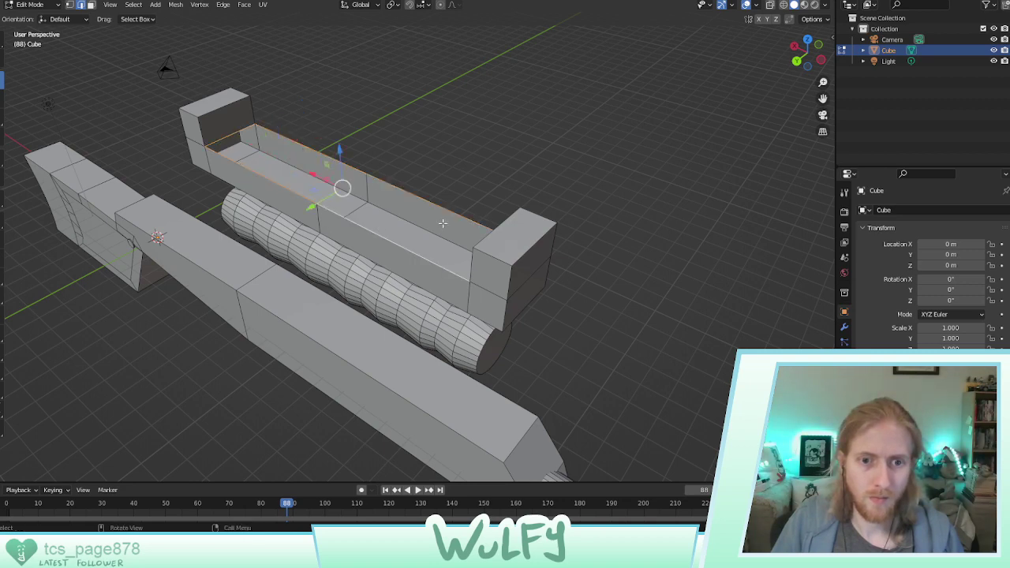
middle_drag(371, 229, 617, 160)
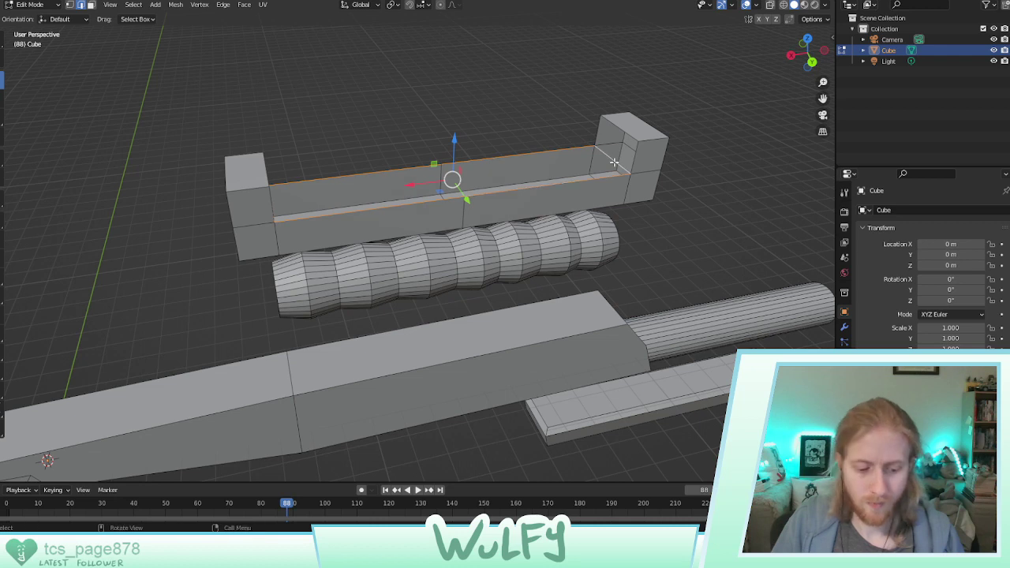
key(f)
Fill the open inner side of the front end block with a face
click(619, 126)
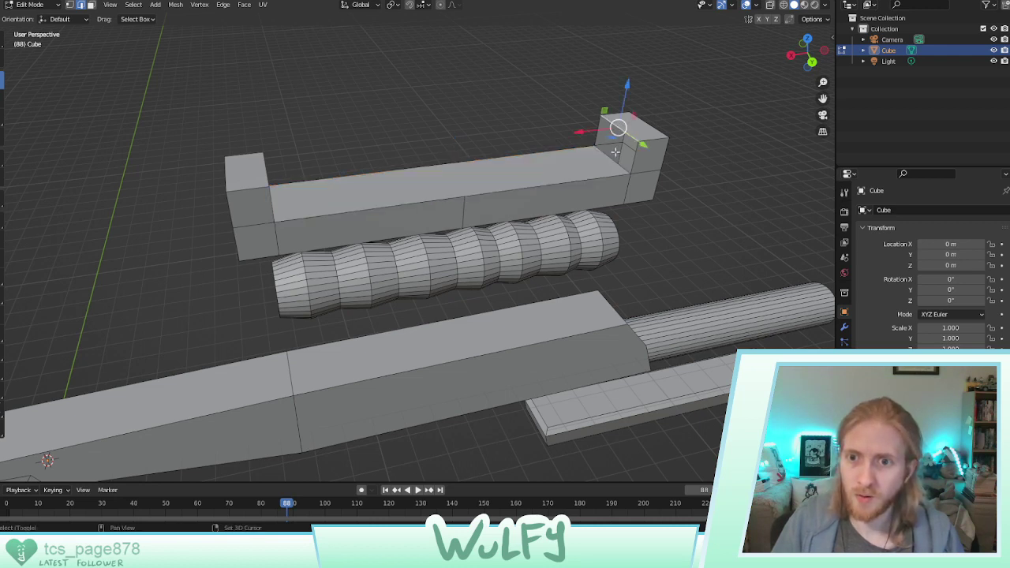
shift+click(607, 151)
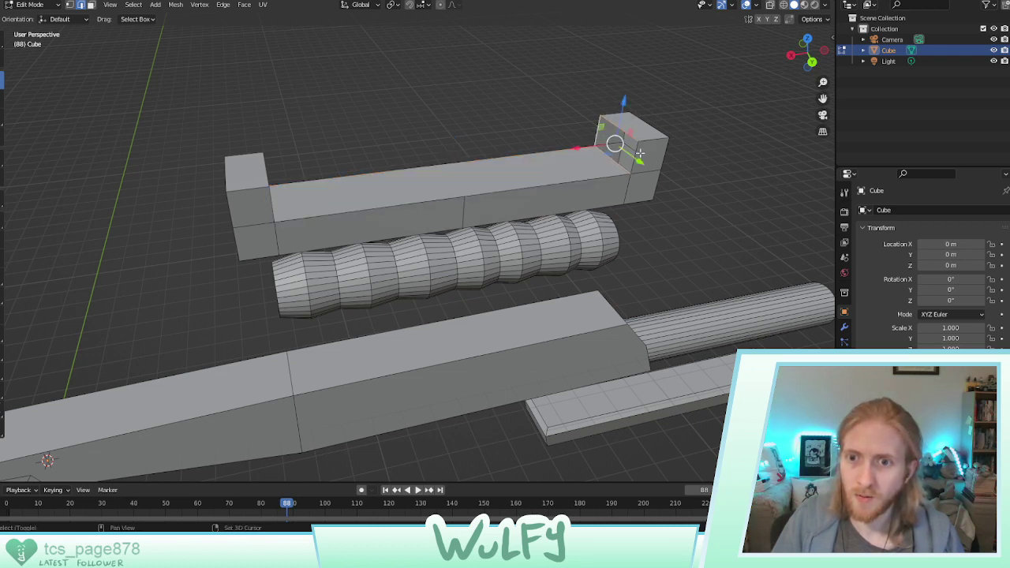
shift+click(639, 154)
key(f)
middle_drag(592, 151, 569, 140)
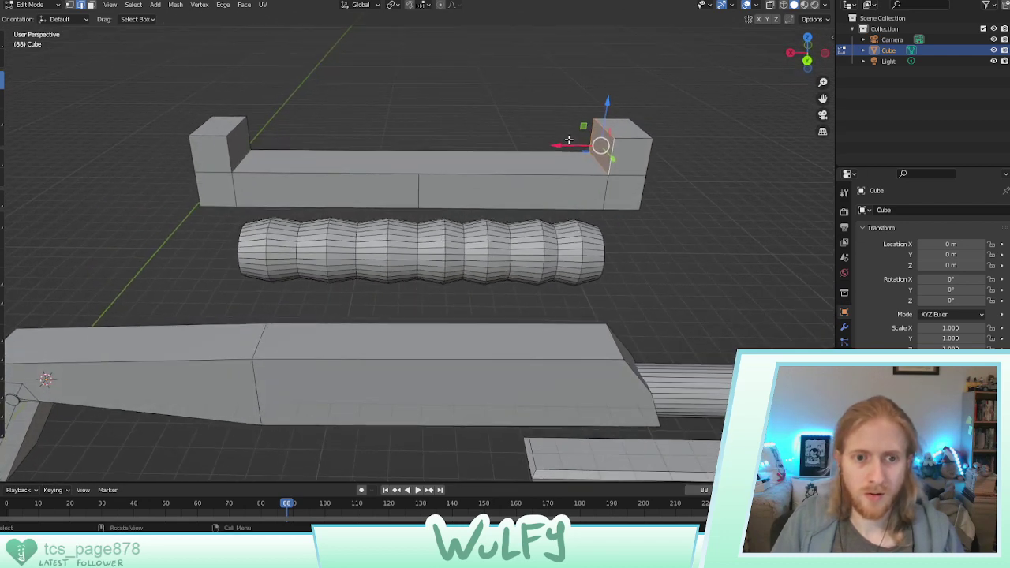
Try raising the whole grooved cylinder along Z to the recessed box and lower it back beneath it
click(283, 239)
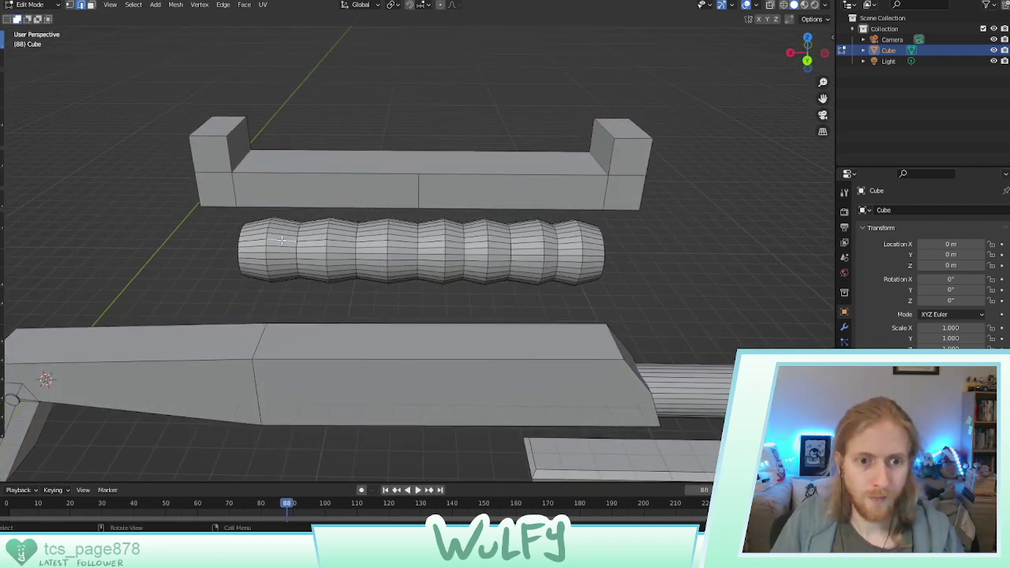
key(ctrl+l)
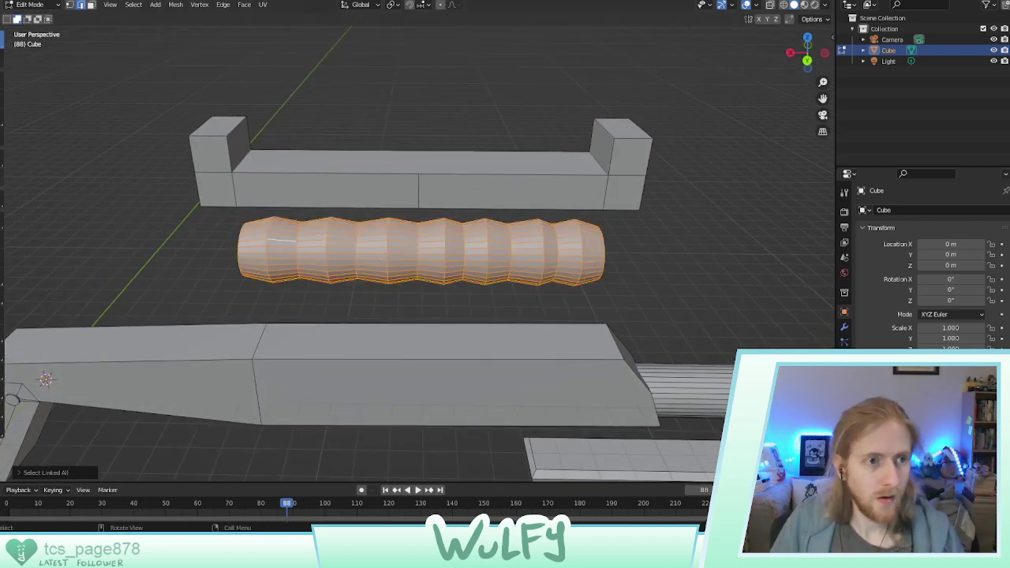
click(1, 82)
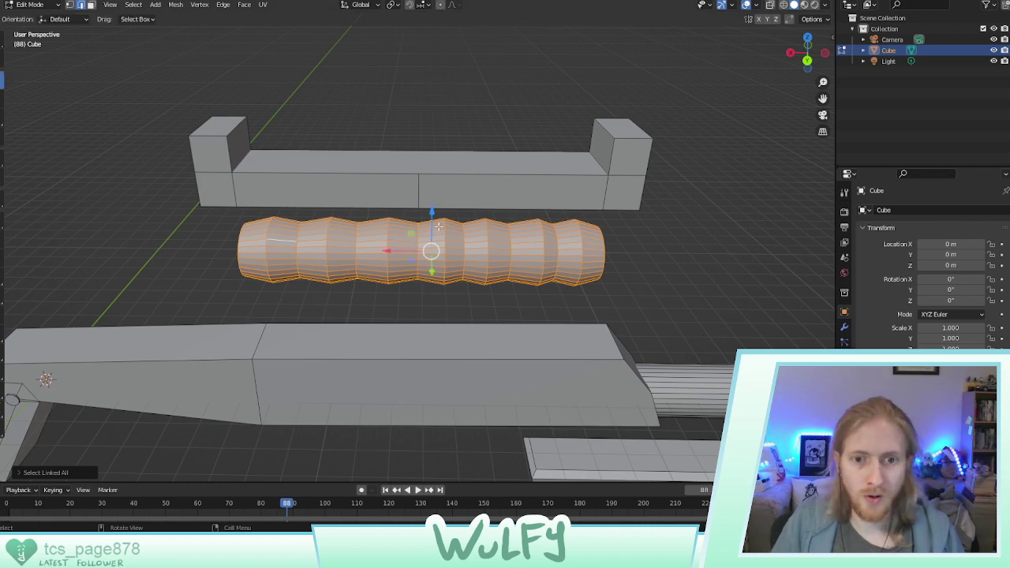
drag(438, 227, 416, 137)
mouse_move(416, 137)
middle_down()
mouse_move(353, 172)
mouse_move(425, 145)
middle_up()
drag(448, 155, 455, 249)
click(364, 130)
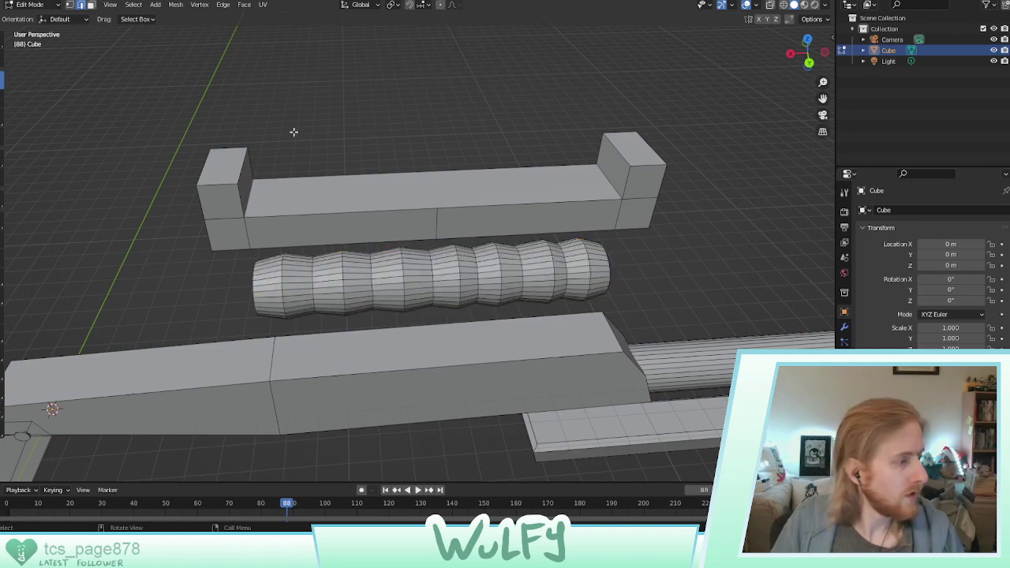
Try to move the top faces of both end blocks along Z and undo the move
middle_drag(256, 126, 125, 268)
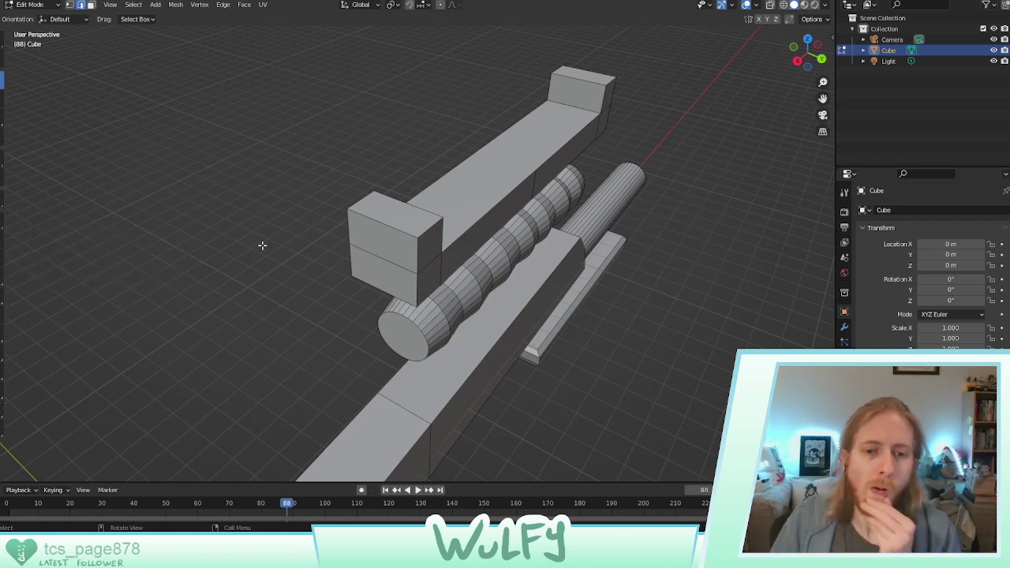
click(397, 213)
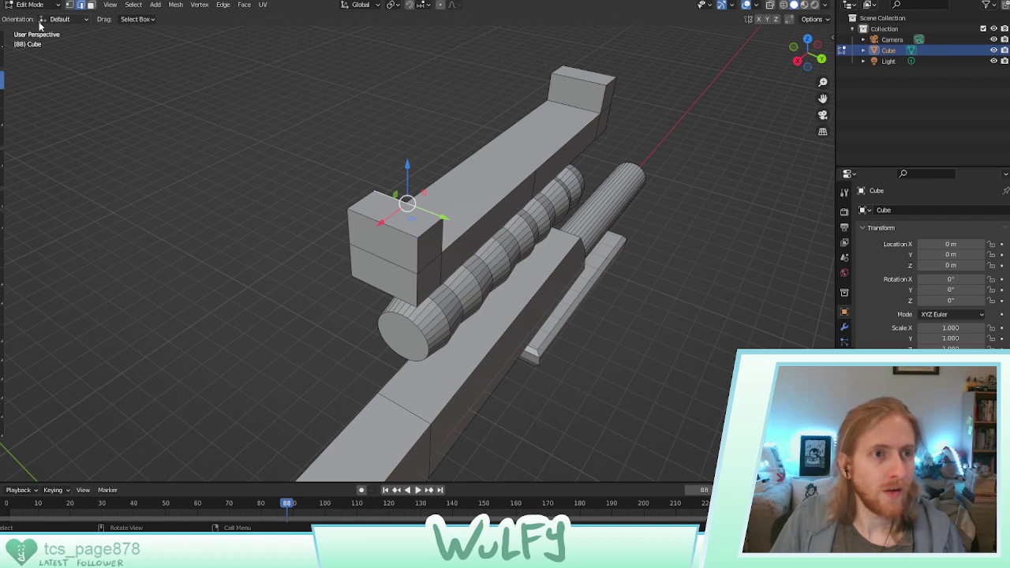
click(259, 172)
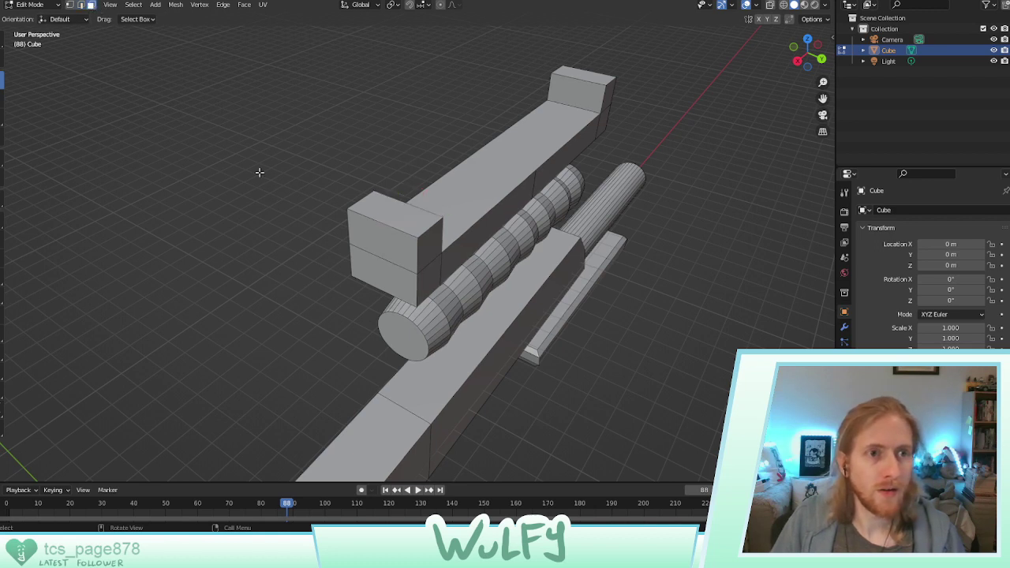
click(397, 215)
ctrl+click(575, 75)
drag(496, 115, 496, 124)
key(ctrl+z)
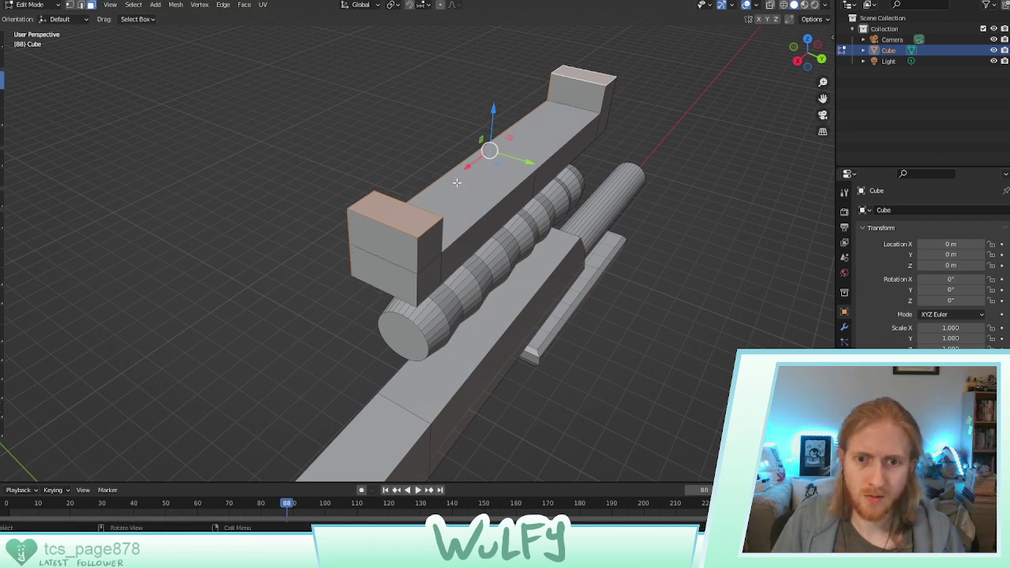
Raise the top faces of both end blocks slightly along Z
key(3)
click(405, 224)
ctrl+click(599, 77)
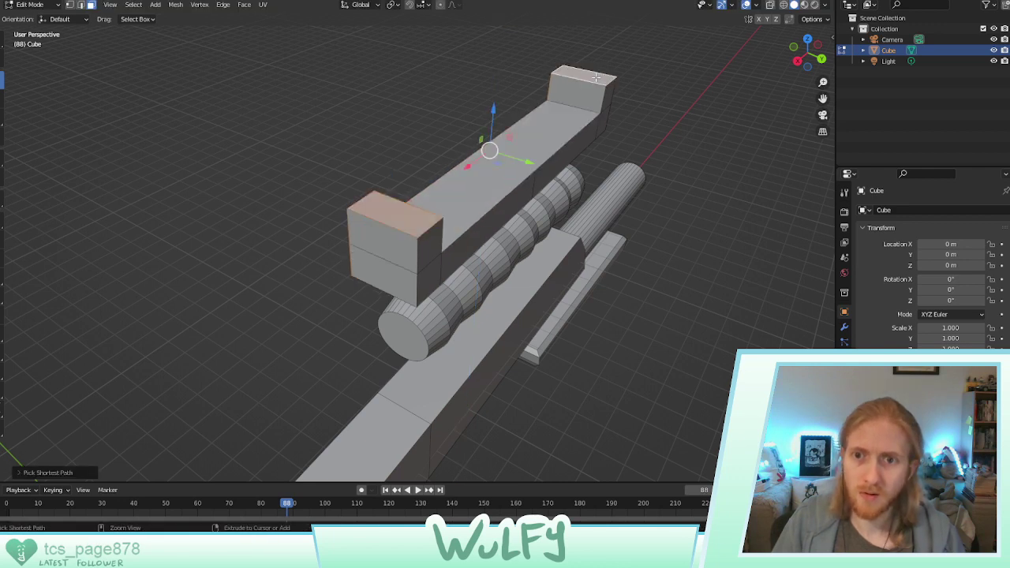
drag(487, 120, 493, 111)
right_click(493, 111)
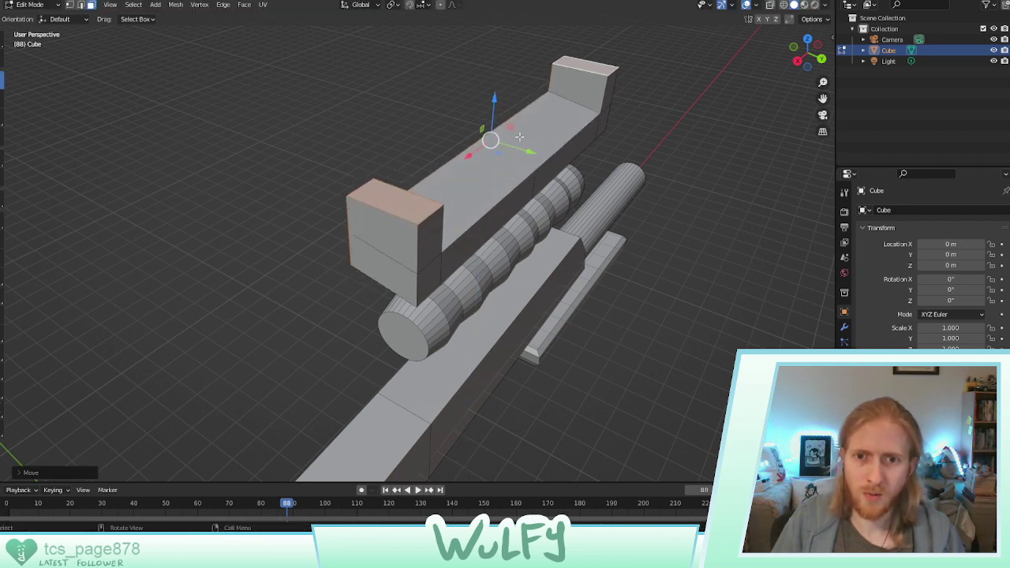
Select only the top faces of both end blocks and lower them slightly along Z
middle_drag(465, 137, 486, 119)
click(555, 164)
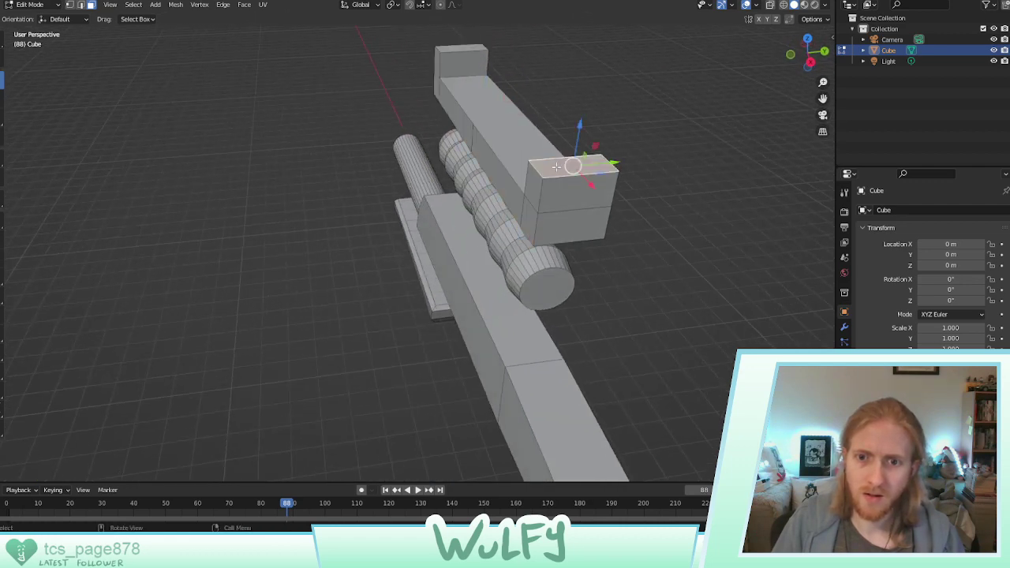
ctrl+click(471, 54)
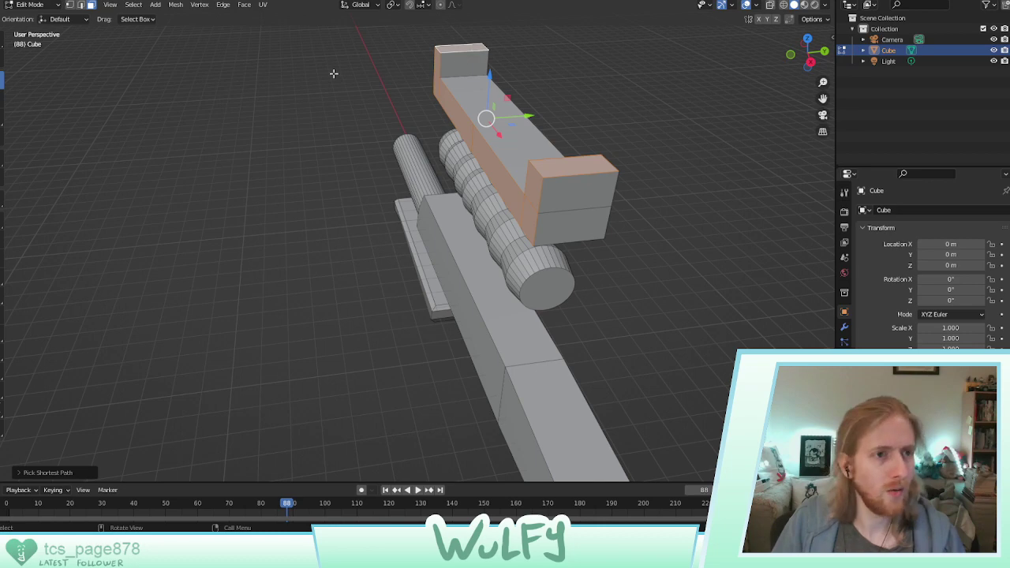
click(558, 167)
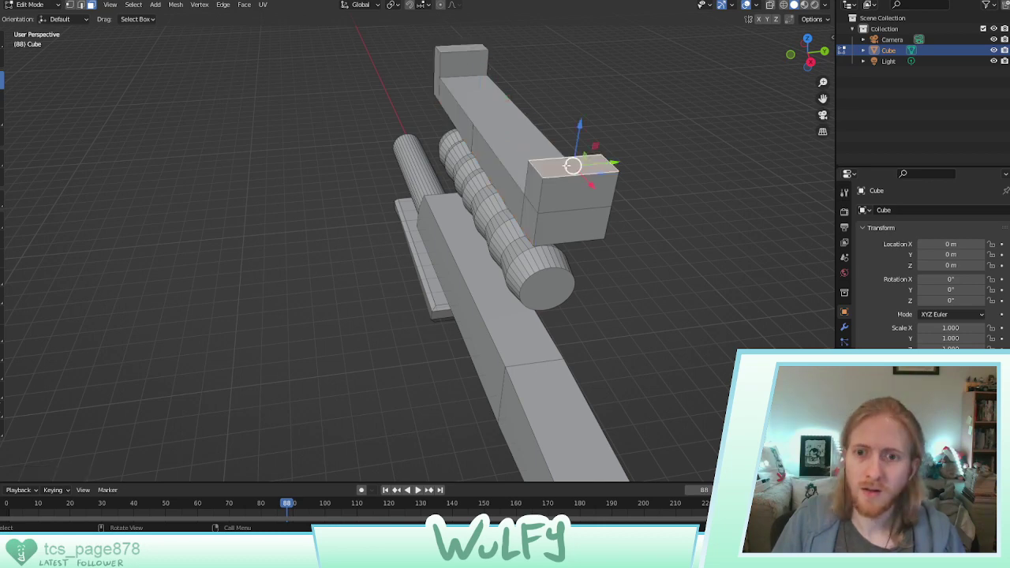
shift+click(465, 48)
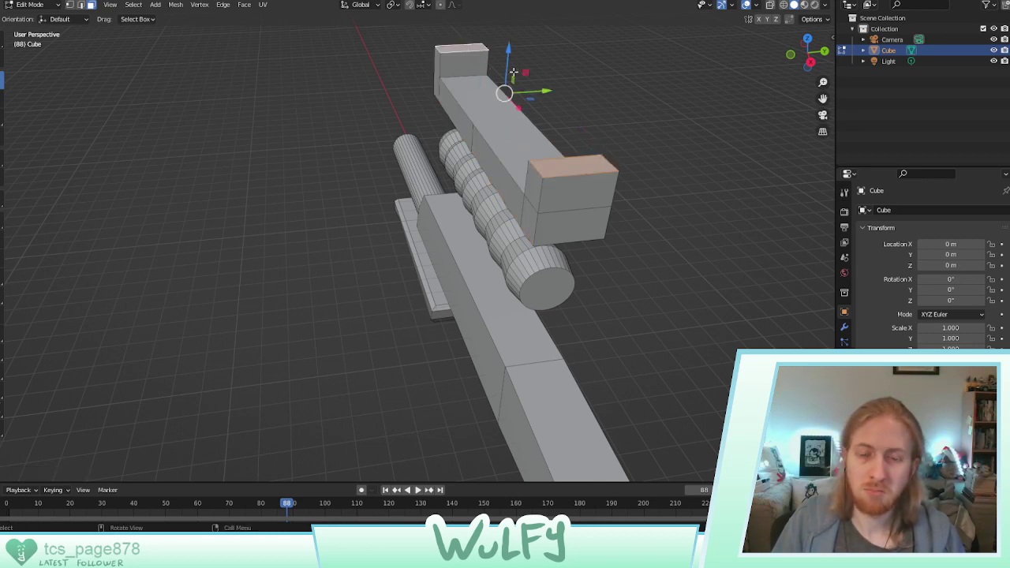
middle_drag(513, 72, 496, 99)
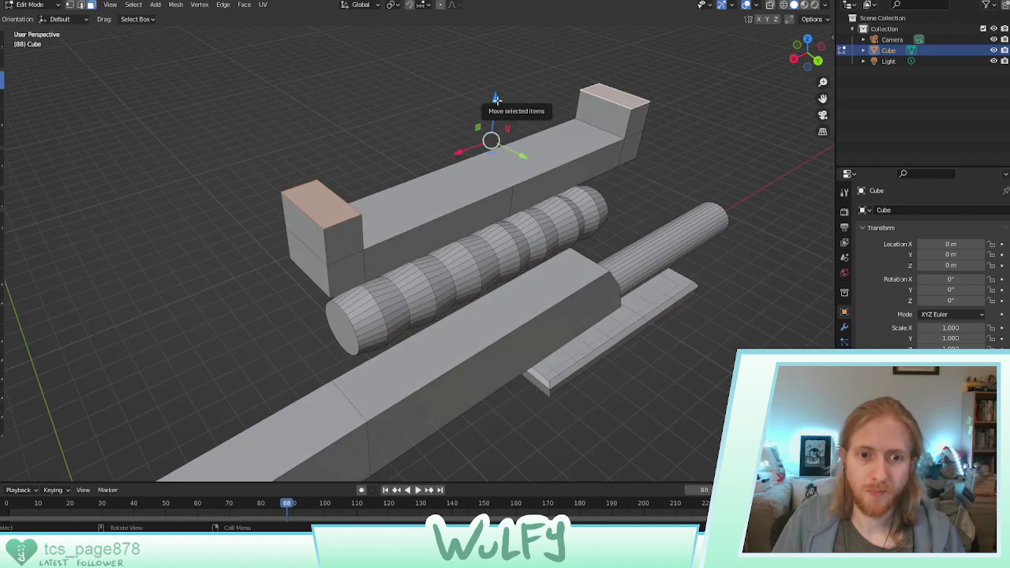
drag(496, 99, 496, 113)
Extrude the top faces of both end blocks a short distance straight upward
click(1, 221)
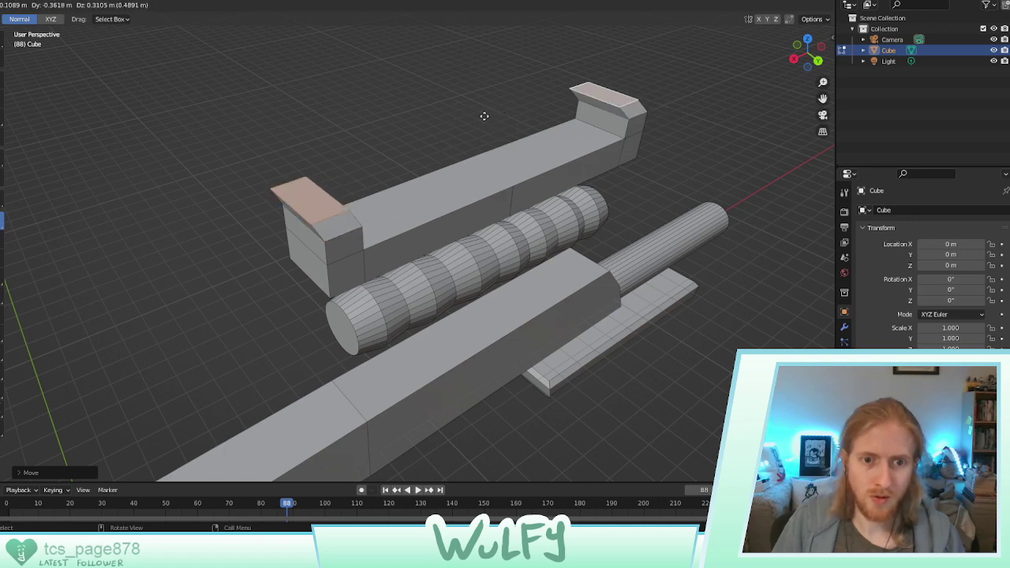
drag(493, 113, 508, 104)
mouse_move(381, 108)
middle_down()
mouse_move(397, 102)
mouse_move(389, 112)
middle_up()
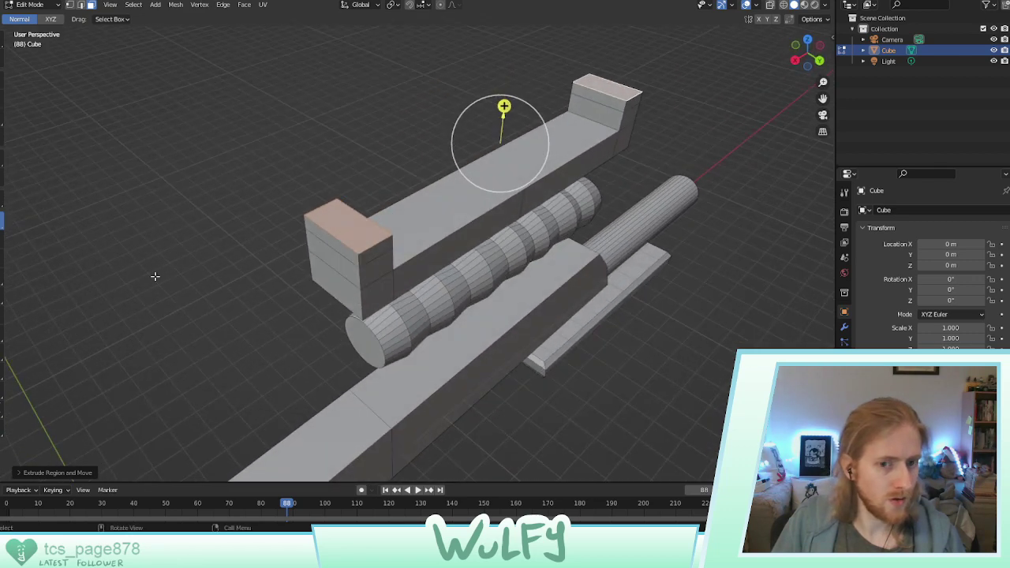
Scale the outer top side edges of both end blocks inward along Y to give the blocks sloped shoulders
click(81, 4)
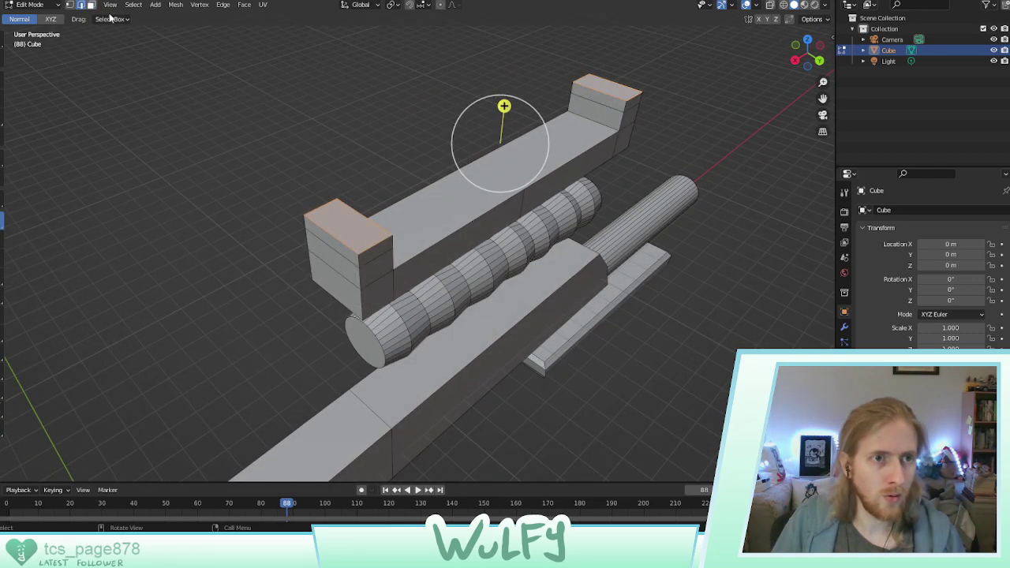
click(378, 243)
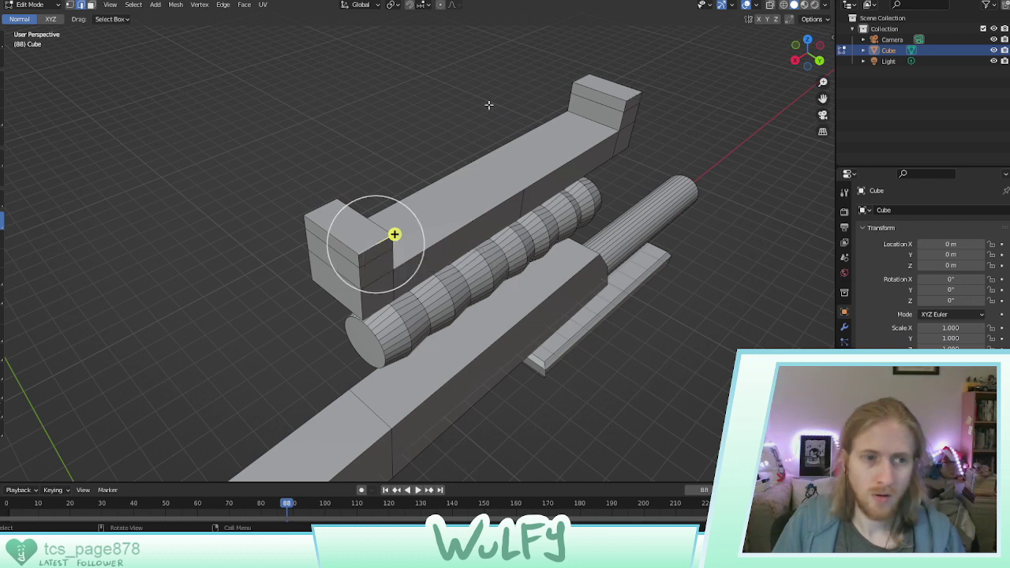
click(3, 80)
shift+click(617, 95)
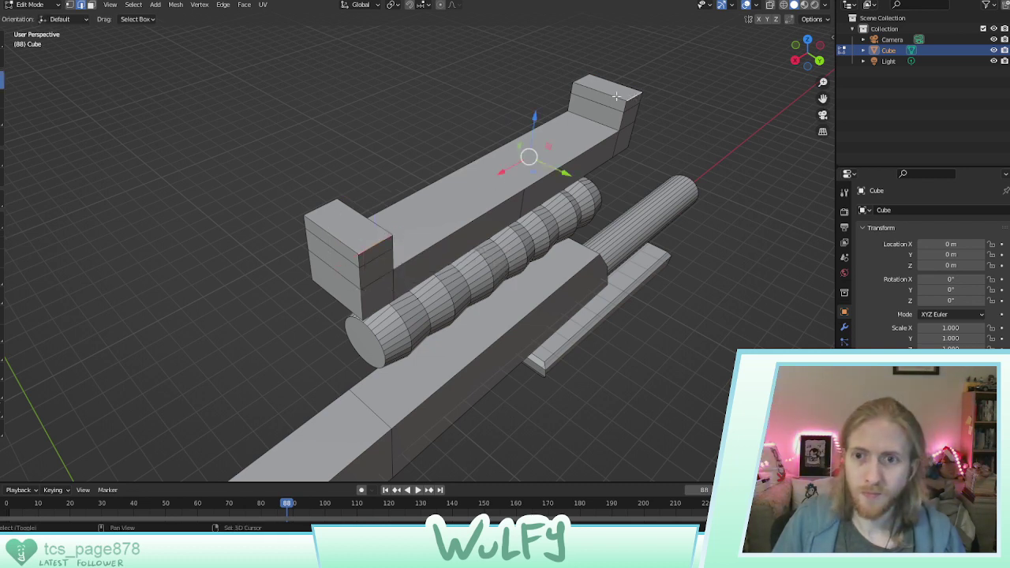
shift+click(585, 77)
shift+click(316, 202)
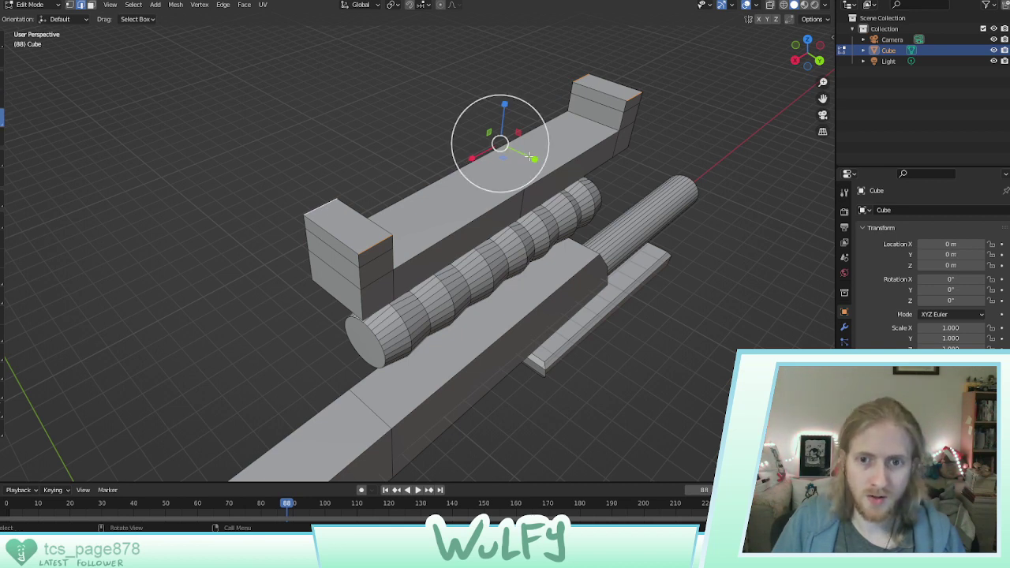
mouse_move(529, 156)
mouse_down()
mouse_move(519, 150)
mouse_move(528, 156)
mouse_up()
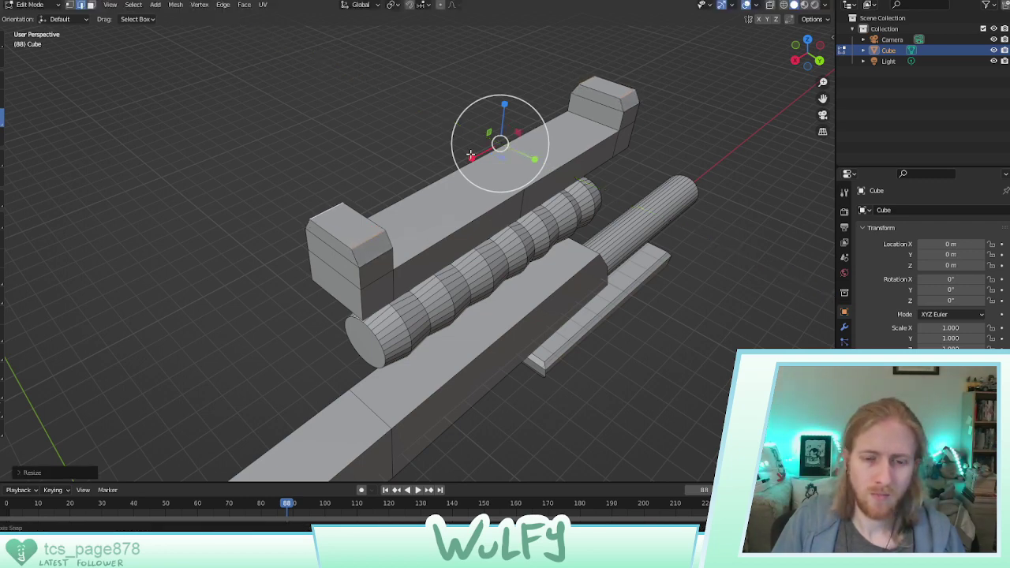
Move the bottom front edge of the front end block inward along X to slant its lower front face
middle_drag(528, 156, 440, 137)
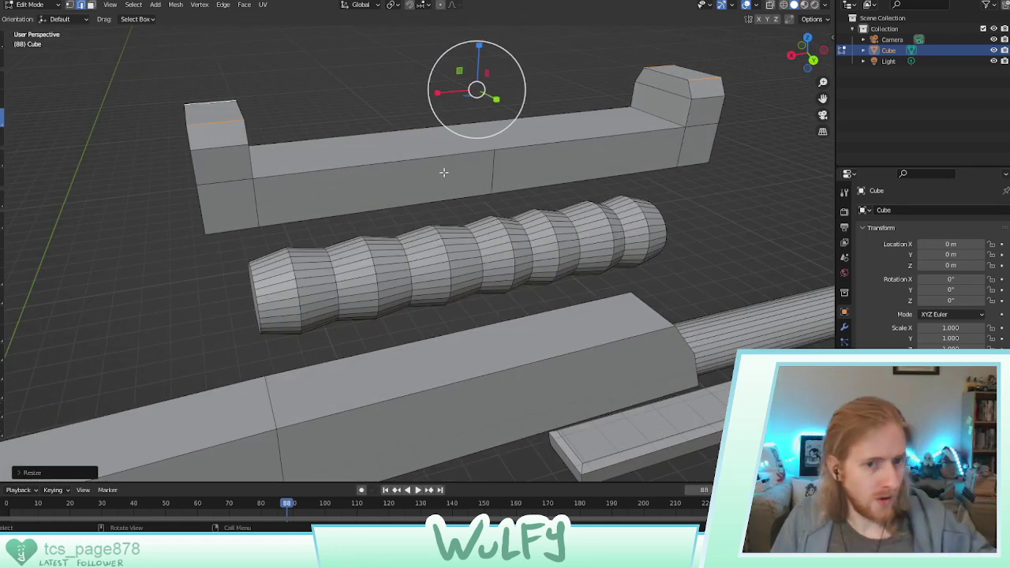
middle_drag(442, 168, 350, 171)
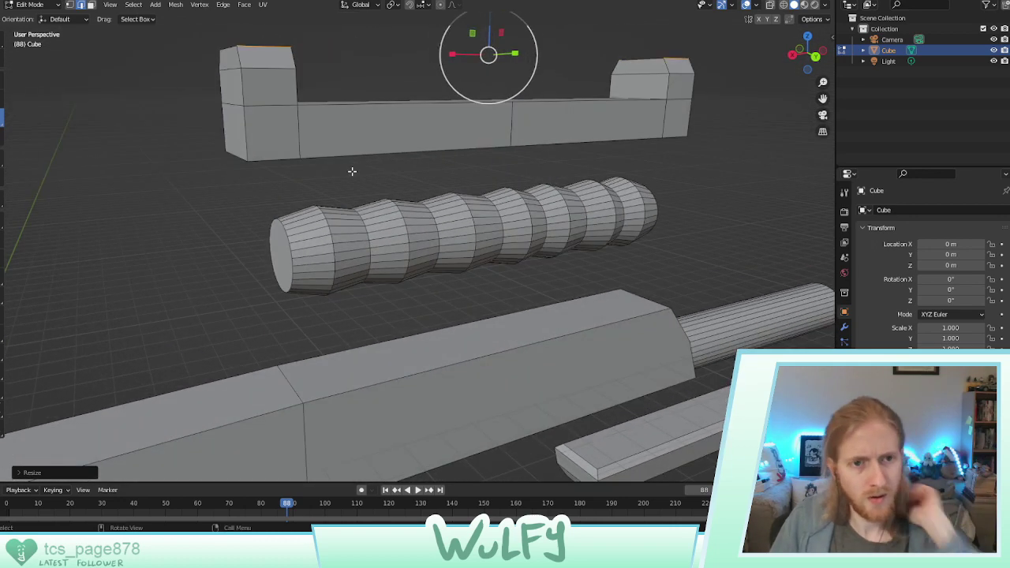
click(236, 156)
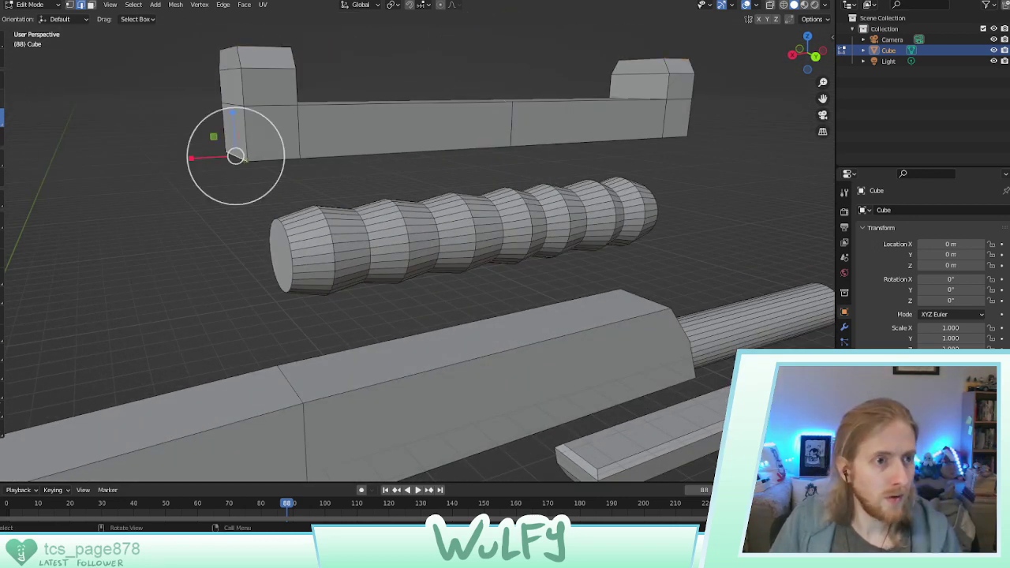
drag(203, 159, 227, 157)
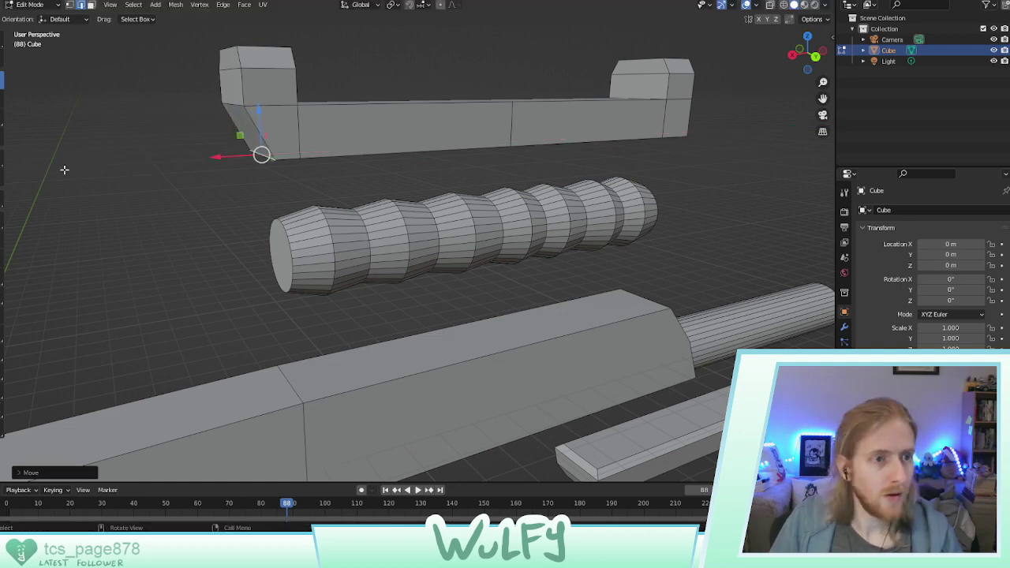
Knife two evenly spaced horizontal cuts across the slanted lower front face of the end block
middle_drag(176, 187, 71, 203)
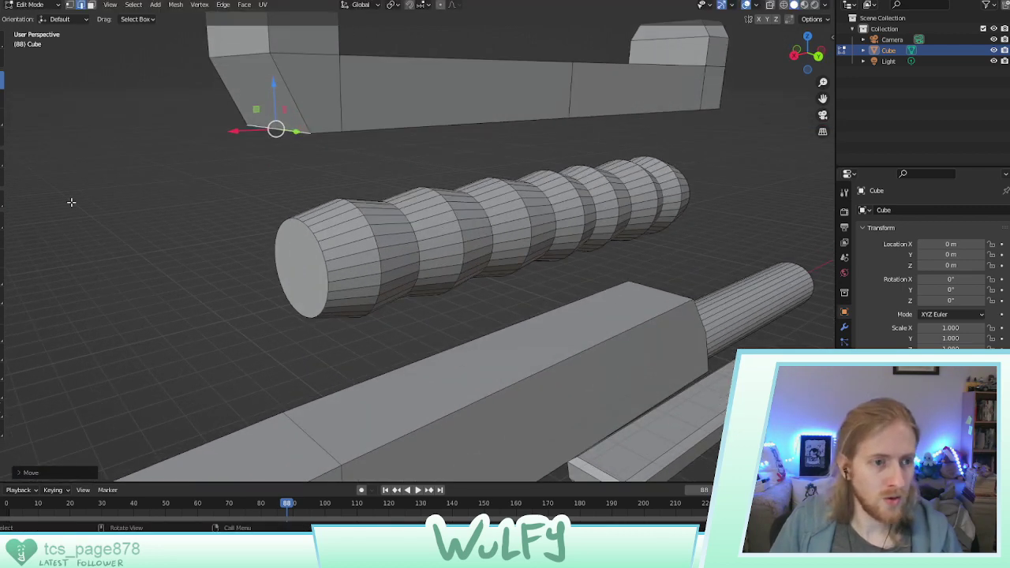
click(2, 277)
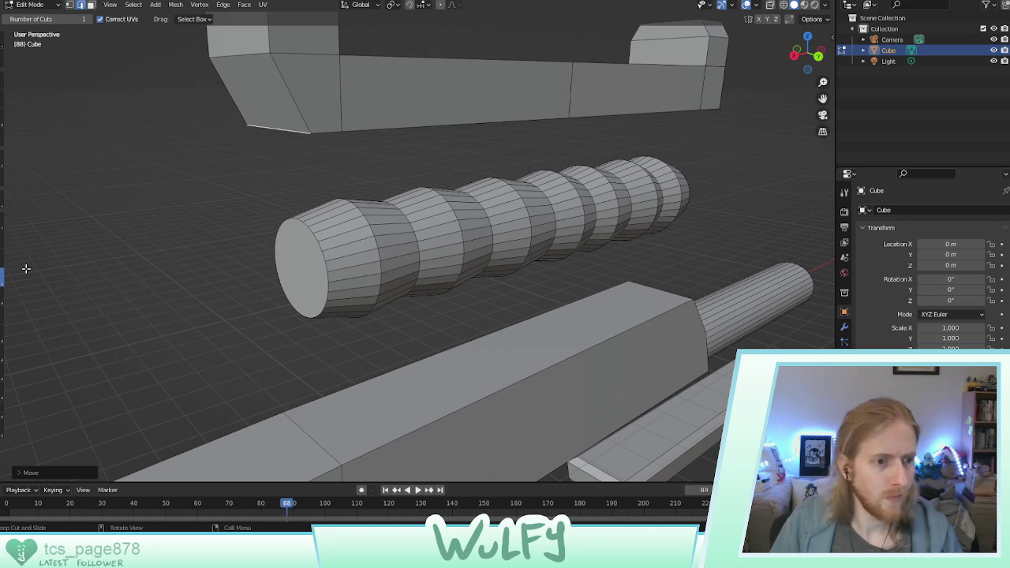
click(2, 296)
click(235, 102)
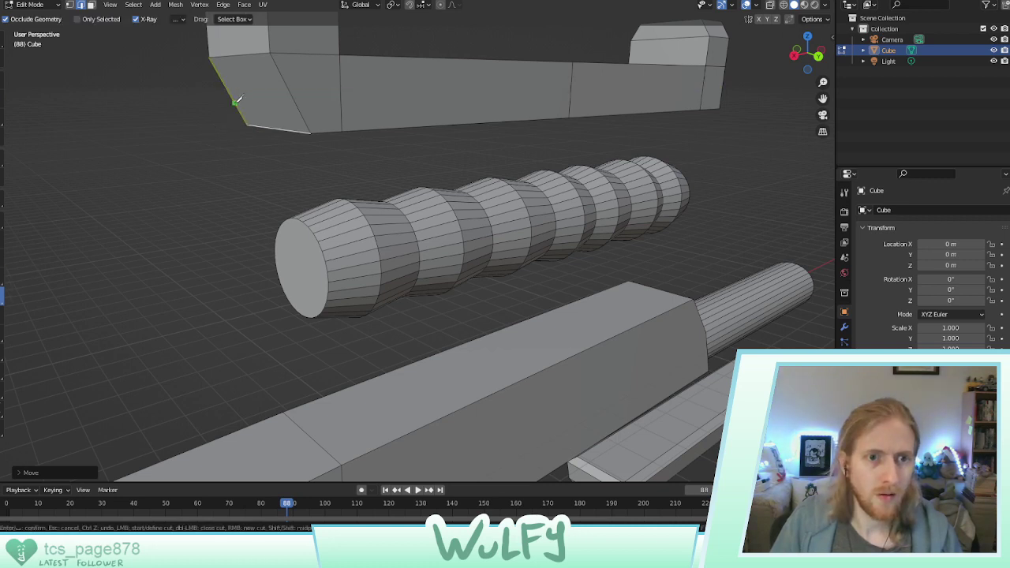
click(301, 101)
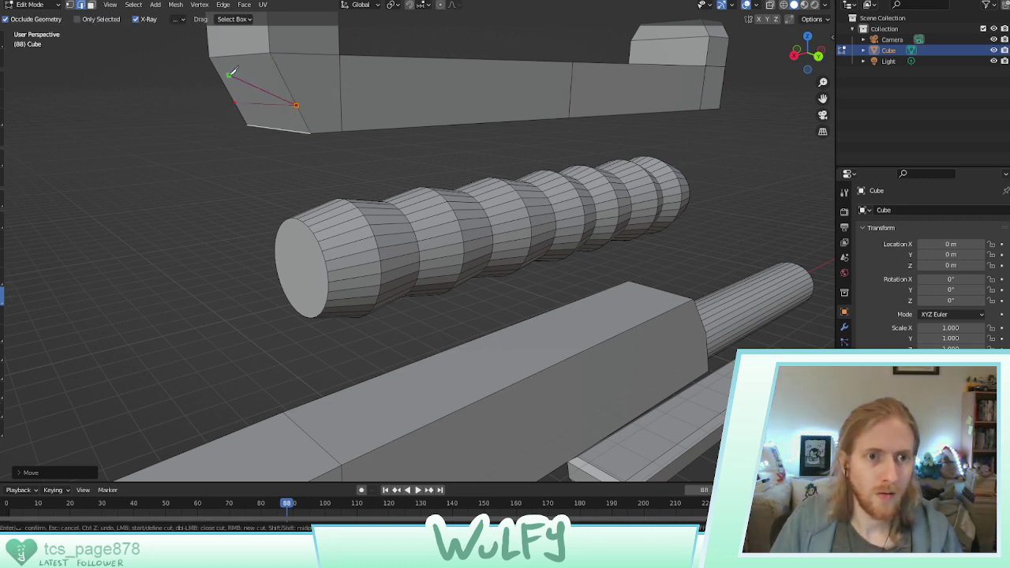
key(Return)
click(284, 80)
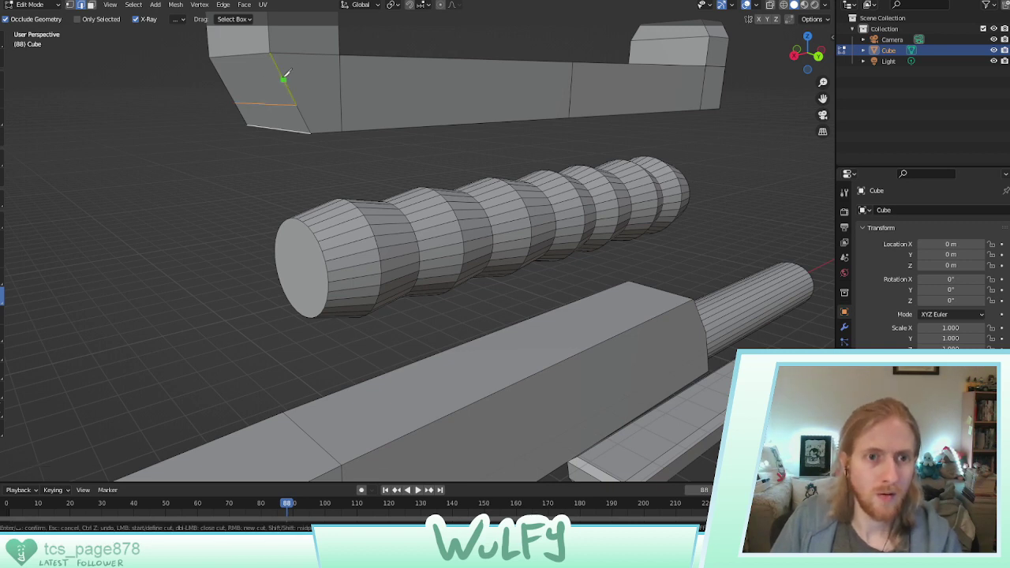
click(223, 79)
key(Return)
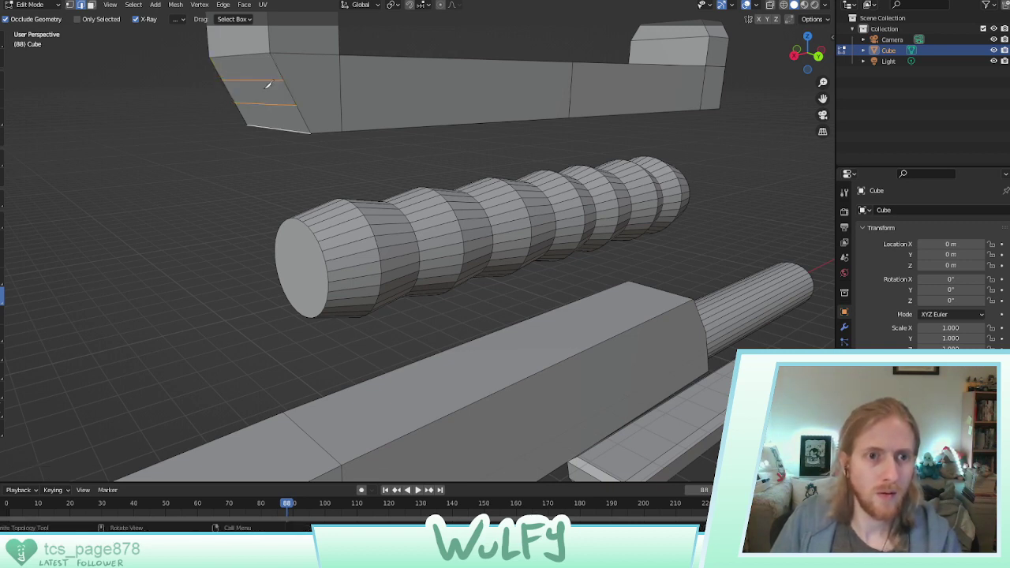
Move the upper cut edge on the slanted face outward along X to start rounding the end block's lower corner
middle_drag(223, 80, 259, 115)
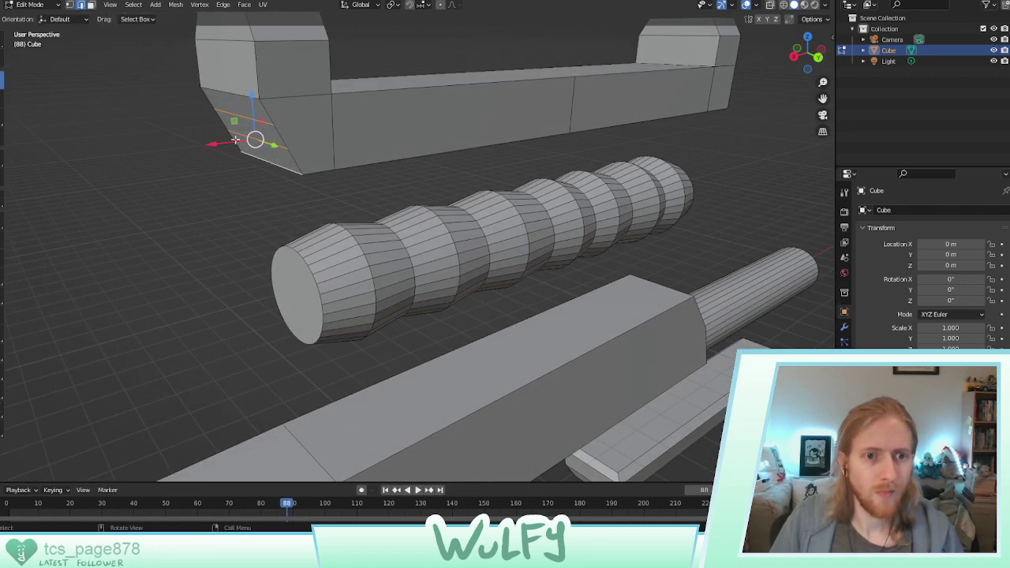
drag(232, 142, 242, 175)
middle_drag(241, 175, 268, 106)
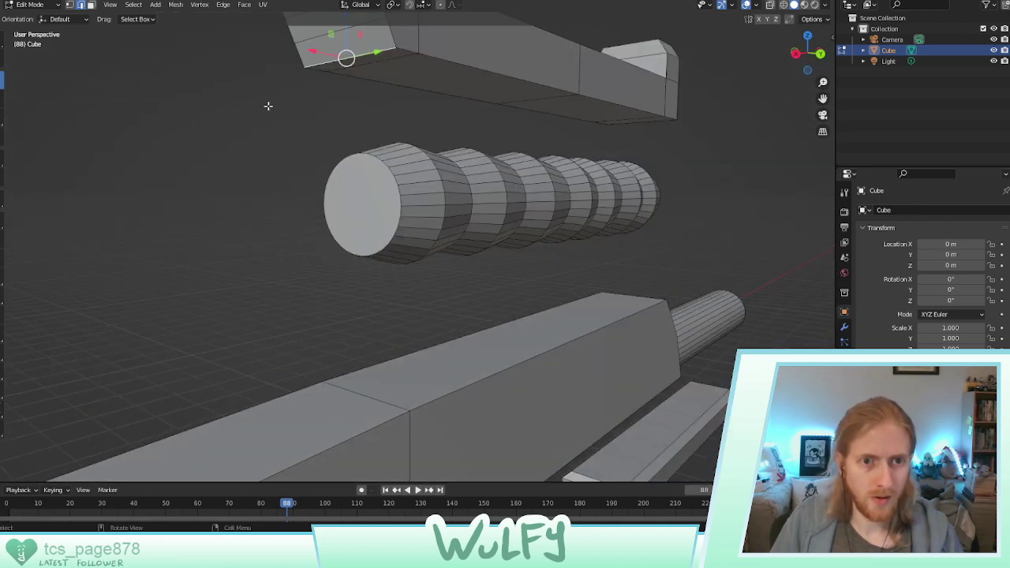
middle_drag(321, 38, 294, 142)
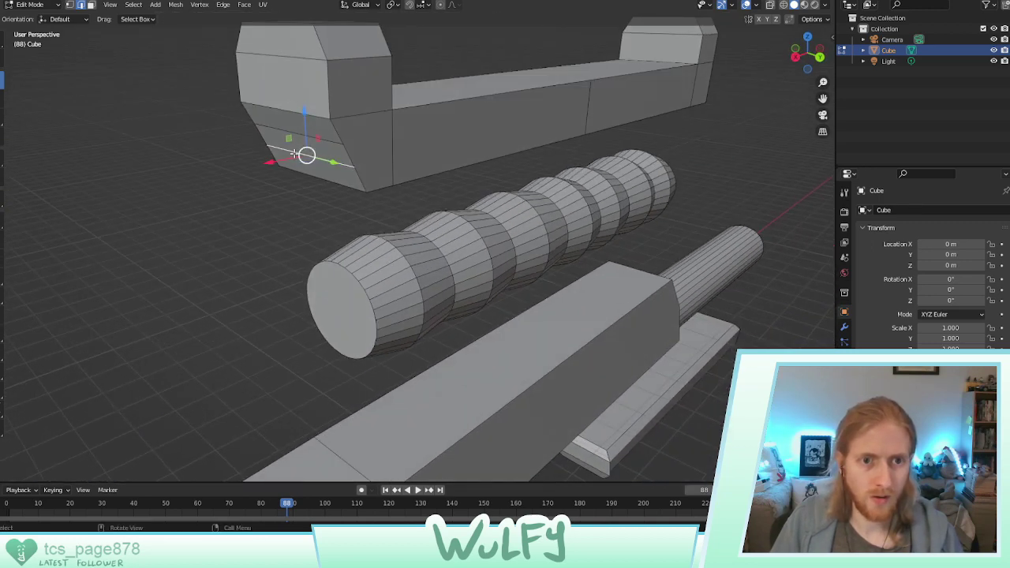
drag(290, 157, 268, 138)
middle_drag(283, 134, 375, 128)
scroll(236, 116, up, 2)
scroll(186, 91, down, 5)
scroll(248, 103, up, 4)
scroll(246, 91, down, 1)
scroll(414, 137, up, 1)
scroll(413, 137, down, 1)
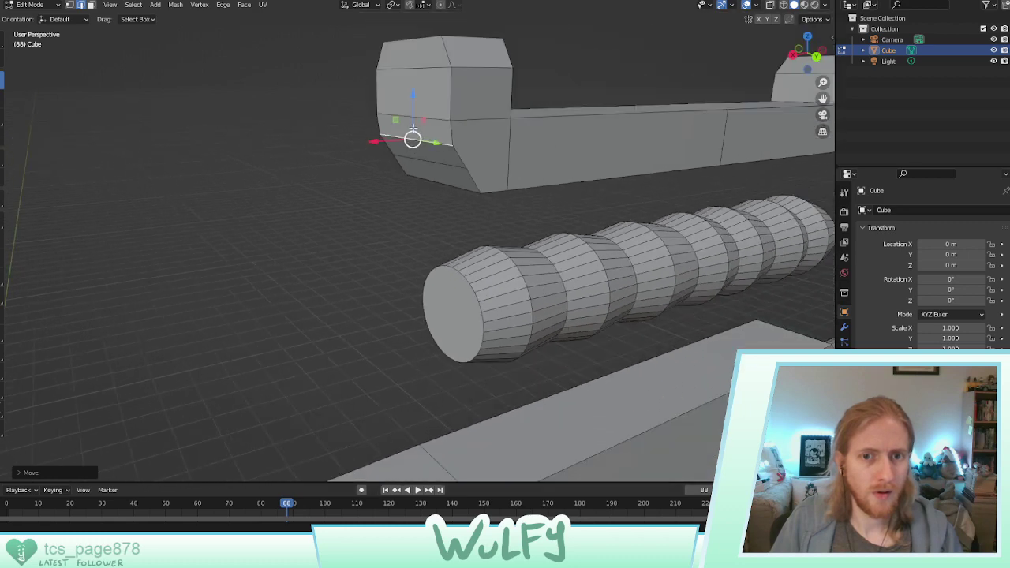
Move the lower cut edge outward along X to complete the curved lower front corner of the end block
middle_drag(459, 120, 376, 148)
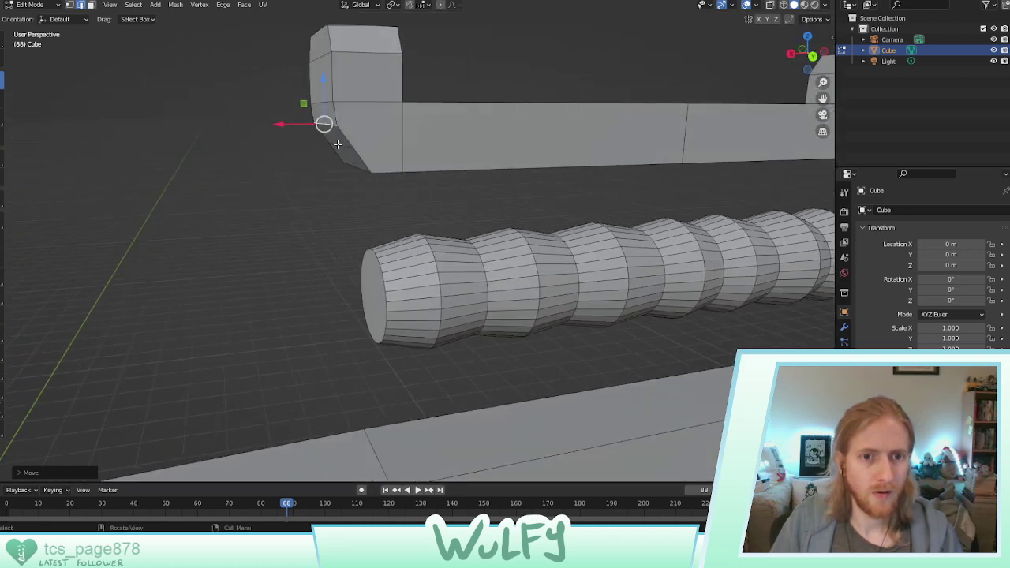
click(337, 144)
key(g)
key(x)
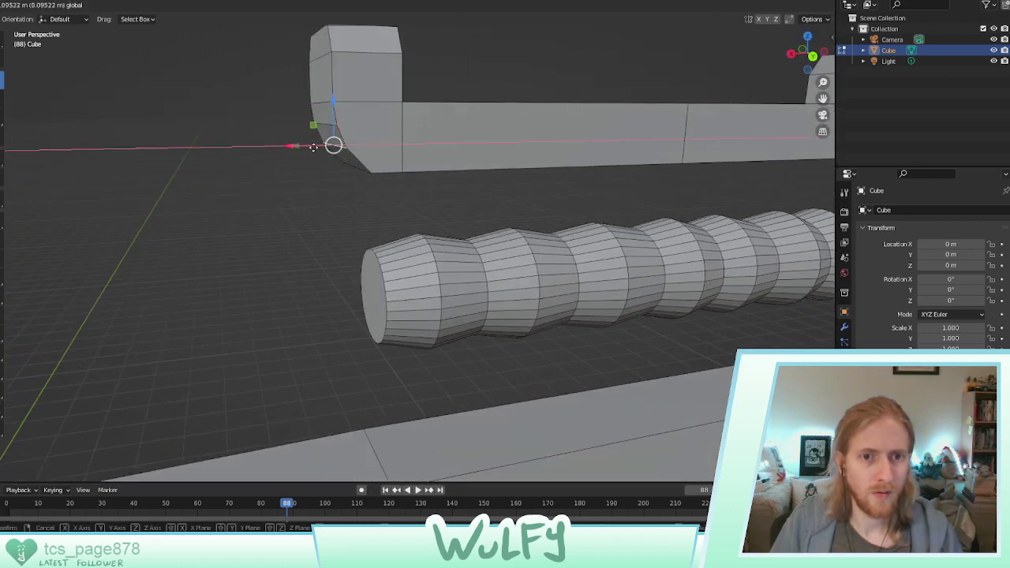
click(313, 147)
Try lowering the whole linked recessed part along Z into the main body and raise it back above the grooved cylinder
scroll(499, 150, up, 2)
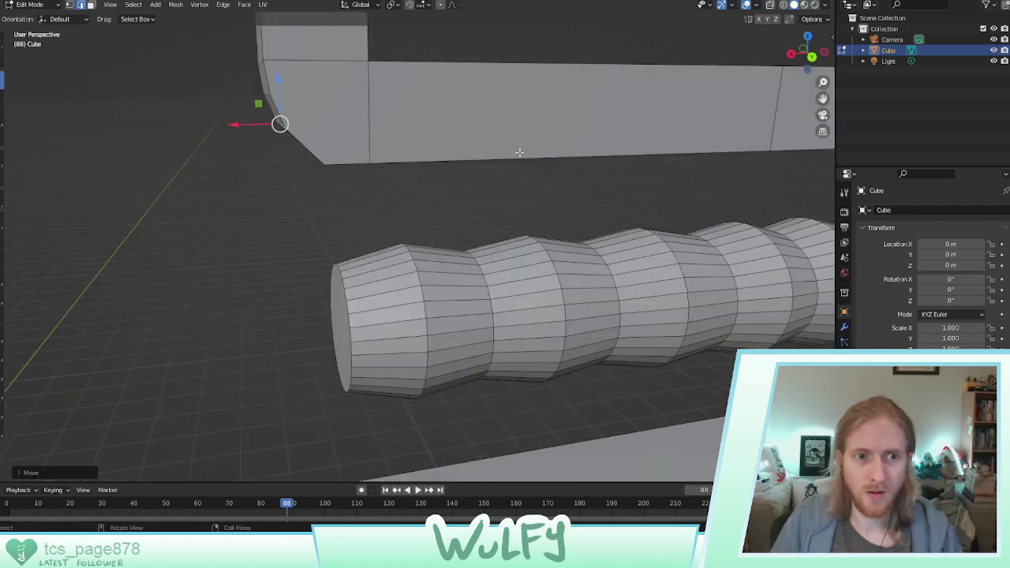
scroll(519, 153, down, 4)
shift+middle_drag(590, 155, 416, 287)
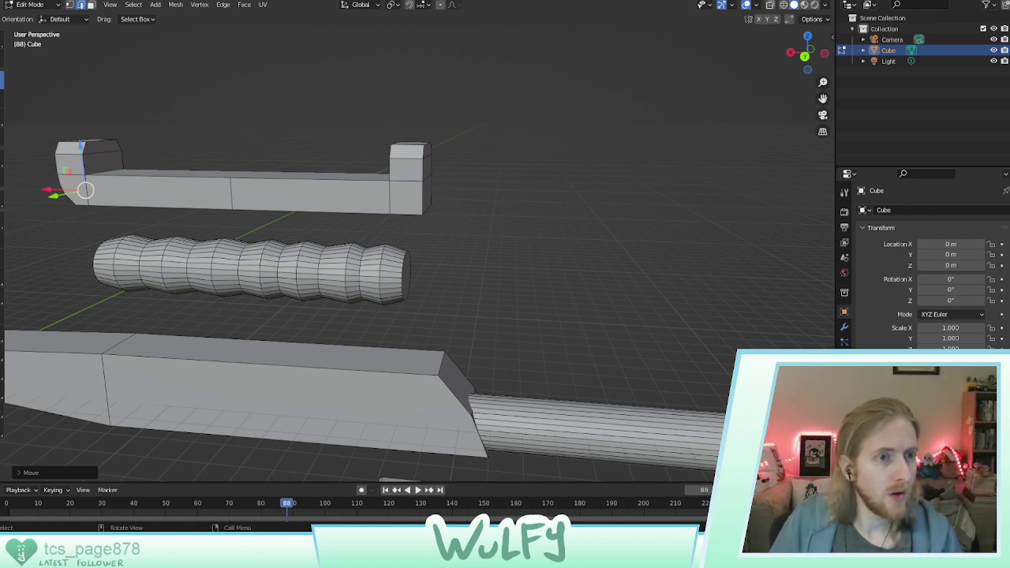
key(ctrl+l)
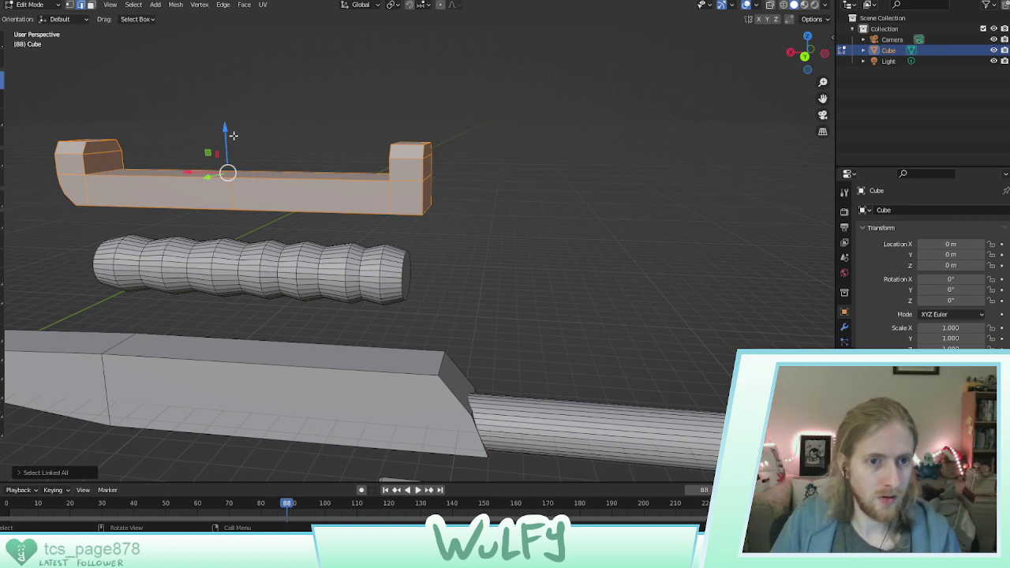
drag(225, 139, 246, 334)
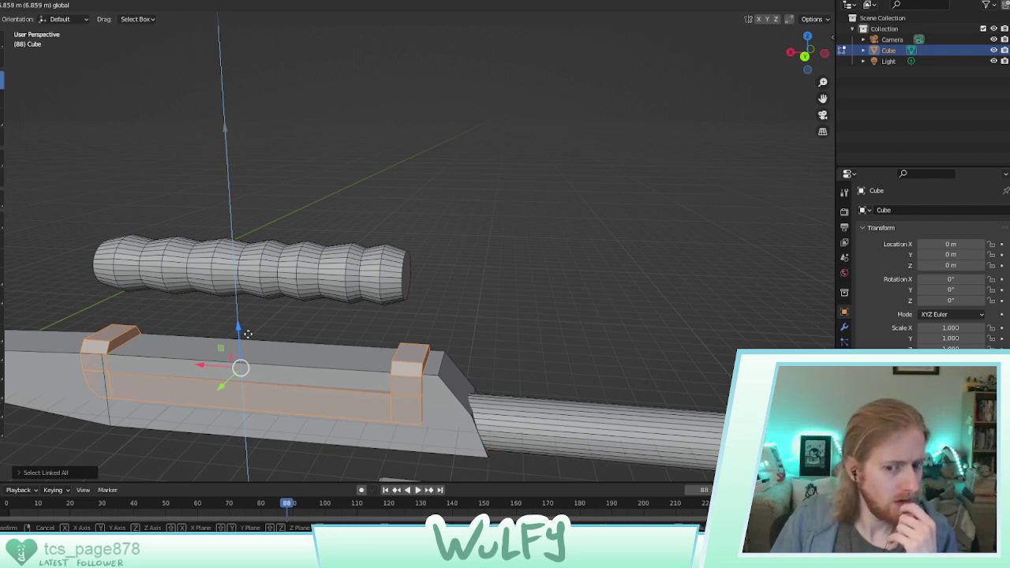
drag(248, 334, 248, 128)
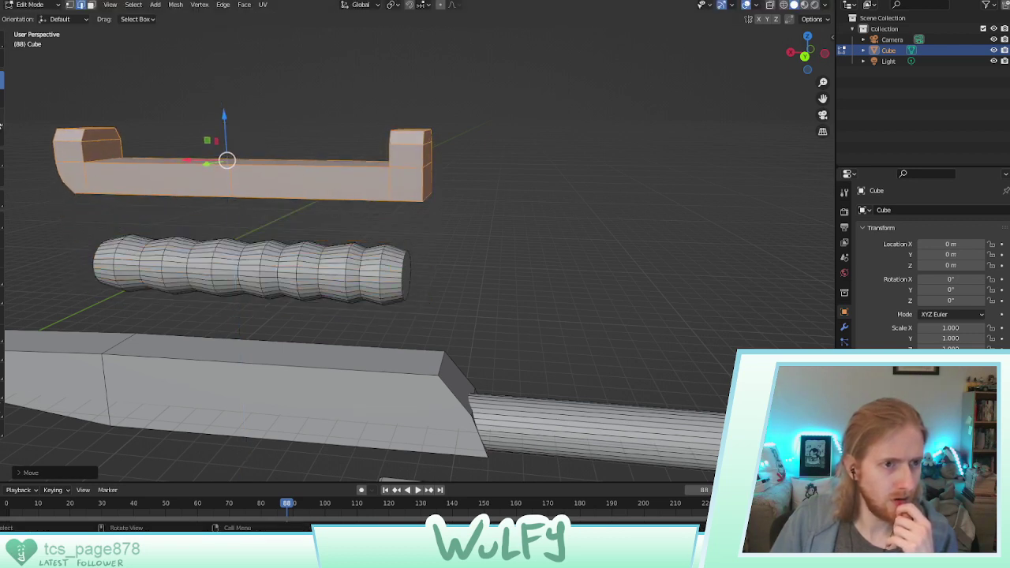
Scale up the whole recessed part slightly and lower it along Z onto the main body
click(1, 120)
drag(255, 121, 261, 116)
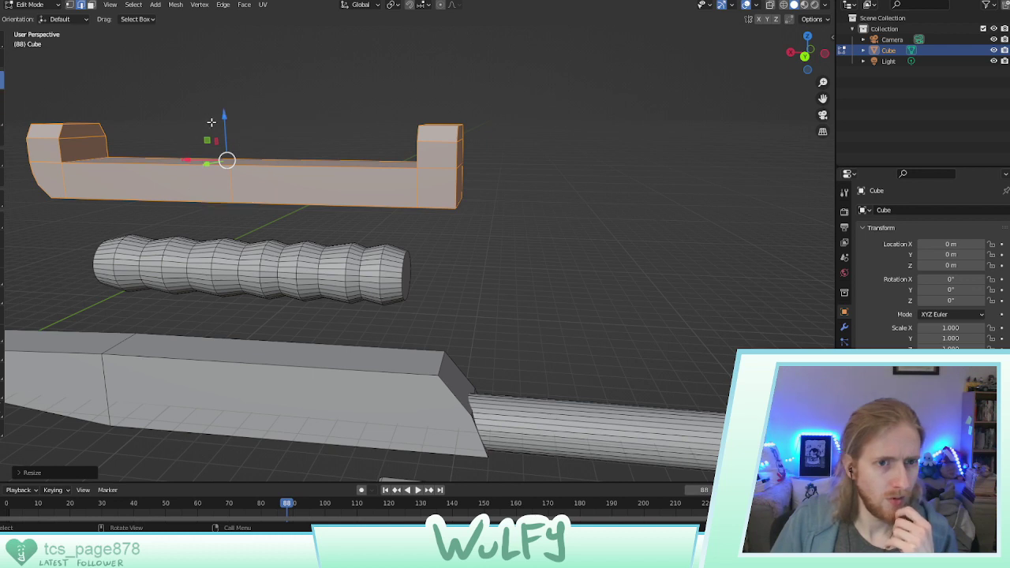
drag(226, 124, 265, 338)
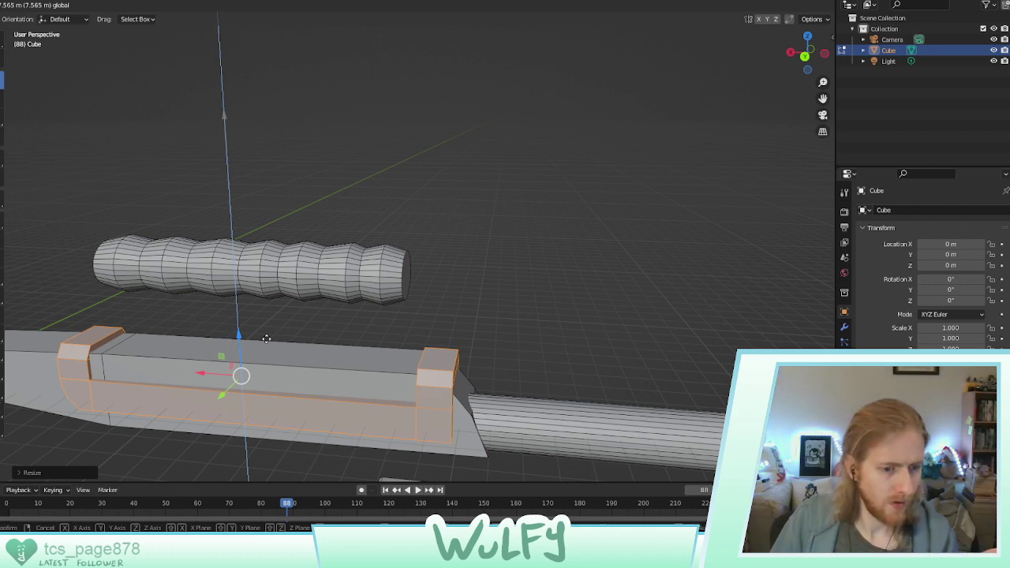
drag(265, 339, 266, 339)
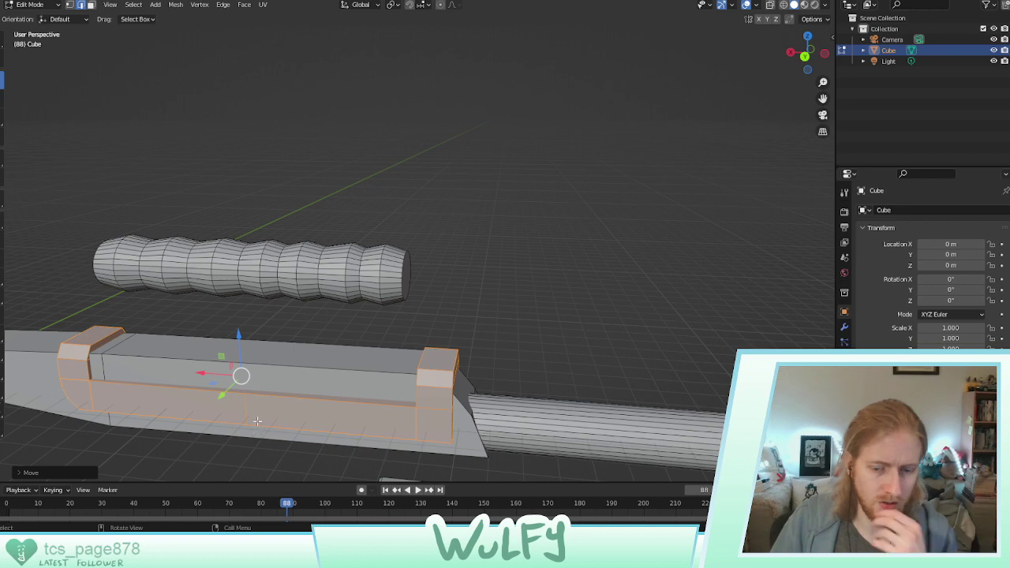
Check the recessed part's fit on the main body from the side and raise it along Z back above the grooved cylinder
middle_drag(248, 414, 318, 288)
scroll(239, 345, up, 1)
scroll(237, 356, down, 2)
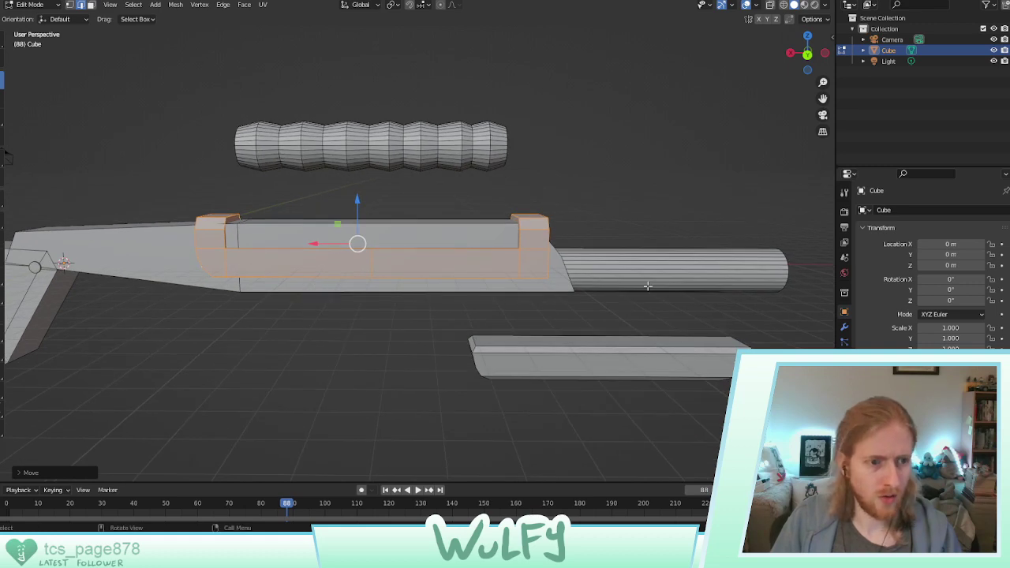
middle_drag(529, 292, 448, 320)
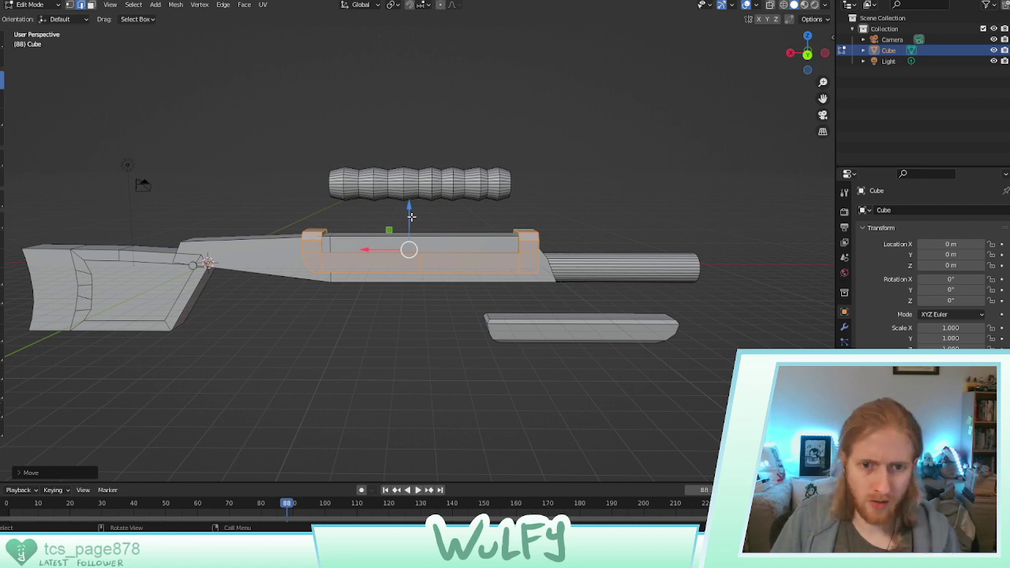
key(g)
key(z)
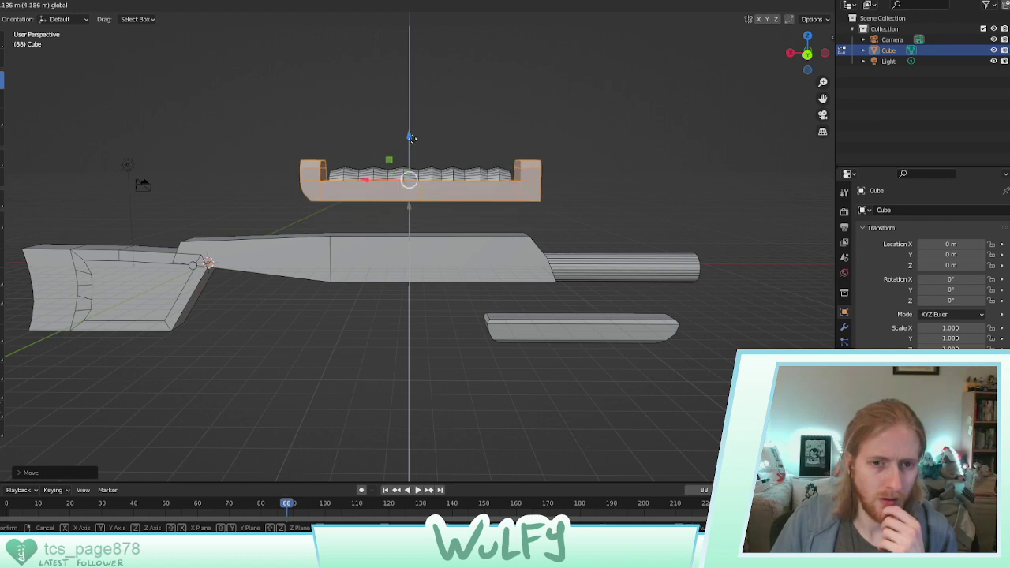
click(407, 117)
middle_drag(408, 117, 407, 136)
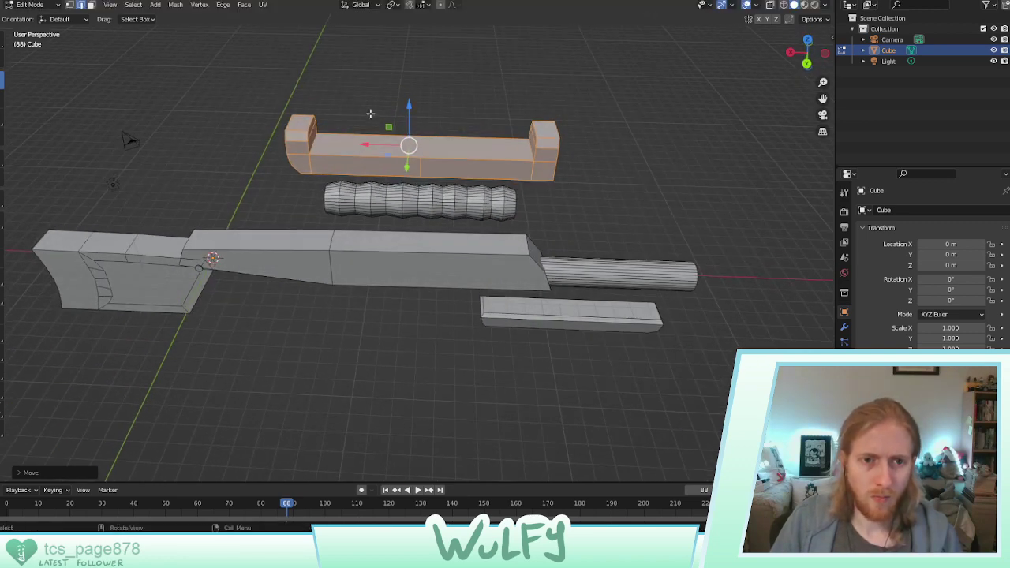
Raise the top faces and the sloped faces on both sides of both end blocks along Z to make the blocks taller
click(370, 113)
middle_drag(352, 114, 424, 105)
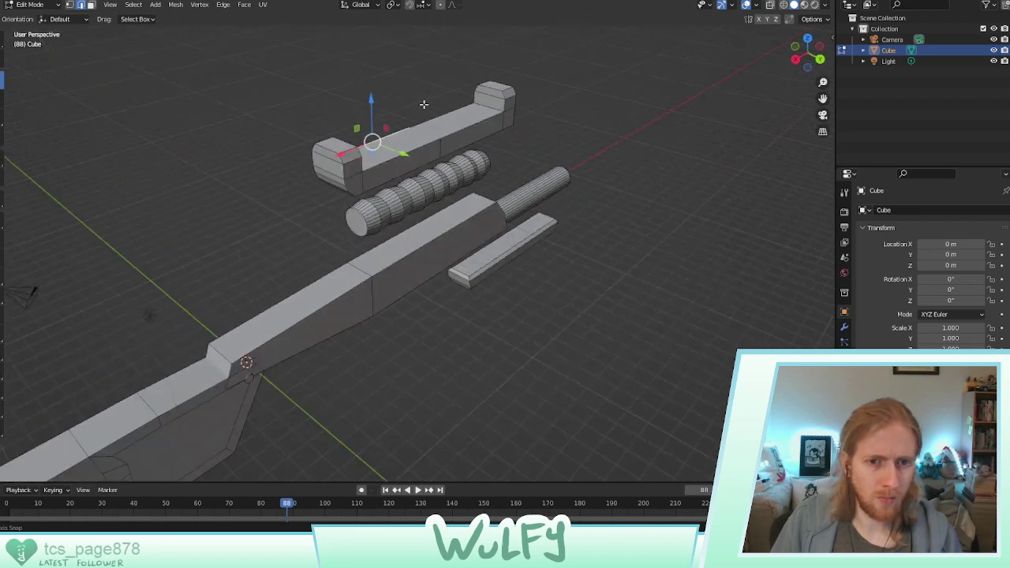
ctrl+middle_drag(392, 207, 345, 192)
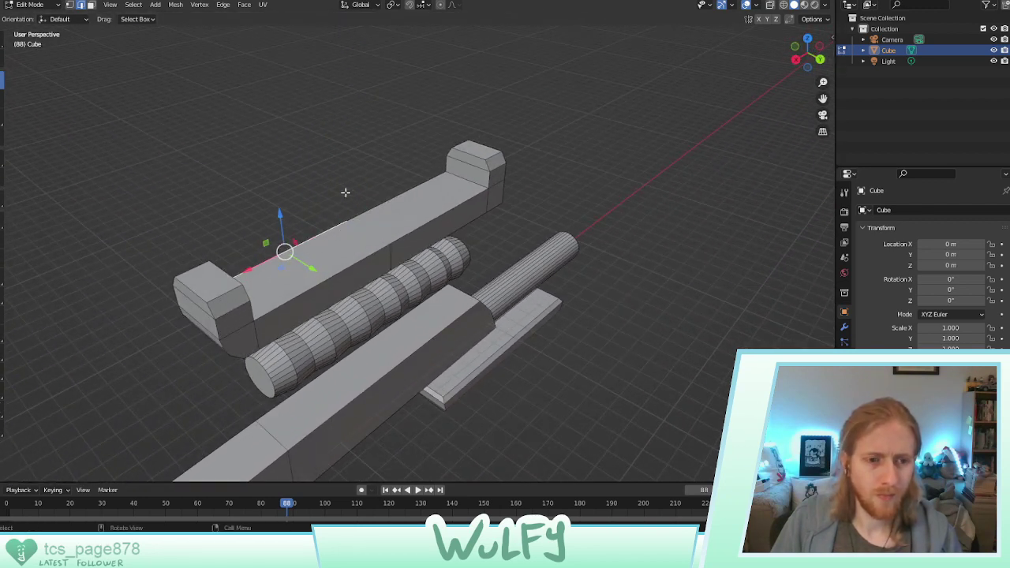
click(203, 277)
click(91, 6)
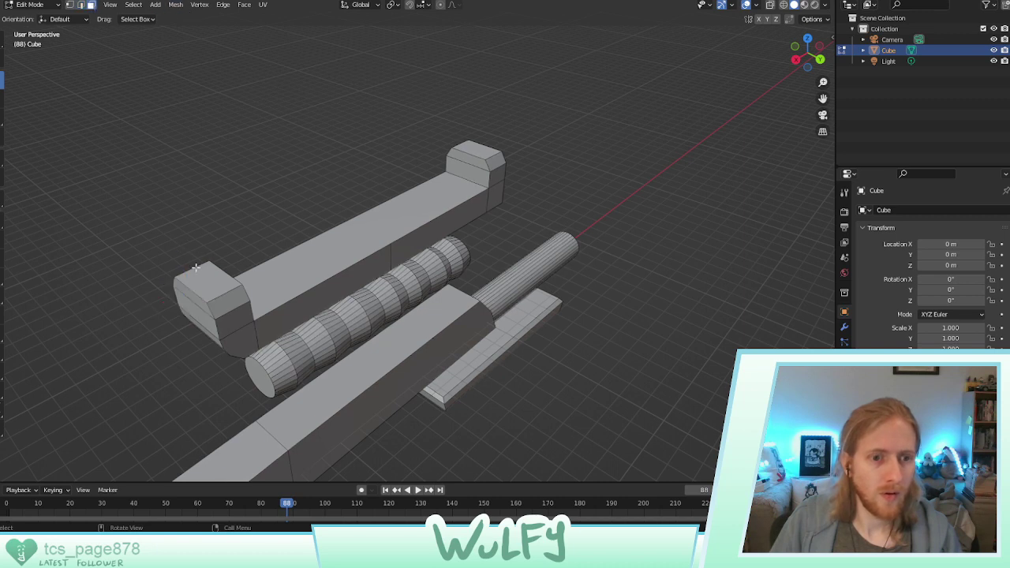
right_click(203, 283)
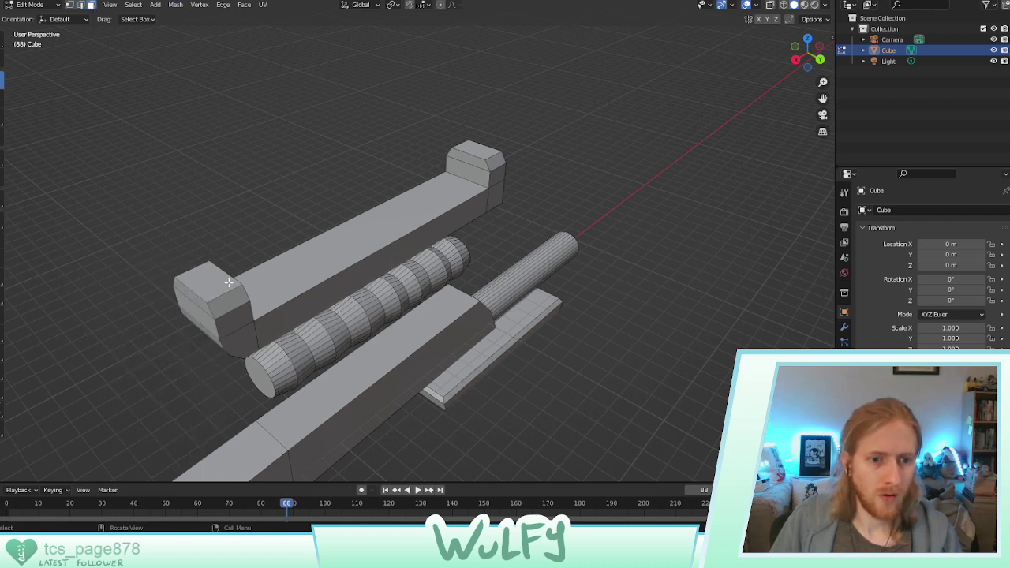
click(212, 281)
shift+click(229, 300)
shift+click(200, 302)
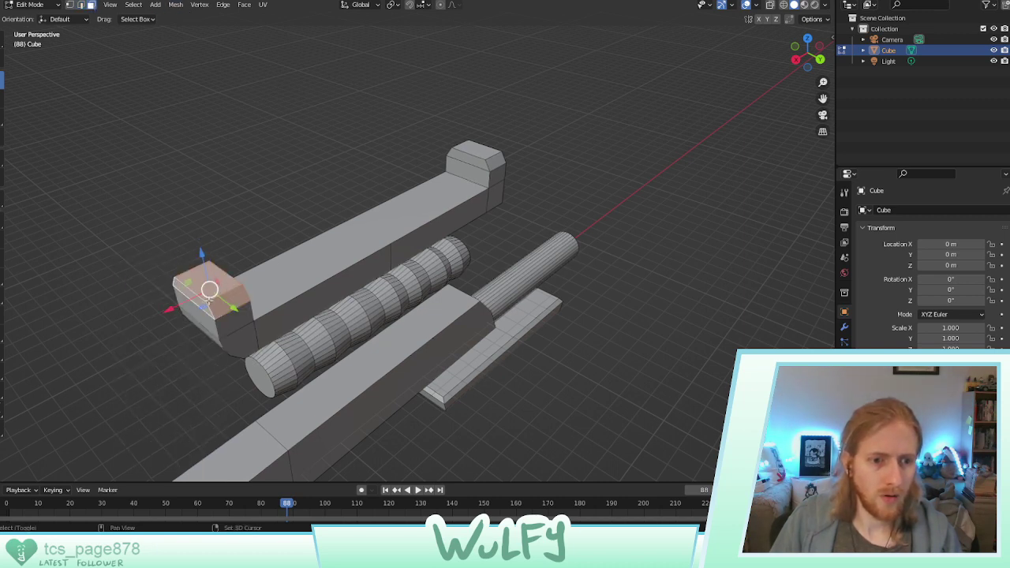
shift+click(478, 156)
shift+click(495, 160)
shift+click(485, 152)
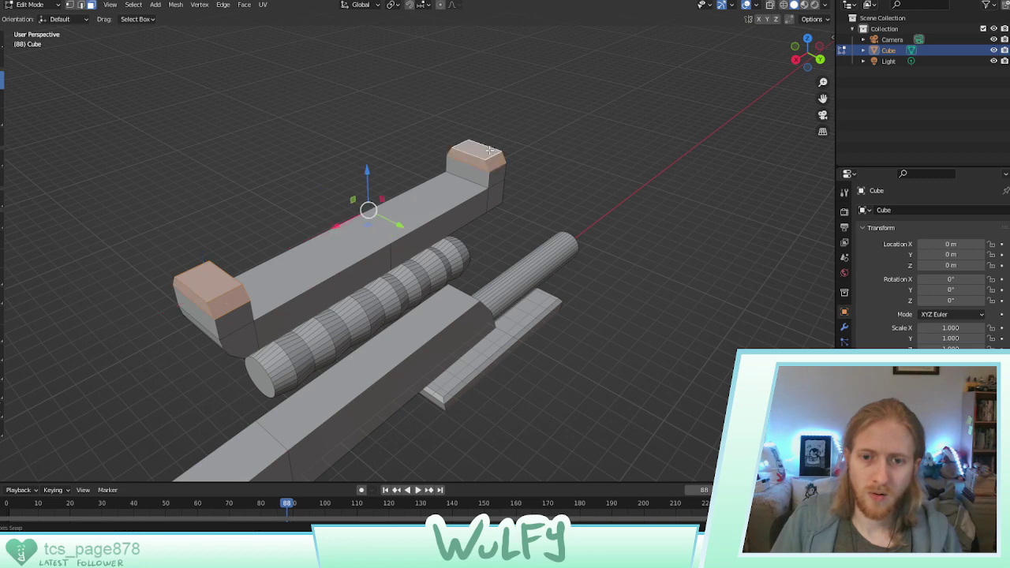
middle_drag(487, 152, 348, 172)
middle_drag(425, 250, 345, 223)
middle_drag(475, 146, 404, 158)
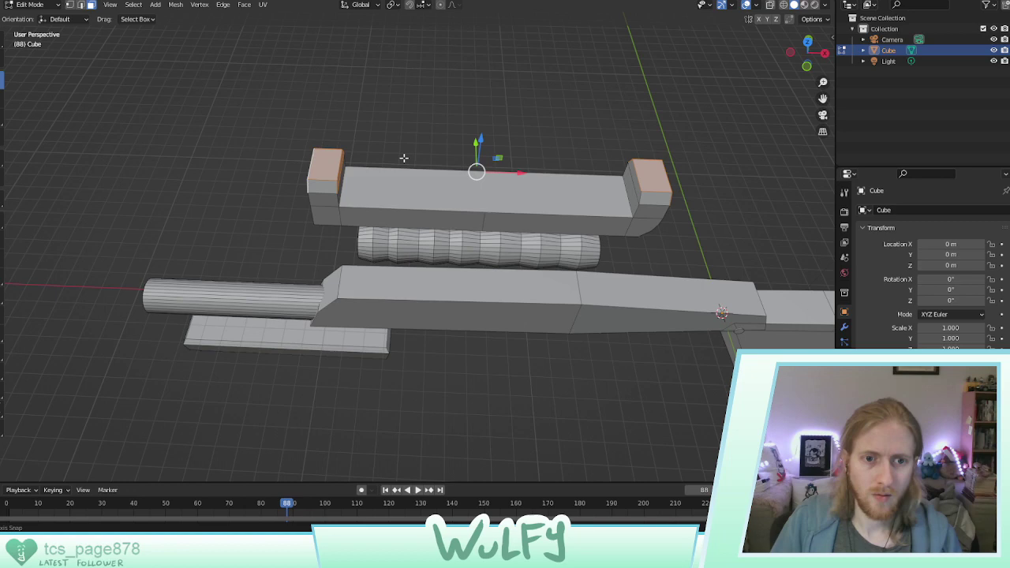
shift+click(324, 182)
shift+click(640, 193)
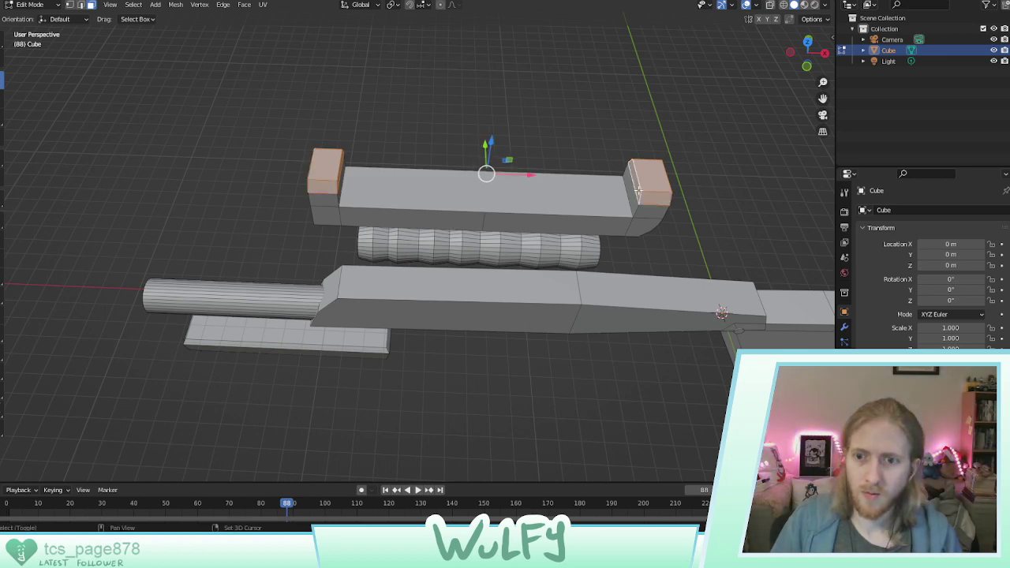
middle_drag(640, 192, 532, 148)
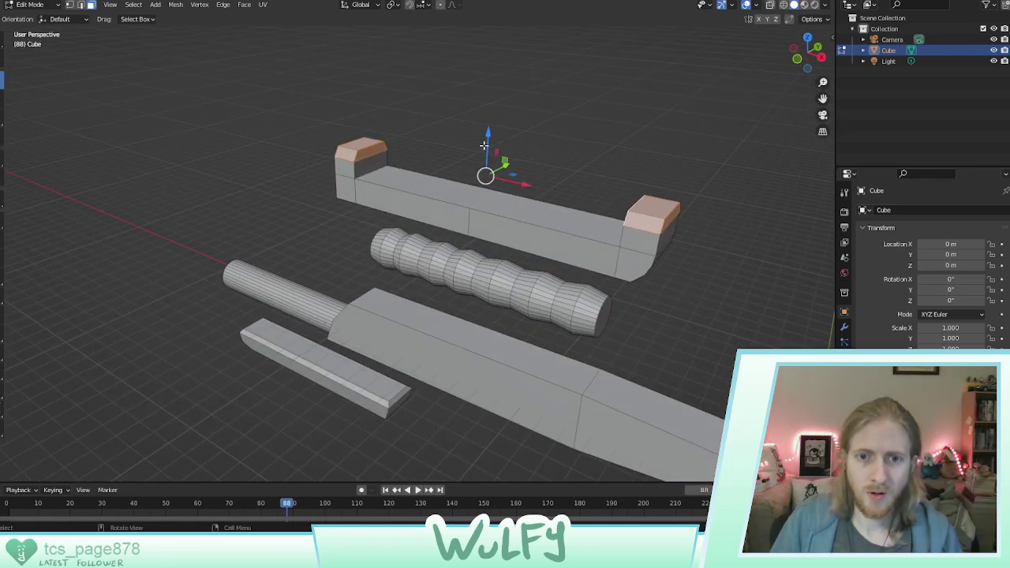
drag(484, 144, 488, 122)
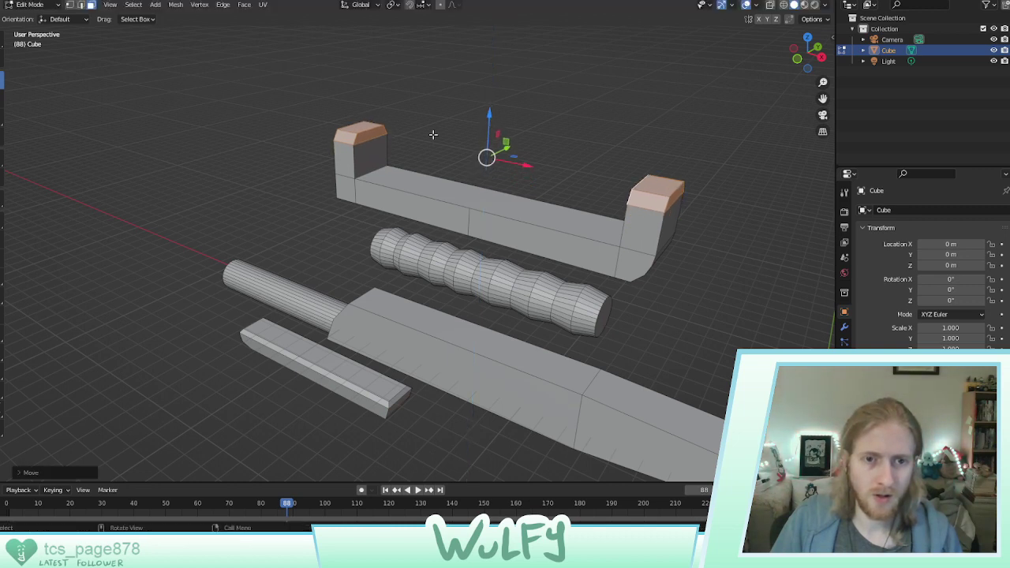
Lower the bottom edges of the sloped faces on both sides of both end blocks slightly along Z
click(432, 134)
click(344, 142)
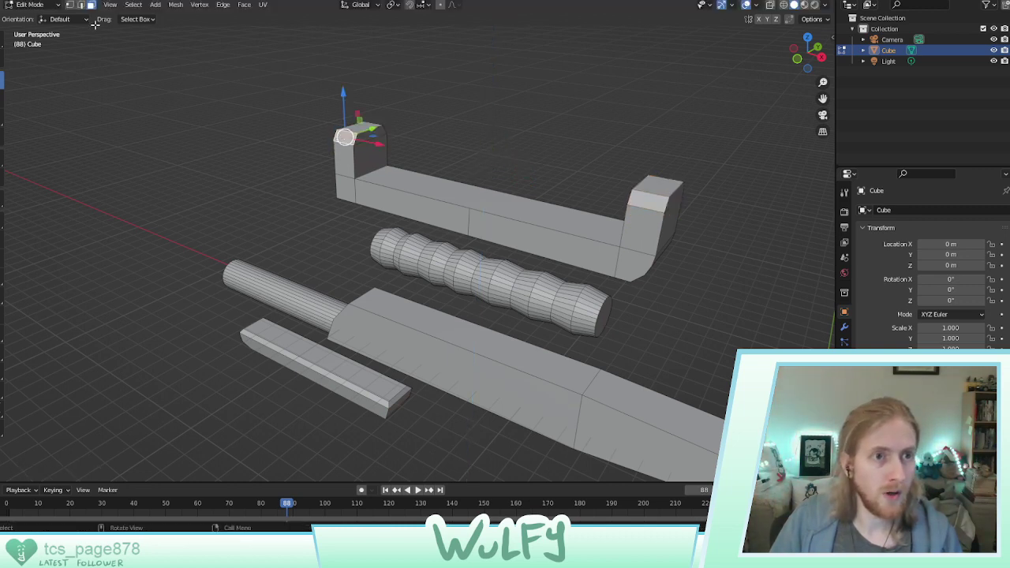
click(83, 6)
click(430, 140)
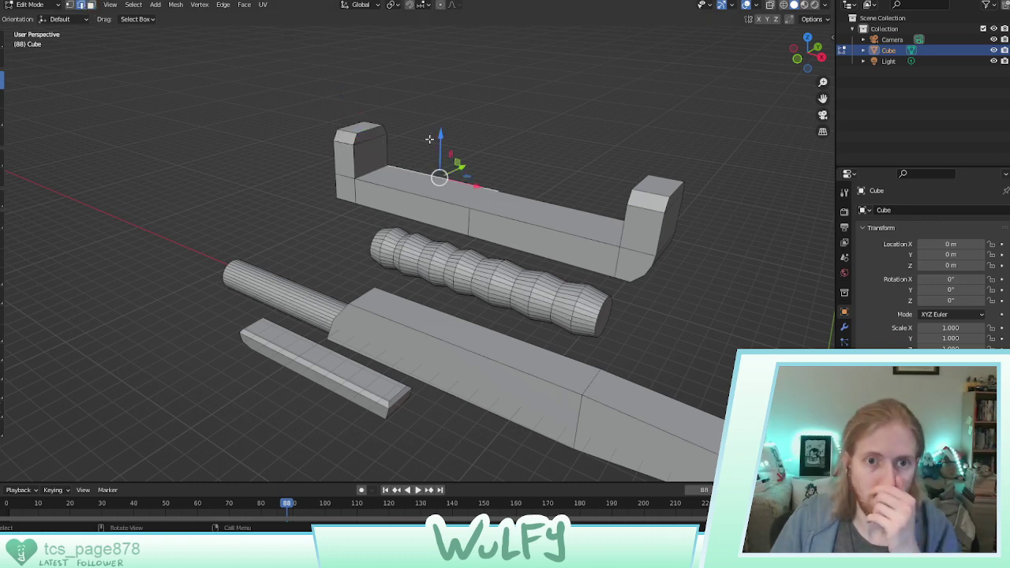
click(345, 142)
middle_drag(345, 142, 270, 147)
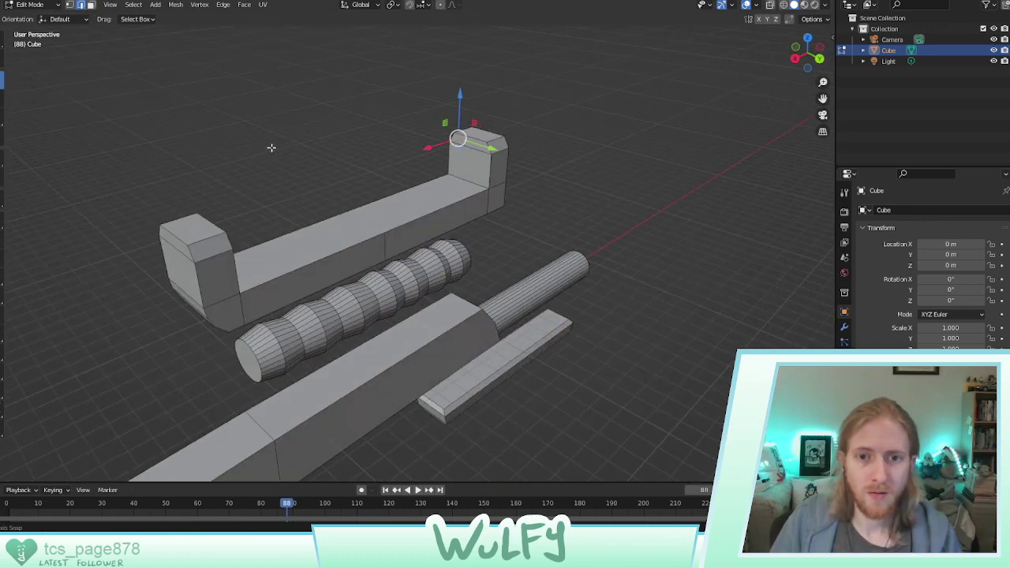
click(499, 150)
shift+click(221, 254)
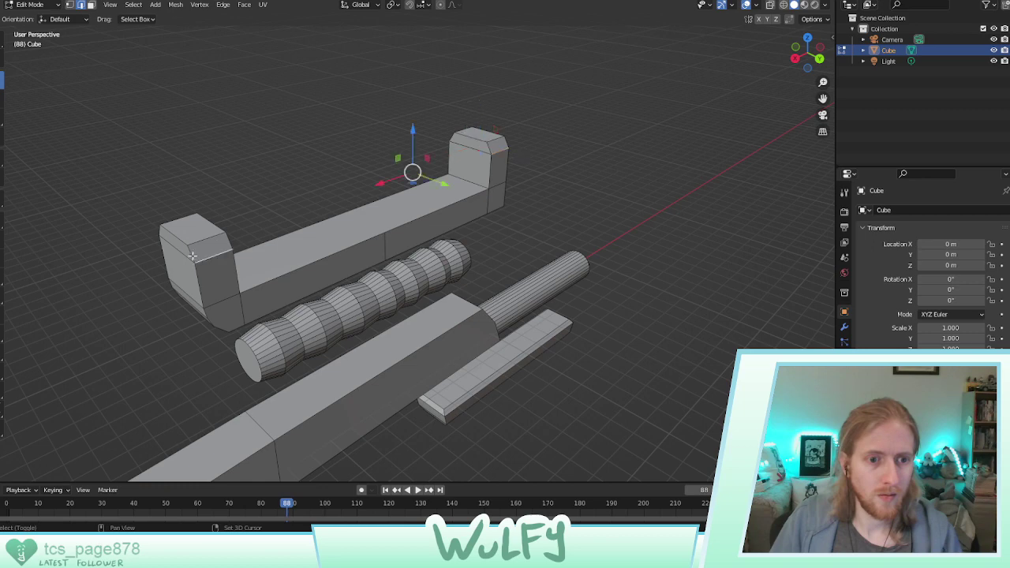
middle_drag(185, 257, 515, 243)
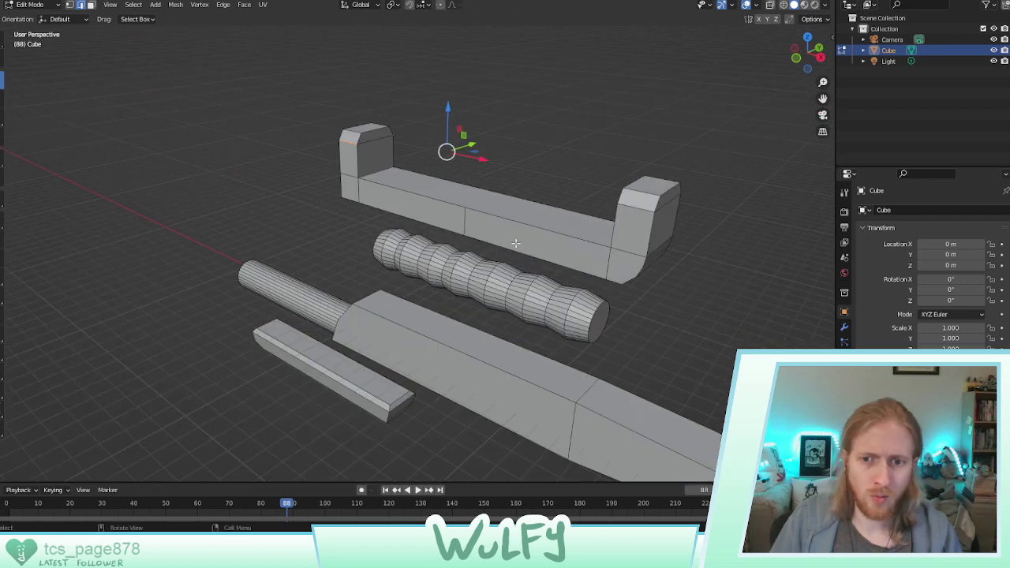
shift+click(635, 208)
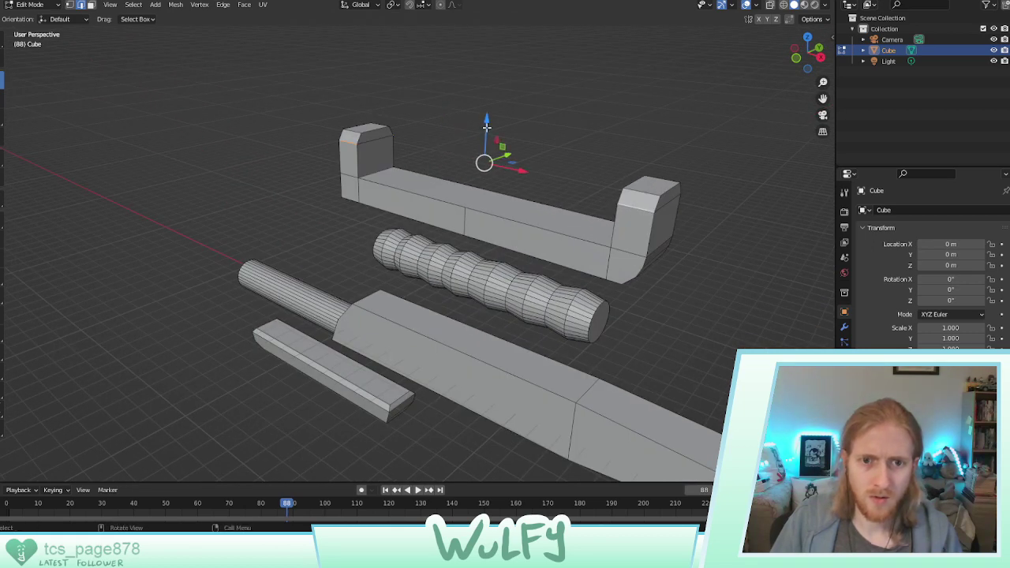
drag(487, 126, 490, 134)
click(608, 131)
Move the whole linked grooved cylinder up along Z into the recess between the two end blocks
click(434, 264)
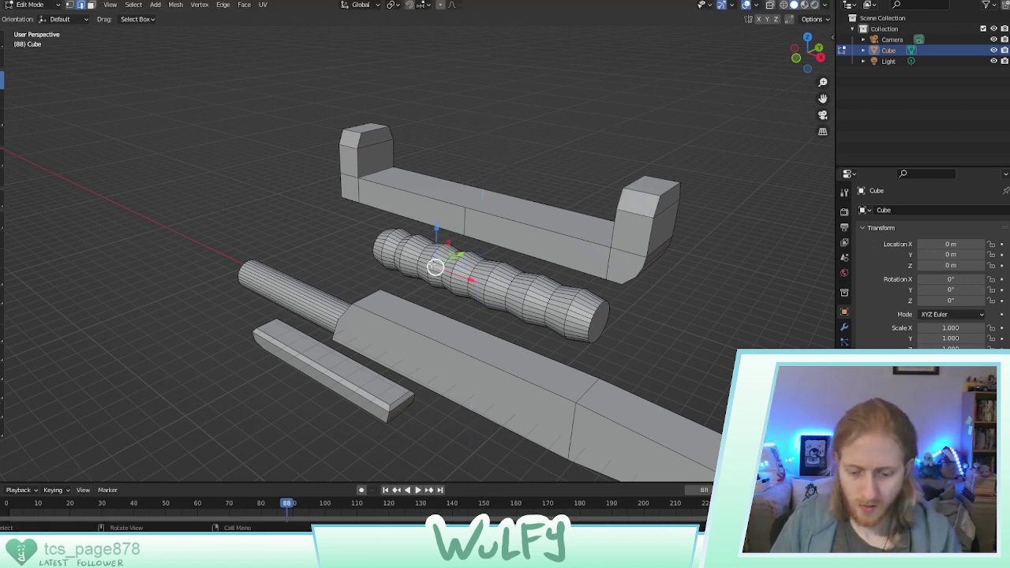
key(ctrl+l)
drag(472, 246, 469, 149)
mouse_move(468, 149)
middle_down()
mouse_move(495, 142)
mouse_move(328, 156)
mouse_move(262, 132)
middle_up()
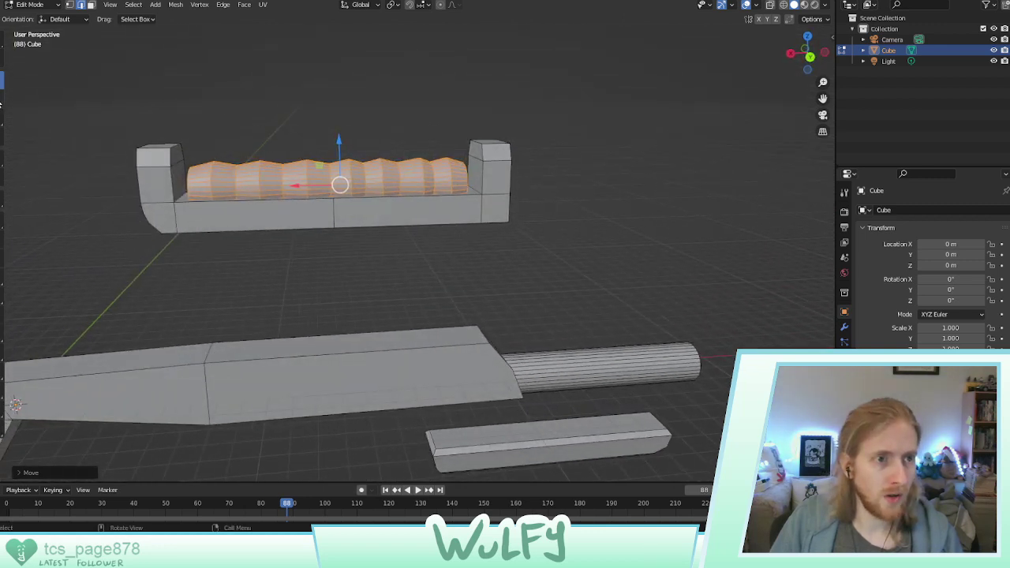
Scale the grooved cylinder uniformly by about 1.15 so it fills the gap between the end blocks
click(4, 117)
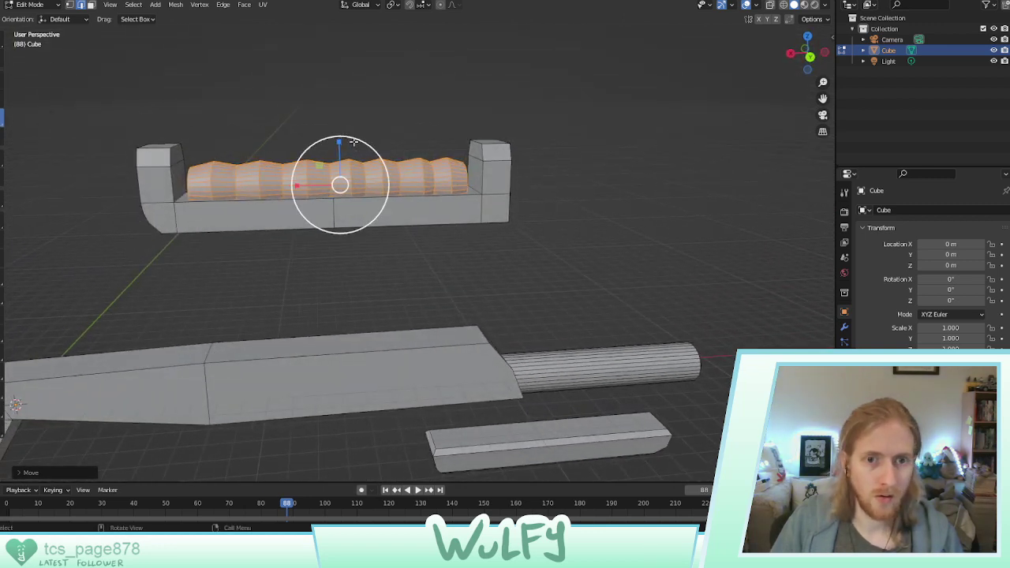
key(s)
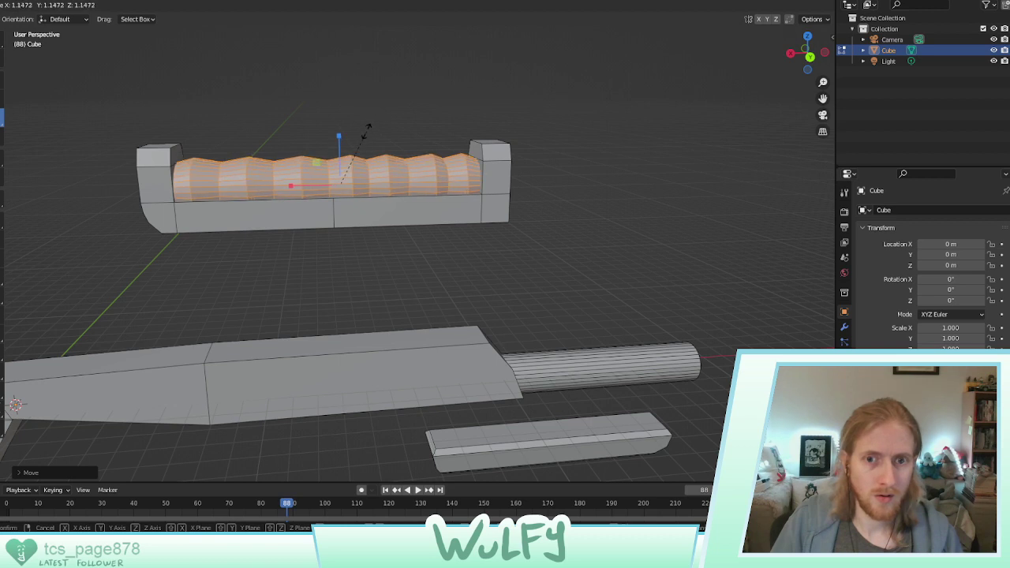
click(367, 128)
click(357, 110)
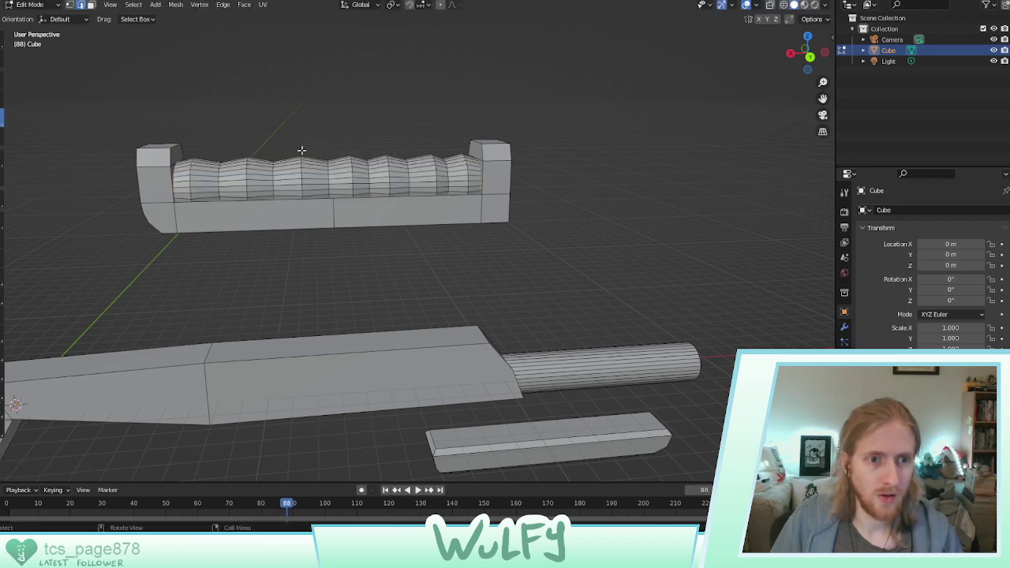
Try lowering the linked recessed part and grooved cylinder together along Z into the main body and raise them back above it
click(191, 175)
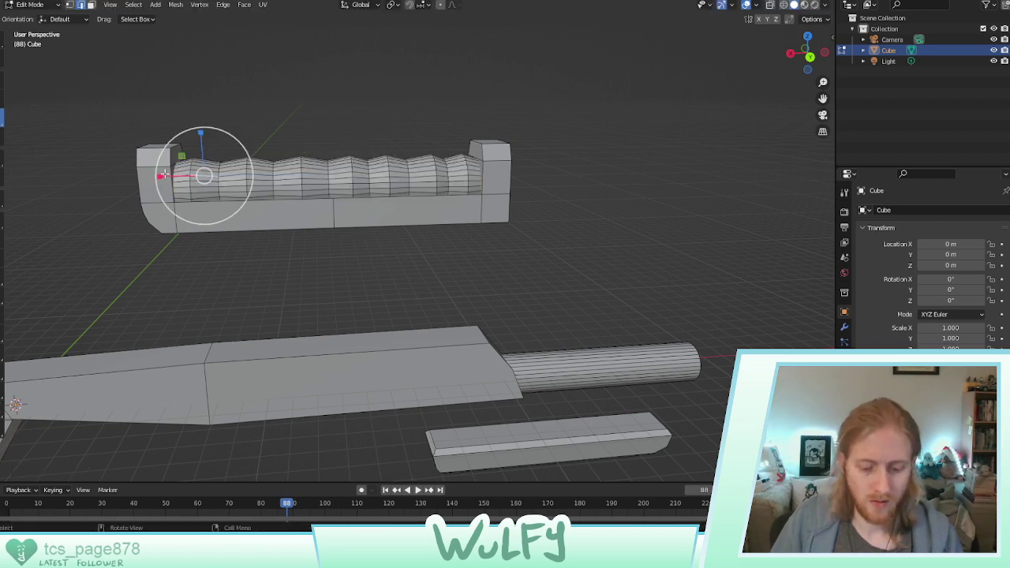
key(ctrl+l)
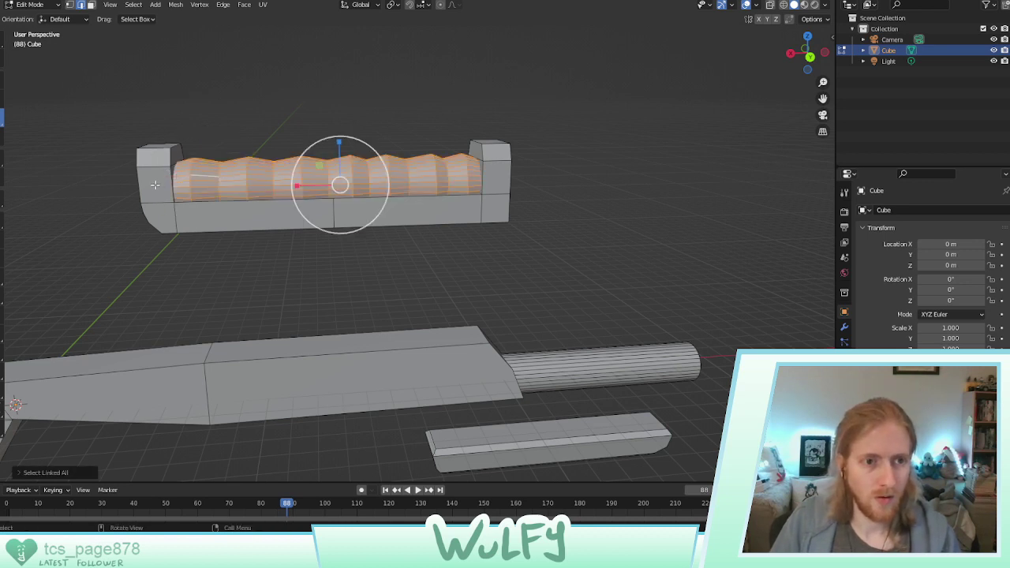
ctrl+click(158, 185)
key(ctrl+l)
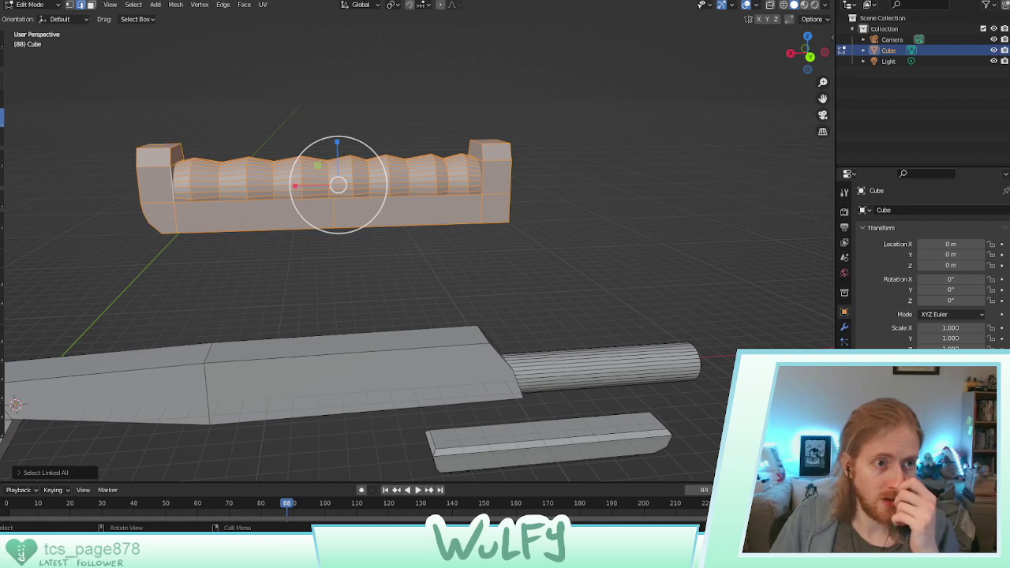
click(2, 83)
drag(337, 142, 379, 329)
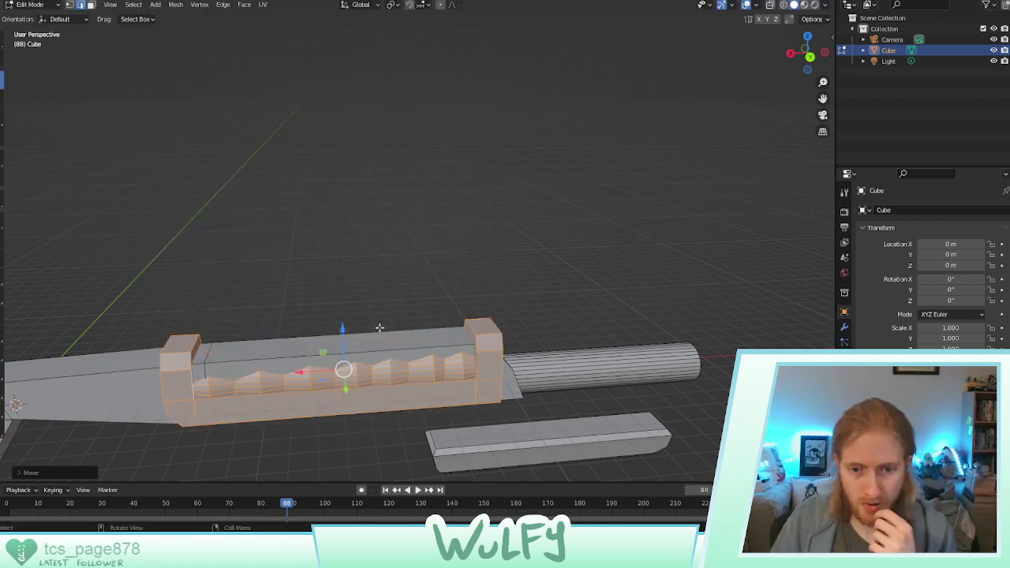
middle_drag(379, 329, 379, 309)
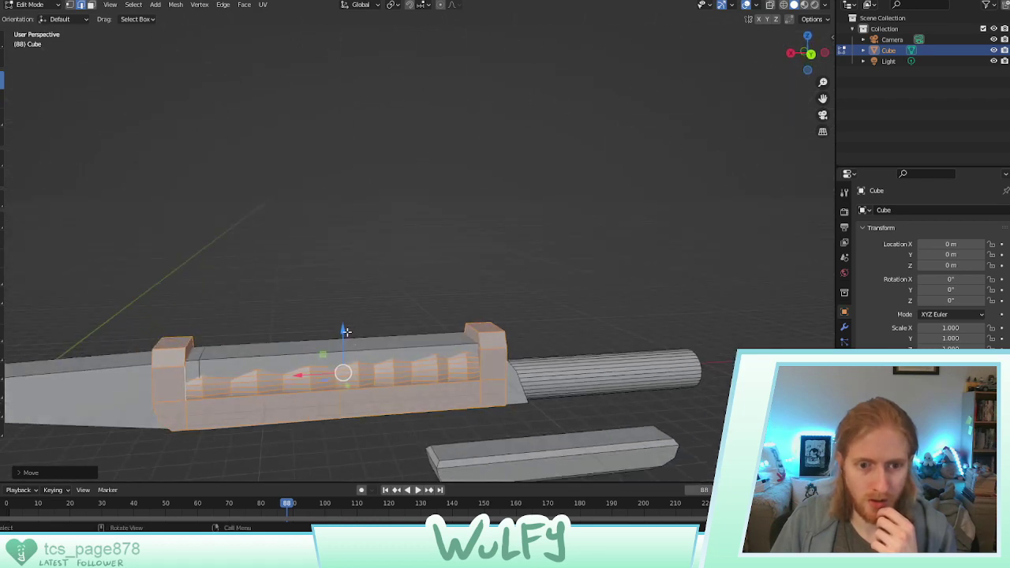
drag(346, 332, 349, 199)
click(358, 202)
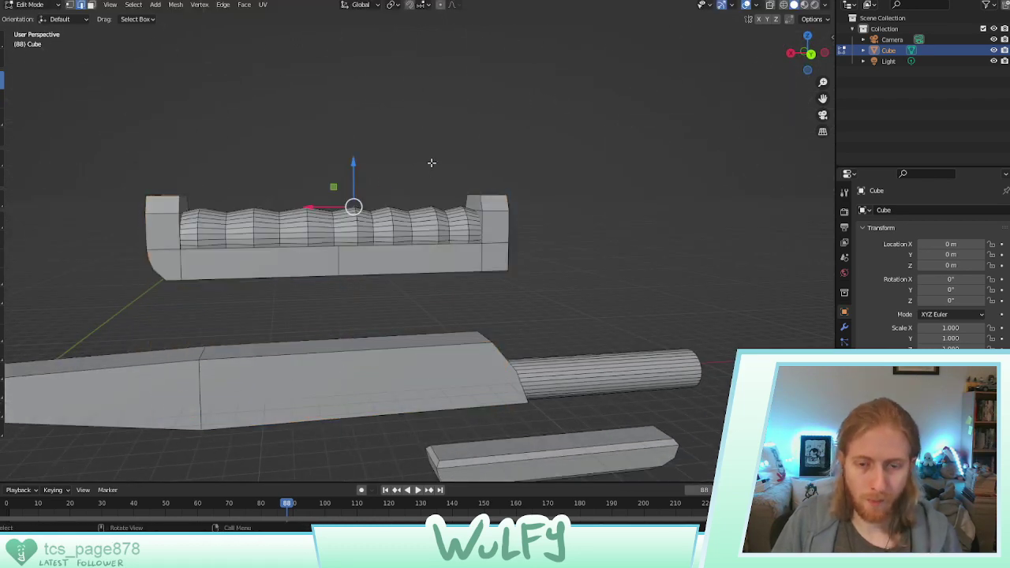
middle_drag(432, 163, 350, 183)
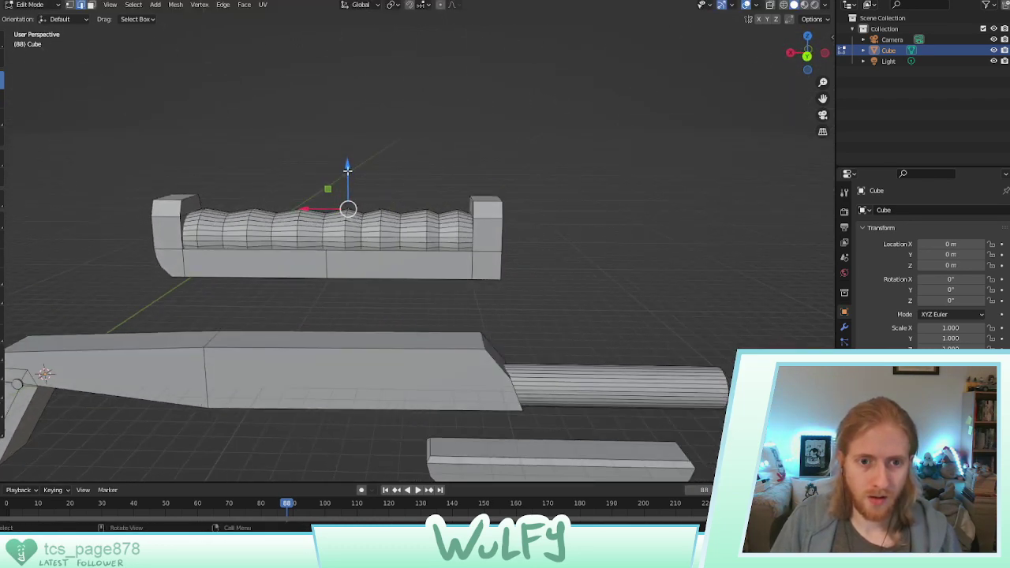
Raise the whole linked grooved cylinder along Z out of the recess to clear the part below it
mouse_move(347, 171)
mouse_down()
mouse_move(348, 145)
mouse_move(348, 158)
mouse_up()
right_click(348, 160)
click(367, 231)
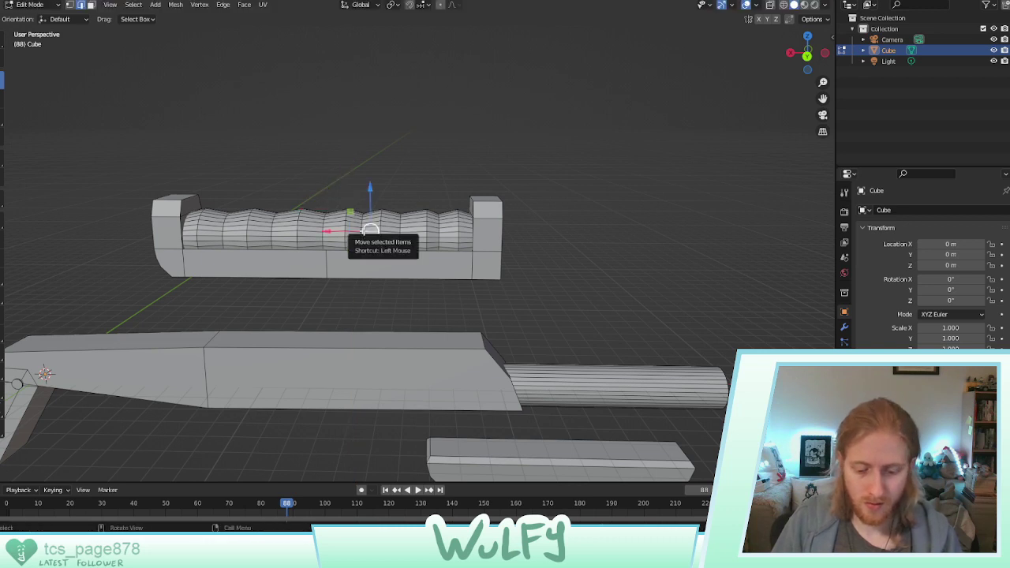
key(ctrl+l)
drag(336, 193, 337, 95)
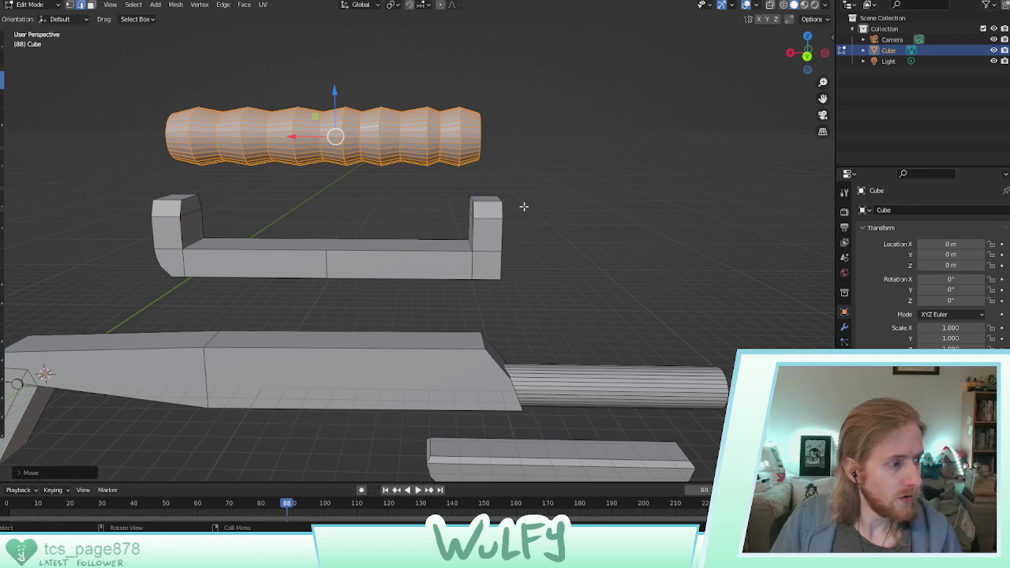
Move the bottom outer edge of the barrel-side end block outward along X to form a protruding wedge
middle_drag(524, 207, 477, 207)
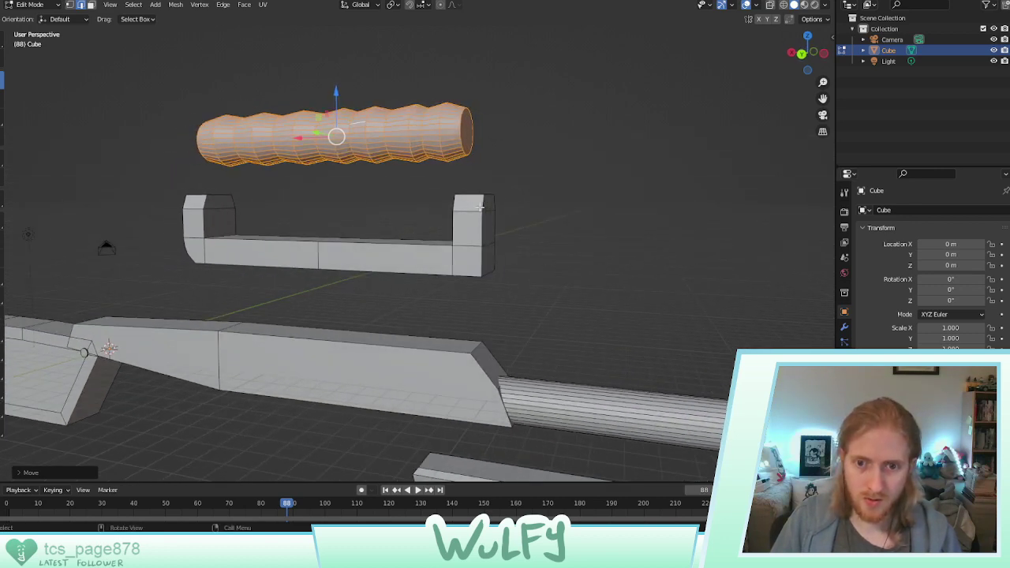
middle_drag(524, 259, 469, 248)
right_click(453, 240)
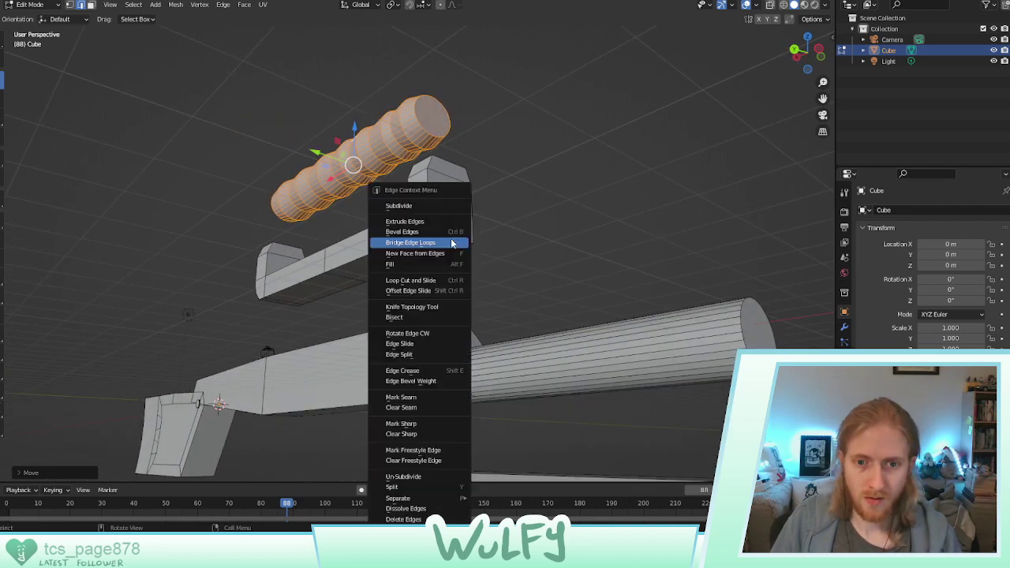
click(548, 236)
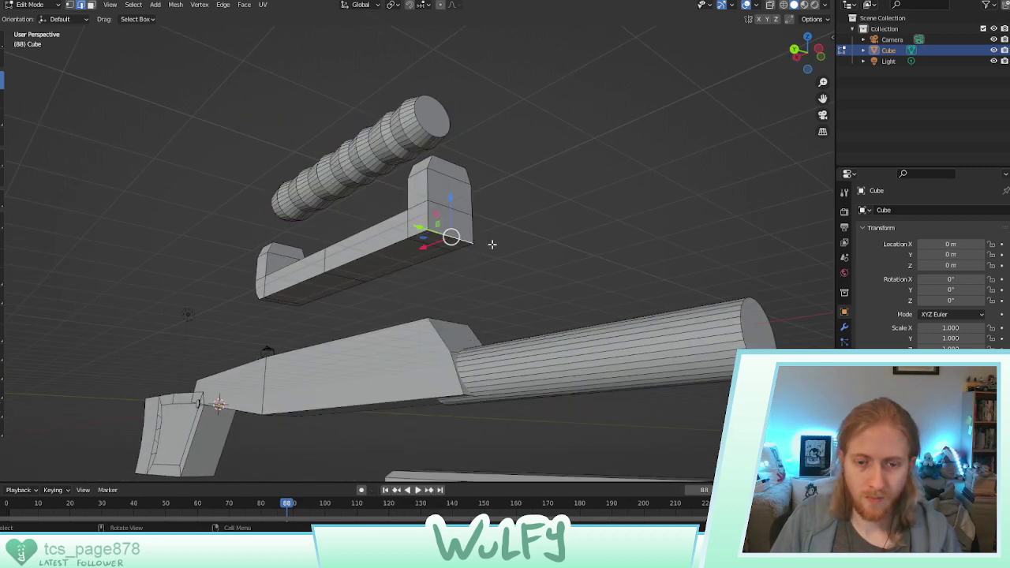
middle_drag(491, 244, 528, 247)
drag(459, 252, 511, 254)
middle_drag(511, 254, 532, 268)
middle_drag(500, 219, 550, 420)
middle_drag(527, 268, 480, 256)
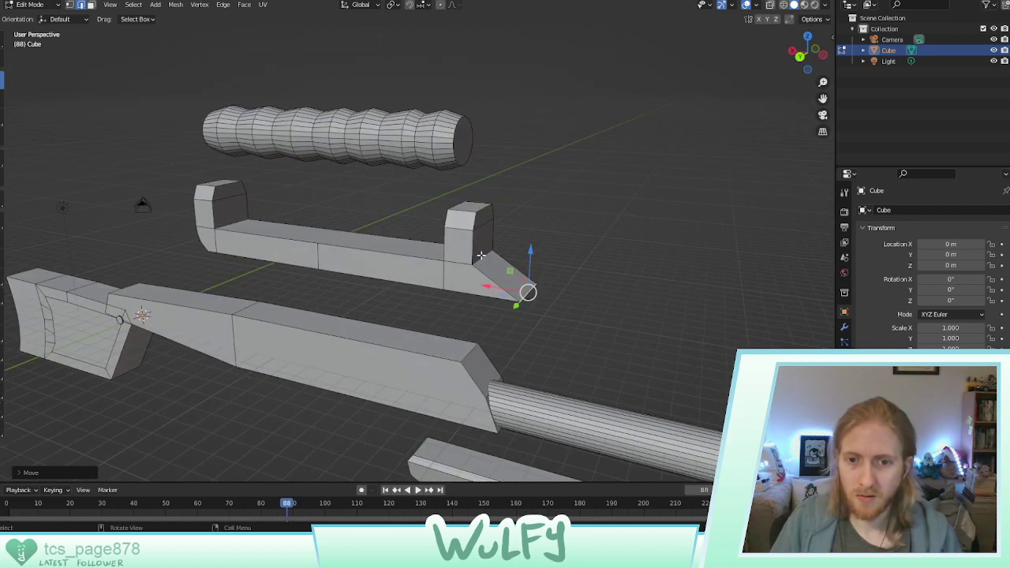
Move the middle and upper outer edges of the barrel-side end block along X to shape its end face into a faceted slope
click(480, 256)
key(g)
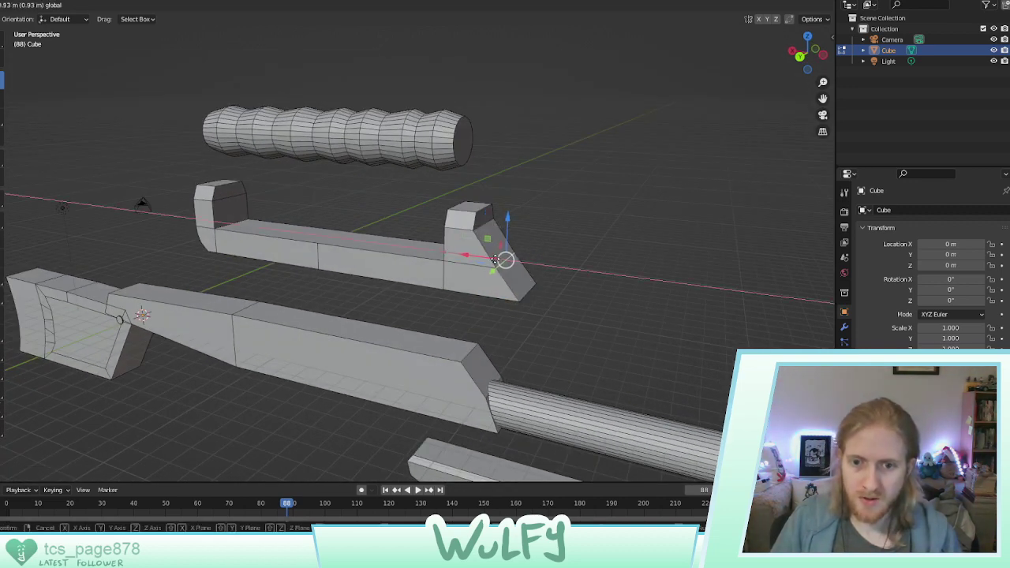
click(505, 236)
click(486, 225)
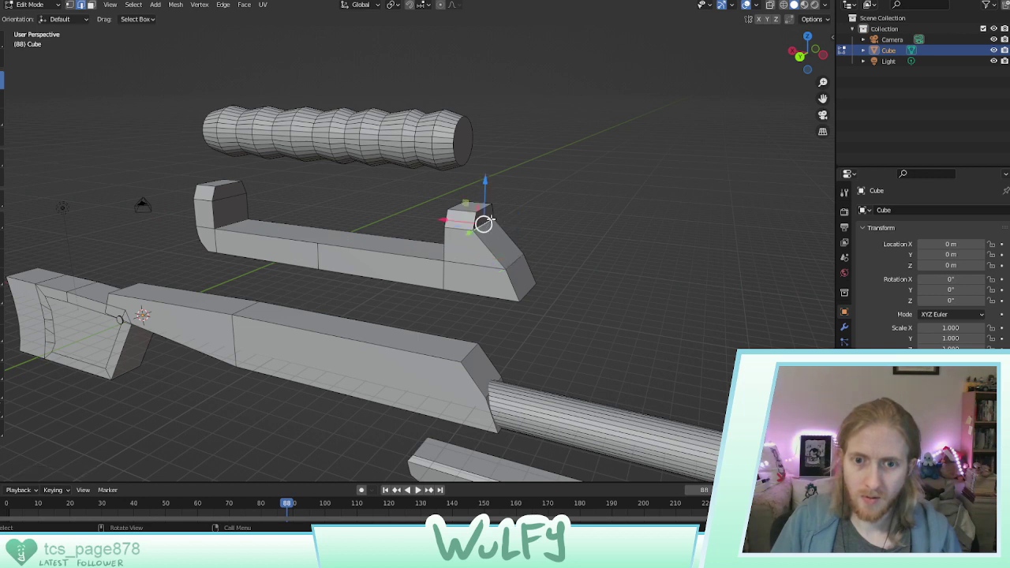
key(g)
key(x)
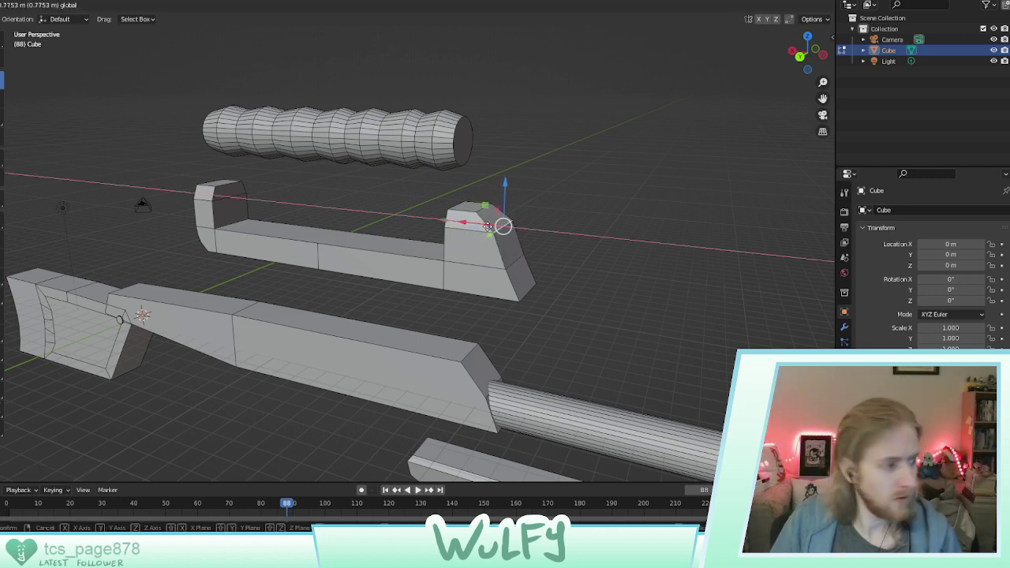
click(505, 229)
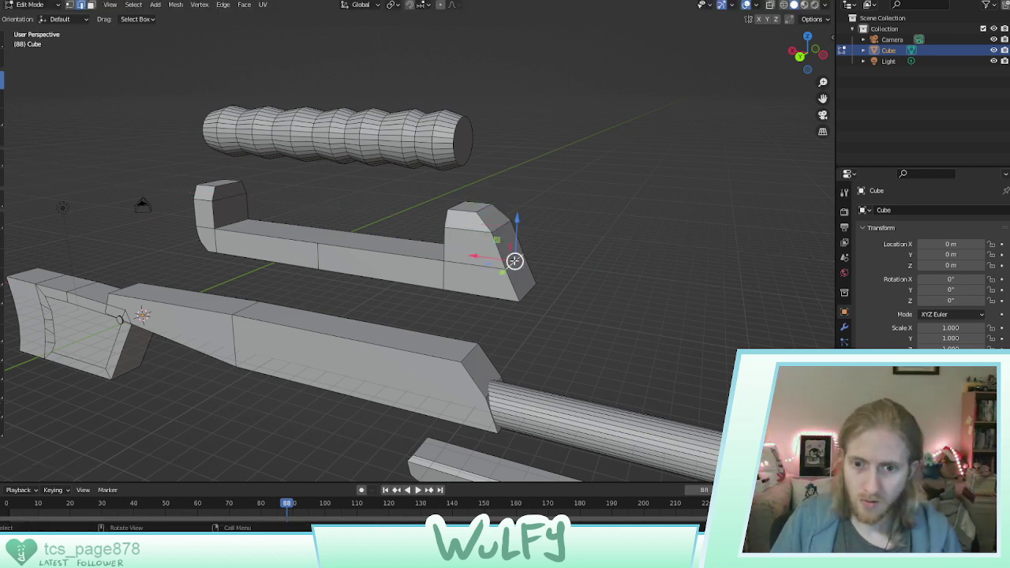
key(g)
key(x)
click(504, 258)
Lower the whole linked grooved cylinder along Z back into the recess between the end blocks
middle_drag(543, 259, 584, 270)
click(397, 170)
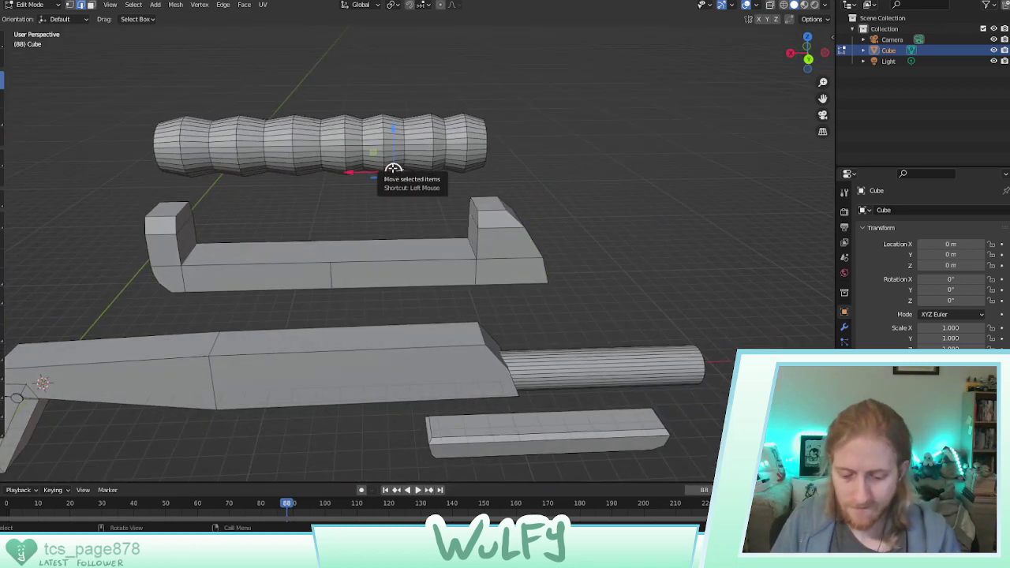
key(ctrl+l)
drag(335, 113, 359, 207)
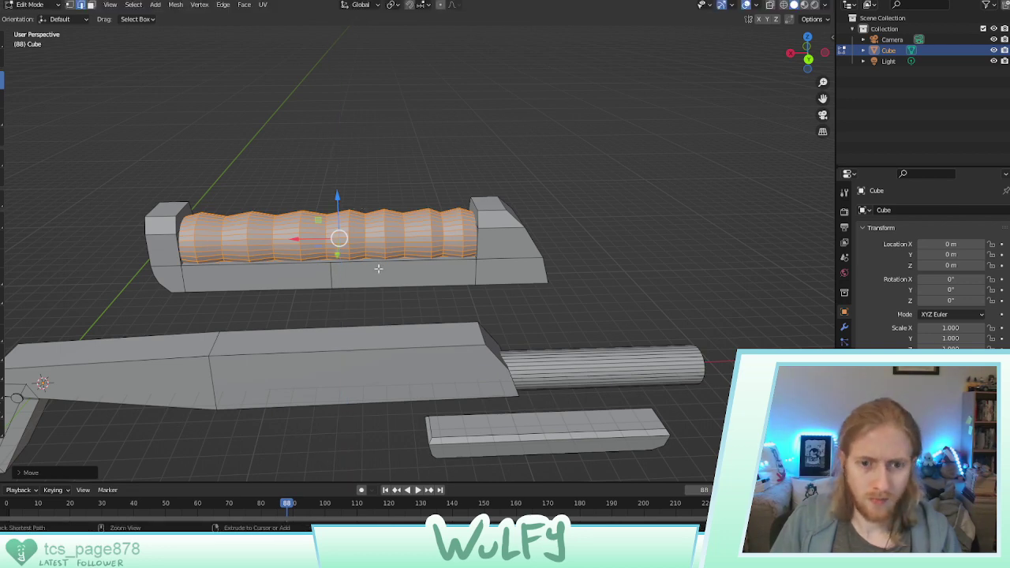
Try lowering the linked recessed part and grooved cylinder together along Z onto the main body, and raise them above it again
key(ctrl+l)
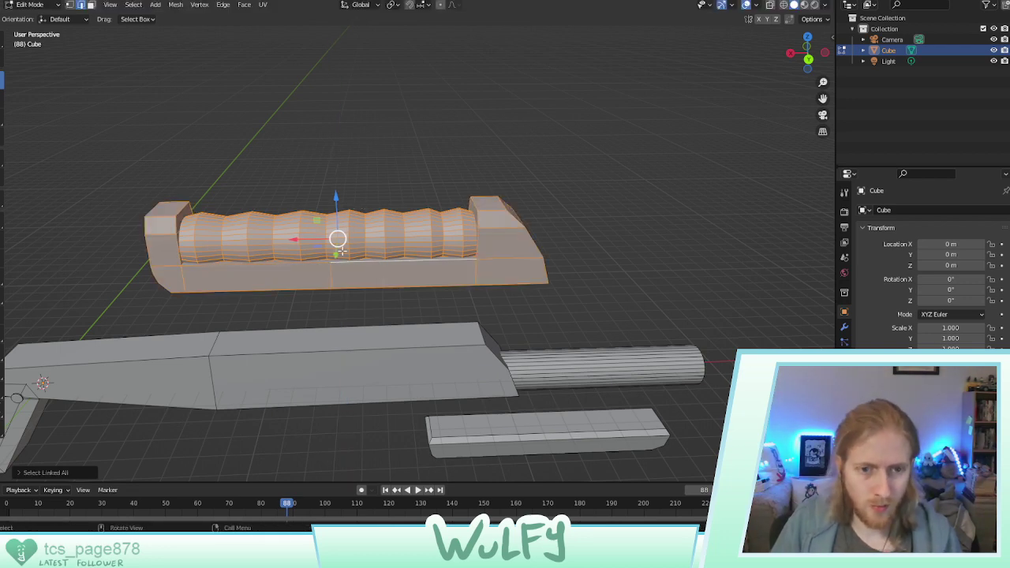
middle_drag(336, 234, 353, 202)
drag(344, 193, 357, 335)
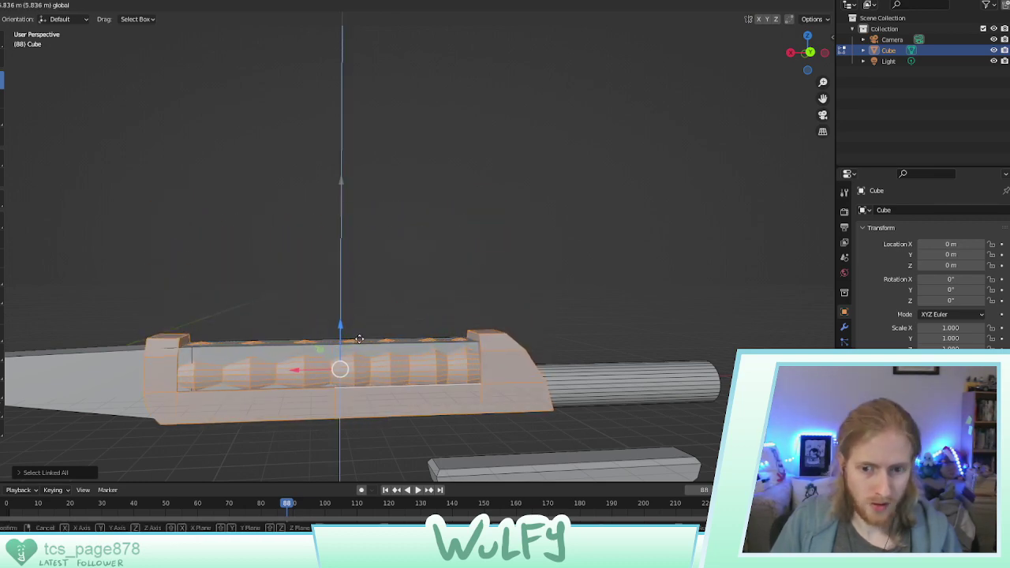
click(359, 339)
middle_drag(359, 339, 411, 284)
key(g)
key(z)
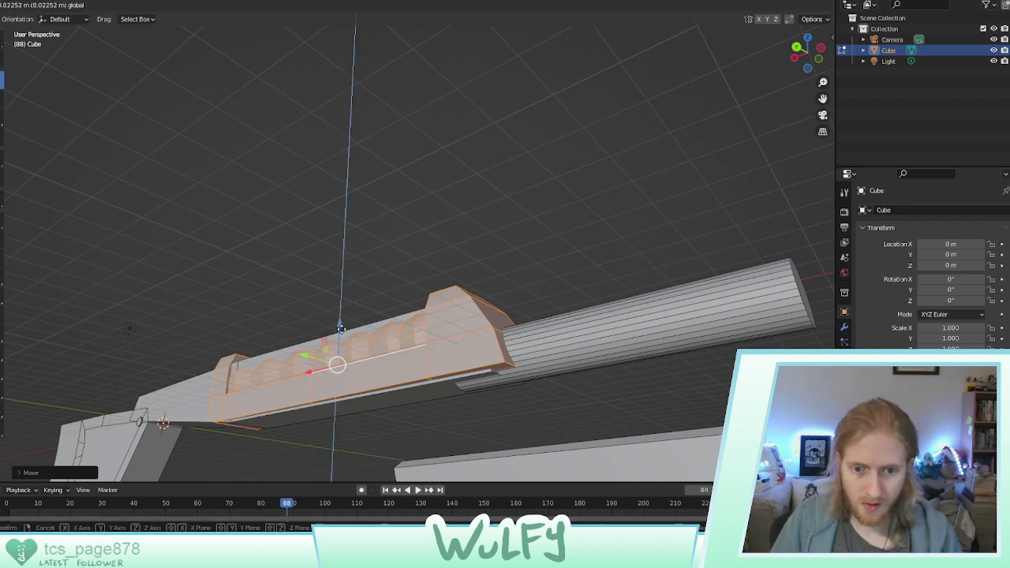
click(346, 331)
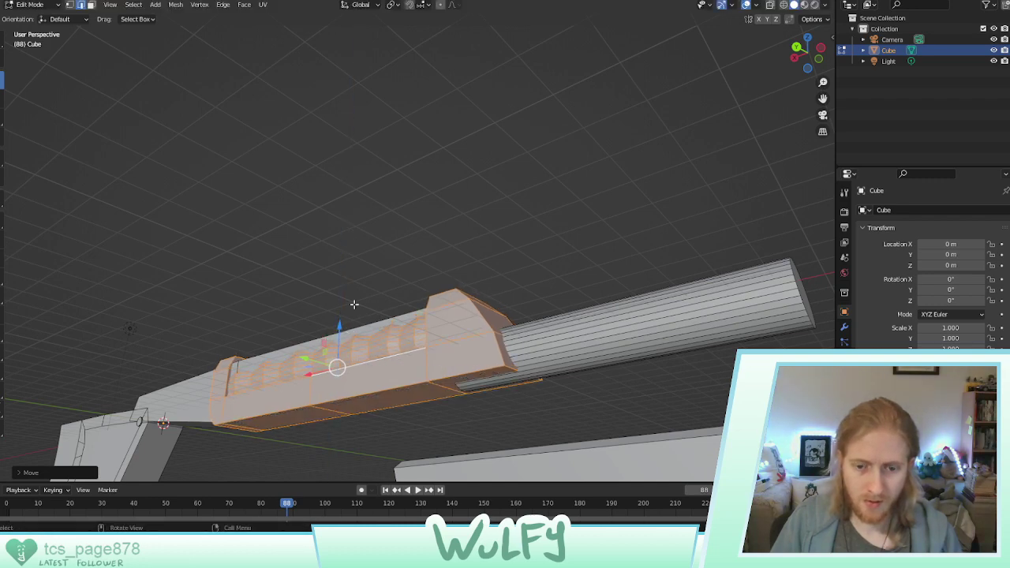
middle_drag(355, 305, 353, 332)
key(g)
key(z)
click(338, 208)
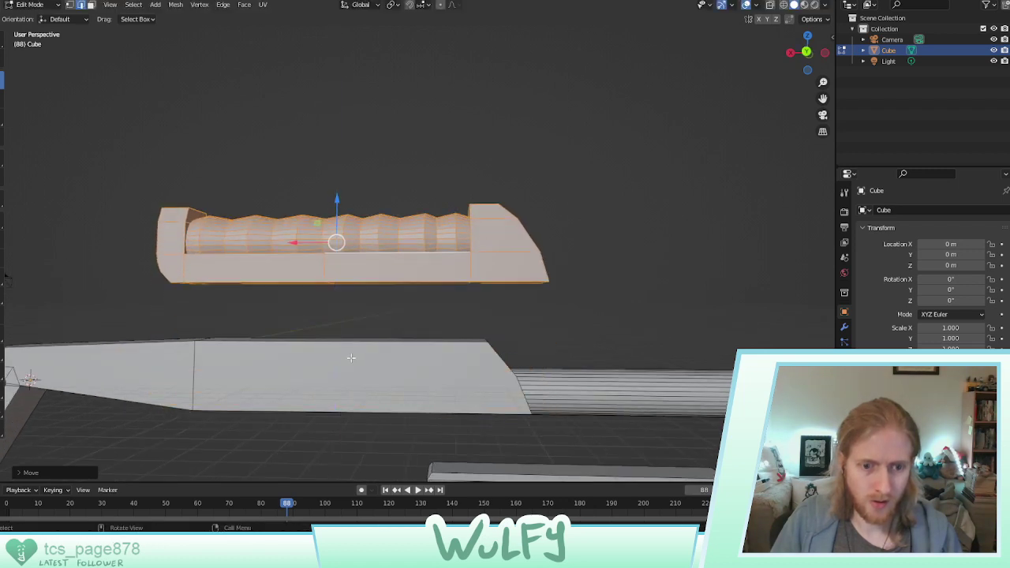
Delete the side, top, sloped end and bottom faces of the main body's barrel-side section, using face selection
click(352, 359)
middle_drag(354, 371, 356, 383)
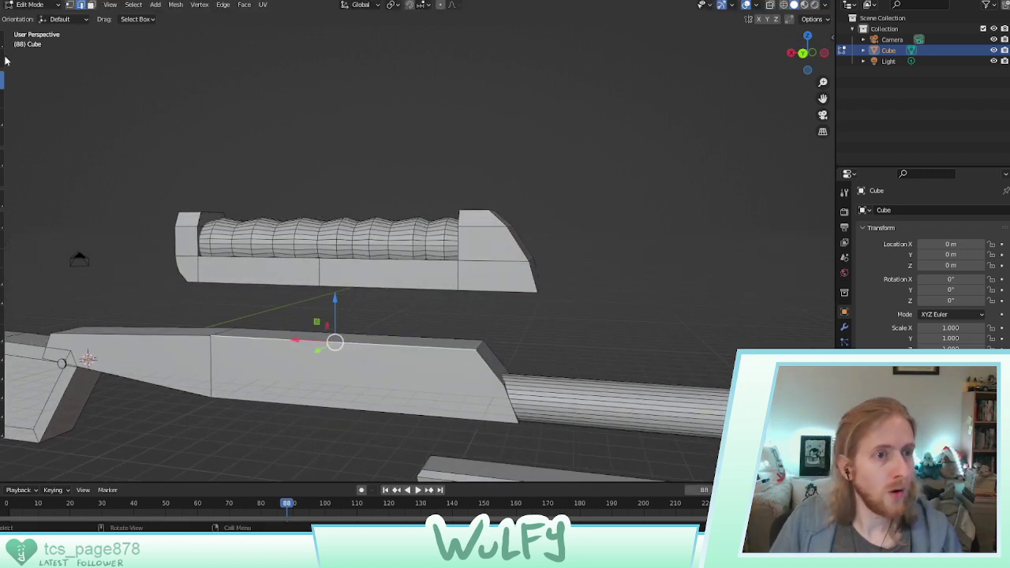
click(90, 4)
click(278, 364)
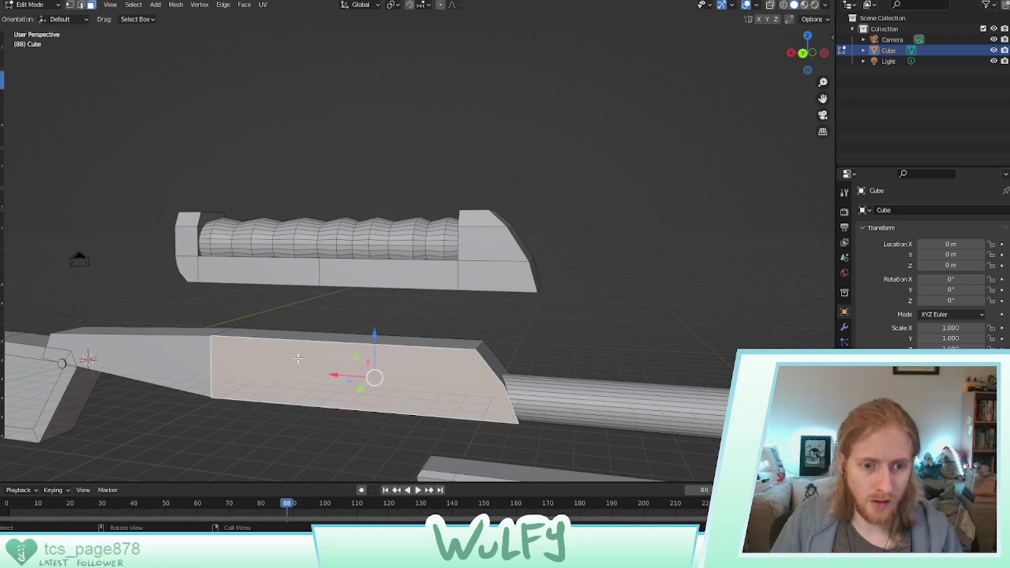
middle_drag(339, 357, 377, 332)
ctrl+click(389, 346)
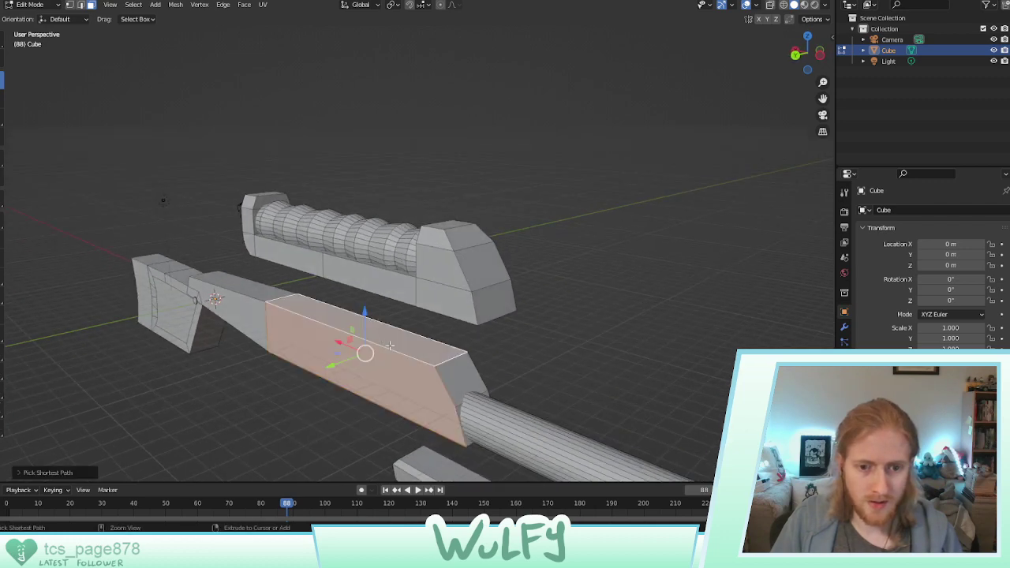
ctrl+click(460, 387)
middle_drag(458, 408, 411, 330)
ctrl+click(344, 381)
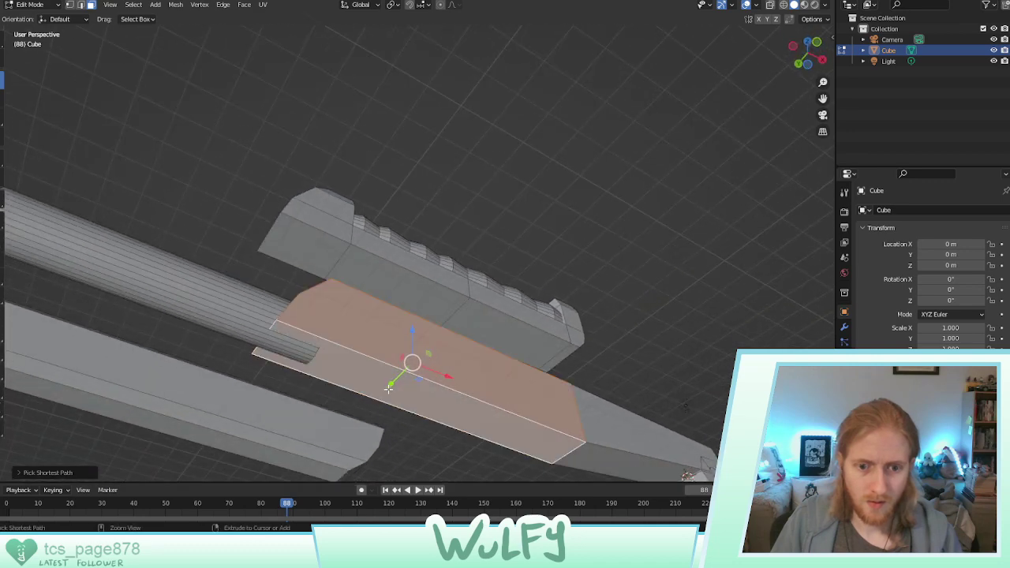
key(x)
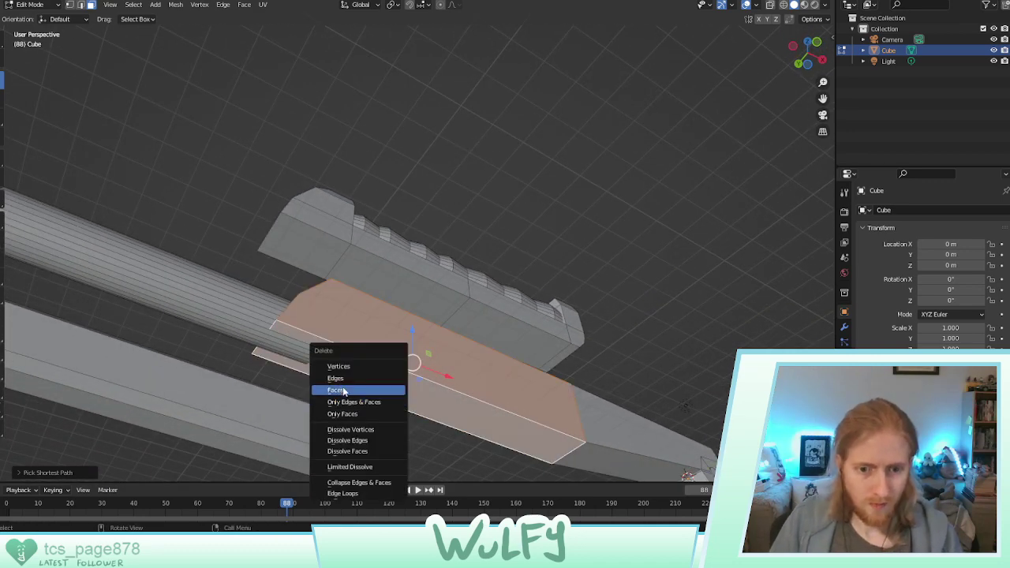
click(341, 389)
Lower the linked recessed part and grooved cylinder along Z into the gap between the rear body and the barrel
middle_drag(390, 356, 492, 353)
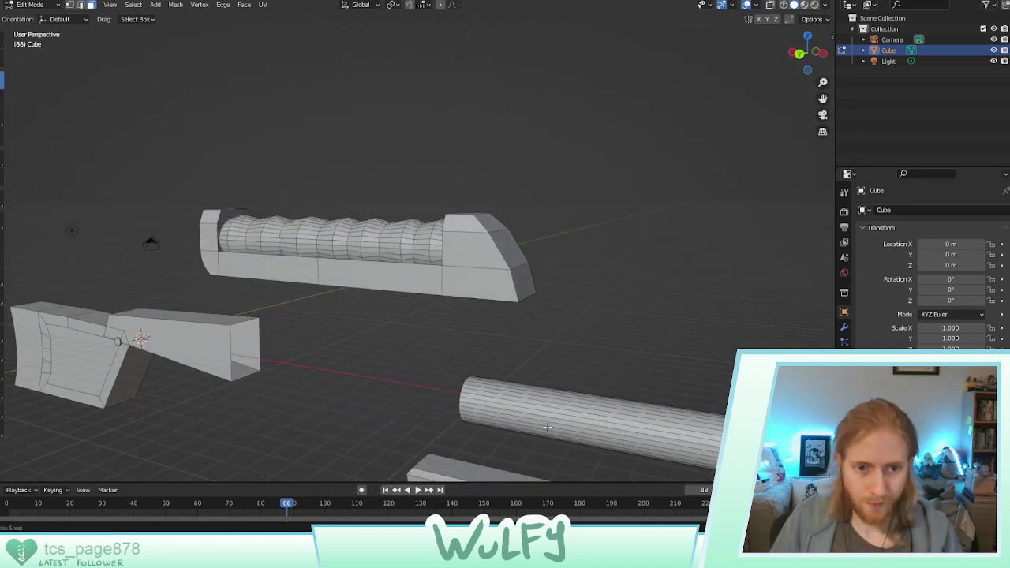
click(440, 286)
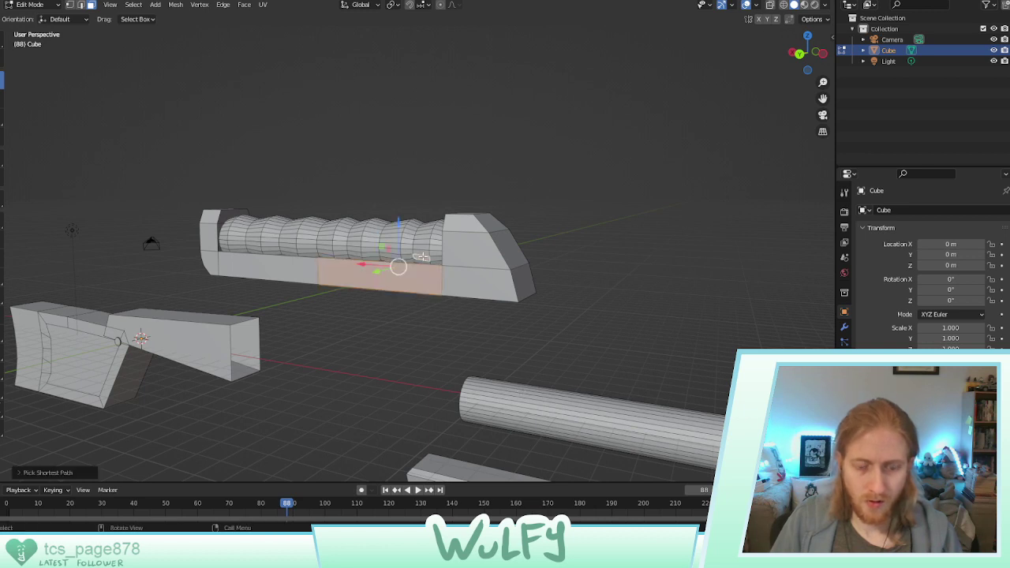
key(ctrl+l)
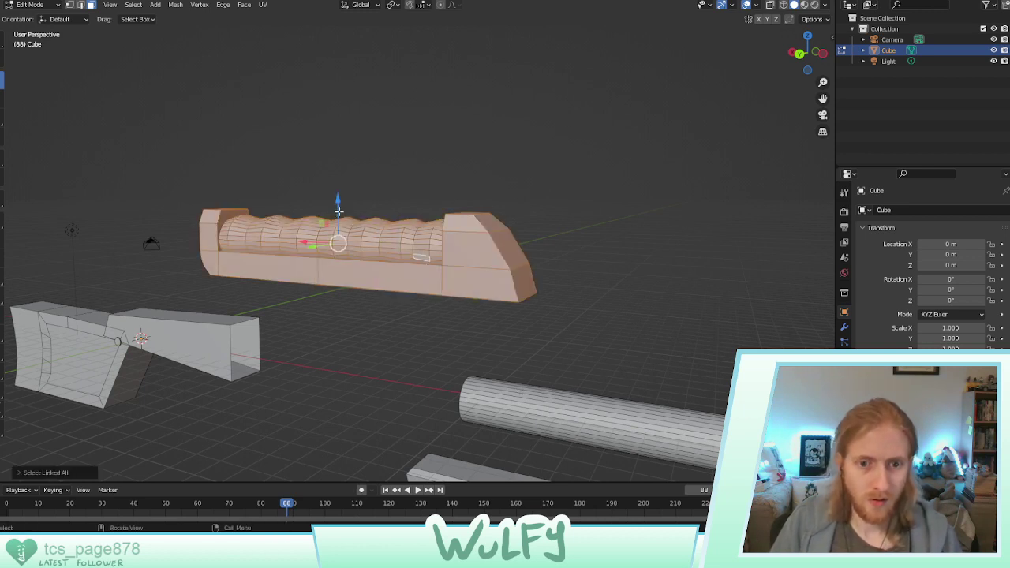
drag(339, 210, 354, 327)
Raise the whole linked long beveled block along Z until it sits directly beneath the barrel
middle_drag(354, 328, 542, 354)
click(568, 402)
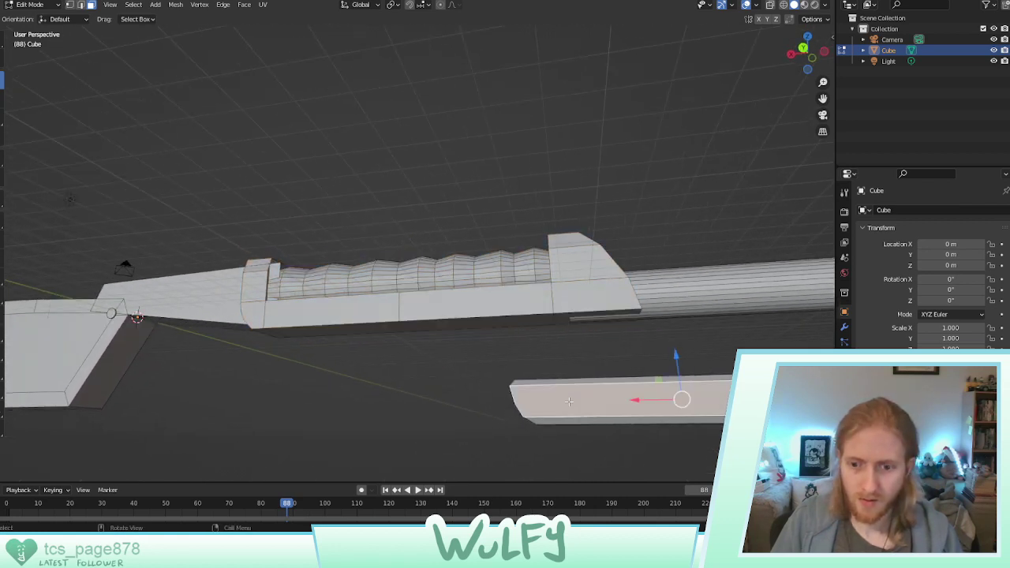
key(ctrl+l)
drag(671, 361, 665, 304)
middle_drag(665, 315, 555, 311)
middle_drag(458, 330, 521, 332)
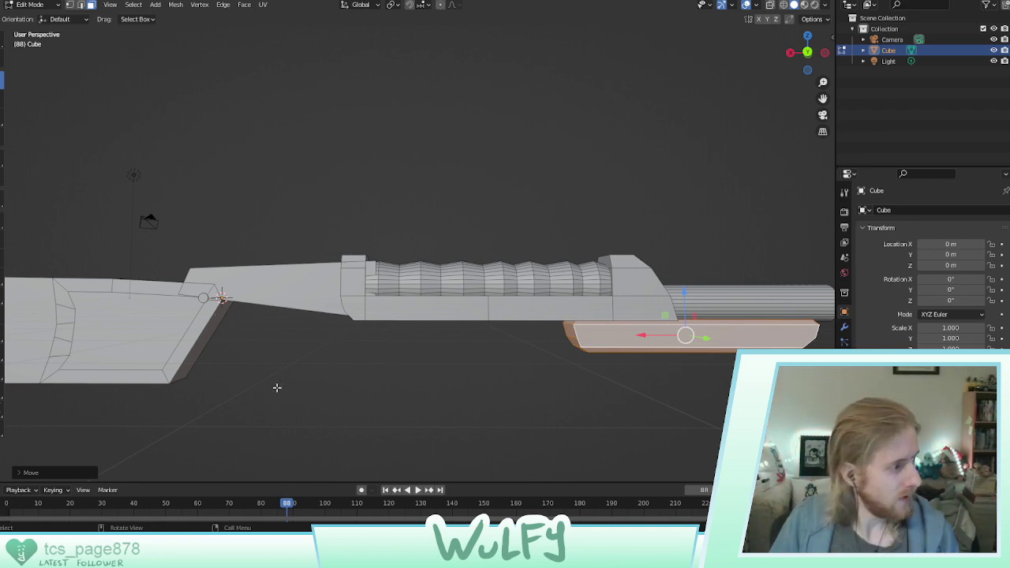
Try narrowing the stock's underside by scaling its four long bottom edges along Y, and undo the scaling
middle_drag(277, 387, 400, 329)
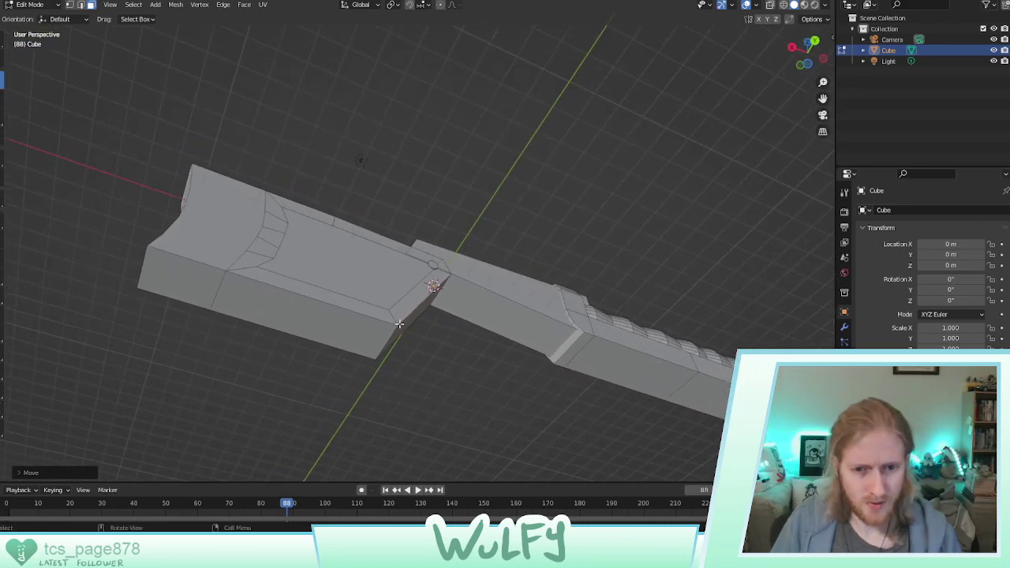
click(399, 322)
click(80, 5)
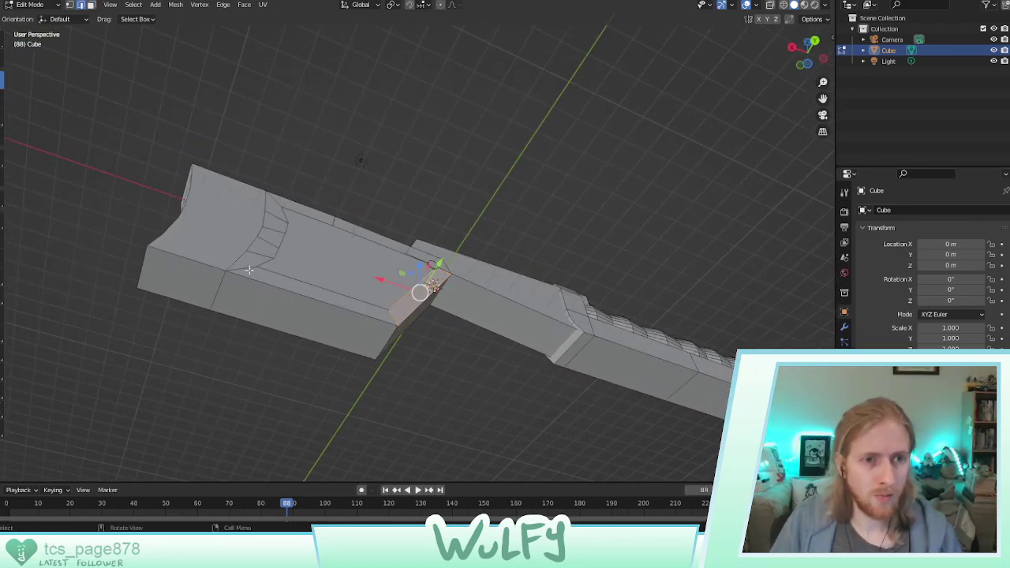
click(298, 294)
shift+click(288, 334)
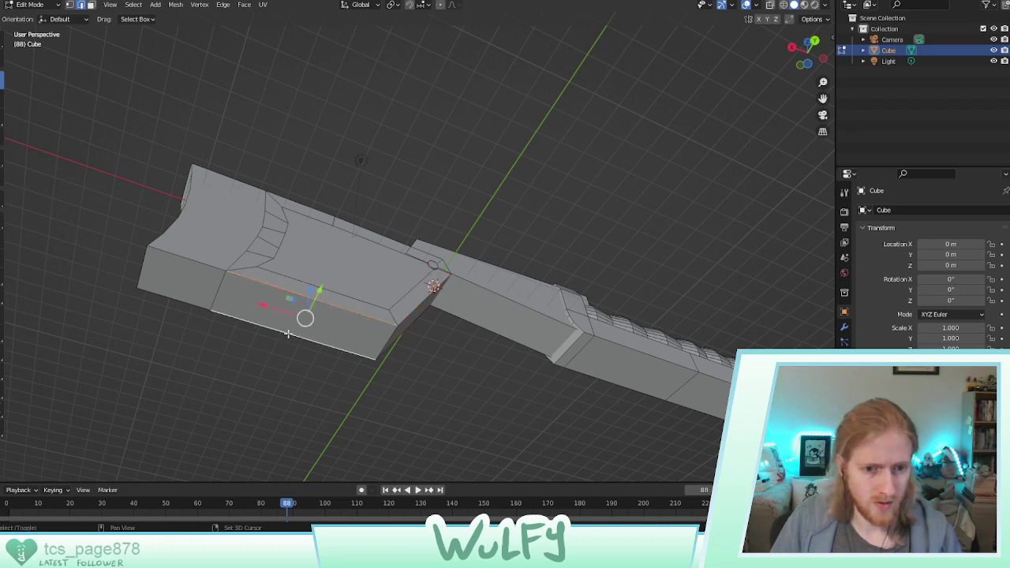
middle_drag(288, 337, 297, 285)
shift+click(297, 284)
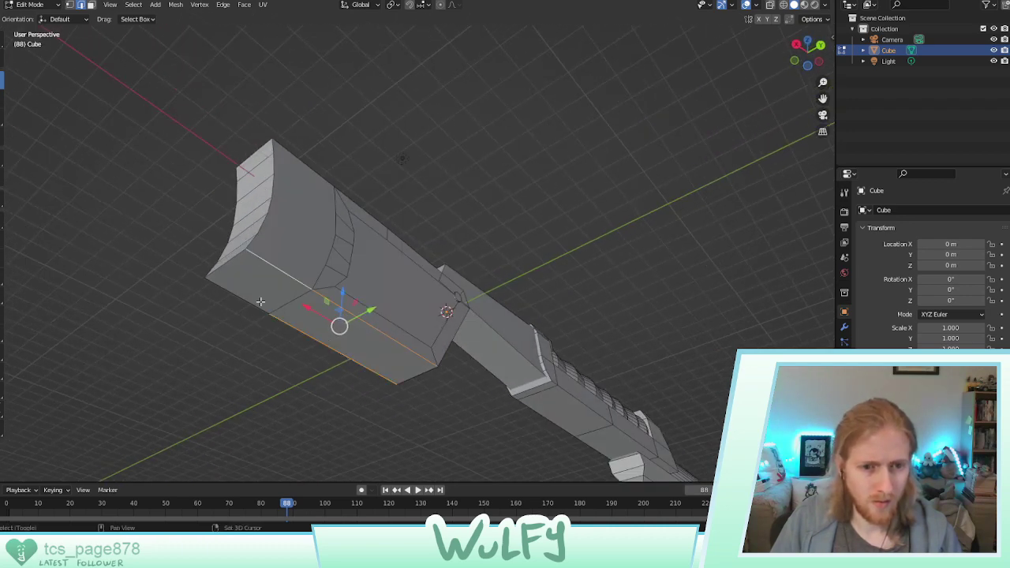
shift+click(251, 303)
middle_drag(363, 337, 307, 324)
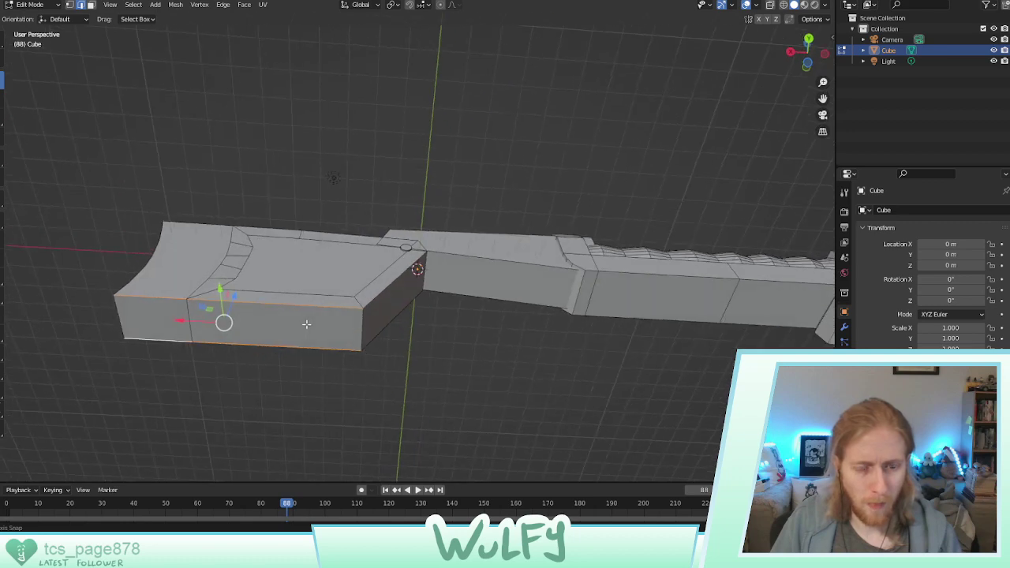
click(2, 117)
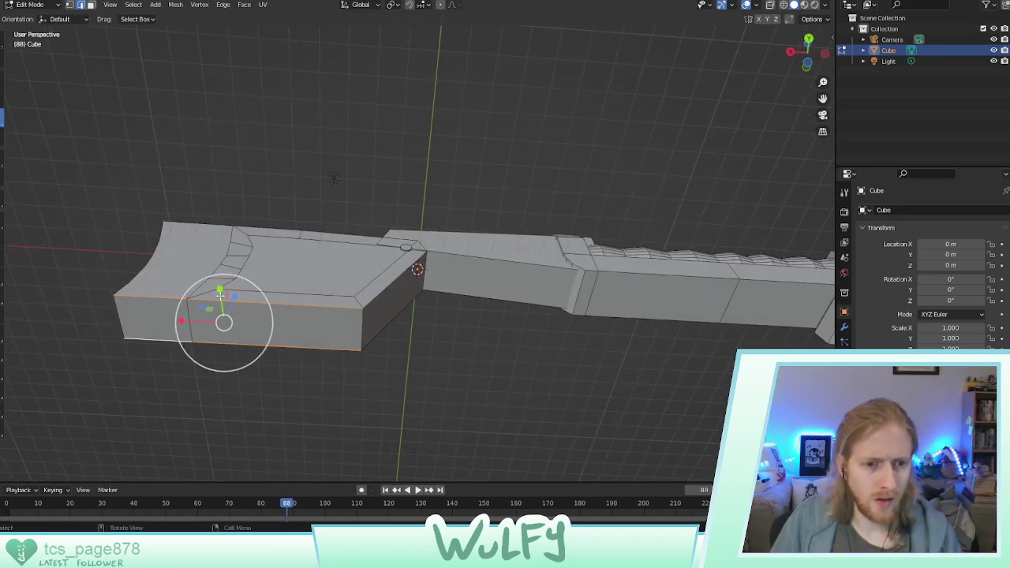
drag(220, 292, 221, 300)
middle_drag(221, 300, 260, 323)
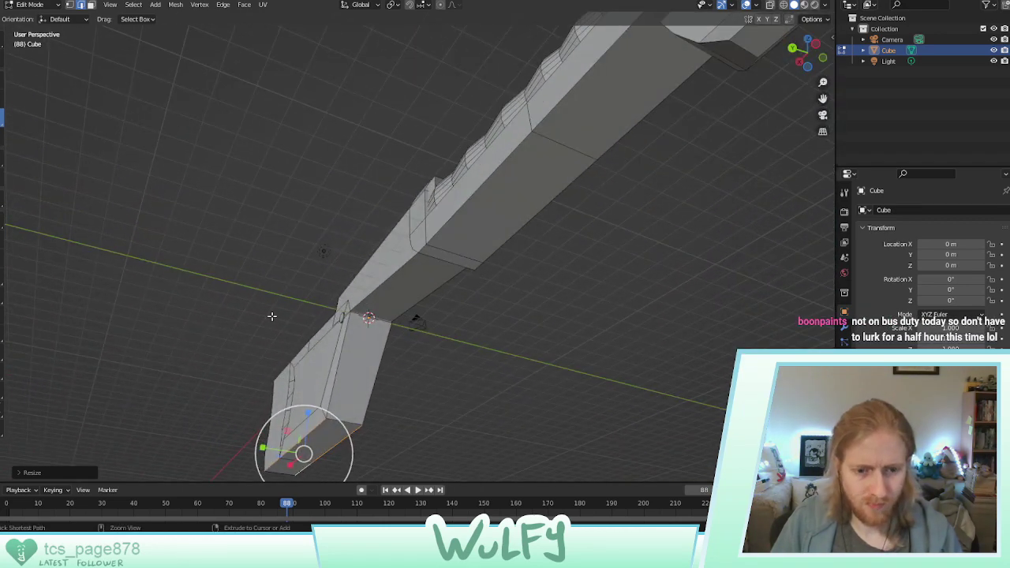
key(ctrl+z)
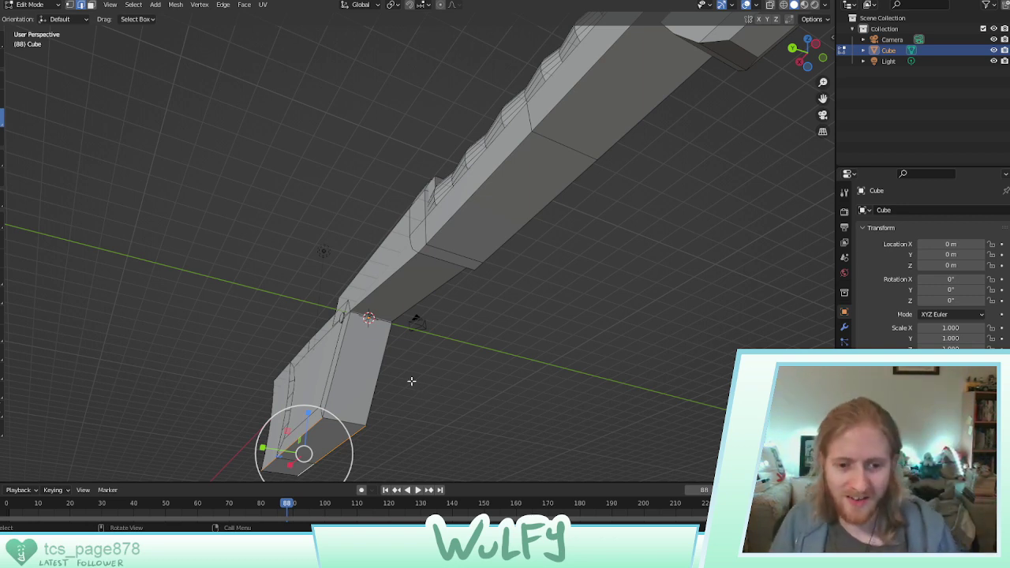
Narrow the stock's underside slightly by scaling its sloped front and long bottom edge pairs along Y
click(402, 401)
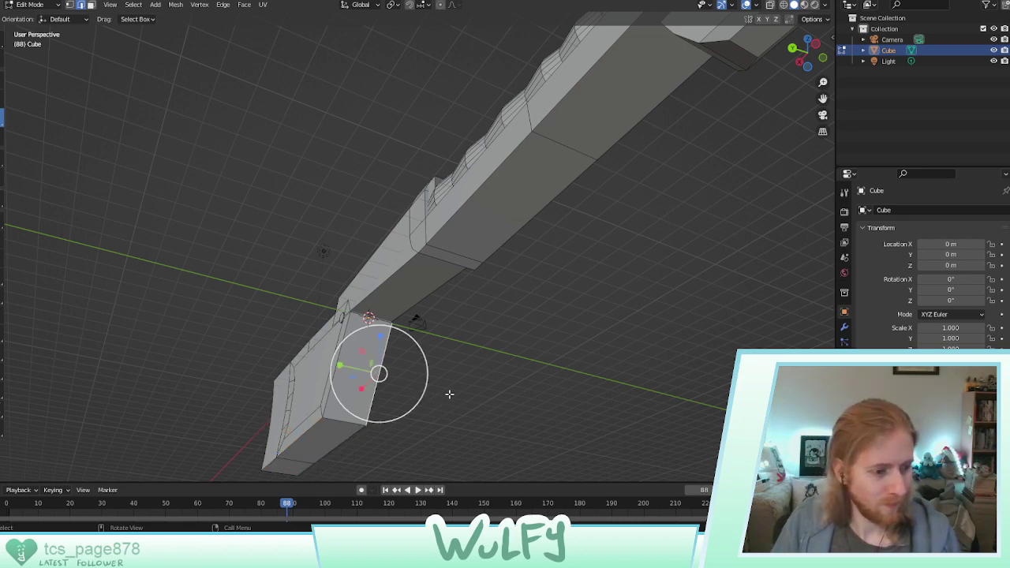
middle_drag(437, 371, 384, 371)
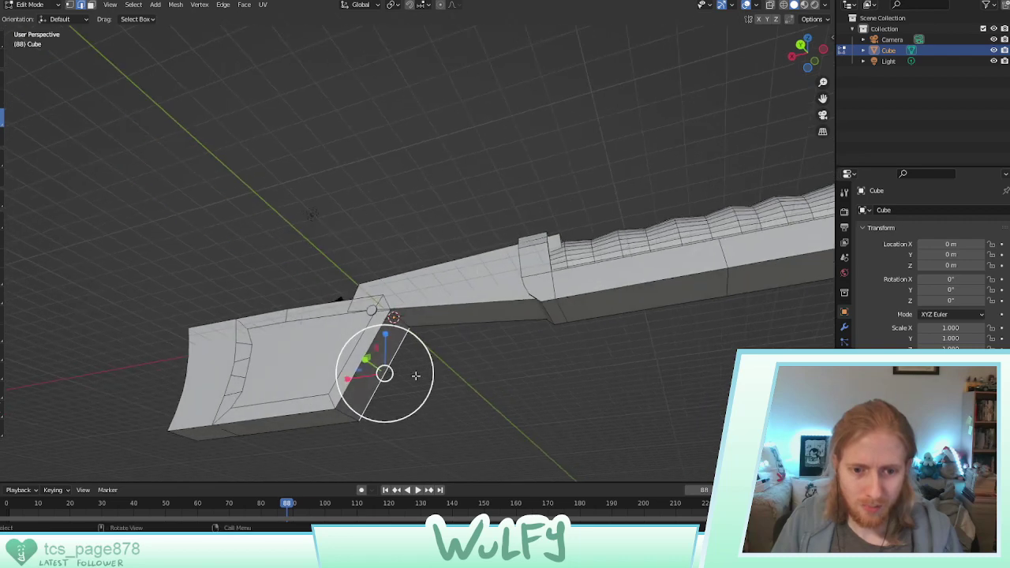
click(327, 420)
shift+click(333, 425)
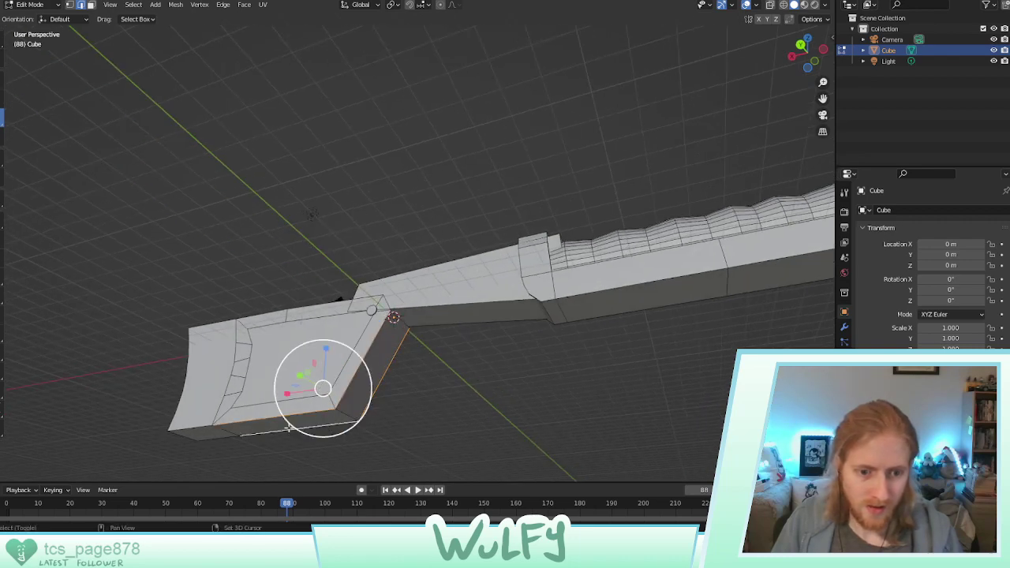
shift+click(212, 431)
shift+click(203, 425)
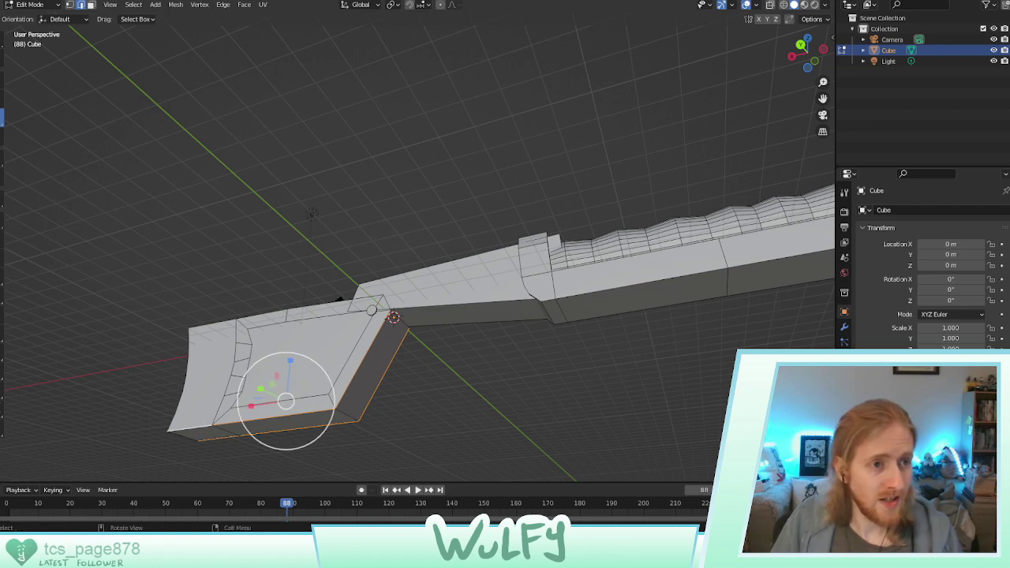
drag(262, 389, 265, 392)
click(263, 392)
middle_drag(347, 393, 260, 331)
shift+middle_drag(498, 427, 343, 309)
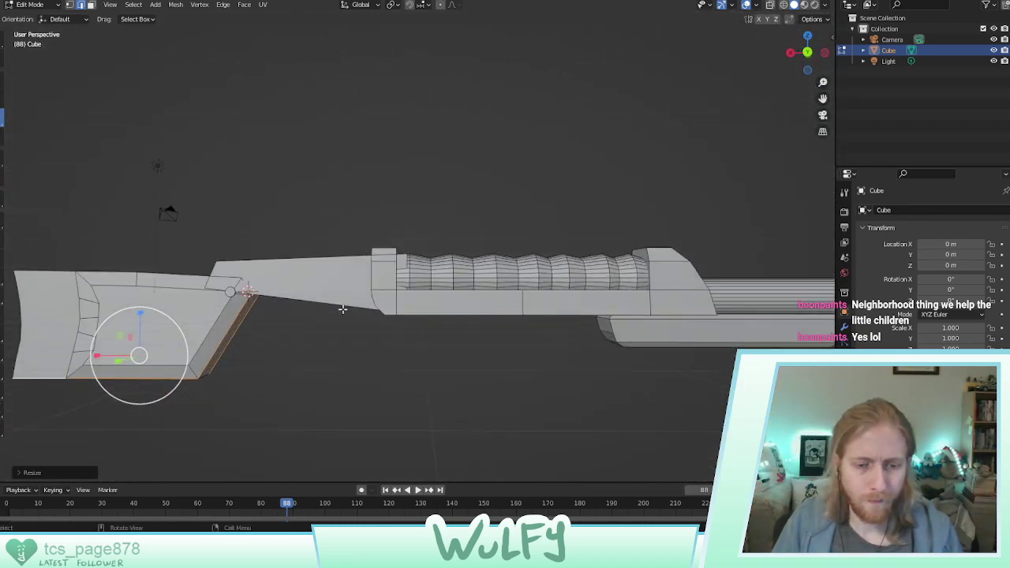
Add a cube to the mesh and move it along Z and X into the open space below the body's rear
click(454, 347)
shift+middle_drag(520, 363, 437, 346)
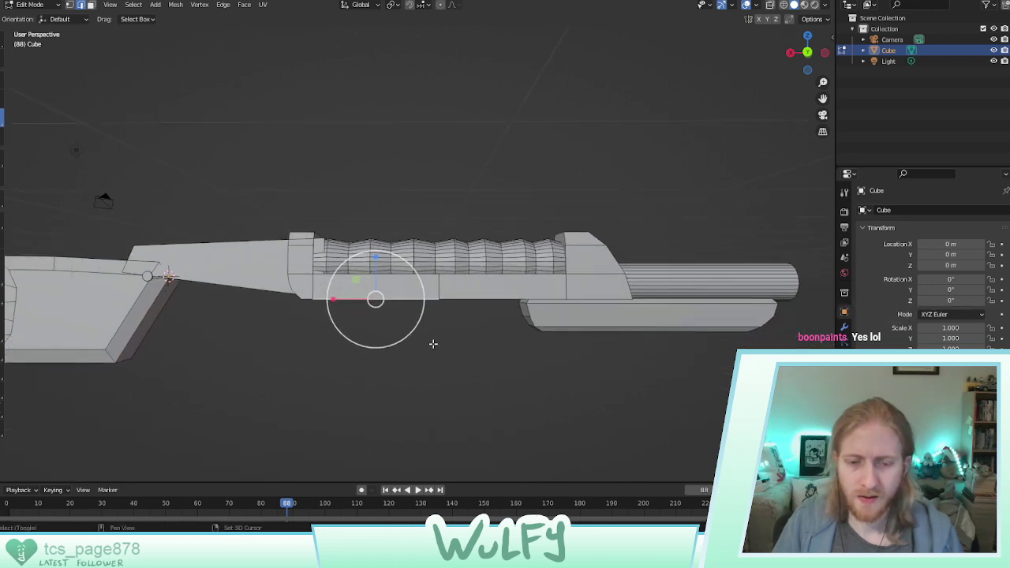
click(219, 342)
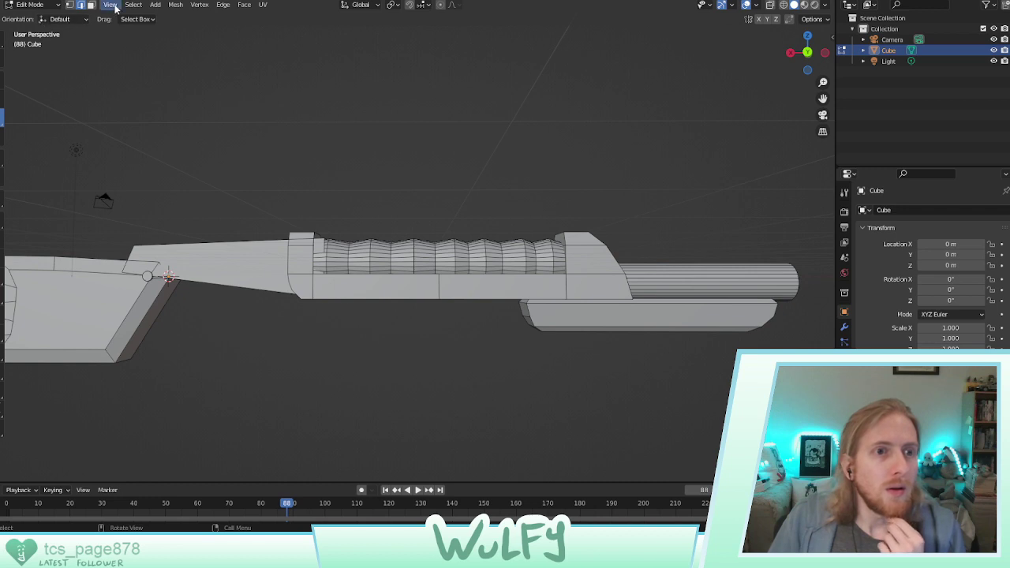
click(155, 4)
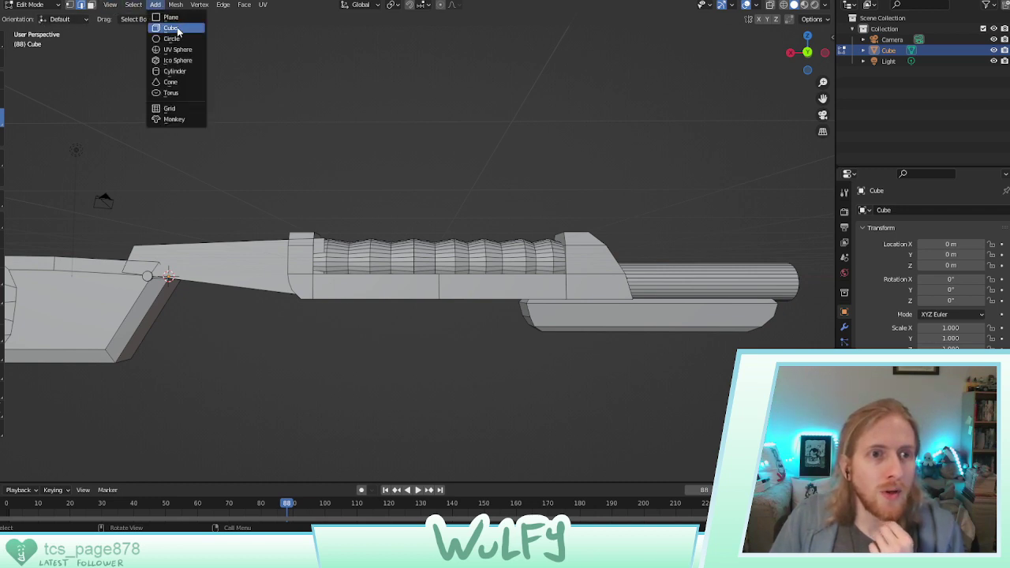
click(171, 28)
click(3, 81)
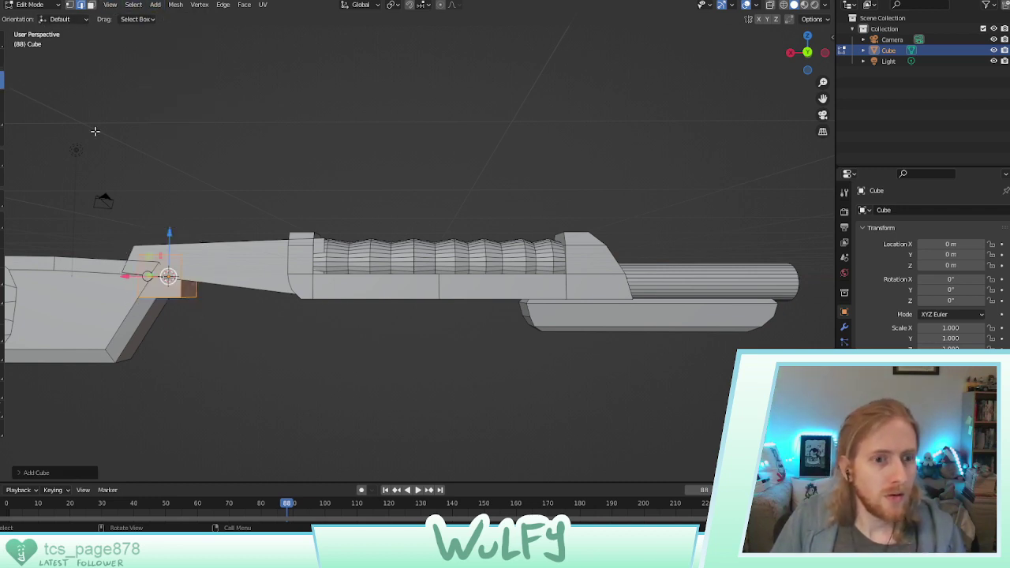
drag(170, 234, 177, 307)
drag(131, 352, 241, 355)
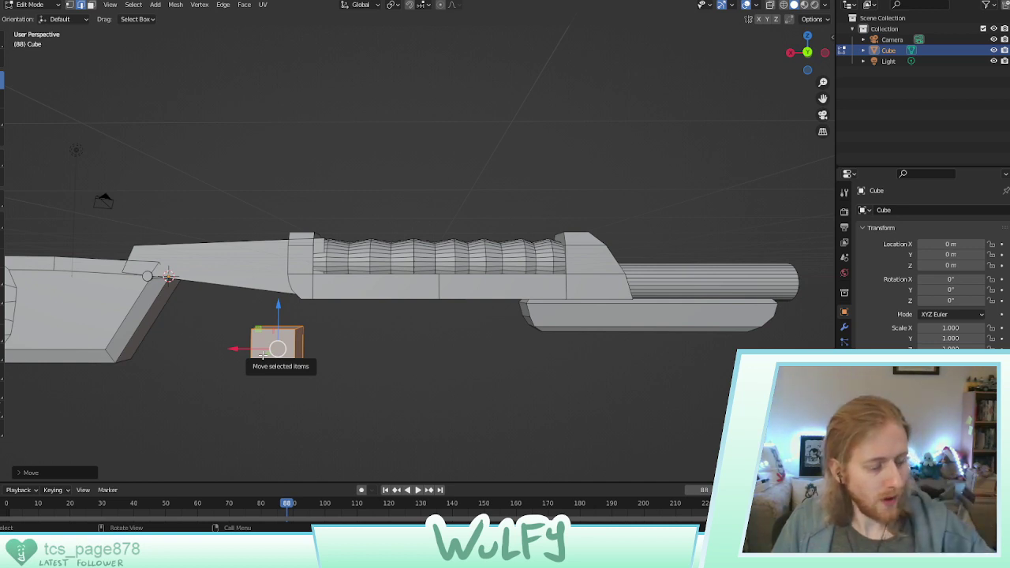
Lengthen the new cube into a long block by moving its barrel-side end face along X toward the barrel, using face selection
click(330, 357)
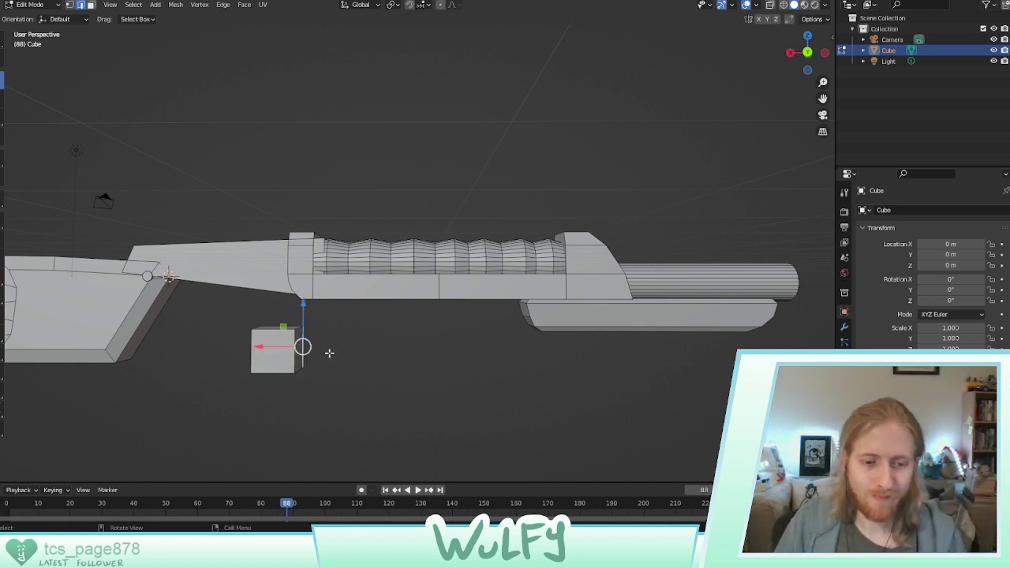
middle_drag(330, 357, 398, 349)
scroll(375, 344, up, 2)
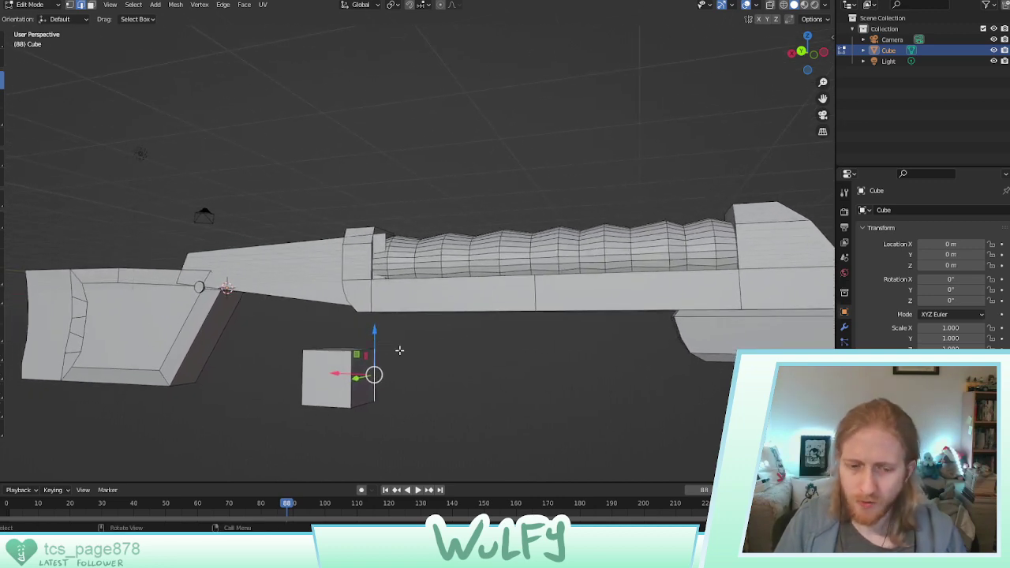
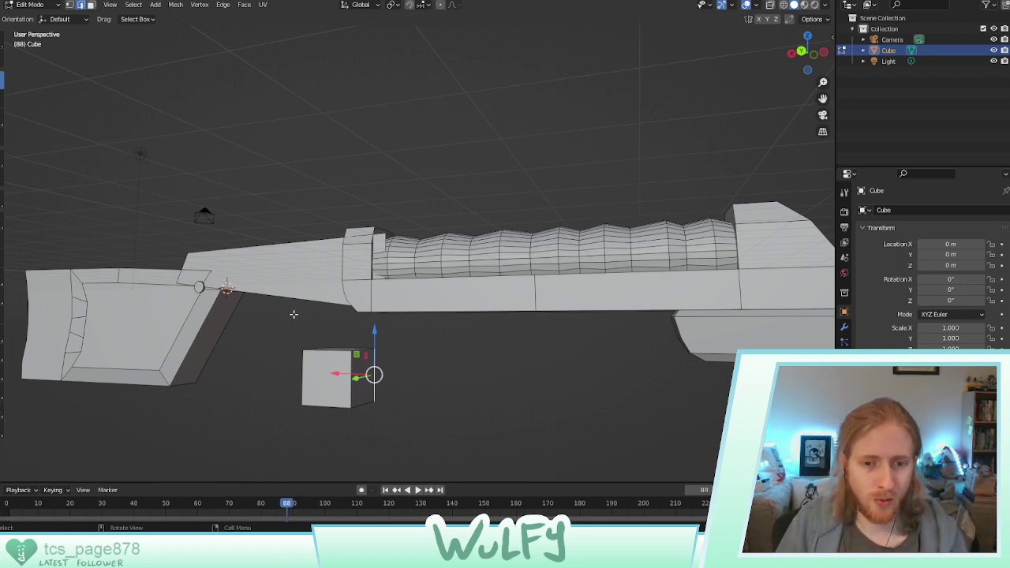
middle_drag(333, 323, 375, 304)
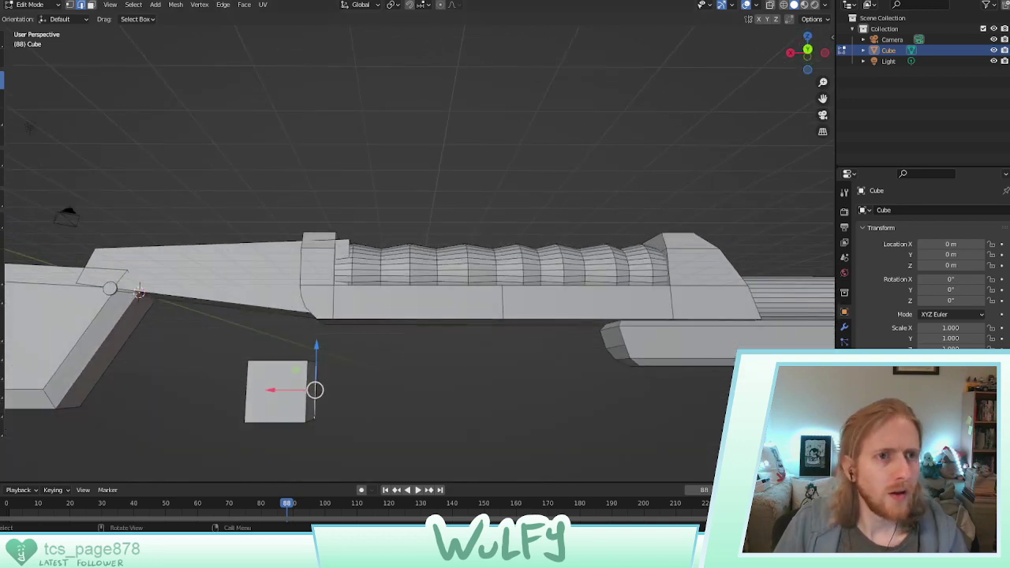
click(90, 5)
middle_drag(337, 411, 327, 402)
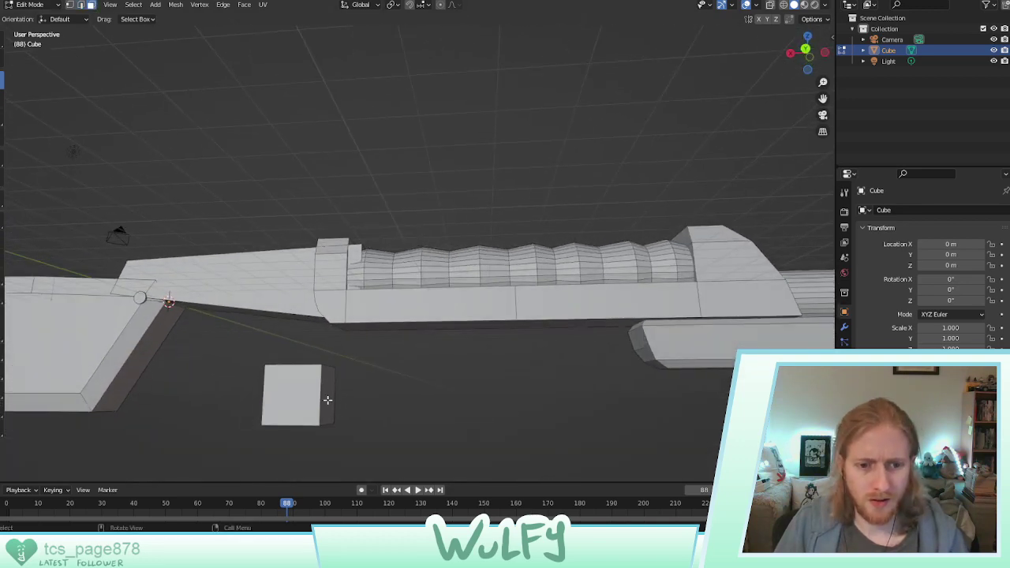
click(331, 380)
drag(308, 394, 456, 398)
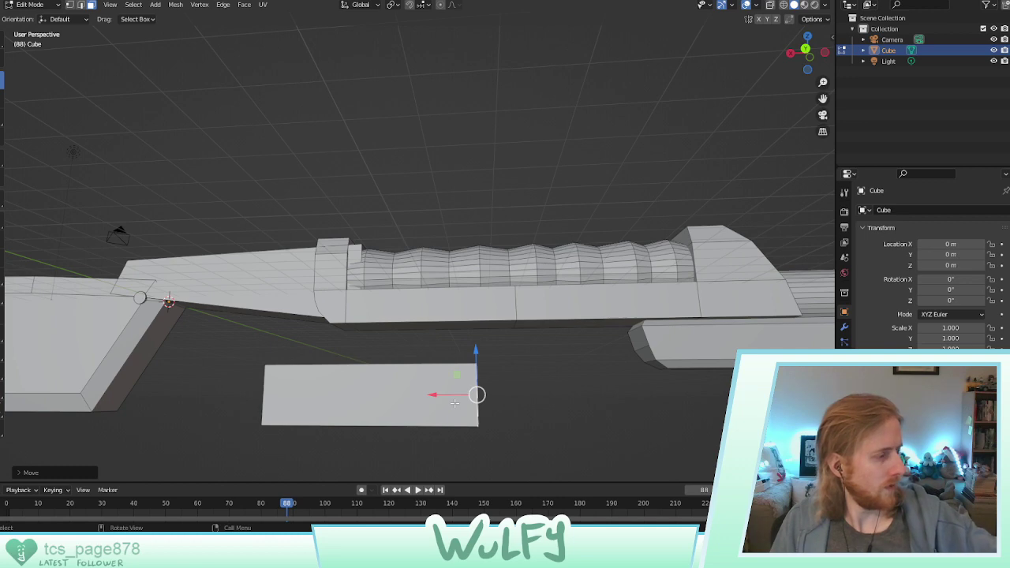
Add loop cuts to the block beneath the gun body: three crosswise at its quarter points and one lengthwise through its mid-height
middle_drag(442, 406, 425, 359)
scroll(418, 371, up, 1)
scroll(414, 379, down, 2)
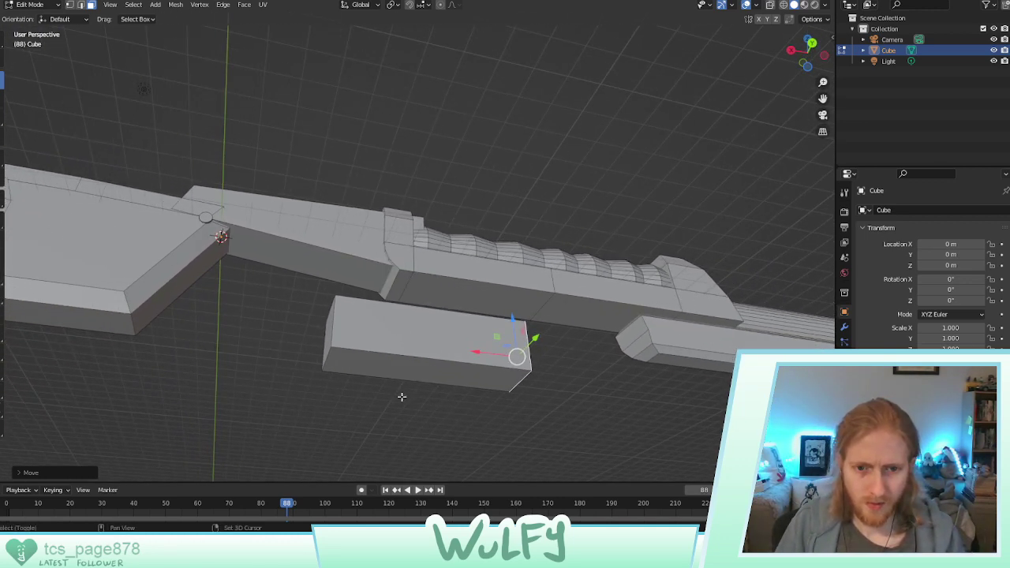
shift+middle_drag(401, 397, 455, 367)
mouse_move(462, 311)
middle_down()
mouse_move(457, 337)
mouse_move(455, 314)
middle_up()
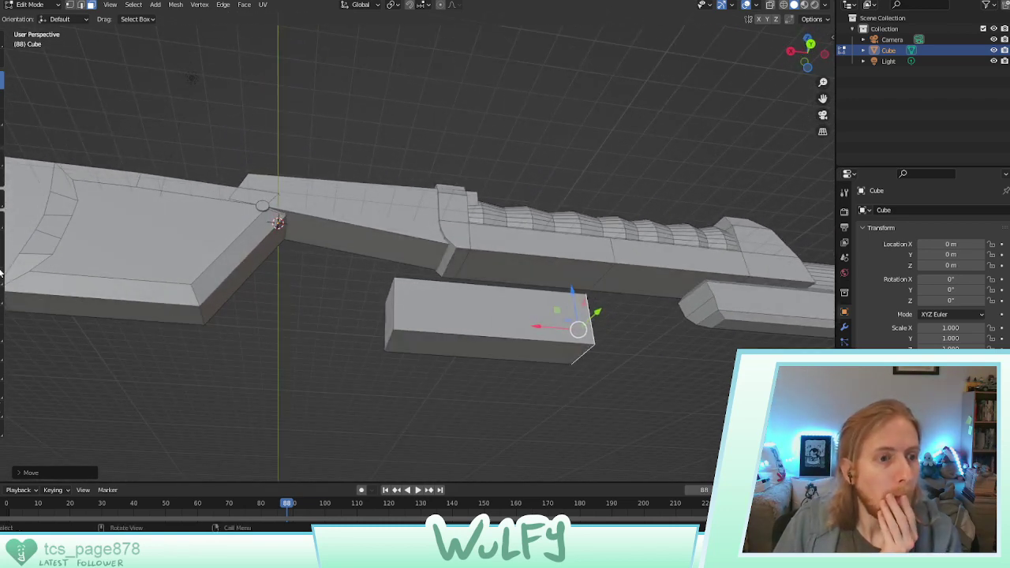
key(ctrl+r)
click(488, 345)
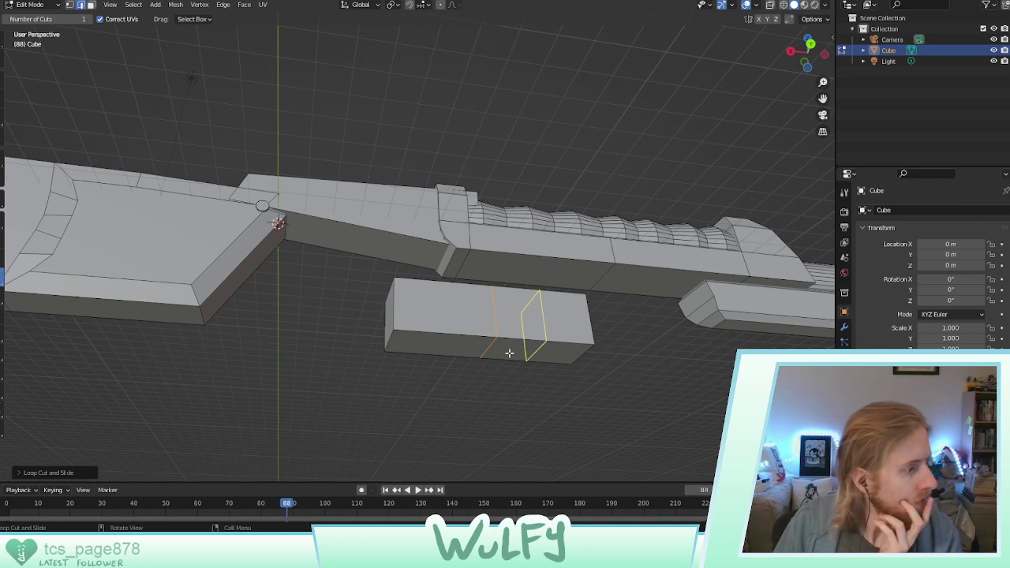
click(479, 318)
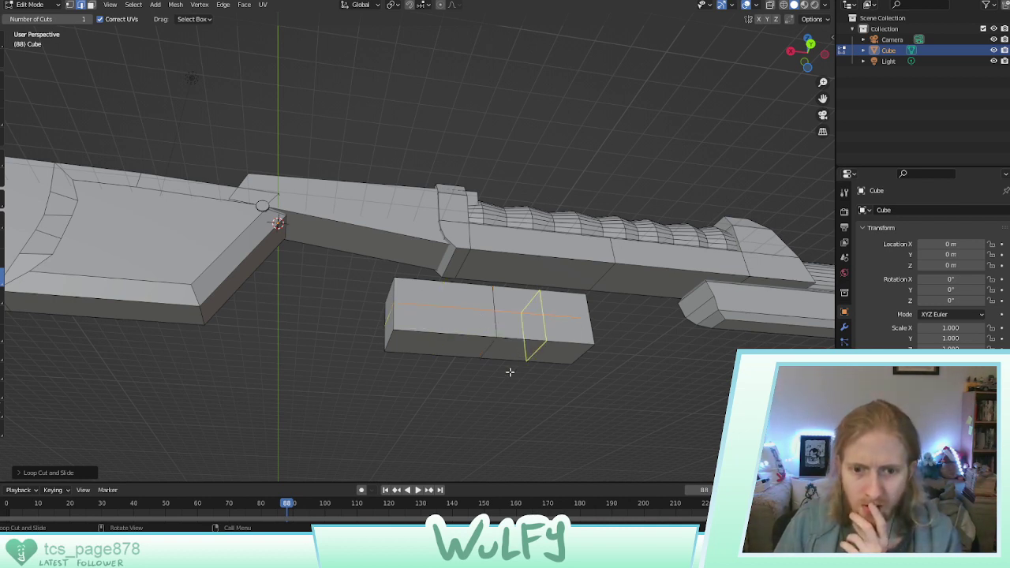
click(439, 344)
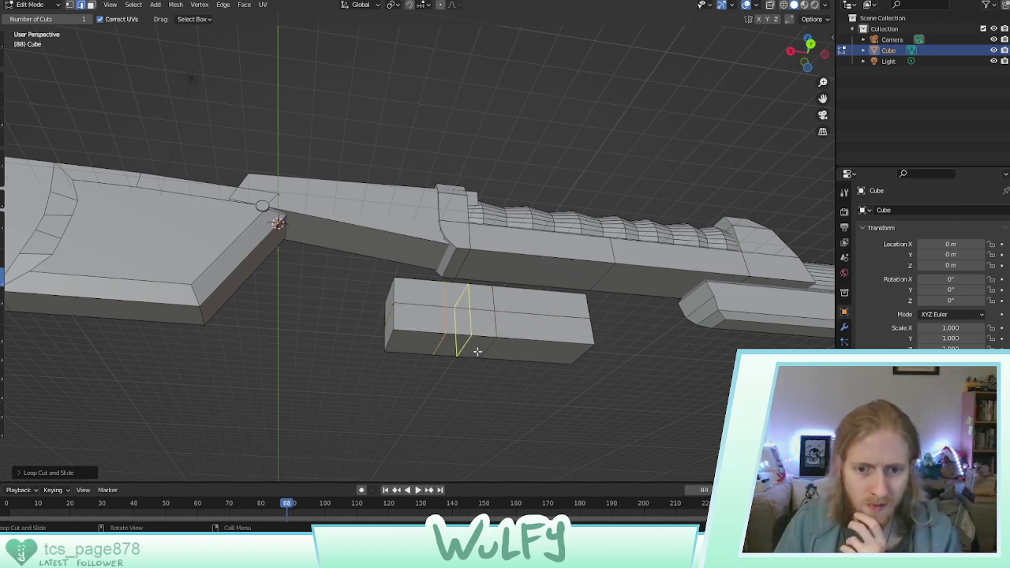
click(532, 350)
Add another lengthwise loop cut halfway up the lower half of the block
middle_drag(534, 386, 534, 336)
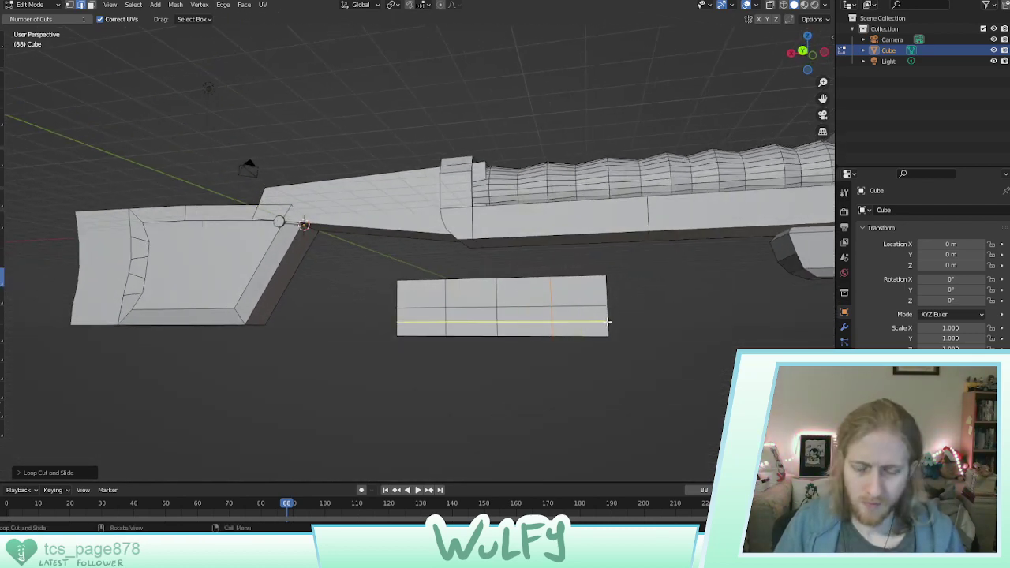
middle_drag(571, 340, 580, 296)
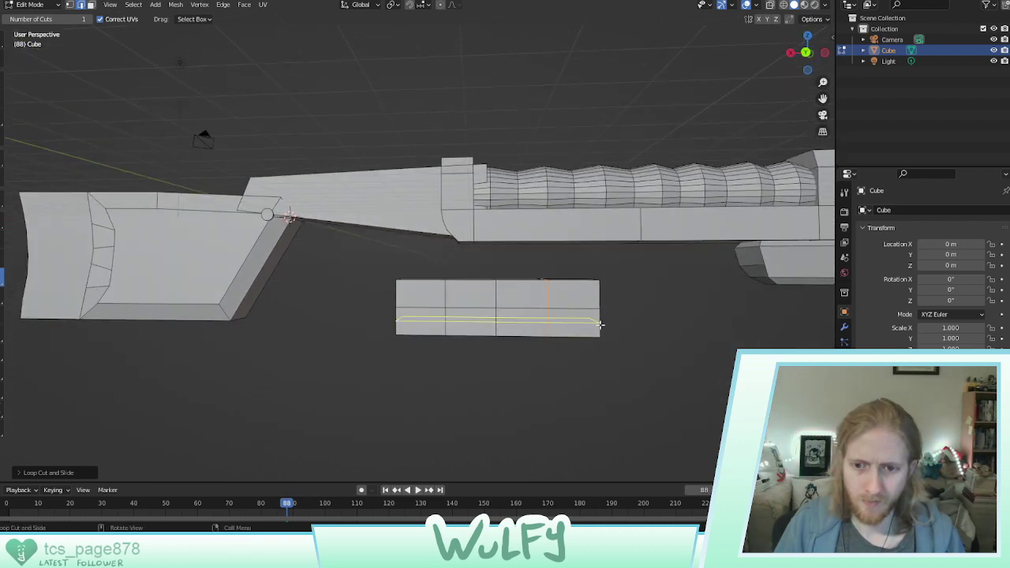
click(600, 324)
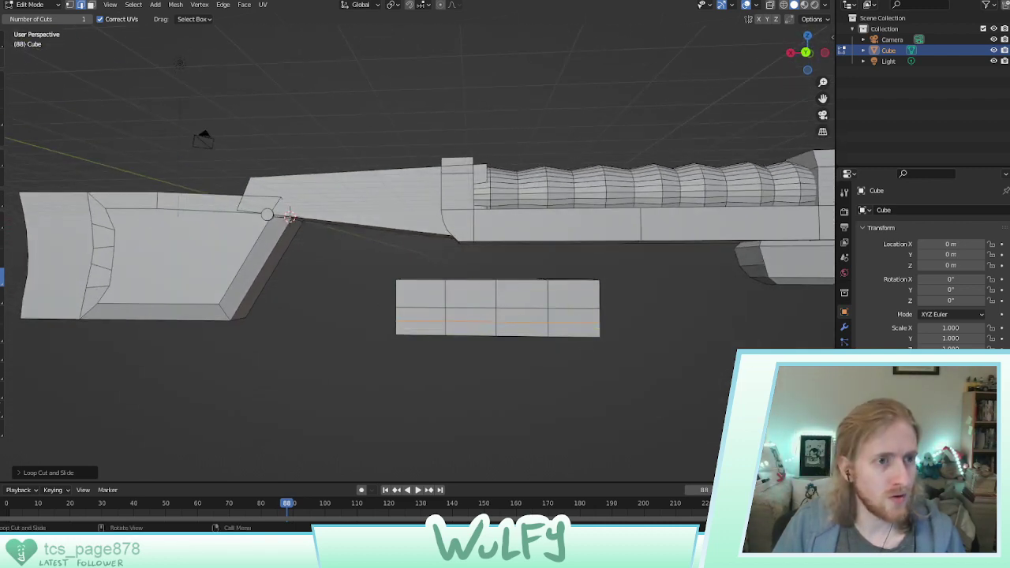
Move the block's rearmost underside face straight down to form a grip with a sloped front
click(2, 79)
middle_drag(483, 333, 494, 273)
click(427, 335)
click(91, 5)
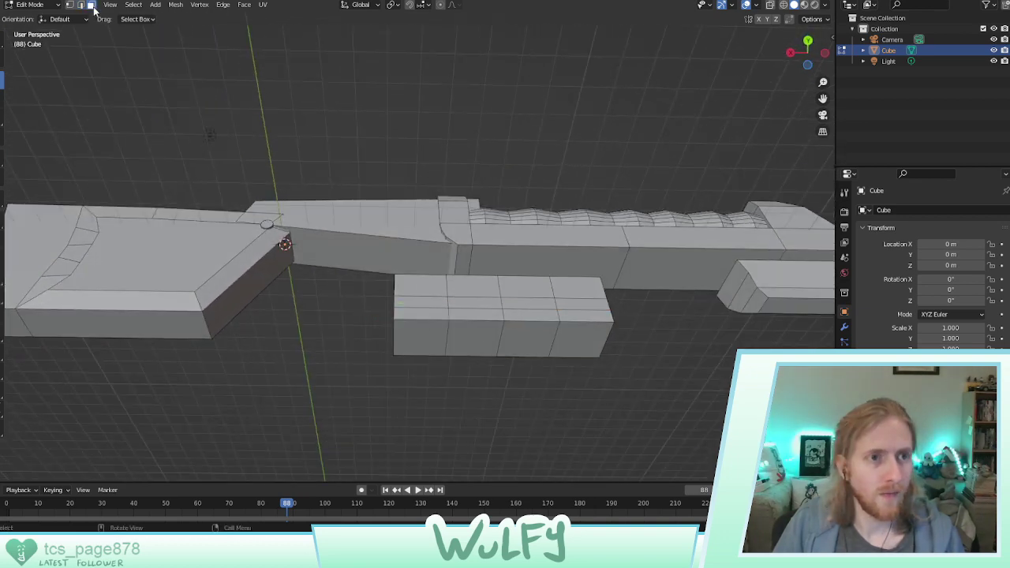
click(429, 334)
middle_drag(419, 339, 424, 327)
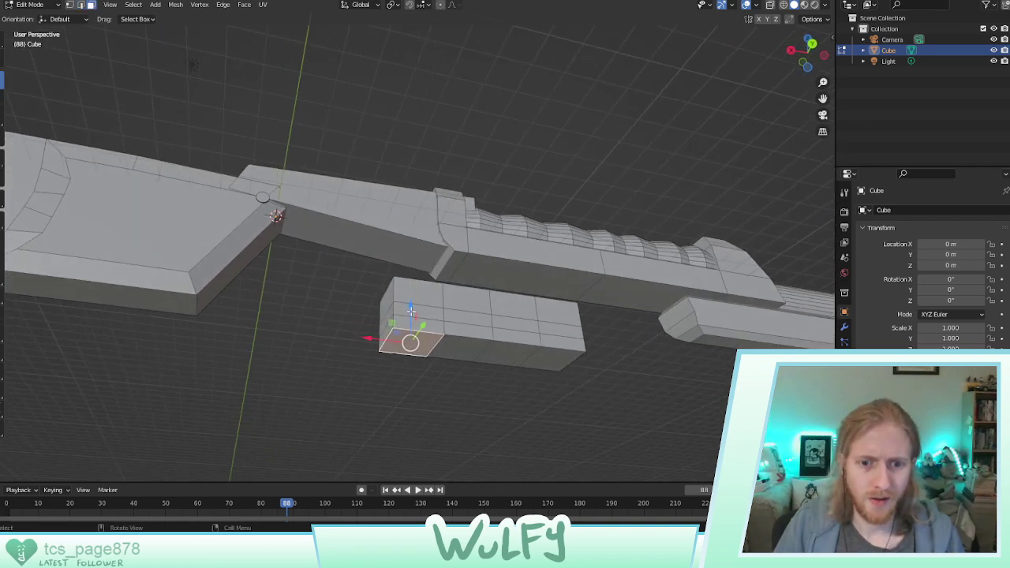
drag(410, 311, 404, 395)
middle_drag(426, 366, 423, 411)
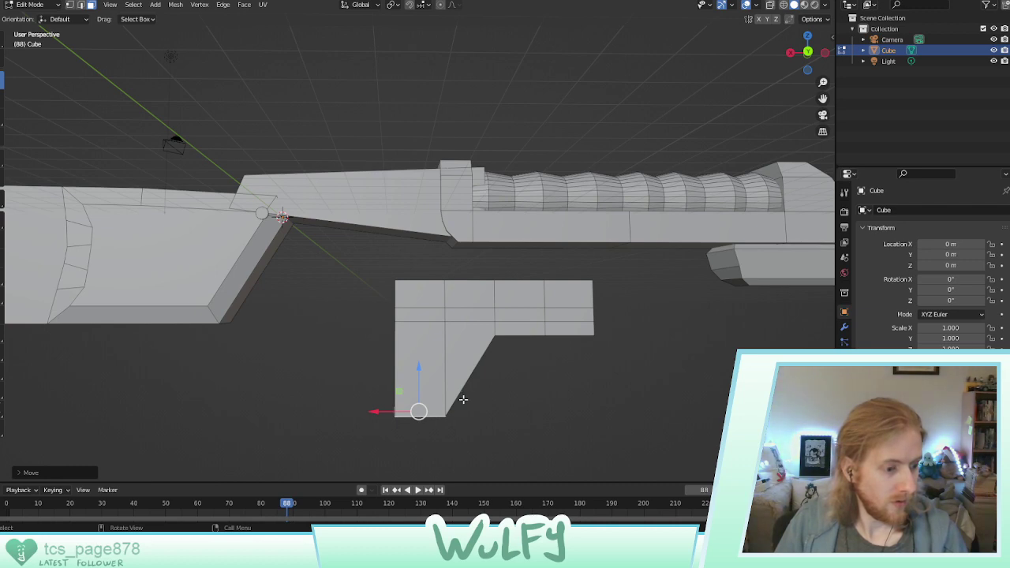
Move the lower horizontal edge on the back of the grip forward and then down to angle the grip's rear profile
middle_drag(429, 348, 449, 340)
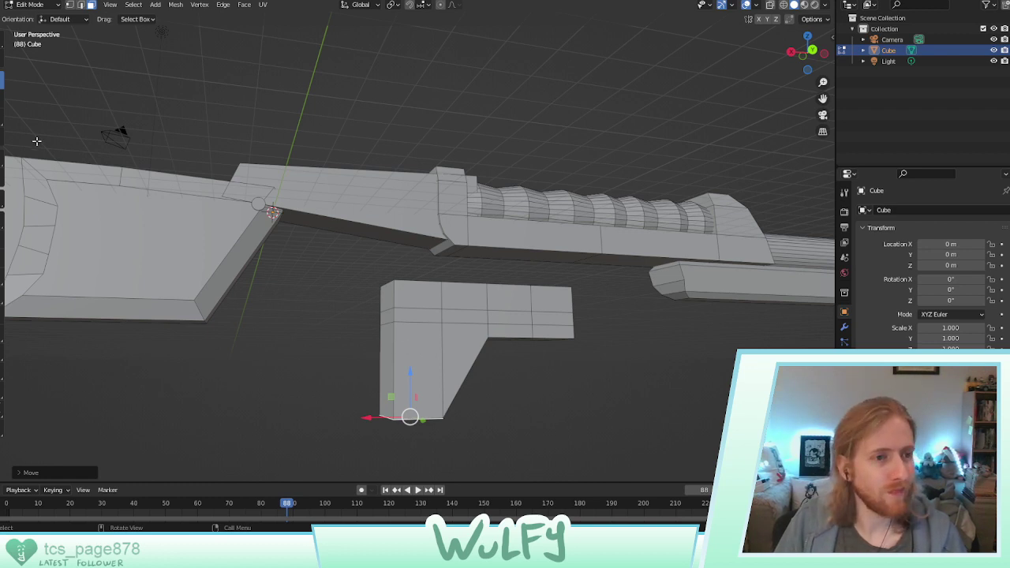
click(80, 4)
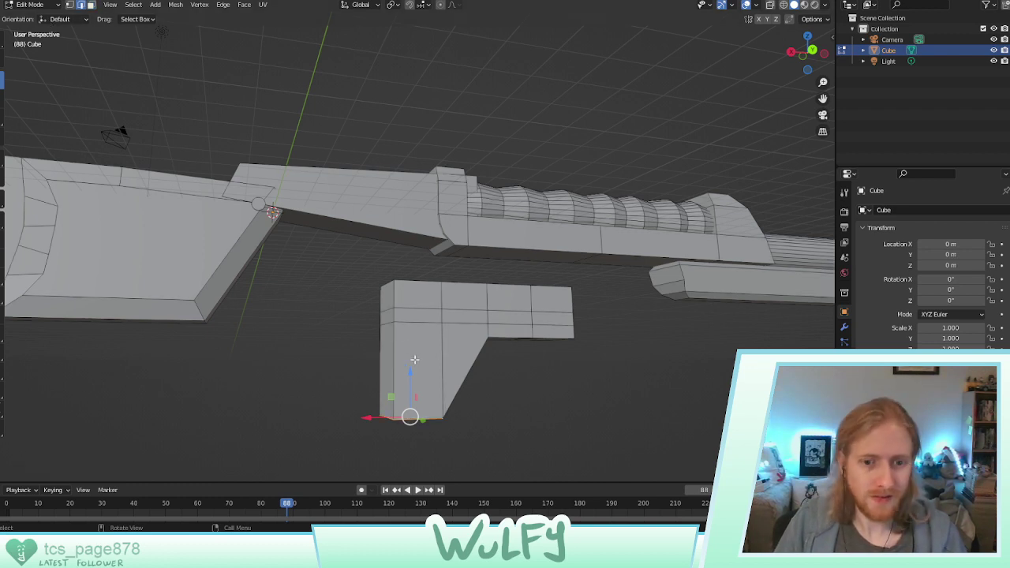
shift+right_click(386, 324)
drag(388, 300, 384, 339)
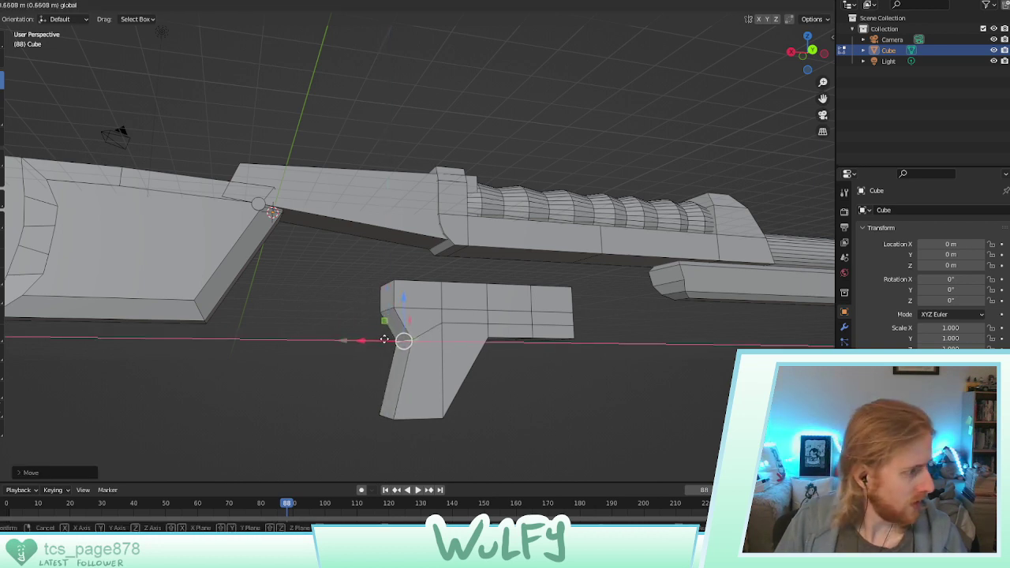
click(384, 339)
key(g)
key(z)
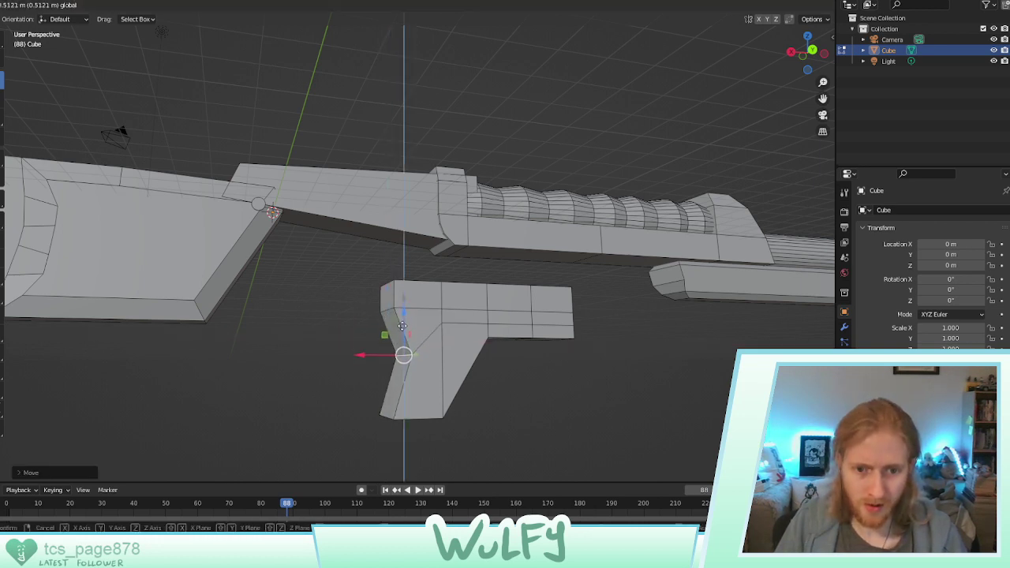
click(390, 313)
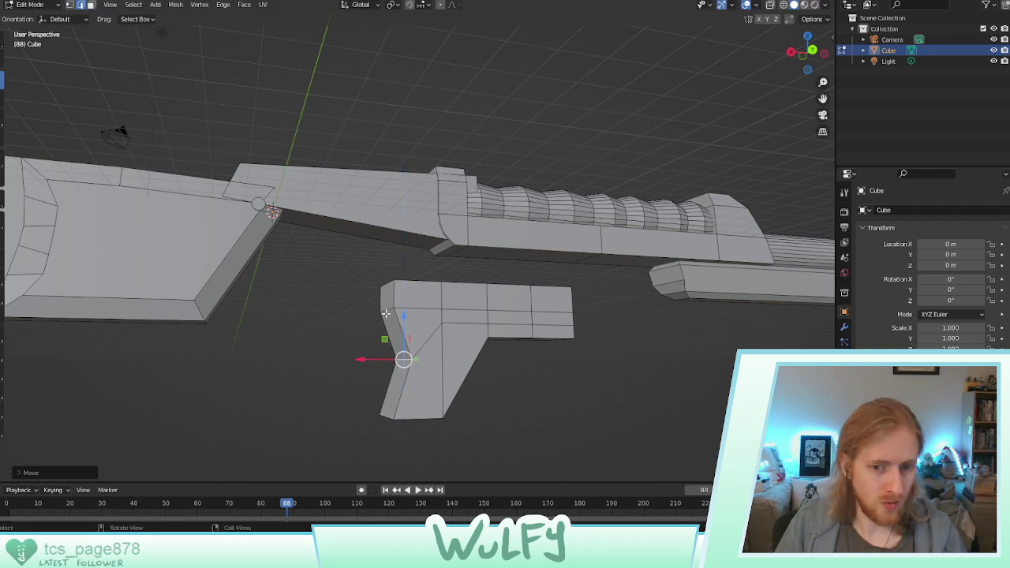
Extrude the block's upper rear face back toward the stock to form an extension above the grip
key(s)
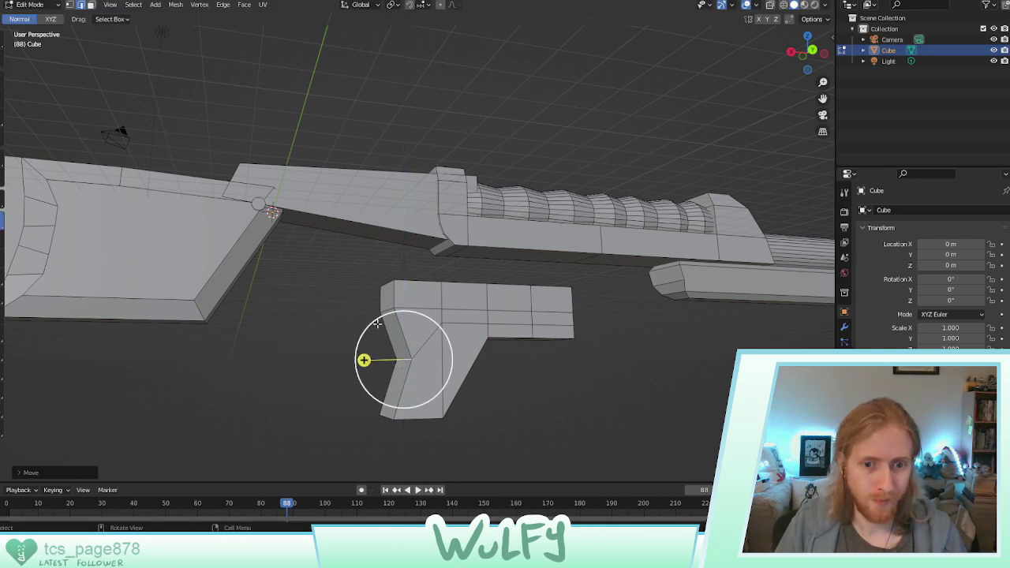
click(385, 298)
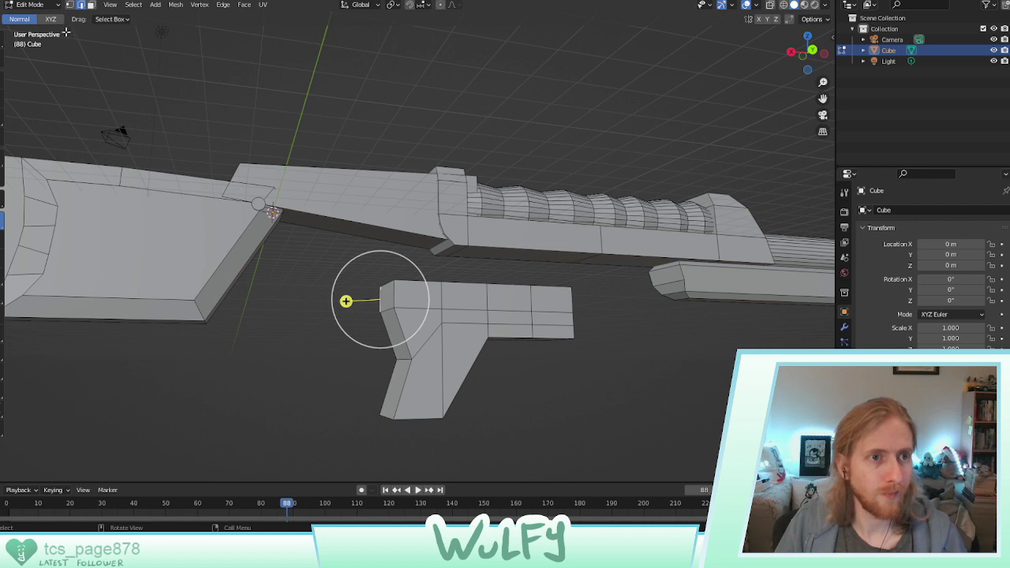
click(93, 6)
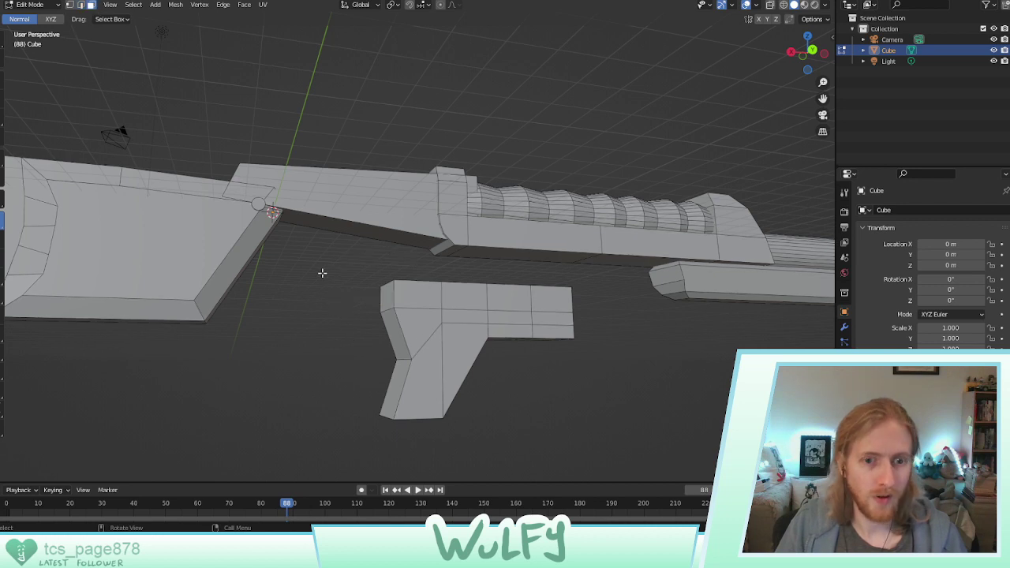
click(387, 299)
drag(364, 297, 280, 286)
key(ctrl+z)
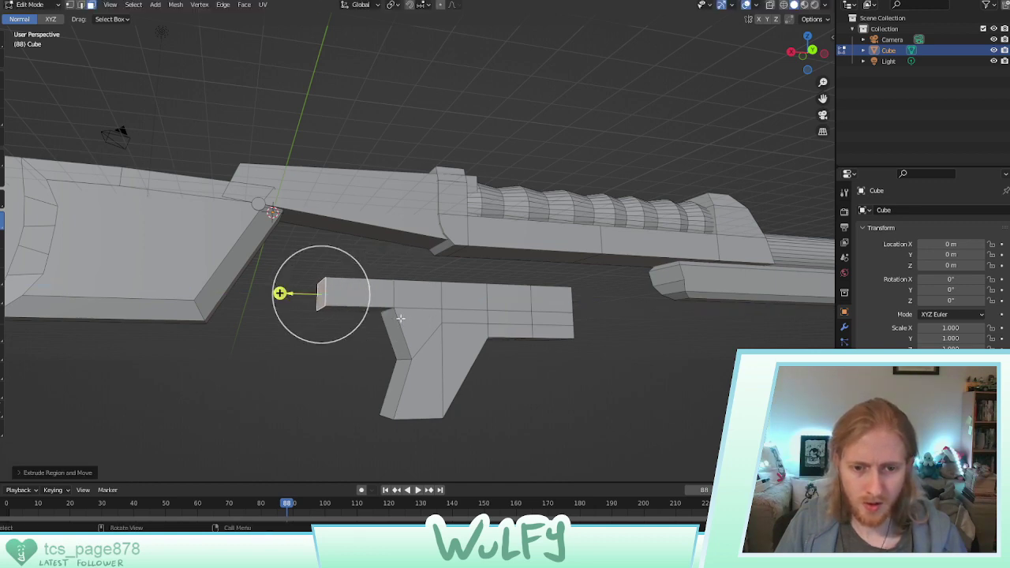
middle_drag(400, 318, 415, 337)
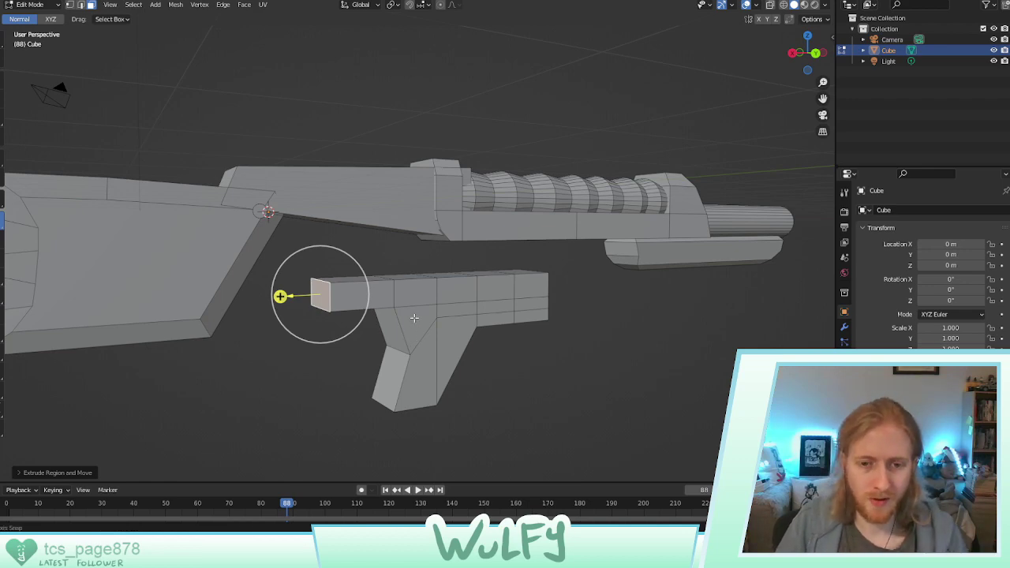
Move the lower edge of the rear extension's end face down about 0.49 m
middle_drag(414, 318, 393, 310)
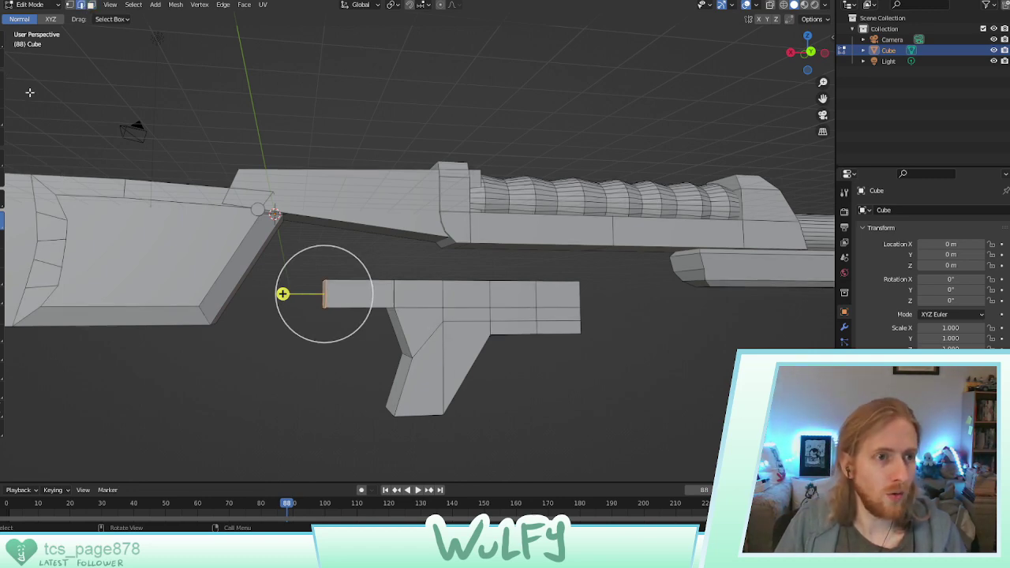
middle_drag(348, 232, 320, 191)
click(5, 79)
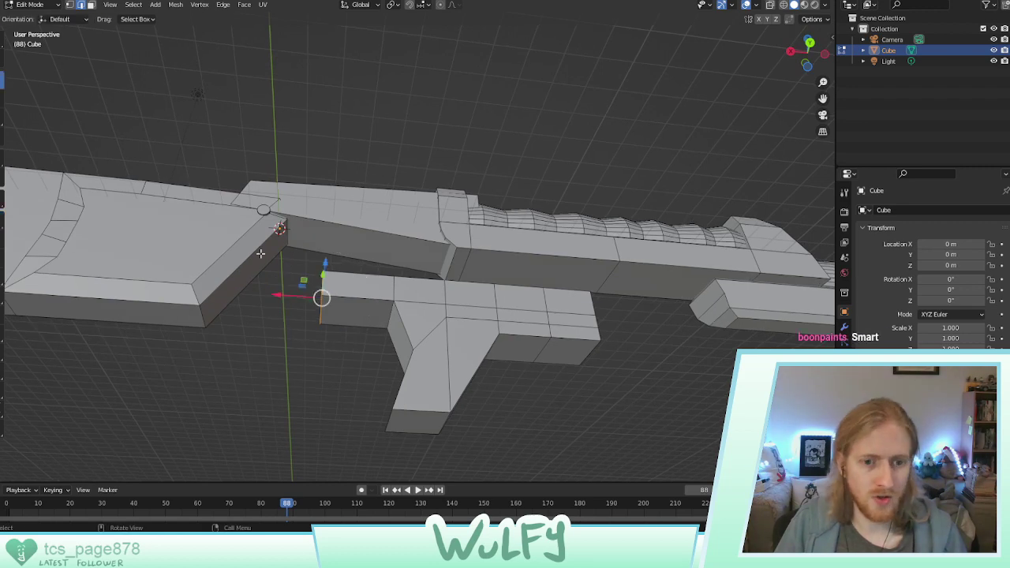
middle_drag(323, 296, 355, 308)
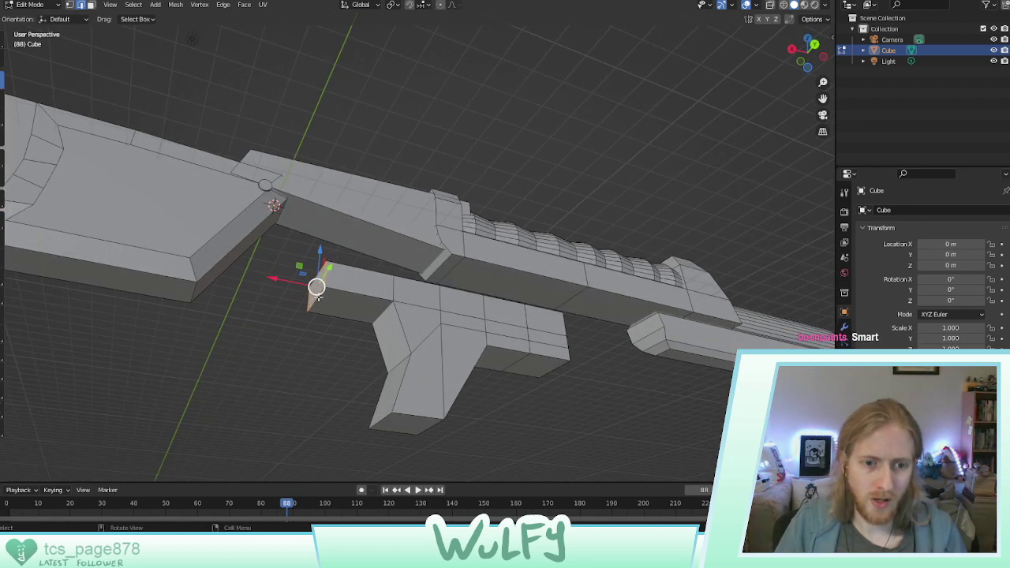
click(318, 300)
drag(315, 280, 314, 288)
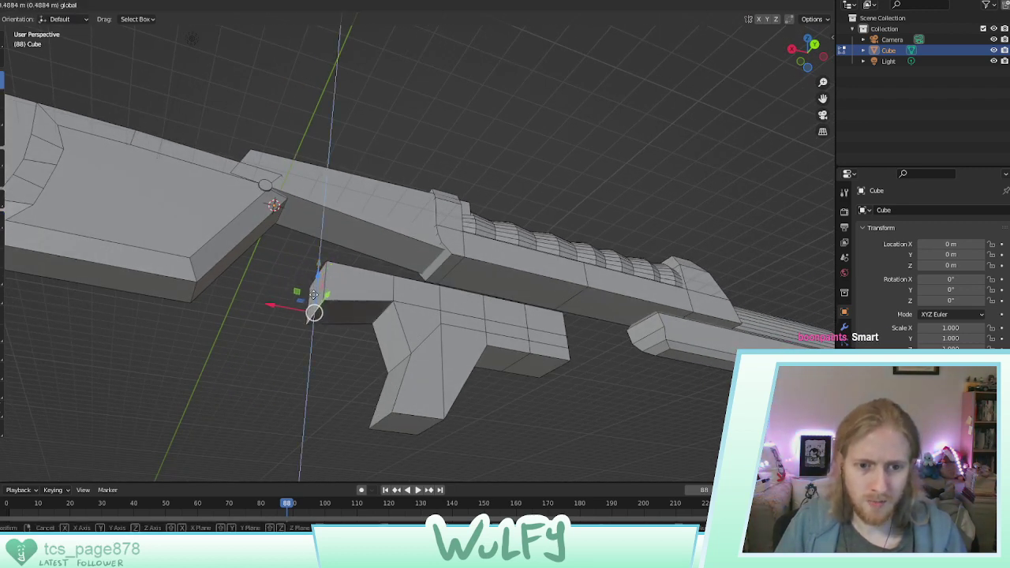
click(314, 295)
middle_drag(357, 298, 372, 313)
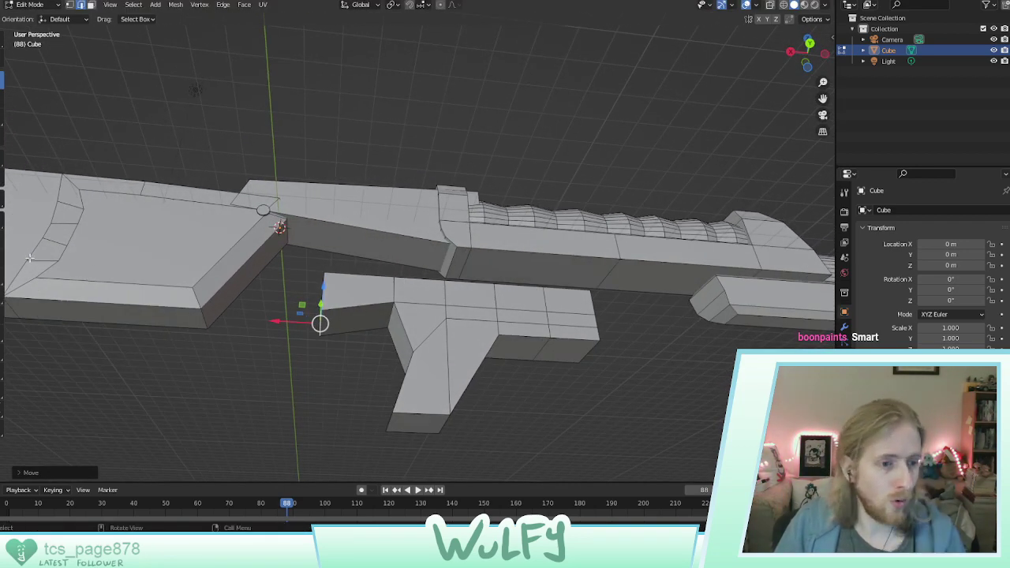
Add a crosswise loop cut midway along the rear extension and a lengthwise one through the slope at the back of the grip
key(ctrl+r)
click(367, 307)
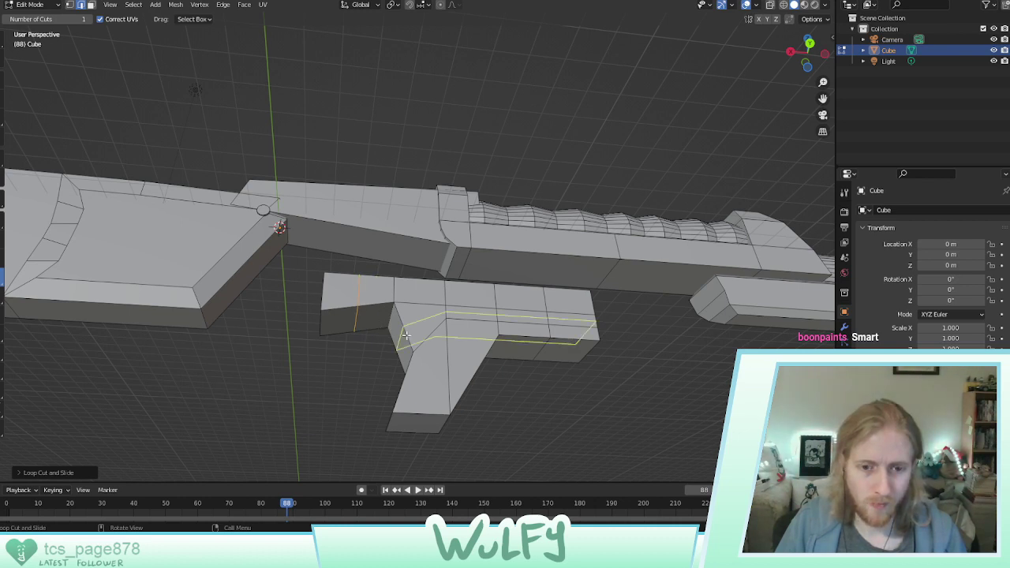
click(405, 336)
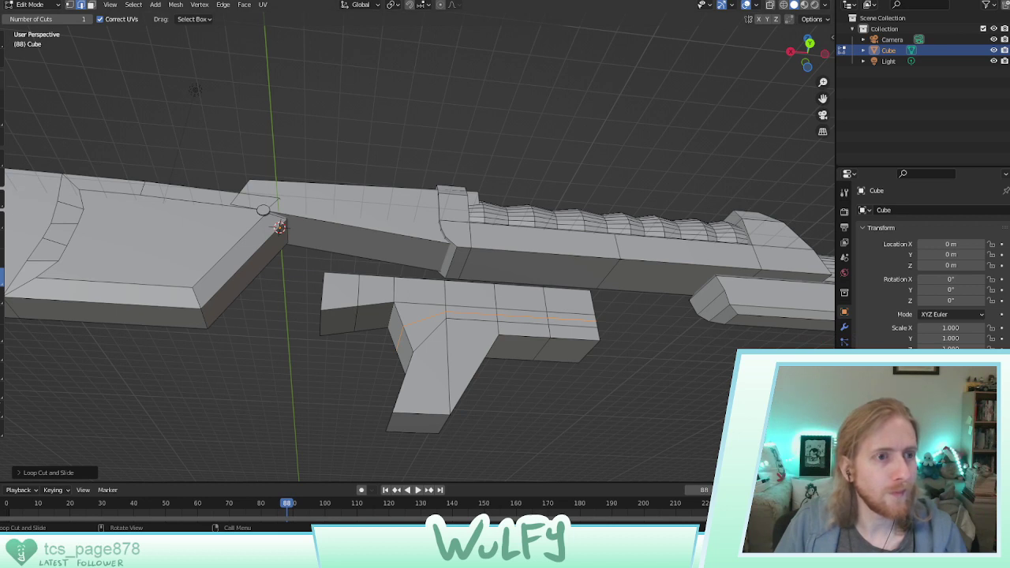
Raise the extension's middle underside edge and move the new edge on the grip's rear slope forward to round the hollow
click(2, 82)
click(358, 318)
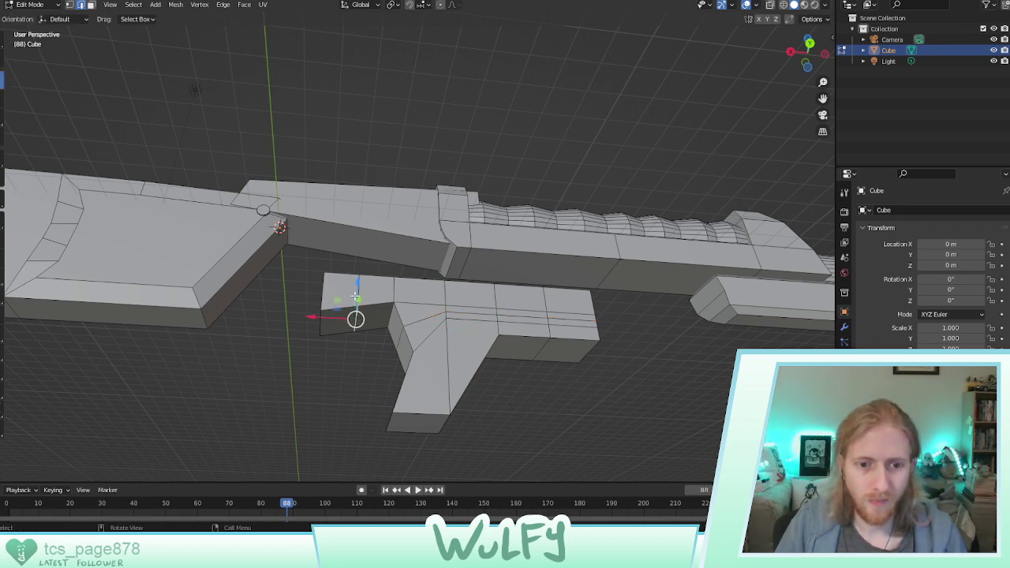
drag(356, 296, 374, 333)
click(401, 334)
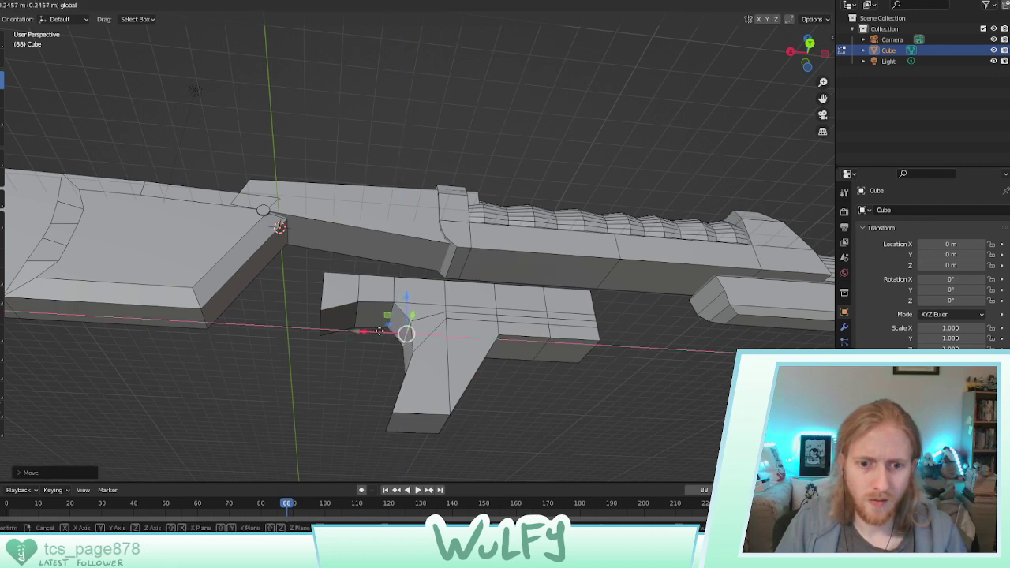
middle_drag(374, 333, 374, 368)
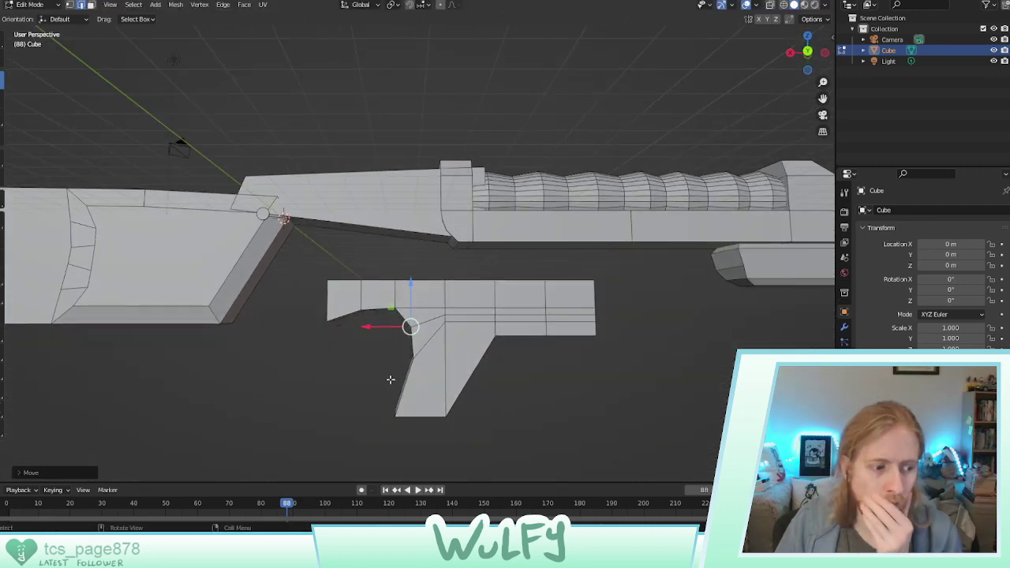
Move the bottom face of the grip slightly down to lengthen the grip
middle_drag(381, 332, 394, 348)
click(419, 415)
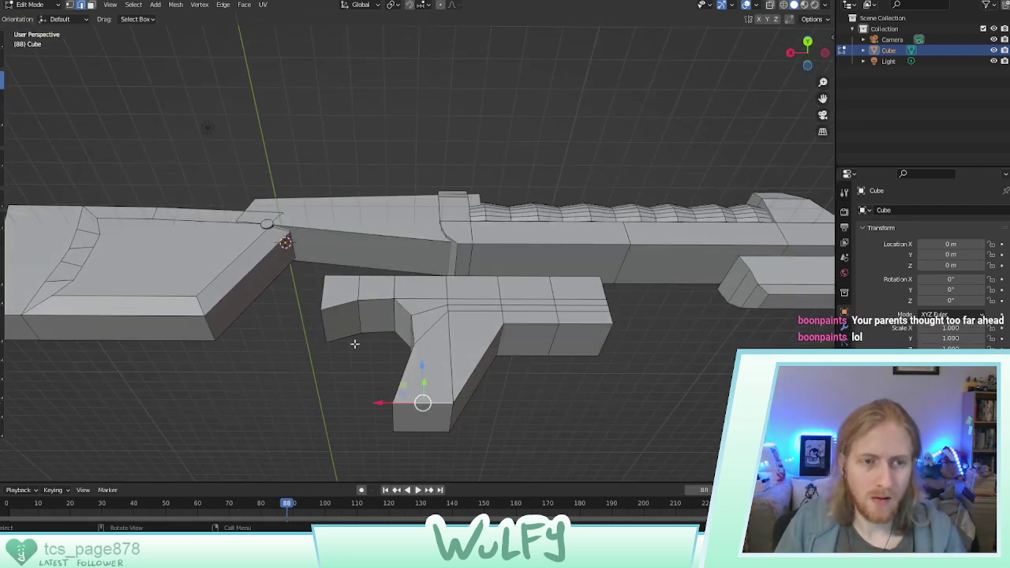
click(91, 6)
click(417, 421)
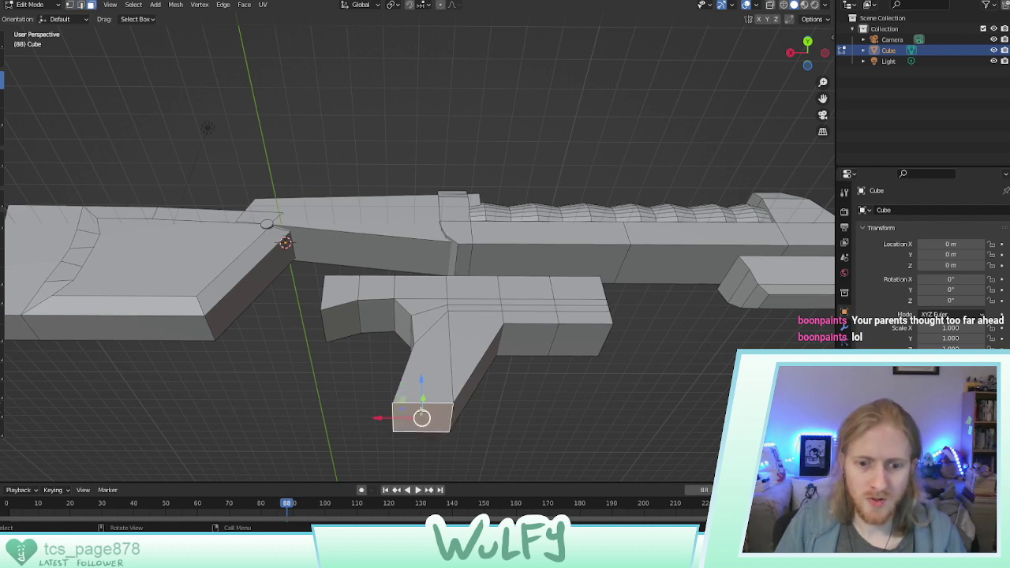
drag(421, 386, 421, 402)
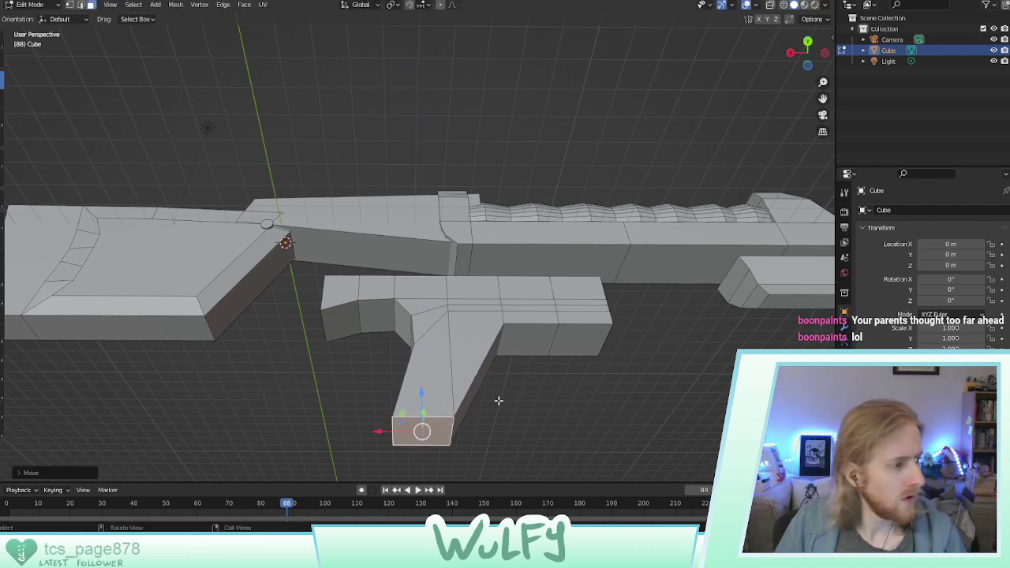
middle_drag(509, 397, 479, 384)
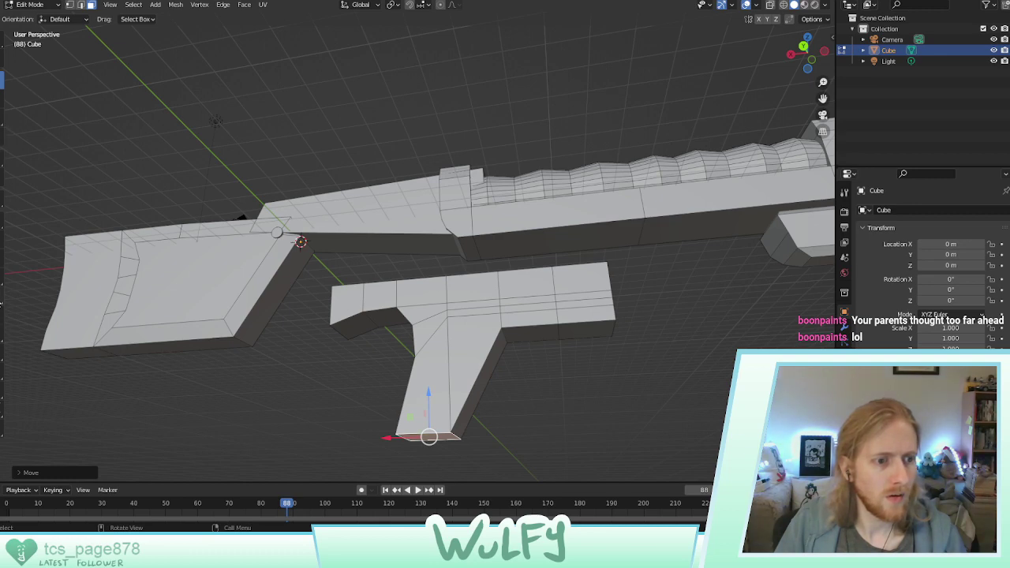
Knife-cut two crosswise edges across the lower half of the grip's front face
key(k)
middle_drag(492, 385, 457, 372)
scroll(466, 356, up, 4)
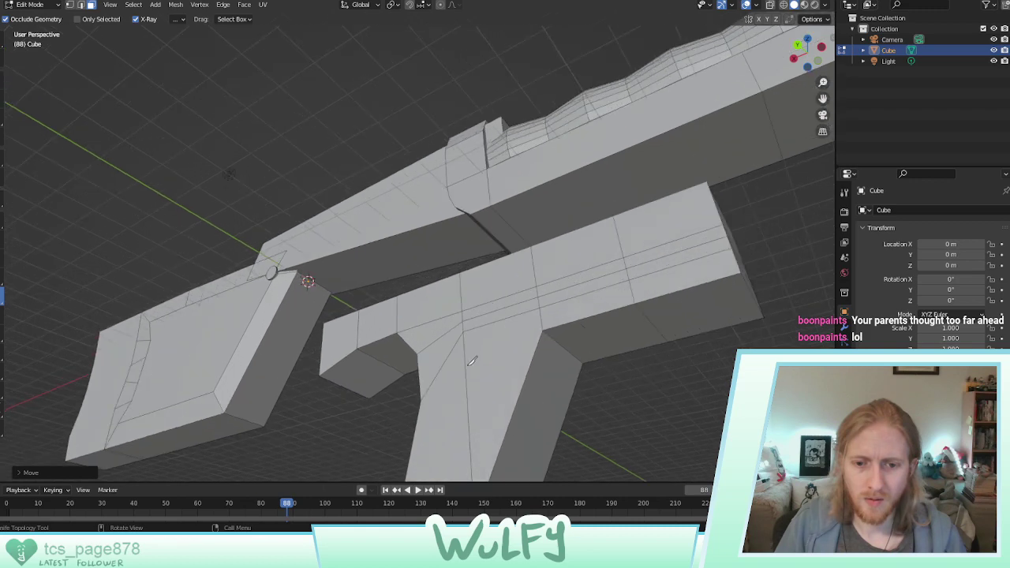
scroll(385, 282, down, 2)
shift+middle_drag(465, 357, 434, 311)
scroll(378, 324, up, 3)
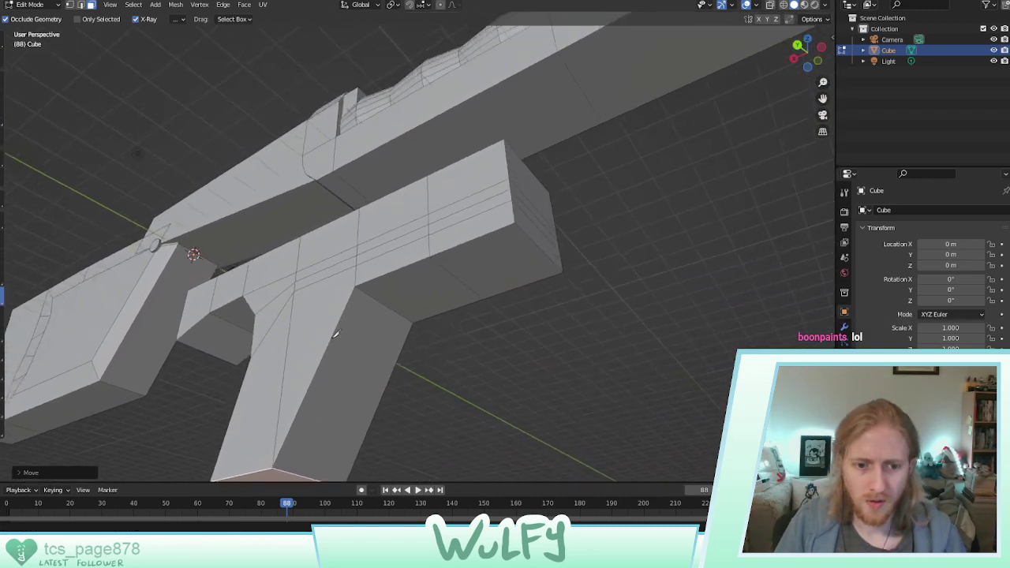
scroll(340, 355, down, 3)
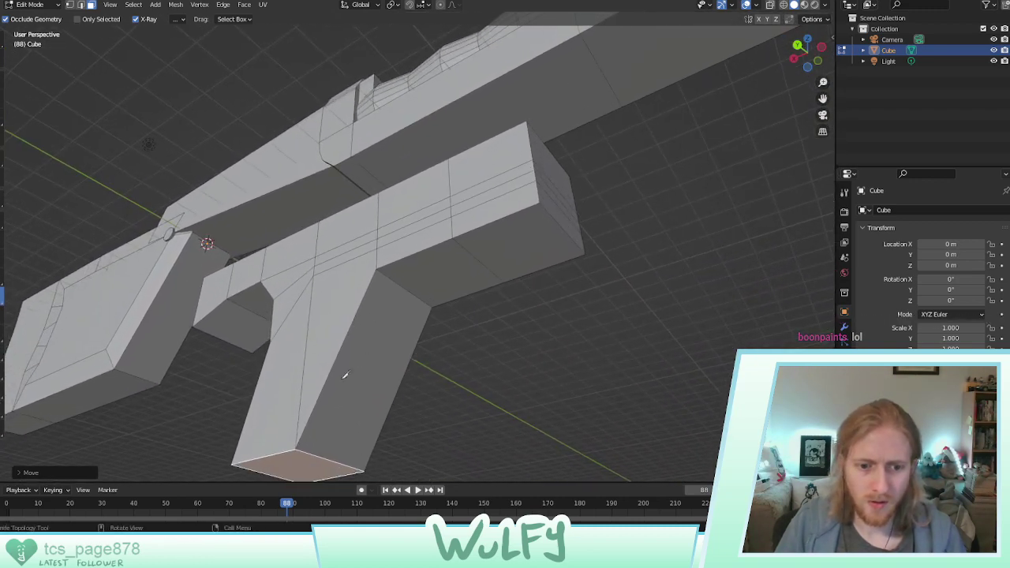
click(380, 433)
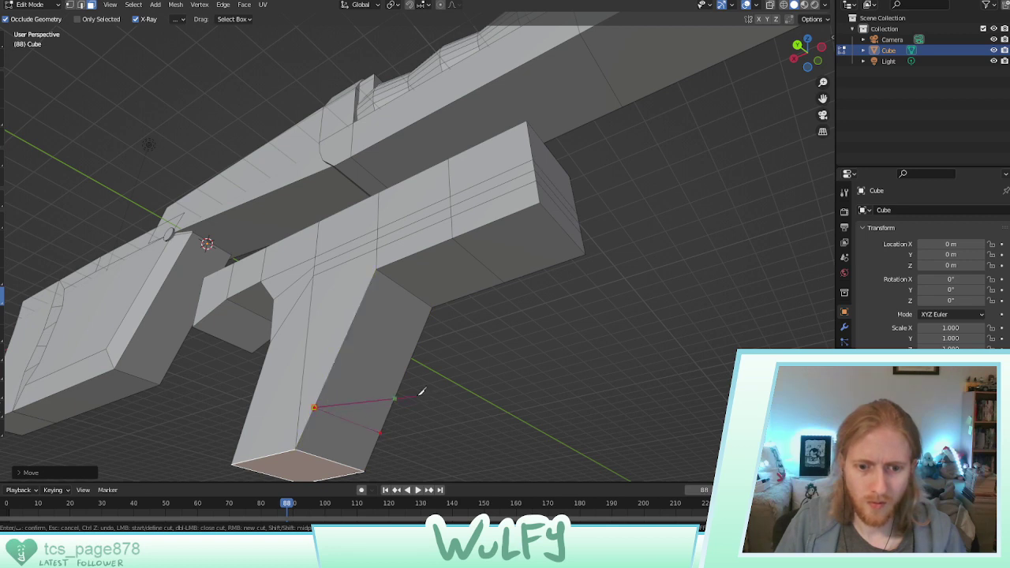
key(Escape)
key(k)
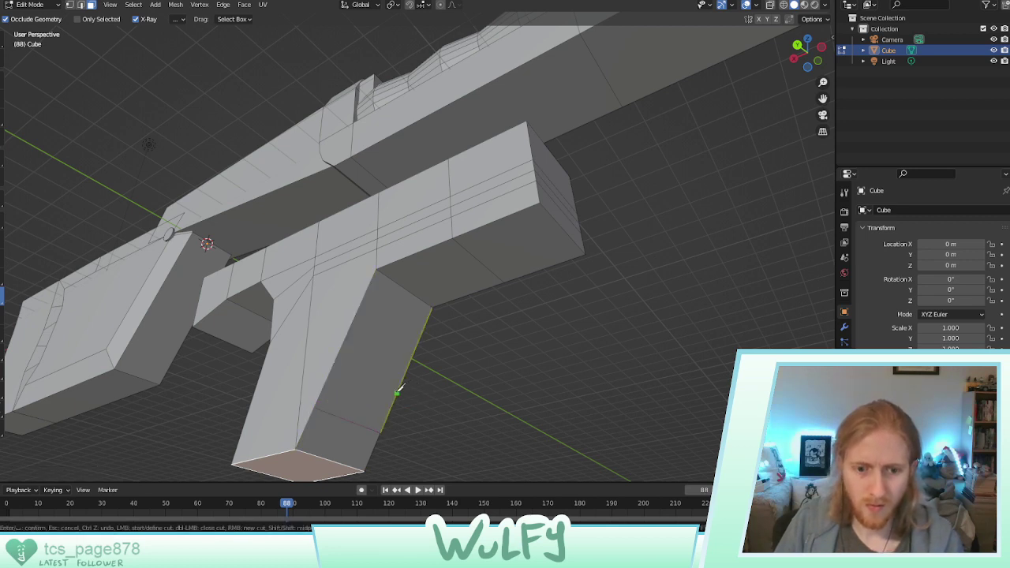
click(397, 392)
click(337, 360)
key(Return)
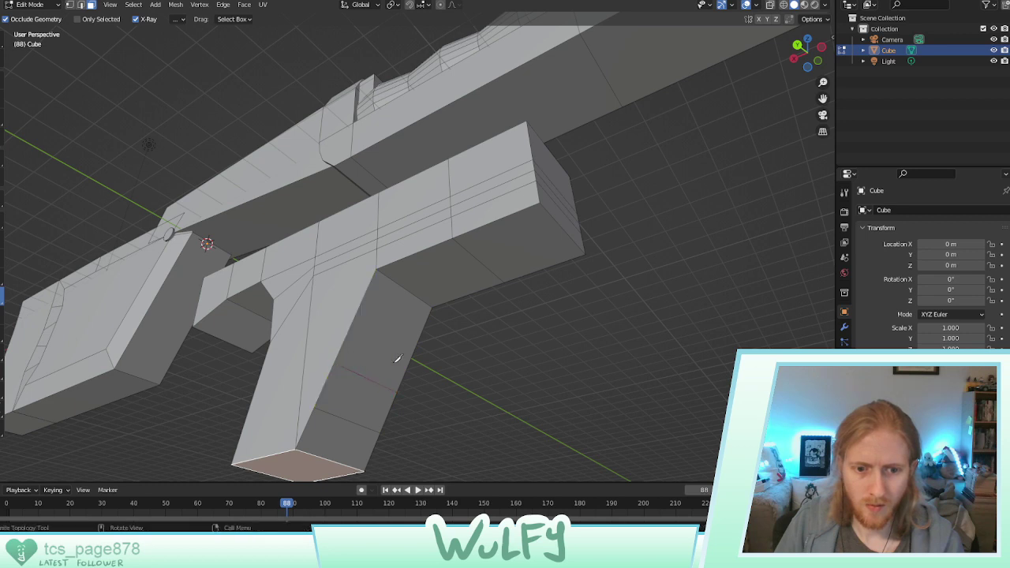
Knife-cut two more crosswise edges across the upper half of the grip's front face
key(k)
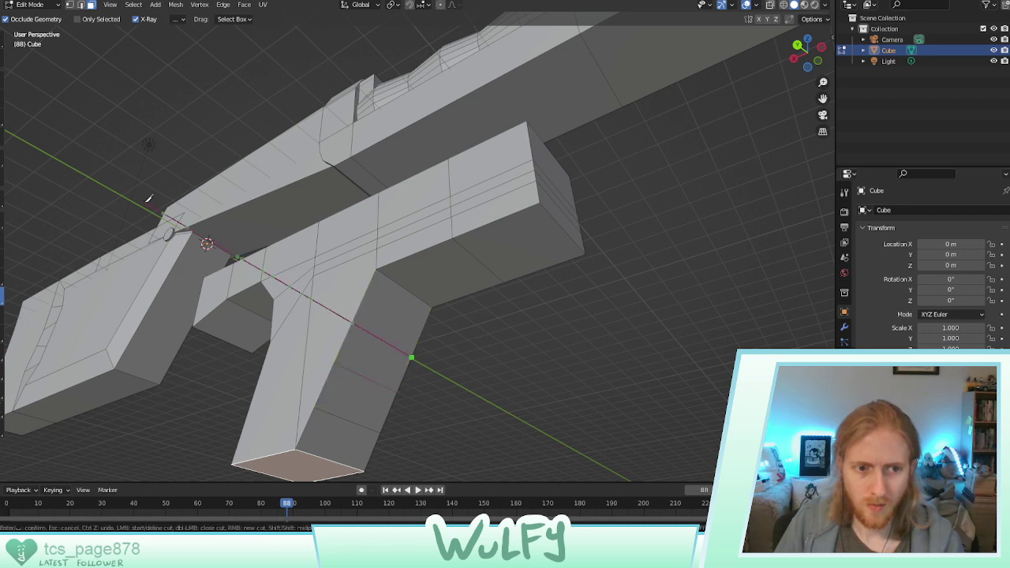
click(411, 358)
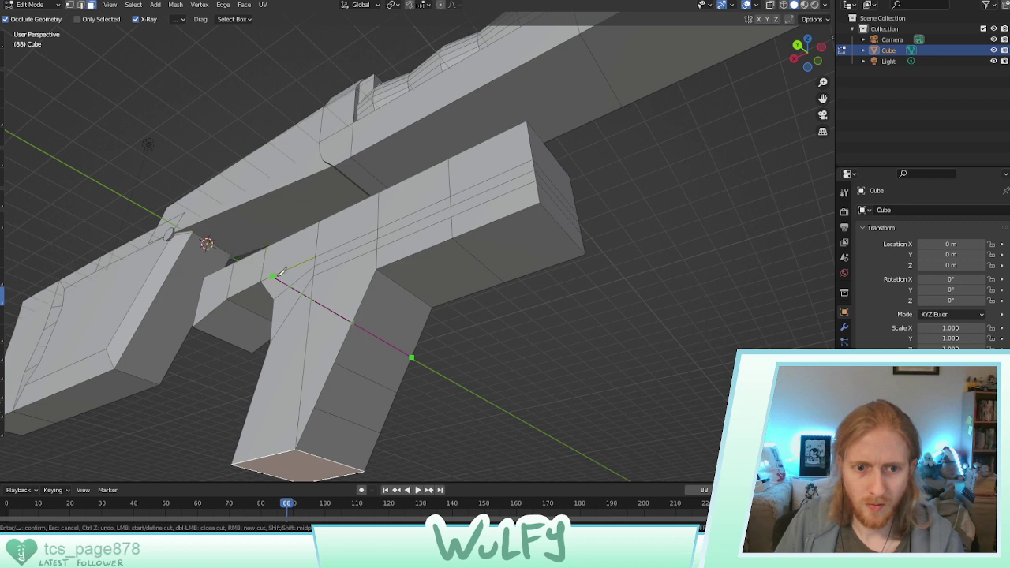
key(Escape)
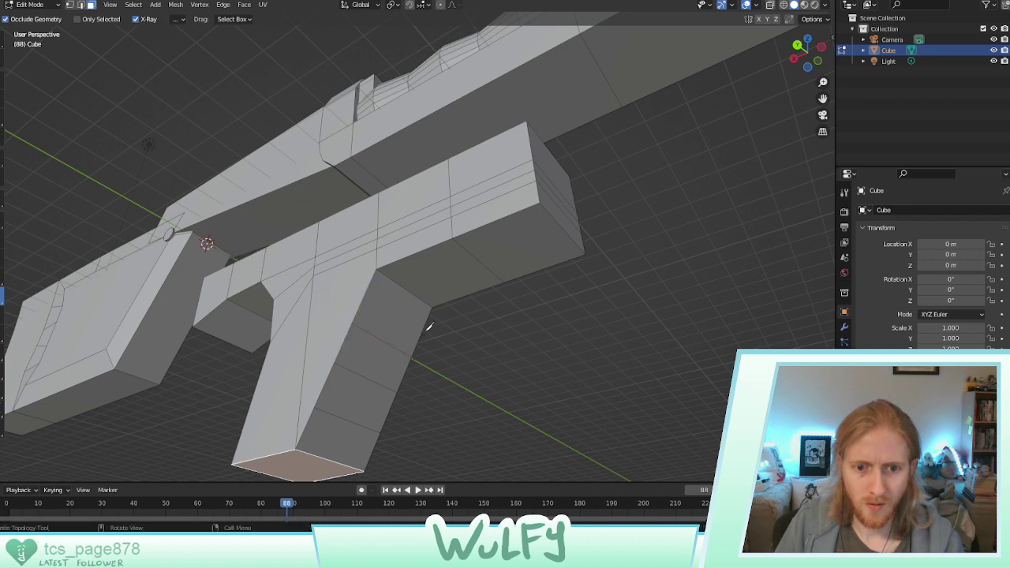
key(k)
click(423, 331)
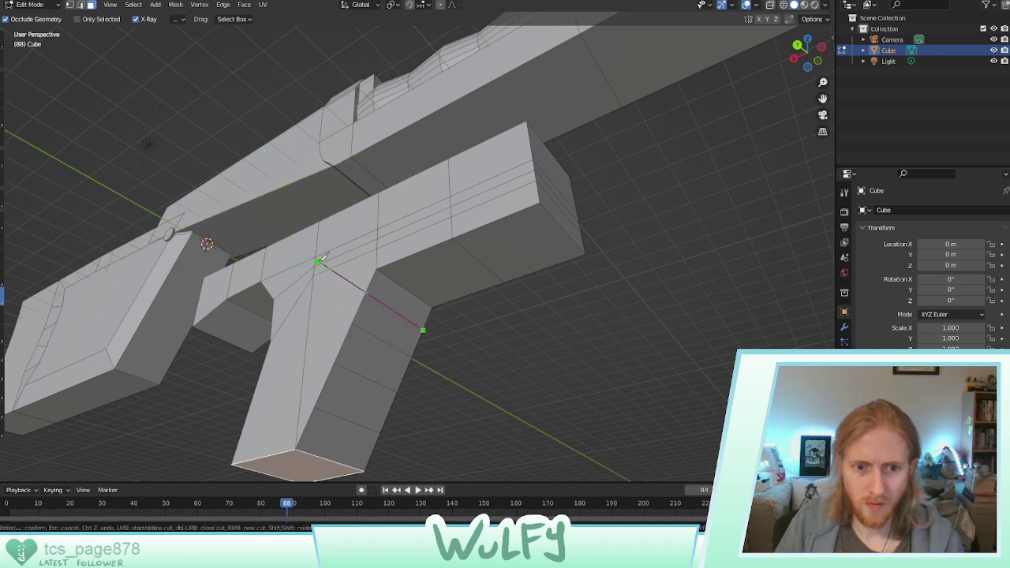
key(Escape)
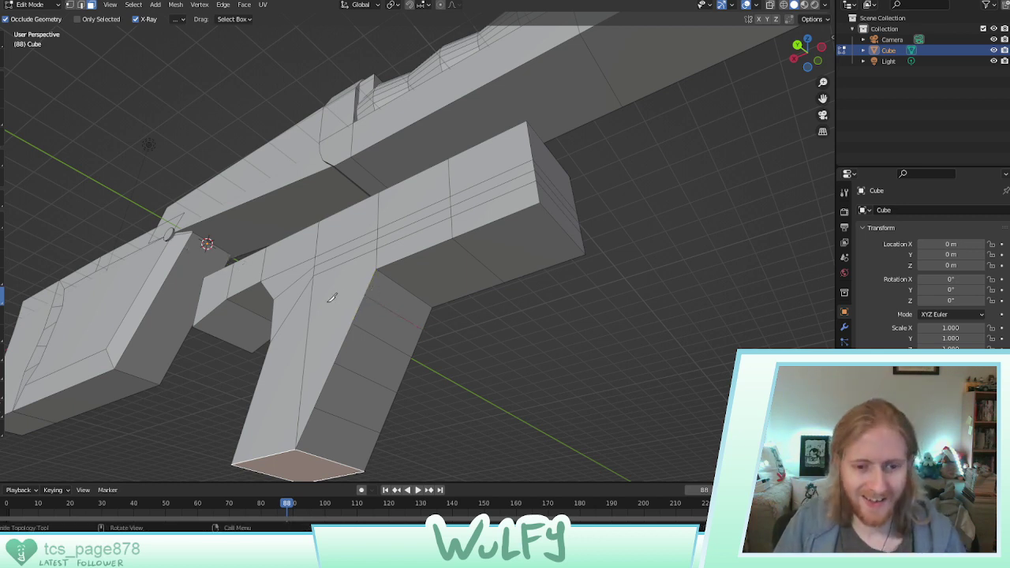
Move the lowest cut edge on the grip's front slightly up and back along X
middle_drag(334, 293, 376, 305)
scroll(387, 308, up, 2)
scroll(395, 324, down, 2)
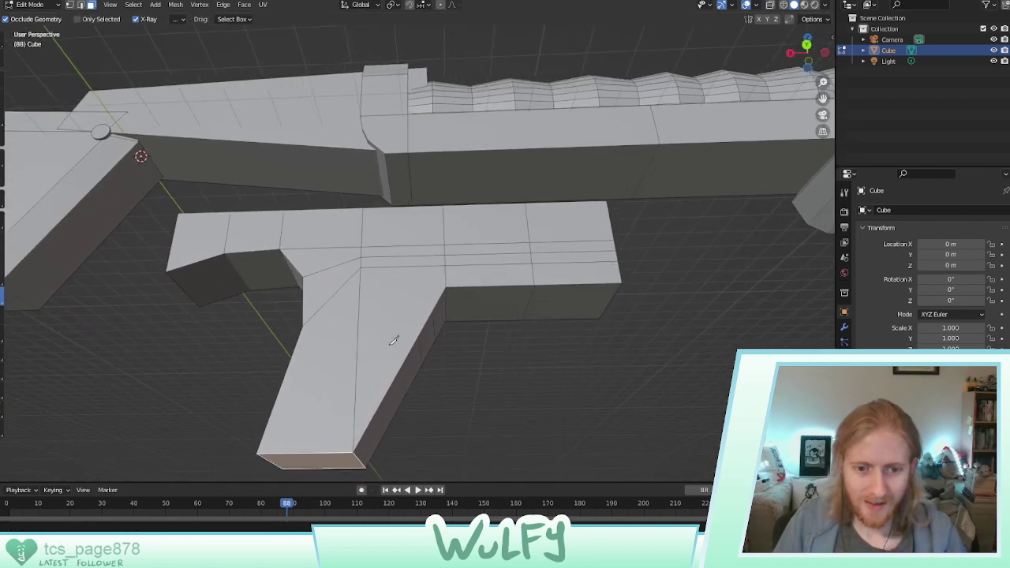
shift+middle_drag(420, 344, 355, 295)
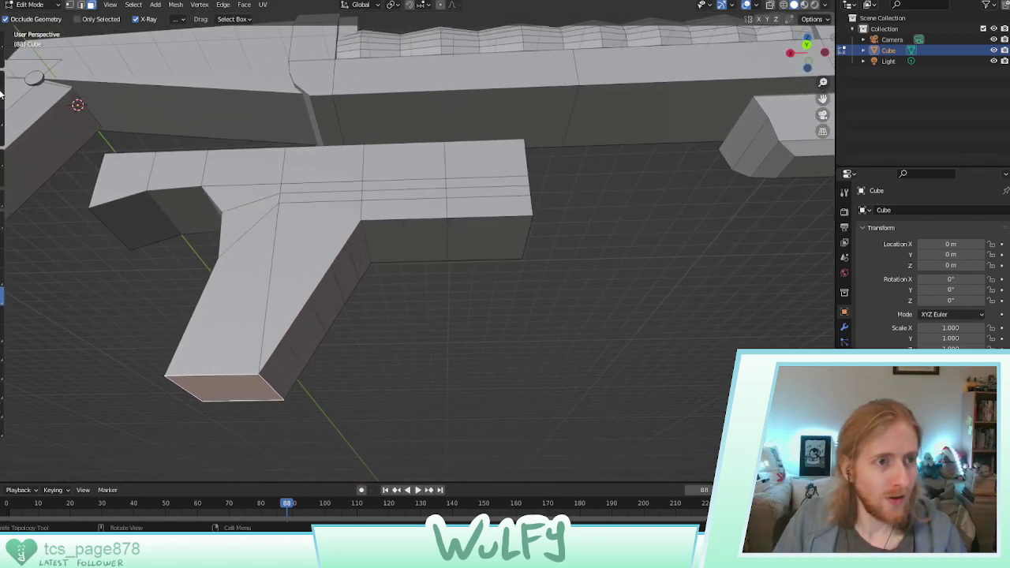
click(80, 5)
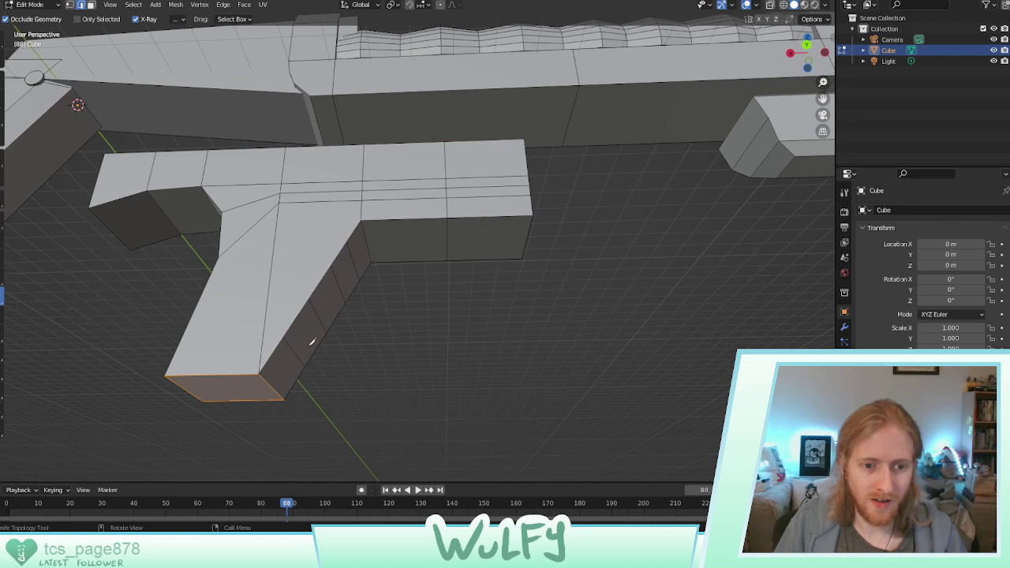
click(3, 77)
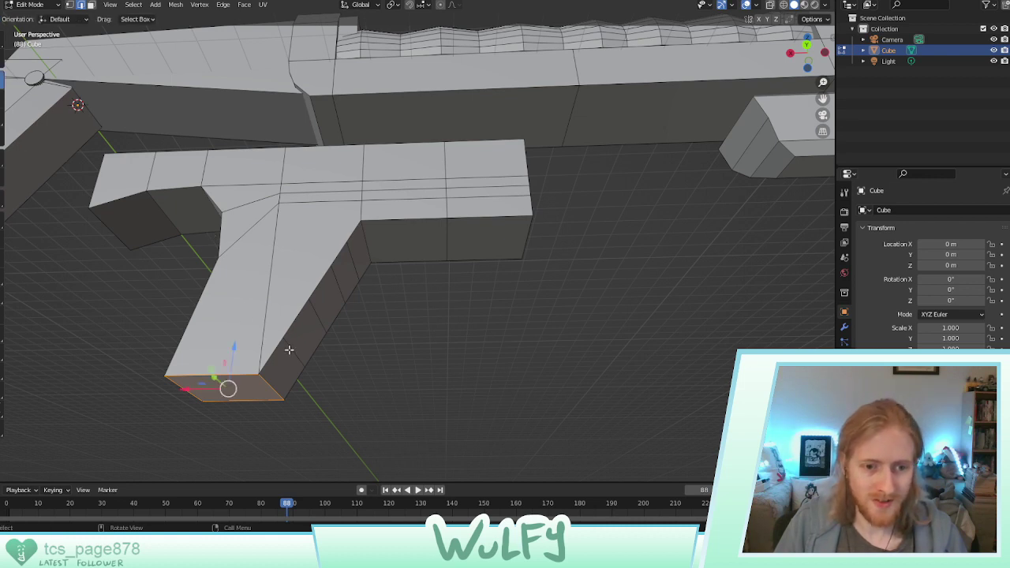
key(g)
key(z)
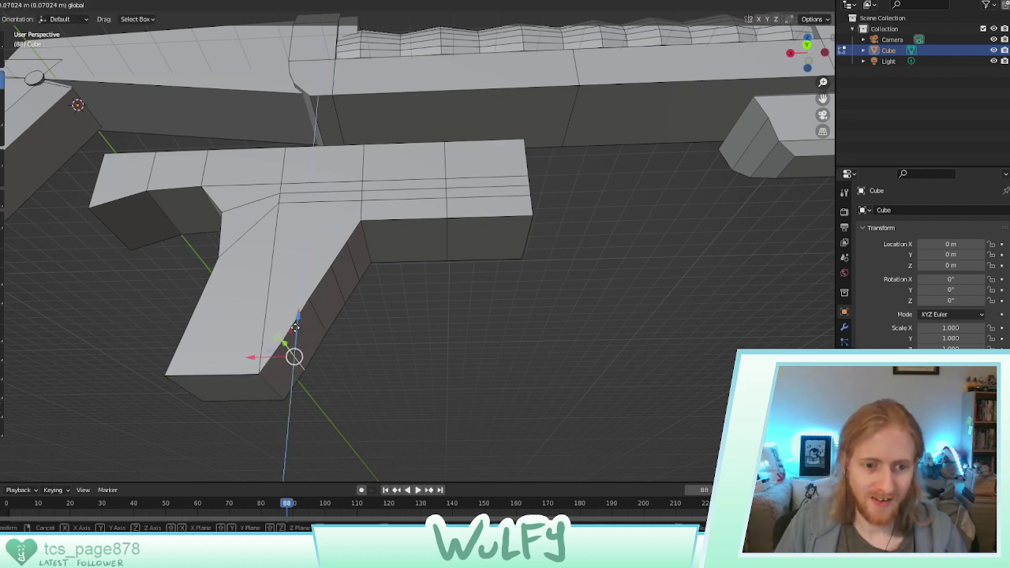
click(295, 331)
key(g)
key(x)
click(301, 324)
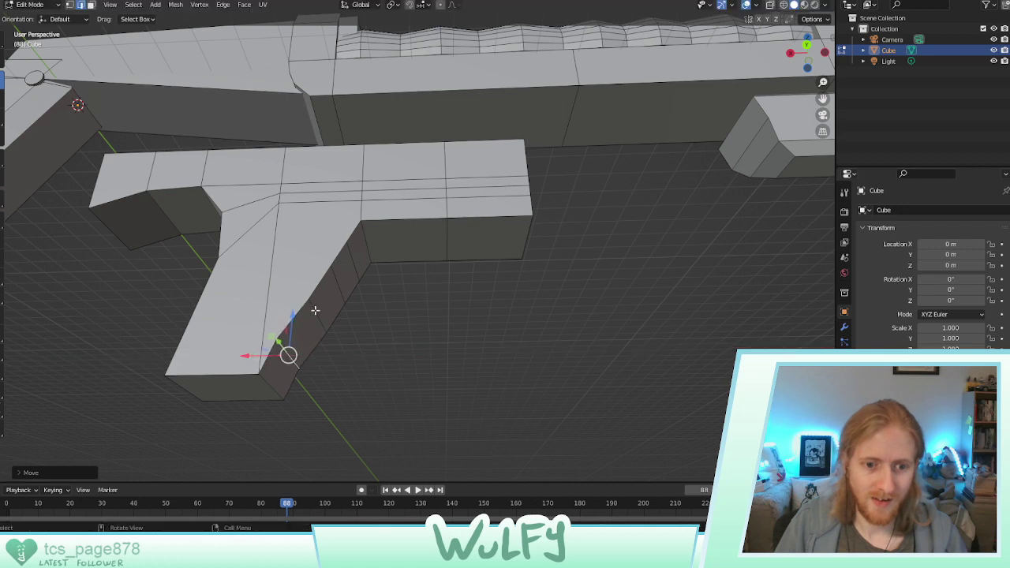
Move the three upper cut edges on the grip's front rearward along X to curve it inward
click(315, 311)
key(g)
key(x)
click(306, 295)
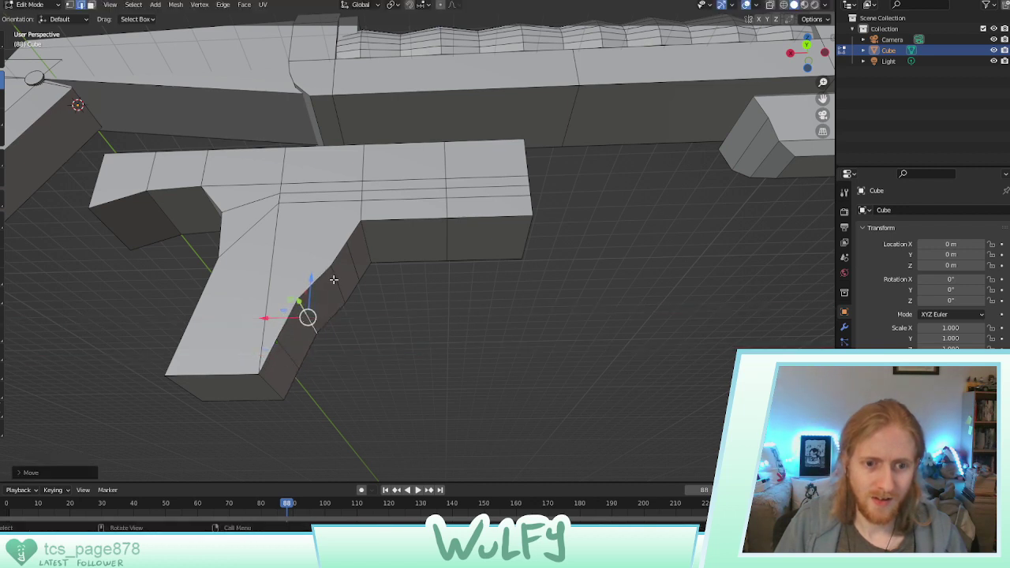
alt+click(333, 279)
key(g)
key(x)
click(328, 272)
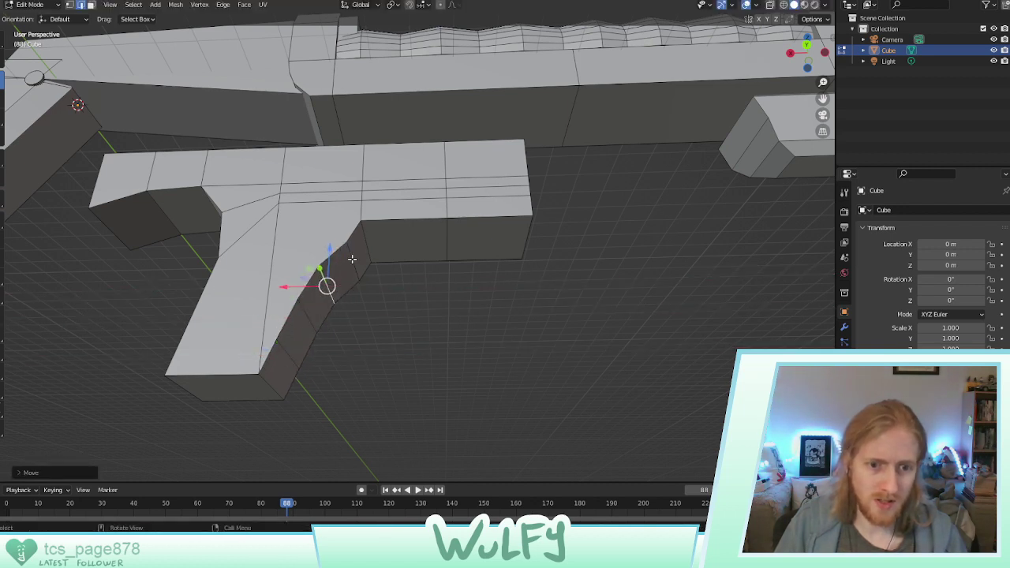
click(352, 259)
drag(326, 264, 317, 264)
Fine-tune the two middle edges and the lowest edge of the grip's front along X to smooth the curve
middle_drag(339, 252, 310, 308)
click(310, 312)
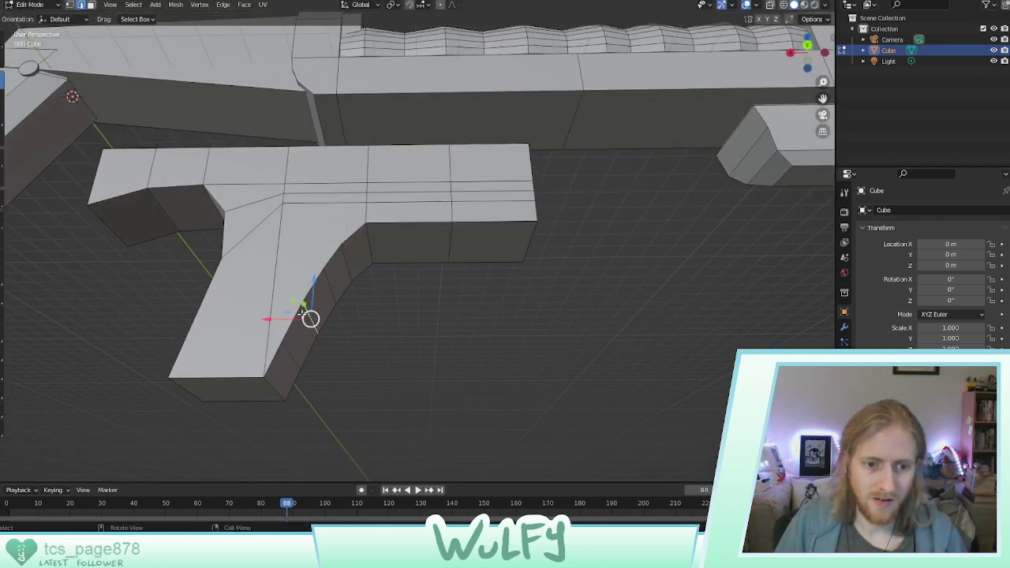
drag(292, 320, 330, 267)
click(330, 282)
click(330, 268)
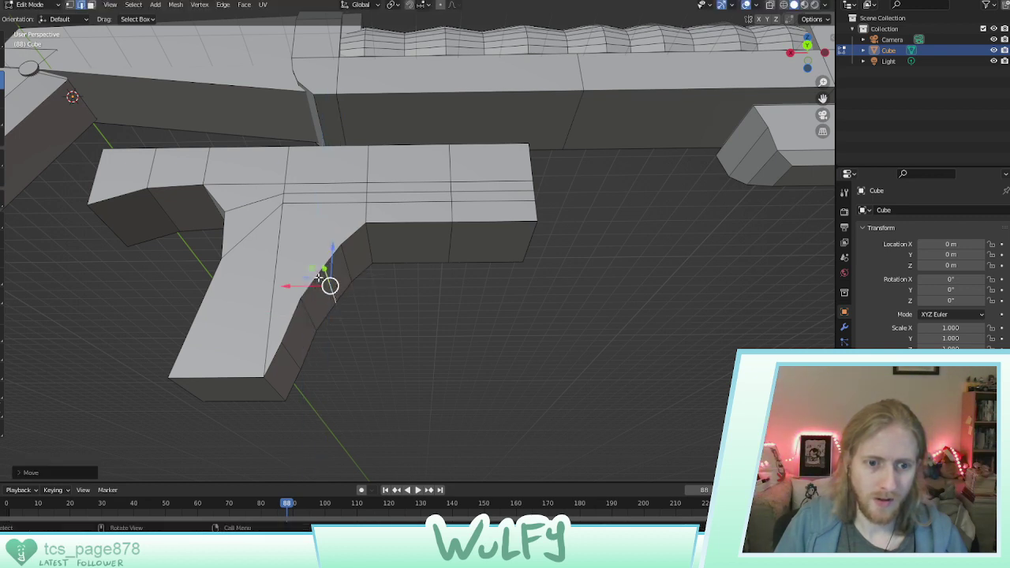
click(287, 353)
drag(251, 356, 247, 356)
middle_drag(251, 353, 279, 344)
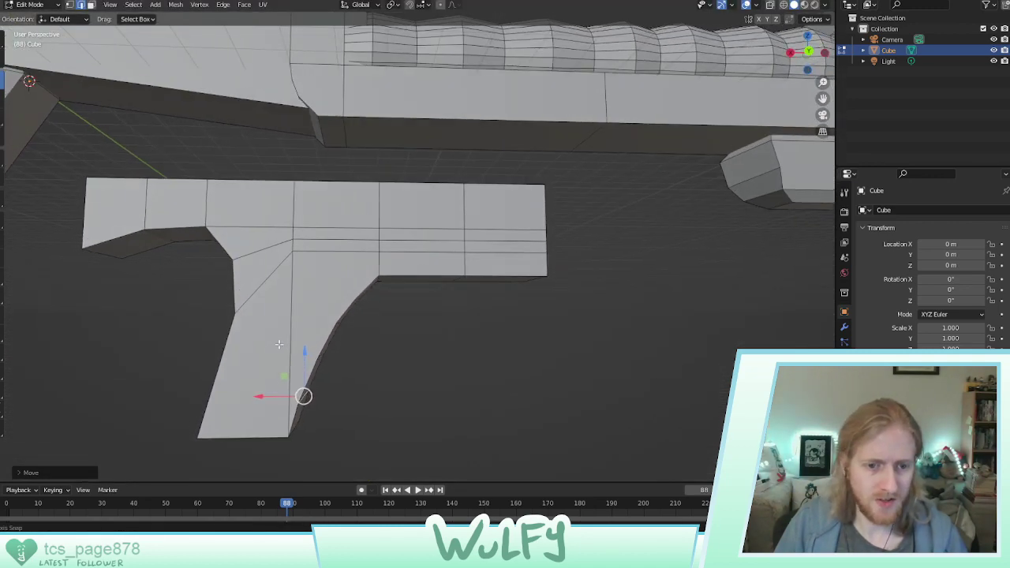
Pull the topmost cut edge on the grip's front forward and slightly down to start a protrusion ahead of the grip
scroll(278, 344, up, 1)
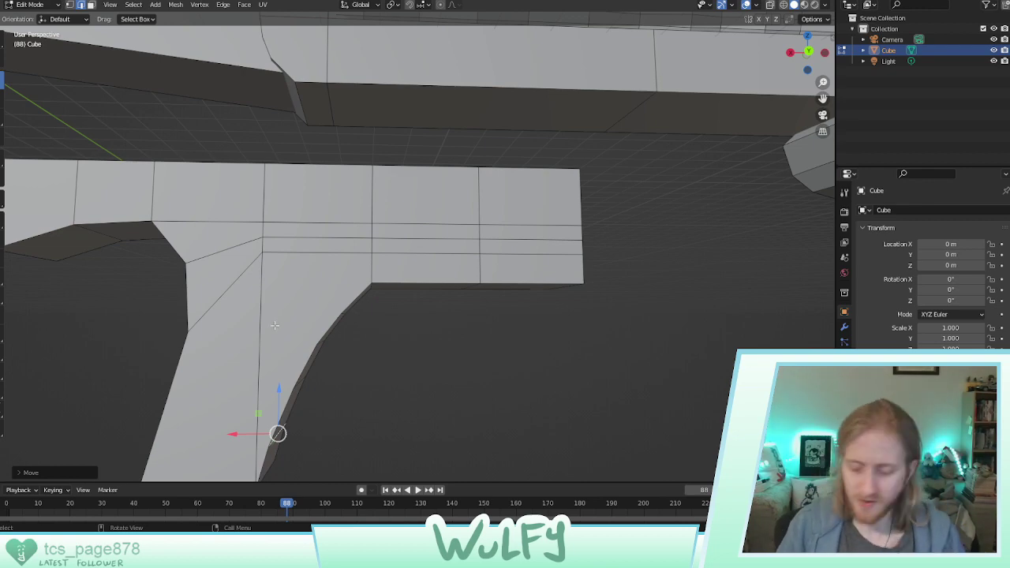
middle_drag(191, 289, 350, 320)
scroll(237, 292, up, 2)
scroll(254, 288, down, 4)
scroll(355, 322, up, 3)
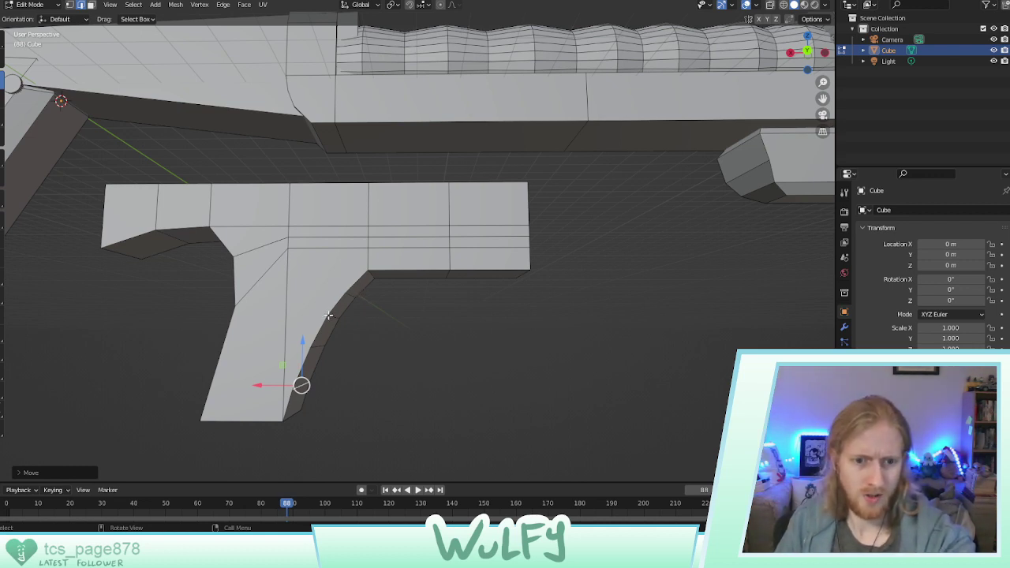
click(350, 295)
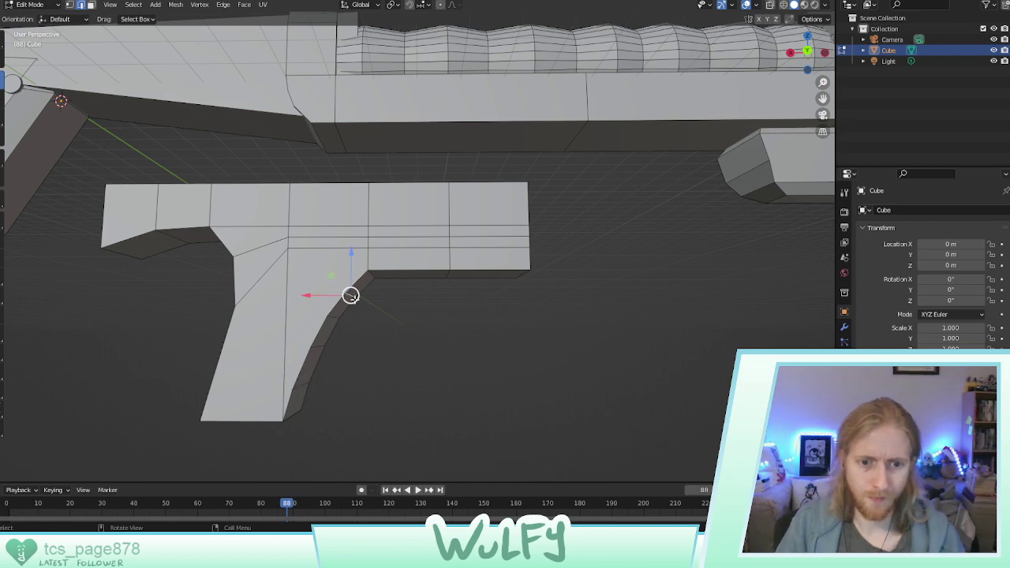
drag(349, 273, 368, 304)
Move the corner edge between the grip and the block's underside down and forward beyond the first protruding edge
middle_drag(383, 281, 351, 281)
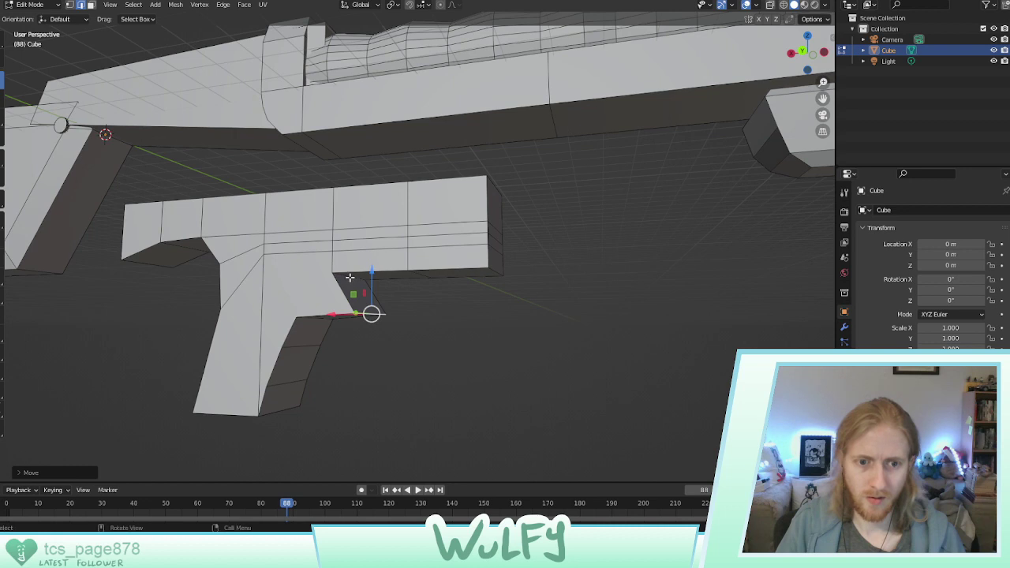
key(g)
click(349, 276)
key(g)
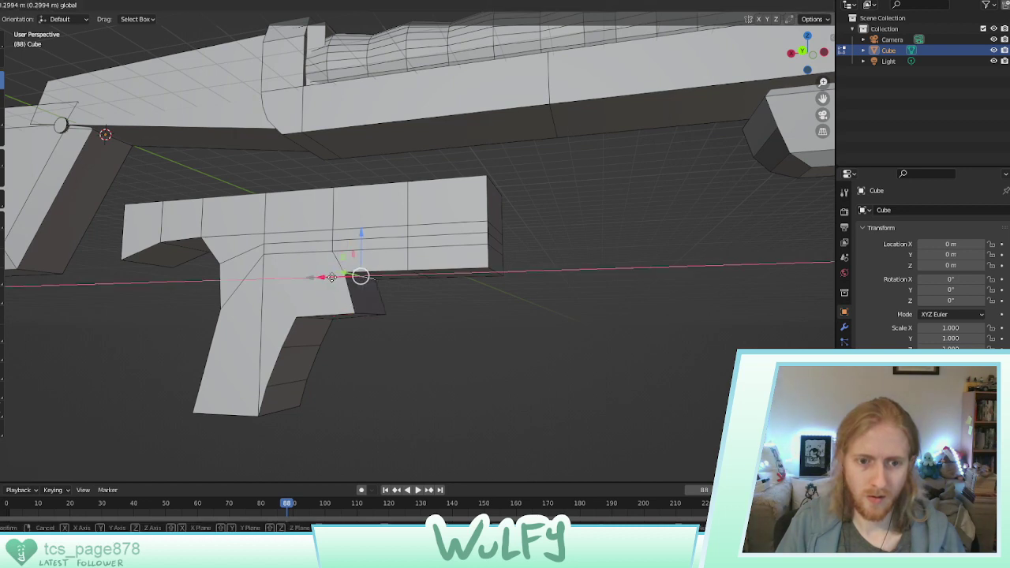
click(389, 274)
key(g)
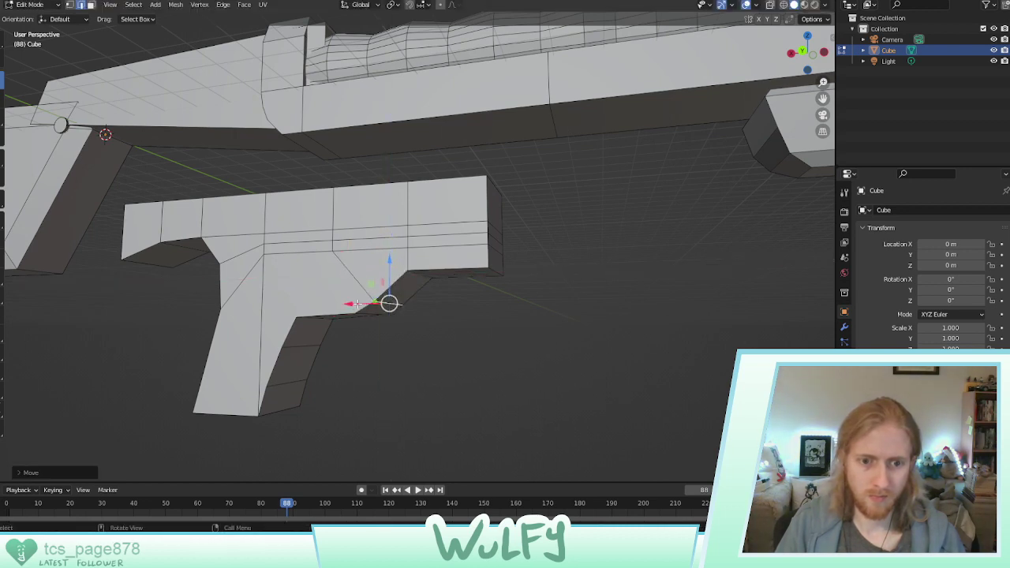
key(x)
click(379, 304)
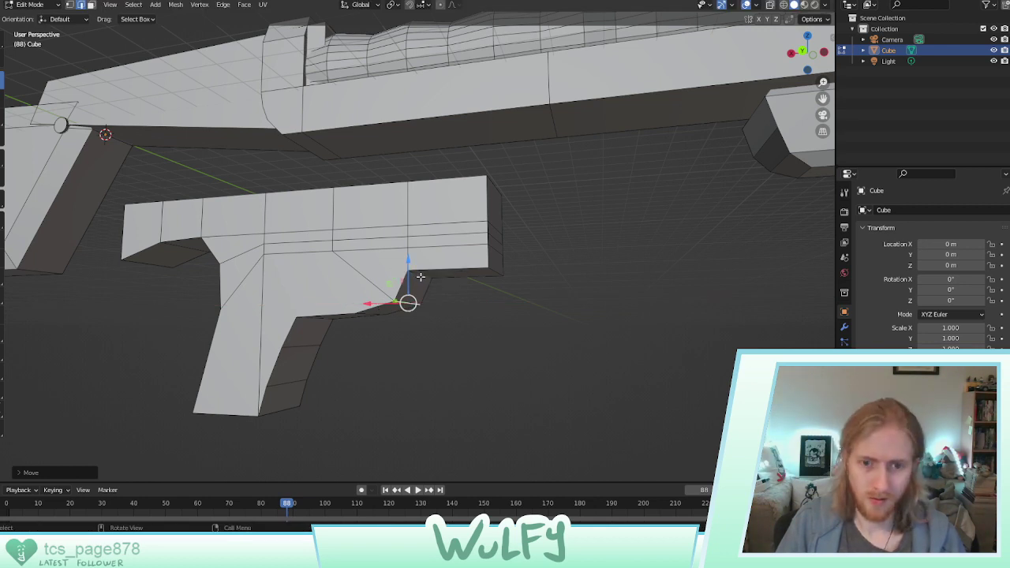
Move the block's front underside edge forward and slightly down near the front end, and shift the protrusion's leading edge forward along X
key(g)
key(x)
mouse_move(413, 275)
mouse_down()
mouse_move(436, 275)
mouse_move(456, 255)
mouse_move(428, 281)
mouse_up()
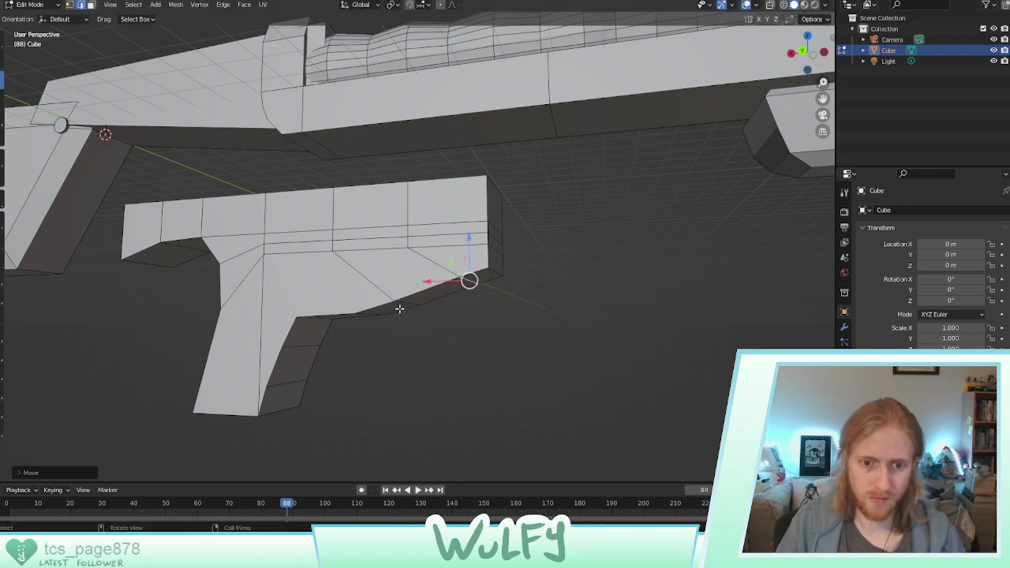
click(404, 303)
key(g)
click(408, 303)
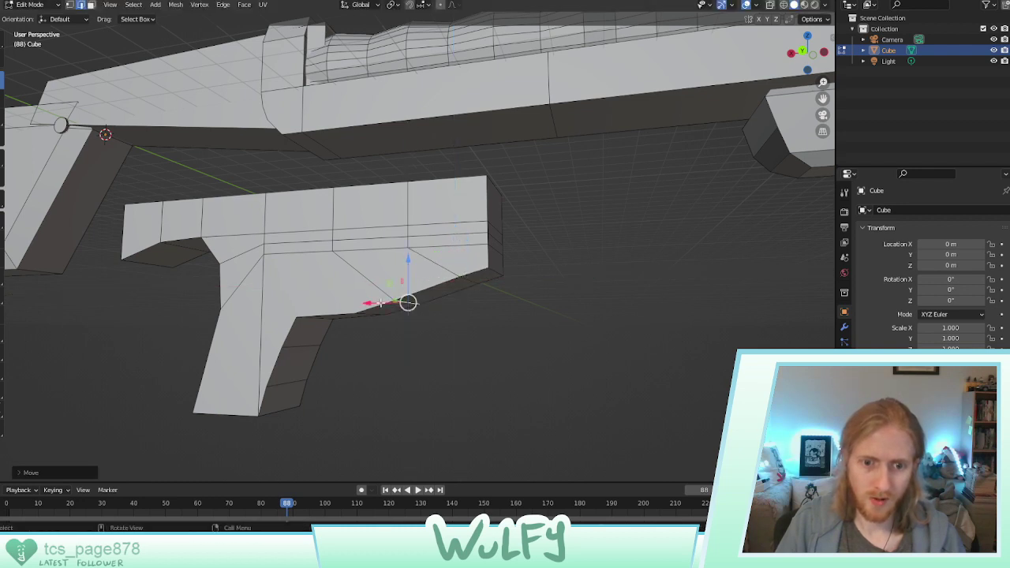
key(g)
key(x)
key(Escape)
Move the lower edge of the protrusion forward along X to extend its flat underside
click(359, 316)
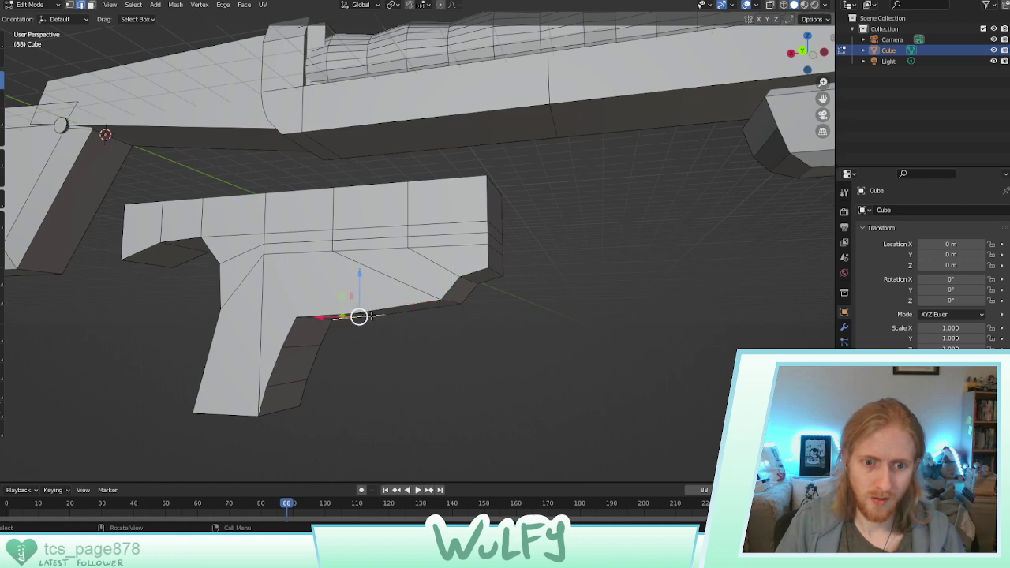
middle_drag(387, 328, 479, 305)
key(g)
key(x)
click(397, 276)
middle_drag(480, 307, 9, 109)
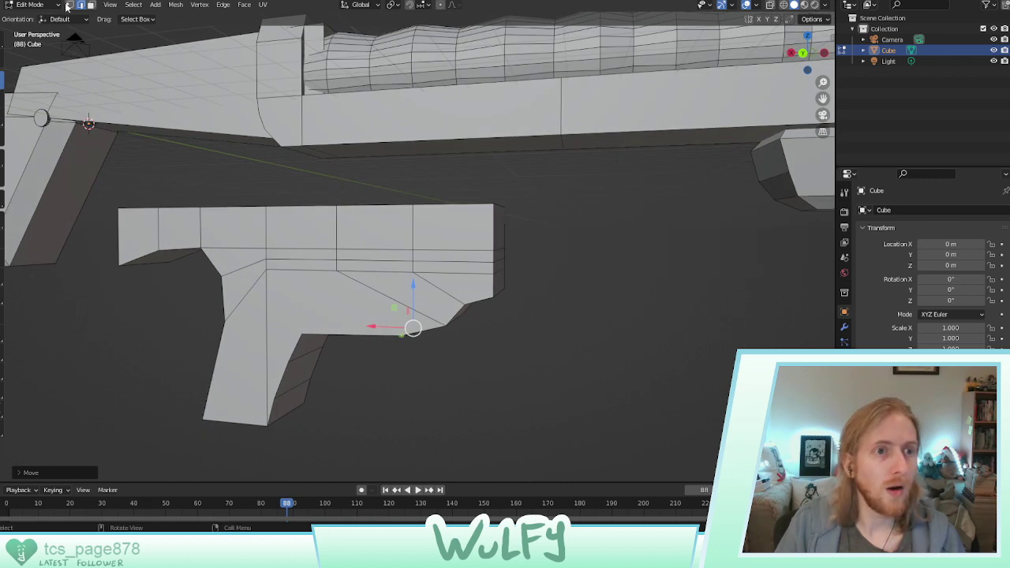
click(68, 5)
click(336, 272)
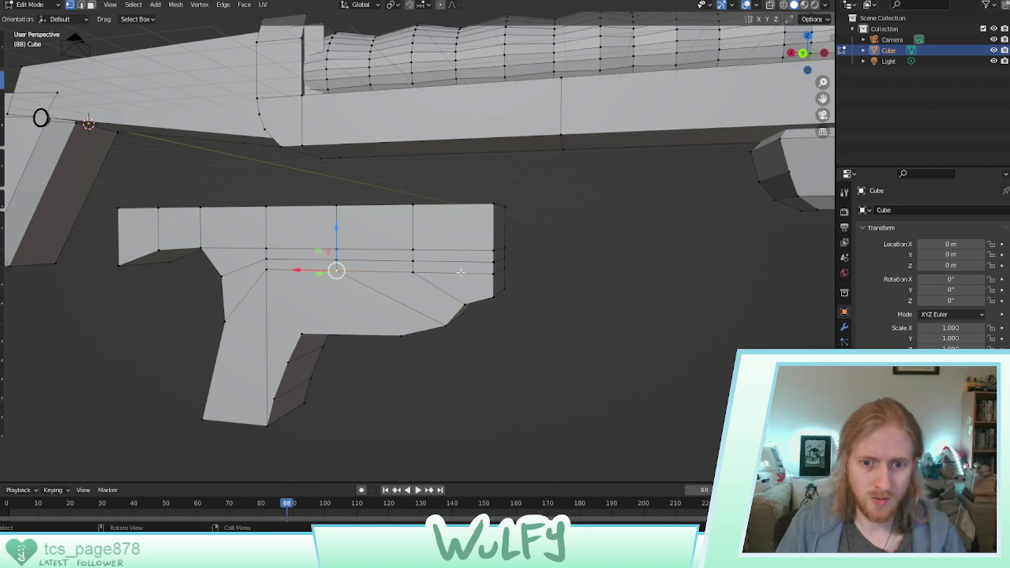
ctrl+click(412, 272)
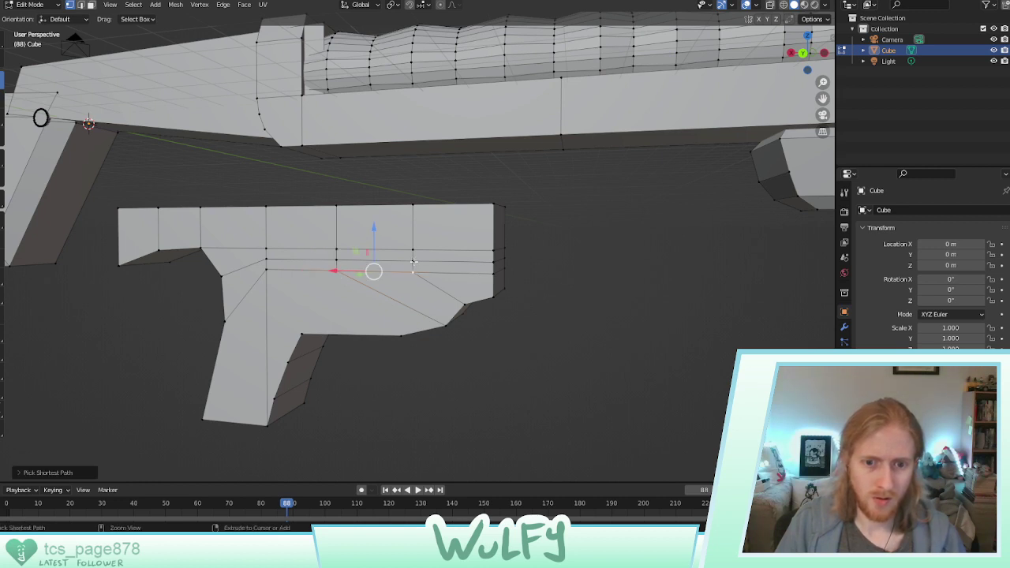
ctrl+click(336, 251)
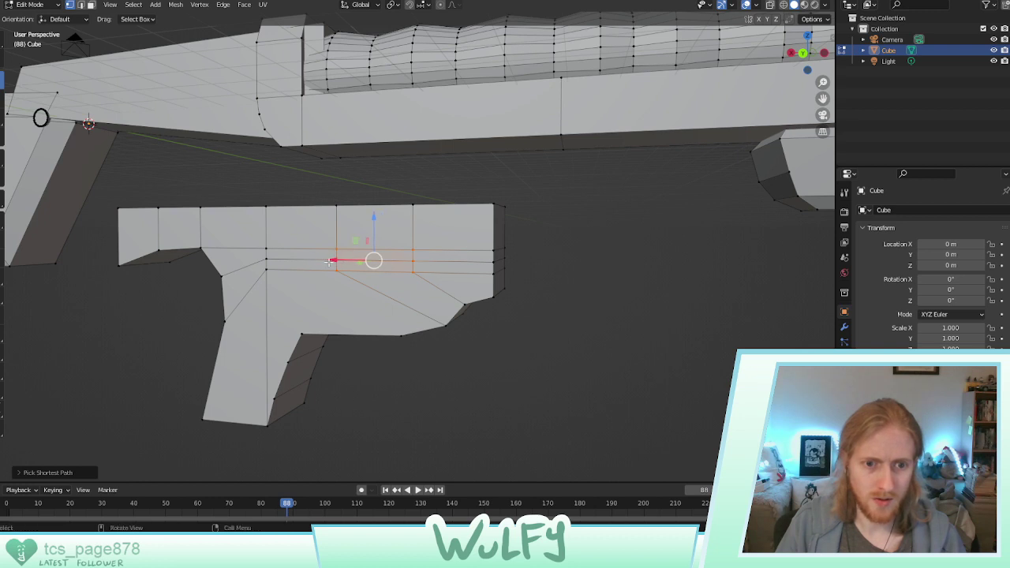
Lower the two narrow rows of faces ahead of the grip on both sides of the block along Z
key(3)
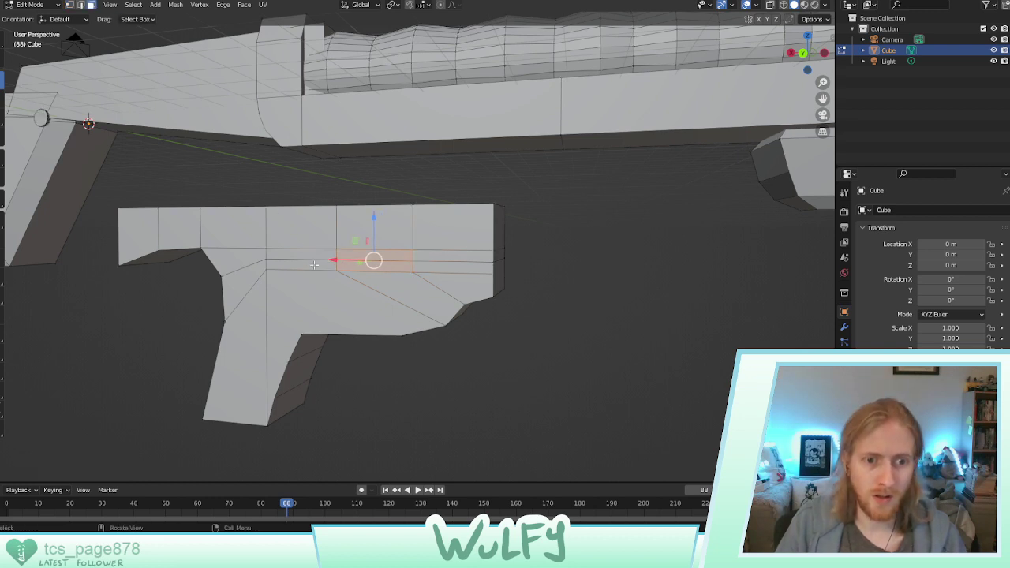
click(314, 264)
ctrl+click(356, 255)
ctrl+click(358, 266)
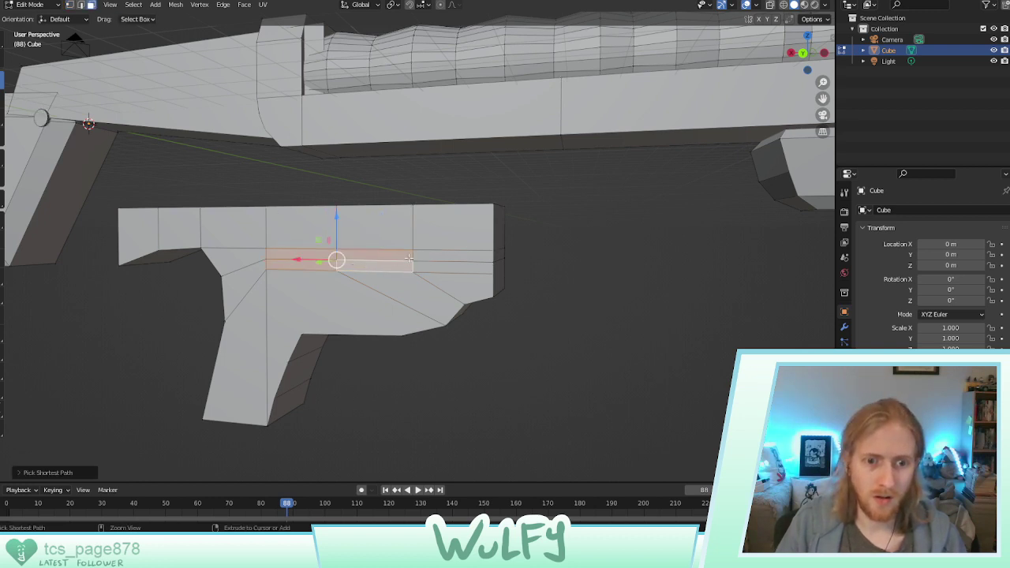
middle_drag(409, 259, 356, 269)
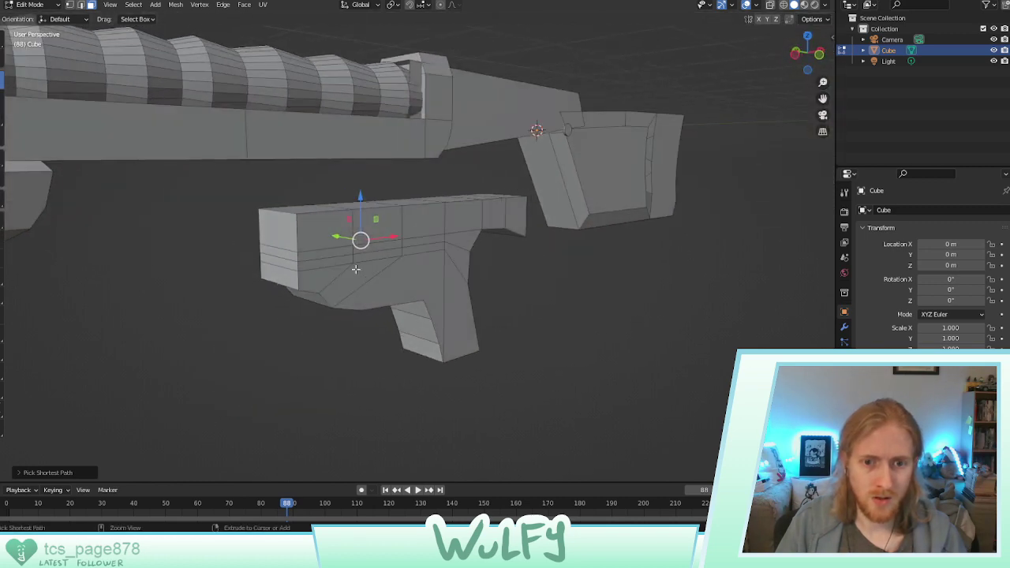
ctrl+click(414, 240)
click(412, 251)
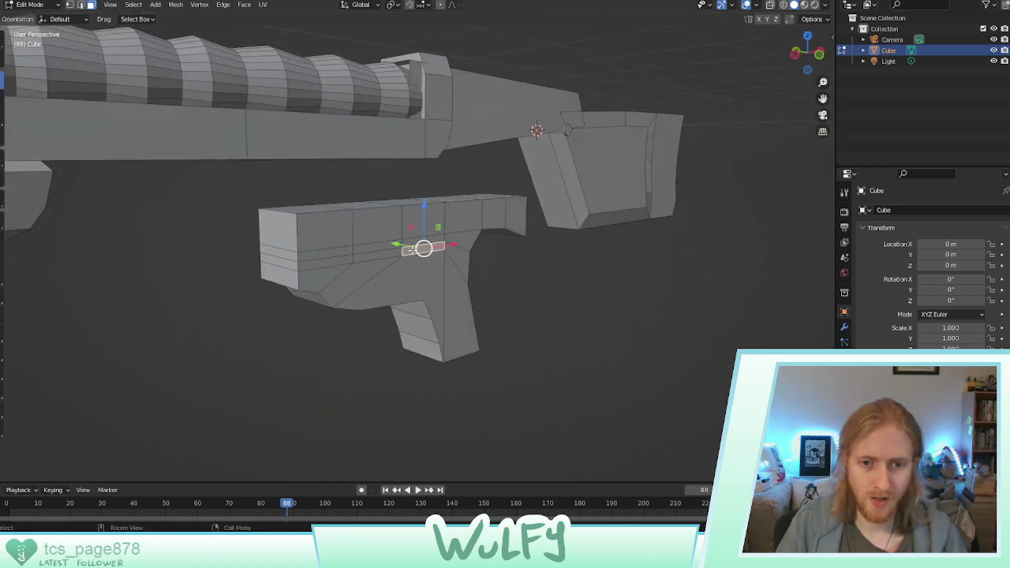
shift+click(388, 244)
shift+click(387, 255)
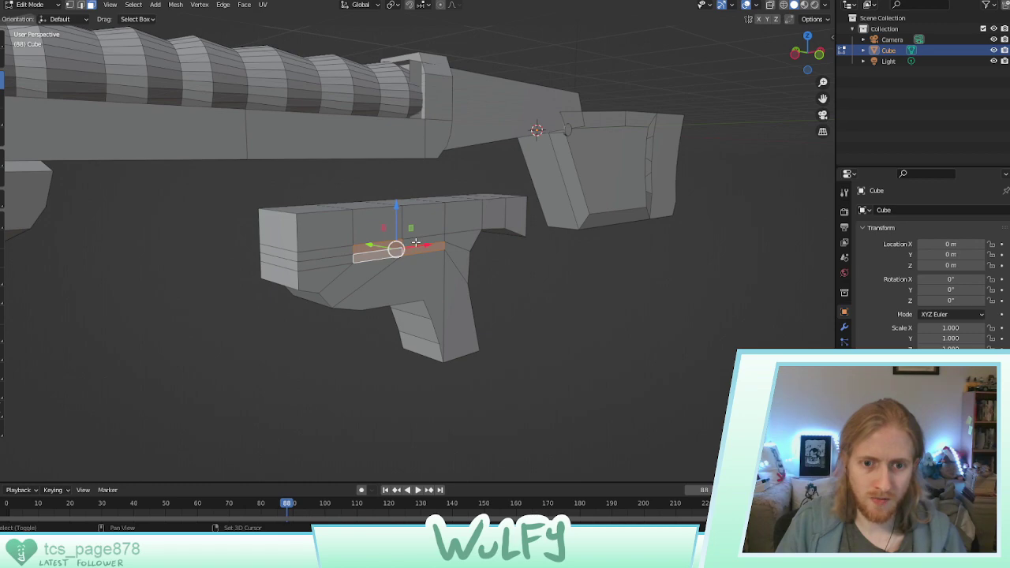
middle_drag(416, 243, 363, 258)
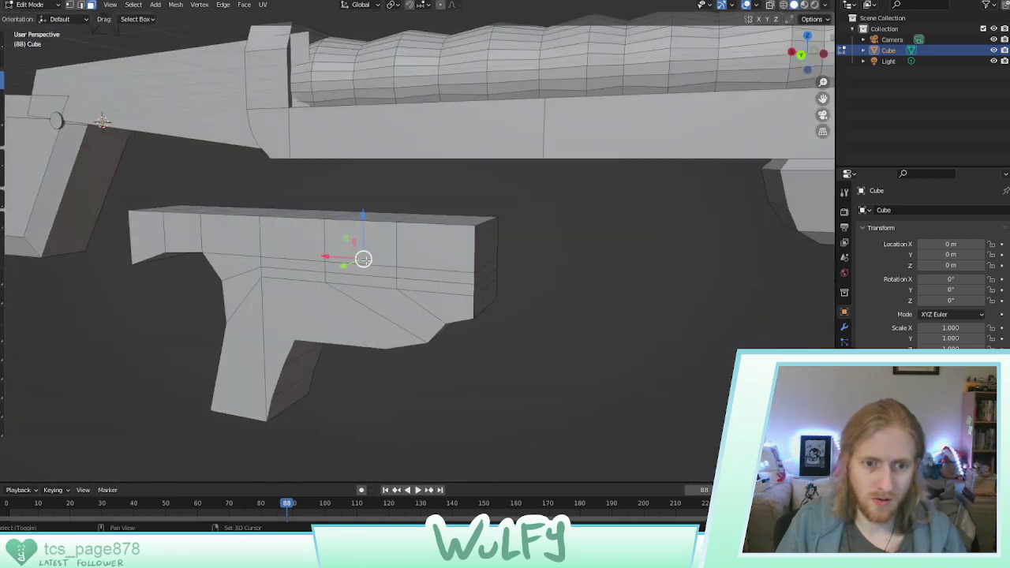
shift+click(332, 268)
shift+click(318, 266)
shift+click(319, 277)
shift+click(339, 278)
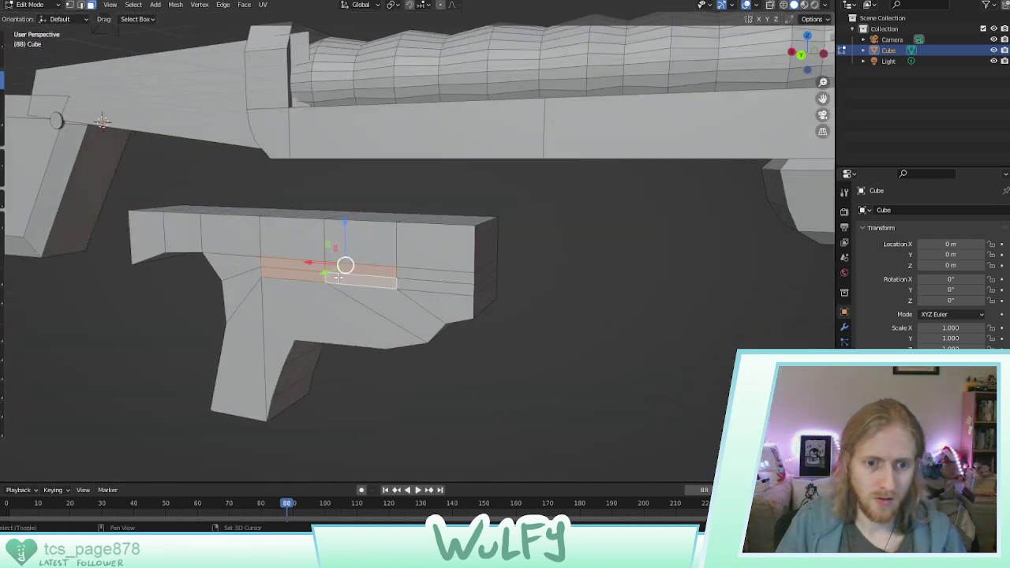
drag(345, 245, 330, 277)
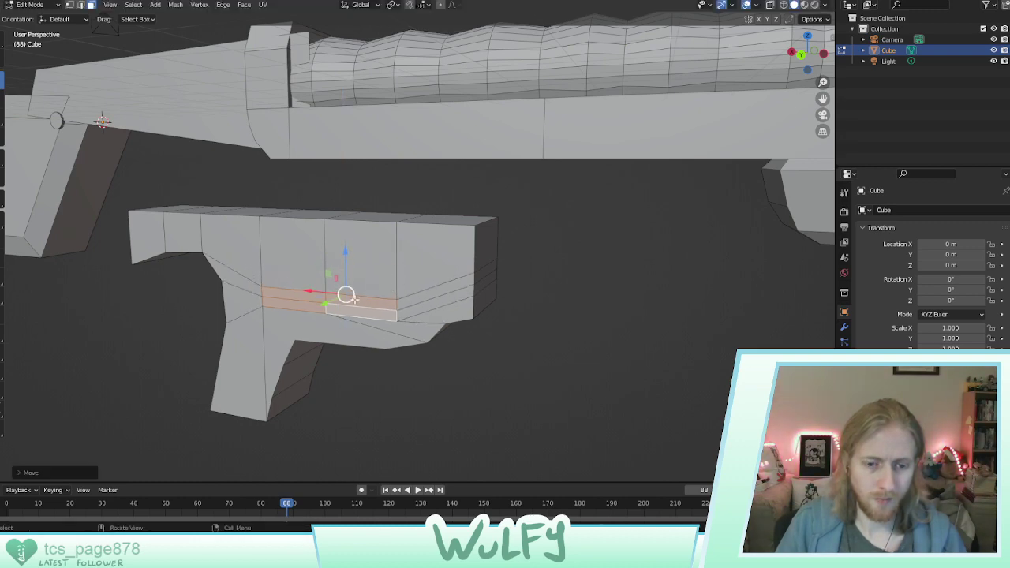
Shift the lowered side faces forward along X
mouse_move(353, 298)
middle_down()
mouse_move(371, 289)
mouse_move(347, 280)
mouse_move(388, 273)
middle_up()
key(alt+z)
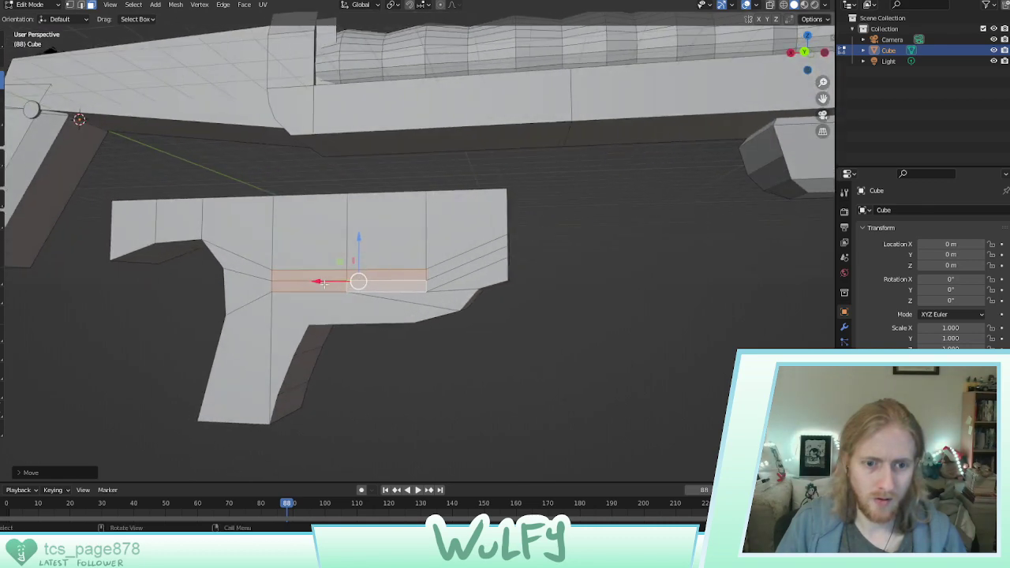
drag(323, 283, 344, 281)
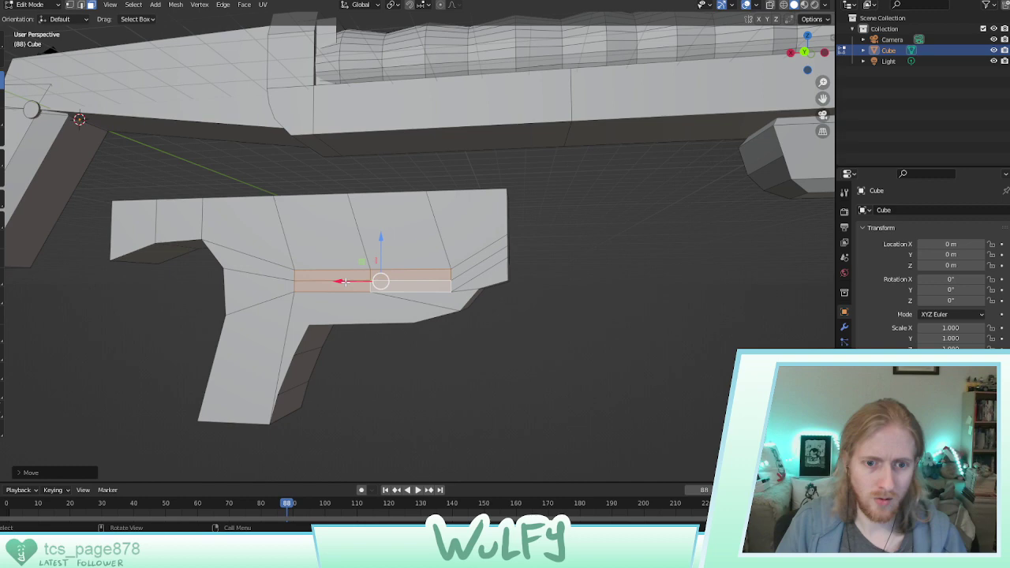
Raise only the upper narrow row of side faces along Z on both sides of the block
click(454, 353)
click(350, 275)
shift+click(412, 276)
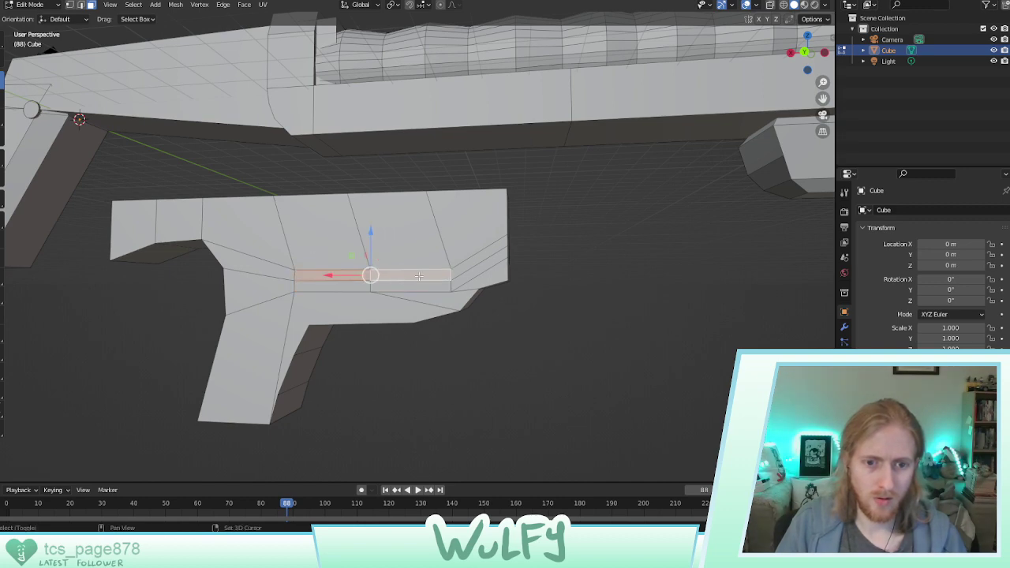
middle_drag(422, 278, 311, 283)
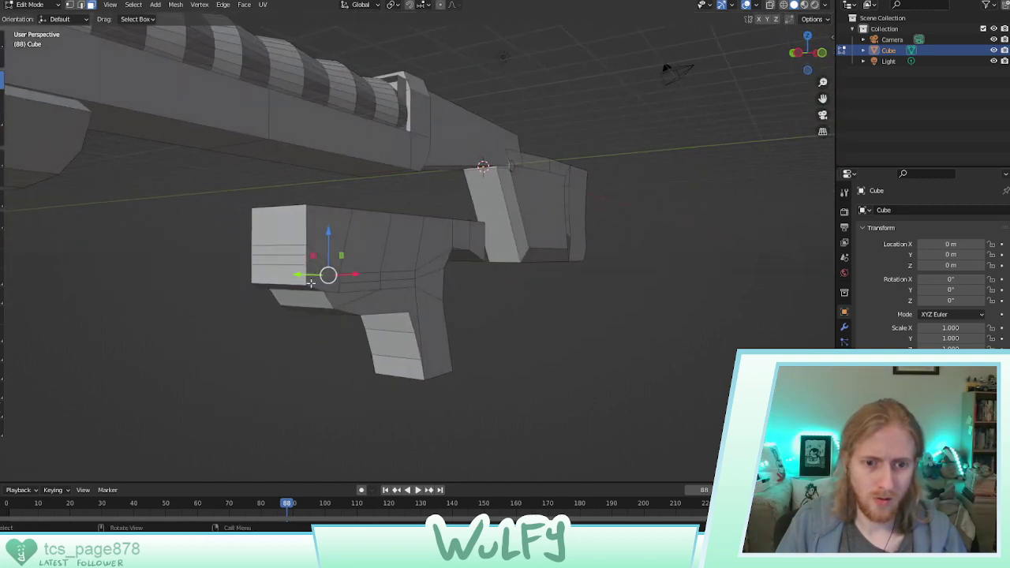
shift+click(395, 276)
key(g)
key(z)
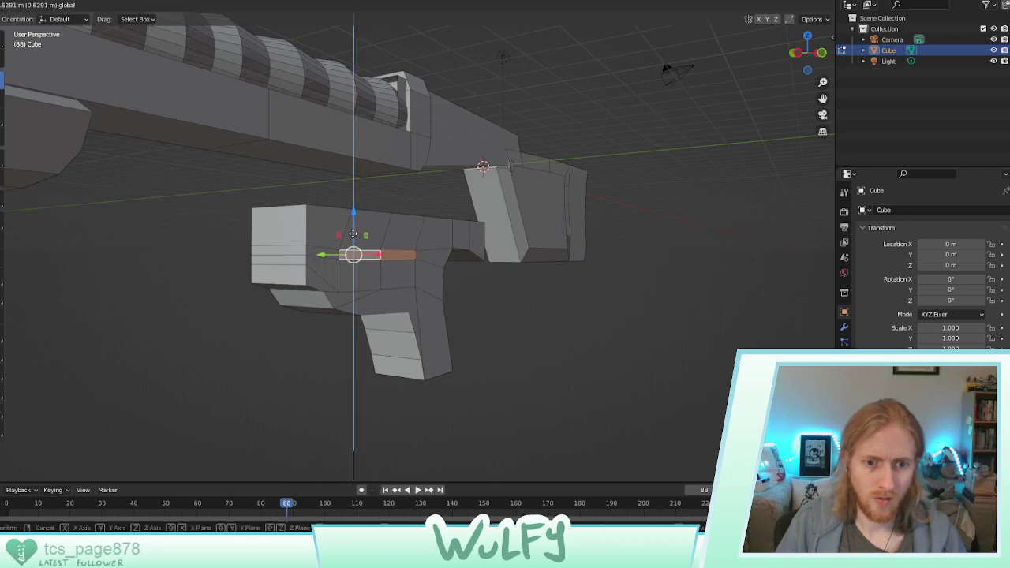
click(352, 236)
Move the middle vertices of the lower side edge line forward along X on both sides, close to the protrusion's front
middle_drag(352, 236, 310, 285)
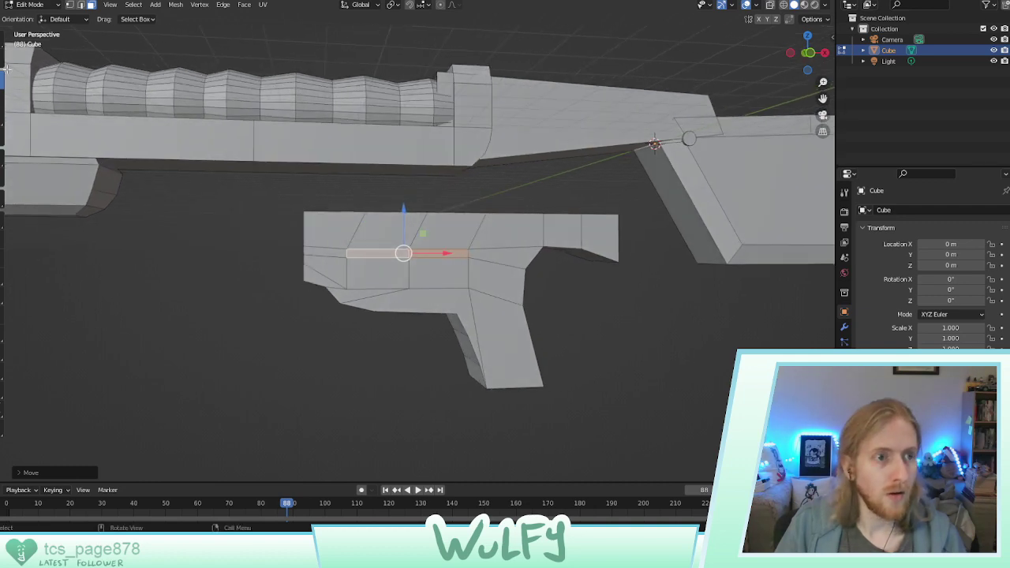
click(71, 5)
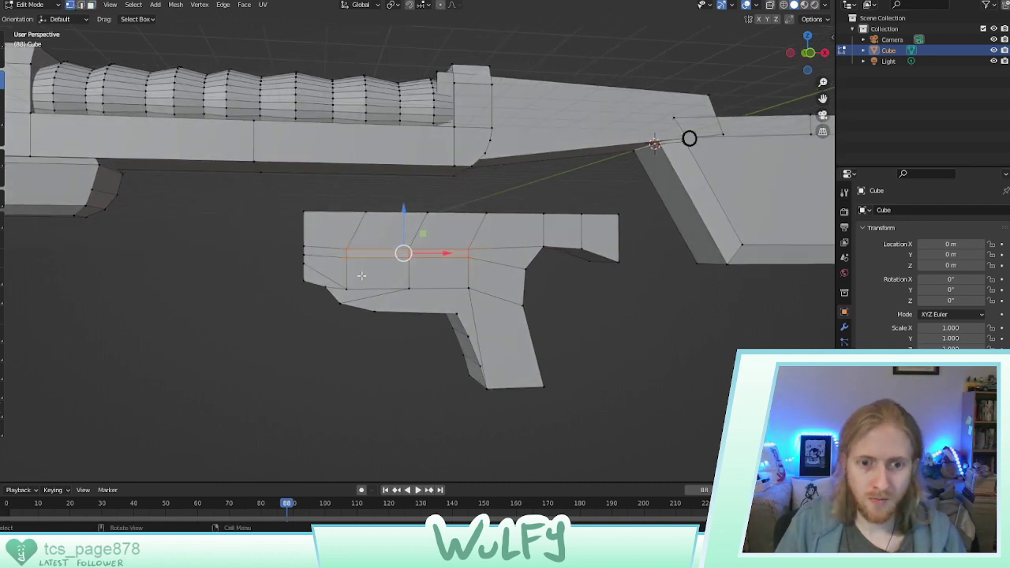
click(408, 289)
middle_drag(360, 292, 386, 309)
shift+click(367, 300)
key(g)
key(x)
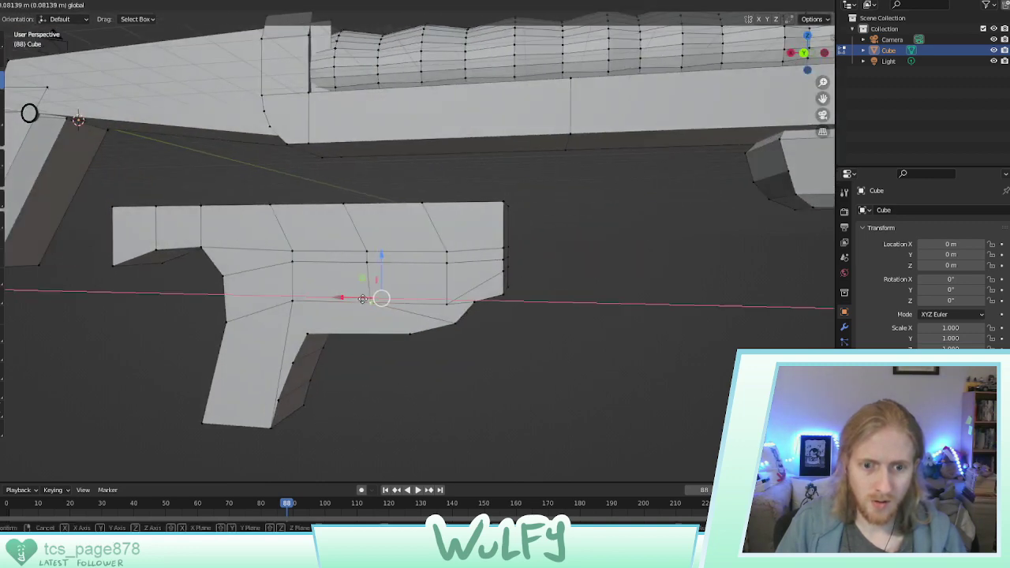
click(440, 302)
Raise the front vertices of the lower side edge line along Z on both sides
middle_drag(442, 303, 416, 300)
shift+click(341, 293)
drag(380, 307, 420, 282)
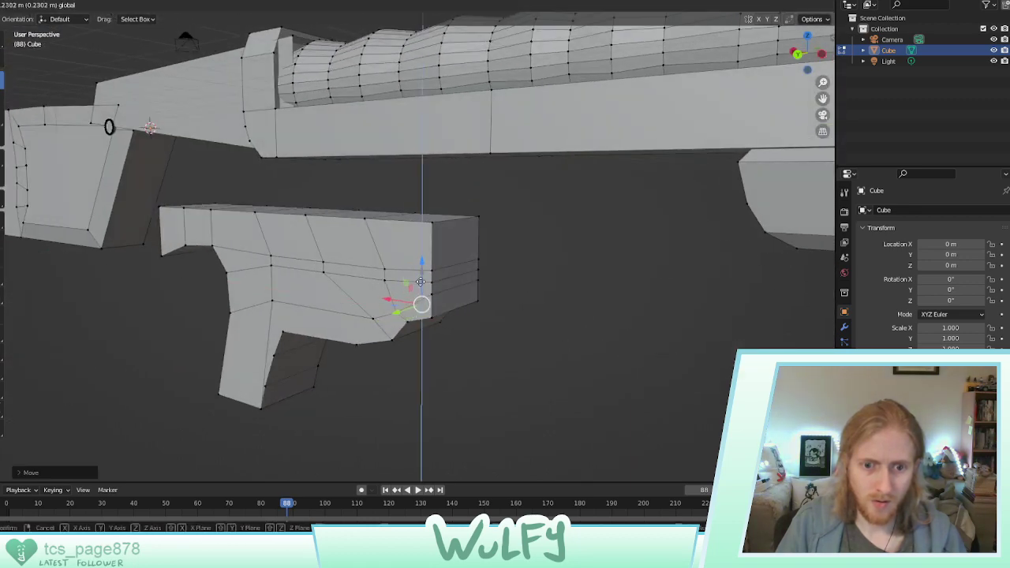
click(420, 271)
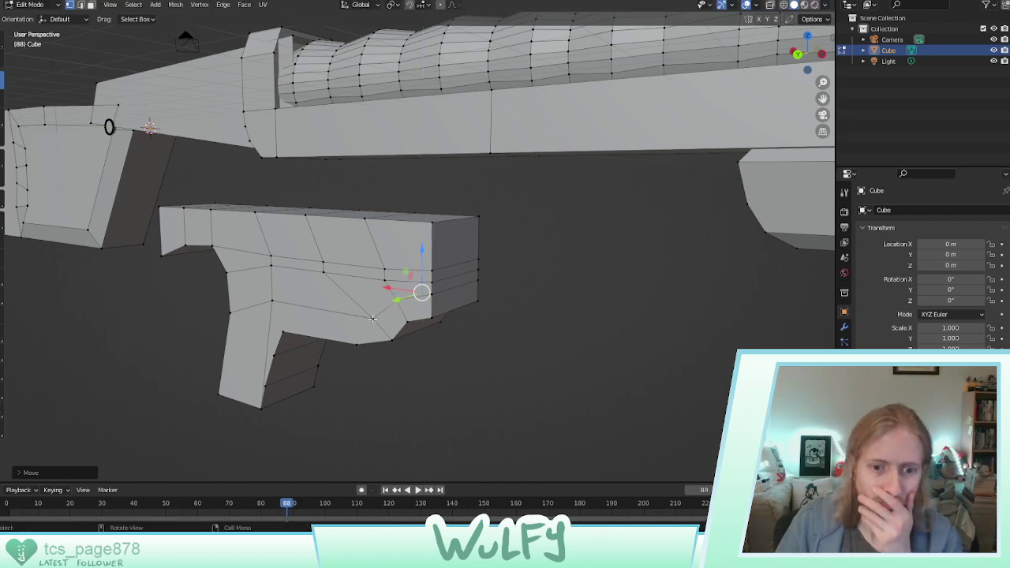
Move the middle vertex pair of the lower side edge line slightly closer to the protrusion's lower front corner
middle_drag(451, 320, 334, 303)
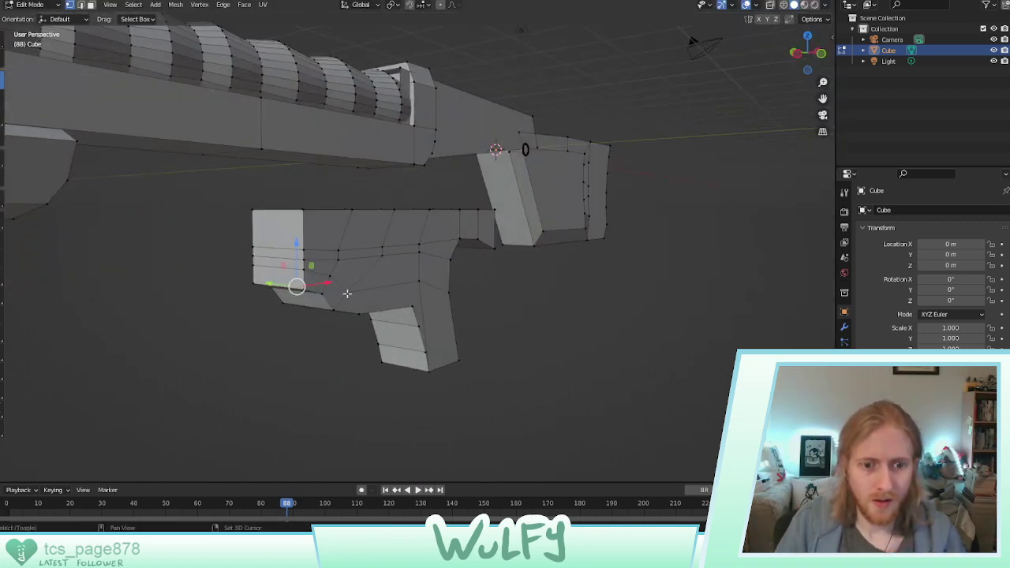
shift+click(348, 289)
drag(347, 289, 317, 272)
Shift the raised front vertices slightly back toward the grip along X
middle_drag(375, 290, 455, 292)
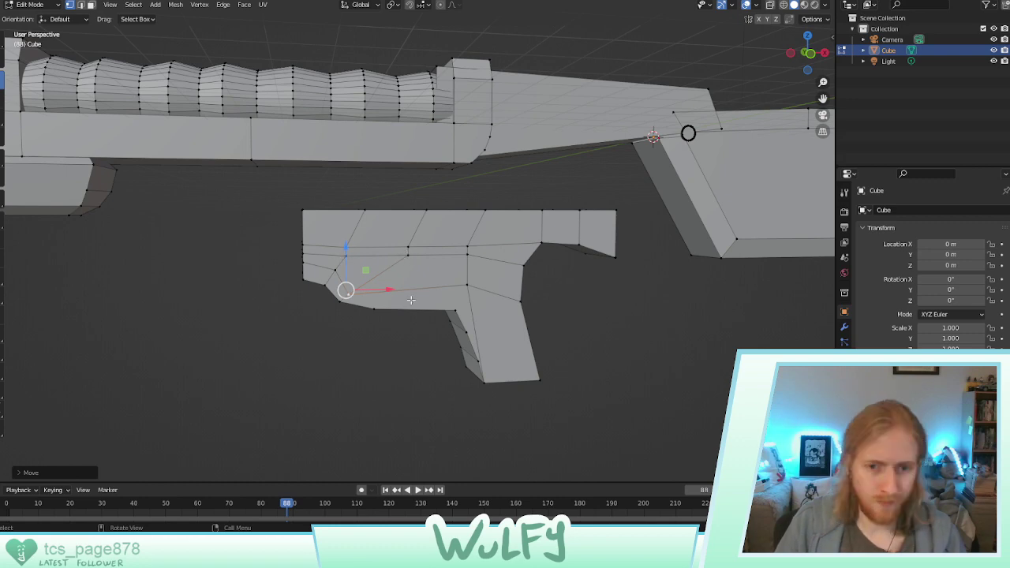
middle_drag(411, 300, 452, 276)
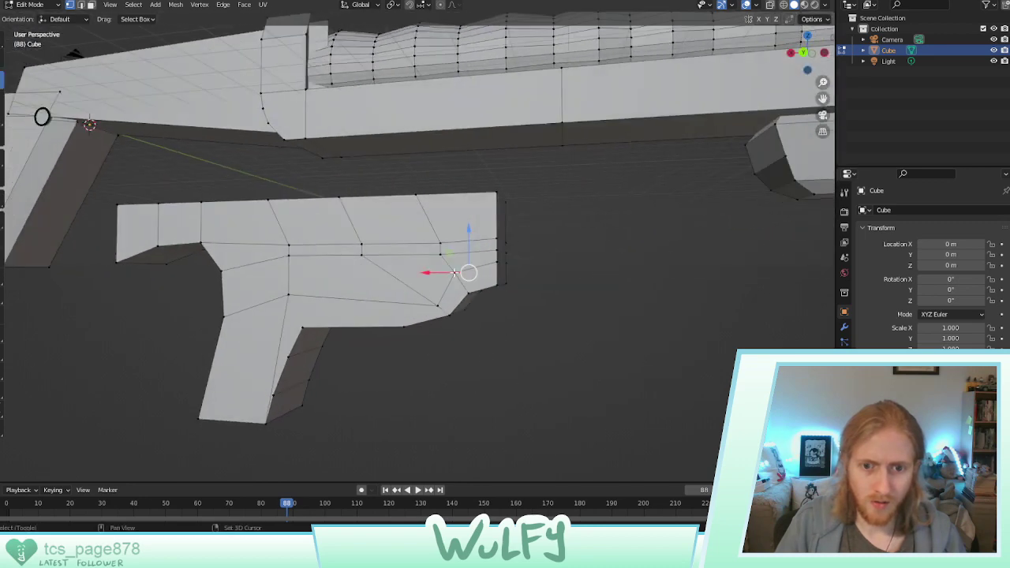
key(g)
key(x)
click(428, 273)
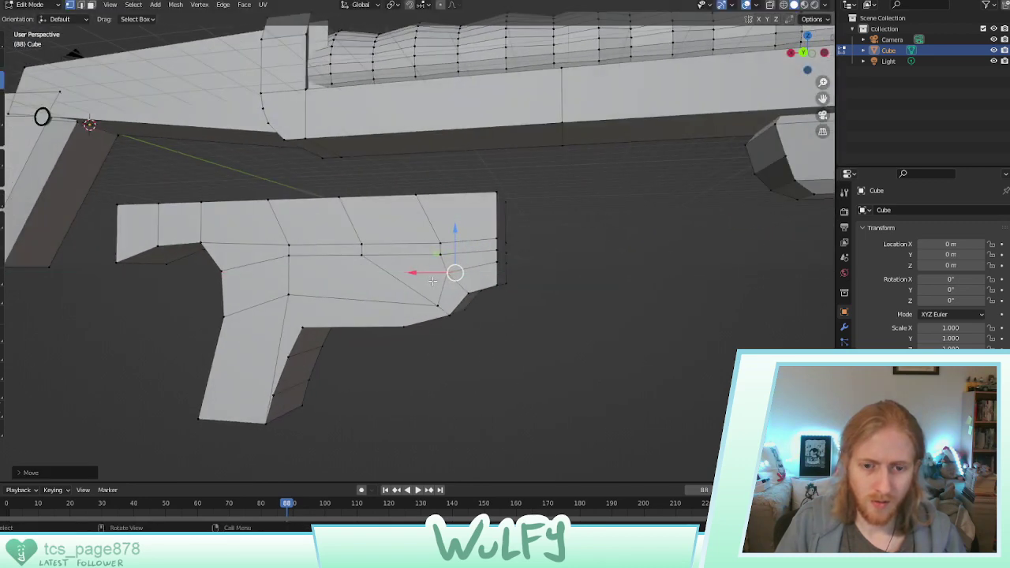
Lower the side vertices above the grip on both sides along Z, near the level of the protrusion's underside
middle_drag(428, 272, 402, 282)
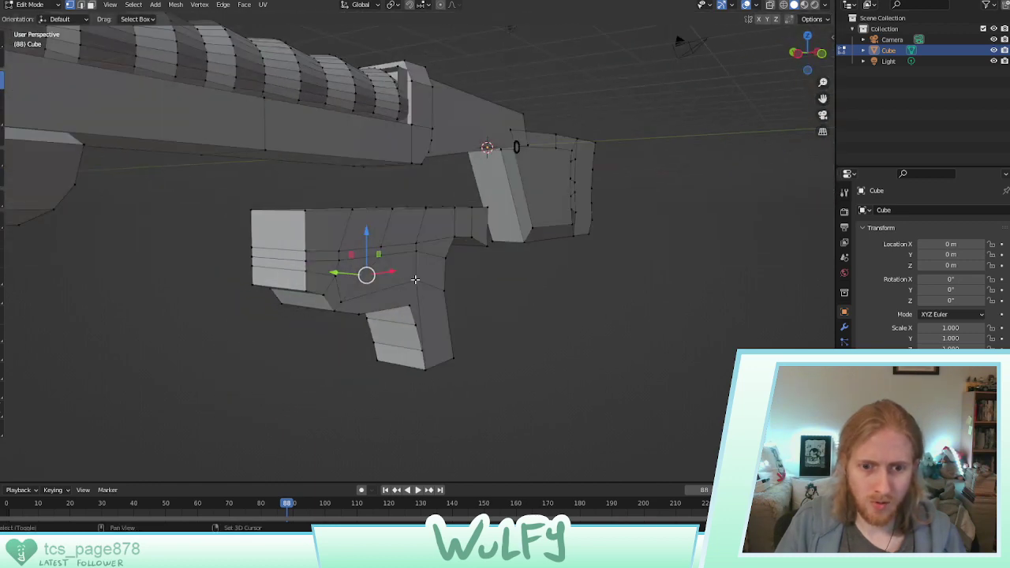
shift+click(415, 280)
drag(390, 256, 361, 269)
Subdivide the lower side edge running from the grip to the vertex near the protrusion's front corner
middle_drag(361, 269, 541, 294)
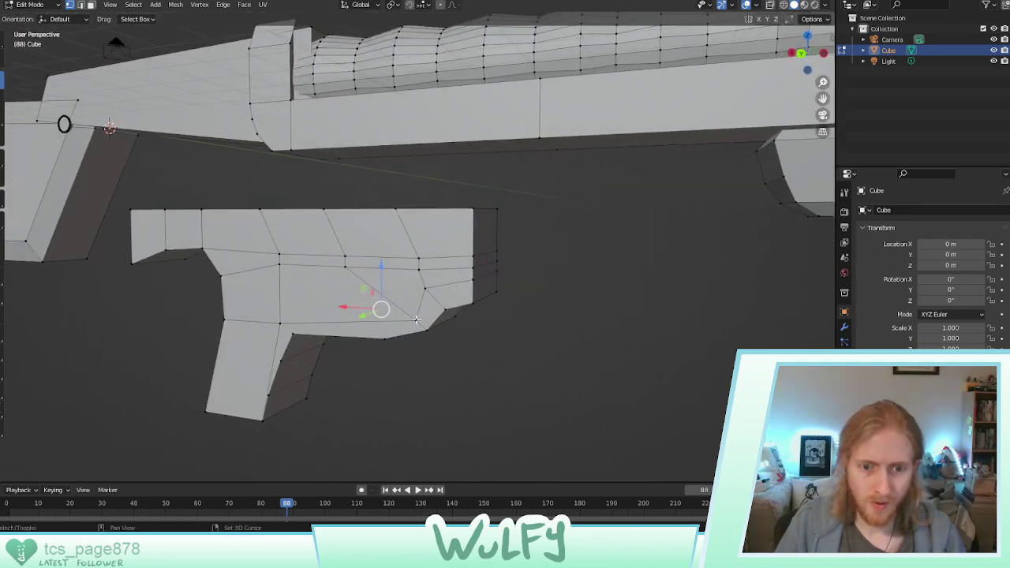
shift+click(416, 320)
shift+click(281, 323)
right_click(313, 319)
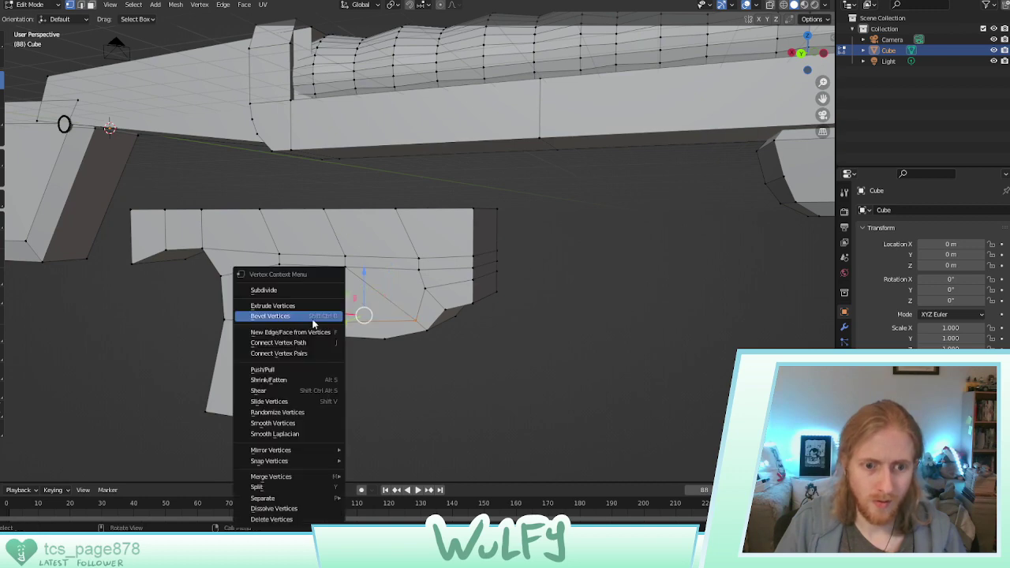
click(278, 291)
Move the new midpoint vertices of the lower side edge forward and slightly down on both sides
click(374, 322)
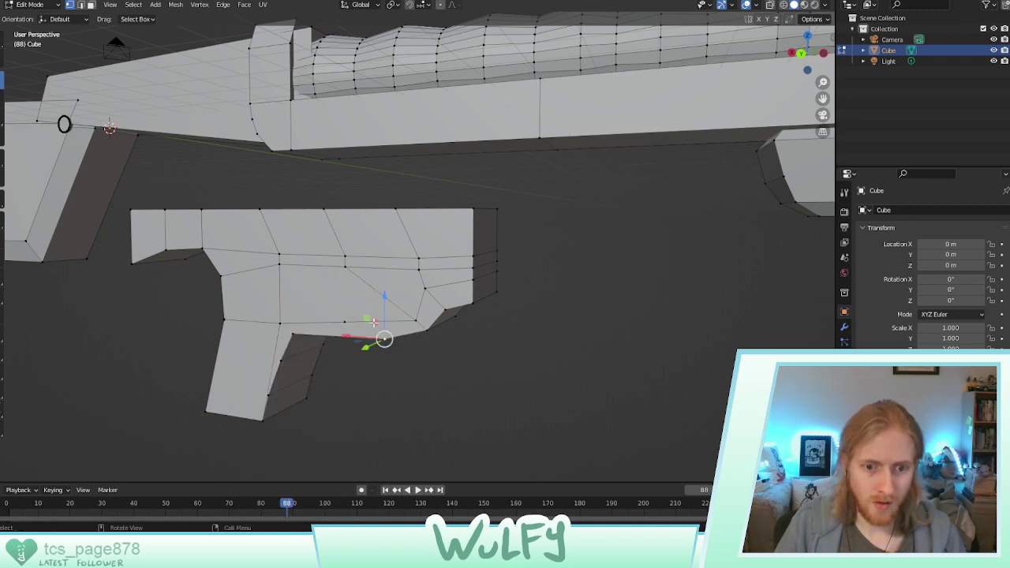
middle_drag(405, 332, 371, 295)
drag(371, 274, 381, 297)
middle_drag(405, 297, 402, 288)
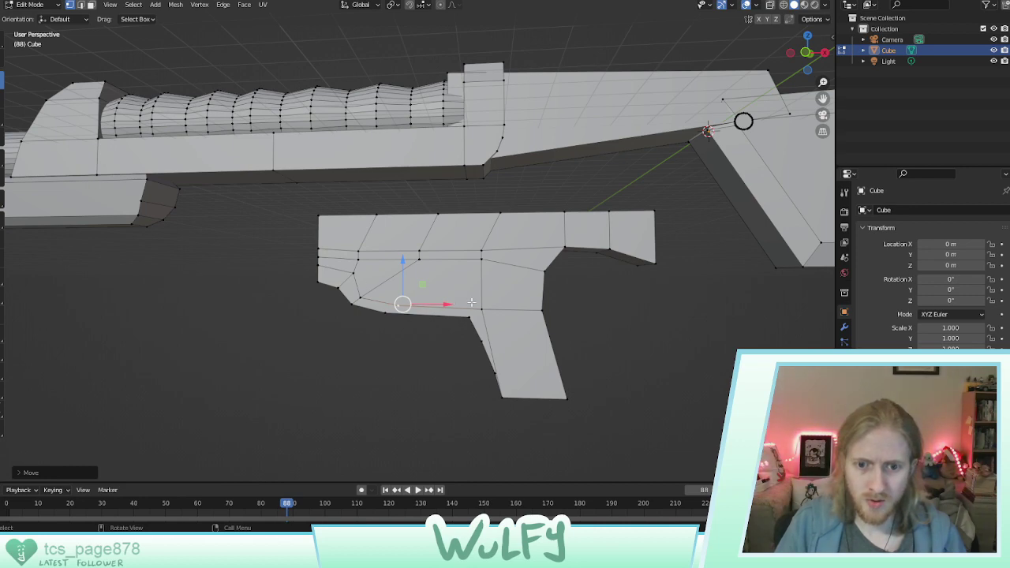
Raise the side vertices above the grip slightly on both sides and nudge them forward along X
middle_drag(484, 310, 465, 323)
shift+click(267, 310)
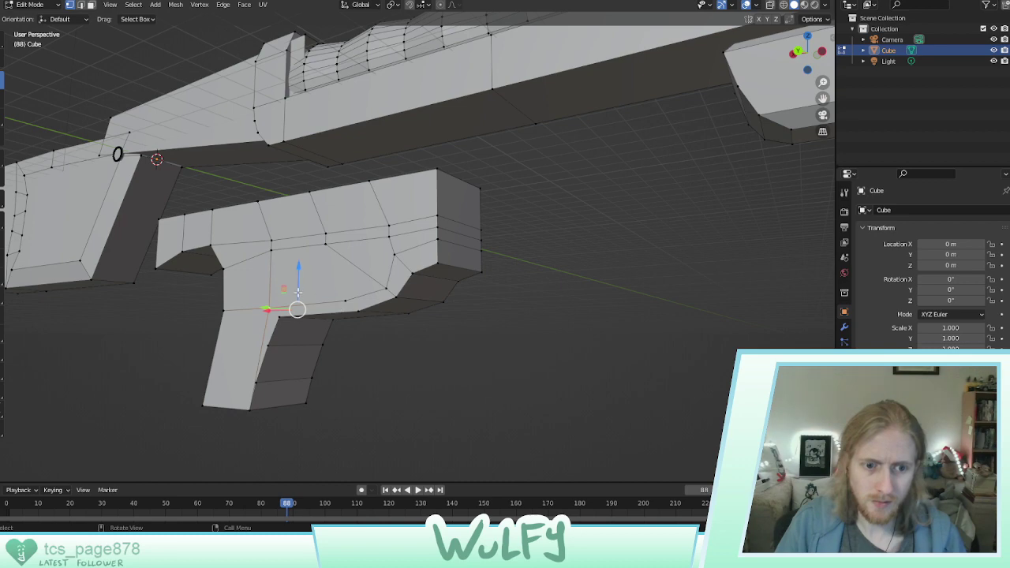
drag(298, 292, 297, 286)
middle_drag(299, 311, 267, 311)
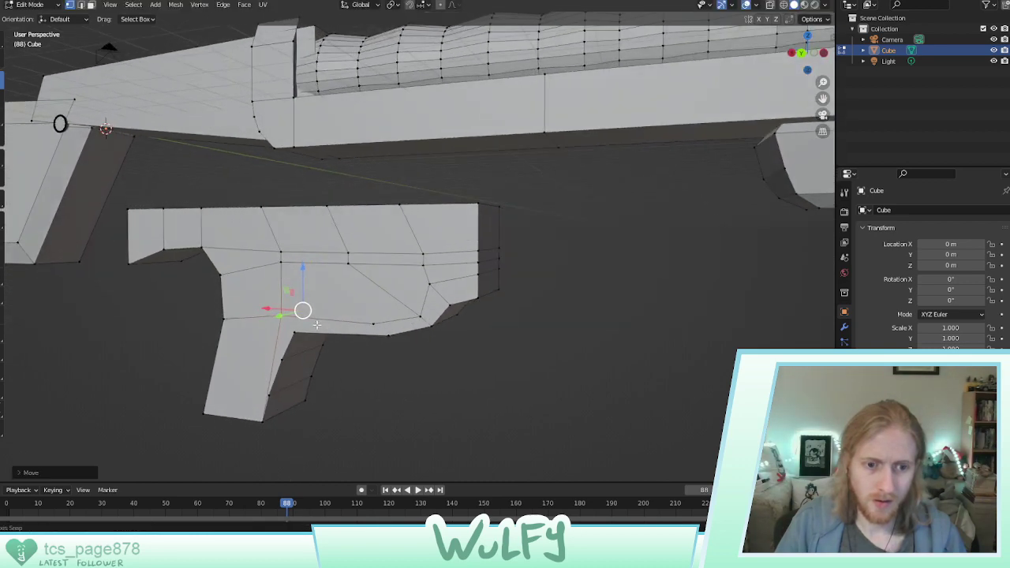
key(g)
key(x)
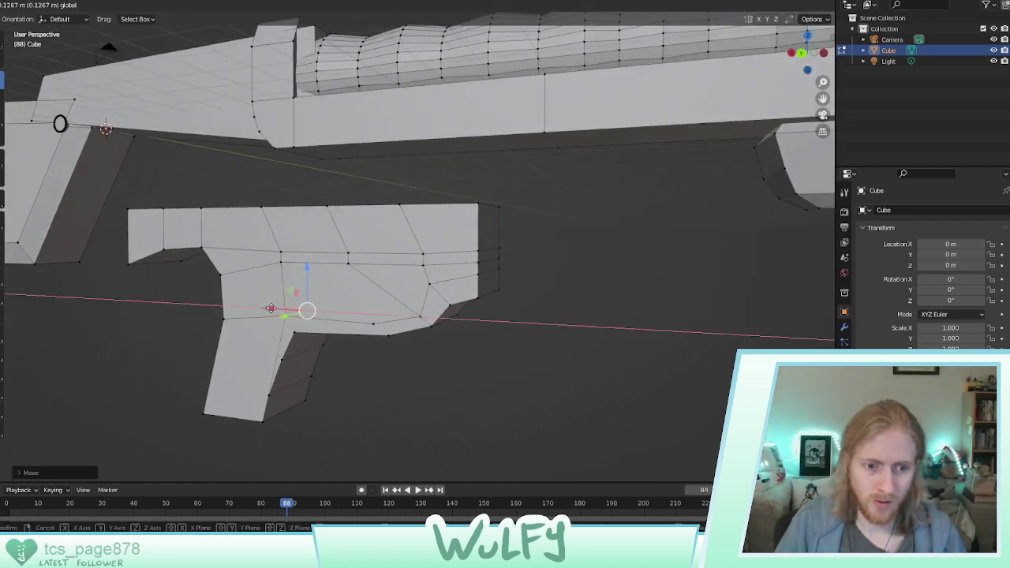
click(304, 309)
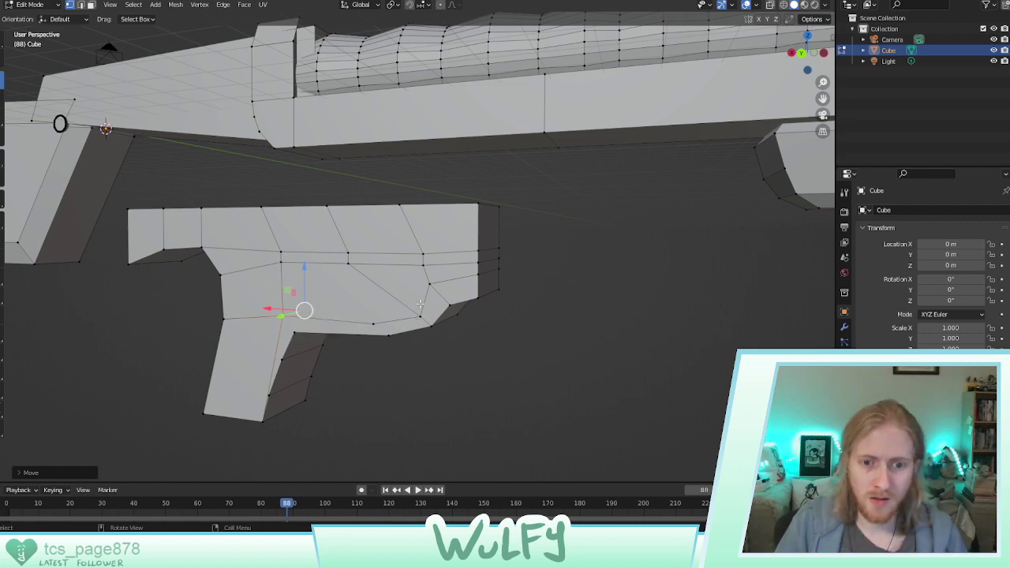
middle_drag(420, 273, 442, 275)
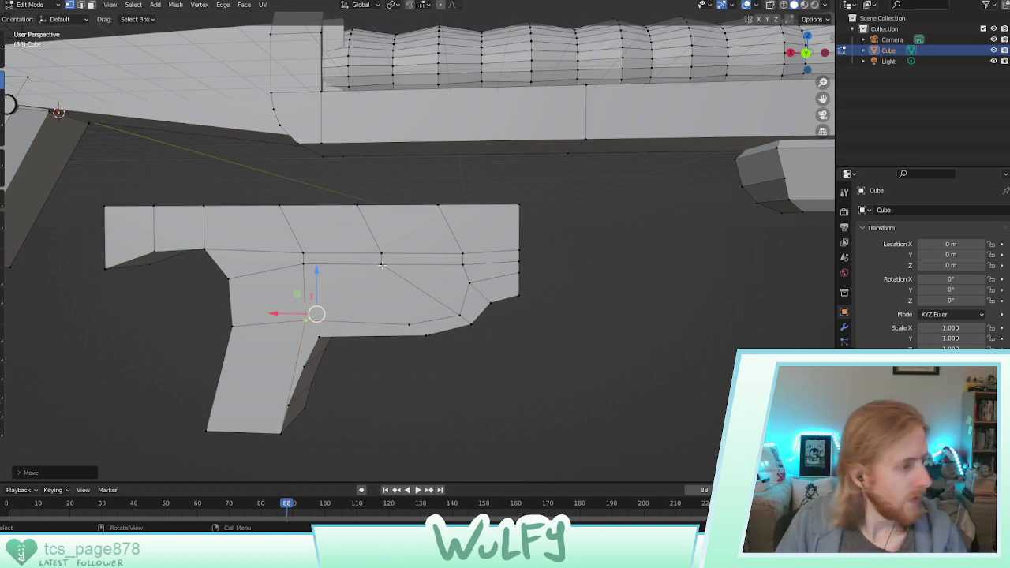
Lower the middle side vertices and the side vertices above the grip along Z on both sides of the grip section
click(382, 265)
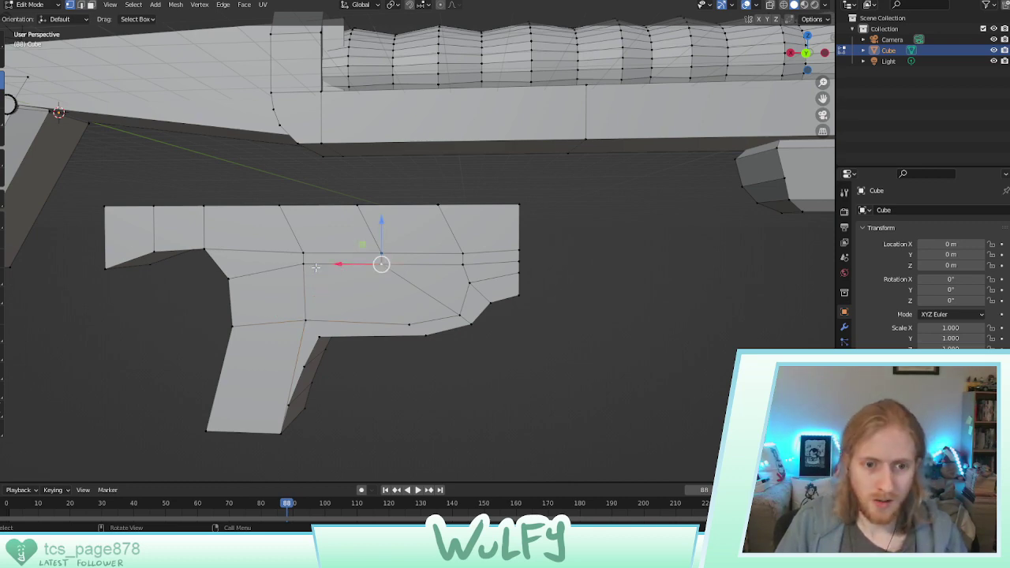
middle_drag(303, 265, 352, 259)
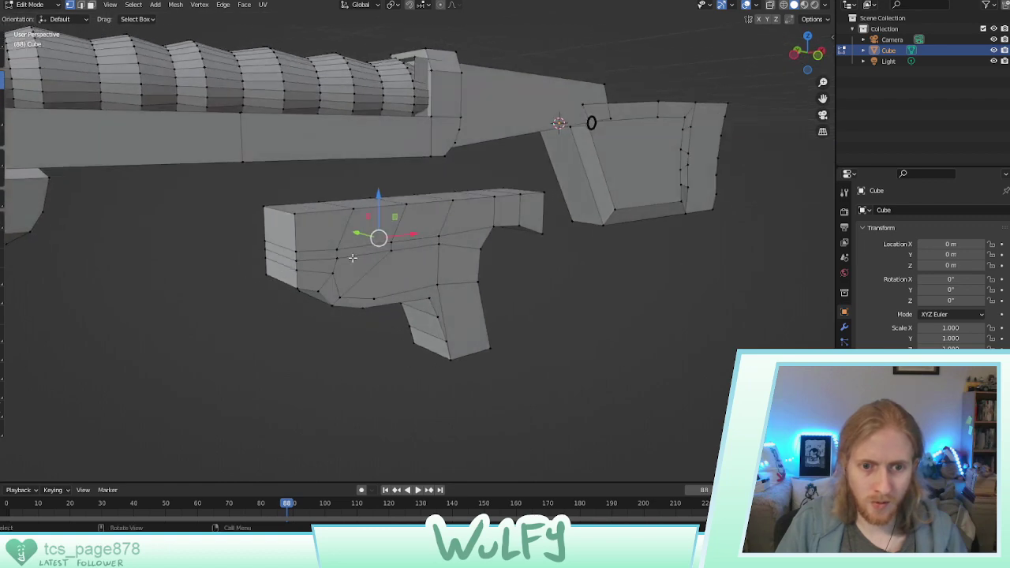
shift+click(390, 250)
shift+click(437, 245)
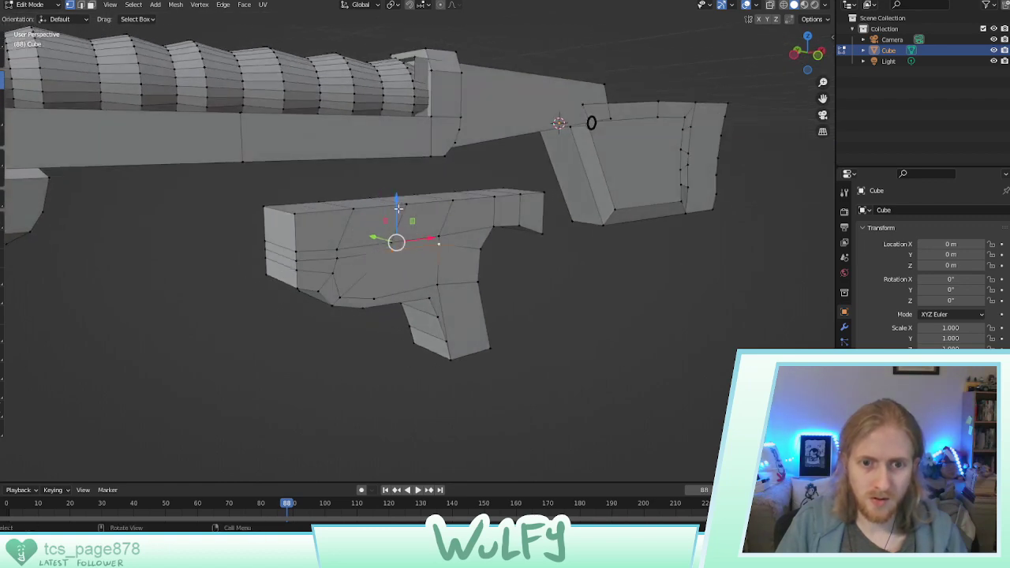
key(g)
key(z)
click(431, 236)
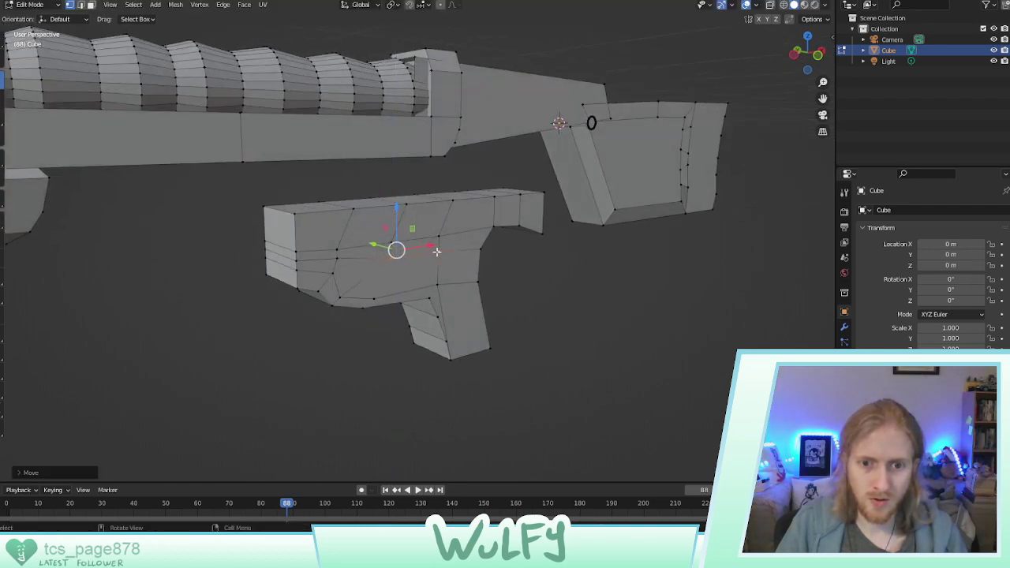
middle_drag(436, 251, 297, 245)
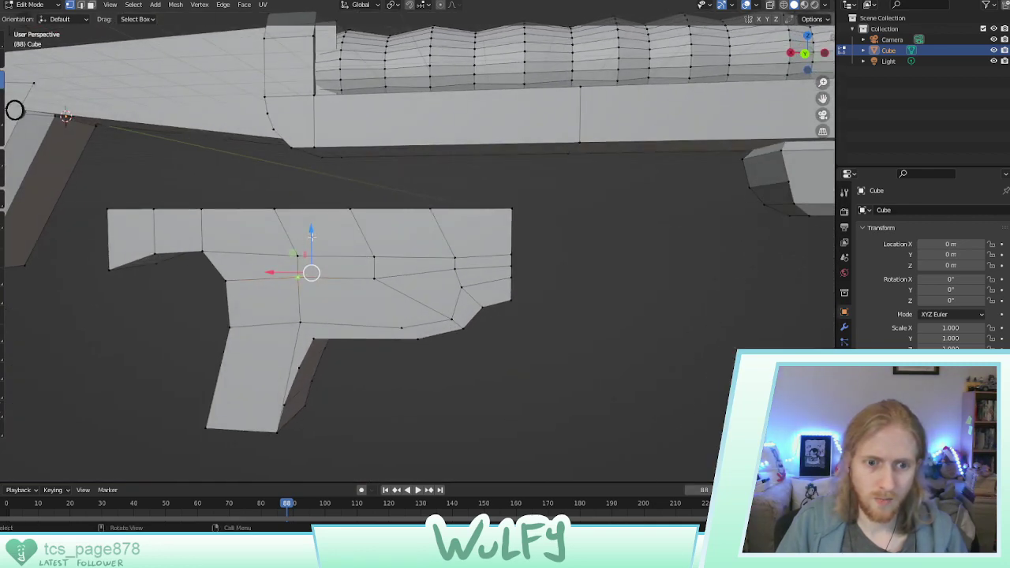
mouse_move(312, 235)
mouse_down()
mouse_move(312, 253)
mouse_move(314, 240)
mouse_up()
Raise only the middle side vertices on both sides by about 0.16 m along Z
click(375, 279)
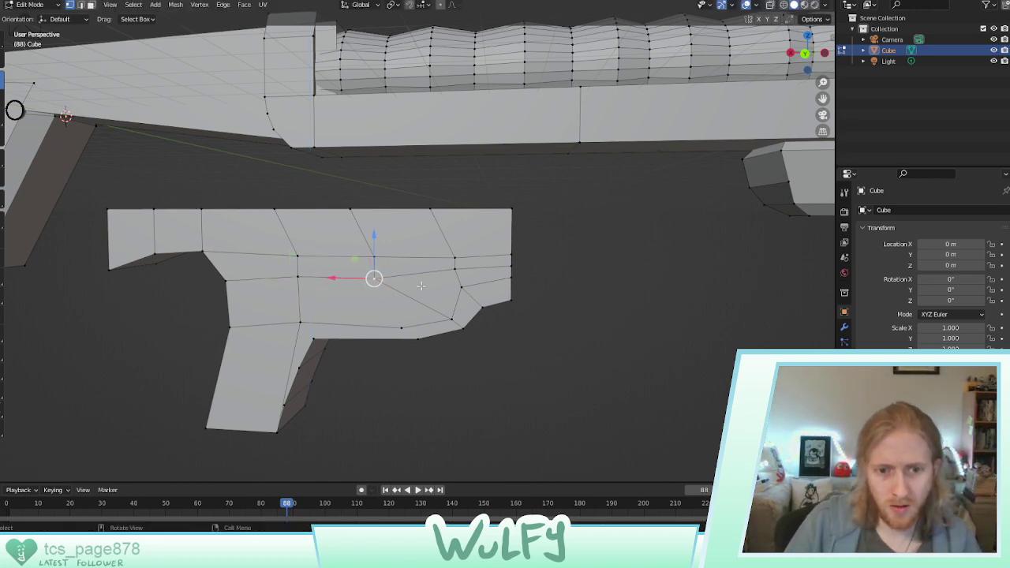
middle_drag(375, 279, 326, 280)
key(g)
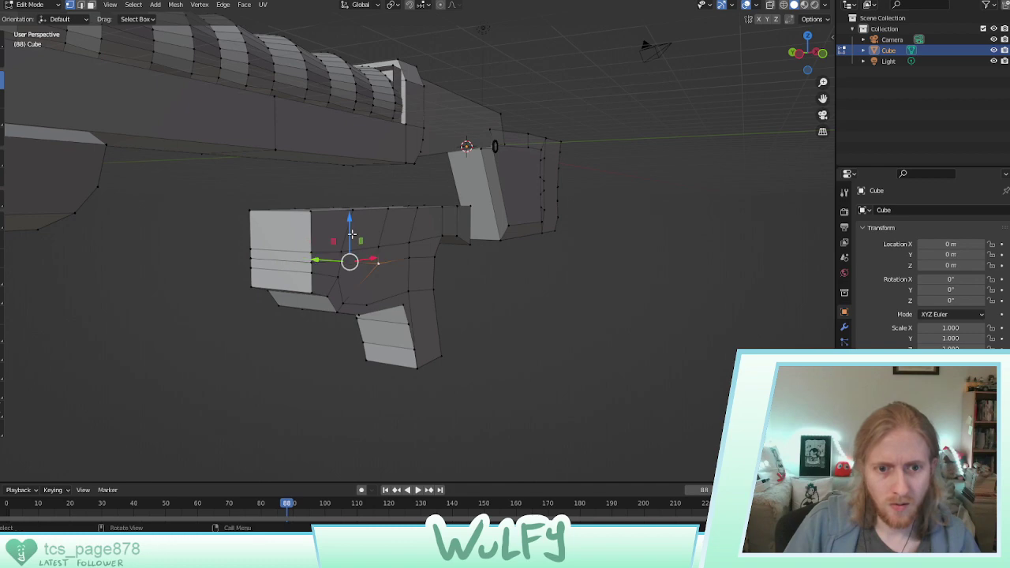
key(z)
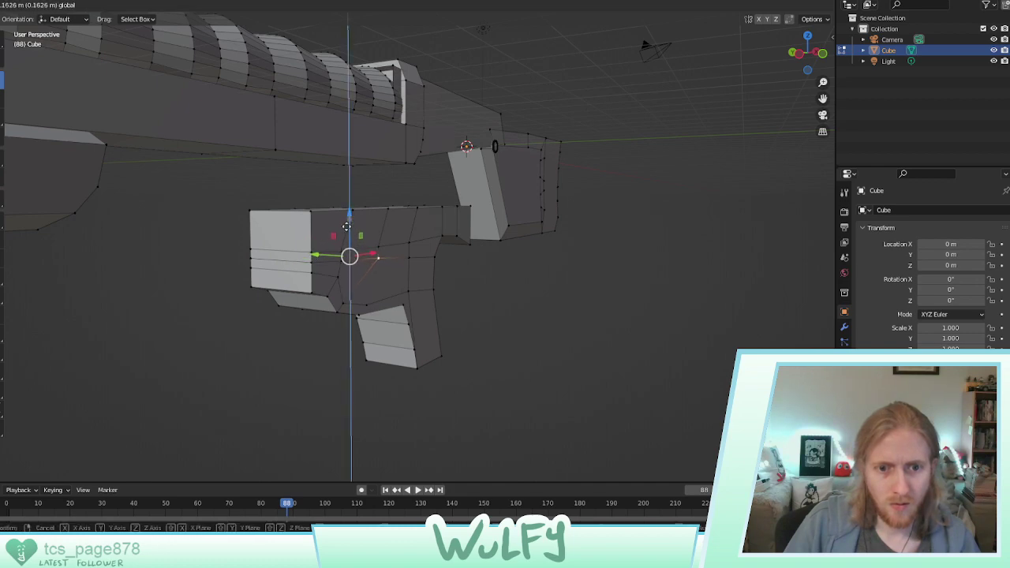
click(347, 228)
middle_drag(346, 228, 312, 251)
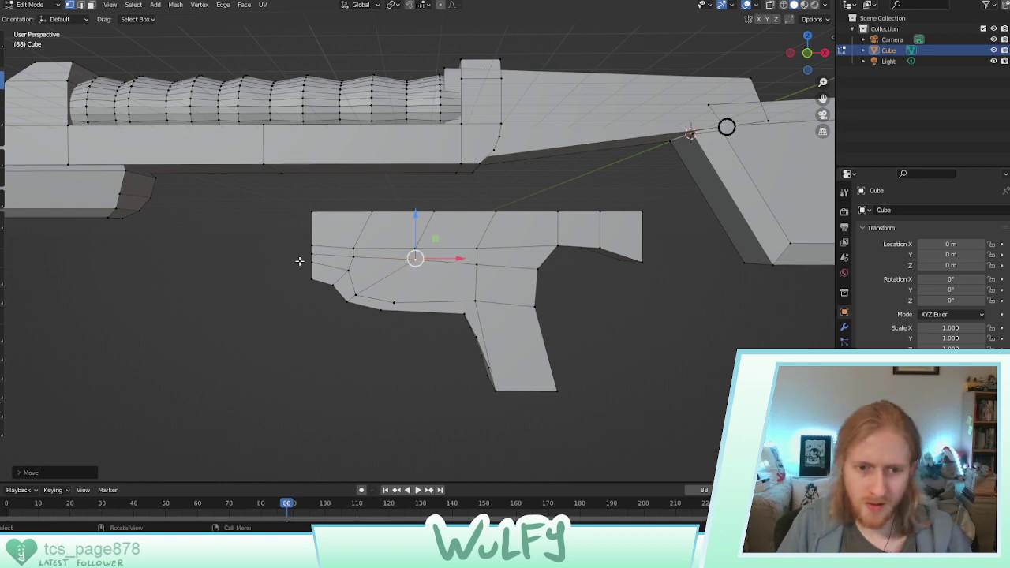
Raise the lower side edge's front corner and midpoint vertices slightly along Z on both sides
click(356, 295)
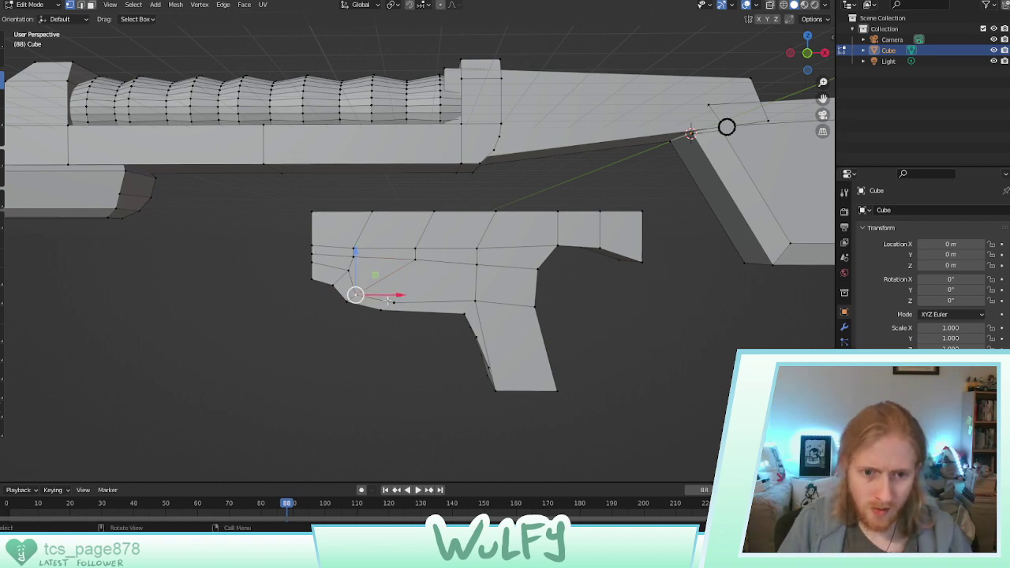
middle_drag(394, 303, 561, 295)
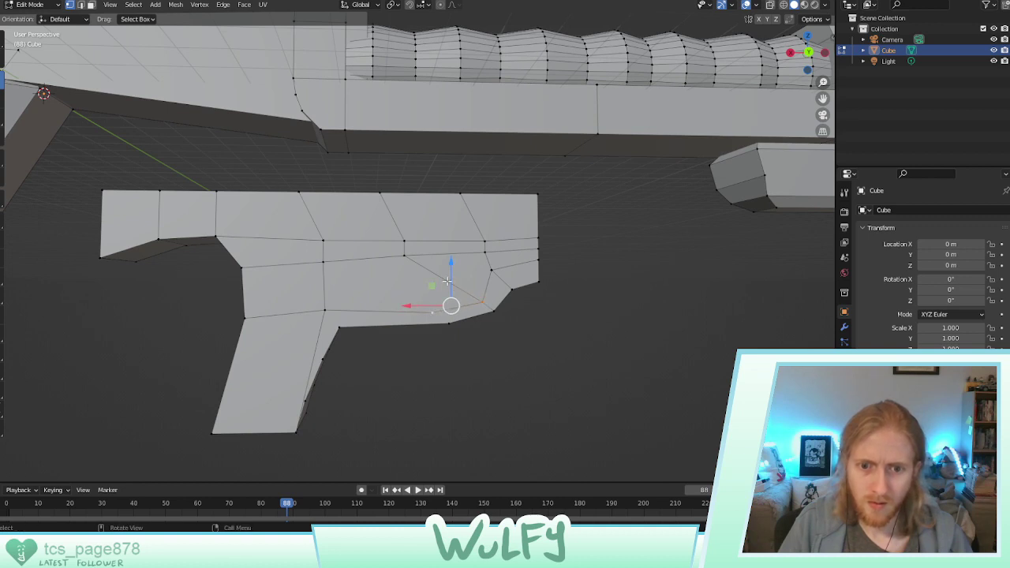
key(g)
key(z)
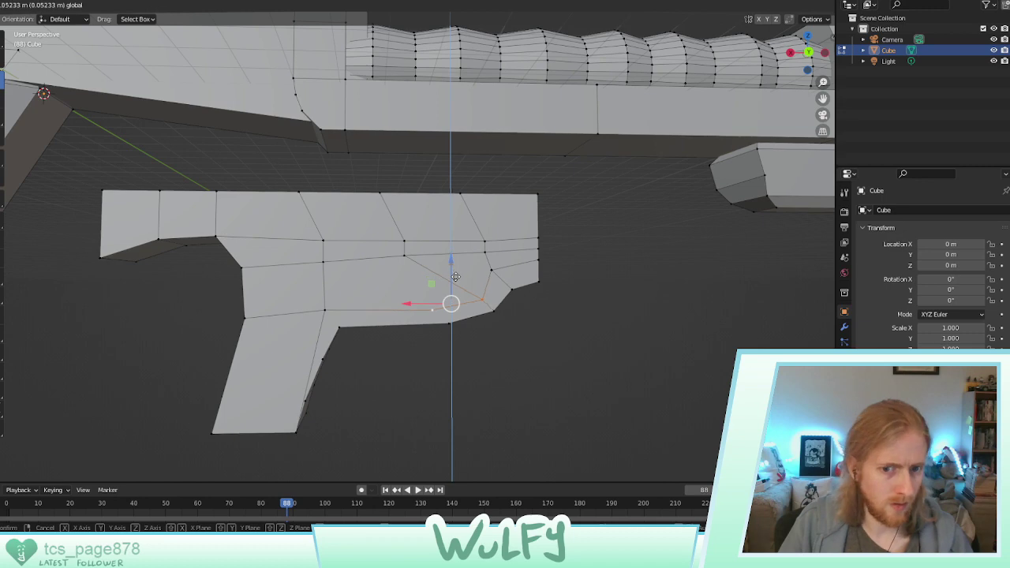
click(470, 272)
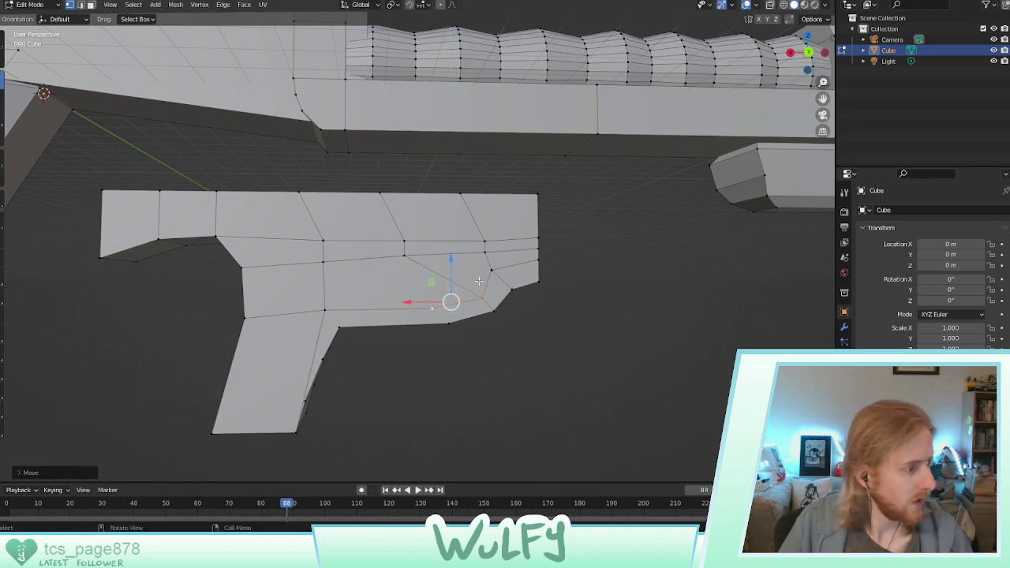
Raise just the front corner vertices of the lower side edge a little along Z on both sides
click(481, 299)
middle_drag(540, 300, 305, 295)
shift+click(358, 297)
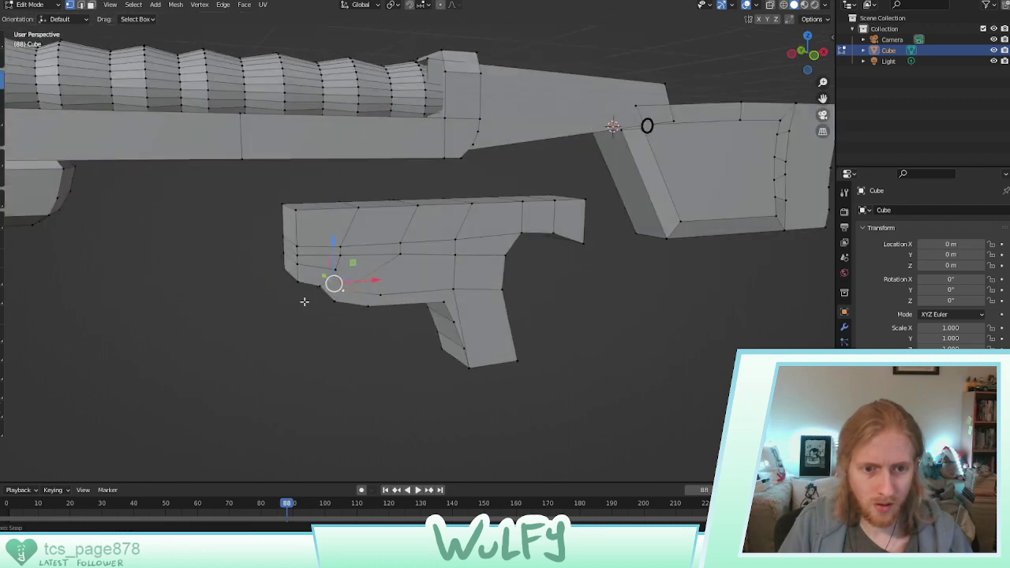
key(g)
key(z)
click(329, 249)
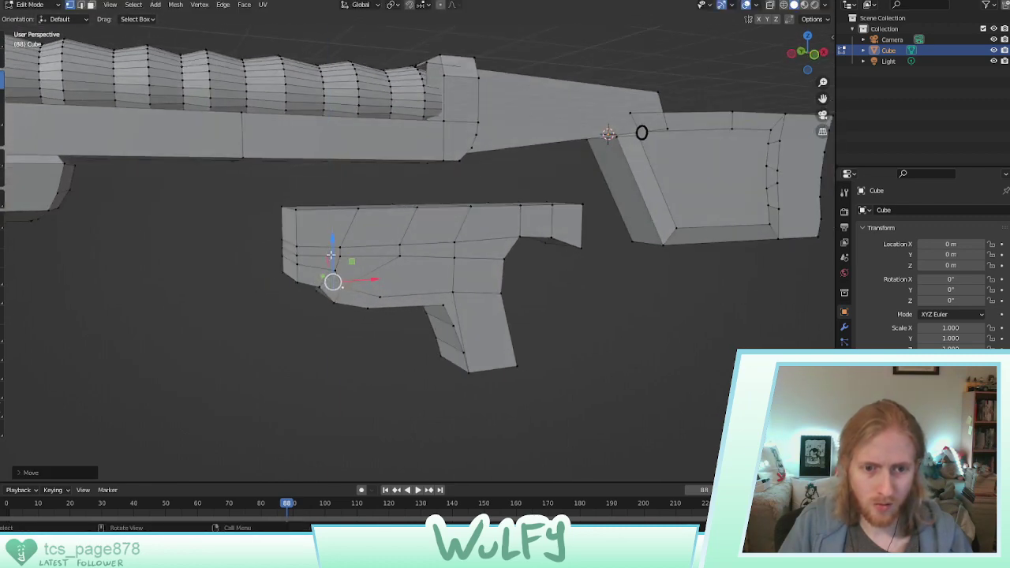
Nudge the side vertices above the protrusion's front corner forward along X and slightly down on both sides
middle_drag(340, 254, 536, 261)
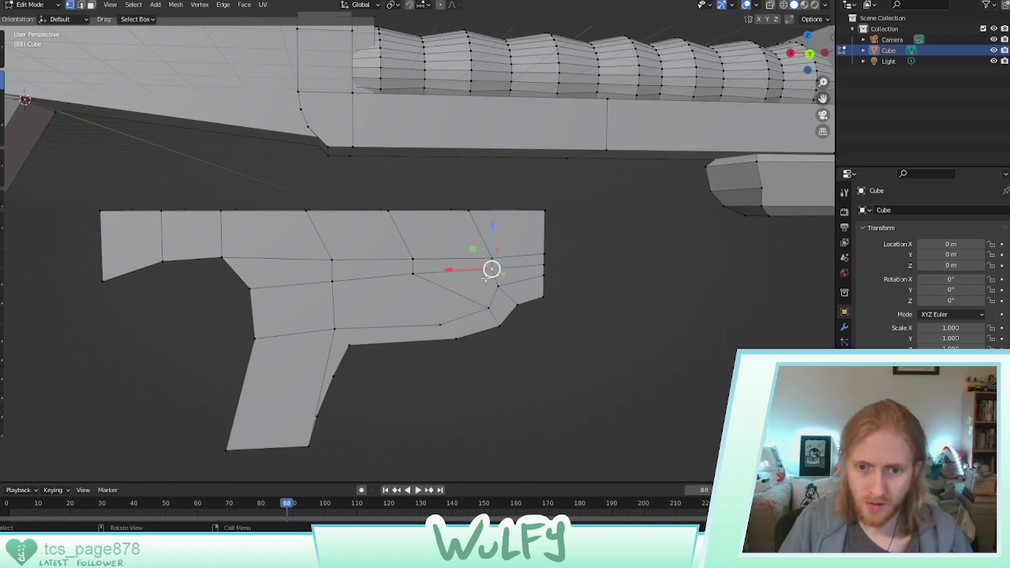
middle_drag(490, 268, 530, 273)
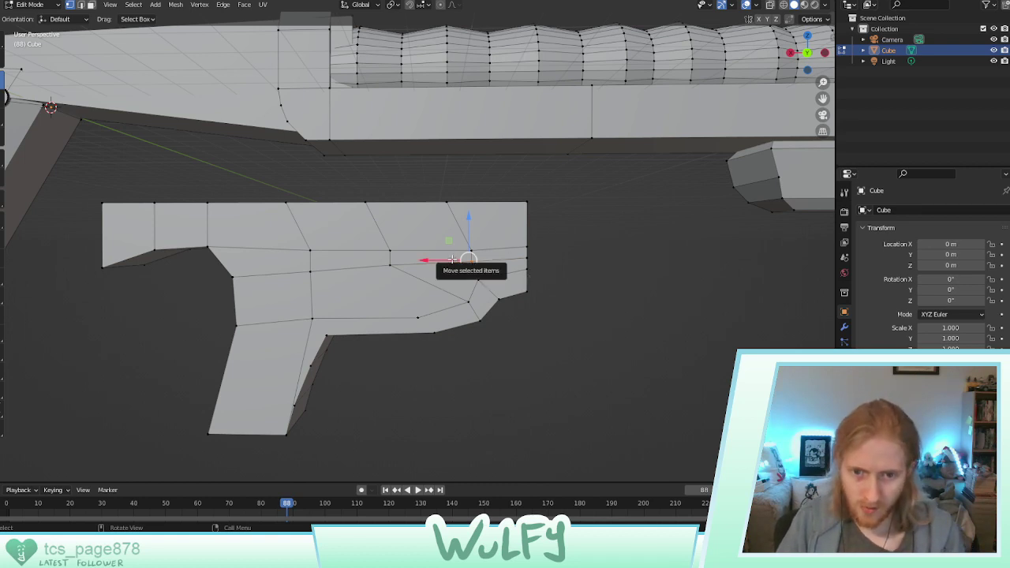
mouse_move(456, 256)
mouse_down()
mouse_move(475, 242)
mouse_move(456, 259)
mouse_up()
key(x)
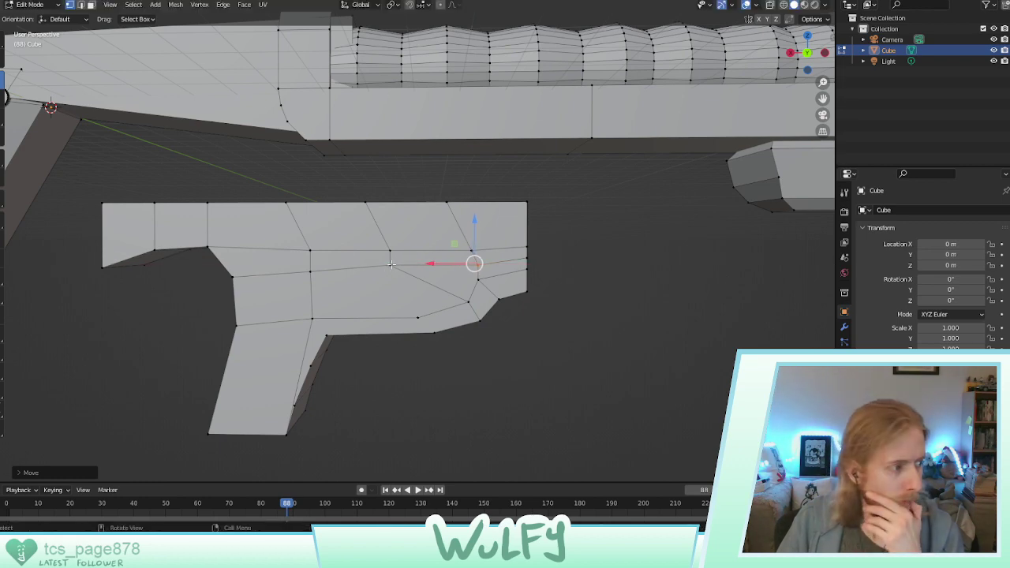
Lower the middle side vertices slightly along Z on both sides to even out the edge toward the front
mouse_move(391, 264)
middle_down()
mouse_move(339, 261)
mouse_move(386, 256)
middle_up()
drag(365, 229, 381, 238)
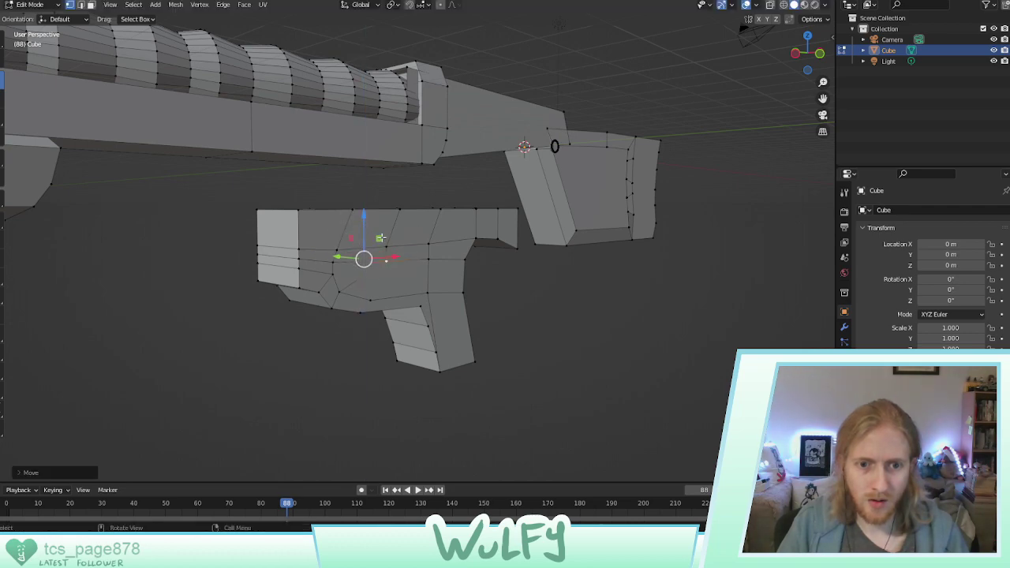
middle_drag(382, 239, 581, 286)
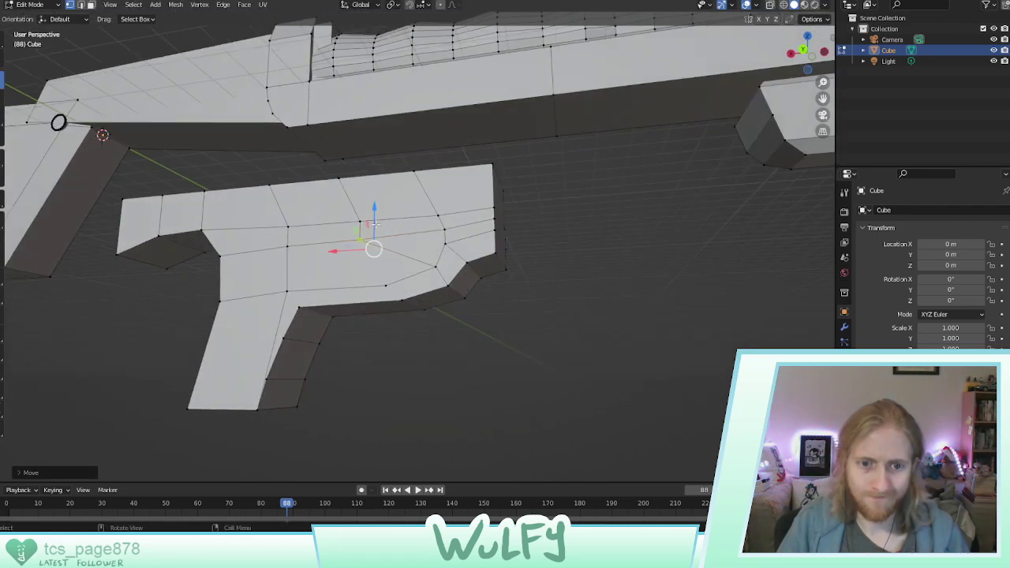
drag(376, 224, 377, 220)
middle_drag(387, 254, 400, 261)
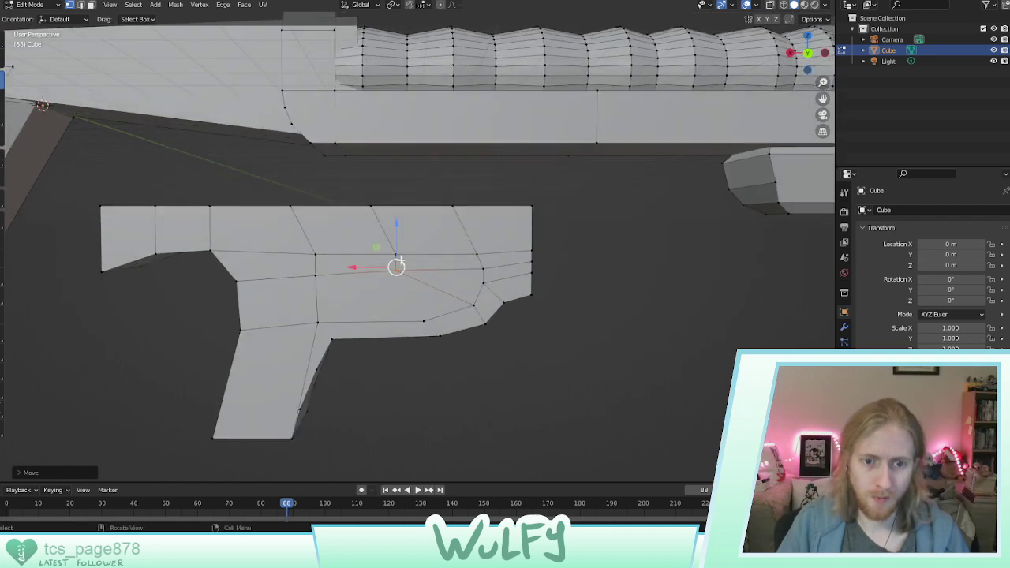
Delete the large side face and the adjoining triangular front face on both sides to open the trigger guard
click(438, 340)
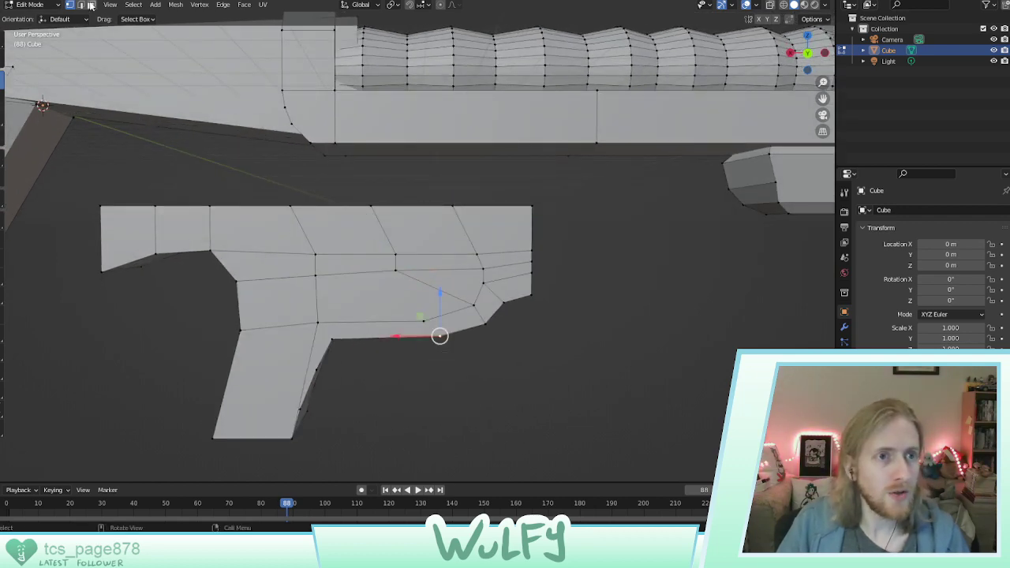
click(91, 6)
click(365, 284)
ctrl+click(439, 280)
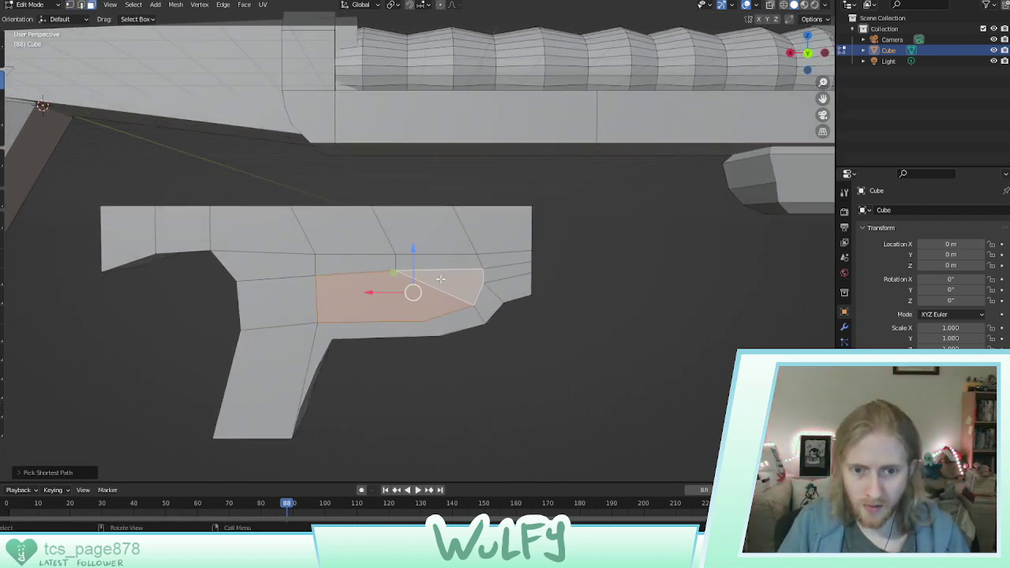
click(383, 313)
shift+click(442, 283)
middle_drag(442, 282, 289, 291)
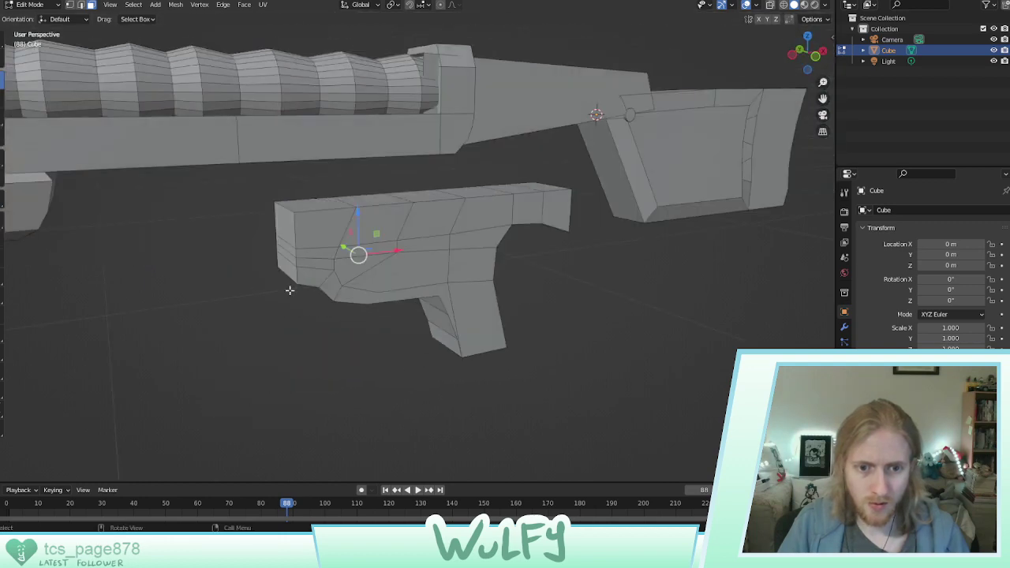
shift+click(372, 261)
click(399, 269)
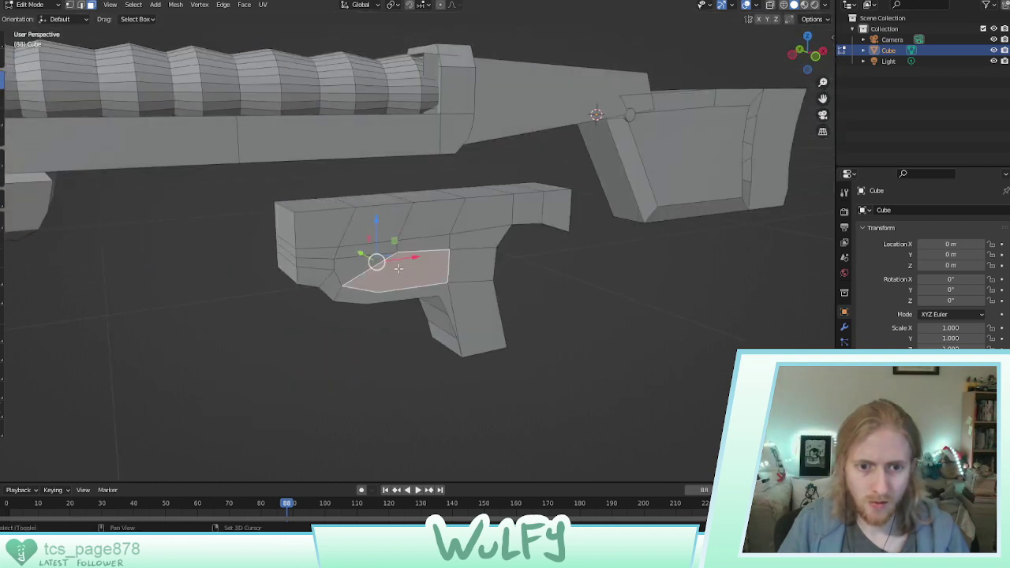
key(x)
click(348, 270)
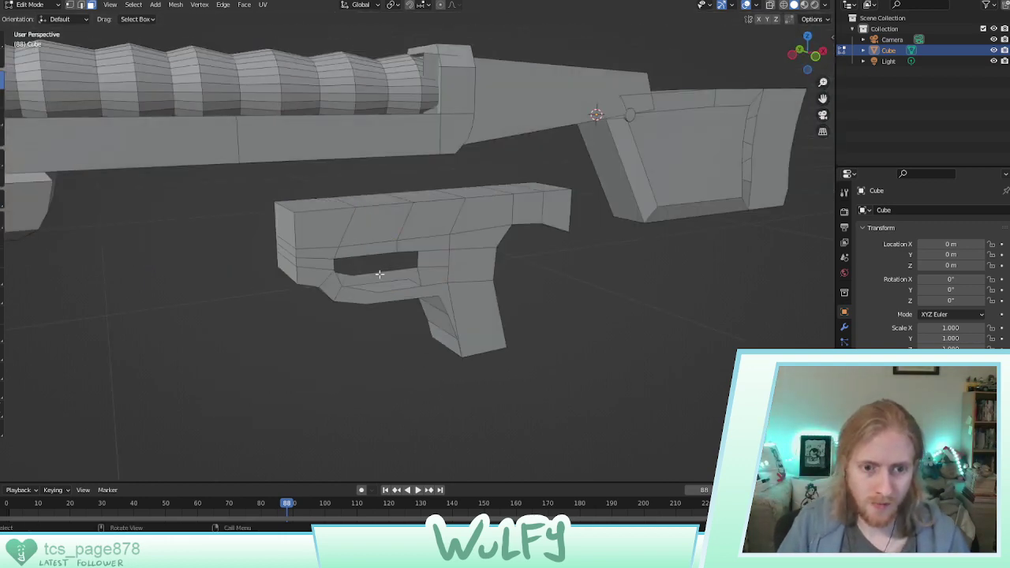
Bridge the lower edges of the opening across both sides to form the trigger guard's inner floor
middle_drag(349, 273, 421, 274)
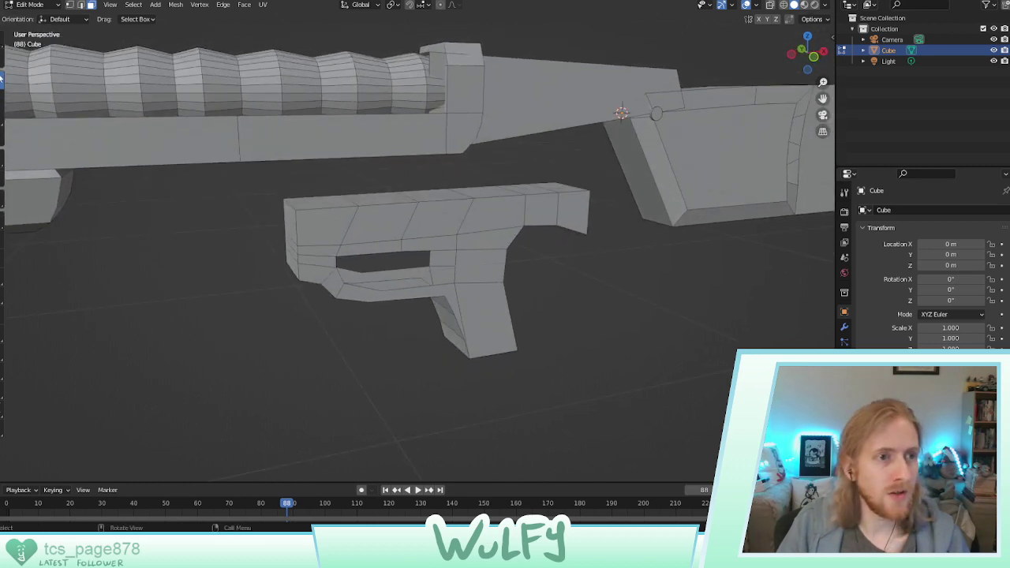
click(69, 6)
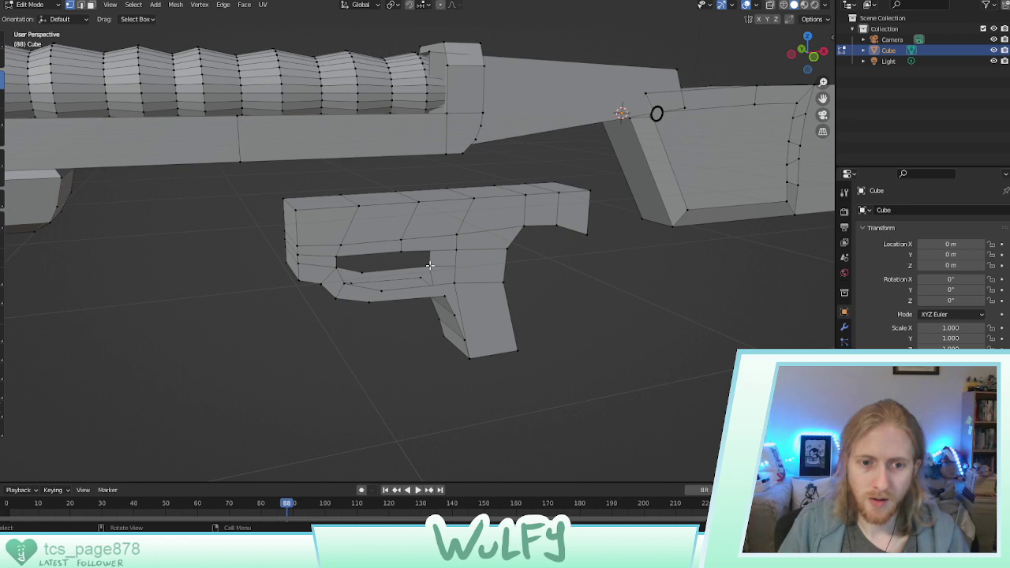
click(83, 5)
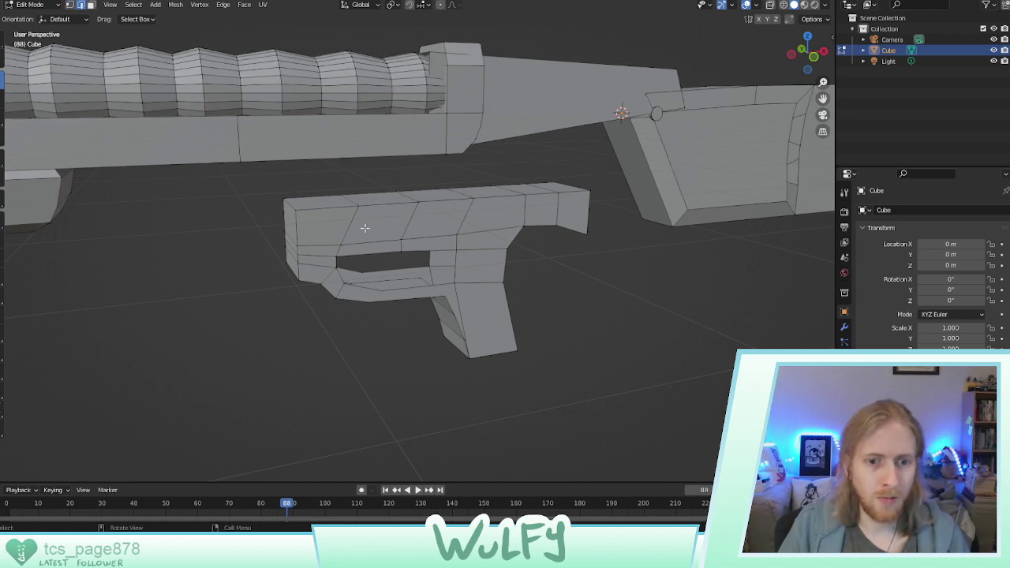
click(380, 270)
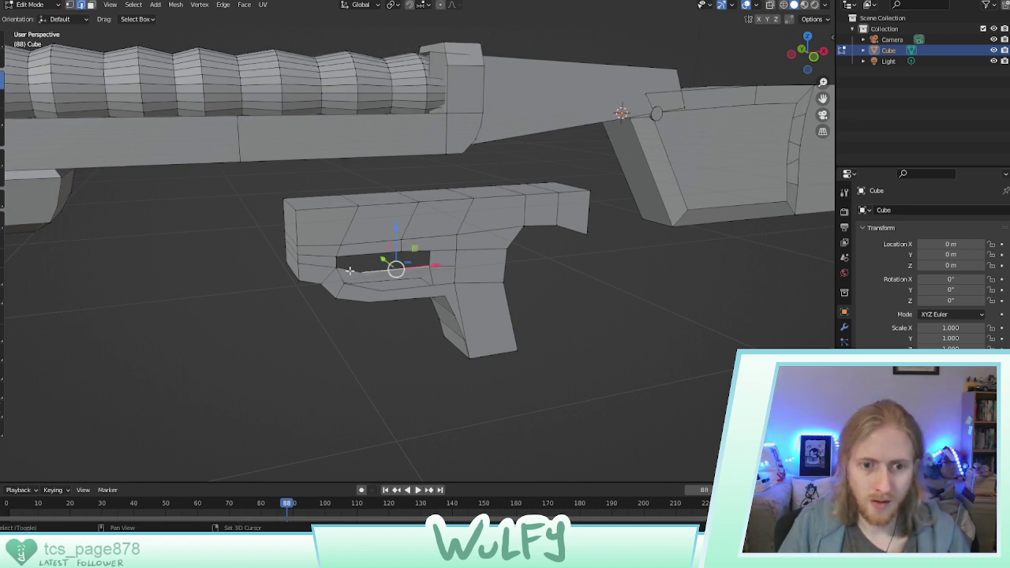
shift+click(350, 270)
shift+click(370, 289)
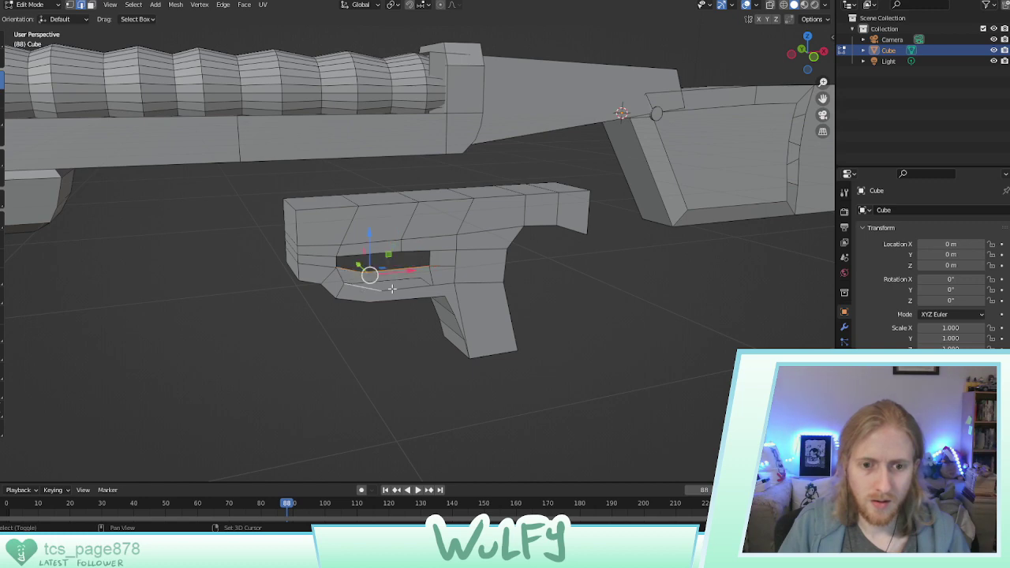
shift+click(397, 289)
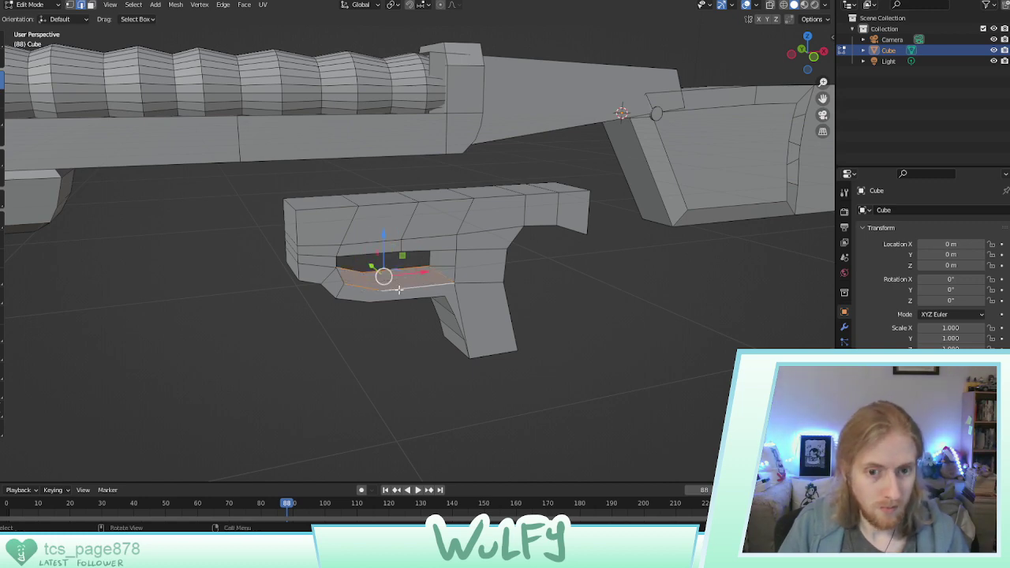
Fill the rear, top and front inner walls of the trigger guard opening between its two sides
middle_drag(407, 279, 447, 247)
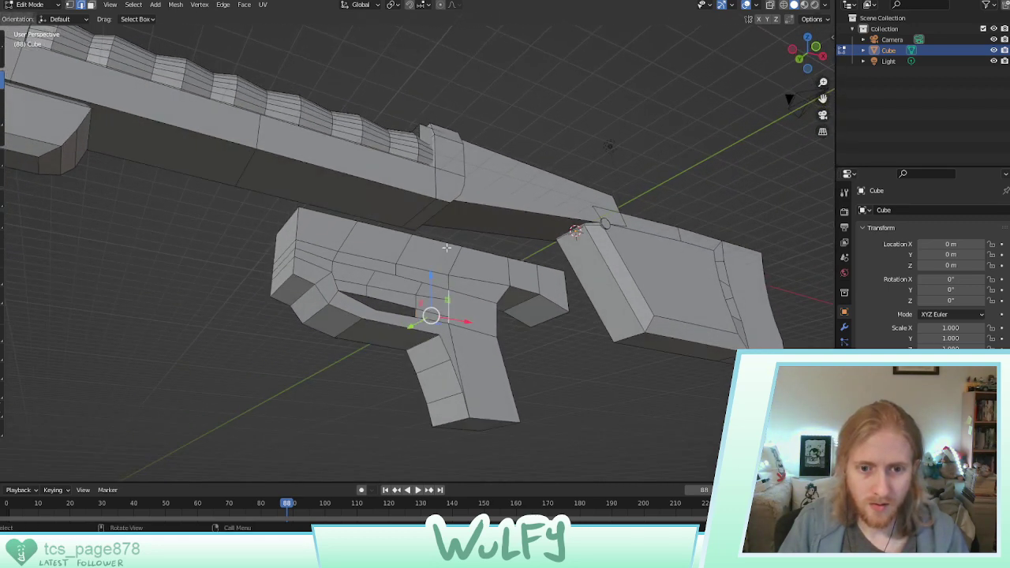
shift+click(412, 295)
middle_drag(392, 303, 372, 273)
shift+click(376, 275)
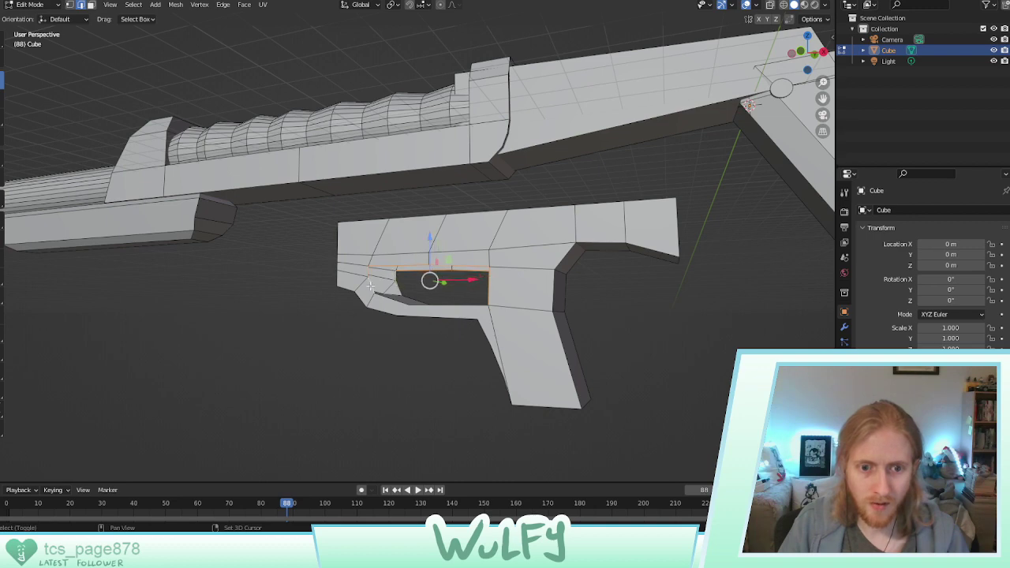
middle_drag(379, 291, 427, 273)
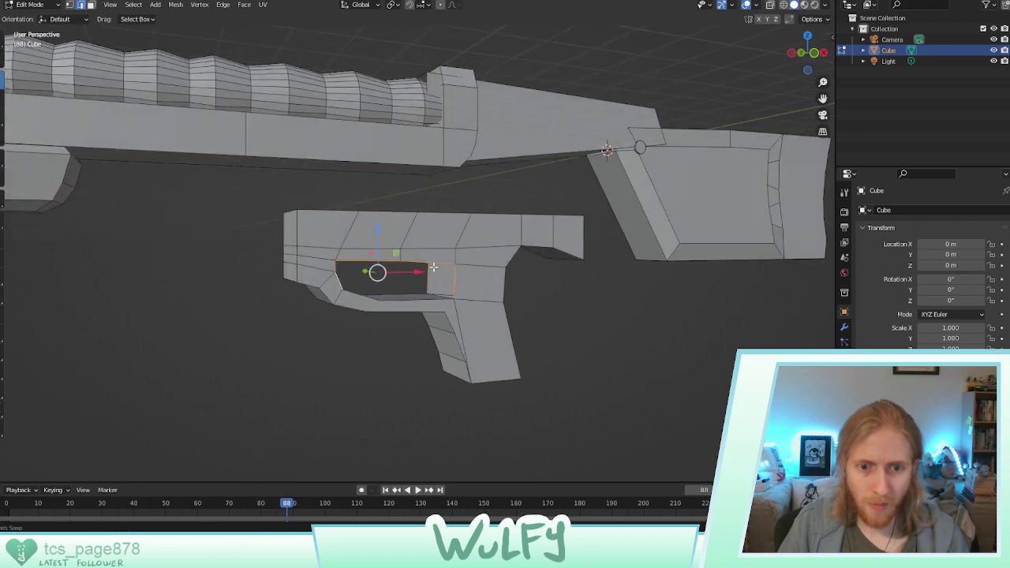
click(442, 277)
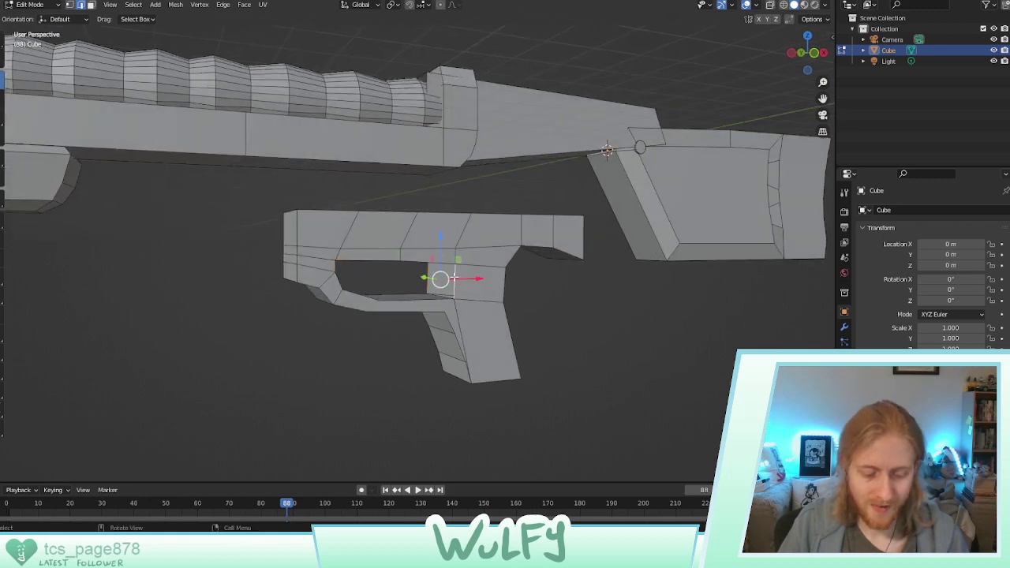
middle_drag(468, 277, 437, 277)
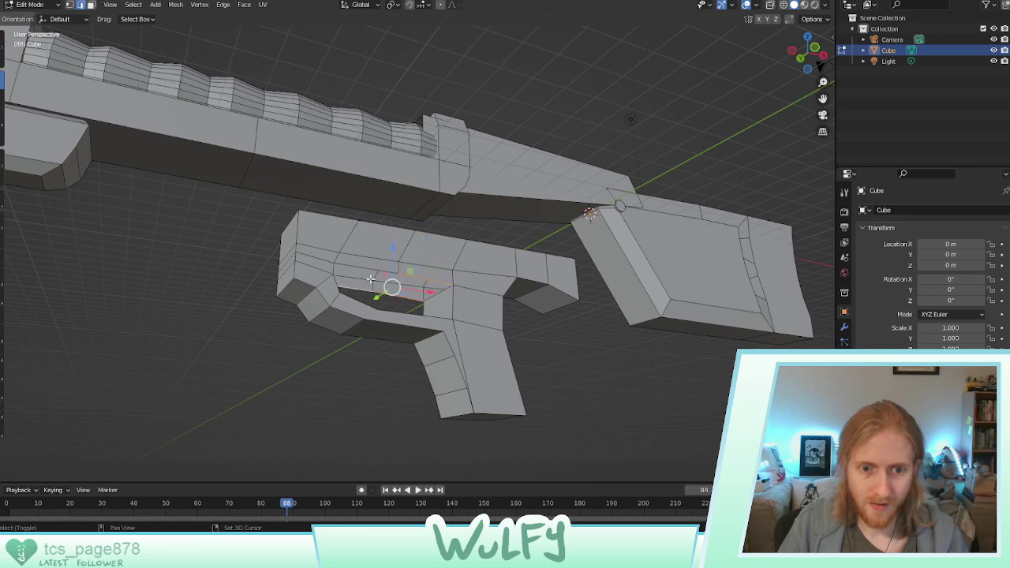
mouse_move(374, 269)
middle_down()
mouse_move(334, 307)
mouse_move(379, 273)
middle_up()
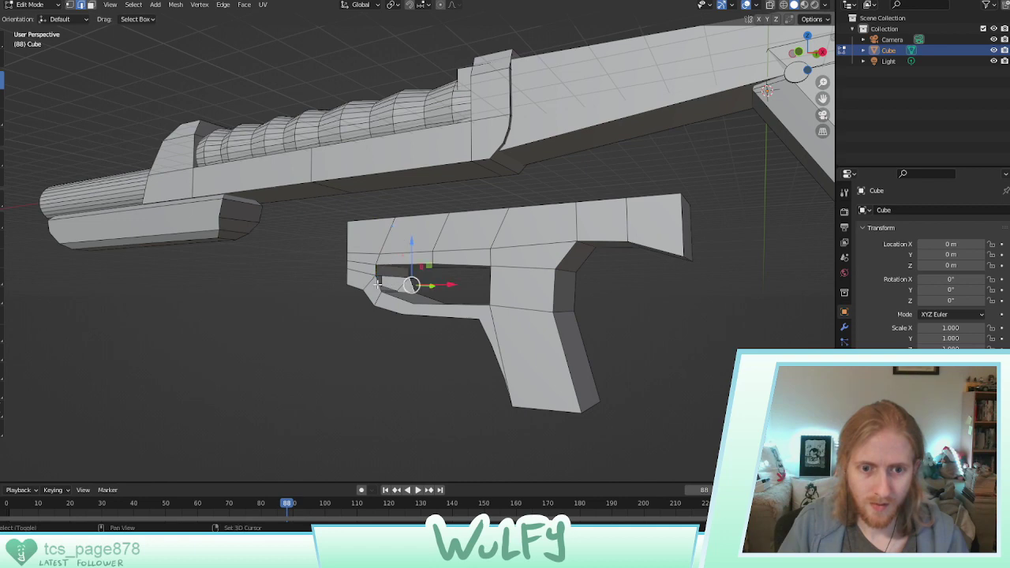
middle_drag(472, 296, 543, 295)
Inset the upper inner face of the trigger guard opening
click(380, 230)
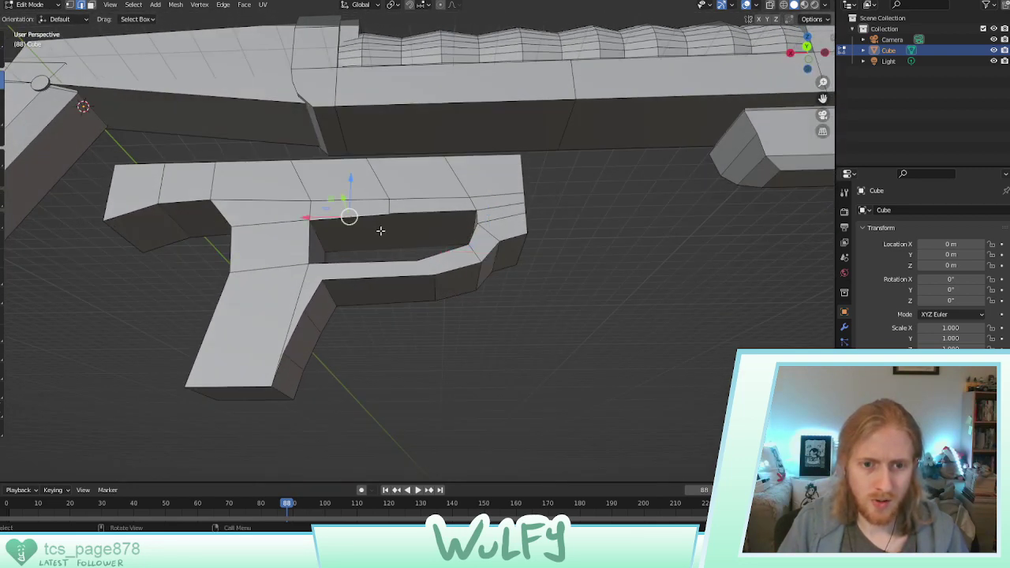
click(92, 5)
click(371, 234)
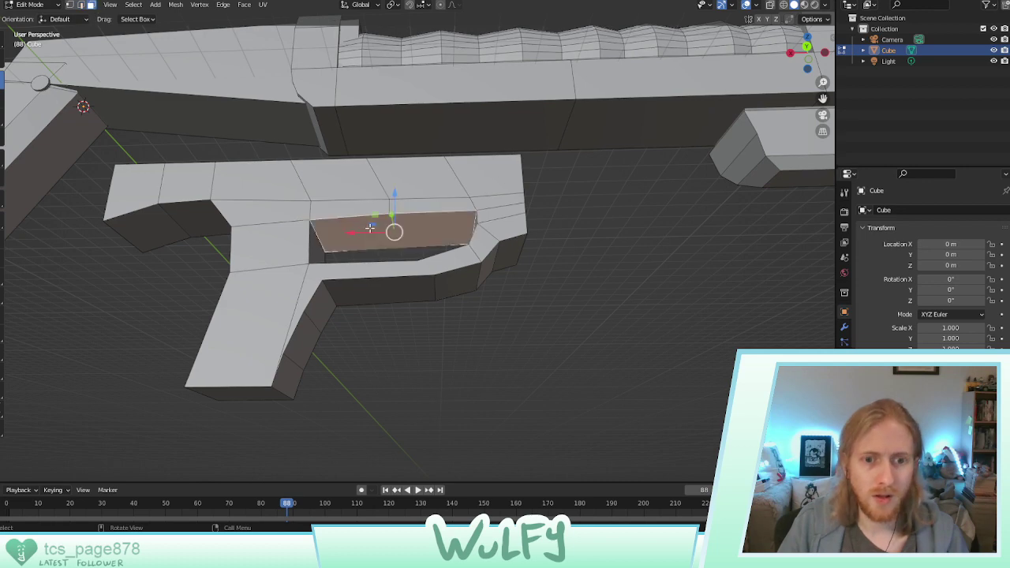
middle_drag(370, 233, 370, 259)
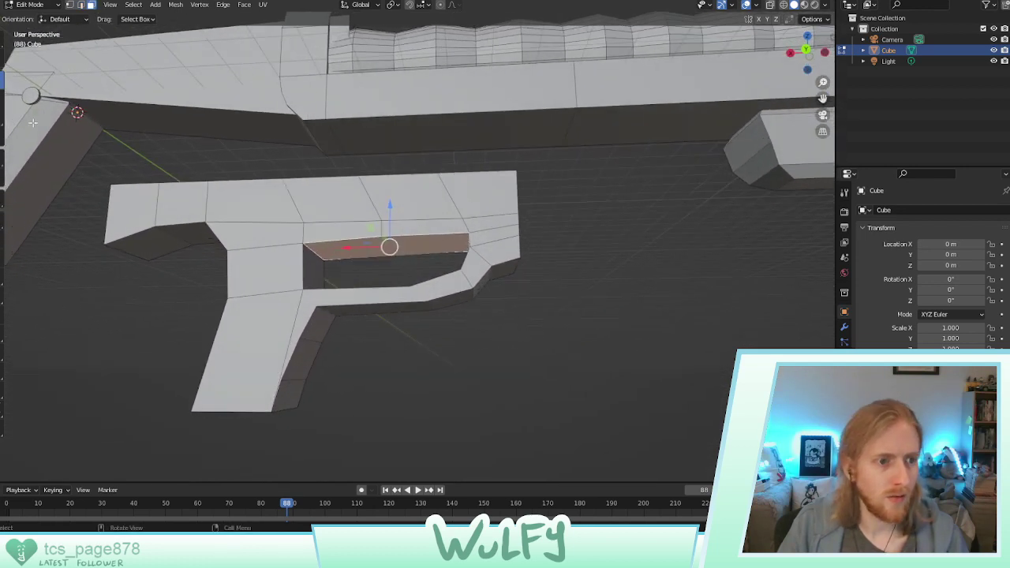
click(2, 239)
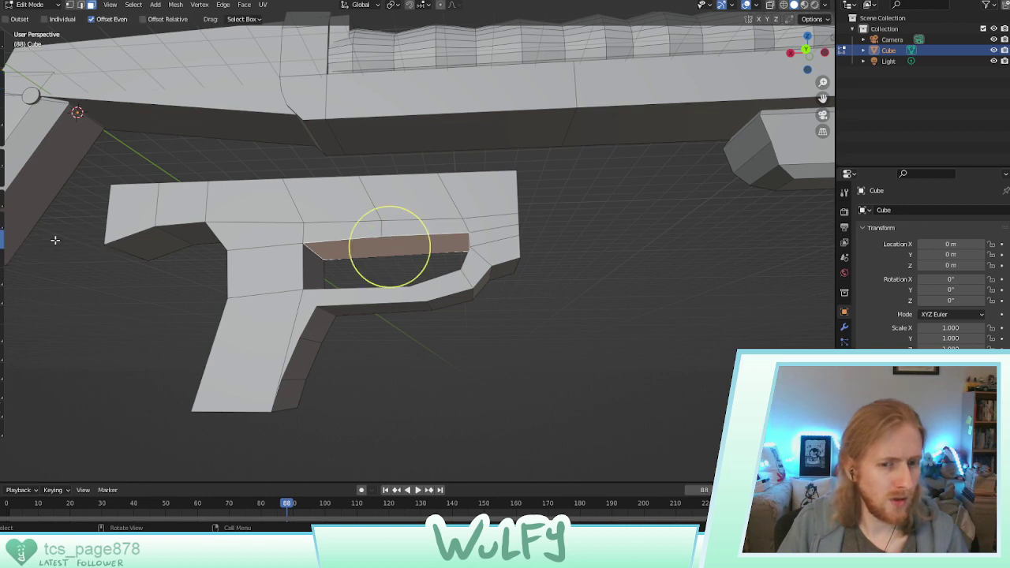
drag(362, 244, 384, 247)
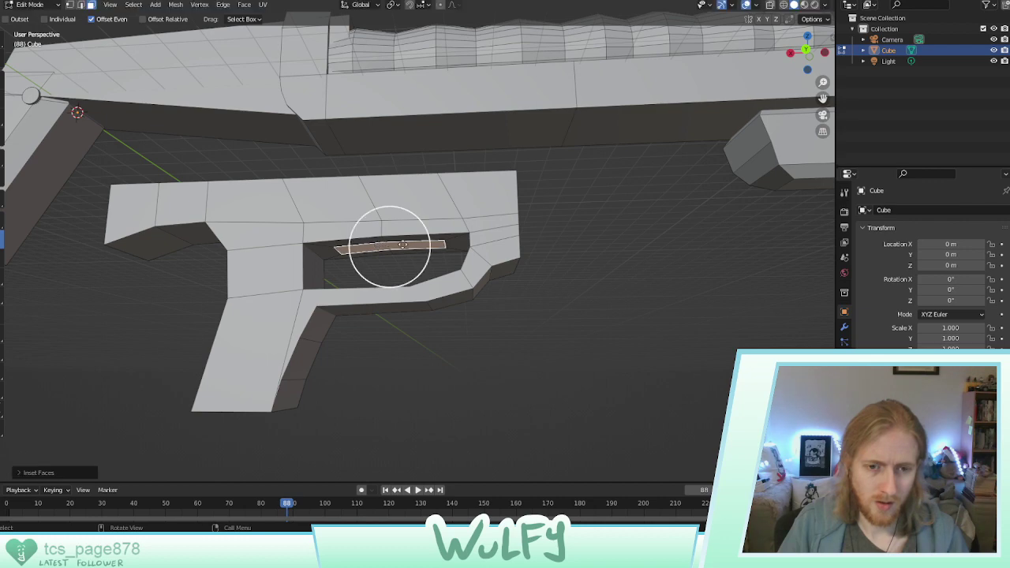
middle_drag(384, 248, 91, 125)
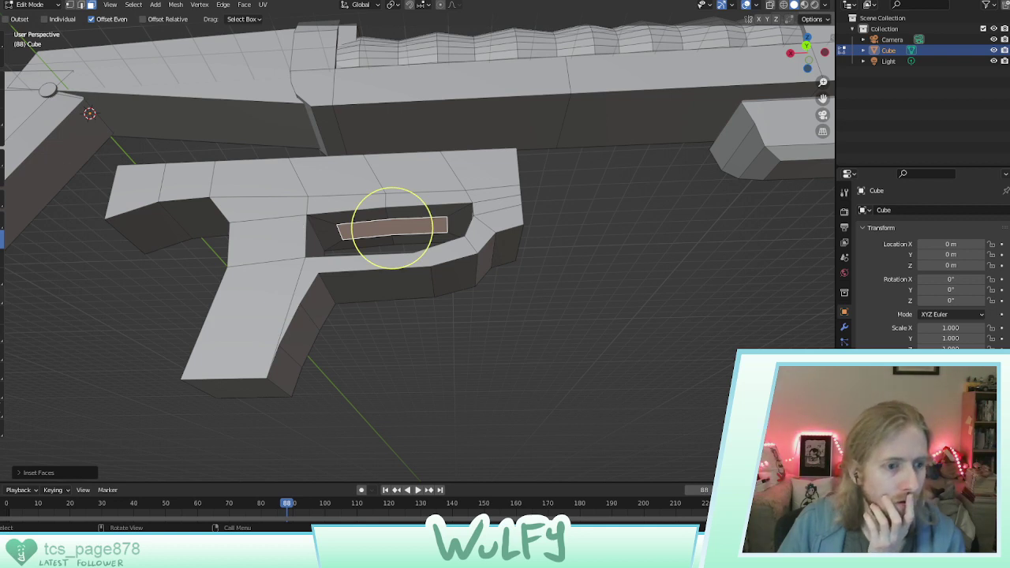
Knife-cut across the inset face to split off its short section nearest the grip
click(3, 296)
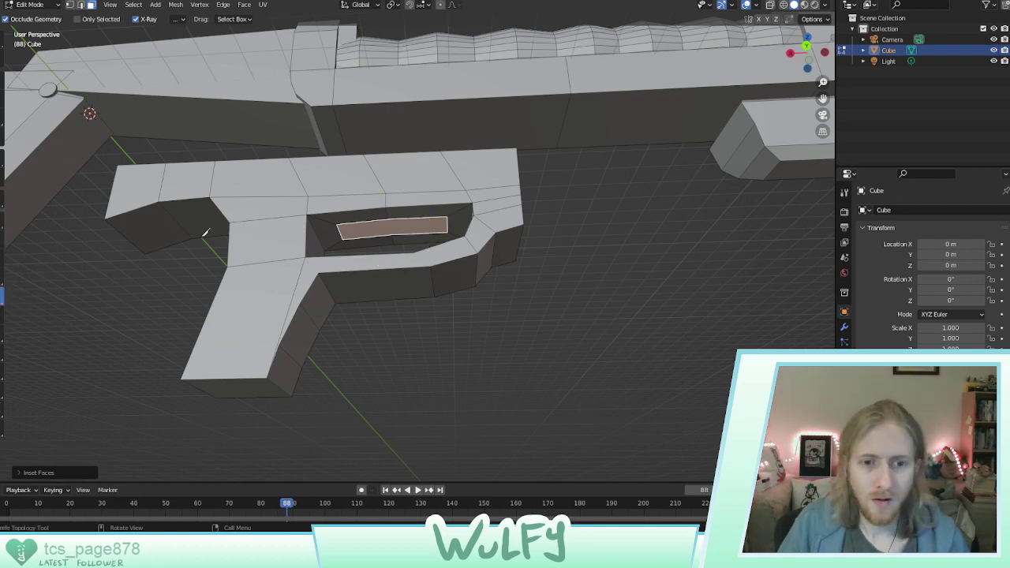
click(376, 222)
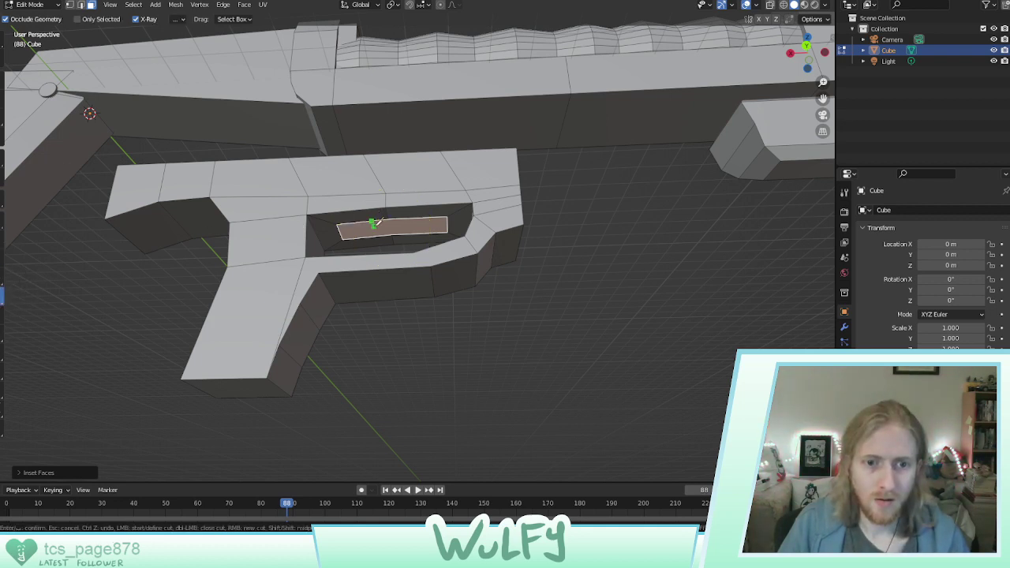
key(Return)
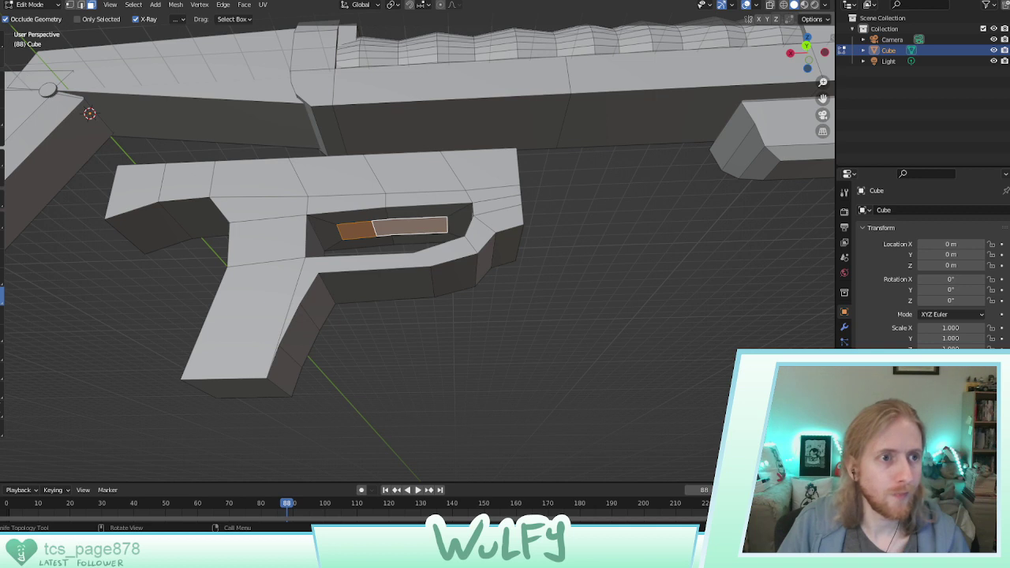
Extrude the short rear section of the inset face downward about 0.82 m as the trigger block
click(3, 80)
click(351, 228)
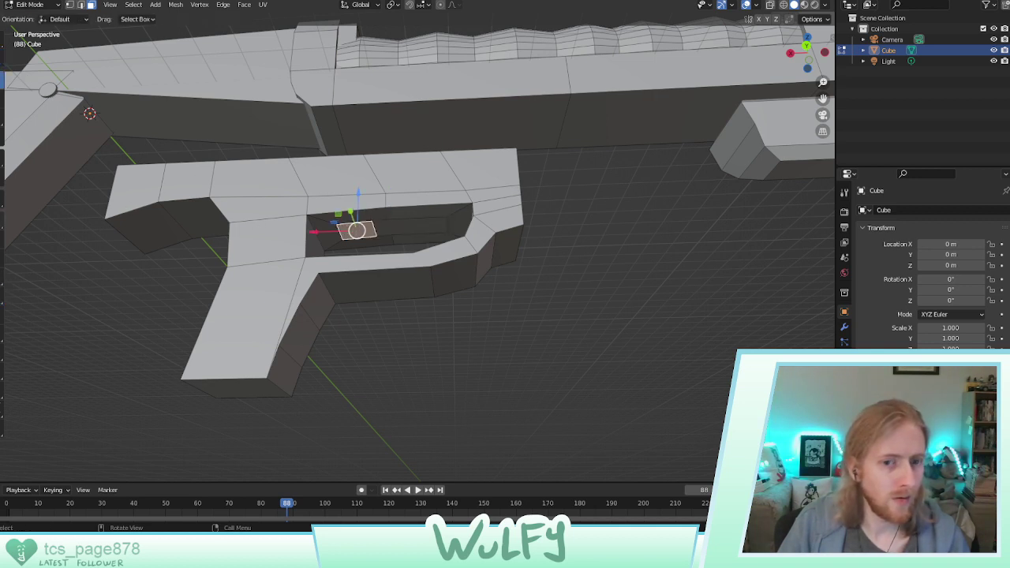
drag(357, 230, 366, 305)
key(ctrl+z)
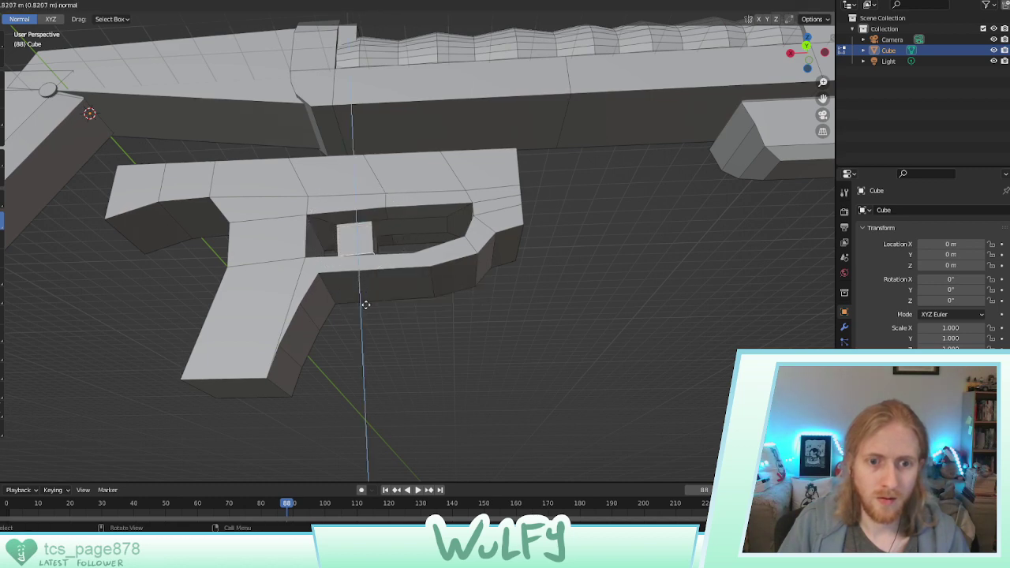
click(365, 305)
middle_drag(365, 304, 388, 298)
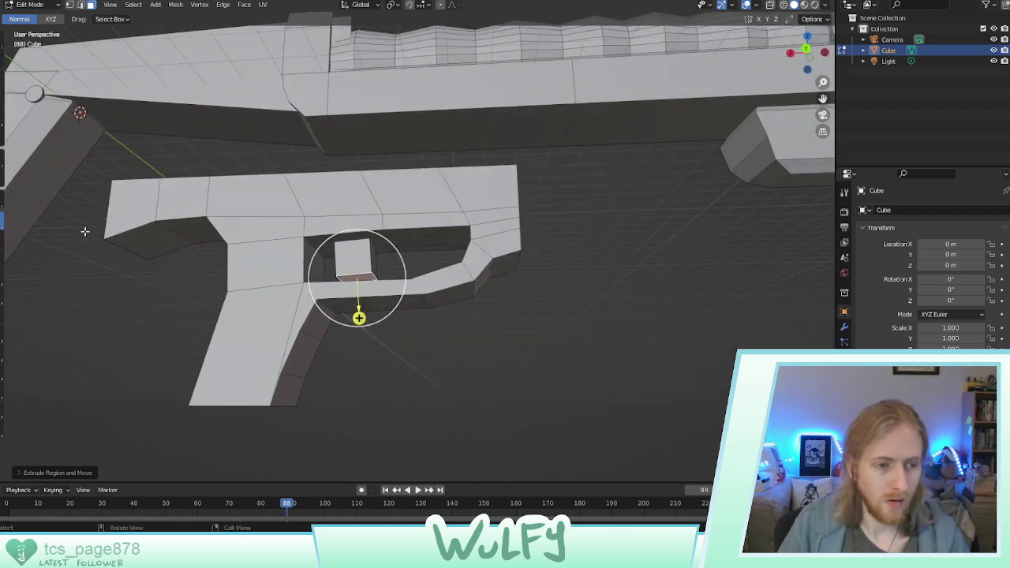
Bevel the trigger block's lower rear edge with one segment
click(1, 258)
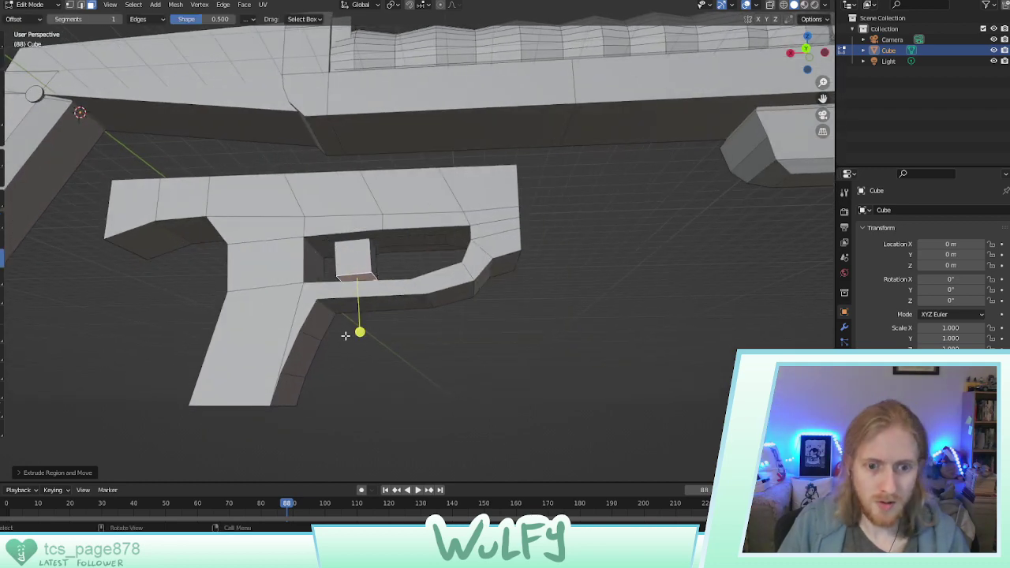
drag(357, 330, 354, 326)
drag(367, 260, 404, 331)
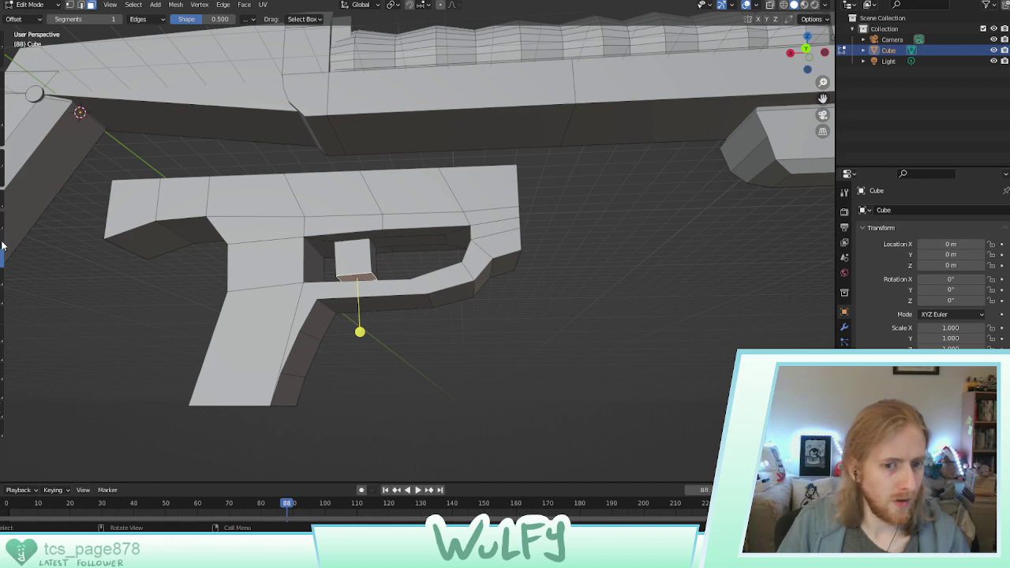
click(82, 6)
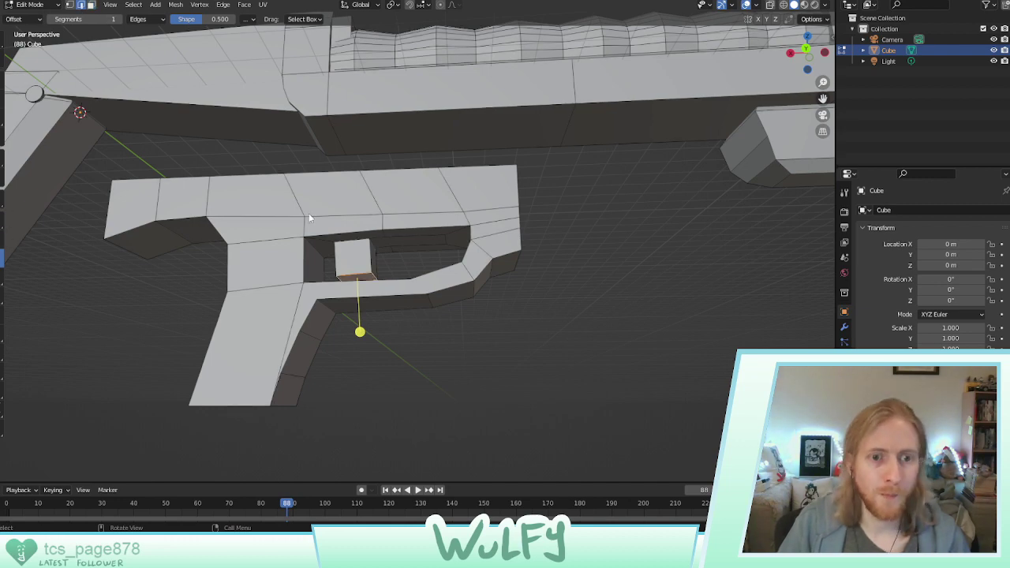
middle_drag(309, 213, 280, 236)
click(349, 294)
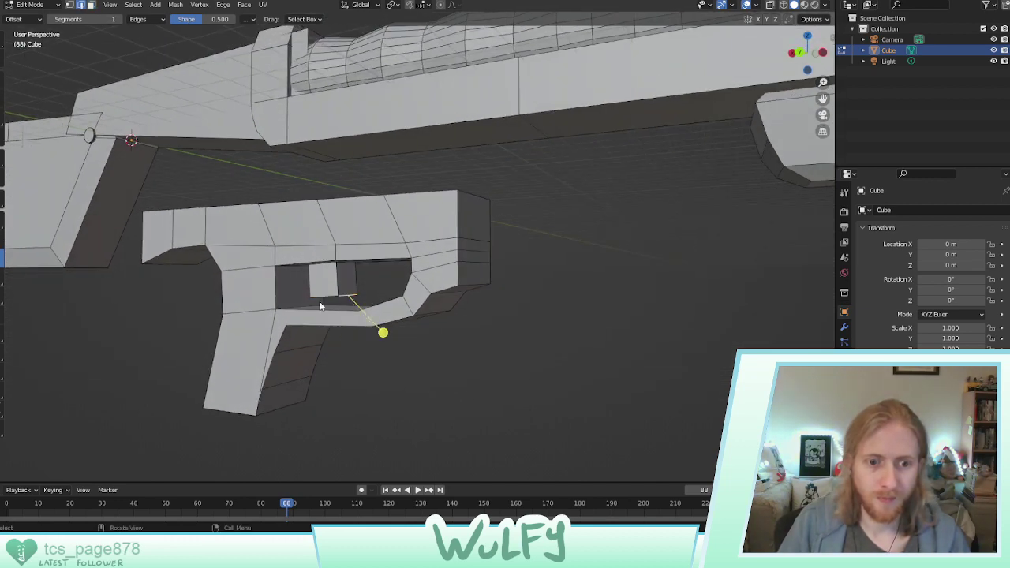
click(317, 297)
middle_drag(319, 299, 377, 290)
drag(352, 321, 348, 324)
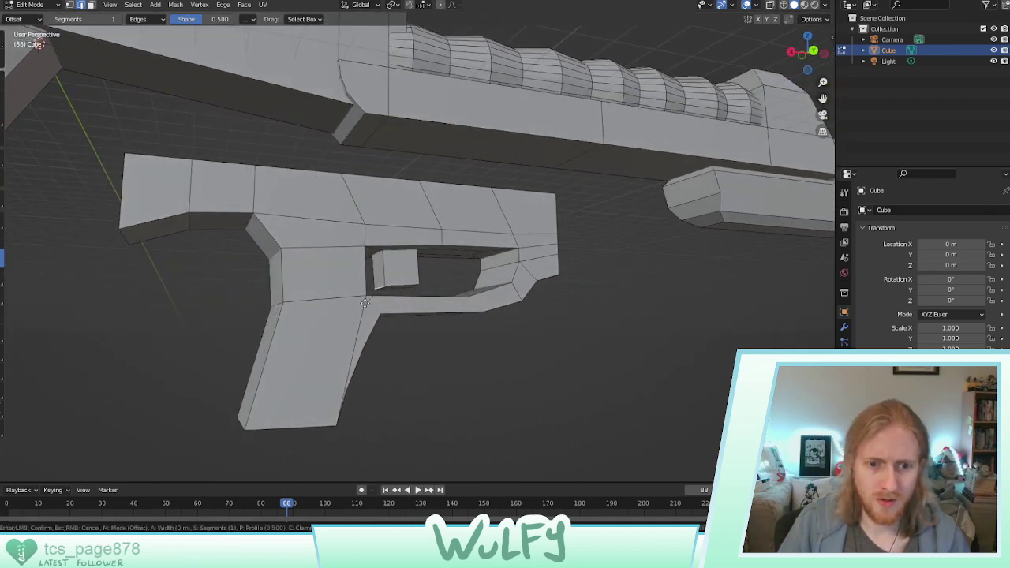
drag(425, 272, 337, 323)
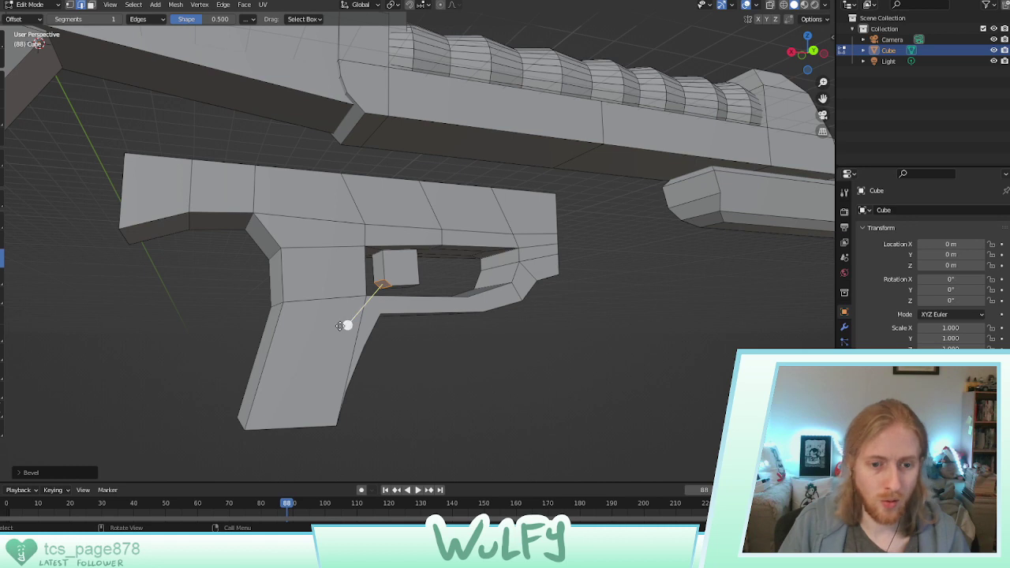
key(ctrl+z)
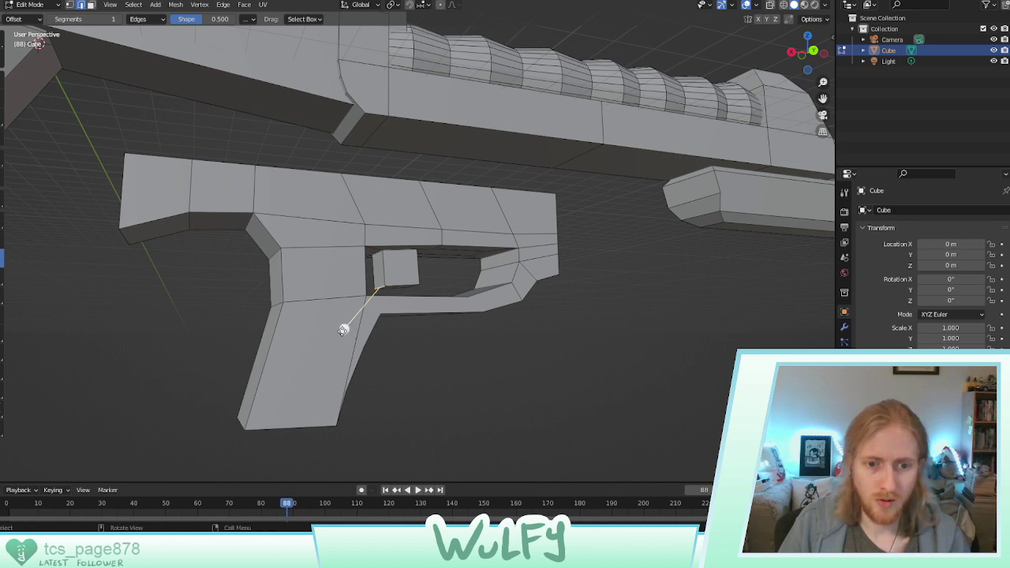
mouse_move(343, 330)
mouse_down()
mouse_move(328, 344)
mouse_move(338, 336)
mouse_up()
middle_drag(337, 336, 361, 299)
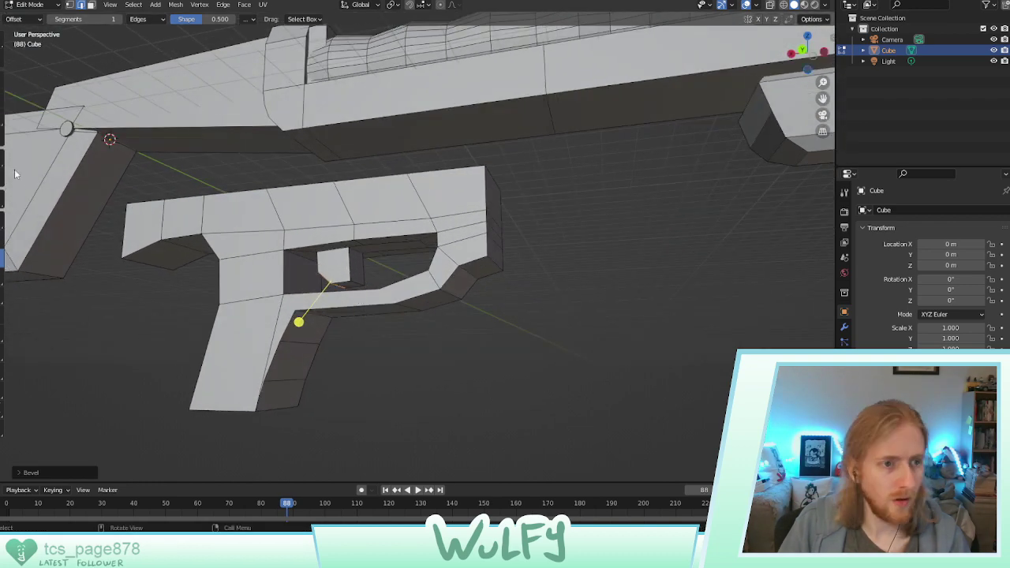
Raise the upper edge of the trigger's bevel along Z and reposition its lower front edge to shape a tapered trigger
click(1, 80)
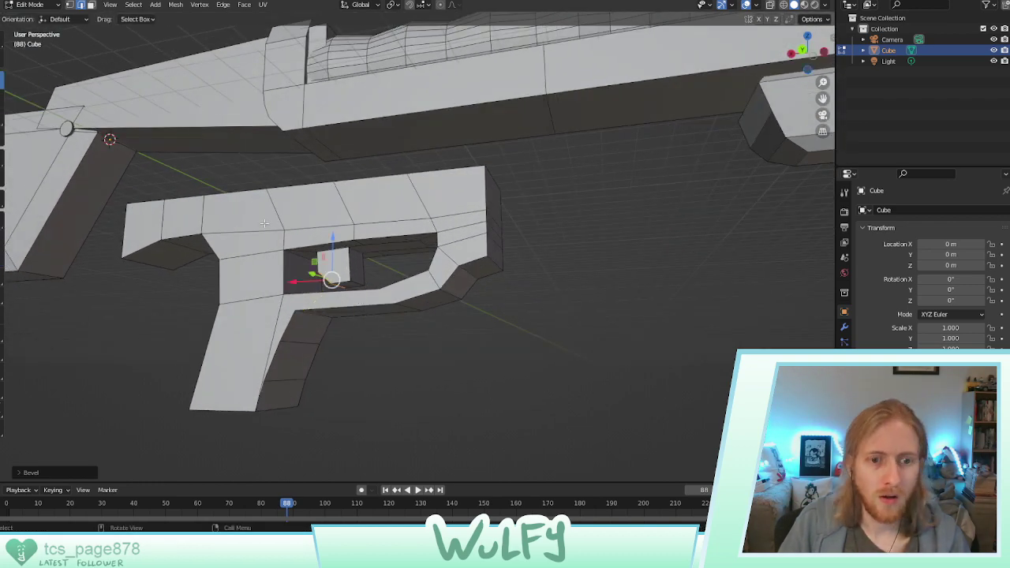
middle_drag(336, 259, 391, 267)
click(379, 273)
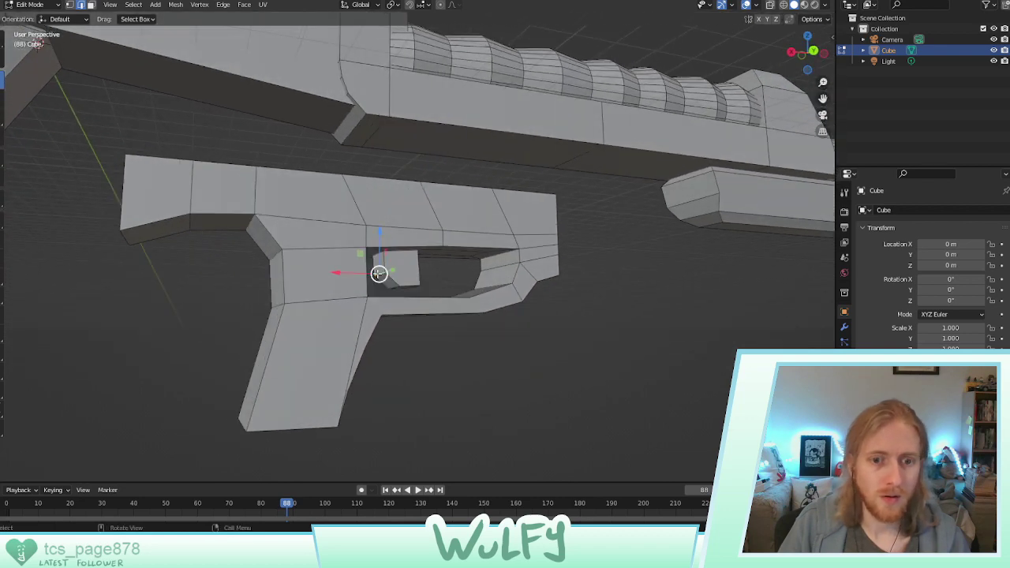
drag(378, 254, 380, 244)
middle_drag(419, 279, 365, 257)
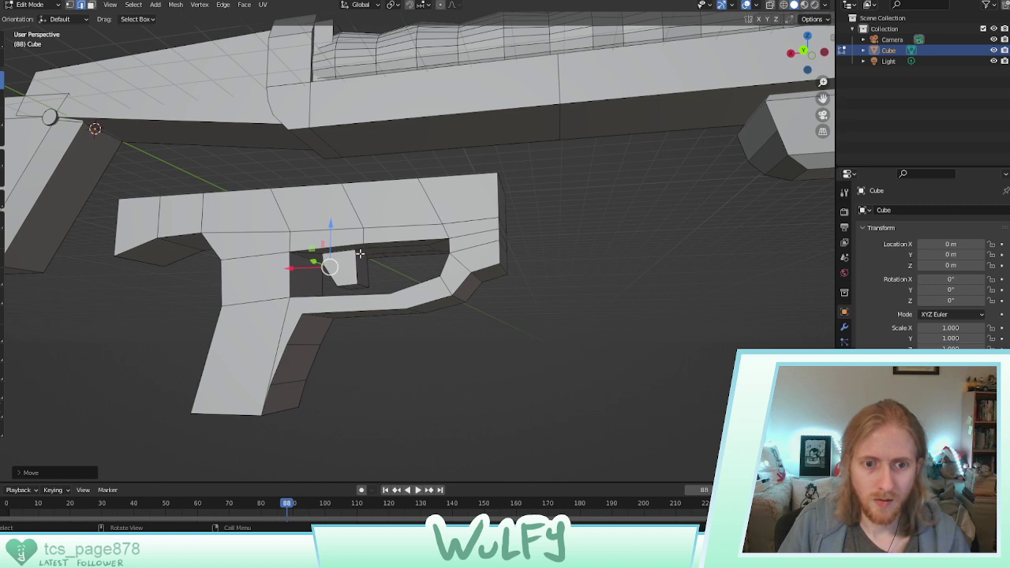
click(360, 252)
drag(360, 253, 331, 285)
click(362, 286)
middle_drag(323, 281, 352, 298)
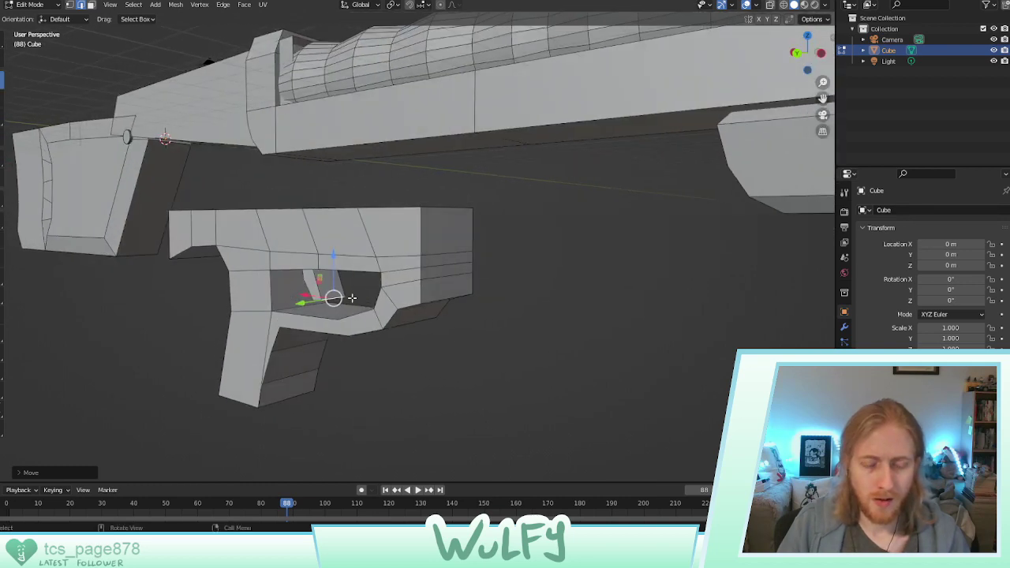
Select all the coplanar faces on the near side of the grip section, extending the picked faces with Linked Flat Faces
click(91, 5)
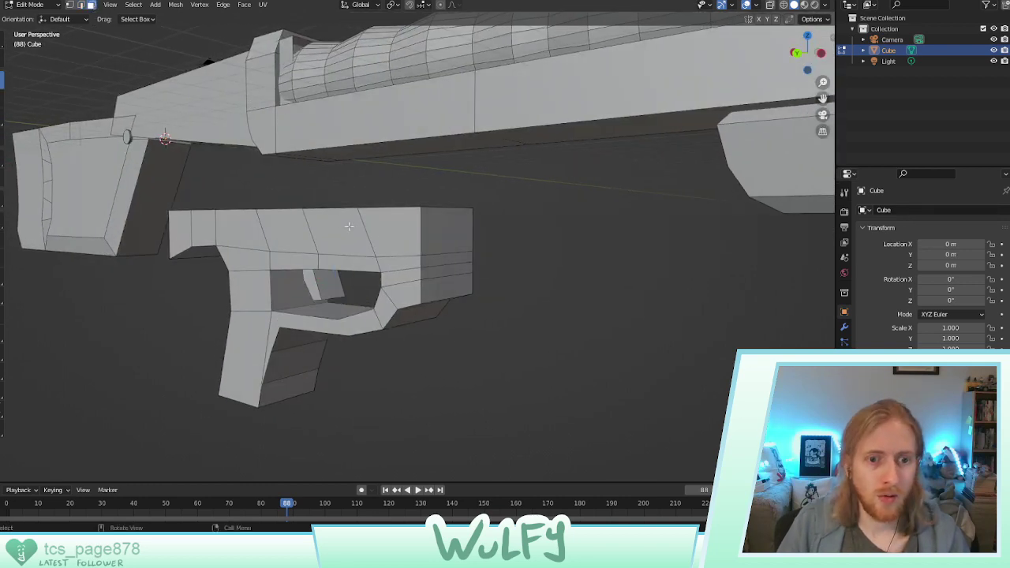
click(378, 237)
shift+click(337, 240)
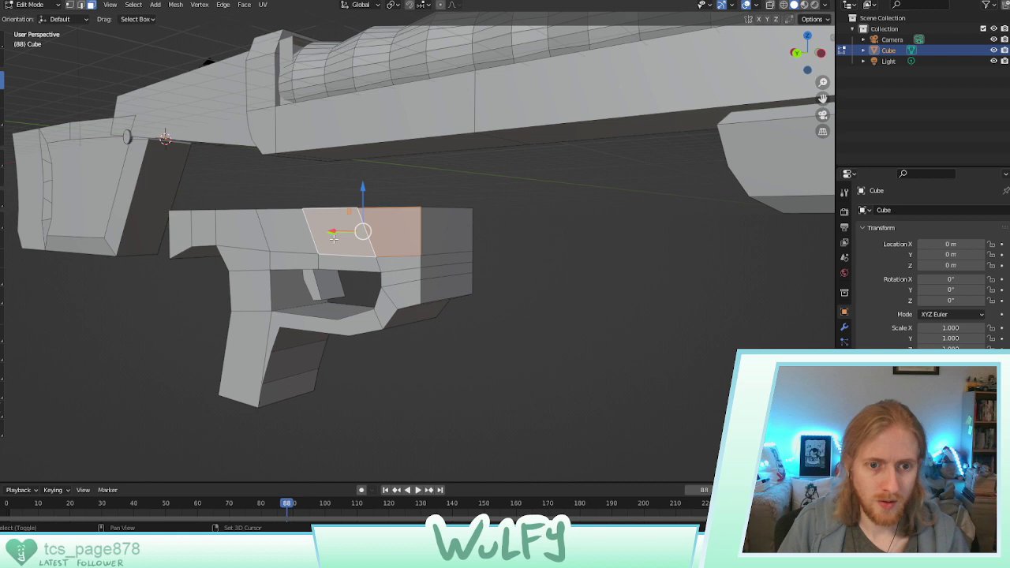
shift+click(287, 234)
shift+click(238, 236)
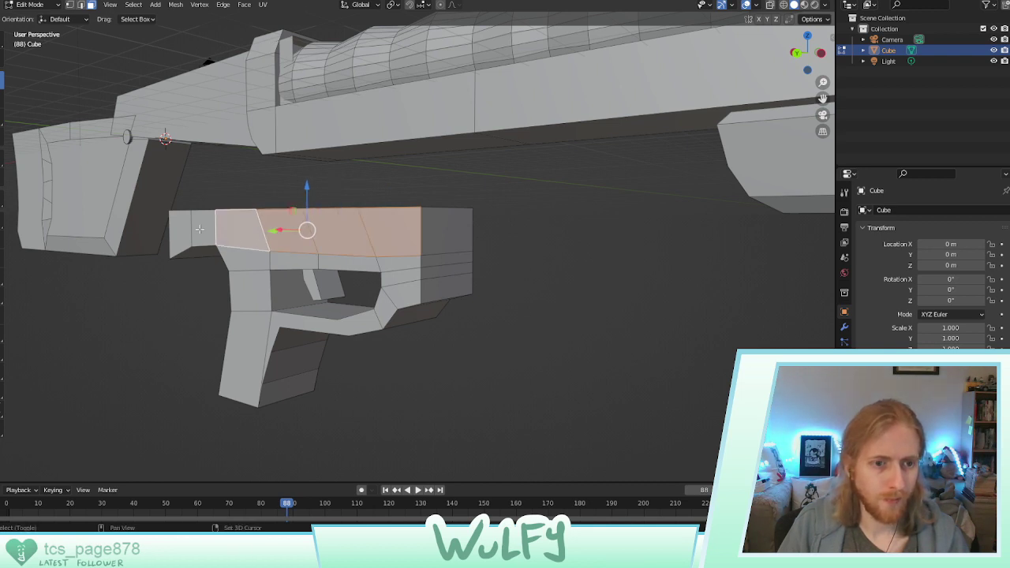
shift+click(204, 232)
shift+click(181, 237)
shift+click(284, 262)
shift+click(253, 291)
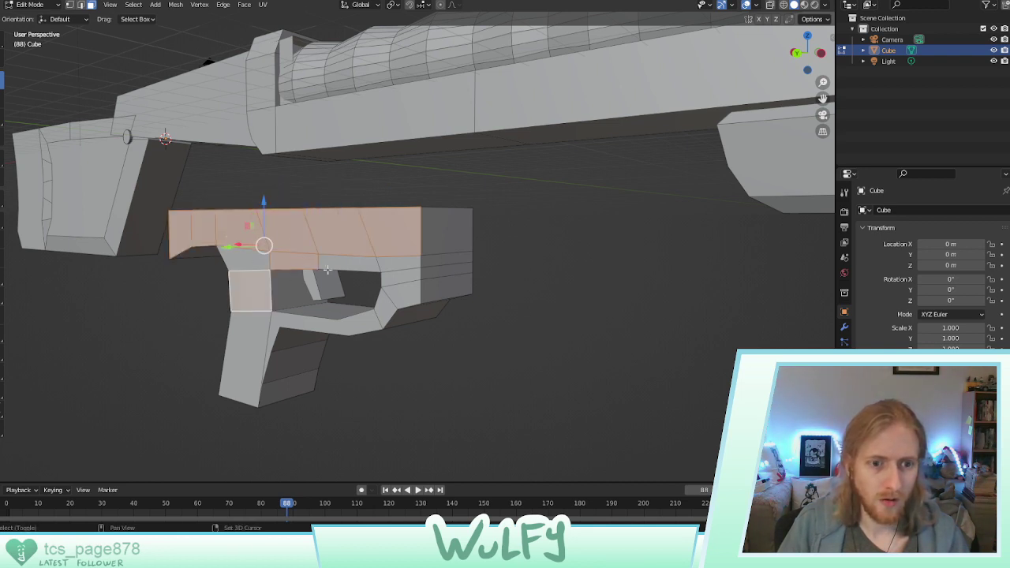
shift+click(284, 260)
shift+click(341, 263)
shift+click(399, 262)
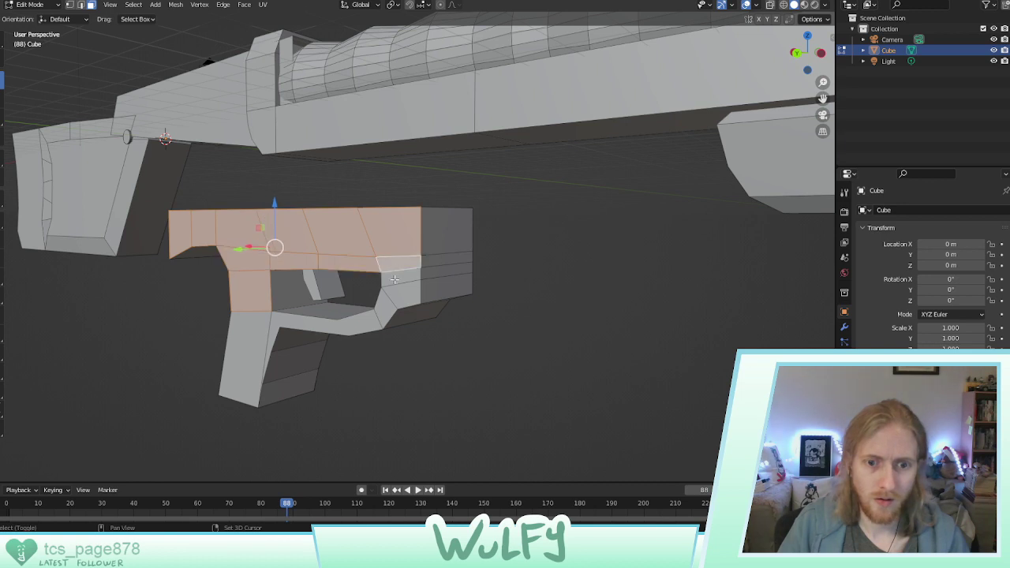
shift+click(395, 277)
click(133, 5)
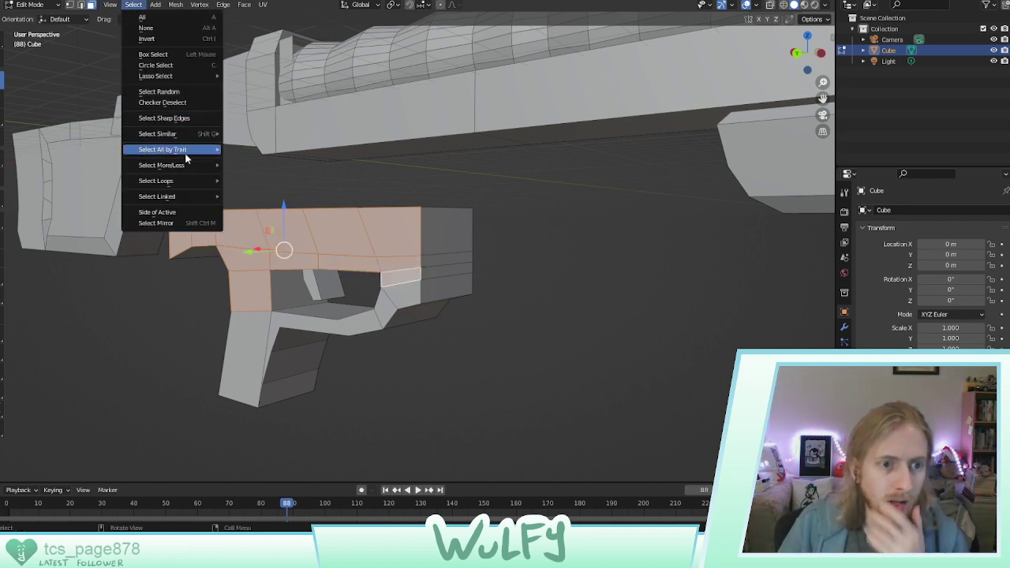
mouse_move(193, 197)
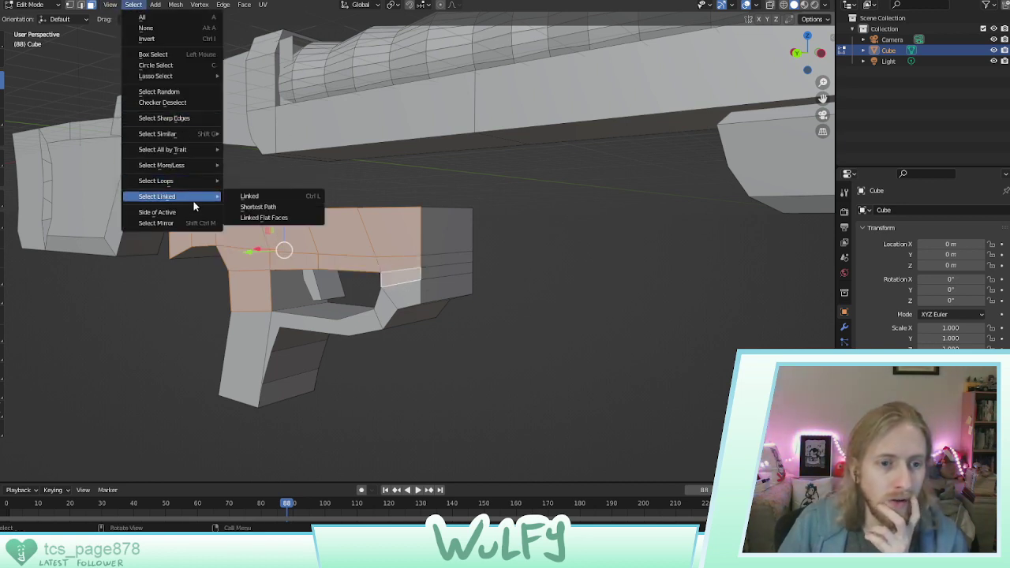
click(264, 217)
middle_drag(420, 223, 371, 250)
key(g)
key(y)
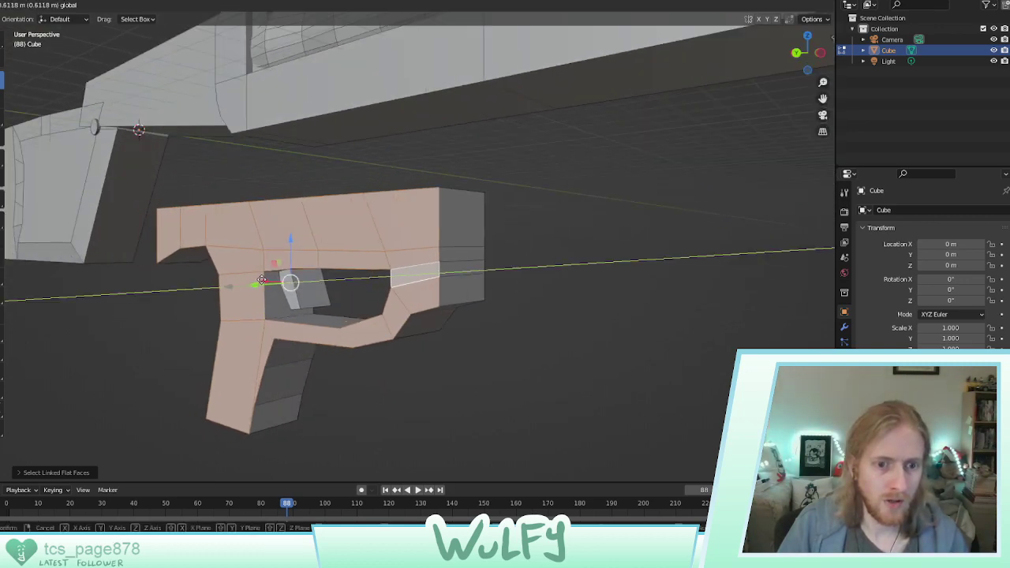
click(200, 277)
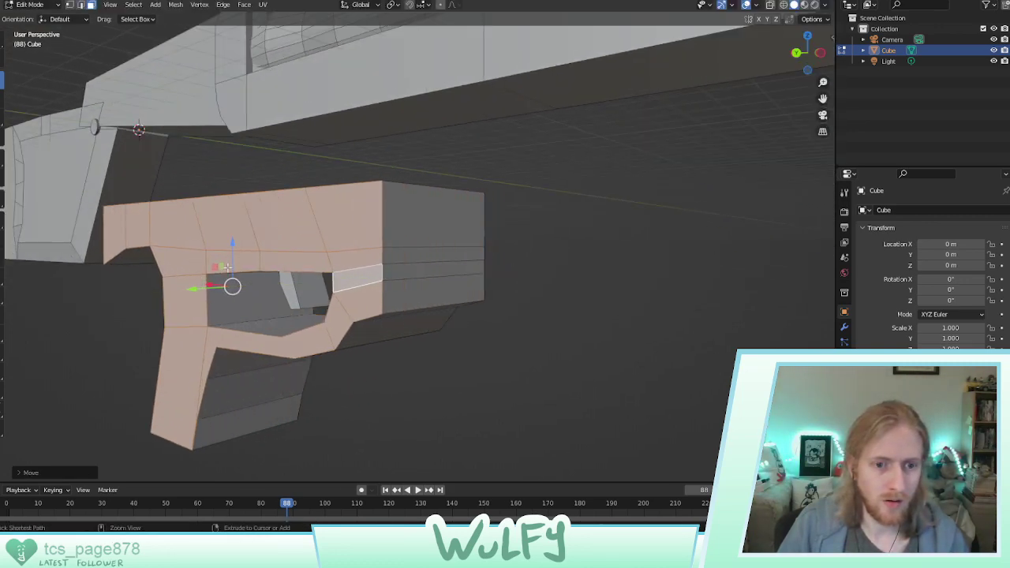
key(ctrl+z)
Narrow the grip section slightly by moving the selected side faces inward along Y
middle_drag(339, 267, 270, 259)
alt+click(265, 273)
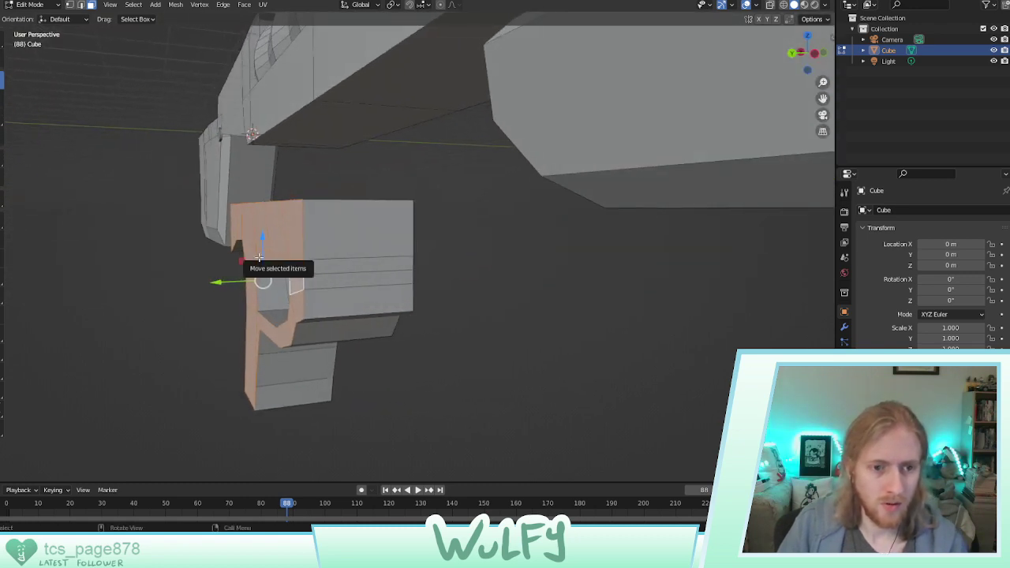
drag(221, 282, 230, 282)
Select the linked flat faces on the grip section's opposite side and move them slightly inward along Y
middle_drag(372, 271, 300, 264)
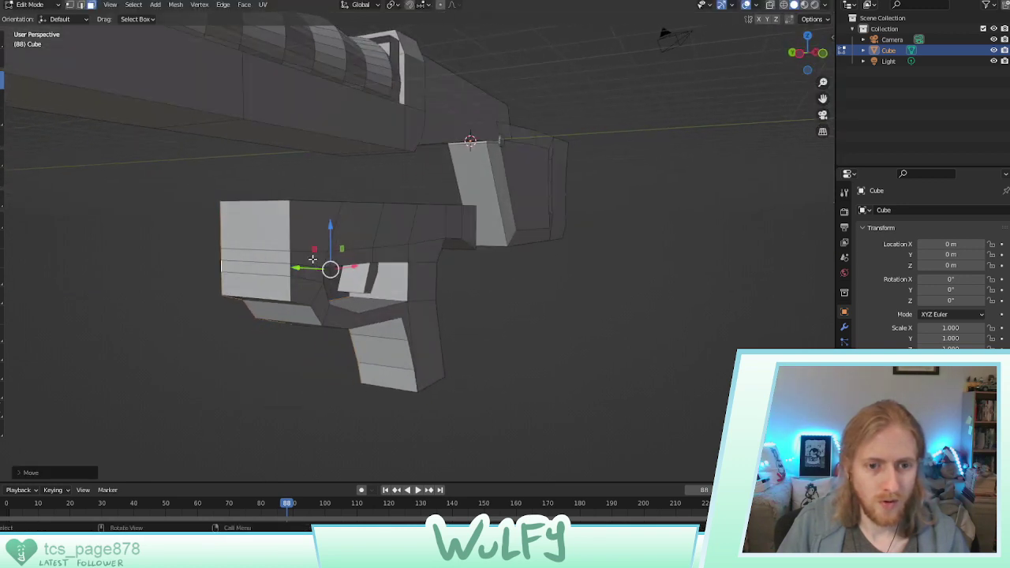
click(311, 259)
click(133, 5)
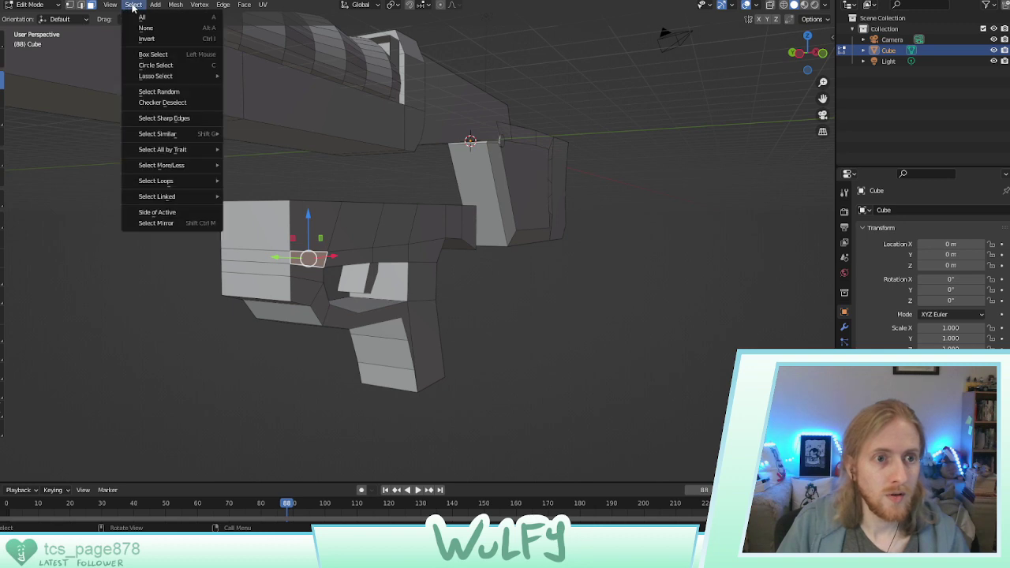
mouse_move(203, 198)
click(262, 217)
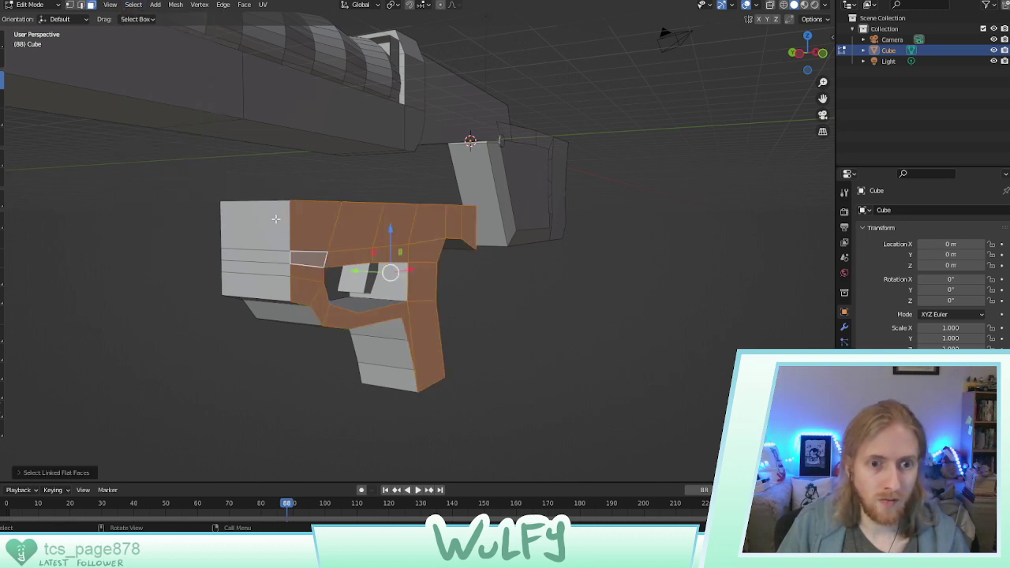
middle_drag(412, 264, 392, 267)
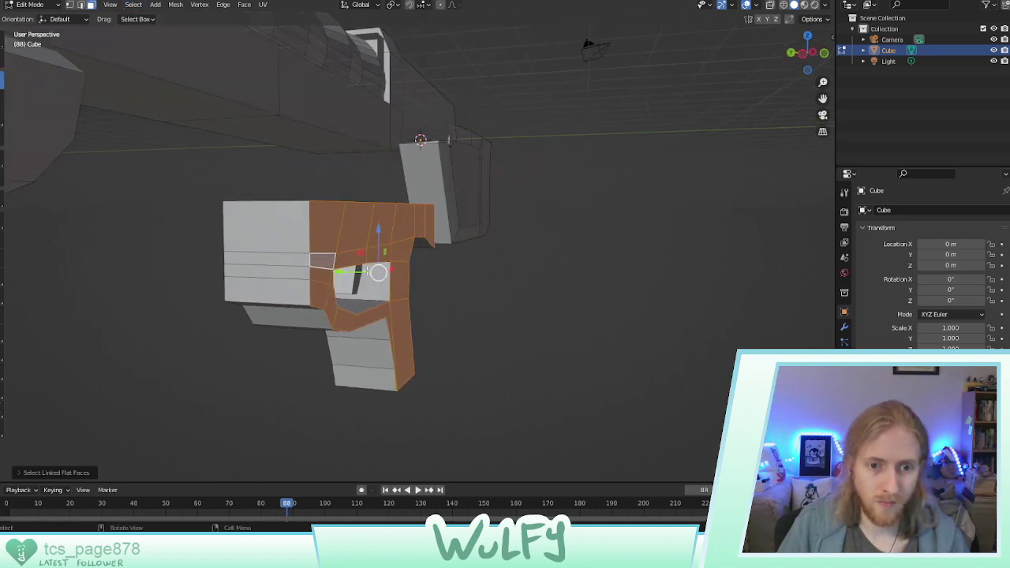
drag(367, 272, 361, 270)
drag(304, 251, 363, 254)
Select the whole linked grip section and move it about 3.3 m along X toward the stock
click(388, 225)
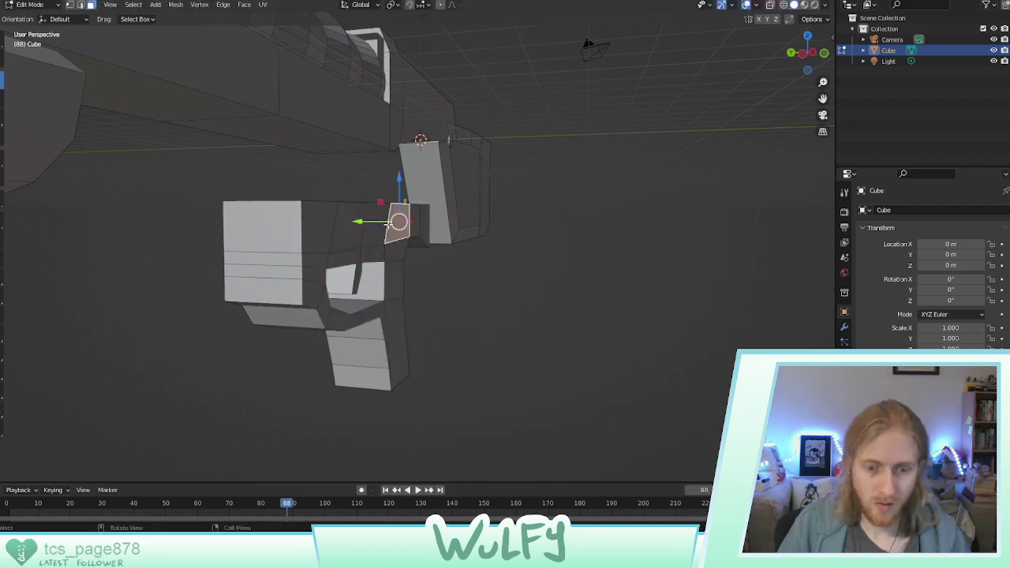
key(ctrl+l)
middle_drag(388, 225, 474, 220)
scroll(474, 220, down, 3)
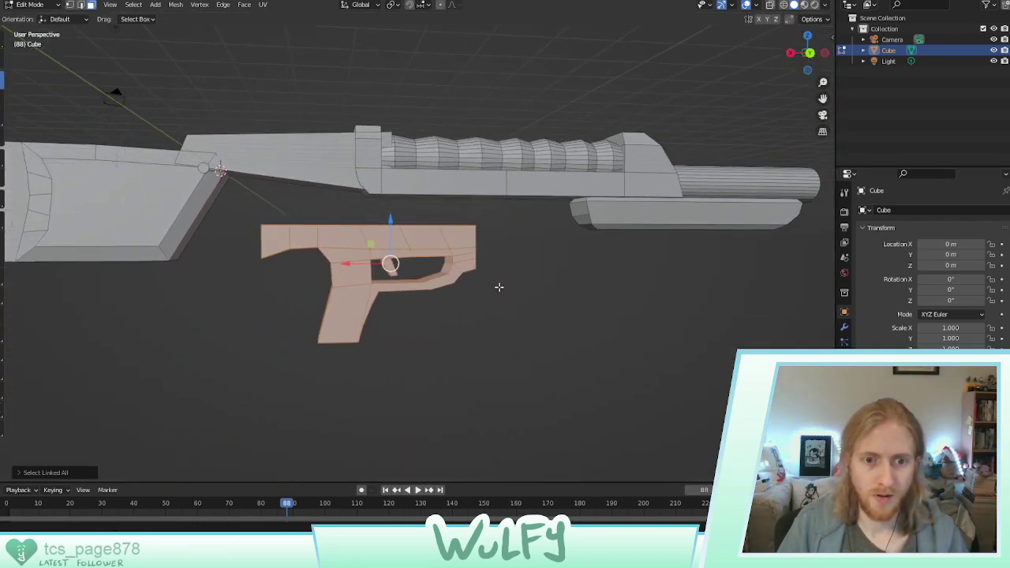
key(g)
key(x)
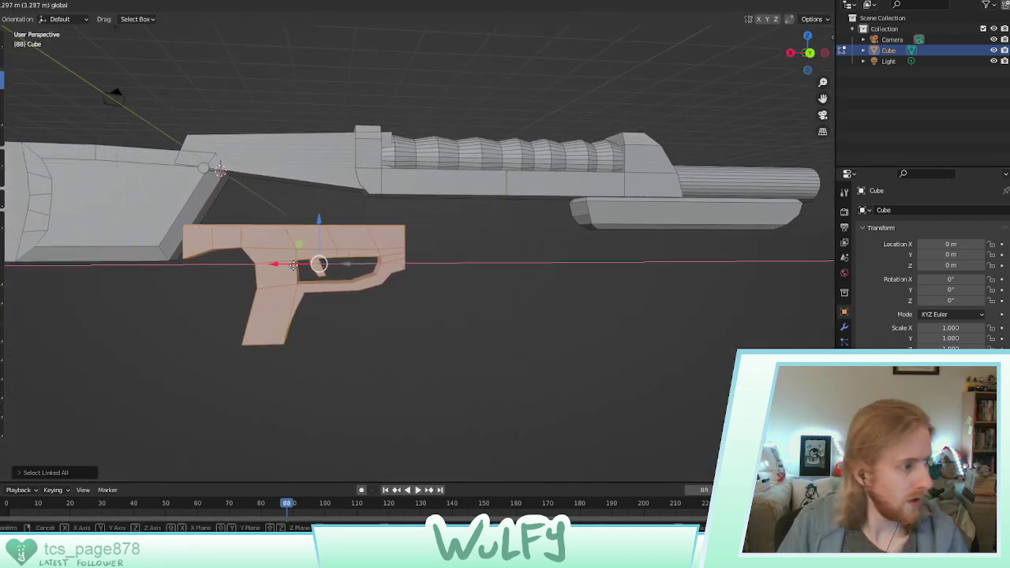
click(294, 265)
Raise the grip section about 2.28 m along Z against the receiver's underside and fine-tune its position along X
key(g)
key(z)
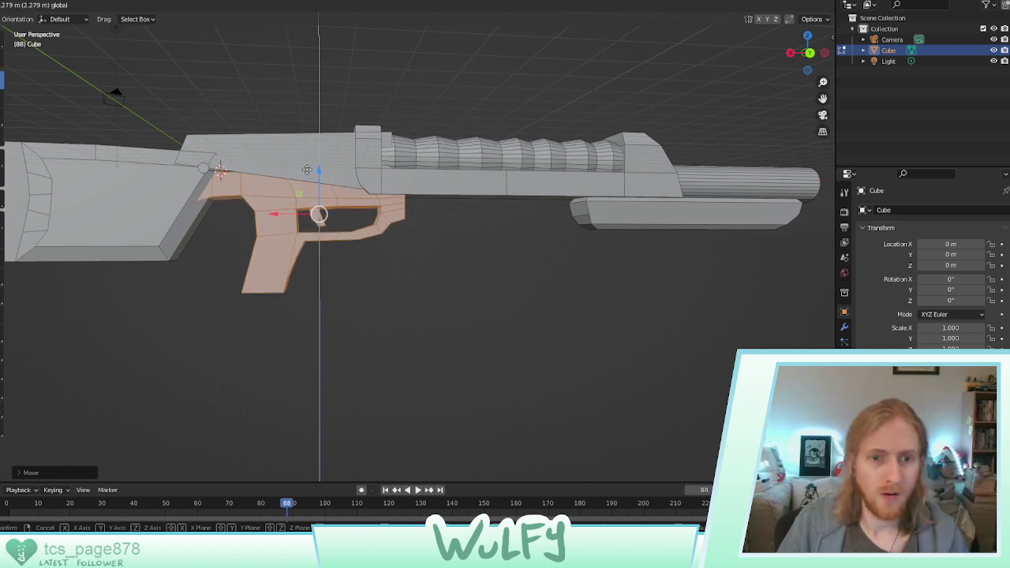
click(306, 169)
key(g)
key(x)
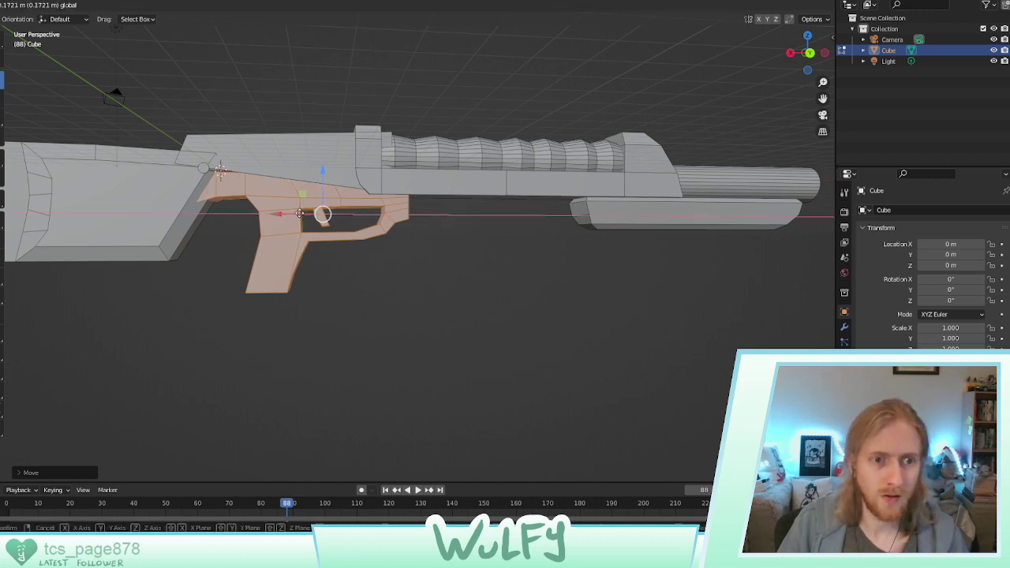
click(296, 213)
middle_drag(296, 214, 438, 178)
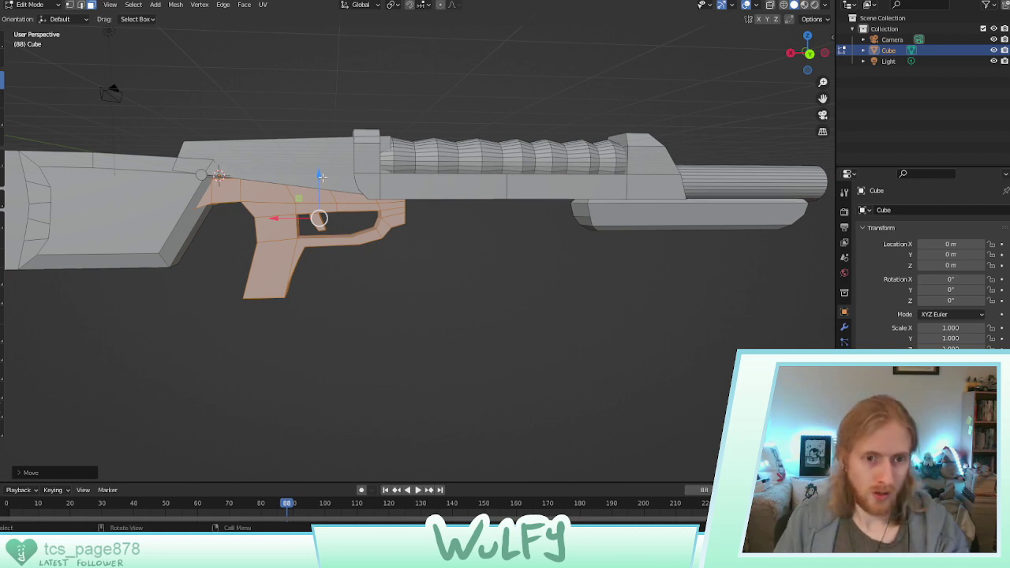
Lower the grip section clear of the gun body and raise its top faces slightly along Z, leaving out the foremost one
drag(322, 177, 327, 313)
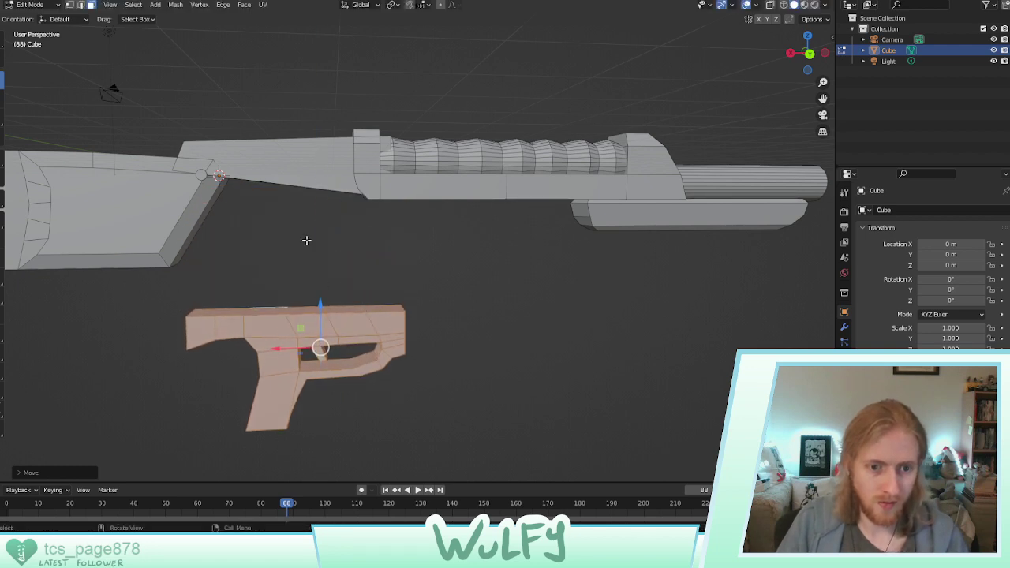
middle_drag(307, 239, 316, 255)
right_click(239, 328)
key(Escape)
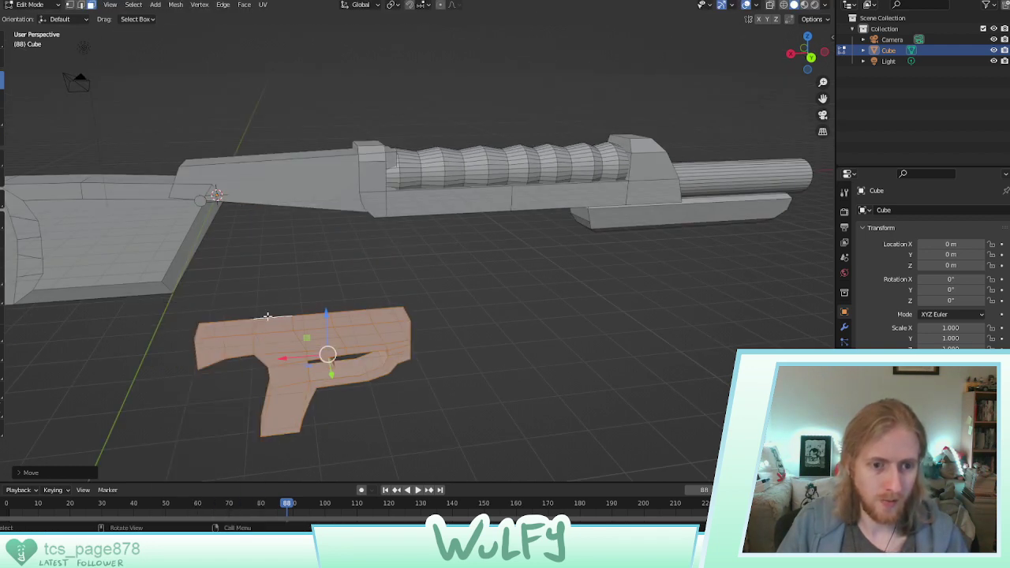
click(240, 328)
shift+click(208, 331)
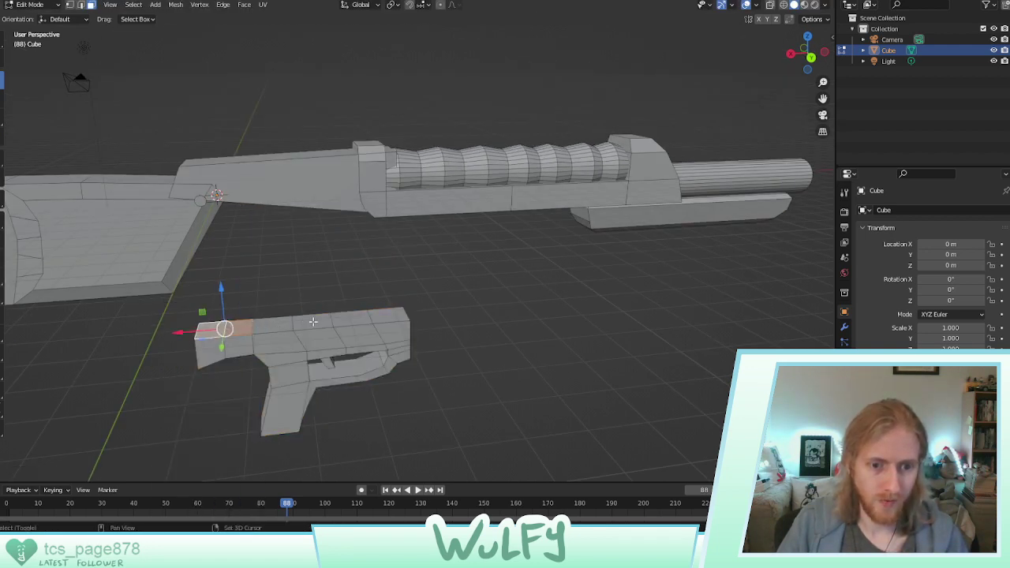
shift+click(314, 321)
shift+click(278, 324)
drag(259, 307, 258, 294)
Select the whole linked grip section, raise it back under the receiver and fine-tune its height along Z
click(344, 274)
click(322, 325)
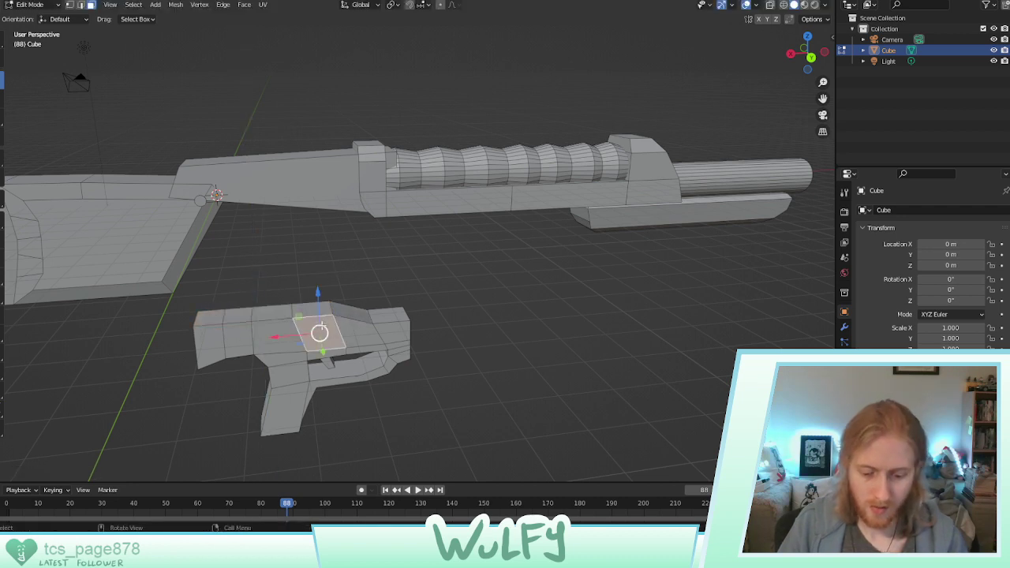
key(ctrl+l)
drag(326, 316, 309, 206)
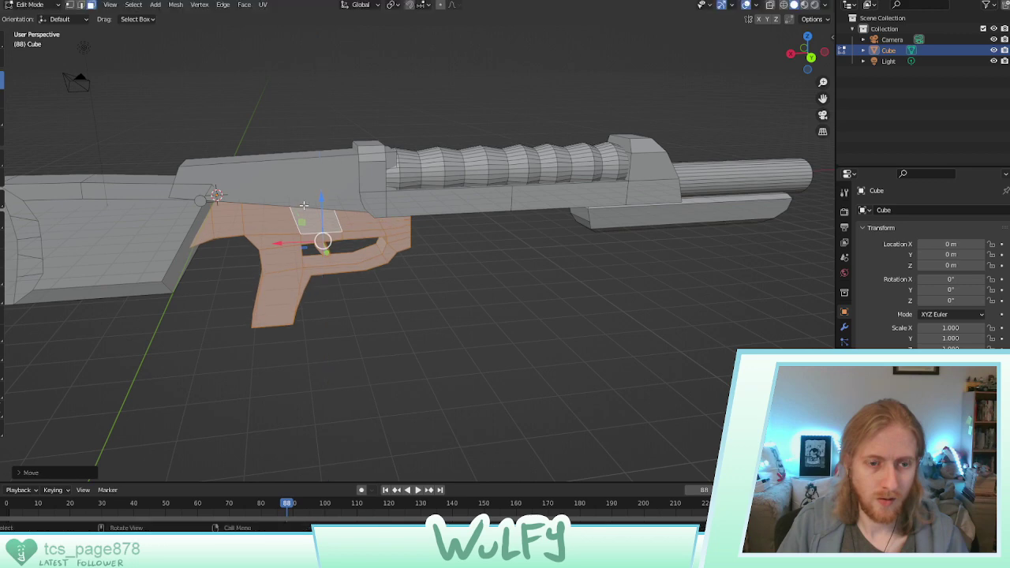
middle_drag(308, 206, 299, 173)
drag(321, 175, 320, 180)
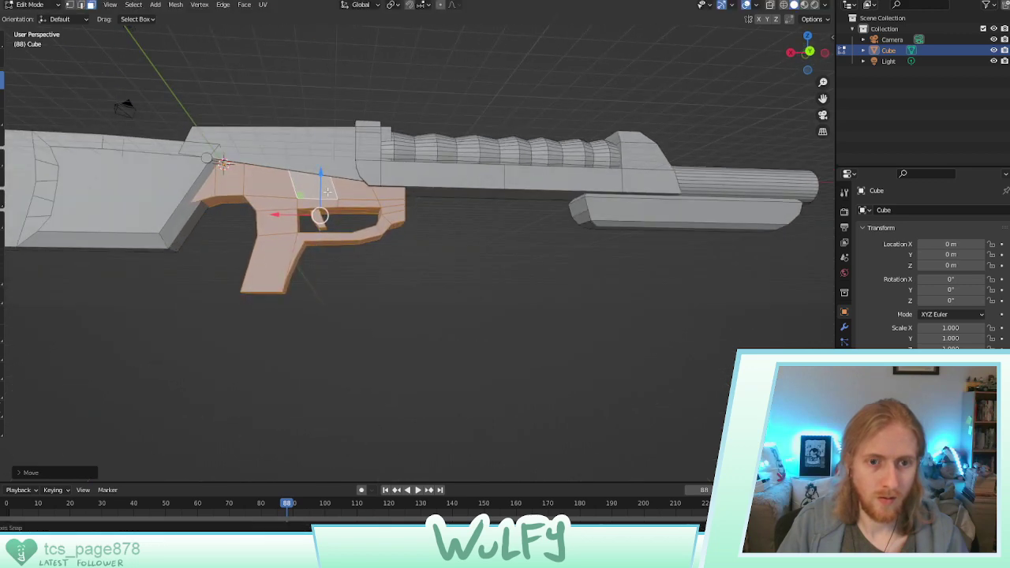
middle_drag(320, 182, 423, 224)
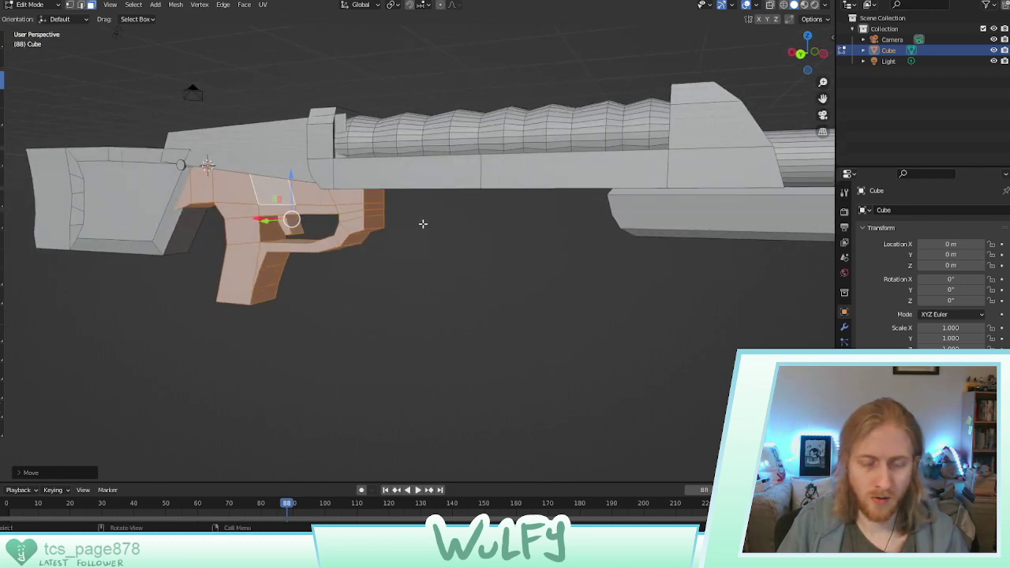
Extrude the three front end faces of the grip section forward beneath the receiver, stopping just short of the lower front block
click(424, 225)
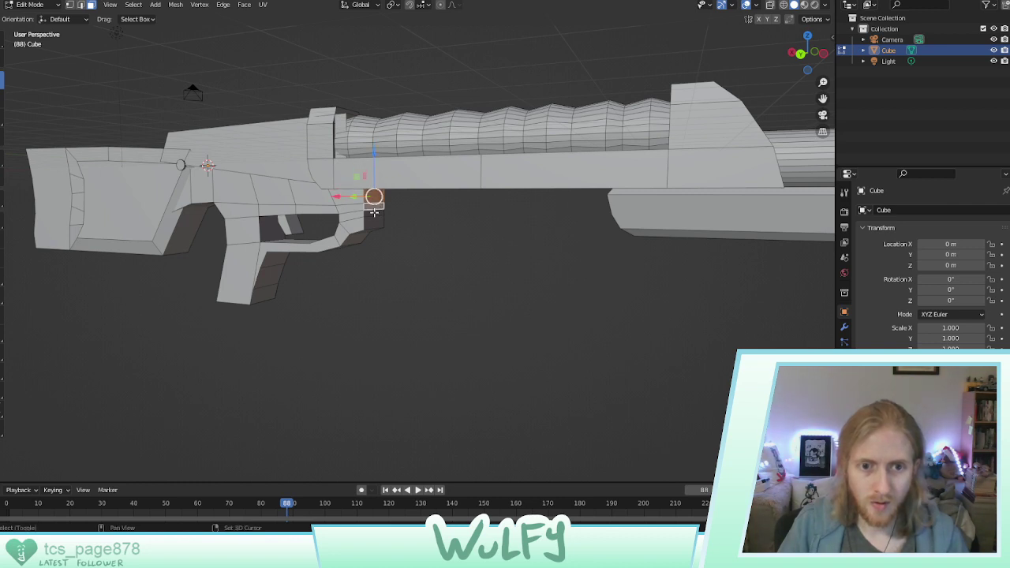
shift+click(375, 218)
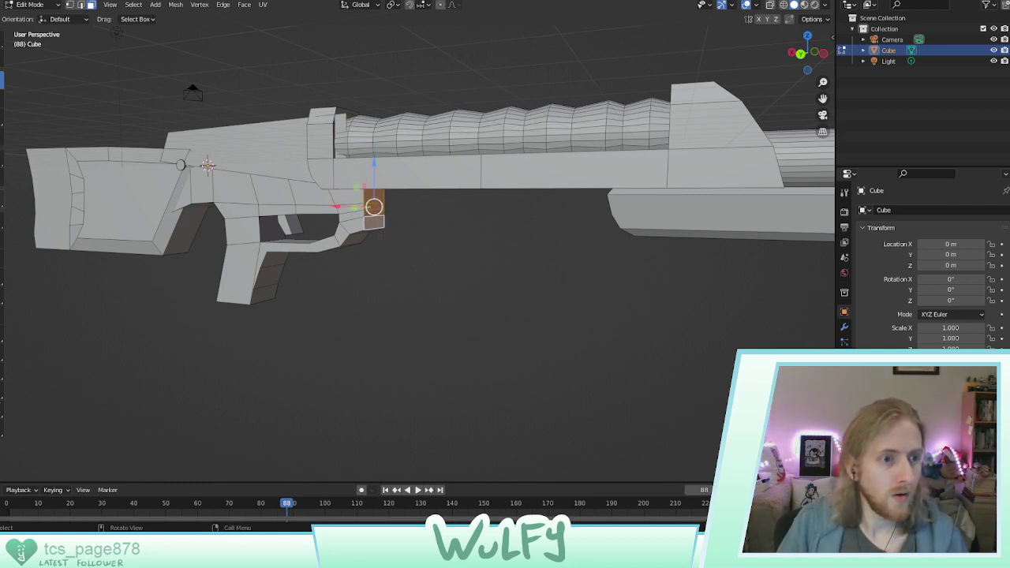
click(1, 220)
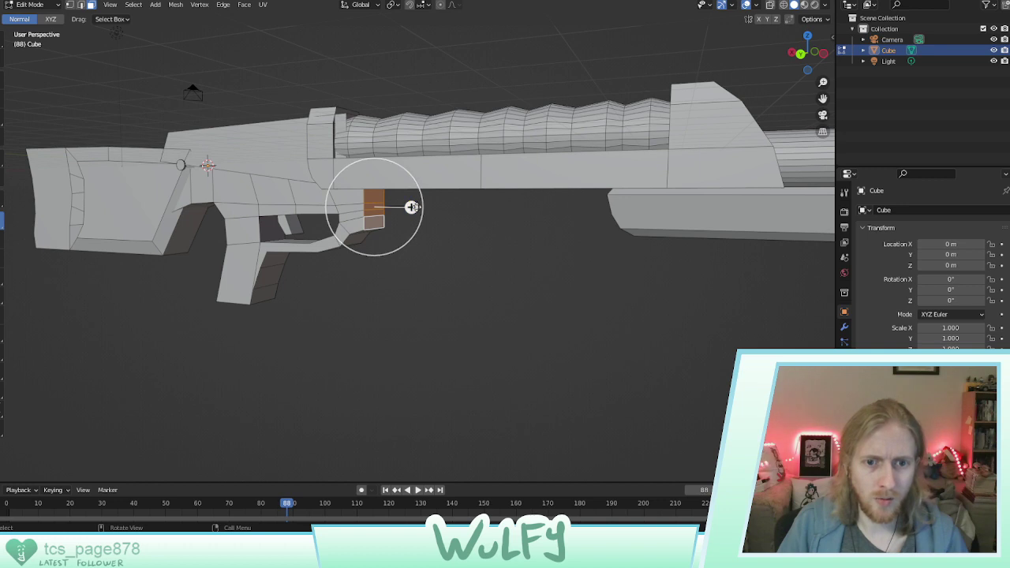
drag(411, 206, 626, 209)
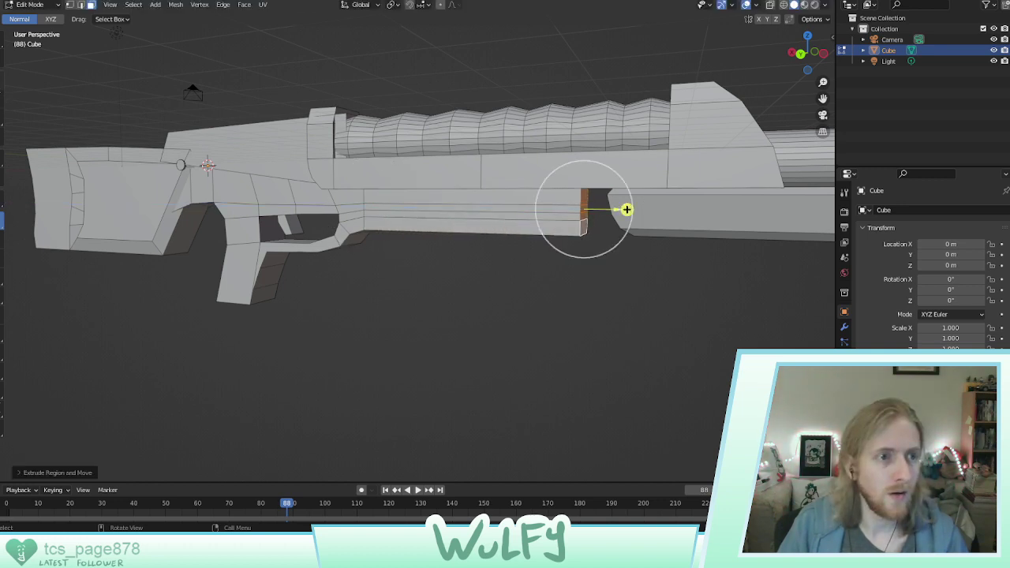
Move the extruded end faces slightly up along Z and forward along X to meet the lower front block
key(shift+space)
key(g)
drag(586, 177, 585, 166)
middle_drag(585, 165, 608, 185)
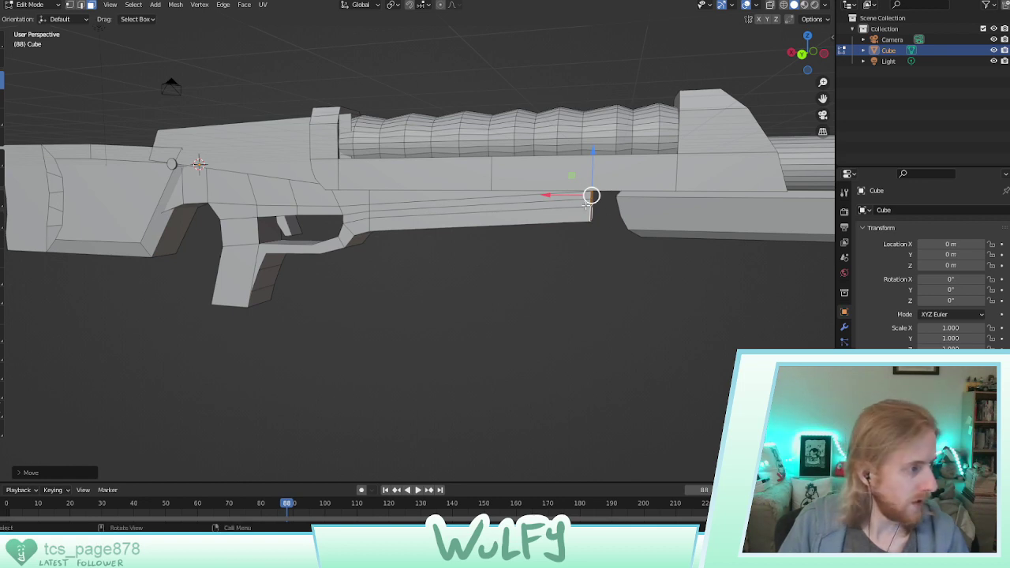
drag(569, 195, 614, 195)
middle_drag(614, 196, 594, 172)
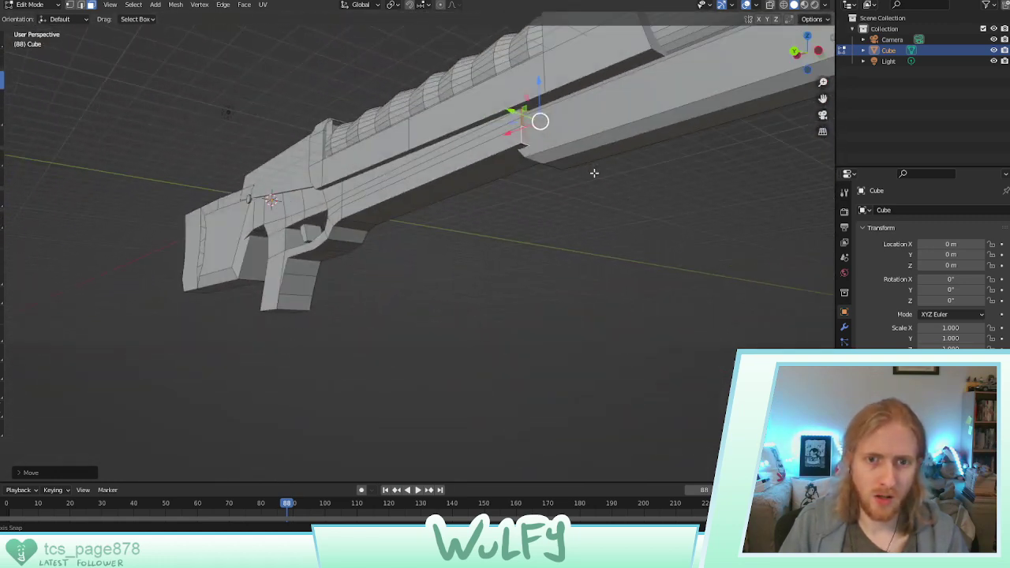
Select the whole linked lower front block and shift it along Y to line up with the grip section
click(628, 103)
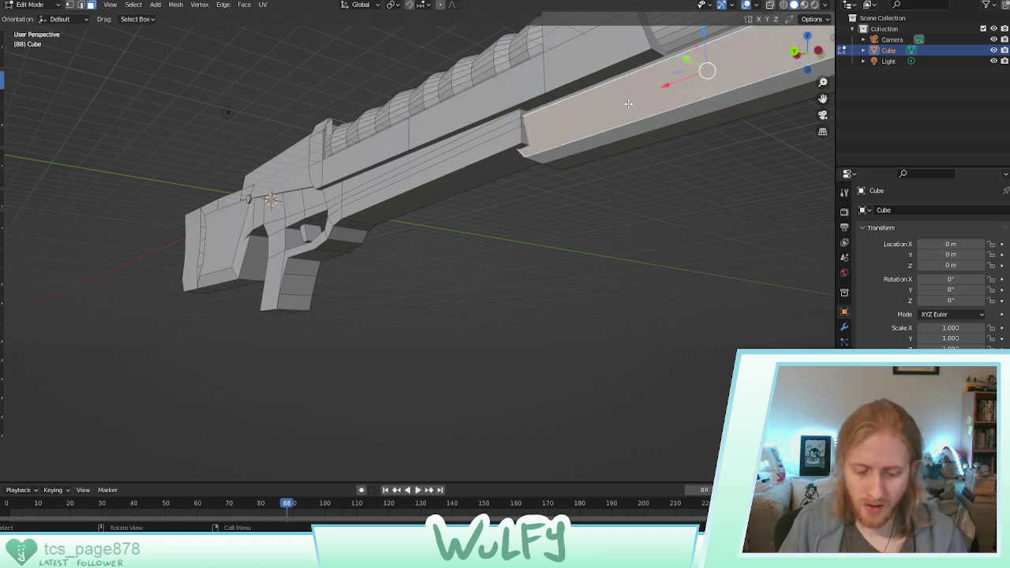
key(ctrl+l)
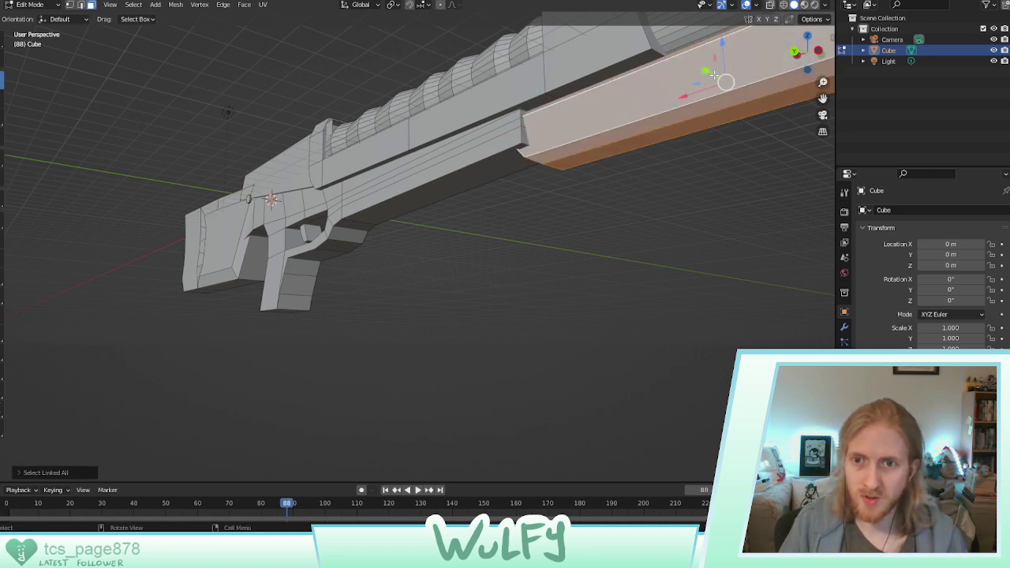
drag(714, 76, 707, 71)
middle_drag(707, 71, 640, 84)
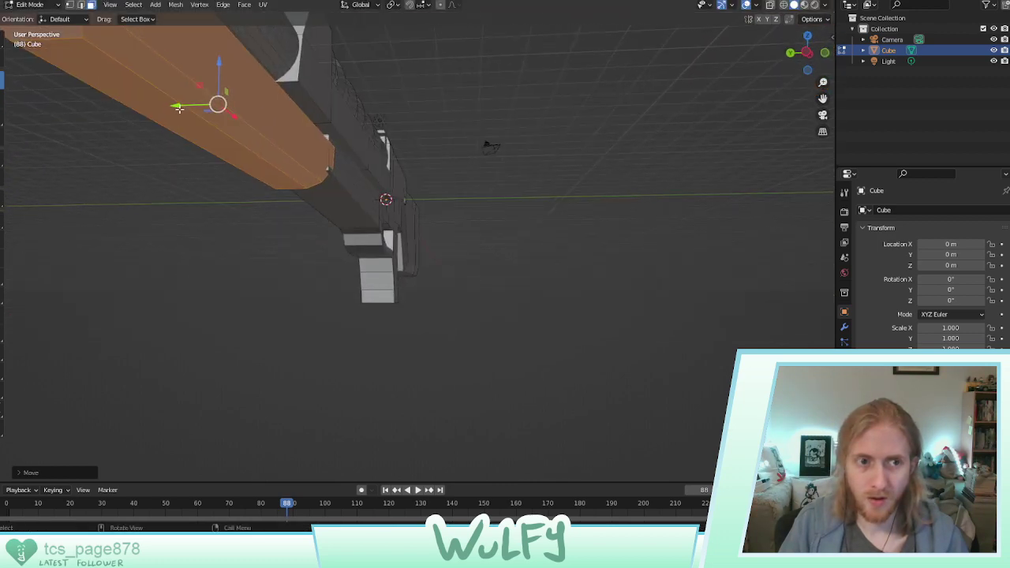
drag(179, 108, 181, 107)
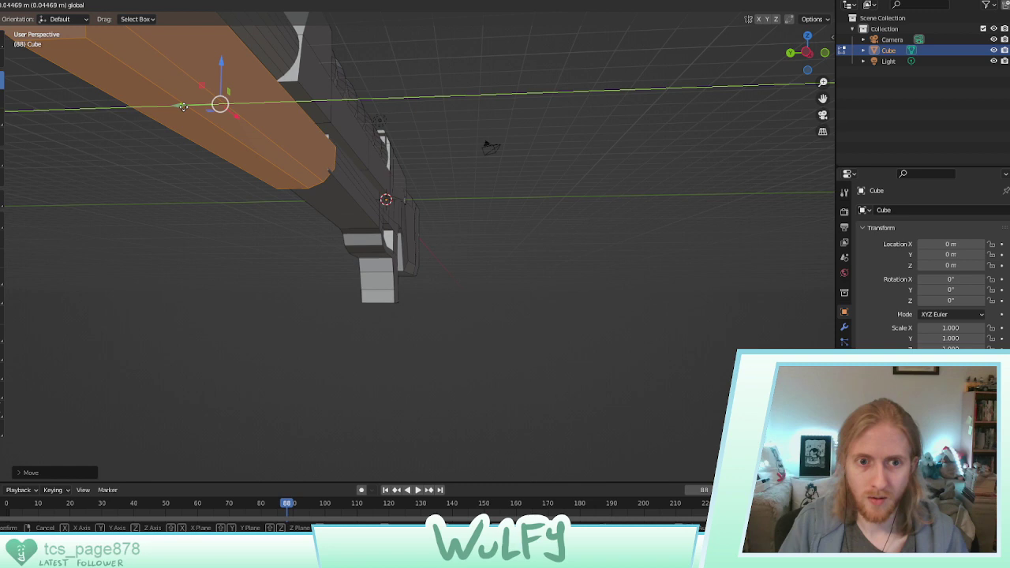
drag(184, 107, 181, 103)
middle_drag(181, 104, 216, 103)
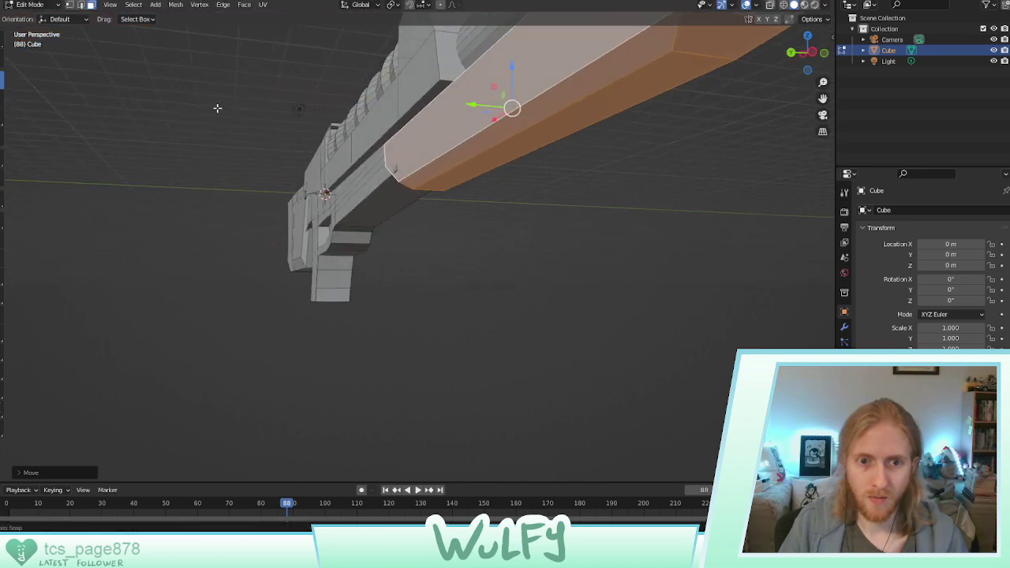
middle_drag(324, 138, 655, 245)
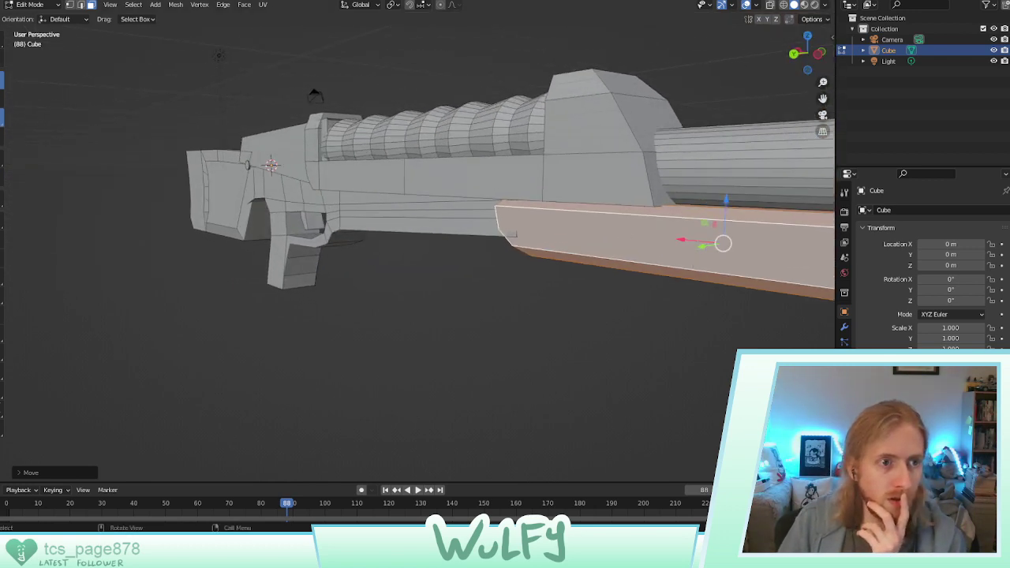
Scale the lower front block slightly along Y to adjust its width
drag(702, 247, 698, 247)
click(699, 247)
middle_drag(690, 239, 657, 257)
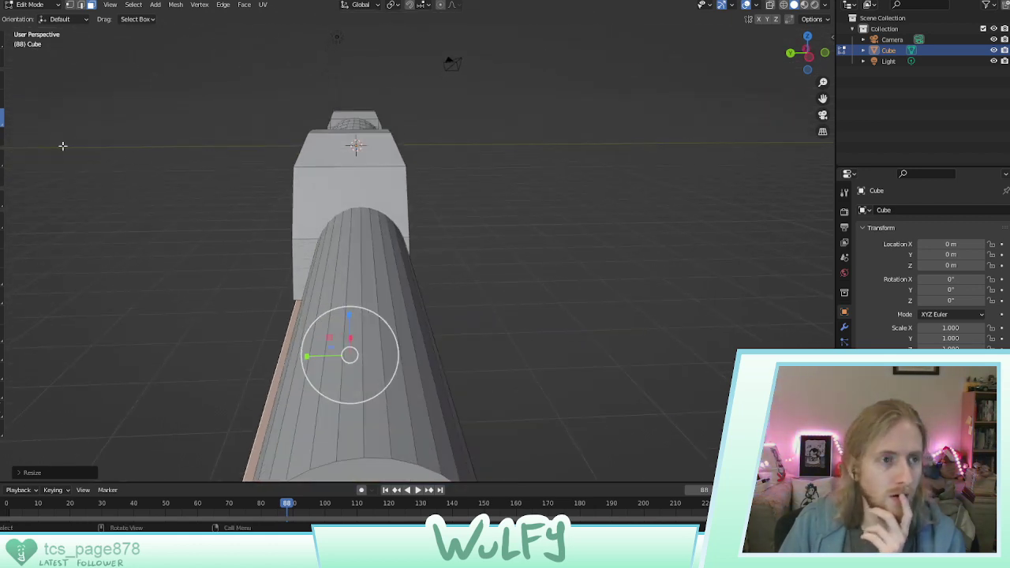
Select the whole linked barrel and move it along Y to centre it on the gun body
click(381, 260)
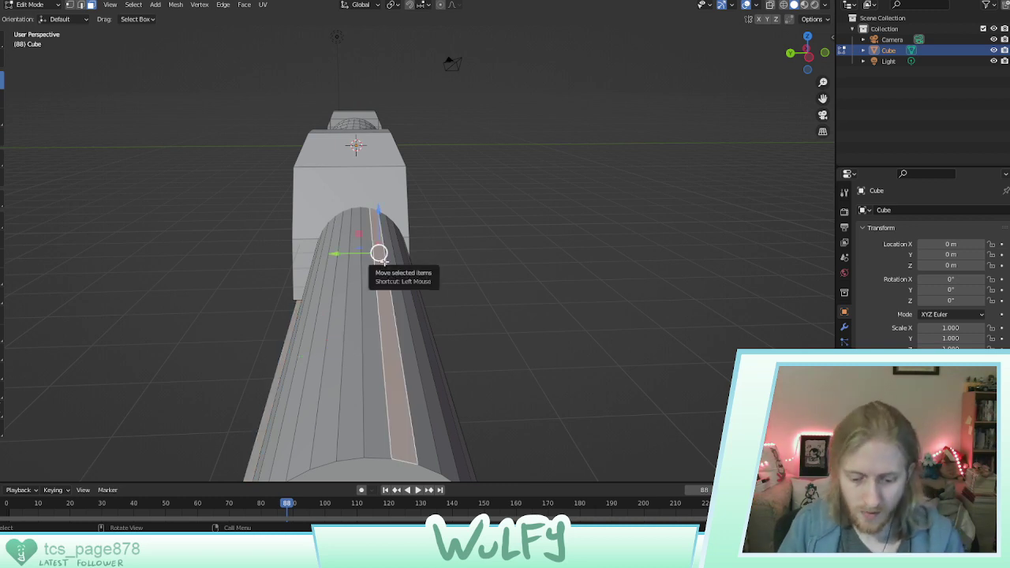
key(ctrl+l)
drag(324, 309, 308, 308)
middle_drag(309, 308, 325, 320)
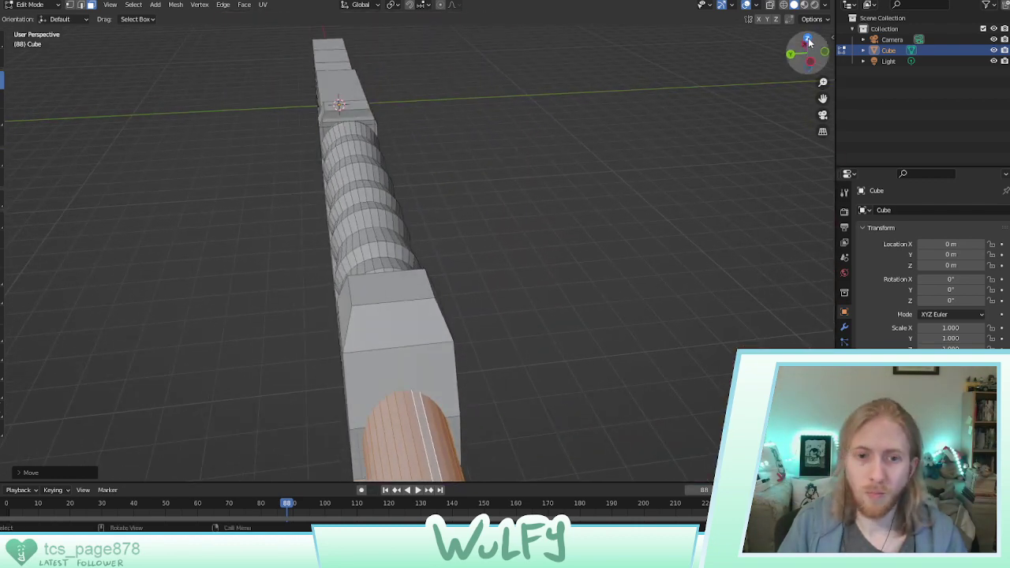
click(808, 40)
shift+middle_drag(251, 188, 442, 195)
drag(334, 168, 337, 162)
middle_drag(356, 180, 455, 220)
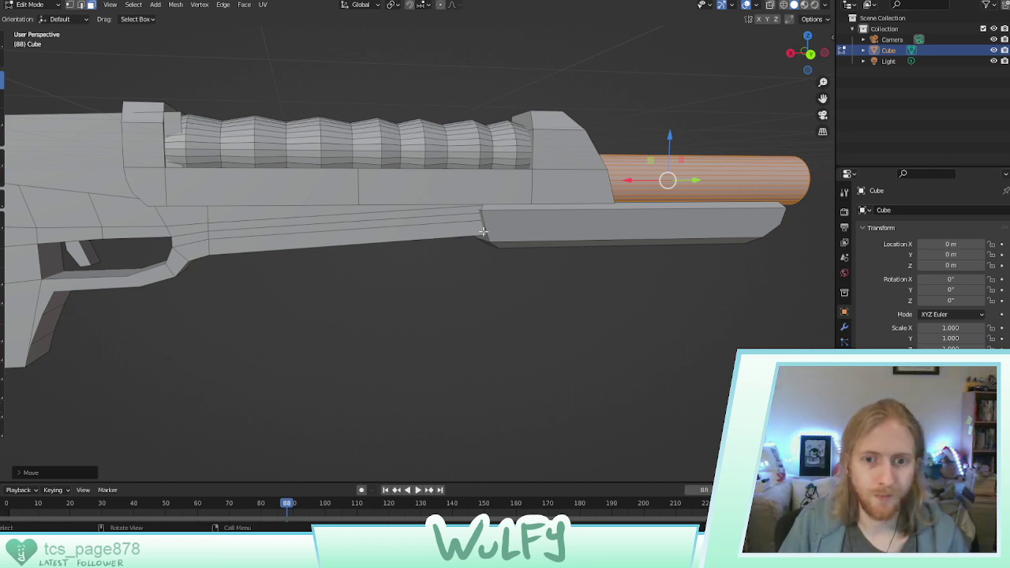
Add a cylinder to the mesh and move it forward along X and down along Z, below the front of the grip section
click(460, 240)
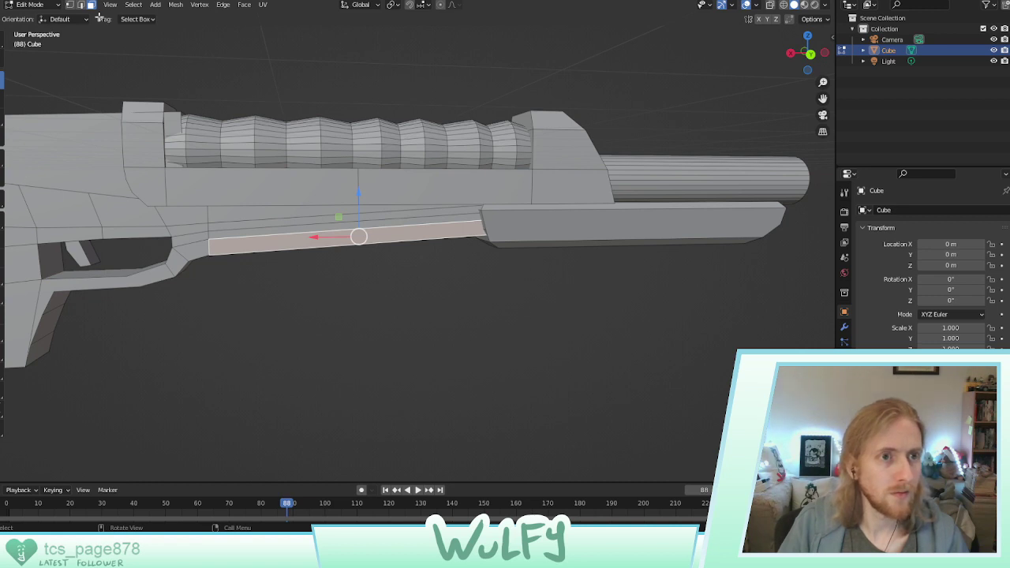
click(154, 5)
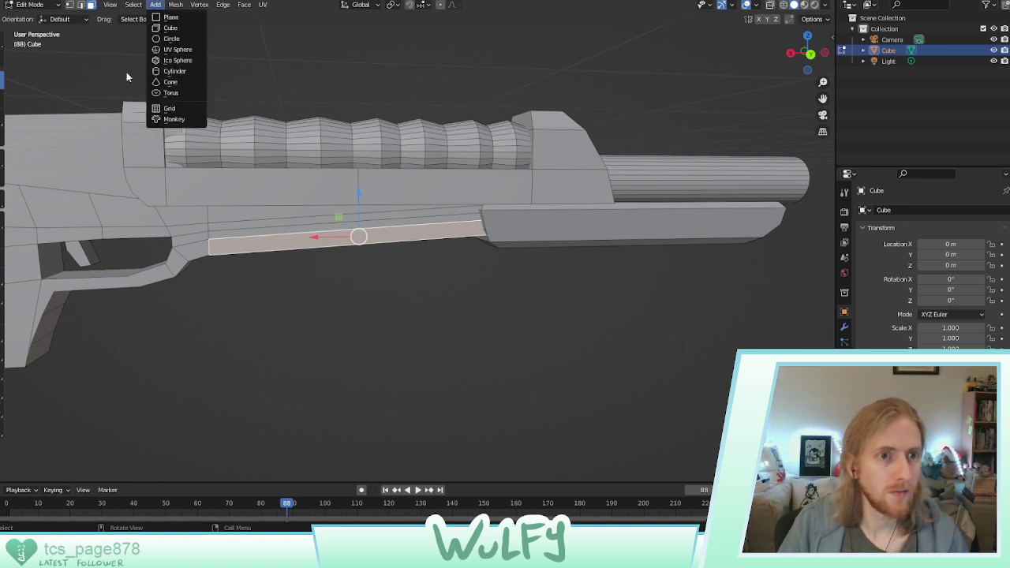
click(176, 71)
middle_drag(108, 255, 177, 229)
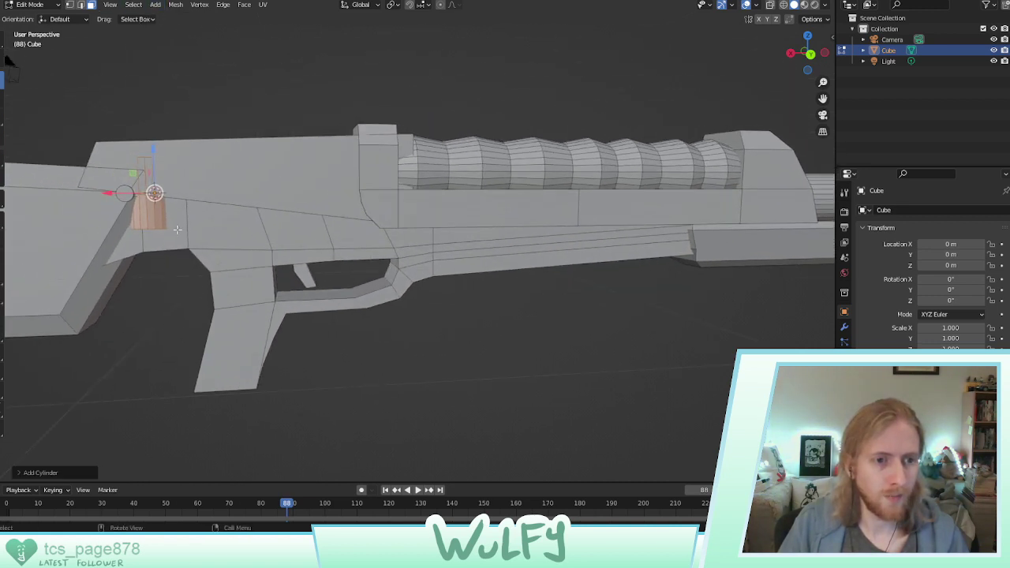
drag(108, 192, 596, 193)
drag(641, 154, 641, 281)
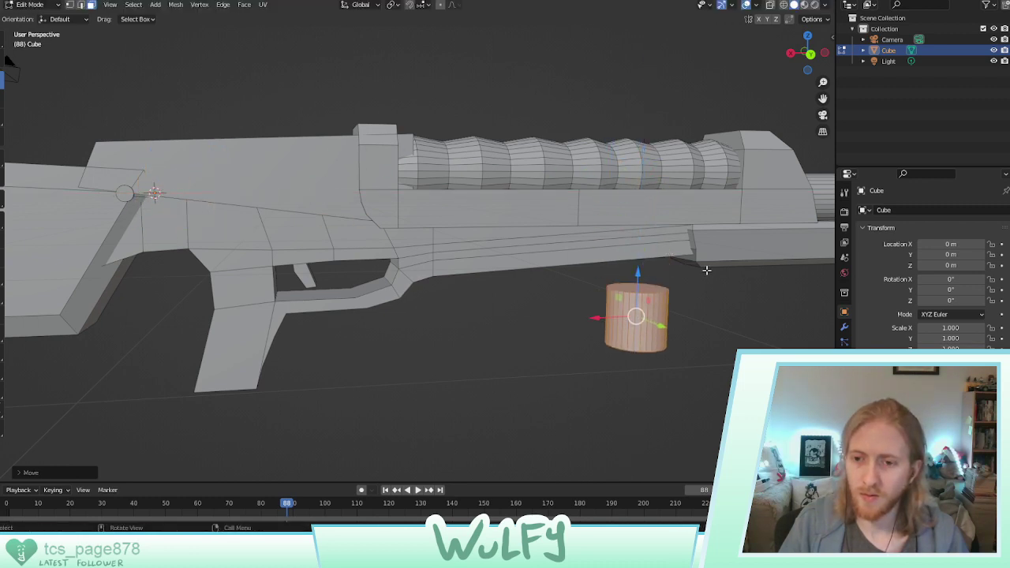
Rotate the cylinder about the X axis so its round end caps face the sides of the gun
click(810, 53)
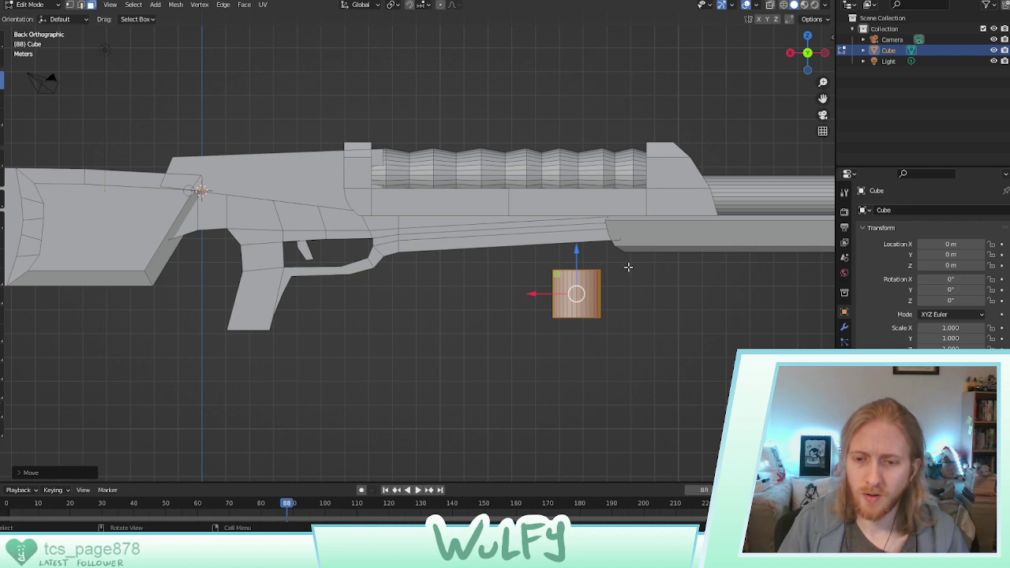
click(792, 54)
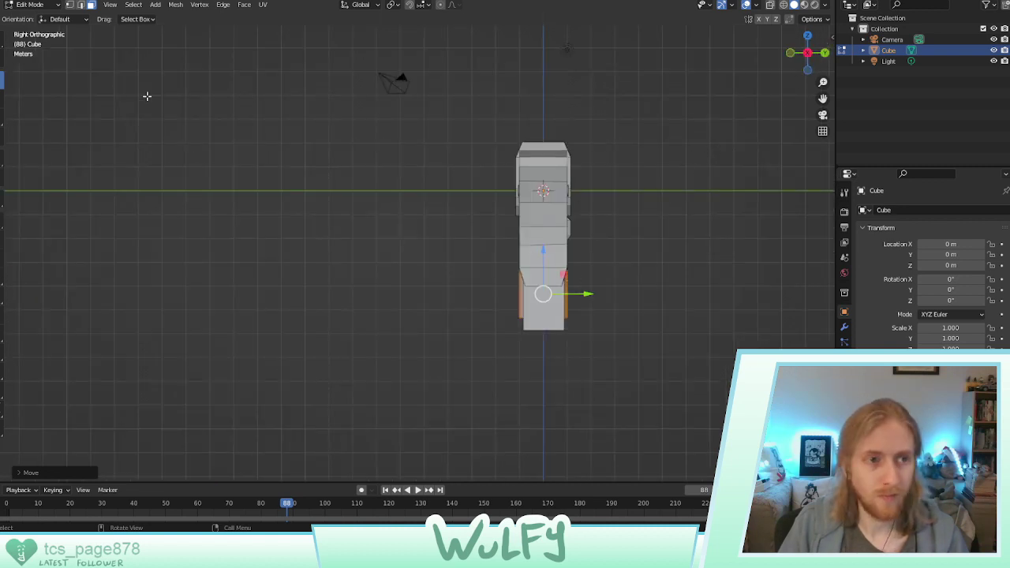
key(r)
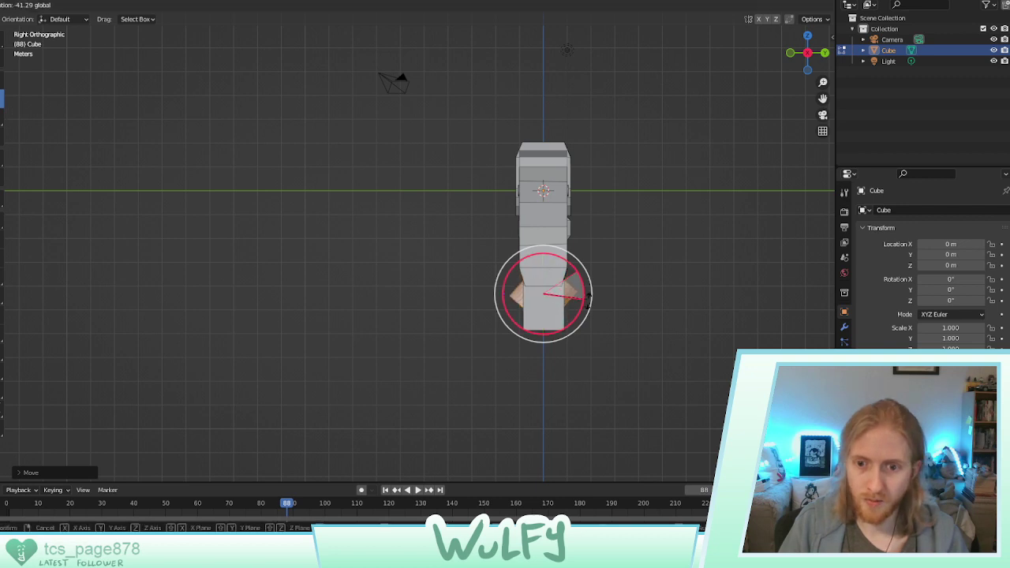
key(ctrl)
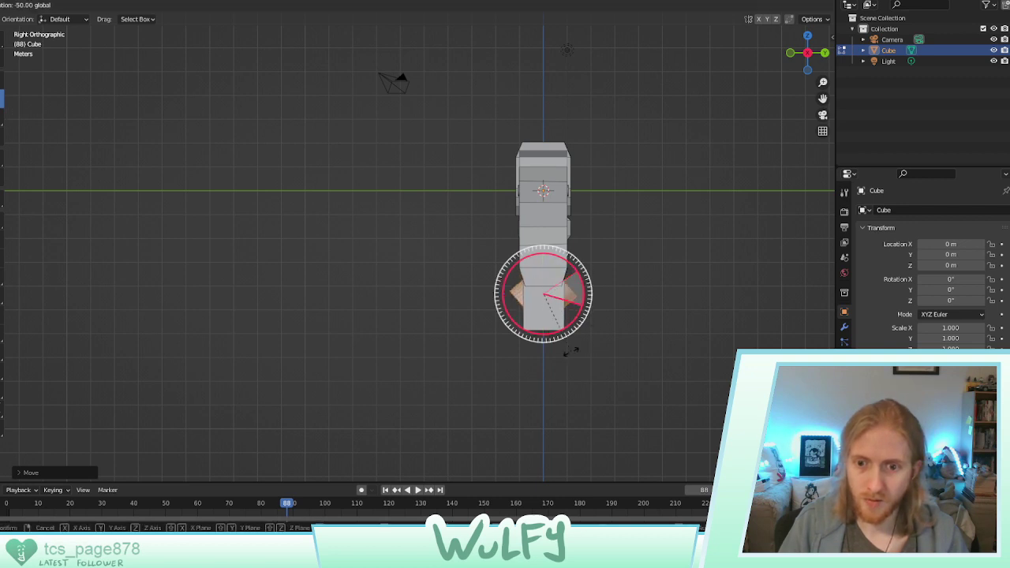
click(527, 365)
middle_drag(692, 311, 556, 290)
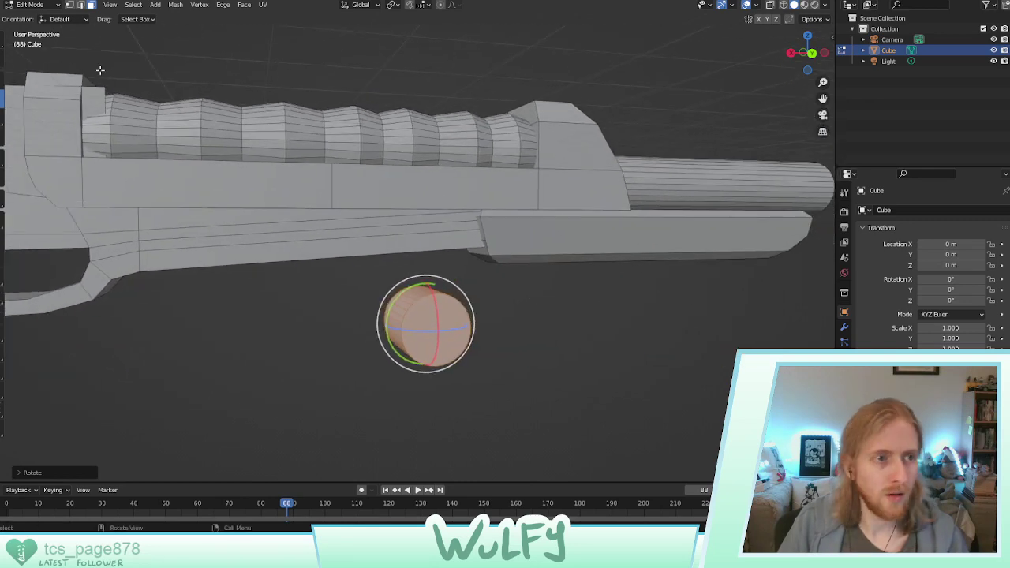
Raise the cylinder along Z to the front of the grip section and scale it down
click(1, 79)
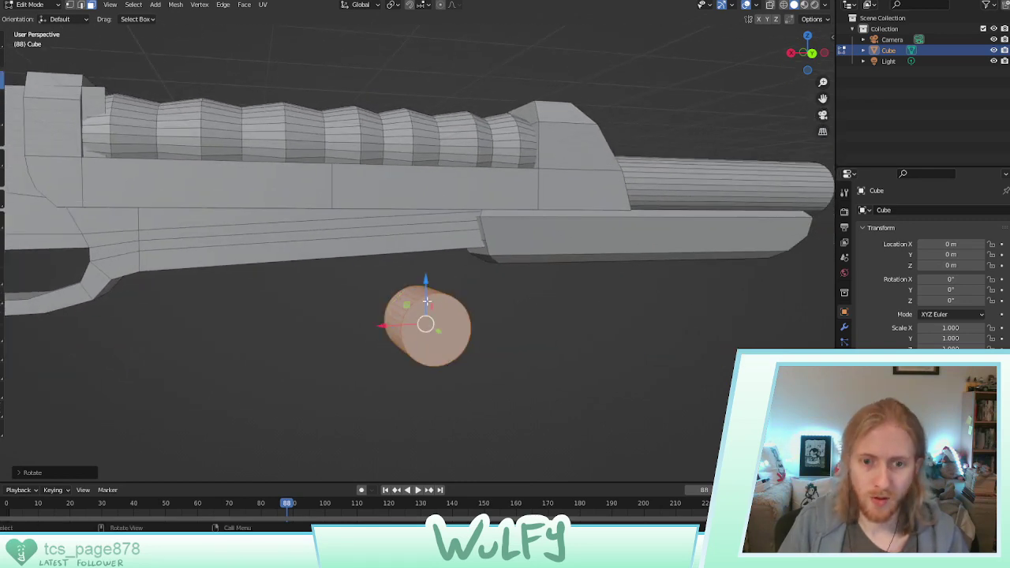
drag(426, 301, 440, 198)
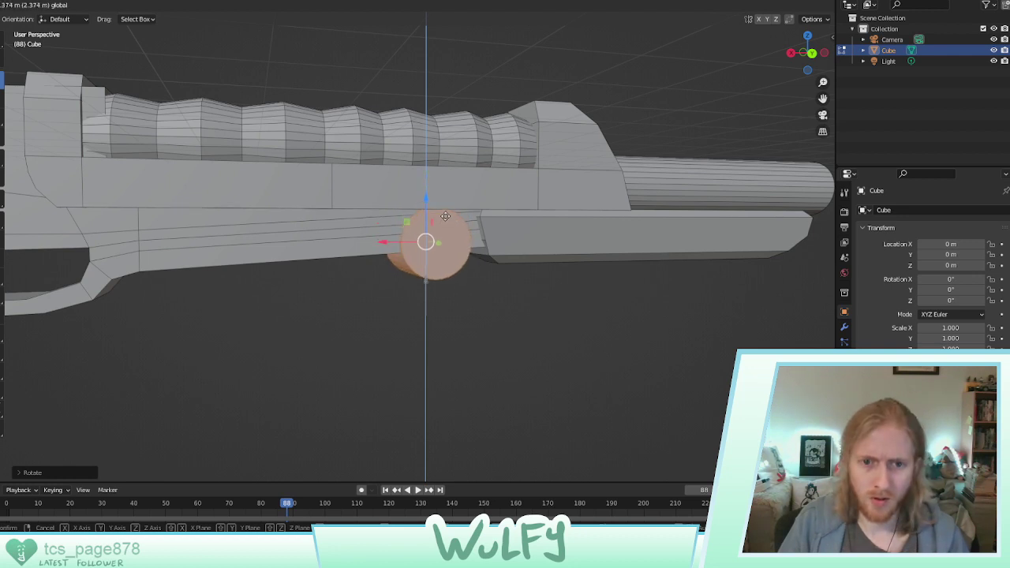
click(441, 216)
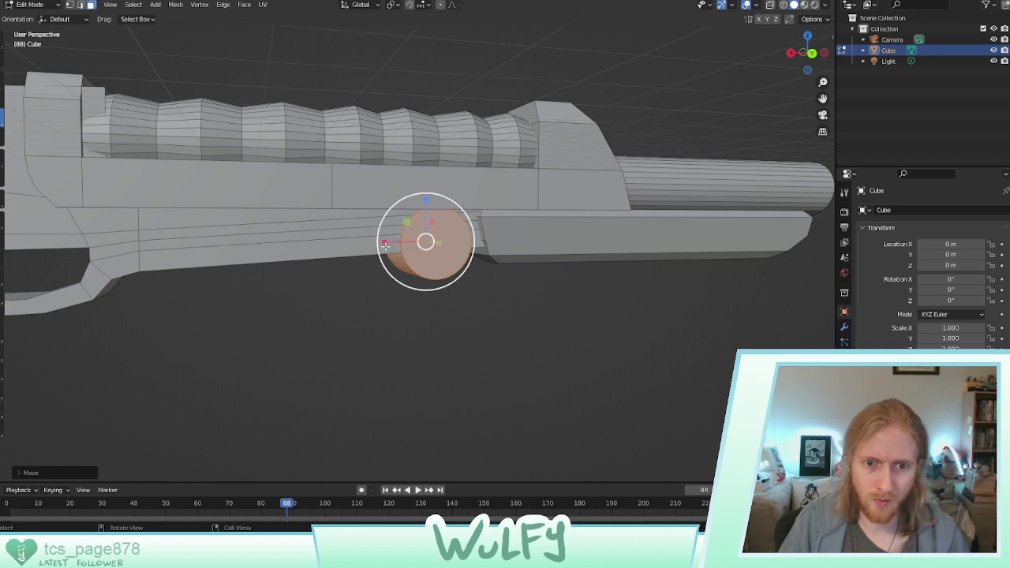
drag(380, 258, 402, 244)
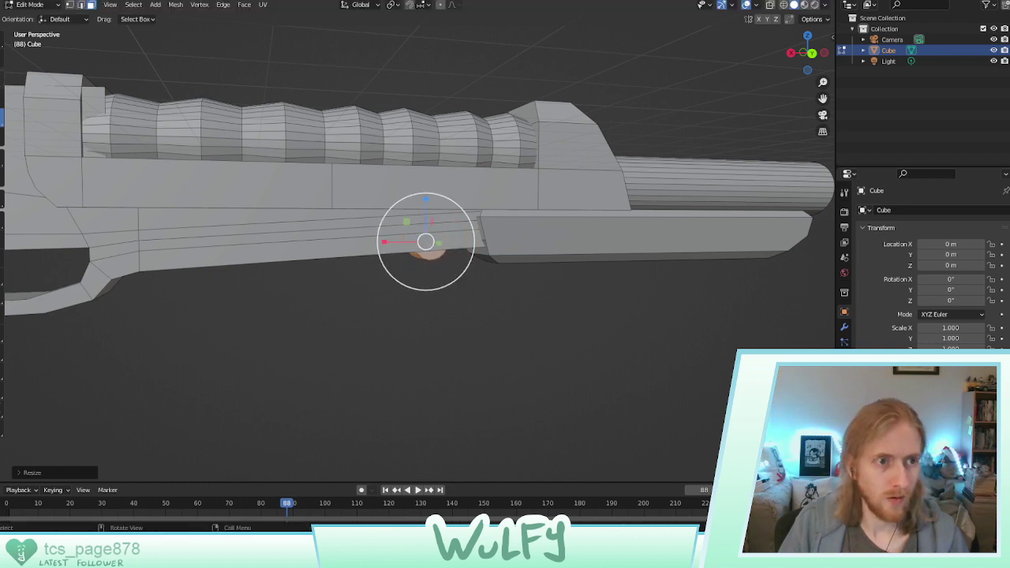
Move the cylinder to the joint between the grip section and the lower front block and enlarge it slightly
drag(426, 210, 426, 229)
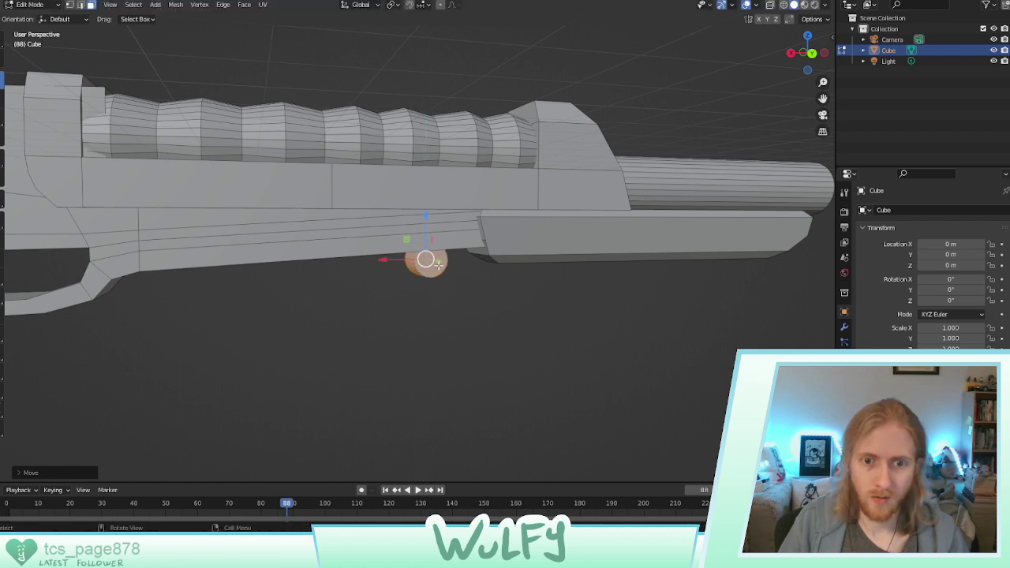
drag(441, 264, 454, 200)
key(z)
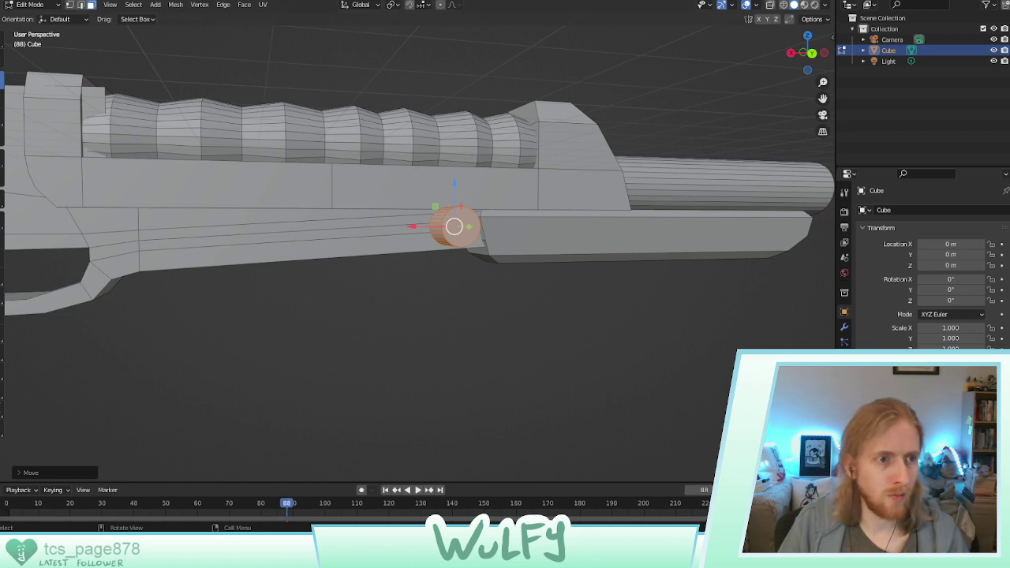
click(2, 117)
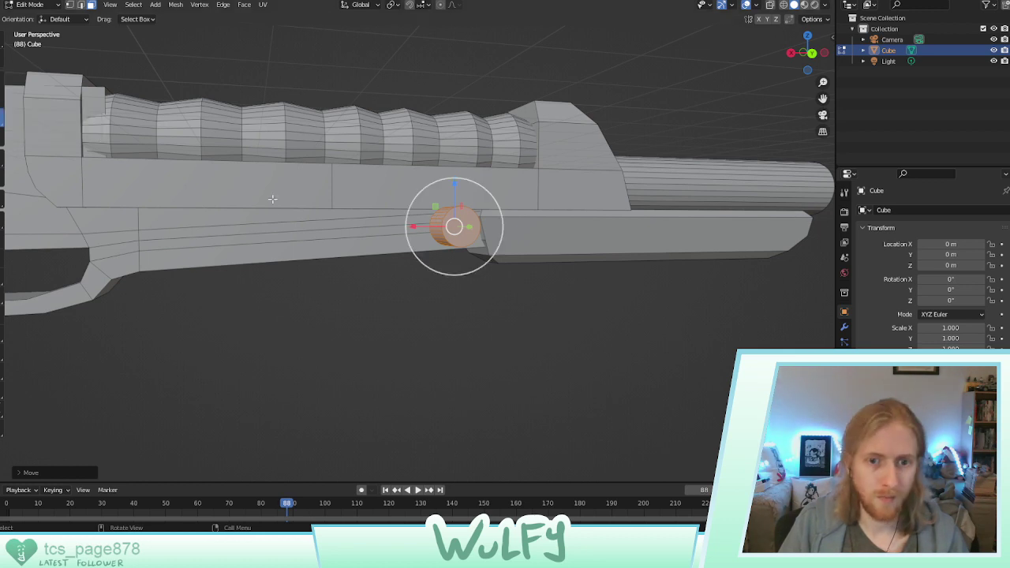
drag(410, 247, 408, 250)
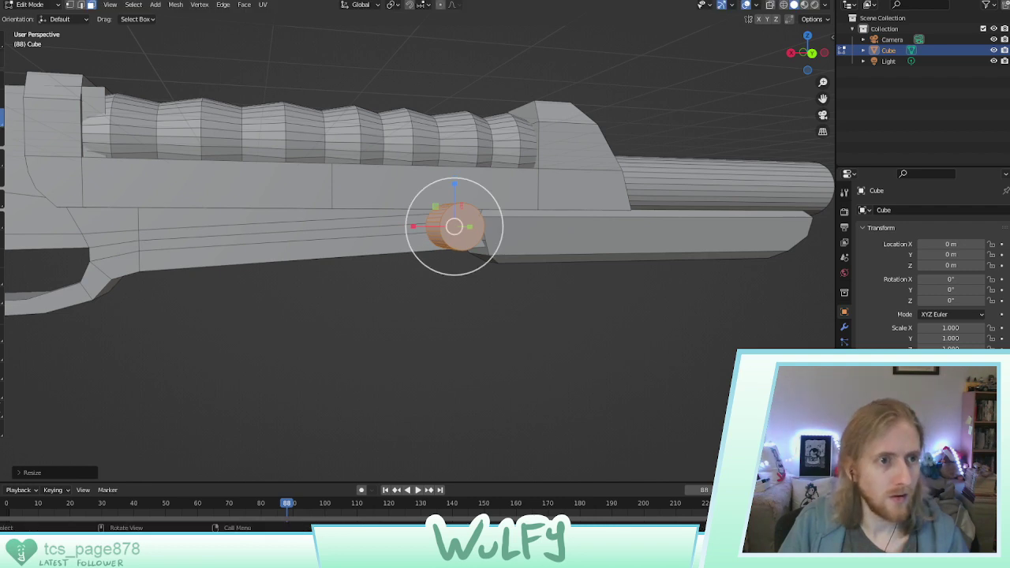
click(2, 82)
Select the whole linked cylinder, move it inward along Y and place it along X at the lower front block's joint
click(454, 203)
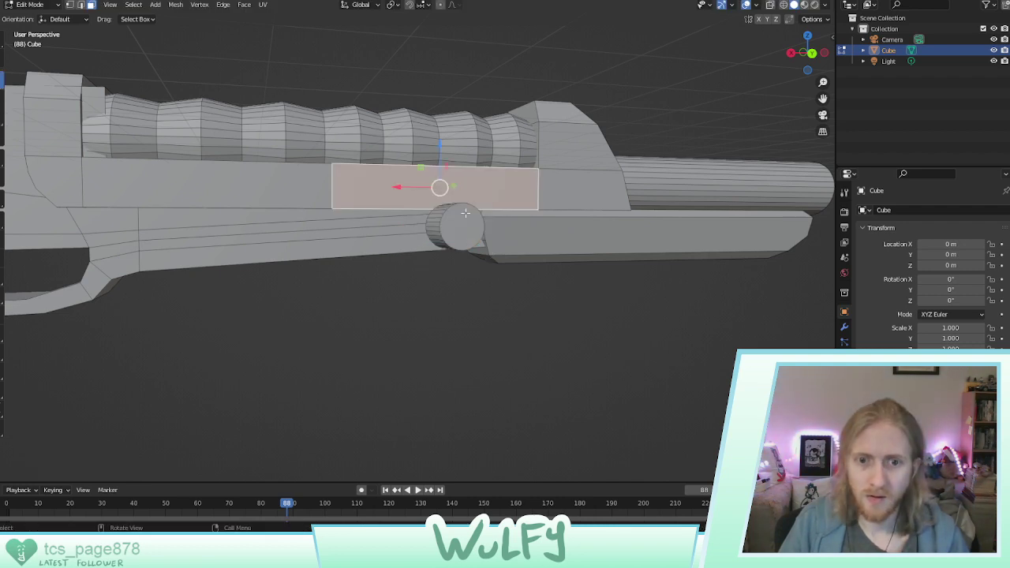
click(469, 224)
key(ctrl+l)
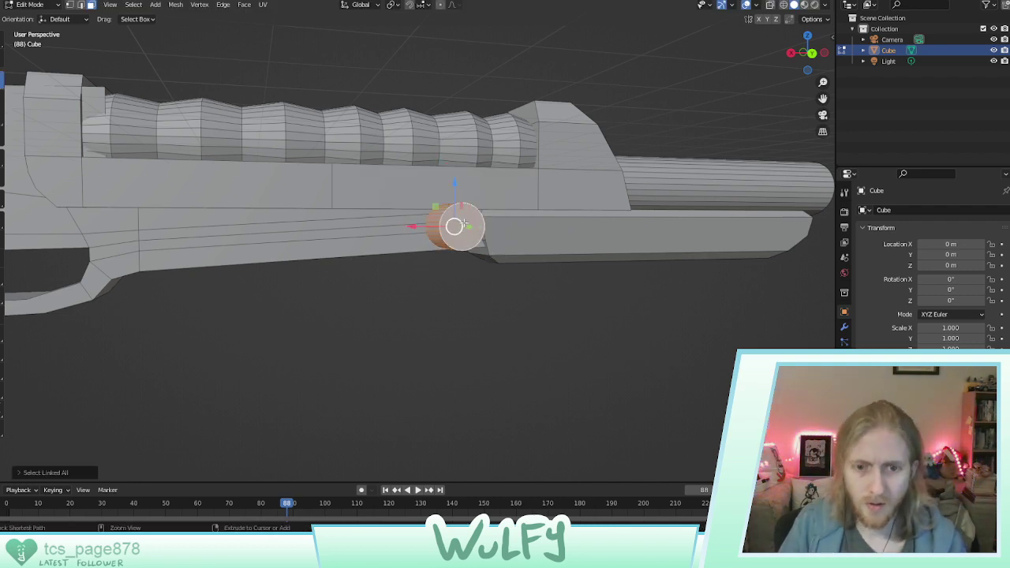
key(g)
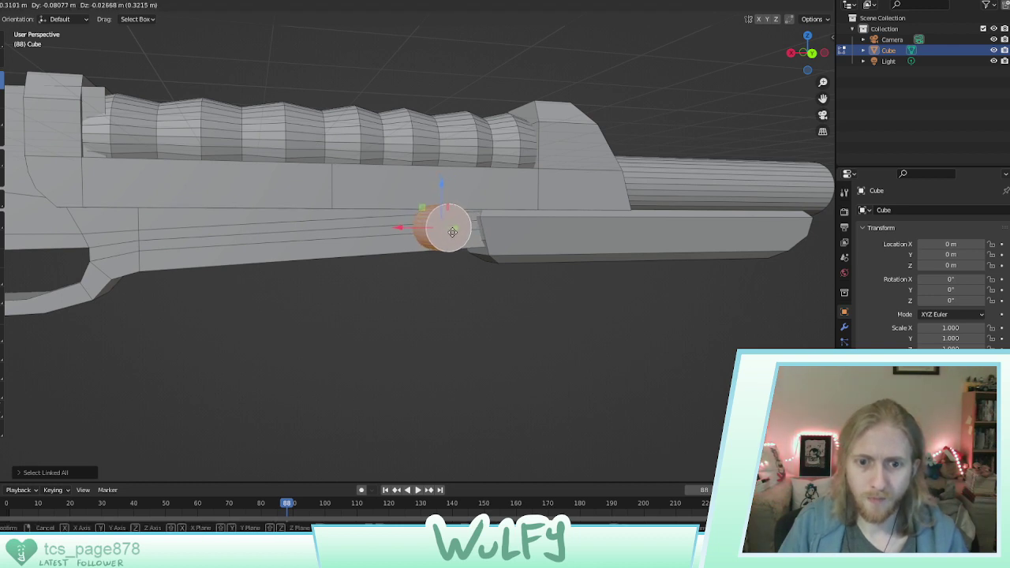
click(467, 232)
key(g)
key(y)
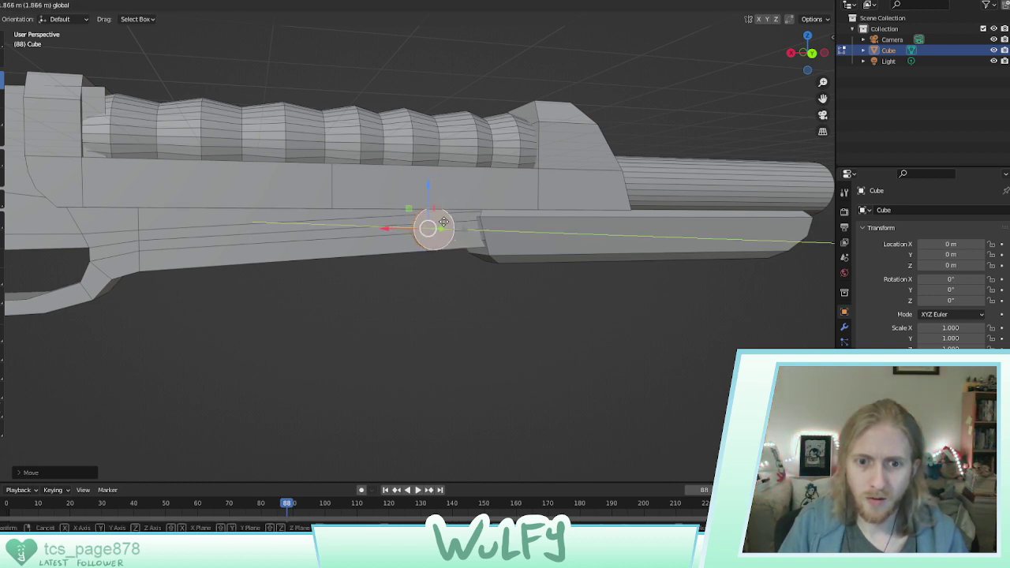
click(440, 225)
drag(393, 230, 435, 229)
Fine-tune the cylinder along Y so its outer cap sits close to the side of the grip section
middle_drag(452, 229, 530, 171)
key(g)
key(y)
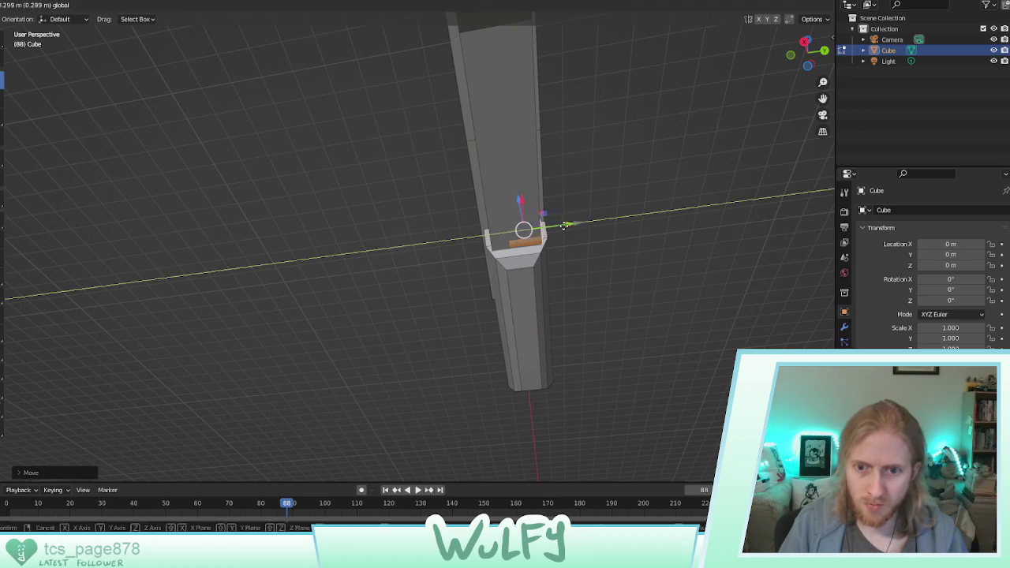
click(565, 225)
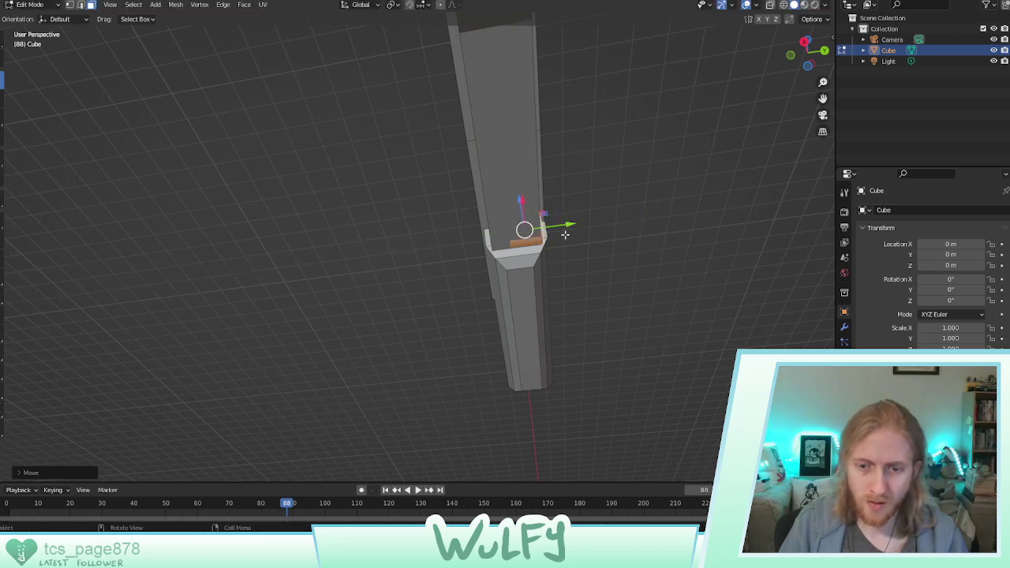
Pull the pin cylinder's outer cap outward along Y, and shift the whole linked cylinder back inward along Y at the joint
middle_drag(565, 234, 532, 272)
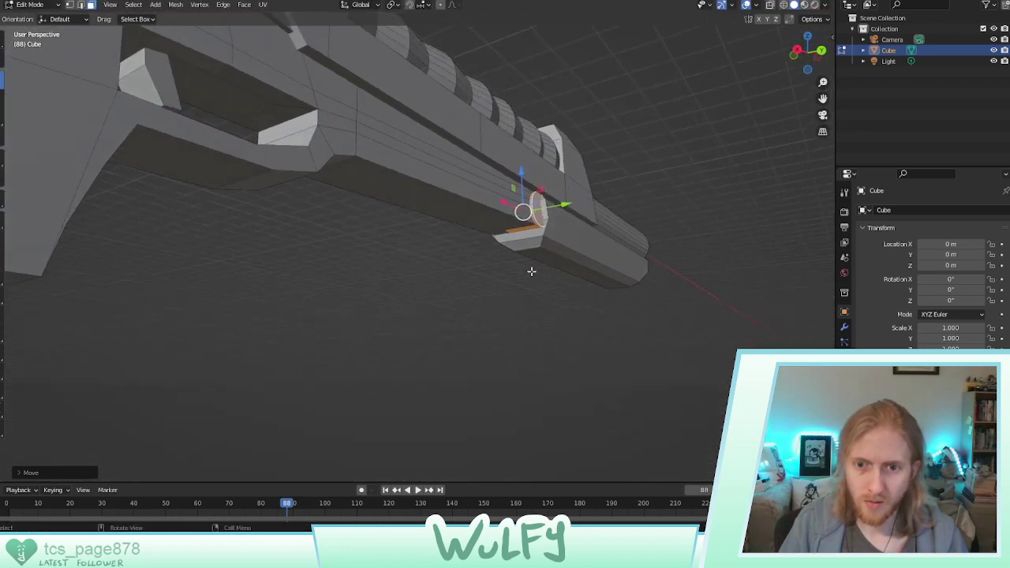
click(540, 211)
key(g)
key(y)
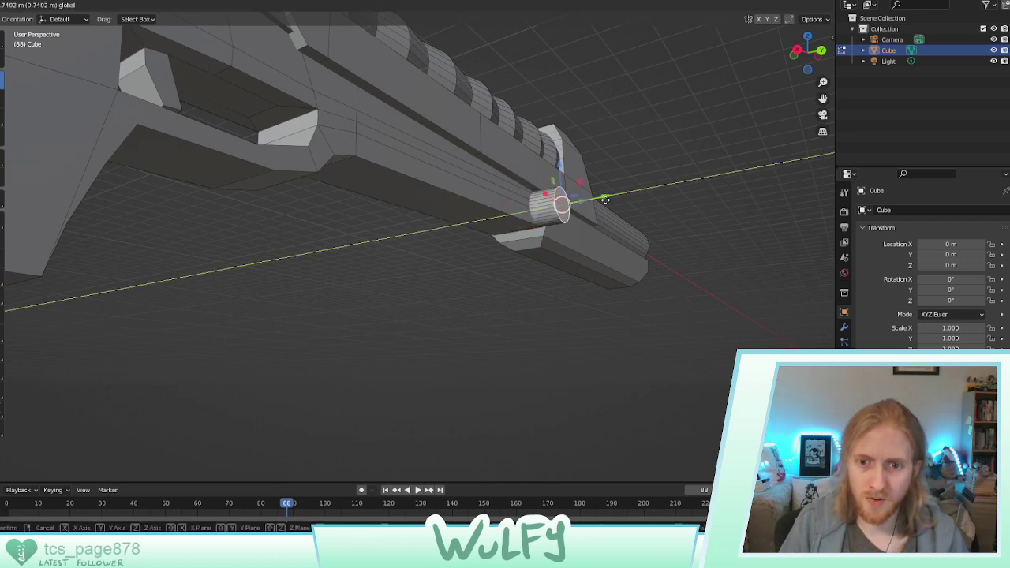
click(559, 218)
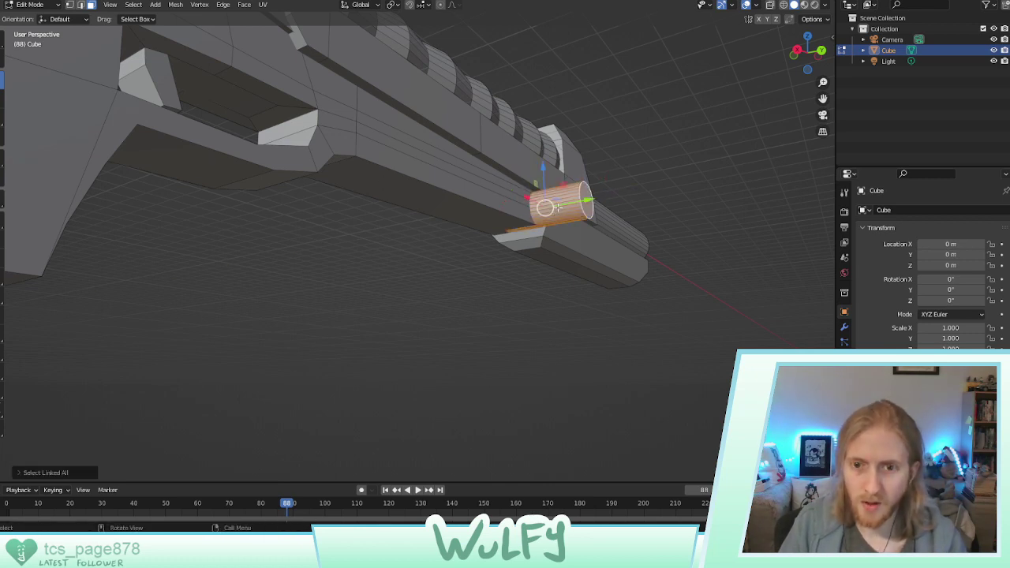
key(g)
key(y)
click(548, 206)
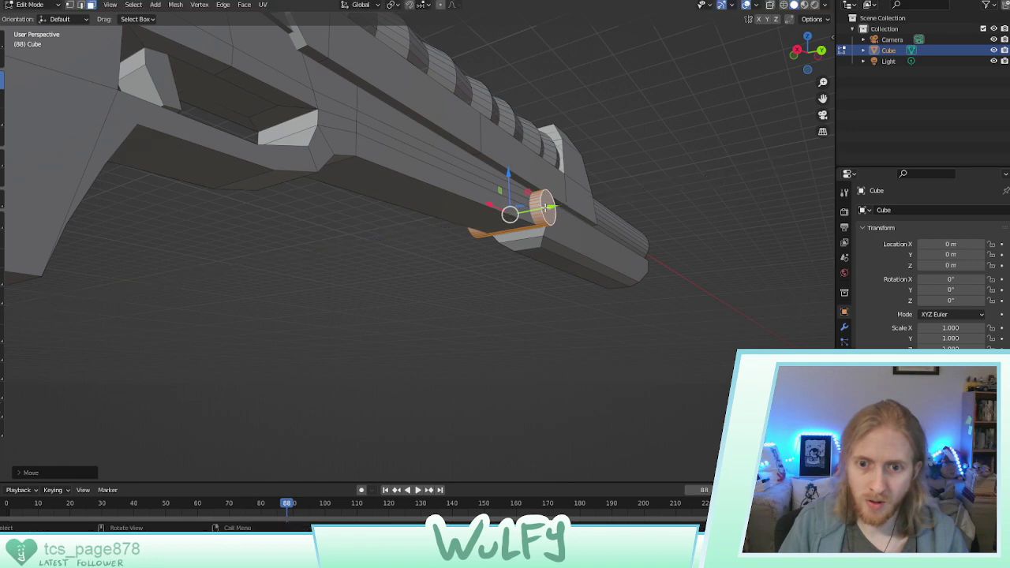
Push the pin cylinder's two end caps inward along Y so they sit close to the sides of the joint
middle_drag(548, 207, 544, 229)
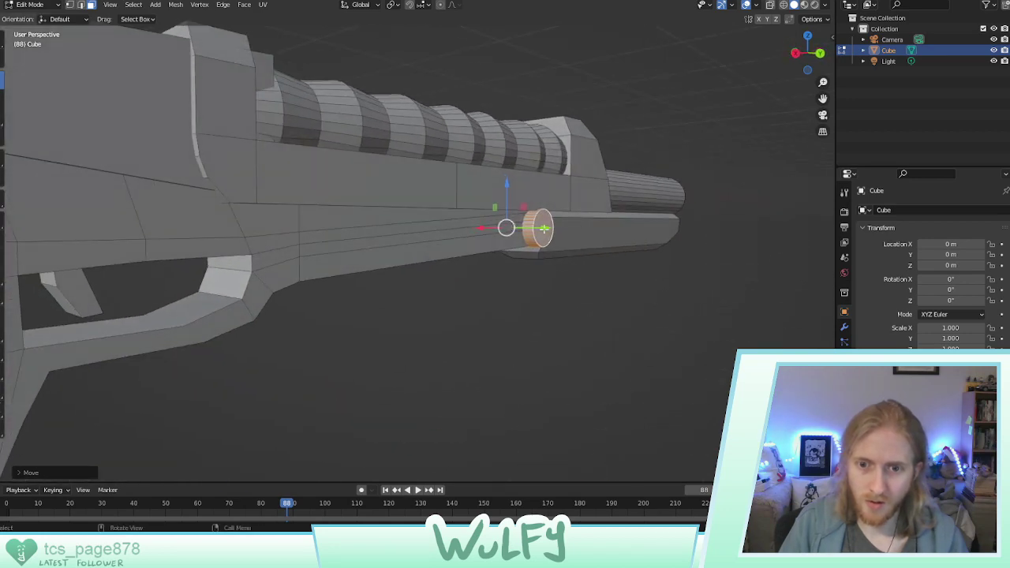
drag(547, 222, 562, 228)
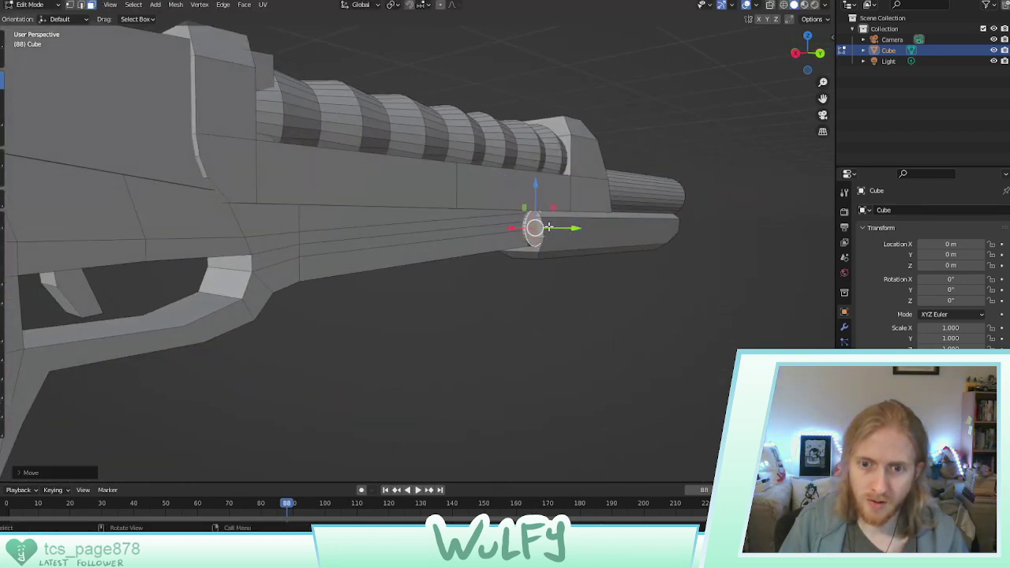
middle_drag(562, 228, 578, 240)
click(465, 226)
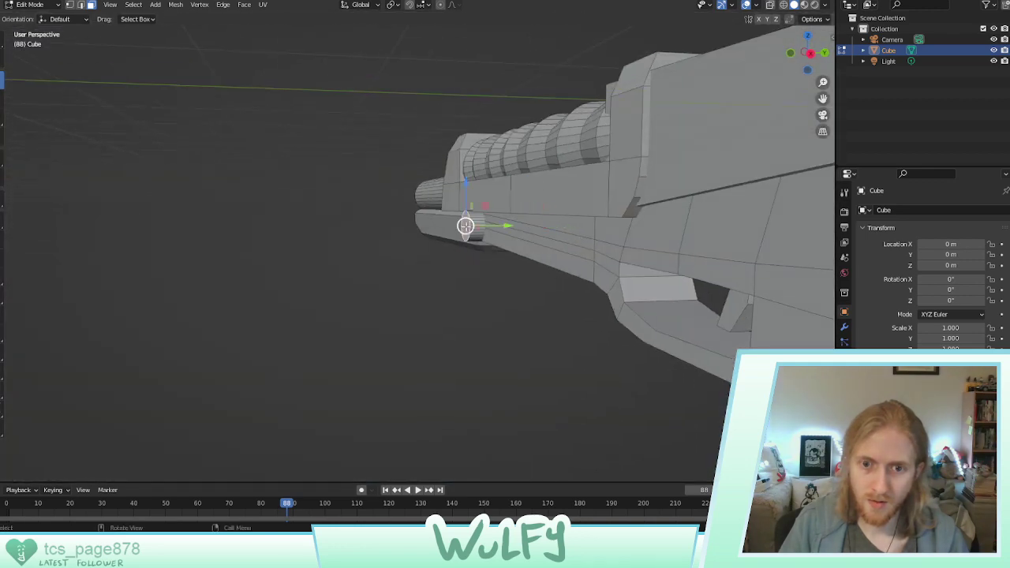
drag(500, 226, 514, 224)
click(320, 266)
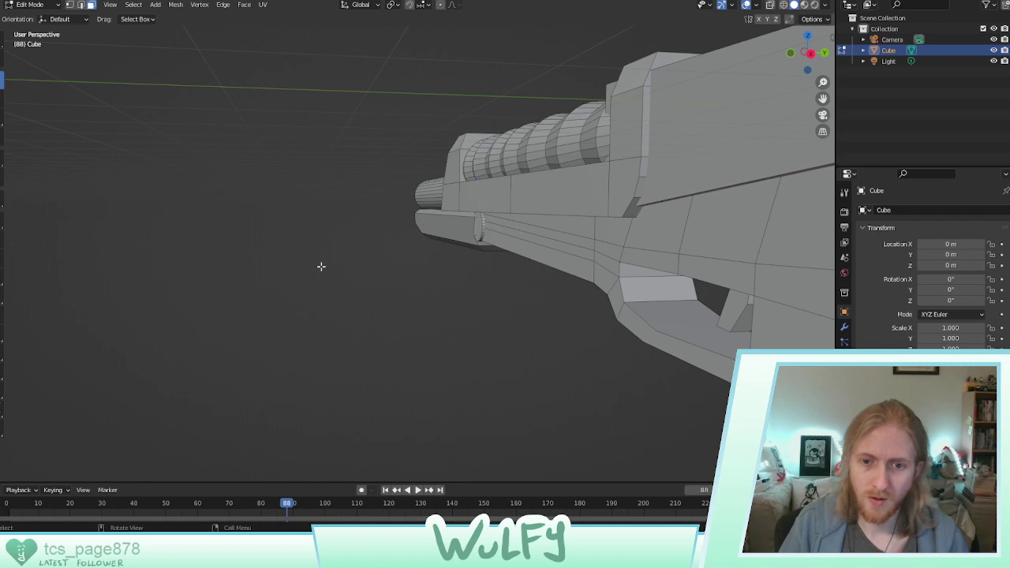
Add a cube to the mesh and move it along X to the front end of the barrel
middle_drag(320, 266, 393, 215)
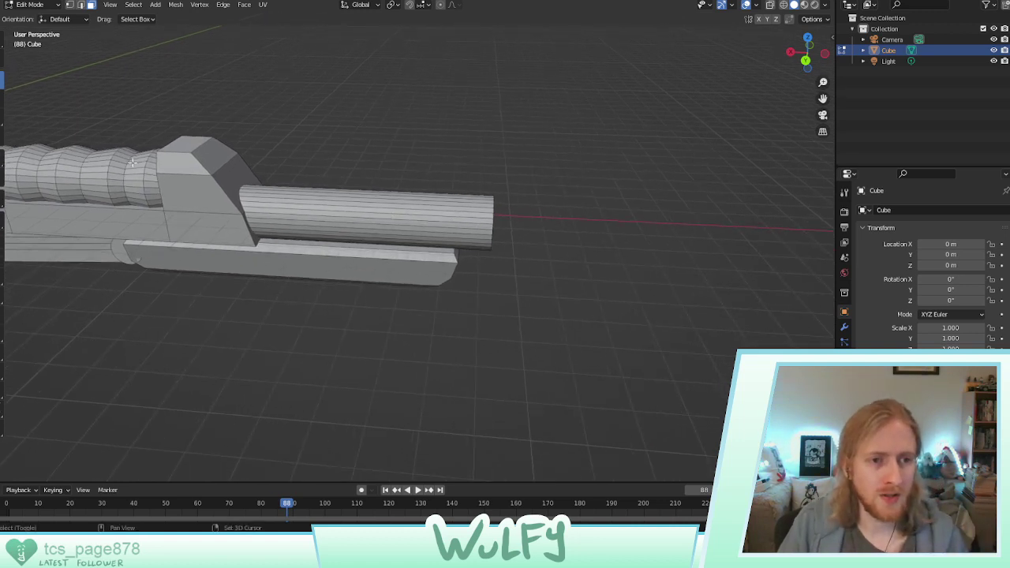
shift+middle_drag(132, 162, 349, 135)
click(155, 5)
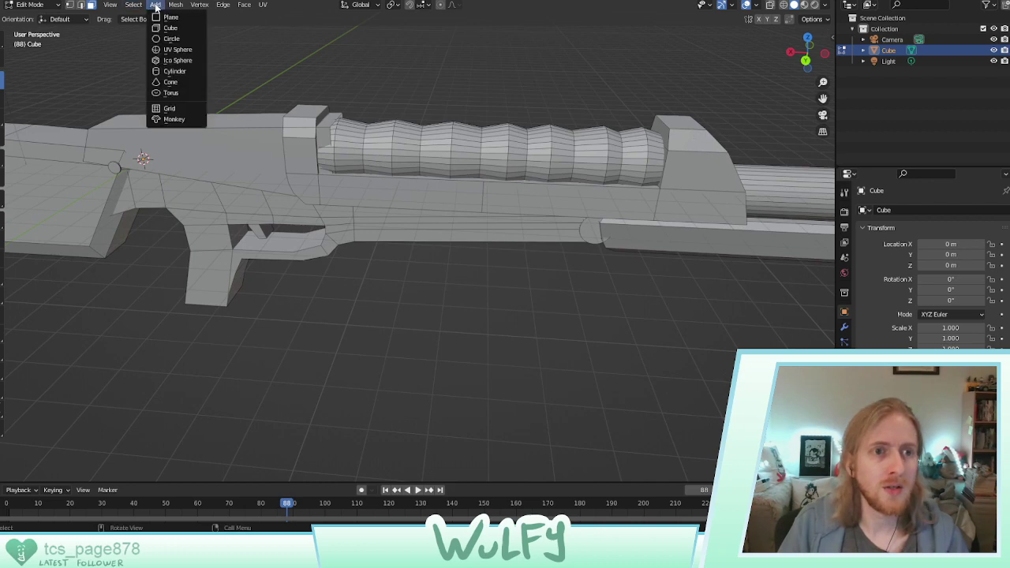
click(169, 28)
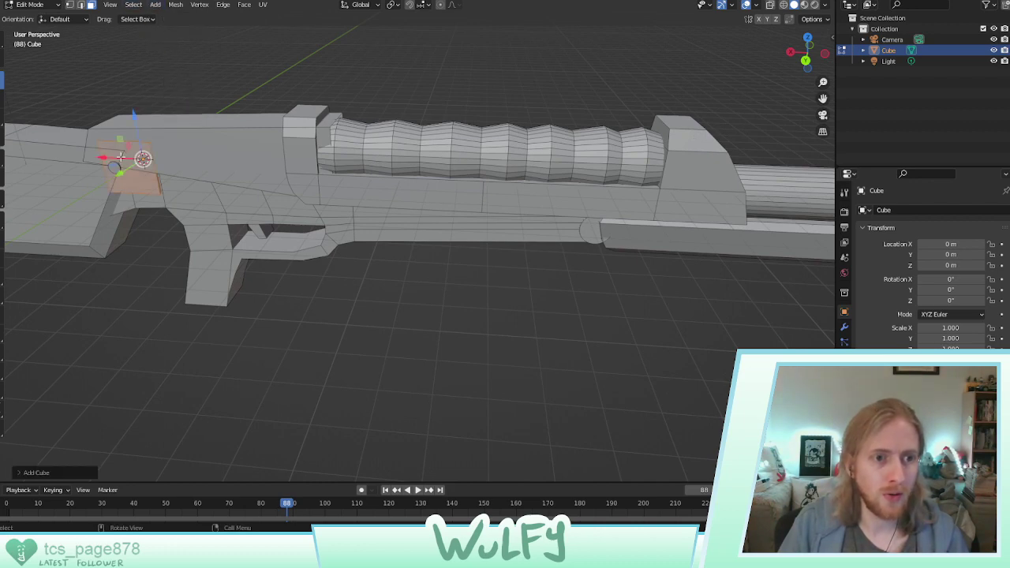
drag(121, 157, 770, 182)
middle_drag(769, 182, 408, 113)
scroll(476, 232, down, 5)
scroll(460, 207, up, 1)
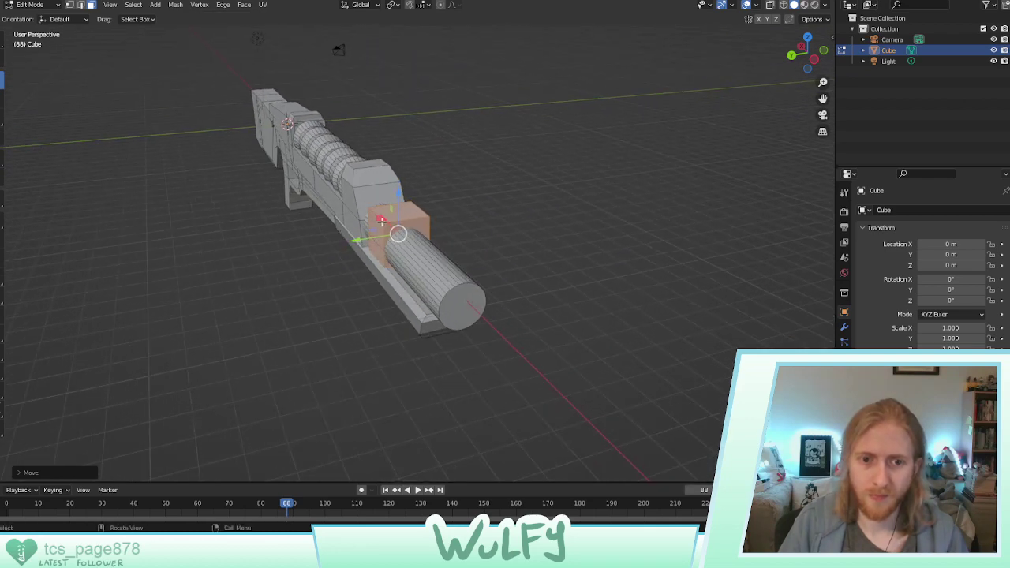
key(g)
key(x)
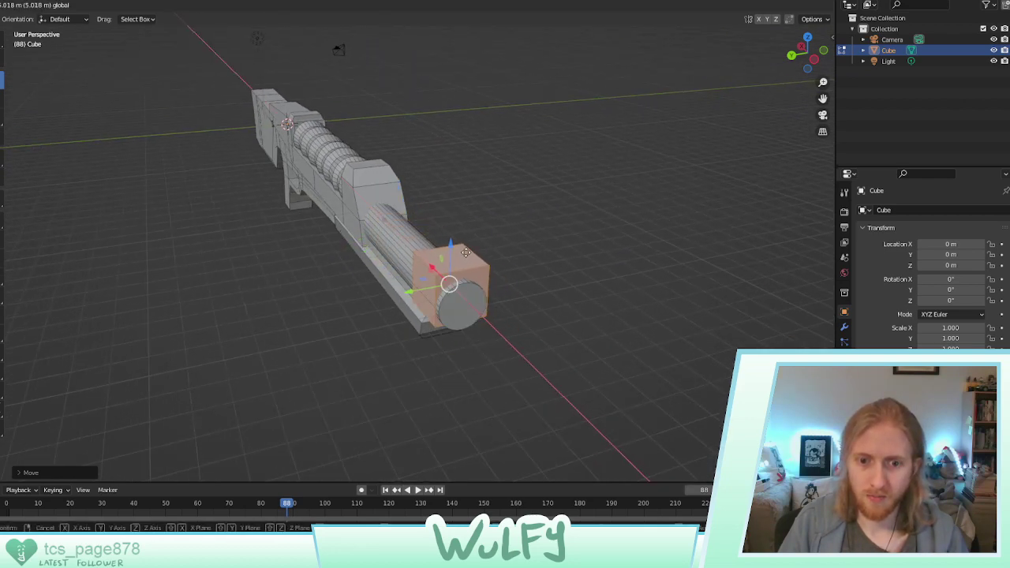
click(468, 255)
middle_drag(468, 255, 494, 252)
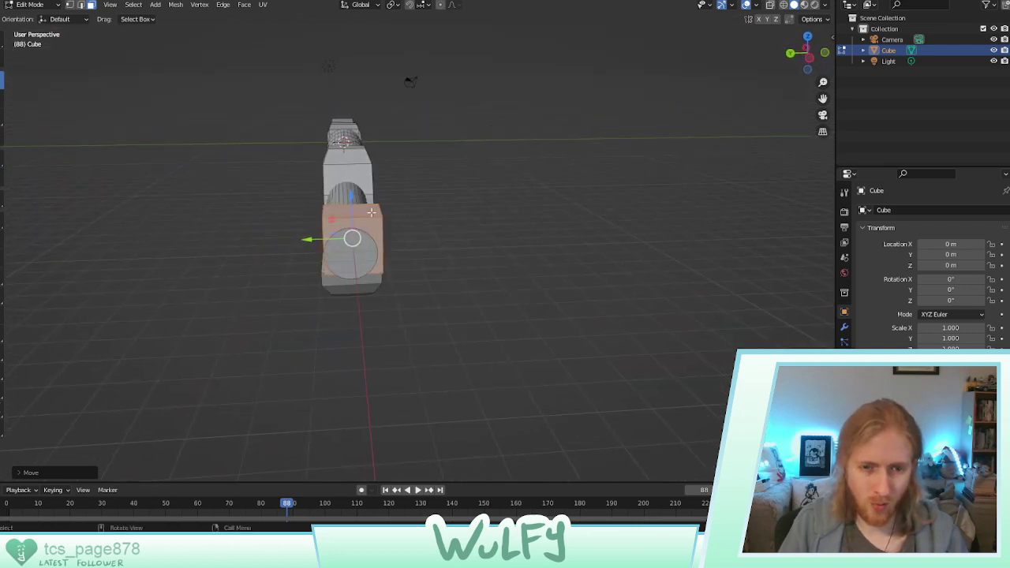
Scale the cube down and raise it onto the top of the barrel's front end
middle_drag(371, 212, 393, 207)
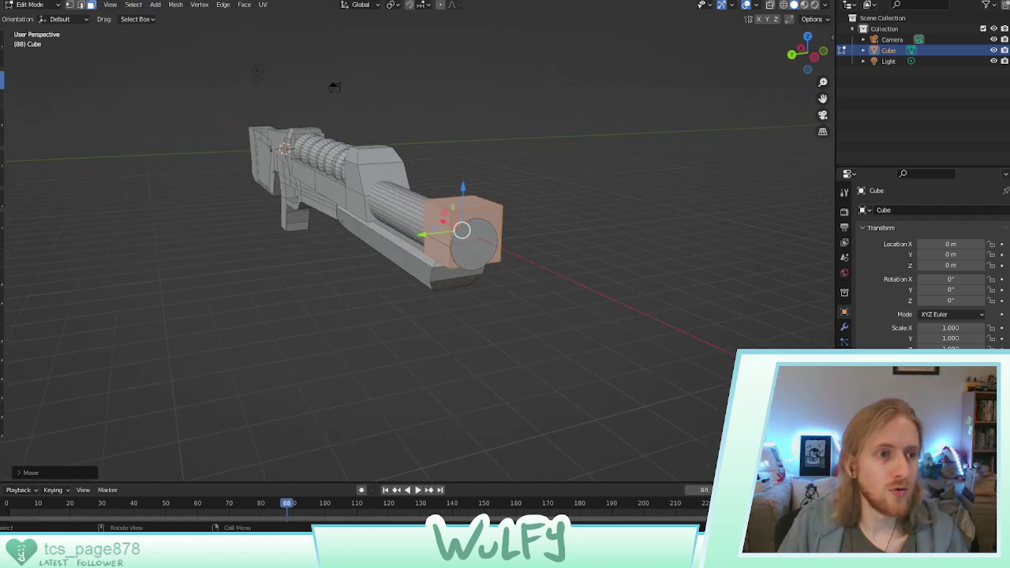
click(2, 127)
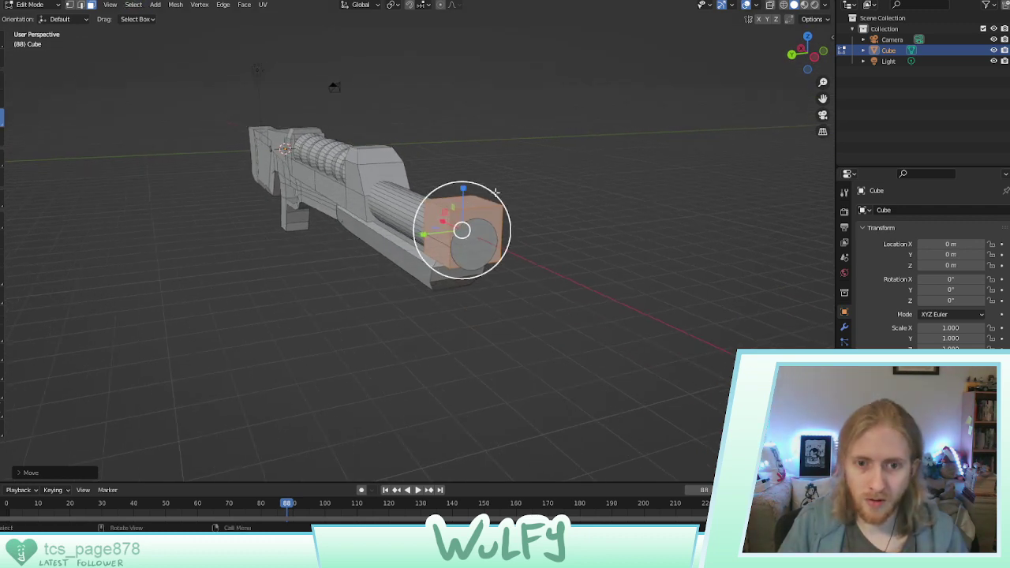
drag(499, 198, 464, 165)
click(4, 85)
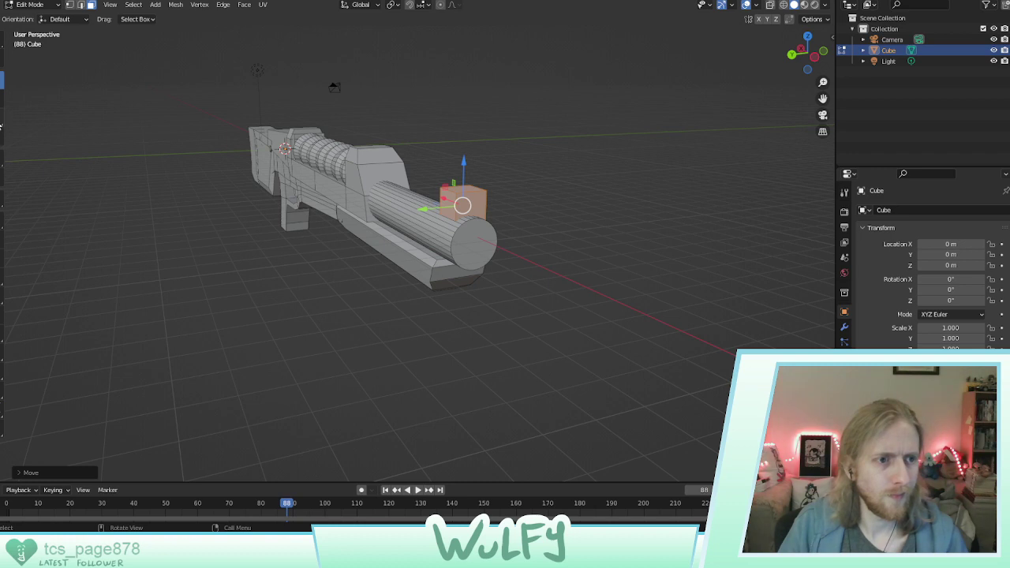
click(3, 118)
drag(513, 191, 499, 206)
click(549, 206)
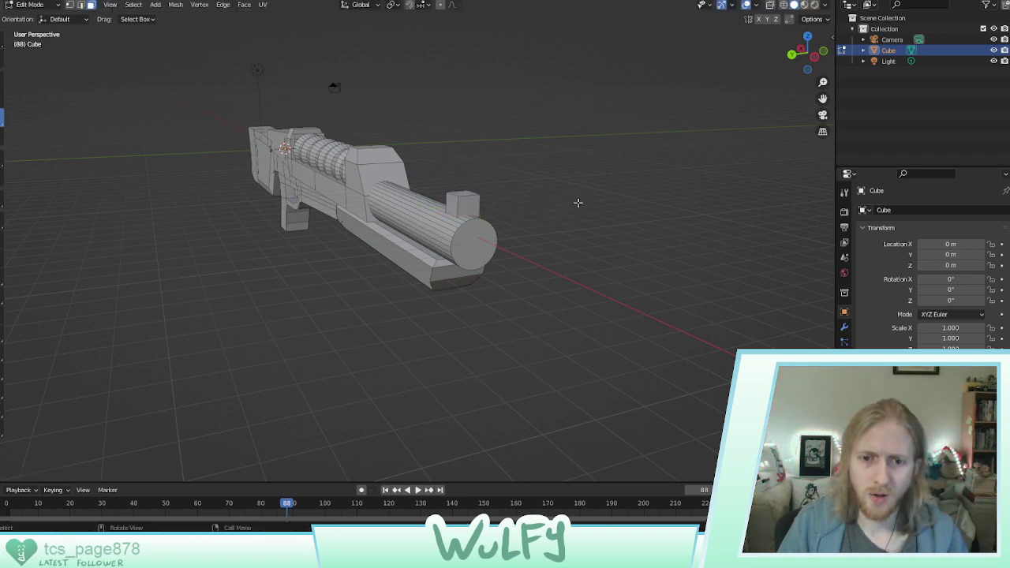
Select the whole small cube and raise it along Z clear of the barrel
middle_drag(580, 203, 411, 165)
click(395, 179)
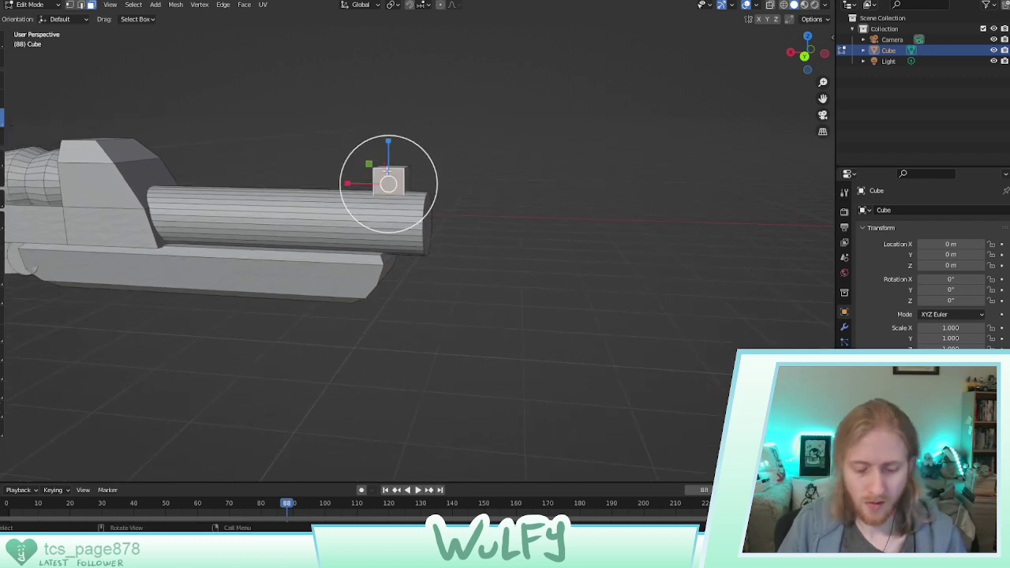
key(ctrl+l)
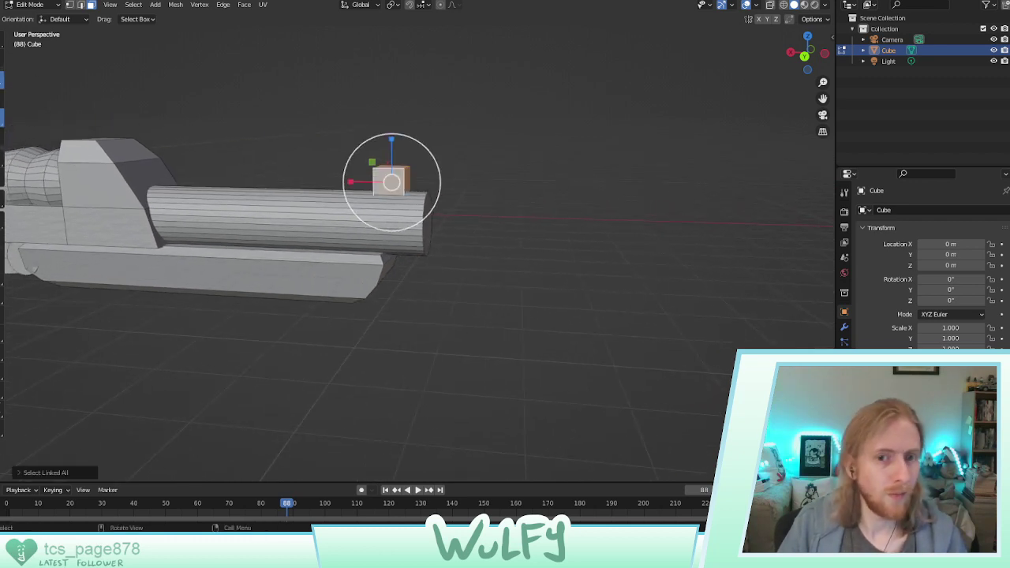
click(1, 80)
drag(391, 140, 391, 114)
click(433, 157)
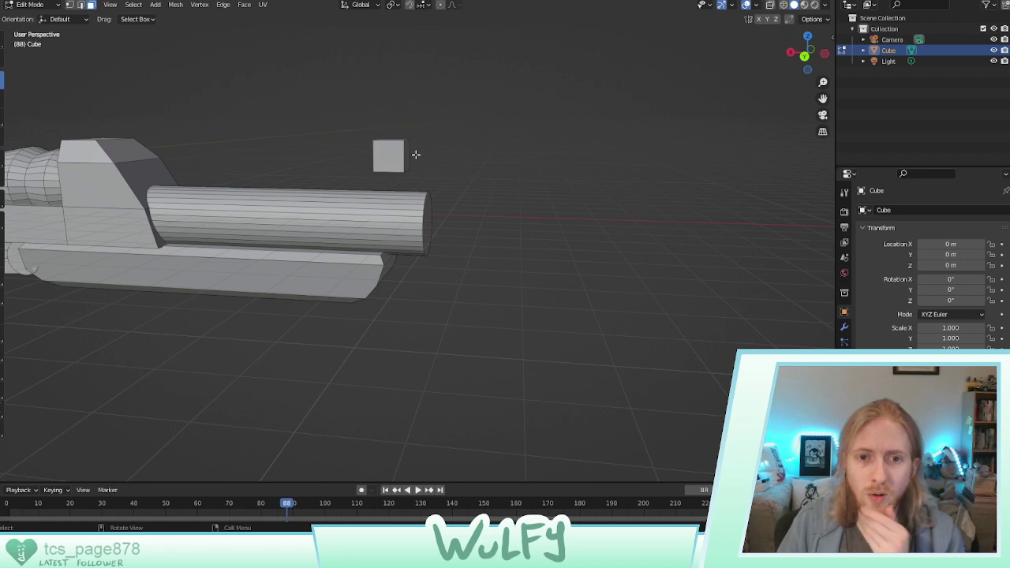
Try sliding the cube's top face forward along X, and undo the move
middle_drag(416, 155, 400, 201)
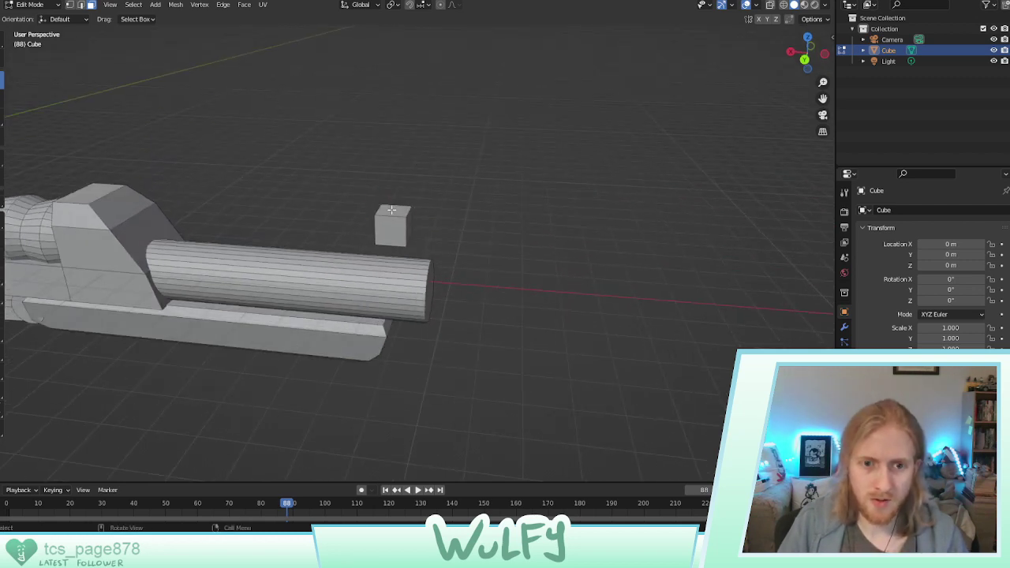
right_click(392, 209)
key(Escape)
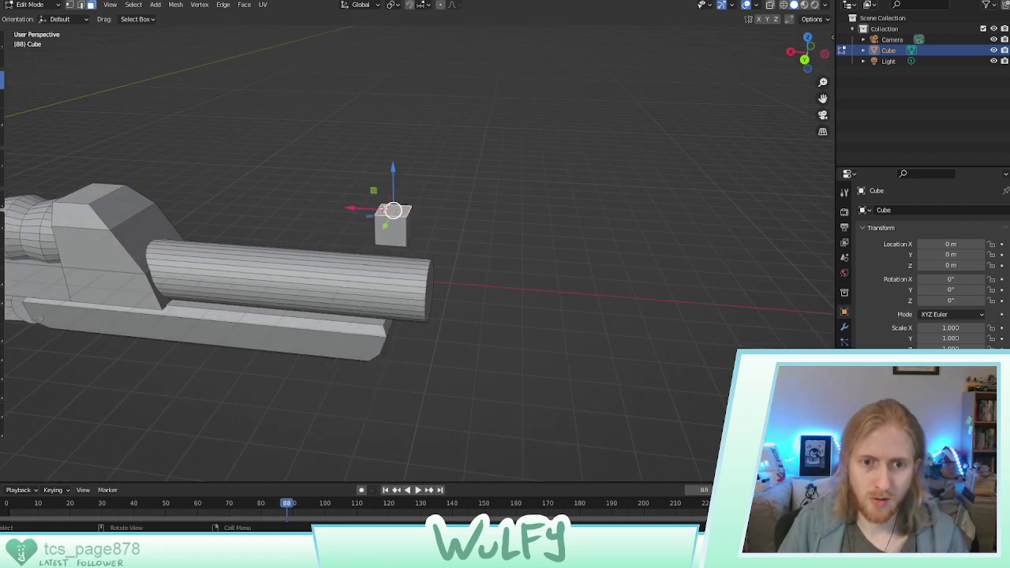
drag(371, 209, 428, 214)
middle_drag(460, 219, 468, 190)
key(ctrl+z)
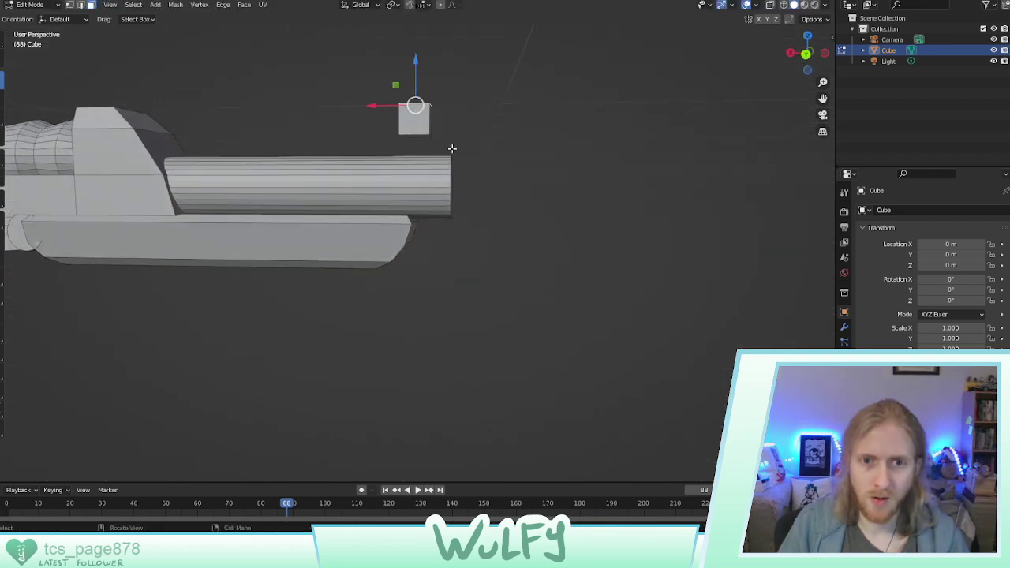
Extend the cube's front face forward along X, shift its top face forward into a slanted block and lower that face slightly
middle_drag(452, 149, 435, 157)
click(309, 189)
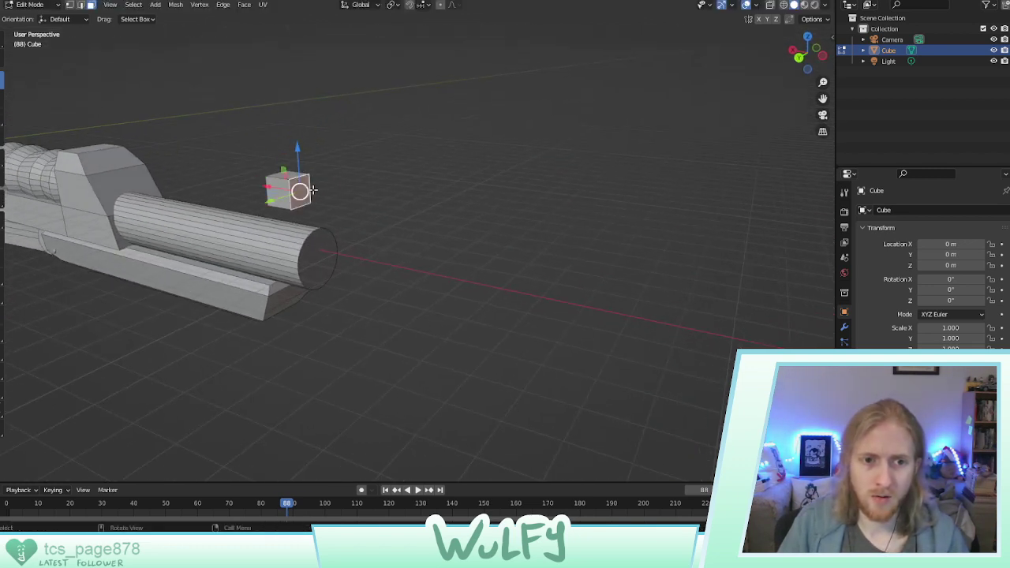
drag(282, 189, 321, 178)
click(325, 182)
middle_drag(322, 178, 469, 97)
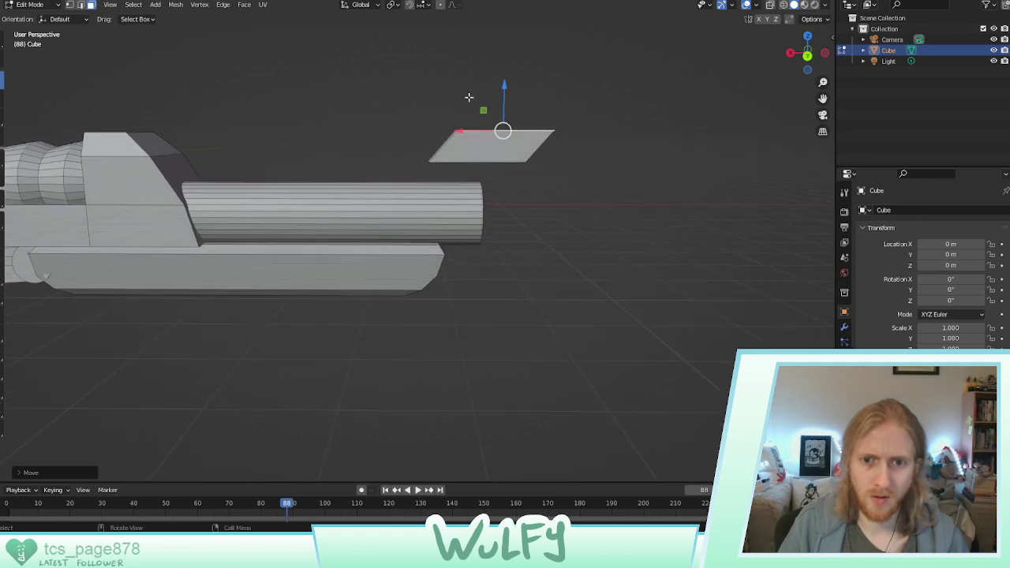
drag(506, 97, 506, 106)
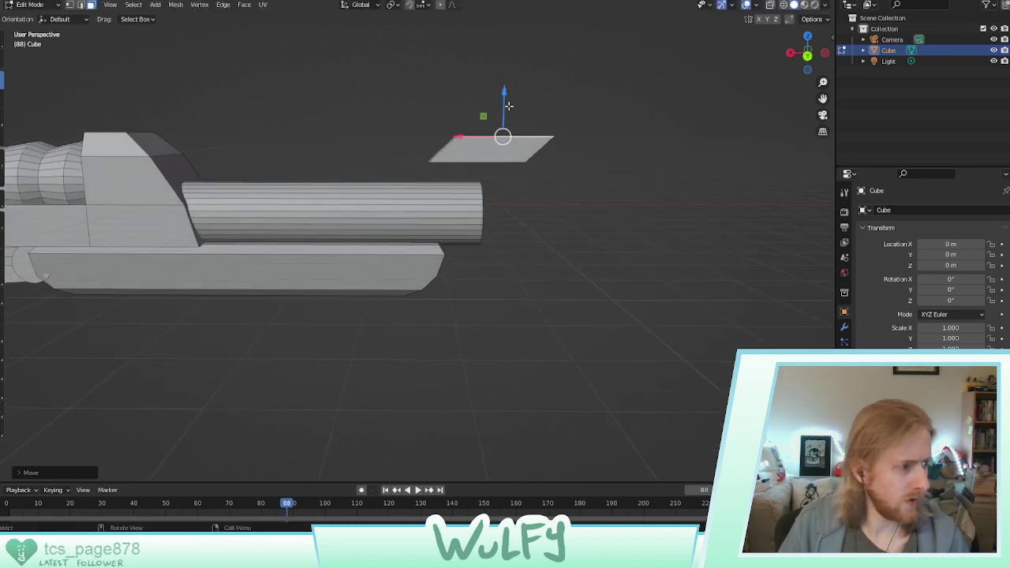
Select the whole slanted block and lower it along Z onto the front of the barrel
middle_drag(509, 115, 430, 153)
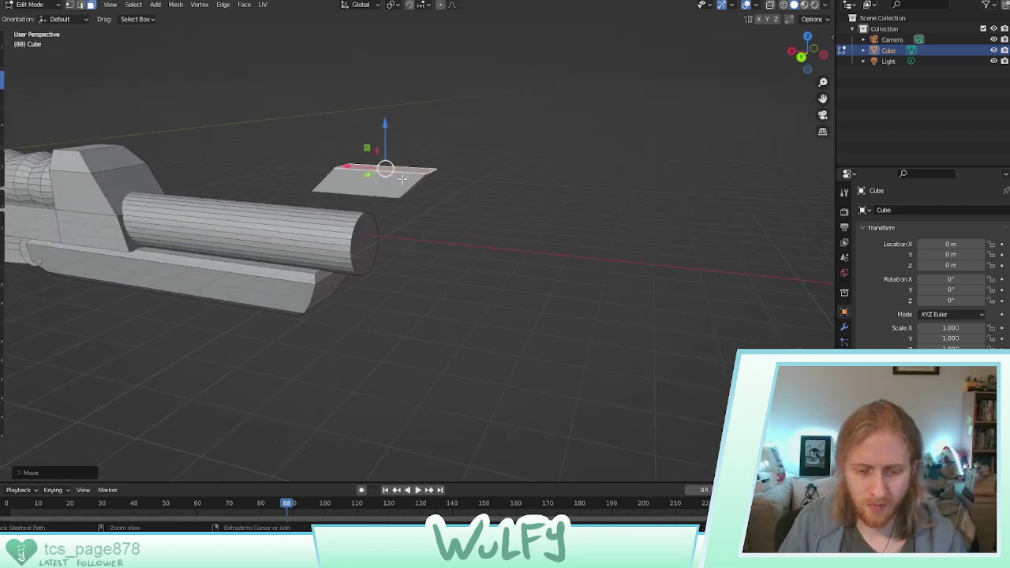
key(ctrl+l)
drag(374, 145, 378, 173)
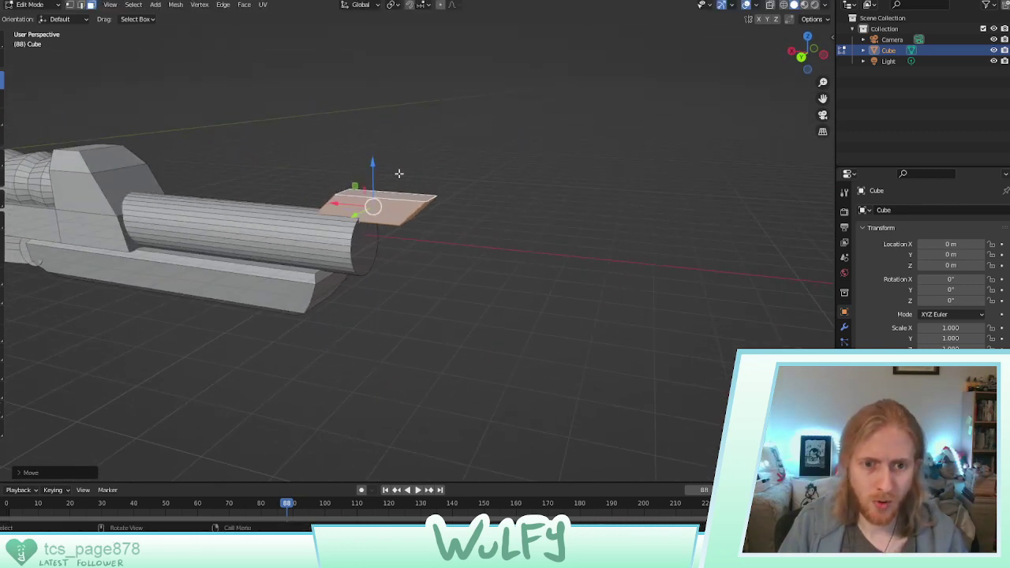
Nudge the slanted block along Y toward the barrel's centreline and fine-tune its height in an end-on orthographic view
middle_drag(399, 173, 331, 162)
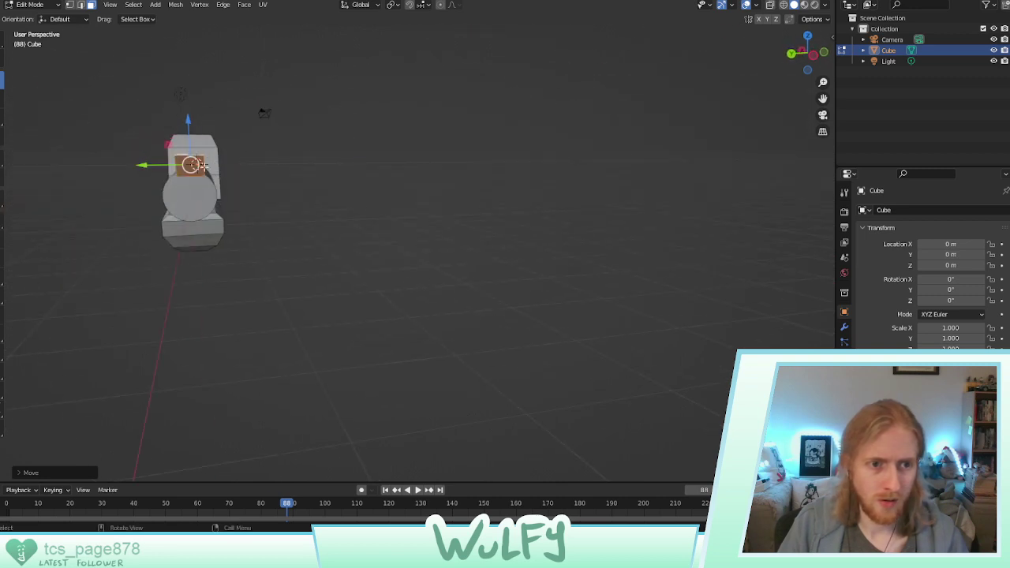
drag(168, 165, 164, 165)
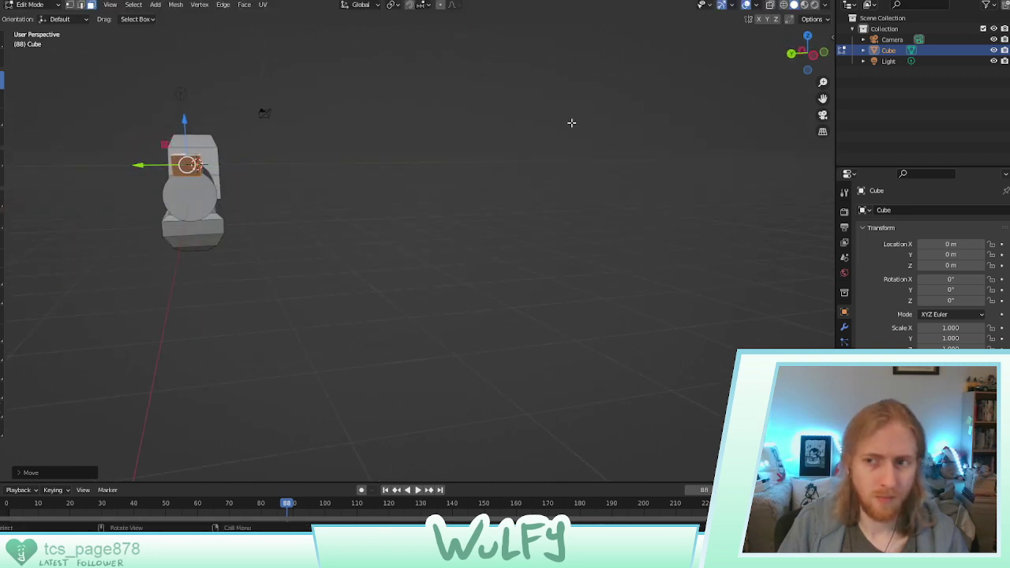
click(792, 54)
click(792, 55)
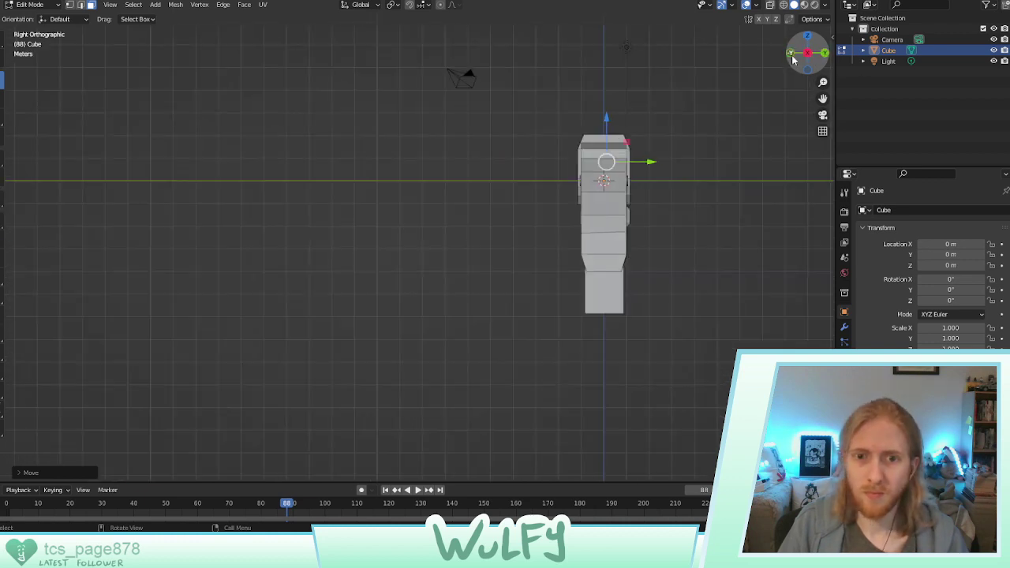
click(808, 56)
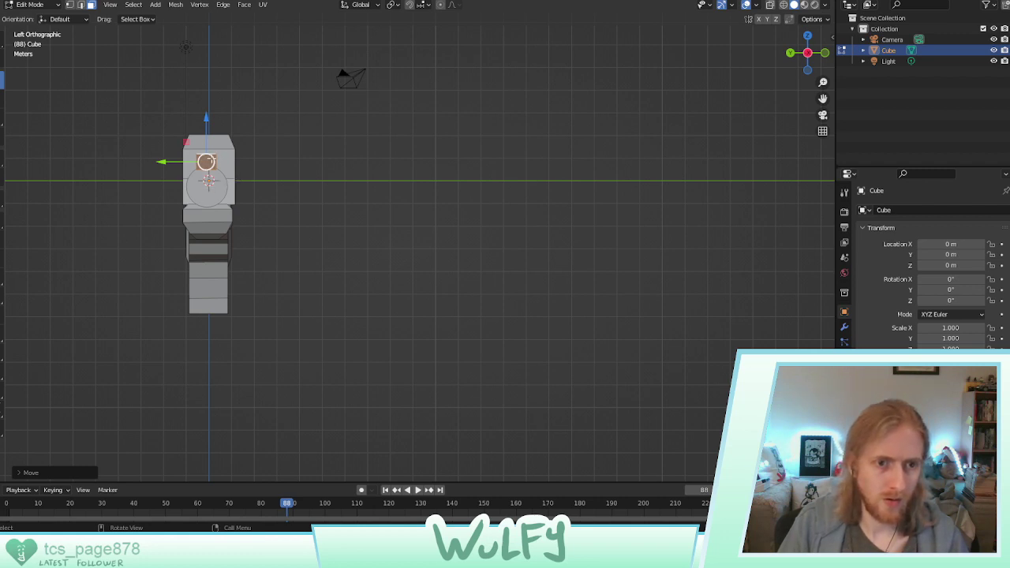
drag(206, 144, 211, 148)
Select the slanted block's opposite side faces at the barrel's front and scale them slightly along Y, then clear the selection
middle_drag(211, 148, 316, 212)
scroll(316, 178, up, 4)
scroll(264, 140, down, 3)
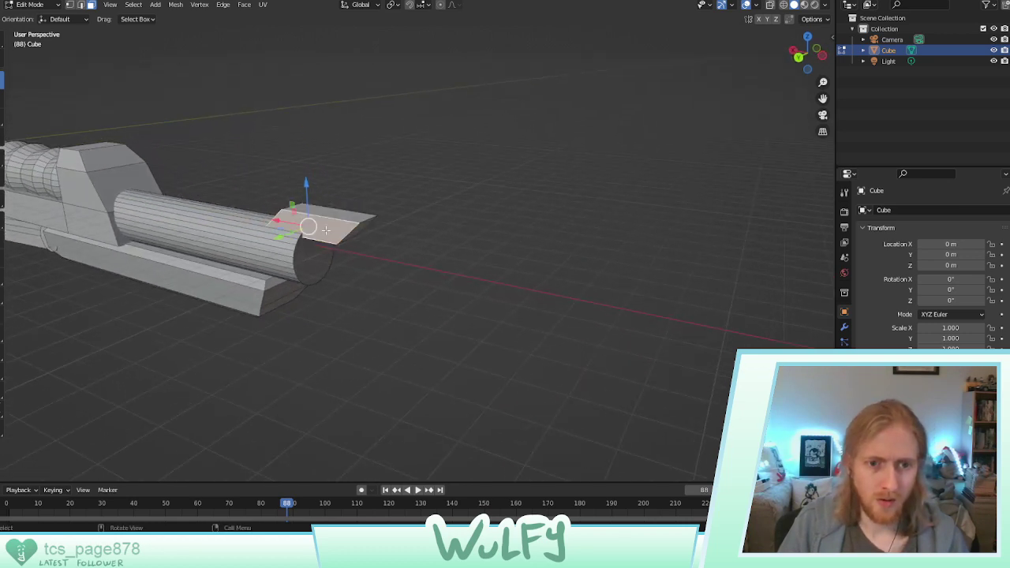
middle_drag(418, 213, 341, 207)
shift+click(188, 173)
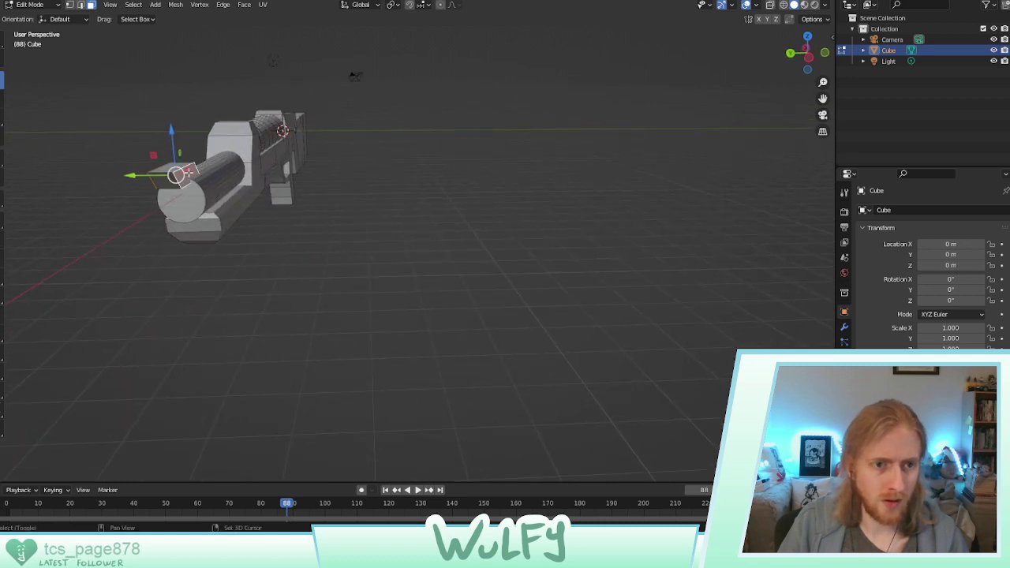
click(2, 118)
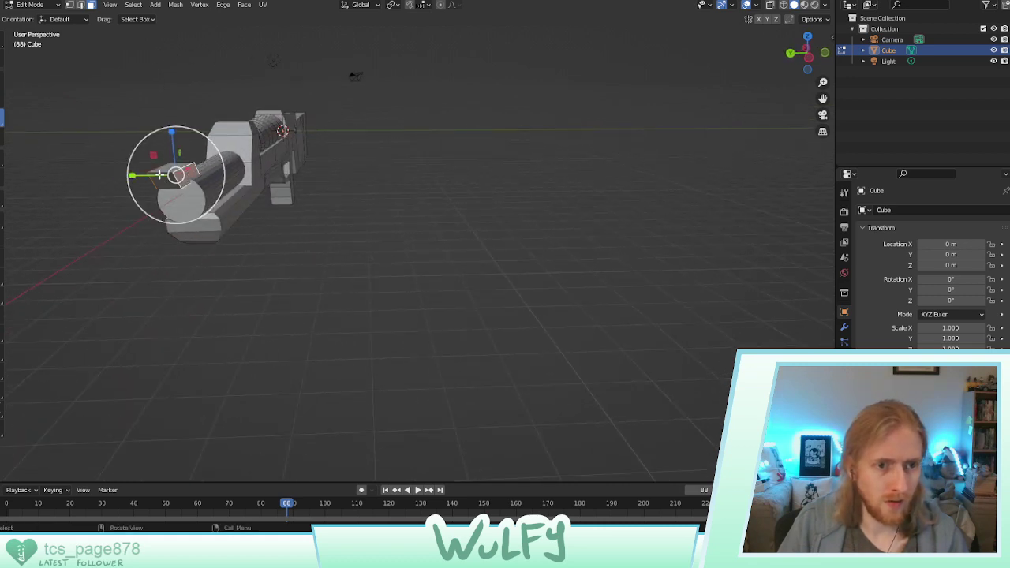
drag(150, 175, 159, 176)
middle_drag(197, 176, 295, 188)
click(395, 194)
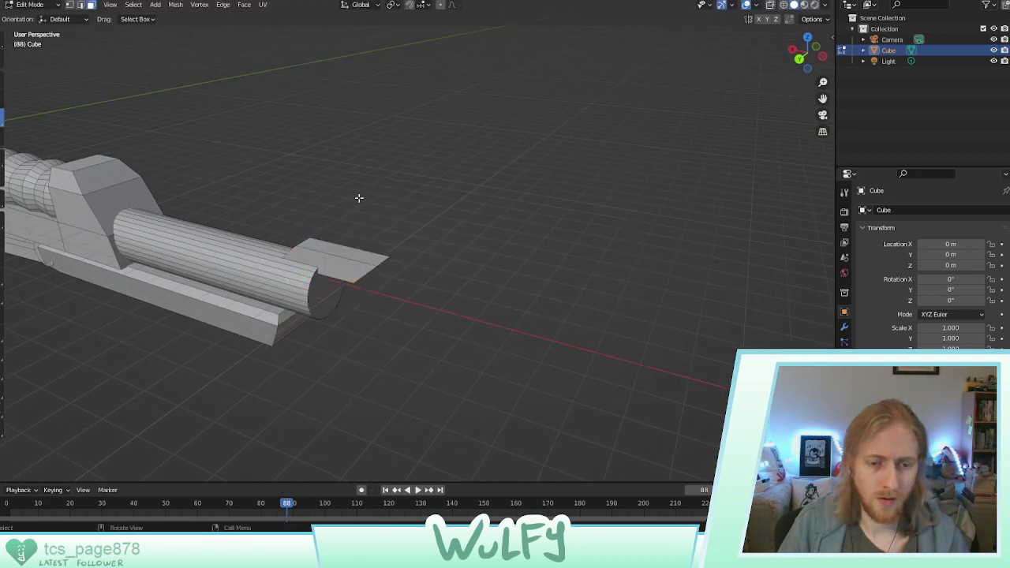
middle_drag(359, 198, 364, 180)
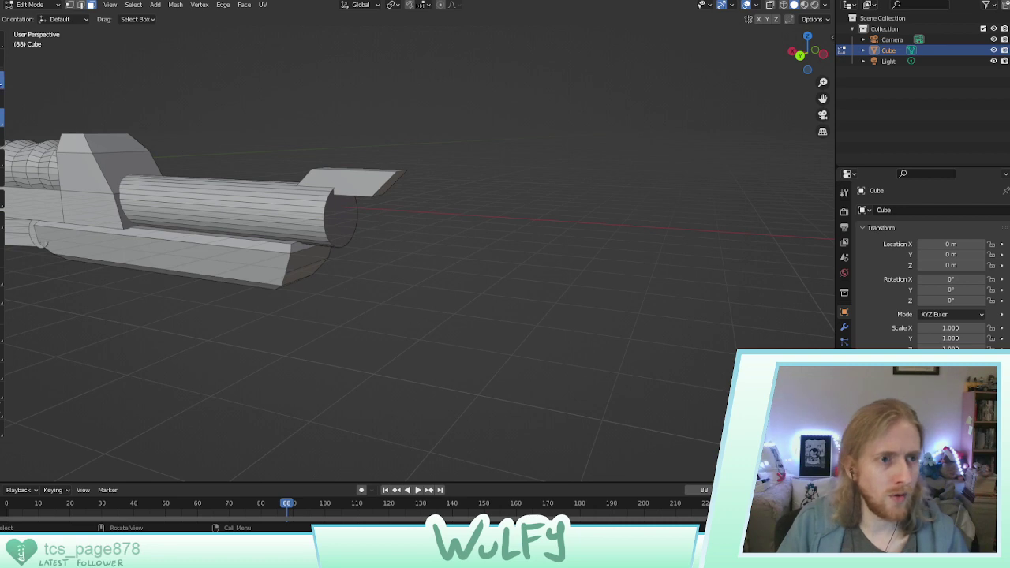
click(357, 183)
right_click(355, 184)
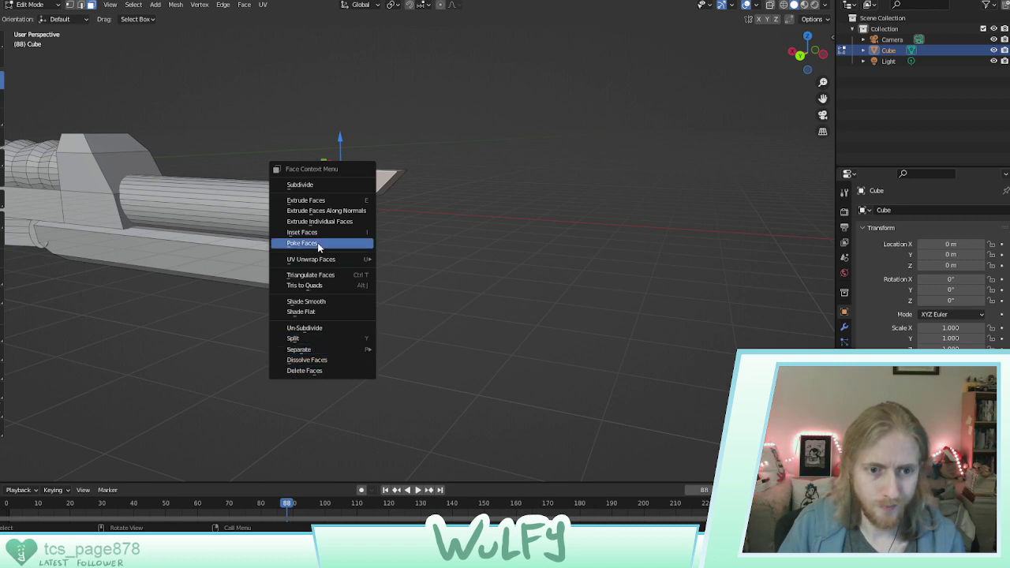
click(429, 193)
click(354, 183)
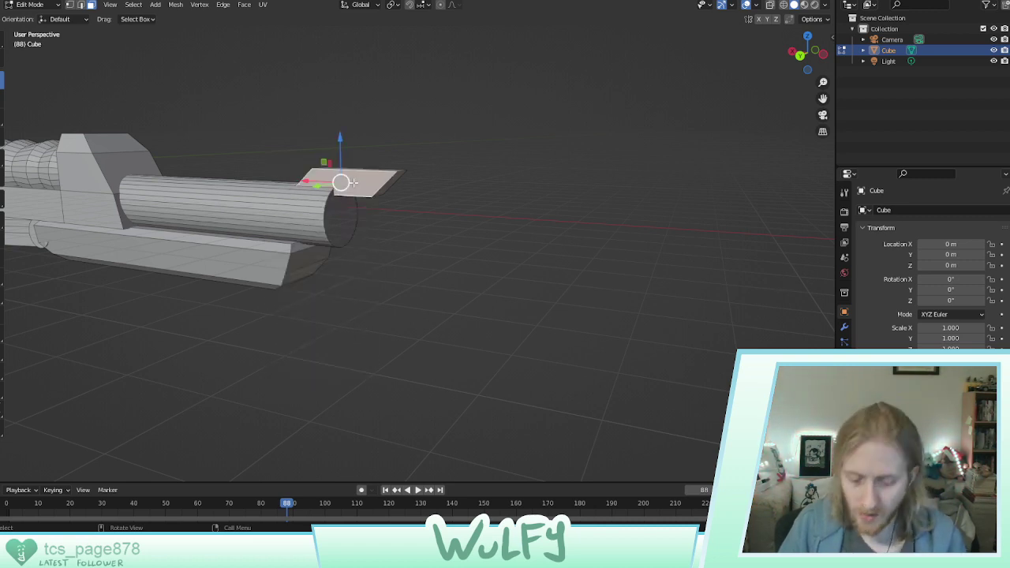
right_click(359, 225)
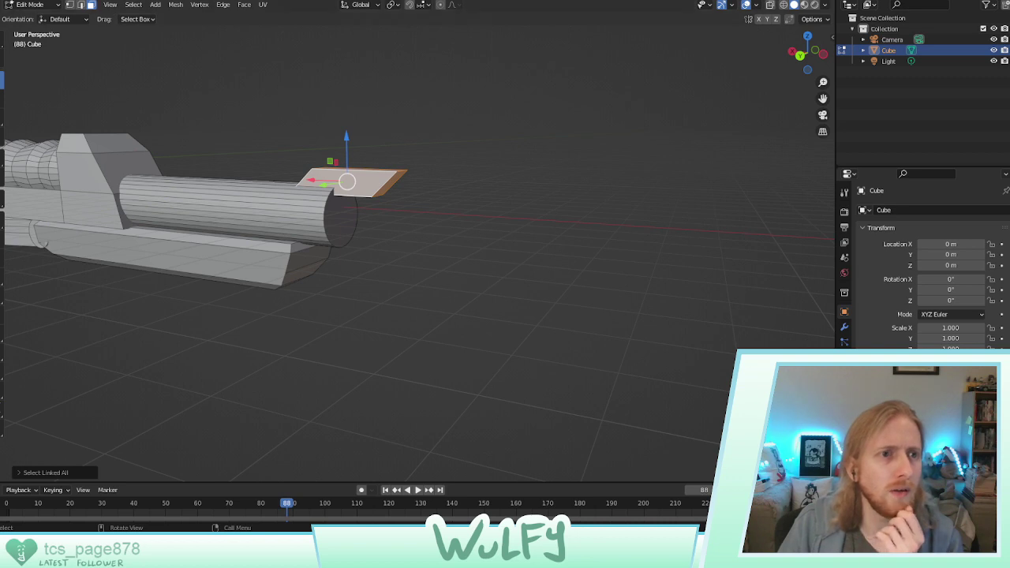
click(24, 3)
click(31, 5)
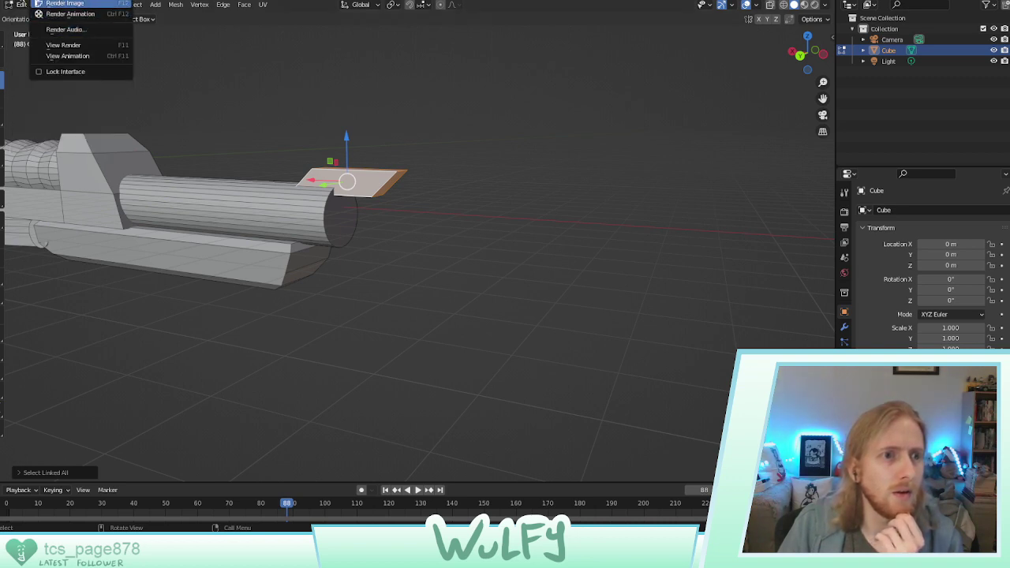
click(32, 19)
click(22, 1)
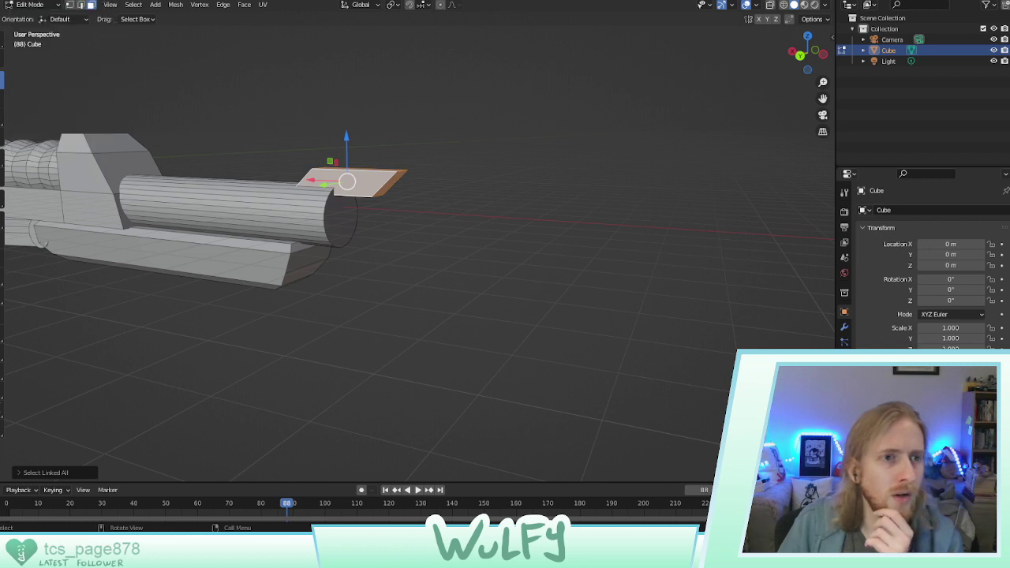
click(40, 1)
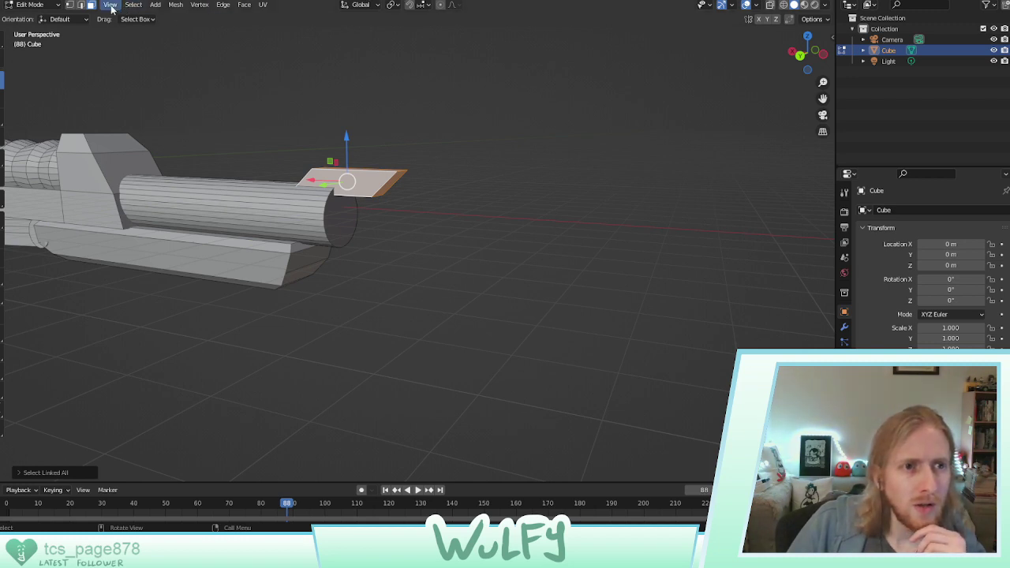
click(157, 5)
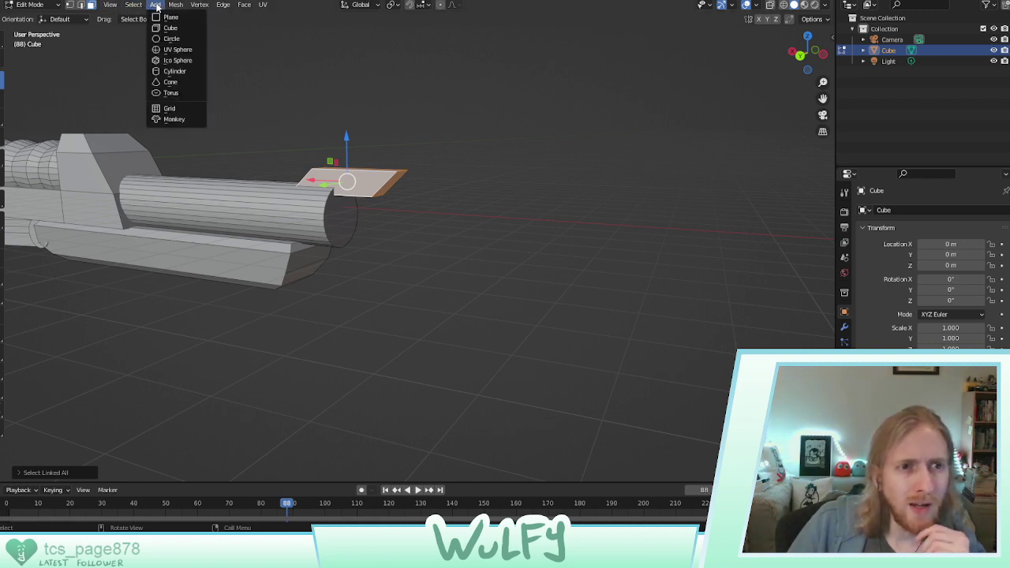
mouse_move(175, 8)
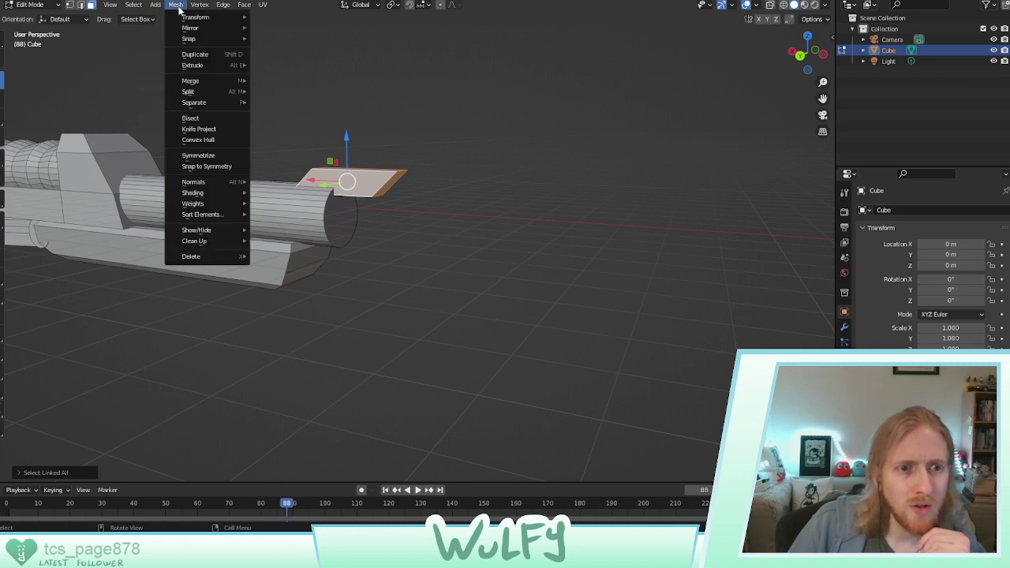
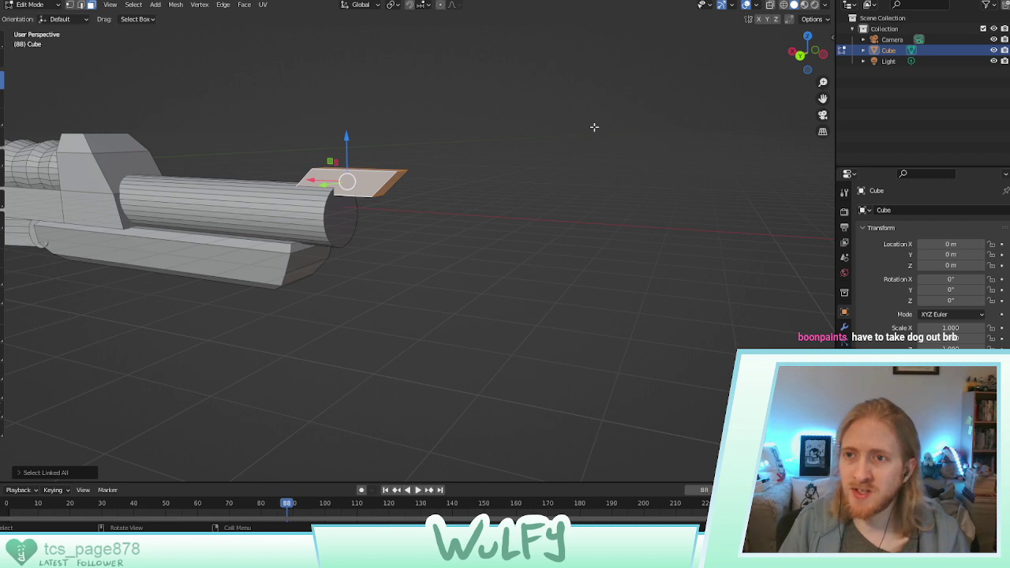
click(557, 135)
Select the whole linked slanted block, try moving it along X, undo that move, and try moving it along Z
middle_drag(504, 132, 480, 179)
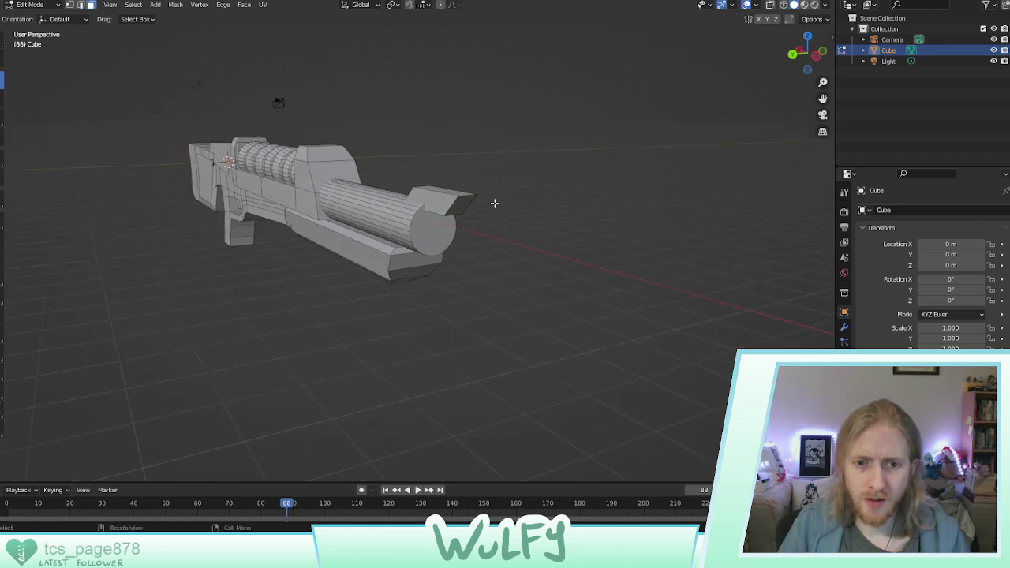
click(460, 204)
key(ctrl+l)
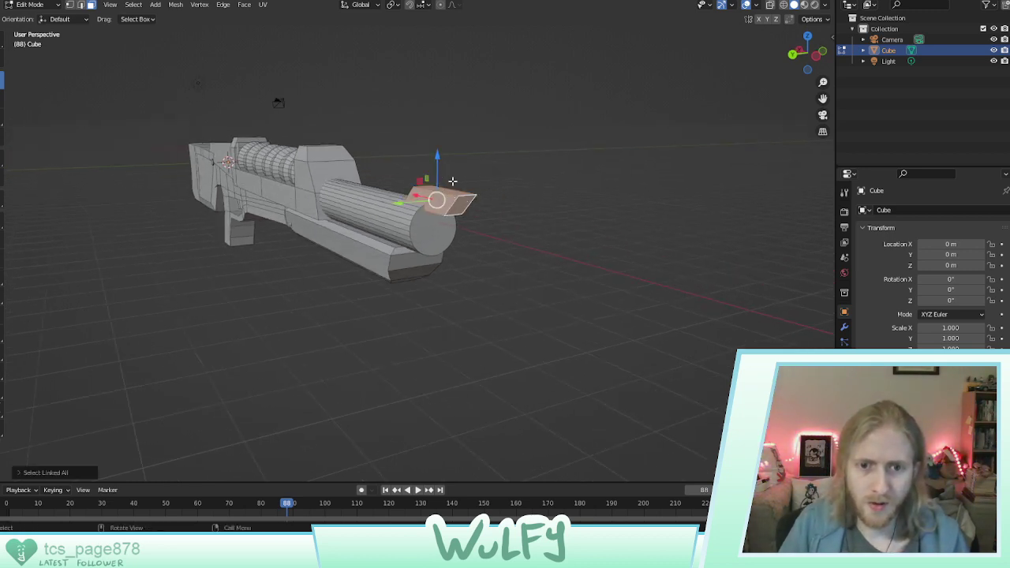
key(g)
key(x)
click(469, 245)
key(ctrl+z)
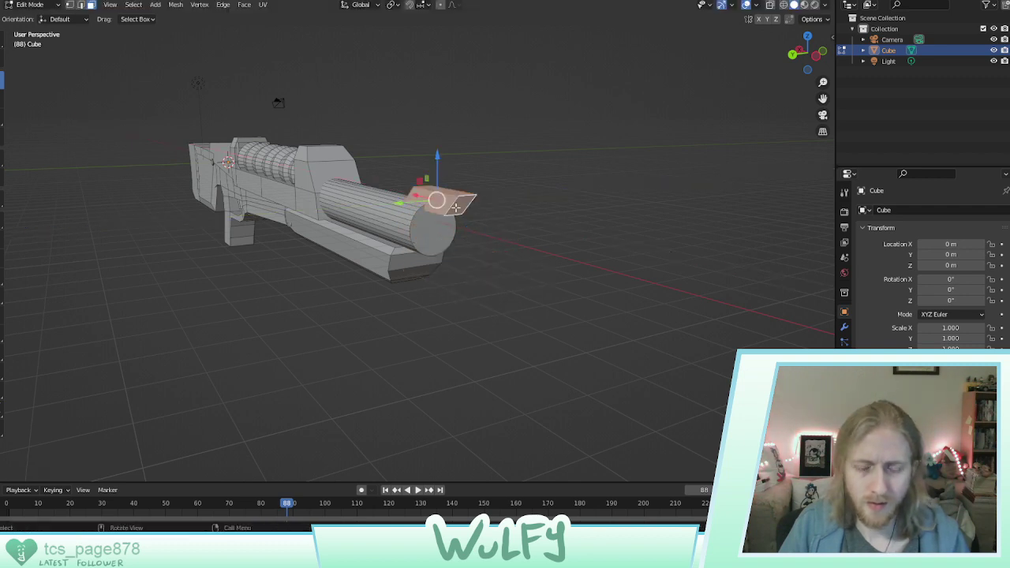
key(g)
key(z)
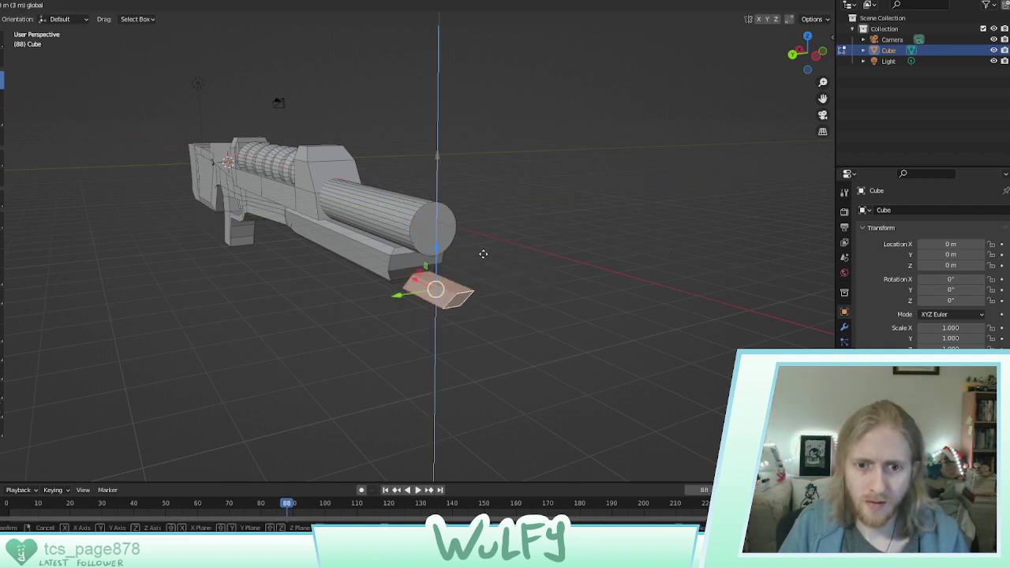
click(471, 192)
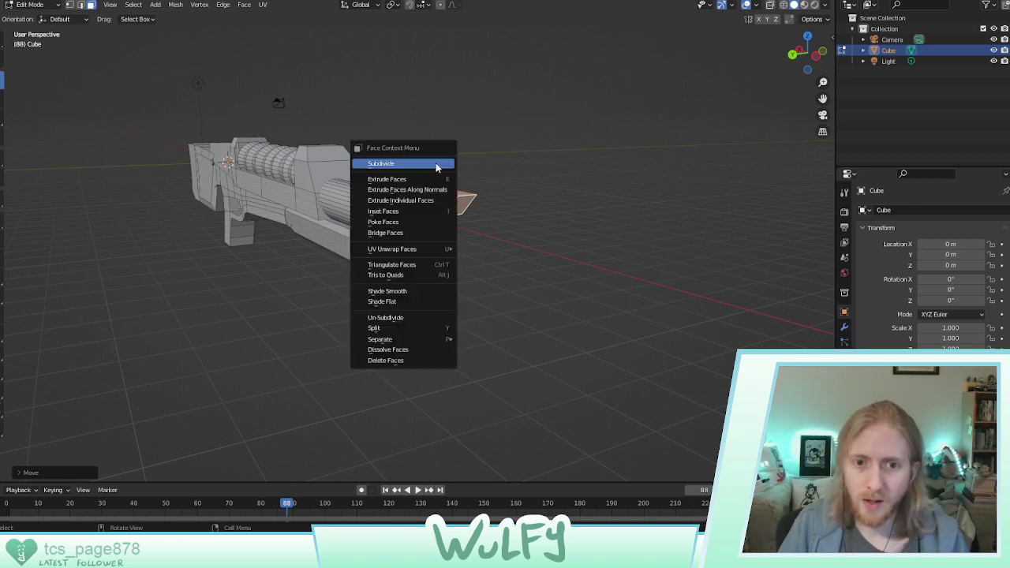
right_click(441, 167)
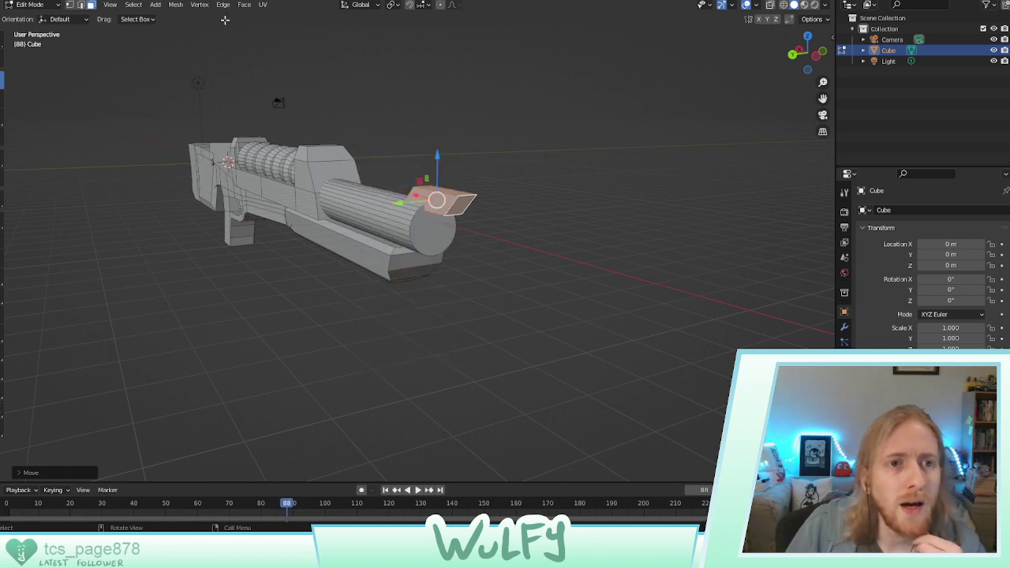
click(50, 9)
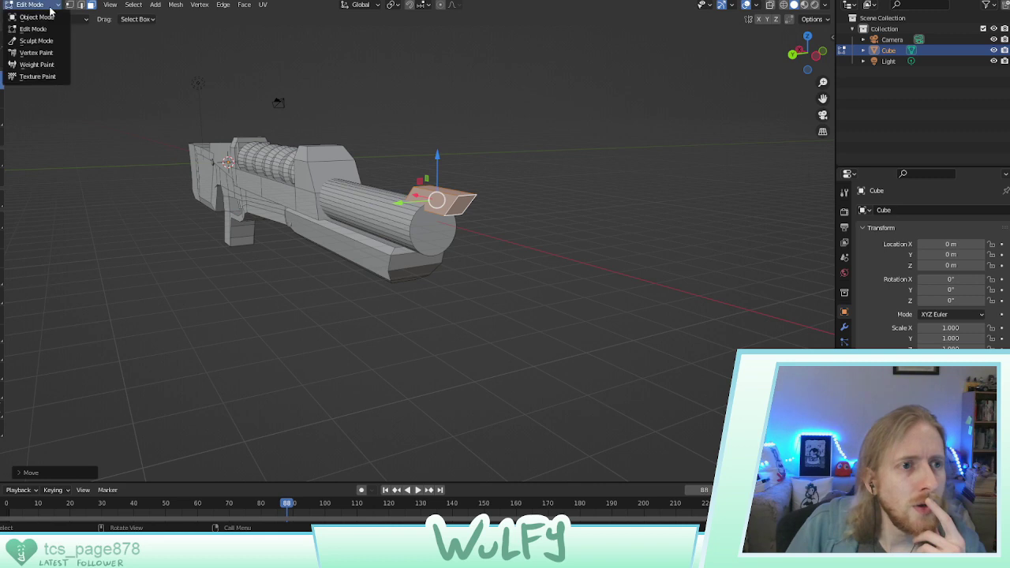
click(43, 16)
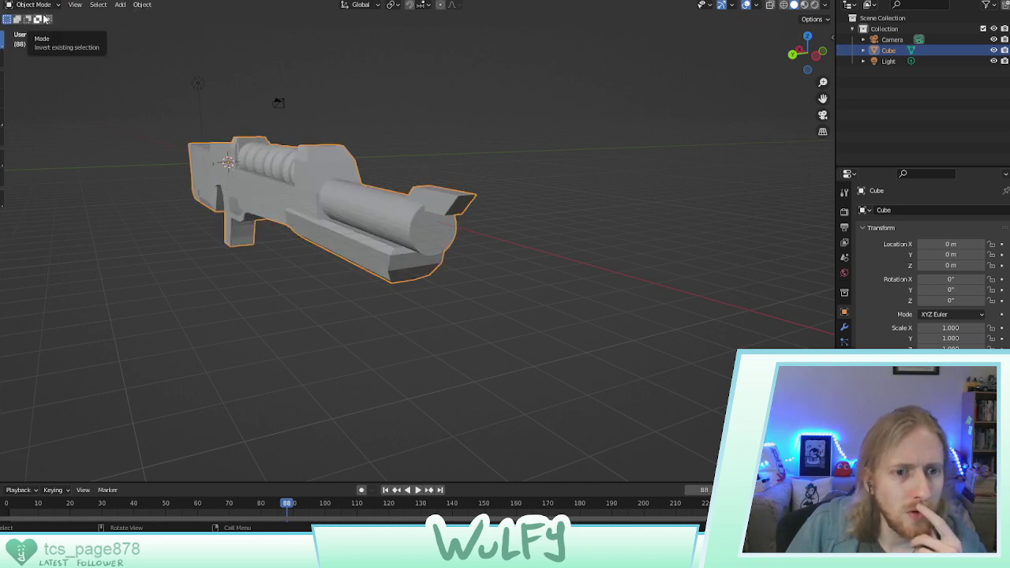
click(35, 5)
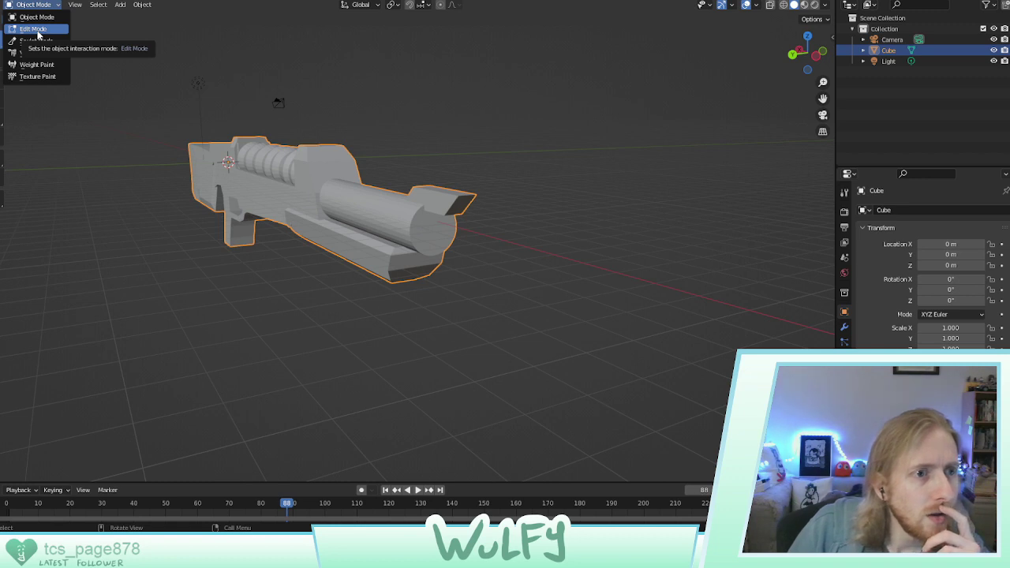
click(37, 30)
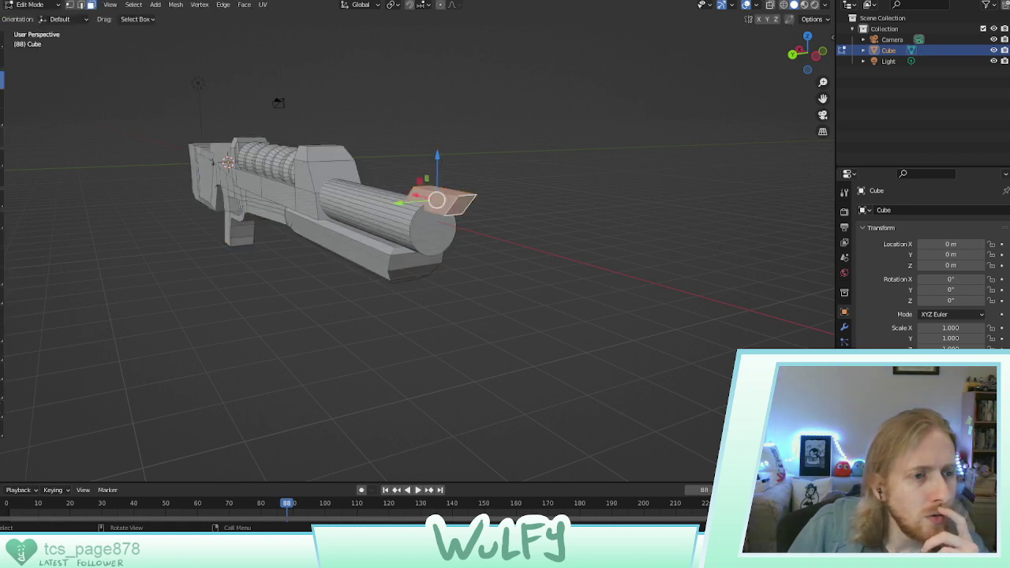
right_click(452, 201)
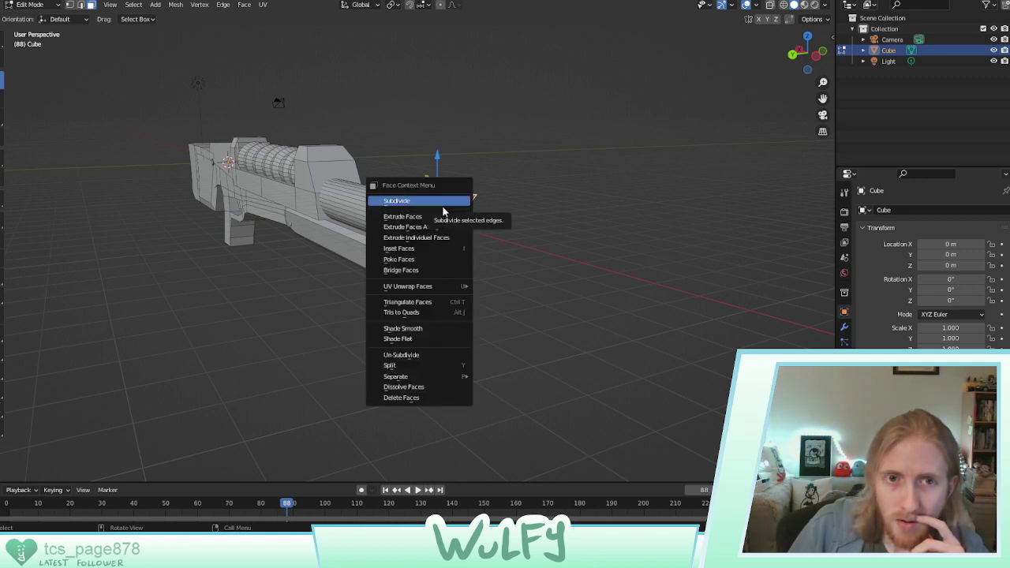
key(Escape)
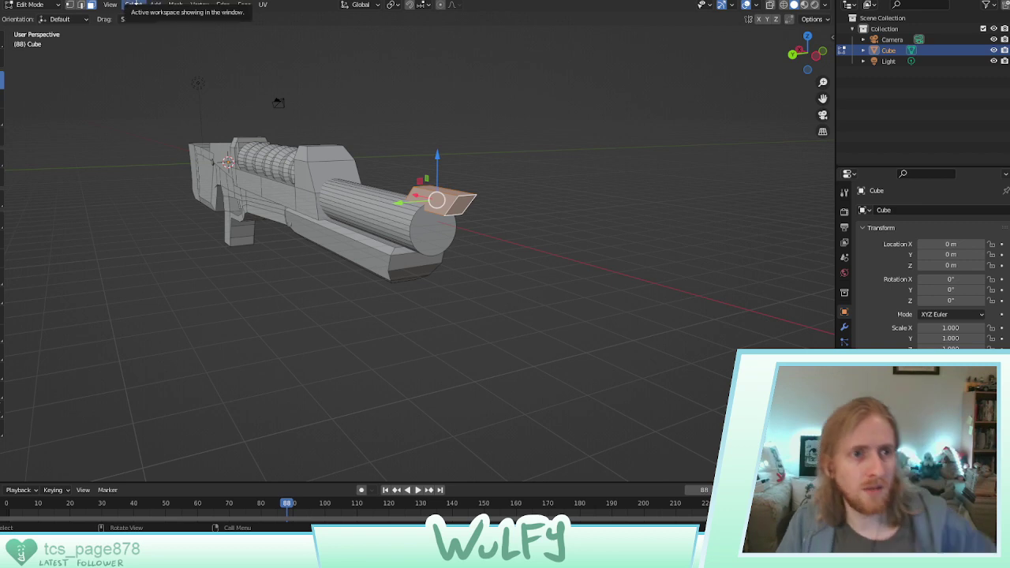
Switch to a workspace that has no timeline and shows the modifier properties
click(132, 9)
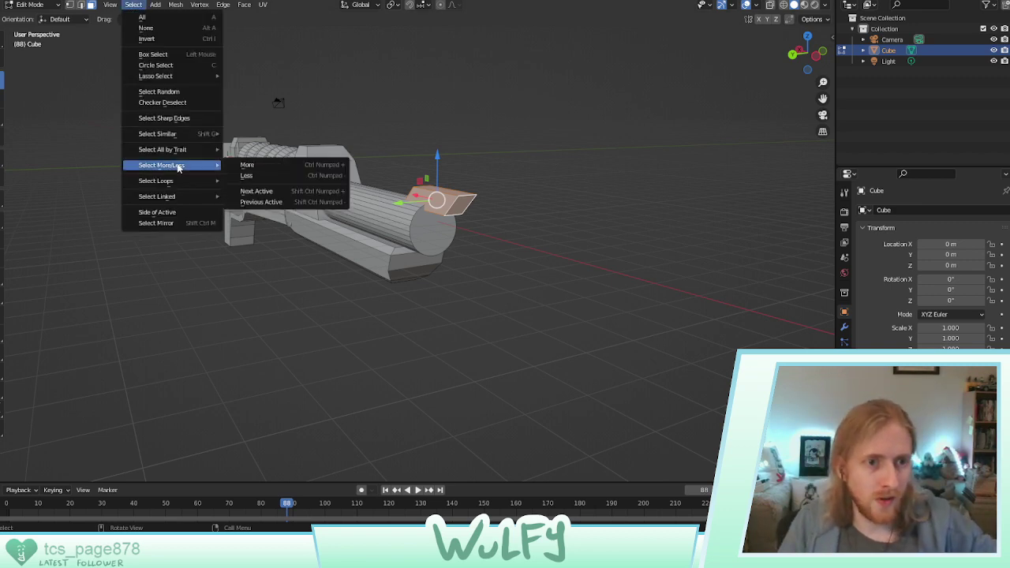
click(127, 3)
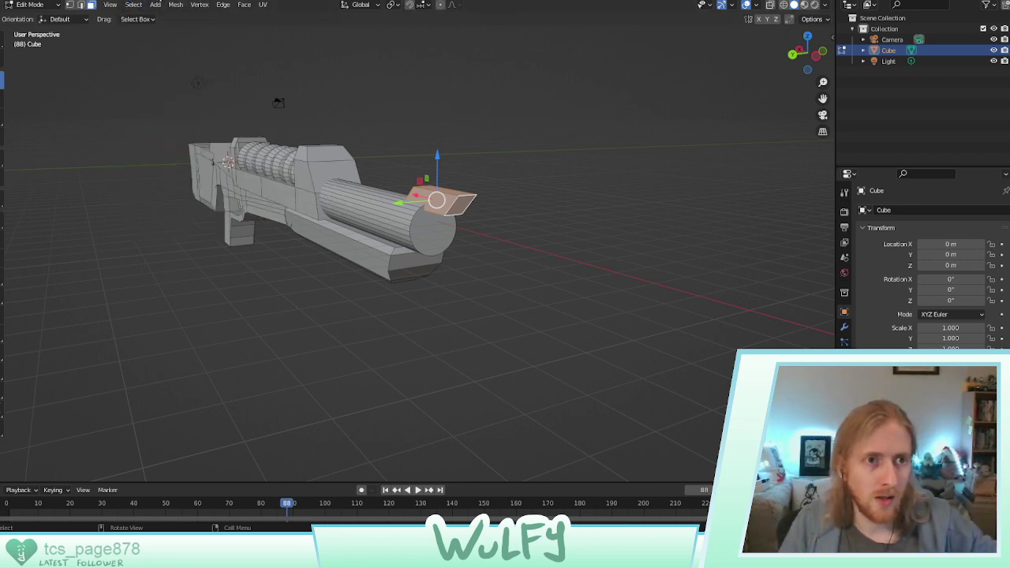
click(145, 1)
click(130, 0)
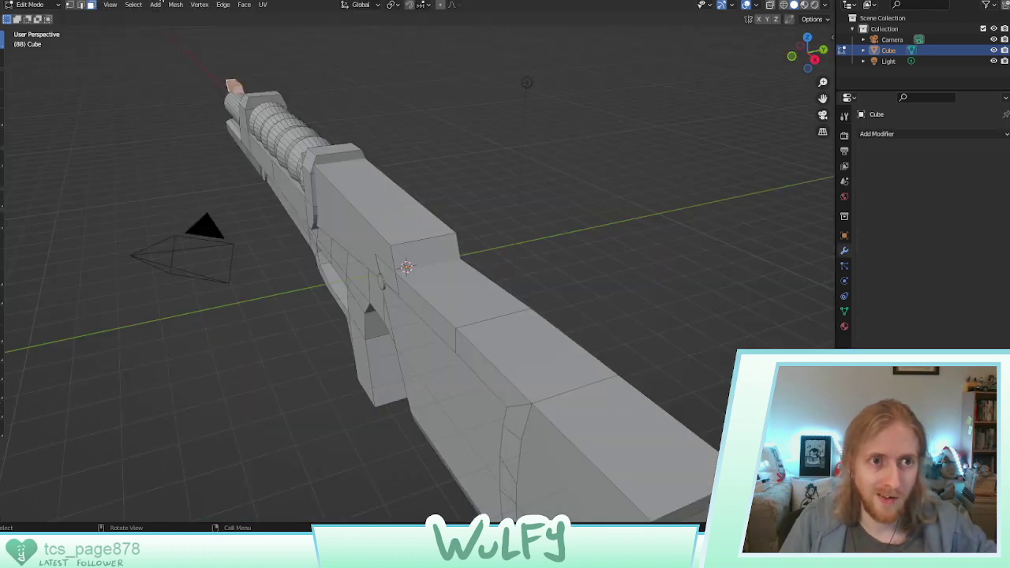
Add a cube to the gun mesh and move it forward to sit beside the front part of the barrel
middle_drag(447, 161, 672, 131)
shift+middle_drag(266, 209, 253, 192)
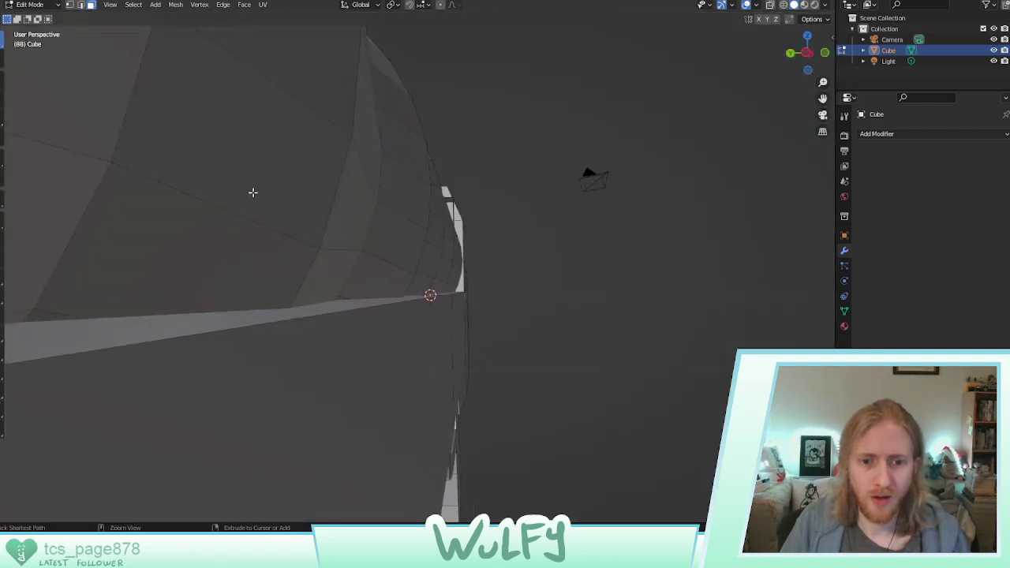
scroll(253, 191, down, 10)
mouse_move(234, 272)
middle_down()
mouse_move(284, 284)
mouse_move(221, 275)
middle_up()
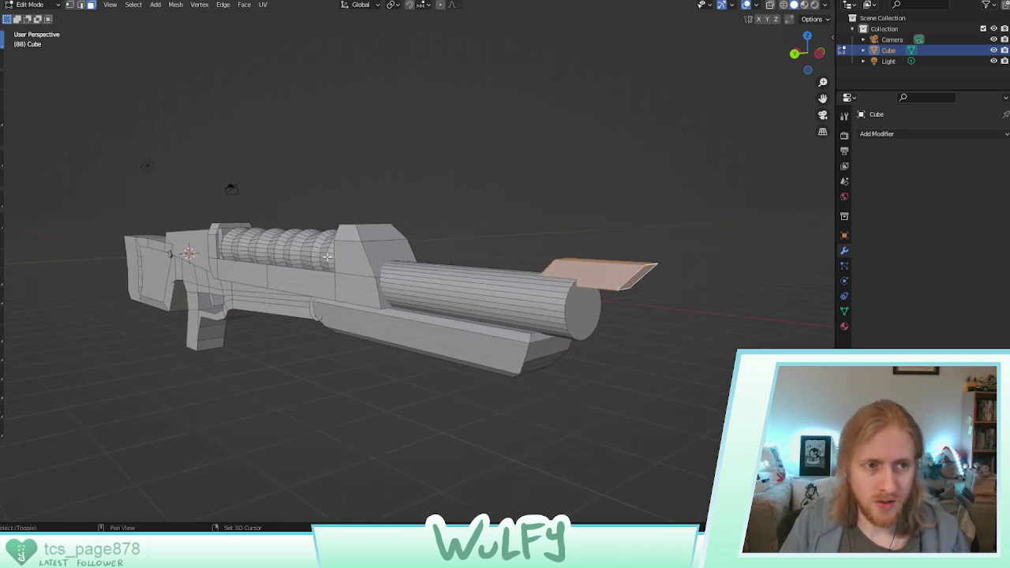
click(156, 5)
click(167, 30)
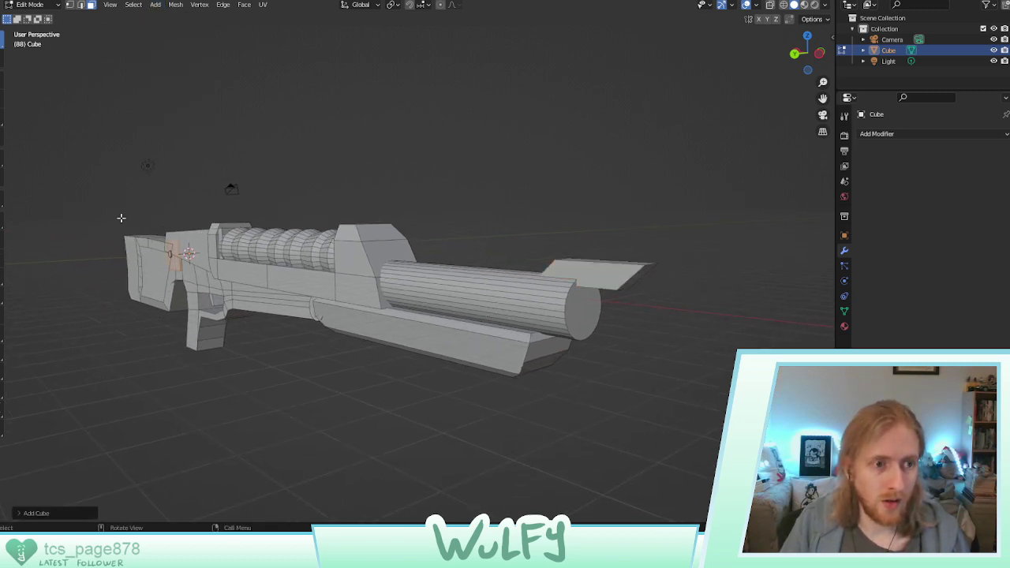
key(shift+space)
key(g)
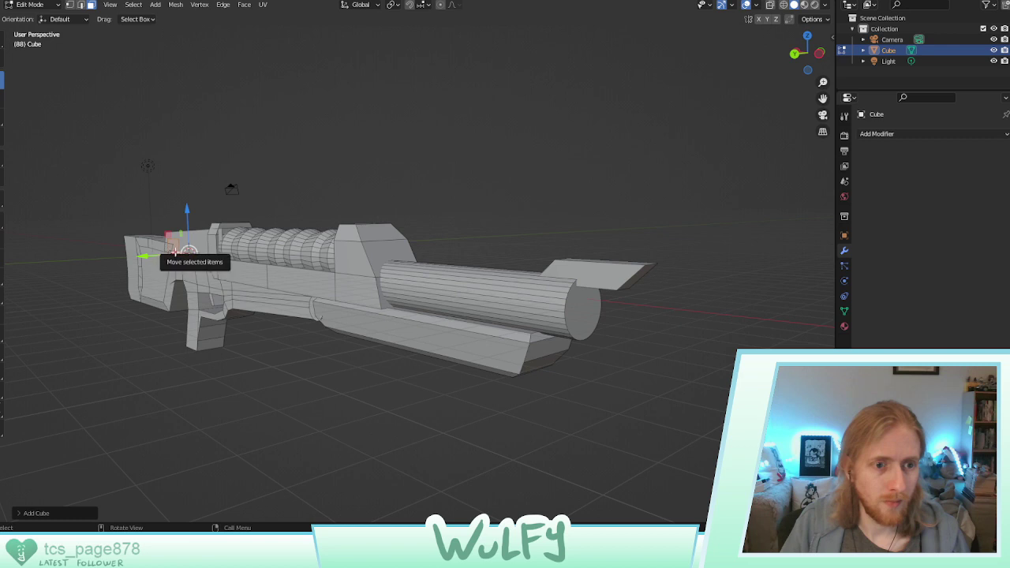
drag(165, 251, 379, 367)
drag(366, 284, 548, 311)
Scale the new cube down uniformly into a small block beside the barrel's front end
middle_drag(608, 326, 292, 313)
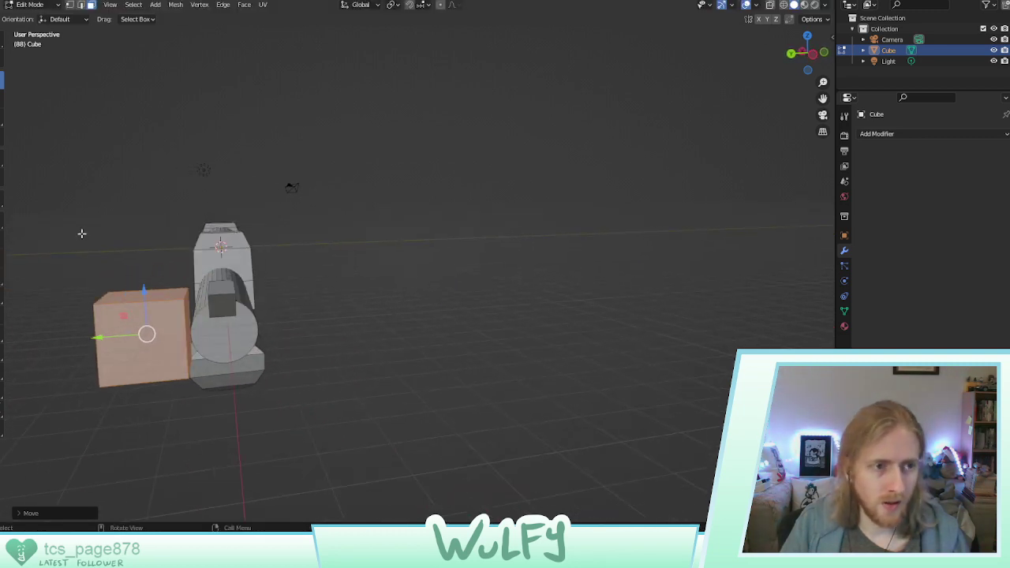
click(2, 119)
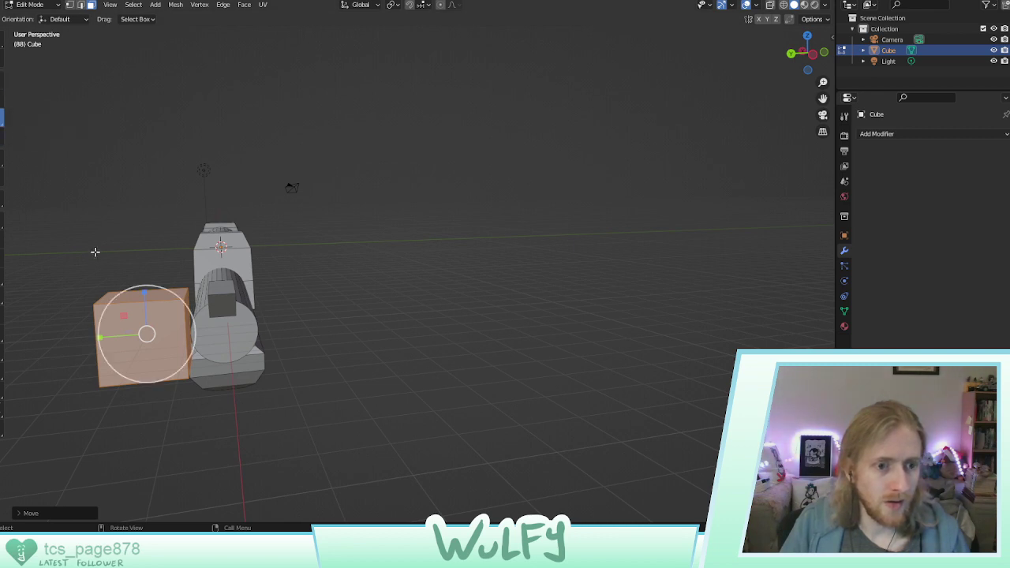
drag(120, 285, 142, 318)
middle_drag(155, 307, 344, 275)
Select the small block's front face and move it along X until it lines up with the slanted block's tip
click(390, 256)
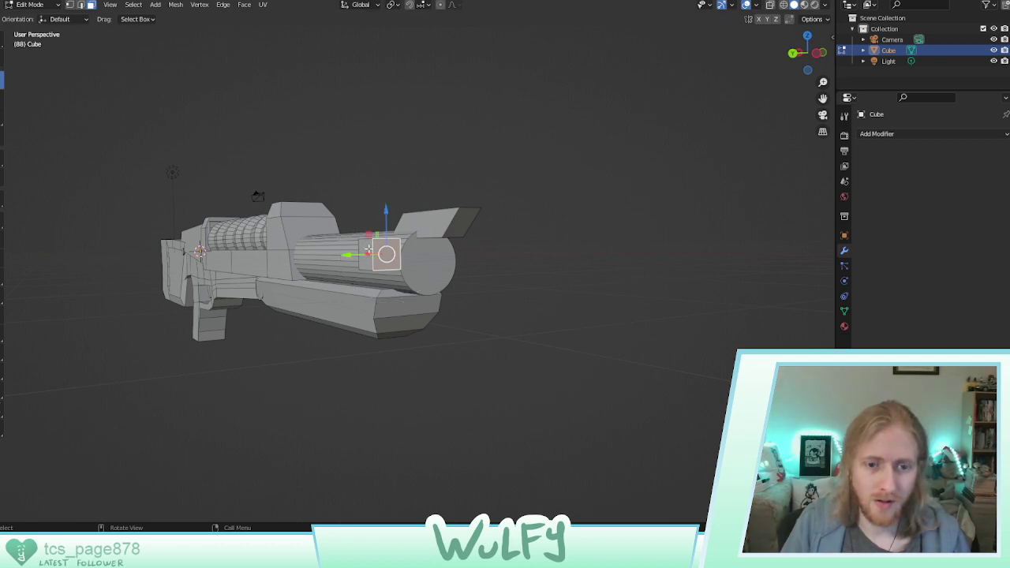
middle_drag(368, 249, 383, 303)
drag(365, 362, 392, 378)
middle_drag(392, 376, 375, 326)
shift+middle_drag(444, 327, 379, 323)
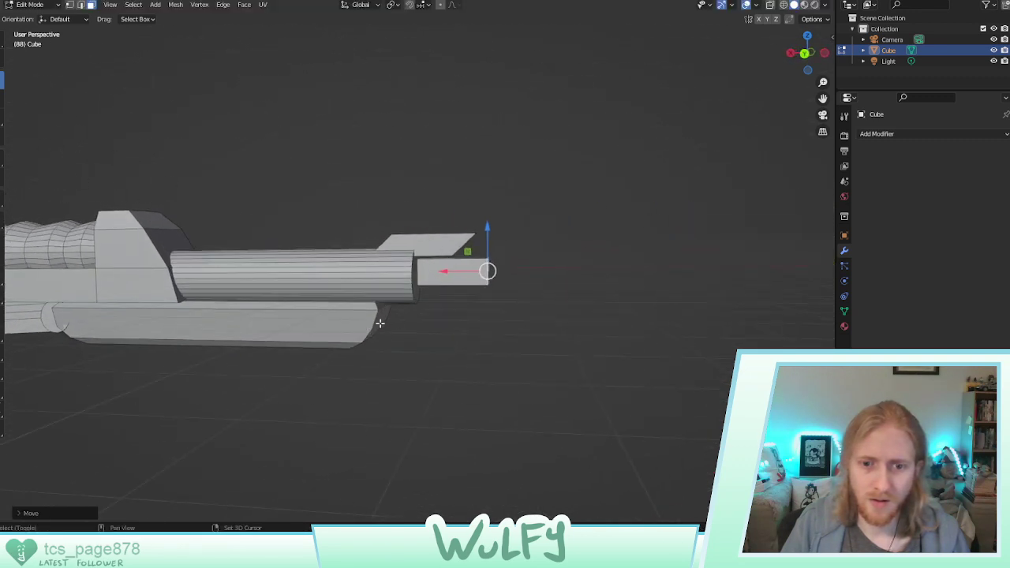
mouse_move(454, 270)
mouse_down()
mouse_move(411, 270)
mouse_move(448, 269)
mouse_move(439, 266)
mouse_up()
middle_drag(439, 266, 440, 265)
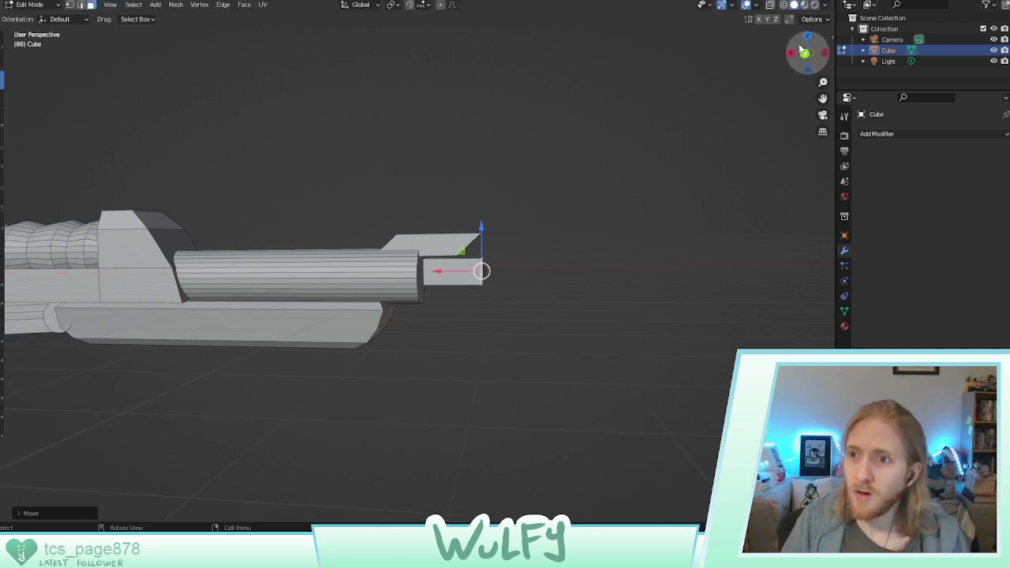
key(ctrl+KP_1)
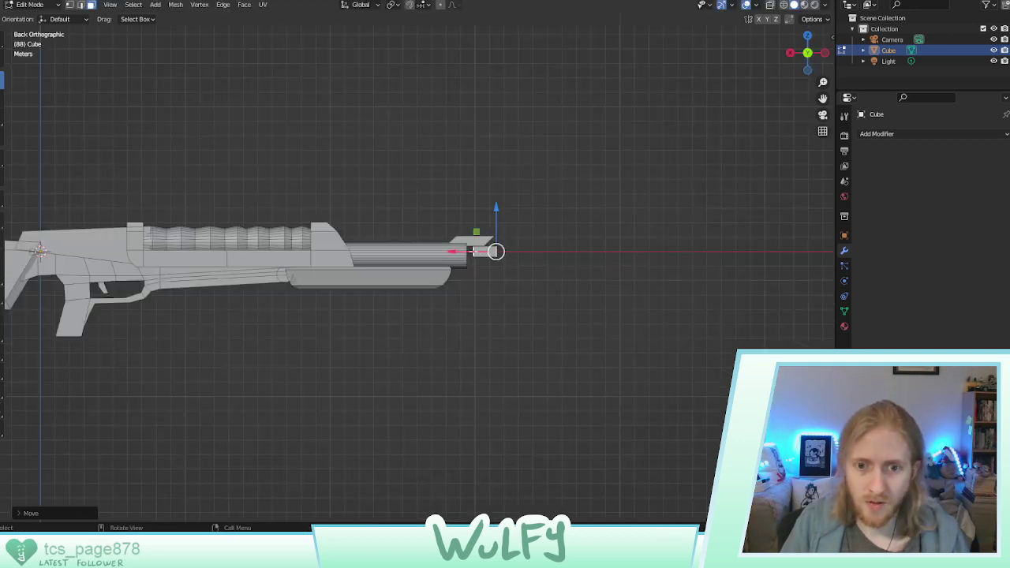
drag(473, 252, 471, 253)
Select the small block's rear face and move it back along X, past the rear end of the slanted block above
middle_drag(487, 251, 505, 242)
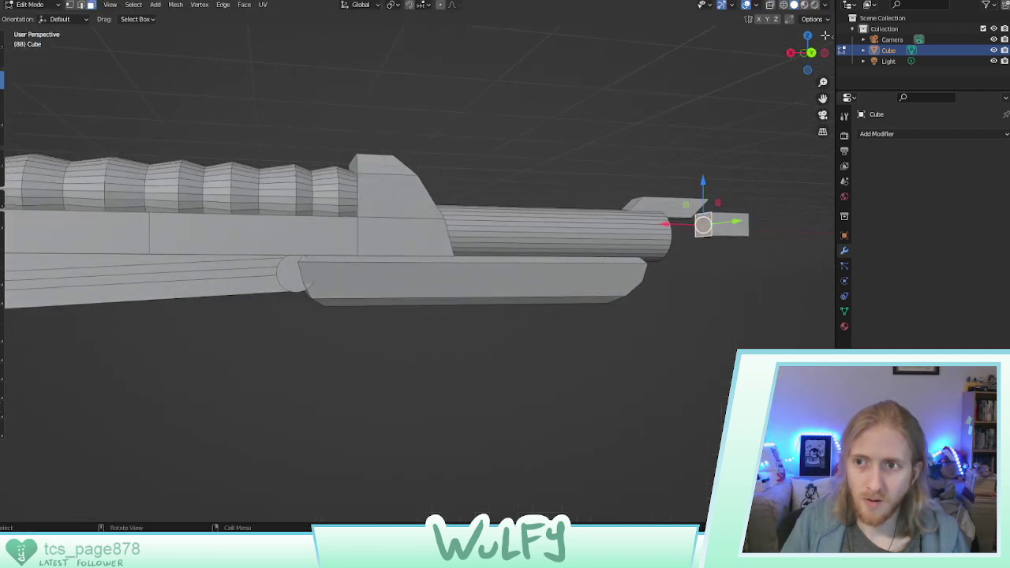
click(812, 52)
drag(427, 251, 408, 250)
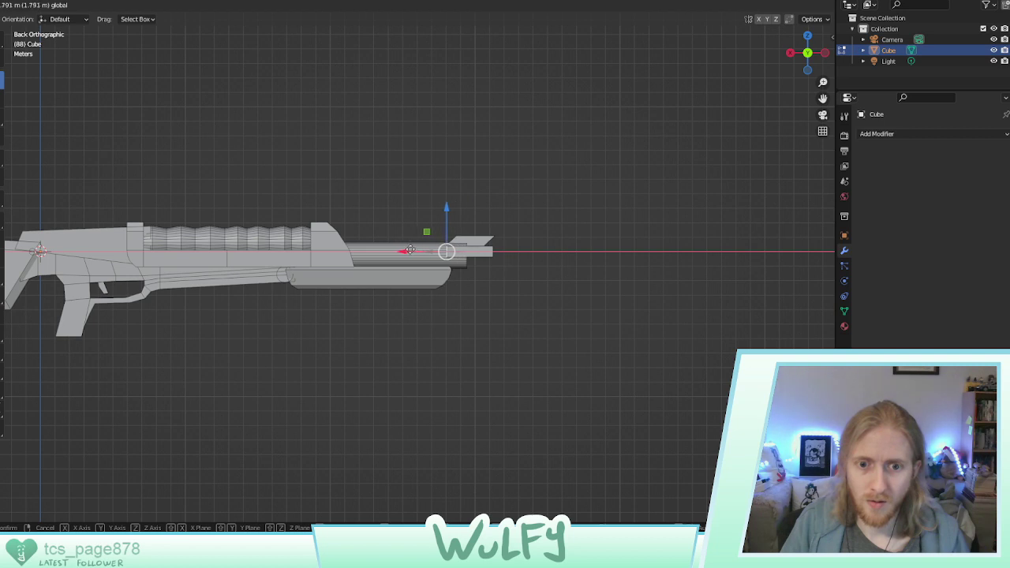
Select the small block's upper front edge and move it back along X to slant the front end
scroll(418, 251, up, 3)
middle_drag(442, 260, 480, 273)
middle_drag(519, 408, 385, 163)
click(351, 71)
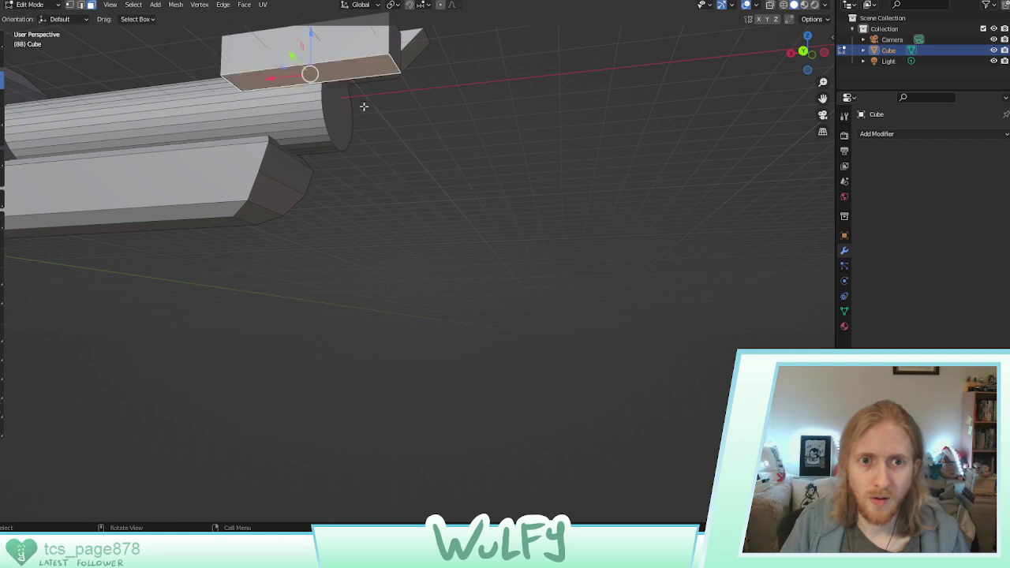
middle_drag(375, 112, 382, 133)
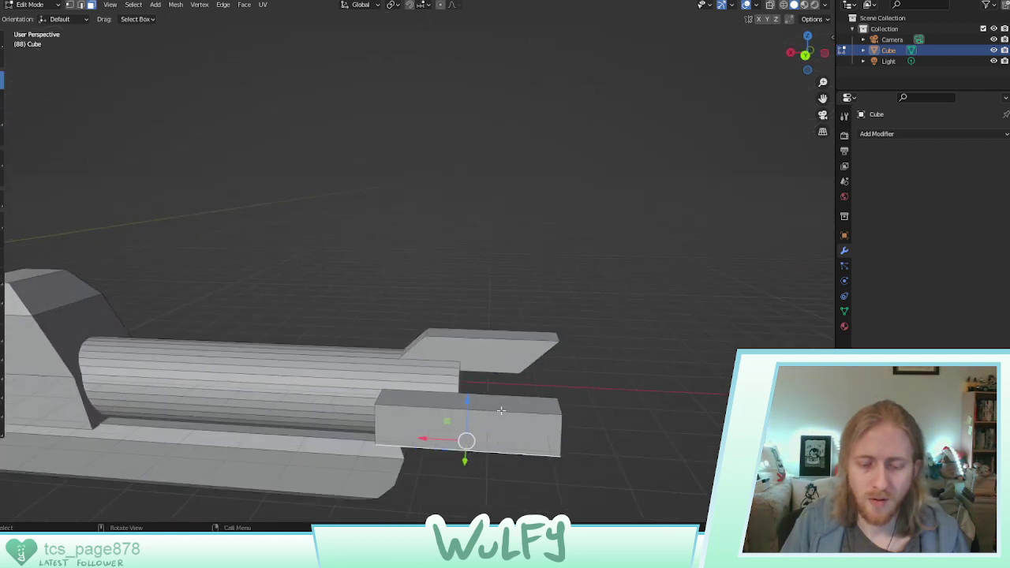
mouse_move(501, 411)
middle_down()
mouse_move(498, 391)
mouse_move(500, 405)
middle_up()
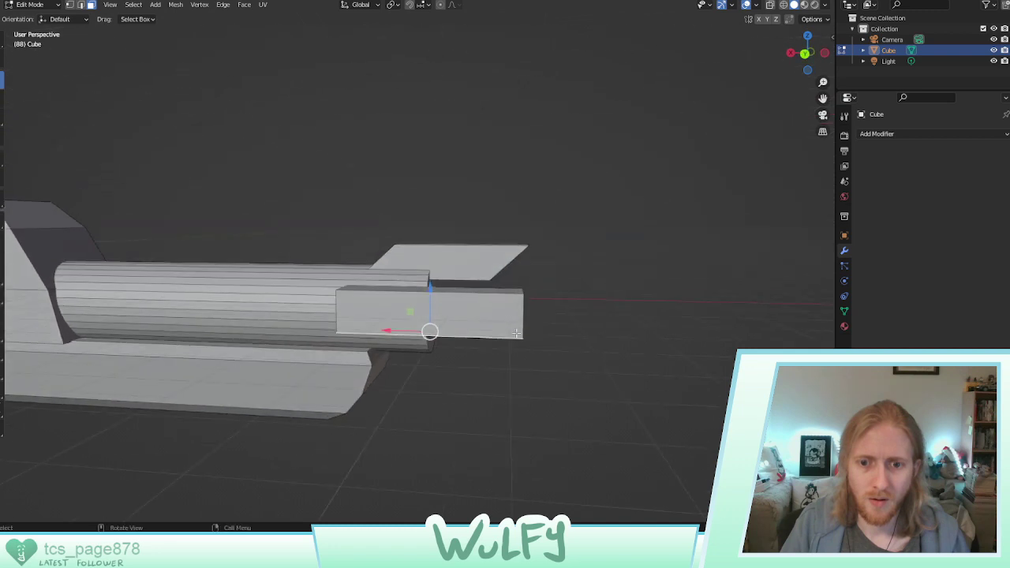
click(523, 290)
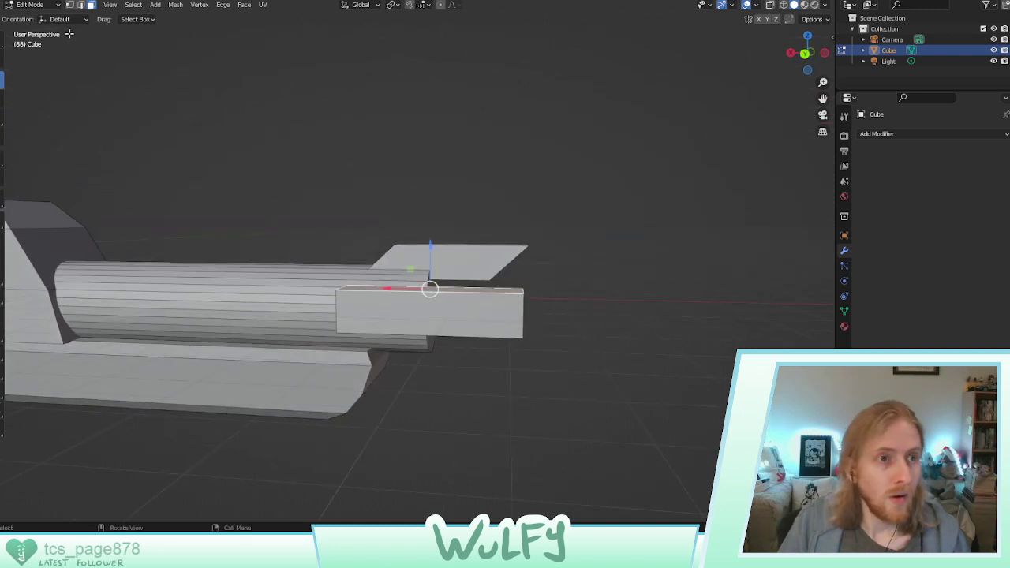
click(81, 4)
middle_drag(554, 308, 552, 311)
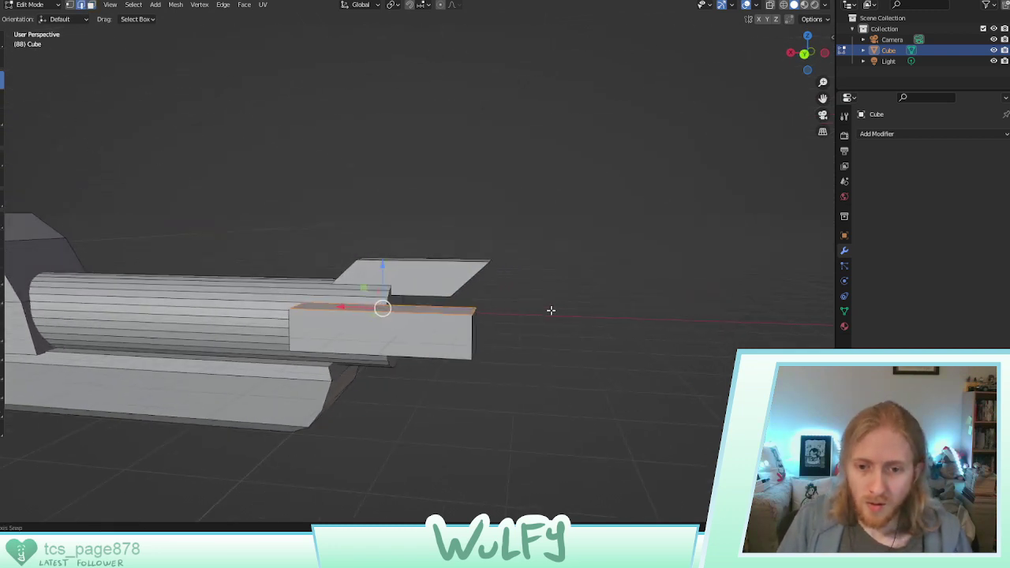
click(474, 343)
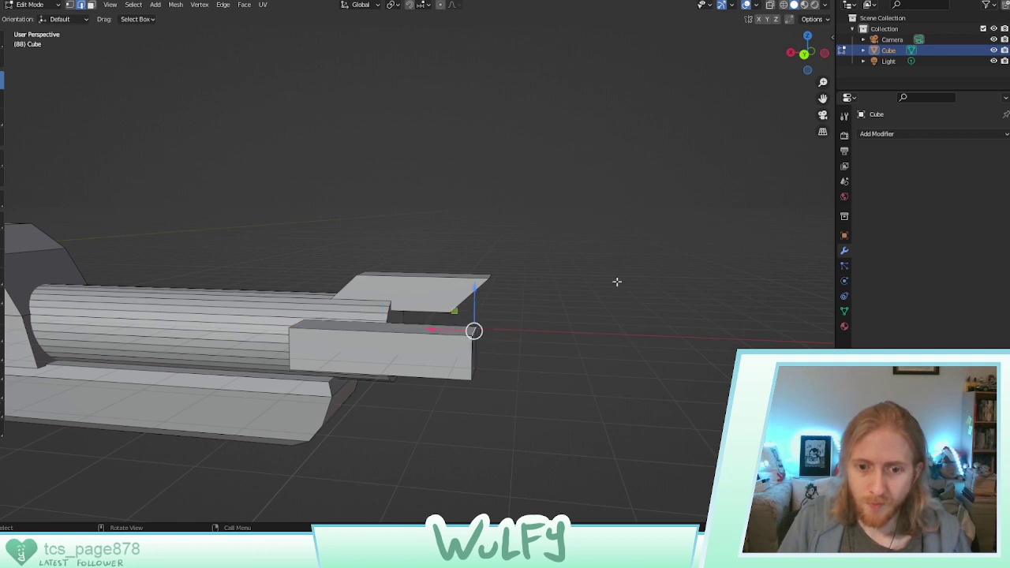
click(804, 53)
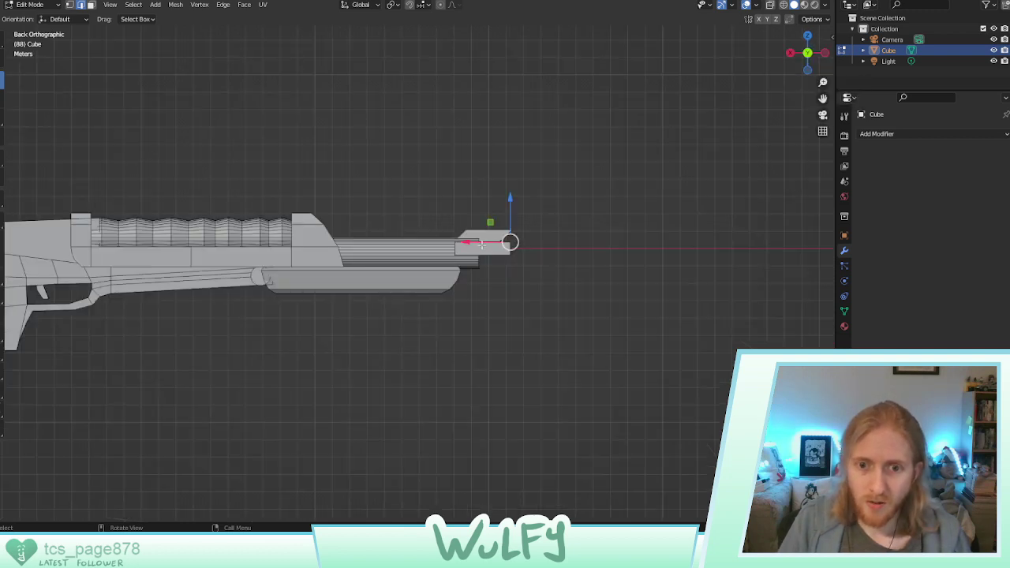
drag(482, 244, 471, 242)
Select the small block's lower rear edge and move it forward along X to slant the rear end
middle_drag(470, 258, 497, 251)
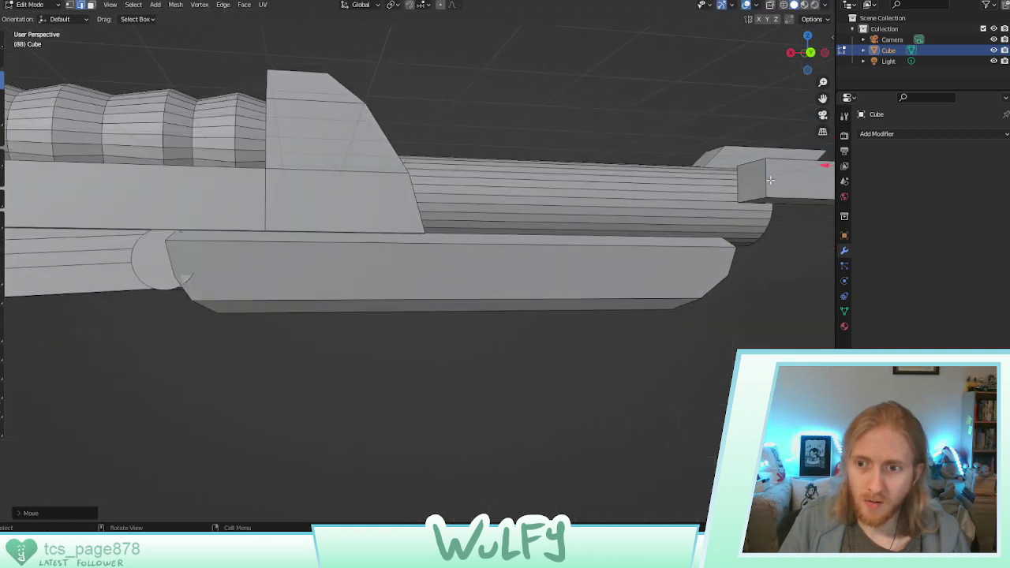
click(810, 52)
drag(434, 258, 447, 257)
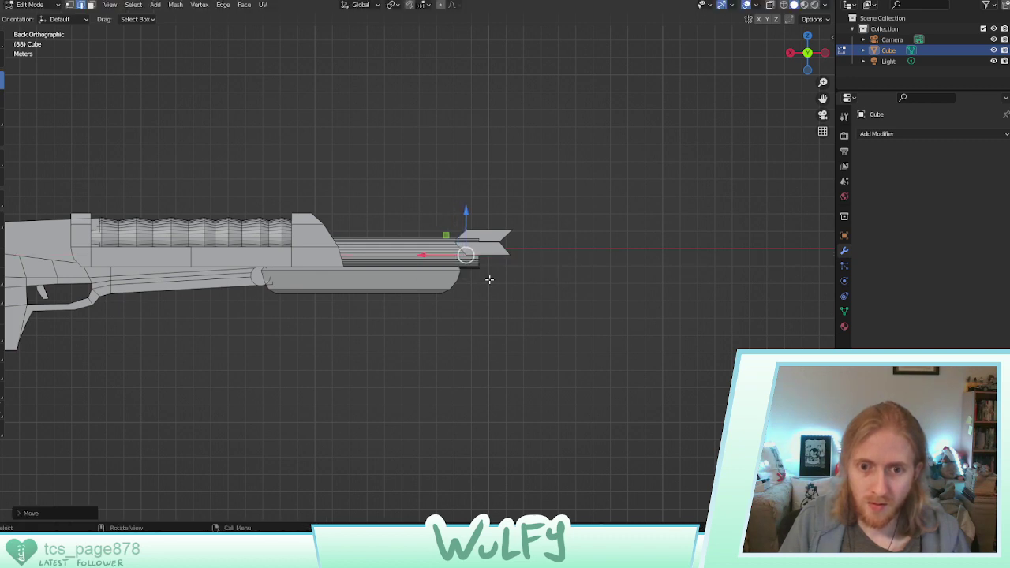
Select the whole linked small block and move it along Y onto the barrel's centre line
middle_drag(536, 295, 493, 293)
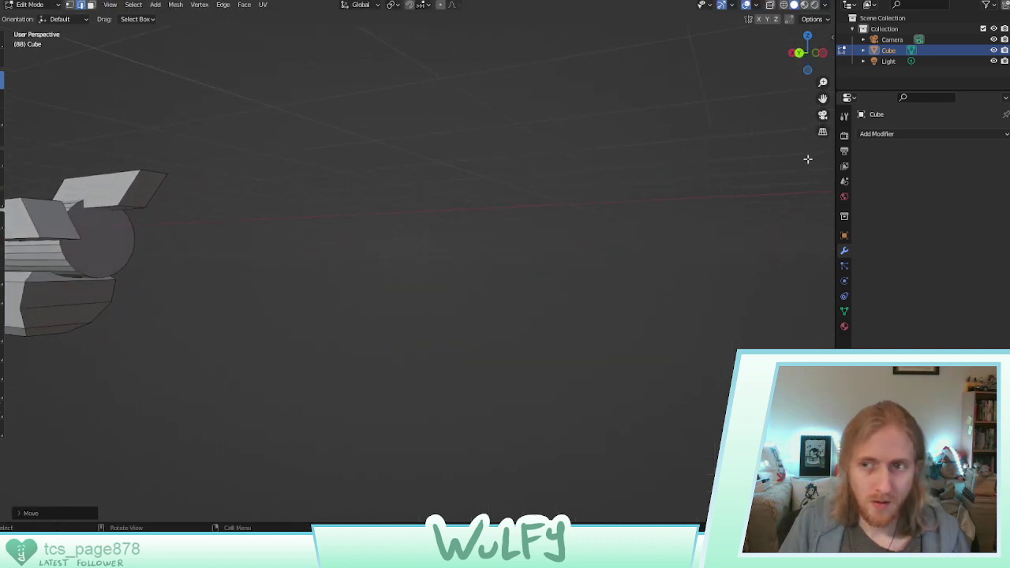
click(823, 55)
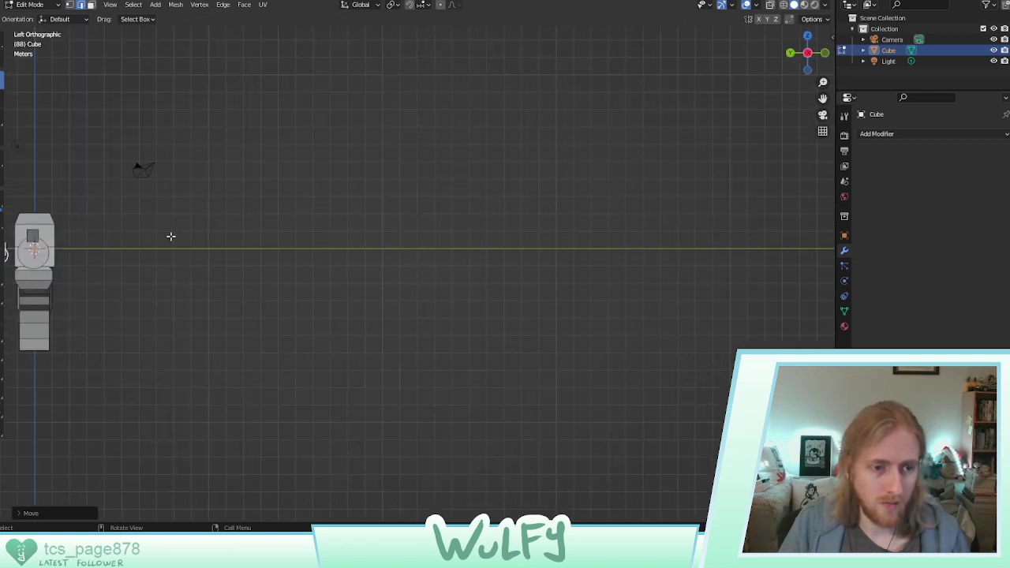
shift+middle_drag(170, 236, 472, 241)
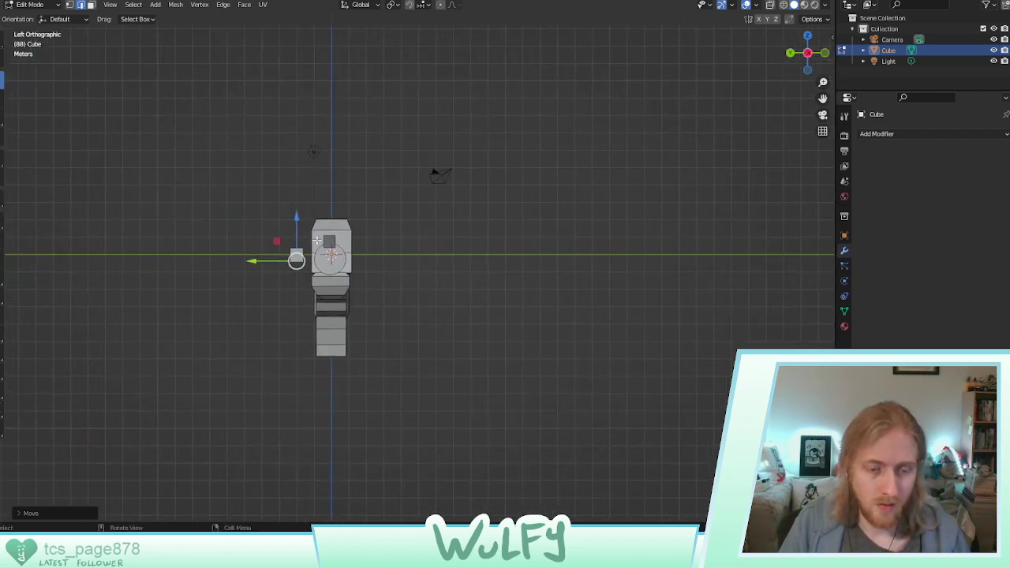
scroll(315, 239, up, 4)
shift+middle_drag(175, 228, 288, 237)
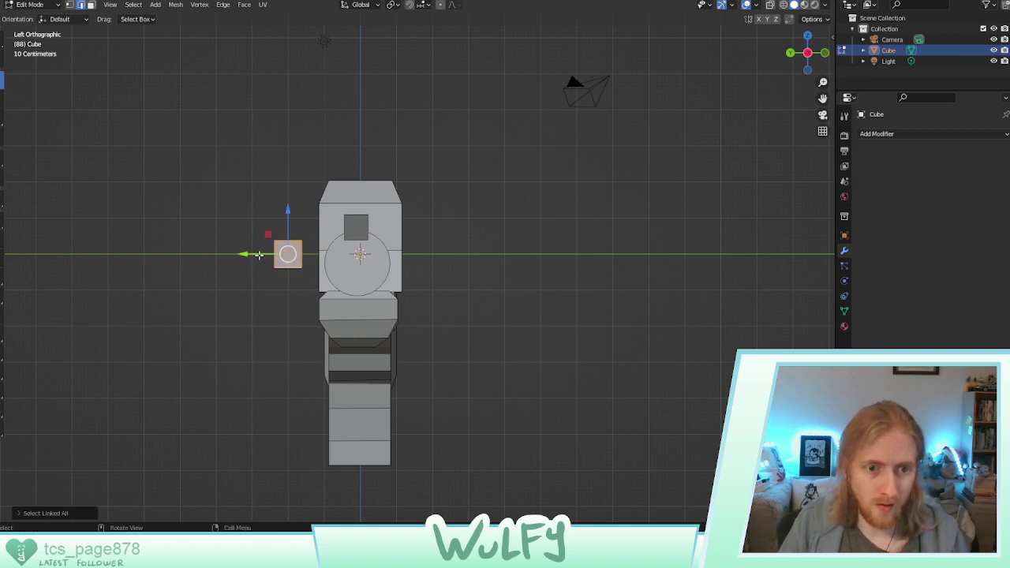
drag(244, 266, 325, 253)
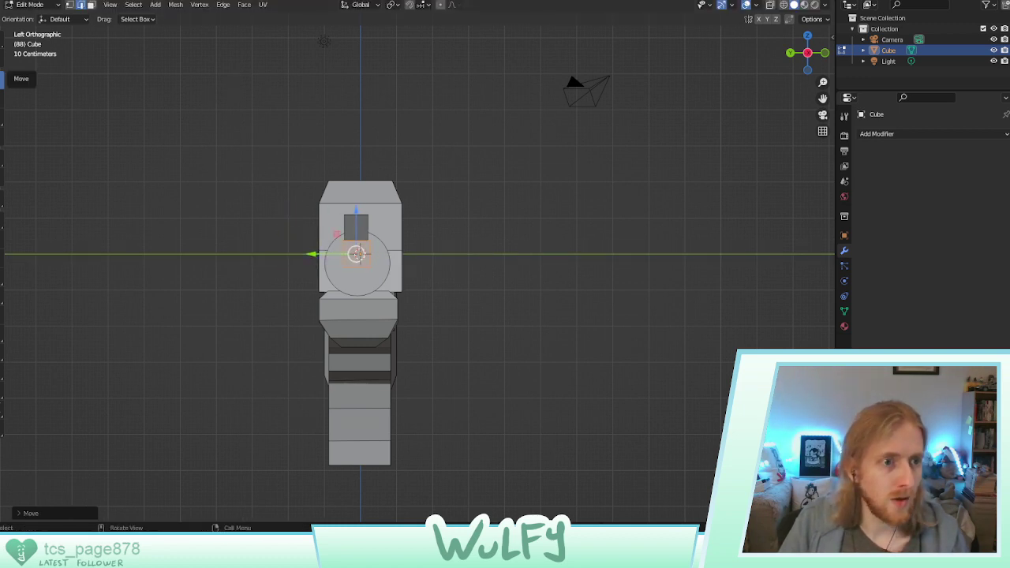
Scale the small block down slightly and uniformly to match the width of the slanted block above it
click(7, 117)
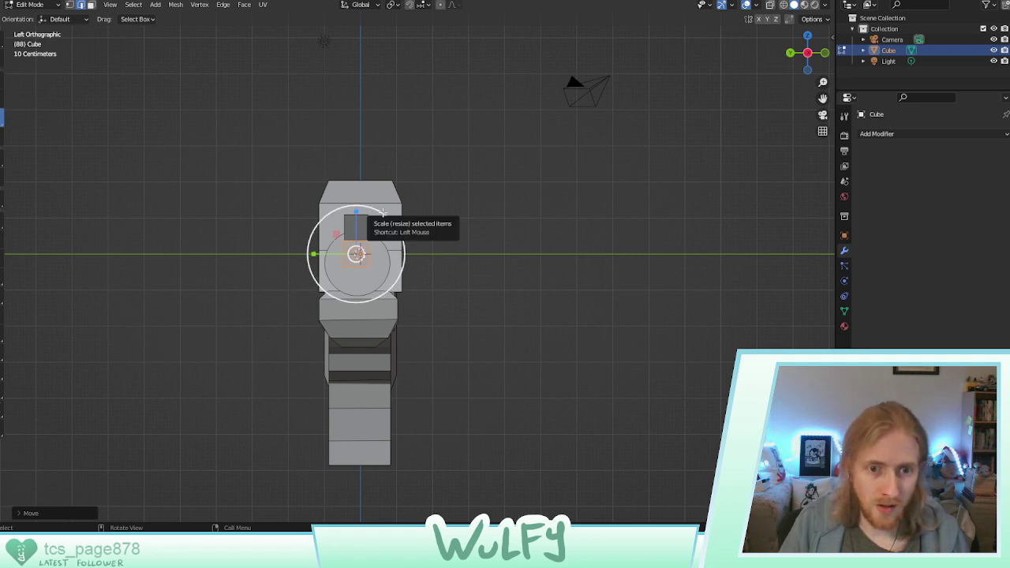
drag(382, 211, 380, 215)
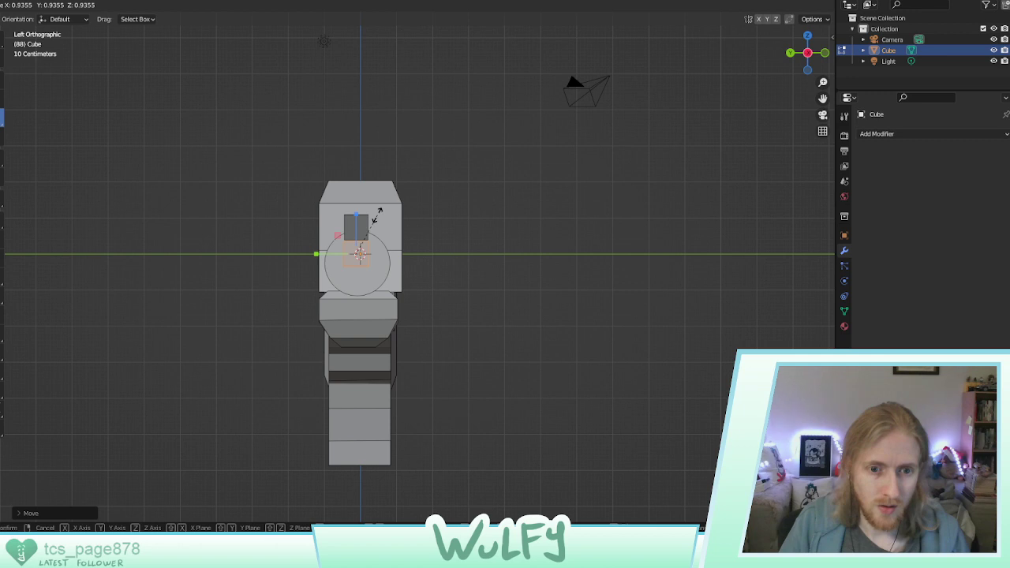
drag(378, 215, 376, 218)
middle_drag(345, 221, 348, 227)
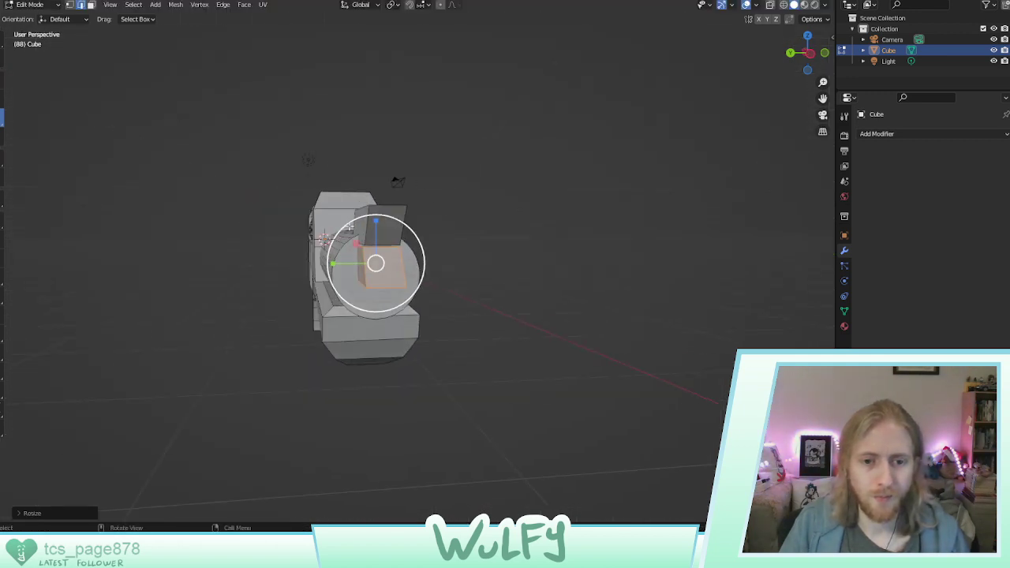
Move the small block down along Z to the underside of the barrel's front end
click(812, 57)
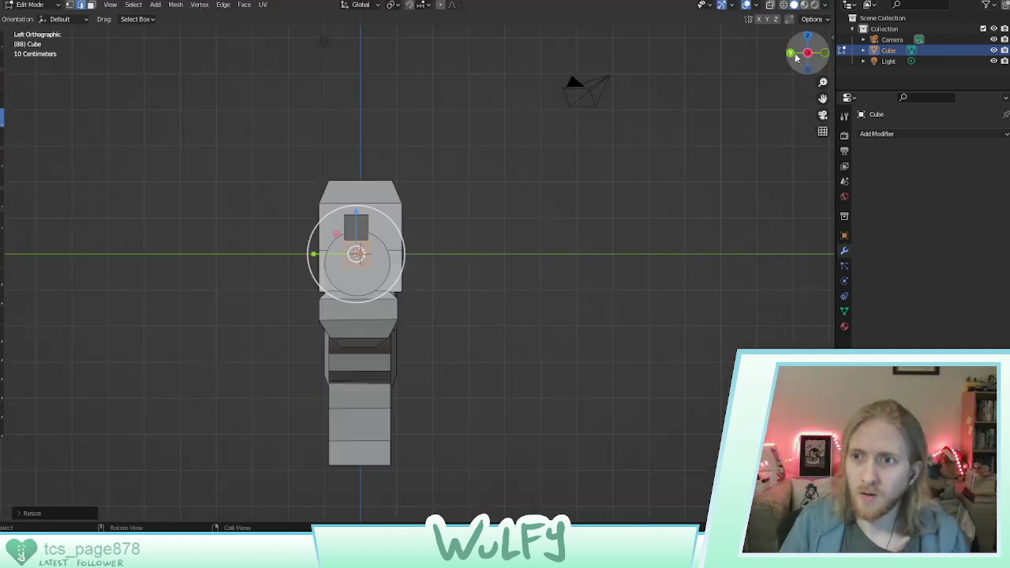
click(798, 59)
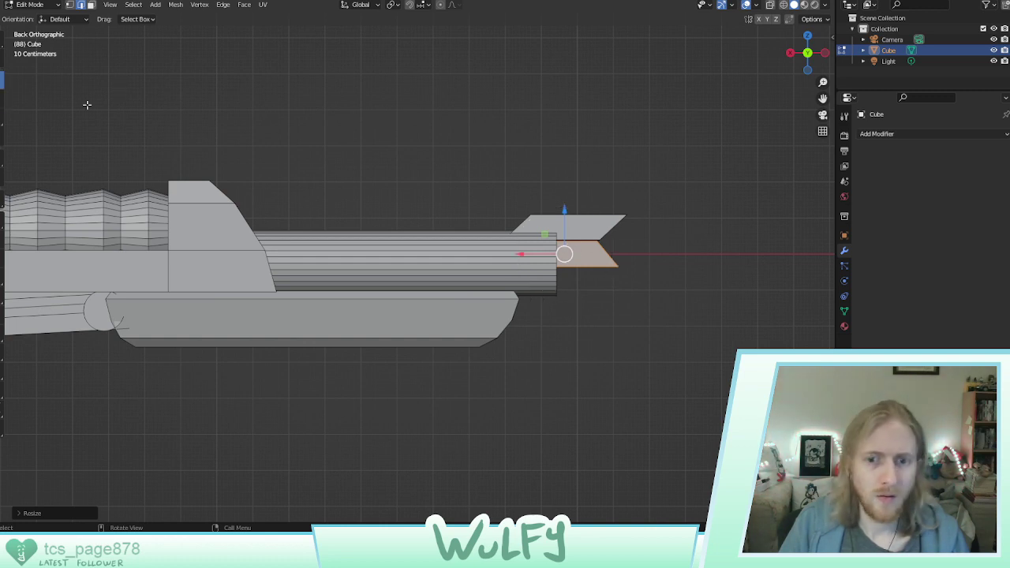
middle_drag(593, 251, 567, 257)
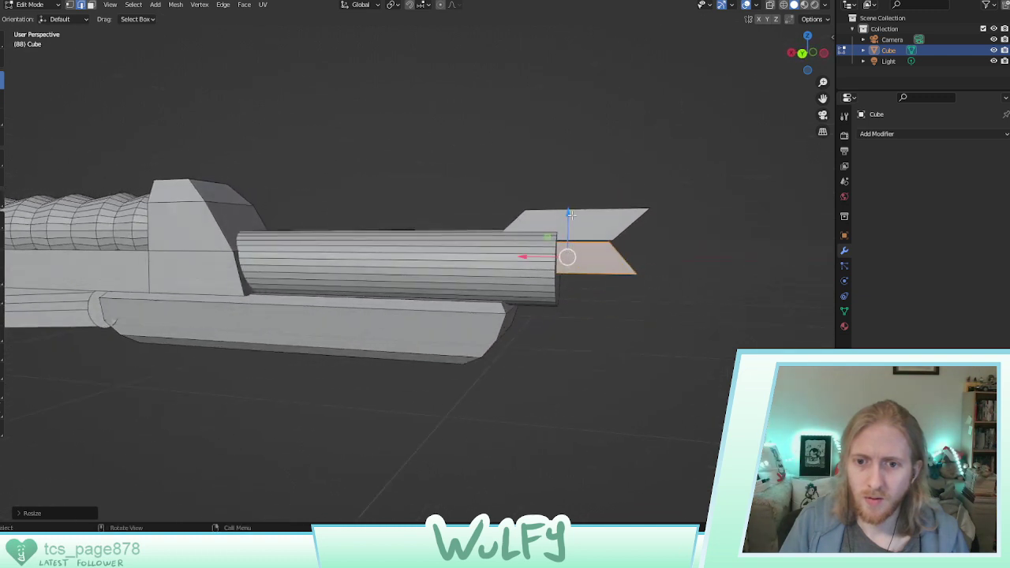
key(g)
key(z)
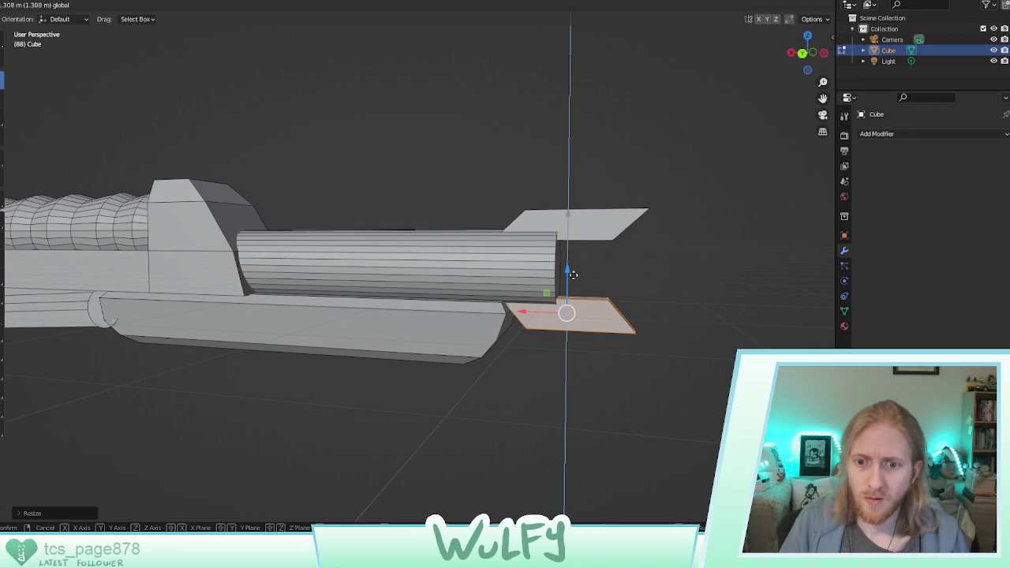
click(566, 306)
Try to mirror the upper slanted block at the barrel's front end and look through the edge operations
mouse_move(566, 306)
middle_down()
mouse_move(600, 234)
mouse_move(487, 270)
mouse_move(407, 258)
mouse_move(472, 269)
middle_up()
scroll(332, 248, down, 3)
scroll(472, 269, up, 3)
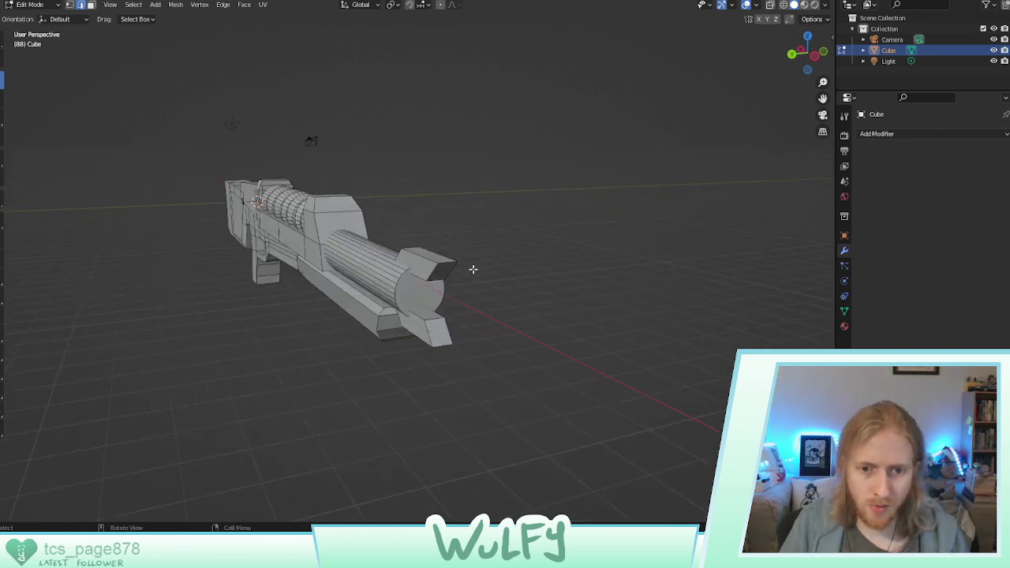
key(ctrl+m)
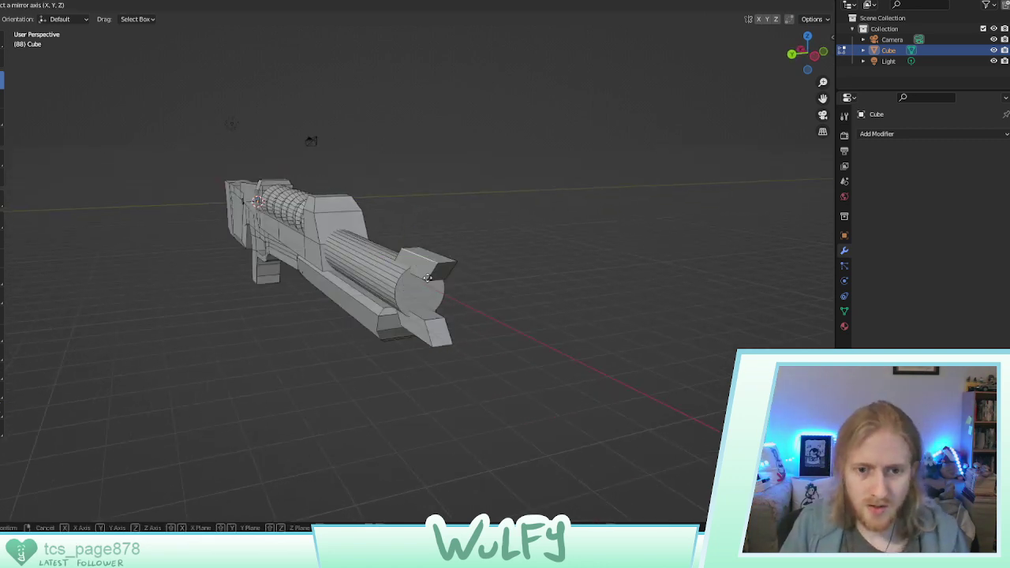
click(425, 268)
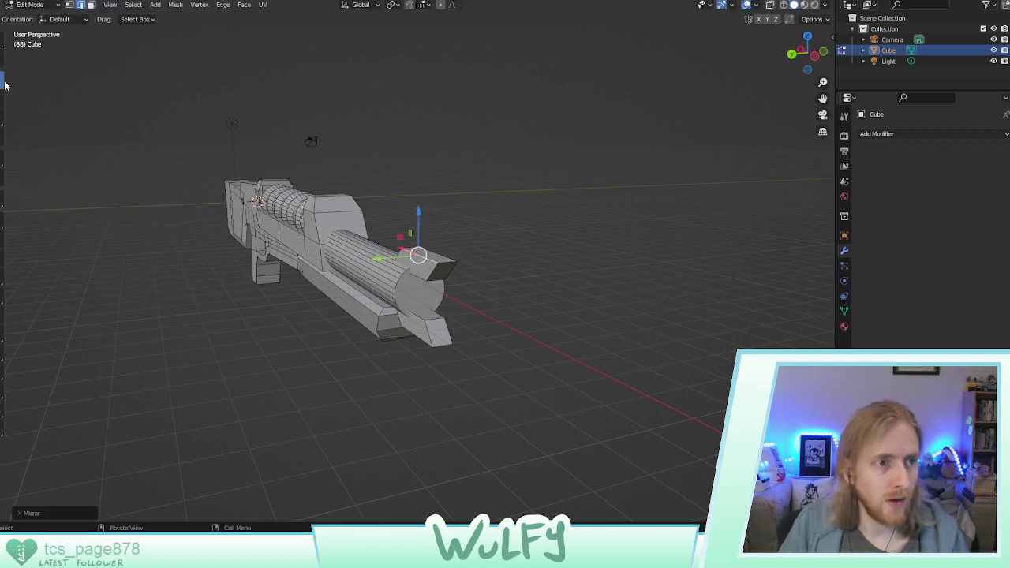
right_click(426, 269)
key(Escape)
right_click(423, 271)
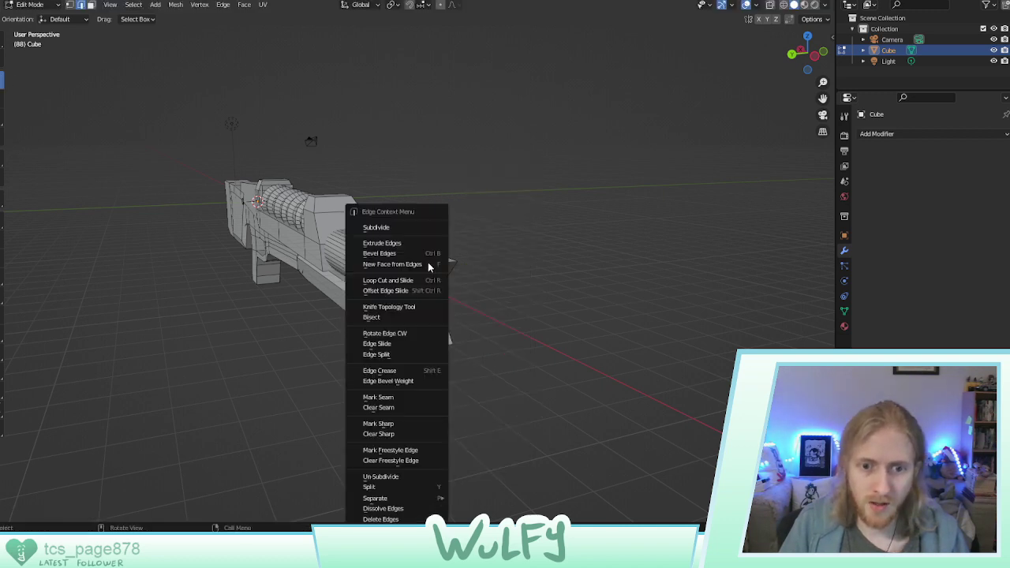
click(430, 356)
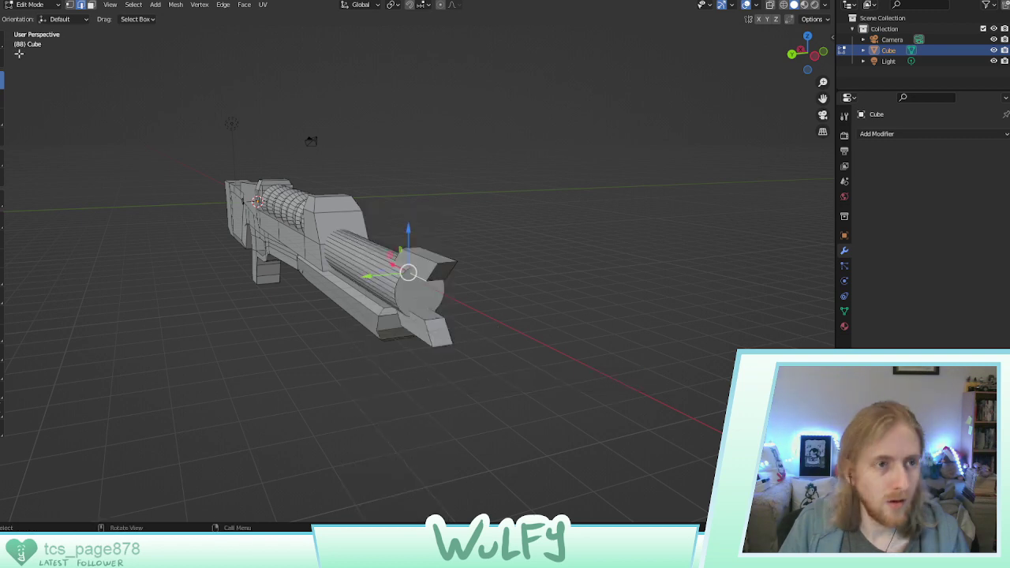
Select the whole linked upper and lower slanted blocks at the barrel's front end as faces
click(91, 5)
click(424, 266)
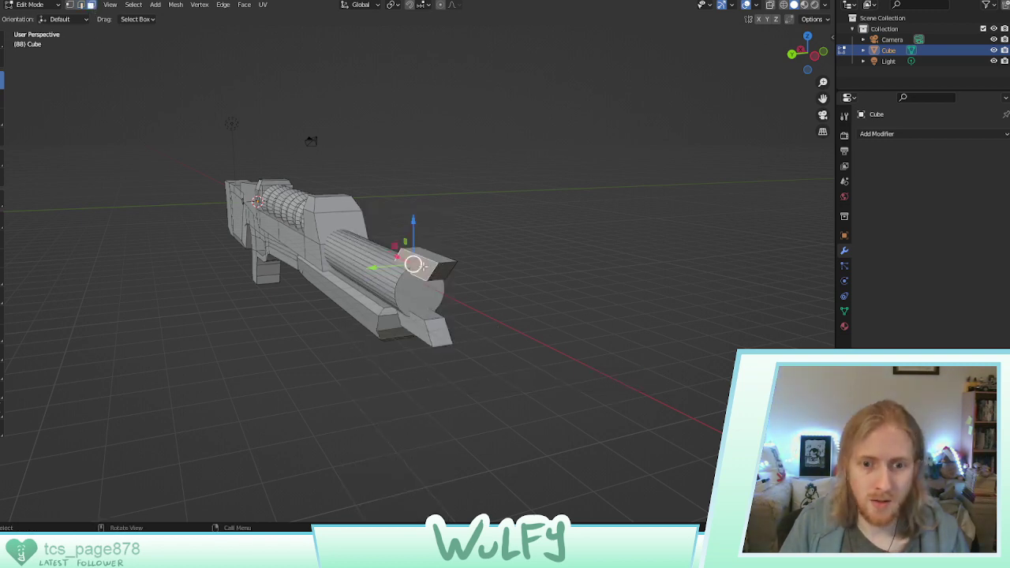
key(ctrl+l)
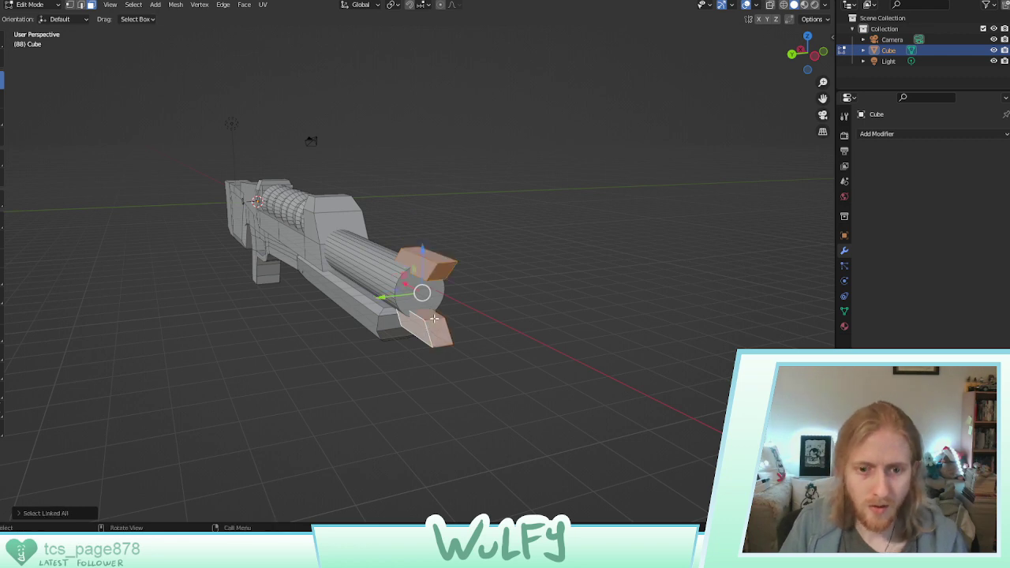
right_click(429, 266)
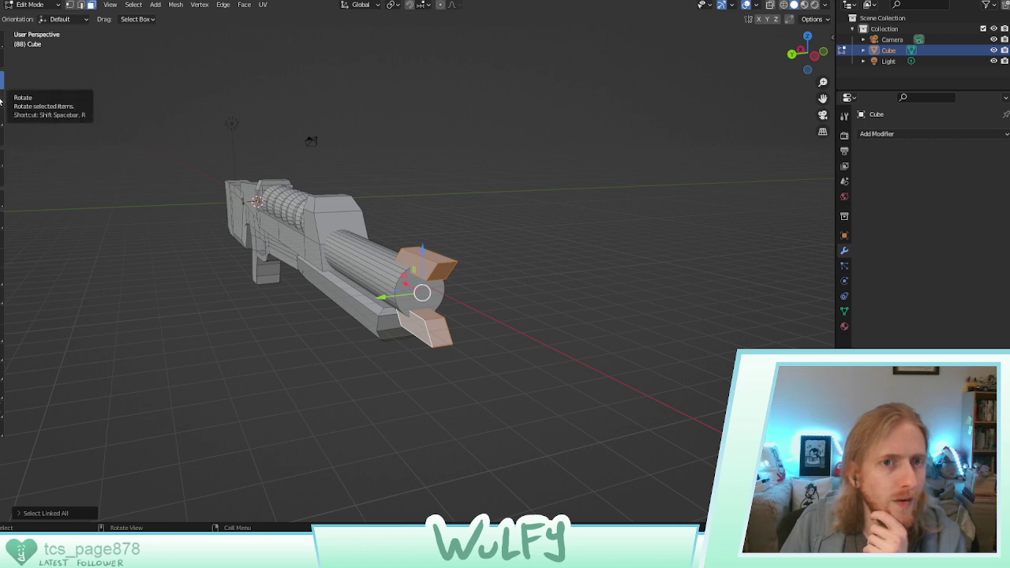
click(52, 0)
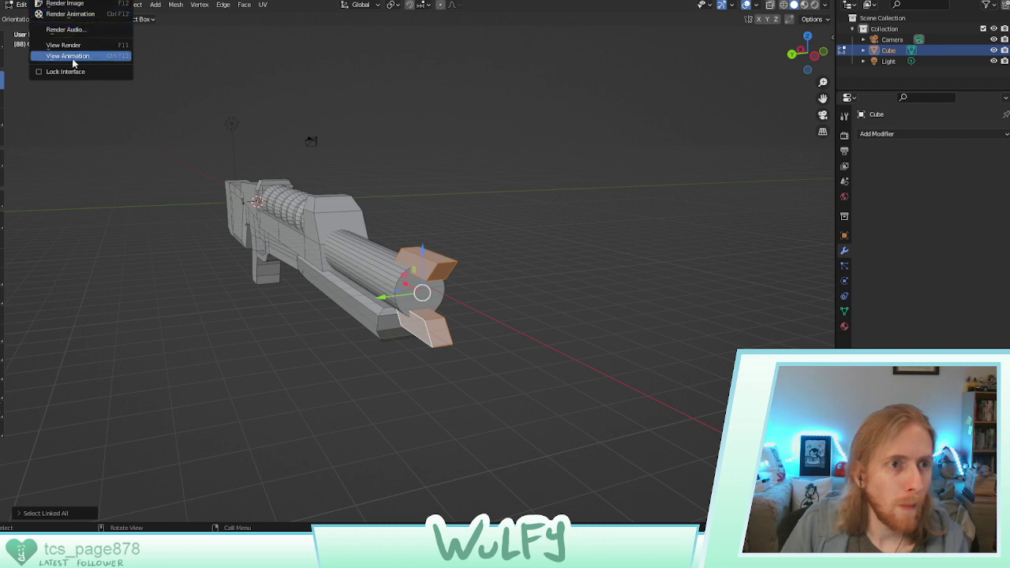
click(22, 3)
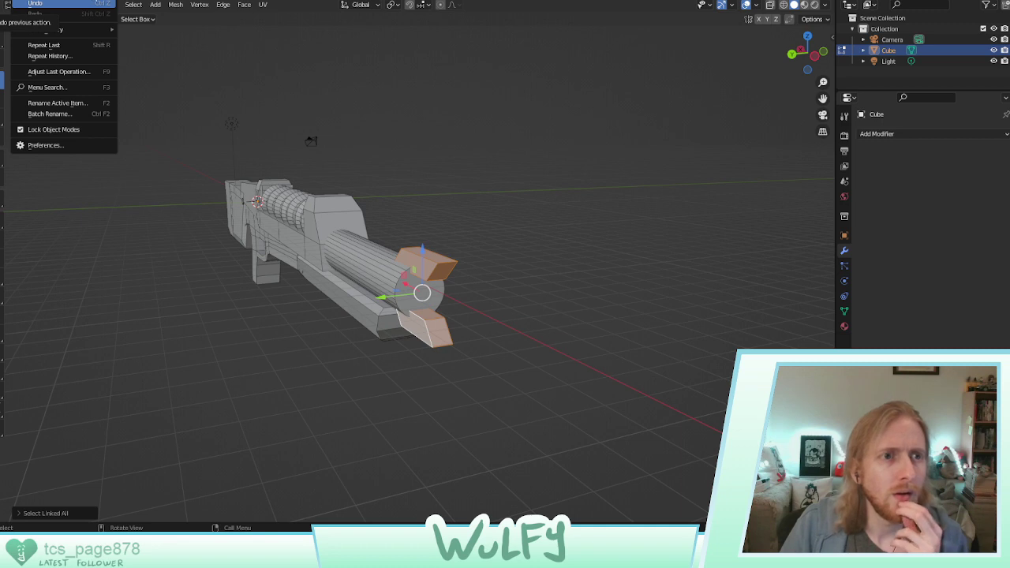
click(35, 3)
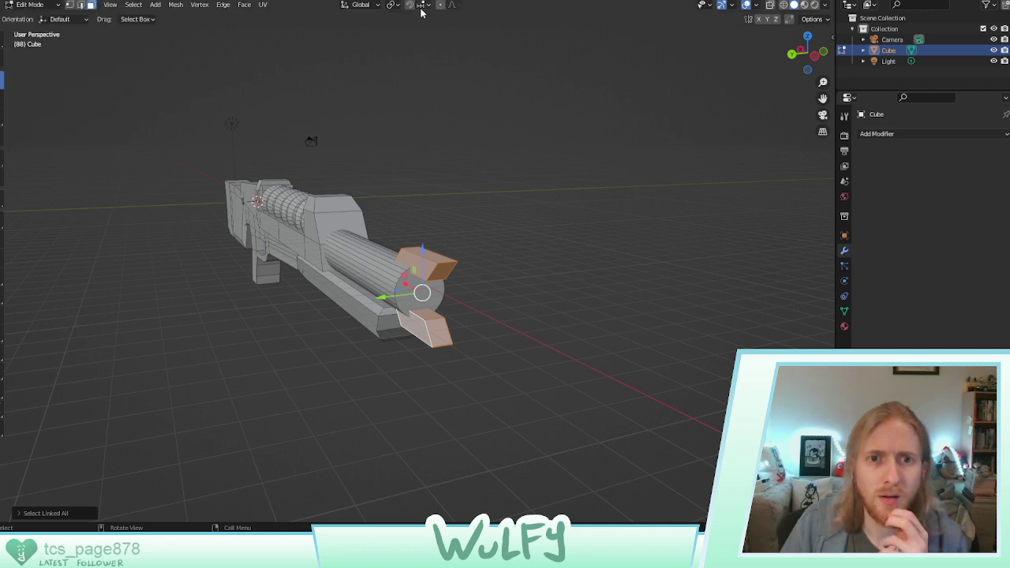
click(392, 4)
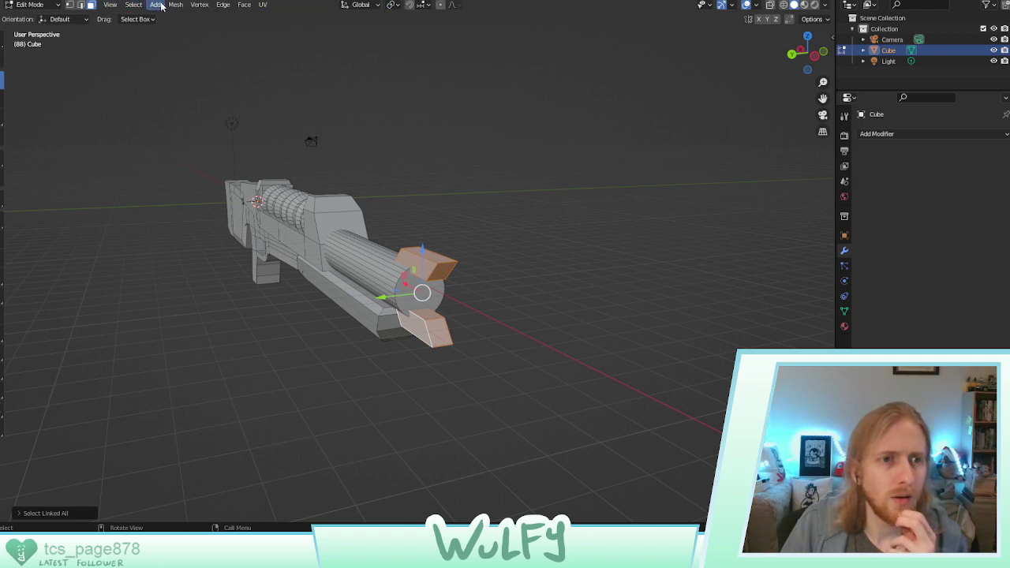
click(137, 19)
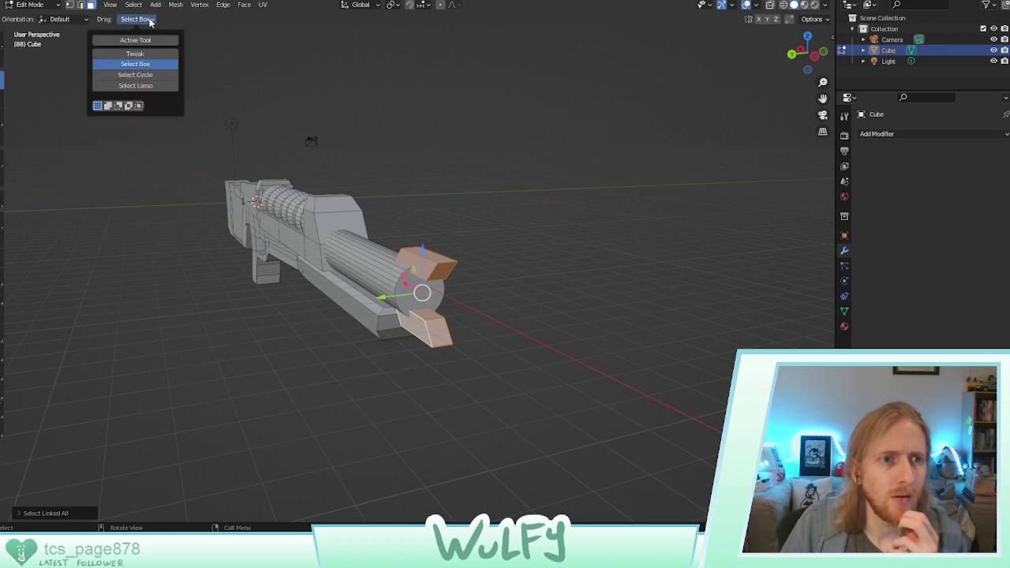
click(150, 22)
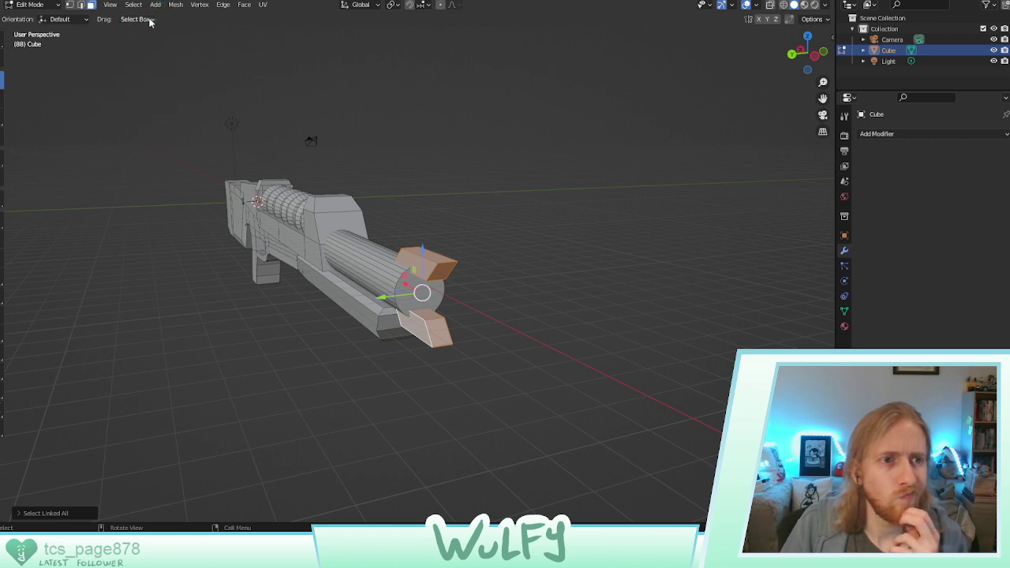
click(85, 19)
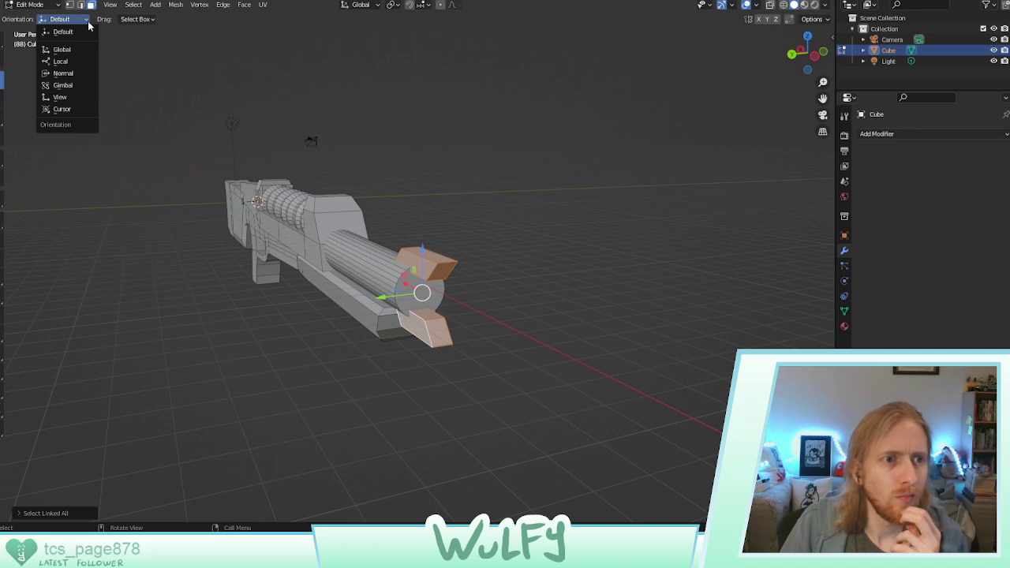
click(88, 24)
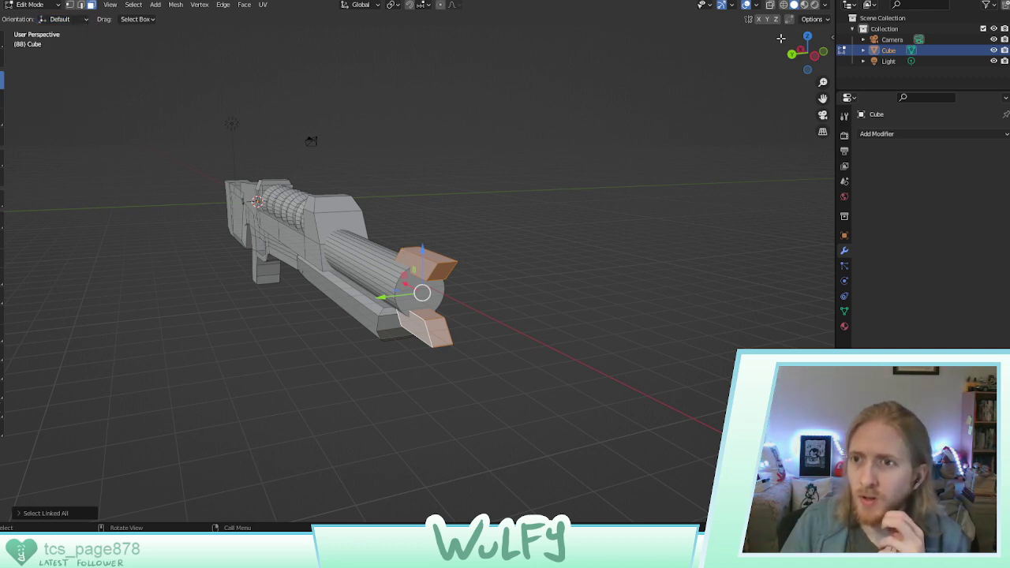
right_click(438, 272)
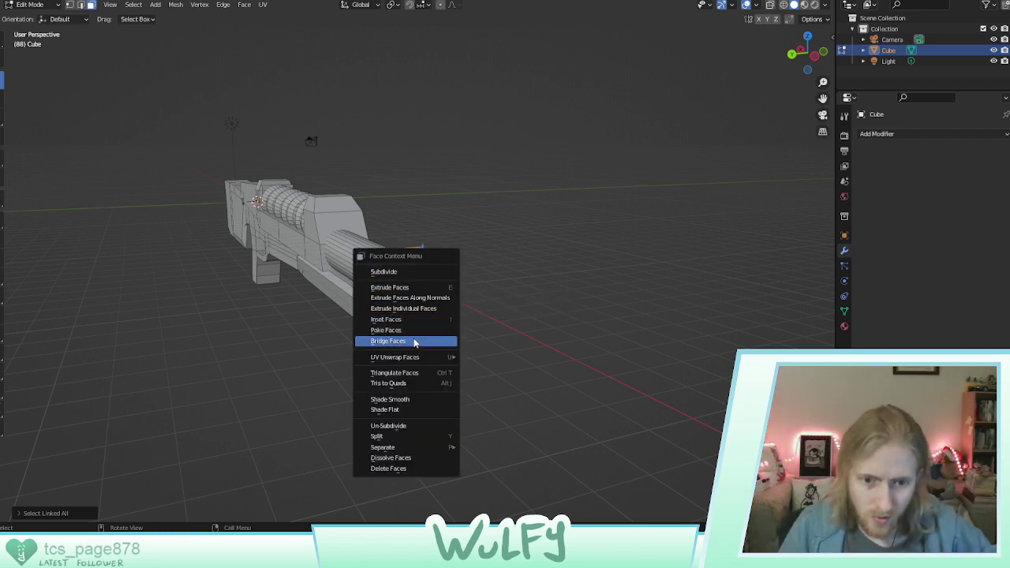
mouse_move(409, 361)
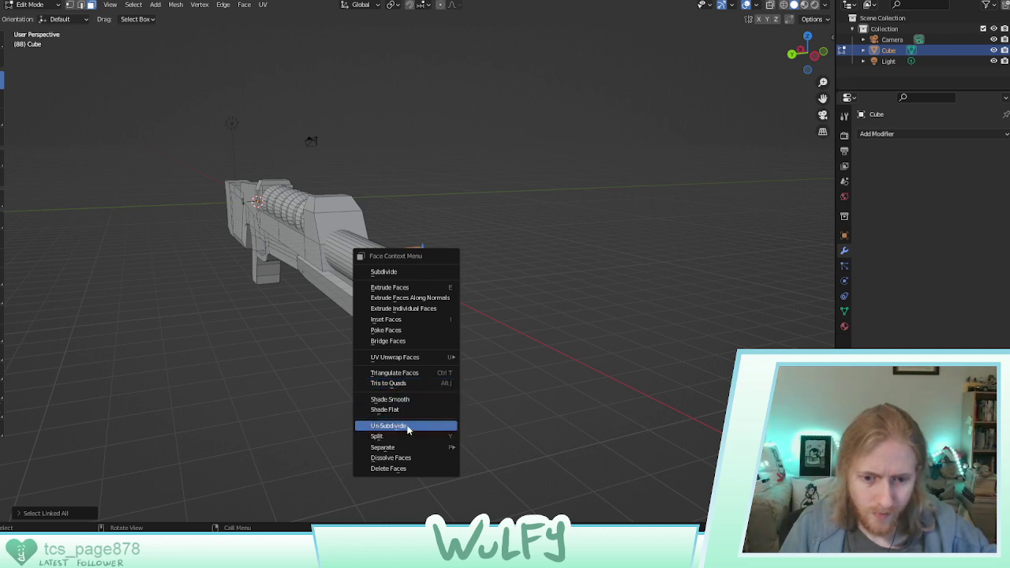
mouse_move(408, 451)
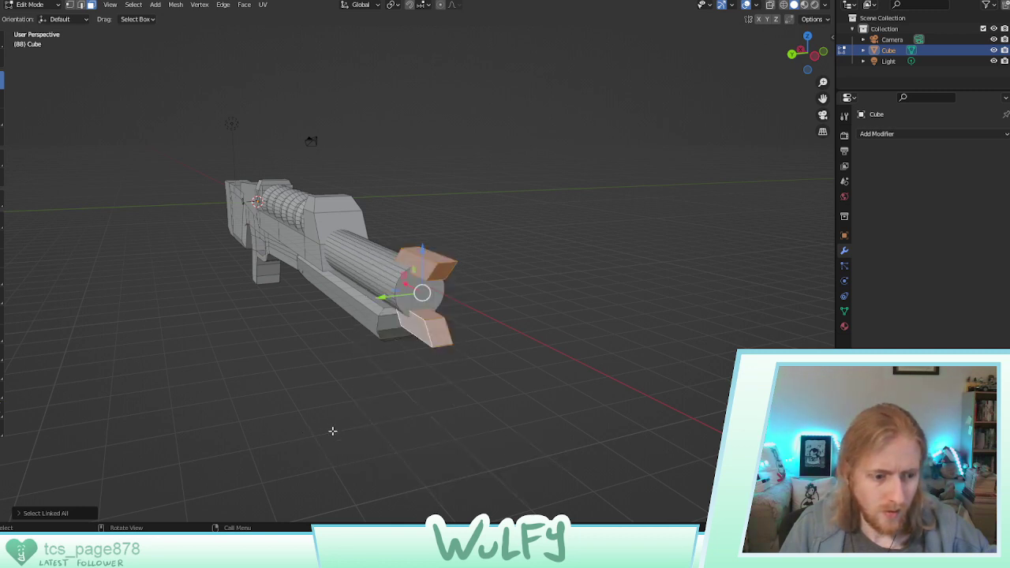
right_click(436, 272)
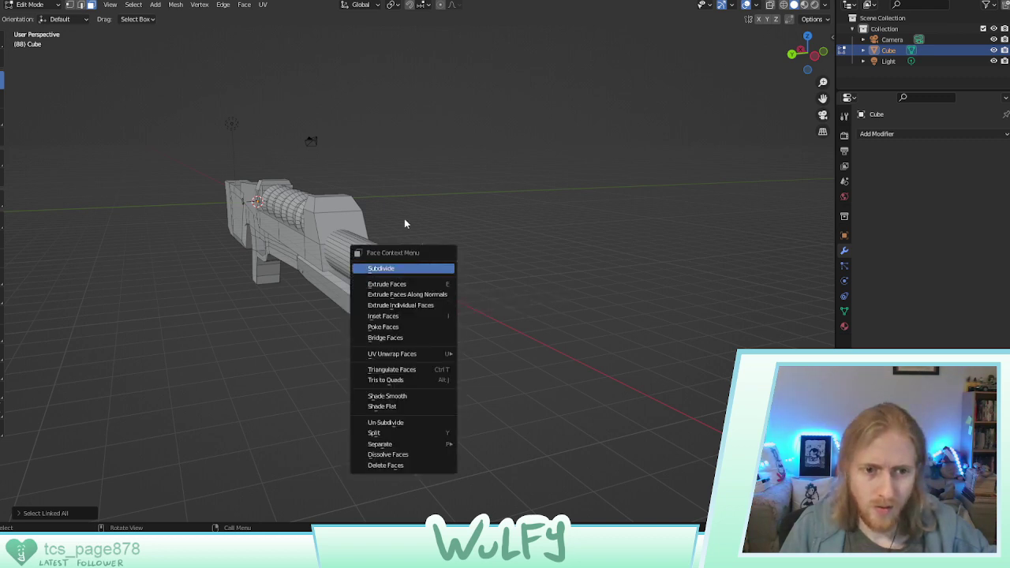
Try to rotate the two selected slanted blocks about a quarter turn around the barrel's lengthwise X axis, and undo the rotation
middle_drag(421, 206, 416, 227)
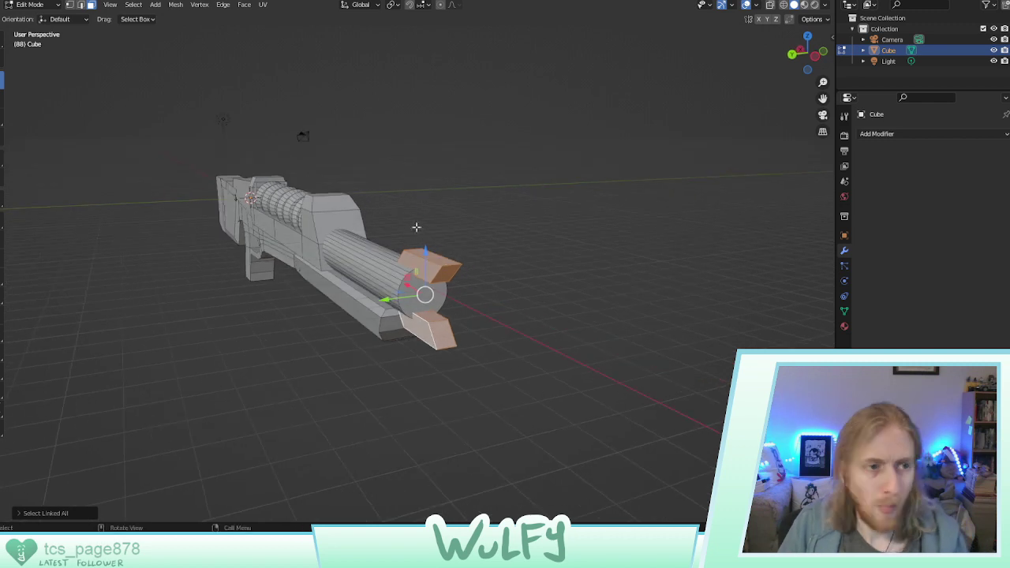
key(shift+space)
key(r)
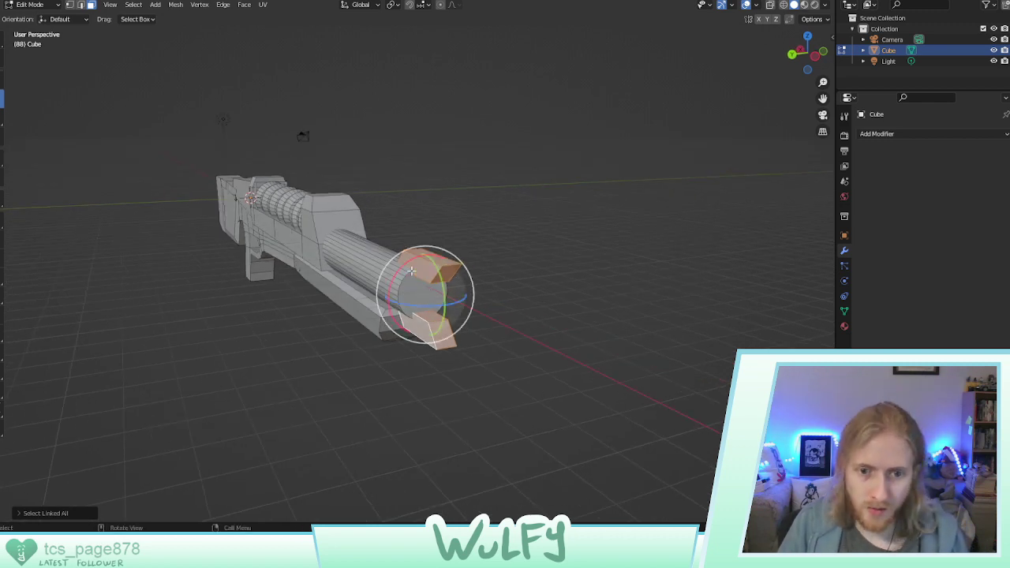
mouse_move(411, 270)
mouse_down()
mouse_move(359, 332)
mouse_move(388, 273)
mouse_move(427, 261)
mouse_up()
key(ctrl+z)
key(ctrl+z)
mouse_move(427, 267)
middle_down()
mouse_move(401, 257)
mouse_move(427, 257)
middle_up()
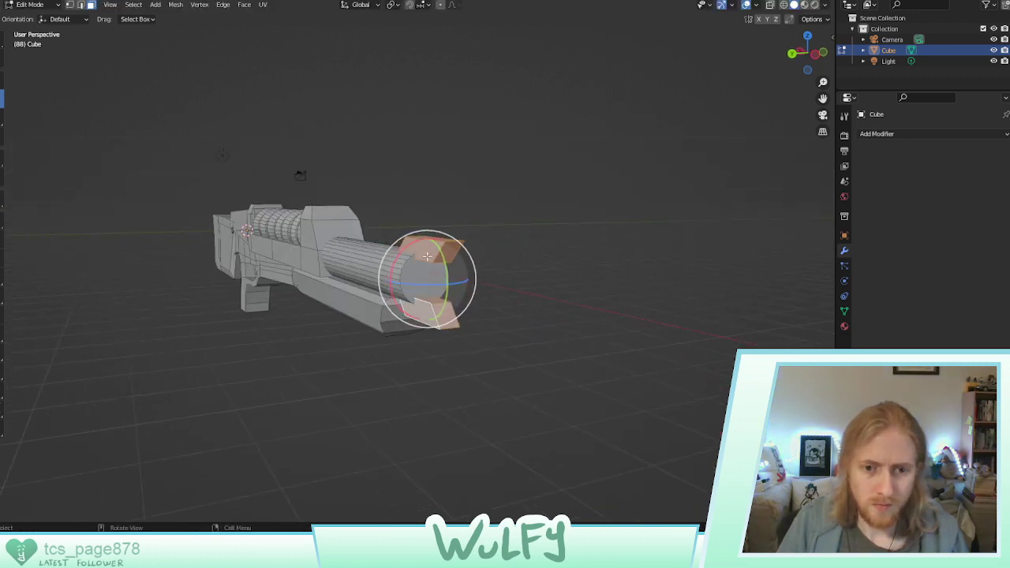
drag(409, 246, 472, 254)
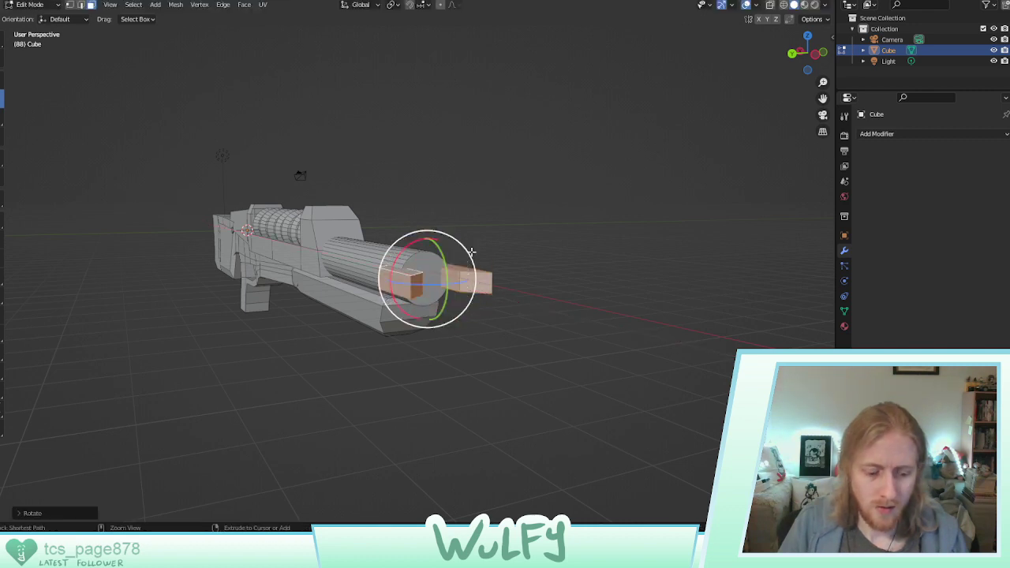
key(ctrl+z)
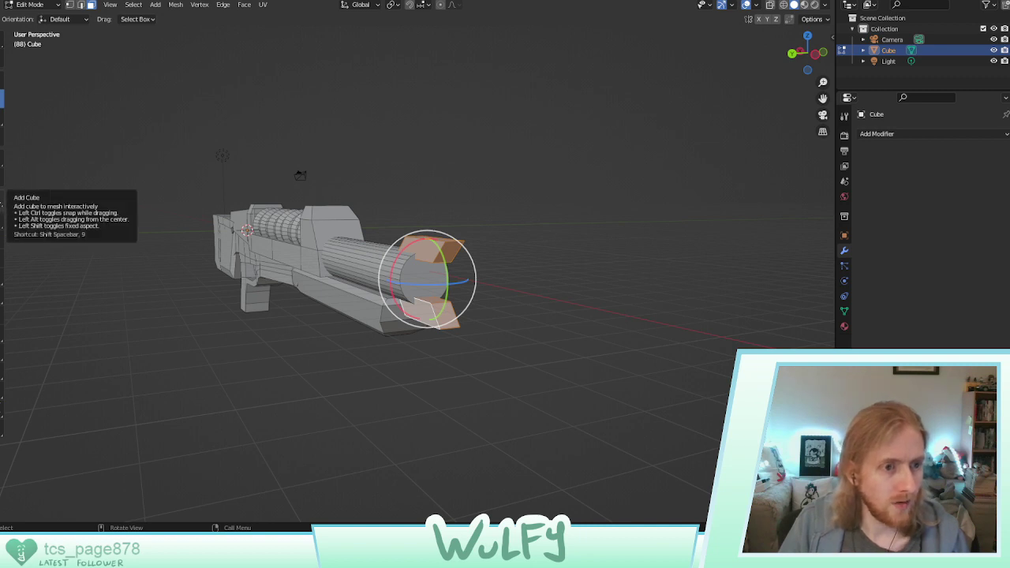
Deselect the slanted blocks and draw a small upright box on the floor grid below the gun with the Add Cube tool
click(2, 201)
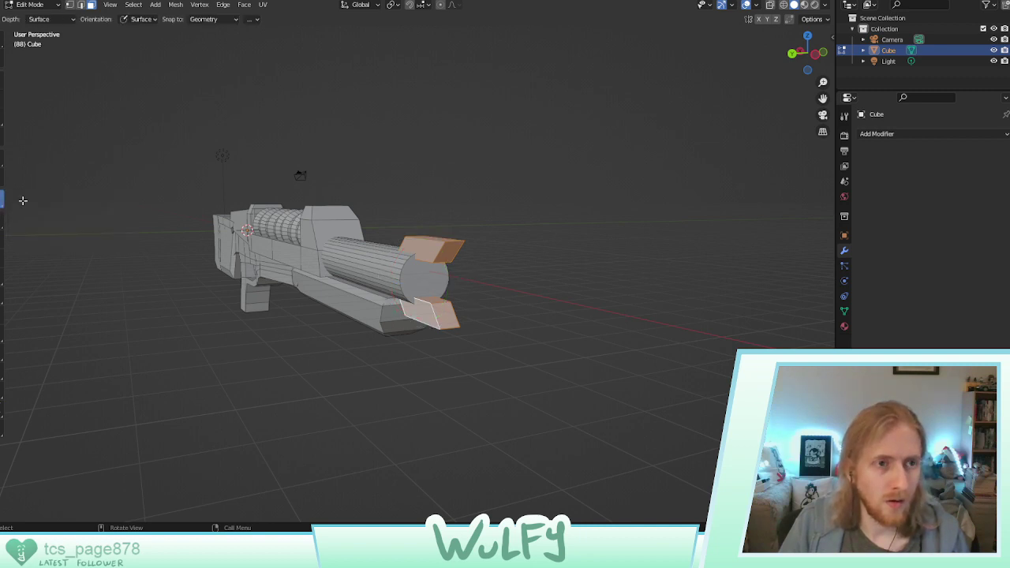
middle_drag(66, 195, 198, 204)
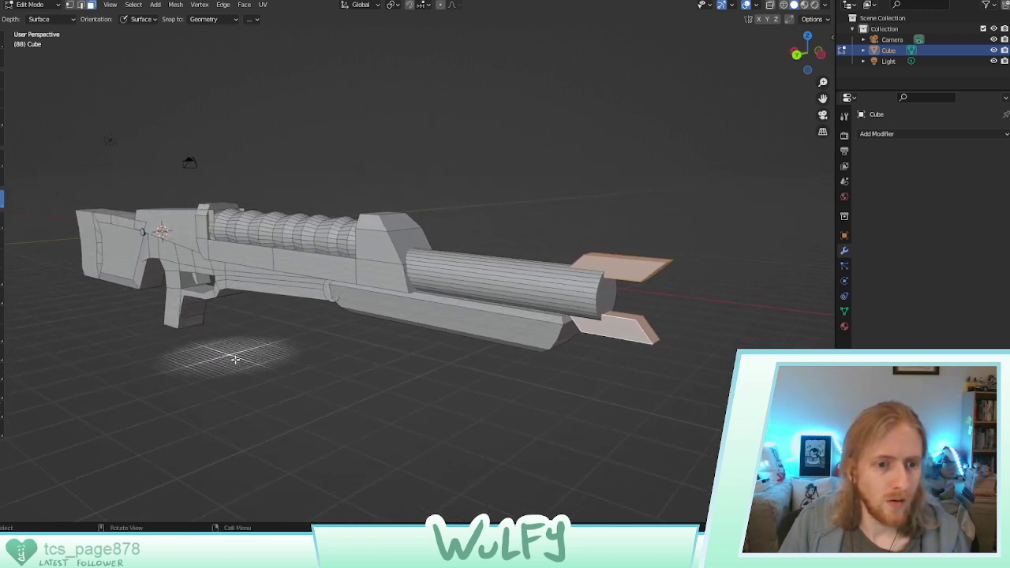
key(alt+a)
drag(341, 428, 414, 426)
click(452, 464)
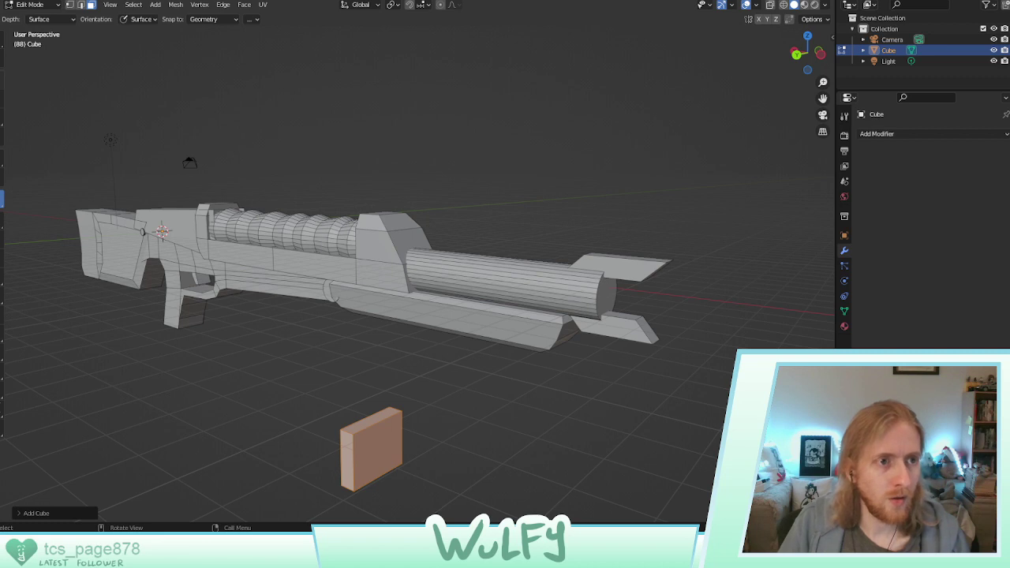
Delete the selected small box on the floor grid below the gun
click(2, 80)
key(x)
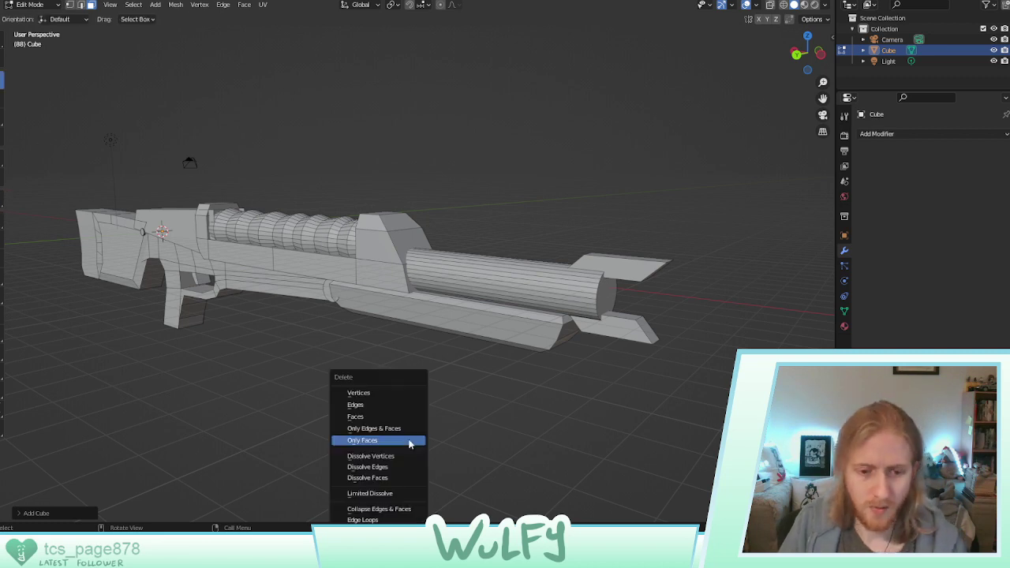
Delete the faces of the newly added cube
click(367, 416)
Select the complete linked geometry of the upper and lower muzzle prongs and duplicate both in place
click(640, 329)
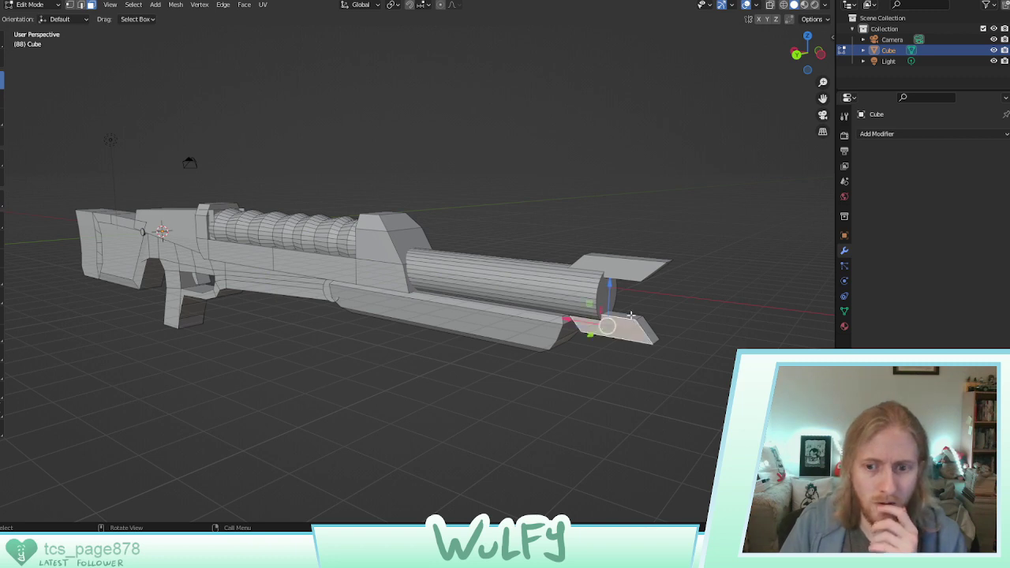
ctrl+click(626, 273)
key(ctrl+l)
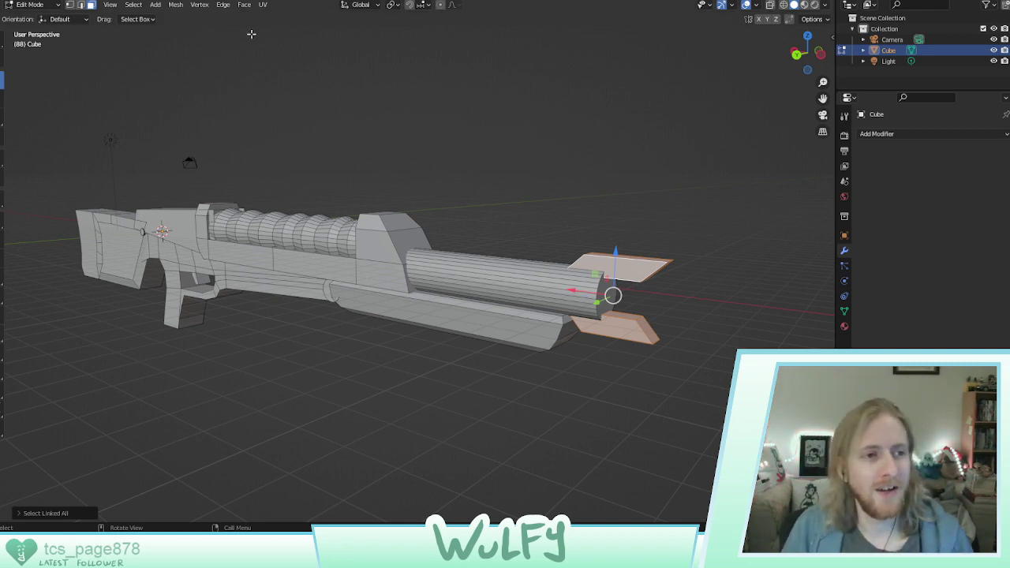
click(649, 286)
middle_drag(649, 286, 587, 279)
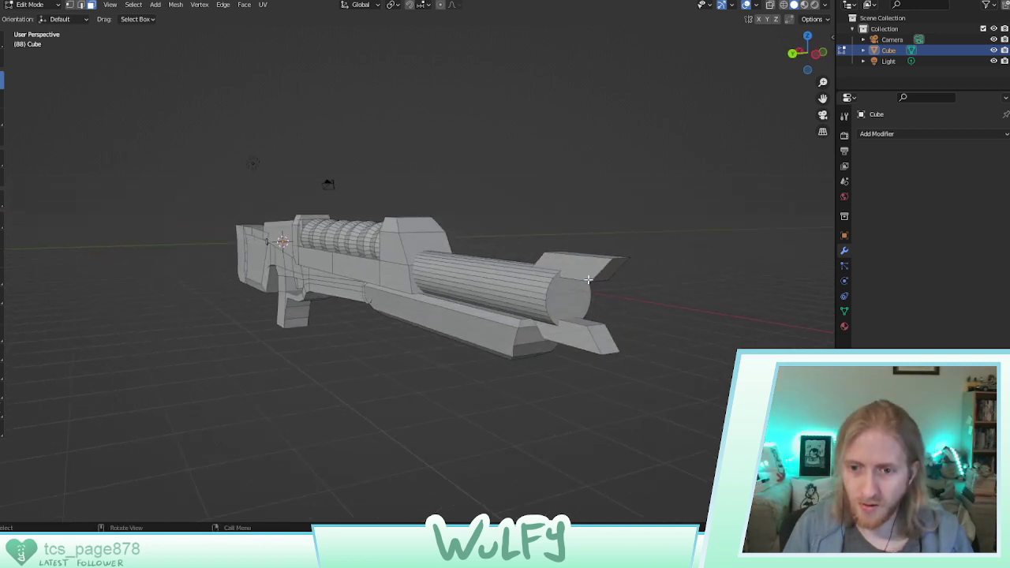
click(588, 279)
shift+click(588, 339)
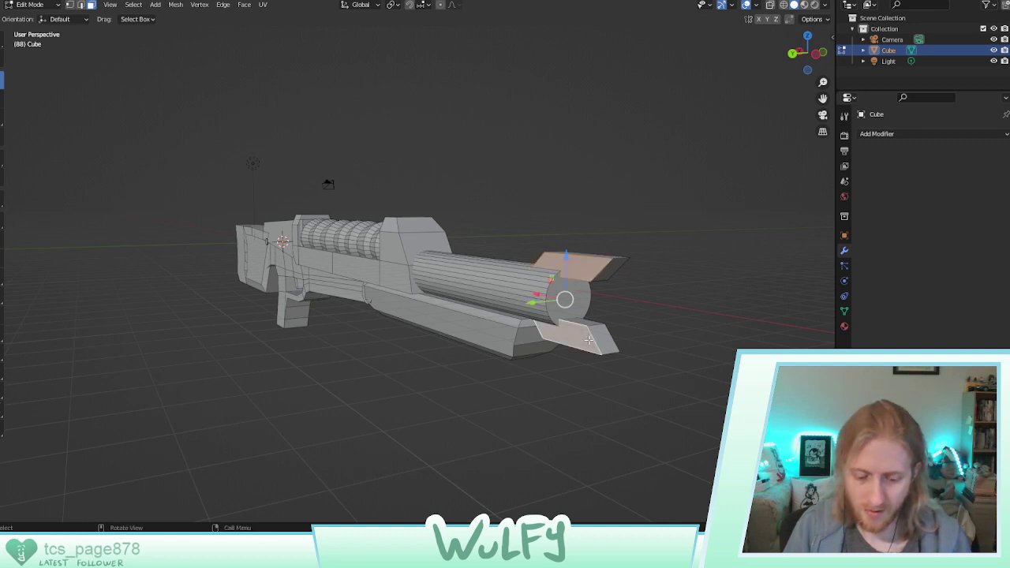
key(ctrl+l)
key(shift+d)
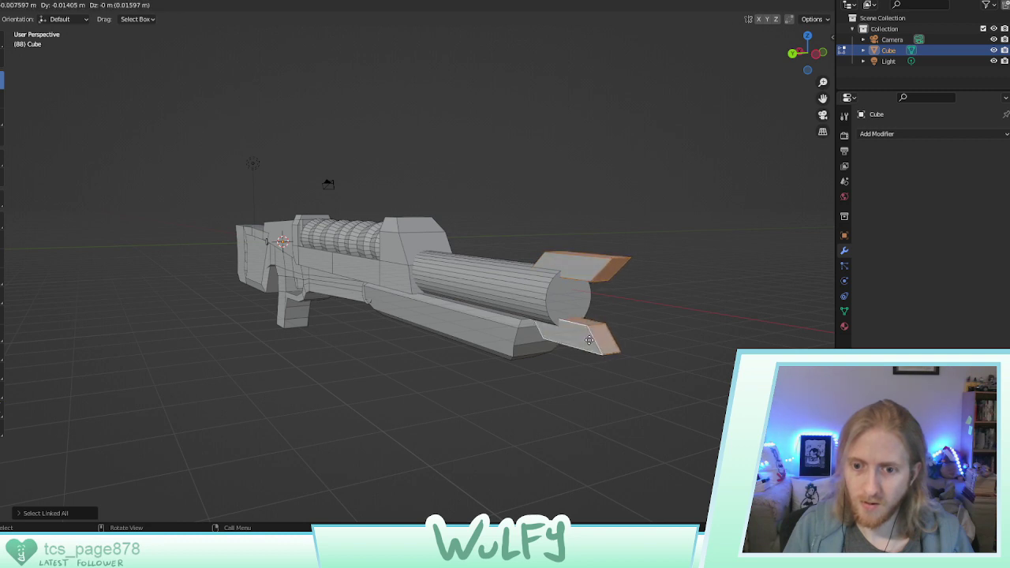
click(588, 340)
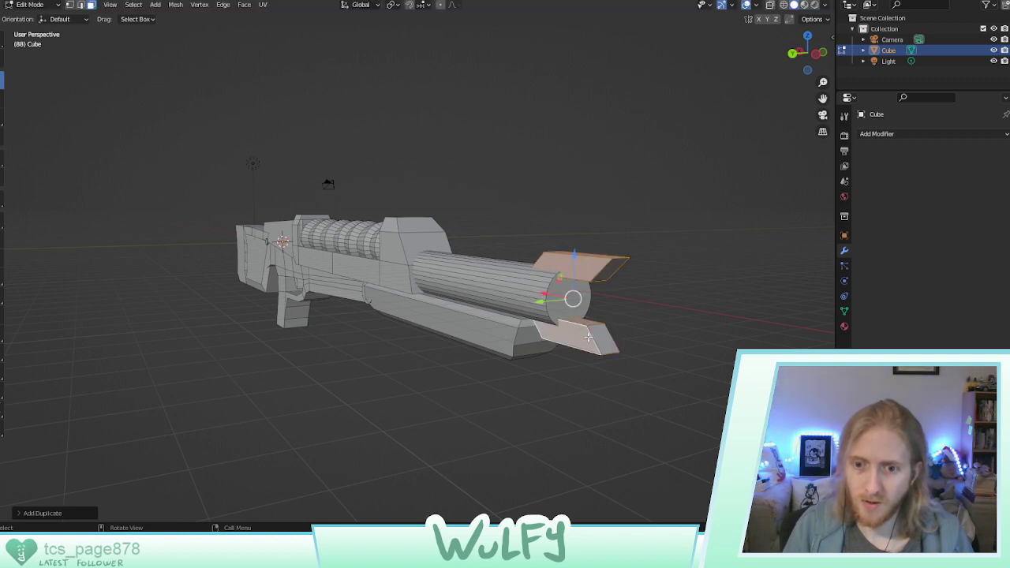
Rotate the duplicated prongs about a quarter turn around the X axis so they flank the barrel's sides
click(1, 98)
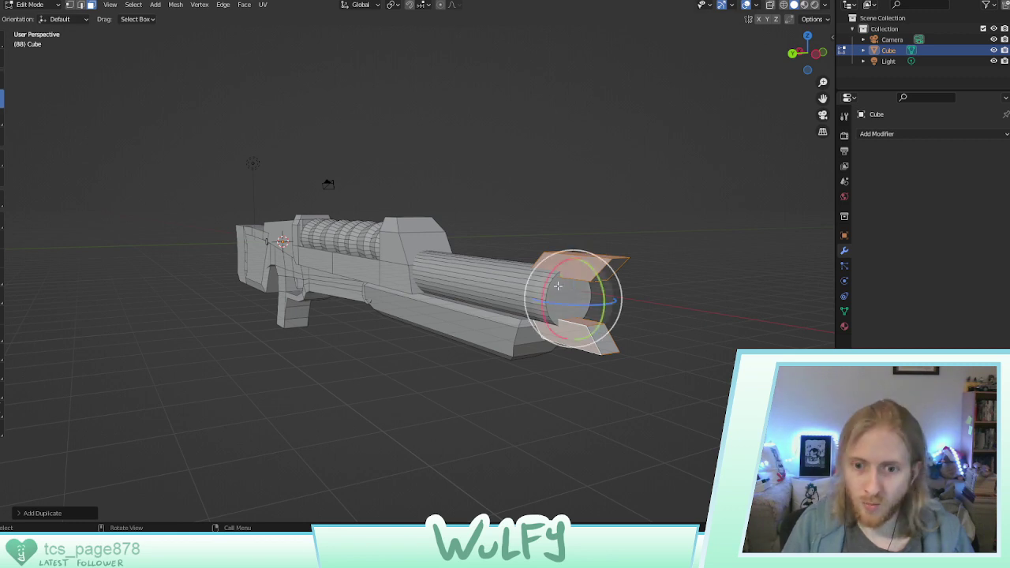
drag(547, 275, 584, 398)
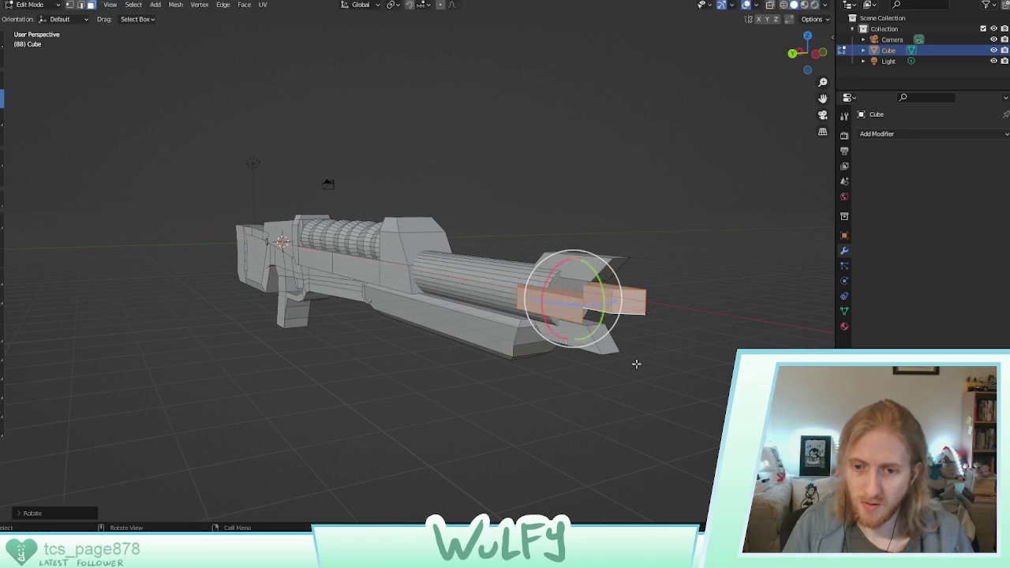
middle_drag(636, 365, 417, 274)
scroll(417, 278, down, 4)
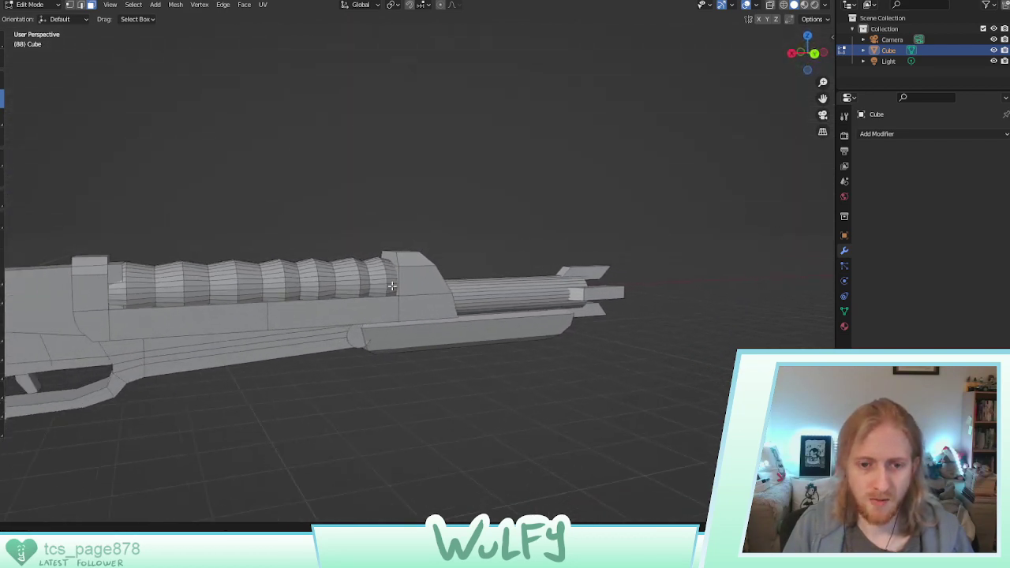
Bring up the guns.jpg reference sketch and place it below the gun in side view for comparison
shift+middle_drag(328, 315, 420, 292)
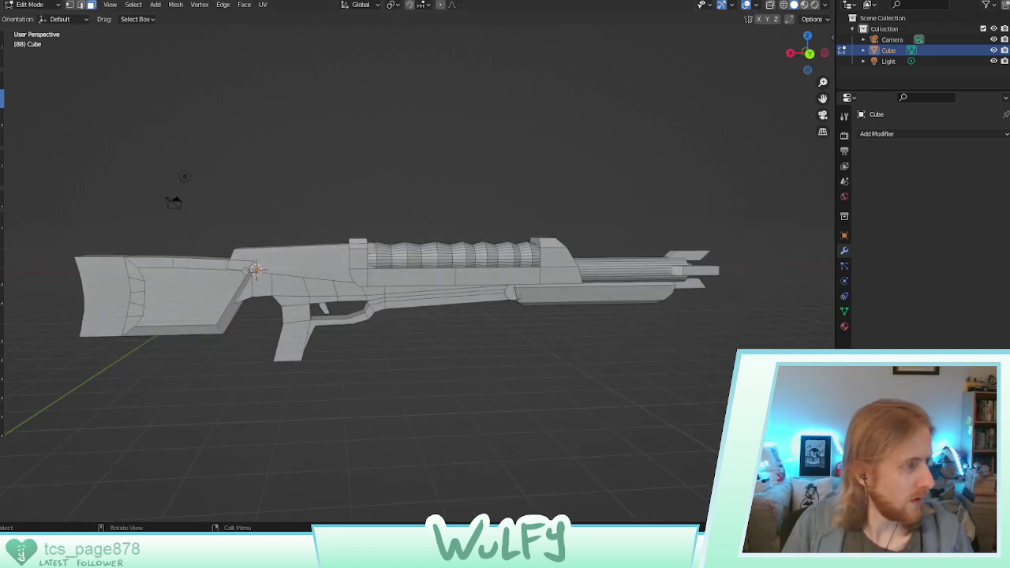
drag(1, 22, 546, 240)
click(451, 139)
middle_drag(459, 264, 459, 168)
click(426, 553)
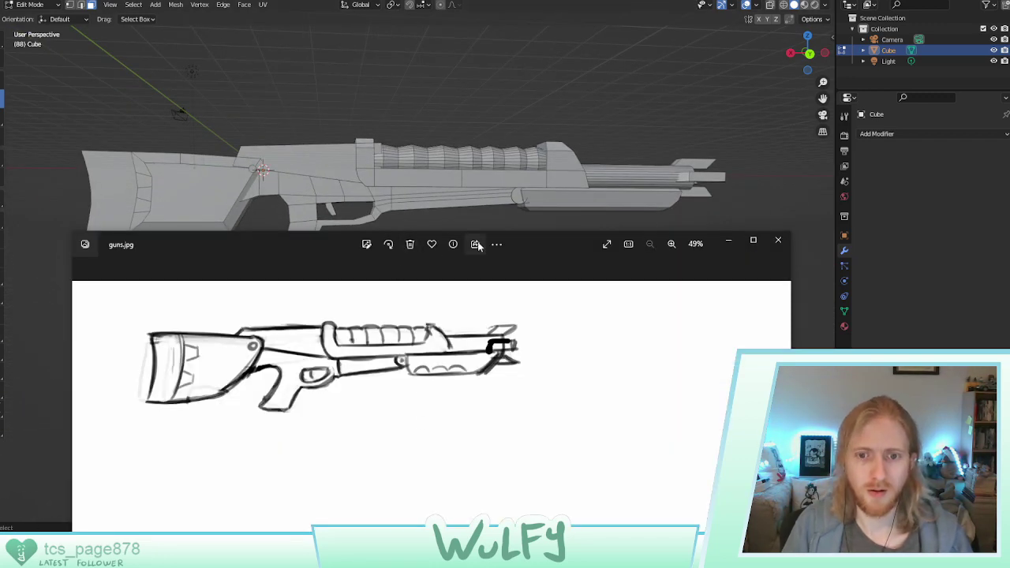
drag(478, 246, 482, 306)
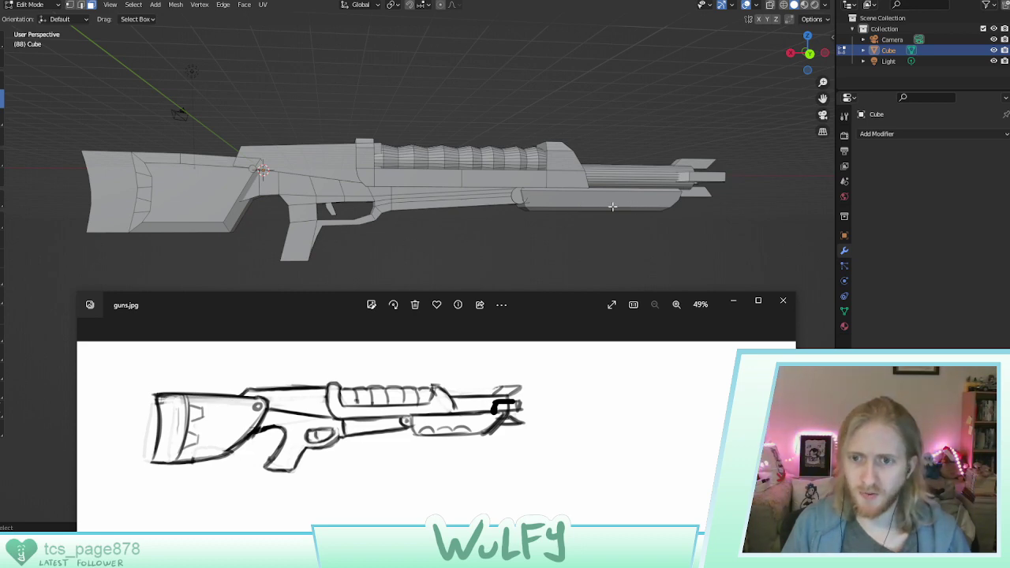
Add a single horizontal loop cut around the middle of the pistol grip
middle_drag(345, 192, 421, 219)
scroll(301, 243, up, 2)
scroll(430, 174, up, 4)
middle_drag(430, 175, 432, 188)
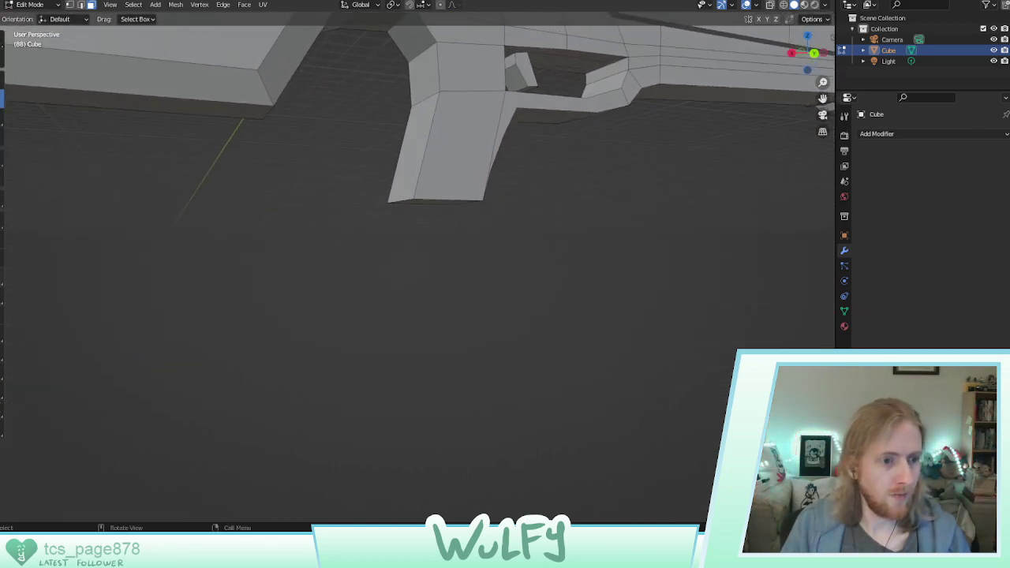
click(2, 277)
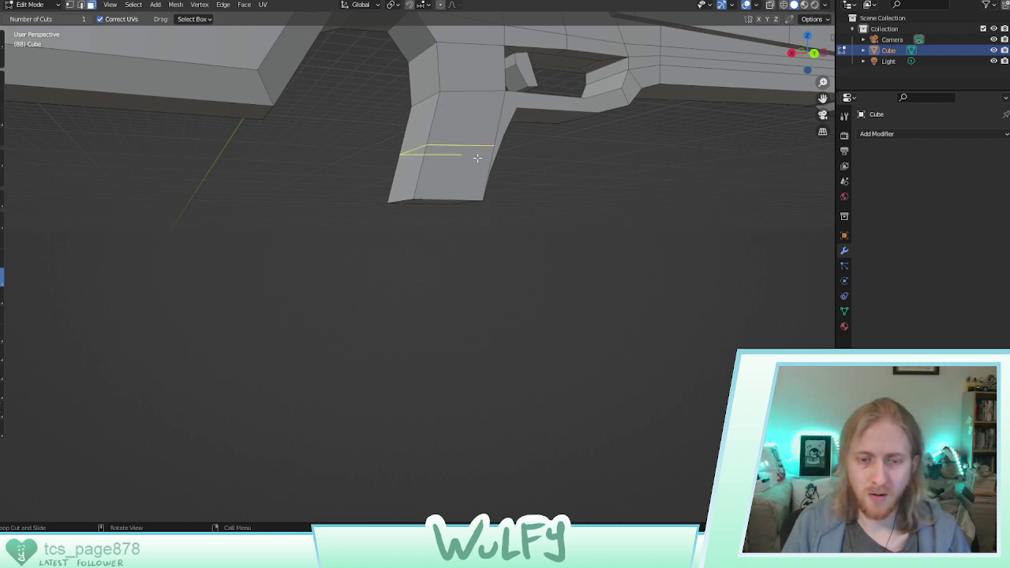
click(477, 158)
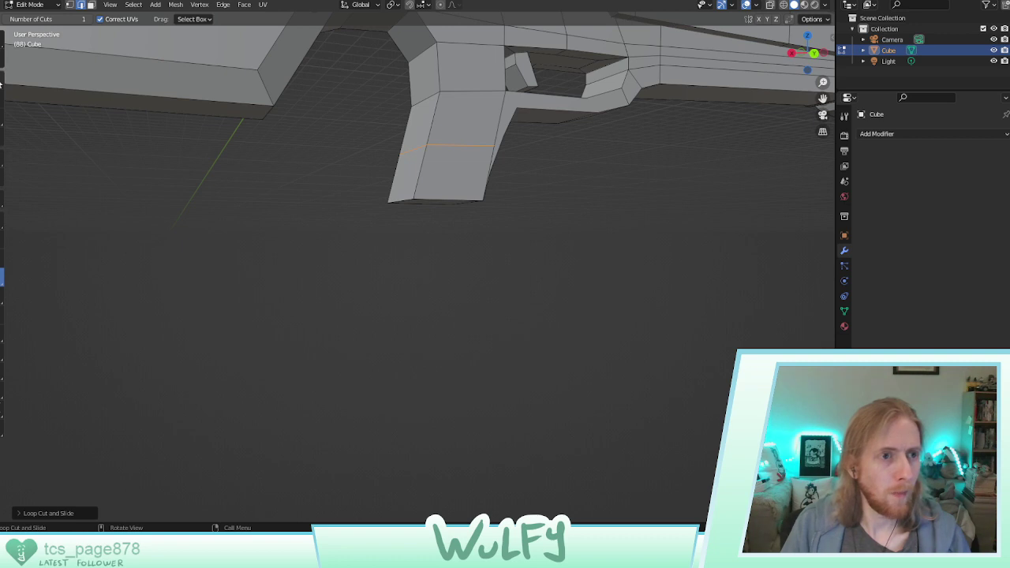
Move the grip's rear edge at the new loop slightly forward along the X axis
click(2, 79)
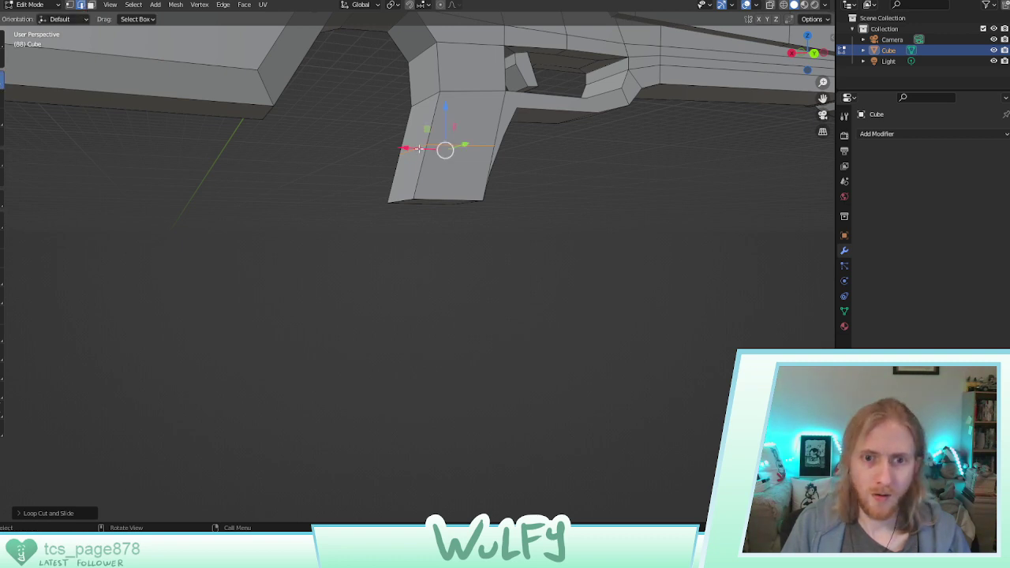
click(390, 150)
drag(392, 148, 396, 148)
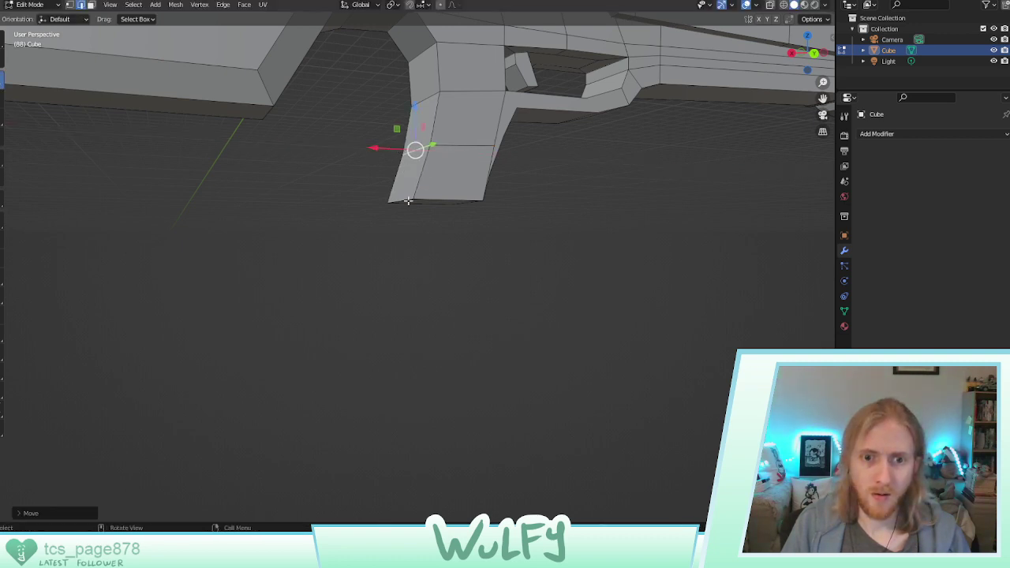
Select all four edges of the grip's bottom end and shift them backward along the X axis toward the stock
click(406, 200)
middle_drag(406, 201, 401, 150)
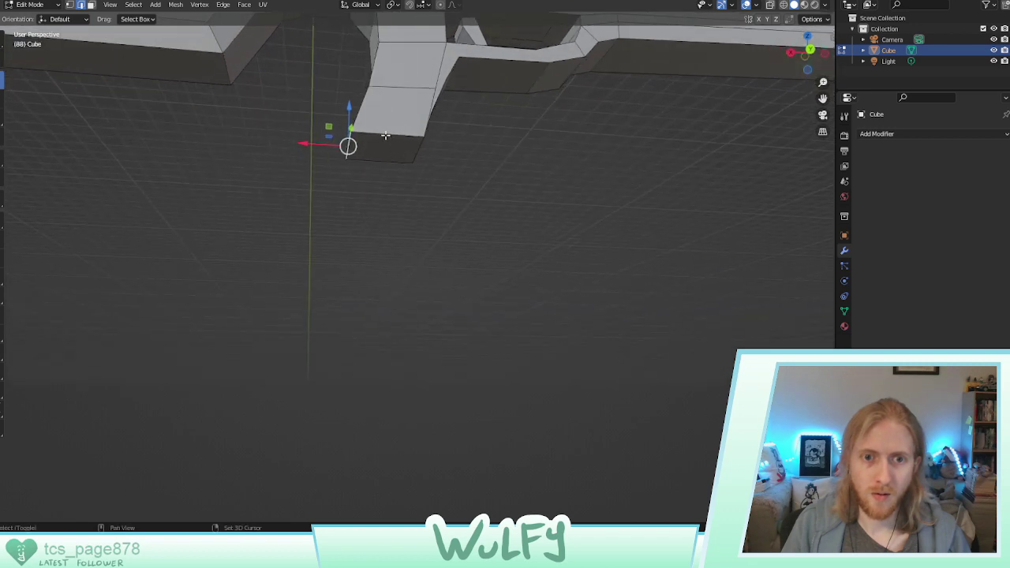
click(385, 160)
shift+click(409, 160)
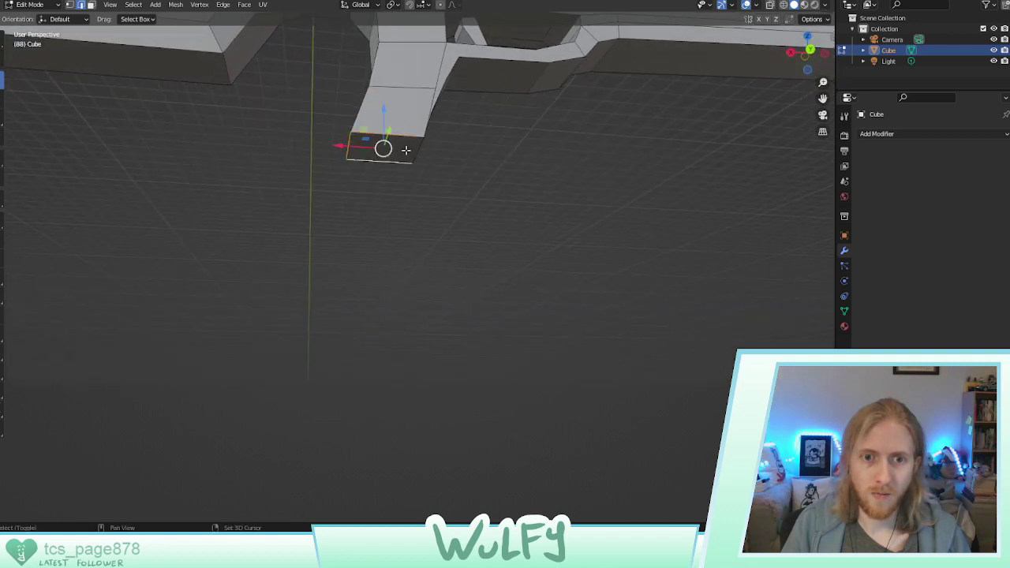
shift+click(418, 153)
drag(355, 148, 342, 148)
Lower the front edge of the grip's bottom end slightly along the Z axis
middle_drag(355, 109, 476, 196)
click(461, 181)
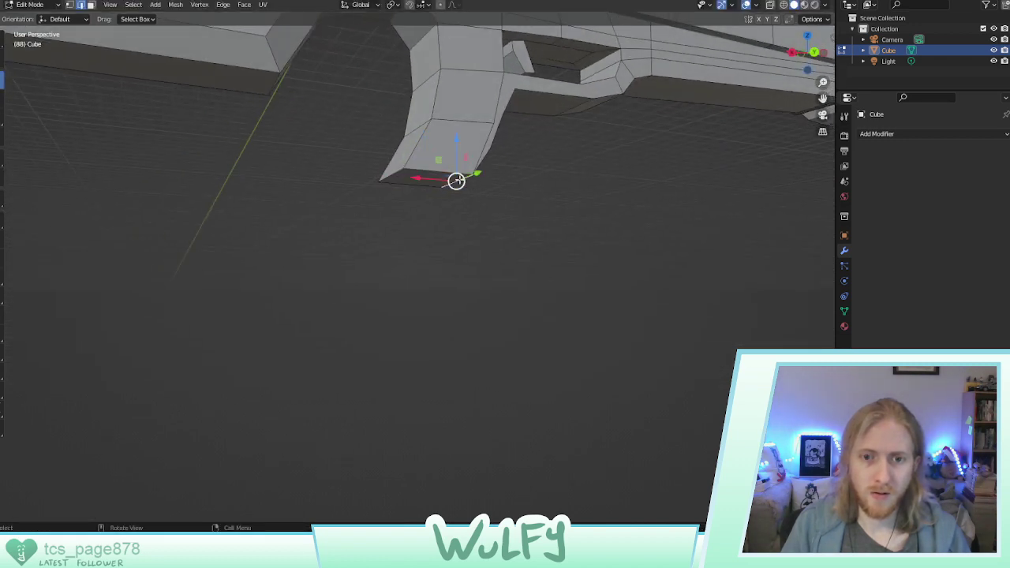
drag(453, 157, 454, 162)
middle_drag(455, 163, 491, 183)
middle_drag(287, 129, 329, 142)
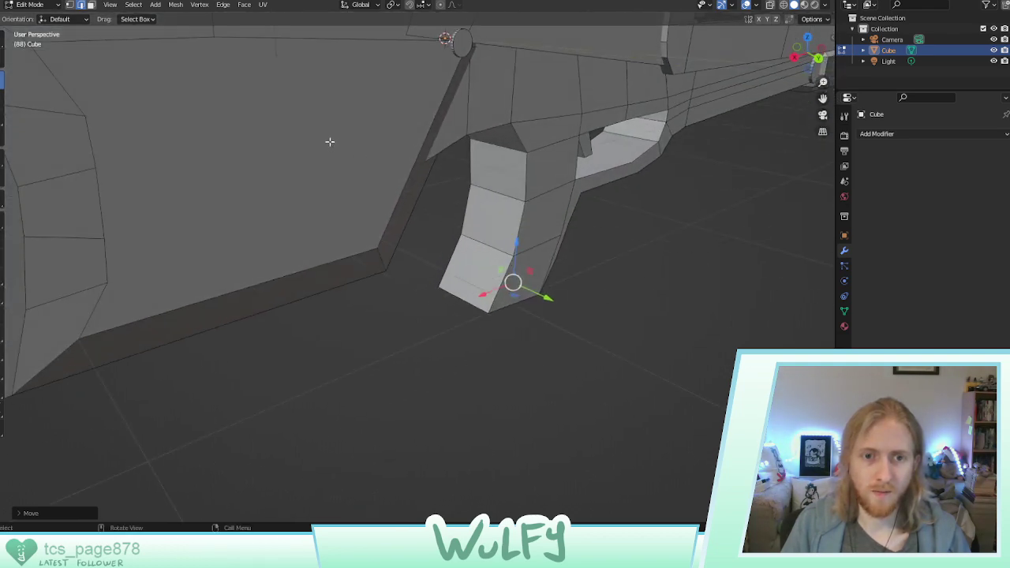
Reposition the stock's lower front corner edge along the Z axis and toward the grip along the X axis
scroll(399, 155, up, 1)
scroll(462, 194, down, 4)
shift+middle_drag(446, 196, 485, 137)
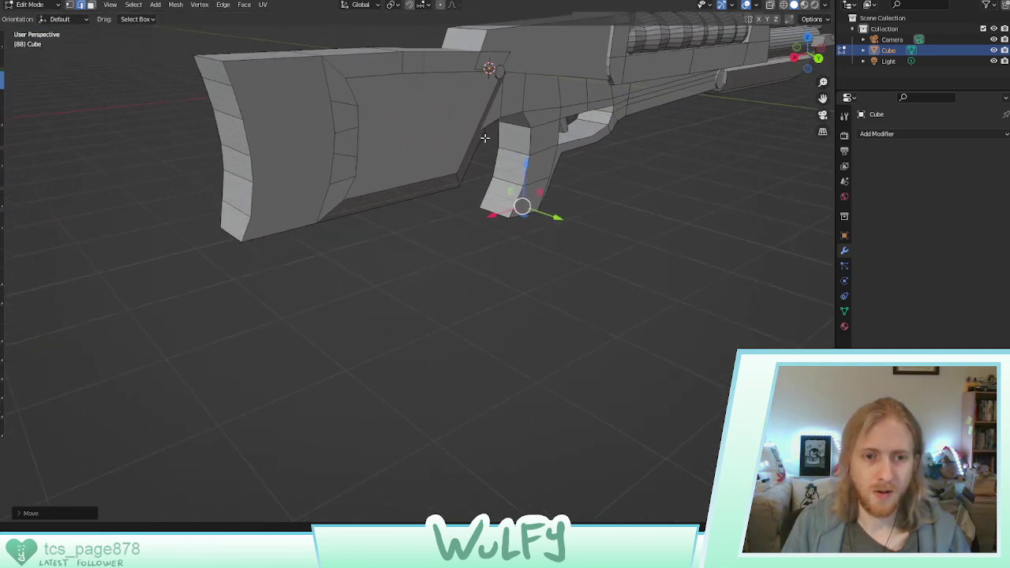
shift+middle_drag(443, 167, 381, 148)
shift+middle_drag(341, 126, 409, 180)
key(g)
key(z)
click(328, 173)
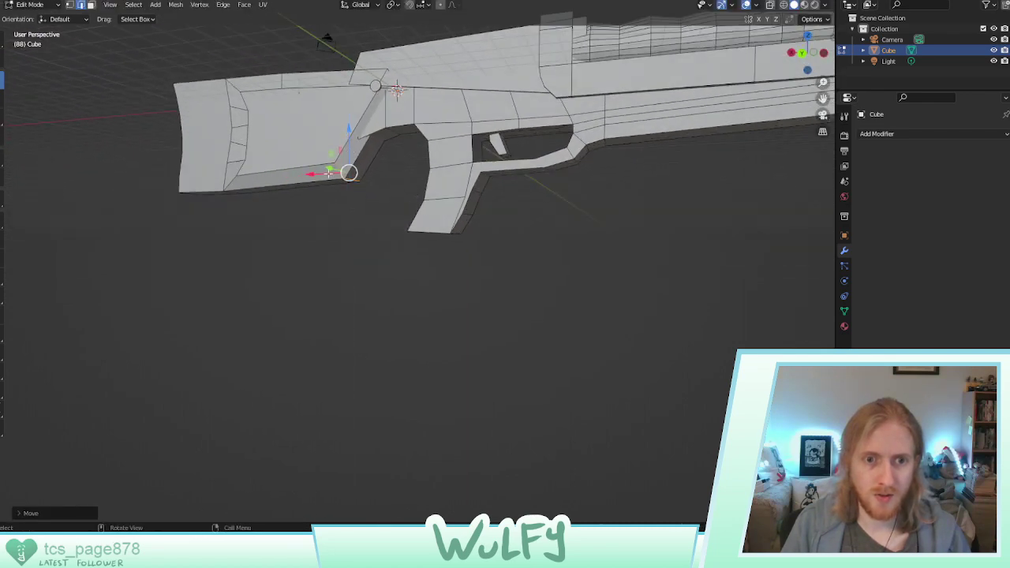
key(g)
key(x)
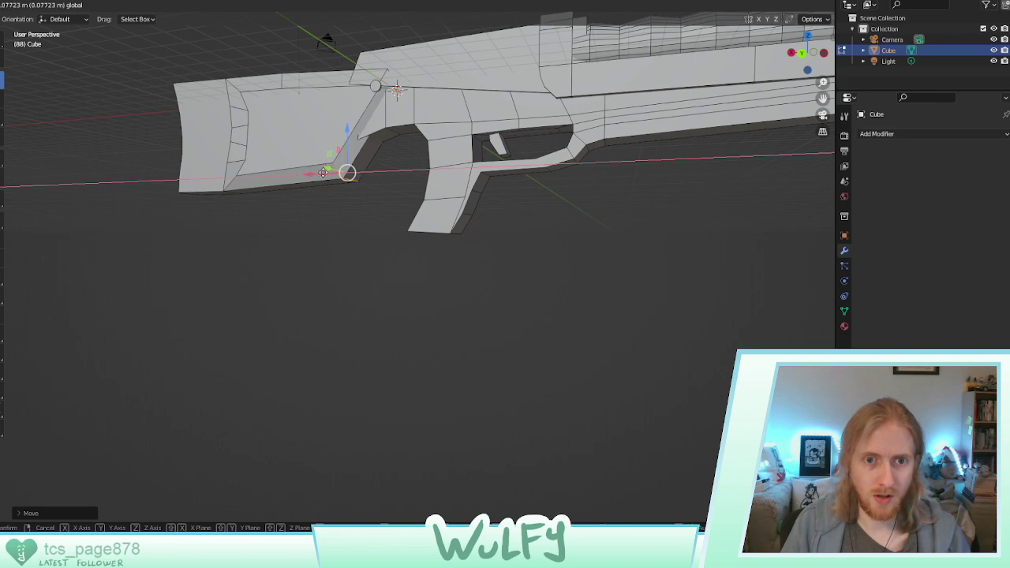
click(330, 172)
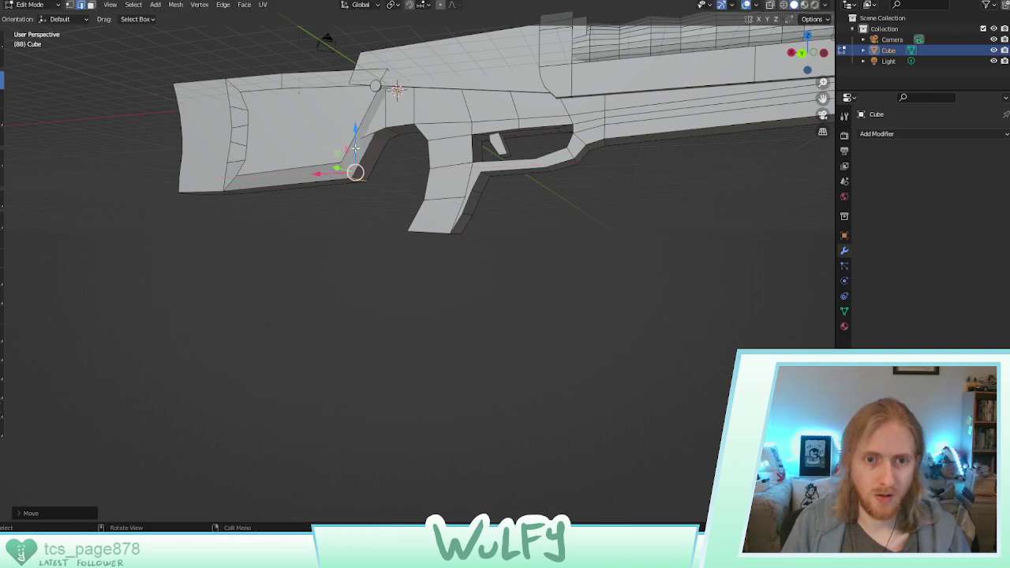
drag(355, 148, 355, 145)
Lower the cross edge on the stock's underside near the butt slightly along the Z axis
middle_drag(355, 145, 394, 150)
middle_drag(269, 192, 301, 133)
click(304, 129)
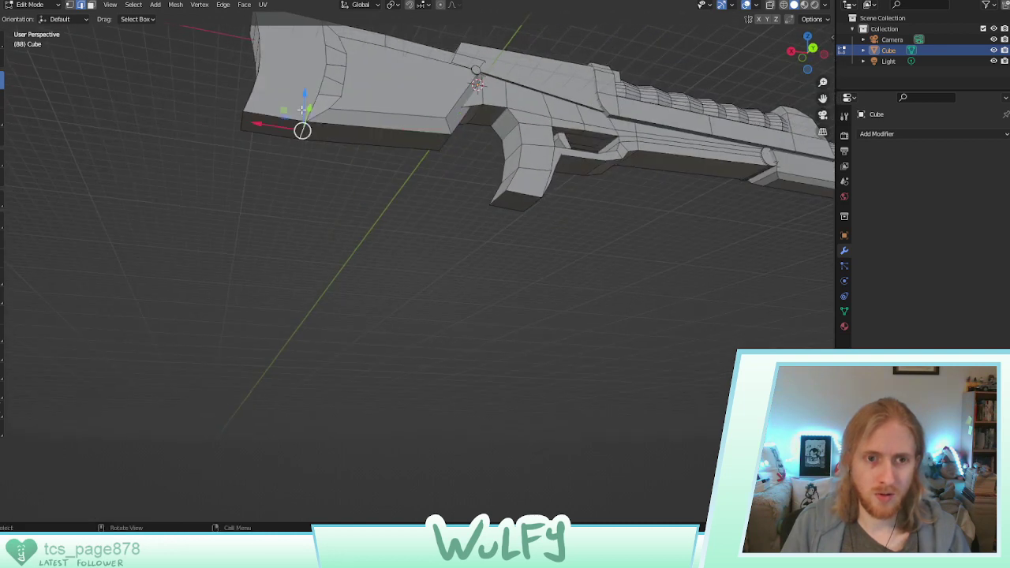
drag(303, 104, 303, 108)
Adjust the heights of the two cross edges on top of the stock slightly along the Z axis
middle_drag(304, 108, 280, 128)
click(267, 134)
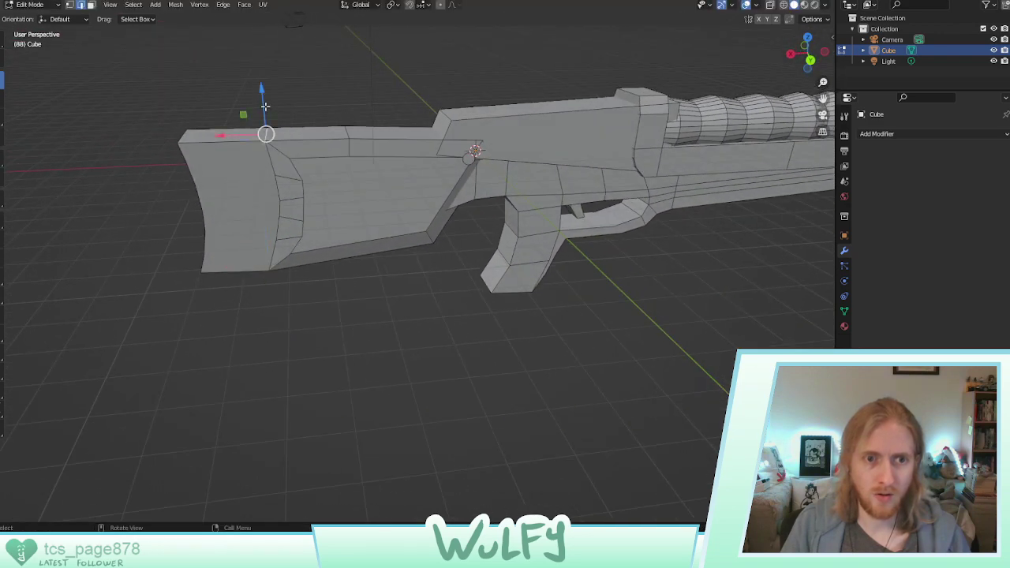
drag(265, 105, 304, 106)
click(347, 132)
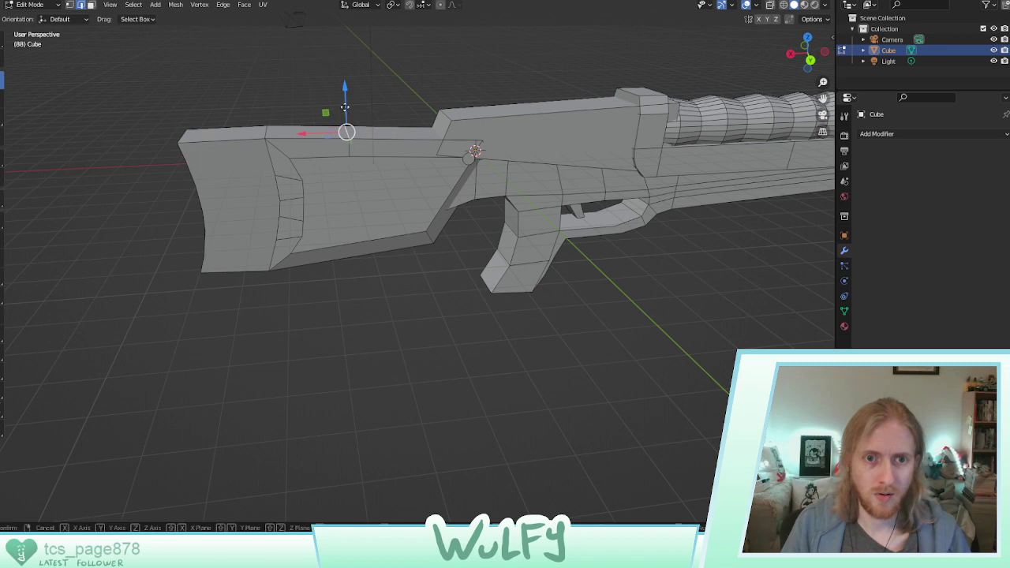
key(g)
key(z)
click(348, 127)
Examine the whole gun's shape from several angles in Object Mode and again in Edit Mode
middle_drag(347, 126, 417, 202)
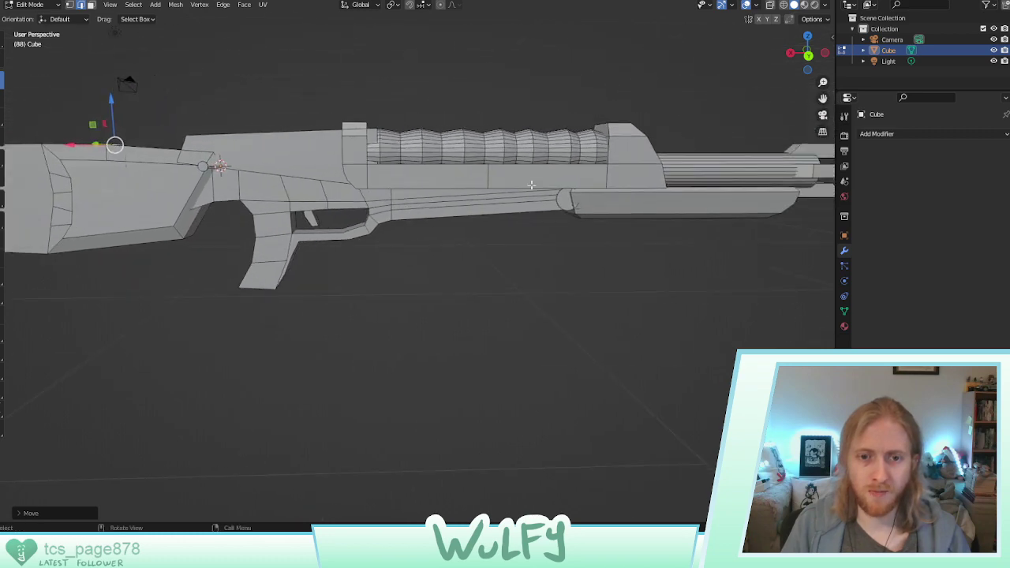
mouse_move(529, 185)
middle_down()
mouse_move(529, 209)
mouse_move(554, 178)
mouse_move(538, 205)
mouse_move(527, 188)
middle_up()
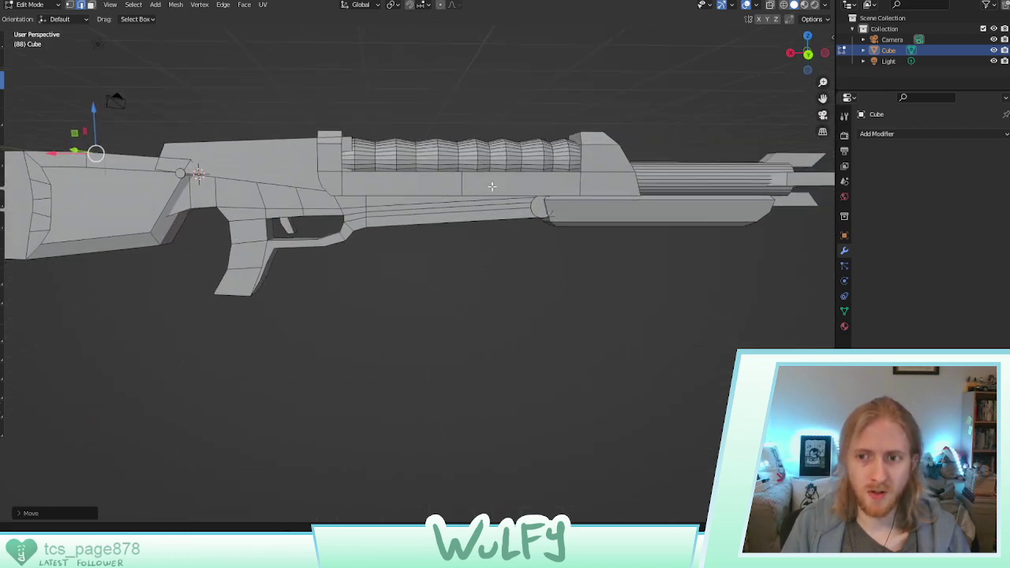
scroll(492, 187, down, 2)
mouse_move(422, 202)
middle_down()
mouse_move(450, 206)
mouse_move(415, 206)
middle_up()
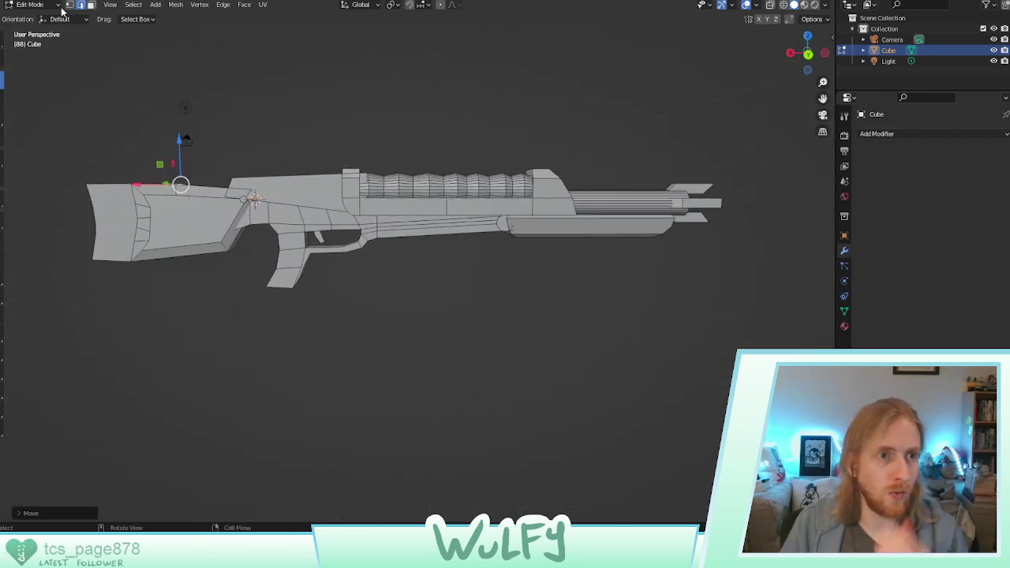
click(31, 4)
click(27, 16)
mouse_move(301, 158)
middle_down()
mouse_move(378, 190)
mouse_move(361, 168)
mouse_move(305, 164)
middle_up()
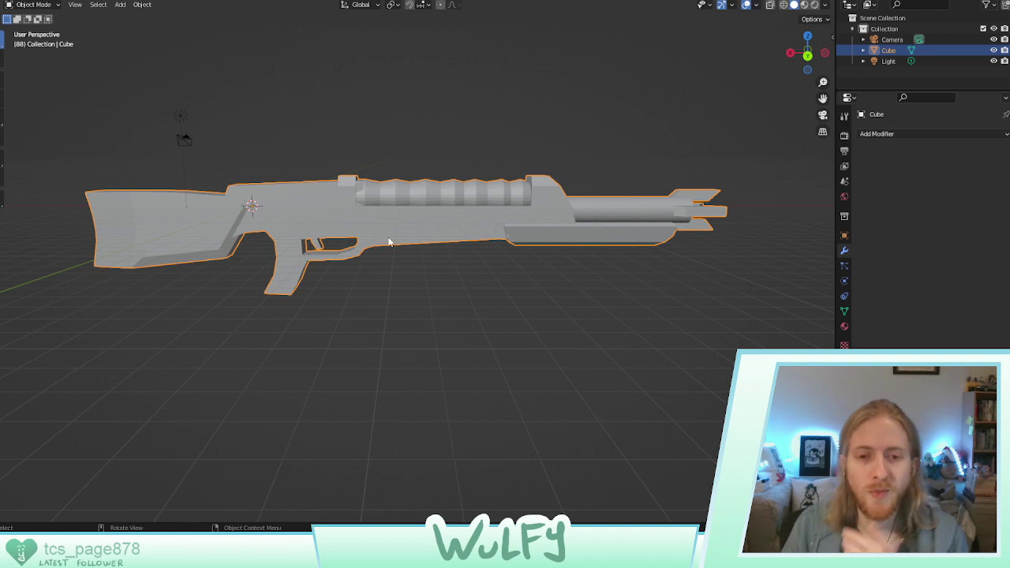
click(31, 5)
click(36, 28)
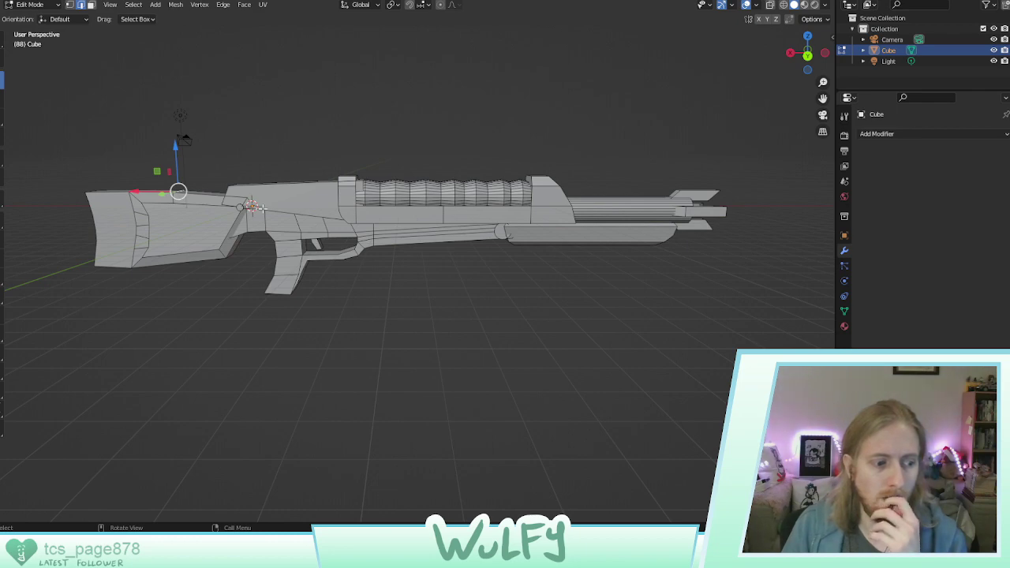
mouse_move(537, 260)
middle_down()
mouse_move(466, 252)
mouse_move(471, 269)
mouse_move(604, 277)
mouse_move(747, 259)
mouse_move(536, 262)
mouse_move(501, 275)
mouse_move(371, 259)
mouse_move(530, 261)
middle_up()
middle_drag(541, 268, 568, 276)
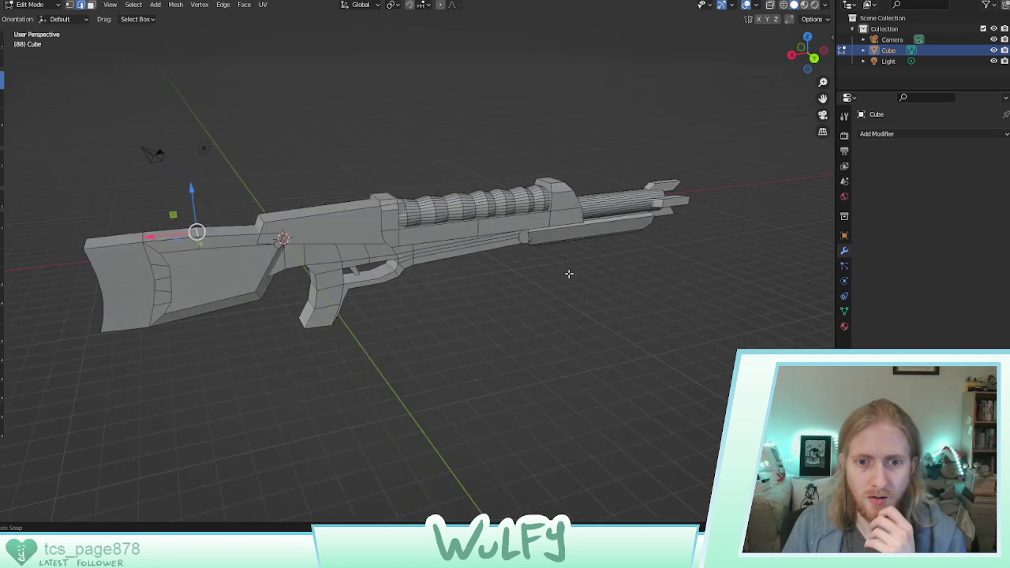
scroll(568, 275, up, 2)
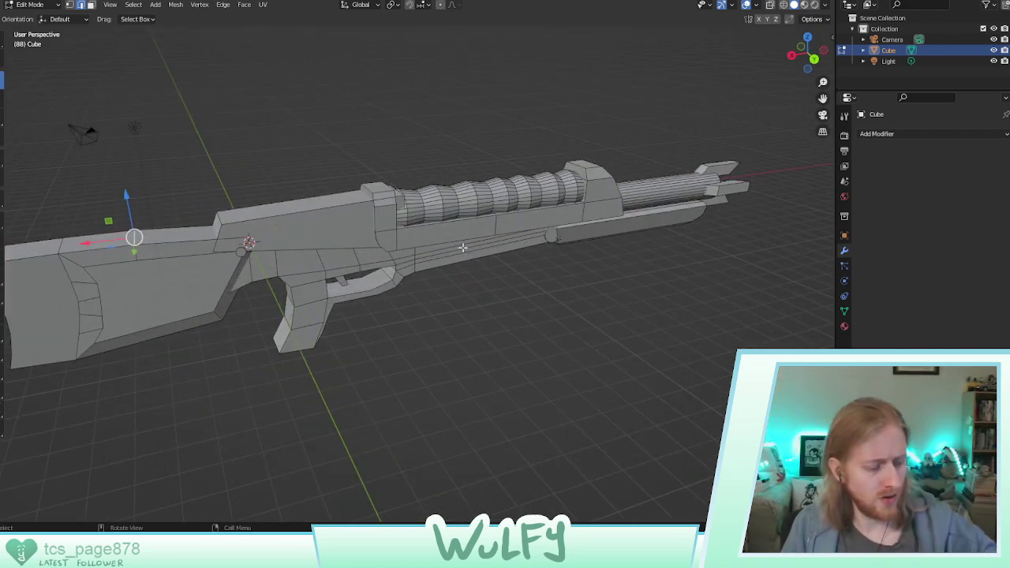
Add a single loop cut across the middle of the receiver between the stock and the raised collar
middle_drag(462, 247, 368, 247)
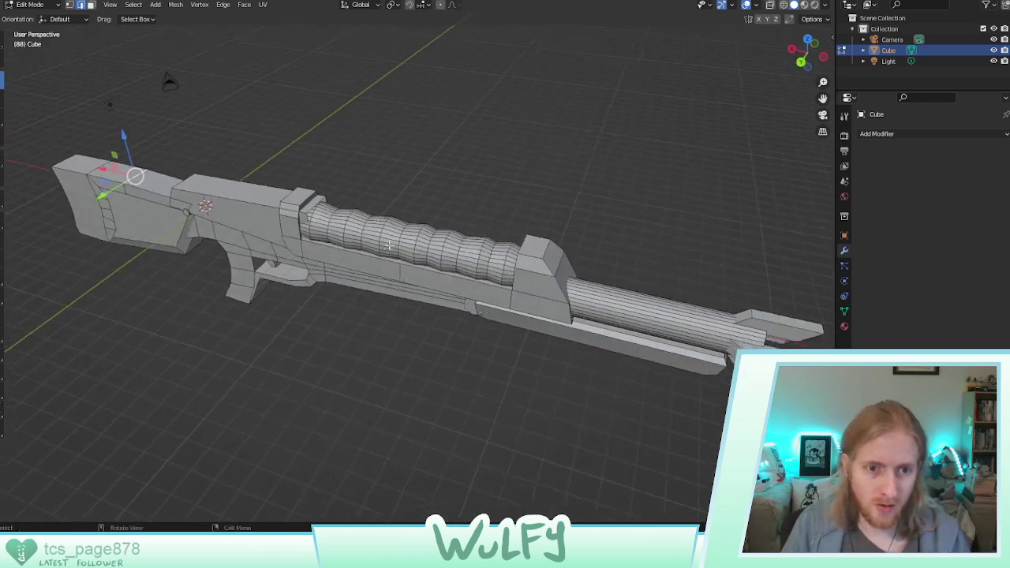
scroll(339, 225, up, 1)
click(278, 202)
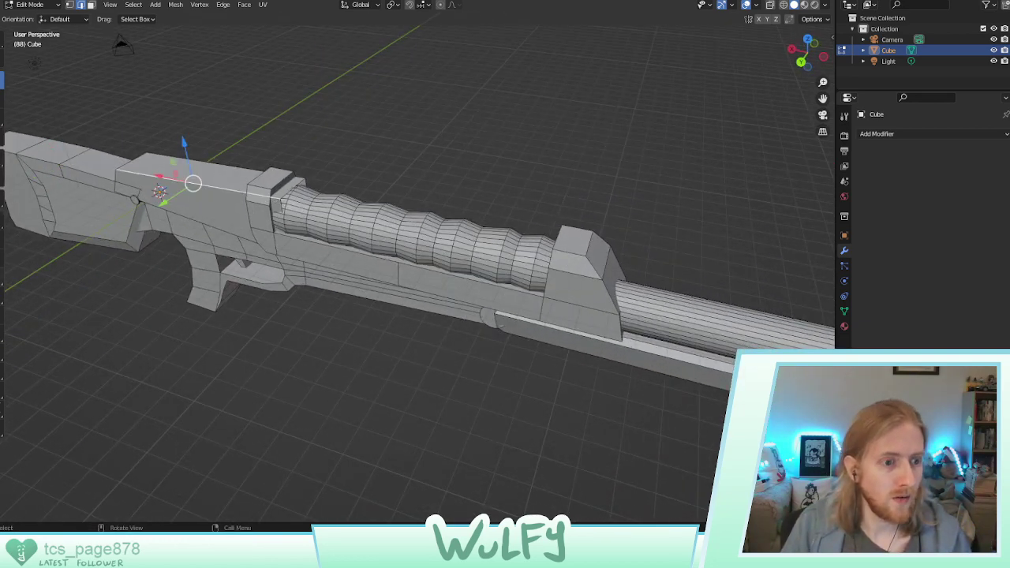
click(2, 278)
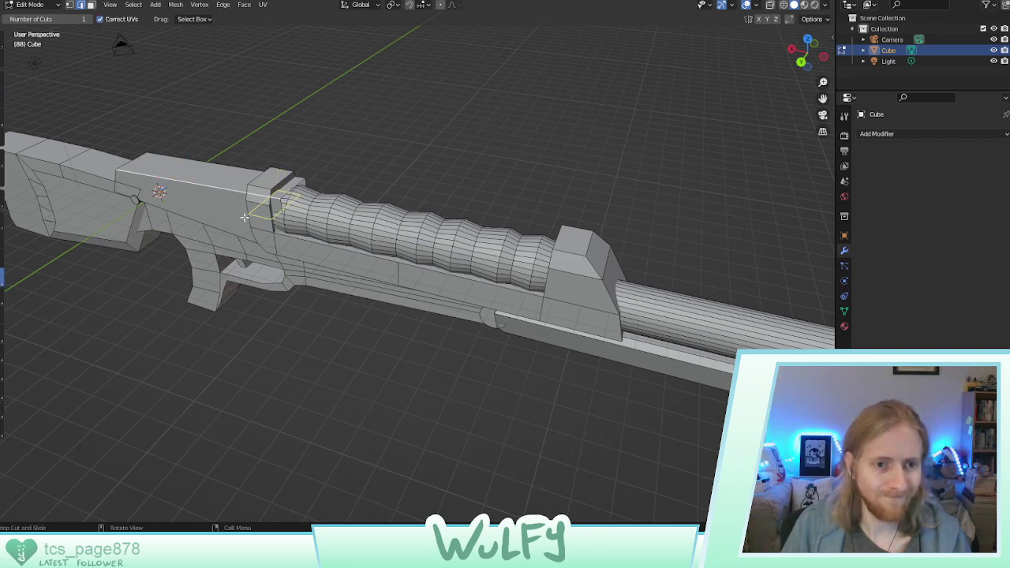
click(225, 204)
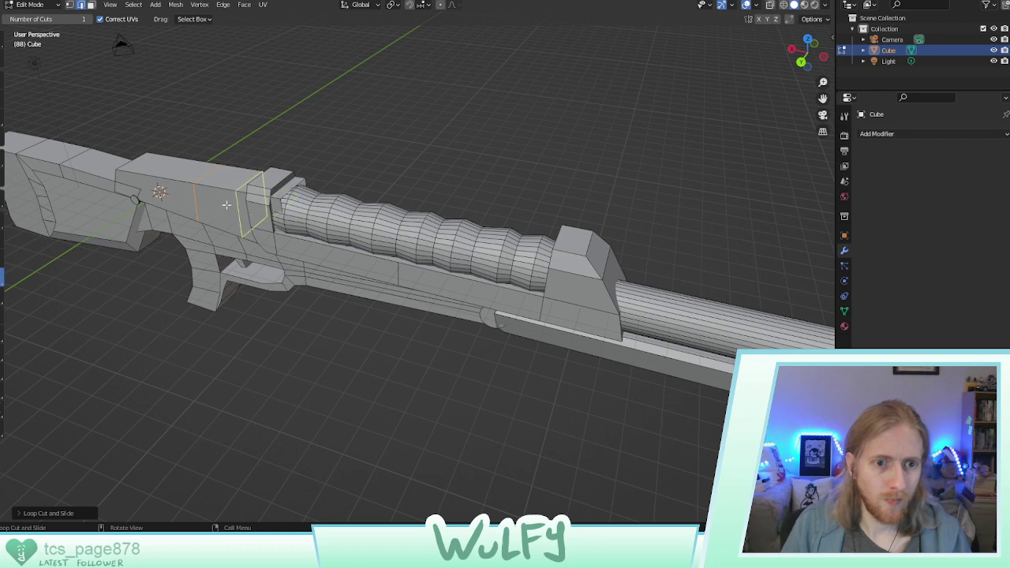
middle_drag(232, 208, 287, 182)
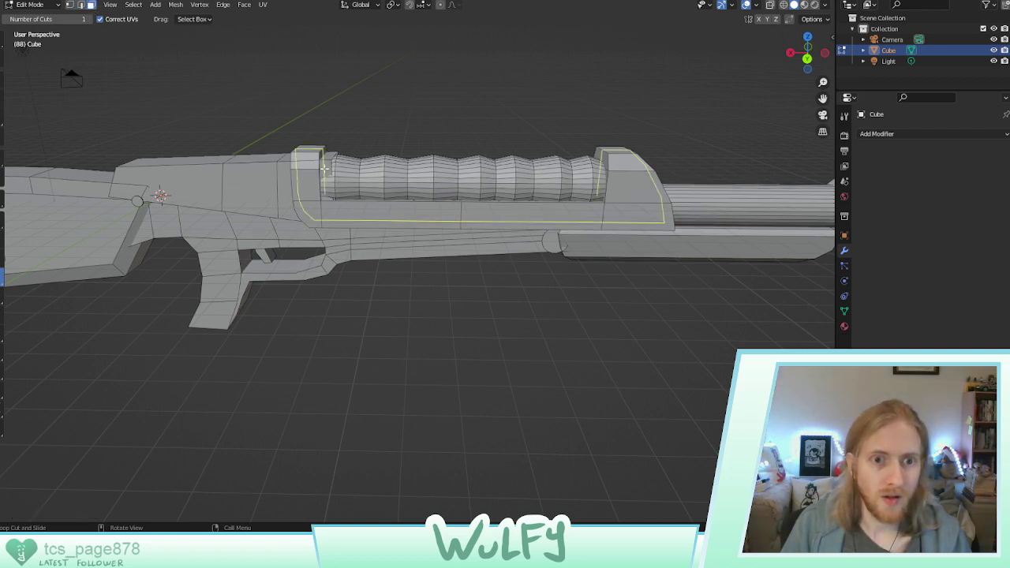
Delete the inner faces of the rear collar that face the ribbed barrel section
click(2, 75)
click(325, 168)
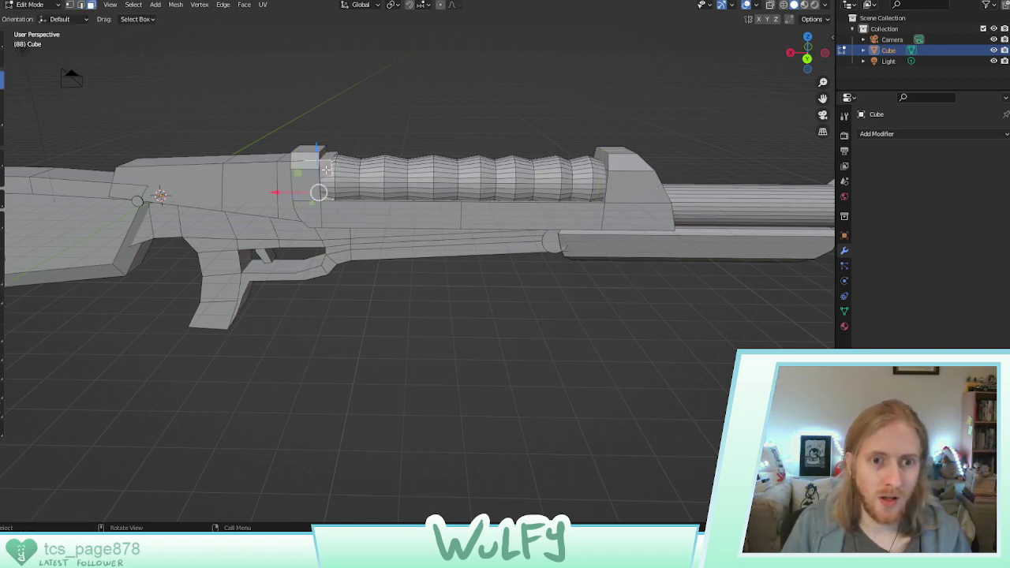
middle_drag(325, 160, 371, 79)
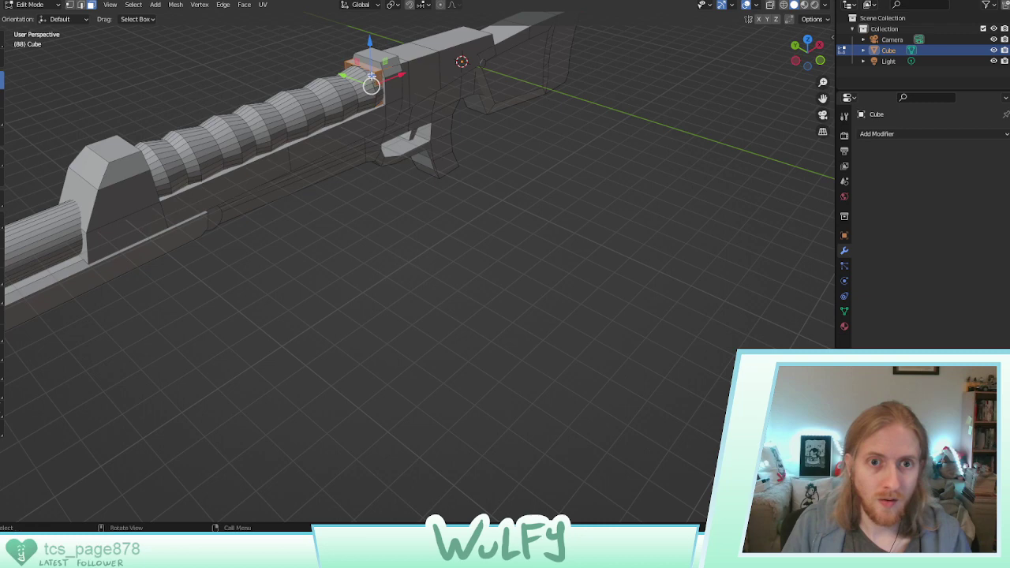
middle_drag(370, 75, 529, 72)
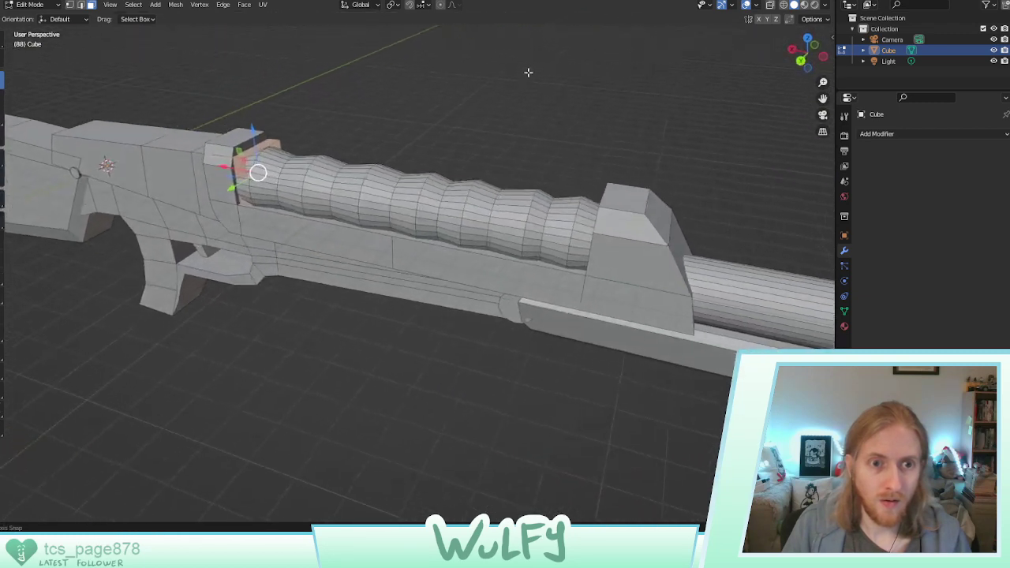
shift+click(273, 143)
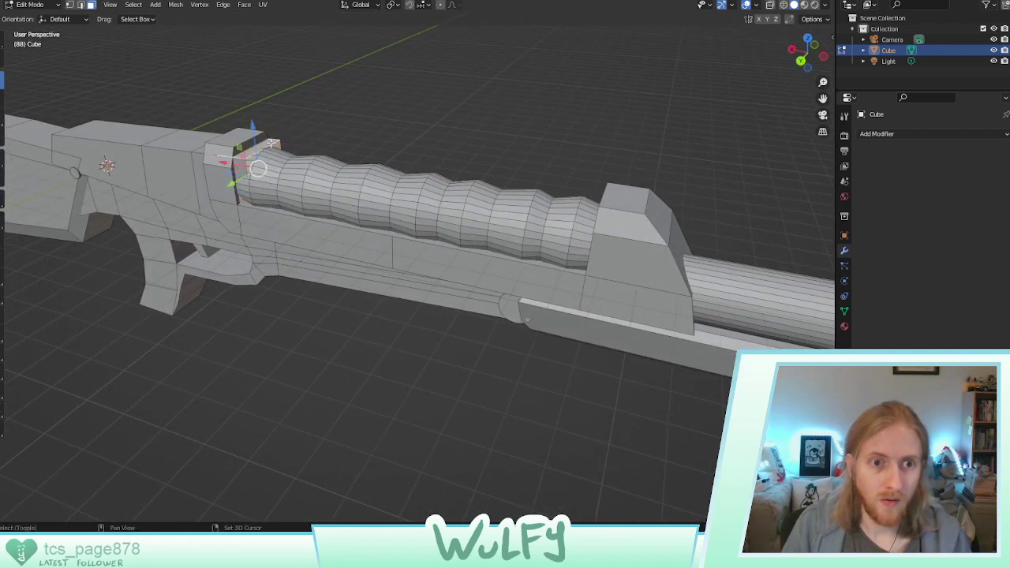
shift+click(240, 166)
key(x)
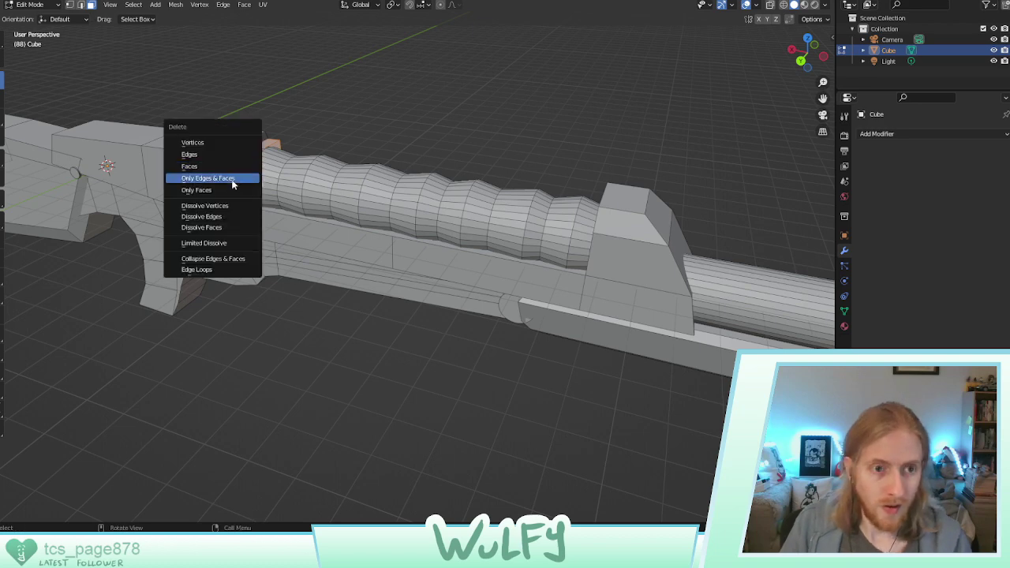
click(220, 168)
Examine the whole gun from several angles and compare it with the guns.jpg sketch
middle_drag(270, 164, 351, 160)
scroll(351, 160, down, 5)
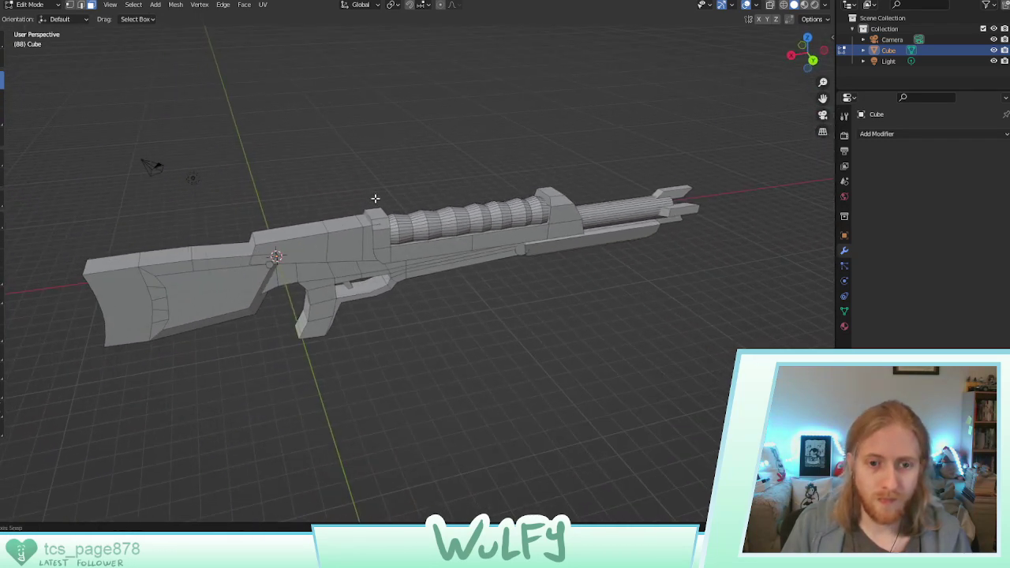
middle_drag(364, 202, 414, 164)
scroll(414, 164, up, 2)
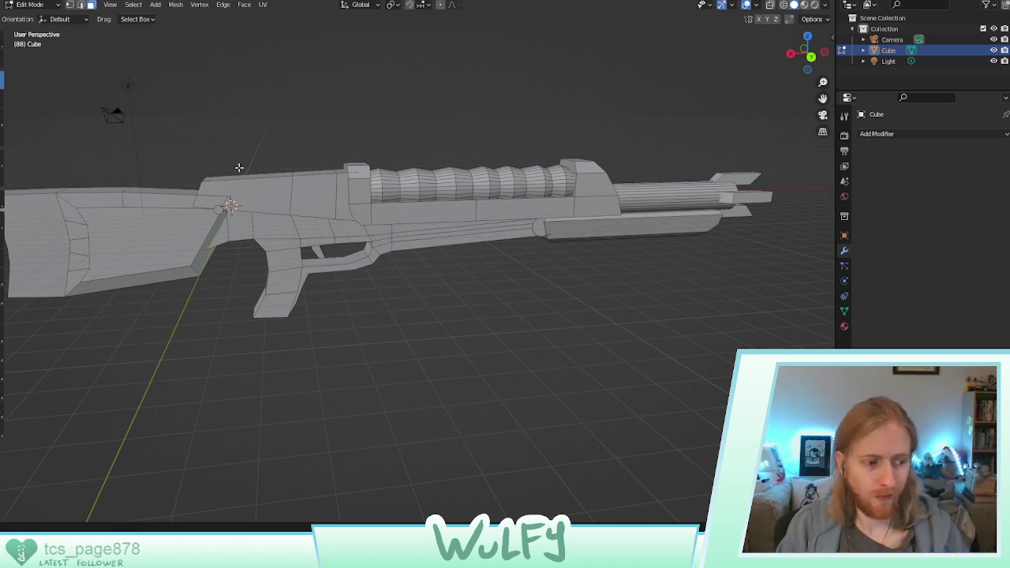
middle_drag(239, 168, 281, 174)
middle_drag(402, 174, 407, 255)
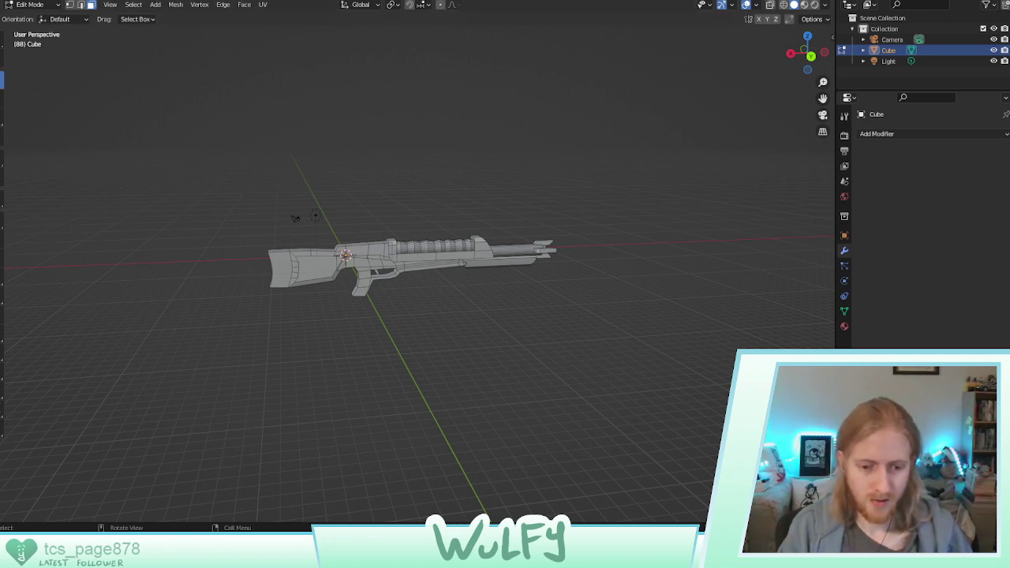
key(alt+Tab)
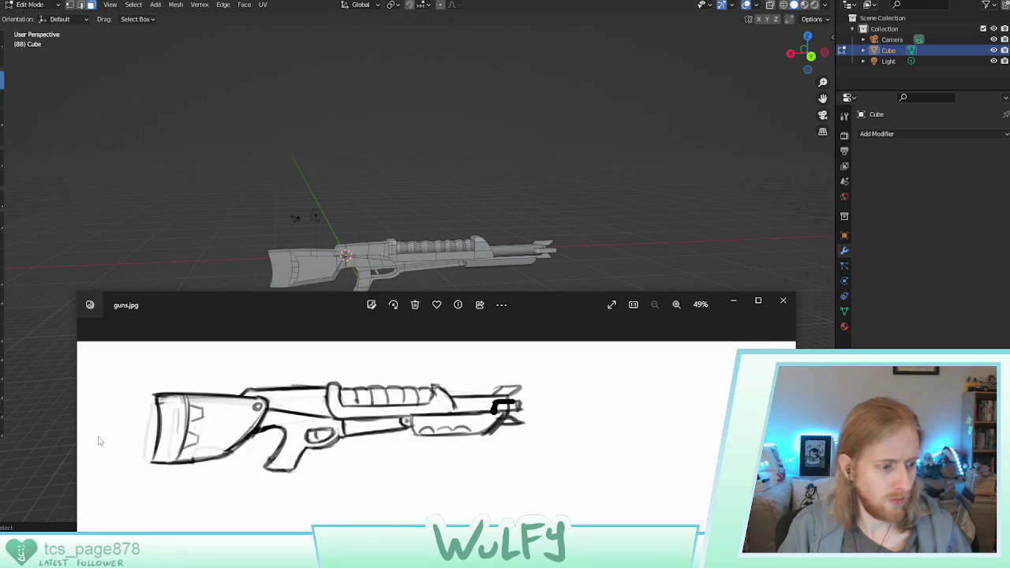
mouse_move(319, 313)
mouse_down()
mouse_move(284, 169)
mouse_move(306, 44)
mouse_up()
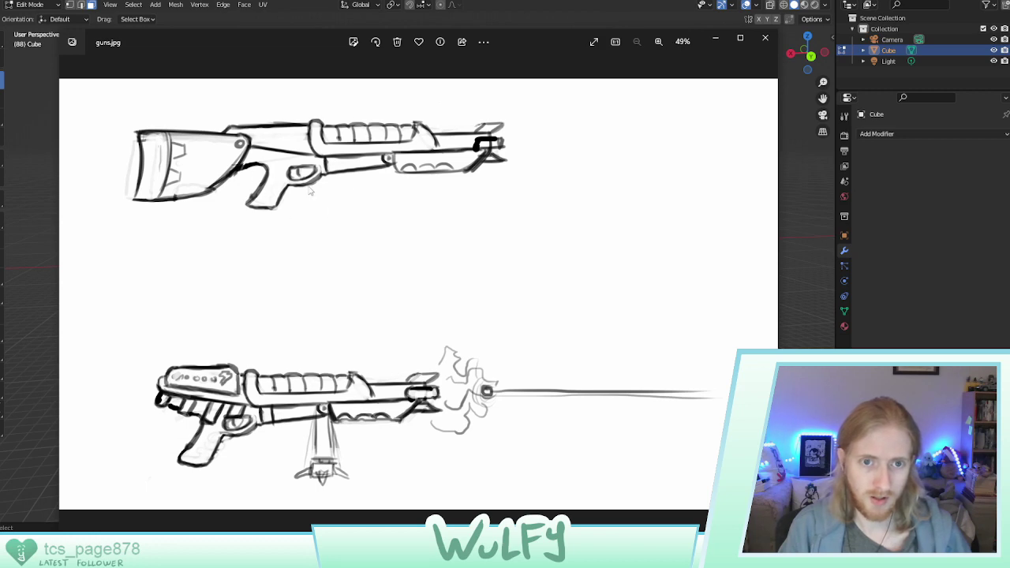
key(alt+Tab)
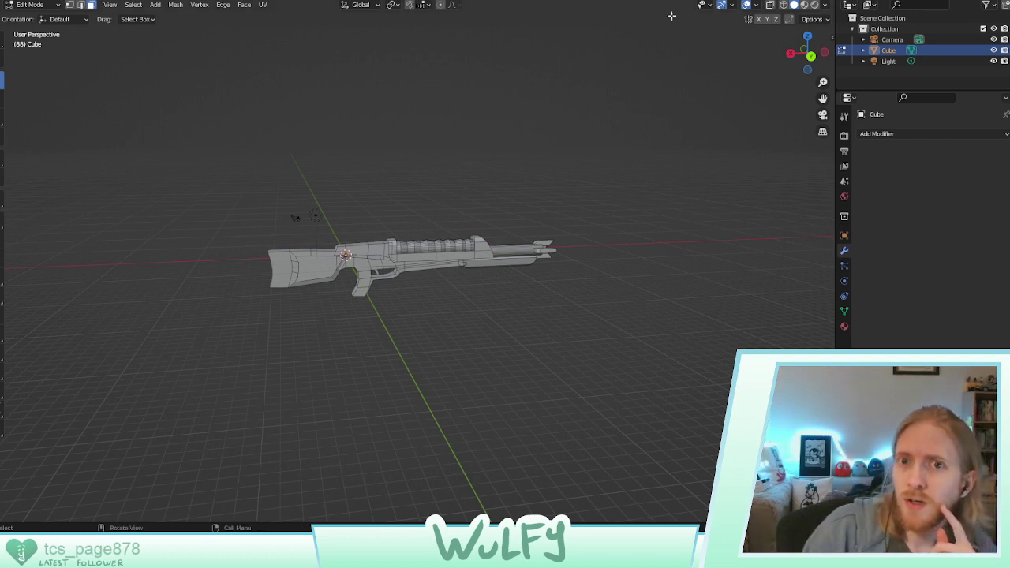
click(9, 2)
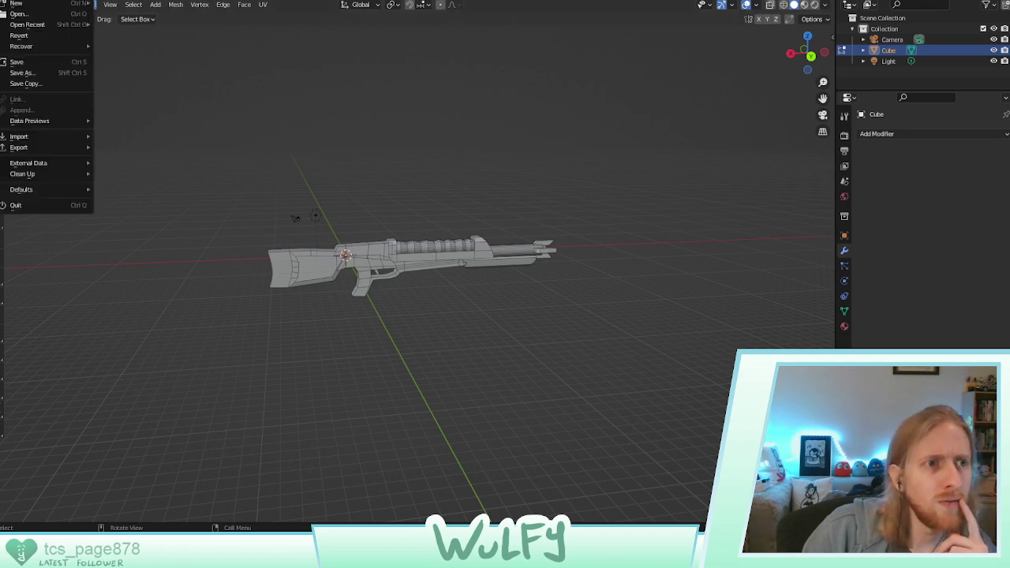
click(38, 206)
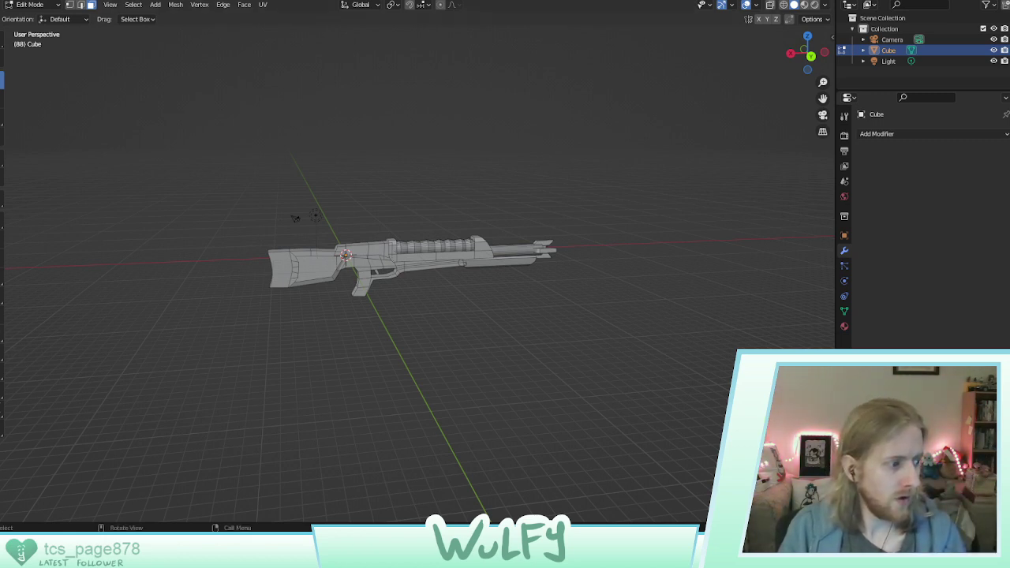
Move the whole linked fore-end piece under the barrel toward the grip along X and down along Z, clear of the body
middle_drag(356, 277, 365, 276)
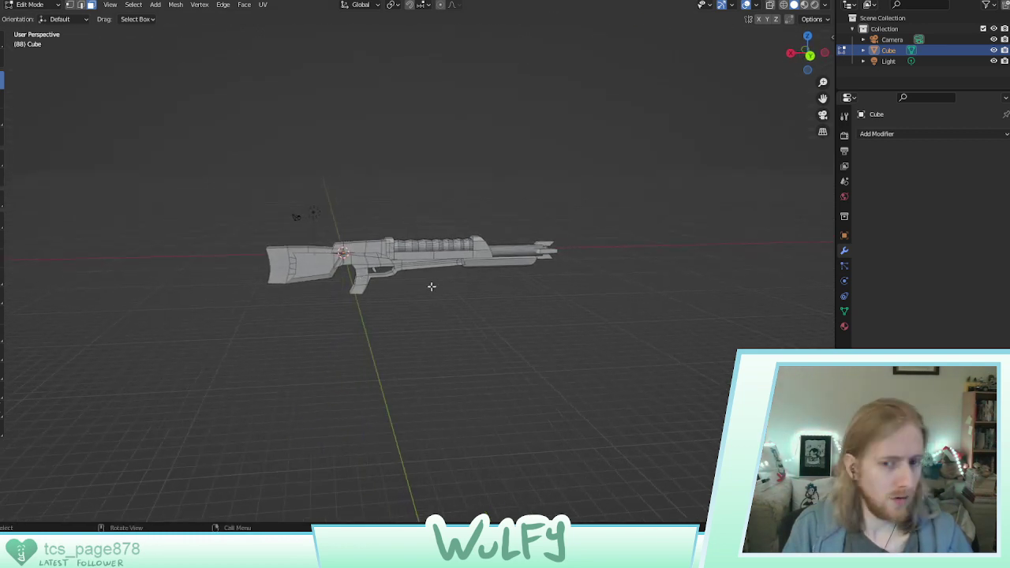
middle_drag(454, 270, 383, 213)
scroll(379, 203, up, 5)
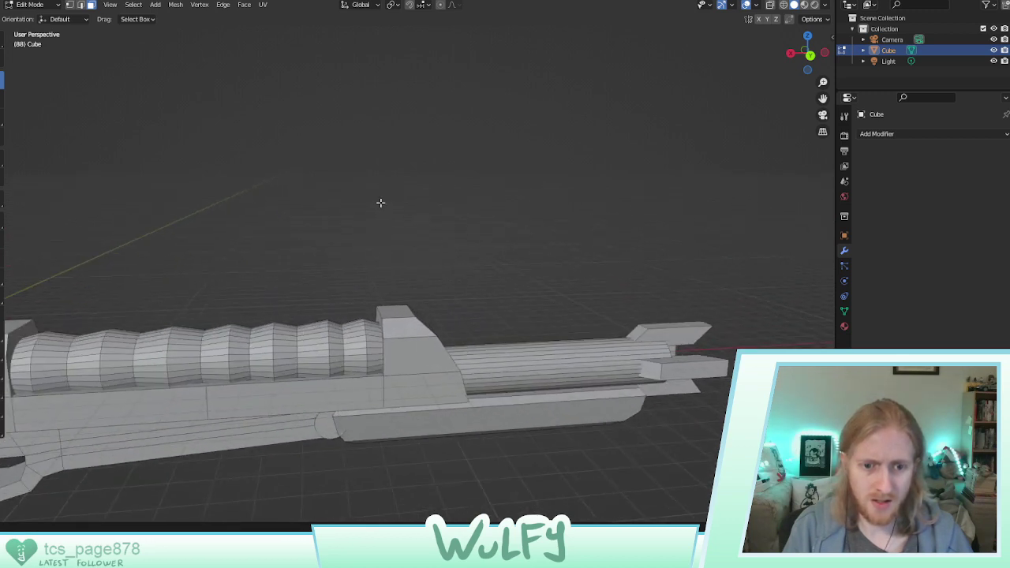
shift+middle_drag(366, 358, 258, 264)
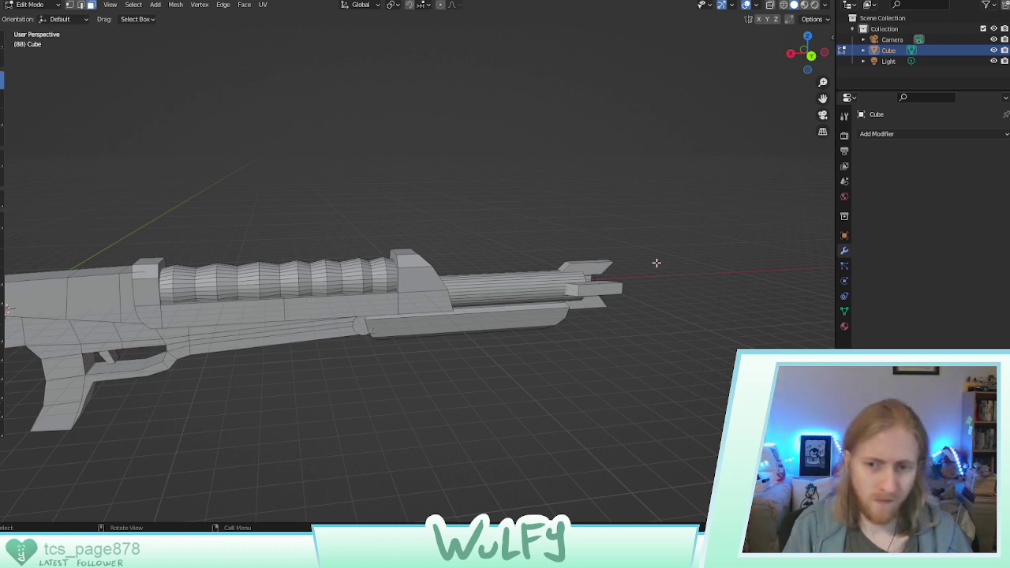
middle_drag(598, 272, 564, 284)
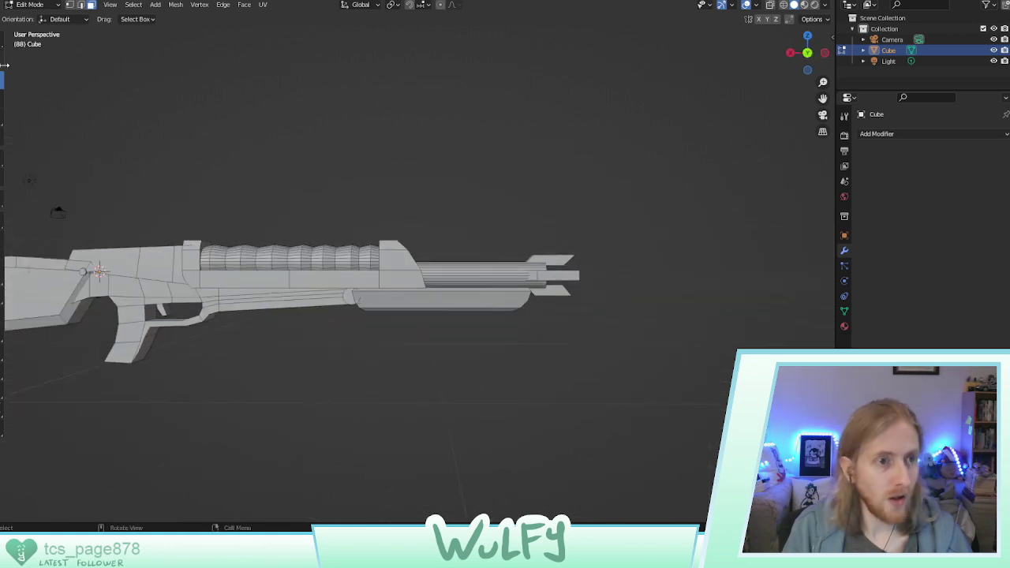
click(423, 304)
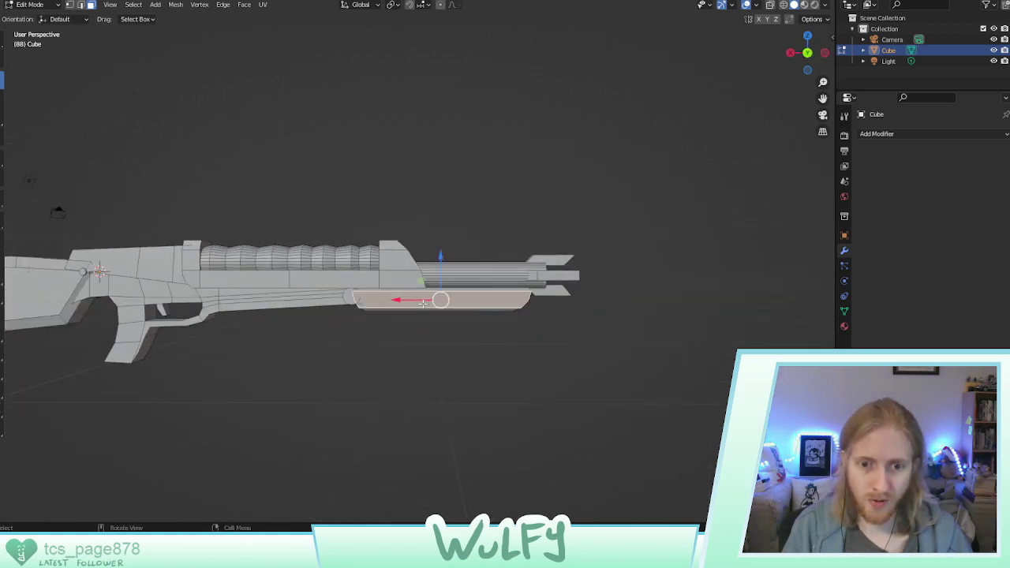
key(ctrl+l)
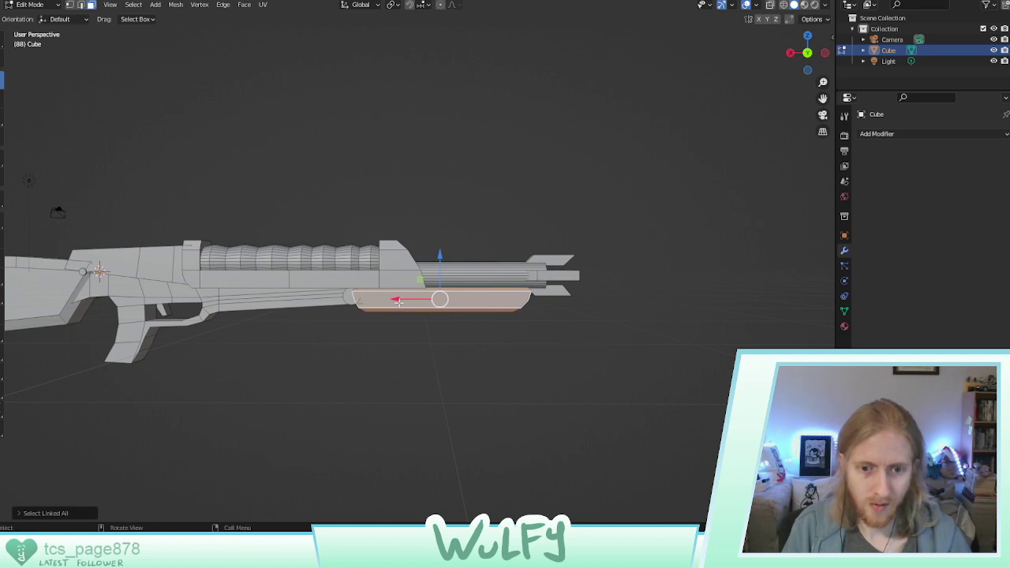
drag(395, 300, 258, 297)
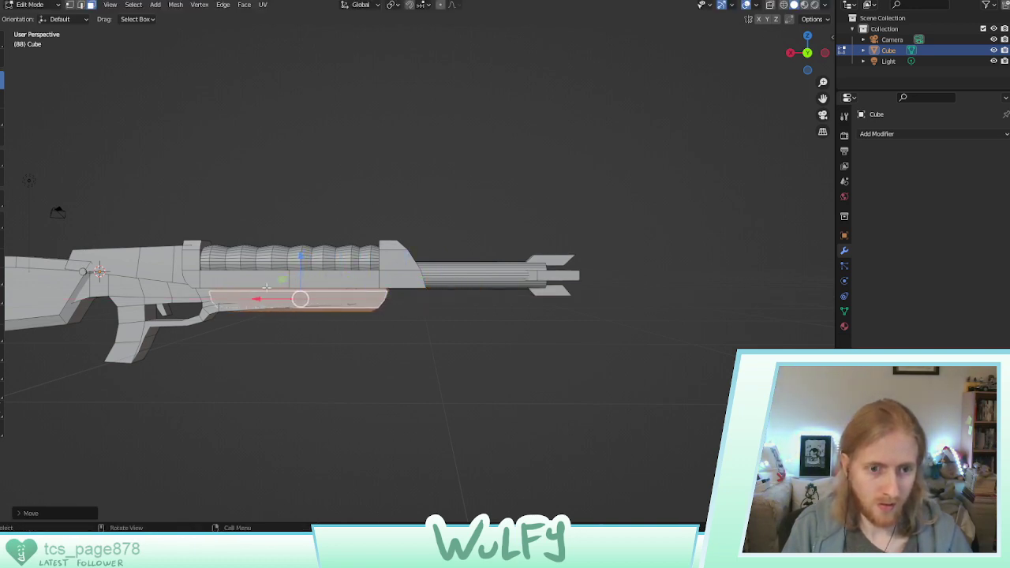
drag(300, 263, 386, 312)
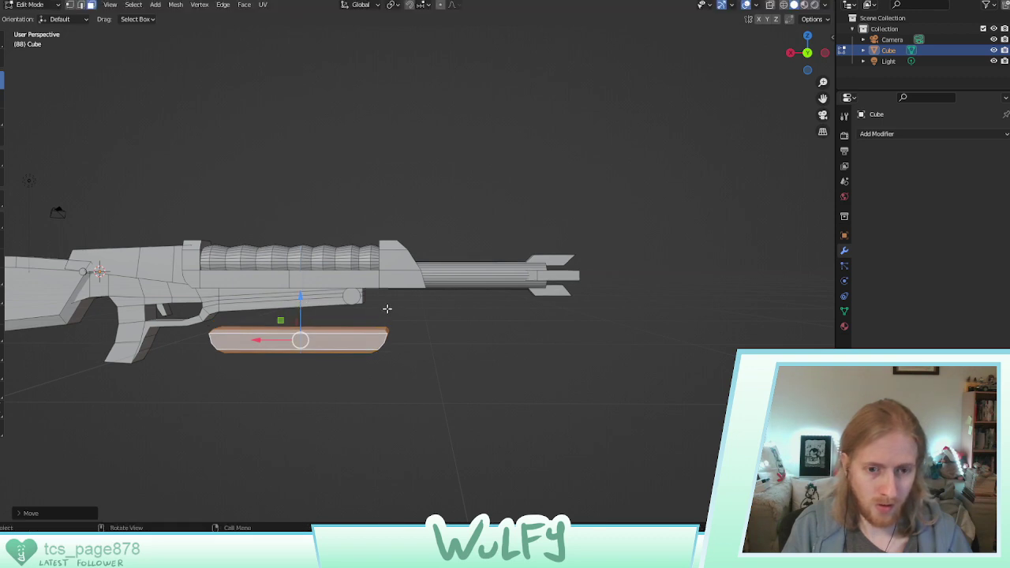
click(387, 309)
Delete all linked faces of the round hinge pin at the front of the underbarrel bar
click(352, 296)
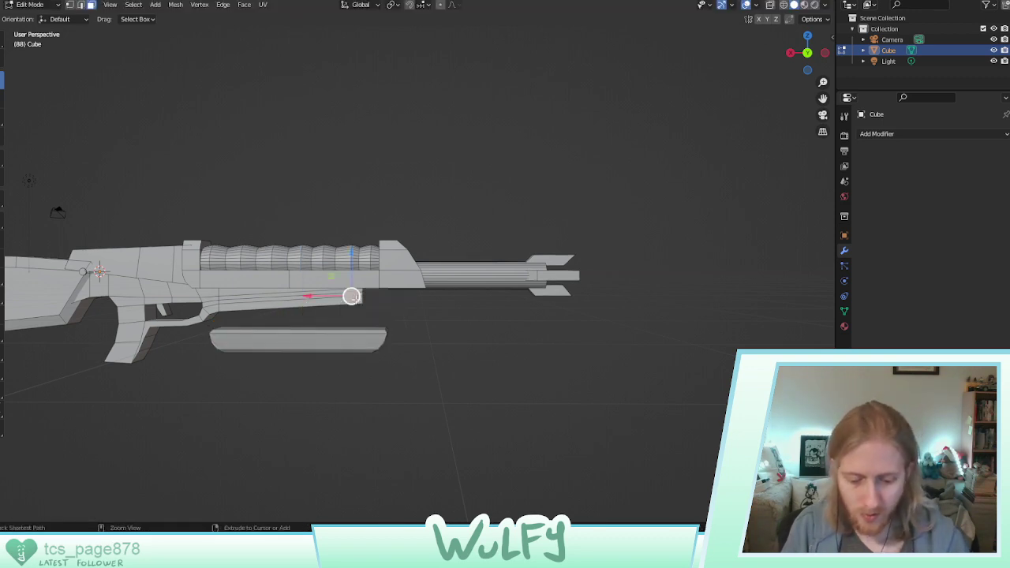
key(ctrl+l)
key(x)
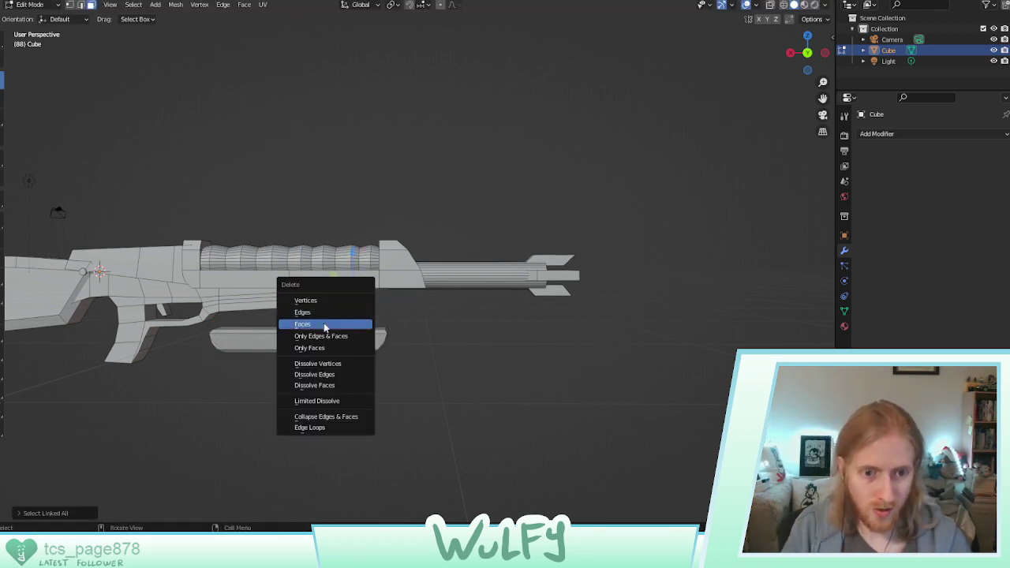
click(338, 324)
Select the linked flat faces on the underbarrel bar's front end and move them along X back to just ahead of the trigger guard
middle_drag(347, 301, 303, 275)
click(318, 296)
scroll(303, 274, up, 4)
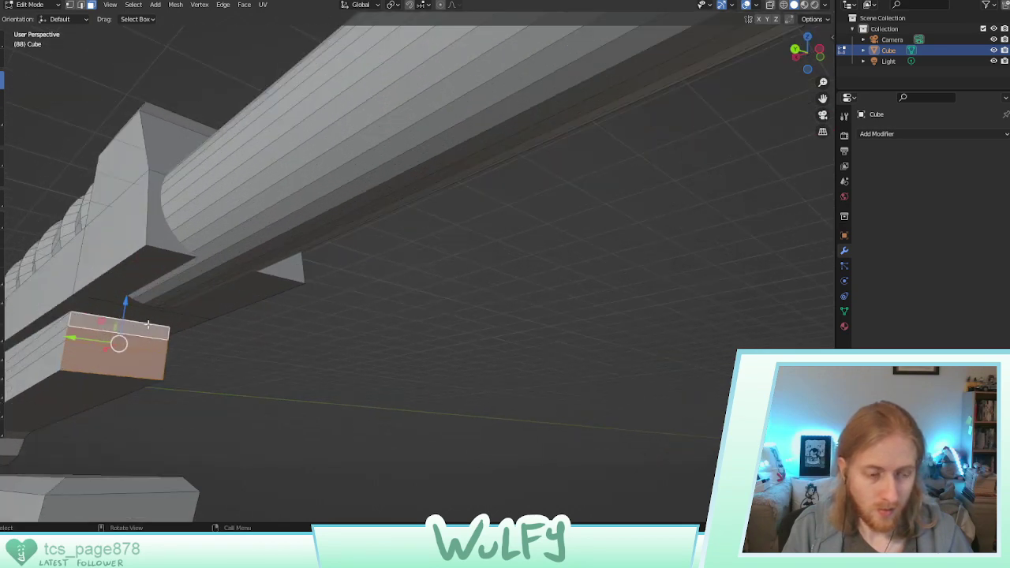
scroll(148, 324, down, 2)
shift+middle_drag(147, 325, 383, 346)
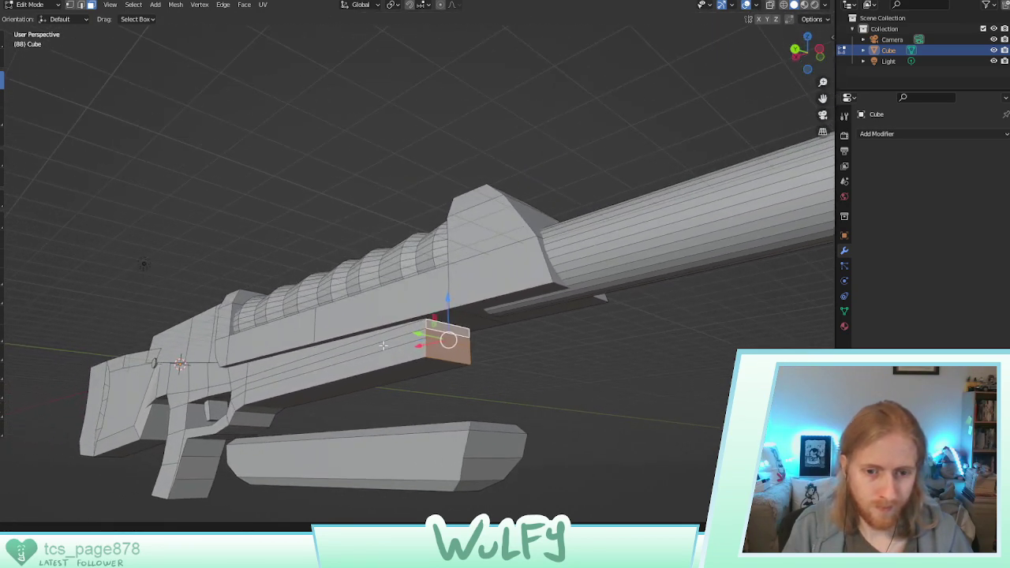
click(436, 349)
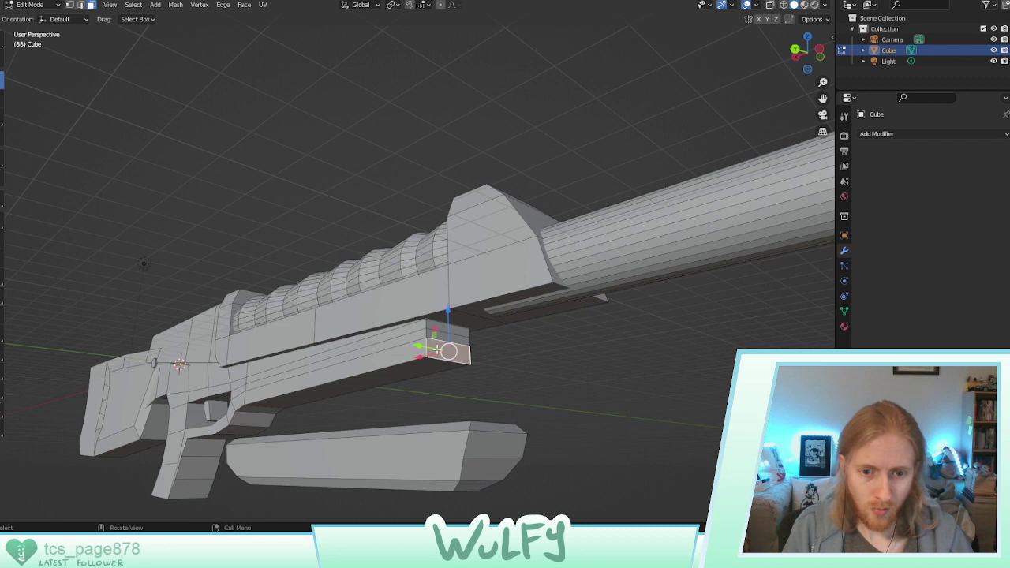
click(133, 5)
mouse_move(182, 198)
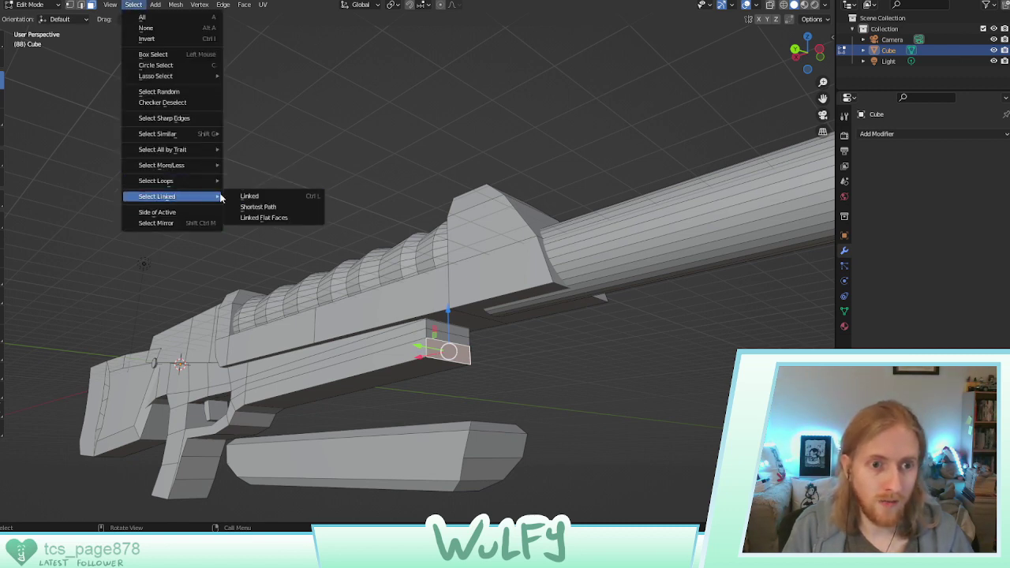
click(266, 217)
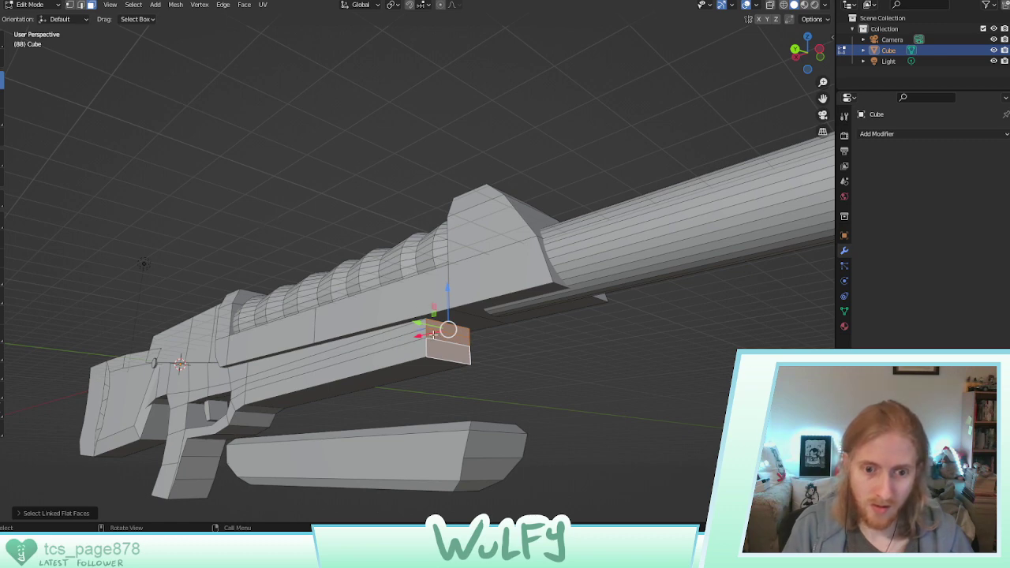
key(g)
key(x)
click(257, 371)
Try to move the whole linked fore-end piece up along Z against the underside of the body
middle_drag(273, 366, 327, 368)
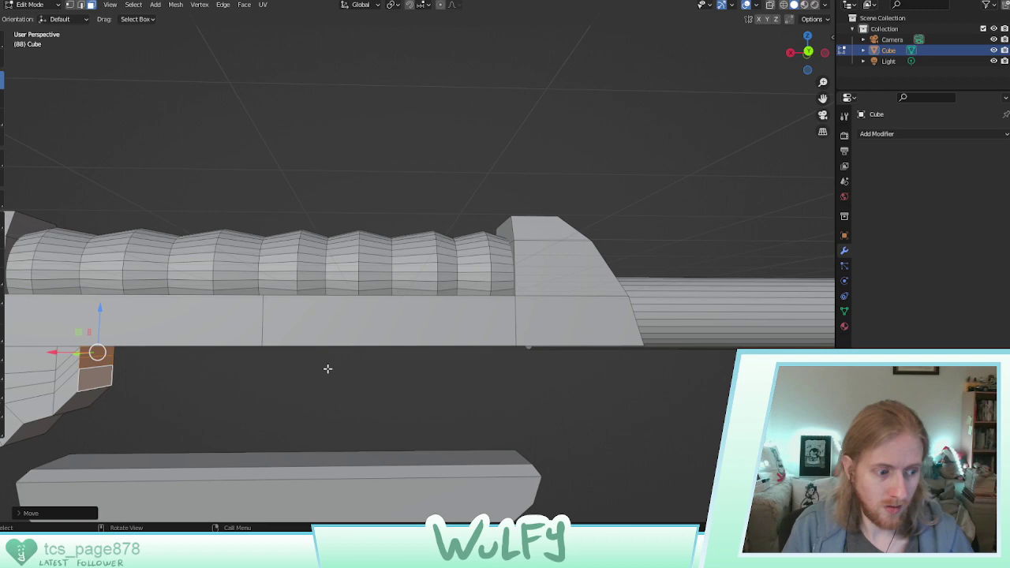
click(317, 472)
key(ctrl+l)
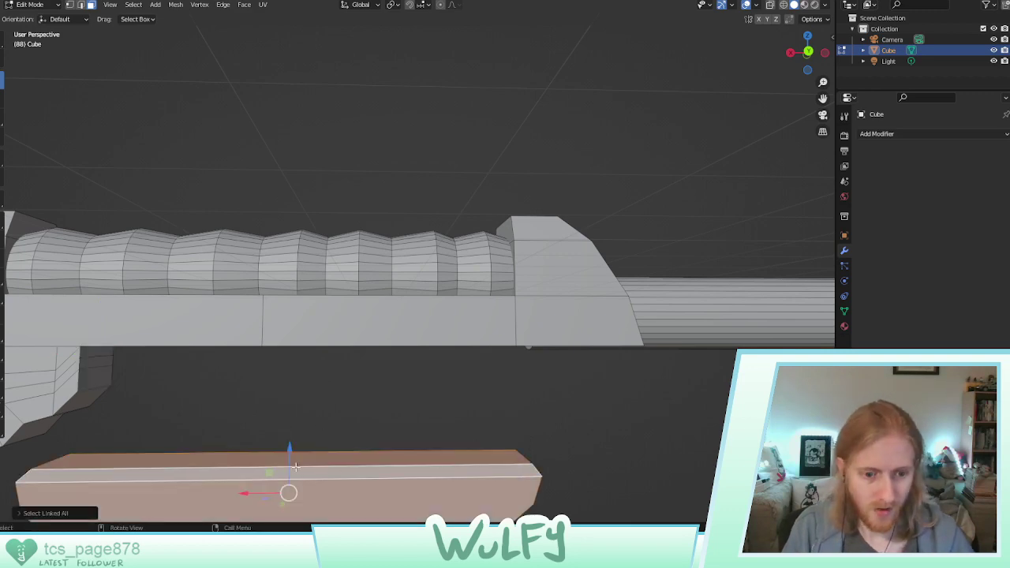
key(g)
key(z)
click(293, 334)
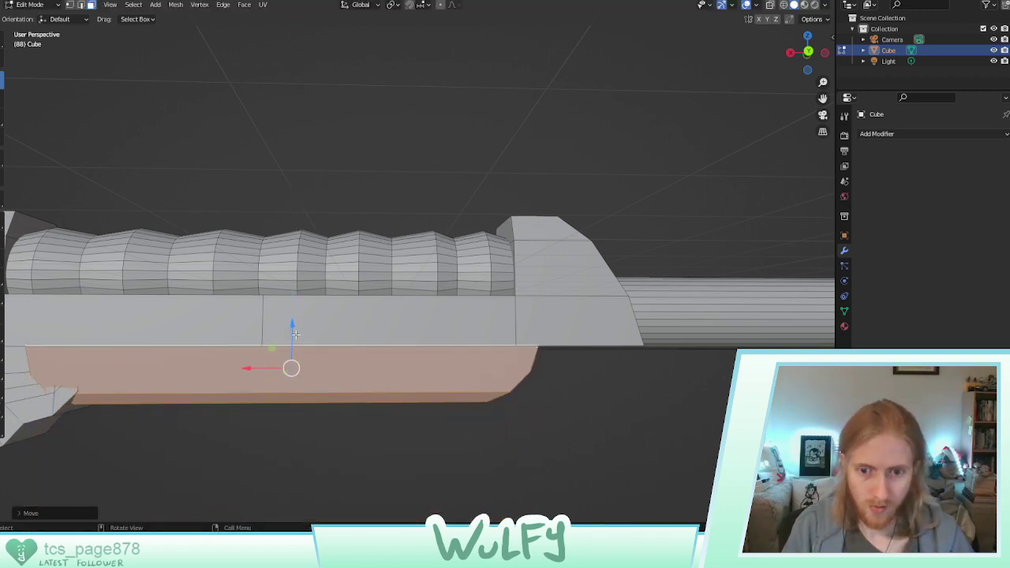
mouse_move(294, 335)
middle_down()
mouse_move(348, 351)
mouse_move(291, 338)
middle_up()
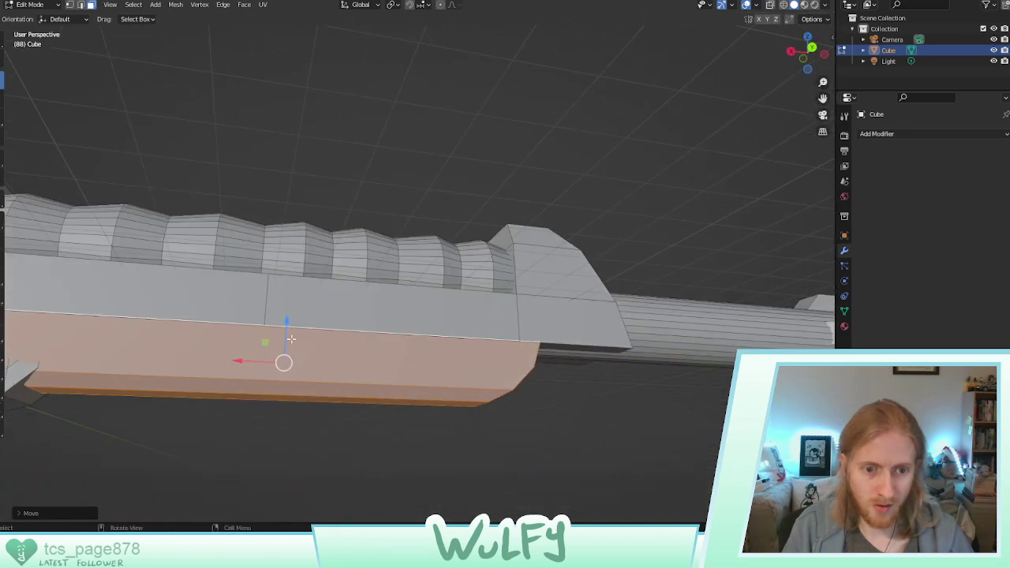
Move the whole linked fore-end piece down along Z so that it sits well clear below the body
key(g)
key(z)
click(291, 472)
scroll(400, 349, up, 1)
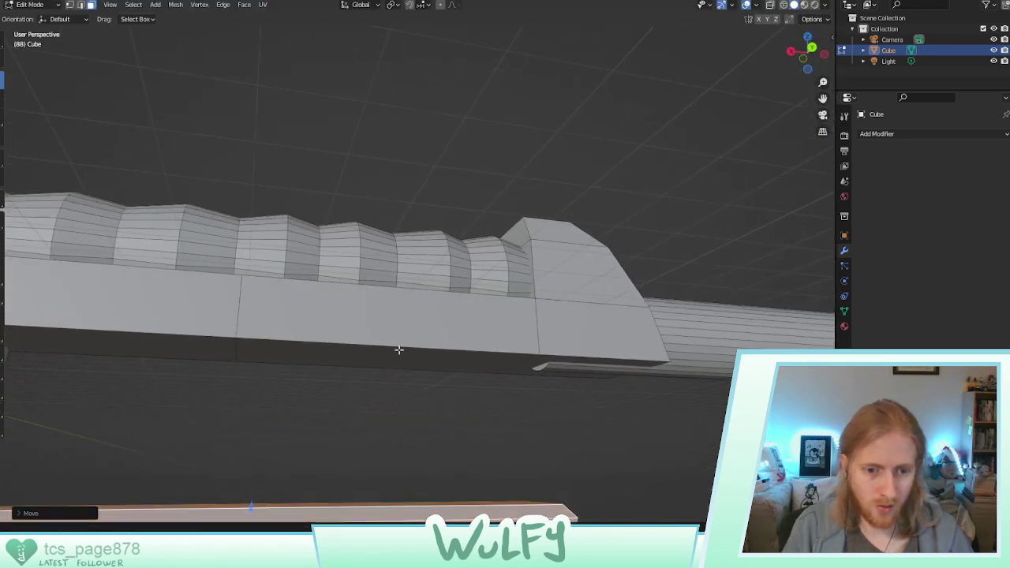
ctrl+middle_drag(399, 350, 485, 405)
ctrl+middle_drag(421, 379, 445, 346)
scroll(420, 373, down, 3)
scroll(447, 341, up, 2)
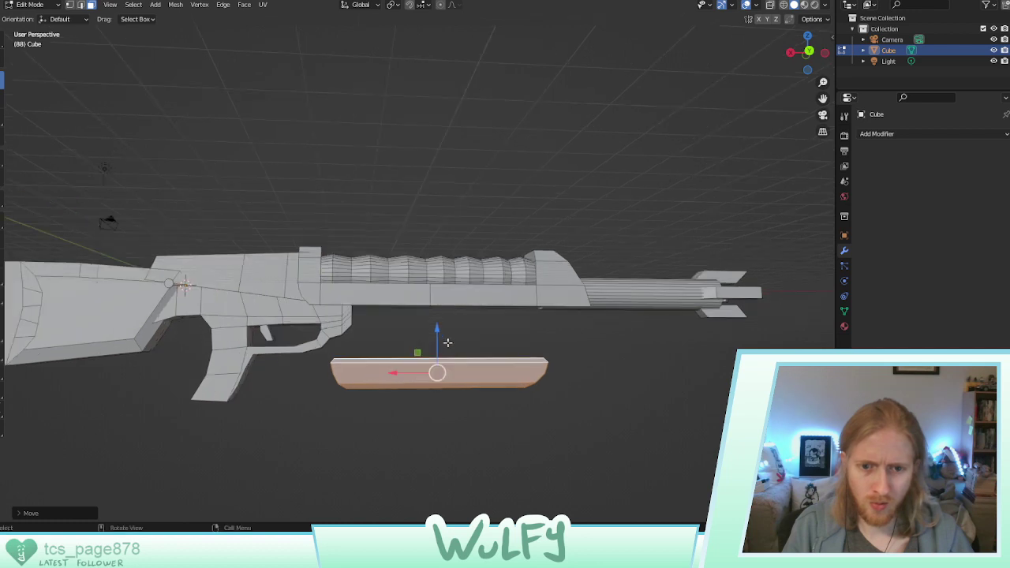
mouse_move(438, 335)
mouse_down()
mouse_move(437, 274)
mouse_move(438, 352)
mouse_up()
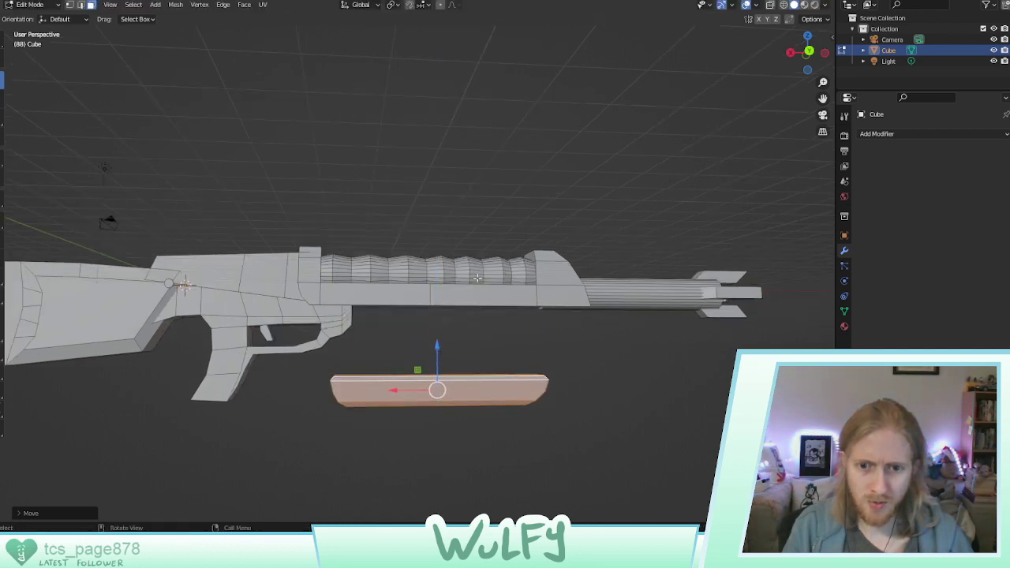
middle_drag(477, 277, 457, 314)
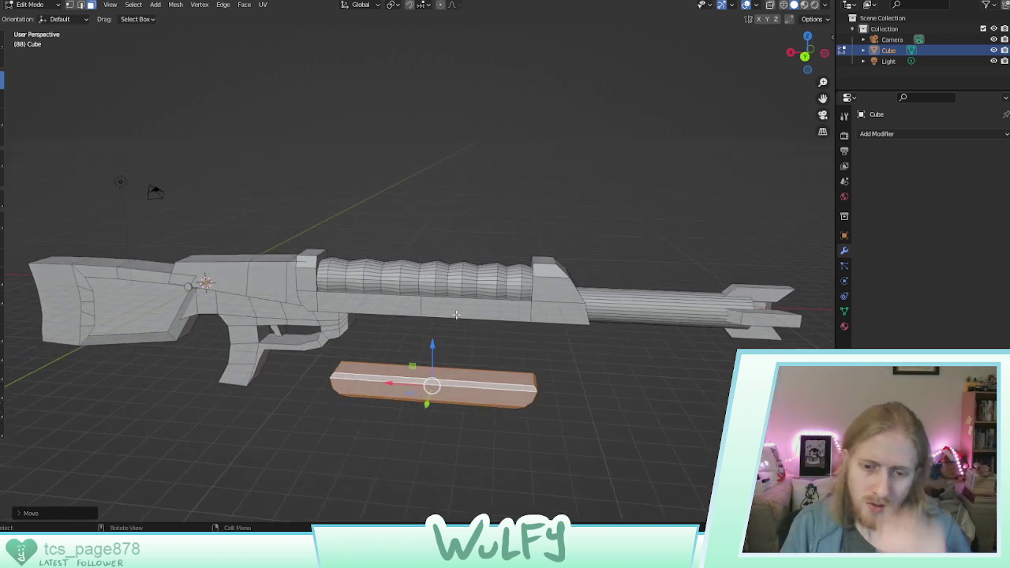
click(454, 277)
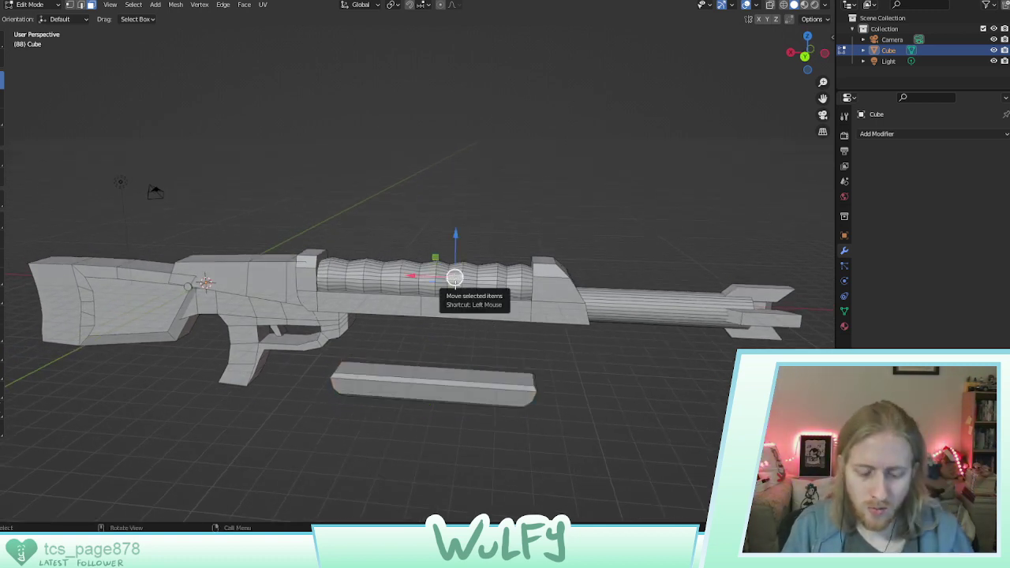
ctrl+click(455, 273)
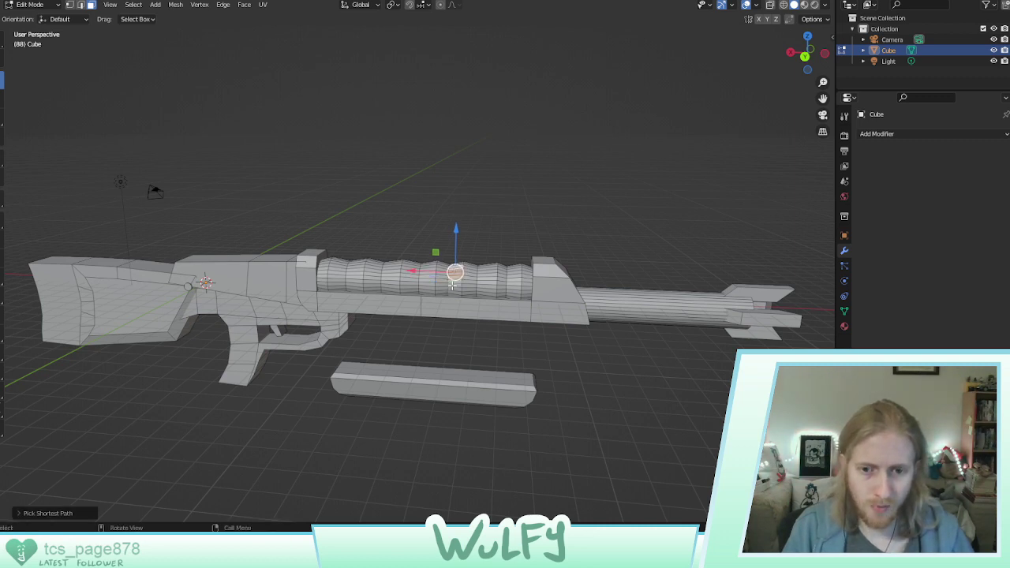
shift+click(456, 270)
shift+click(456, 271)
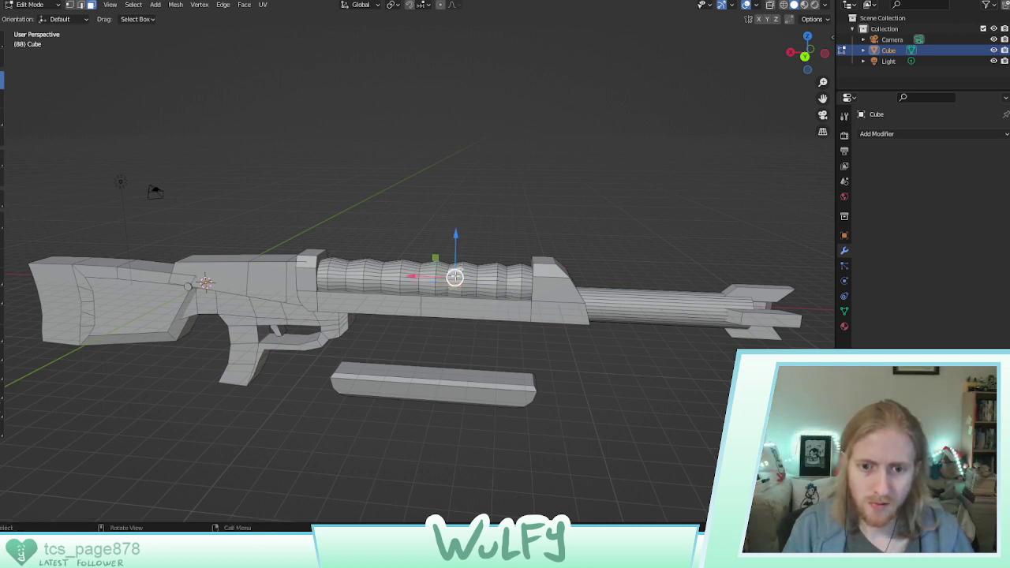
right_click(455, 276)
key(Escape)
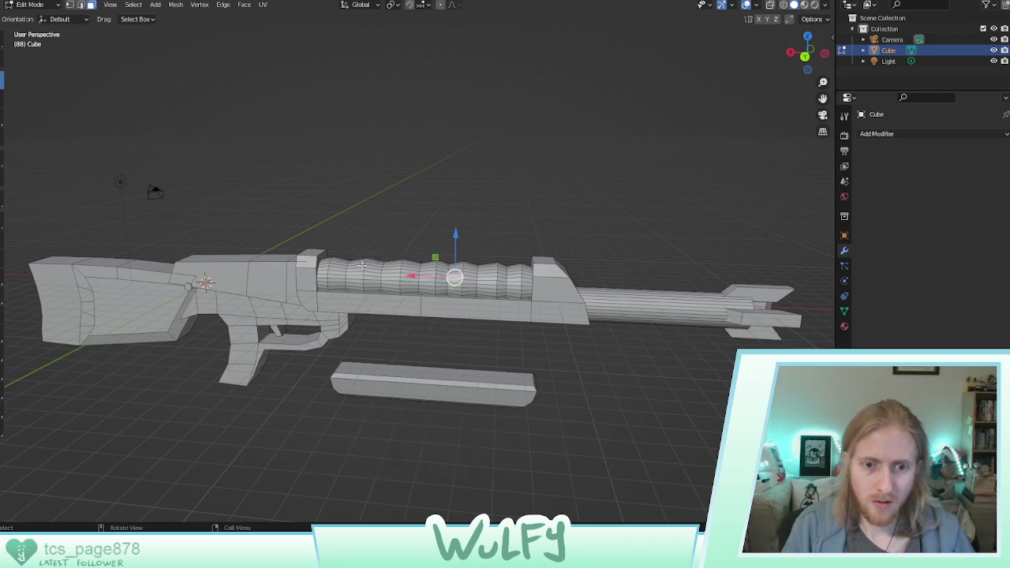
Pick faces on the front ribs of the ribbed cylinder, try extending the selection with Edge Loops, and undo that extension
shift+click(516, 274)
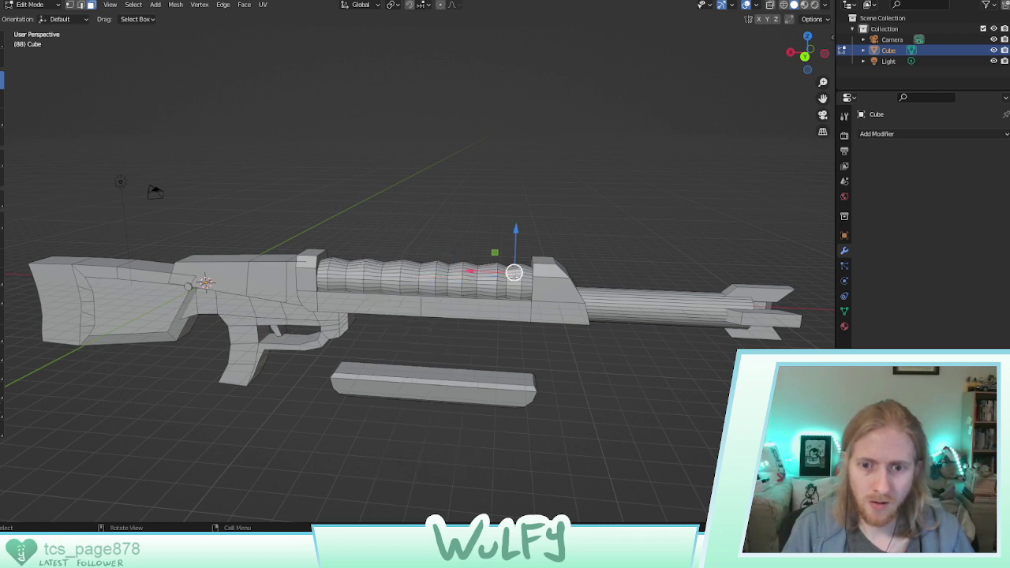
shift+click(509, 275)
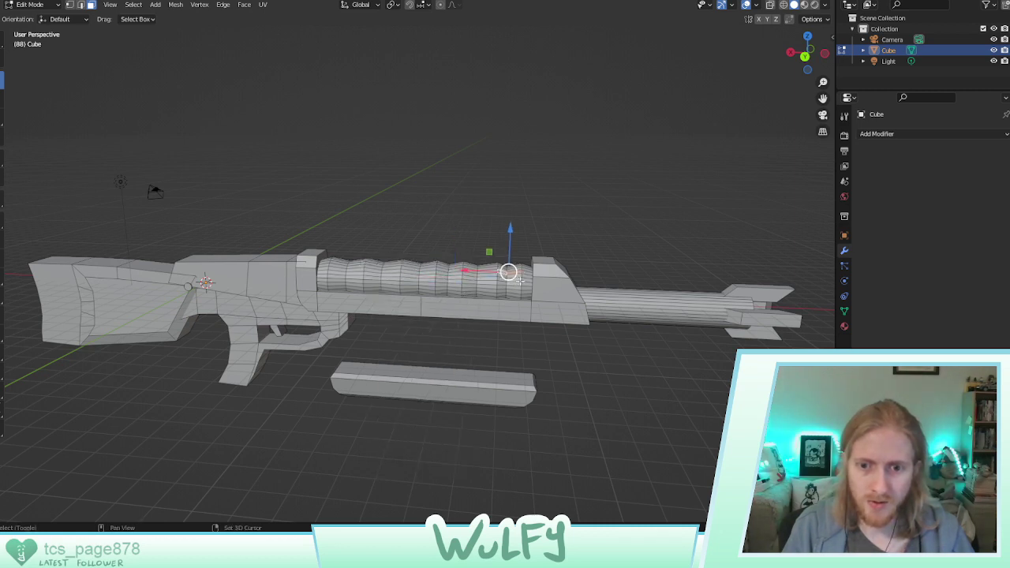
shift+click(527, 273)
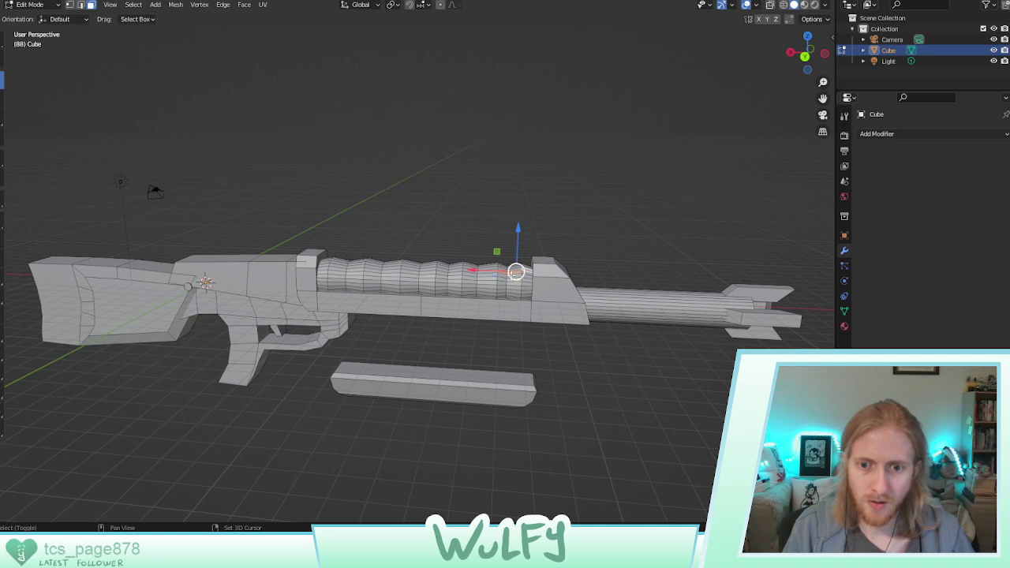
shift+click(491, 273)
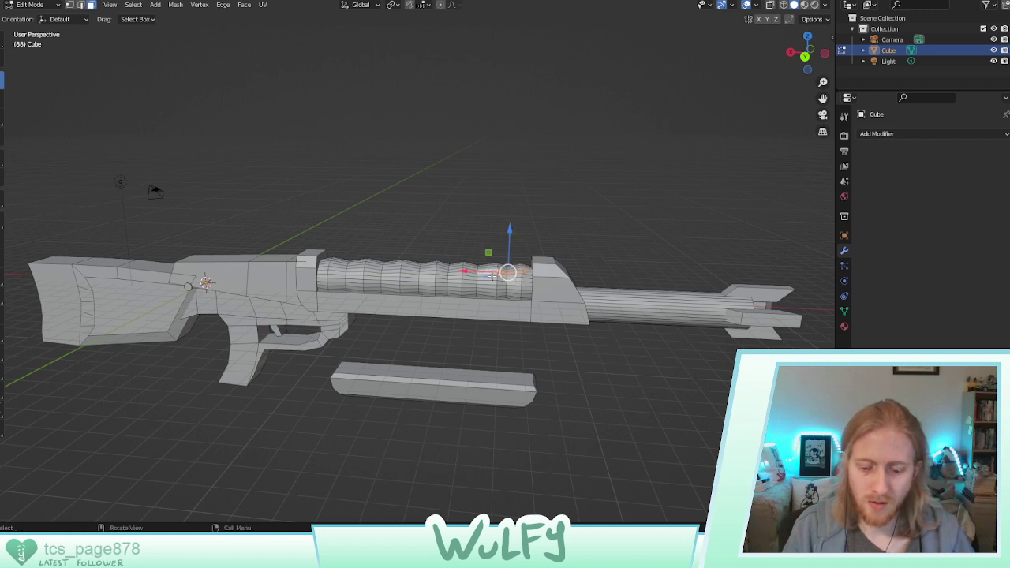
click(138, 6)
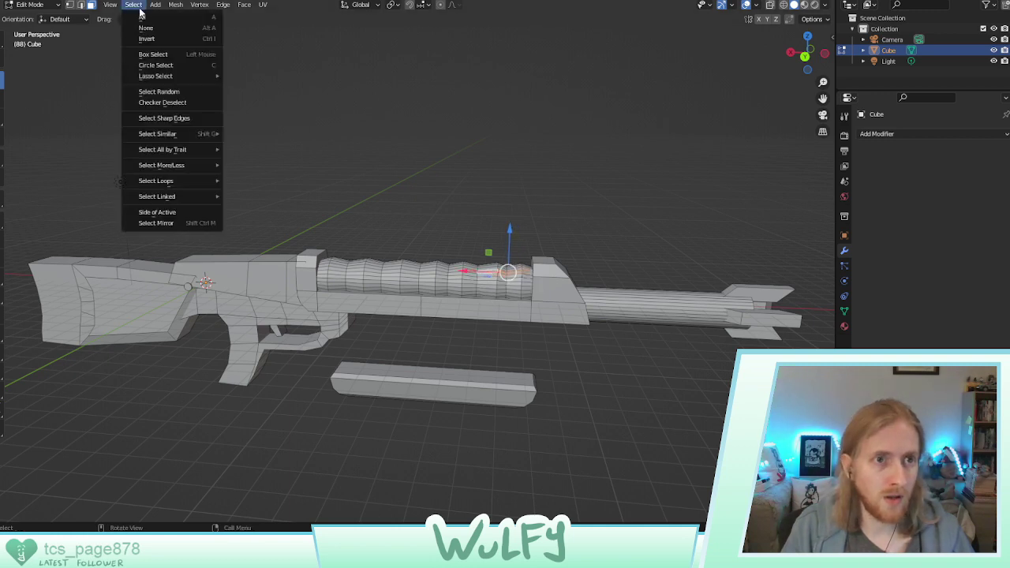
mouse_move(212, 181)
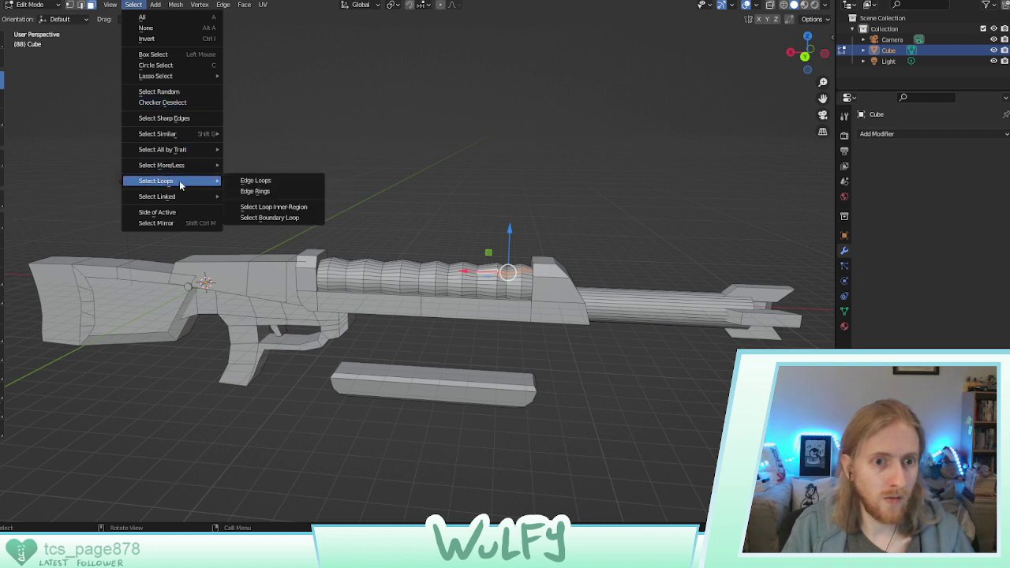
click(259, 180)
key(ctrl+z)
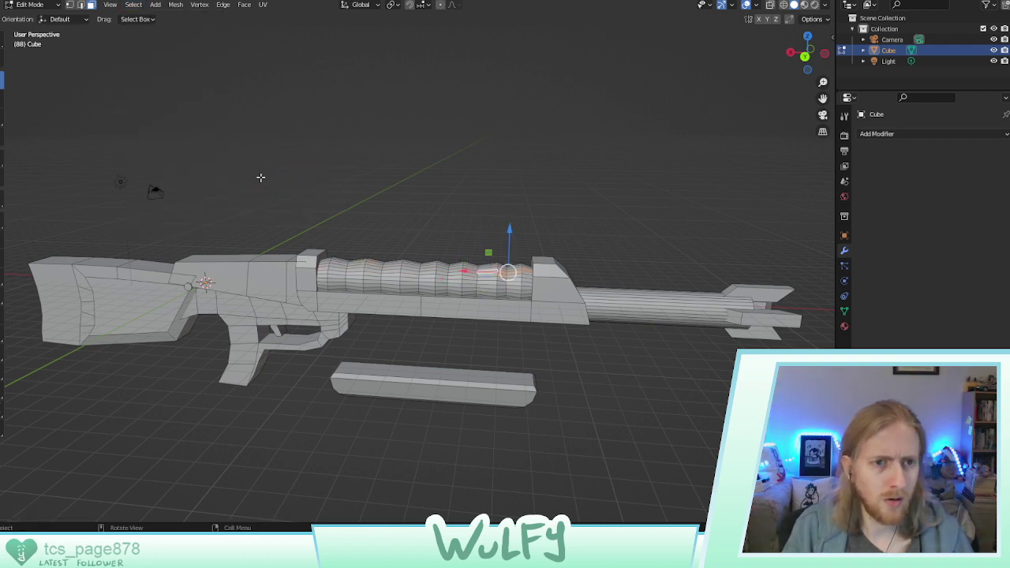
Try extending the picked rib faces around the ribbed cylinder with Edge Rings, and clear the resulting selection
click(135, 6)
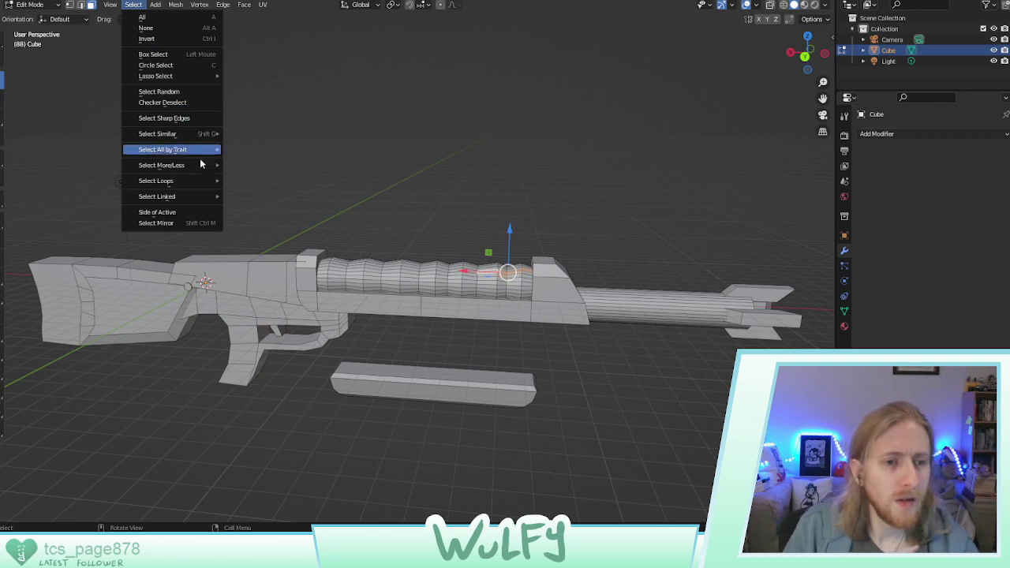
mouse_move(209, 181)
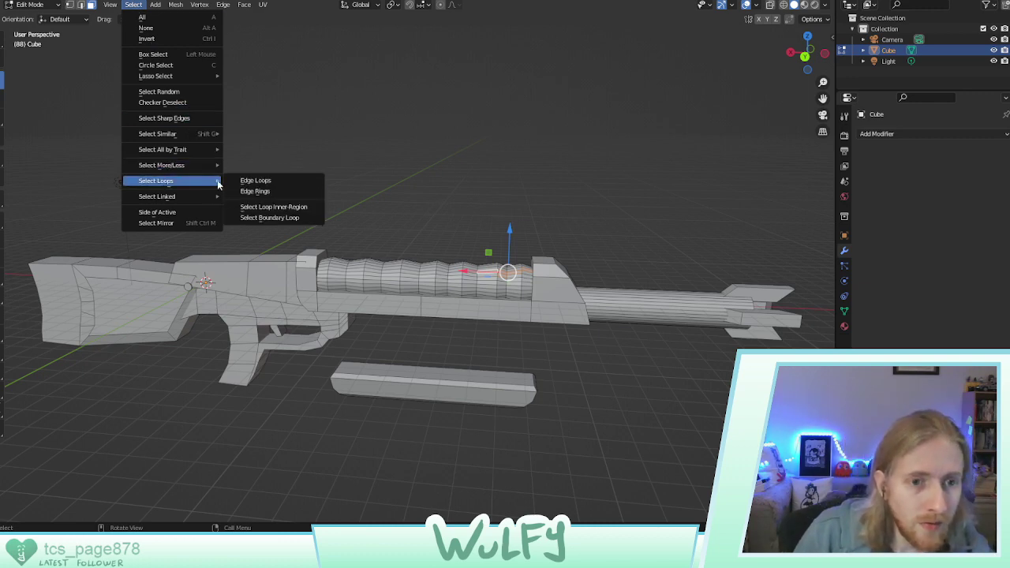
click(261, 192)
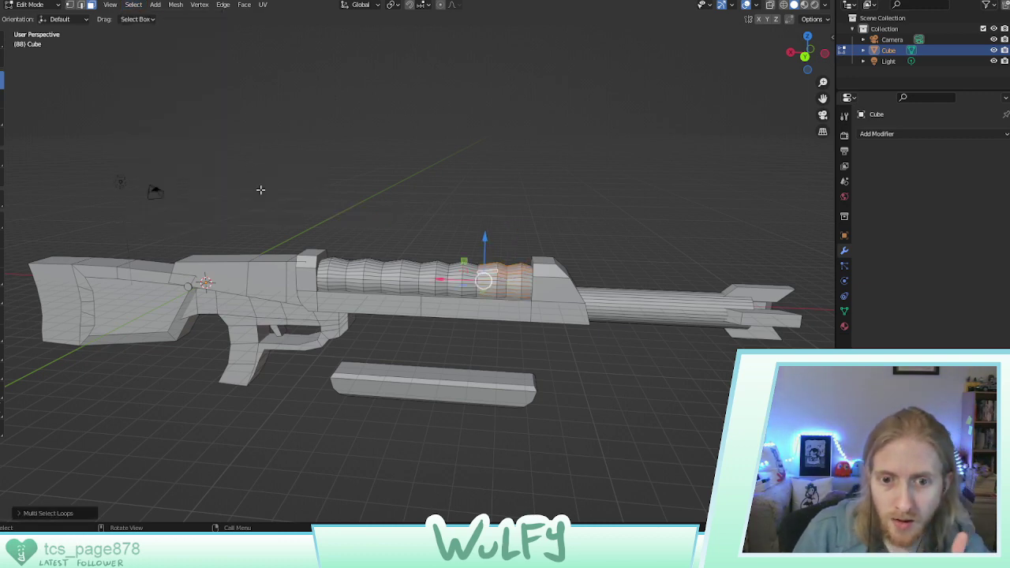
middle_drag(261, 190, 264, 210)
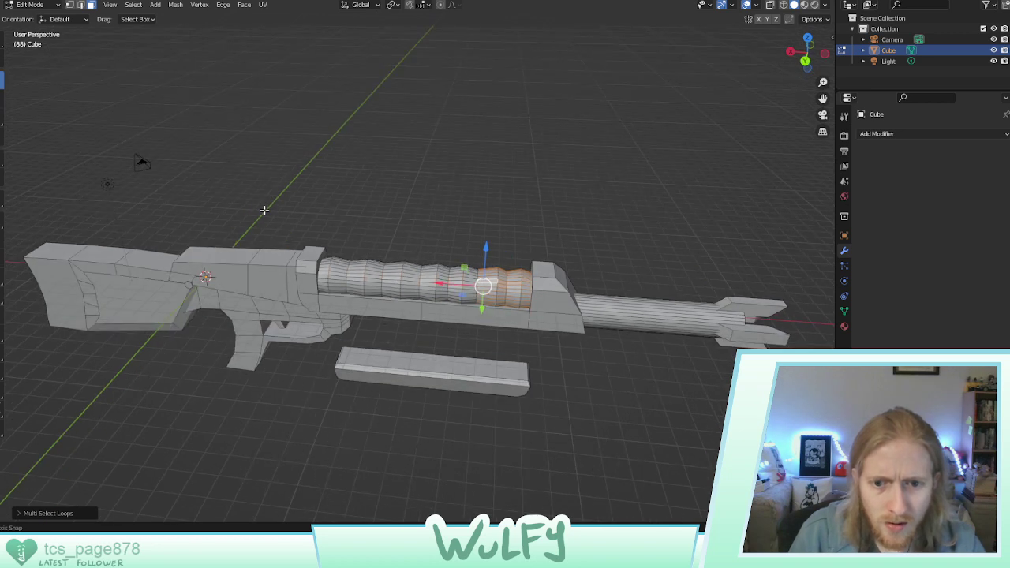
click(528, 208)
click(497, 286)
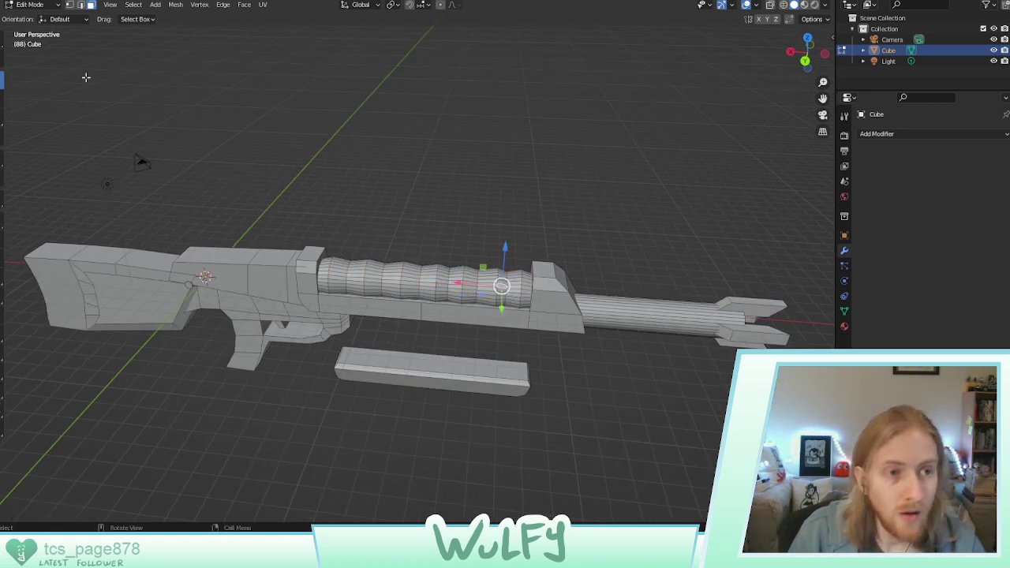
In edge select mode, pick lengthwise edges on the ribbed cylinder's front sections, extend them with Edge Rings, and delete the selected faces
click(81, 5)
click(504, 282)
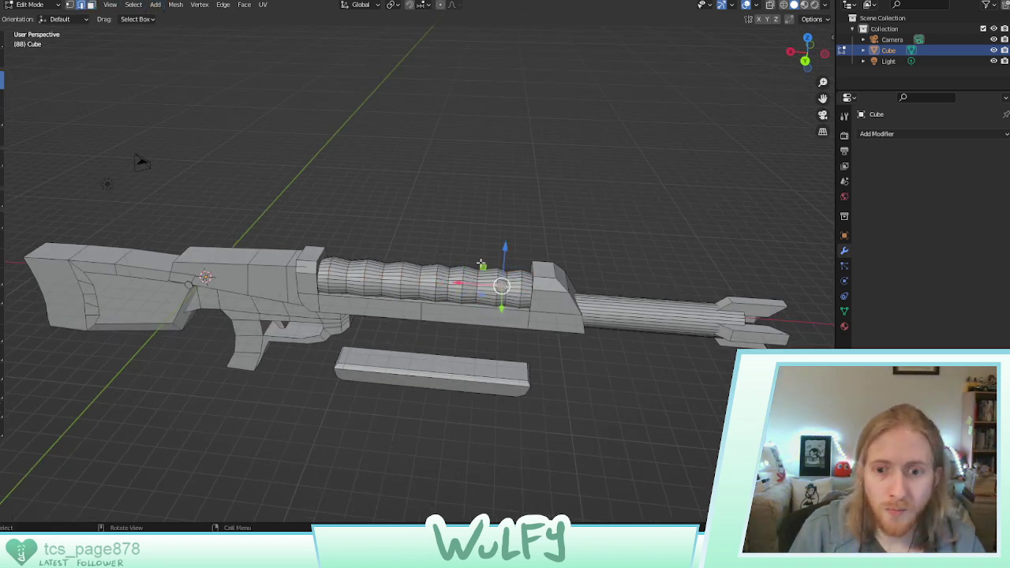
shift+click(509, 282)
shift+click(514, 282)
shift+click(521, 283)
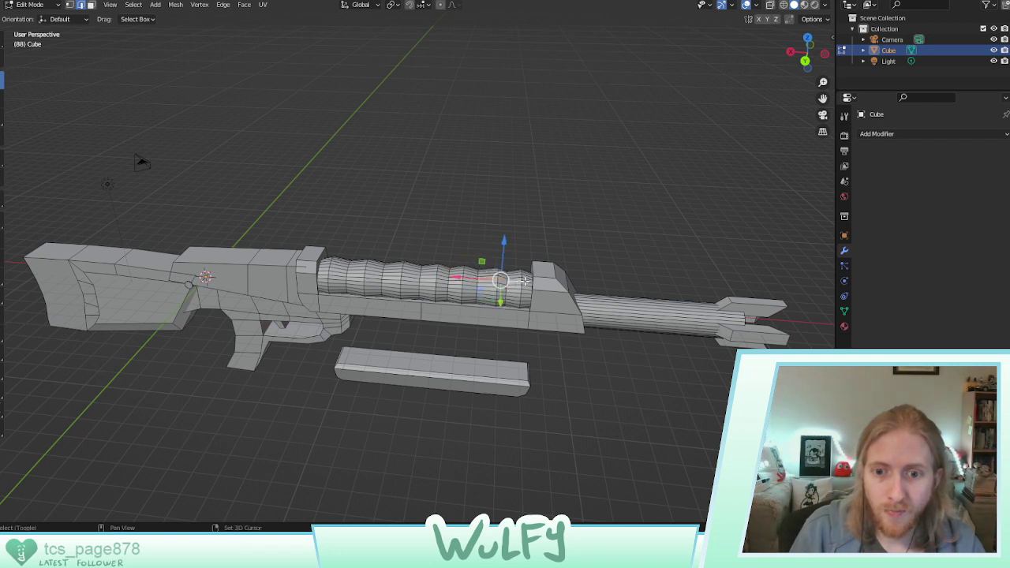
shift+click(526, 283)
click(134, 7)
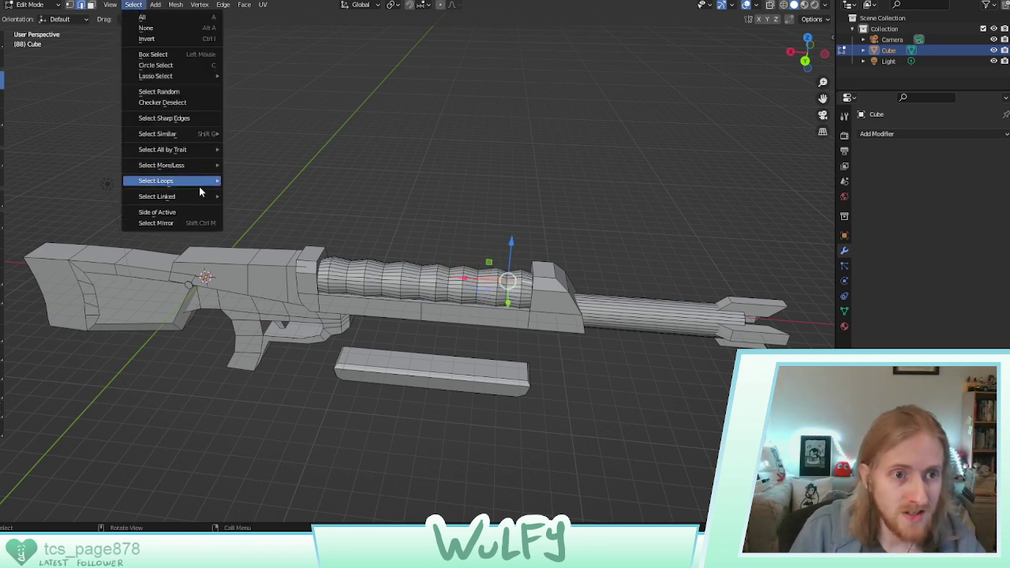
mouse_move(193, 181)
click(260, 192)
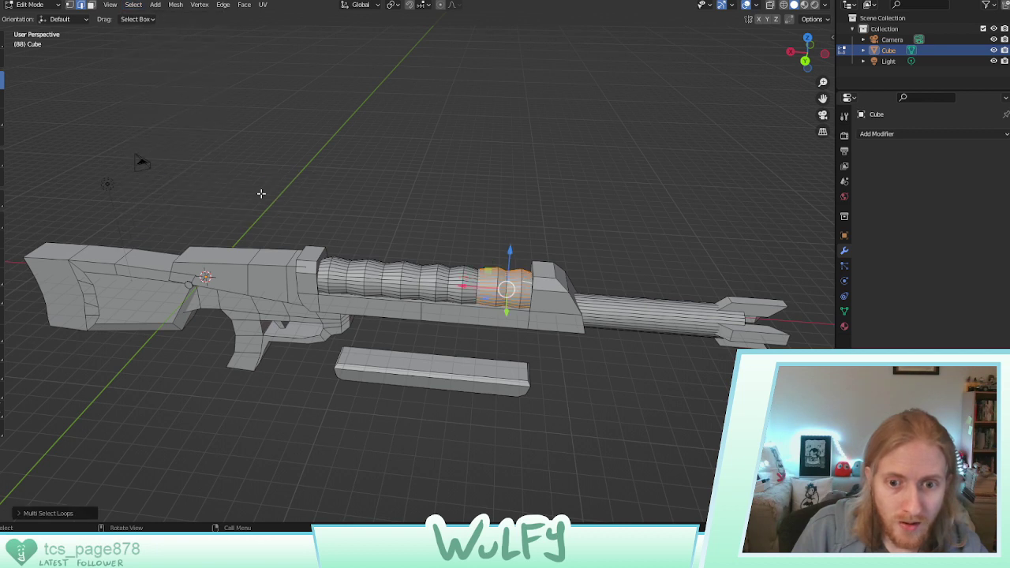
key(x)
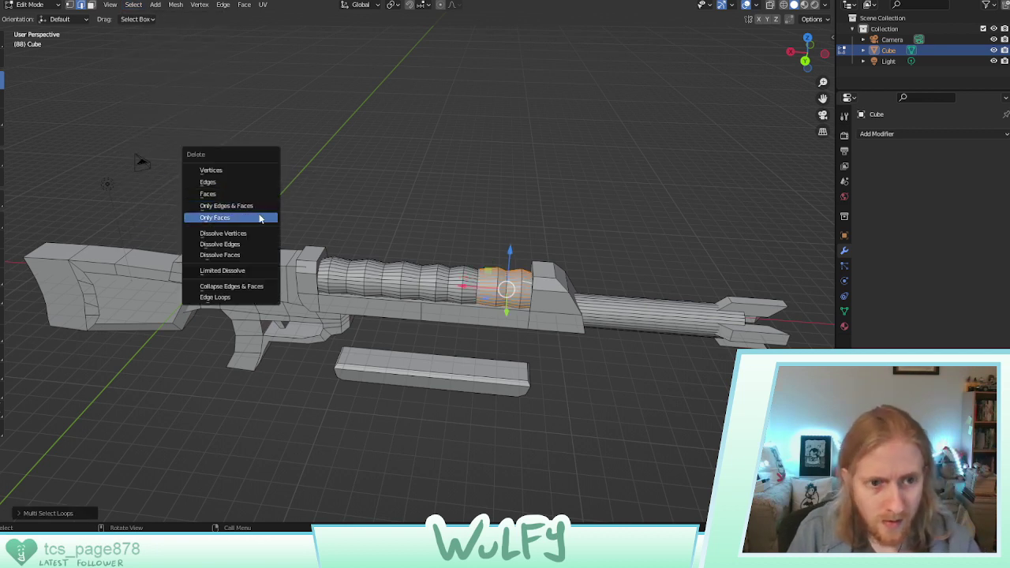
click(211, 195)
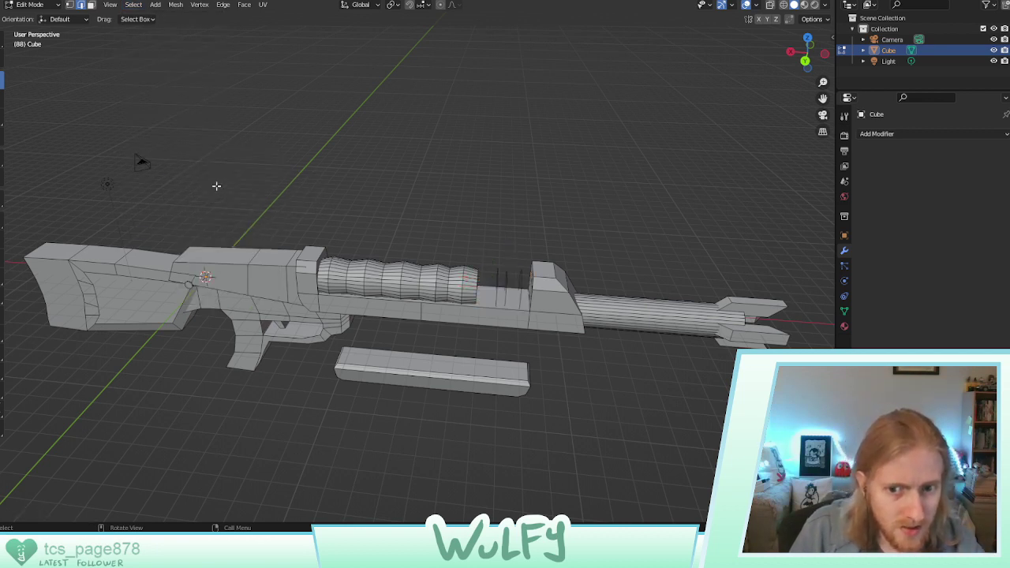
Pick the leftover loose edges in front of the ribbed cylinder, extend them with Edge Loops, and delete the selected edges
click(497, 272)
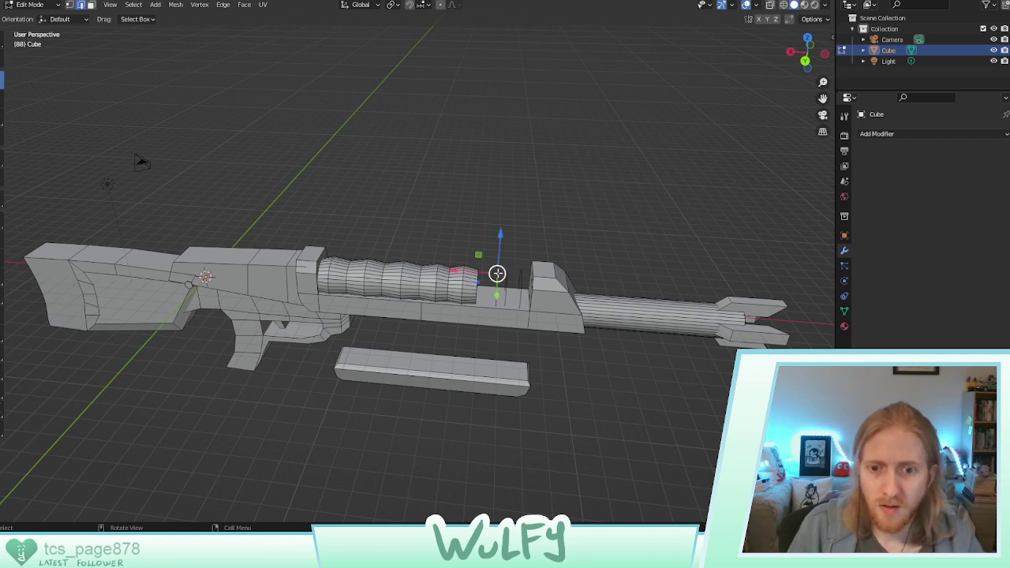
shift+click(510, 282)
shift+click(521, 280)
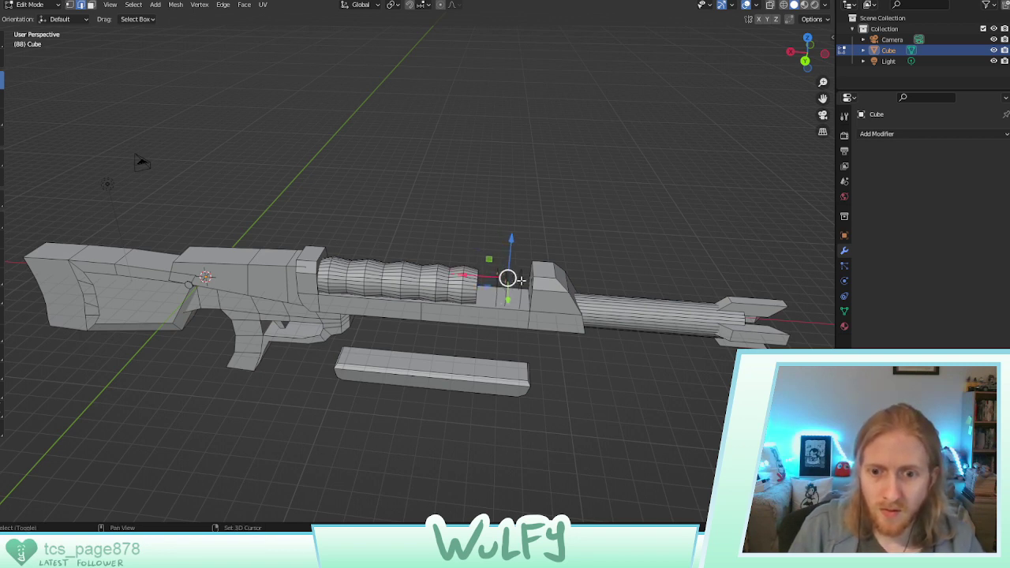
shift+click(517, 293)
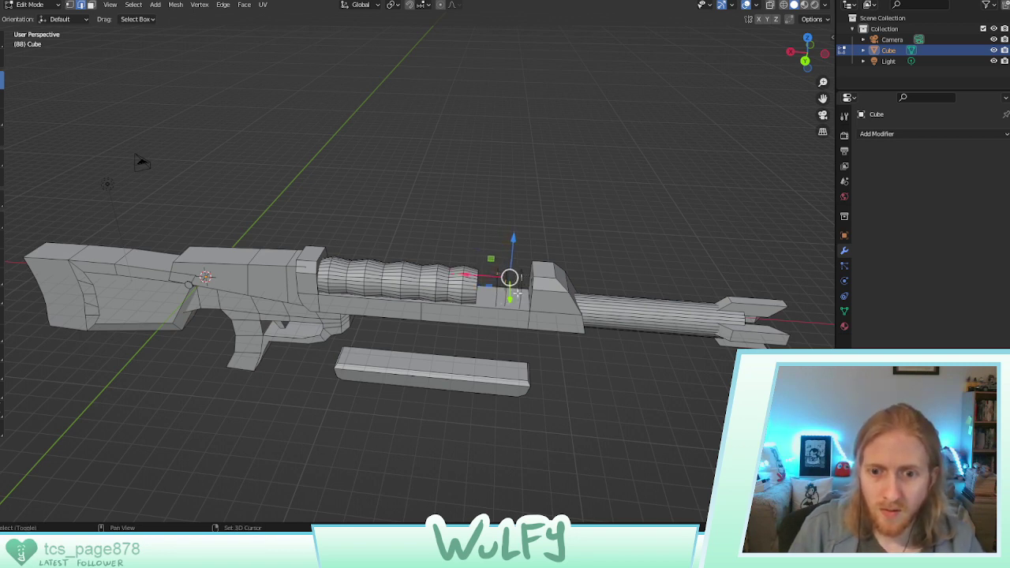
click(134, 4)
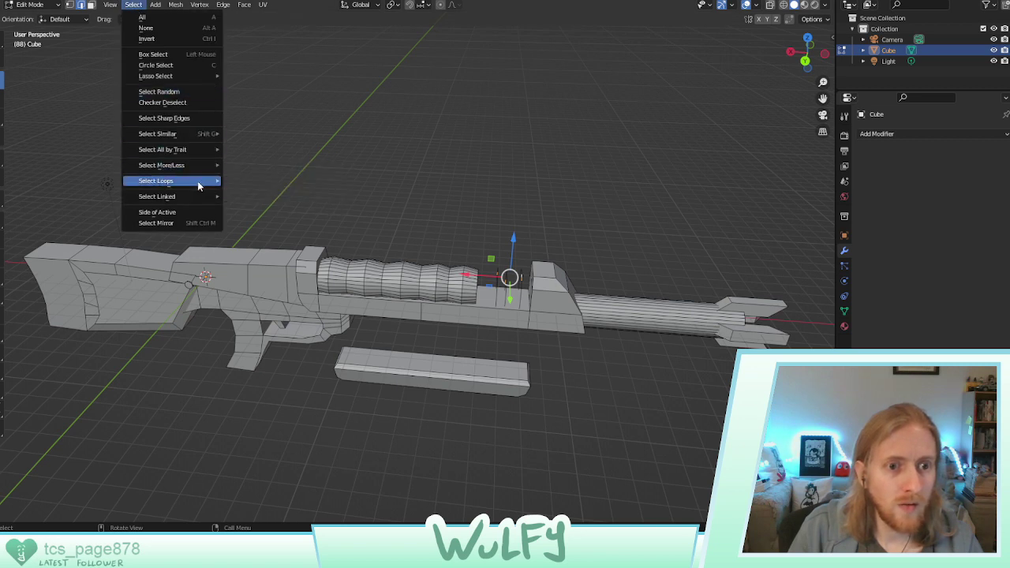
click(252, 182)
key(x)
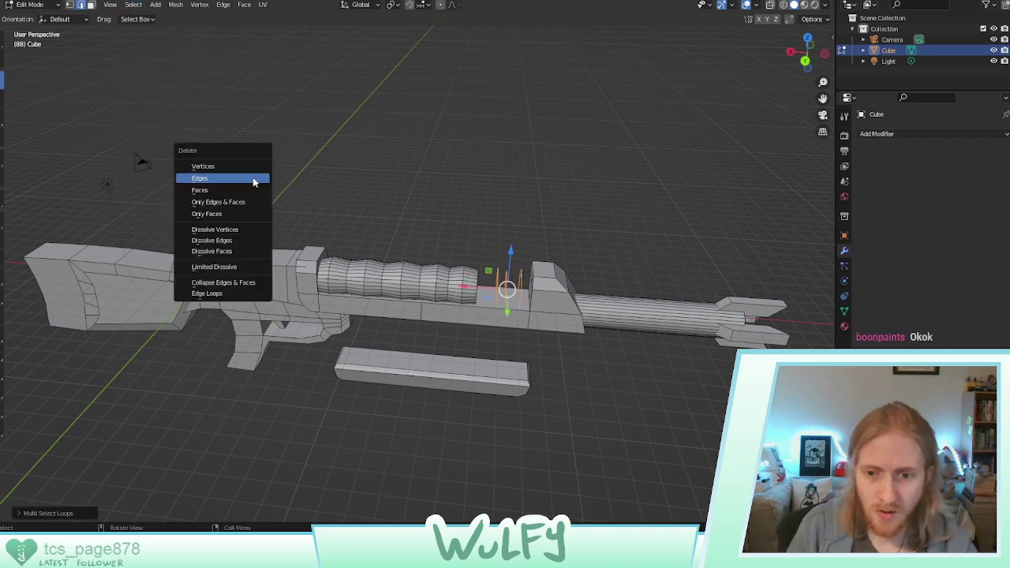
click(229, 182)
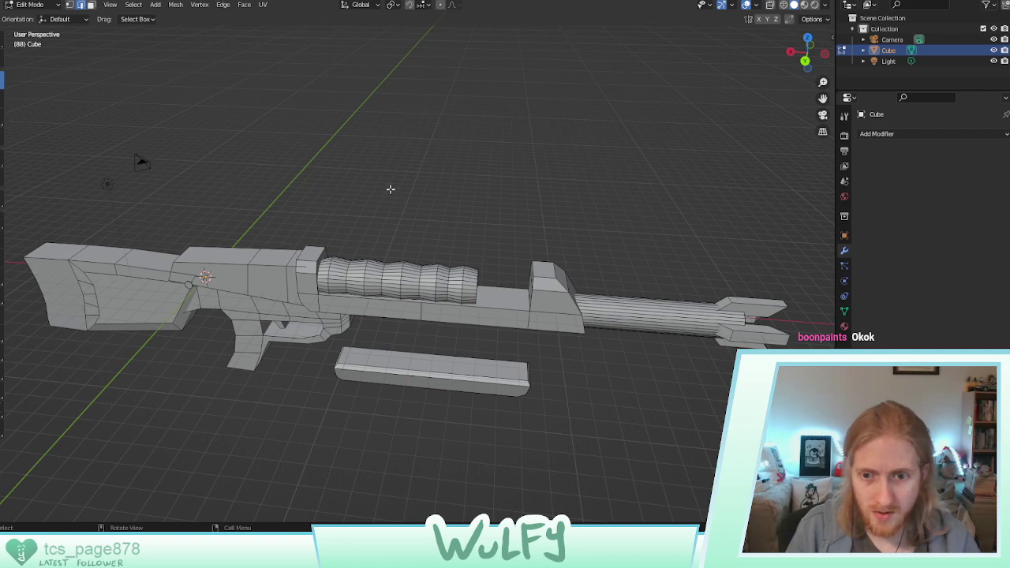
middle_drag(568, 250, 487, 232)
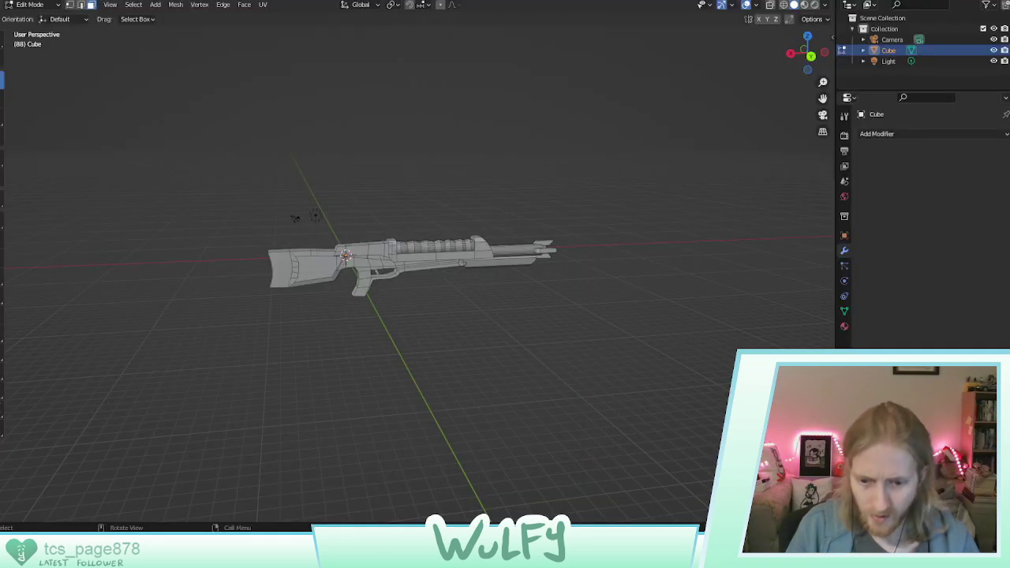
mouse_move(465, 554)
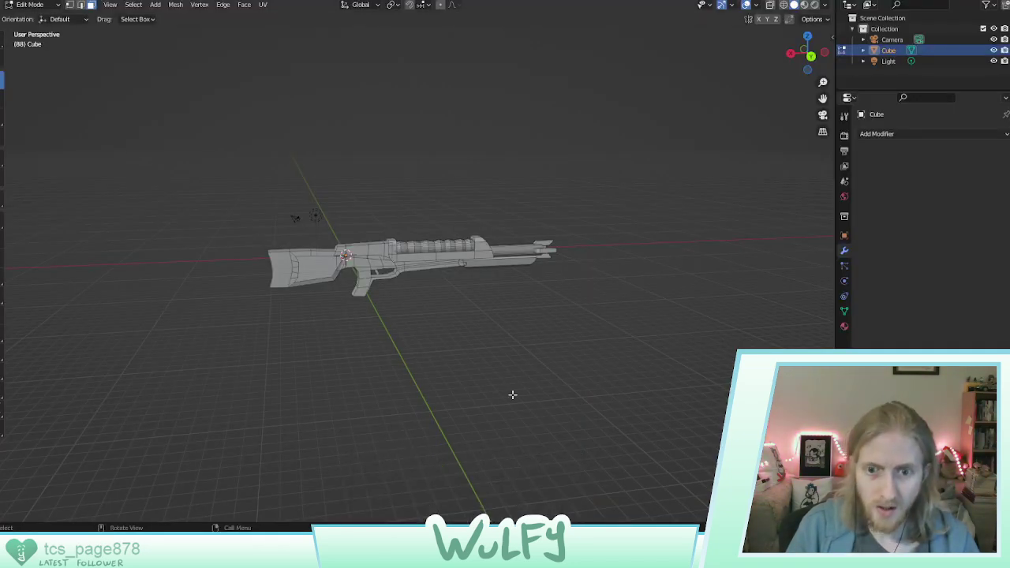
middle_drag(514, 395, 521, 218)
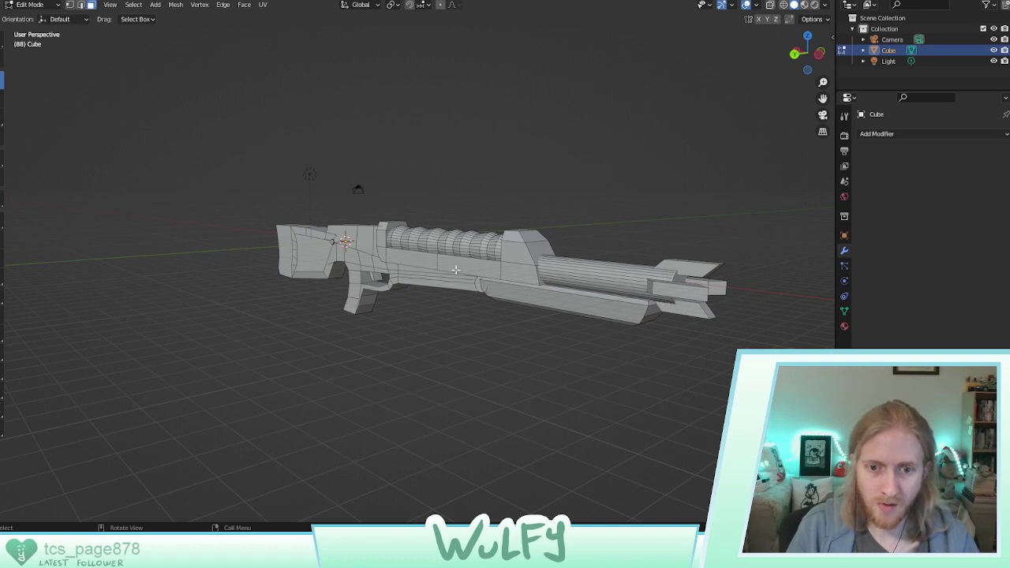
middle_drag(455, 270, 308, 90)
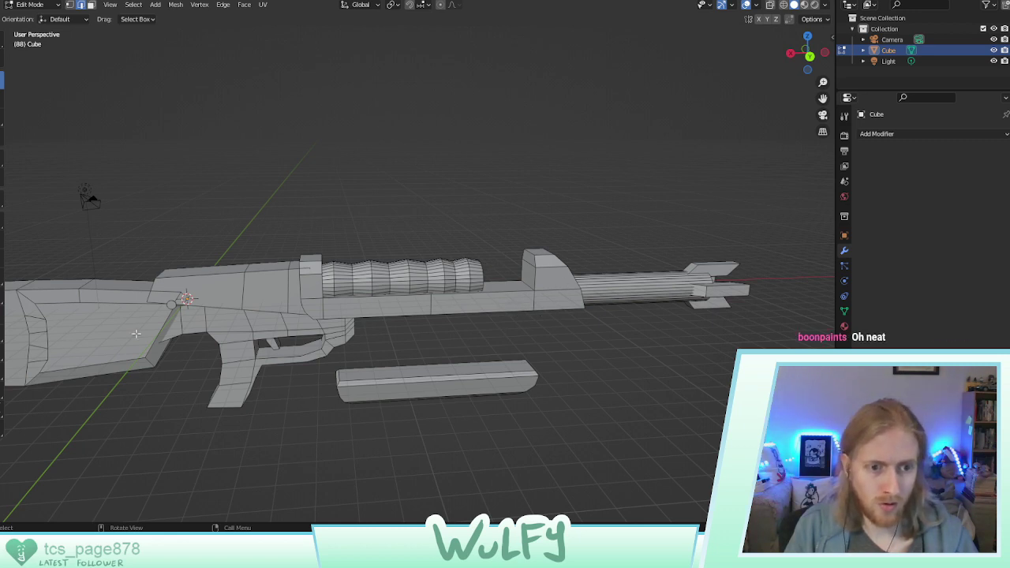
Select the whole linked stock from one of its edges and delete it from the rifle
click(48, 311)
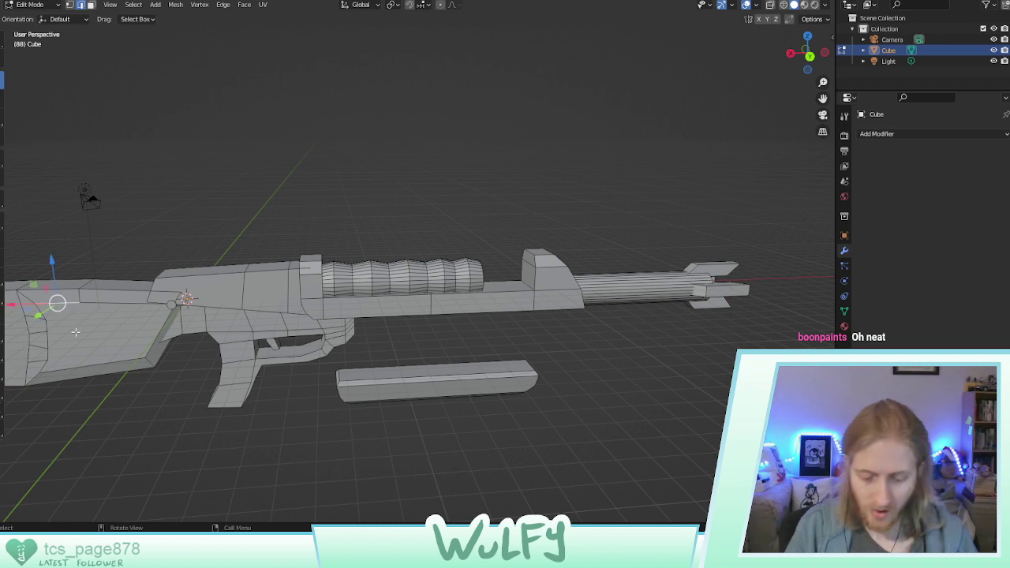
key(ctrl+l)
key(x)
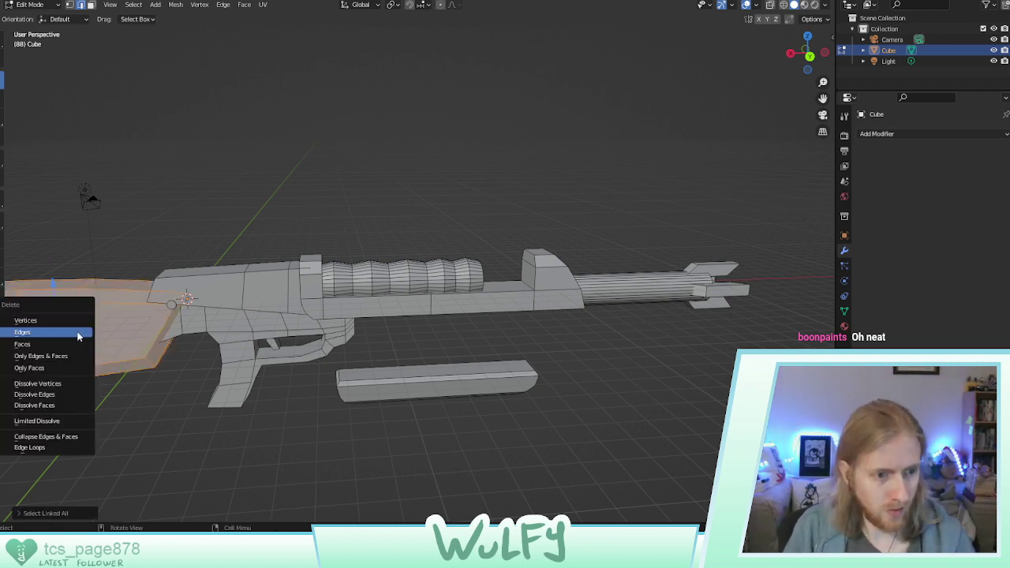
click(65, 333)
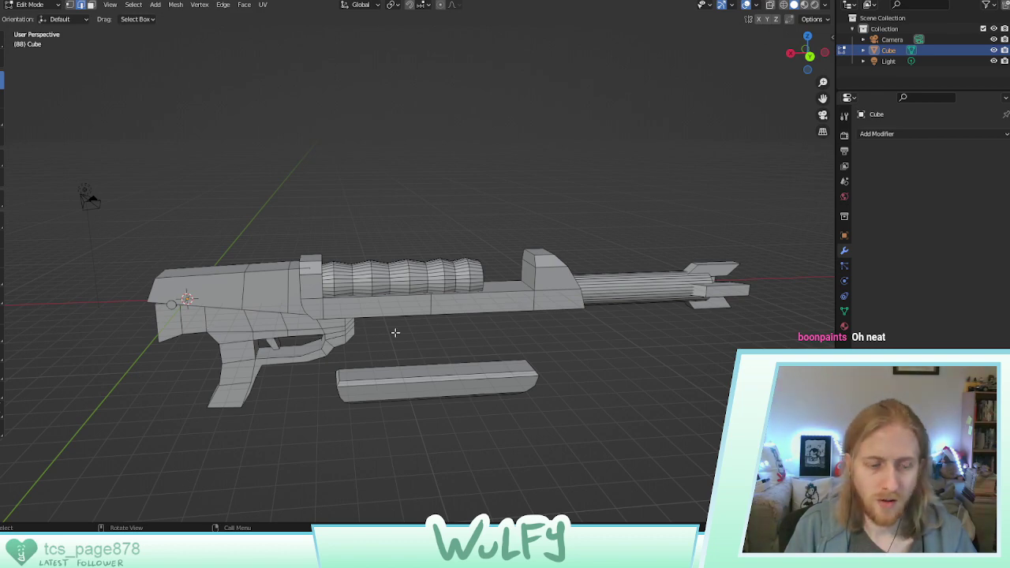
middle_drag(396, 332, 438, 308)
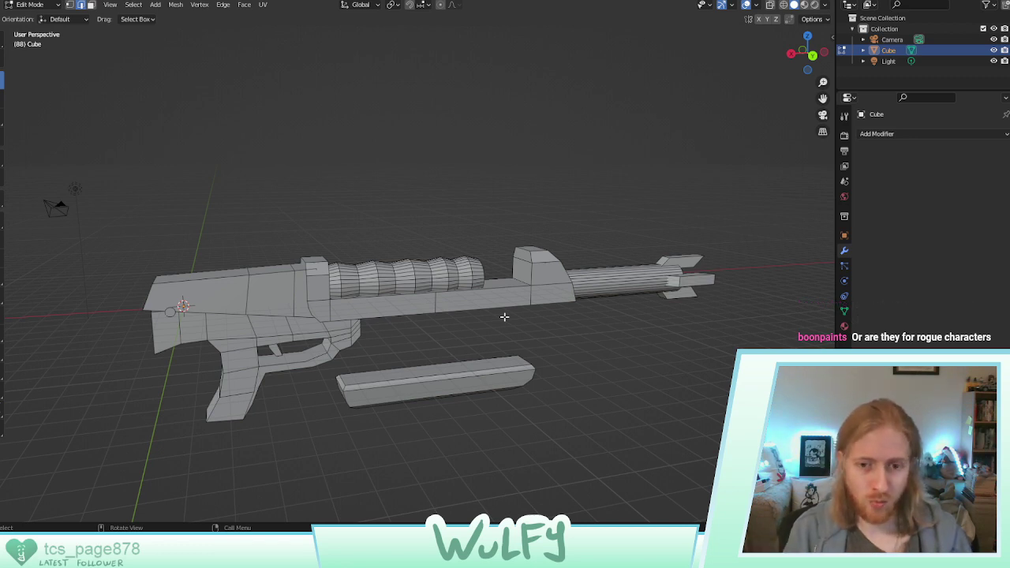
middle_drag(557, 305, 584, 311)
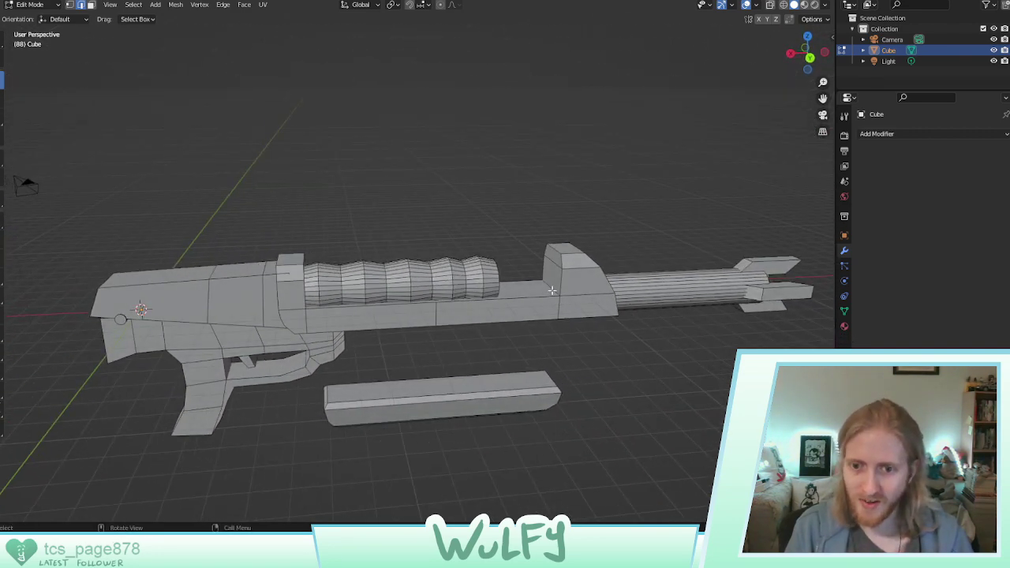
click(553, 291)
shift+click(556, 256)
shift+click(558, 251)
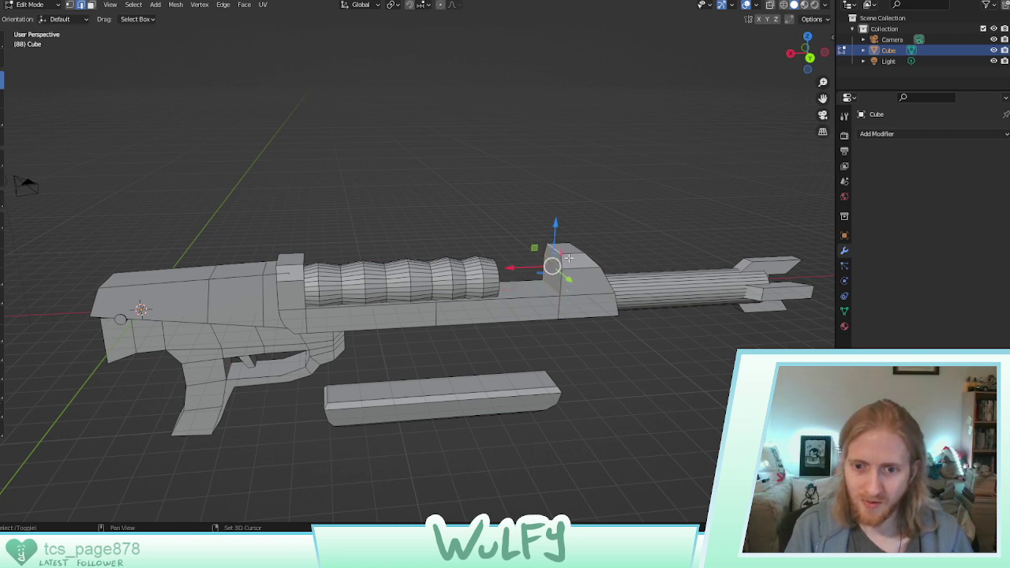
In face select mode, pick the faces of the angled front block and move them back about 3.19 m along X against the ribbed cylinder
click(91, 5)
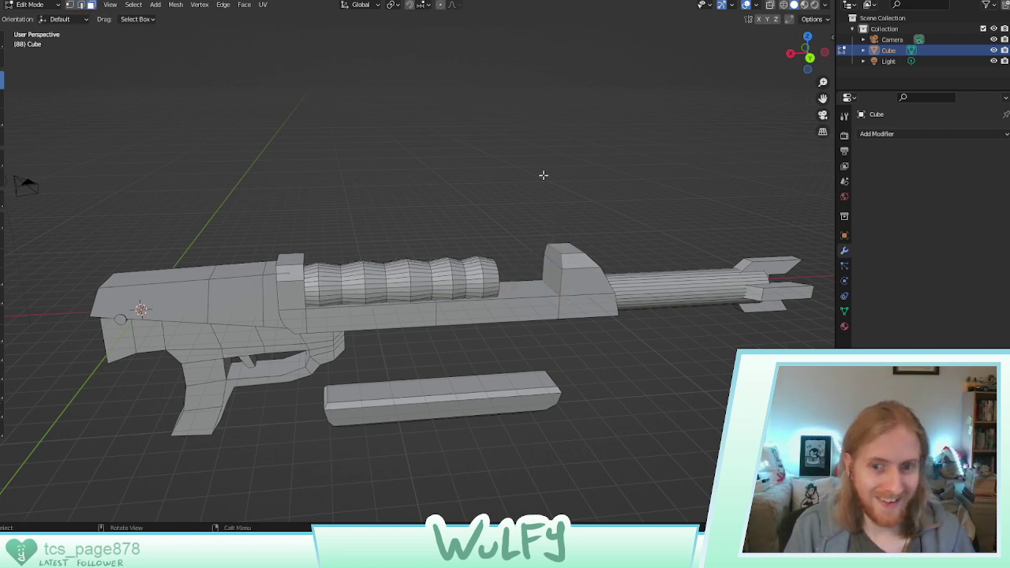
click(563, 272)
shift+click(570, 248)
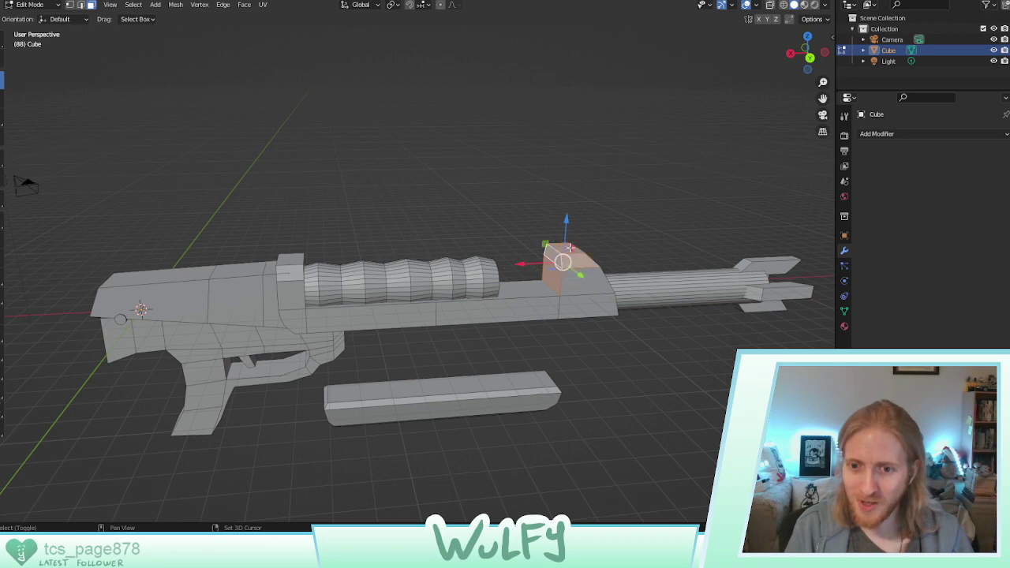
middle_drag(583, 277, 587, 336)
middle_drag(606, 303, 343, 296)
shift+click(281, 324)
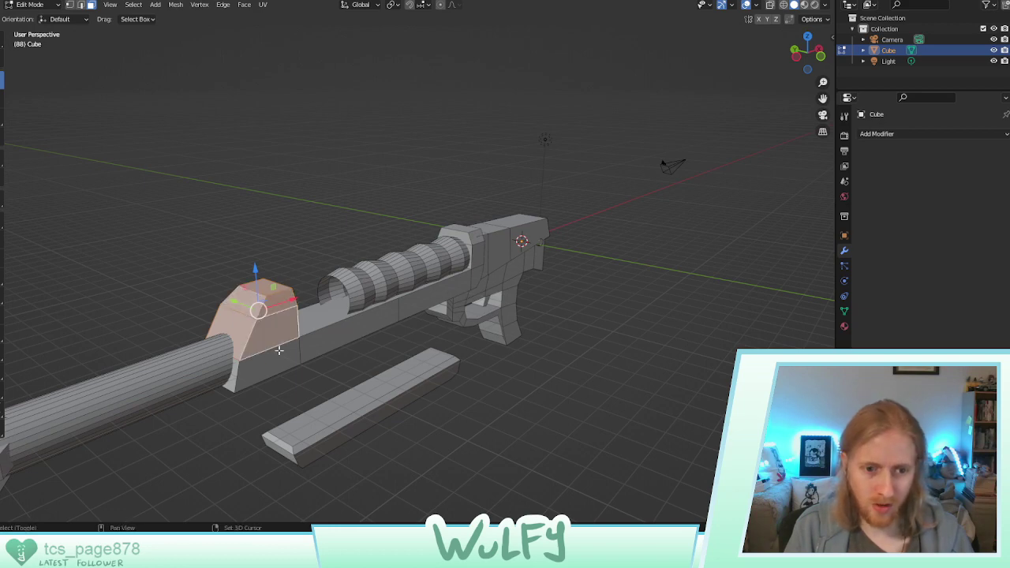
shift+click(261, 363)
middle_drag(235, 375, 553, 265)
shift+click(513, 220)
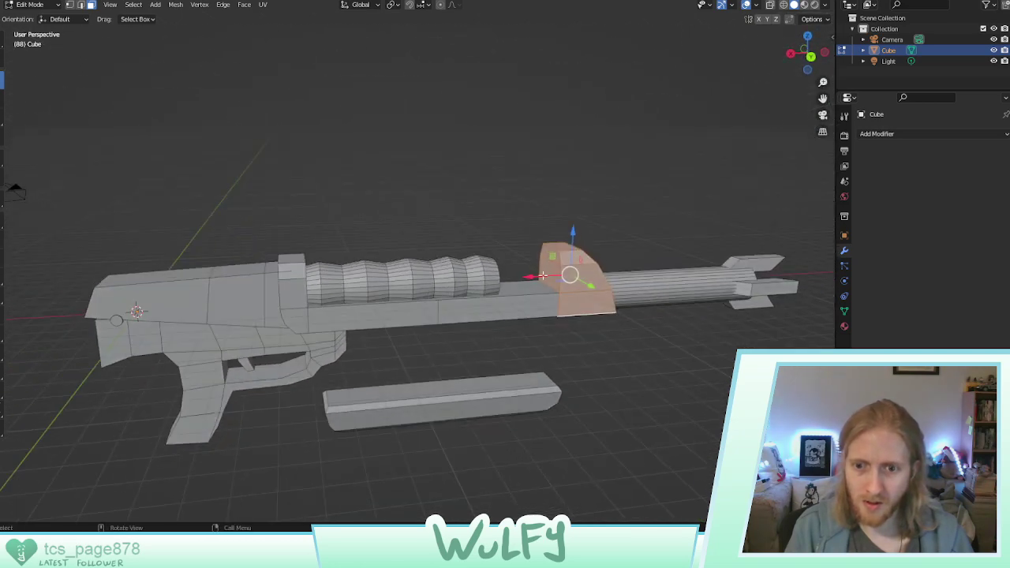
key(g)
key(x)
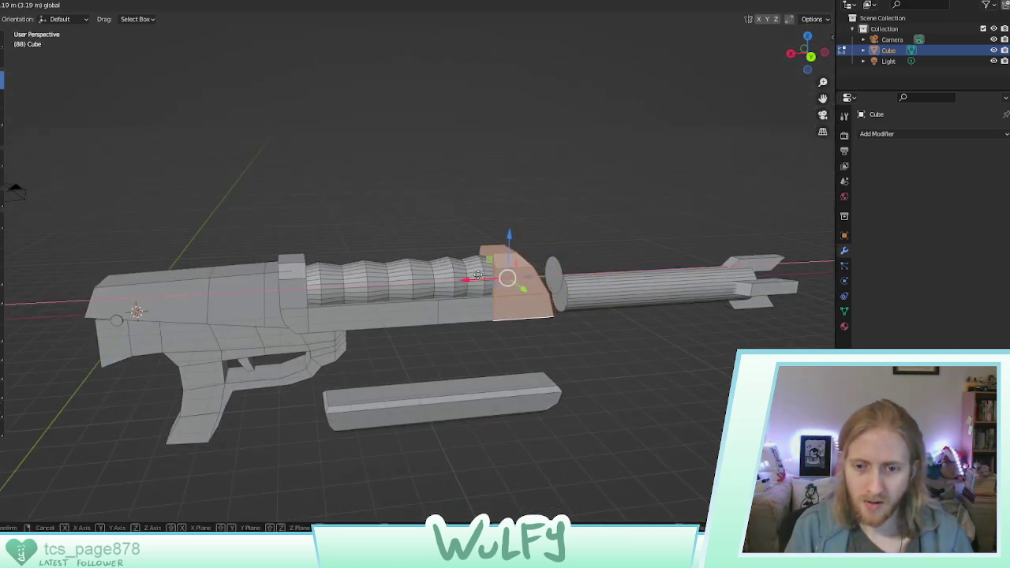
click(478, 275)
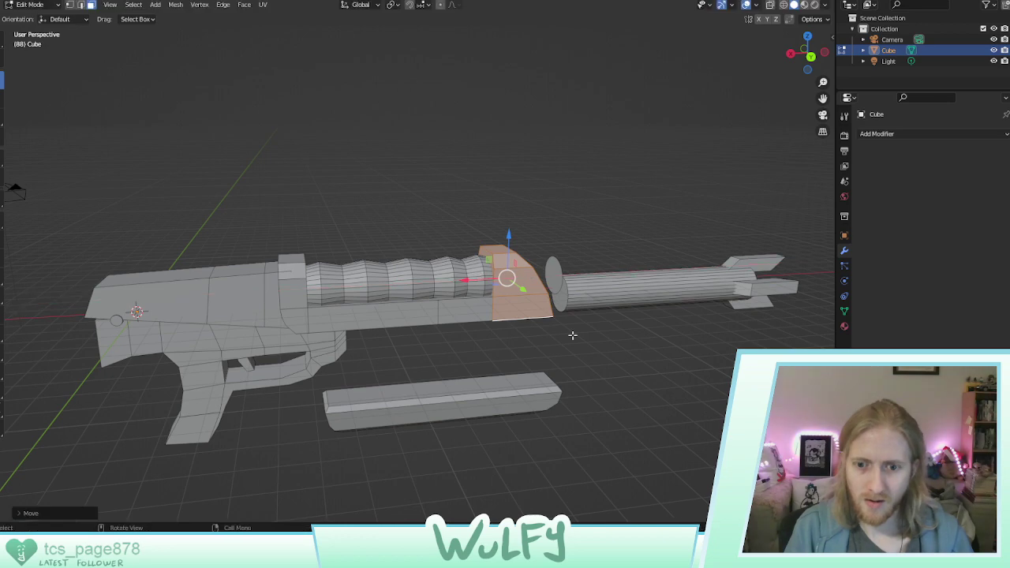
Delete the detached disc near the barrel's rear, and shorten the barrel by moving its rear end face forward along X to the muzzle prongs
middle_drag(583, 342, 580, 302)
scroll(560, 315, up, 1)
click(583, 278)
key(x)
click(588, 282)
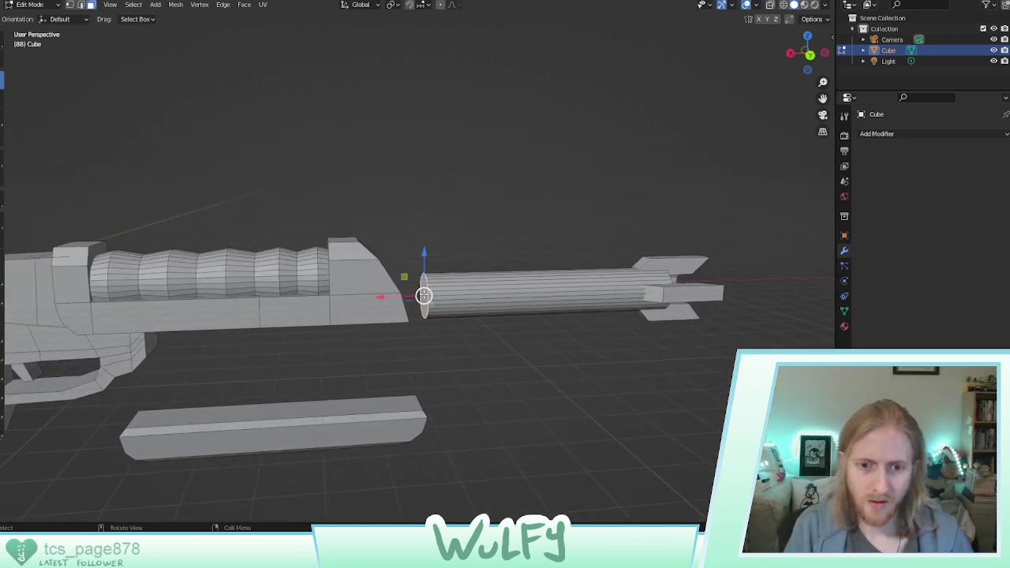
drag(400, 294, 604, 289)
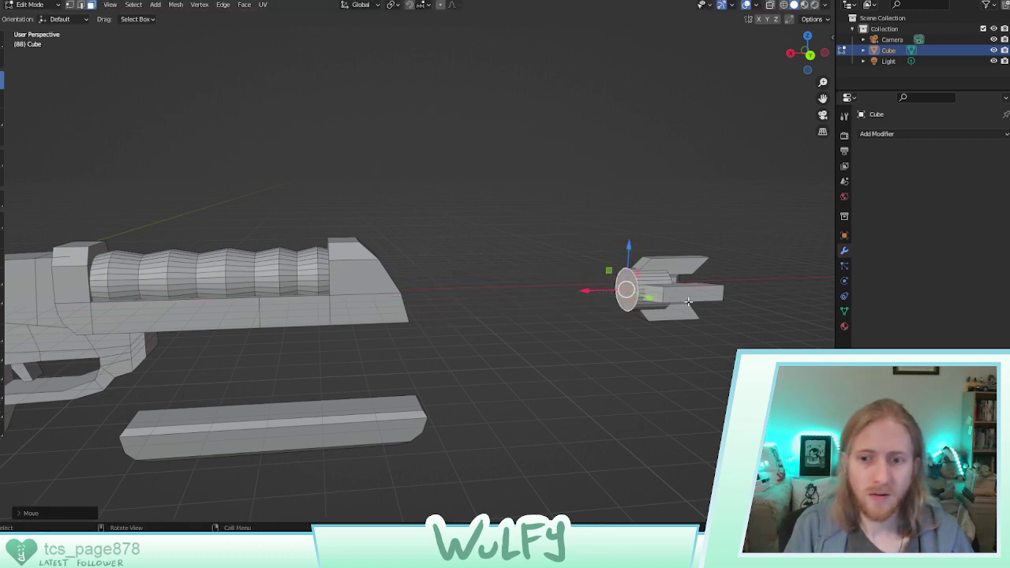
Select the whole linked muzzle piece and move it back along X until it sits inside the angled front block
ctrl+click(681, 295)
middle_drag(681, 295, 655, 371)
key(ctrl+l)
key(g)
key(x)
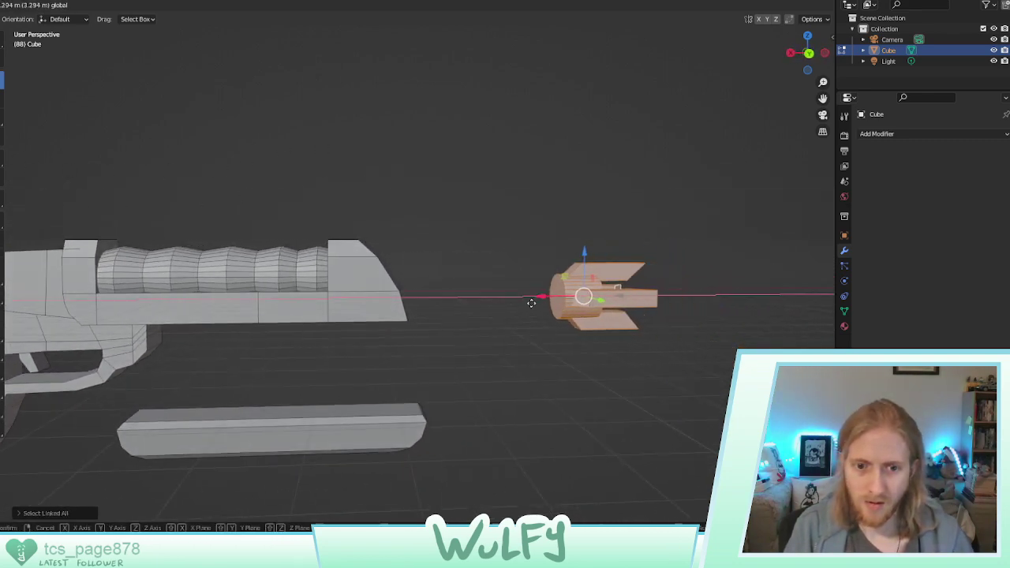
click(371, 310)
middle_drag(371, 310, 394, 298)
key(g)
key(x)
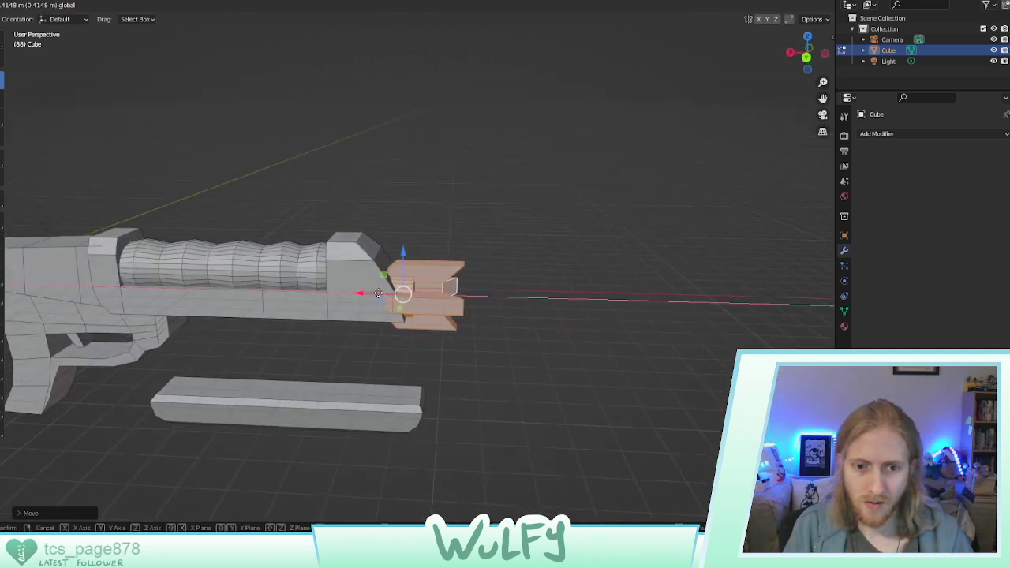
click(379, 293)
Shorten the detached fore-end by moving its front end faces back along X to line up with the body's front edge
middle_drag(379, 294, 332, 260)
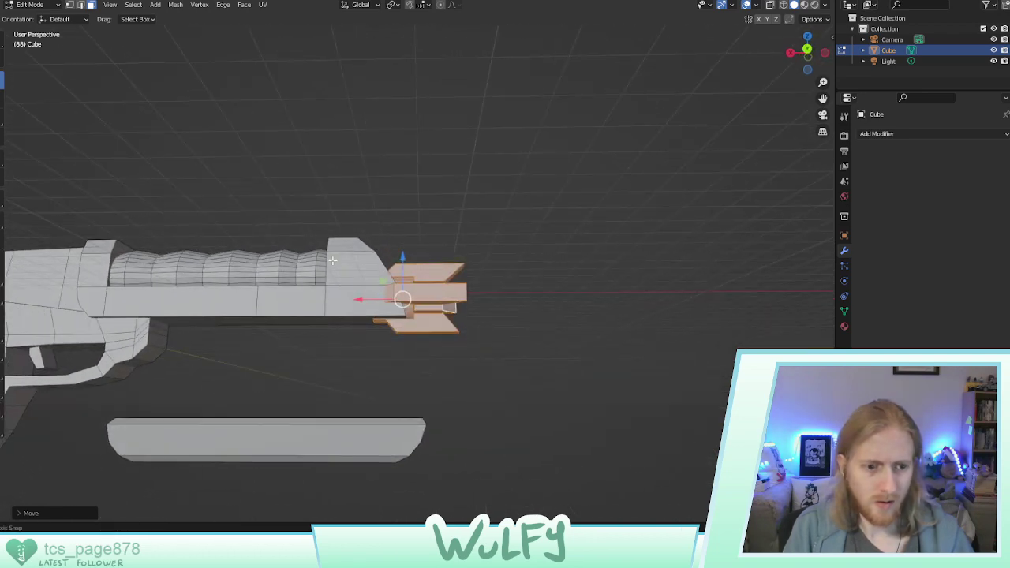
click(315, 444)
middle_drag(464, 432, 423, 434)
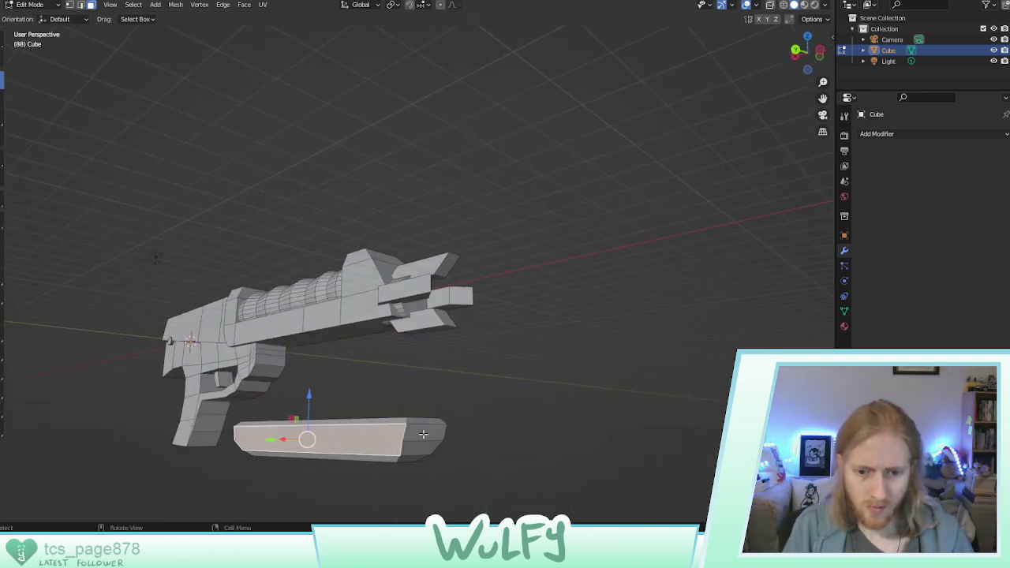
click(423, 434)
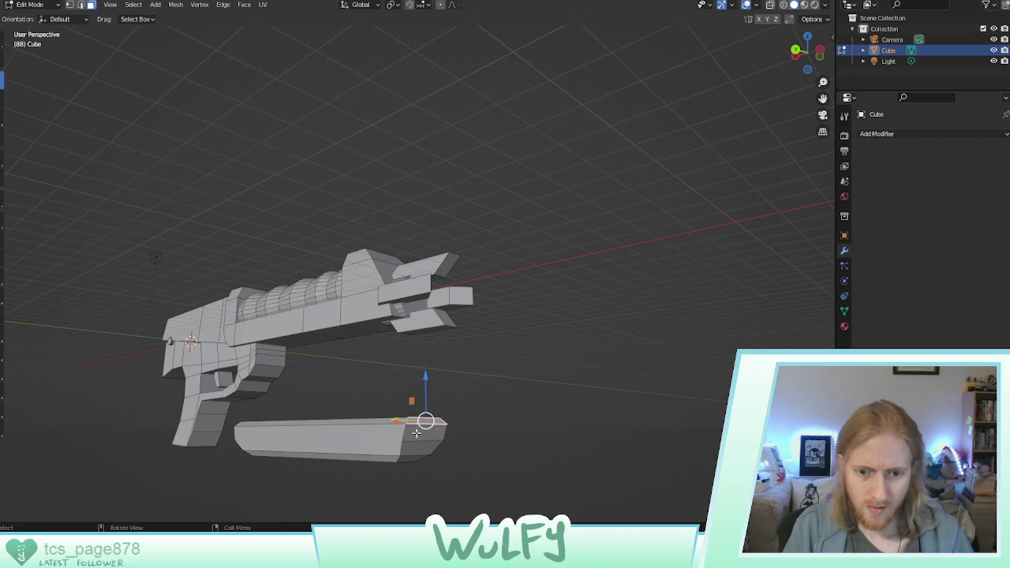
mouse_move(416, 422)
middle_down()
mouse_move(423, 404)
mouse_move(409, 436)
middle_up()
key(g)
key(x)
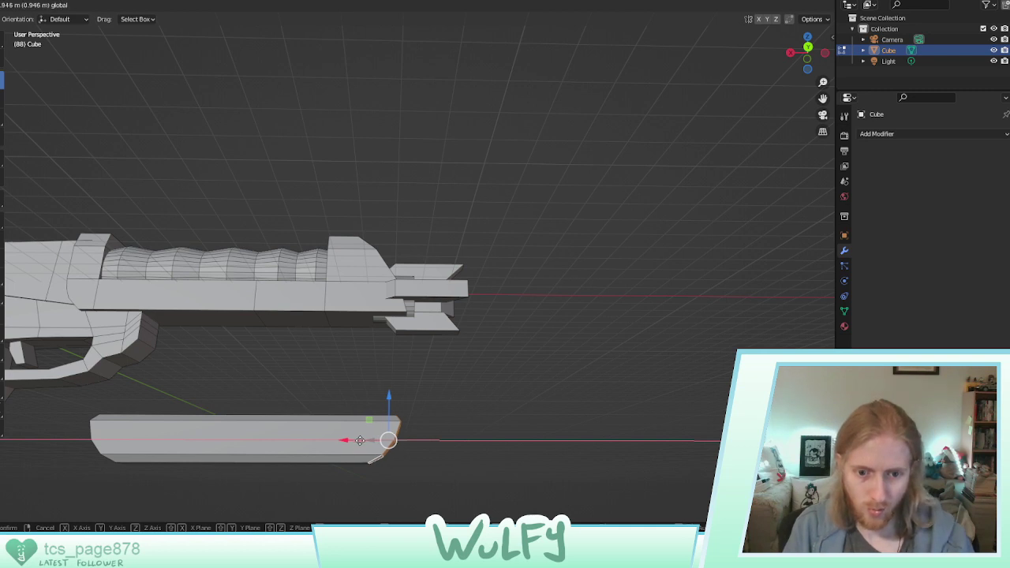
click(364, 437)
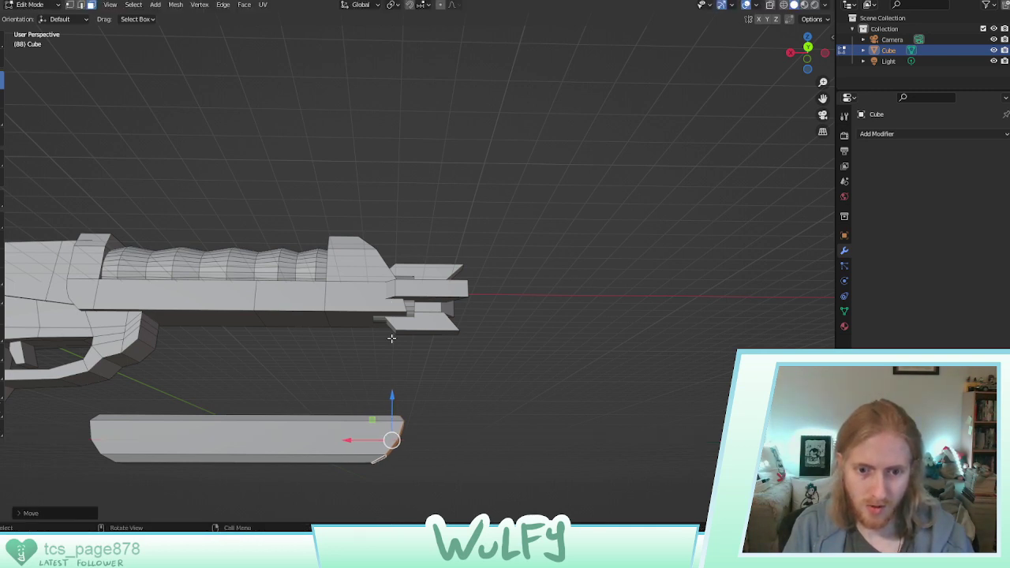
key(g)
key(x)
click(389, 440)
Select the whole linked fore-end and move it up along Z until it sits against the underside of the body
middle_drag(132, 426, 154, 424)
key(ctrl+l)
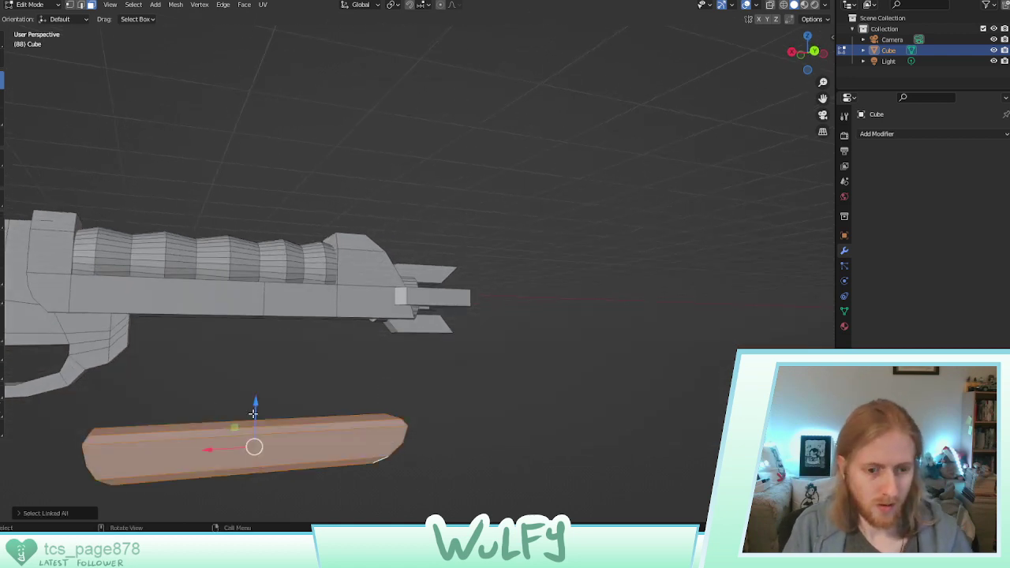
key(g)
key(z)
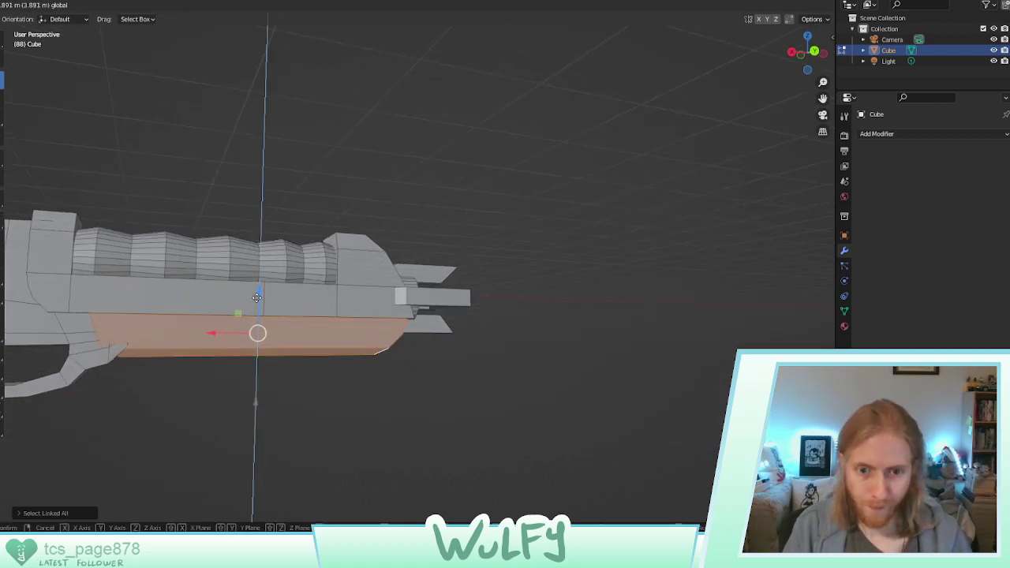
click(250, 309)
middle_drag(249, 310, 159, 316)
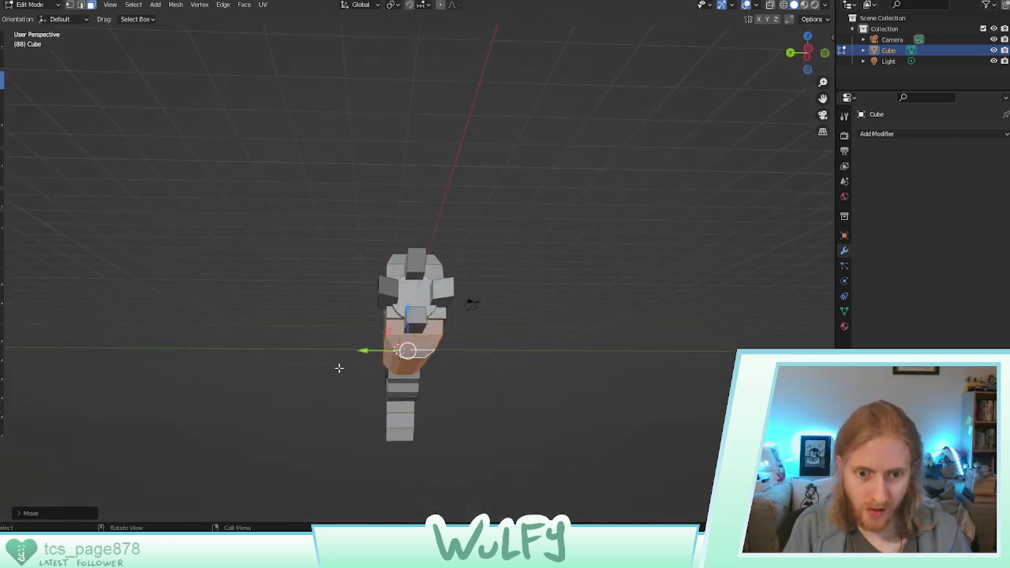
middle_drag(367, 350, 576, 371)
scroll(168, 361, down, 5)
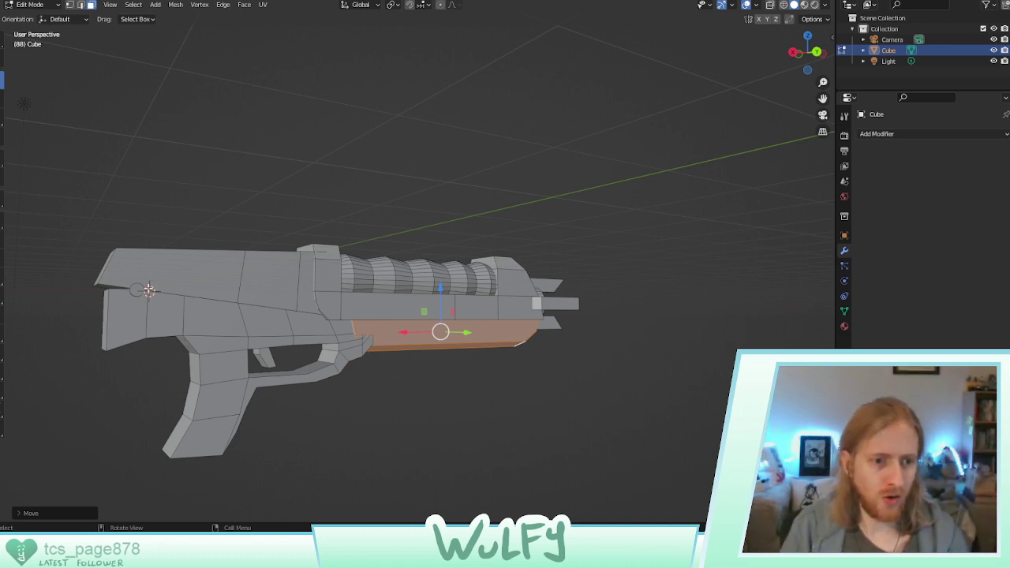
Delete the small detached disc on the side of the body's rear end
middle_drag(149, 290, 269, 310)
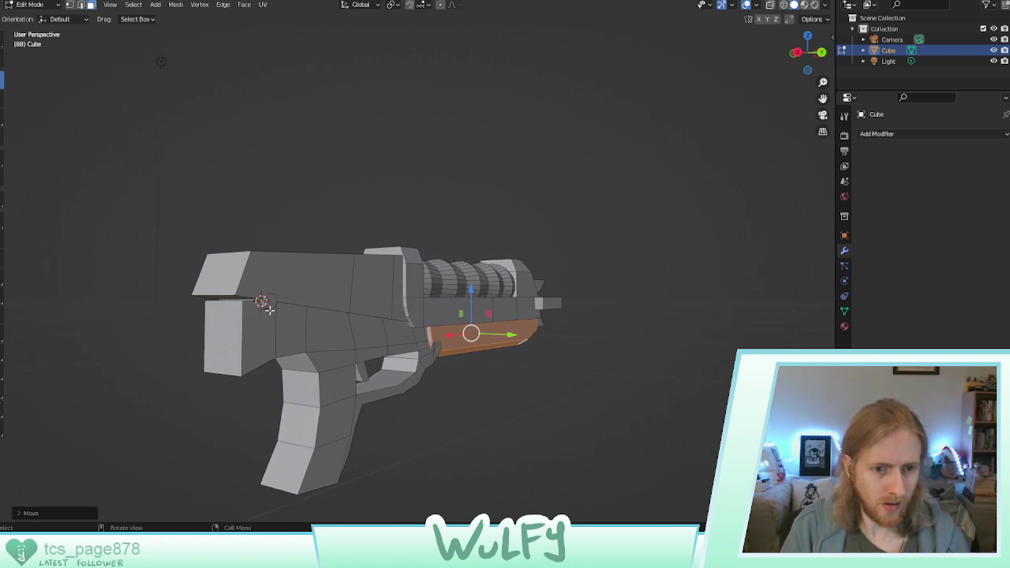
click(265, 302)
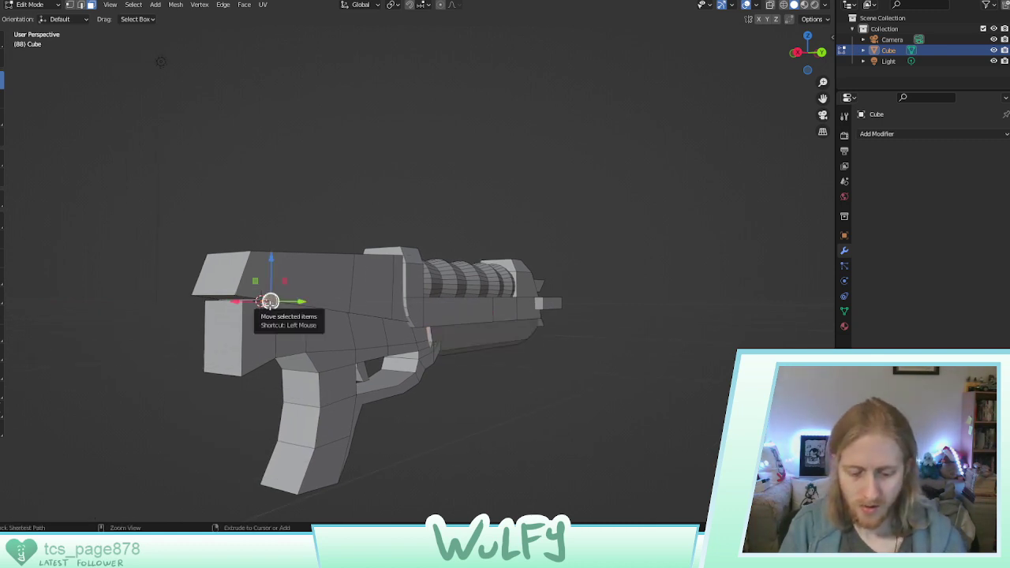
key(x)
click(270, 308)
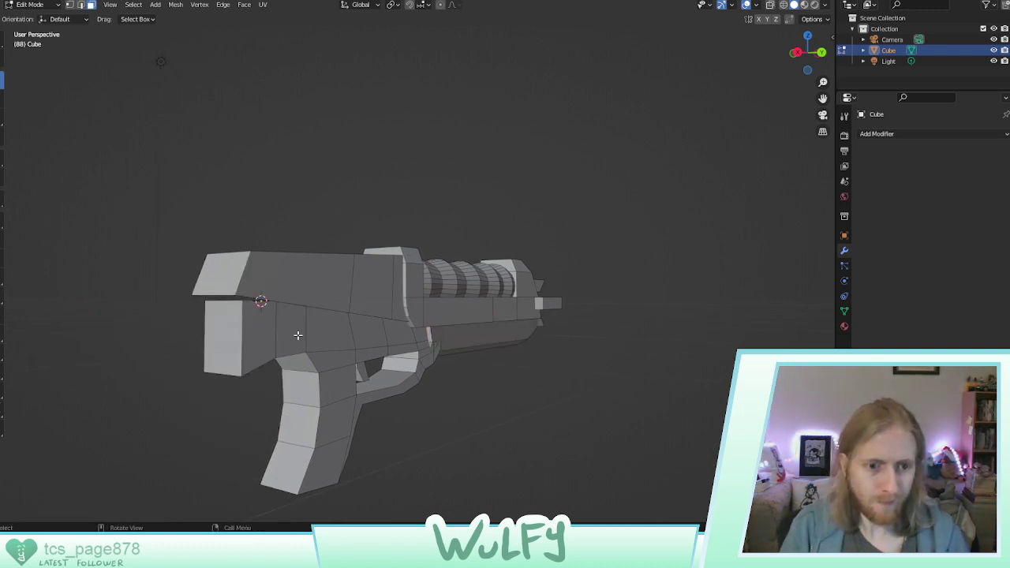
Move the rear end face of the lower body up along Z toward the upper receiver
middle_drag(318, 312, 458, 282)
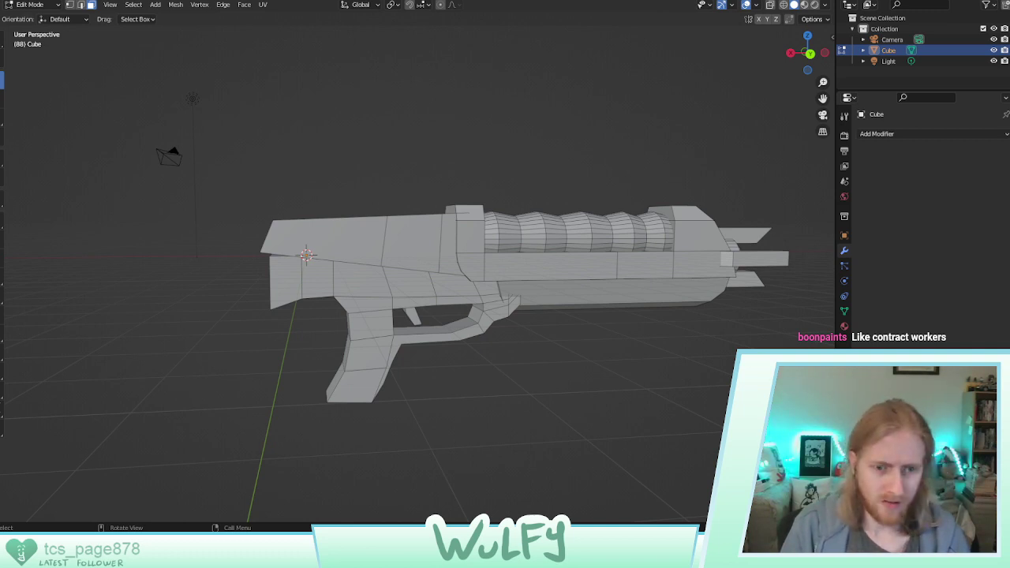
middle_drag(145, 217, 206, 175)
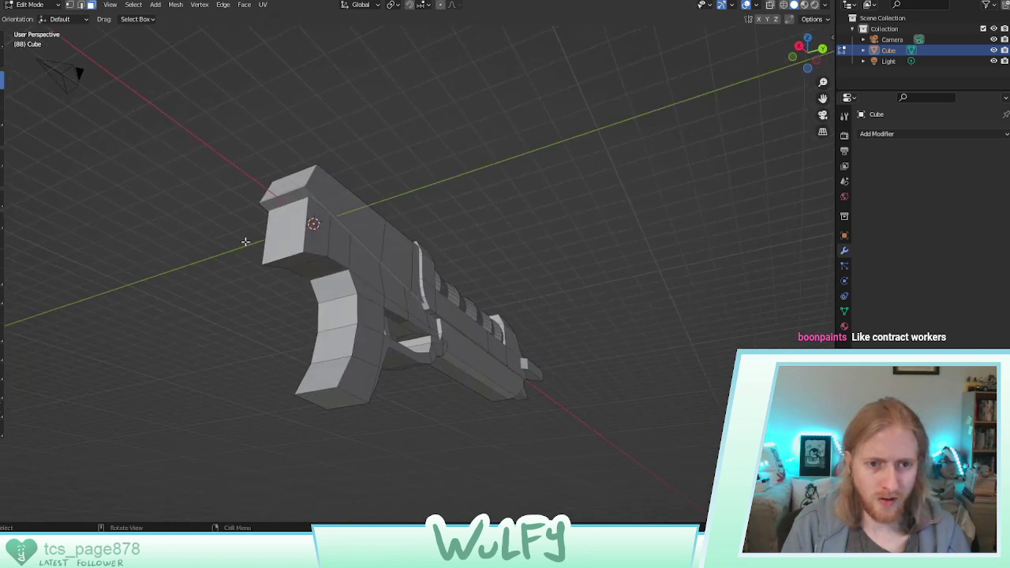
click(279, 259)
middle_drag(292, 243, 275, 258)
drag(231, 239, 232, 214)
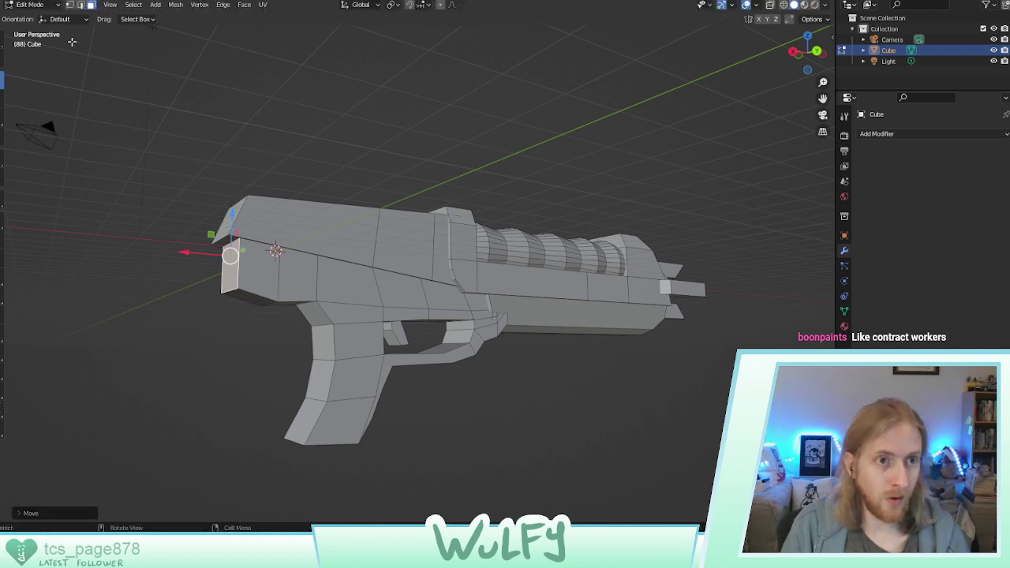
Raise the underside edges at the rear of the lower body along Z to make the rear block slimmer and tapered
middle_drag(190, 118, 289, 270)
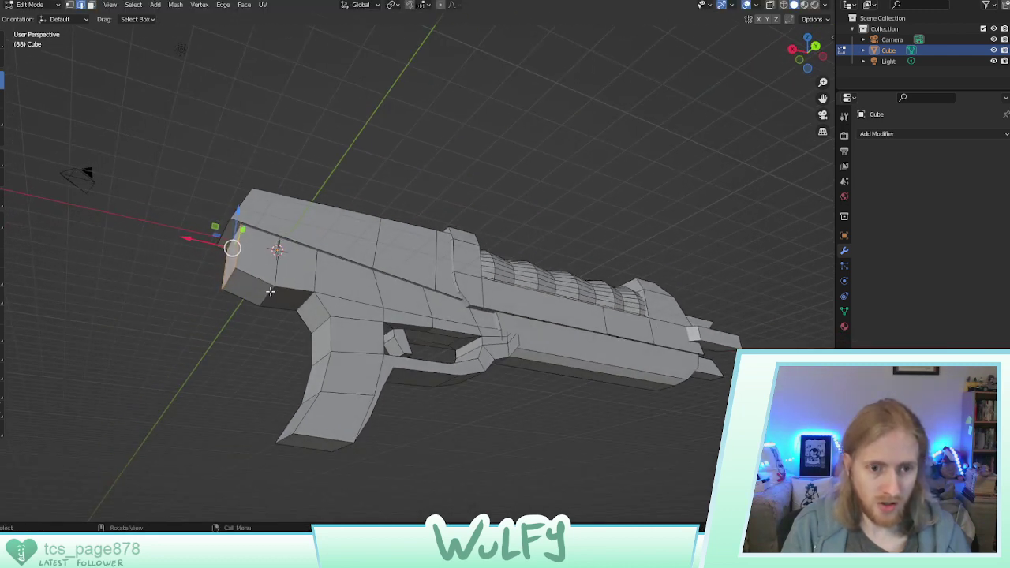
click(270, 291)
drag(273, 254, 273, 251)
middle_drag(273, 253, 224, 276)
click(193, 283)
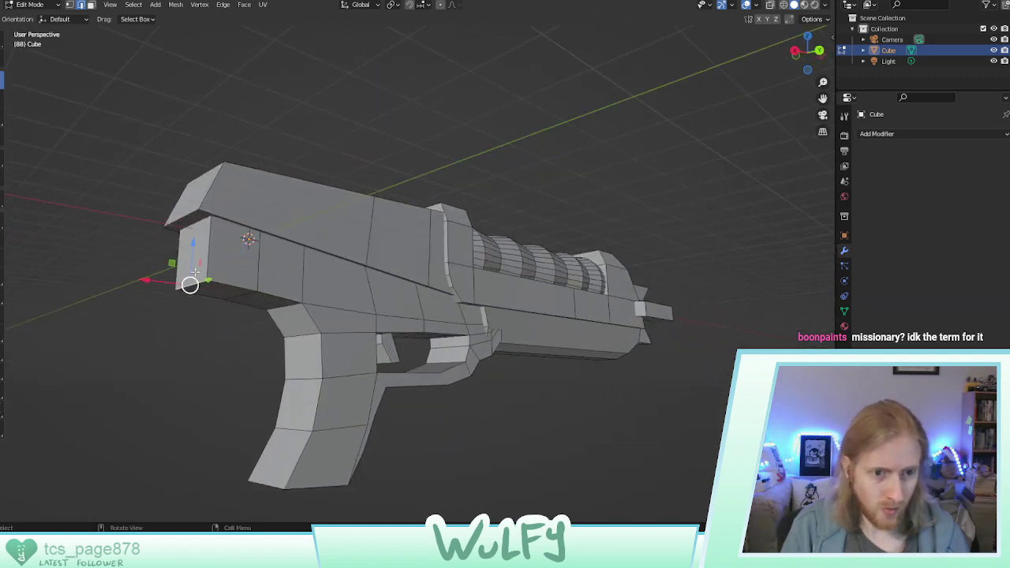
drag(192, 246, 193, 232)
middle_drag(183, 244, 222, 259)
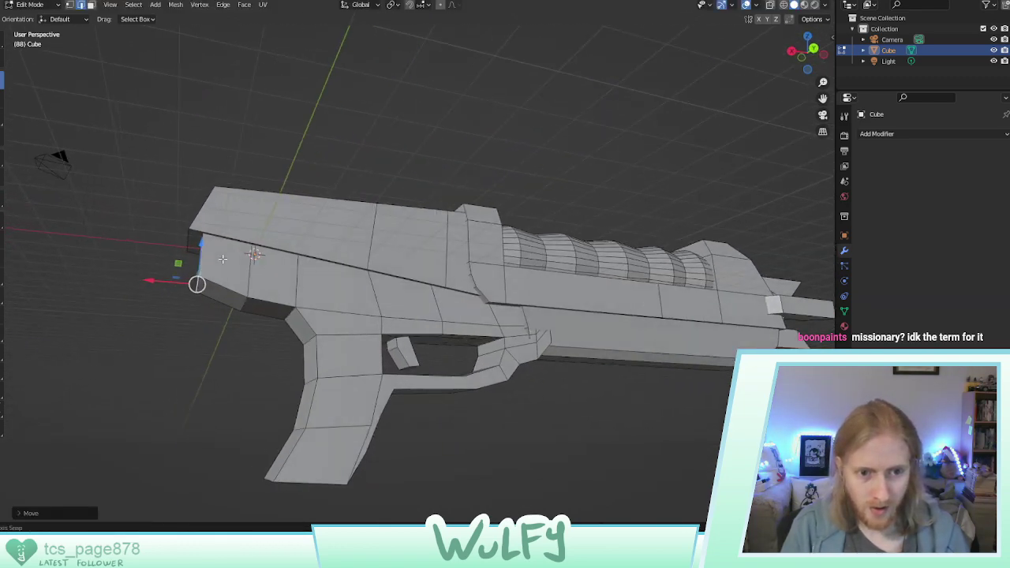
click(247, 304)
drag(250, 272, 249, 269)
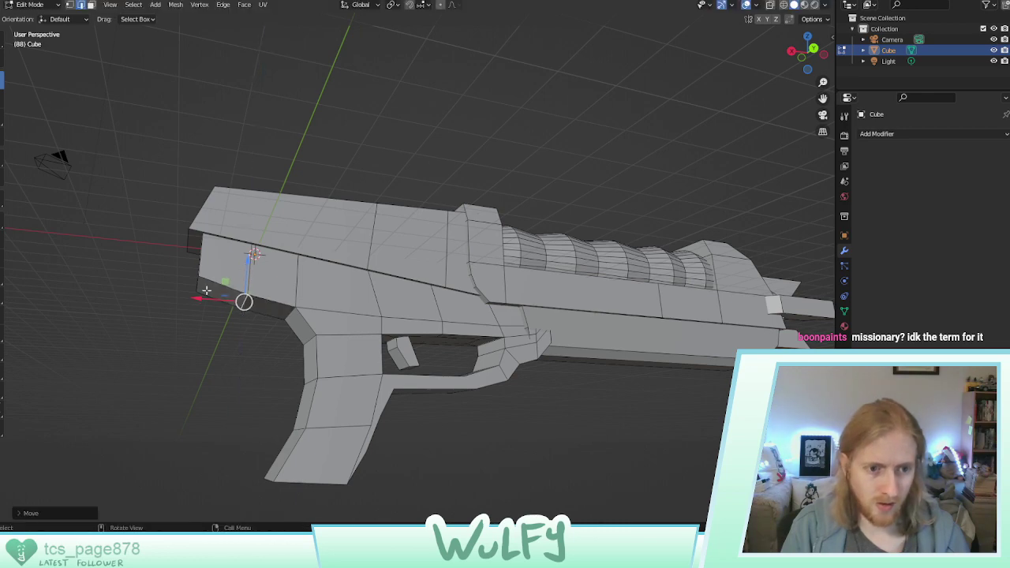
middle_drag(197, 286, 180, 230)
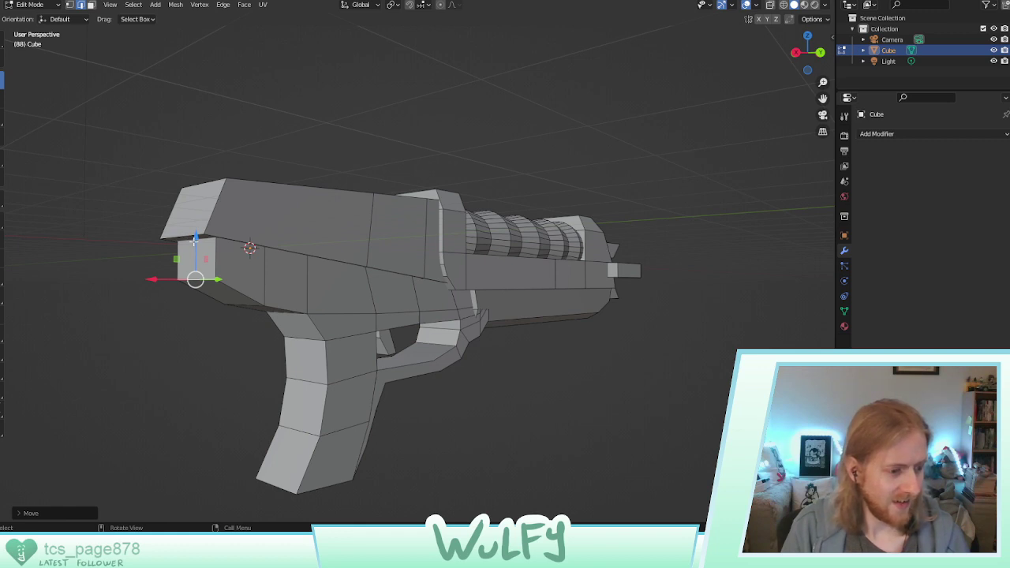
Select the long top edges on both sides of the upper receiver, from the rear end to the raised collar
middle_drag(226, 220, 390, 257)
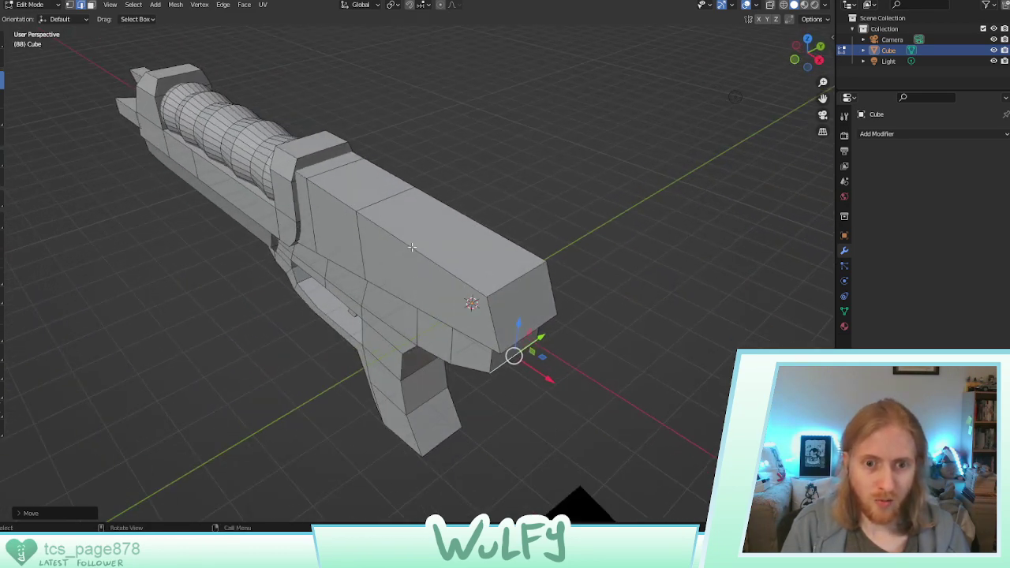
click(411, 247)
shift+click(335, 197)
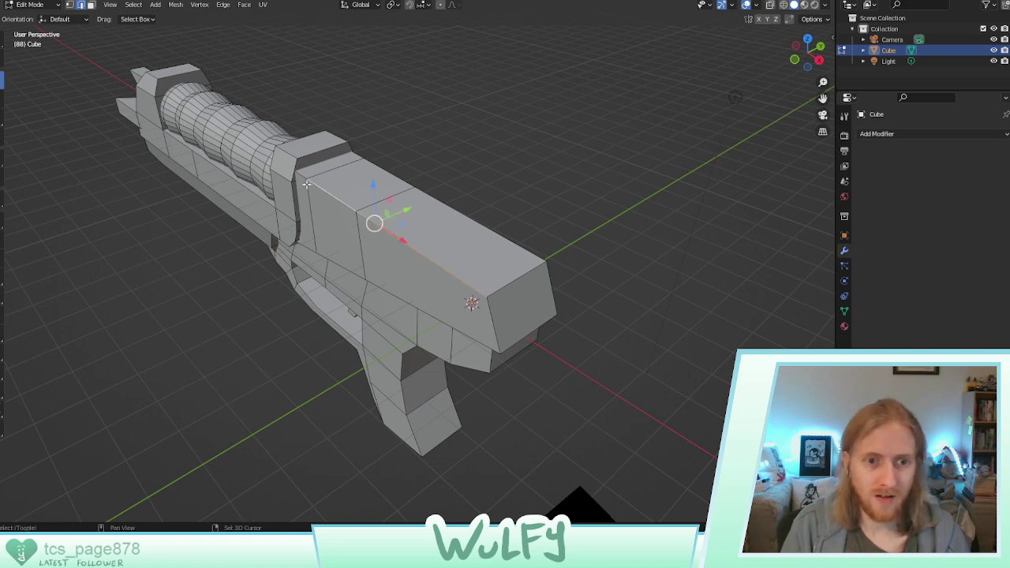
shift+click(304, 178)
middle_drag(398, 204, 445, 232)
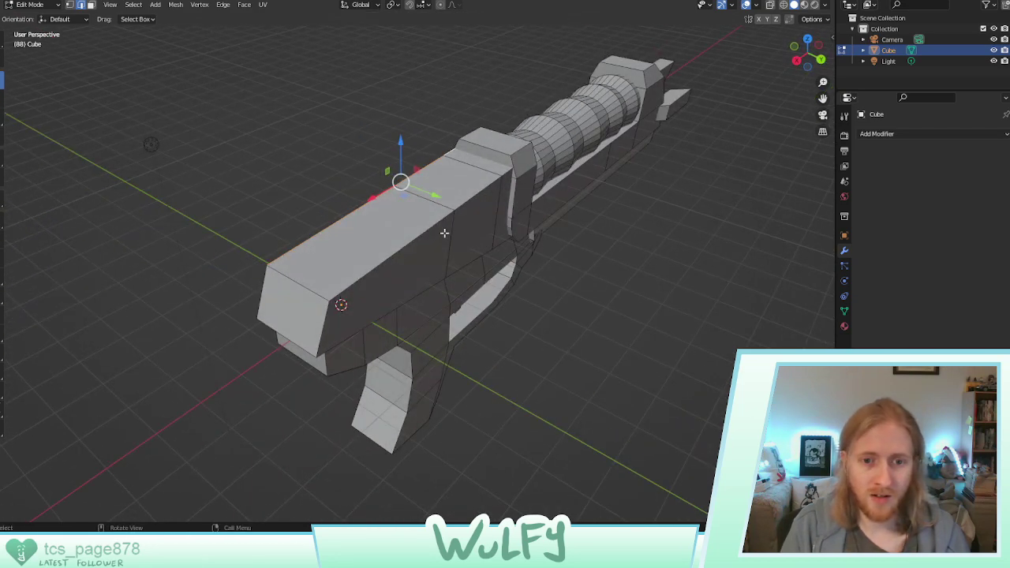
shift+click(453, 218)
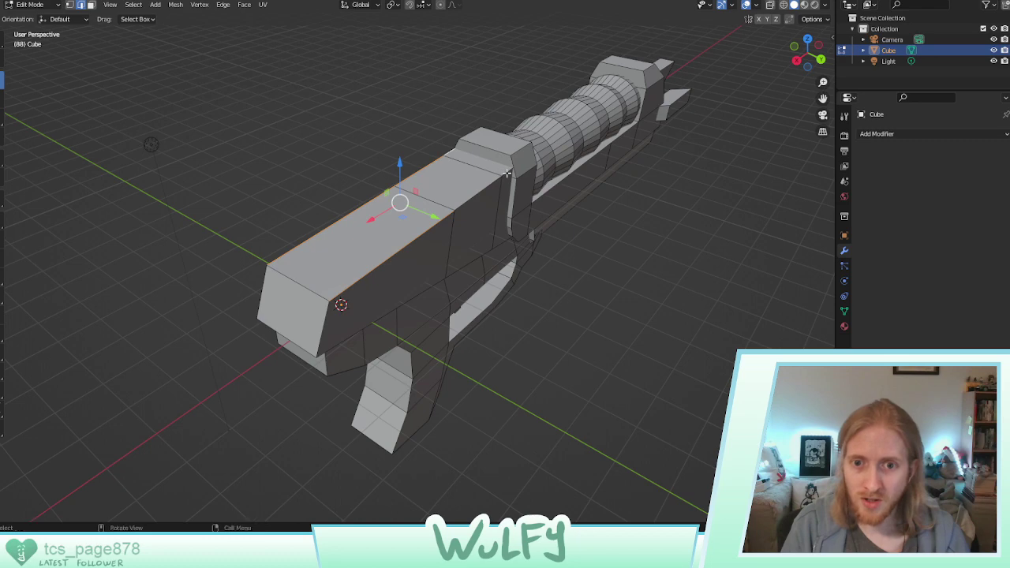
click(508, 173)
shift+click(475, 198)
shift+click(414, 239)
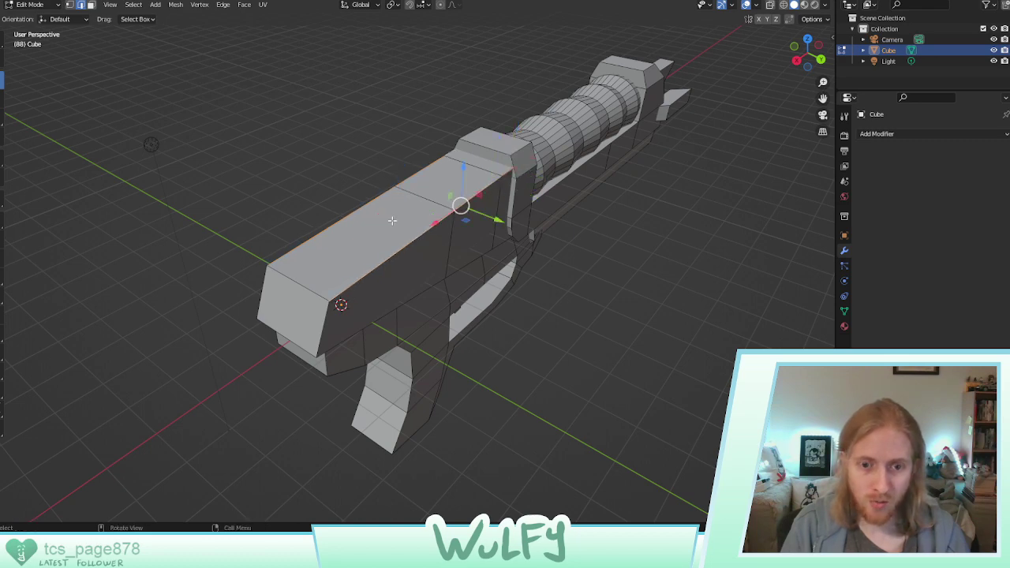
middle_drag(392, 220, 456, 229)
shift+click(356, 209)
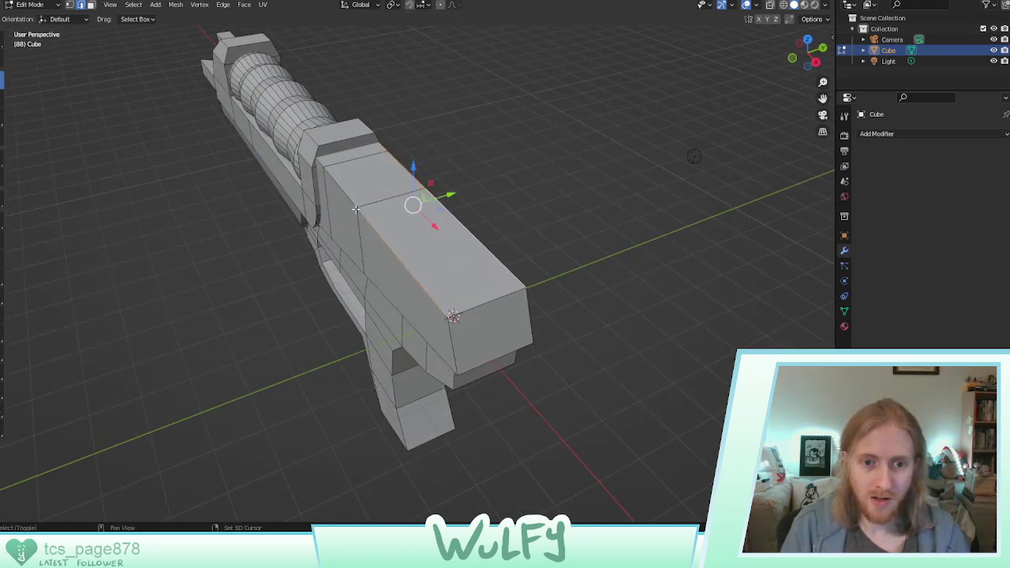
shift+click(347, 197)
shift+click(321, 164)
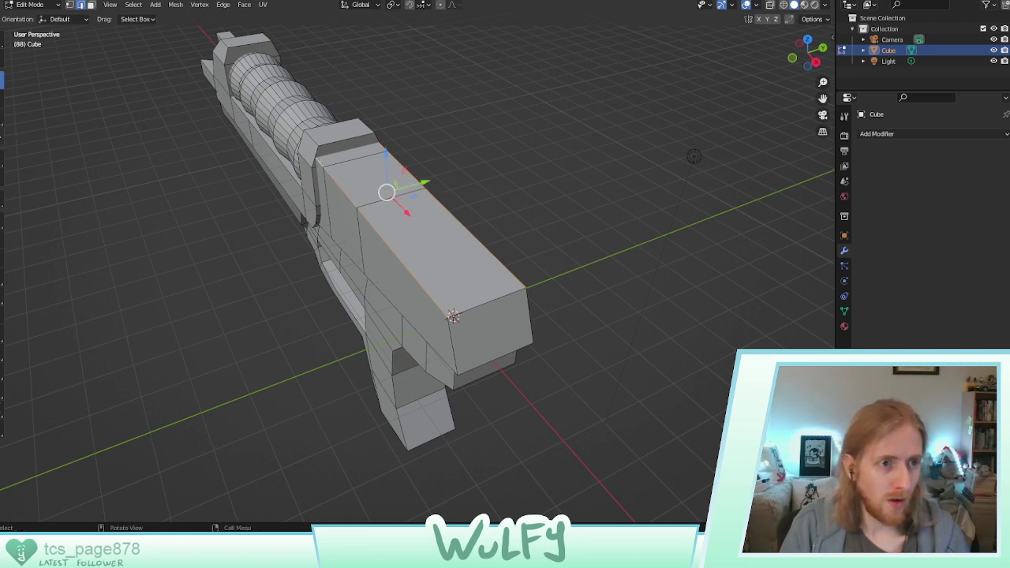
click(1, 117)
drag(339, 174, 346, 173)
key(ctrl+z)
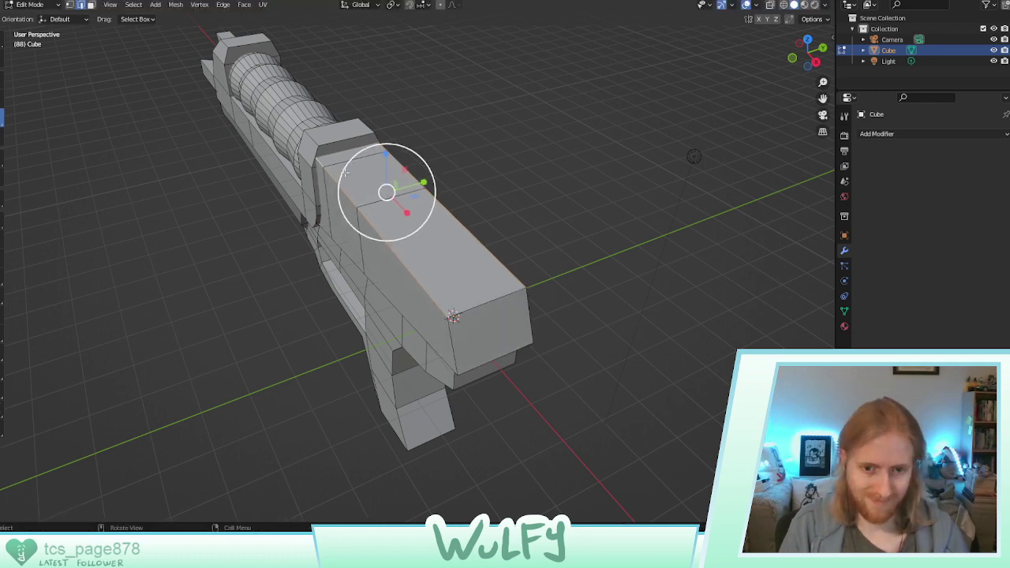
Bevel the selected long top edges of the upper receiver with one segment
click(1, 258)
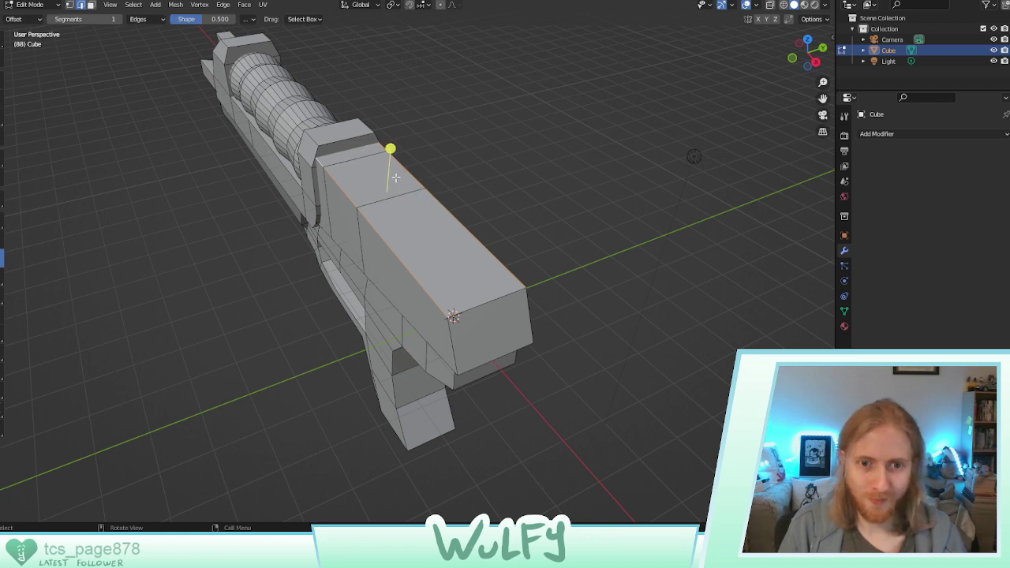
mouse_move(391, 150)
mouse_down()
mouse_move(403, 151)
mouse_move(404, 141)
mouse_up()
middle_drag(414, 152, 313, 134)
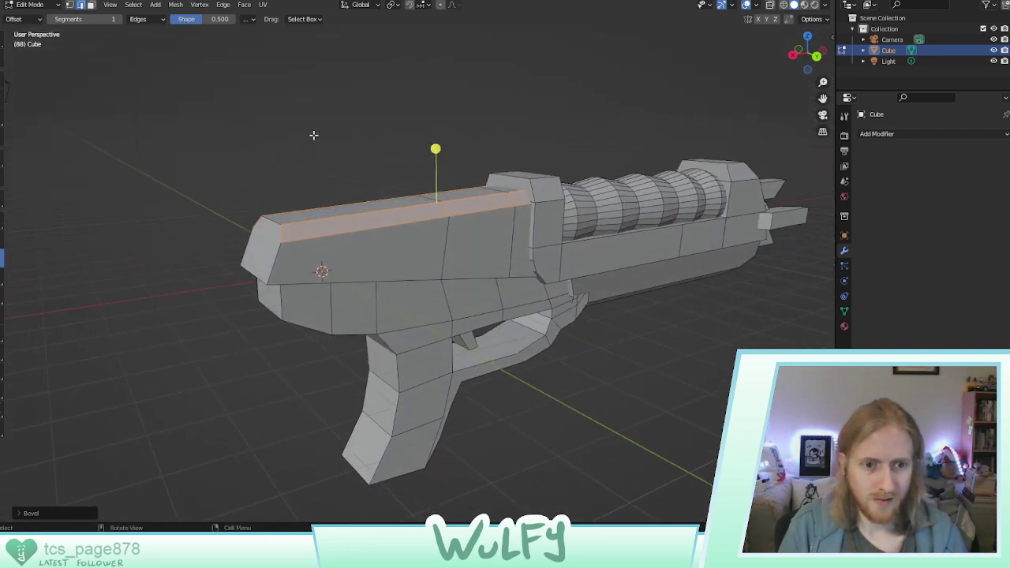
Bevel the upper receiver's rear top edge, and bevel its rear bottom edge about 0.42 m wide
click(270, 220)
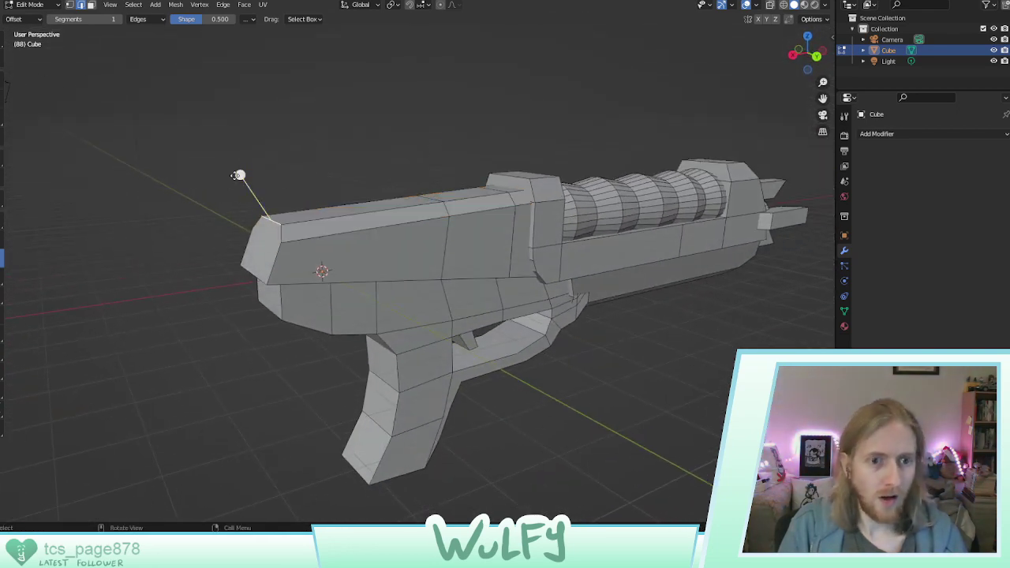
drag(239, 175, 240, 170)
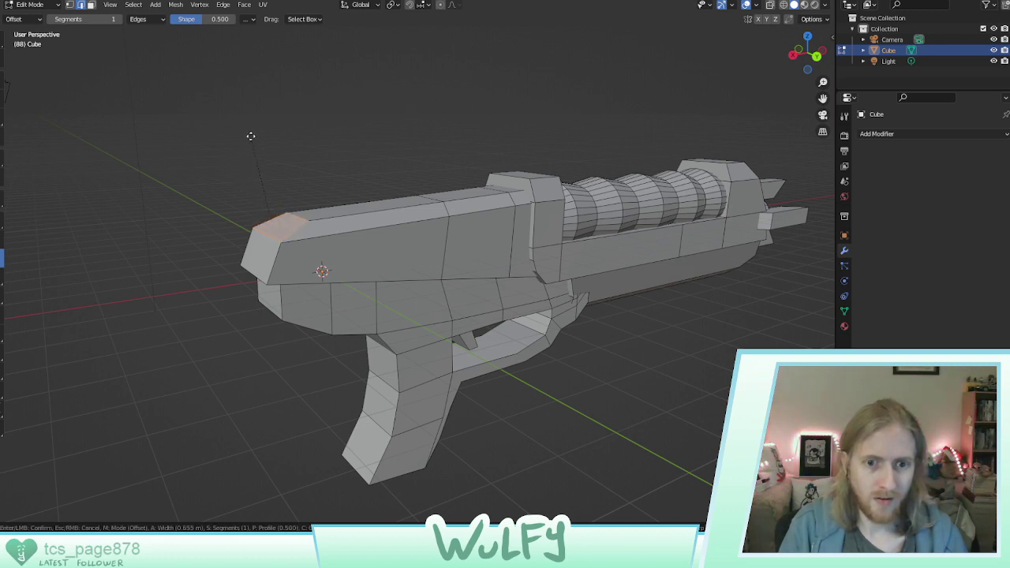
click(248, 145)
middle_drag(251, 158, 292, 250)
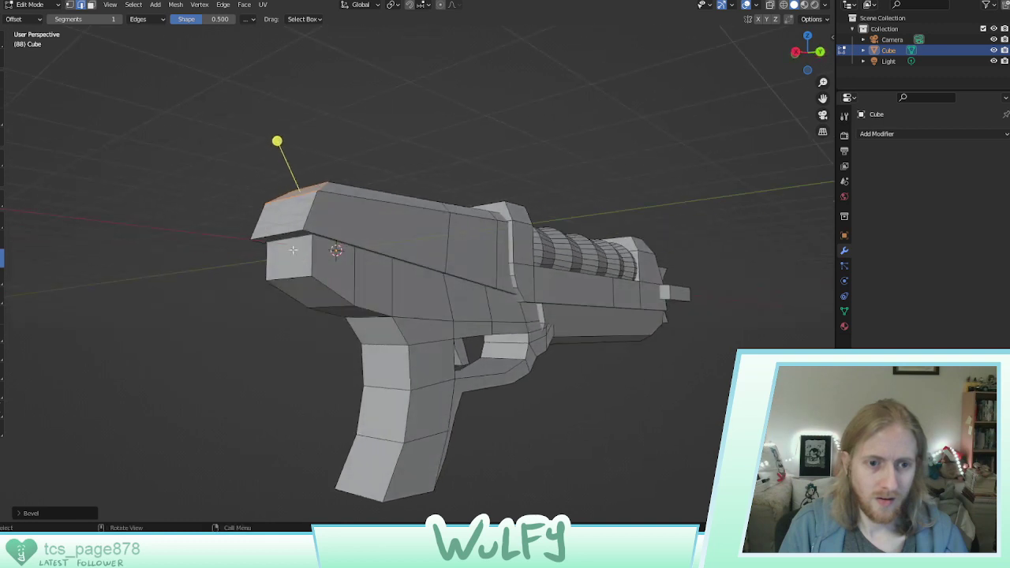
click(285, 232)
key(ctrl+b)
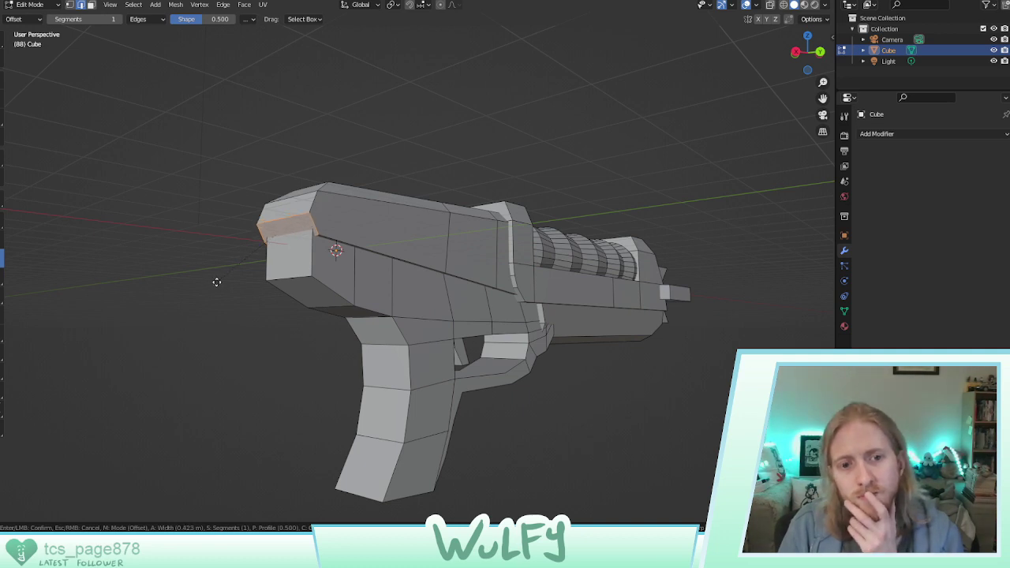
click(215, 285)
Bevel the lower side edges of the lower body's rear block, down to the grip, about 0.39 m wide
middle_drag(270, 289, 496, 280)
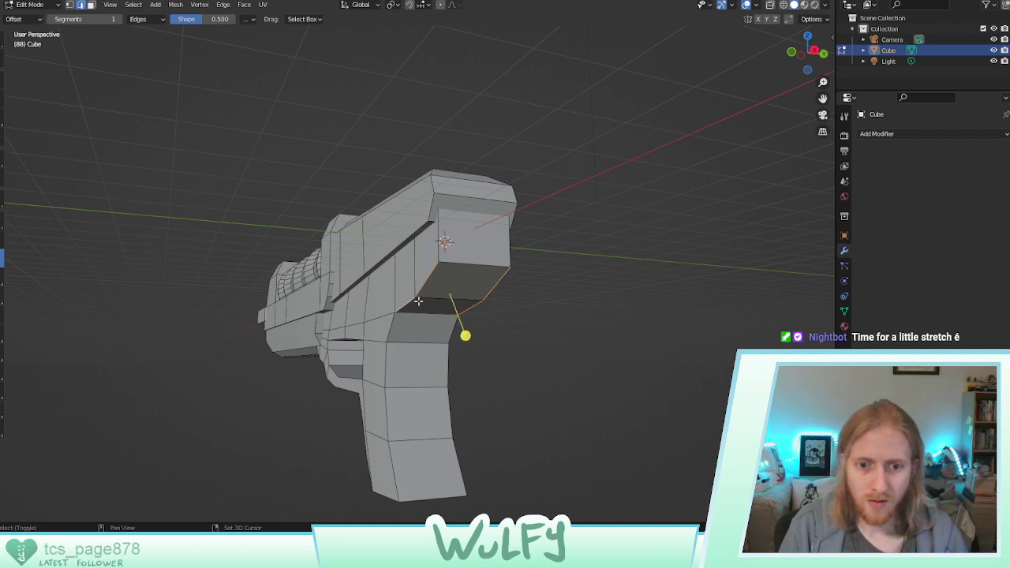
key(ctrl+b)
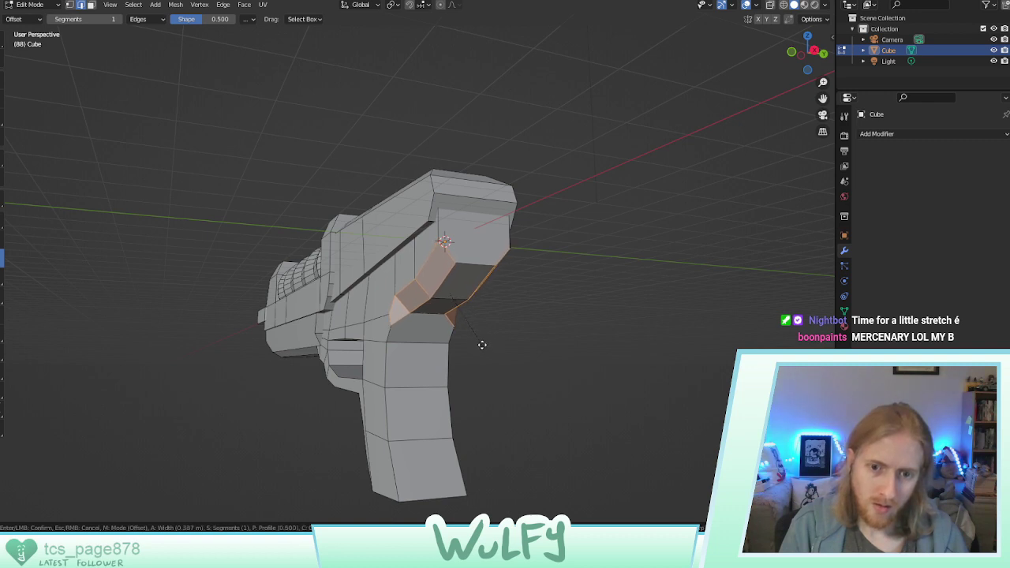
click(481, 344)
Bevel the bottom rear edge of the lower body's rear block about 0.5 m wide
middle_drag(505, 320, 289, 282)
click(287, 281)
click(241, 313)
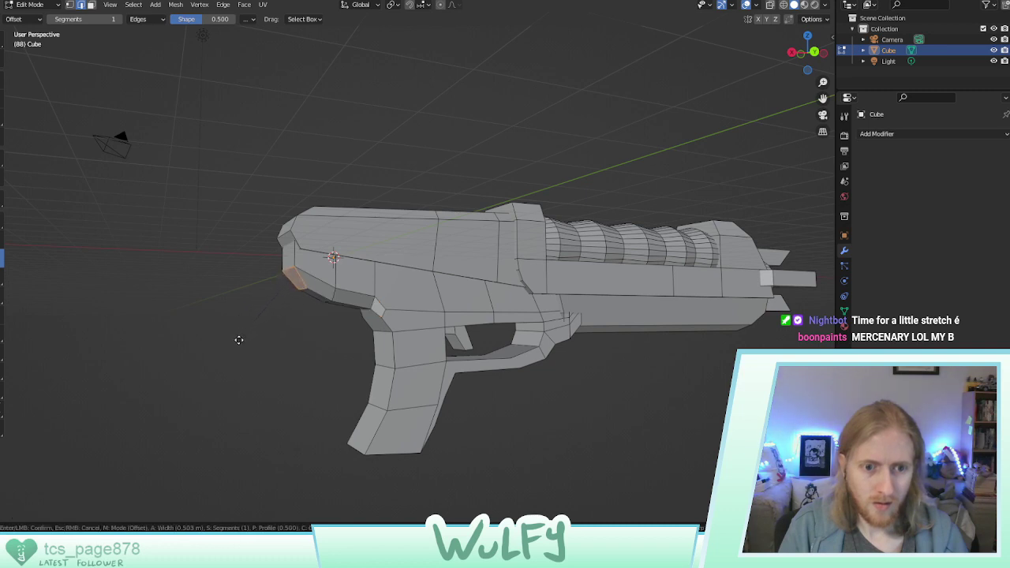
click(240, 340)
middle_drag(241, 341, 399, 295)
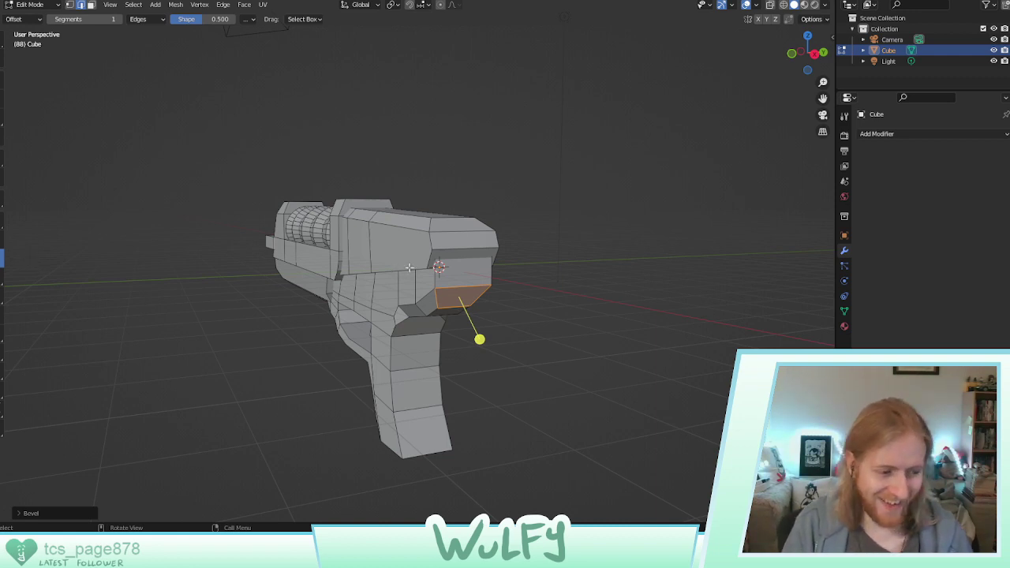
Bevel the two rear vertical edges running down the full length of the grip about 0.46 m wide
middle_drag(422, 250, 394, 341)
click(397, 343)
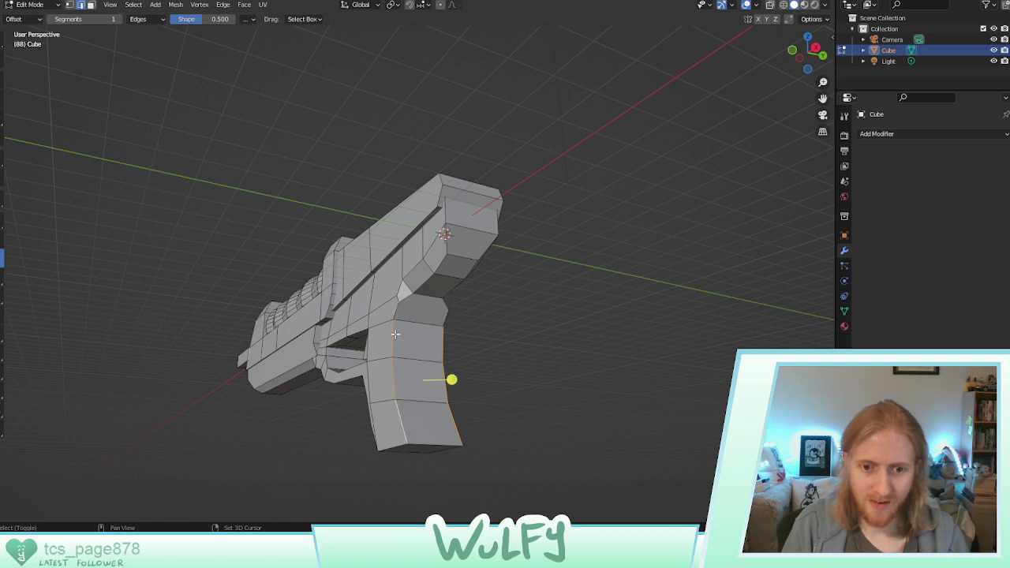
key(ctrl+b)
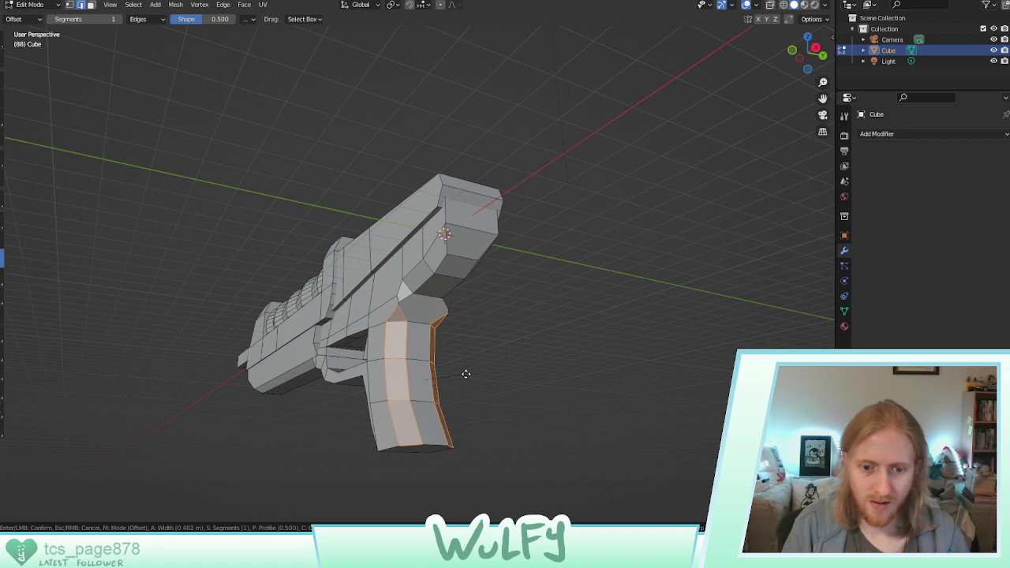
click(465, 374)
middle_drag(446, 372, 424, 368)
key(ctrl+b)
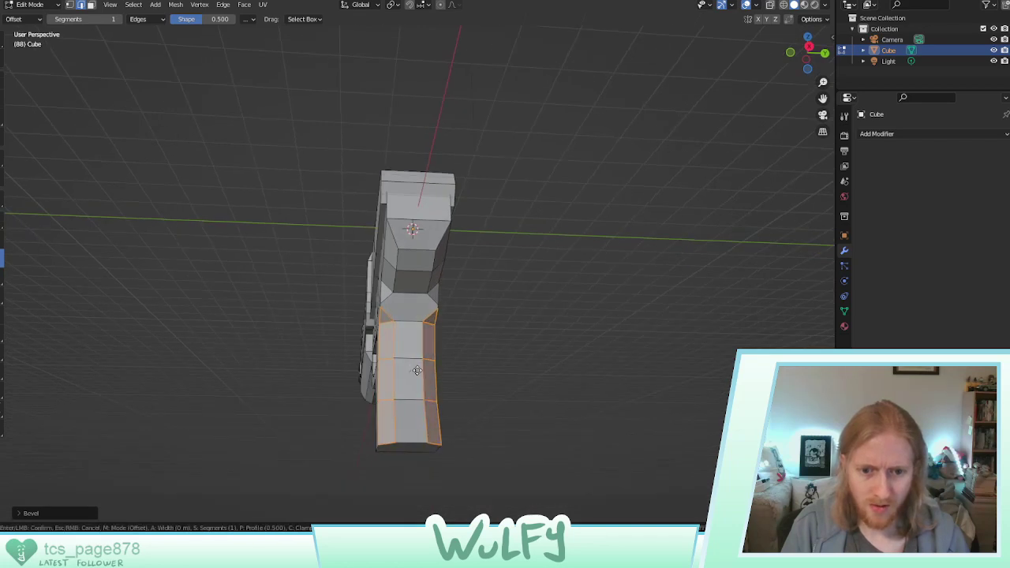
click(412, 364)
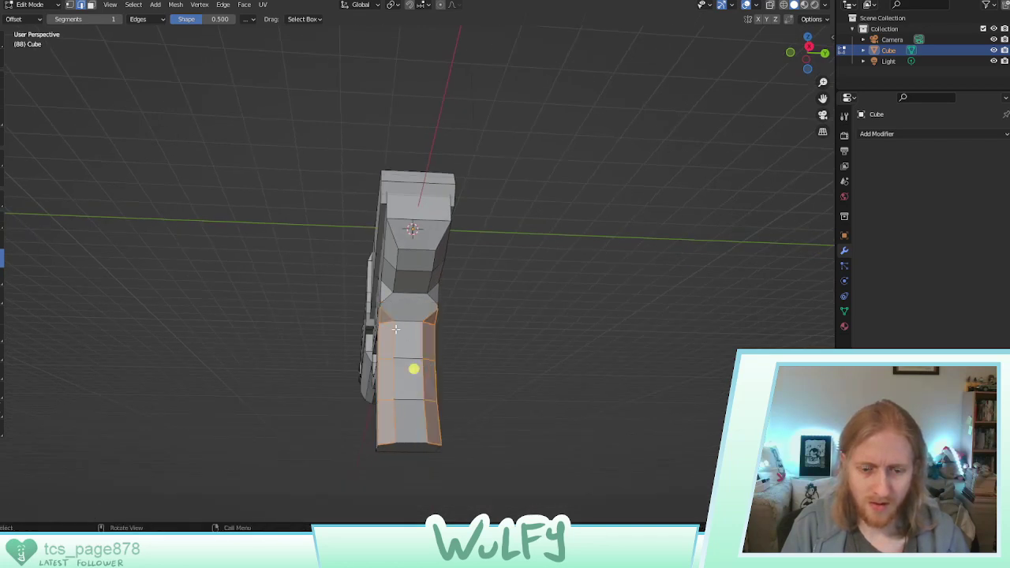
Bevel the top side edges of the collar behind the ribbed barrel section and of the block in front of it
middle_drag(413, 368, 322, 294)
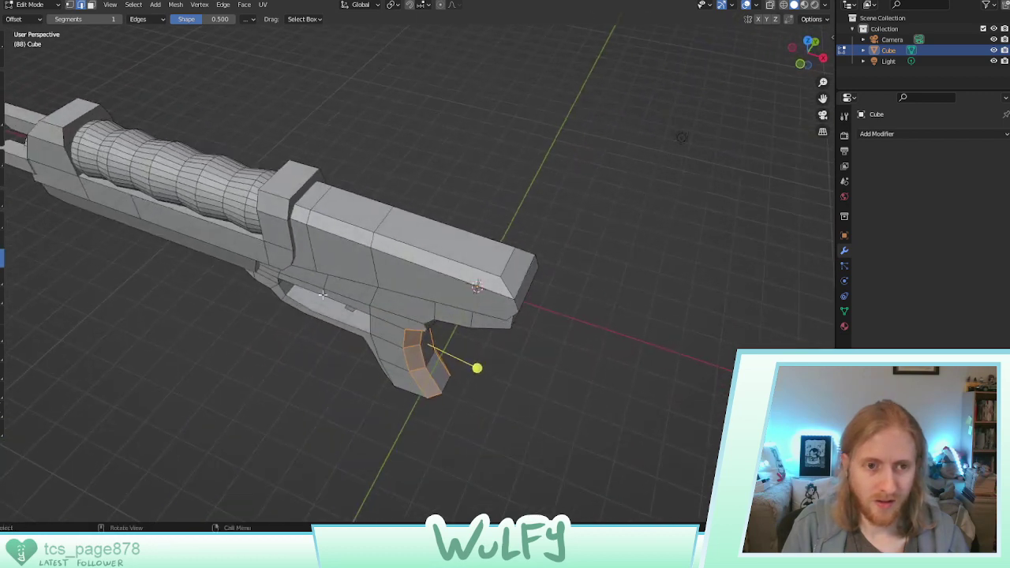
click(270, 191)
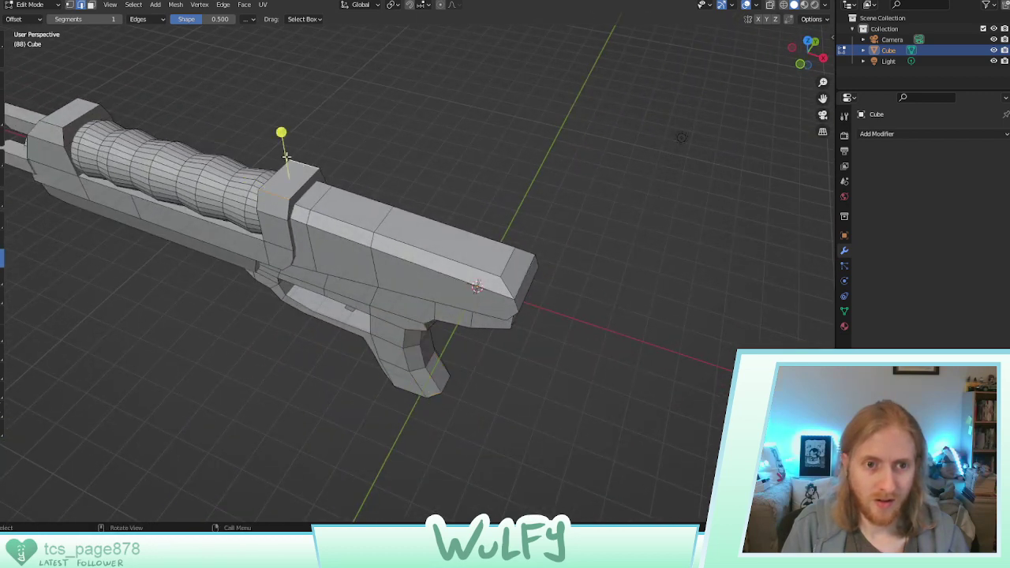
drag(283, 133, 292, 126)
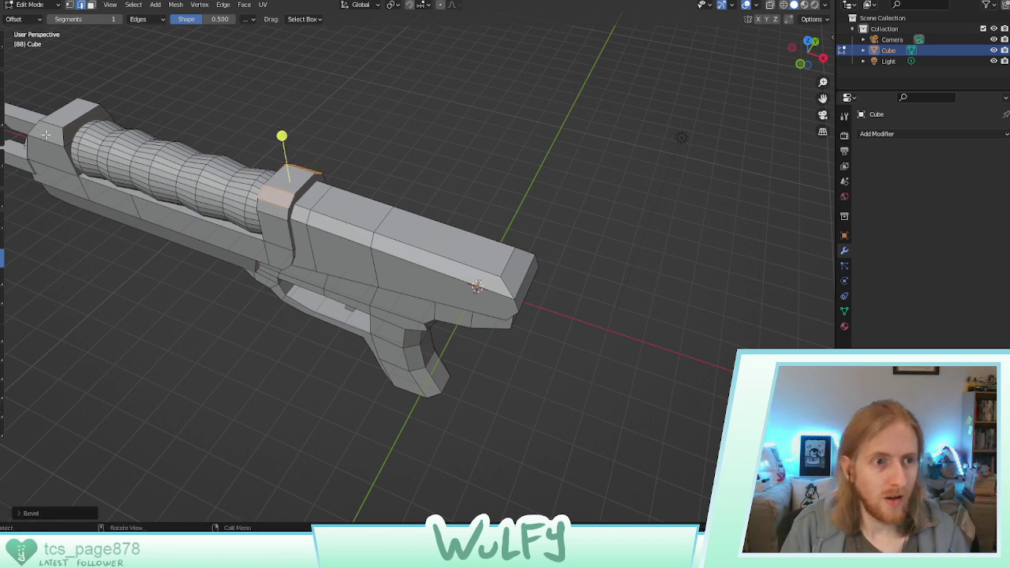
click(85, 102)
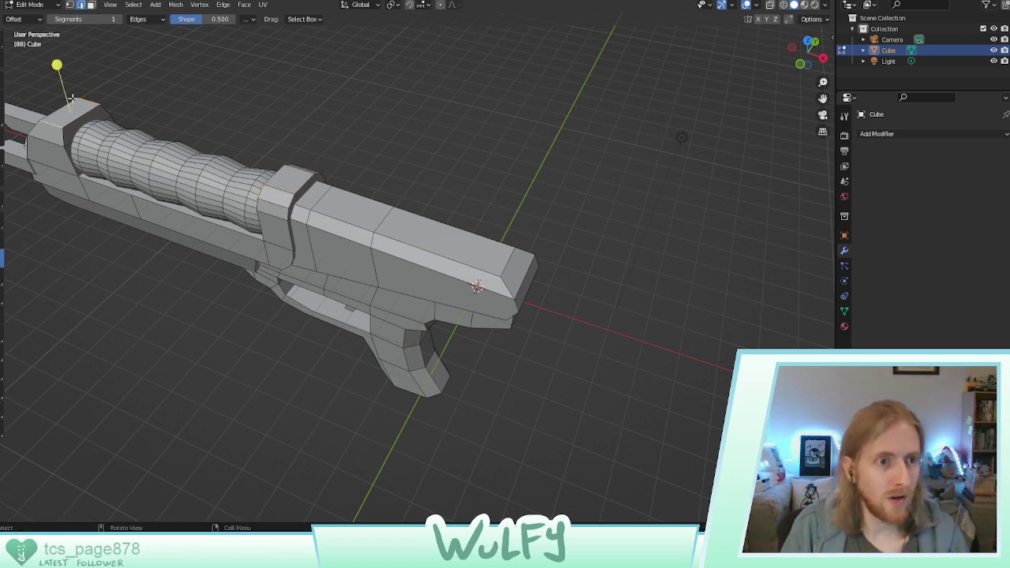
drag(57, 65, 61, 56)
Inset the side faces of the upper receiver to form a narrower tapering panel on both sides
middle_drag(60, 55, 276, 191)
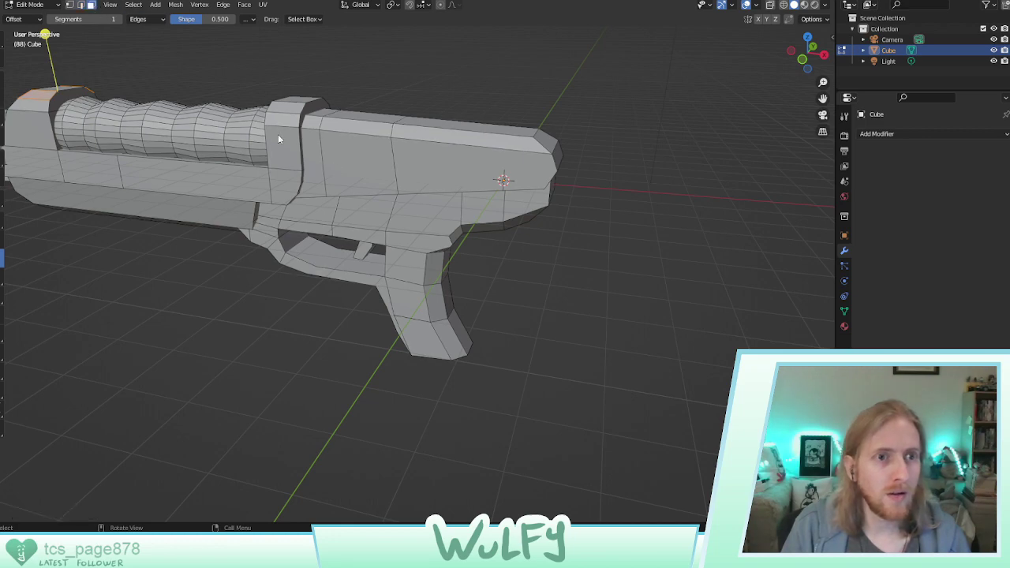
click(335, 159)
shift+click(462, 159)
middle_drag(463, 159, 258, 120)
click(1, 241)
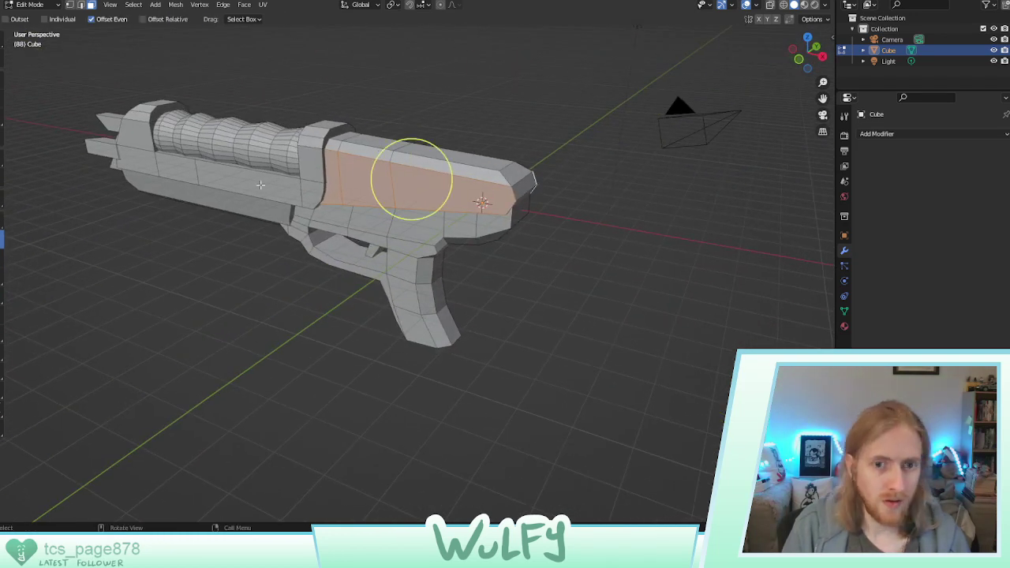
drag(371, 156, 386, 163)
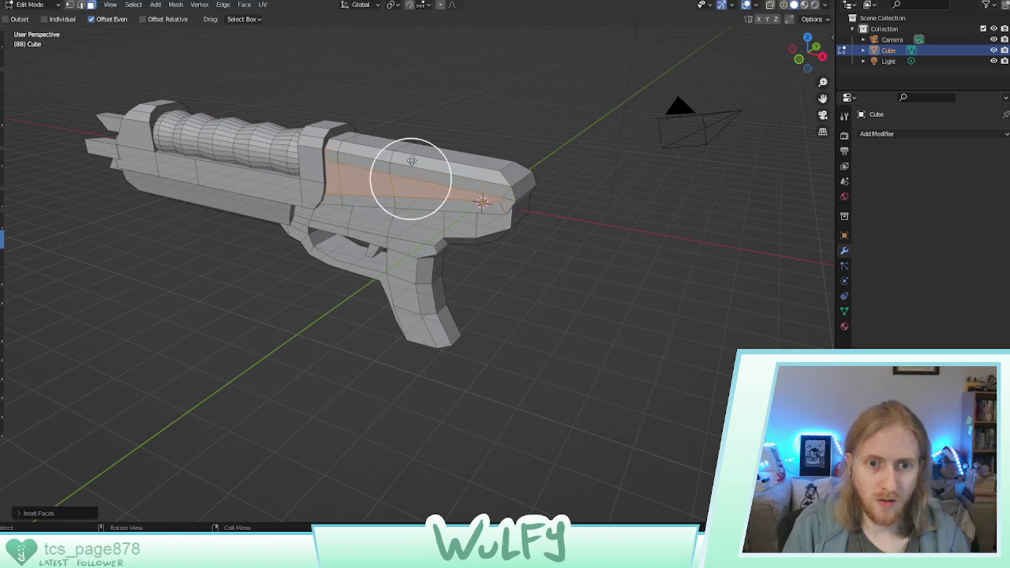
middle_drag(386, 164, 266, 156)
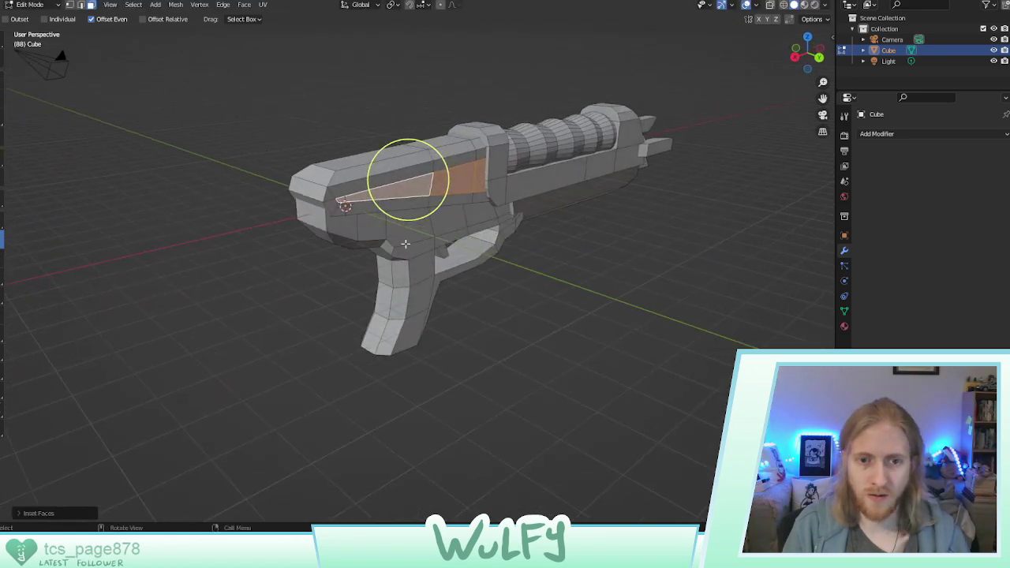
Extrude the inset panel on the right side of the upper receiver slightly inward to recess it
click(2, 220)
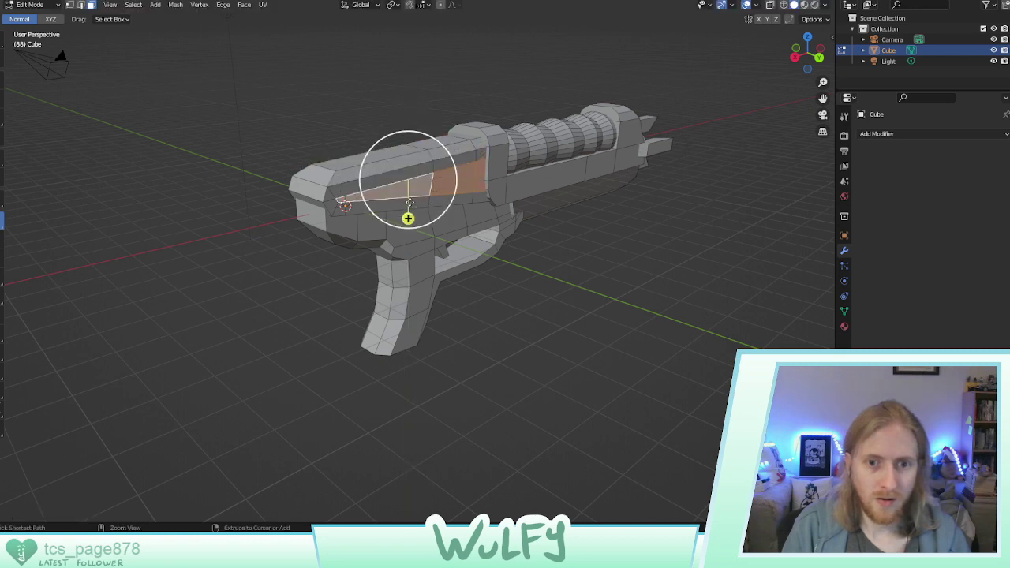
click(526, 203)
click(479, 175)
click(465, 177)
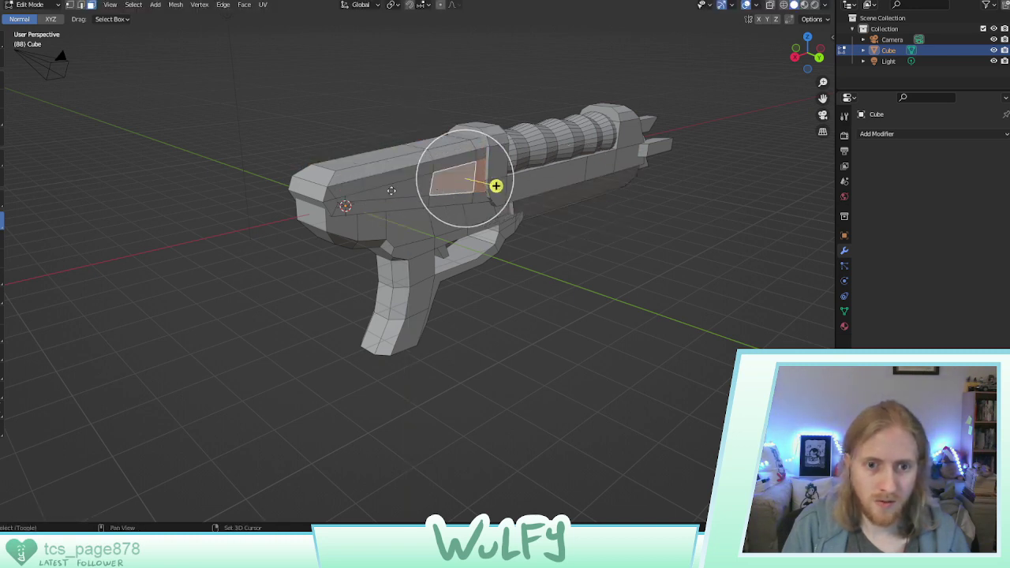
click(455, 191)
mouse_move(456, 193)
mouse_down()
mouse_move(446, 188)
mouse_move(460, 190)
mouse_up()
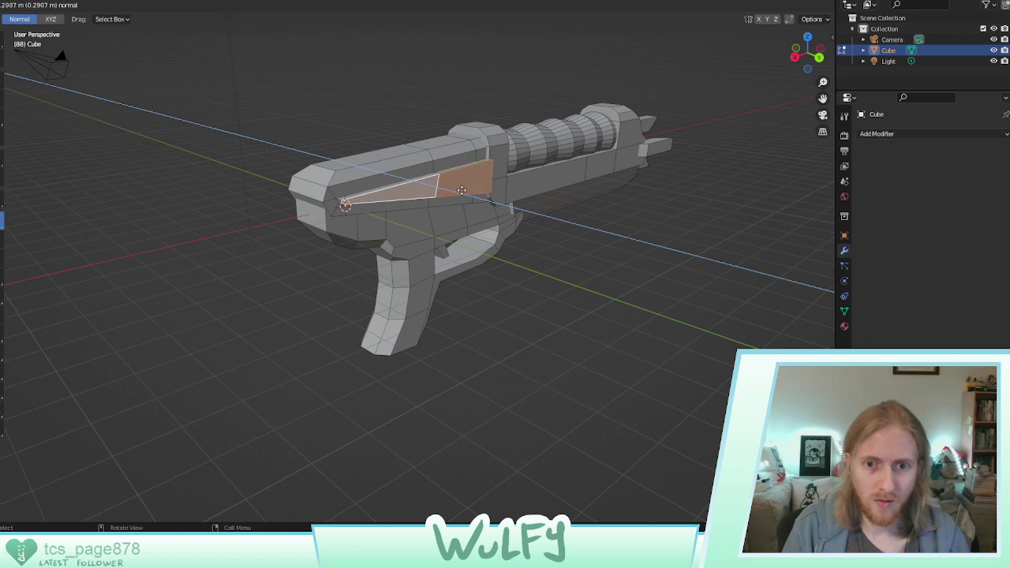
drag(462, 190, 451, 189)
middle_drag(451, 190, 486, 199)
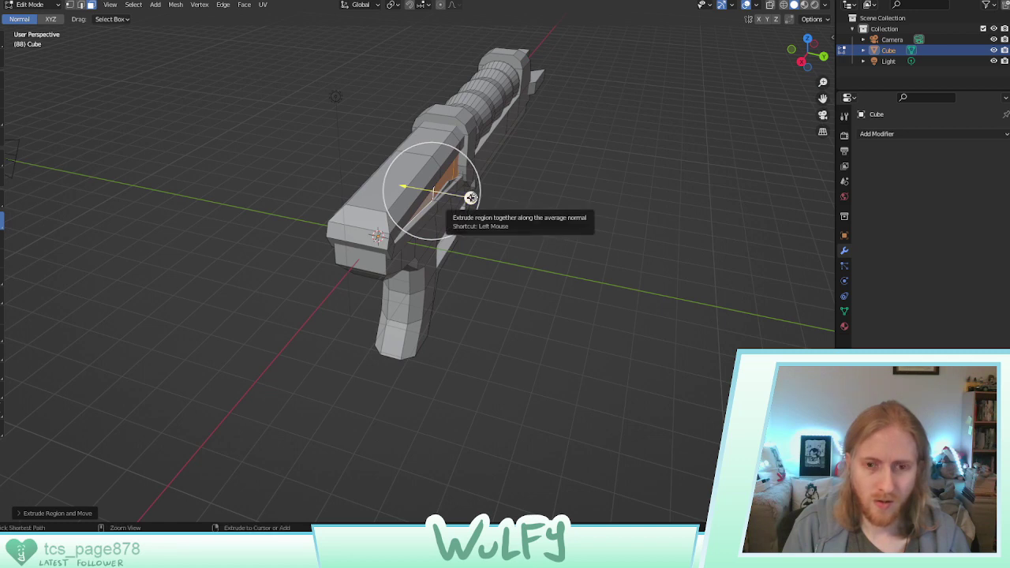
drag(470, 197, 473, 198)
Extrude the matching inset panel on the left side of the upper receiver slightly inward
middle_drag(474, 198, 353, 188)
drag(353, 188, 363, 185)
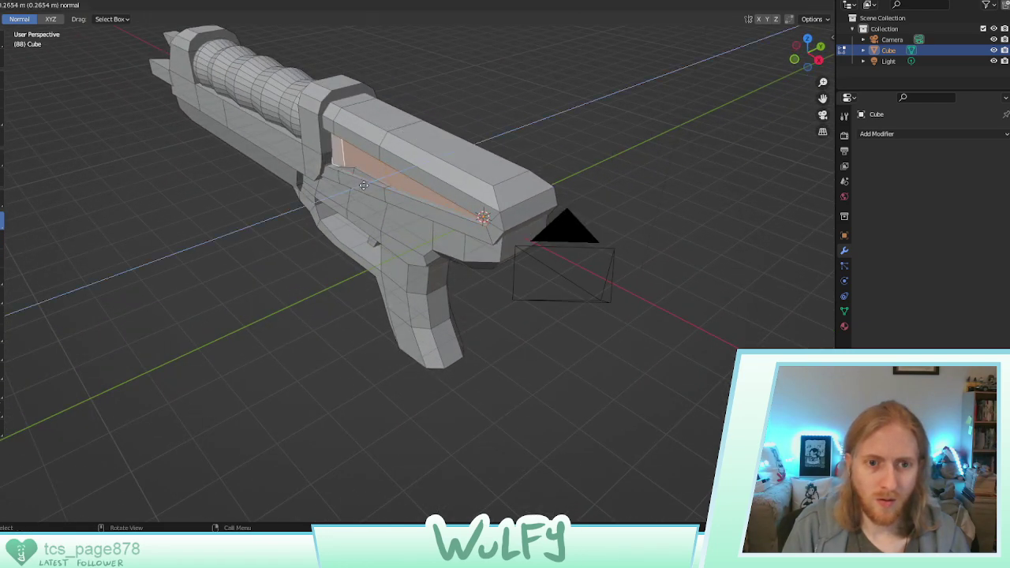
click(359, 187)
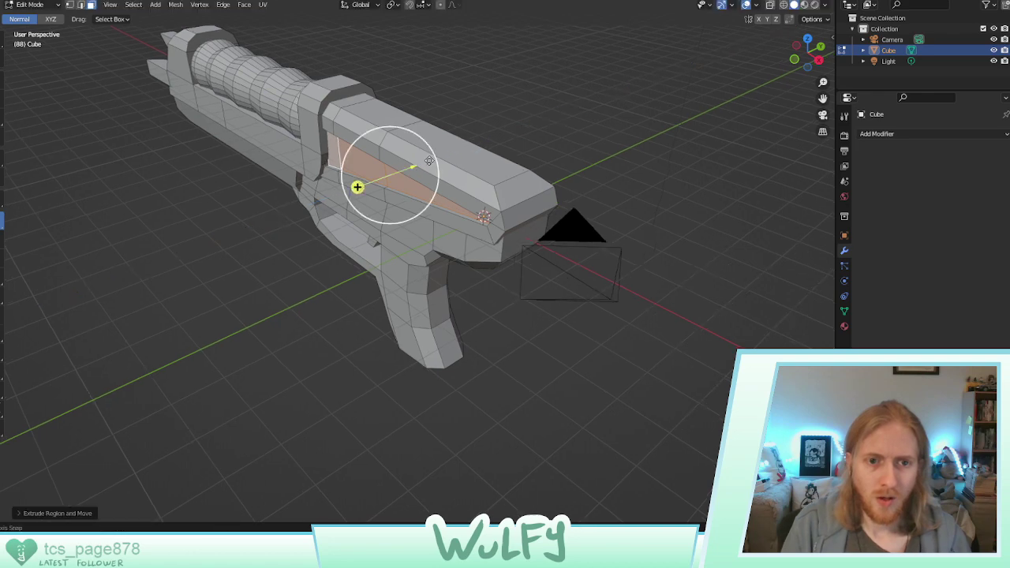
Examine the gun's shape and recessed side panels from several angles in Object Mode, and return to Edit Mode
middle_drag(356, 187, 200, 93)
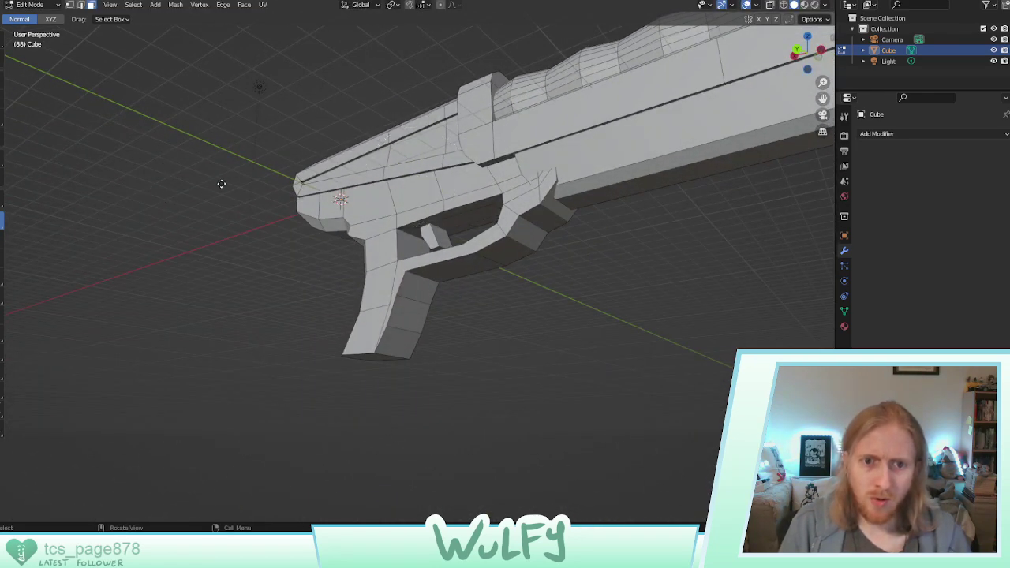
middle_drag(221, 180, 87, 72)
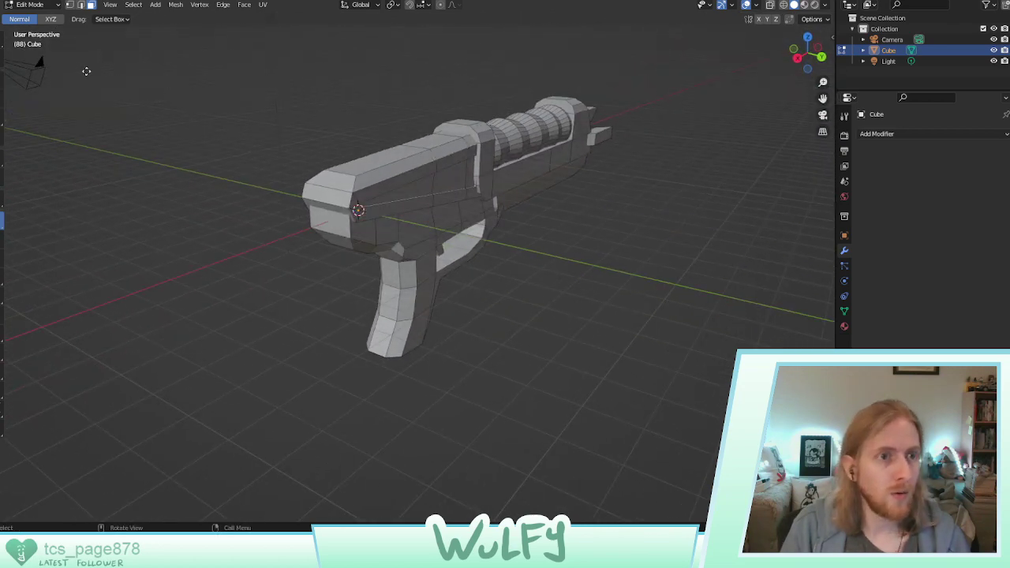
click(49, 6)
click(37, 17)
mouse_move(452, 167)
middle_down()
mouse_move(368, 136)
mouse_move(498, 180)
mouse_move(528, 210)
mouse_move(425, 132)
mouse_move(397, 135)
mouse_move(408, 181)
mouse_move(509, 194)
mouse_move(512, 217)
mouse_move(434, 170)
mouse_move(466, 189)
mouse_move(496, 189)
mouse_move(436, 165)
middle_up()
scroll(434, 170, up, 3)
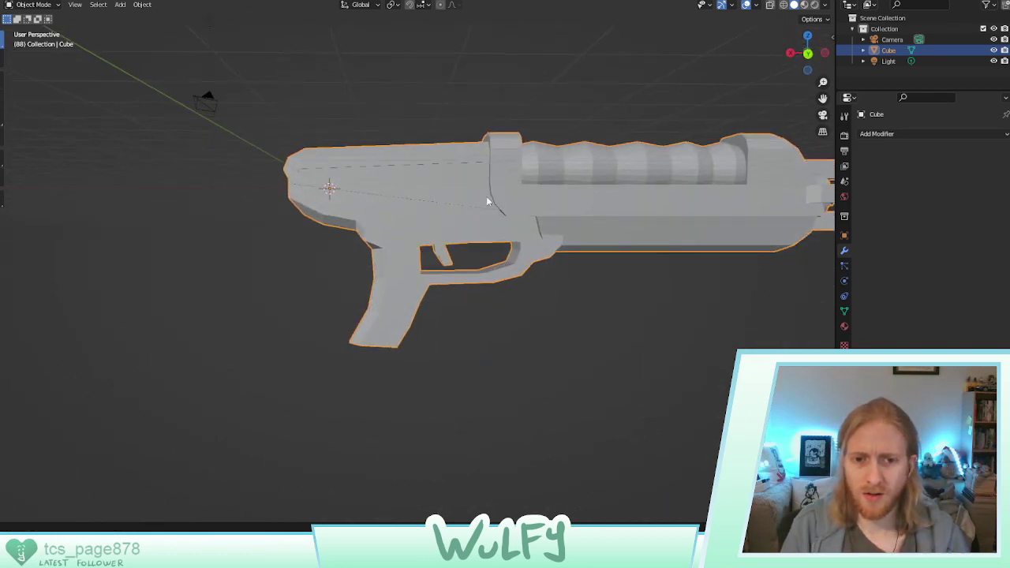
scroll(438, 197, up, 1)
shift+middle_drag(529, 197, 482, 266)
scroll(475, 227, down, 2)
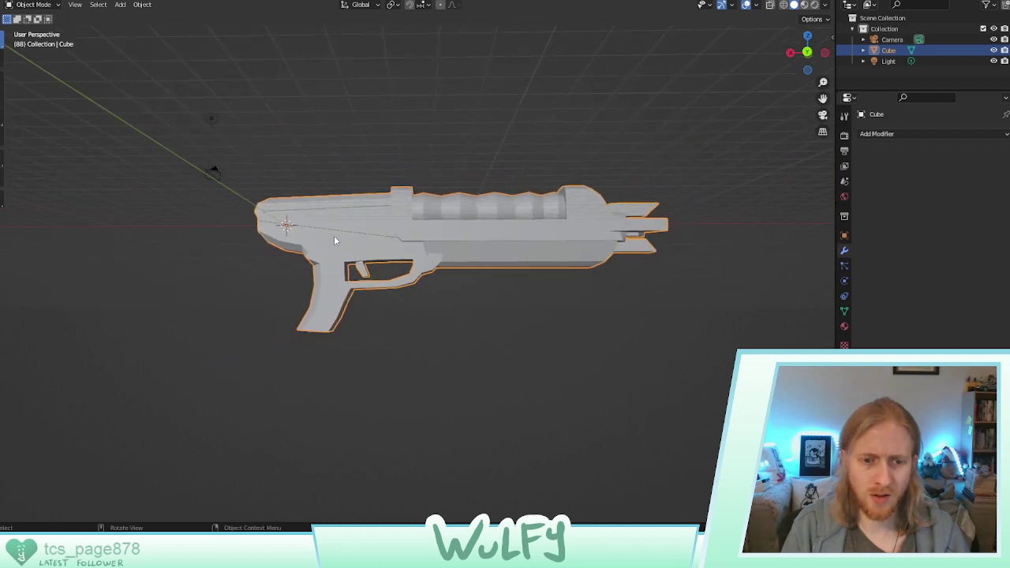
middle_drag(333, 240, 366, 239)
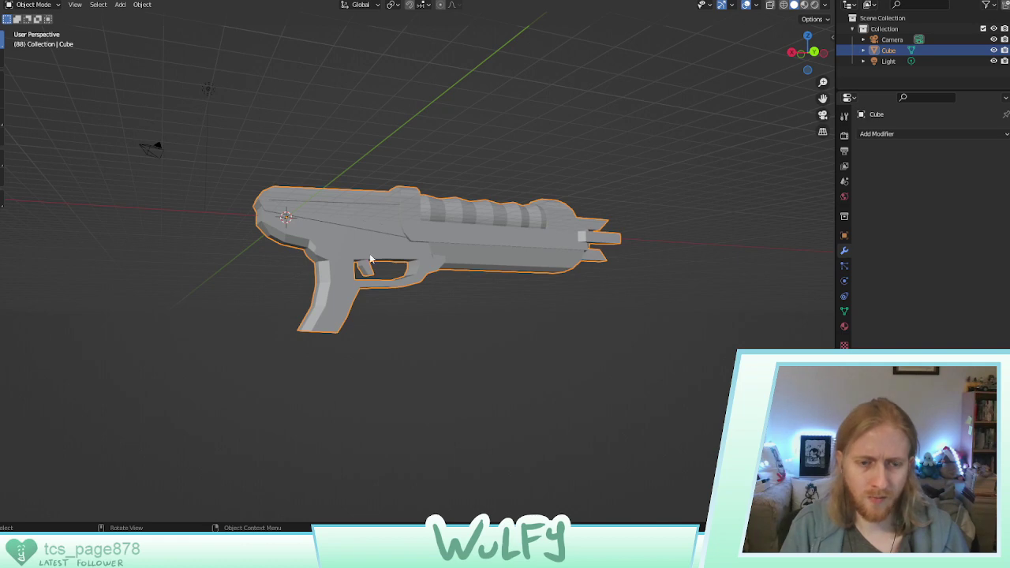
middle_drag(371, 259, 253, 211)
middle_drag(353, 262, 282, 202)
middle_drag(319, 229, 360, 265)
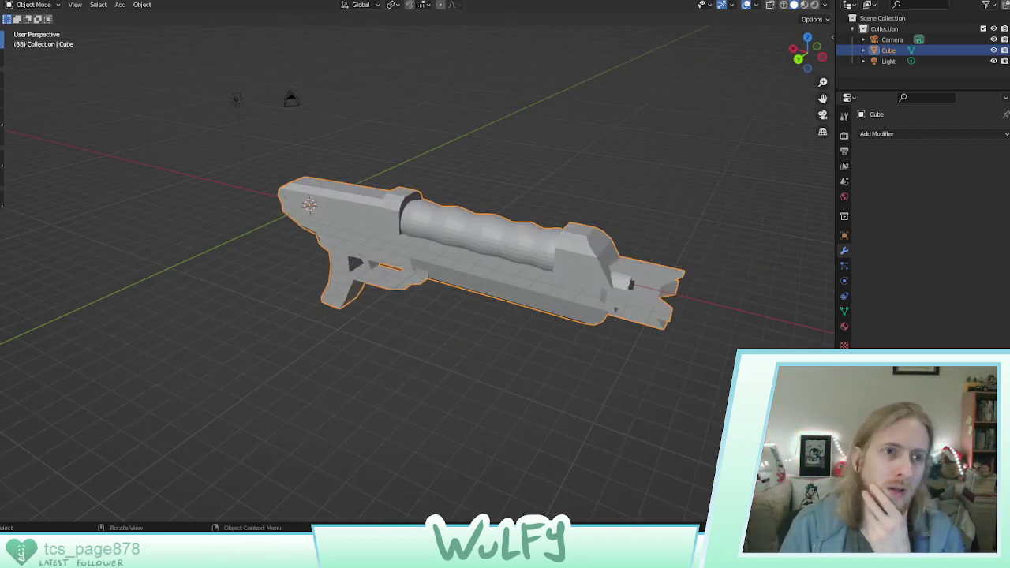
click(57, 6)
click(49, 30)
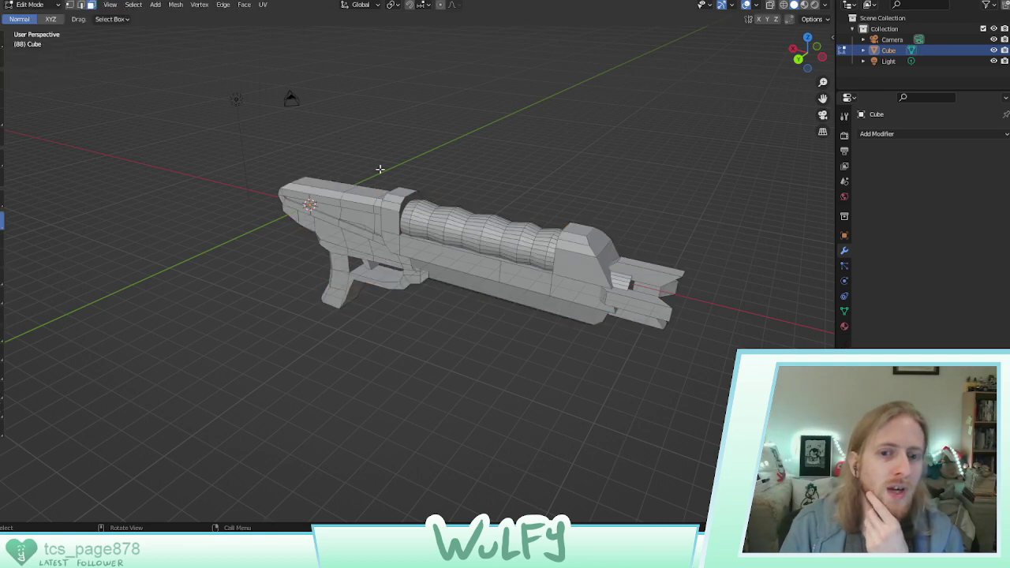
middle_drag(384, 165, 380, 241)
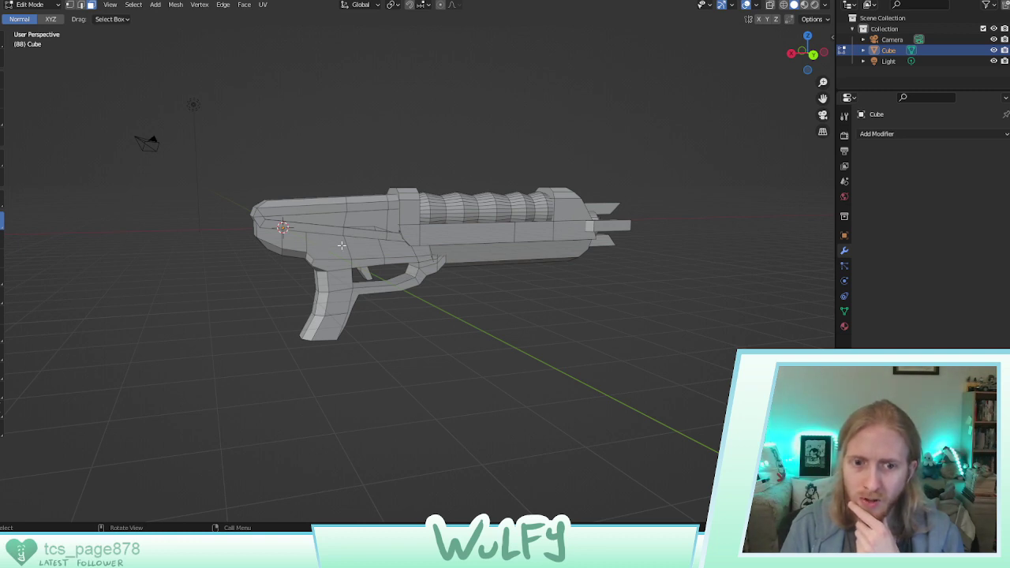
mouse_move(342, 247)
middle_down()
mouse_move(344, 261)
mouse_move(324, 269)
mouse_move(331, 234)
middle_up()
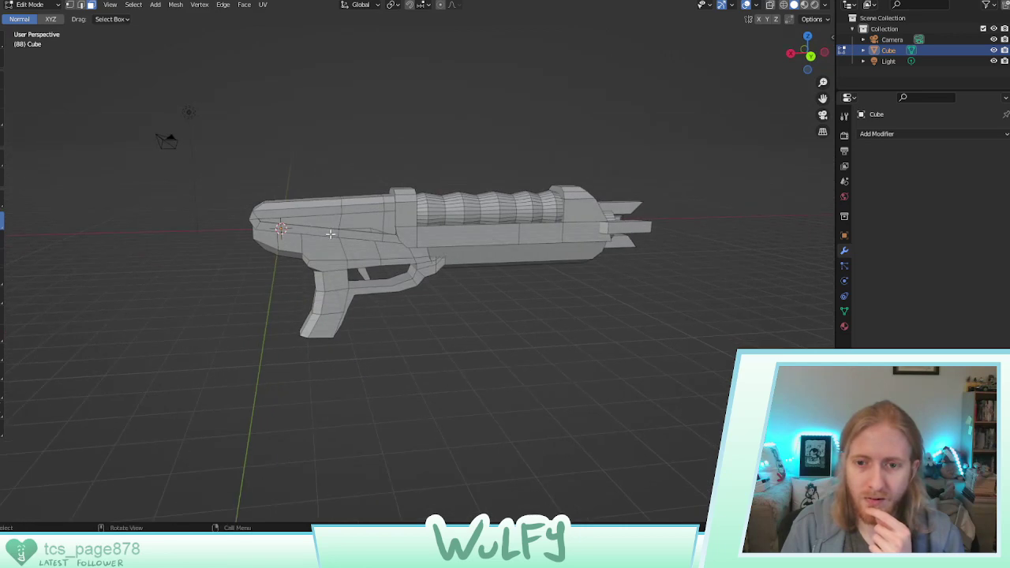
Bevel the lower side edges along the underside of the trigger guard about 0.2 m wide
middle_drag(502, 269, 361, 260)
click(380, 289)
scroll(361, 259, up, 4)
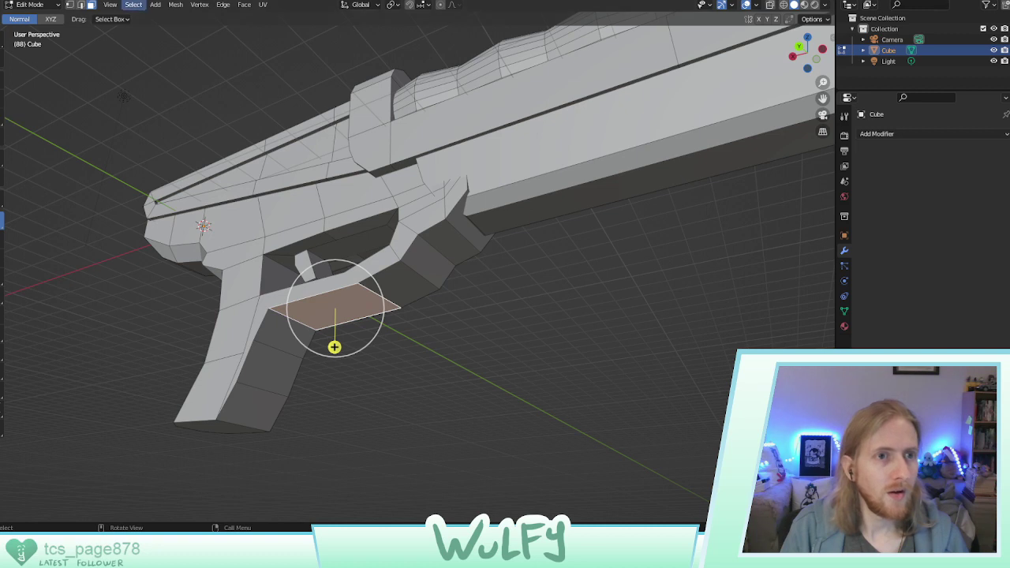
click(79, 6)
click(328, 294)
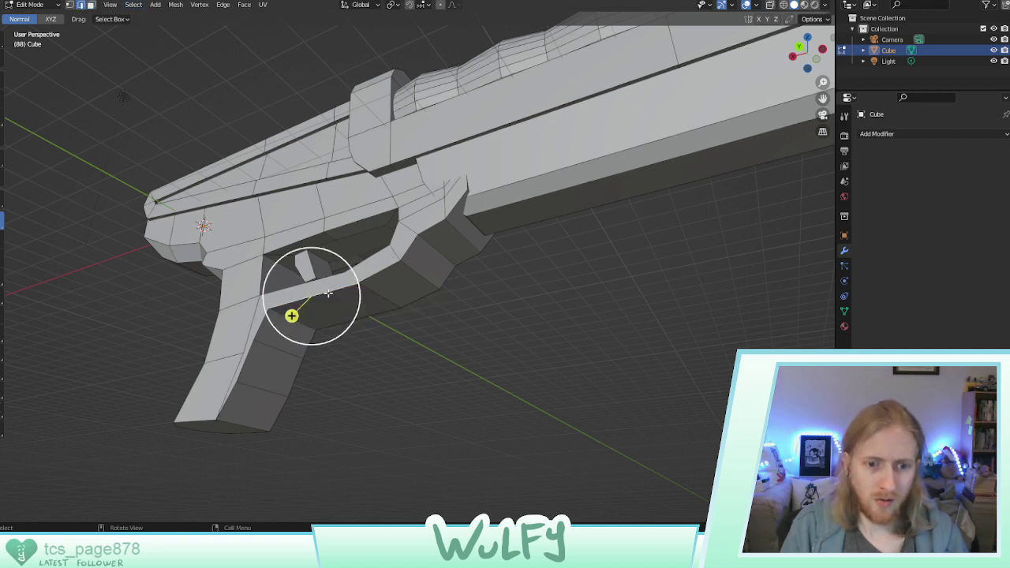
shift+click(407, 304)
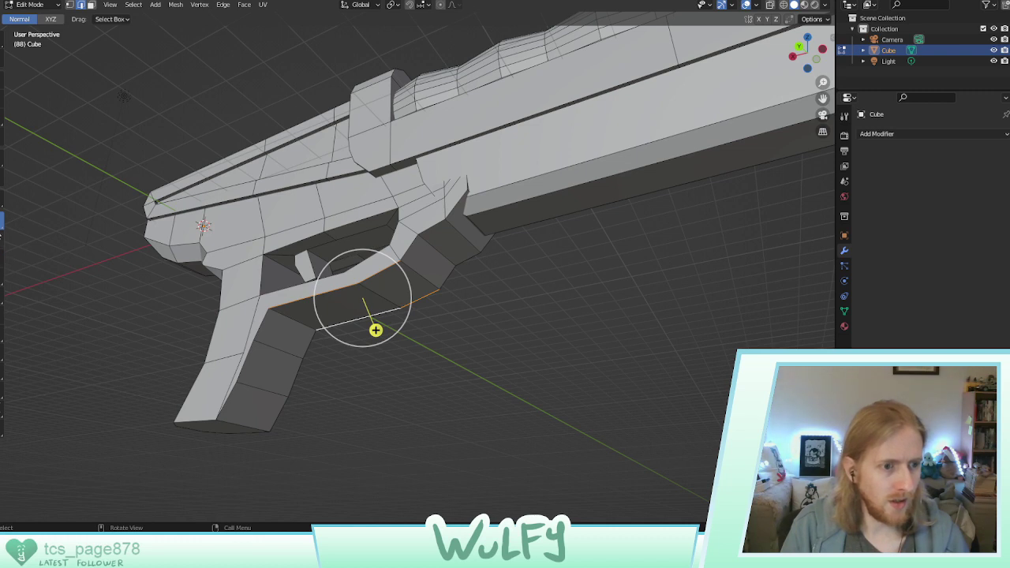
click(0, 262)
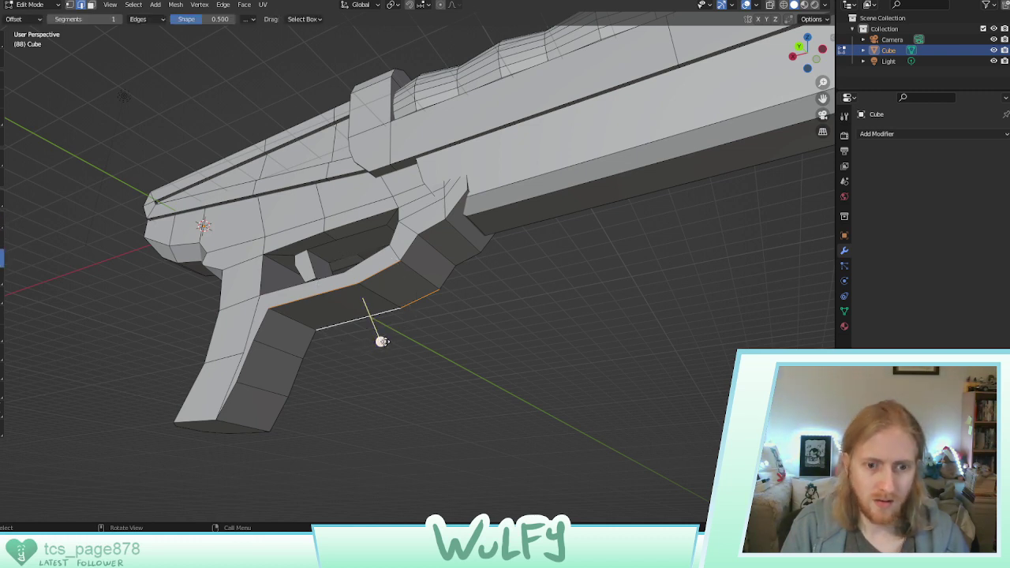
drag(381, 341, 381, 330)
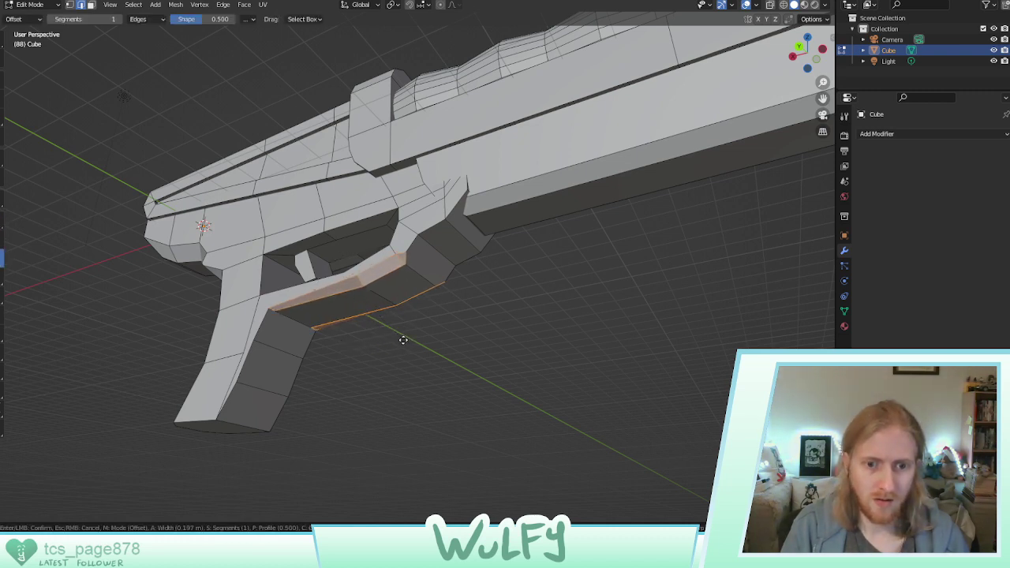
click(401, 337)
Bevel the inner corner edge where the trigger guard meets the front of the grip
middle_drag(402, 338, 265, 289)
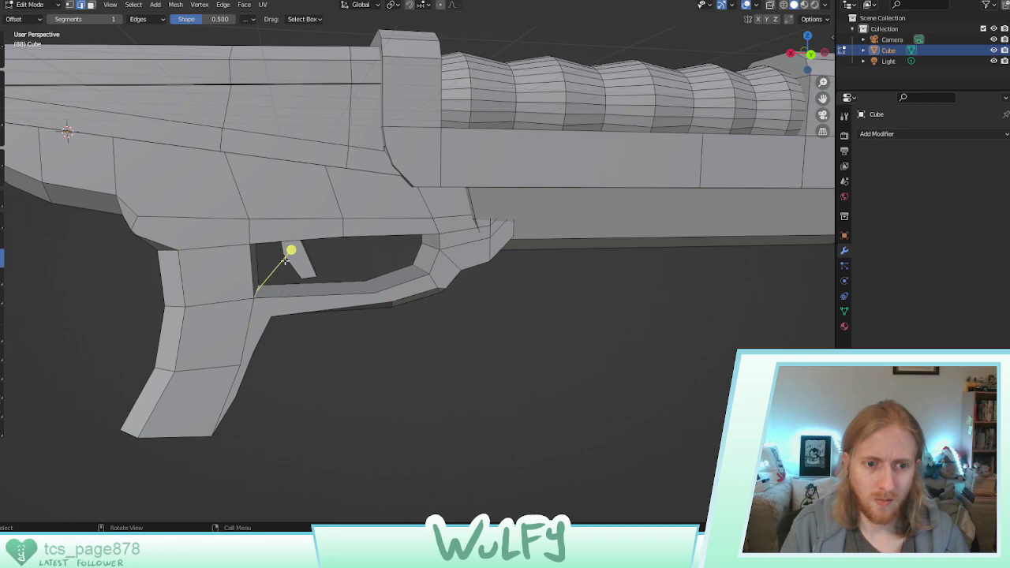
drag(290, 252, 303, 246)
Try to bevel the inner corner edge where the front of the grip meets the lower body behind the trigger
middle_drag(303, 246, 275, 232)
click(272, 239)
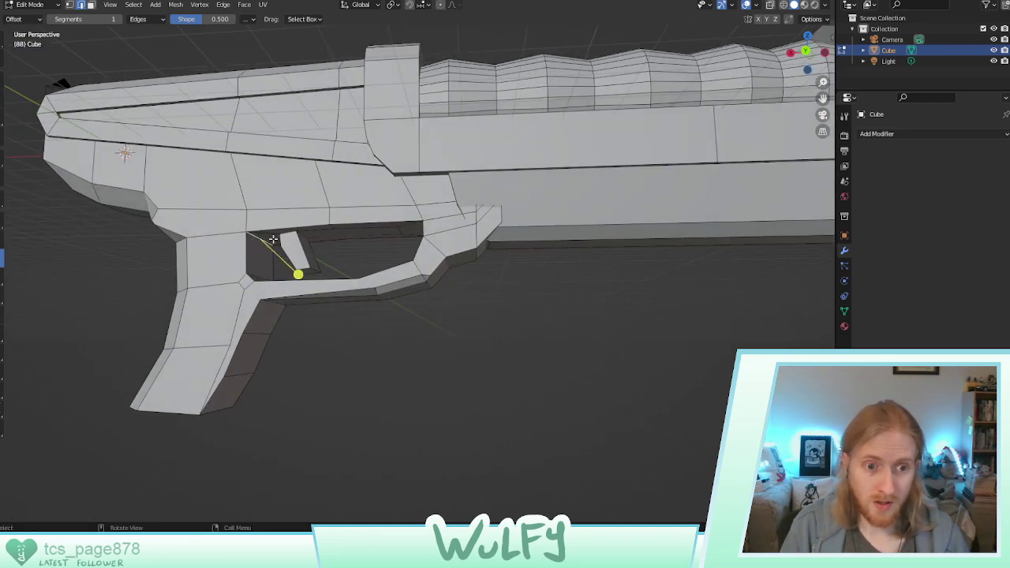
drag(298, 272, 307, 282)
middle_drag(306, 281, 343, 296)
click(416, 366)
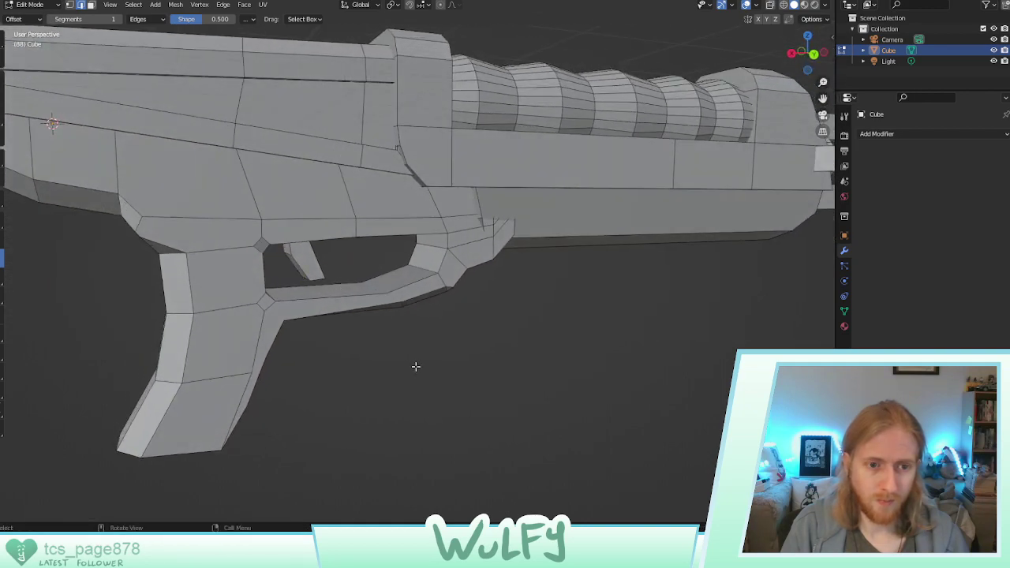
middle_drag(415, 366, 415, 340)
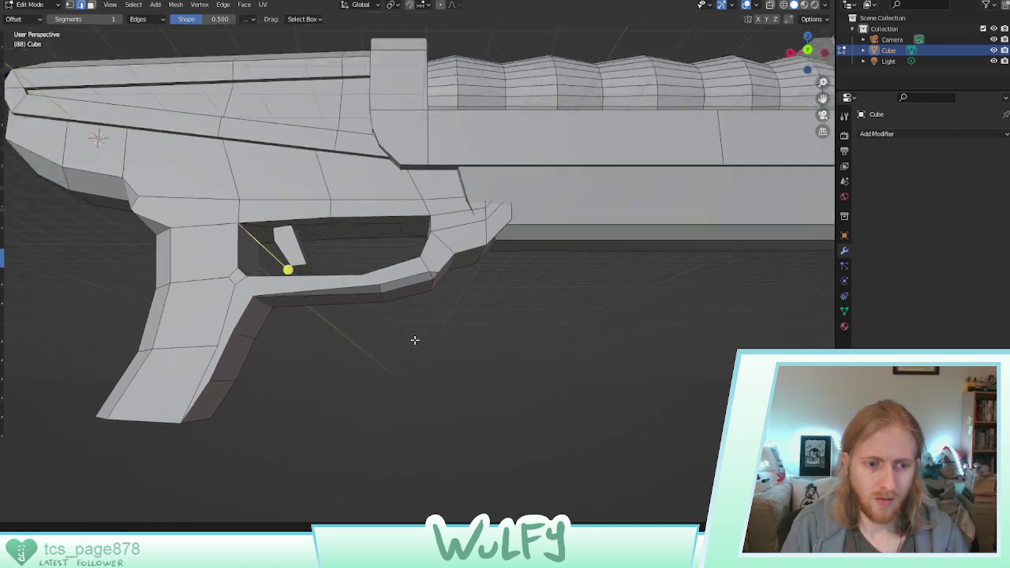
Close the handgun.blend file
scroll(415, 340, down, 6)
middle_drag(410, 390, 371, 323)
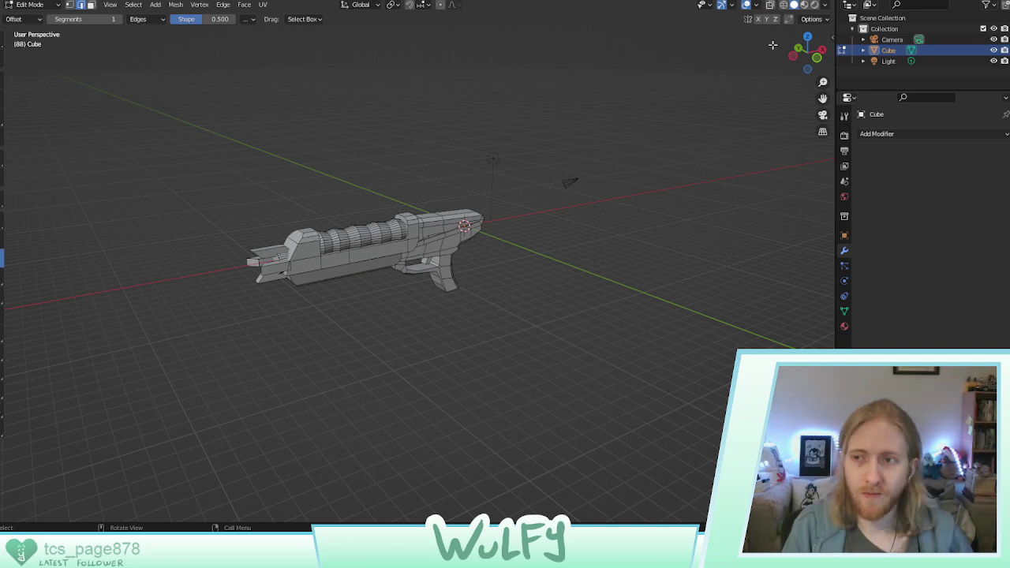
click(1003, 1)
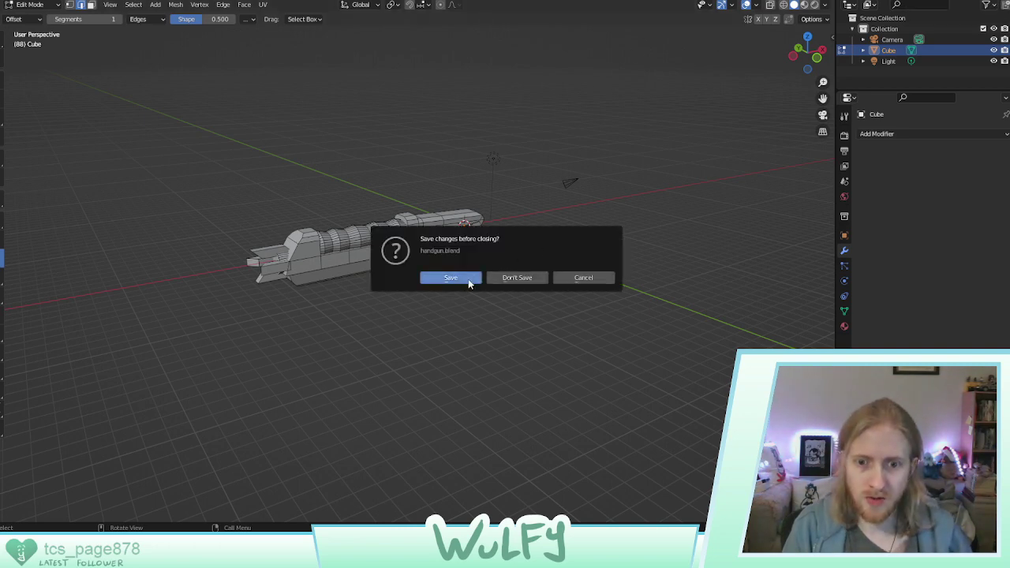
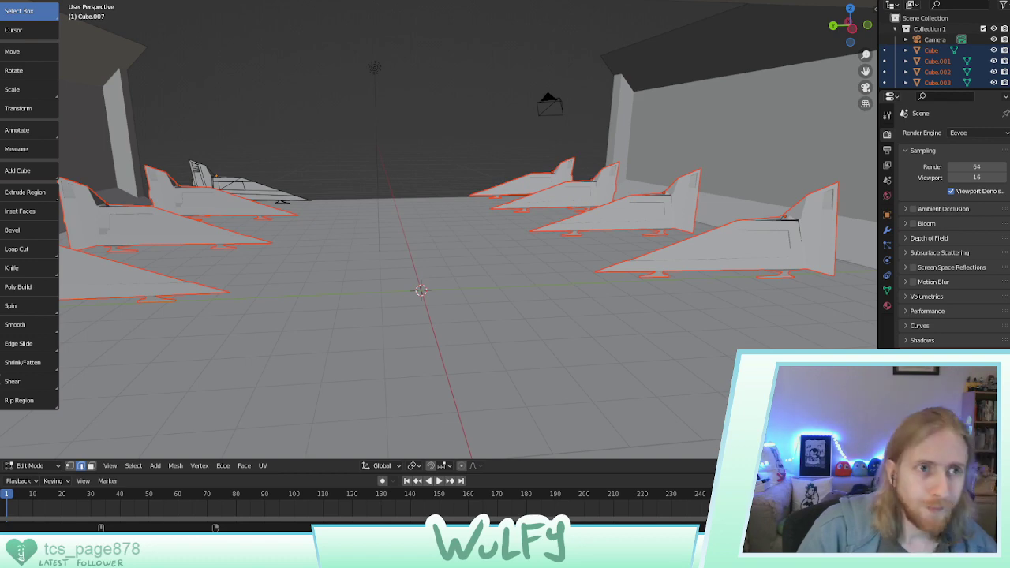
Examine the spaceship model's rear hatch, lowered ramp and engine nozzles up close and from different angles
key(alt+Tab)
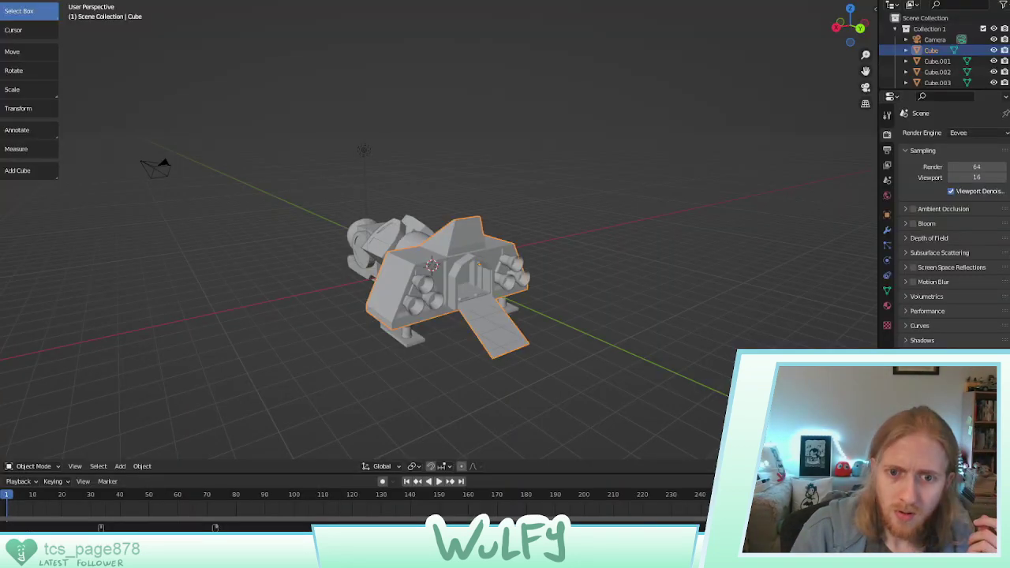
scroll(332, 230, up, 5)
scroll(301, 225, down, 5)
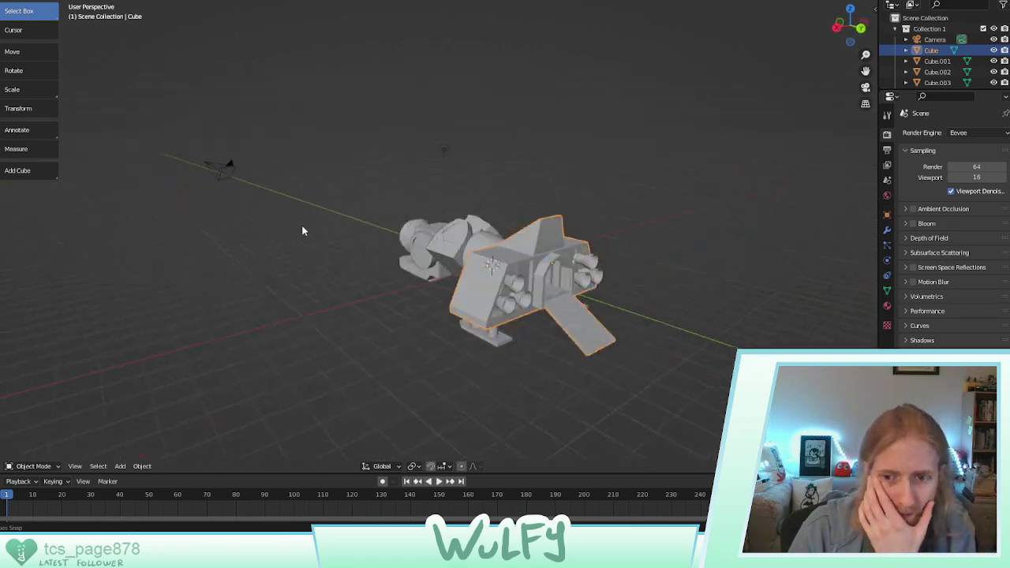
scroll(301, 226, up, 6)
middle_drag(283, 234, 272, 192)
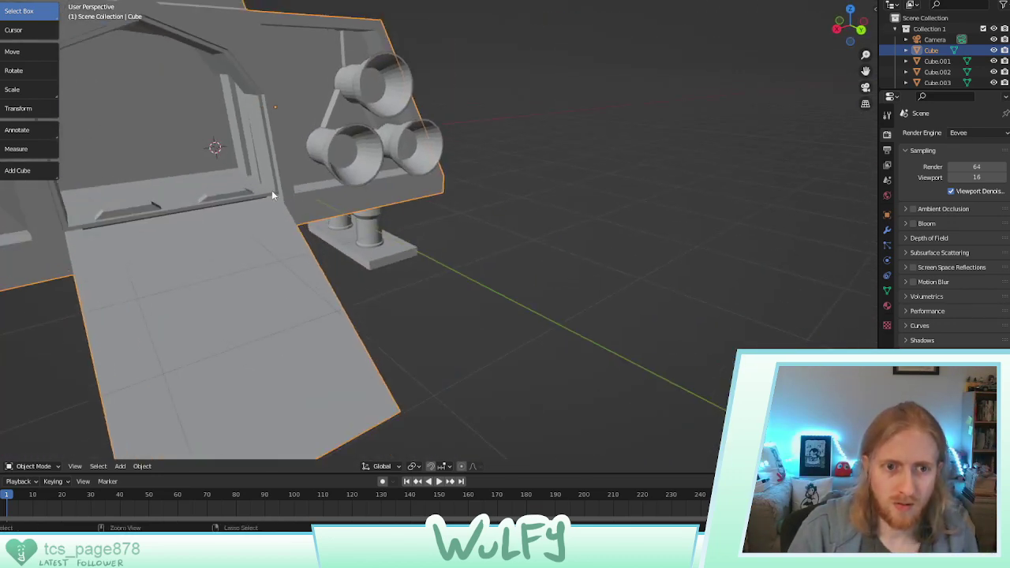
scroll(273, 193, down, 9)
middle_drag(303, 239, 418, 217)
scroll(397, 217, up, 11)
scroll(390, 180, down, 5)
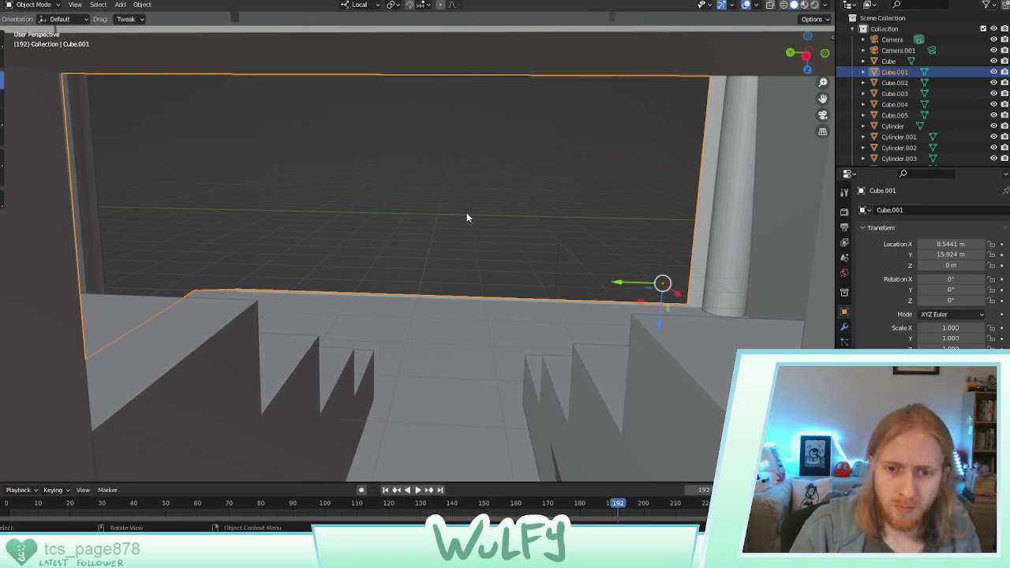
Examine the hall scene's stepped seating, pillars and doorway
middle_drag(467, 217, 621, 205)
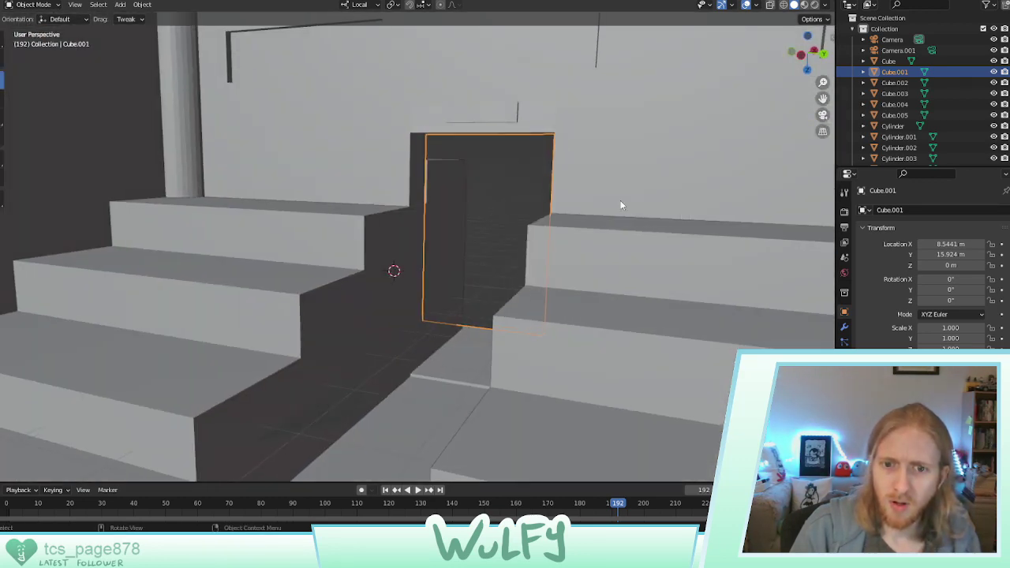
shift+middle_drag(423, 244, 430, 262)
ctrl+middle_drag(394, 230, 443, 468)
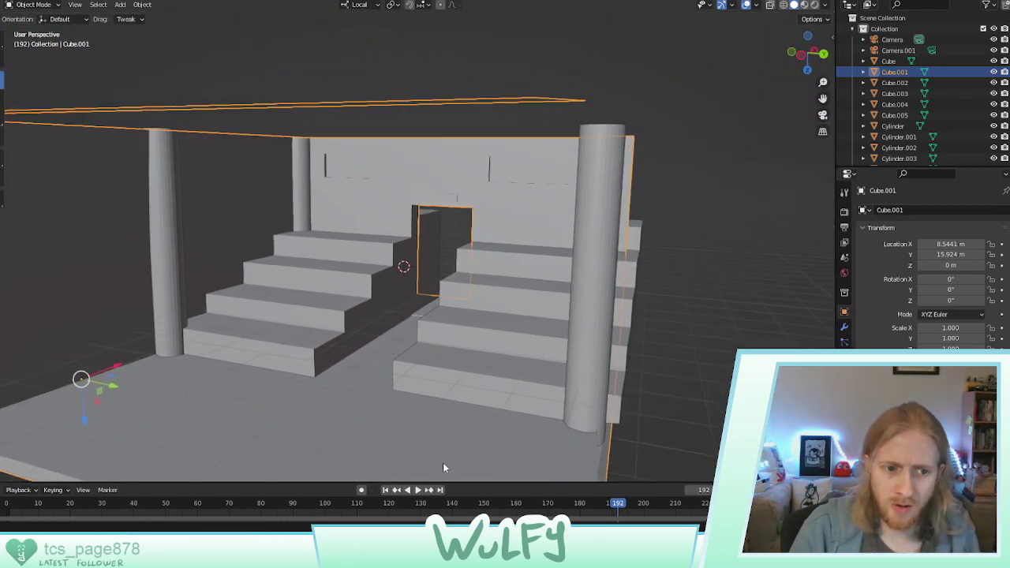
Leave the hall scene and launch a fresh Blender session with a new General file
click(1007, 1)
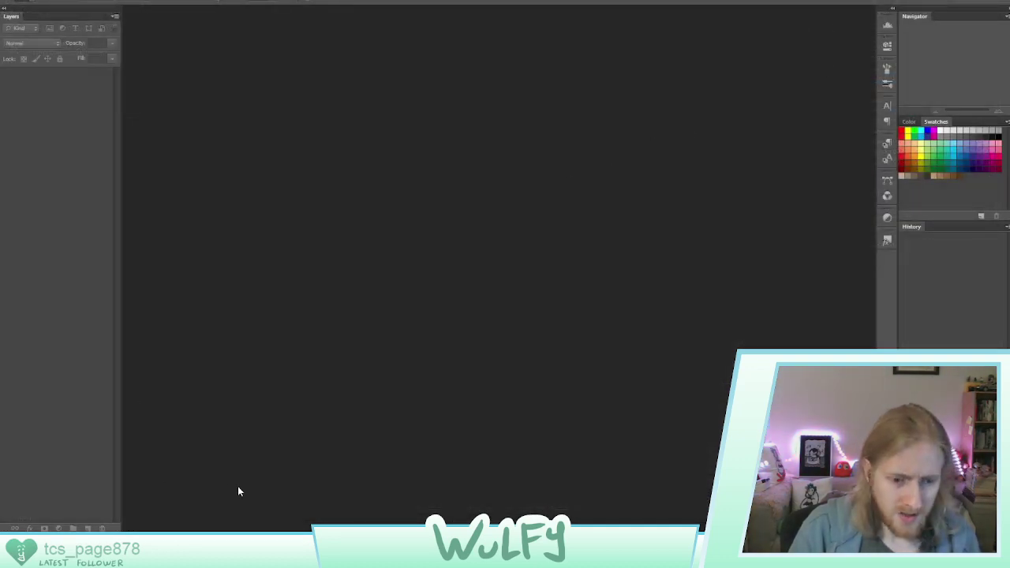
click(213, 543)
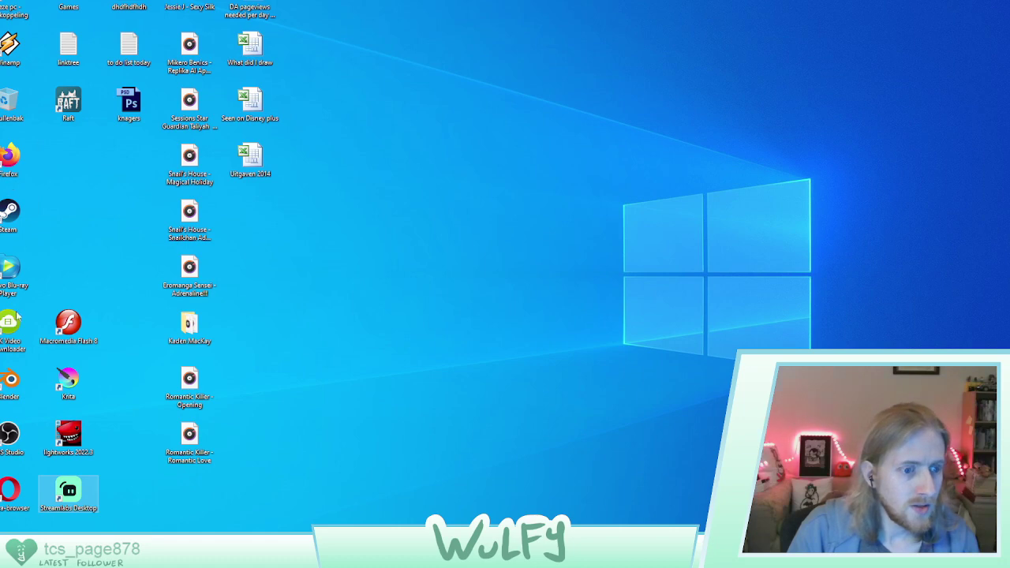
double_click(7, 387)
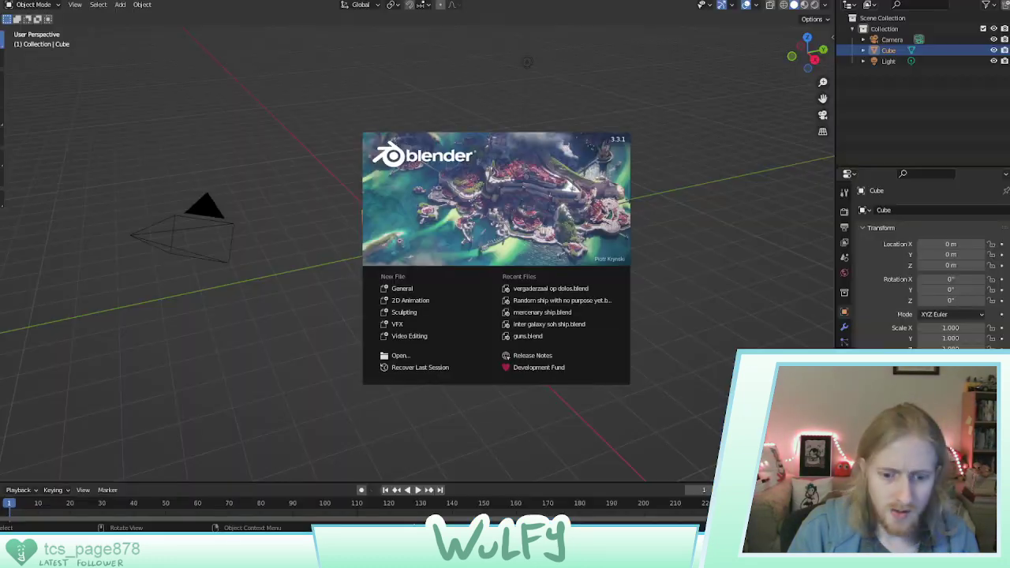
click(413, 289)
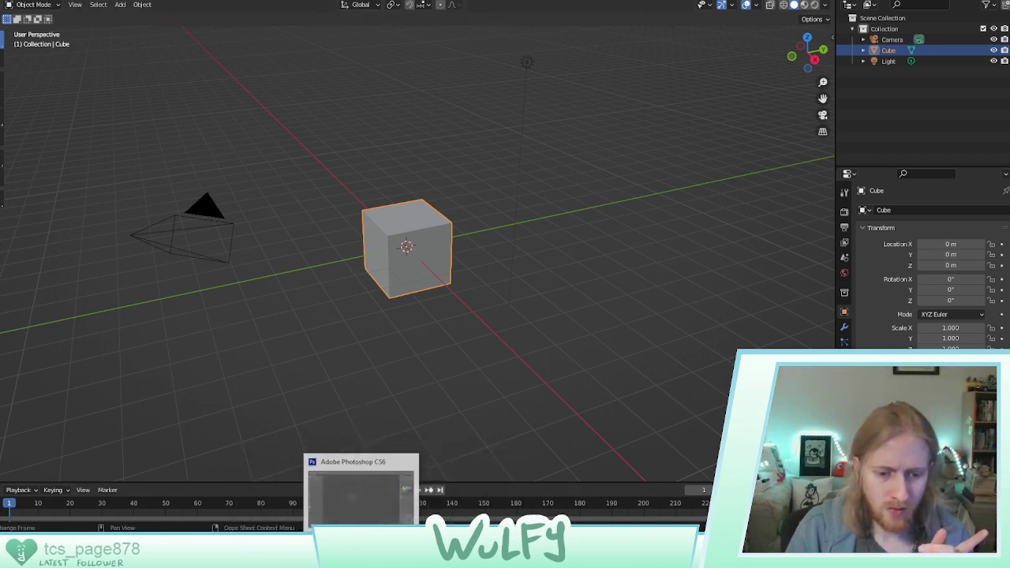
Bring up the Denshi Swordgun.png reference picture and move its window clear of the Blender viewport
mouse_move(282, 550)
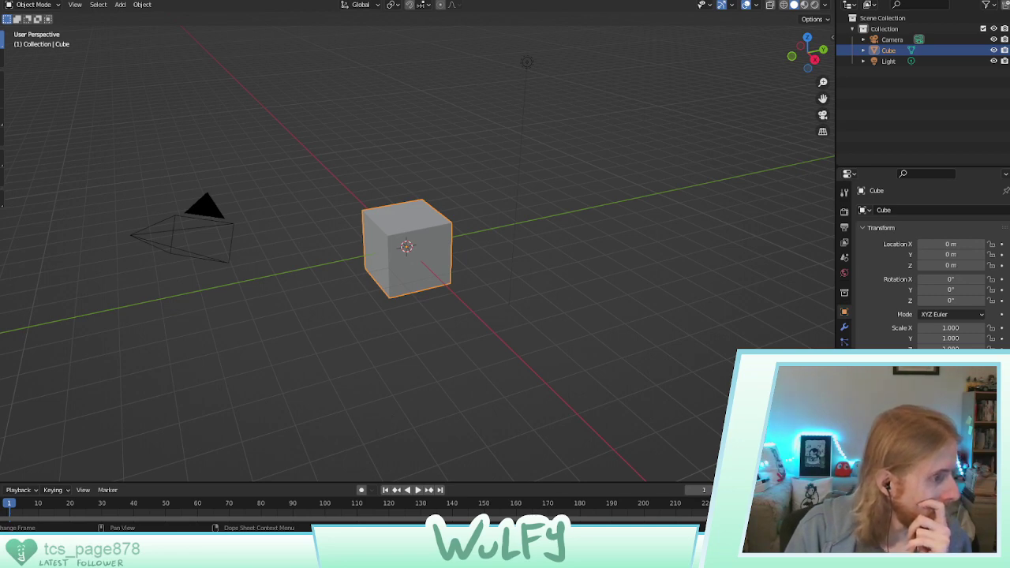
key(alt+Tab)
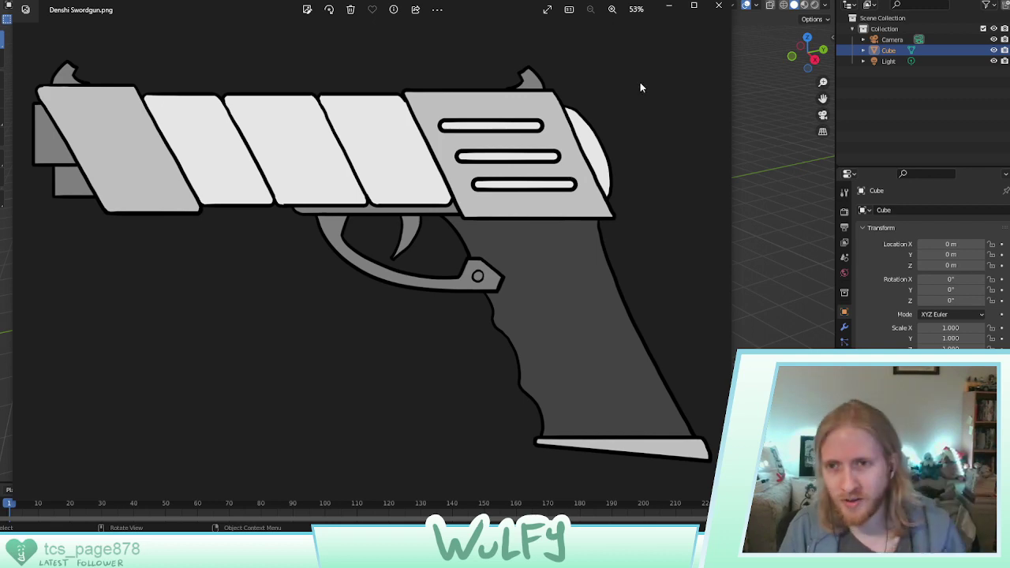
drag(514, 9, 494, 21)
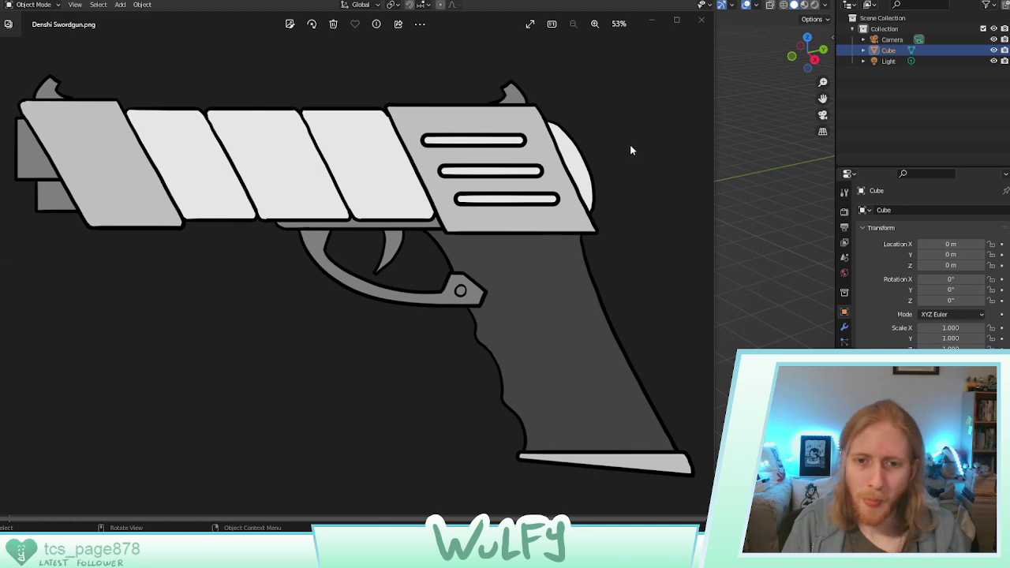
drag(502, 23, 0, 16)
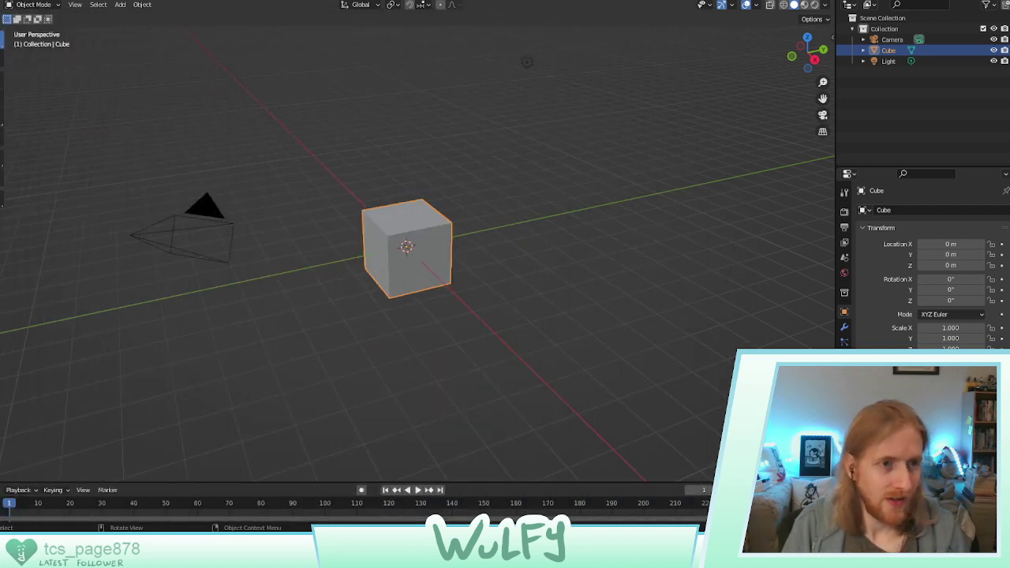
Add Denshi Swordgun.png as a background image aligned to the current perspective view
click(290, 84)
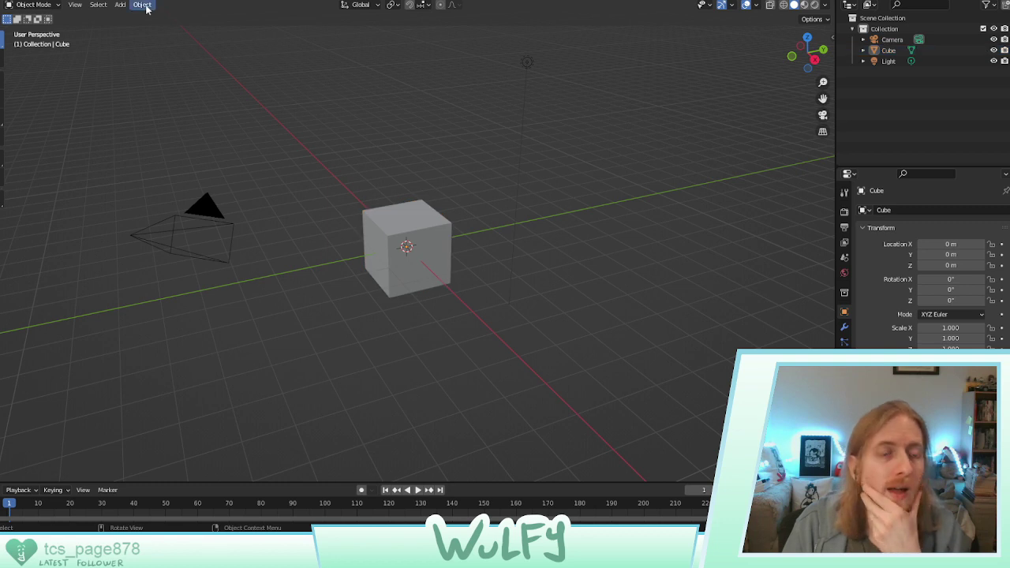
click(120, 5)
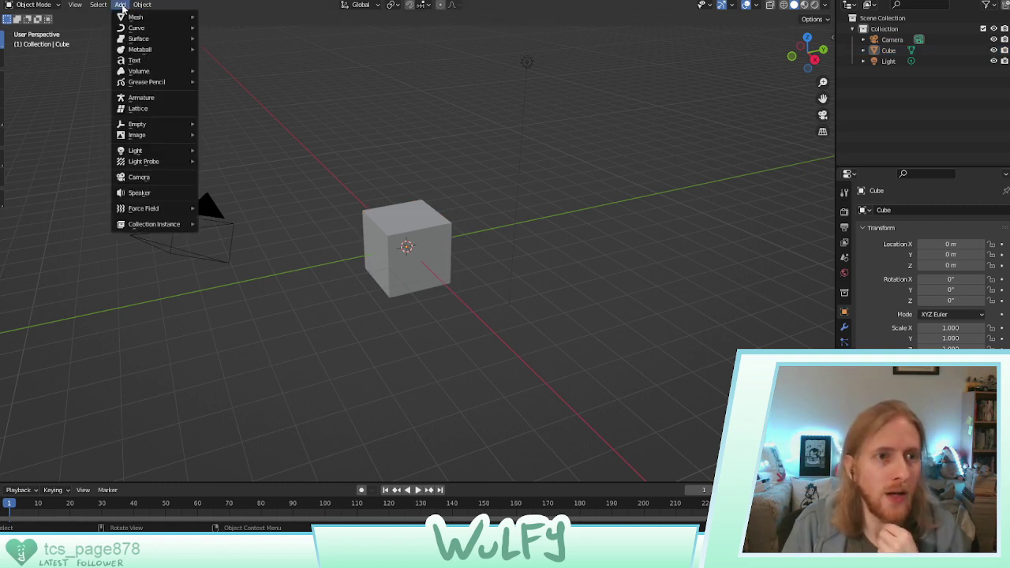
mouse_move(160, 72)
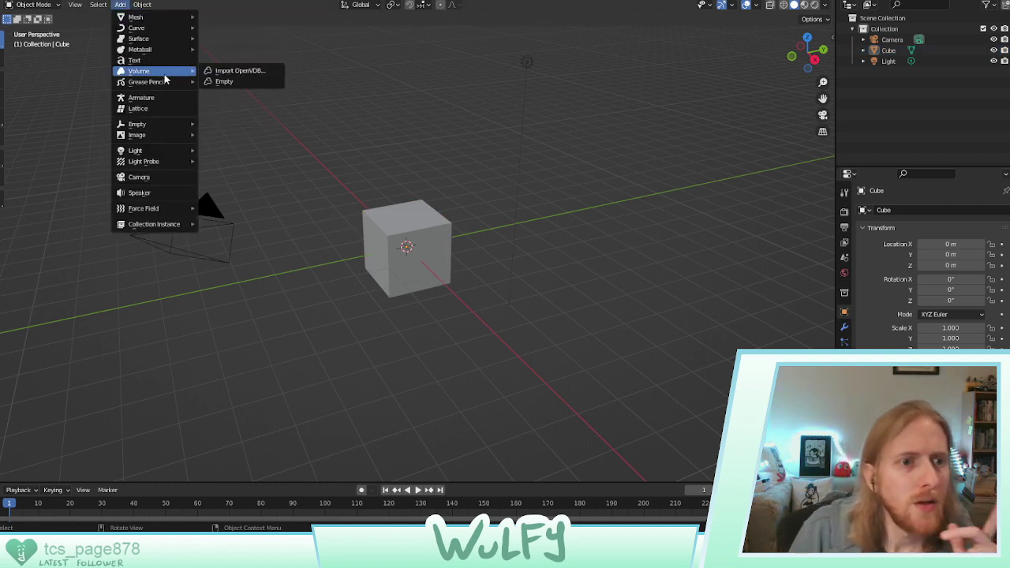
mouse_move(163, 135)
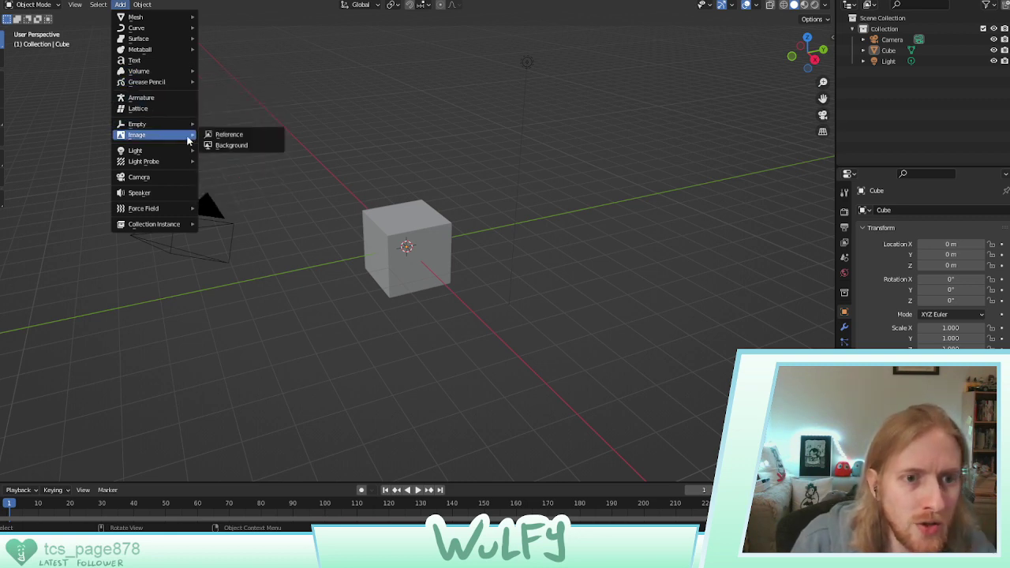
click(236, 146)
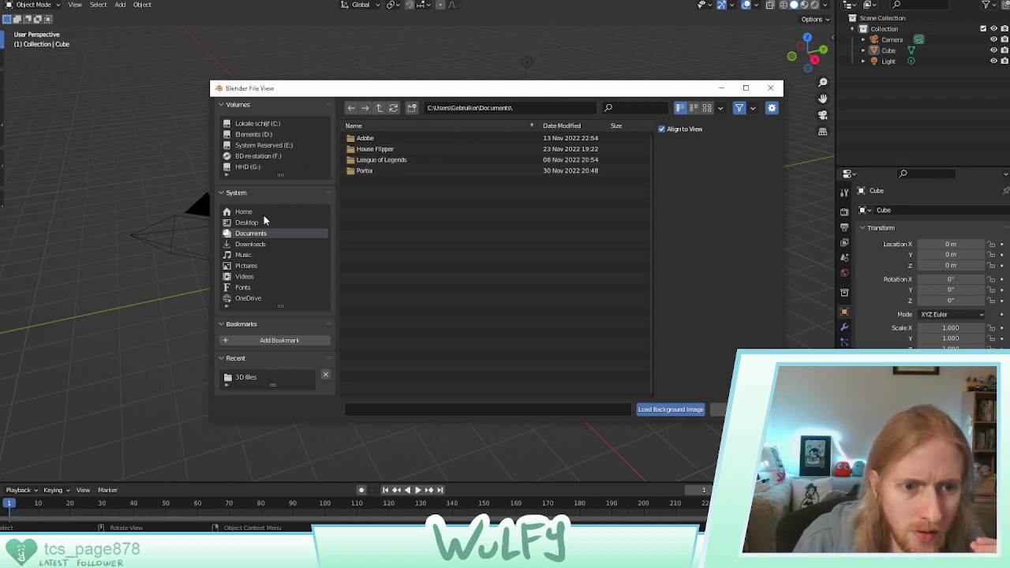
drag(342, 90, 0, 149)
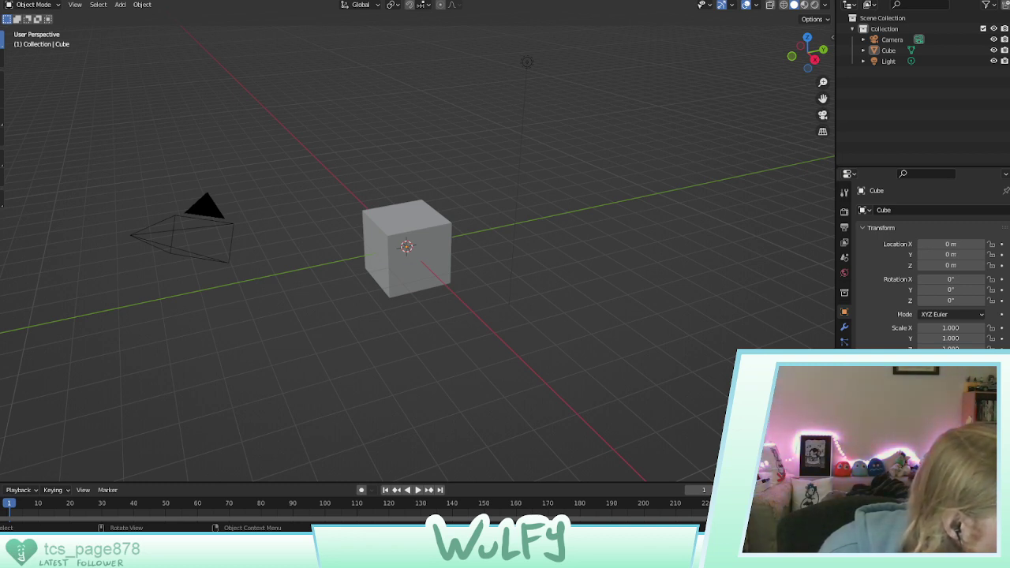
drag(0, 98, 400, 80)
double_click(317, 288)
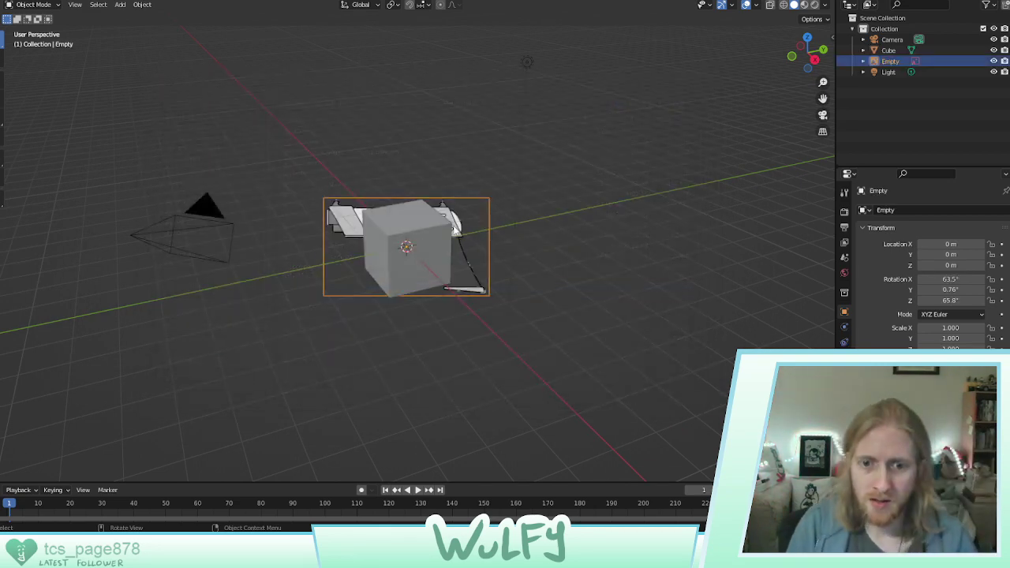
Try raising the tilted background image about 2.59 m along Z above the cube, and delete it
click(461, 230)
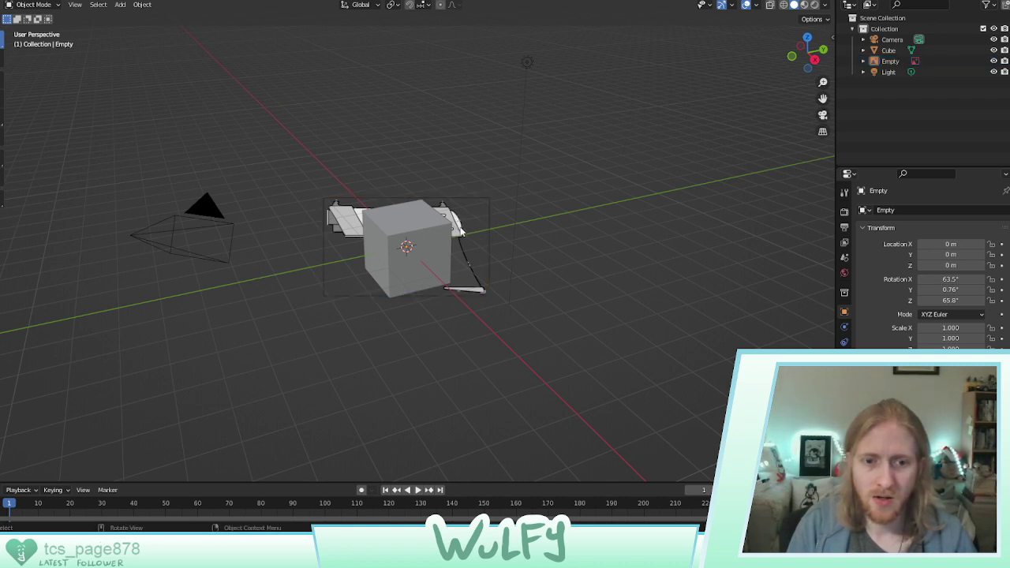
click(458, 229)
click(472, 286)
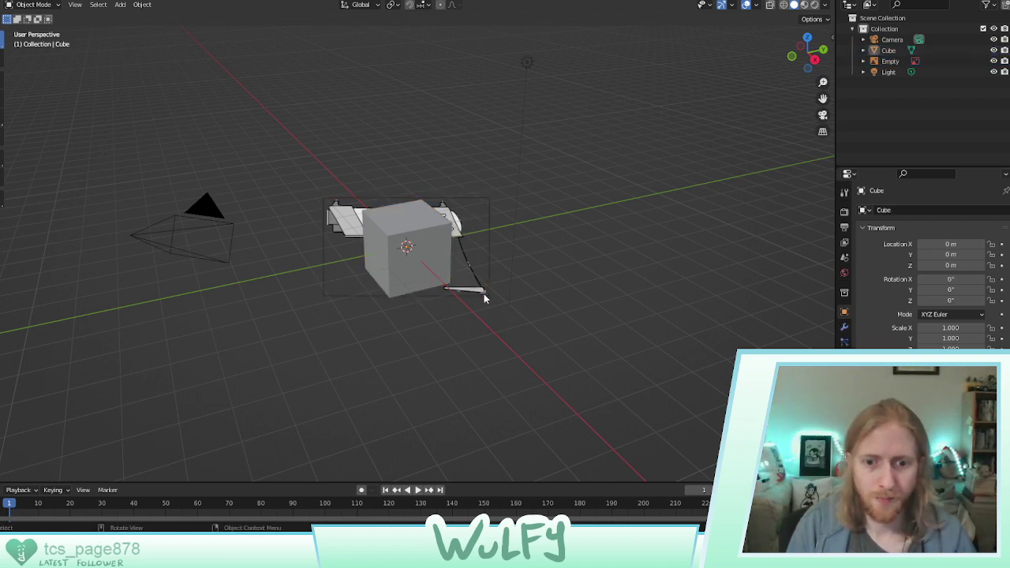
click(484, 298)
click(4, 82)
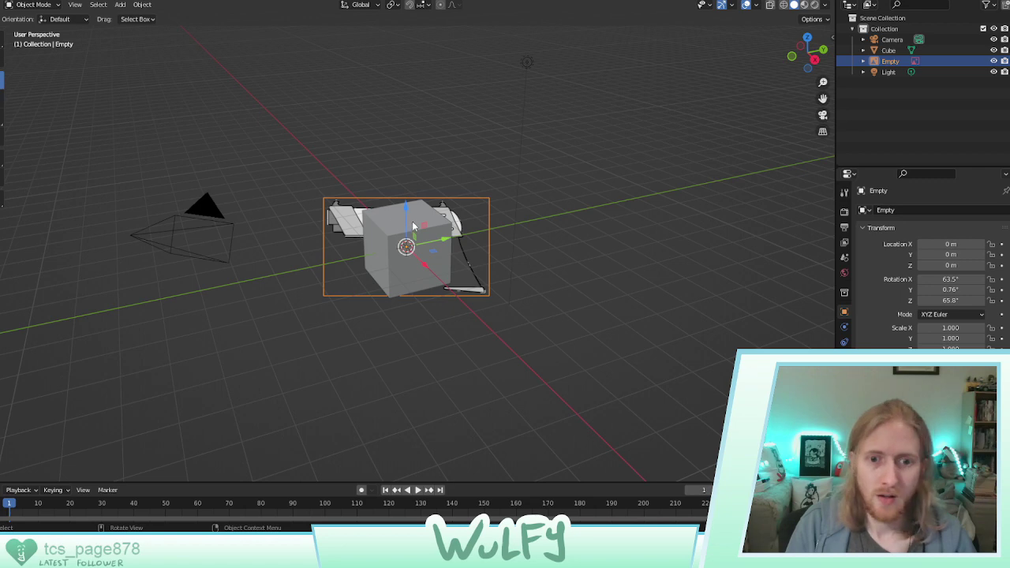
drag(408, 218, 499, 164)
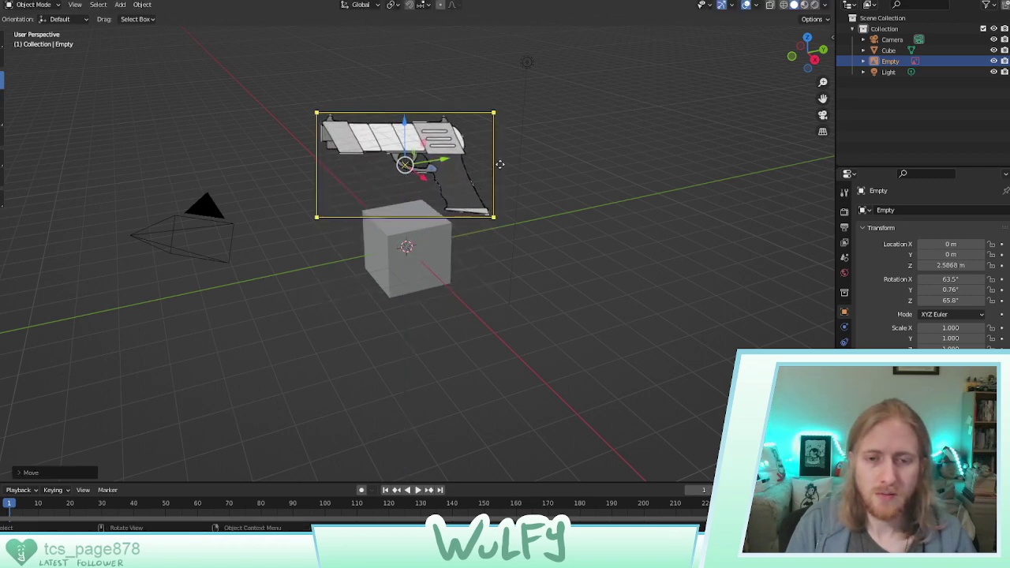
middle_drag(500, 164, 533, 155)
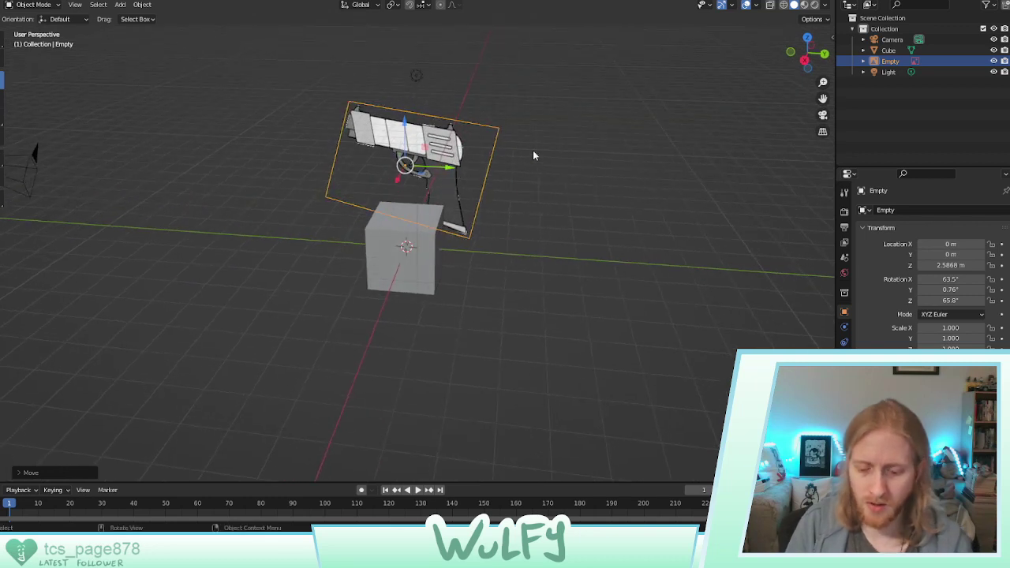
key(Delete)
Load Denshi Swordgun.png as a background image aligned to the back orthographic view
click(805, 54)
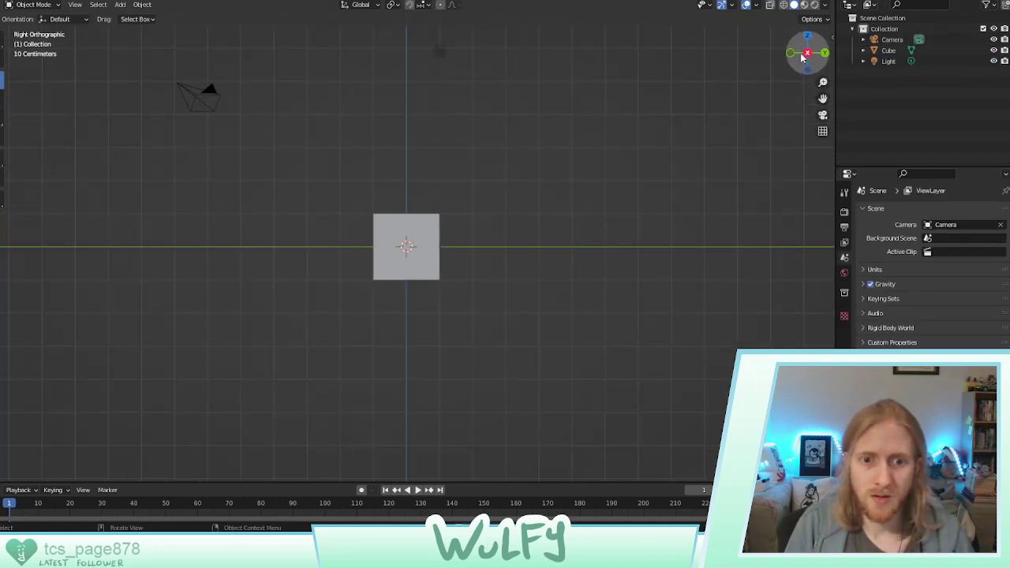
click(824, 53)
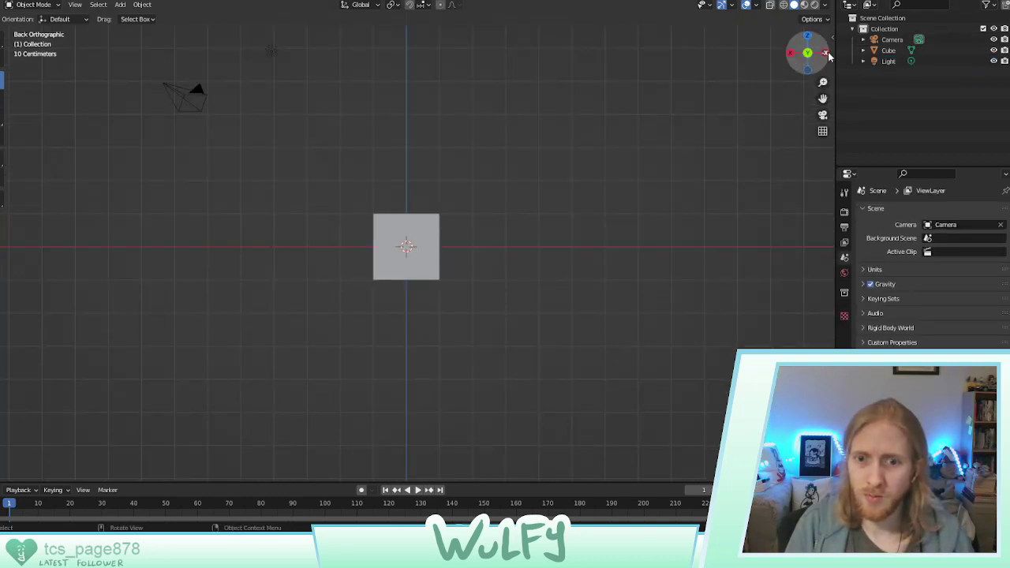
middle_drag(542, 149, 434, 315)
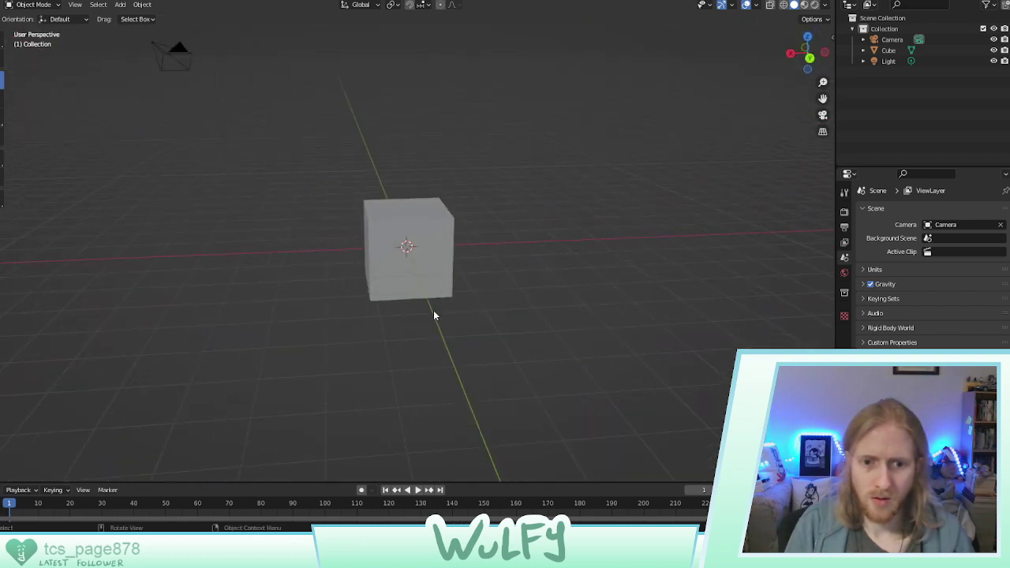
click(810, 59)
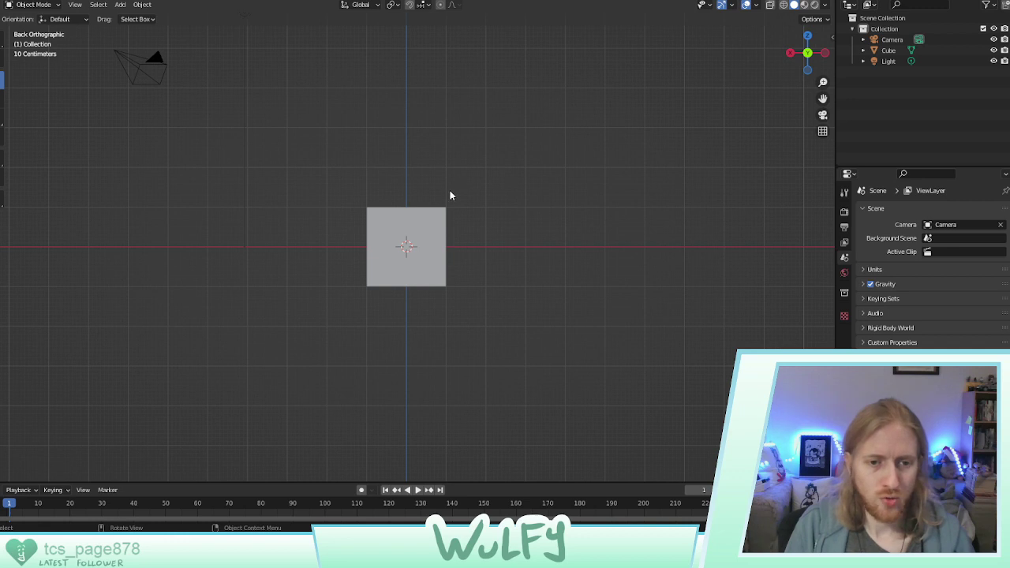
right_click(314, 250)
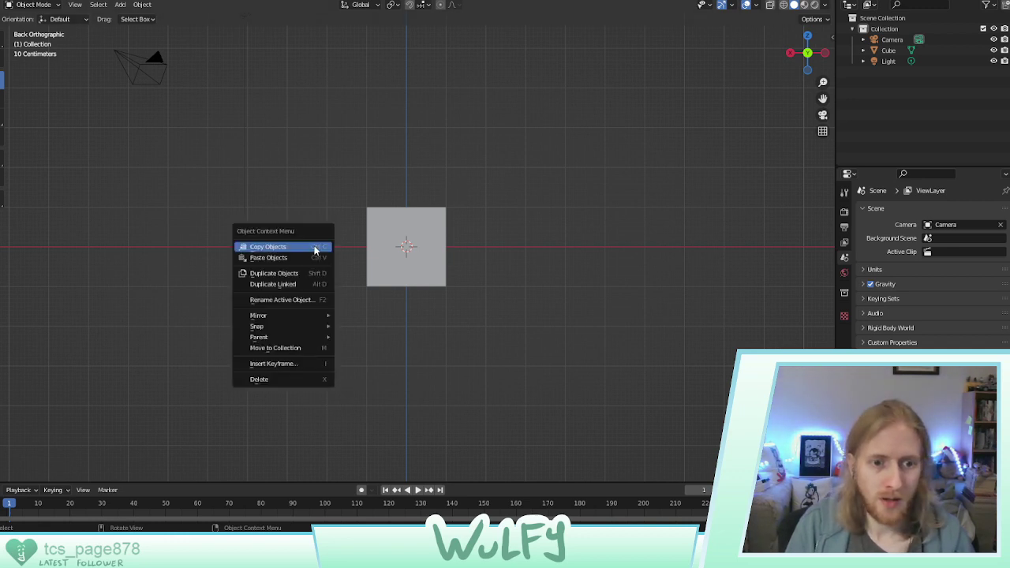
click(120, 5)
mouse_move(153, 135)
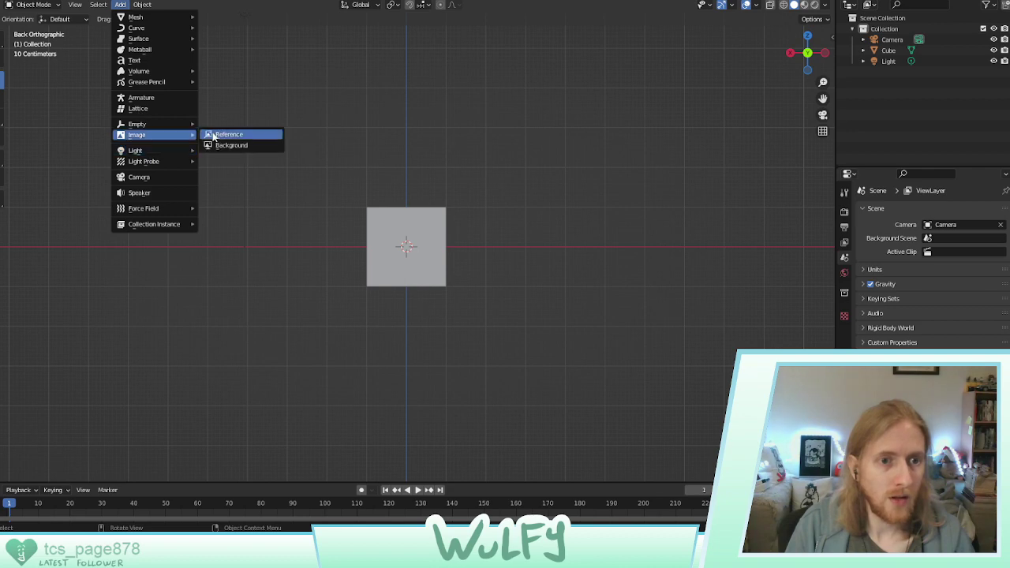
click(227, 145)
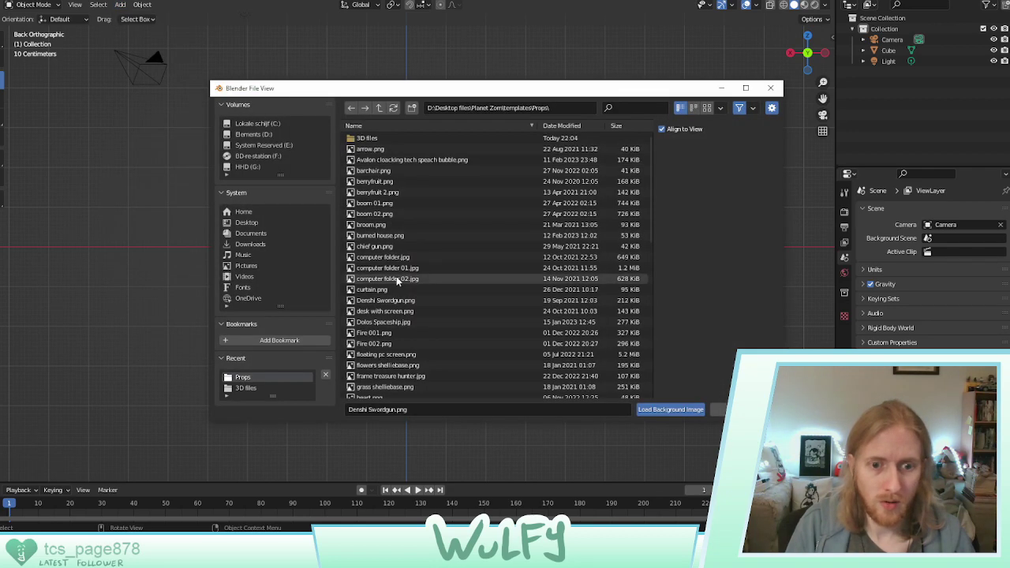
double_click(391, 308)
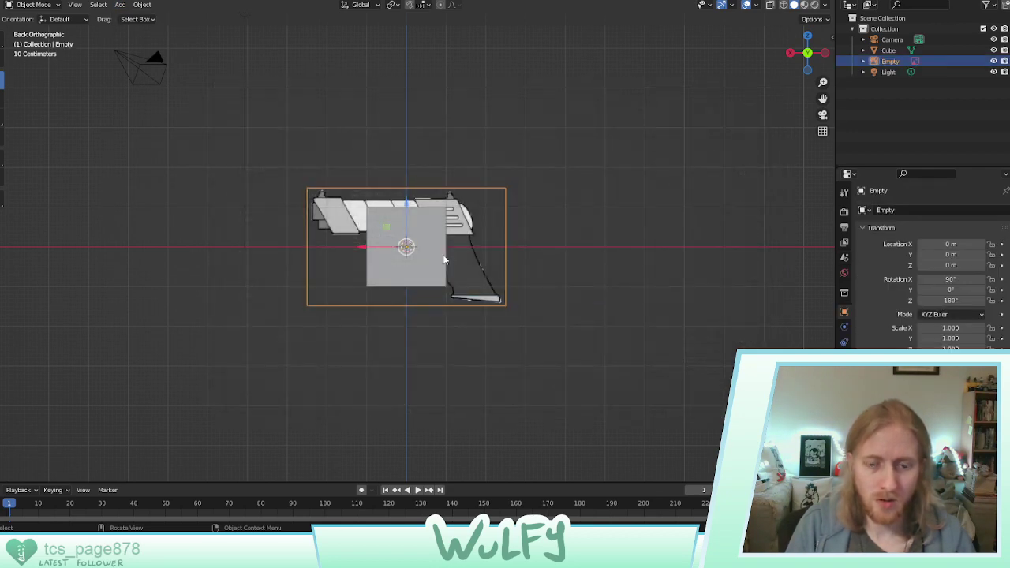
Examine how the gun background image displays around the cube in perspective and back orthographic views
key(KP_5)
middle_drag(501, 222, 428, 321)
click(415, 239)
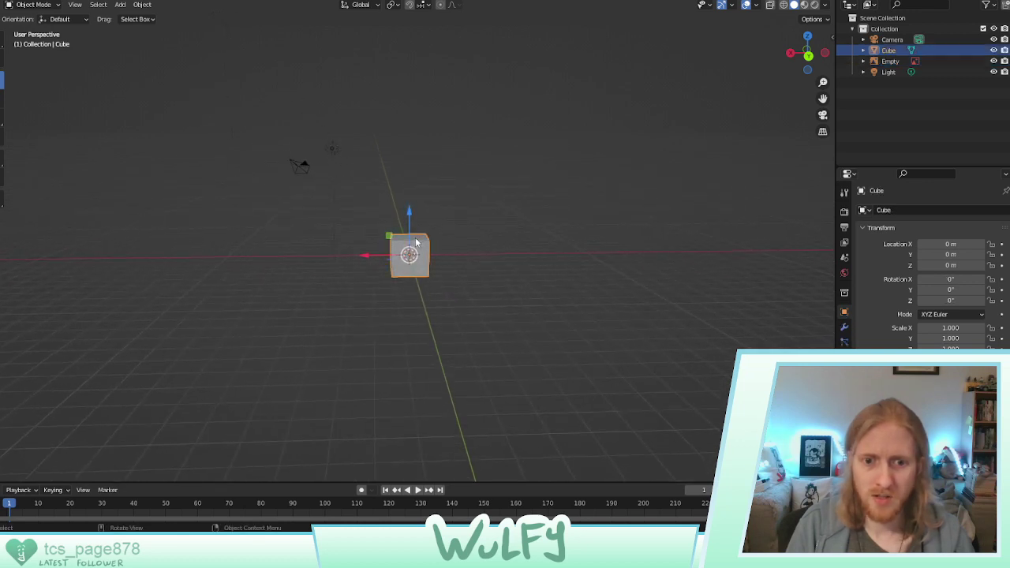
middle_drag(415, 239, 489, 269)
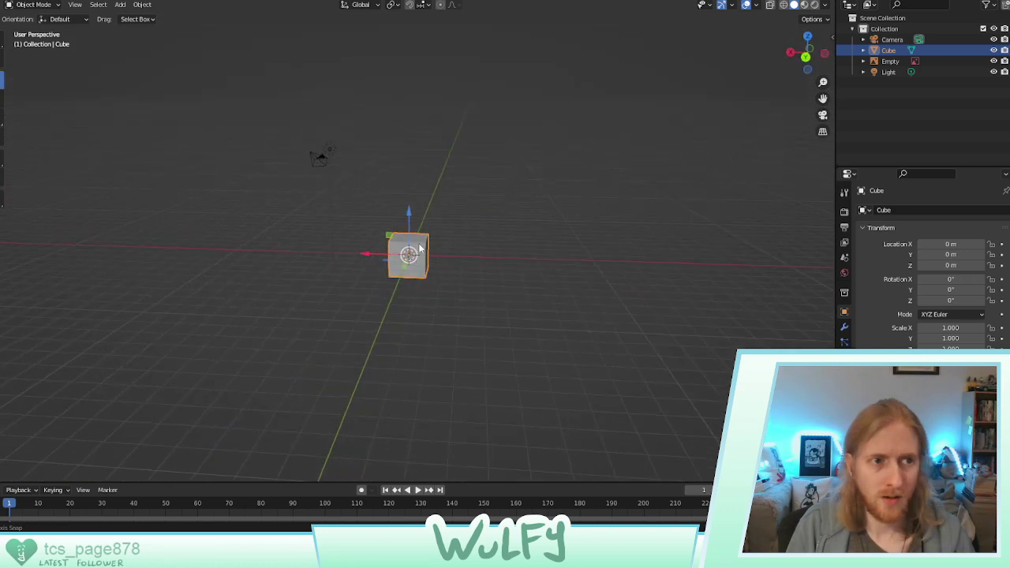
click(488, 270)
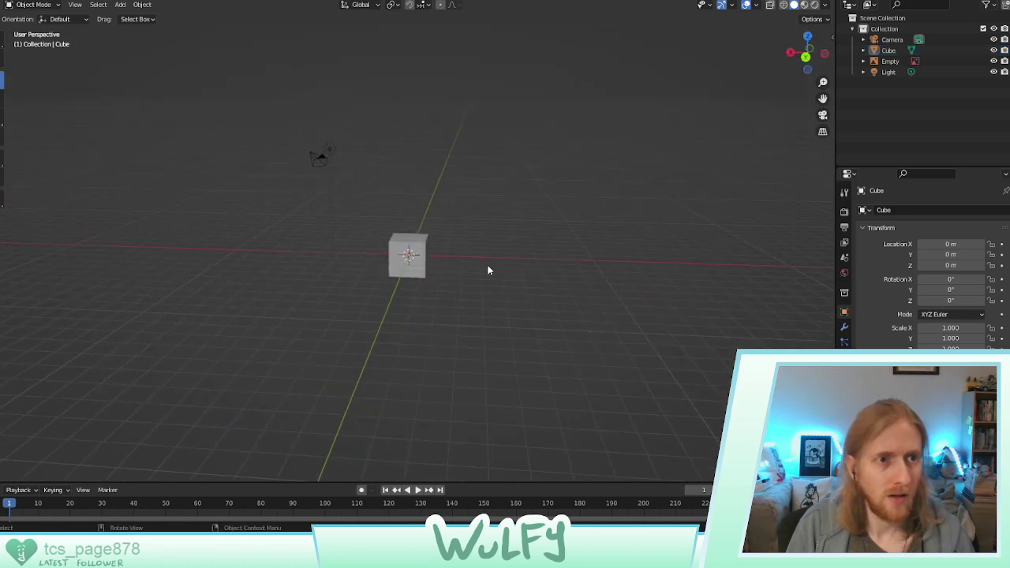
click(805, 56)
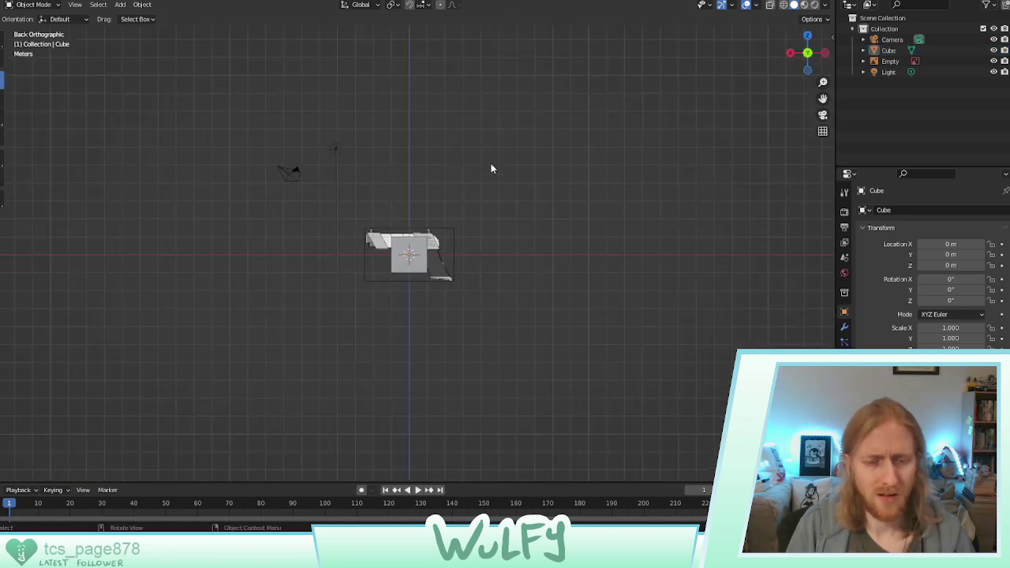
middle_drag(490, 166, 424, 228)
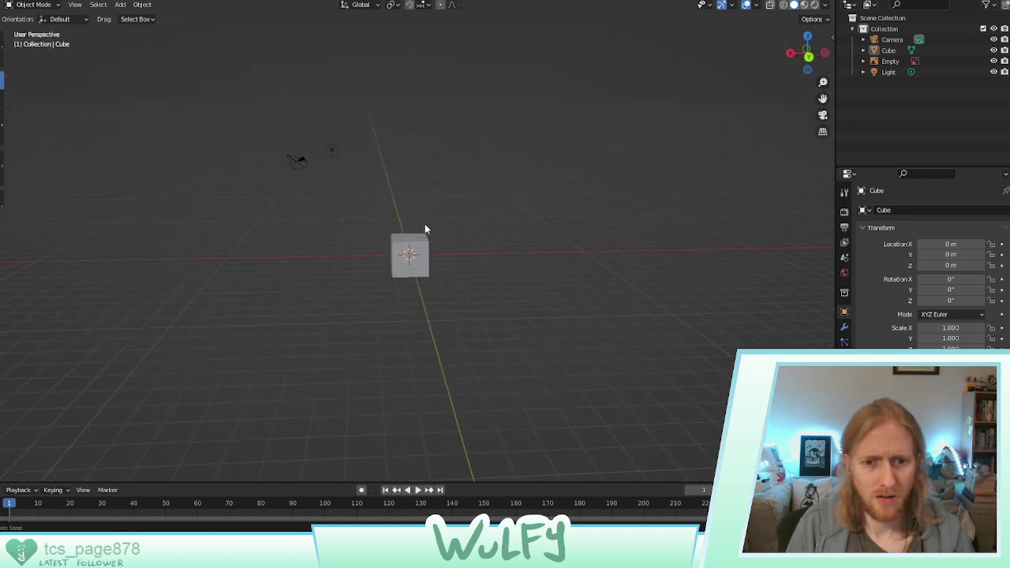
click(809, 56)
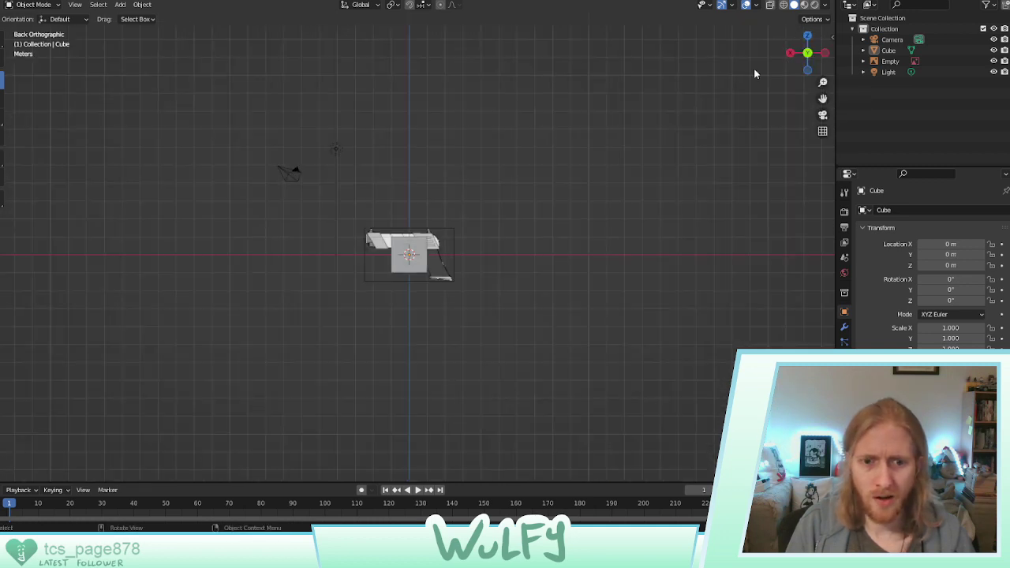
Move the cube beside the gun image, to about -3.89 m on X and 0.65 m on Z
scroll(432, 240, up, 7)
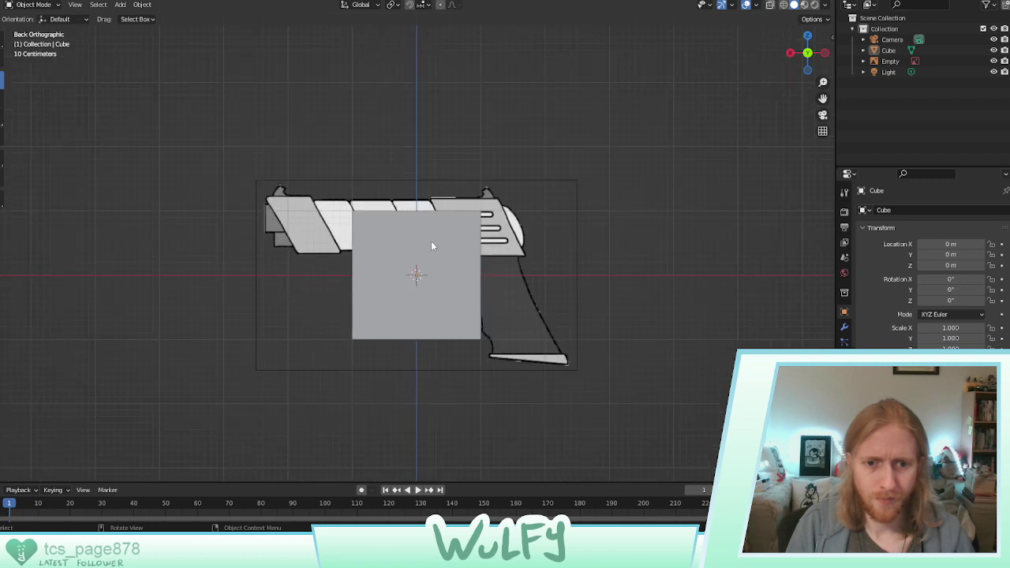
click(383, 236)
key(g)
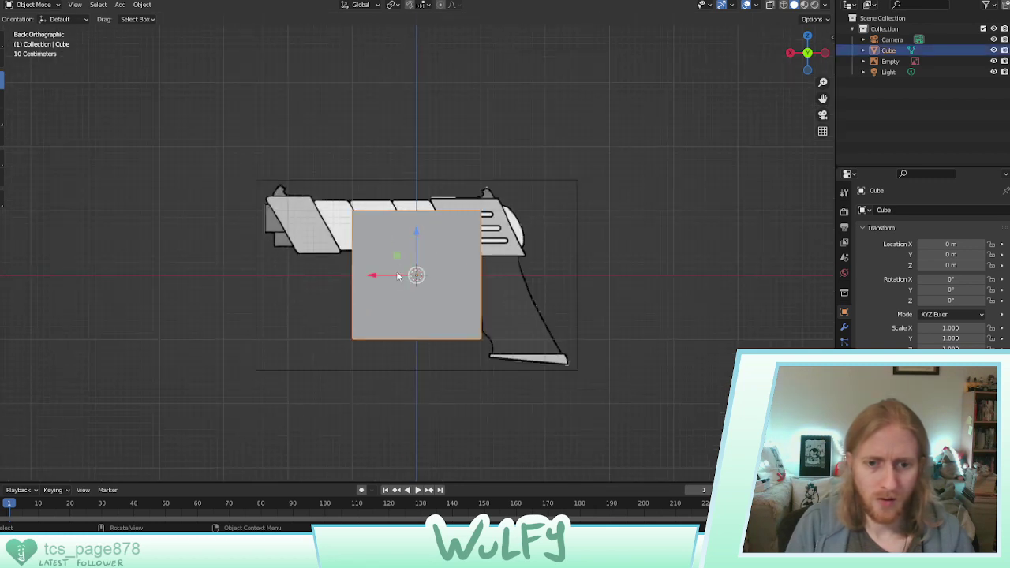
key(x)
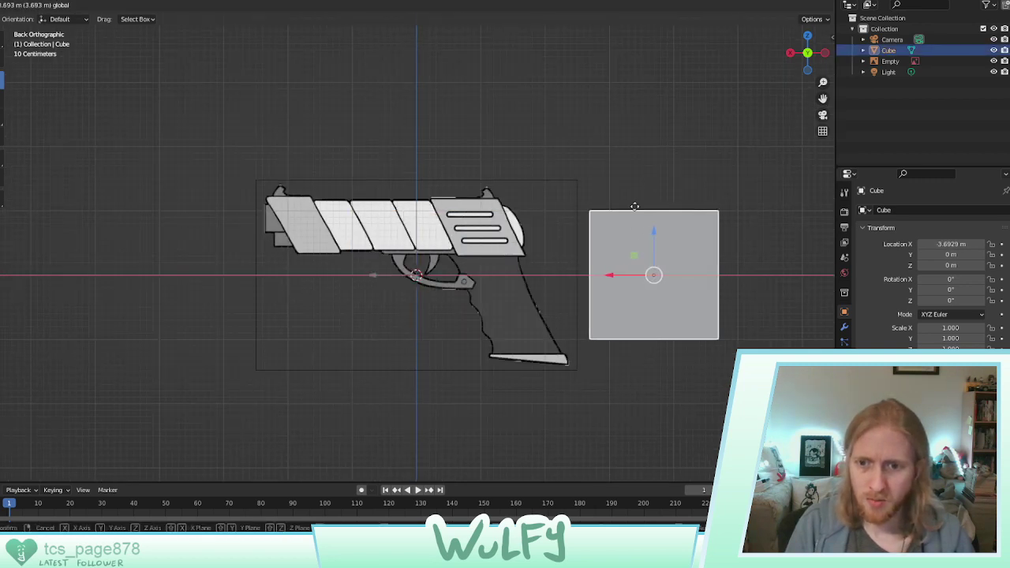
click(647, 177)
key(g)
key(z)
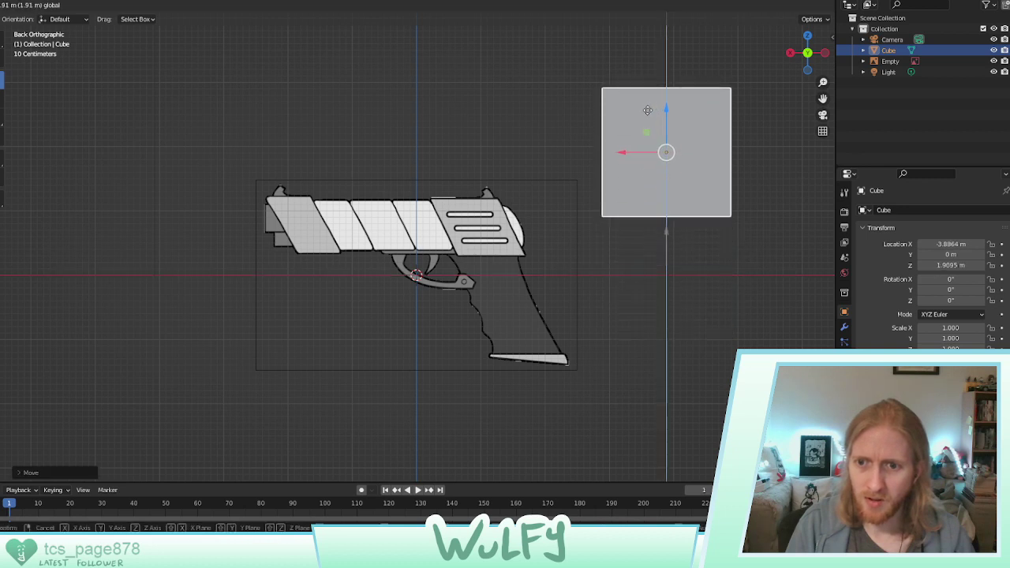
click(654, 193)
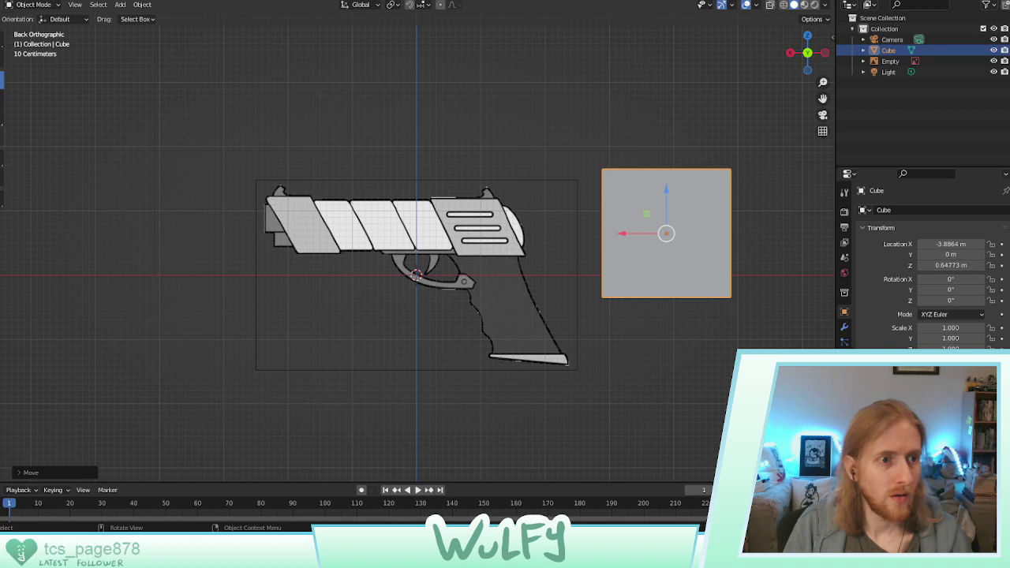
Try lowering the cube's top edge along Z in Edit Mode, and undo the move
click(35, 5)
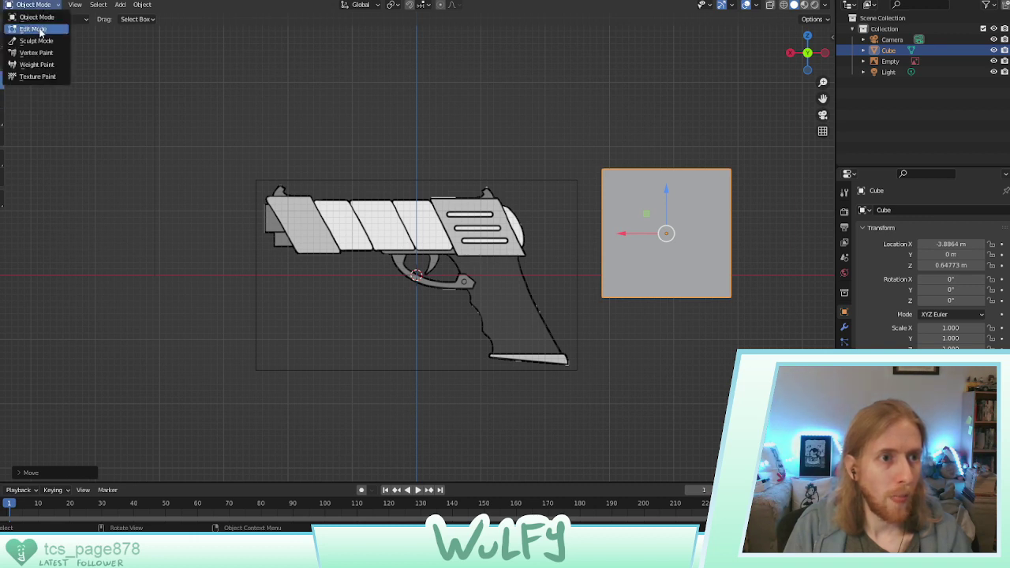
click(40, 32)
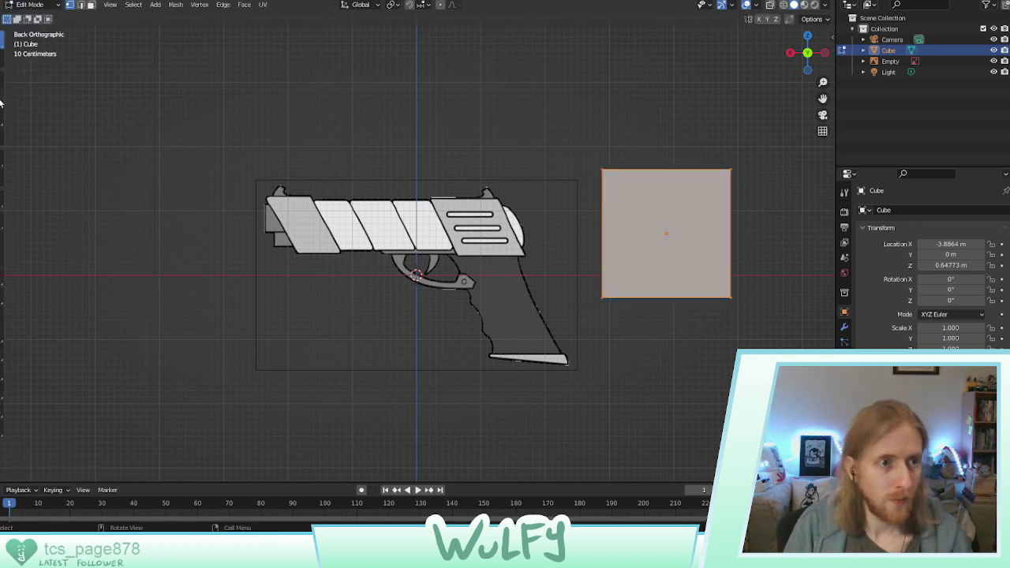
click(81, 5)
key(alt+a)
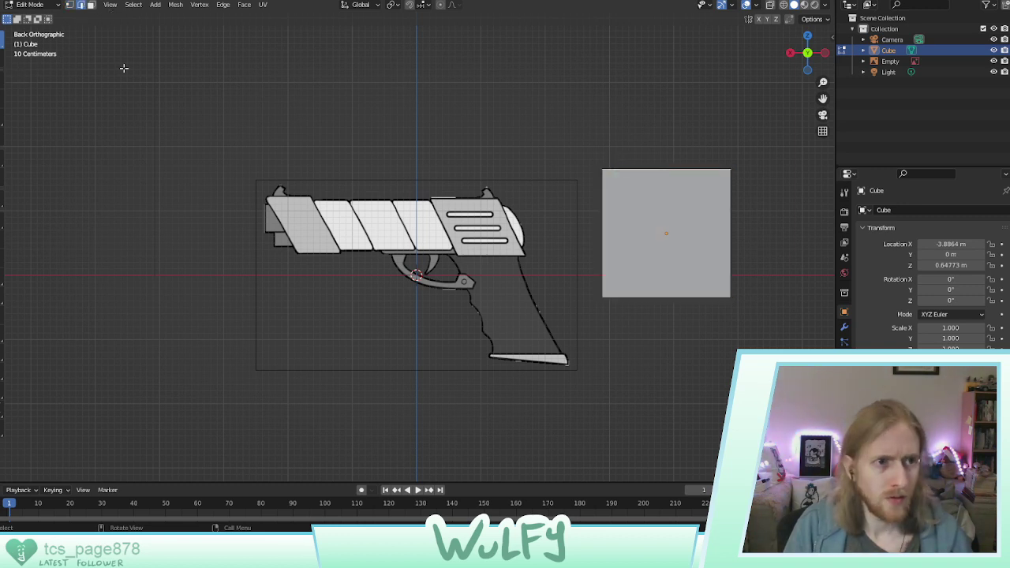
click(667, 167)
key(g)
key(z)
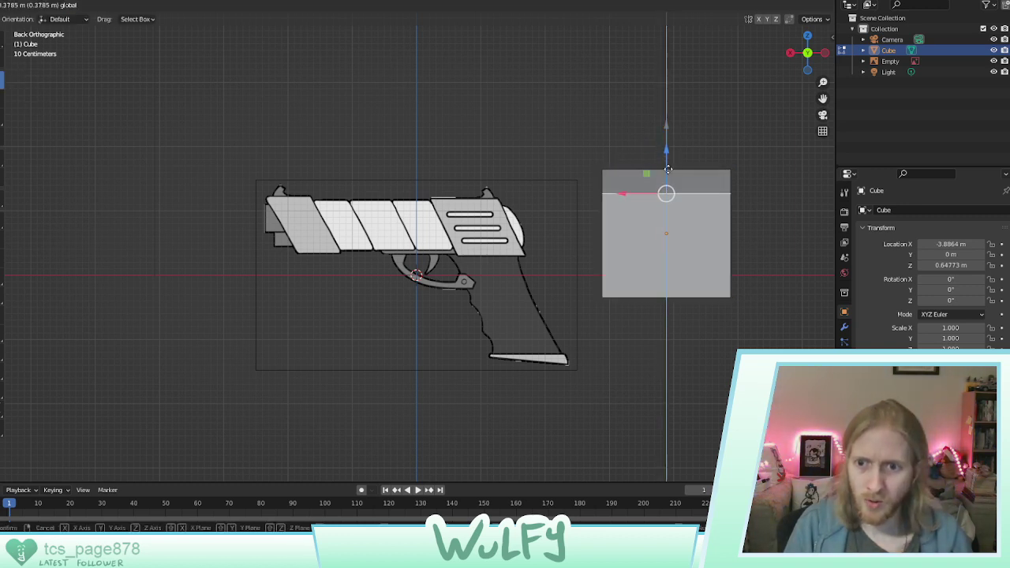
click(676, 195)
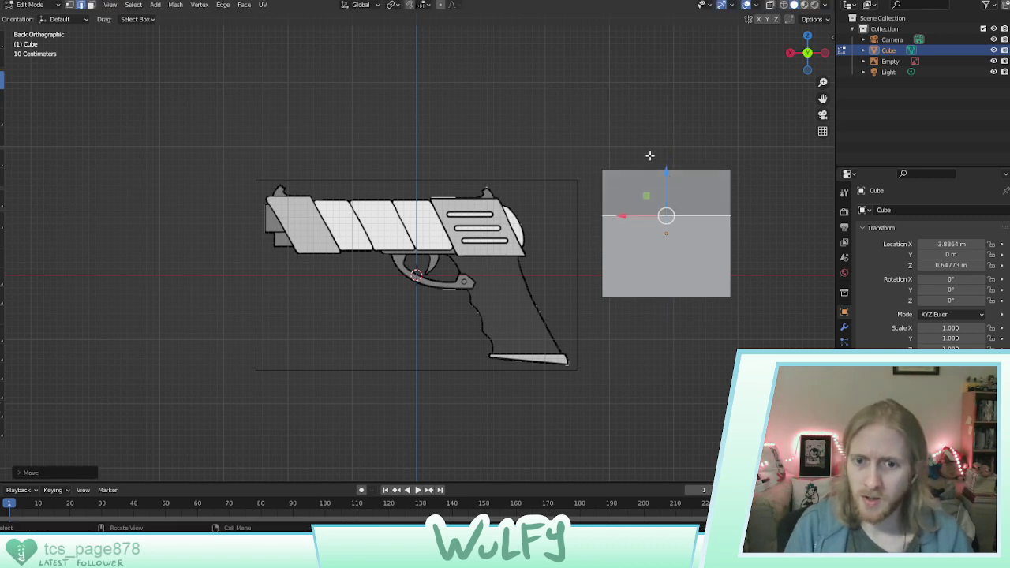
click(648, 156)
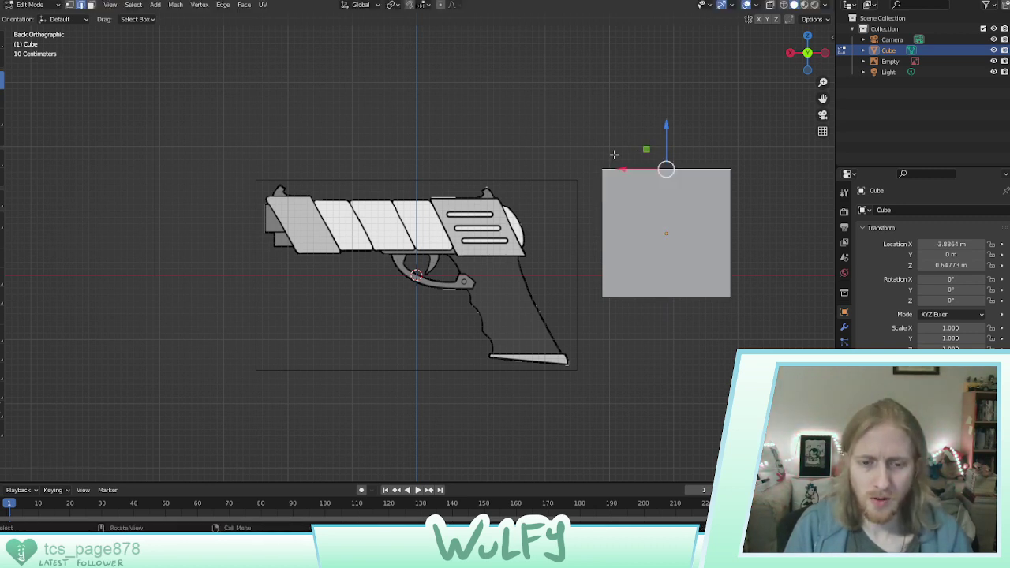
click(91, 5)
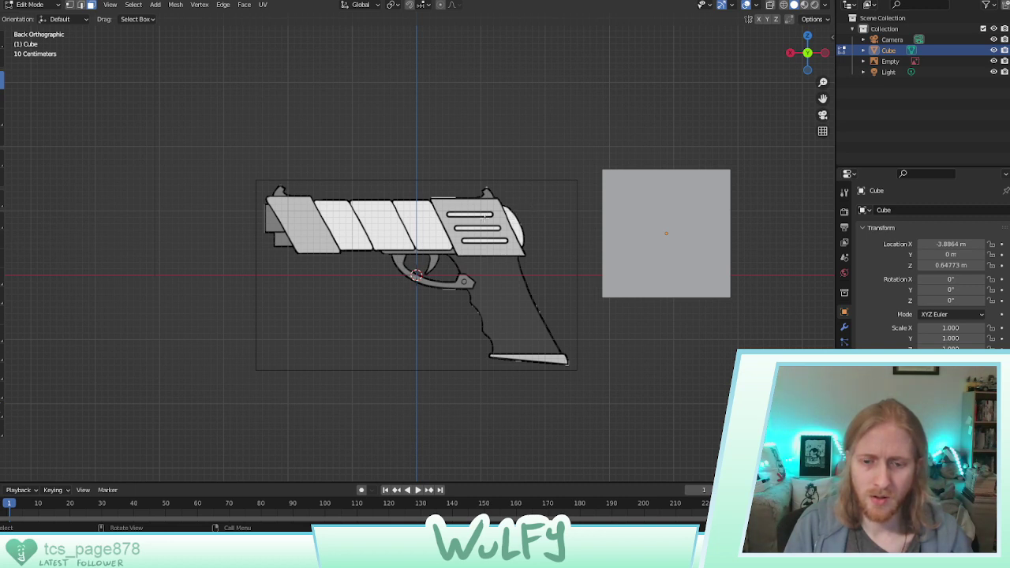
mouse_move(484, 219)
middle_down()
mouse_move(489, 237)
mouse_move(486, 229)
middle_up()
scroll(486, 229, down, 4)
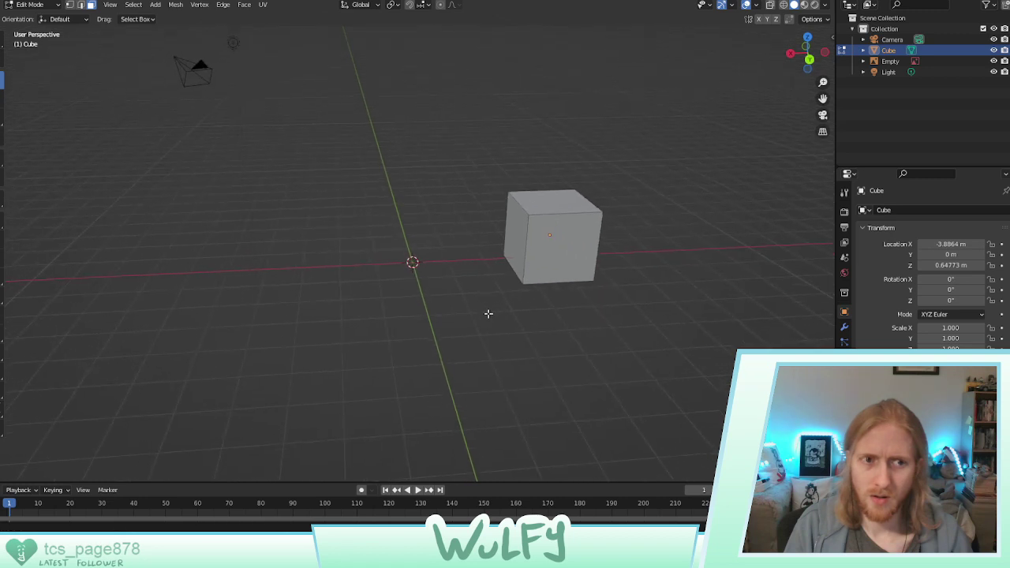
key(ctrl)
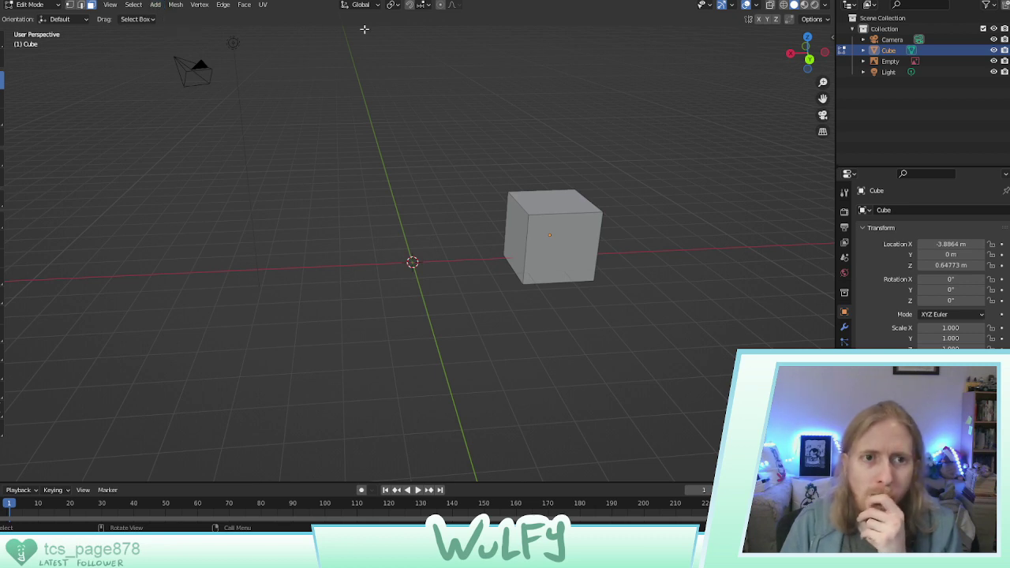
click(809, 61)
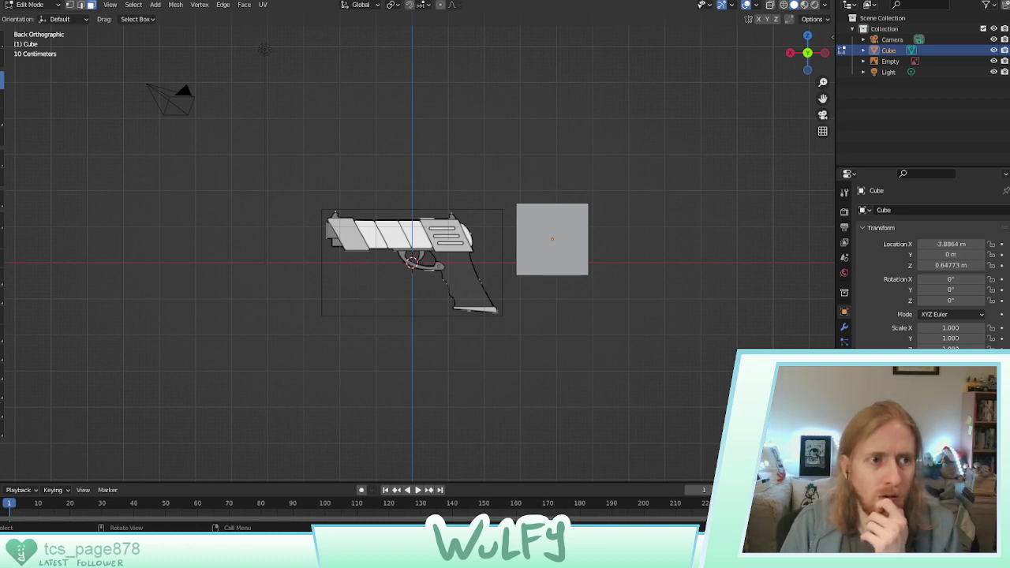
key(x)
click(475, 271)
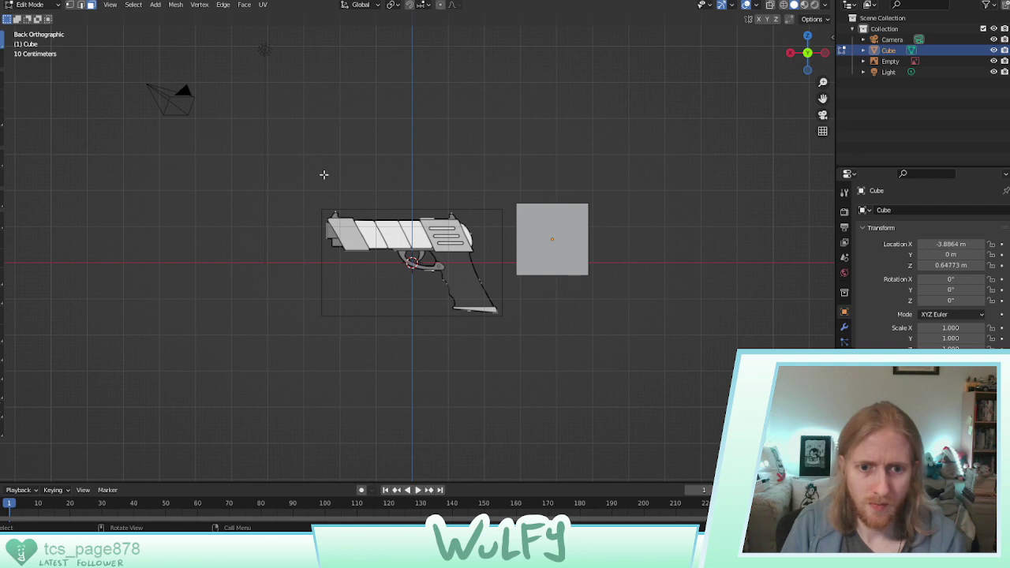
click(151, 5)
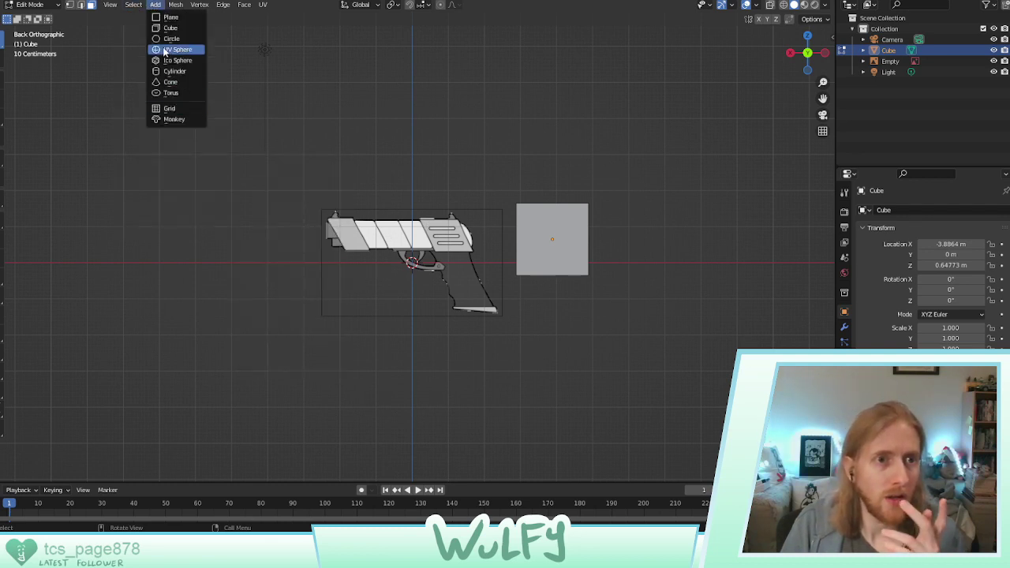
click(157, 5)
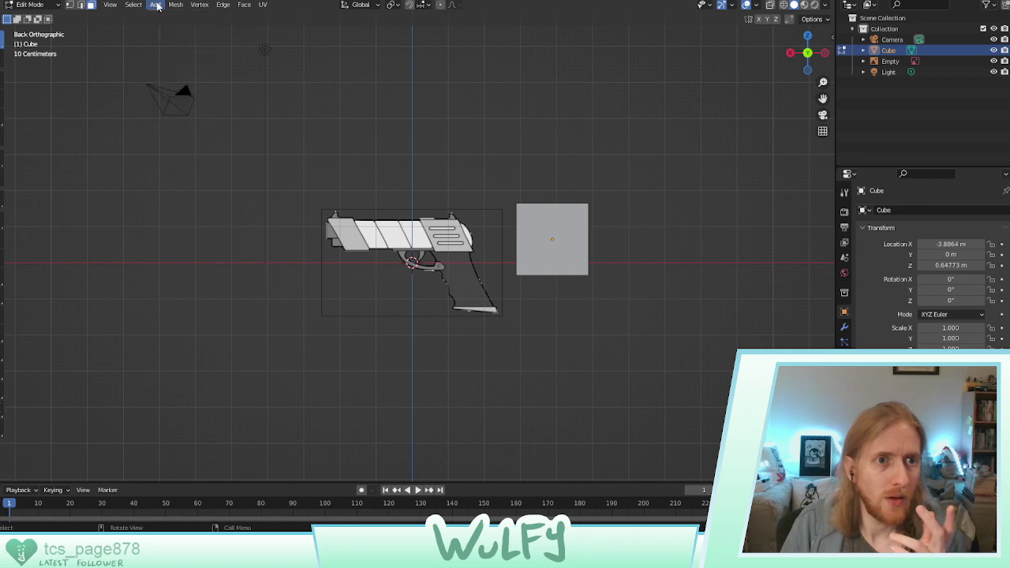
click(157, 6)
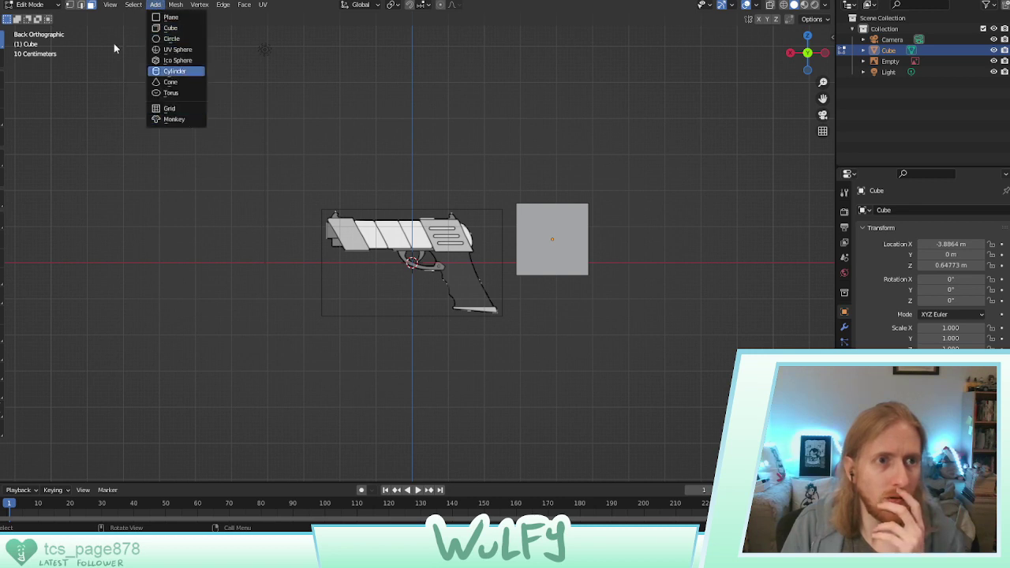
Return to Object Mode and delete the gun background image
click(45, 7)
click(44, 24)
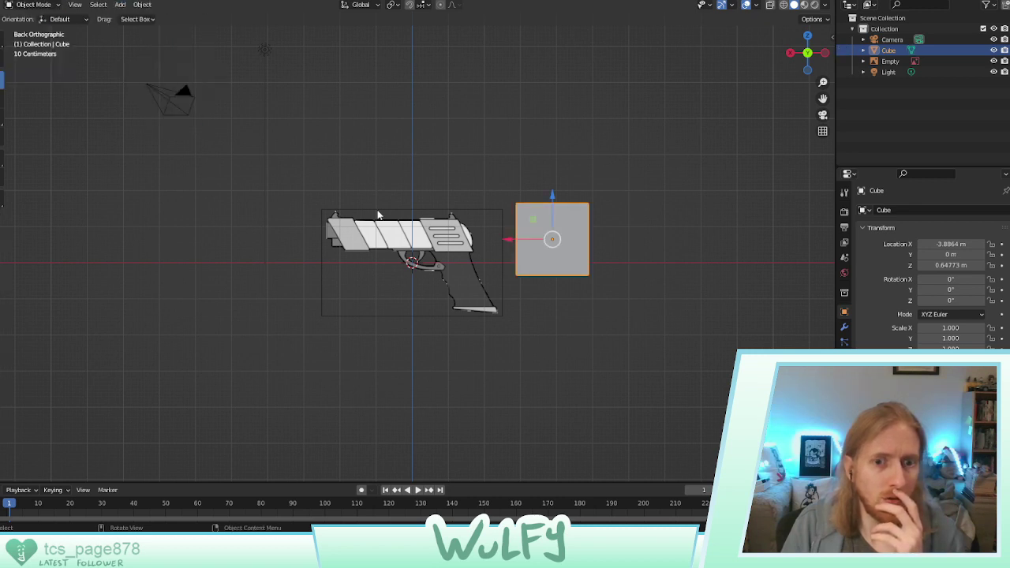
click(390, 237)
key(Delete)
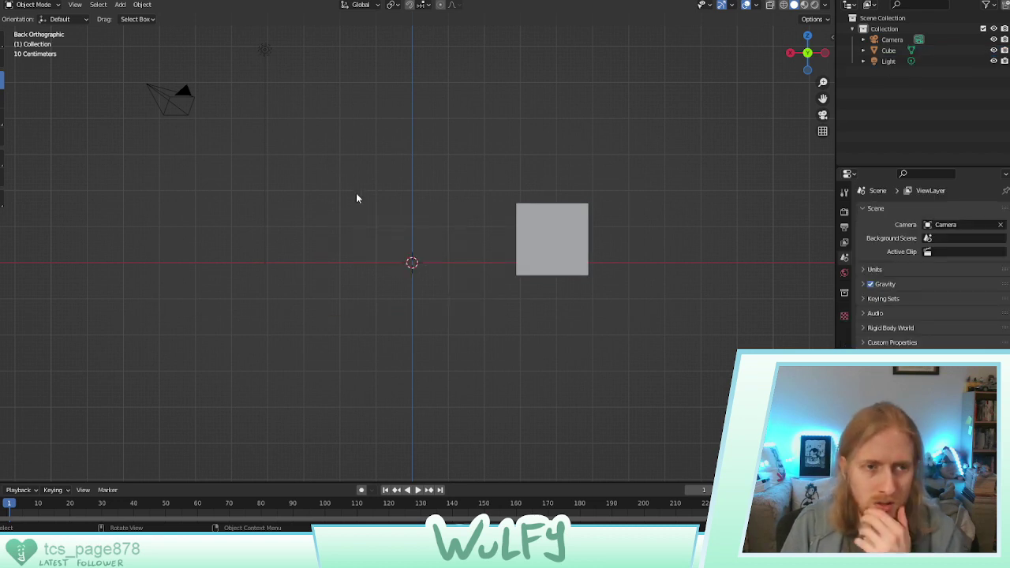
Add Denshi Swordgun.png as a reference image aligned to the current perspective view
middle_drag(215, 98, 337, 185)
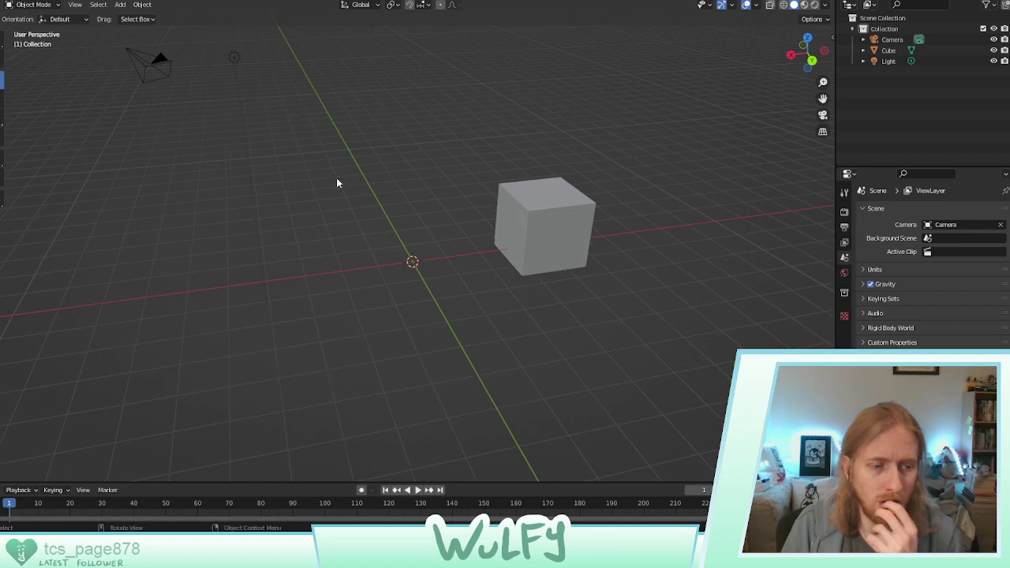
click(120, 5)
mouse_move(164, 135)
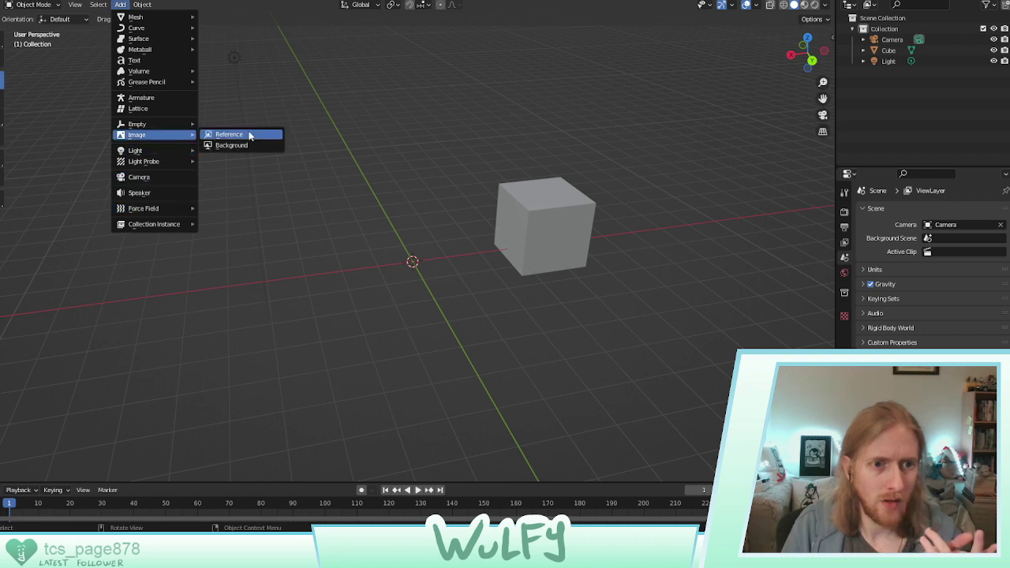
click(245, 135)
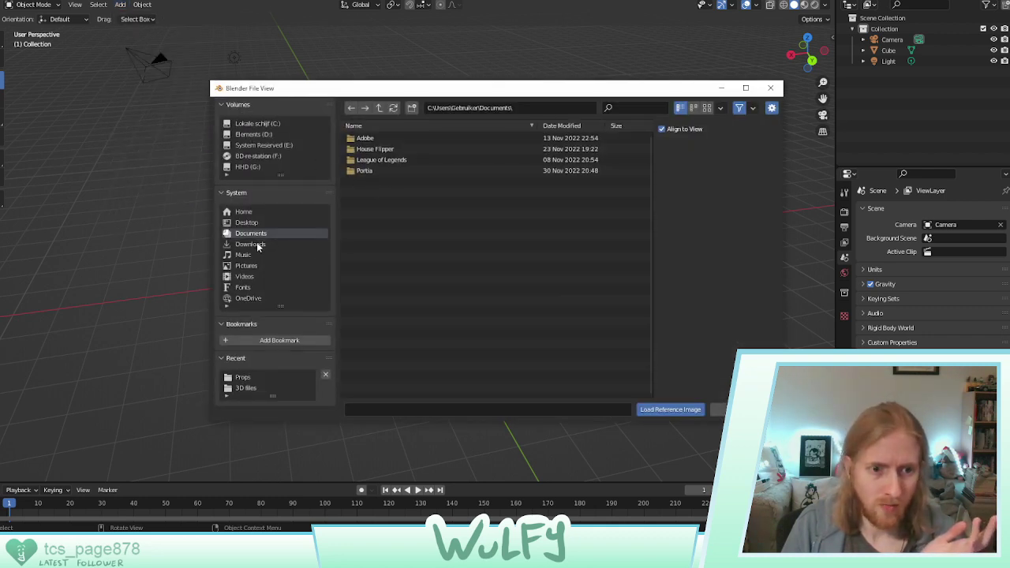
drag(343, 77, 0, 82)
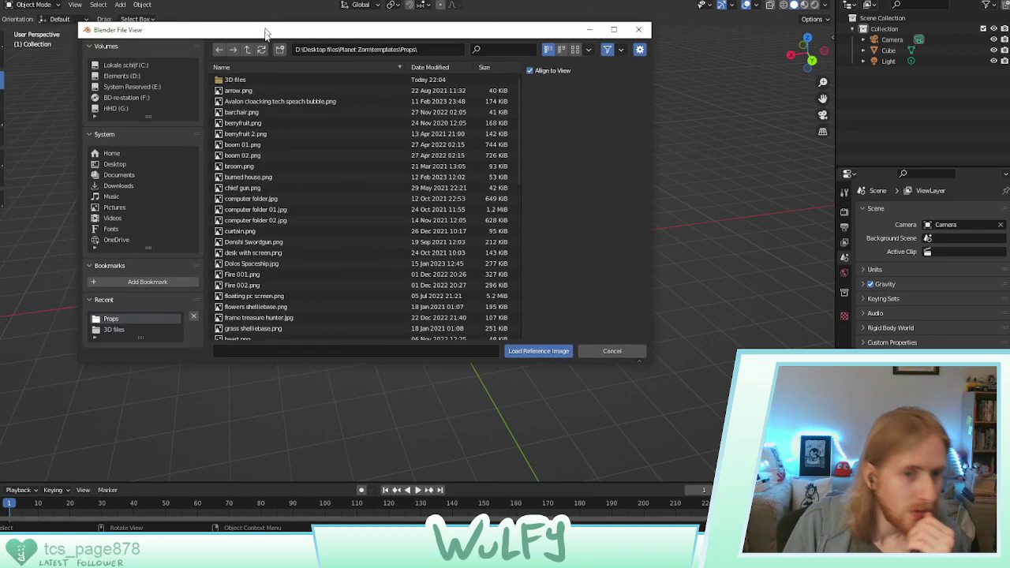
drag(266, 32, 265, 63)
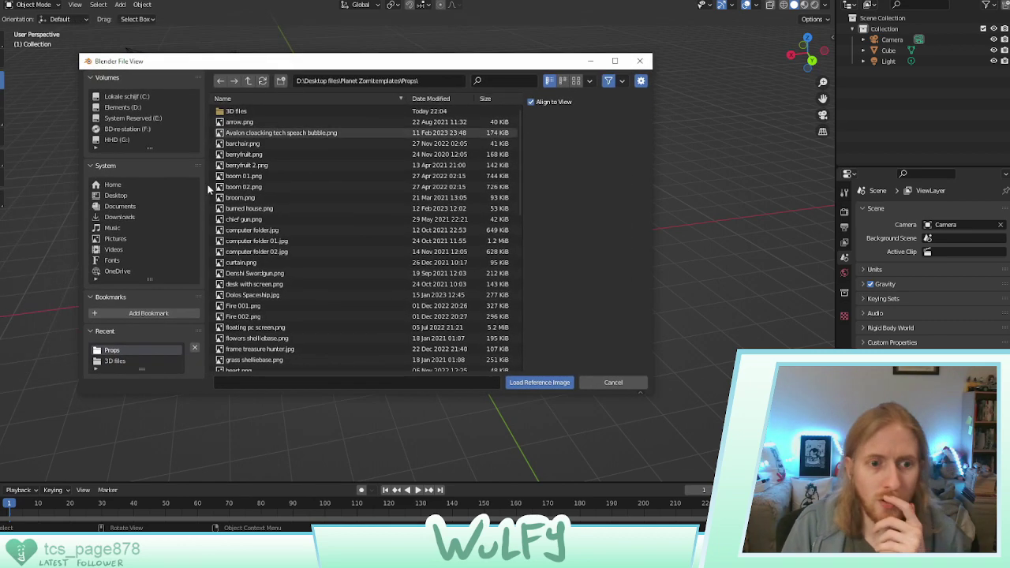
double_click(253, 273)
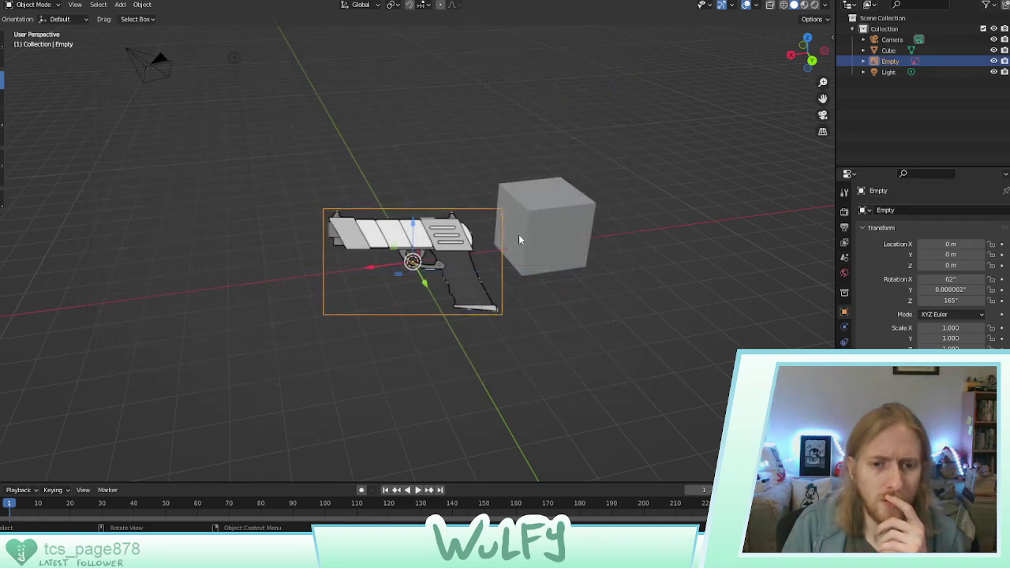
Rotate the gun reference image towards upright, to about 93.7° on X, 5.56° on Y and 190° on Z
middle_drag(518, 235, 419, 256)
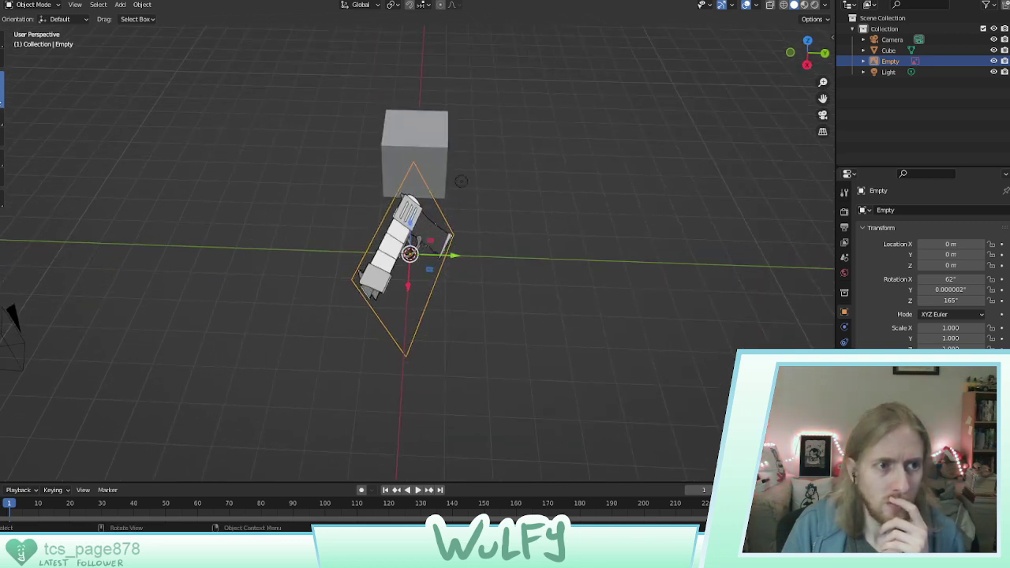
click(2, 98)
drag(432, 229, 458, 259)
middle_drag(464, 262, 446, 227)
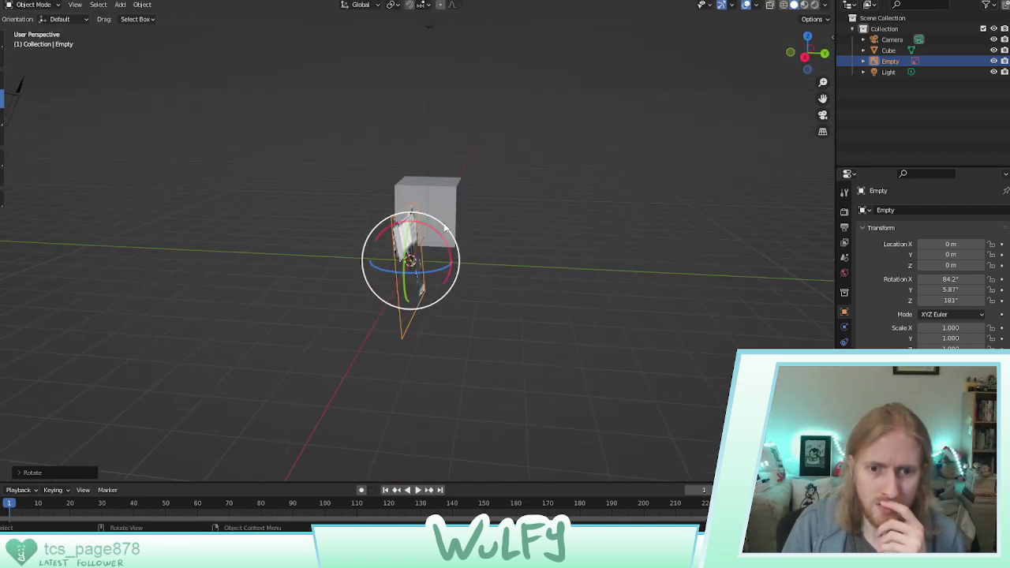
drag(439, 233, 444, 239)
middle_drag(446, 239, 412, 250)
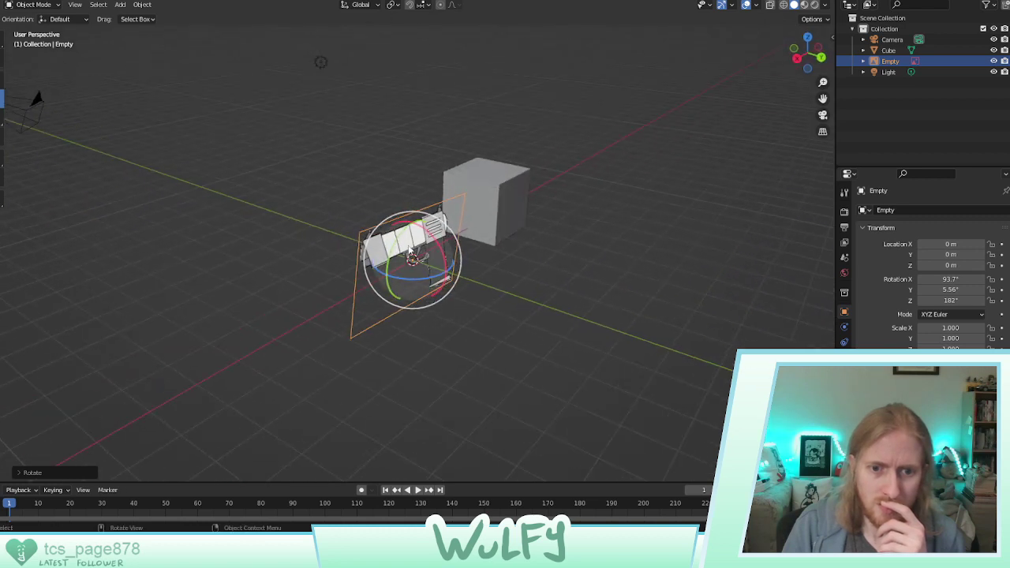
drag(425, 277, 432, 279)
middle_drag(433, 280, 452, 352)
Trackball-rotate the gun image in top view until it stands edge-on, about 90.2° on X and 189° on Z
click(808, 50)
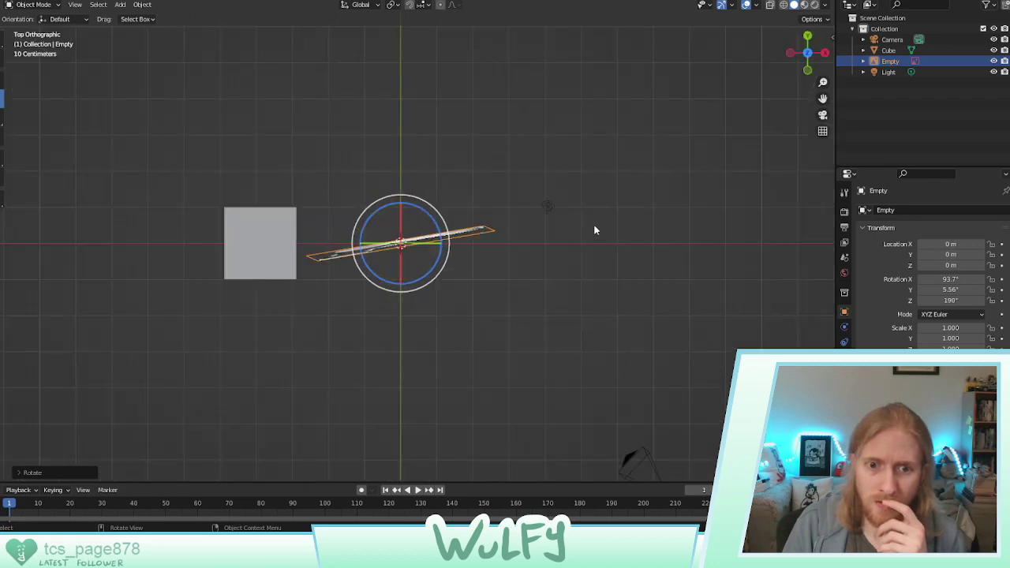
key(r)
key(r)
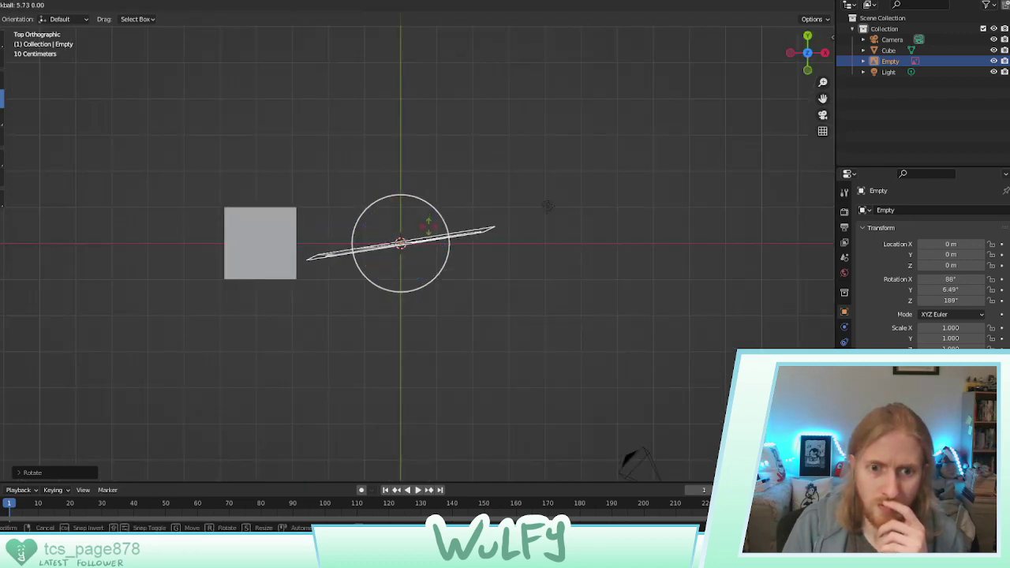
click(532, 192)
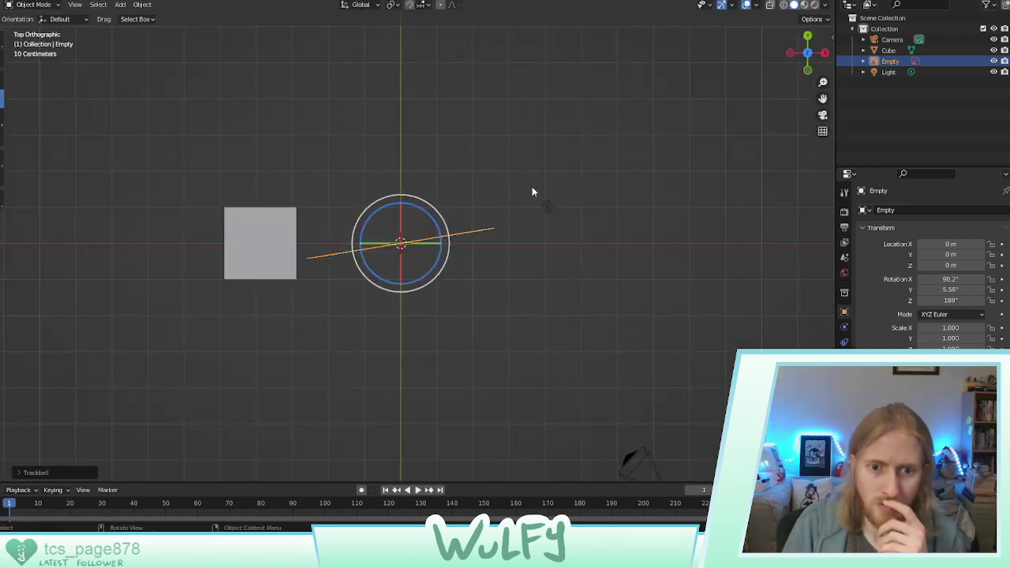
Adjust the gun image's rotation to about 91.5° on X, 5.35° on Y and 186° on Z
click(808, 36)
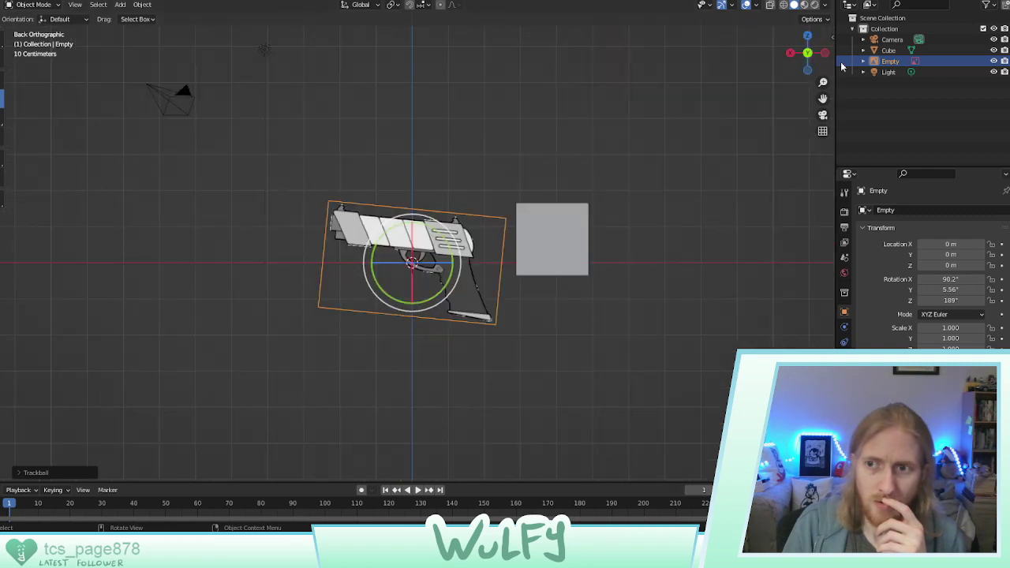
click(790, 53)
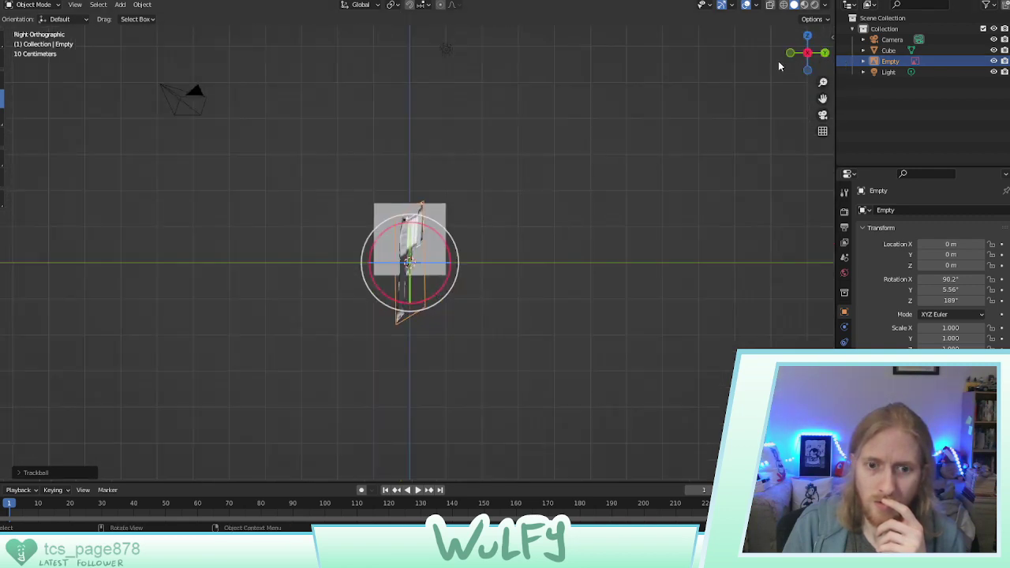
drag(444, 236, 441, 256)
middle_drag(442, 257, 433, 274)
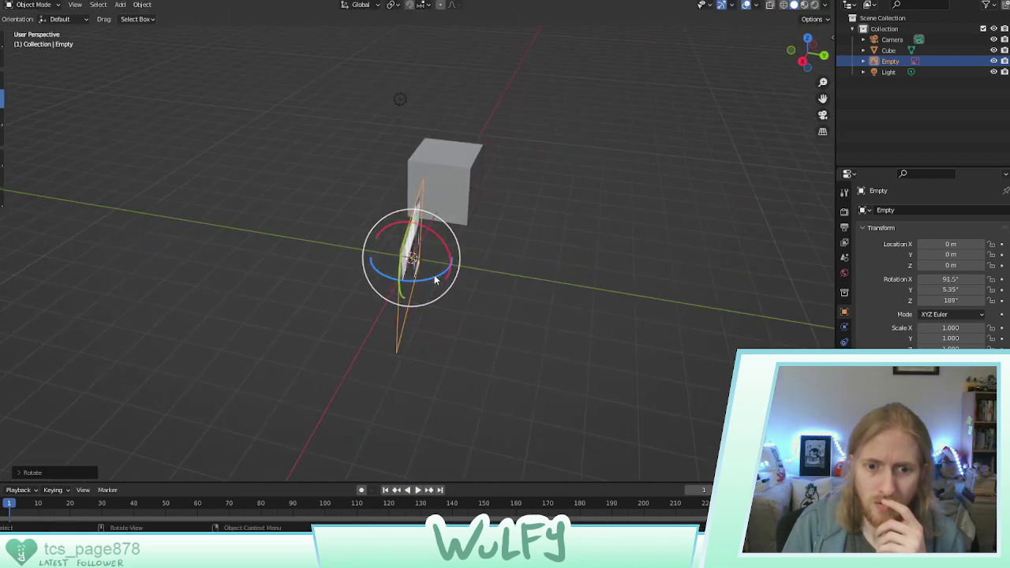
mouse_move(433, 274)
mouse_down()
mouse_move(424, 271)
mouse_move(438, 269)
mouse_up()
middle_drag(438, 272, 456, 227)
Turn the gun image about the global Z axis in the right view, to about 181° on Z
click(807, 54)
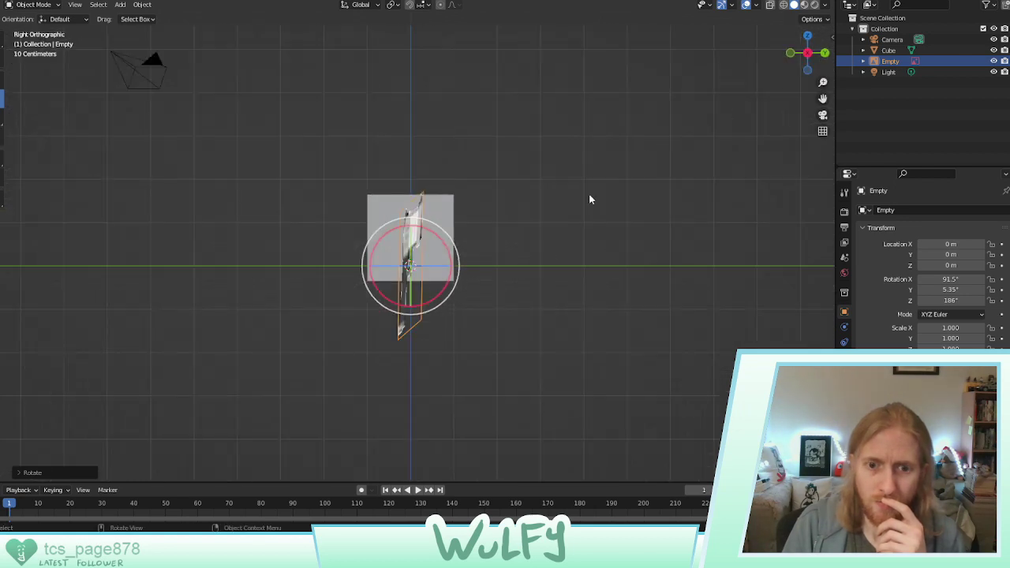
drag(431, 277, 475, 275)
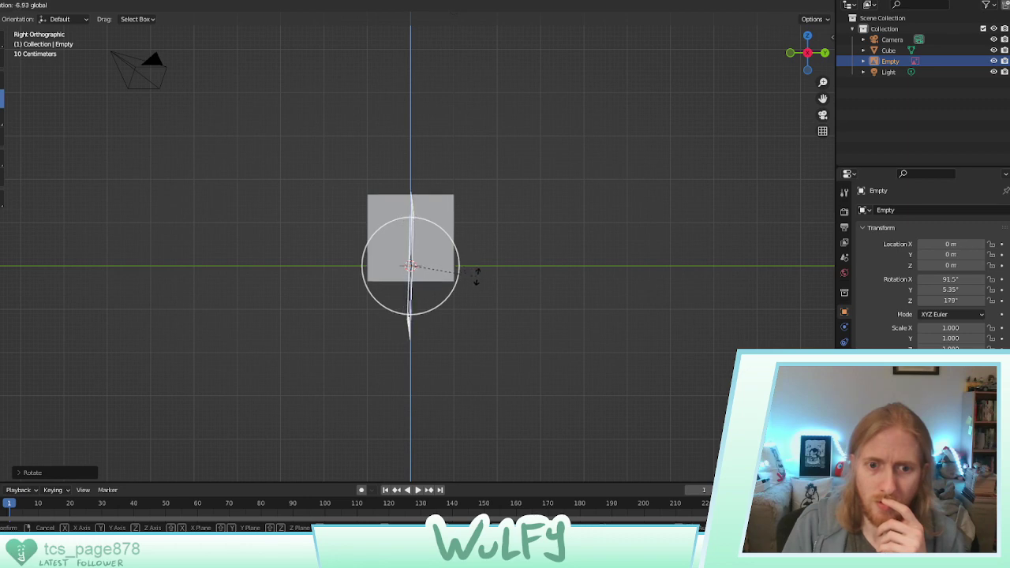
click(475, 274)
middle_drag(485, 276, 639, 194)
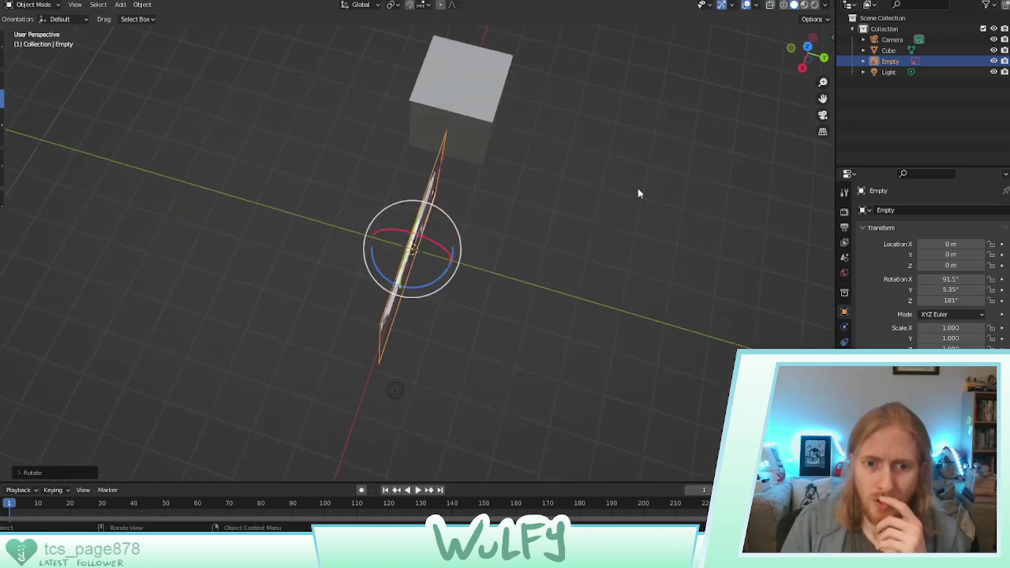
Try rotating the gun image about the X axis in top view, and undo the rotation
click(808, 48)
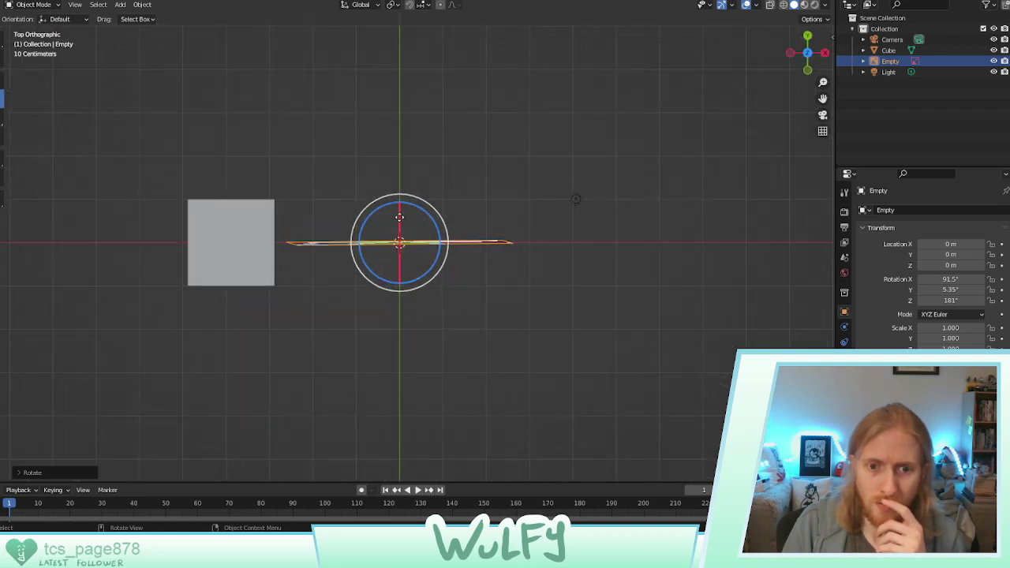
key(r)
key(x)
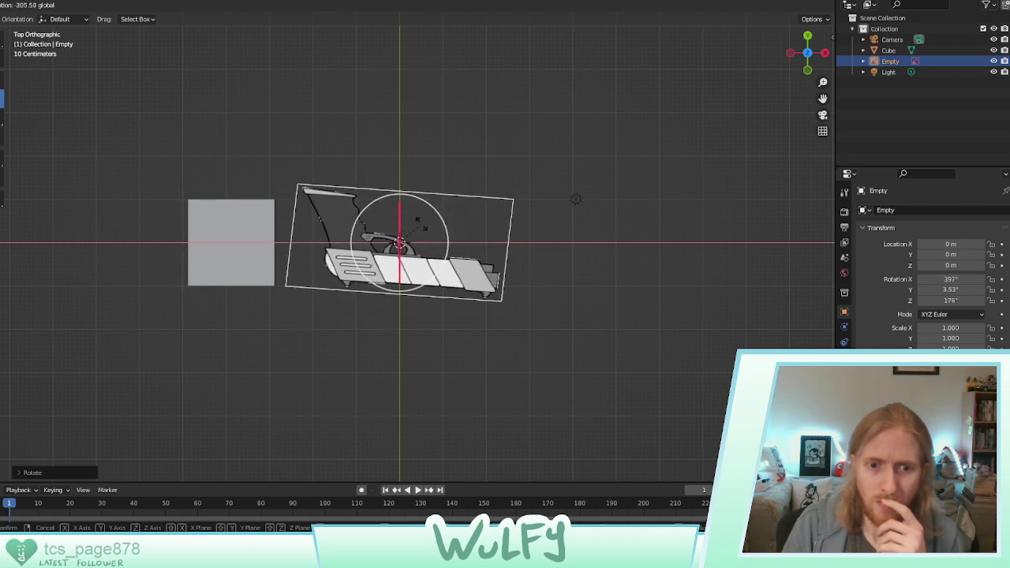
click(490, 212)
key(ctrl+z)
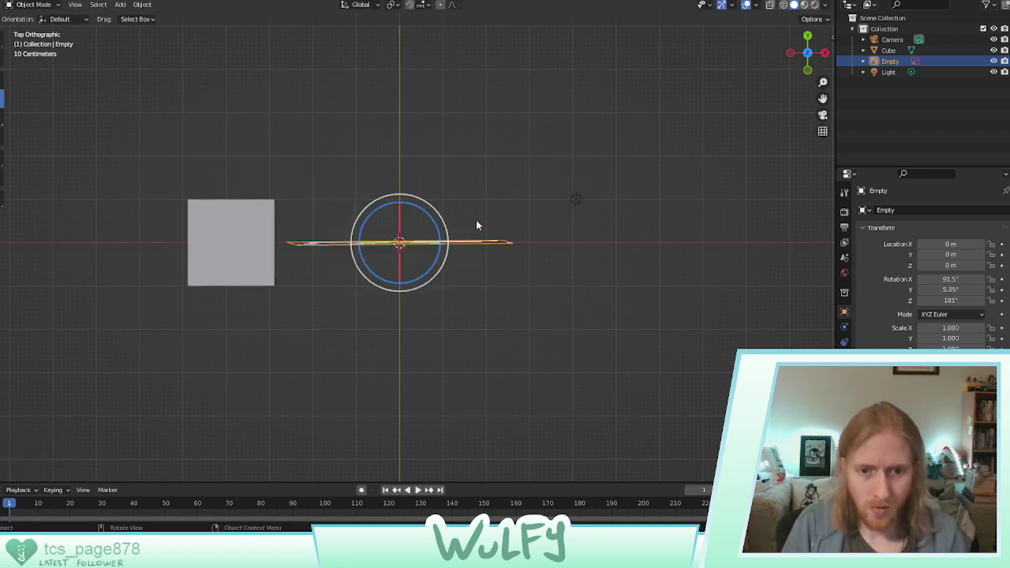
Straighten and level the gun image to about 90.4° on X, 0.117° on Y and 180° on Z
click(400, 209)
drag(399, 208, 400, 210)
middle_drag(467, 213, 222, 100)
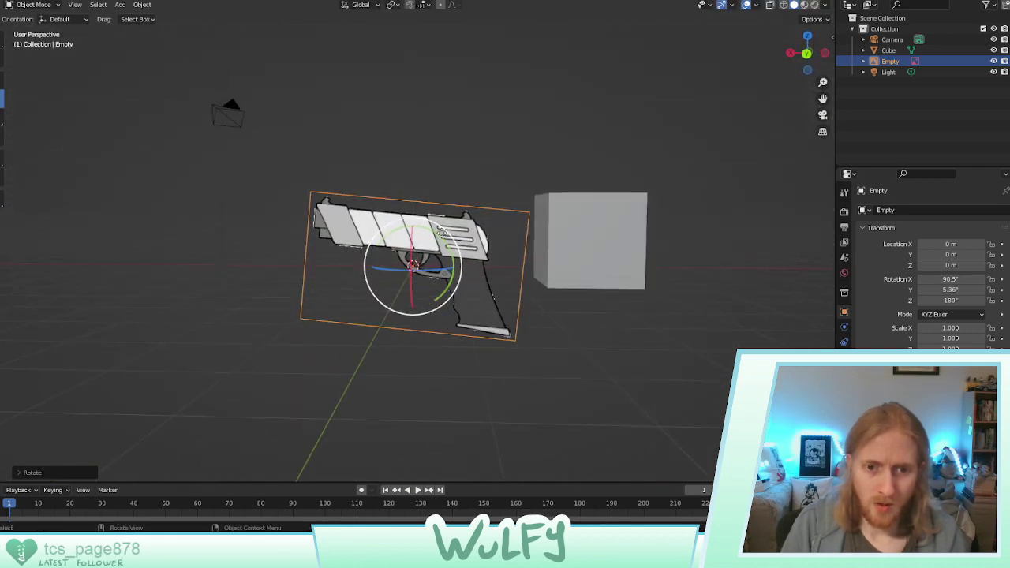
drag(442, 238, 441, 233)
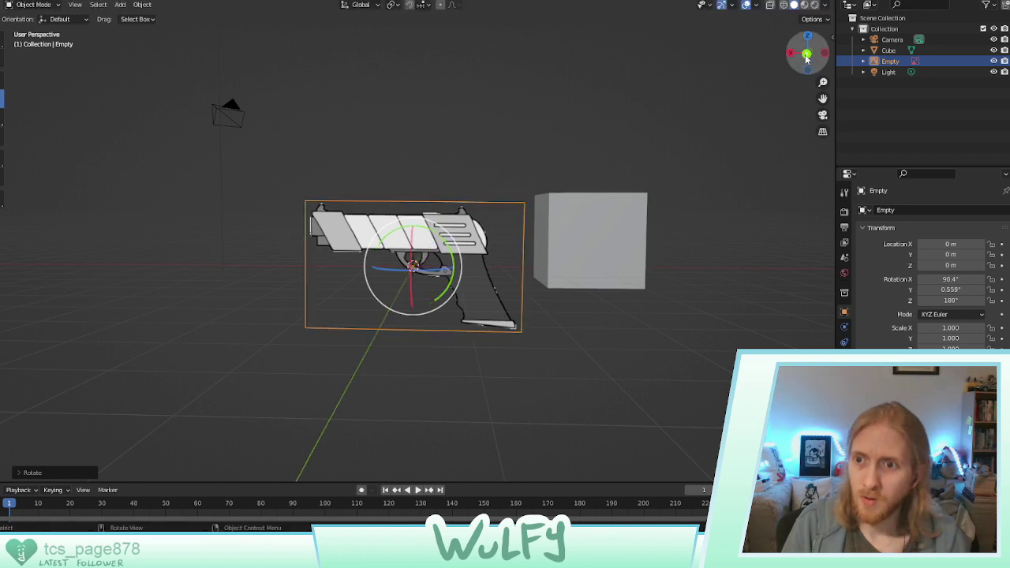
click(805, 55)
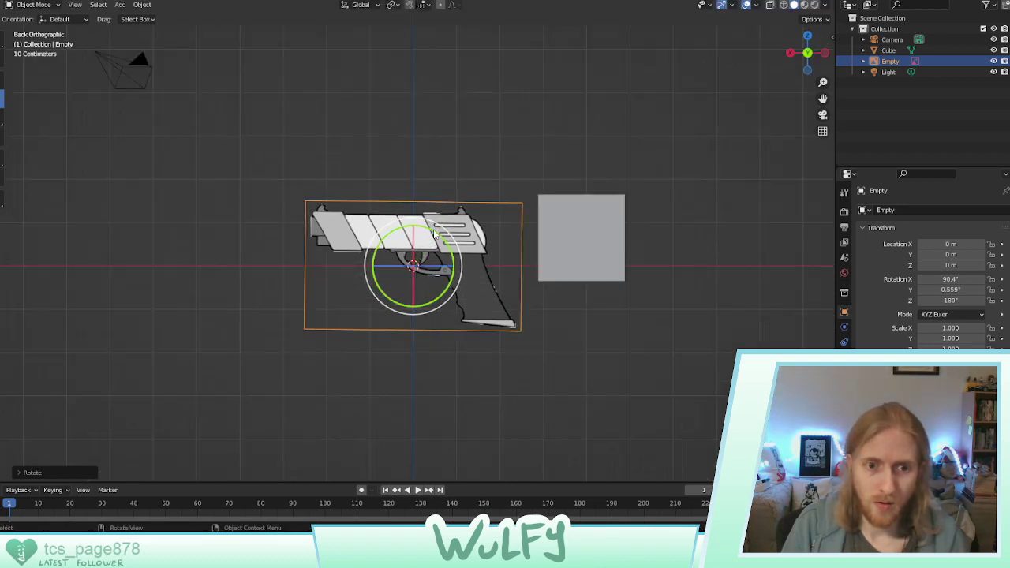
drag(434, 233, 430, 226)
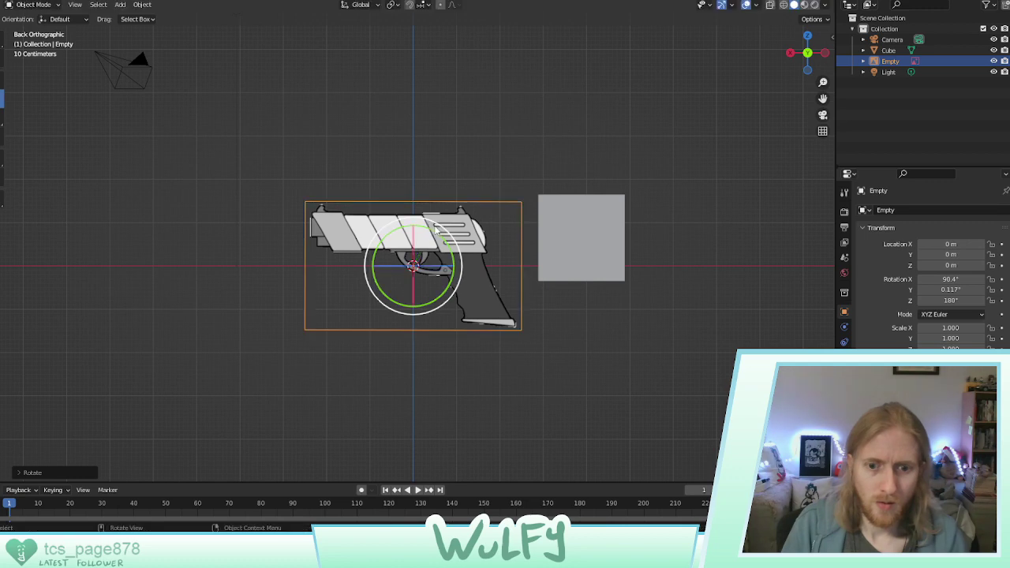
click(576, 310)
middle_drag(576, 311, 474, 271)
click(395, 252)
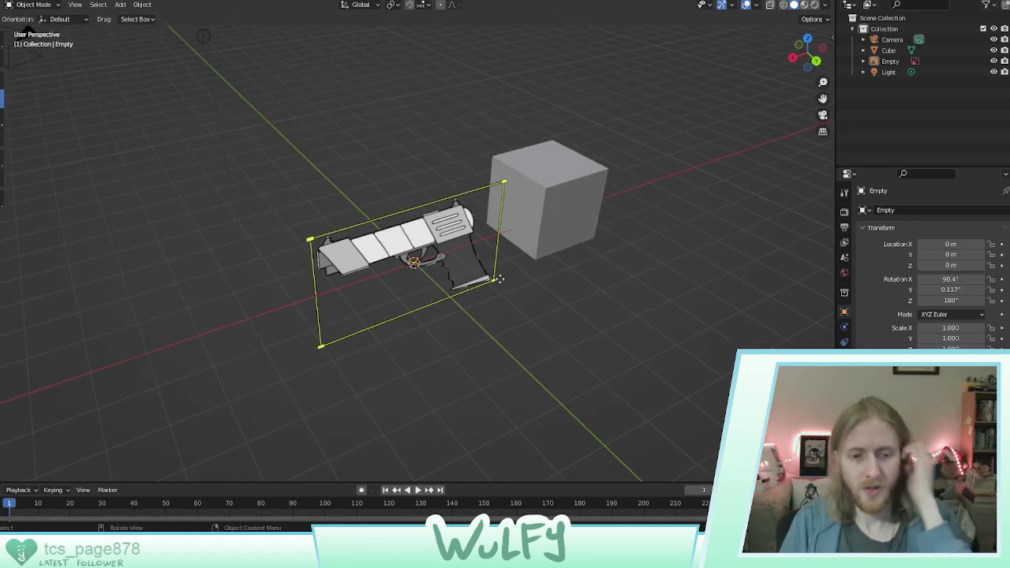
click(336, 217)
click(382, 240)
click(408, 252)
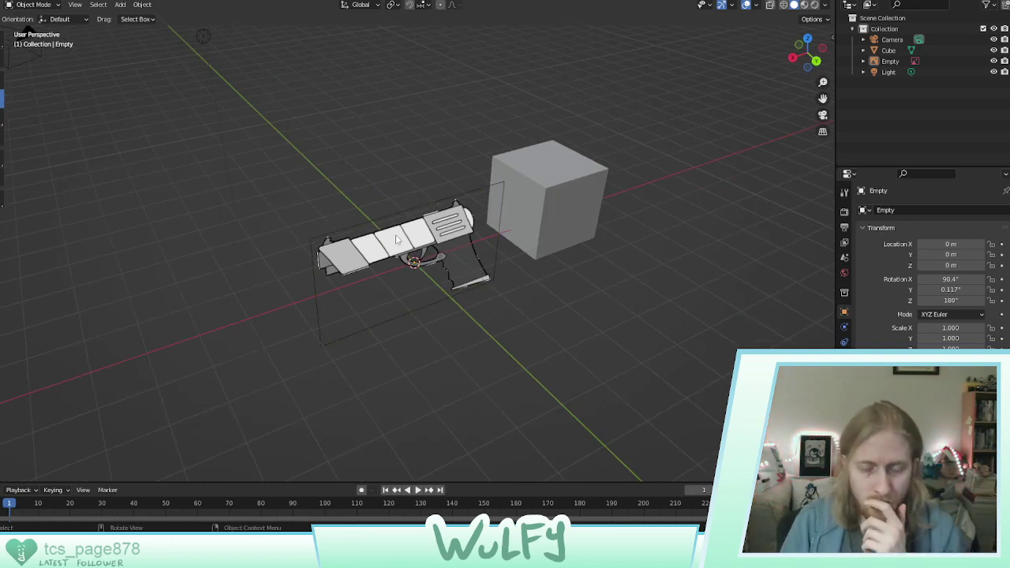
mouse_move(396, 234)
middle_down()
mouse_move(476, 237)
mouse_move(390, 221)
middle_up()
click(390, 221)
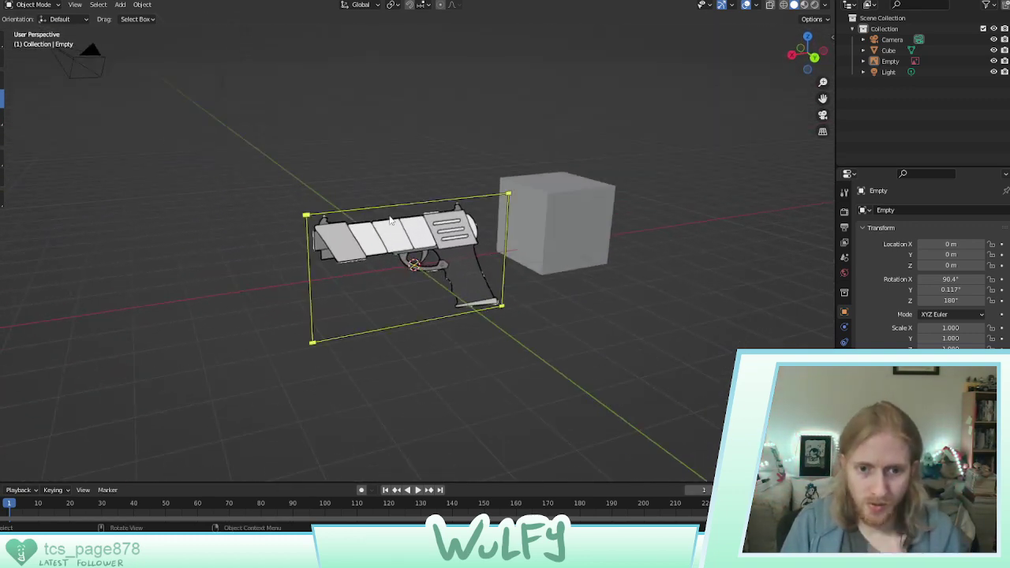
click(419, 245)
Enter Edit Mode on the cube and select all of its linked faces
click(537, 238)
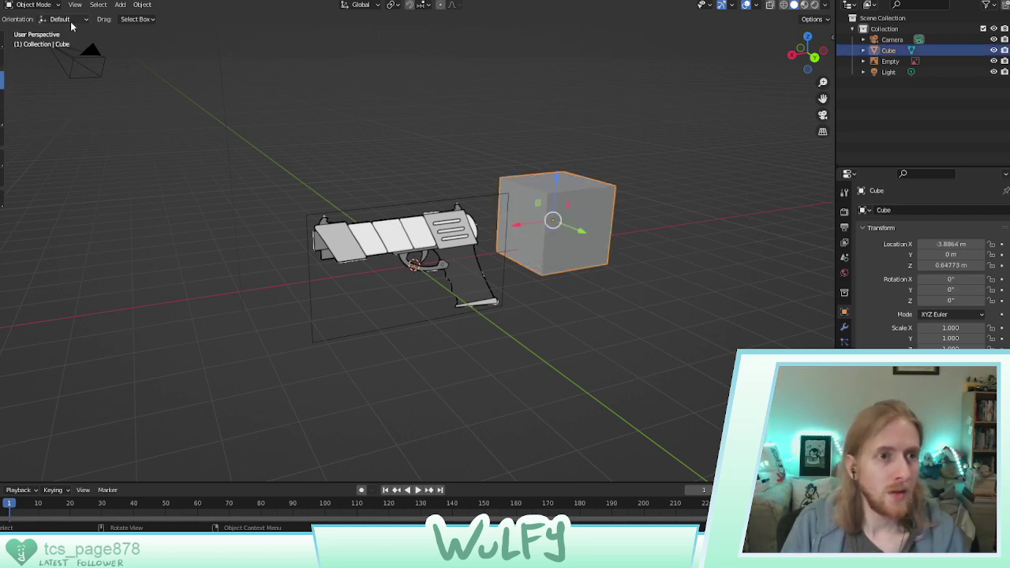
click(30, 5)
click(39, 26)
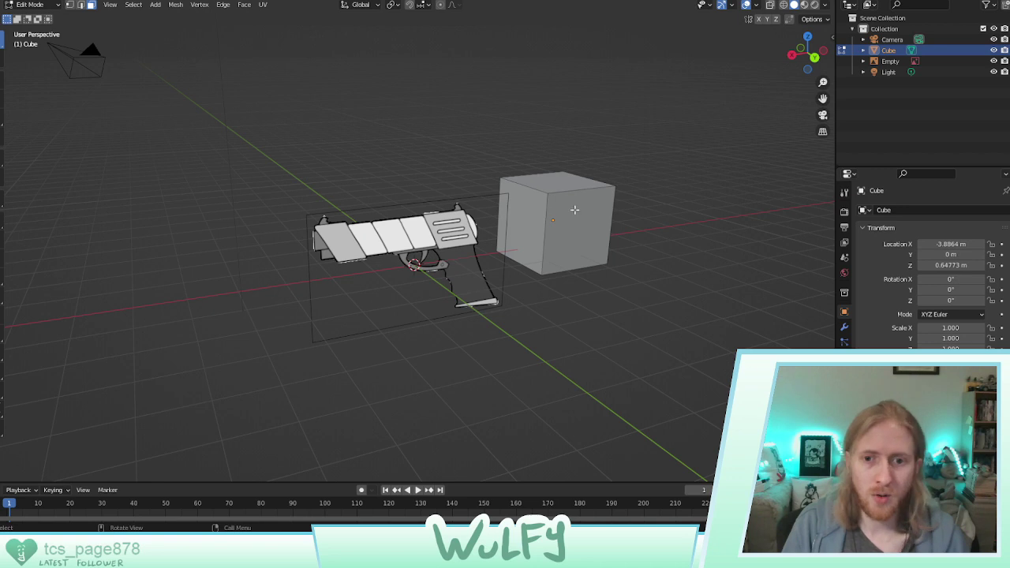
middle_drag(565, 215, 521, 212)
click(520, 212)
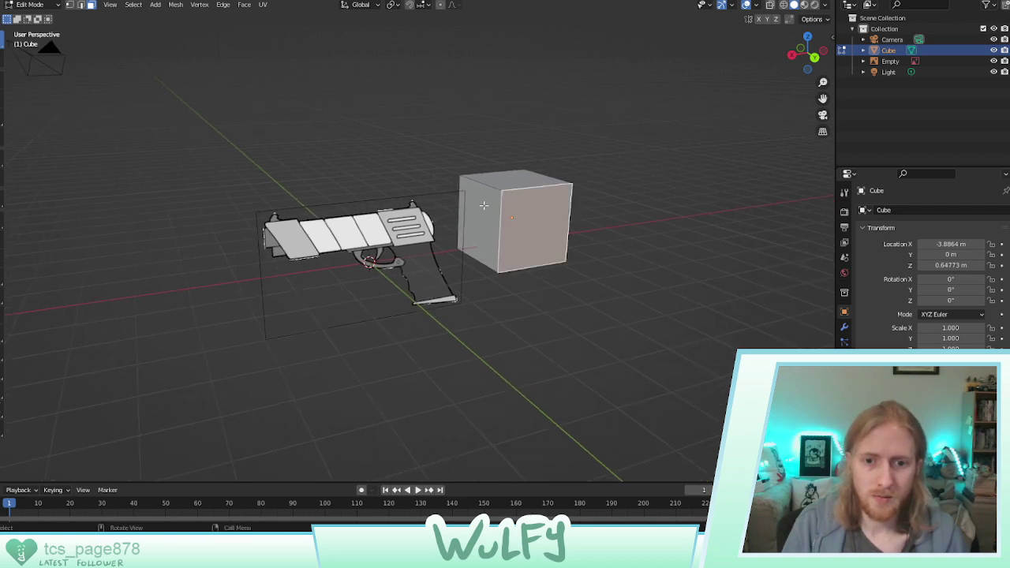
click(483, 205)
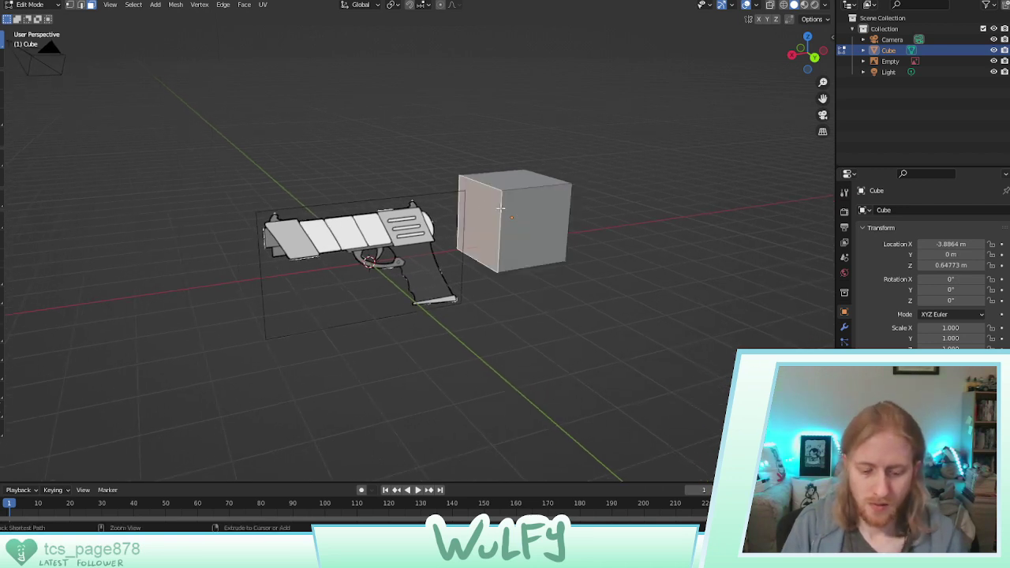
key(ctrl+l)
Lower the cube's mesh slightly and move it along X over the front of the gun's barrel
click(4, 81)
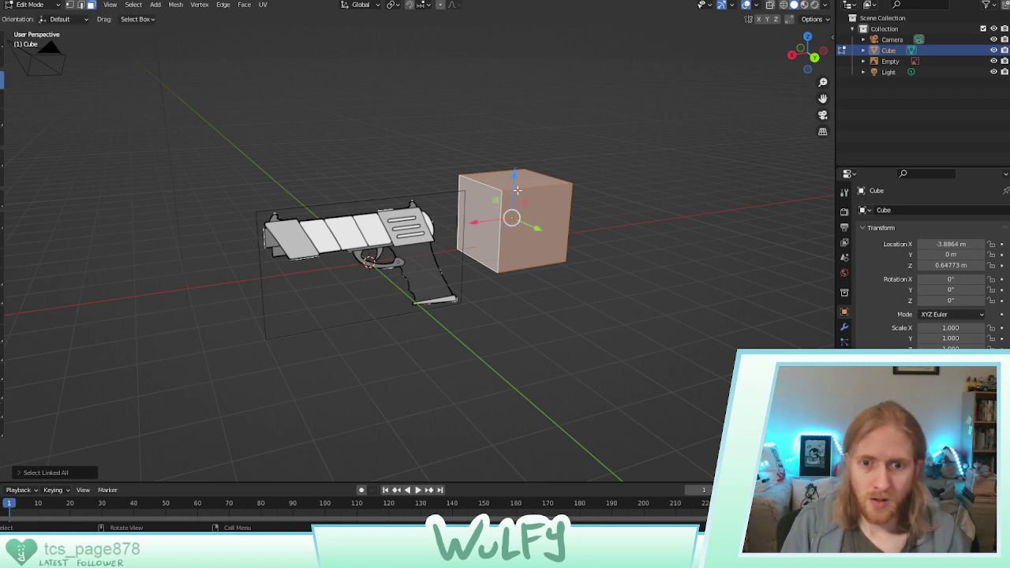
drag(515, 180, 515, 190)
drag(478, 233, 531, 227)
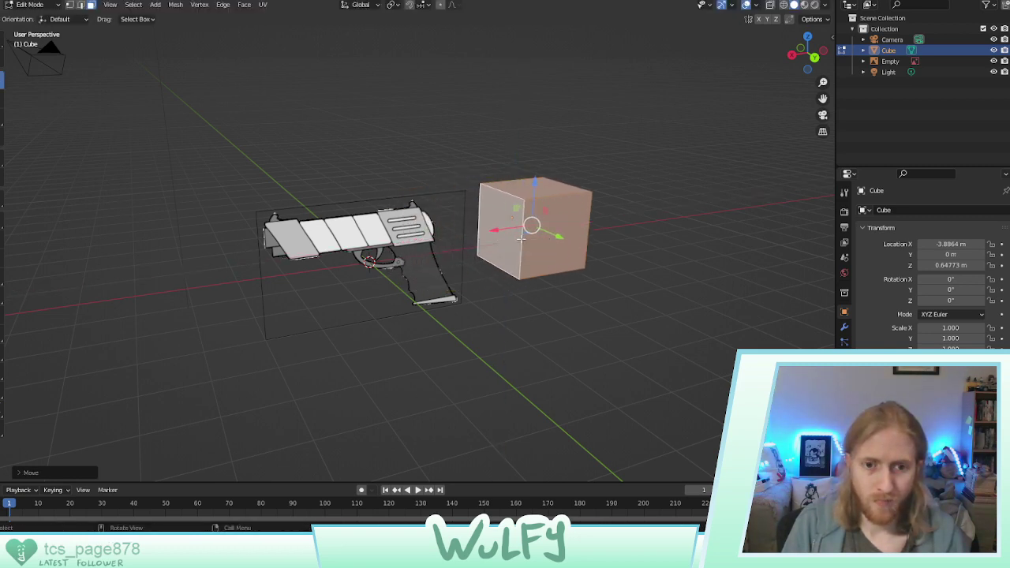
middle_drag(500, 241, 555, 246)
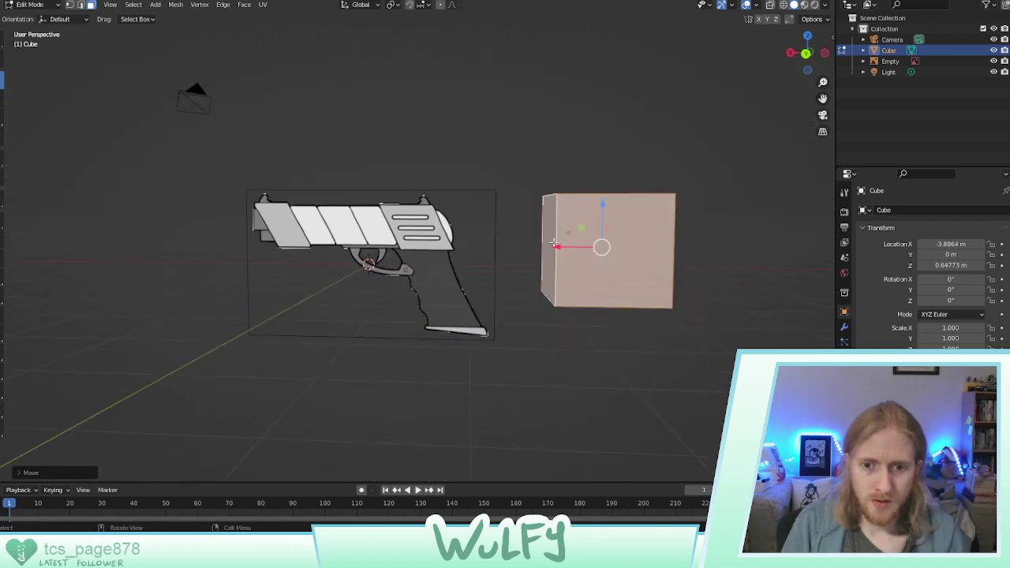
click(807, 55)
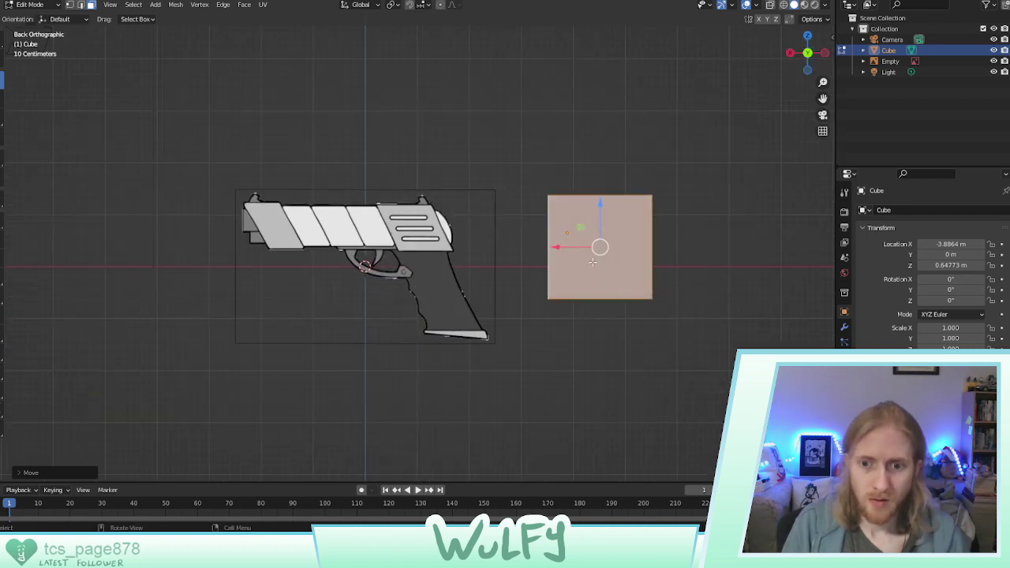
drag(577, 247, 273, 255)
key(x)
Extend the block's rear face along X towards the back of the gun's slide
middle_drag(330, 255, 352, 258)
right_click(353, 258)
click(347, 225)
click(347, 239)
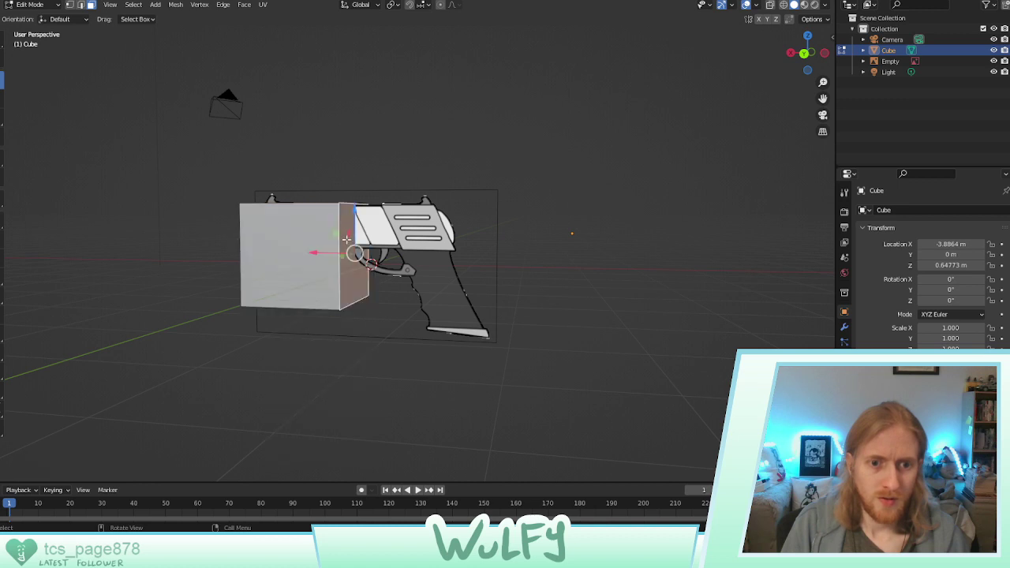
drag(329, 252, 409, 252)
Raise the block's bottom face along Z to match the underside of the gun's slide
middle_drag(410, 251, 378, 302)
drag(323, 294, 343, 227)
mouse_move(343, 229)
middle_down()
mouse_move(345, 303)
mouse_move(500, 277)
mouse_move(371, 244)
mouse_move(447, 248)
mouse_move(428, 241)
mouse_move(473, 229)
mouse_move(351, 245)
middle_up()
Narrow the block by moving its side faces inward along Y to suit the gun's thickness
key(g)
key(y)
click(404, 242)
key(g)
key(y)
click(417, 253)
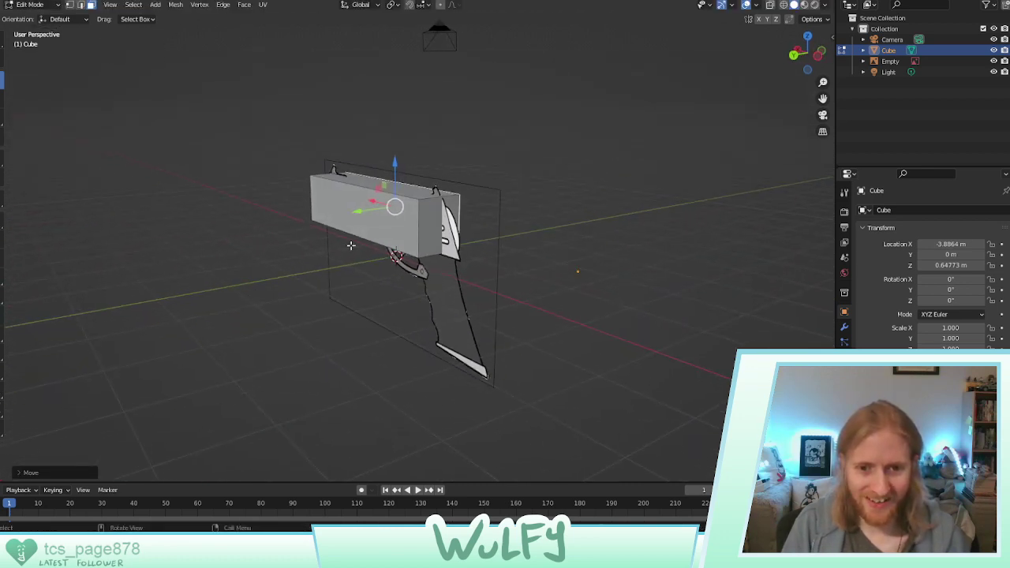
Slant the block's rear face by moving its lower rear edge about 0.45 m backward along X
click(423, 231)
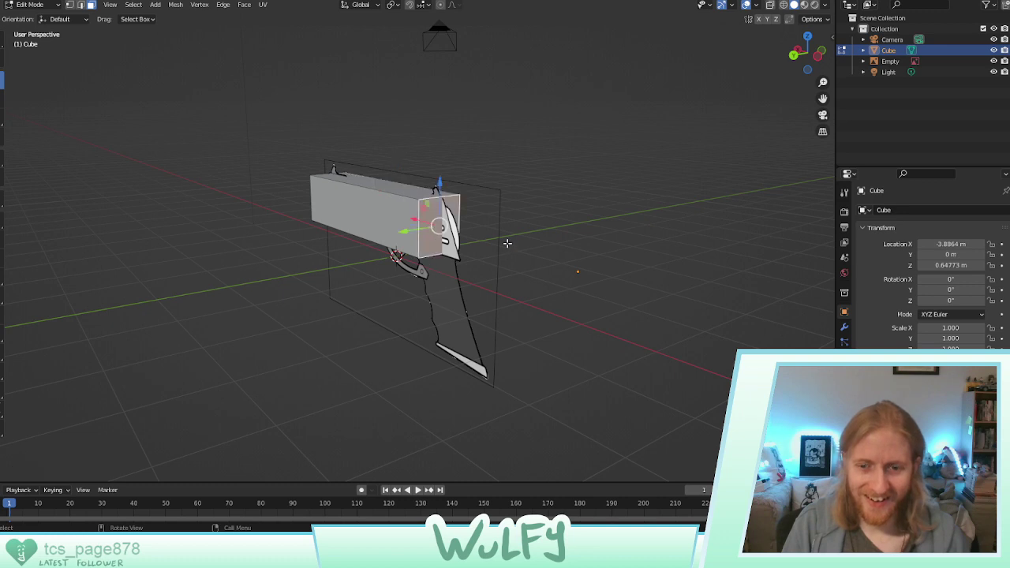
click(81, 4)
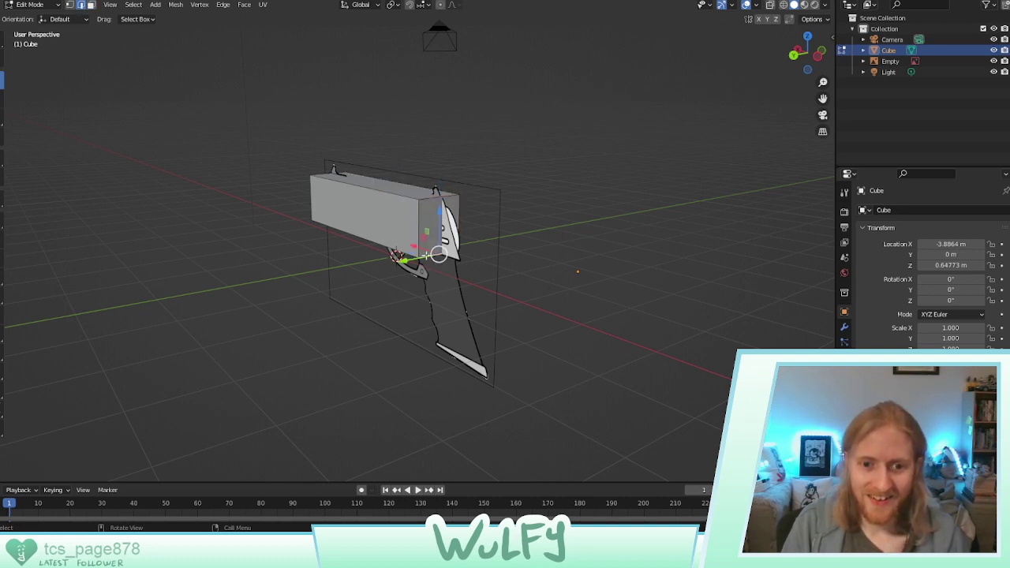
key(g)
key(x)
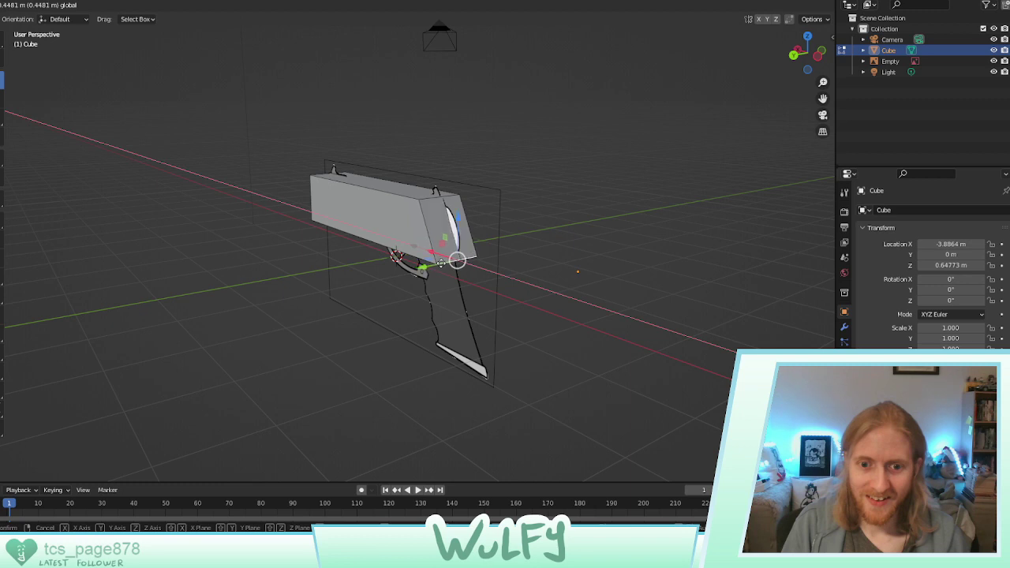
click(441, 263)
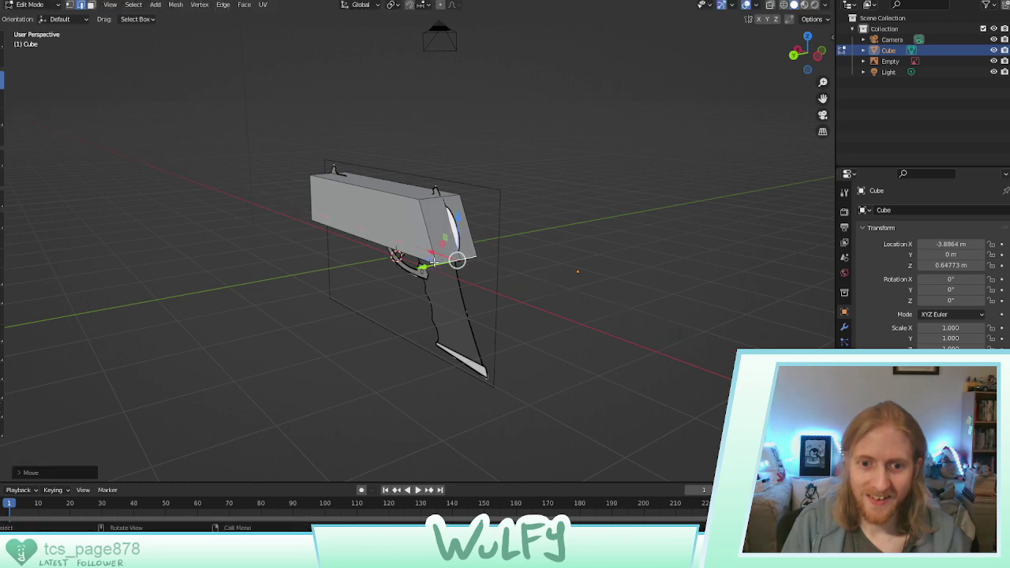
Slant the block's front face by moving its lower front edge about 0.51 m backward along X
middle_drag(440, 263, 198, 192)
click(261, 234)
key(g)
key(x)
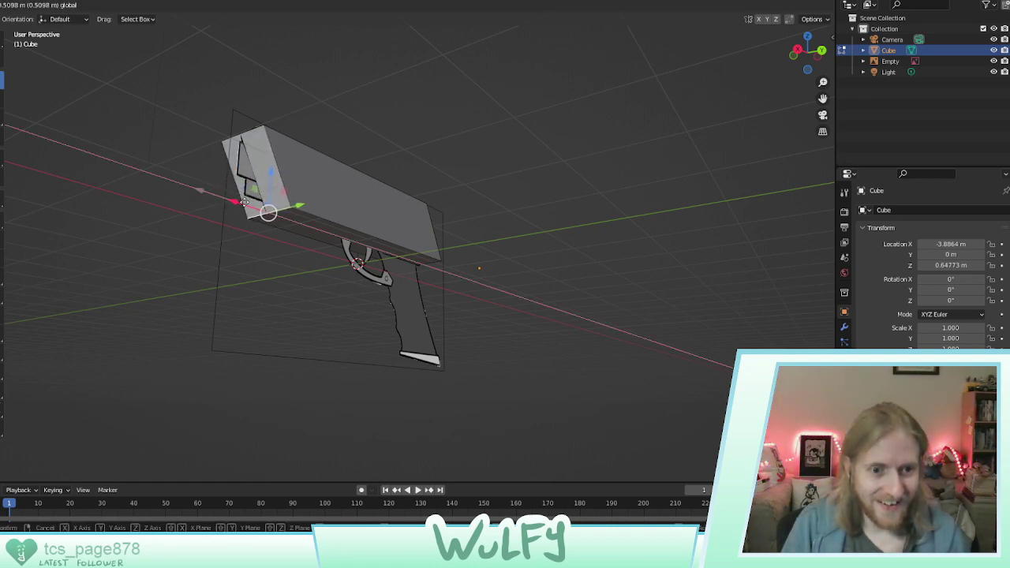
click(245, 202)
Bevel the block's upper front edge into a narrow single-segment chamfer
middle_drag(244, 202, 387, 266)
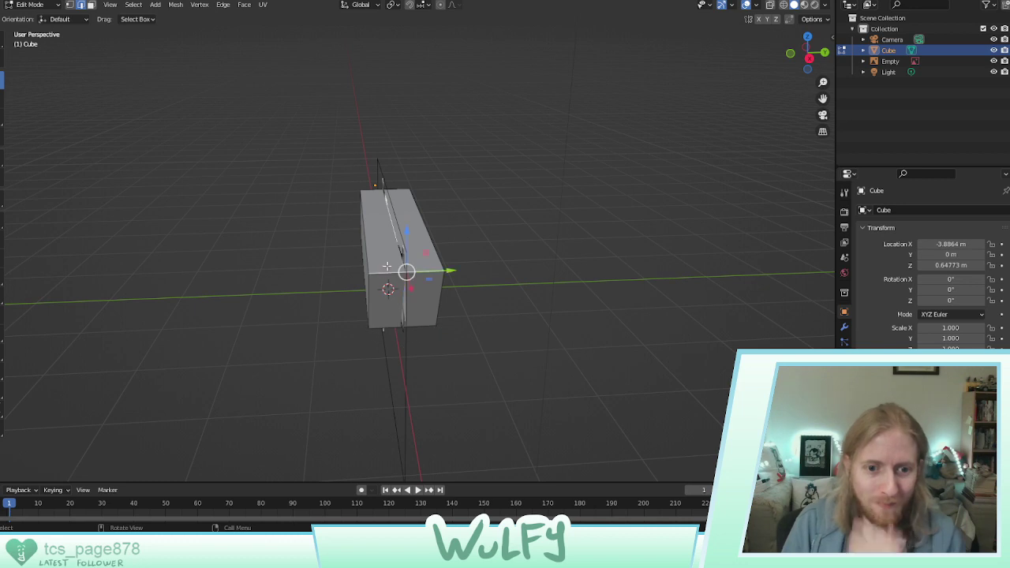
click(3, 260)
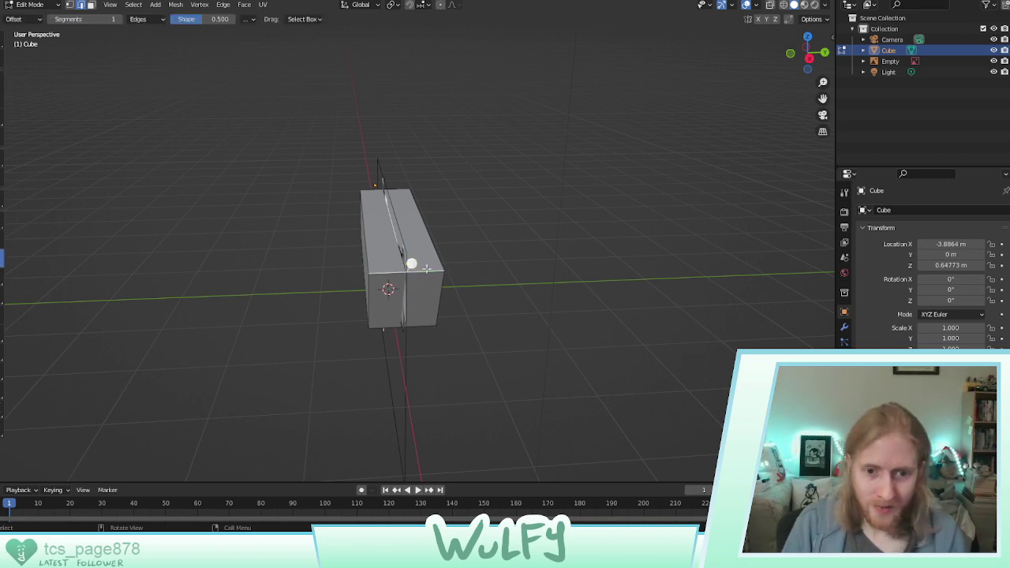
mouse_move(411, 263)
mouse_down()
mouse_move(424, 267)
mouse_move(410, 266)
mouse_up()
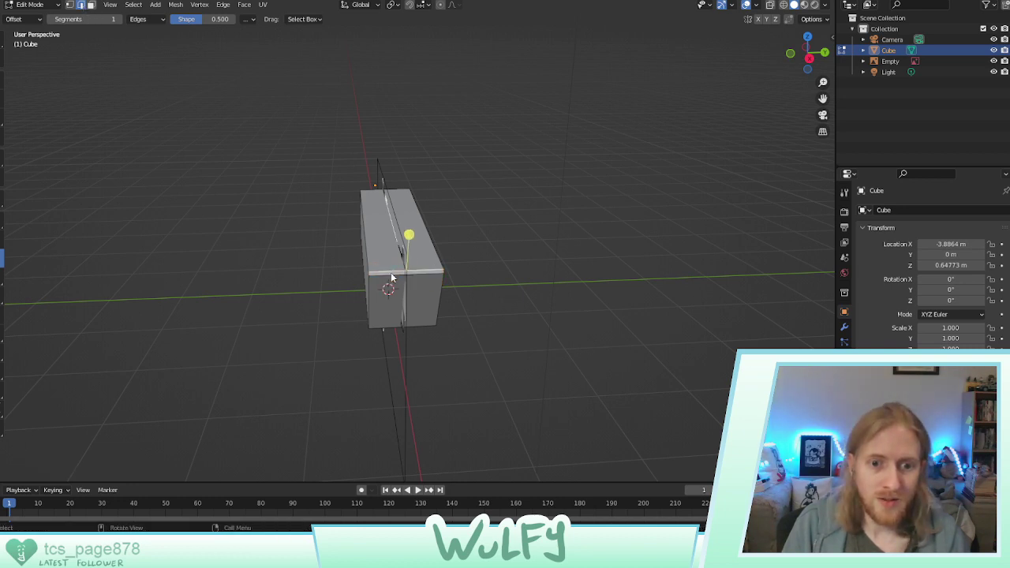
mouse_move(411, 264)
mouse_down()
mouse_move(422, 259)
mouse_move(413, 264)
mouse_up()
middle_drag(413, 264, 361, 153)
key(space)
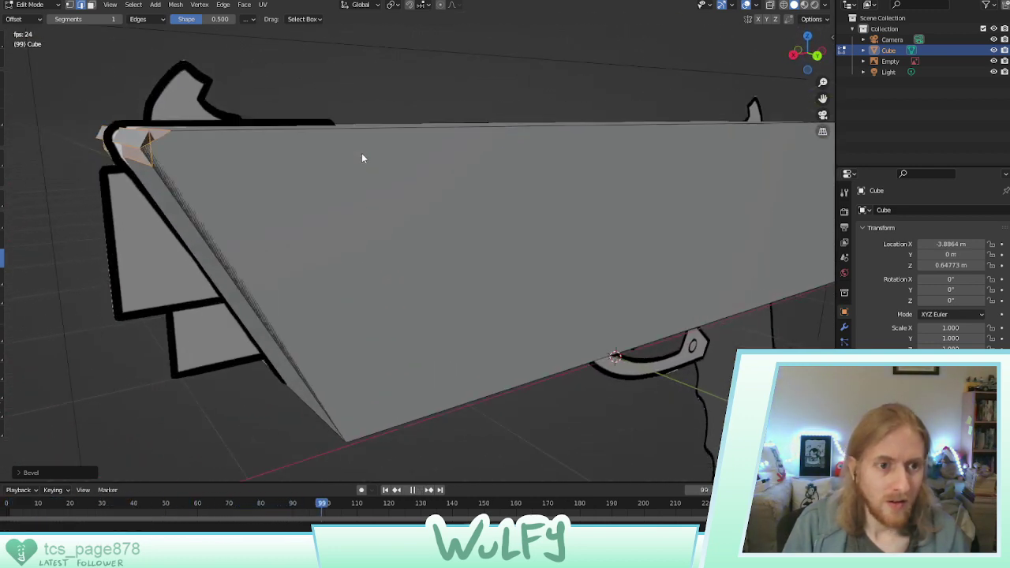
scroll(361, 158, down, 2)
click(225, 165)
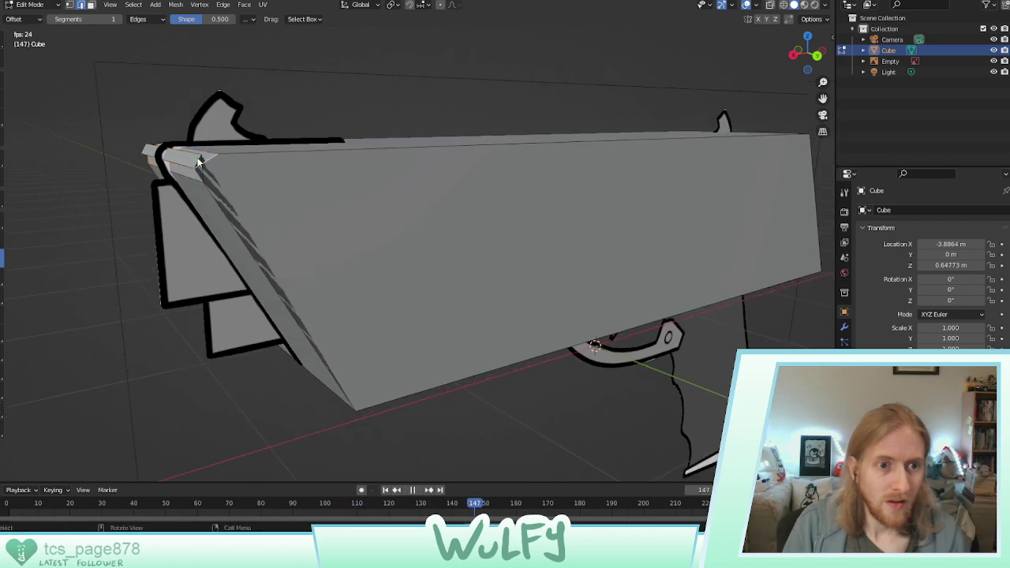
middle_drag(199, 157, 235, 180)
key(ctrl+z)
key(ctrl+z)
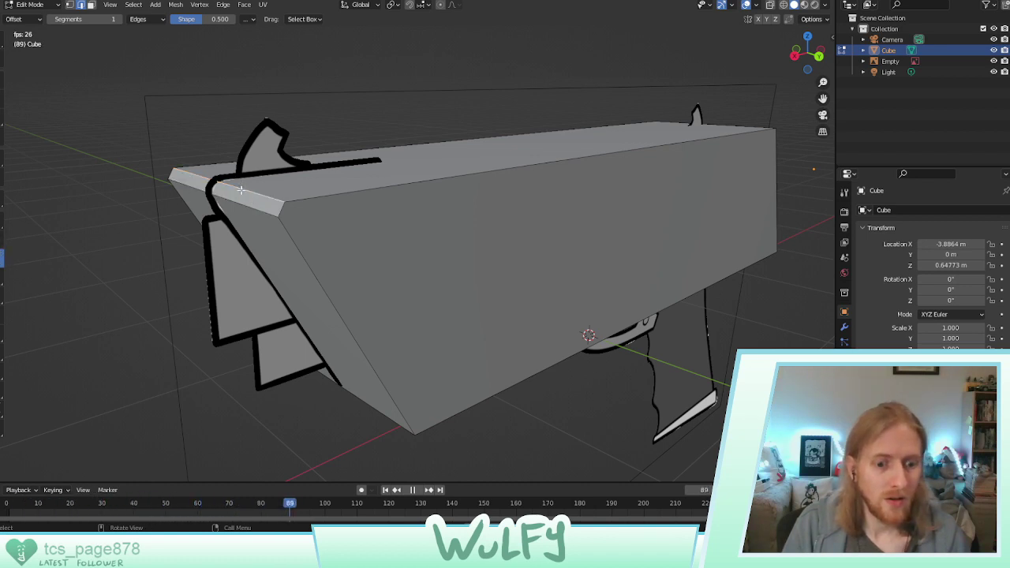
key(space)
Round the upper front corner by beveling both the upper and lower edges of its chamfer
drag(189, 136, 198, 135)
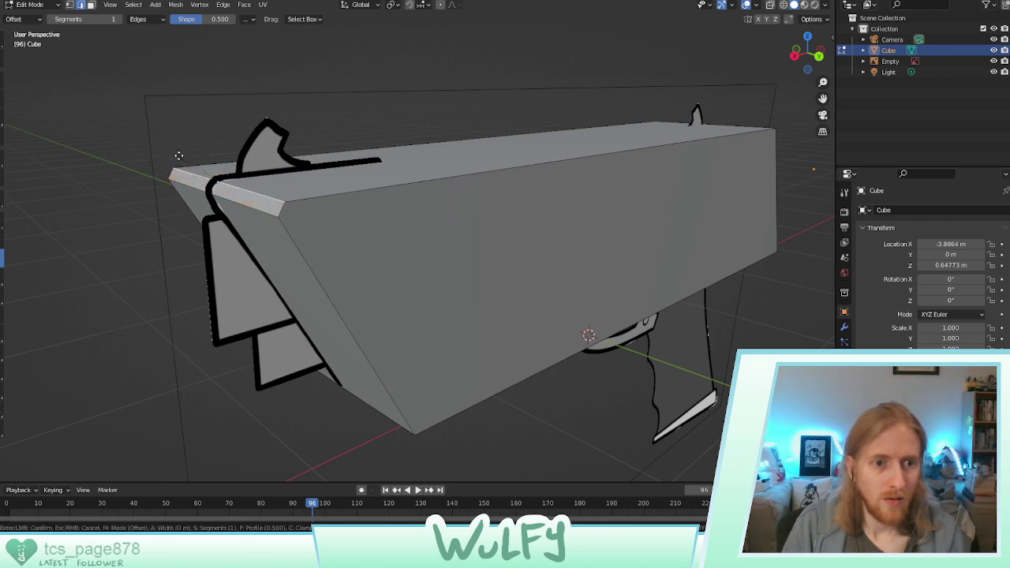
click(179, 152)
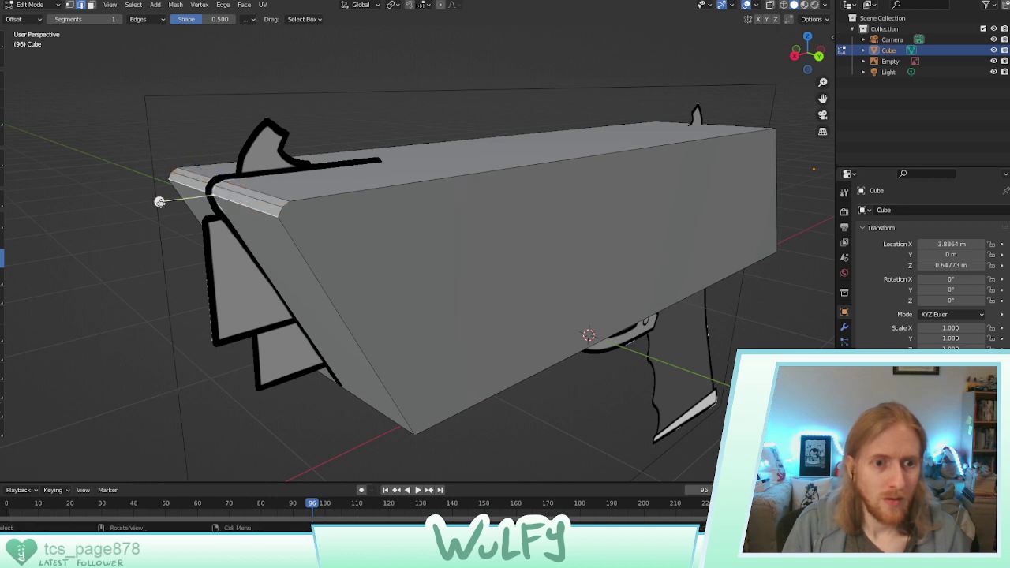
key(ctrl+b)
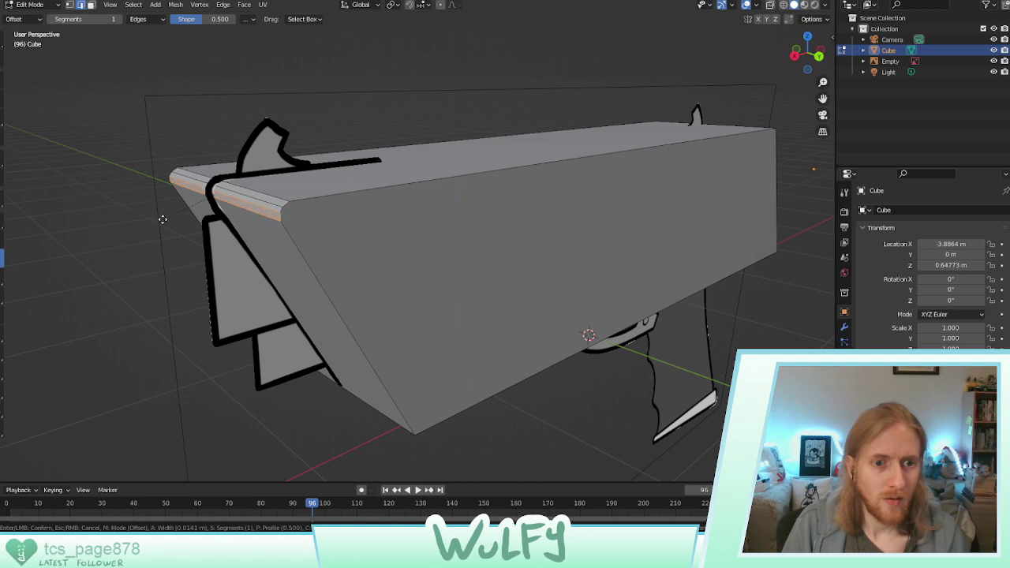
click(163, 216)
Bevel the block's lower front edge into a wide single-segment chamfer
scroll(334, 207, up, 5)
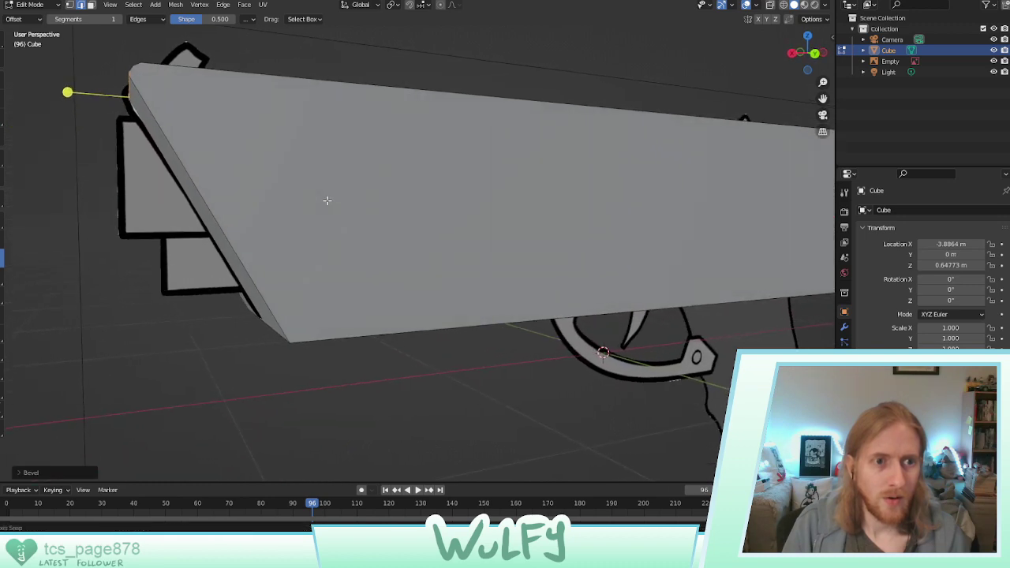
middle_drag(319, 188, 255, 189)
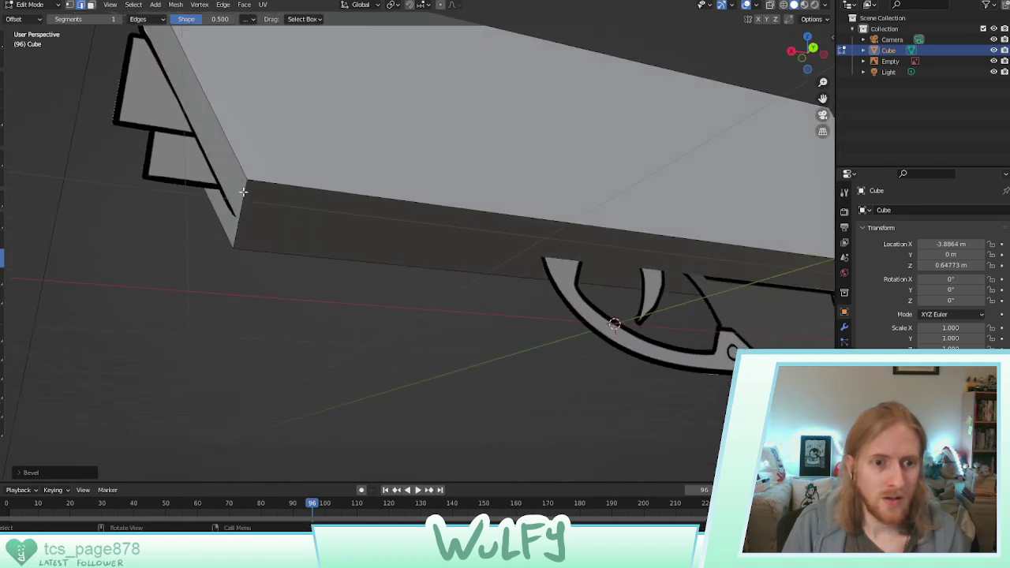
click(243, 193)
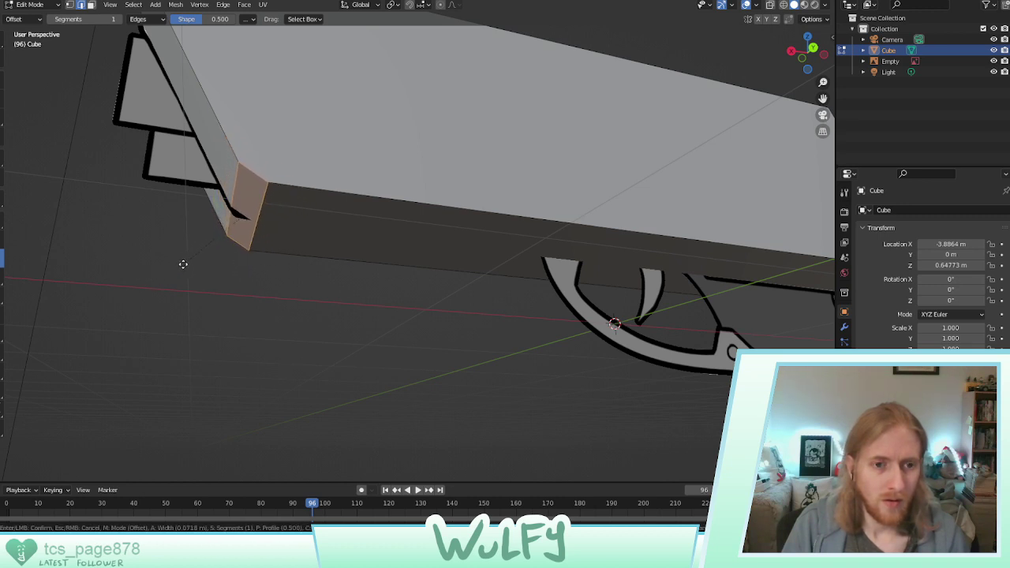
click(187, 265)
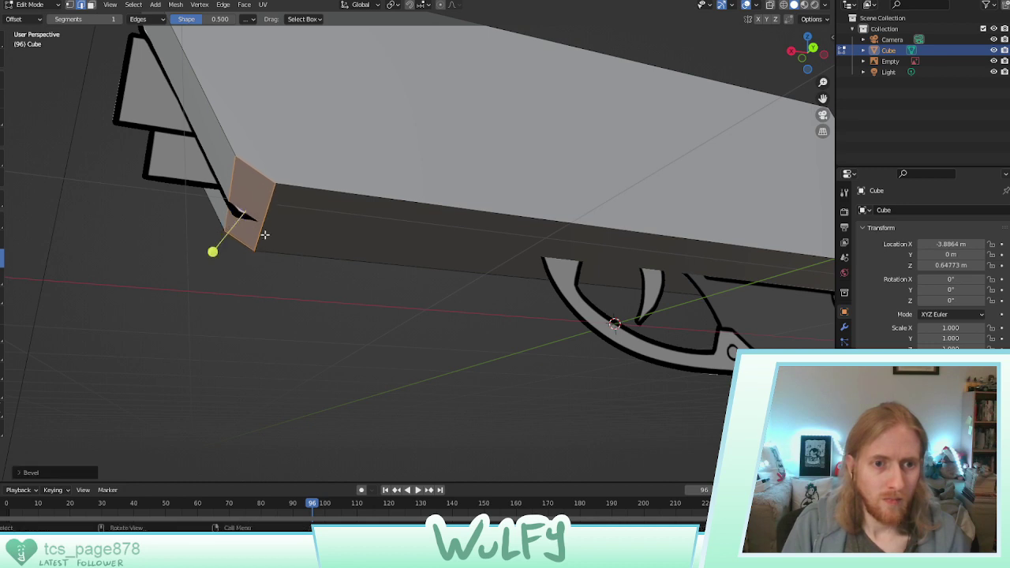
Round the lower front corner by beveling both edges of its chamfer
click(269, 210)
key(ctrl+b)
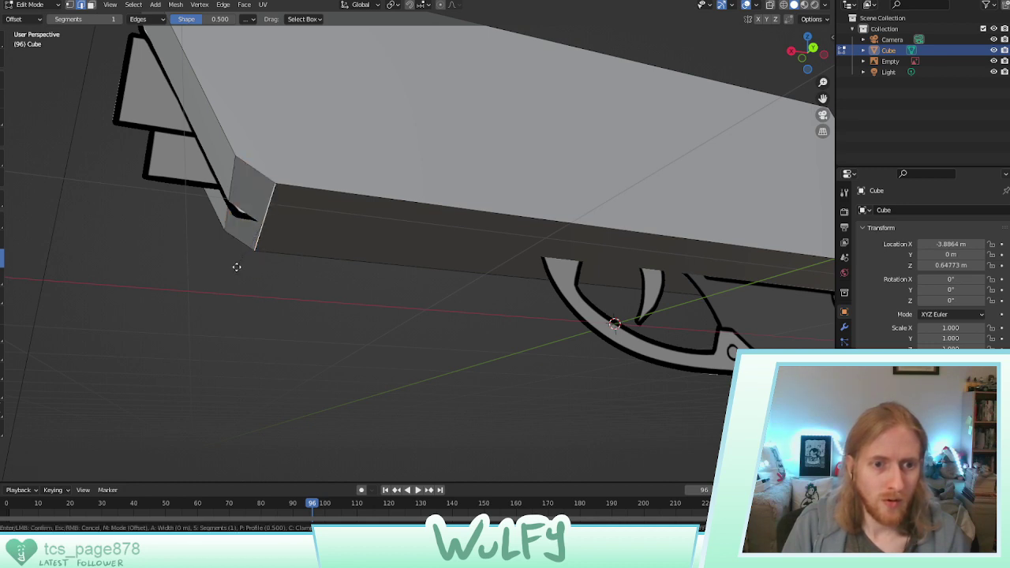
click(225, 274)
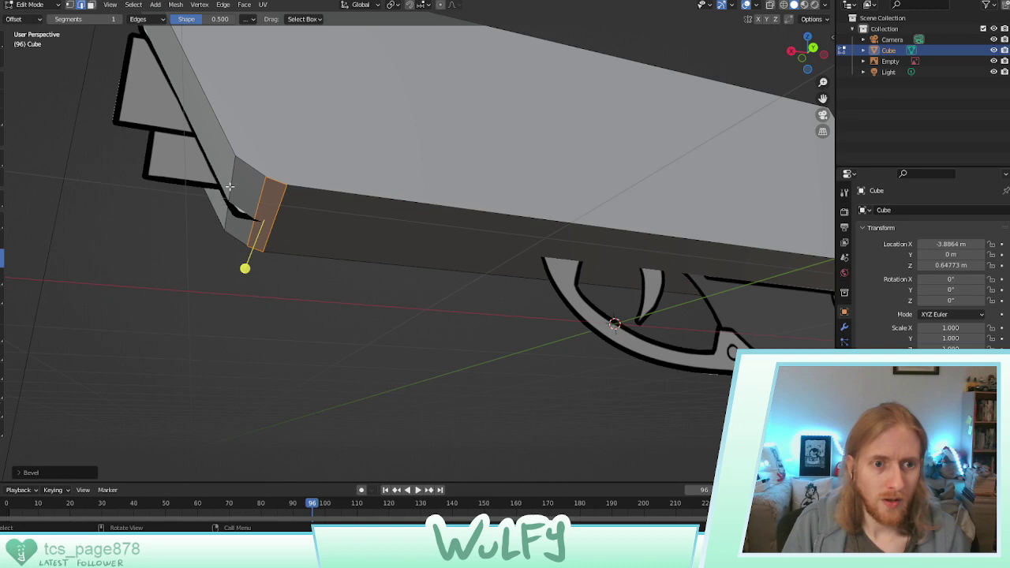
click(228, 187)
key(ctrl+b)
click(168, 231)
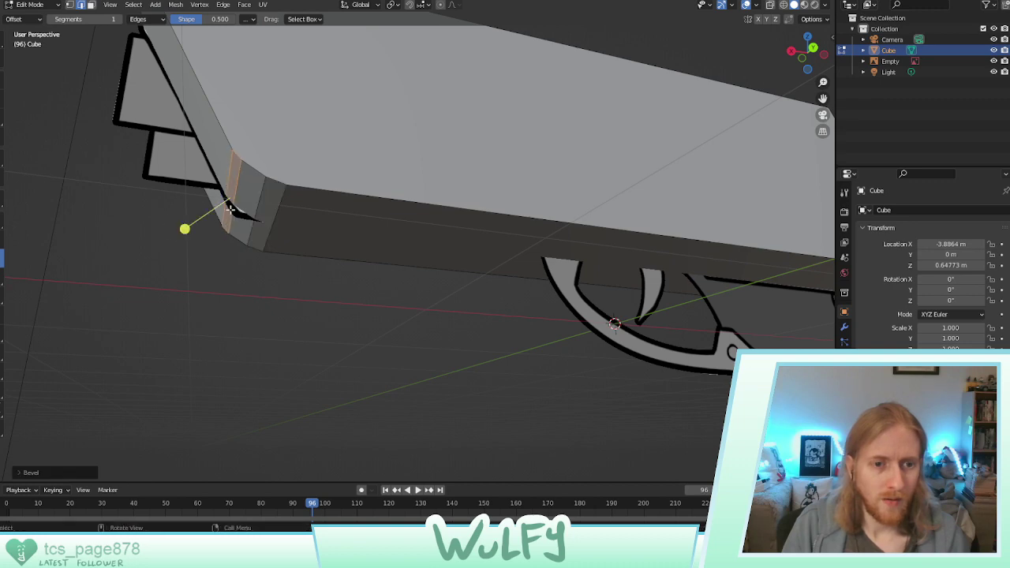
Bevel the block's lower rear edge into a narrow chamfer
middle_drag(170, 231, 347, 237)
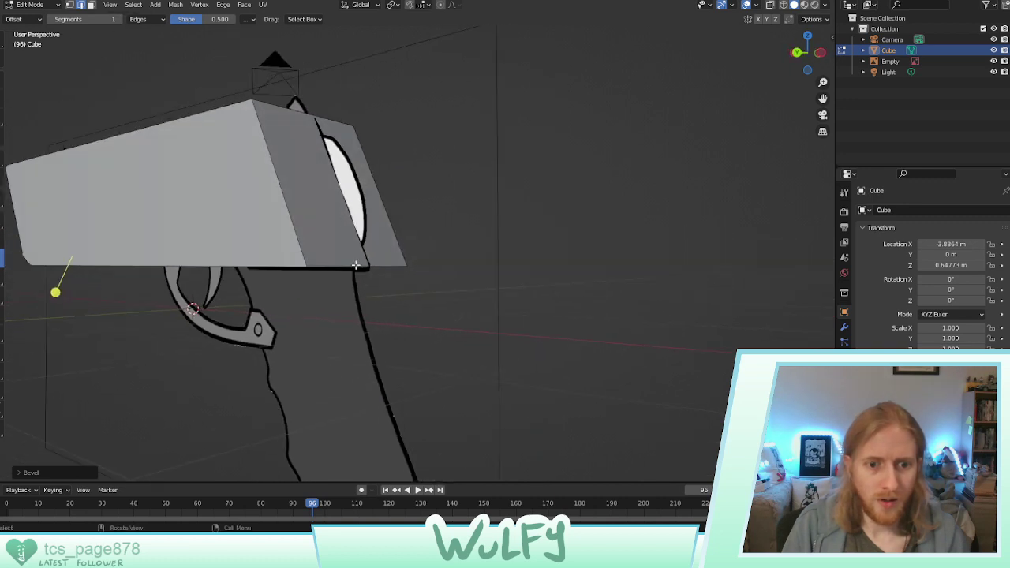
click(379, 277)
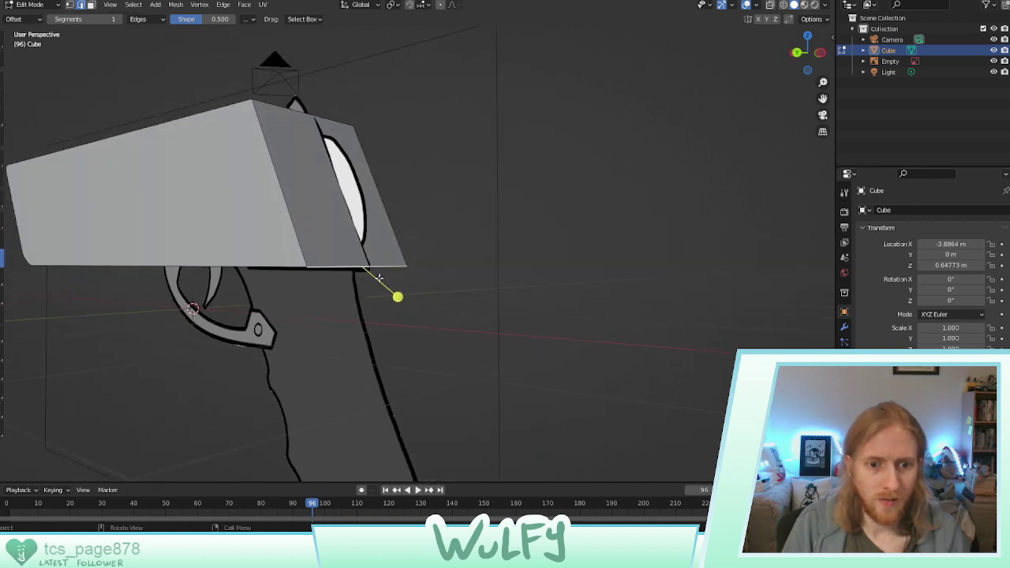
click(421, 274)
Round the lower rear corner by beveling the upper and lower edges of its chamfer
click(347, 259)
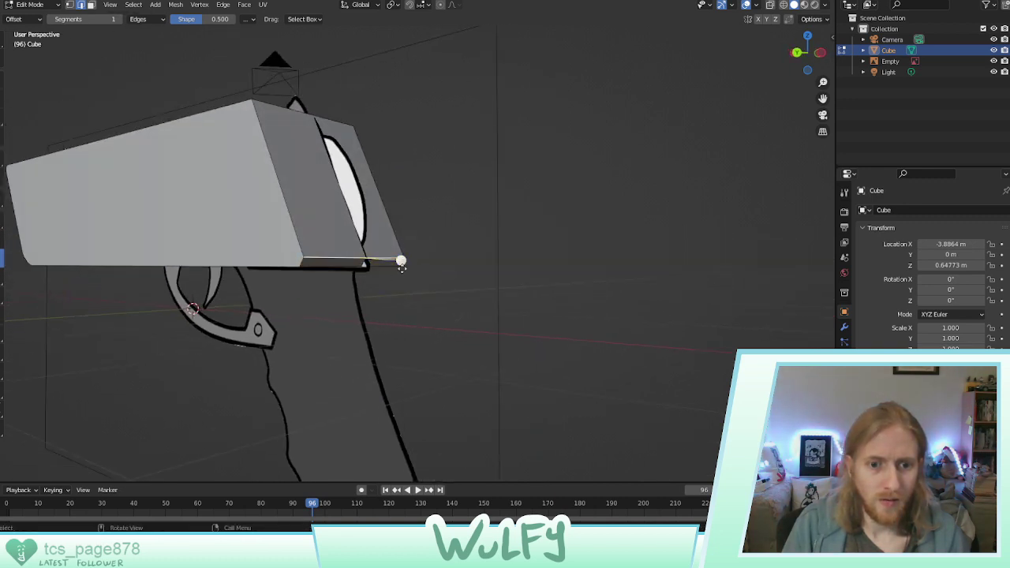
drag(401, 262, 408, 256)
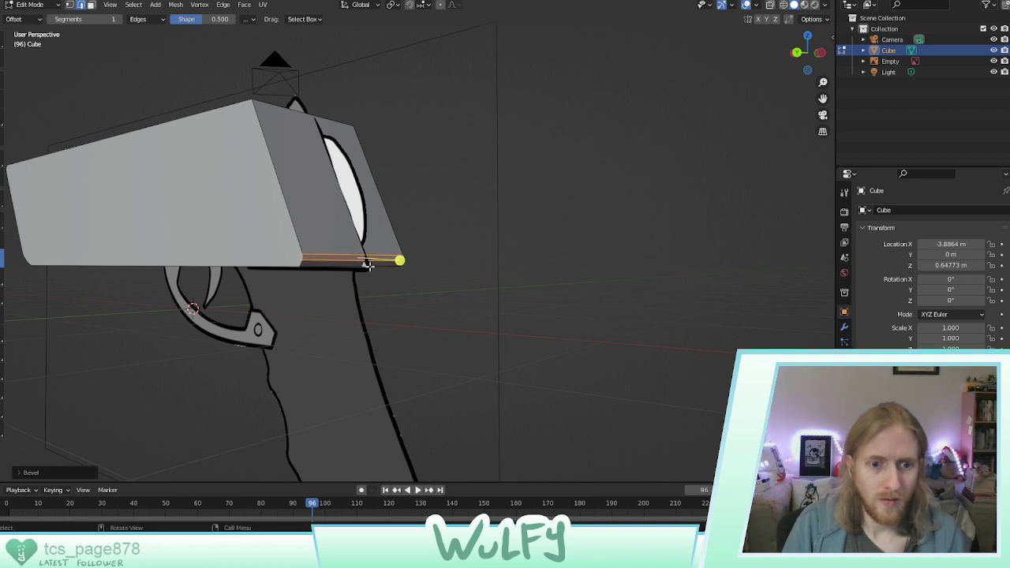
middle_drag(408, 256, 316, 229)
click(316, 232)
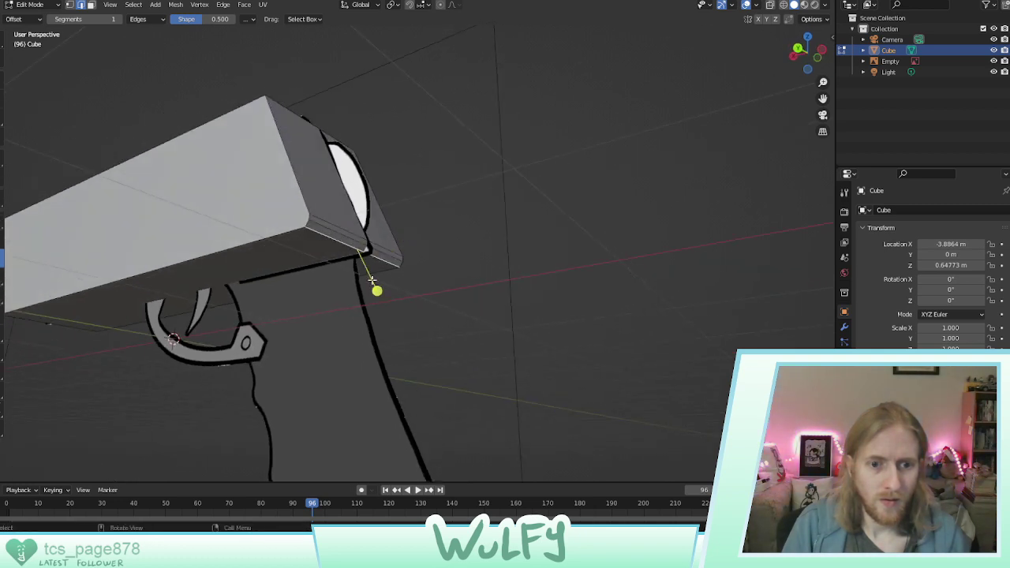
drag(378, 291, 397, 281)
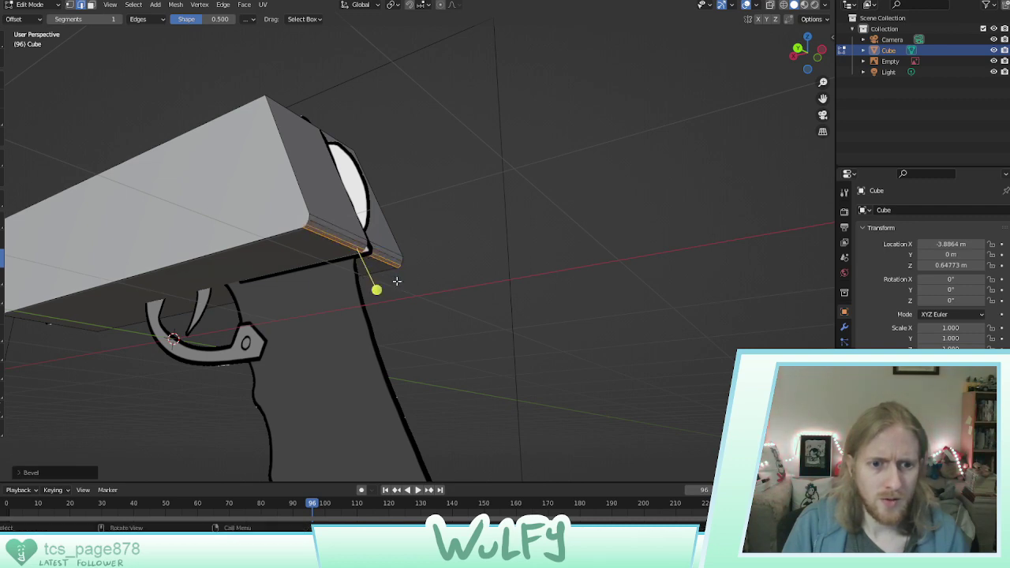
Bevel the block's upper rear edge to soften the corner at the back of the slide
middle_drag(315, 187, 362, 250)
click(319, 183)
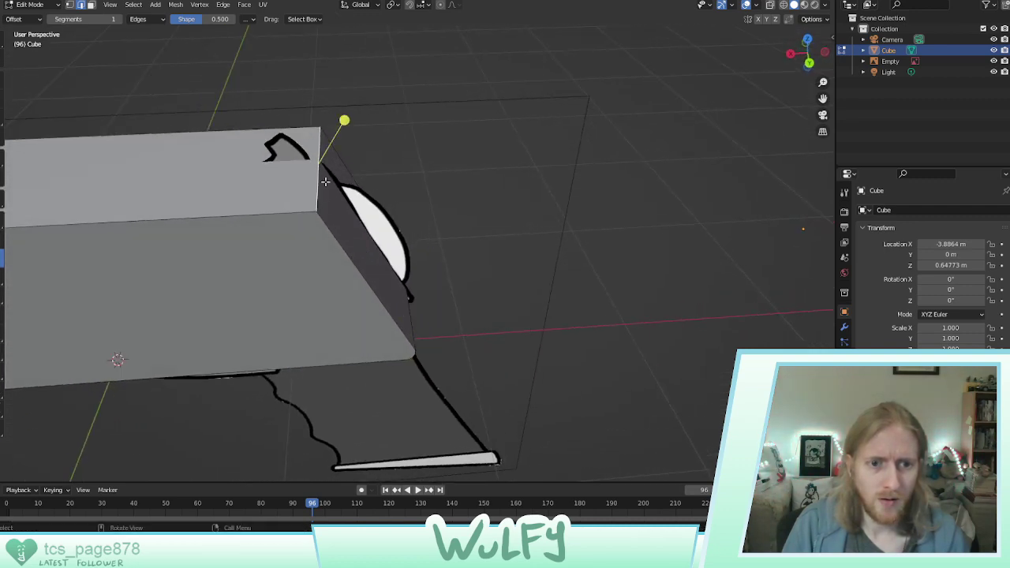
drag(344, 120, 367, 133)
click(324, 174)
middle_drag(363, 139, 316, 170)
scroll(349, 108, up, 3)
scroll(351, 106, down, 6)
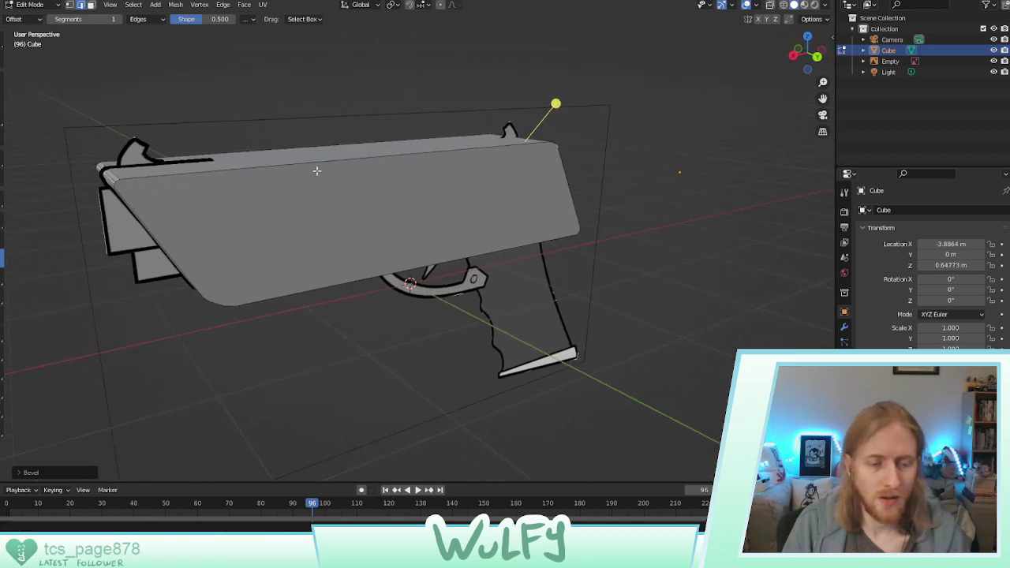
scroll(317, 170, down, 3)
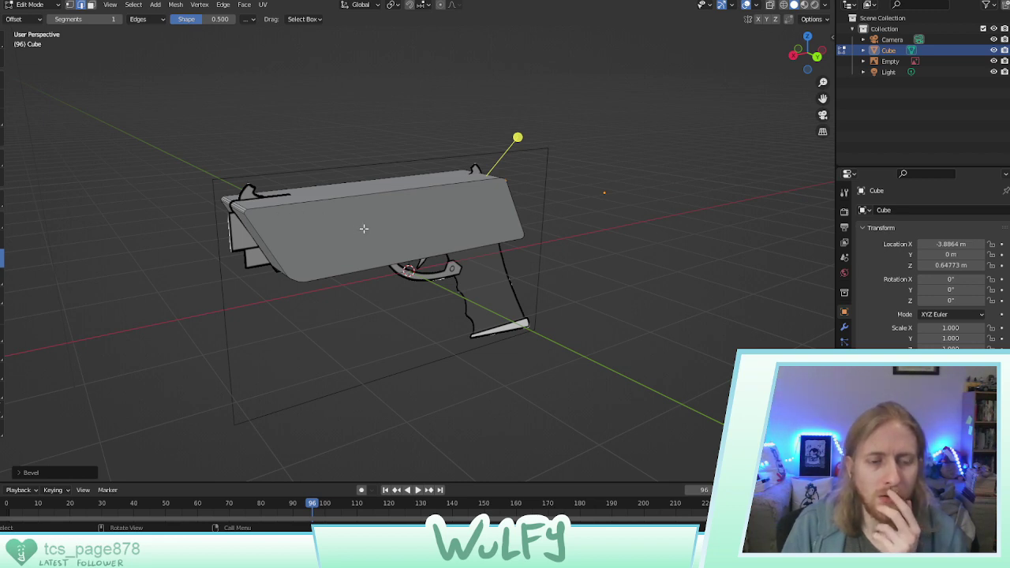
Select the block's entire linked mesh and move it about 4.17 m along X, behind the gun reference
click(2, 80)
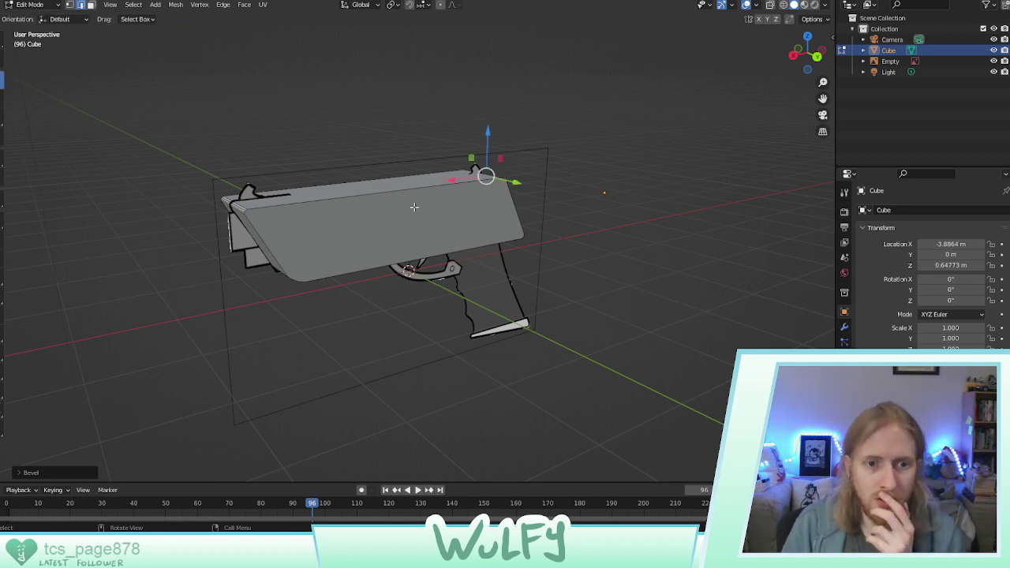
click(408, 208)
key(ctrl+l)
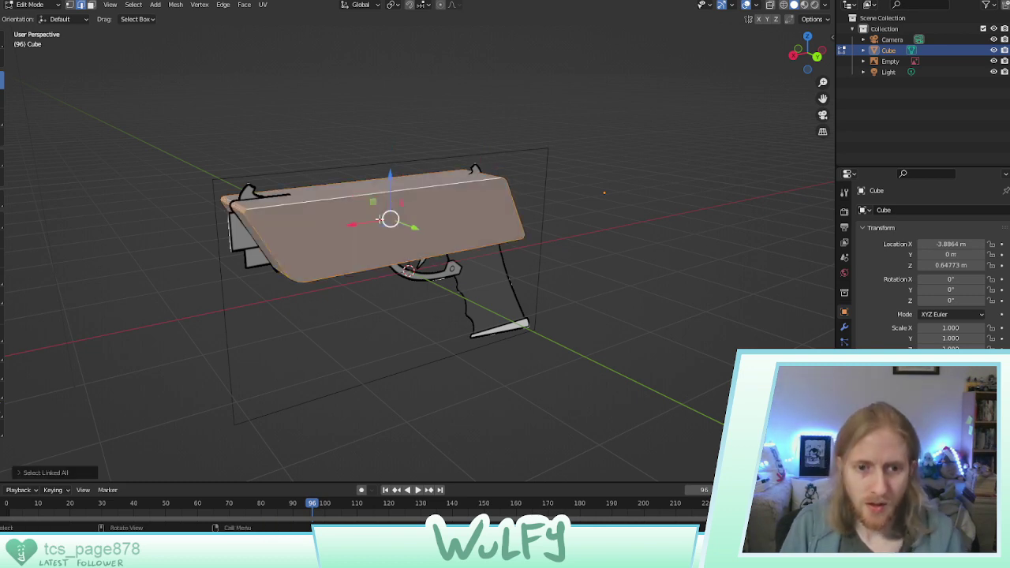
drag(356, 224, 577, 187)
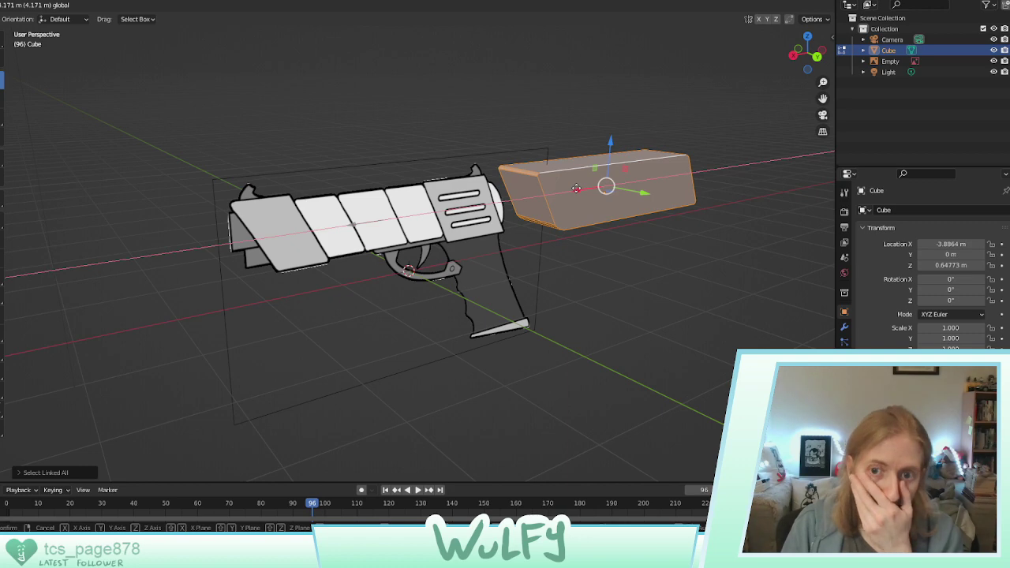
mouse_move(576, 188)
mouse_down()
mouse_move(523, 189)
mouse_move(576, 184)
mouse_up()
Duplicate the block's entire linked mesh and move the copy about 4.19 m along X, back over the gun's slide
mouse_move(611, 184)
middle_down()
mouse_move(587, 186)
mouse_move(609, 186)
mouse_move(595, 181)
middle_up()
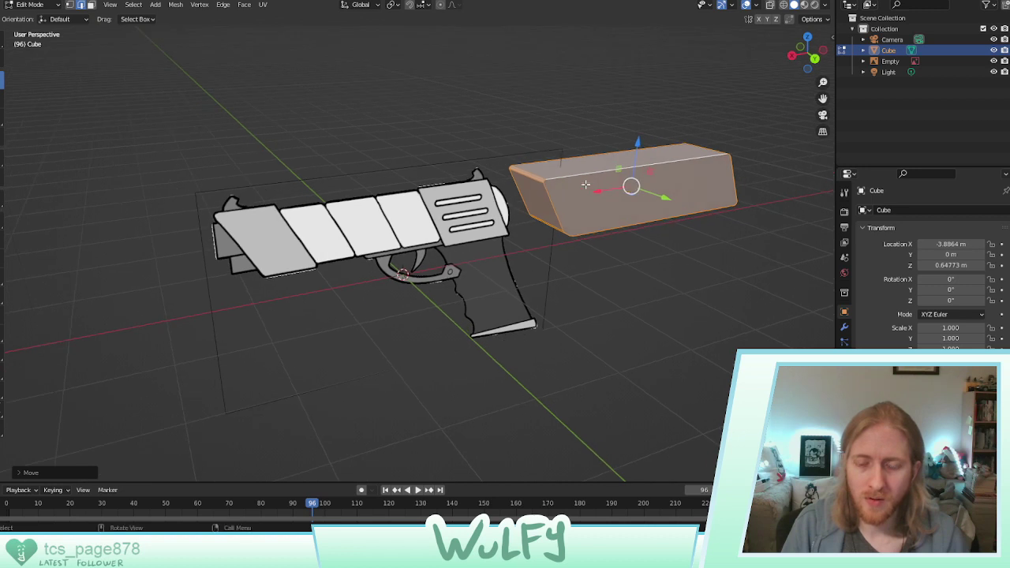
right_click(586, 184)
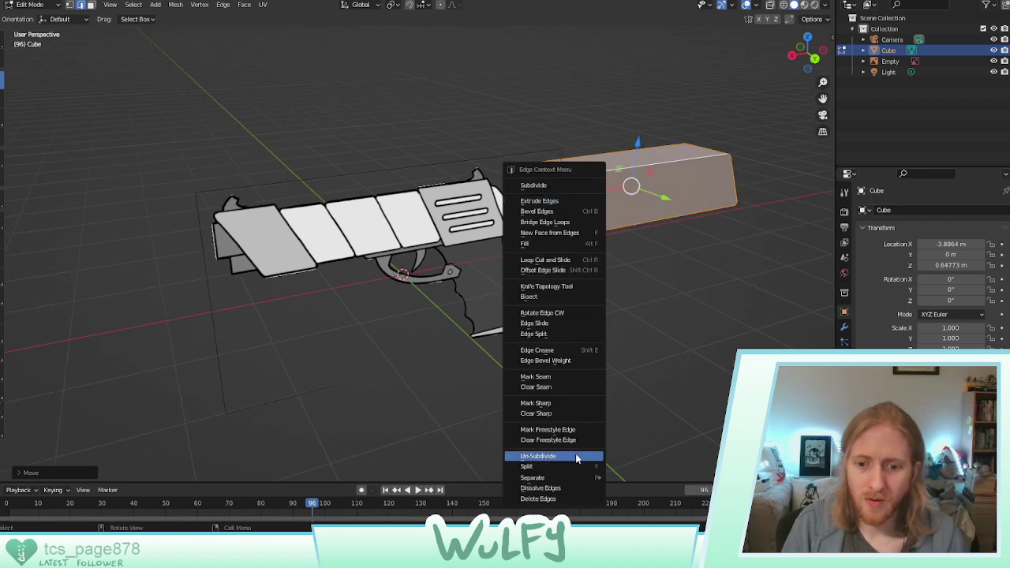
click(671, 254)
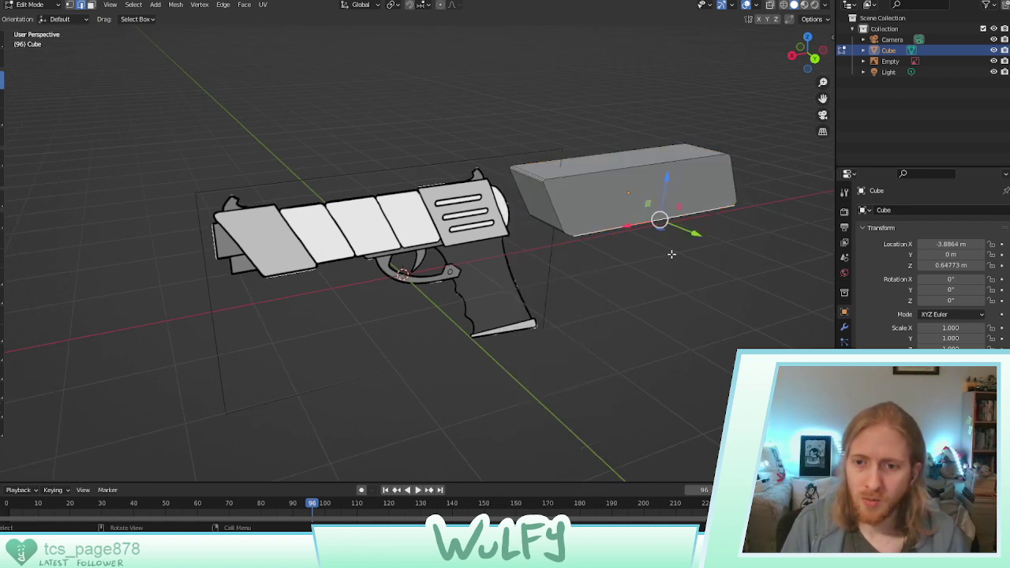
key(ctrl+l)
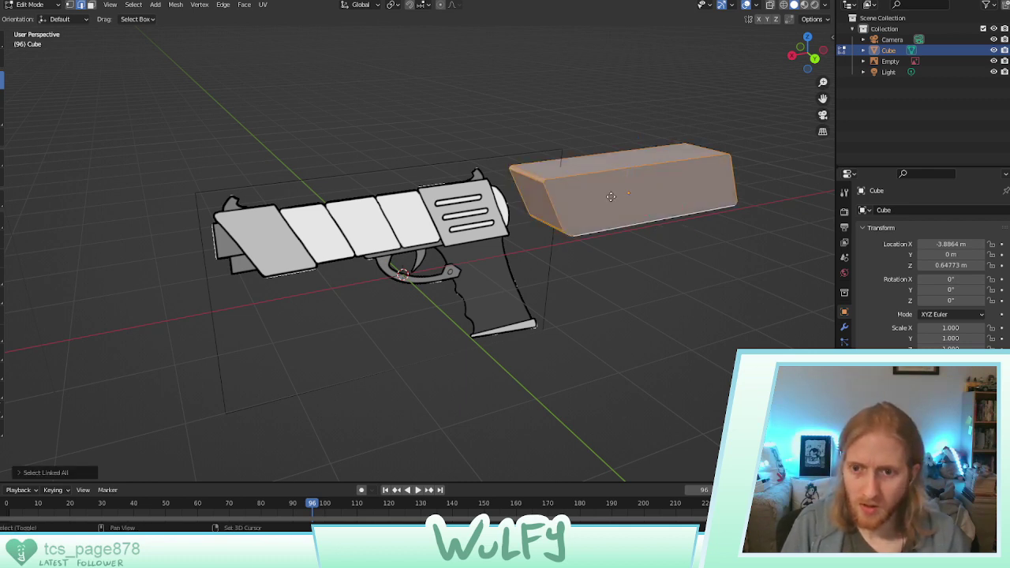
key(shift+d)
right_click(610, 196)
key(g)
key(x)
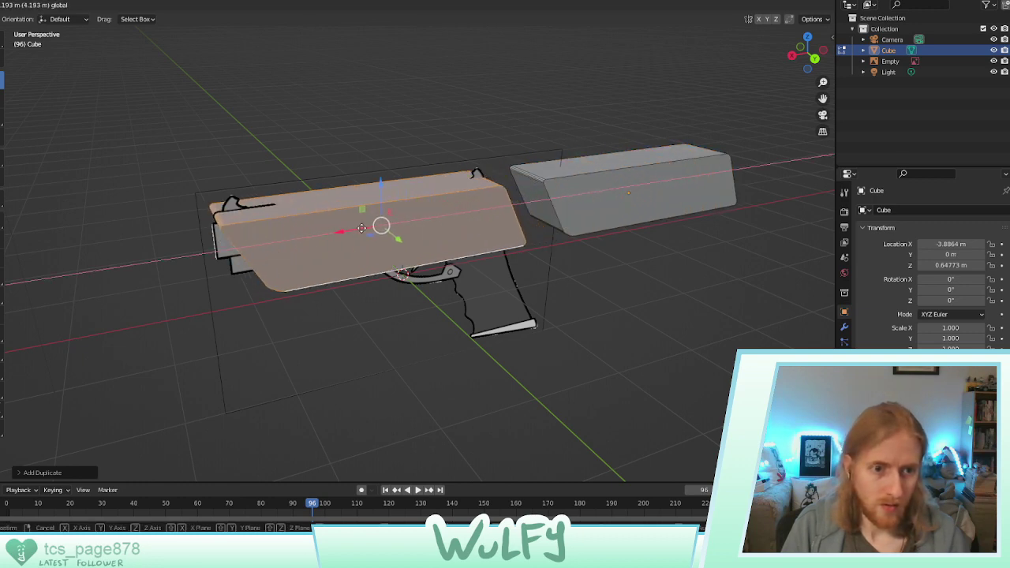
click(362, 228)
Select the slanted rear end of the copy and move it about 2.84 m forward along X, shortening it to the slide's front section
middle_drag(361, 228, 441, 224)
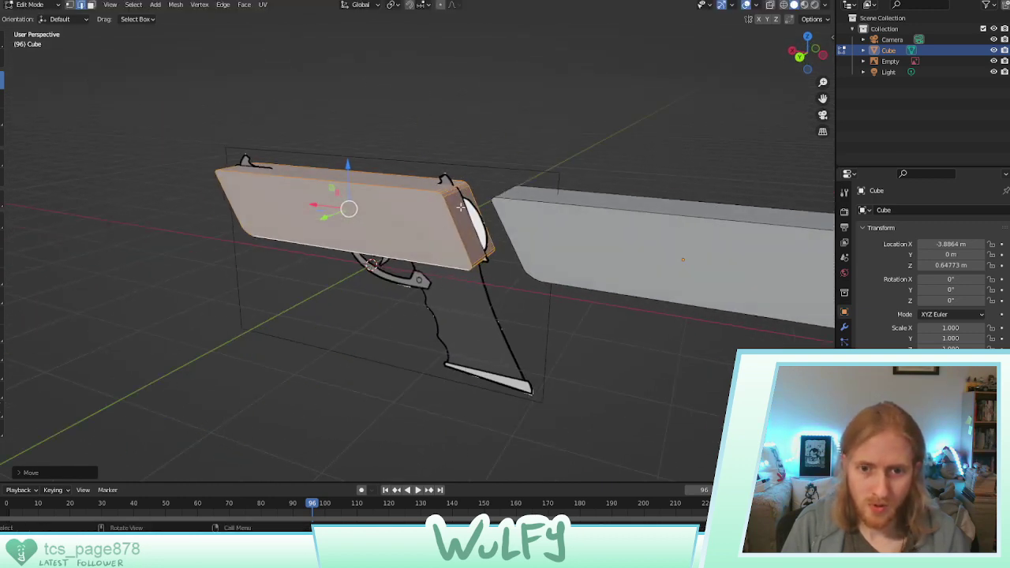
middle_drag(502, 166, 464, 127)
click(1, 39)
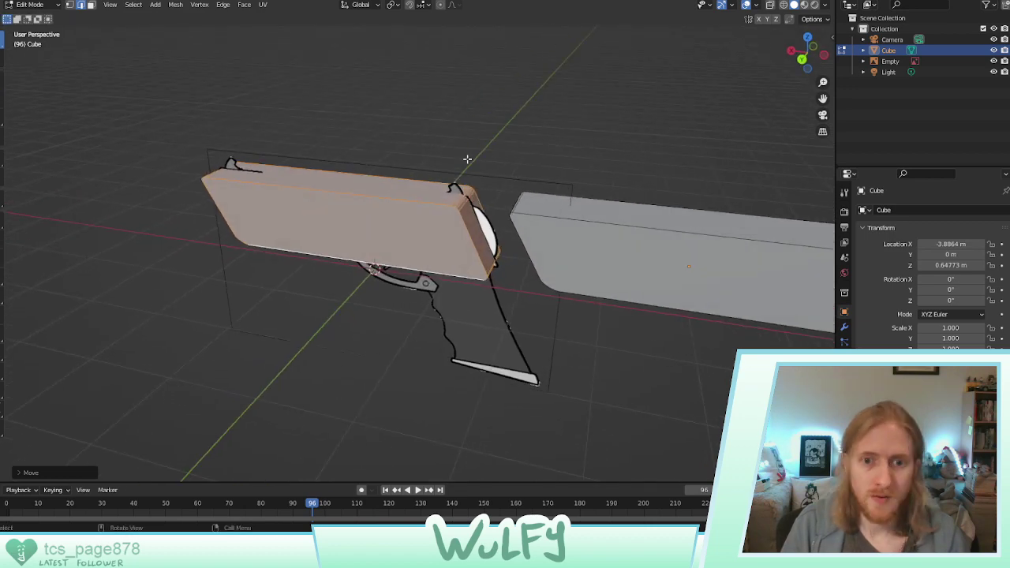
drag(443, 155, 491, 230)
middle_drag(505, 269, 466, 220)
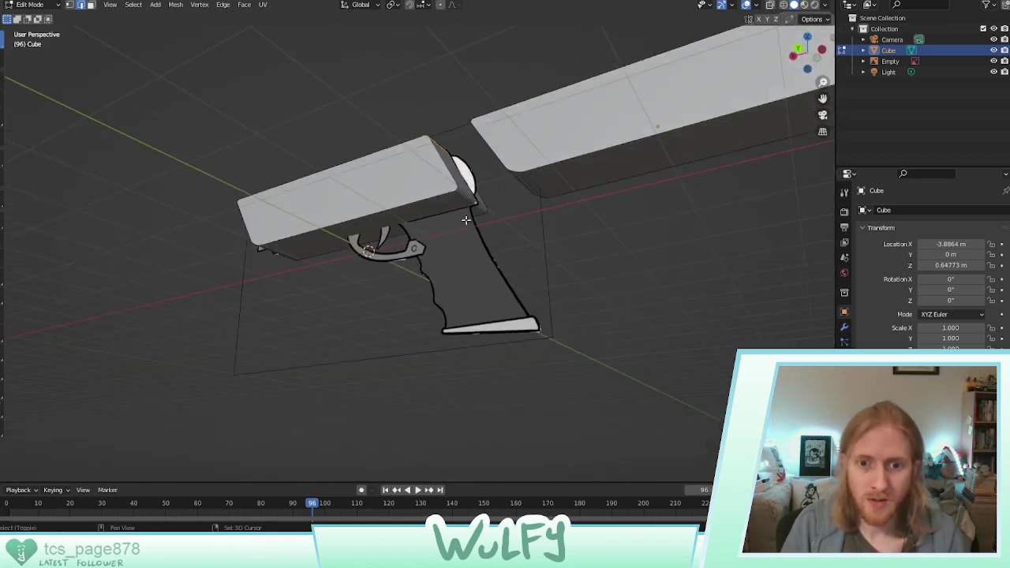
drag(510, 237, 446, 178)
middle_drag(454, 168, 392, 242)
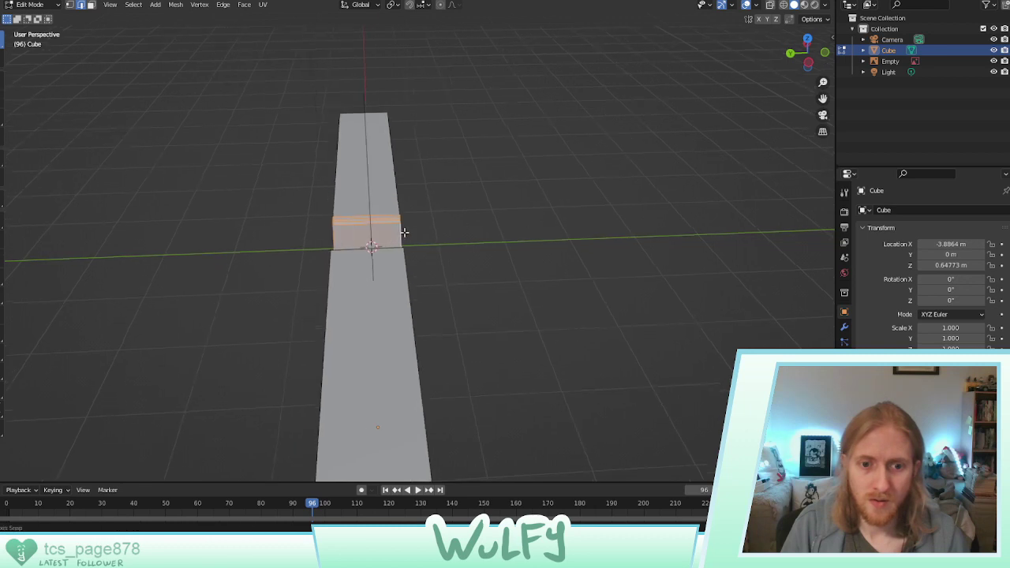
middle_drag(401, 228, 461, 197)
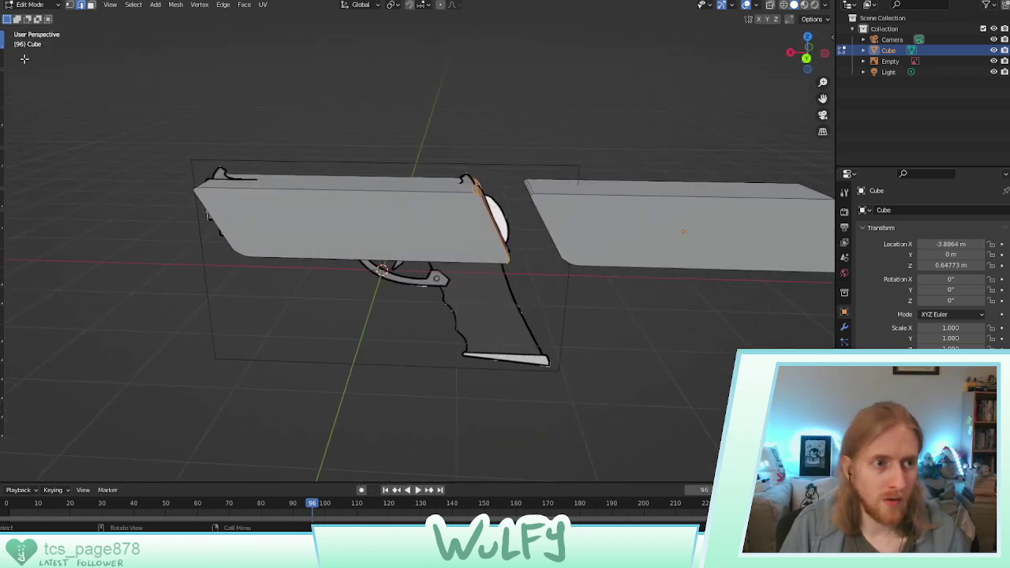
click(1, 77)
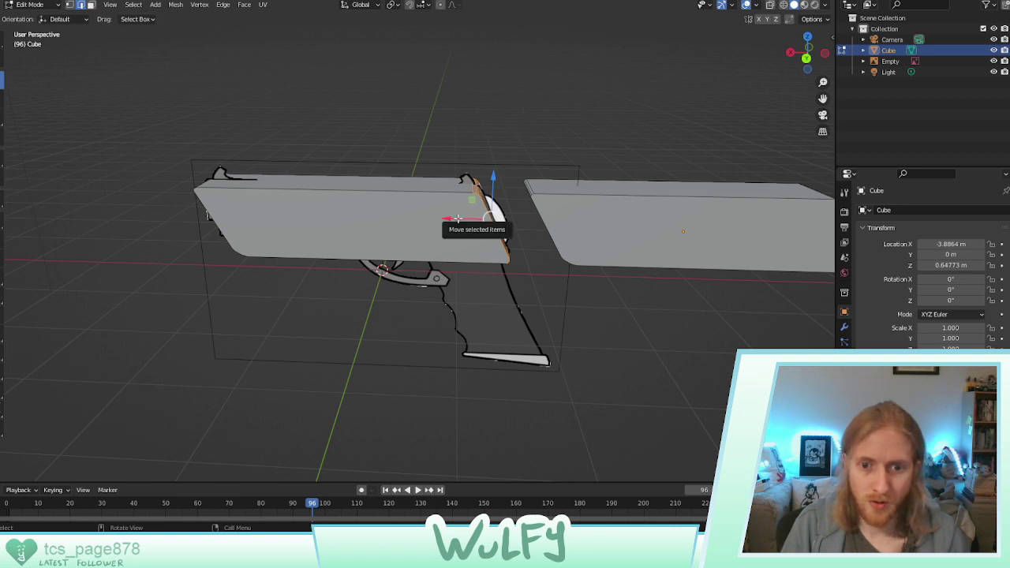
drag(466, 216, 238, 214)
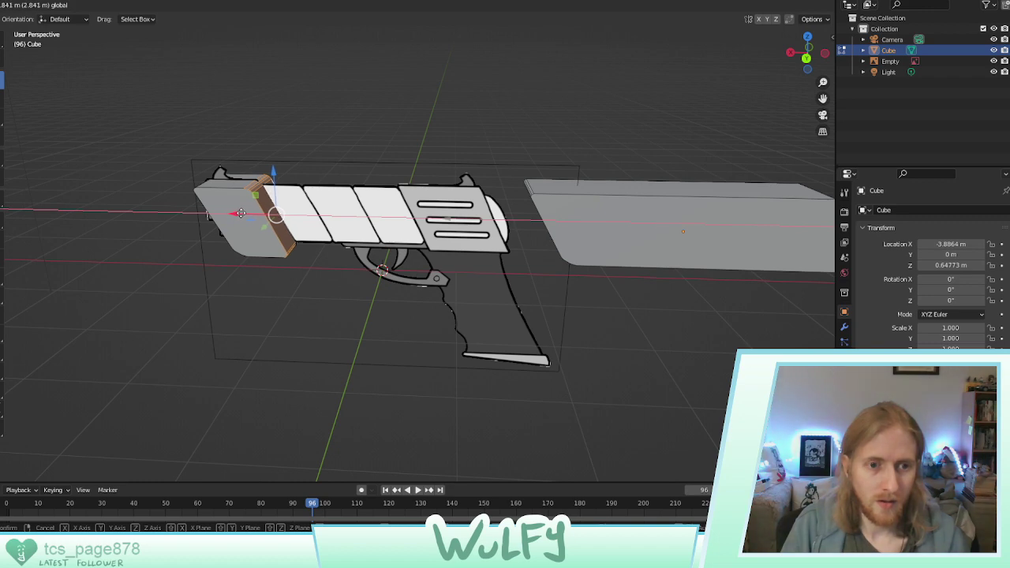
drag(241, 213, 241, 213)
Select the spare block's slanted front end and move it forward along X to the front edge of the slotted rear slide section
middle_drag(316, 208, 386, 215)
middle_drag(493, 203, 540, 180)
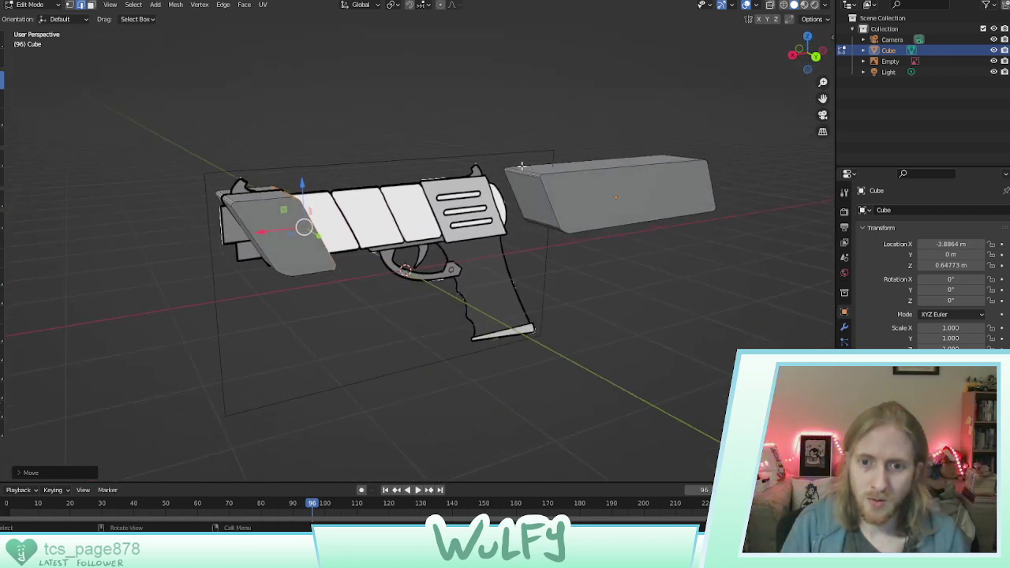
click(521, 168)
mouse_move(533, 237)
middle_down()
mouse_move(539, 225)
mouse_move(541, 251)
middle_up()
shift+drag(503, 282, 569, 230)
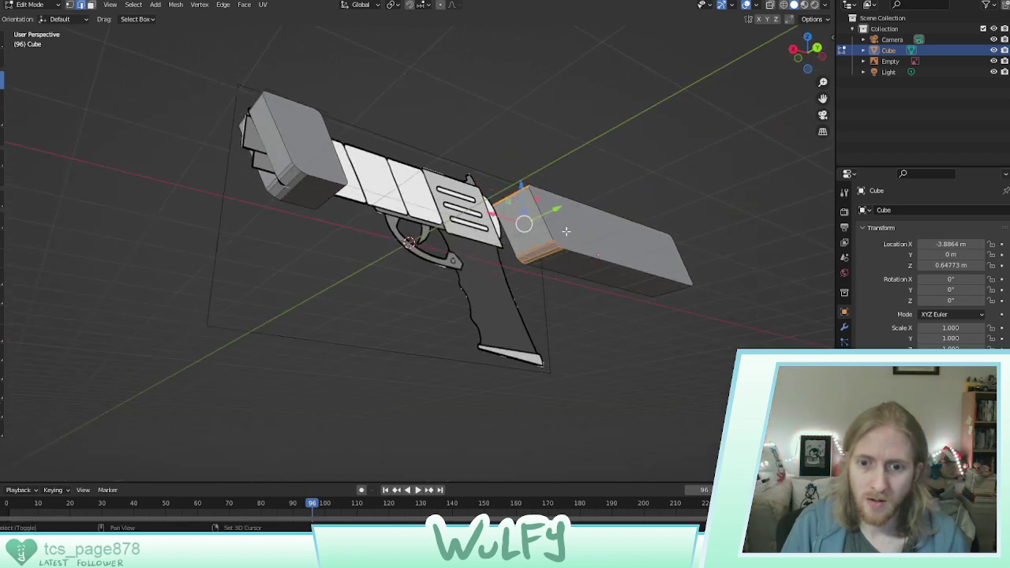
middle_drag(548, 202, 525, 207)
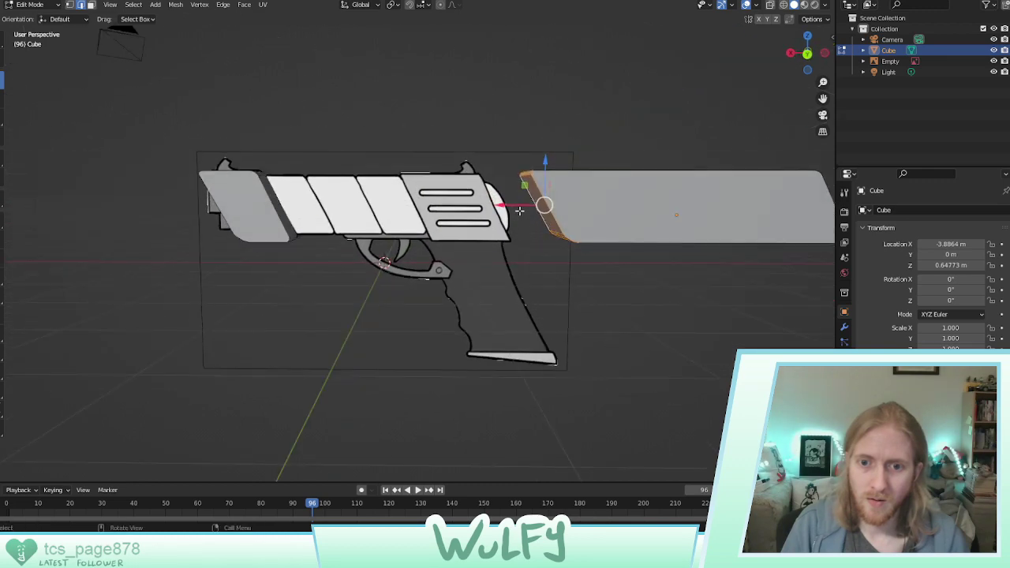
drag(517, 207, 384, 210)
middle_drag(385, 210, 414, 196)
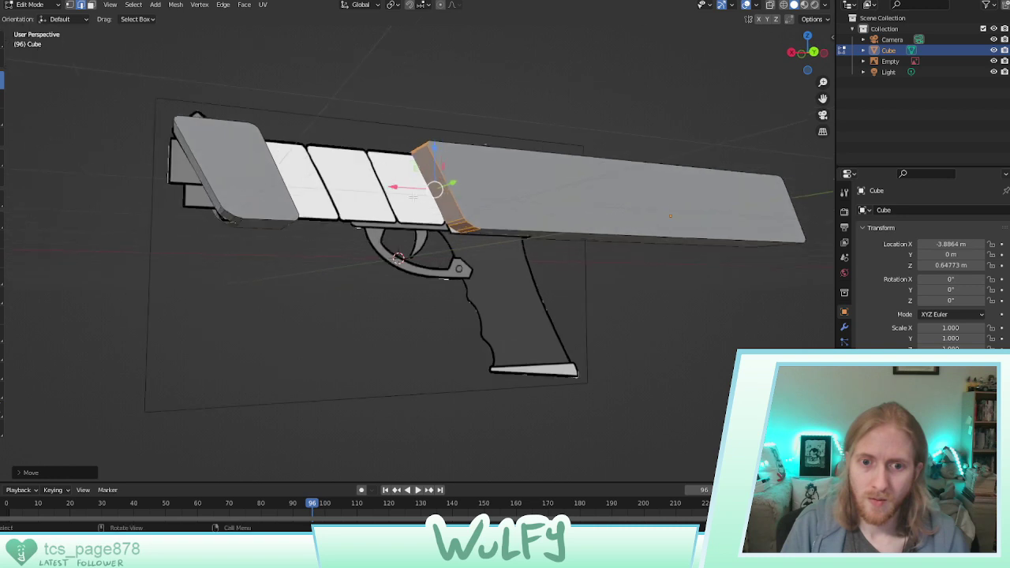
drag(411, 191, 407, 189)
Select the spare block's slanted rear end, pull it forward along X to the back of the reference slide, and clear the selection
middle_drag(408, 189, 452, 273)
drag(365, 187, 508, 360)
middle_drag(508, 360, 512, 184)
shift+drag(498, 128, 404, 165)
middle_drag(408, 175, 392, 184)
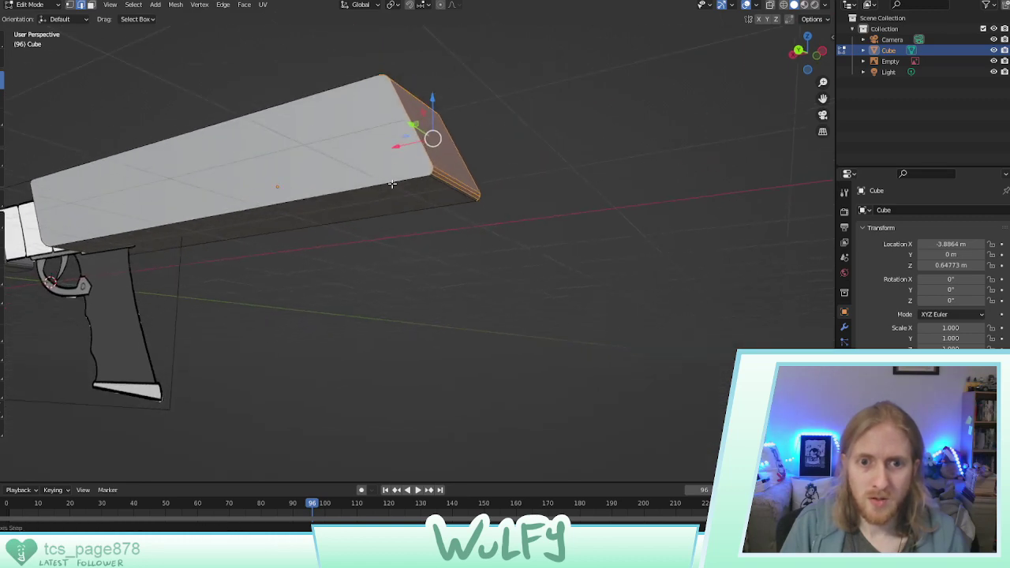
drag(534, 234, 417, 152)
middle_drag(418, 152, 560, 262)
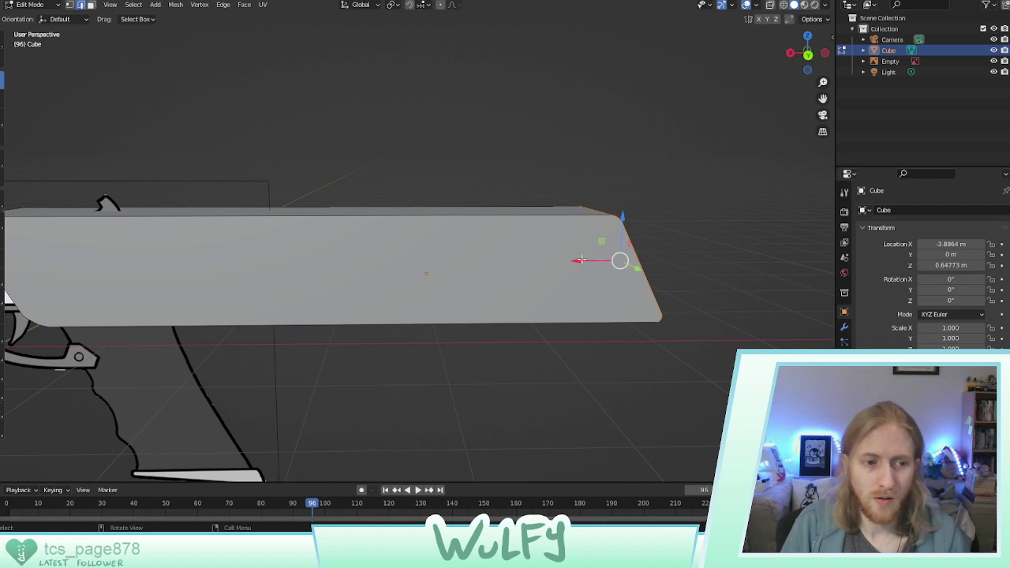
drag(580, 259, 115, 265)
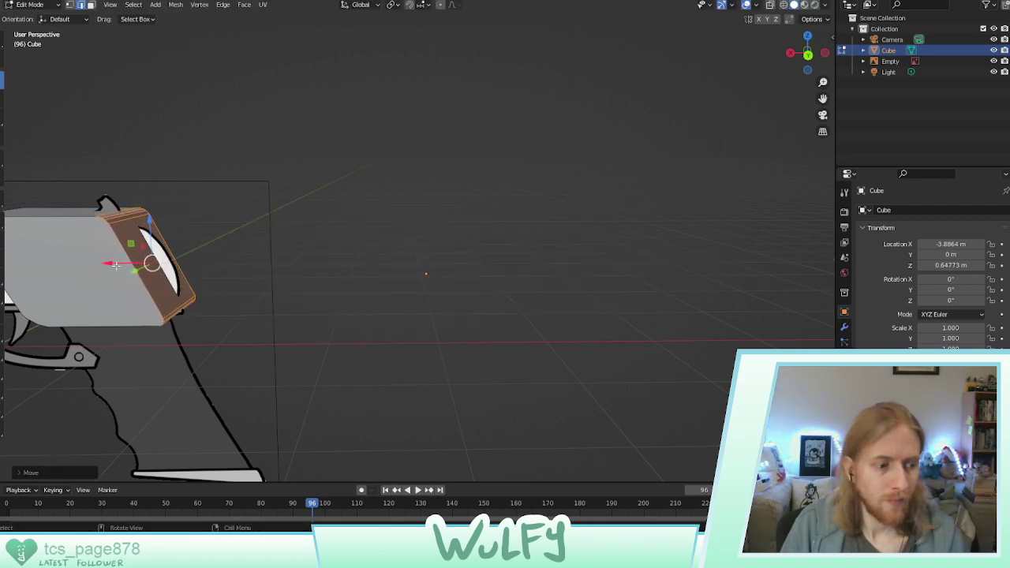
click(269, 287)
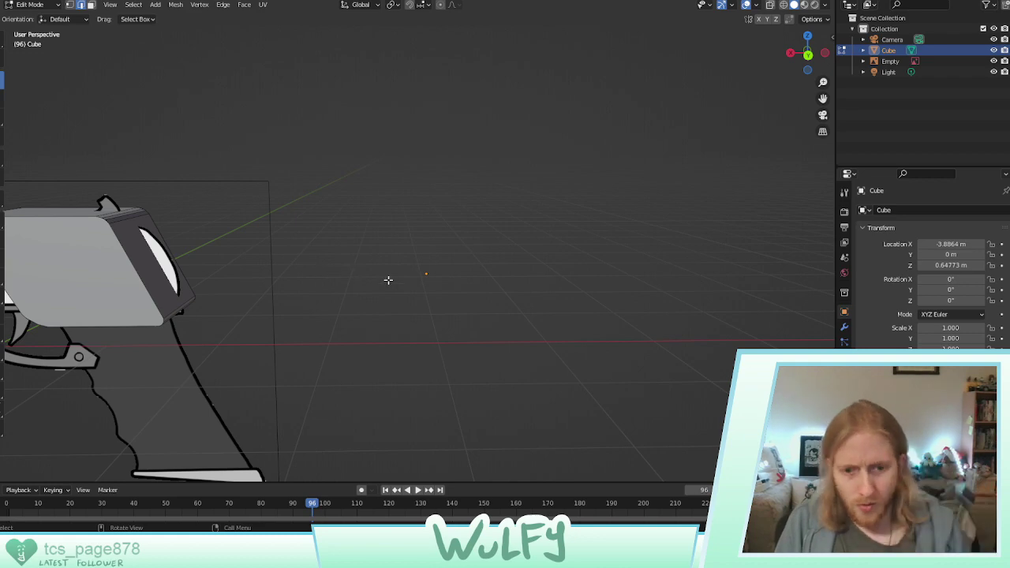
drag(406, 255, 474, 300)
middle_drag(308, 279, 714, 232)
shift+middle_drag(282, 219, 367, 281)
scroll(335, 223, down, 4)
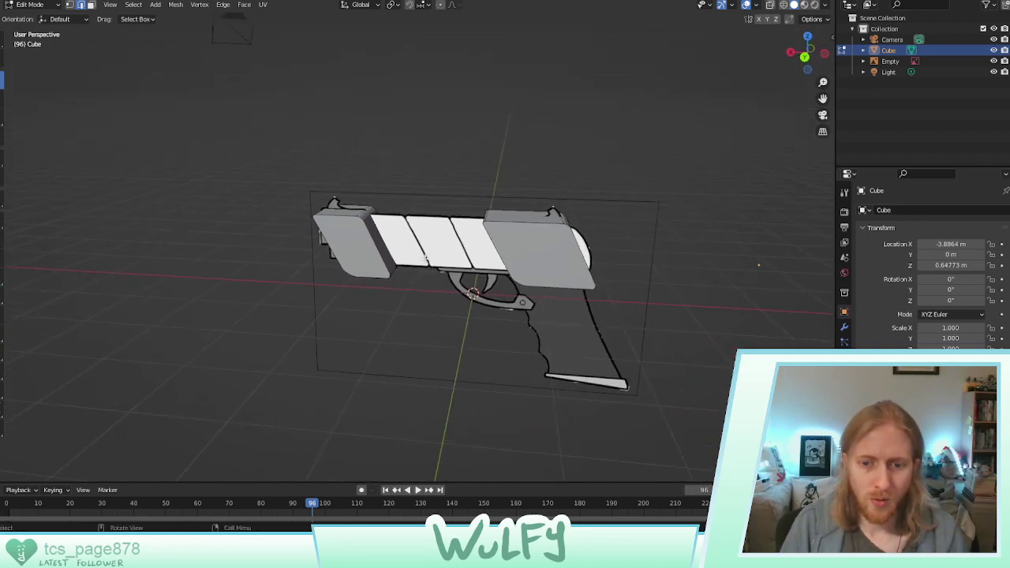
Select all linked geometry of the front block at the gun's muzzle end
mouse_move(425, 259)
middle_down()
mouse_move(421, 242)
mouse_move(409, 252)
middle_up()
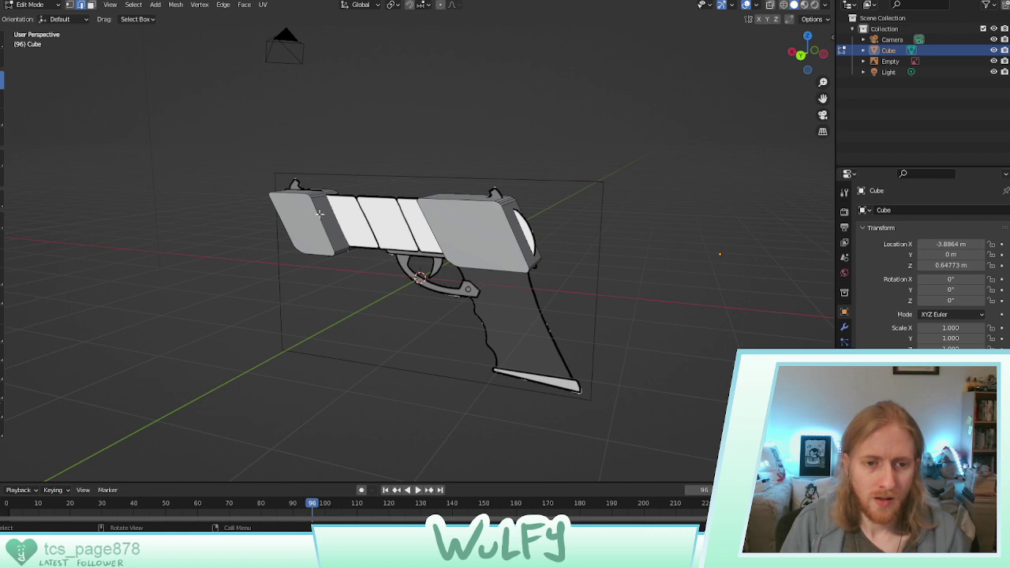
drag(235, 150, 383, 287)
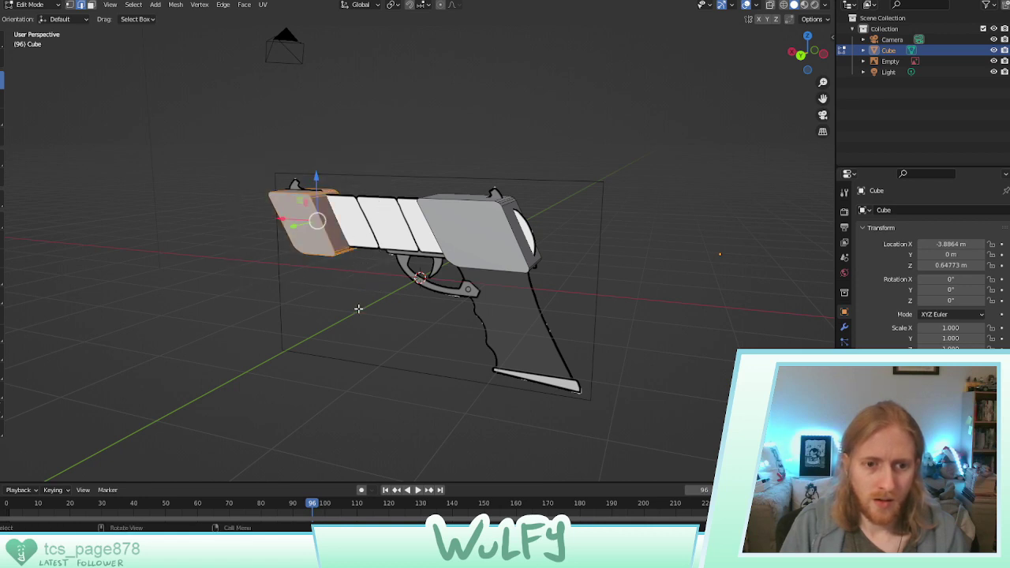
click(308, 237)
key(ctrl+l)
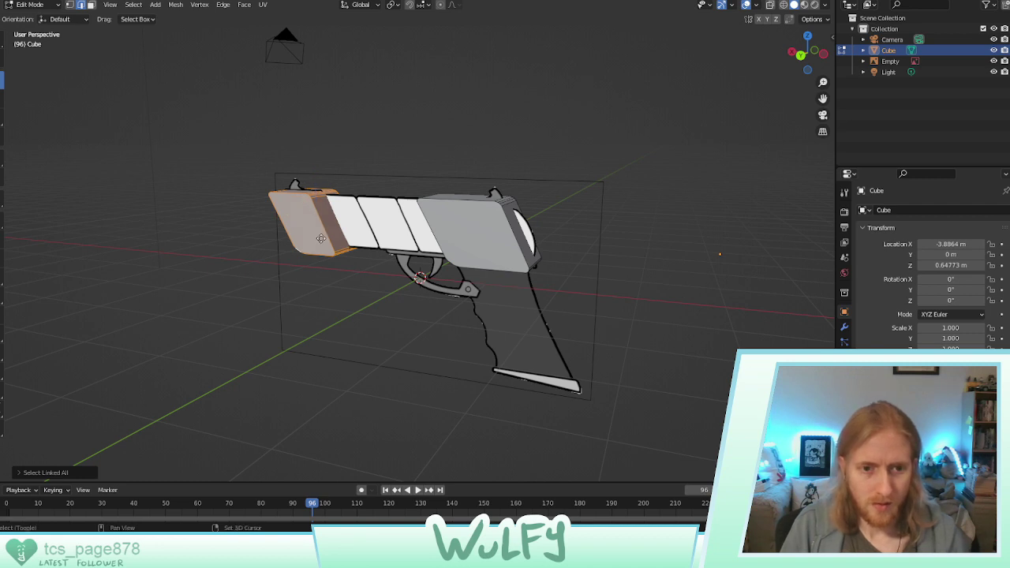
key(shift+d)
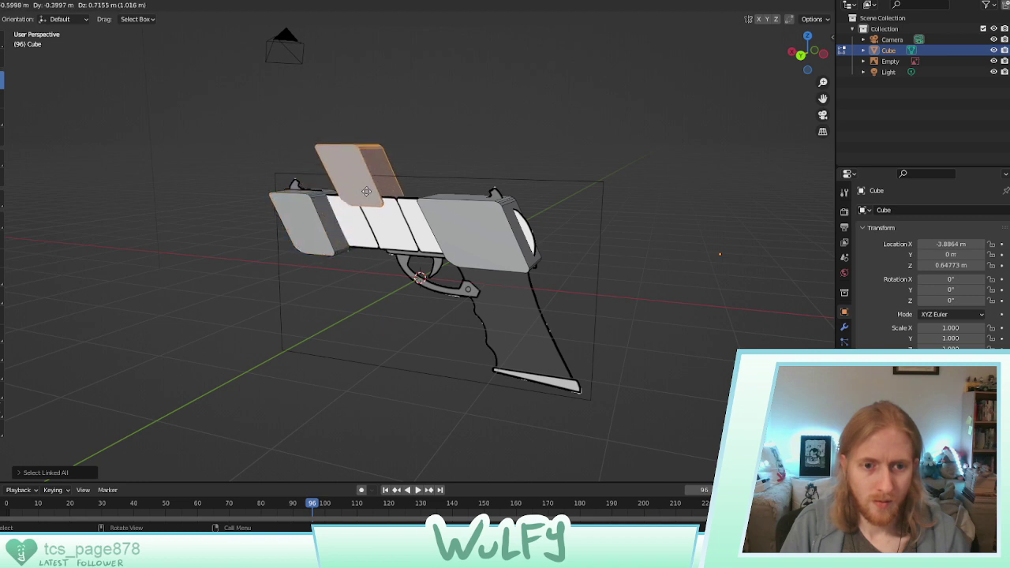
click(366, 191)
key(ctrl+z)
key(Tab)
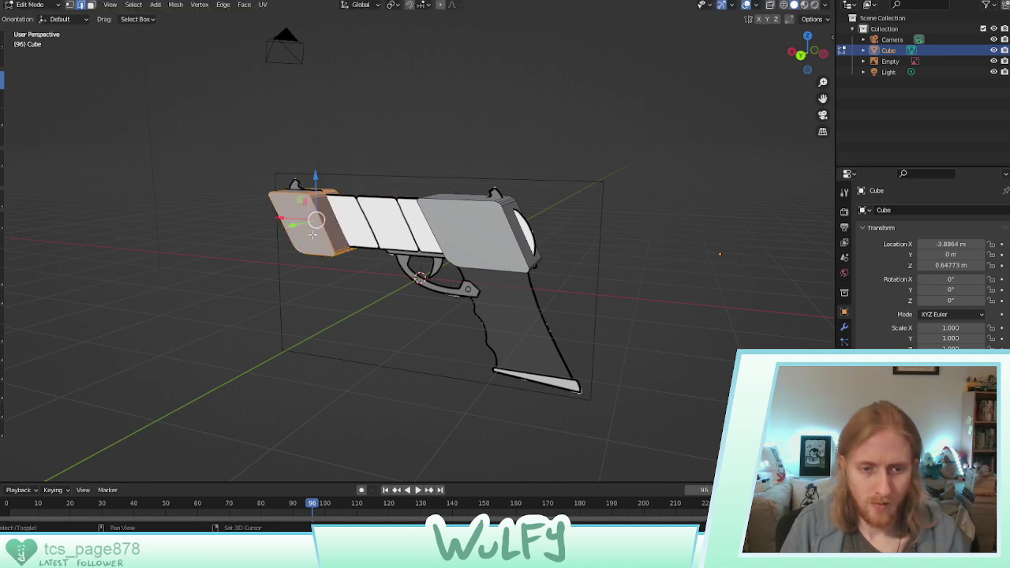
Duplicate the front block and shift the copy back along the barrel over the first white segment
key(shift+d)
key(Escape)
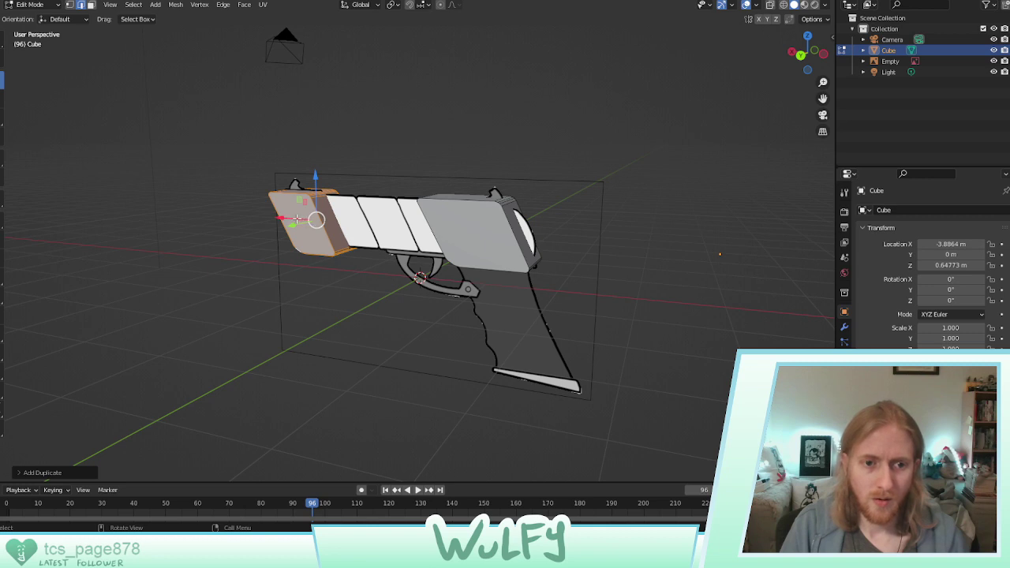
key(g)
click(325, 220)
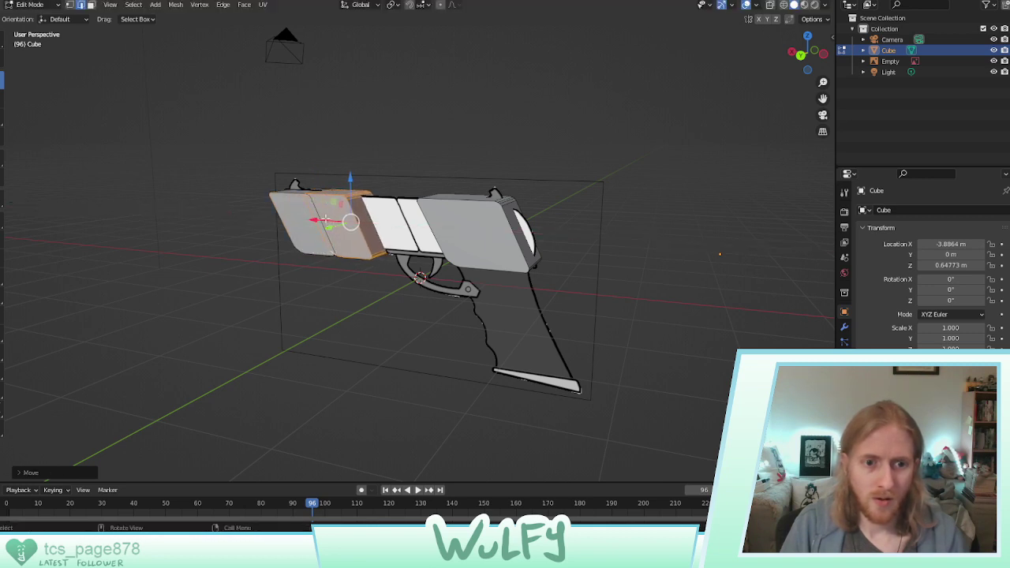
Scale the duplicated block uniformly to about 0.83 so it fits the barrel's height in the reference image
click(2, 98)
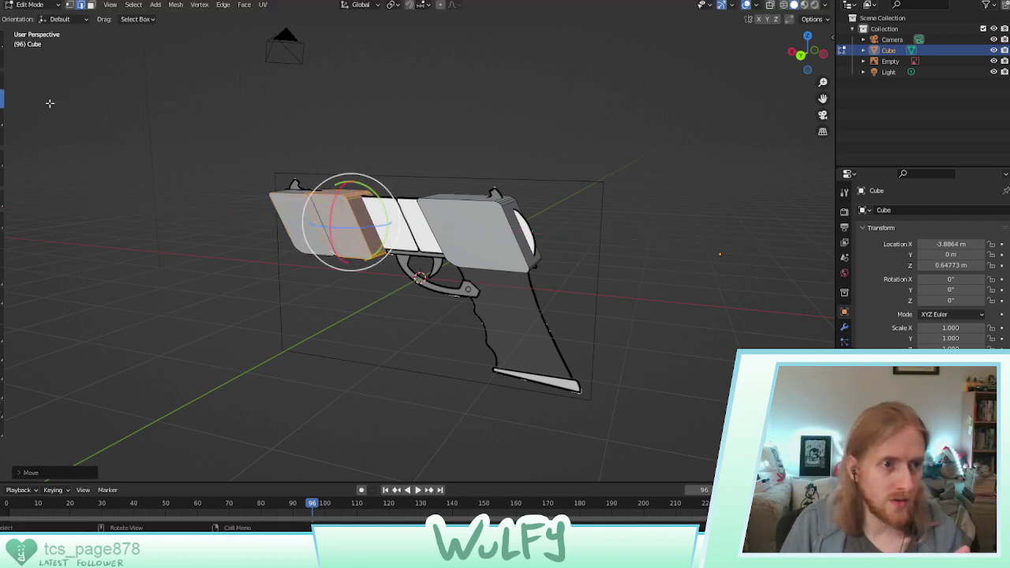
click(2, 116)
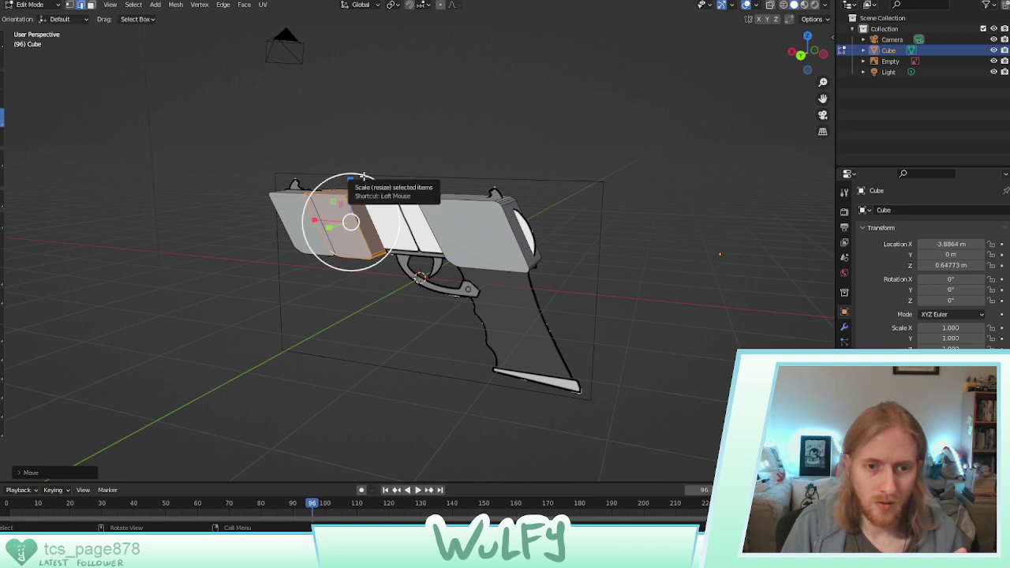
drag(363, 176, 360, 177)
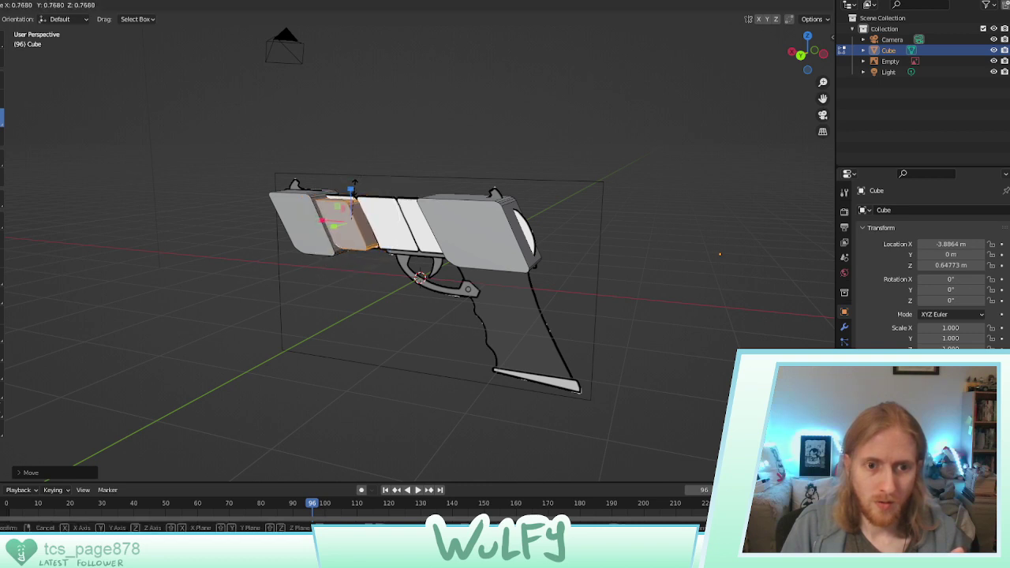
drag(353, 187, 355, 186)
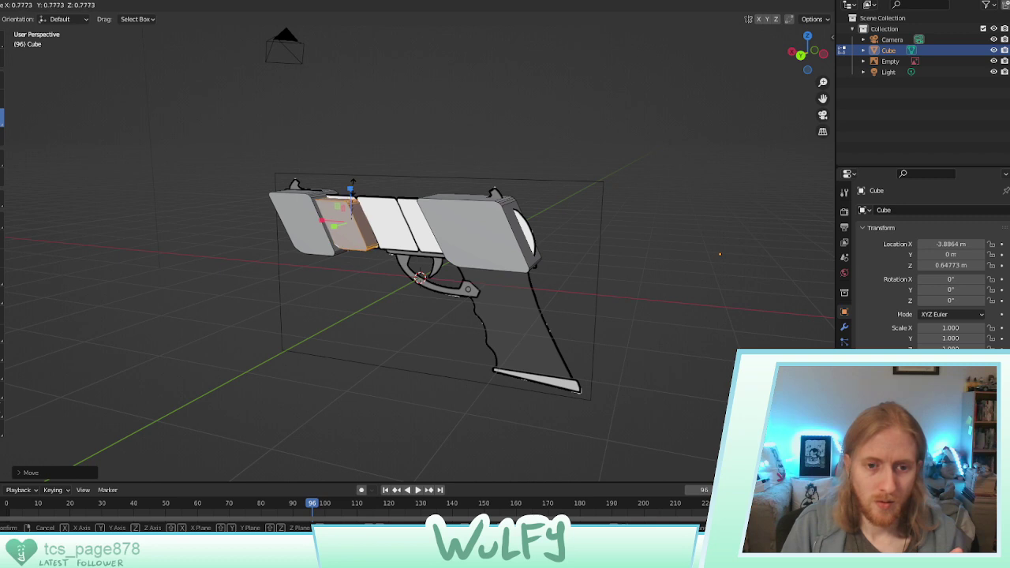
drag(352, 190, 354, 189)
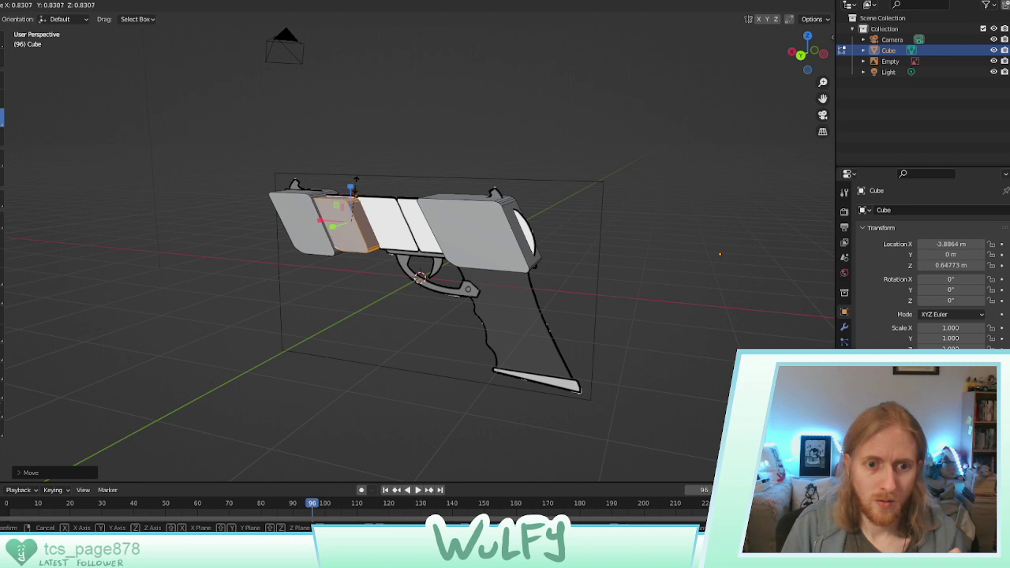
click(356, 186)
Move the scaled block along the X axis until it stands clear in front of the gun
middle_drag(356, 185, 298, 201)
drag(296, 274, 219, 254)
key(ctrl+z)
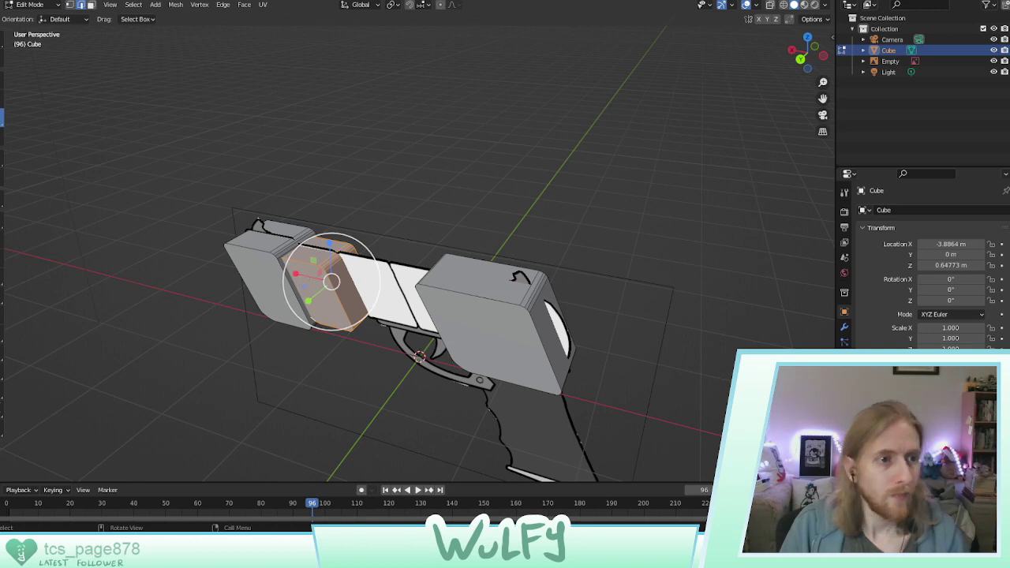
drag(298, 274, 113, 207)
middle_drag(113, 207, 238, 218)
Bevel the edges around one large side face of the separated block with a single segment
click(319, 231)
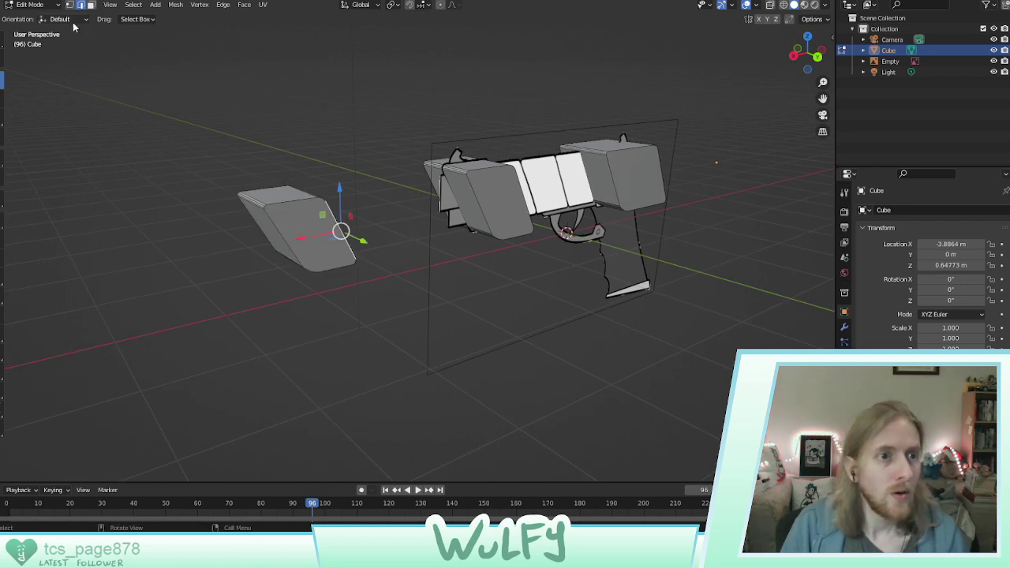
click(306, 234)
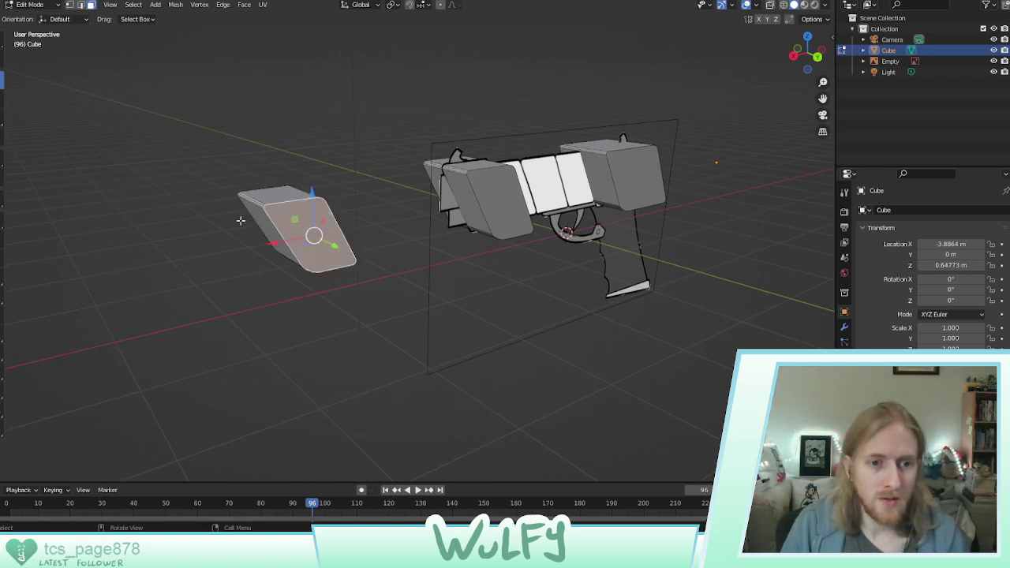
key(ctrl+b)
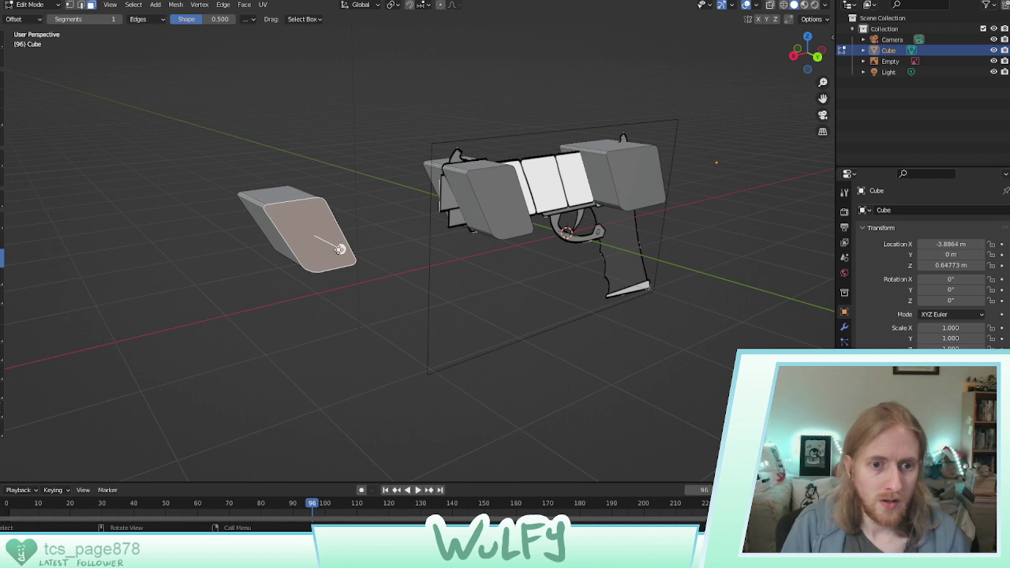
drag(339, 249, 344, 247)
middle_drag(315, 215, 401, 246)
scroll(379, 190, up, 6)
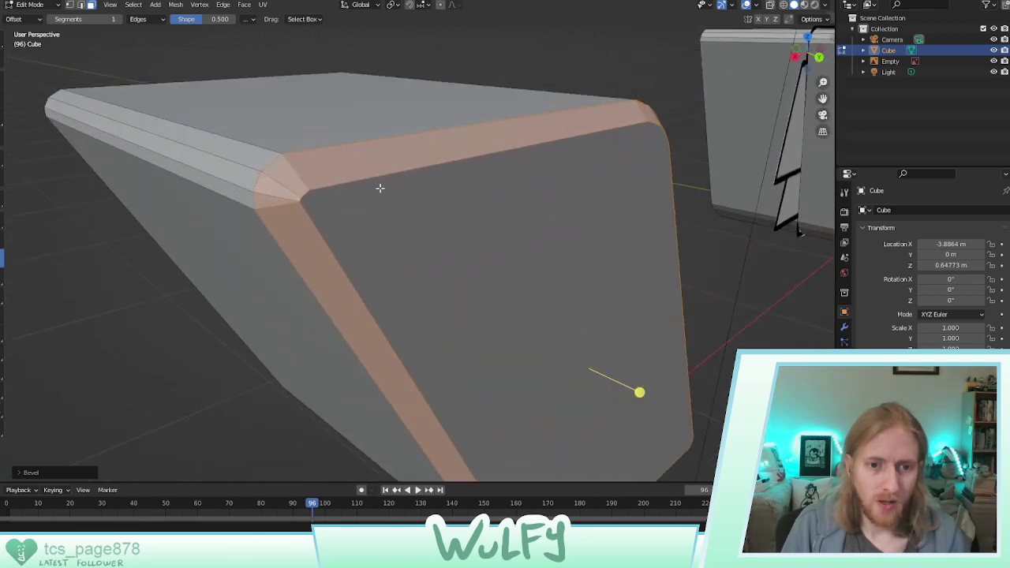
Bevel the edges around the block's opposite side face by about 0.025 m with one segment
scroll(379, 189, down, 2)
mouse_move(378, 196)
middle_down()
mouse_move(350, 196)
mouse_move(360, 204)
middle_up()
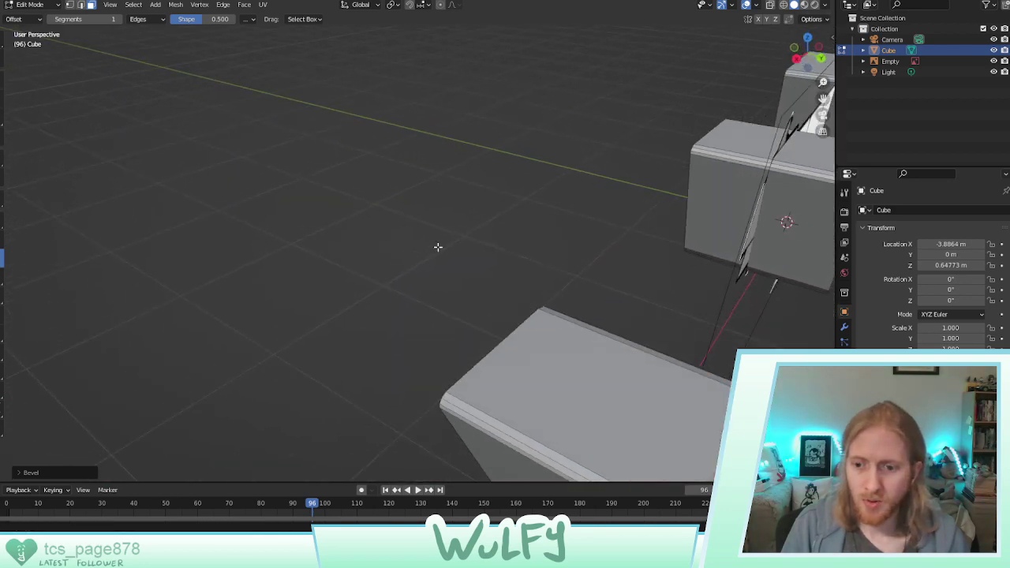
middle_drag(438, 247, 374, 206)
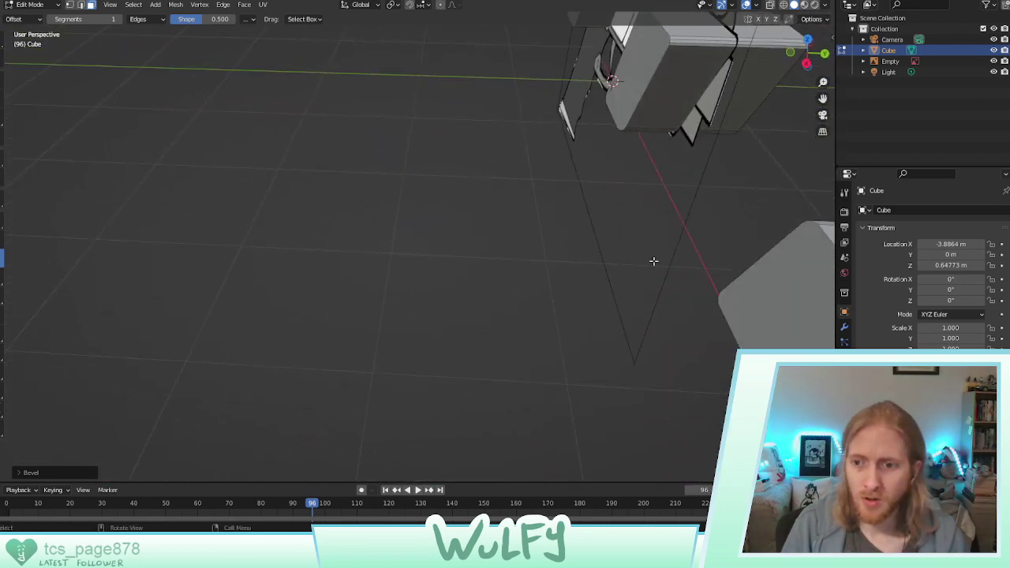
middle_drag(654, 261, 452, 255)
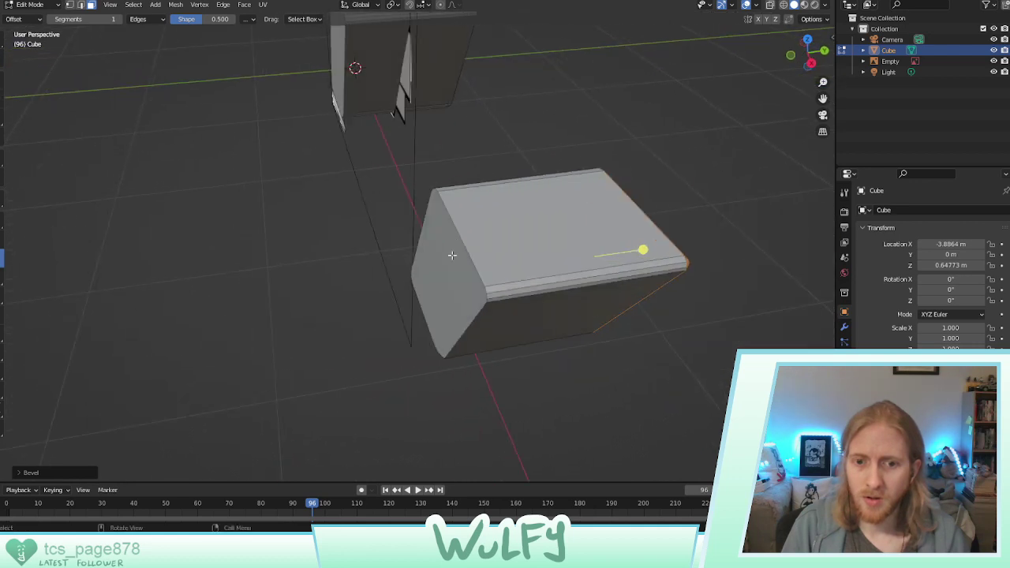
click(452, 255)
key(ctrl+b)
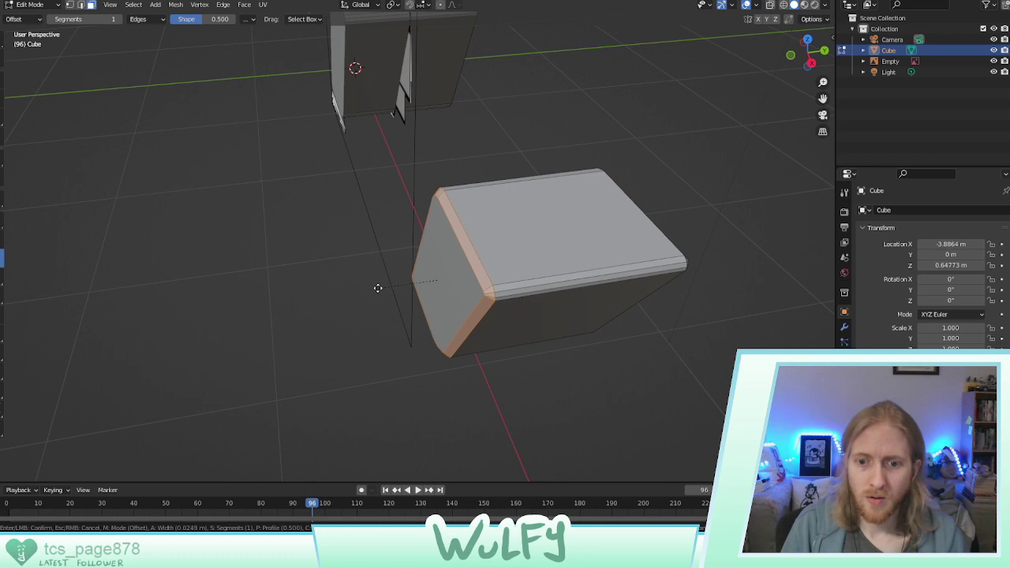
click(378, 288)
Select the whole bevelled block and duplicate it in place
middle_drag(387, 287, 271, 301)
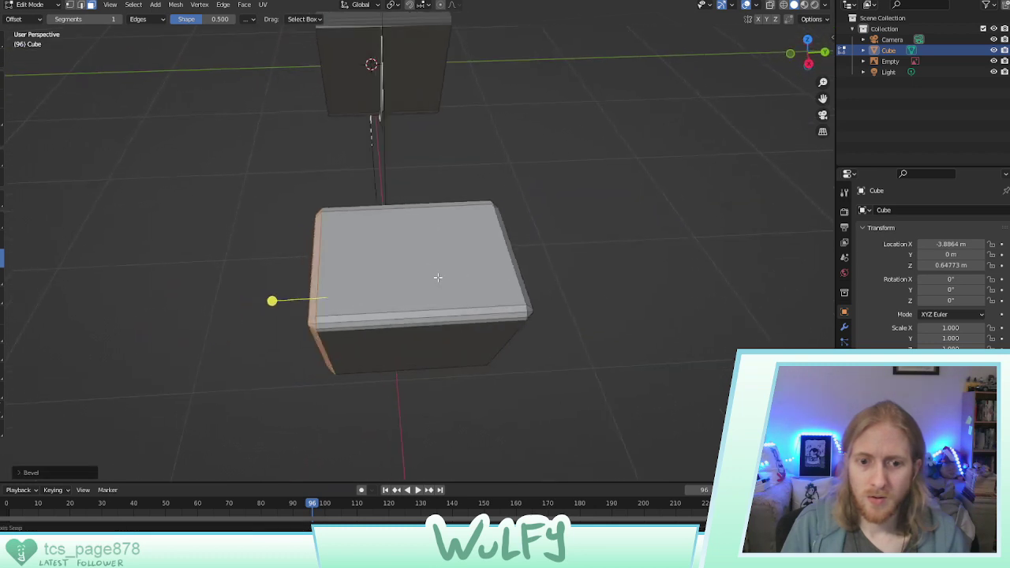
middle_drag(438, 277, 411, 224)
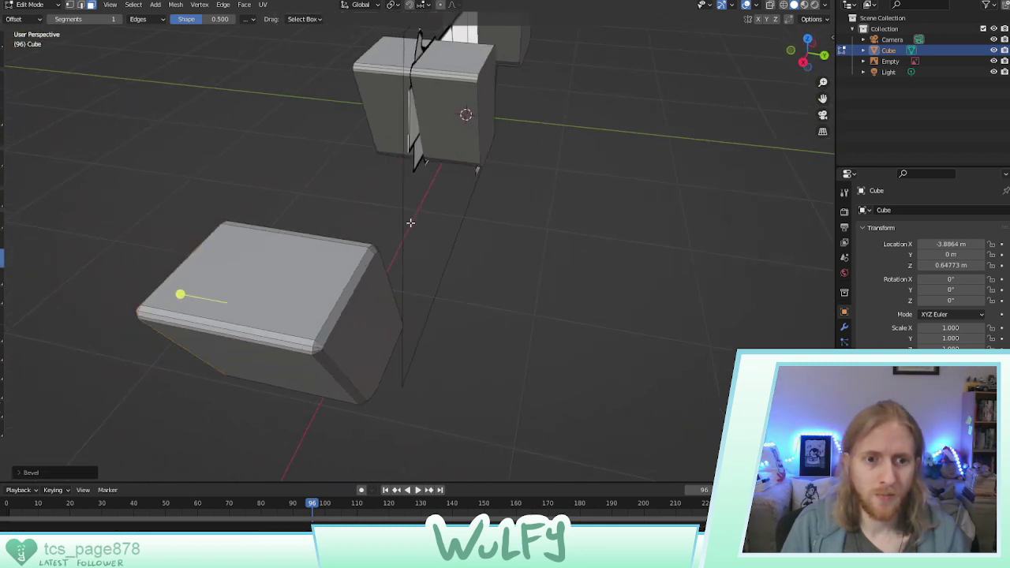
mouse_move(341, 194)
shift+middle_down()
mouse_move(392, 144)
mouse_move(402, 210)
mouse_move(391, 170)
mouse_move(380, 166)
mouse_move(333, 189)
shift+middle_up()
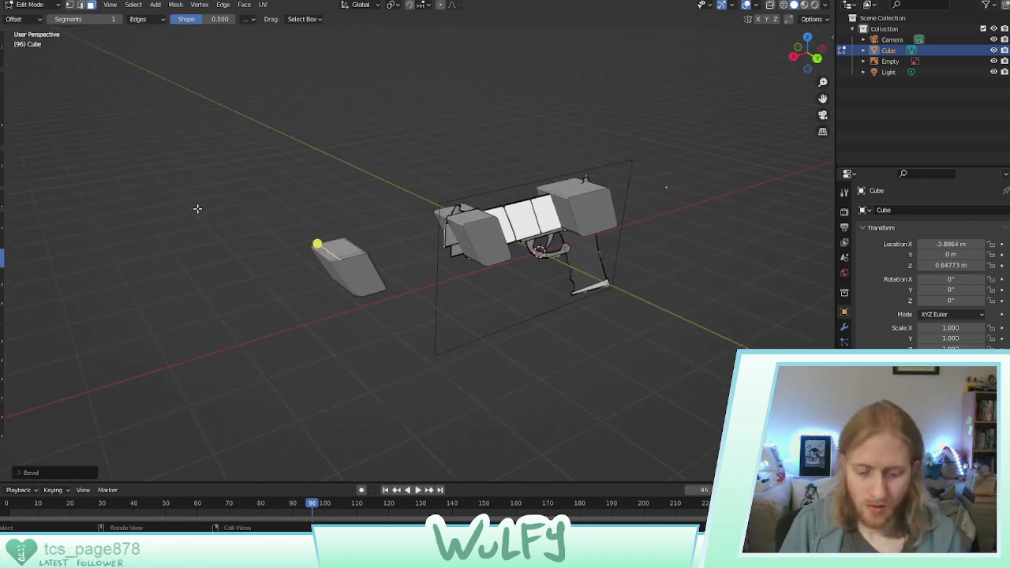
key(ctrl+l)
click(2, 79)
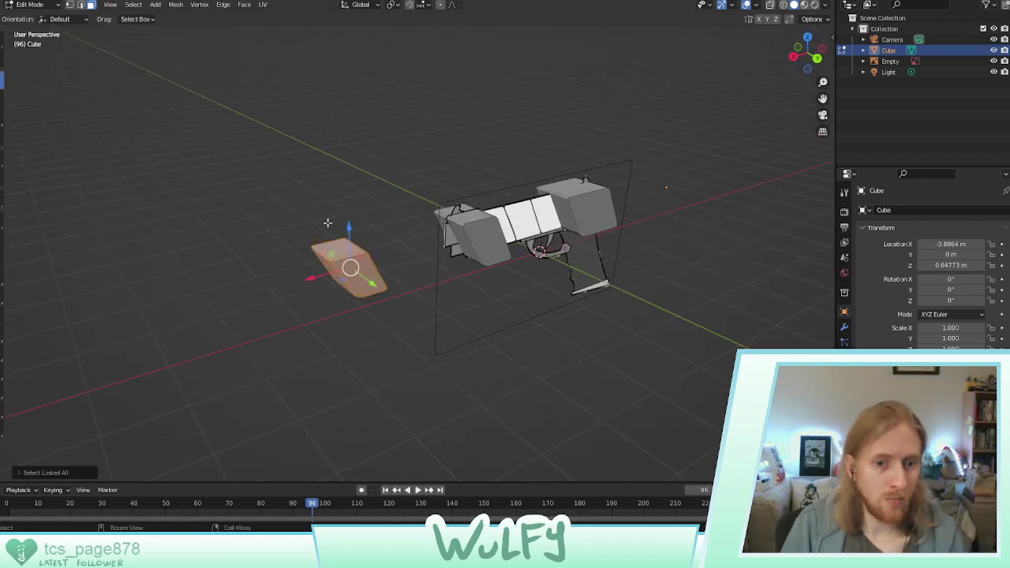
middle_drag(326, 279, 355, 253)
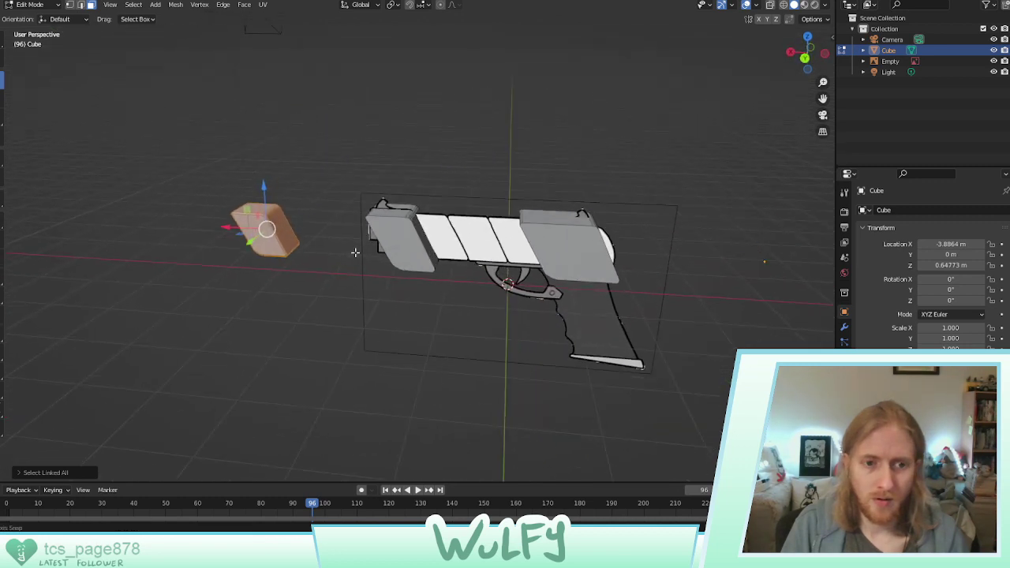
drag(249, 235, 249, 237)
click(250, 236)
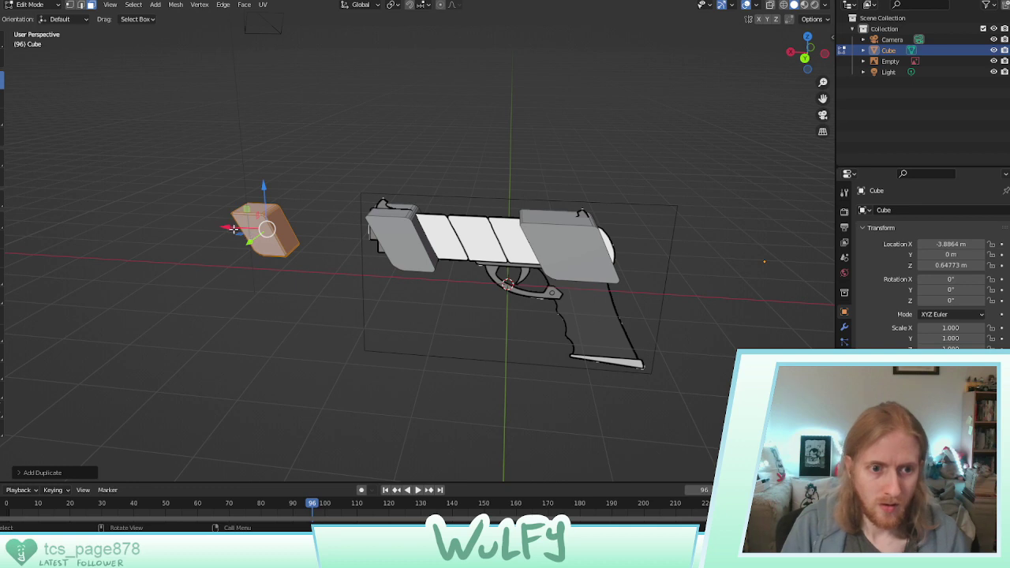
Move the duplicate along the X axis toward the gun, leaving a clear gap between the two bevelled blocks
key(g)
key(x)
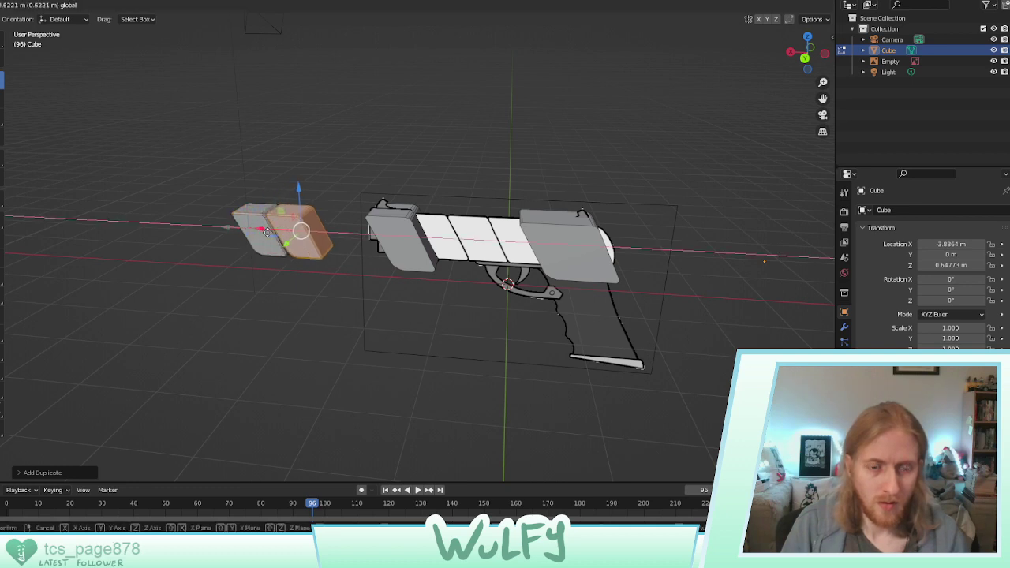
click(264, 231)
middle_drag(268, 225, 377, 200)
scroll(364, 195, up, 3)
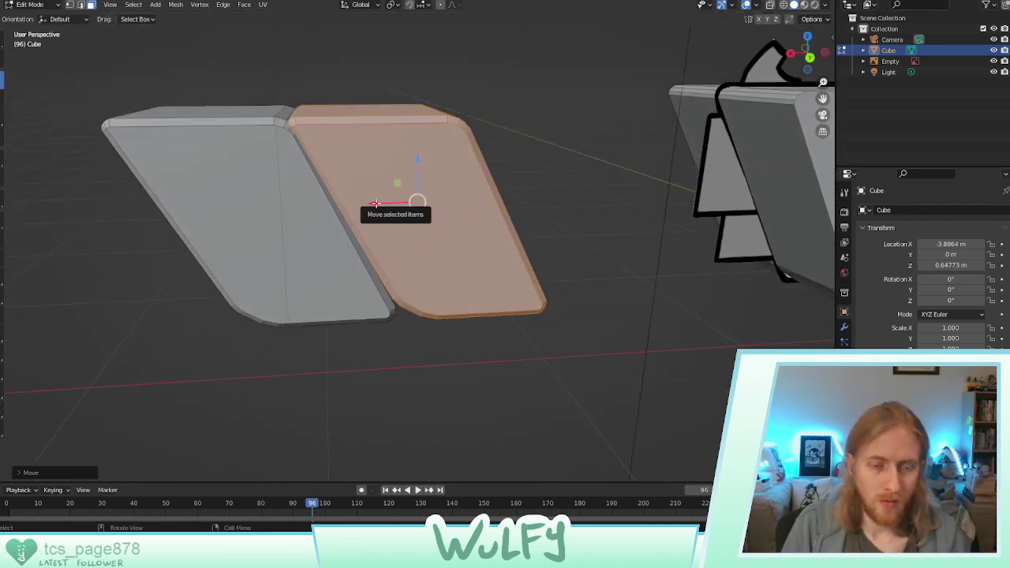
drag(384, 205, 475, 201)
Try to box-select the upper front corner of the duplicated block in face select mode
click(380, 189)
drag(362, 79, 421, 141)
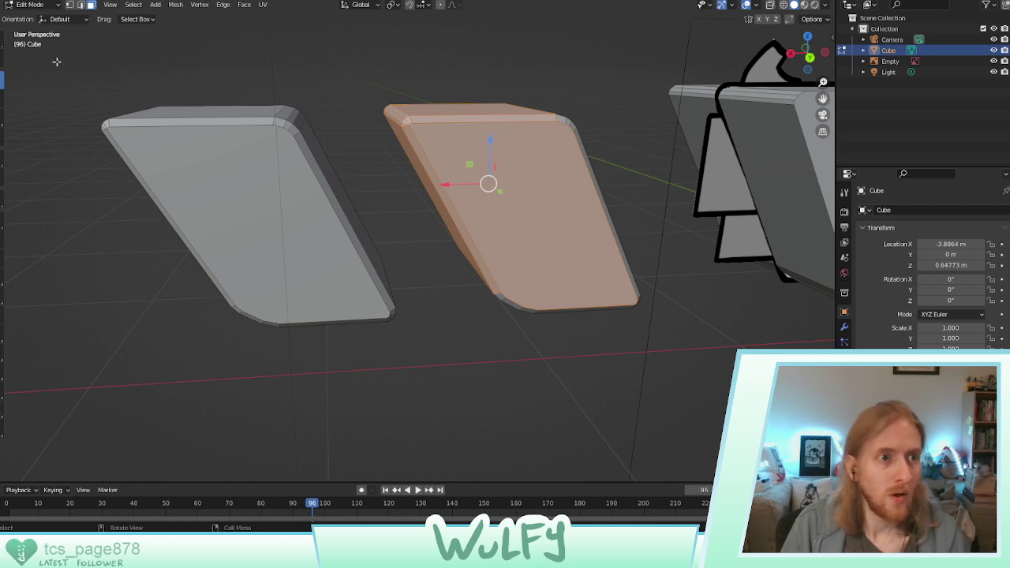
click(2, 42)
drag(358, 89, 424, 148)
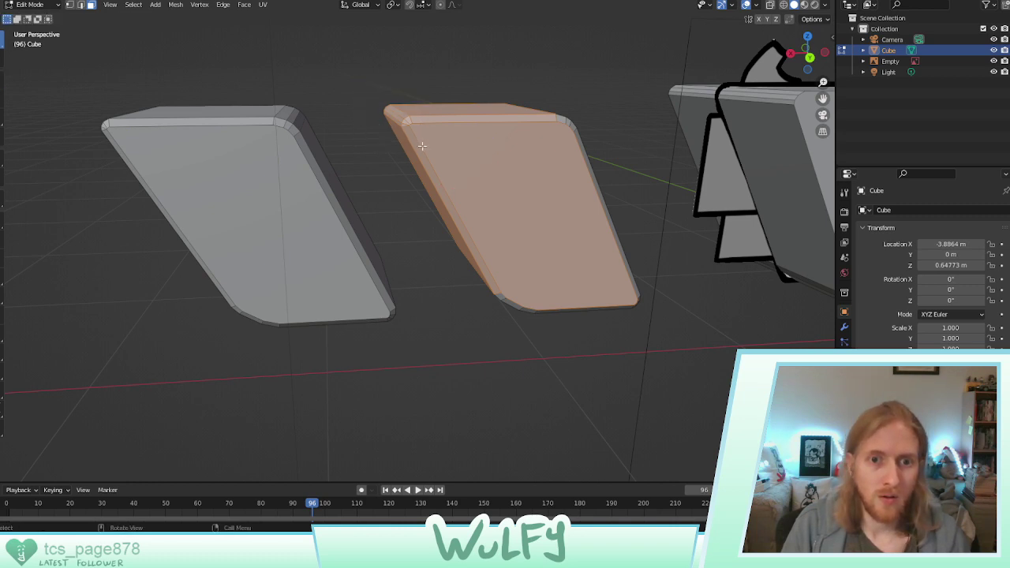
click(362, 135)
Box-select the small bevel edges at the duplicate's upper front corner in edge select mode
click(2, 80)
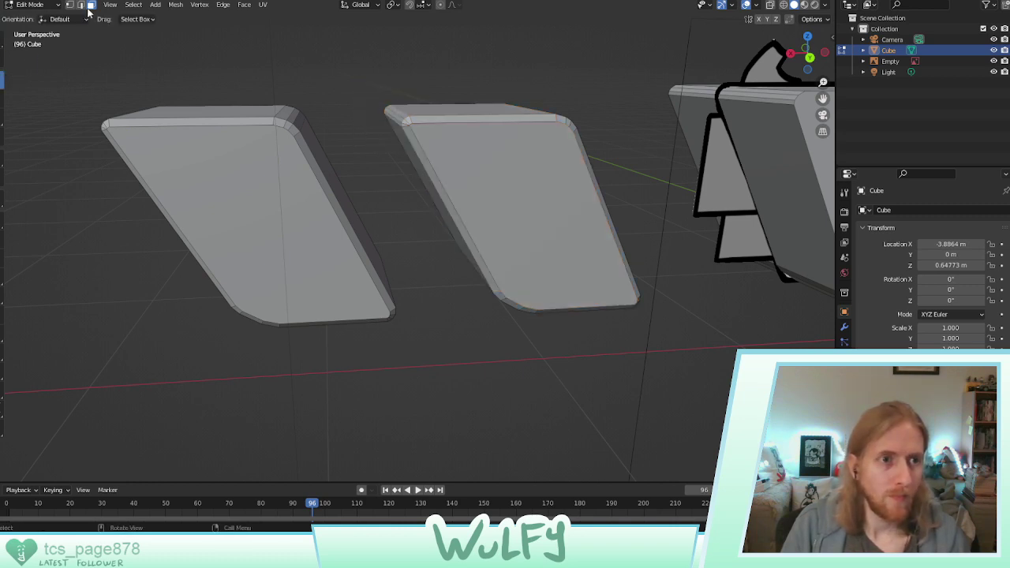
key(shift+space)
key(b)
drag(346, 78, 418, 142)
middle_drag(406, 135, 485, 63)
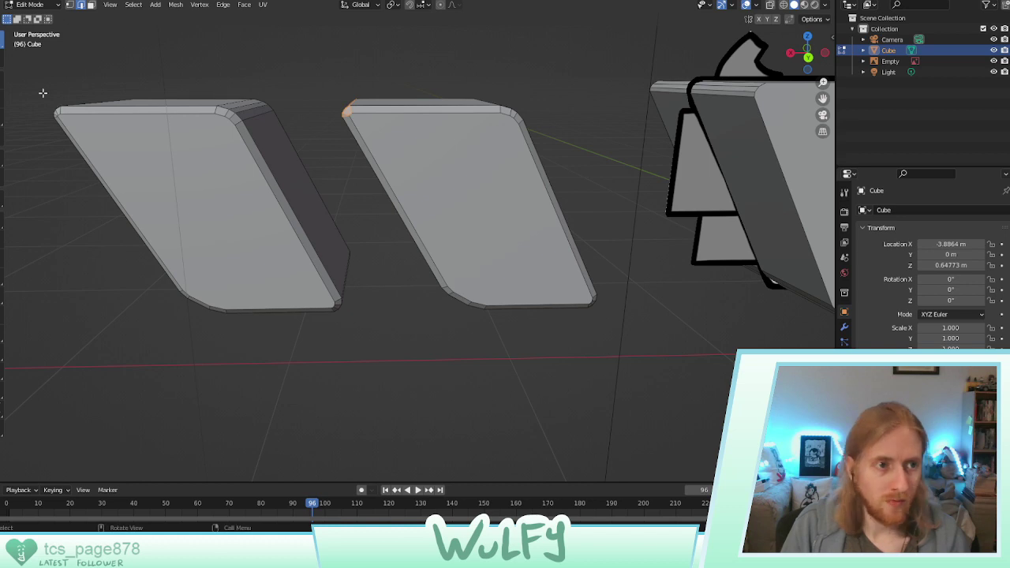
Nudge the selected upper front corner edges of the duplicate slightly along X, away from the first block
click(2, 80)
drag(312, 108, 316, 111)
click(314, 160)
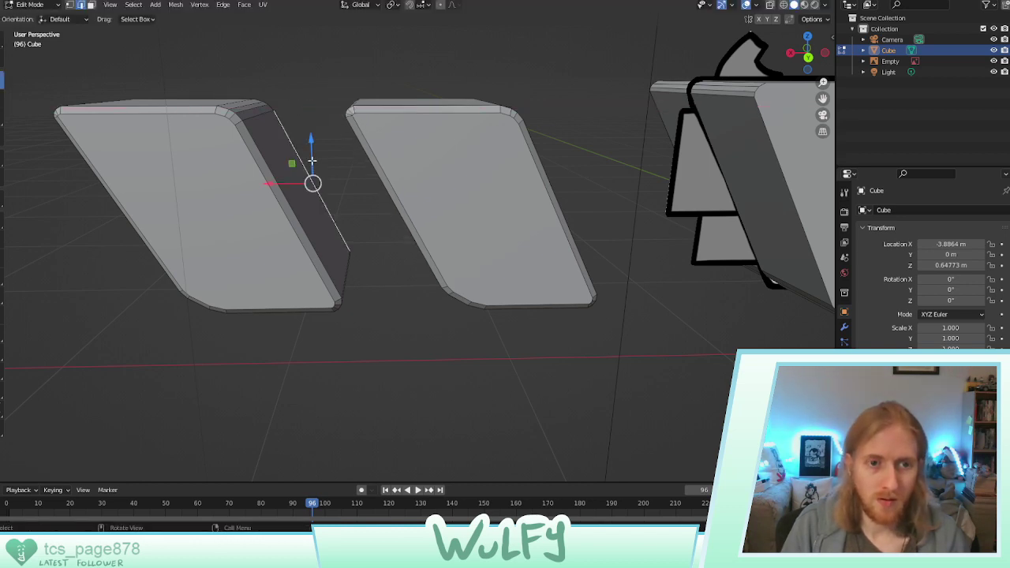
Select the whole duplicated block and move it along the X axis against the first bevelled block to test the fit
click(349, 102)
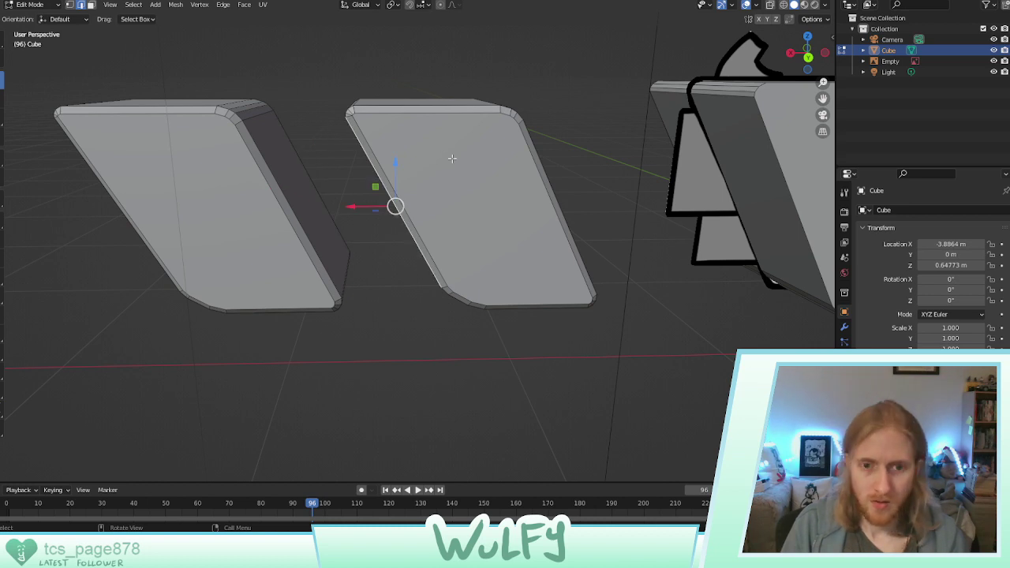
click(436, 125)
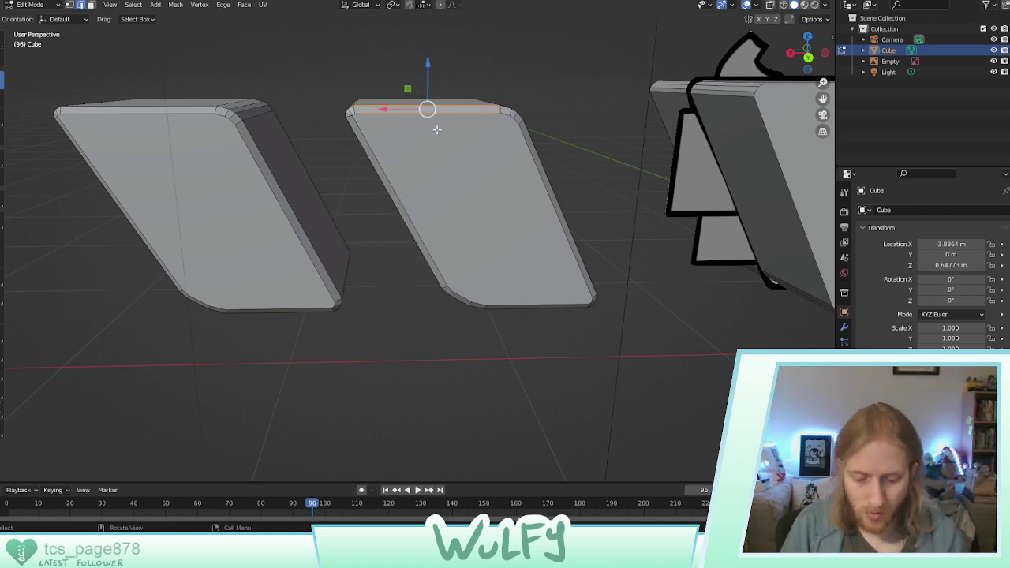
key(shift+l)
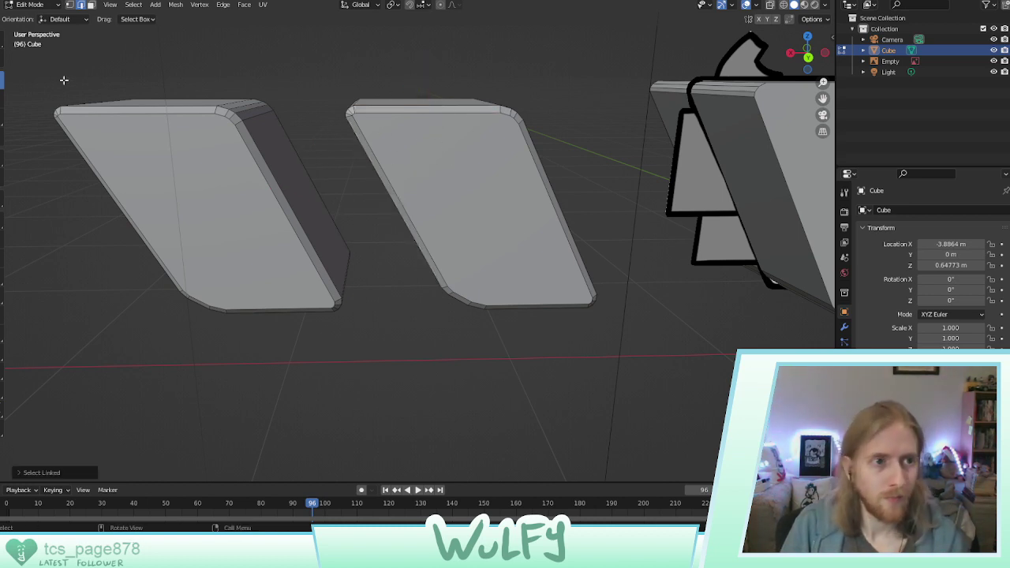
click(427, 128)
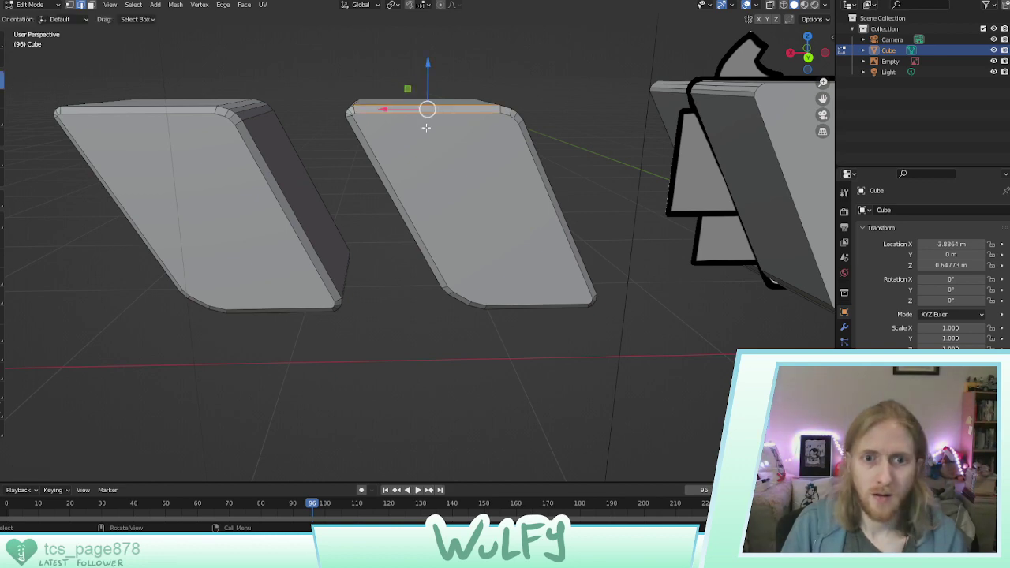
key(shift+l)
middle_drag(344, 186, 424, 172)
scroll(424, 172, down, 5)
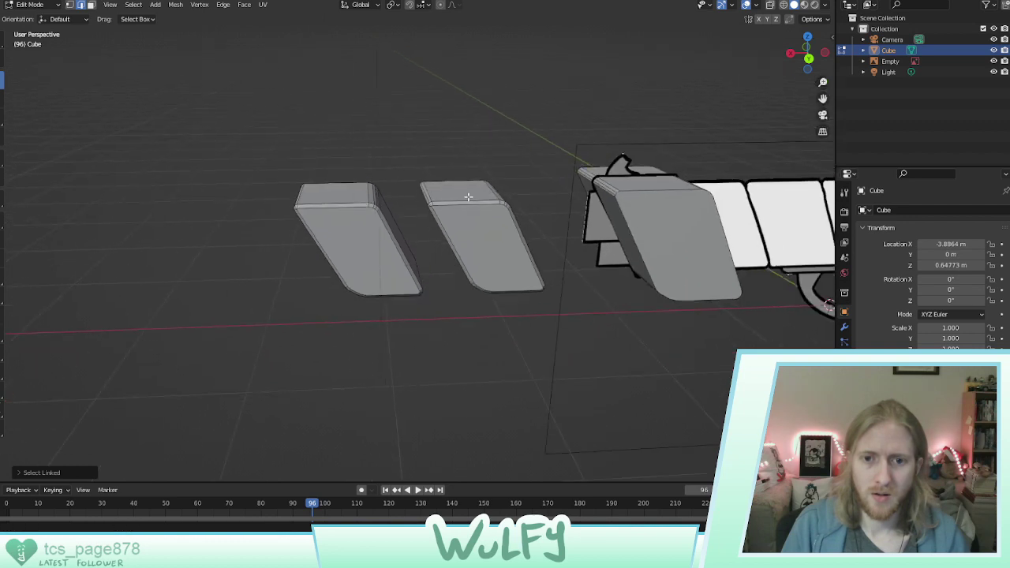
click(468, 180)
key(ctrl+l)
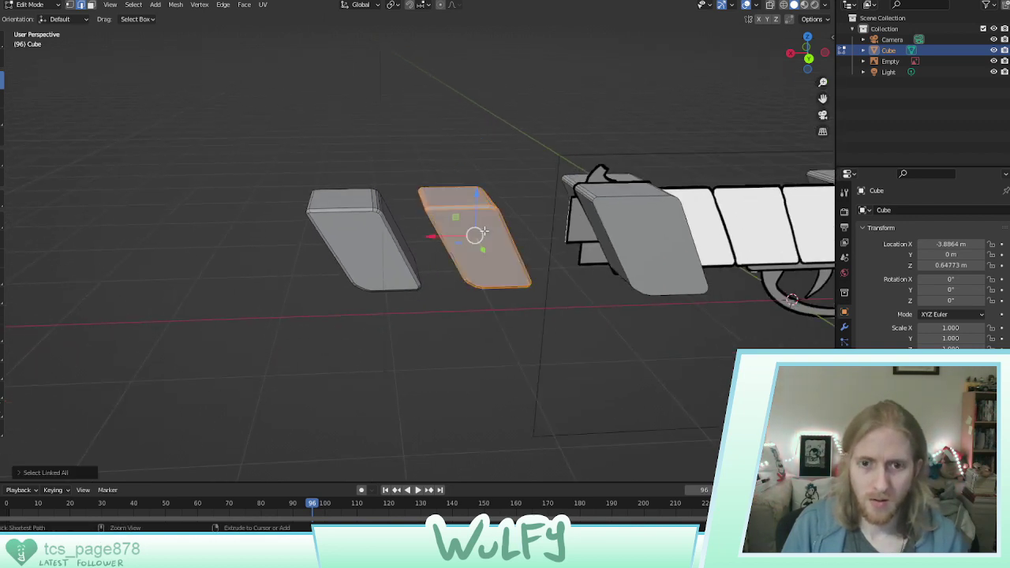
key(g)
key(x)
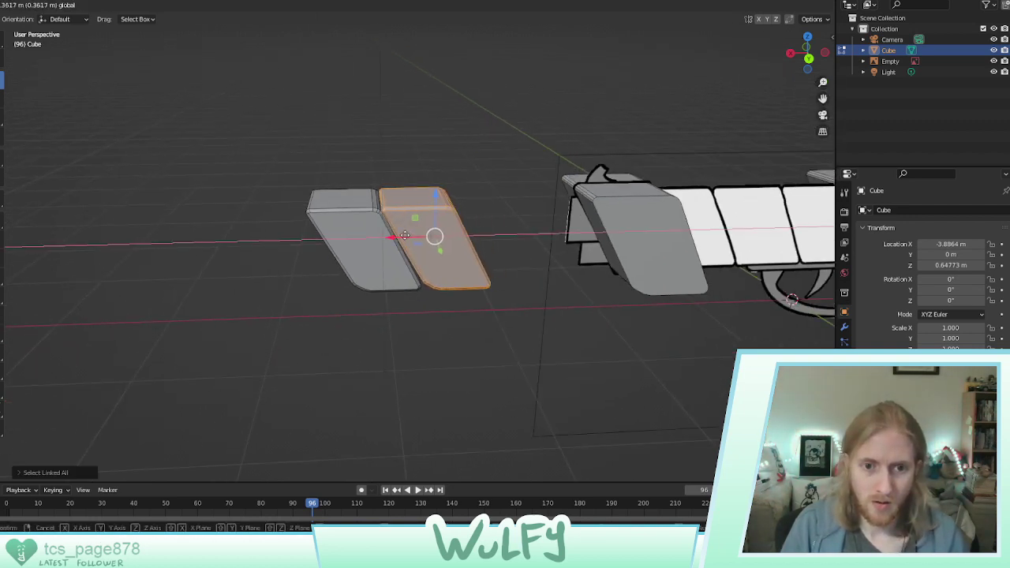
drag(405, 235, 405, 235)
Move the duplicated block back along X toward the gun, leaving a clear gap to the first block
mouse_move(405, 235)
middle_down()
mouse_move(397, 207)
mouse_move(404, 225)
middle_up()
drag(404, 204, 442, 207)
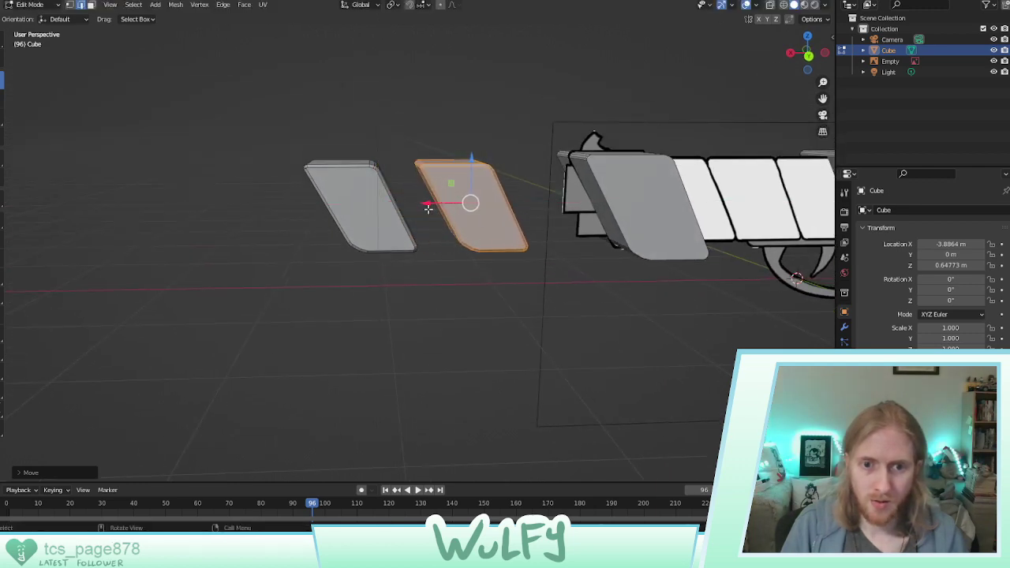
click(421, 207)
Box-select the upper front corner bevel edges of the duplicate again and shift them slightly along X, away from the first block
middle_drag(406, 171, 433, 182)
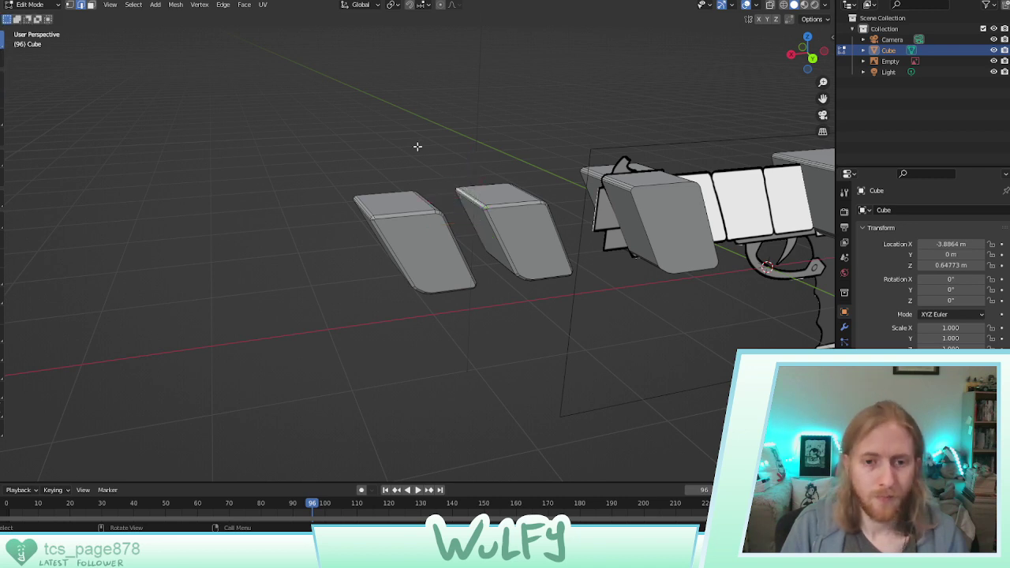
middle_drag(416, 147, 395, 149)
drag(395, 149, 468, 217)
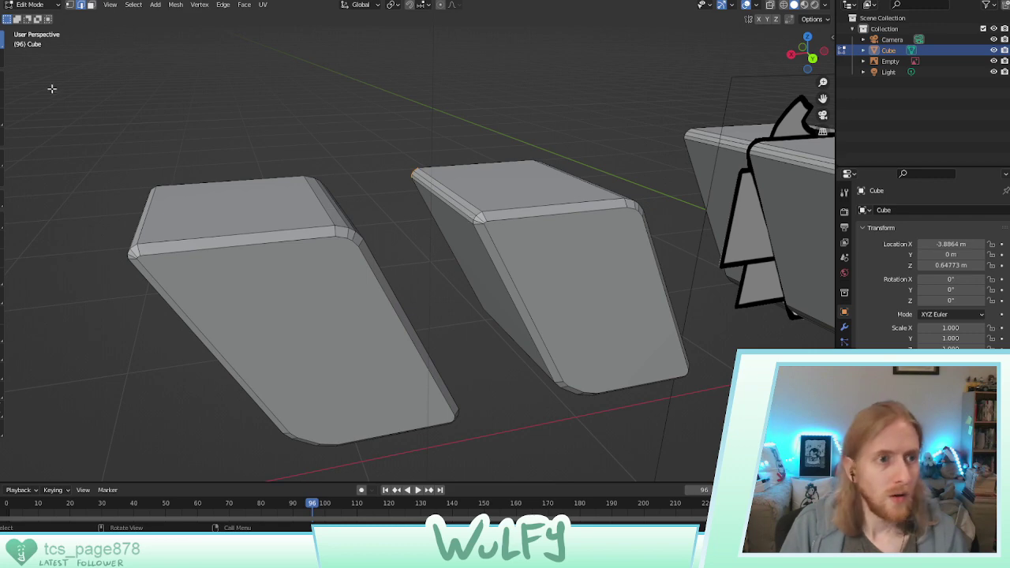
drag(399, 148, 502, 244)
middle_drag(439, 184, 12, 114)
click(3, 80)
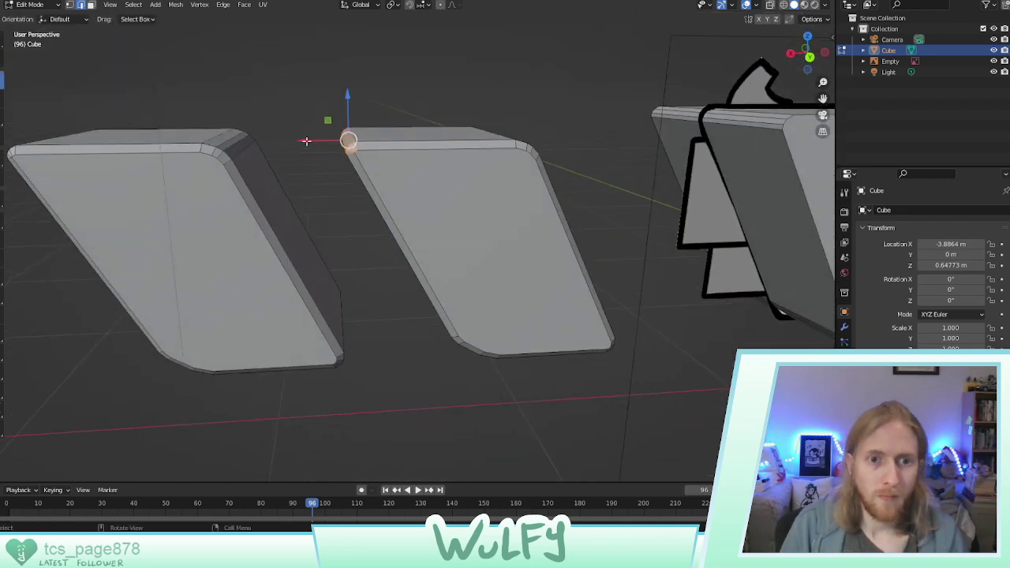
drag(306, 142, 317, 139)
click(322, 83)
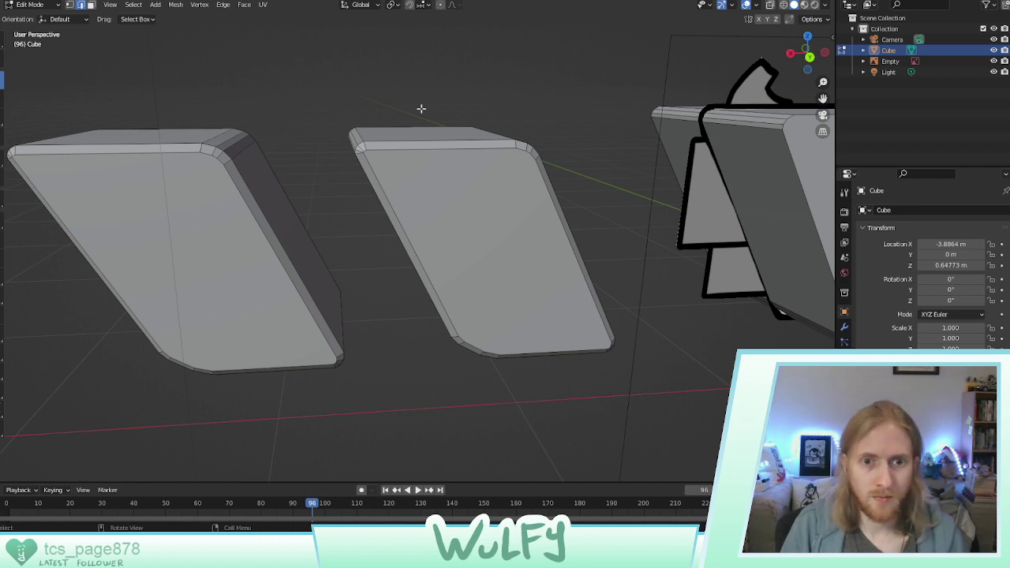
Select the whole duplicated block and move it along X until it sits right beside the first block
click(434, 145)
key(ctrl+l)
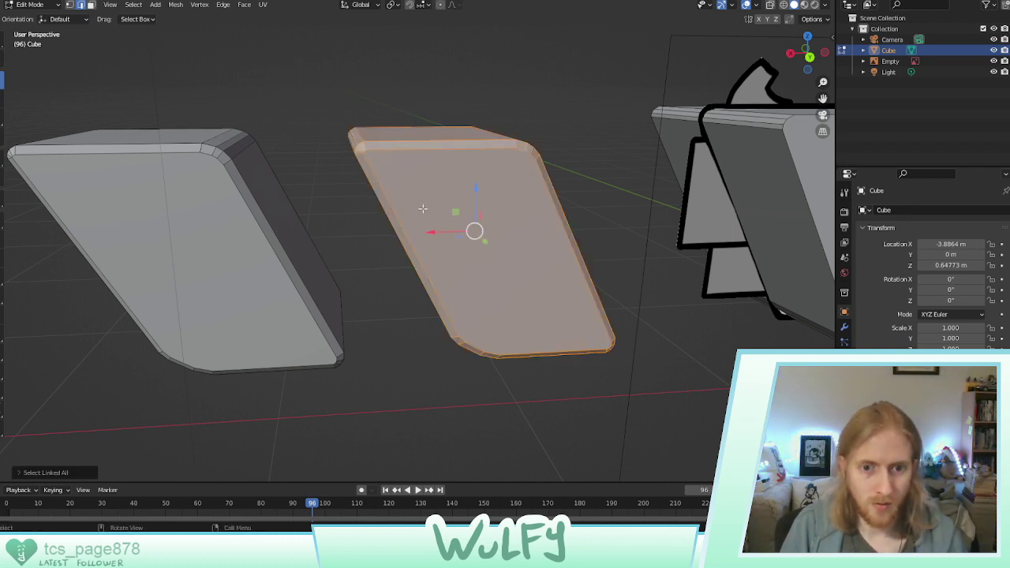
middle_drag(335, 213, 468, 211)
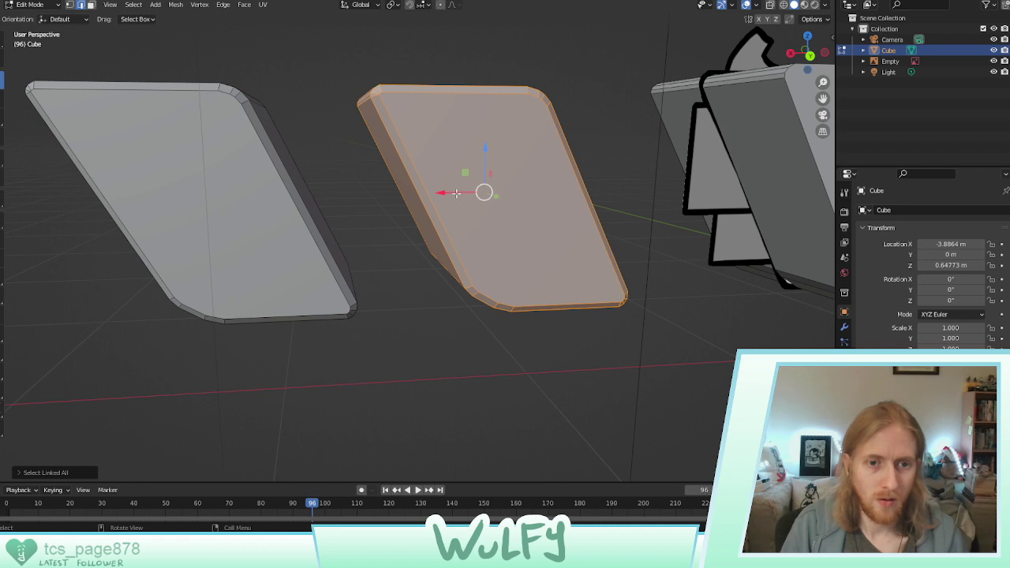
drag(456, 192, 357, 190)
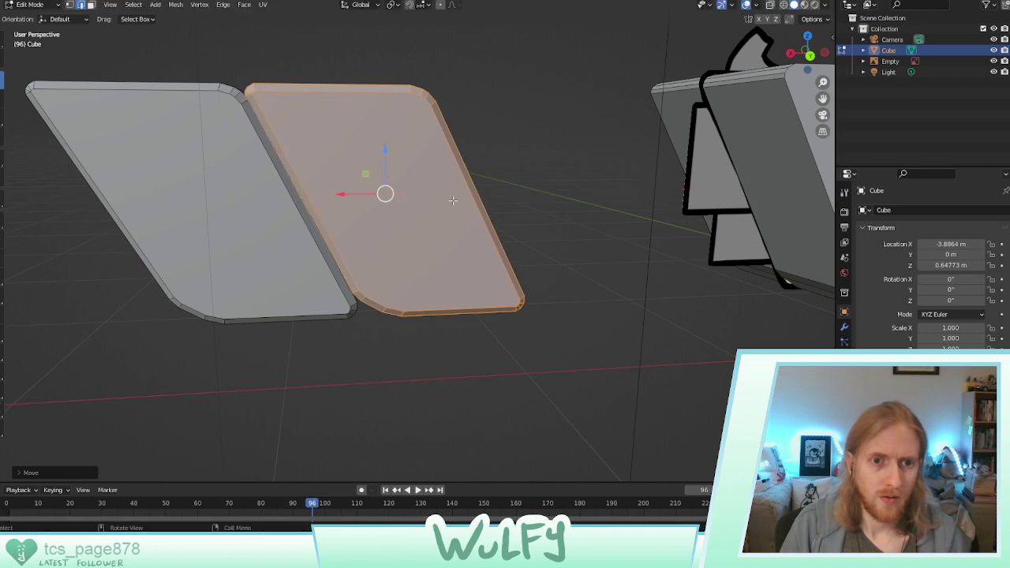
Select all linked geometry of the second block and duplicate it in place
click(508, 201)
middle_drag(535, 192, 505, 199)
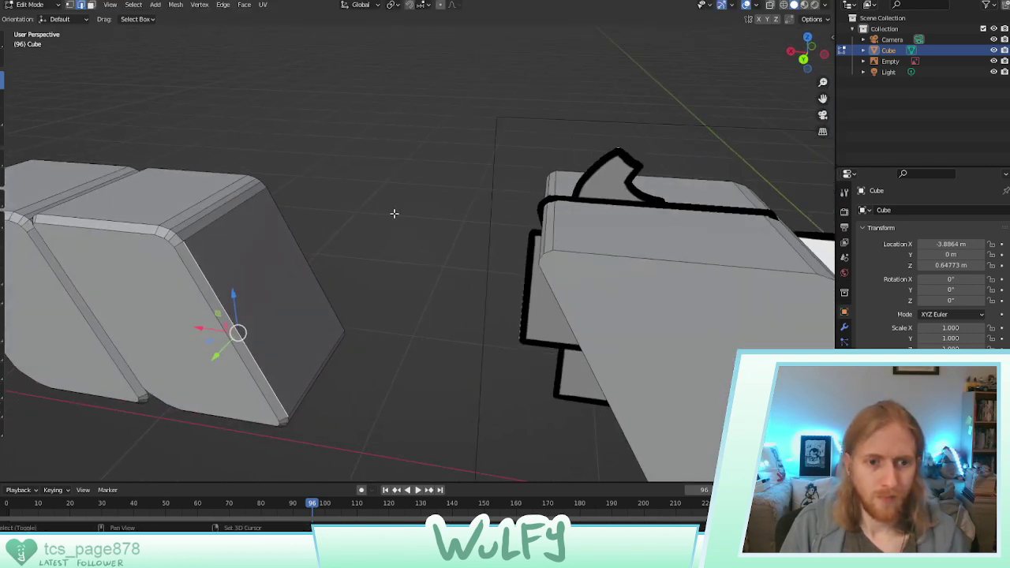
shift+middle_drag(394, 214, 508, 188)
scroll(422, 244, down, 3)
middle_drag(422, 243, 386, 231)
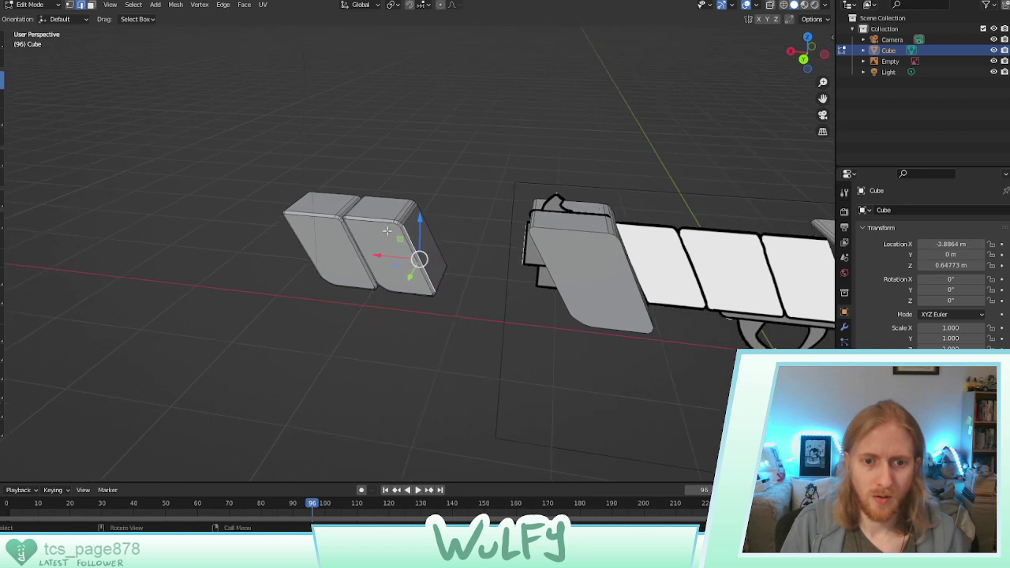
key(ctrl+l)
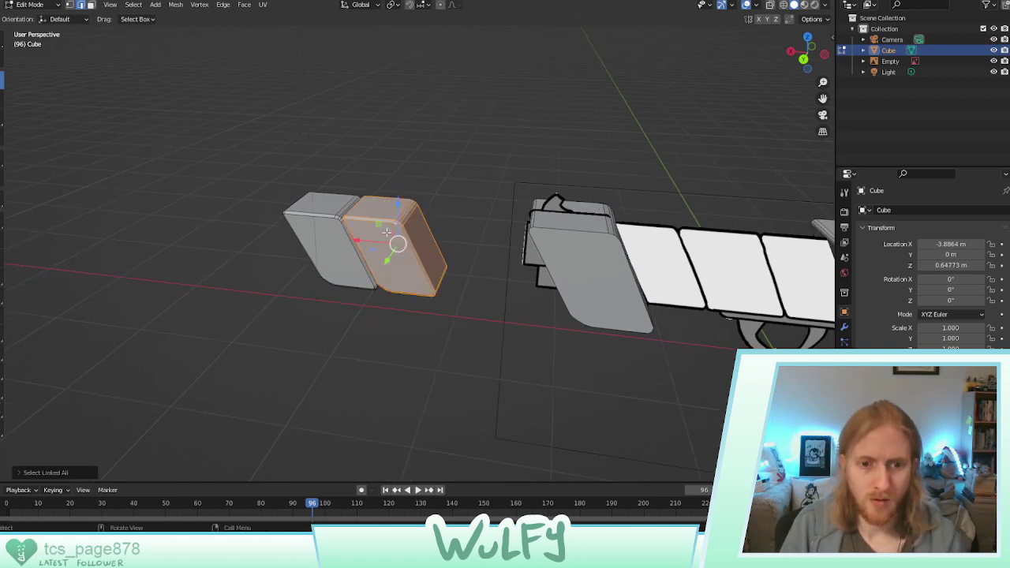
key(g)
right_click(441, 254)
Move the new duplicate along X so it fits closely against the second block as a third segment
drag(369, 240, 431, 244)
click(431, 246)
middle_drag(431, 246, 434, 200)
scroll(433, 199, up, 6)
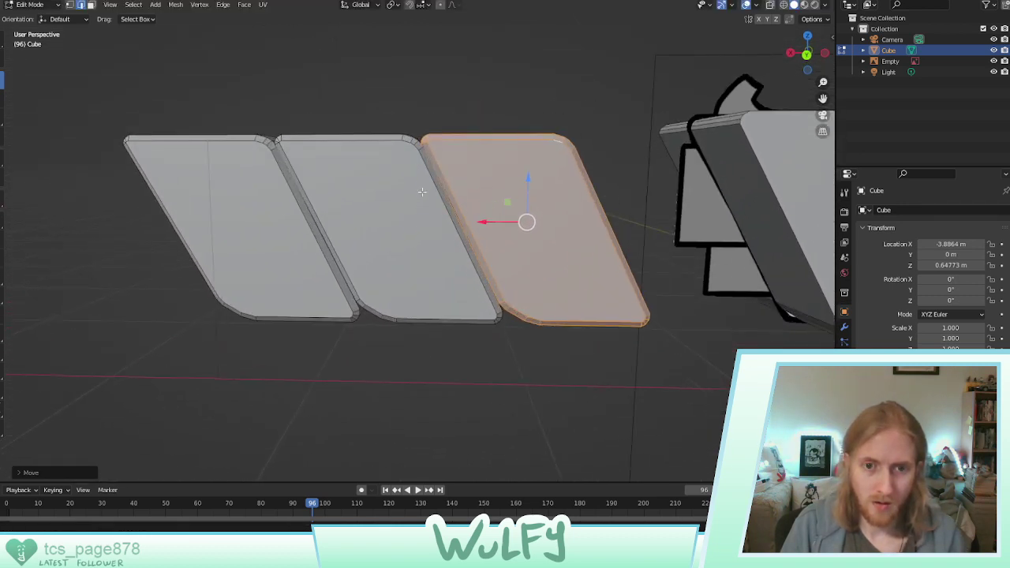
drag(487, 225, 482, 225)
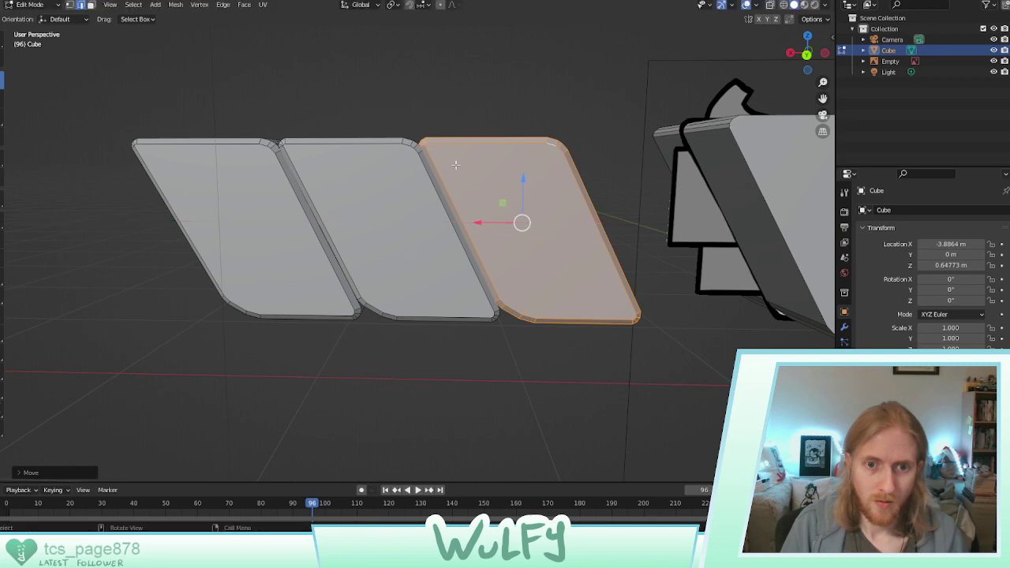
Select all three adjoining blocks and move them along X onto the white barrel section between the gun's grey blocks
click(399, 128)
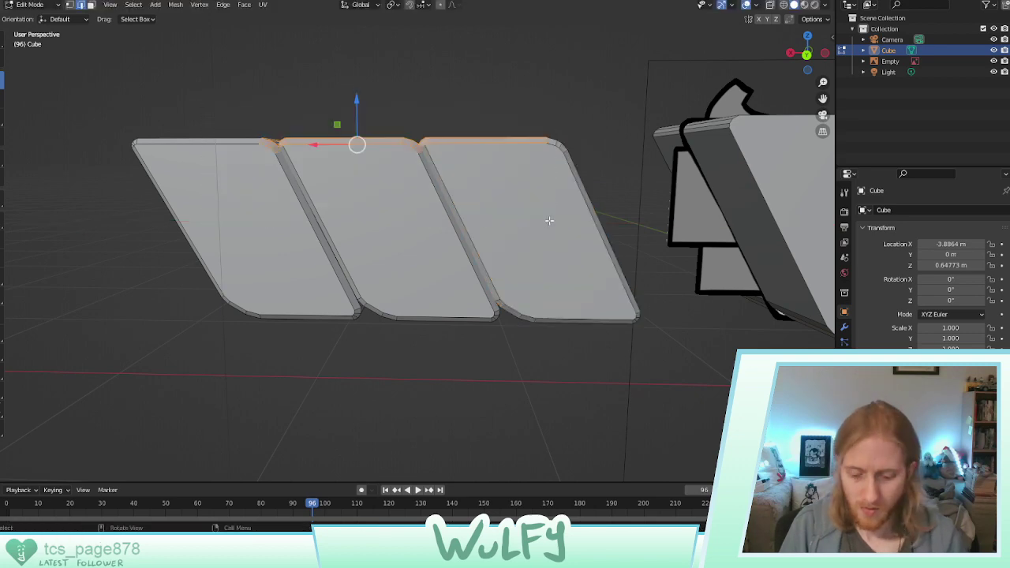
key(ctrl+l)
mouse_move(563, 240)
middle_down()
mouse_move(513, 233)
mouse_move(561, 228)
middle_up()
scroll(560, 227, down, 5)
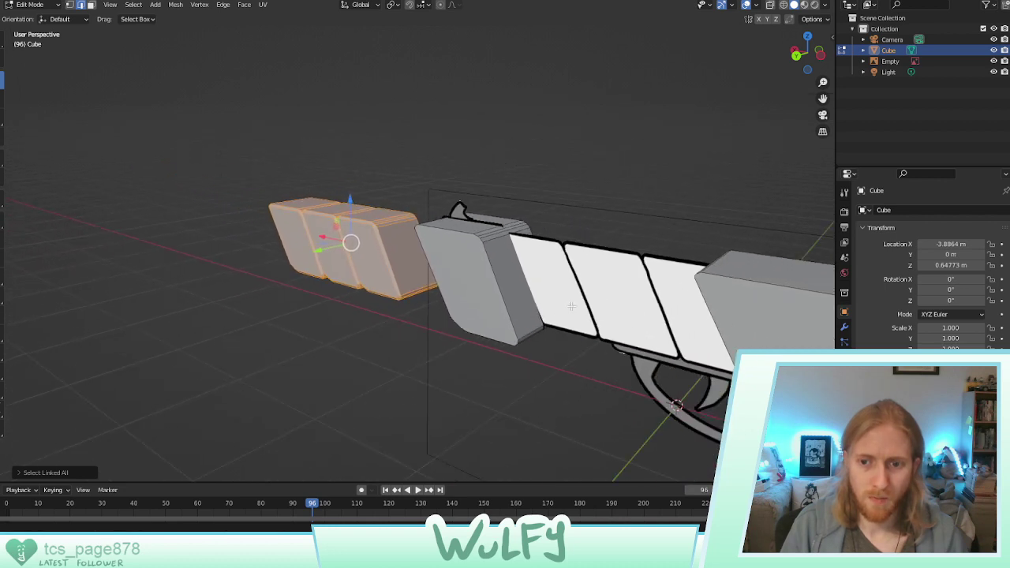
key(g)
key(x)
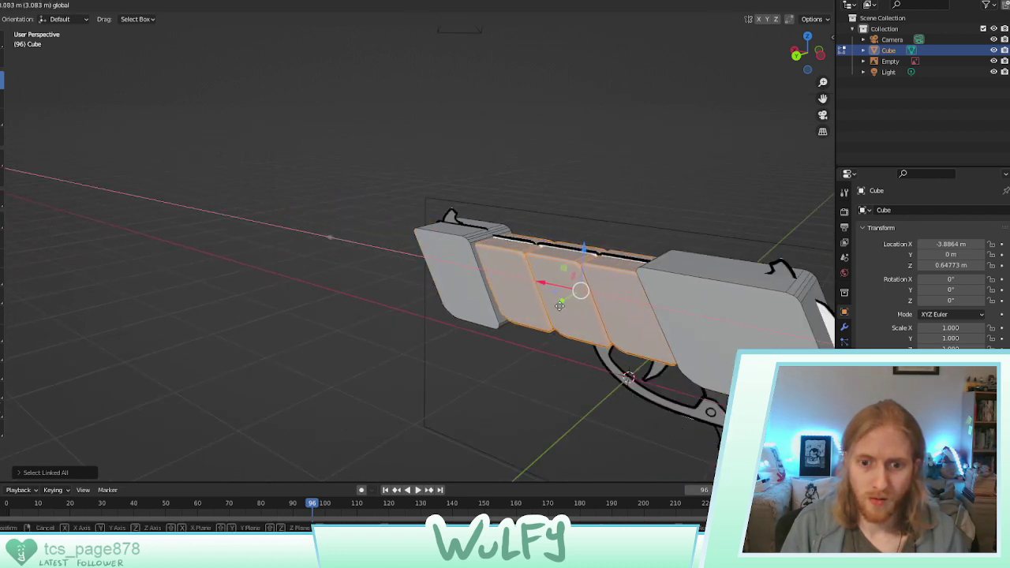
click(559, 306)
middle_drag(560, 306, 609, 268)
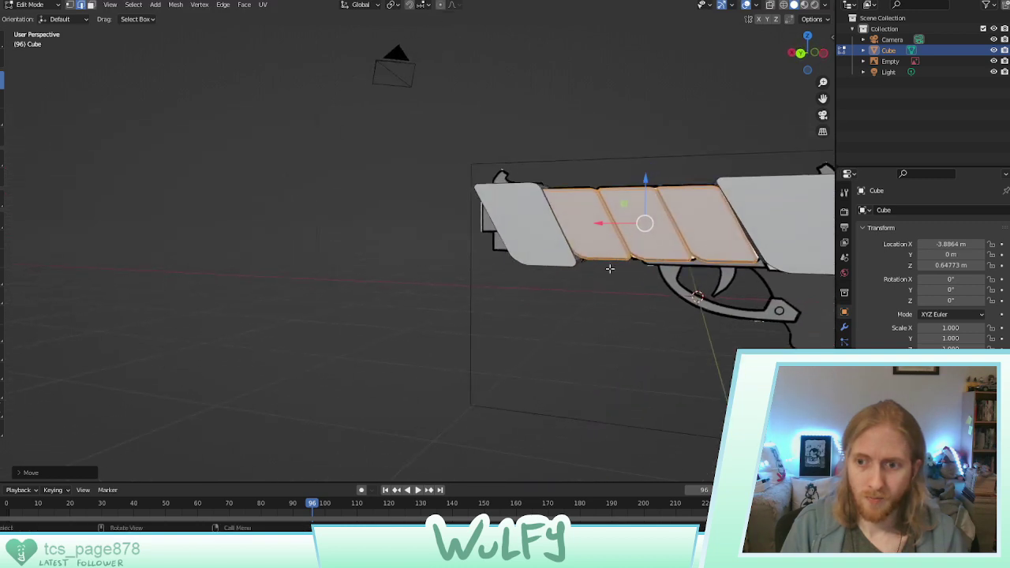
Fine-tune the three blocks' position along X to line up with the white segments of the reference image
key(g)
key(x)
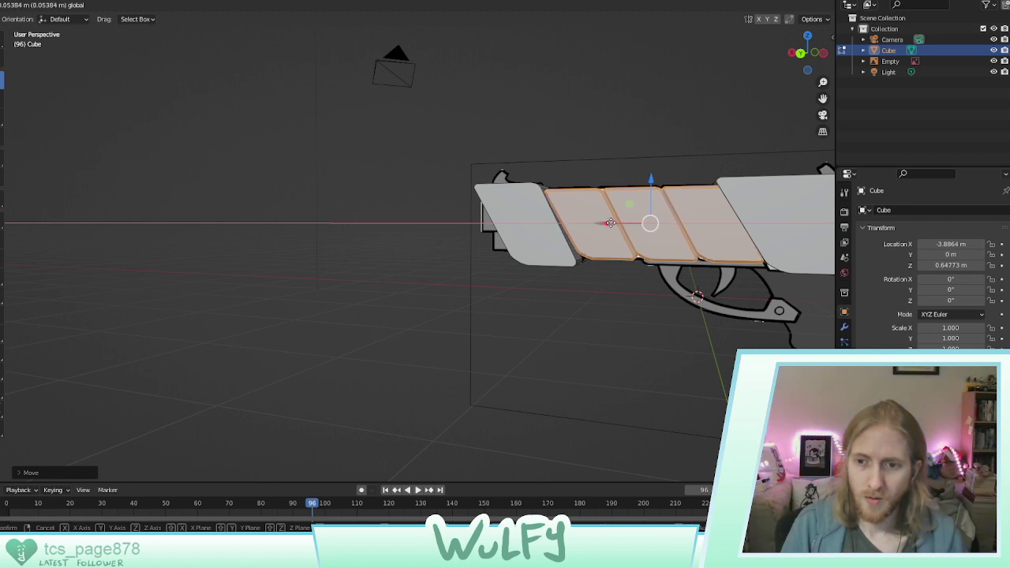
click(618, 223)
mouse_move(618, 222)
middle_down()
mouse_move(564, 192)
mouse_move(602, 205)
mouse_move(614, 241)
middle_up()
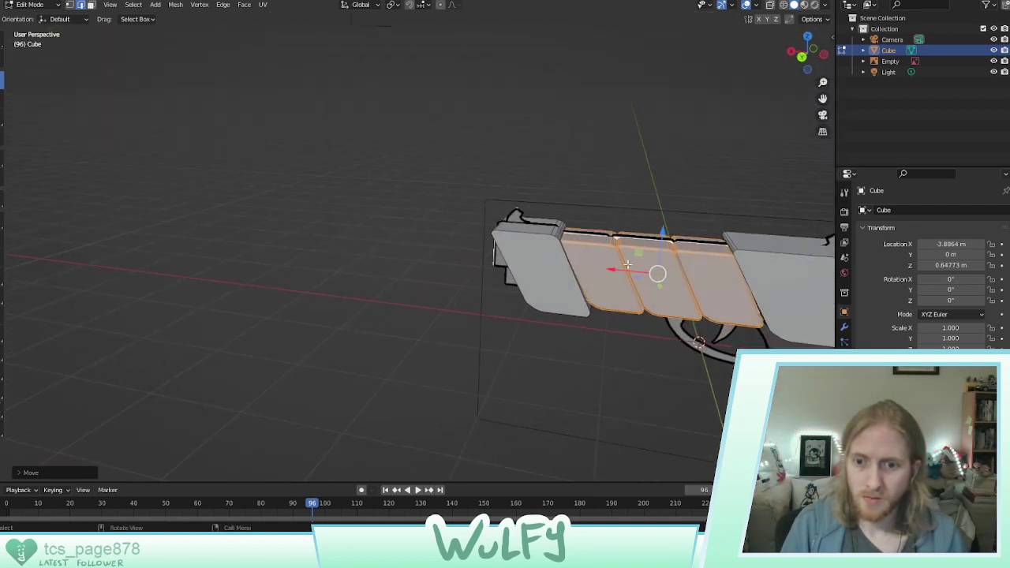
Move the three blocks back out along X, clear of the front of the gun
key(g)
key(x)
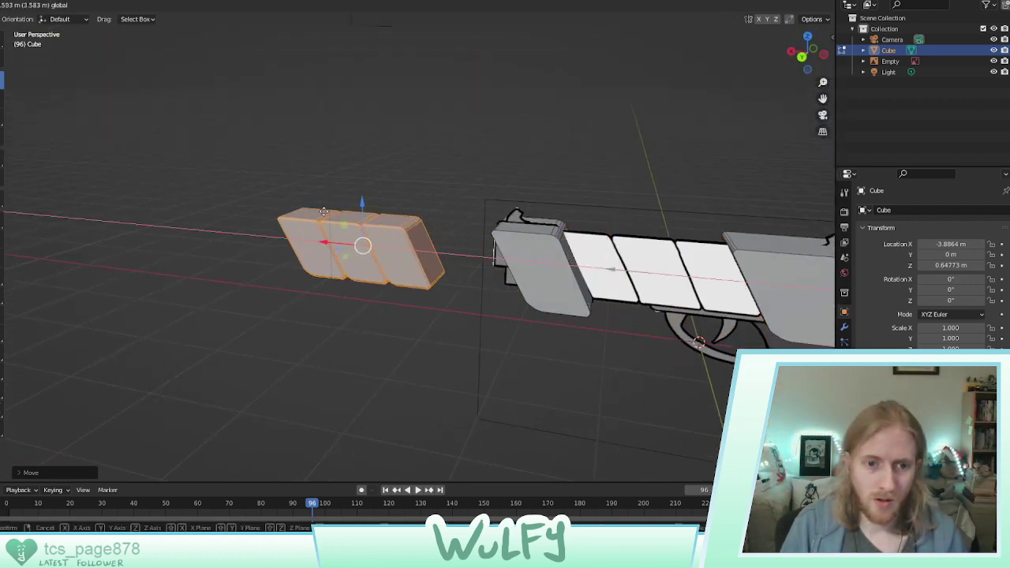
click(323, 212)
Box-select the lower front corner edges of the first block from below
middle_drag(228, 212, 274, 156)
drag(343, 259, 390, 204)
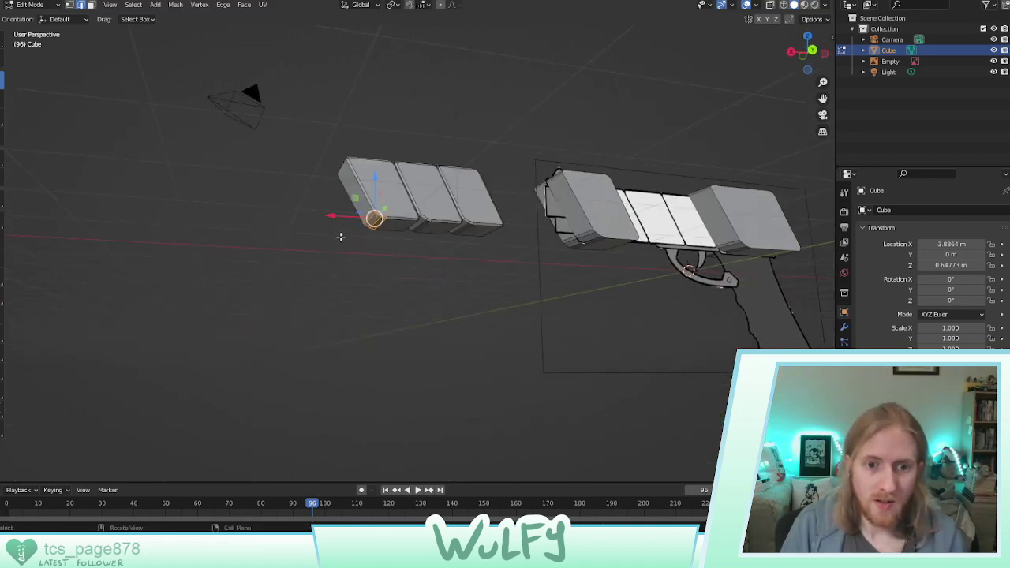
middle_drag(340, 237, 504, 262)
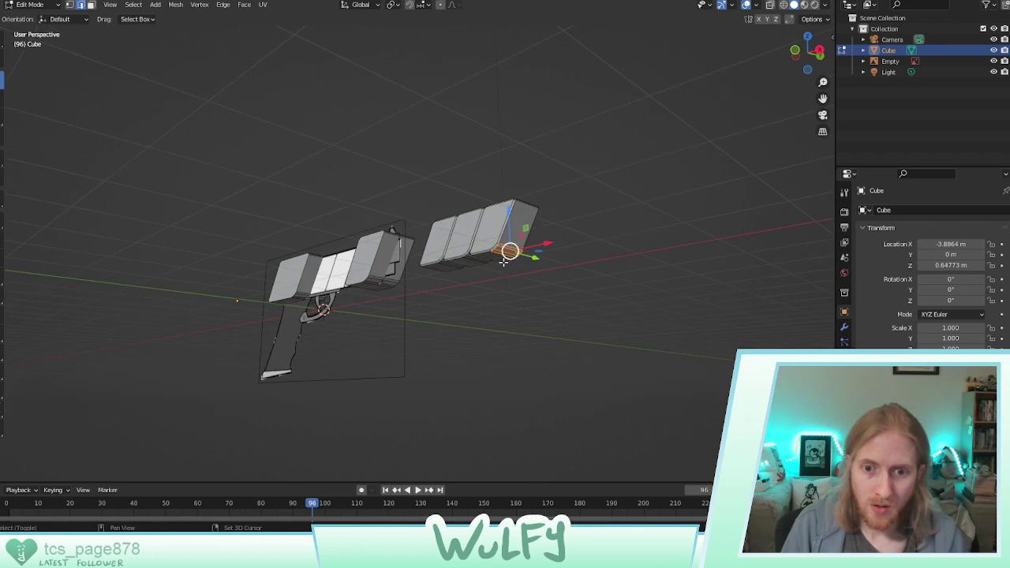
drag(505, 255, 541, 248)
Box-select the bevel edges on the gun-facing end of the third block
middle_drag(555, 235, 369, 258)
middle_drag(366, 254, 429, 228)
key(b)
drag(409, 215, 372, 247)
middle_drag(443, 269, 415, 200)
key(b)
drag(387, 218, 386, 210)
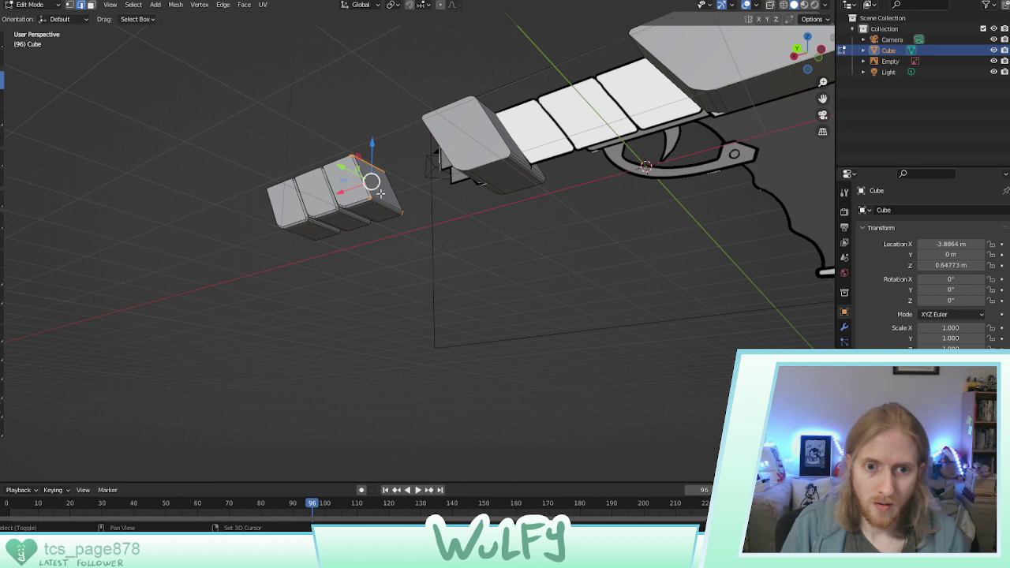
Try to move the selected end edges of the third block, first freely and again along Z
key(g)
click(389, 217)
key(ctrl+z)
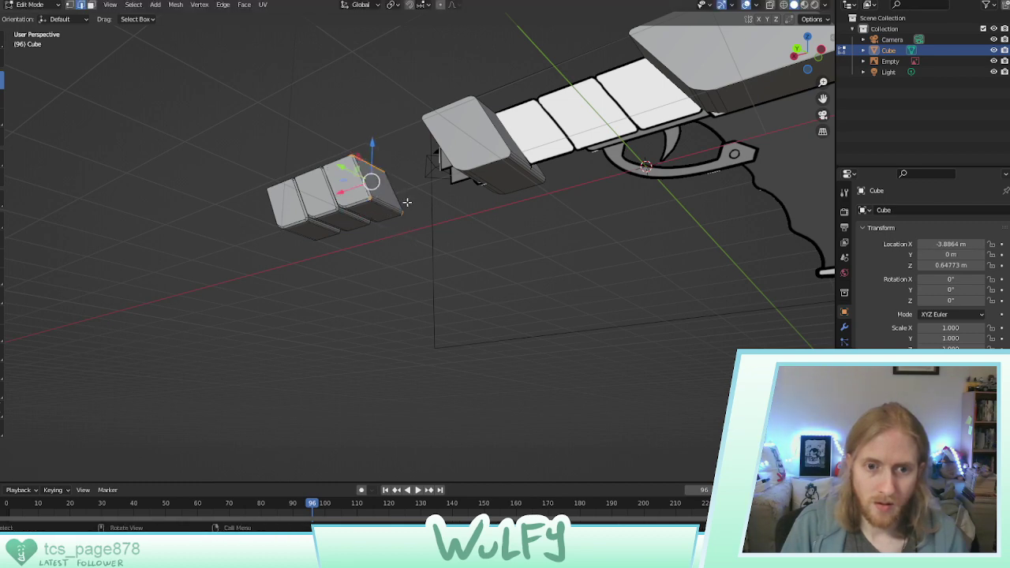
middle_drag(402, 182, 322, 190)
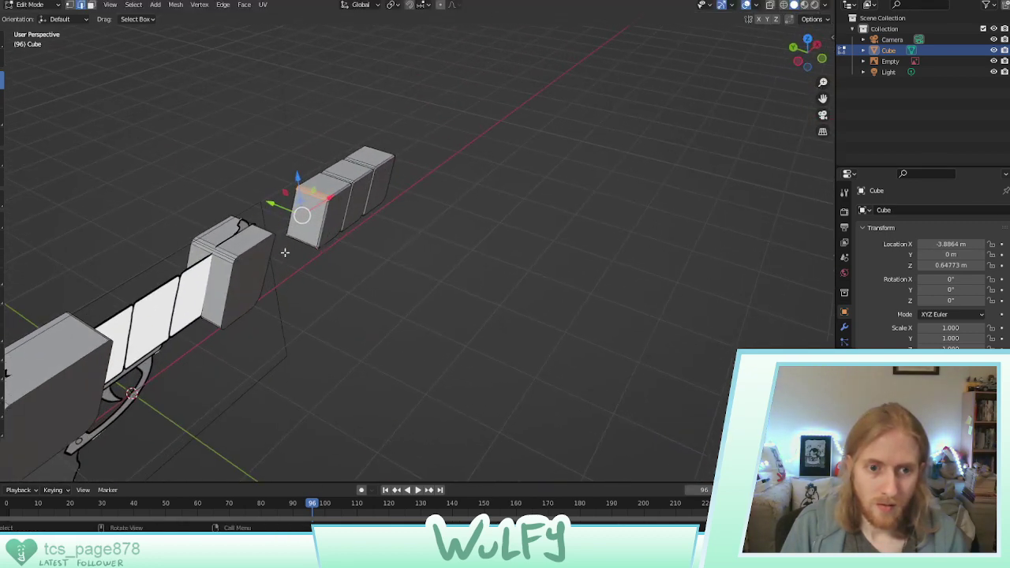
key(g)
key(z)
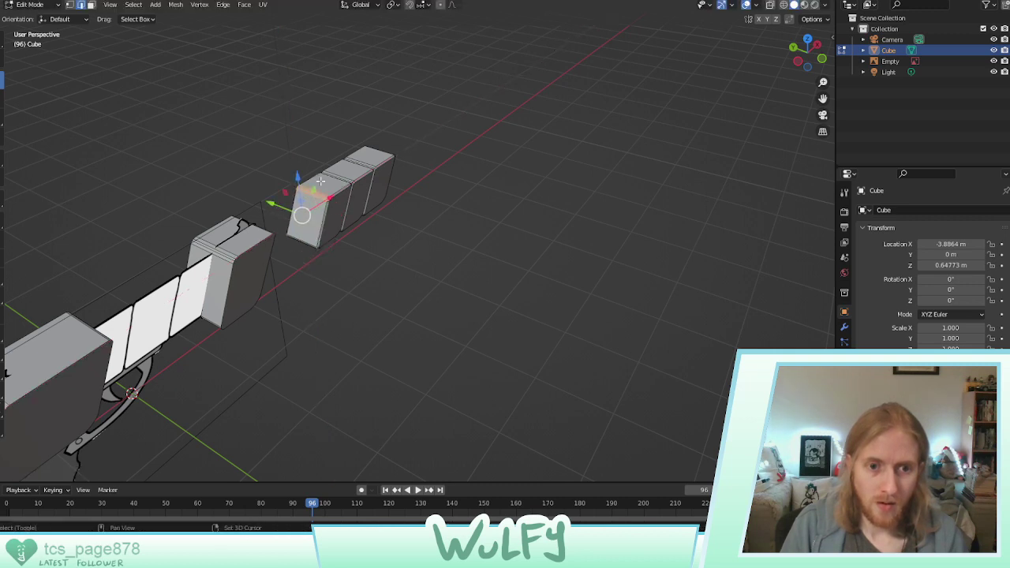
key(Escape)
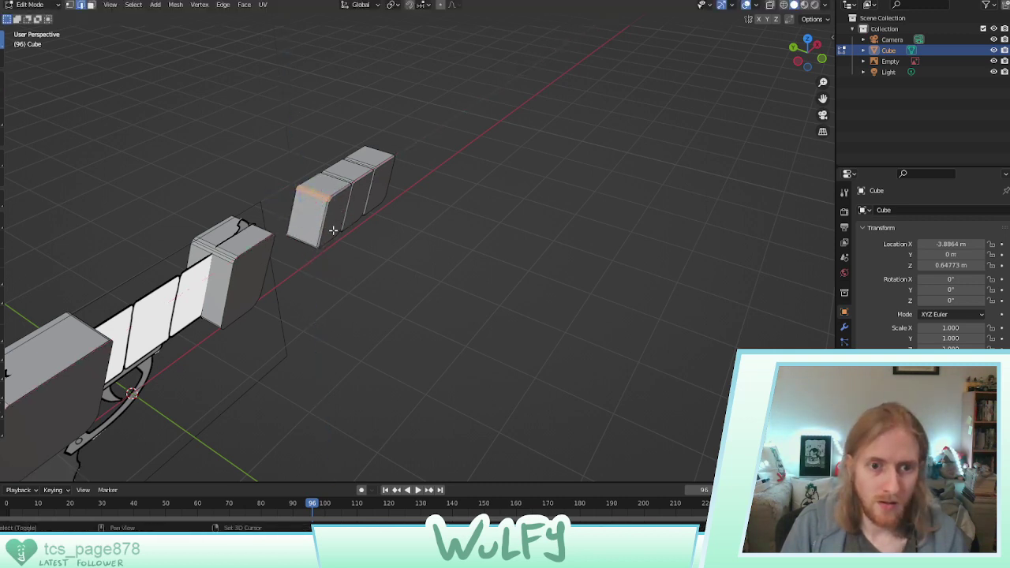
Move the selected end edges of the third block slightly along X toward the gun
middle_drag(322, 207, 195, 126)
key(b)
key(Escape)
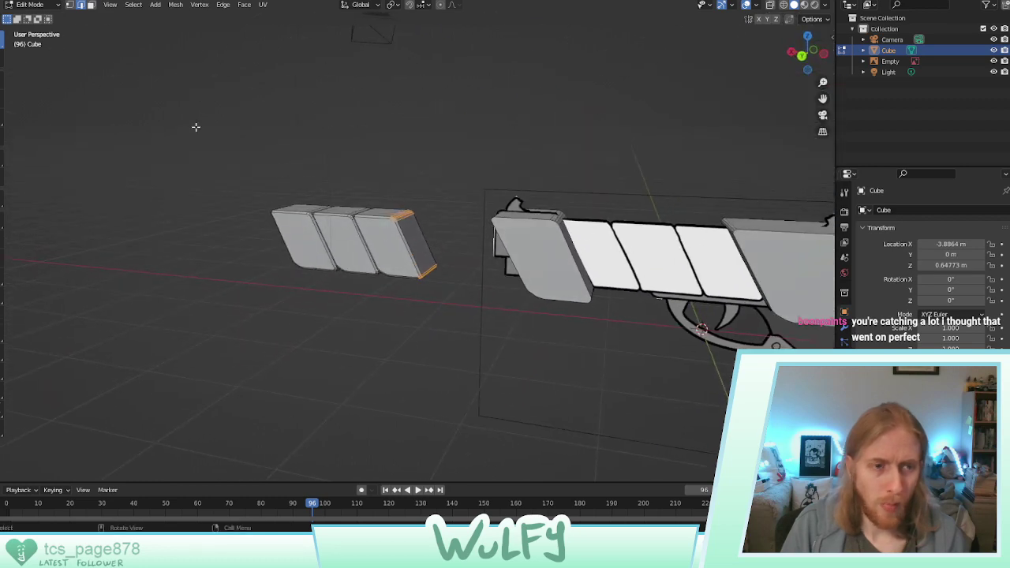
click(1, 83)
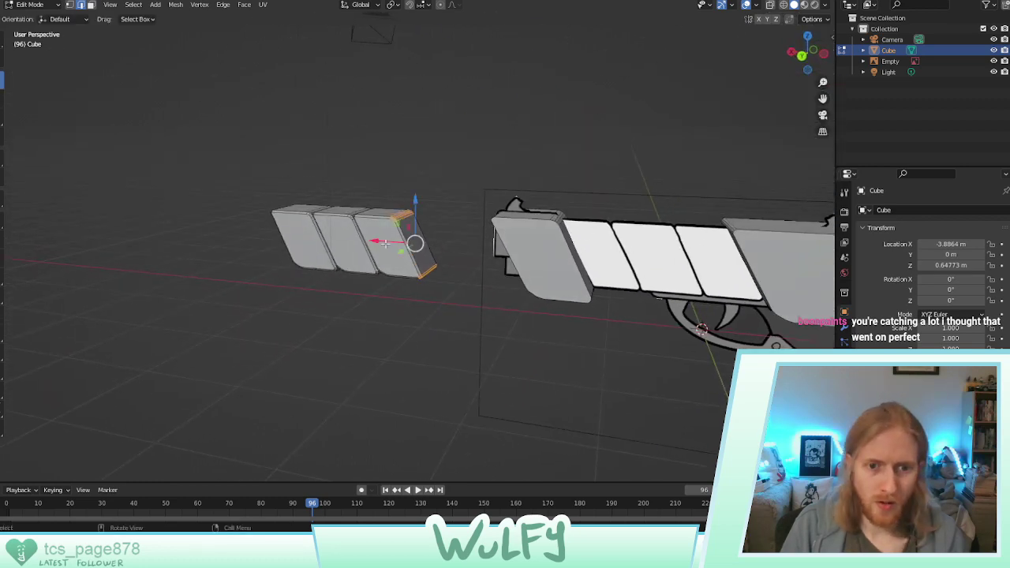
drag(385, 243, 389, 244)
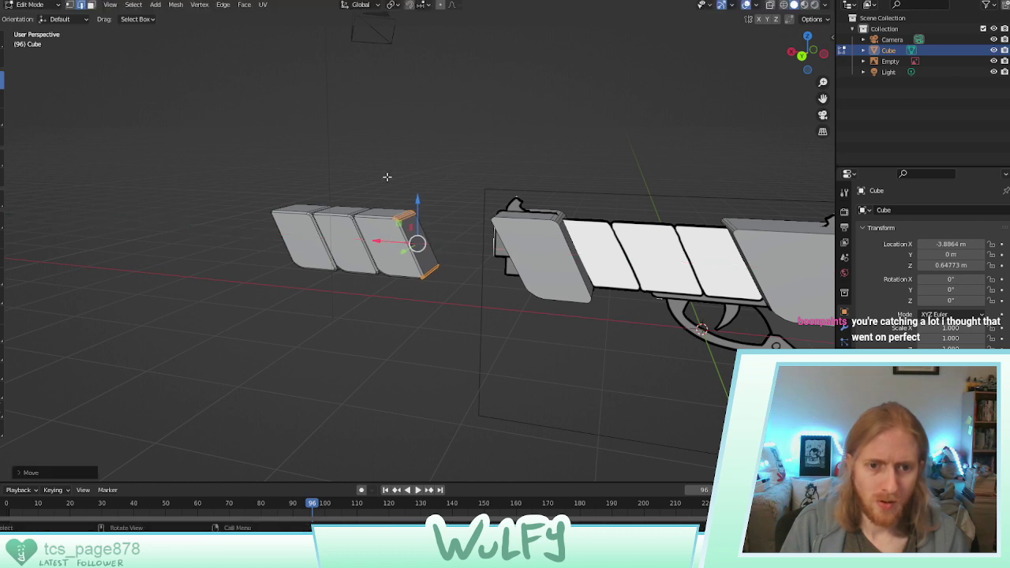
Select all three blocks with their linked geometry and move them along X into the gap between the gun's front and rear sections
drag(233, 161, 459, 313)
key(shift+l)
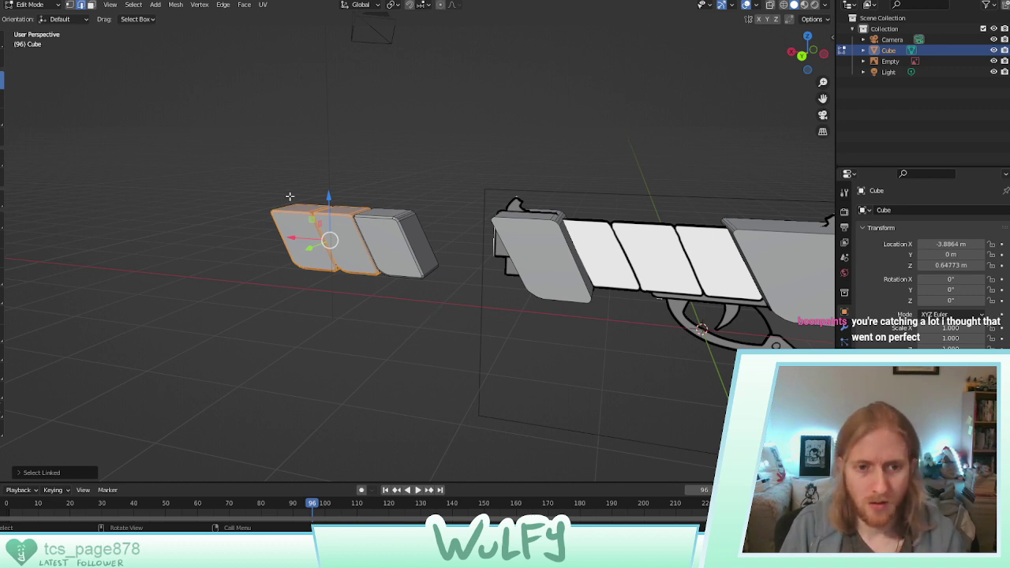
drag(273, 160, 402, 218)
key(ctrl+l)
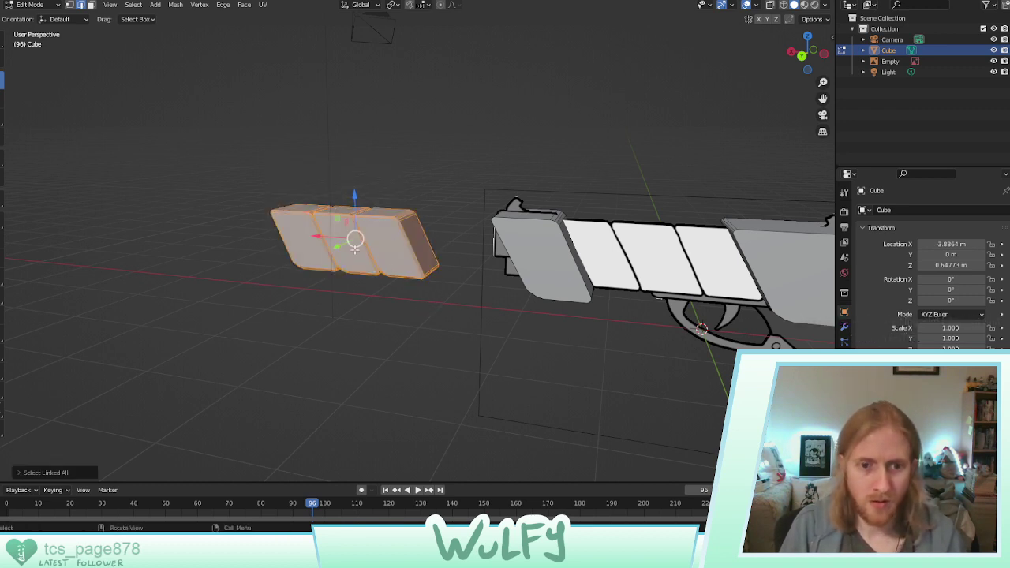
drag(328, 236, 639, 257)
middle_drag(639, 257, 443, 313)
scroll(466, 300, up, 4)
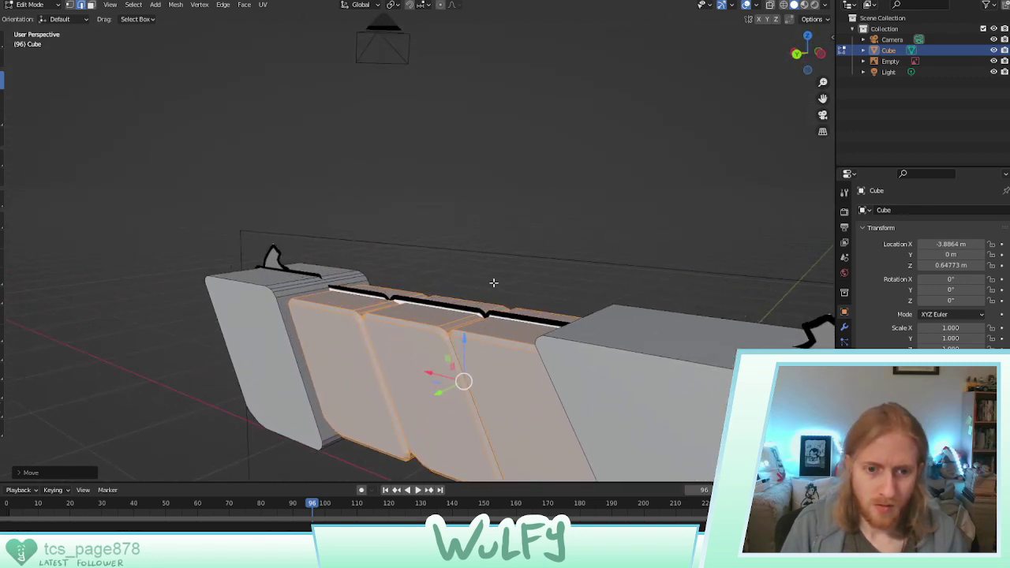
Nudge the three blocks along X in two small moves, the second about 0.028 m, to fit them against the neighbouring sections
middle_drag(348, 330, 380, 336)
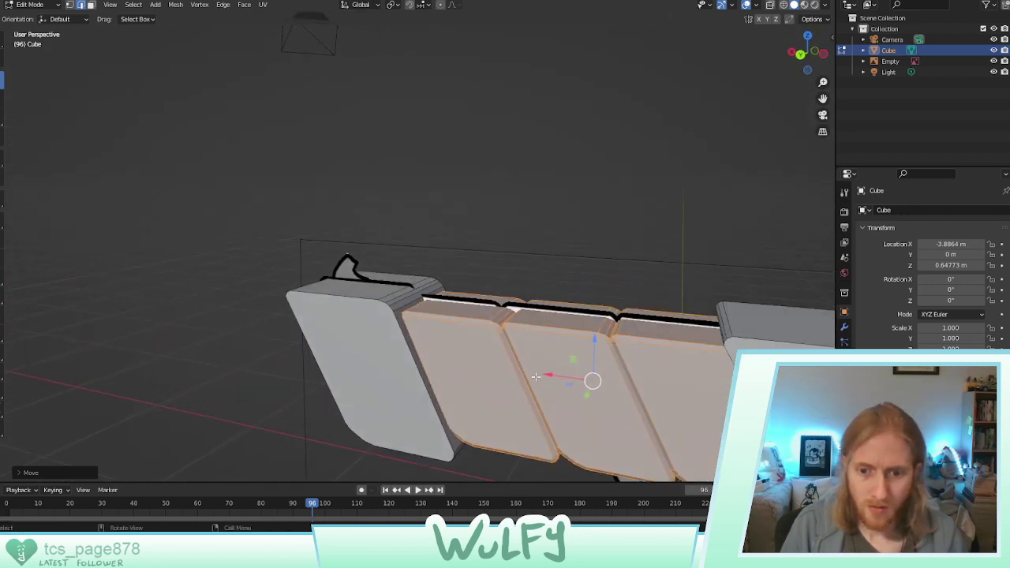
key(g)
key(x)
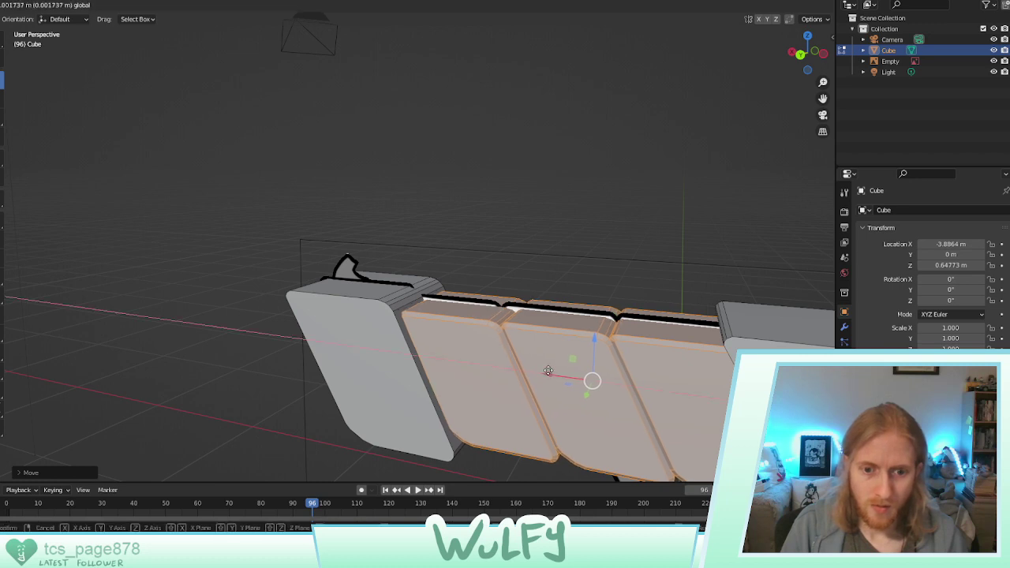
click(537, 369)
middle_drag(537, 368, 603, 333)
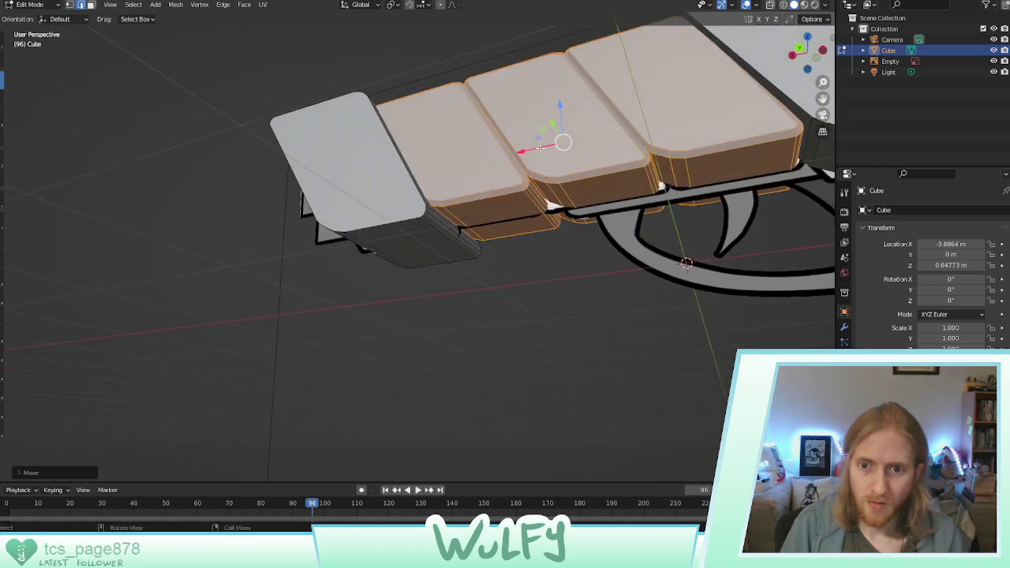
key(g)
key(x)
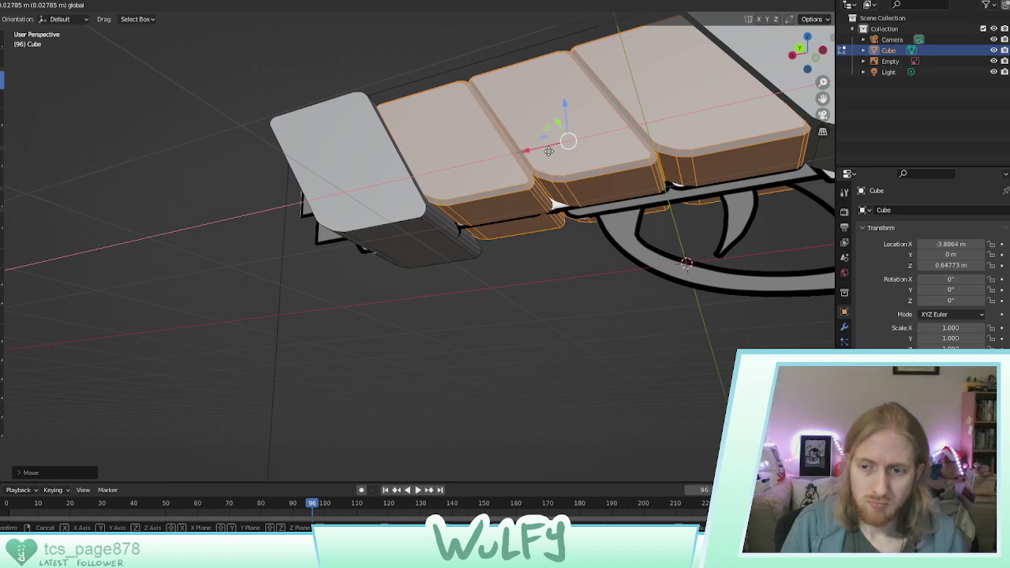
click(549, 150)
Clear the selection and examine how the three blocks fit between the gun's front and rear sections
click(563, 269)
middle_drag(550, 238, 588, 289)
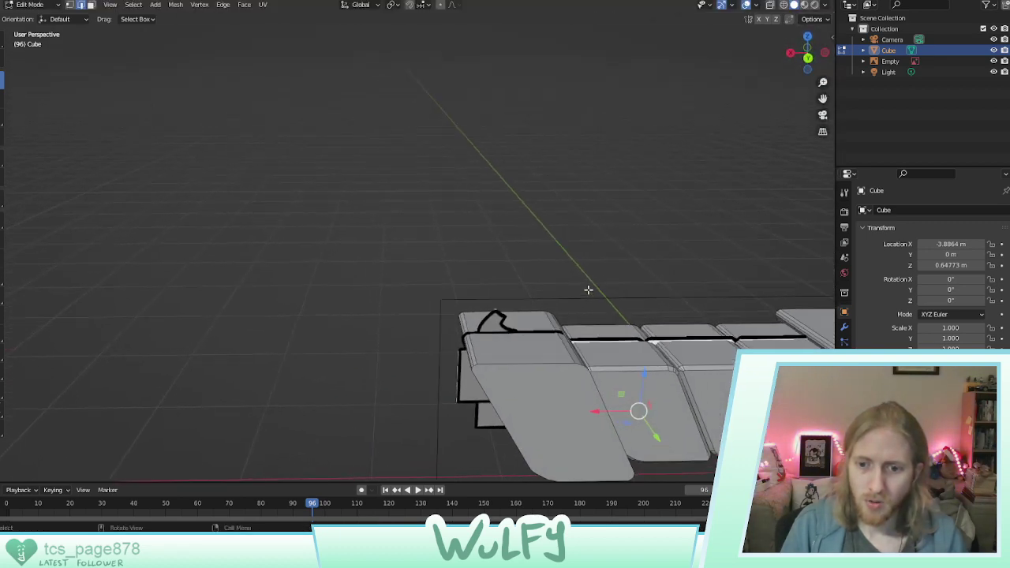
shift+middle_drag(688, 346, 521, 277)
scroll(475, 247, up, 3)
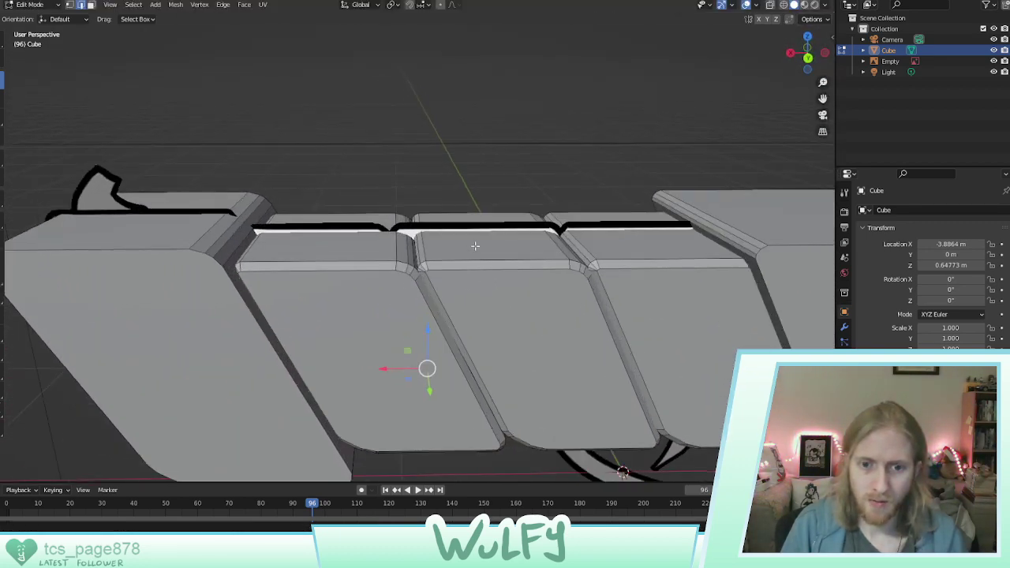
scroll(475, 246, down, 5)
middle_drag(476, 246, 502, 347)
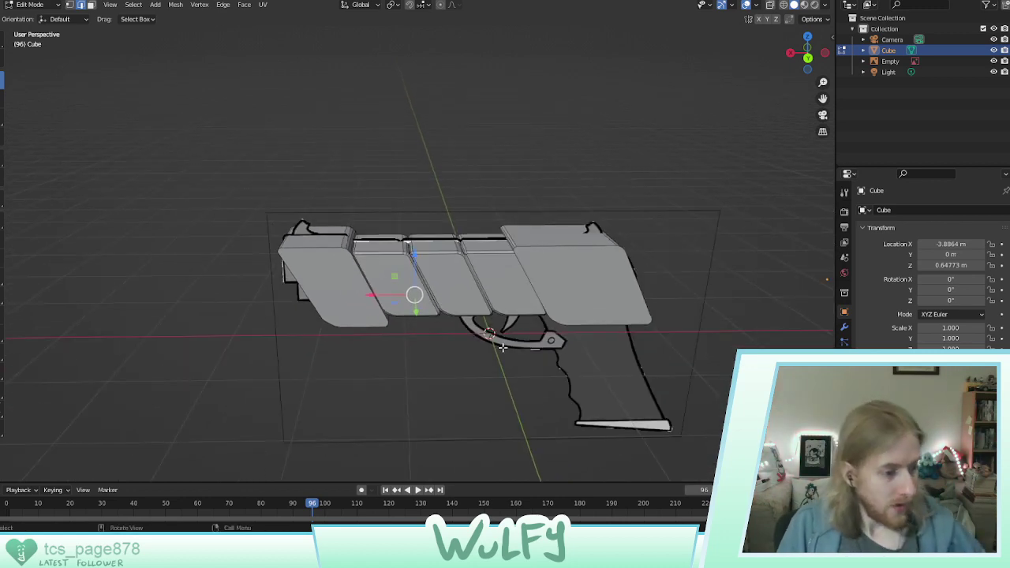
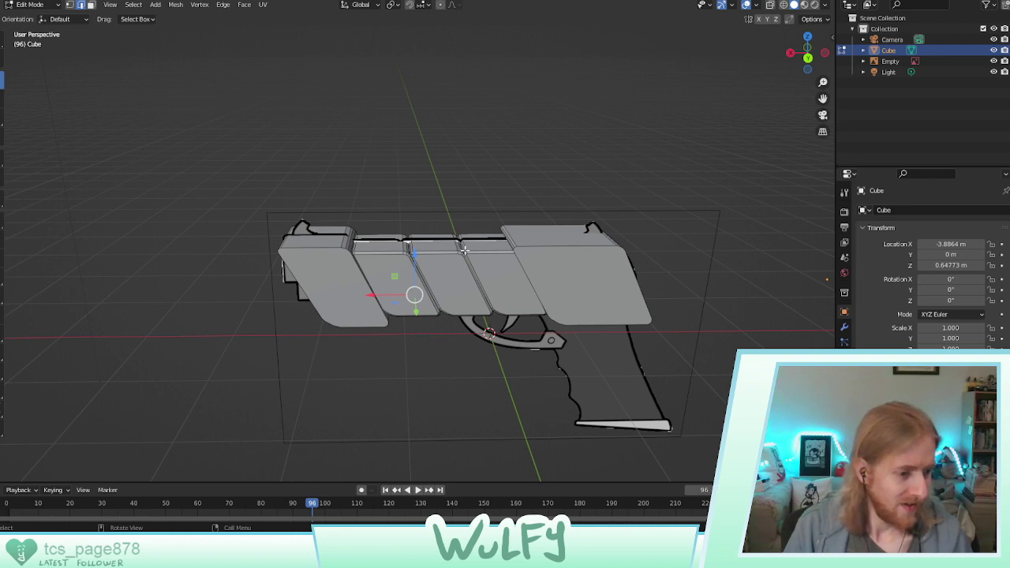
middle_drag(484, 247, 427, 245)
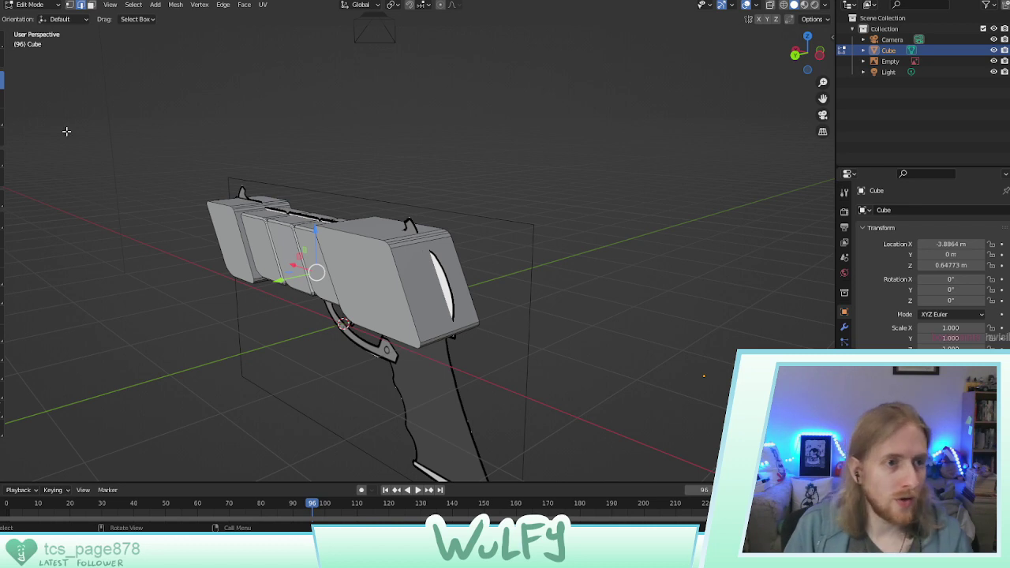
Add a UV sphere and move it along X to beneath the rear of the gun
click(156, 5)
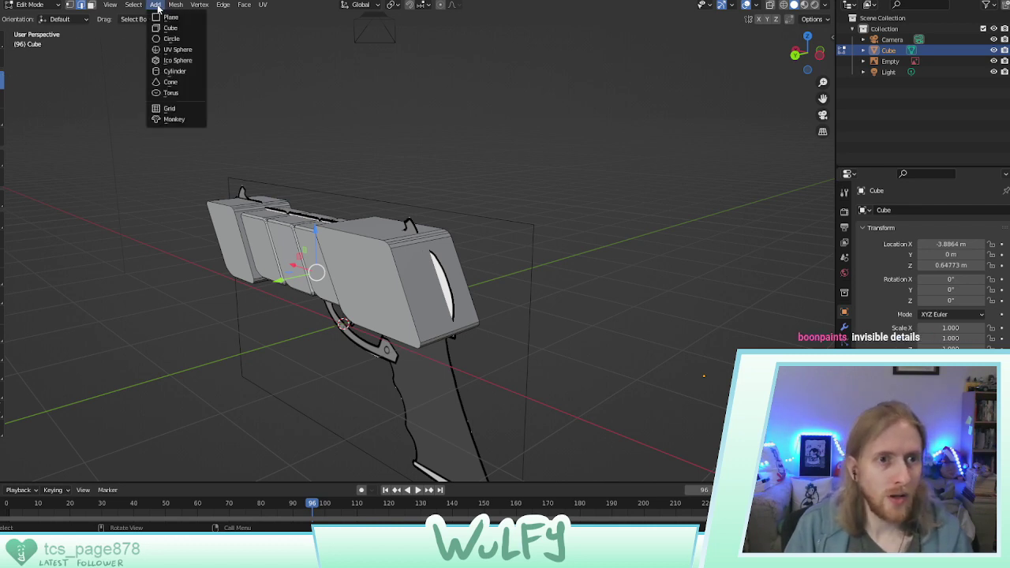
click(176, 49)
key(g)
key(x)
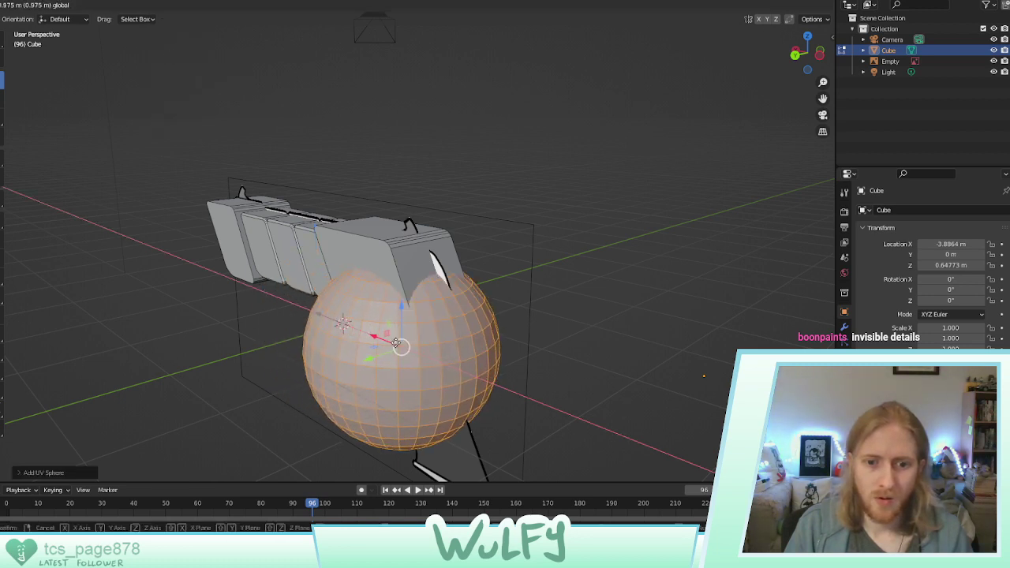
click(443, 294)
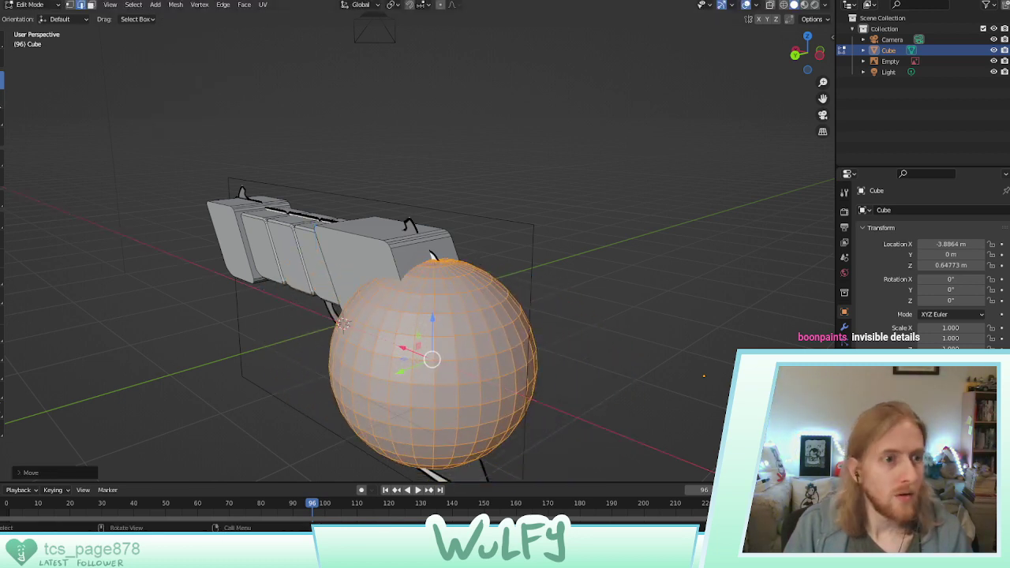
Rotate the sphere slightly and scale it down uniformly to roughly 0.8
key(r)
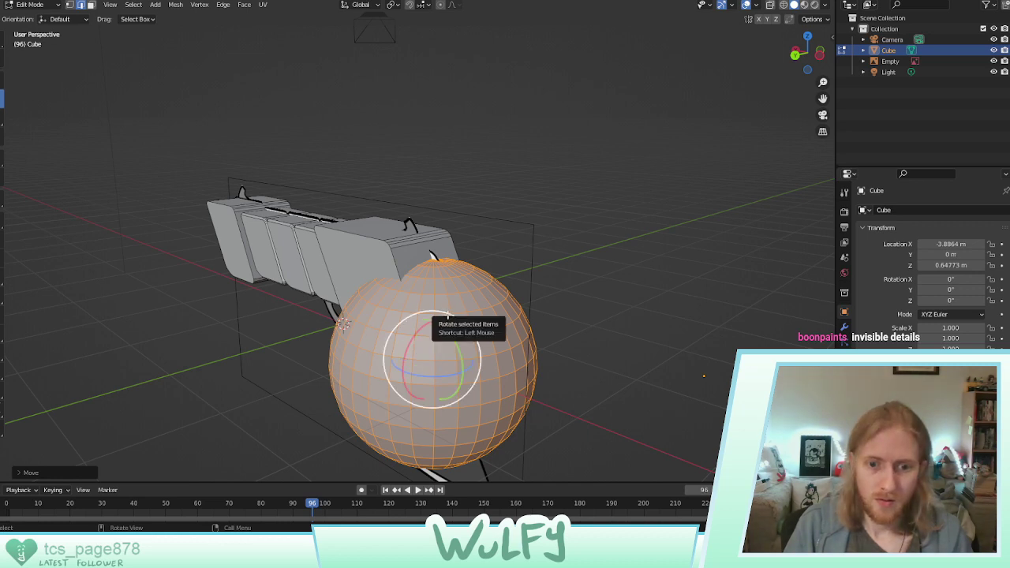
click(422, 329)
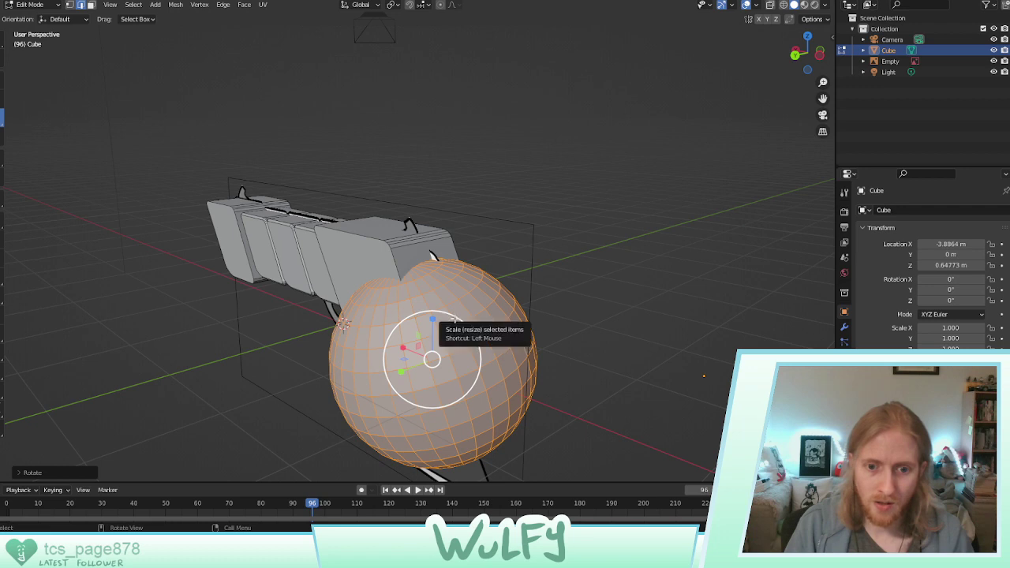
key(s)
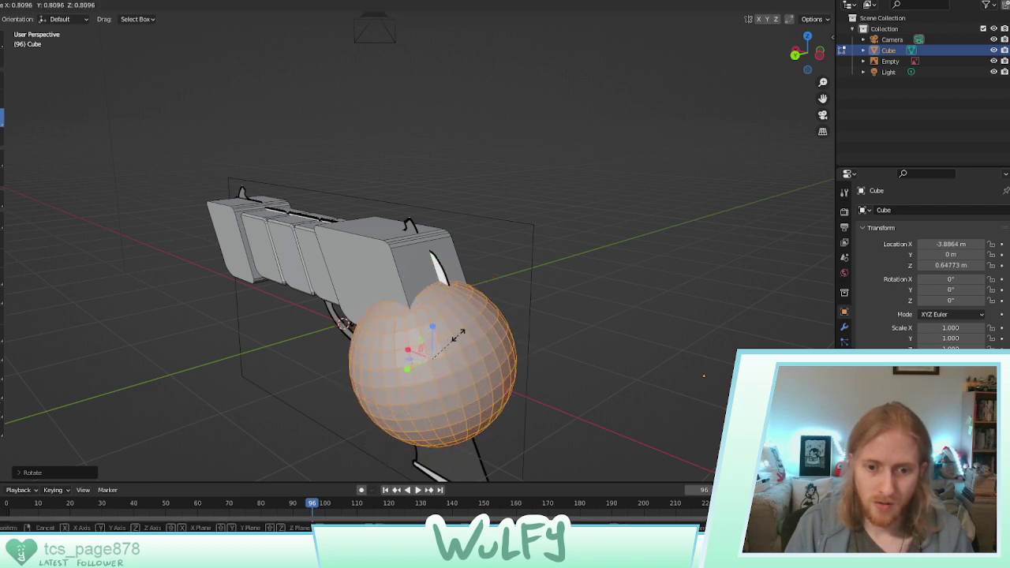
click(414, 361)
Try squashing the sphere along Y, then flatten it along X in two passes into a narrow ellipsoid
key(s)
key(x)
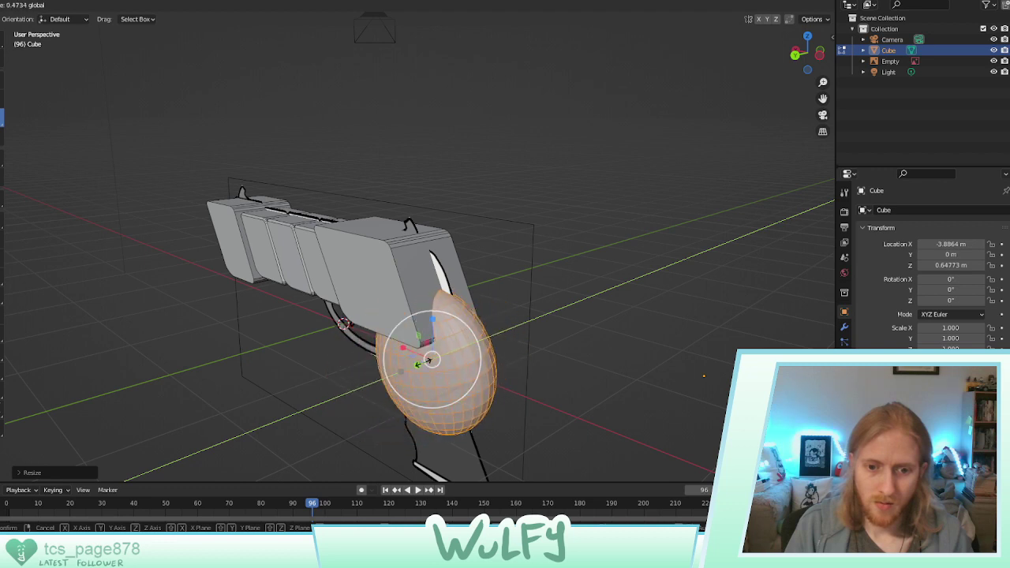
click(390, 369)
key(s)
key(x)
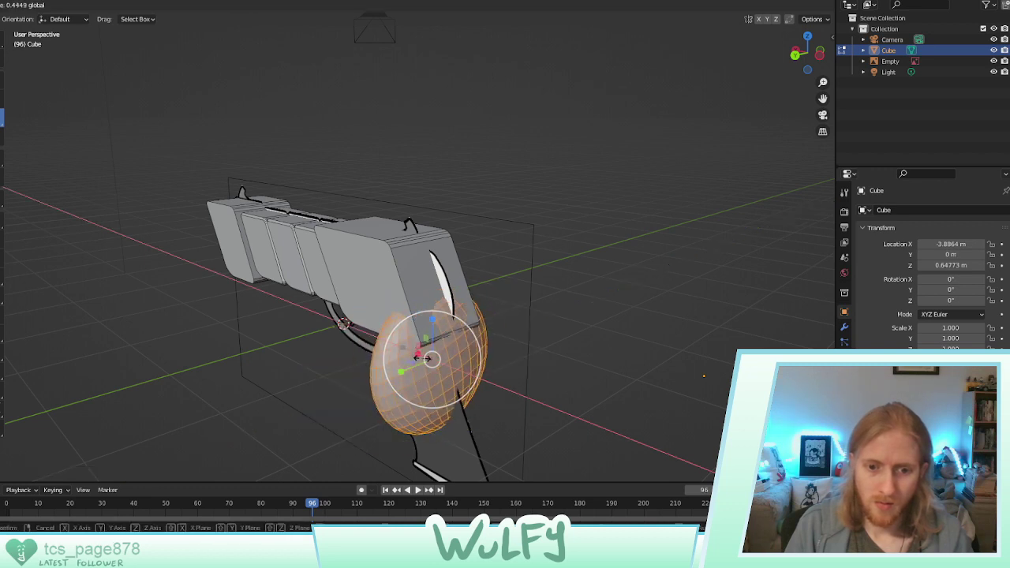
click(407, 355)
middle_drag(407, 355, 482, 323)
key(s)
key(x)
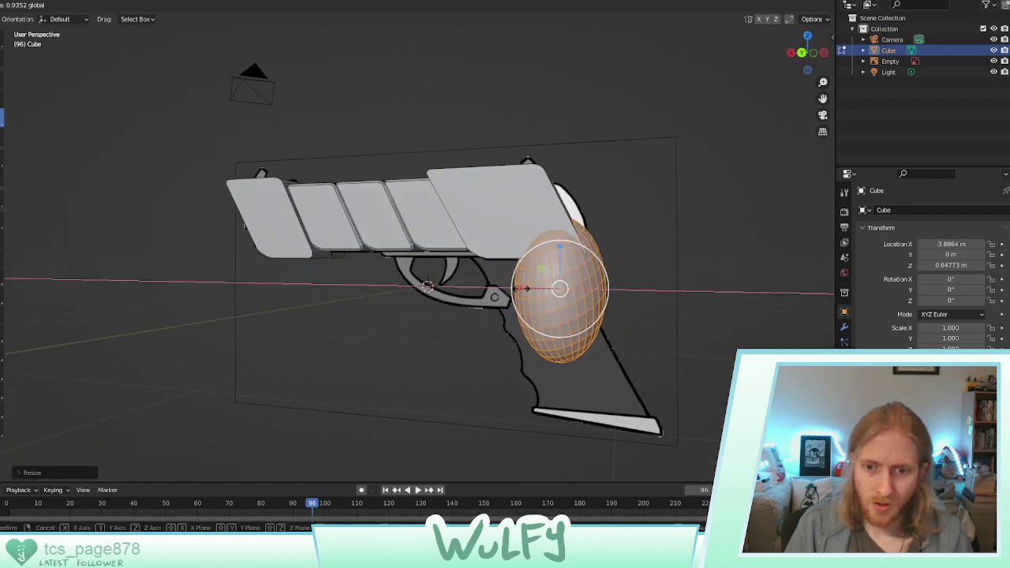
click(527, 289)
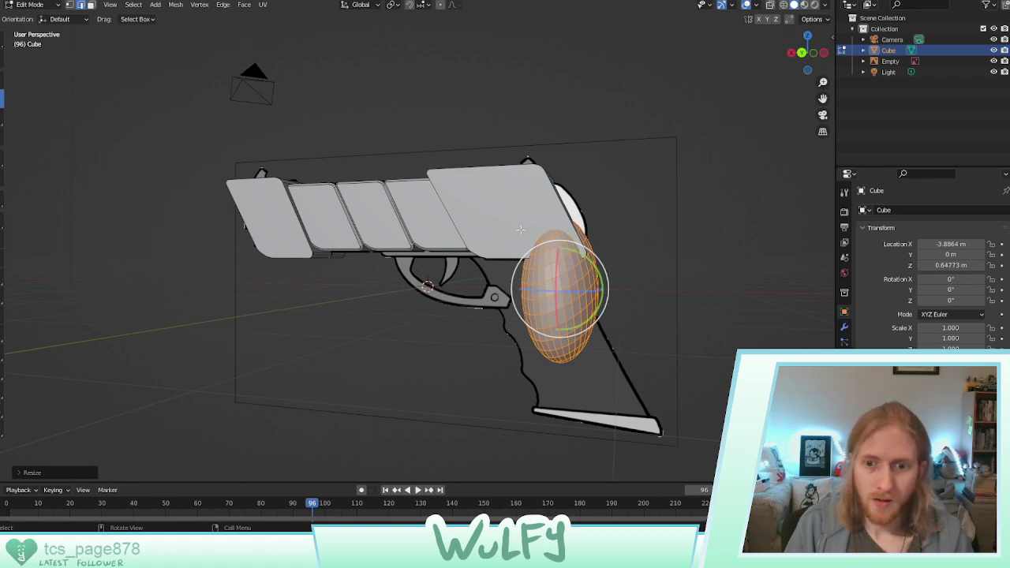
Try tilting the ellipsoid to match the slanted rear face, undo the rotation and delete the ellipsoid's edges
drag(592, 268, 604, 261)
middle_drag(604, 262, 529, 290)
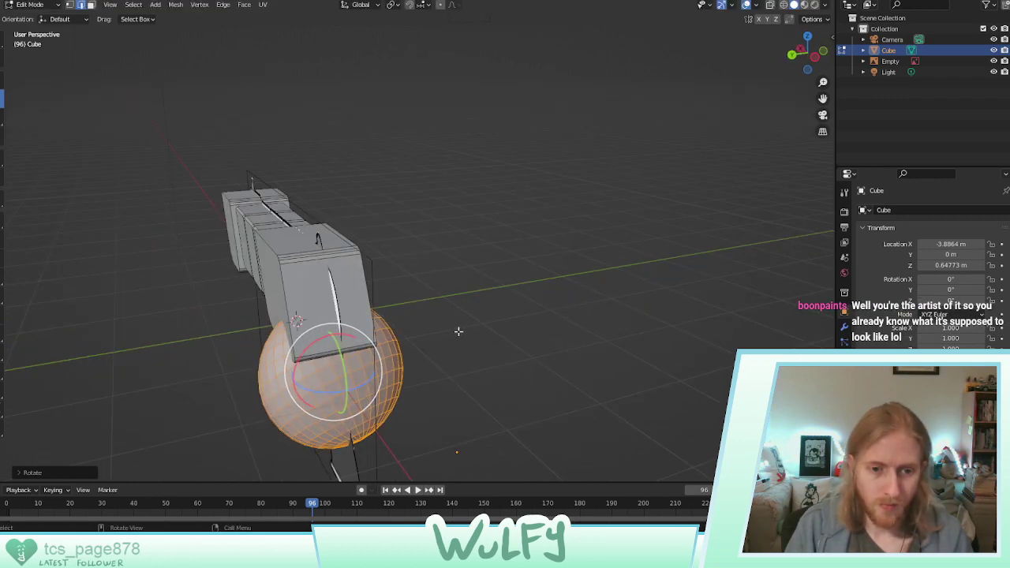
middle_drag(458, 331, 529, 314)
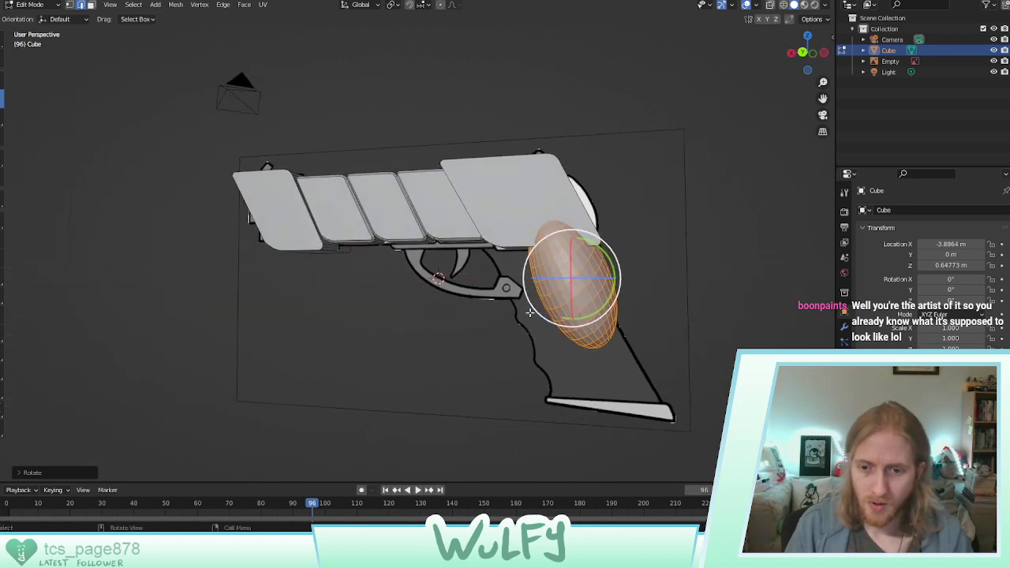
key(ctrl+z)
key(x)
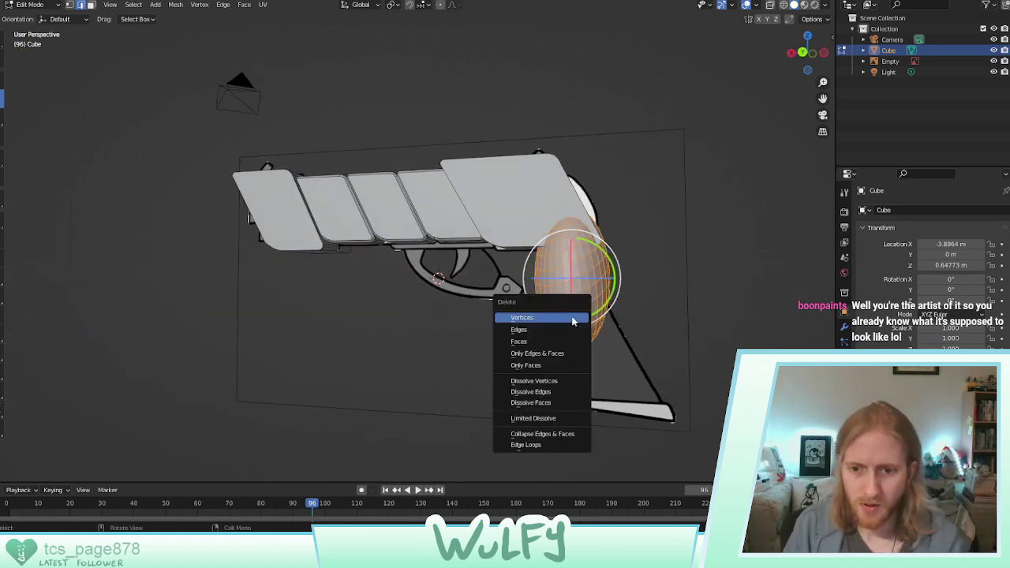
click(518, 330)
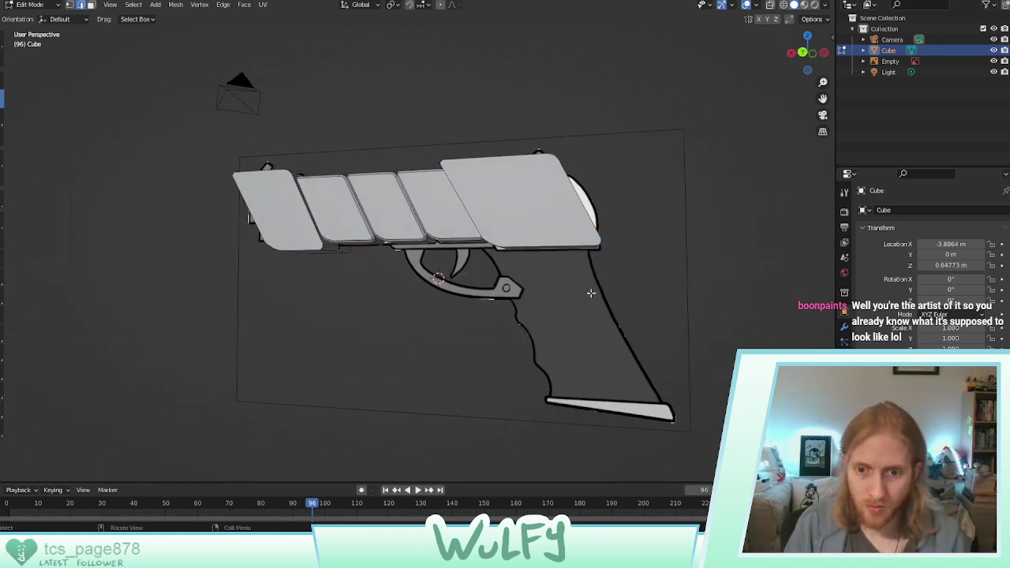
Add a fresh UV sphere and scale it along X to a little over a third of its width
click(156, 6)
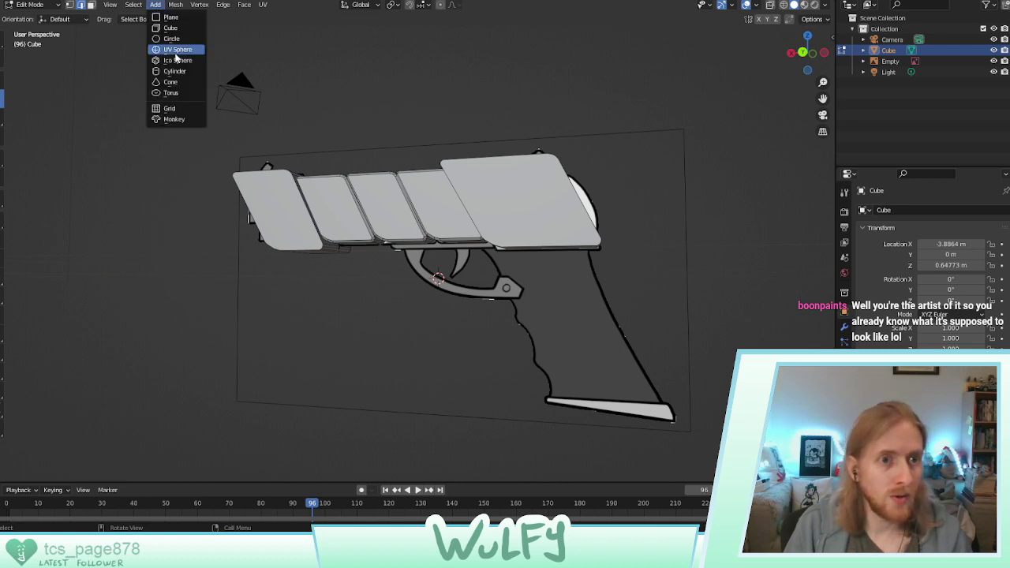
click(180, 52)
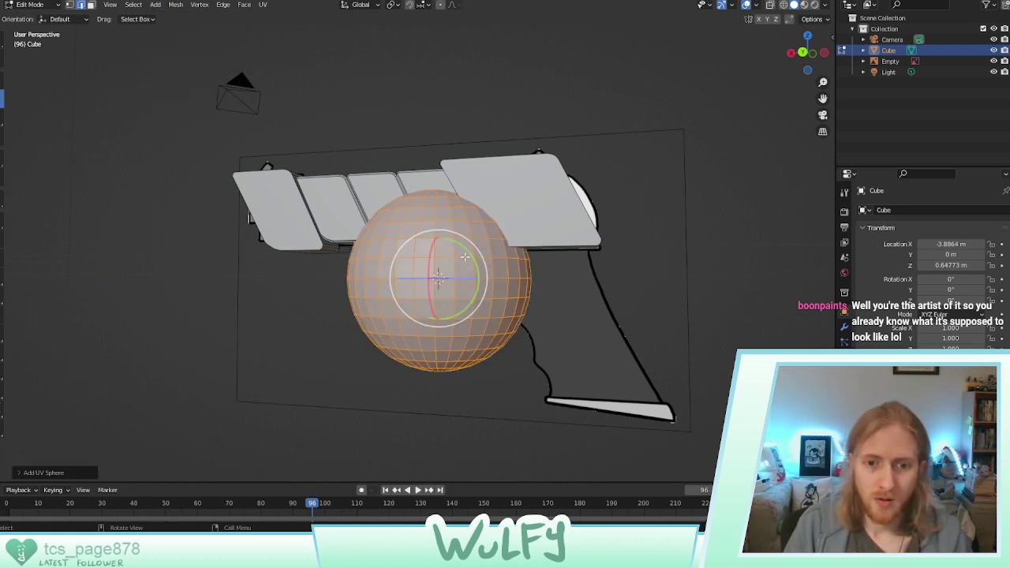
middle_drag(458, 246, 155, 125)
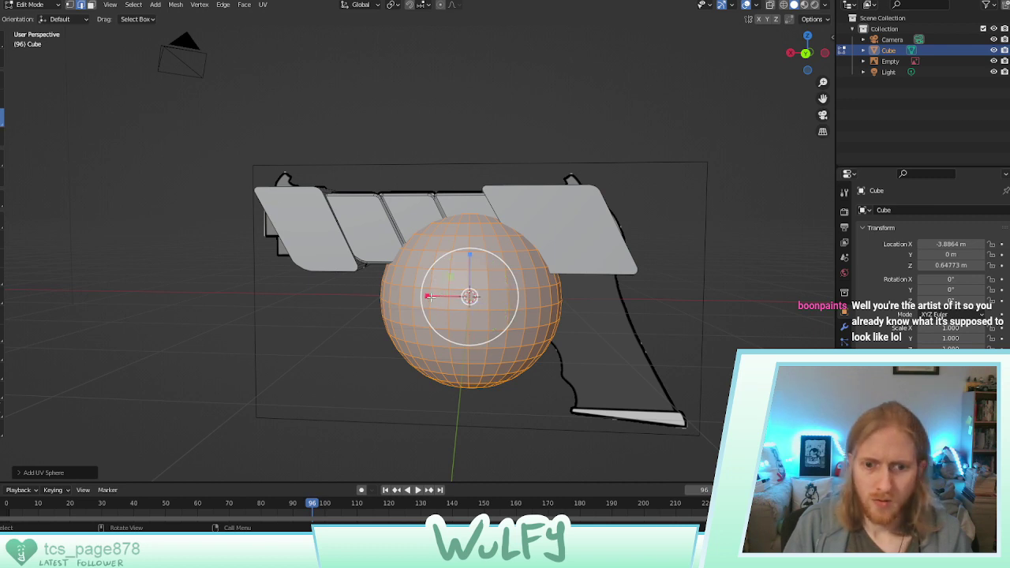
key(s)
key(x)
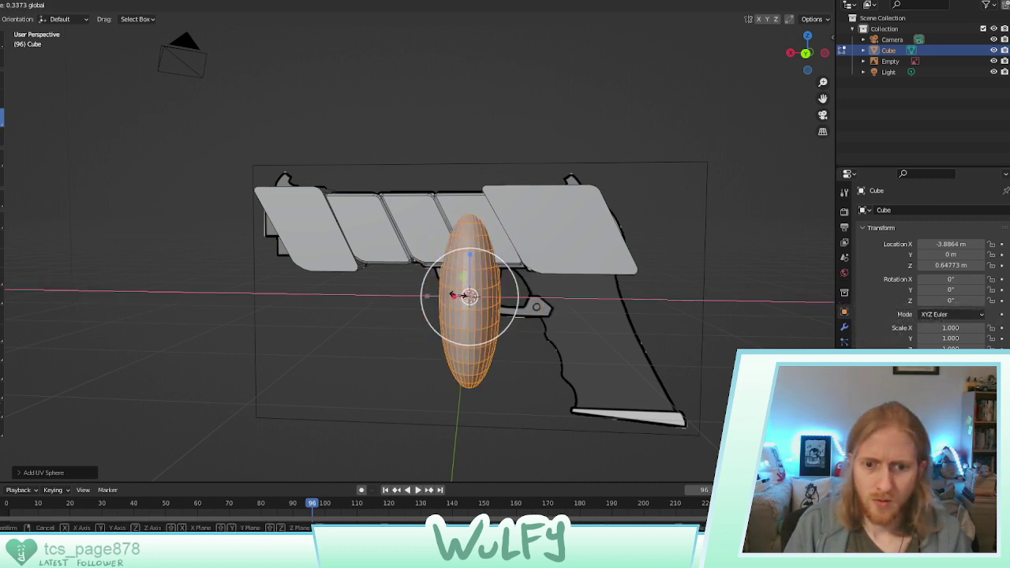
click(461, 295)
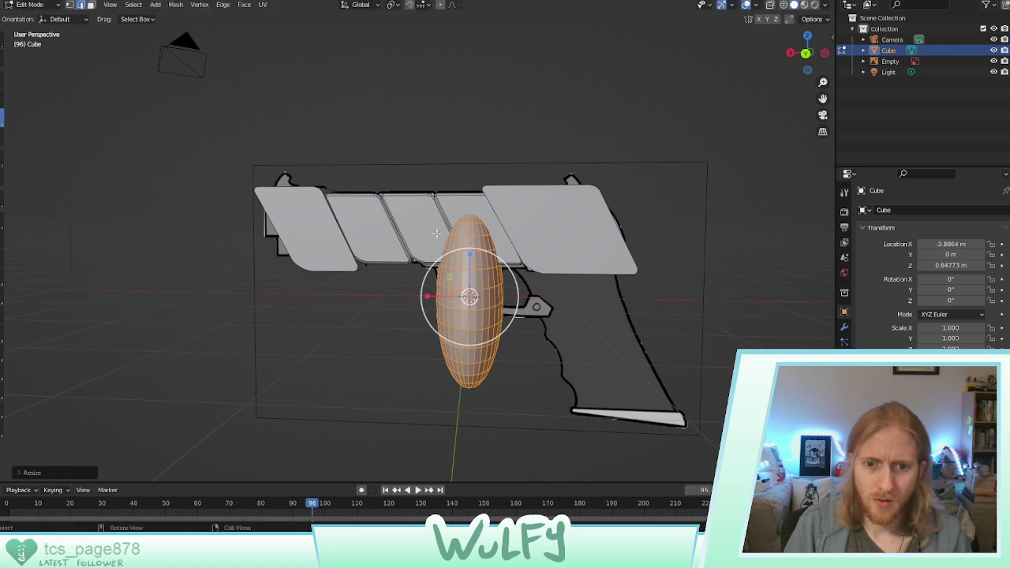
Rotate the flattened sphere about the Y axis until it leans parallel to the slanted barrel blocks
click(1, 98)
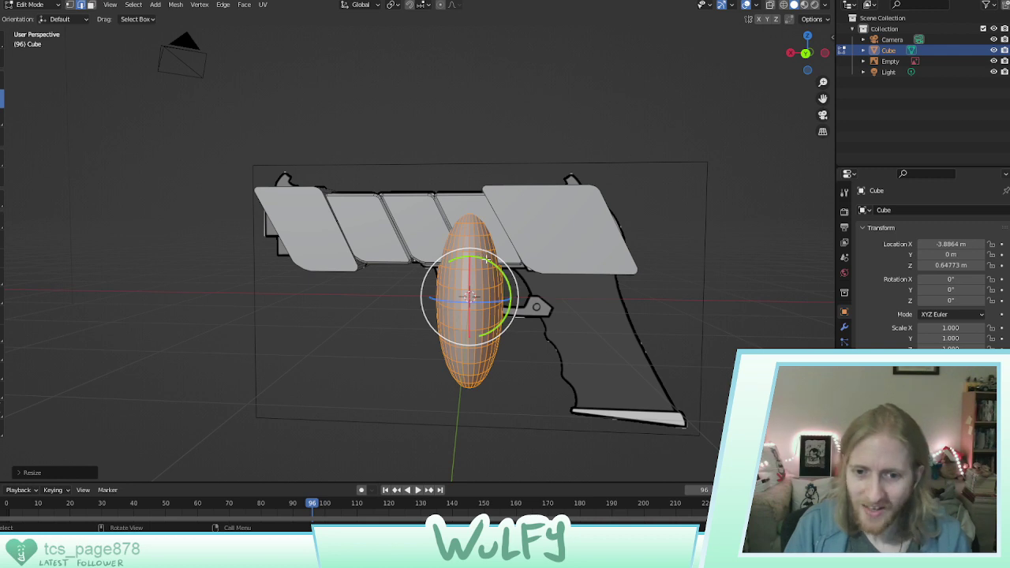
drag(484, 256, 470, 245)
mouse_move(470, 244)
middle_down()
mouse_move(477, 261)
mouse_move(468, 247)
mouse_move(478, 238)
mouse_move(468, 243)
middle_up()
Raise the tilted ellipsoid along Z and shift it along X to the rear face of the back block
click(3, 80)
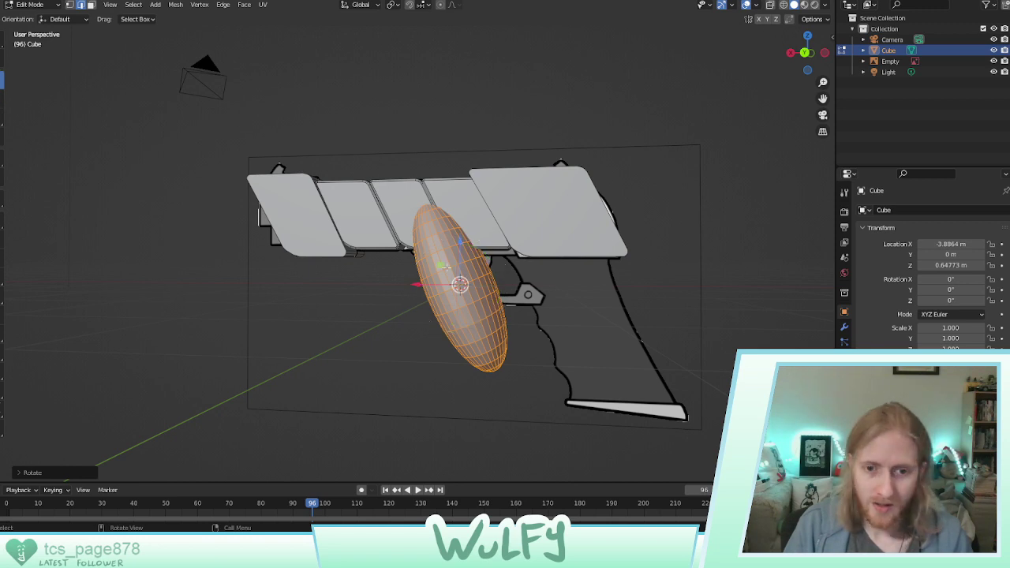
drag(464, 263, 453, 197)
middle_drag(452, 198, 451, 201)
drag(443, 231, 569, 228)
middle_drag(570, 229, 113, 120)
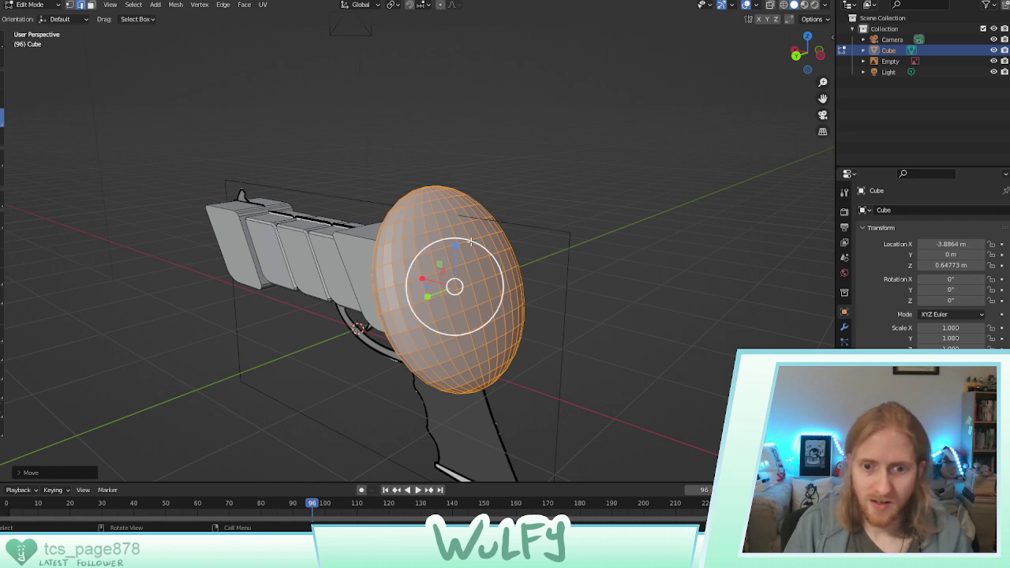
Scale the ellipsoid down uniformly to roughly the height of the rear block and centre it along Y
key(s)
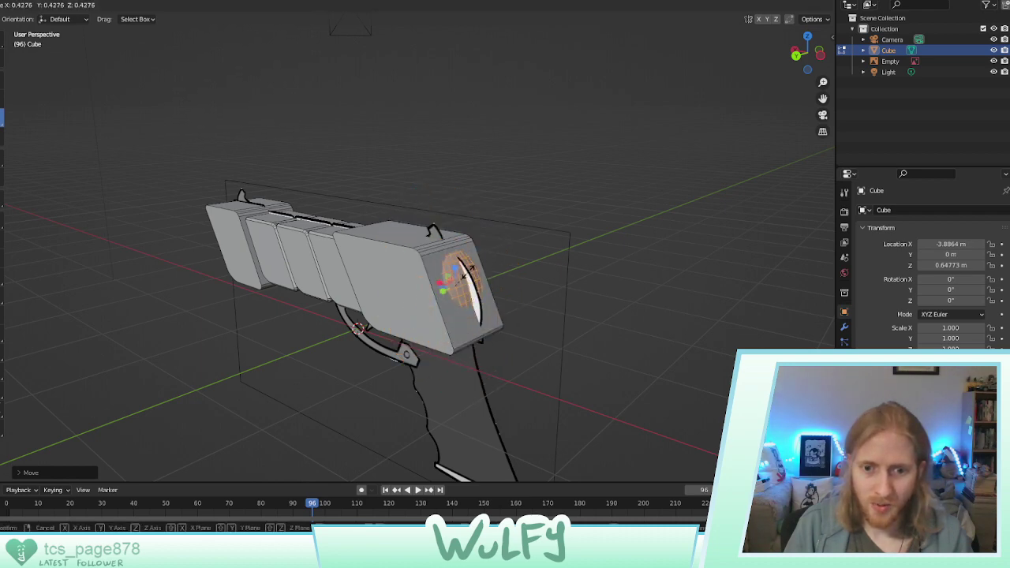
click(481, 259)
middle_drag(482, 258, 434, 267)
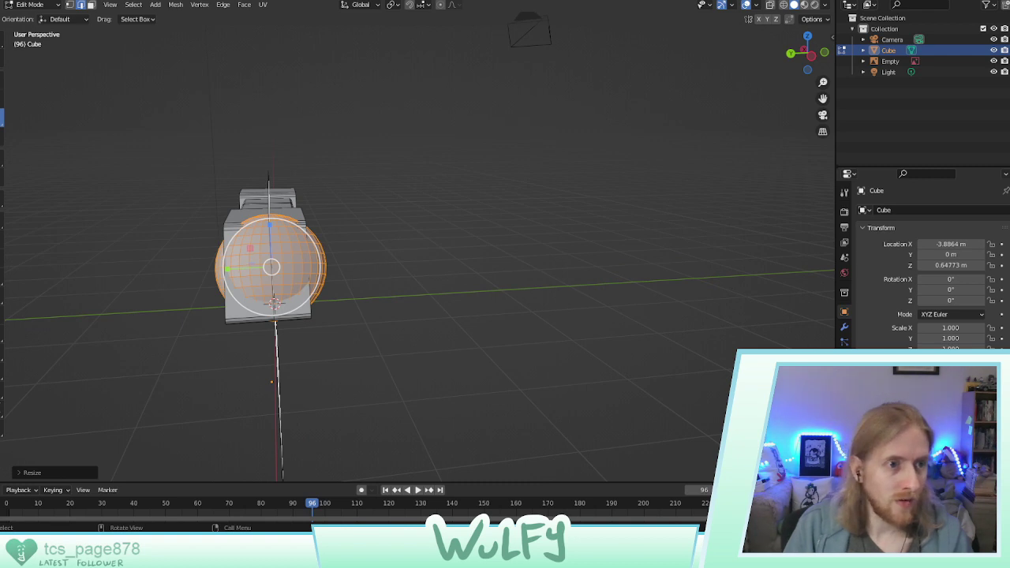
click(2, 80)
drag(235, 269, 229, 269)
middle_drag(267, 265, 332, 263)
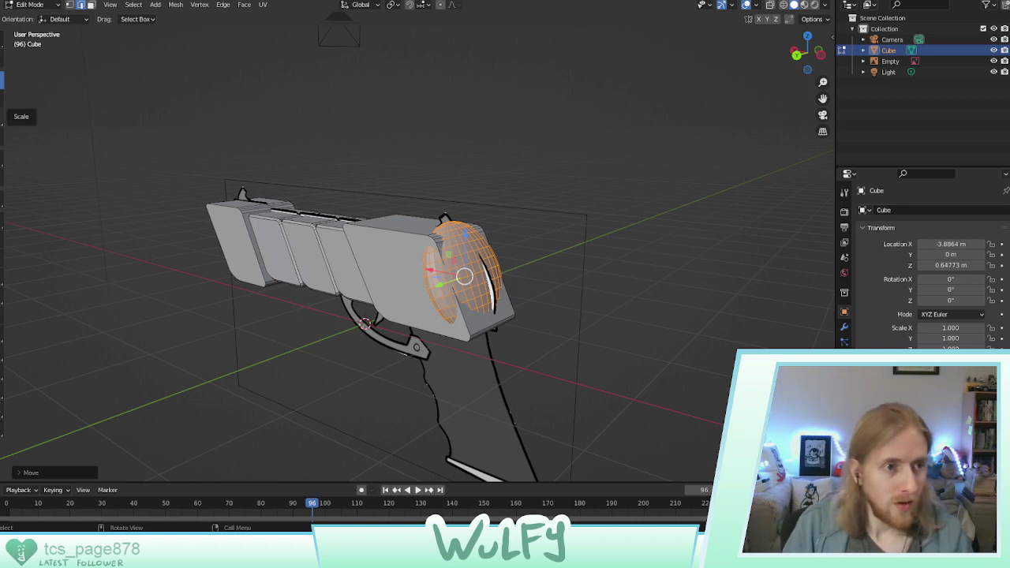
Shrink the ellipsoid slightly and reposition it in the rear face along X and by about 0.03 m along Z
click(1, 117)
drag(489, 234, 465, 246)
key(w)
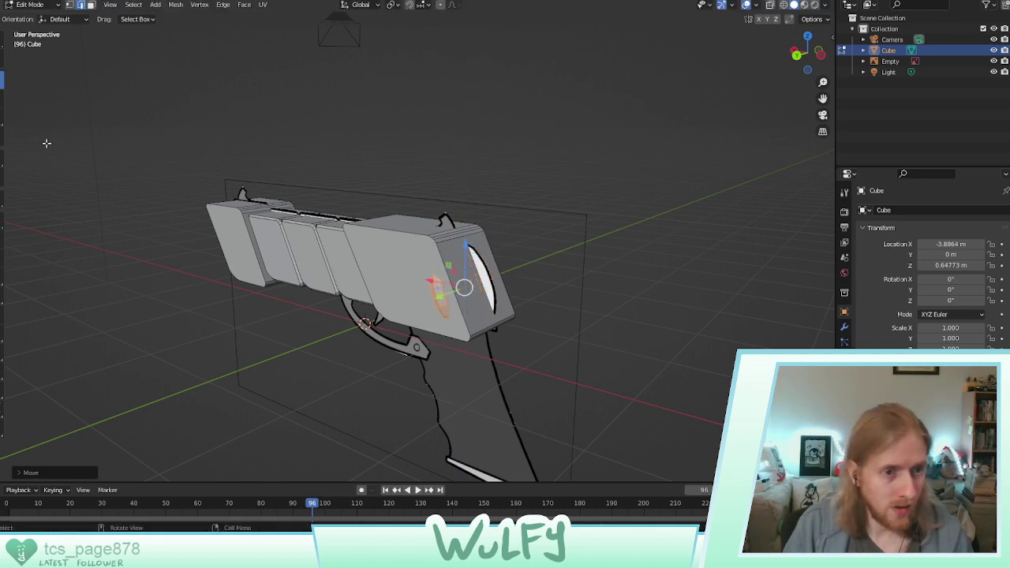
drag(441, 283, 449, 284)
key(g)
key(z)
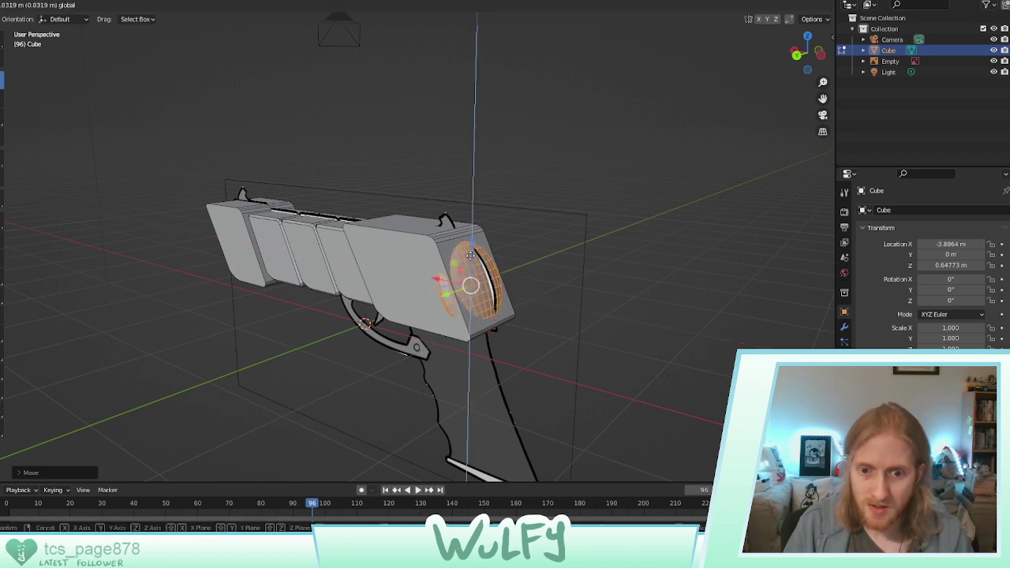
key(Return)
Scale the ellipsoid uniformly to about 0.92 and nudge it along Y to centre it on the rear face
middle_drag(470, 255, 422, 252)
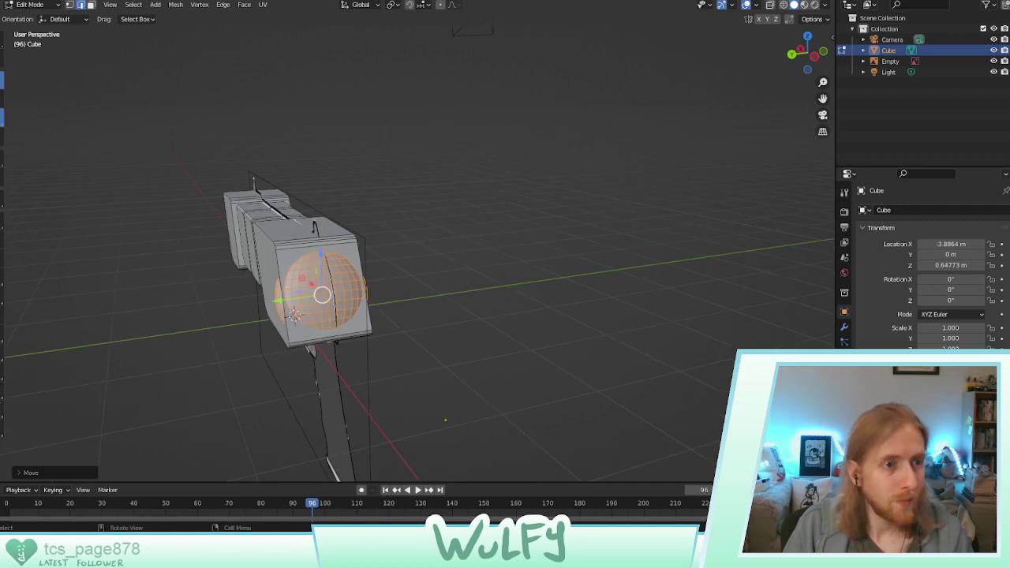
key(s)
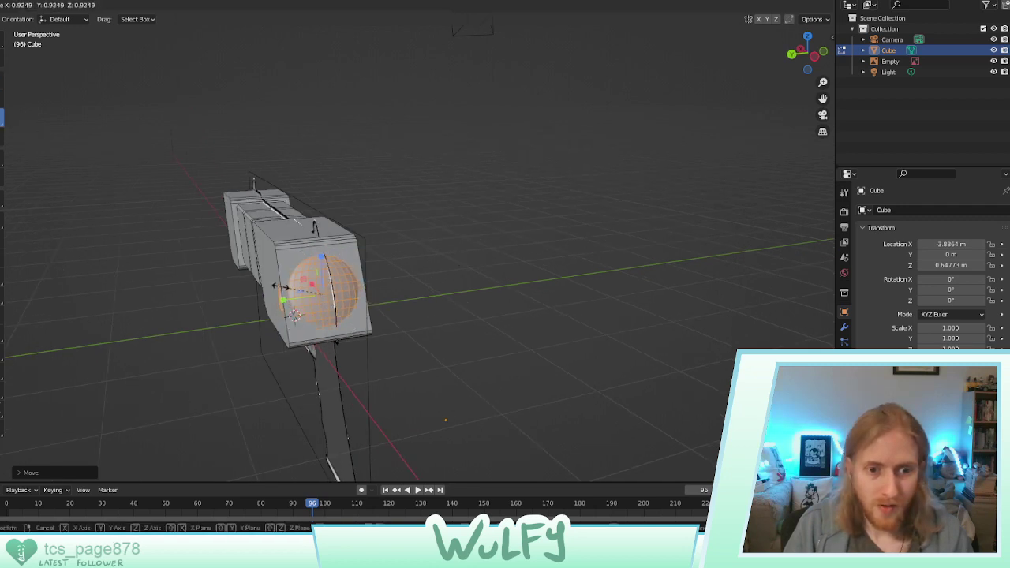
click(322, 295)
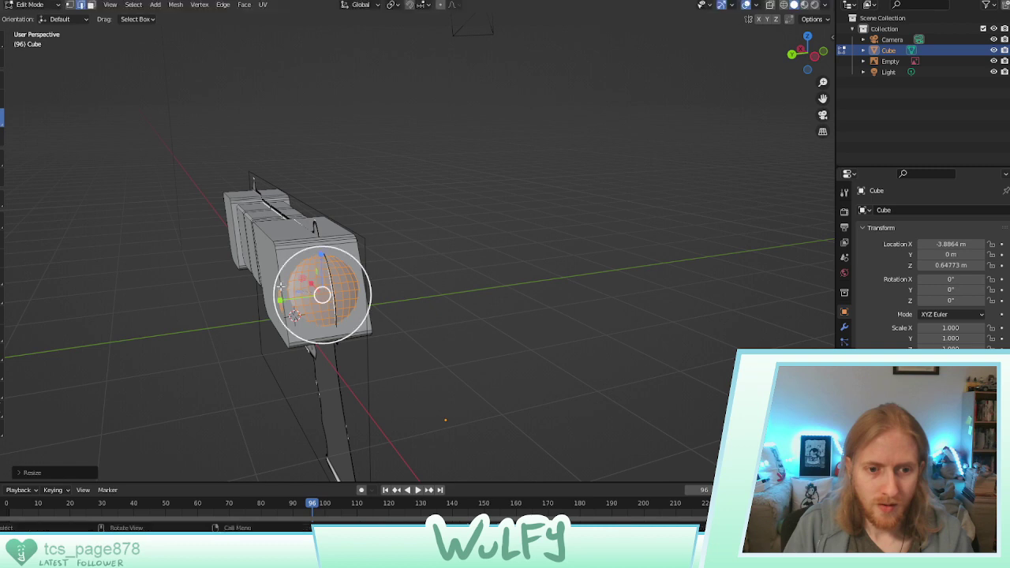
click(1, 79)
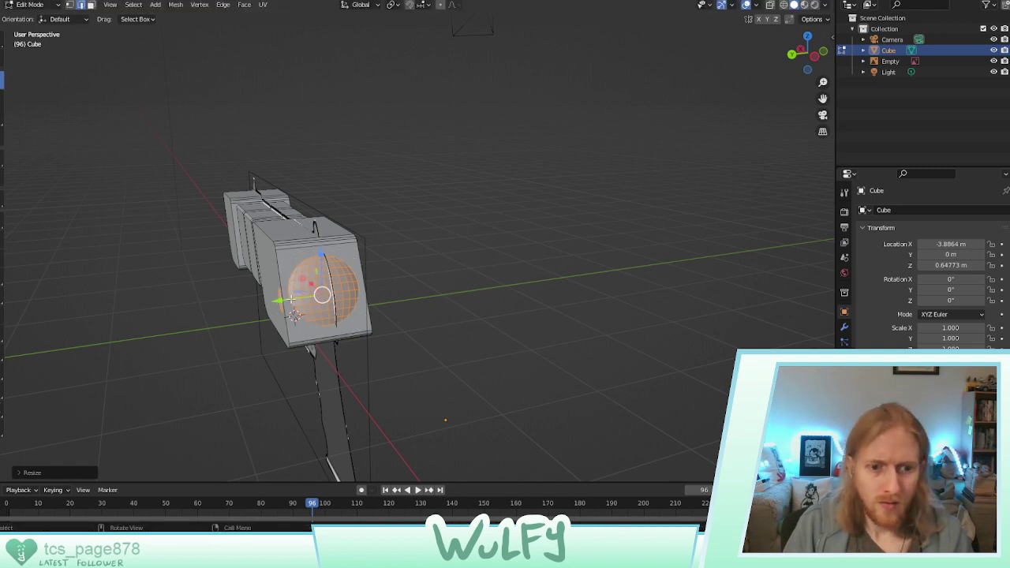
key(g)
key(y)
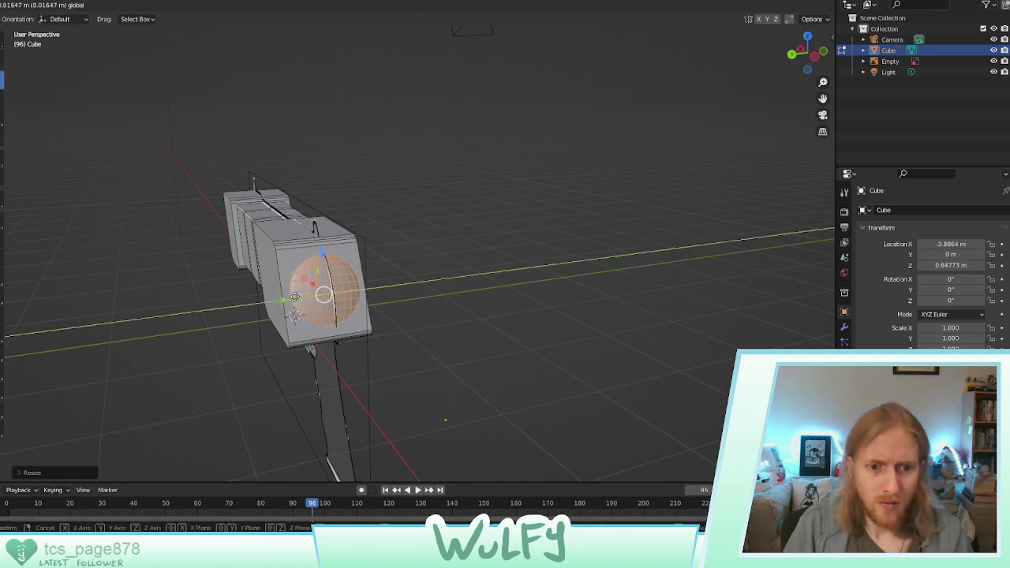
click(294, 297)
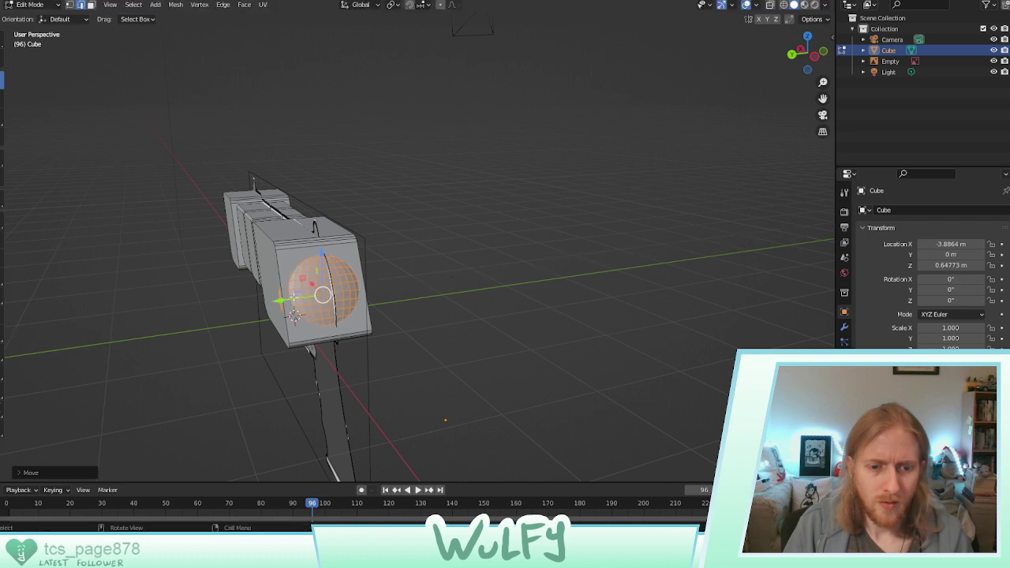
Move the ellipsoid along Y out of the rear block so it sits clear beside the pistol, and deselect it
mouse_move(395, 296)
middle_down()
mouse_move(349, 295)
mouse_move(381, 296)
middle_up()
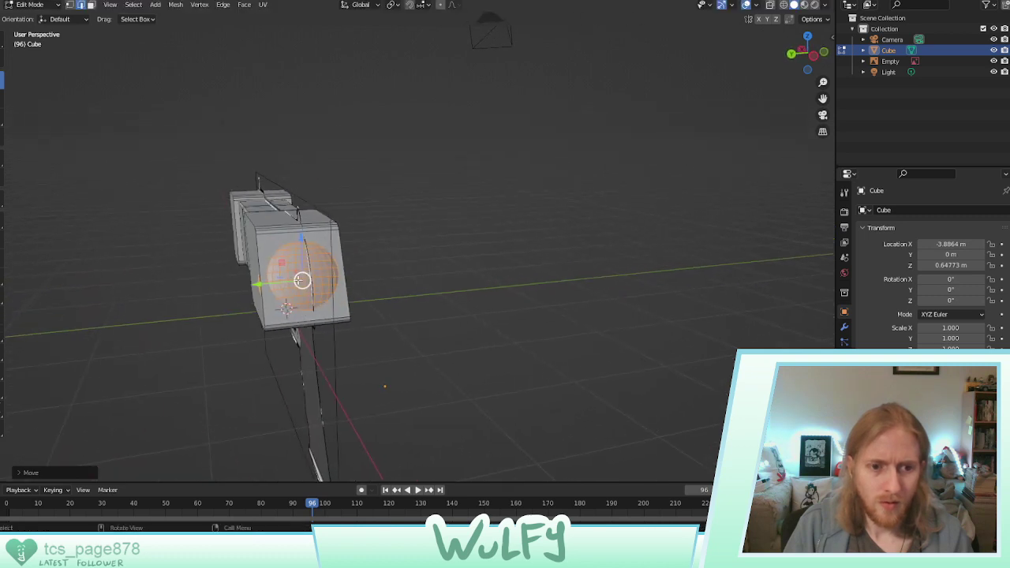
drag(267, 284, 392, 271)
middle_drag(420, 272, 397, 284)
click(304, 227)
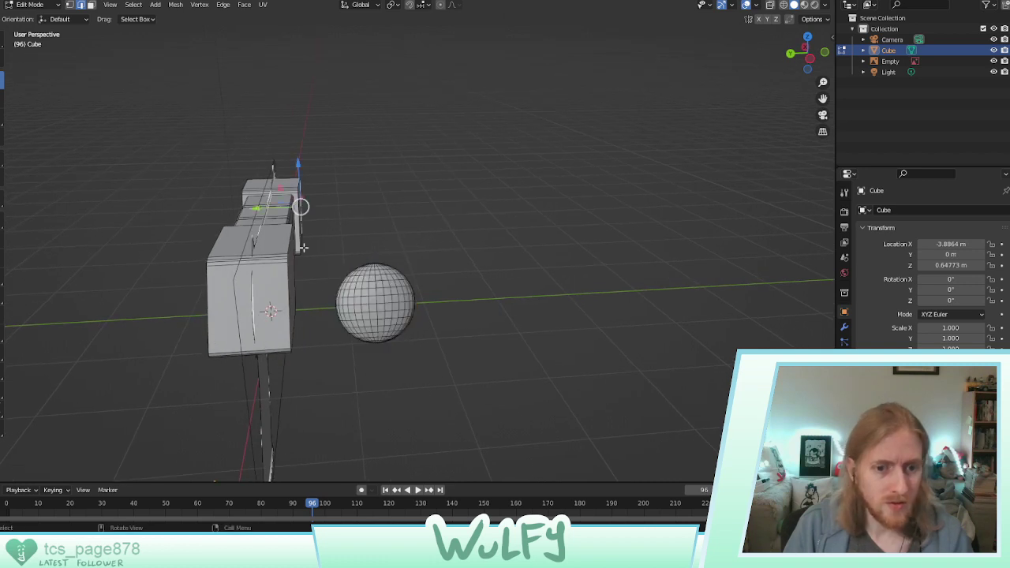
Box-select the edges on the ellipsoid's side nearest the pistol and delete them
click(1, 40)
drag(322, 265, 340, 346)
drag(318, 270, 340, 345)
key(x)
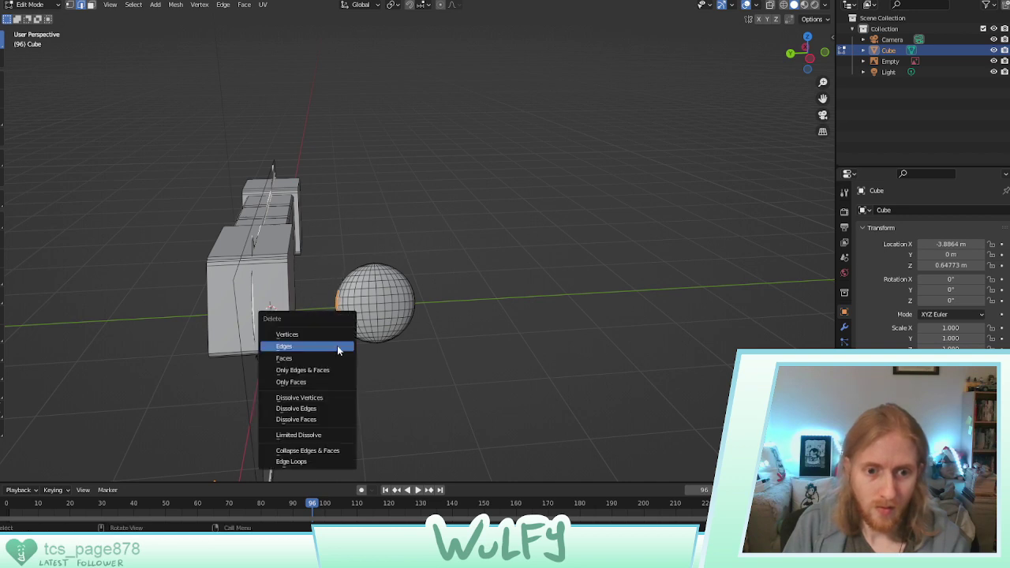
click(308, 347)
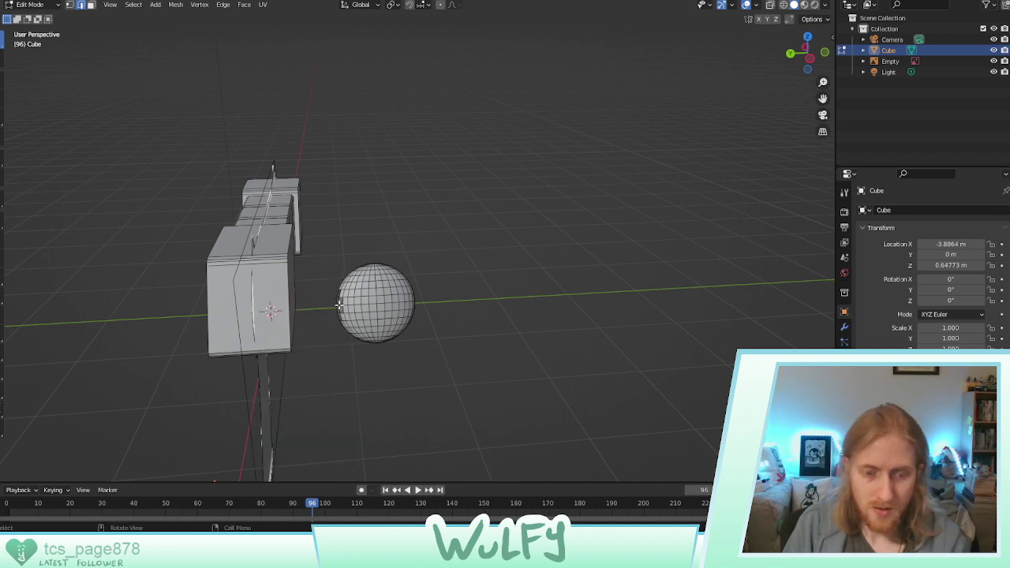
Select the outermost edges on the ellipsoid's opposite side and delete them as well
mouse_move(339, 306)
middle_down()
mouse_move(395, 304)
mouse_move(326, 293)
middle_up()
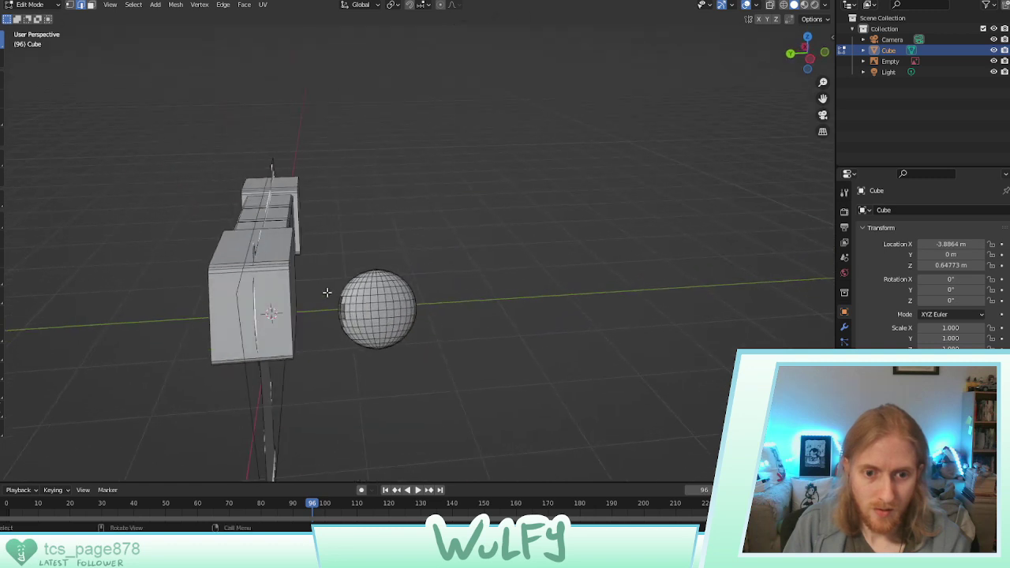
middle_drag(442, 278, 415, 268)
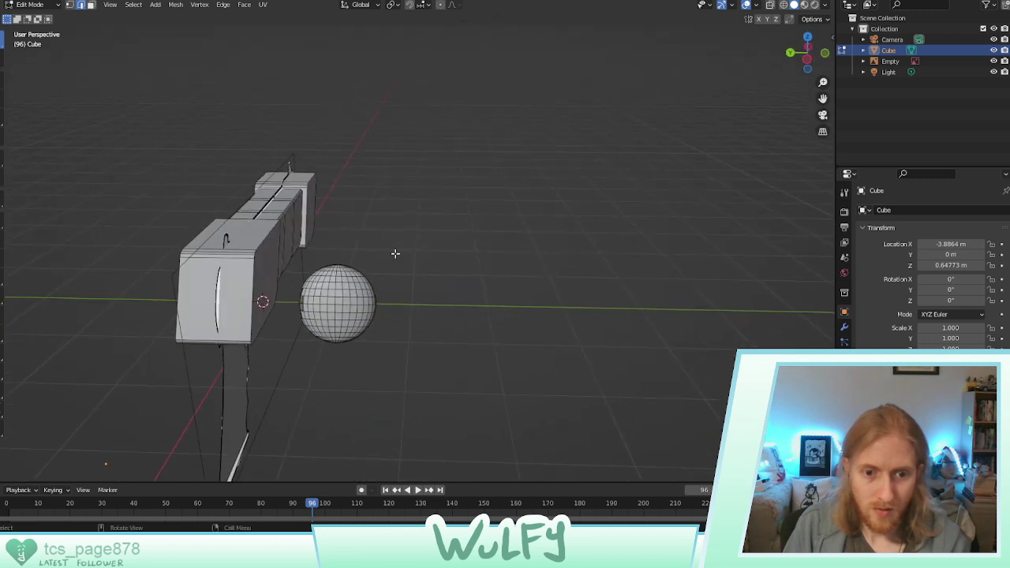
drag(395, 254, 369, 356)
middle_drag(369, 356, 168, 301)
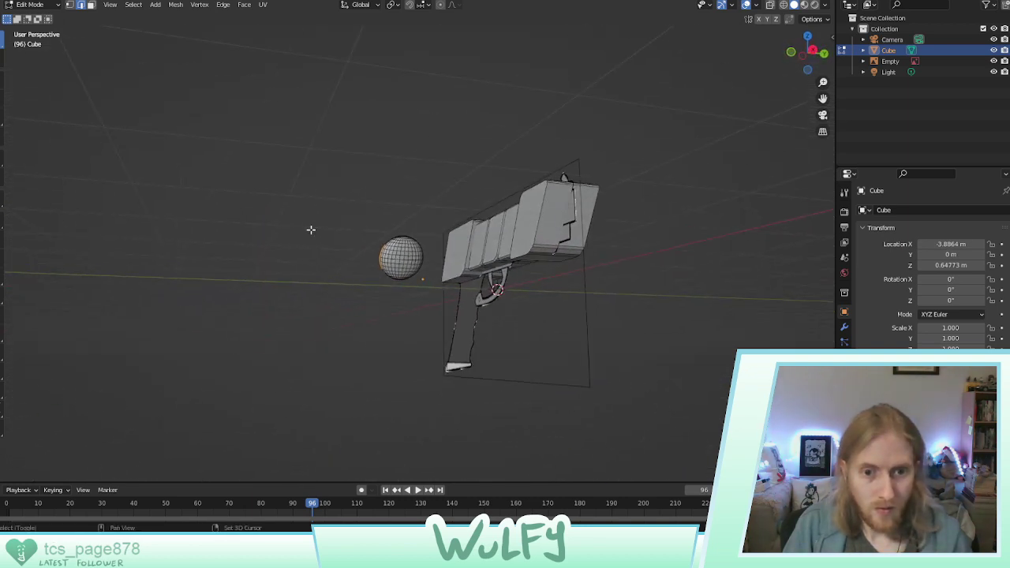
drag(351, 214, 385, 295)
middle_drag(385, 295, 371, 282)
drag(483, 229, 468, 282)
key(x)
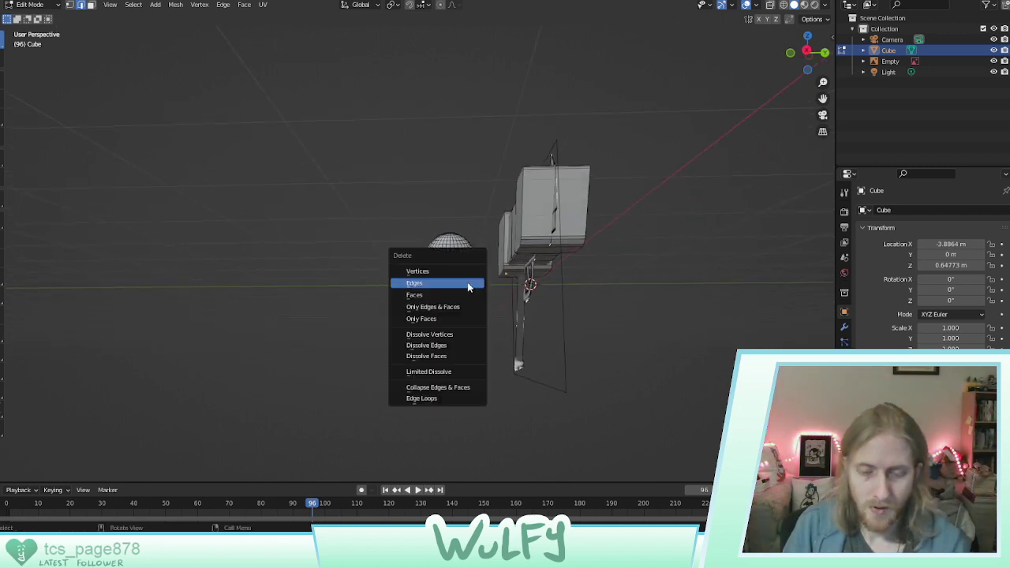
click(426, 290)
Select all linked geometry of the trimmed ellipsoid and move it along Y back into the centre of the rear face
middle_drag(430, 291, 402, 277)
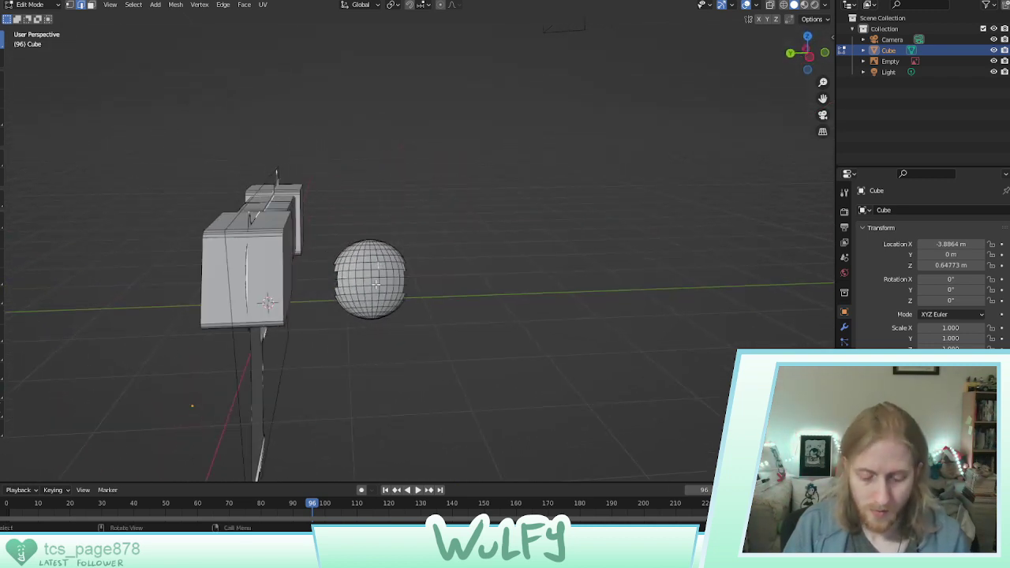
key(ctrl+l)
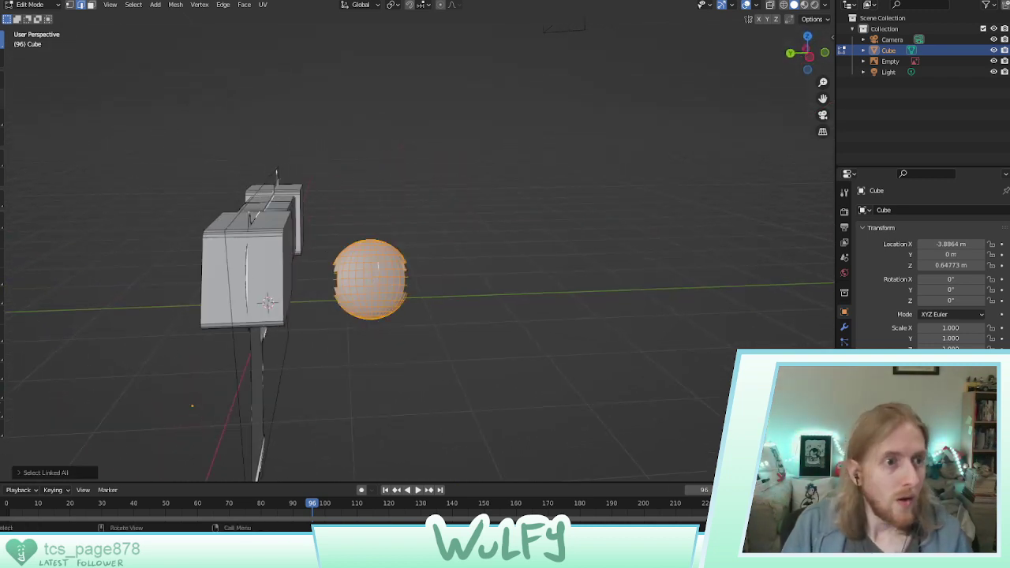
key(shift+space)
key(g)
drag(355, 284, 210, 283)
middle_drag(210, 283, 344, 251)
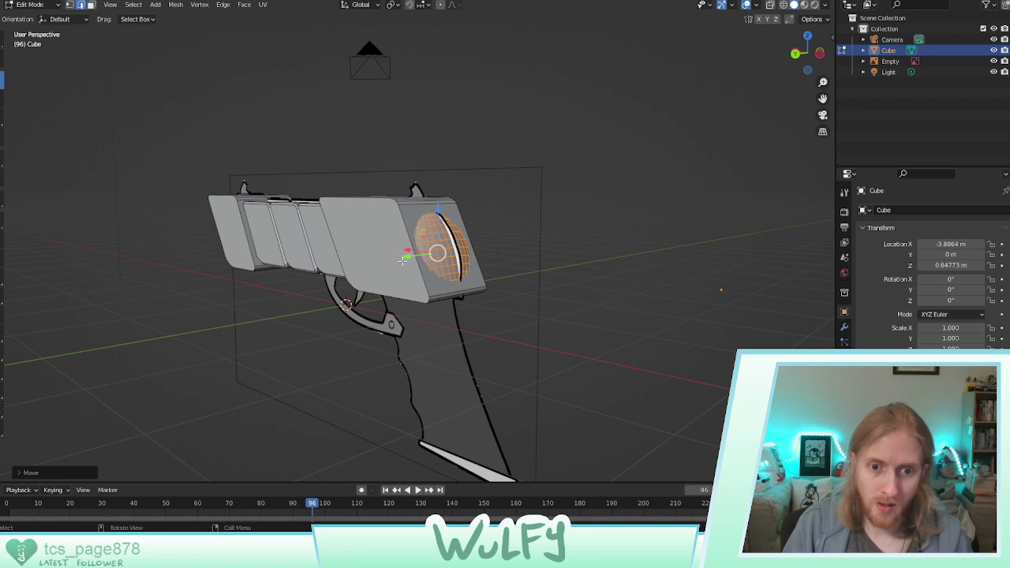
Inspect the rounded rear detail from several angles, including in Object Mode, and return to Edit Mode
middle_drag(403, 260, 473, 239)
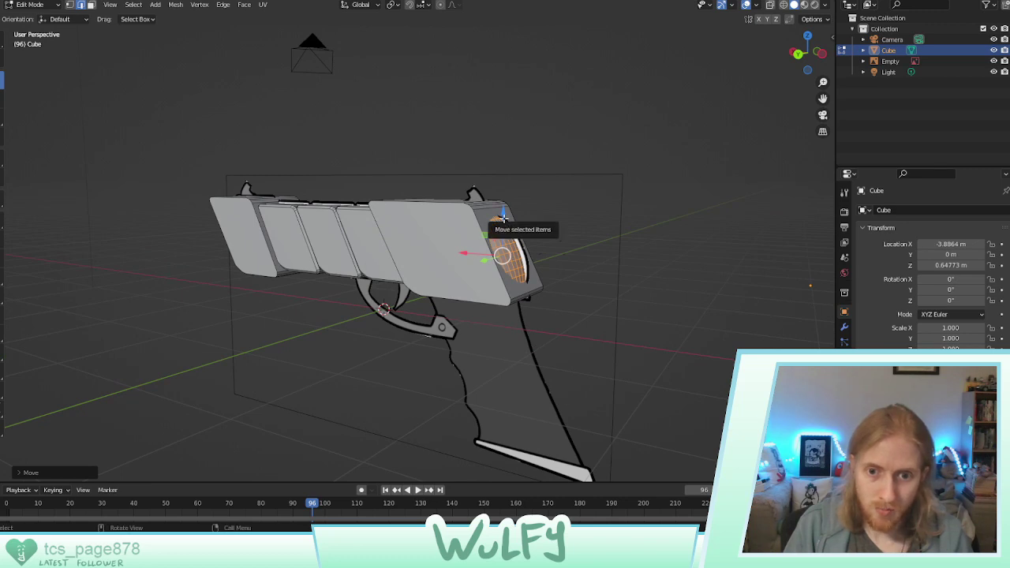
middle_drag(503, 214, 520, 273)
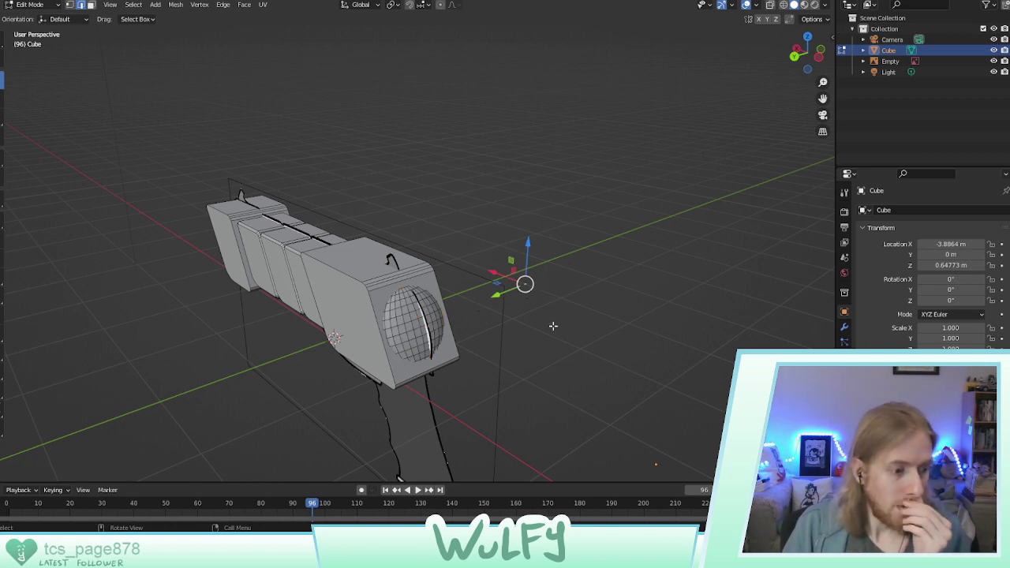
click(563, 314)
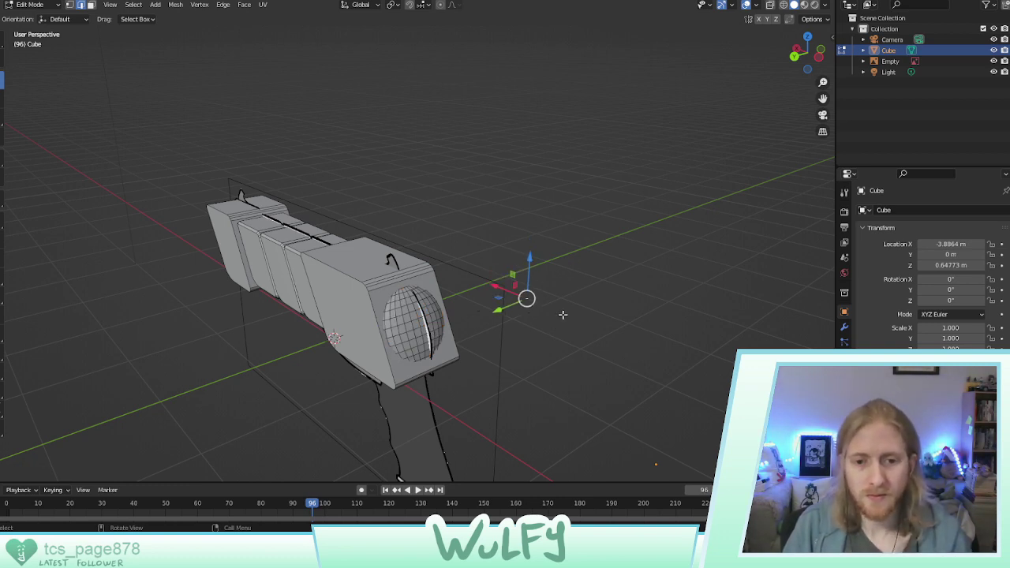
click(30, 5)
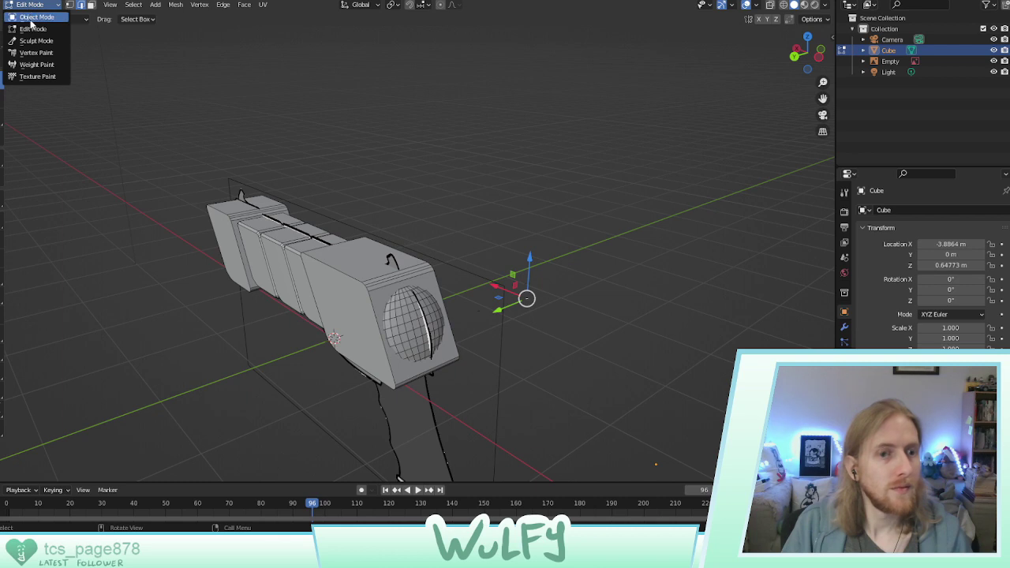
click(33, 18)
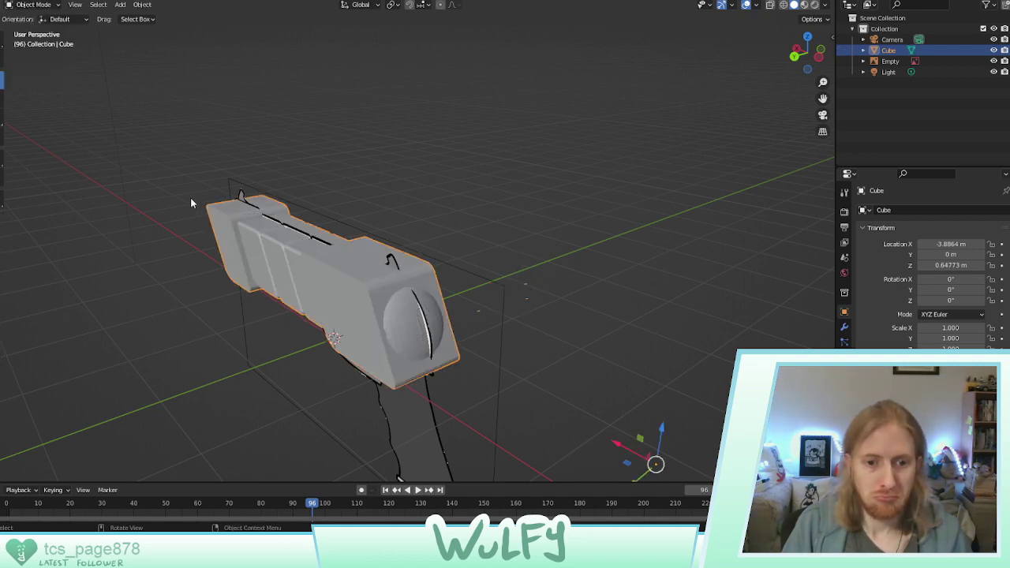
middle_drag(190, 197, 237, 201)
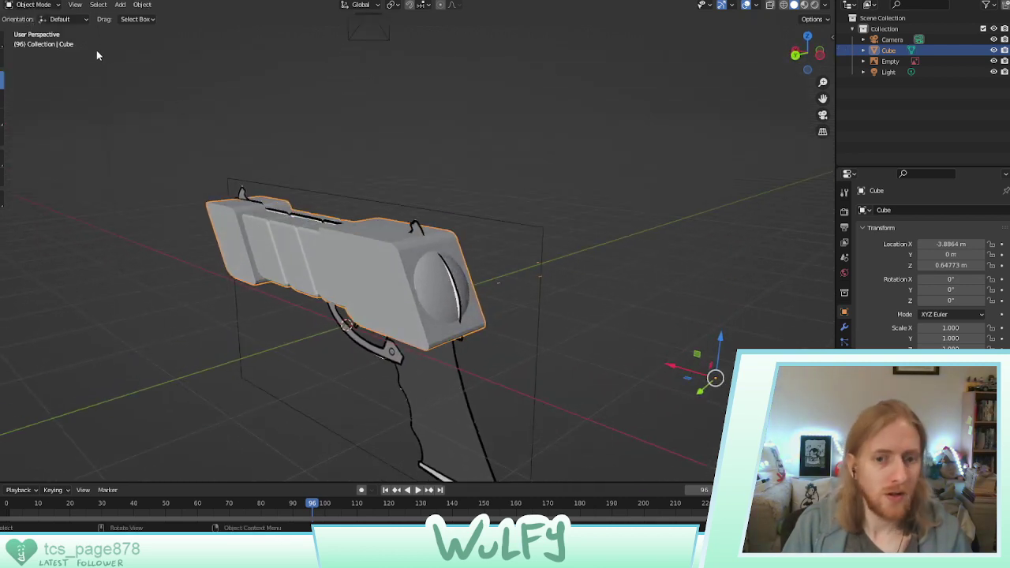
click(53, 6)
click(38, 30)
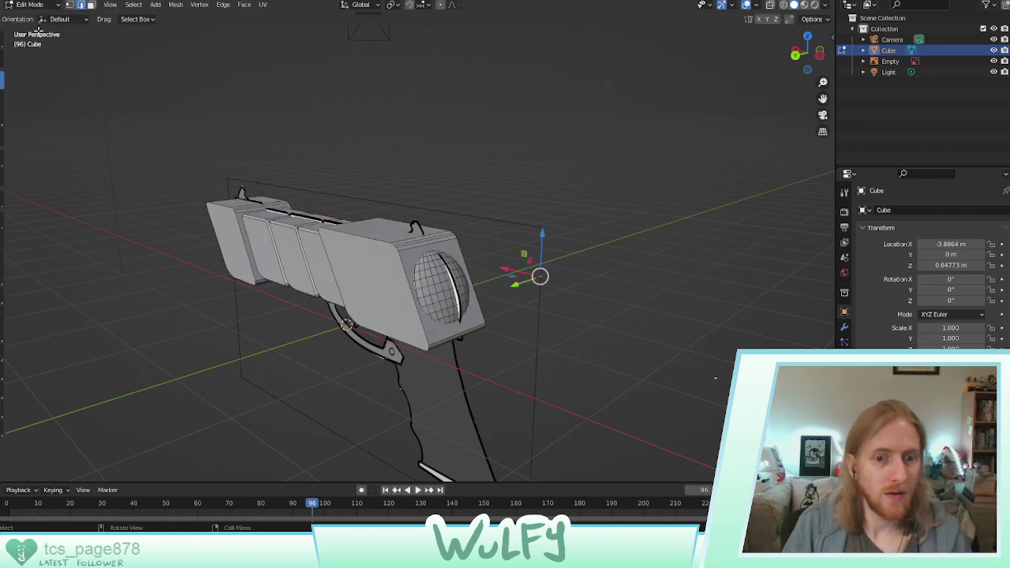
Add a cylinder to the mesh and move it along X to in front of the pistol's muzzle
middle_drag(192, 161, 332, 152)
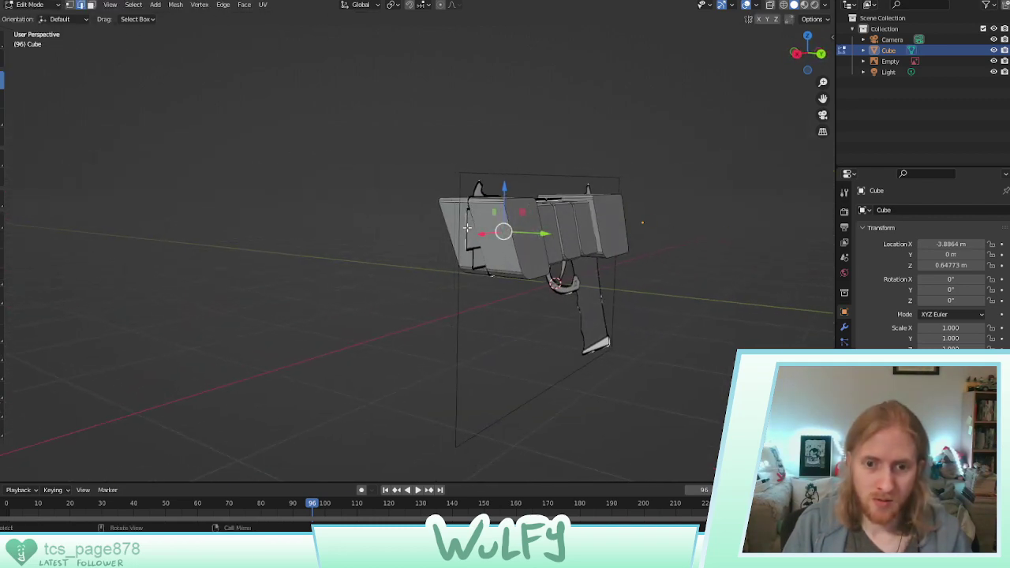
middle_drag(467, 229, 163, 108)
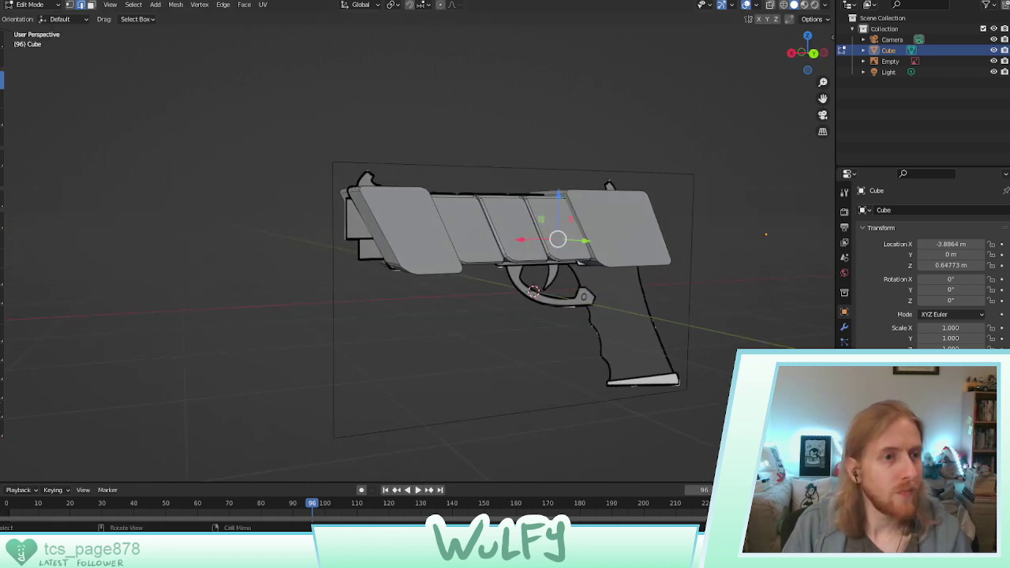
click(158, 6)
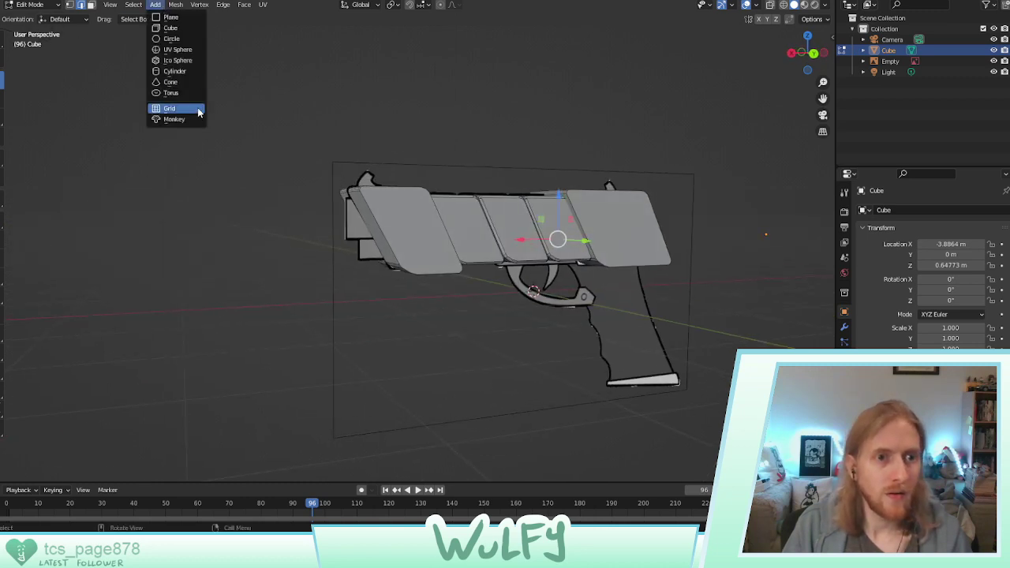
click(178, 67)
key(g)
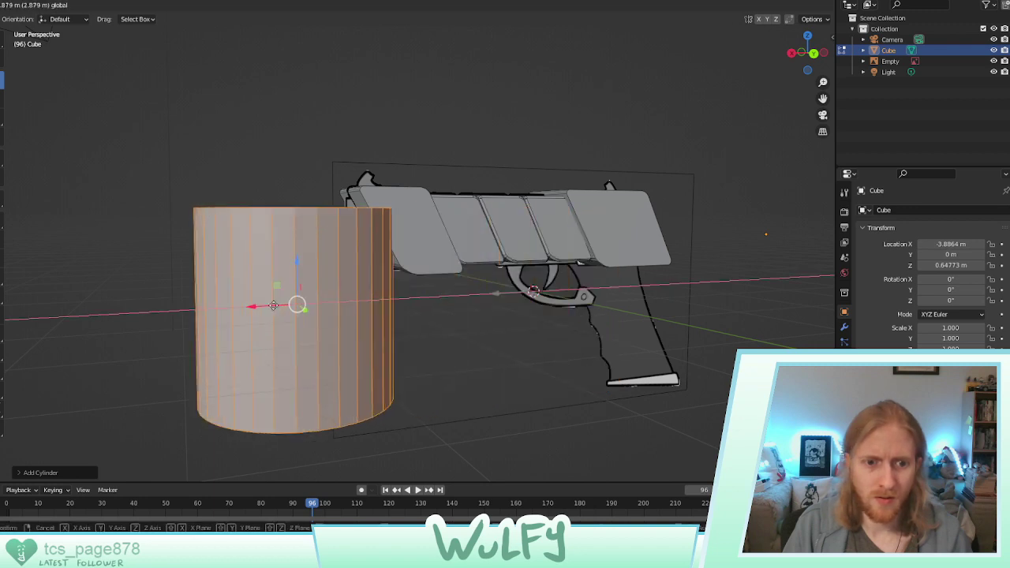
click(237, 274)
Rotate the cylinder 90° in the back orthographic view so that it lies along the barrel direction
click(814, 53)
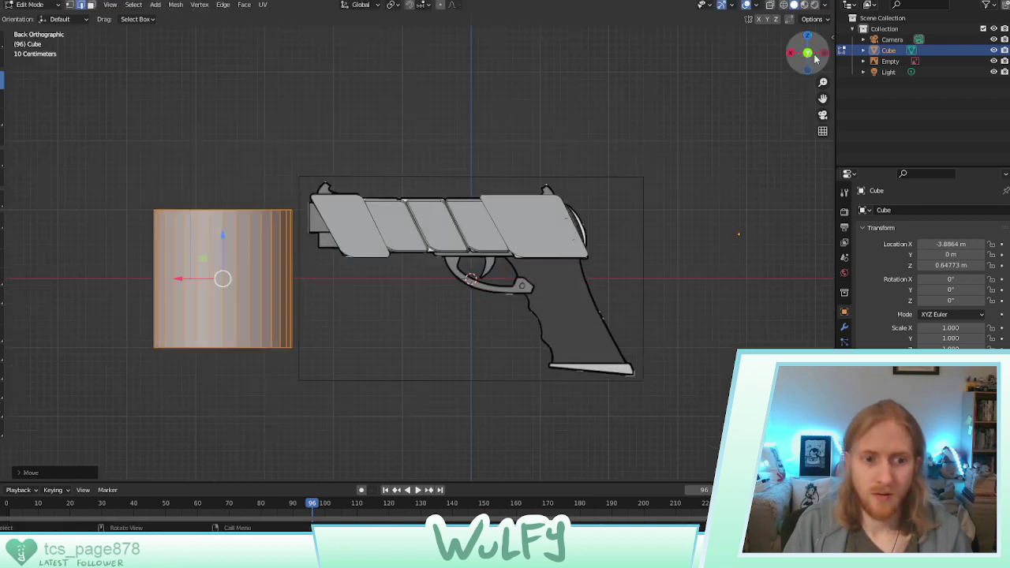
click(2, 99)
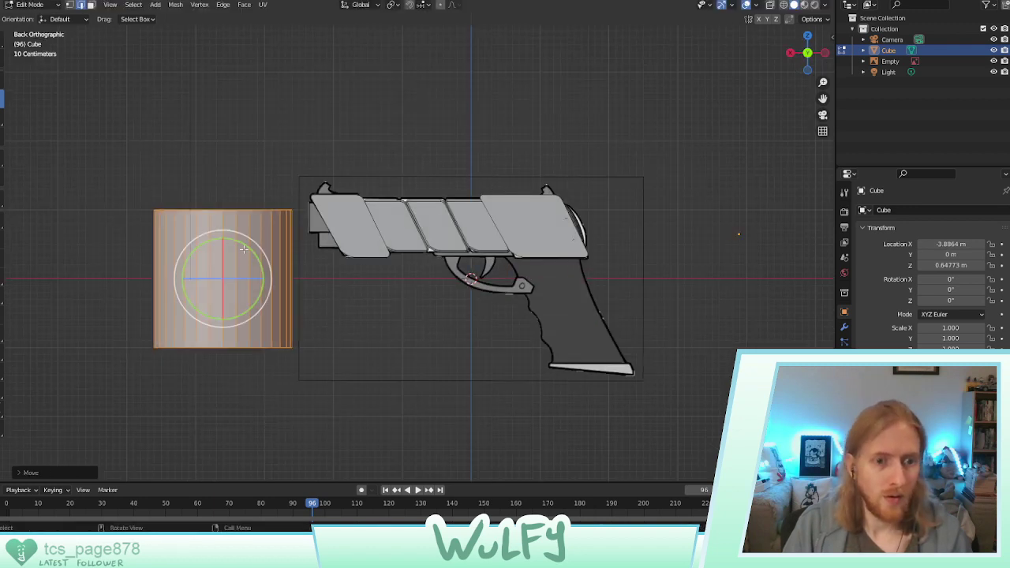
key(r)
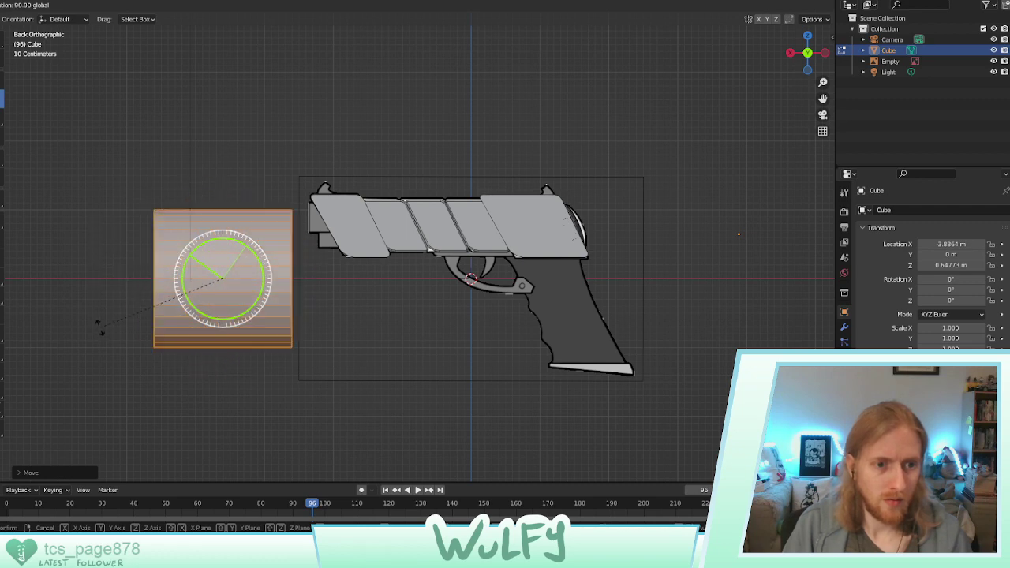
click(98, 325)
key(shift+space)
key(g)
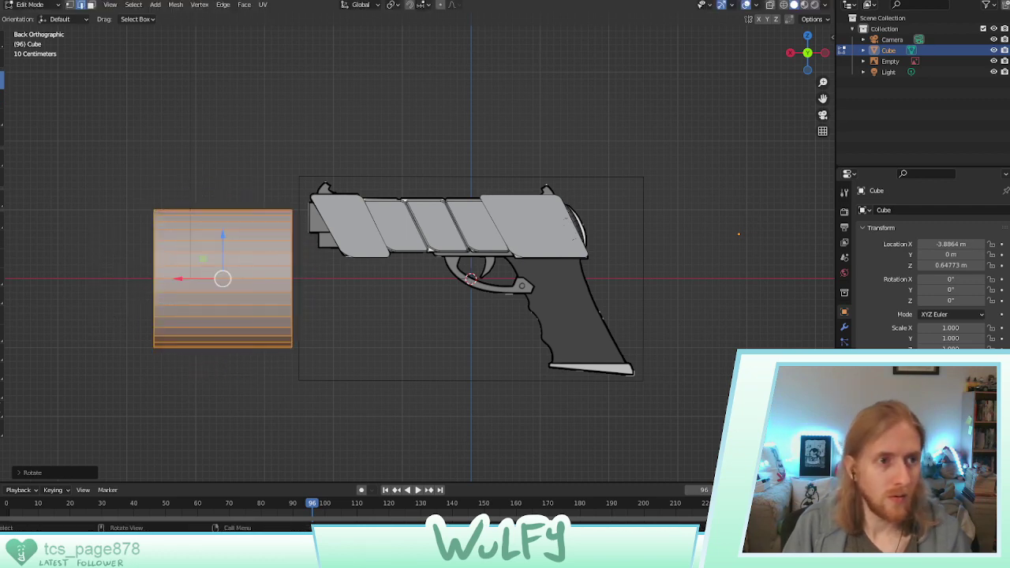
Scale the cylinder down uniformly and move it along Z and X to the upper barrel at the muzzle
middle_drag(166, 165, 4, 92)
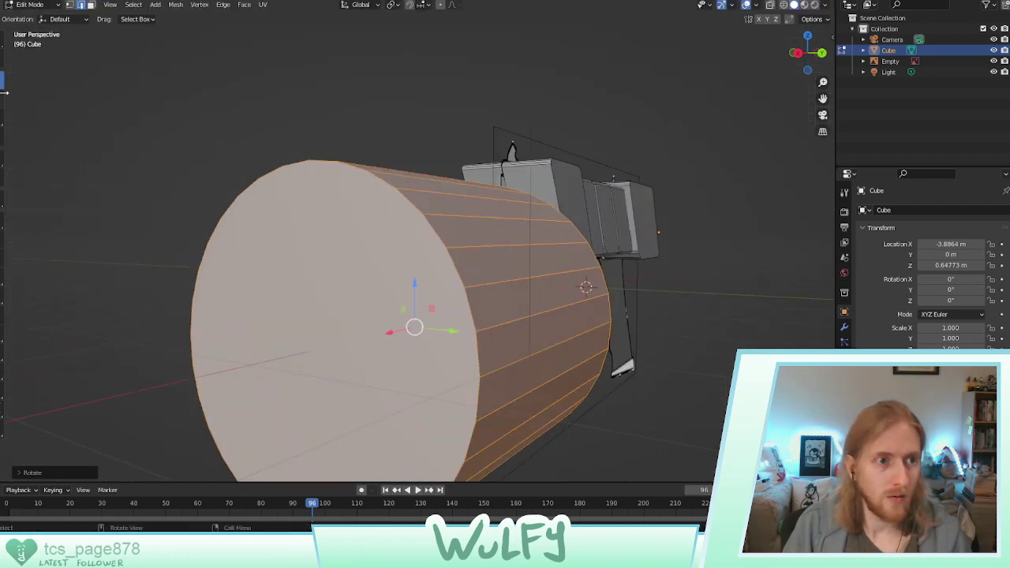
drag(457, 305, 418, 317)
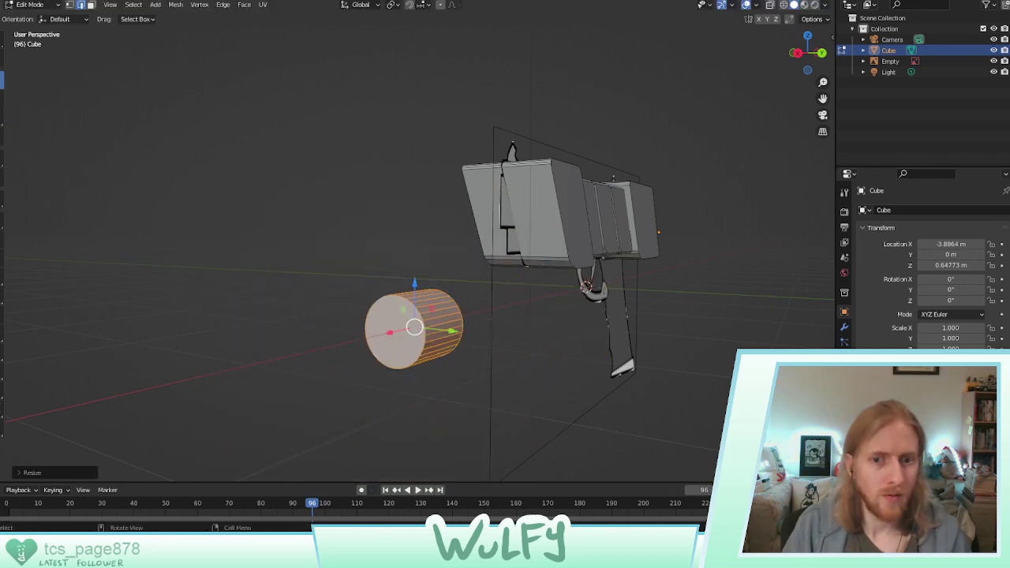
middle_drag(455, 322, 408, 313)
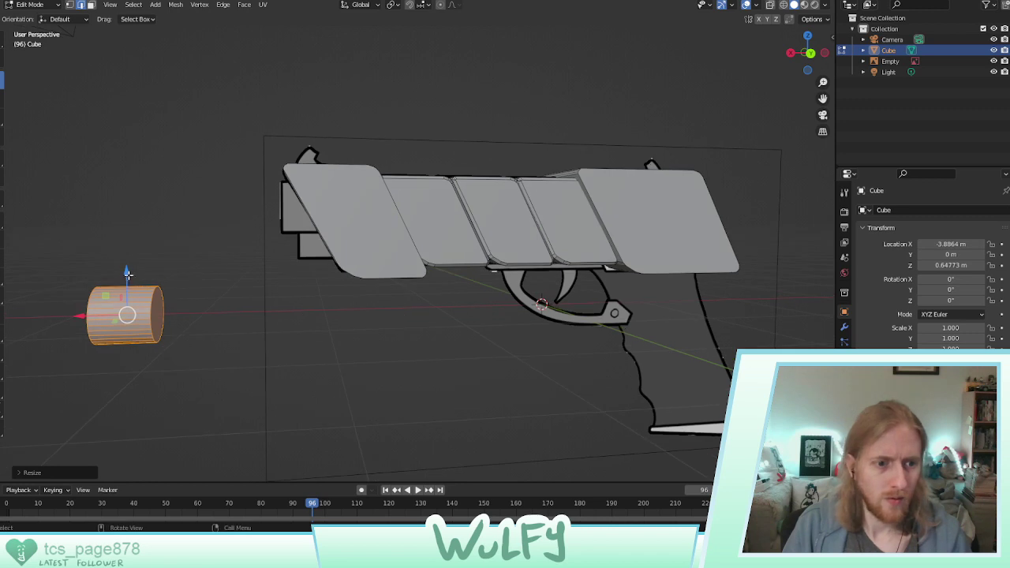
drag(128, 278, 150, 156)
drag(84, 199, 222, 203)
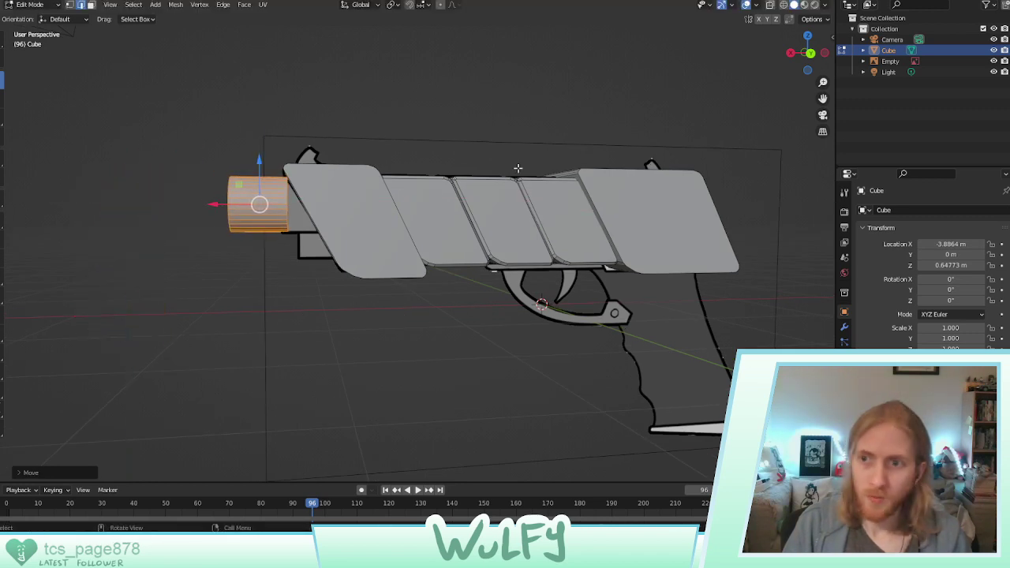
Fit the cylinder's height to the reference's upper barrel in back view by scaling it down slightly and adjusting its Z position
click(813, 54)
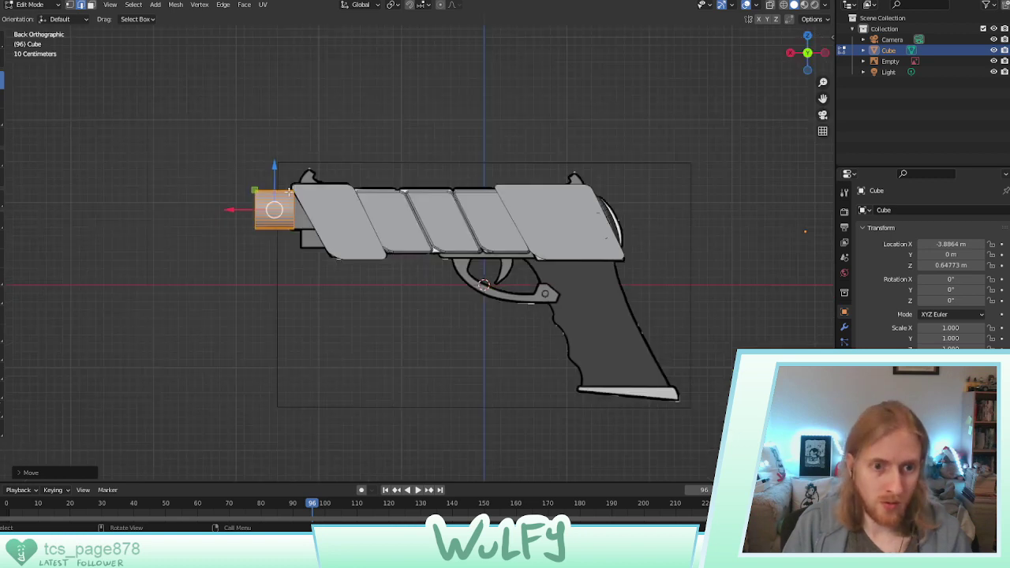
drag(276, 174, 285, 175)
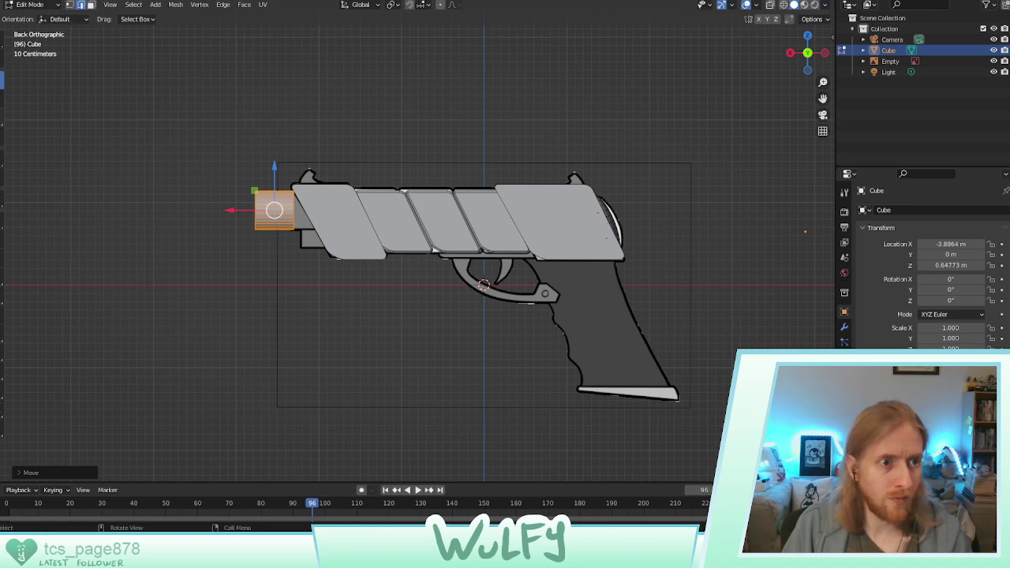
key(s)
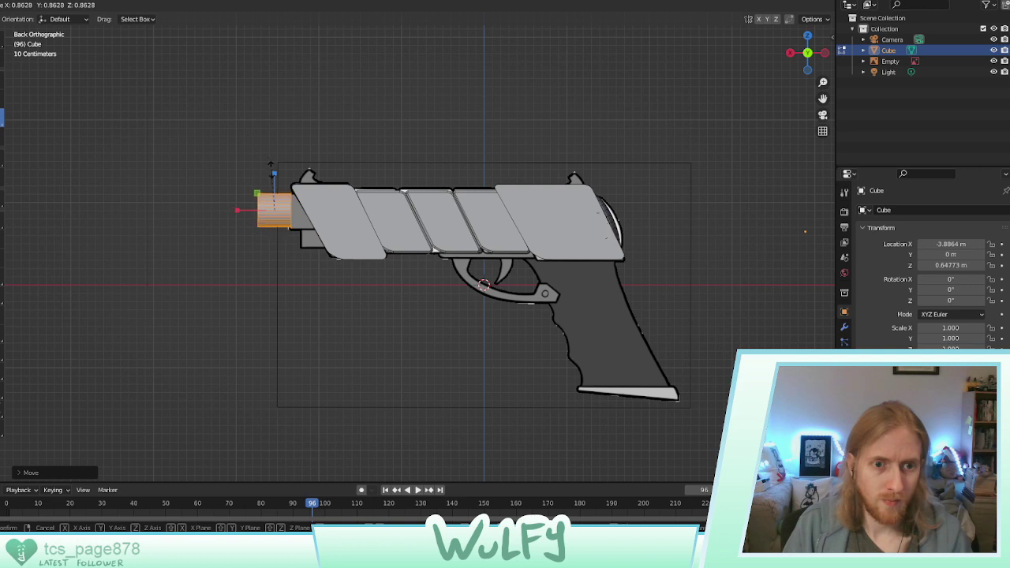
click(271, 164)
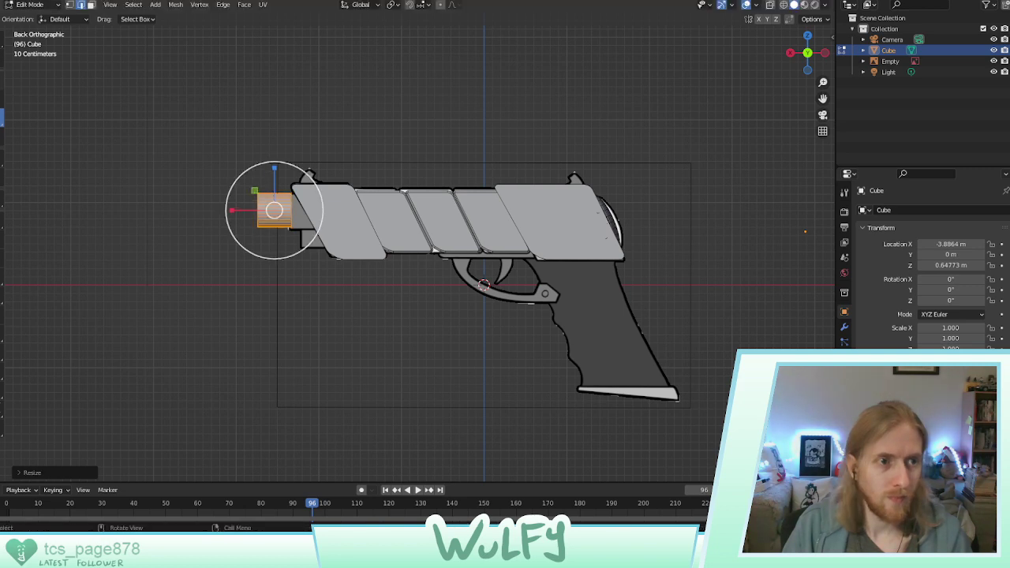
click(10, 77)
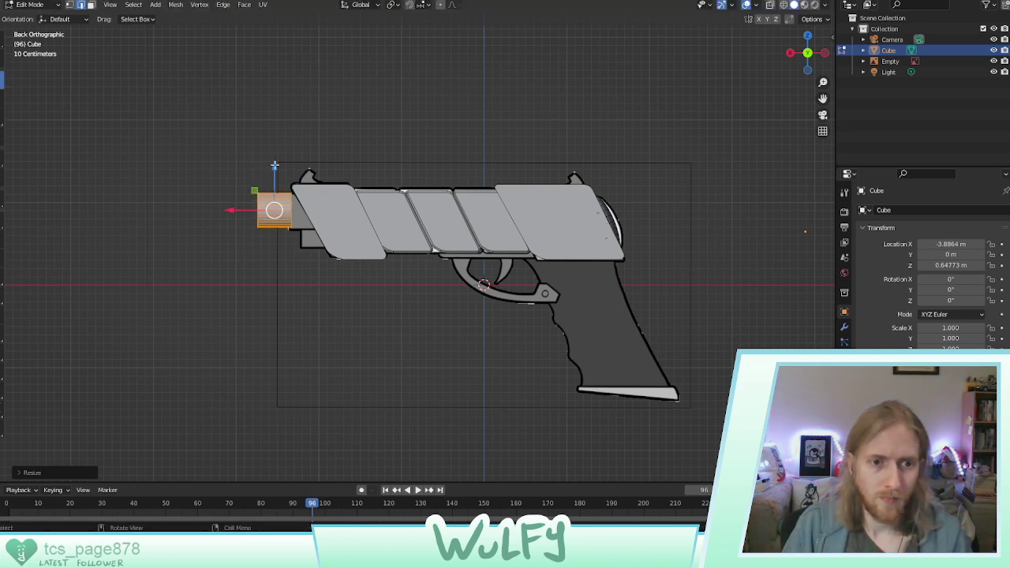
drag(274, 165, 274, 171)
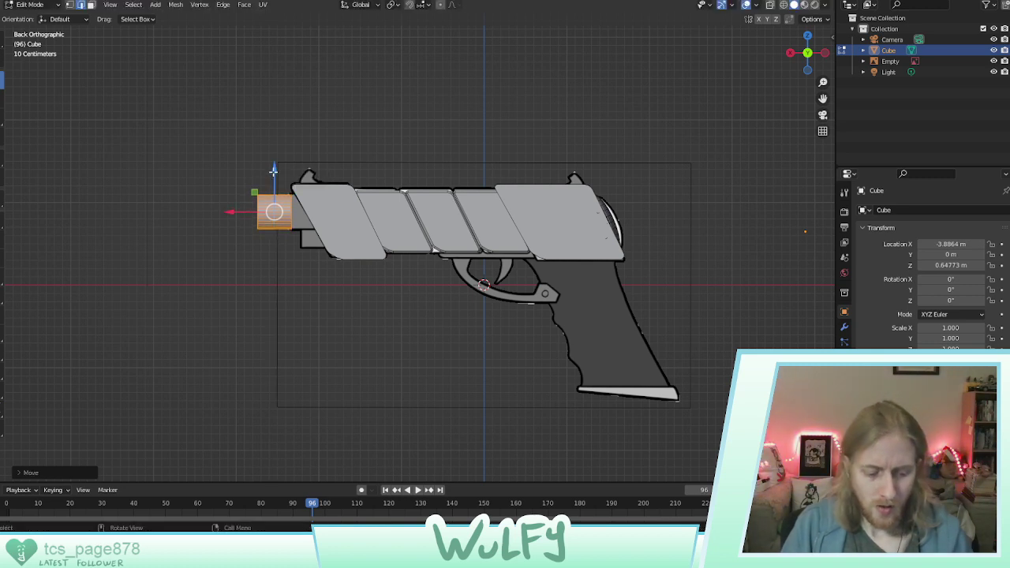
Move the cylinder along X clear of the muzzle and lengthen it along X from its end face nearest the pistol
mouse_move(243, 211)
mouse_down()
mouse_move(275, 209)
mouse_move(229, 199)
mouse_up()
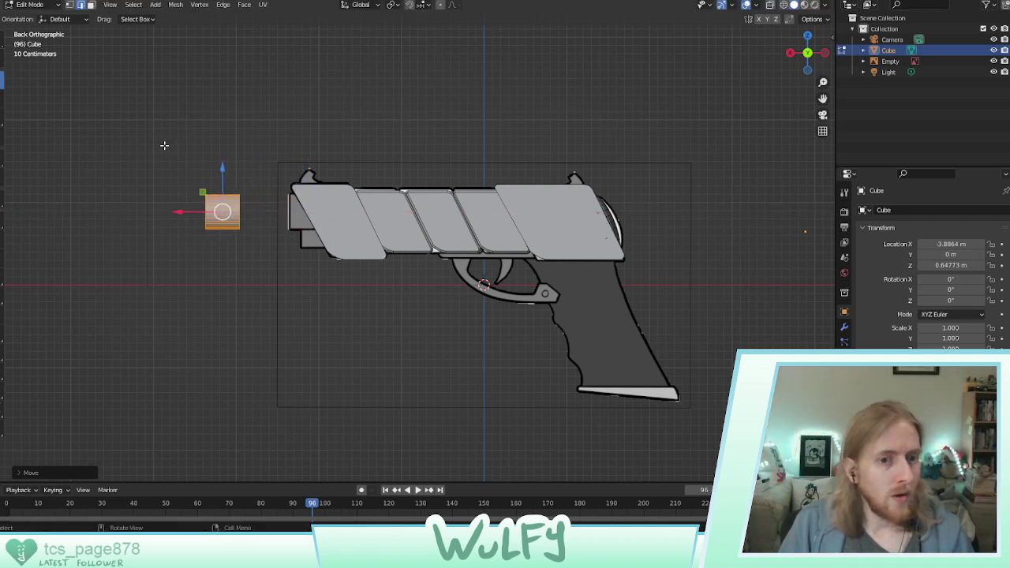
middle_drag(164, 145, 163, 204)
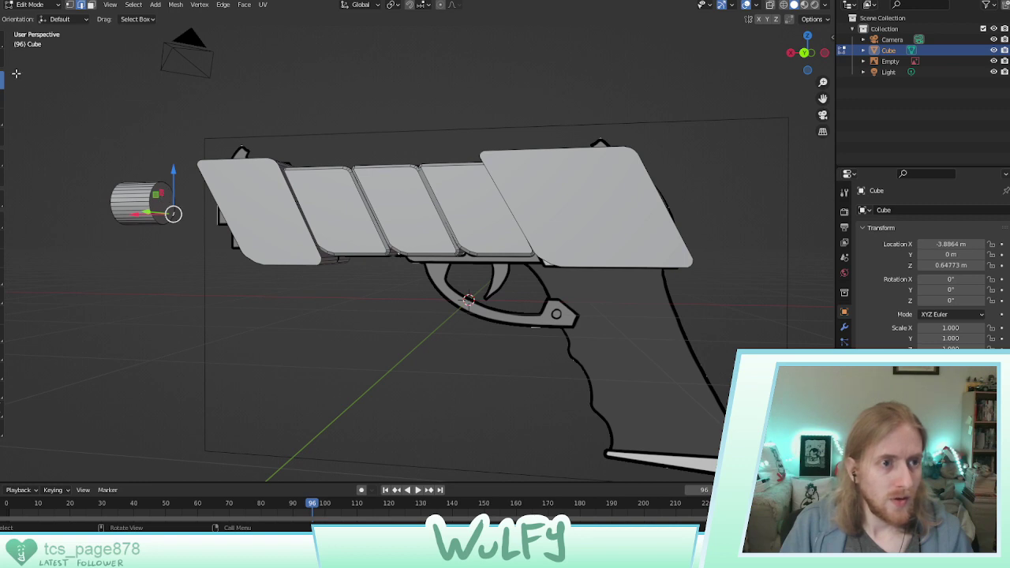
click(93, 5)
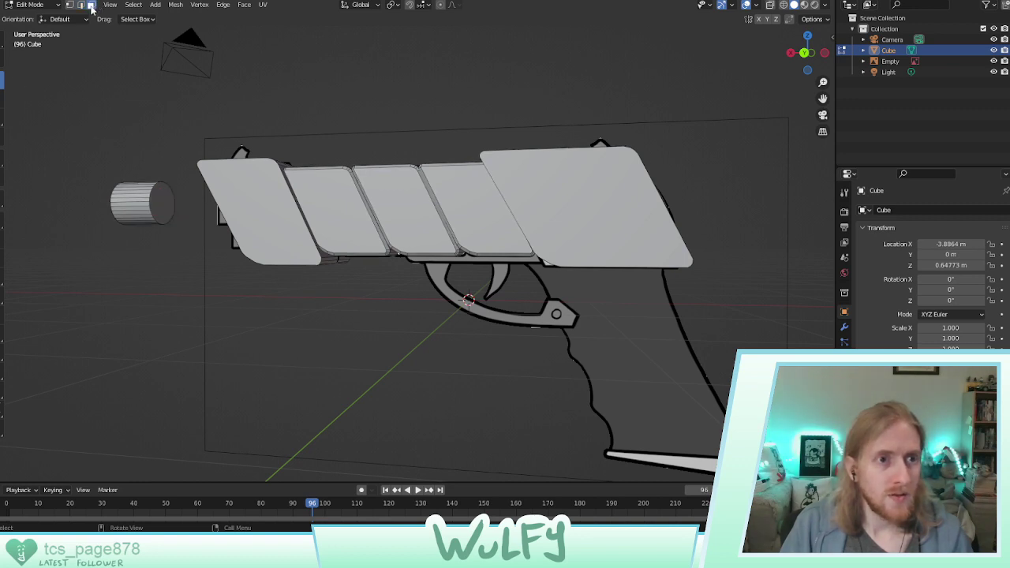
click(159, 200)
key(e)
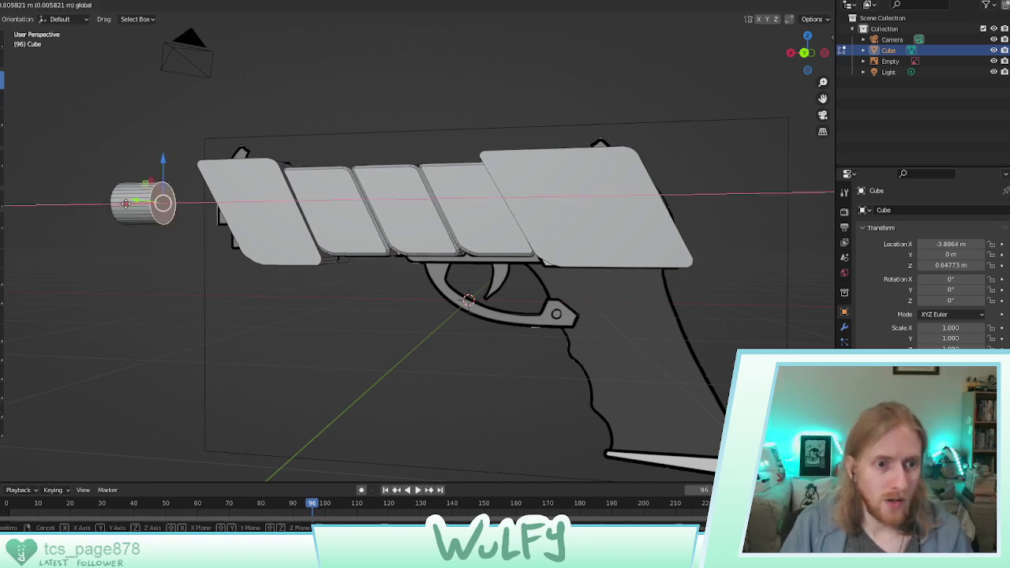
click(150, 204)
click(123, 148)
middle_drag(125, 145, 149, 149)
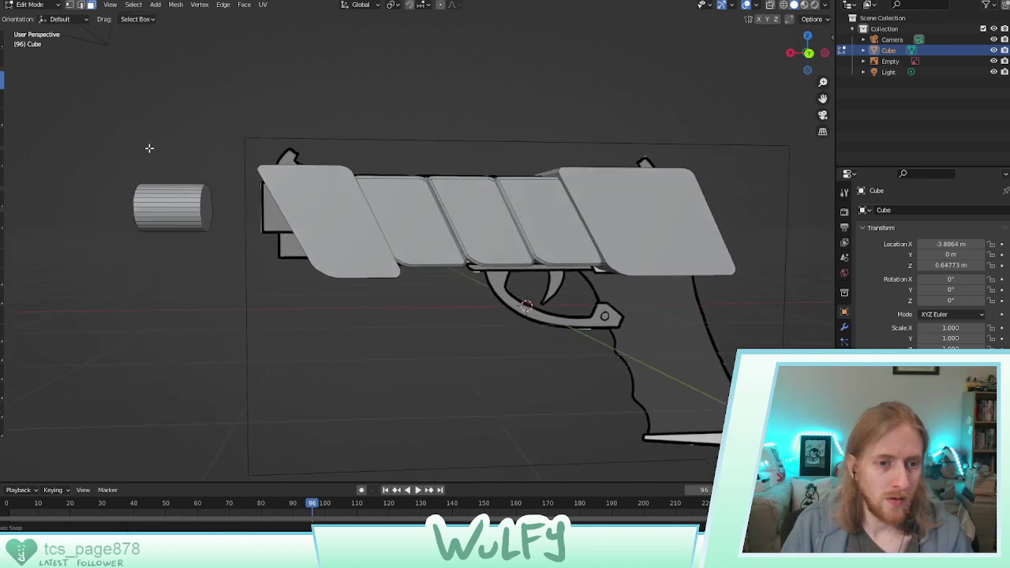
Select all linked geometry of the cylinder in back view and duplicate it downward along Z
click(810, 54)
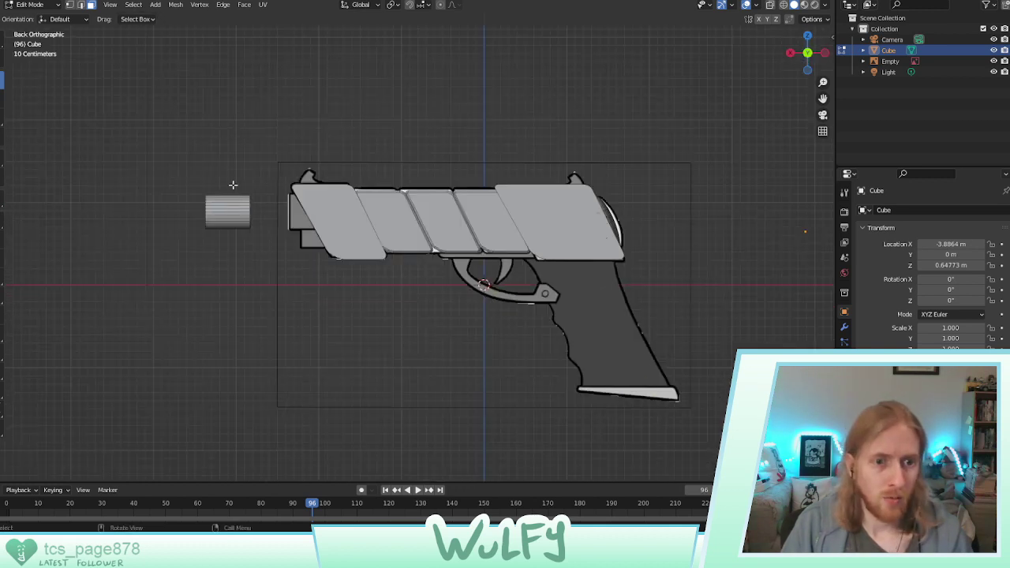
key(ctrl+l)
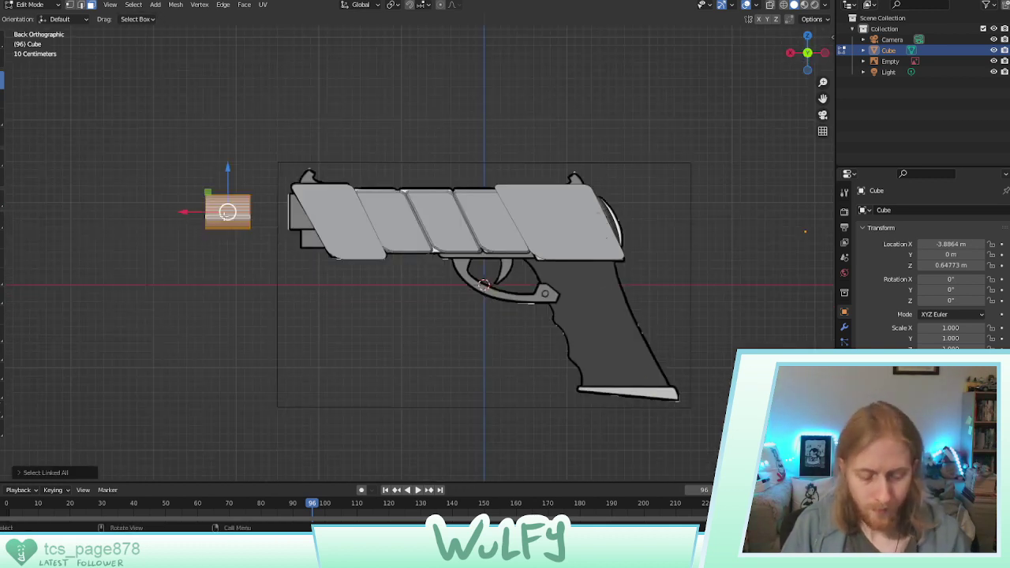
key(g)
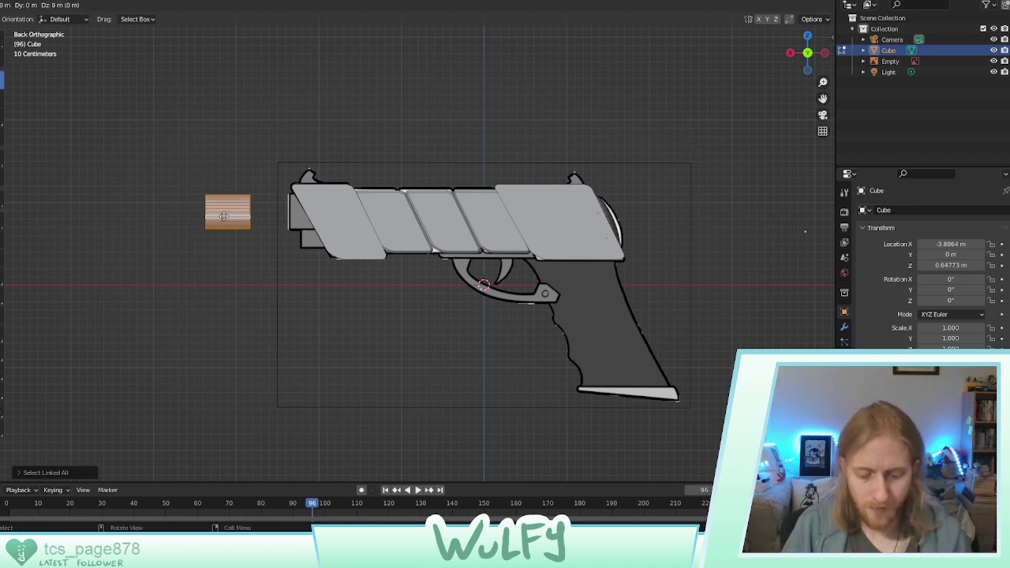
key(Escape)
key(shift+d)
key(z)
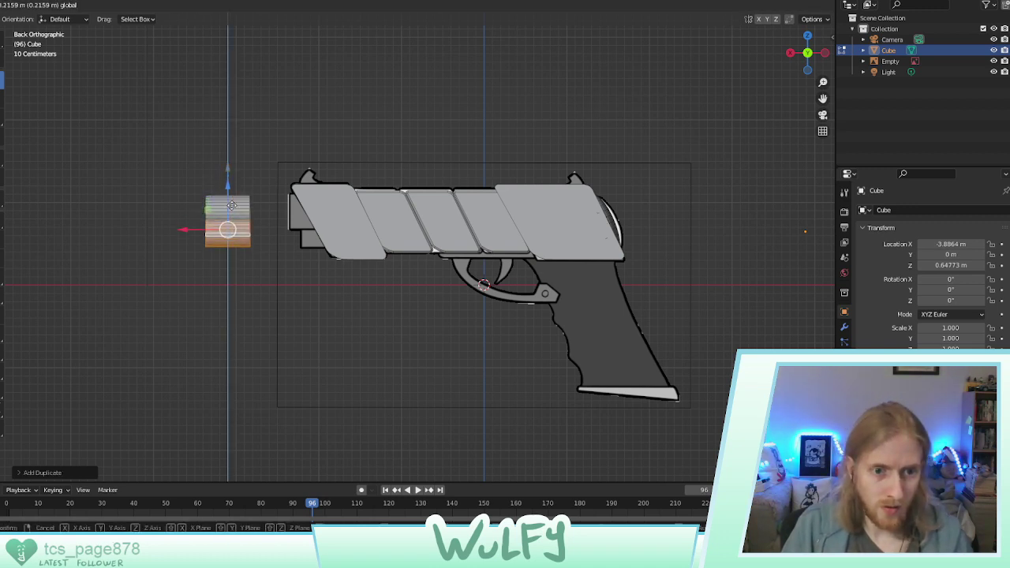
Move the duplicate cylinder along X and Z to the lower barrel at the muzzle of the reference
drag(231, 205, 302, 223)
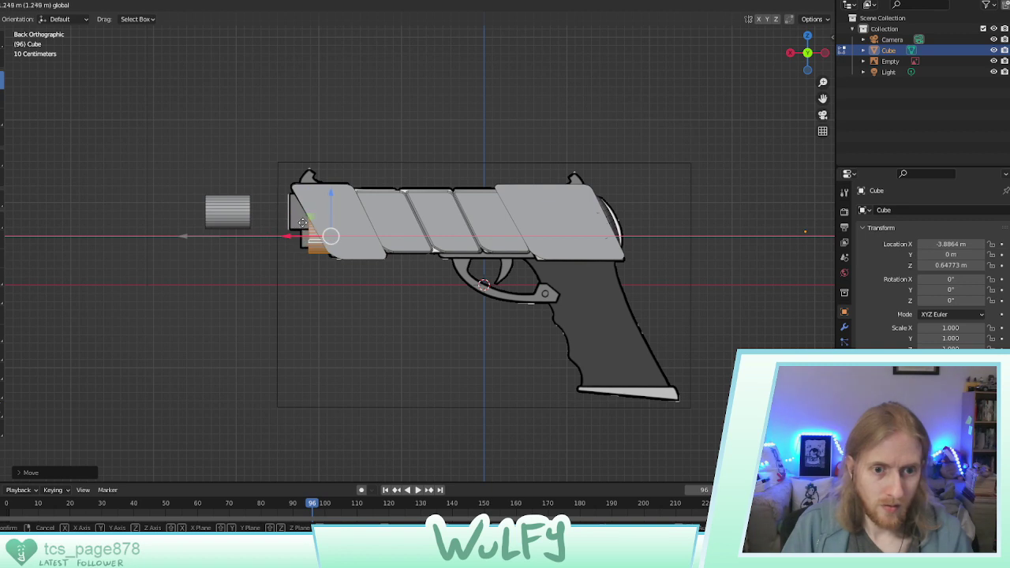
click(303, 223)
key(g)
key(z)
click(314, 202)
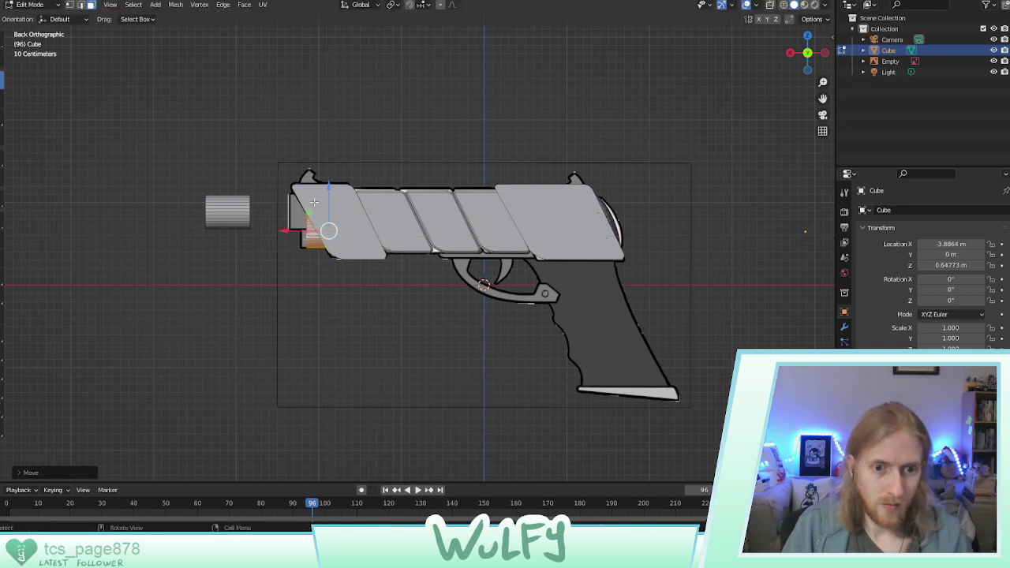
drag(294, 230, 287, 230)
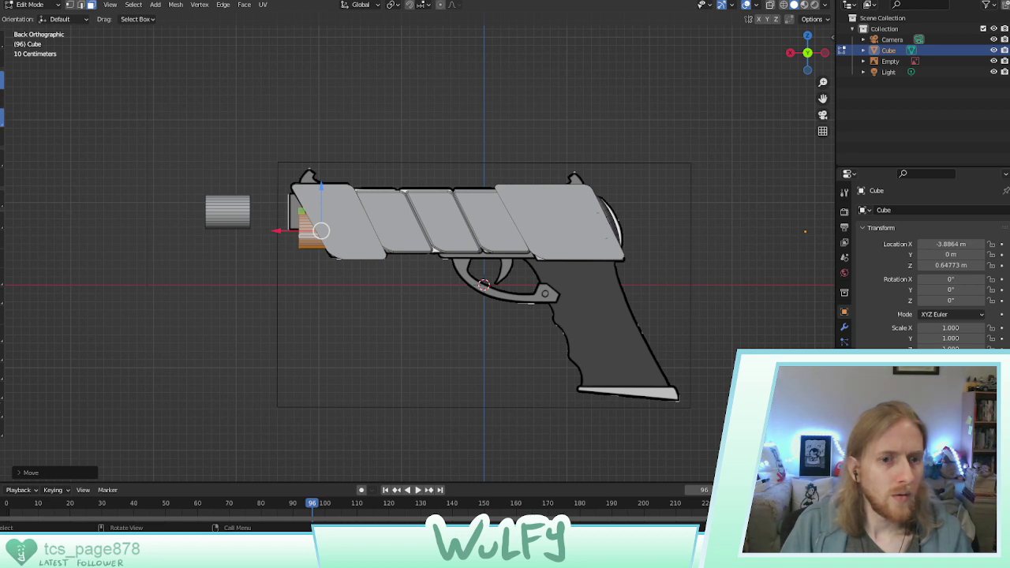
Scale the duplicate cylinder down uniformly to match the height of the reference's lower barrel
click(1, 116)
drag(343, 192, 339, 199)
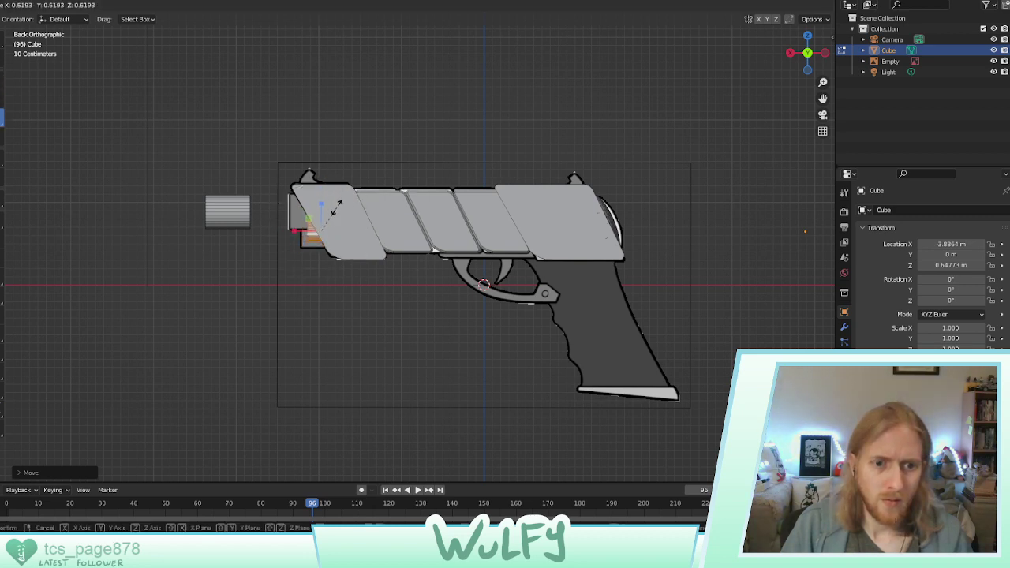
click(331, 209)
key(Escape)
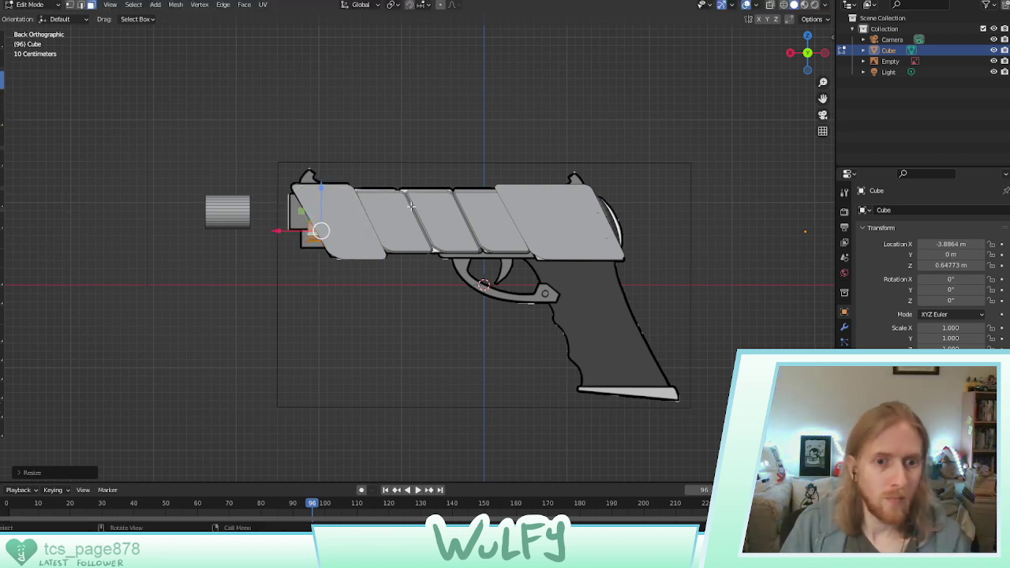
Align the smaller cylinder with the reference's lower barrel by moving it down along Z and forward along X
key(g)
key(z)
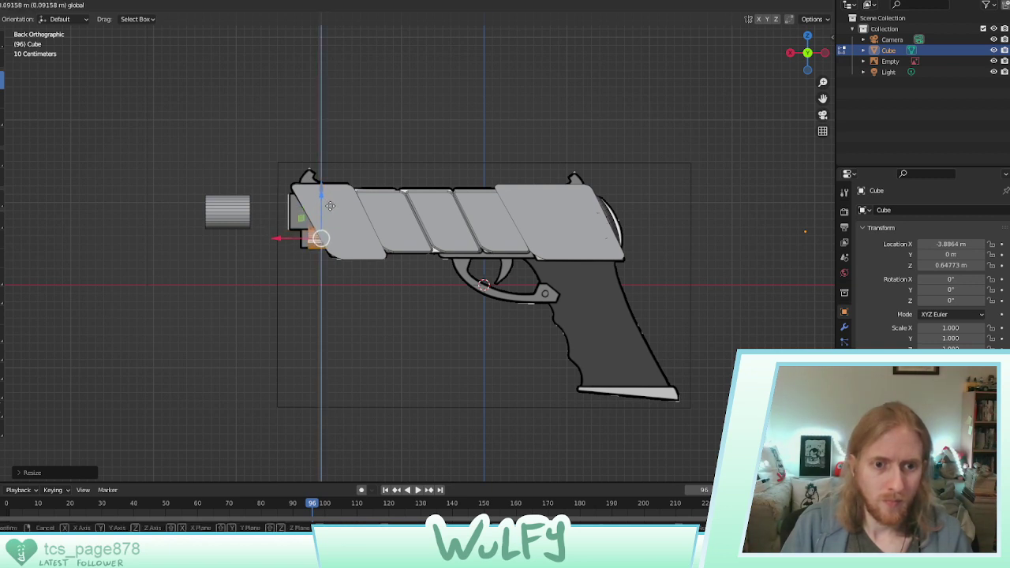
click(325, 205)
key(g)
key(x)
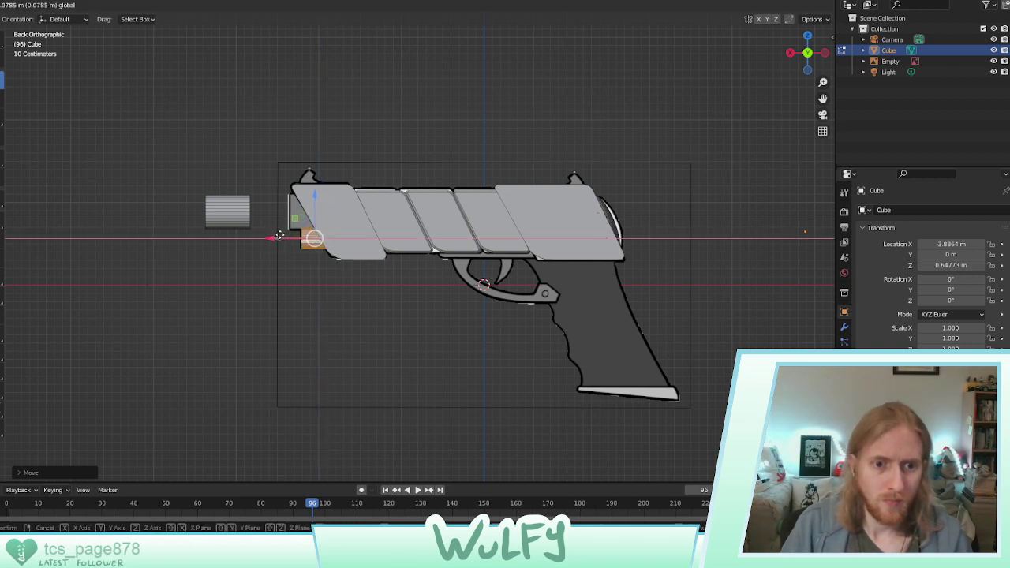
click(280, 235)
Move the whole larger cylinder along X onto the upper barrel at the muzzle of the reference
click(228, 219)
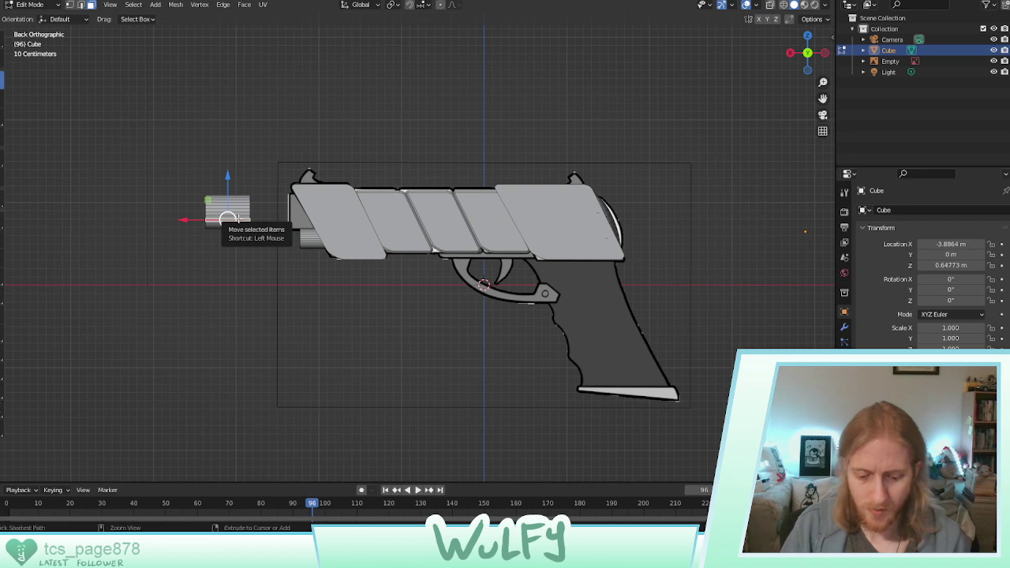
key(ctrl+l)
key(g)
key(x)
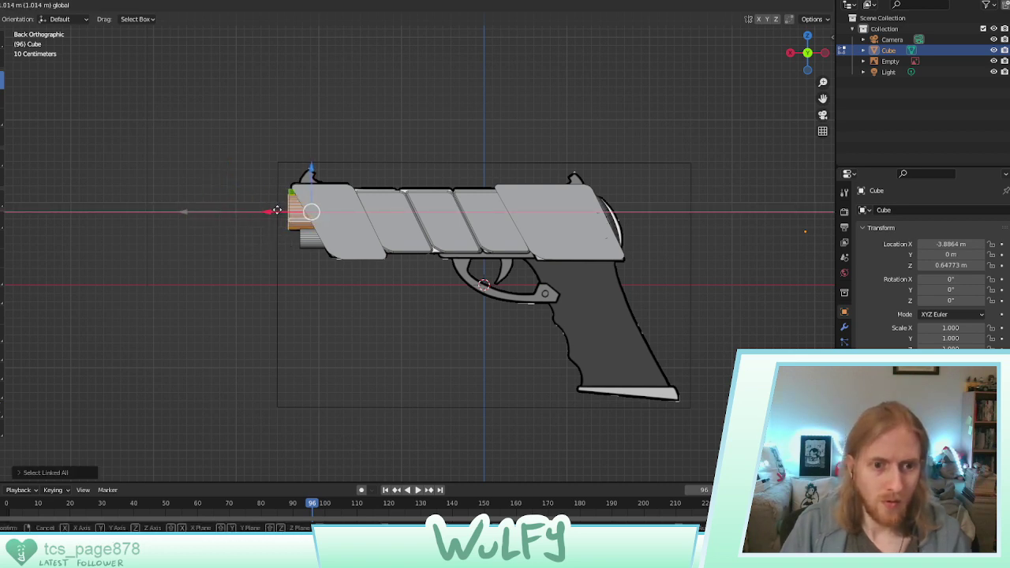
click(276, 211)
click(225, 189)
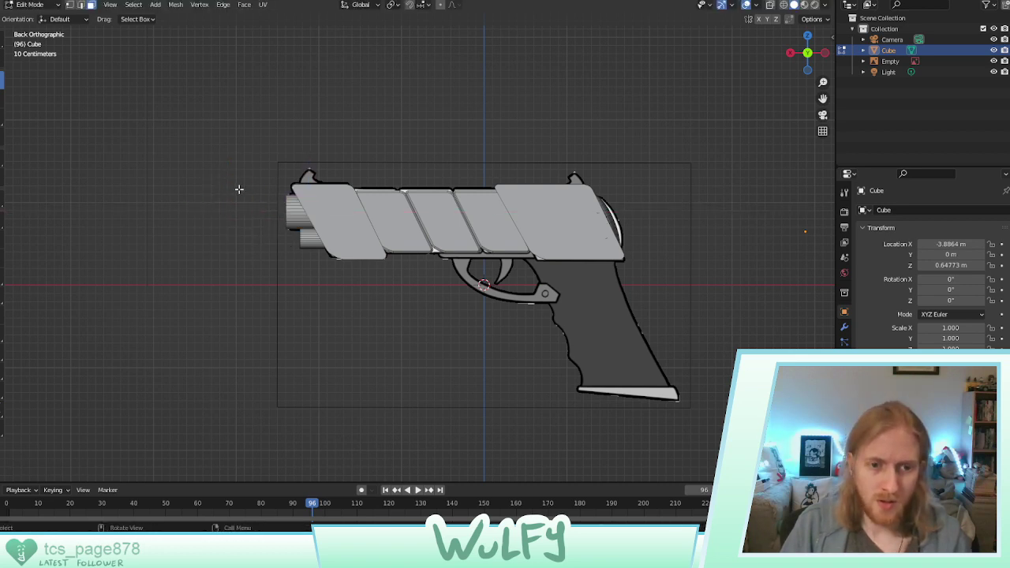
middle_drag(239, 190, 340, 193)
middle_drag(494, 269, 484, 266)
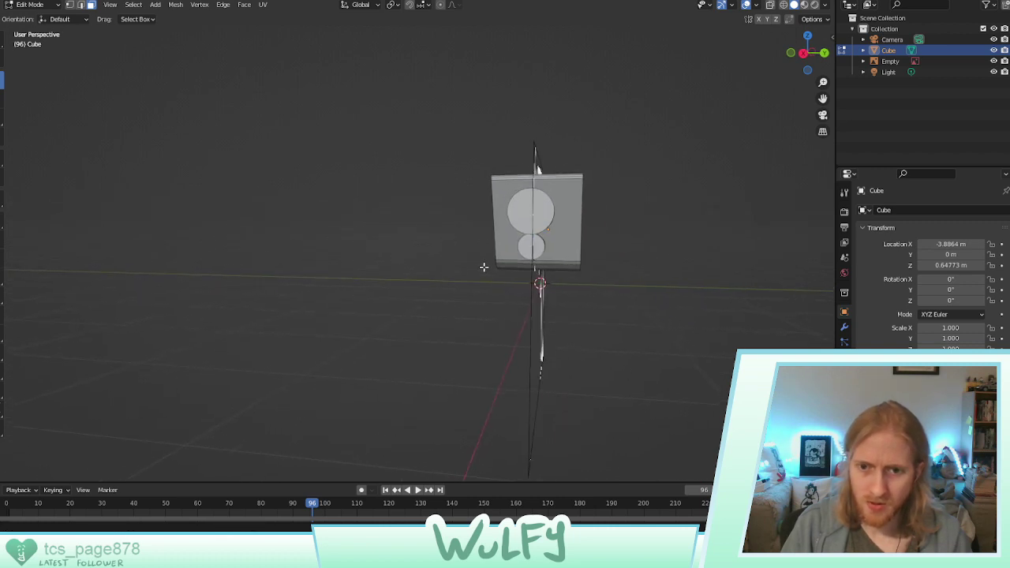
click(526, 216)
shift+click(526, 250)
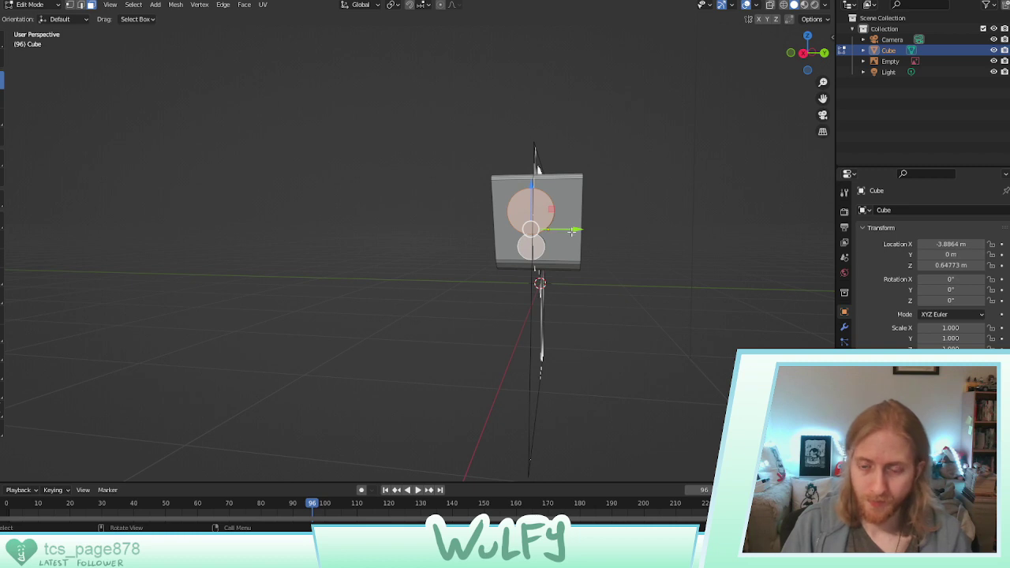
drag(572, 230, 572, 230)
middle_drag(573, 230, 582, 218)
drag(581, 218, 369, 228)
click(805, 52)
key(ctrl+z)
Select both whole barrel cylinders and centre them along Y on the slide in right orthographic view
mouse_move(520, 223)
middle_down()
mouse_move(453, 253)
mouse_move(509, 227)
middle_up()
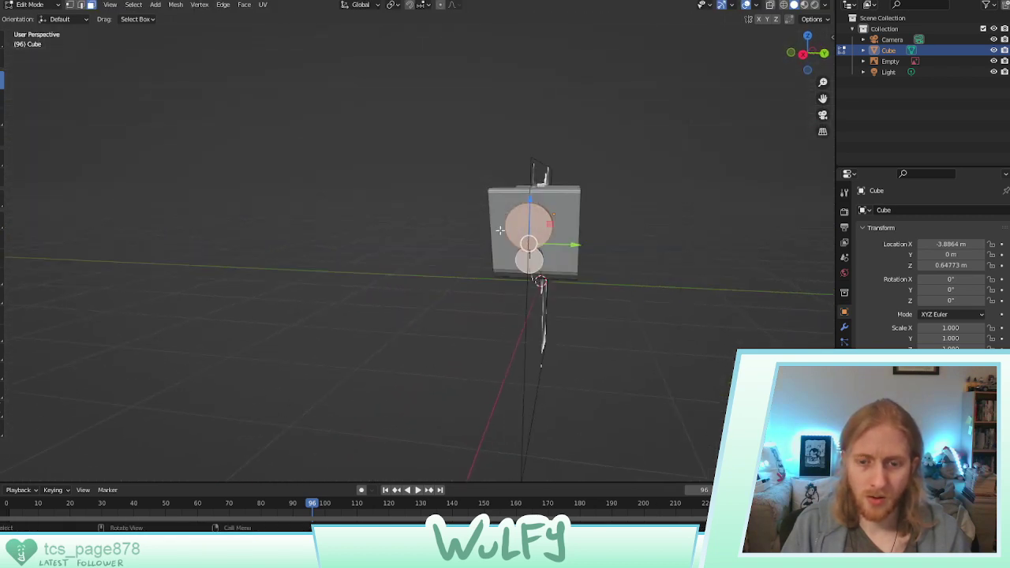
ctrl+click(510, 225)
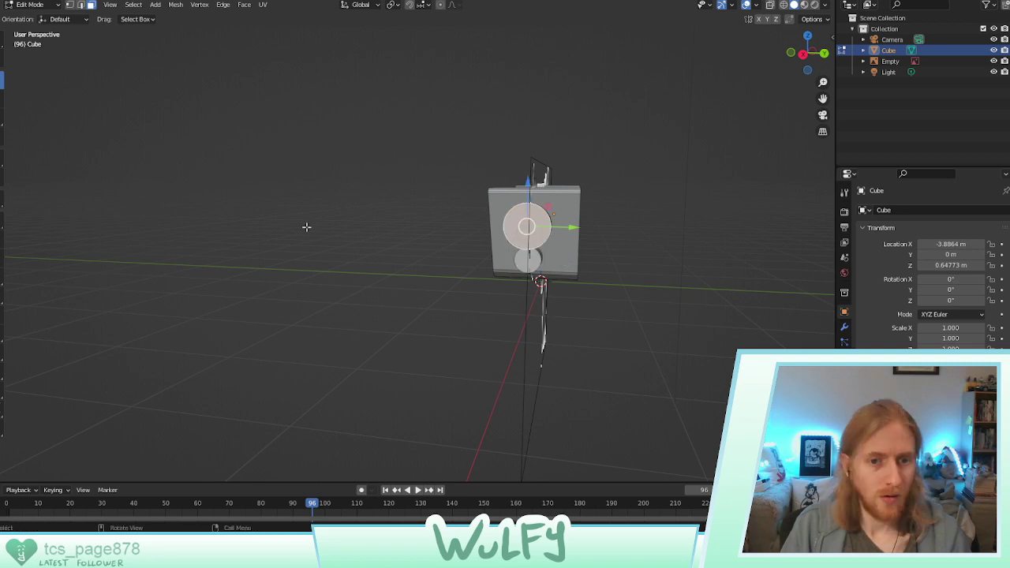
ctrl+click(528, 259)
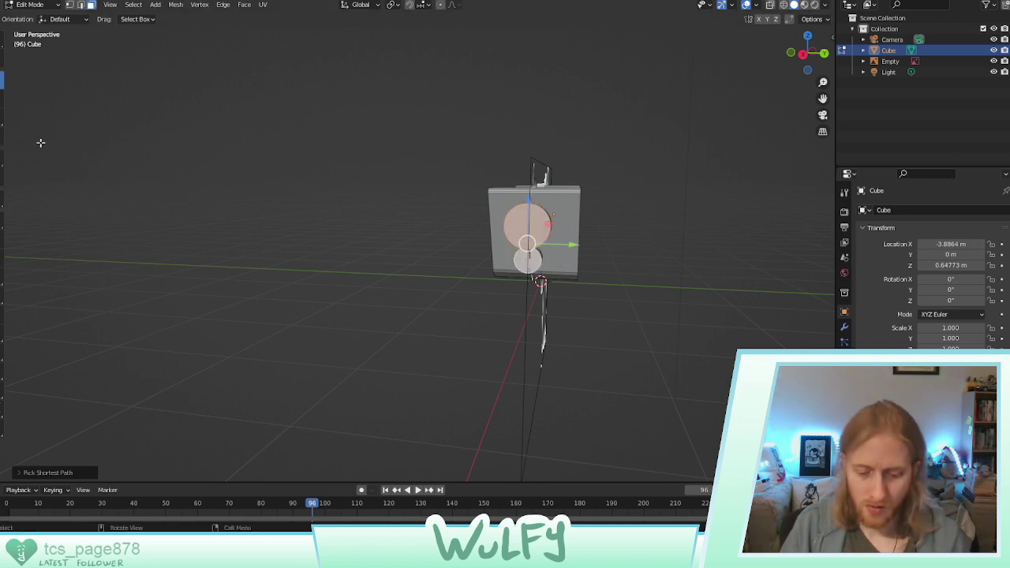
key(ctrl+l)
click(803, 55)
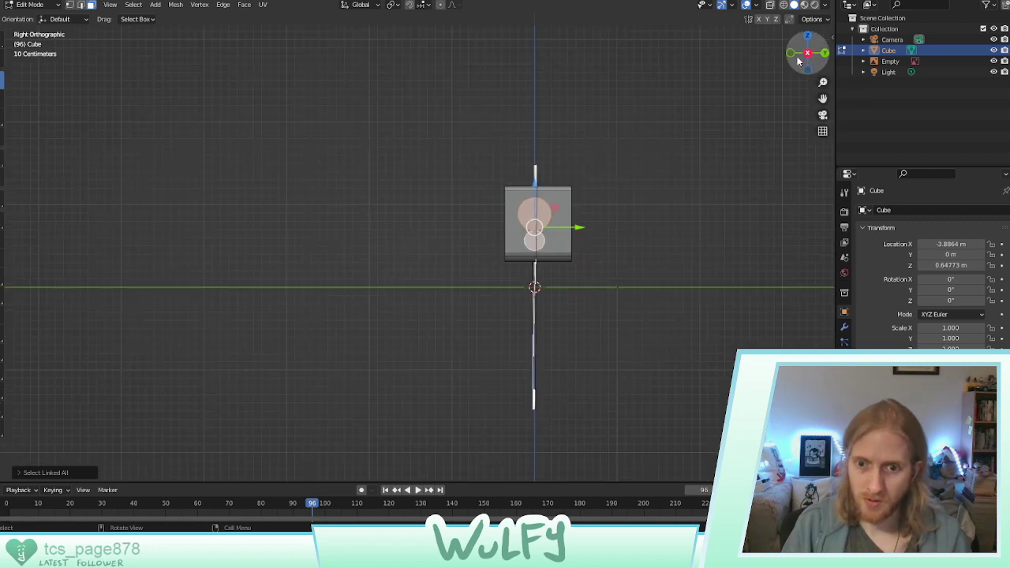
drag(570, 228, 570, 227)
scroll(565, 202, up, 2)
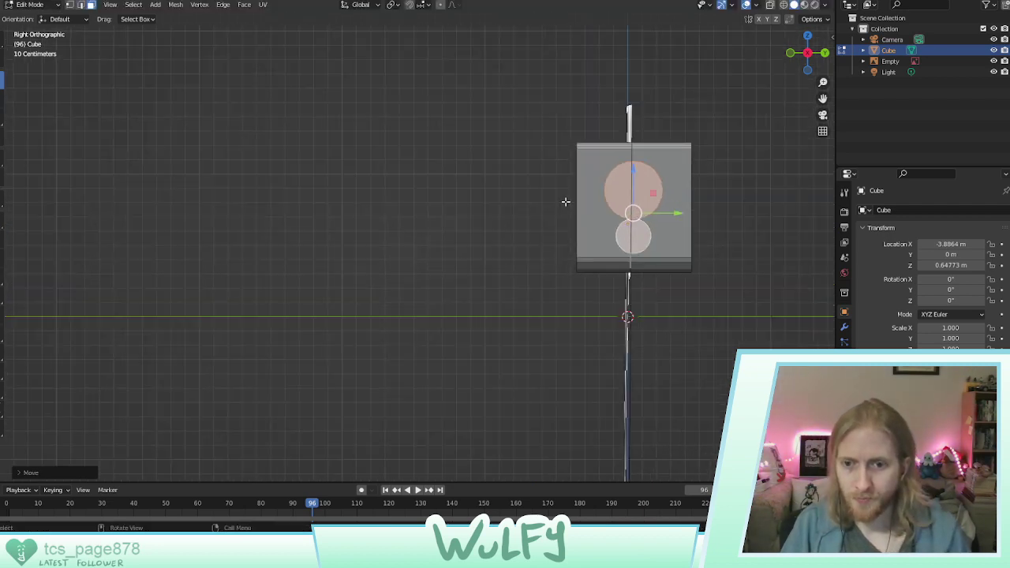
shift+middle_drag(658, 198, 435, 222)
scroll(513, 202, up, 2)
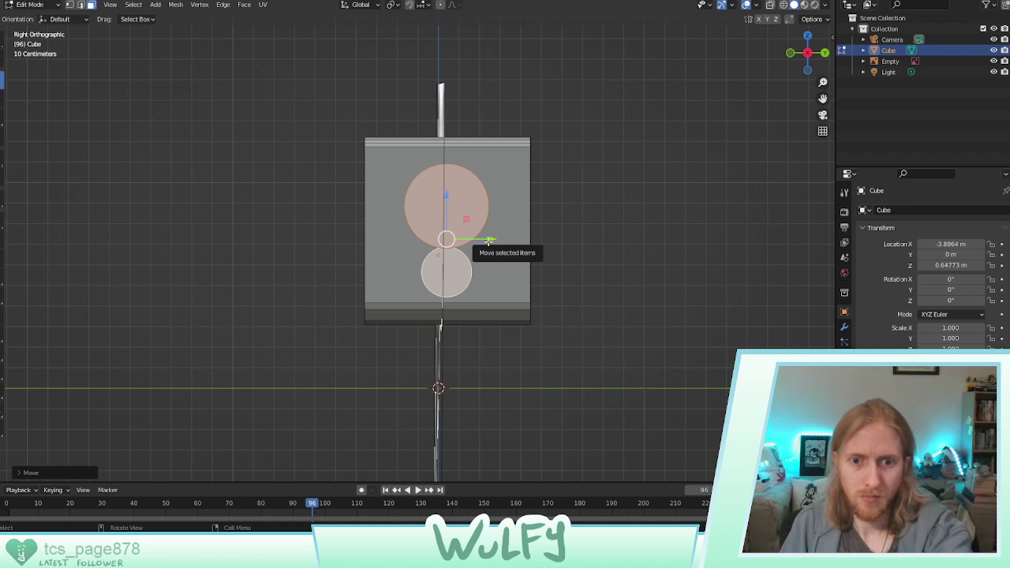
drag(490, 240, 491, 240)
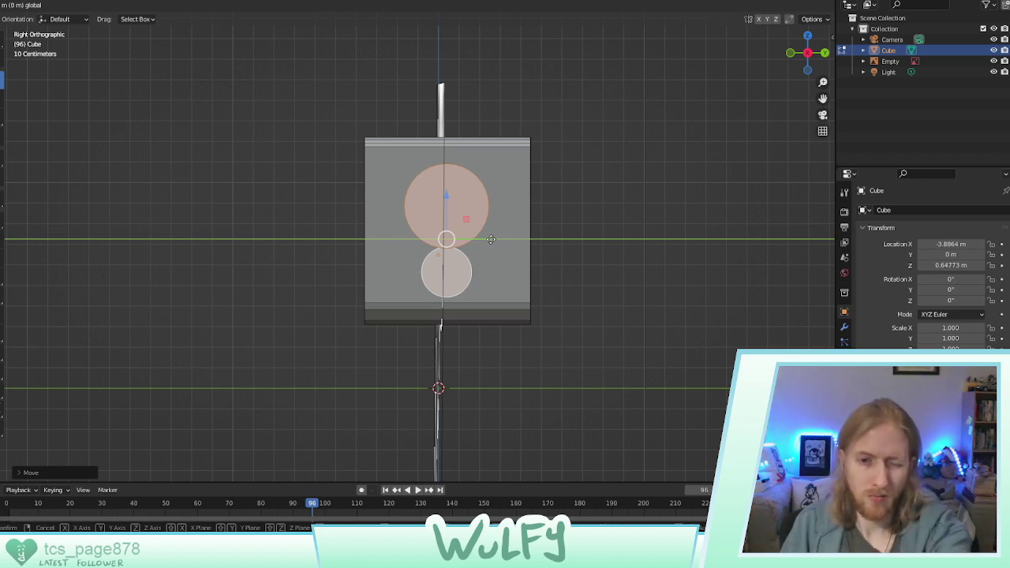
drag(491, 240, 491, 240)
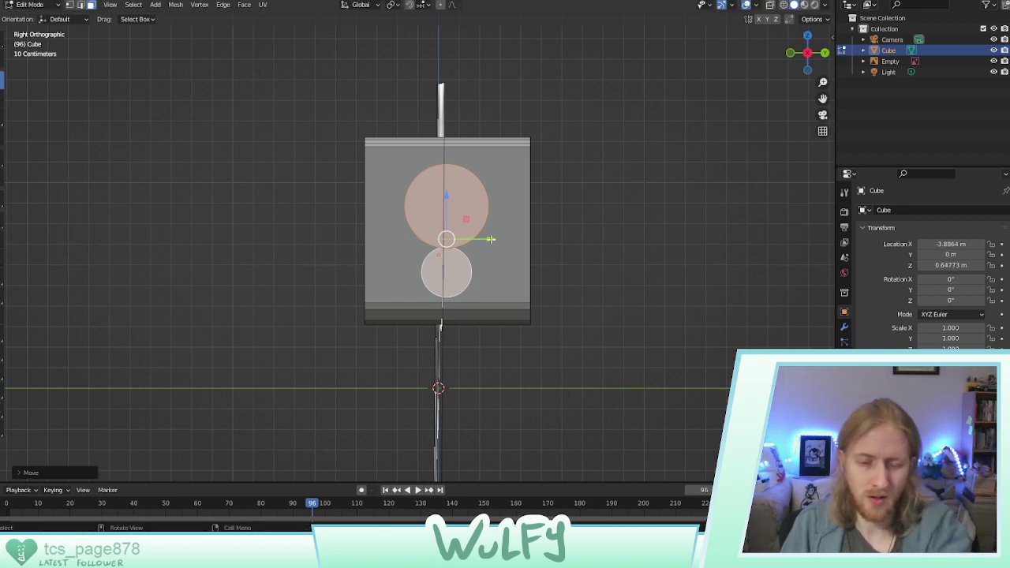
Scale the whole lower barrel cylinder up slightly and raise it along Z against the upper barrel
middle_drag(487, 228, 401, 214)
scroll(363, 227, up, 3)
click(245, 245)
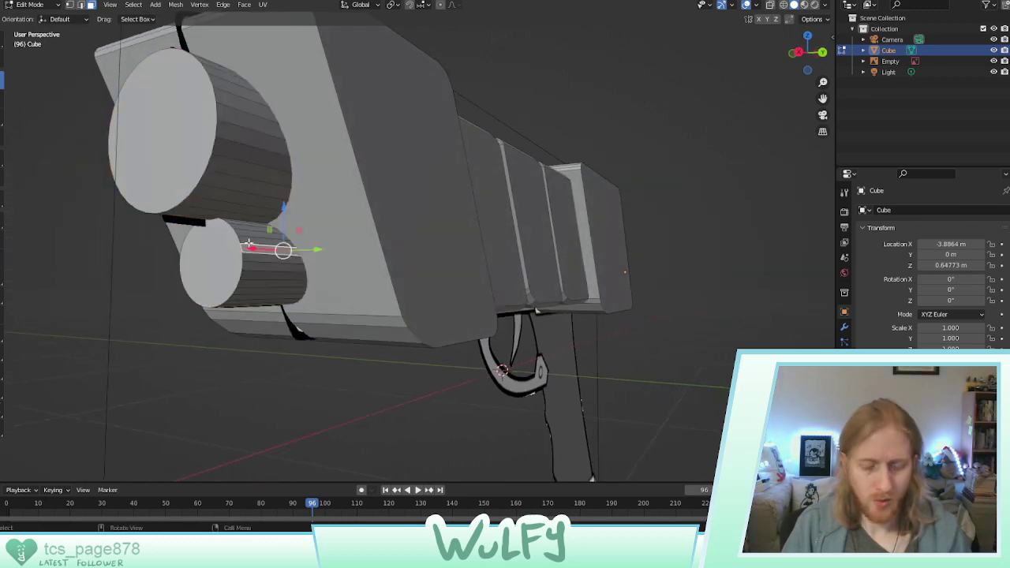
key(ctrl+l)
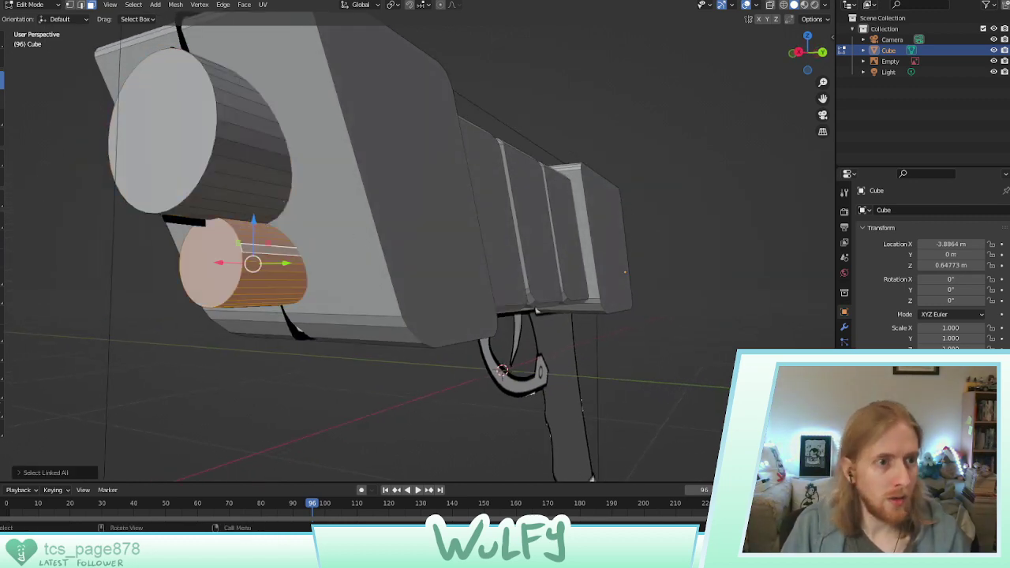
key(s)
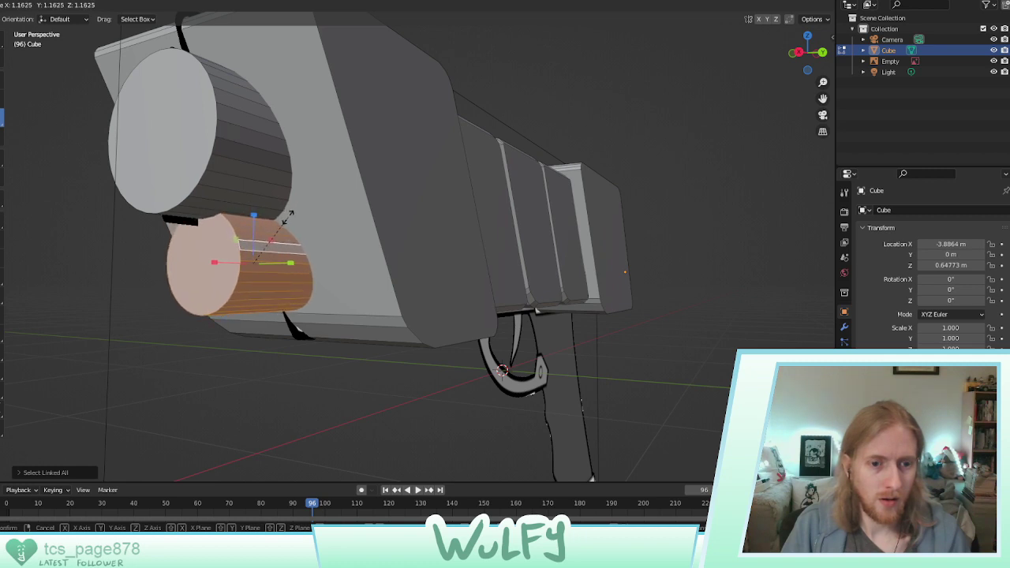
click(291, 214)
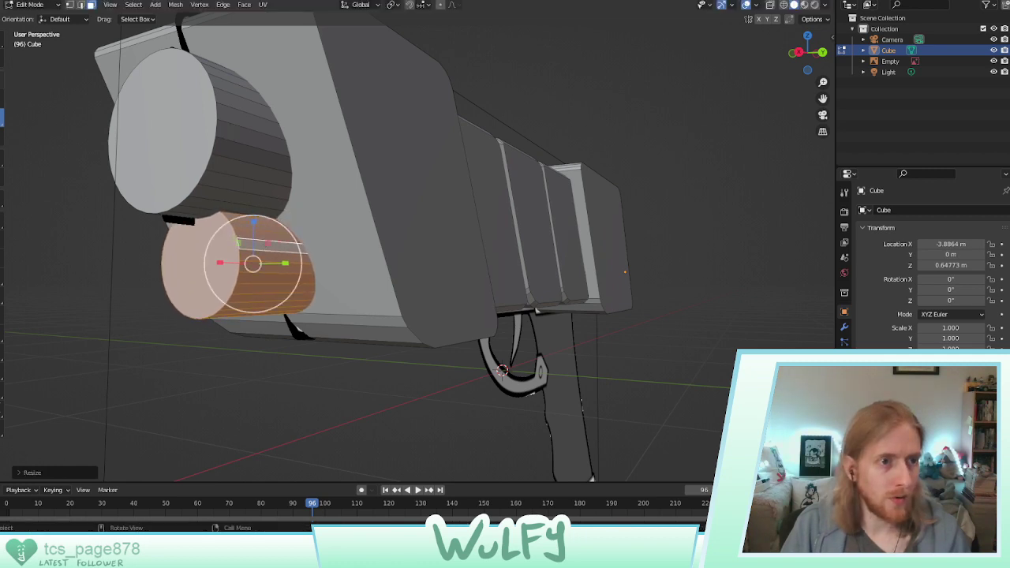
drag(254, 223, 254, 212)
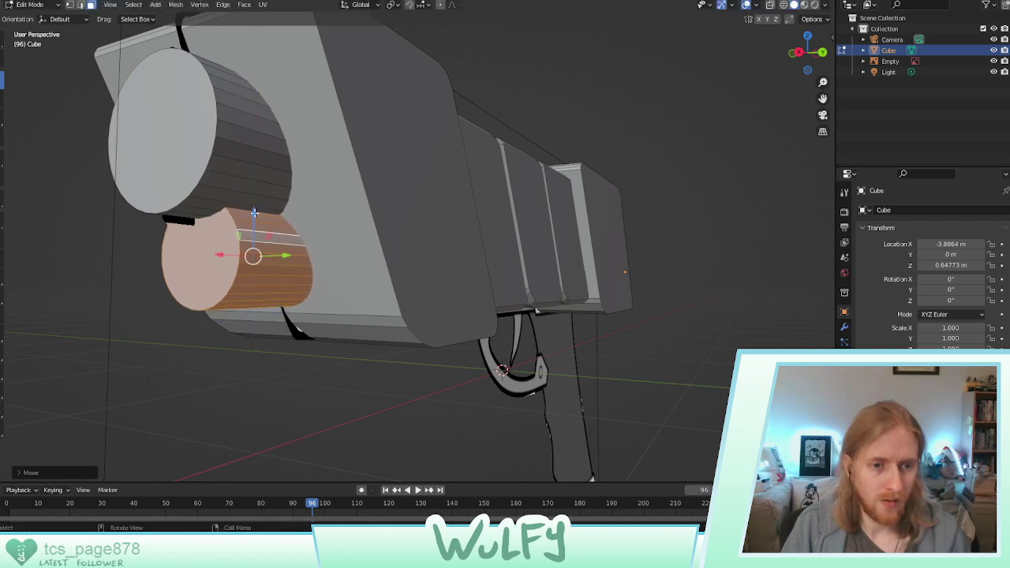
middle_drag(194, 207, 221, 212)
scroll(221, 212, down, 5)
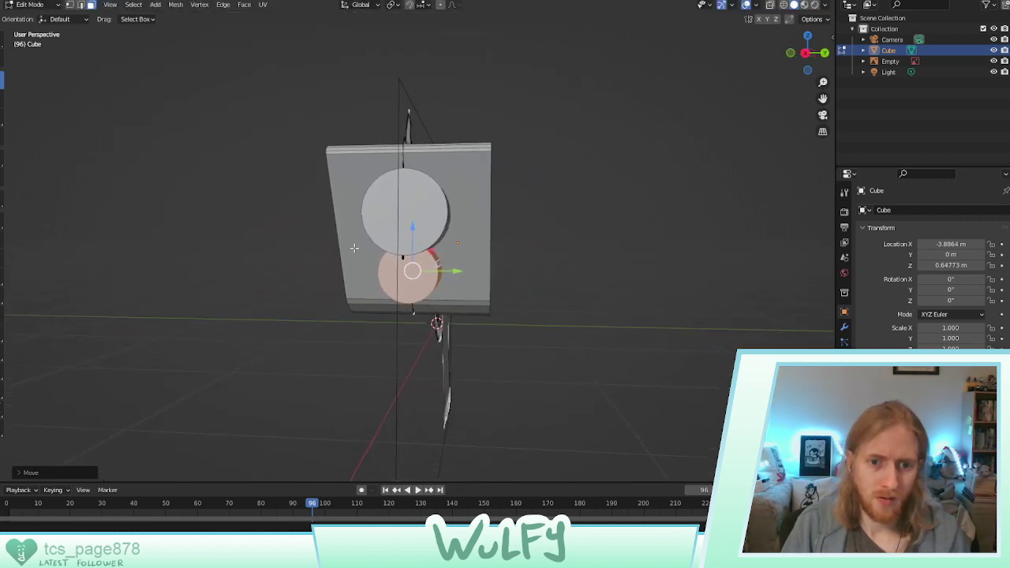
middle_drag(380, 226, 299, 224)
scroll(299, 224, down, 5)
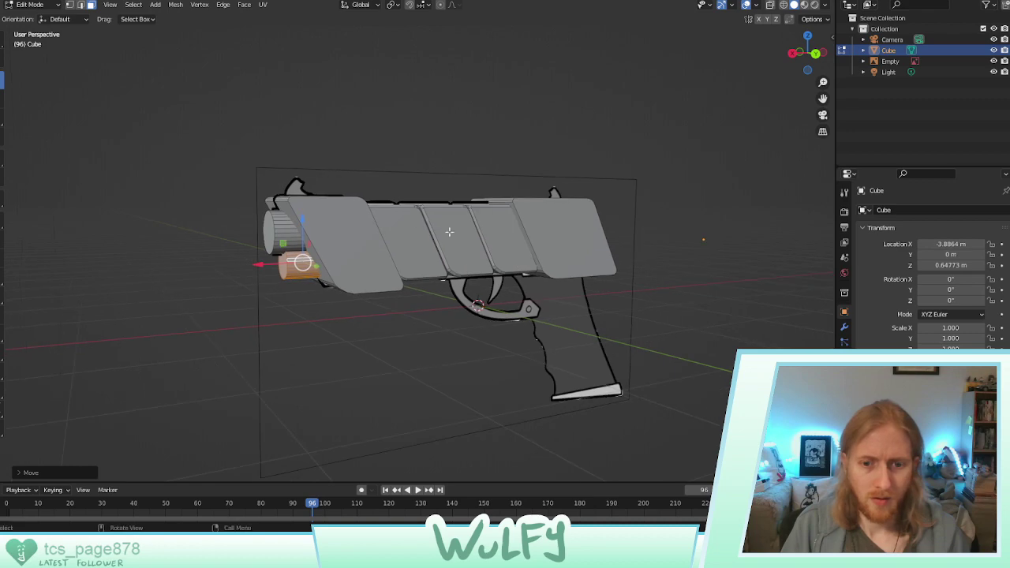
middle_drag(447, 225, 407, 267)
click(308, 163)
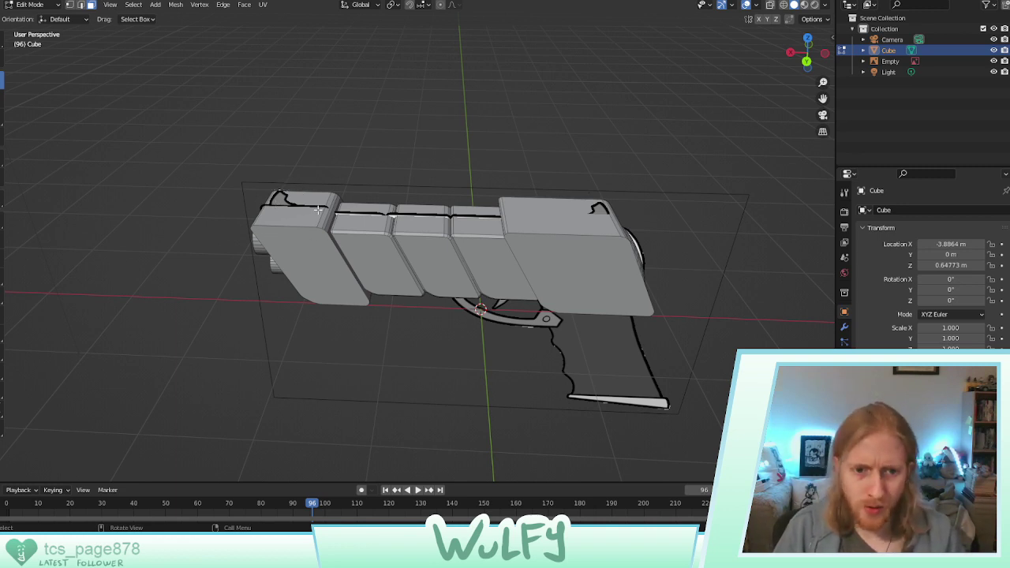
Add a cube to the mesh and reposition it along Z and X over the pistol's slide
mouse_move(318, 209)
middle_down()
mouse_move(351, 210)
mouse_move(309, 204)
middle_up()
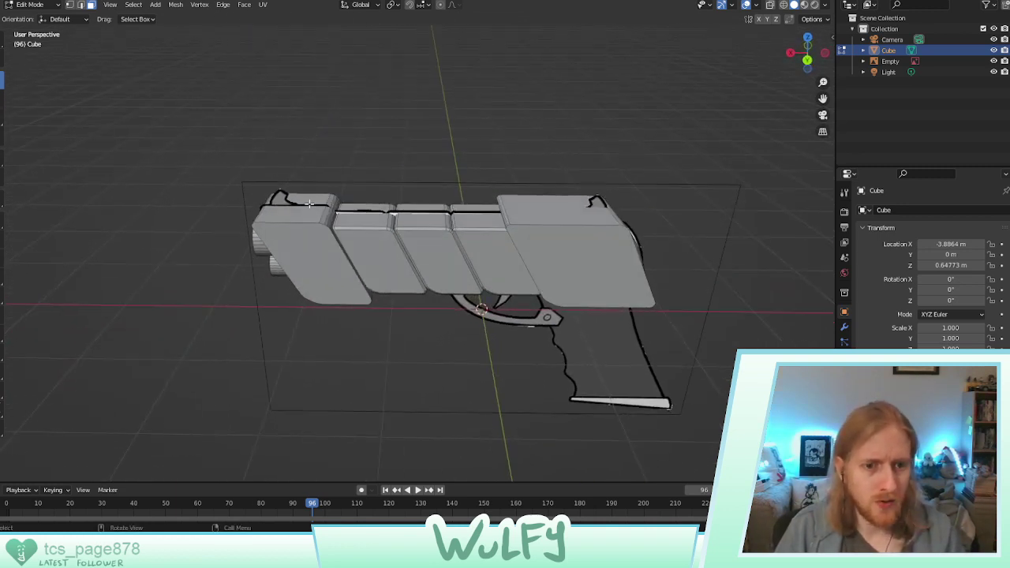
click(156, 6)
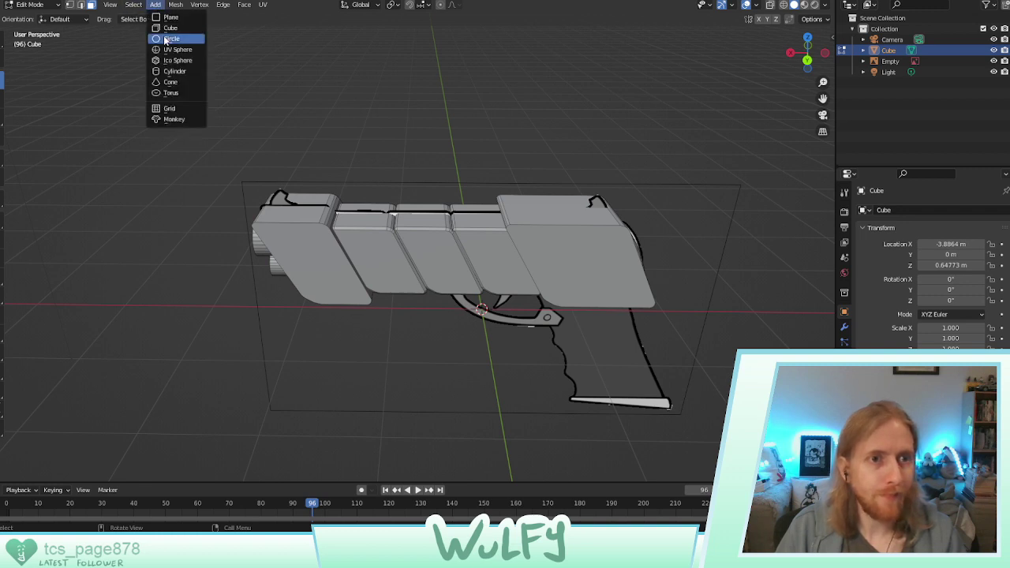
click(170, 38)
drag(485, 276, 485, 250)
drag(447, 283, 317, 283)
drag(352, 242, 446, 266)
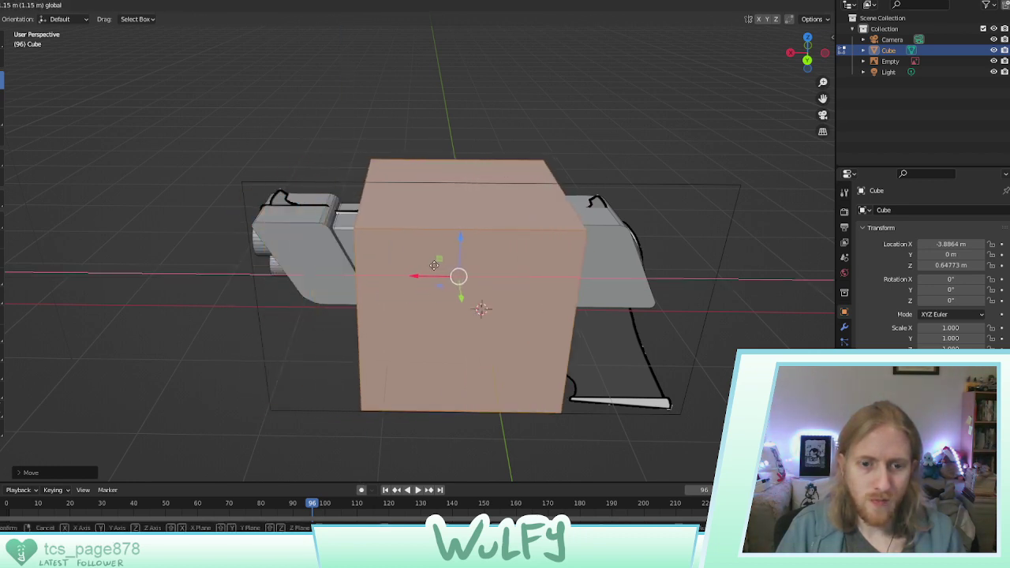
Flatten the cube into a thin slab by moving its bottom face up along Z to the top of the slide
middle_drag(268, 231, 363, 226)
right_click(364, 229)
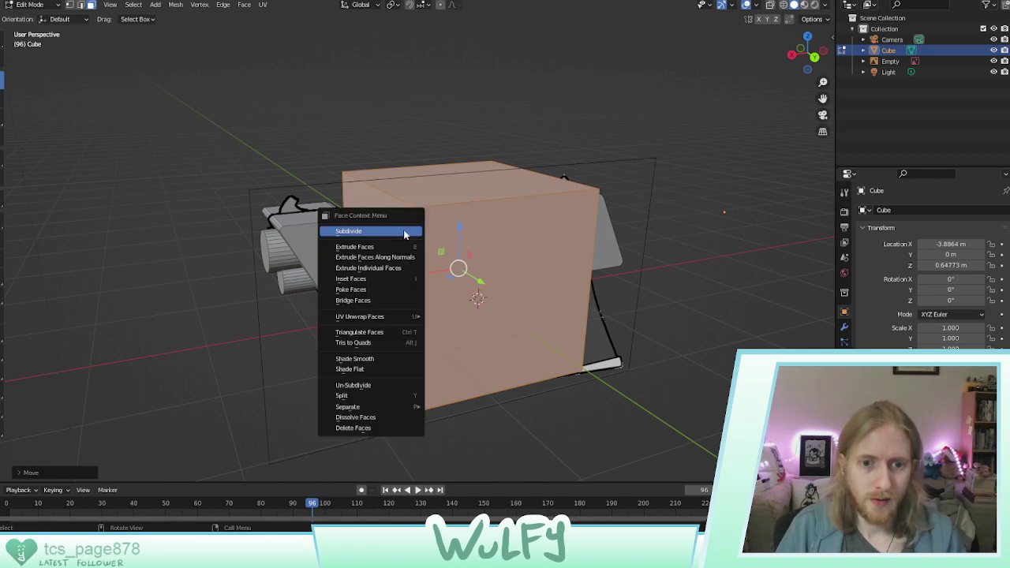
click(375, 198)
click(375, 199)
middle_drag(425, 287, 409, 215)
click(411, 301)
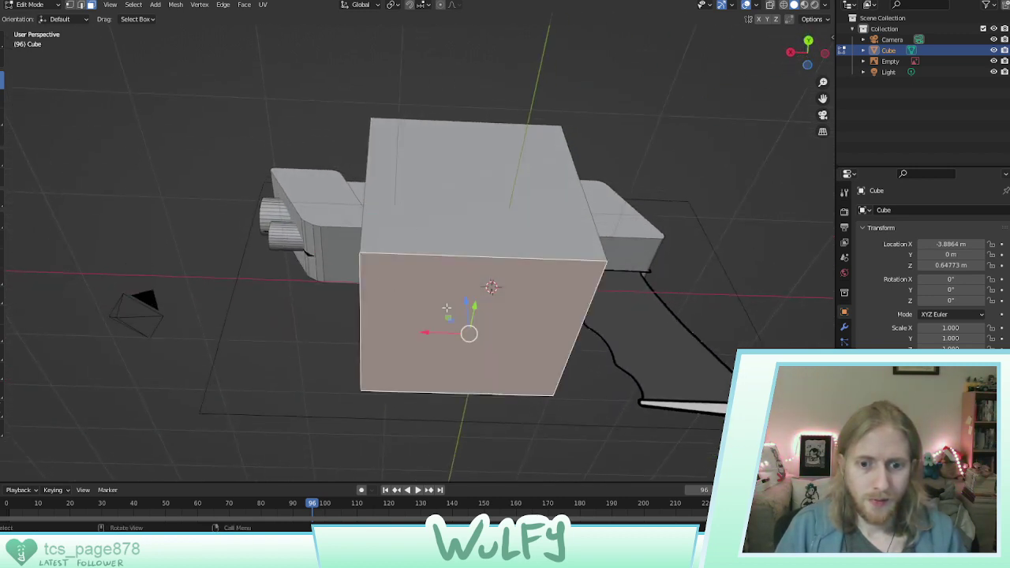
drag(468, 304, 461, 179)
middle_drag(421, 144, 425, 173)
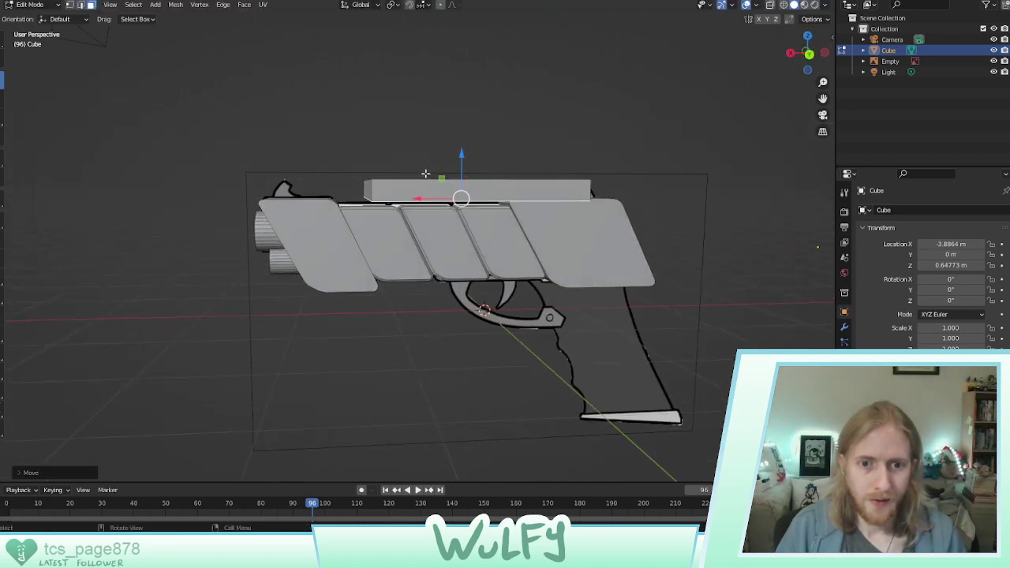
drag(462, 155, 462, 168)
Extend the slab forward by moving its front face along X to the muzzle
middle_drag(421, 118, 375, 183)
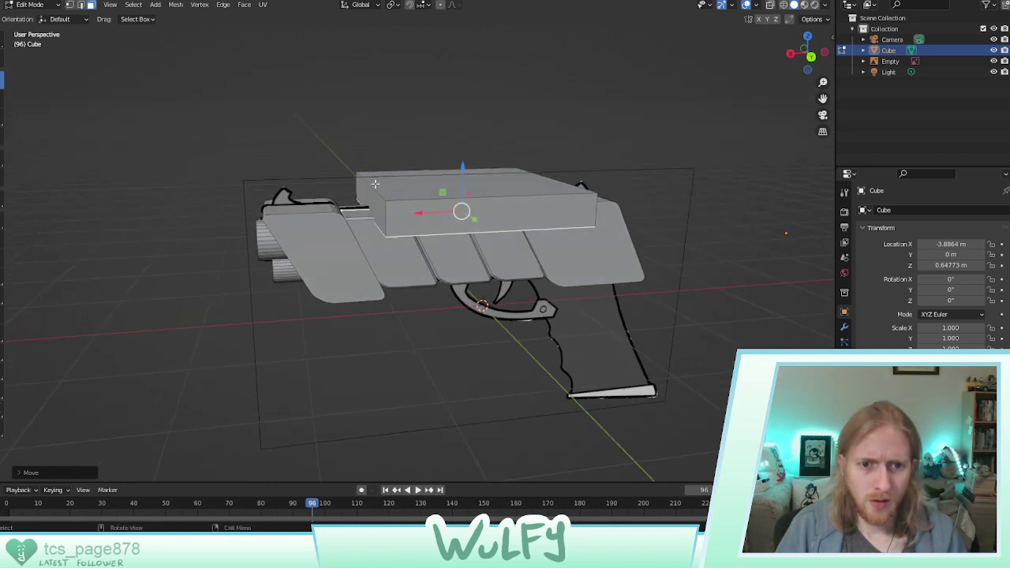
middle_drag(566, 193, 476, 199)
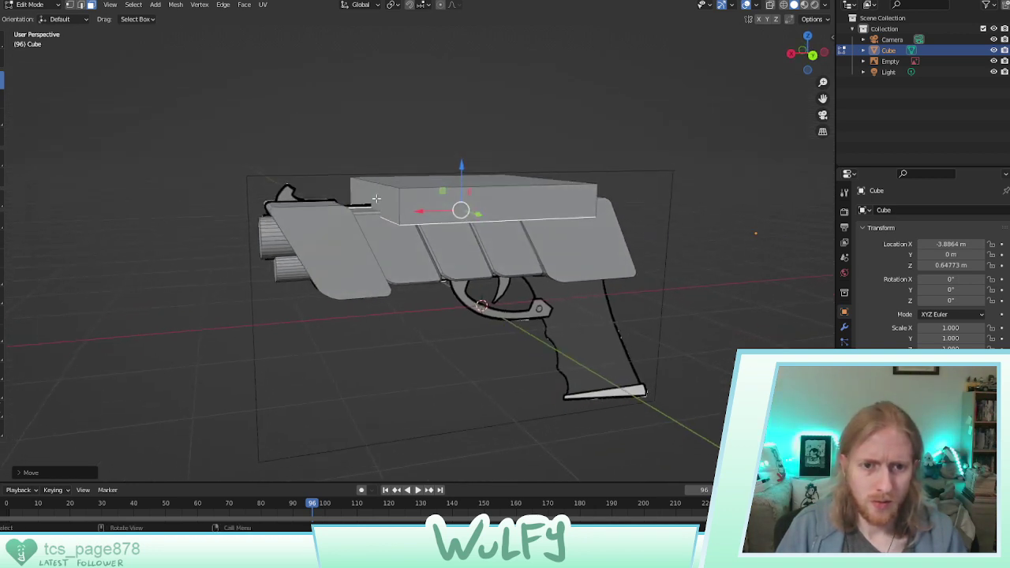
click(387, 204)
drag(345, 198, 247, 211)
Shorten the slab to a small block at the front sight by moving its rear face forward along X
middle_drag(247, 210, 466, 215)
click(487, 220)
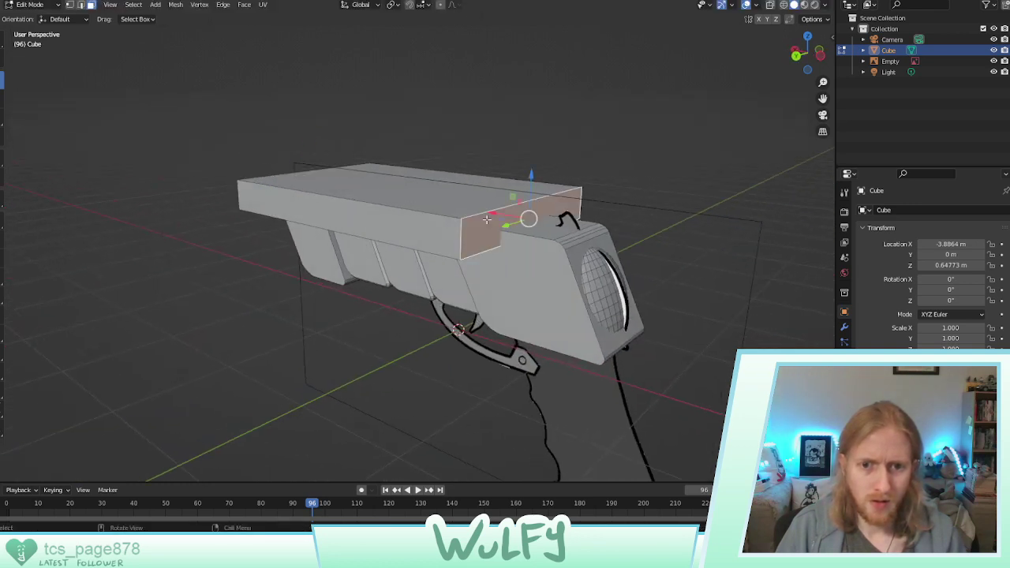
drag(497, 217, 296, 175)
mouse_move(296, 175)
middle_down()
mouse_move(322, 171)
mouse_move(292, 180)
middle_up()
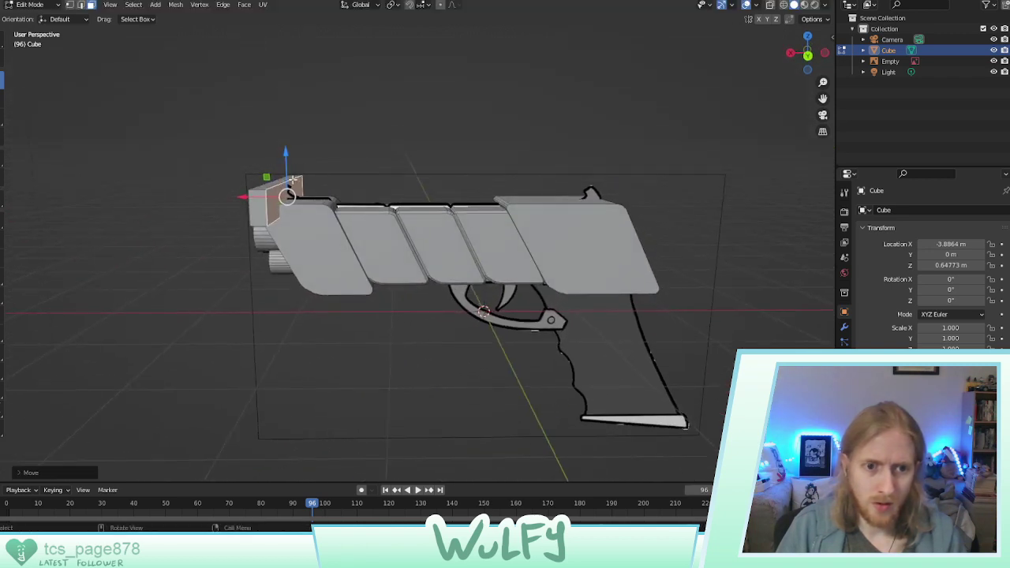
drag(251, 197, 268, 195)
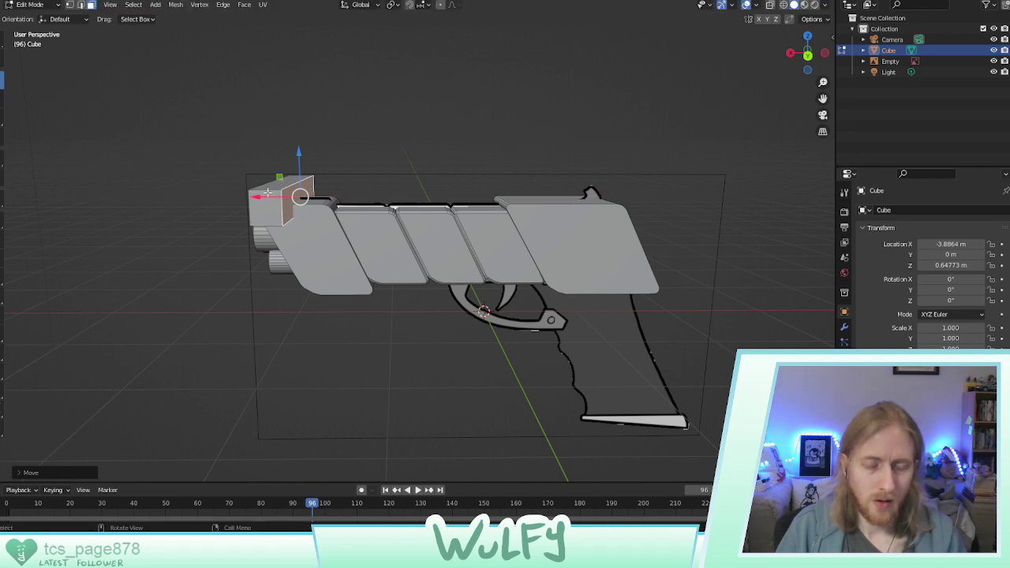
middle_drag(327, 163, 349, 168)
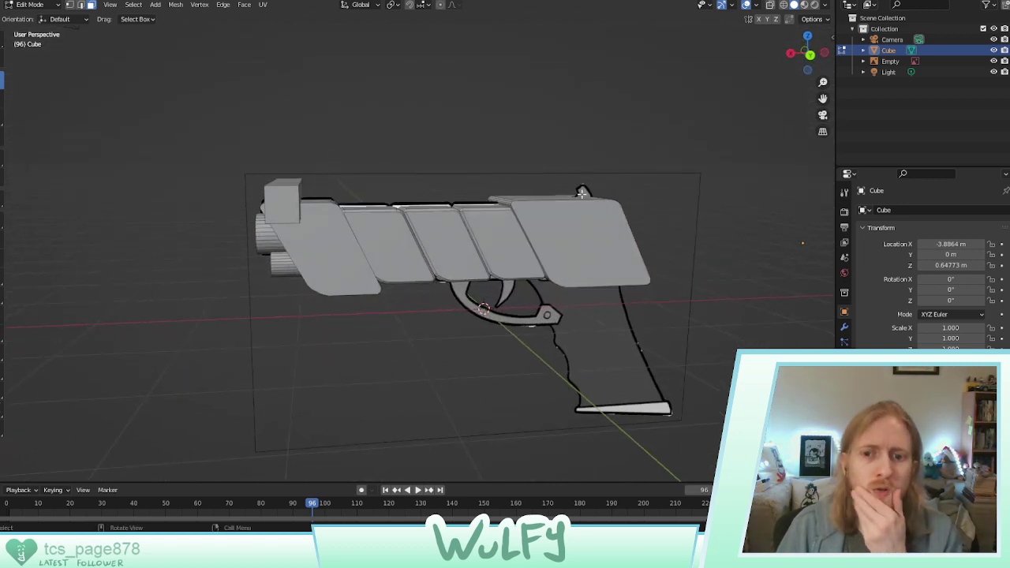
click(301, 185)
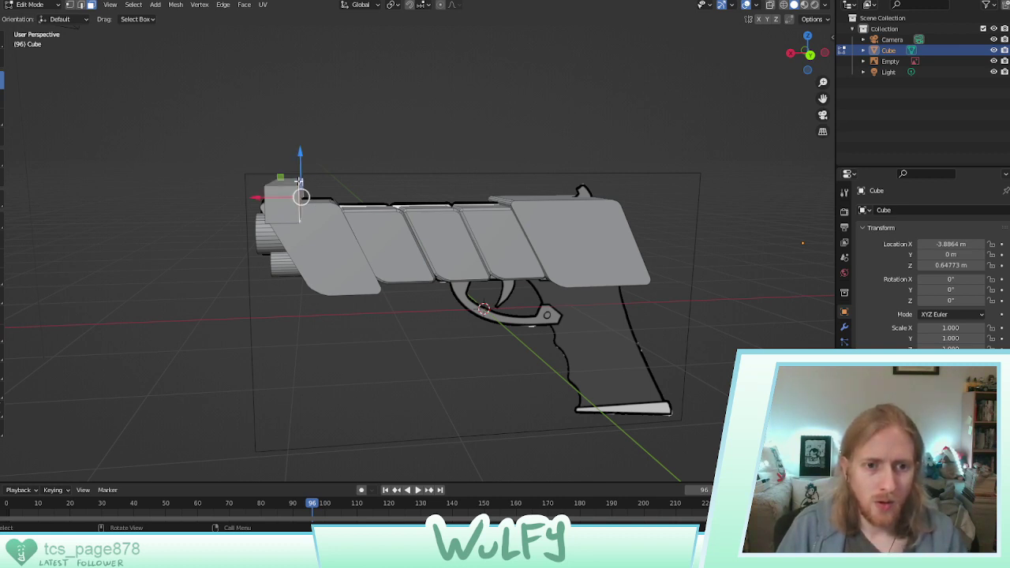
shift+click(294, 181)
click(320, 173)
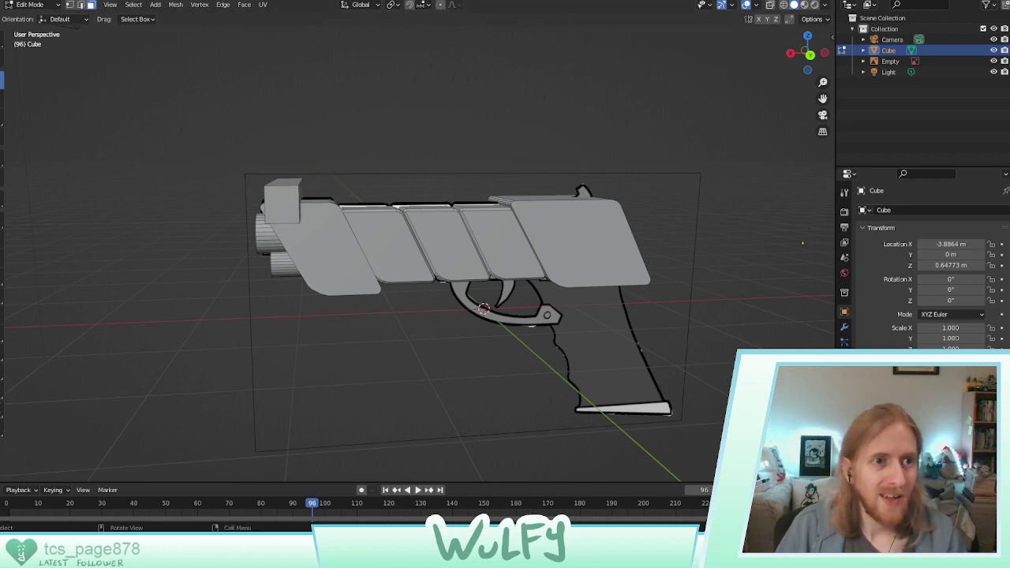
Bevel the front sight block's upper rear edge with one segment, plus the new top edge that results
click(82, 6)
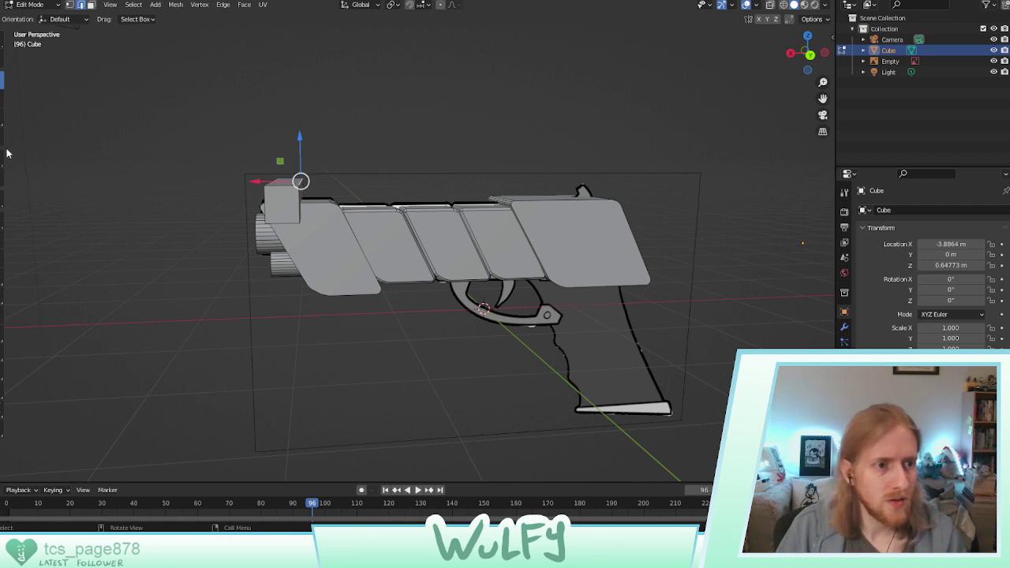
click(3, 258)
drag(339, 144, 355, 136)
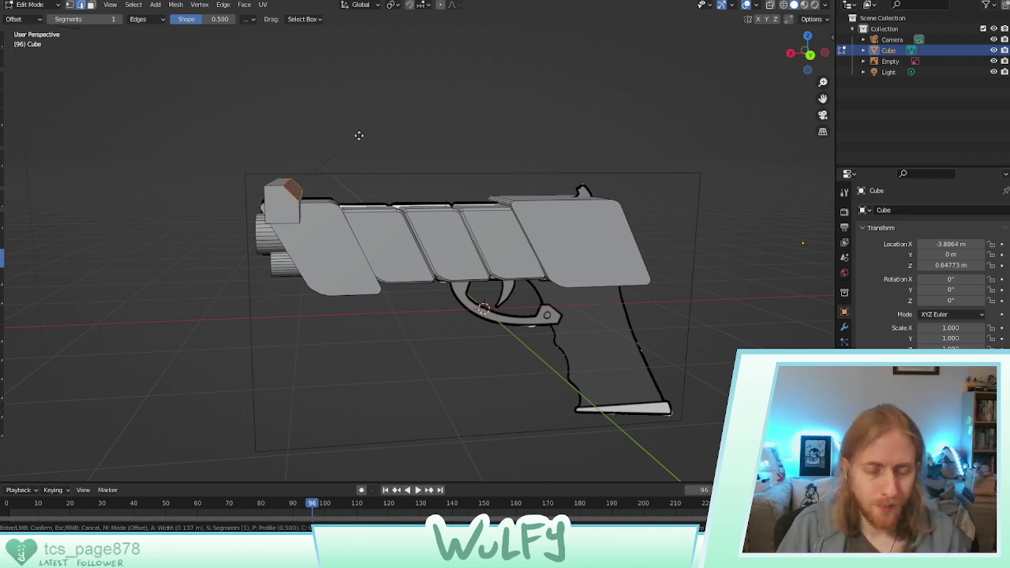
drag(358, 135, 363, 135)
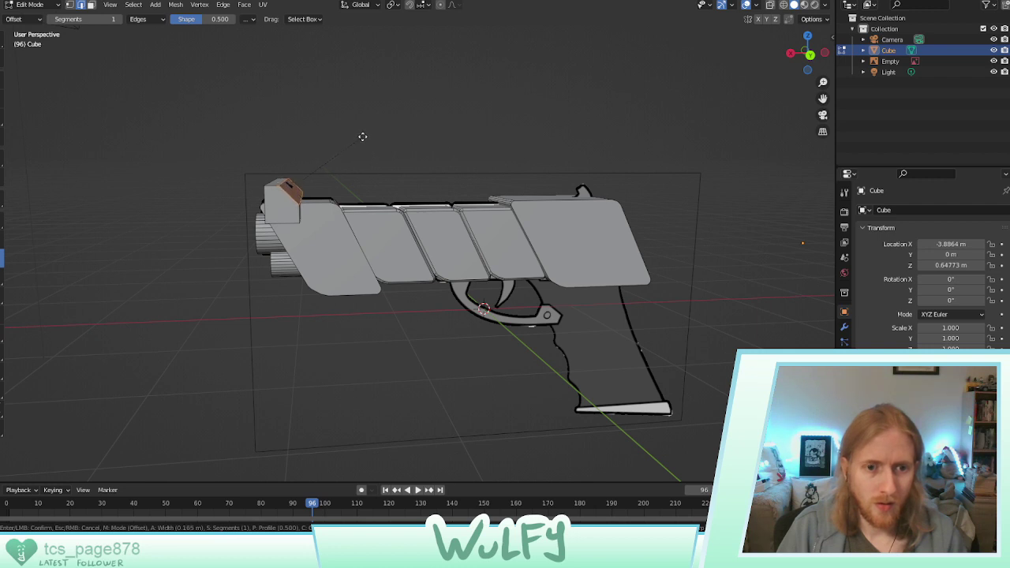
drag(363, 137, 320, 136)
click(284, 183)
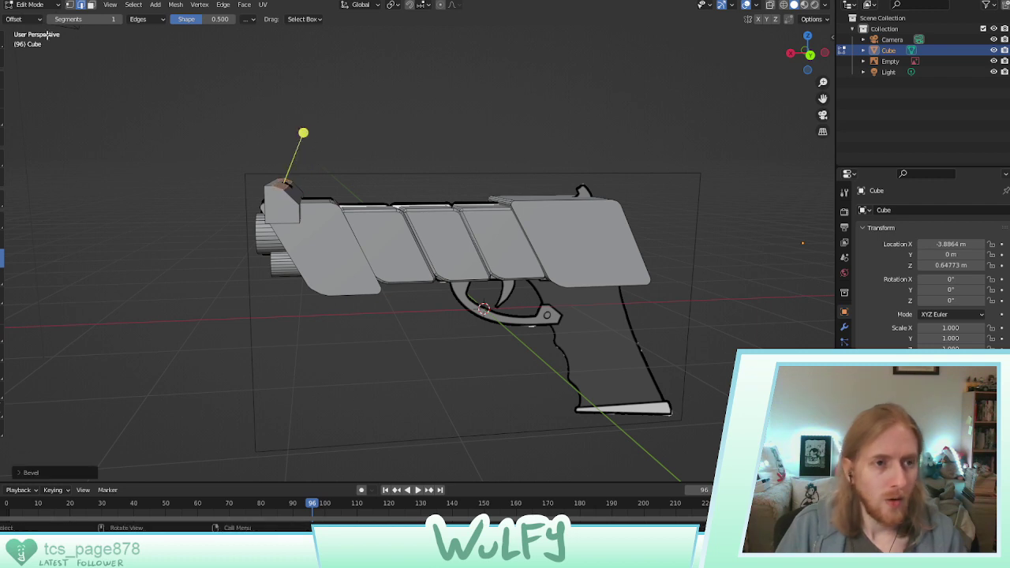
Move the upper edges of the front sight block along X and Z to form a rear-facing hook
click(2, 79)
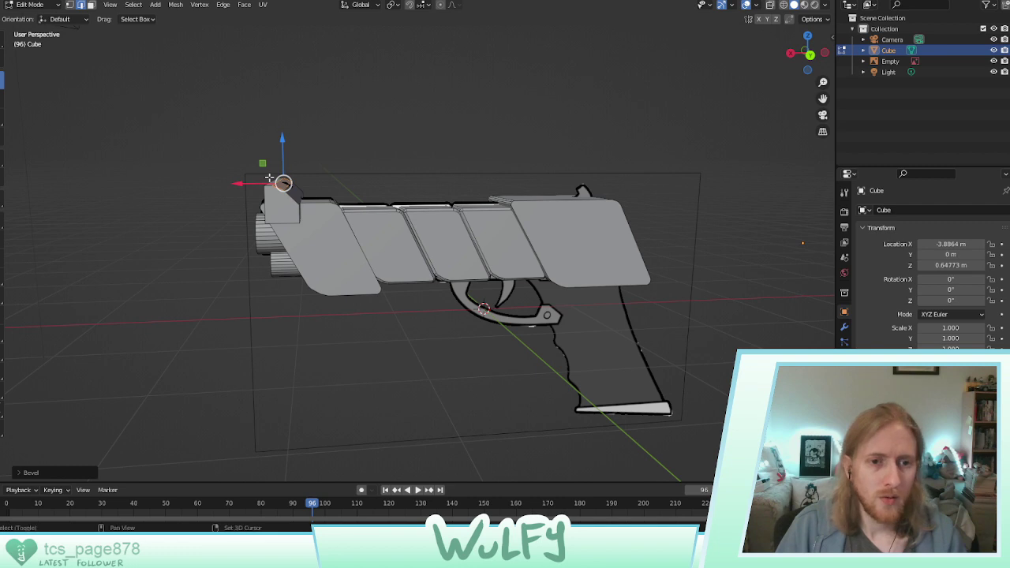
shift+middle_drag(271, 176, 316, 168)
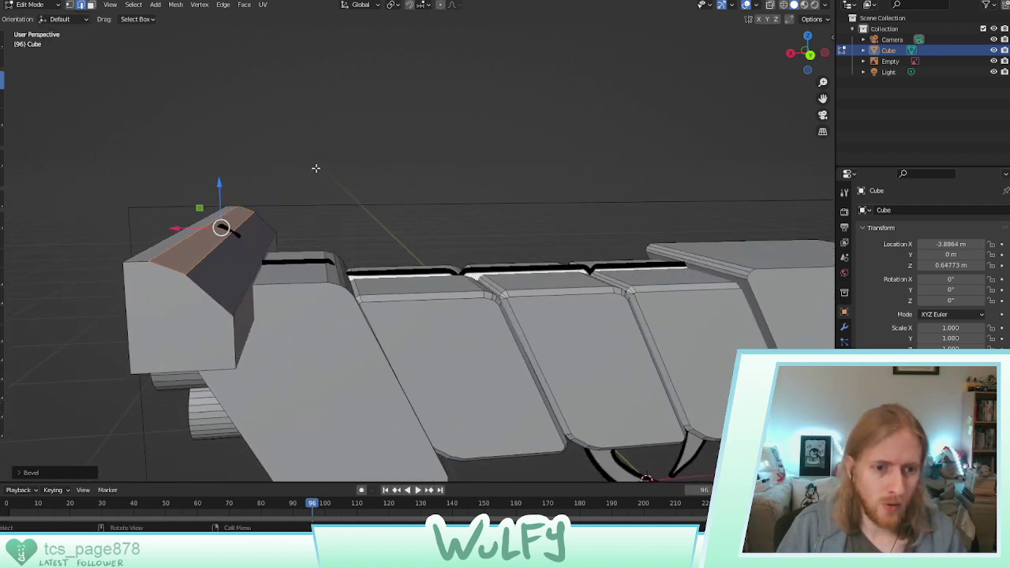
click(181, 241)
key(3)
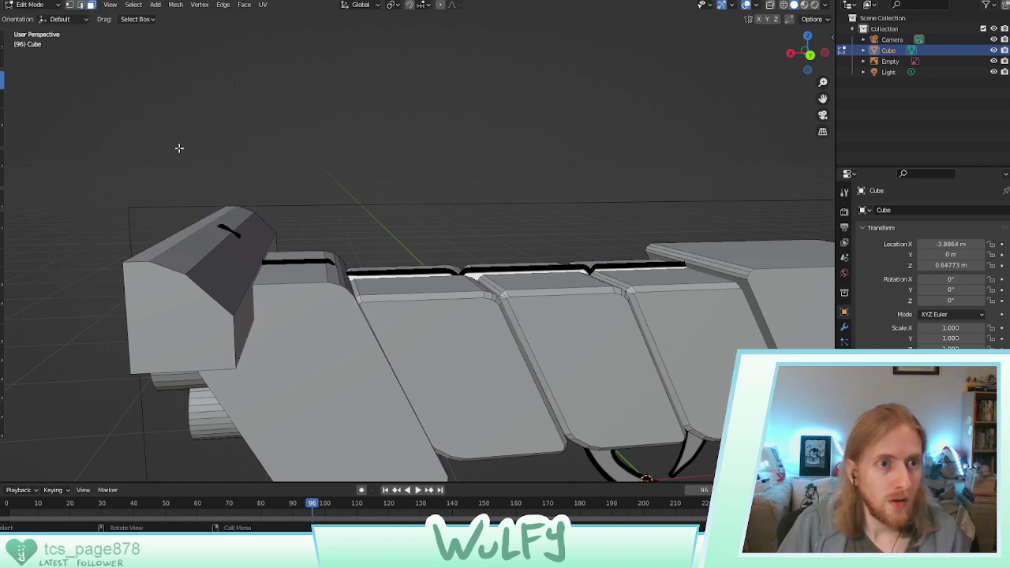
click(206, 236)
drag(177, 221, 220, 235)
click(216, 249)
click(188, 253)
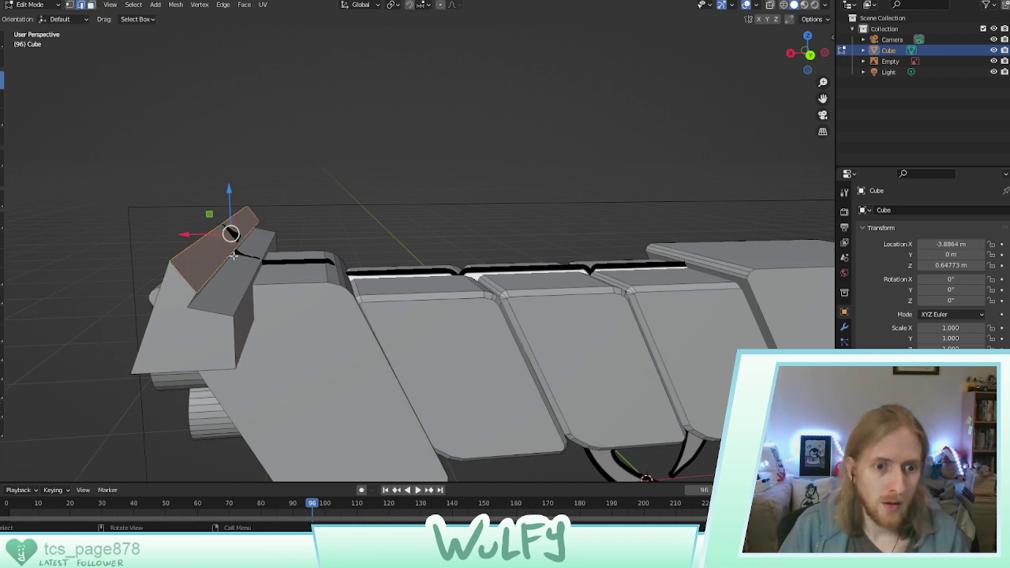
key(g)
key(z)
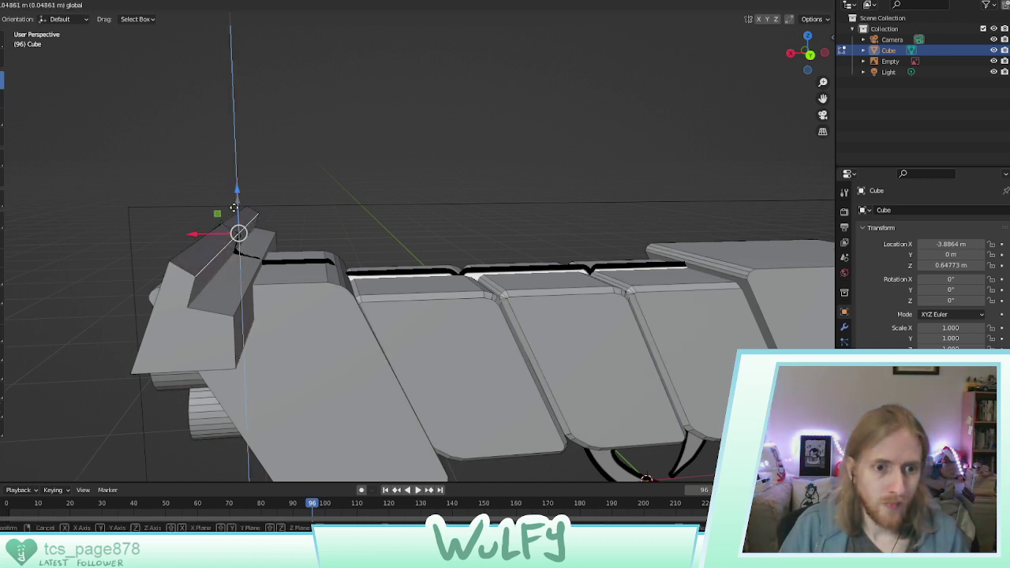
drag(234, 208, 215, 235)
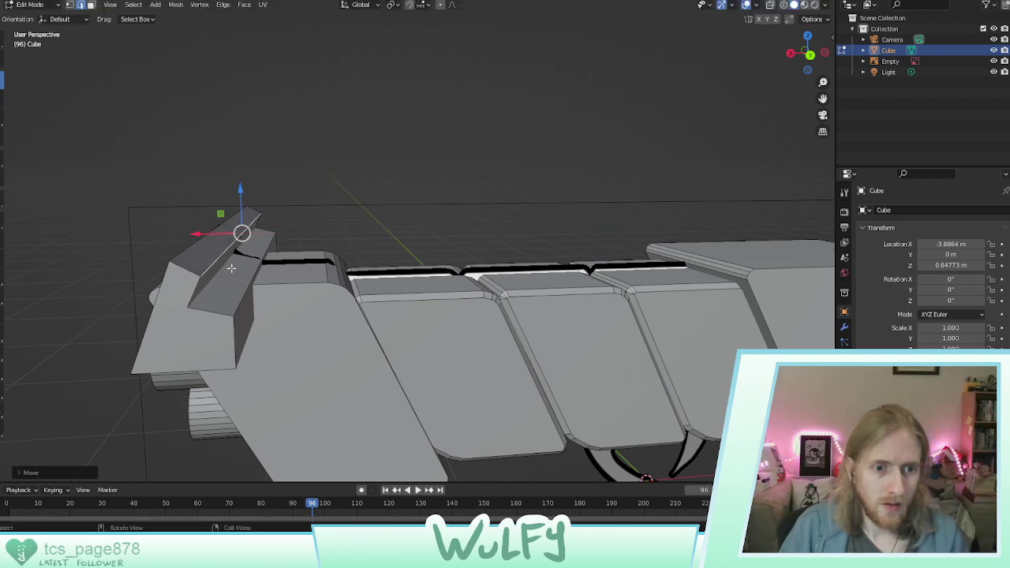
Adjust the inner edge of the notch beneath the sight's hook along X and Z
mouse_move(231, 268)
middle_down()
mouse_move(244, 216)
mouse_move(236, 261)
middle_up()
click(234, 253)
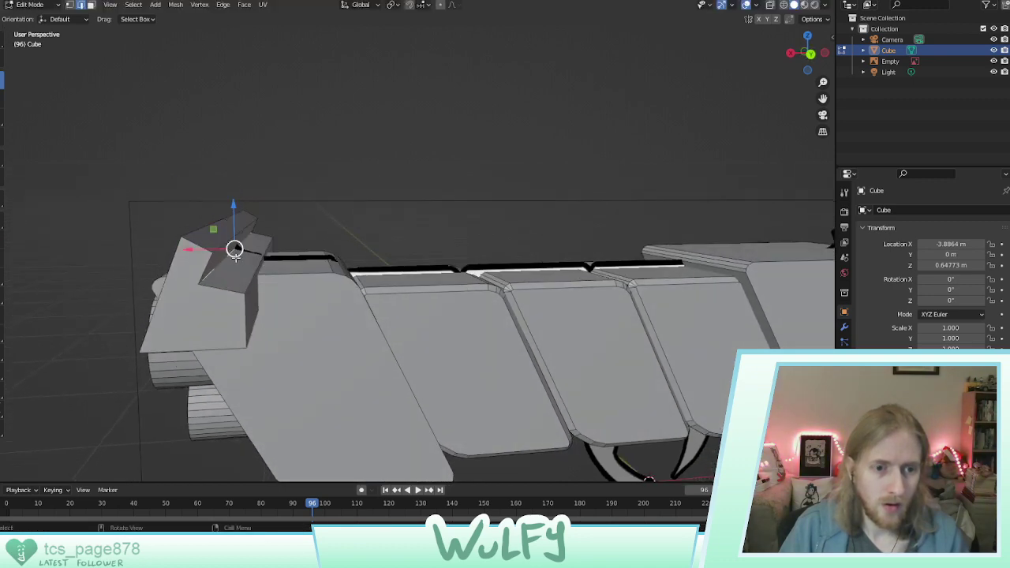
key(g)
key(x)
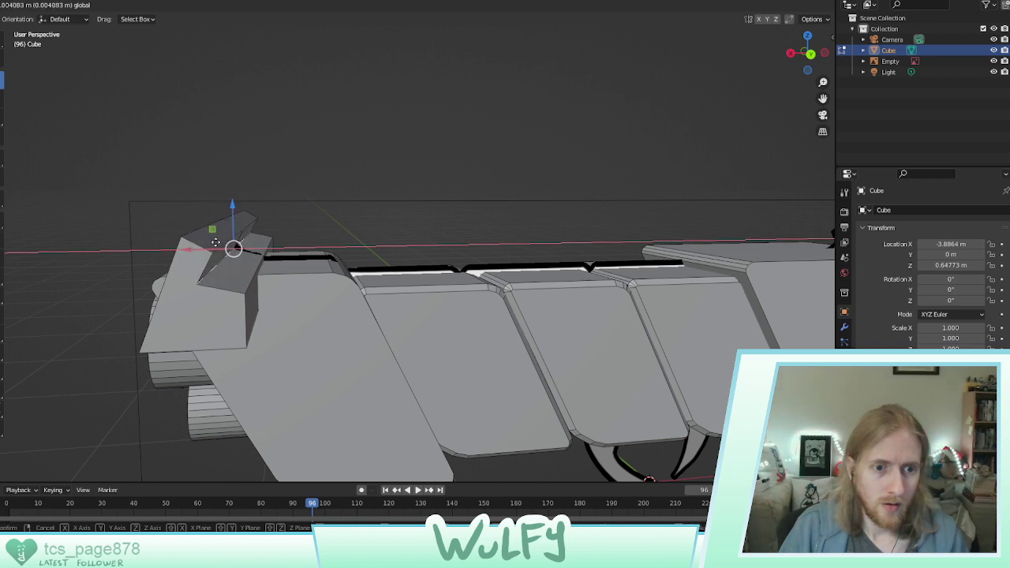
click(213, 241)
key(g)
key(z)
drag(233, 208, 233, 208)
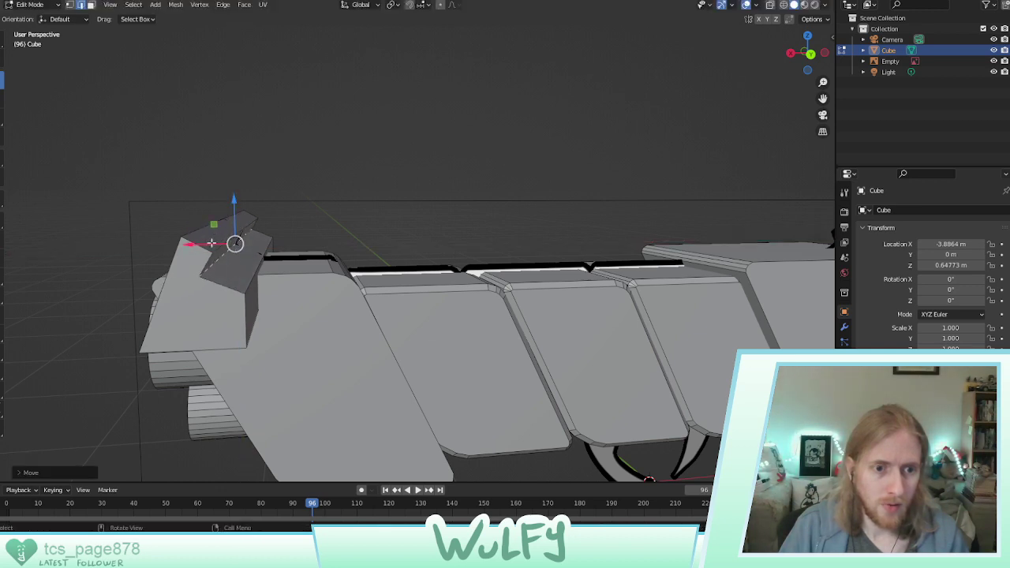
drag(198, 244, 200, 244)
click(201, 244)
Subdivide the sight's lower rear ledge between its two end edges and reposition the new middle edge
click(231, 279)
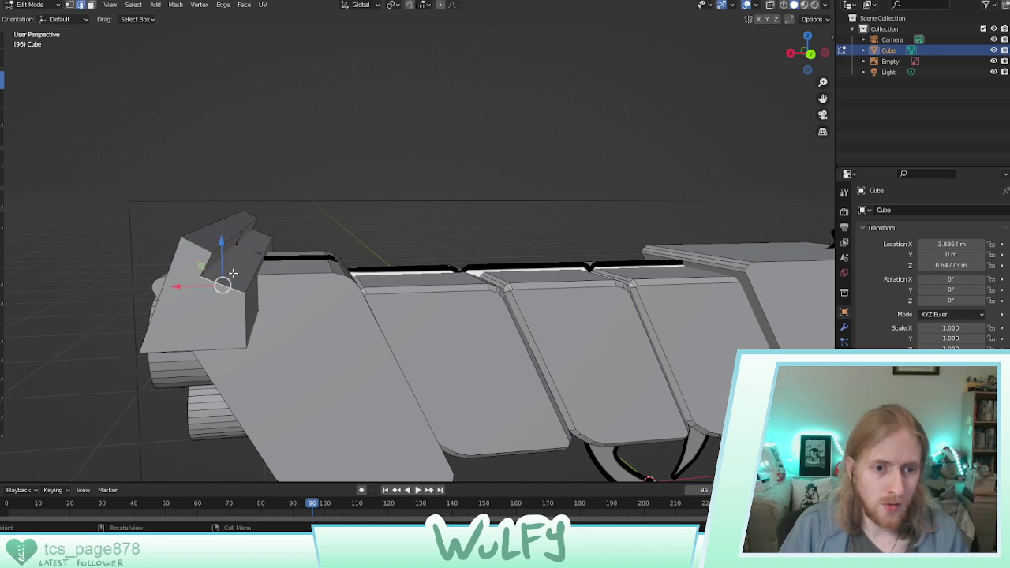
shift+click(263, 235)
right_click(252, 280)
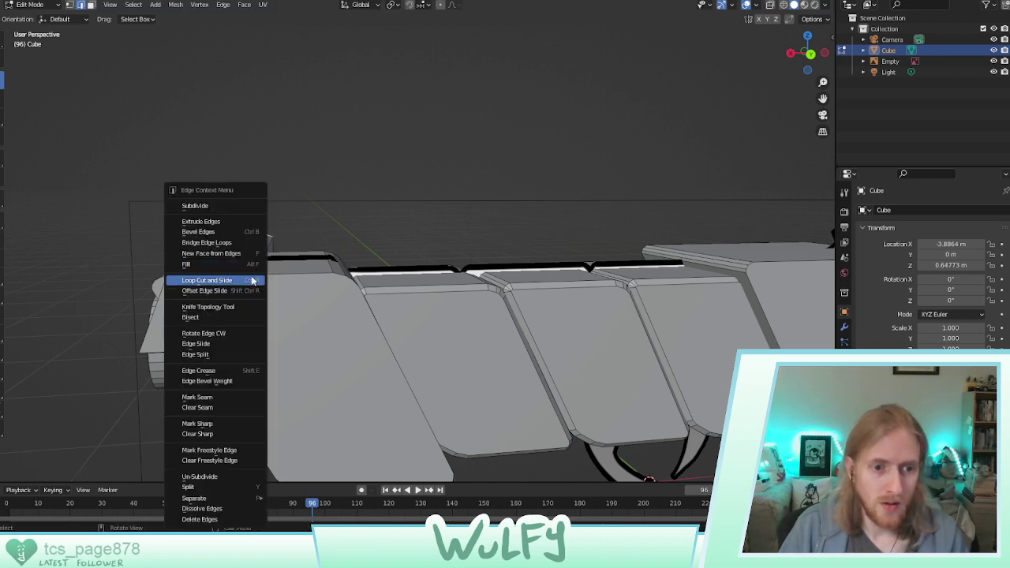
click(218, 209)
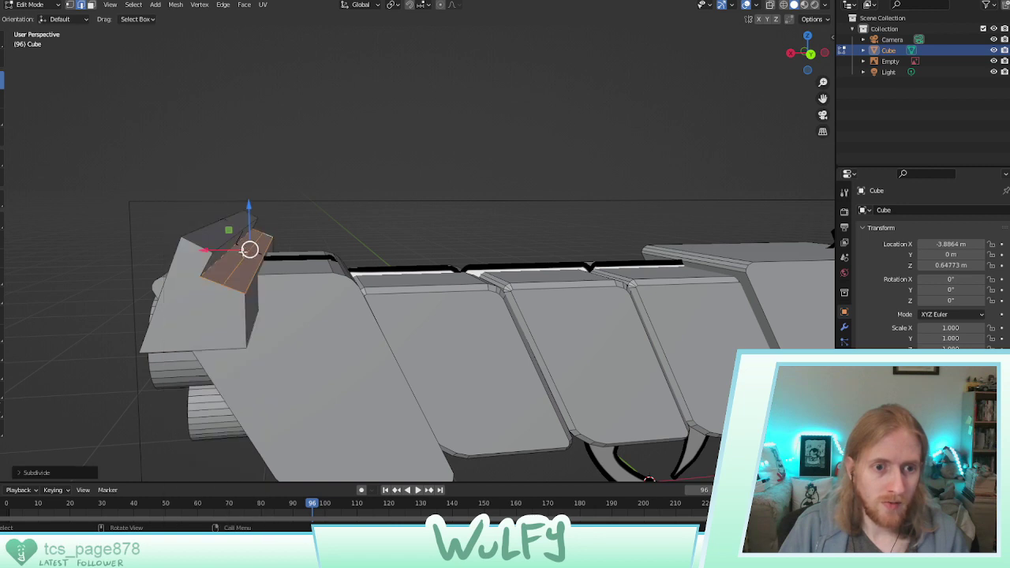
click(247, 253)
drag(250, 227, 247, 230)
middle_drag(247, 230, 275, 255)
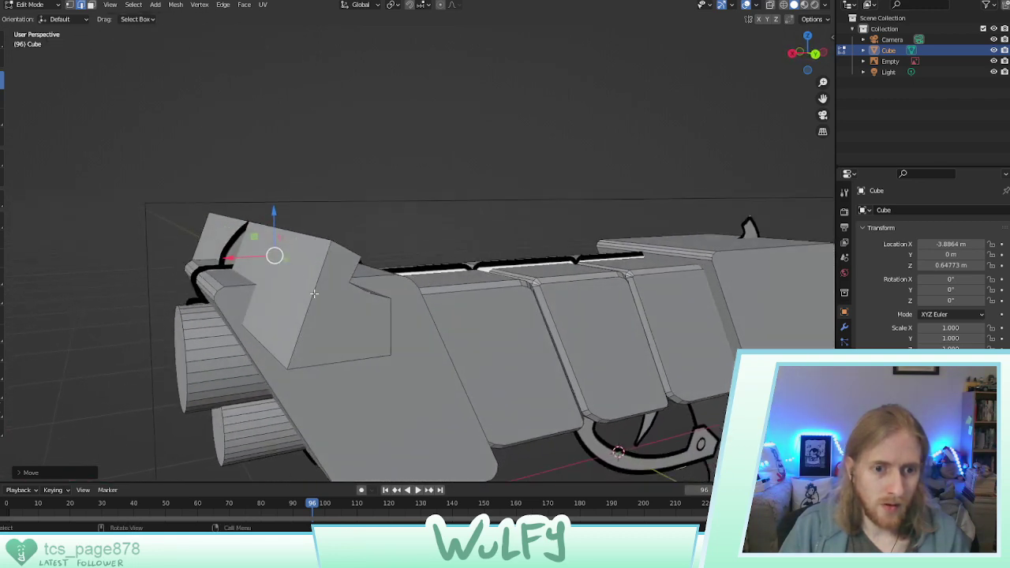
Subdivide the sight's sloping front face and move the new lengthwise edge forward and up along X and Z
click(315, 294)
shift+click(208, 234)
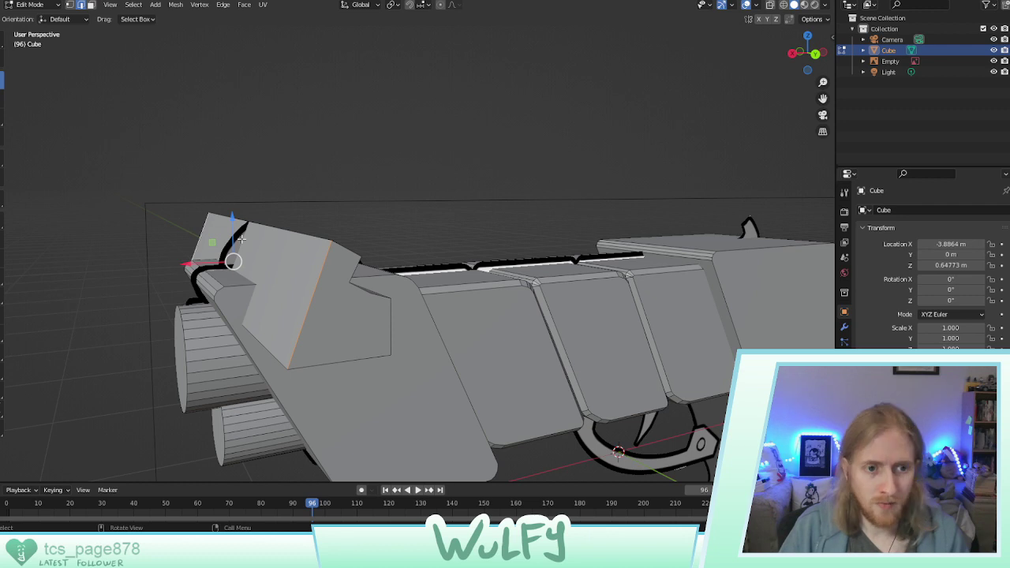
right_click(260, 254)
click(210, 207)
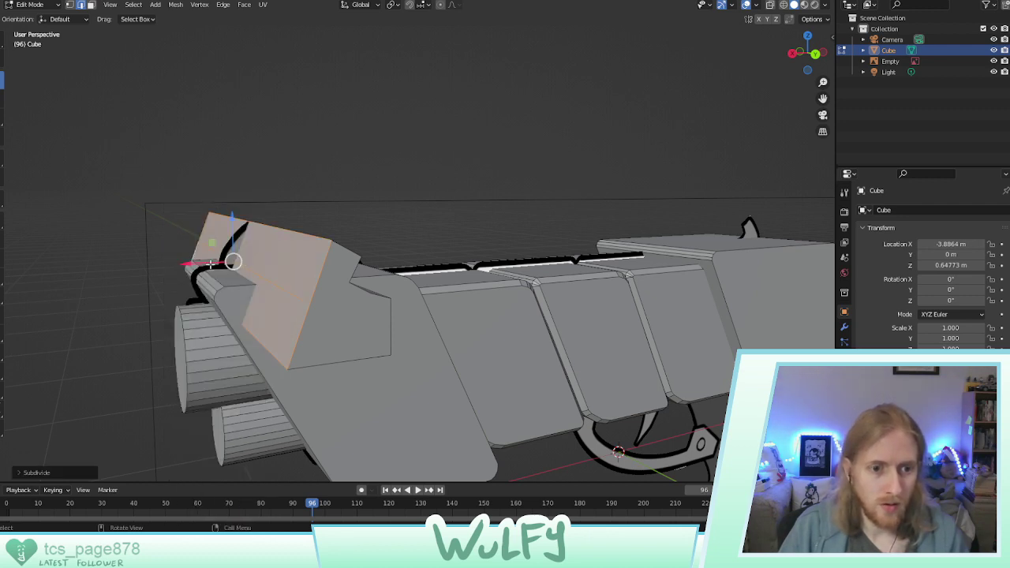
click(246, 266)
drag(206, 261, 217, 210)
drag(188, 243, 223, 219)
key(z)
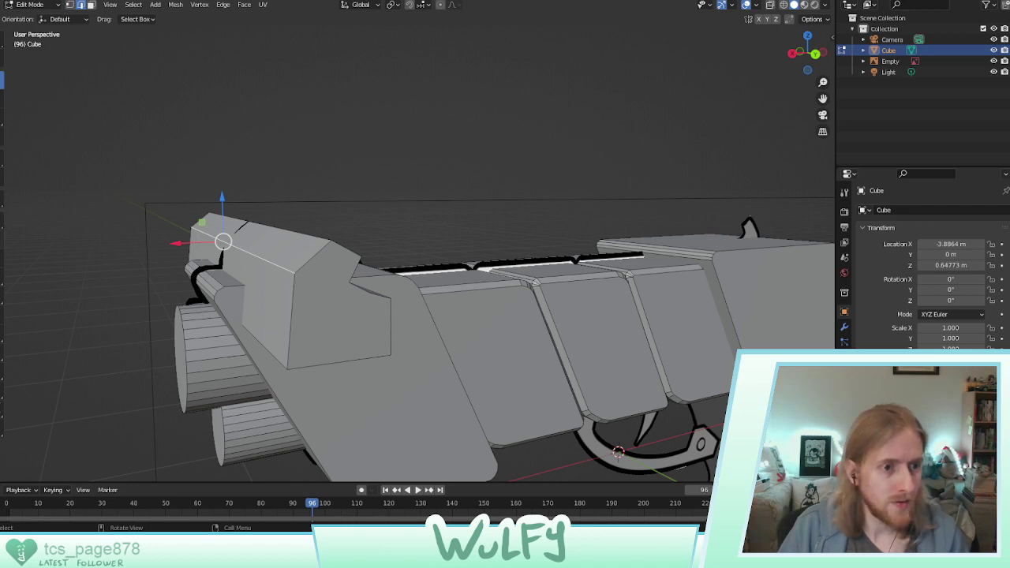
Bevel the new lengthwise edge on the sight's front face with one segment
click(2, 258)
mouse_move(172, 217)
mouse_down()
mouse_move(187, 221)
mouse_move(162, 214)
mouse_up()
key(ctrl+z)
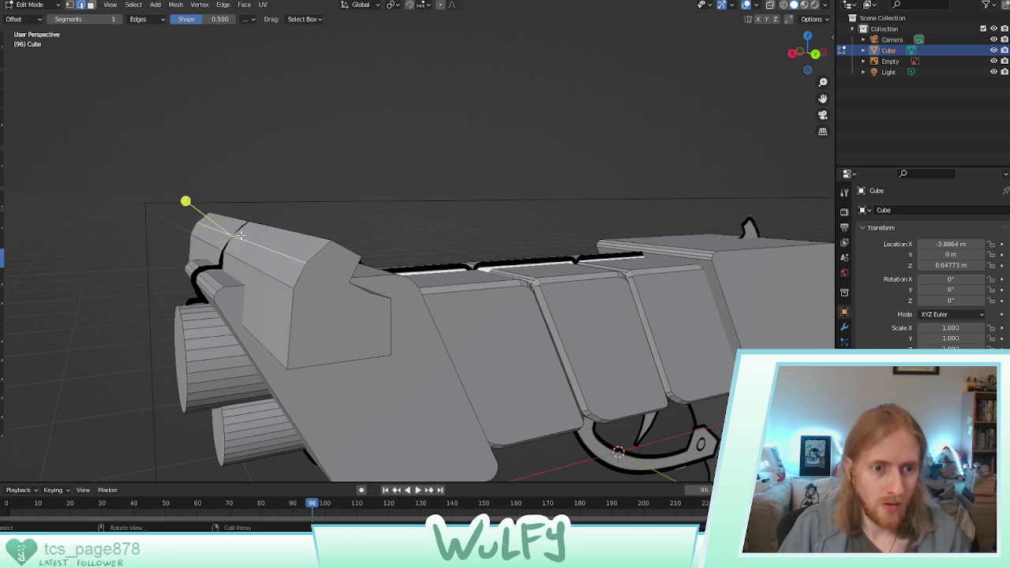
Move the sight's lower front edges along X and Z to round off its front profile
click(2, 80)
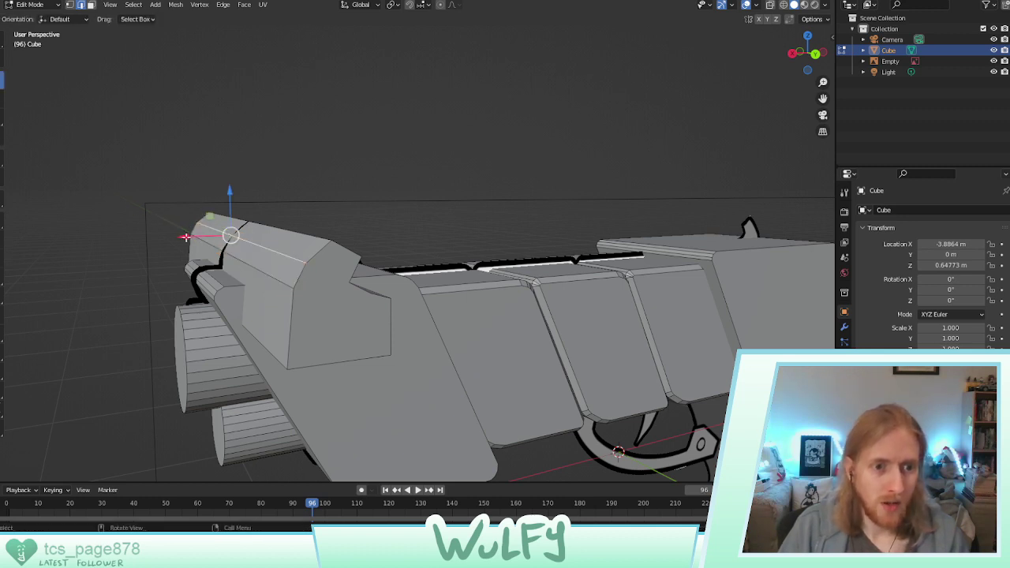
click(223, 251)
drag(199, 253, 188, 278)
click(246, 331)
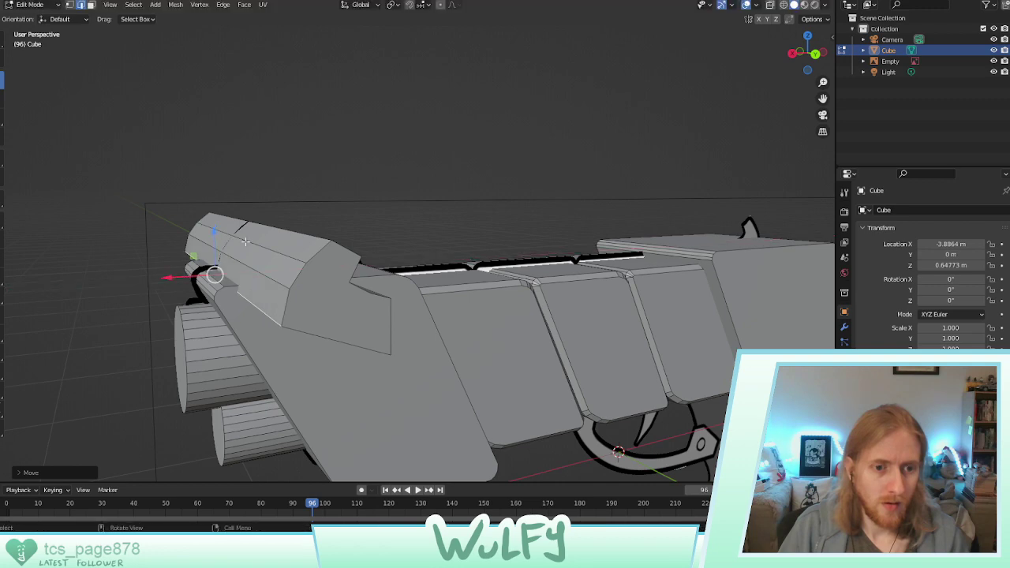
Select both end faces of the sight and scale them together along Y into a very thin piece
middle_drag(249, 239, 325, 251)
click(243, 284)
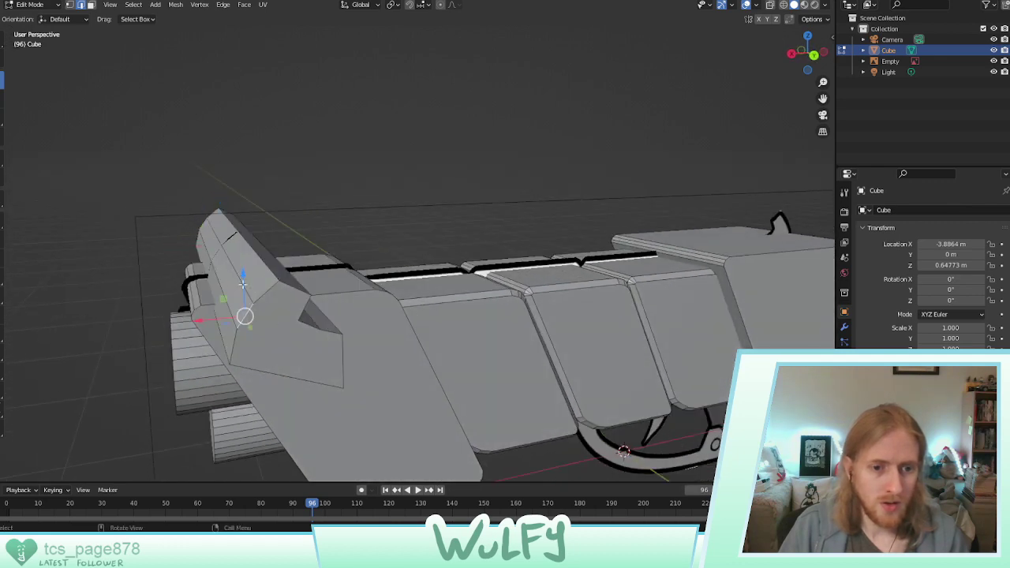
click(258, 319)
middle_drag(185, 244, 308, 259)
shift+click(324, 345)
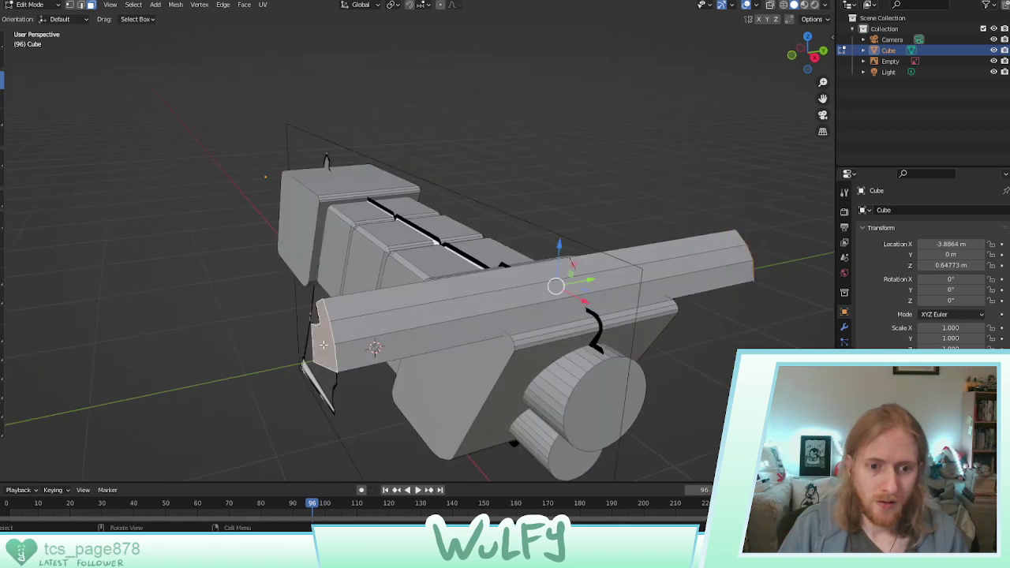
key(s)
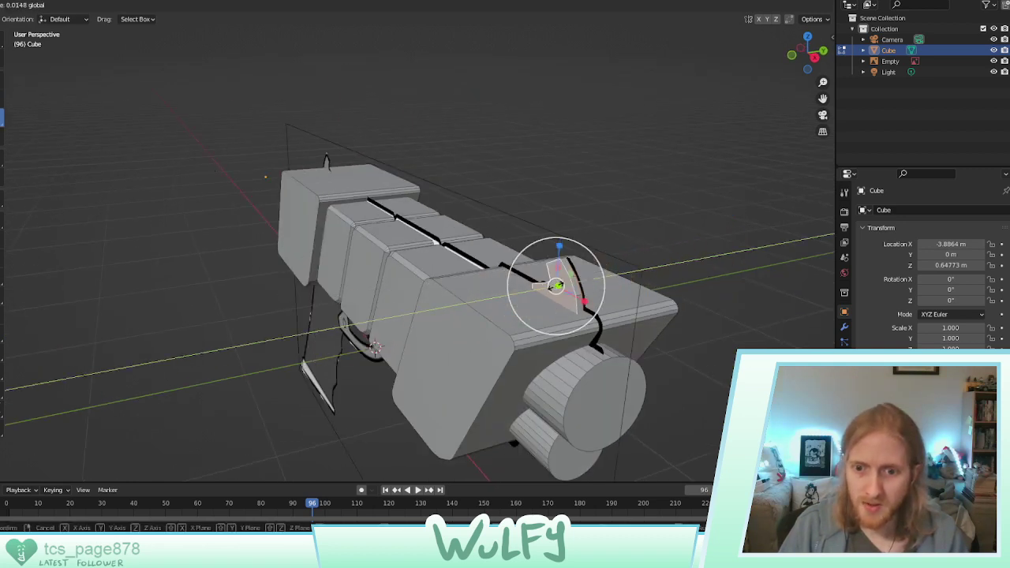
click(563, 284)
Widen the thin sight along Y into a small block on top of the slide
middle_drag(564, 284, 225, 241)
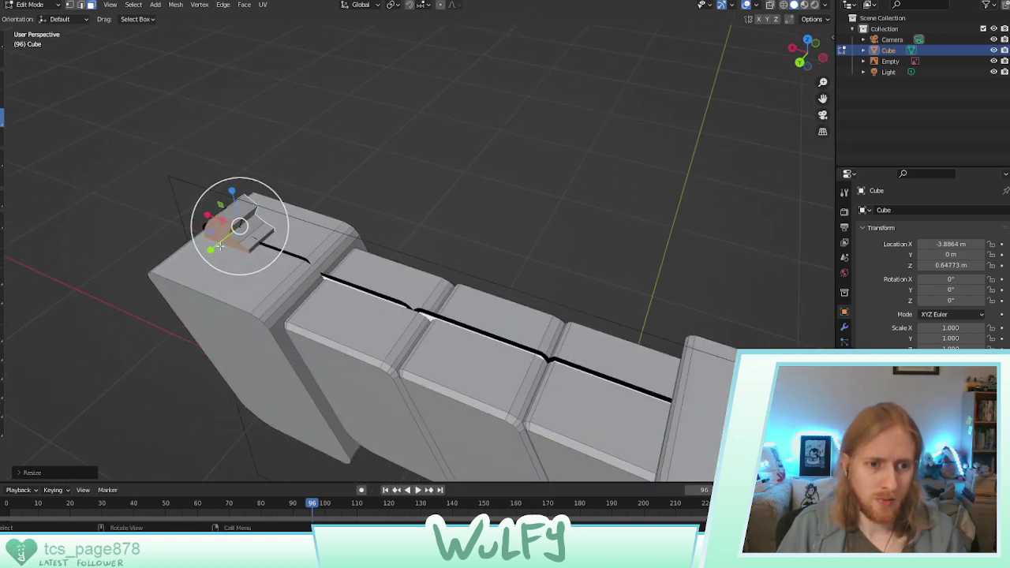
drag(211, 250, 203, 269)
middle_drag(203, 269, 403, 178)
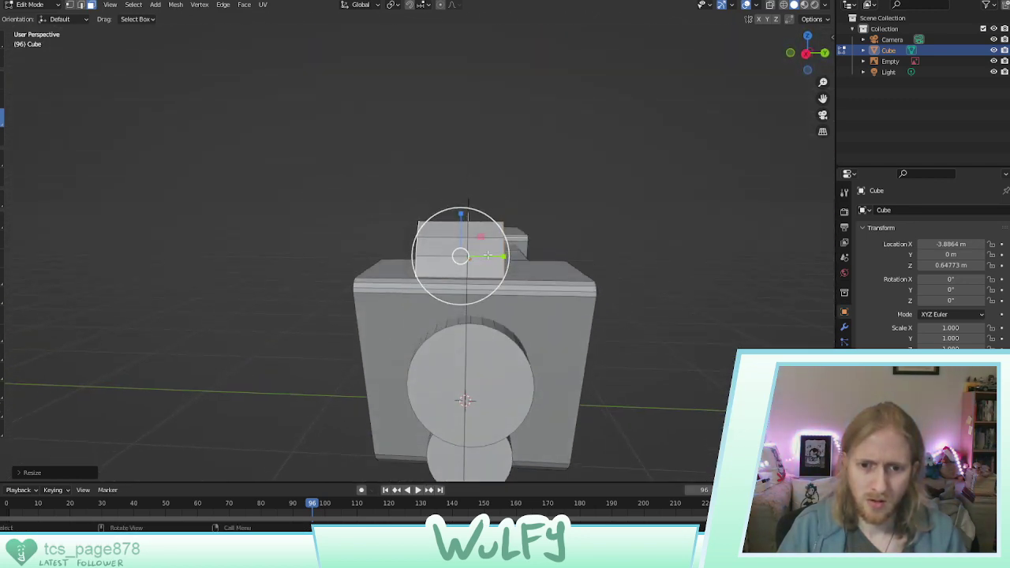
mouse_move(496, 257)
mouse_down()
mouse_move(485, 252)
mouse_move(502, 245)
mouse_up()
Shift the sight about 0.042 m along Y towards the slide's centreline, working from the top view
middle_drag(502, 245, 108, 152)
middle_drag(255, 164, 478, 153)
click(805, 52)
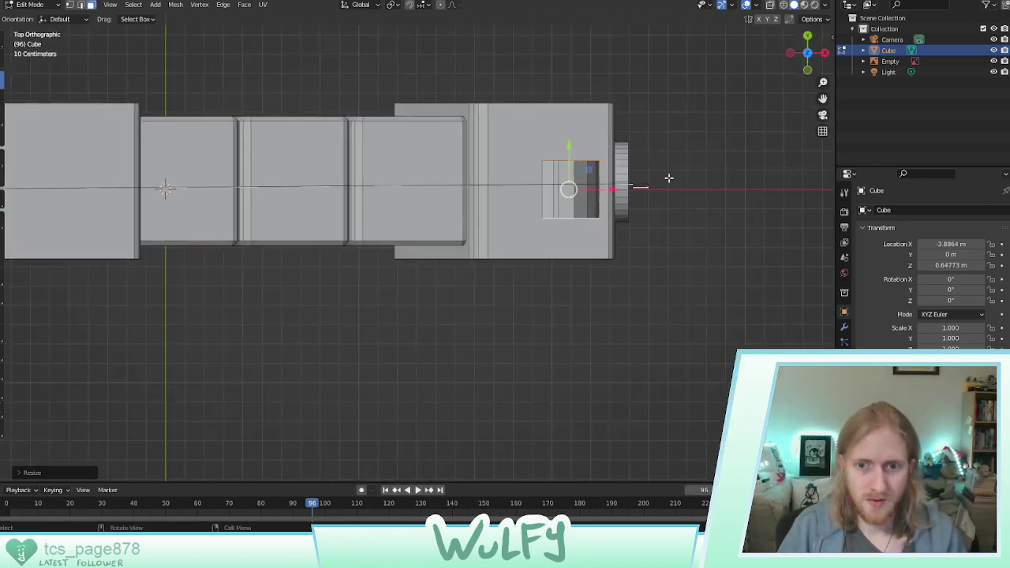
drag(571, 169, 569, 151)
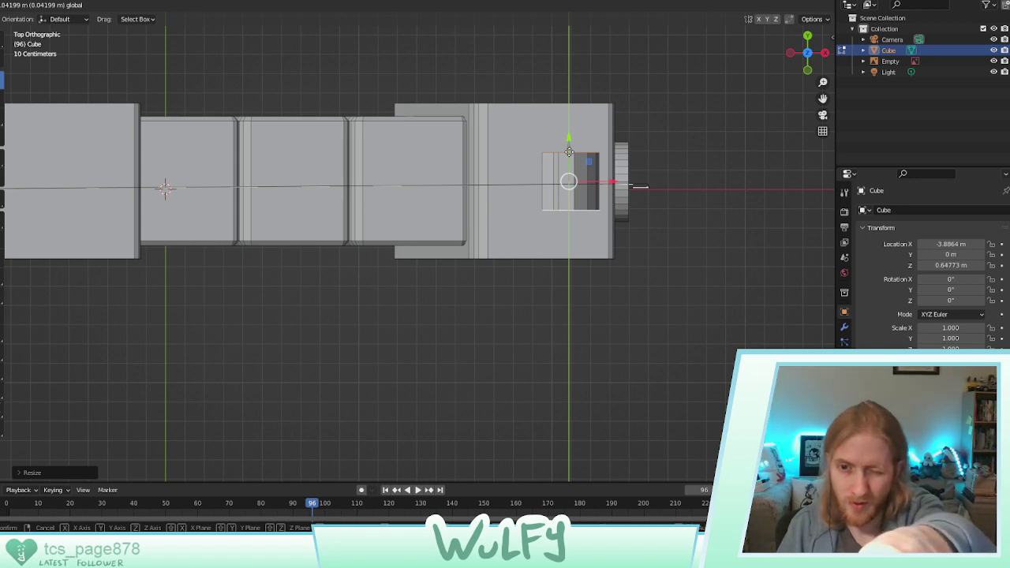
drag(569, 151, 570, 153)
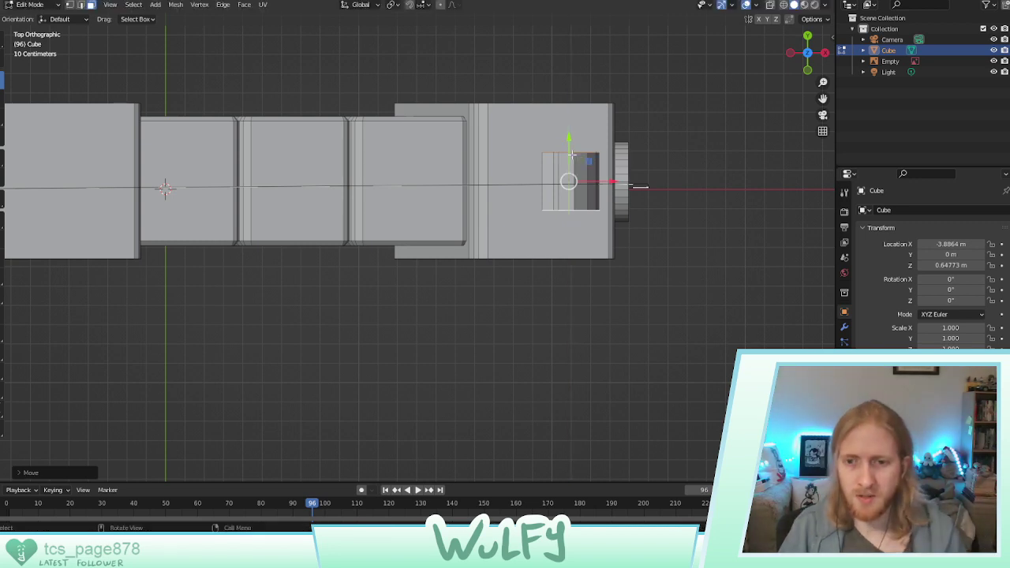
Inspect the sight's profile against the reference image from the back and front orthographic views
middle_drag(631, 180, 404, 79)
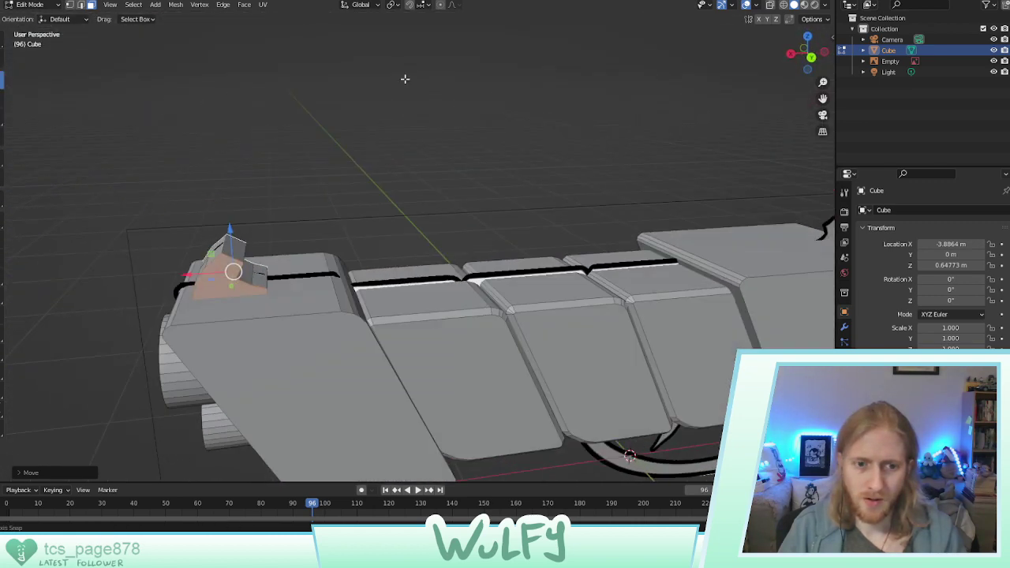
click(809, 59)
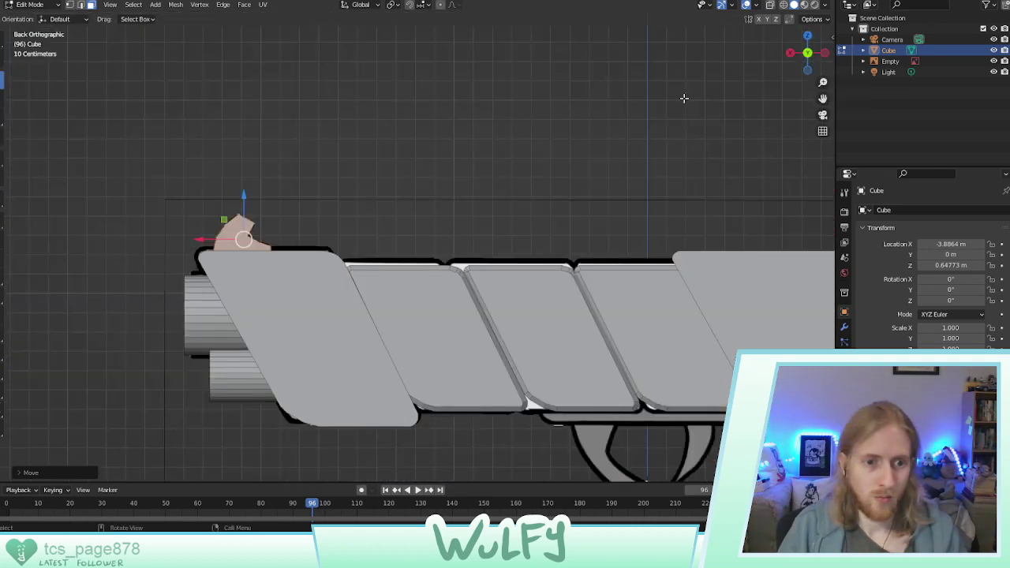
shift+middle_drag(623, 232, 496, 214)
scroll(501, 209, down, 1)
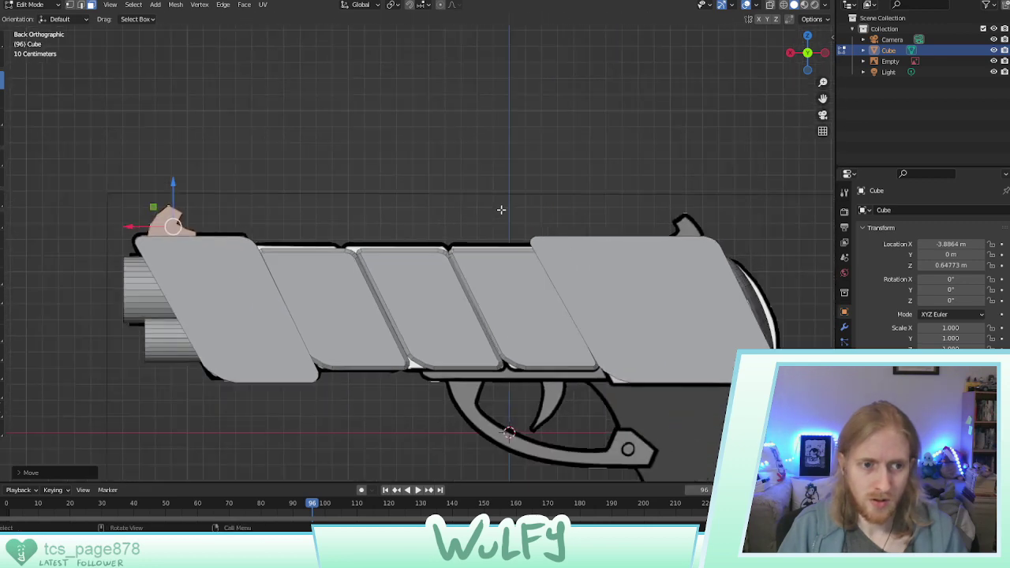
click(807, 53)
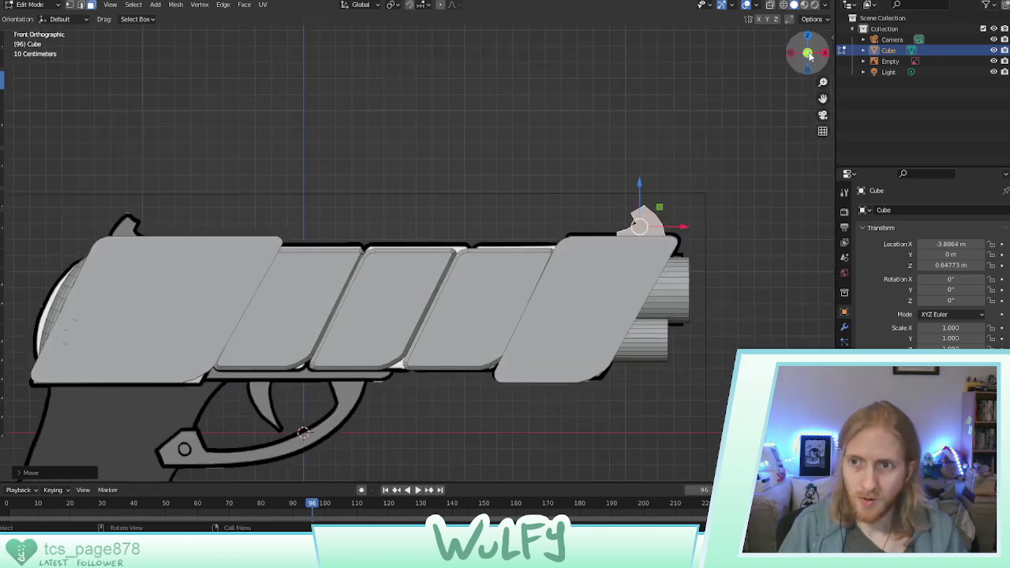
Duplicate the front sight's side faces and place the copy above the middle of the slide
click(807, 53)
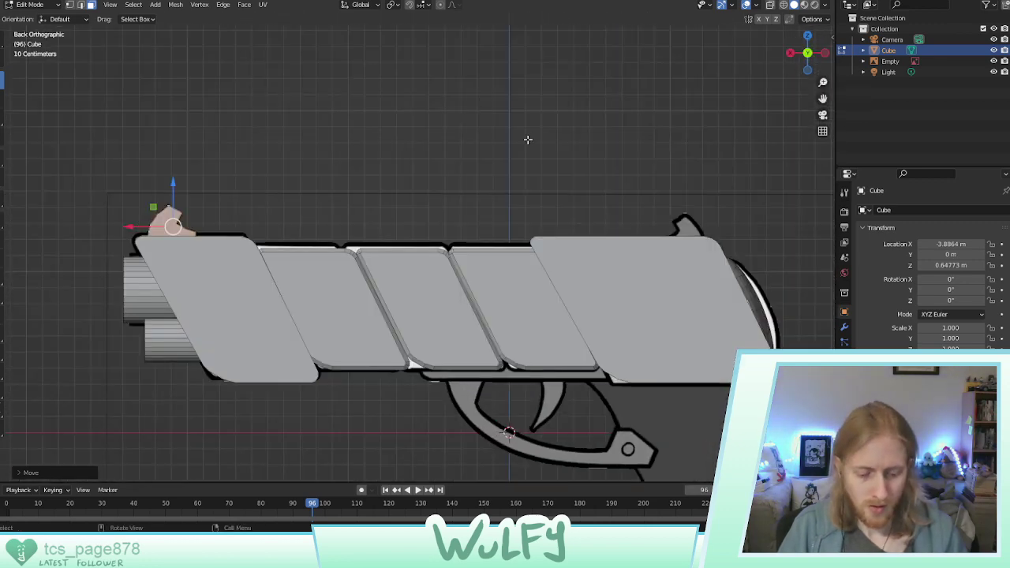
key(g)
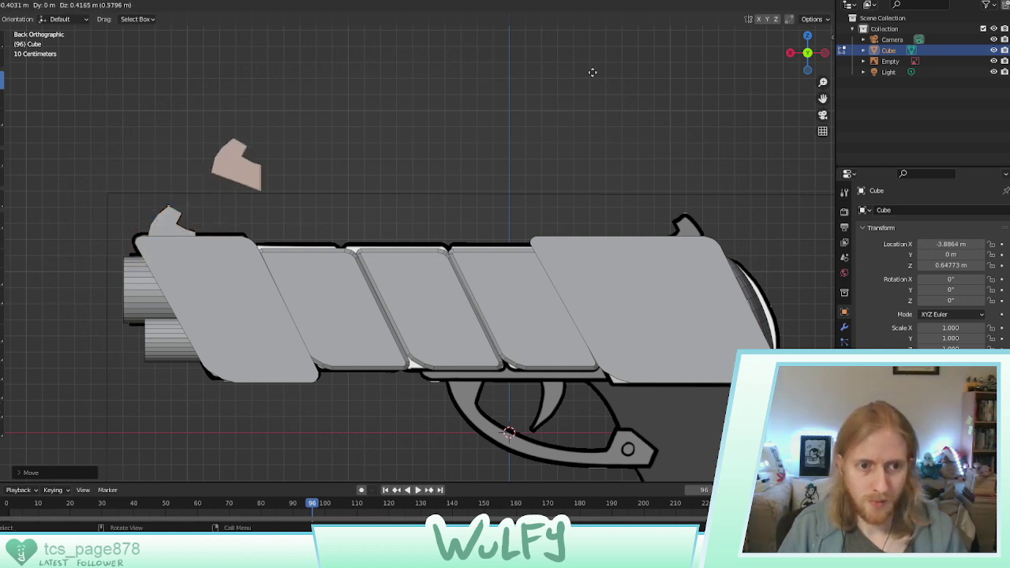
click(721, 124)
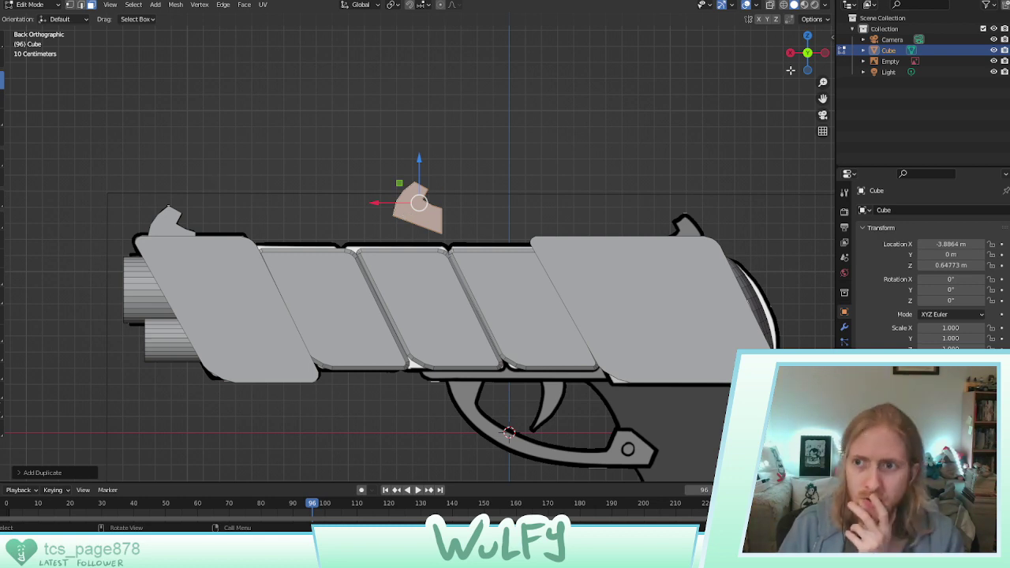
Rotate the duplicated sight faces 180 degrees about the vertical axis, working from the top view
click(807, 36)
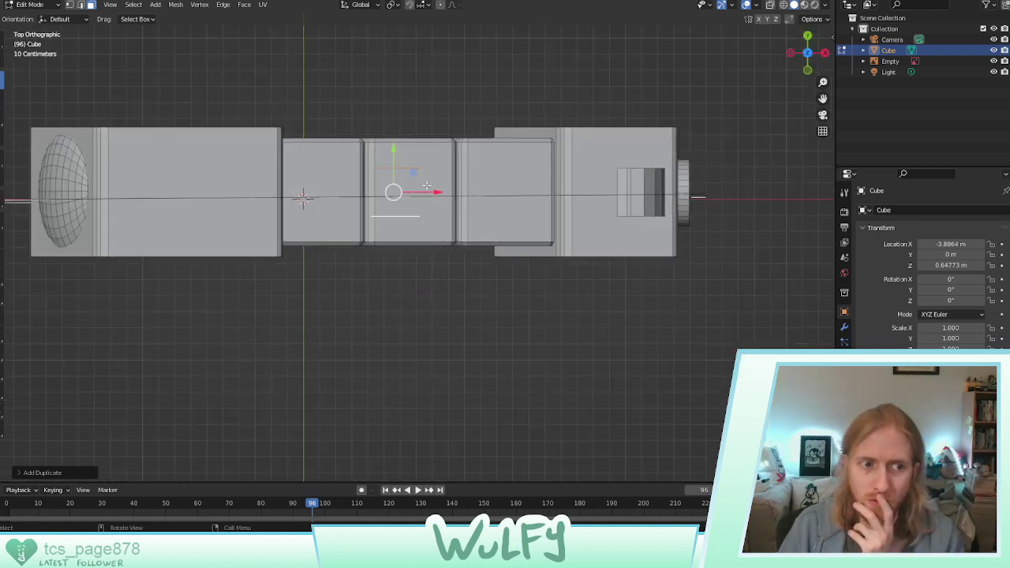
click(807, 56)
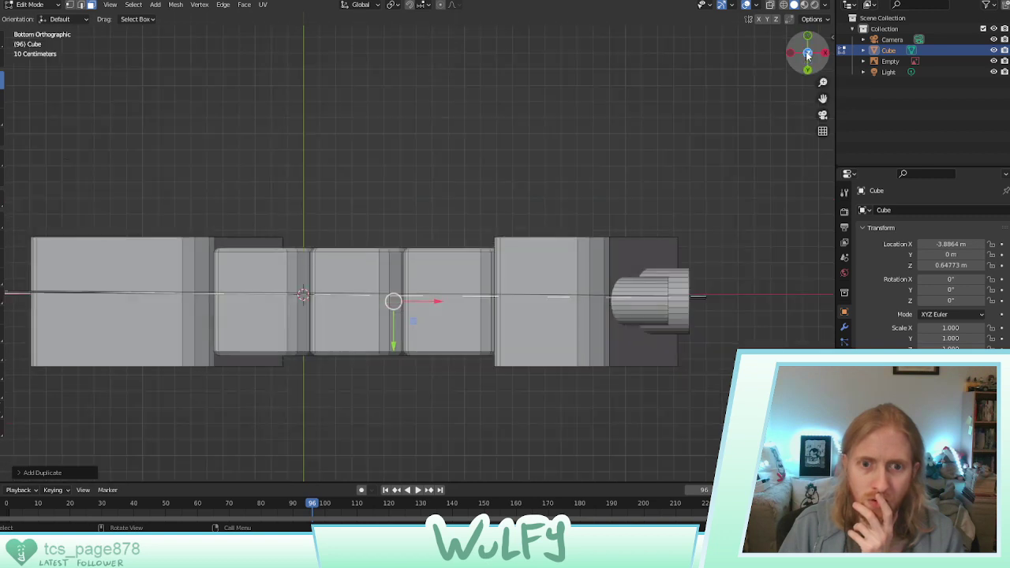
drag(809, 52, 808, 57)
click(807, 56)
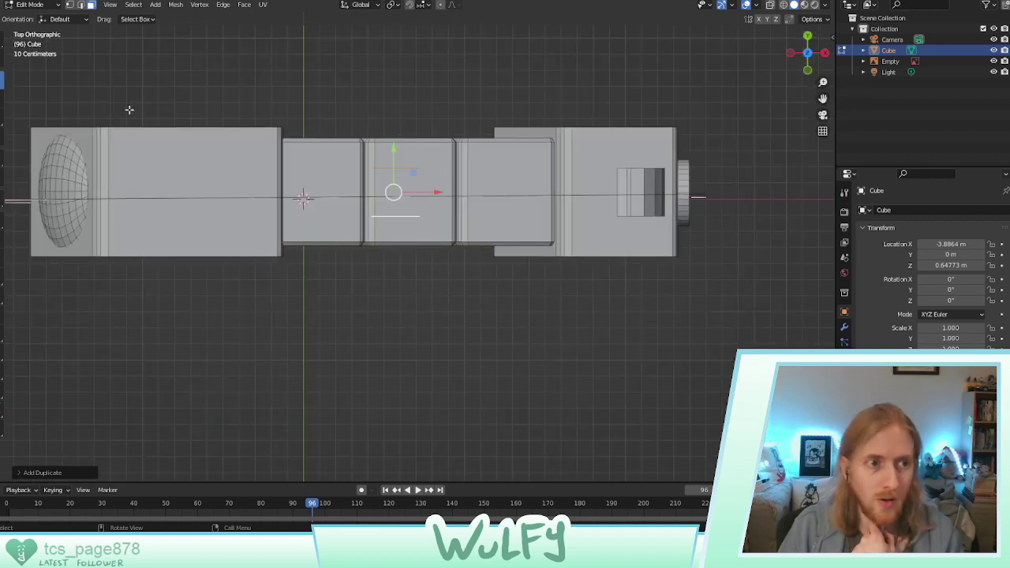
click(3, 101)
drag(414, 156, 269, 224)
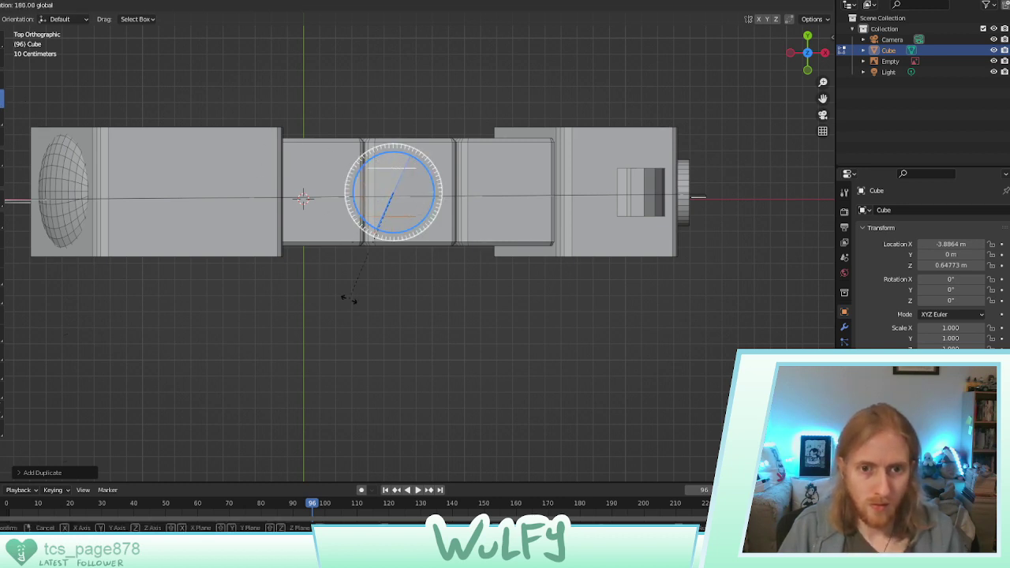
ctrl+drag(348, 299, 349, 299)
Delete both loose duplicated side faces floating above the middle of the slide
middle_drag(491, 219, 473, 205)
middle_drag(529, 219, 388, 202)
click(438, 169)
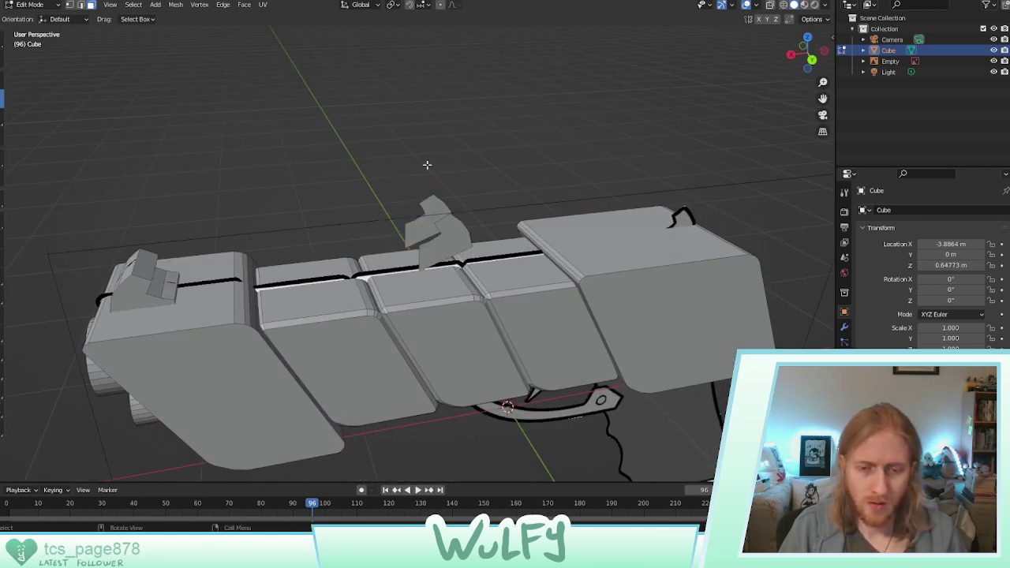
middle_drag(427, 165, 469, 165)
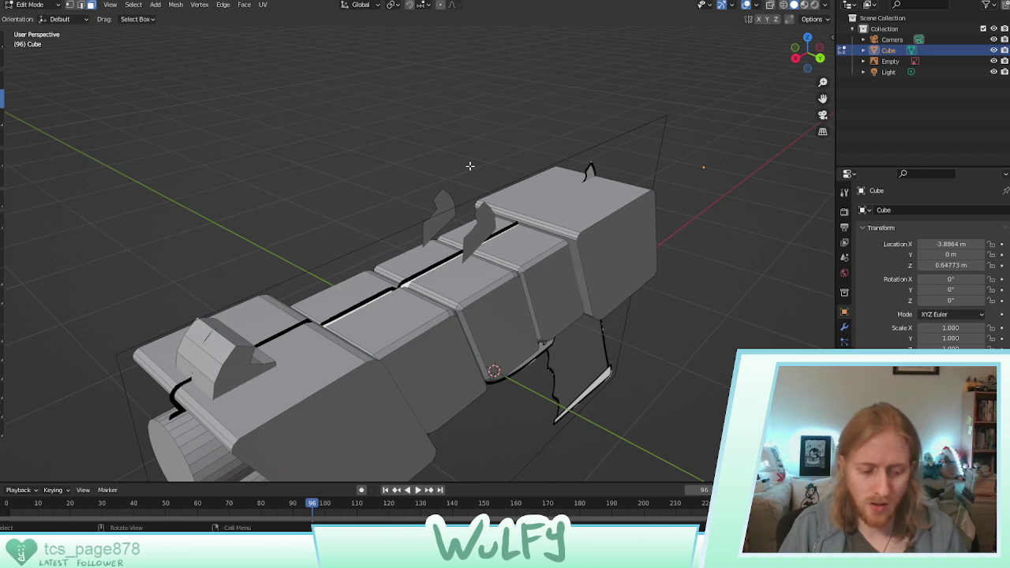
click(490, 222)
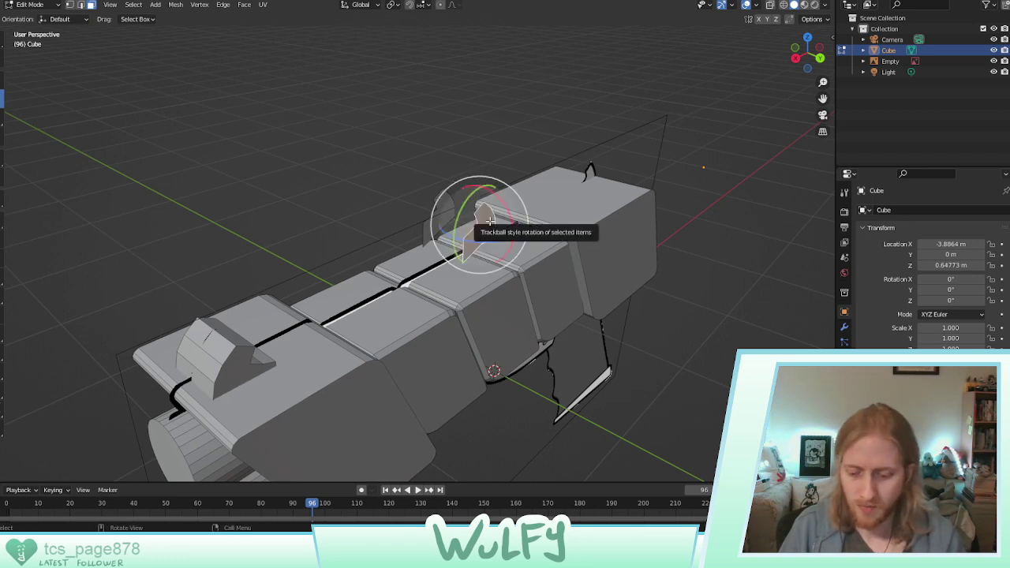
key(x)
click(432, 221)
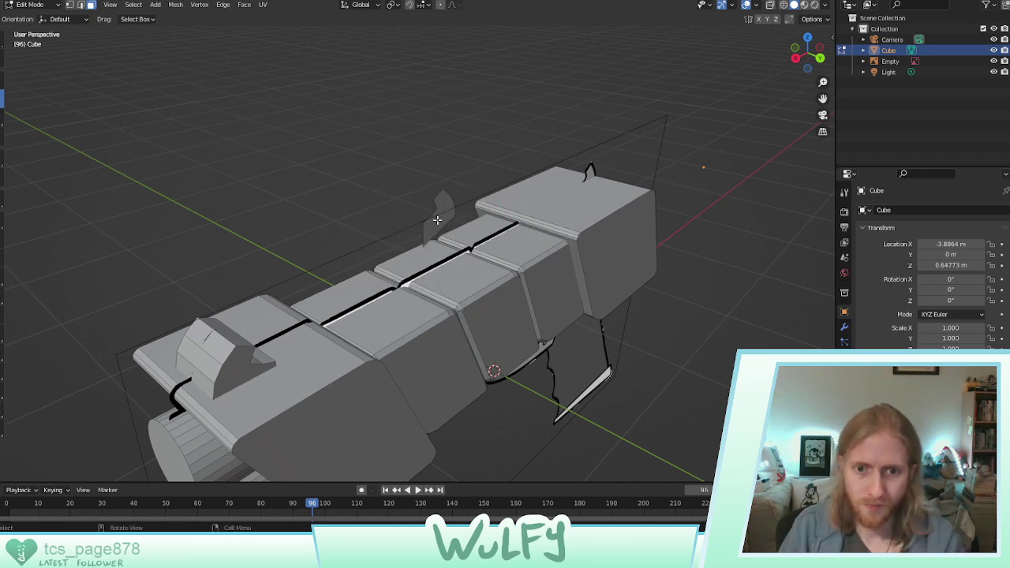
click(430, 221)
key(x)
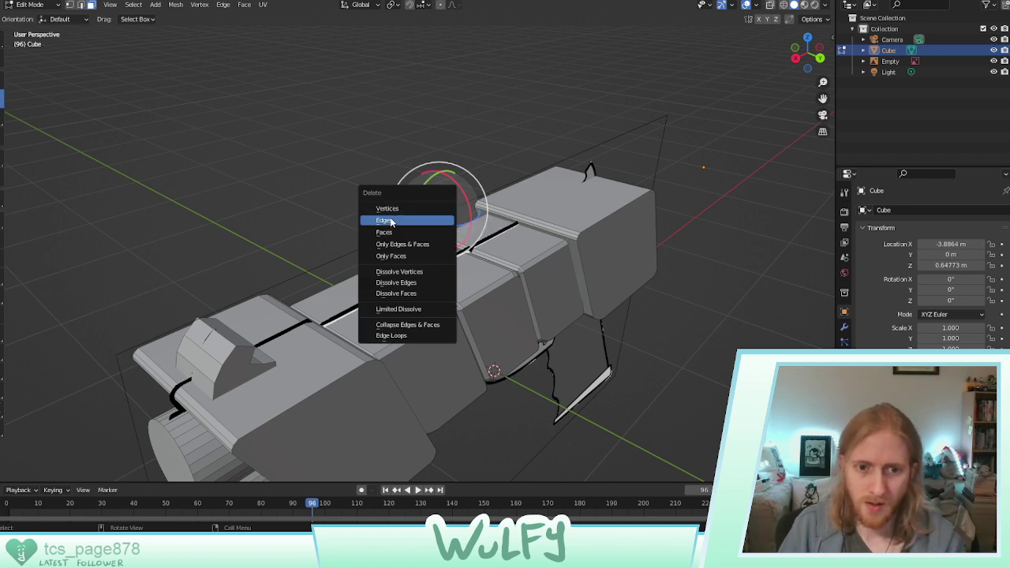
click(391, 221)
Select the complete linked front sight, duplicate it in place, and move the copy along X to the middle of the slide
click(218, 348)
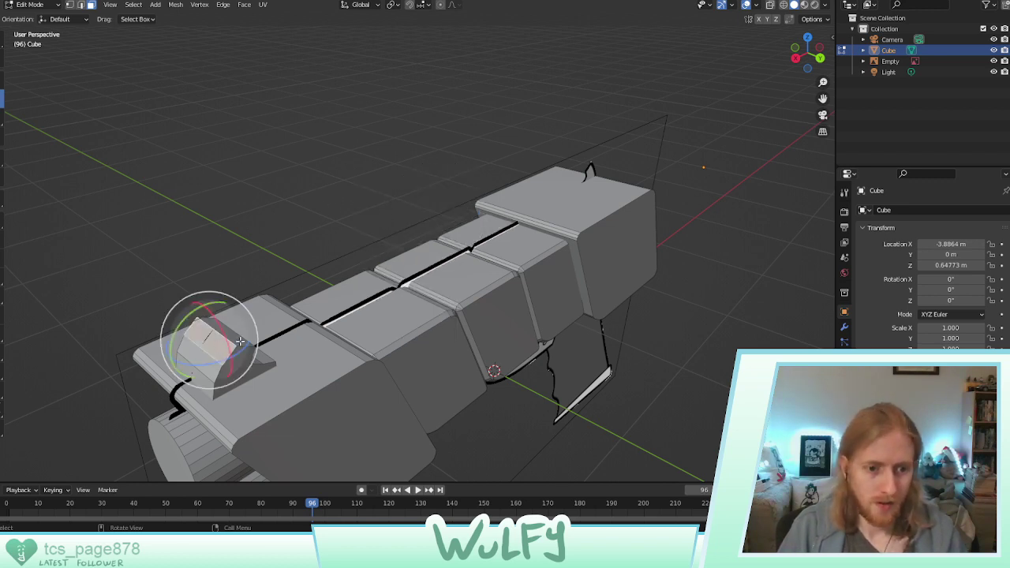
key(ctrl+l)
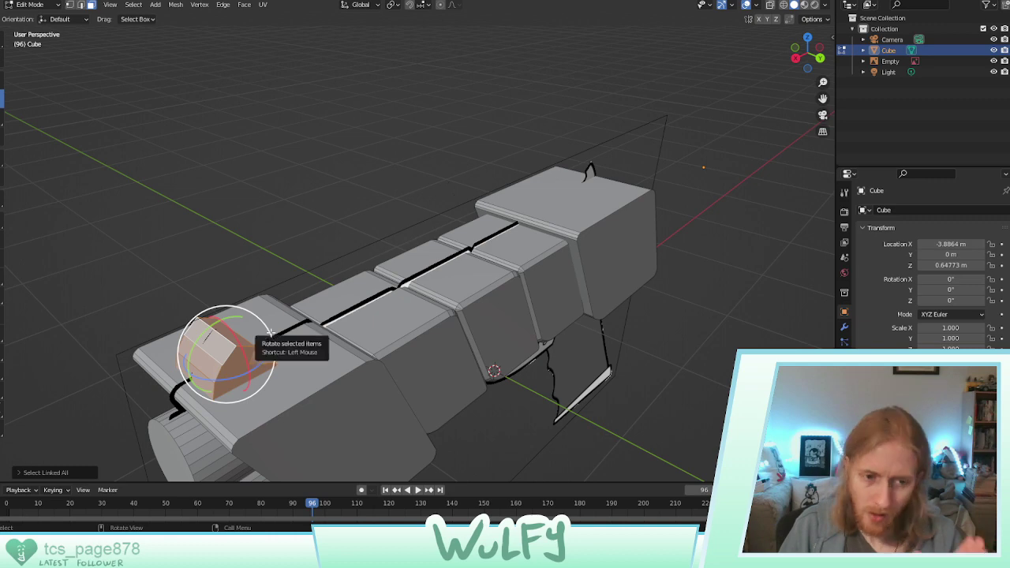
click(822, 63)
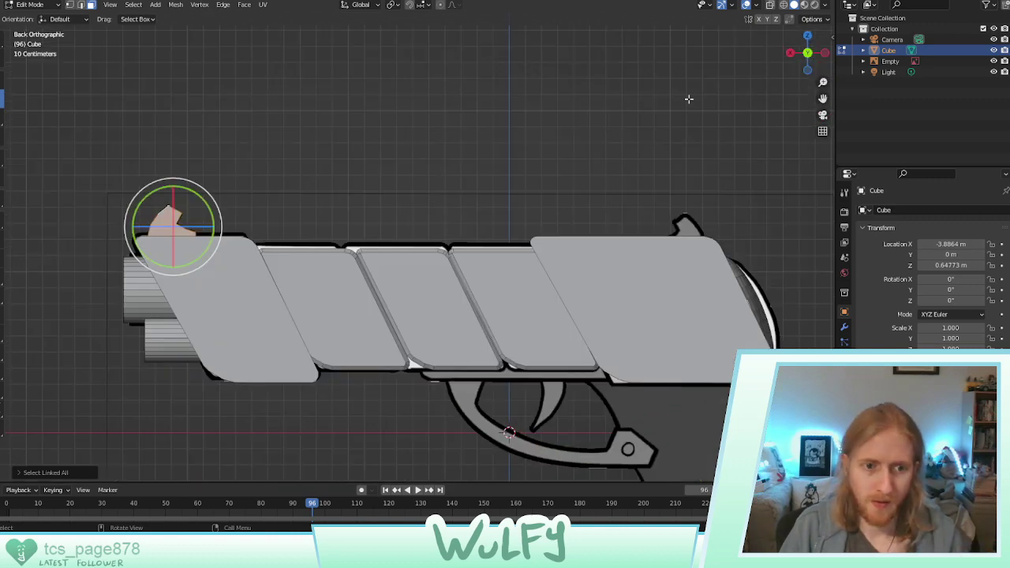
key(shift+d)
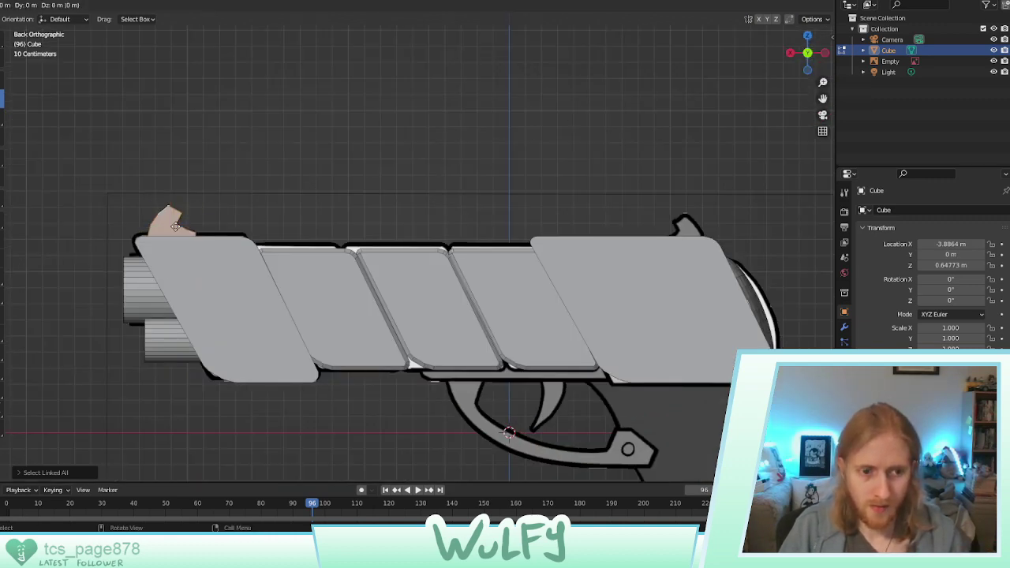
right_click(175, 227)
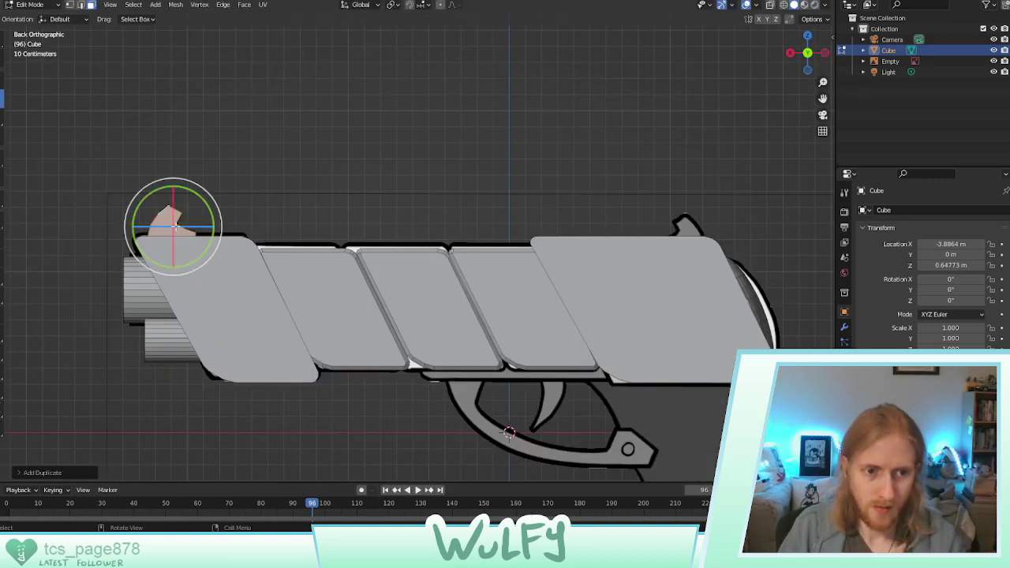
click(2, 81)
drag(141, 227, 406, 227)
Rotate the duplicated sight half a turn about the vertical axis so its hook faces the opposite way
middle_drag(426, 221, 725, 120)
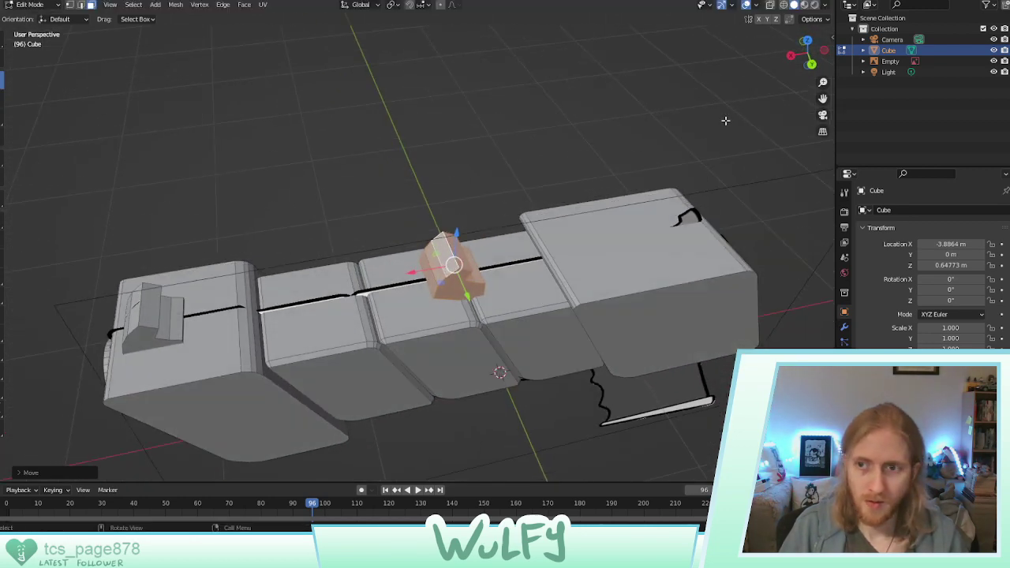
click(807, 40)
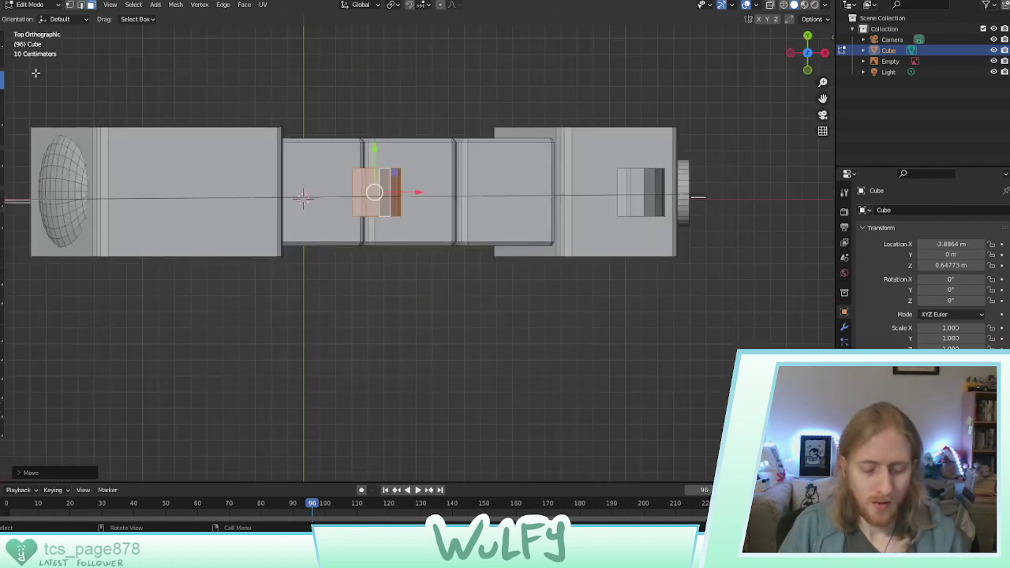
click(2, 99)
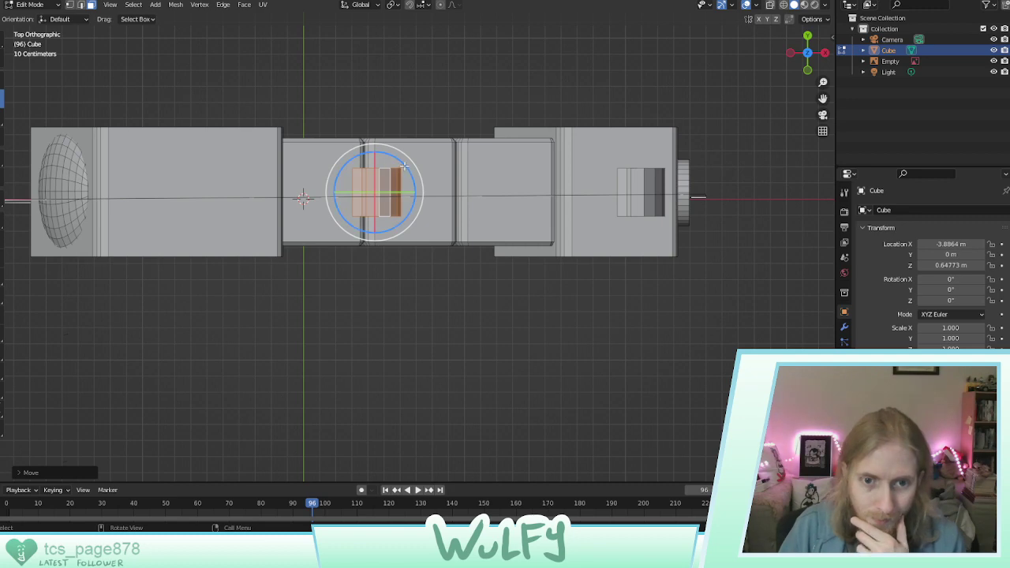
drag(404, 166, 331, 316)
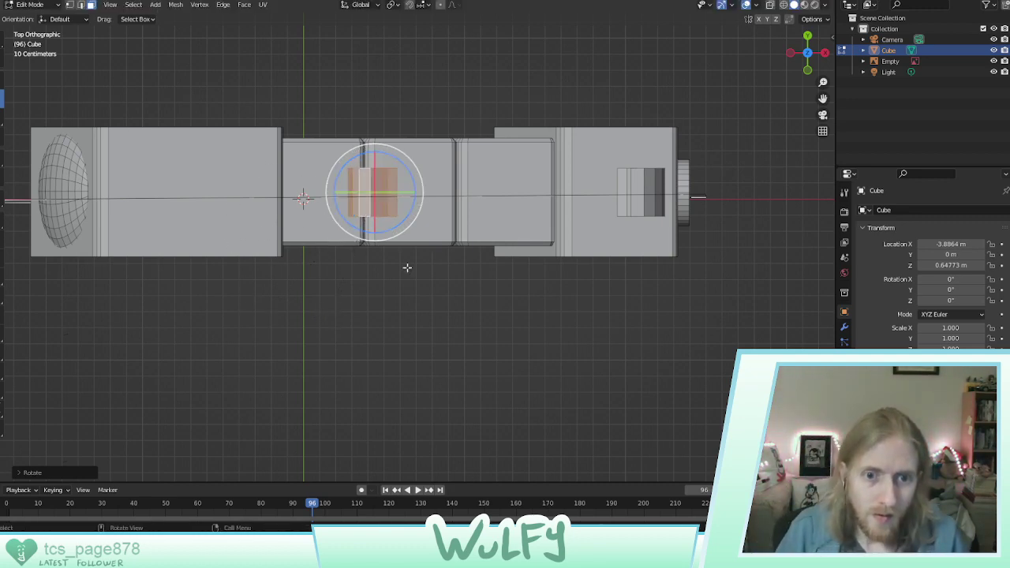
middle_drag(405, 266, 192, 130)
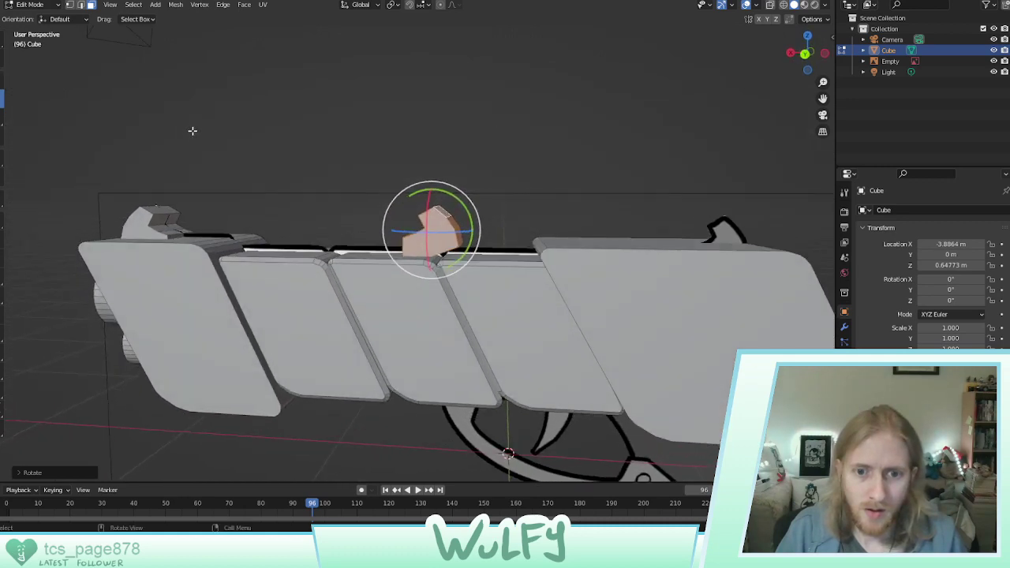
Move the duplicated sight along X to the rear of the slide and lower it onto the top surface
scroll(191, 131, up, 1)
click(9, 82)
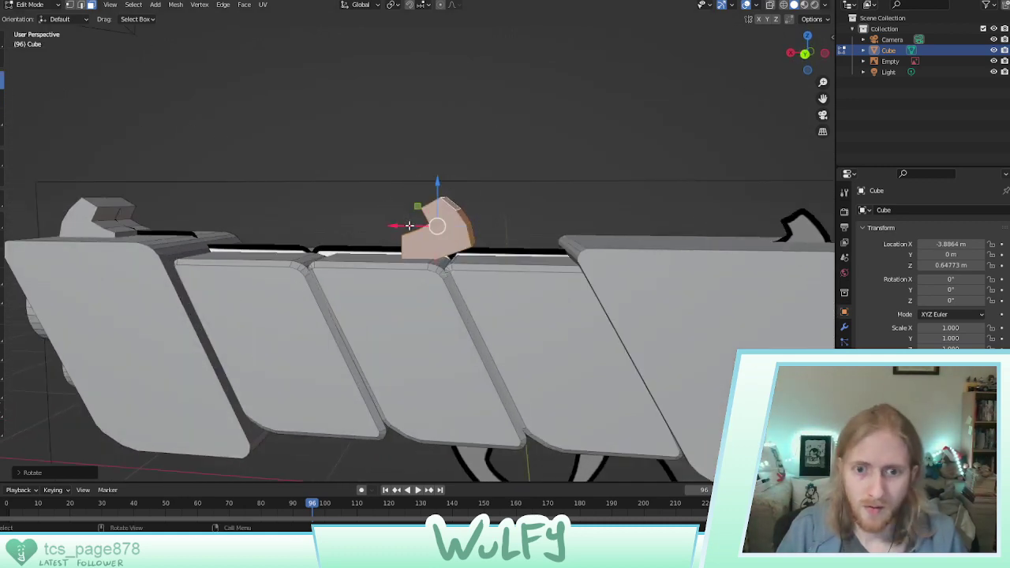
drag(409, 226, 715, 227)
middle_drag(715, 226, 660, 228)
drag(568, 263, 597, 268)
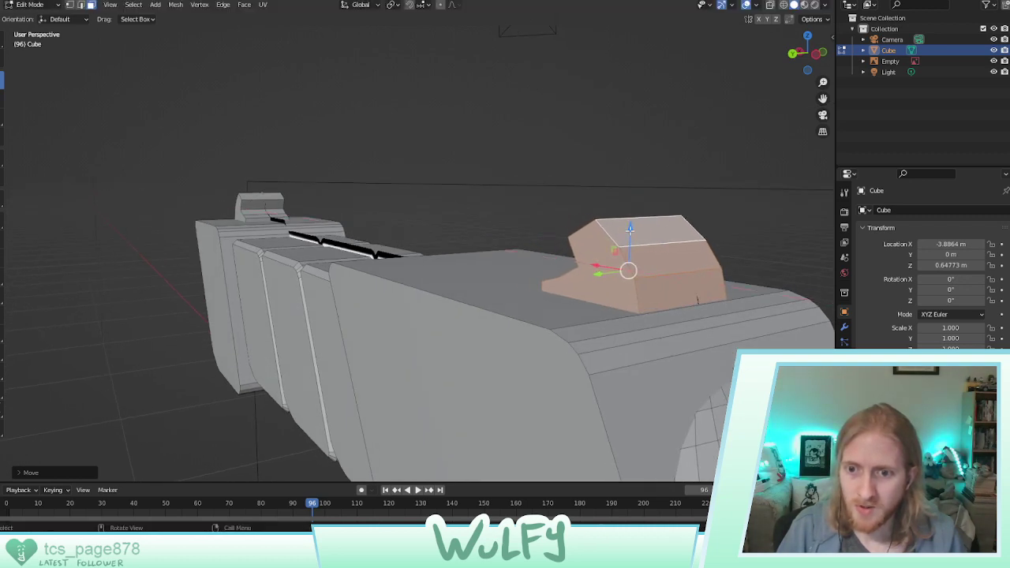
mouse_move(630, 232)
mouse_down()
mouse_move(639, 254)
mouse_move(621, 249)
mouse_up()
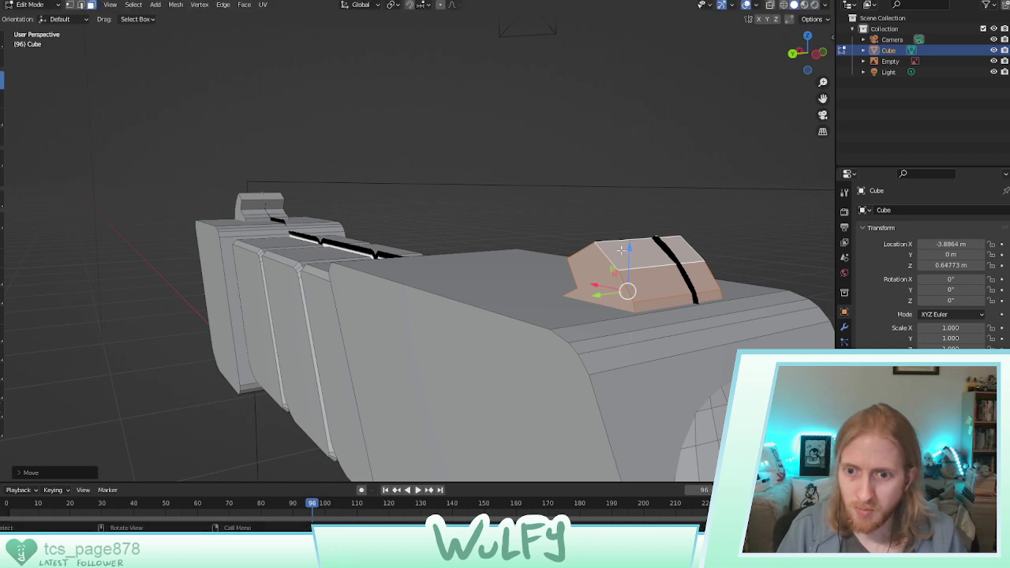
Examine the rear sight's placement and the whole pistol against the reference image from several angles
middle_drag(606, 285, 521, 255)
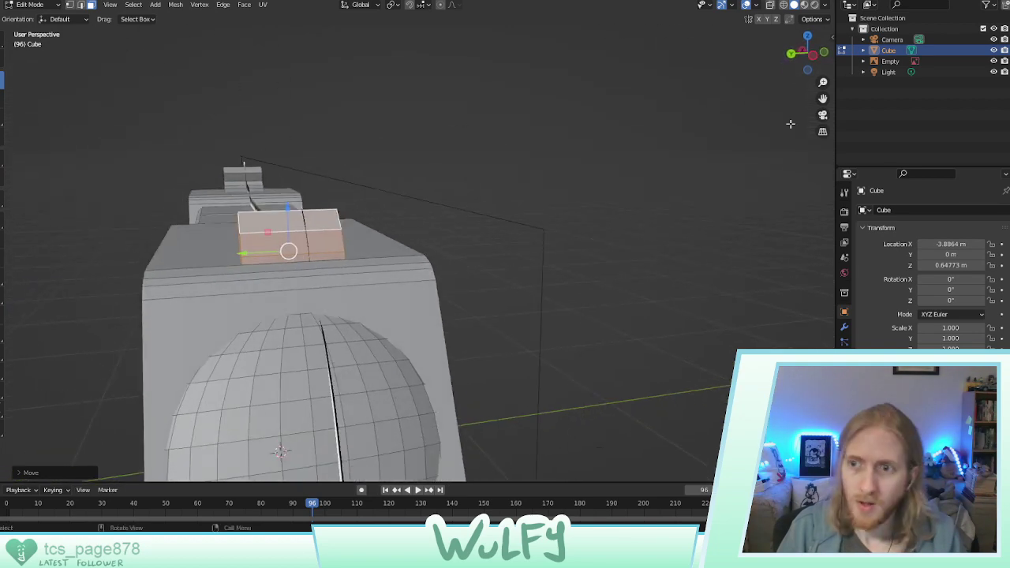
click(809, 54)
middle_drag(272, 139, 403, 144)
scroll(424, 194, down, 4)
click(401, 153)
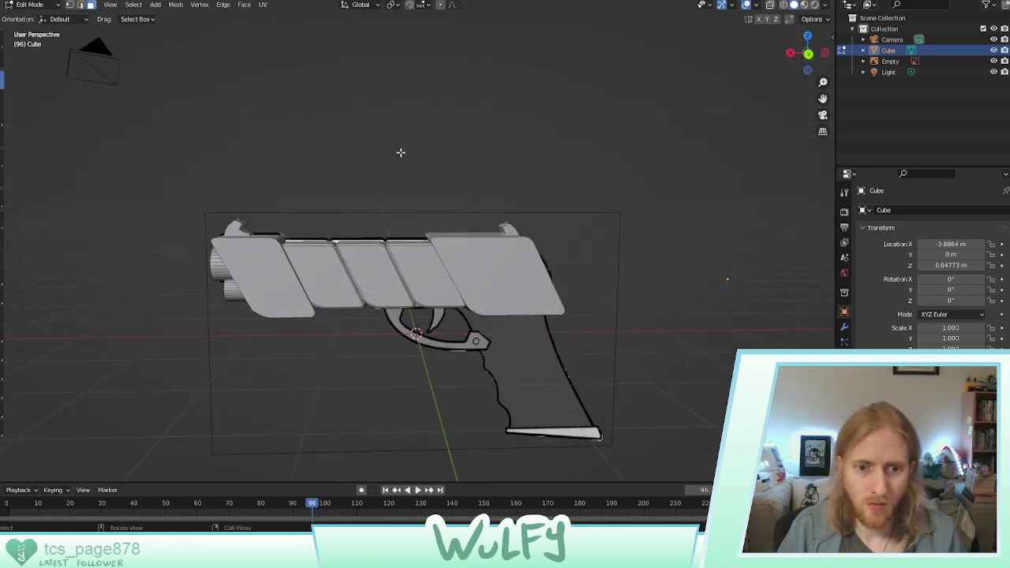
middle_drag(396, 193, 399, 198)
scroll(398, 198, up, 1)
mouse_move(526, 277)
middle_down()
mouse_move(464, 276)
mouse_move(531, 279)
middle_up()
middle_drag(483, 220, 427, 261)
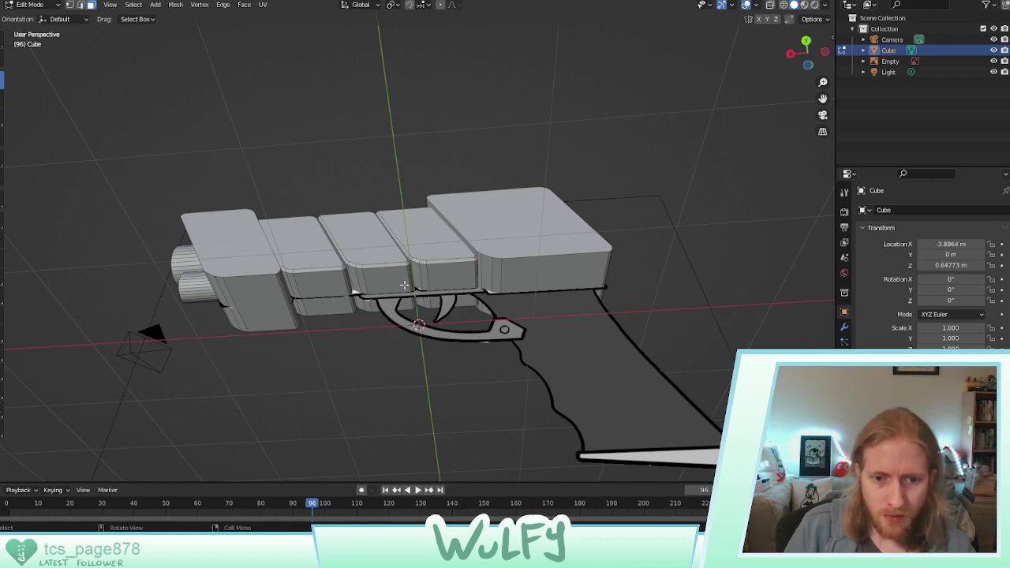
middle_drag(219, 169, 284, 348)
middle_drag(343, 327, 188, 191)
Add a cube at the 3D cursor and scale it down uniformly to a small block beneath the slide
click(155, 4)
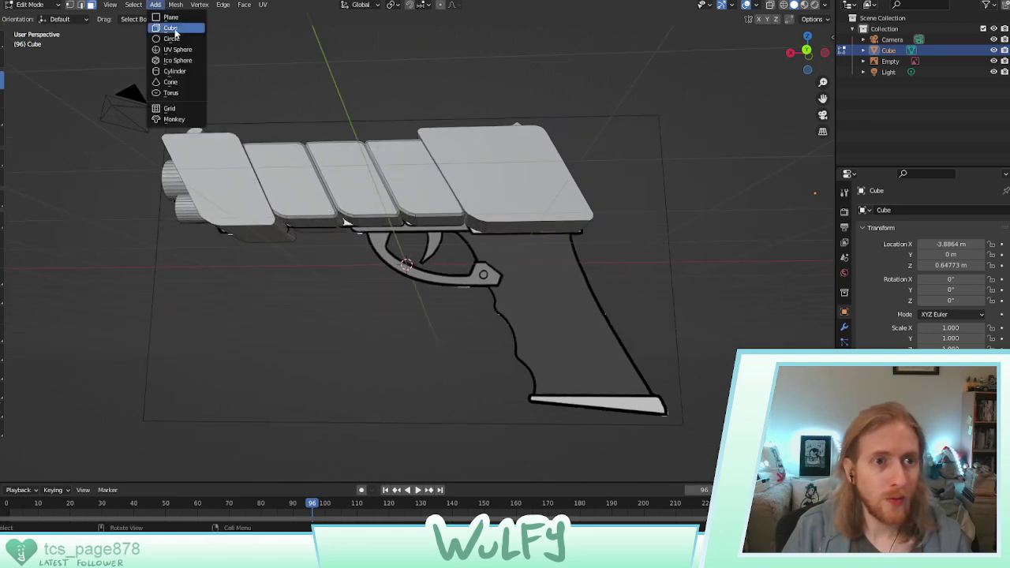
click(179, 36)
middle_drag(365, 253, 473, 269)
click(2, 118)
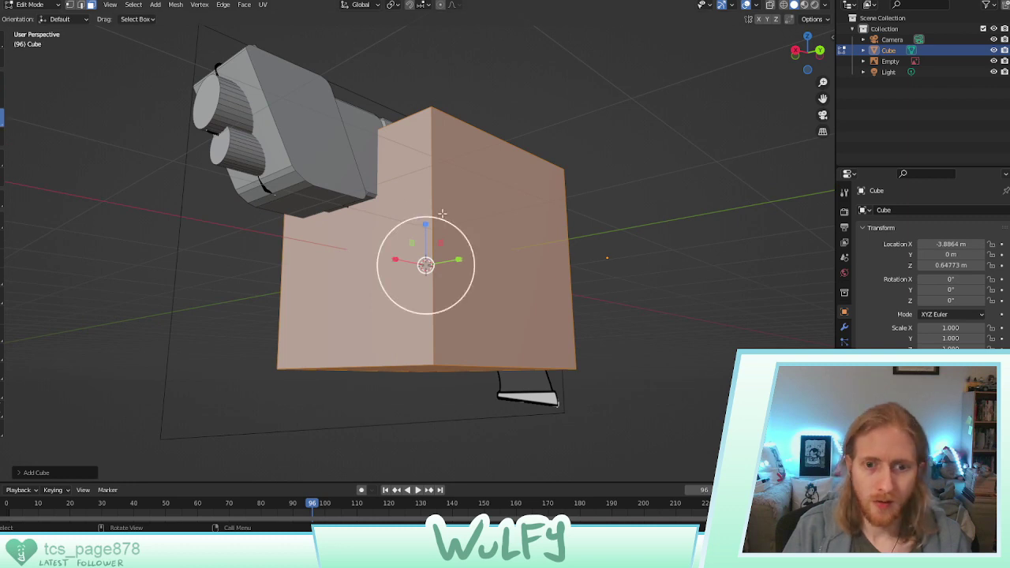
drag(442, 218, 420, 249)
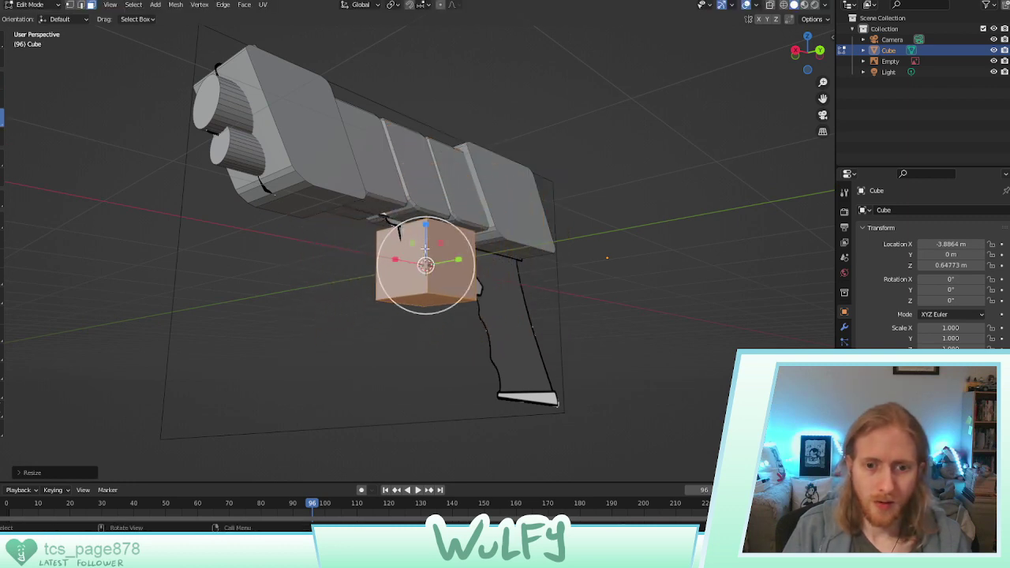
Move one side face of the block beneath the slide inward along Y to narrow it
middle_drag(421, 248, 447, 245)
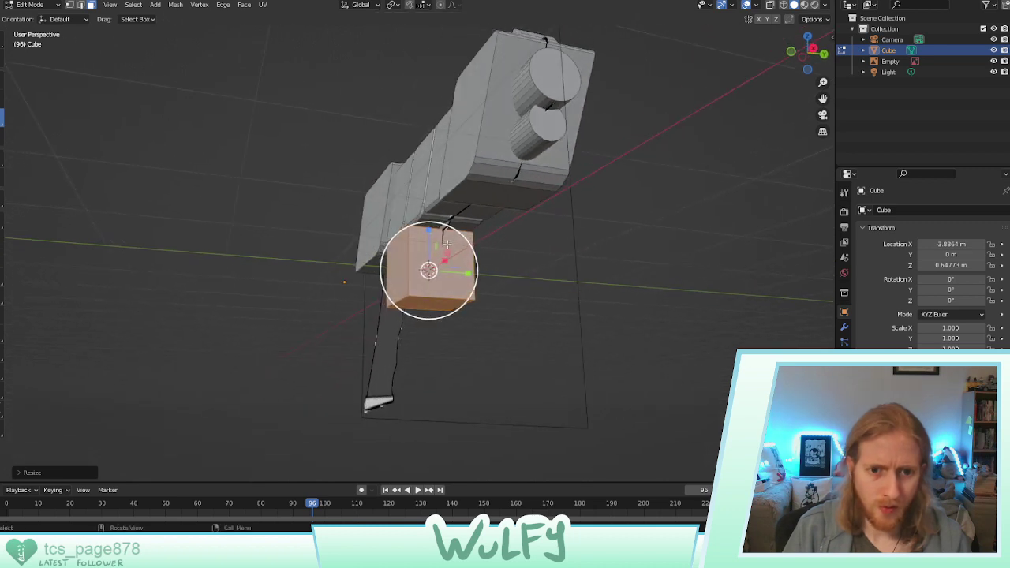
click(396, 267)
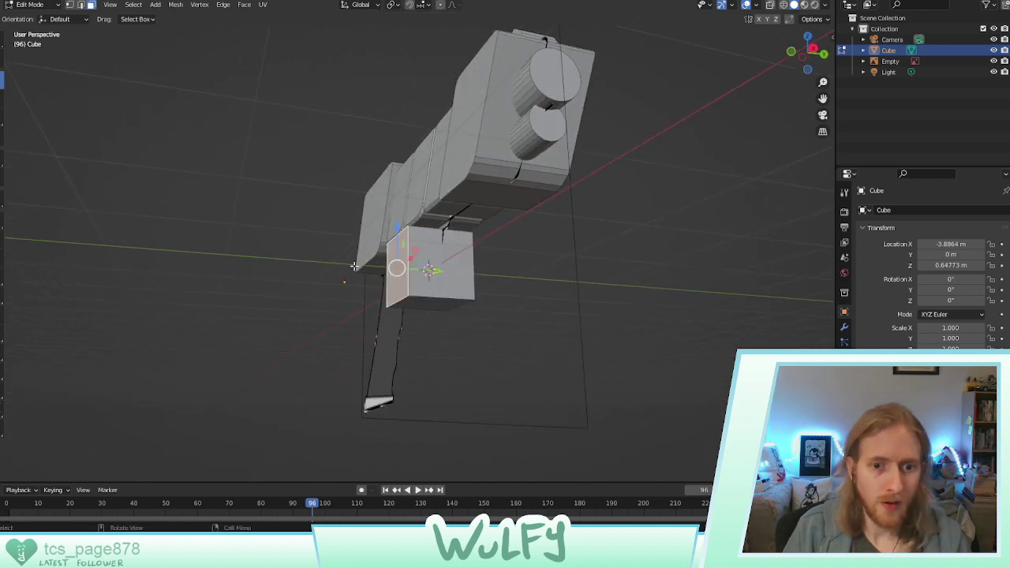
drag(433, 271, 447, 269)
middle_drag(447, 267, 412, 276)
scroll(412, 277, up, 1)
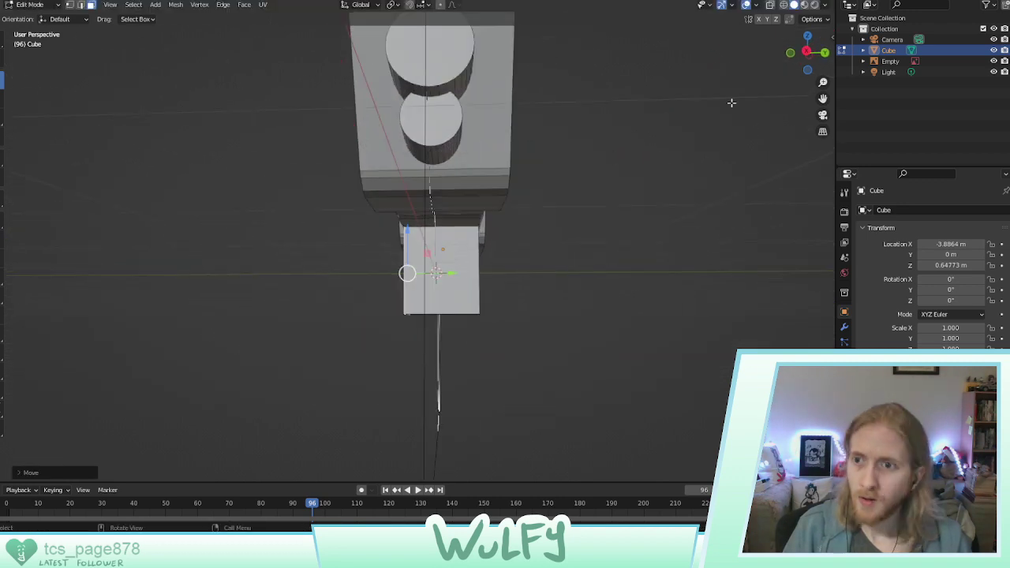
click(806, 52)
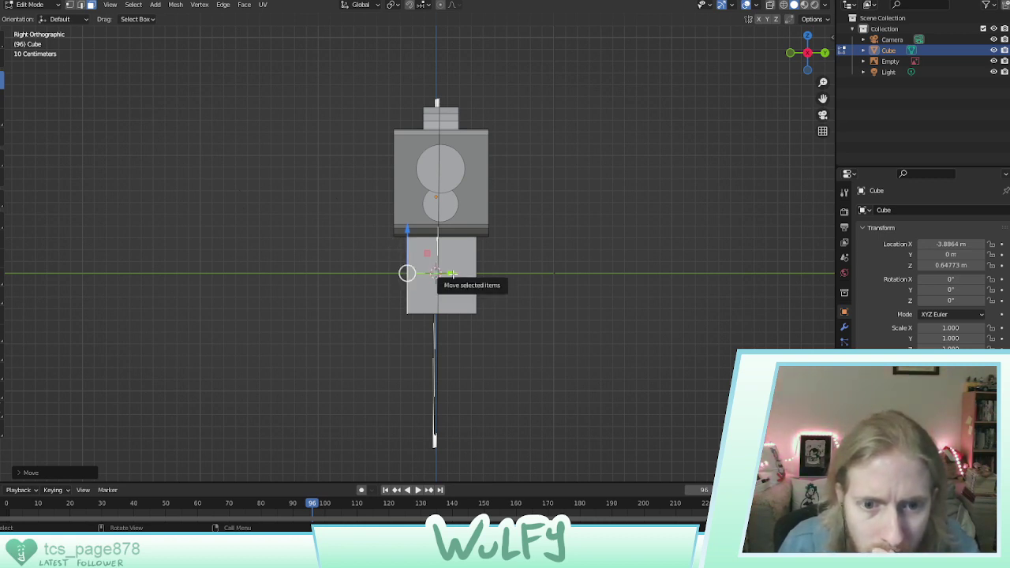
drag(451, 273, 454, 273)
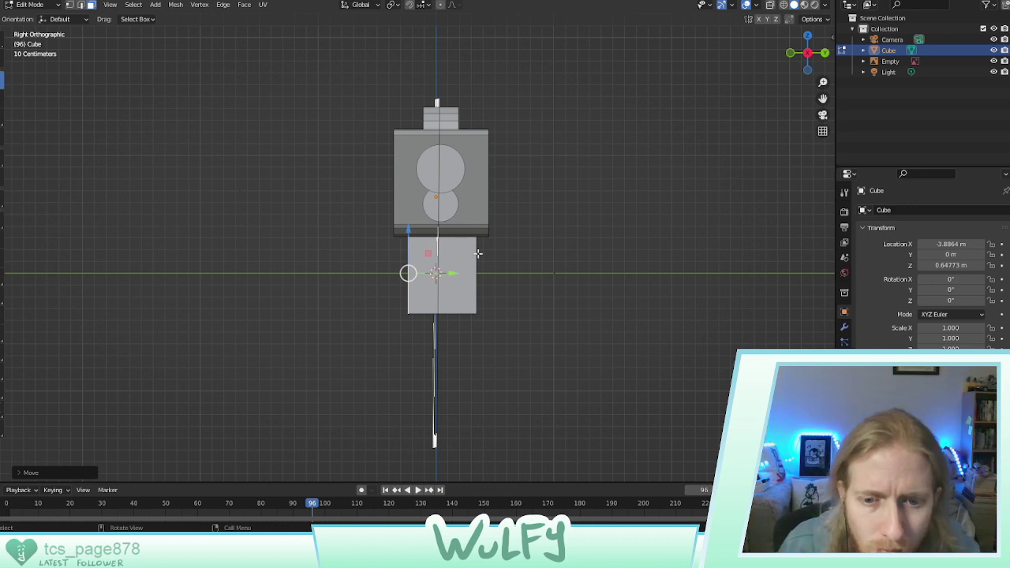
Move the block's opposite side face slightly inward along Y, checking its width from the front
mouse_move(477, 254)
middle_down()
mouse_move(461, 251)
mouse_move(490, 250)
middle_up()
click(473, 262)
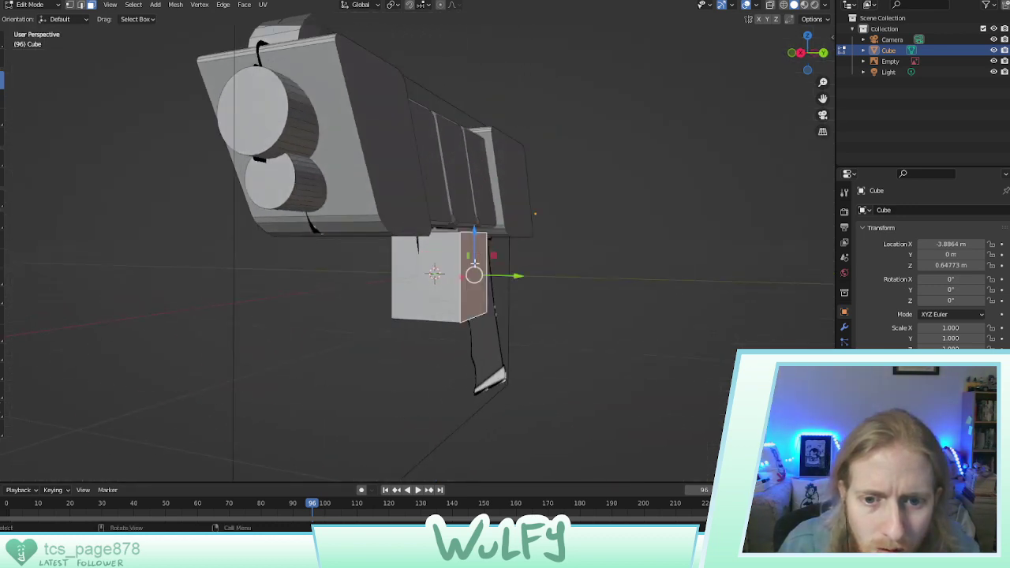
drag(502, 275, 500, 275)
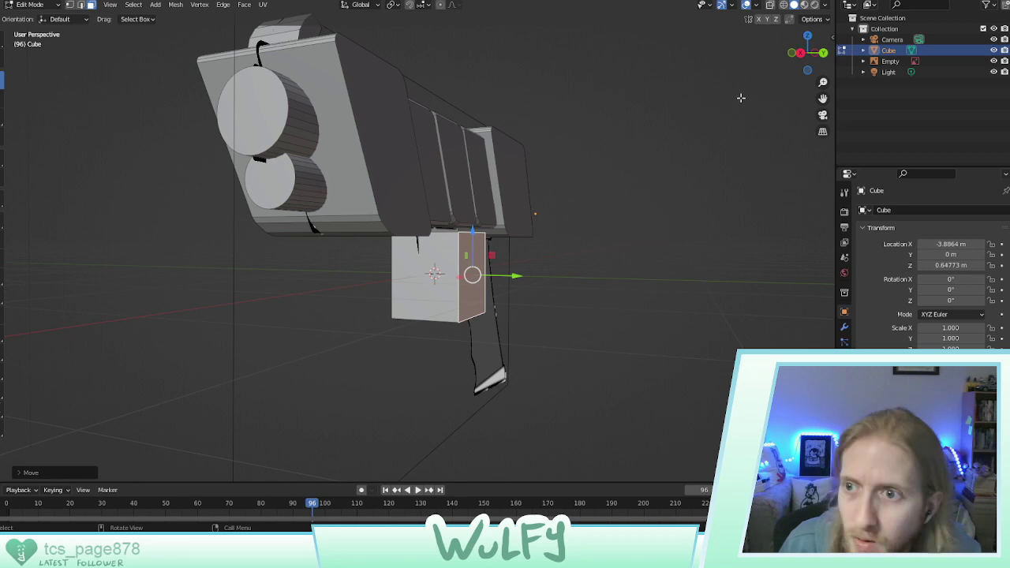
click(800, 53)
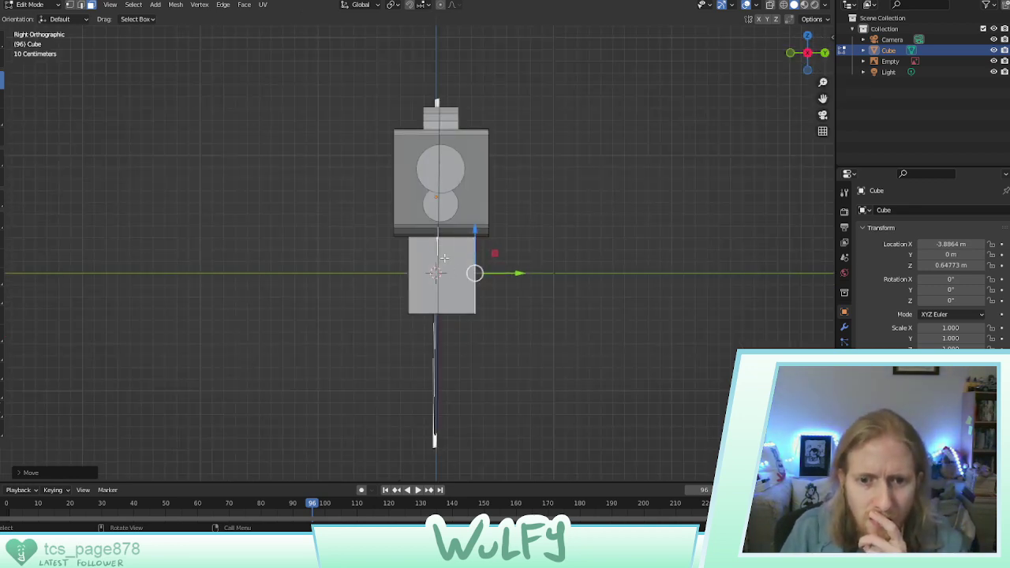
click(537, 227)
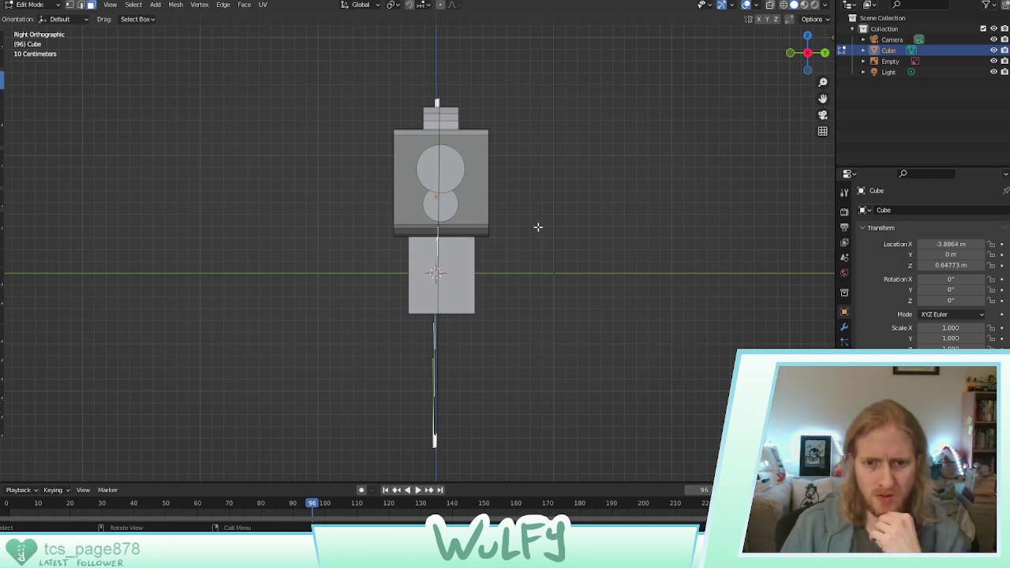
Raise the block's bottom face along Z to about half its height, clear of the trigger guard drawing
middle_drag(511, 257, 426, 250)
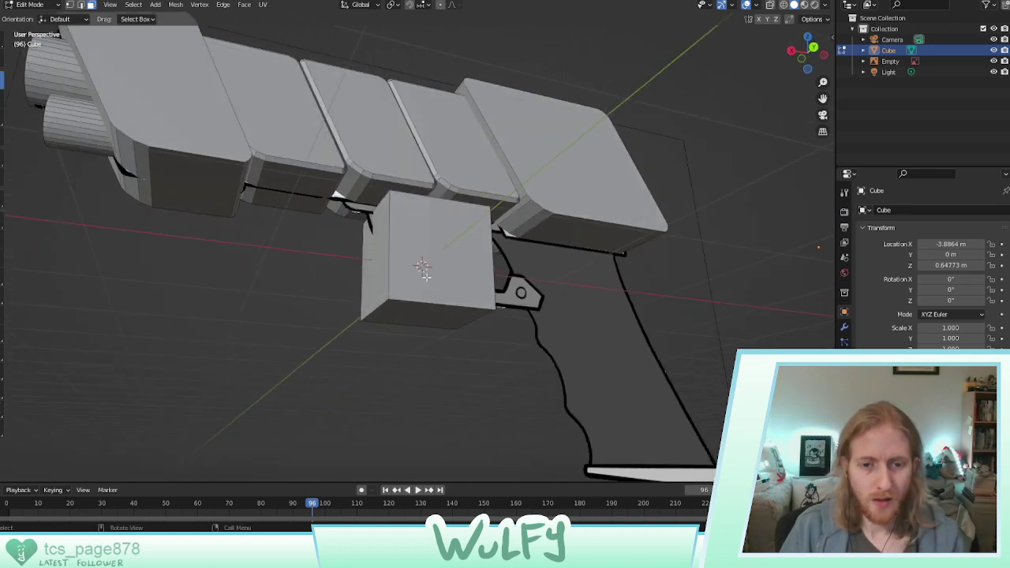
click(426, 315)
drag(425, 286, 412, 225)
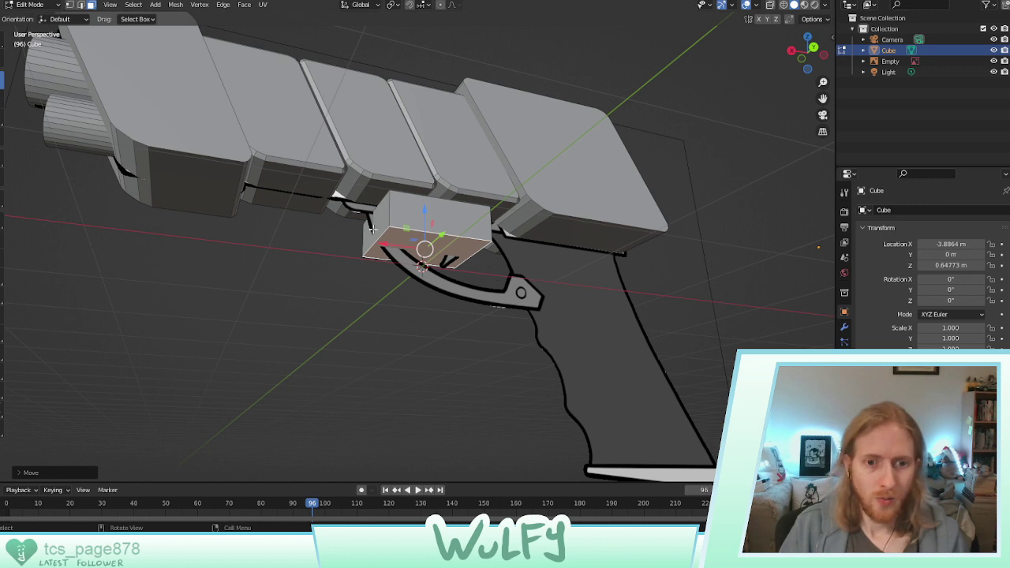
Bevel the block's lower front edge with a single segment
click(80, 5)
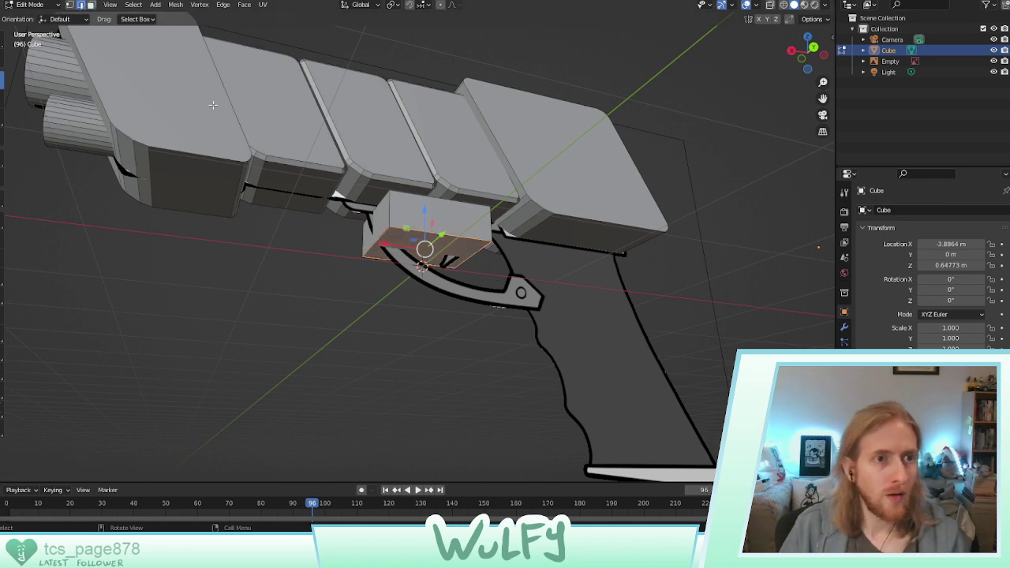
click(383, 228)
key(ctrl+b)
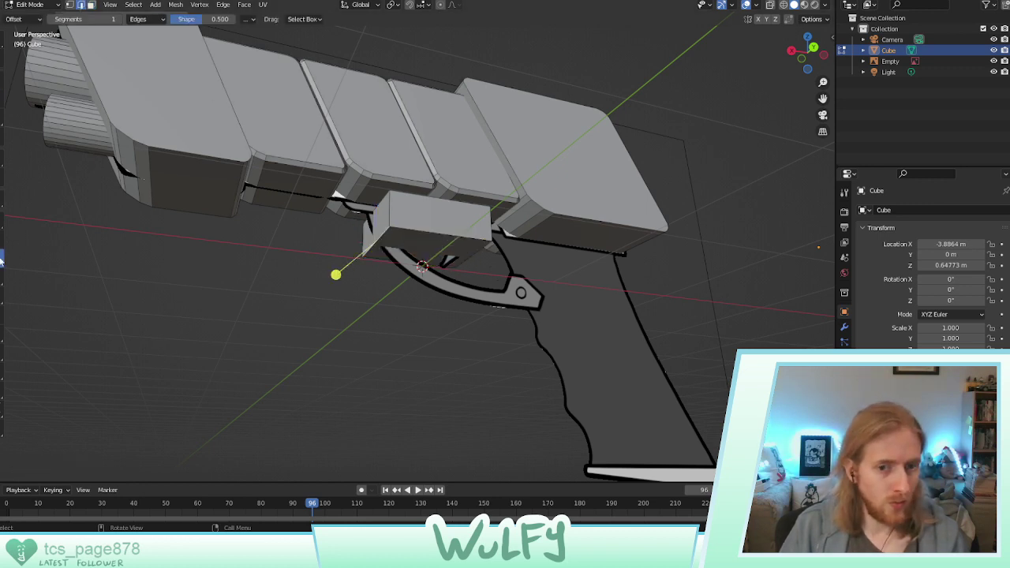
click(324, 283)
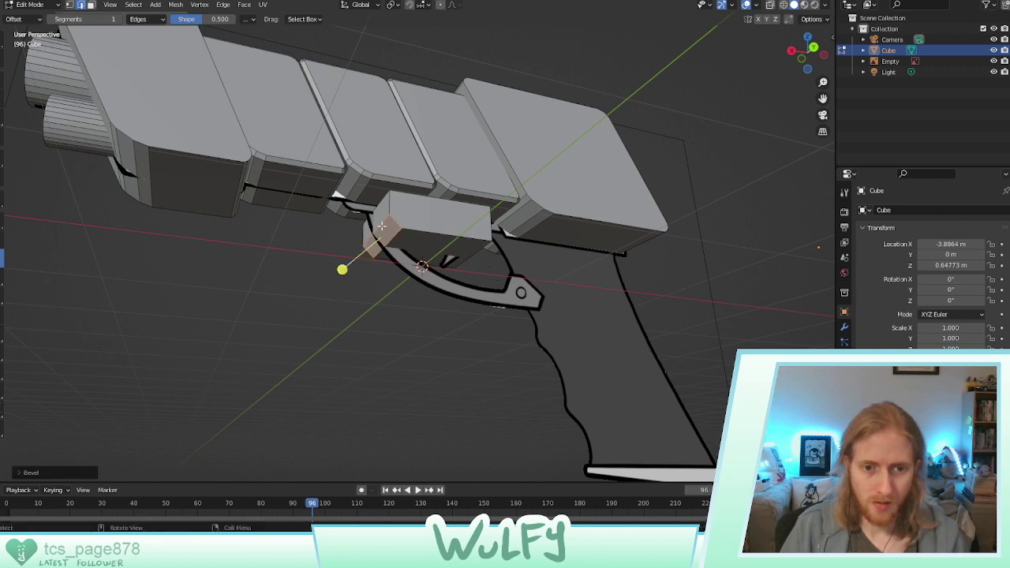
Bevel both edges of the front chamfer by about 0.02 m to round the block's lower front corner
click(381, 224)
shift+click(394, 237)
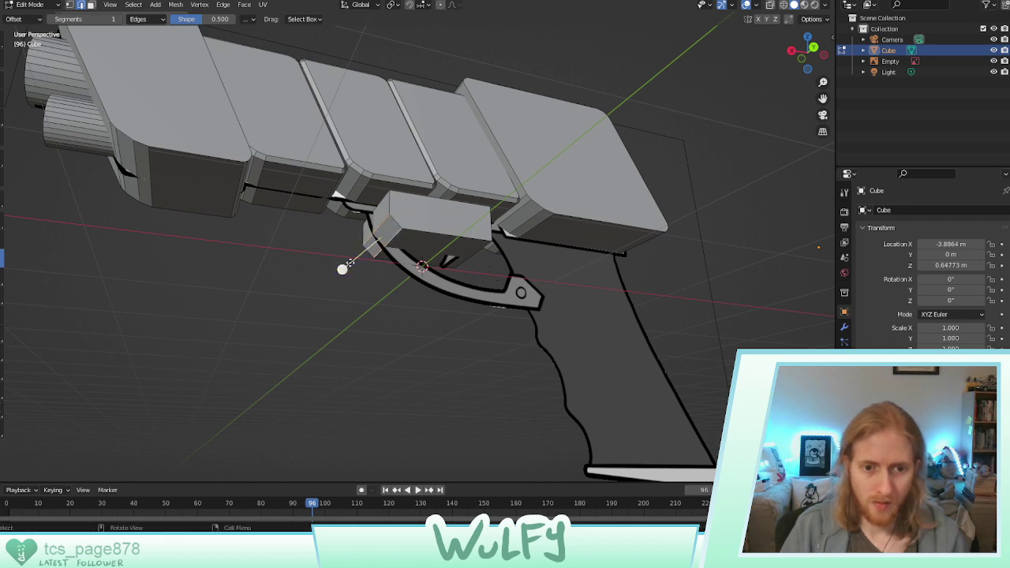
drag(349, 263, 337, 274)
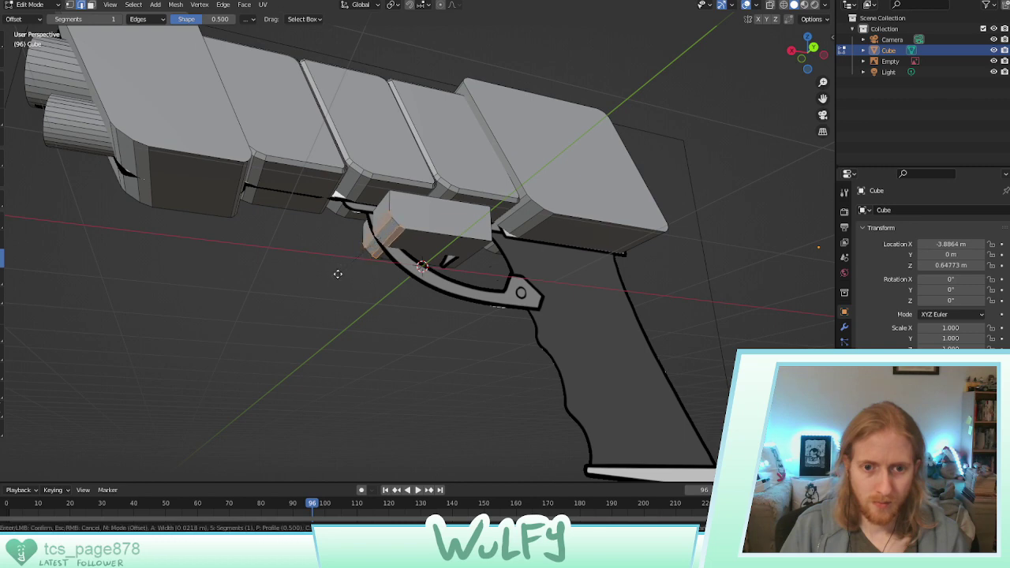
drag(336, 274, 337, 274)
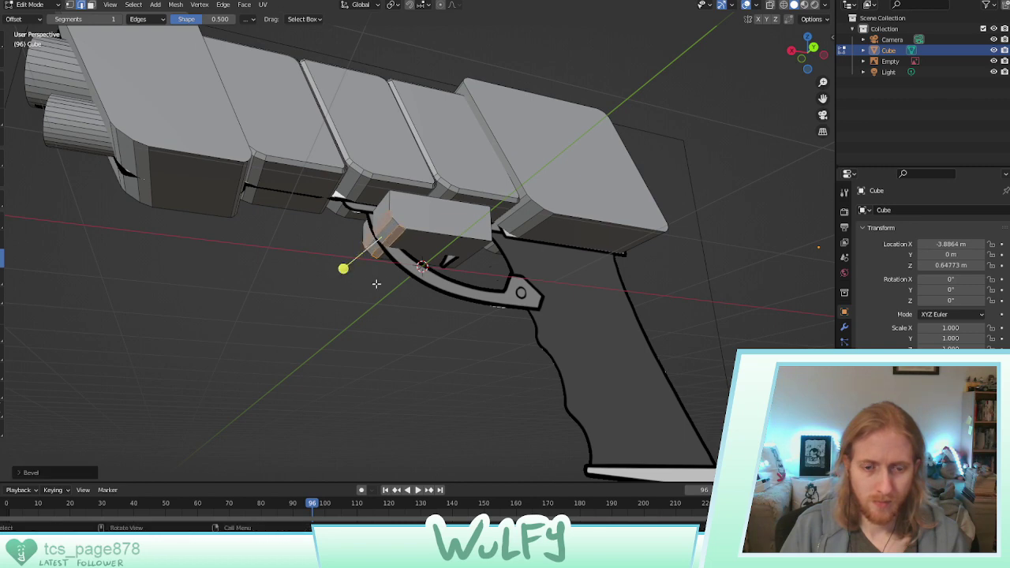
middle_drag(367, 286, 385, 261)
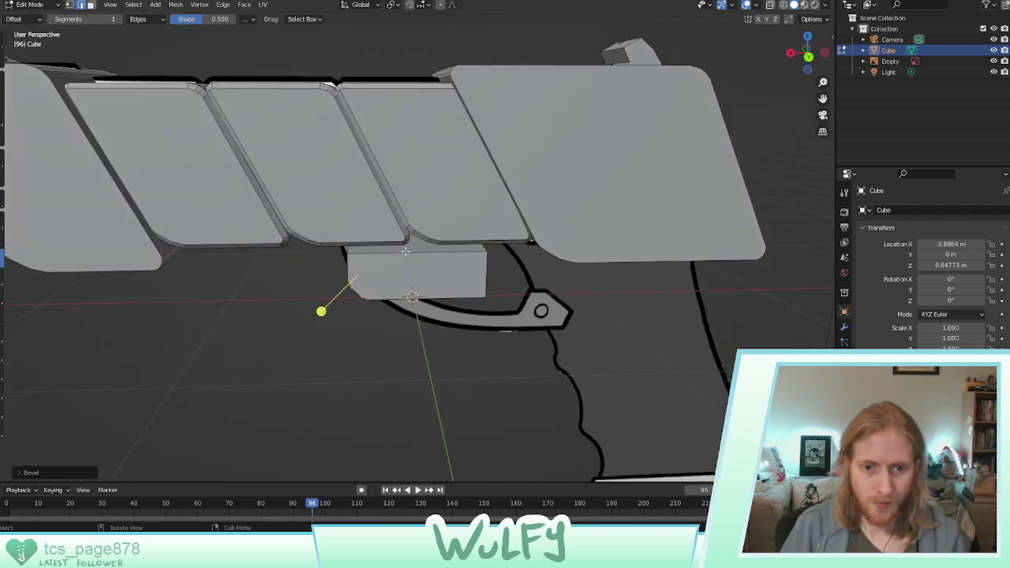
Lower the block's top face along Z and extend its rear face backward along X
click(2, 81)
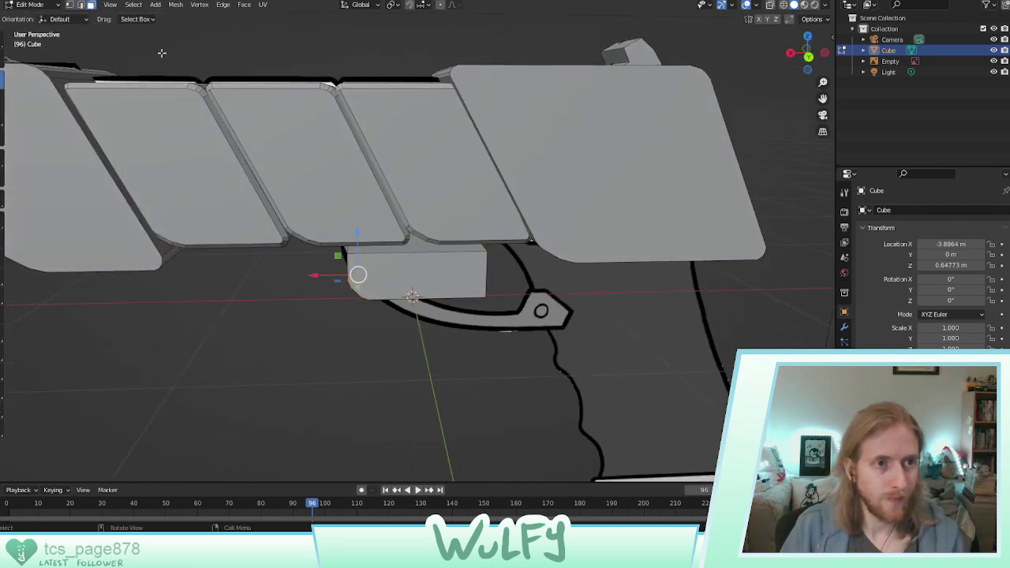
click(414, 246)
middle_drag(413, 246, 426, 199)
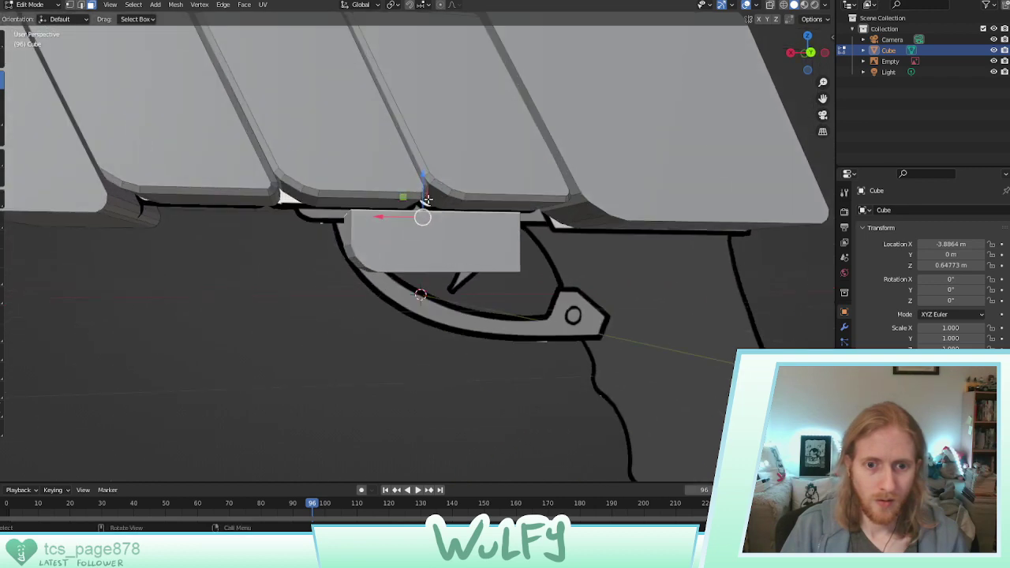
drag(423, 181, 423, 196)
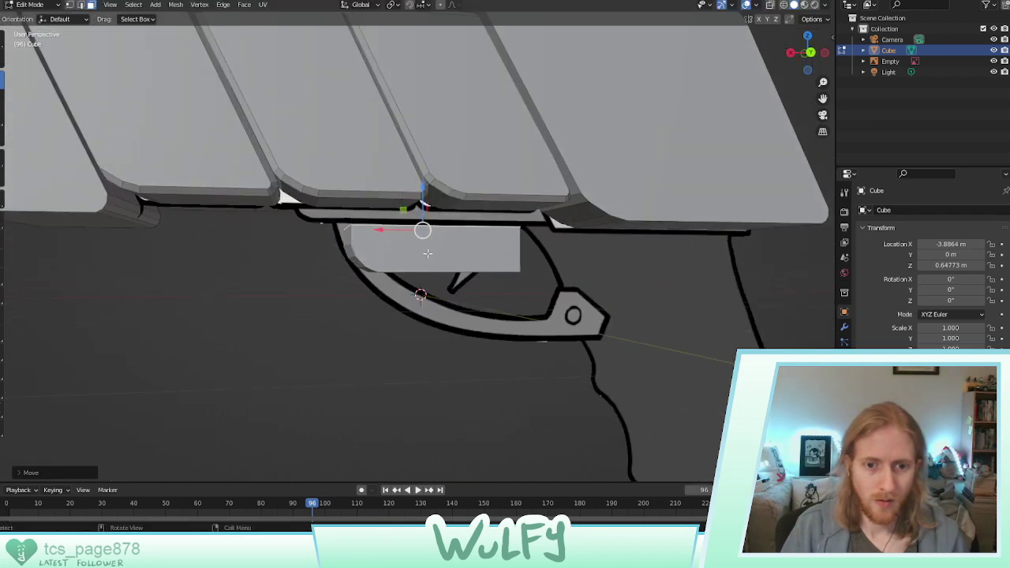
middle_drag(479, 251, 447, 247)
click(447, 246)
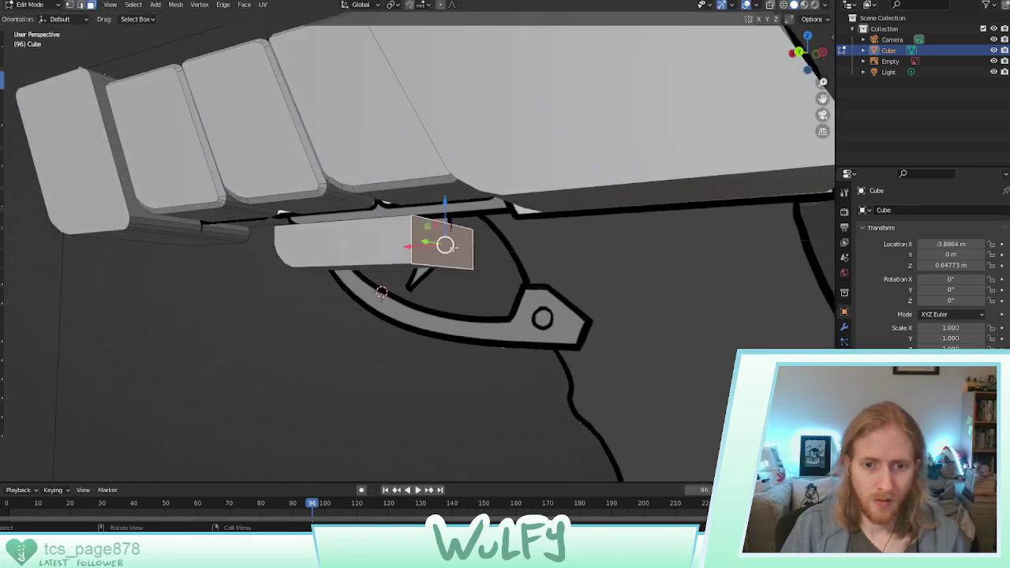
drag(414, 247, 554, 239)
Select the whole linked block, move it forward along X, and raise it into the slide's underside
middle_drag(434, 229, 492, 234)
key(ctrl+l)
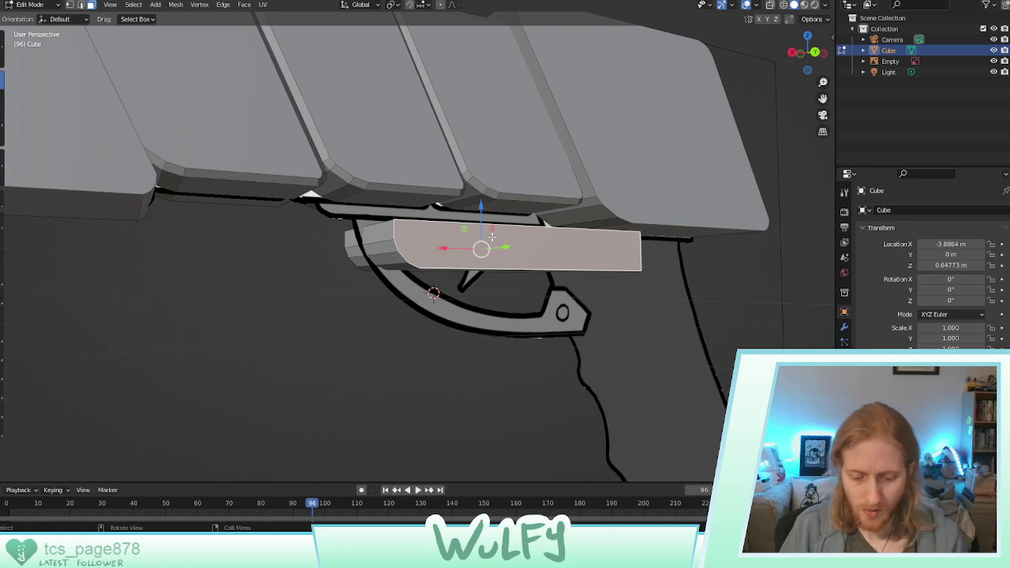
drag(411, 250, 369, 251)
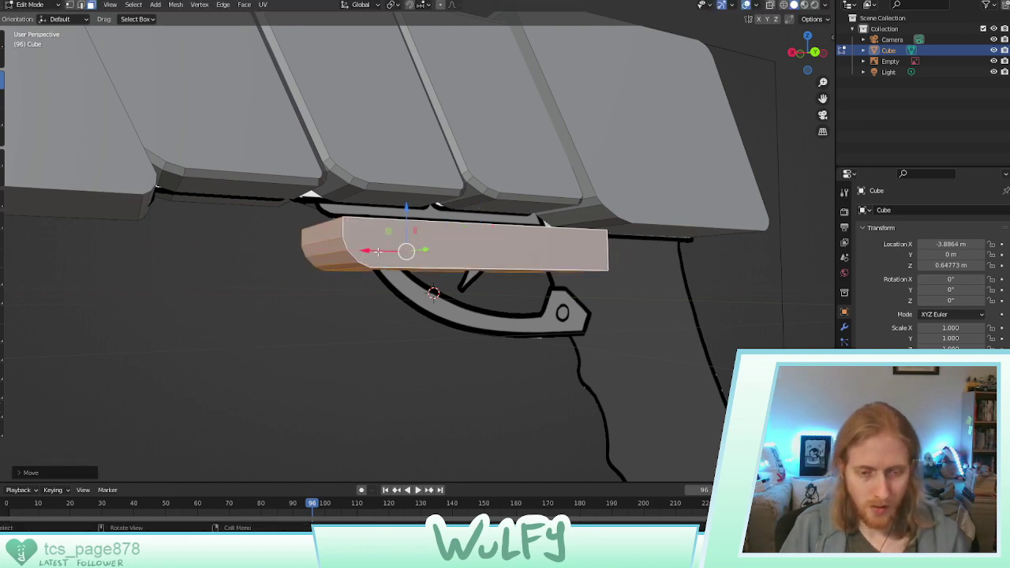
middle_drag(379, 253, 352, 253)
scroll(352, 253, down, 1)
drag(387, 223, 389, 187)
mouse_move(388, 189)
middle_down()
mouse_move(433, 185)
mouse_move(389, 207)
mouse_move(387, 183)
middle_up()
drag(395, 175, 396, 172)
drag(369, 205, 363, 205)
Extend the block's rear face backward along X so it reaches under the rear slide section
middle_drag(363, 205, 427, 229)
click(465, 197)
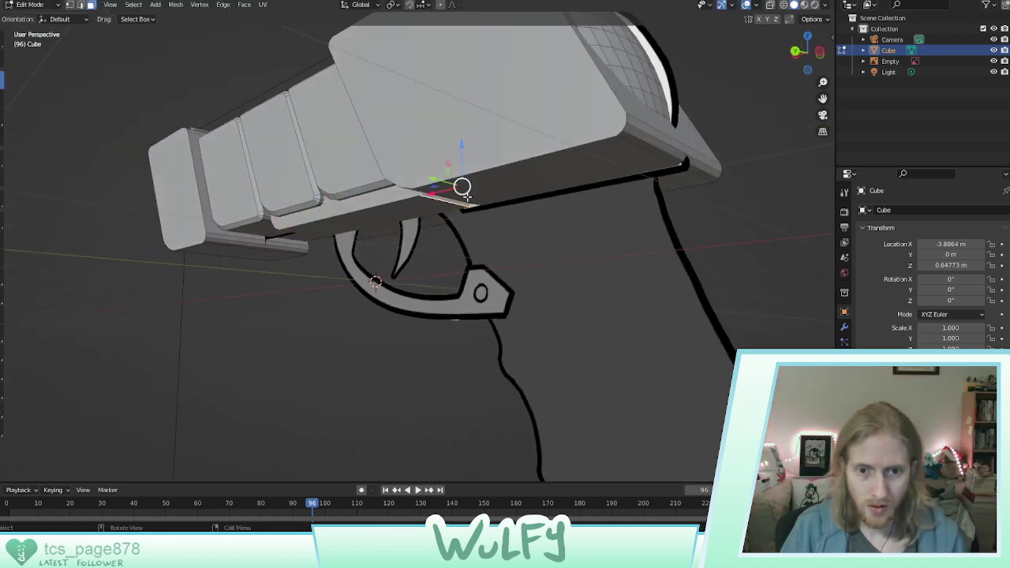
drag(442, 194, 488, 183)
mouse_move(455, 194)
middle_down()
mouse_move(493, 171)
mouse_move(468, 209)
middle_up()
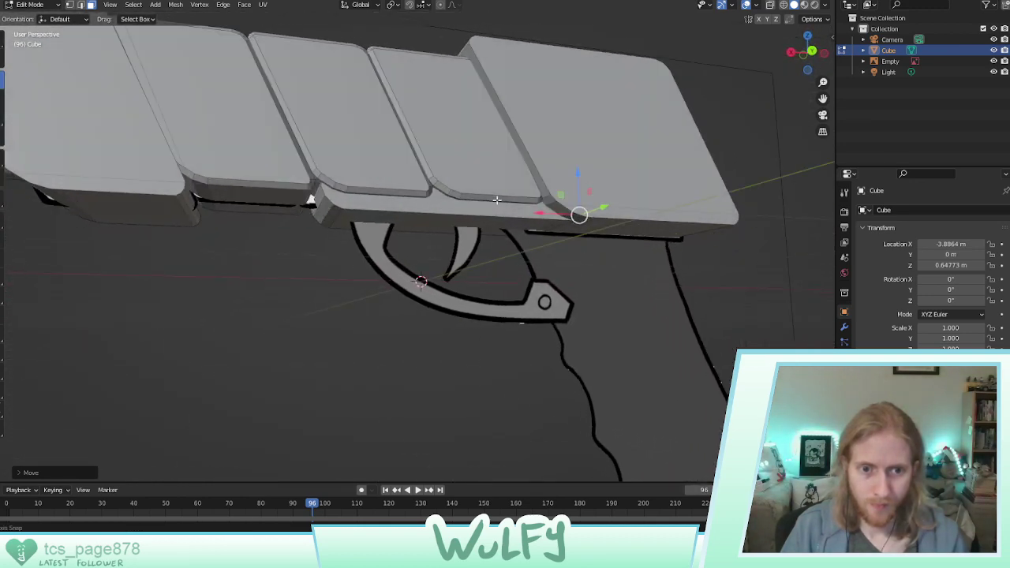
Select the whole linked block and nudge it about 0.009 m along Z against the slide
click(398, 194)
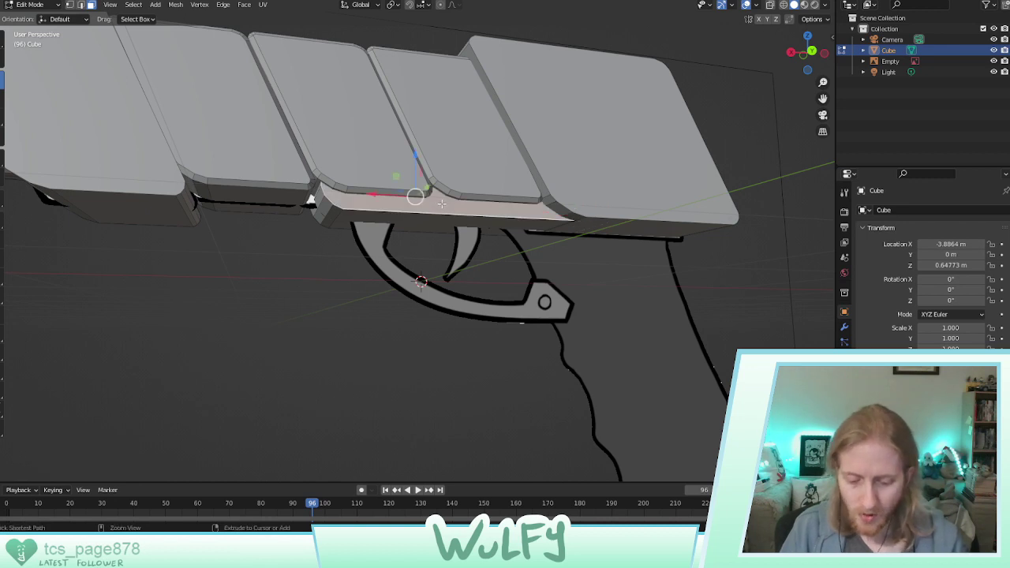
key(ctrl+l)
key(g)
key(z)
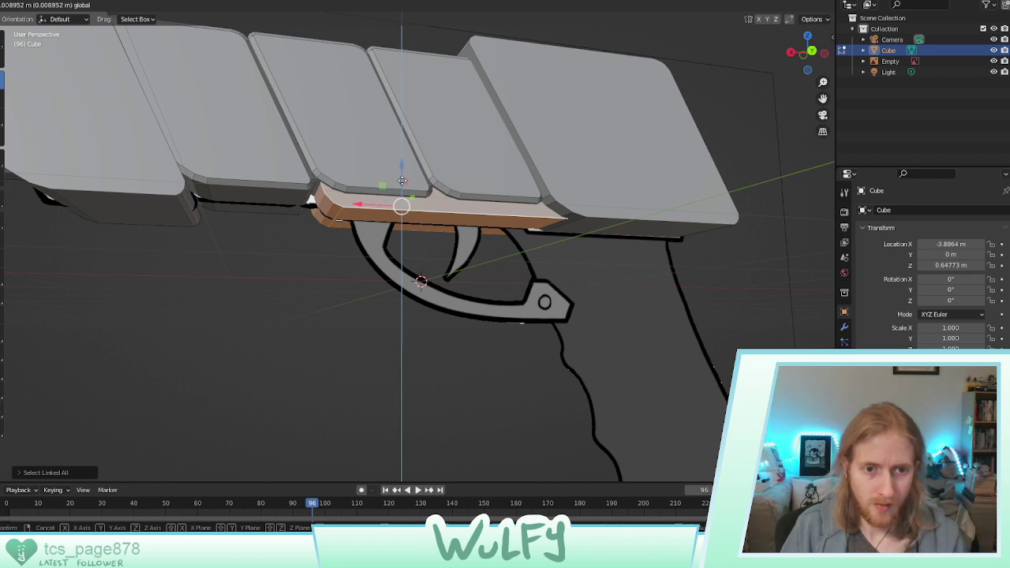
click(402, 181)
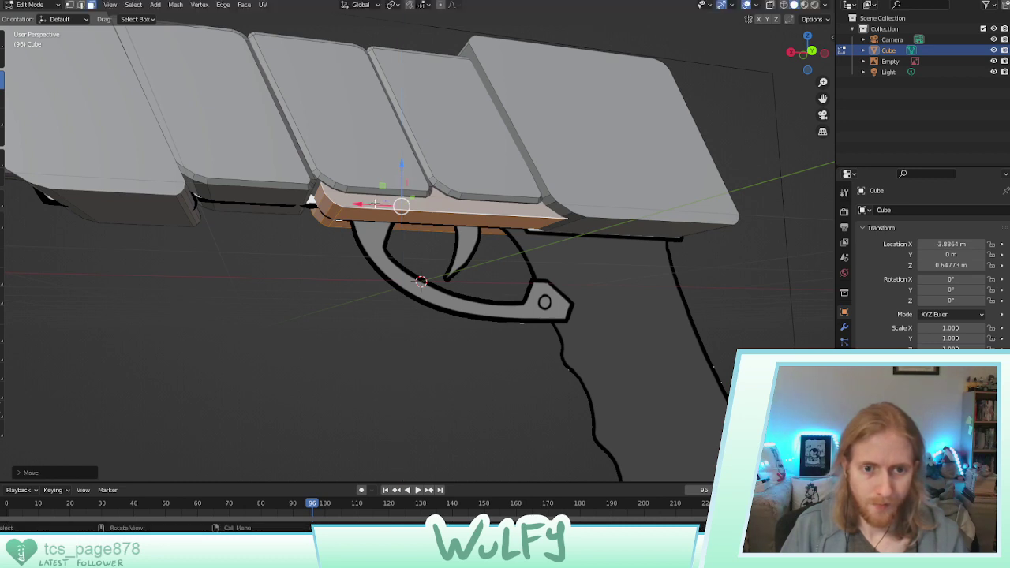
key(alt+a)
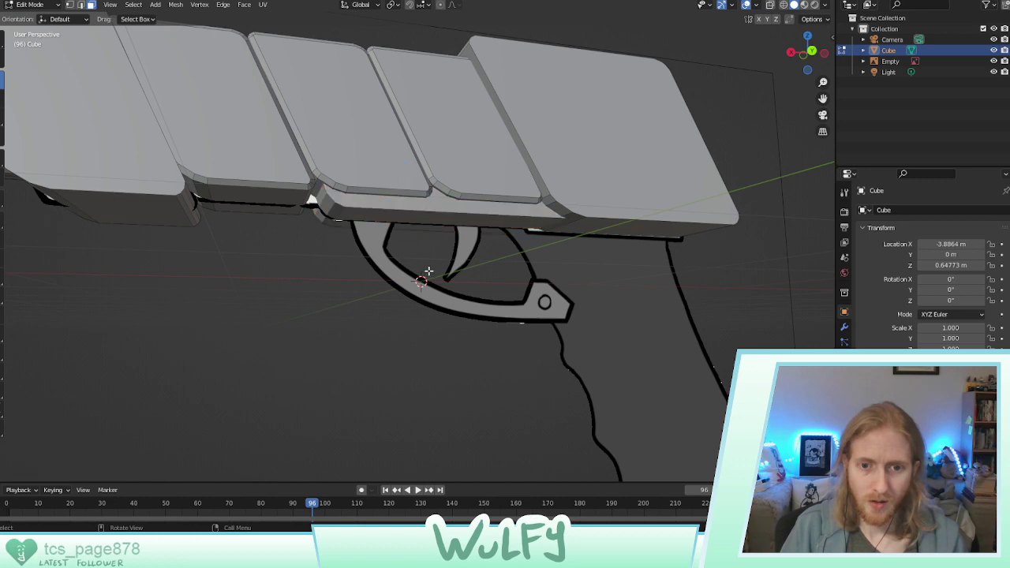
Select the whole linked block from below and shift it slightly along Y to centre it under the slide
middle_drag(428, 276, 411, 201)
click(412, 202)
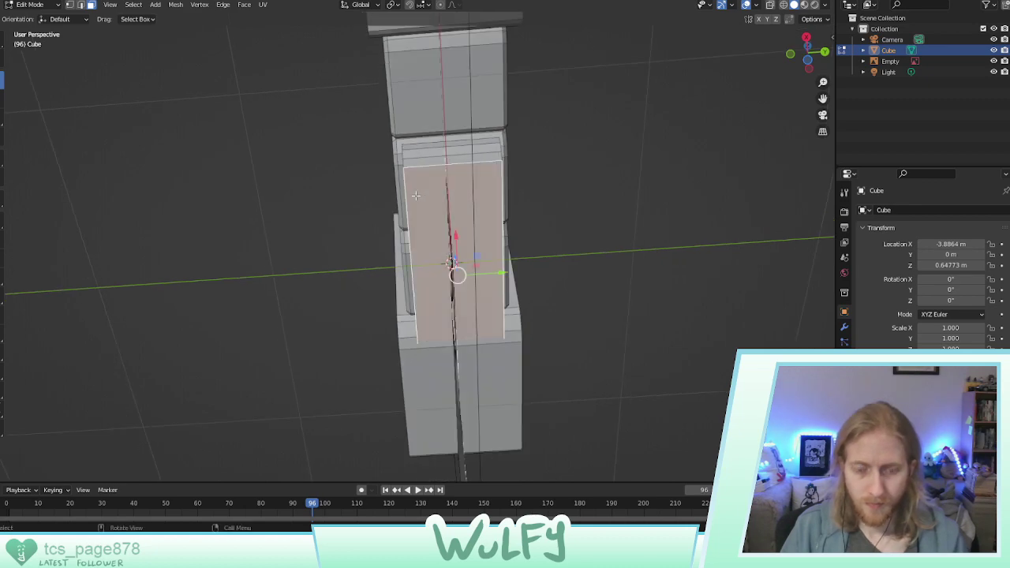
key(ctrl+l)
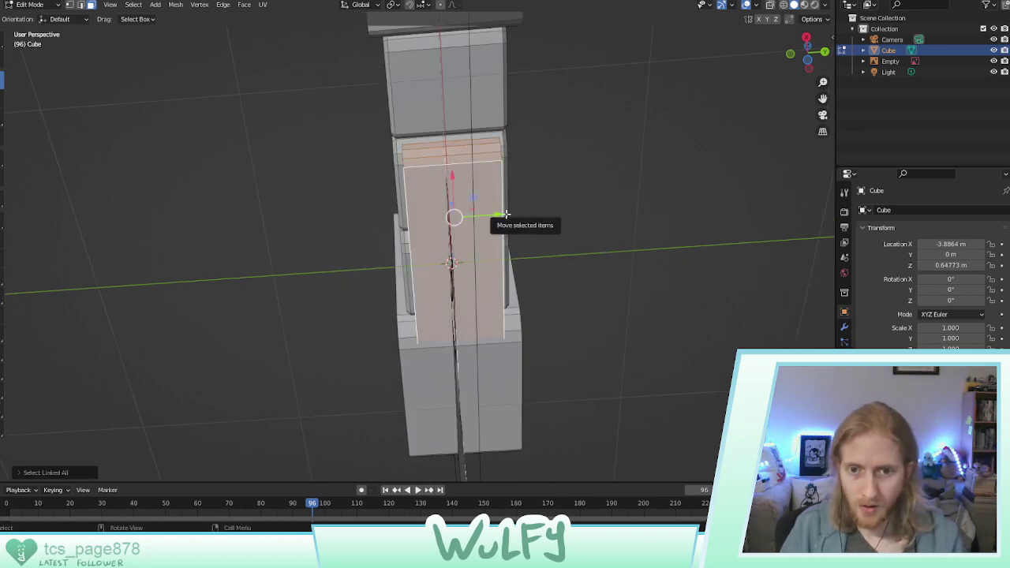
middle_drag(451, 218, 481, 207)
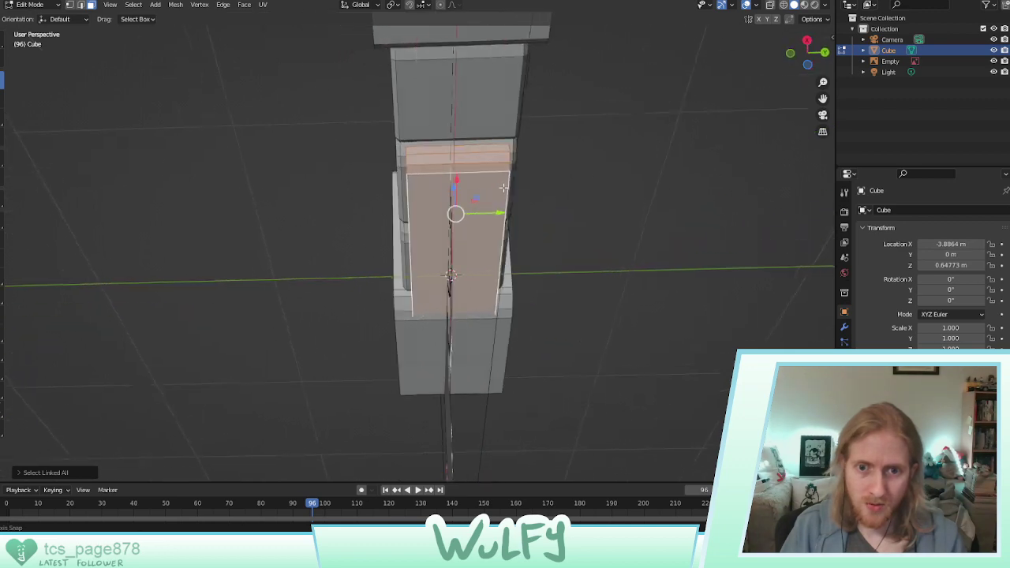
drag(488, 210, 491, 210)
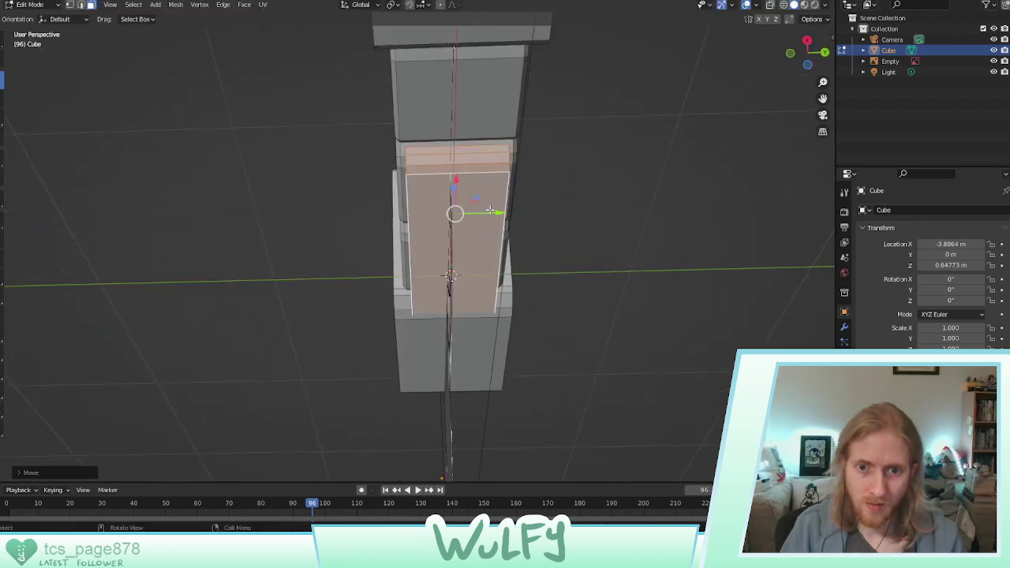
middle_drag(494, 210, 528, 204)
click(586, 209)
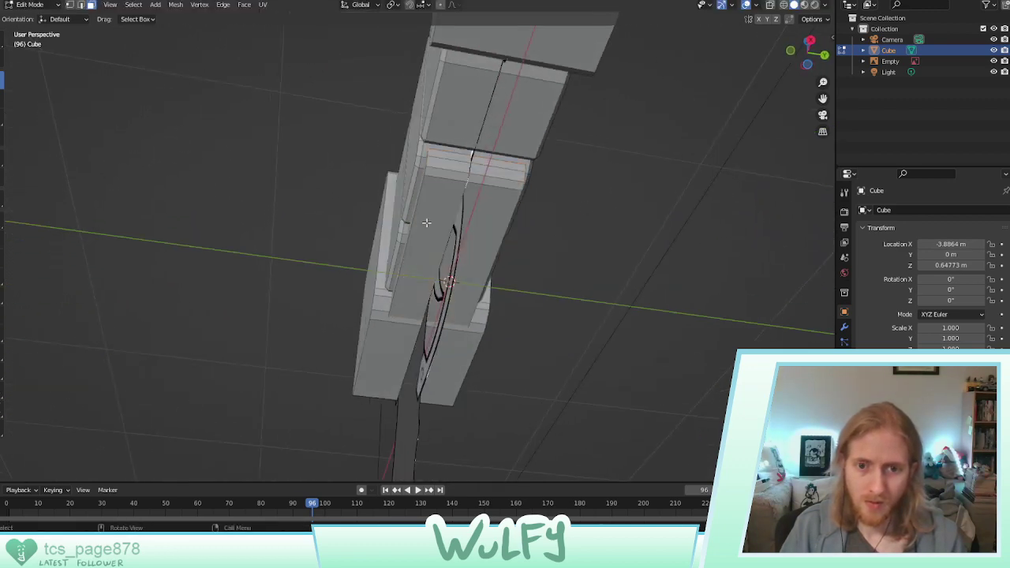
Add a new cube to the mesh and scale it down uniformly to roughly the size of the trigger
middle_drag(426, 223, 529, 264)
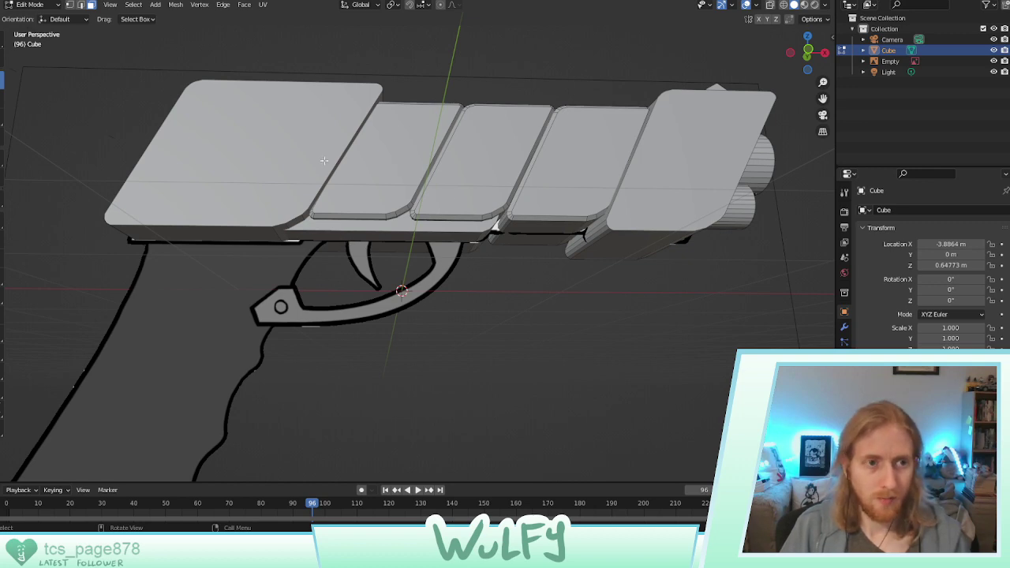
click(156, 5)
click(170, 31)
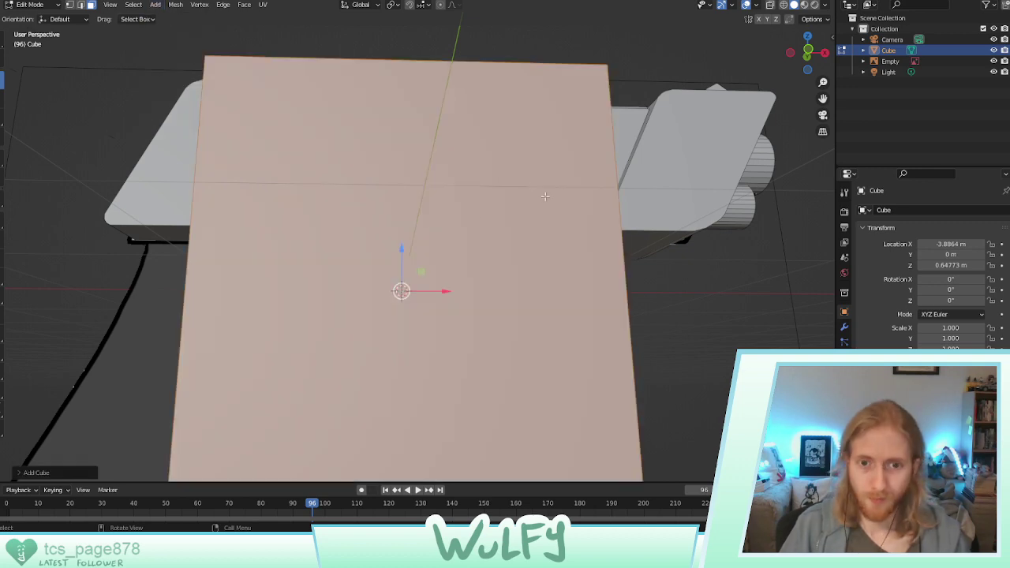
middle_drag(360, 250, 147, 157)
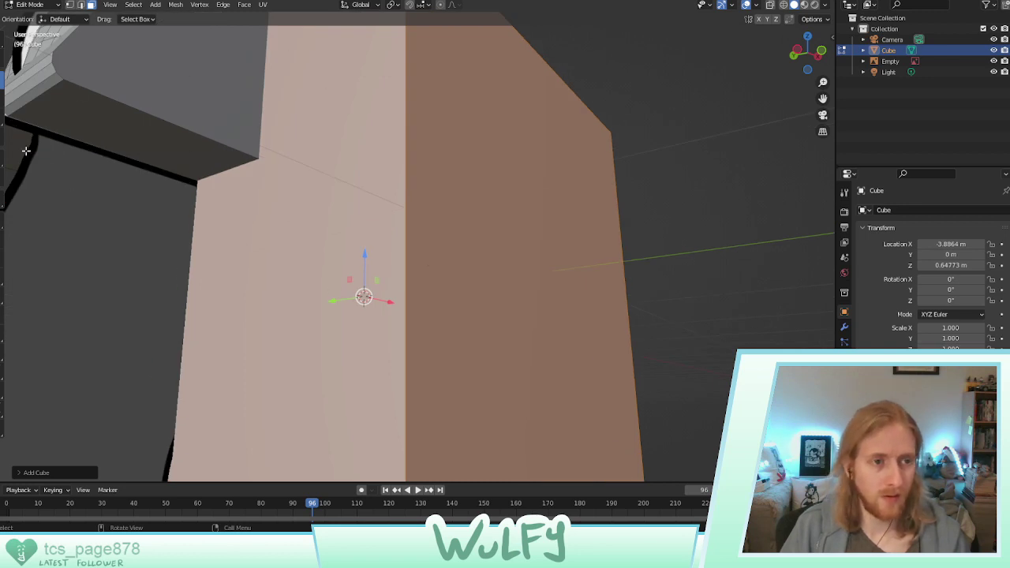
click(2, 117)
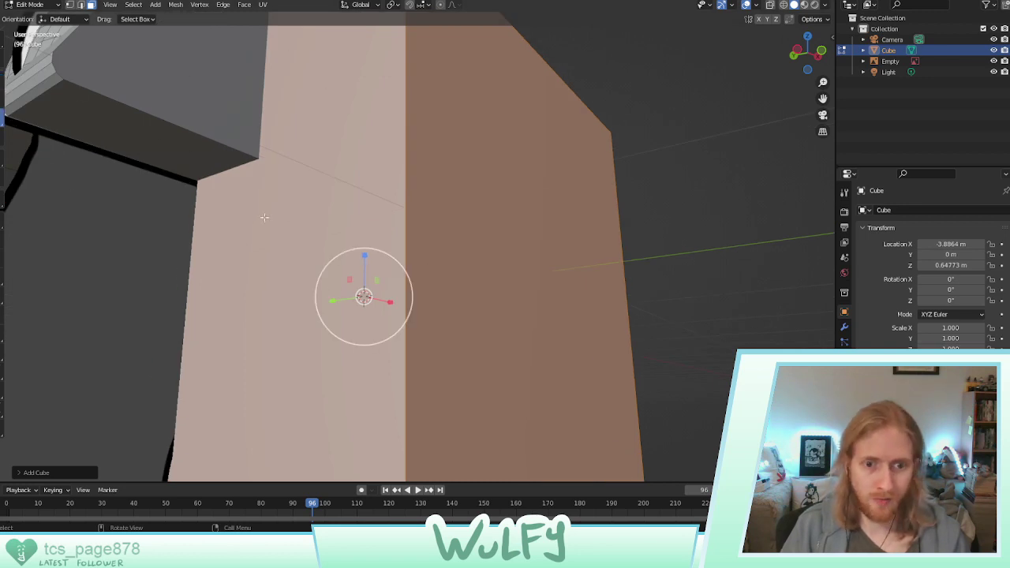
drag(392, 262, 367, 290)
Move the small cube backward along X and up along Z so it sits under the frame block over the reference trigger
middle_drag(367, 289, 292, 269)
key(g)
key(x)
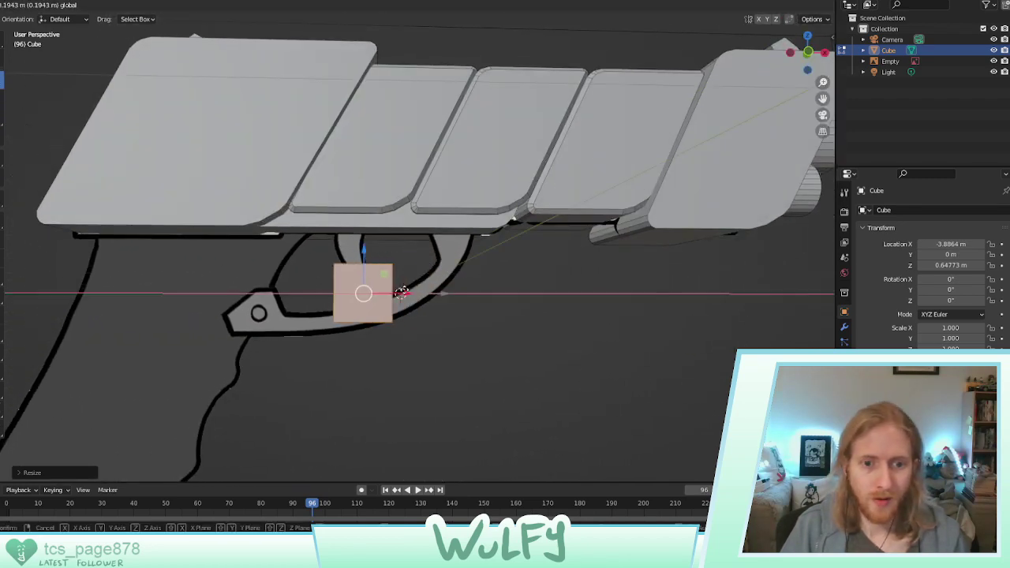
click(402, 278)
middle_drag(402, 277, 379, 268)
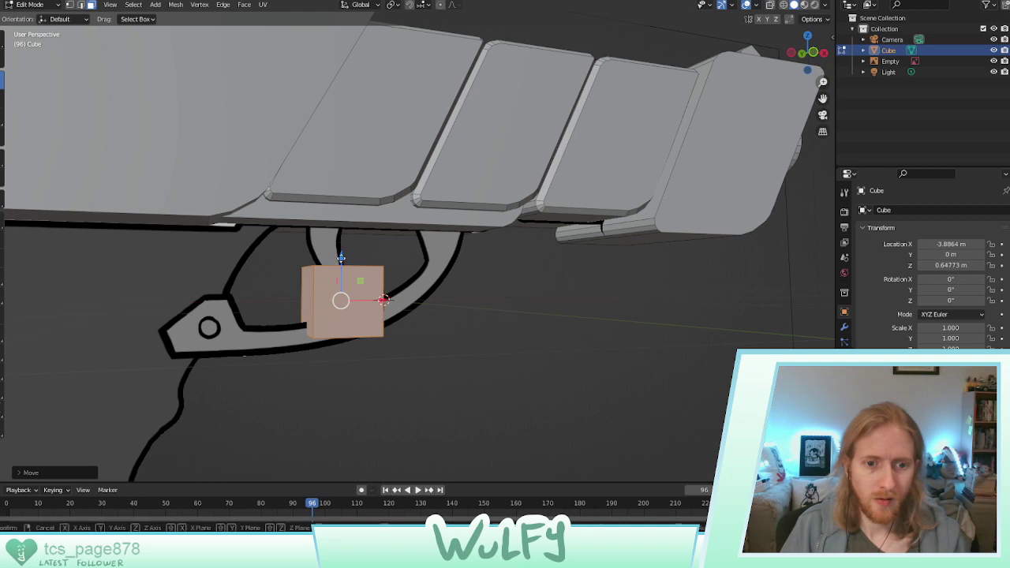
key(g)
key(z)
click(372, 232)
drag(381, 253, 377, 253)
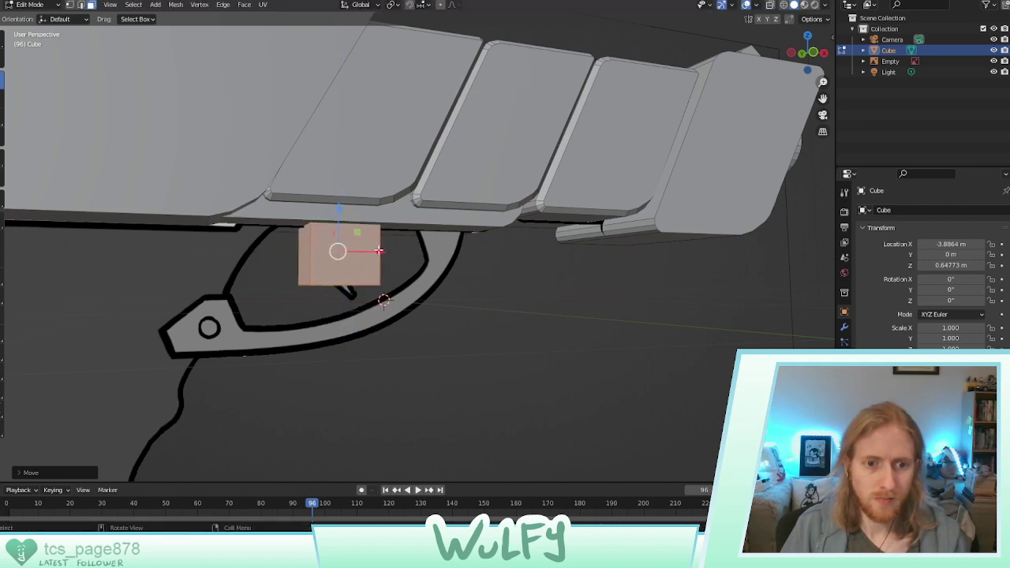
Move the cube's front face backward along X to thin it to the trigger's thickness
middle_drag(377, 253, 442, 254)
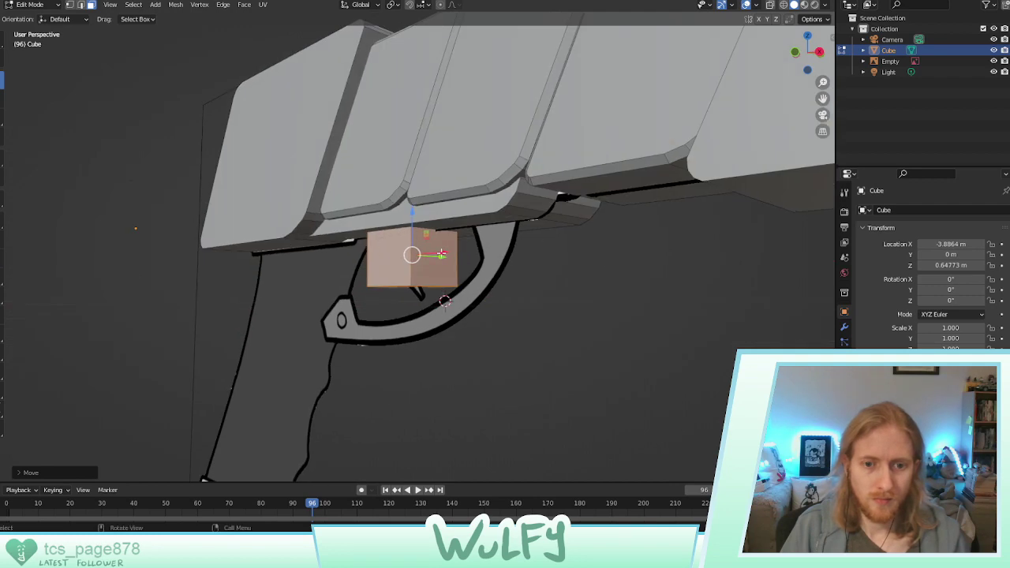
click(442, 255)
drag(457, 251, 435, 249)
middle_drag(435, 249, 552, 233)
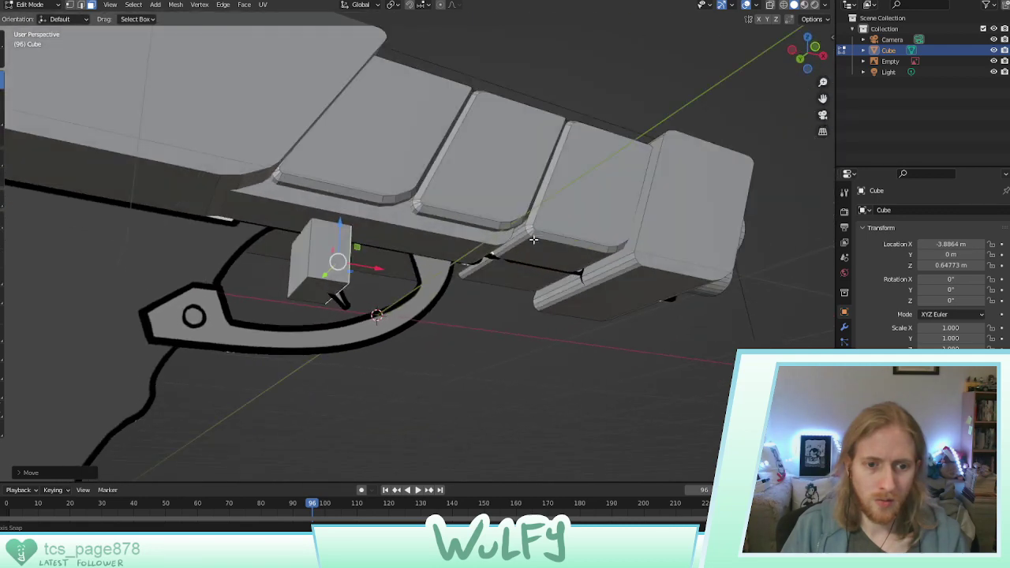
Slant the trigger block by moving its lower rear edge and its lower front edge forward along X
click(302, 286)
key(2)
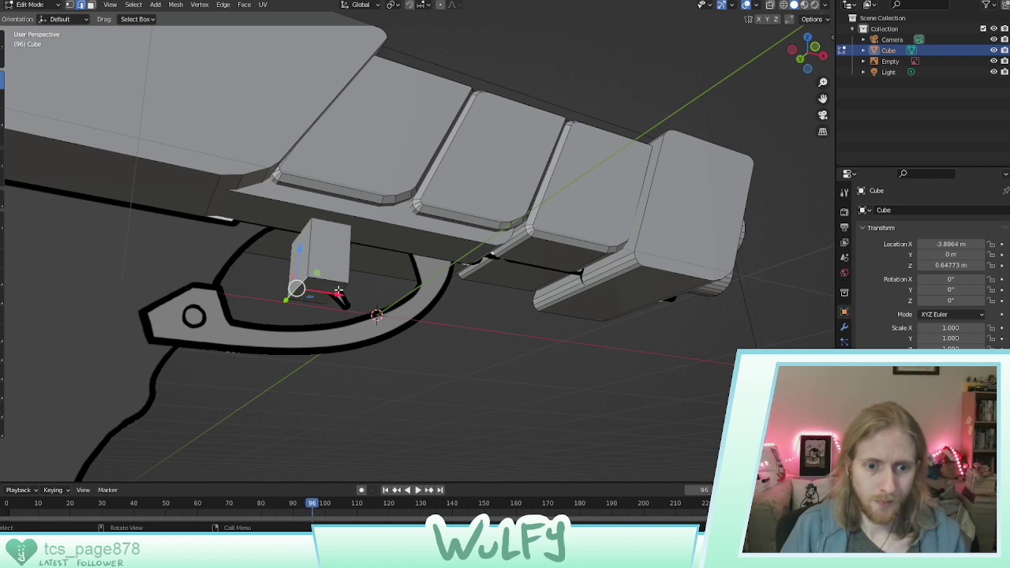
key(g)
key(x)
click(338, 294)
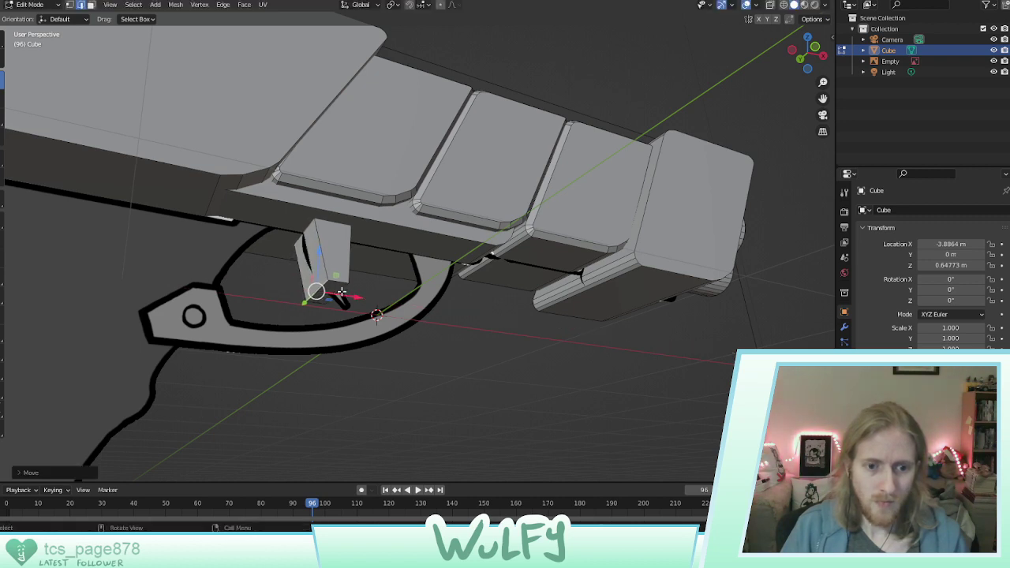
key(g)
key(x)
click(375, 294)
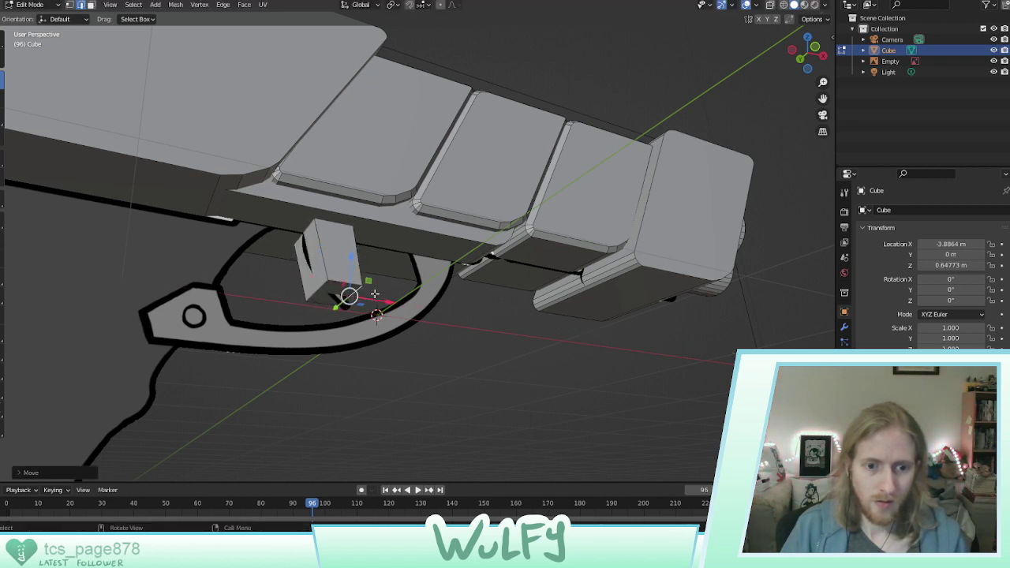
Lower the trigger's bottom front edge along Z and shift its bottom rear edge backward and up to form an angled tip
mouse_move(349, 270)
mouse_down()
mouse_move(329, 279)
mouse_move(369, 298)
mouse_move(335, 268)
mouse_up()
click(319, 287)
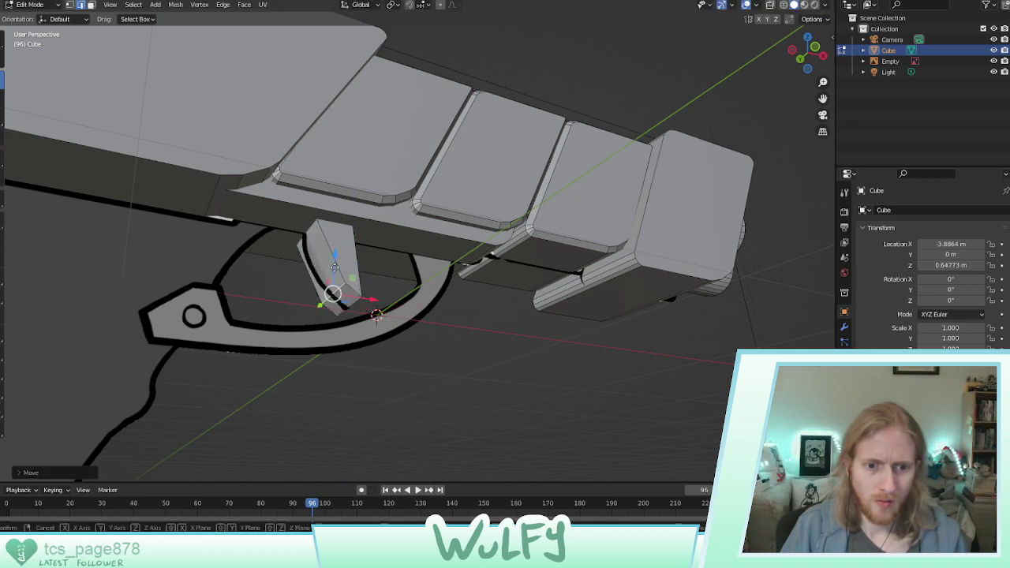
key(z)
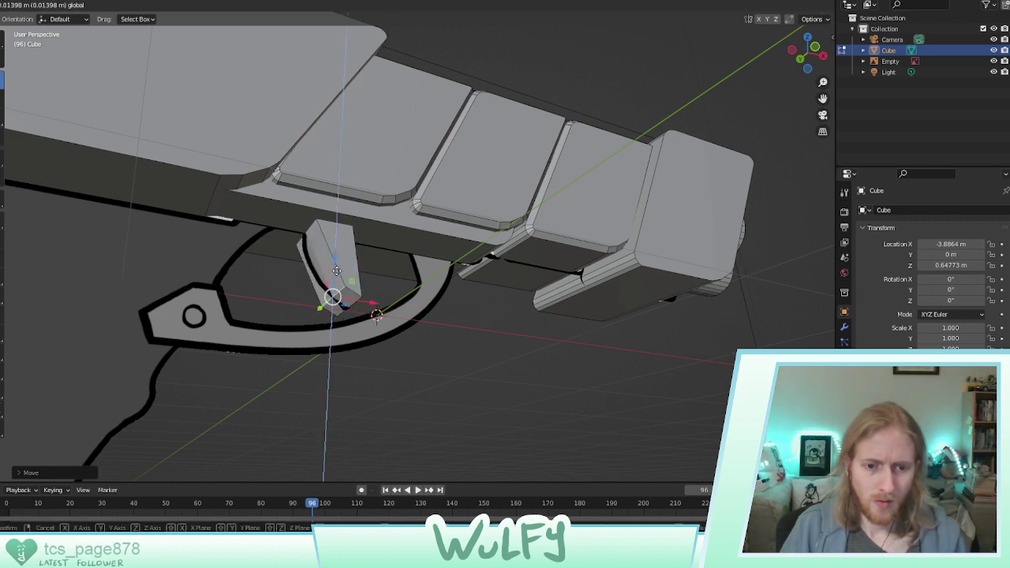
key(x)
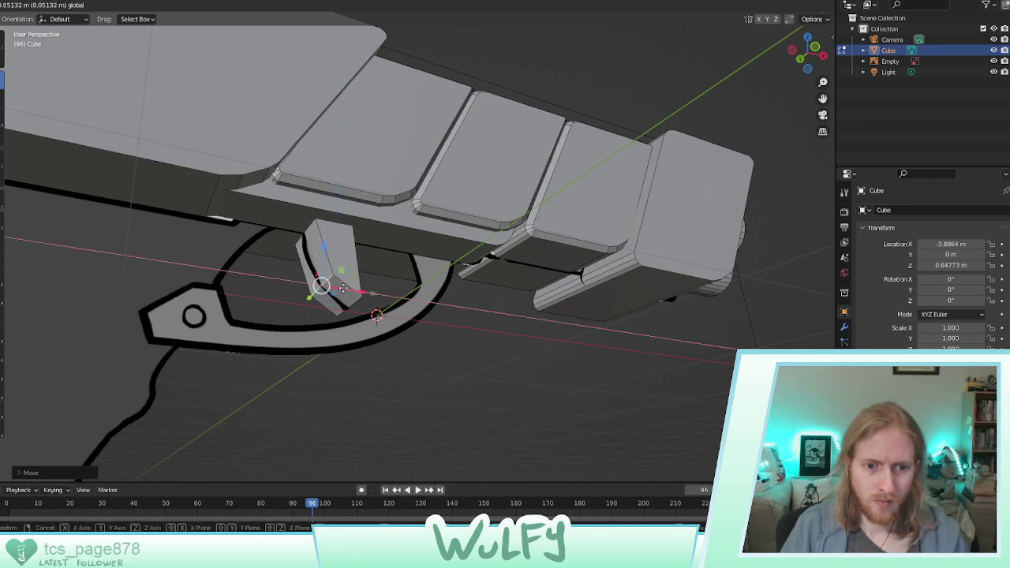
click(335, 287)
key(g)
key(z)
click(336, 276)
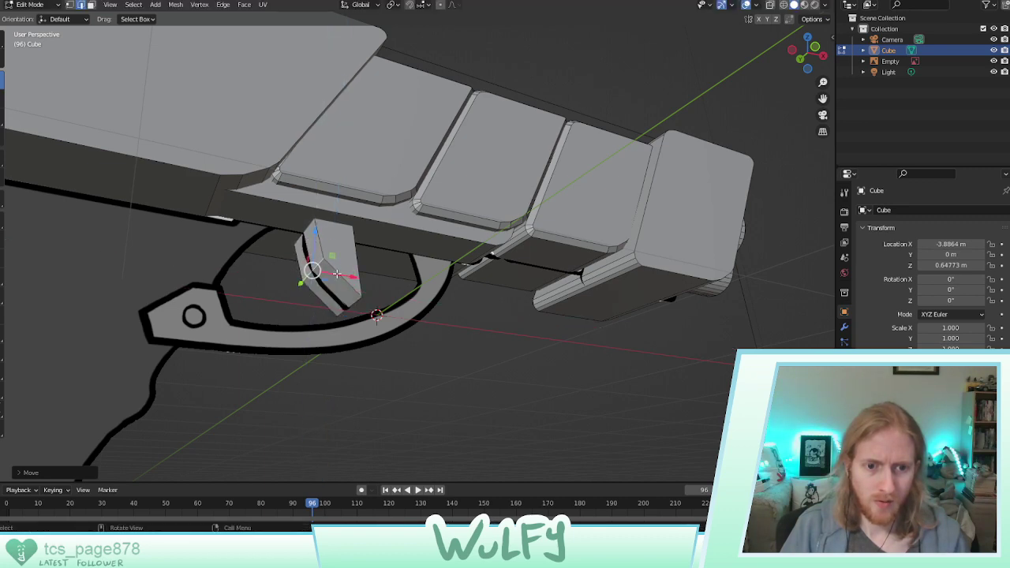
Fine-tune the trigger's lower rear edge along X and Z to match the rear bend in the reference
key(g)
key(x)
drag(335, 276, 335, 276)
middle_drag(335, 276, 298, 286)
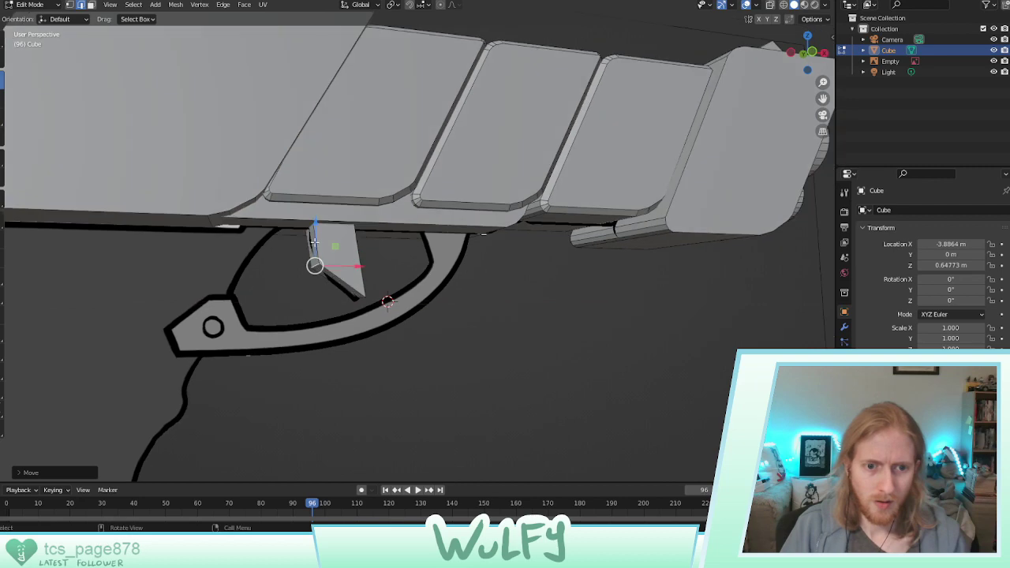
drag(316, 245, 317, 250)
key(x)
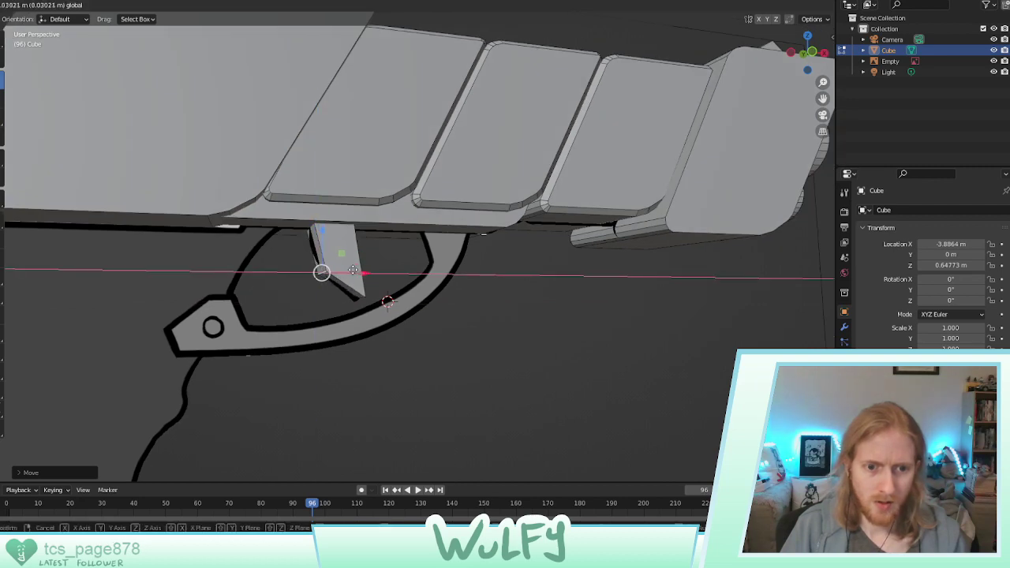
click(357, 269)
Subdivide the trigger's front side edges and move the new middle edge backward along X to form the concave front
middle_drag(354, 270, 432, 268)
click(372, 268)
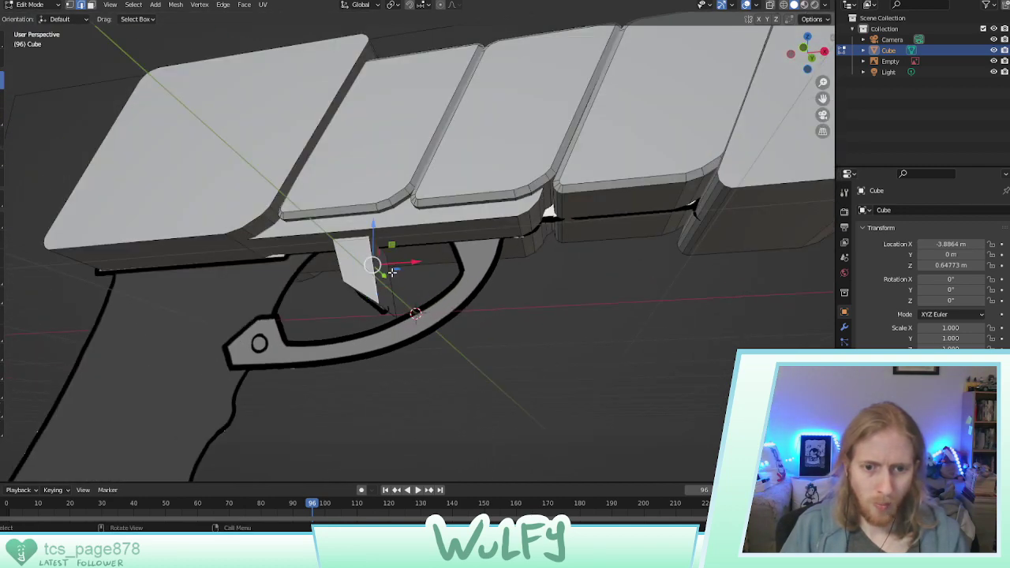
shift+click(389, 272)
right_click(384, 274)
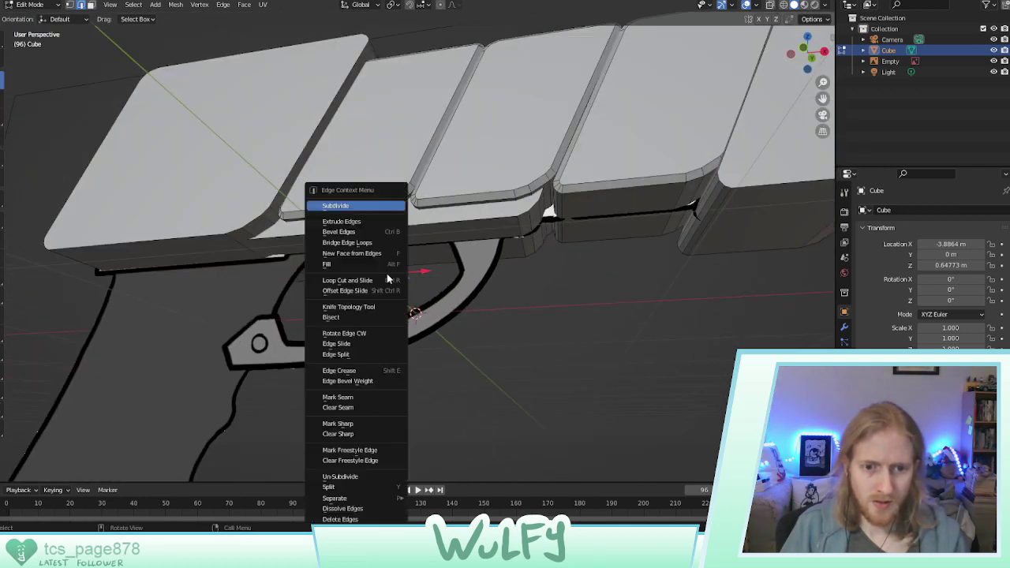
click(384, 223)
click(383, 274)
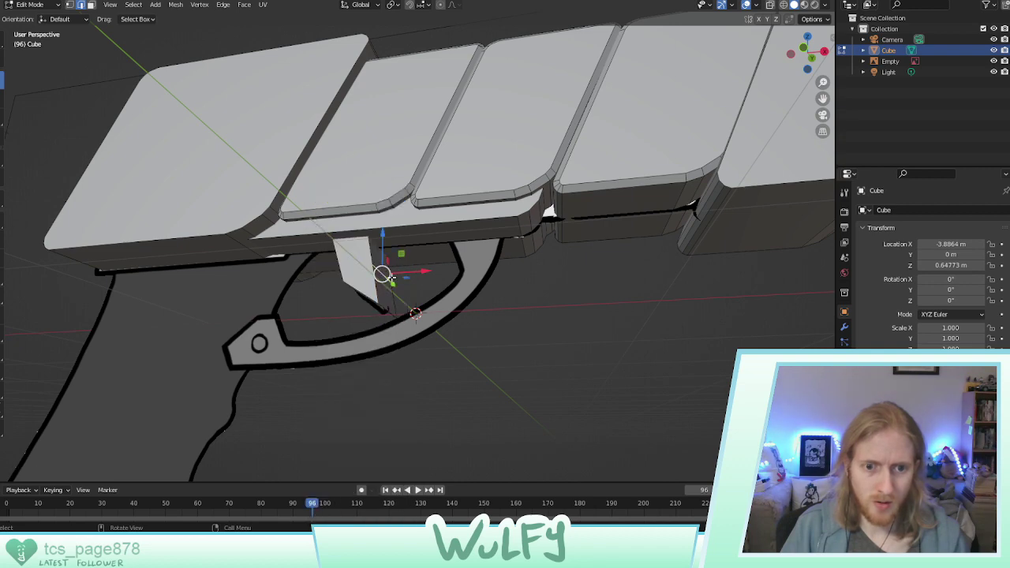
drag(417, 271, 388, 270)
mouse_move(388, 270)
middle_down()
mouse_move(409, 270)
mouse_move(407, 261)
mouse_move(399, 268)
middle_up()
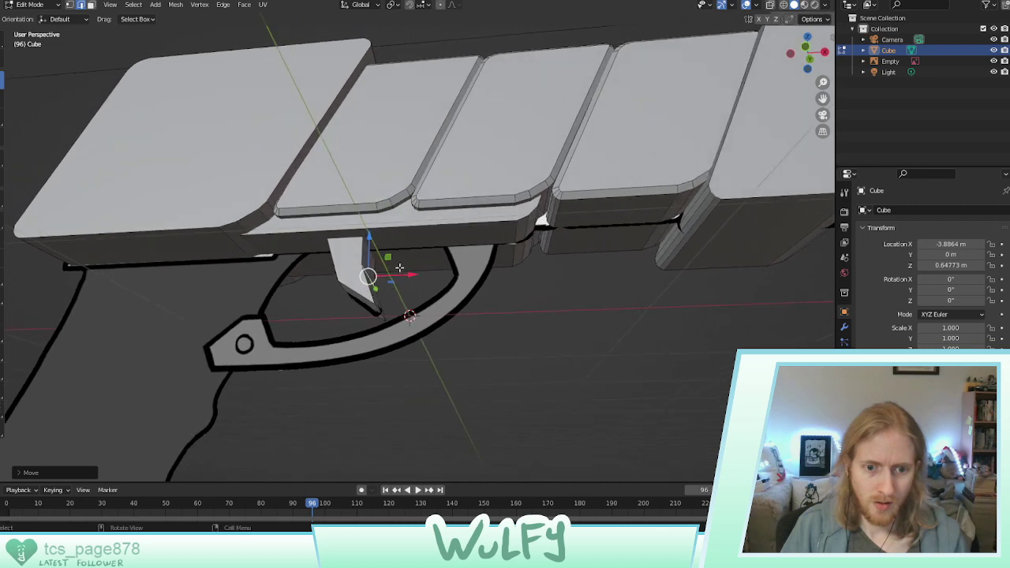
Bevel the trigger's bottom tip edge and reposition the beveled tip along X and Z over the reference
click(377, 306)
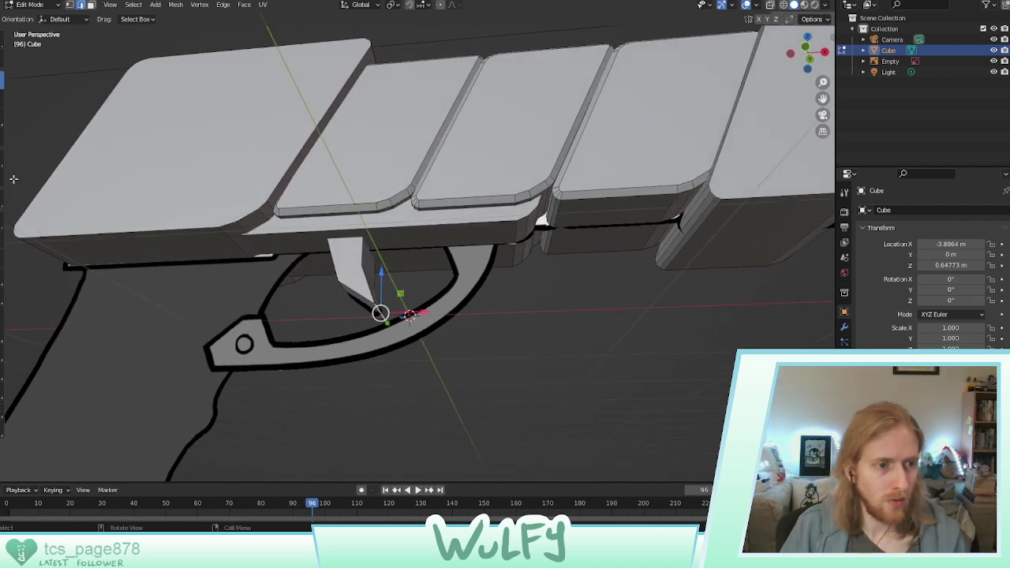
key(ctrl+b)
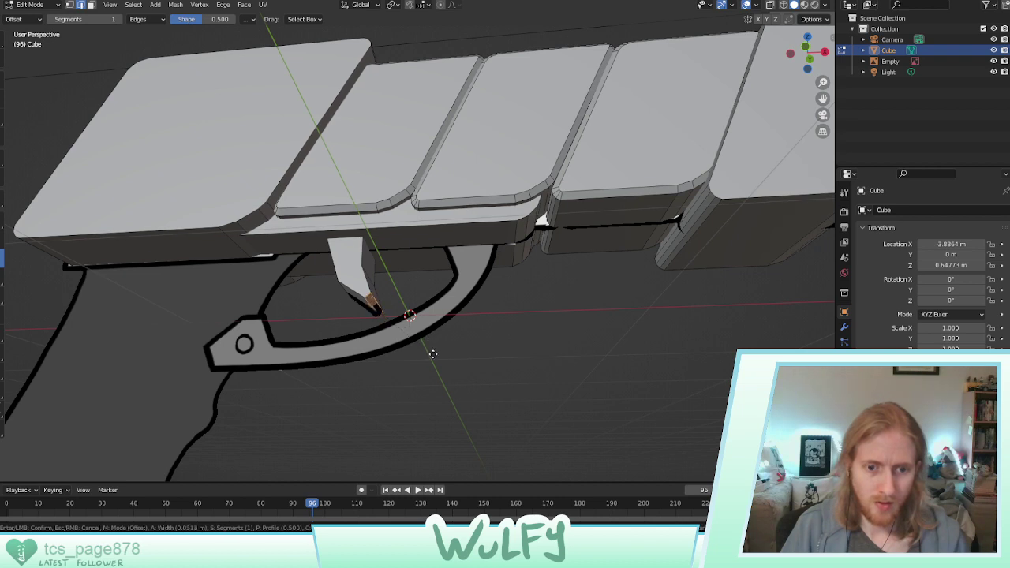
click(433, 354)
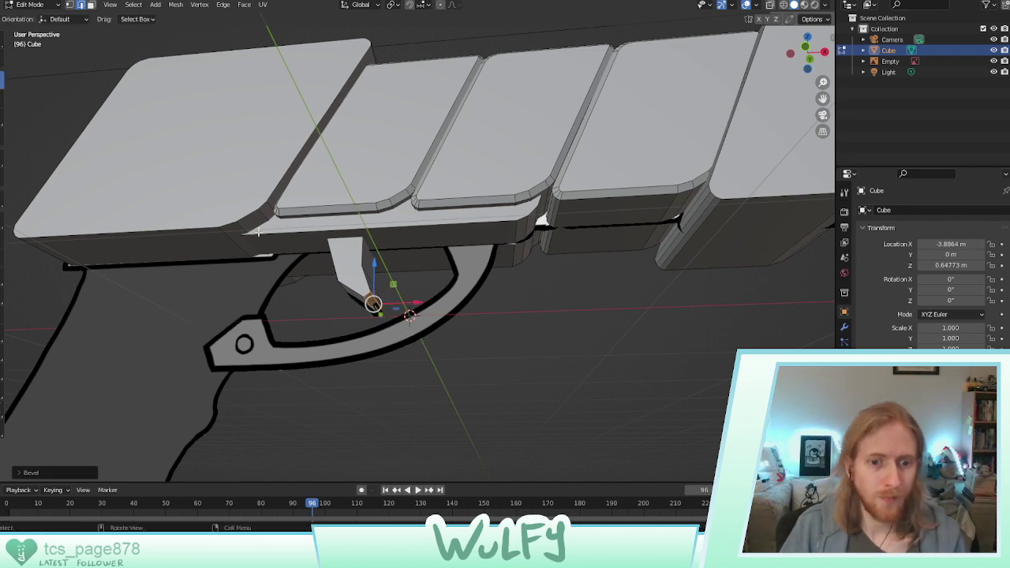
key(g)
click(405, 306)
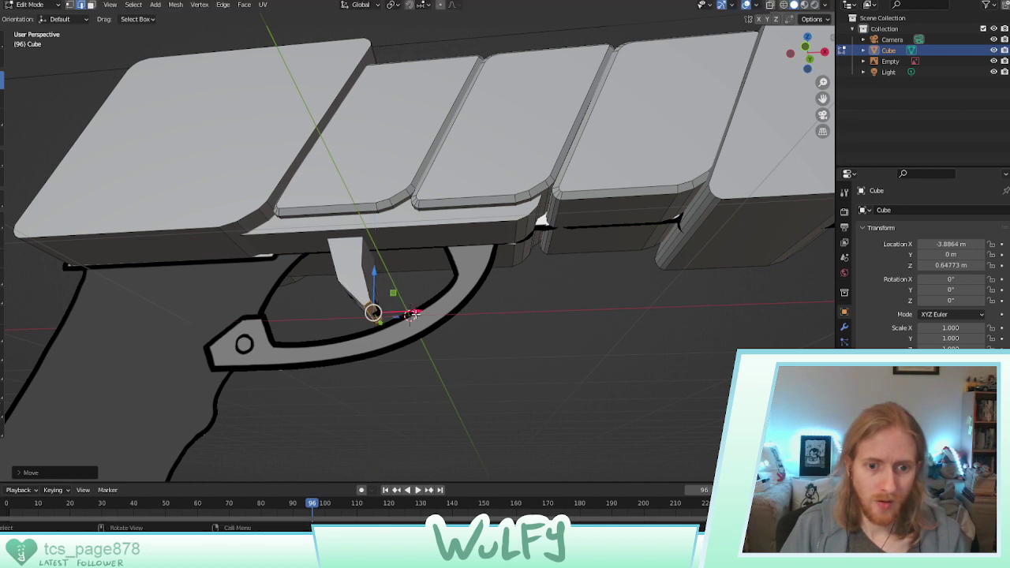
key(g)
key(z)
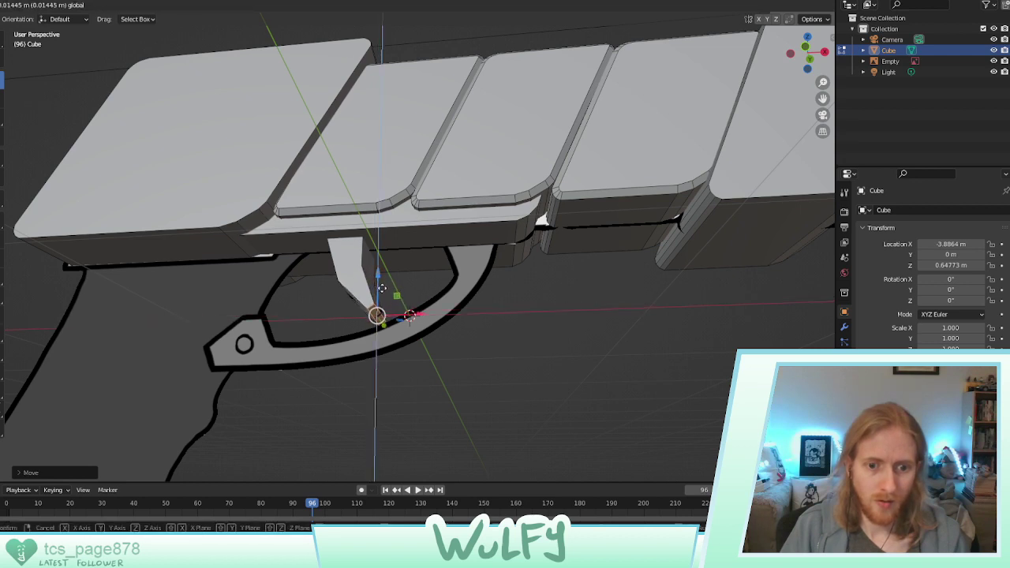
click(382, 287)
Nudge the trigger's middle front edge along X and bevel it with a width of about 0.041 m
middle_drag(372, 289, 403, 279)
key(g)
key(x)
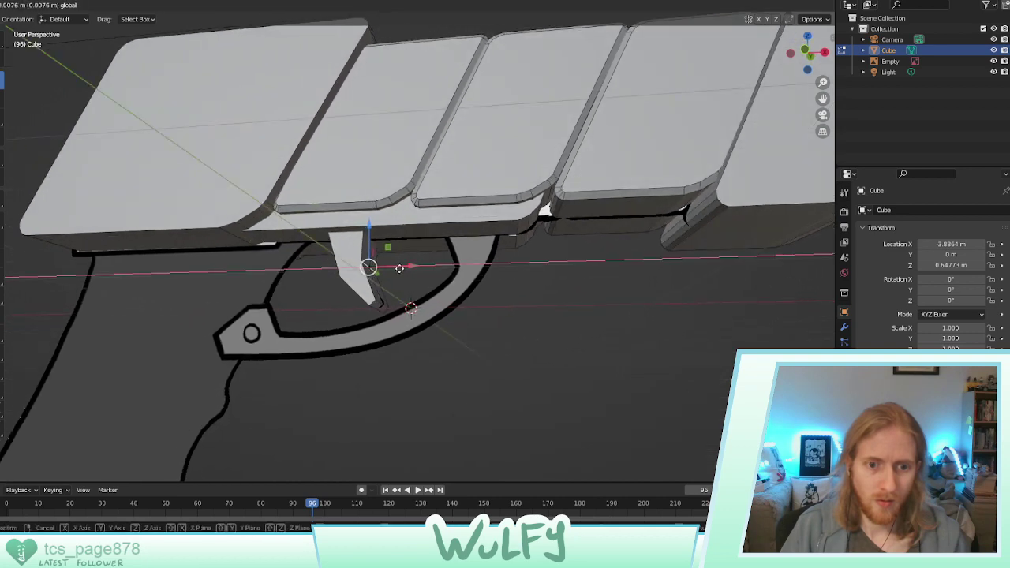
click(404, 269)
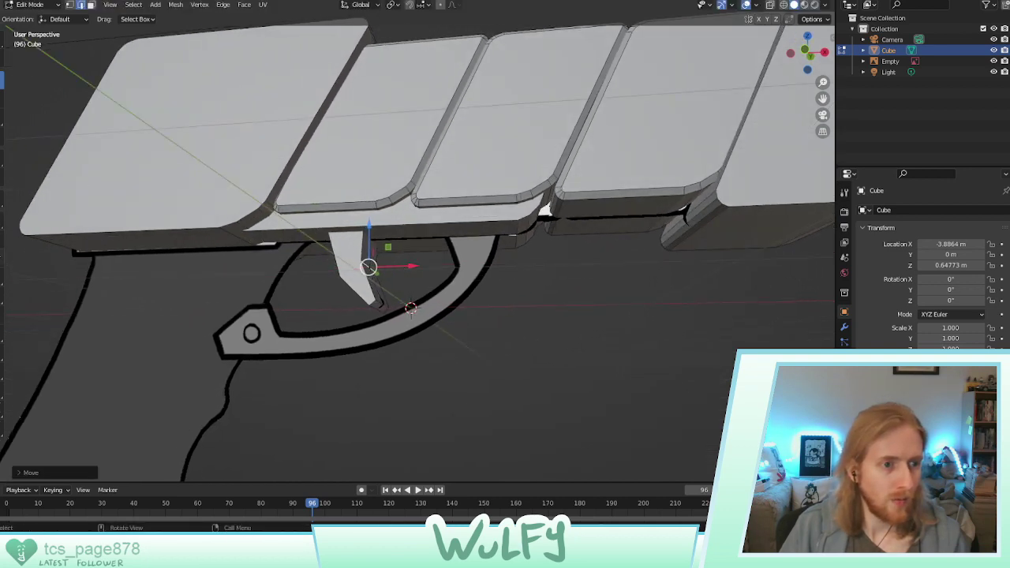
key(ctrl+b)
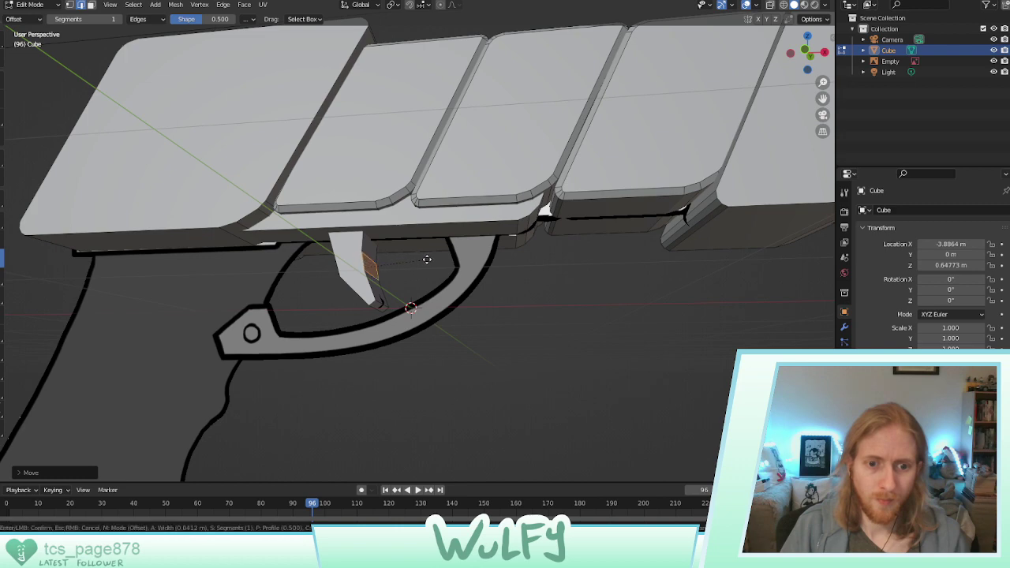
click(426, 258)
Bevel the bend edge on the trigger's rear side with a width of about 0.057 m
middle_drag(426, 259, 324, 271)
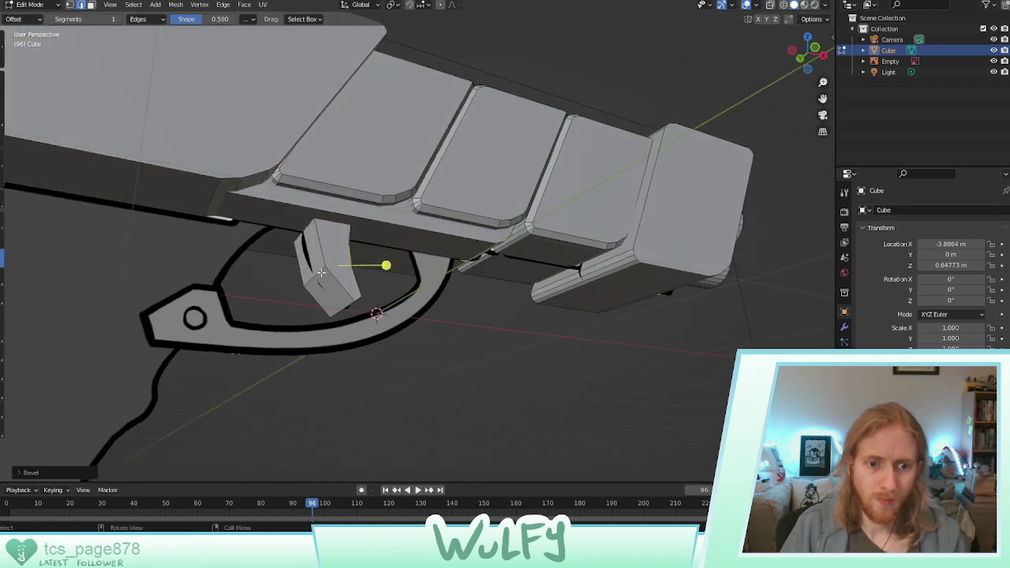
key(ctrl+b)
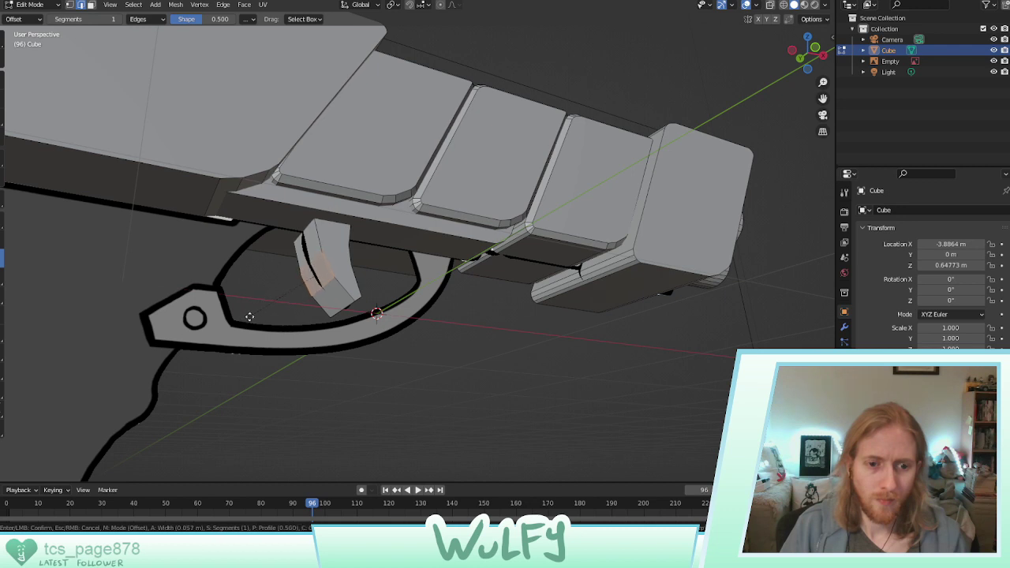
click(250, 317)
Reposition the beveled edges on the trigger's rear side so its curve follows the reference outline
click(2, 79)
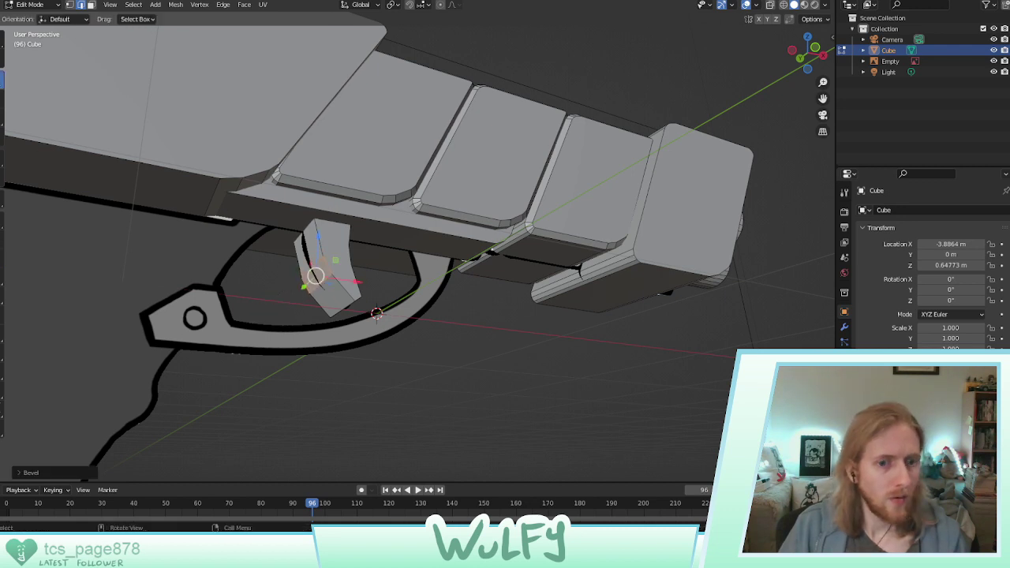
click(314, 266)
drag(314, 236, 313, 227)
drag(342, 264, 342, 286)
click(322, 283)
Adjust the beveled edges on the trigger's front side to smooth its concave curve
middle_drag(342, 286, 291, 276)
click(385, 268)
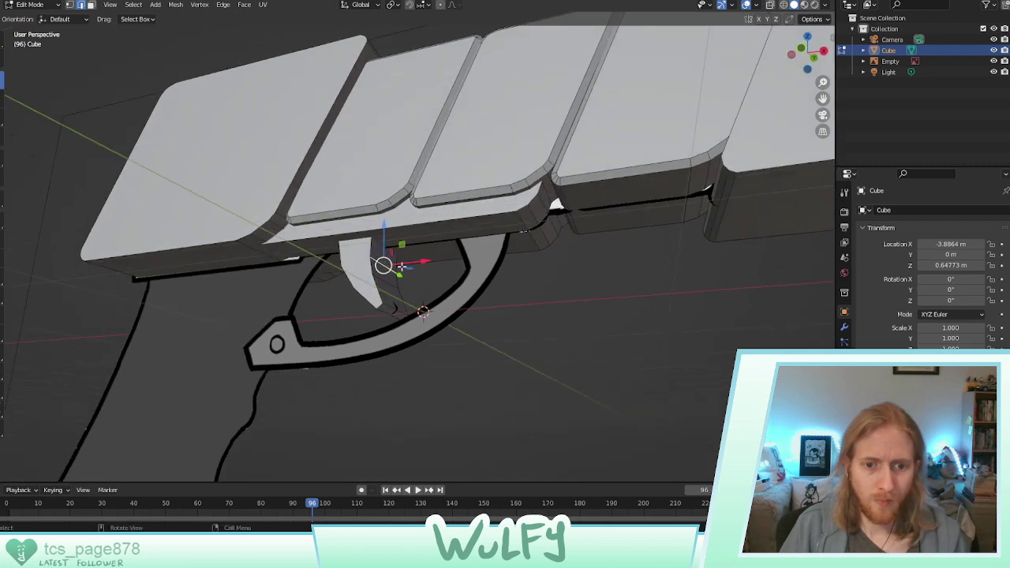
drag(420, 263, 419, 286)
click(392, 285)
click(381, 281)
middle_drag(376, 292, 380, 257)
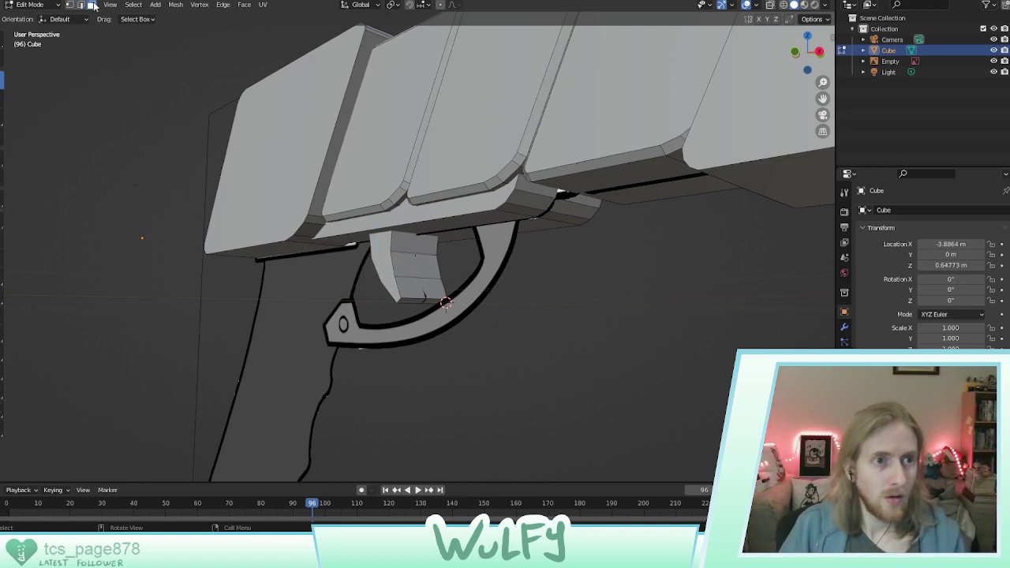
Scale the trigger's selected side faces along Y to adjust the trigger's thickness
middle_drag(430, 258, 350, 264)
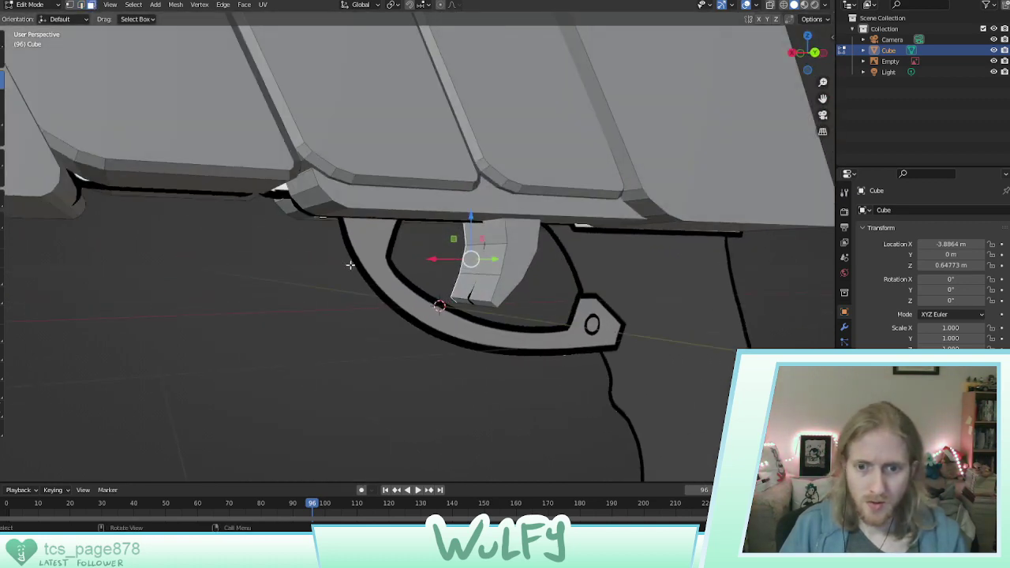
middle_drag(497, 257, 507, 256)
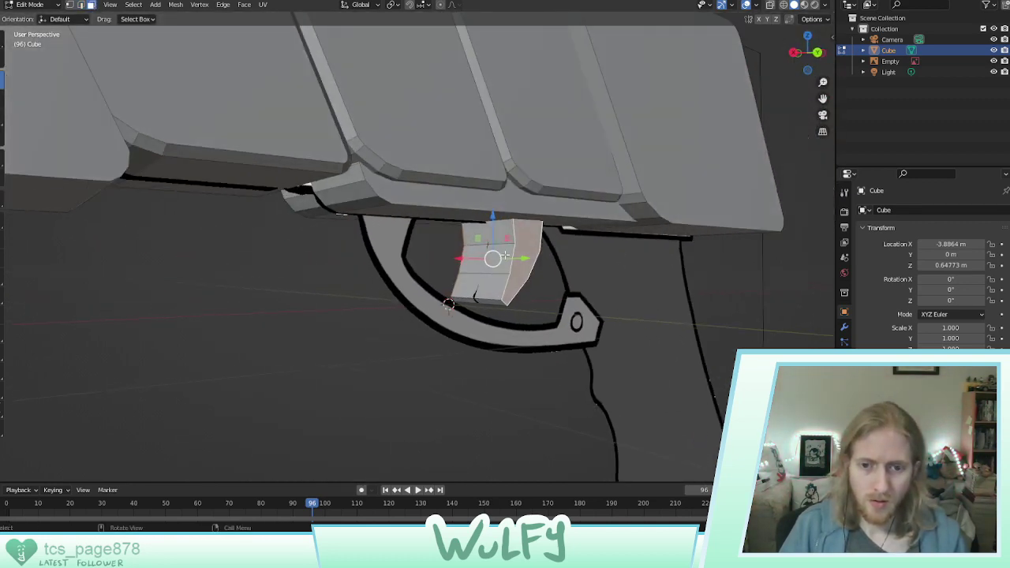
click(2, 117)
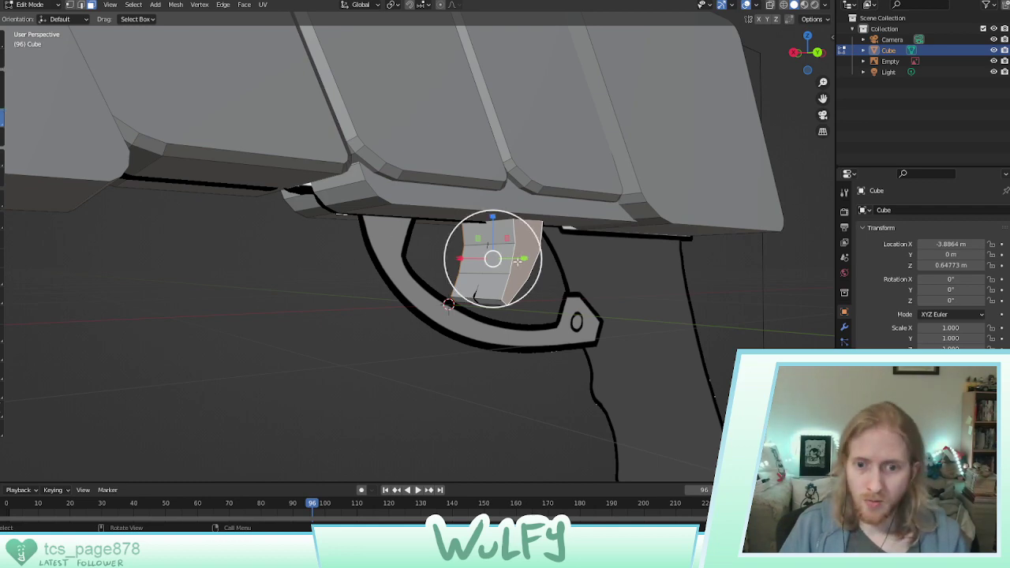
key(y)
click(518, 258)
mouse_move(518, 258)
middle_down()
mouse_move(655, 245)
mouse_move(519, 253)
middle_up()
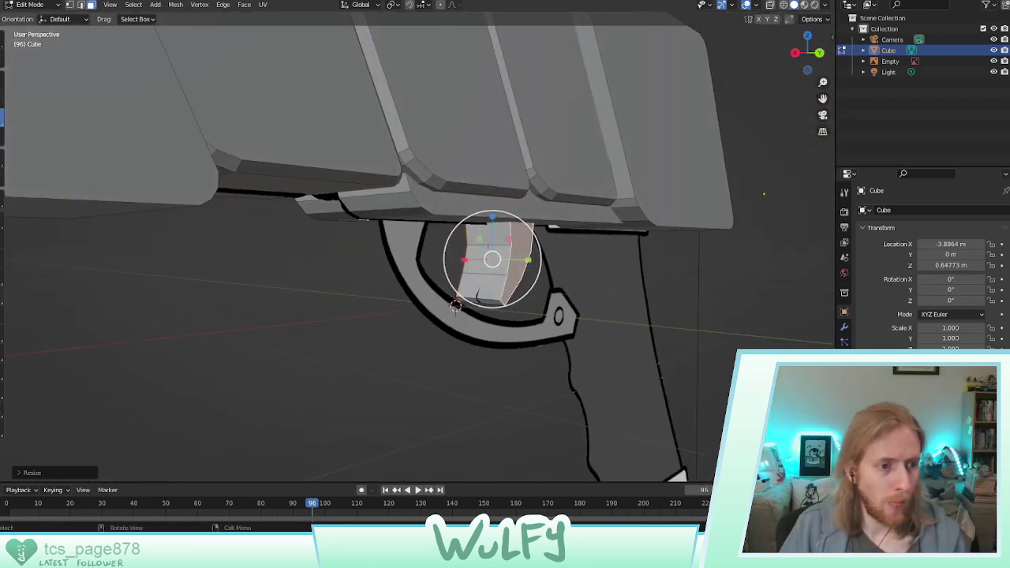
Bevel the outer edges of the trigger's side faces with a width of about 0.0099 m
key(ctrl+b)
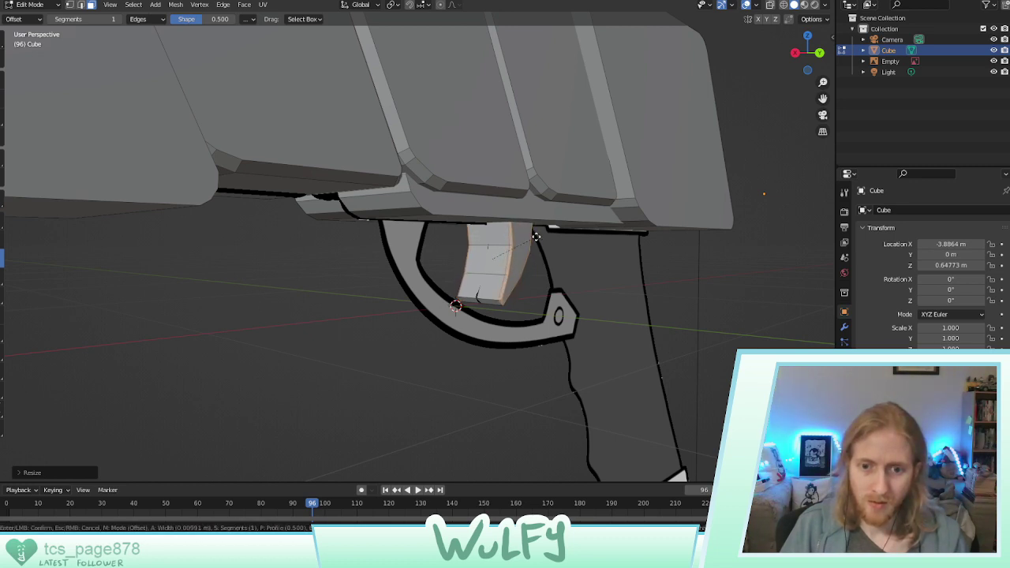
click(536, 236)
middle_drag(536, 236, 514, 260)
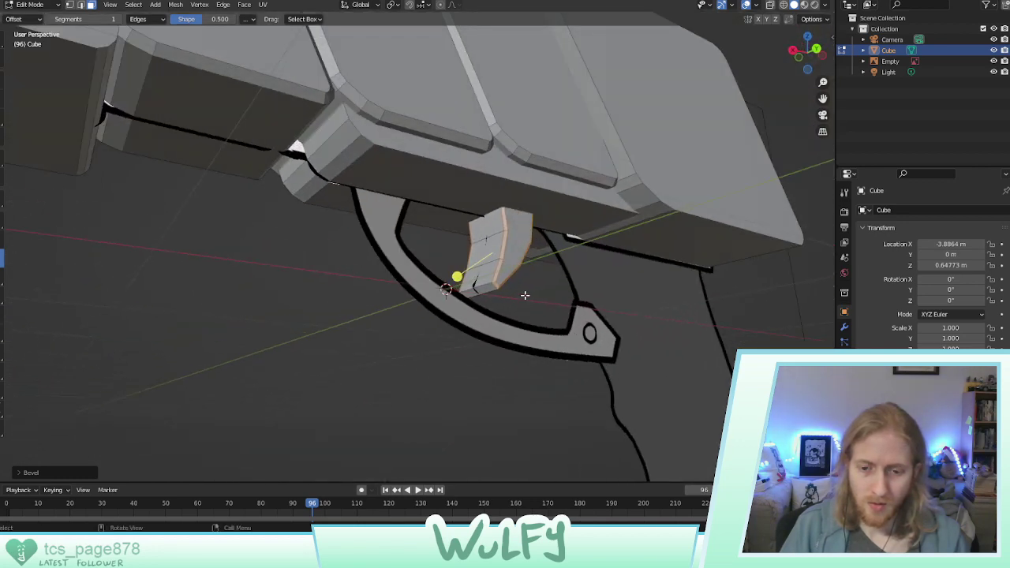
Select the edges at the trigger's lower tip and scale them inward along Y to taper the tip
key(alt+a)
click(3, 39)
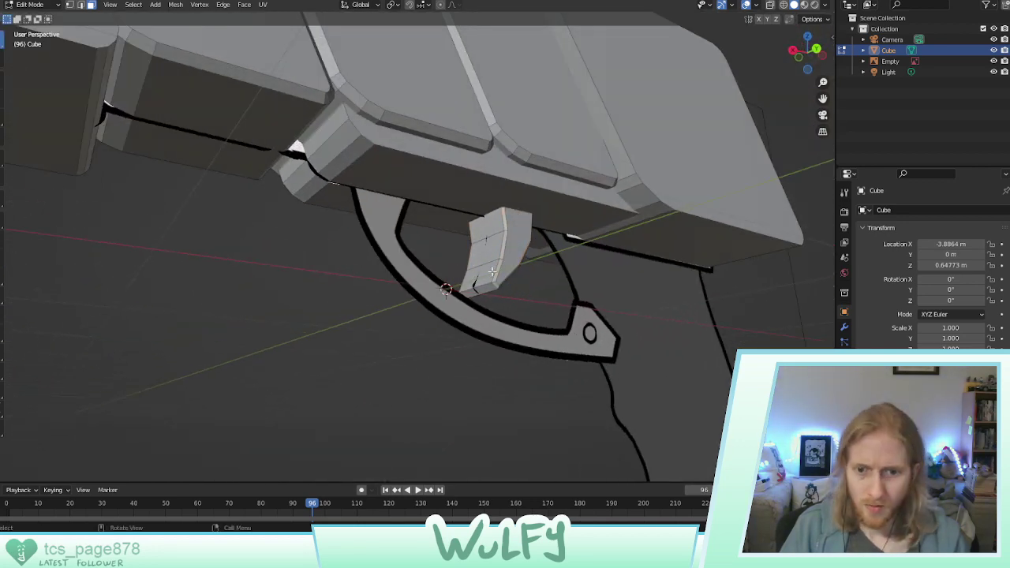
middle_drag(399, 257, 475, 257)
scroll(475, 256, up, 1)
key(b)
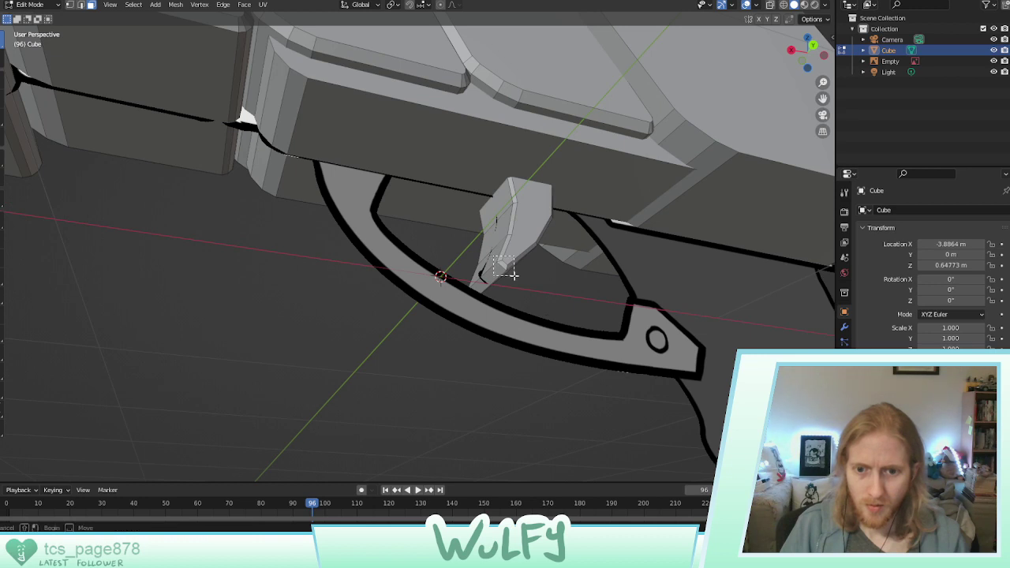
drag(506, 274, 512, 274)
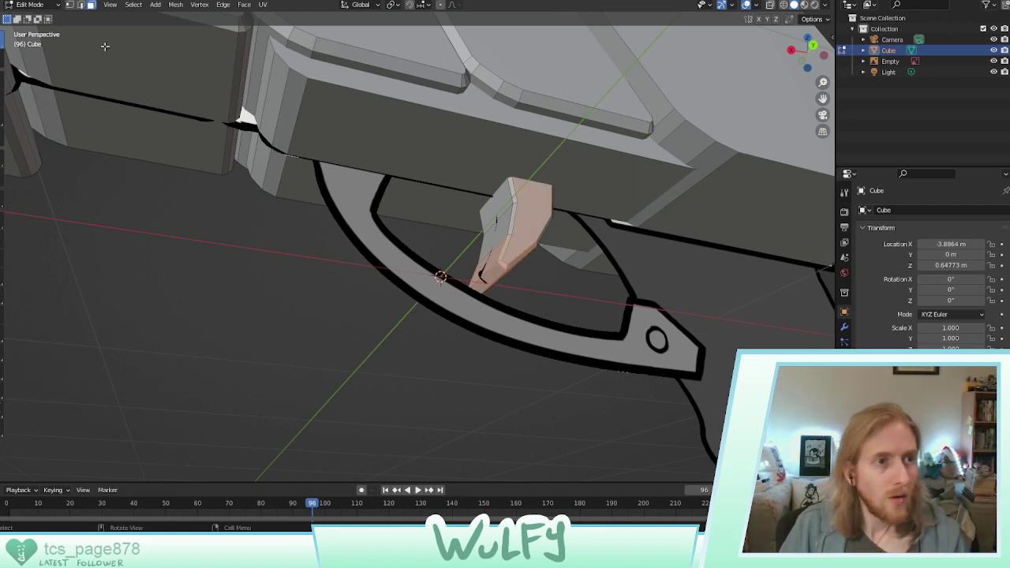
scroll(513, 237, up, 3)
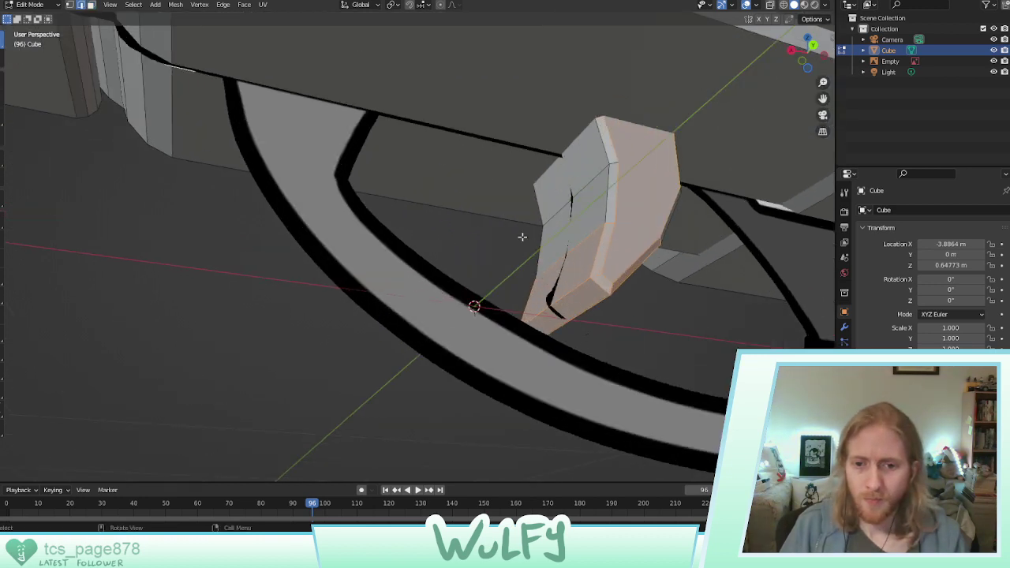
middle_drag(592, 264, 479, 271)
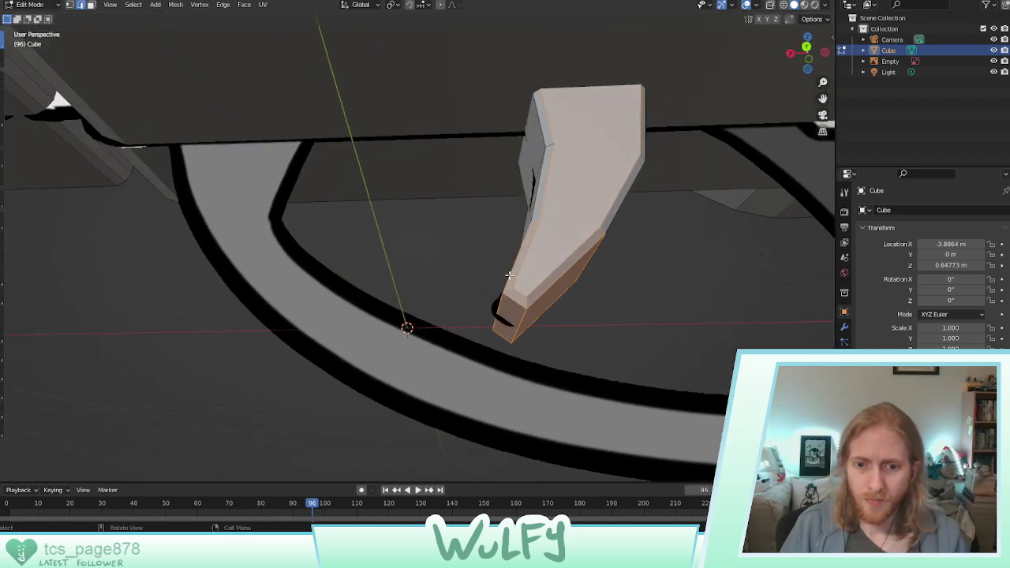
drag(479, 271, 544, 314)
middle_drag(532, 316, 679, 290)
middle_drag(412, 398, 446, 393)
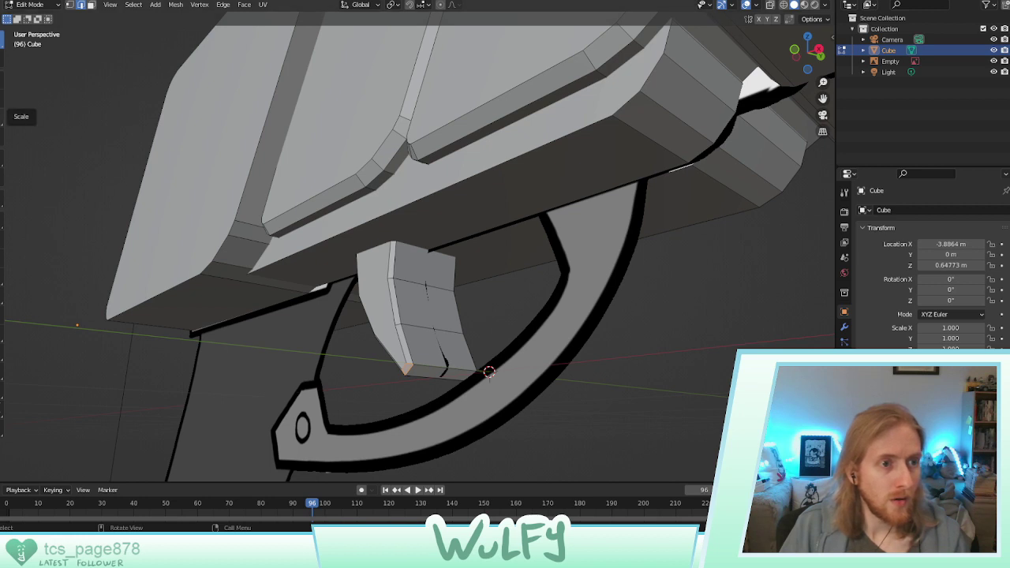
click(3, 116)
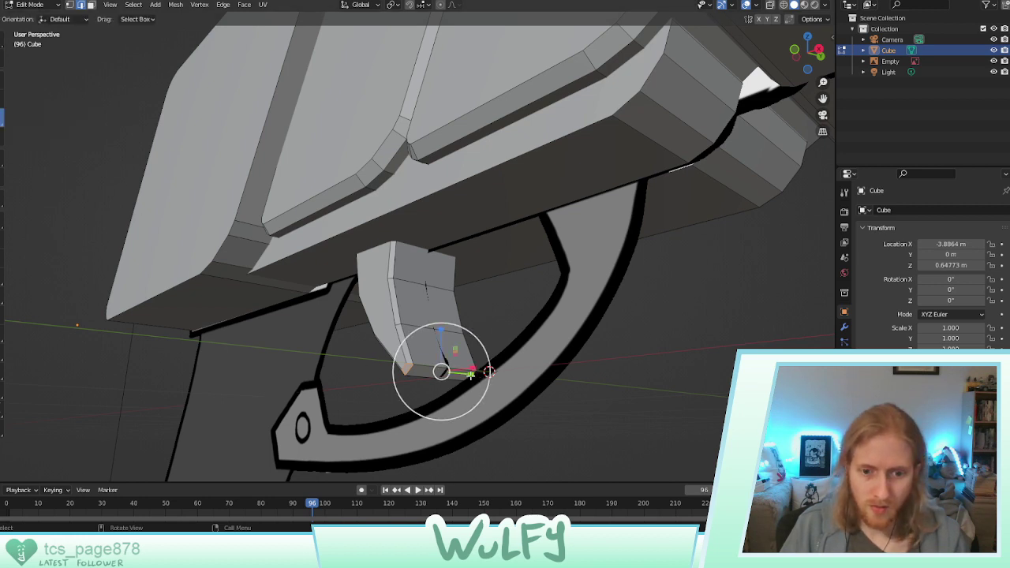
drag(479, 381, 456, 372)
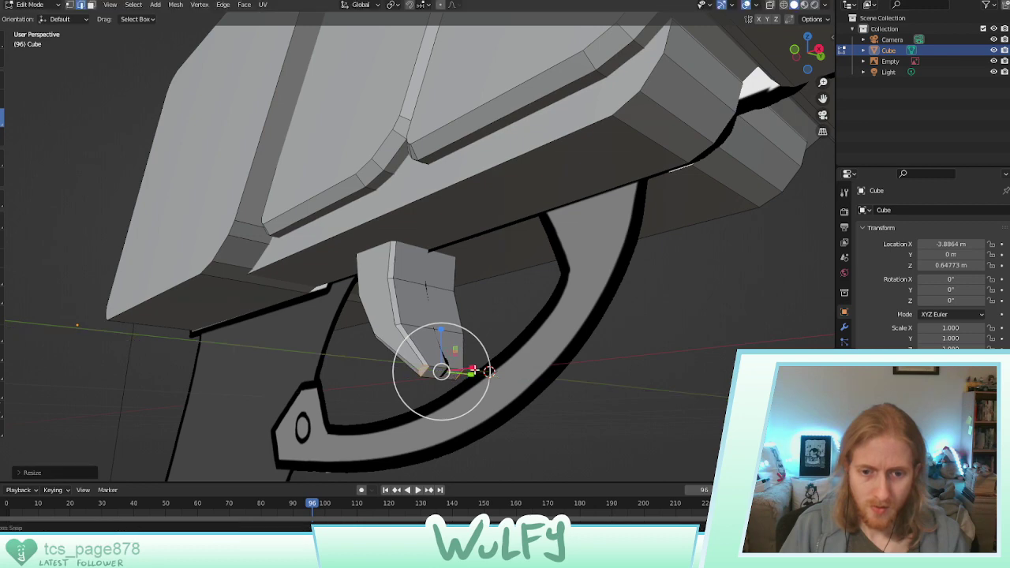
Scale the edges at the trigger's lower bend to about 0.75 in X and Y, leaving Z out
middle_drag(442, 363, 318, 372)
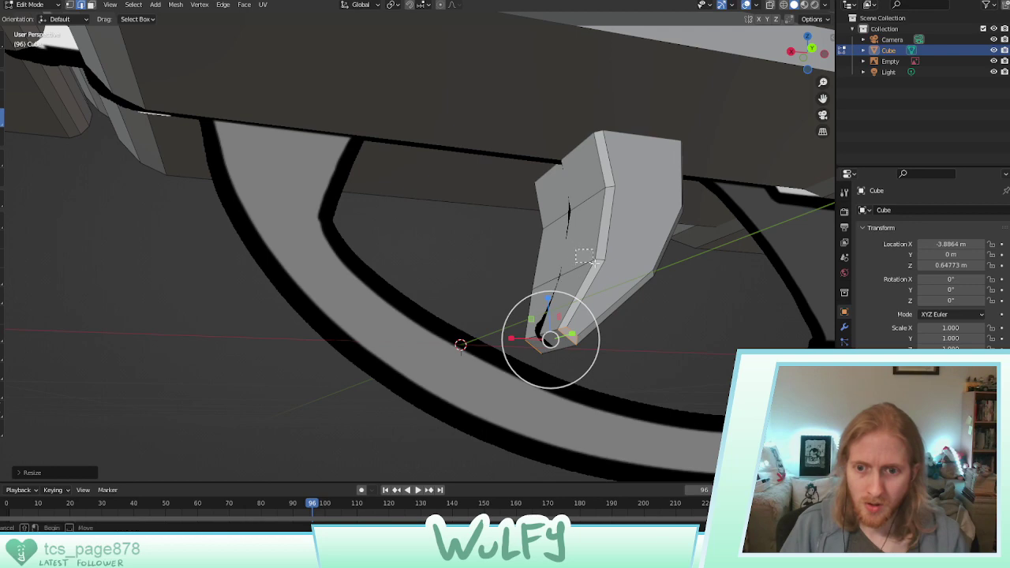
click(654, 277)
middle_drag(654, 277, 392, 288)
shift+click(558, 285)
key(s)
key(shift+z)
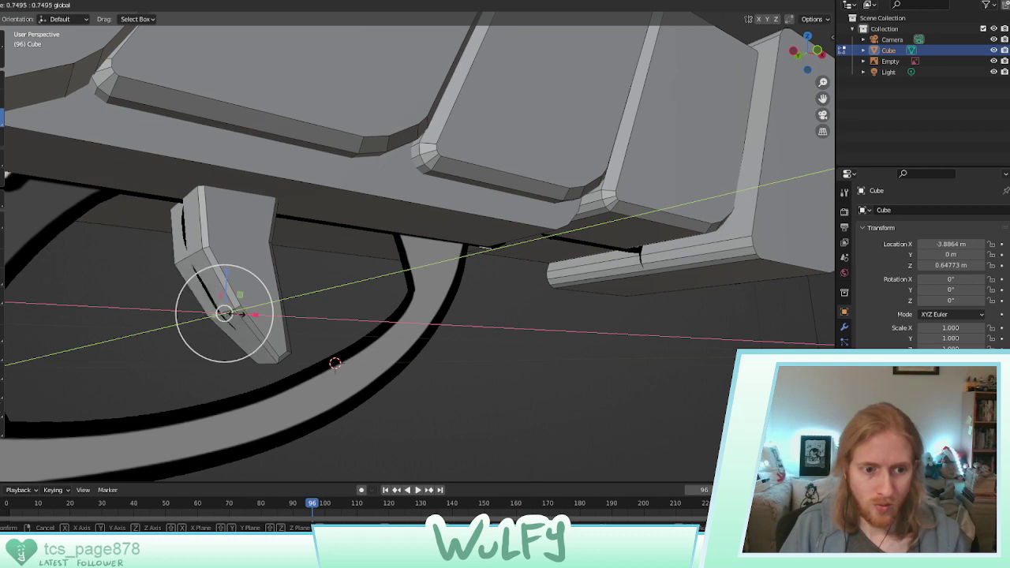
click(242, 316)
key(ctrl+z)
key(s)
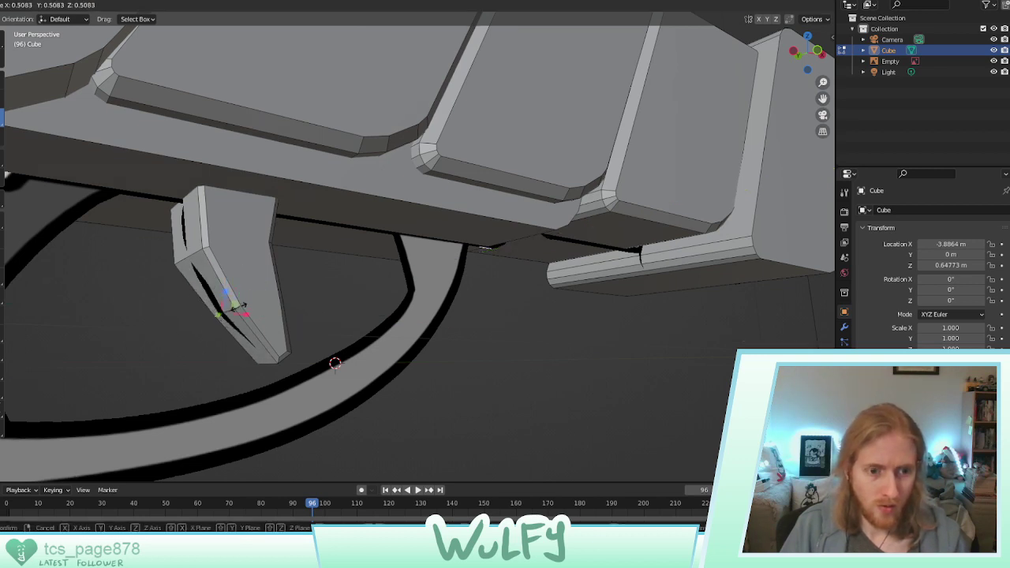
click(243, 302)
key(ctrl+z)
Scale the edges around the trigger's lower bend slightly along the Y axis and along the X axis
click(2, 39)
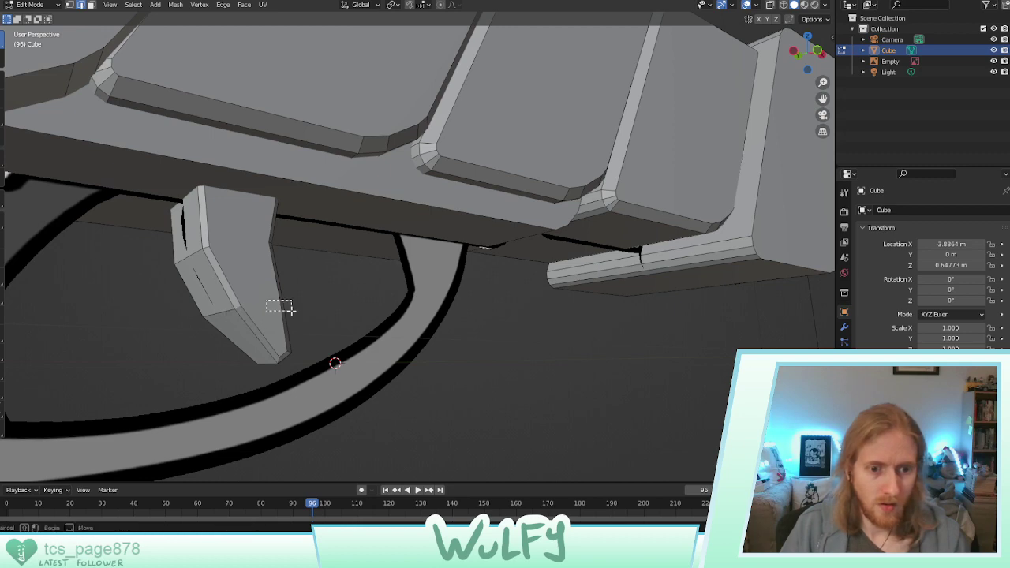
middle_drag(278, 303, 66, 304)
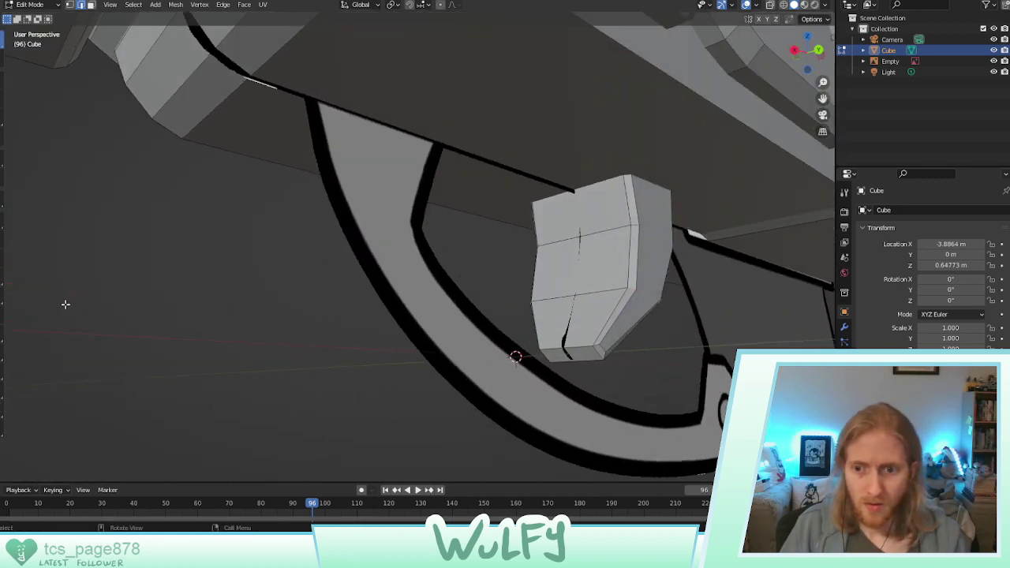
click(1, 117)
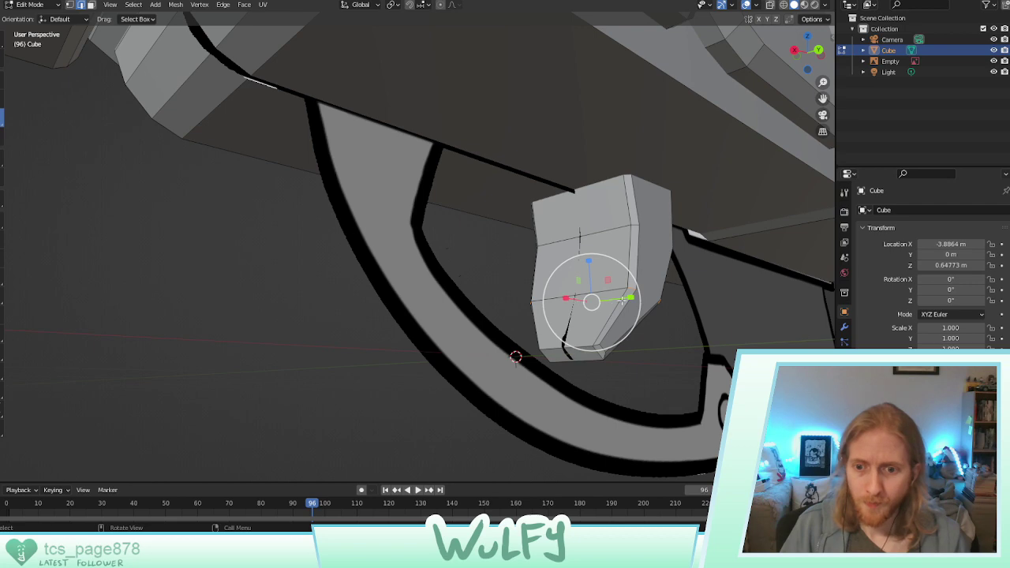
drag(623, 300, 632, 296)
middle_drag(631, 296, 575, 292)
drag(571, 294, 567, 294)
middle_drag(567, 295, 452, 362)
scroll(543, 296, up, 1)
scroll(545, 292, down, 9)
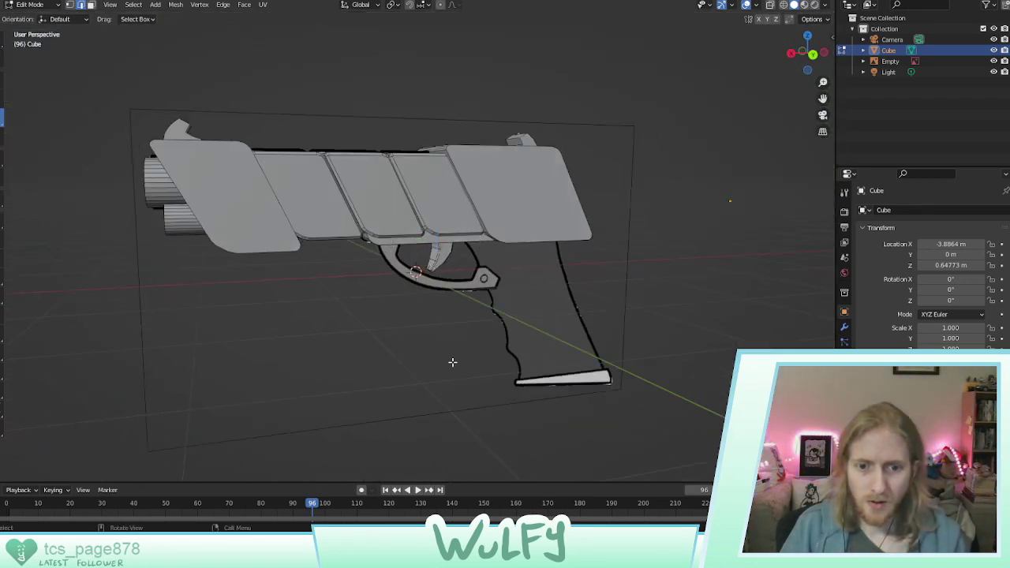
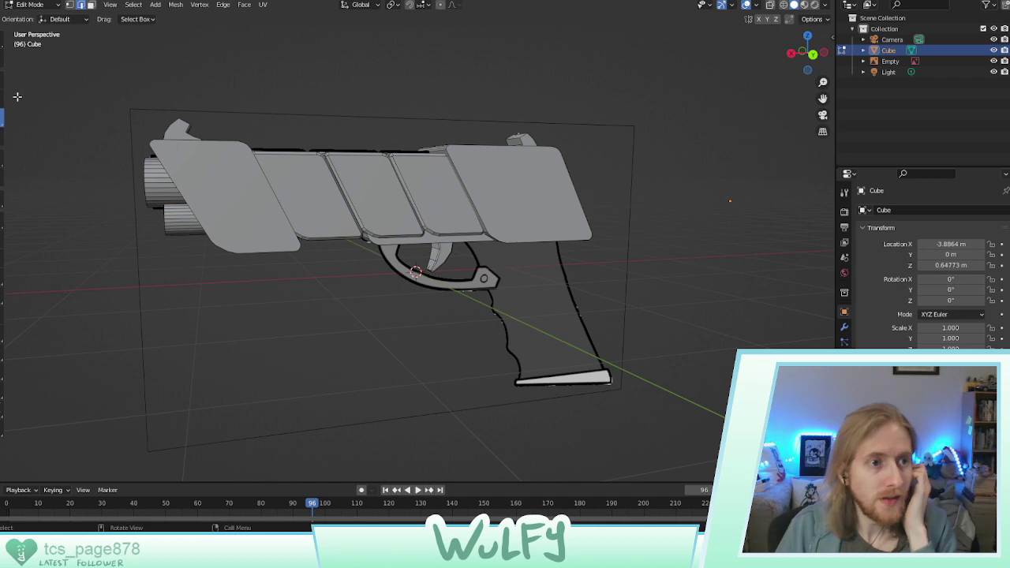
drag(129, 78, 685, 430)
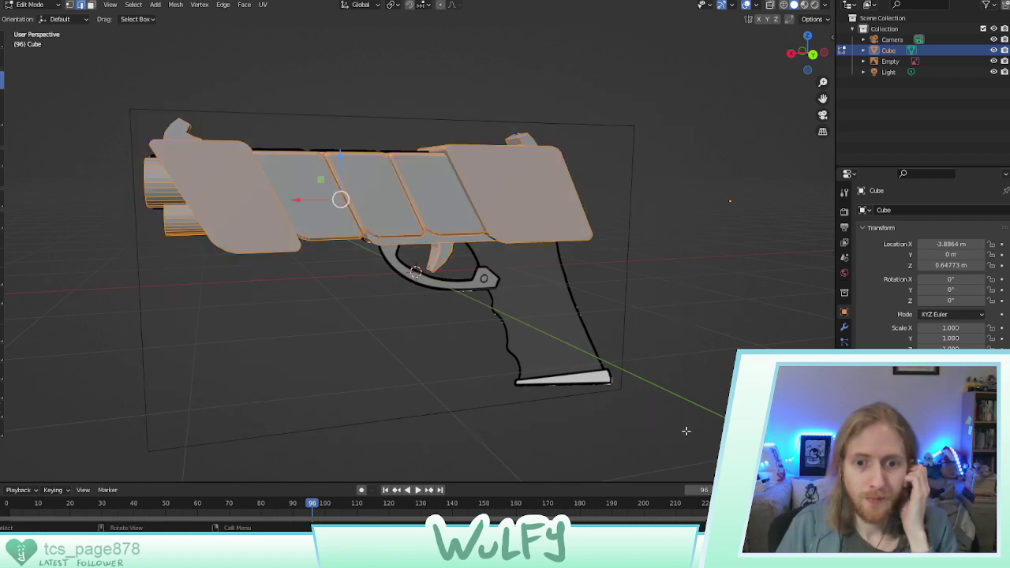
key(ctrl+l)
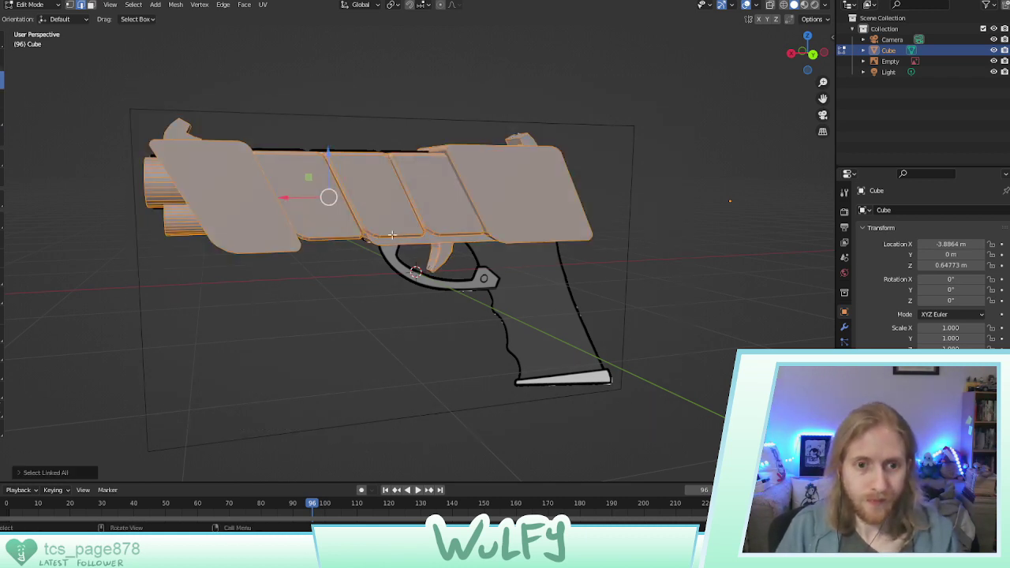
key(g)
key(x)
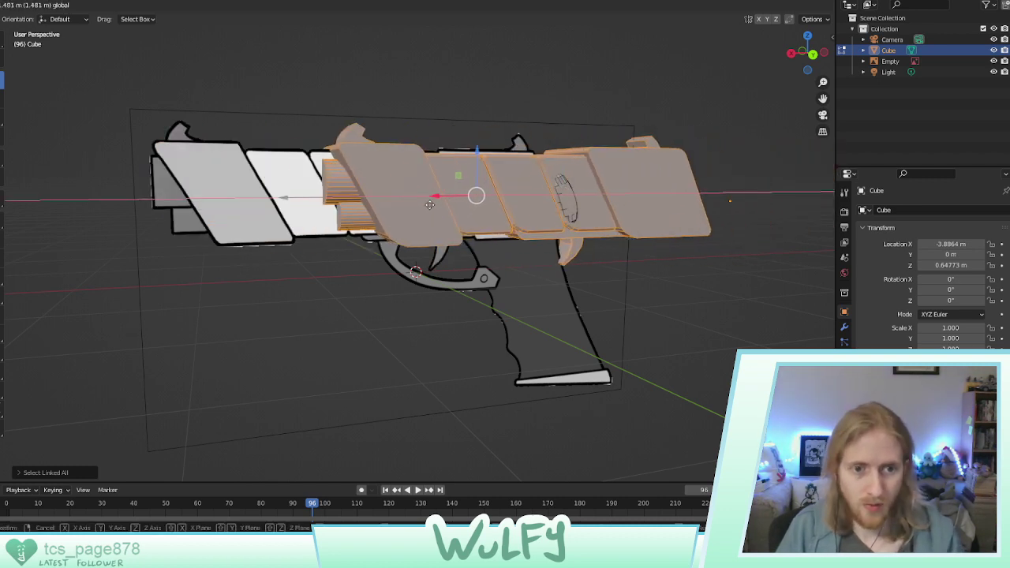
click(454, 212)
key(Tab)
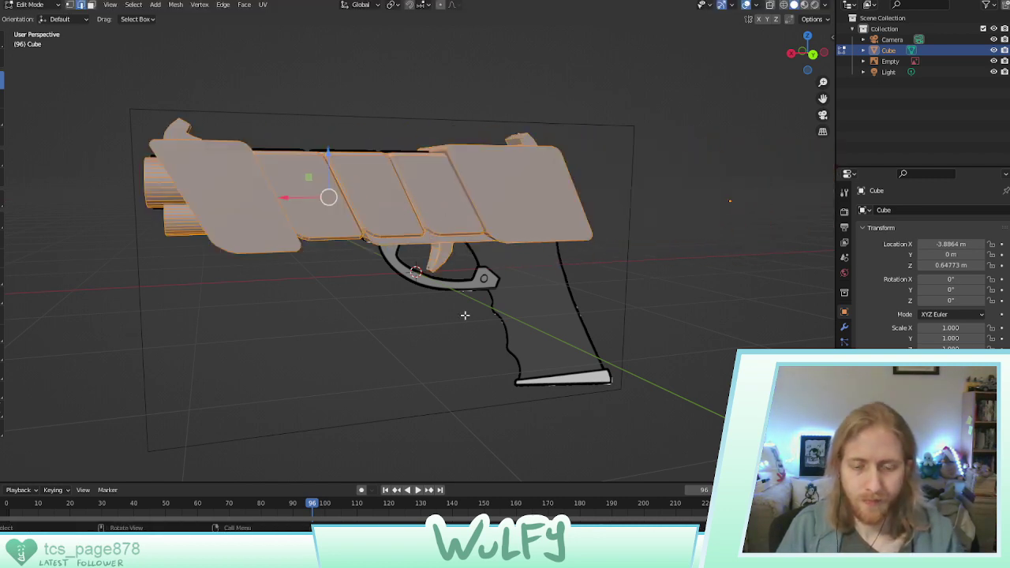
With the gun parts deselected, add a new cube to the mesh and scale it down to roughly the trigger's size
key(alt+a)
middle_drag(462, 313, 107, 77)
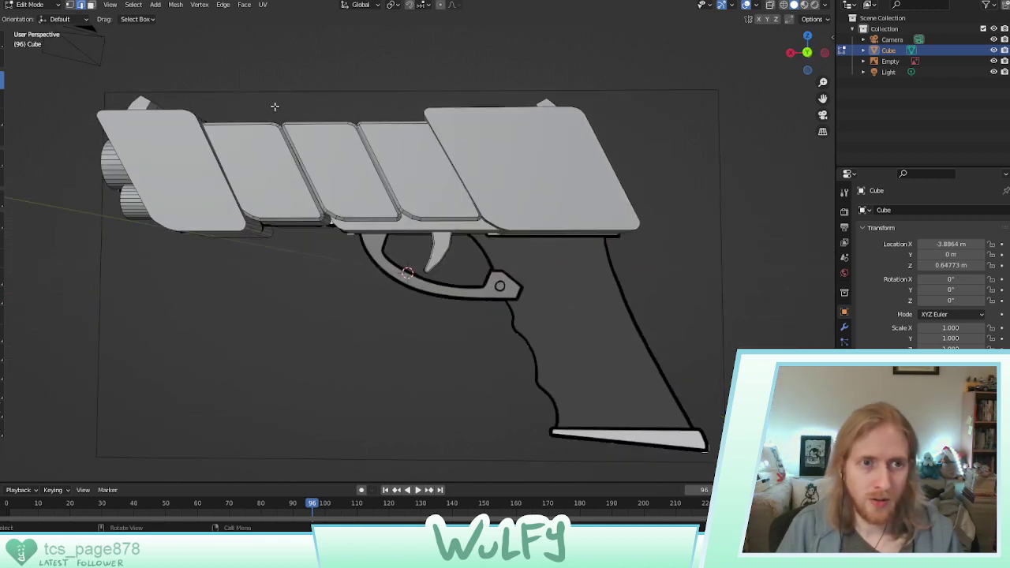
click(155, 5)
click(172, 29)
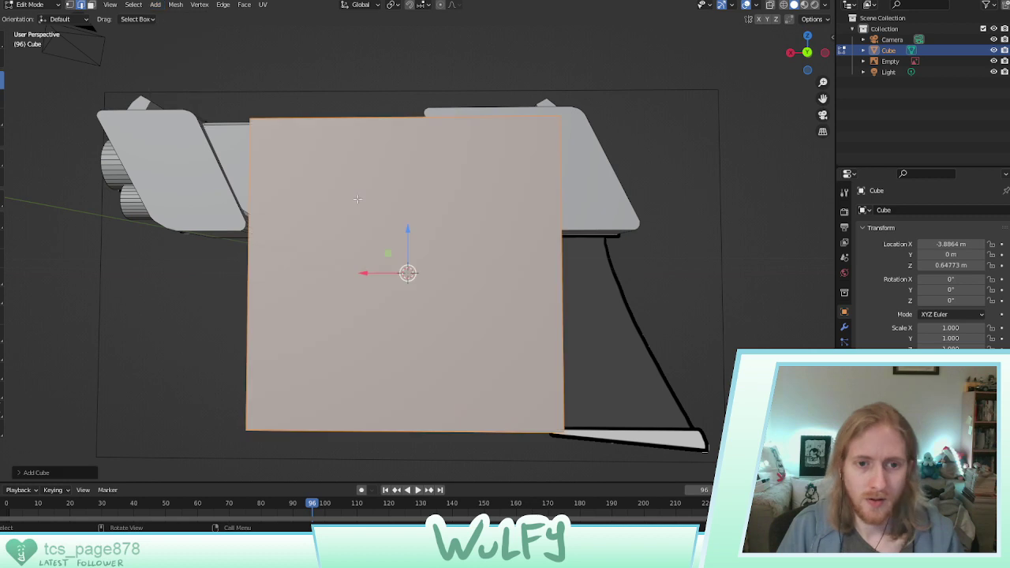
middle_drag(244, 251, 99, 188)
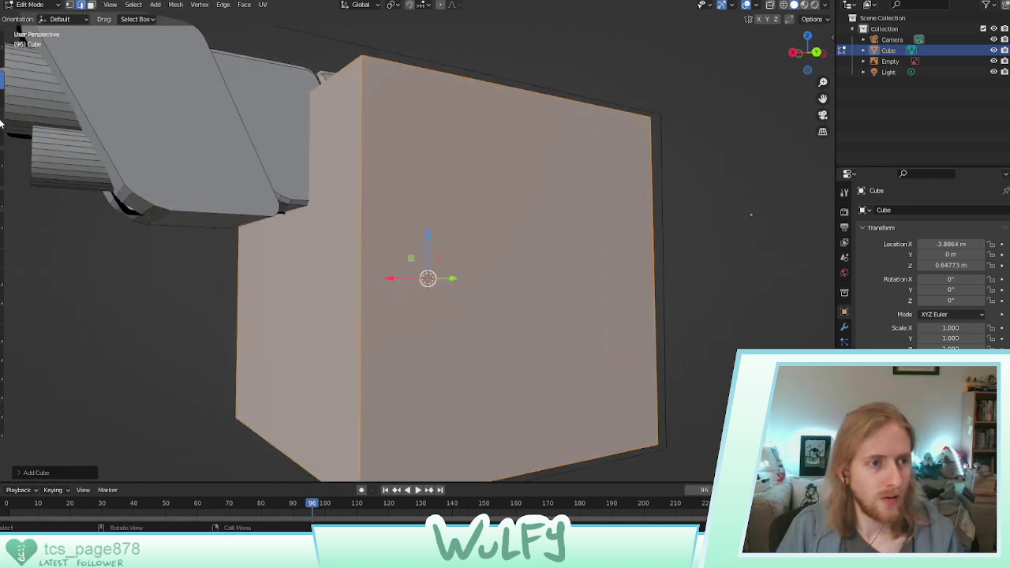
key(s)
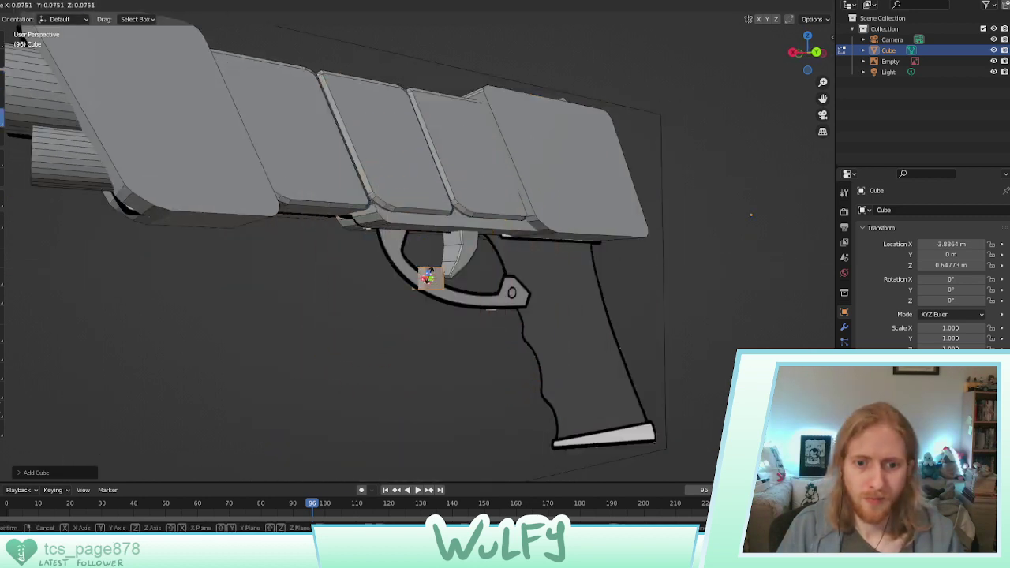
click(430, 271)
middle_drag(466, 271, 431, 279)
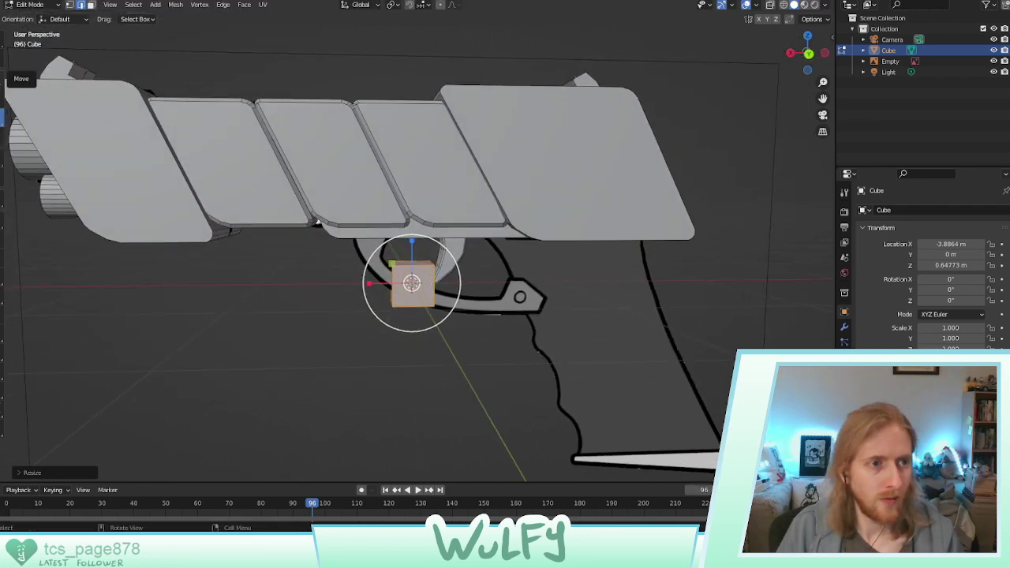
Move the small cube forward along the X axis, ahead of the trigger, adjusting it from the bottom view
click(5, 78)
drag(381, 285, 348, 286)
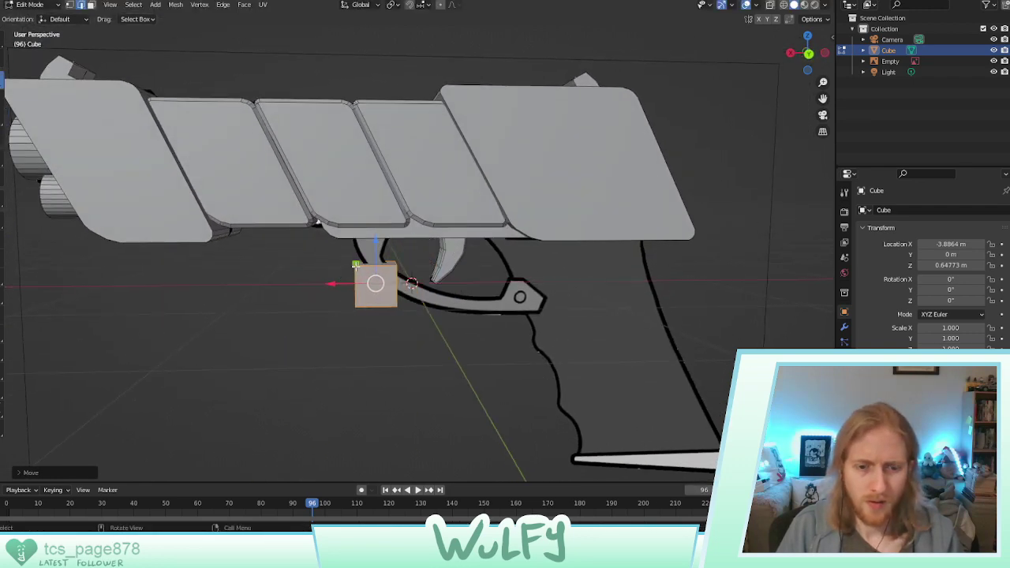
middle_drag(348, 285, 444, 127)
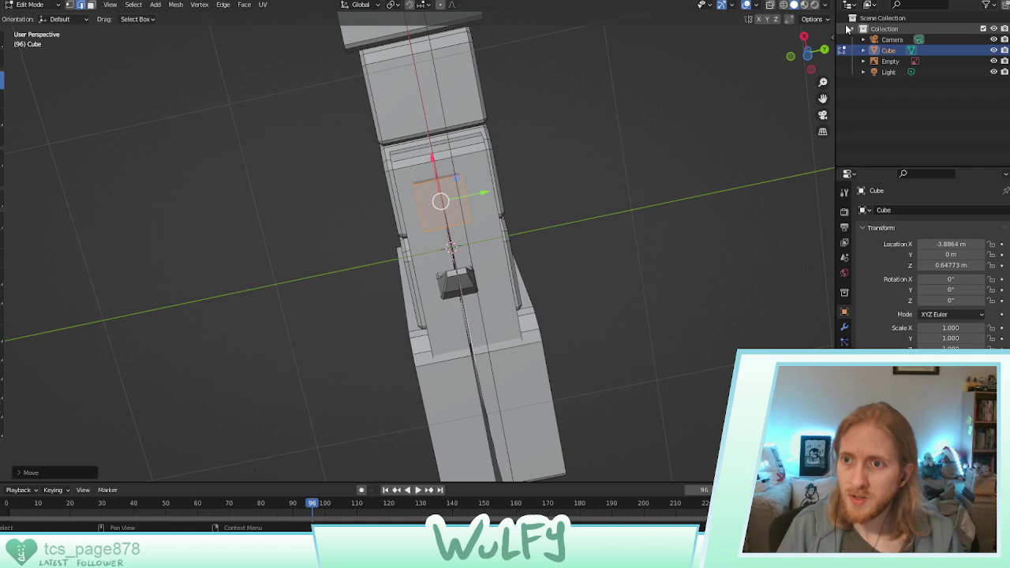
click(814, 60)
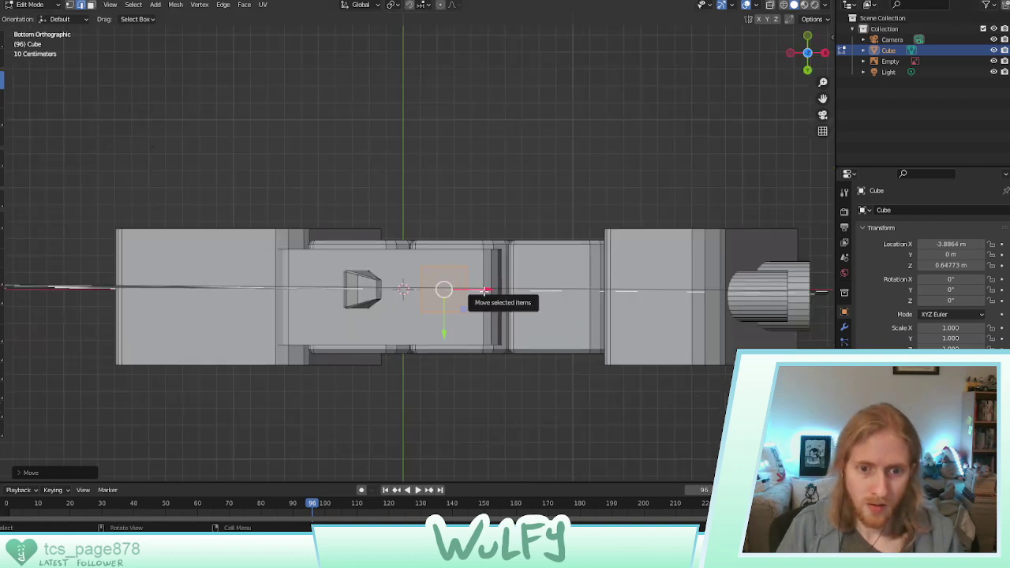
mouse_move(478, 290)
mouse_down()
mouse_move(402, 292)
mouse_move(489, 290)
mouse_up()
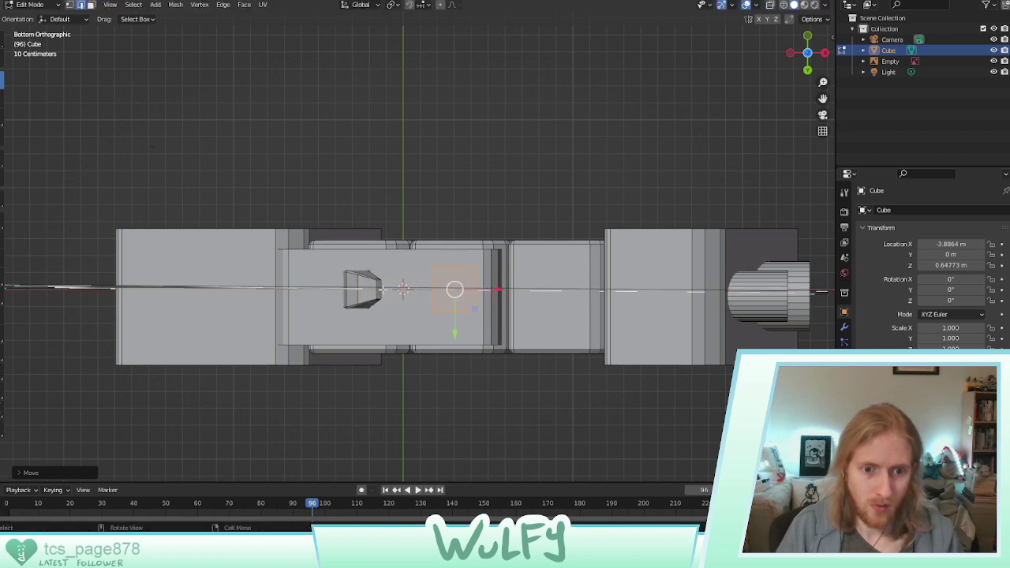
Select the whole linked trigger and shift it about 0.048 m along the Y axis
click(365, 293)
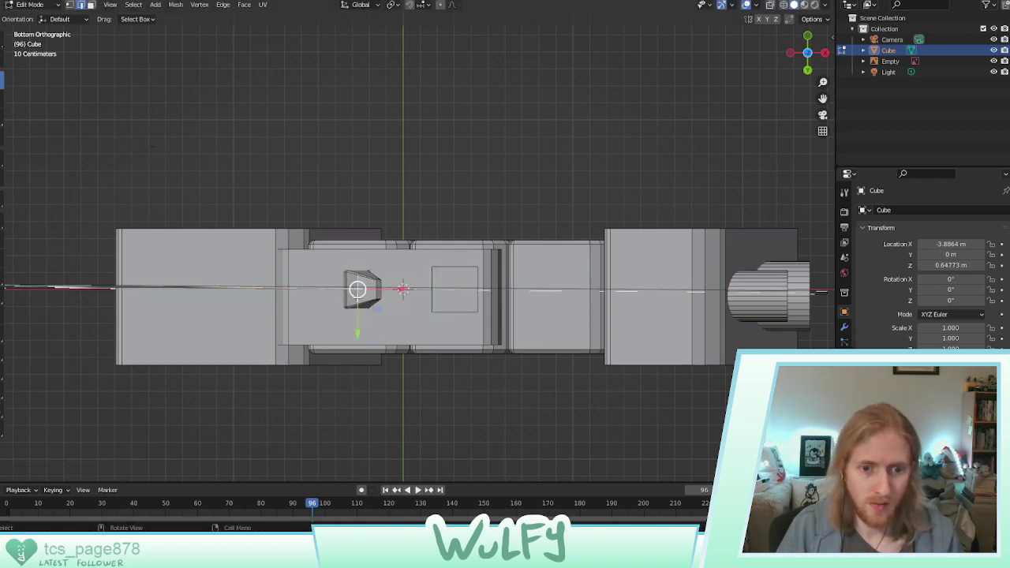
key(ctrl+l)
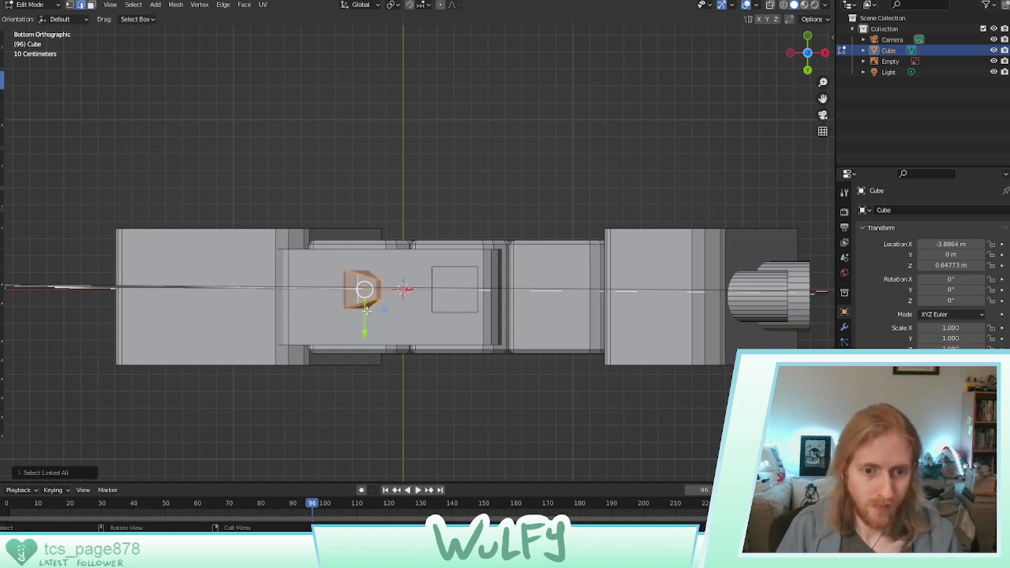
drag(364, 321, 370, 332)
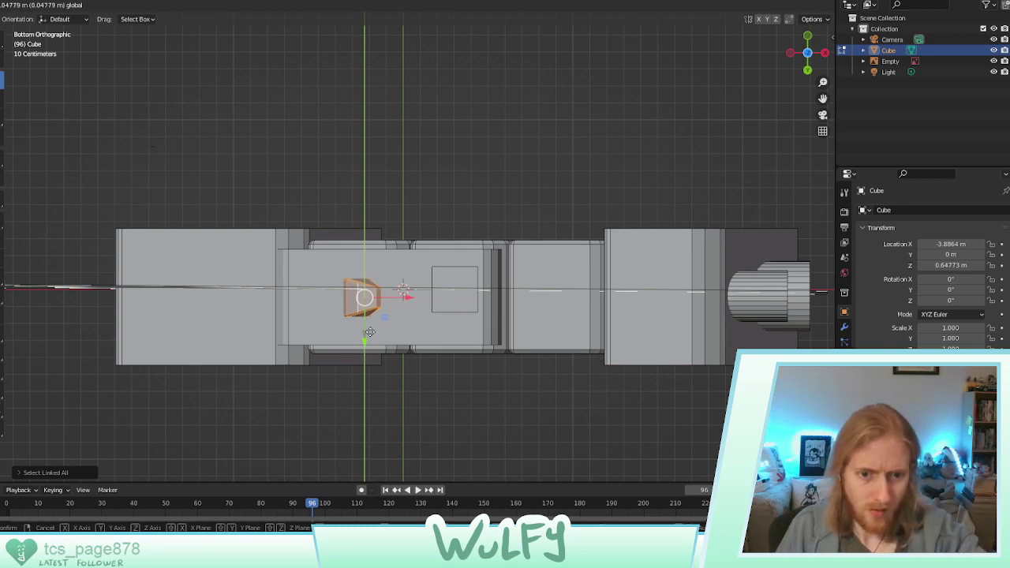
drag(369, 332, 369, 333)
Select the whole small cube, move it along X over the trigger and shift it along Y to line up with it
click(453, 310)
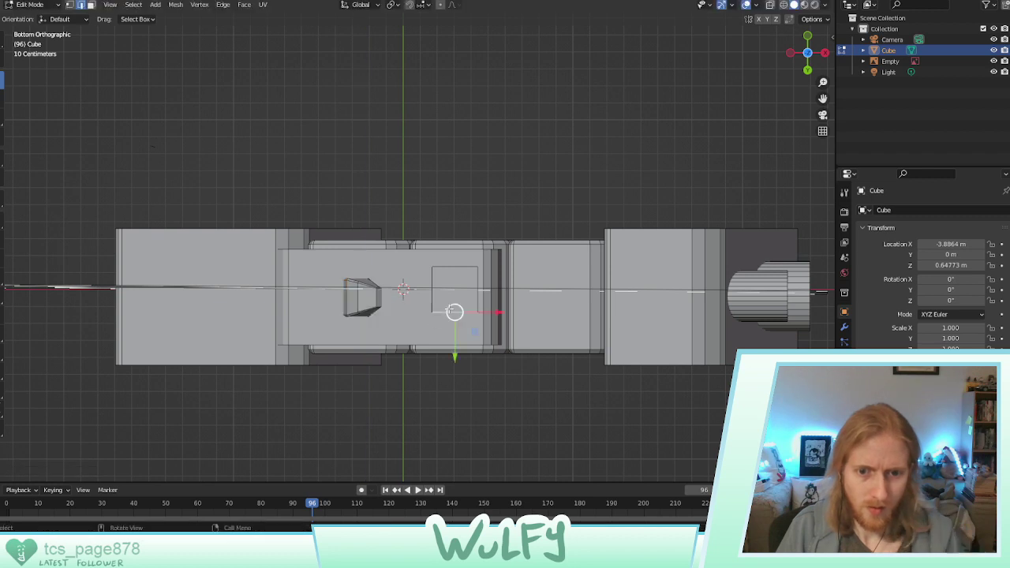
key(ctrl+l)
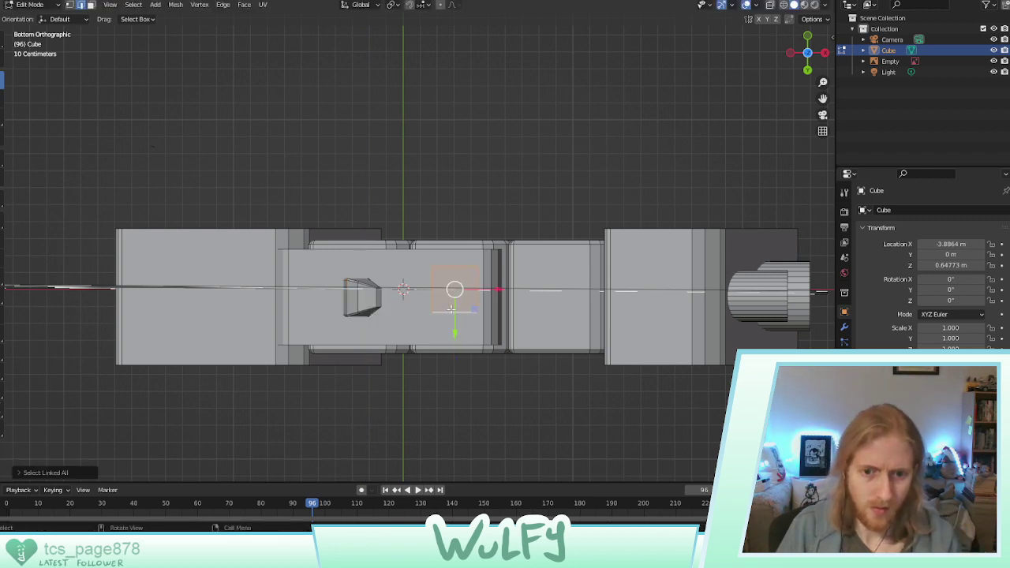
drag(471, 290, 402, 290)
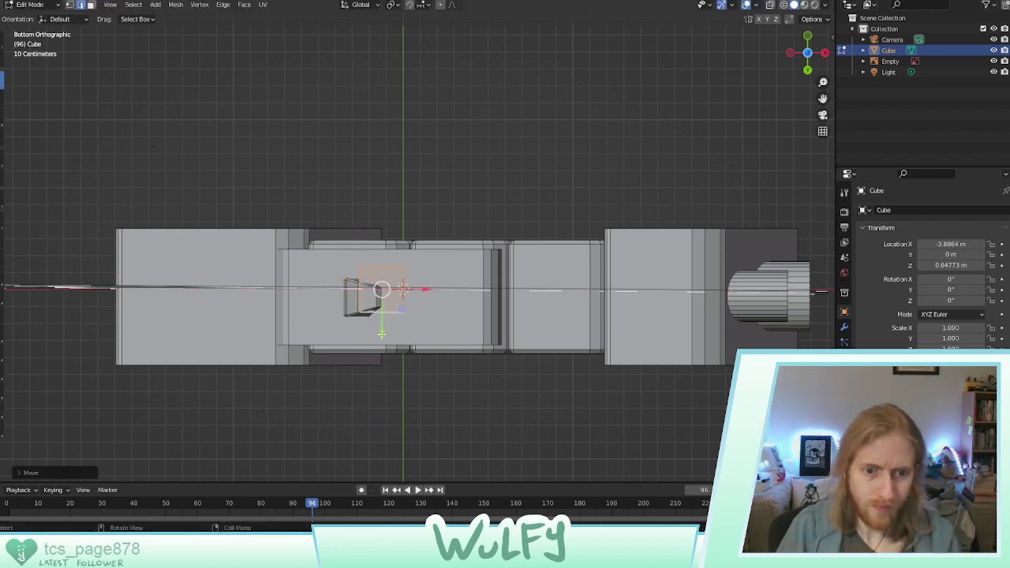
drag(382, 337, 383, 344)
Move the cube forward along X to the front end of the trigger guard outline, just below the gun body
middle_drag(462, 217, 481, 347)
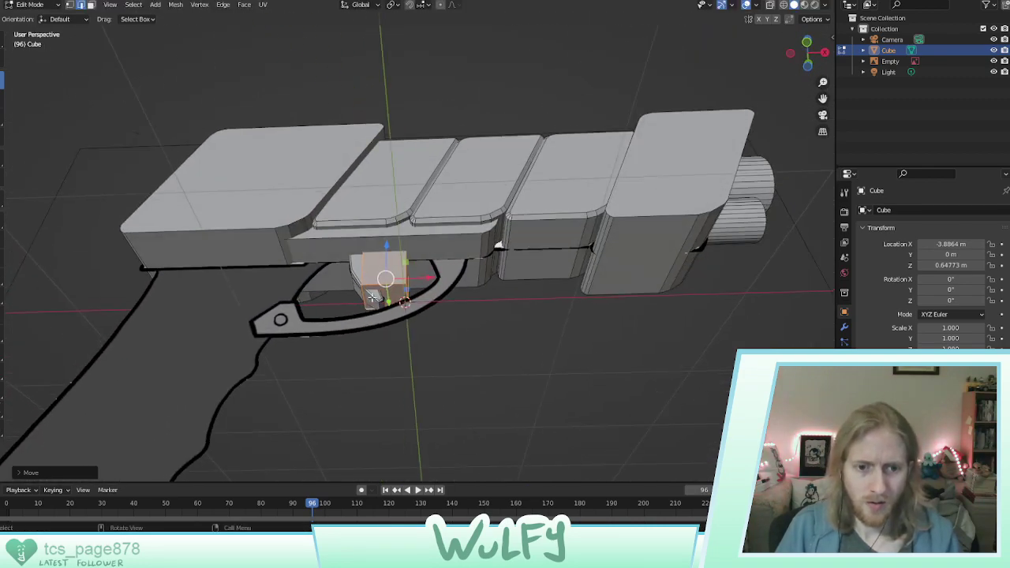
middle_drag(498, 246, 287, 262)
drag(425, 247, 355, 250)
middle_drag(448, 249, 363, 251)
Select the cube's rear face towards the trigger and nudge it slightly forward
click(373, 252)
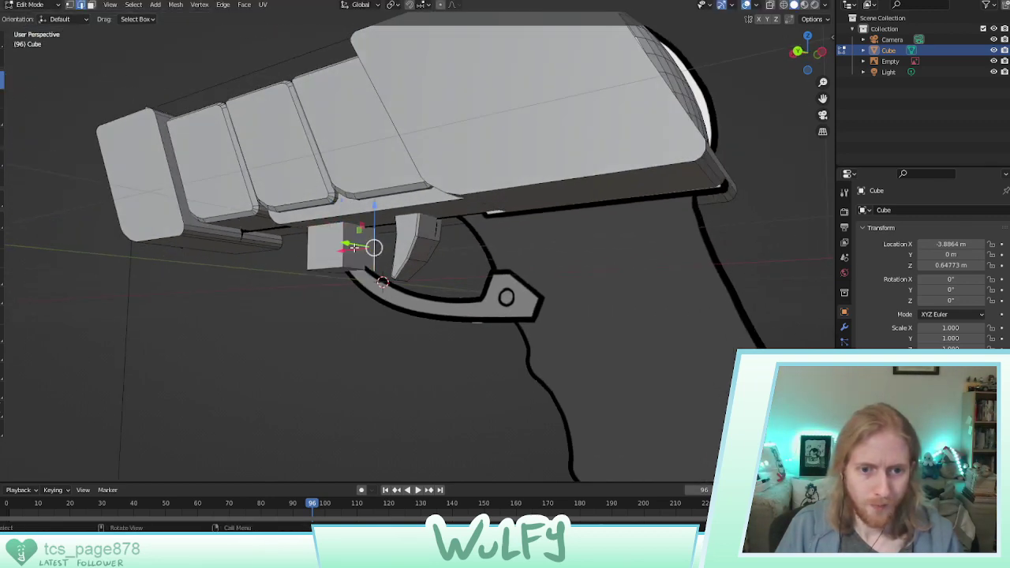
click(91, 4)
click(347, 248)
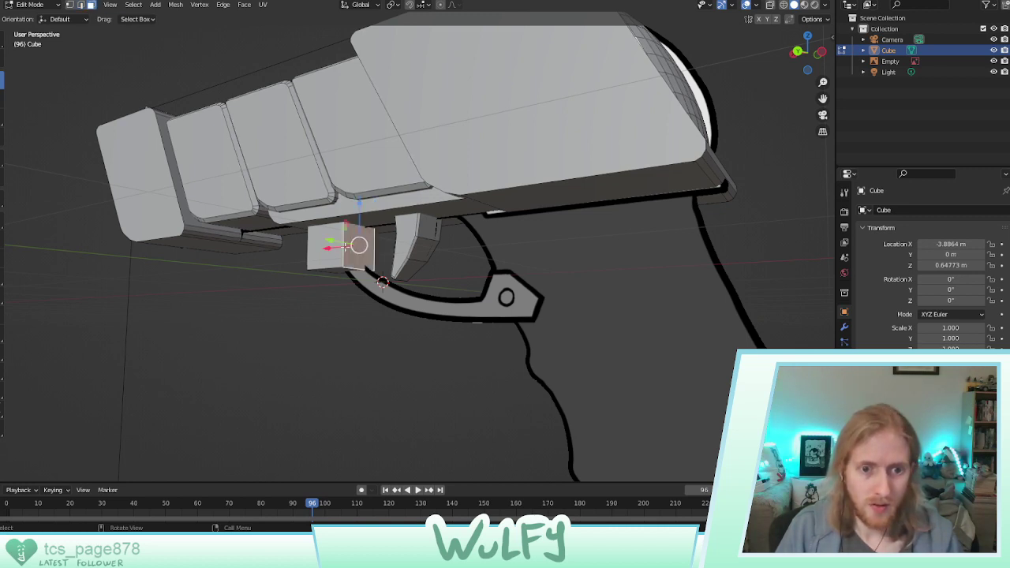
drag(329, 248, 324, 247)
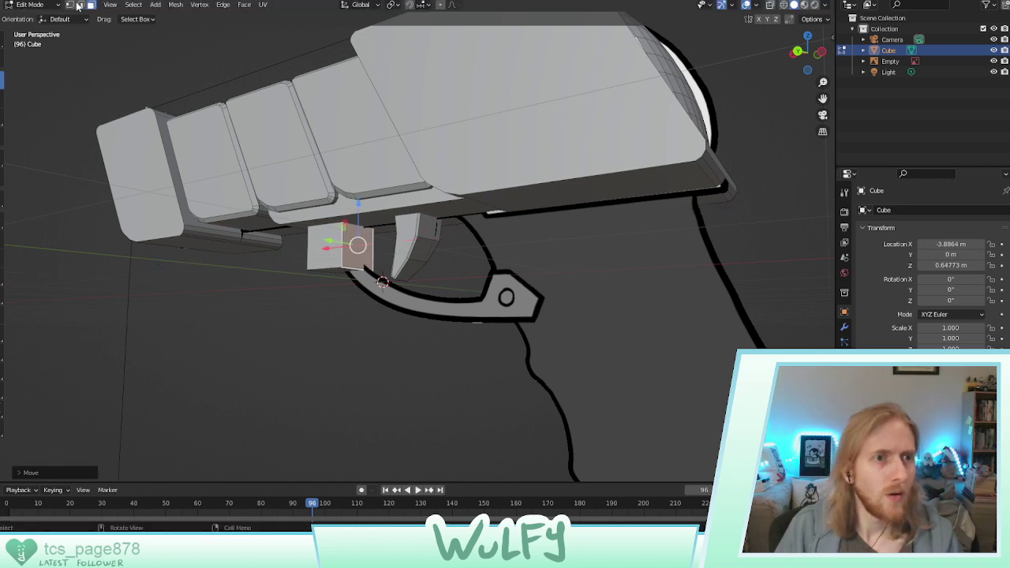
Move the cube's rear lower edge forward and up, and readjust it along X to follow the guard outline
click(341, 268)
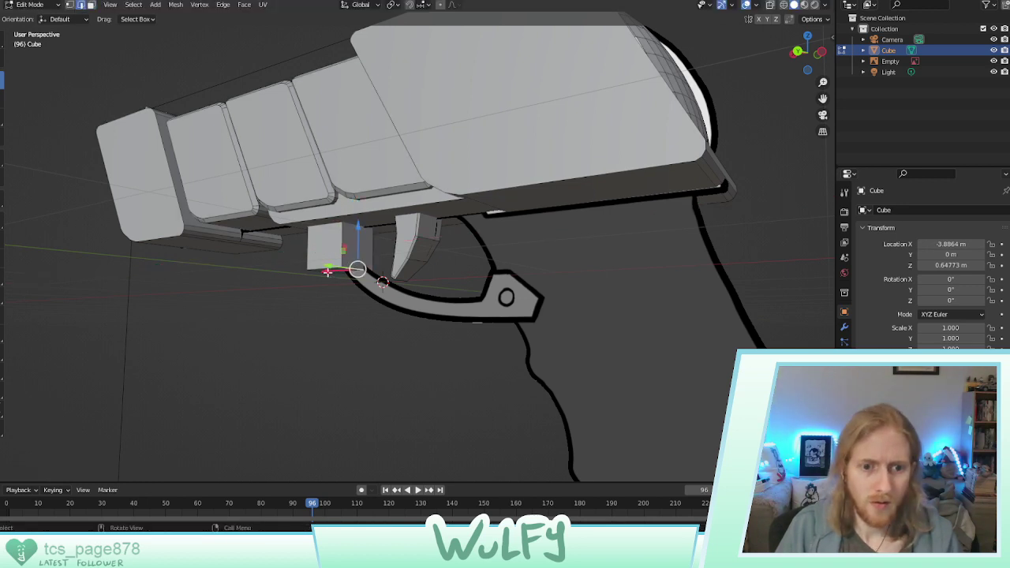
drag(327, 272, 347, 228)
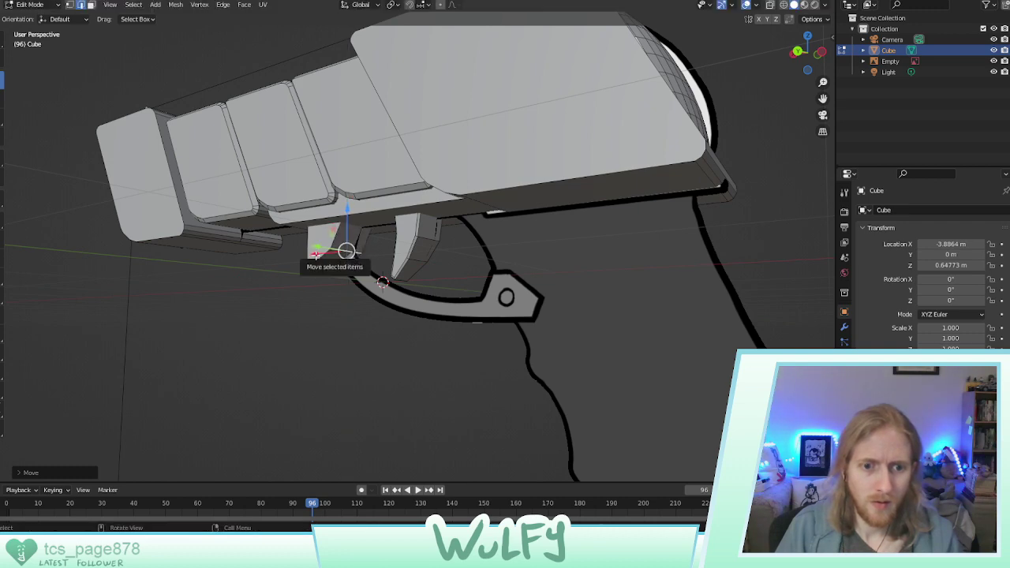
drag(316, 257, 323, 253)
middle_drag(324, 254, 351, 233)
Move the block's front lower edge back along X and up along Z to match the start of the guard's curve
click(342, 239)
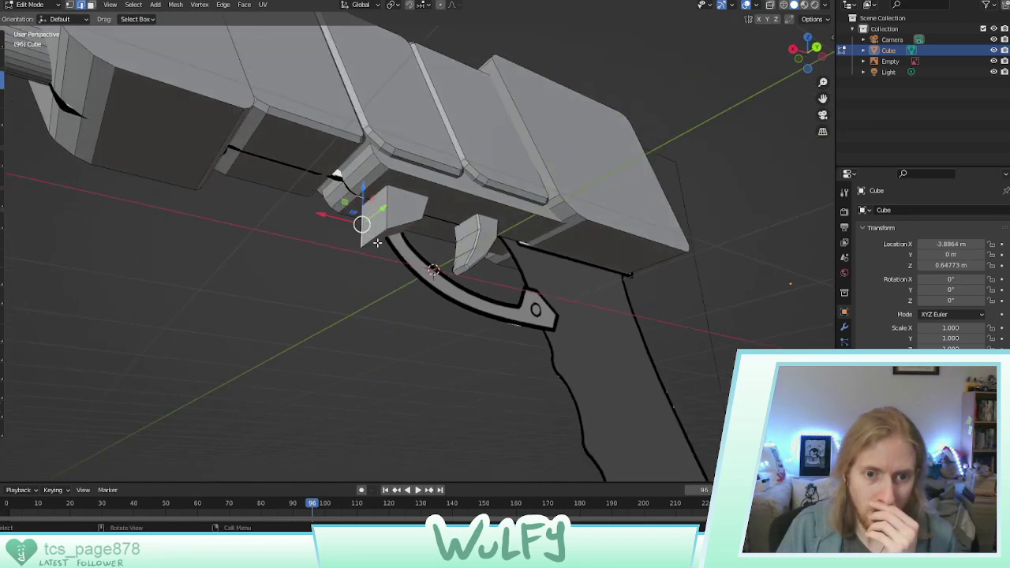
key(g)
key(x)
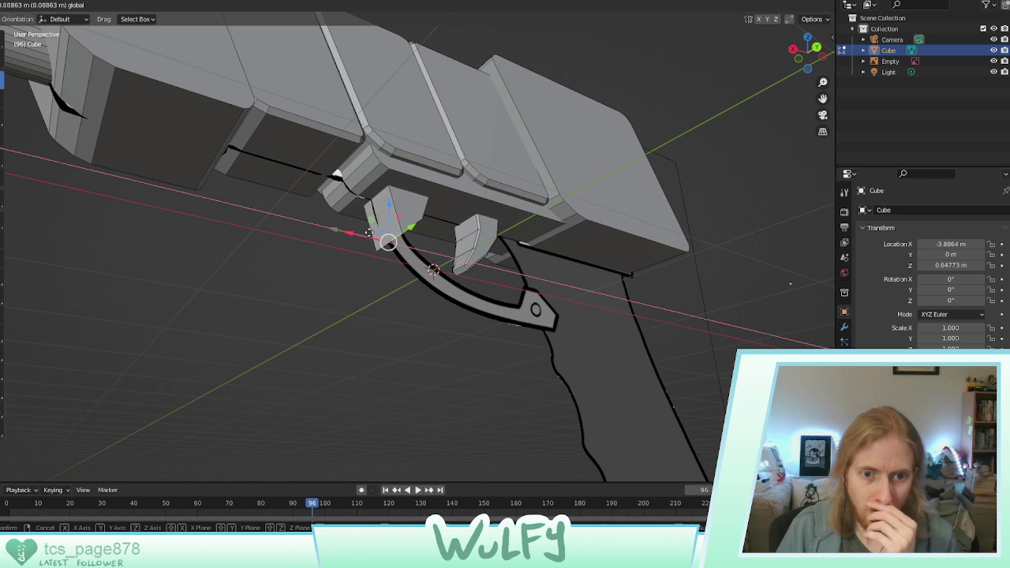
click(377, 223)
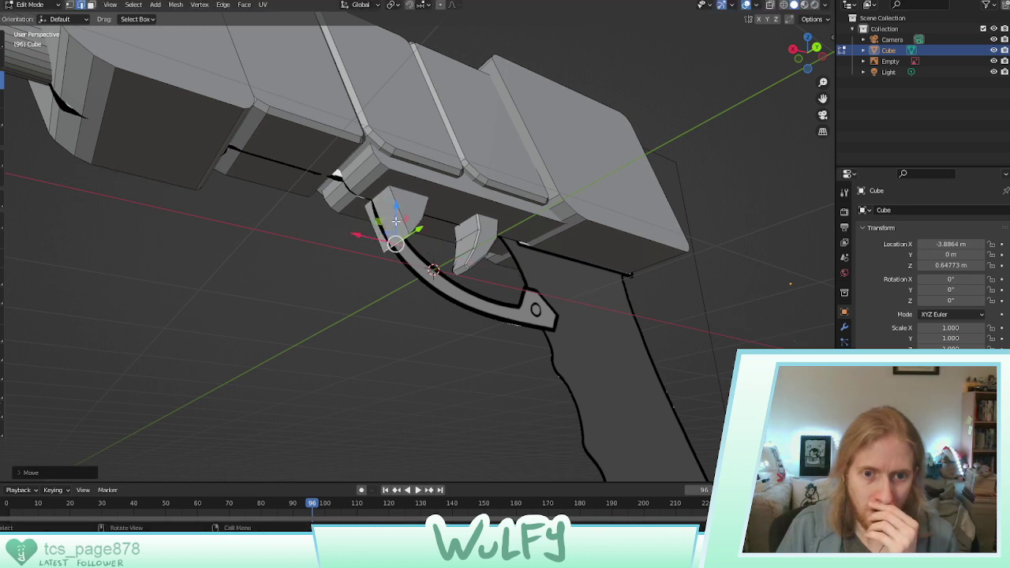
key(g)
key(z)
click(406, 215)
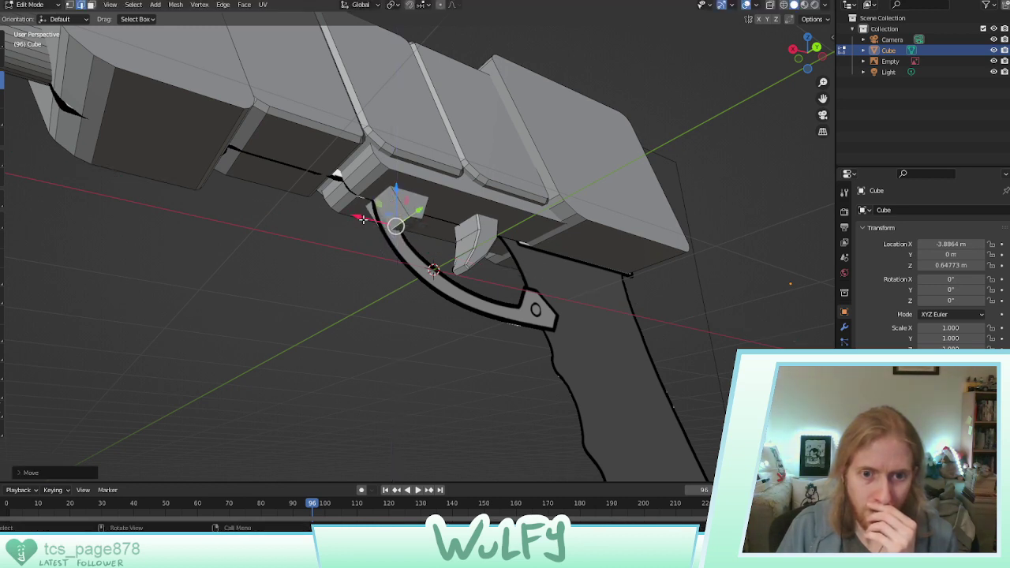
Move the guard block's front lower edge forward along X and fine-tune it against the start of the guard outline
key(g)
key(x)
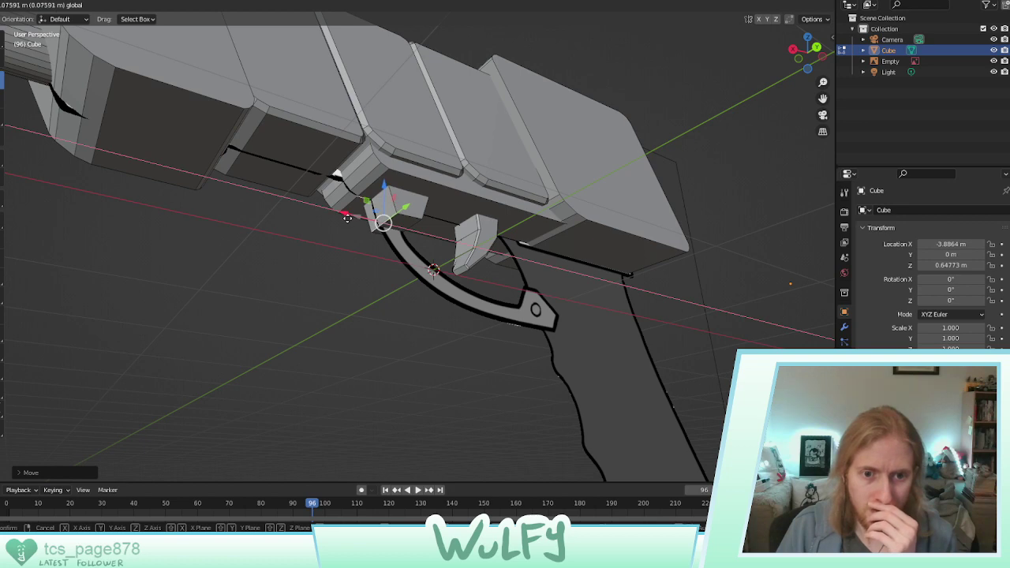
click(348, 219)
middle_drag(347, 218, 366, 236)
key(g)
key(x)
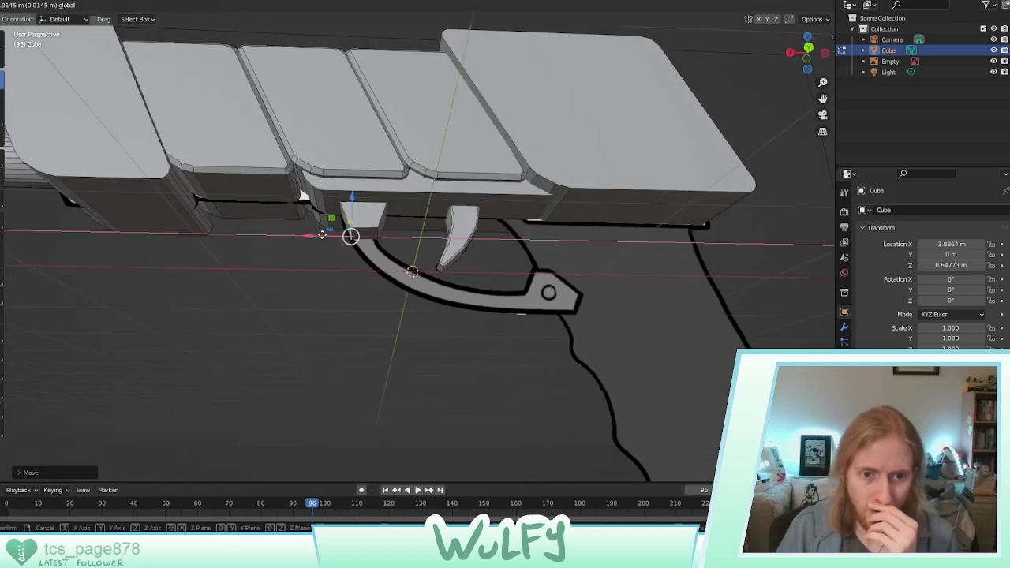
click(329, 234)
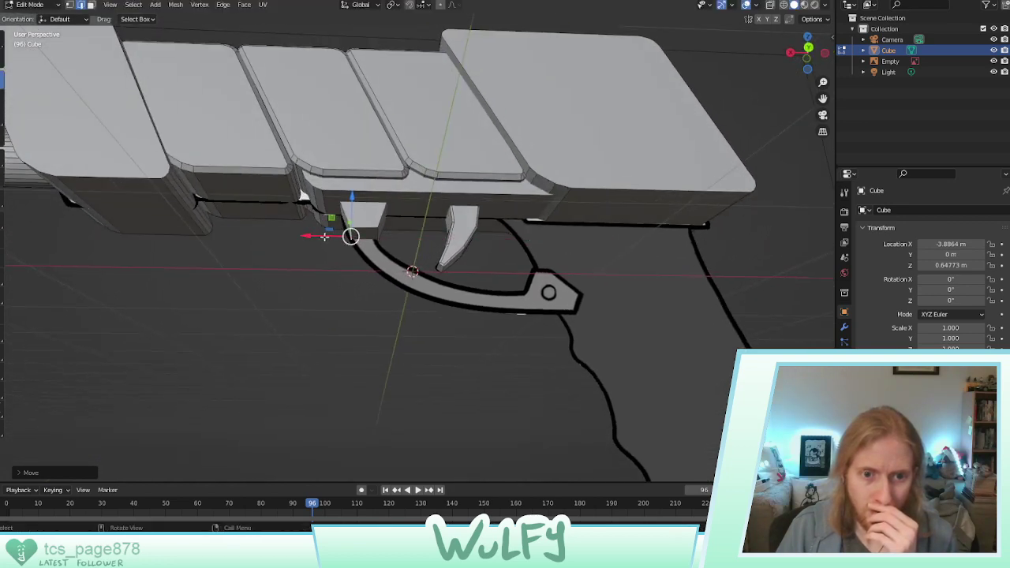
Try another small shift of the block's front lower edge along X and undo it
key(g)
key(x)
click(318, 236)
key(ctrl+z)
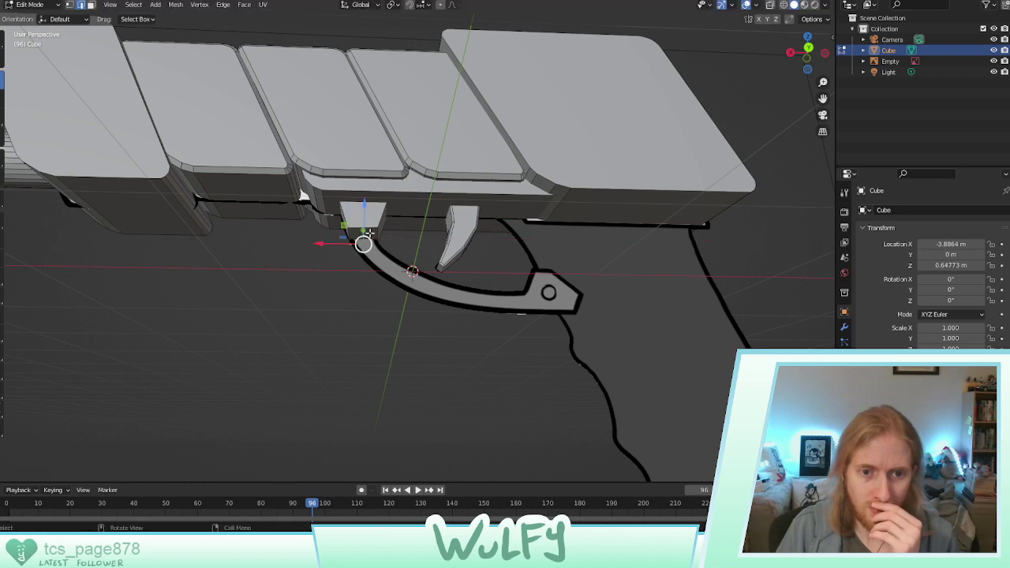
key(ctrl+z)
Extrude the block's bottom face downward and move the new end face back along X by about 0.23 m
click(90, 4)
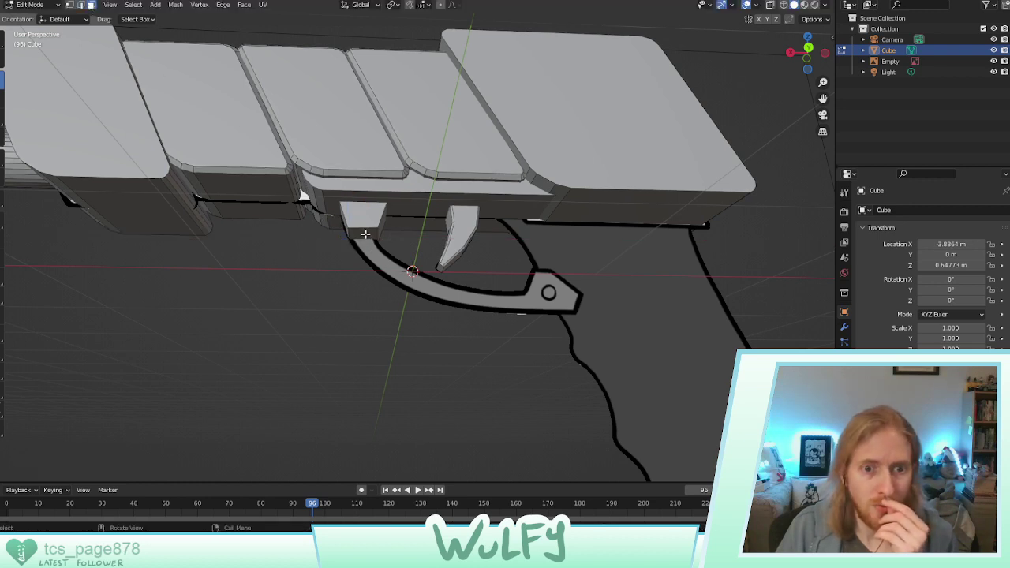
click(365, 234)
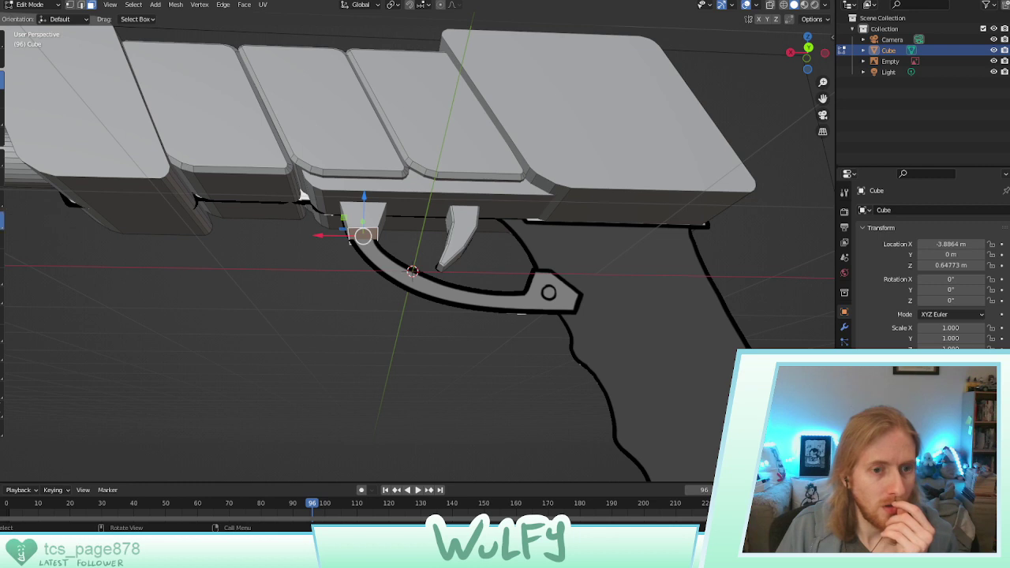
click(2, 220)
drag(363, 276, 396, 311)
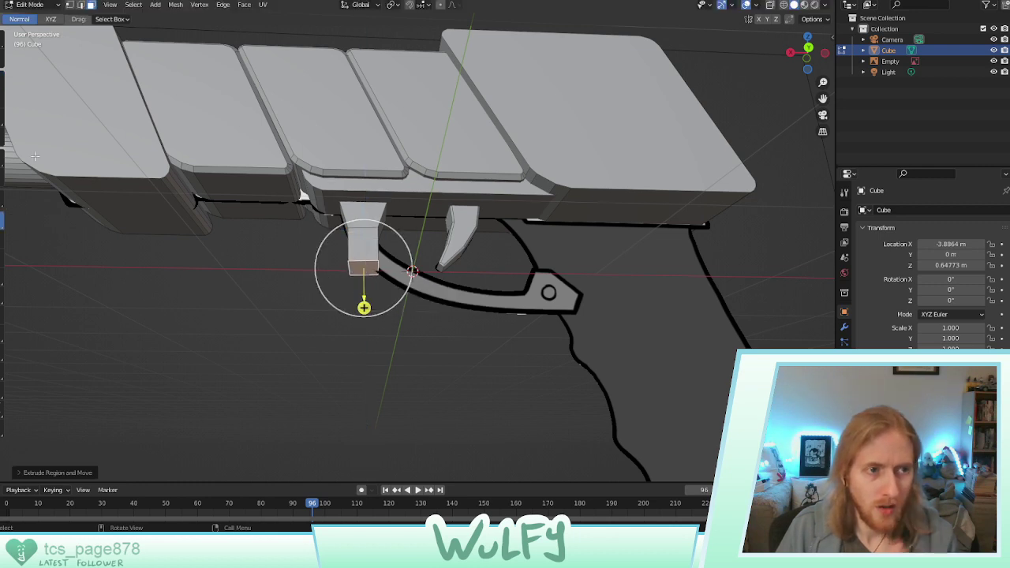
key(w)
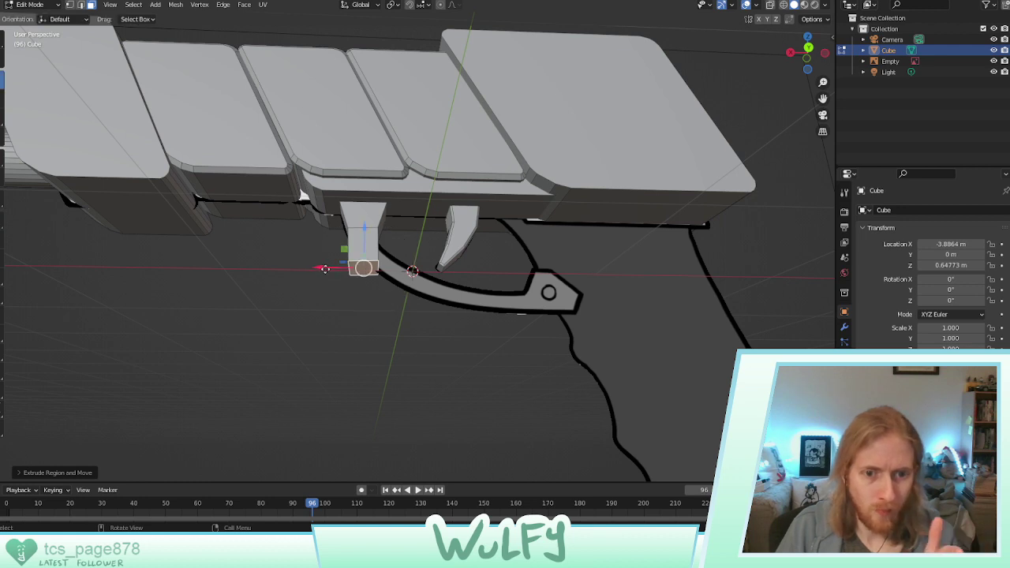
key(g)
key(x)
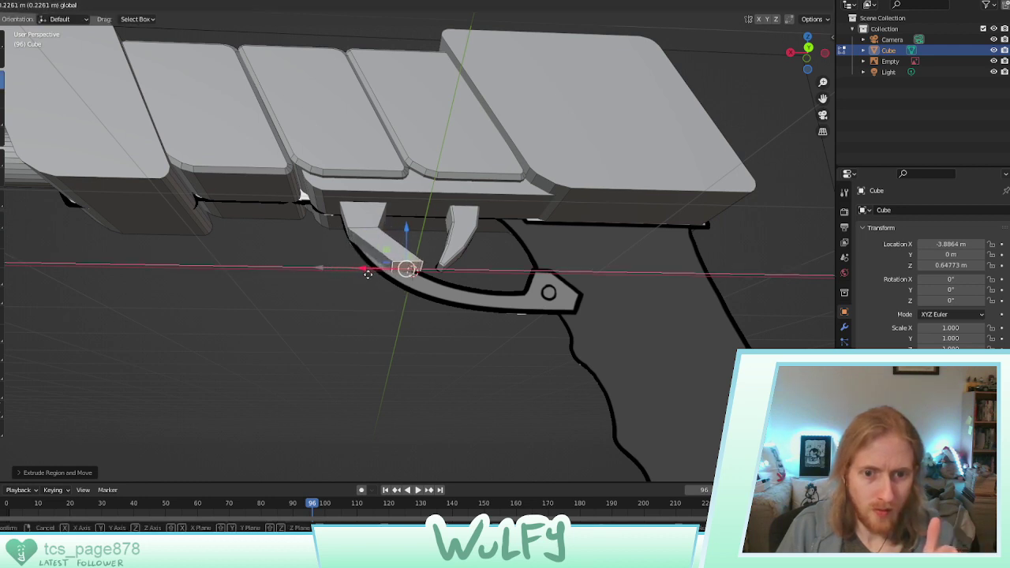
click(369, 272)
Adjust the lower front edge of the extruded segment along Z and move it forward along X to the guard's outer curve
click(82, 4)
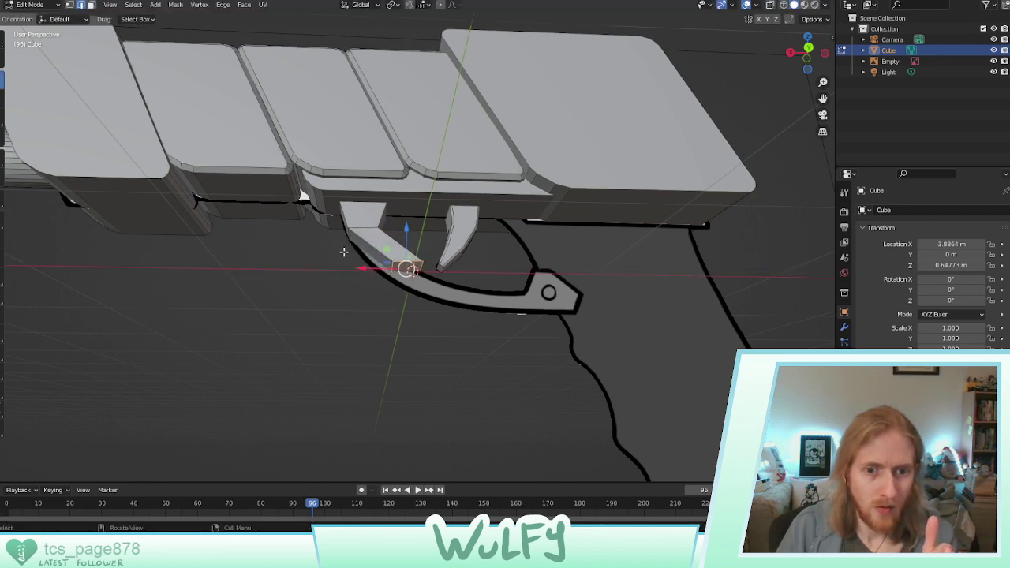
click(377, 273)
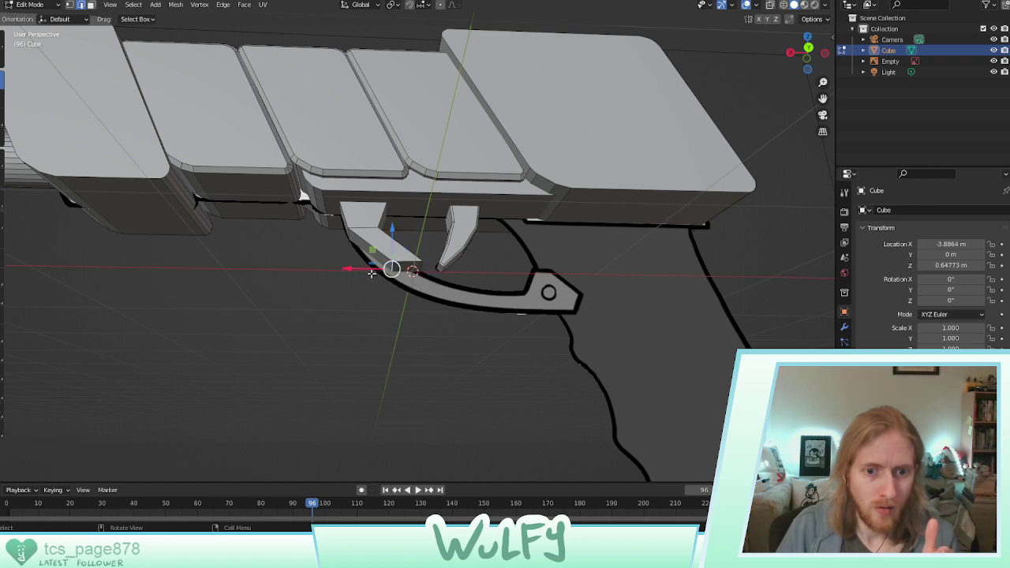
key(g)
key(z)
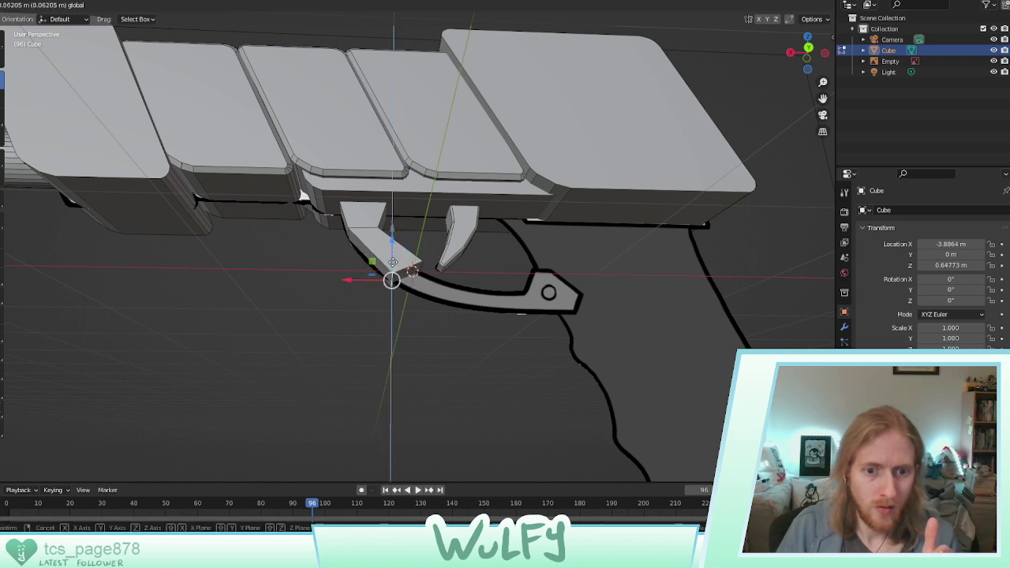
click(391, 251)
key(g)
key(x)
click(344, 270)
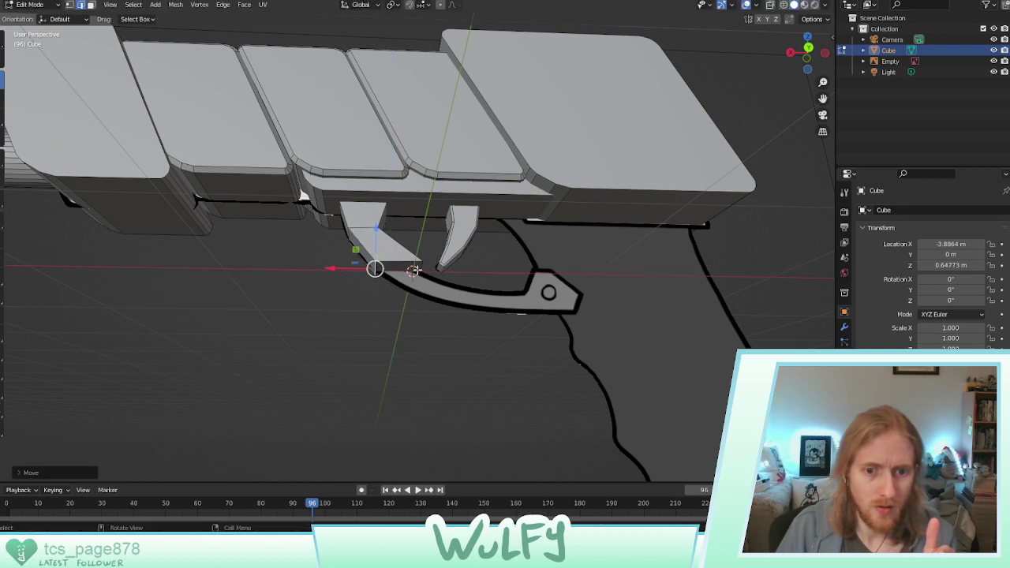
Move the segment's rear end edge forward and adjust it along Z to meet the guard's inner curve
click(420, 268)
drag(405, 269, 396, 238)
mouse_move(396, 238)
middle_down()
mouse_move(371, 272)
mouse_move(386, 247)
middle_up()
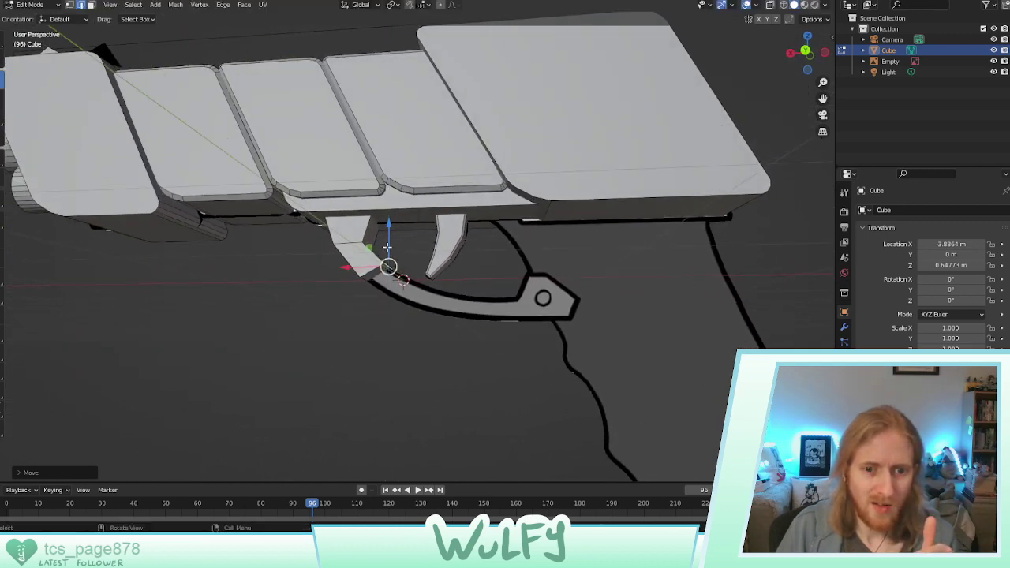
key(g)
key(z)
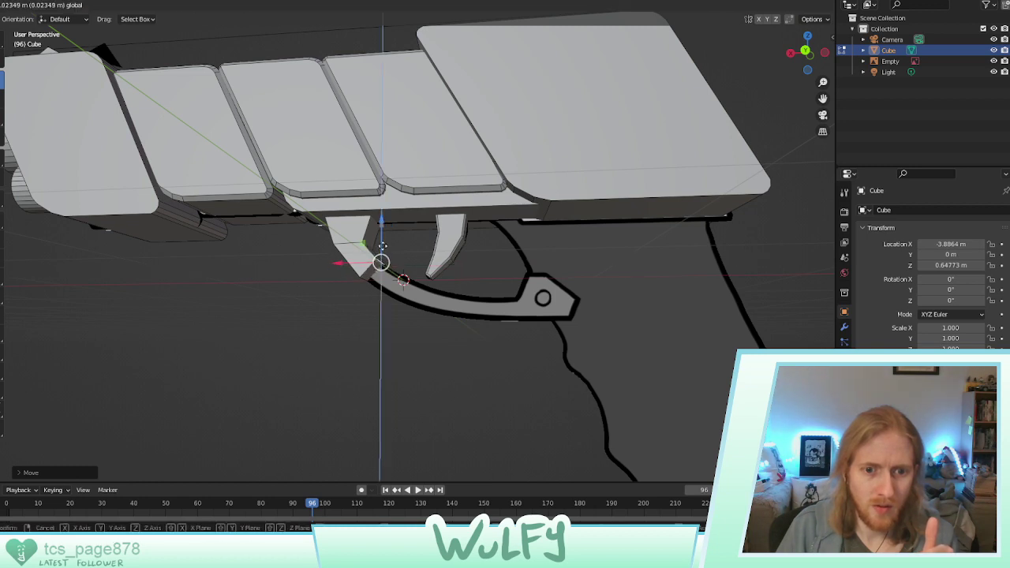
click(382, 246)
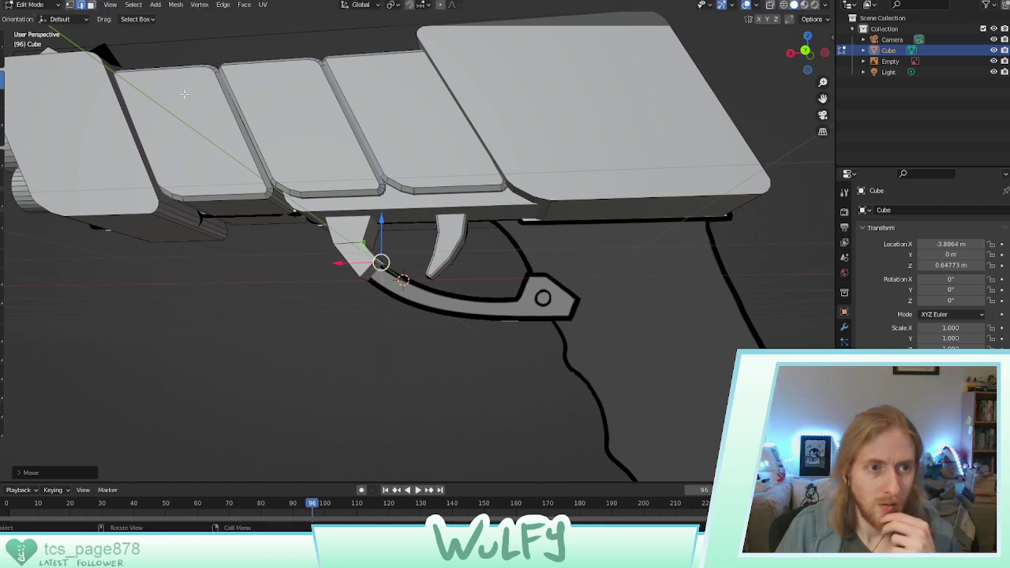
Extrude the segment's end face further along the guard and raise the new end face along Z onto the outline
click(91, 5)
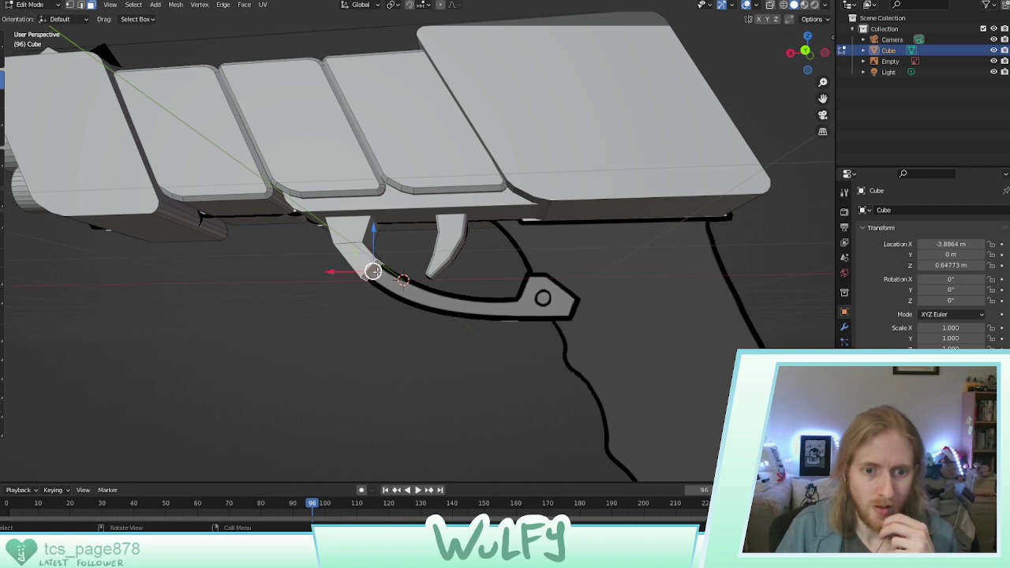
click(2, 222)
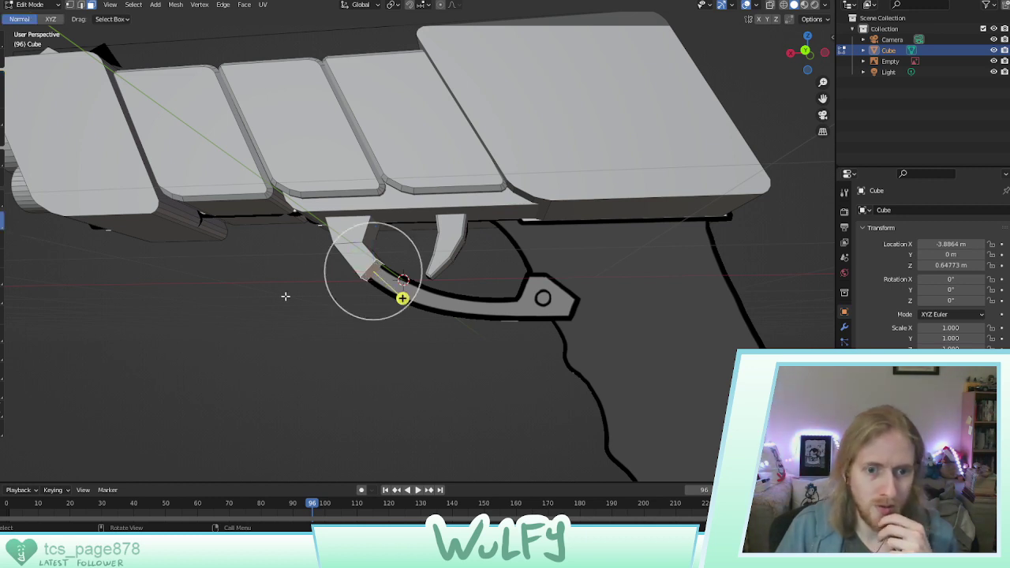
drag(403, 299, 445, 323)
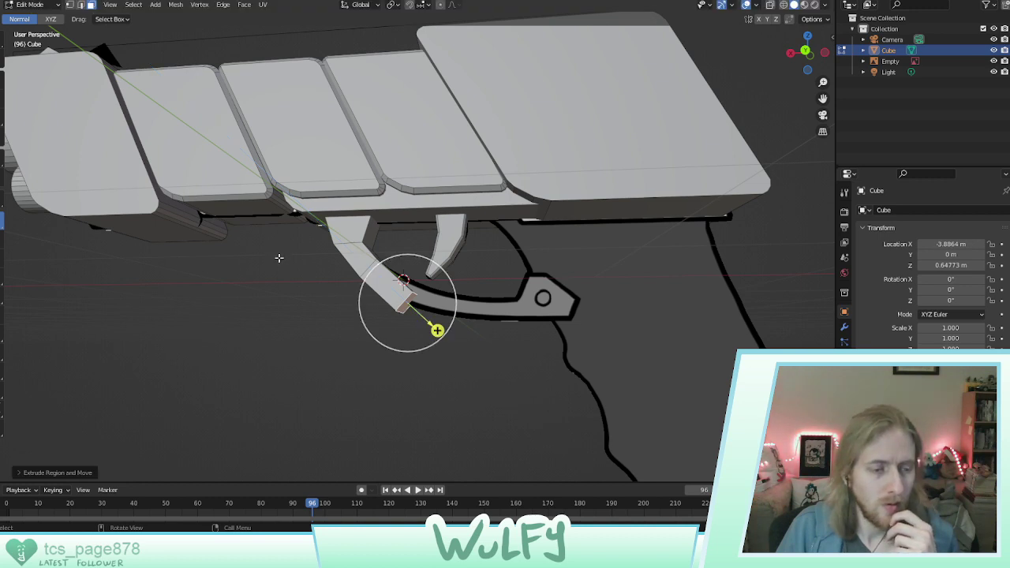
key(shift+space)
key(g)
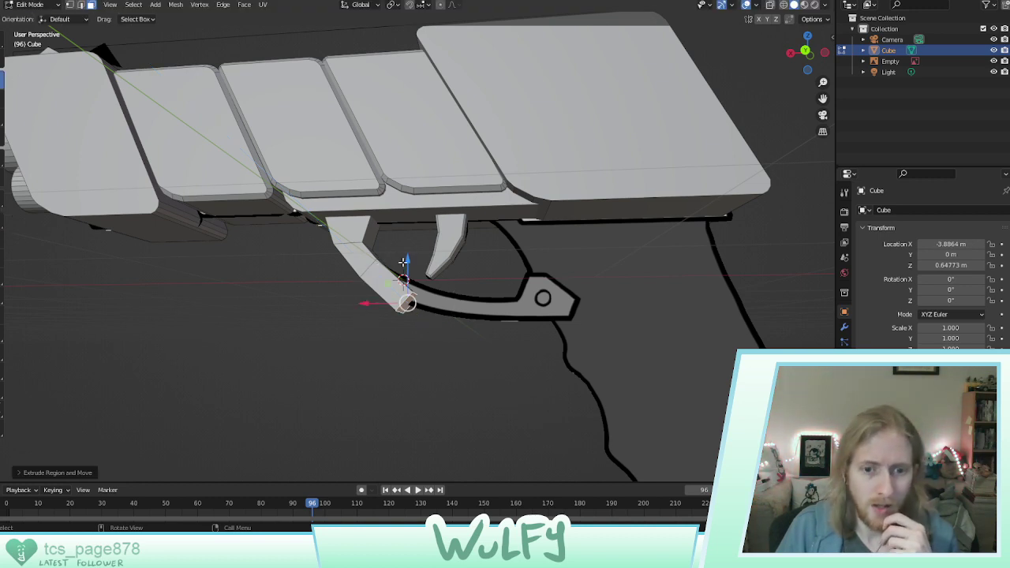
drag(408, 272, 412, 256)
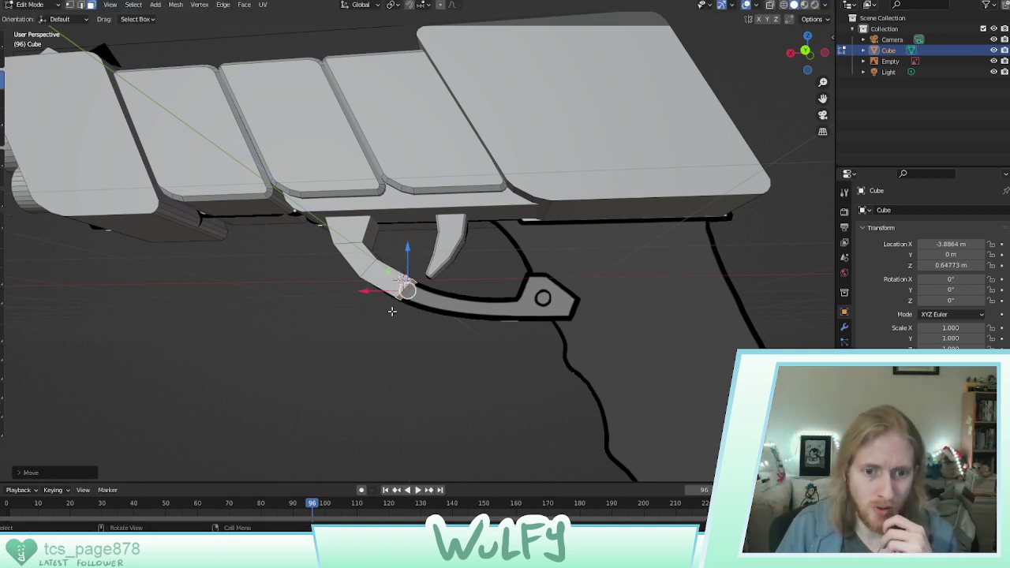
Move the new end face's lower edge back along X and slightly down along Z to match the outer curve
click(80, 5)
click(397, 300)
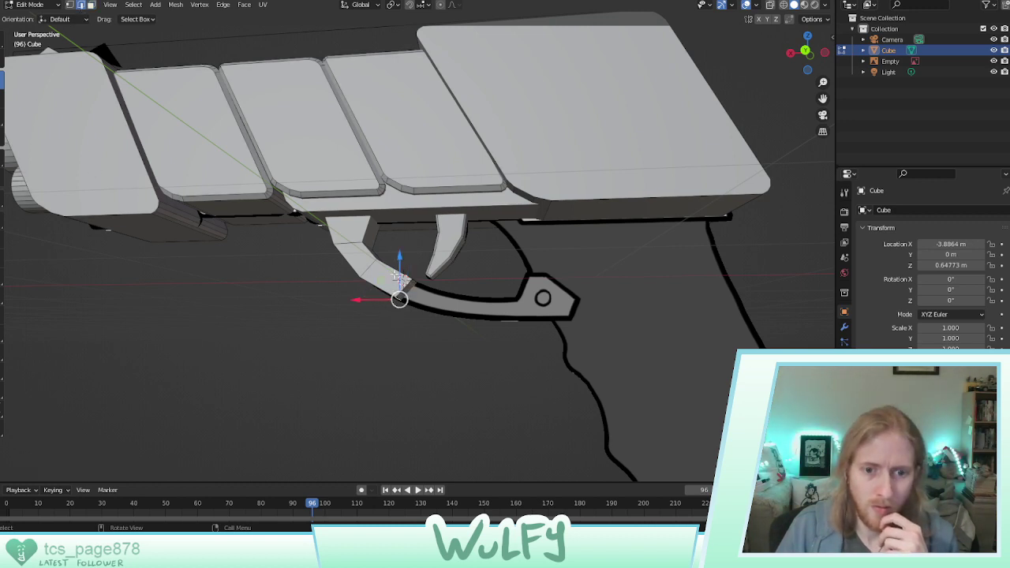
drag(380, 300, 387, 303)
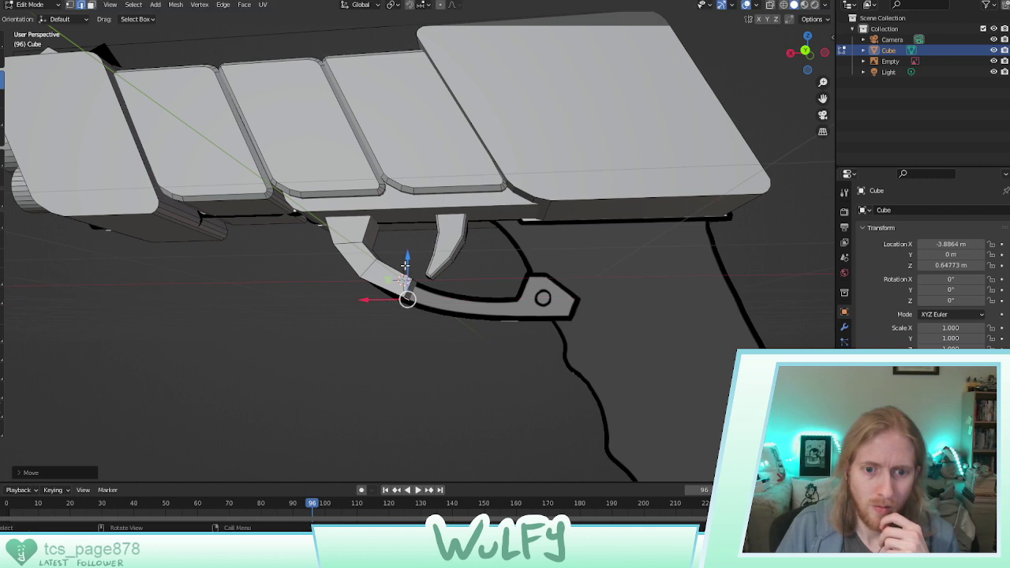
drag(405, 261, 407, 270)
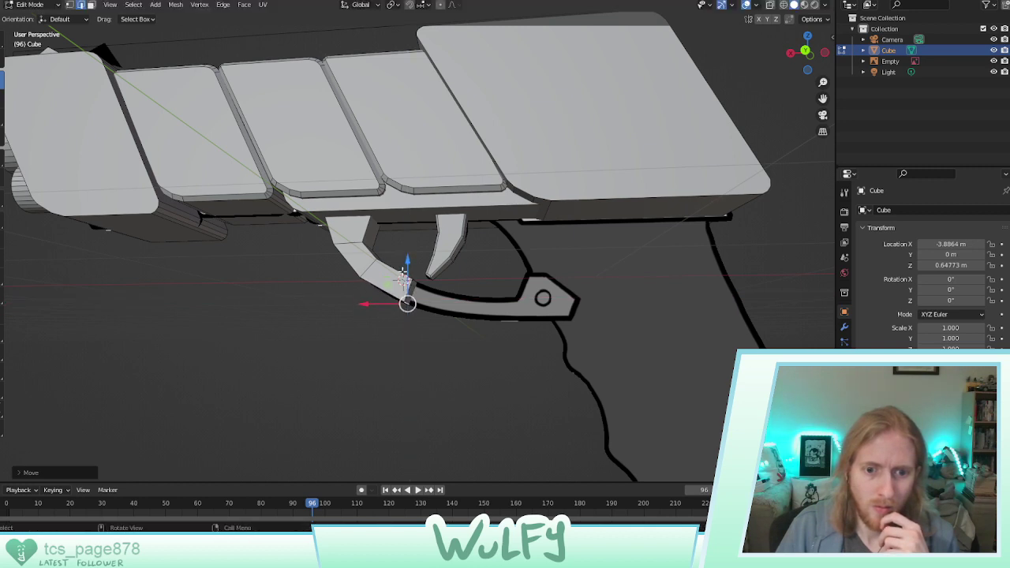
Extrude the guard's end face towards the grip to just past the trigger and raise it slightly along Z
key(shift+space)
key(e)
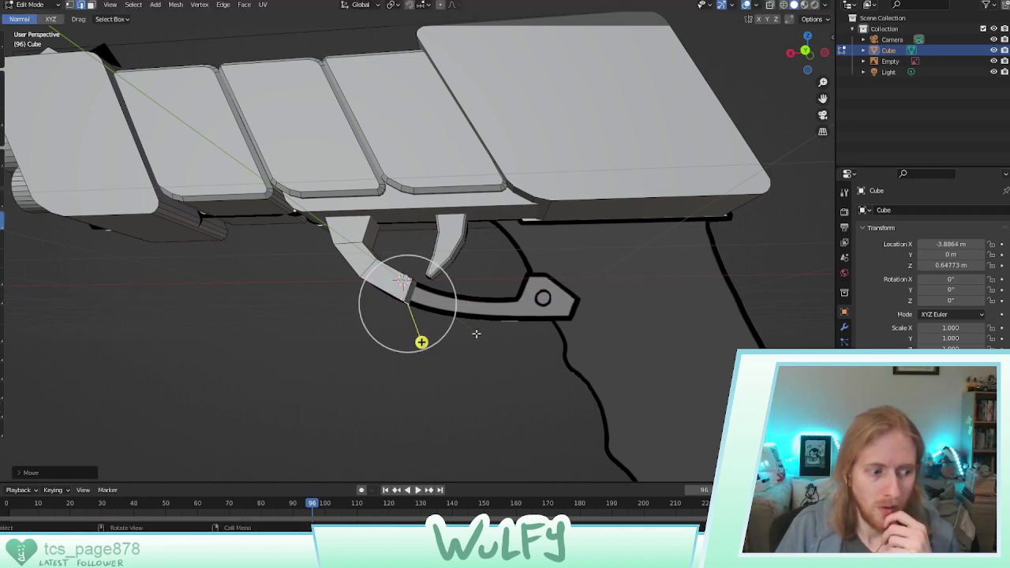
click(410, 292)
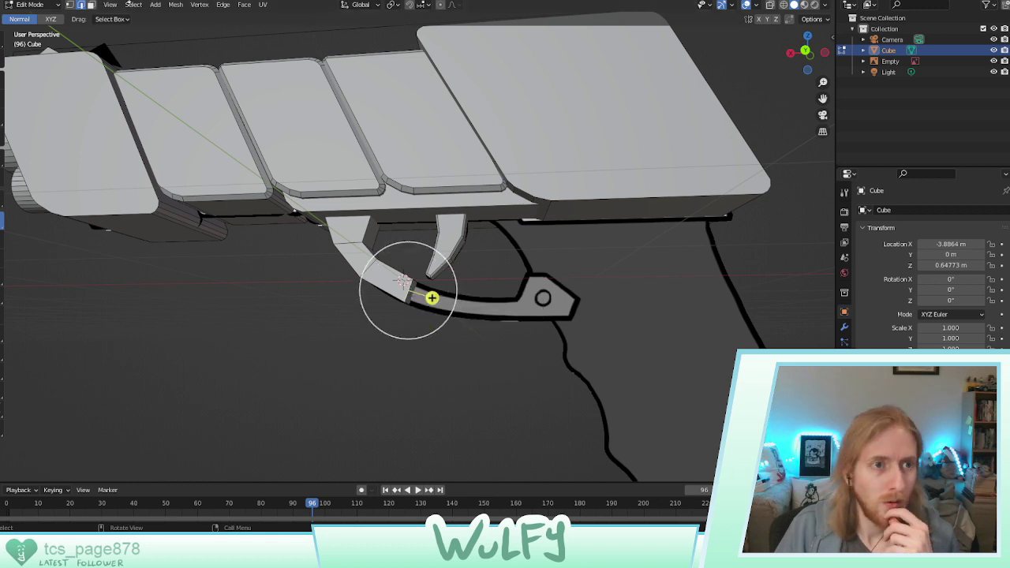
click(92, 6)
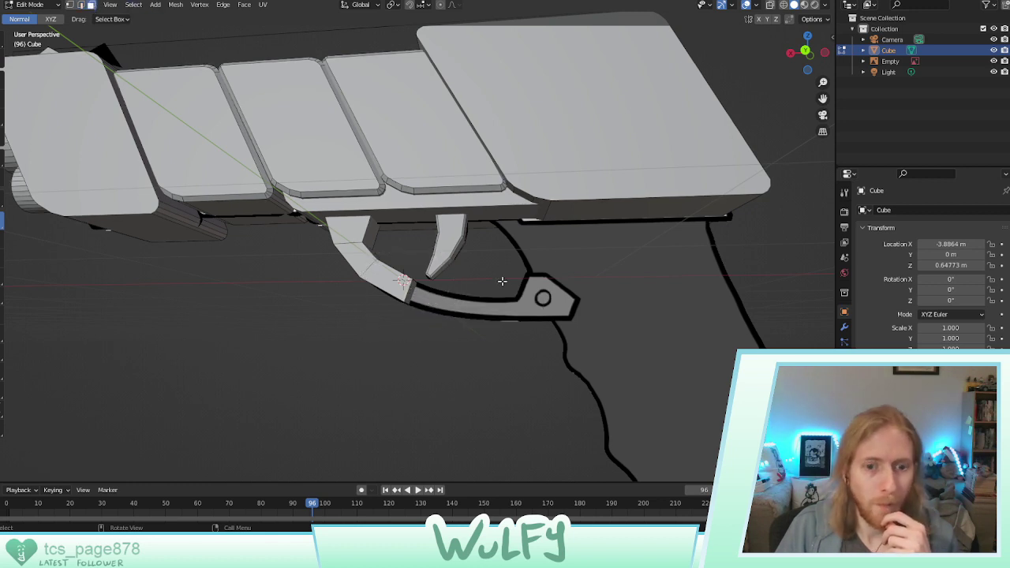
click(412, 289)
drag(449, 305, 502, 316)
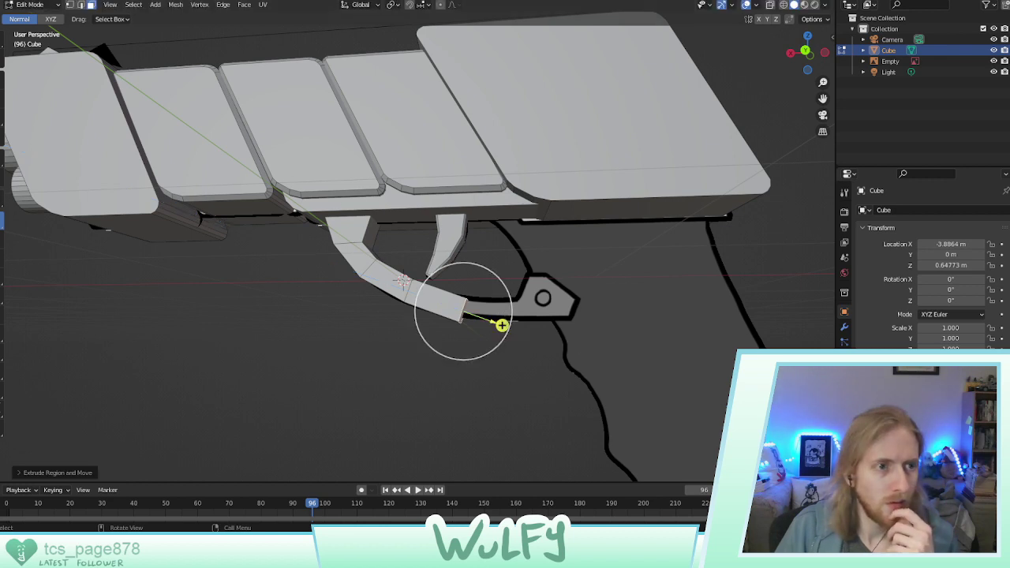
click(2, 80)
drag(463, 279, 462, 273)
Move the latest end face's lower edge back along X and slightly down along Z to square it with the outline
click(455, 322)
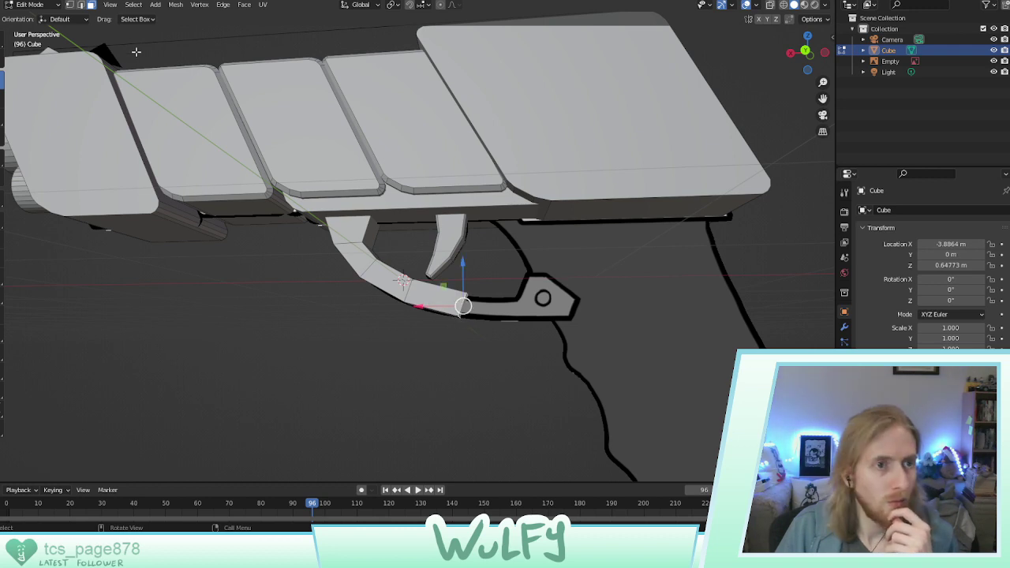
click(460, 317)
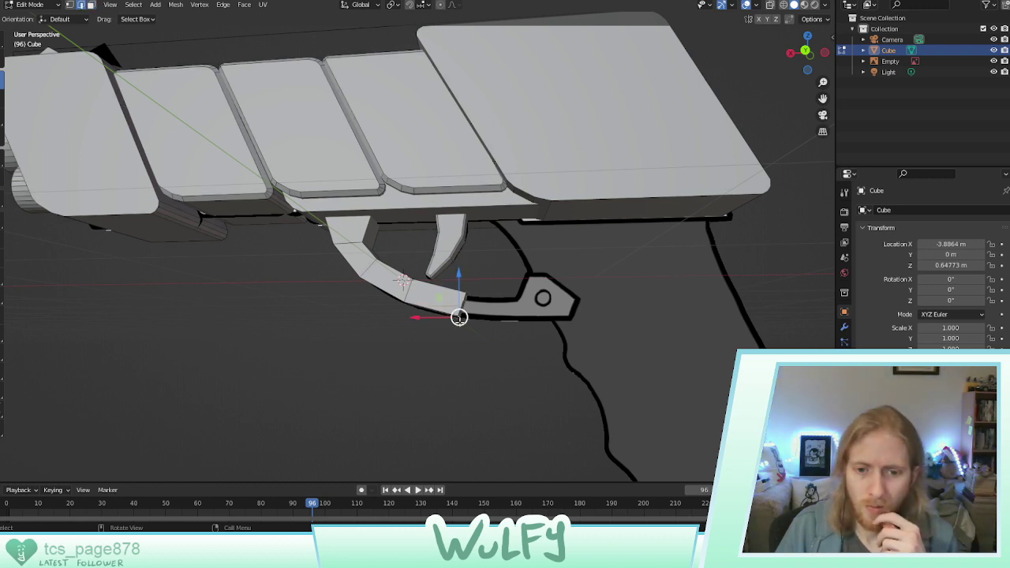
drag(427, 319, 436, 318)
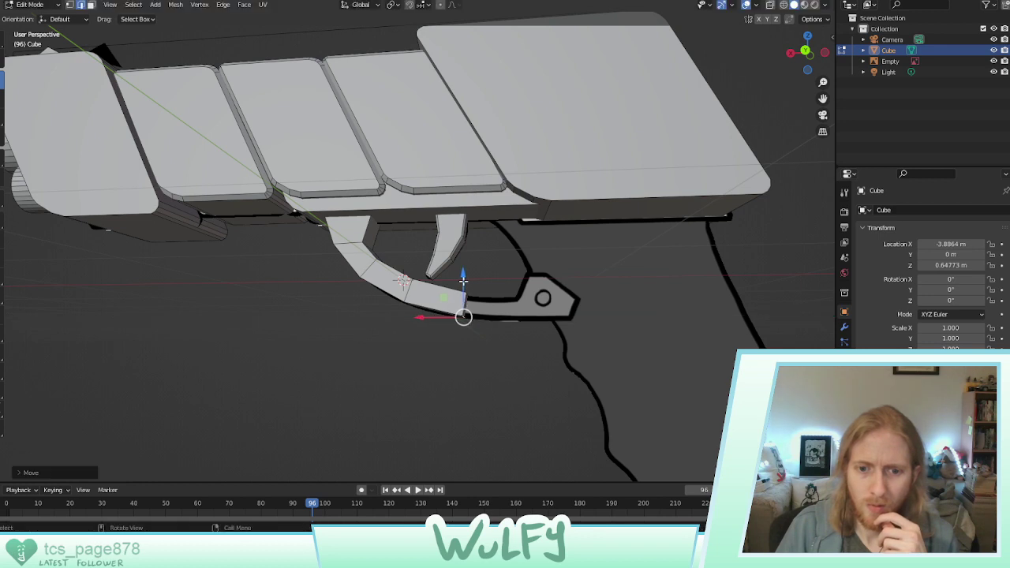
drag(463, 281, 463, 282)
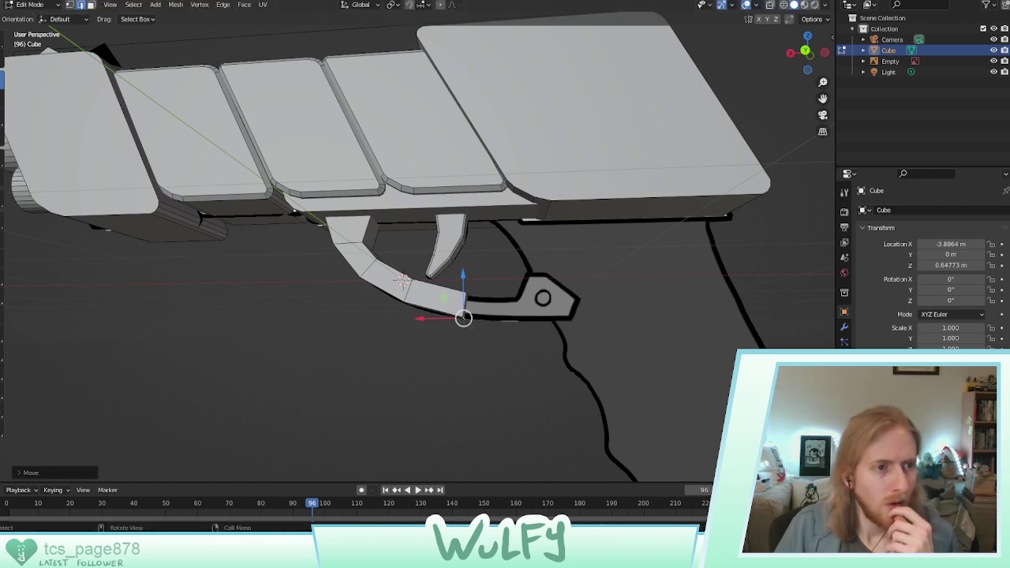
Extrude the trigger guard's end face to the front of the pivot plate and raise it along Z onto the outline
middle_drag(495, 270, 458, 272)
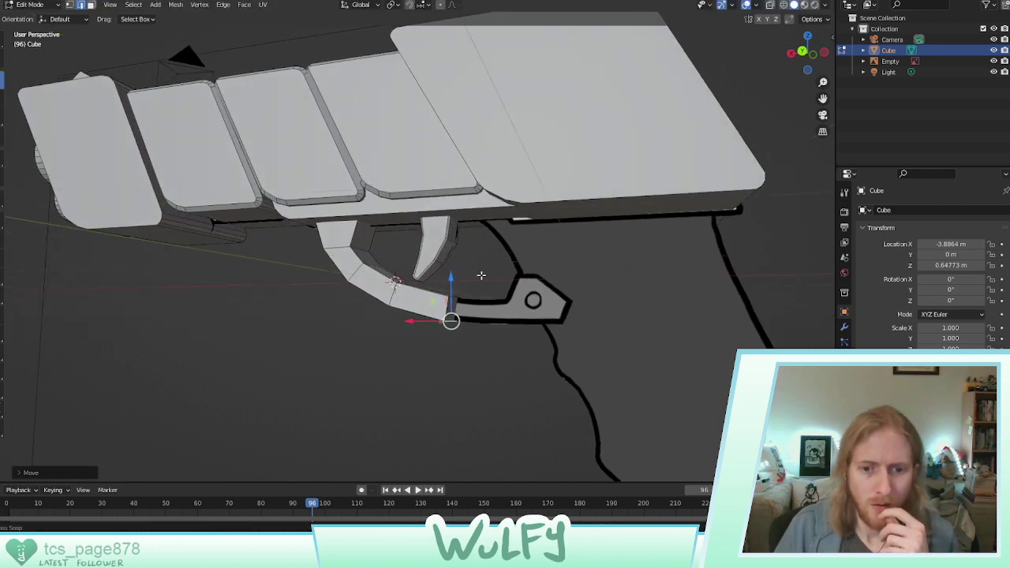
click(90, 7)
click(451, 310)
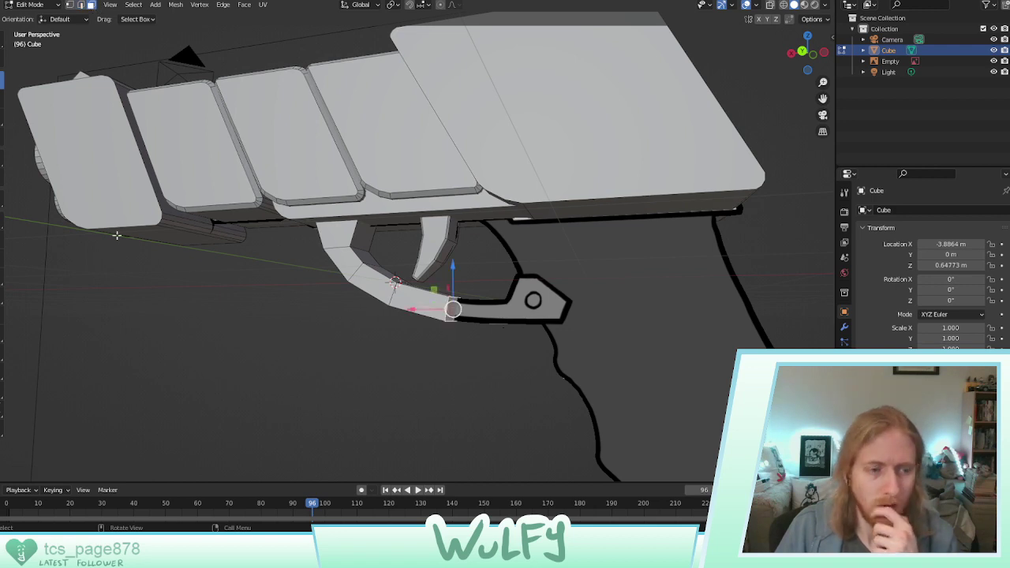
key(e)
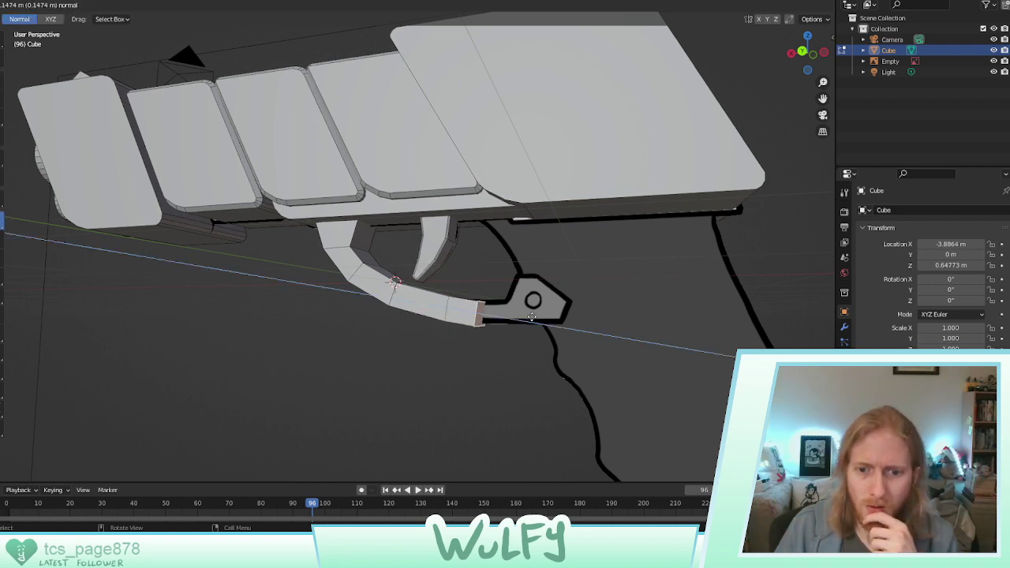
click(544, 317)
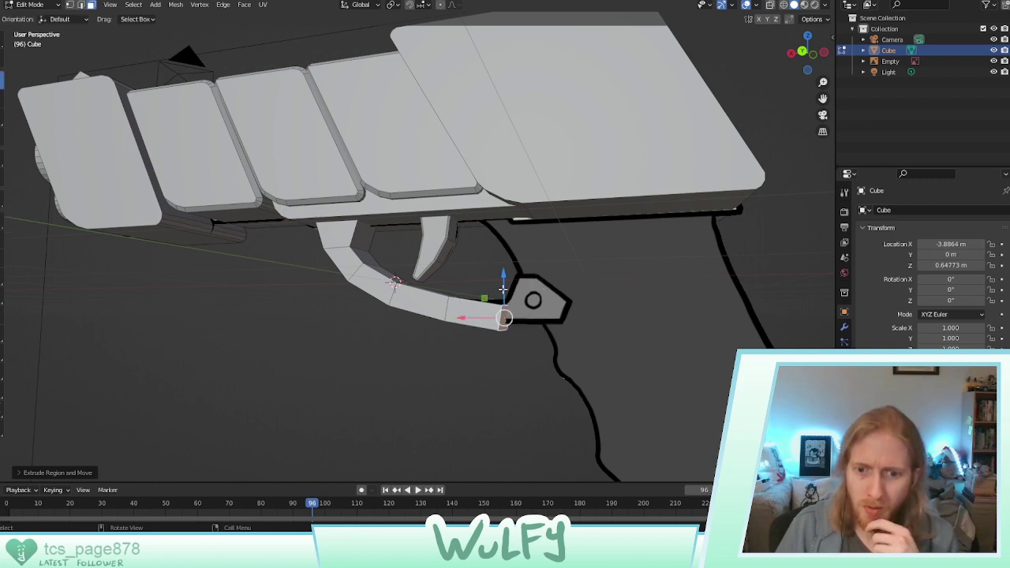
drag(502, 289, 504, 285)
middle_drag(505, 285, 527, 307)
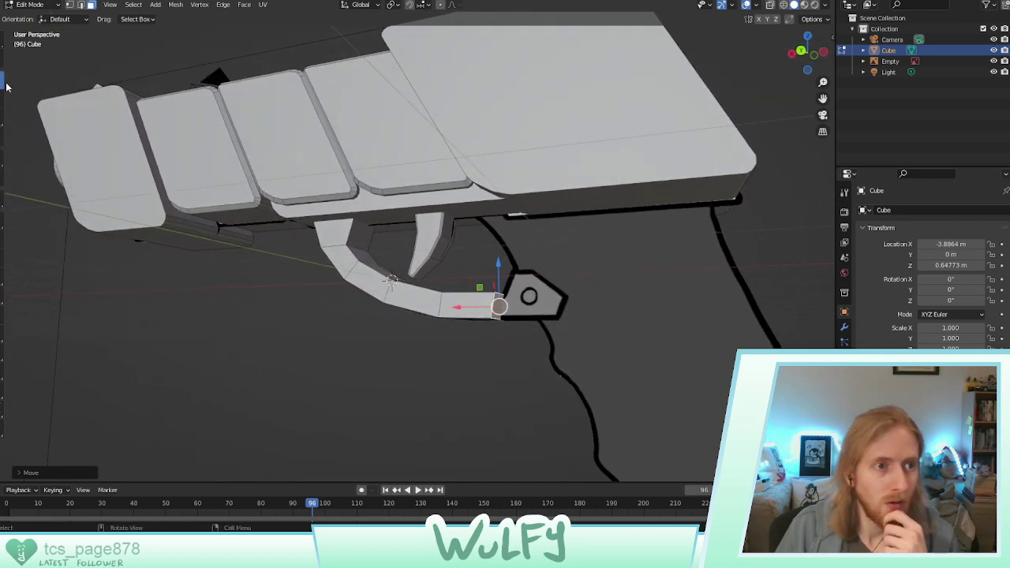
Extrude the guard's end face to the back of the pivot plate and adjust its upper and lower edges to the outline
click(2, 220)
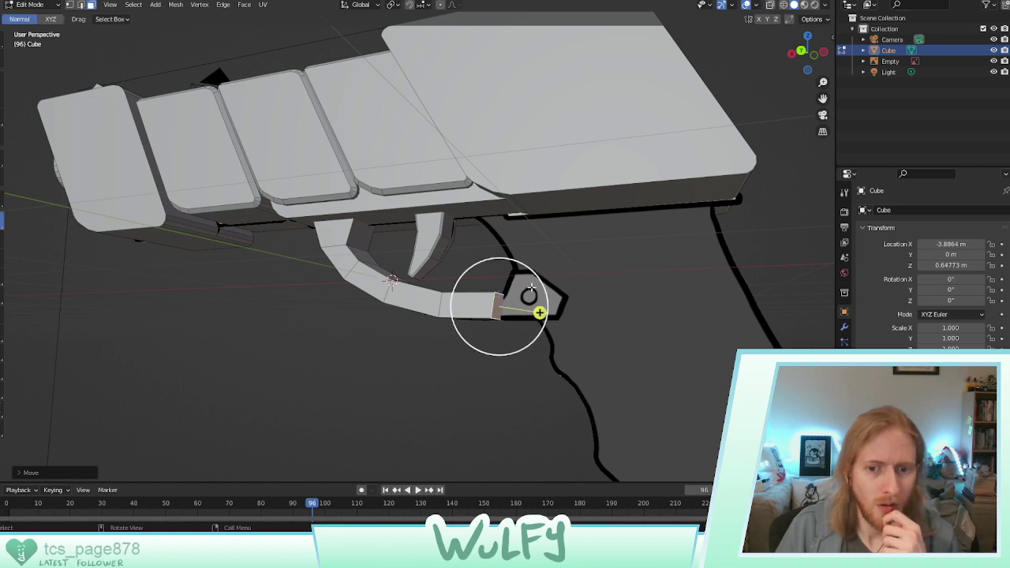
drag(541, 314, 598, 318)
click(81, 5)
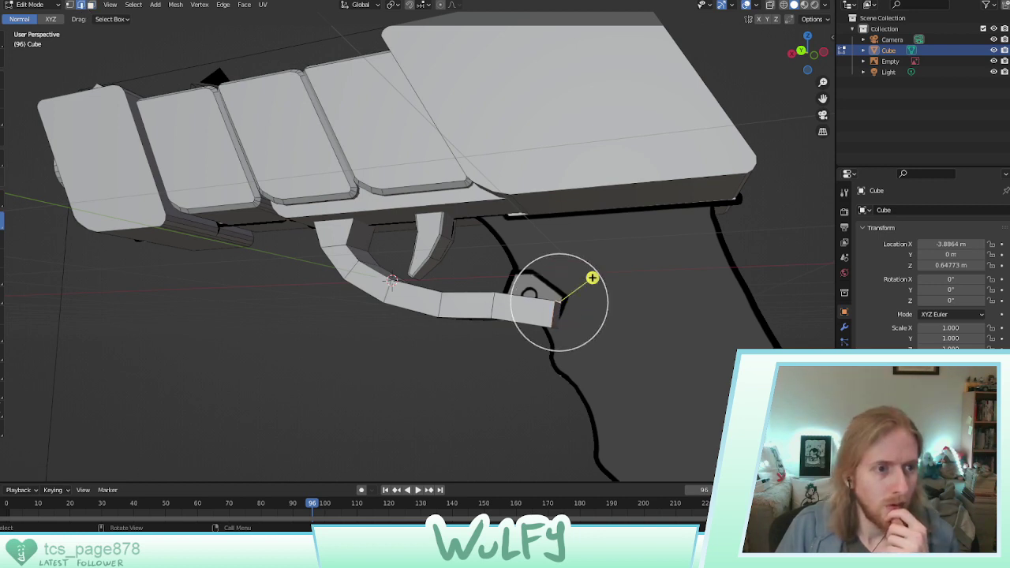
click(2, 80)
drag(558, 272, 558, 264)
drag(533, 298, 529, 319)
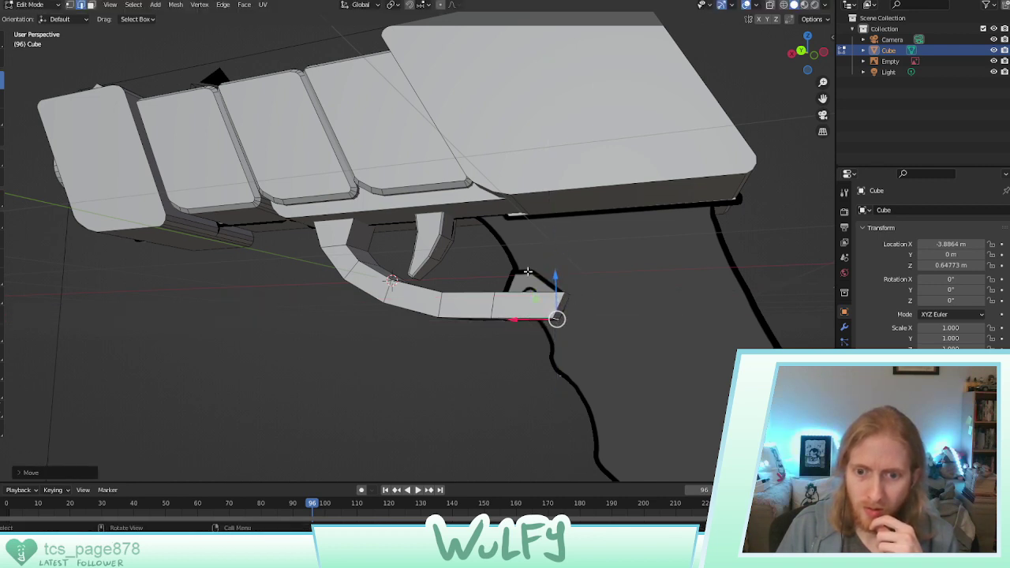
Extrude the top face of the guard's rearmost segment upward to the height of the pivot plate
middle_drag(527, 271, 531, 295)
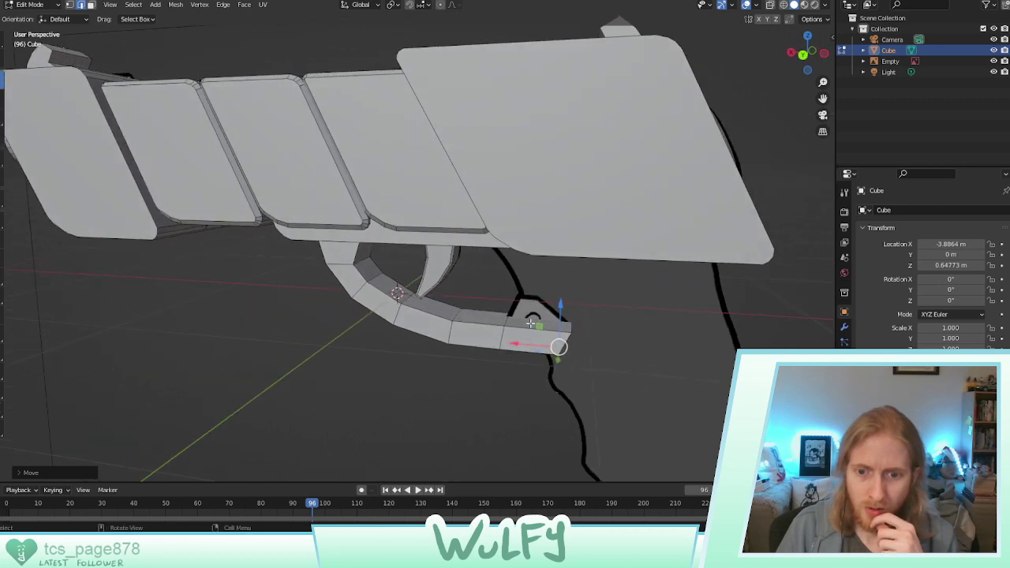
click(532, 323)
click(91, 6)
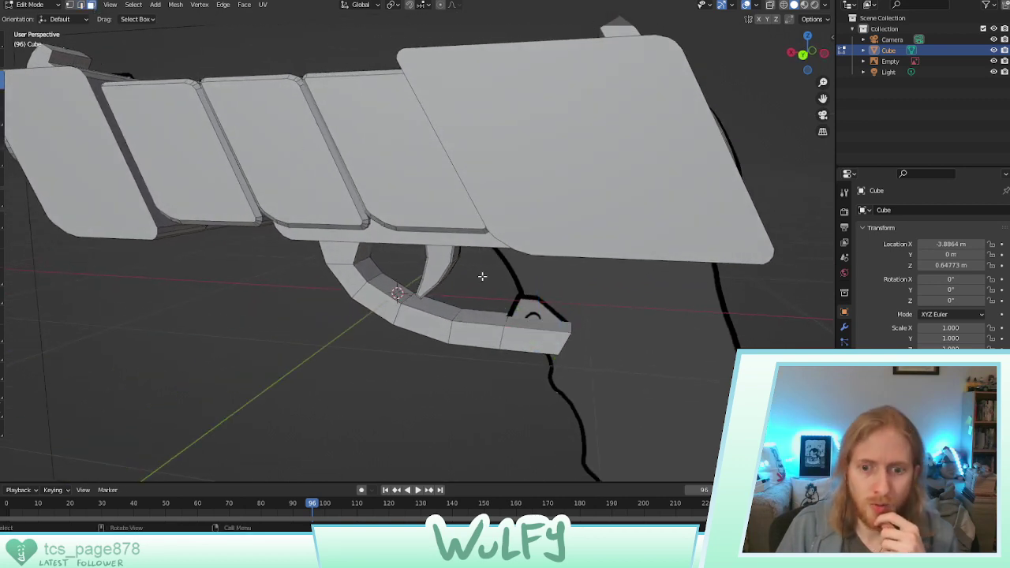
click(522, 322)
click(2, 220)
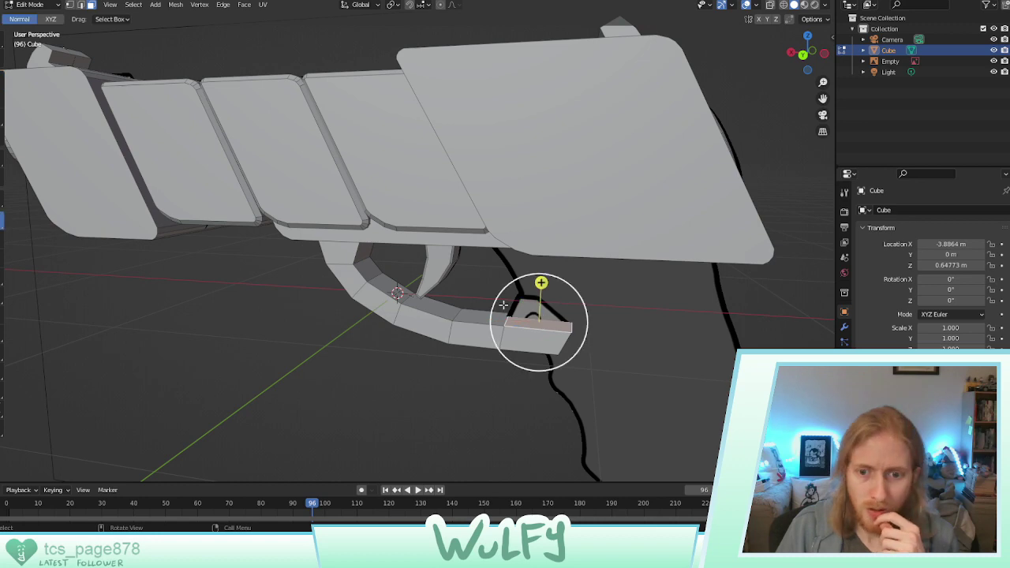
drag(540, 293, 553, 276)
middle_drag(552, 276, 456, 267)
drag(539, 287, 565, 265)
Move the raised block's front top edge along X towards the grip to slant its front side
click(80, 5)
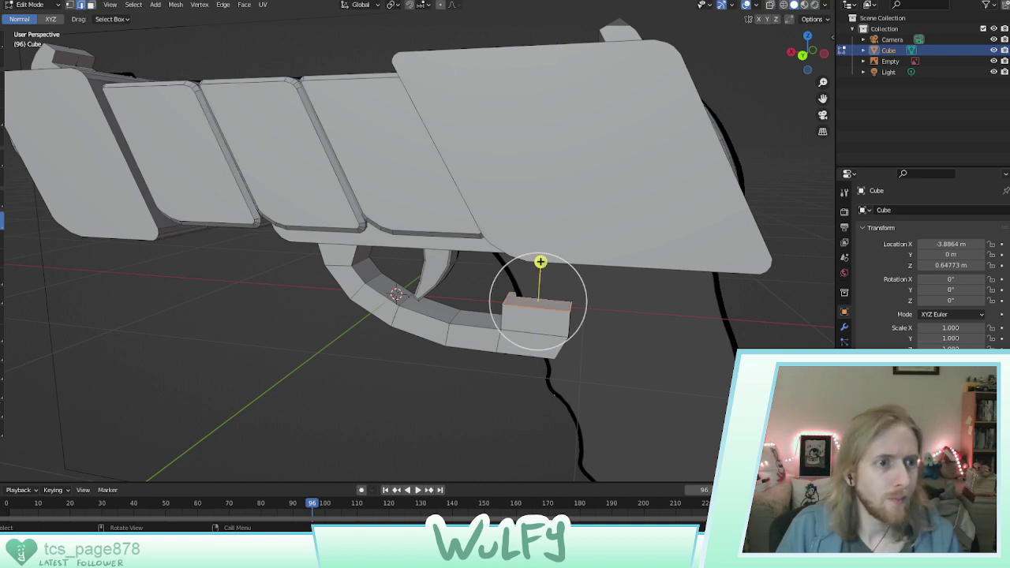
click(1, 80)
click(505, 299)
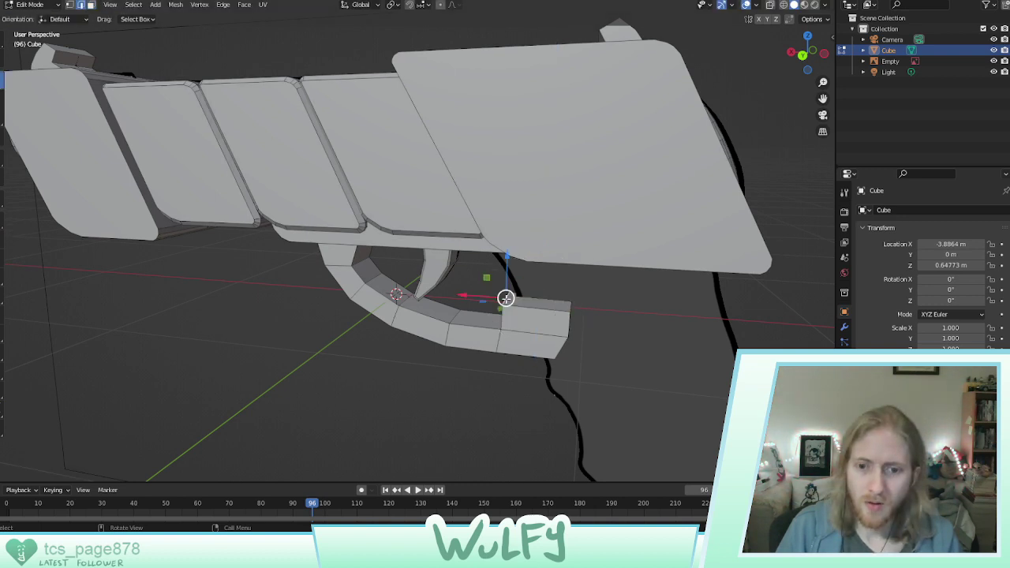
mouse_move(488, 295)
mouse_down()
mouse_move(510, 296)
mouse_move(497, 294)
mouse_up()
click(497, 294)
Move the raised block's rear top edge forward along X to form the pivot plate's sloped back
click(569, 305)
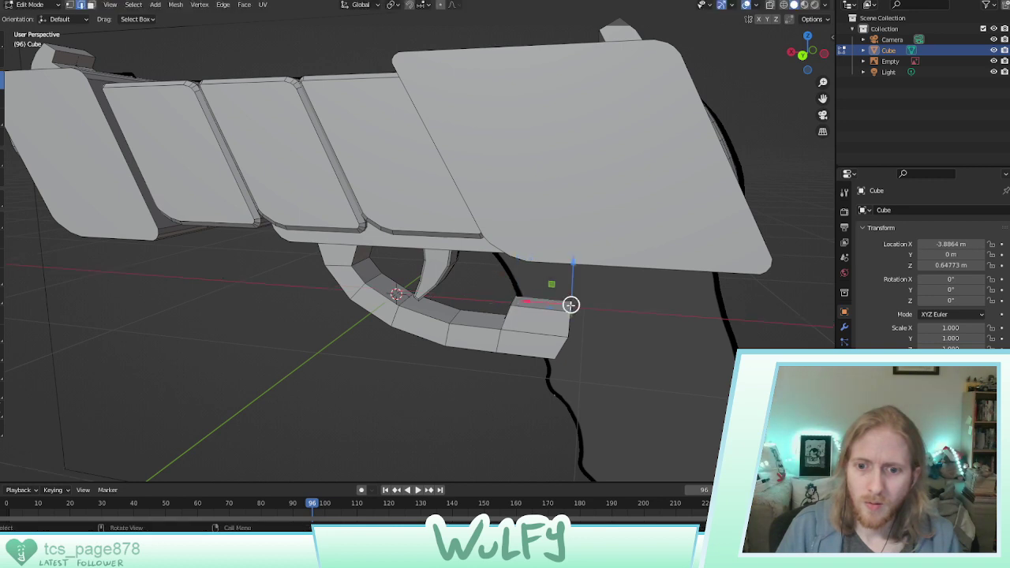
key(g)
key(x)
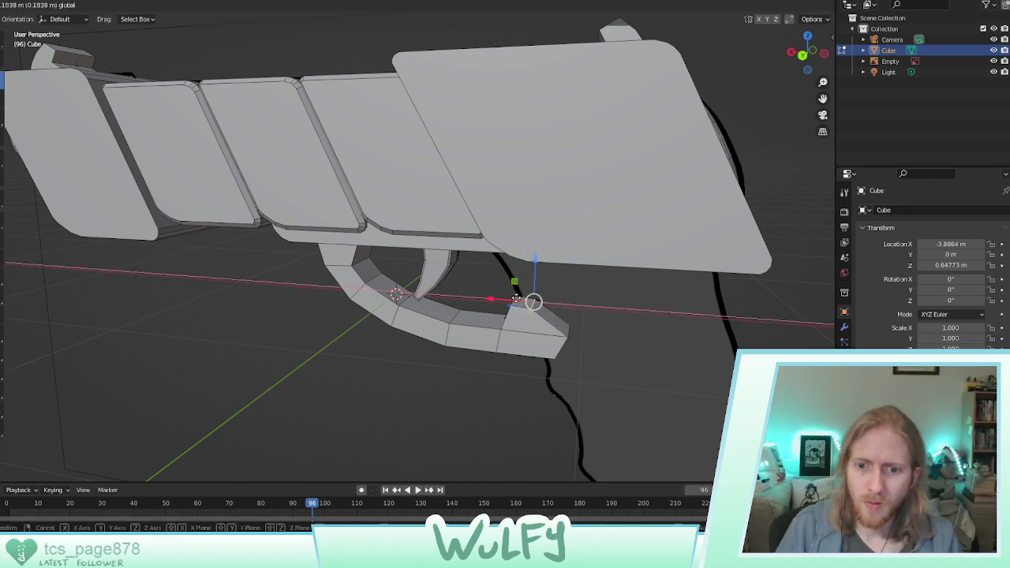
click(518, 297)
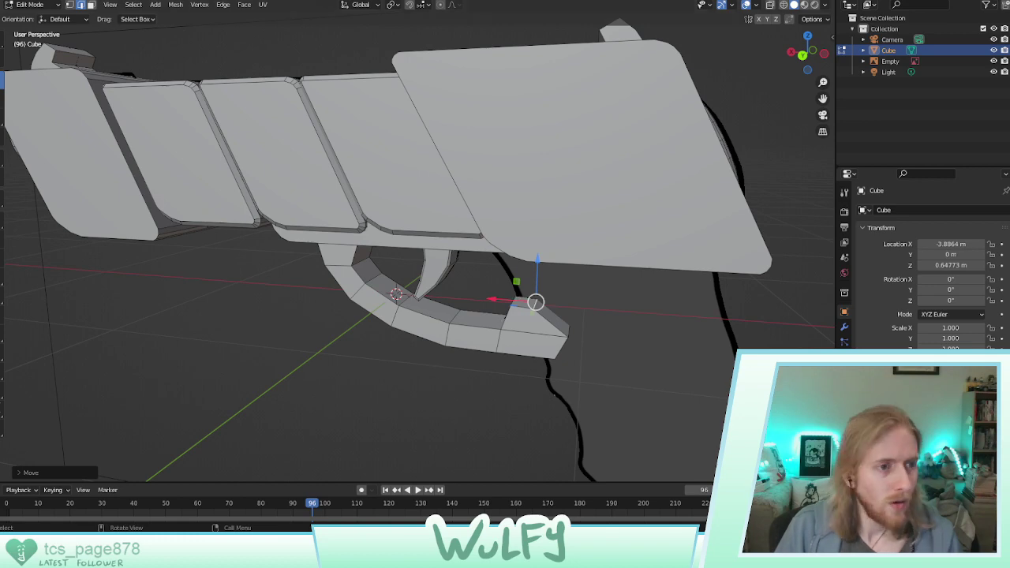
click(1, 60)
click(2, 79)
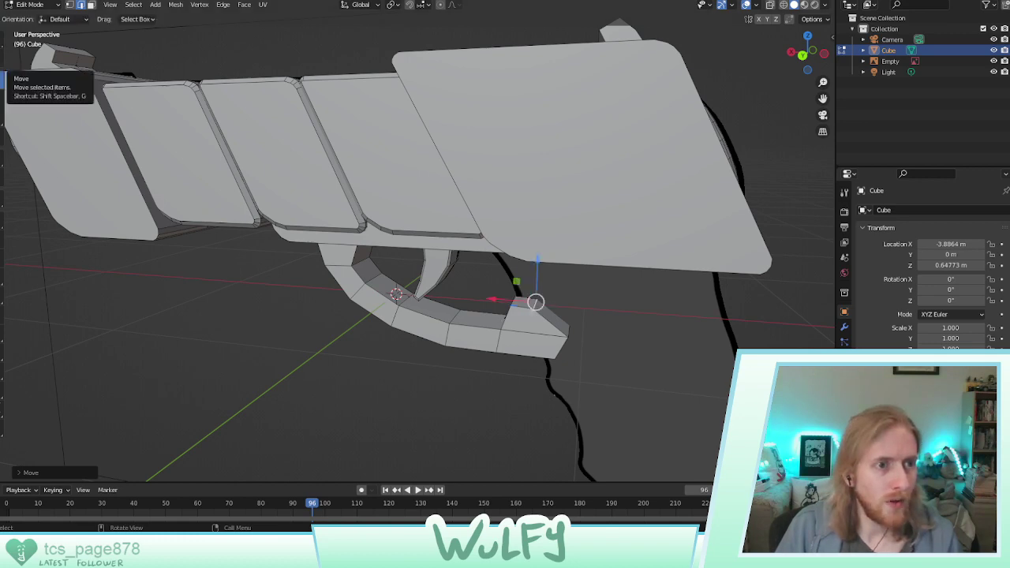
Select the whole linked trigger guard, try sliding it forward along X, and undo the move
middle_drag(402, 282, 406, 307)
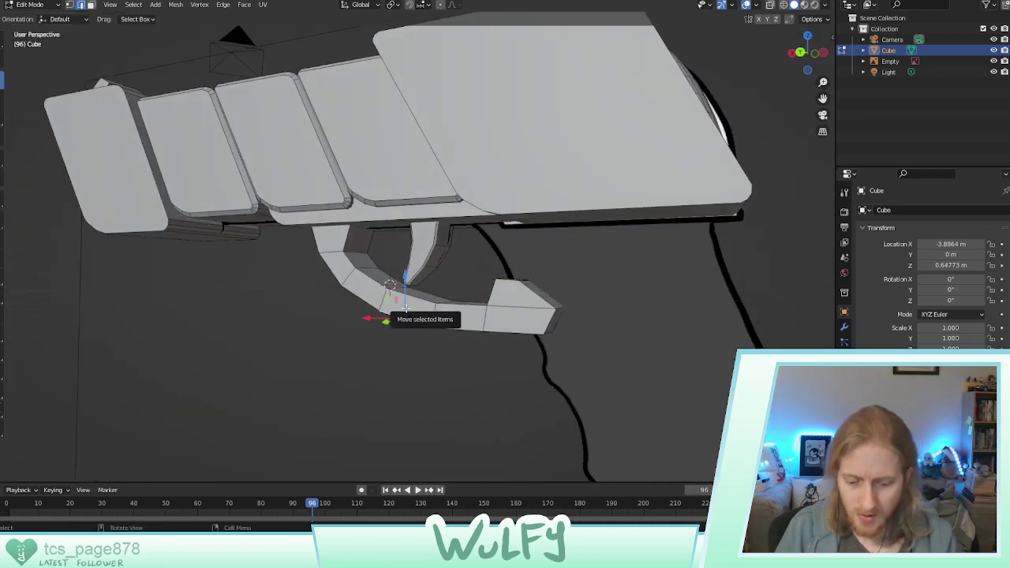
key(ctrl+l)
key(g)
key(x)
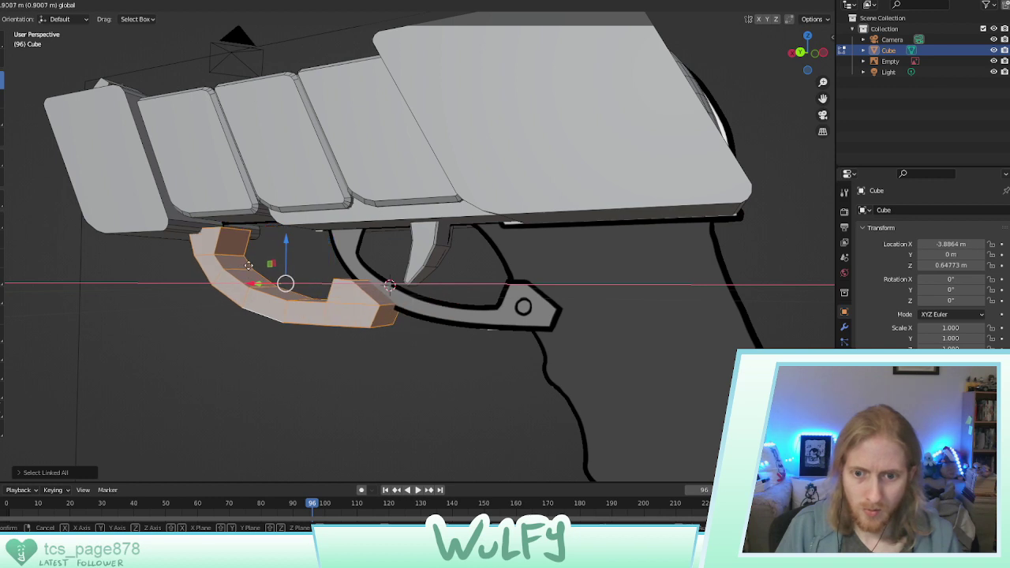
click(282, 271)
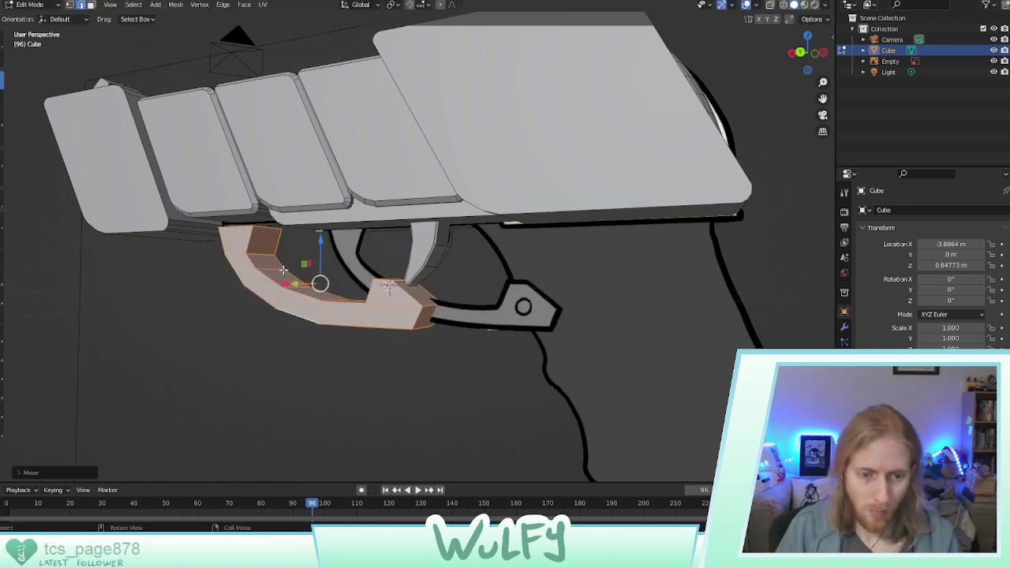
key(ctrl+z)
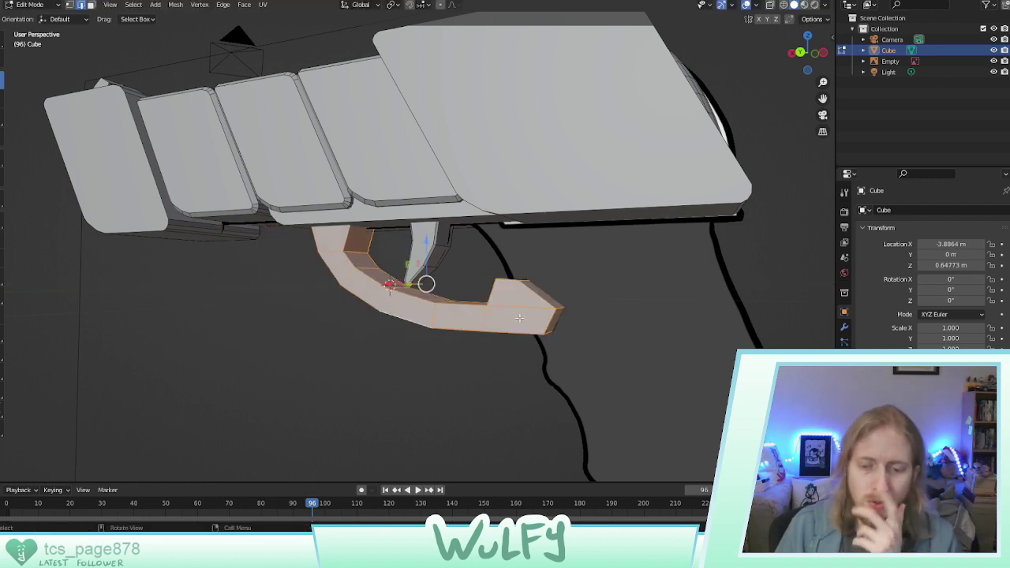
Bevel the five cross edges along the guard's outer underside by about 0.055 m with one segment
middle_drag(515, 306, 102, 322)
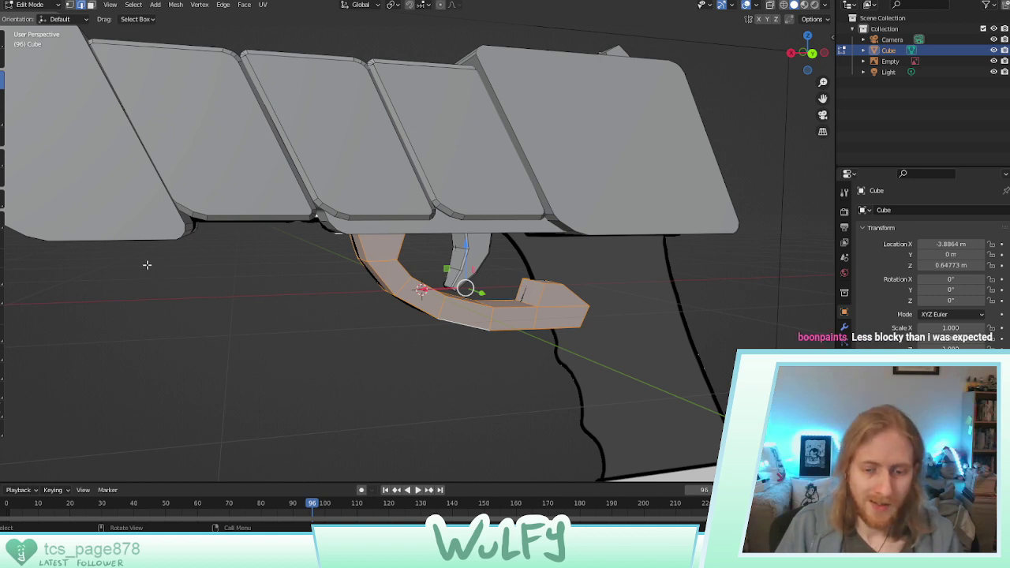
click(420, 355)
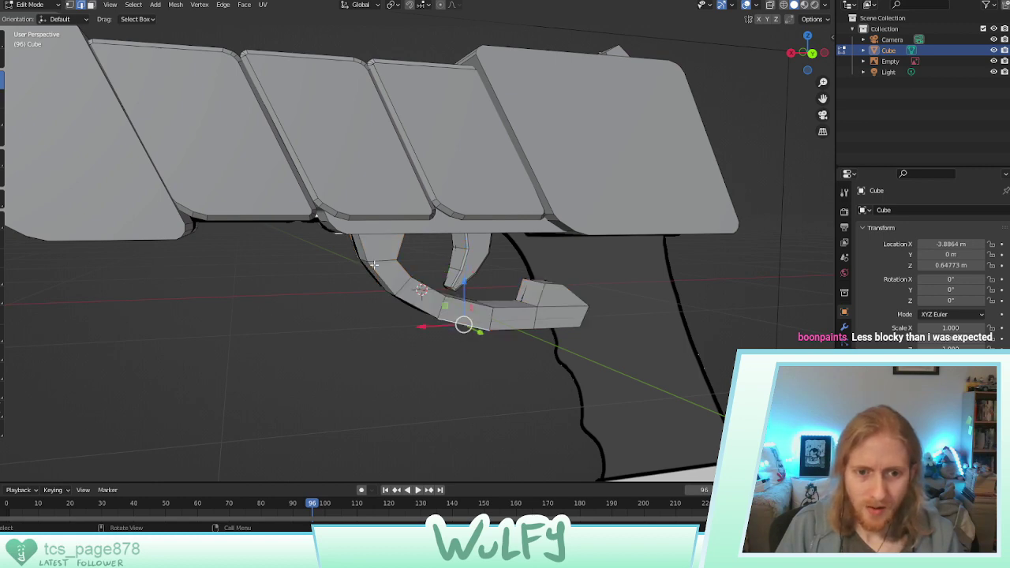
middle_drag(374, 265, 355, 325)
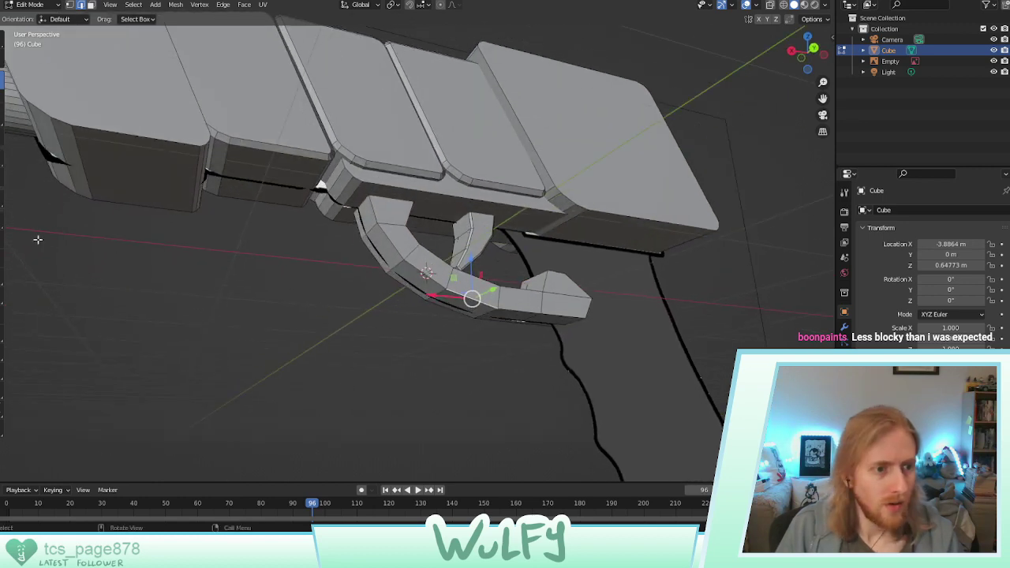
click(397, 269)
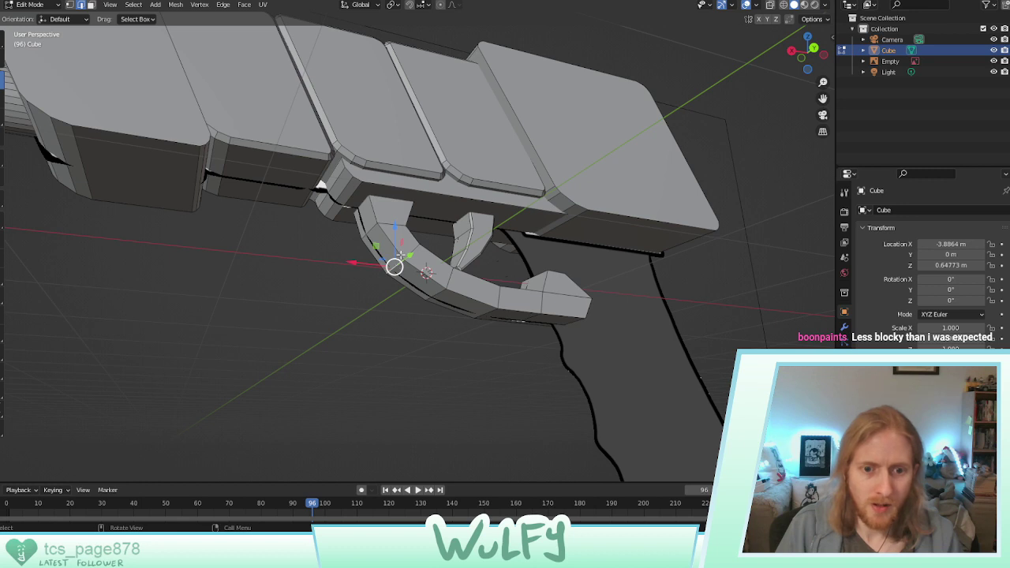
shift+click(374, 233)
shift+click(442, 293)
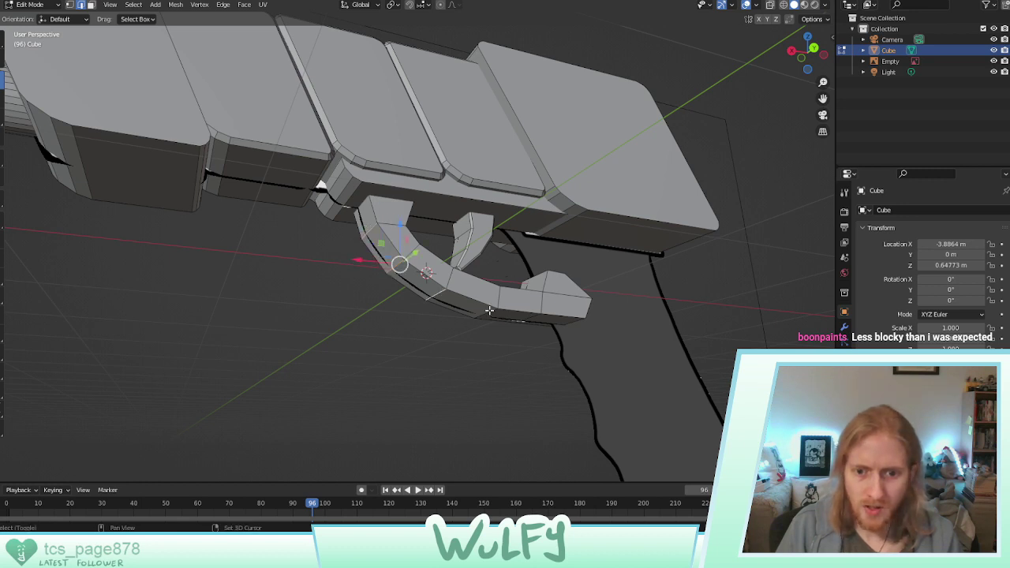
shift+click(490, 311)
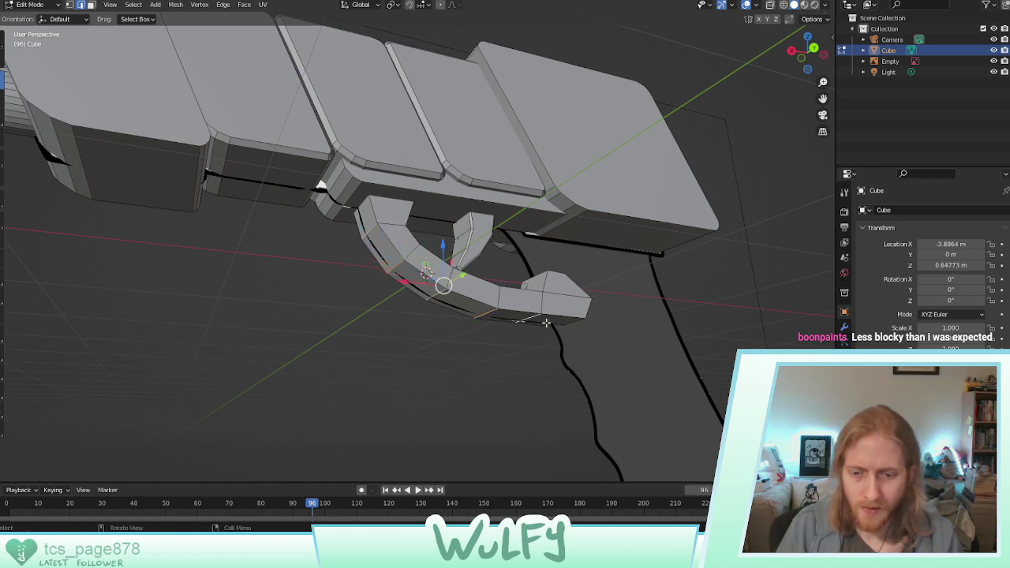
scroll(481, 300, down, 8)
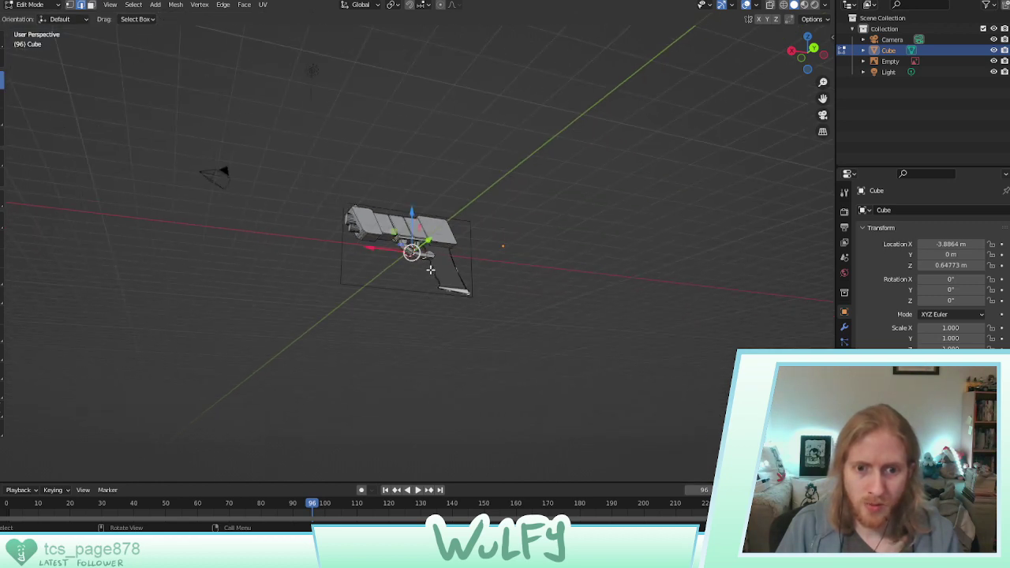
scroll(406, 225, up, 10)
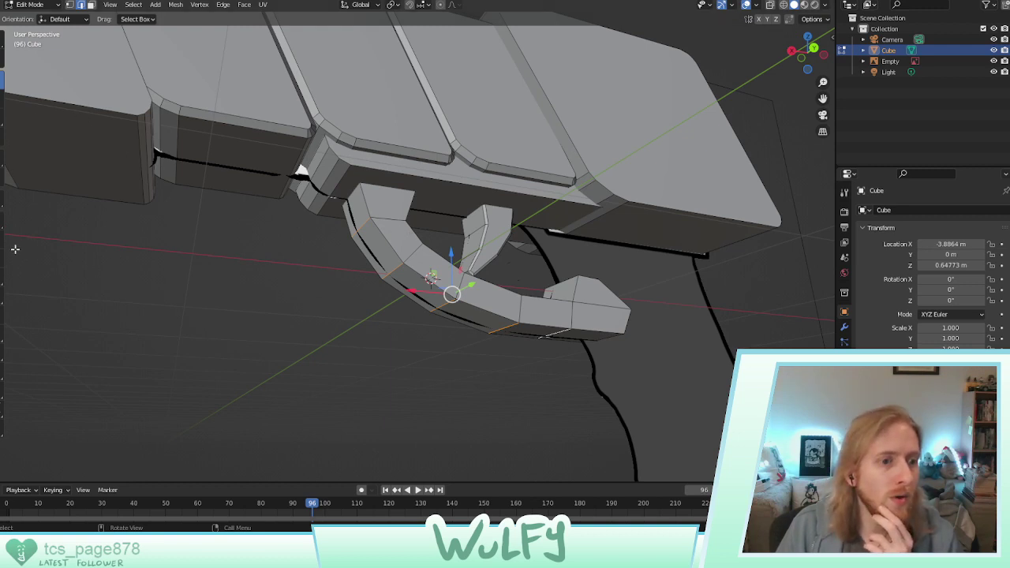
key(ctrl+b)
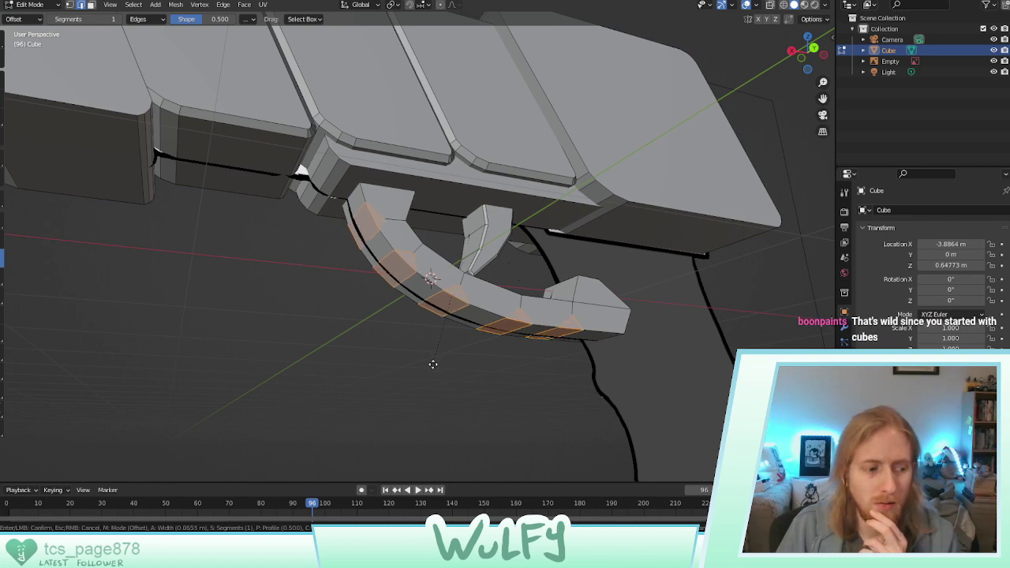
click(433, 363)
click(458, 385)
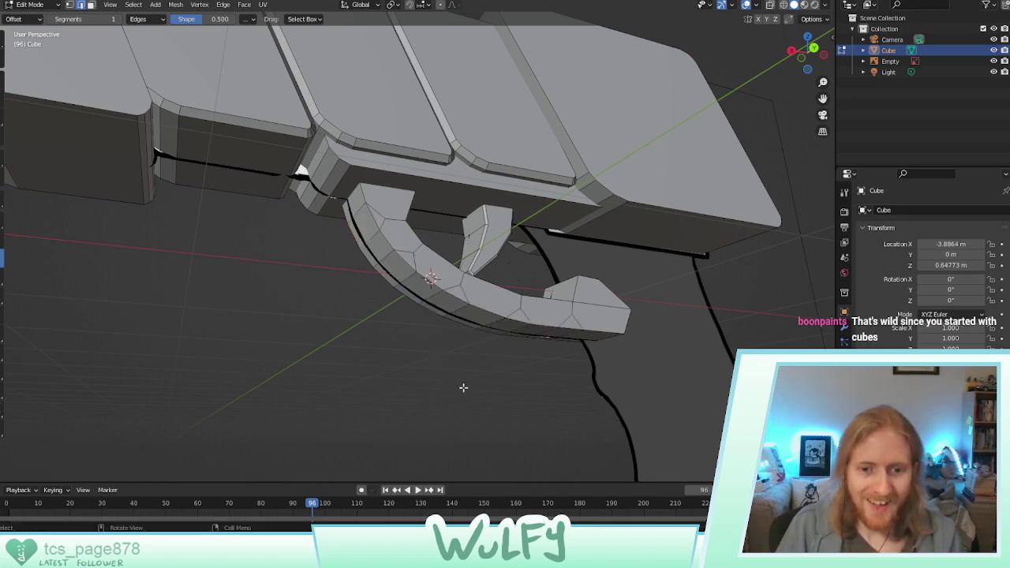
Bevel the inner cross edge nearest the guard's front end by about 0.039 m with one segment
middle_drag(462, 387, 440, 387)
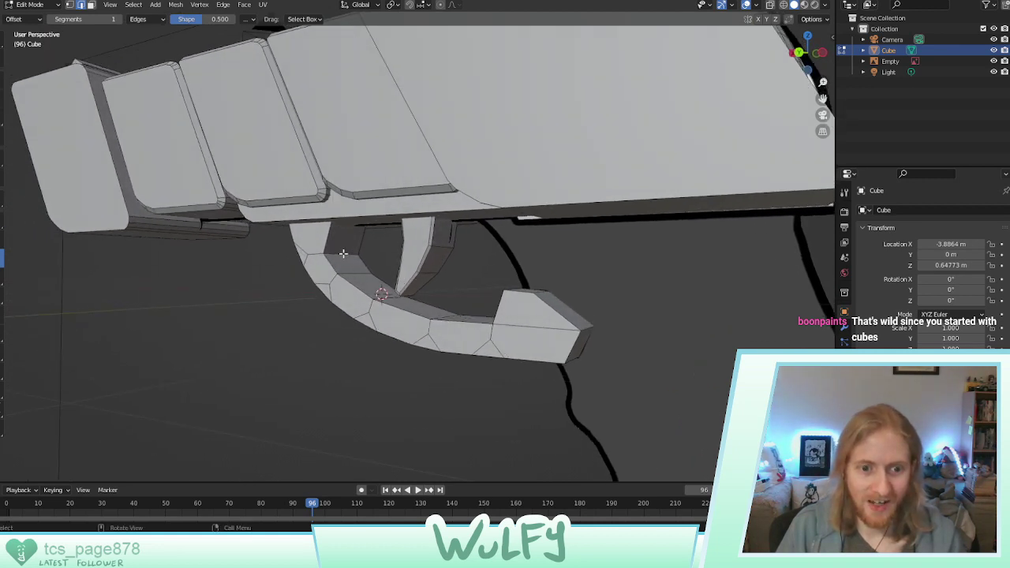
key(ctrl+b)
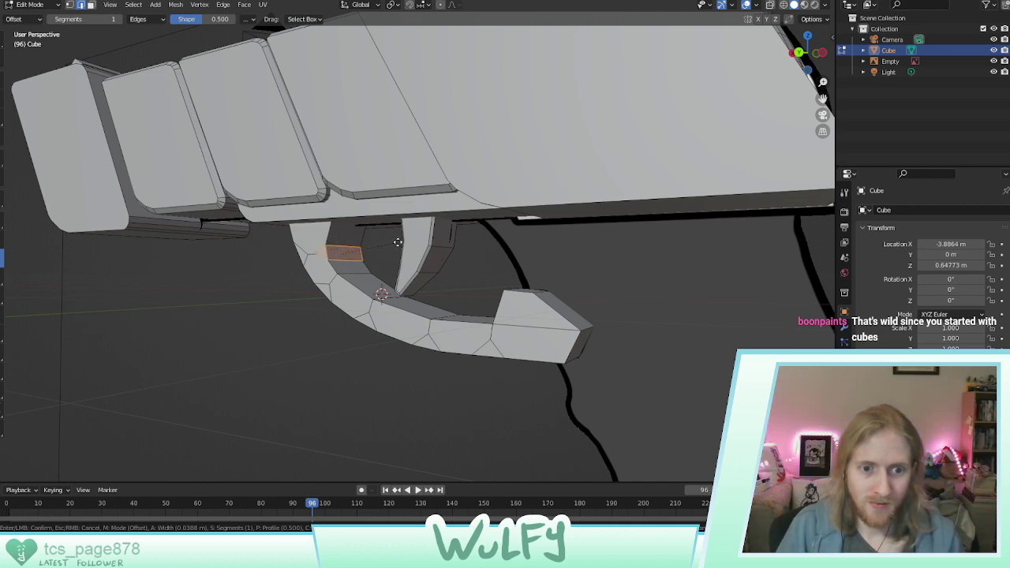
click(395, 242)
middle_drag(393, 242, 437, 248)
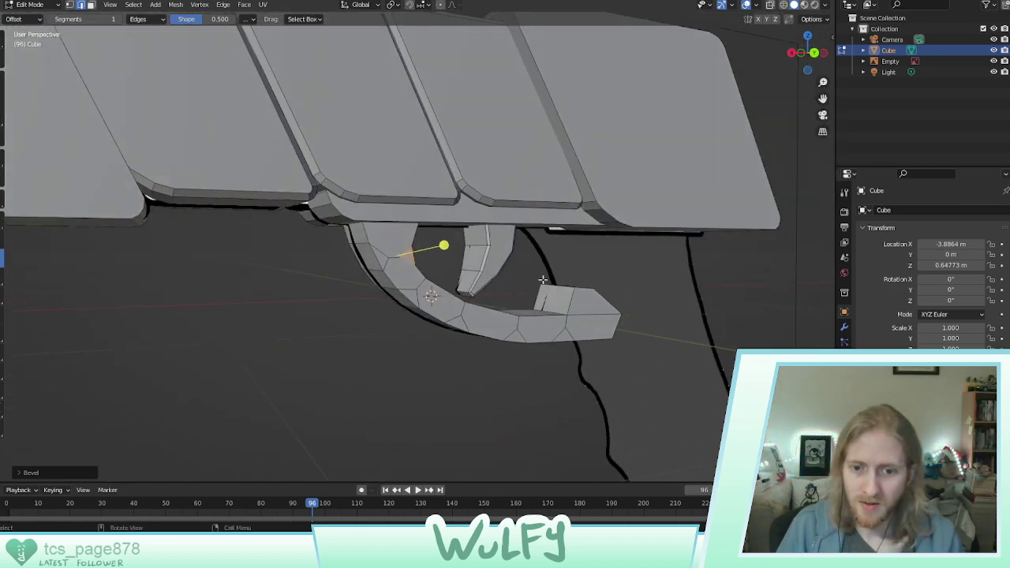
middle_drag(543, 281, 444, 276)
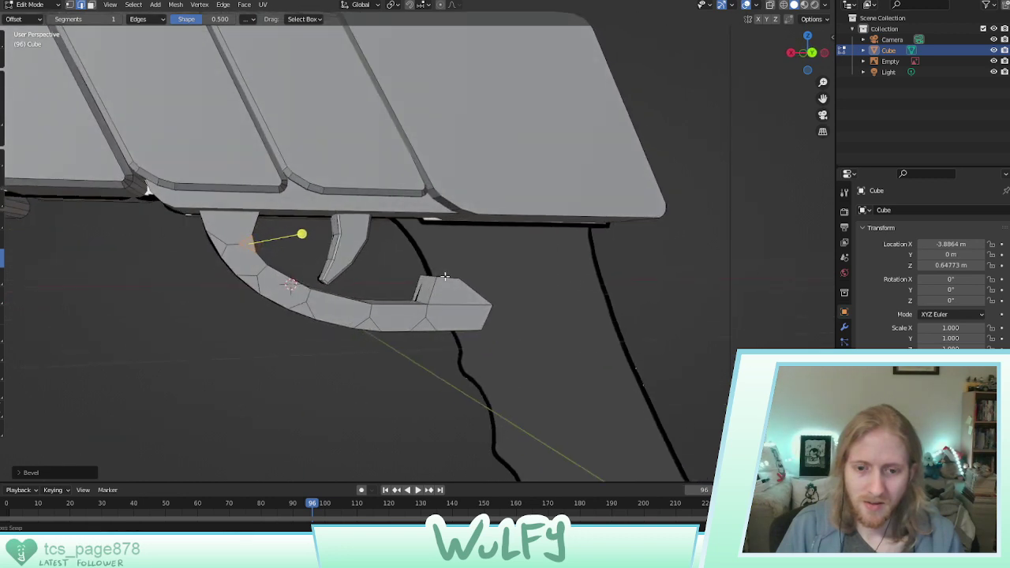
Inset the adjoining side faces on both sides of the trigger guard's rear pivot plate to form a narrow rim
click(444, 318)
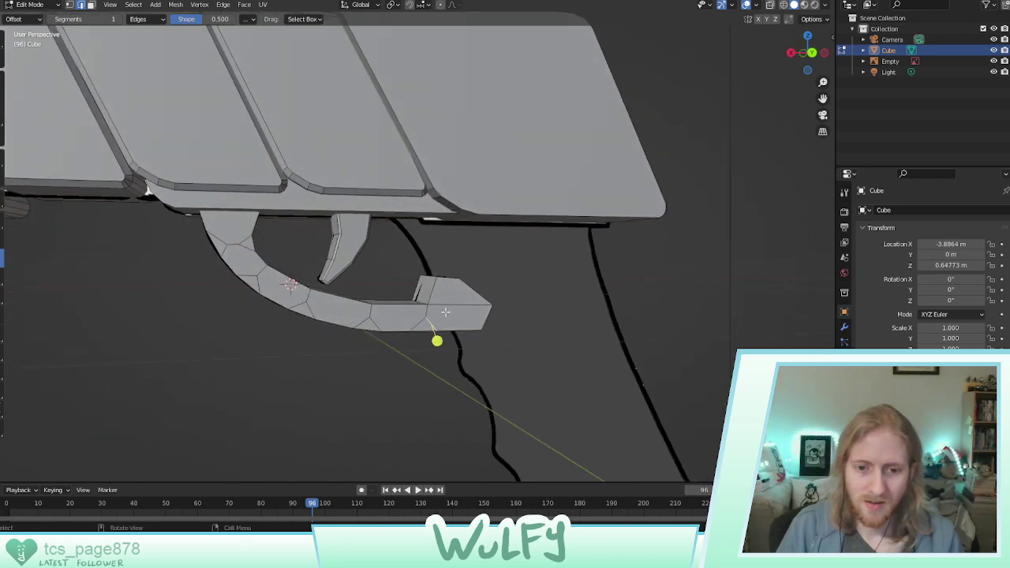
click(2, 78)
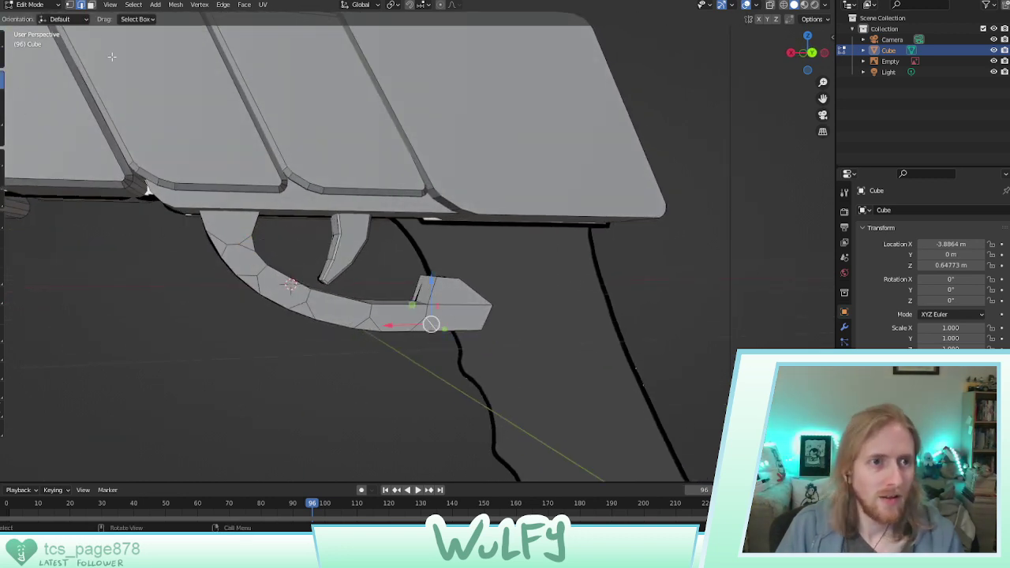
click(94, 6)
click(458, 320)
shift+click(452, 297)
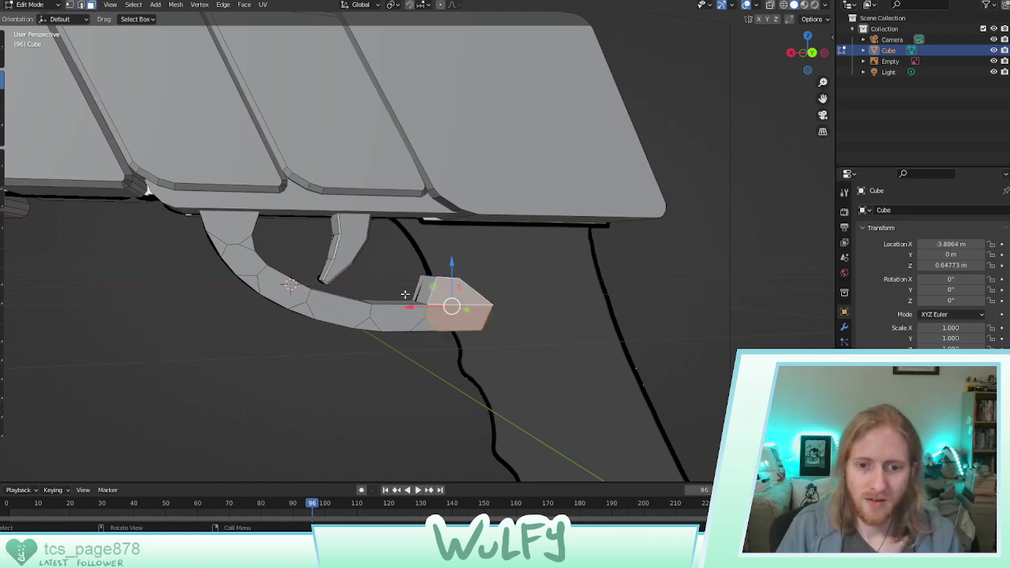
middle_drag(405, 292, 379, 301)
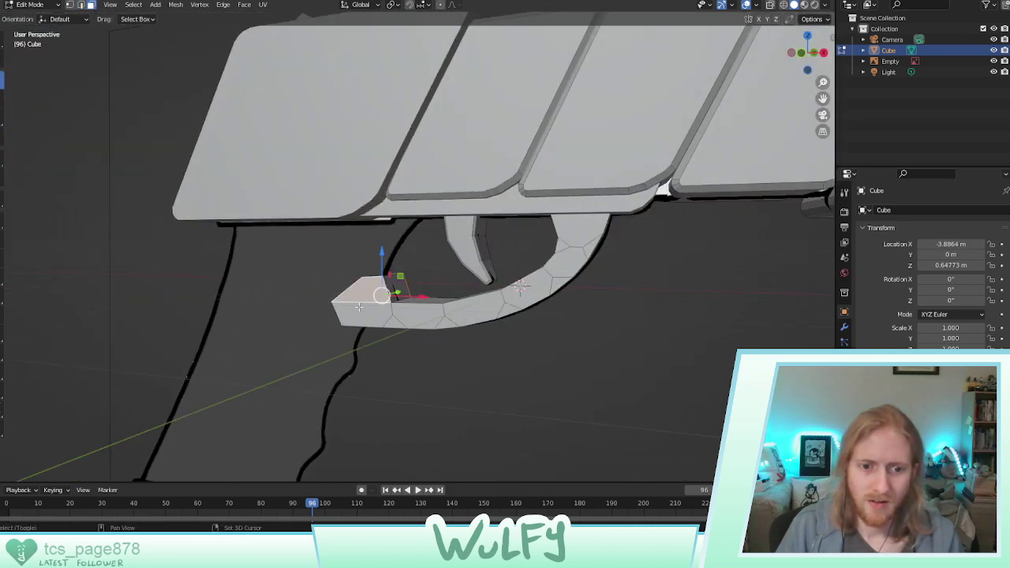
click(2, 239)
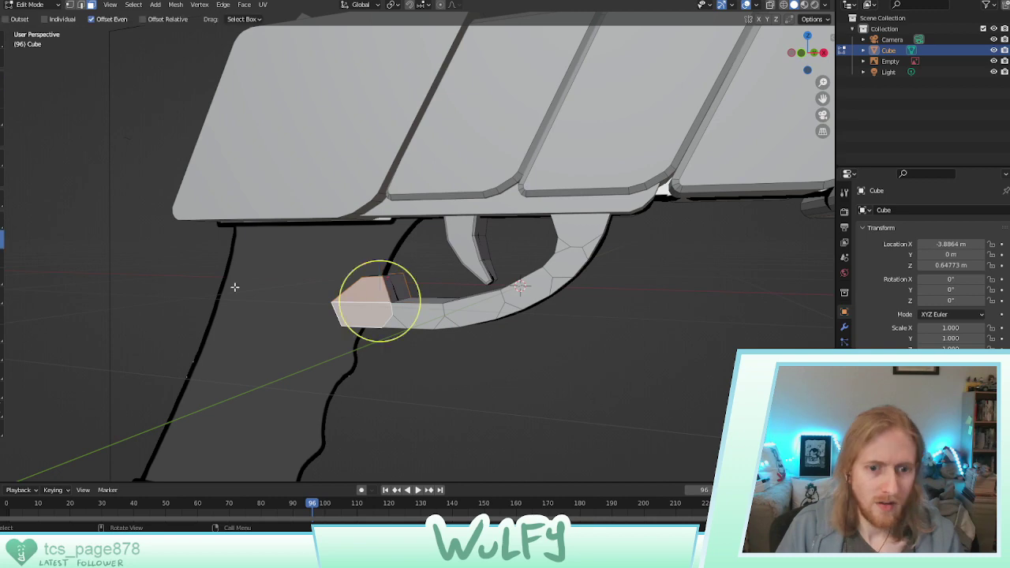
drag(344, 284, 354, 287)
Extrude the inset faces on one side of the pivot plate slightly inward to form a recess
middle_drag(353, 287, 261, 323)
click(448, 291)
shift+click(447, 315)
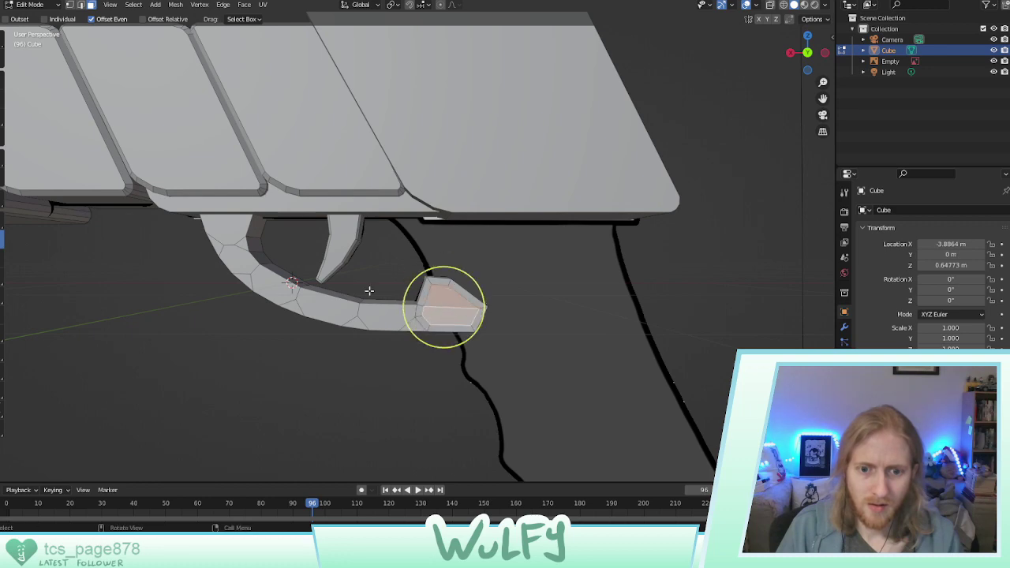
middle_drag(371, 289, 478, 288)
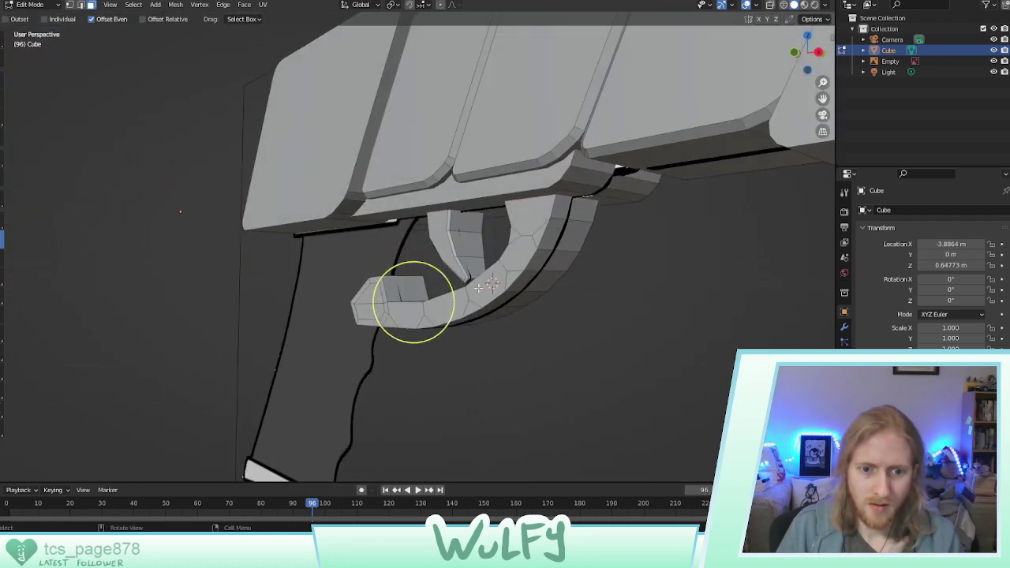
shift+click(354, 293)
click(367, 293)
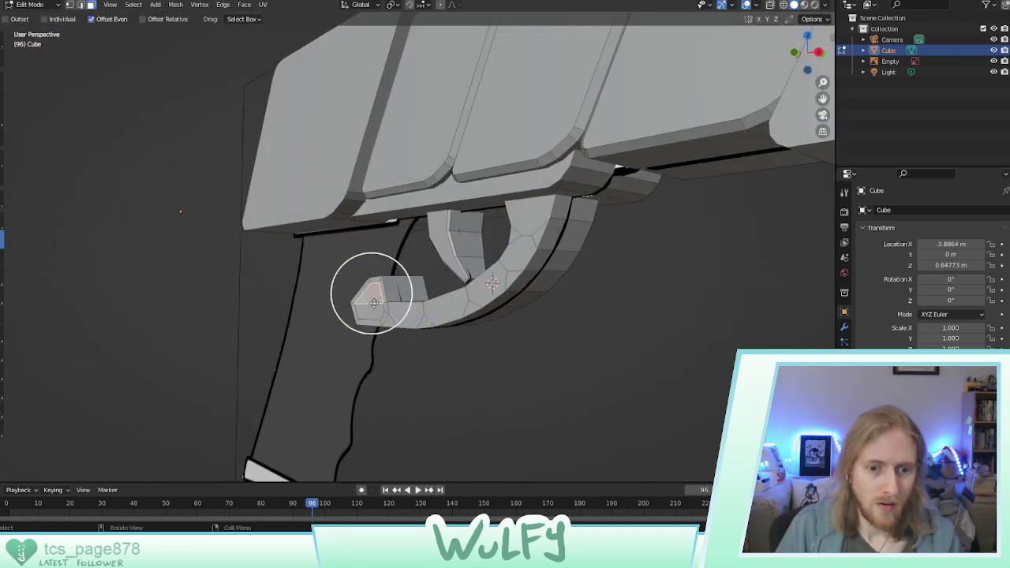
shift+click(368, 311)
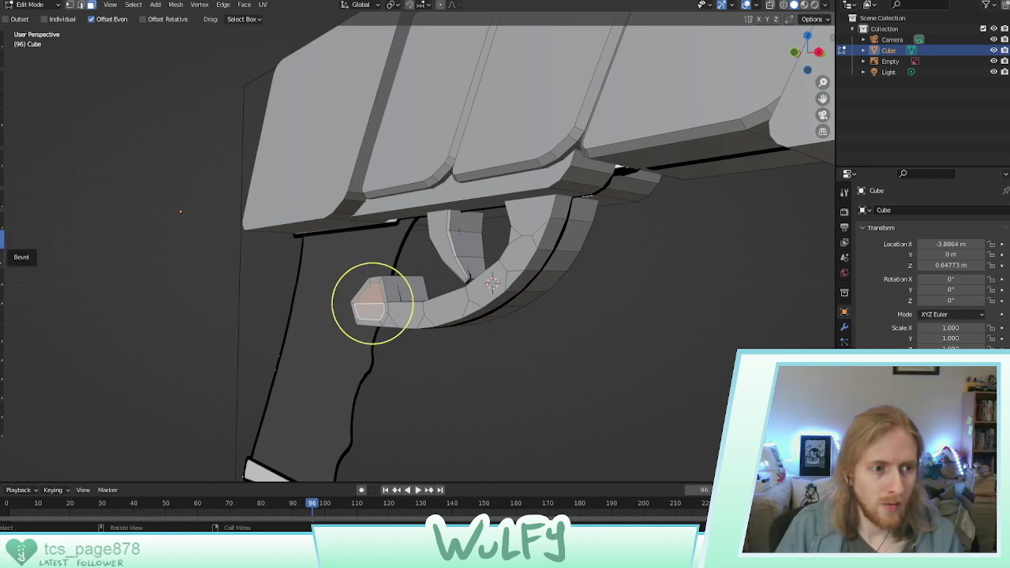
click(3, 221)
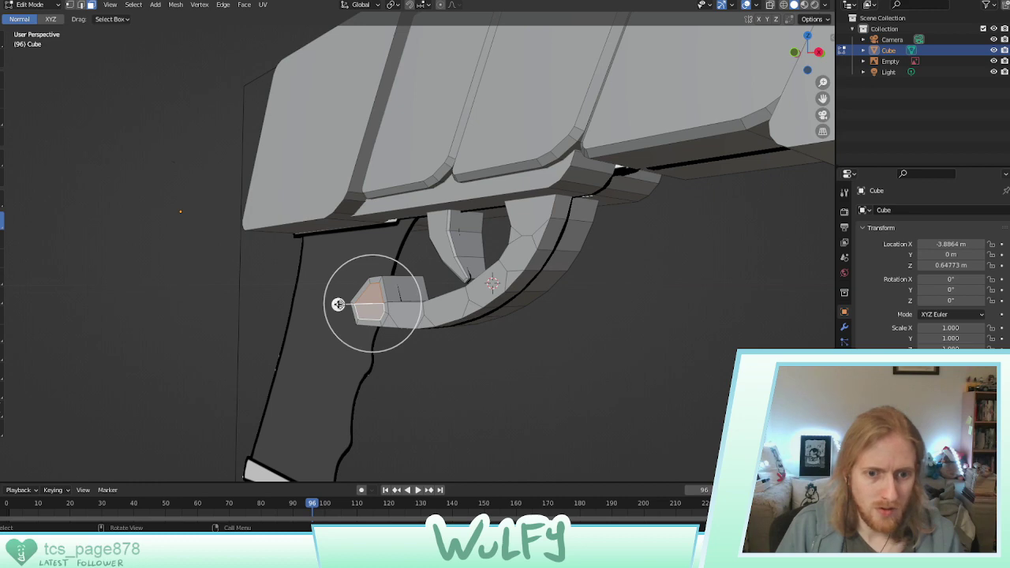
drag(338, 305, 345, 303)
Recess the matching inset faces on the pivot plate's opposite side by extruding them slightly inward
middle_drag(344, 303, 486, 309)
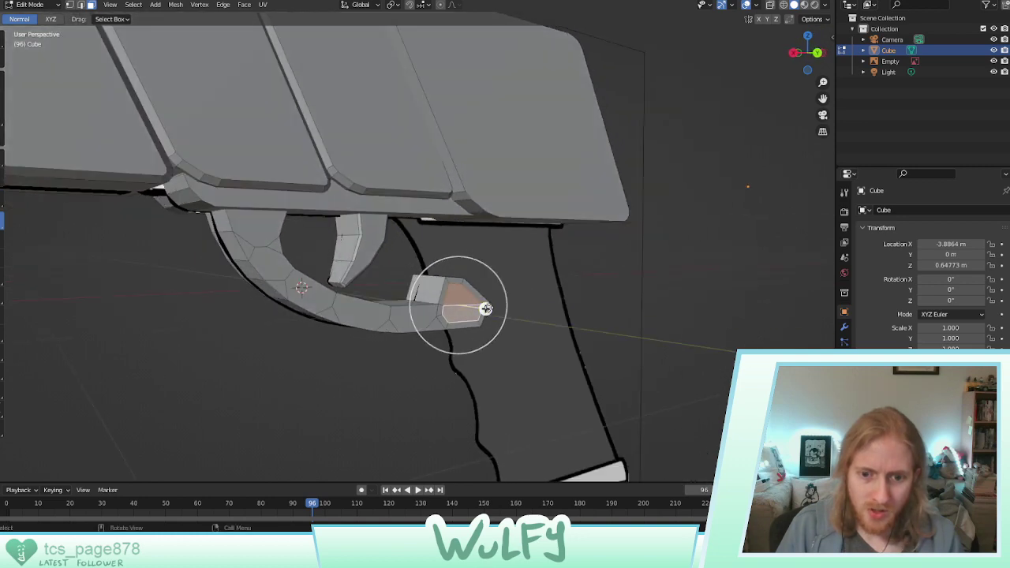
drag(486, 309, 483, 307)
mouse_move(483, 307)
middle_down()
mouse_move(509, 304)
mouse_move(484, 317)
middle_up()
click(579, 322)
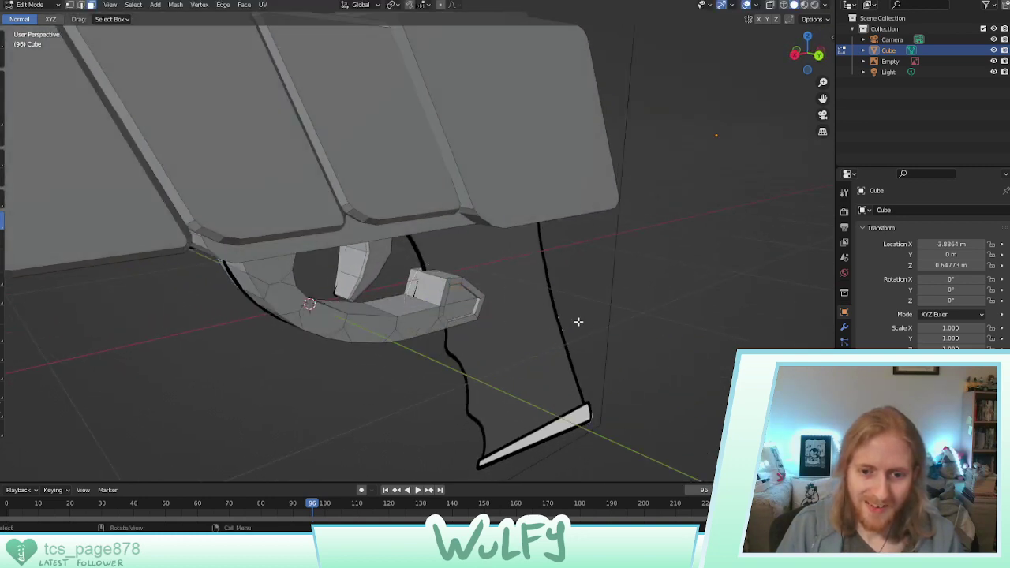
Add a cylinder to the mesh and rotate it in the right view so its axis runs across the gun along Y
middle_drag(579, 321, 426, 298)
click(154, 5)
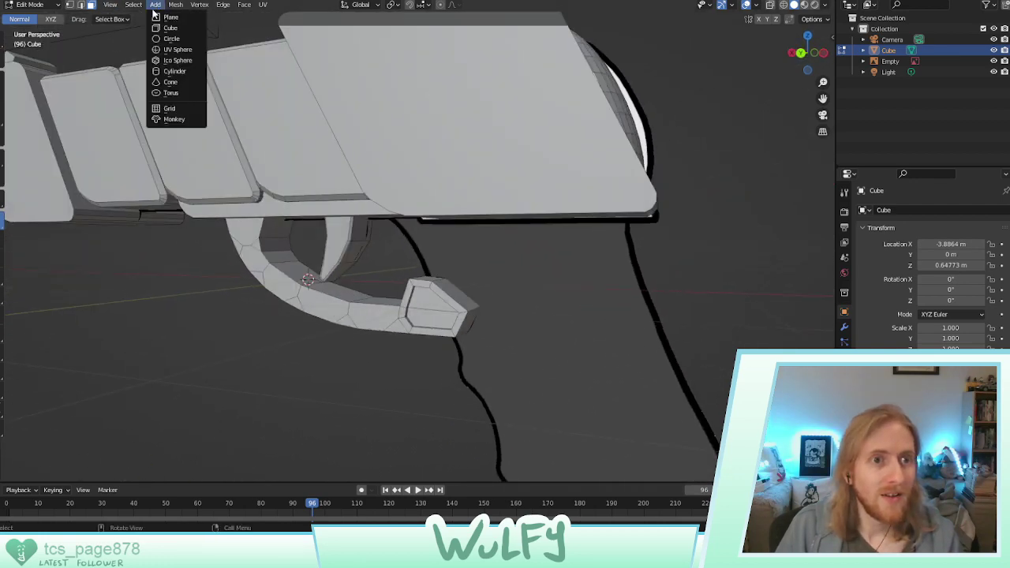
click(175, 72)
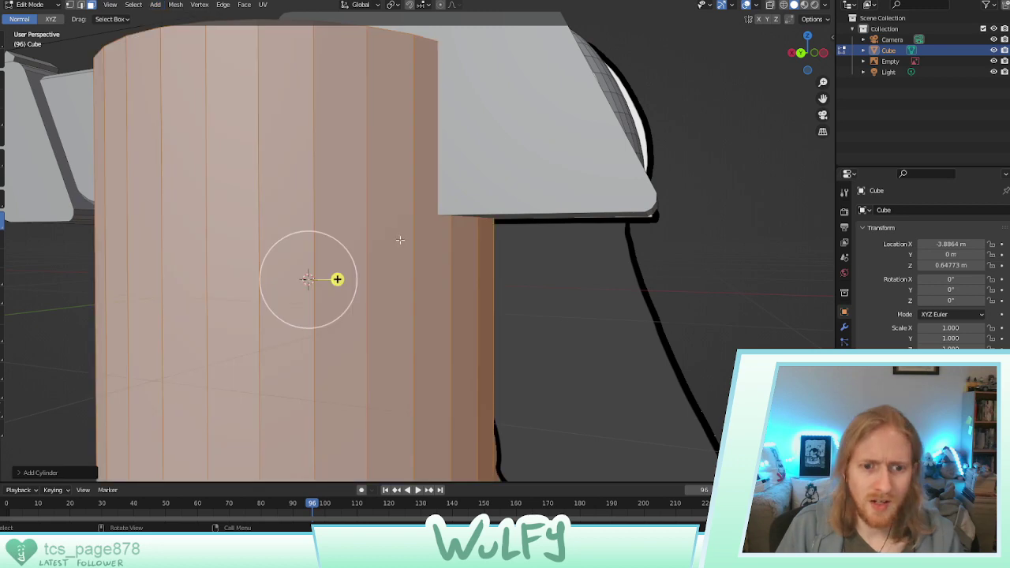
scroll(217, 230, down, 8)
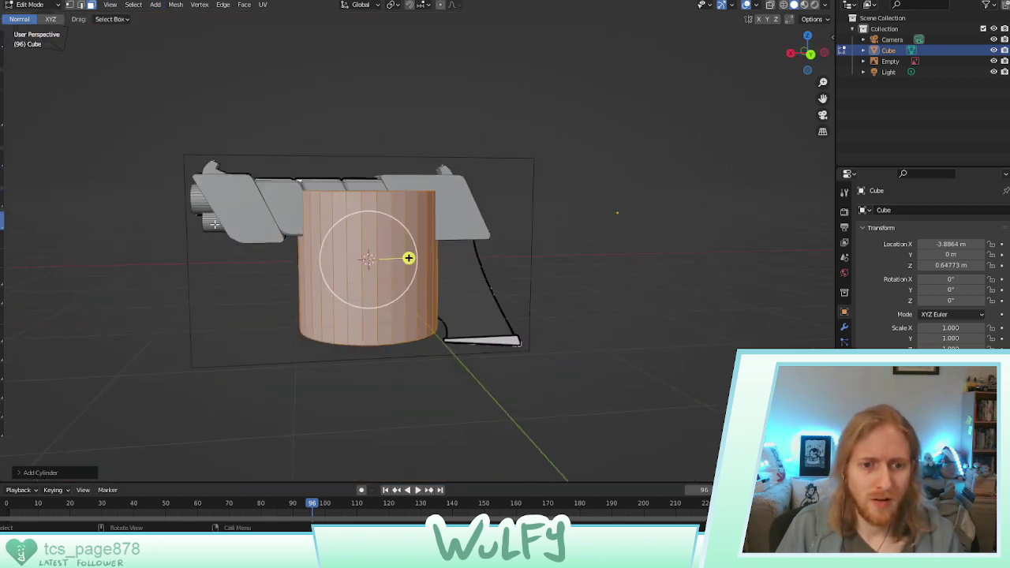
click(809, 54)
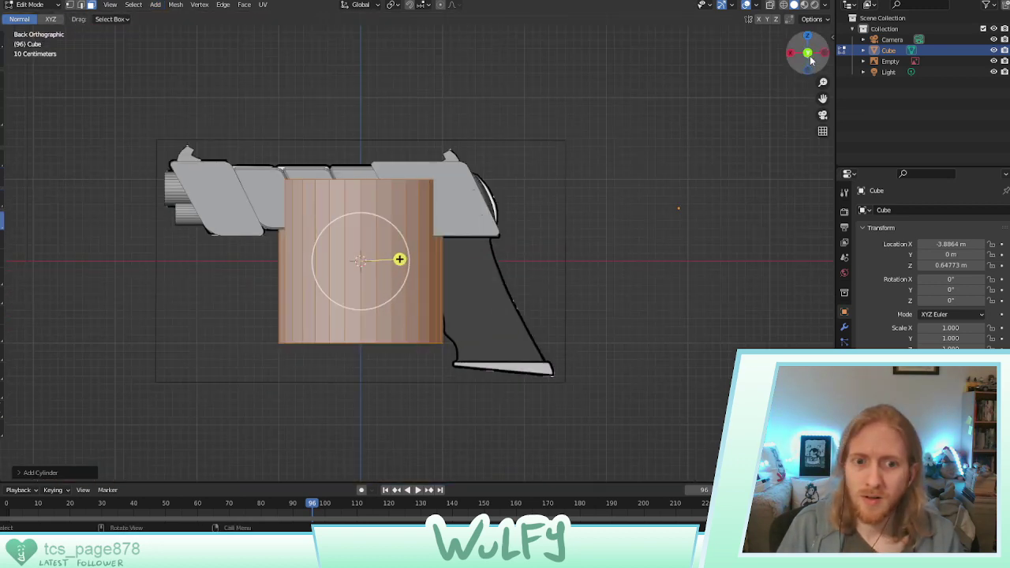
click(791, 54)
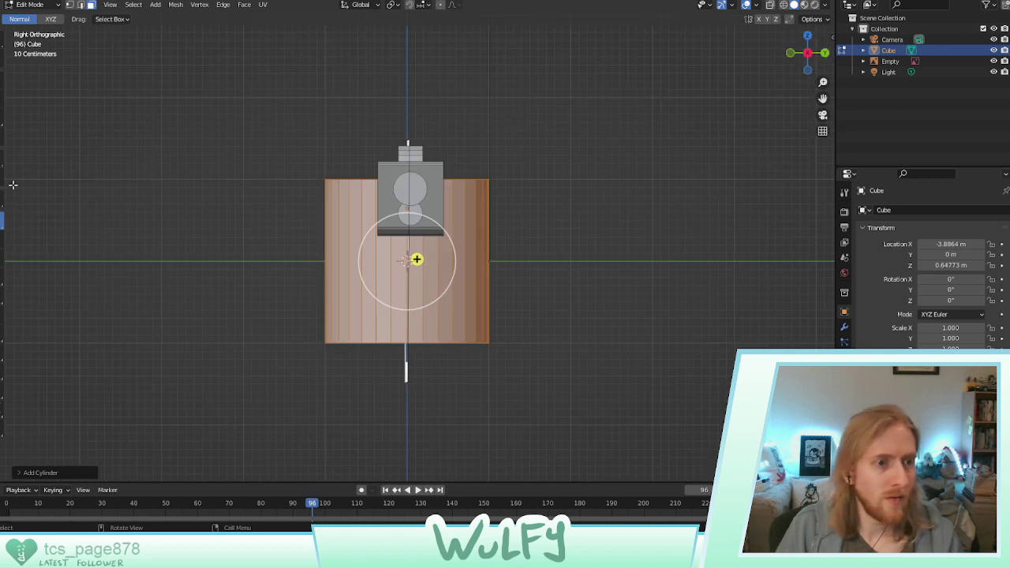
key(r)
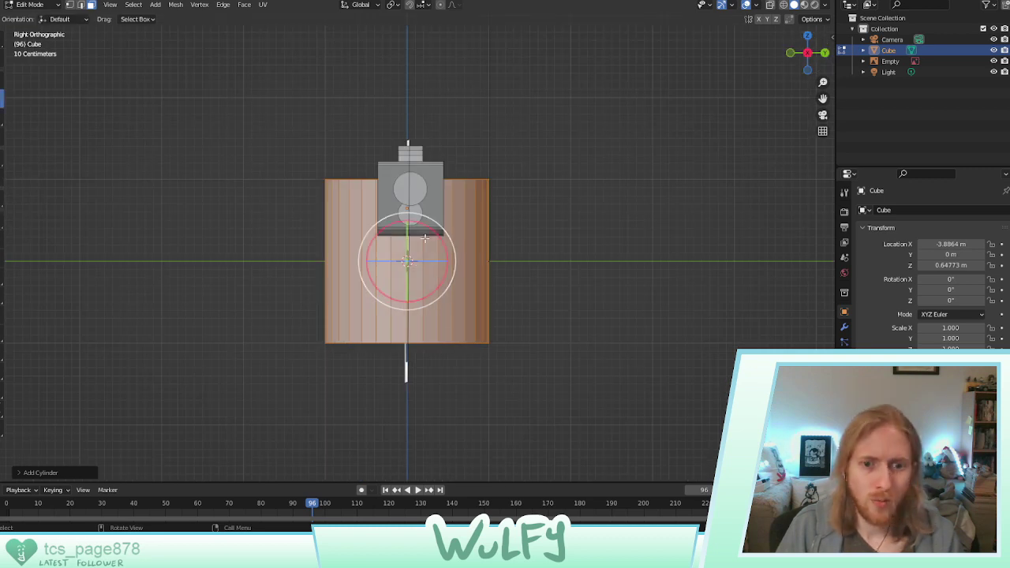
click(360, 354)
Scale the cylinder down to a small pin and position it at the pivot plate's upper edge, shifting it along Y
middle_drag(573, 300, 457, 292)
click(2, 117)
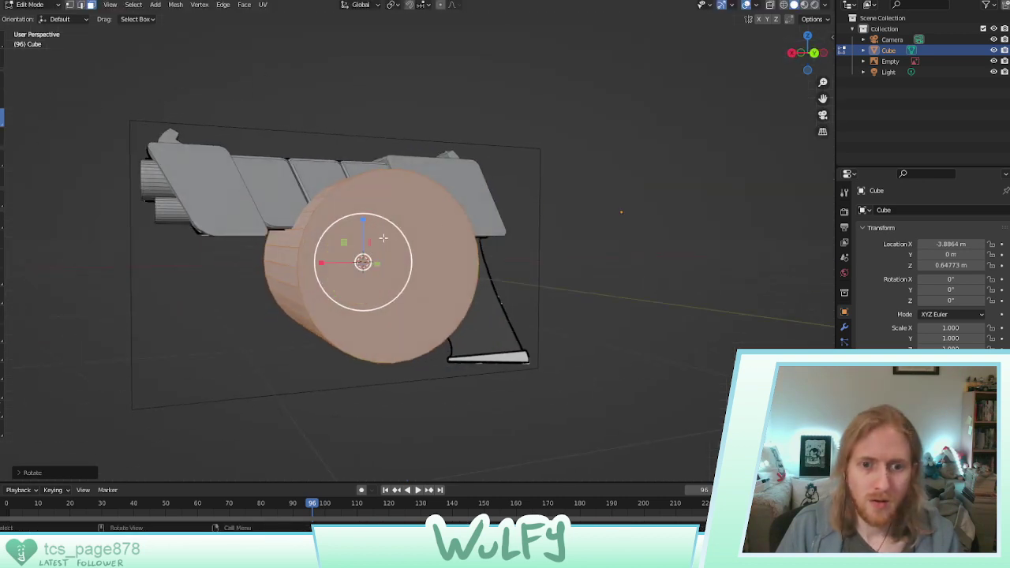
drag(396, 229, 372, 253)
scroll(421, 256, up, 5)
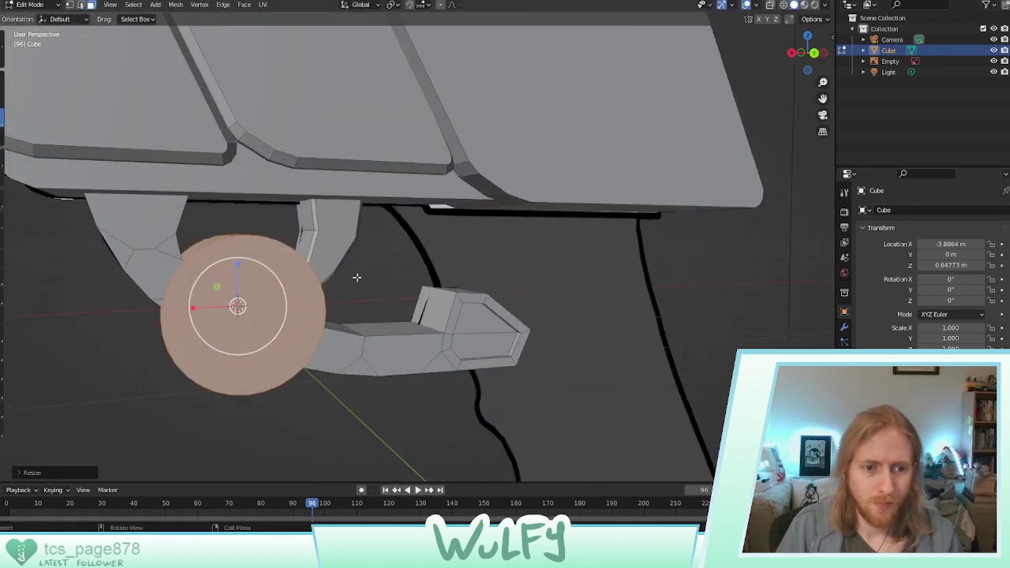
drag(275, 270, 446, 295)
click(2, 85)
mouse_move(472, 276)
middle_down()
mouse_move(487, 280)
mouse_move(477, 285)
middle_up()
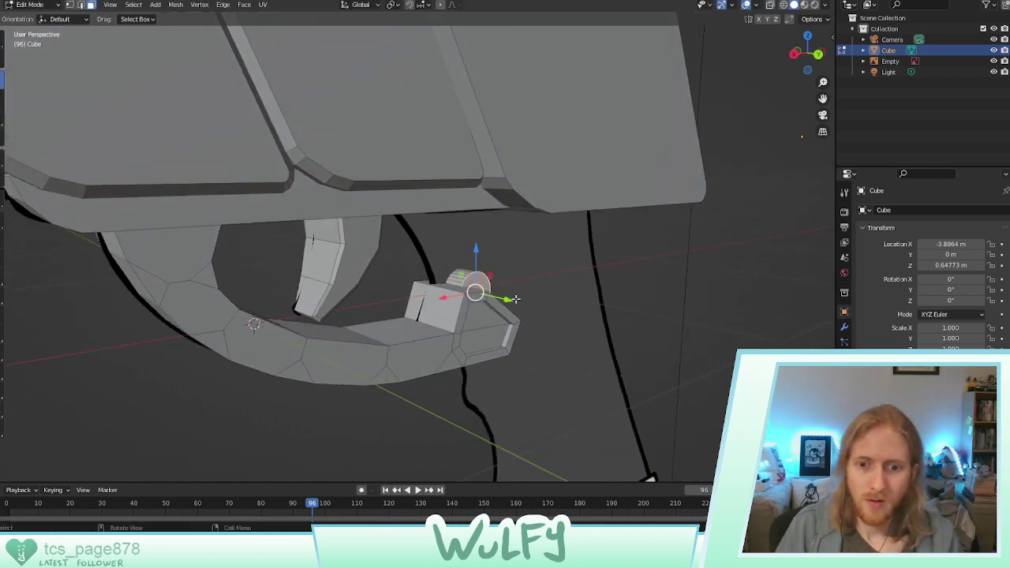
drag(508, 300, 577, 312)
middle_drag(430, 289, 527, 273)
scroll(491, 288, down, 5)
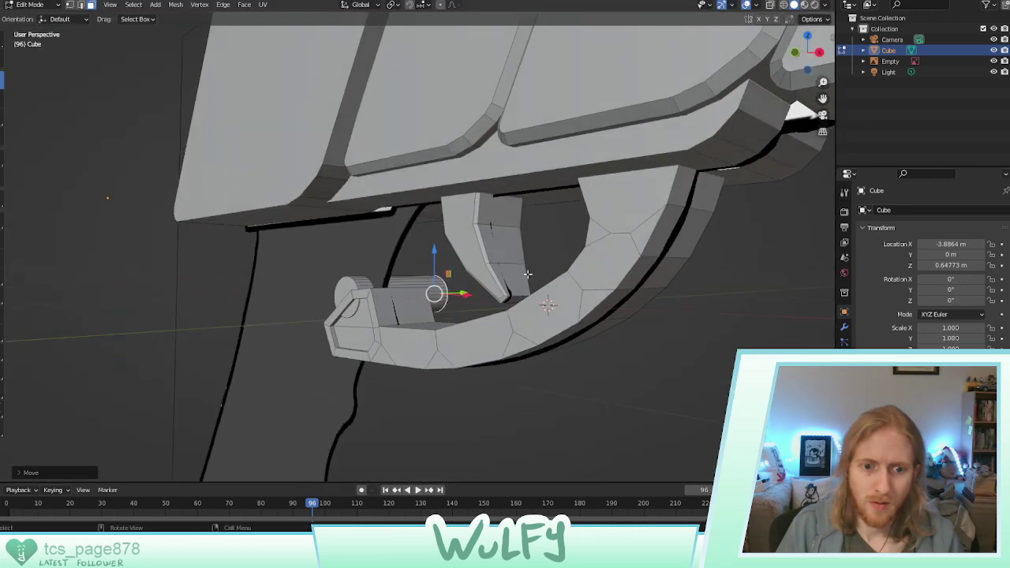
Move the pin's end faces along Y so the pin reaches just past both sides of the pivot plate
click(347, 289)
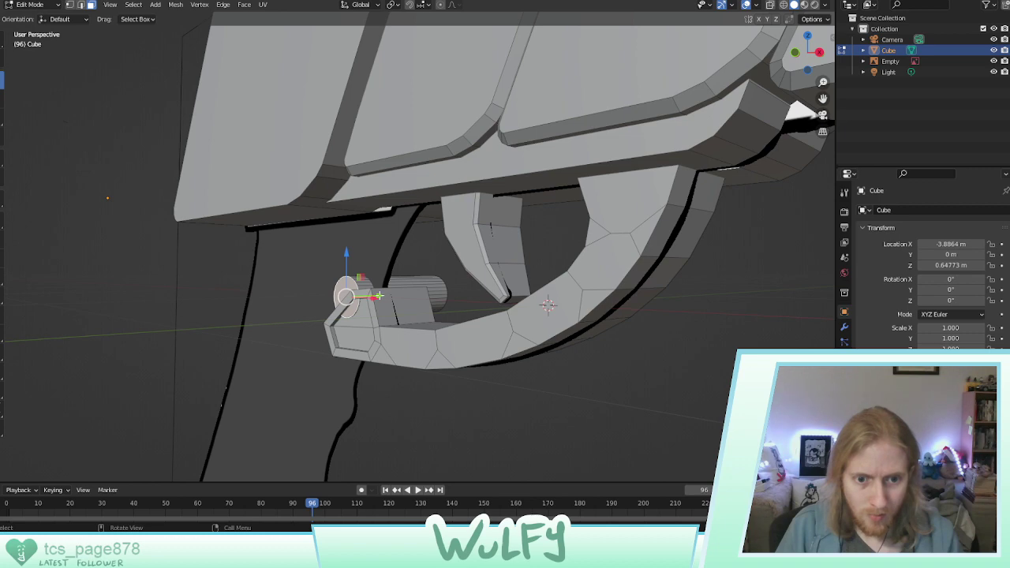
key(g)
key(y)
click(376, 295)
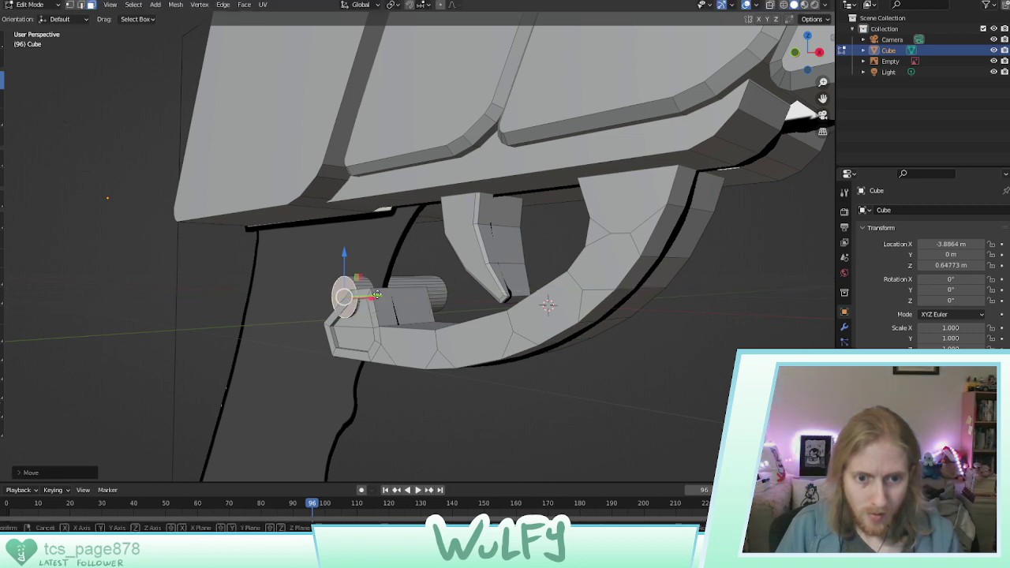
key(g)
key(y)
click(377, 294)
middle_drag(377, 294, 536, 294)
key(g)
key(y)
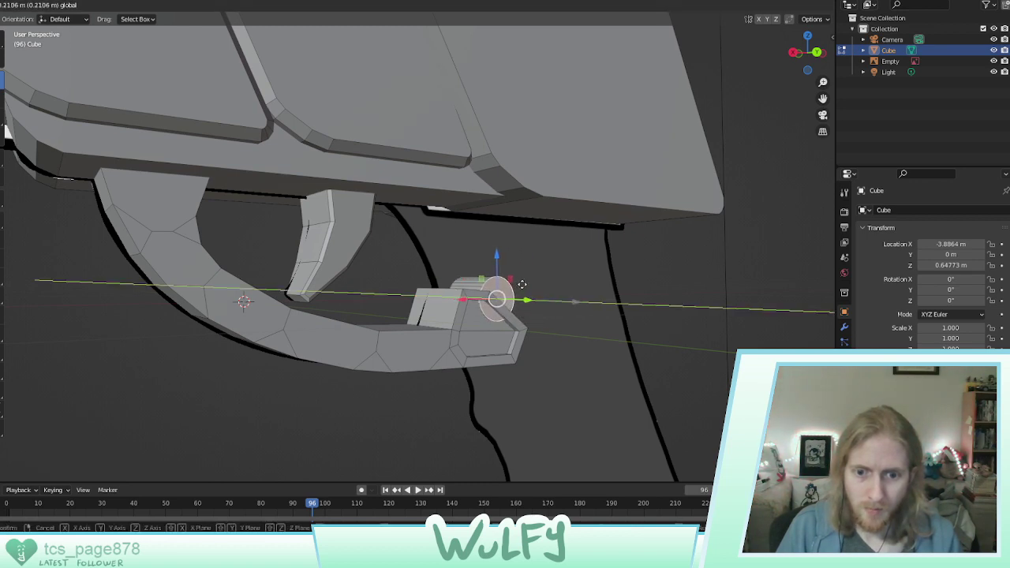
click(521, 284)
key(g)
key(z)
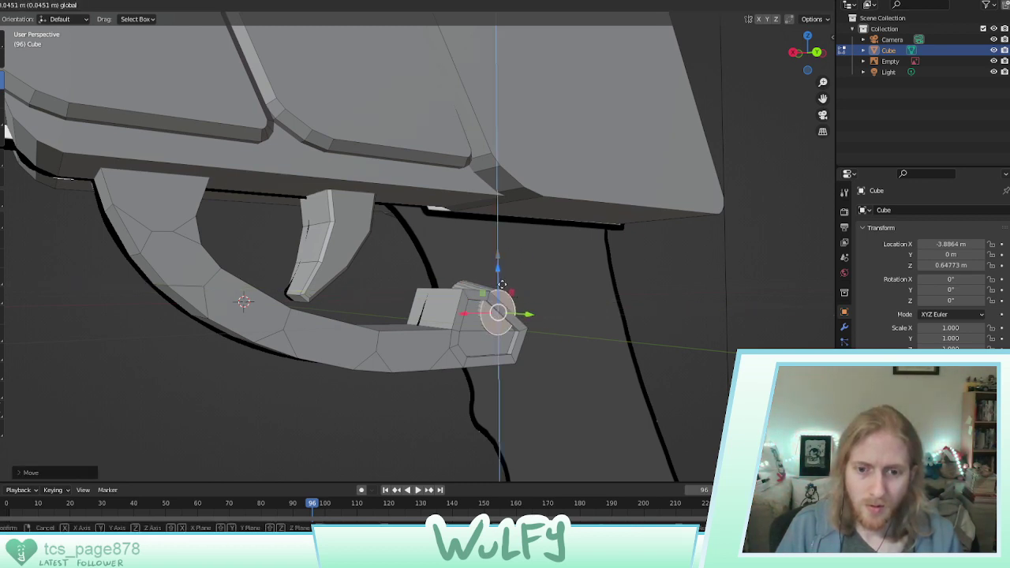
click(505, 290)
key(ctrl+z)
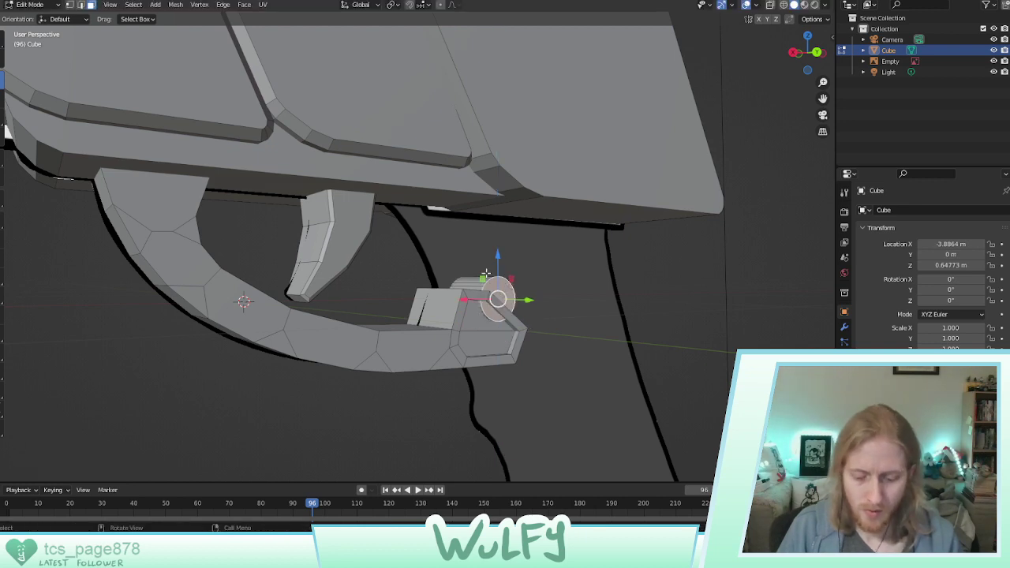
Move the whole pin down and forward to the middle of the plate's recess and scale it down
drag(500, 260, 477, 288)
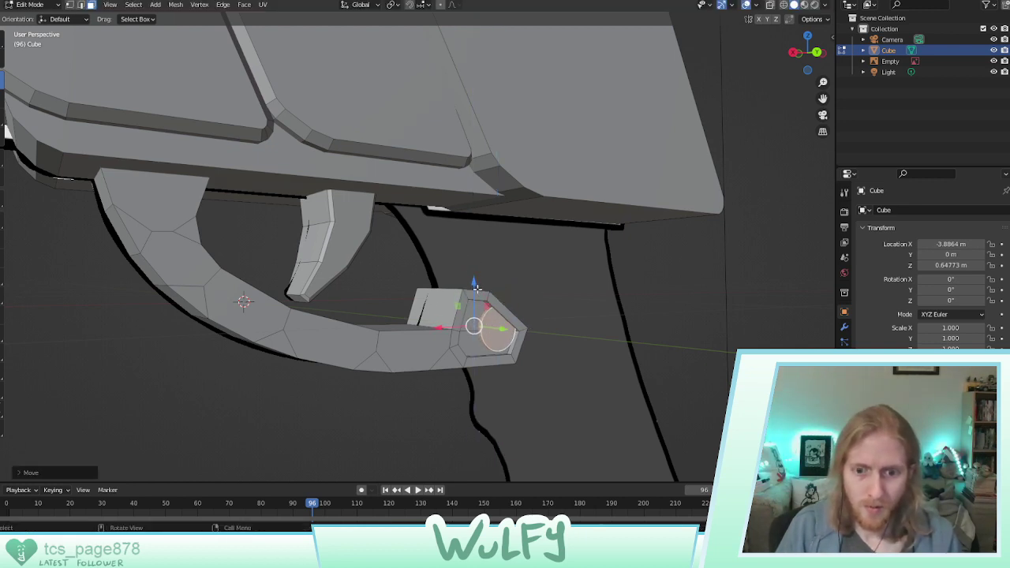
drag(452, 325, 441, 325)
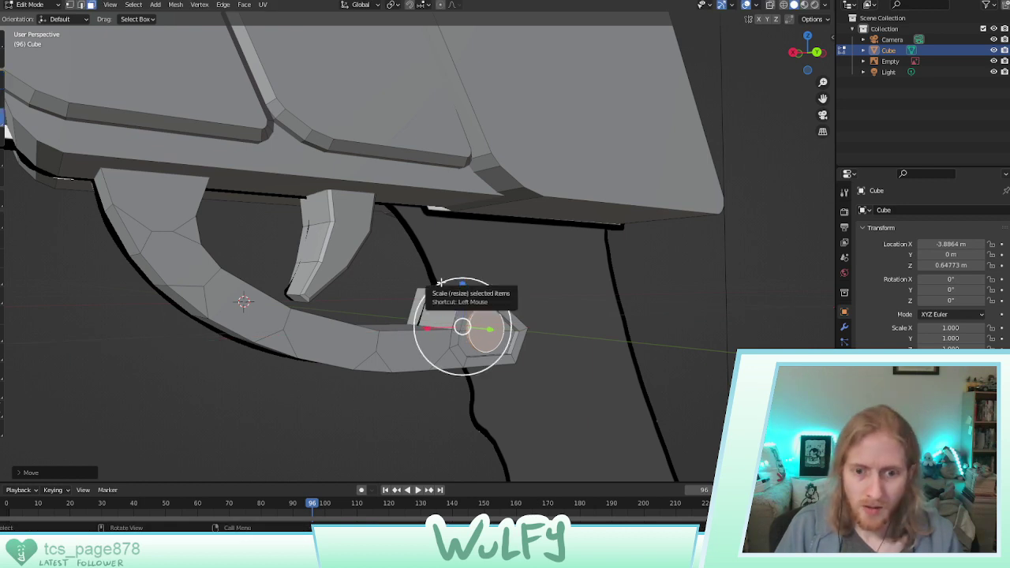
drag(444, 285, 459, 299)
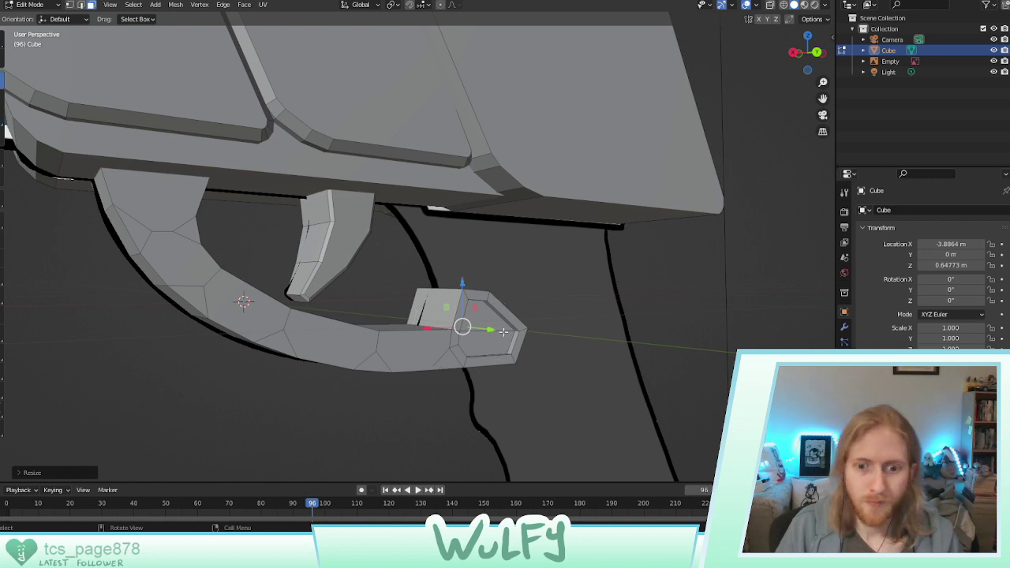
Pull the pin out of the plate along Y and lengthen it by extending its outer end face
drag(503, 331, 568, 347)
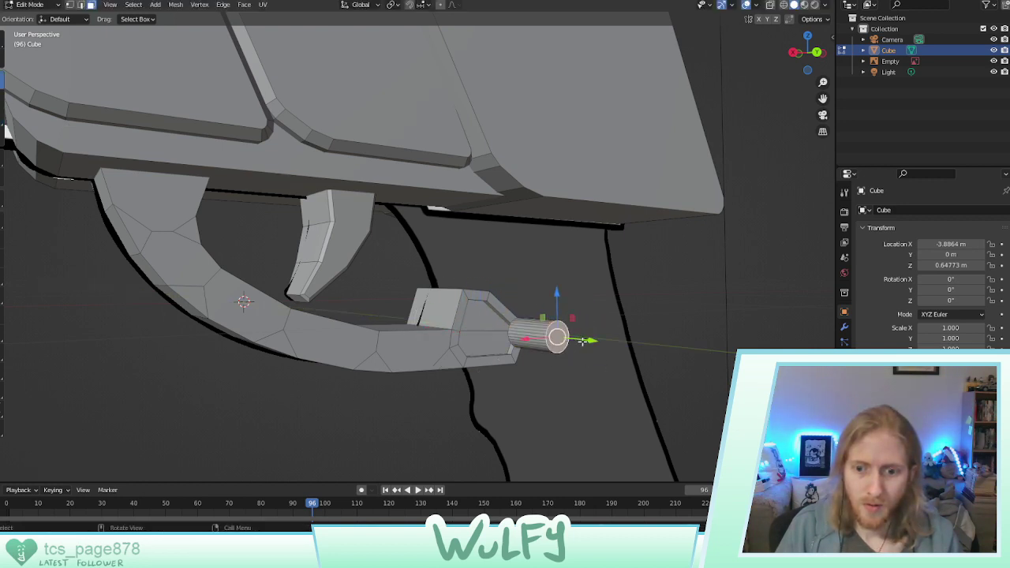
key(e)
click(631, 339)
Select the whole linked pin and move it back along Y through the pivot plate, adjusting its position between both sides
key(ctrl+l)
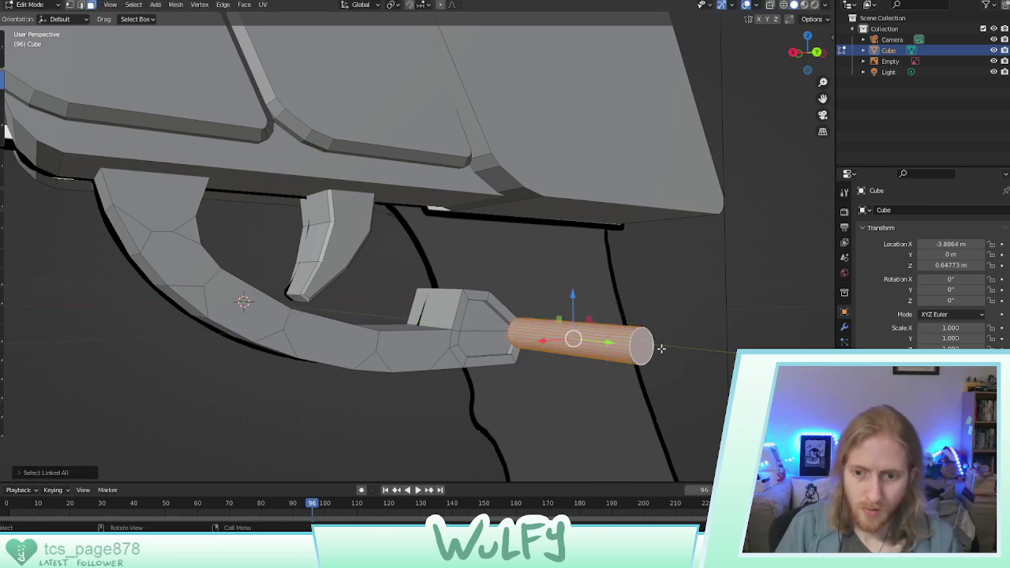
key(g)
key(y)
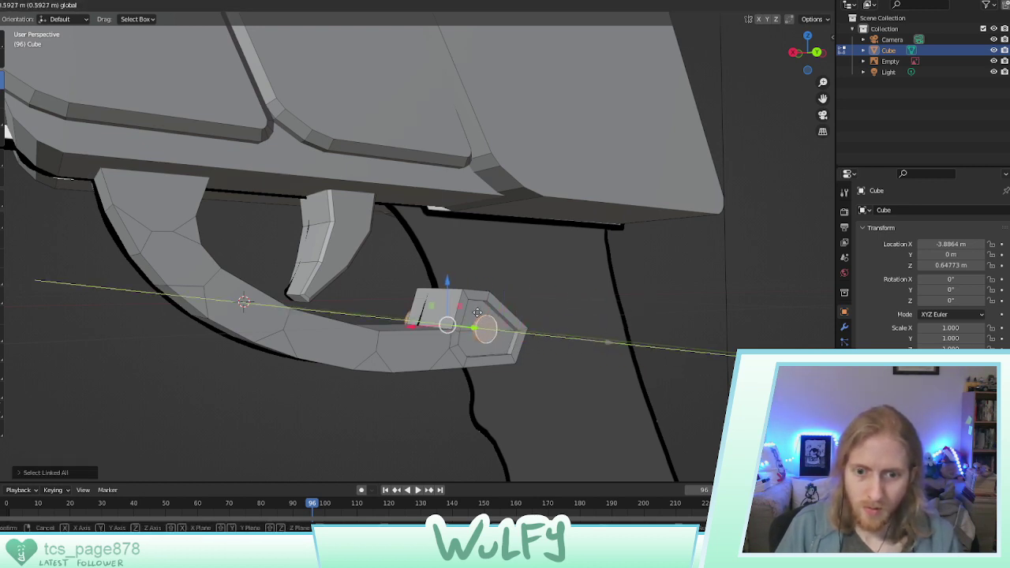
click(477, 312)
middle_drag(477, 313, 446, 331)
key(g)
key(y)
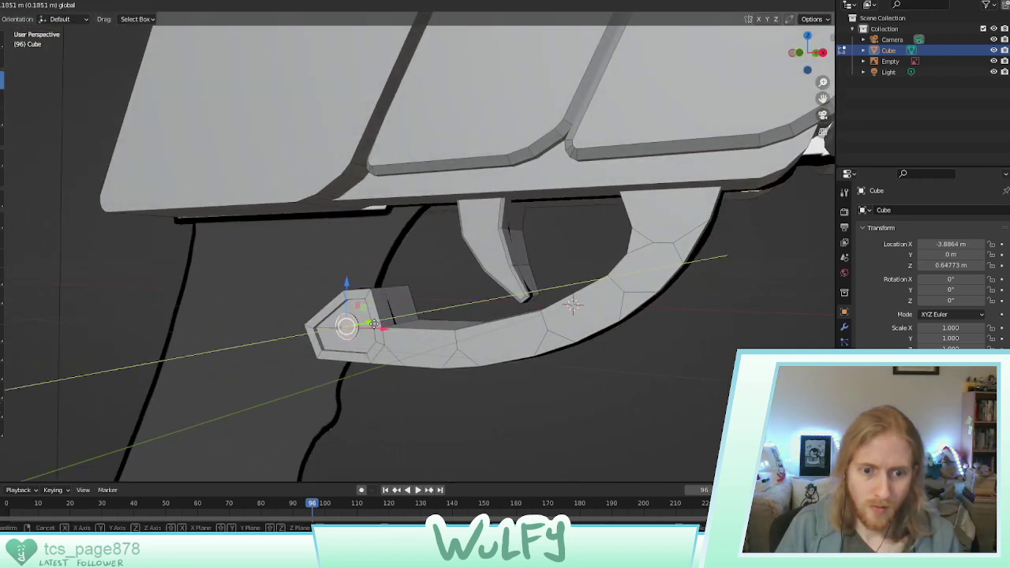
click(479, 295)
middle_drag(478, 295, 359, 291)
scroll(358, 291, down, 6)
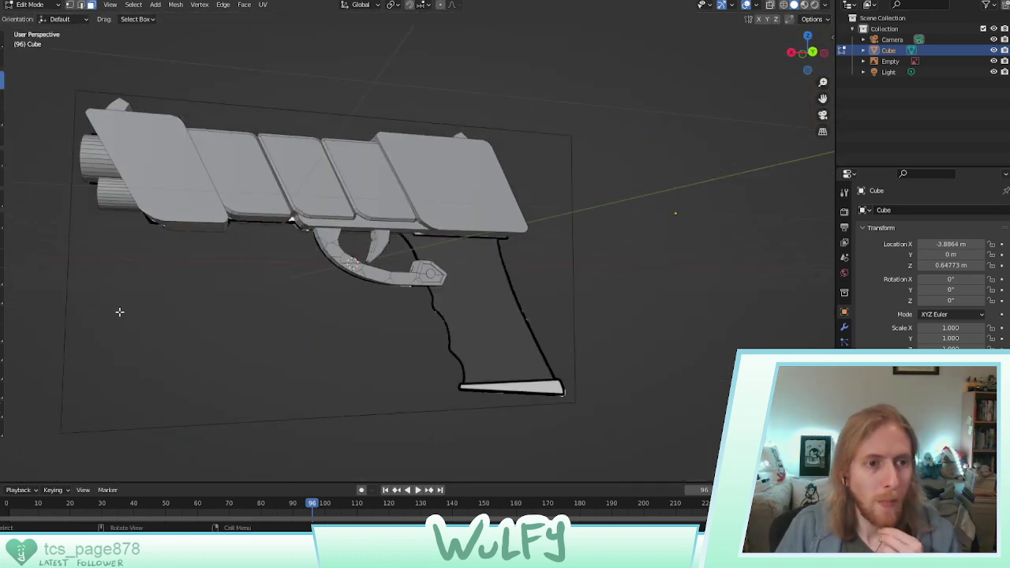
drag(68, 296, 752, 59)
middle_drag(664, 126, 504, 180)
key(l)
key(ctrl+l)
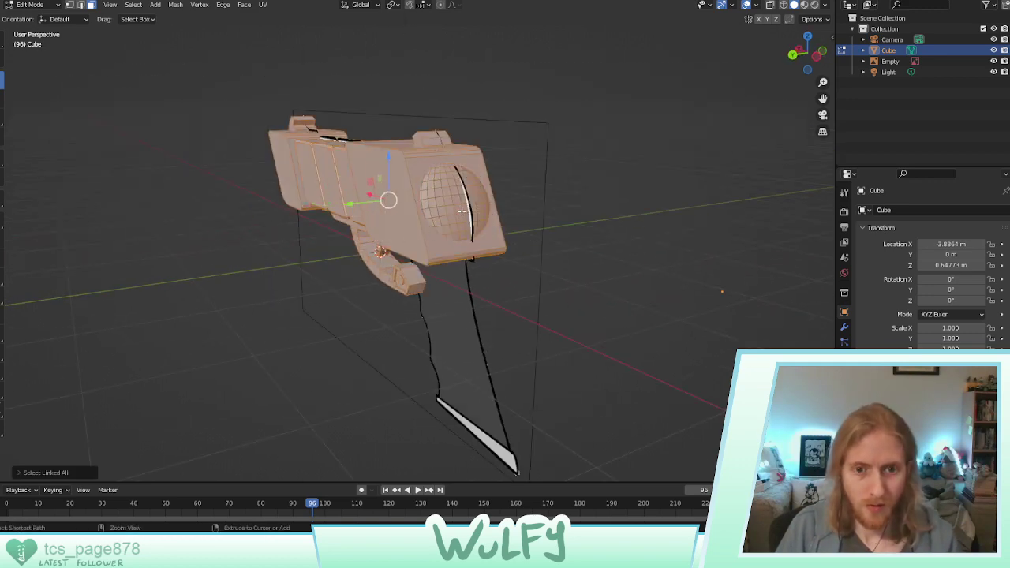
middle_drag(460, 212, 564, 135)
key(g)
key(x)
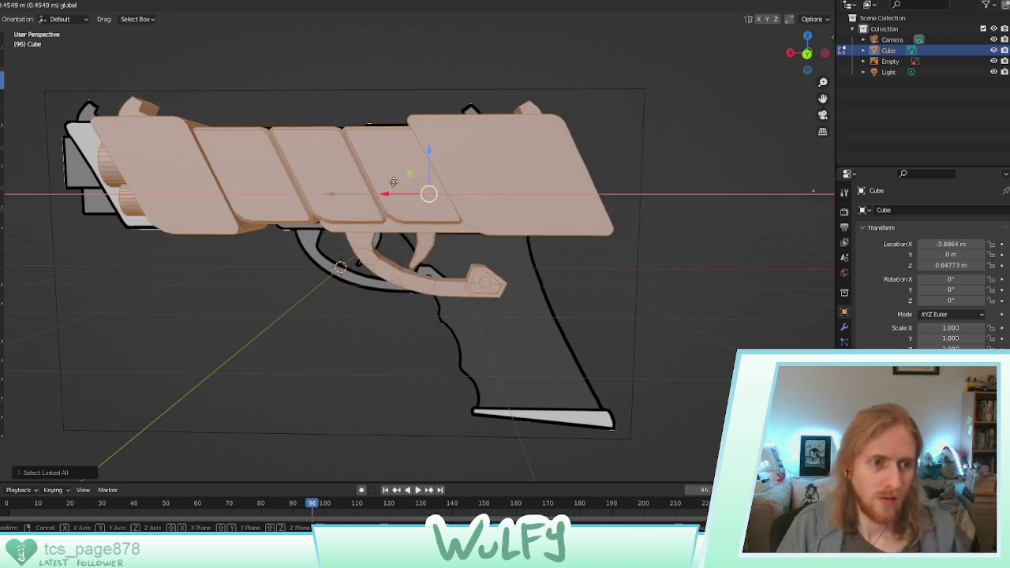
click(614, 171)
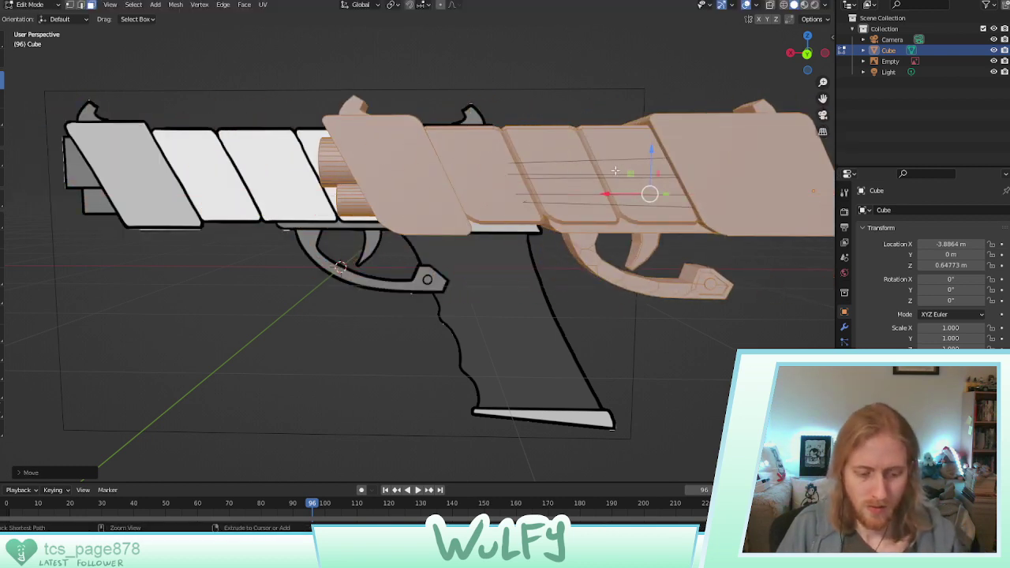
key(ctrl+z)
click(543, 266)
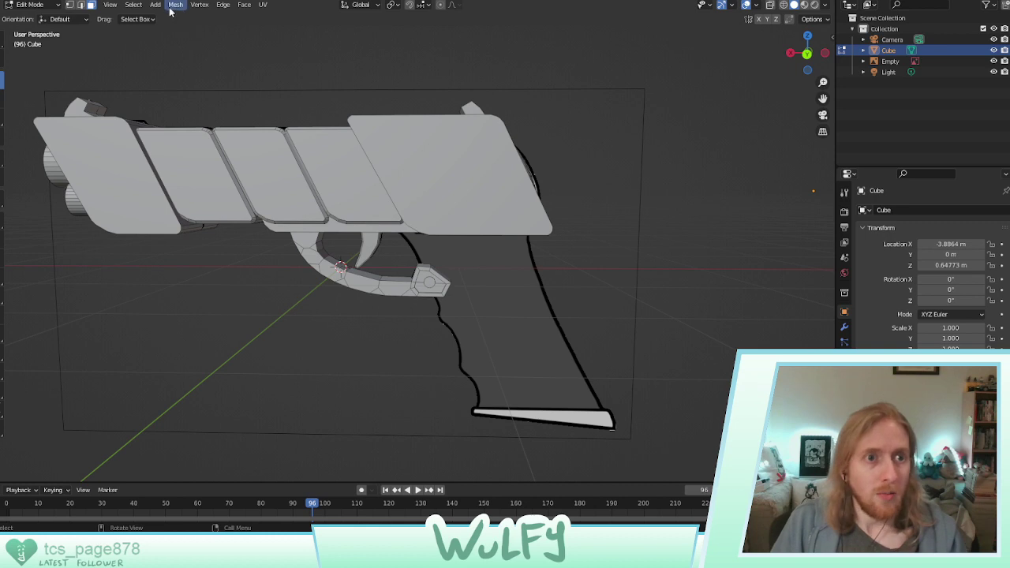
Add a cube, scale it down uniformly and move it back along X to the top of the grip behind the trigger guard
click(134, 5)
mouse_move(155, 5)
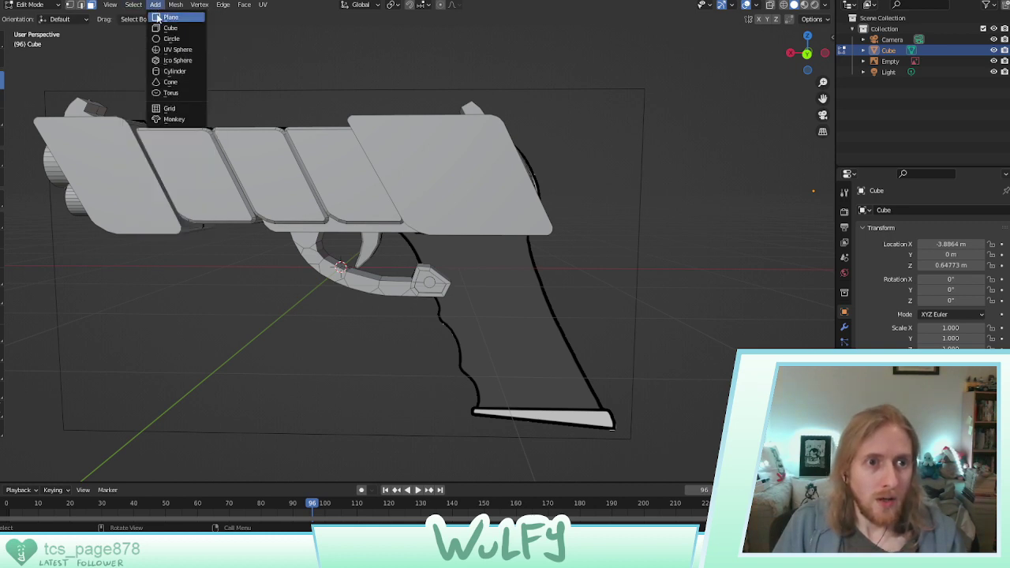
click(170, 28)
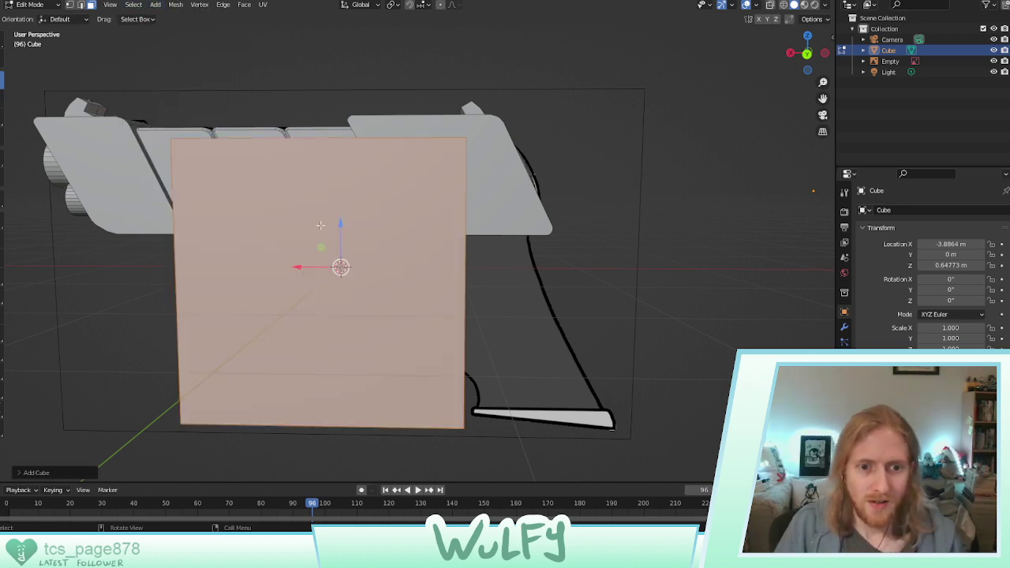
middle_drag(320, 226, 415, 226)
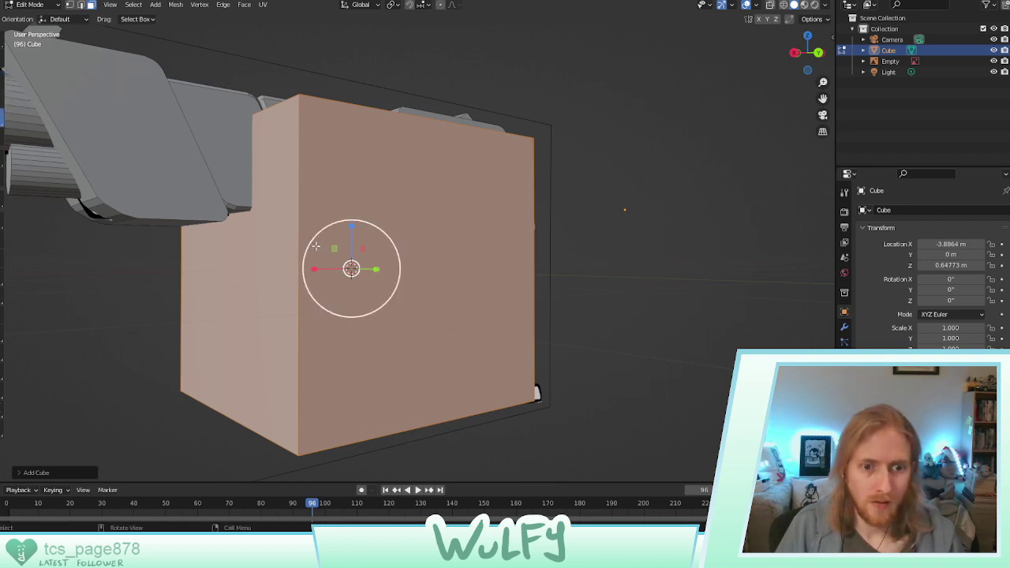
key(s)
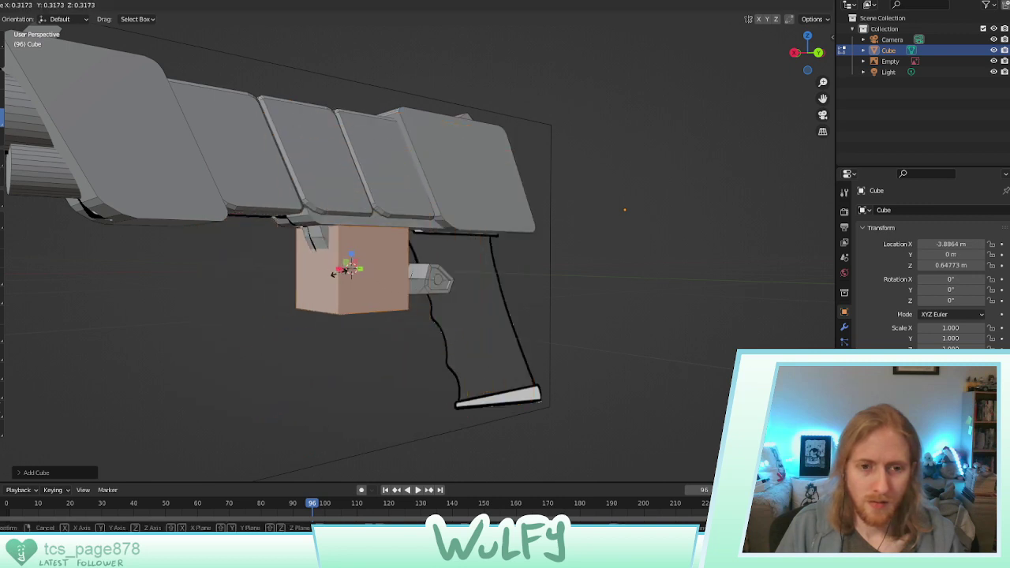
click(342, 268)
middle_drag(409, 267, 58, 101)
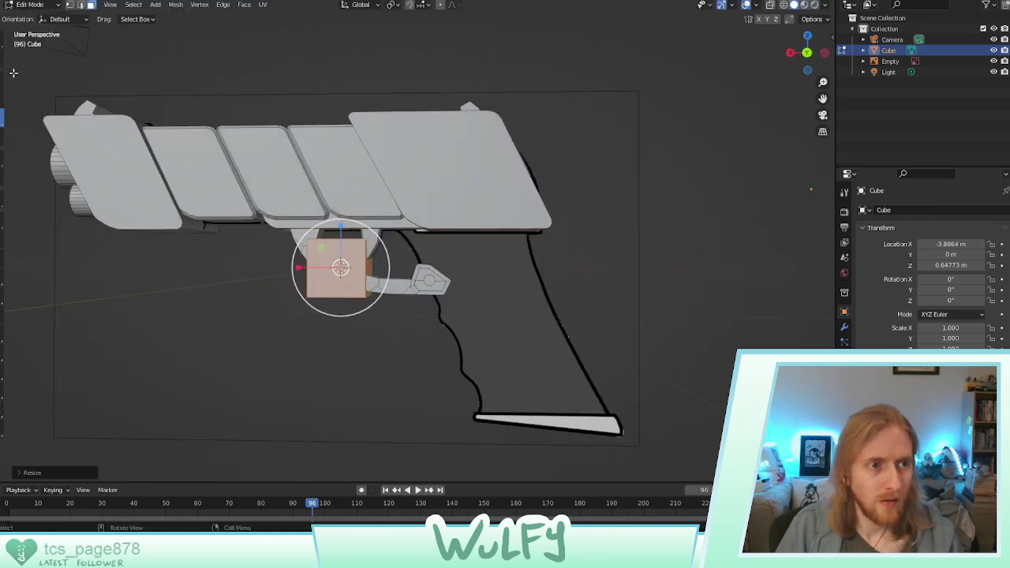
drag(324, 269, 460, 268)
middle_drag(281, 116, 375, 220)
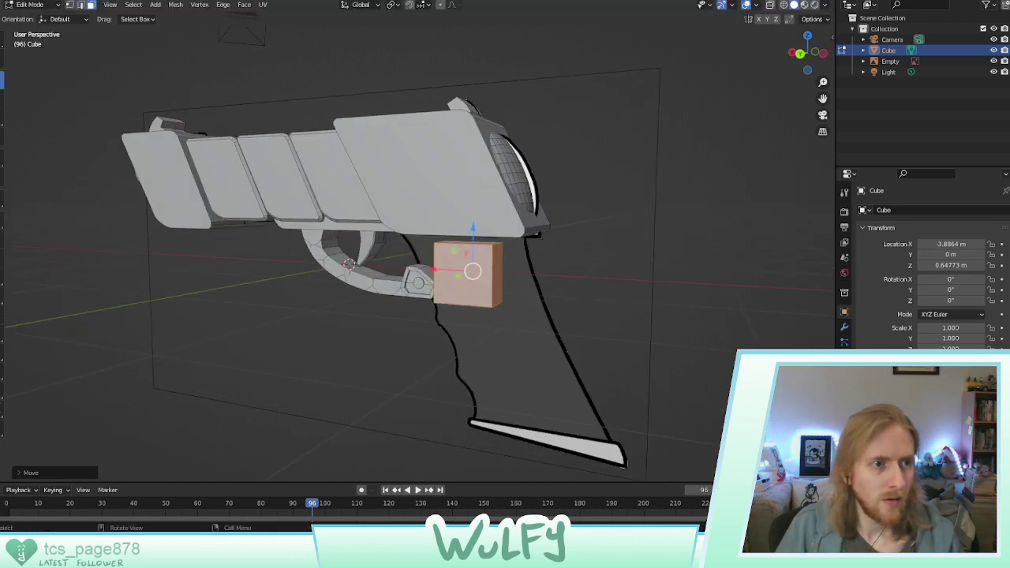
Raise the new block's top face slightly along Z to meet the underside of the slide
click(80, 5)
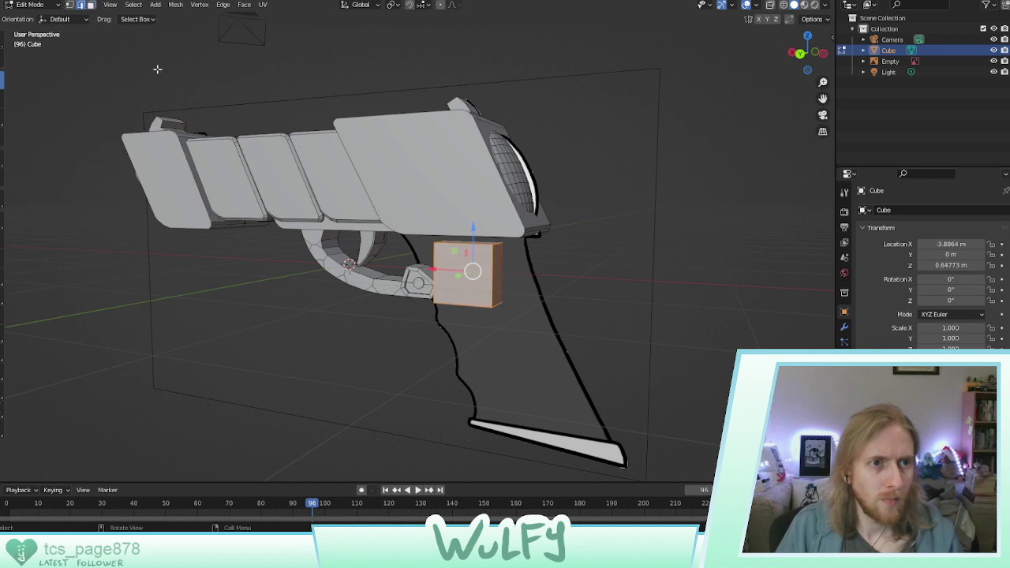
click(500, 243)
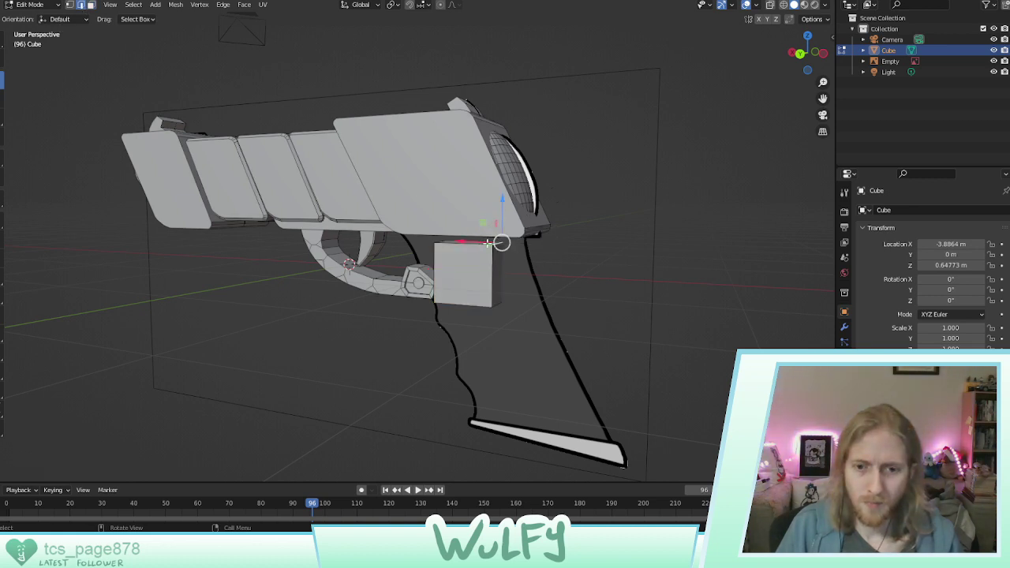
middle_drag(458, 240, 510, 248)
click(92, 5)
click(463, 247)
mouse_move(477, 211)
mouse_down()
mouse_move(478, 193)
mouse_move(484, 218)
mouse_move(483, 209)
mouse_up()
mouse_move(503, 224)
middle_down()
mouse_move(468, 233)
mouse_move(488, 234)
middle_up()
Move the block's top rear edge back and slightly up to follow the rear outline of the reference grip
key(2)
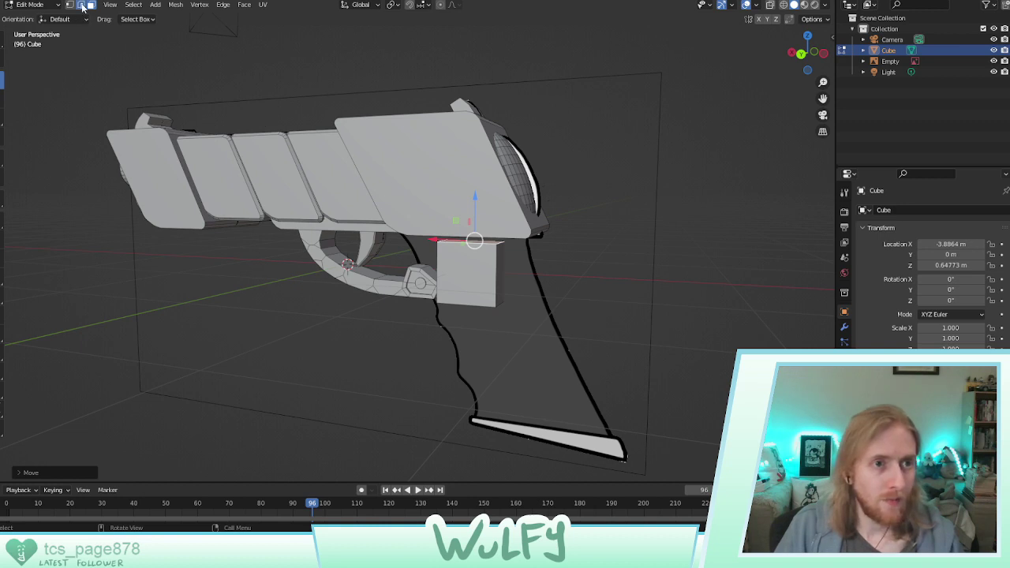
click(502, 242)
drag(503, 221, 503, 214)
mouse_move(503, 213)
middle_down()
mouse_move(517, 230)
mouse_move(494, 225)
mouse_move(508, 220)
middle_up()
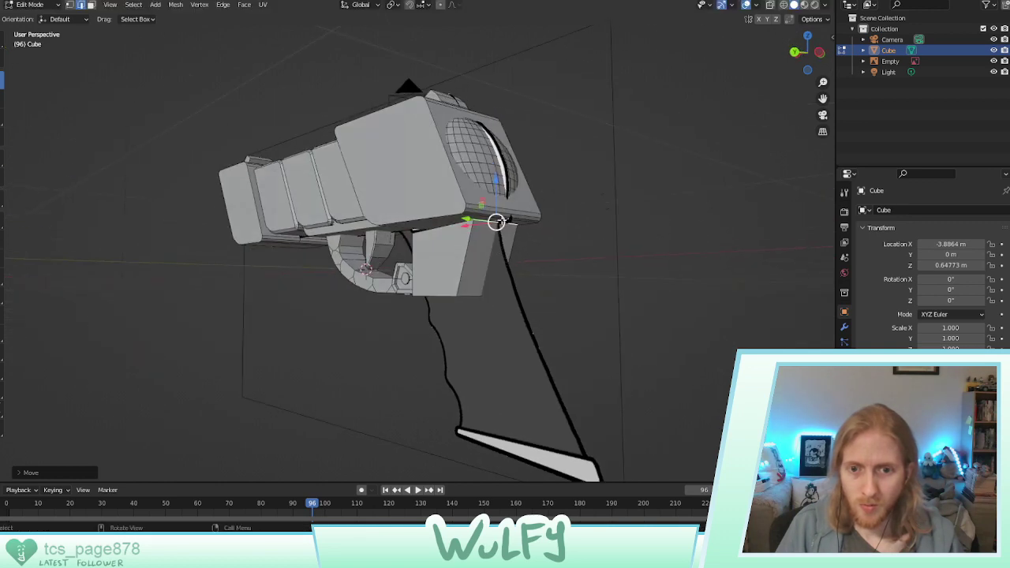
click(495, 215)
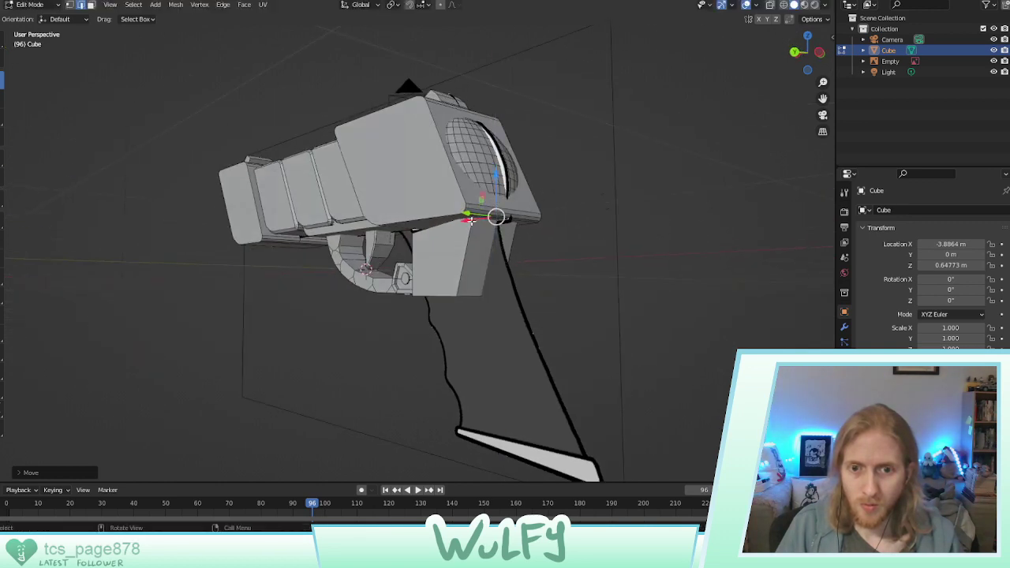
middle_drag(471, 222, 479, 243)
Move the block's top front edge forward along X and up to the slide's underside, above the trigger guard's pivot plate
click(453, 239)
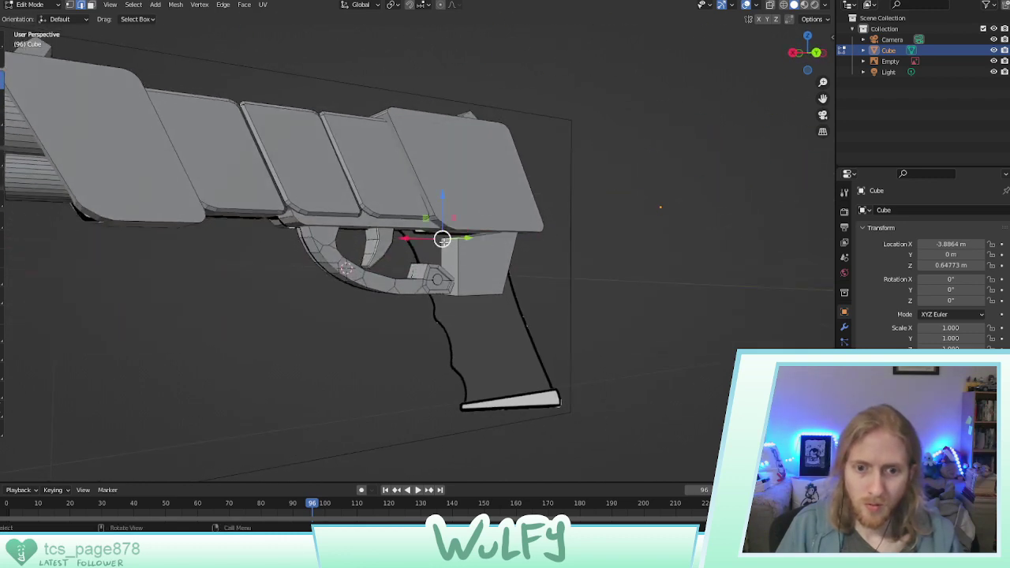
key(g)
key(x)
click(382, 240)
drag(402, 215, 381, 229)
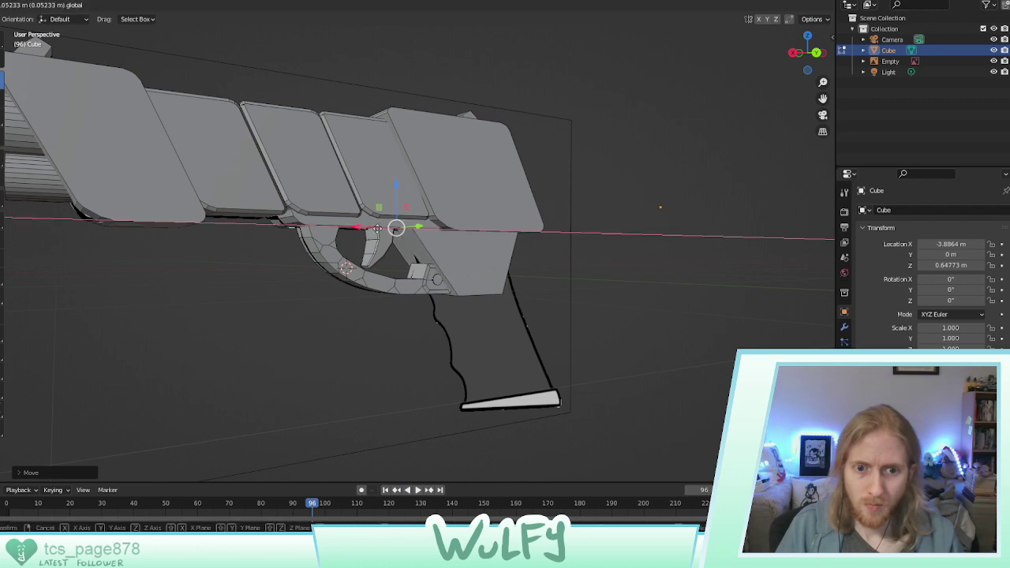
click(383, 229)
Move the block's bottom rear edge down and back to the lower rear corner of the reference grip
middle_drag(492, 319, 442, 271)
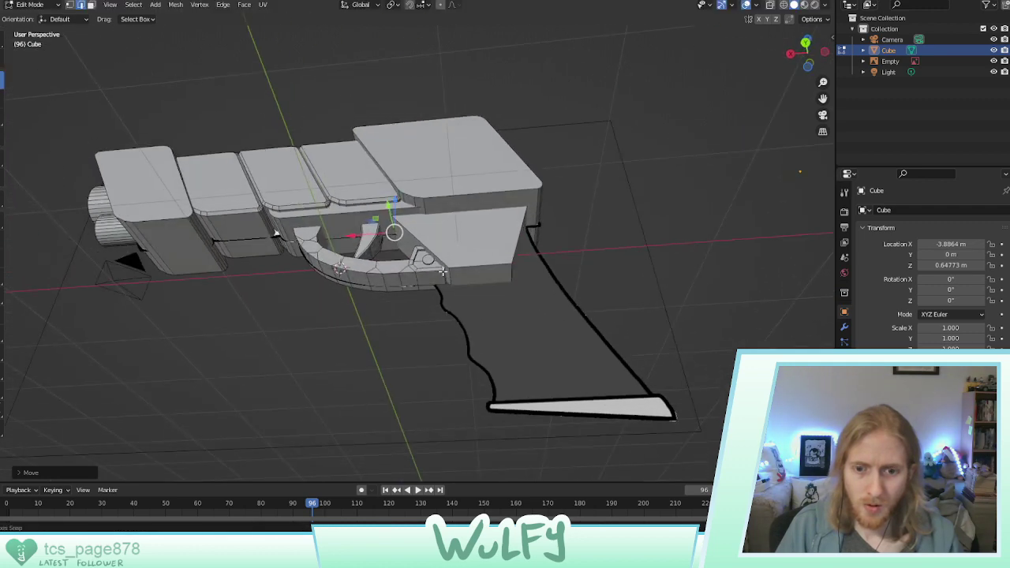
click(514, 274)
drag(494, 280, 608, 406)
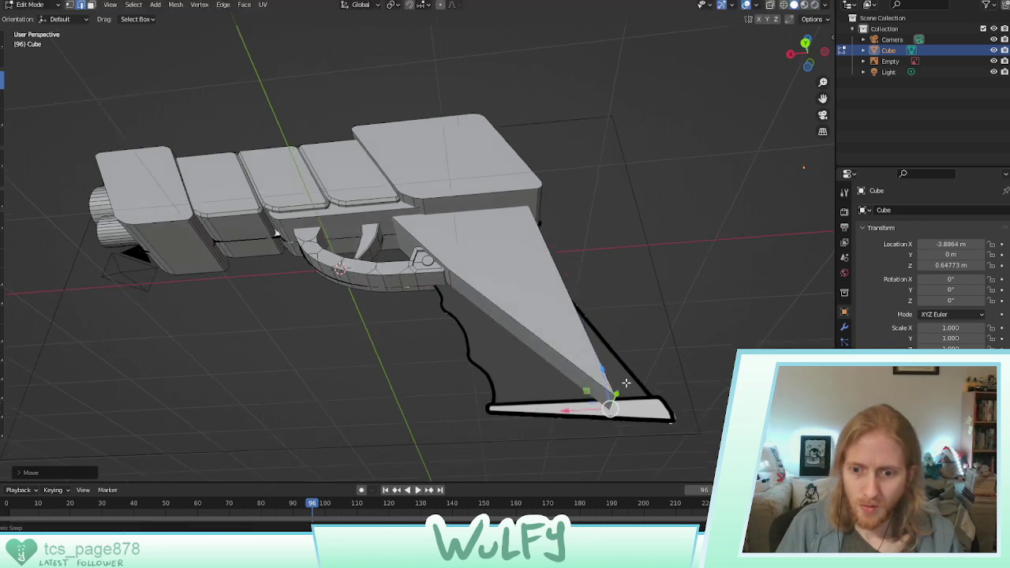
middle_drag(608, 405, 608, 410)
drag(565, 432, 611, 426)
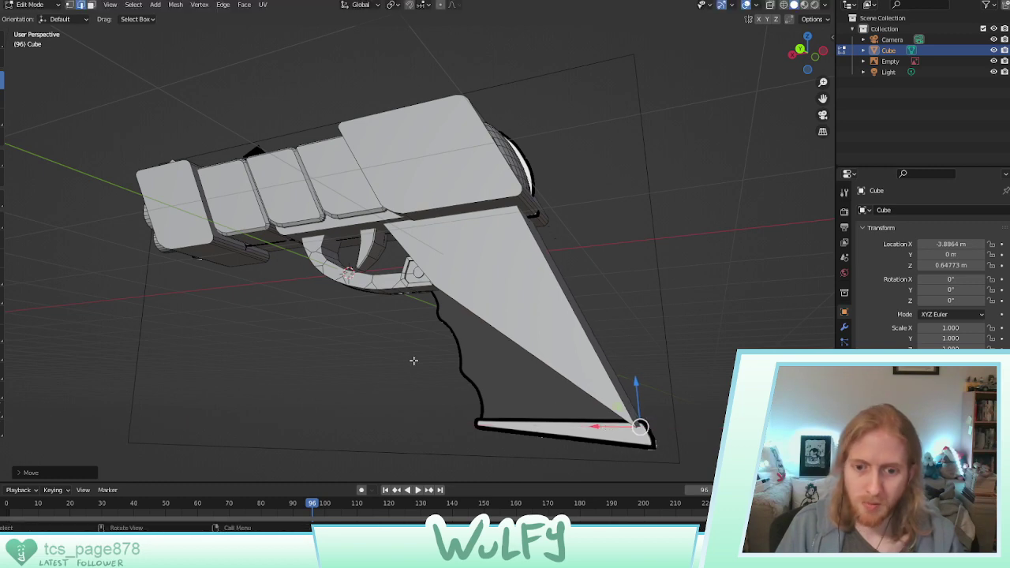
Move the block's bottom front edge down to the lower front corner of the reference grip
middle_drag(413, 361, 471, 333)
click(450, 297)
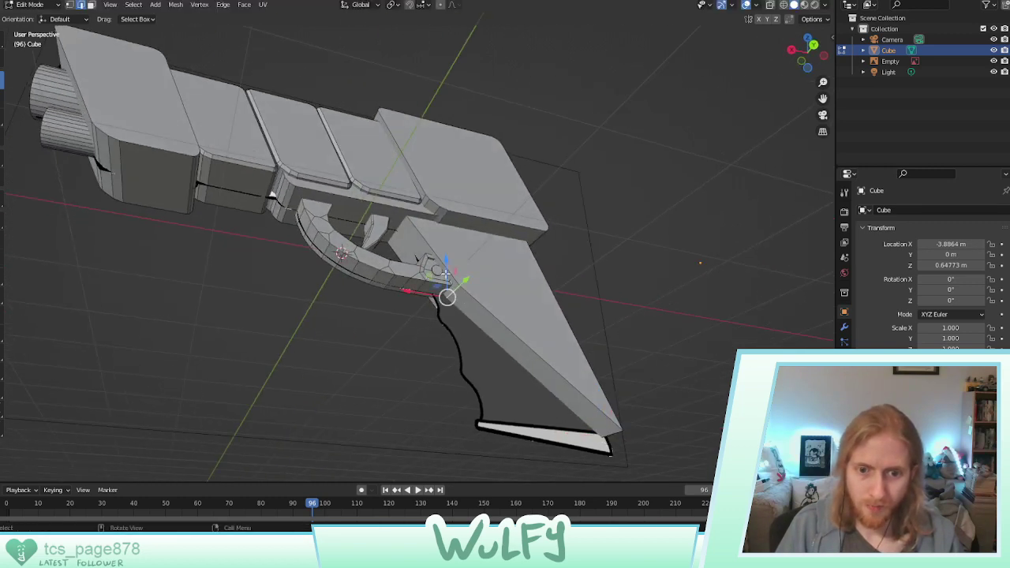
drag(446, 274, 457, 403)
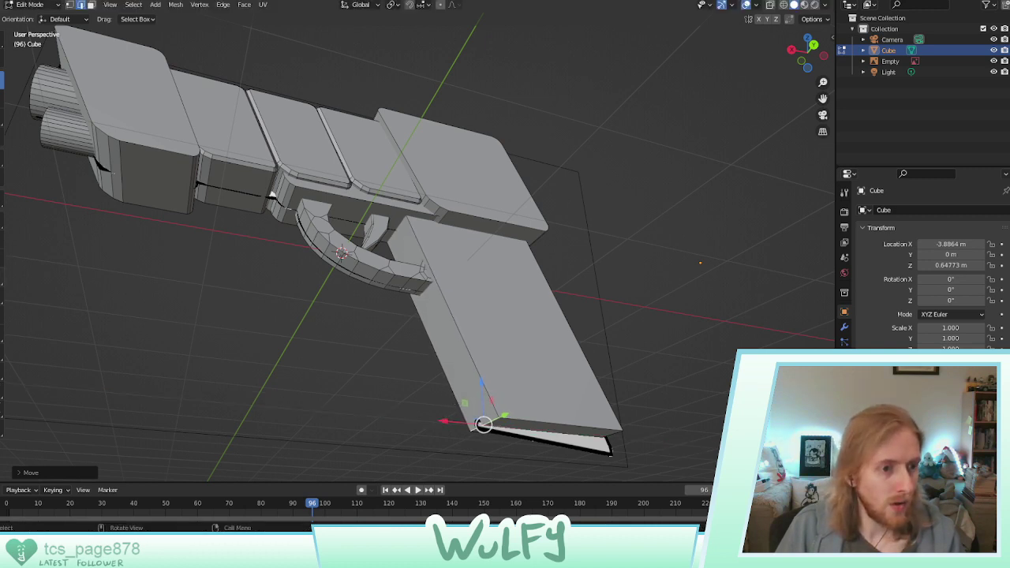
Add seven evenly spaced horizontal loop cuts along the height of the grip
key(ctrl+r)
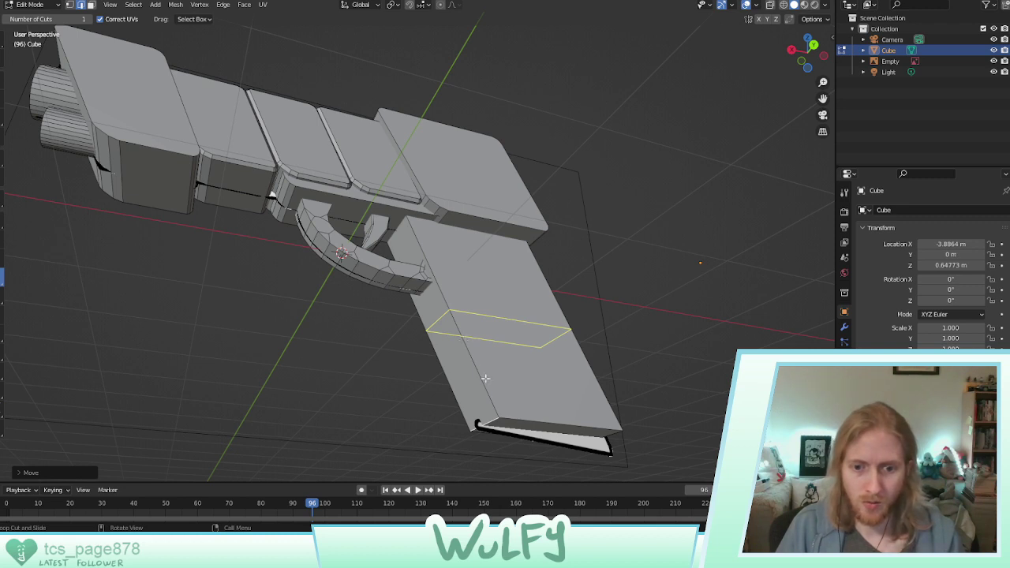
click(469, 314)
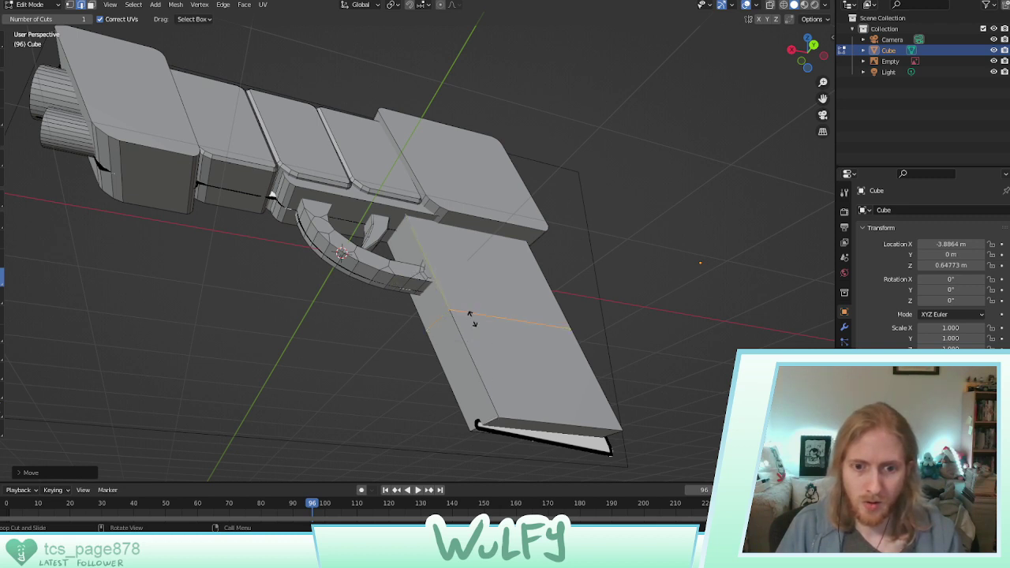
click(430, 273)
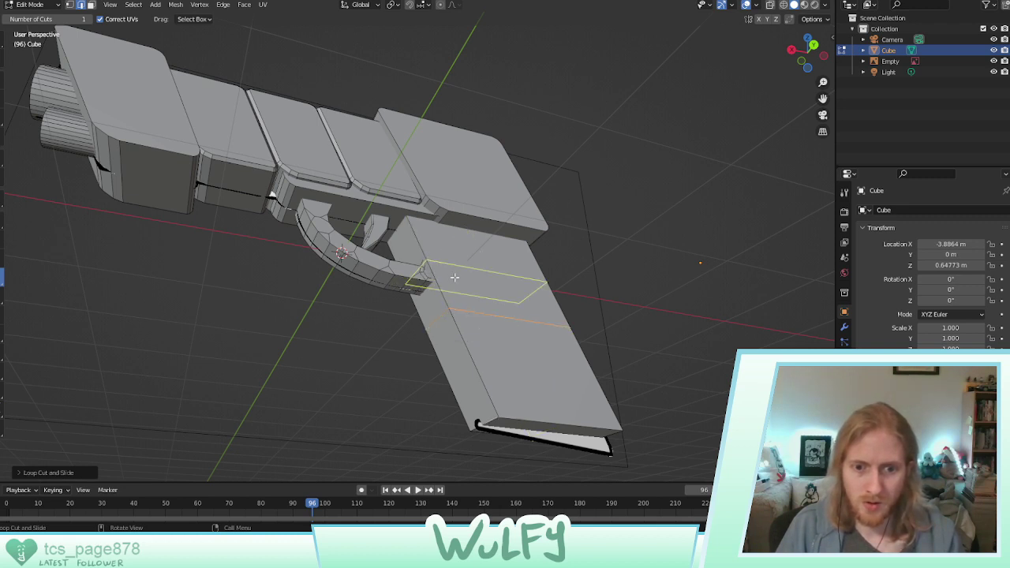
click(489, 382)
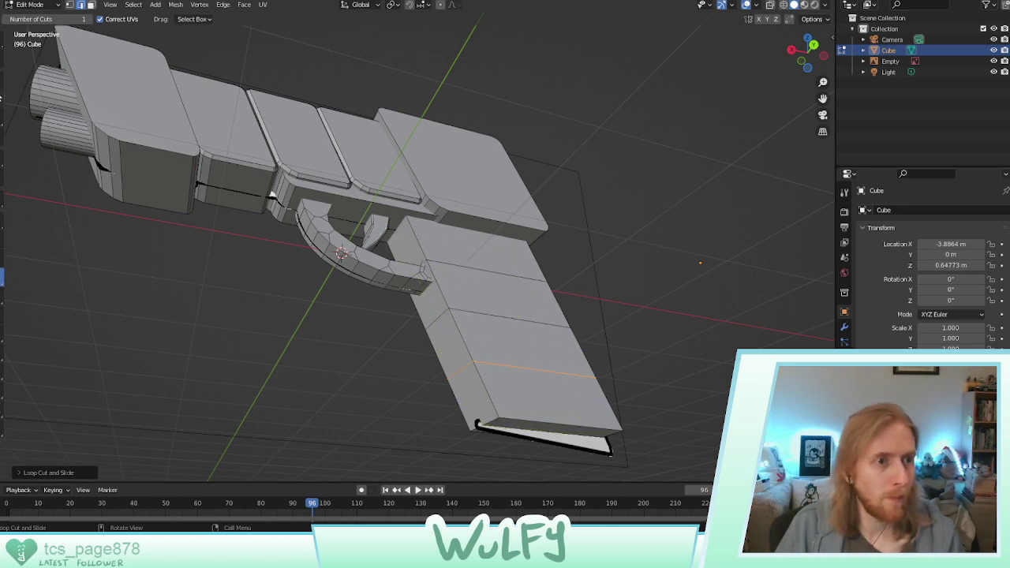
click(428, 247)
click(450, 291)
click(477, 345)
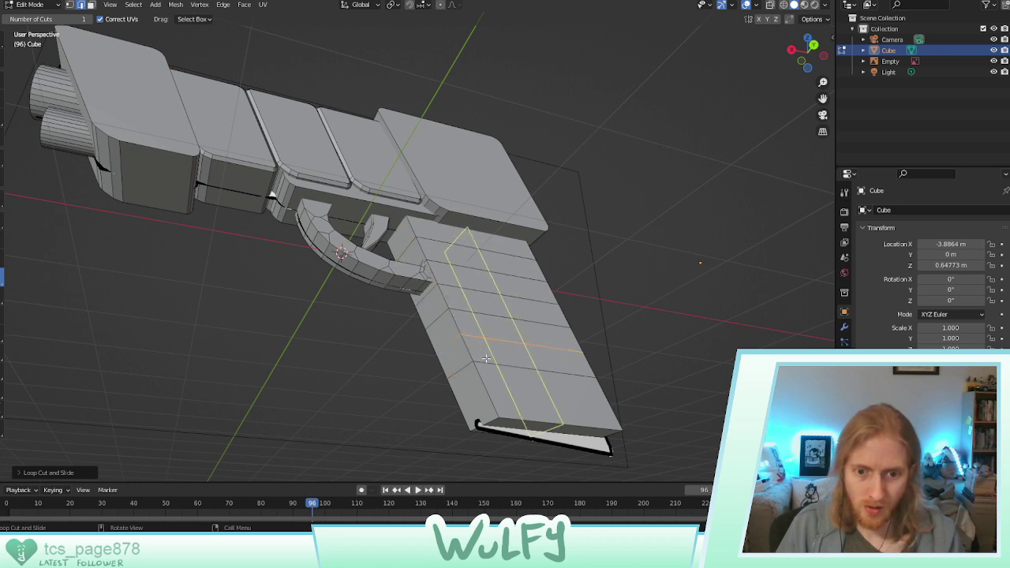
click(497, 395)
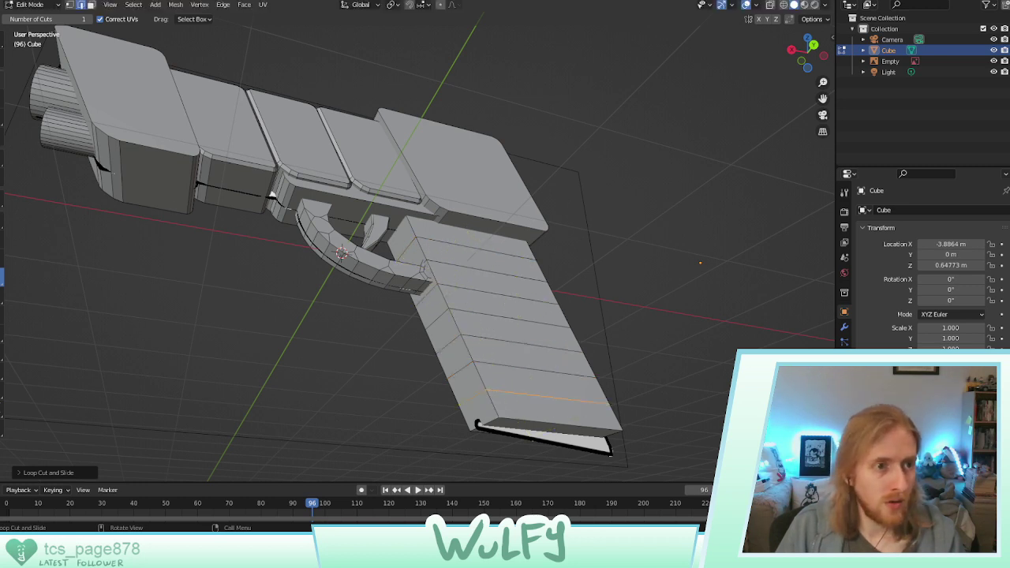
Select every other cross edge on the grip's front and move them back along X by about 0.07 m to form finger grooves
click(2, 81)
click(468, 400)
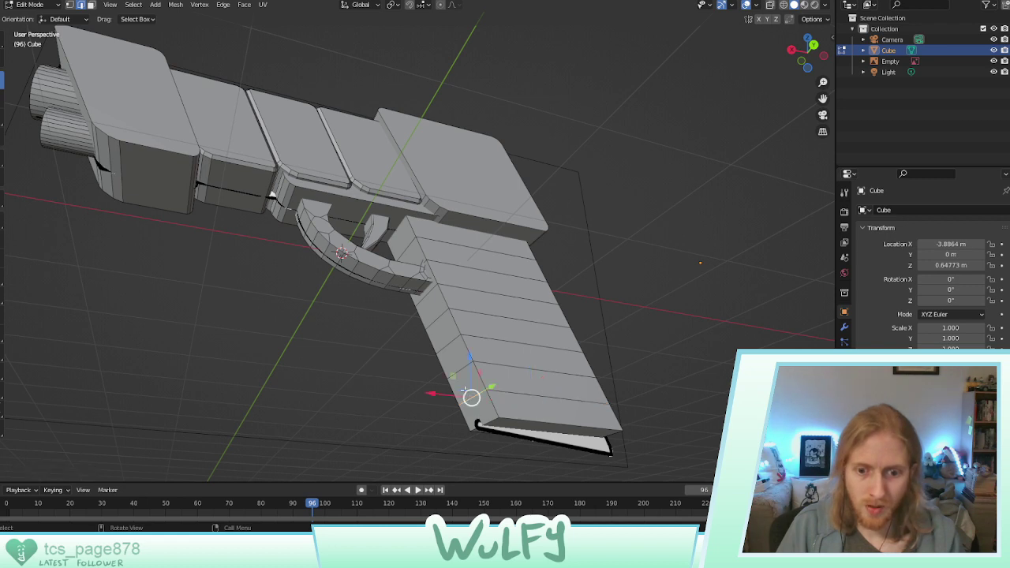
shift+click(449, 344)
shift+click(429, 294)
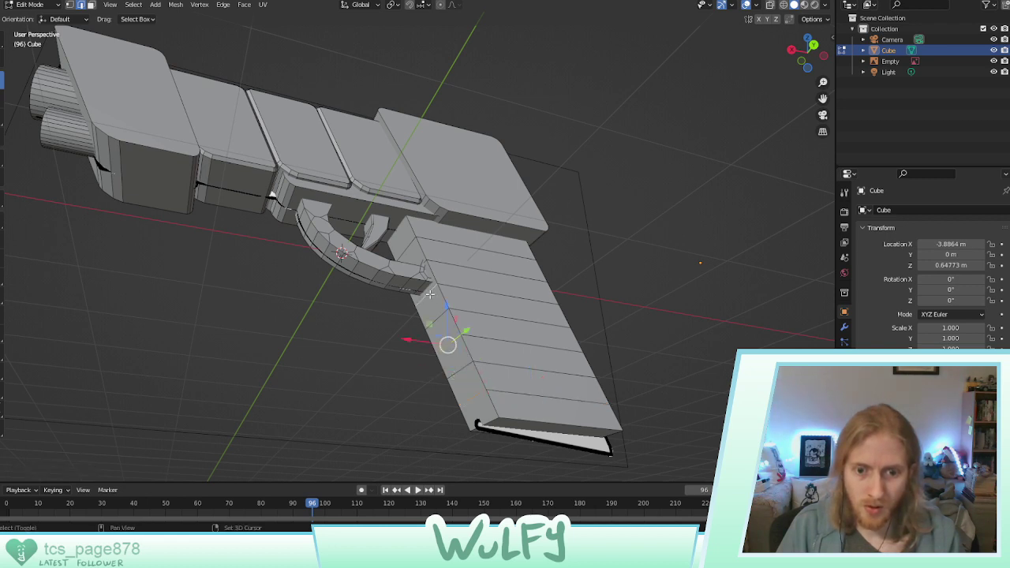
shift+click(405, 245)
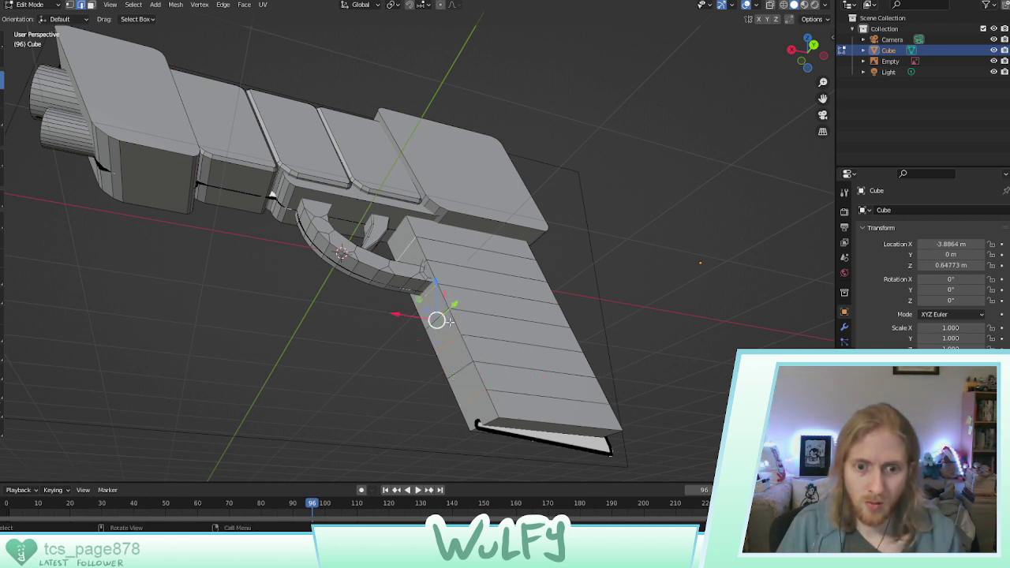
key(g)
key(x)
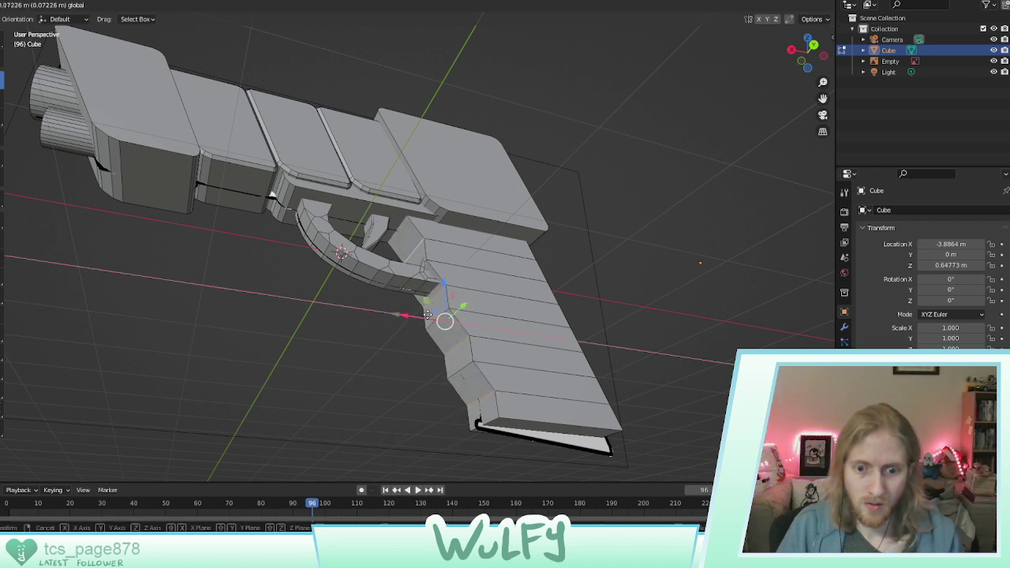
click(427, 314)
Fine-tune the lower and middle protruding edges between the finger grooves on the grip's front to match the reference outline
middle_drag(453, 317, 459, 345)
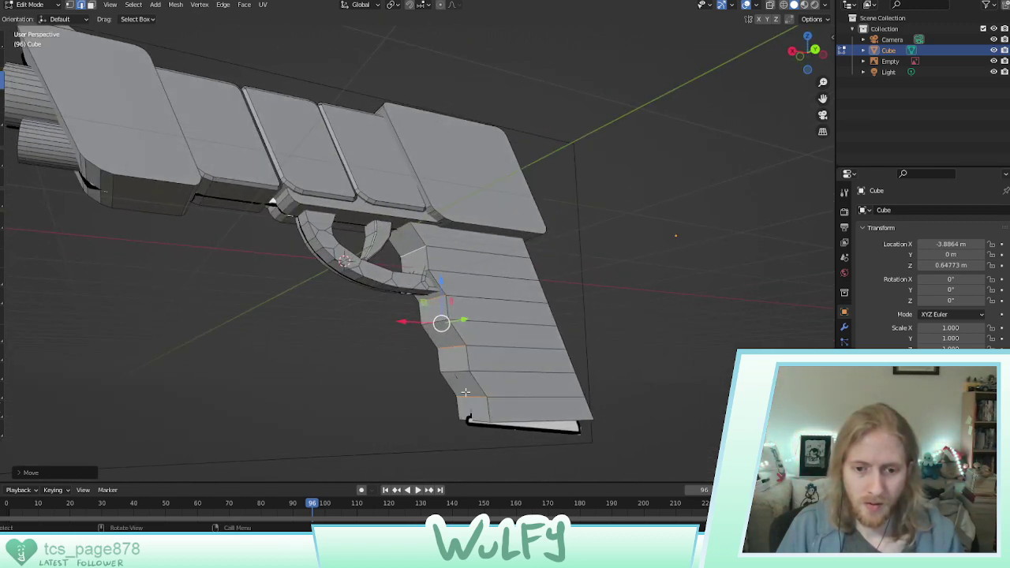
click(458, 372)
drag(425, 370, 430, 372)
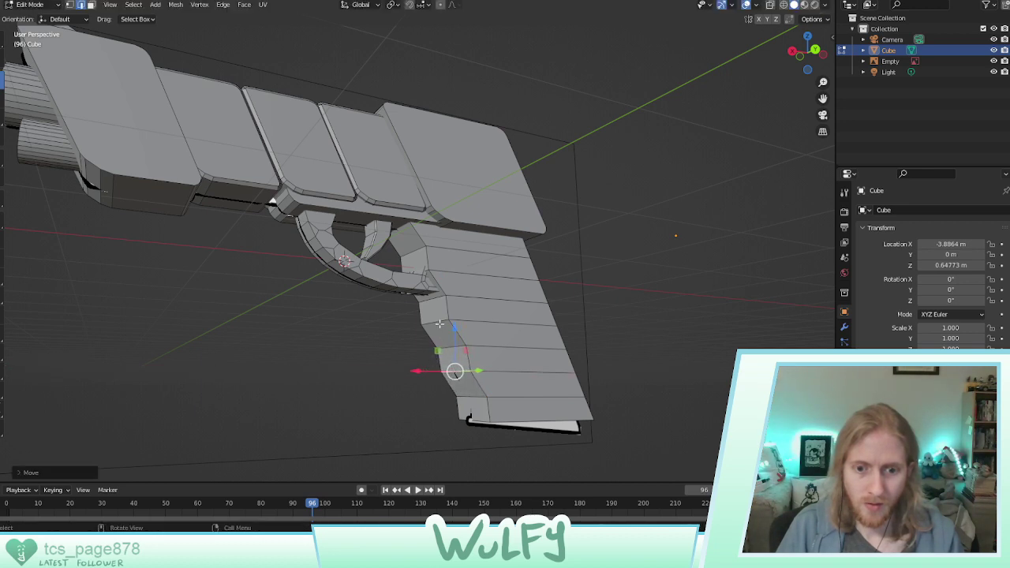
click(427, 325)
drag(410, 322, 409, 317)
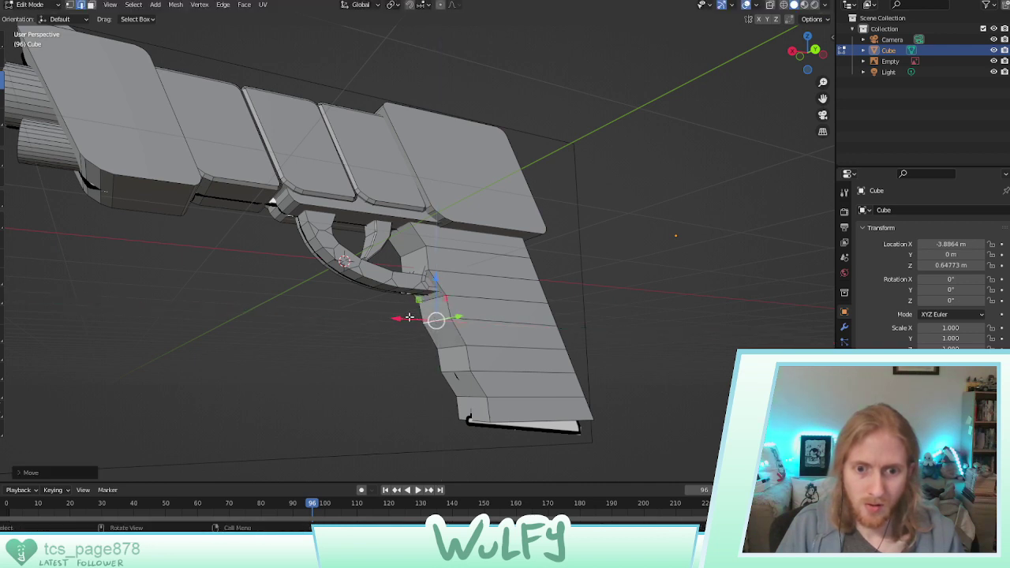
Move the upper protruding cross edge on the grip's front, behind the trigger guard, back along X by about 0.02 m
click(426, 271)
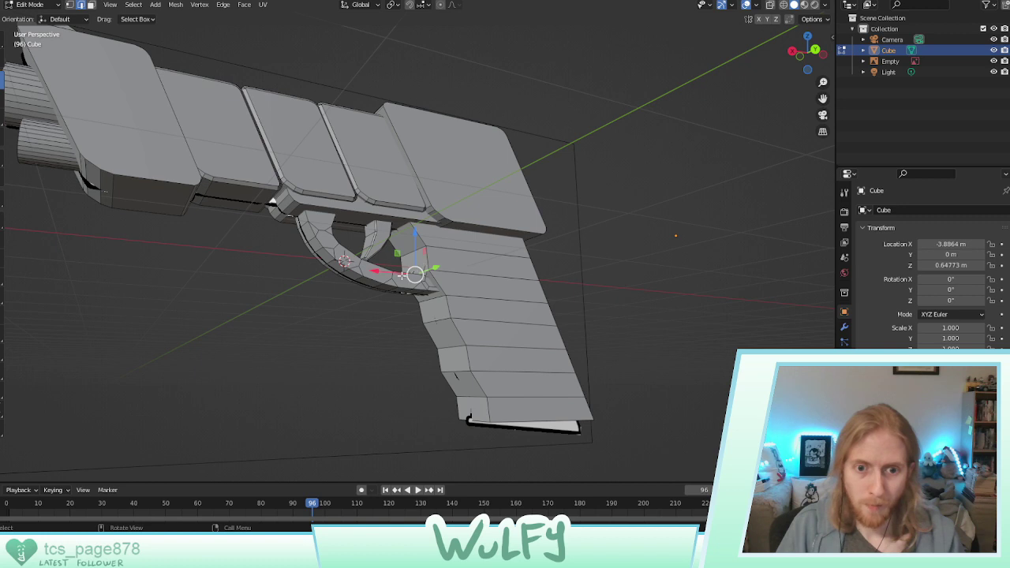
drag(402, 274, 406, 280)
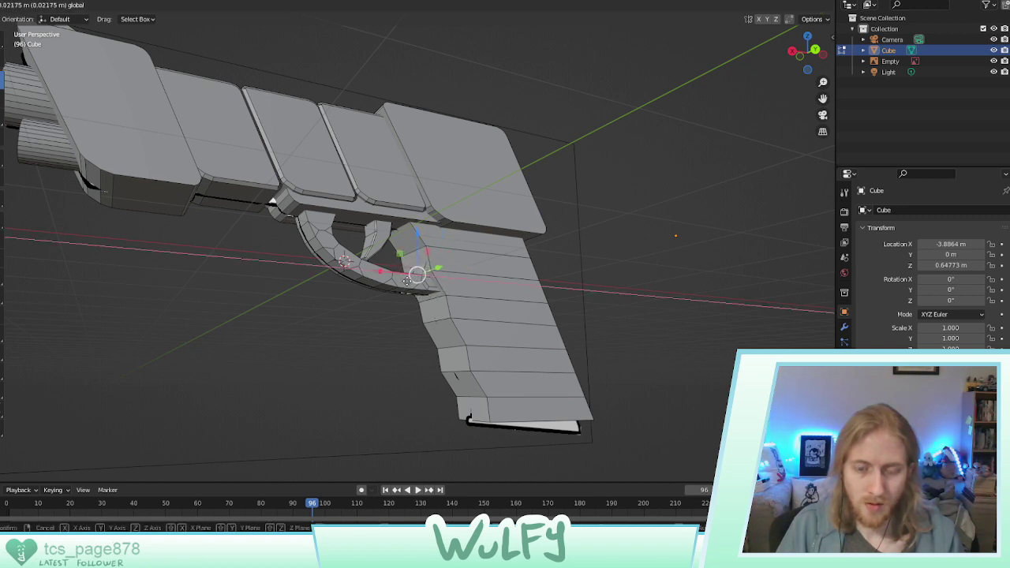
drag(407, 280, 407, 281)
middle_drag(408, 281, 373, 311)
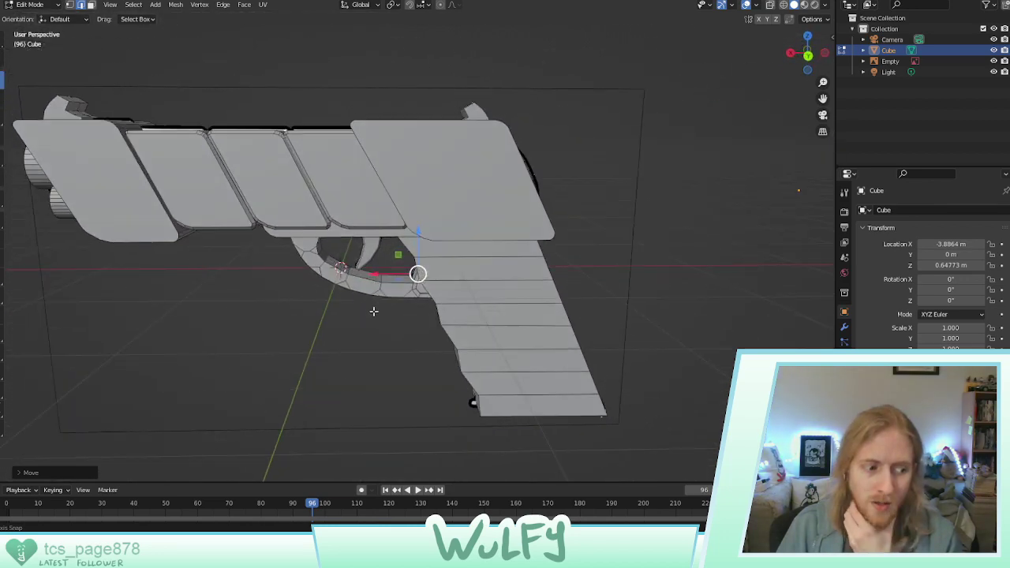
middle_drag(396, 304, 414, 301)
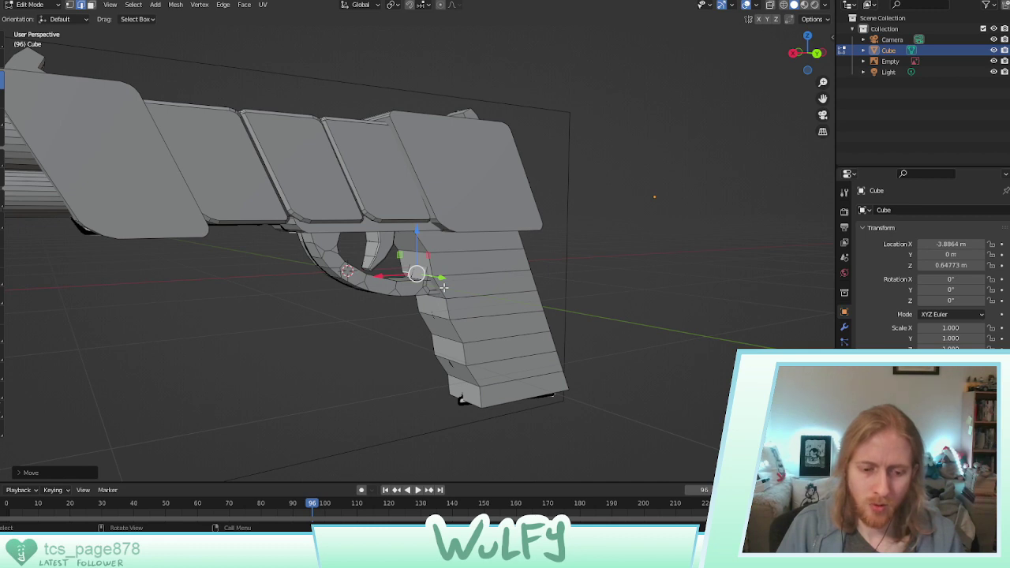
Check the grip outline in the reference photo viewer, and slightly bevel the four recessed cross edges on the grip's front with one segment
mouse_move(439, 557)
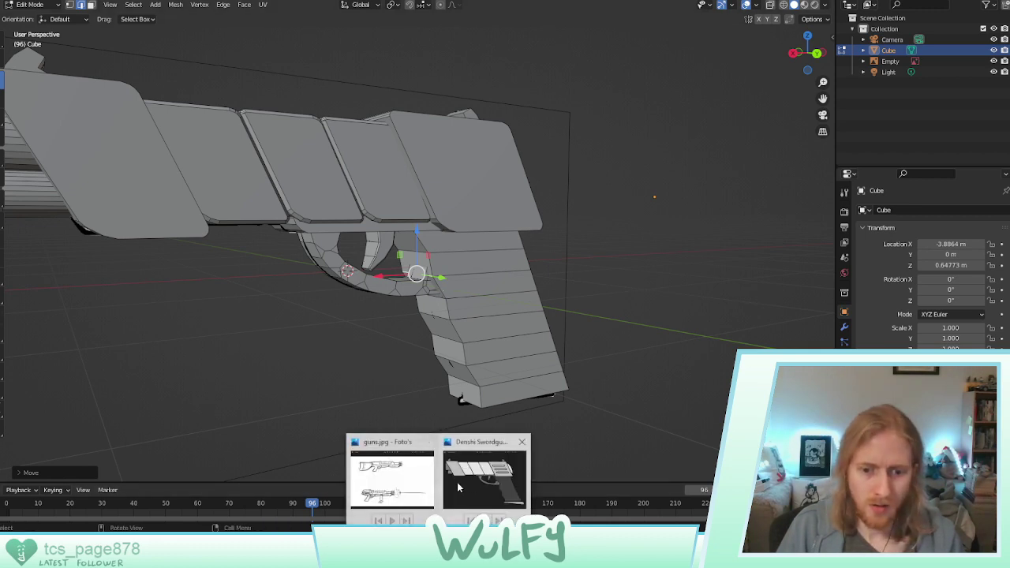
drag(0, 9, 247, 28)
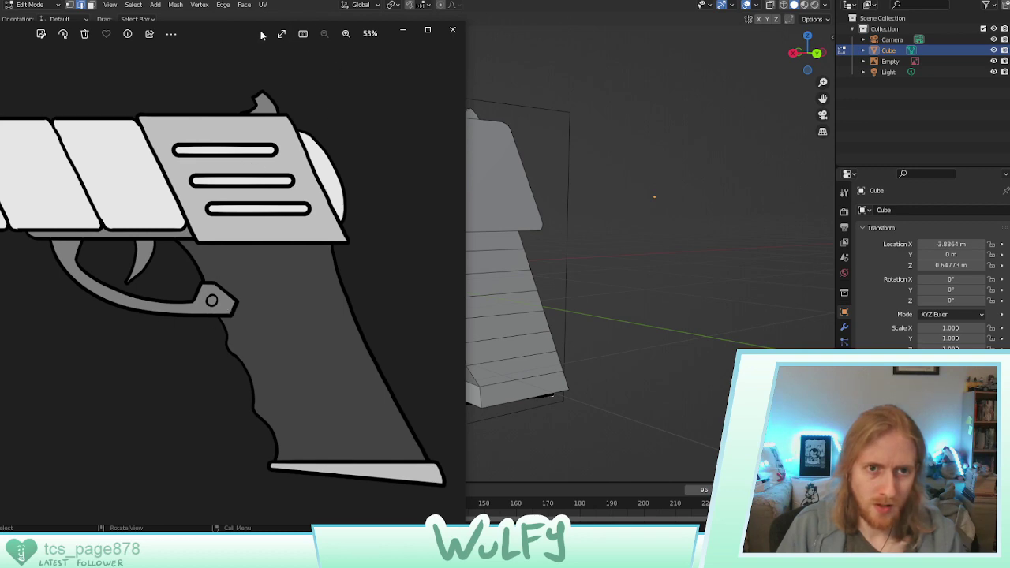
key(alt+Tab)
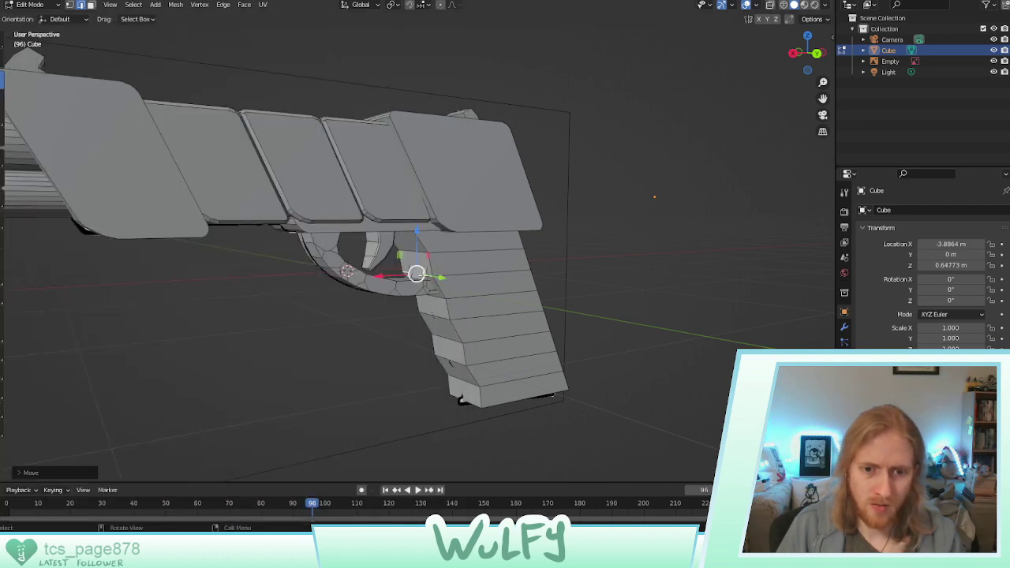
middle_drag(426, 261, 399, 243)
drag(393, 252, 393, 252)
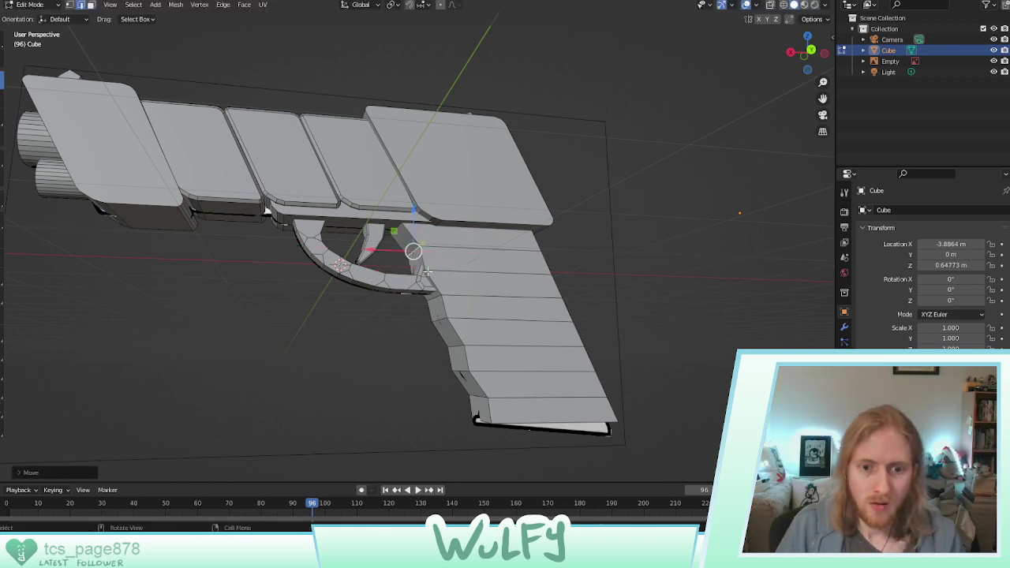
ctrl+click(437, 297)
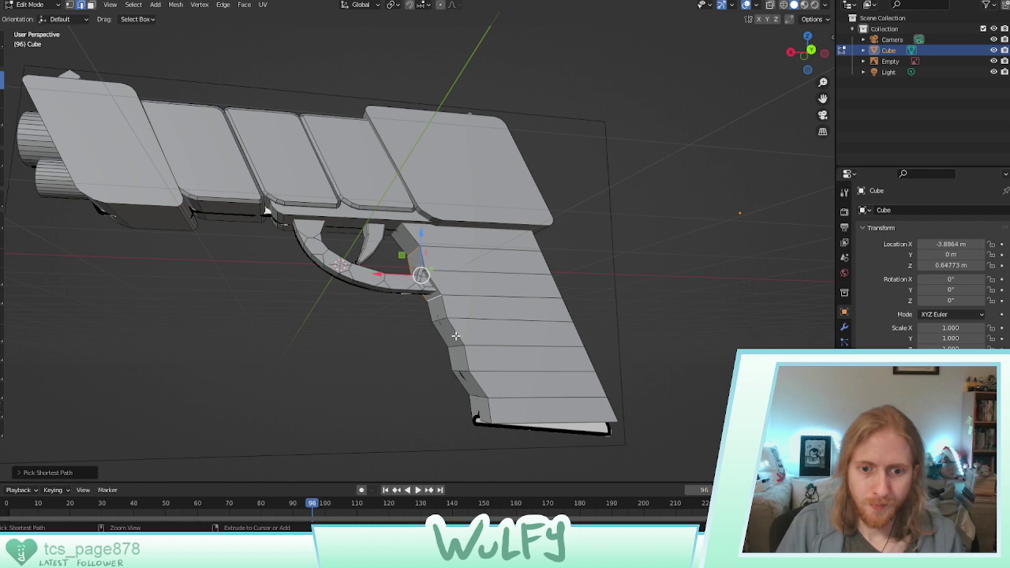
click(434, 297)
shift+click(412, 253)
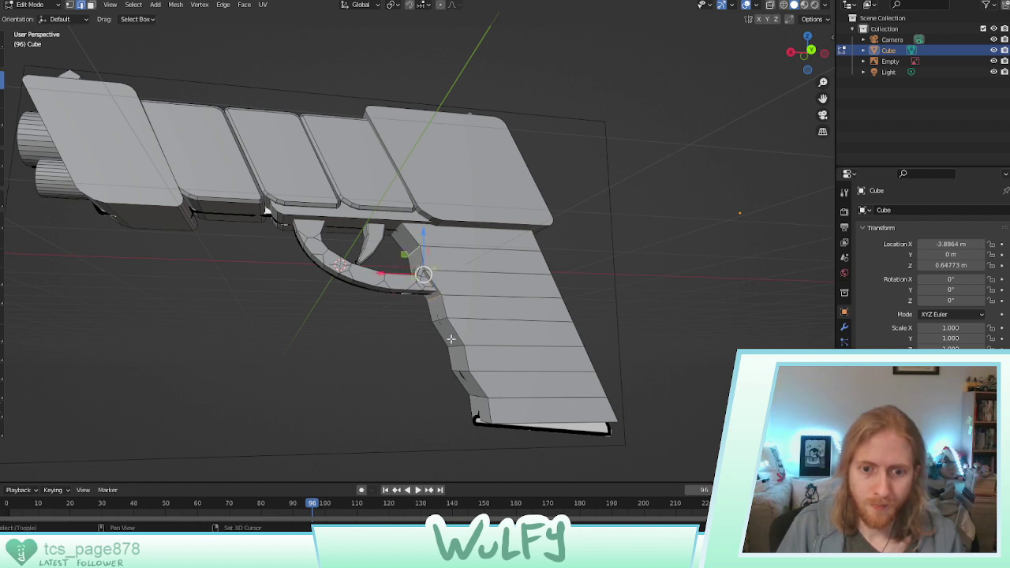
key(ctrl+z)
shift+click(480, 396)
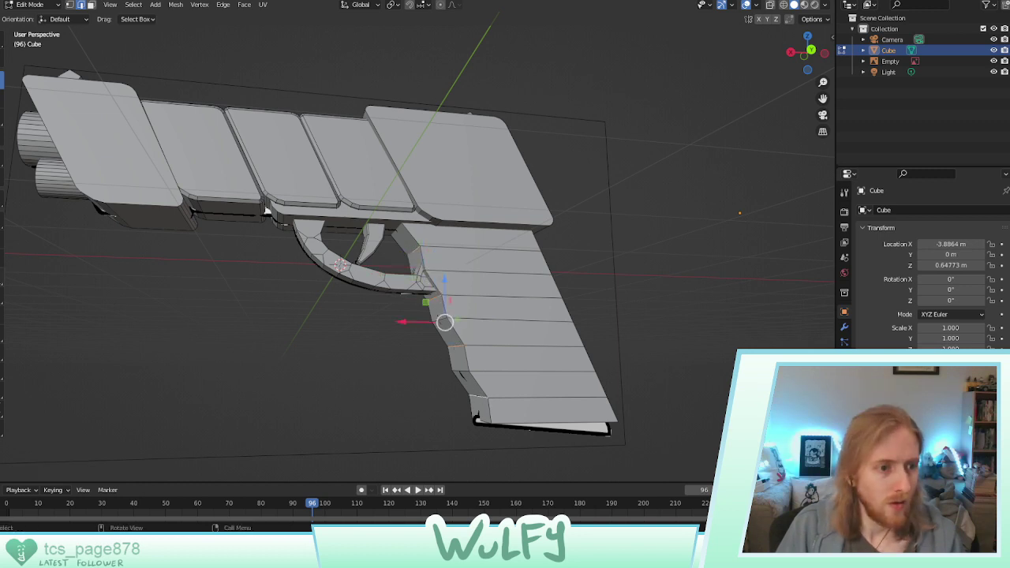
click(2, 258)
mouse_move(491, 302)
mouse_down()
mouse_move(483, 308)
mouse_move(495, 304)
mouse_up()
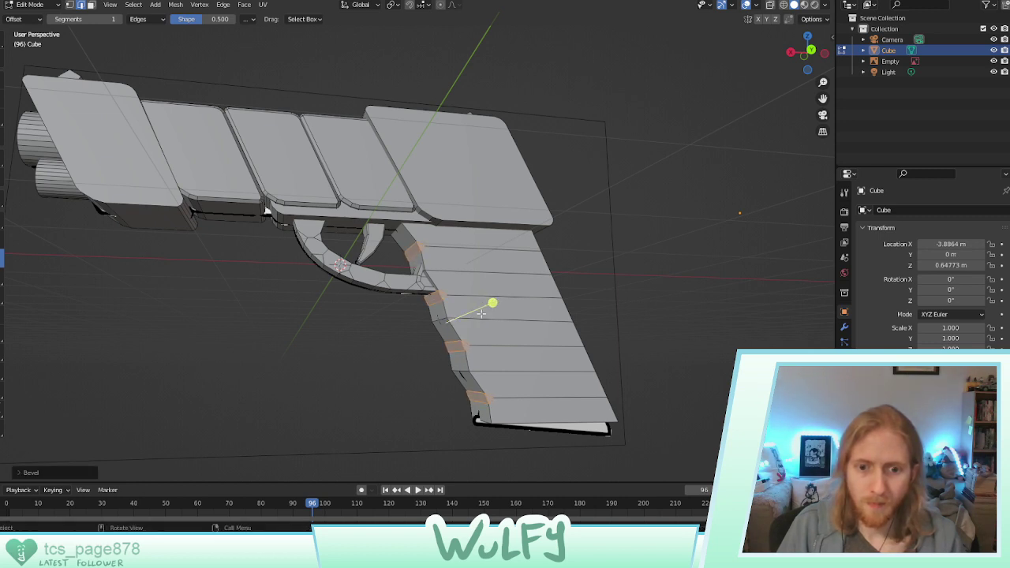
Bevel the four protruding cross edges between the finger grooves by about 0.03 m with one segment
click(444, 319)
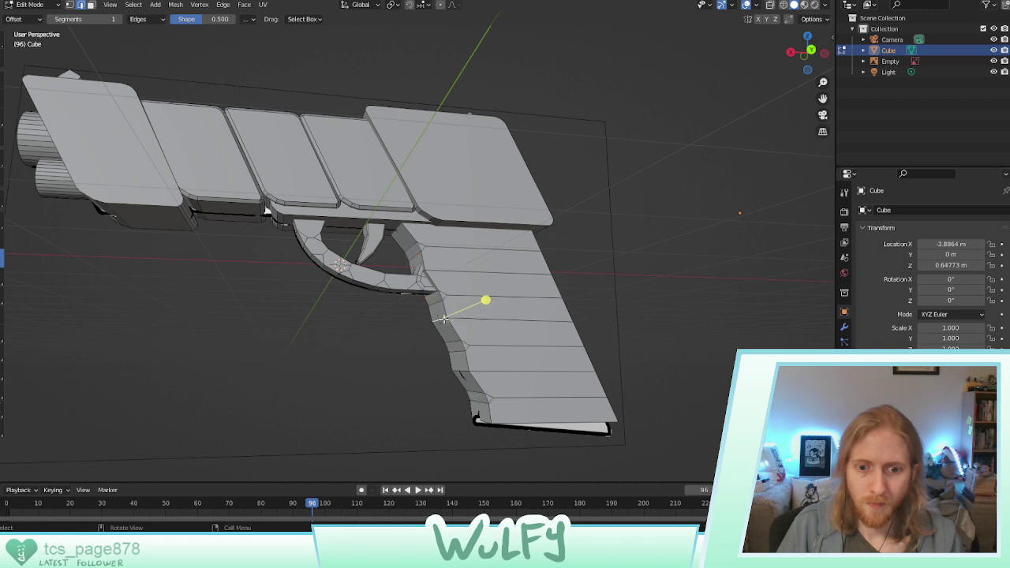
shift+click(466, 369)
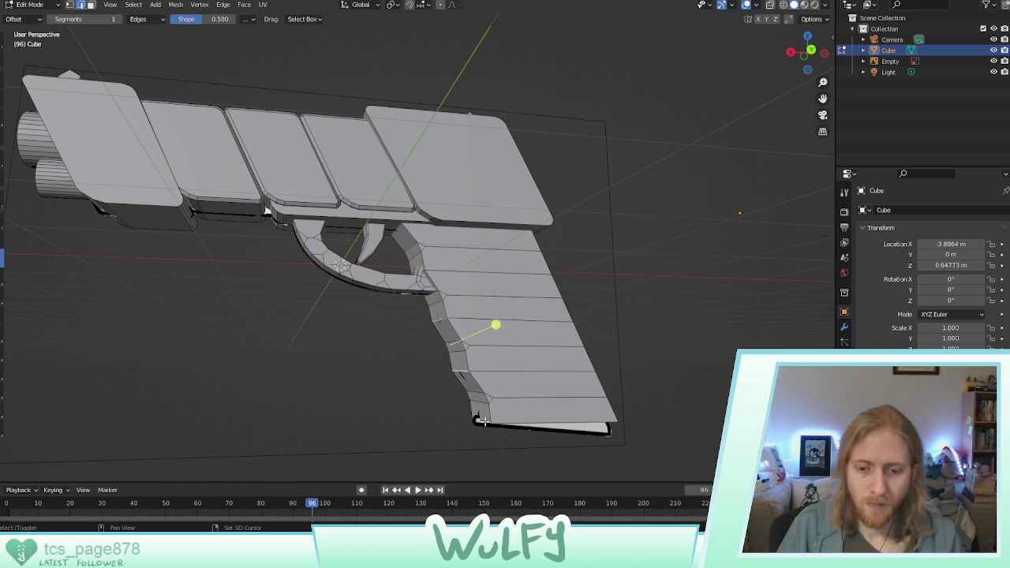
shift+click(477, 393)
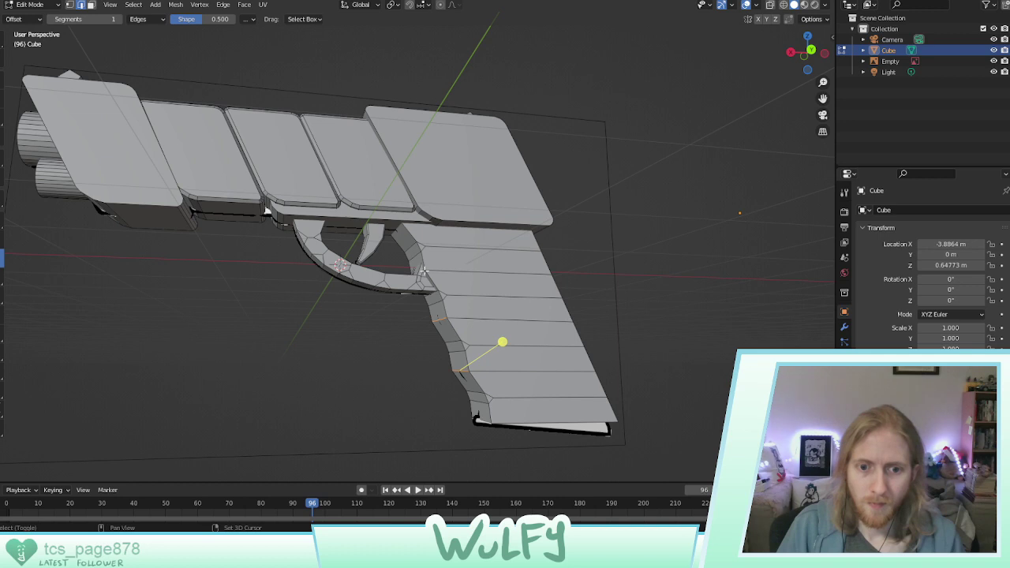
key(ctrl+z)
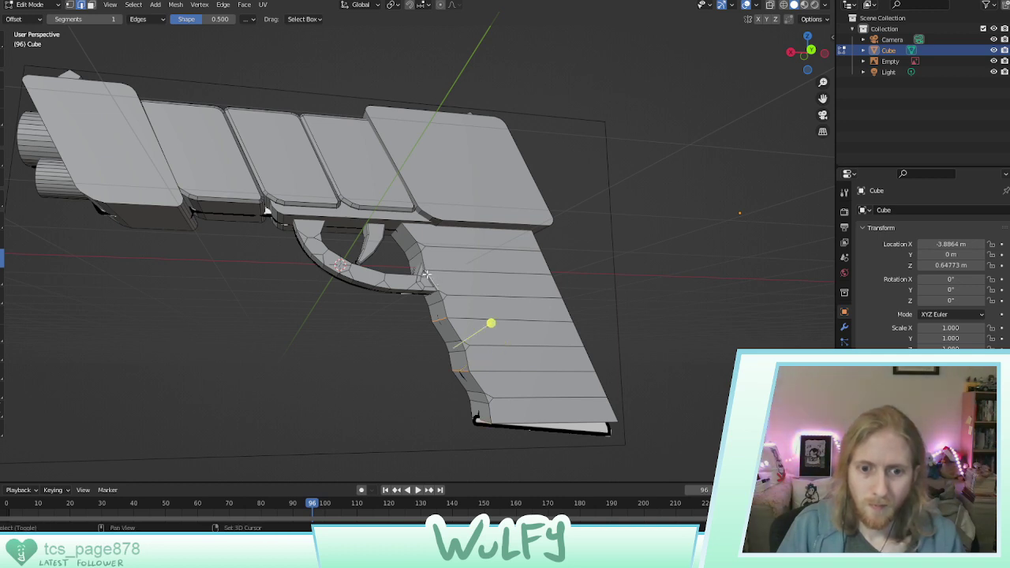
key(ctrl+shift+z)
shift+click(422, 274)
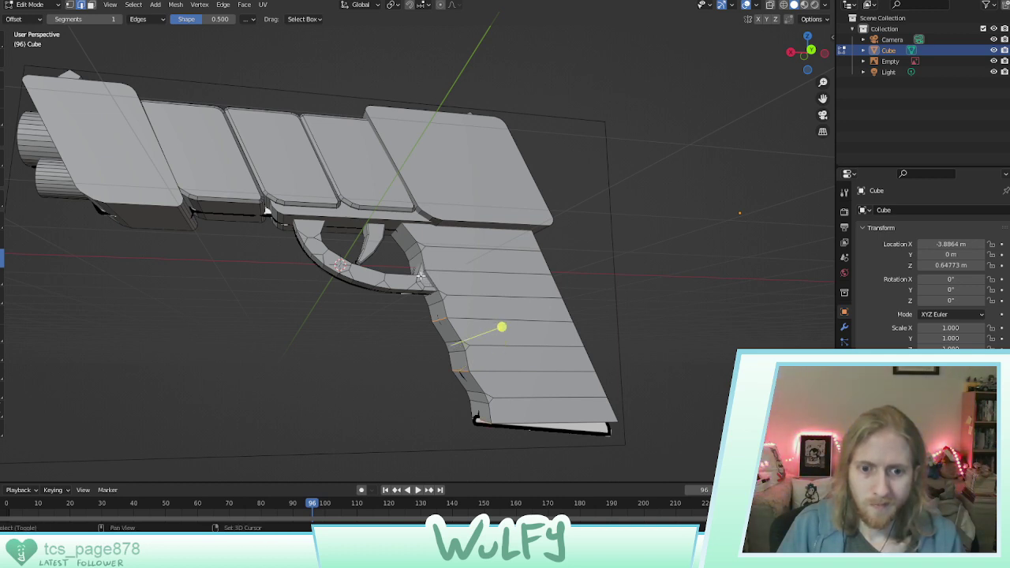
key(ctrl+shift+z)
scroll(422, 274, up, 3)
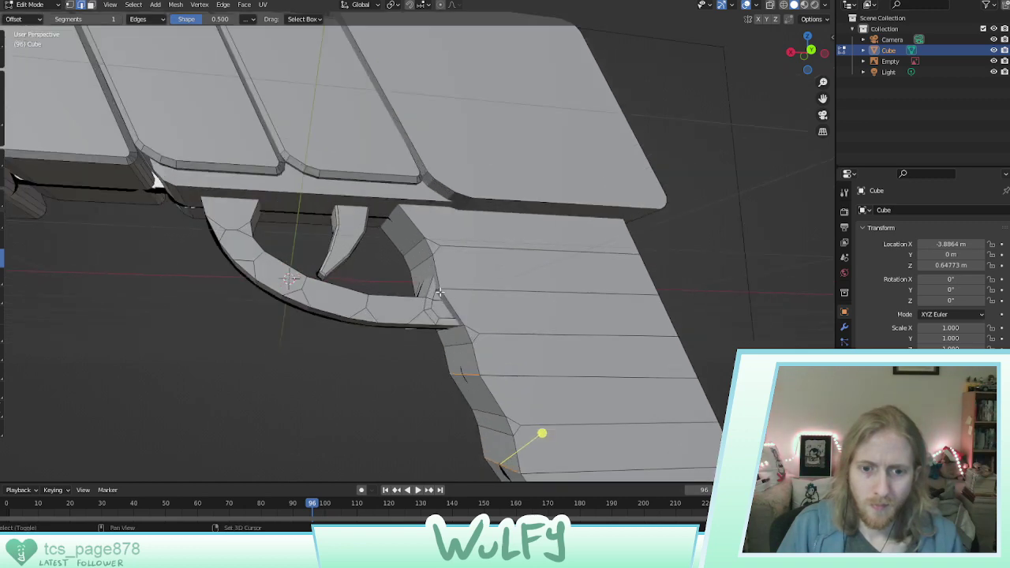
key(ctrl+z)
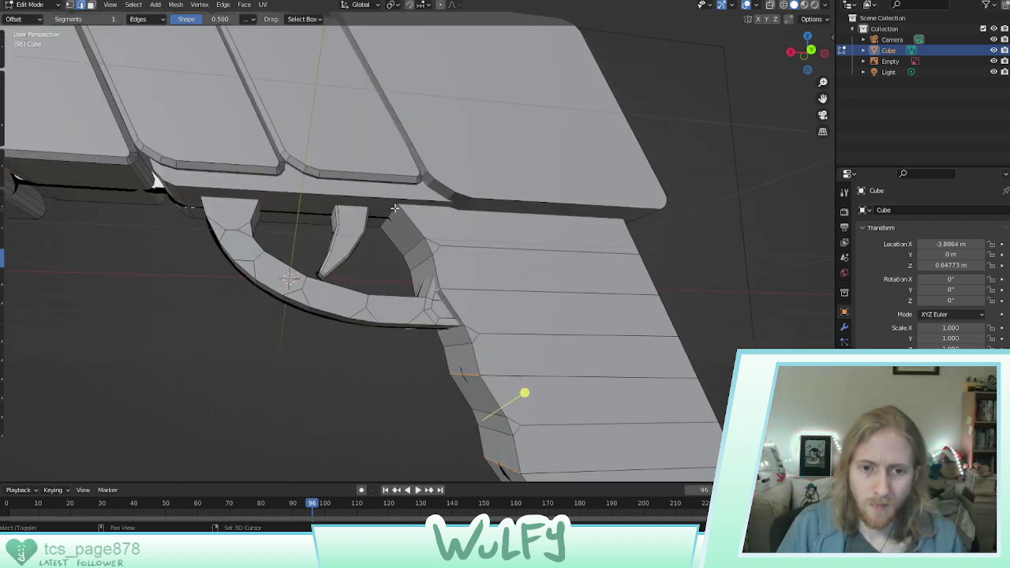
scroll(450, 245, down, 3)
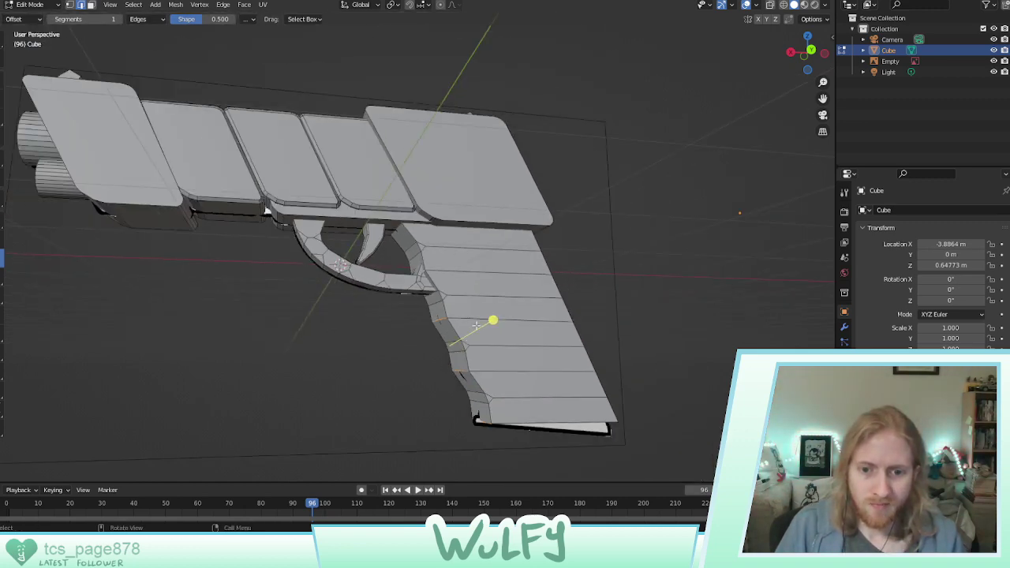
drag(492, 320, 504, 319)
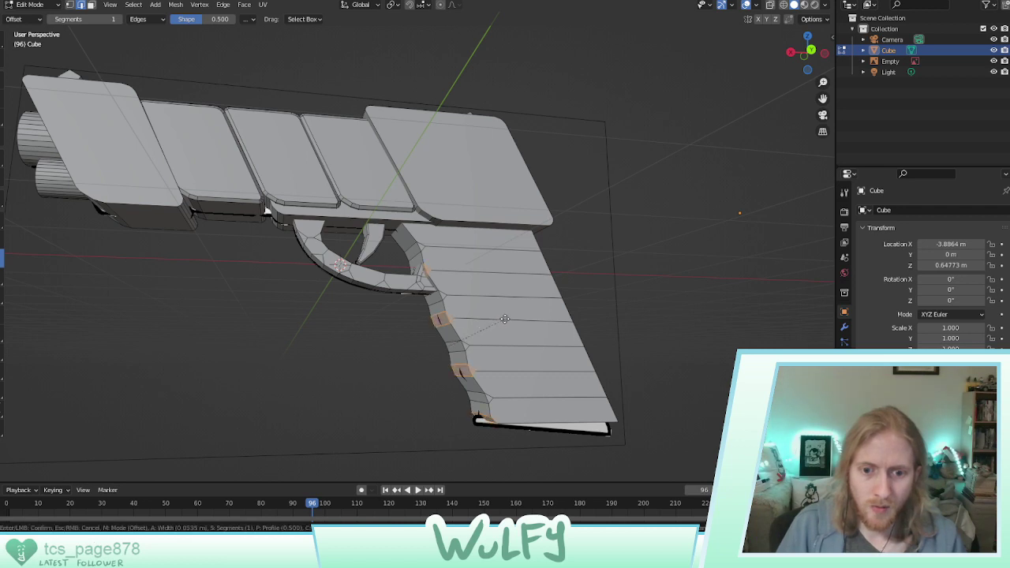
click(506, 319)
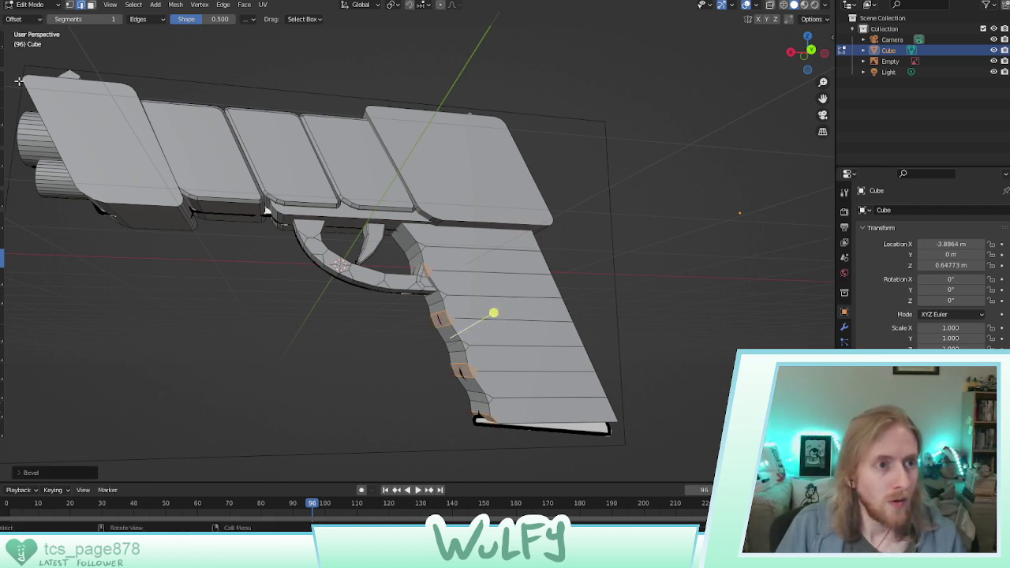
Reposition individual bevelled edges from the bottom to the top of the grip's front to round the finger grooves
click(486, 416)
drag(481, 389, 471, 369)
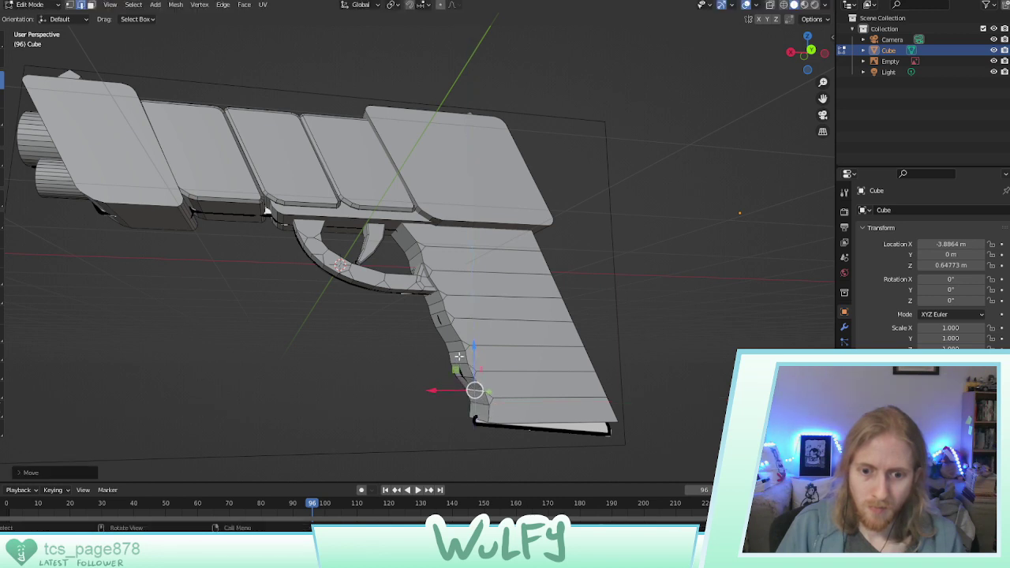
click(465, 376)
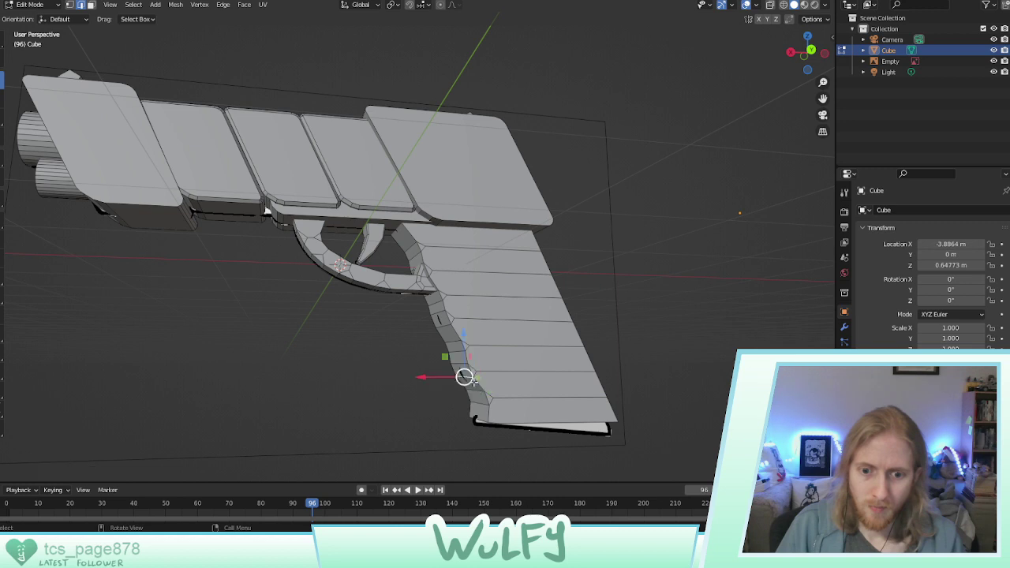
drag(449, 377, 449, 352)
click(460, 362)
click(456, 350)
click(451, 348)
key(g)
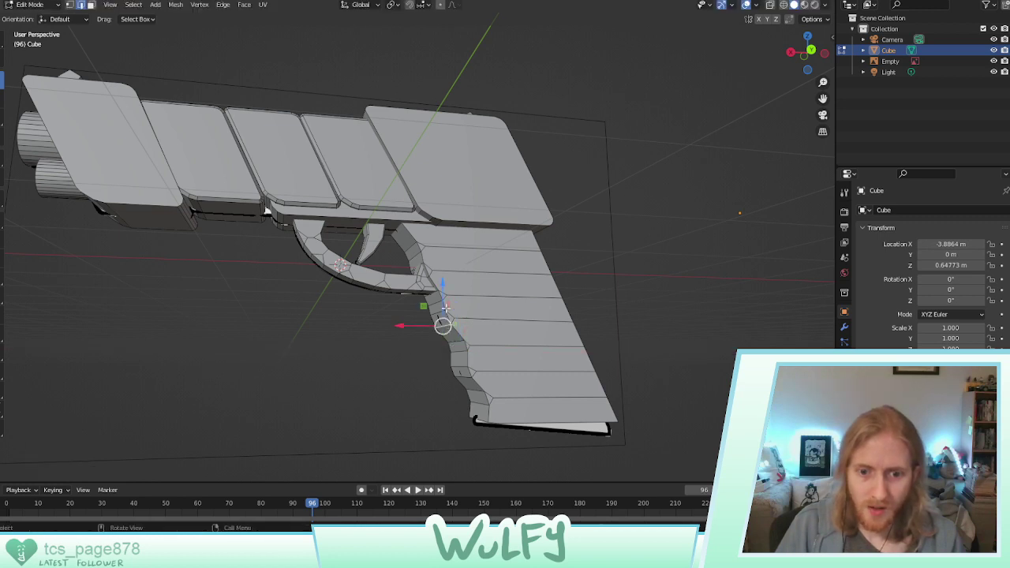
click(448, 308)
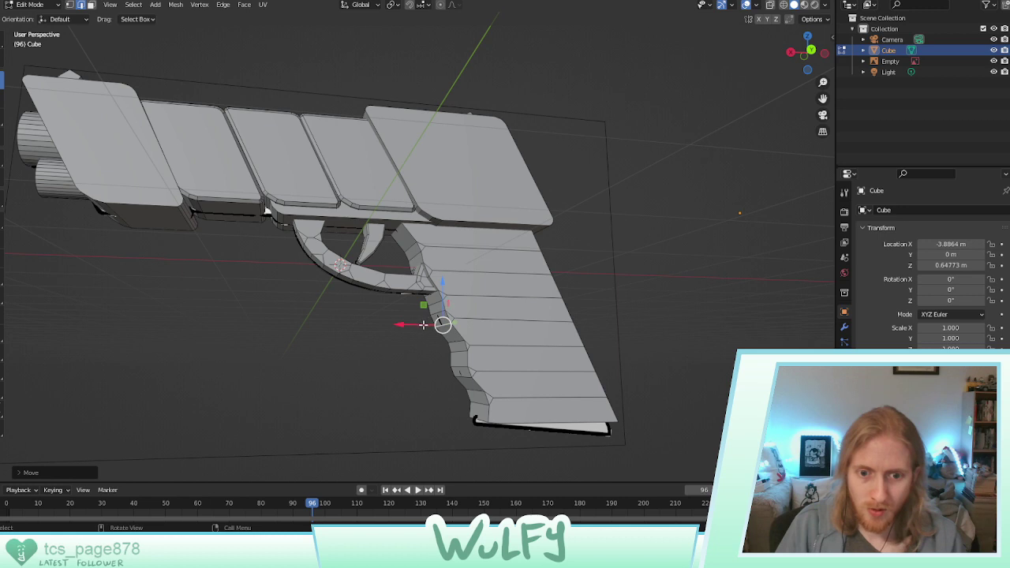
drag(423, 325, 403, 252)
Select the six edge segments between the loop cuts along one rear corner of the grip
middle_drag(609, 322, 659, 325)
middle_drag(548, 324, 522, 273)
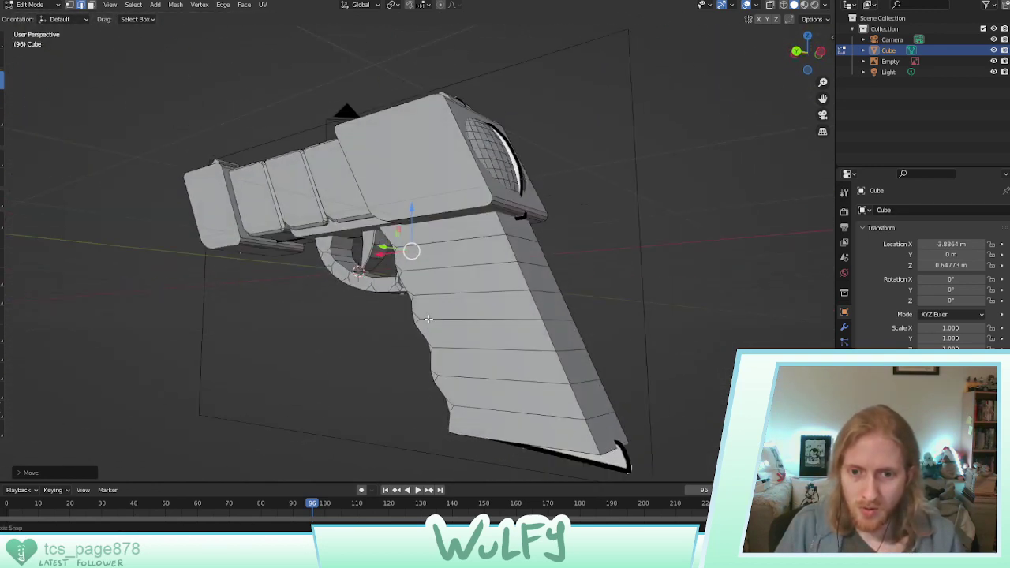
click(506, 234)
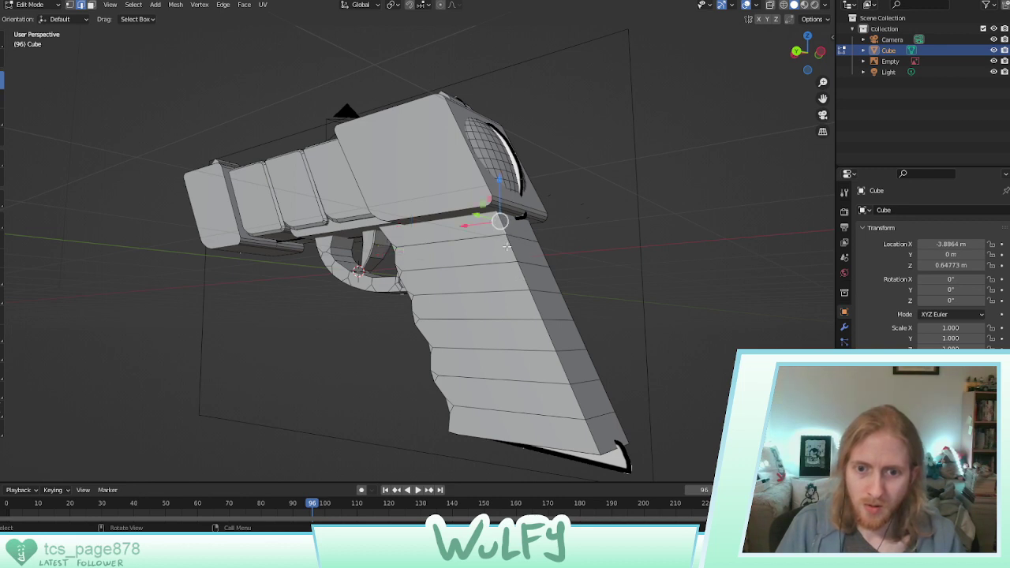
click(536, 304)
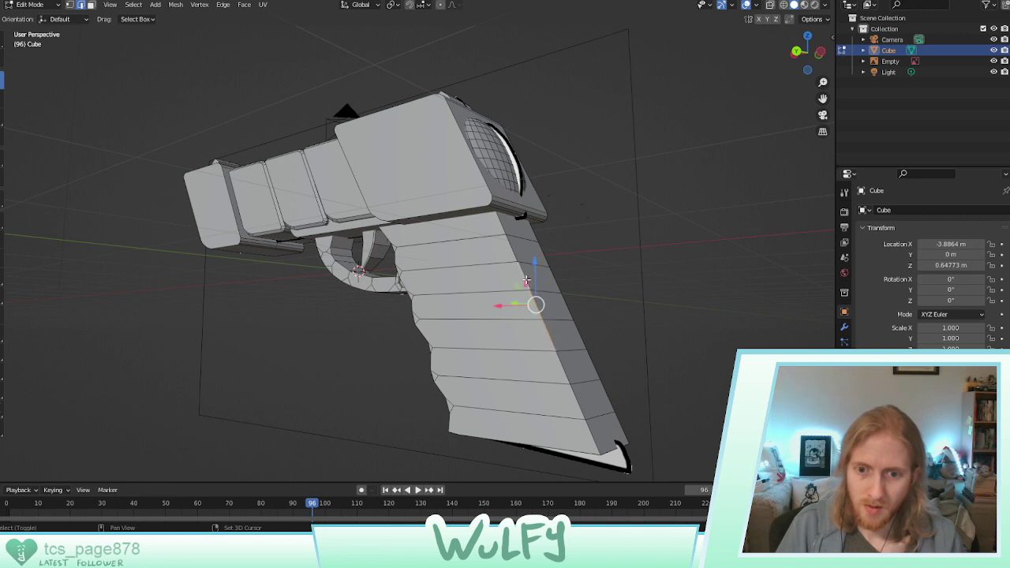
shift+click(561, 369)
shift+click(571, 393)
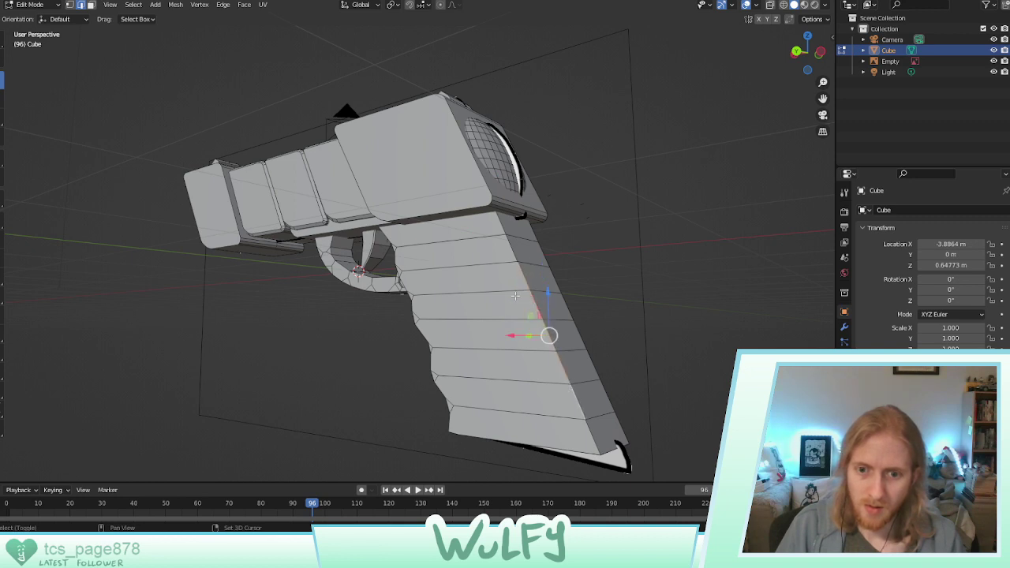
shift+click(513, 252)
Try to move the selected rear corner edges of the grip forward along X
key(g)
key(x)
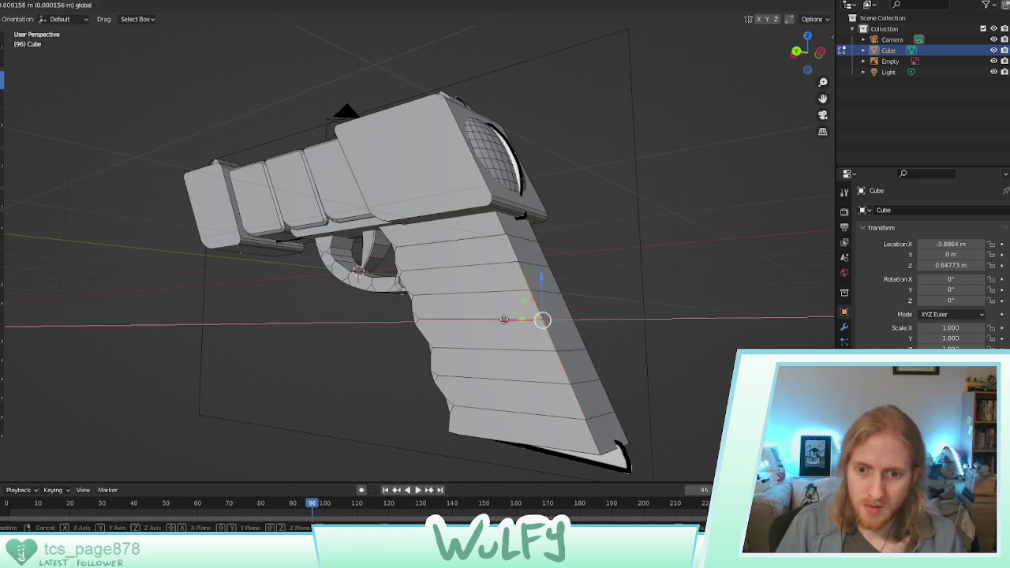
click(464, 322)
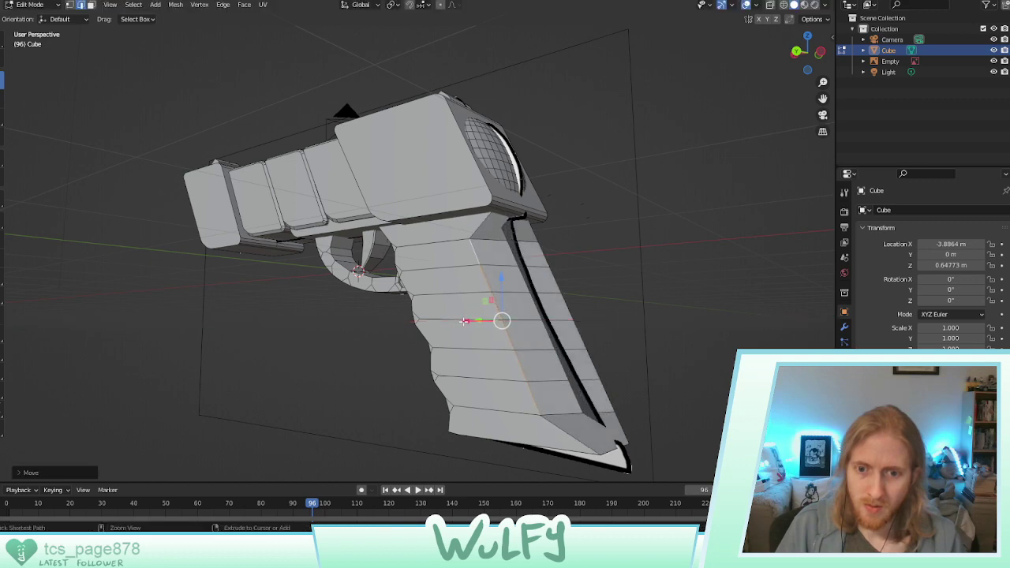
Add the matching edges along the other rear corner of the grip and move both corners forward along X
middle_drag(543, 320, 544, 320)
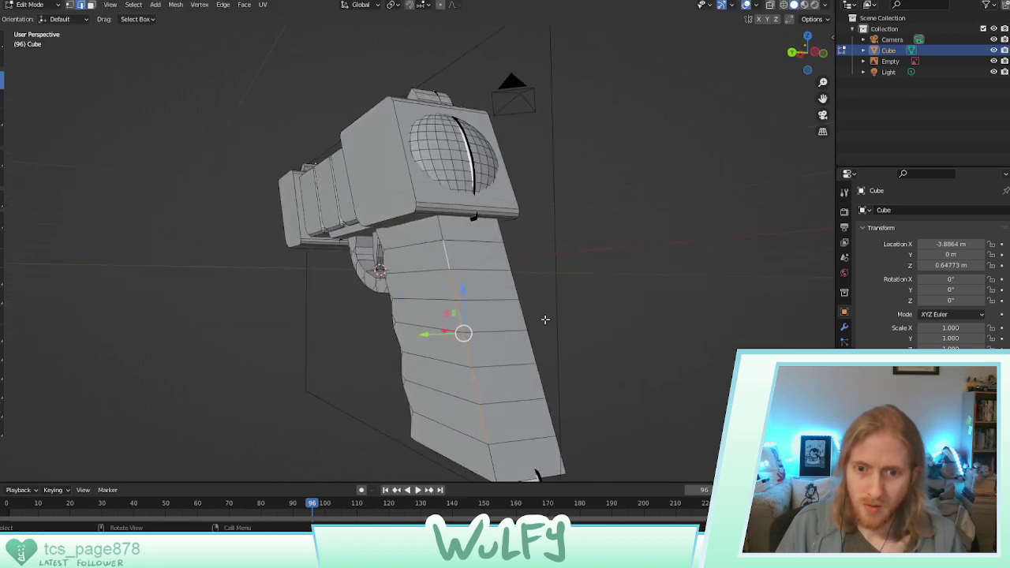
shift+click(513, 261)
shift+click(517, 286)
shift+click(521, 320)
shift+click(527, 348)
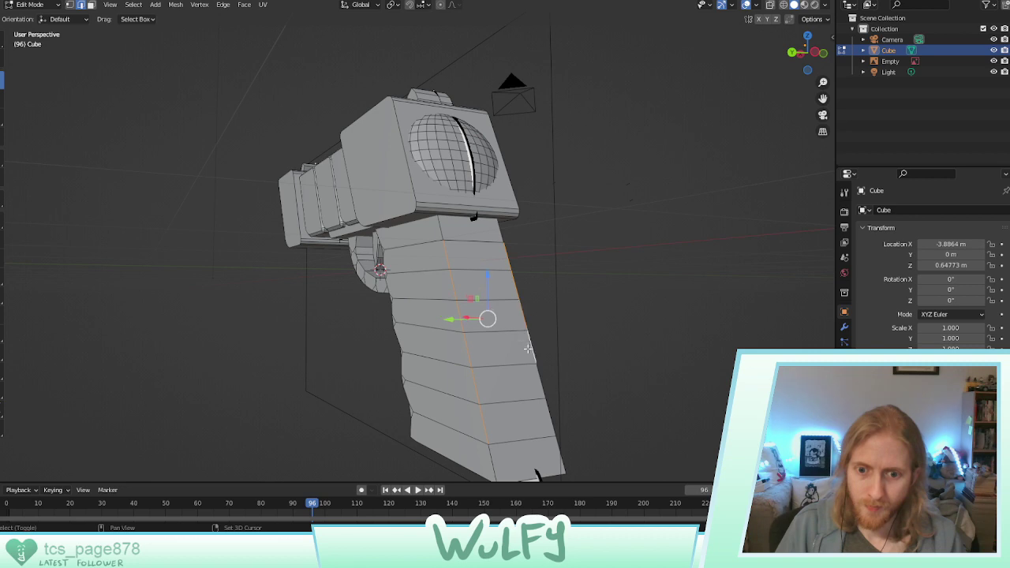
shift+click(539, 377)
shift+click(546, 401)
middle_drag(546, 401, 531, 321)
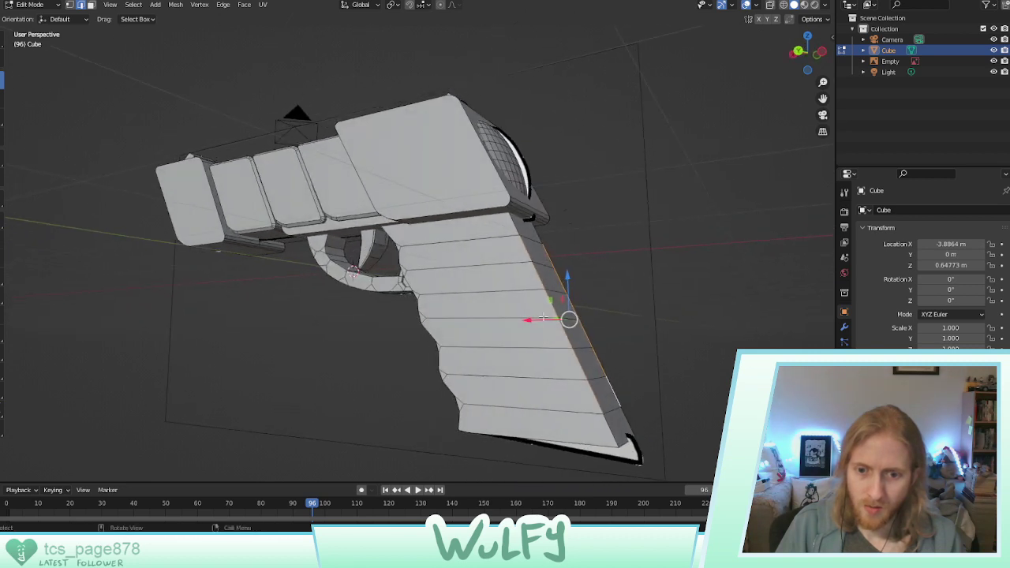
drag(531, 321, 518, 317)
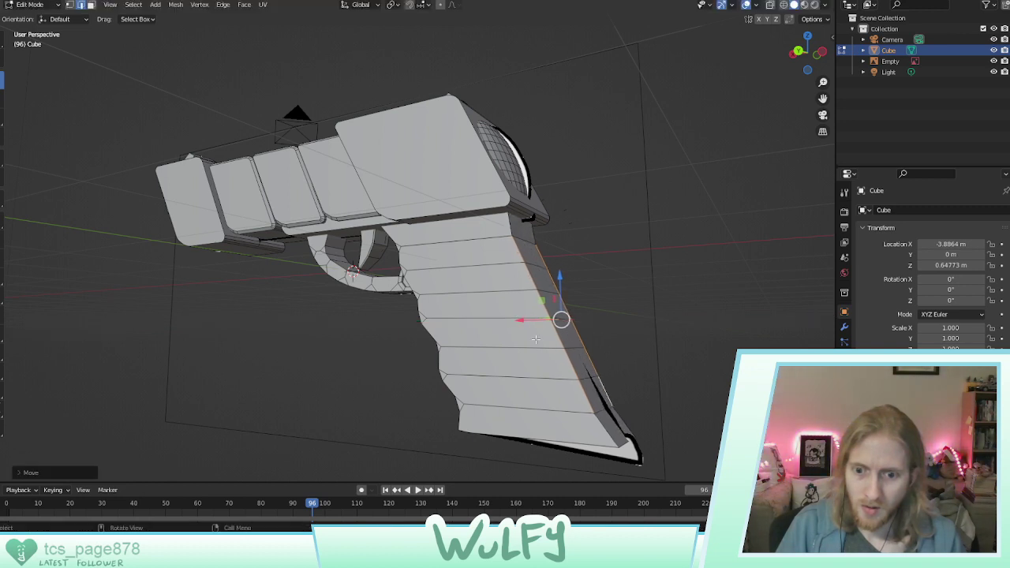
Select the four middle cross edges on the grip's rear face and move them forward along X by about 0.05 m
click(532, 267)
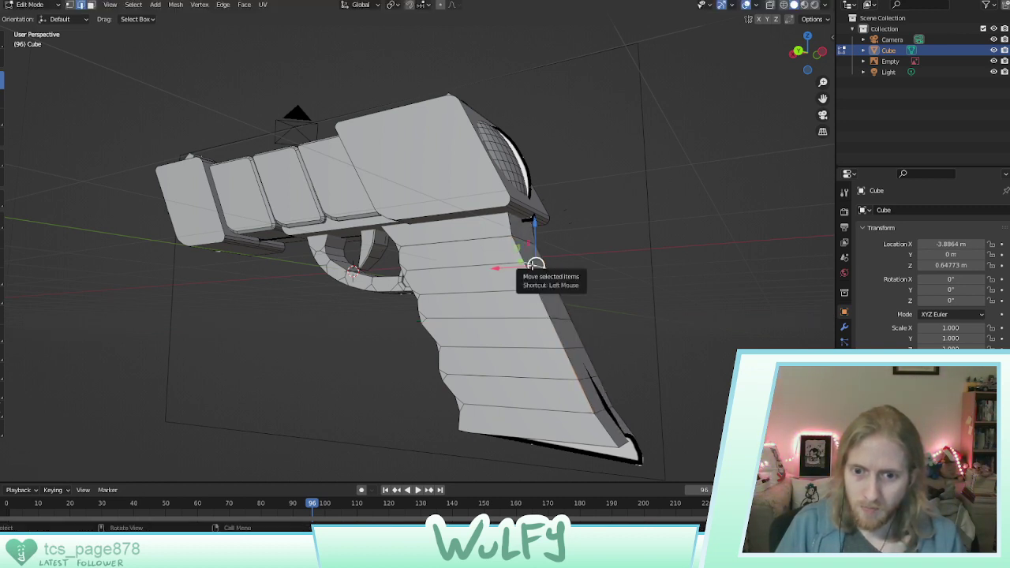
shift+click(550, 291)
shift+click(563, 319)
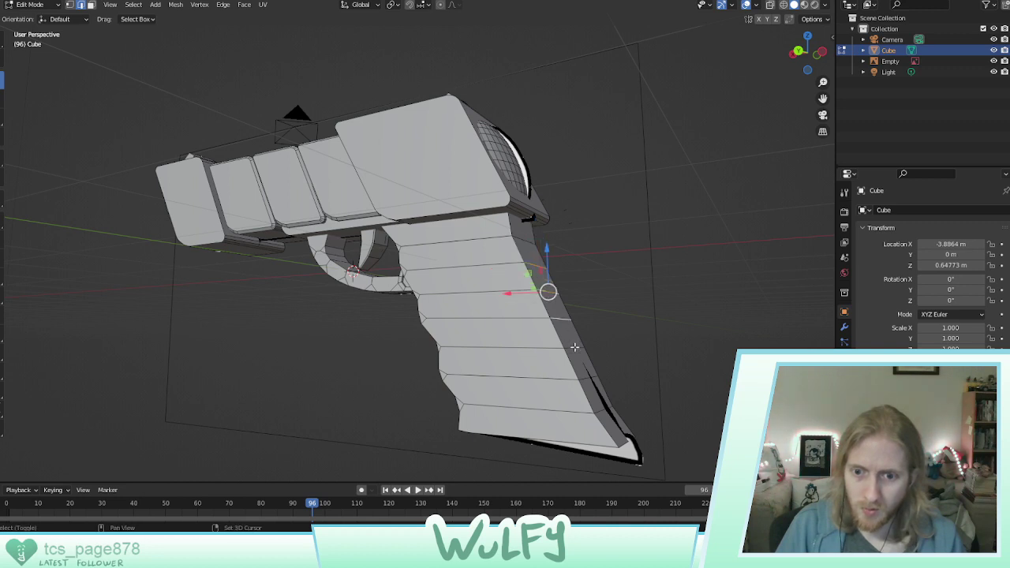
shift+click(575, 347)
key(g)
key(x)
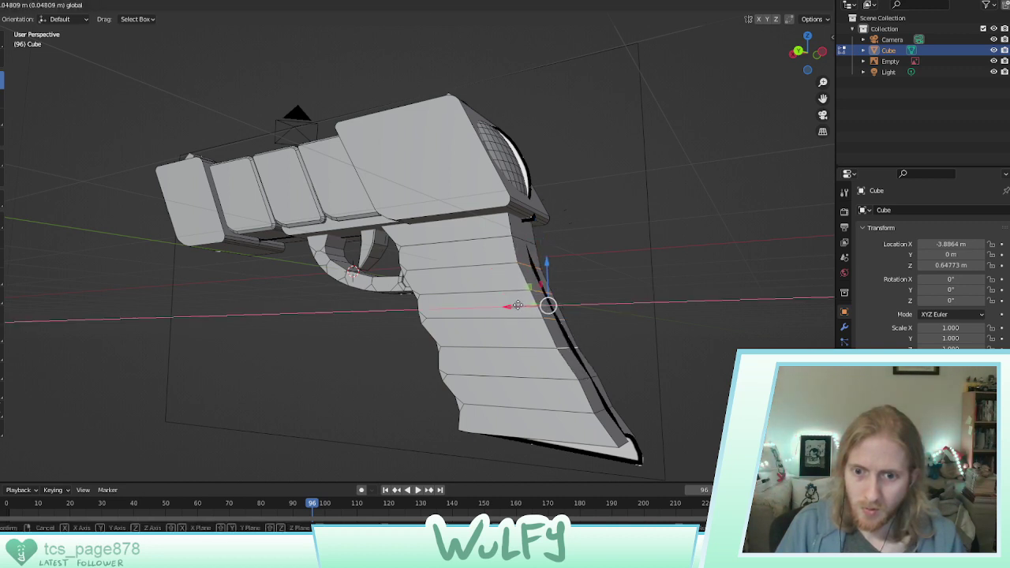
click(522, 303)
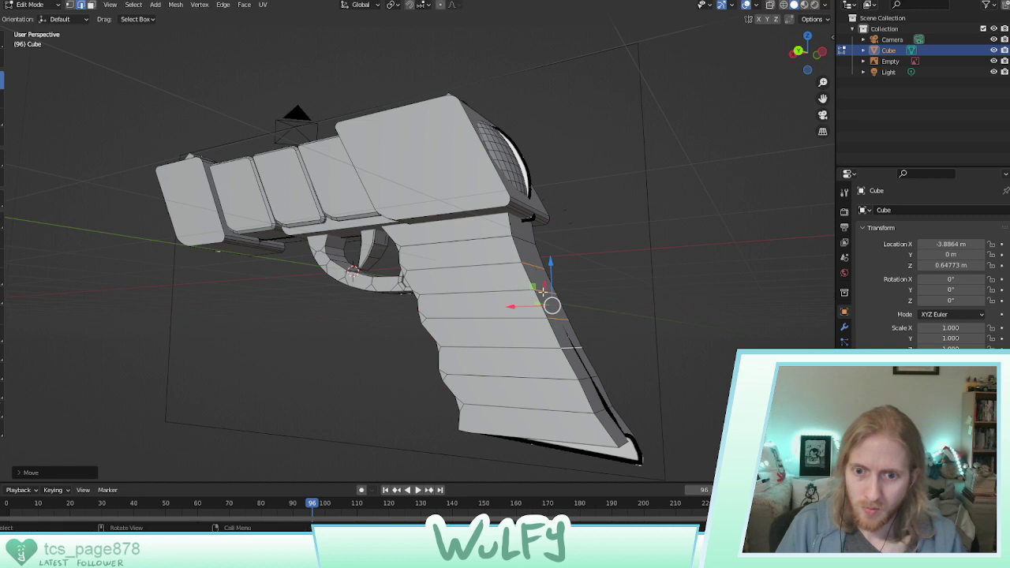
Move the central cross edges of the grip's rear face slightly further forward along X to smooth the back curve
key(g)
key(x)
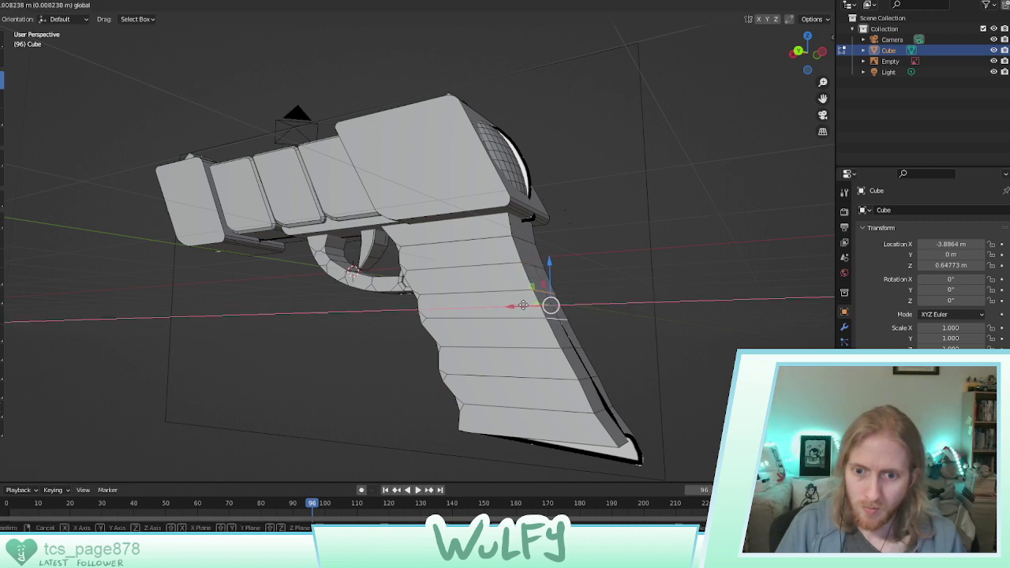
click(547, 310)
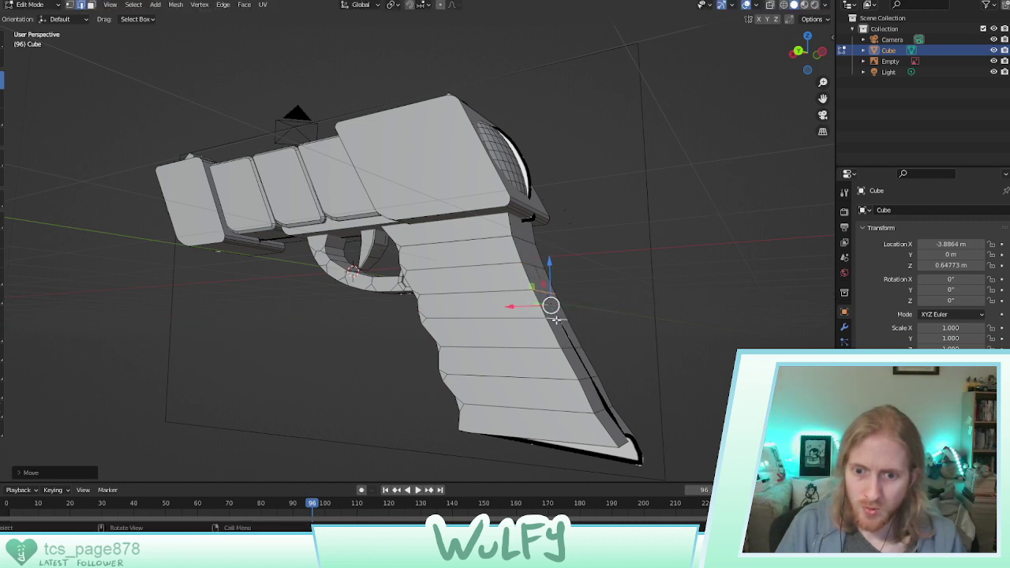
Select all edge segments along one rear corner of the grip, from the slide down to the base
click(604, 411)
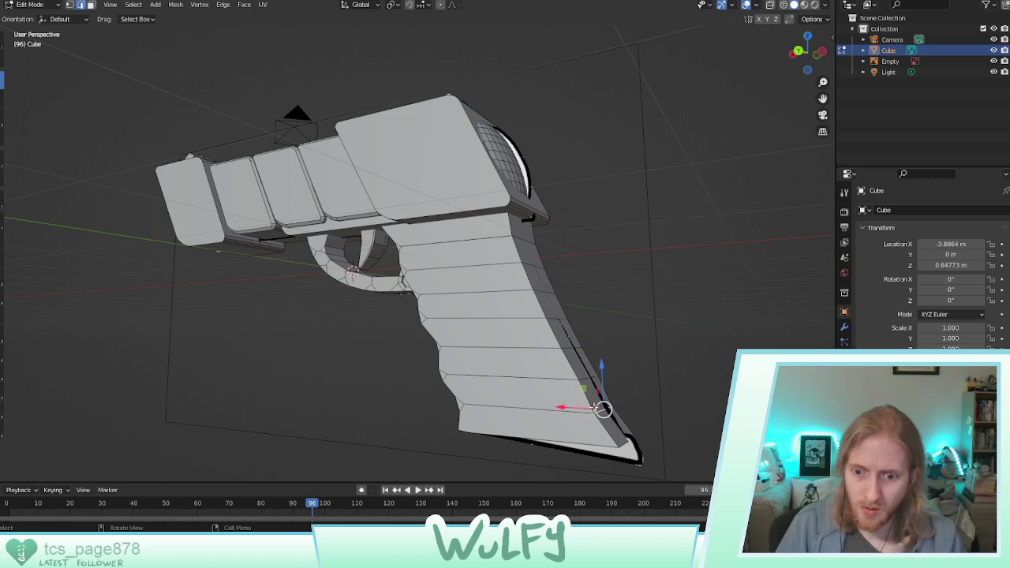
middle_drag(584, 397, 479, 303)
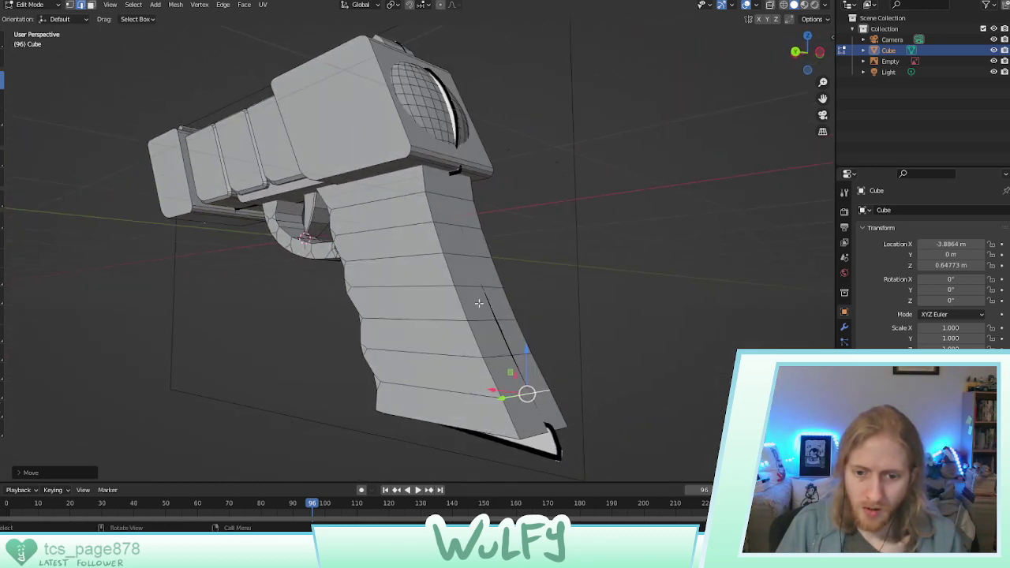
click(503, 399)
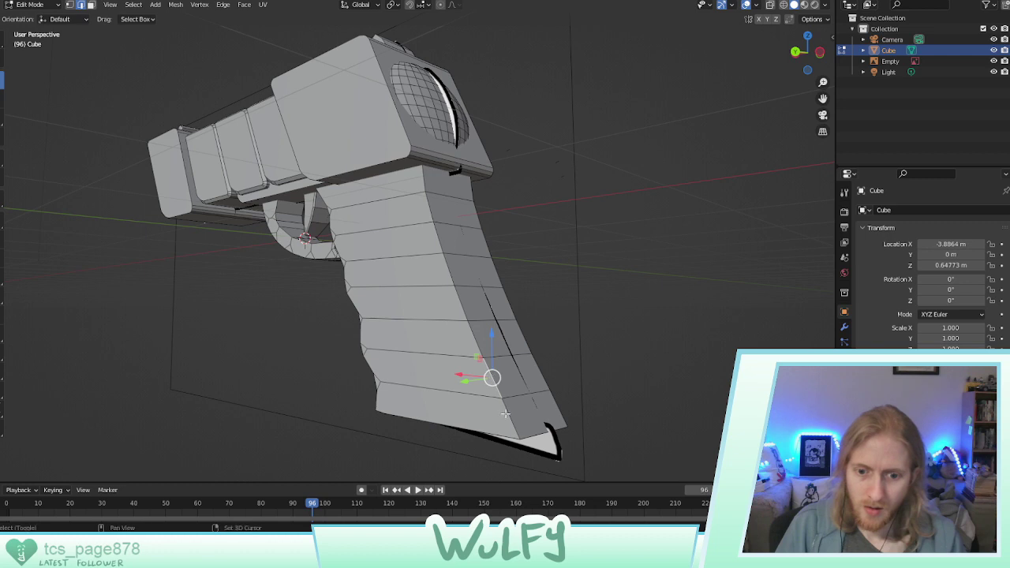
ctrl+click(509, 407)
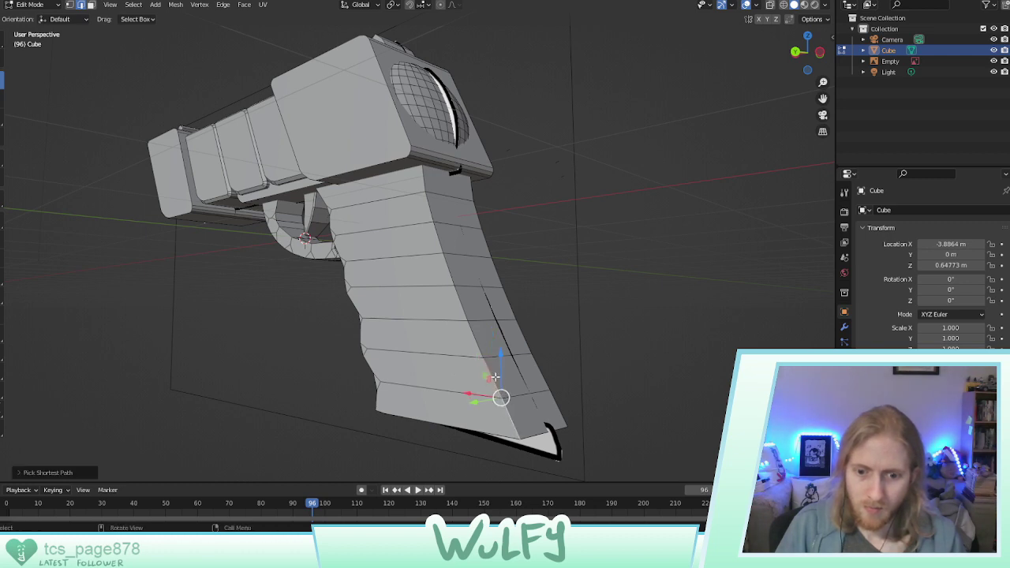
click(474, 333)
shift+click(491, 377)
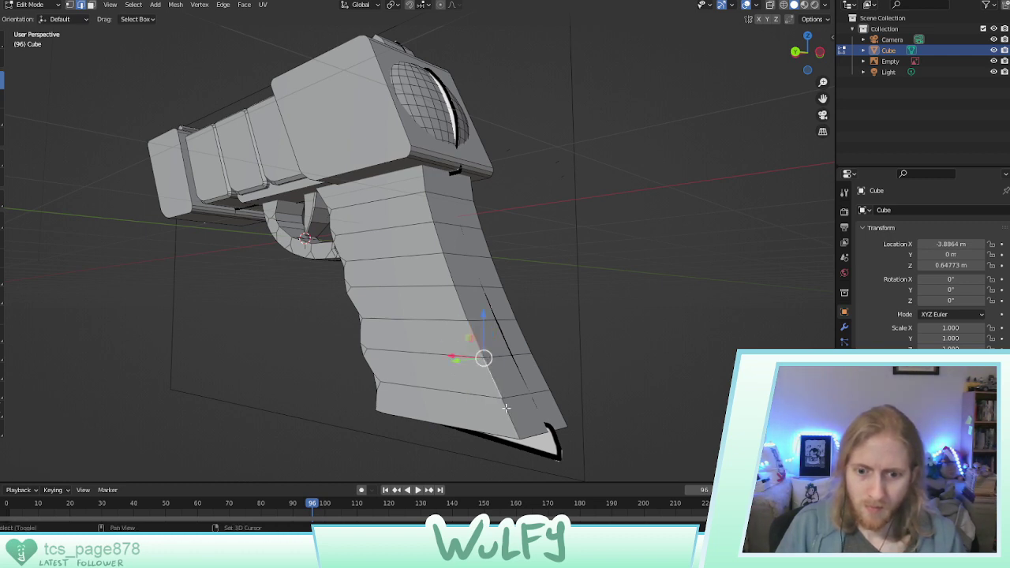
shift+click(507, 409)
shift+click(448, 276)
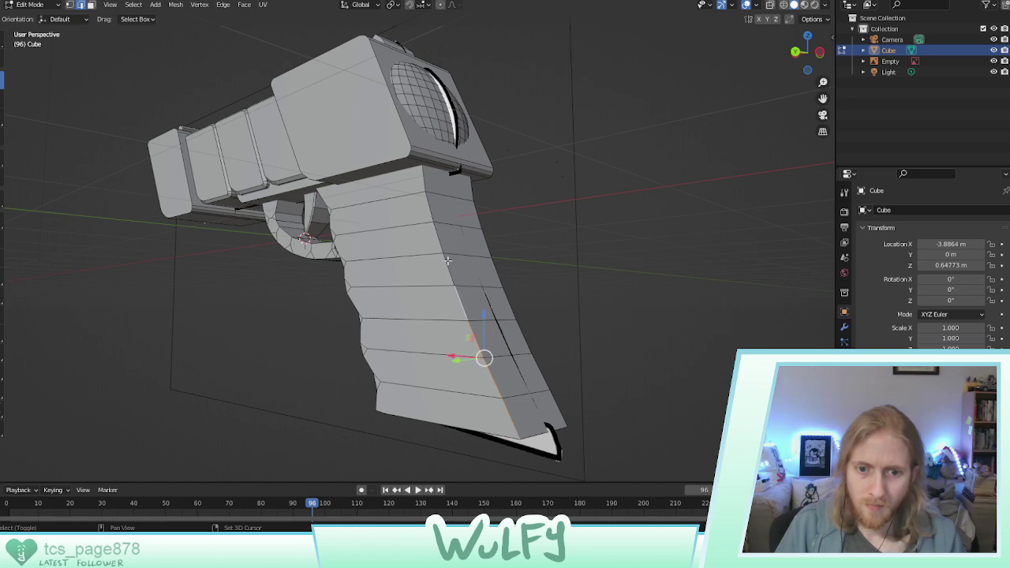
shift+click(446, 261)
shift+click(437, 239)
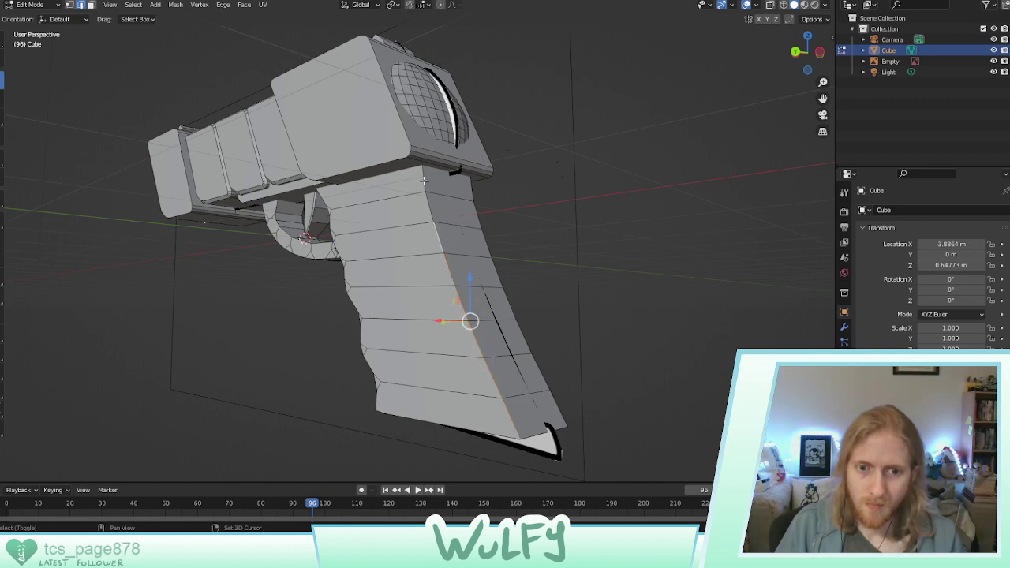
shift+click(425, 196)
middle_drag(431, 203, 456, 210)
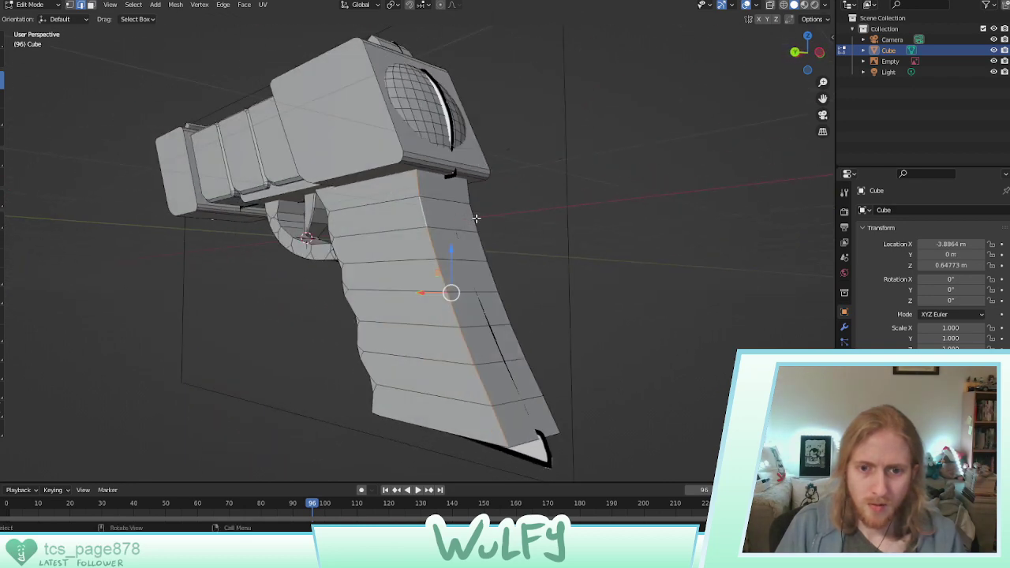
Add the edge segments along the opposite rear corner and bevel both rear corners of the grip with one segment
shift+click(469, 196)
shift+click(474, 219)
shift+click(482, 245)
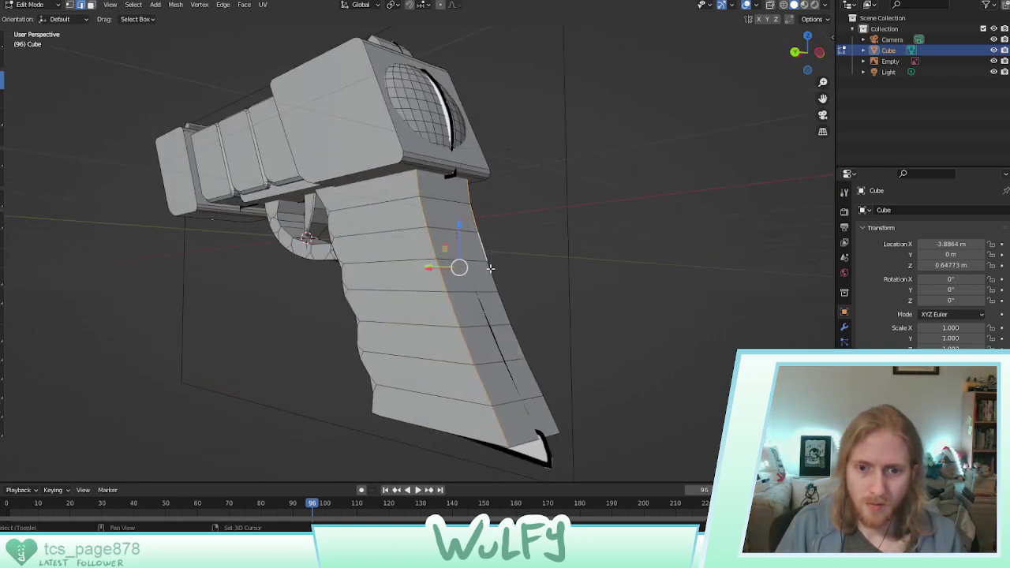
shift+click(496, 284)
shift+click(507, 312)
shift+click(521, 348)
shift+click(543, 388)
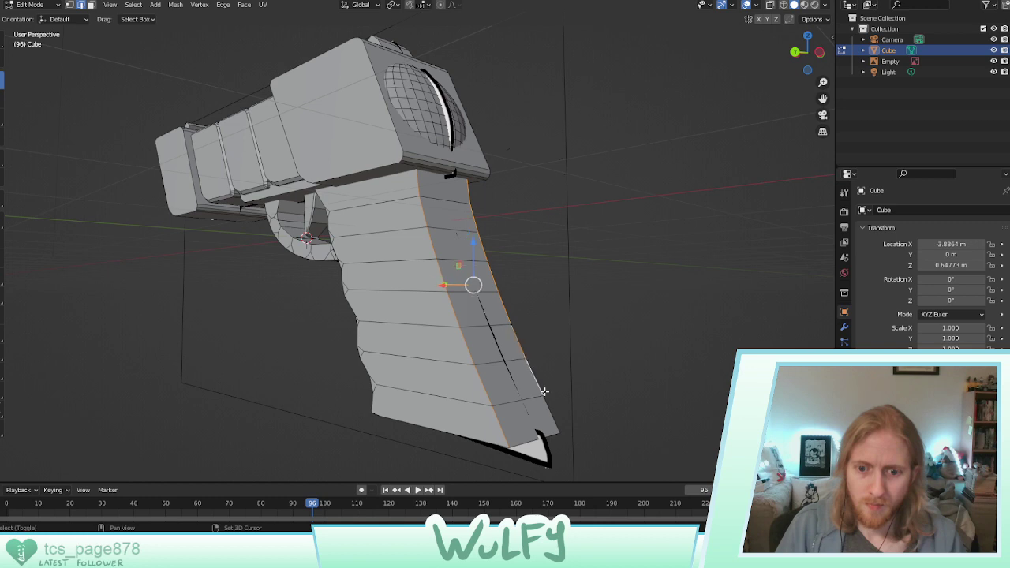
shift+click(548, 406)
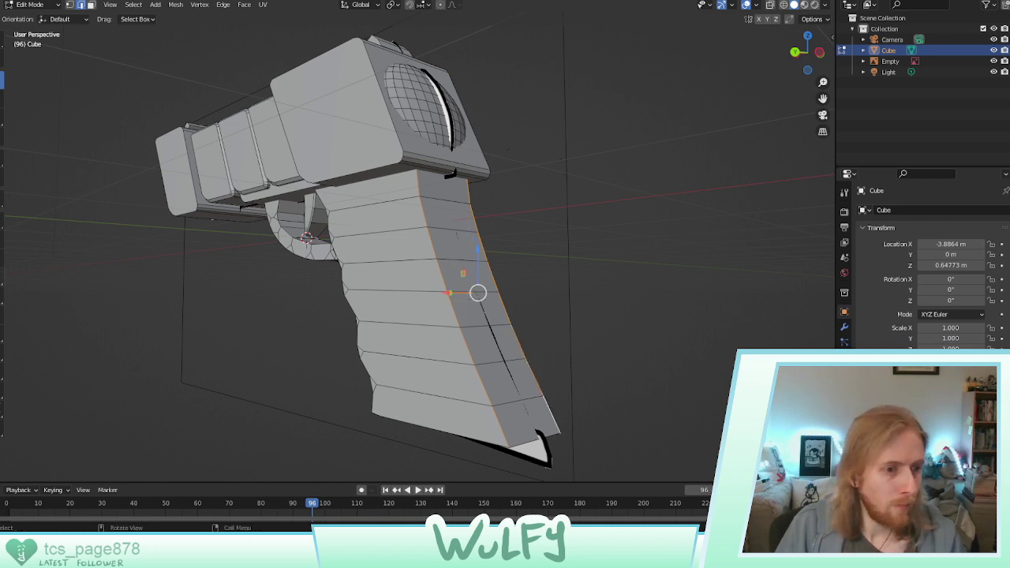
click(2, 258)
mouse_move(442, 310)
mouse_down()
mouse_move(432, 337)
mouse_move(433, 316)
mouse_up()
Try to bevel the edge loop along the front side corner of the grip's finger grooves with one segment
middle_drag(432, 316, 205, 300)
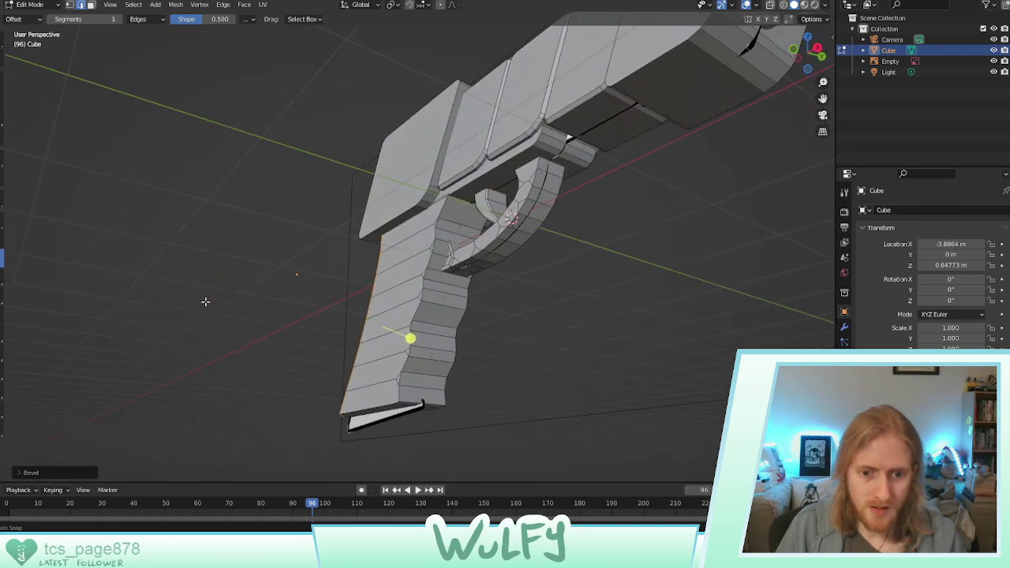
click(399, 392)
shift+click(404, 368)
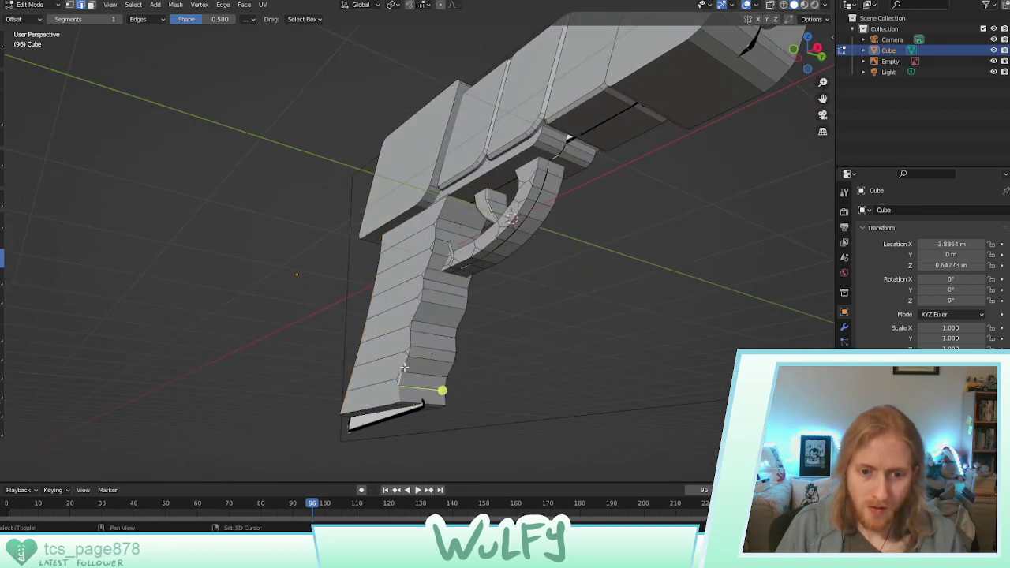
click(408, 355)
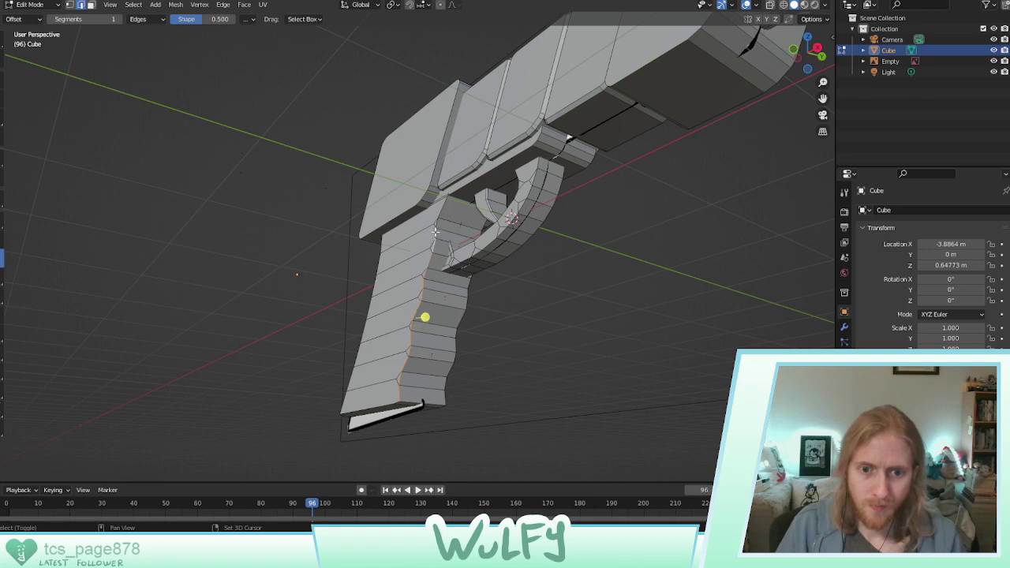
middle_drag(440, 211, 471, 277)
alt+click(403, 284)
key(ctrl+b)
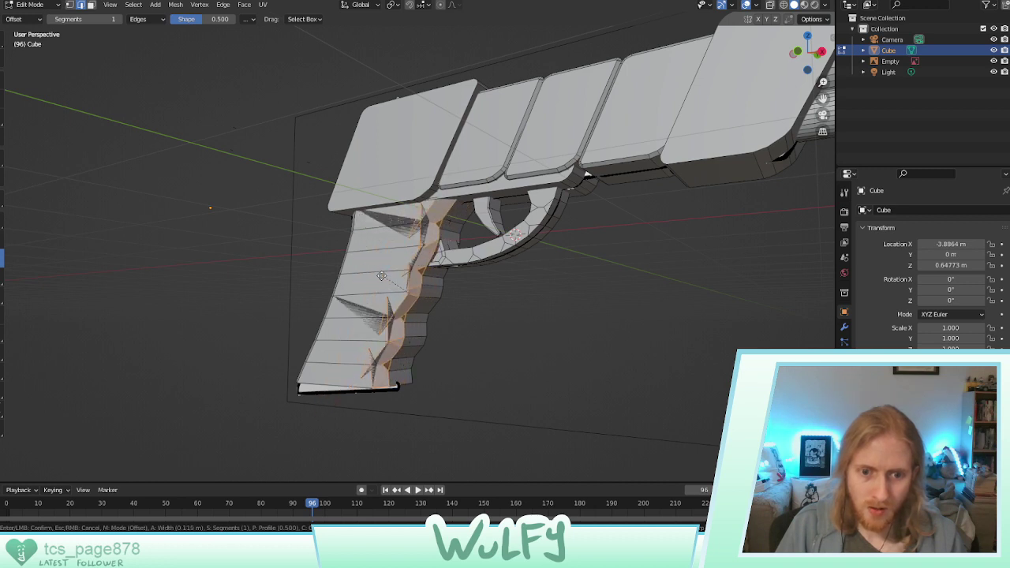
click(389, 283)
Try to bevel the front corner edge loop with the short diagonal edges at the finger grooves included in the selection
alt+click(403, 285)
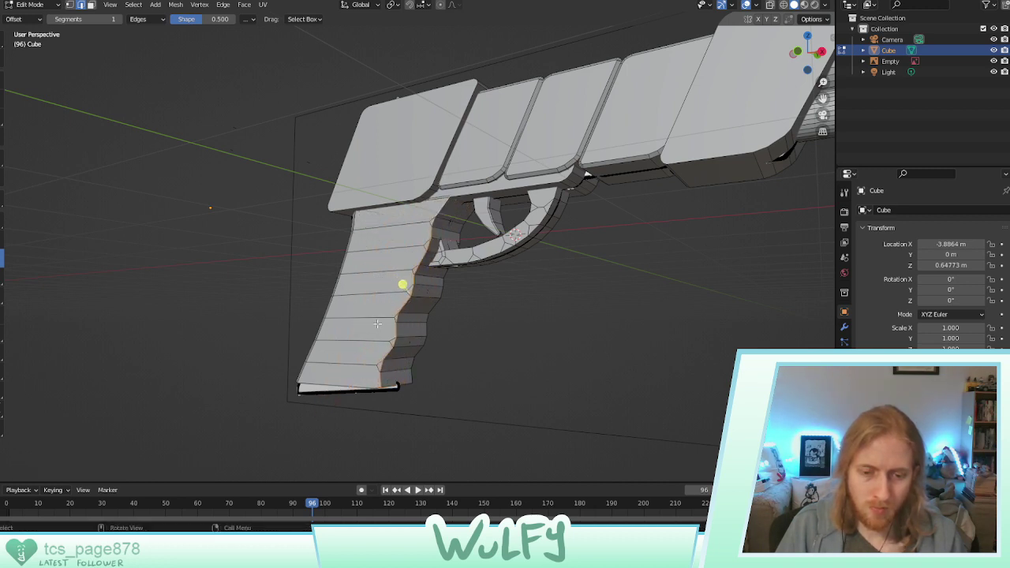
scroll(377, 324, up, 2)
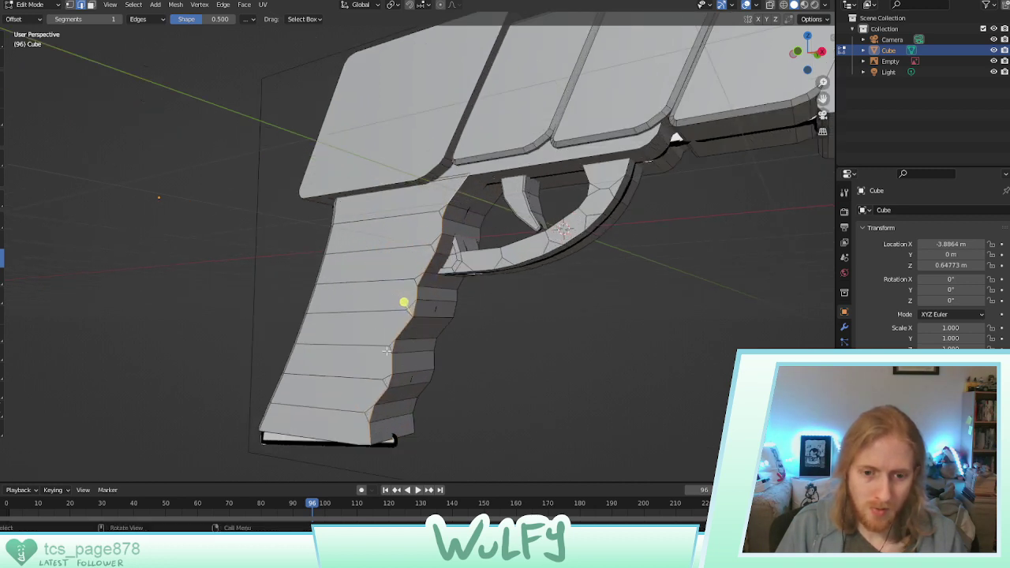
shift+click(368, 405)
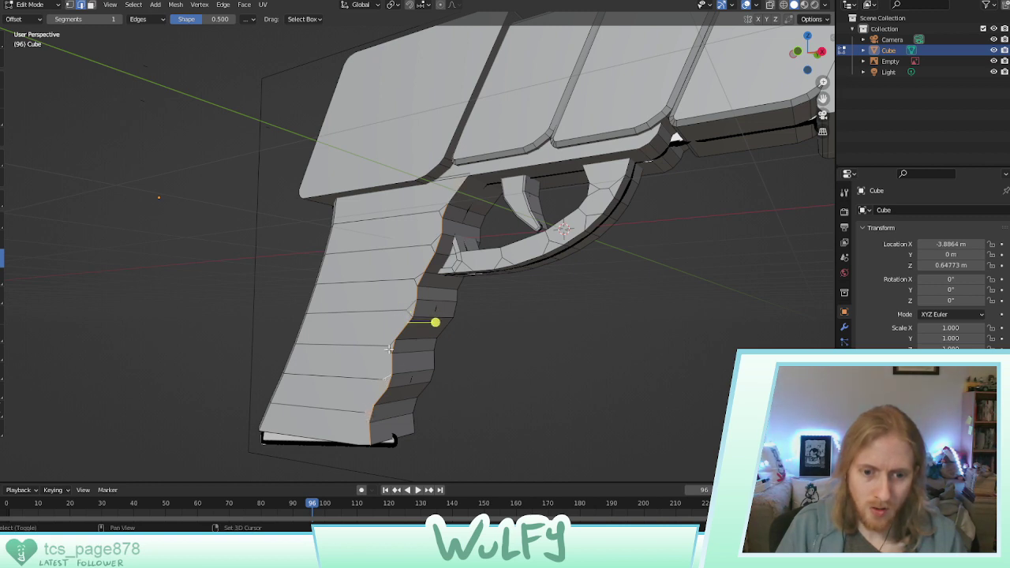
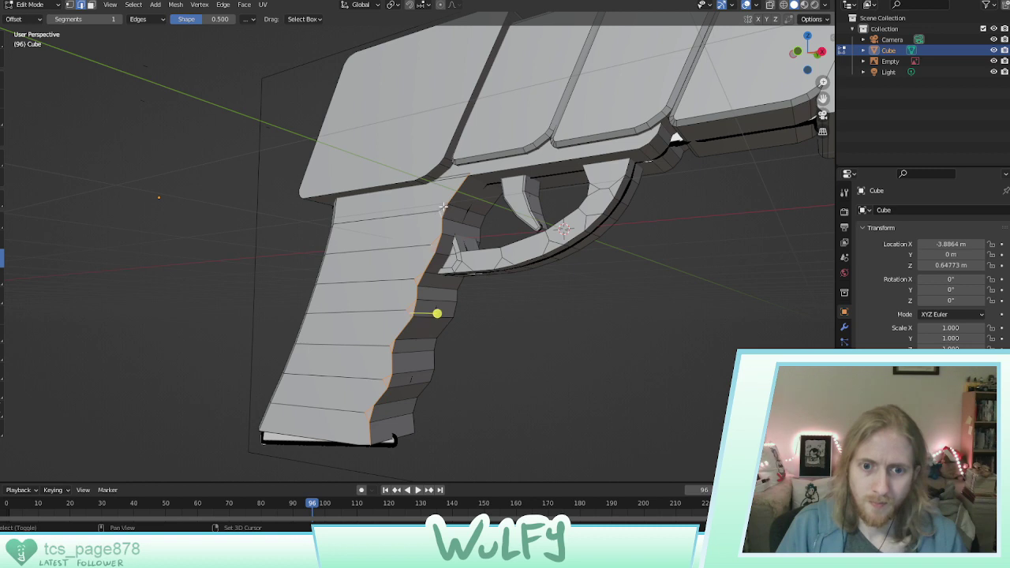
drag(437, 313, 440, 315)
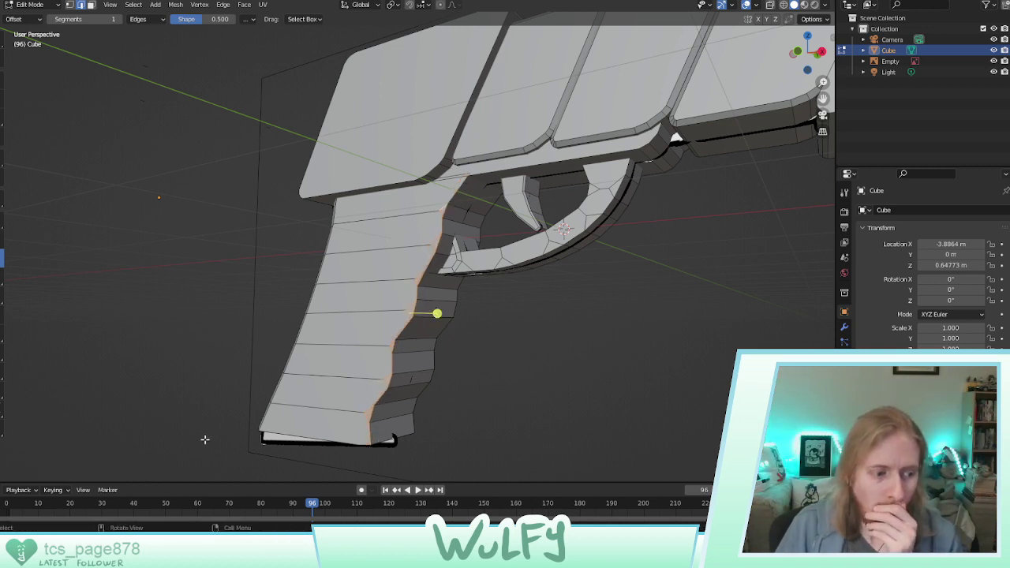
Select the individual edge segments along the front side corner of the grip, from the base up to the trigger guard
click(375, 418)
shift+click(376, 405)
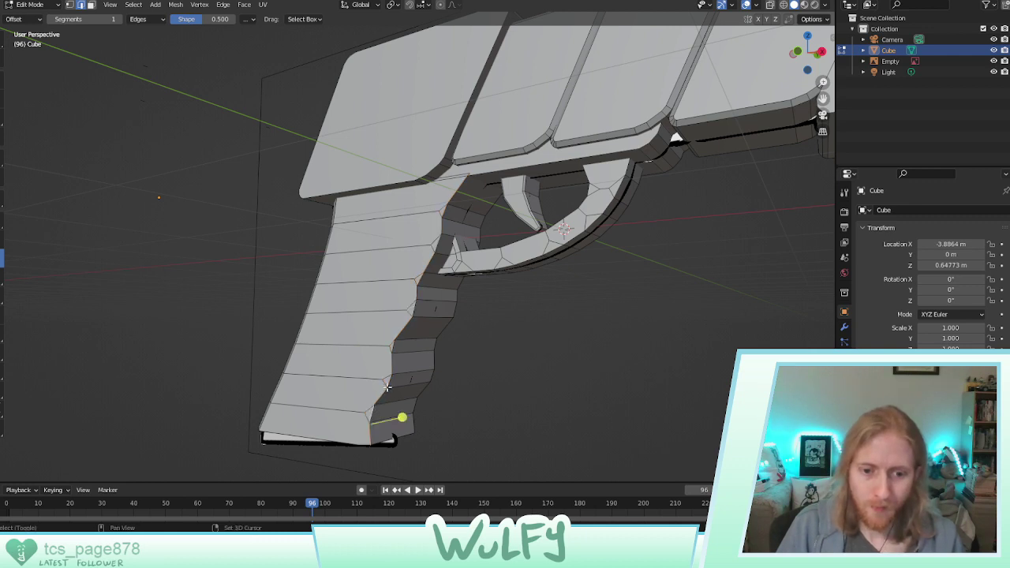
shift+click(387, 388)
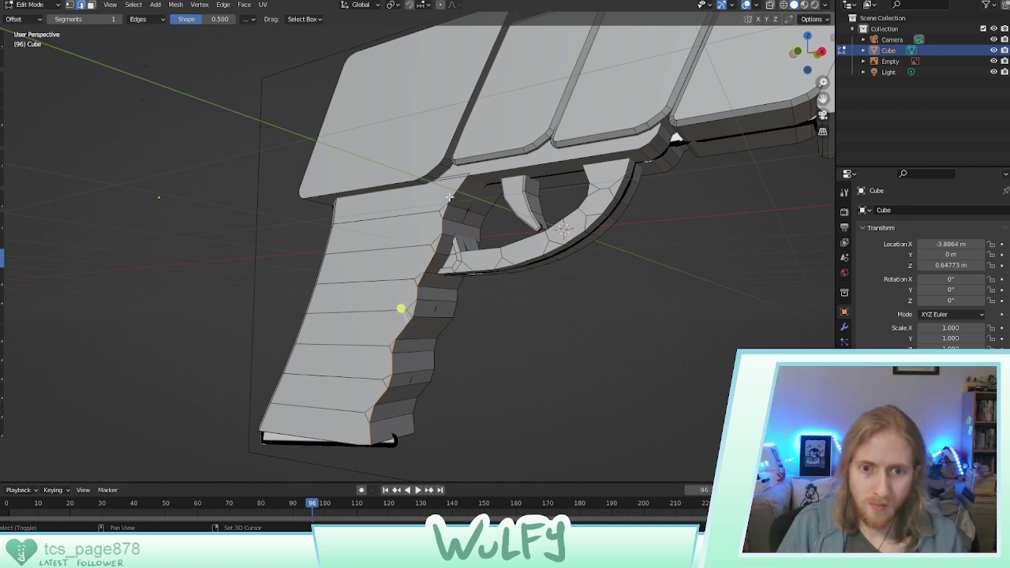
middle_drag(419, 235, 325, 427)
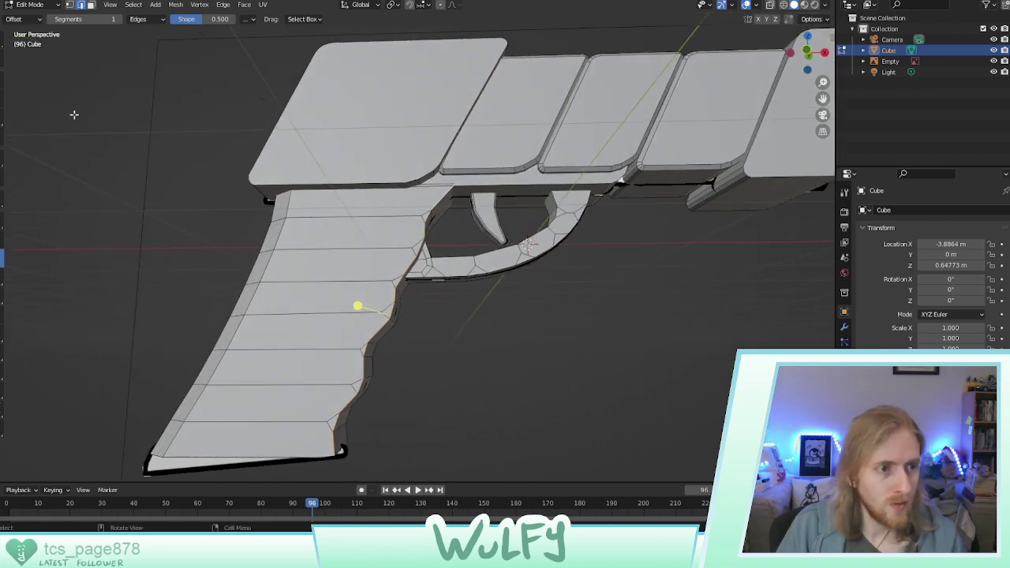
Select the vertices set back from the front corner on one side face of the grip, from the trigger guard to the base
click(70, 5)
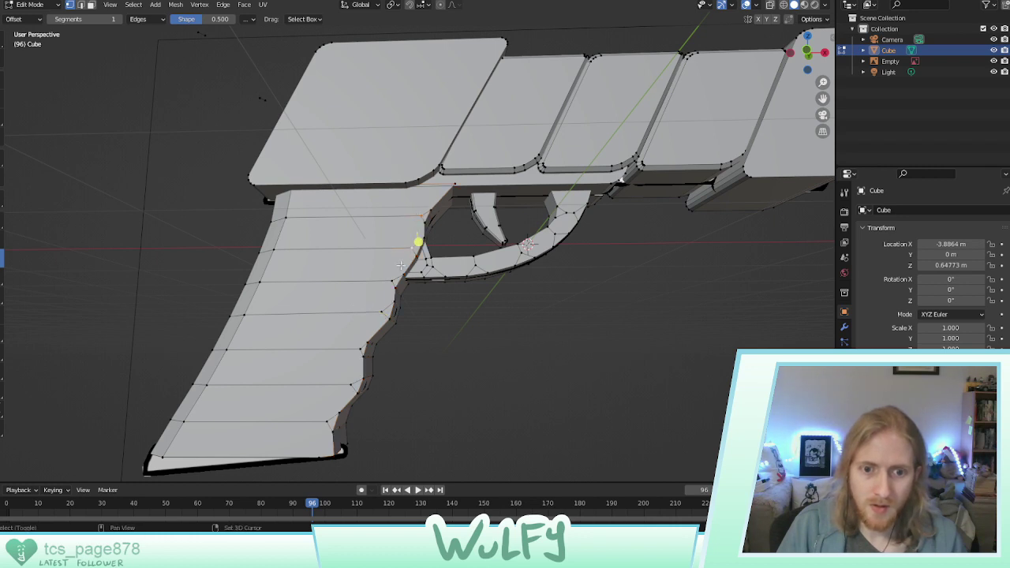
shift+click(360, 350)
shift+click(351, 385)
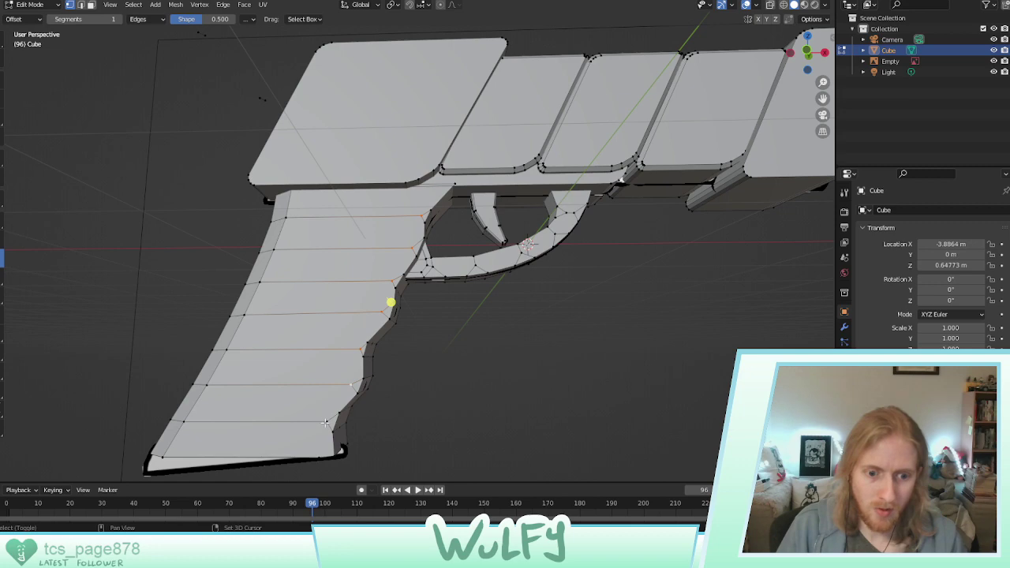
shift+click(327, 422)
shift+click(319, 460)
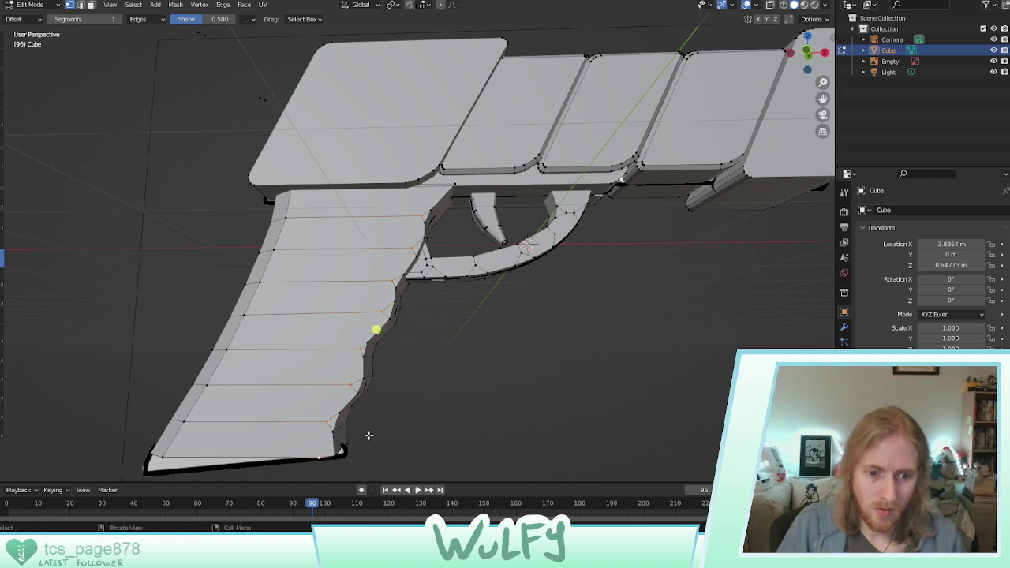
Add the matching set-back vertices on the grip's opposite side face to the selection, from the base up to the top
mouse_move(124, 212)
middle_down()
mouse_move(266, 350)
mouse_move(151, 333)
mouse_move(119, 349)
mouse_move(370, 405)
mouse_move(526, 499)
middle_up()
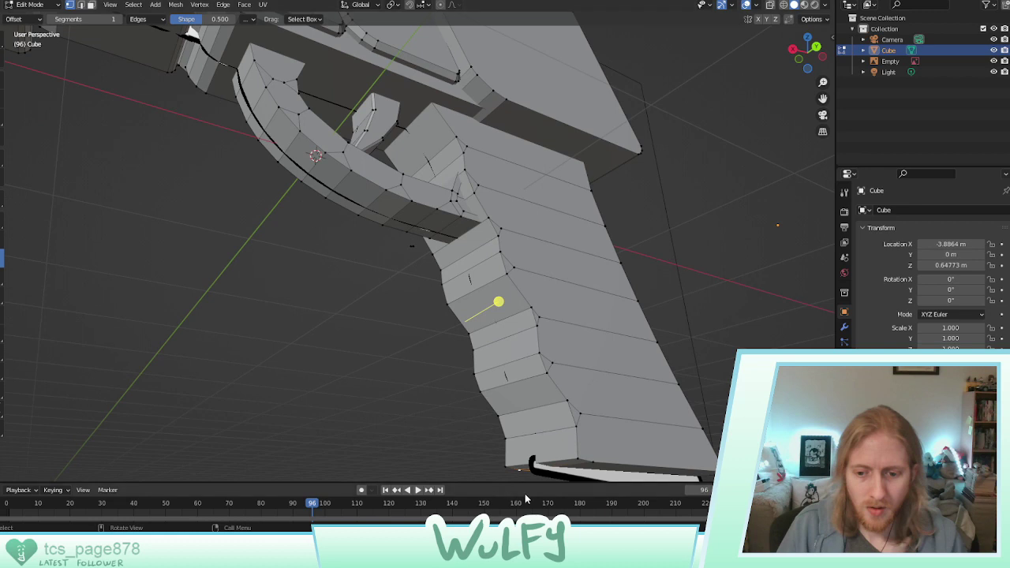
shift+click(594, 460)
shift+click(579, 411)
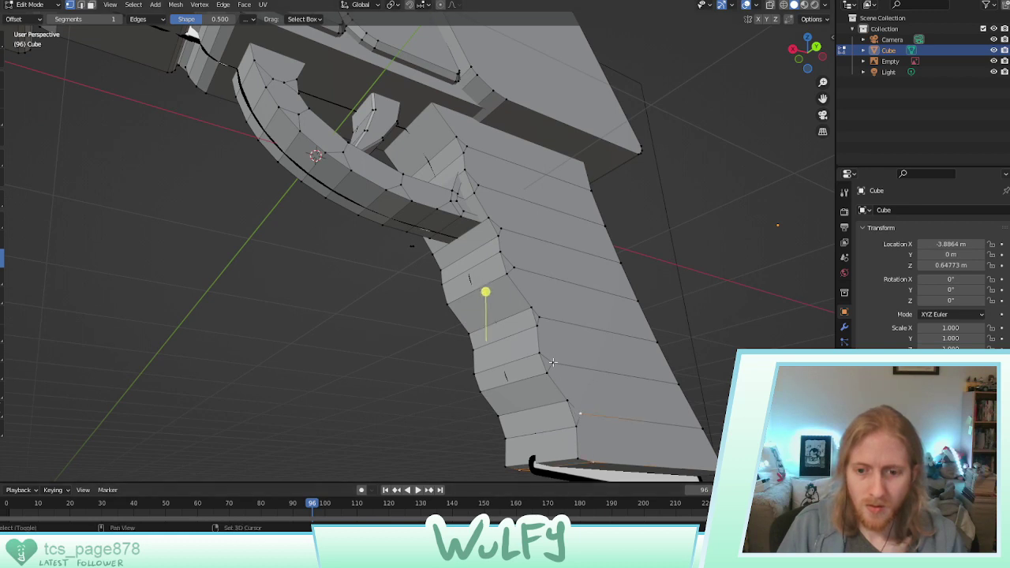
shift+click(552, 363)
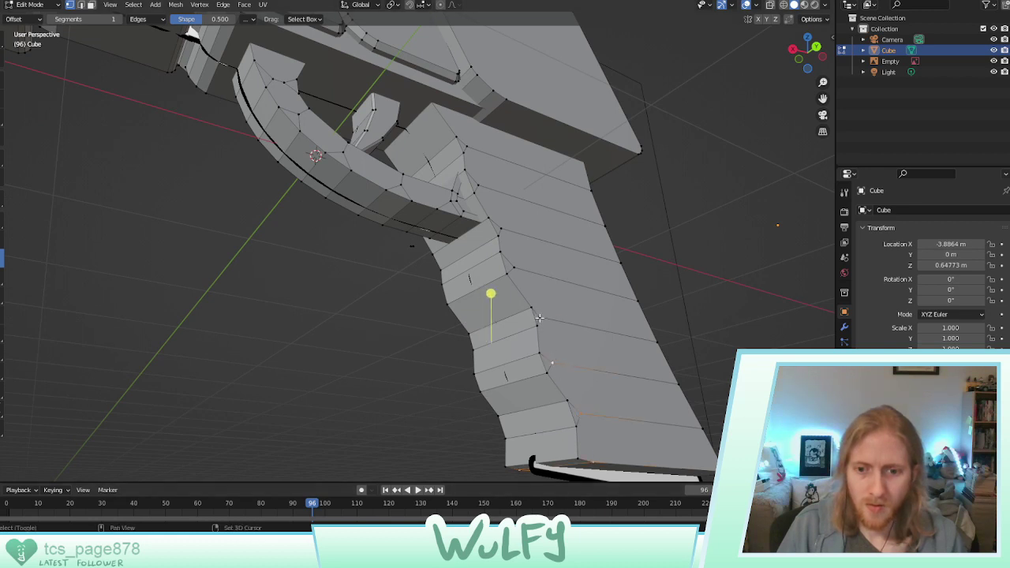
shift+click(539, 318)
shift+click(513, 268)
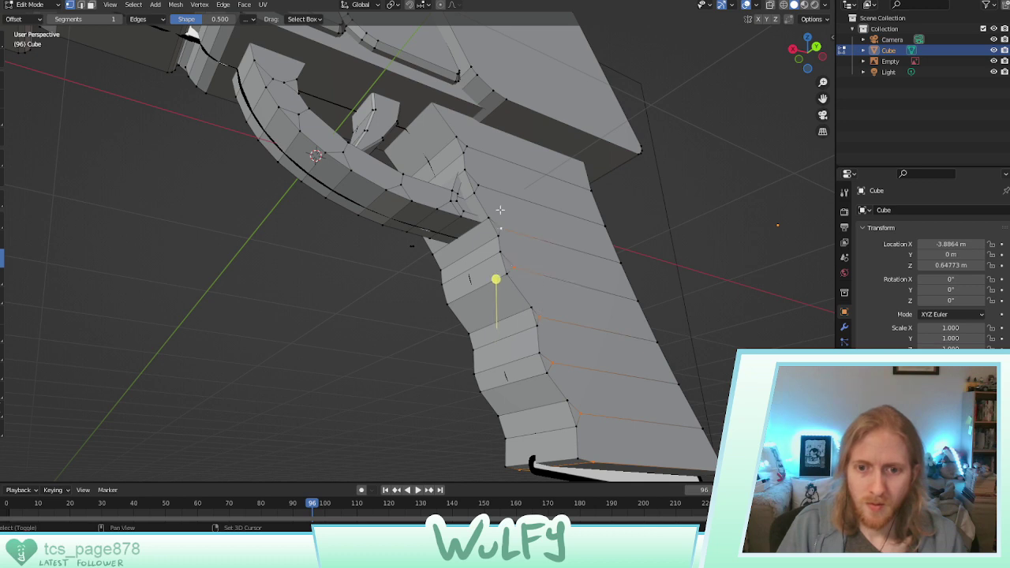
shift+click(477, 185)
shift+click(467, 146)
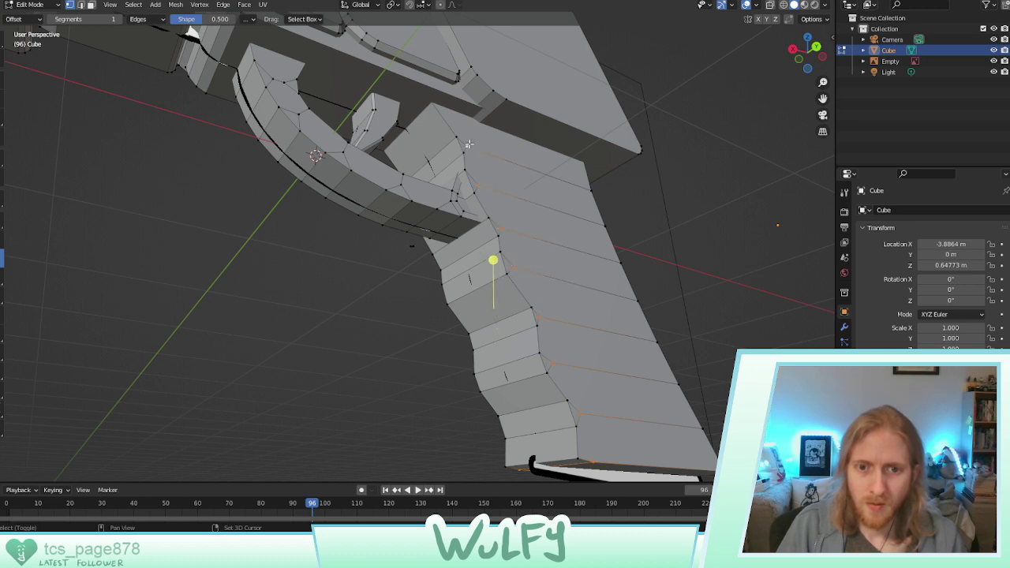
Move the selected vertices along the X axis toward the rear of the grip, away from the finger grooves
click(1, 84)
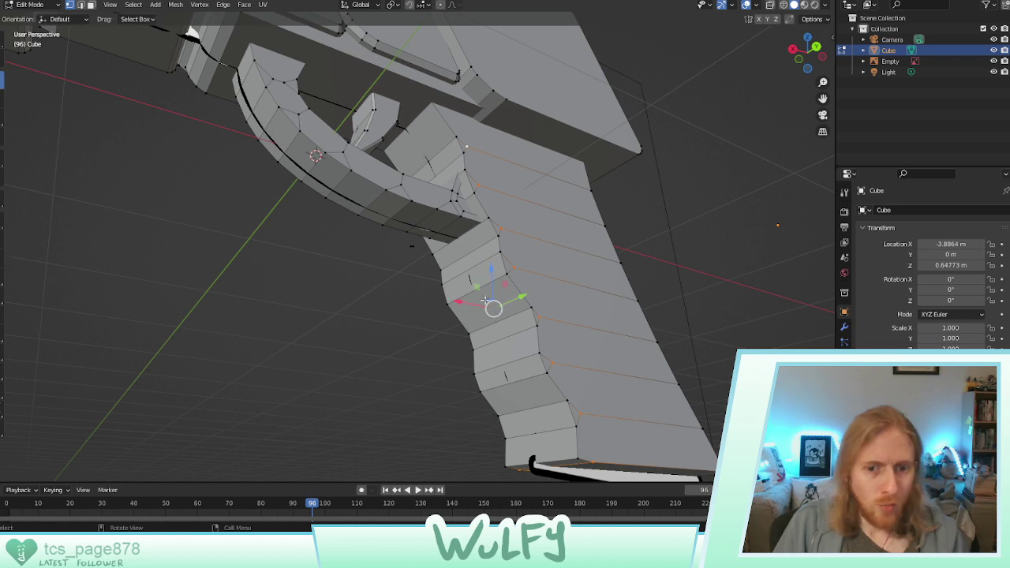
drag(468, 303, 506, 308)
middle_drag(506, 310, 654, 337)
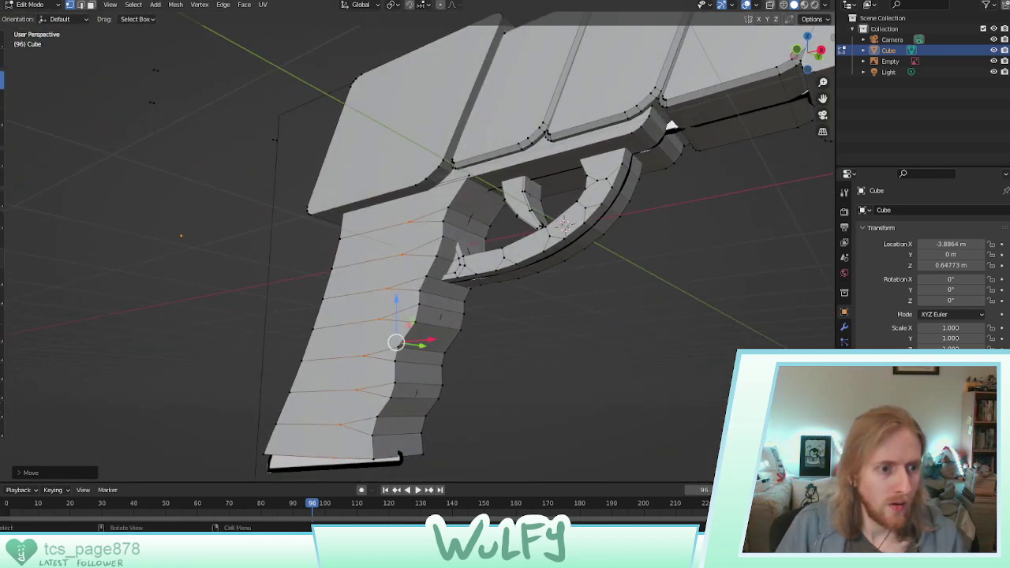
Clear the selection and select the edge segments along one front corner of the grip, following the finger grooves down to the base
click(2, 258)
click(495, 375)
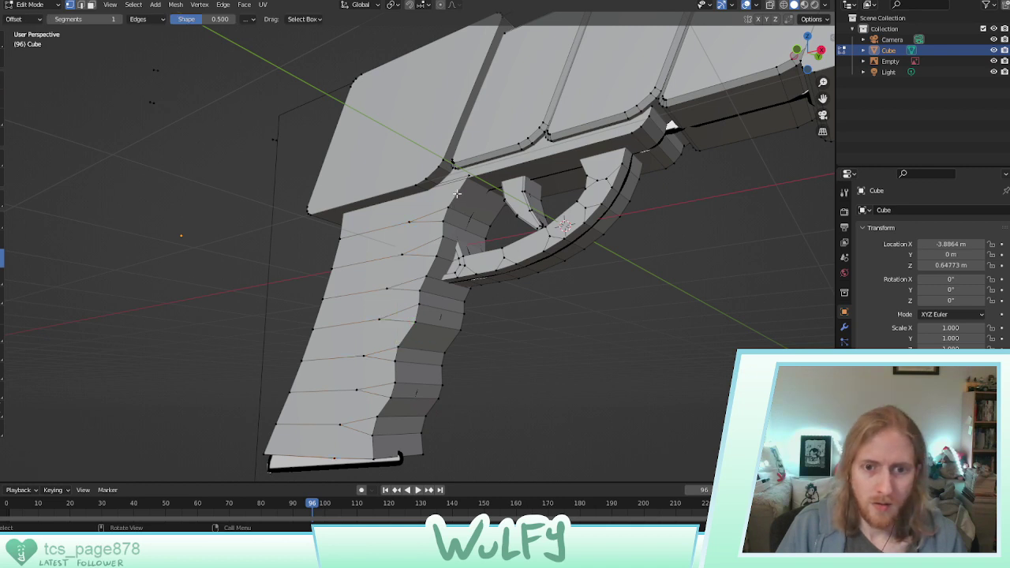
key(2)
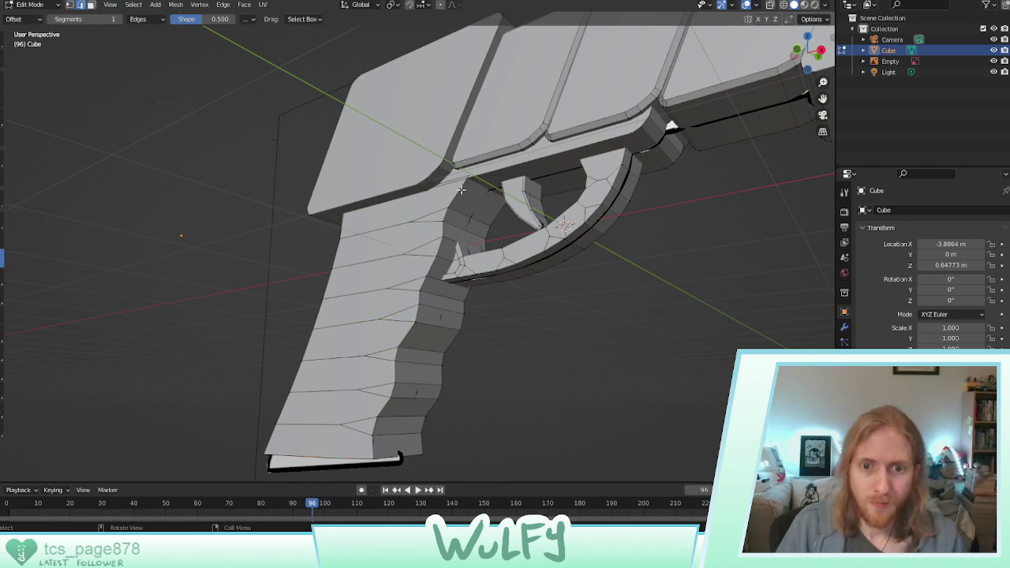
shift+click(443, 225)
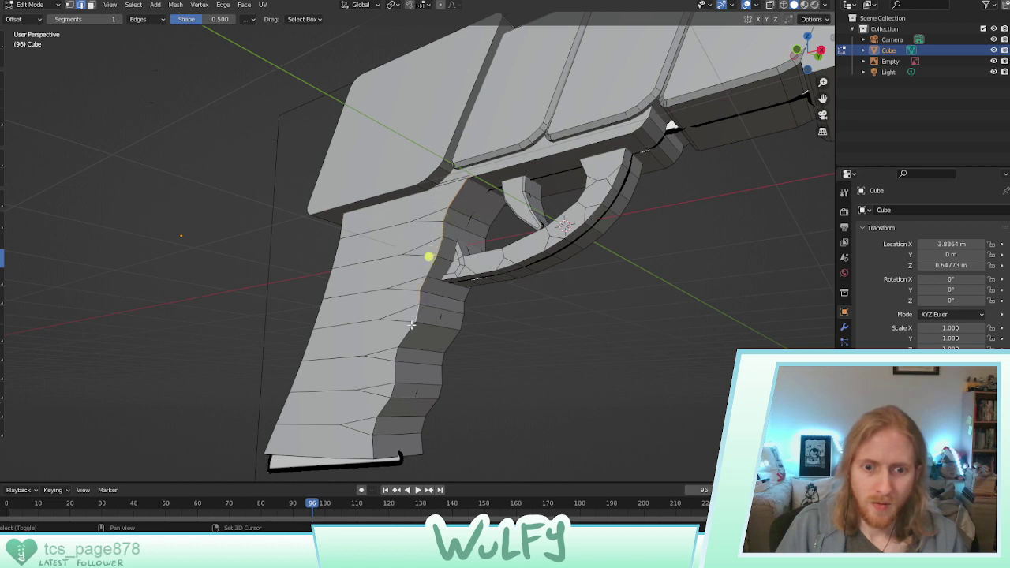
shift+click(395, 353)
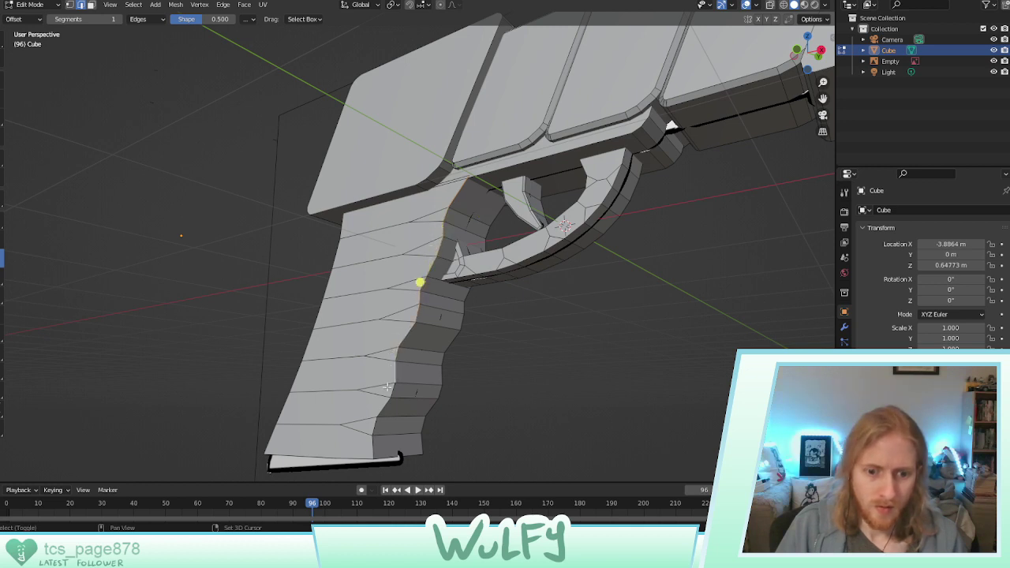
shift+click(387, 394)
shift+click(374, 435)
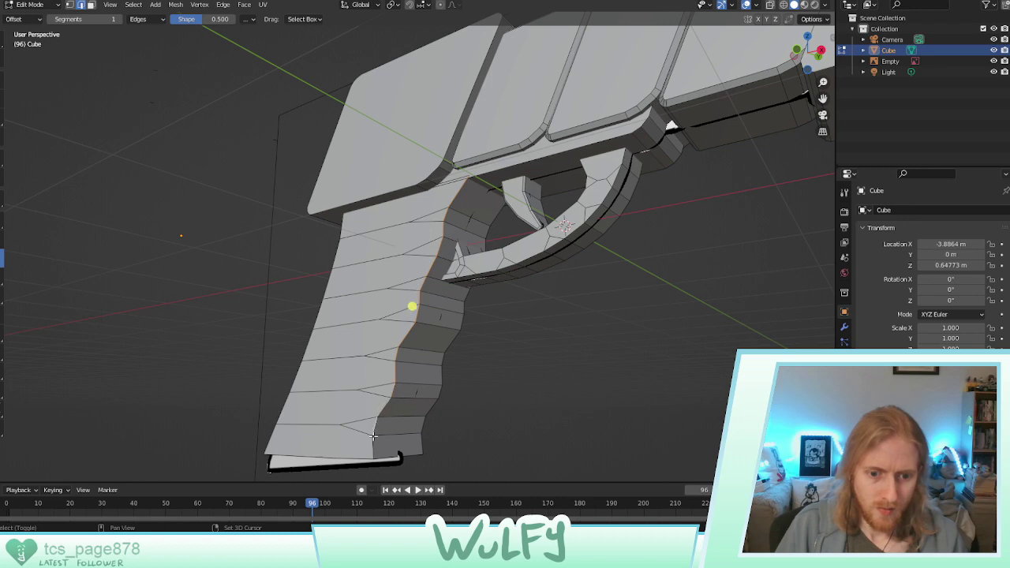
Add the edge segments along the opposite front corner of the grip, from the base up past the trigger guard to the top
middle_drag(421, 445, 293, 415)
shift+click(572, 423)
shift+click(558, 394)
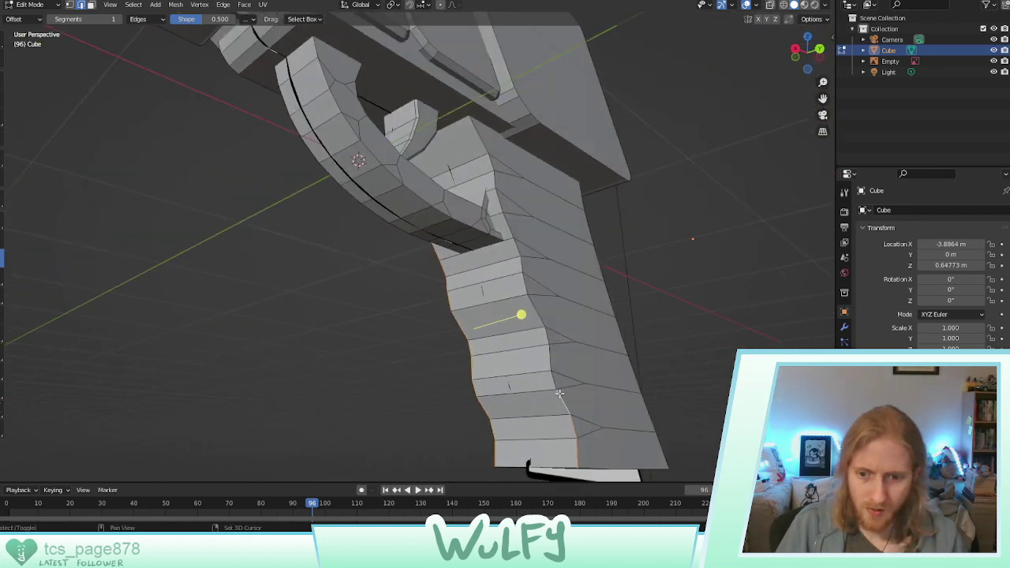
shift+click(545, 345)
shift+click(548, 329)
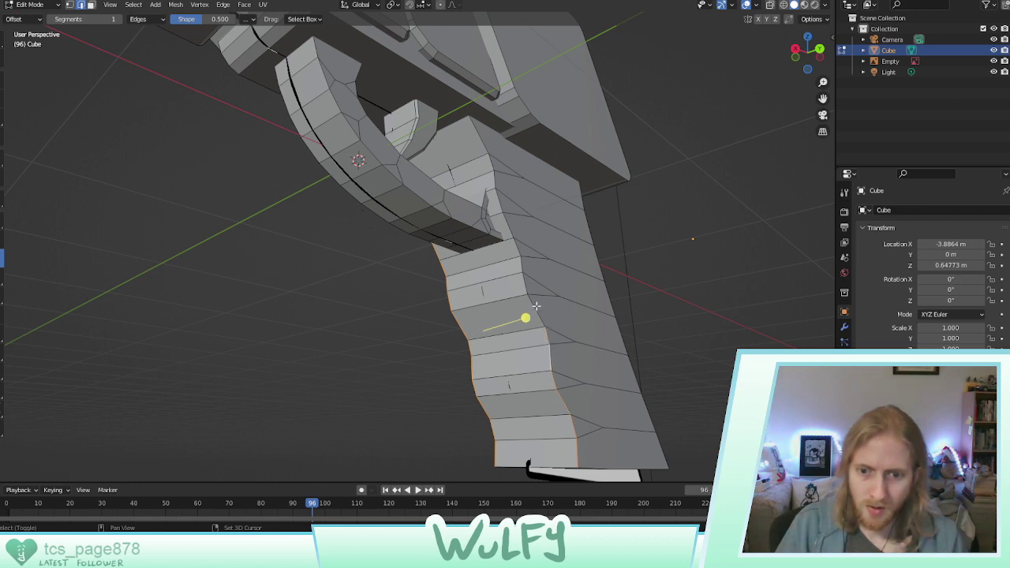
shift+click(521, 264)
shift+click(514, 243)
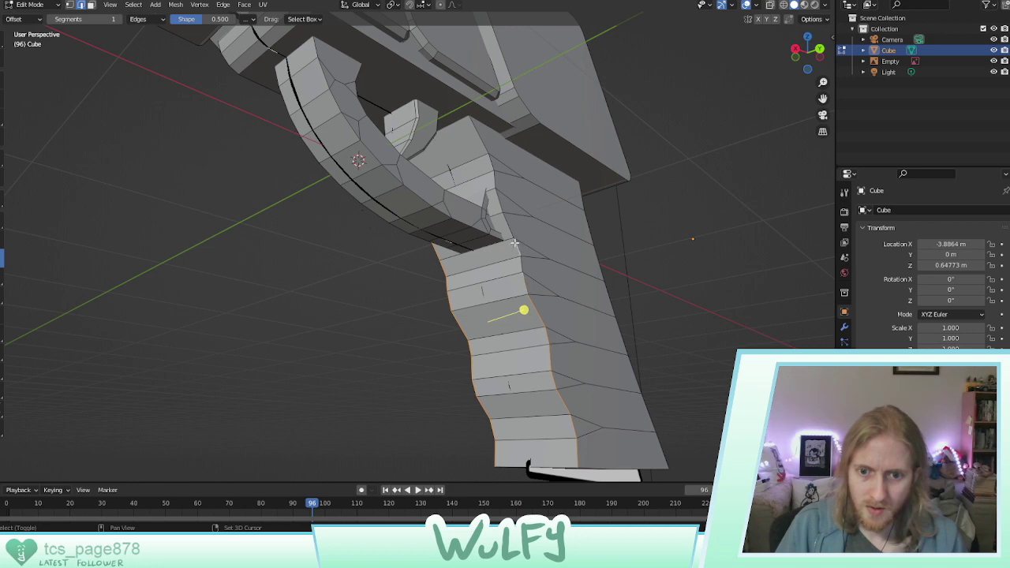
shift+click(506, 214)
shift+click(502, 197)
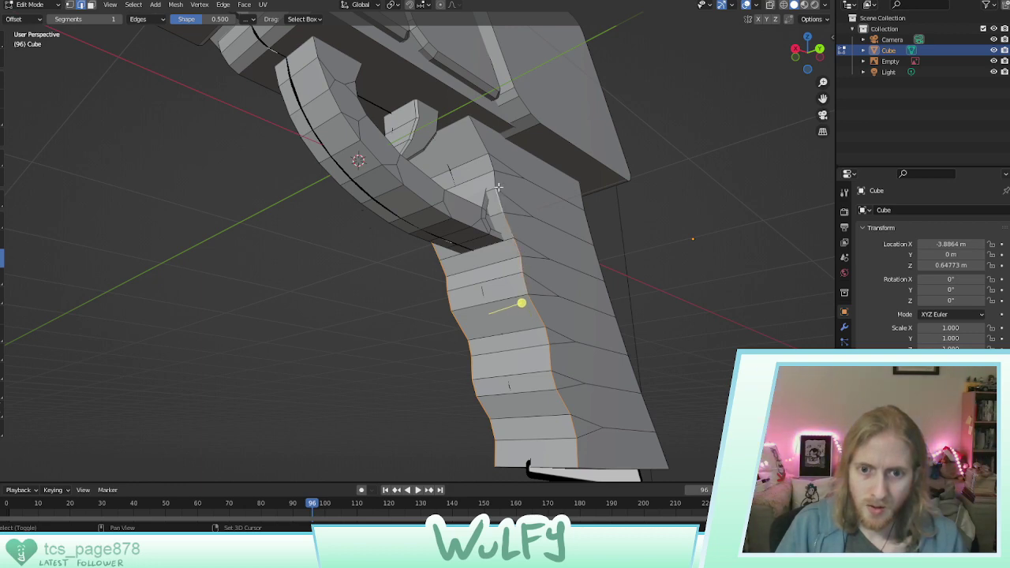
shift+click(496, 175)
shift+click(491, 155)
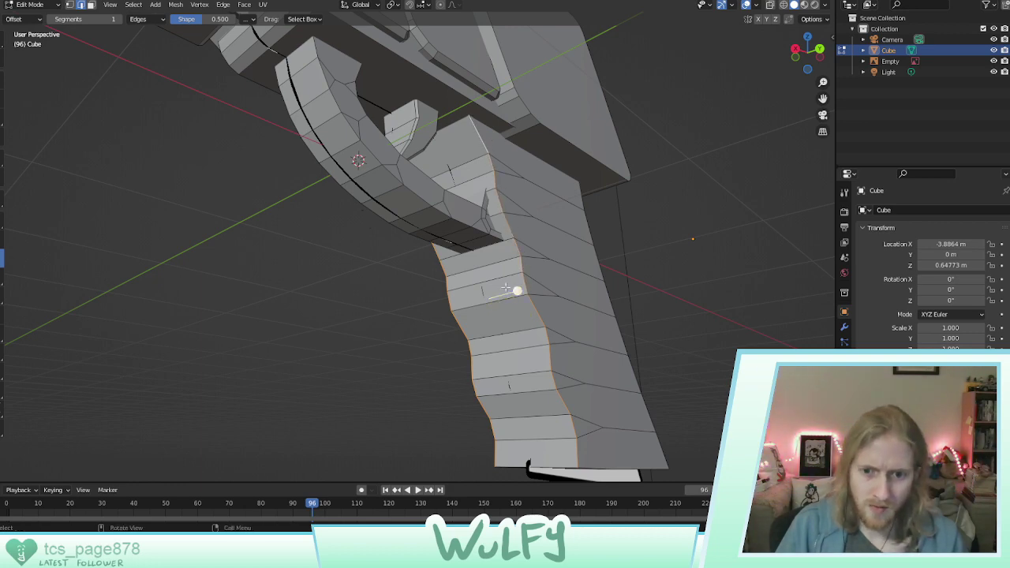
Bevel both front corners of the grip with one segment and a width of about 0.112 m
middle_drag(519, 289, 609, 296)
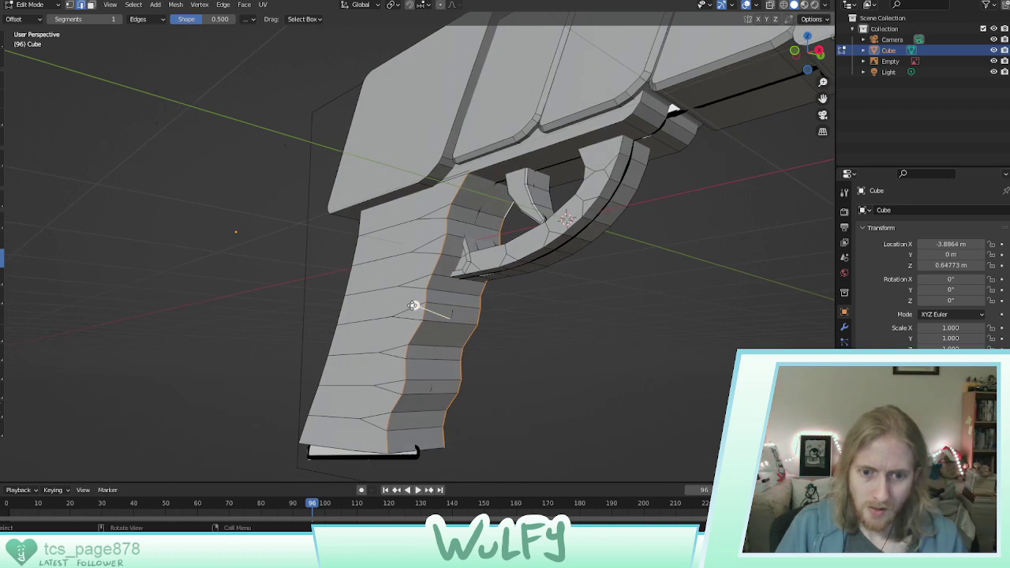
key(ctrl+b)
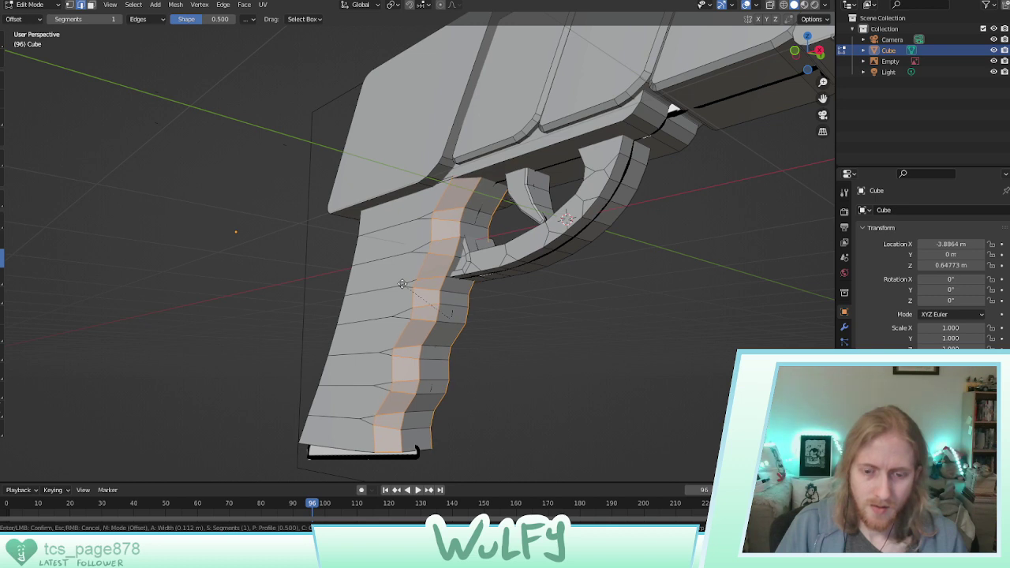
click(401, 284)
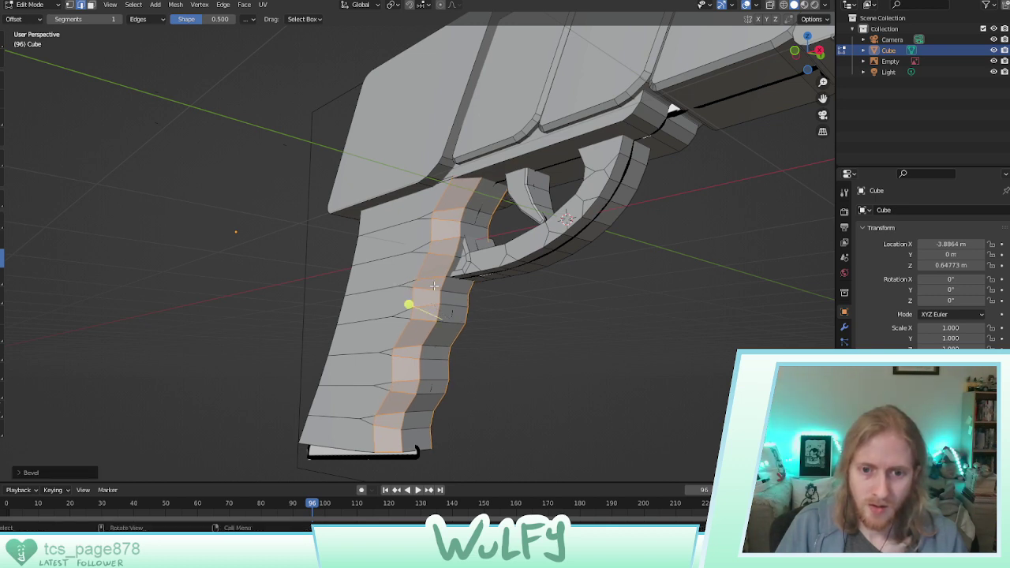
click(402, 436)
shift+click(405, 420)
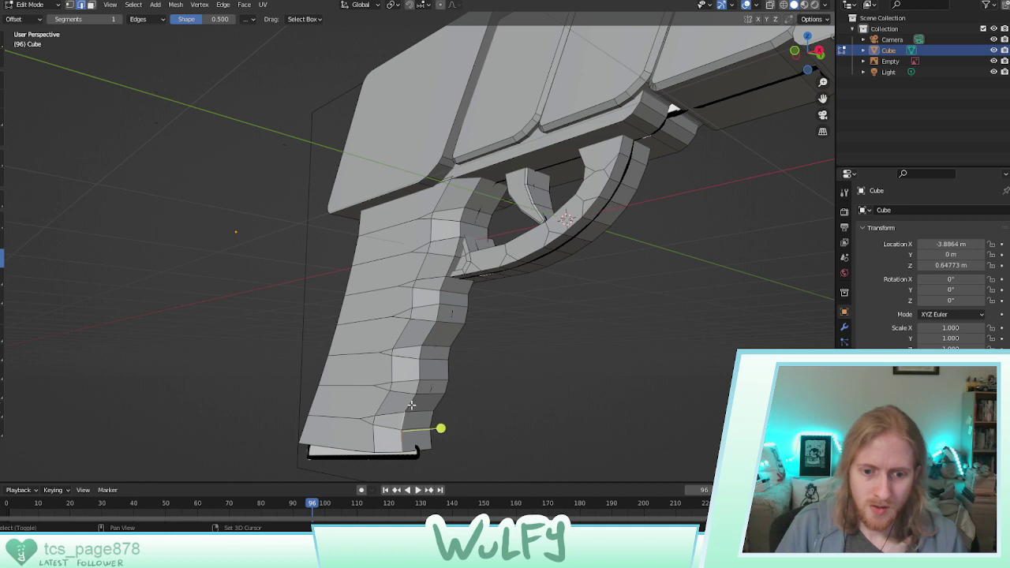
shift+click(412, 403)
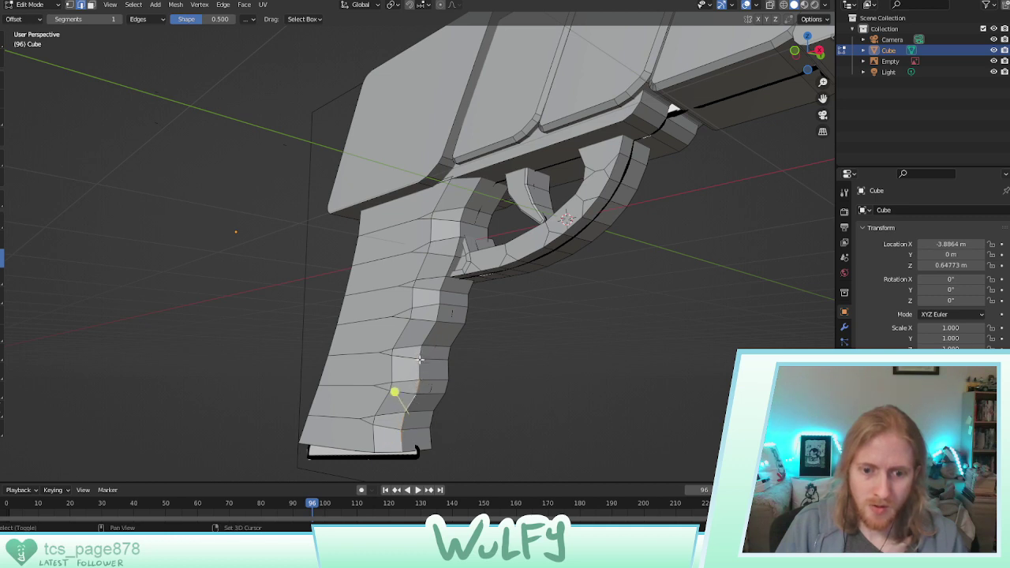
Select the finger-groove faces on the front of the grip, from the base up to the trigger guard
click(90, 5)
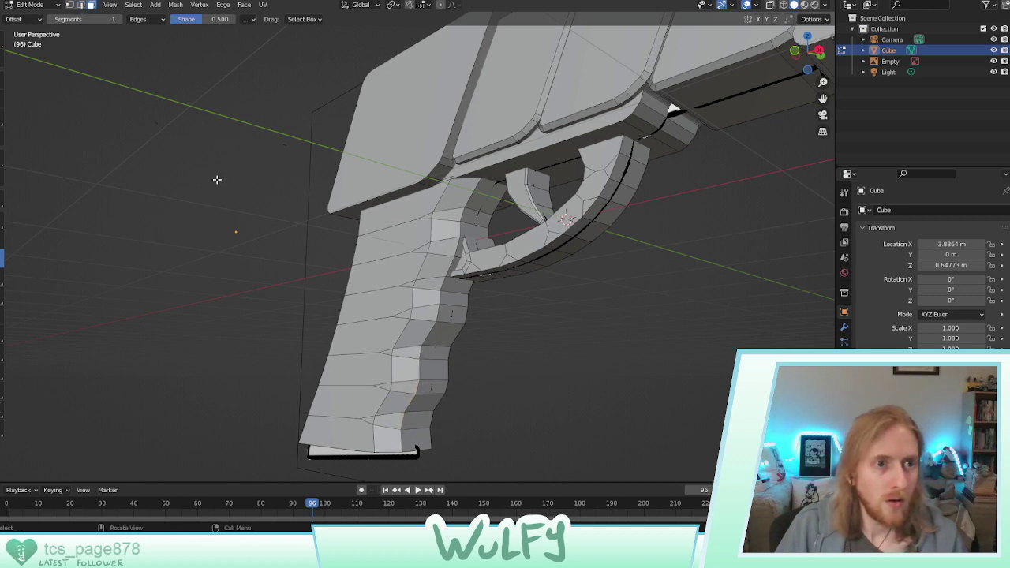
click(414, 443)
shift+click(419, 420)
shift+click(428, 402)
shift+click(432, 385)
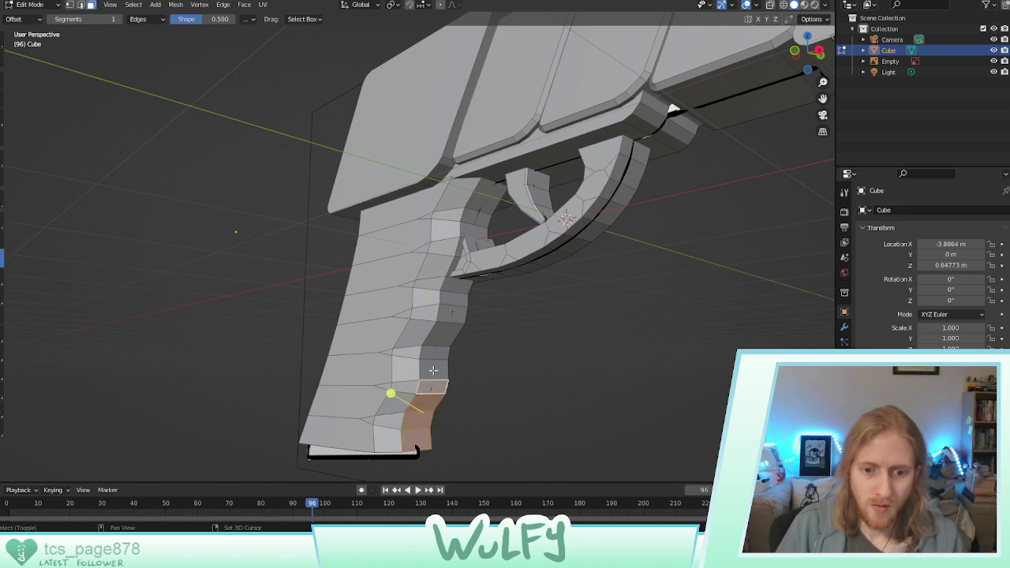
shift+click(435, 353)
shift+click(446, 333)
shift+click(450, 312)
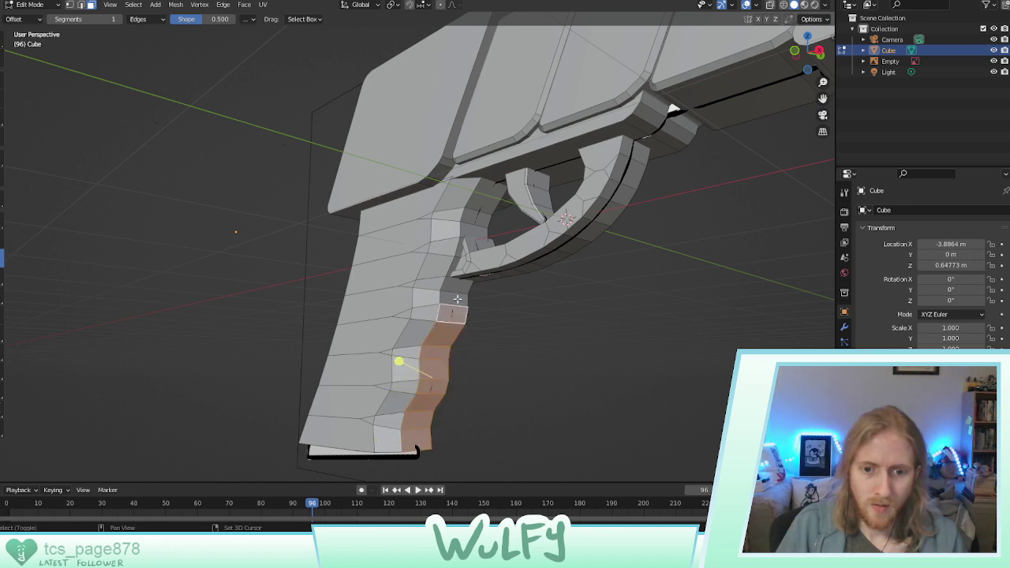
shift+click(455, 292)
shift+click(456, 286)
Extend the face selection behind the trigger guard and up to the top of the grip's front
shift+click(457, 257)
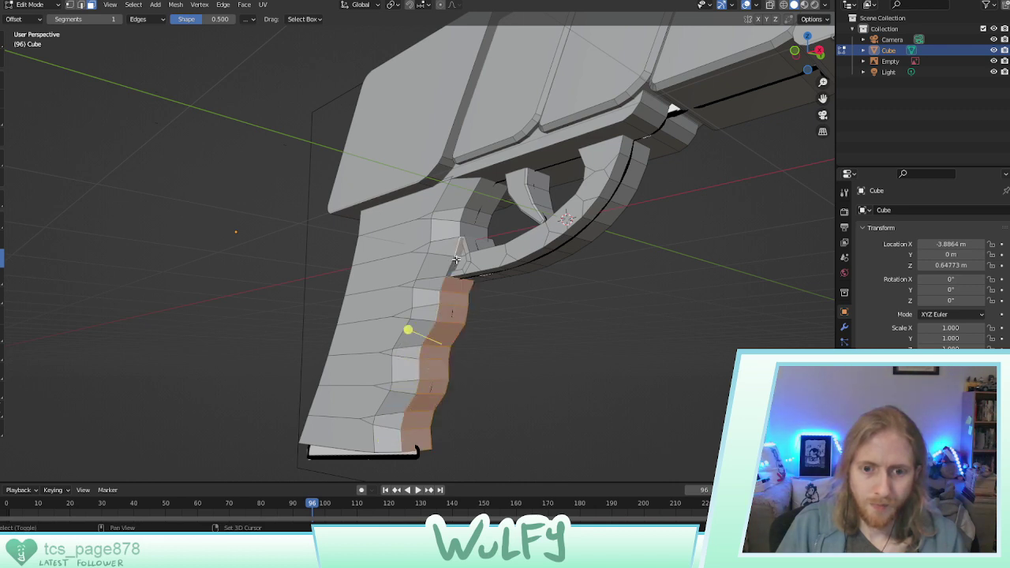
shift+click(461, 247)
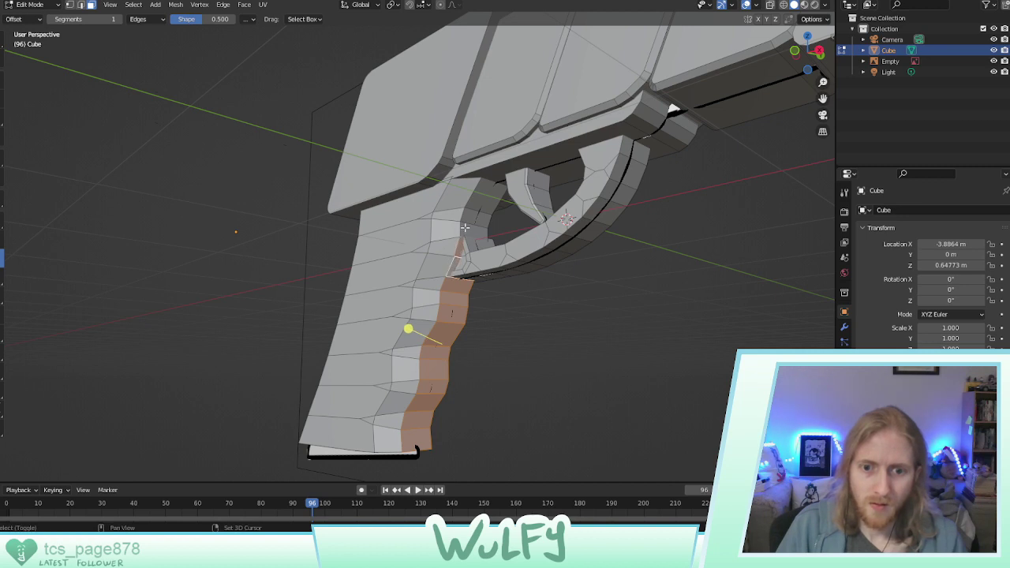
shift+click(467, 229)
shift+click(476, 215)
shift+click(483, 197)
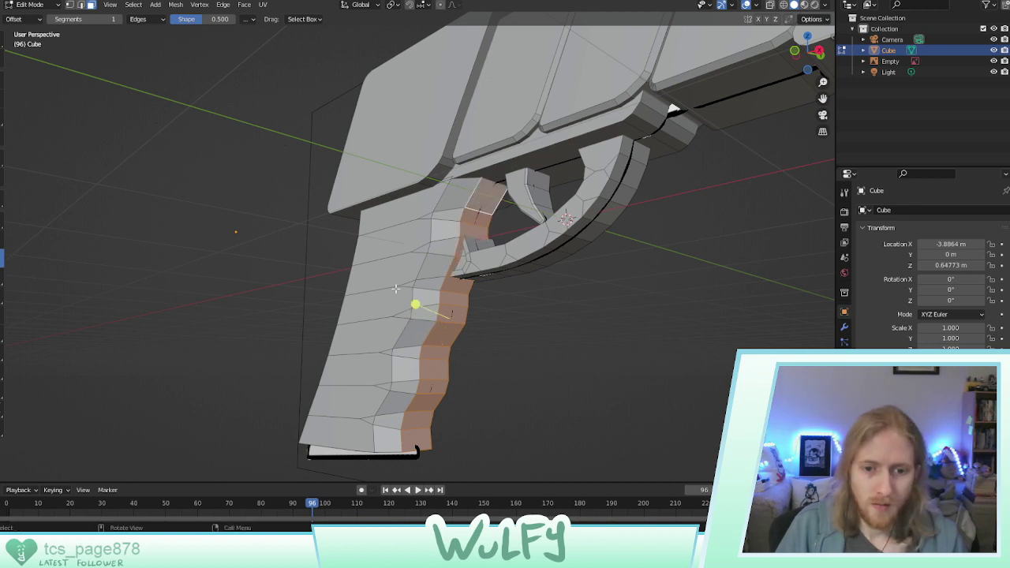
Try to bevel the selected front faces of the grip with one segment and a width of about 0.057 m, and undo it
key(ctrl+b)
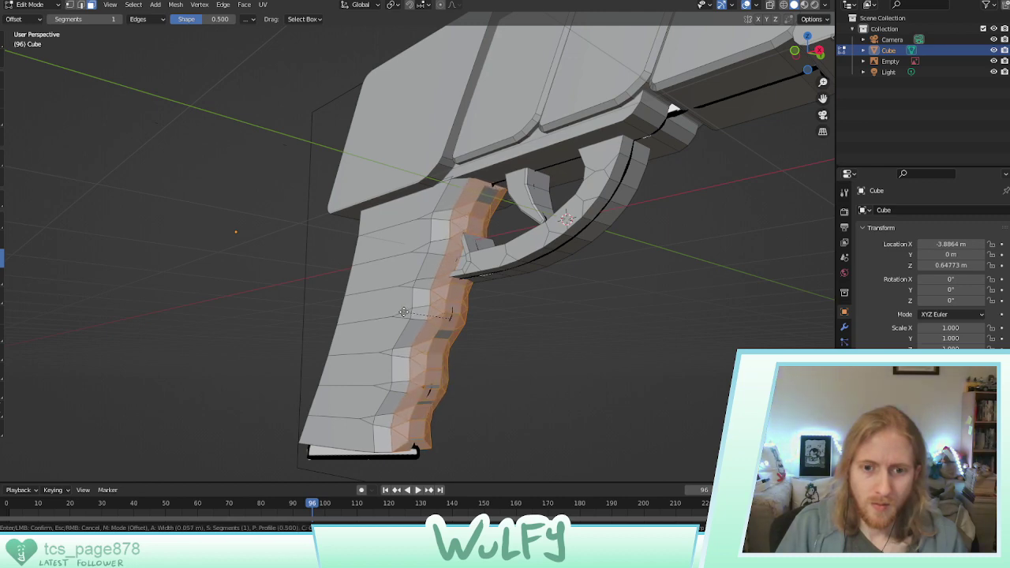
click(402, 313)
middle_drag(403, 312, 259, 325)
click(295, 361)
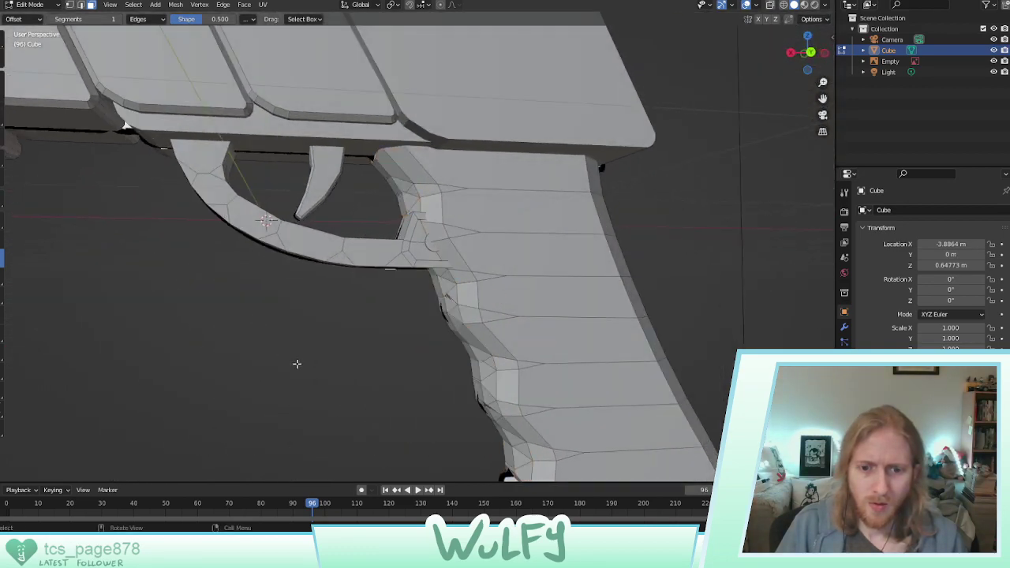
middle_drag(300, 368, 310, 338)
key(ctrl+z)
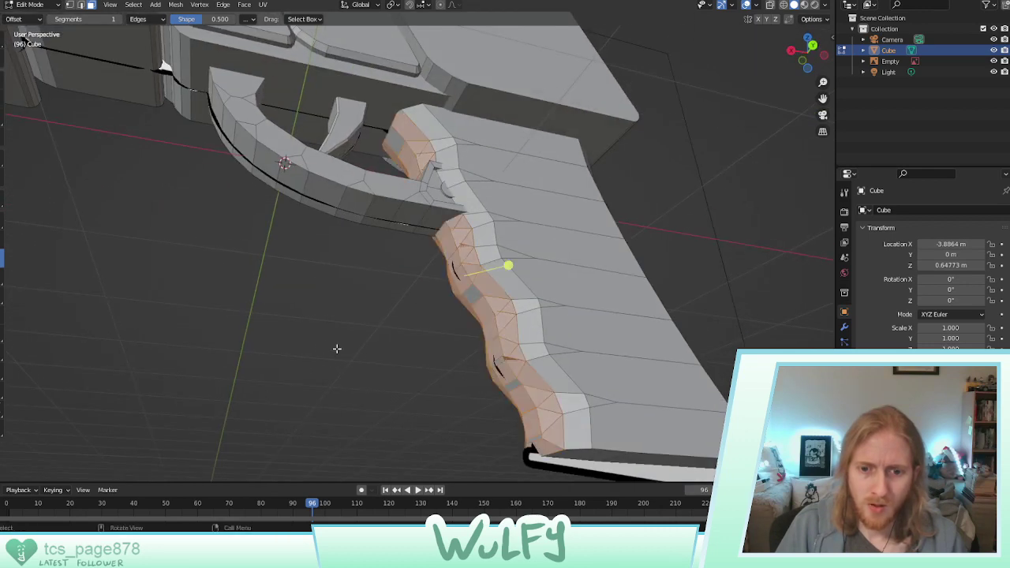
key(ctrl+z)
Bevel the selected front faces of the grip with one segment and a width of about 0.035 m
key(ctrl+b)
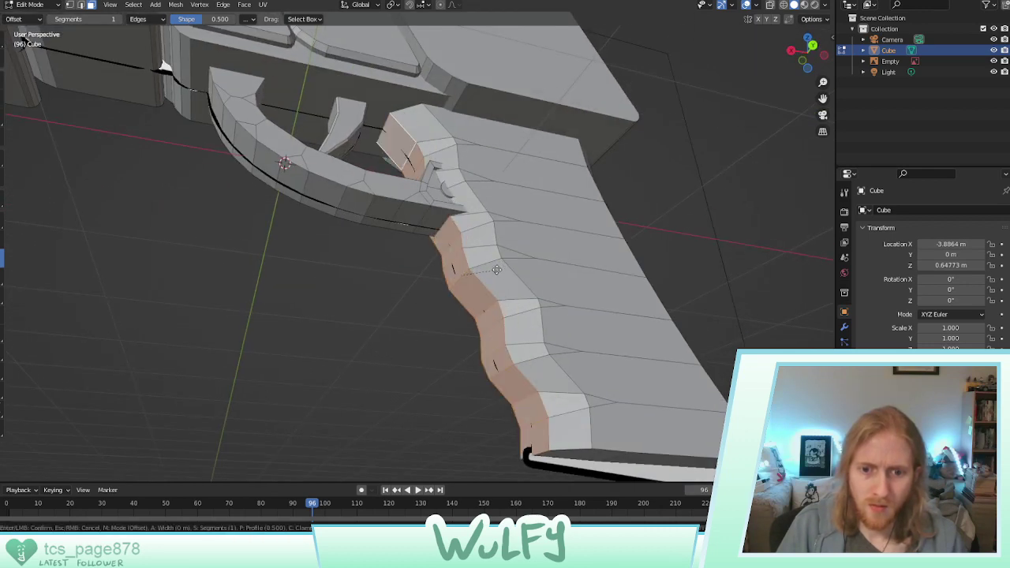
mouse_move(513, 262)
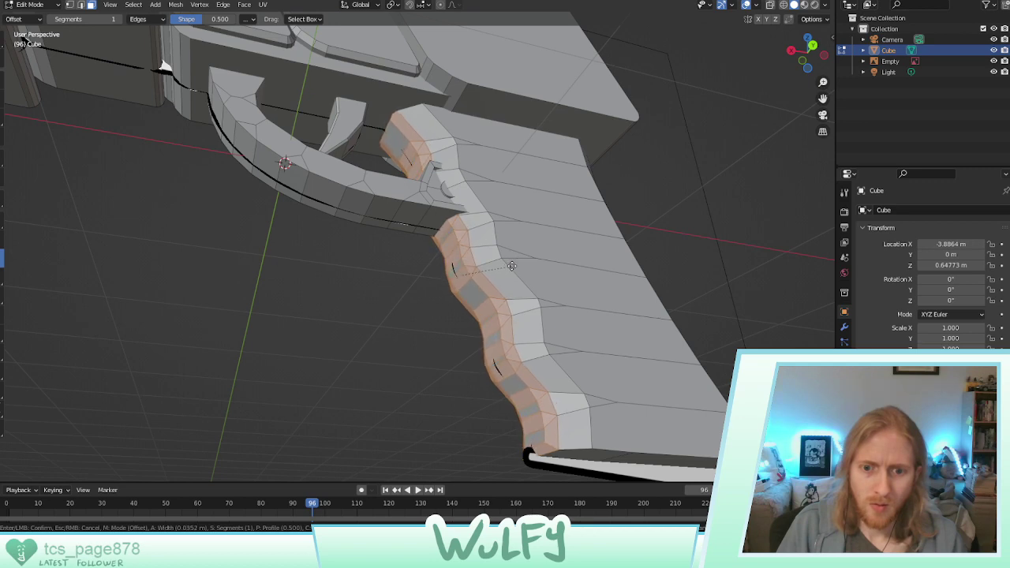
click(512, 265)
click(413, 318)
Select the whole grip mesh and shift it sideways about 0.05 m along Y to centre it under the gun body
middle_drag(413, 318, 509, 277)
click(475, 325)
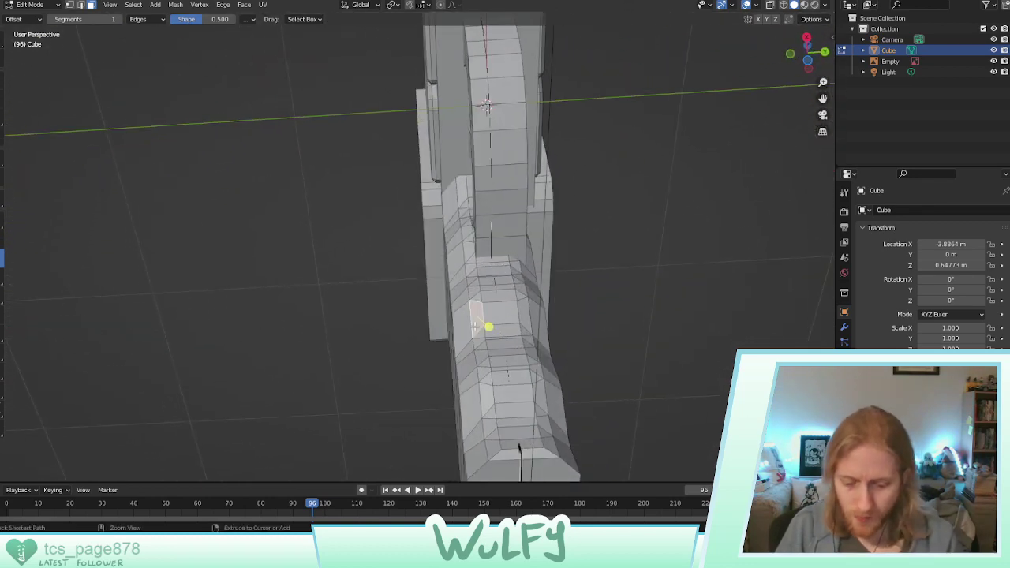
key(ctrl+l)
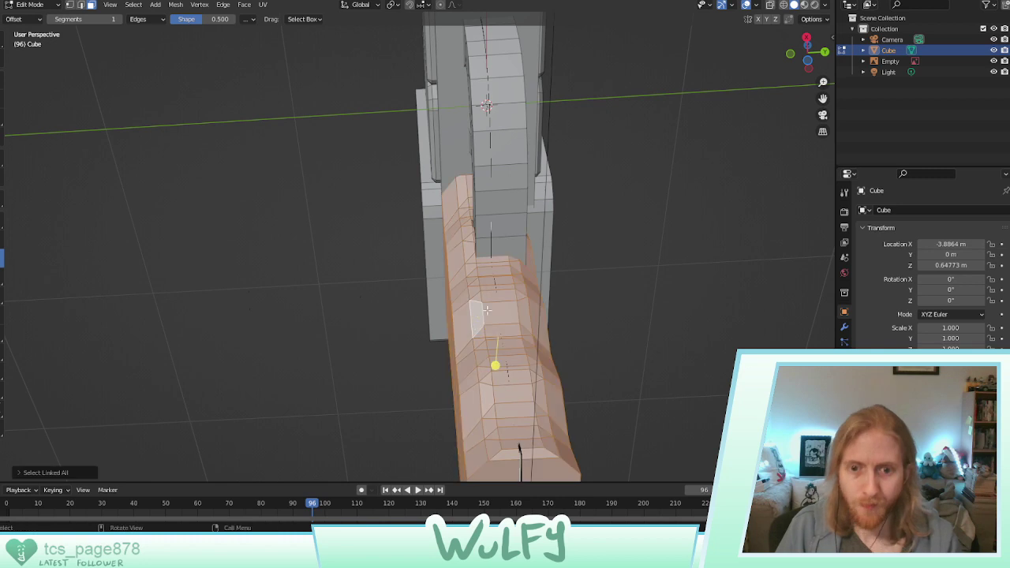
click(809, 62)
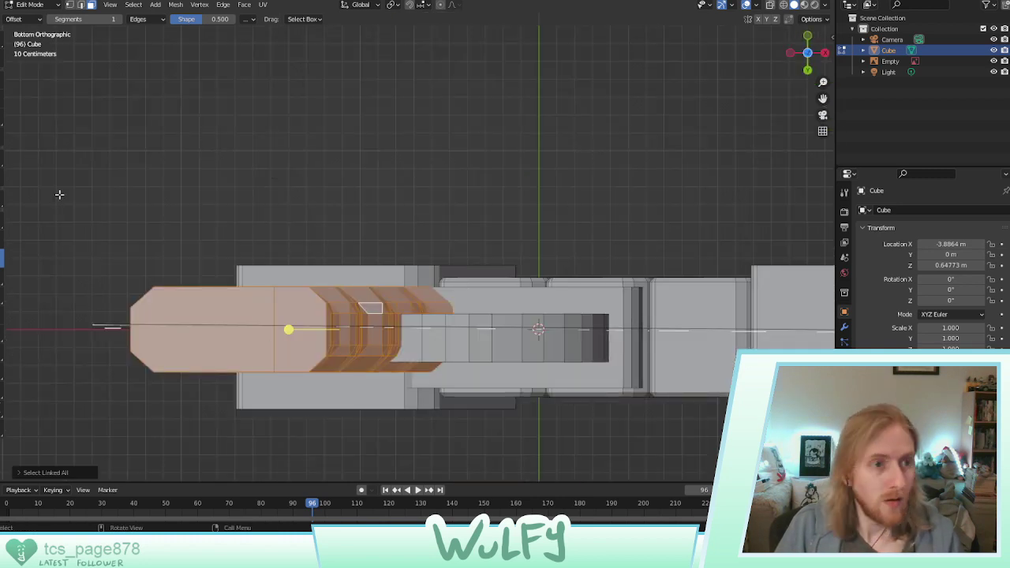
click(1, 82)
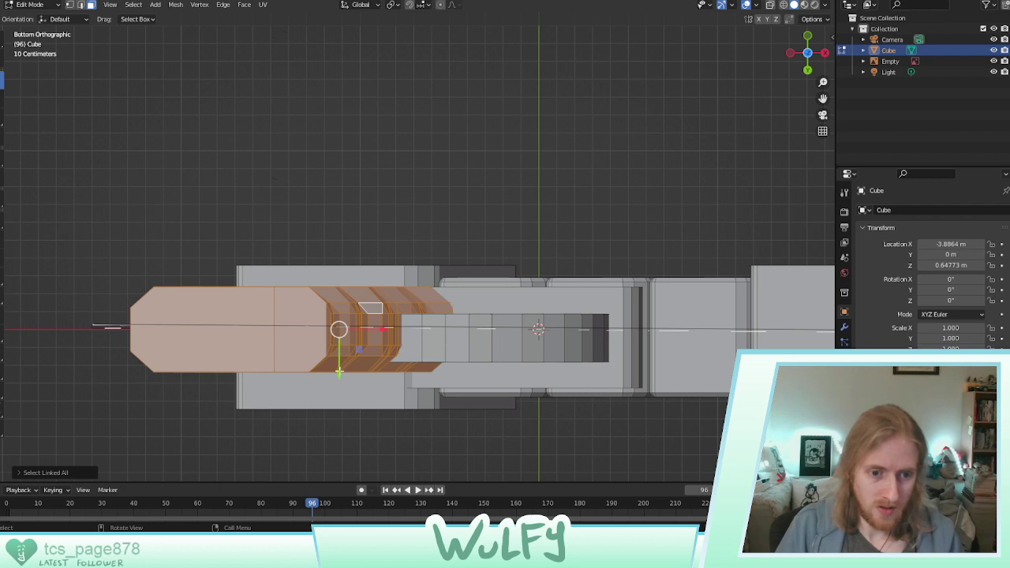
drag(338, 371, 340, 381)
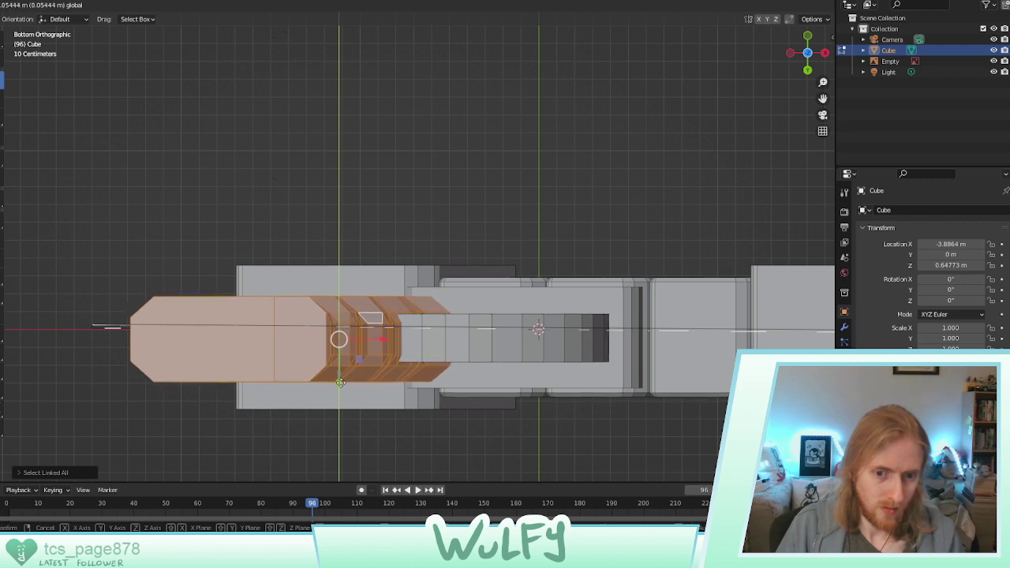
drag(340, 381, 344, 384)
click(300, 255)
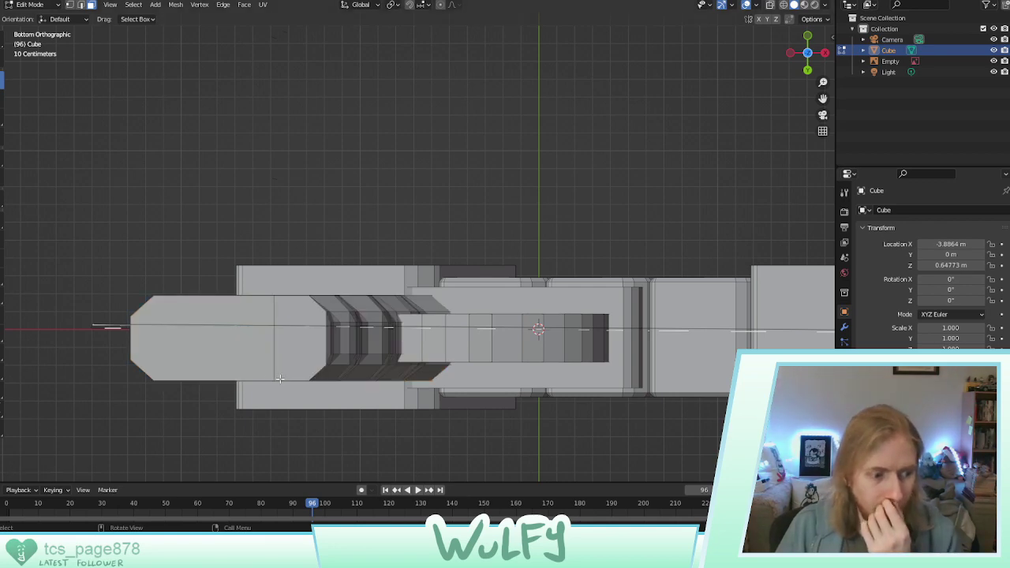
middle_drag(282, 362, 269, 408)
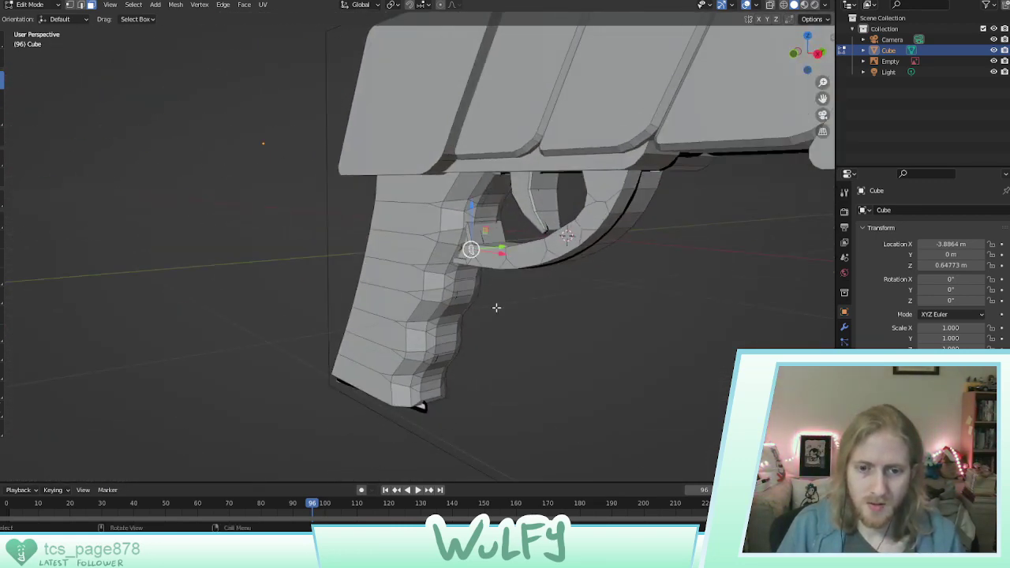
Select the whole grip mesh and move it along X, clear of the trigger guard and behind the gun
click(407, 281)
ctrl+click(406, 284)
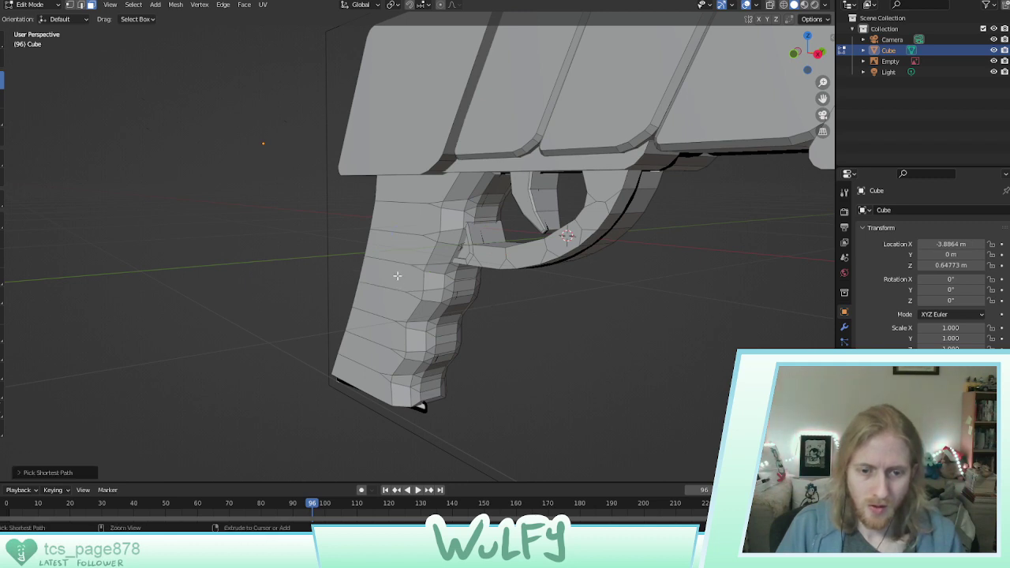
click(397, 276)
key(ctrl+l)
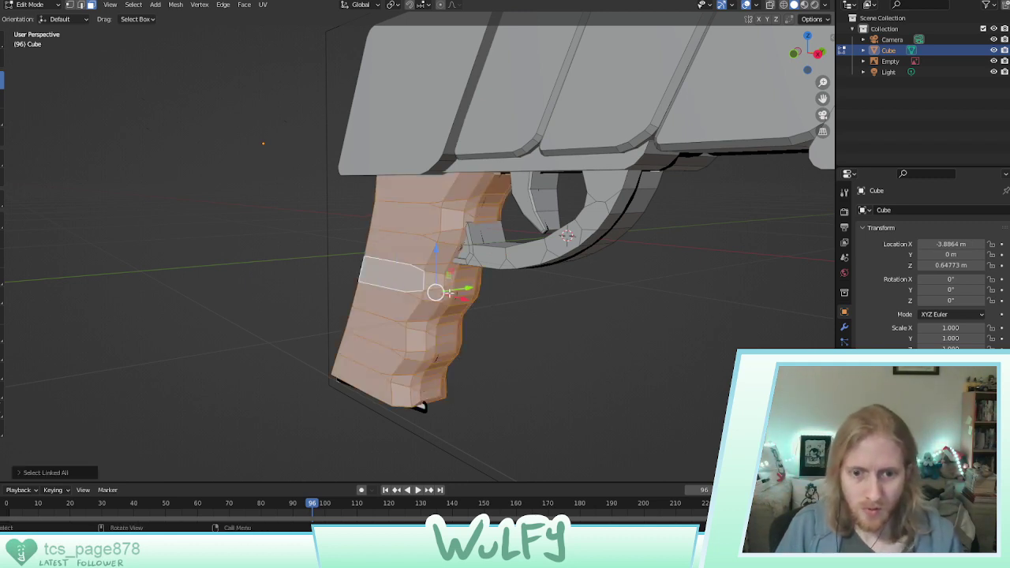
key(g)
key(x)
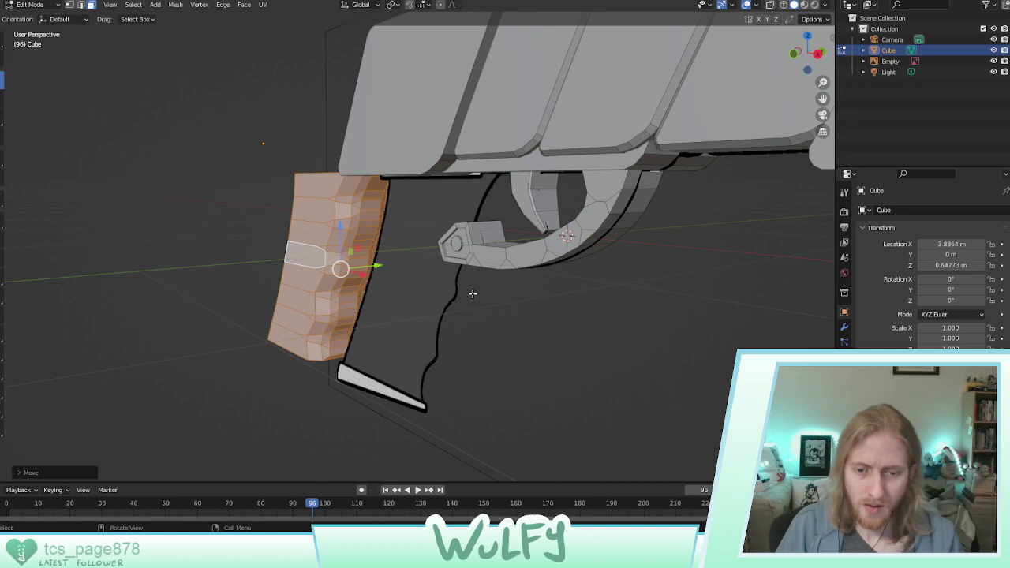
click(473, 293)
Select only the faces of the trigger guard's rear end block, leaving out the gun body faces
middle_drag(476, 293, 421, 254)
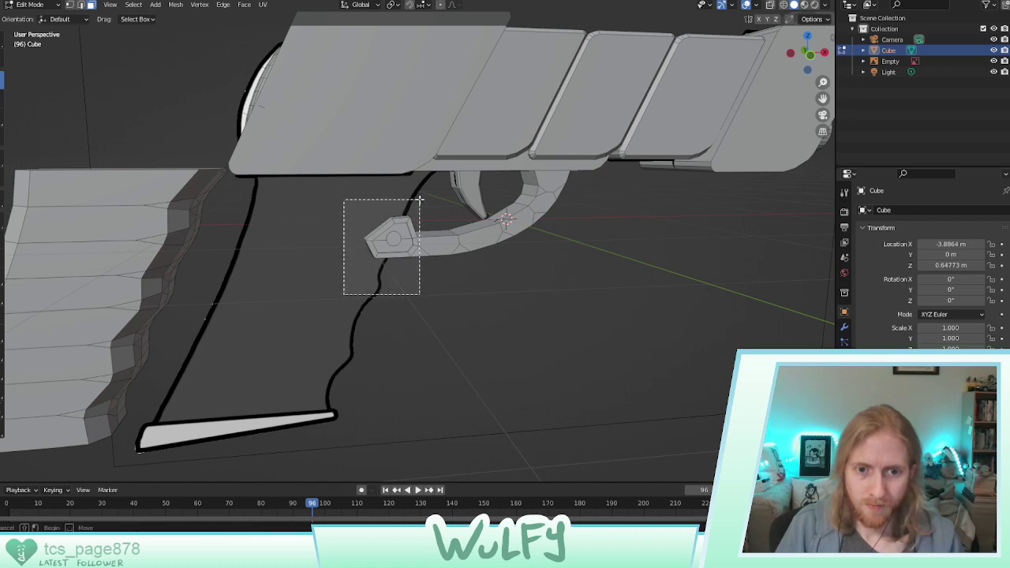
middle_drag(364, 301, 608, 298)
key(ctrl+l)
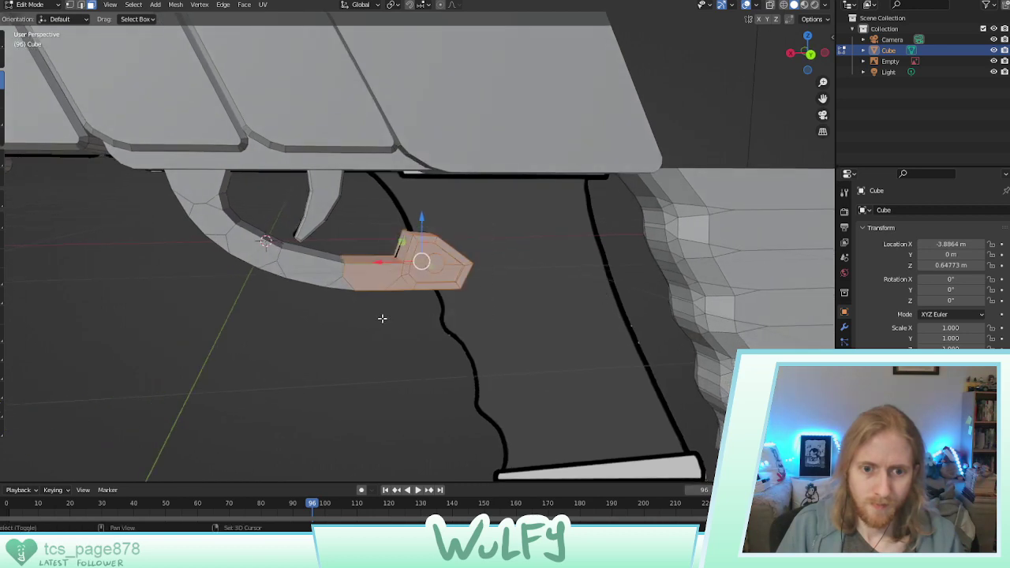
middle_drag(479, 303, 453, 261)
drag(376, 169, 379, 170)
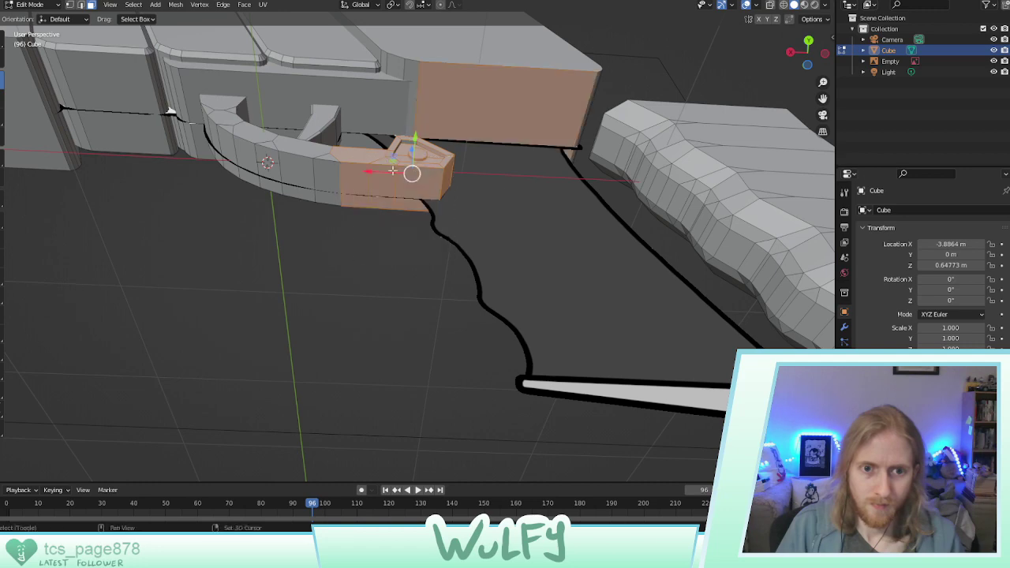
shift+click(477, 111)
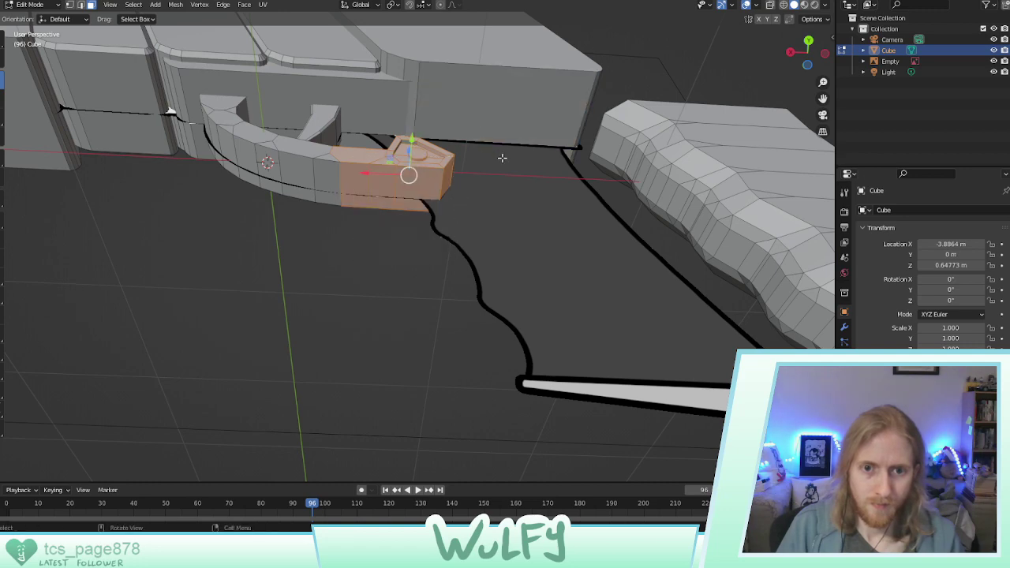
middle_drag(502, 156, 258, 246)
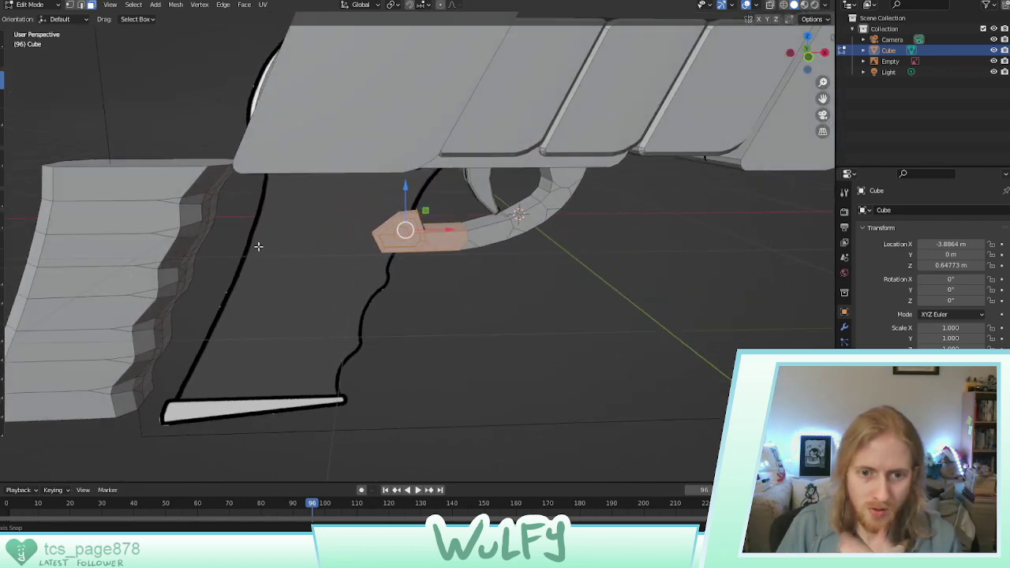
Try to scale up the trigger guard's rear end block by about 1.26, undo it and clear the selection
click(1, 117)
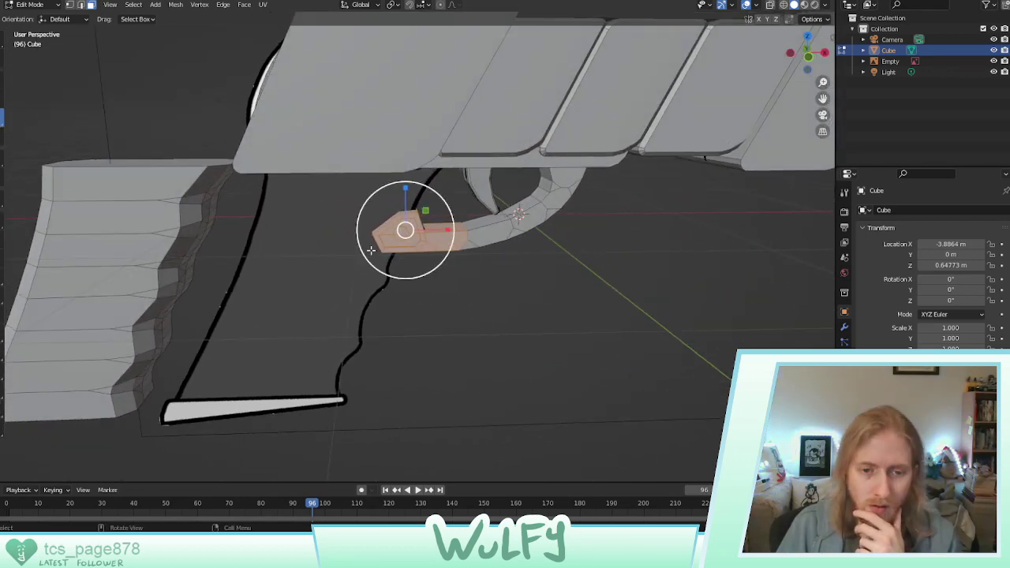
drag(364, 253, 364, 256)
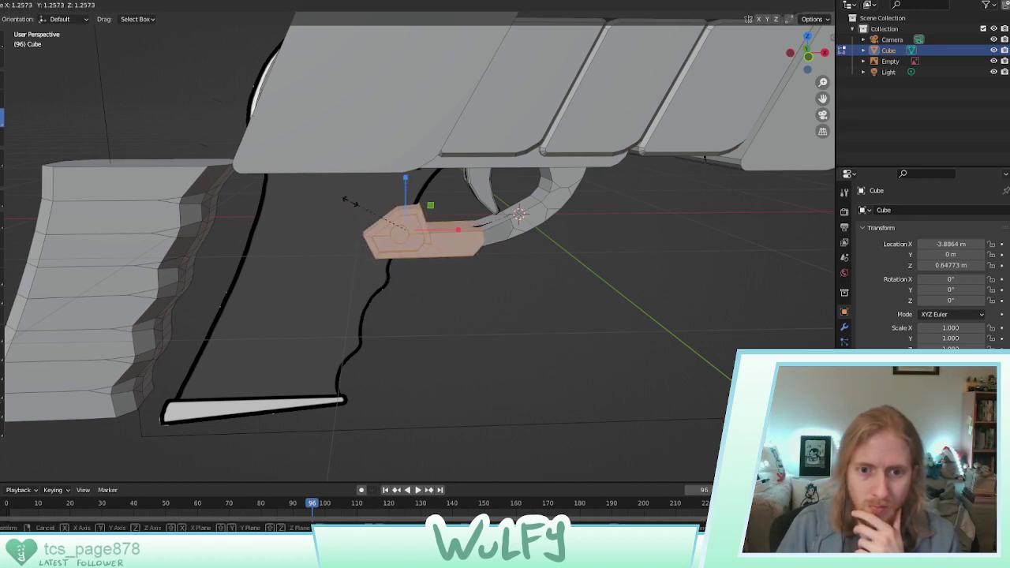
drag(351, 202, 351, 202)
middle_drag(497, 225, 463, 233)
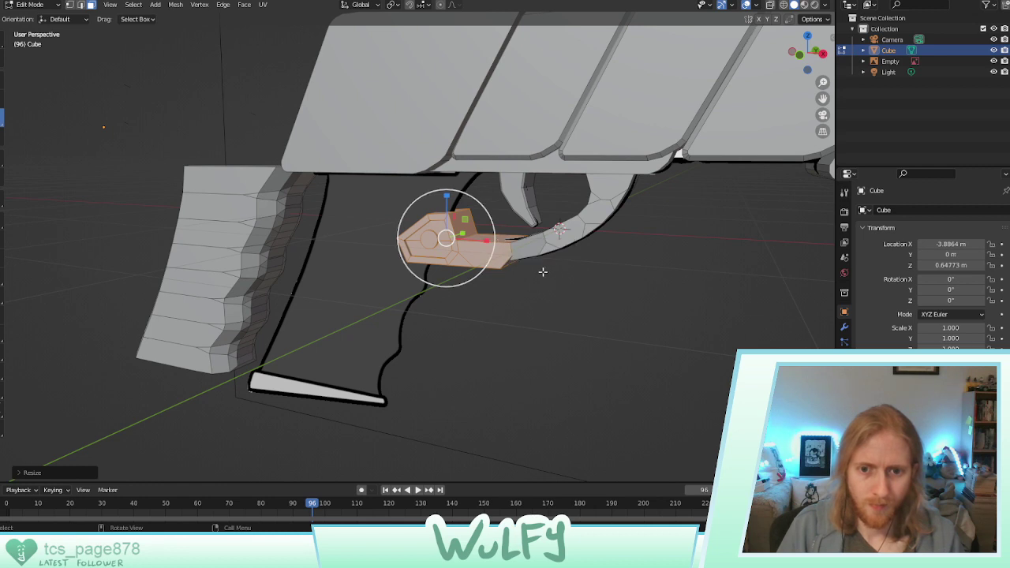
key(ctrl+z)
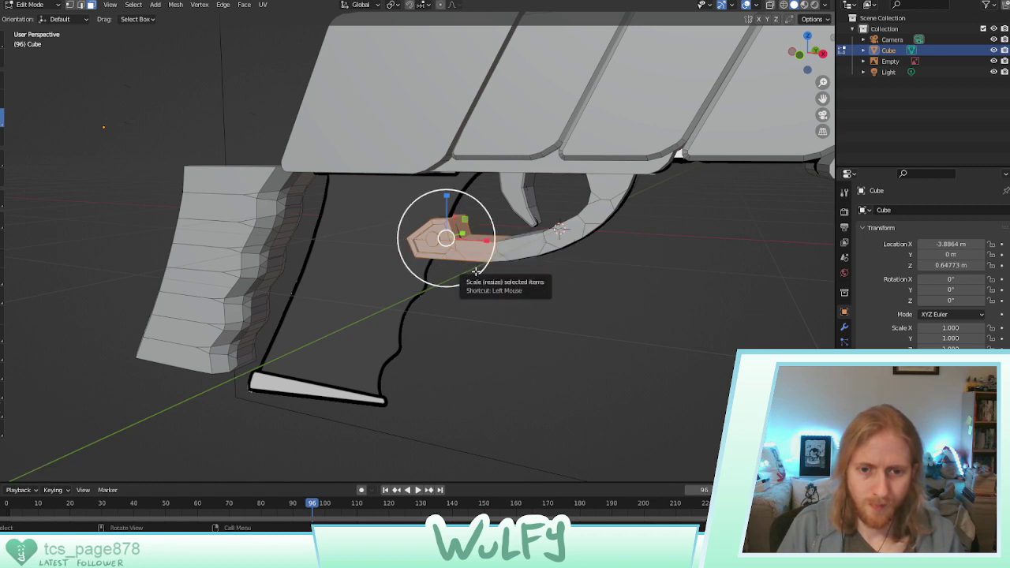
click(504, 292)
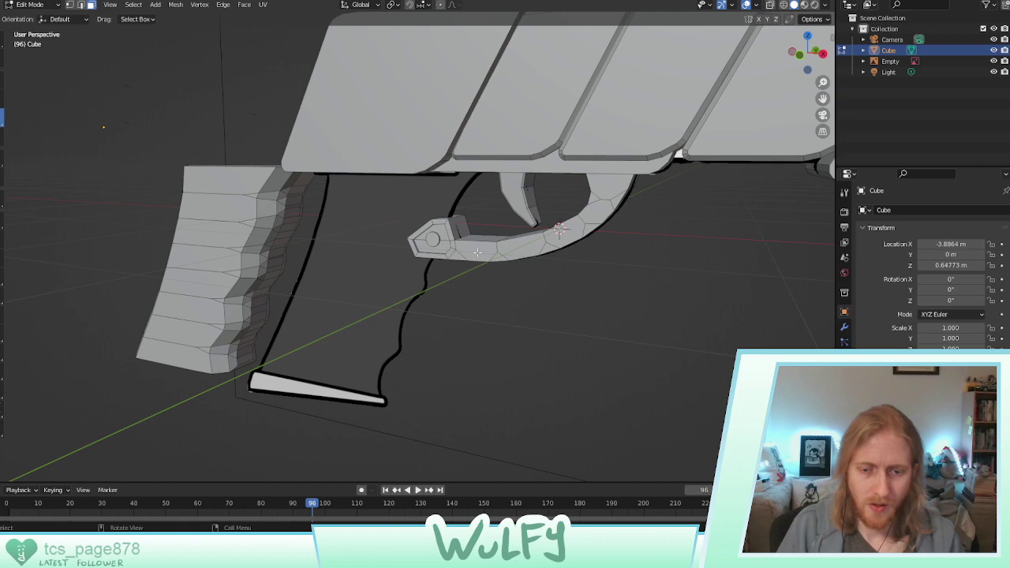
Select the side faces of the trigger guard's rear end block, including the recess around the round boss and its rim
scroll(477, 251, up, 4)
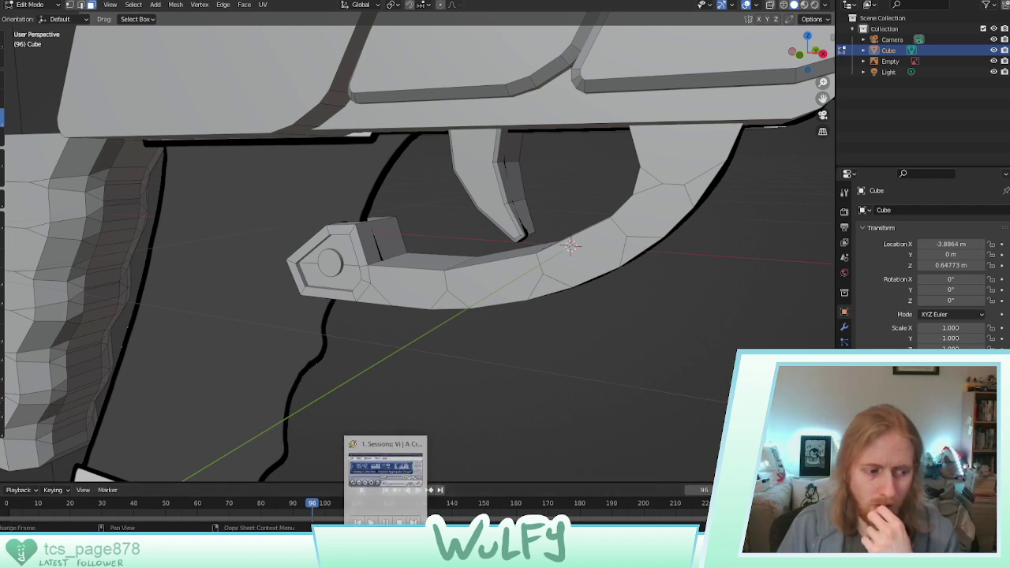
click(329, 263)
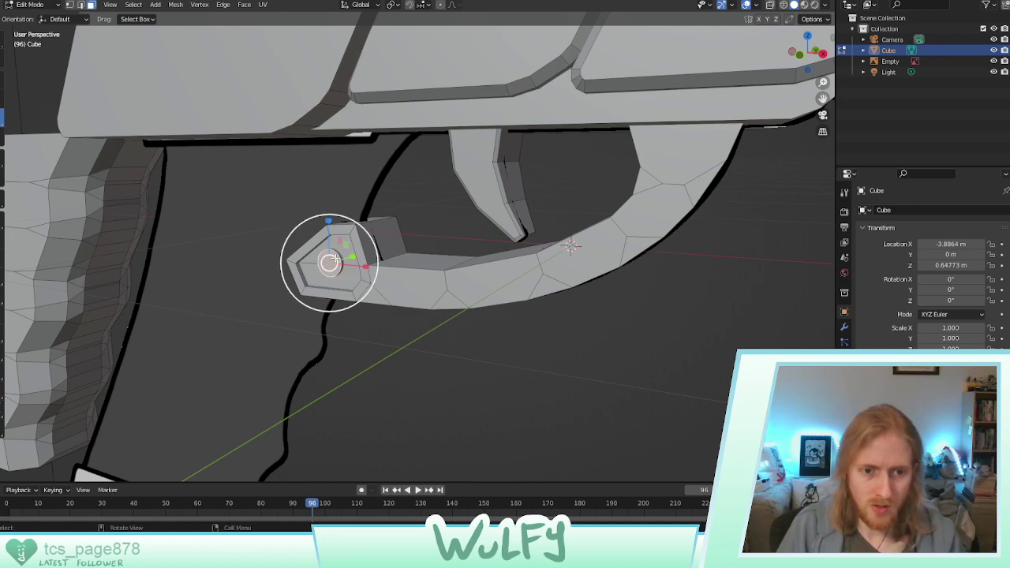
middle_drag(337, 239, 326, 262)
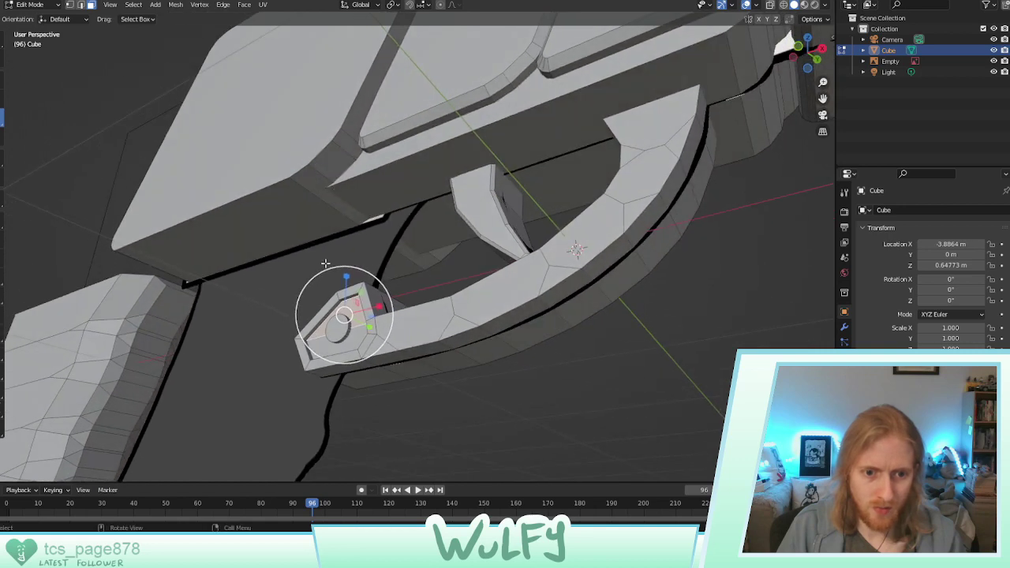
shift+click(333, 297)
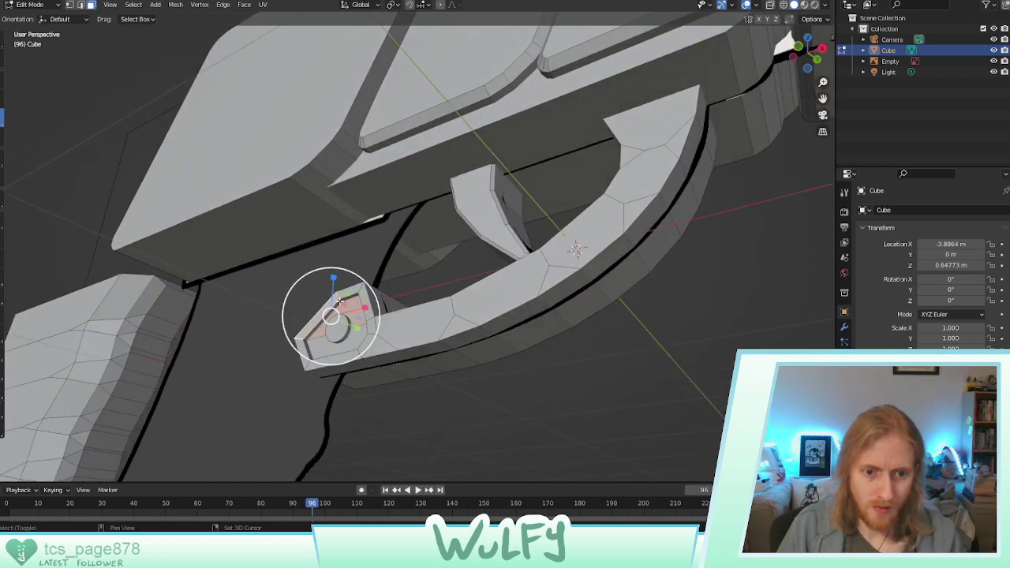
shift+click(348, 297)
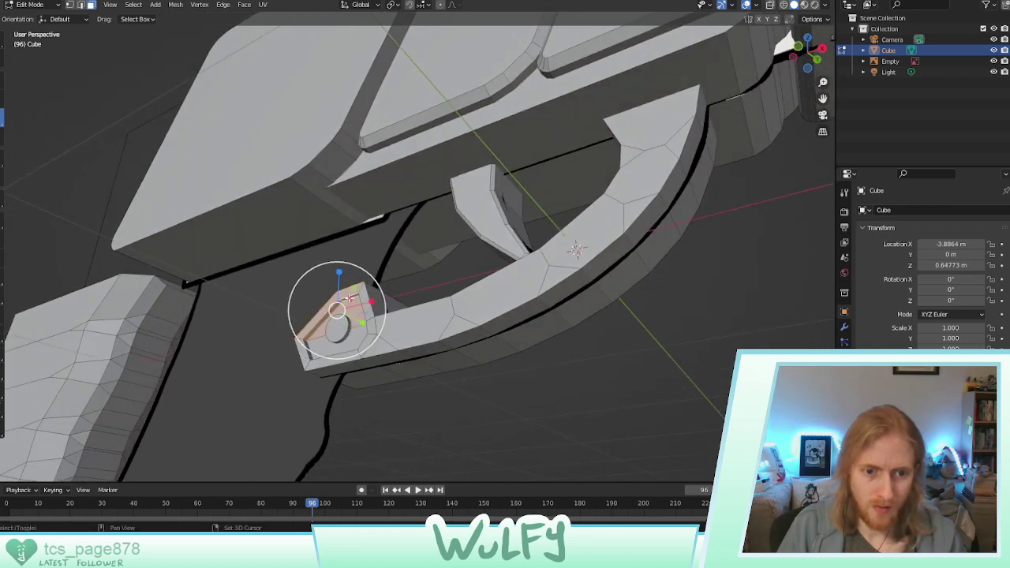
middle_drag(364, 294, 299, 263)
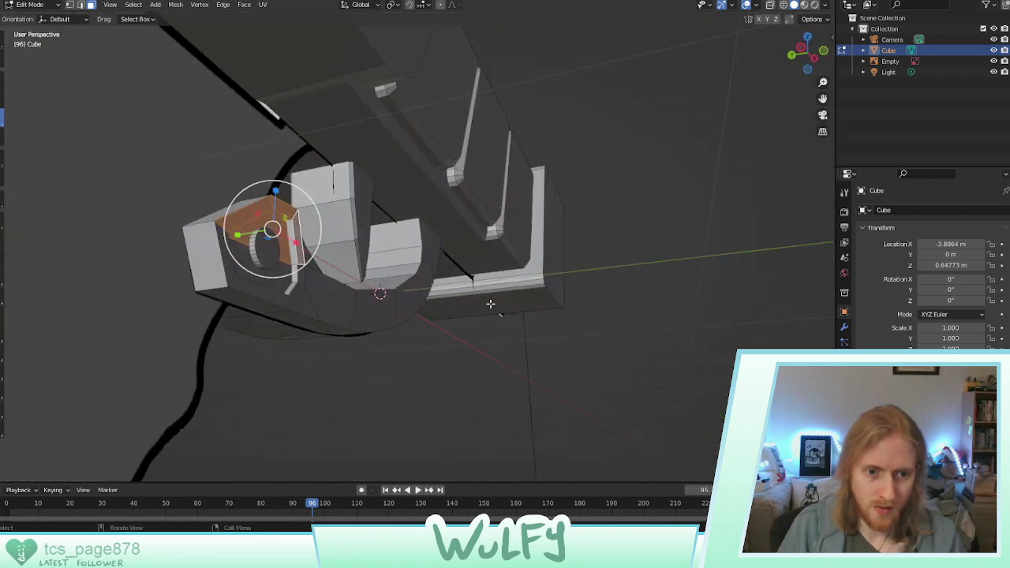
shift+click(295, 279)
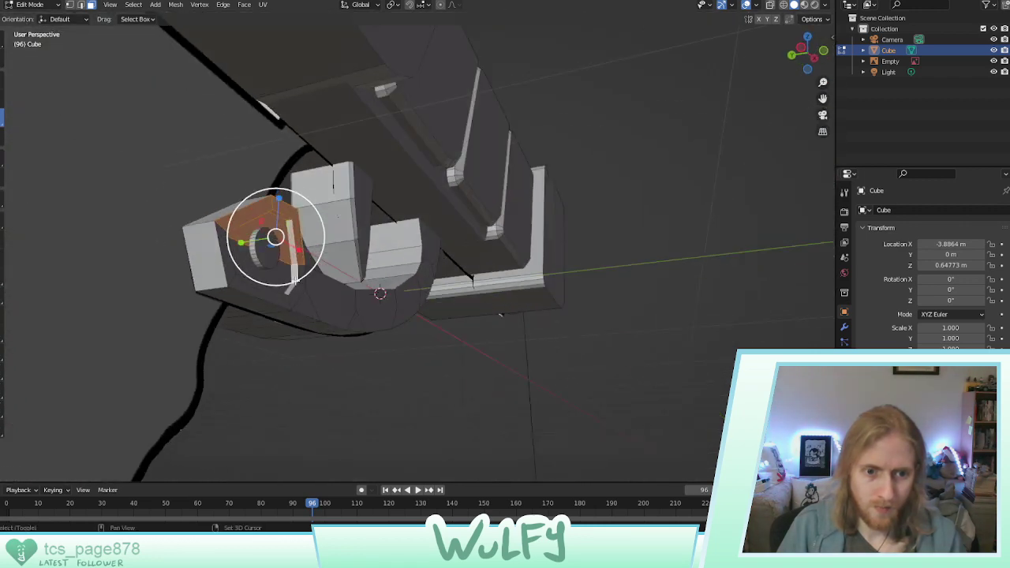
shift+click(300, 285)
shift+click(280, 275)
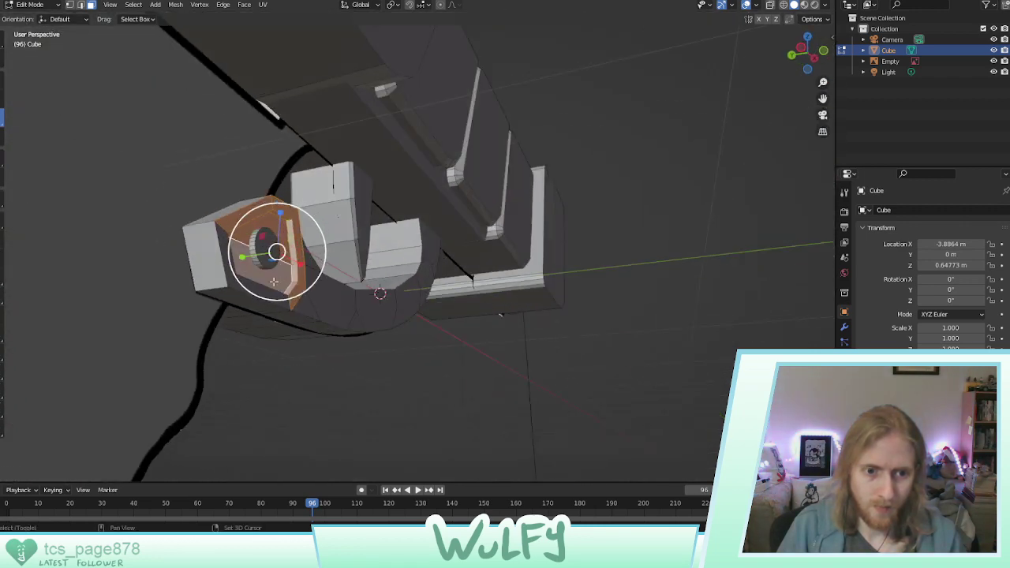
shift+click(273, 293)
middle_drag(237, 262, 114, 225)
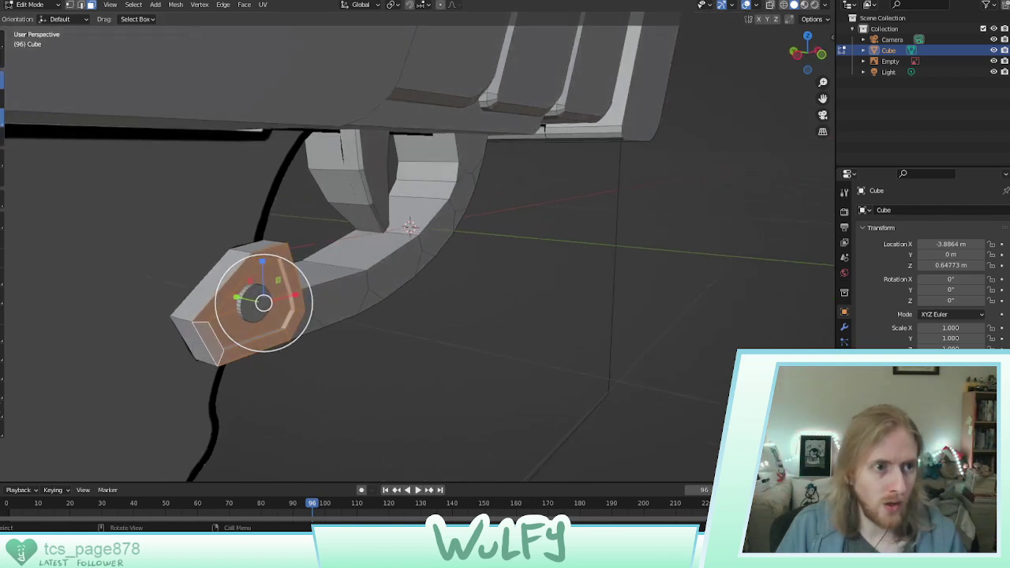
Move the selected side faces outward along Y in two moves, the second about 0.051 m, to widen the trigger guard's rear end
click(2, 81)
drag(239, 296, 252, 303)
click(808, 38)
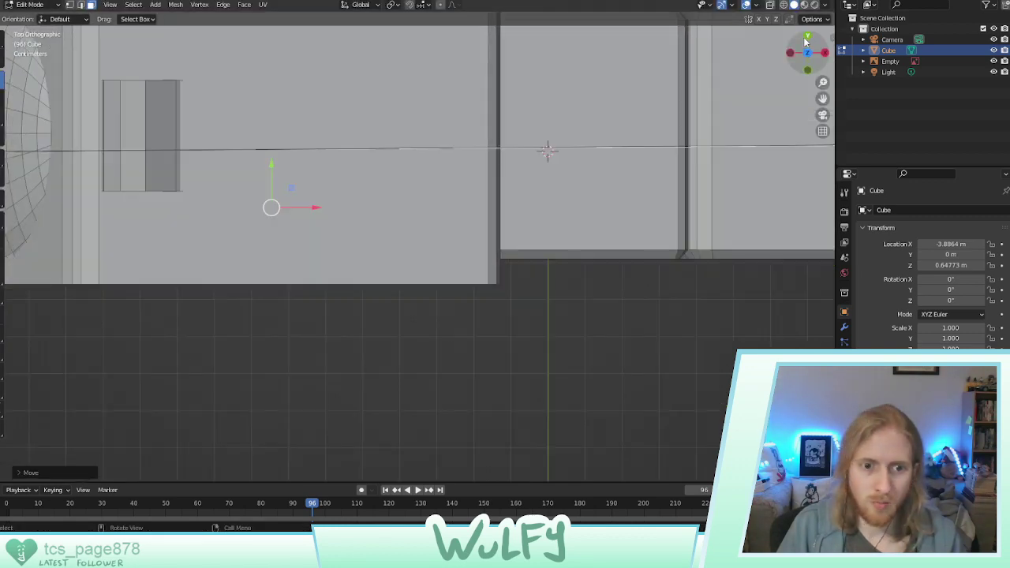
drag(810, 69, 808, 58)
click(808, 58)
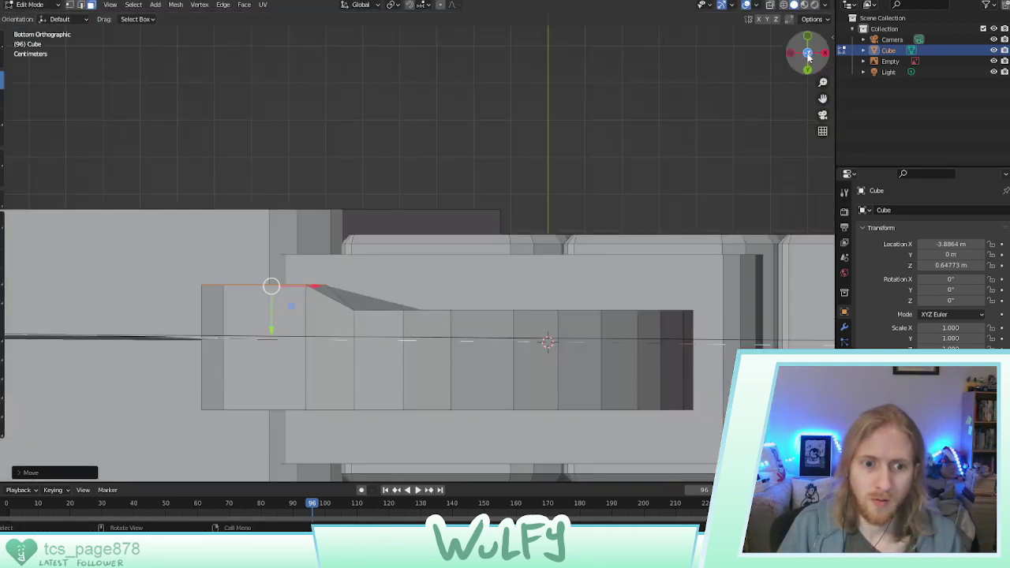
drag(273, 314, 275, 302)
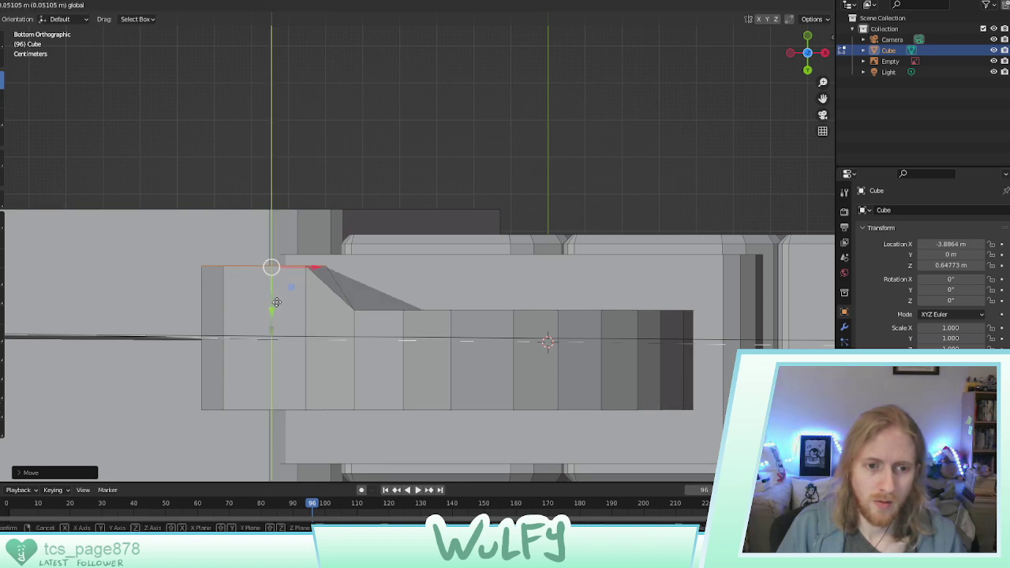
drag(276, 302, 279, 302)
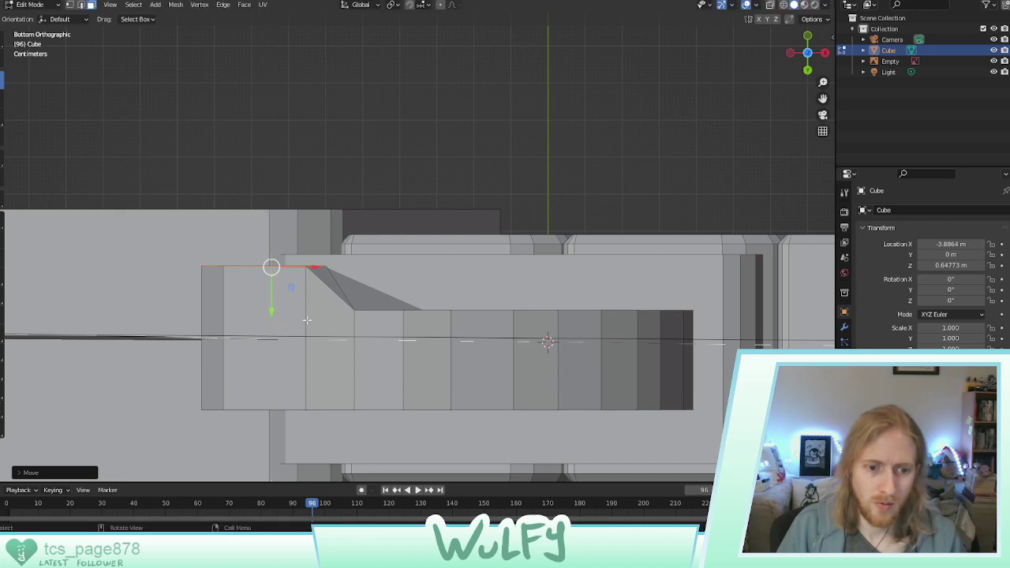
Select the rim faces around the recess on the opposite side of the trigger guard's rear end block
middle_drag(307, 320, 295, 257)
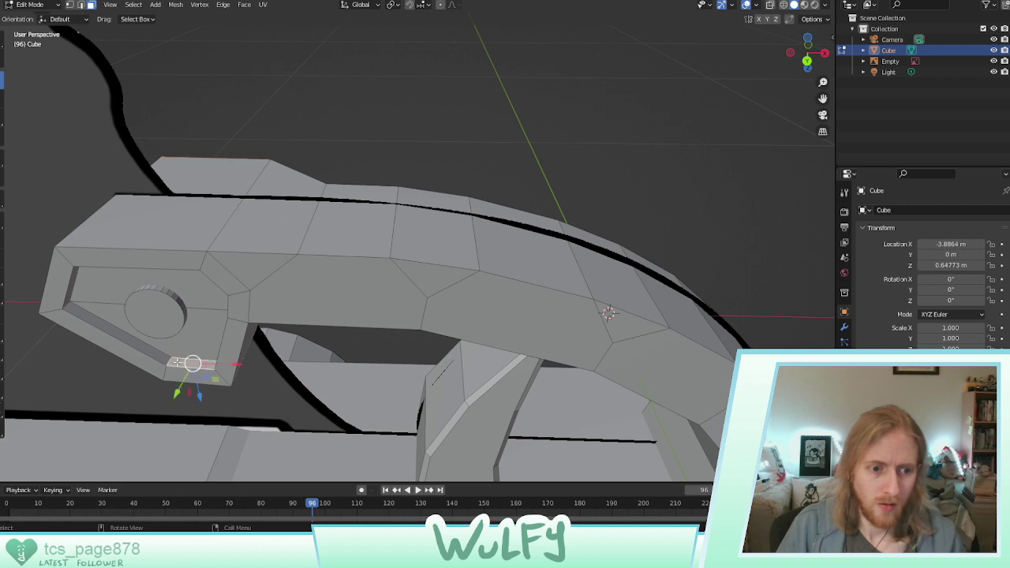
shift+click(161, 357)
shift+drag(154, 369, 171, 374)
shift+click(182, 371)
shift+click(182, 370)
alt+shift+click(89, 326)
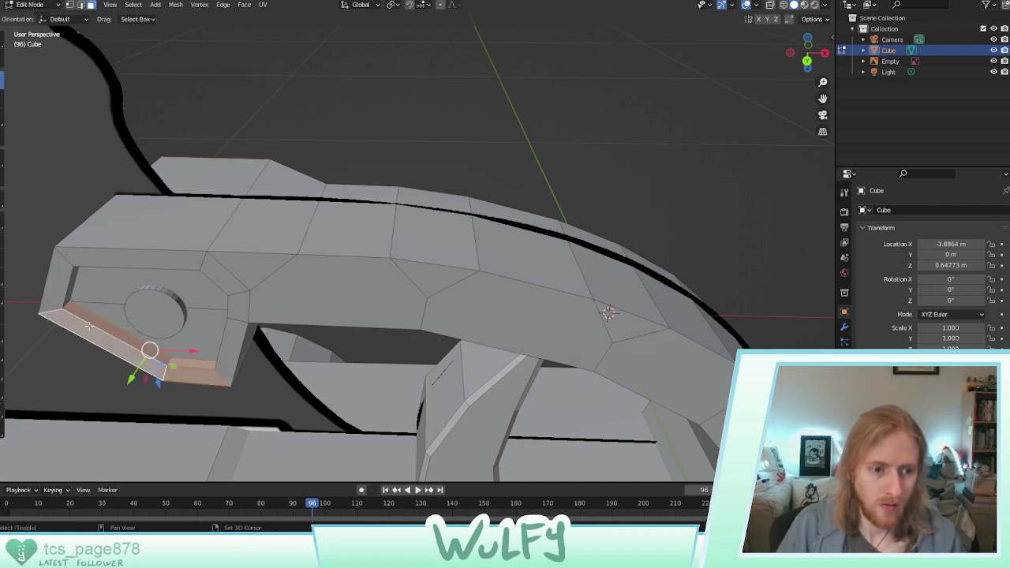
shift+click(48, 288)
shift+click(92, 259)
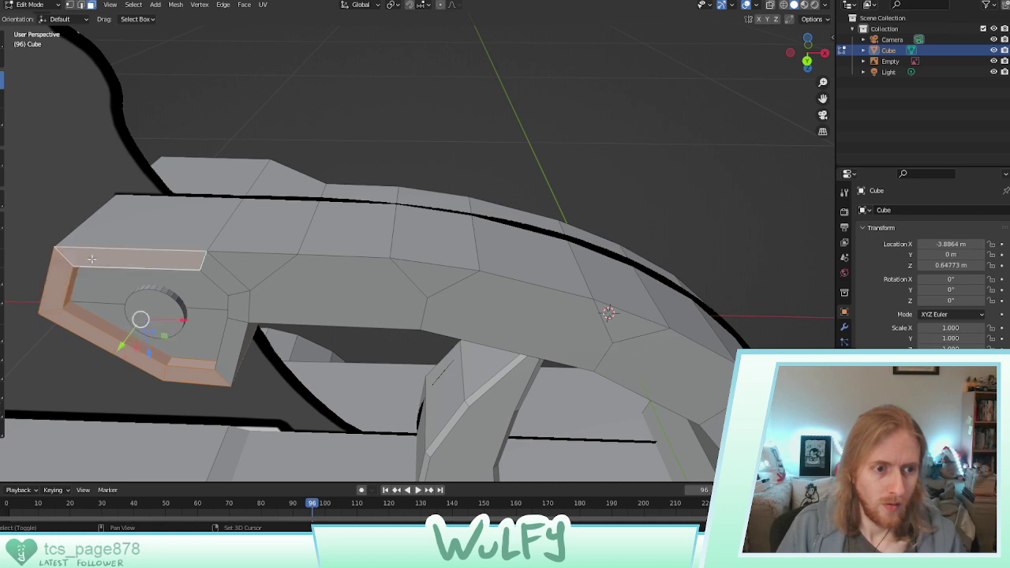
shift+click(223, 278)
shift+click(235, 303)
Add the recess floor, round boss and remaining inner wall faces on that side to the selection
shift+click(191, 331)
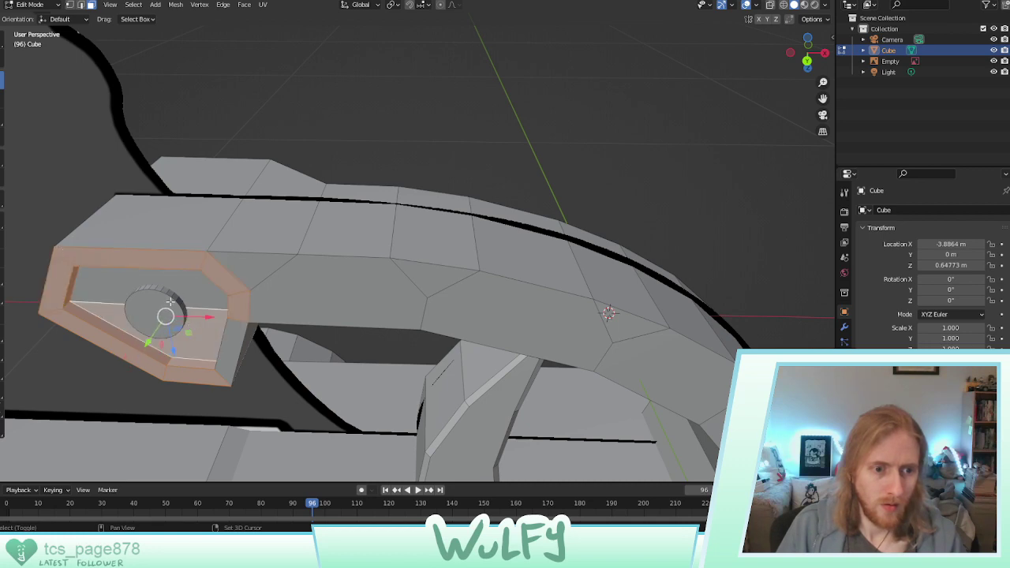
shift+click(160, 307)
middle_drag(189, 291, 396, 237)
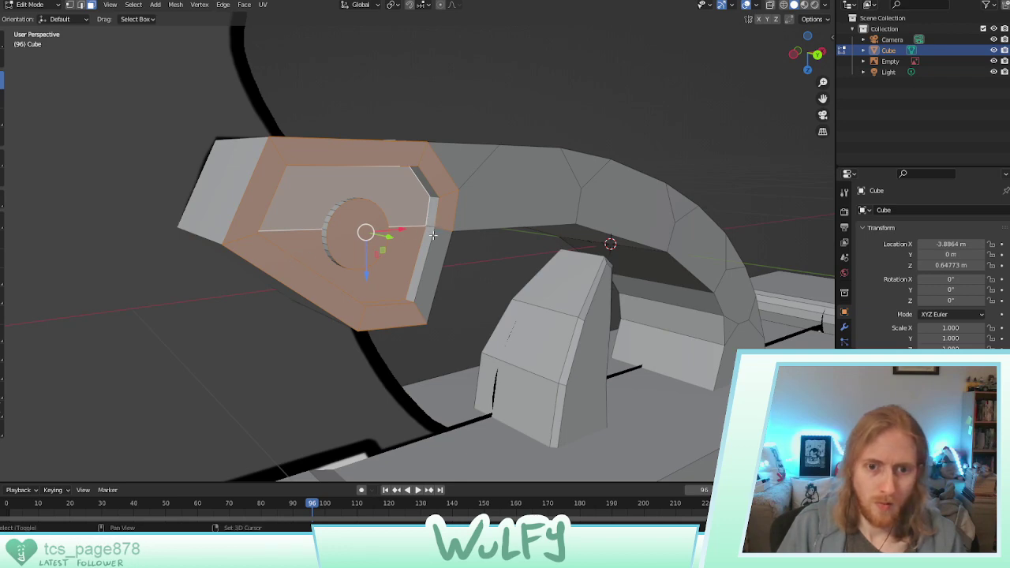
shift+click(428, 239)
shift+click(432, 215)
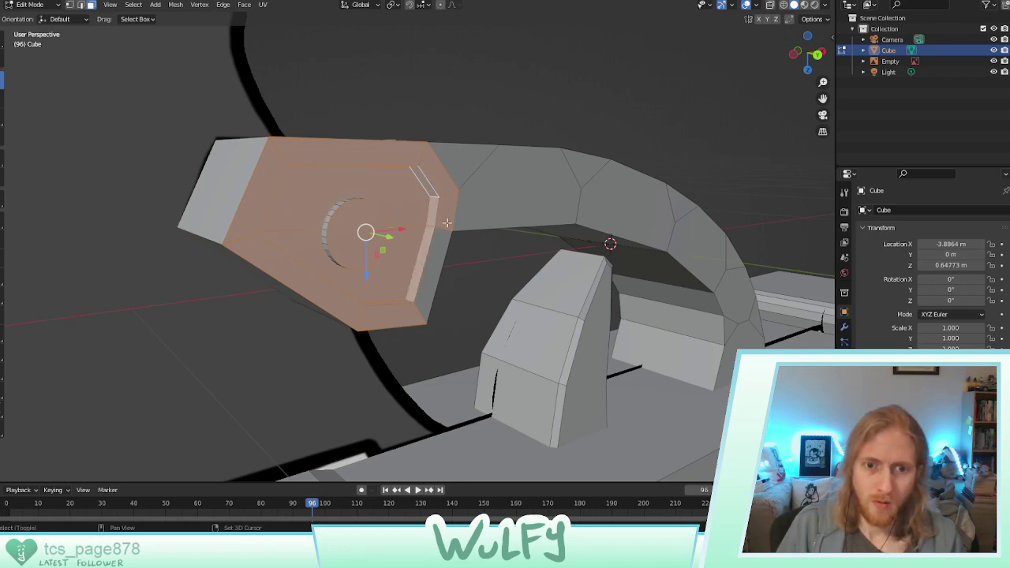
shift+click(444, 247)
Move the selected side faces outward along Y so the trigger guard's rear end flares equally on both sides
middle_drag(418, 199, 449, 268)
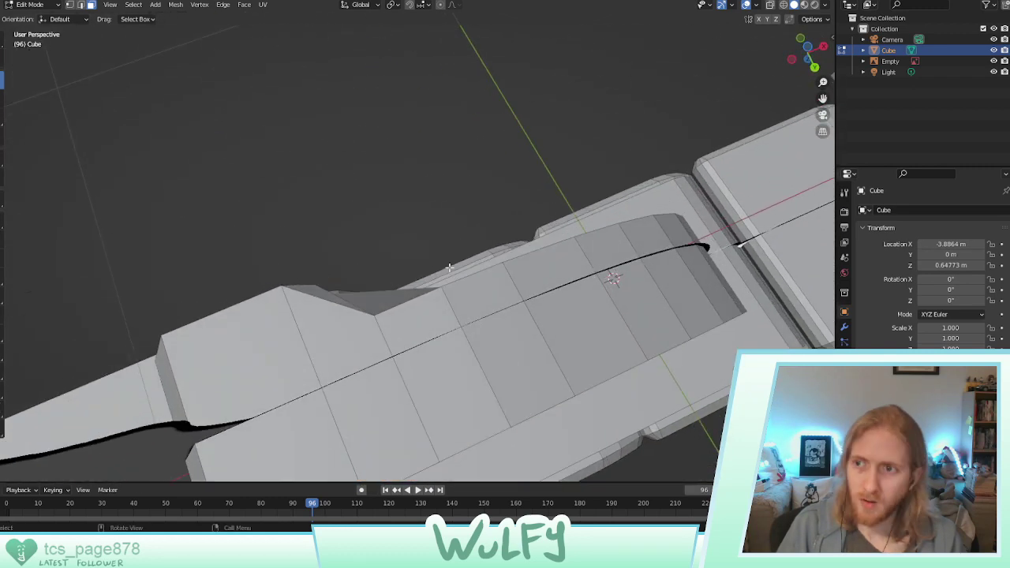
click(805, 55)
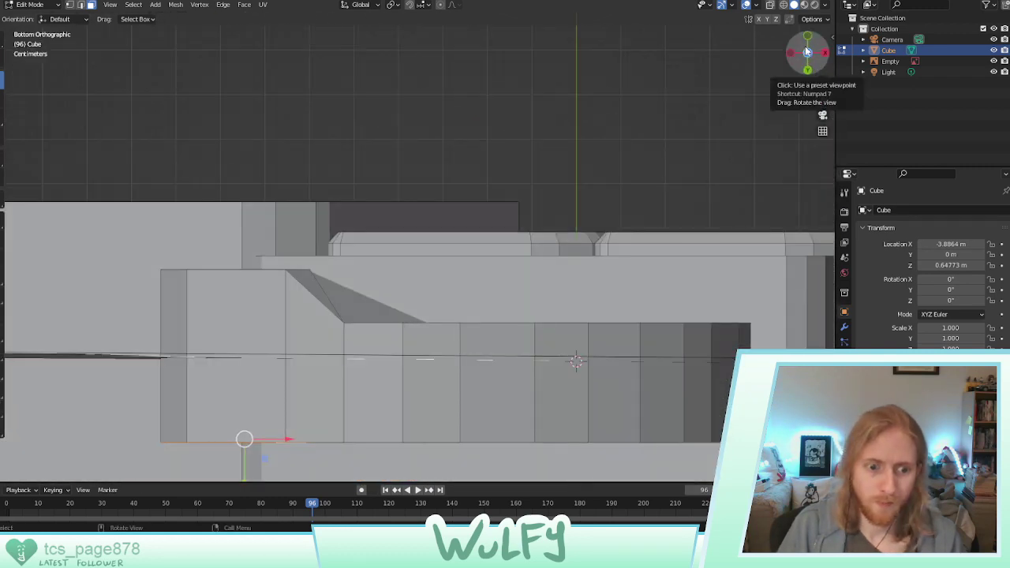
middle_drag(452, 285, 434, 311)
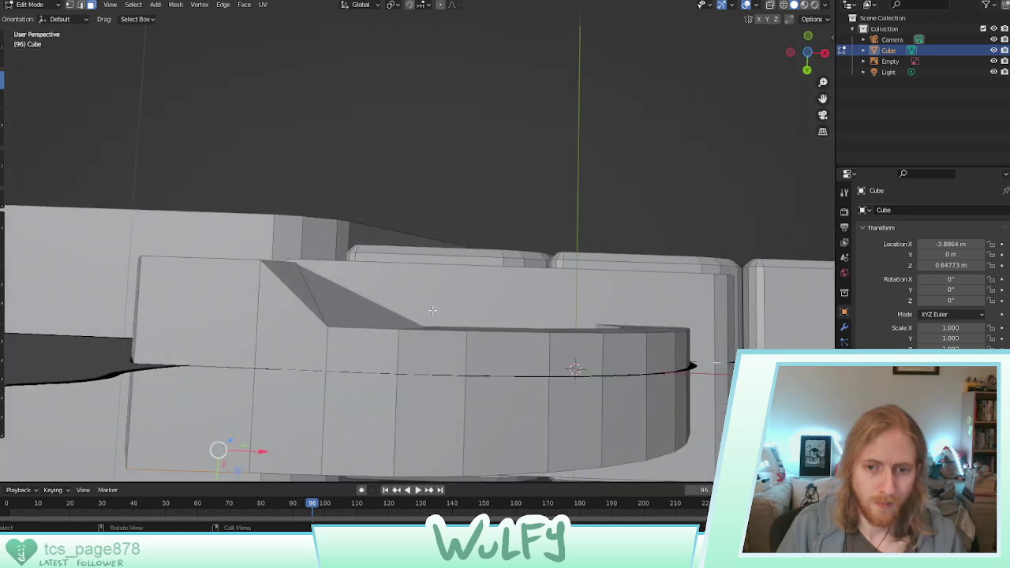
click(793, 62)
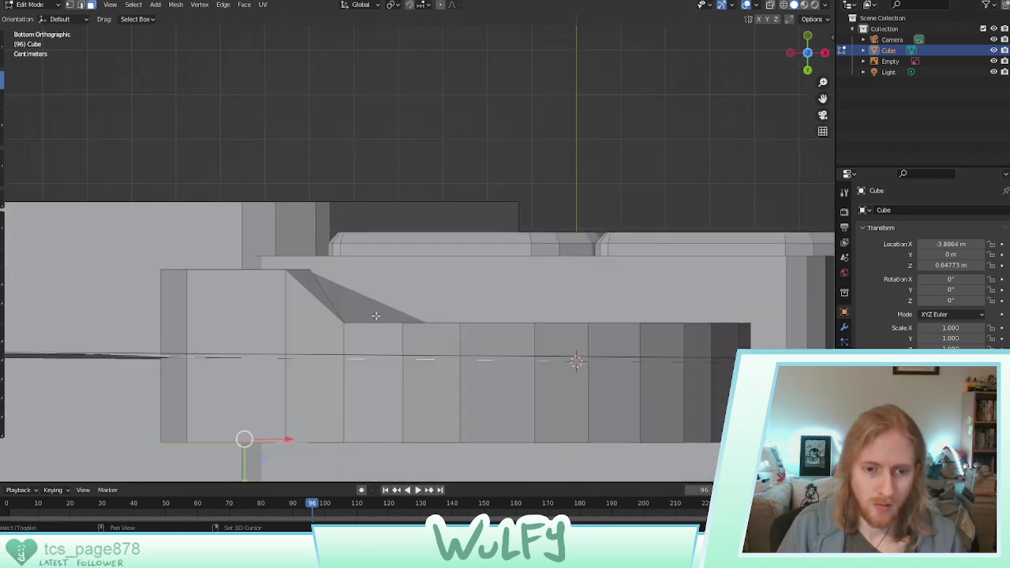
shift+middle_drag(375, 316, 529, 147)
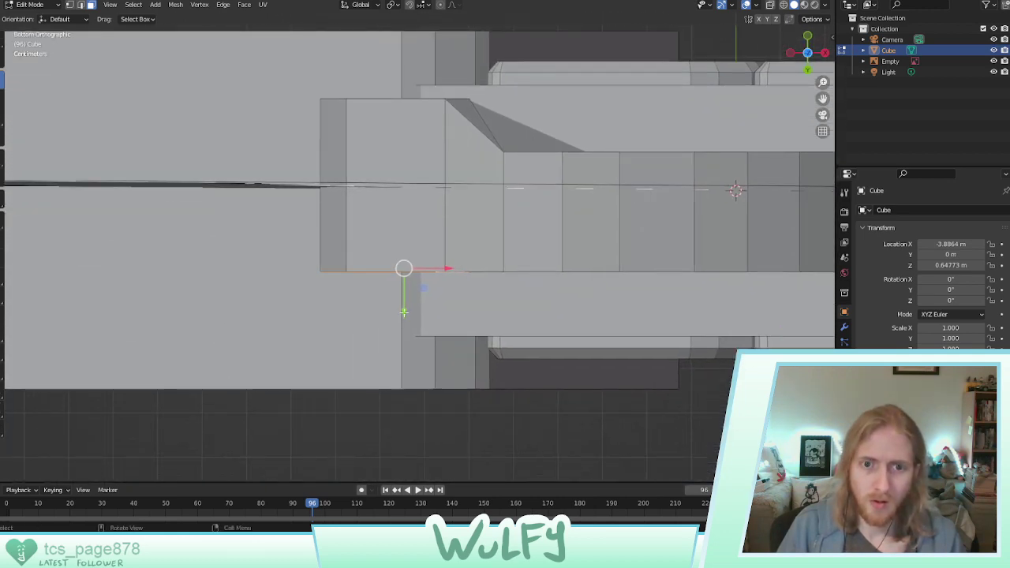
drag(403, 311, 407, 366)
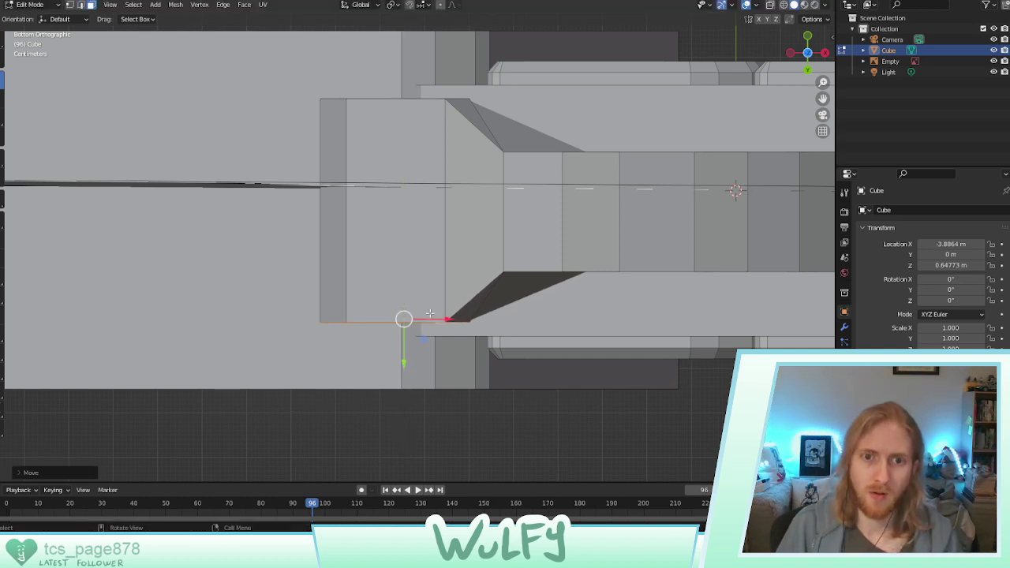
Select the whole linked grip mesh and move it about 1.274 m along X to meet the trigger guard's rear end
middle_drag(514, 268, 190, 246)
click(157, 226)
key(ctrl+l)
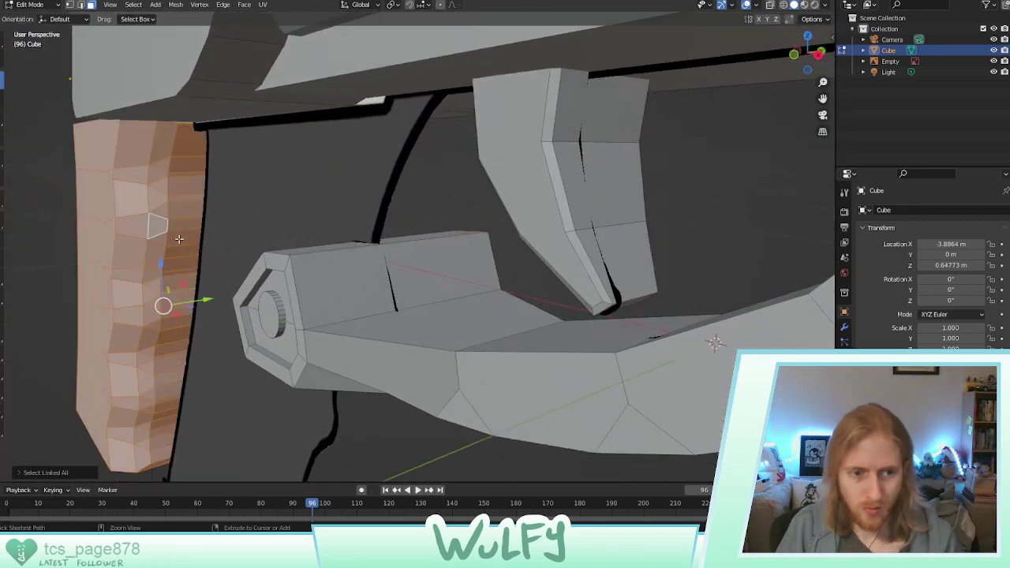
middle_drag(185, 300, 266, 280)
scroll(260, 284, down, 5)
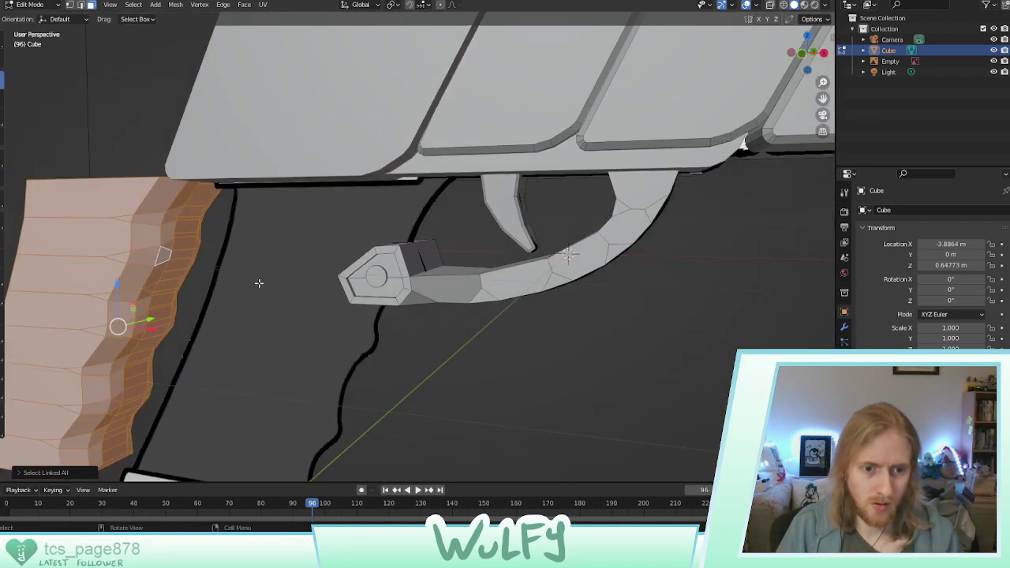
key(g)
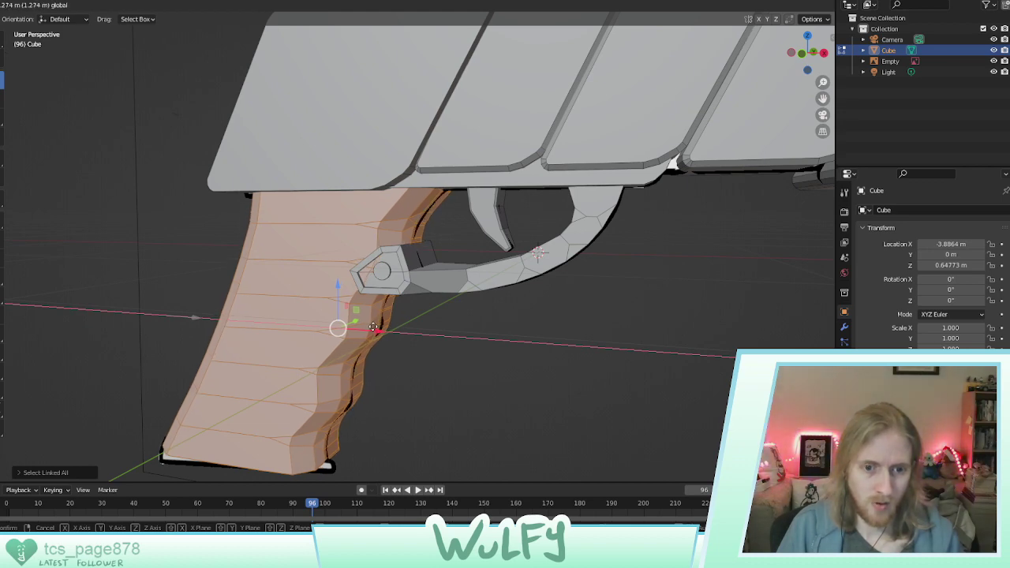
click(374, 327)
Select the pair of underside corner vertices just ahead of the trigger guard's flared end and scale them along Y by about 1.58
middle_drag(373, 326, 380, 229)
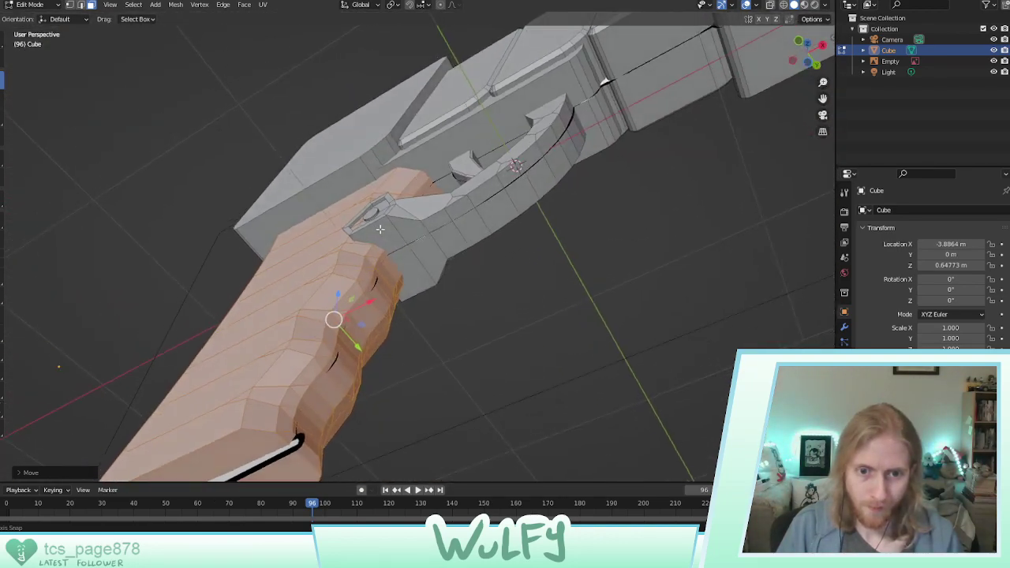
click(424, 222)
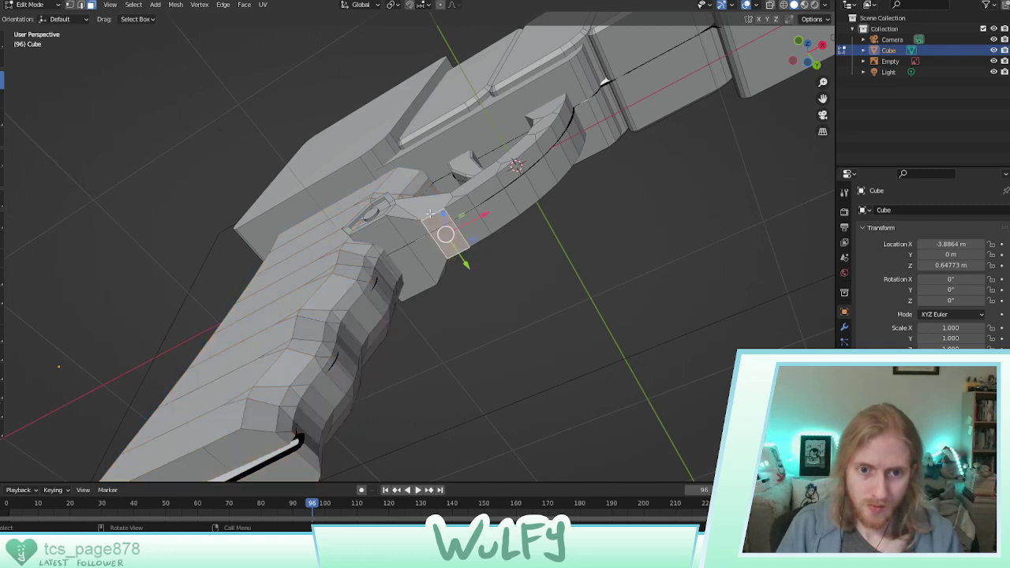
click(429, 214)
click(80, 5)
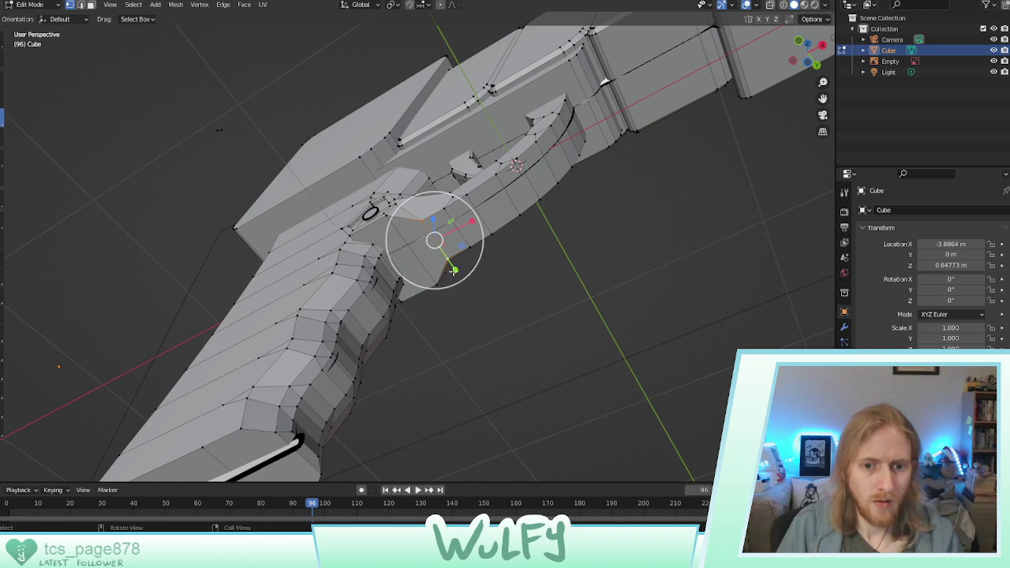
key(s)
key(y)
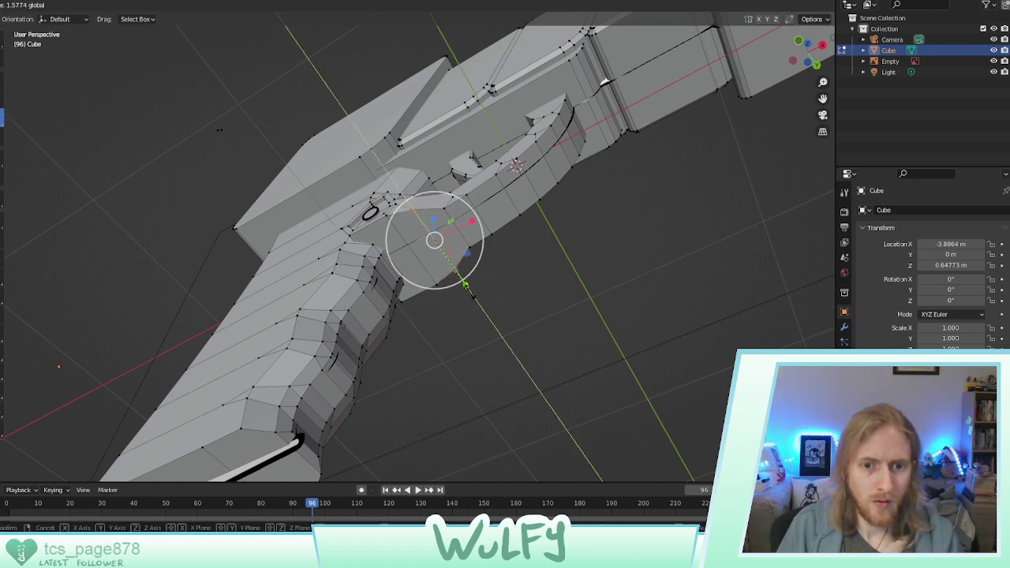
click(466, 286)
Scale the next pair of trigger guard underside vertices along Y, undo it and rescale by about 1.1
click(444, 209)
shift+click(469, 250)
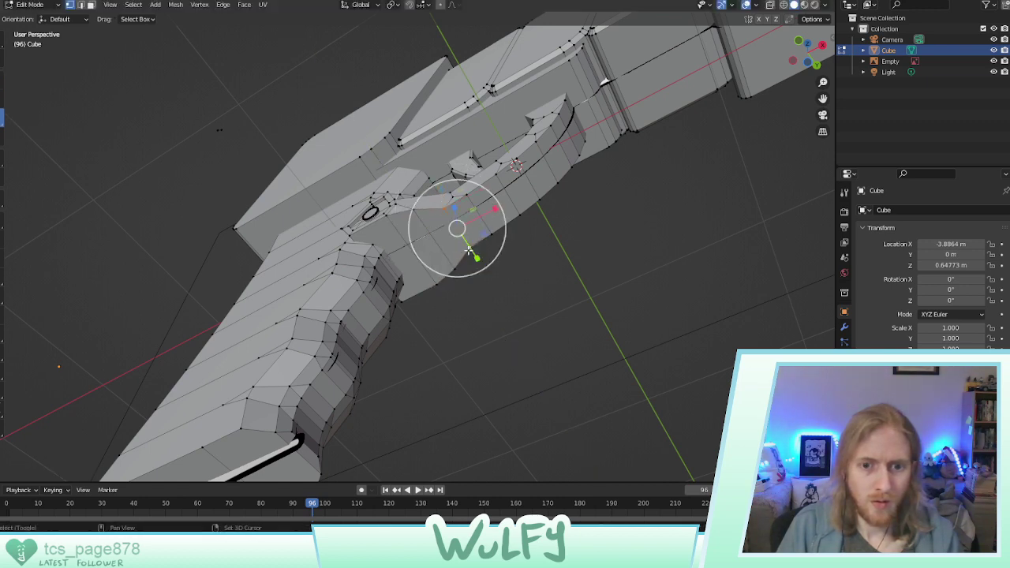
key(s)
key(y)
click(479, 263)
middle_drag(479, 263, 483, 254)
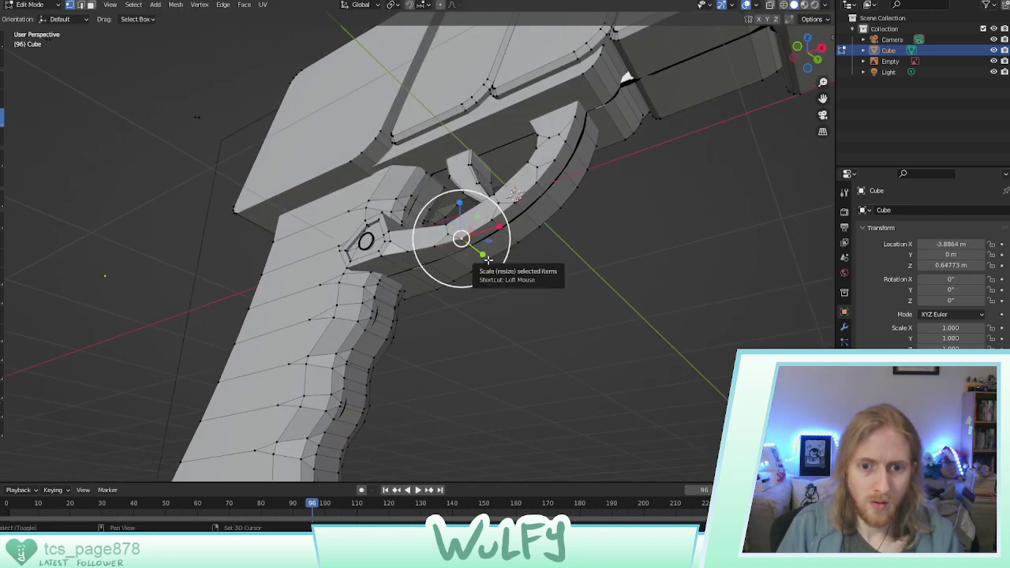
key(ctrl+z)
drag(496, 262, 499, 265)
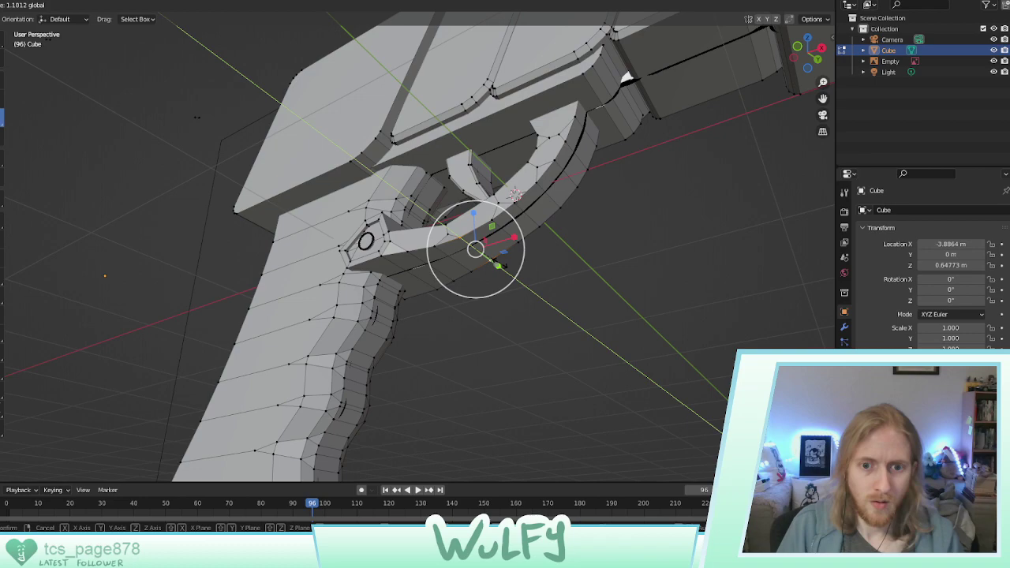
click(475, 249)
mouse_move(476, 249)
middle_down()
mouse_move(434, 174)
mouse_move(511, 271)
mouse_move(505, 252)
mouse_move(462, 226)
mouse_move(343, 251)
mouse_move(394, 229)
mouse_move(474, 257)
middle_up()
click(486, 258)
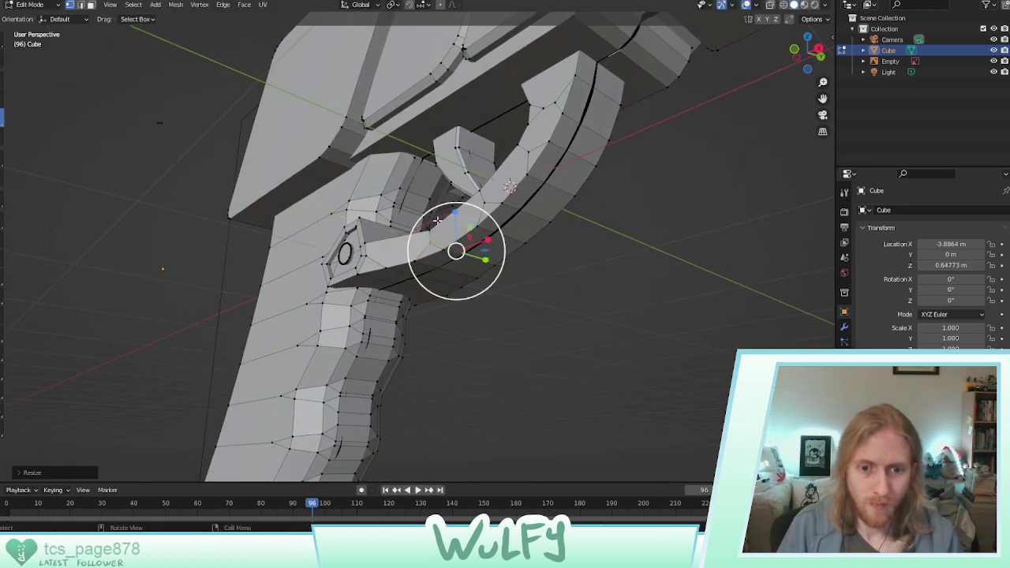
Scale the vertices on the inner face of the trigger guard near its flared end along Y by about 1.36
middle_drag(444, 241, 454, 295)
click(450, 298)
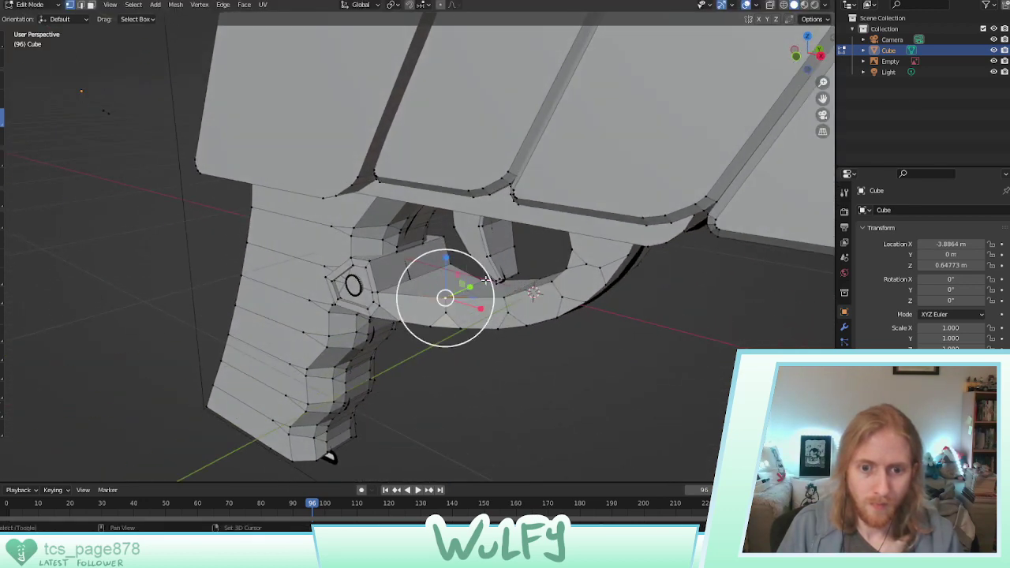
key(s)
key(y)
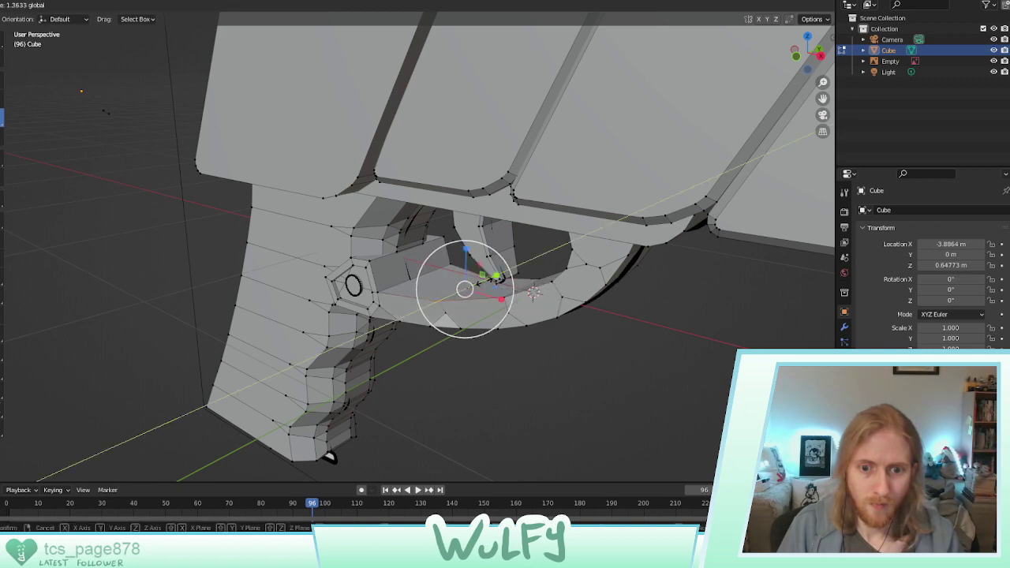
key(Return)
middle_drag(487, 278, 348, 285)
drag(353, 284, 365, 283)
middle_drag(364, 283, 522, 276)
click(338, 261)
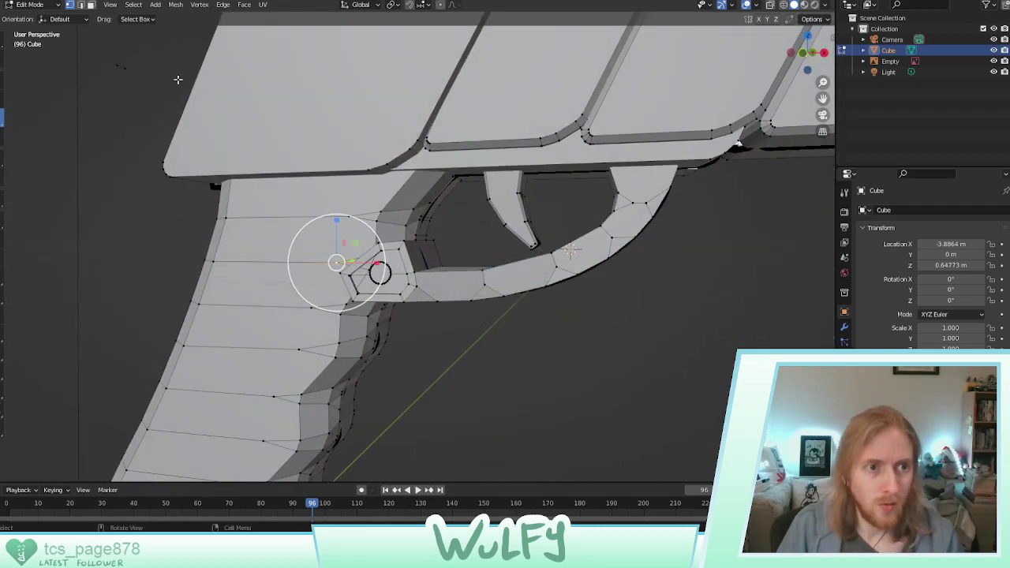
click(90, 5)
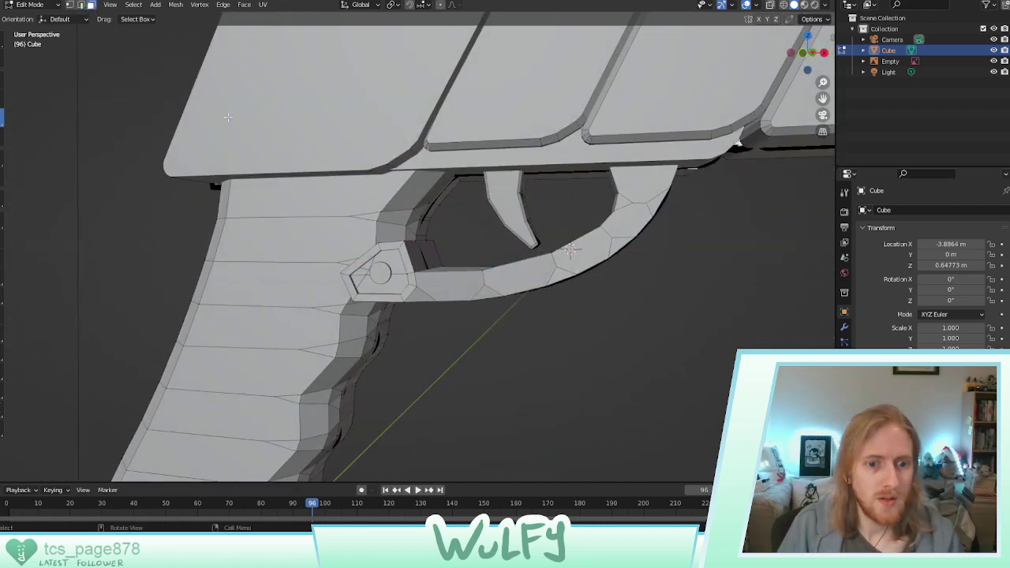
click(310, 276)
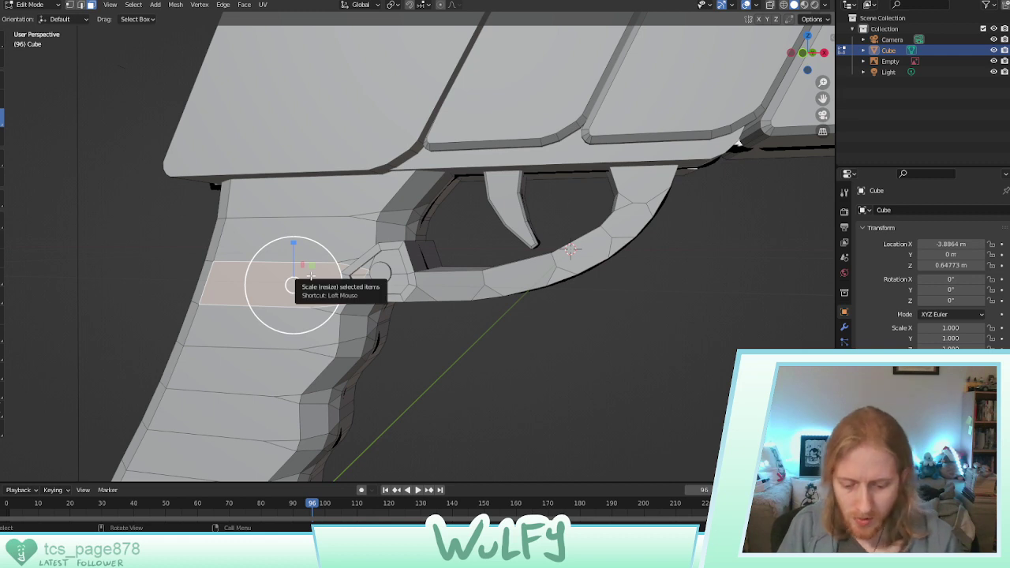
key(ctrl+l)
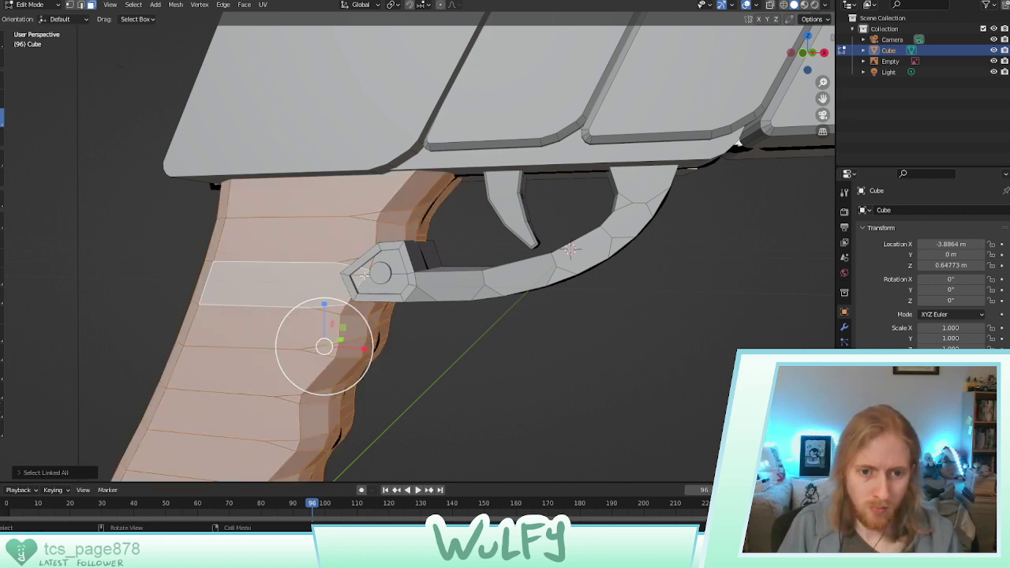
click(82, 5)
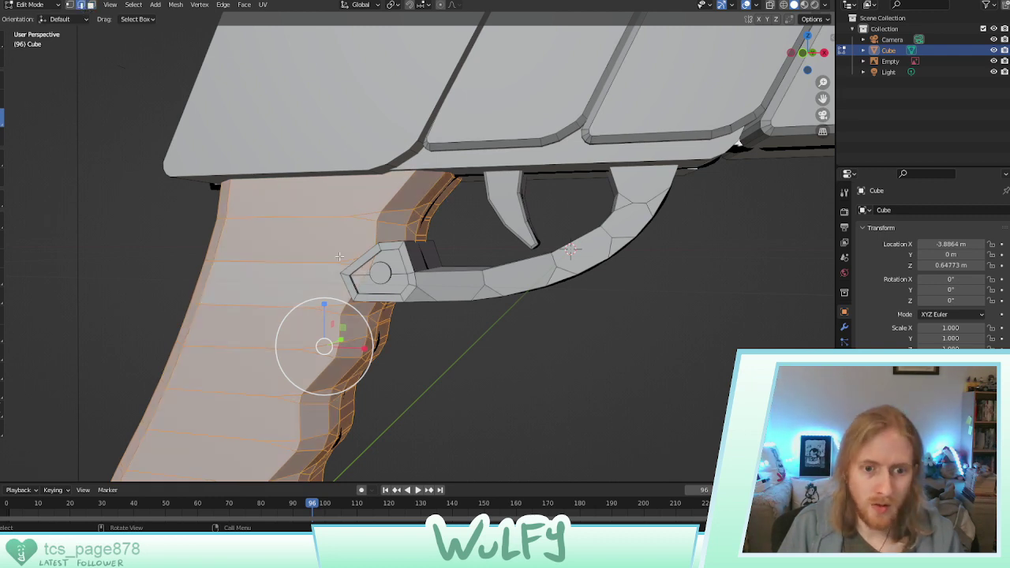
click(360, 279)
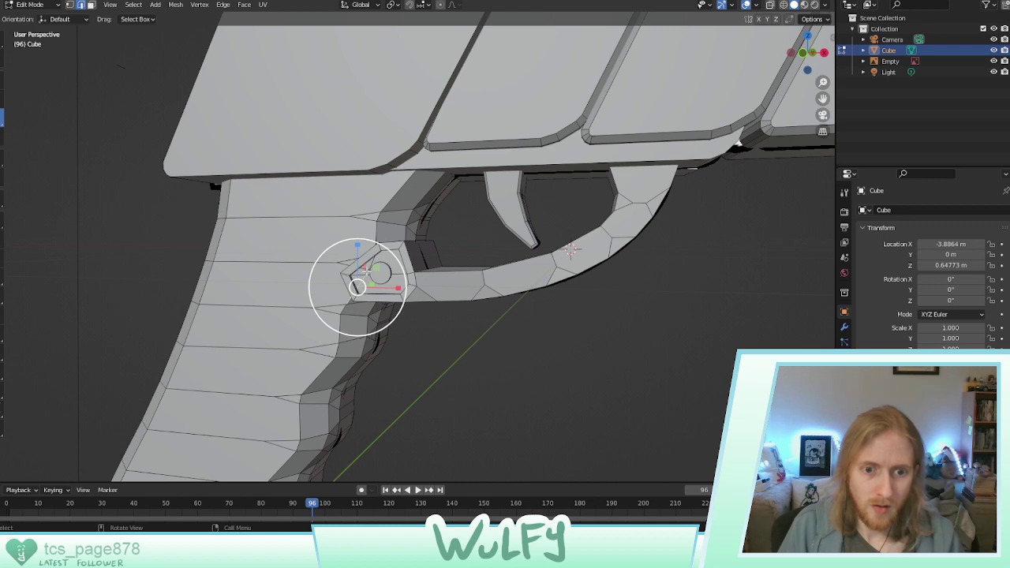
Select the grip's front corner vertex poking through the trigger guard's recess and move it back along X
click(70, 5)
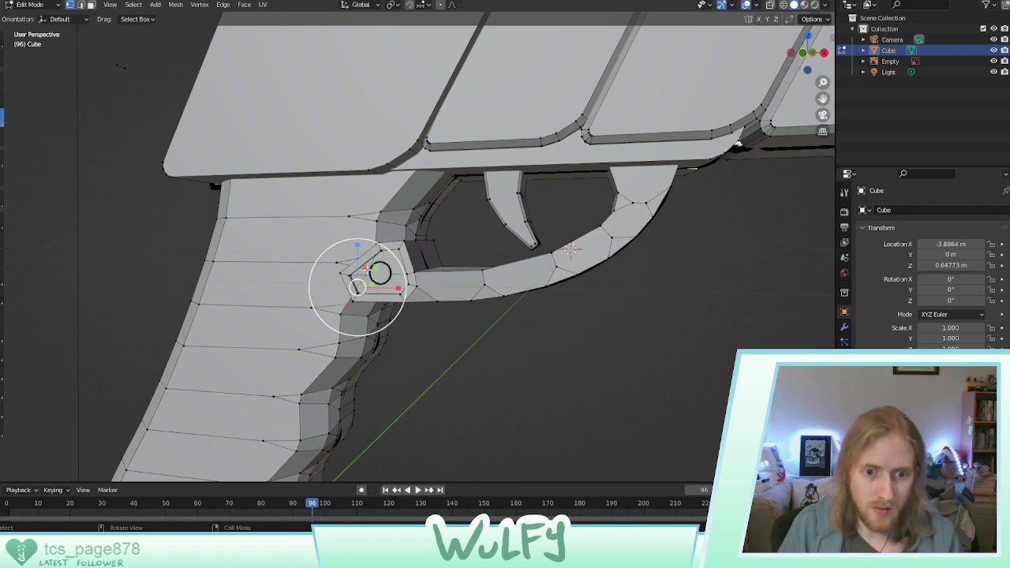
click(367, 270)
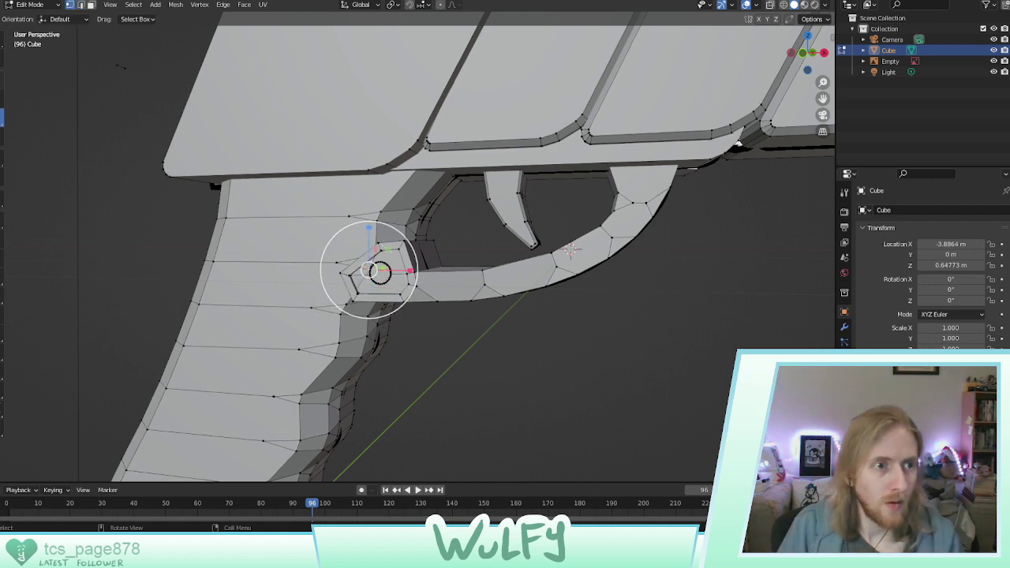
click(2, 79)
drag(411, 271, 385, 270)
Select the matching grip corner vertex on the opposite side of the trigger guard's end and move it back about 0.09 m along X
middle_drag(400, 270, 228, 270)
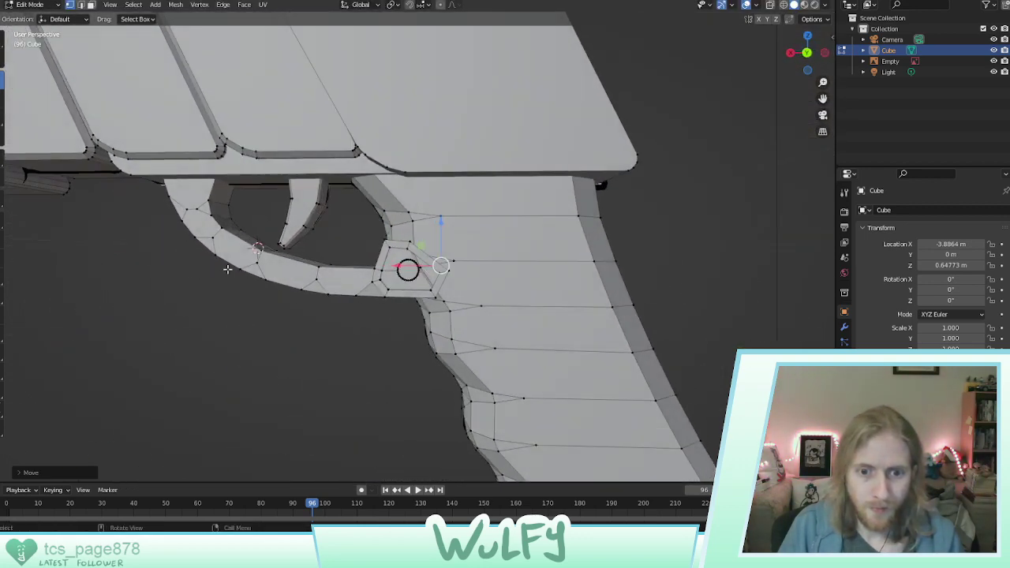
click(421, 269)
key(g)
key(x)
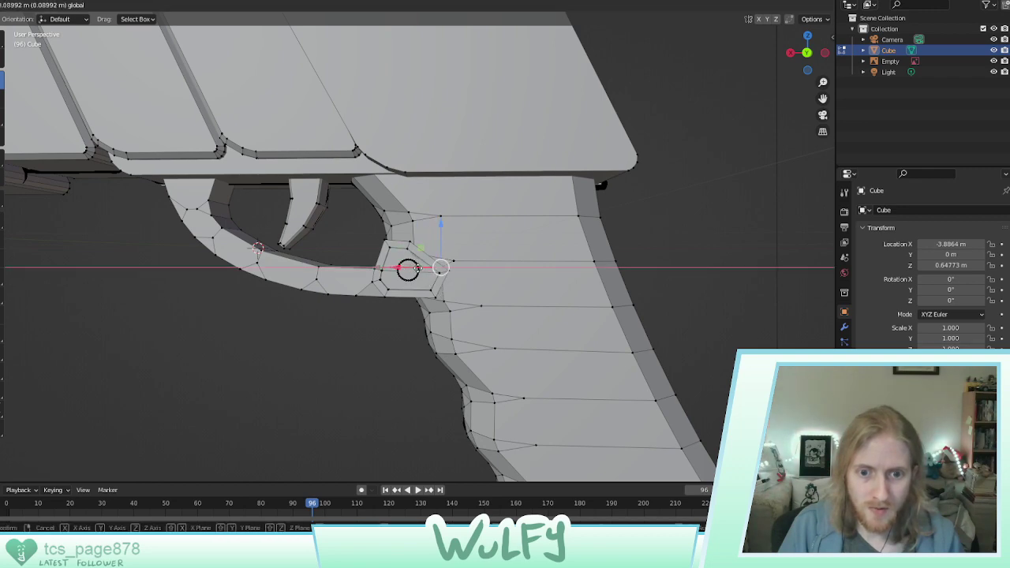
click(420, 268)
middle_drag(478, 283, 538, 320)
click(592, 273)
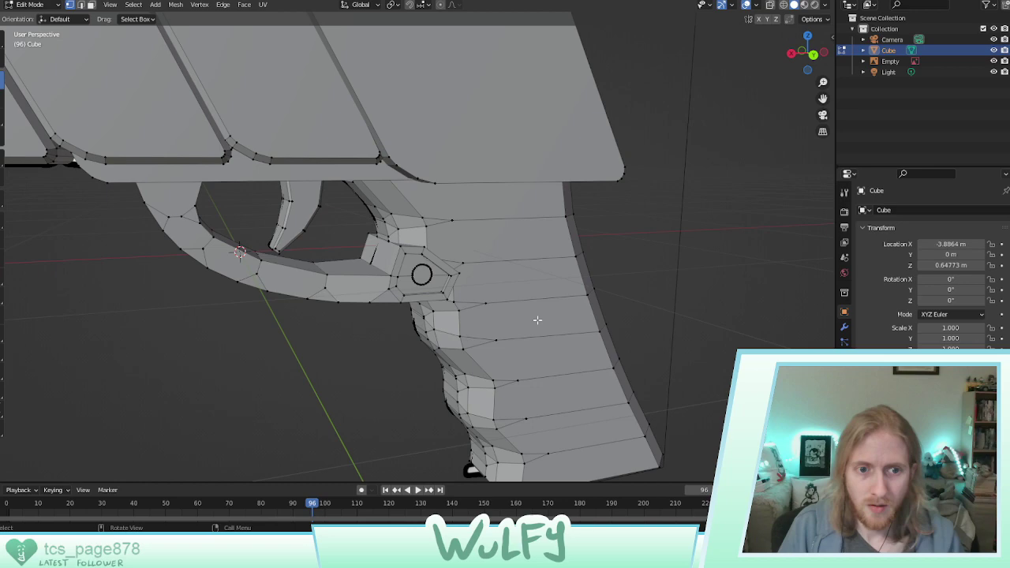
Move the grip vertex near the upper edge of the trigger guard's flared end slightly back along X
click(81, 5)
middle_drag(339, 228, 363, 233)
click(446, 237)
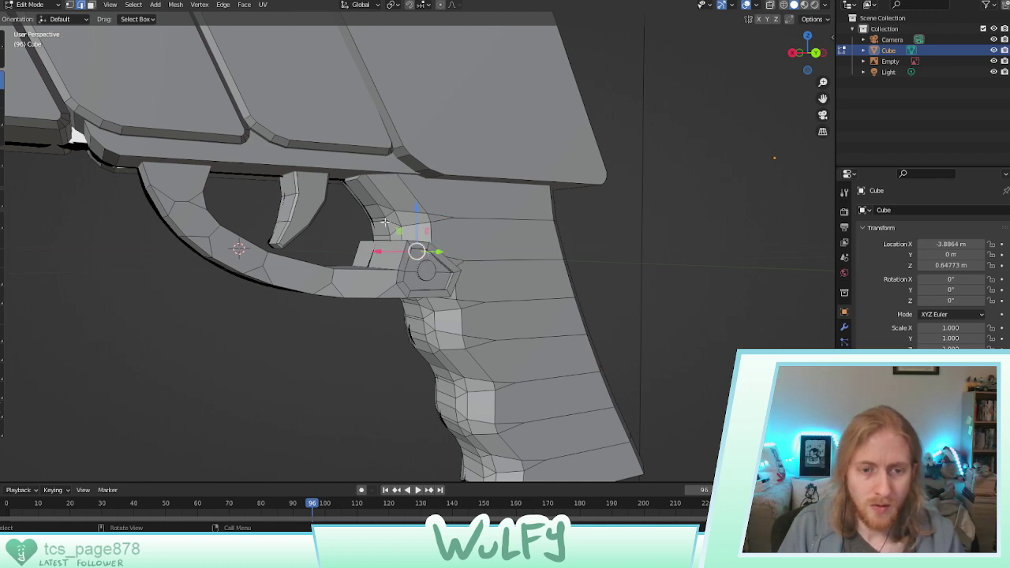
click(70, 5)
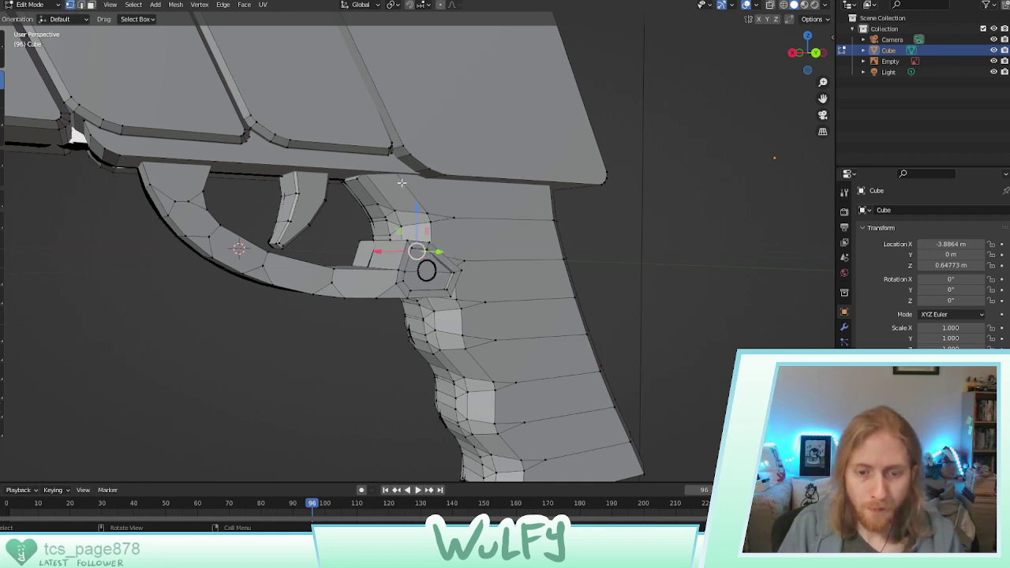
middle_drag(402, 183, 450, 232)
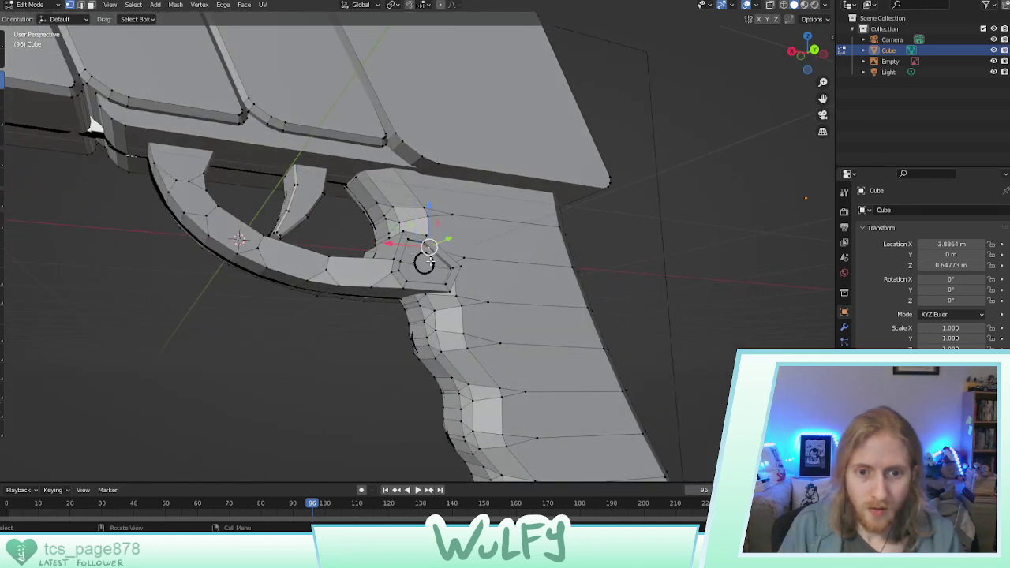
key(g)
key(x)
click(415, 244)
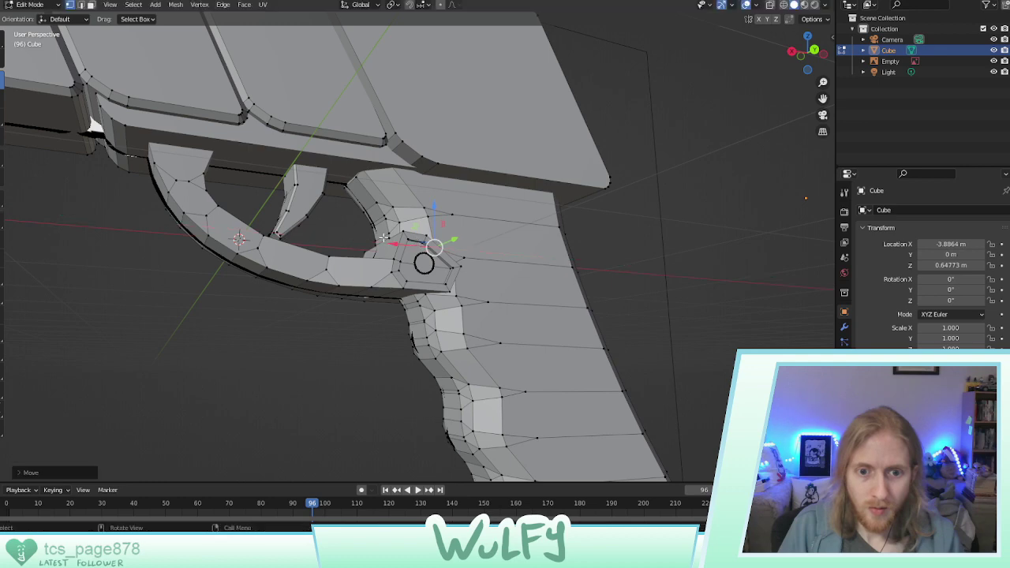
Move the corresponding upper grip vertex on the other side of the pistol back about 0.04 m along X and clear the selection
middle_drag(414, 243, 586, 234)
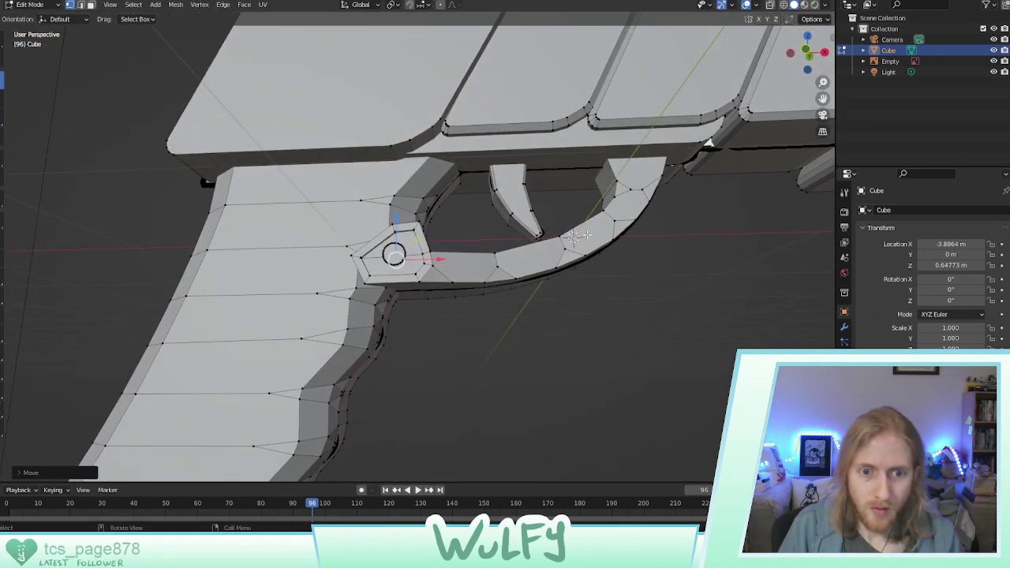
click(389, 239)
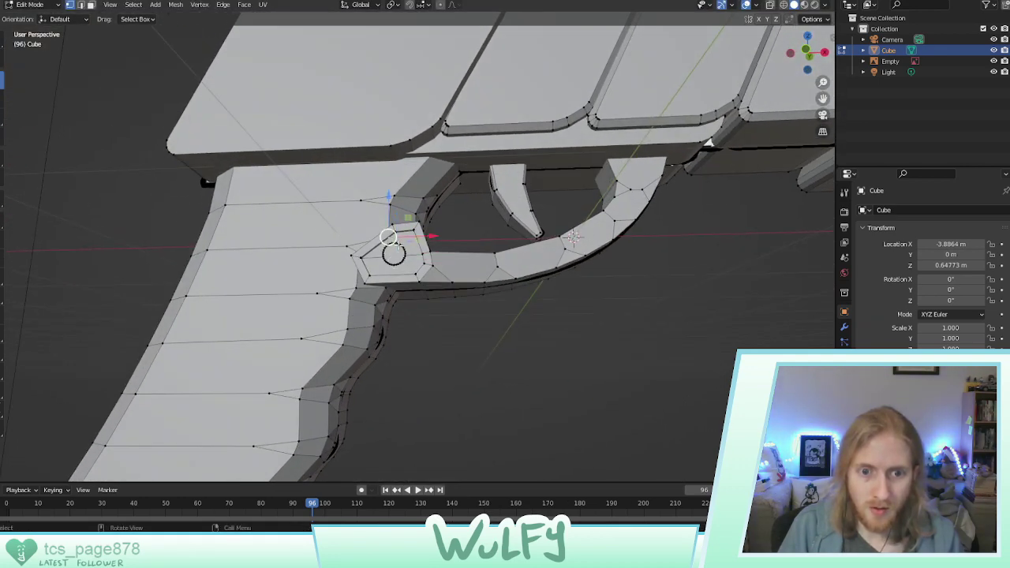
key(g)
key(x)
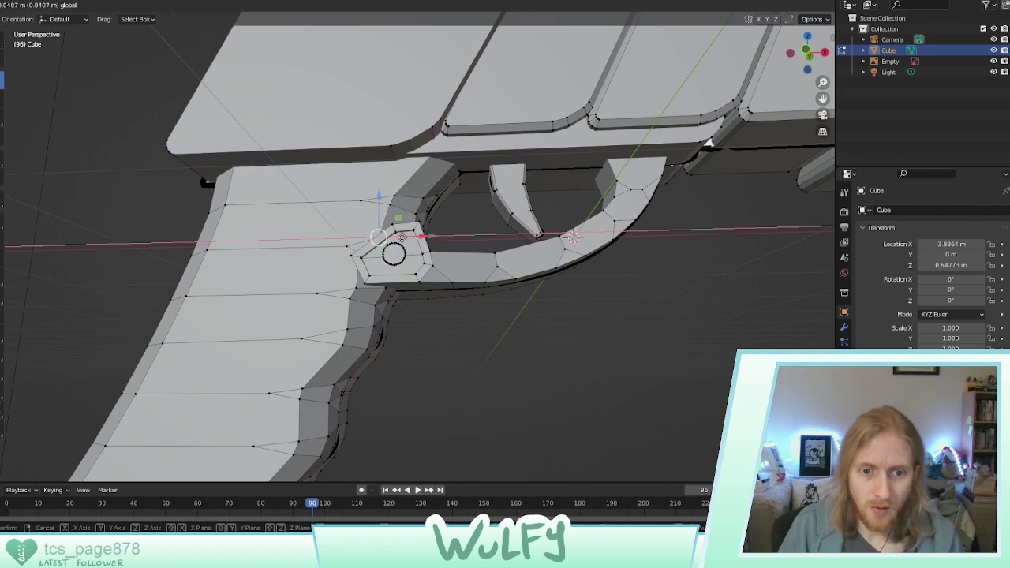
click(401, 237)
middle_drag(517, 249, 349, 272)
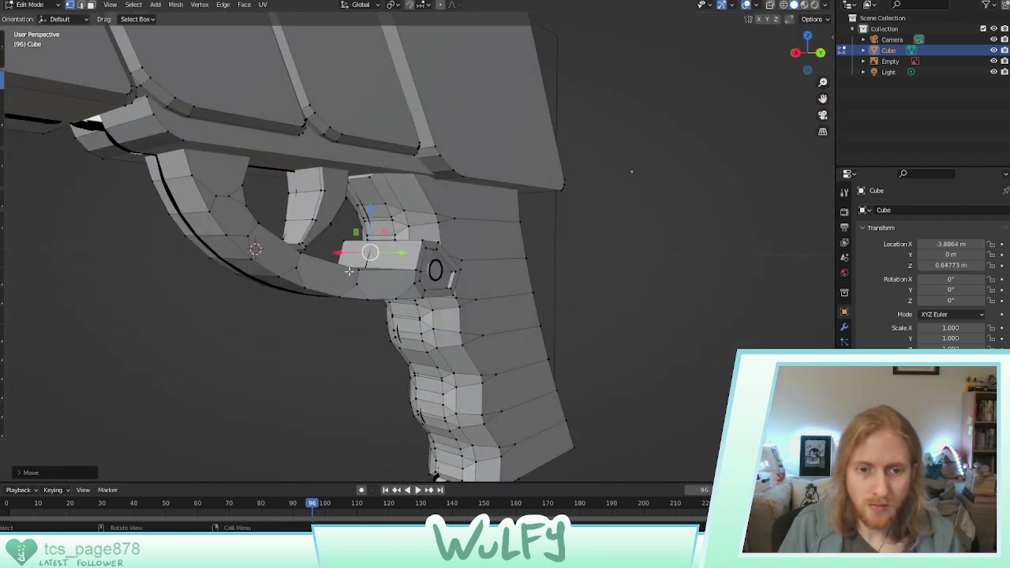
click(270, 410)
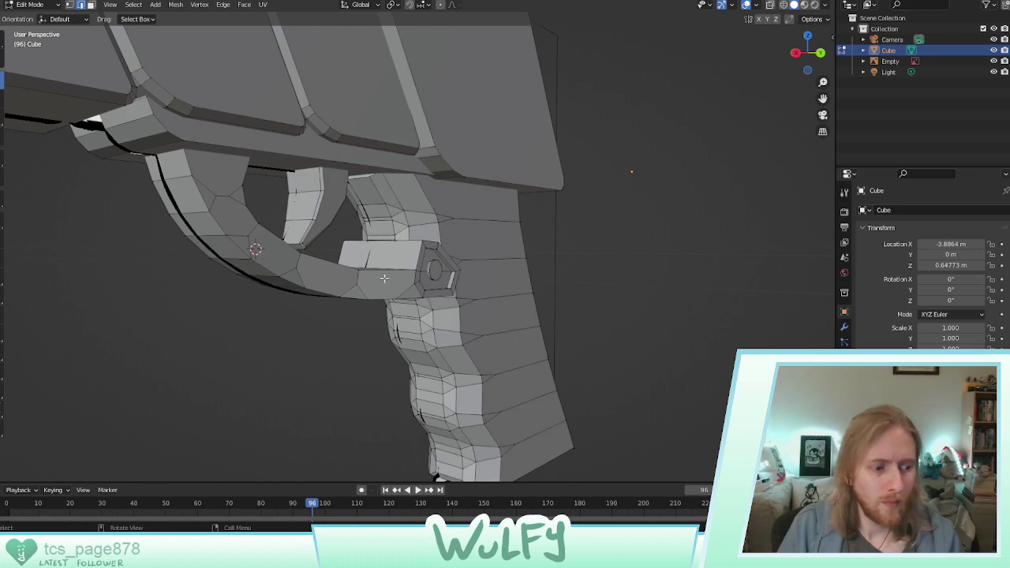
Open the list of mesh primitives that can be added to the pistol mesh
scroll(383, 278, down, 8)
mouse_move(387, 284)
middle_down()
mouse_move(397, 284)
mouse_move(347, 311)
mouse_move(295, 276)
mouse_move(397, 279)
middle_up()
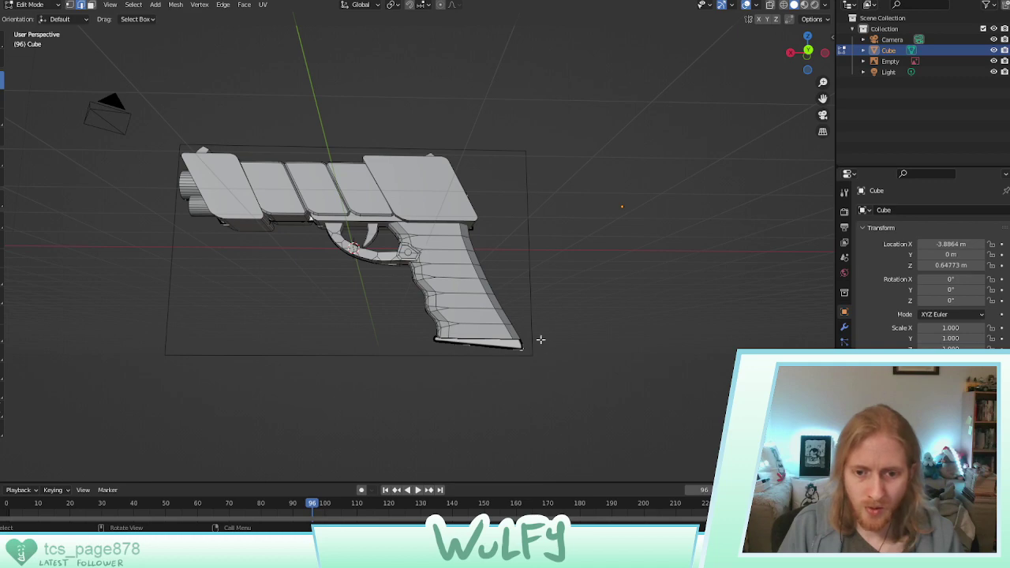
middle_drag(540, 340, 406, 321)
scroll(404, 353, up, 2)
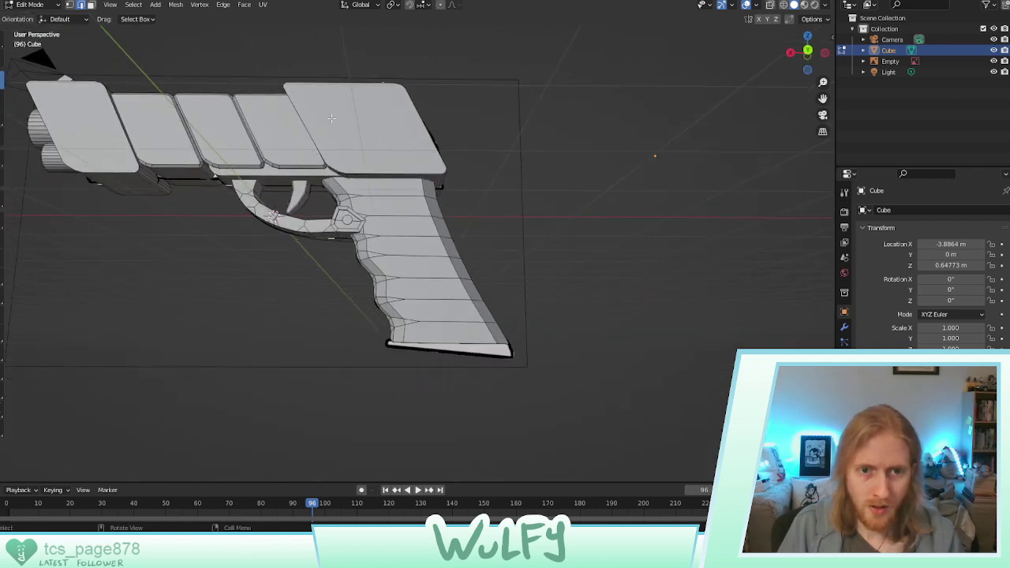
click(155, 5)
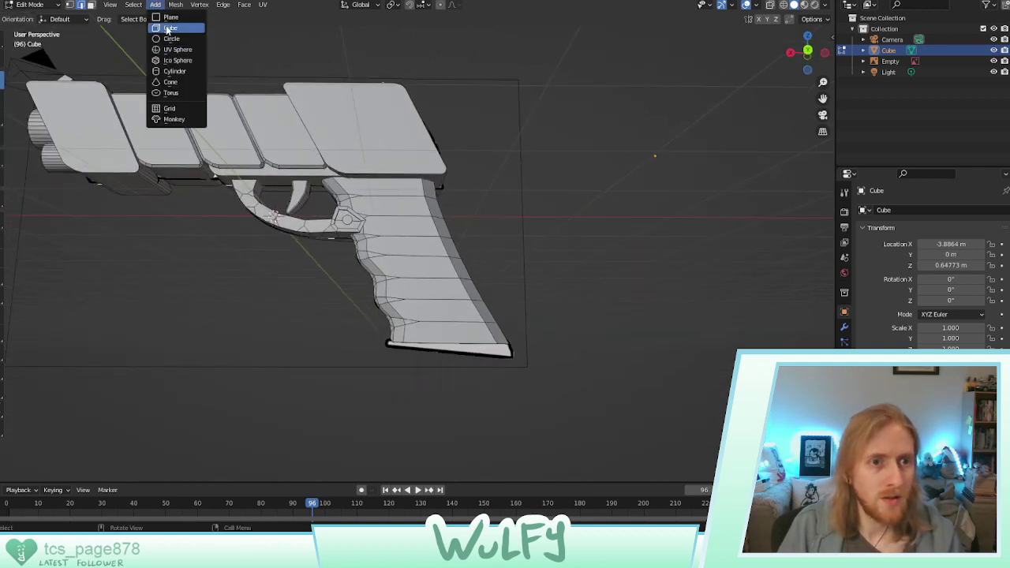
Add a cube to the gun mesh and move it back along X and down along Z to surround the grip
click(168, 30)
drag(244, 218, 364, 218)
middle_drag(364, 217, 344, 189)
middle_drag(370, 225, 387, 227)
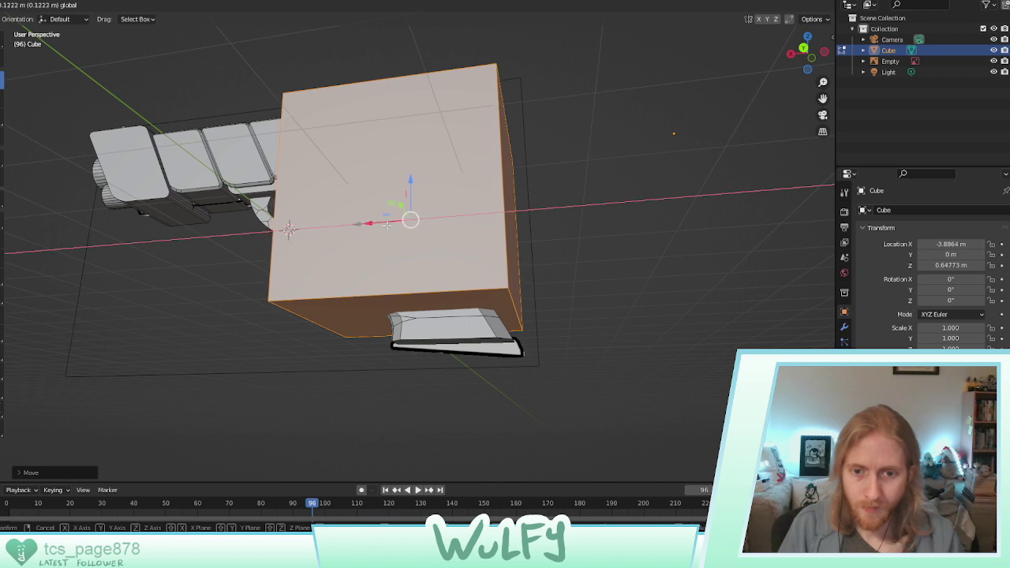
drag(399, 183, 425, 222)
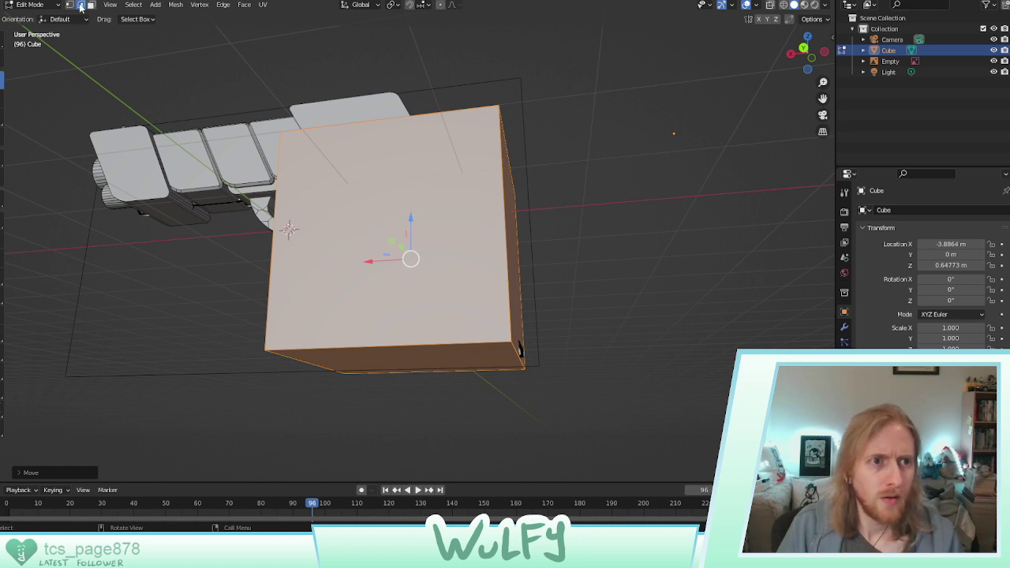
Nudge the cube's lower rear edge along X to the grip's heel, and lower its upper rear edge to near the grip's base
click(519, 353)
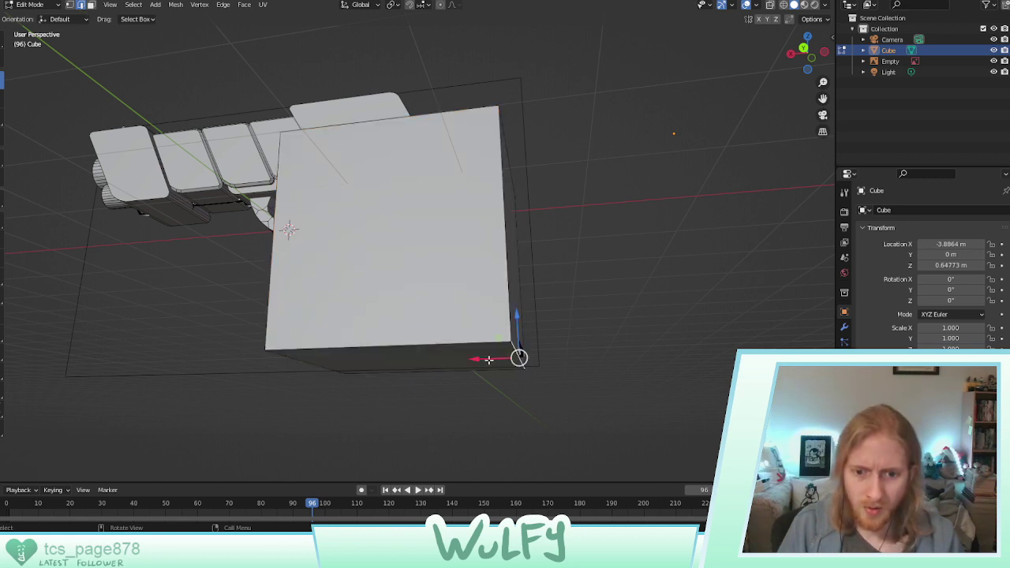
drag(489, 360, 494, 360)
middle_drag(478, 146, 469, 177)
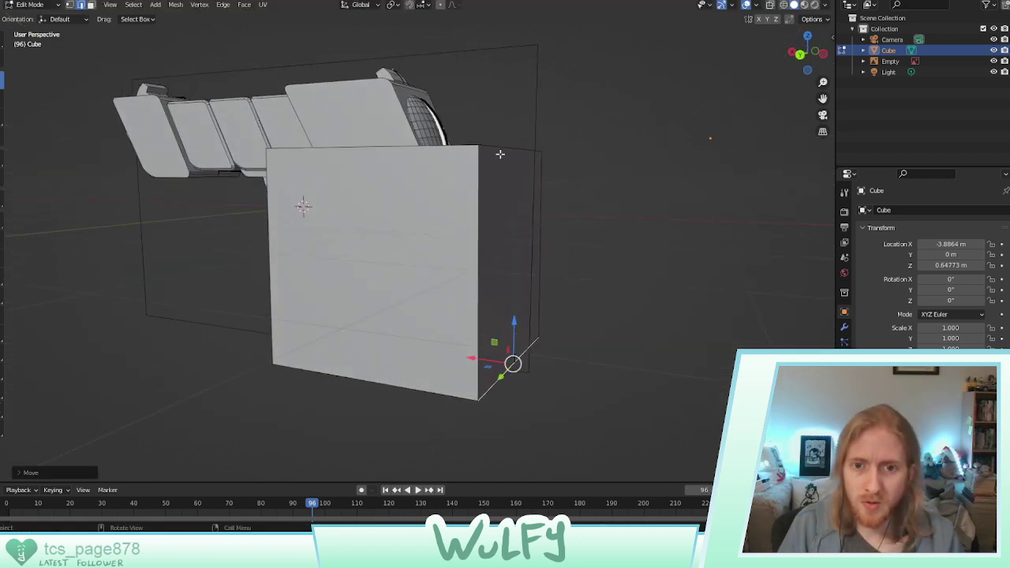
click(506, 151)
drag(515, 127, 553, 331)
middle_drag(553, 332, 521, 201)
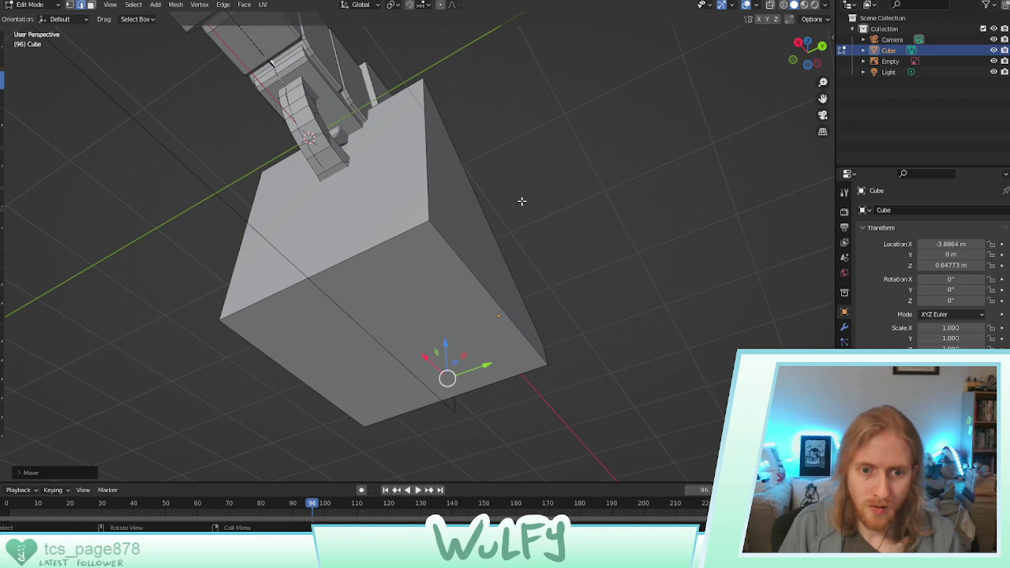
Raise the cube's lower front edge along Z by about 0.29 m toward the underside of the grip
click(386, 242)
drag(306, 250, 339, 197)
key(ctrl+z)
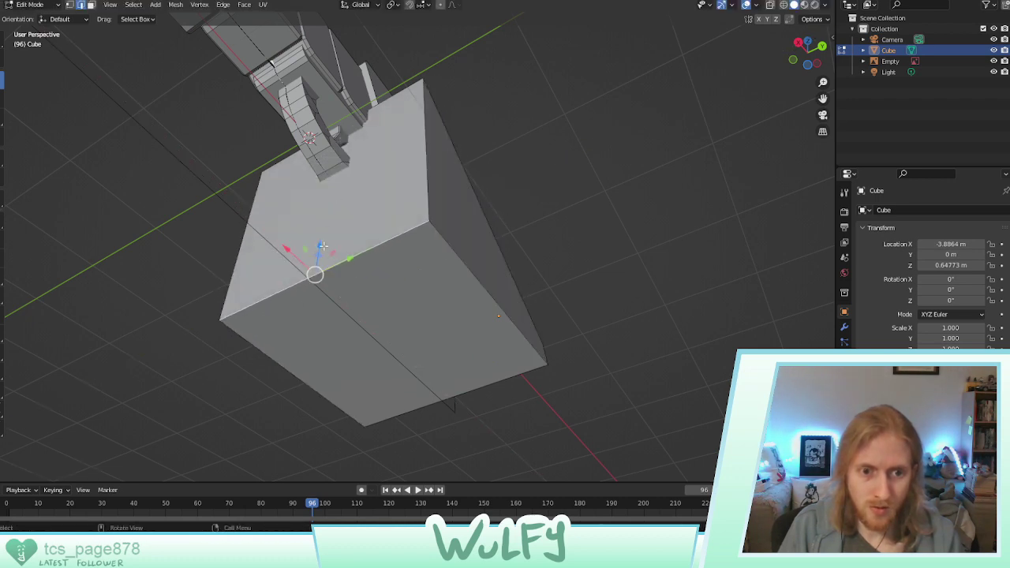
key(g)
key(z)
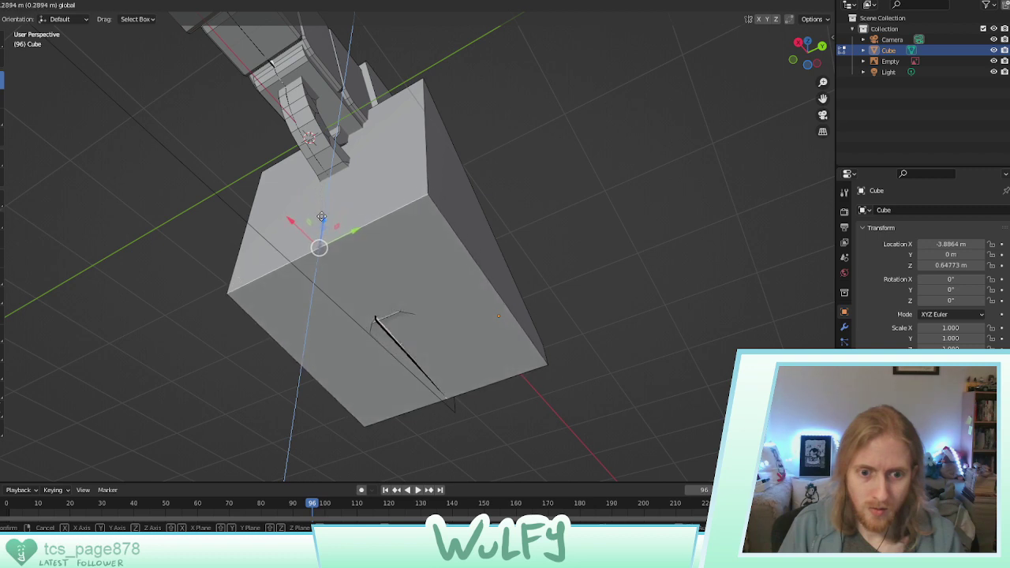
click(316, 215)
Shift the lower front edge back along X and adjust its height to fit the front corner of the grip's base
key(g)
key(x)
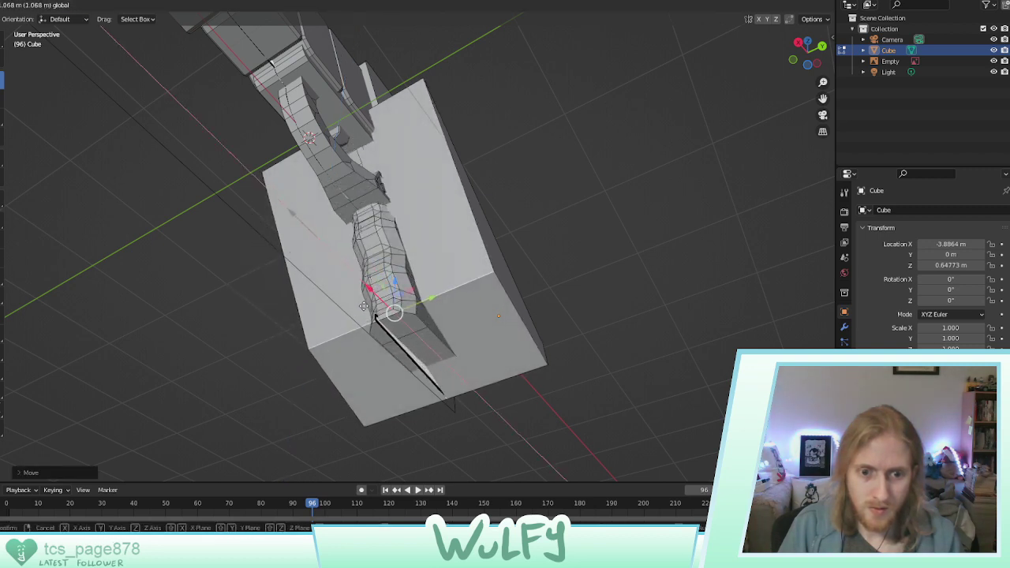
click(376, 304)
key(g)
key(z)
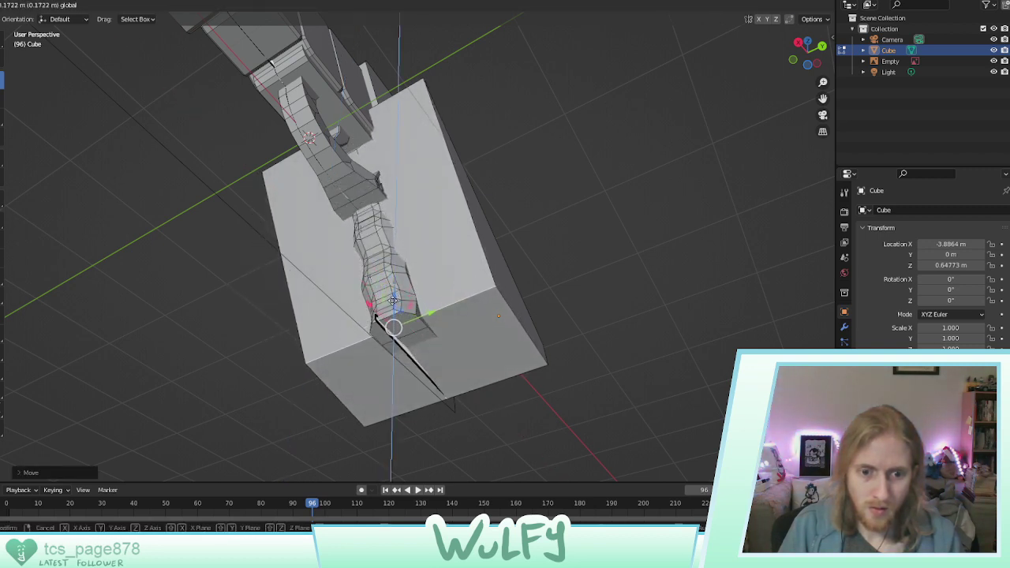
click(388, 309)
middle_drag(388, 309, 326, 310)
key(g)
key(x)
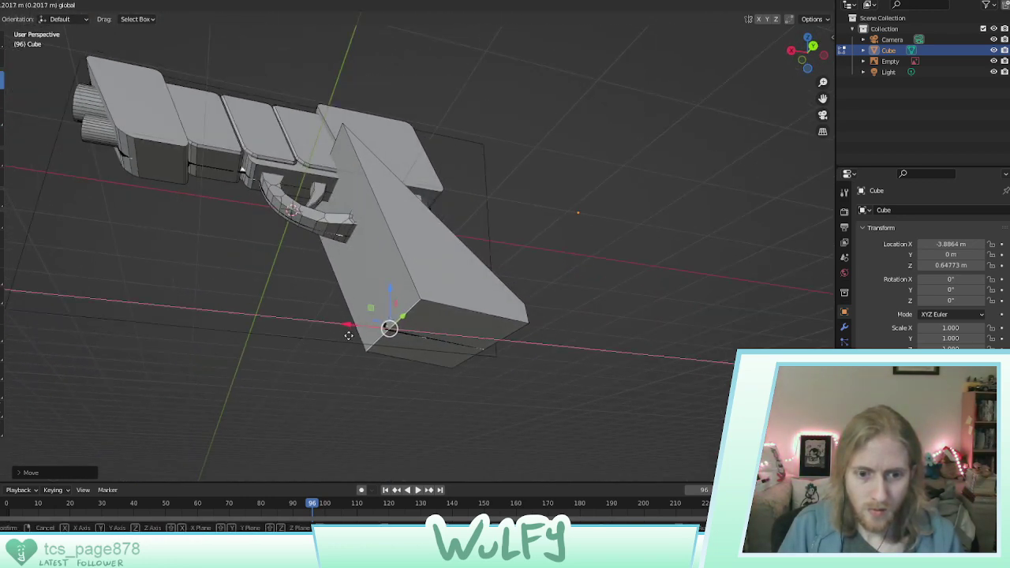
click(344, 336)
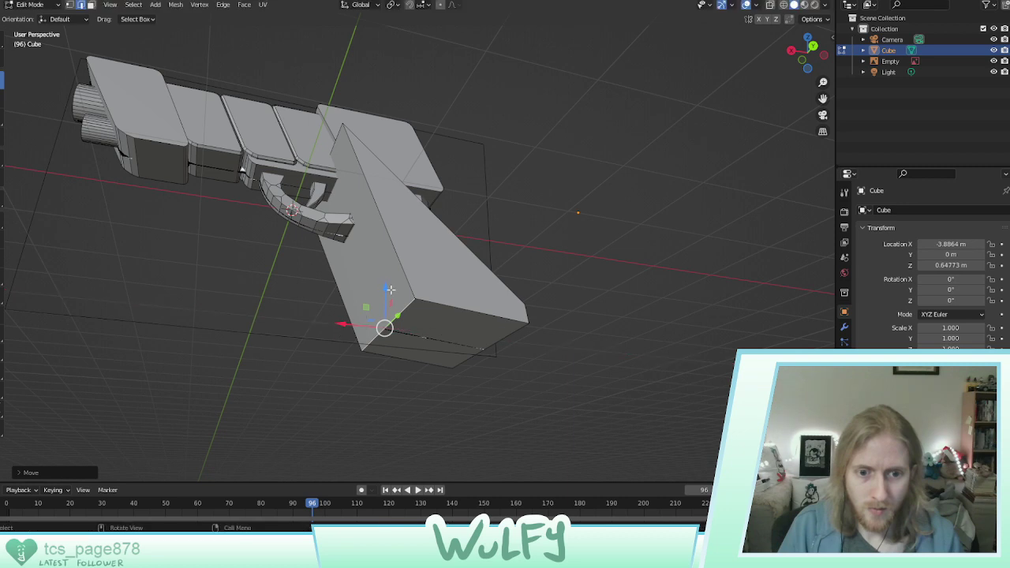
Lower the cube's upper front edge to the grip's base, making a thin base plate that tapers toward the front
click(335, 141)
drag(326, 141, 361, 300)
scroll(400, 303, up, 4)
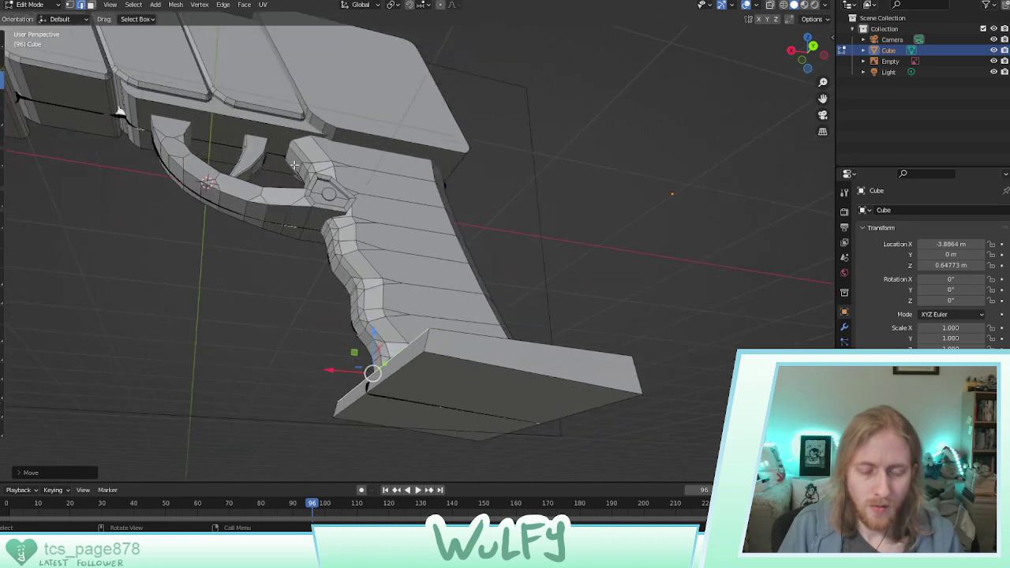
middle_drag(302, 174, 349, 255)
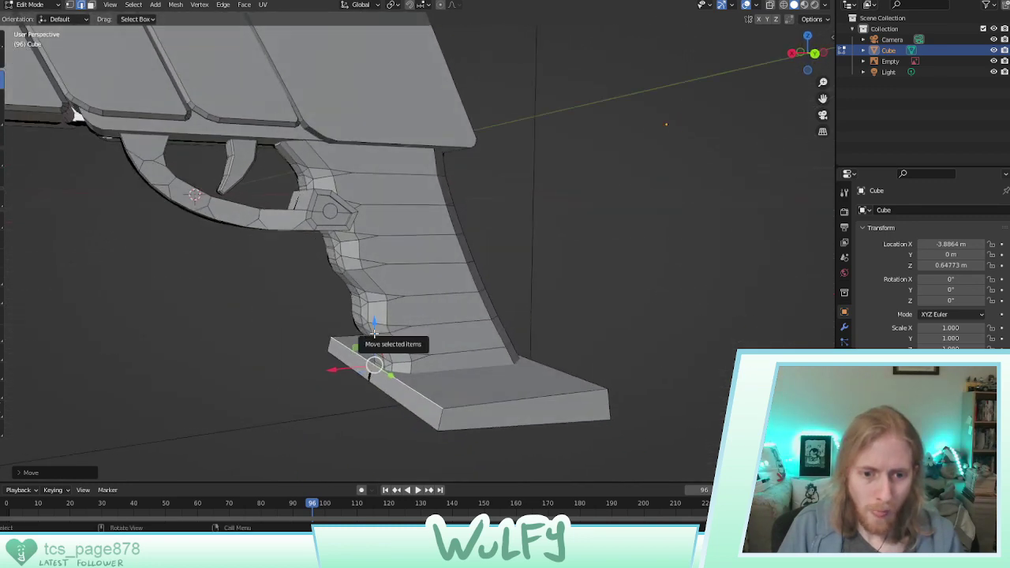
drag(375, 333, 375, 341)
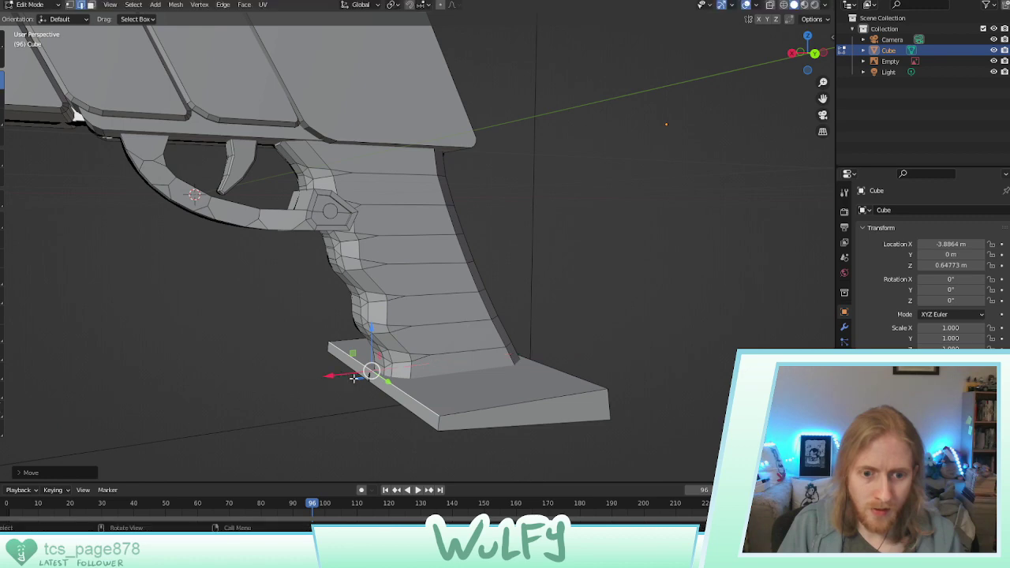
Bevel the upper and lower front edges of the base plate with a width of about 0.024 m
middle_drag(348, 374, 460, 392)
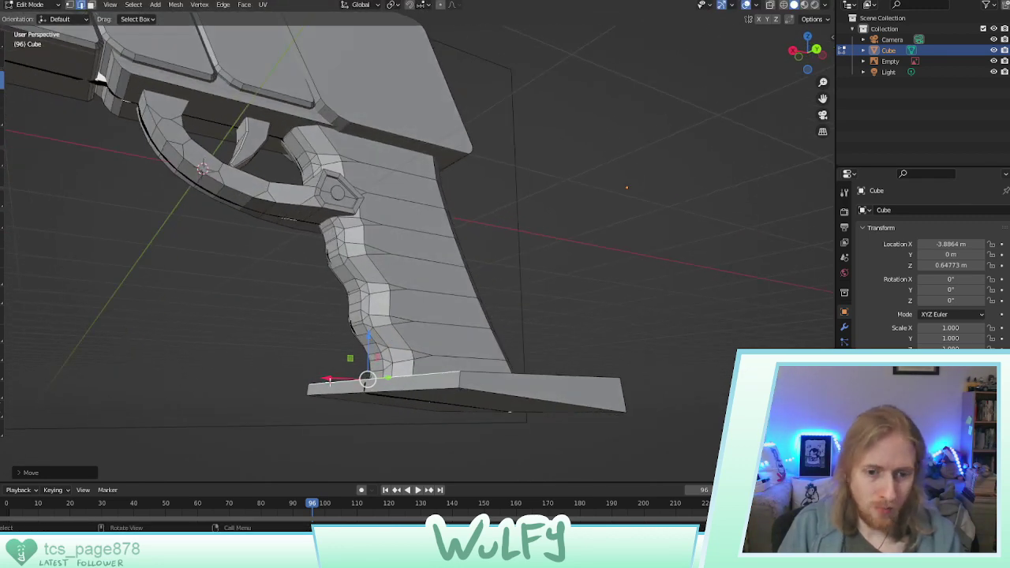
shift+click(386, 395)
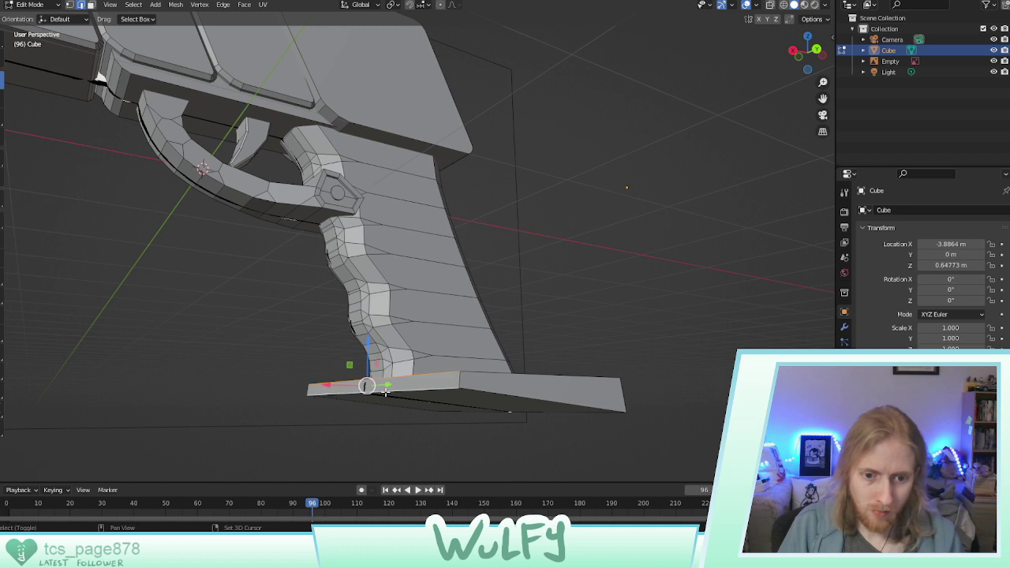
click(2, 258)
drag(317, 380, 309, 381)
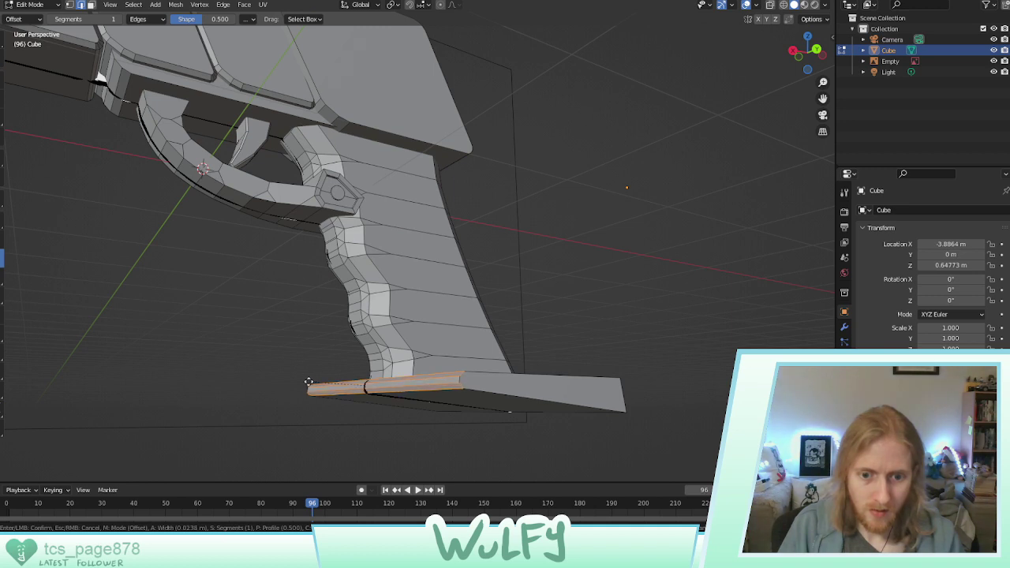
drag(308, 382, 309, 381)
Bevel the new front edges of the base plate again by about 0.014 m to round its nose
click(386, 388)
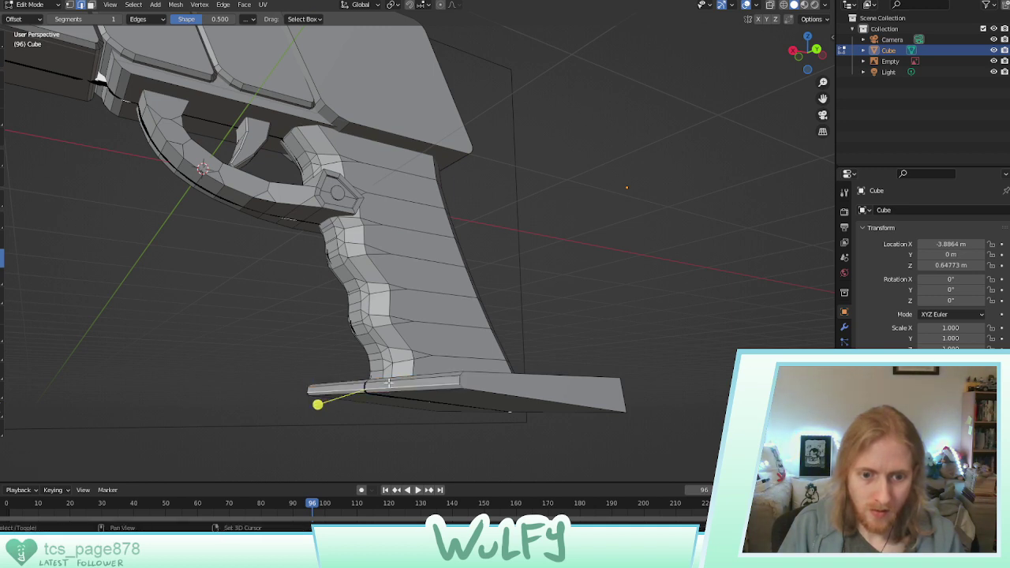
click(391, 380)
shift+click(391, 378)
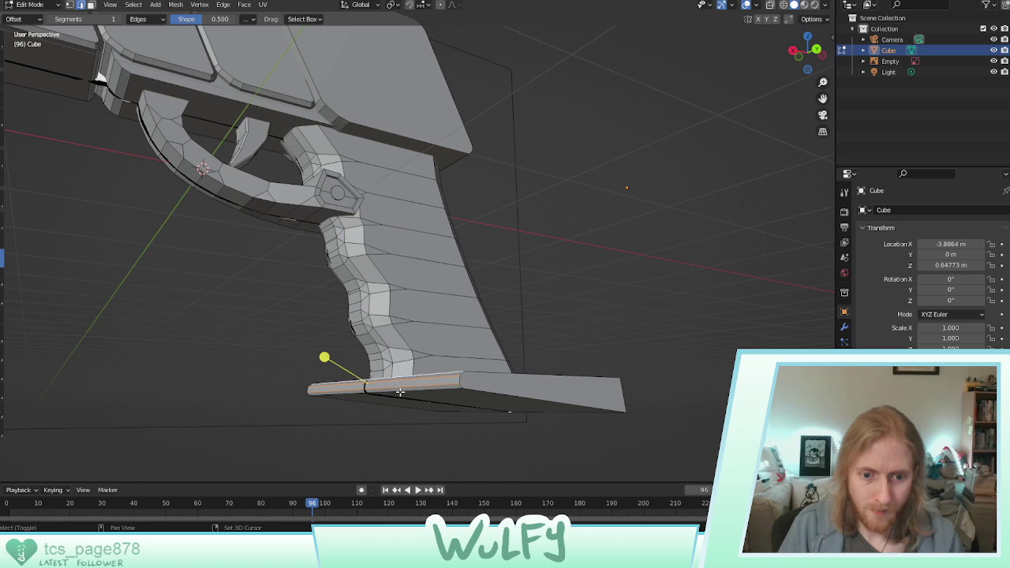
alt+click(376, 387)
key(ctrl+b)
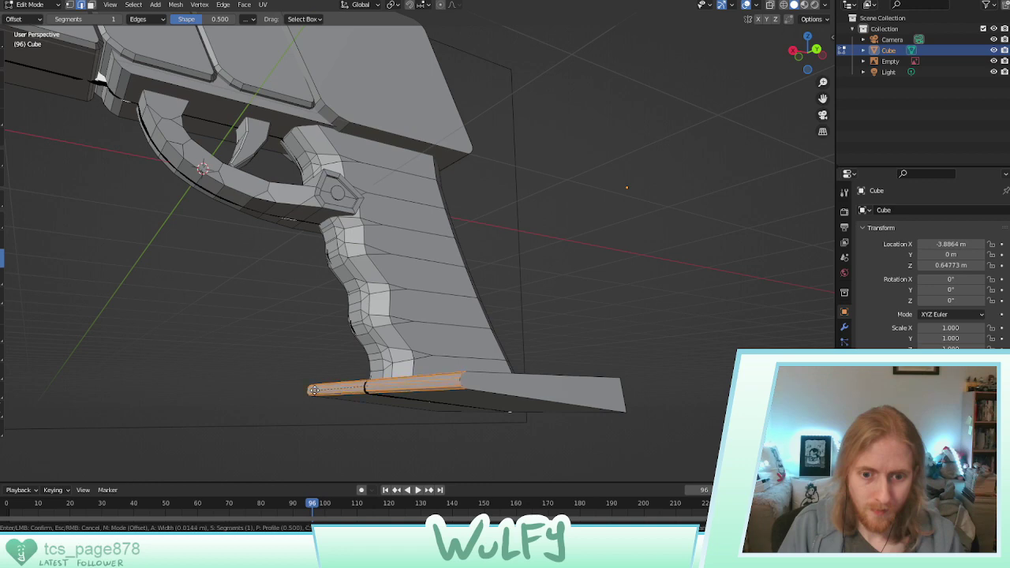
click(315, 391)
Bevel the upper and lower rear edges of the base plate with a width of about 0.06 m
mouse_move(403, 391)
middle_down()
mouse_move(368, 380)
mouse_move(353, 399)
mouse_move(322, 398)
mouse_move(404, 408)
middle_up()
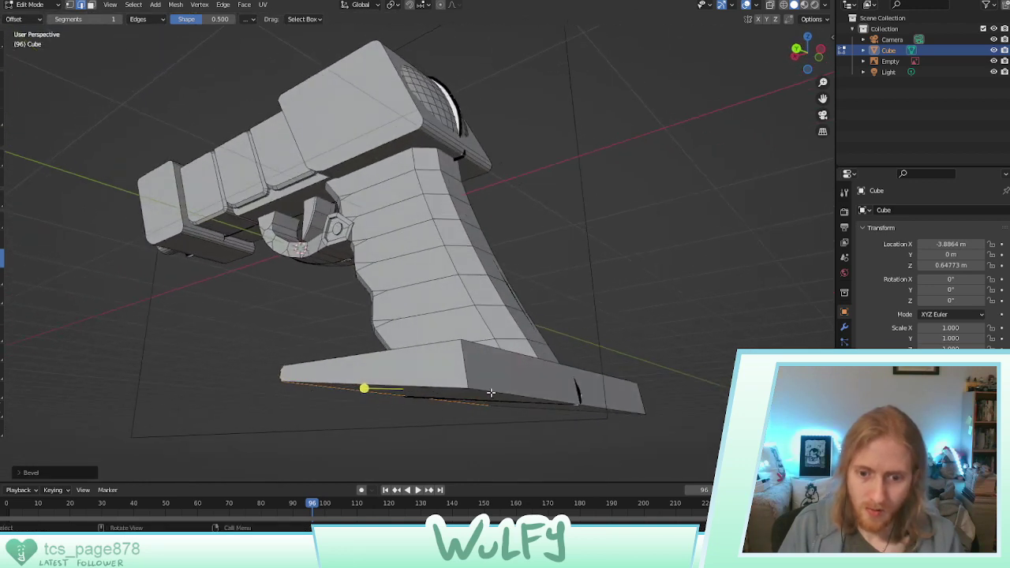
key(ctrl+b)
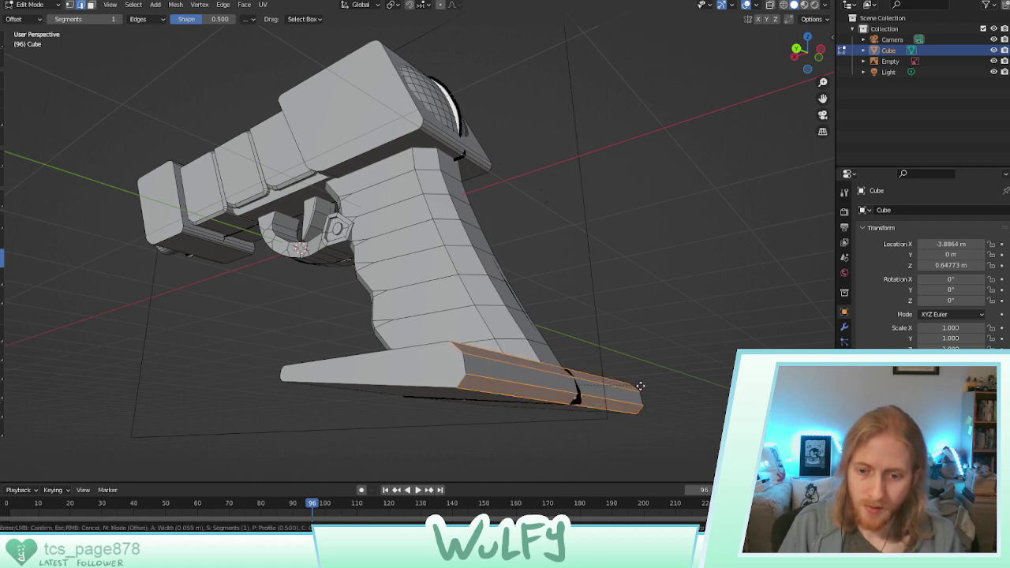
click(639, 386)
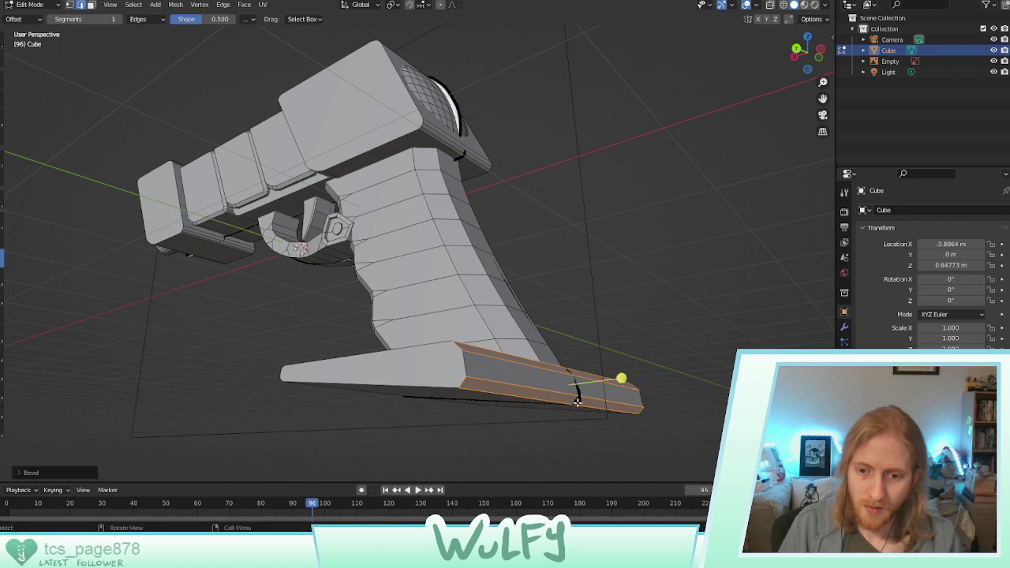
Bevel the lower pair of rear edges on the base plate to round the underside of its heel
click(574, 397)
shift+click(570, 404)
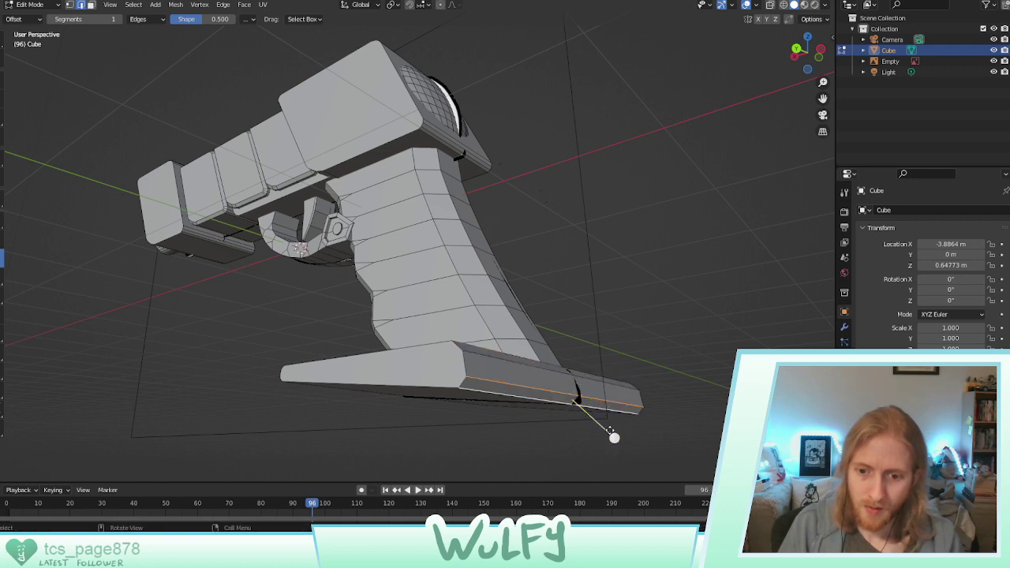
drag(614, 437, 622, 441)
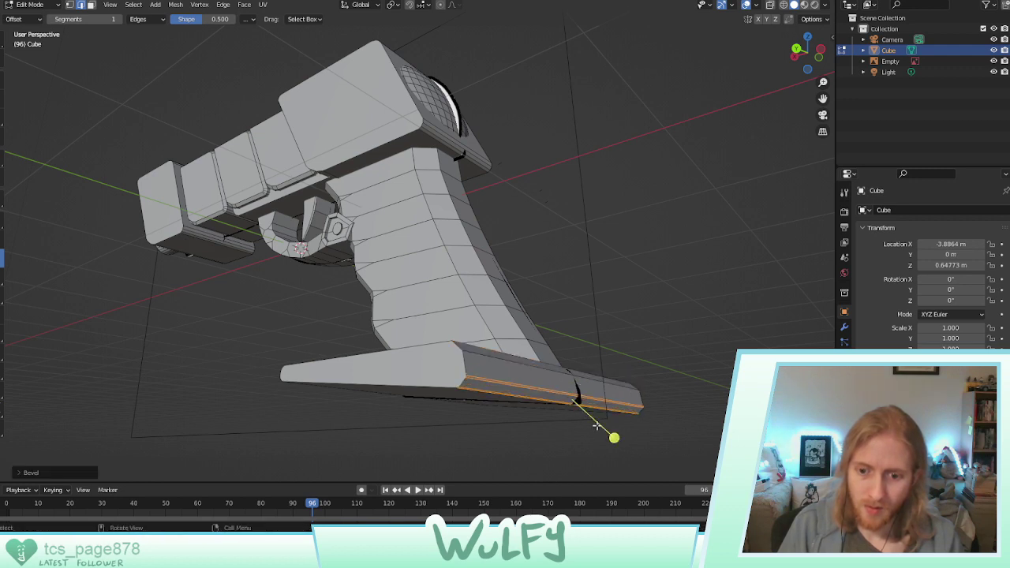
key(ctrl+b)
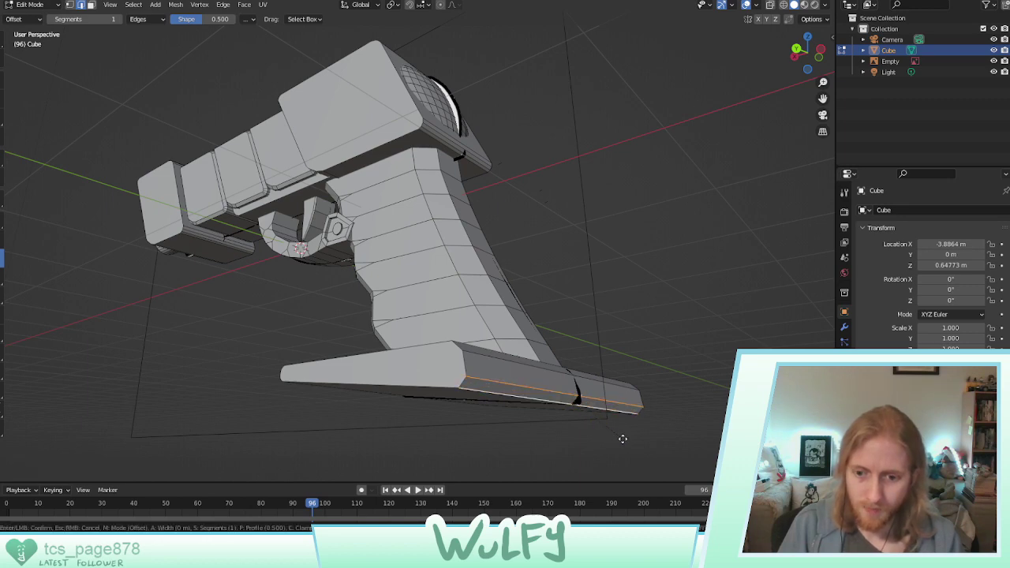
click(624, 435)
Bevel the upper pair of rear edges on the base plate to round the heel's top, and clear the selection
middle_drag(624, 435, 525, 400)
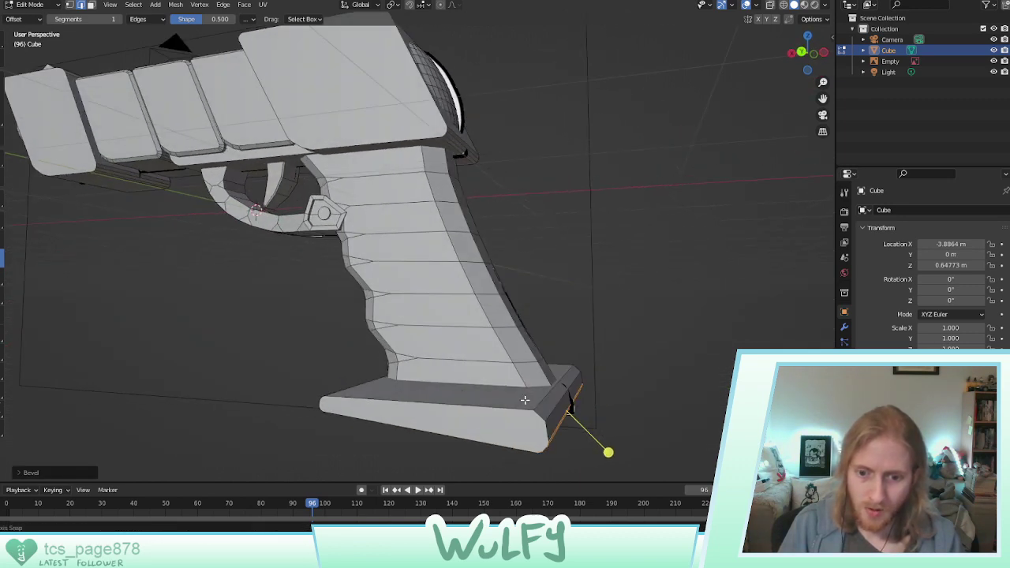
click(554, 404)
shift+click(549, 396)
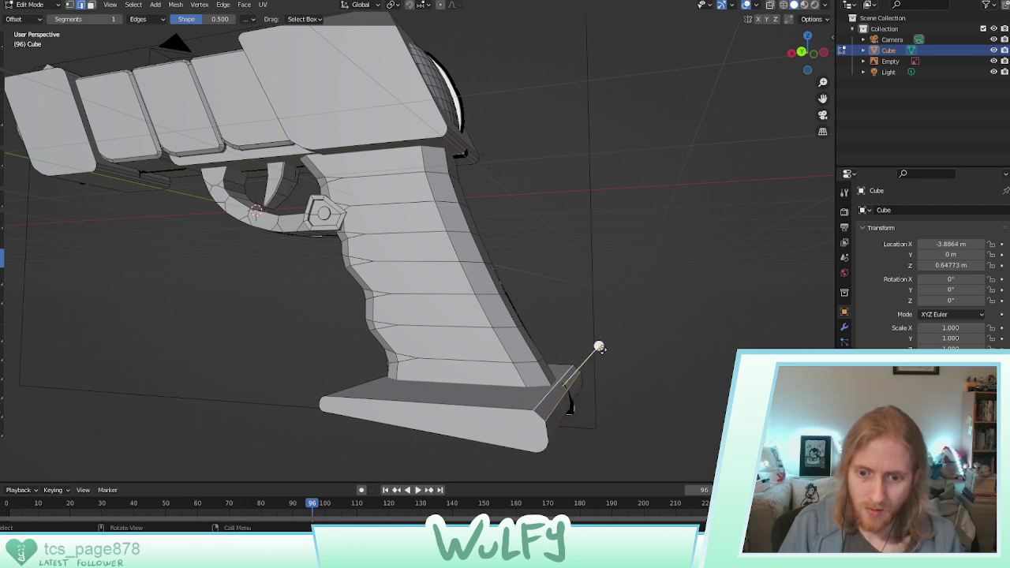
key(ctrl+b)
click(615, 353)
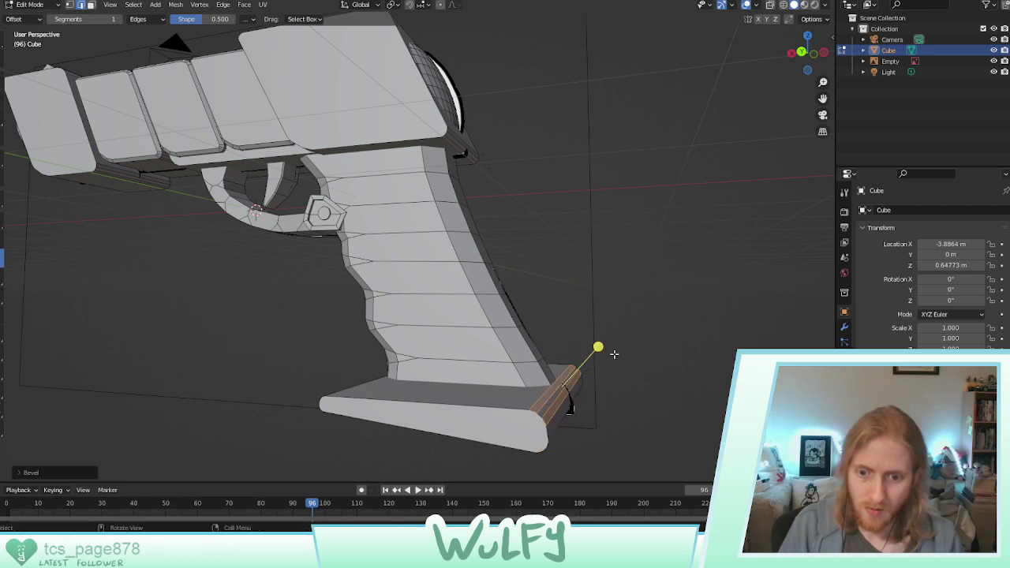
click(647, 370)
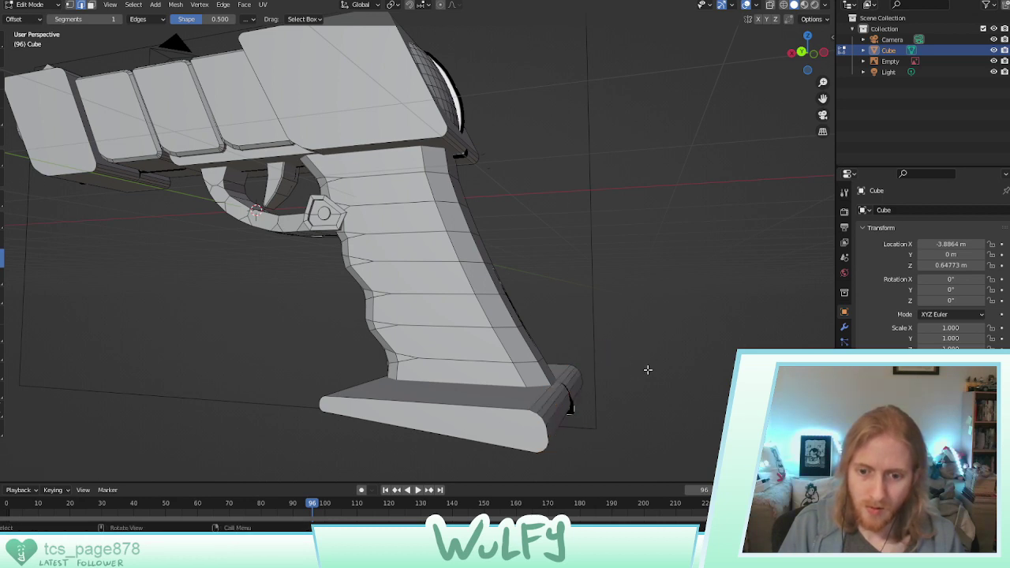
Try extending a selection from the base plate's upper side edge with Edge Rings
click(443, 406)
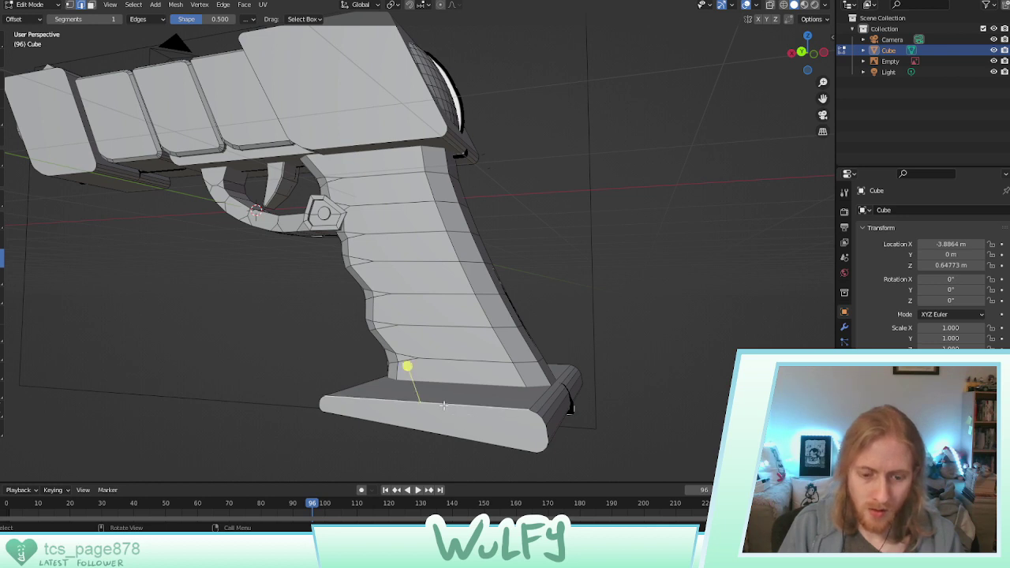
click(134, 5)
mouse_move(181, 183)
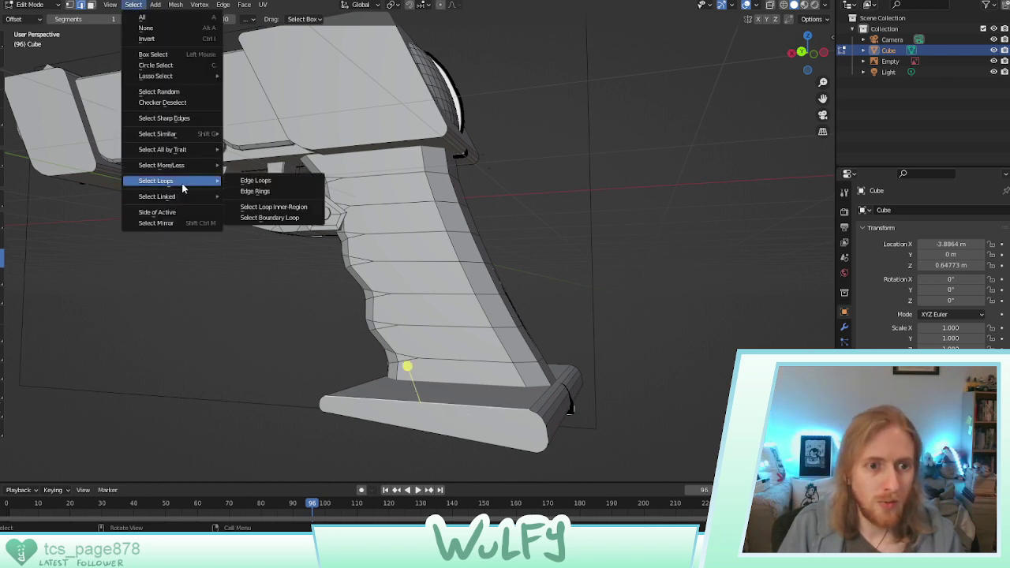
click(276, 190)
middle_drag(454, 263, 377, 349)
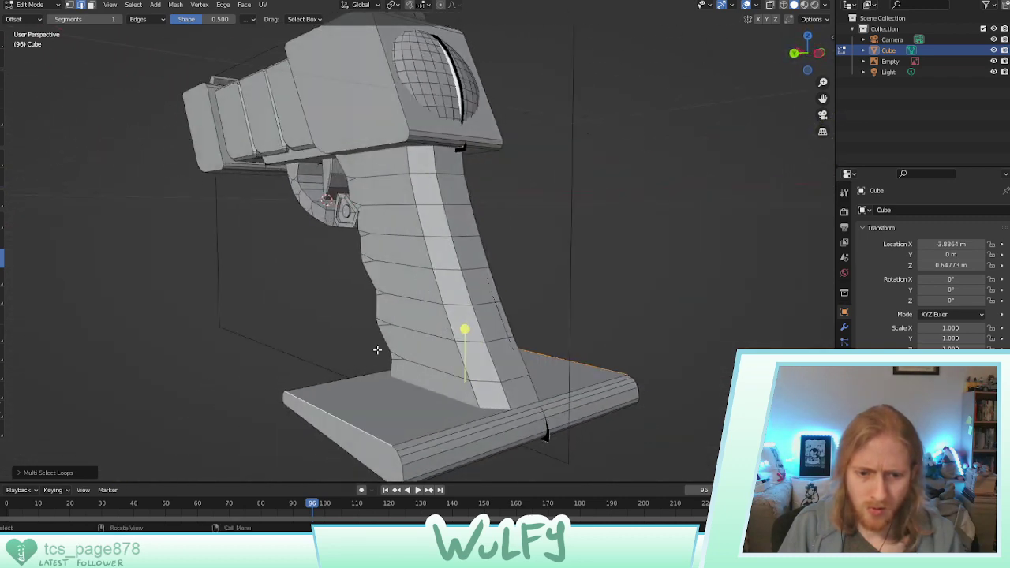
Select the edge loop outlining the base plate's +Y side face with the Edge Loops selection
click(350, 426)
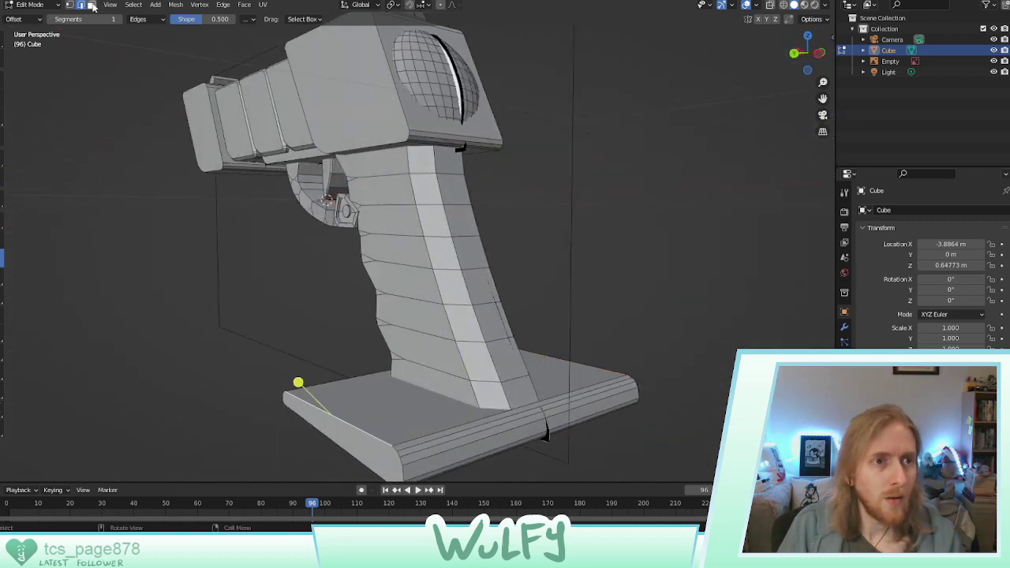
click(132, 5)
mouse_move(158, 180)
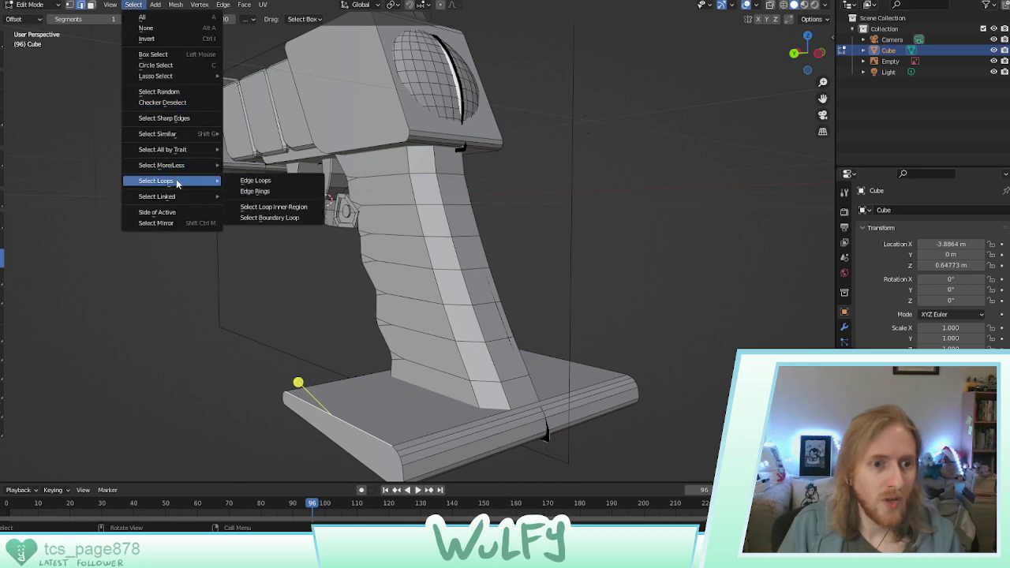
click(287, 181)
middle_drag(296, 205, 388, 284)
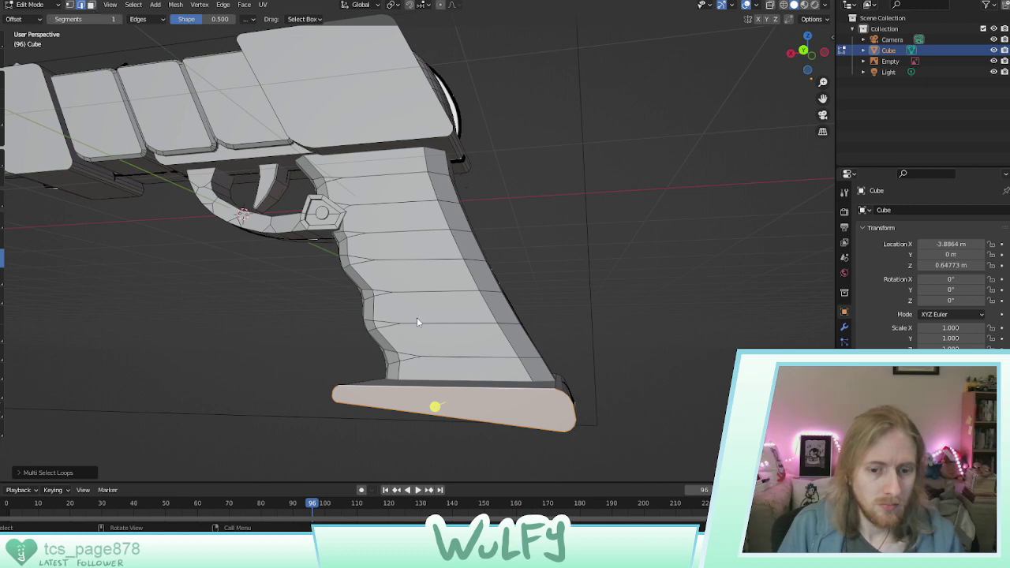
Try bevelling the outline of the base plate's +Y side face by about 0.02 m, and undo the bevel
key(ctrl+b)
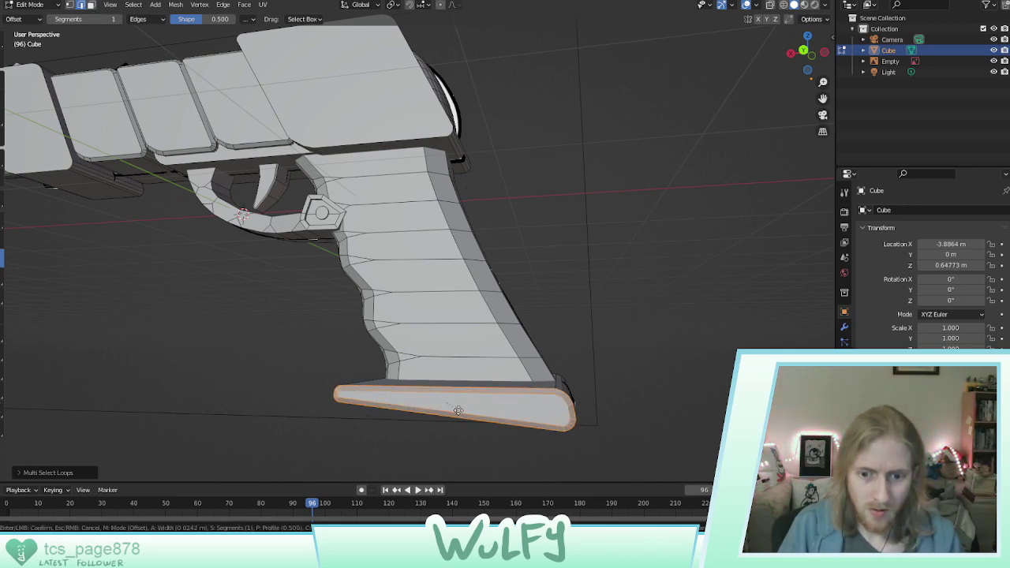
click(458, 410)
middle_drag(458, 410, 241, 400)
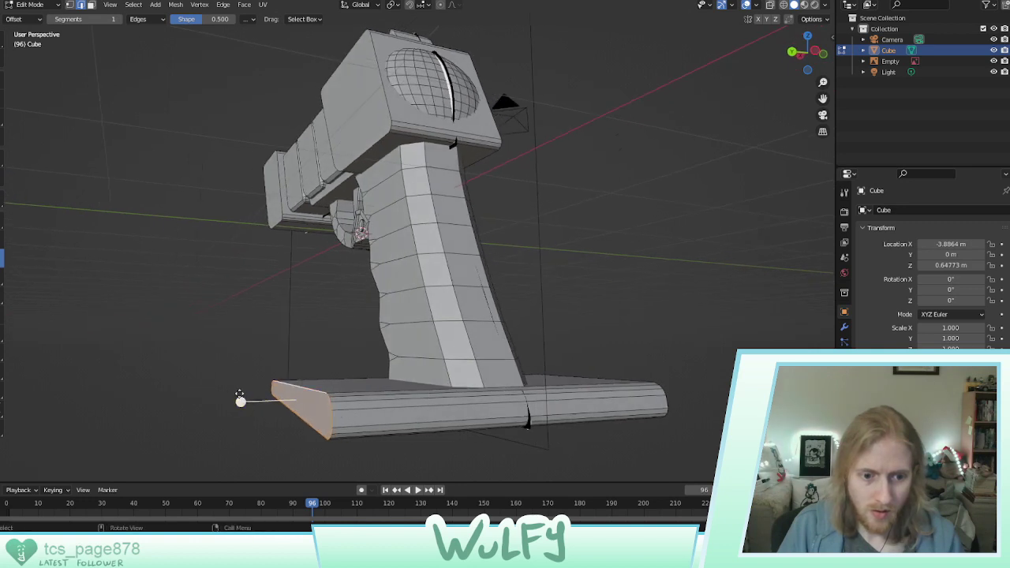
key(ctrl+b)
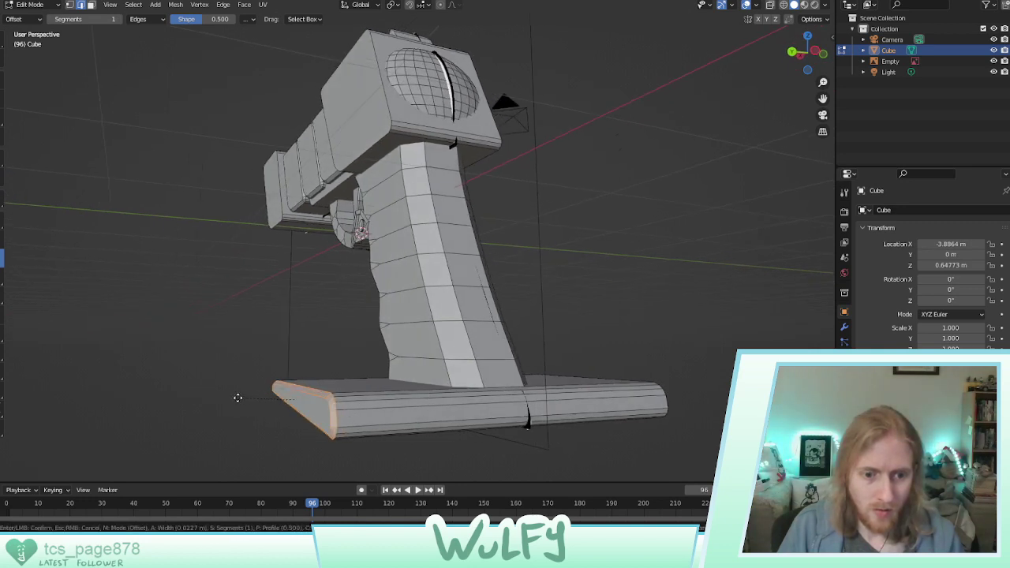
click(236, 398)
middle_drag(242, 399, 418, 401)
drag(602, 389, 612, 387)
key(ctrl+z)
key(ctrl+z)
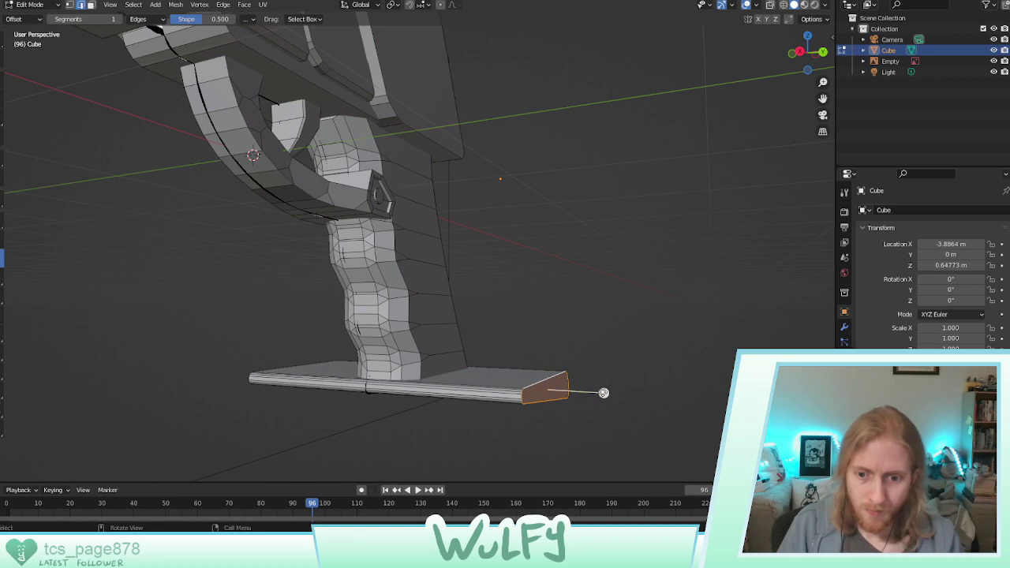
Bevel the outline of the base plate's +Y side face with a width of about 0.029 m
scroll(605, 396, up, 2)
shift+middle_drag(610, 407, 477, 323)
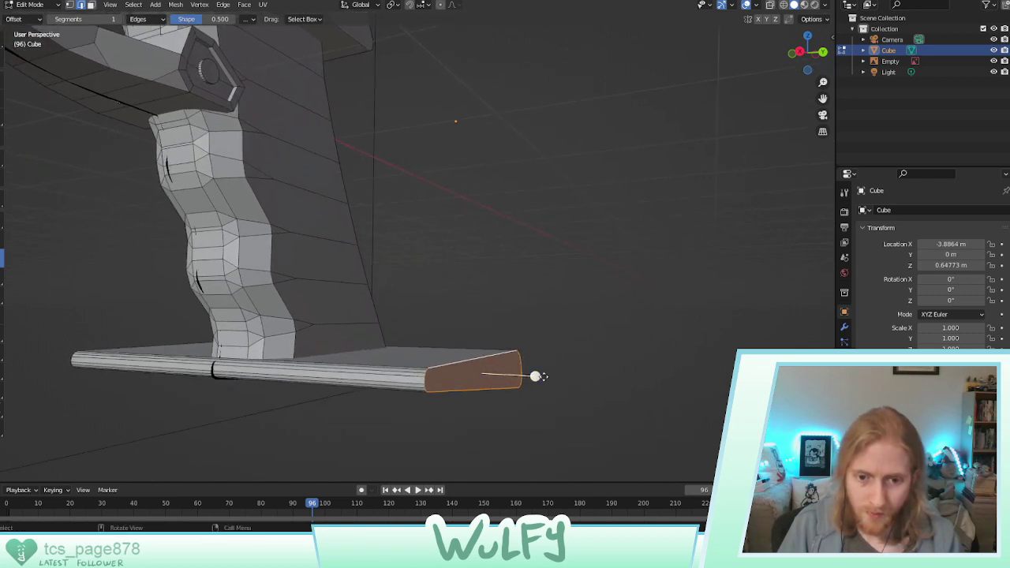
key(ctrl+b)
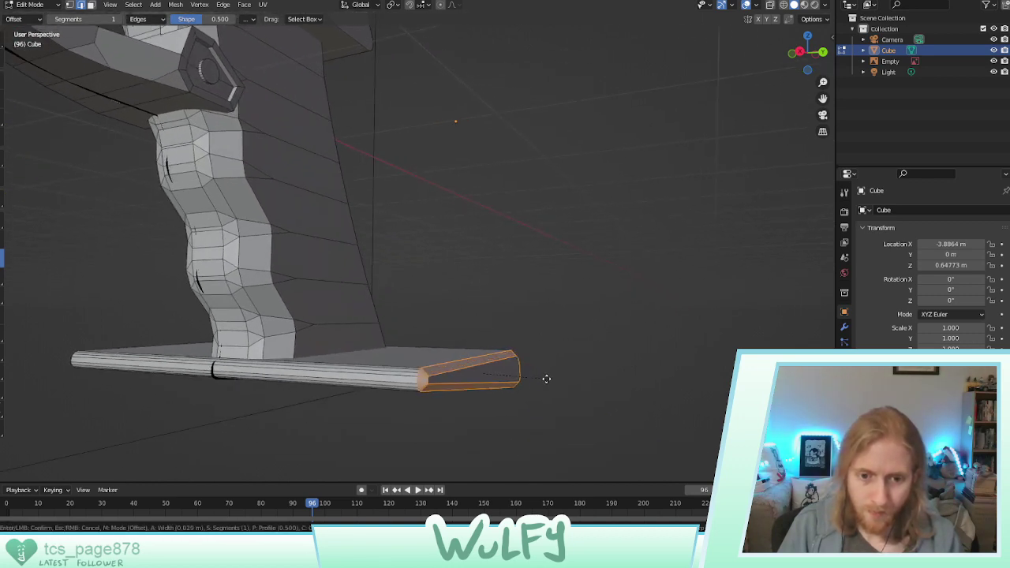
click(546, 379)
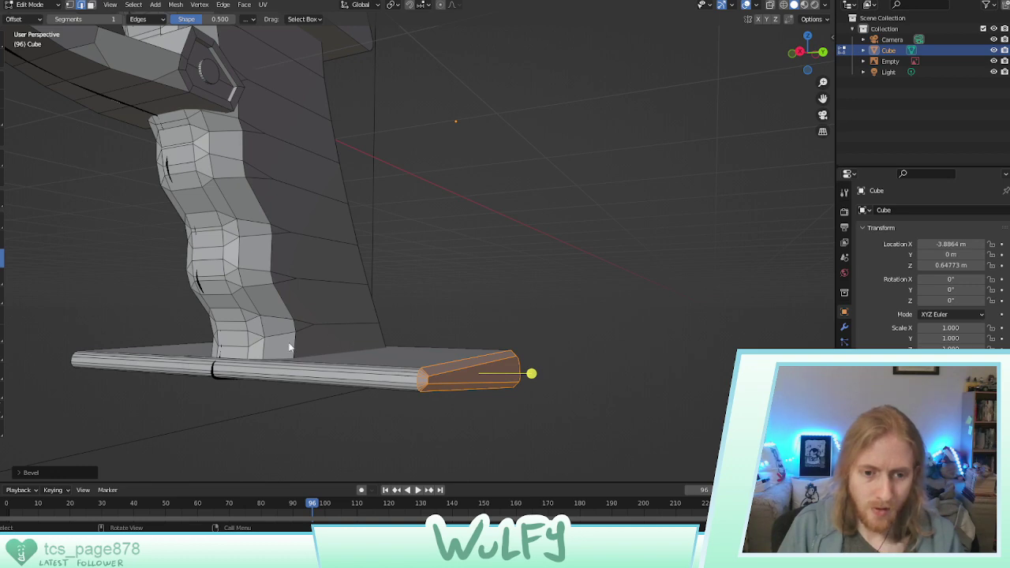
Select the base plate's opposite, -Y side face and bevel its outline with a width of about 0.021 m
middle_drag(290, 347, 345, 360)
scroll(345, 360, up, 2)
key(alt+a)
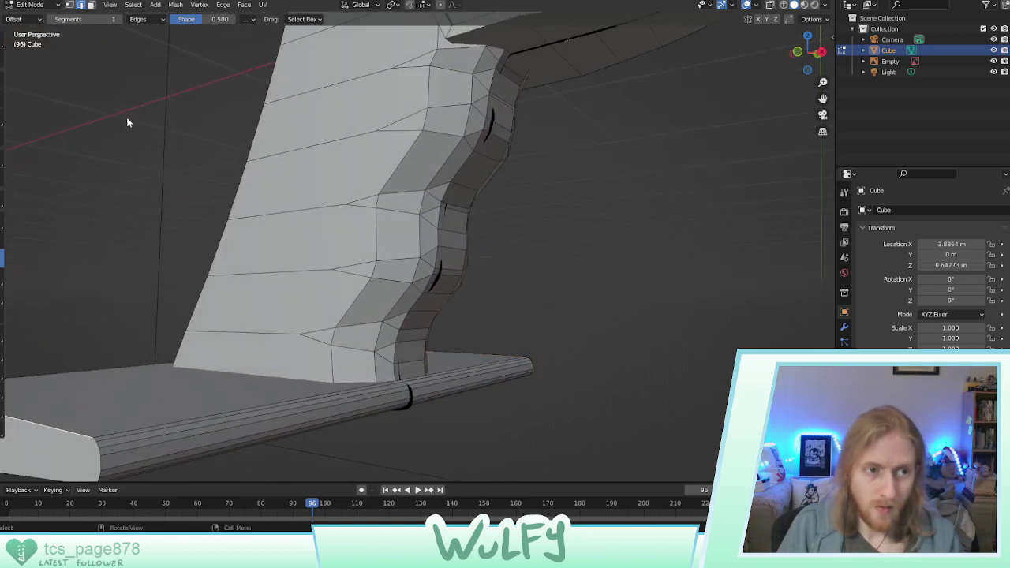
click(45, 436)
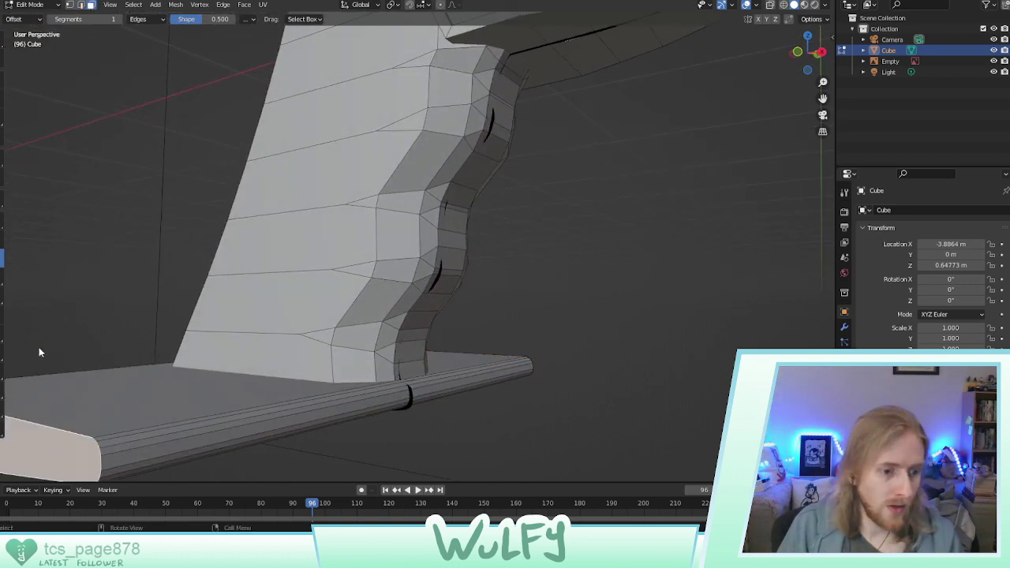
middle_drag(36, 350, 137, 247)
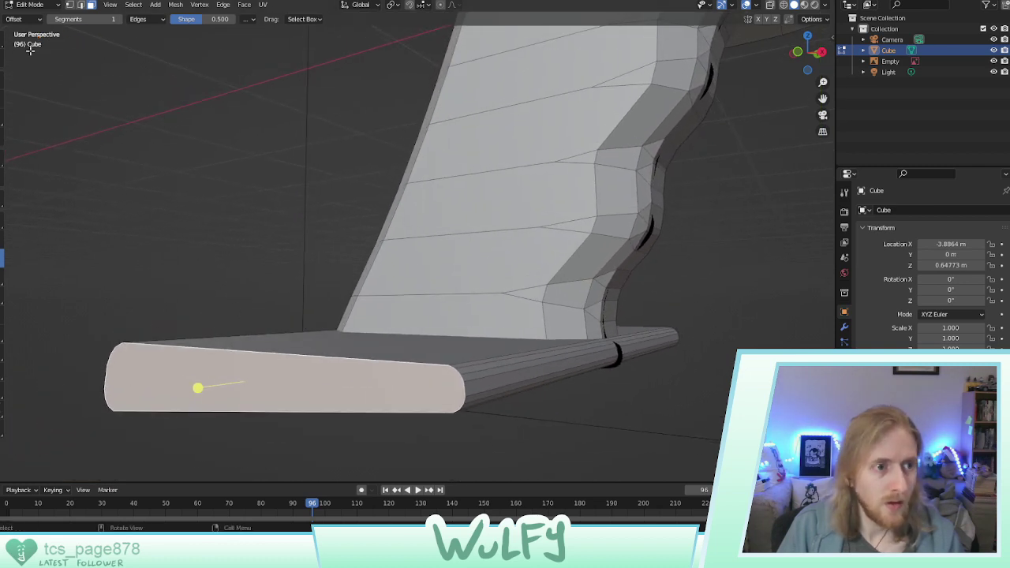
key(ctrl+b)
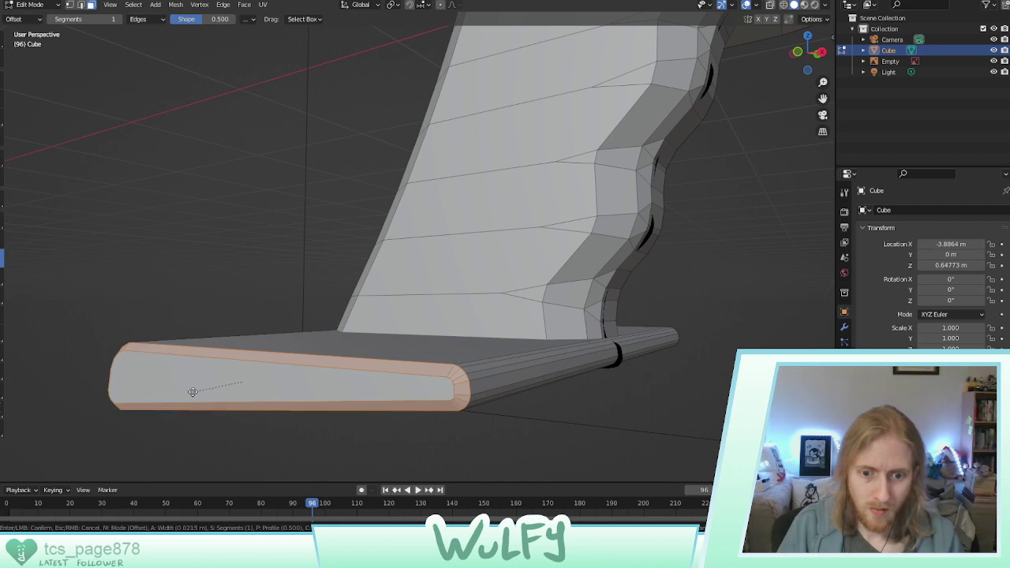
click(190, 392)
Try box-selecting the bevelled -Y end of the base plate, first in face mode and again in edge mode
middle_drag(190, 392, 273, 300)
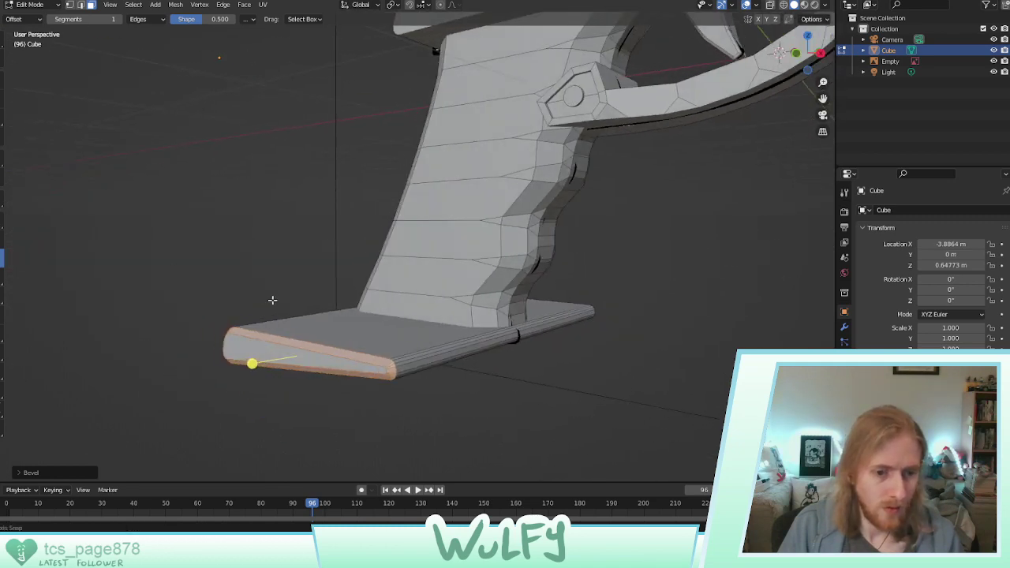
click(2, 40)
drag(199, 312, 257, 387)
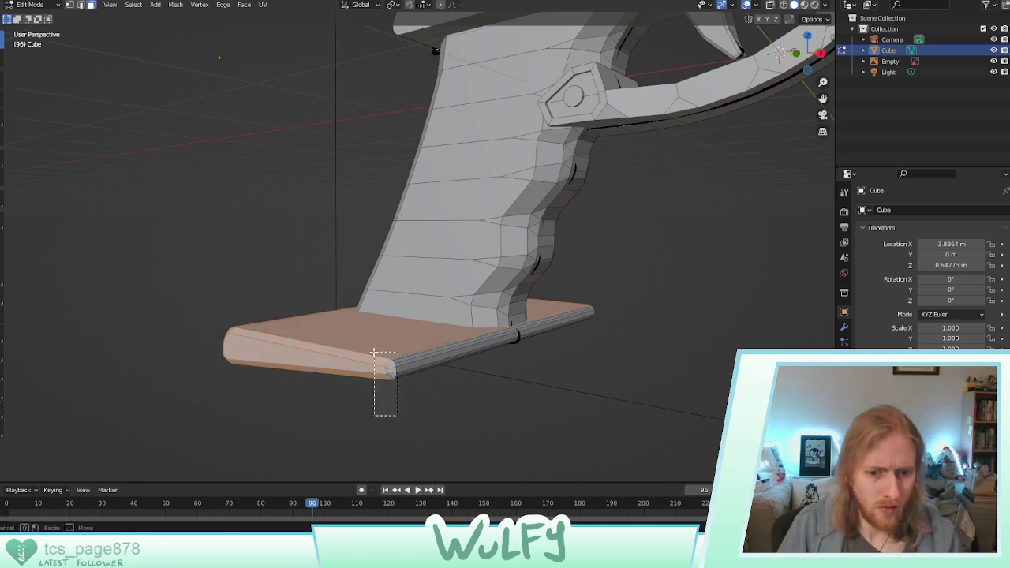
key(l)
click(80, 5)
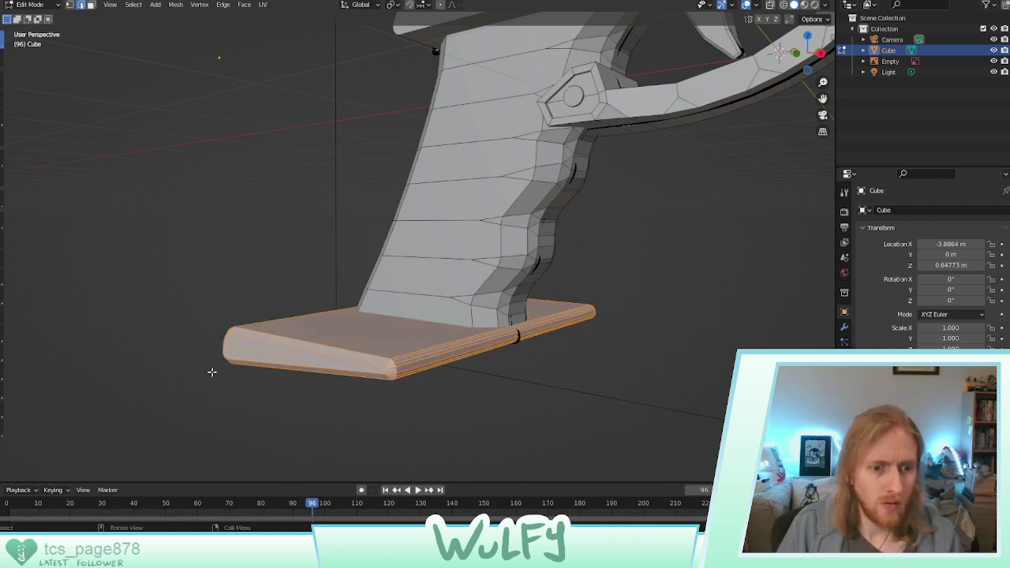
drag(211, 409, 260, 316)
middle_drag(250, 387, 346, 383)
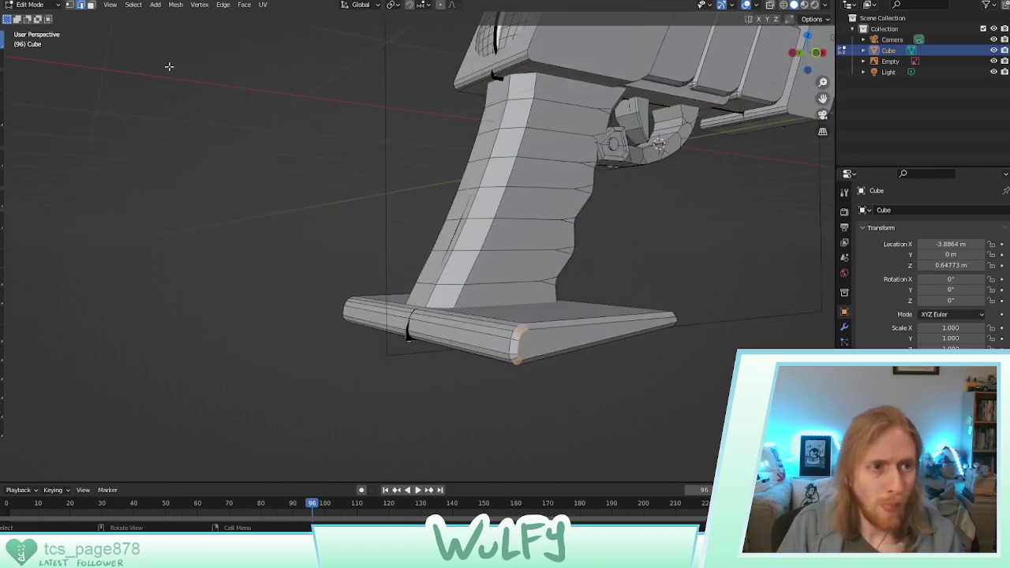
Select the base plate's -Y side face with its upper and lower bevel strips and the rear and front corner faces
click(91, 6)
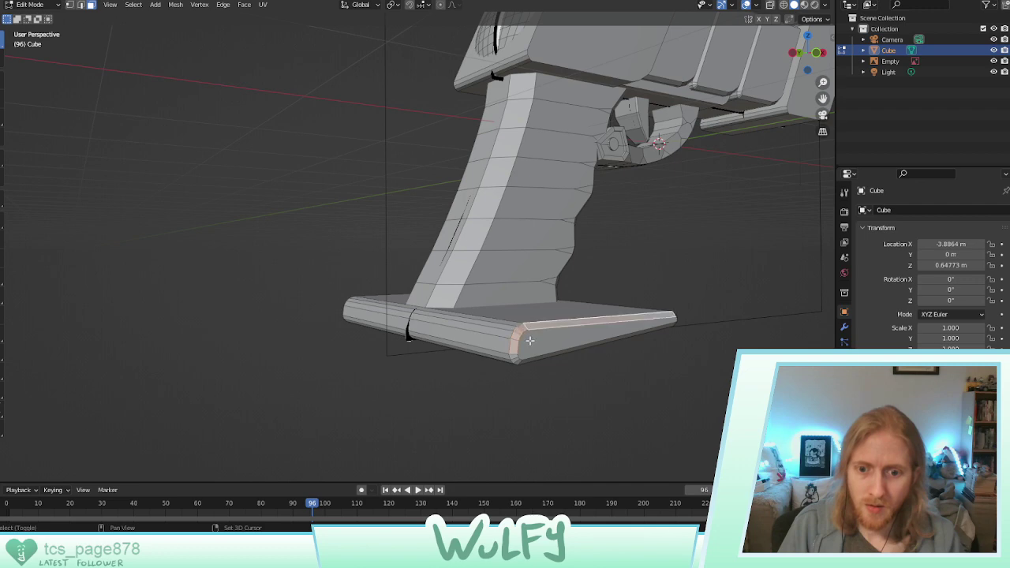
shift+click(516, 351)
middle_drag(519, 363, 488, 316)
middle_drag(402, 287, 366, 331)
scroll(343, 333, up, 2)
middle_drag(355, 297, 399, 273)
scroll(338, 322, up, 2)
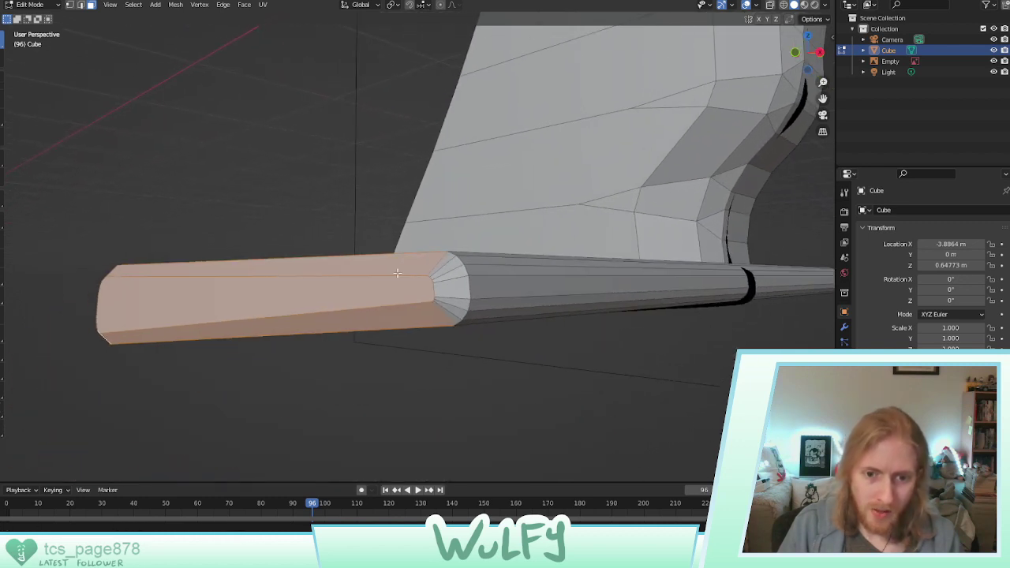
shift+click(461, 286)
shift+click(462, 306)
shift+click(455, 313)
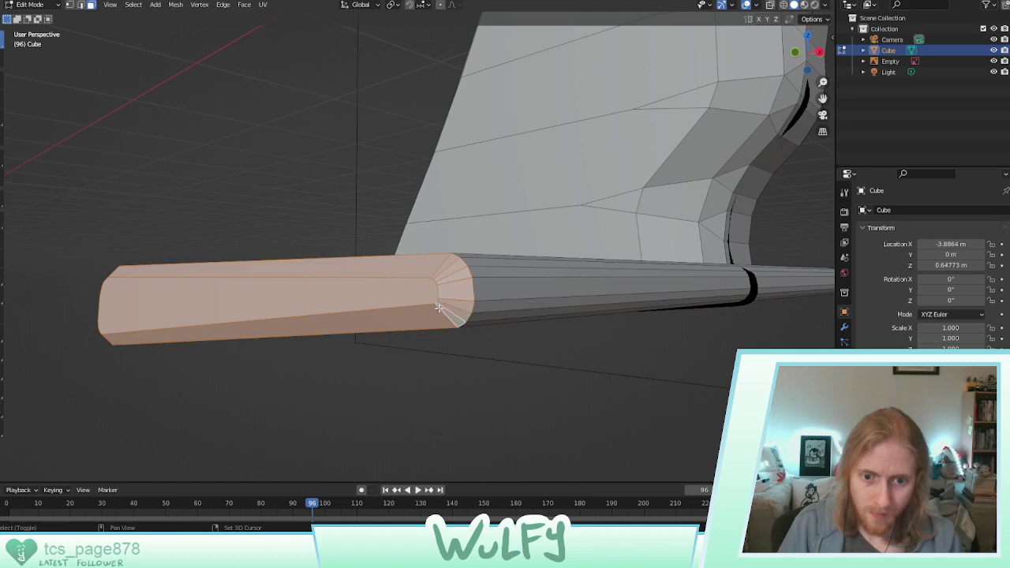
Try selecting the bevel faces around the front corner at the base plate's +Y end
middle_drag(439, 308, 230, 288)
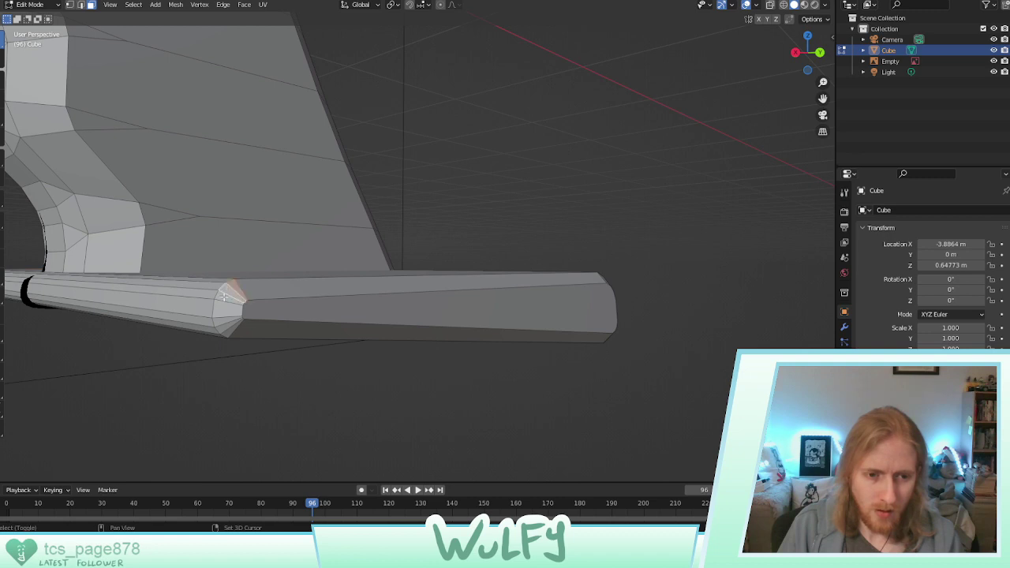
shift+click(224, 308)
shift+click(225, 322)
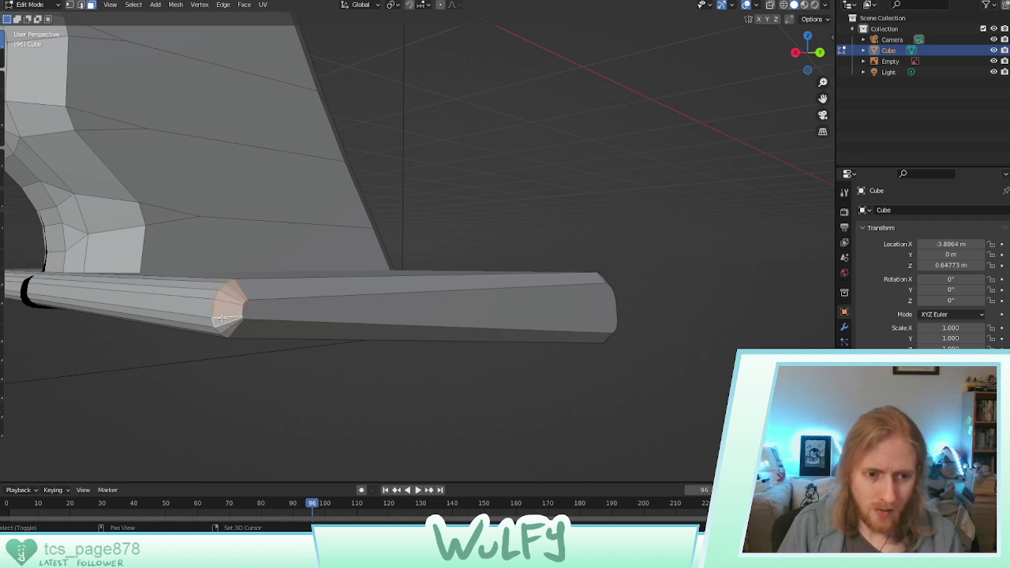
middle_drag(235, 286, 259, 287)
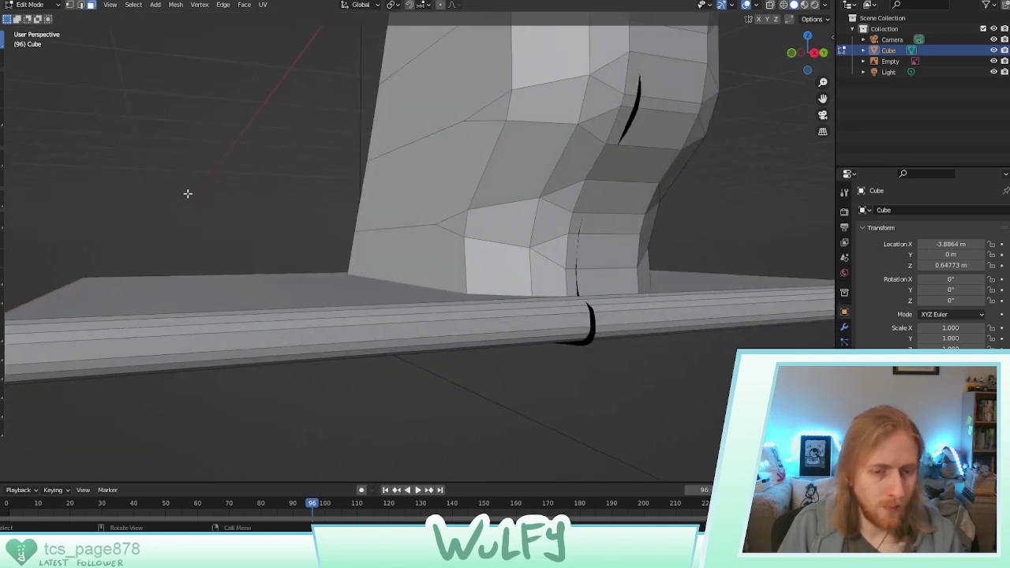
From the bottom view, move the selected -Y end of the base plate inward along Y to just outside the grip's side
click(808, 71)
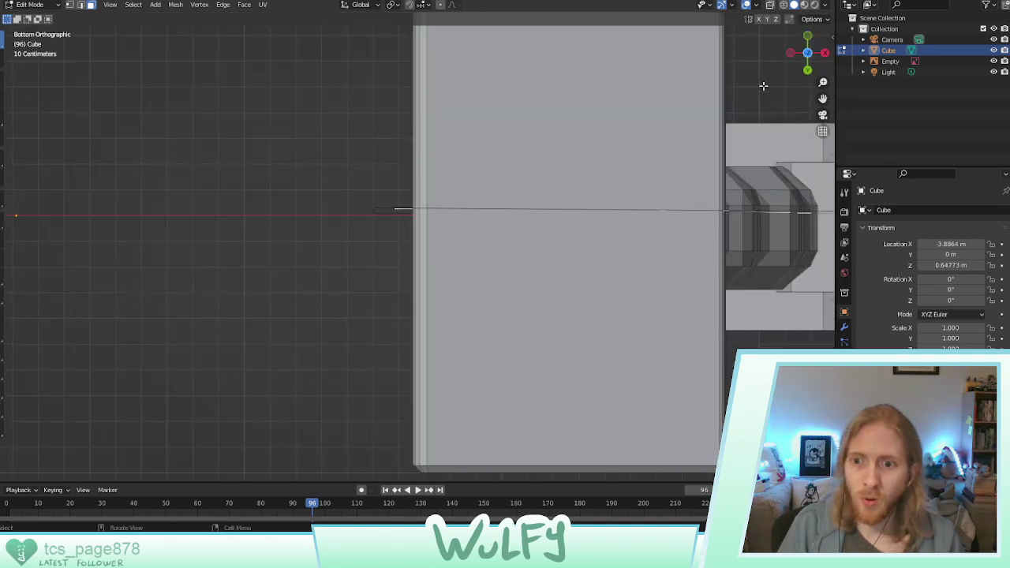
click(1, 86)
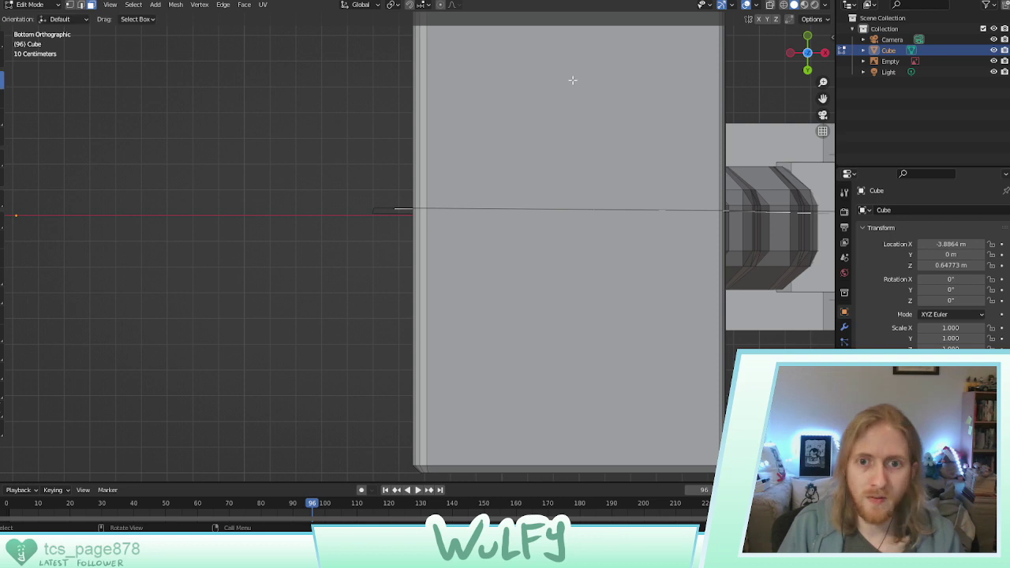
key(space)
key(space)
shift+middle_drag(554, 79, 529, 264)
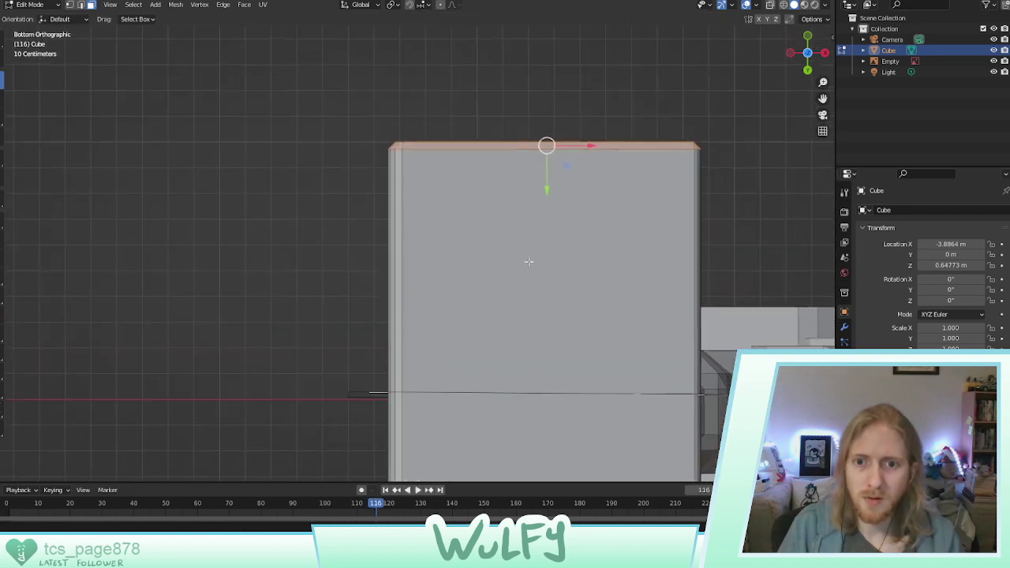
drag(553, 188, 578, 393)
shift+middle_drag(608, 419, 521, 105)
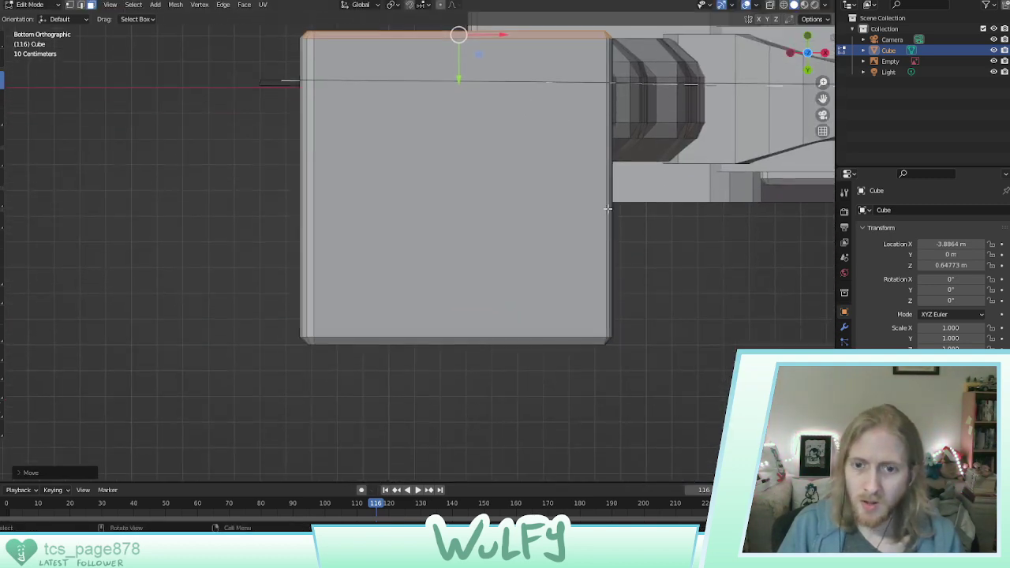
Select the base plate's +Y side face together with its rear corner faces and the bevel strips along both long edges
middle_drag(608, 208, 396, 225)
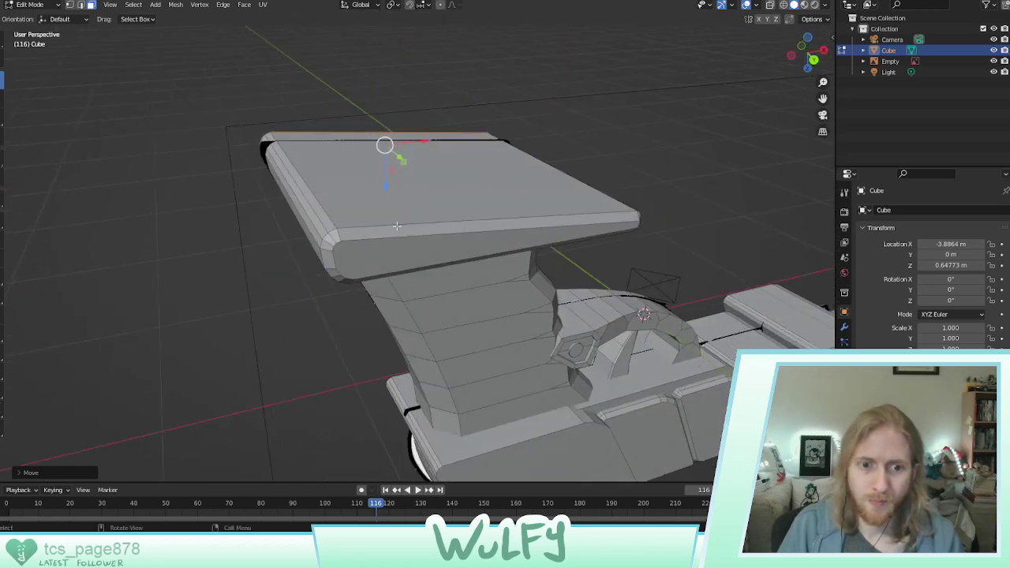
click(337, 234)
shift+click(327, 243)
shift+click(328, 259)
shift+click(336, 273)
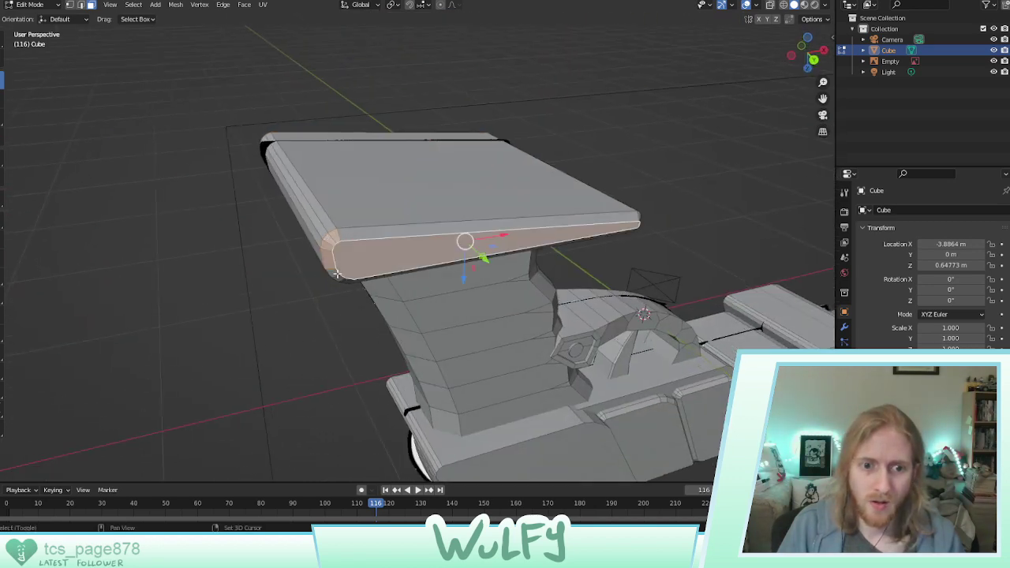
alt+shift+click(337, 277)
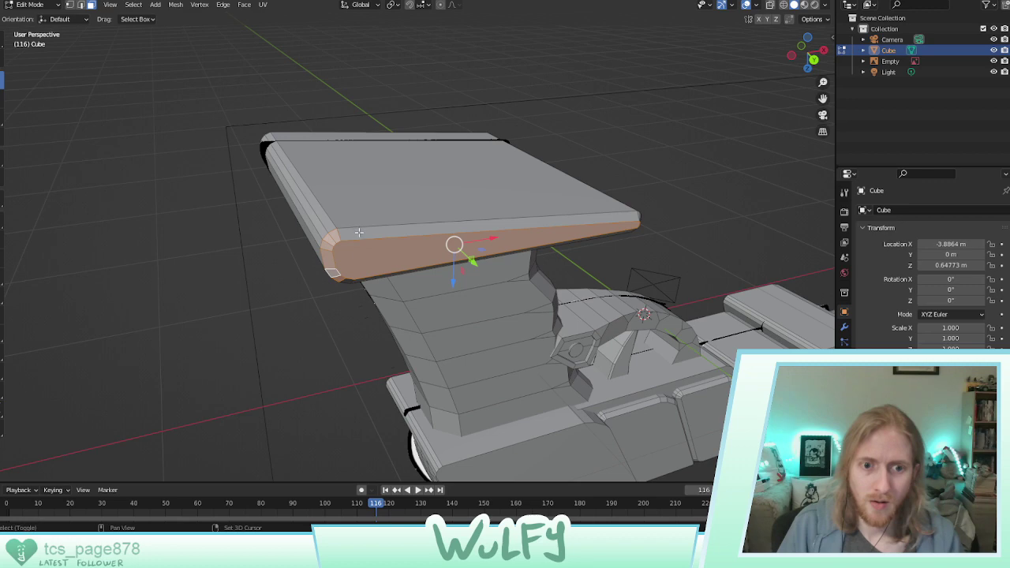
middle_drag(359, 232, 369, 193)
shift+click(306, 197)
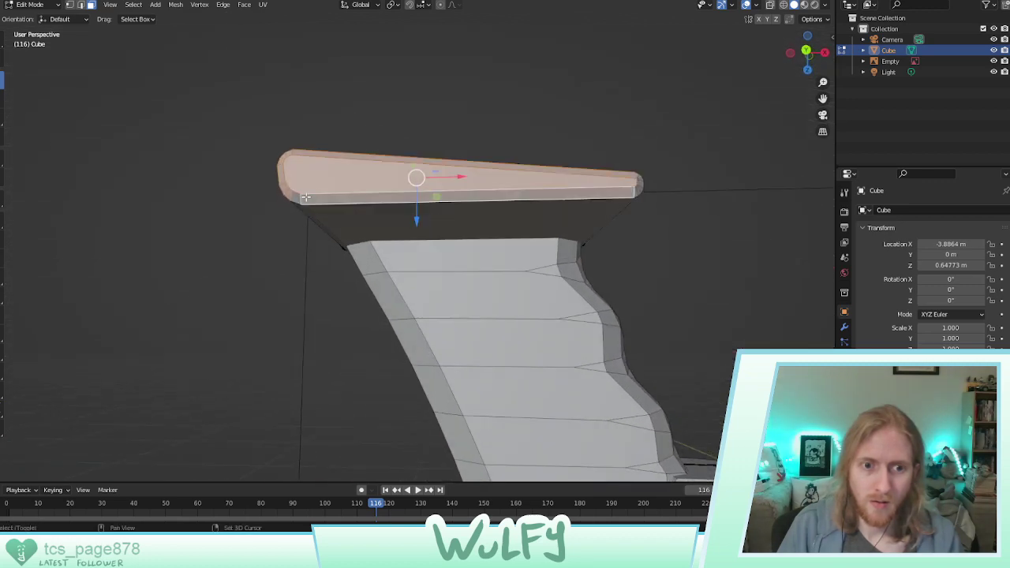
shift+click(295, 200)
Add the fan of small faces around the front corner of the base plate's +Y end to the selection
middle_drag(497, 203, 430, 208)
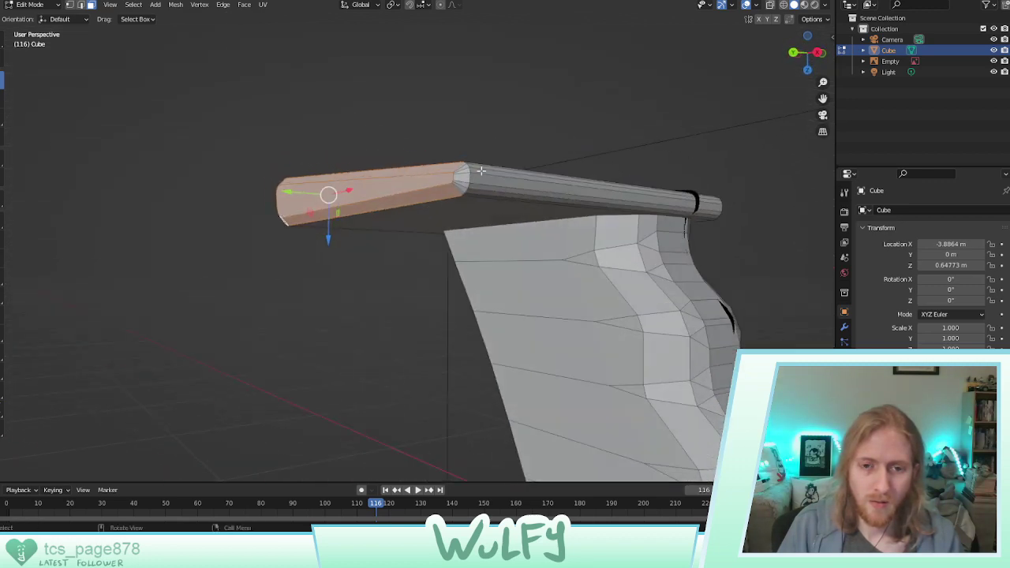
scroll(481, 170, up, 2)
shift+click(503, 137)
shift+click(509, 132)
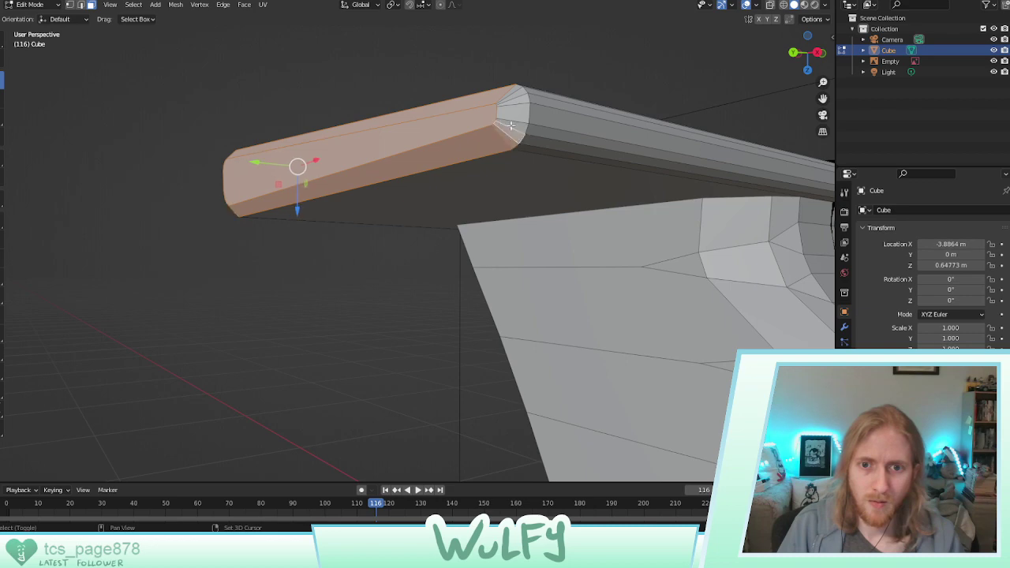
shift+click(514, 126)
shift+click(516, 98)
alt+shift+click(514, 91)
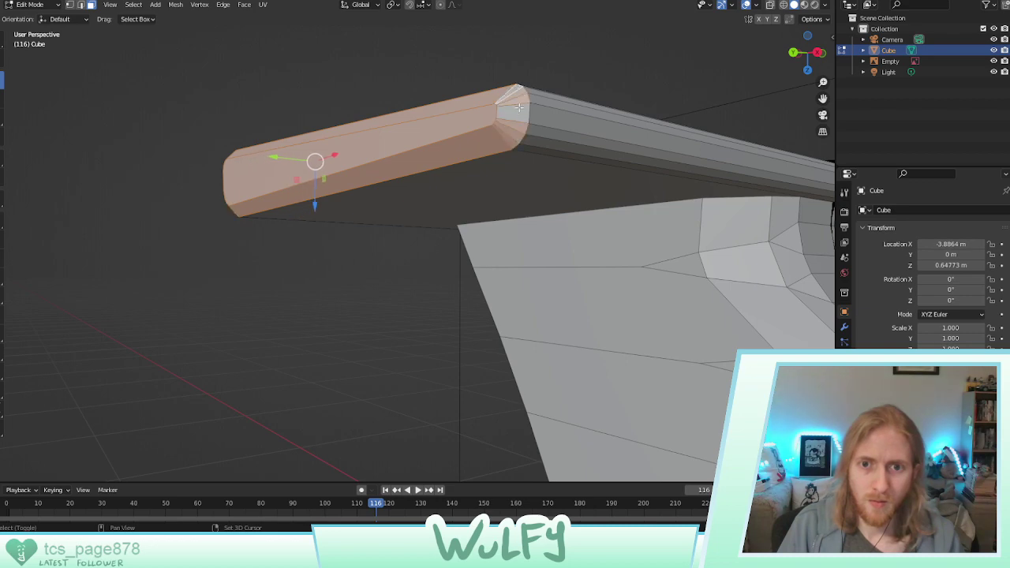
shift+click(516, 111)
From the bottom view, move the selected +Y end of the base plate inward along Y to just outside the grip's side
middle_drag(445, 93, 526, 207)
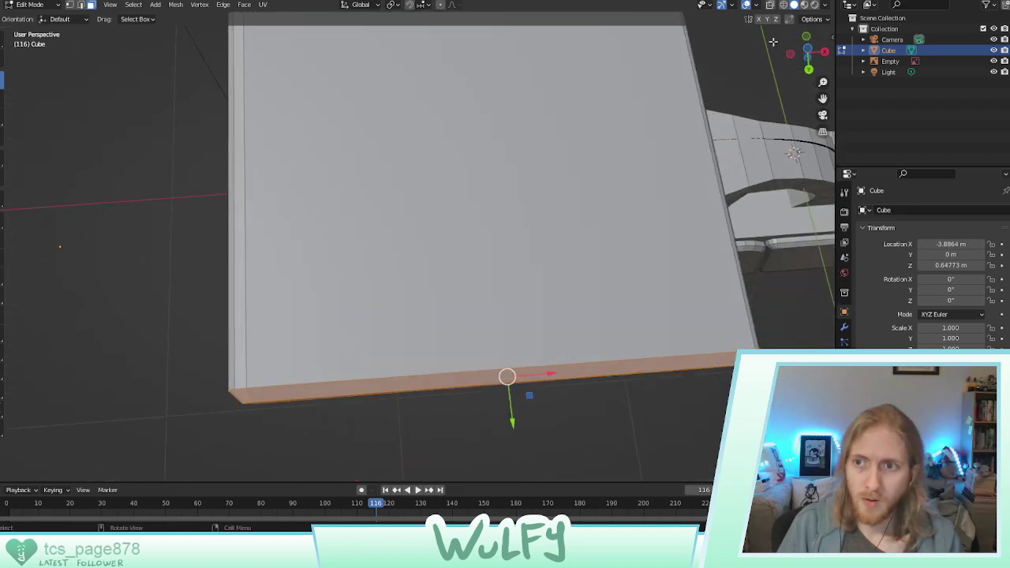
click(809, 51)
key(alt+z)
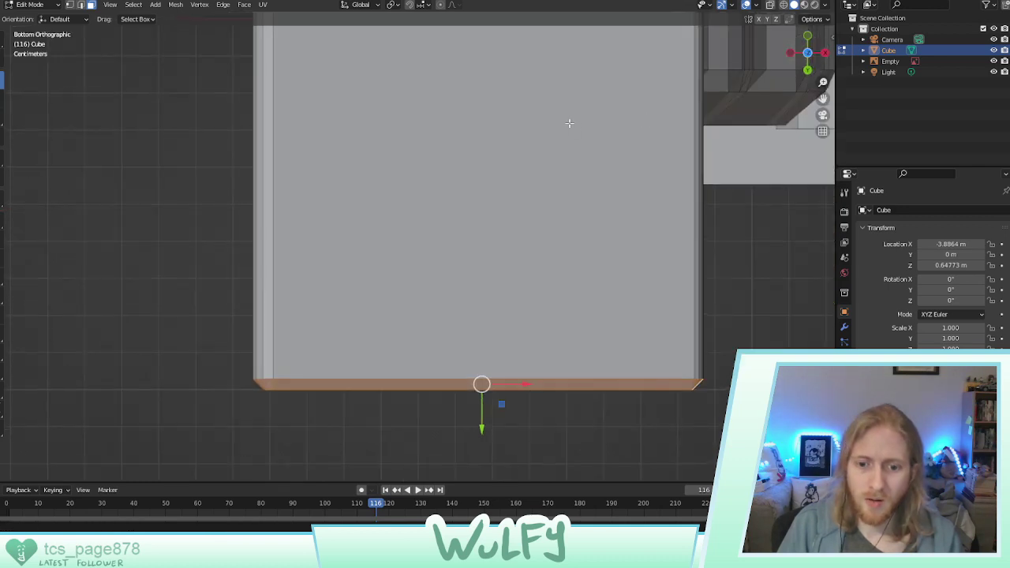
drag(483, 422, 521, 162)
middle_drag(451, 207, 487, 262)
scroll(487, 262, down, 5)
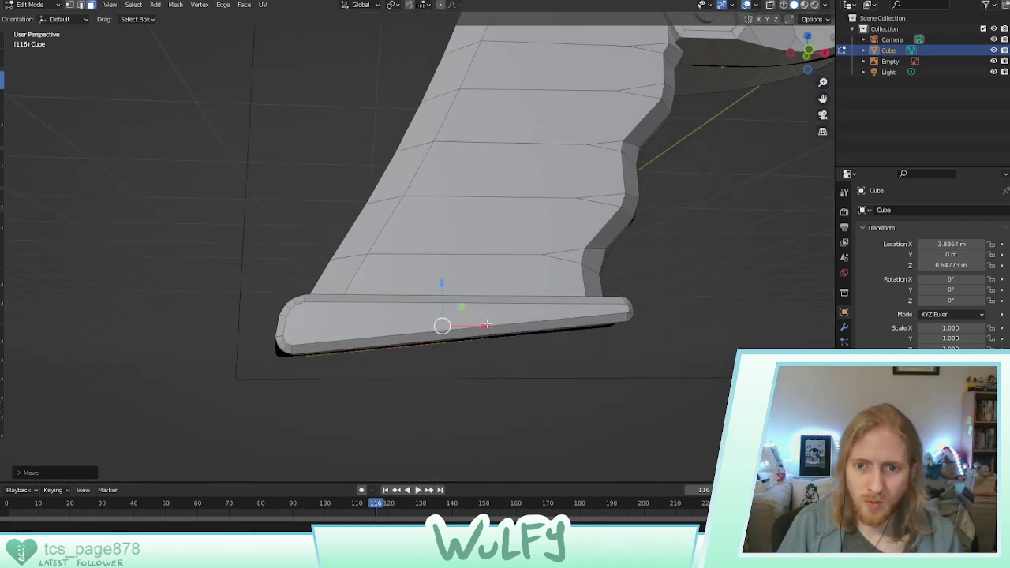
Select the whole base plate and examine its fit and proportions against the grip from below and around the pistol, and clear the selection
middle_drag(643, 241, 334, 129)
key(ctrl+l)
click(809, 68)
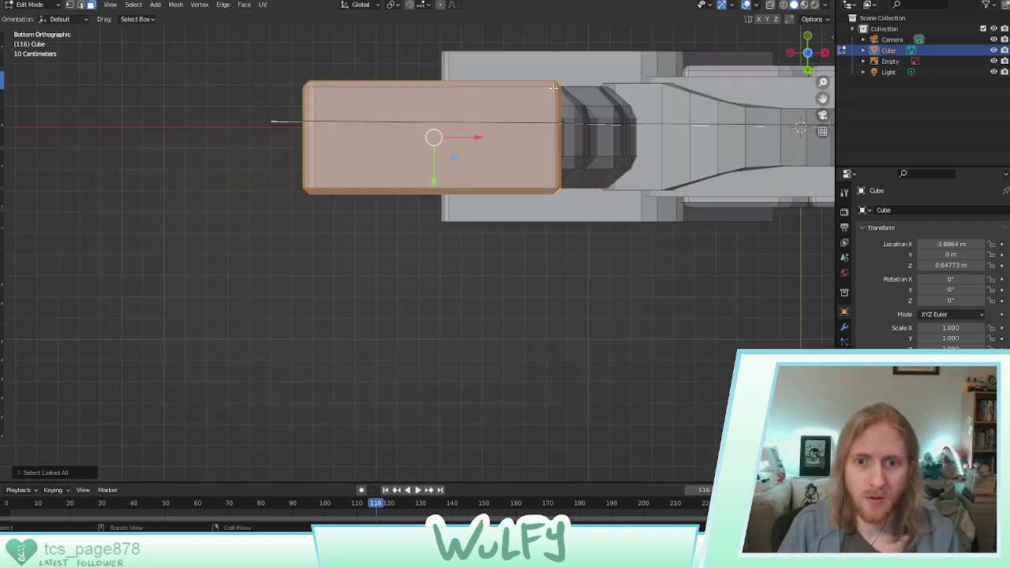
scroll(483, 166, down, 1)
scroll(465, 177, up, 1)
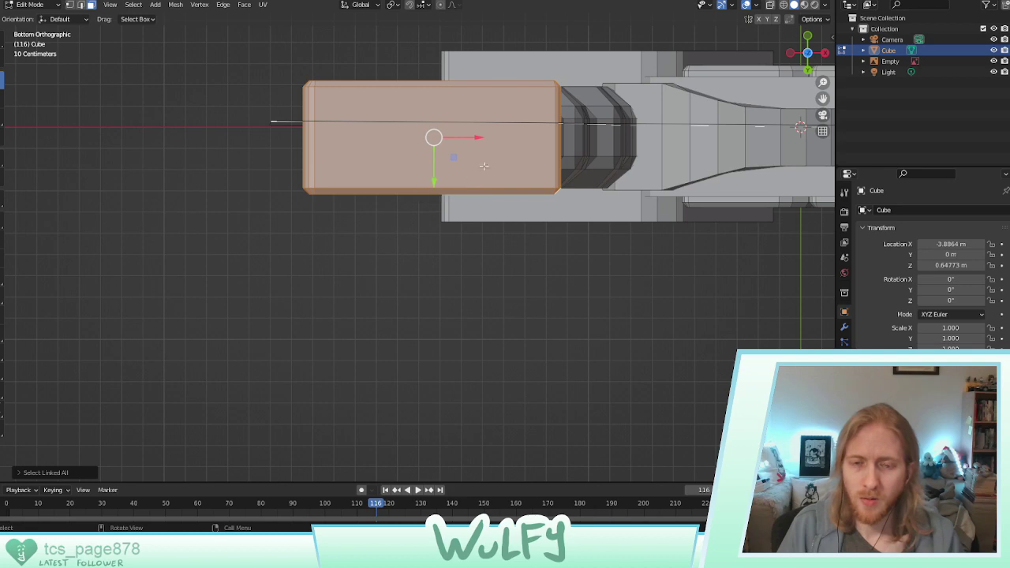
middle_drag(445, 117, 328, 244)
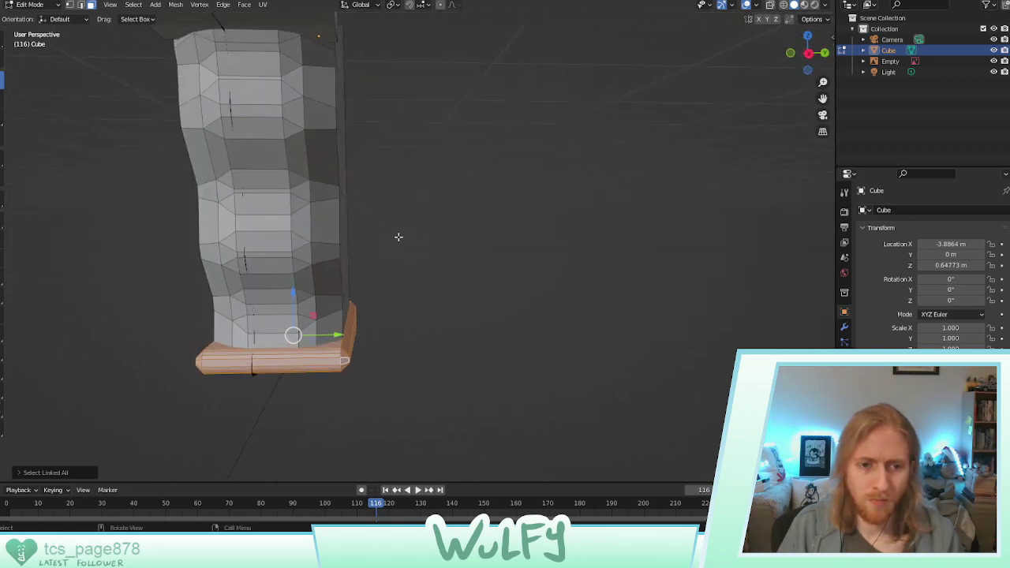
middle_drag(401, 220, 488, 285)
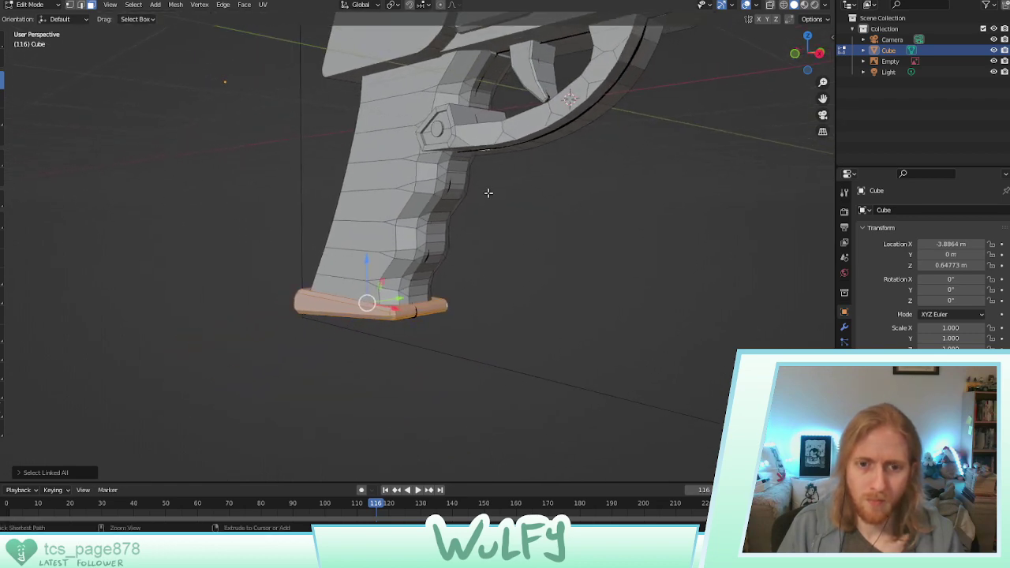
ctrl+middle_drag(489, 192, 742, 217)
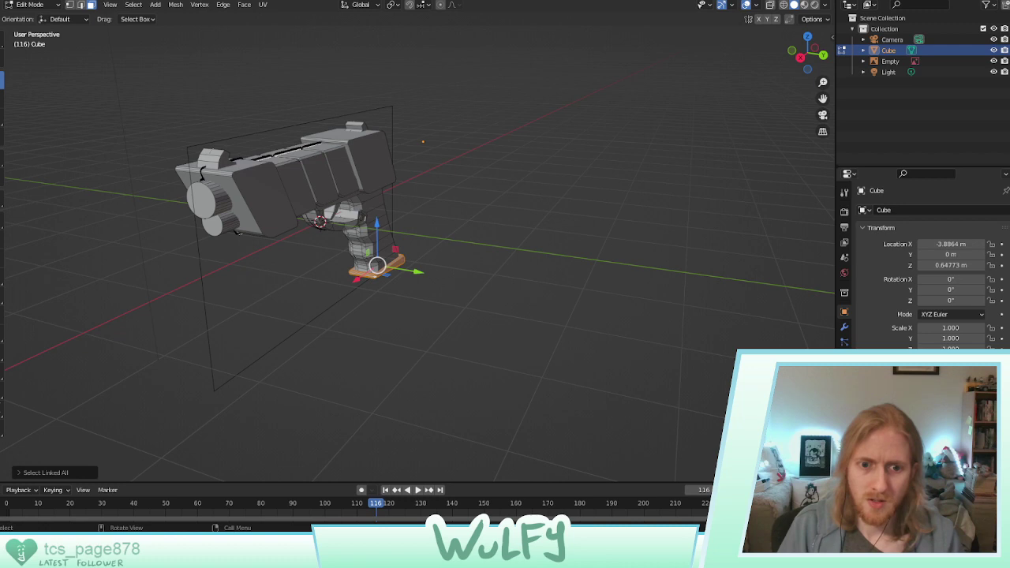
click(512, 305)
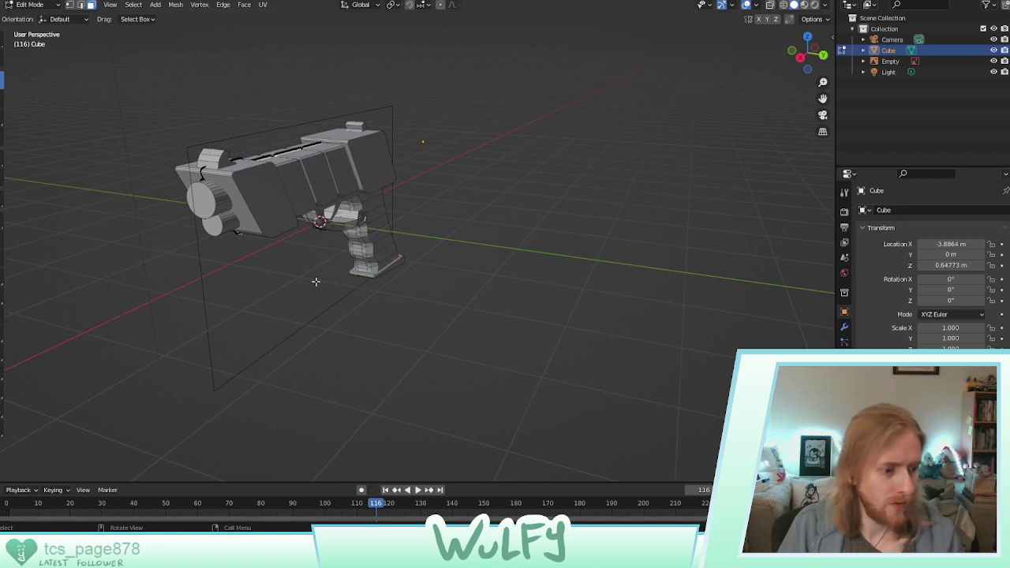
Try selecting edge loops around the +Y side face of the pistol's rear upper block
middle_drag(306, 236, 431, 279)
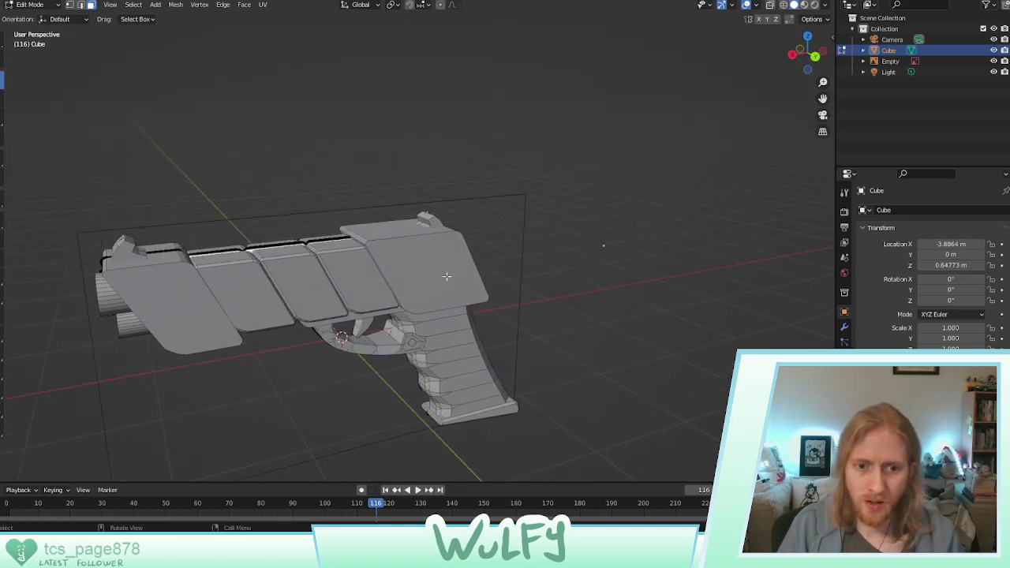
scroll(448, 275, up, 4)
middle_drag(345, 264, 440, 279)
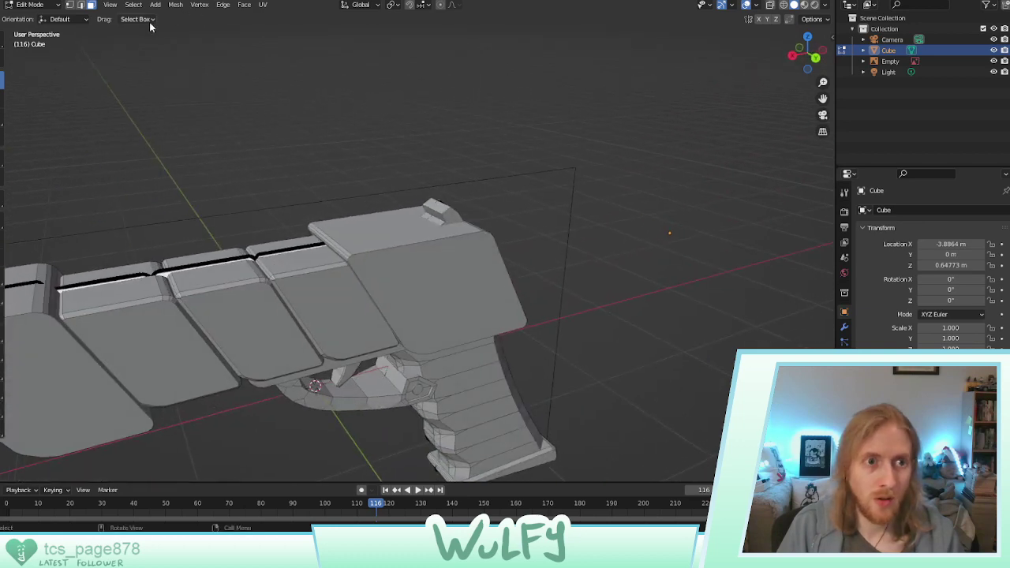
alt+click(419, 267)
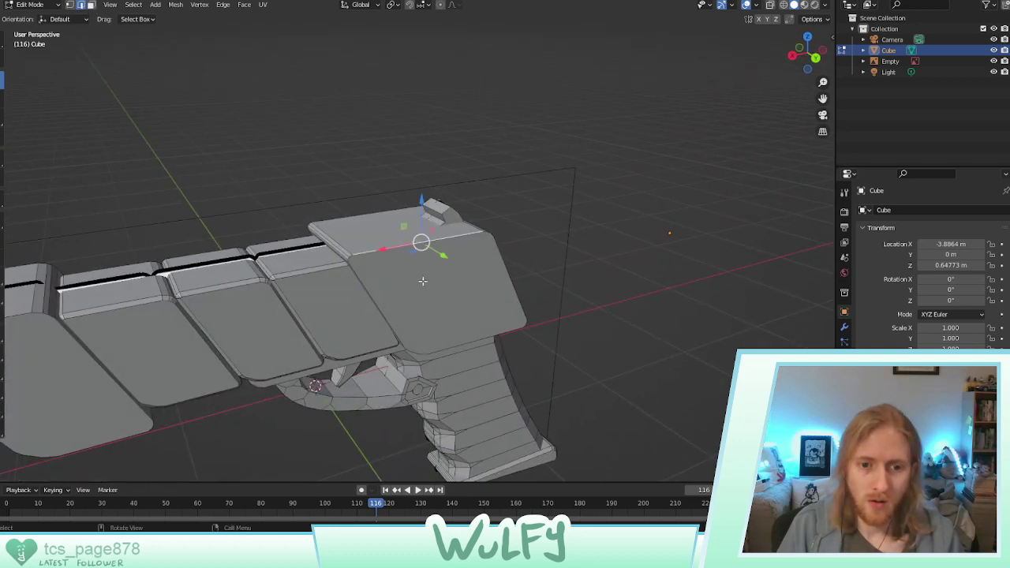
alt+click(431, 299)
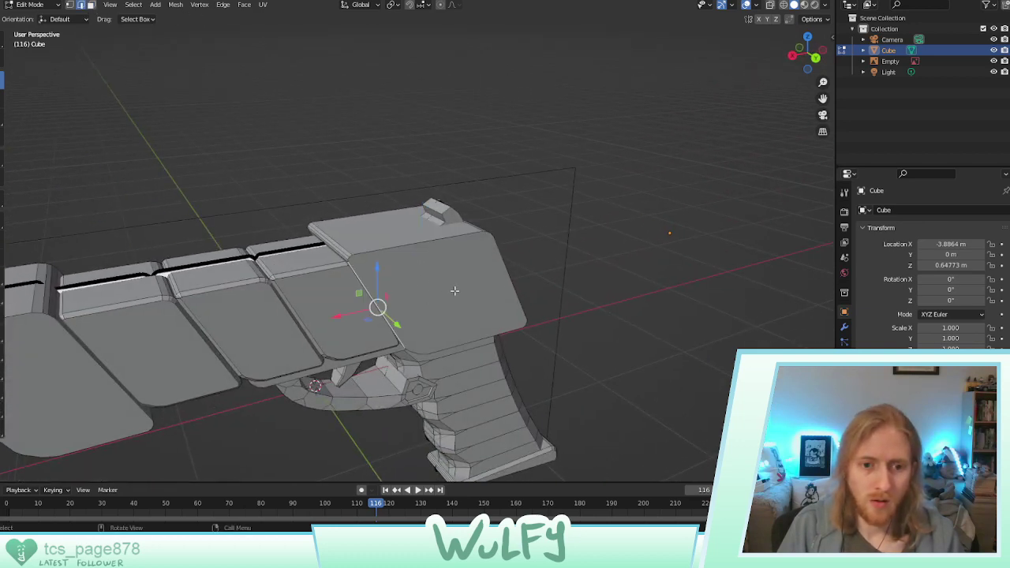
Select the rear upper block's +Y side face and bevel its outline slightly with one segment
click(91, 5)
click(388, 262)
middle_drag(381, 254, 421, 247)
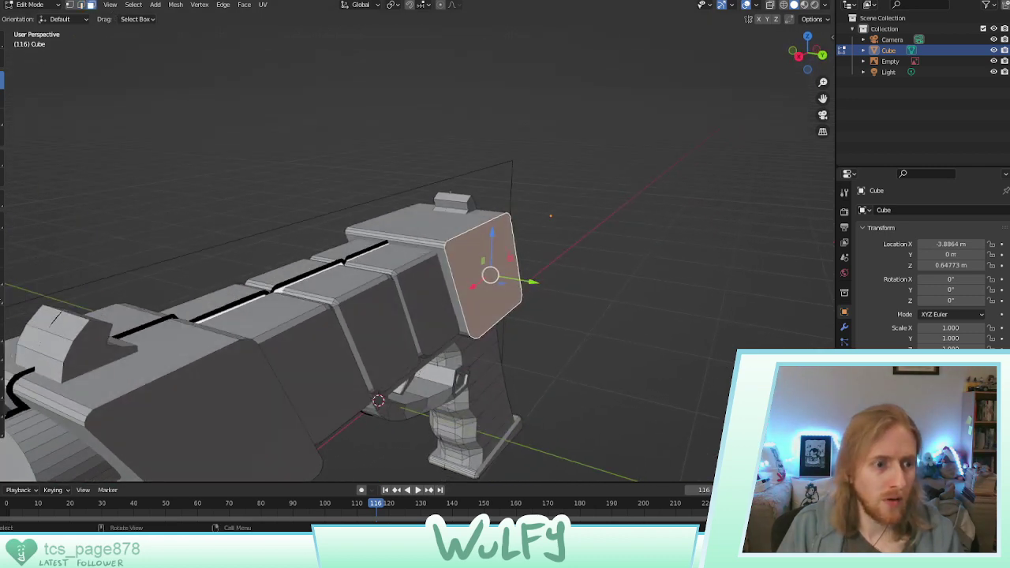
click(1, 258)
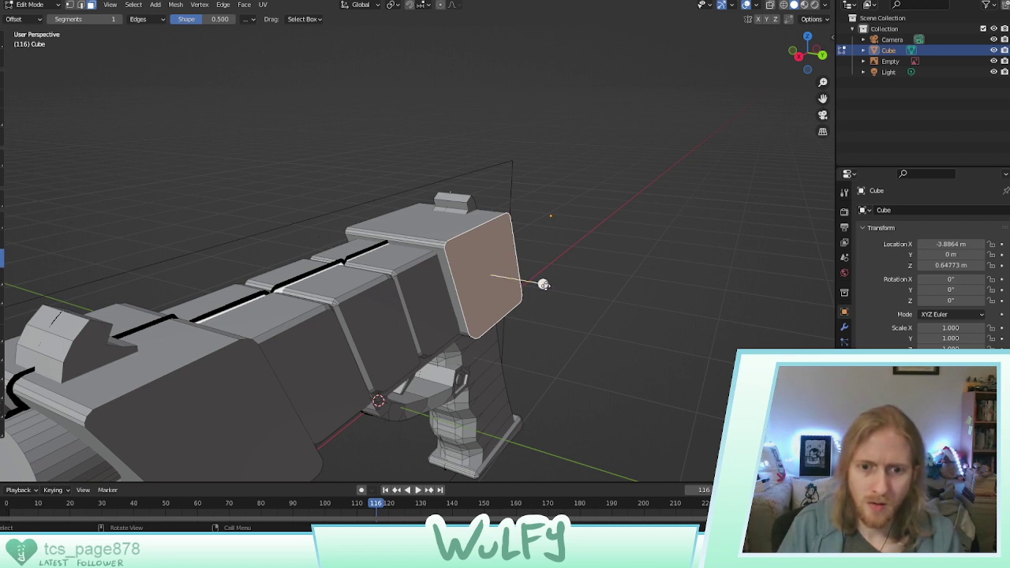
drag(543, 285, 551, 284)
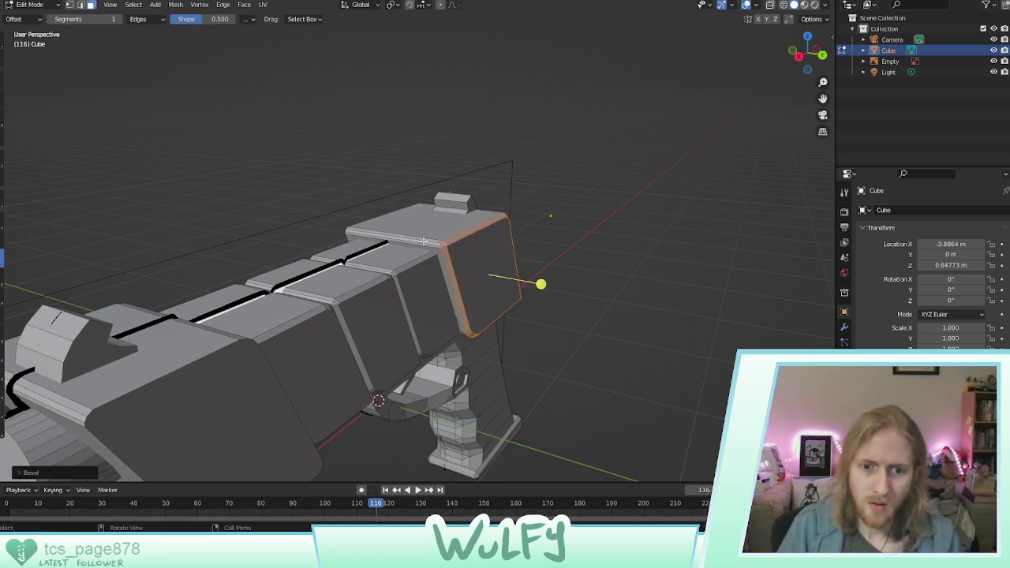
Bevel the outline of the rear upper block's -Y side face by about 0.028 m, undoing a wider first attempt
middle_drag(545, 284, 616, 283)
click(405, 258)
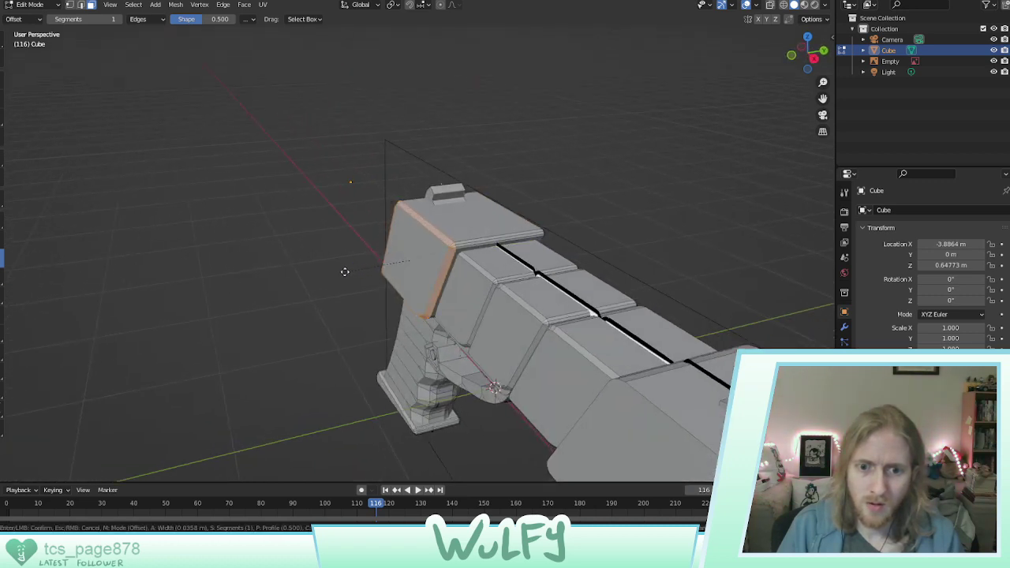
click(347, 273)
key(ctrl+z)
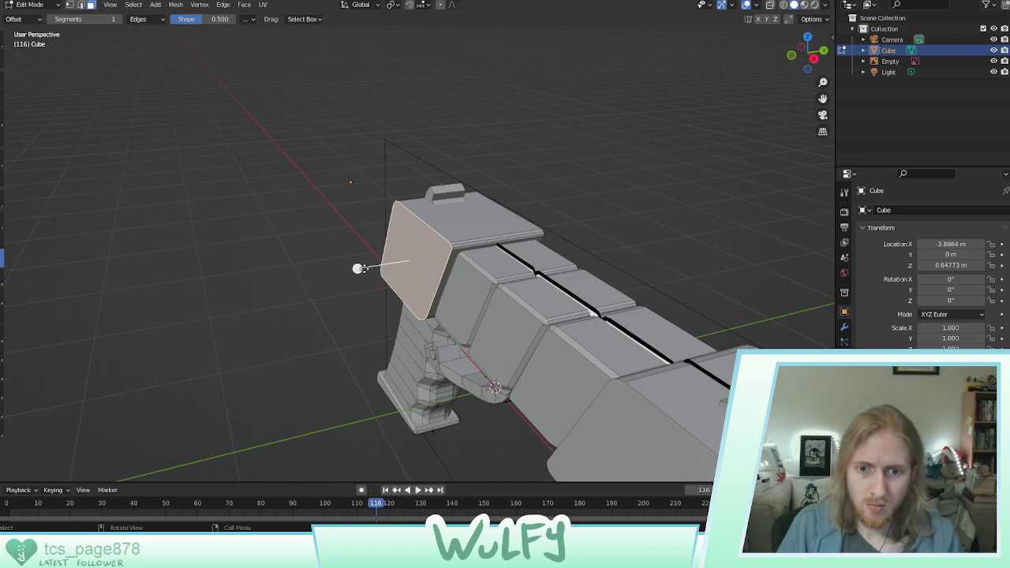
key(ctrl+b)
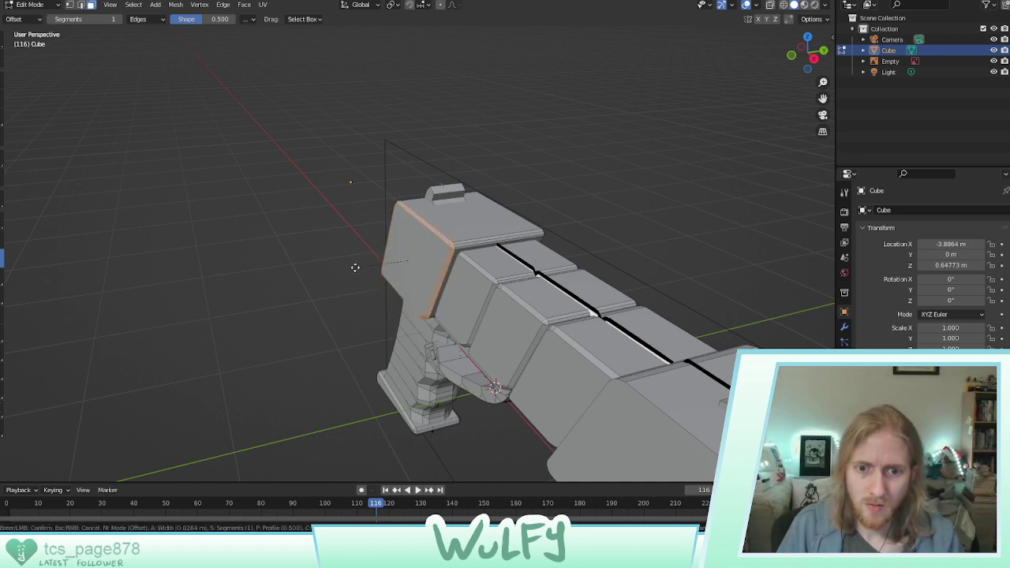
click(354, 268)
Bevel the outlines of the front block's +Y and -Y side faces, the +Y one by about 0.022 m
middle_drag(359, 269, 363, 333)
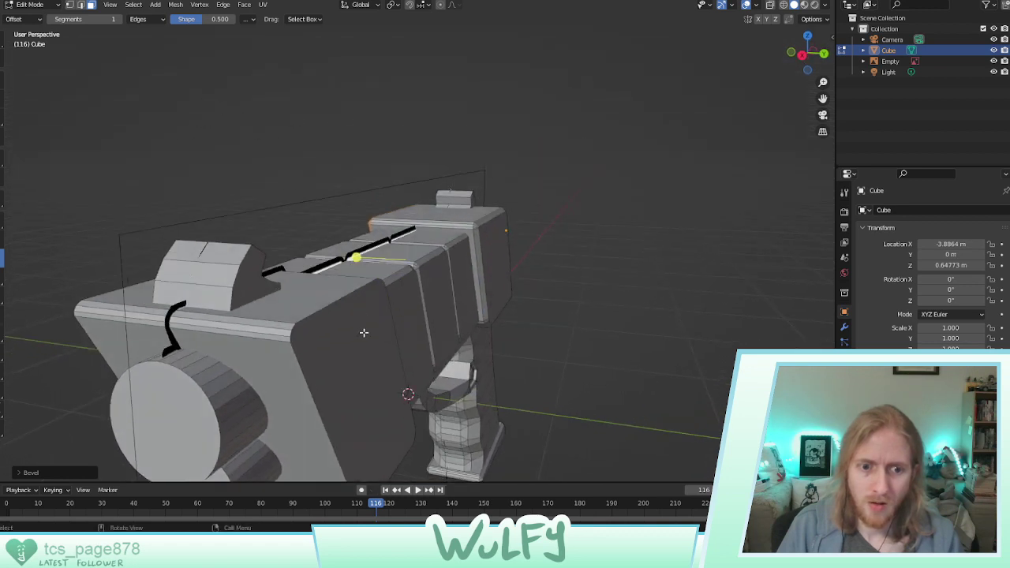
click(365, 345)
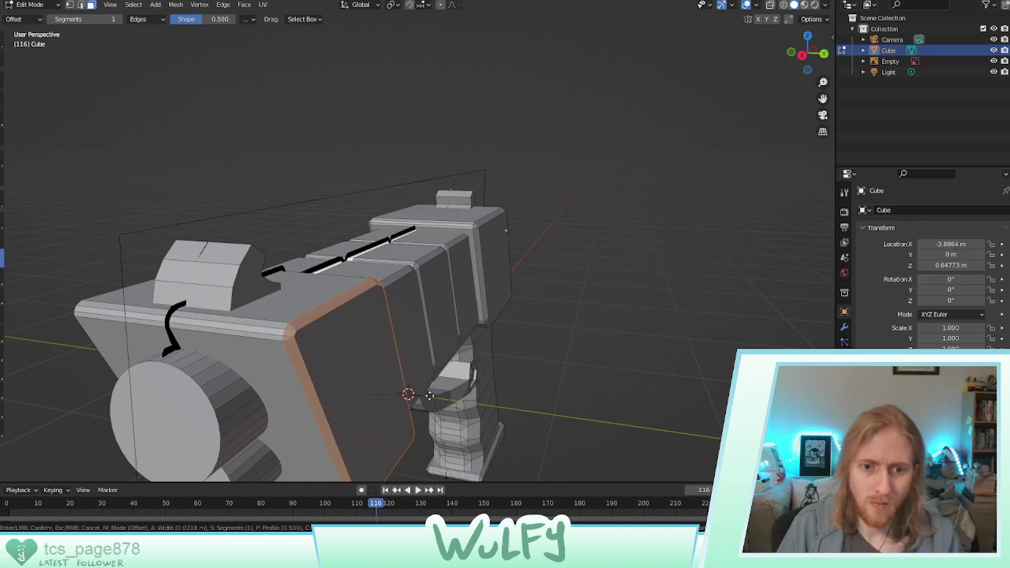
click(427, 395)
middle_drag(296, 333, 467, 396)
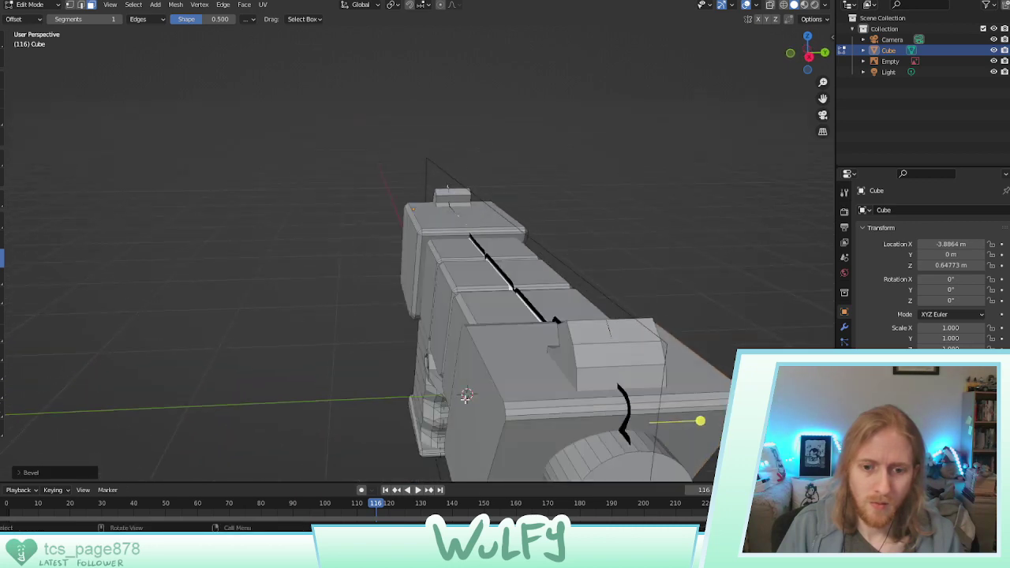
click(486, 395)
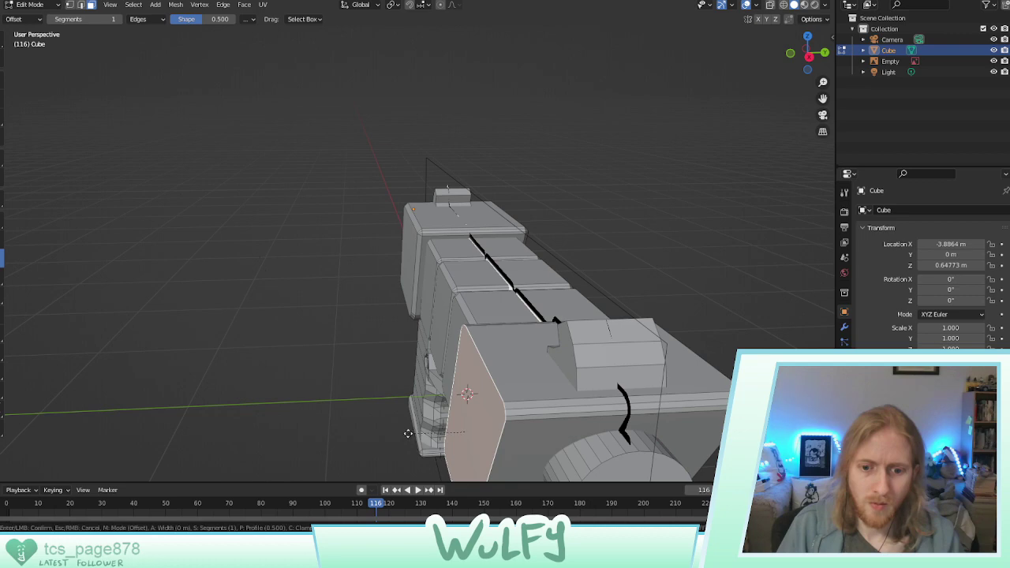
key(ctrl+b)
click(401, 433)
Select the whole linked sphere set into the back of the pistol's rear upper block
middle_drag(513, 416, 500, 383)
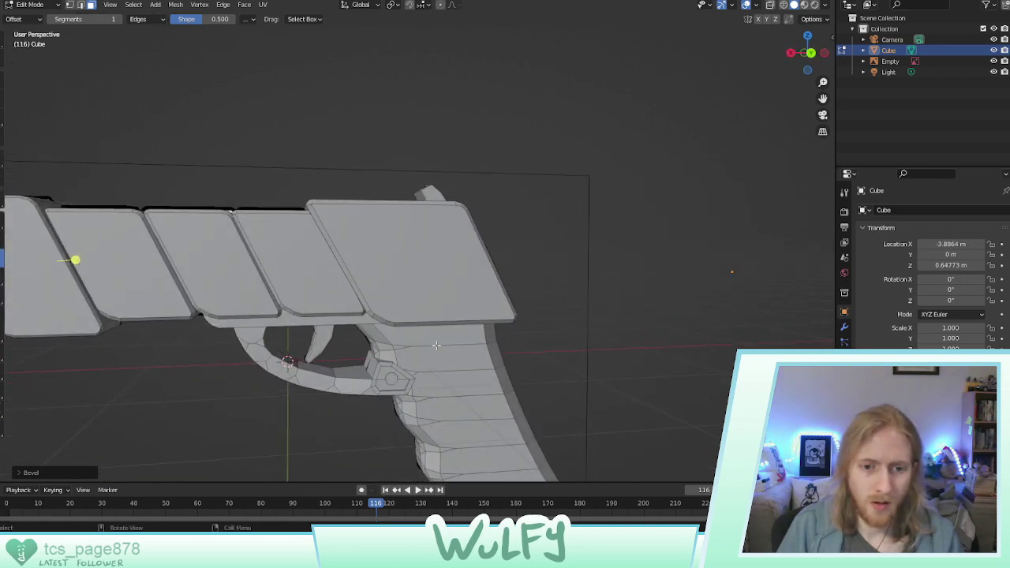
scroll(437, 345, down, 4)
scroll(426, 344, down, 1)
scroll(409, 343, up, 1)
middle_drag(450, 330, 378, 318)
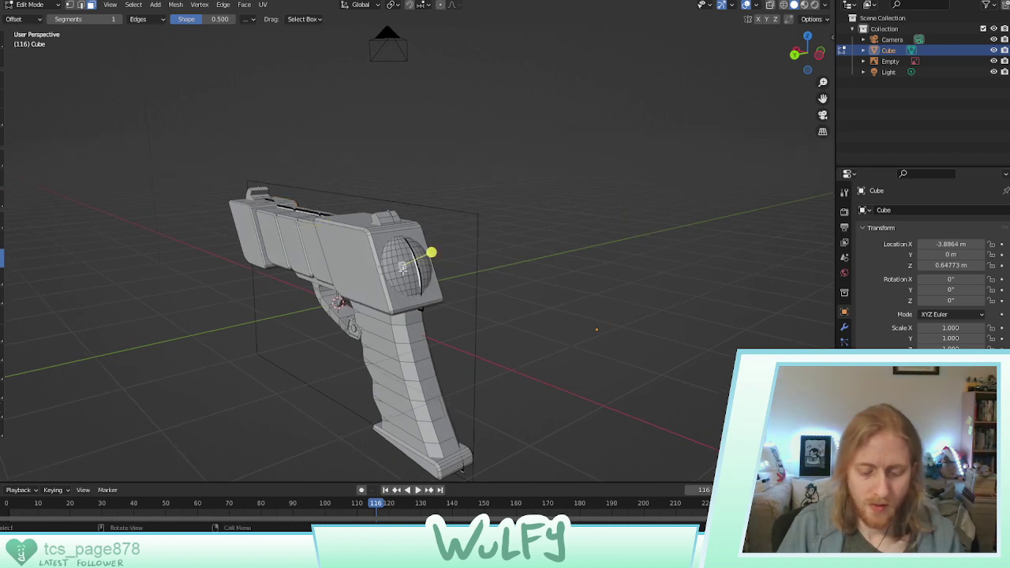
key(ctrl+l)
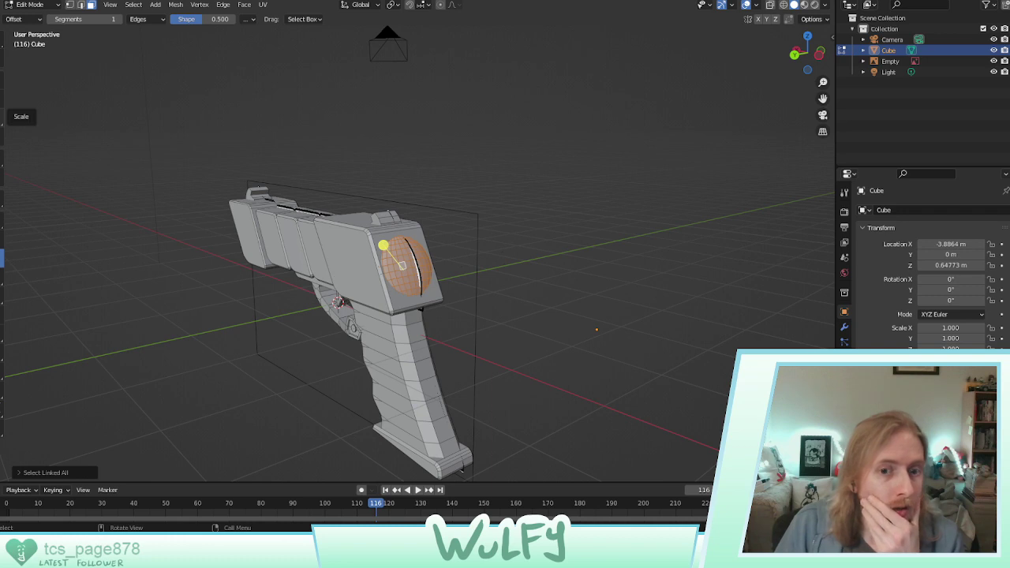
Scale the rear sphere by about 1.11 along X and about 0.90 along Y
click(2, 117)
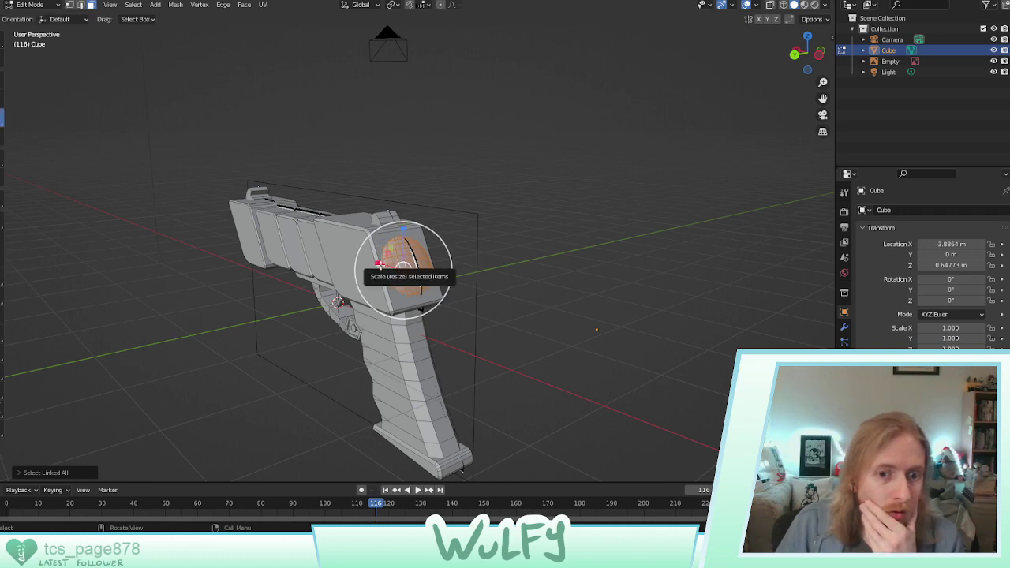
key(s)
key(x)
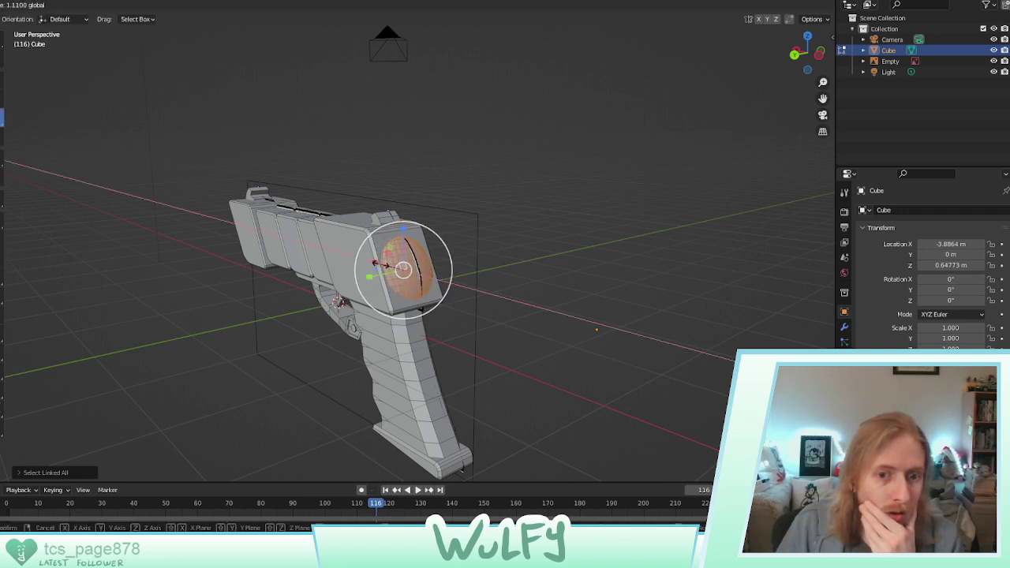
drag(381, 264, 374, 277)
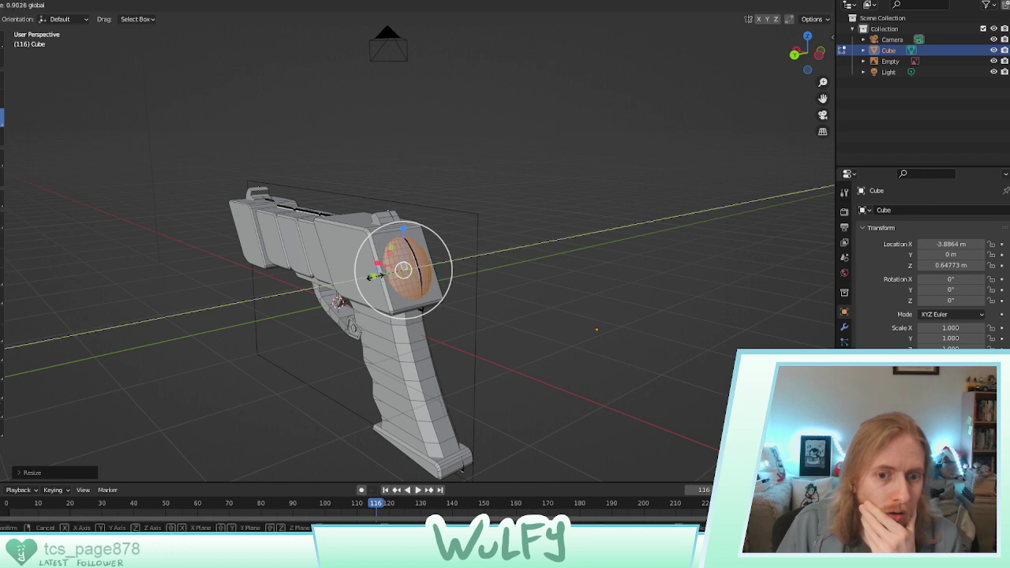
click(371, 276)
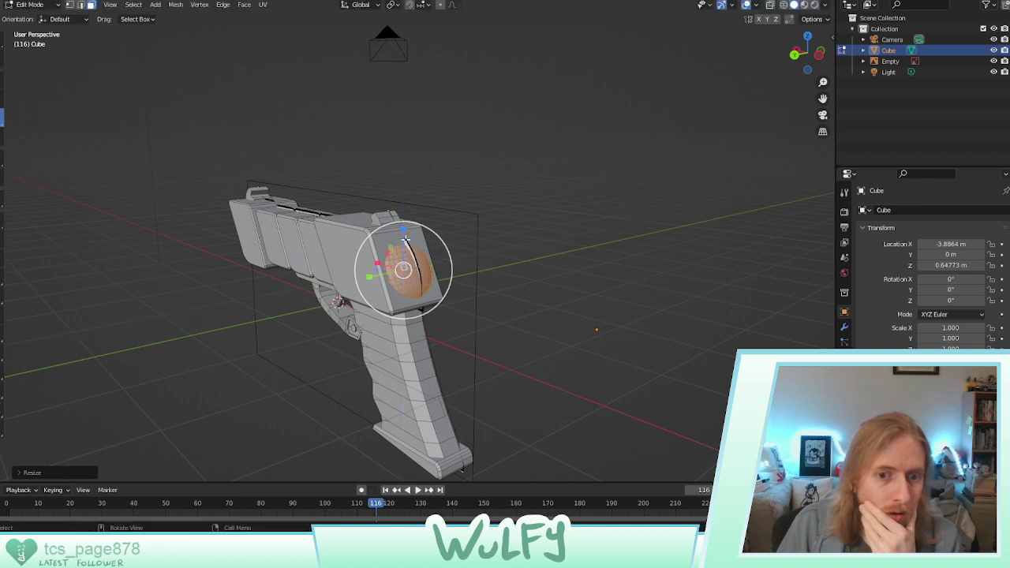
Flatten the rear sphere by scaling it by about 0.93 along X, and check its profile from the pistol's side
key(s)
key(x)
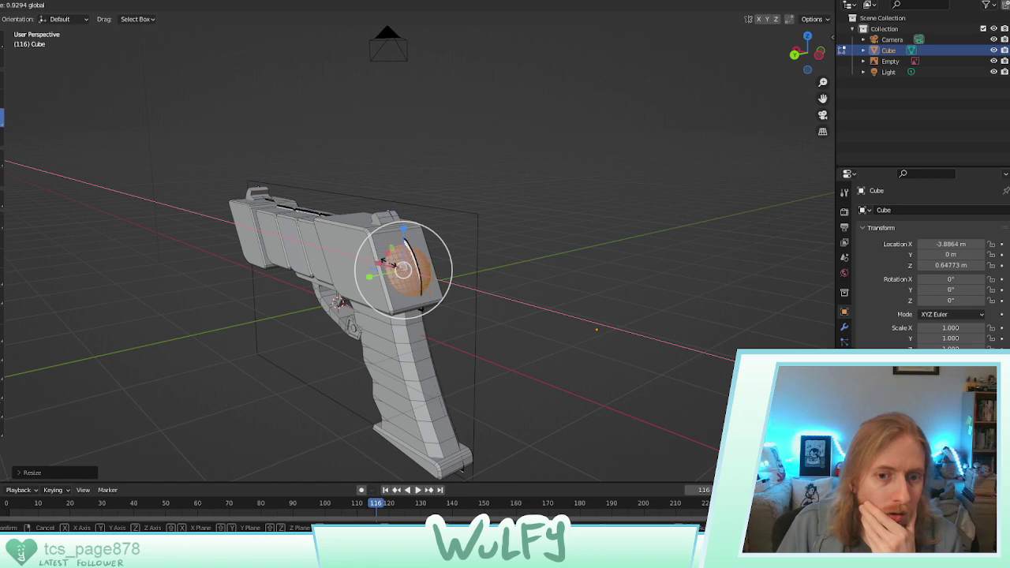
drag(388, 263, 387, 262)
middle_drag(462, 276, 523, 264)
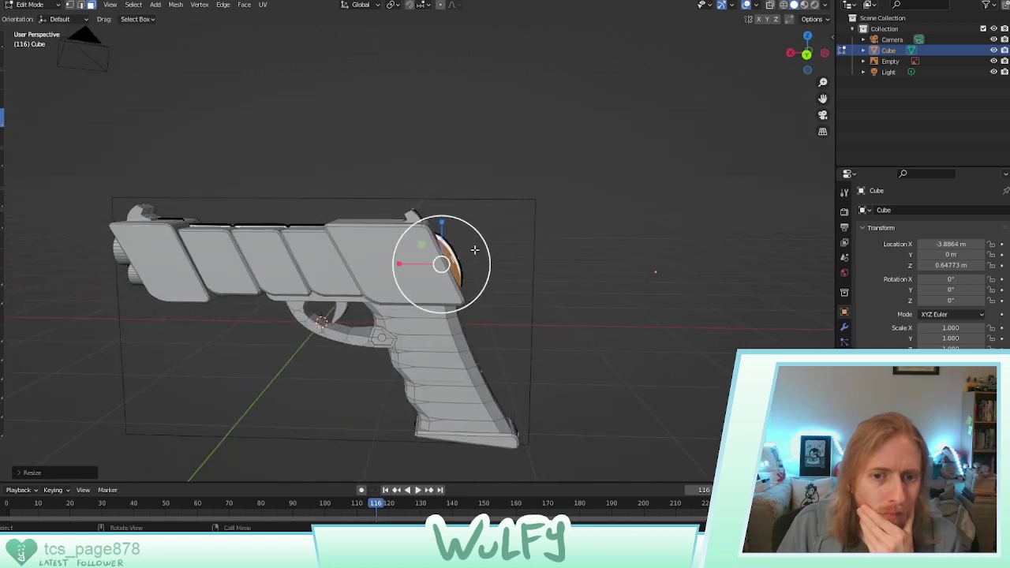
Rotate the rear sphere slightly about Y, fine-tune its scale along X, and check it from behind the pistol
drag(482, 240, 489, 237)
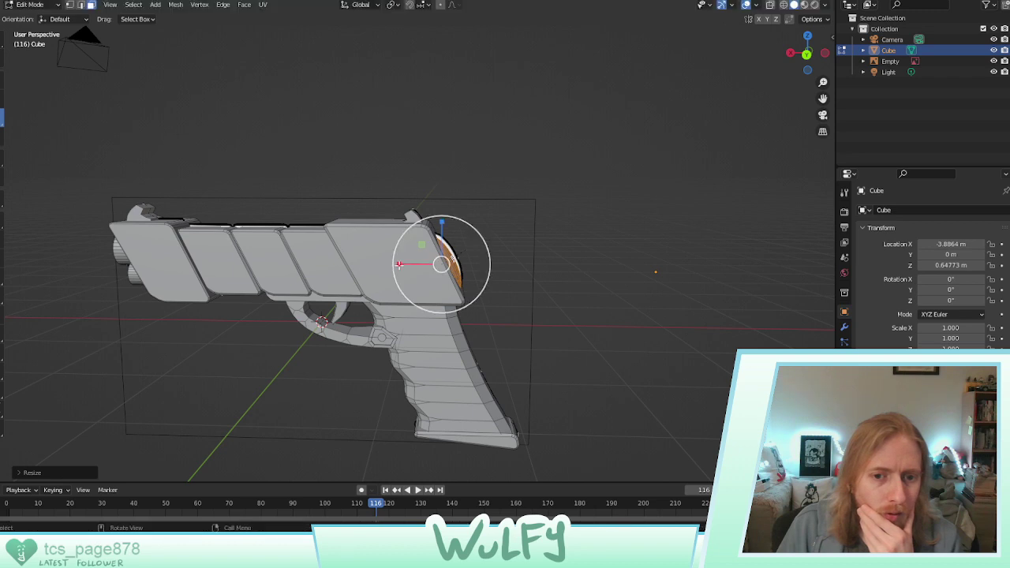
drag(398, 263, 399, 263)
key(r)
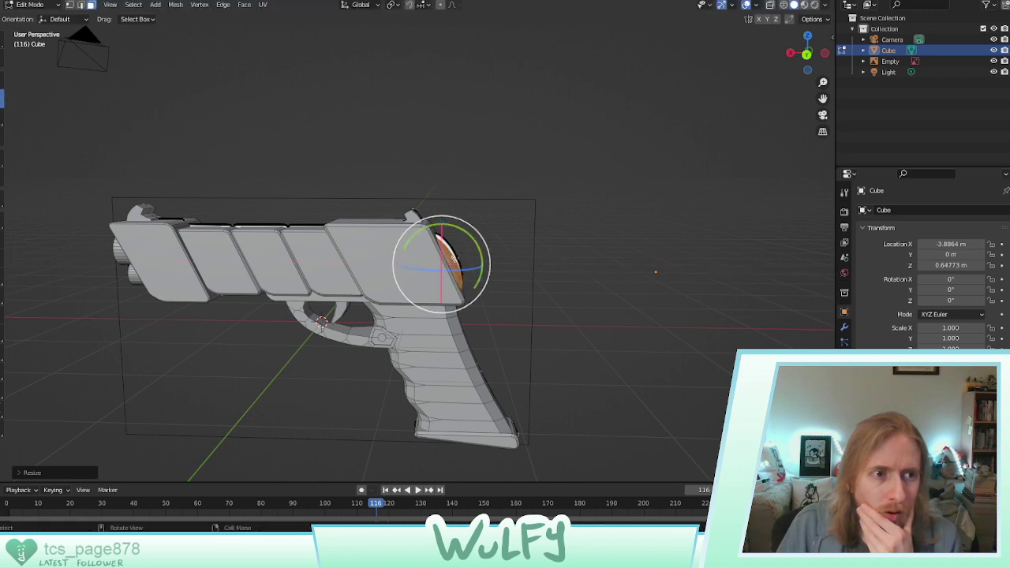
drag(481, 240, 479, 246)
key(shift+space)
key(s)
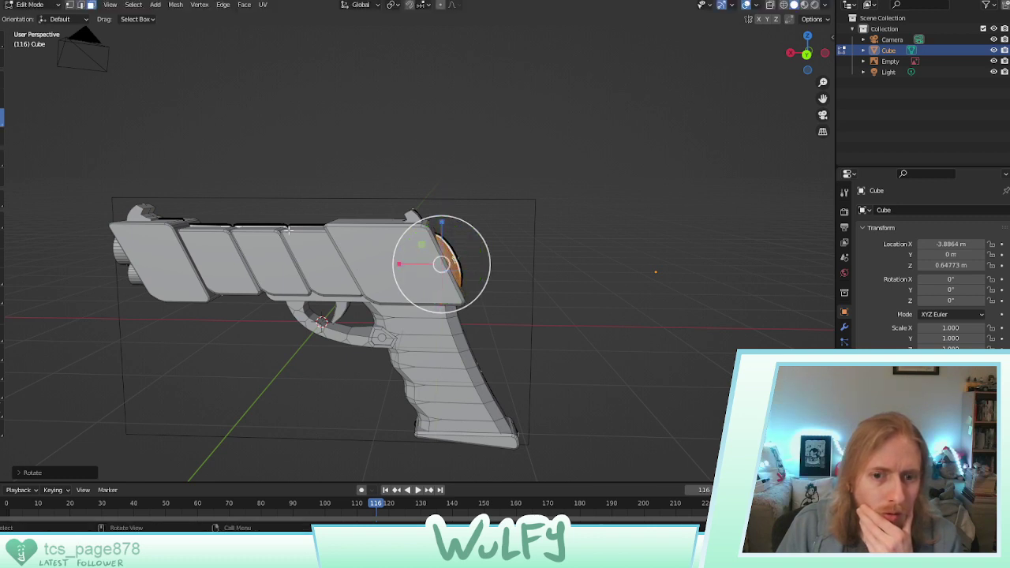
drag(409, 264, 407, 262)
middle_drag(470, 256, 372, 271)
click(514, 264)
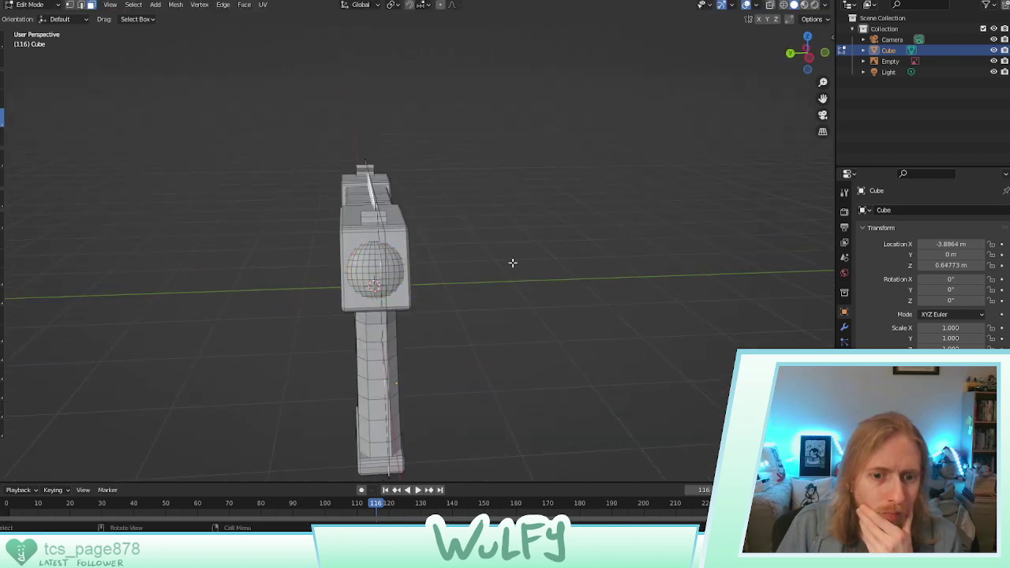
Reselect the whole linked rear sphere and nudge it slightly along X against the rear upper block
middle_drag(514, 264, 361, 242)
click(362, 242)
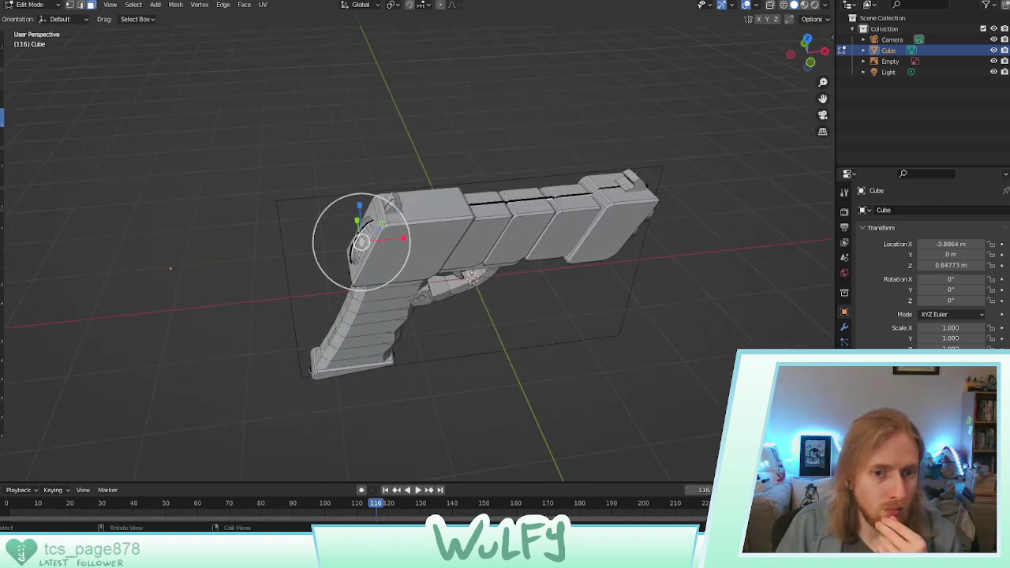
click(2, 80)
drag(390, 238, 337, 243)
key(ctrl+z)
key(ctrl+l)
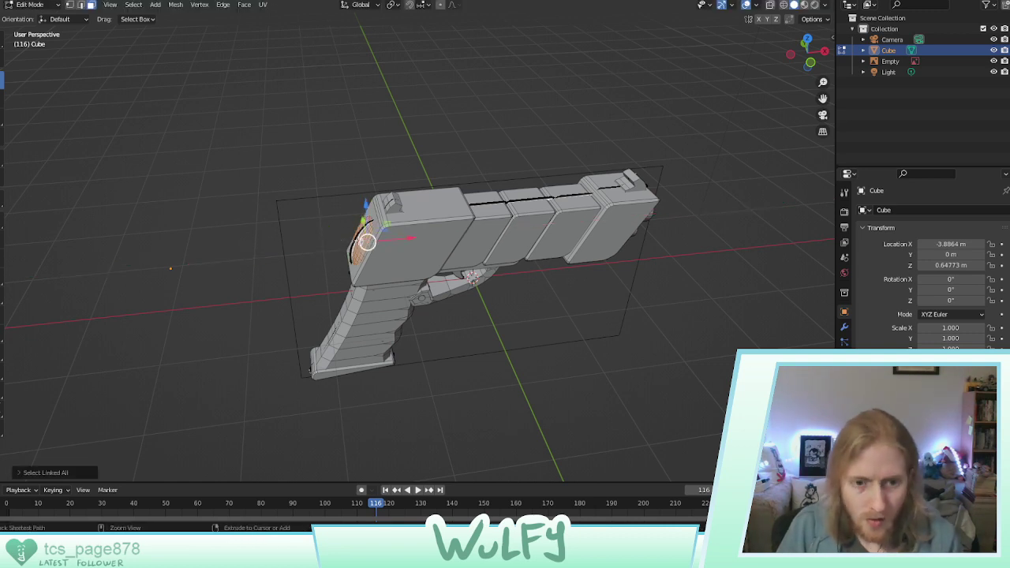
drag(398, 241, 393, 238)
middle_drag(393, 238, 608, 221)
click(588, 245)
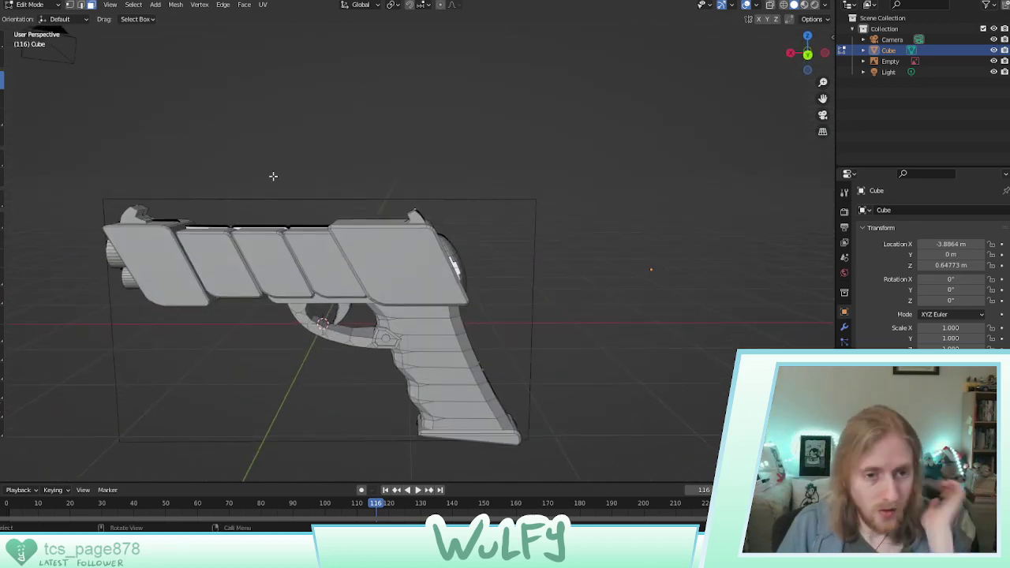
Select all of the pistol's linked geometry, try moving it along Z and rearward along X, and undo the move
drag(73, 162, 554, 419)
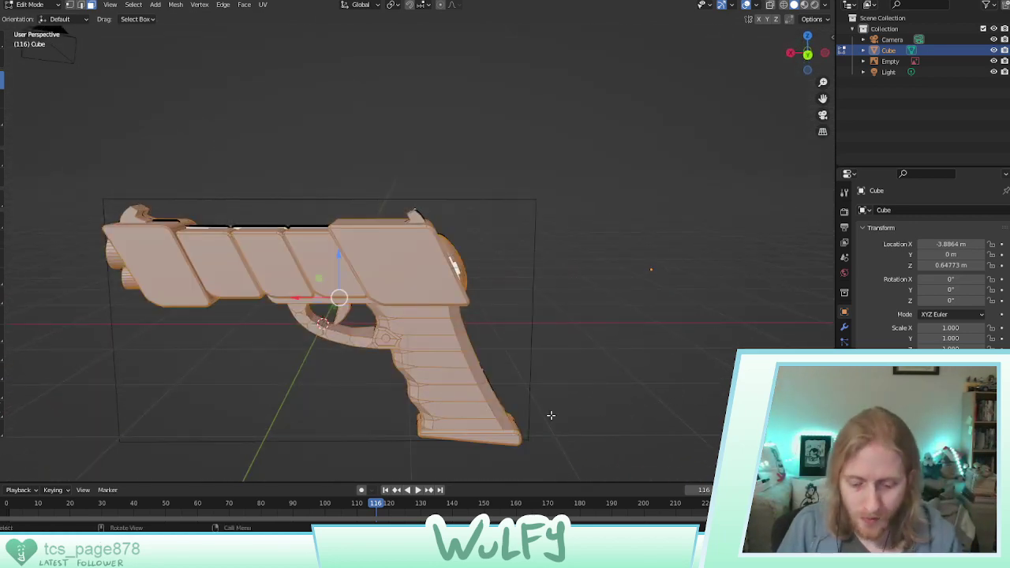
key(ctrl+l)
middle_drag(489, 283, 469, 274)
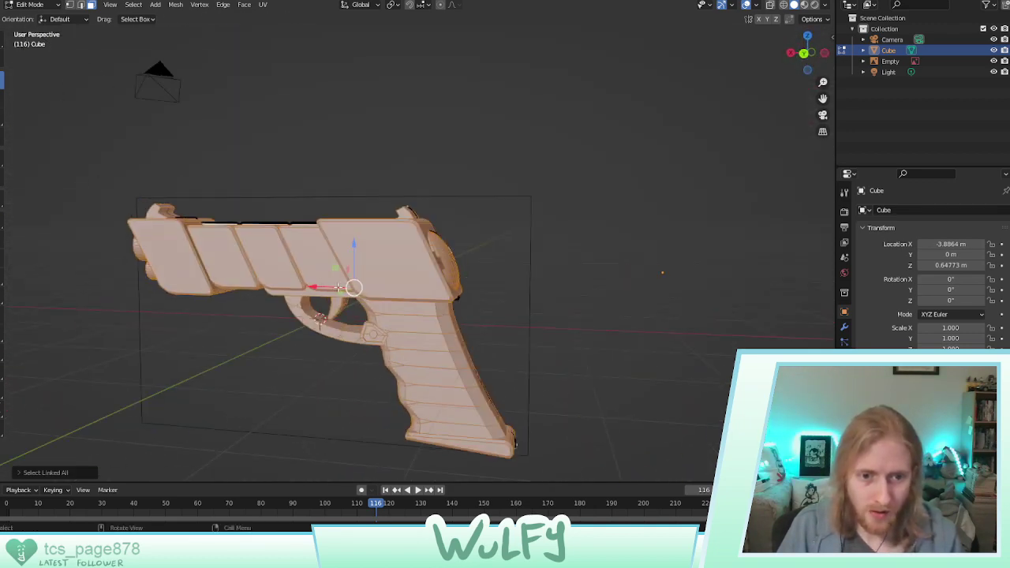
key(g)
key(z)
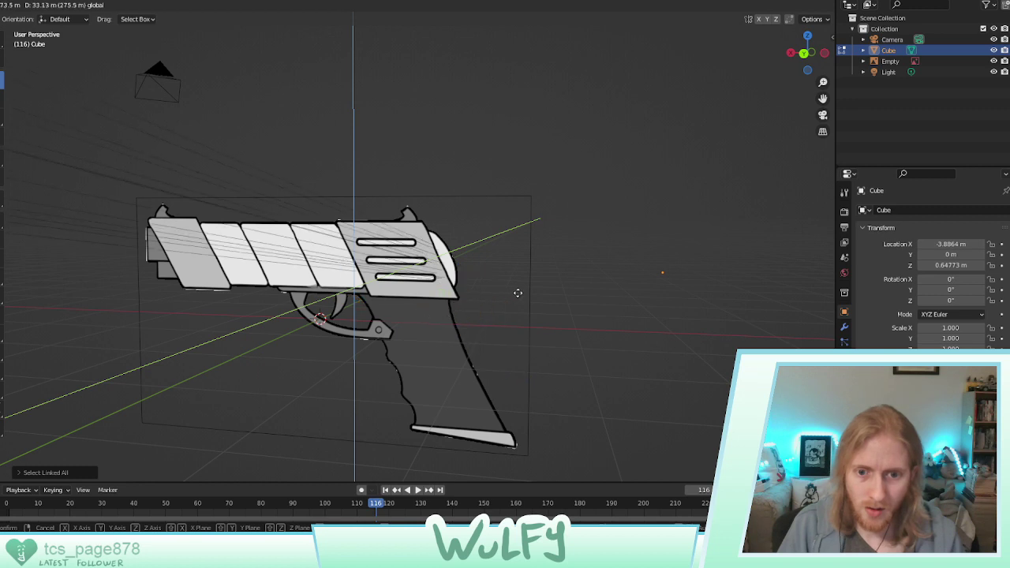
key(Escape)
key(Tab)
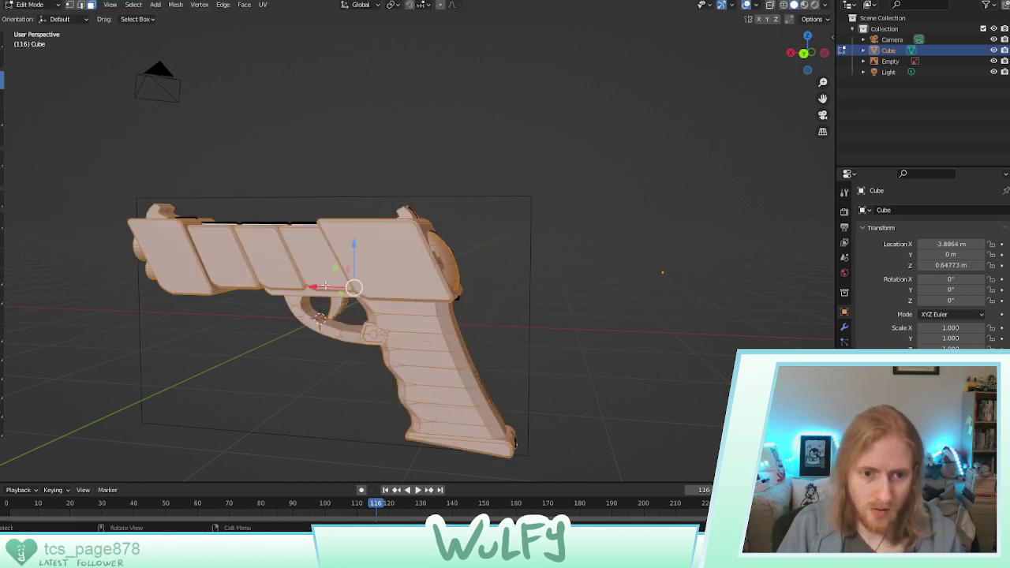
key(g)
key(x)
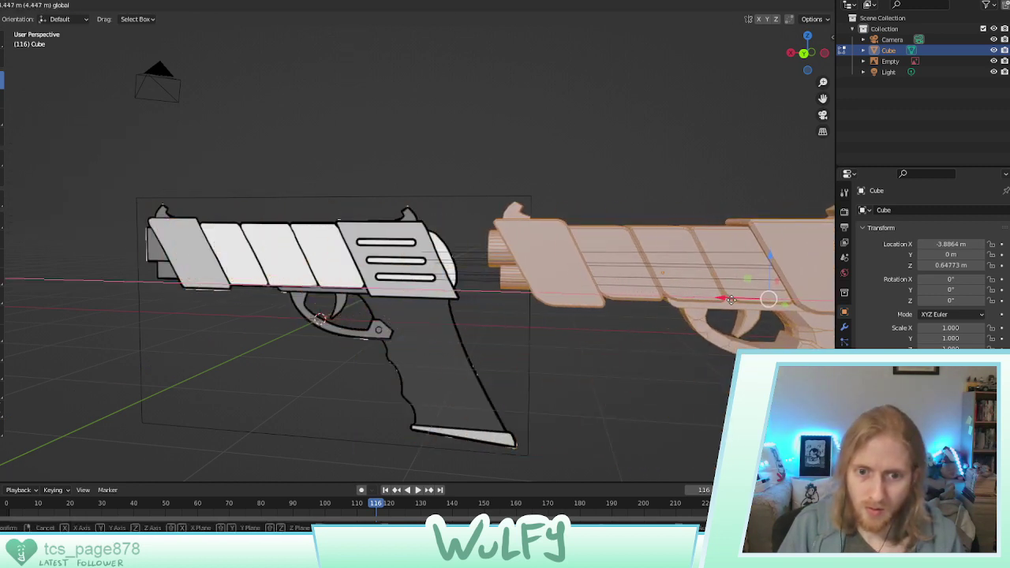
click(714, 298)
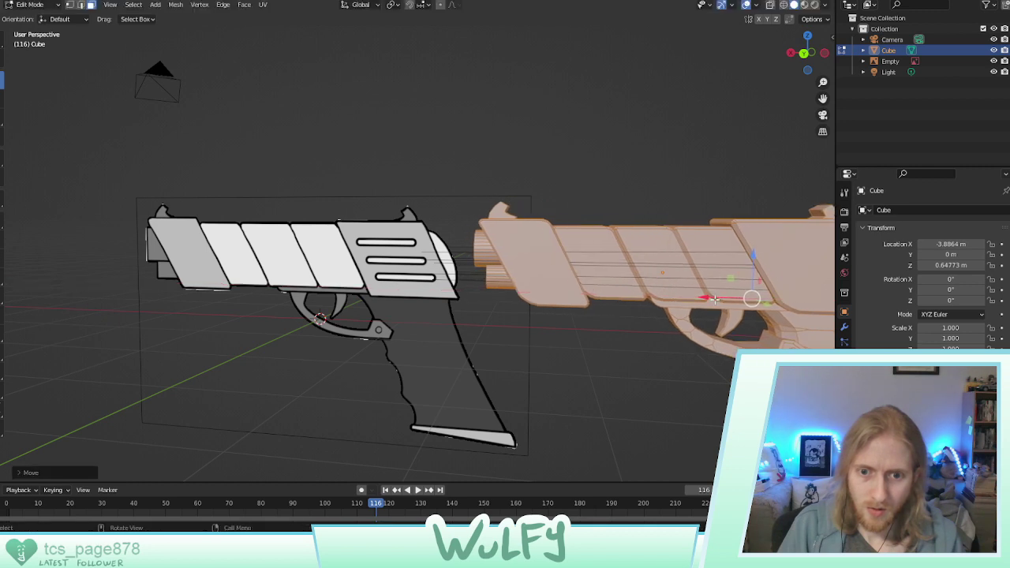
key(ctrl+z)
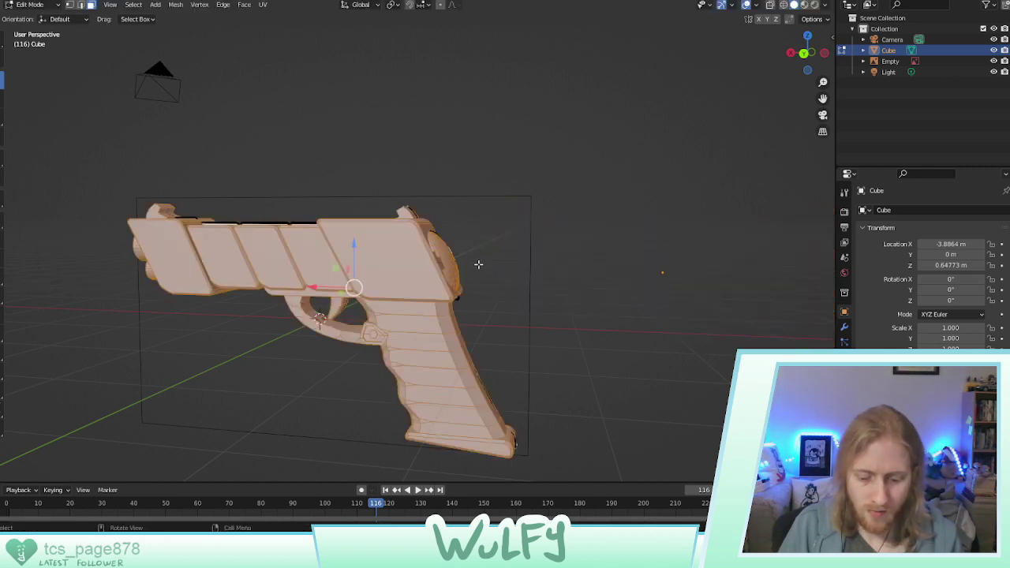
Move all of the pistol's linked geometry forward along X to uncover the rear part of the reference image
key(ctrl+l)
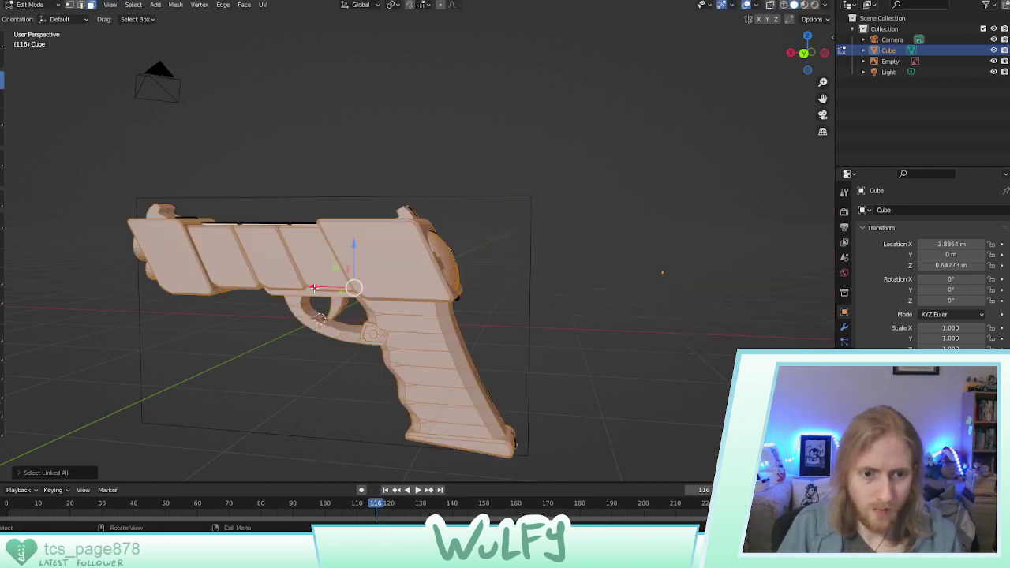
key(g)
key(x)
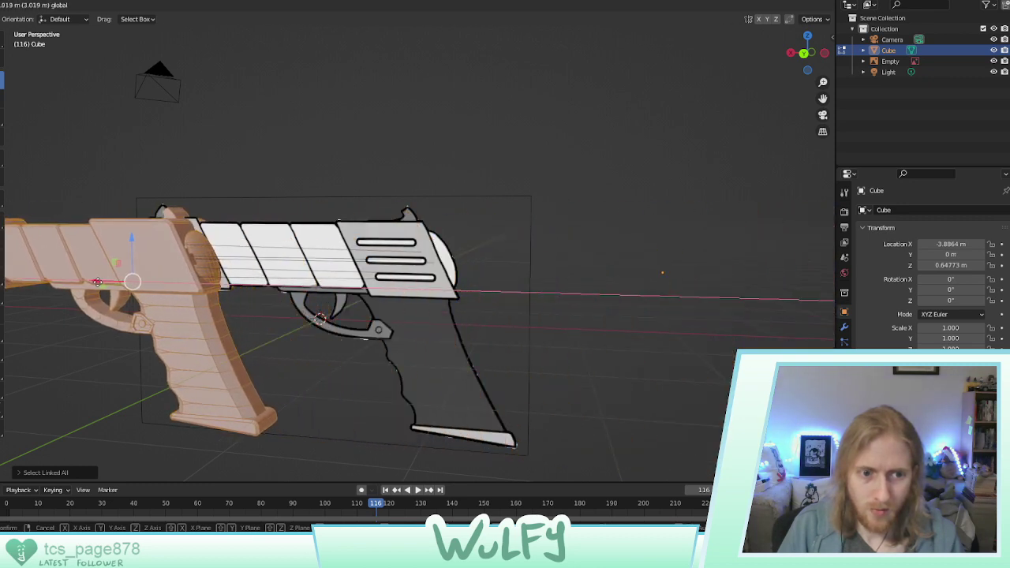
click(183, 288)
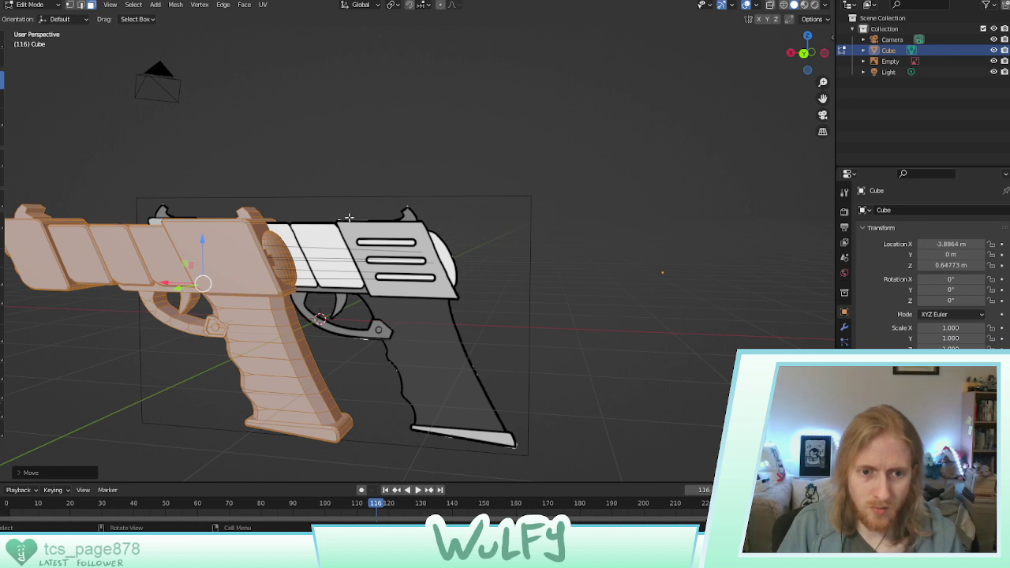
Try to delete stray geometry left over the rear block of the reference image
drag(349, 217, 539, 330)
key(x)
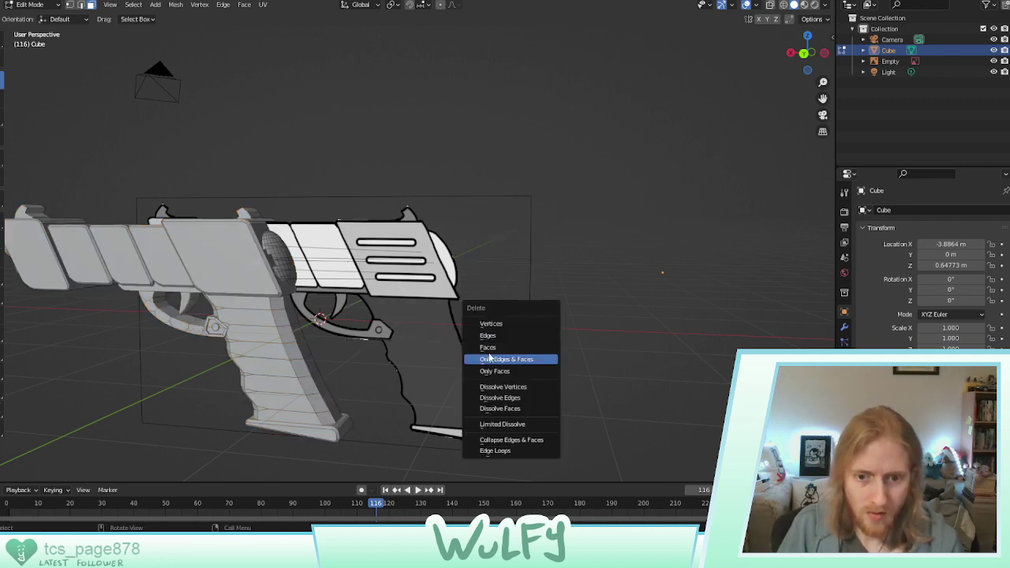
click(491, 324)
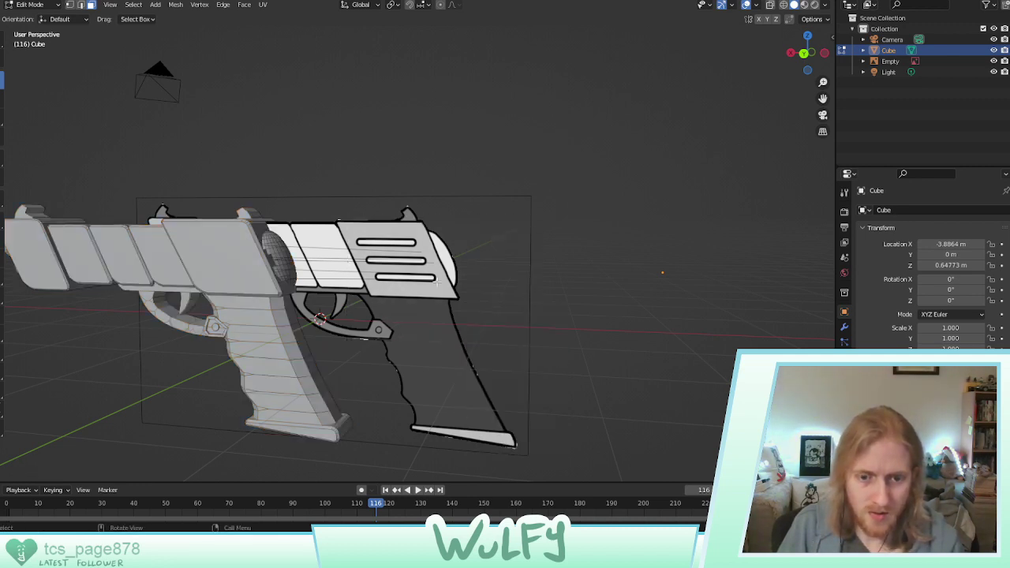
drag(337, 203, 484, 344)
key(x)
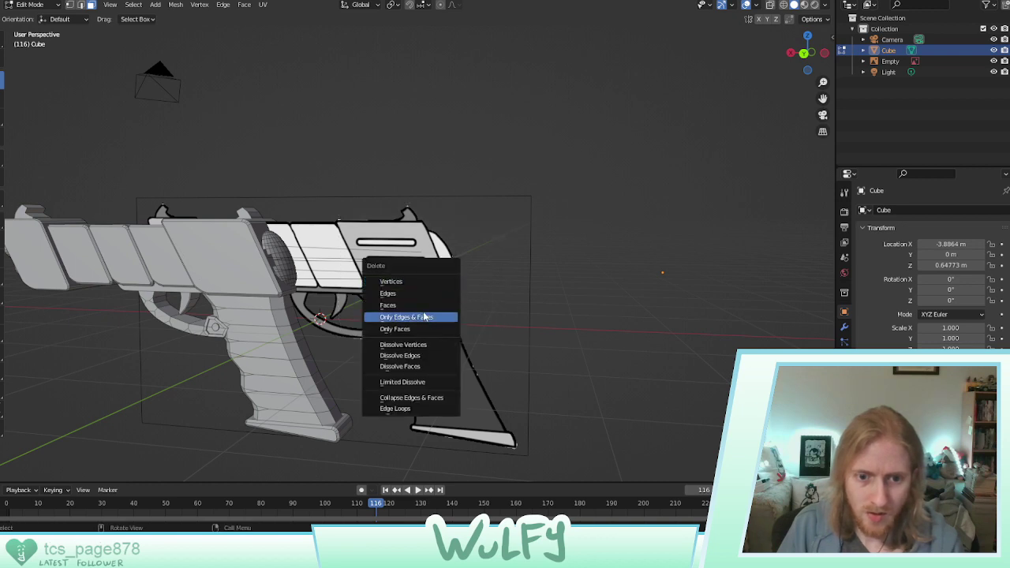
click(408, 293)
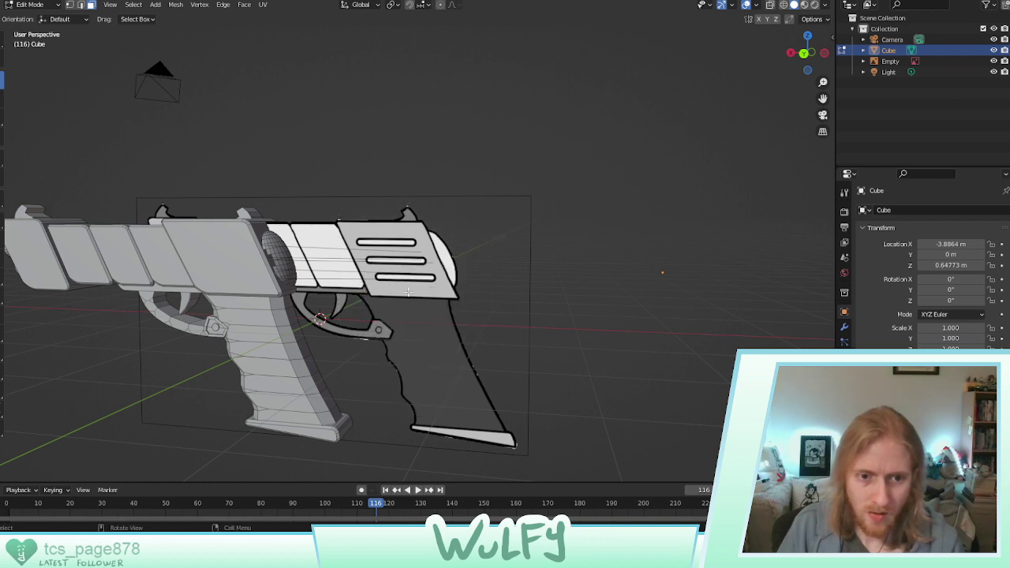
drag(368, 219, 502, 327)
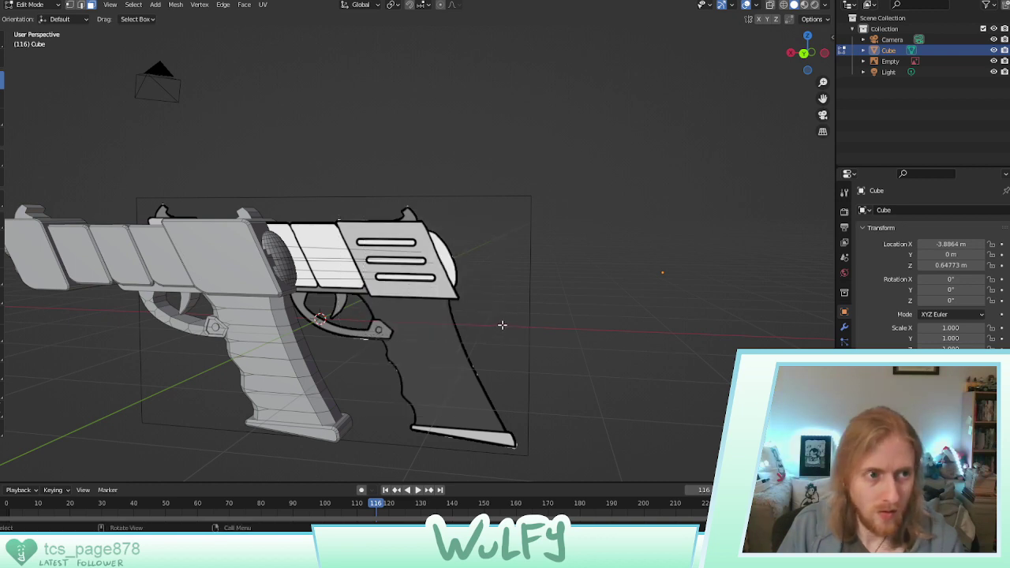
key(ctrl+l)
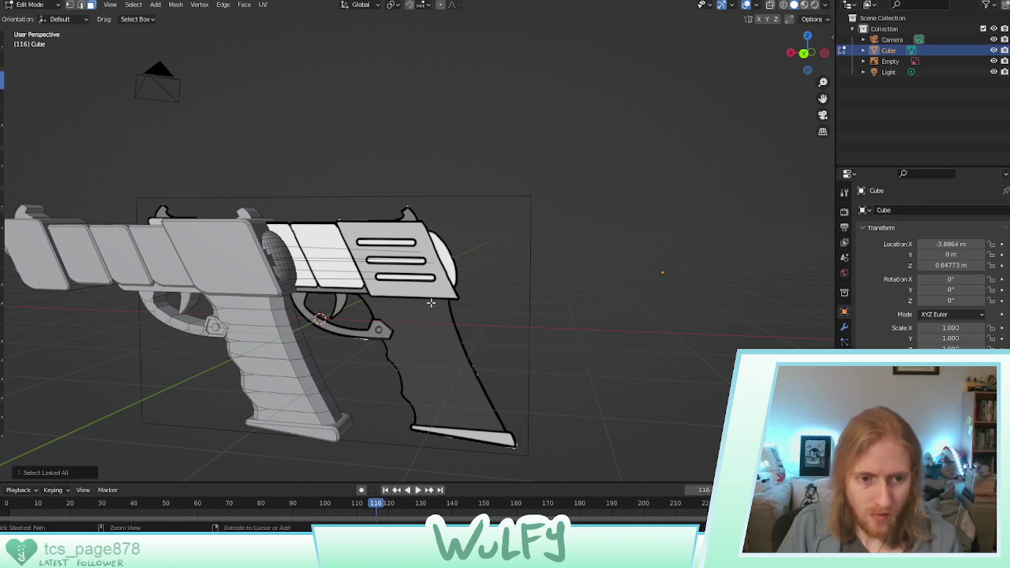
key(x)
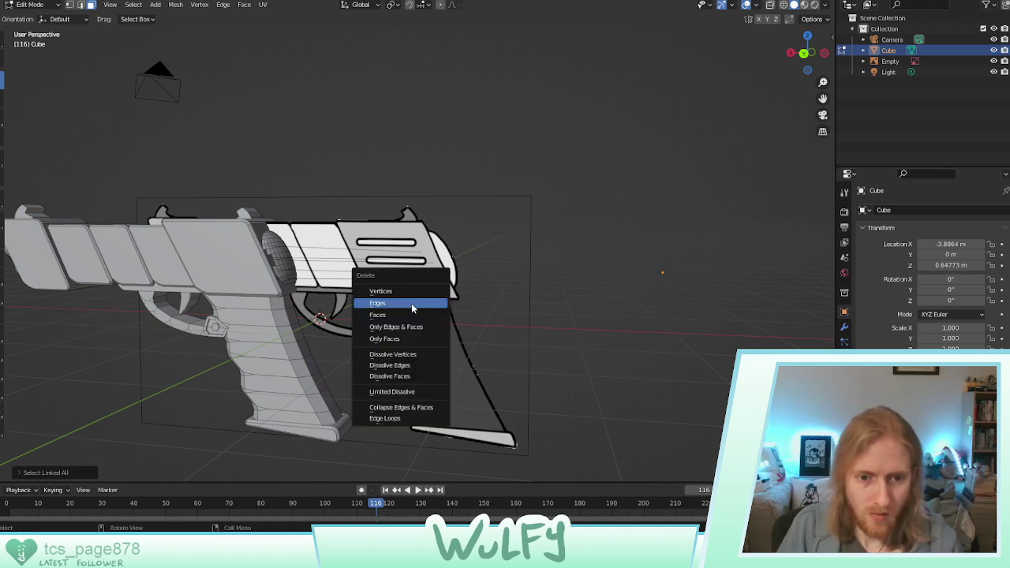
click(409, 302)
drag(347, 210, 481, 332)
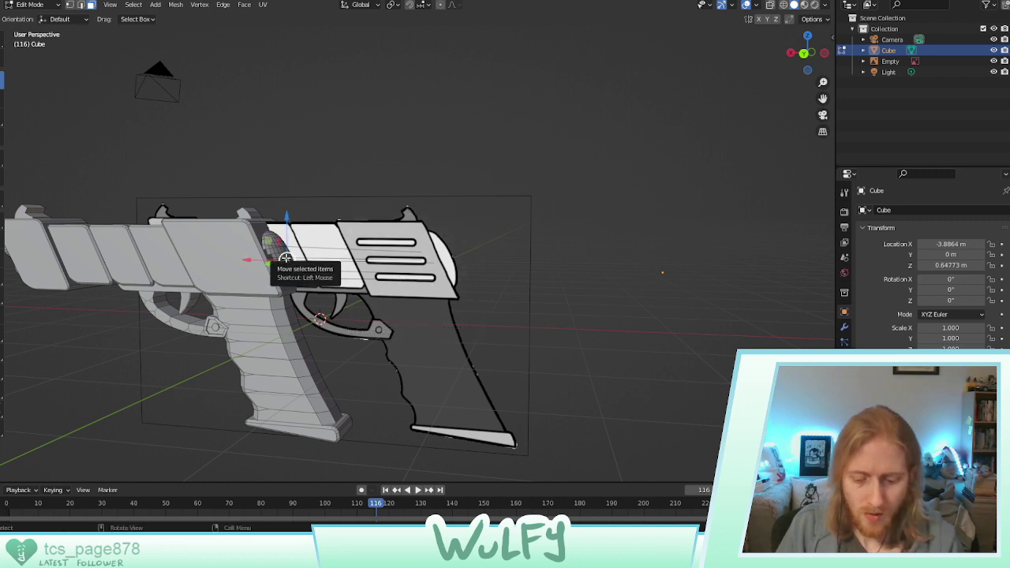
Select the whole linked rear sphere on the shifted pistol and delete it
click(278, 259)
key(ctrl+l)
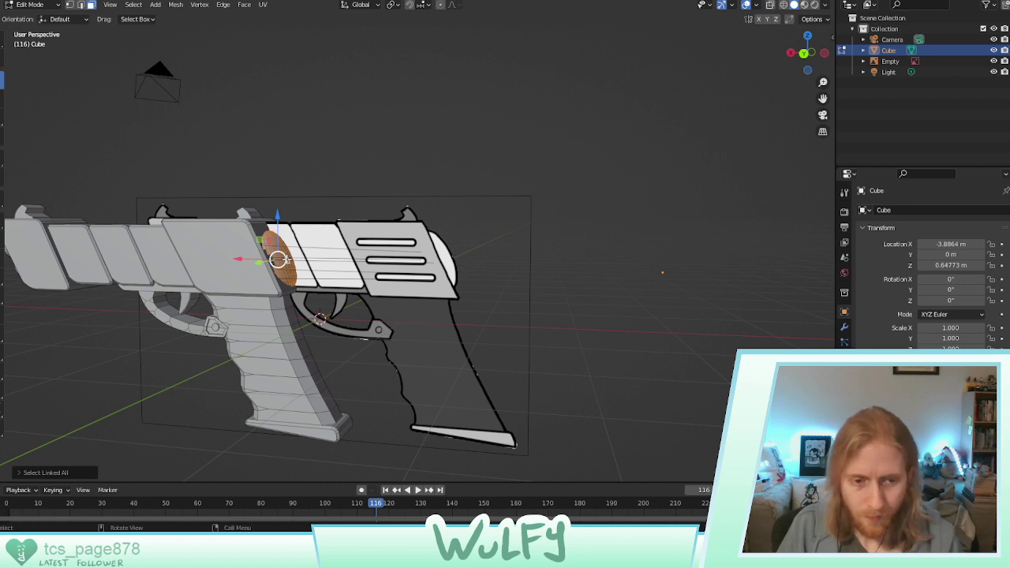
key(l)
key(x)
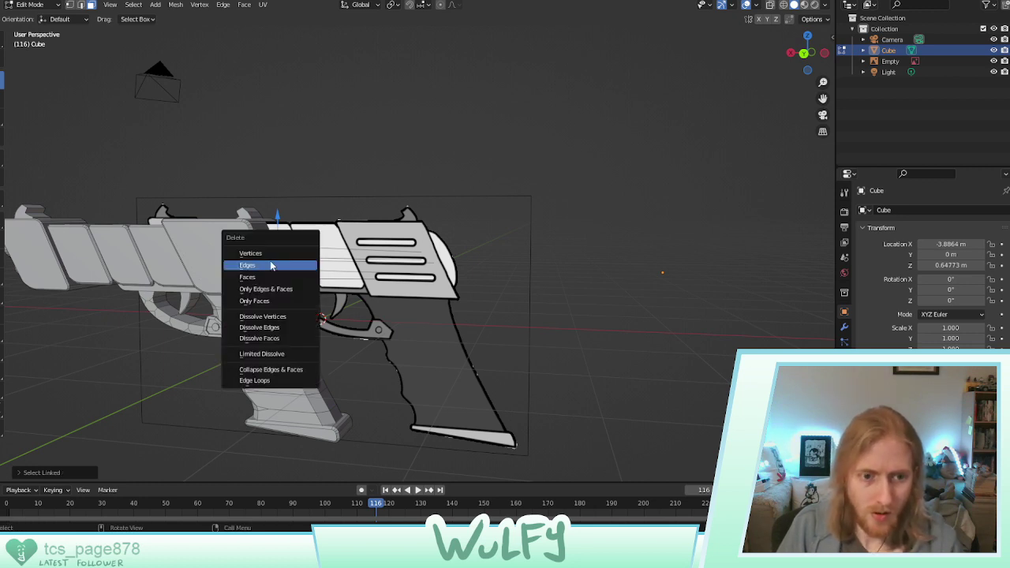
click(272, 270)
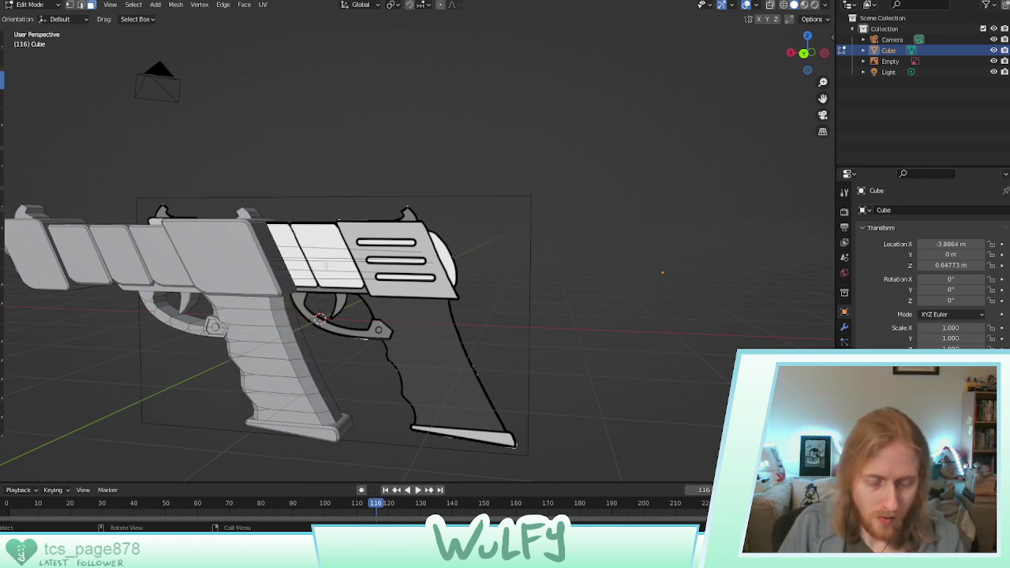
Undo the rear sphere's deletion and the pistol's forward shift along X
middle_drag(325, 265, 352, 292)
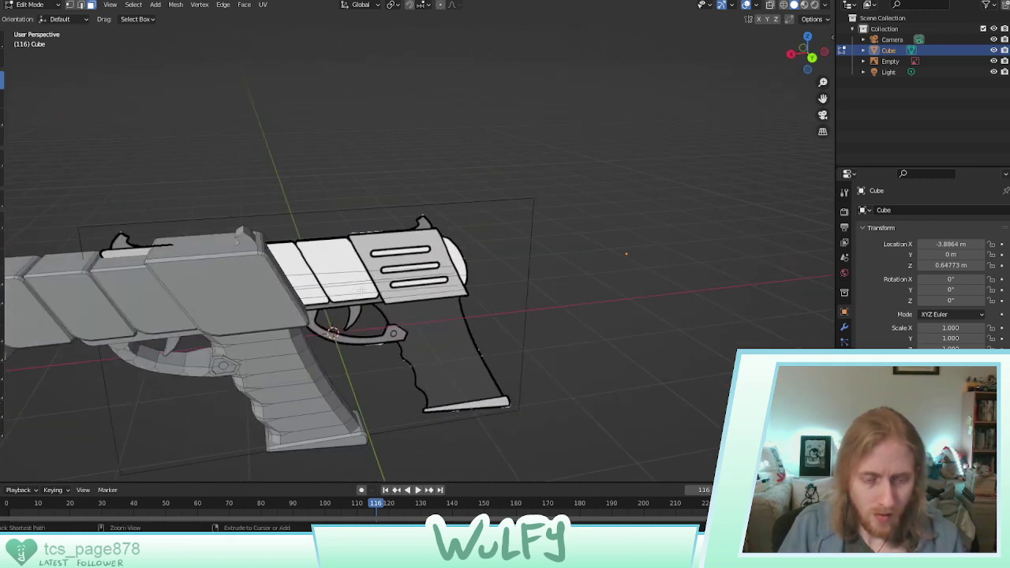
key(ctrl+z)
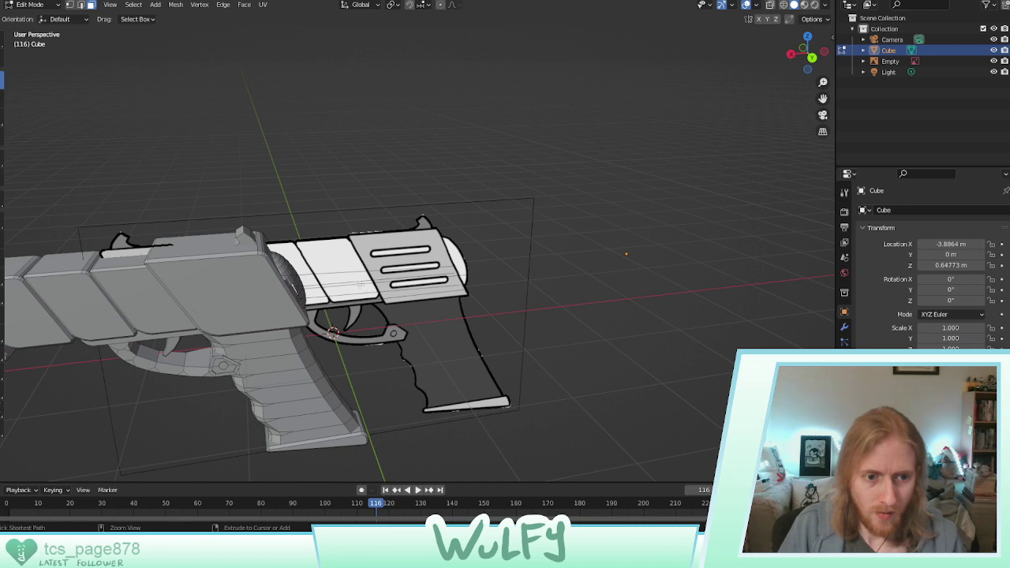
key(ctrl+z)
key(ctrl+z)
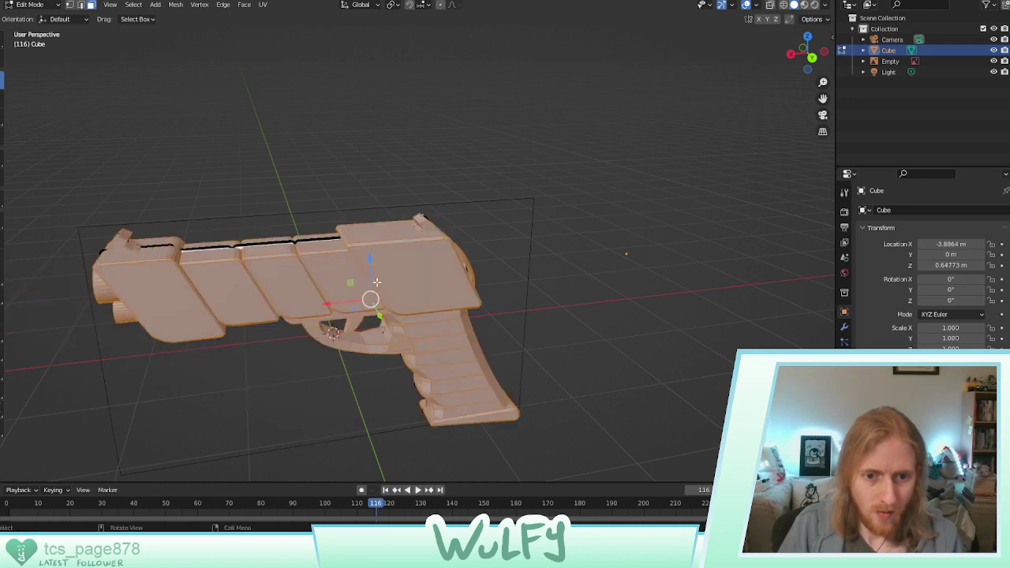
click(313, 364)
click(349, 297)
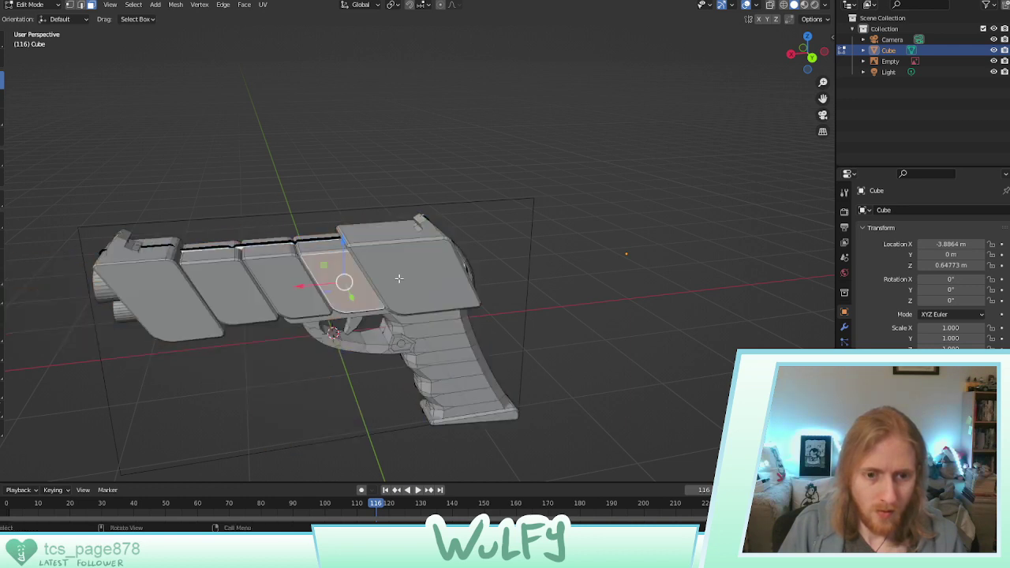
click(398, 279)
drag(378, 282, 463, 282)
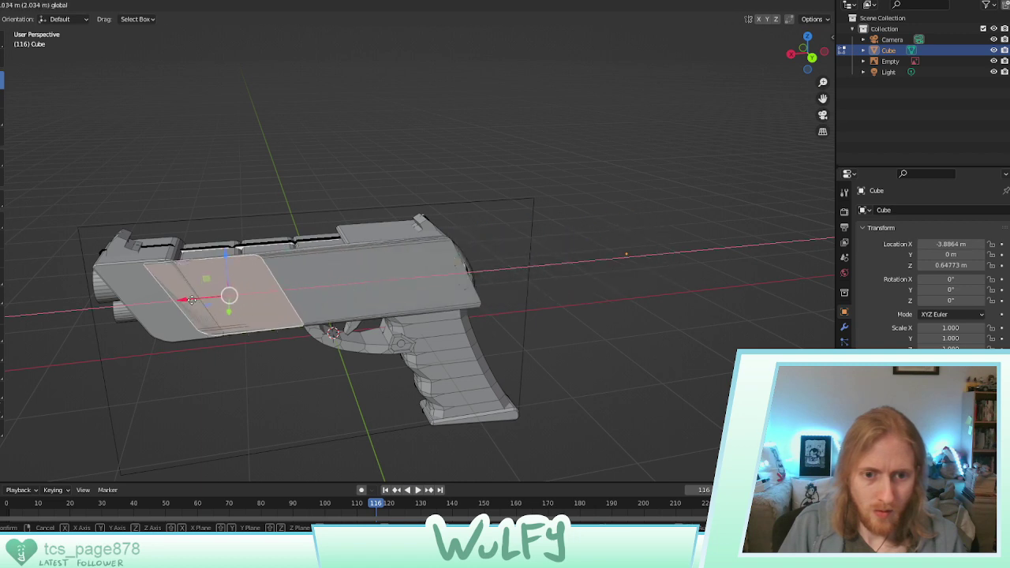
right_click(346, 286)
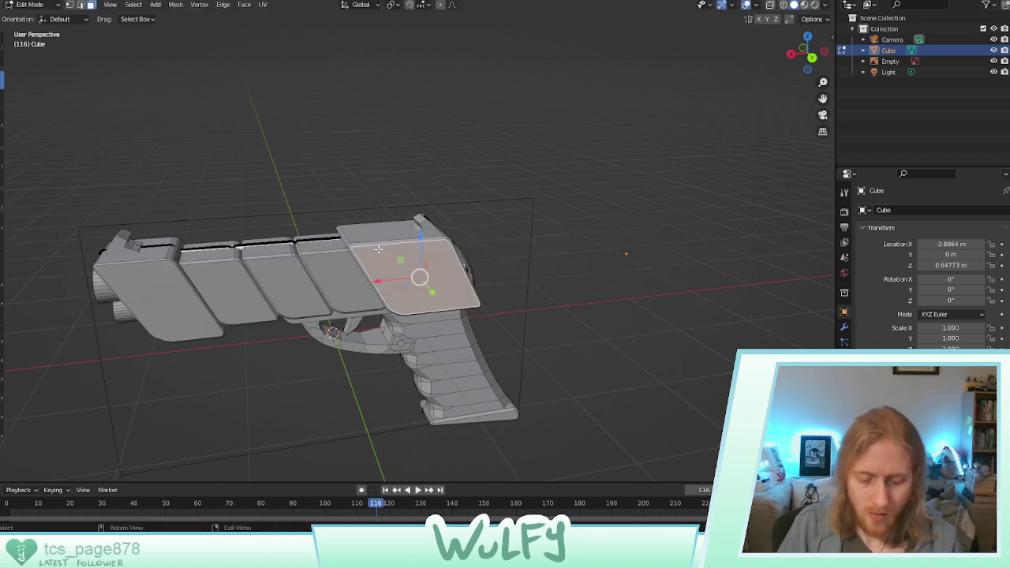
Try to move the whole linked rear upper block backward along X, away from the pistol
key(ctrl+l)
key(g)
key(x)
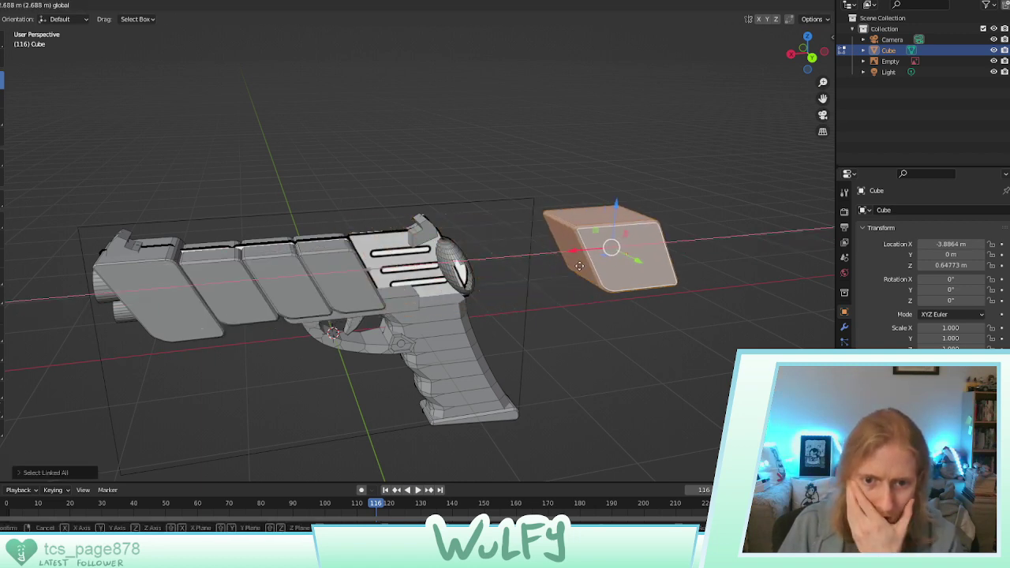
right_click(579, 266)
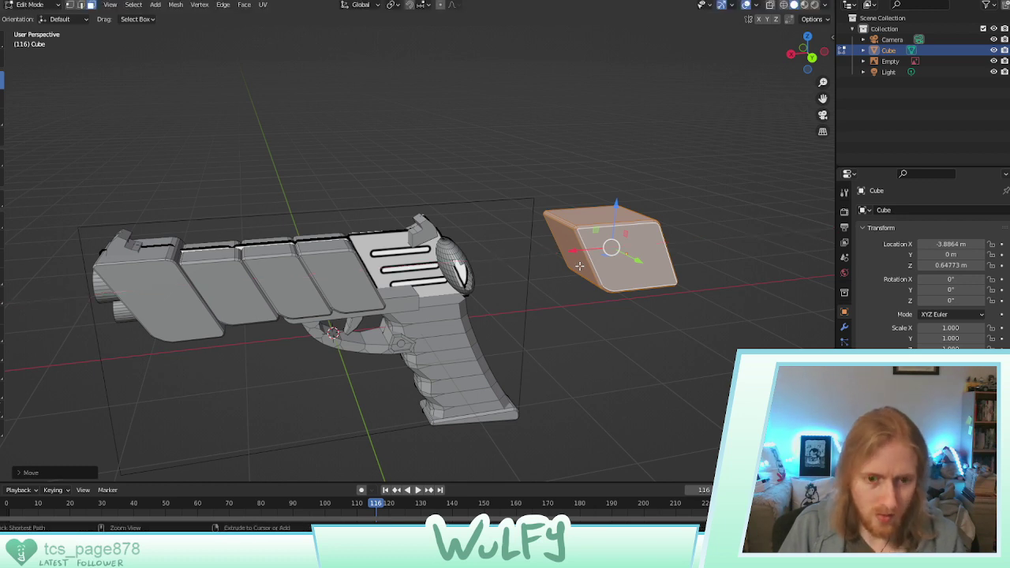
Try to move the three linked middle slide panels backward along X, clear of the pistol
click(332, 271)
key(ctrl+l)
shift+click(238, 283)
key(ctrl+l)
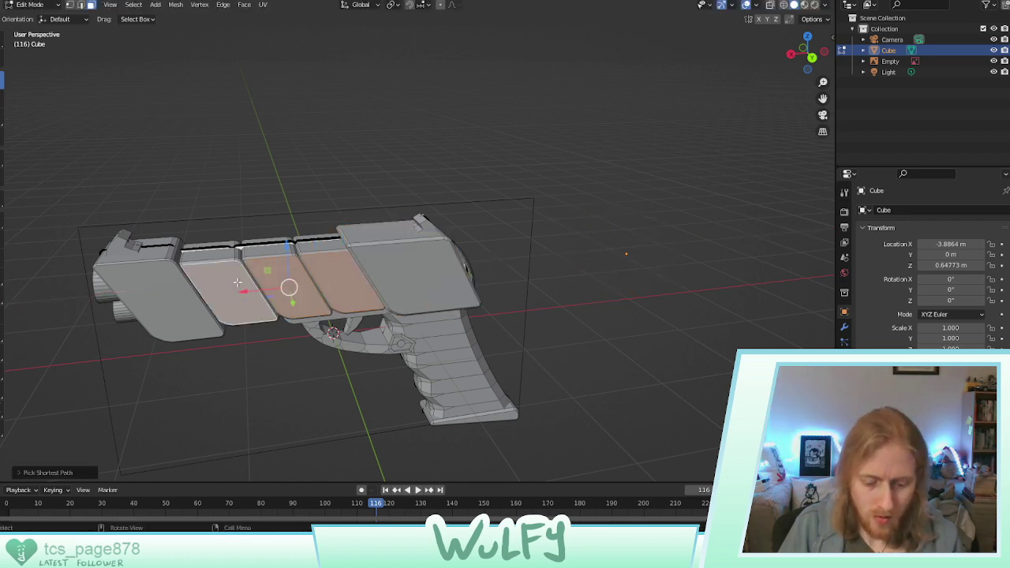
key(g)
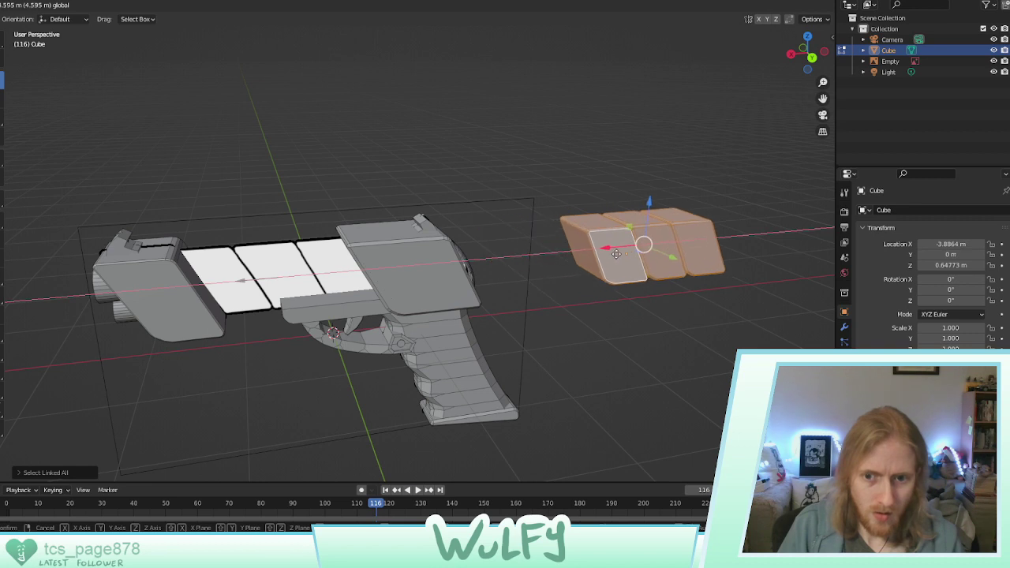
right_click(643, 242)
Try to move the linked rail beneath the slide panels, and clear the selection
click(329, 315)
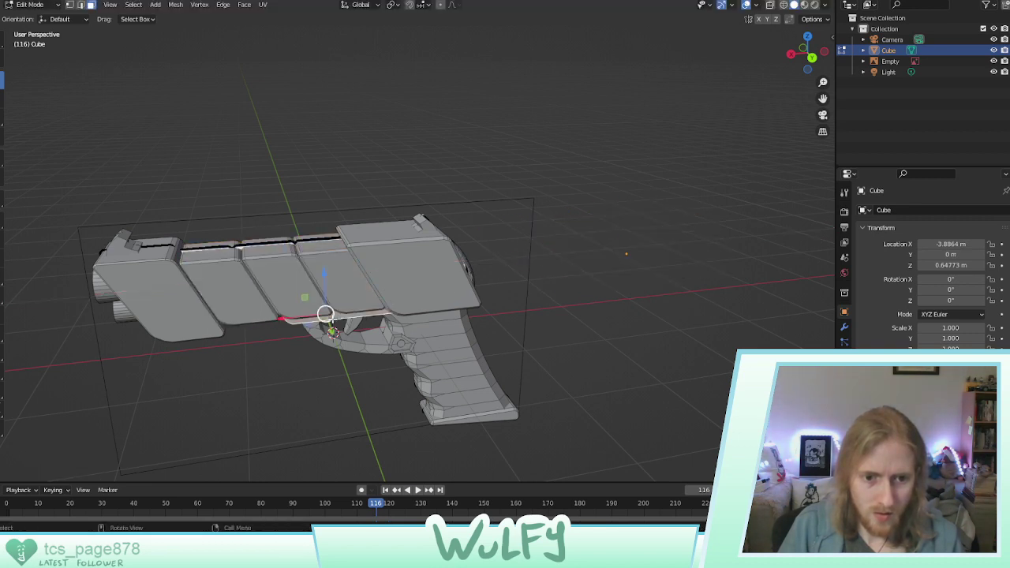
key(ctrl+l)
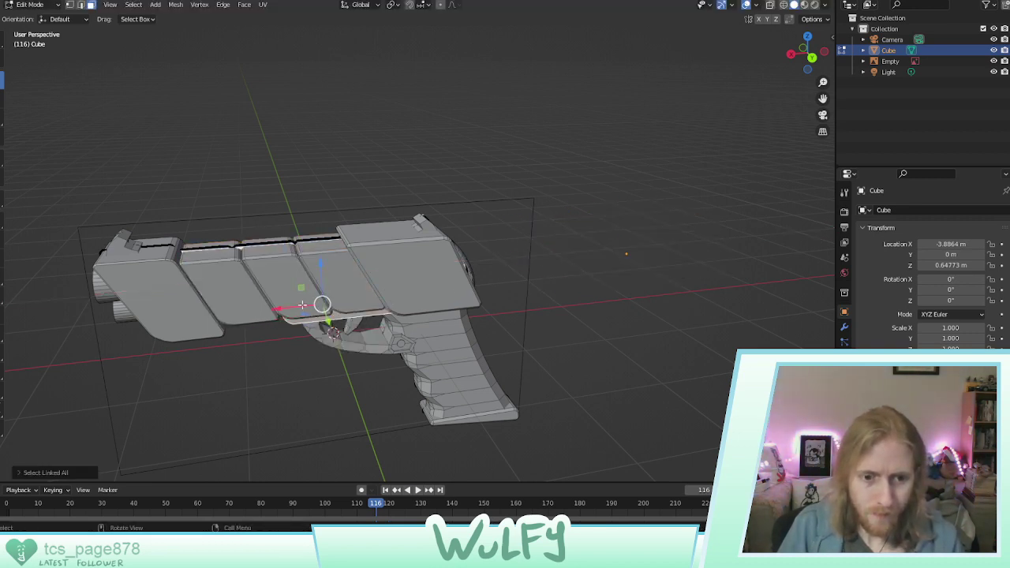
key(g)
right_click(567, 282)
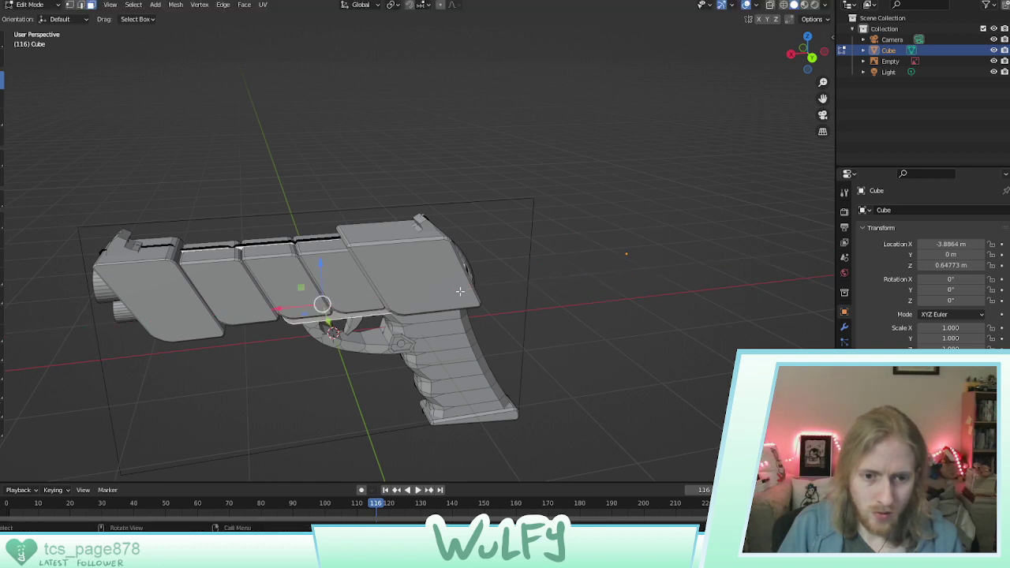
key(alt+a)
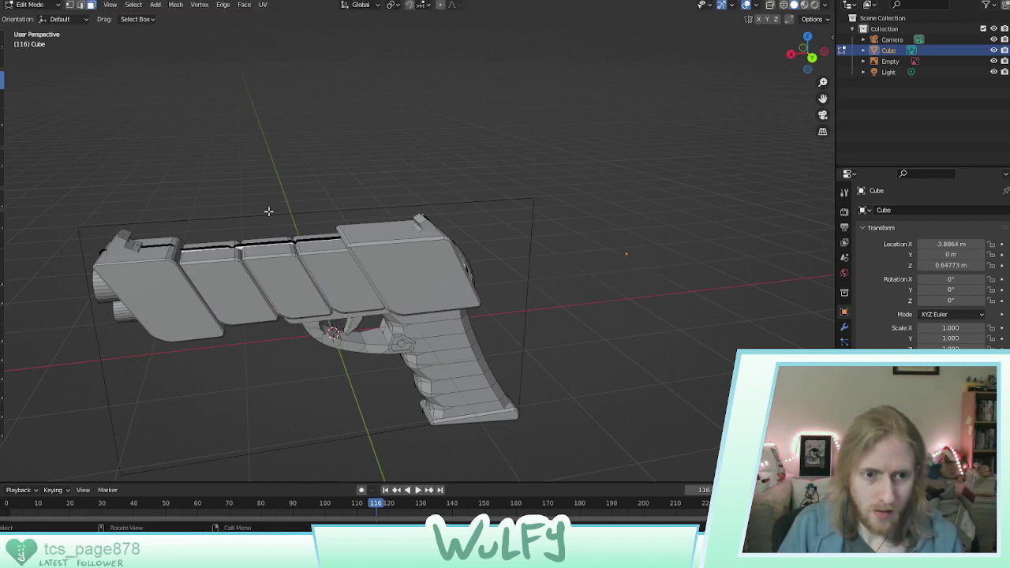
Try to shift the pistol's whole linked mesh backward along X off the reference image, and undo the shift
drag(85, 184, 519, 399)
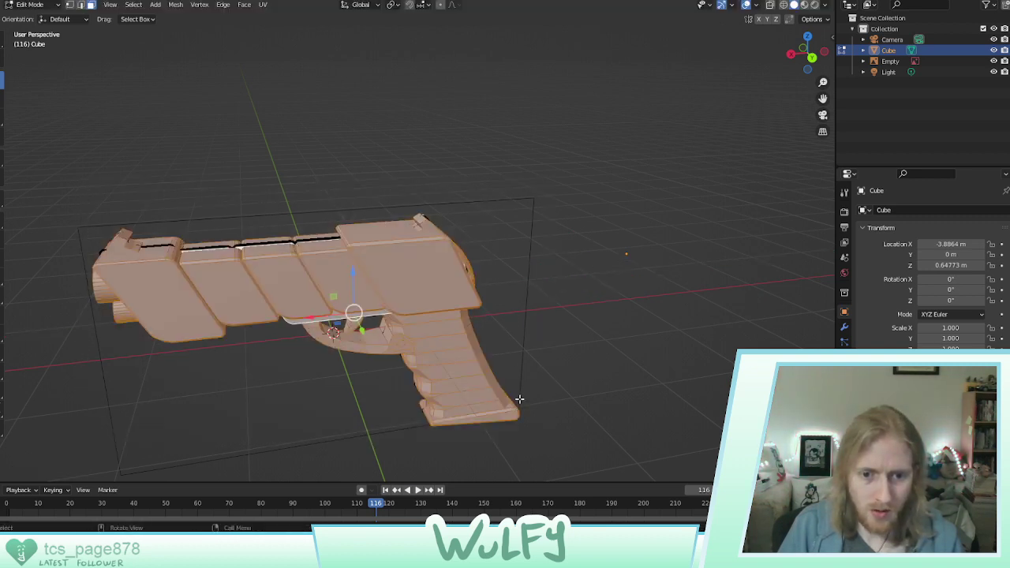
middle_drag(479, 320, 252, 317)
key(ctrl+l)
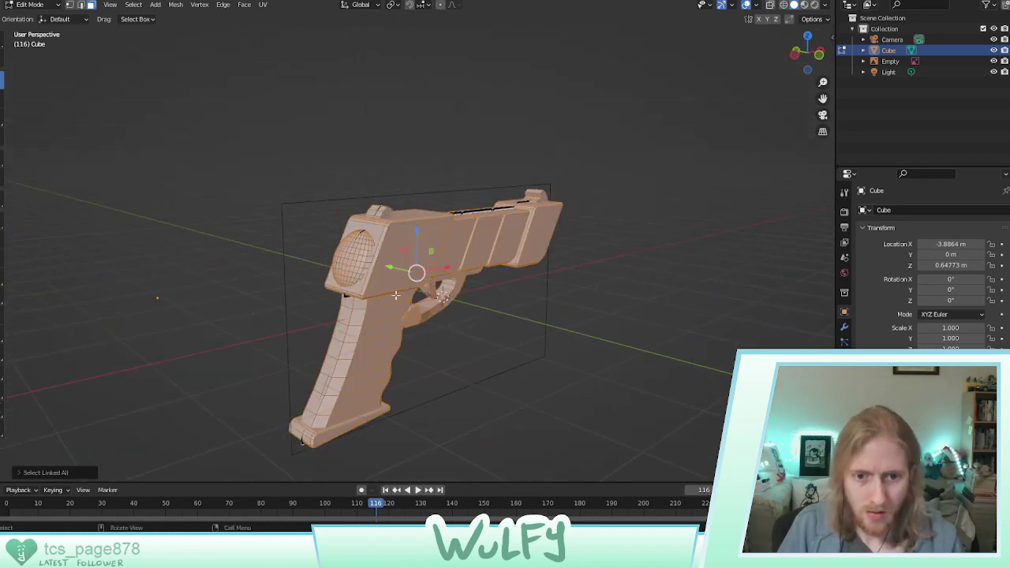
drag(398, 271, 317, 267)
scroll(404, 270, up, 4)
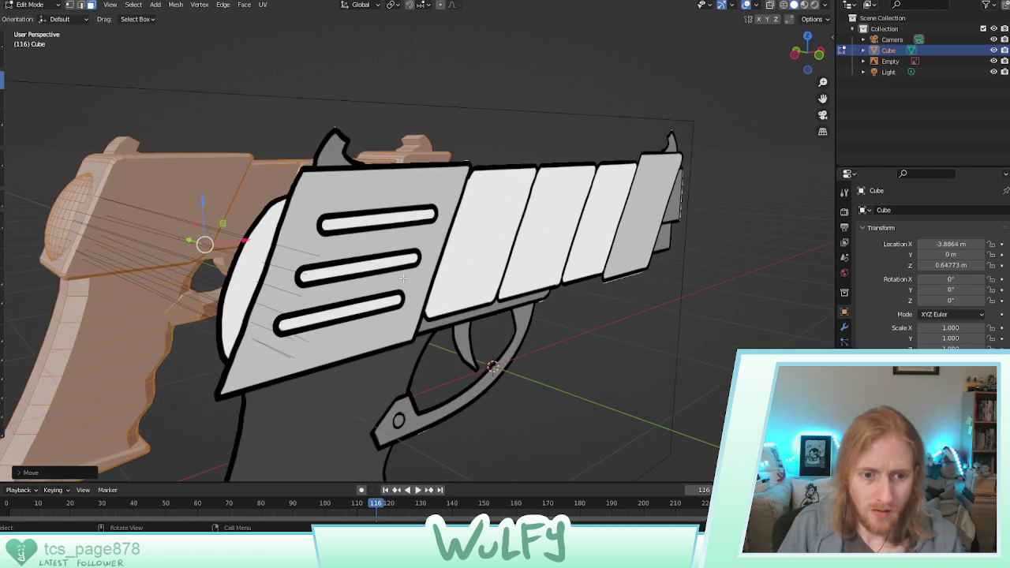
middle_drag(373, 289, 519, 282)
key(ctrl+z)
scroll(446, 291, down, 5)
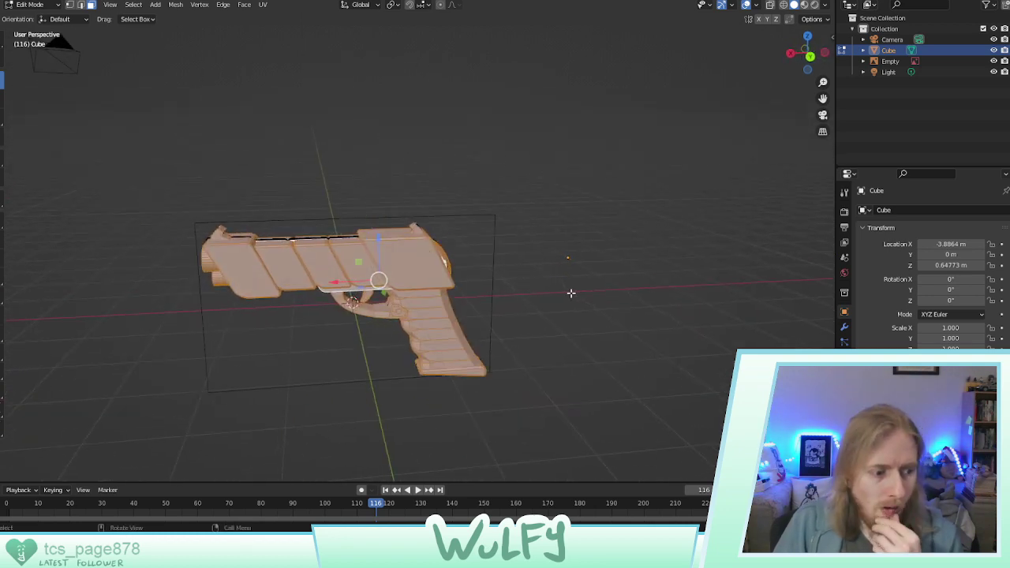
In Object Mode, move the whole pistol along X to about -8.43 m, clear of the reference image
key(alt+a)
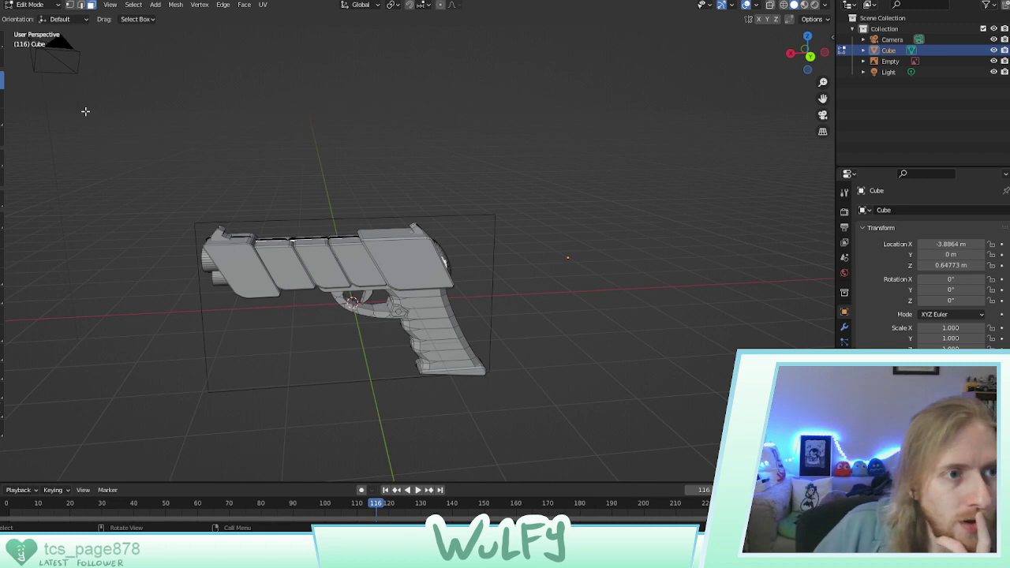
click(29, 4)
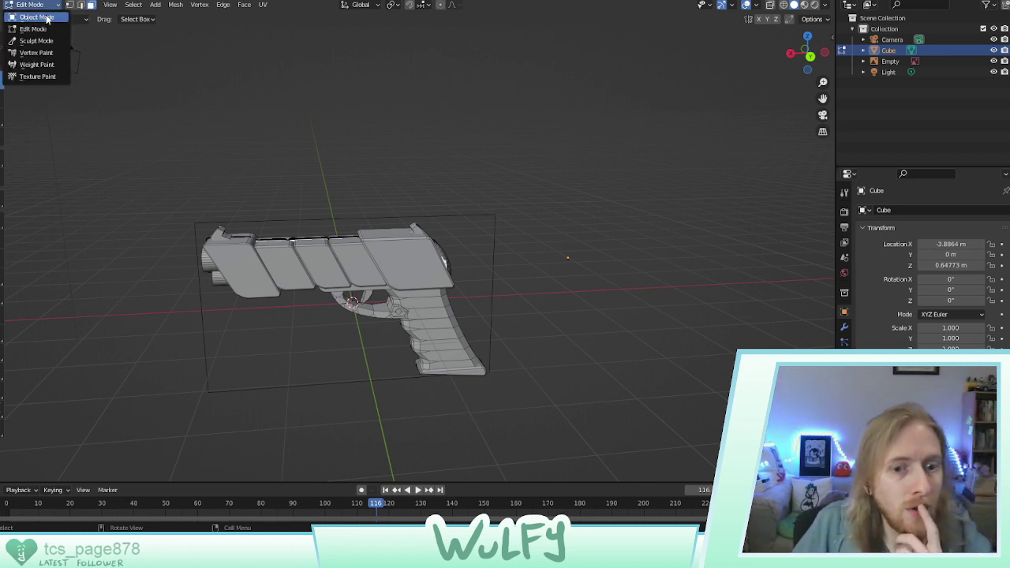
click(32, 17)
key(shift+d)
key(x)
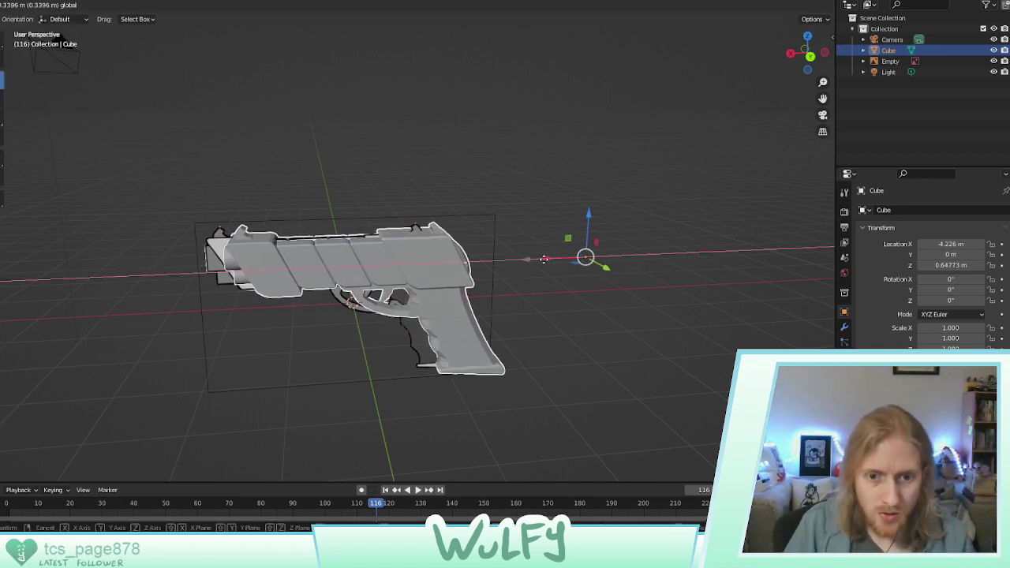
click(750, 254)
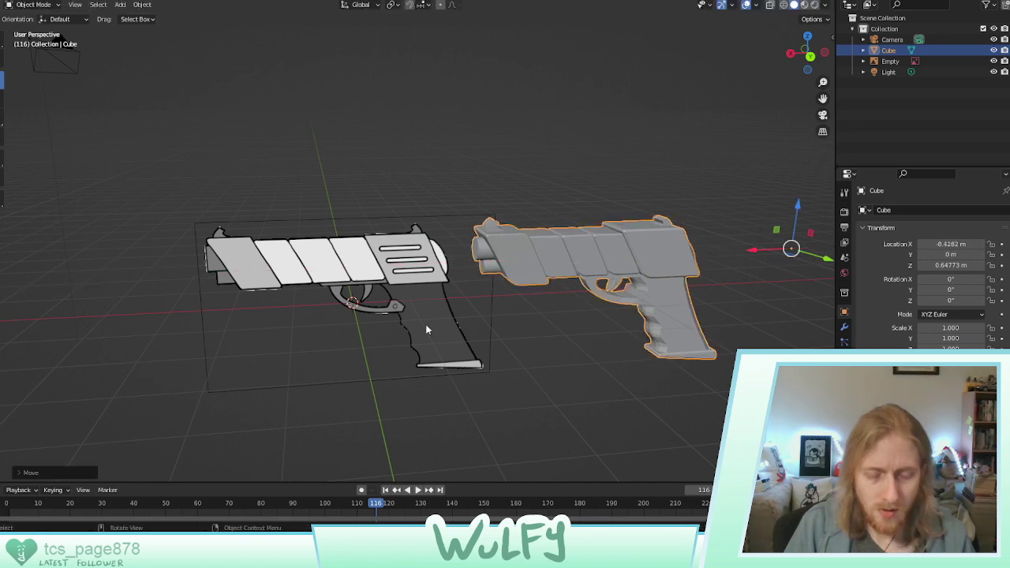
Enter Edit Mode on the pistol mesh and add a cylinder in front of the reference image
click(37, 6)
click(41, 31)
middle_drag(480, 245, 467, 222)
scroll(411, 260, up, 1)
scroll(411, 261, up, 2)
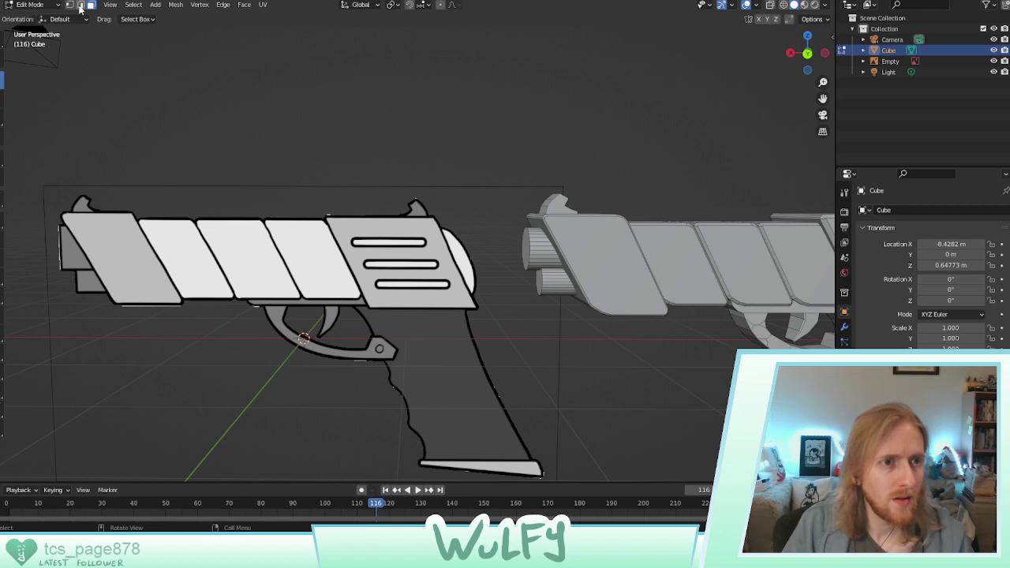
click(155, 5)
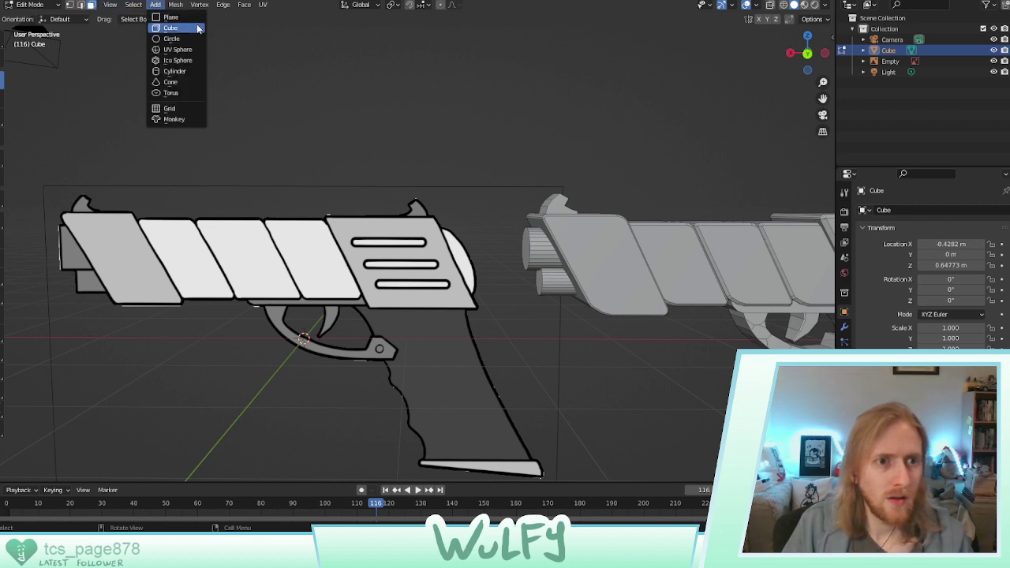
click(176, 70)
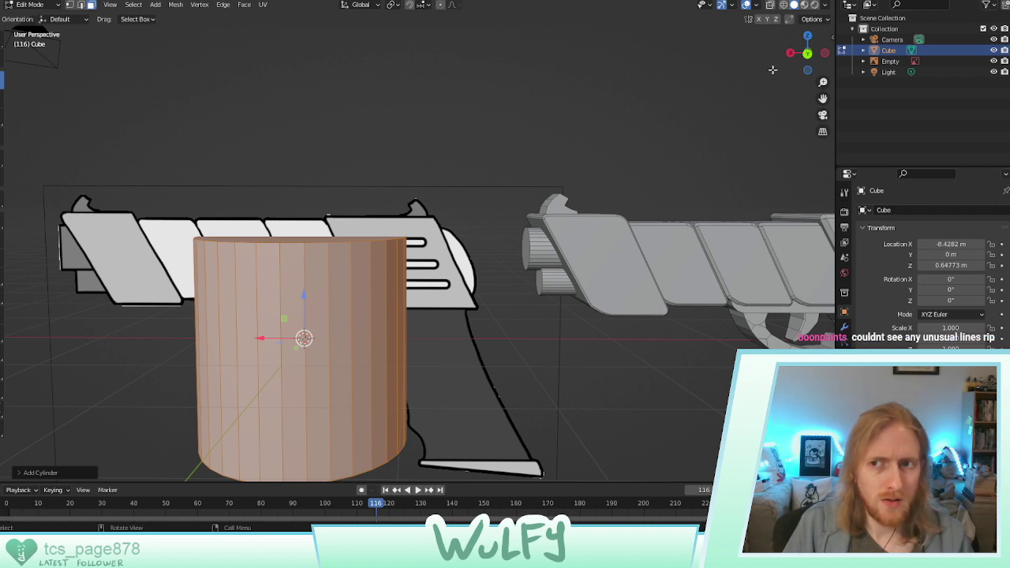
Rotate the new cylinder in the back orthographic view so that it lies horizontally along X
click(808, 53)
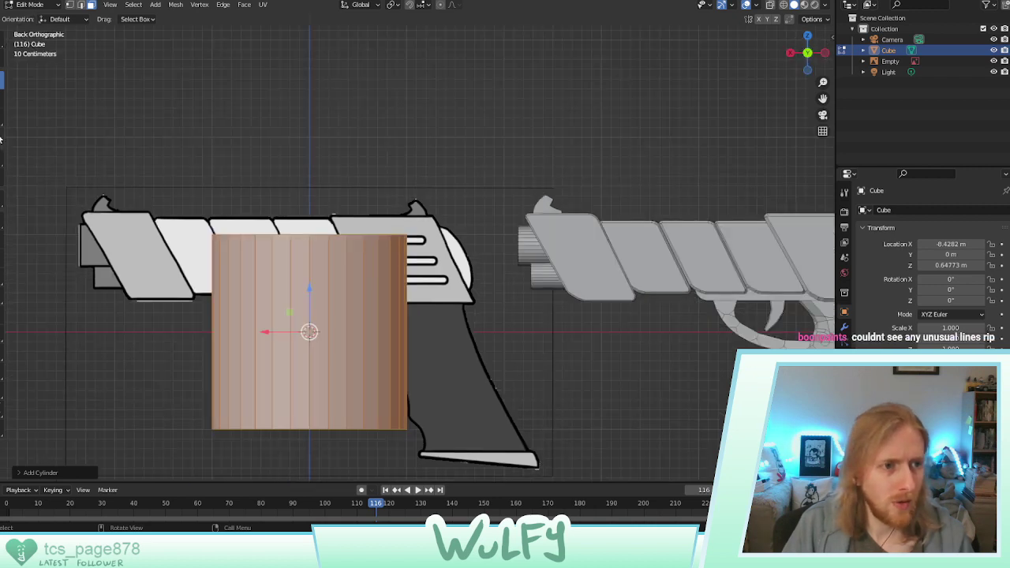
click(2, 98)
key(r)
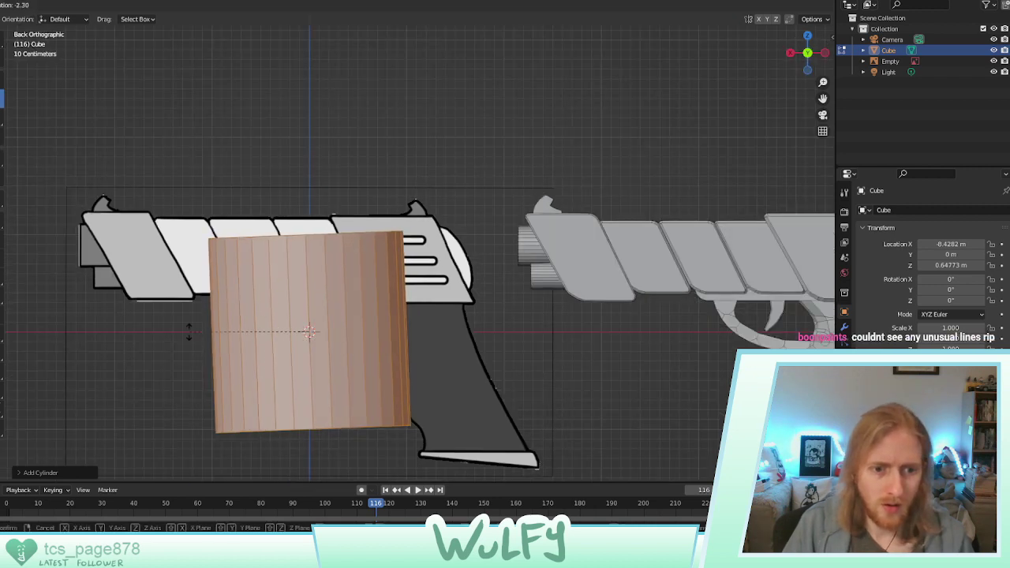
click(309, 288)
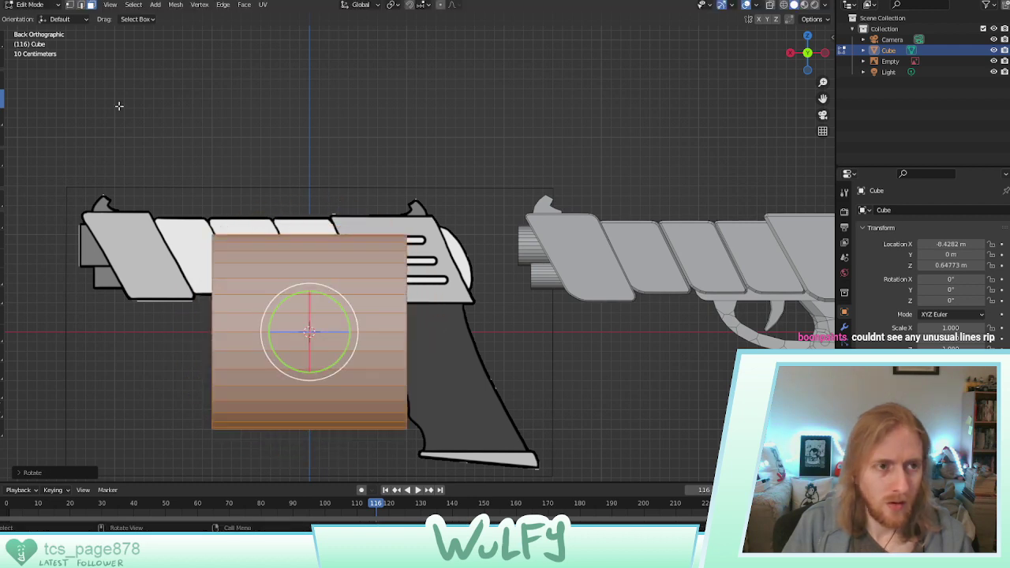
Scale the cylinder down uniformly to a small piece near the height of the reference's slots
click(1, 117)
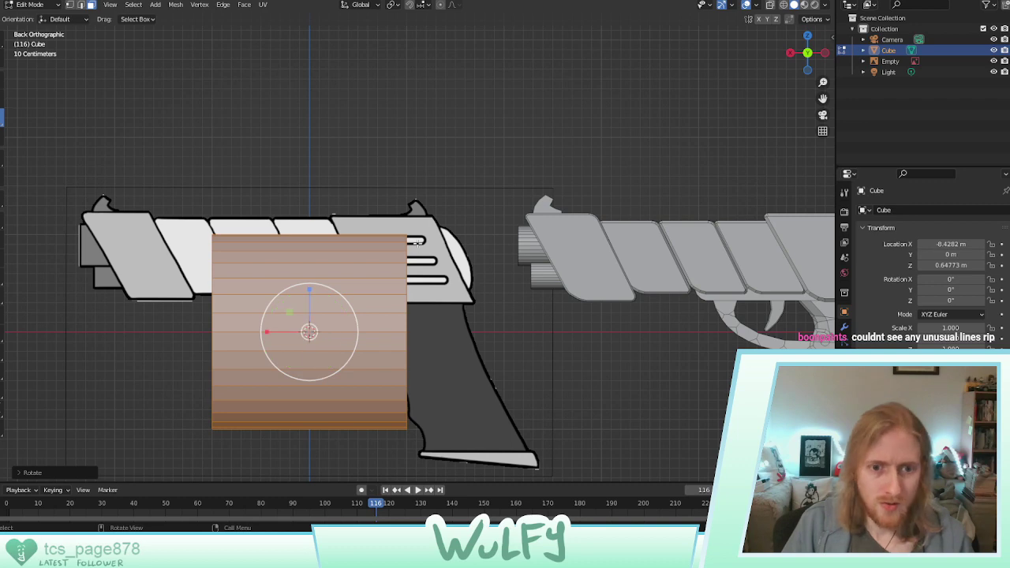
drag(342, 296, 318, 326)
scroll(318, 326, up, 4)
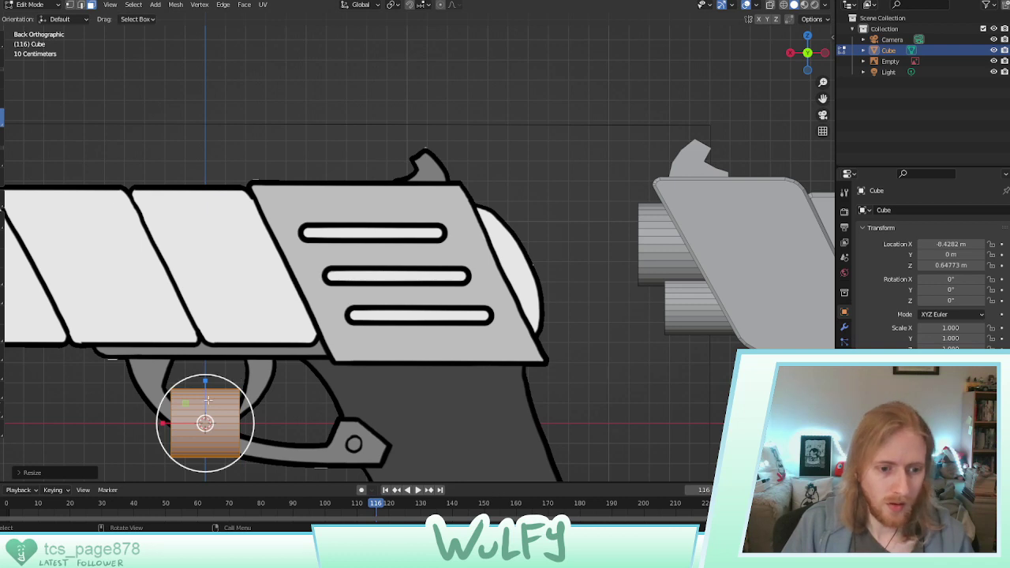
drag(162, 440, 187, 432)
Move the small cylinder onto the front end of the reference's uppermost slot and scale it down to the slot's thickness
click(0, 80)
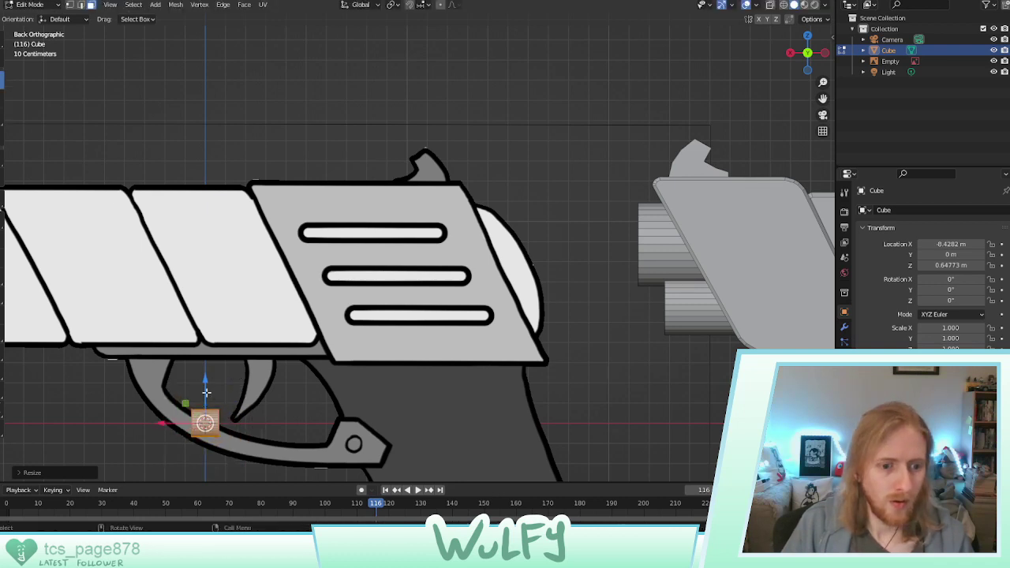
drag(206, 393, 285, 234)
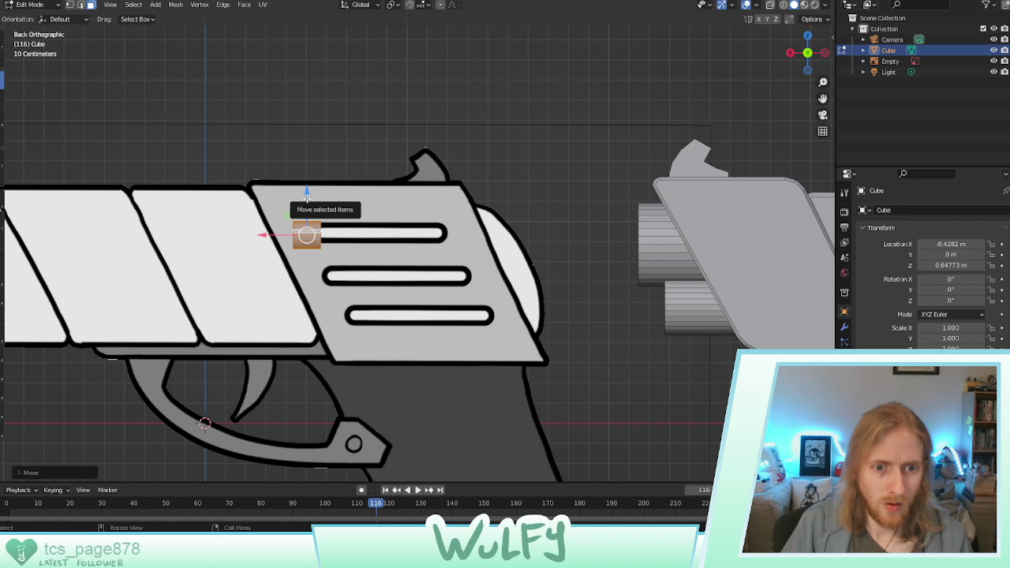
drag(306, 193, 308, 194)
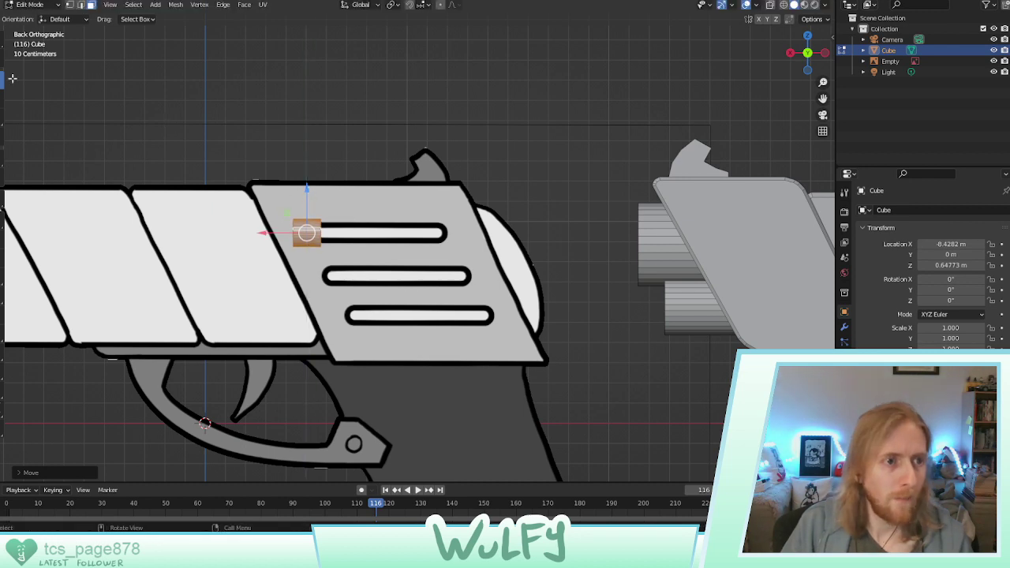
click(1, 117)
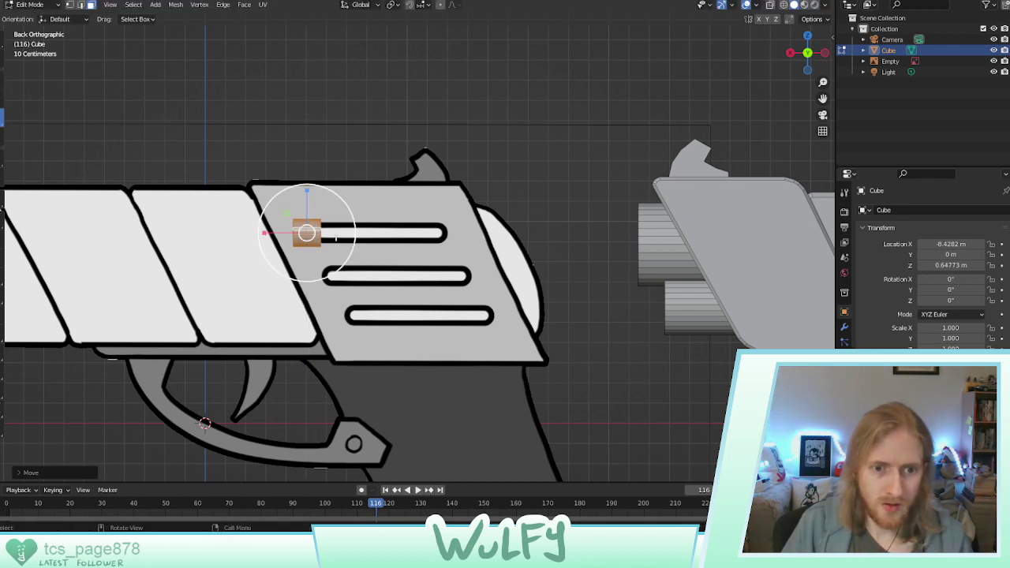
drag(354, 232, 339, 230)
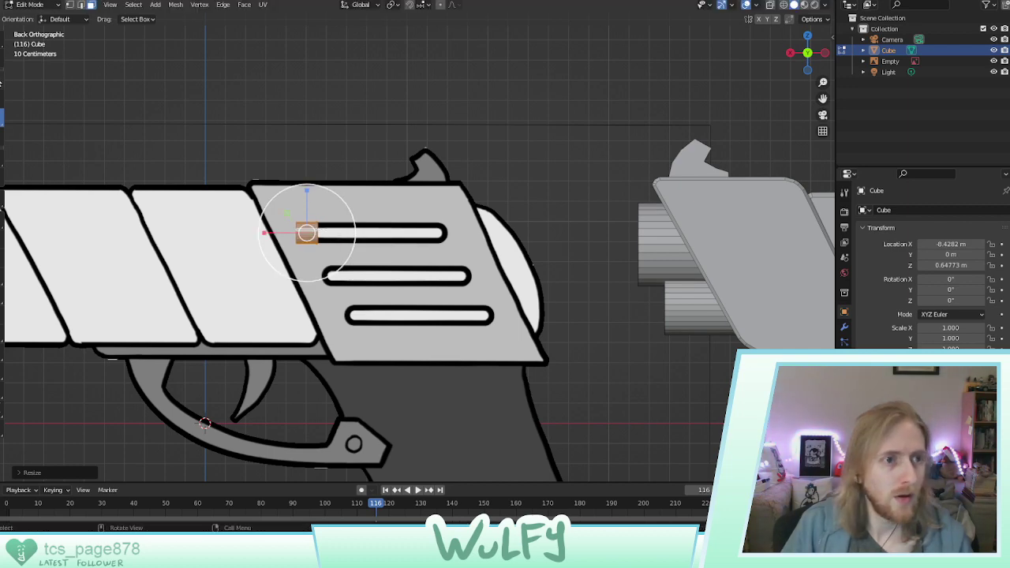
Stretch the small cylinder along X by moving its rear end face to the rear end of the uppermost slot
middle_drag(142, 113, 302, 226)
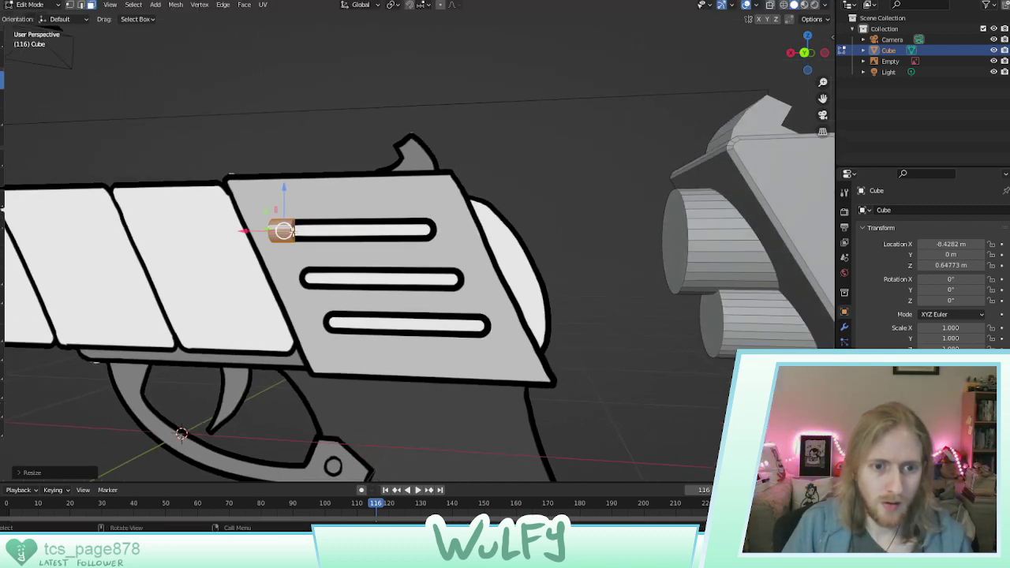
drag(266, 230, 414, 229)
middle_drag(413, 228, 371, 219)
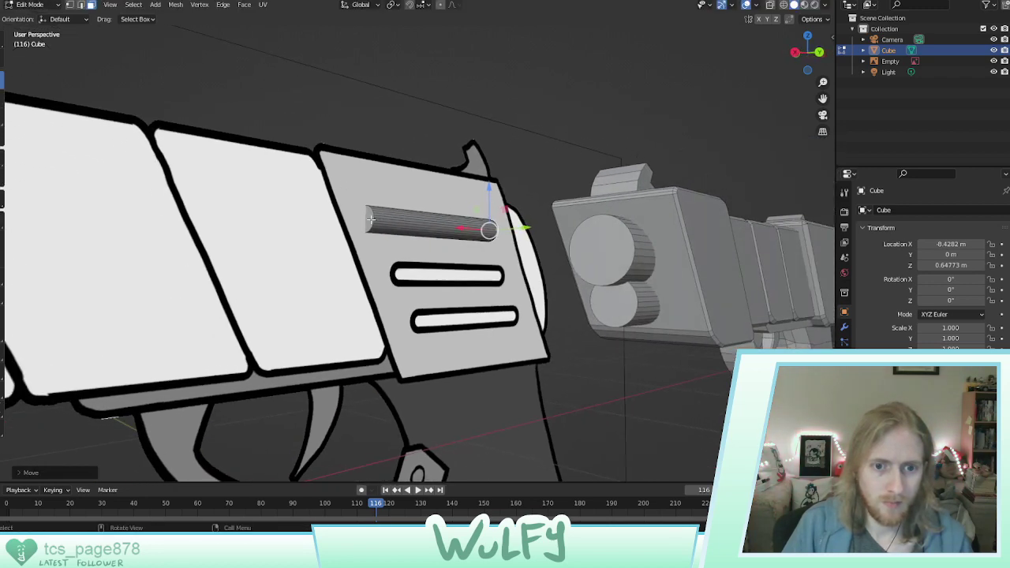
Select both end faces of the cylinder and bevel their edges with one segment to start rounding the ends
click(371, 219)
drag(357, 218, 357, 218)
middle_drag(356, 218, 441, 216)
ctrl+click(379, 228)
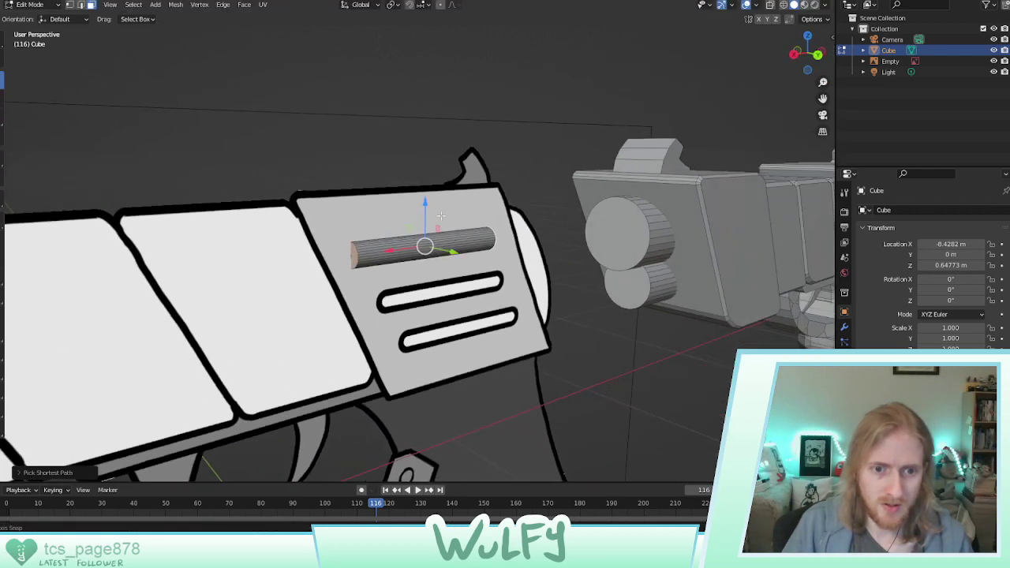
key(ctrl+b)
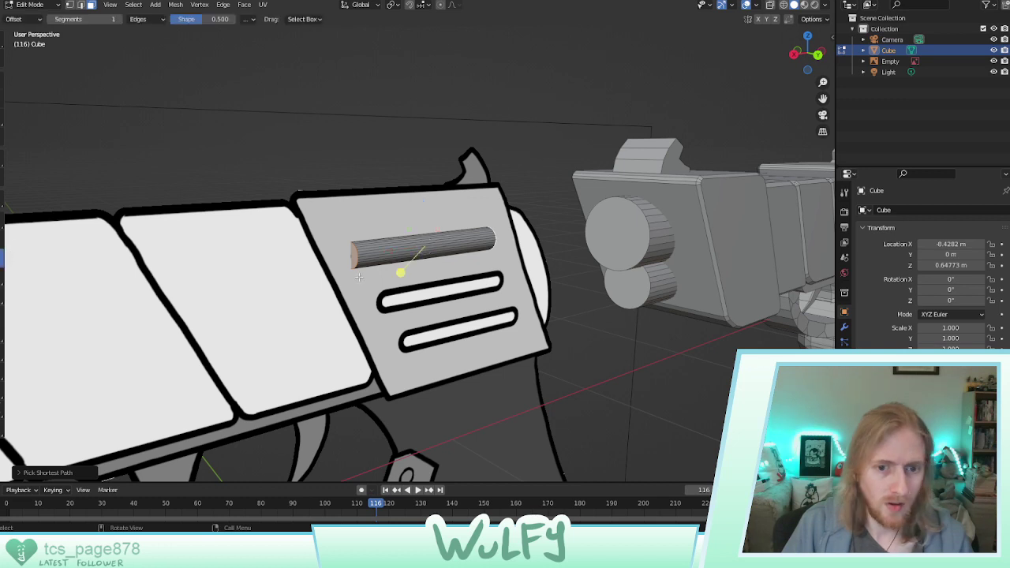
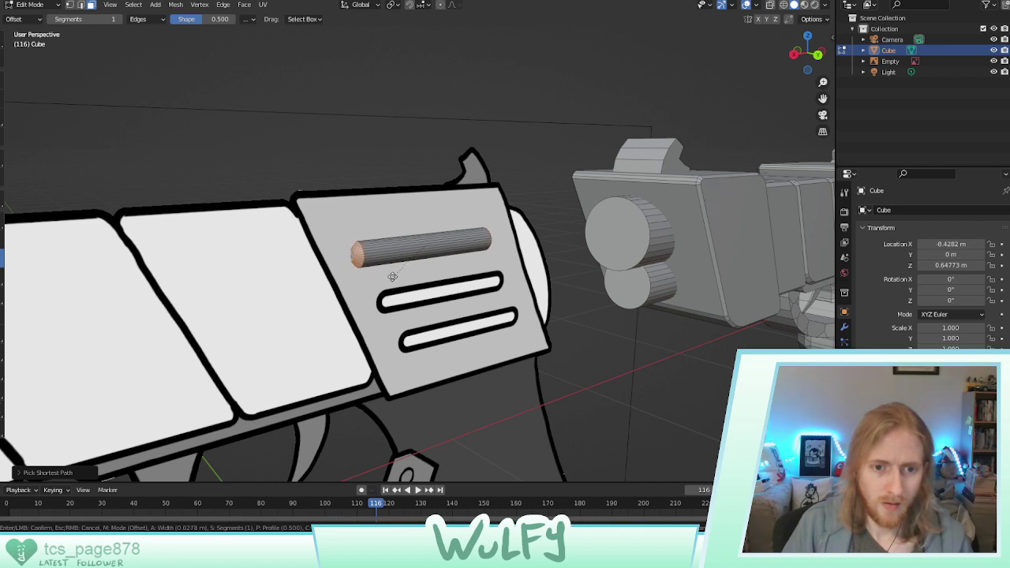
click(396, 277)
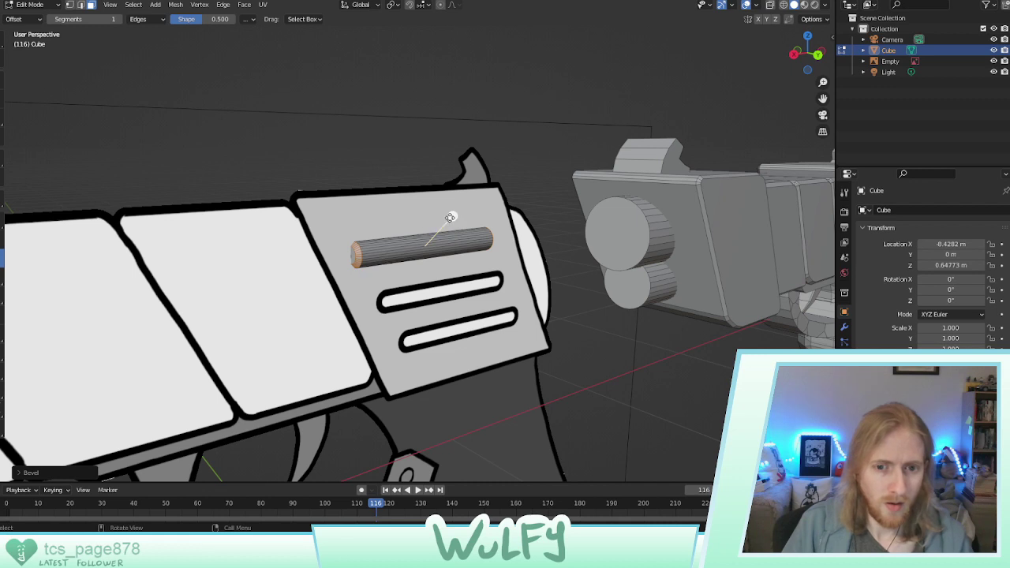
key(ctrl+b)
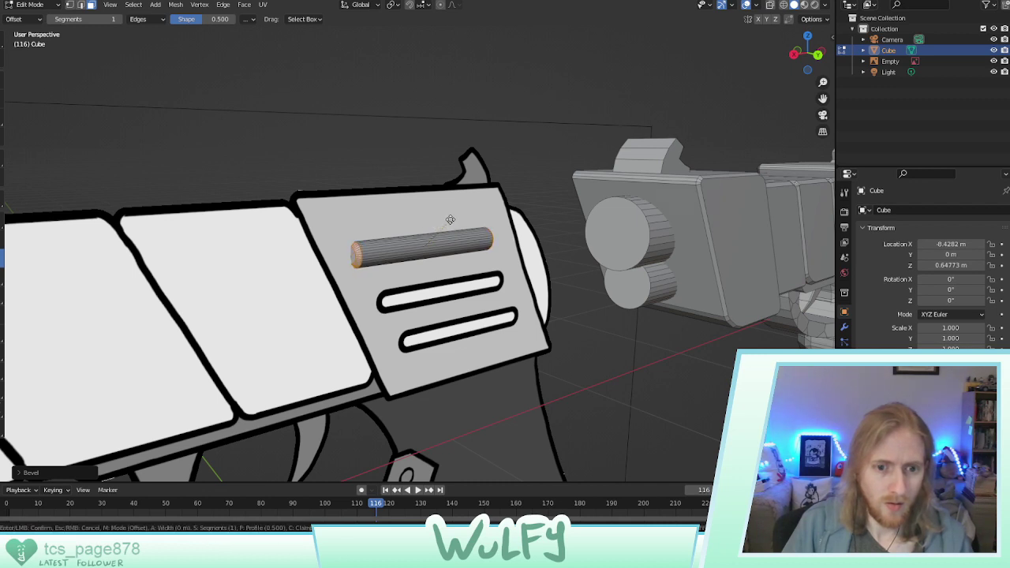
click(476, 230)
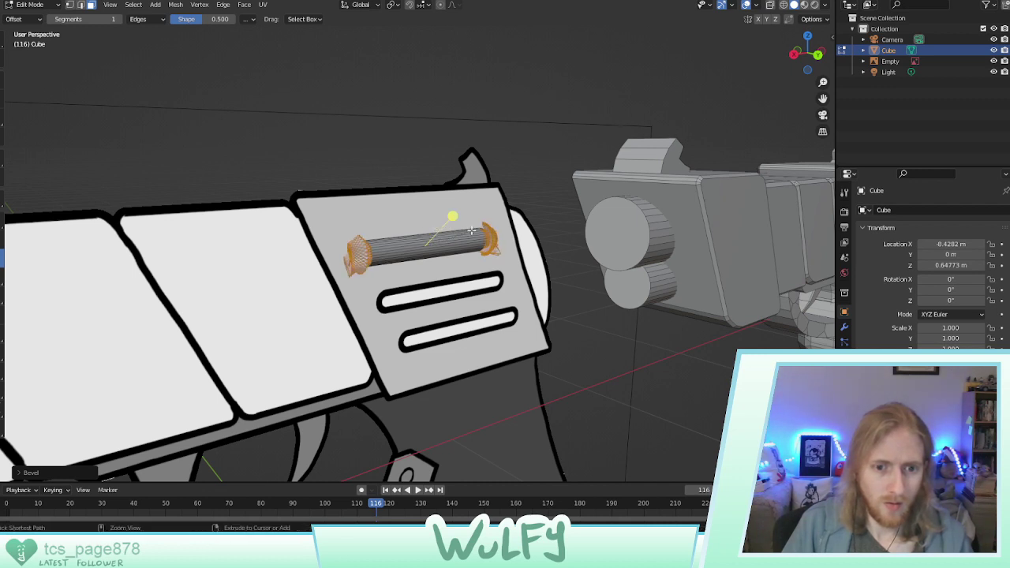
key(ctrl+z)
Bevel the cylinder's rear end face a second time, and the front end face by about 0.0055 m
middle_drag(473, 247, 397, 258)
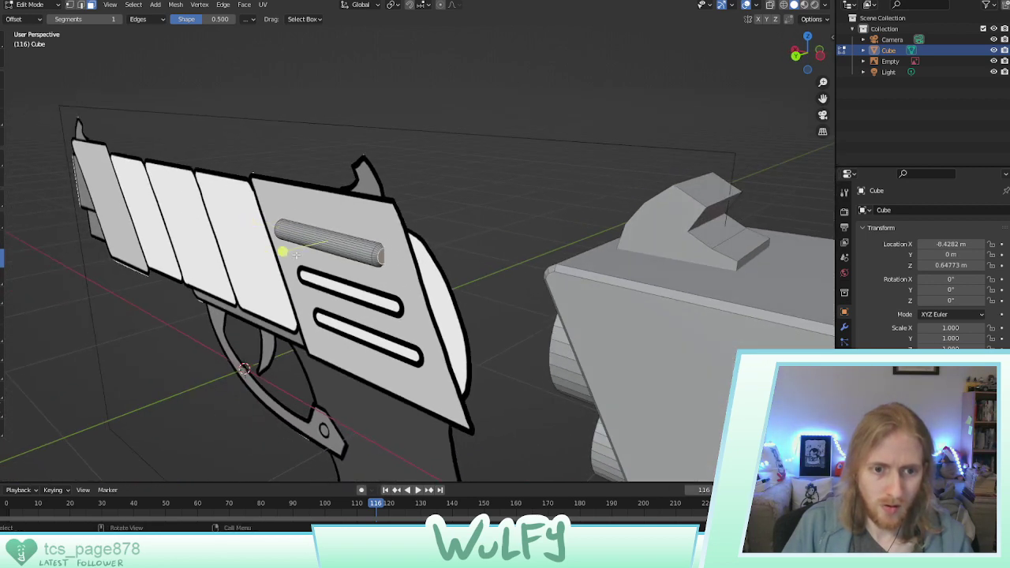
key(ctrl+b)
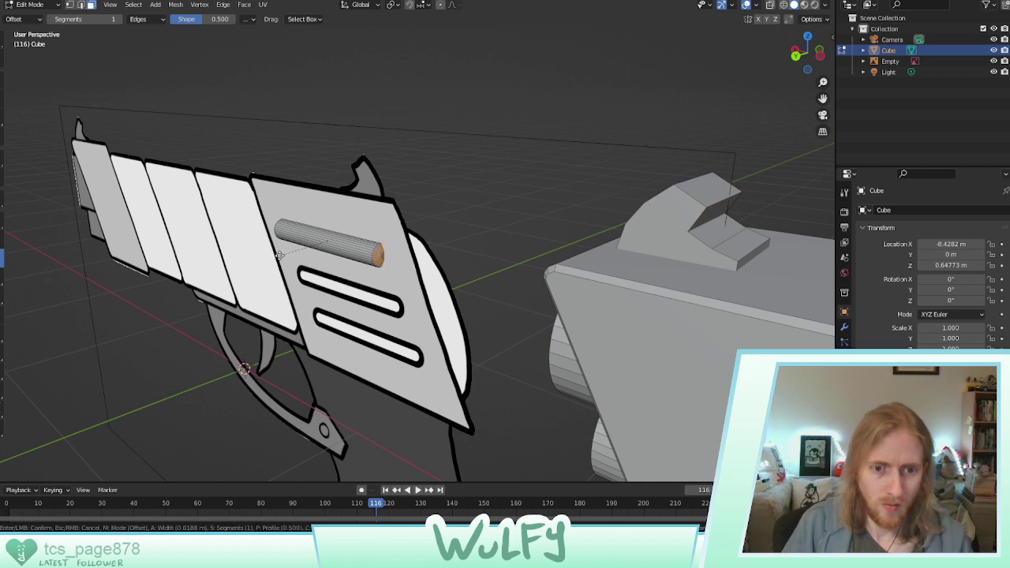
click(281, 255)
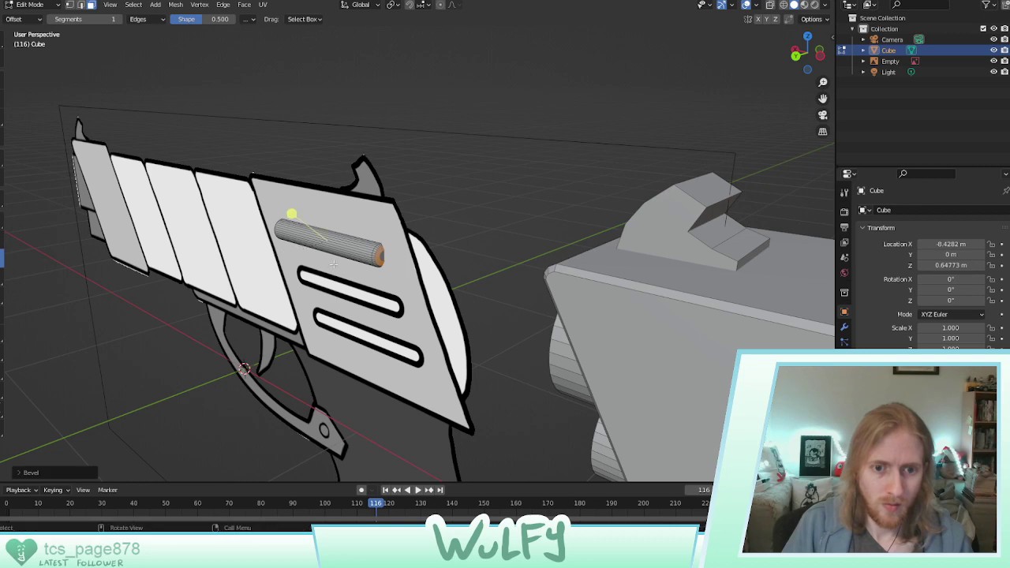
middle_drag(381, 256, 439, 238)
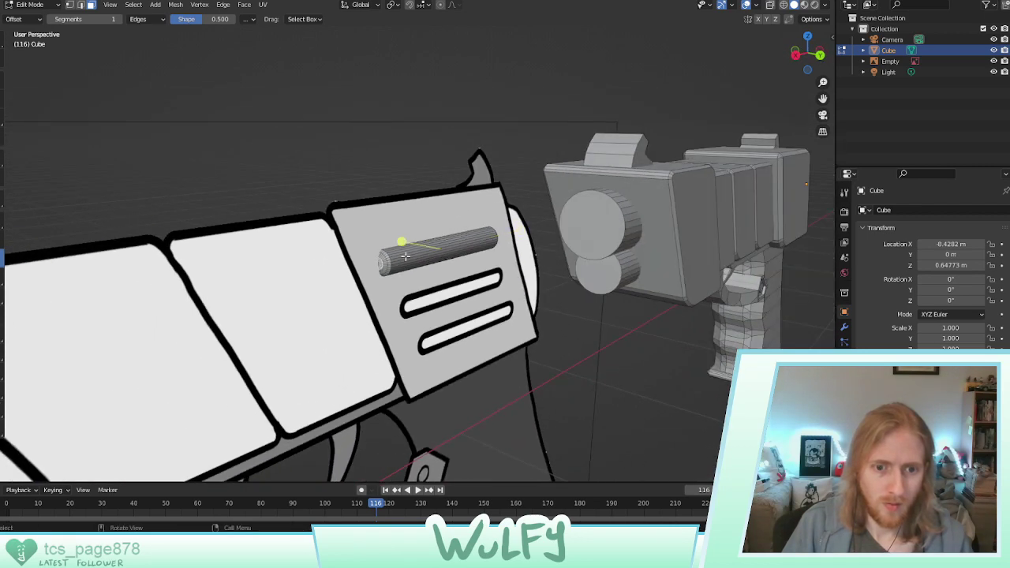
key(ctrl+b)
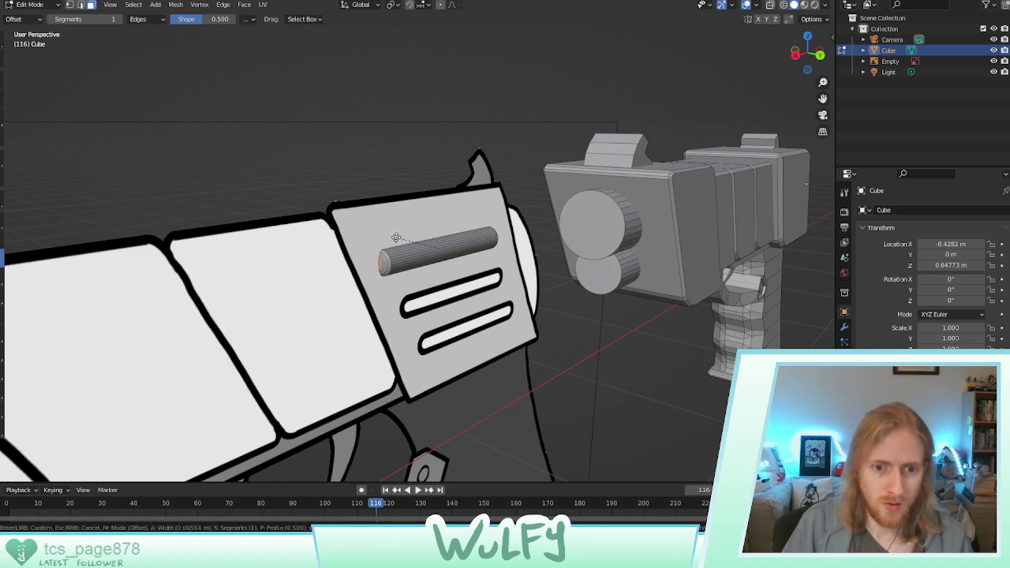
click(396, 238)
Switch to the selection tool in edge select mode and pick an edge on the cylinder's front cap
middle_drag(397, 239, 505, 250)
scroll(473, 251, up, 3)
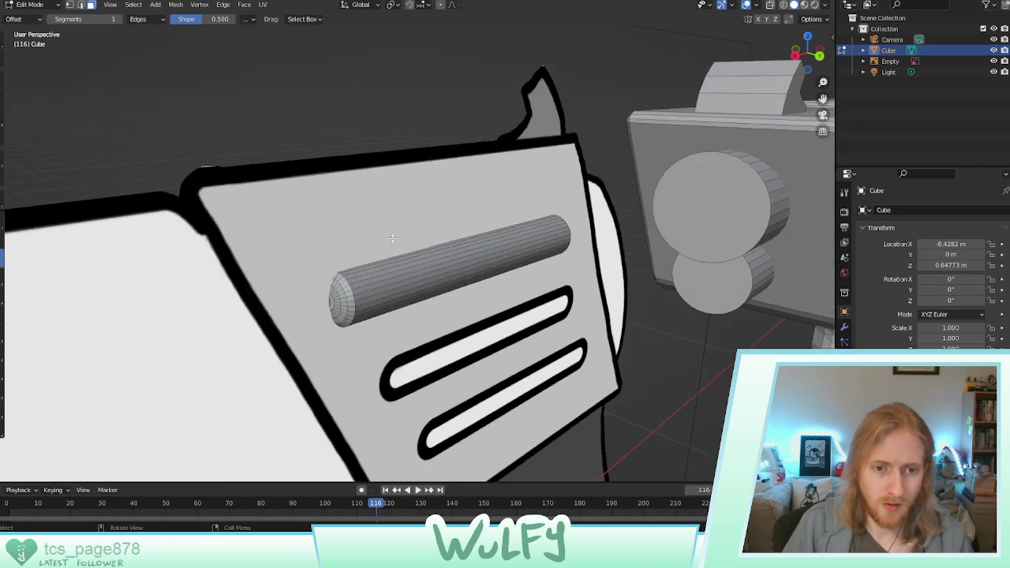
middle_drag(437, 254, 171, 144)
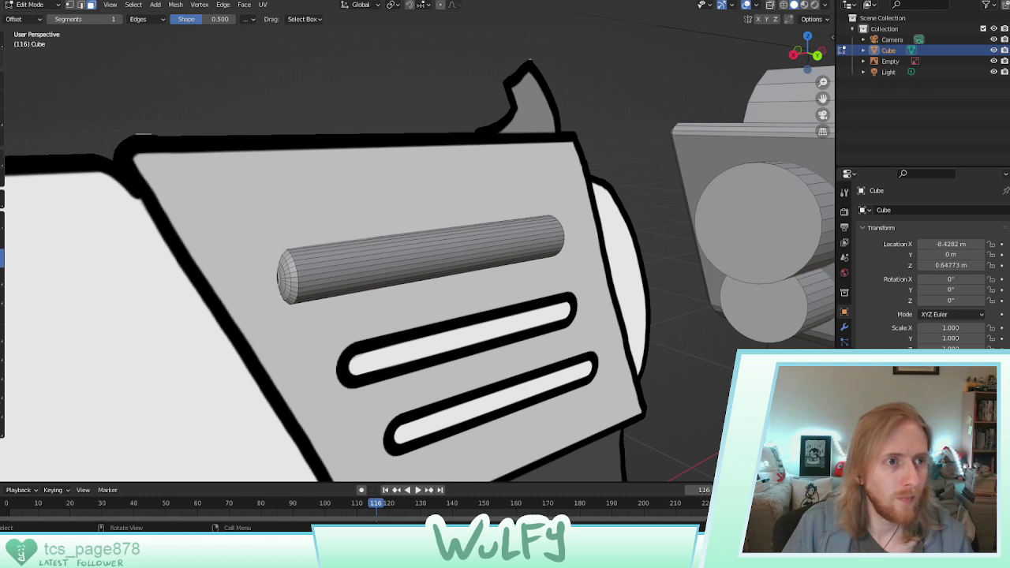
key(w)
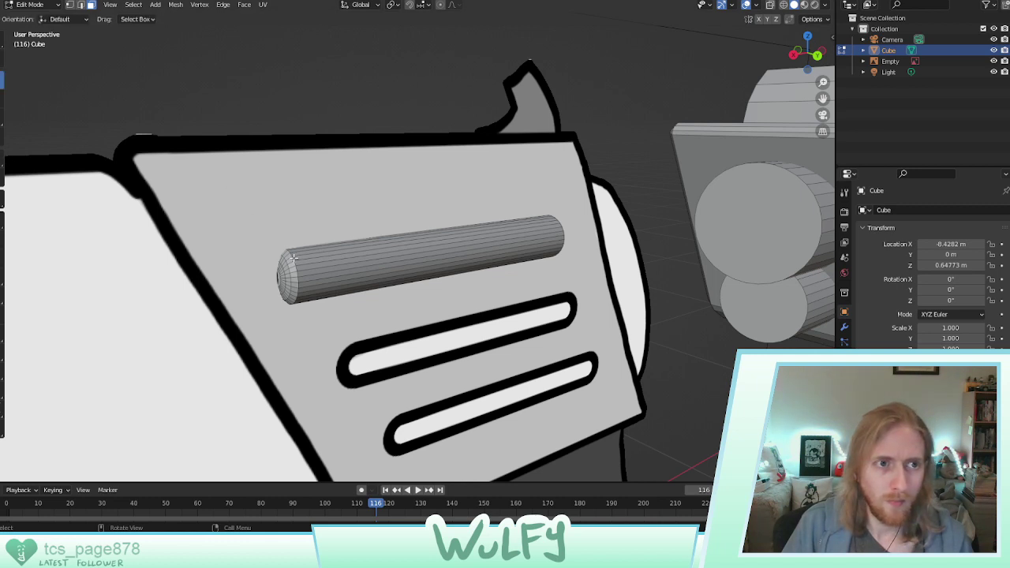
click(82, 4)
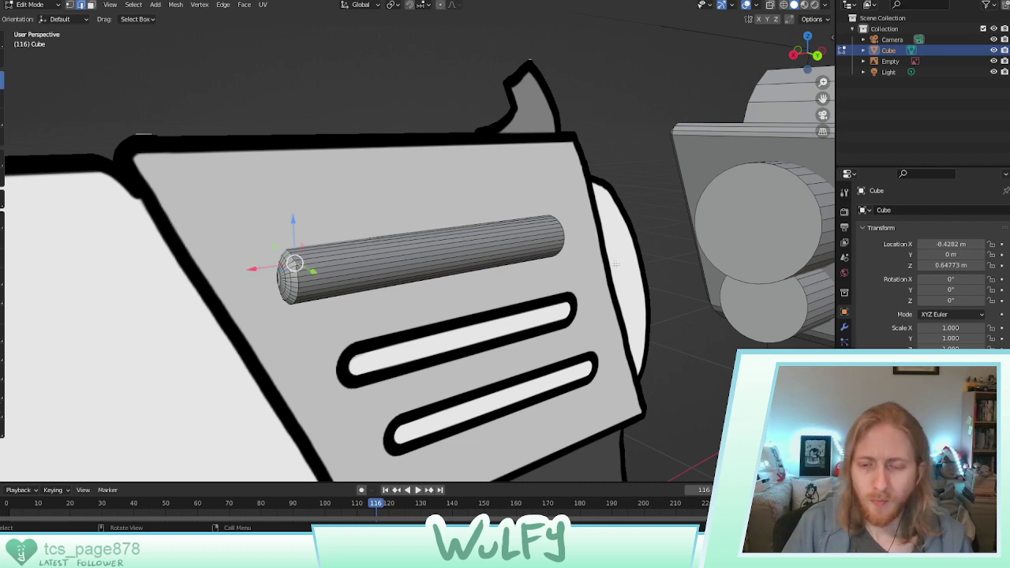
middle_drag(612, 264, 524, 267)
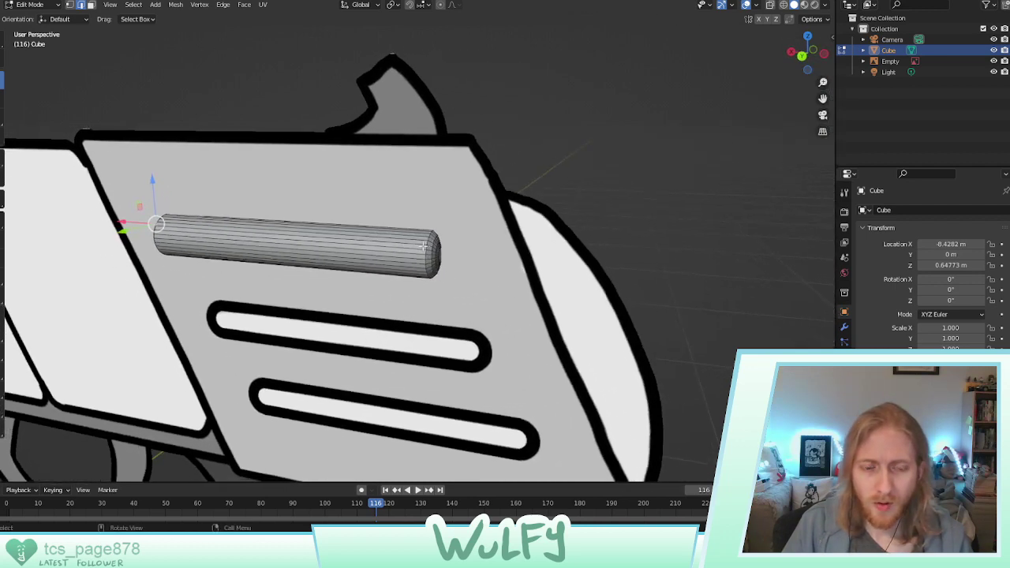
middle_drag(423, 247, 347, 229)
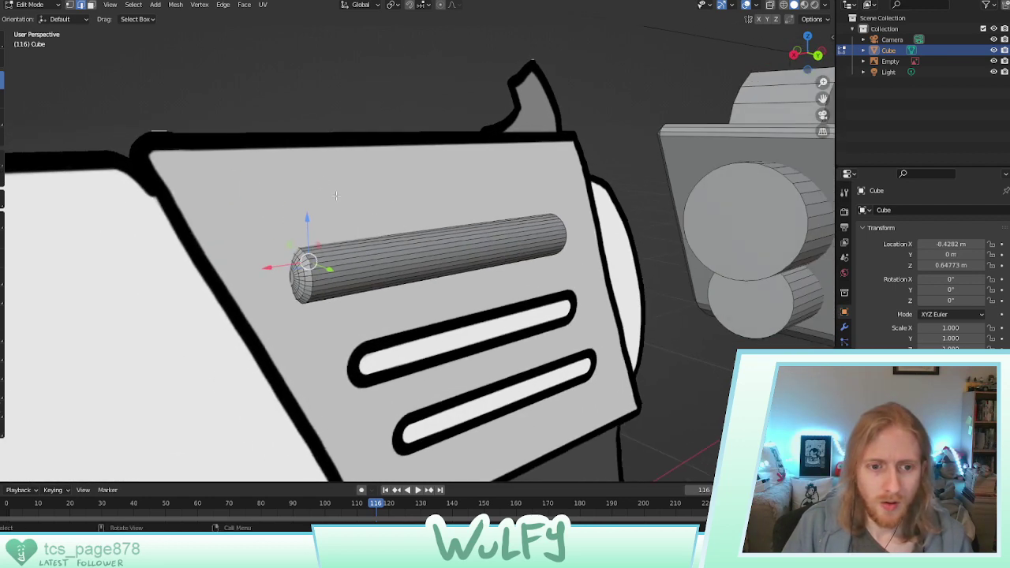
click(126, 6)
mouse_move(187, 183)
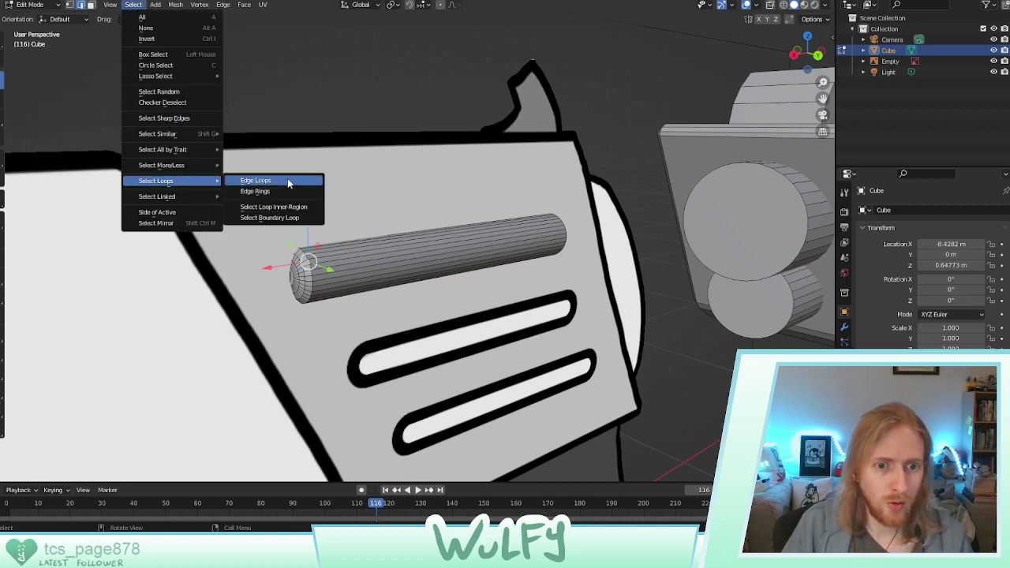
click(288, 183)
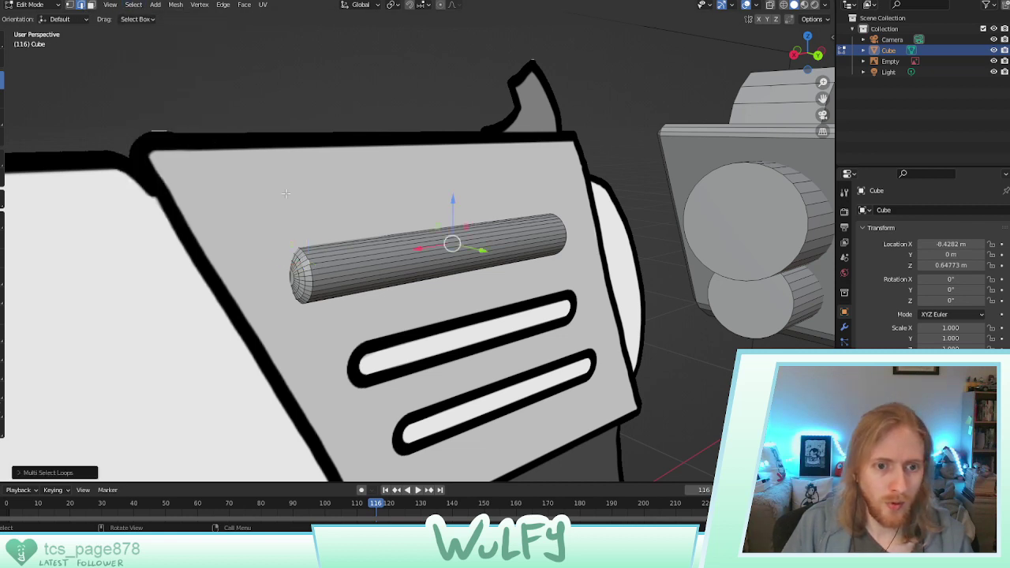
key(ctrl+z)
Select the outer edge loop of the cylinder's front cap and move it along X toward the cylinder's middle
click(110, 5)
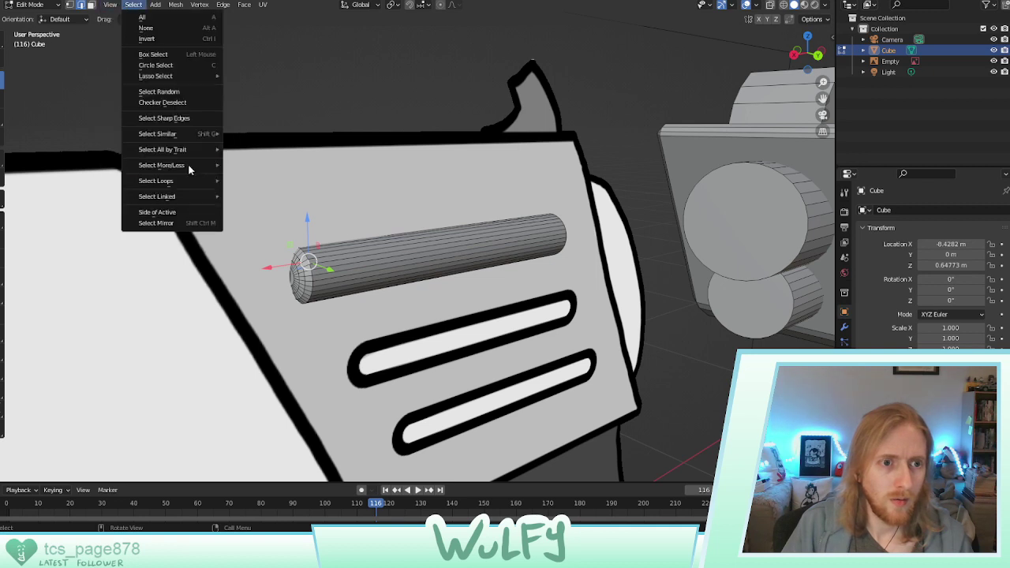
mouse_move(189, 181)
click(256, 184)
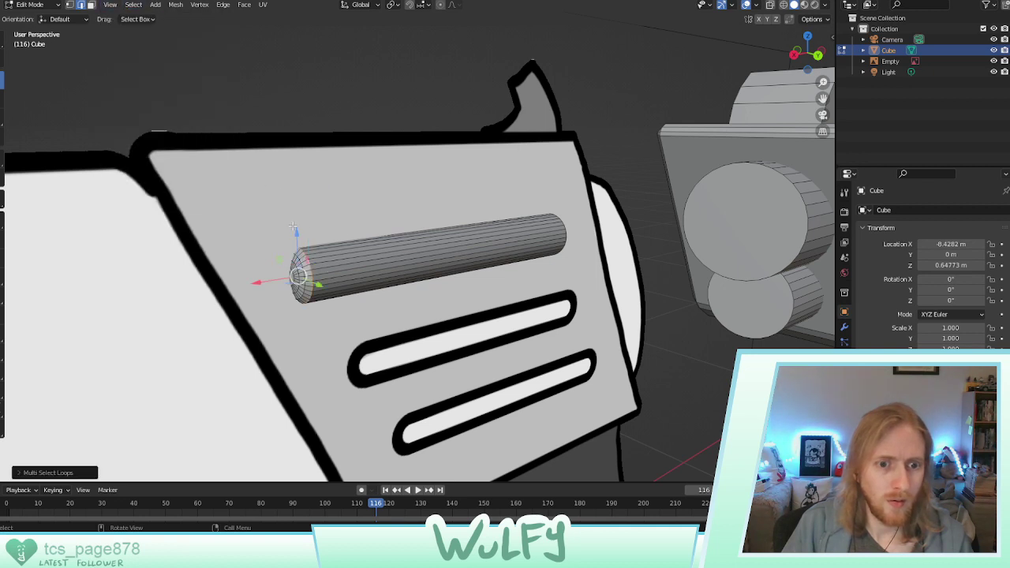
key(g)
key(x)
click(278, 277)
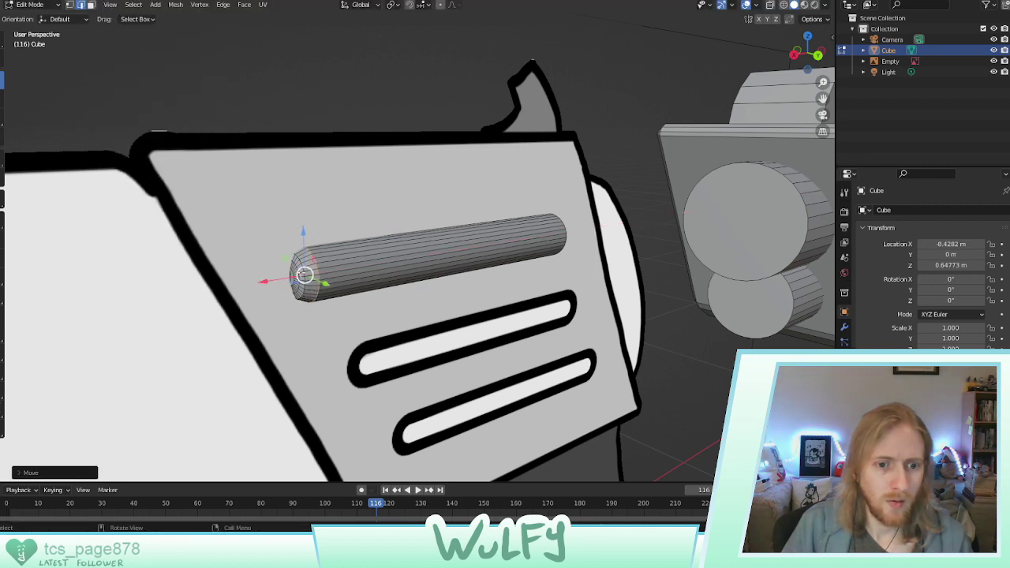
Select the outer edge loop of the cylinder's rear cap and move it about 0.018 m along X toward the middle
middle_drag(336, 267, 387, 256)
alt+click(387, 256)
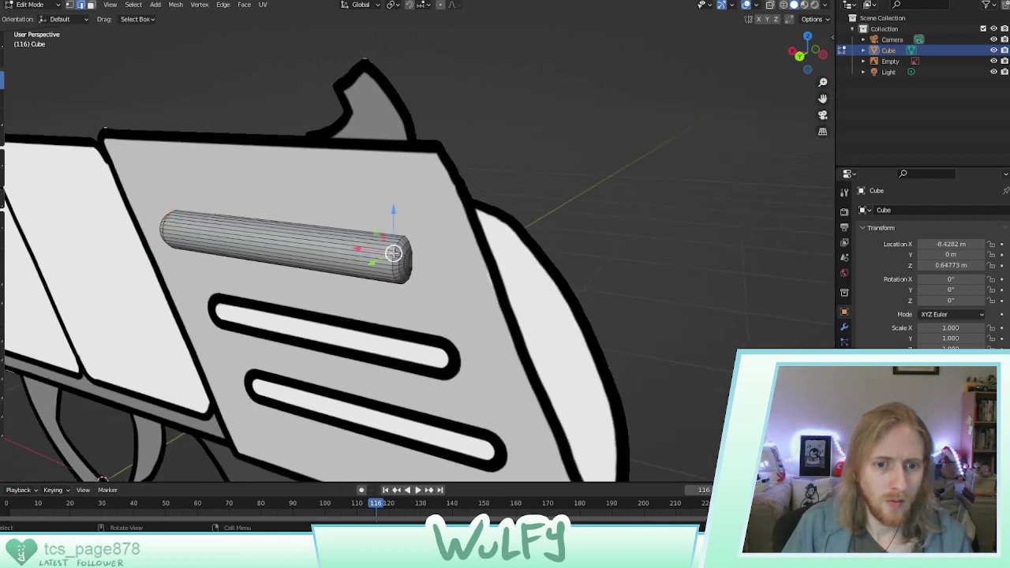
click(133, 5)
mouse_move(180, 181)
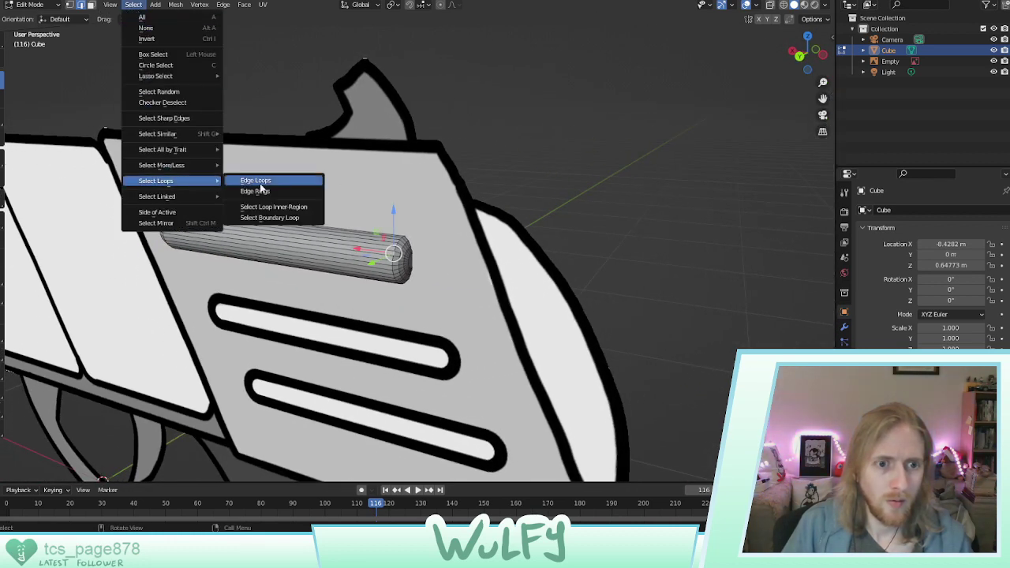
click(261, 185)
key(g)
key(x)
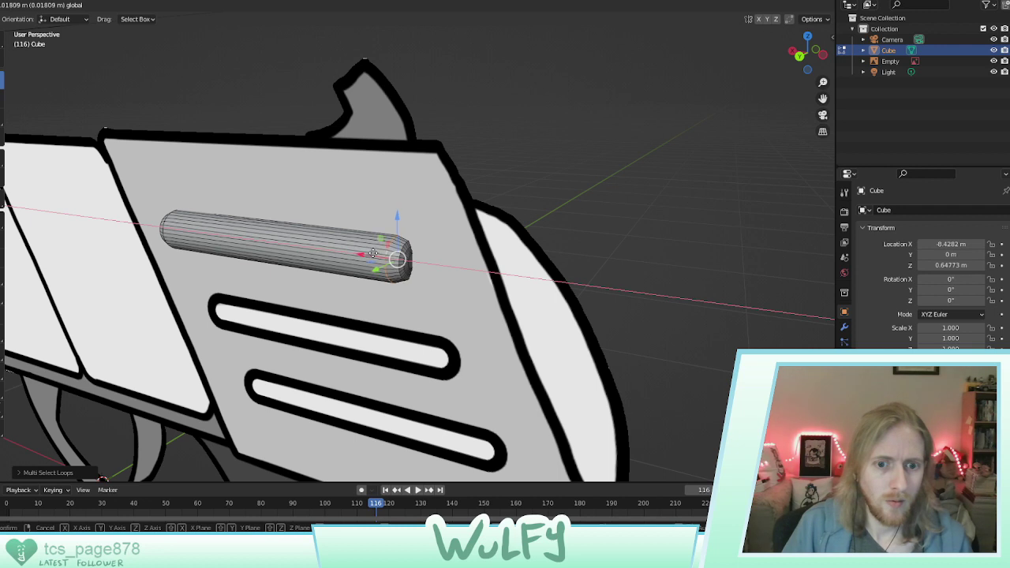
click(374, 257)
Select the next edge loop outward on the rear cap and shift it slightly along X to round the end
click(400, 253)
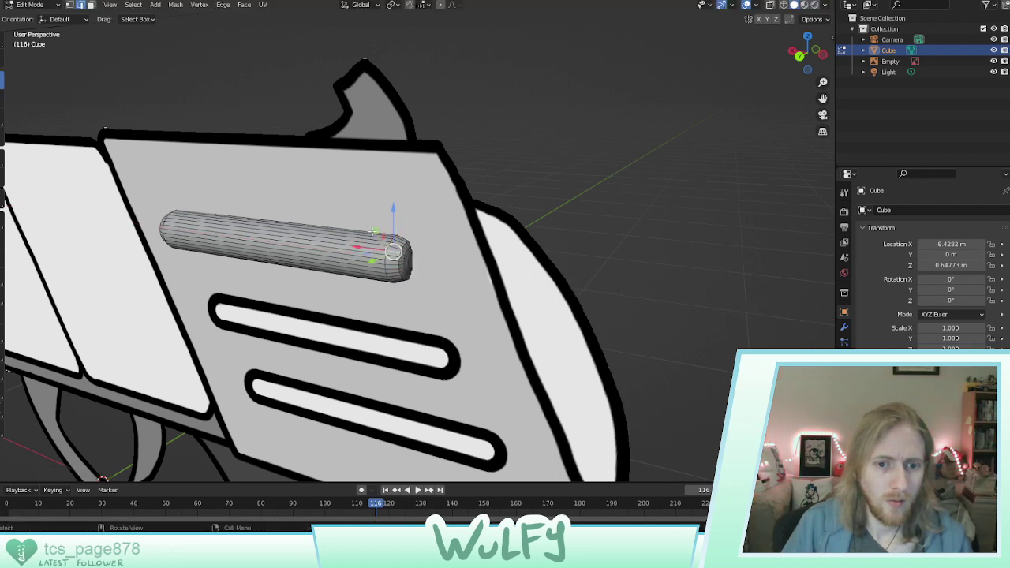
alt+click(403, 243)
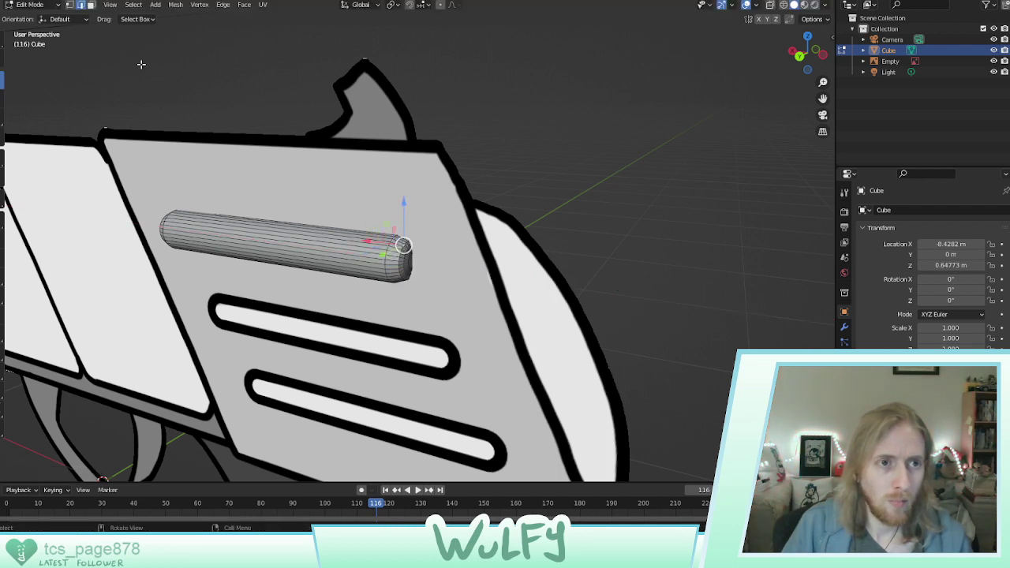
click(134, 6)
mouse_move(200, 184)
click(254, 182)
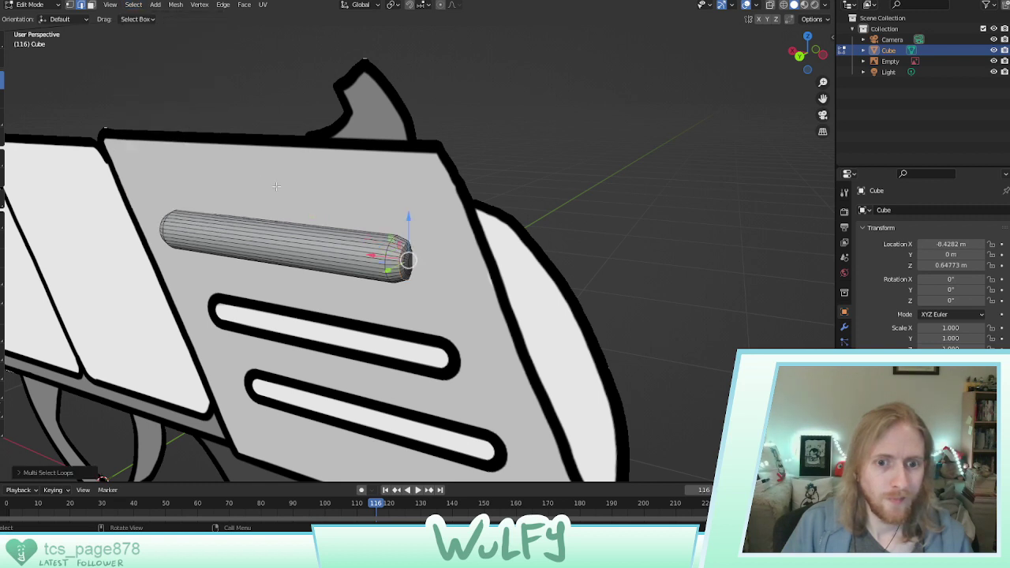
key(g)
key(x)
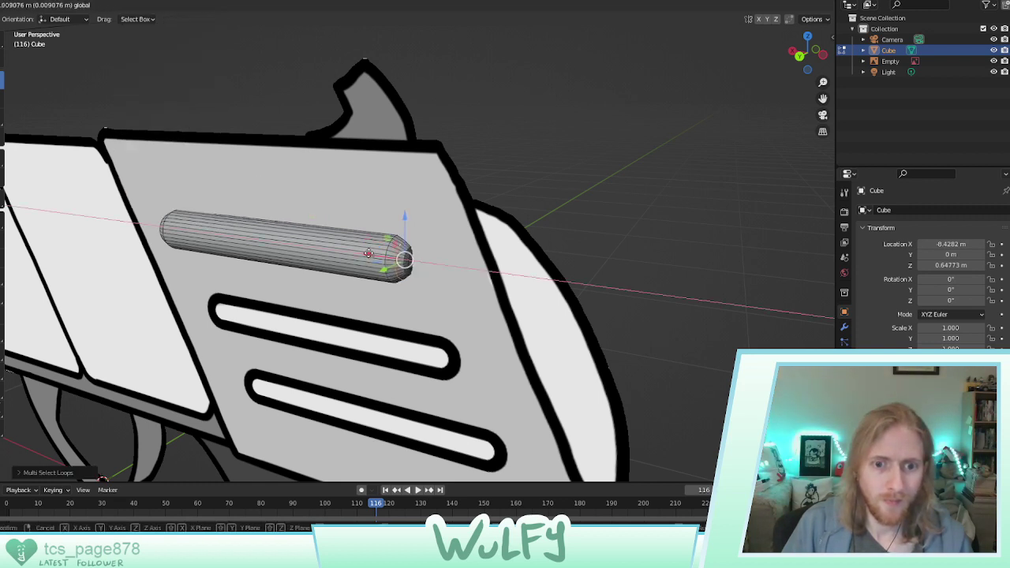
click(372, 253)
Select an inner edge loop on the cylinder's front cap and move it slightly along X toward the cylinder's middle
middle_drag(333, 231, 411, 218)
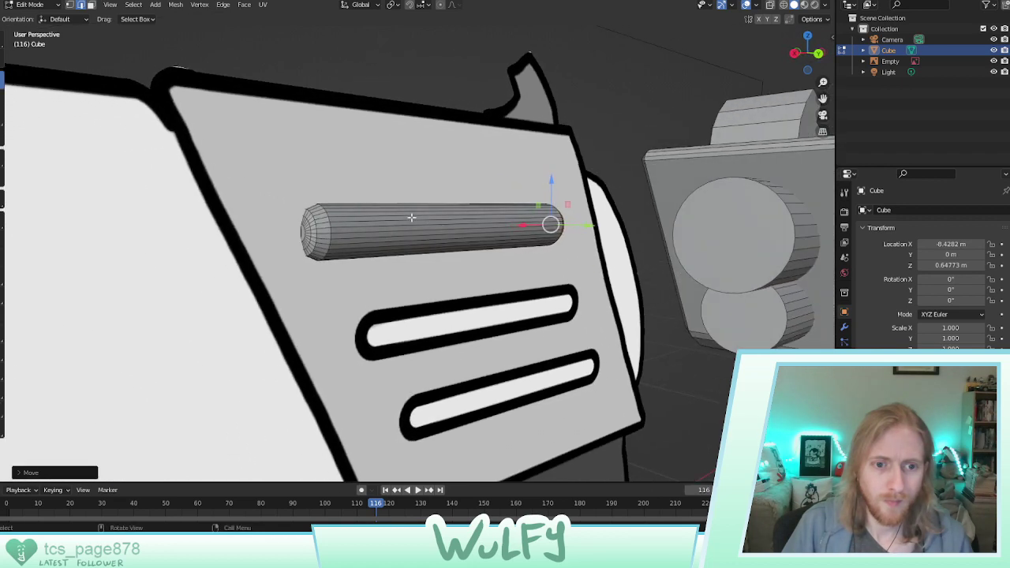
click(314, 222)
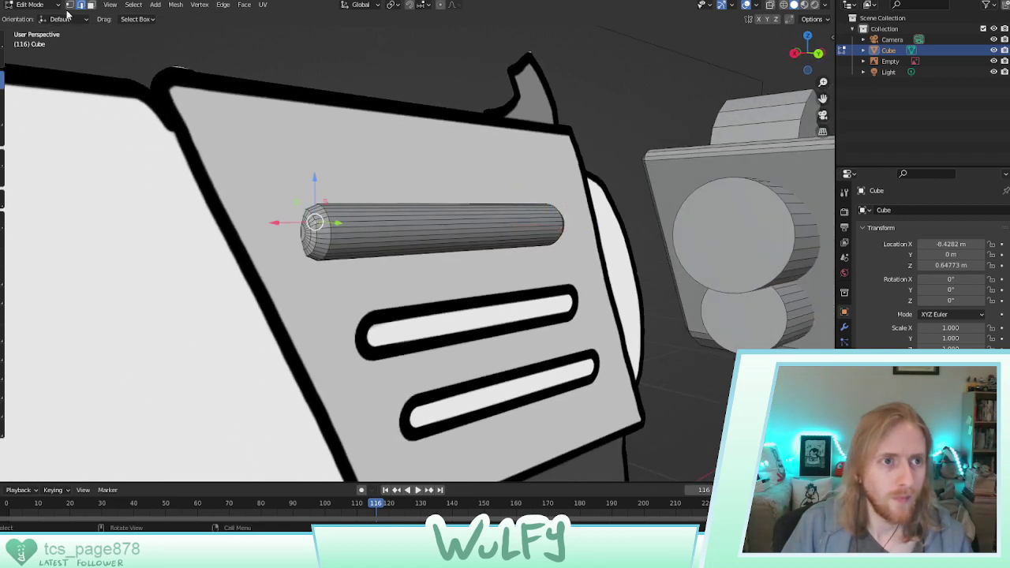
click(133, 6)
mouse_move(209, 181)
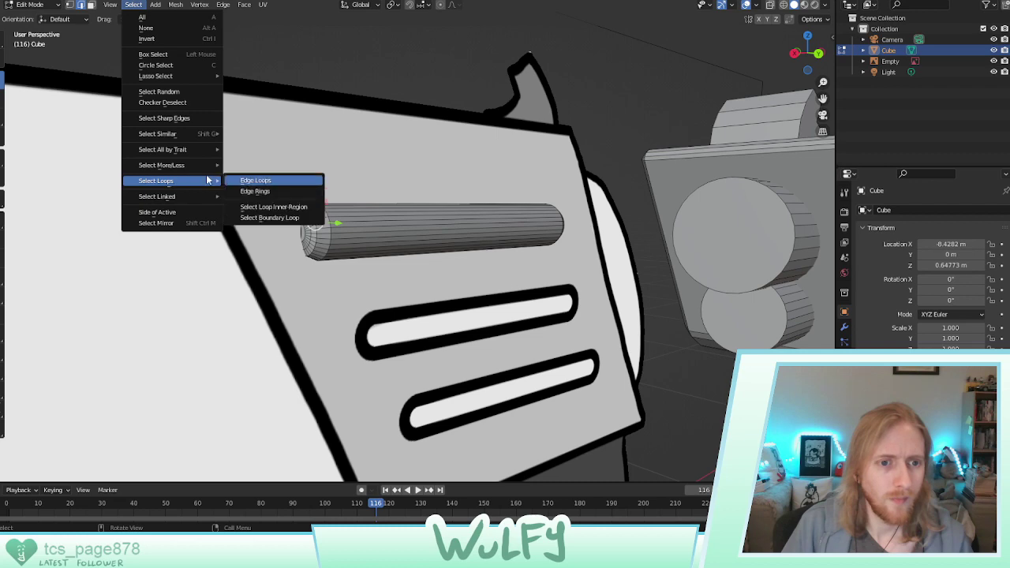
click(258, 182)
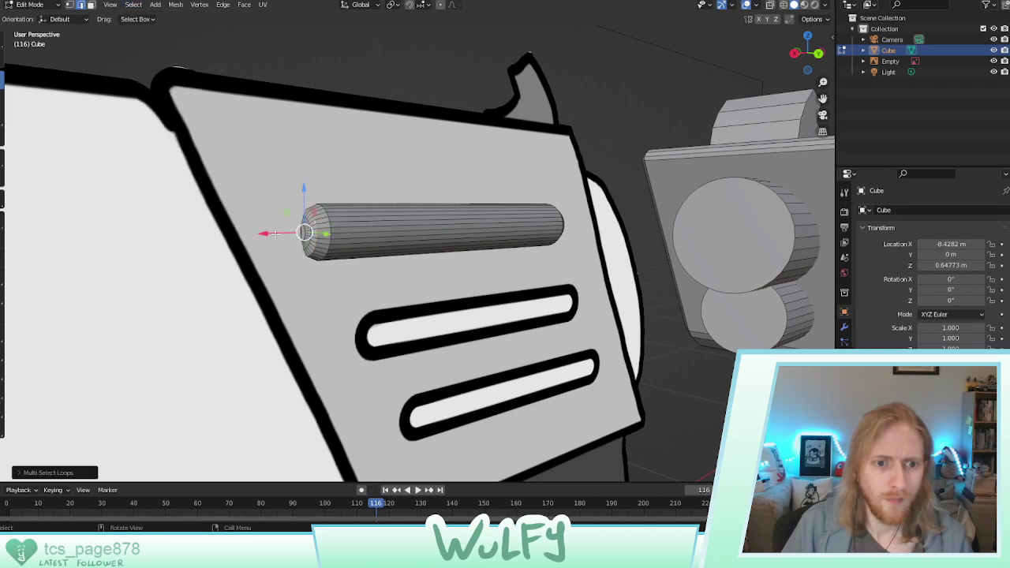
drag(275, 233, 283, 234)
Select the edge loop nearest the front cap's tip and shift it slightly along X to round the end
mouse_move(359, 243)
middle_down()
mouse_move(342, 247)
mouse_move(369, 250)
middle_up()
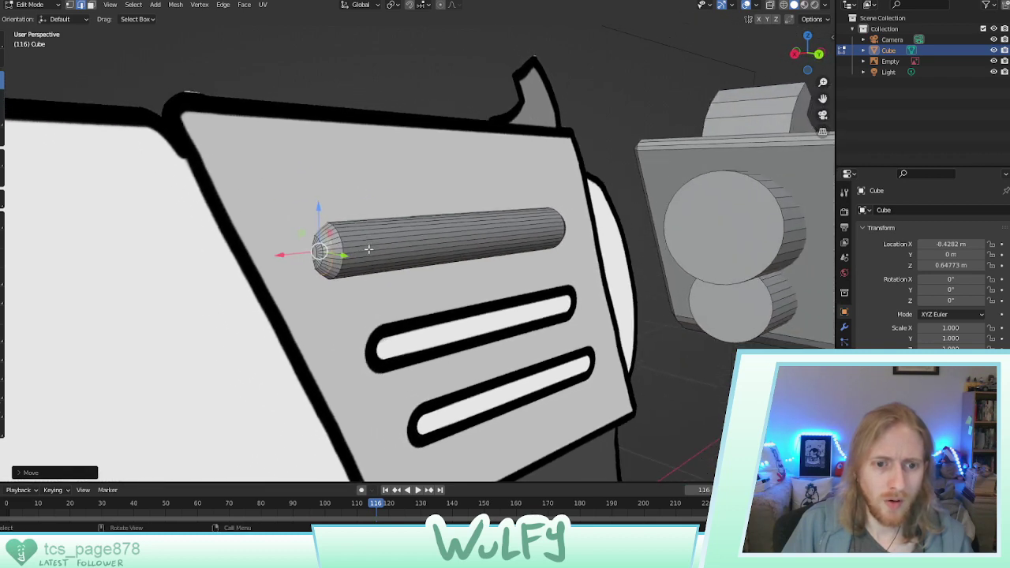
click(321, 246)
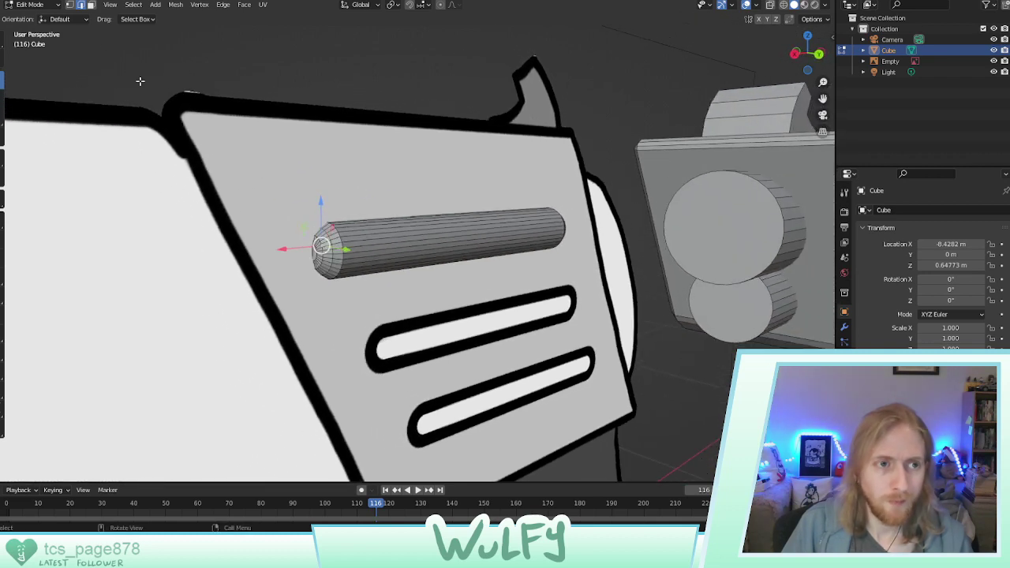
click(133, 5)
mouse_move(203, 181)
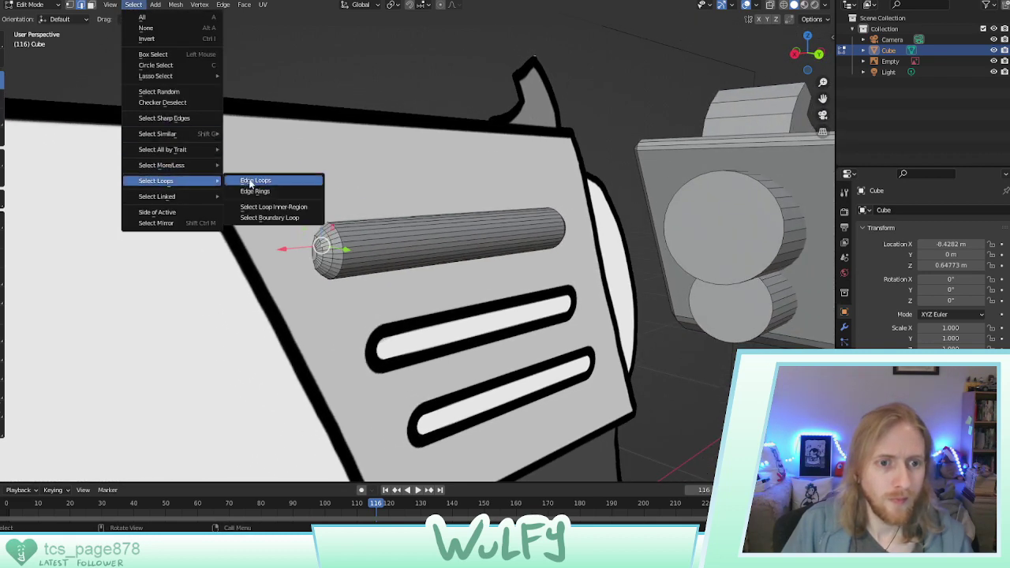
click(251, 181)
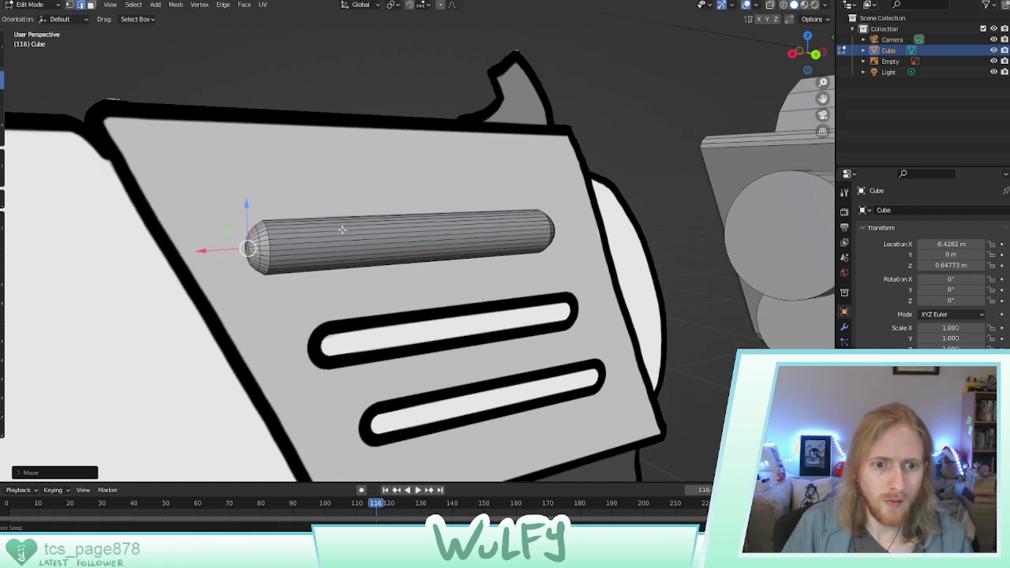
Select the inner edge loop on the cylinder's rear cap and fine-tune its position along X to even out the rounding
middle_drag(342, 229, 404, 228)
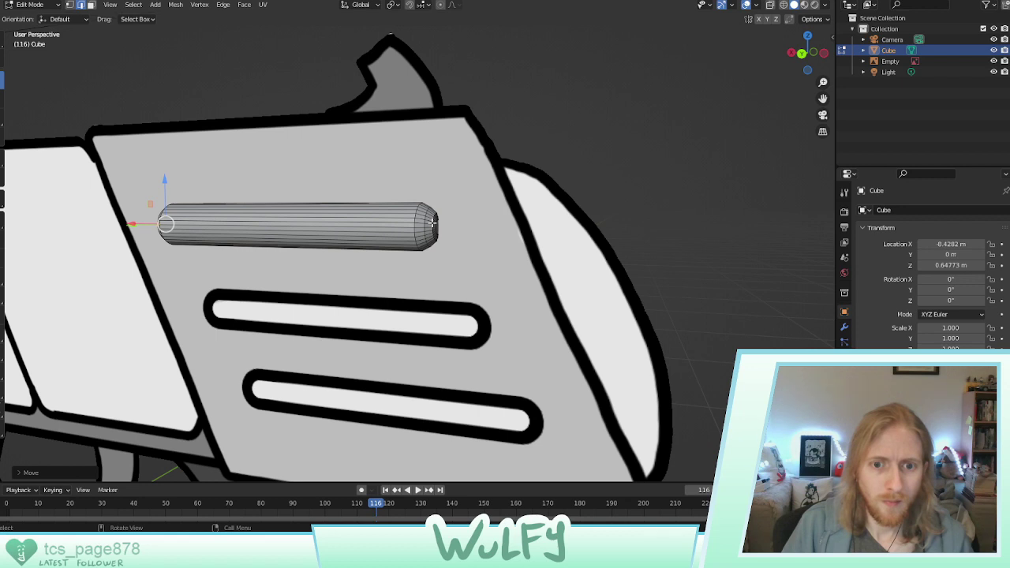
click(433, 223)
click(133, 5)
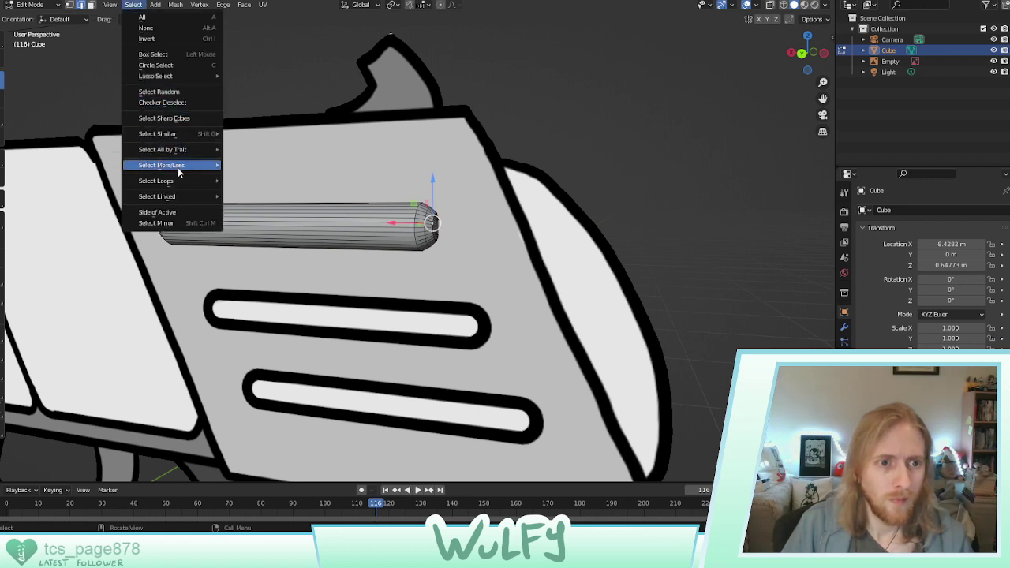
mouse_move(186, 184)
click(272, 182)
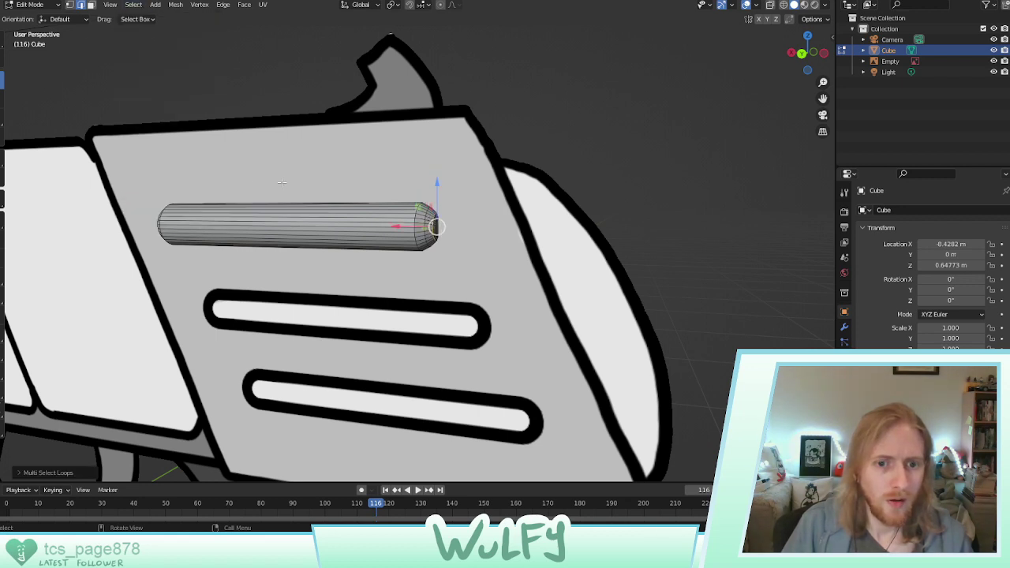
key(g)
key(x)
click(396, 226)
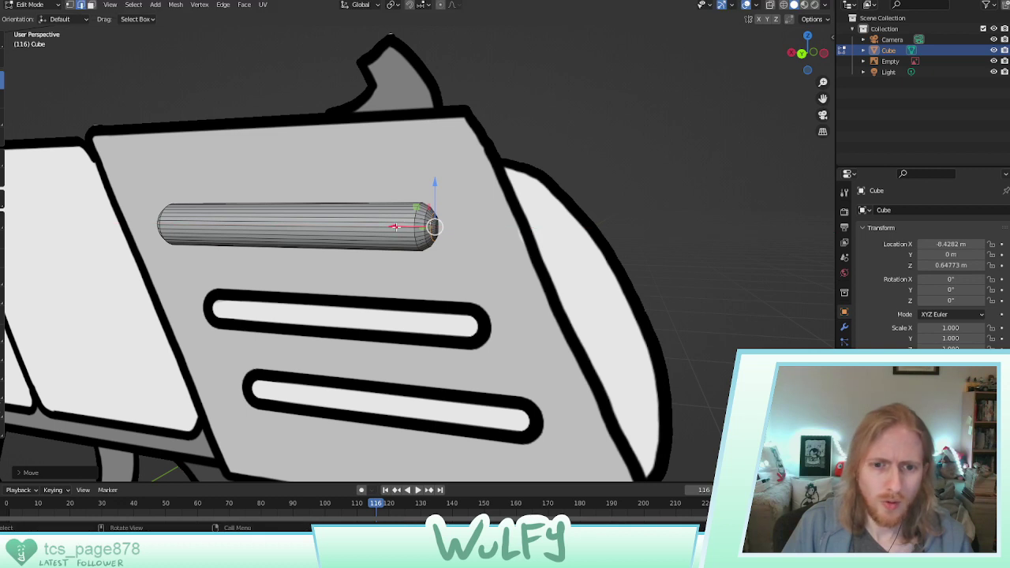
drag(396, 227, 400, 227)
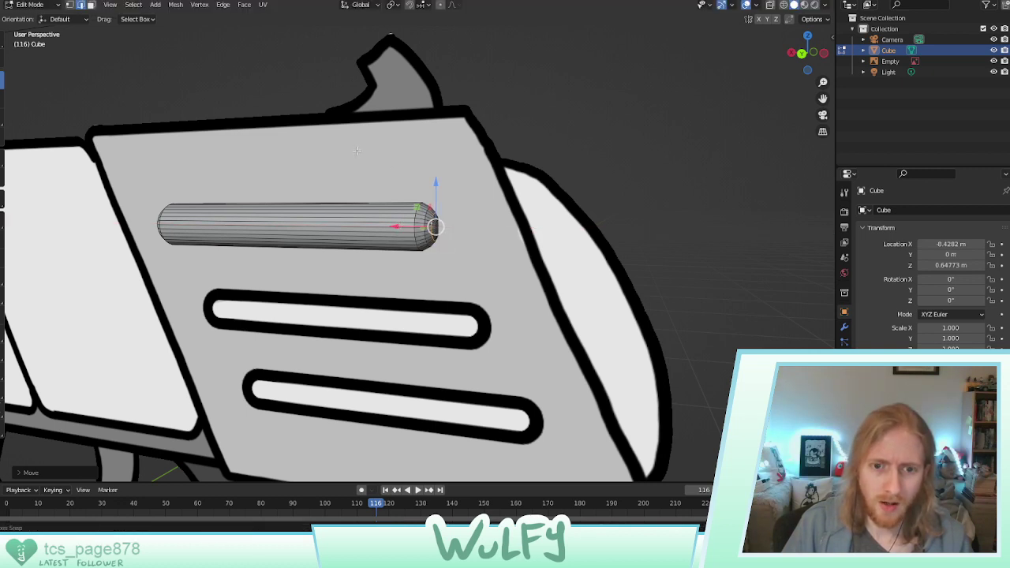
Select the entire round-ended cylinder and duplicate it twice in the back view, placing the copies over the second and third slots
middle_drag(356, 150, 278, 181)
click(326, 161)
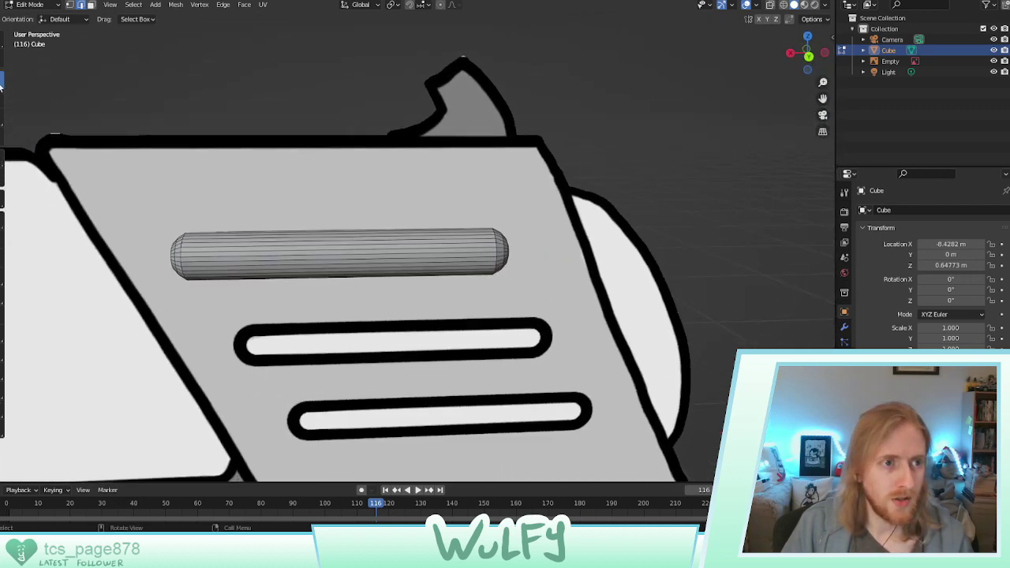
alt+click(487, 260)
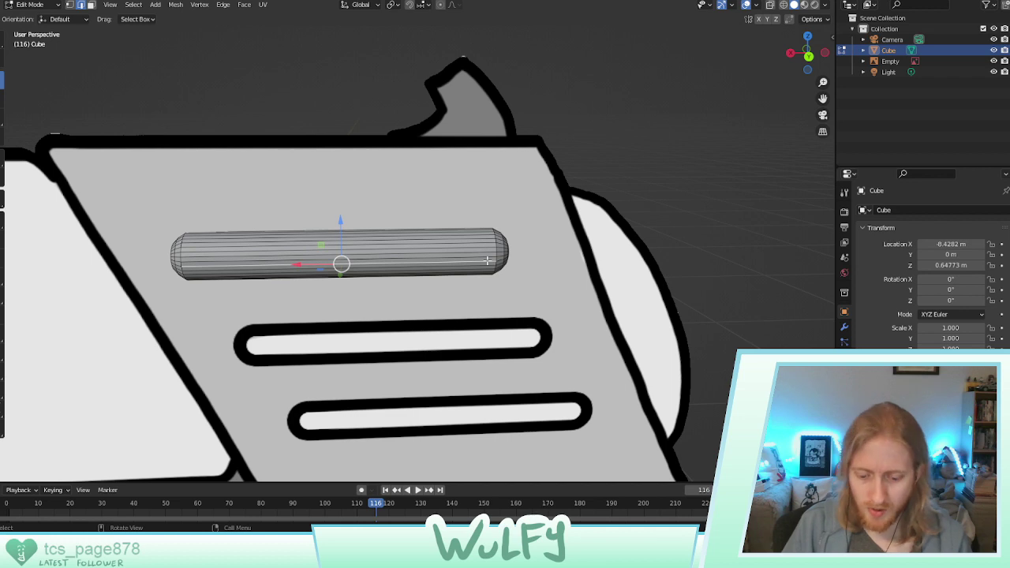
key(ctrl+l)
click(808, 56)
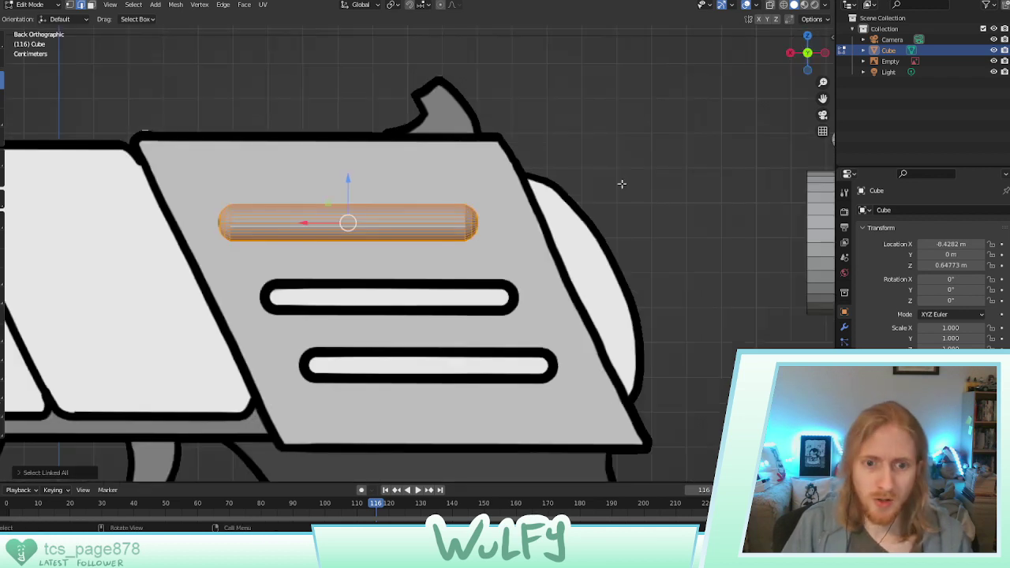
key(shift+d)
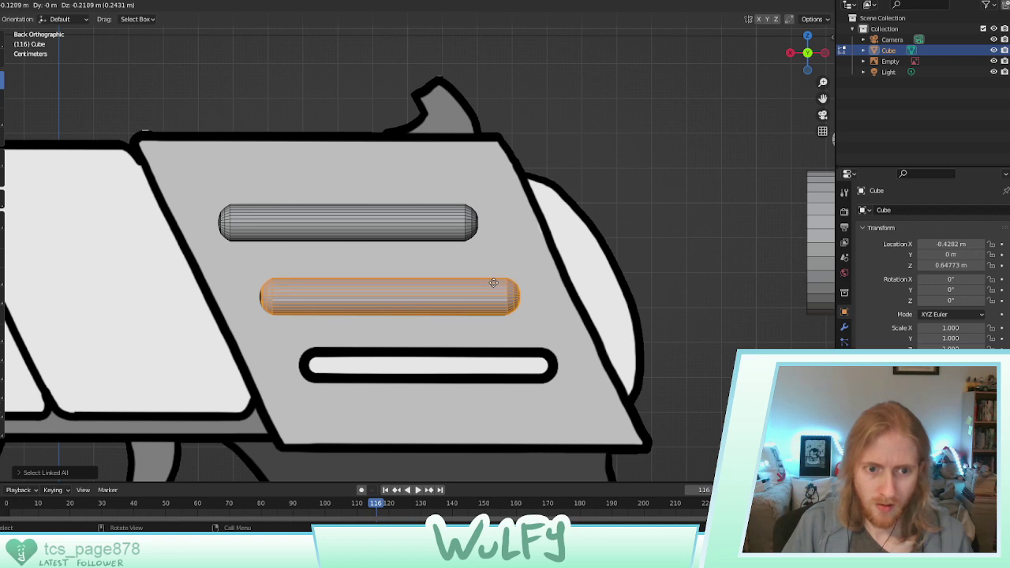
click(492, 284)
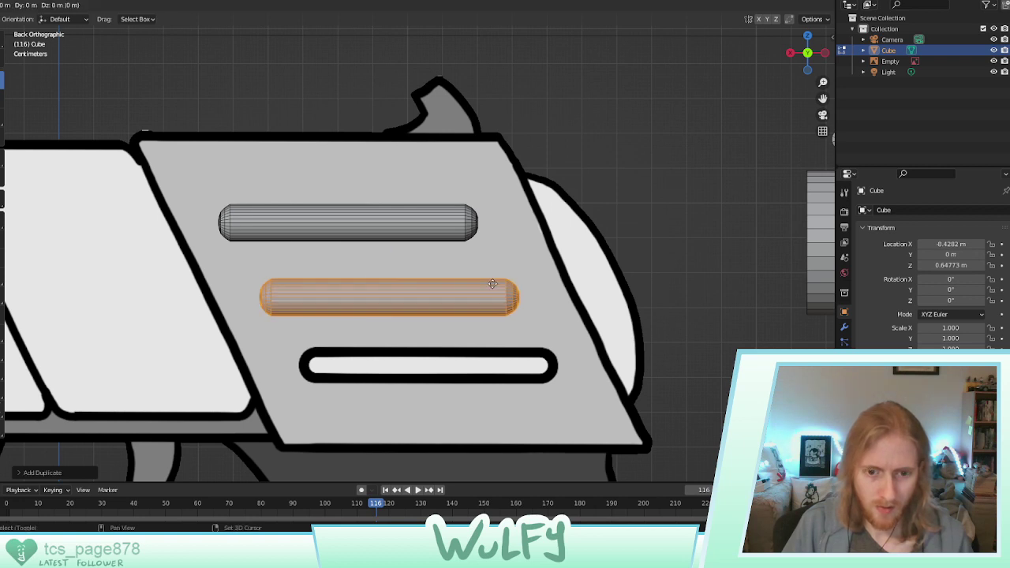
key(shift+d)
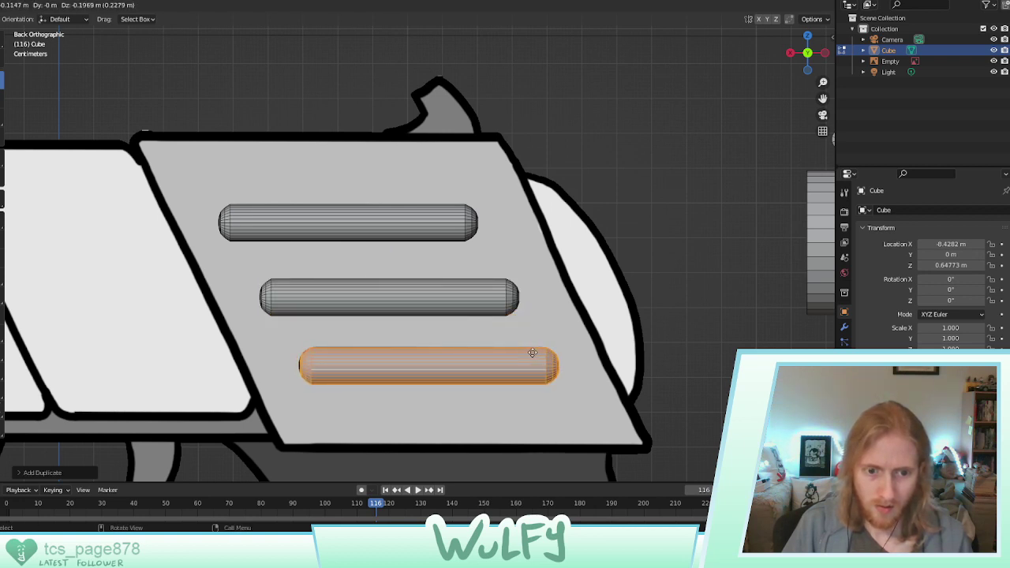
click(532, 352)
Select all three round-ended cylinders with their linked geometry
middle_drag(532, 352, 501, 282)
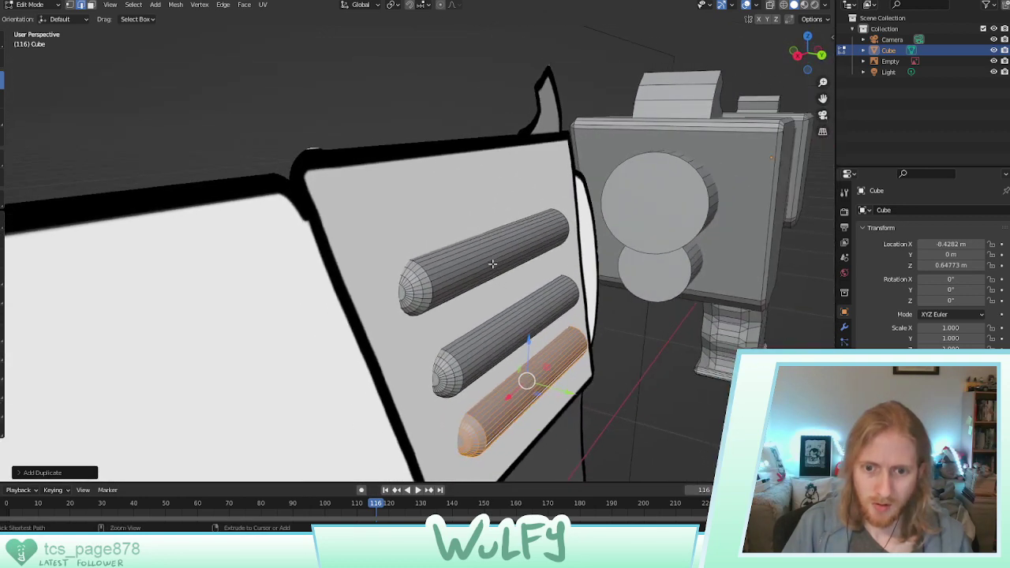
ctrl+click(492, 264)
ctrl+click(509, 328)
key(ctrl+l)
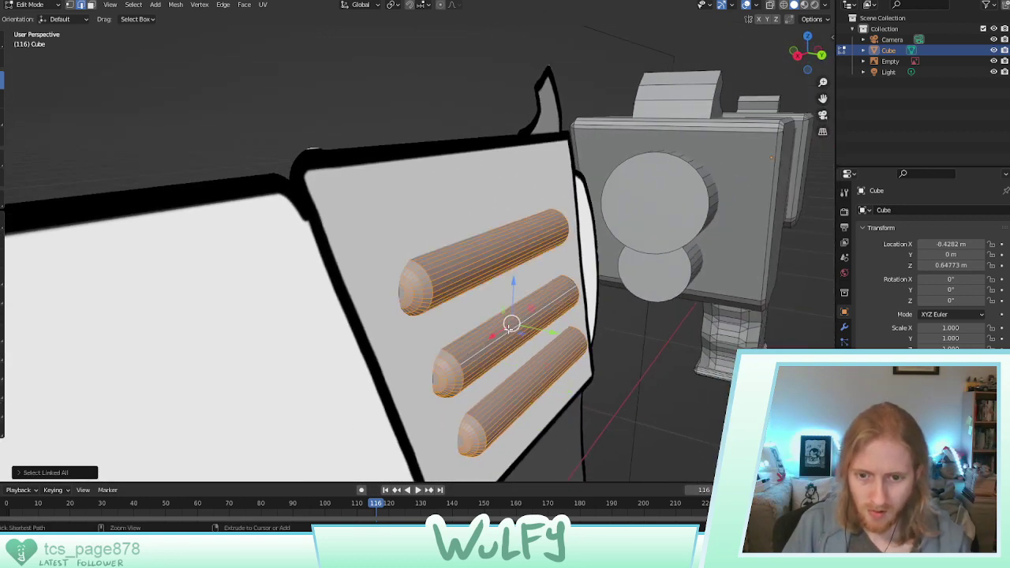
Try to duplicate the three cylinders sideways along Y in the right orthographic view
click(801, 62)
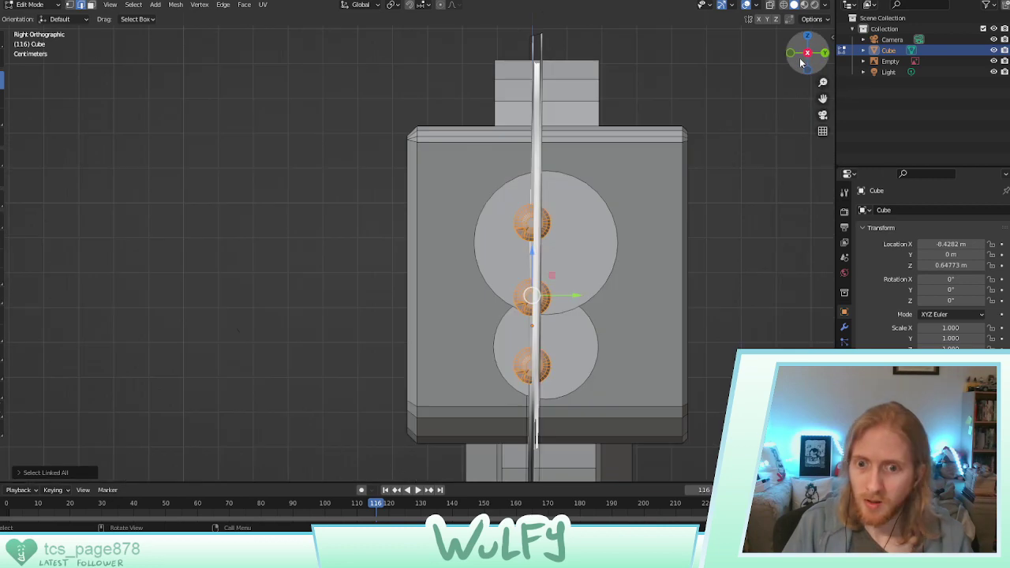
key(shift+d)
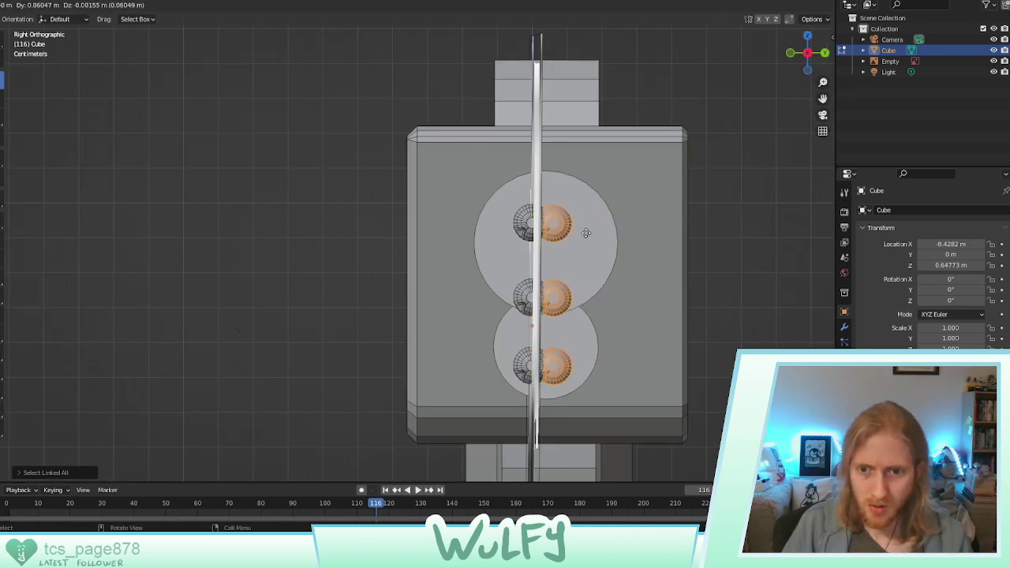
click(618, 235)
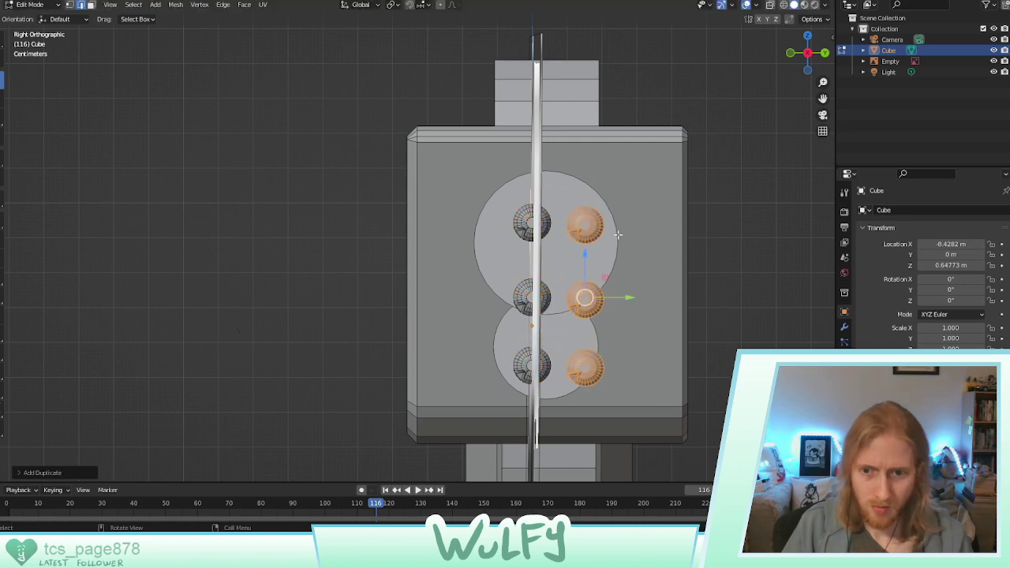
key(ctrl+z)
Duplicate the three cylinders in the top view and move the copies along negative Y, clear of the reference image
click(808, 38)
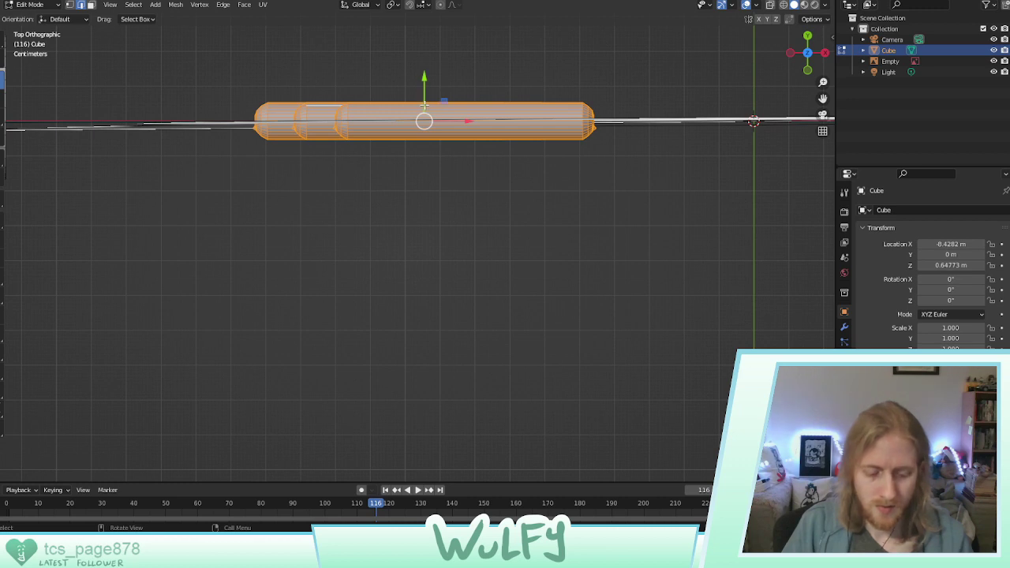
key(shift+d)
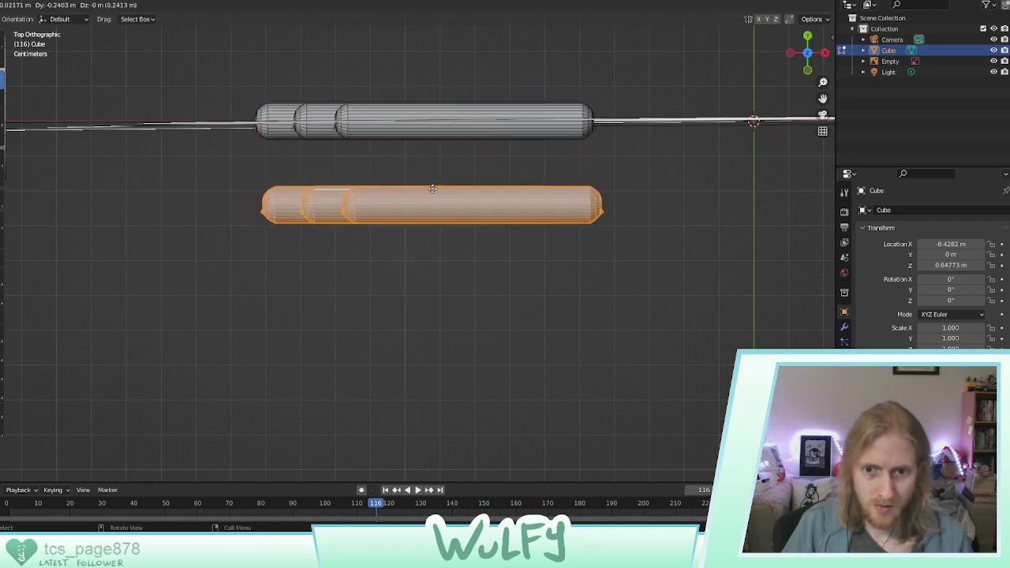
click(423, 109)
drag(422, 106, 422, 275)
Select the three original cylinders on the reference image and move them along positive Y to its opposite side
middle_drag(526, 219, 408, 133)
click(526, 231)
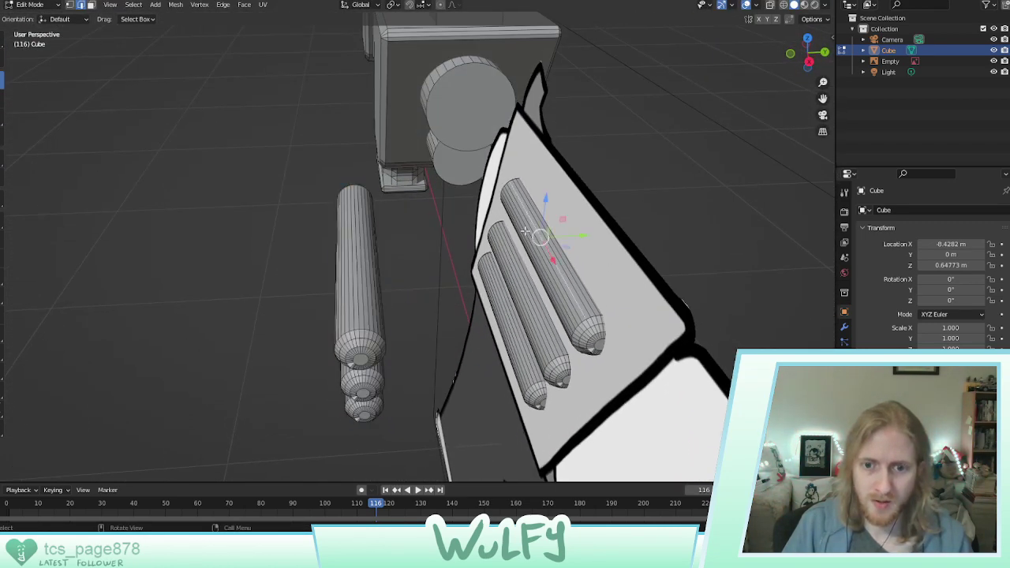
shift+click(512, 267)
shift+click(504, 287)
key(ctrl+l)
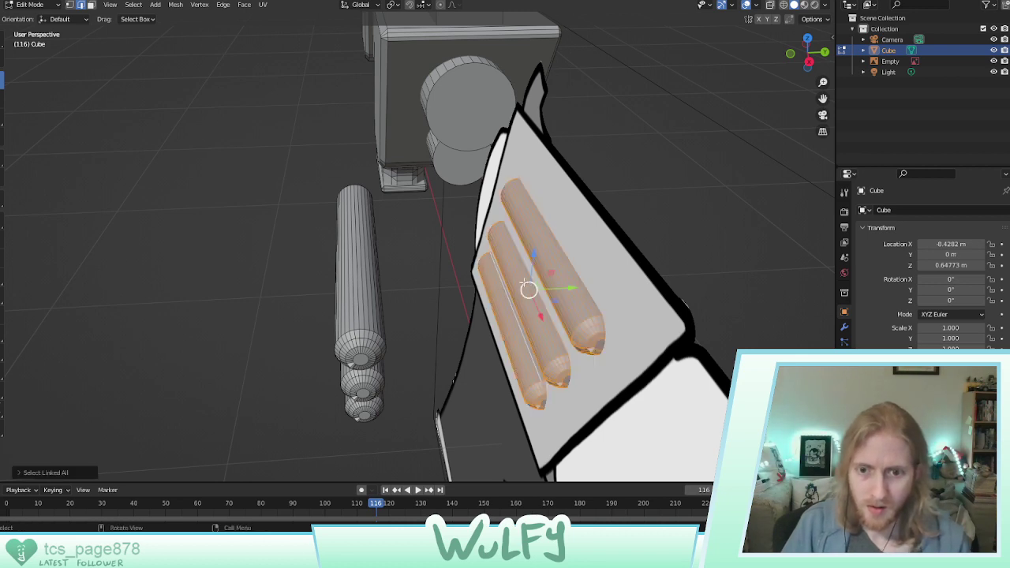
drag(564, 288, 782, 276)
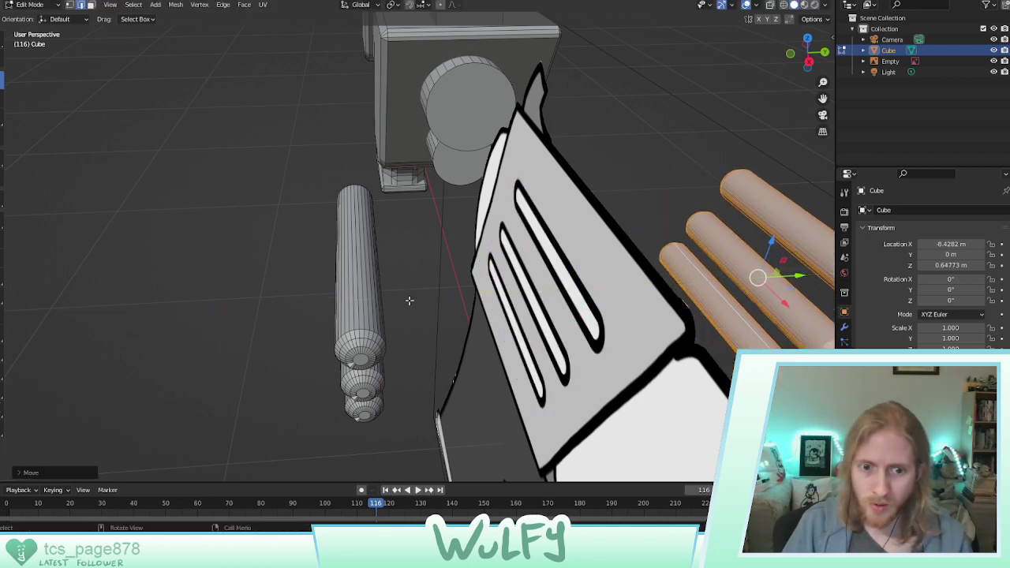
Select the three duplicated cylinders, move them farther out along negative Y, and clear the selection
click(359, 345)
shift+click(357, 378)
shift+click(364, 412)
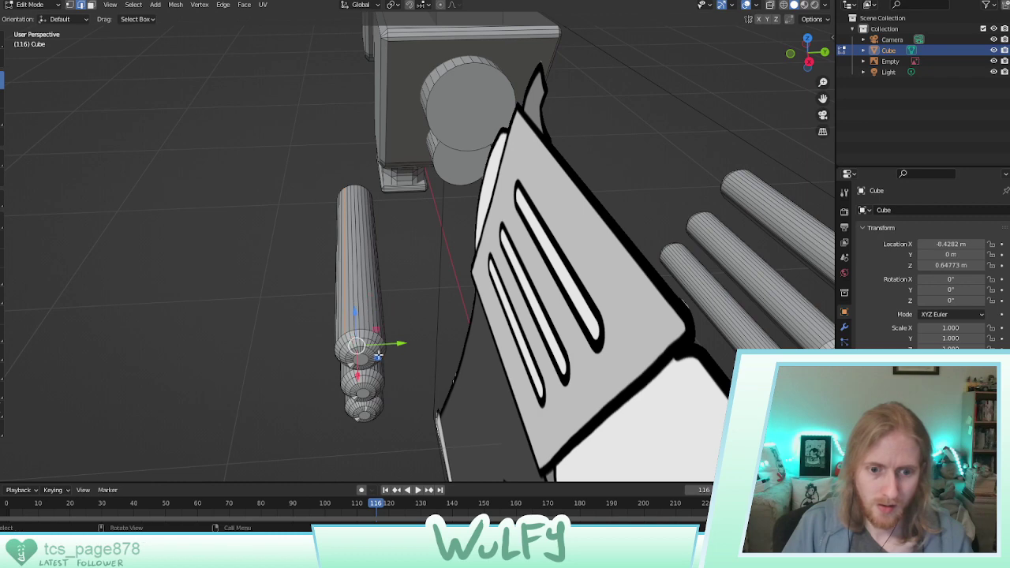
key(ctrl+l)
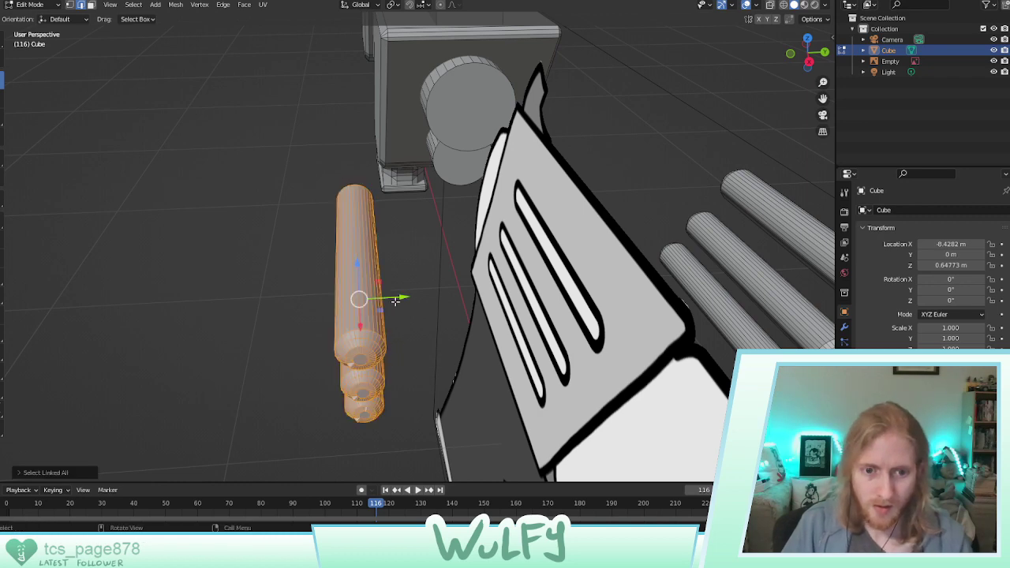
drag(395, 301, 293, 300)
click(407, 271)
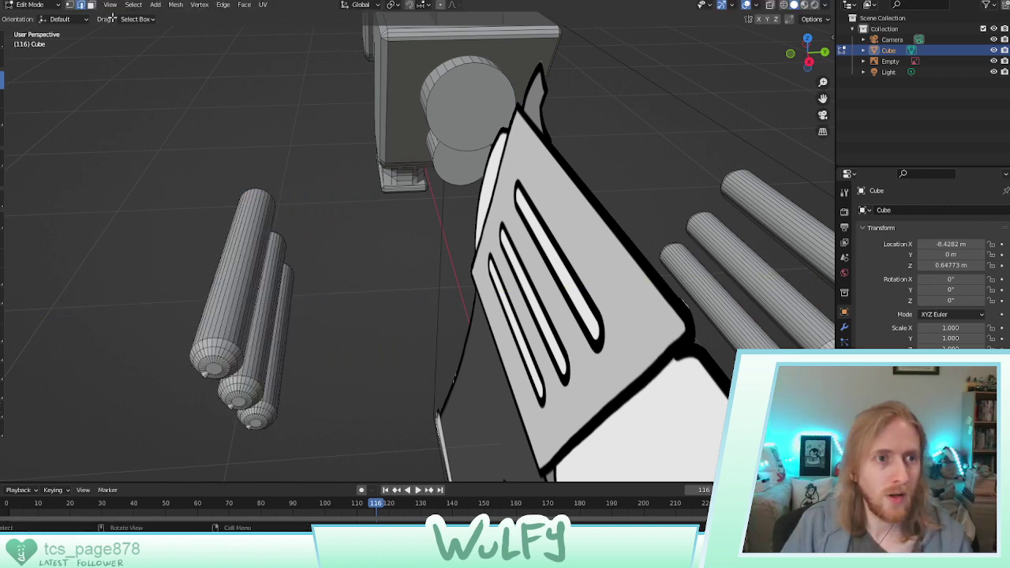
Leave mesh editing and return to Object Mode with the whole pistol and both cylinder sets in view
middle_drag(409, 200, 336, 176)
scroll(400, 231, down, 8)
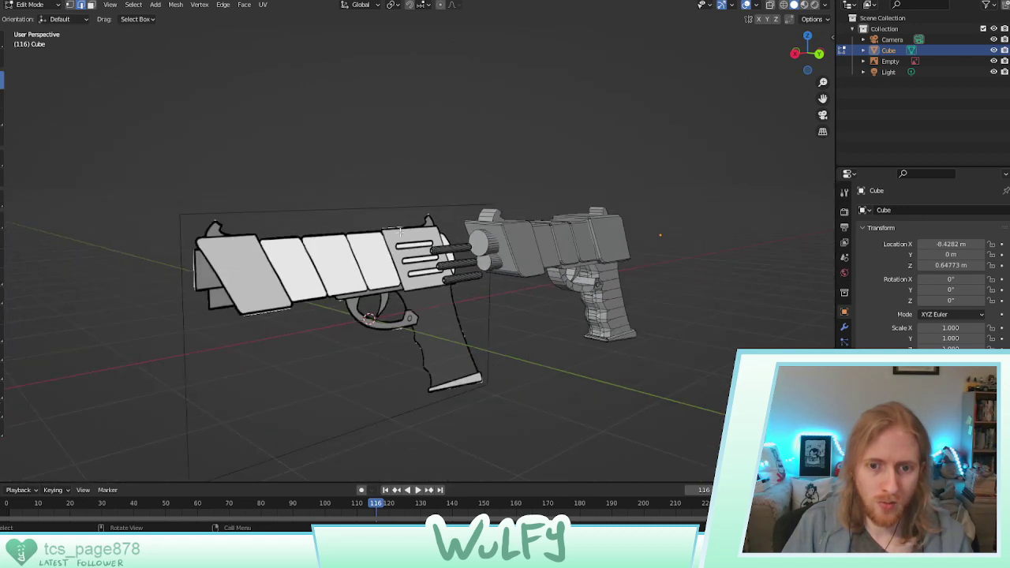
middle_drag(399, 232, 367, 275)
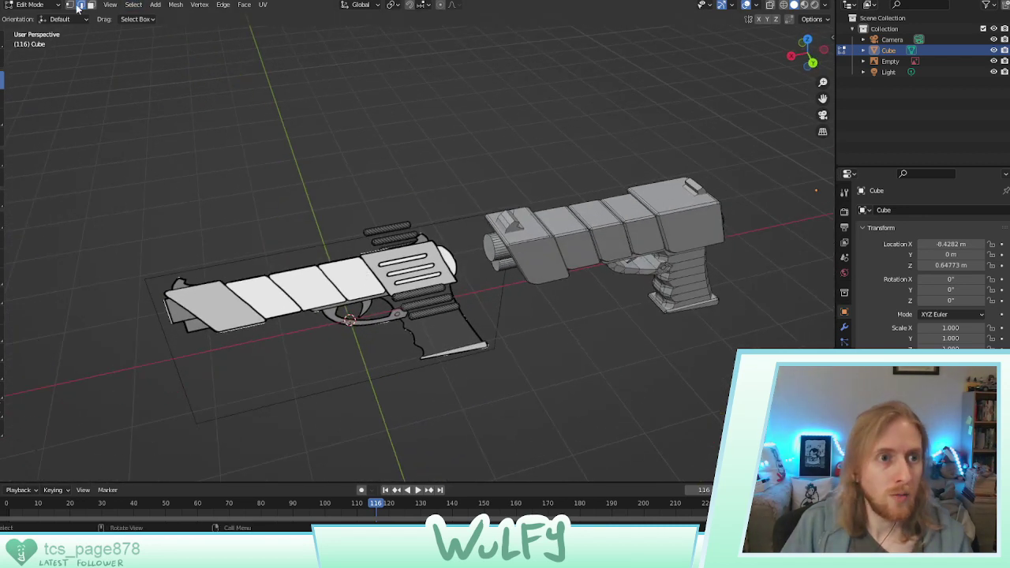
click(31, 4)
click(36, 16)
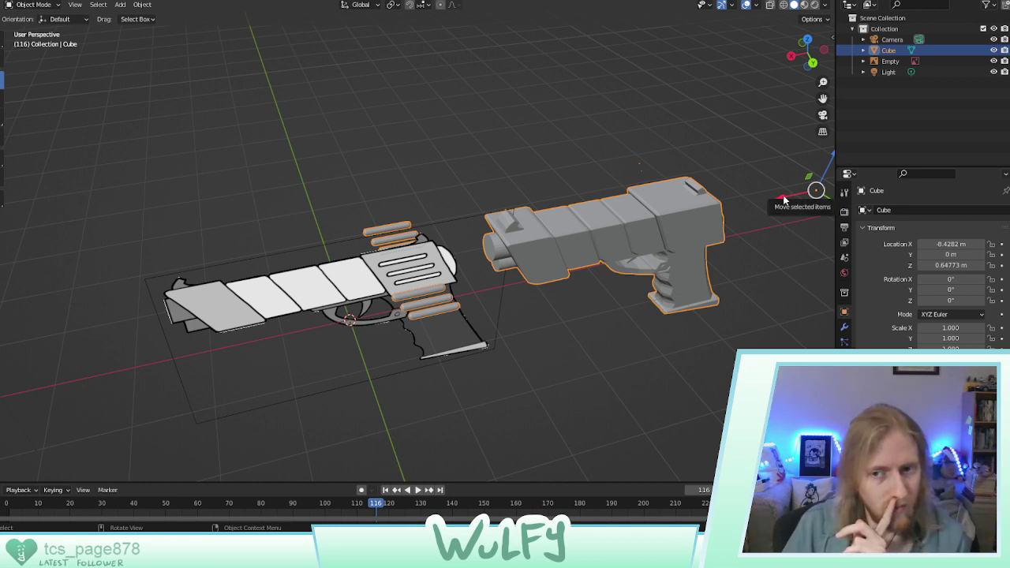
Move the pistol object along X to -8.141 m, closer to the reference image, and open its mesh in Edit Mode
drag(786, 199, 765, 203)
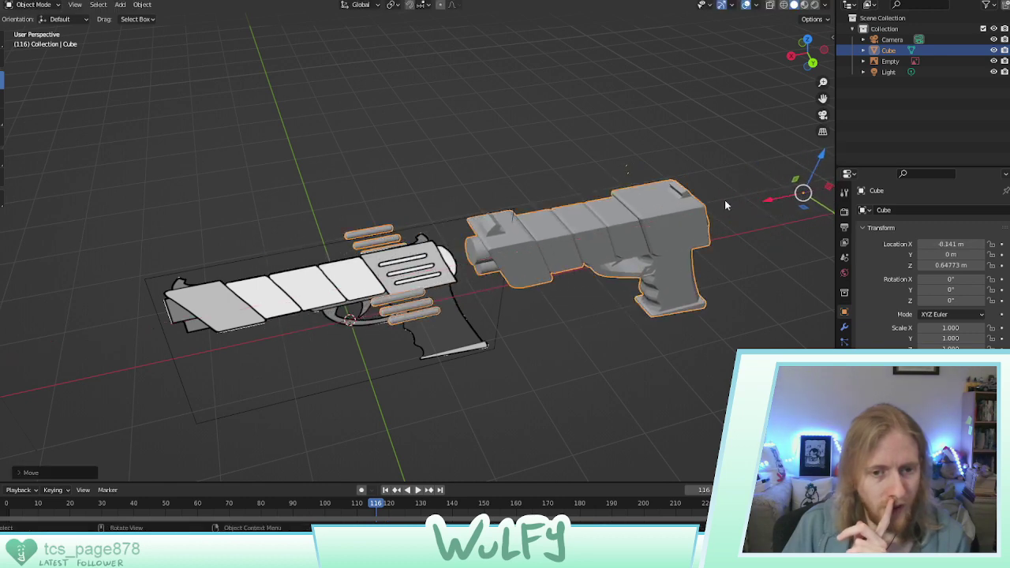
click(56, 9)
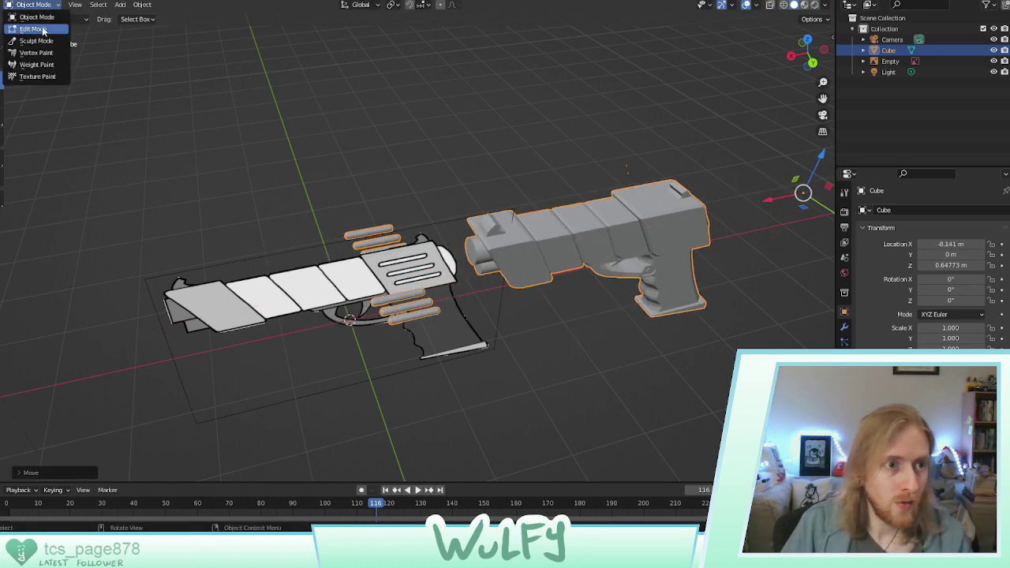
click(31, 29)
Select the three linked cylinders on the positive Y side of the reference image and move them over to the pistol's rear block
middle_drag(550, 308, 634, 313)
drag(506, 251, 461, 311)
key(ctrl+l)
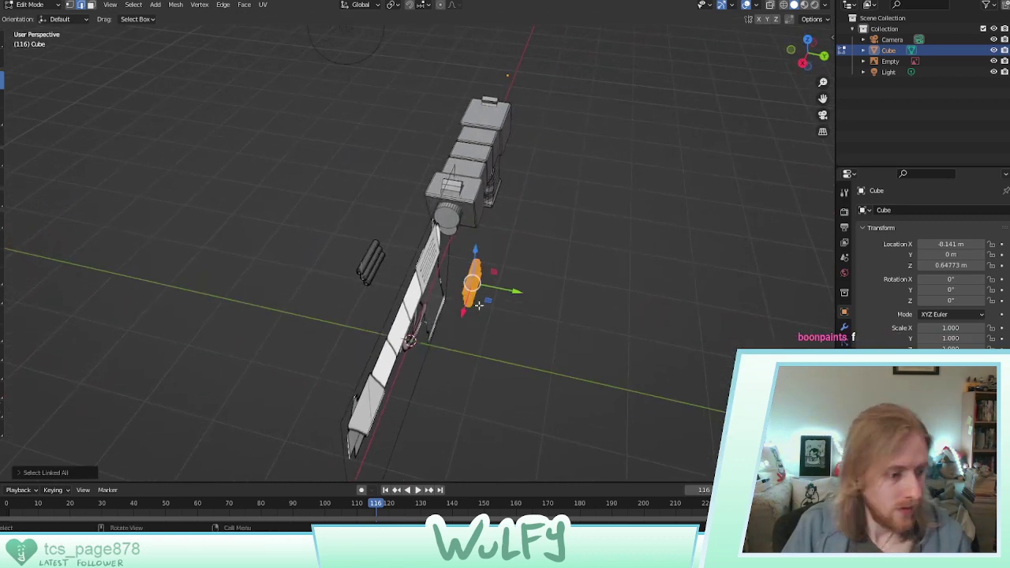
middle_drag(500, 298, 374, 270)
key(g)
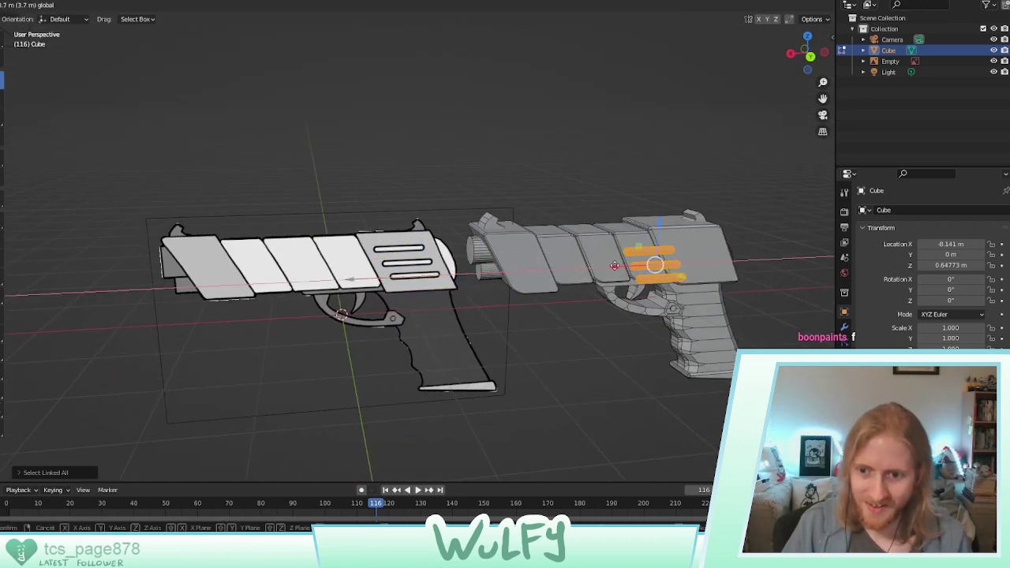
click(682, 265)
Move the three cylinders along Y until they sit half sunk into the side face of the rear block
middle_drag(682, 265, 481, 293)
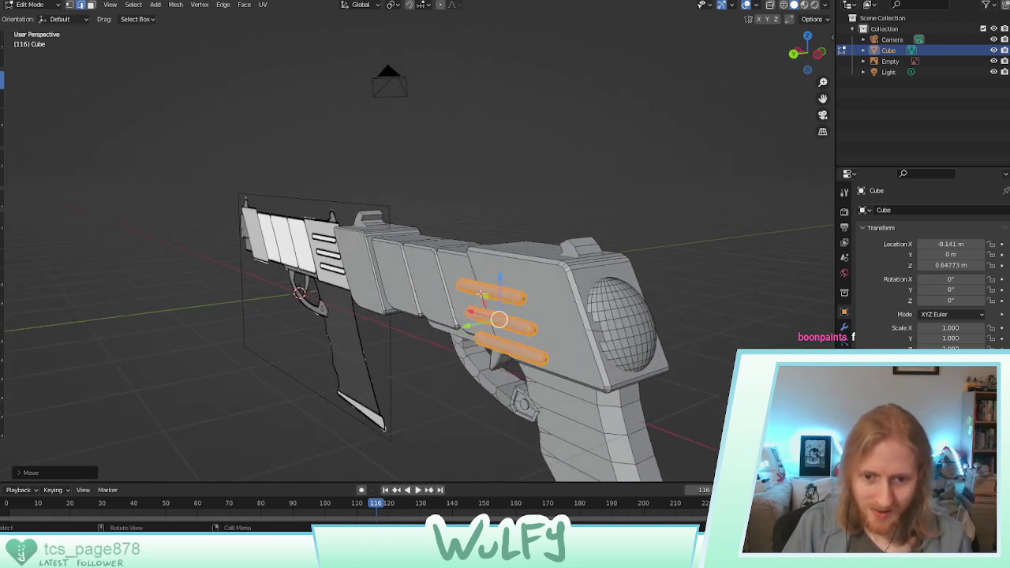
key(g)
key(y)
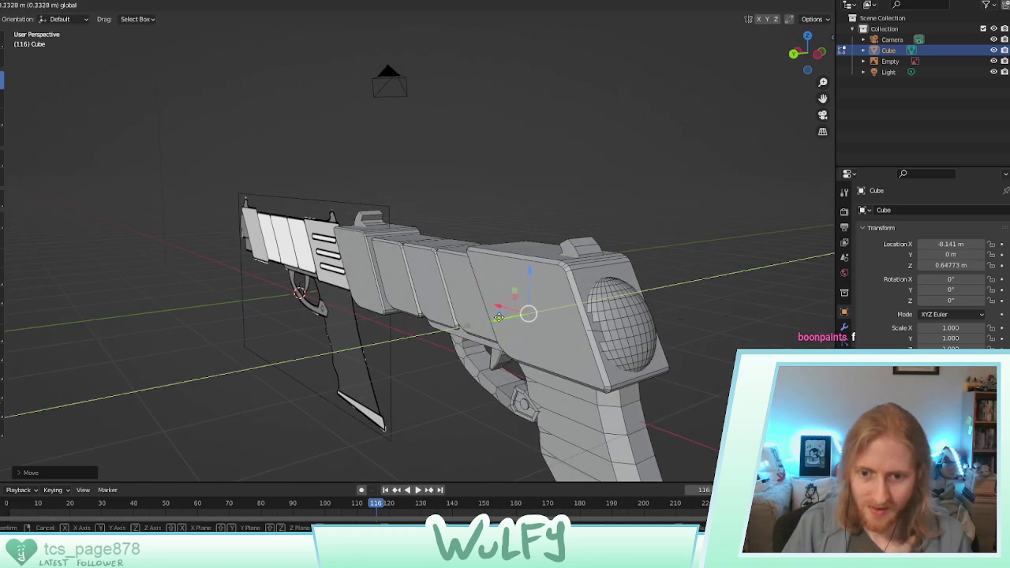
click(494, 317)
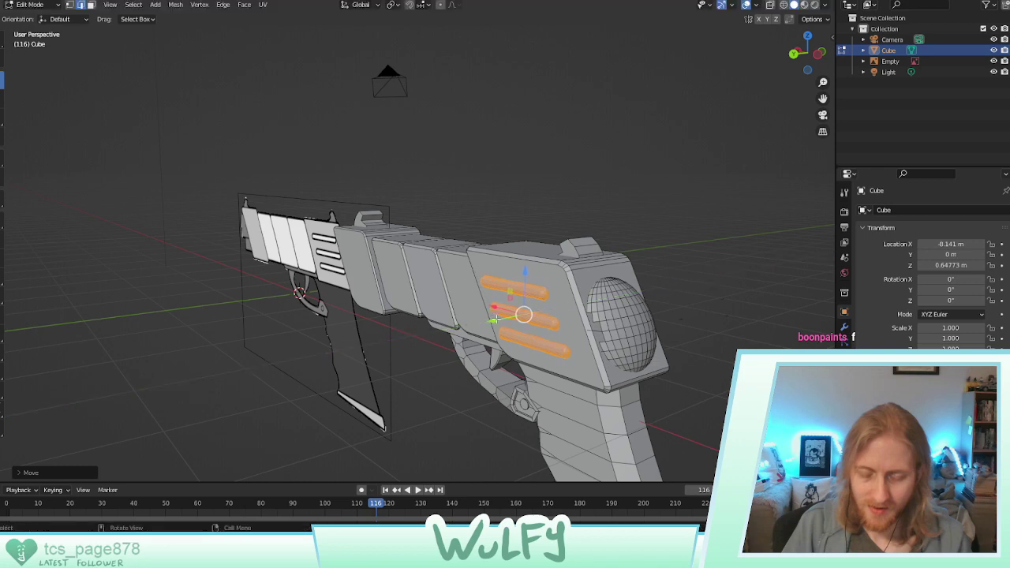
scroll(559, 329, up, 3)
shift+middle_drag(561, 329, 365, 286)
key(g)
key(y)
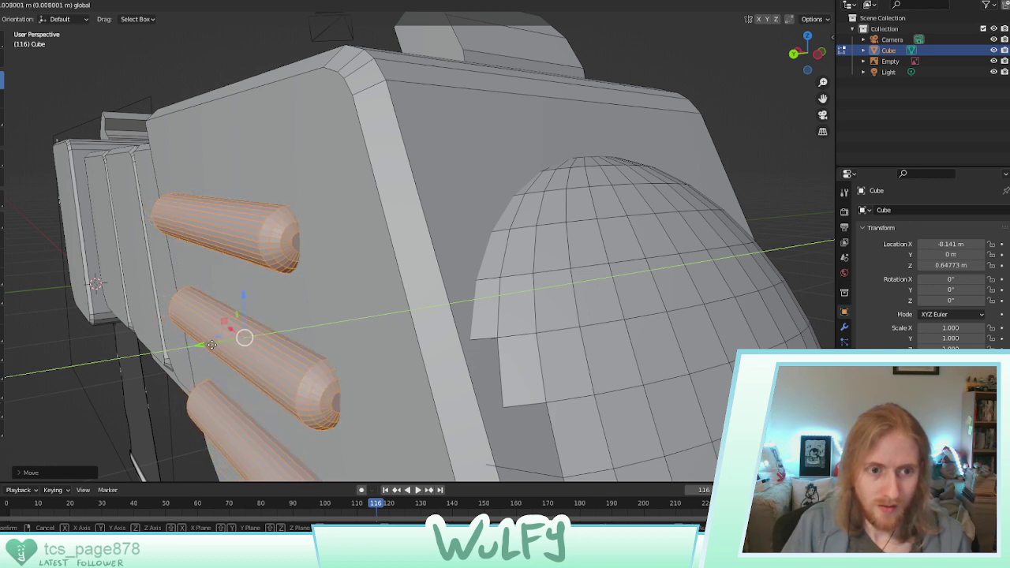
click(212, 345)
Nudge the embedded cylinders backward along X and raise them about 0.025 m to match the slot positions in the reference
middle_drag(212, 345, 481, 240)
drag(464, 227, 477, 228)
middle_drag(476, 228, 493, 214)
drag(514, 192, 513, 188)
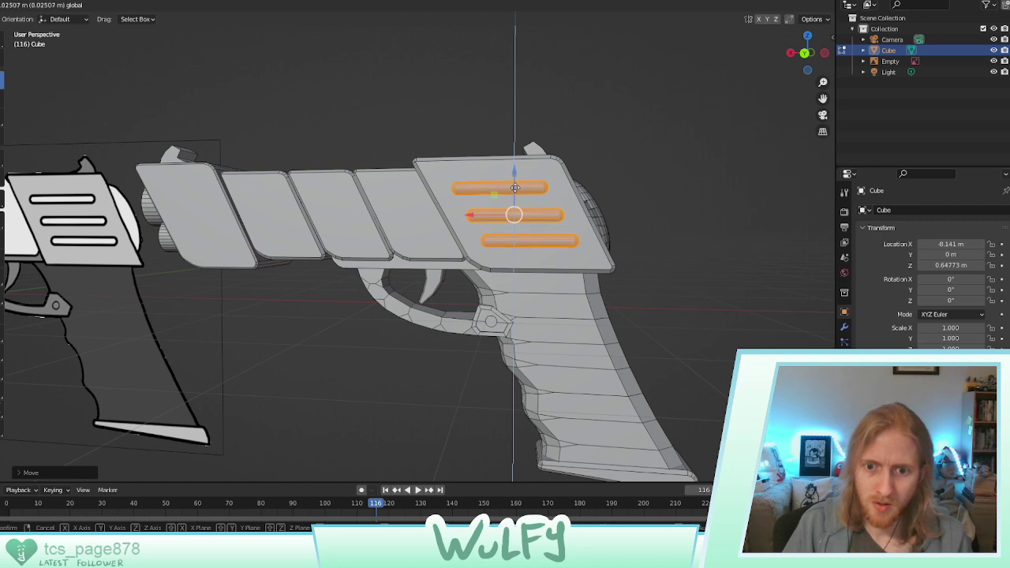
click(516, 188)
Select the three linked cylinders on the negative Y side of the reference and move them toward the rear block's opposite side
middle_drag(516, 188, 713, 168)
click(713, 169)
shift+click(719, 187)
shift+click(713, 205)
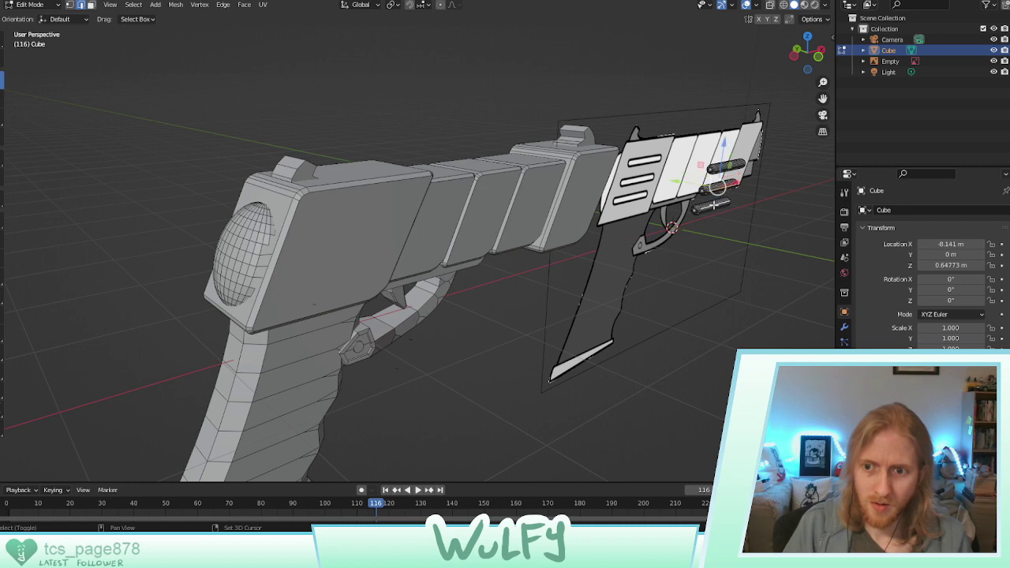
key(ctrl+l)
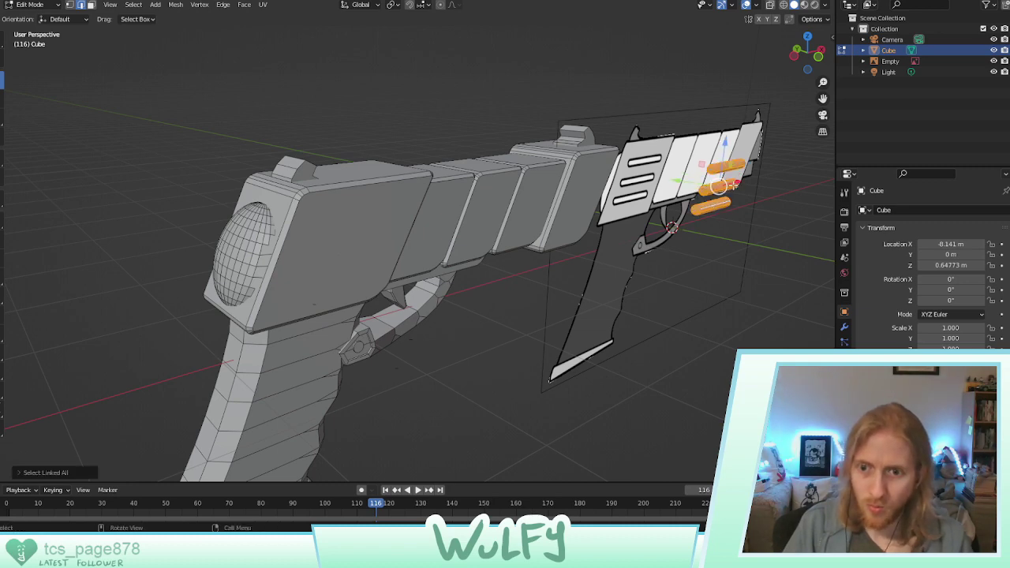
key(g)
click(359, 273)
scroll(364, 256, up, 3)
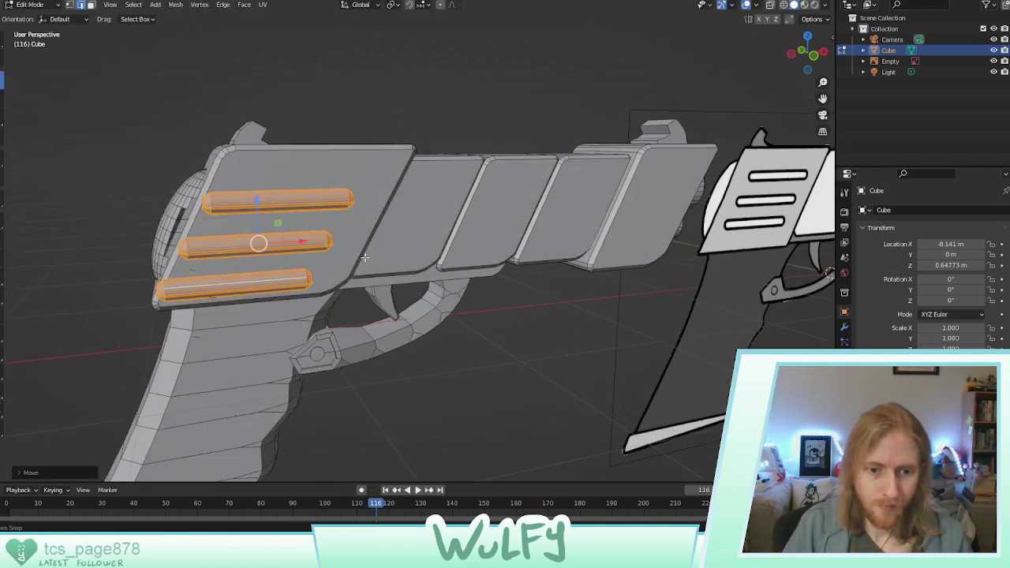
Bring the second set of cylinders in along Y against the rear block's side face
middle_drag(364, 257, 478, 266)
drag(498, 267, 483, 267)
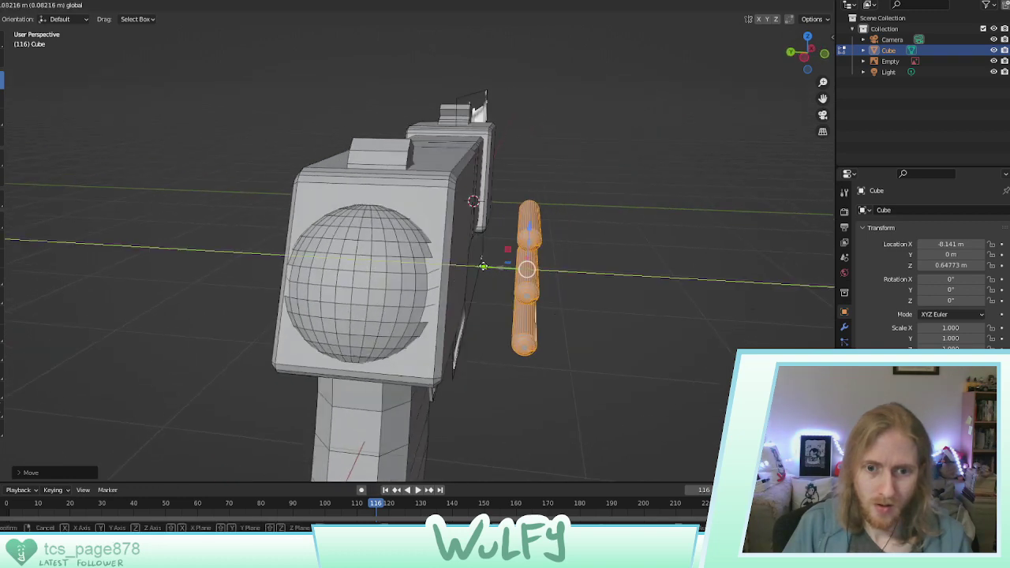
click(419, 258)
scroll(442, 249, up, 5)
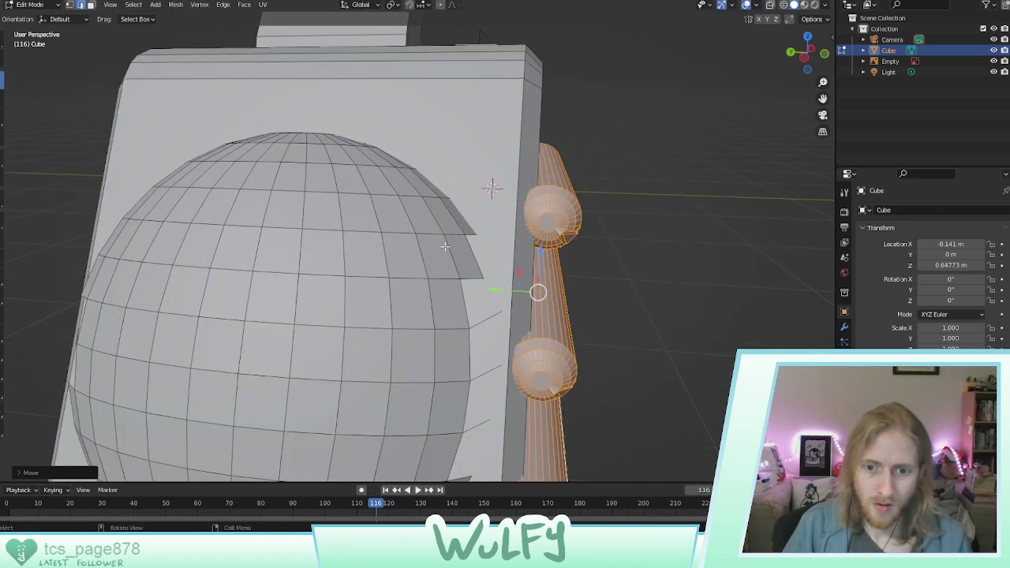
middle_drag(543, 272, 433, 273)
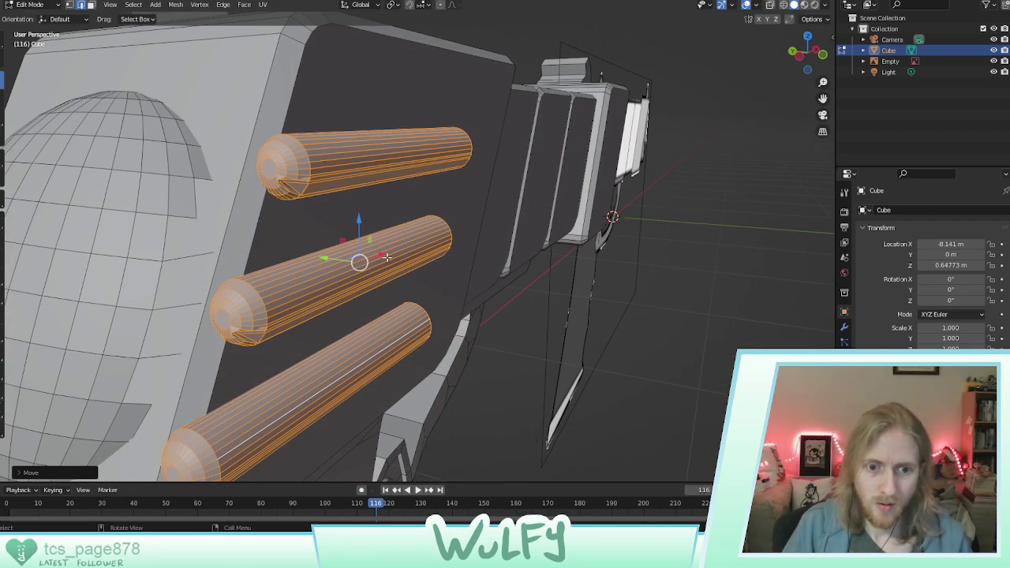
Shift the second cylinder set forward along the rear block and sink it about 0.02 m into the side along Y
key(g)
click(371, 230)
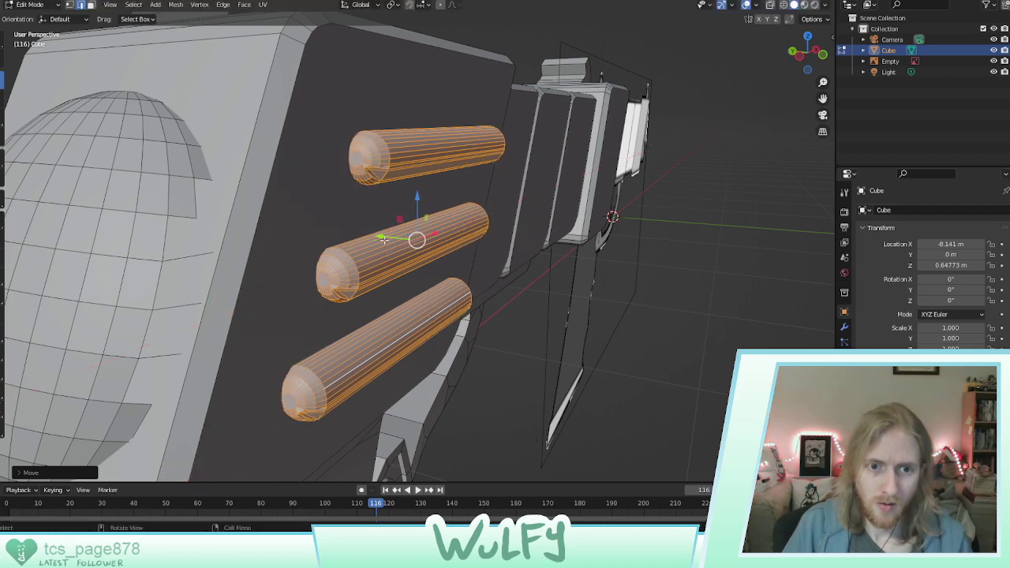
key(g)
key(y)
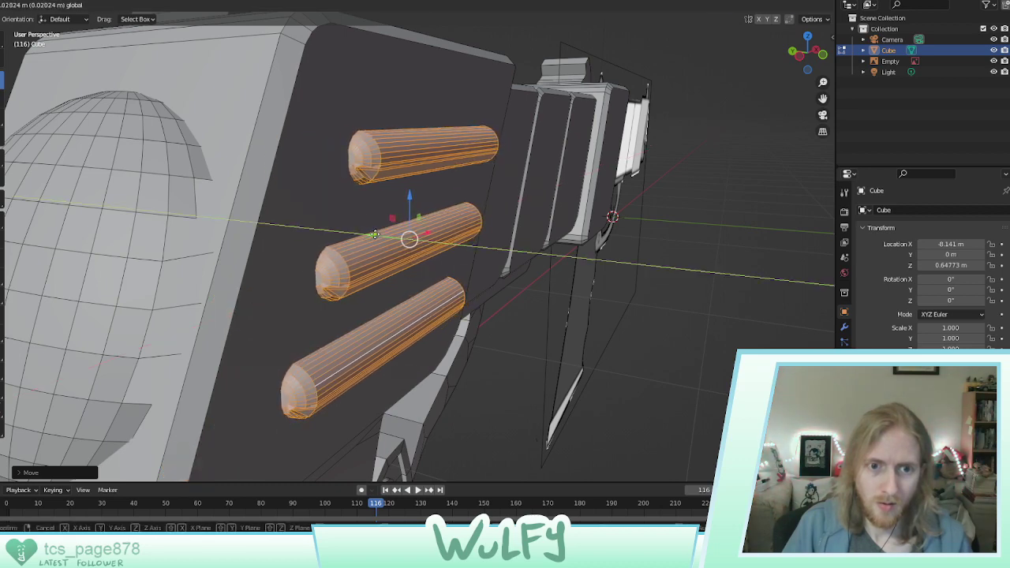
click(375, 235)
Adjust the second cylinder set along X and Z so it sits centered on the rear block's side face
middle_drag(377, 234, 314, 231)
scroll(321, 222, down, 4)
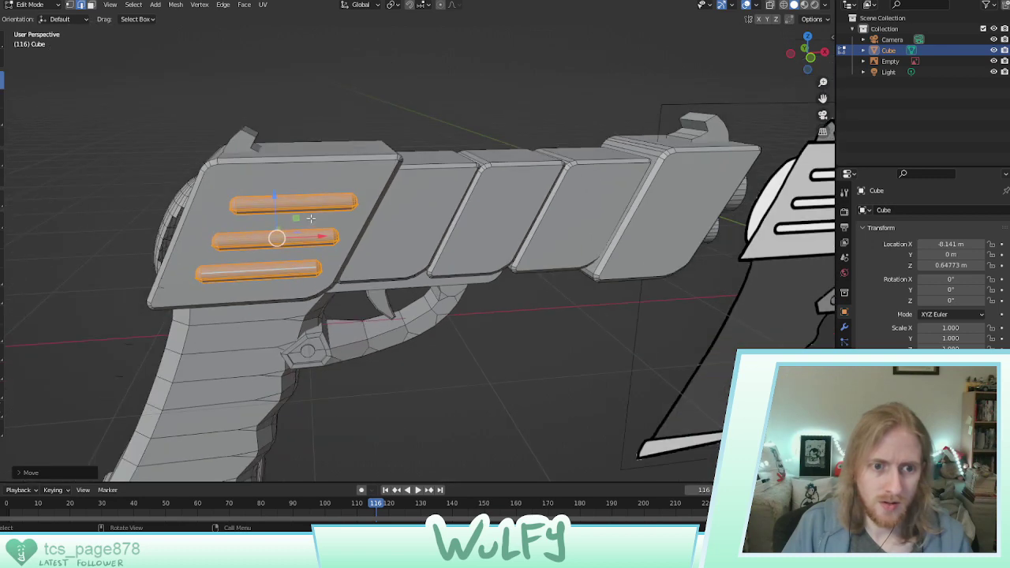
key(g)
key(x)
click(310, 237)
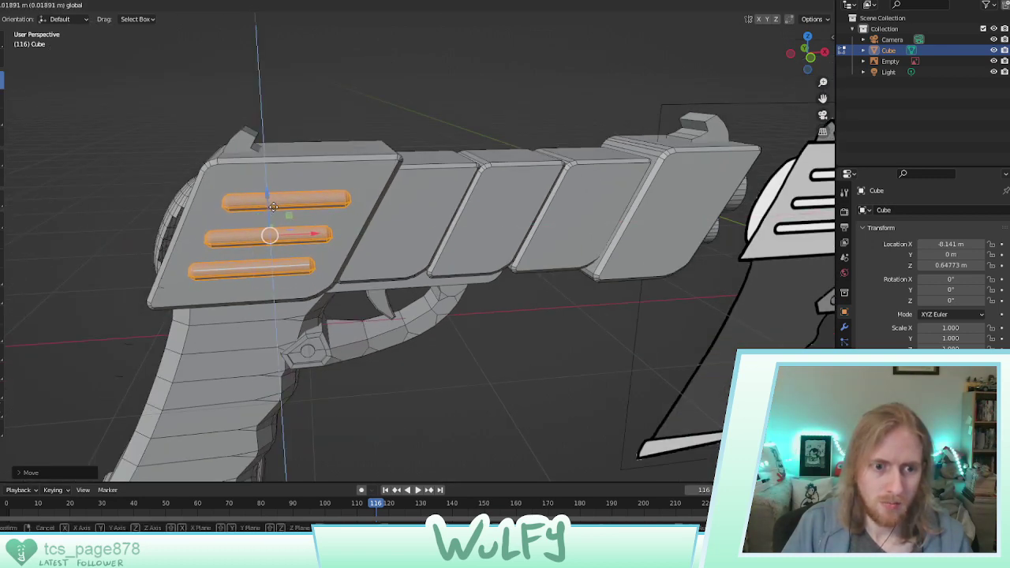
In the top view, shift the second cylinder set along X to line up its ends with the opposite set
middle_drag(270, 212, 386, 199)
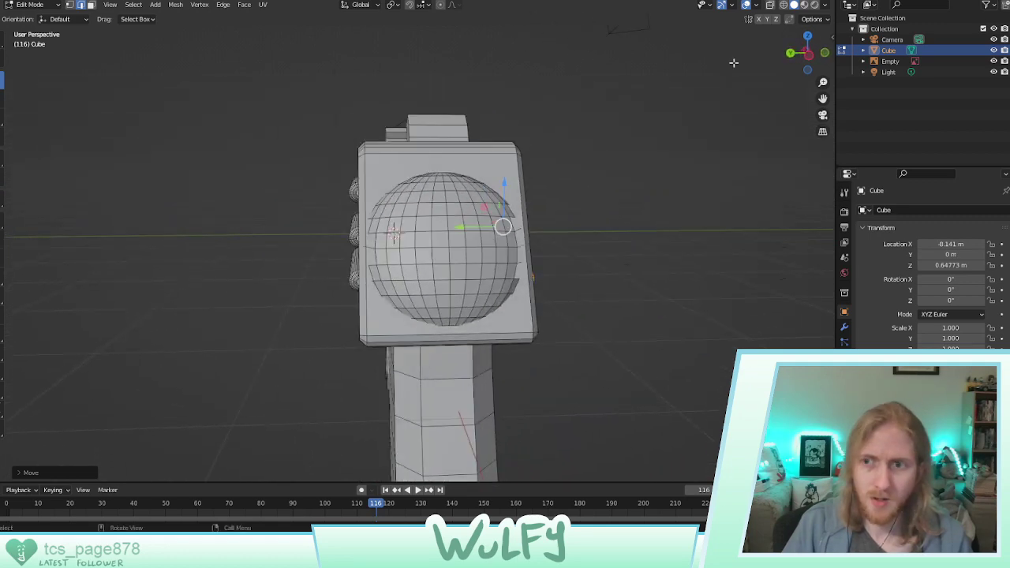
click(806, 41)
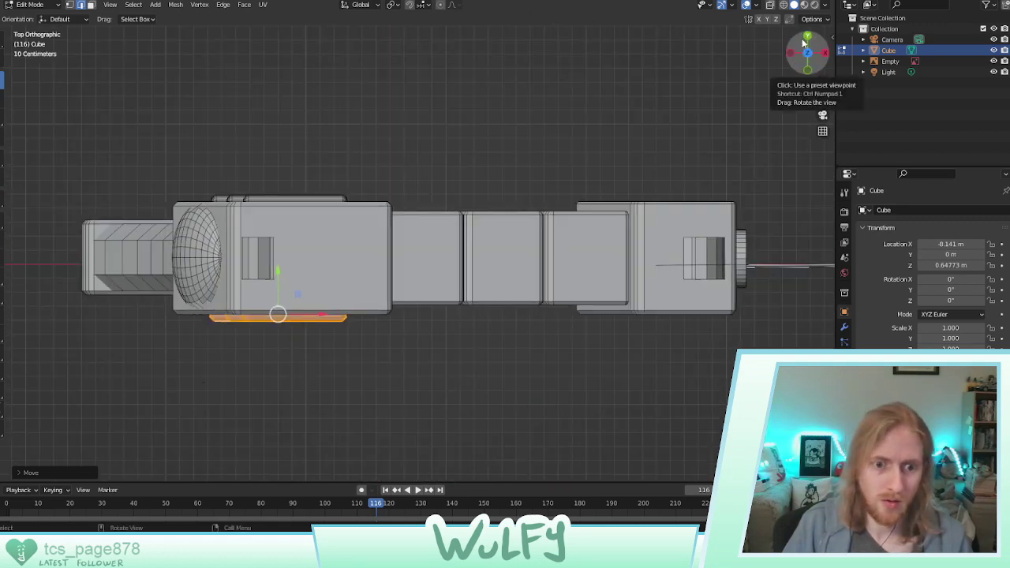
scroll(358, 284, up, 5)
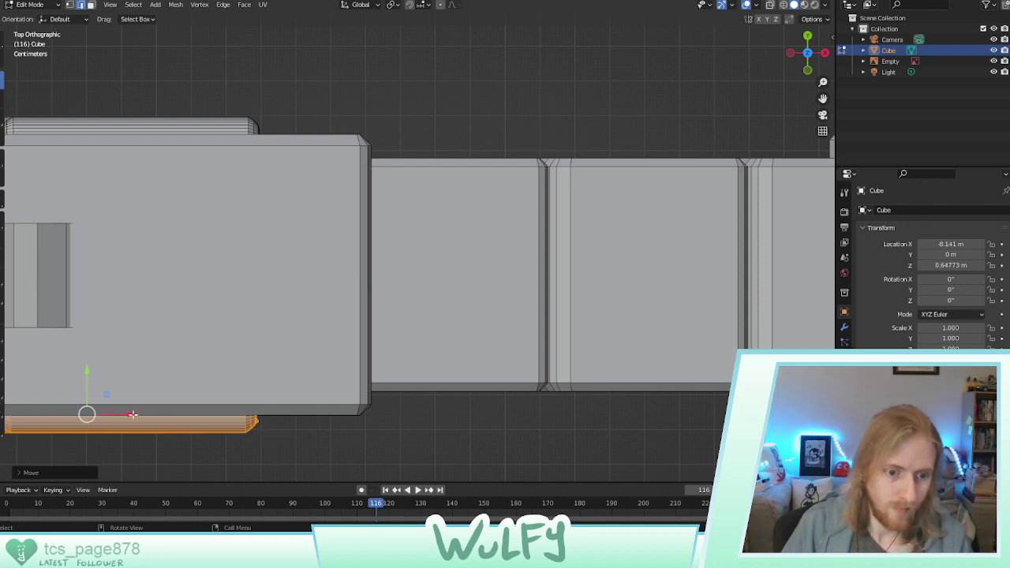
drag(132, 415, 139, 413)
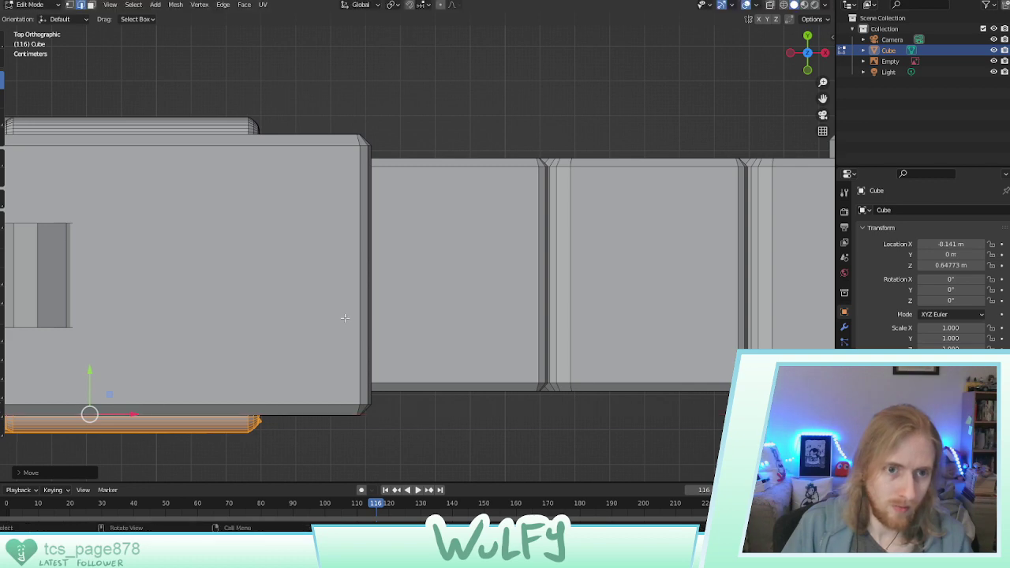
In the right view, raise the second cylinder set slightly along Z to level it with the opposite set, and check the alignment
click(826, 54)
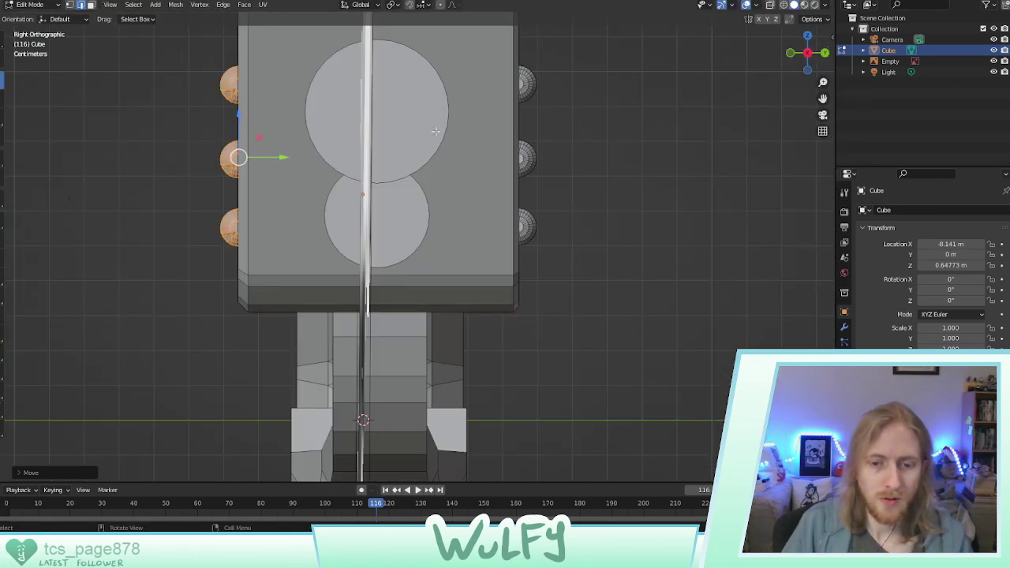
scroll(388, 162, up, 2)
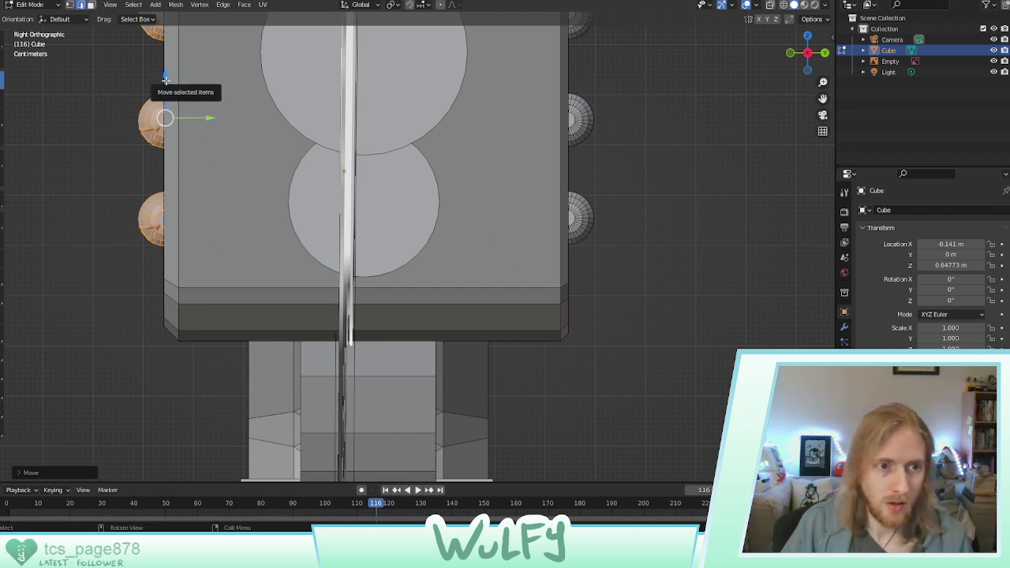
drag(166, 79, 166, 77)
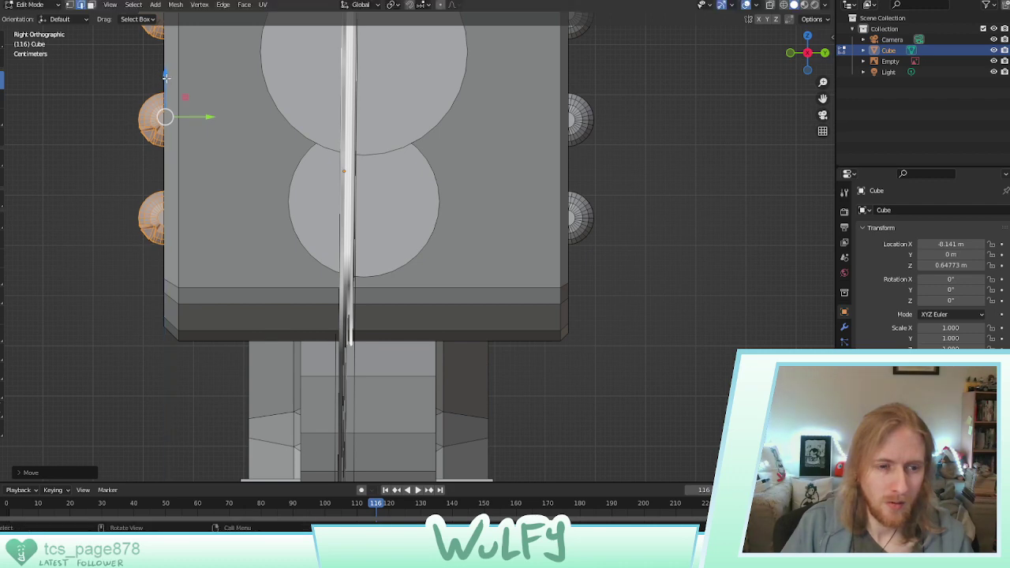
click(825, 53)
scroll(671, 152, down, 5)
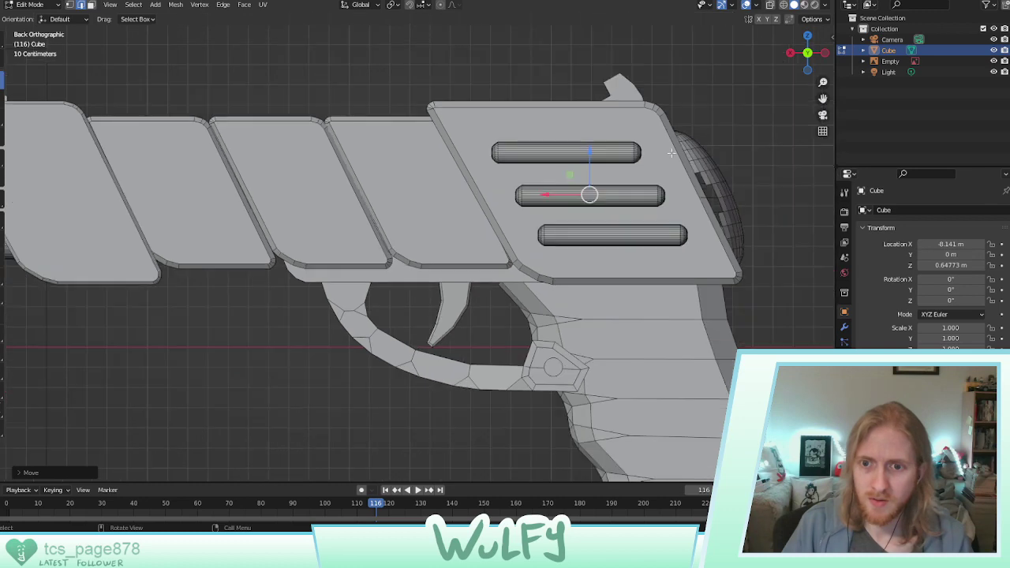
click(807, 36)
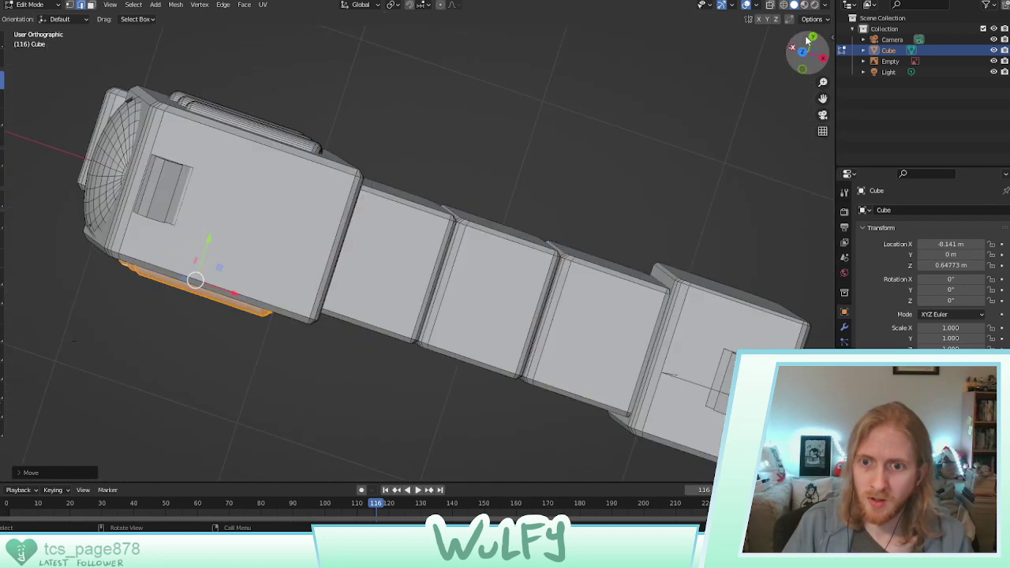
Inset the circular front faces of both muzzle barrels evenly to form a thin rim on each
middle_drag(644, 122, 350, 250)
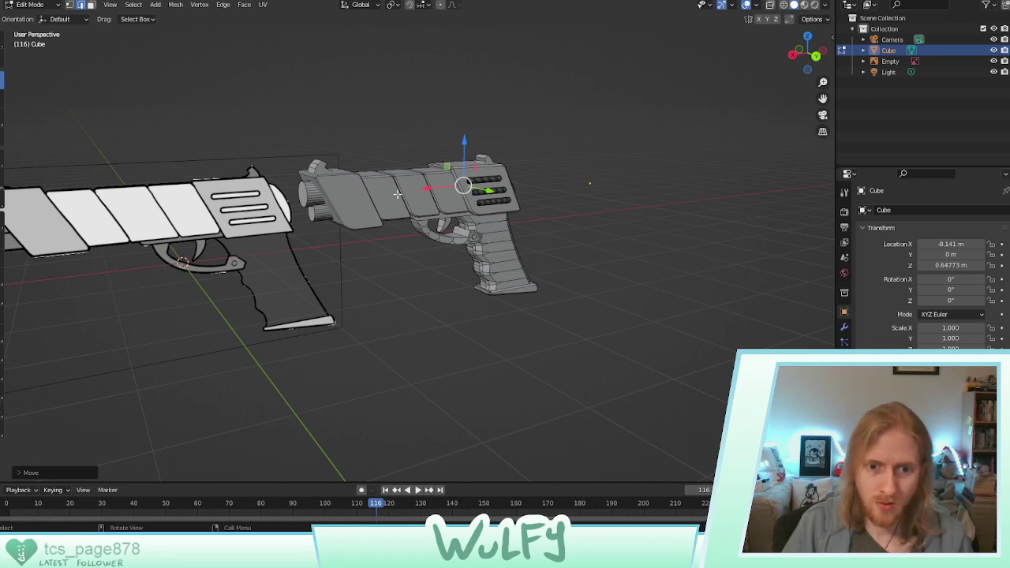
middle_drag(70, 223, 218, 215)
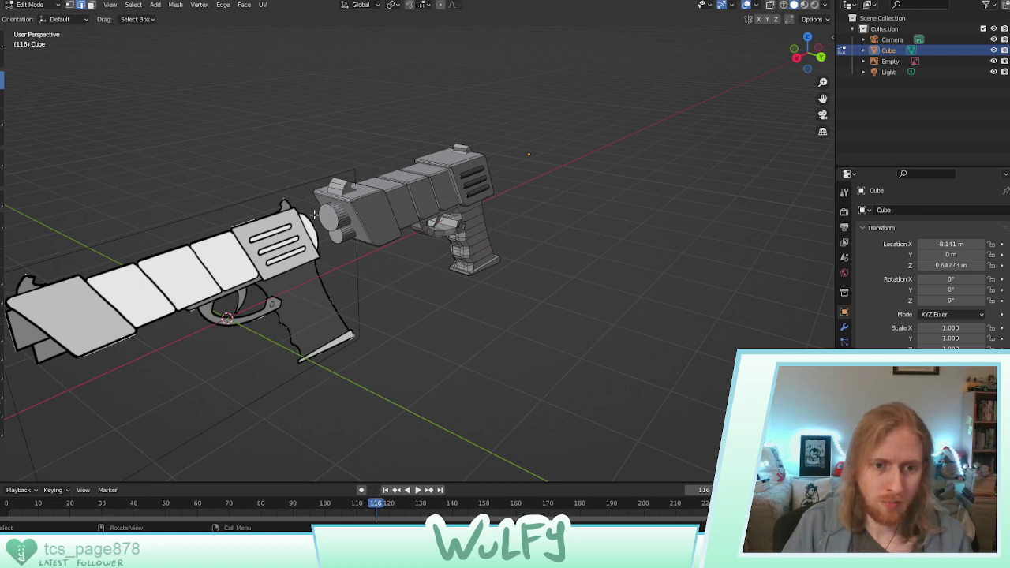
scroll(314, 213, up, 8)
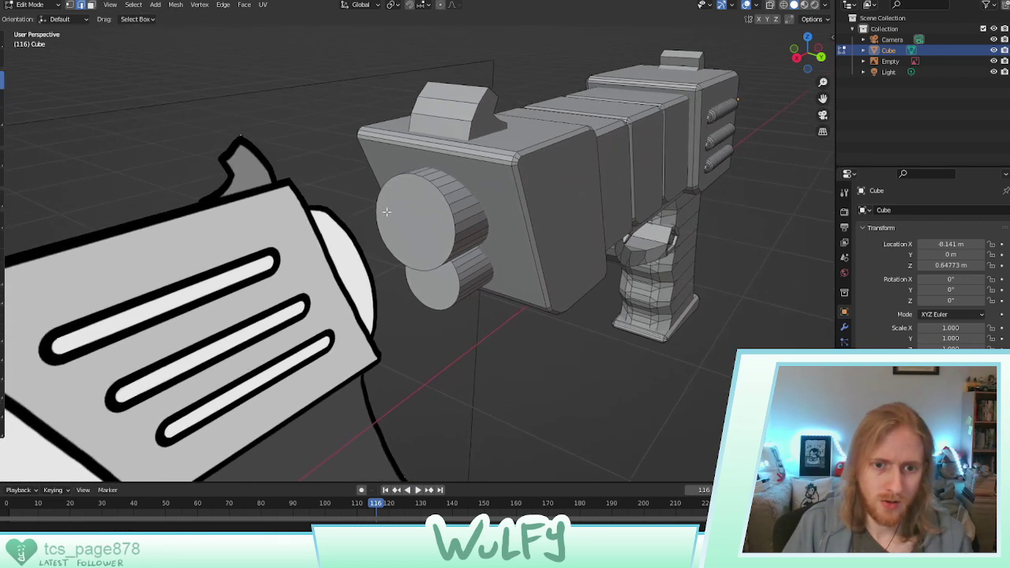
middle_drag(386, 211, 385, 215)
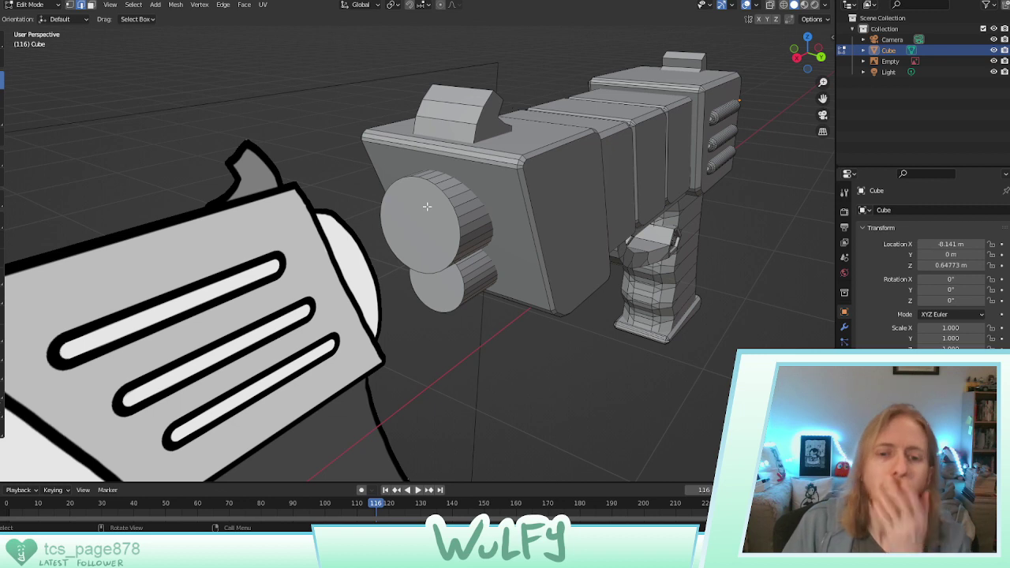
click(427, 207)
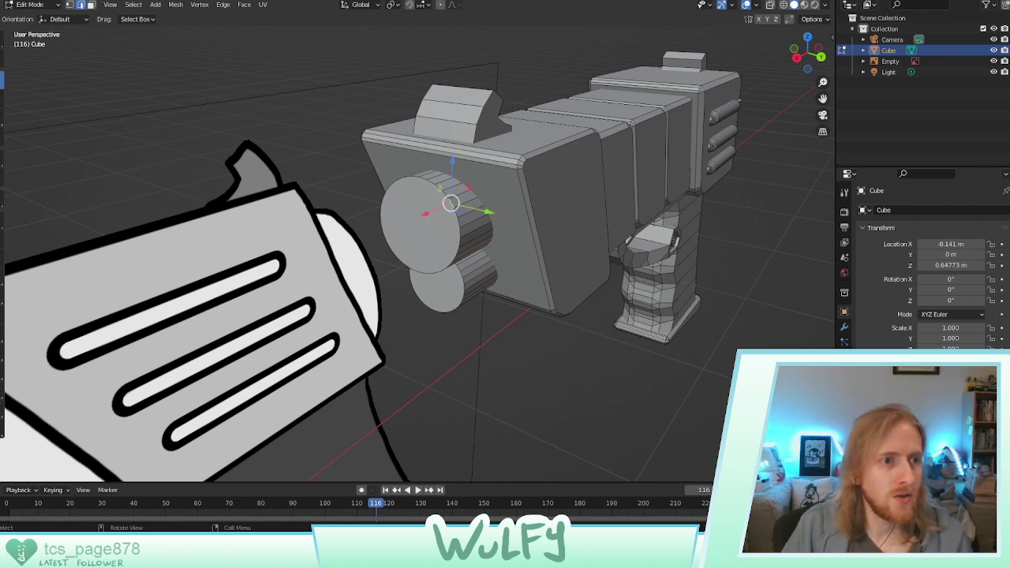
click(91, 5)
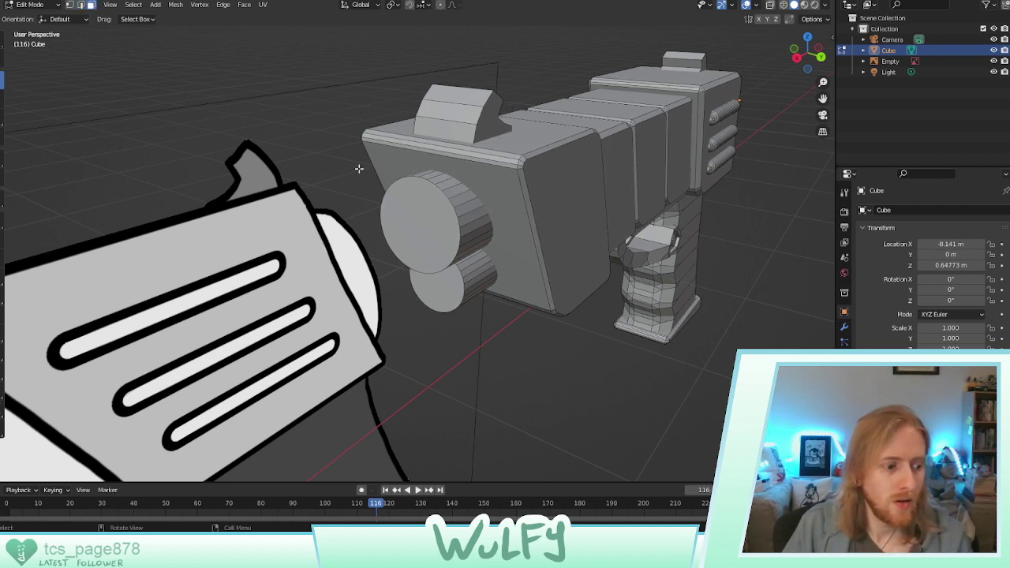
click(439, 216)
shift+click(448, 300)
middle_drag(443, 270, 442, 254)
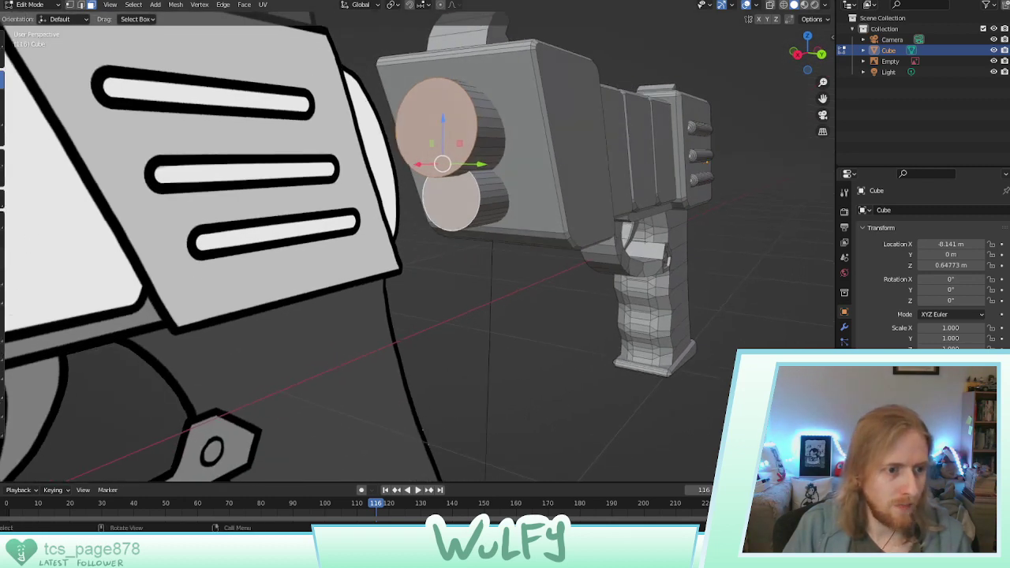
click(1, 239)
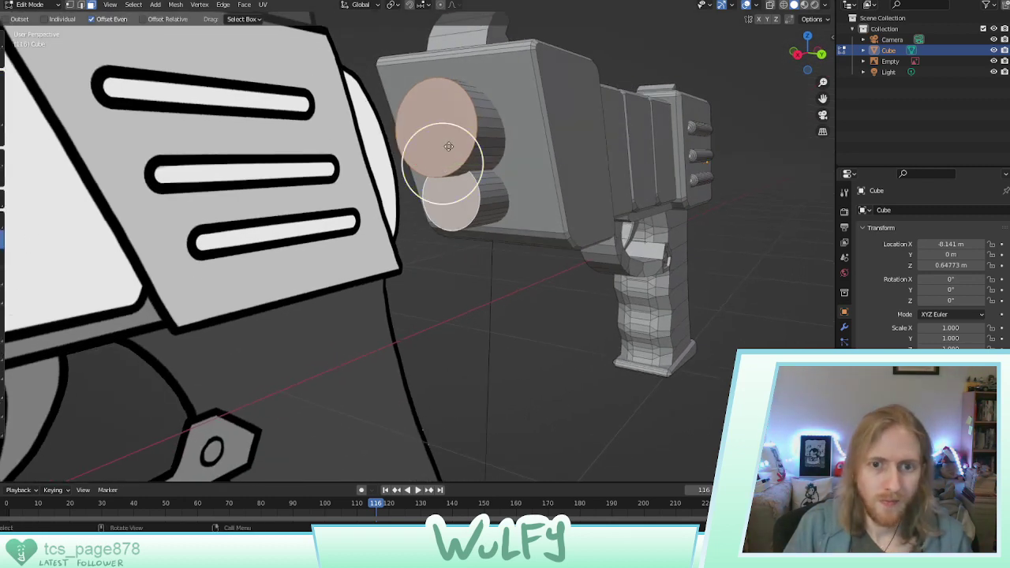
drag(448, 147, 461, 146)
Push the inset front face of the lower barrel, and that of the upper barrel, slightly inward along X
click(452, 189)
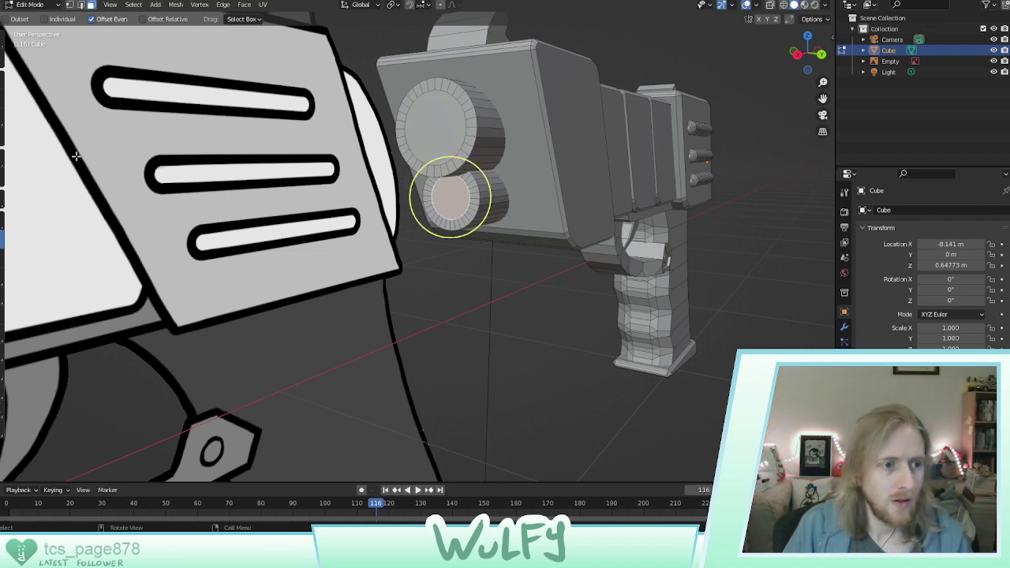
click(2, 80)
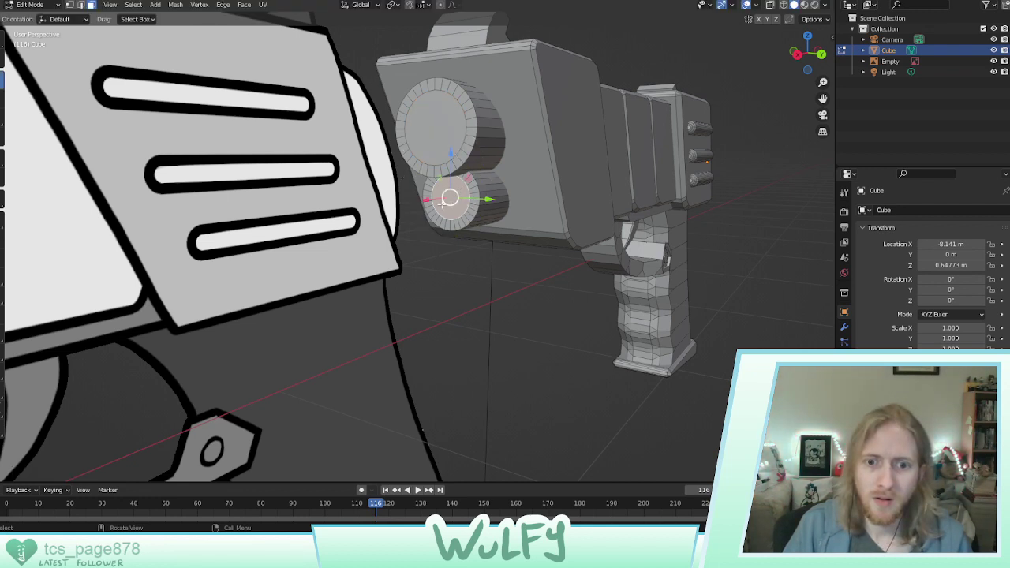
drag(427, 199, 431, 198)
click(427, 131)
drag(413, 127, 417, 128)
mouse_move(418, 128)
middle_down()
mouse_move(390, 142)
mouse_move(438, 153)
mouse_move(398, 173)
middle_up()
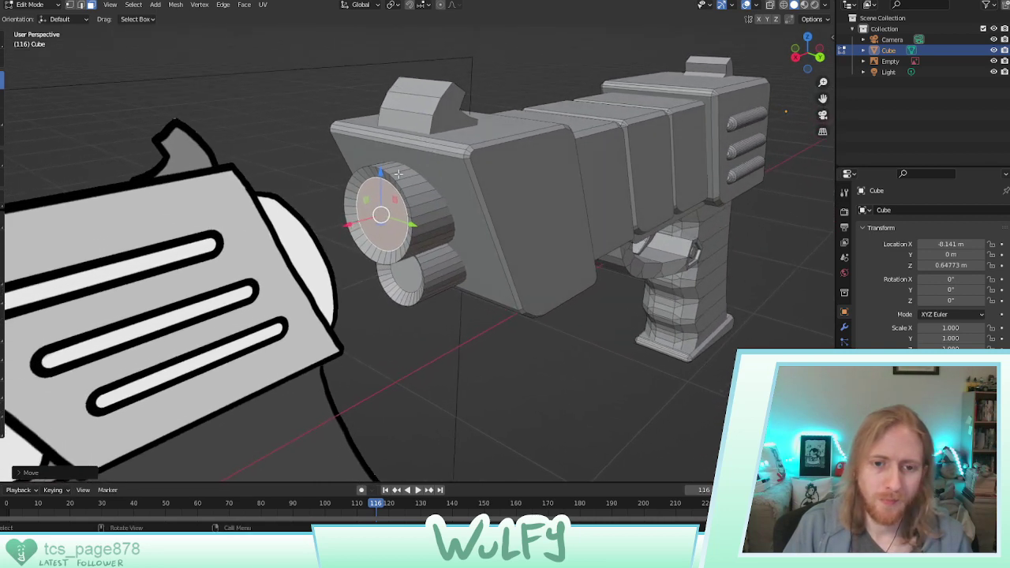
click(387, 223)
click(464, 303)
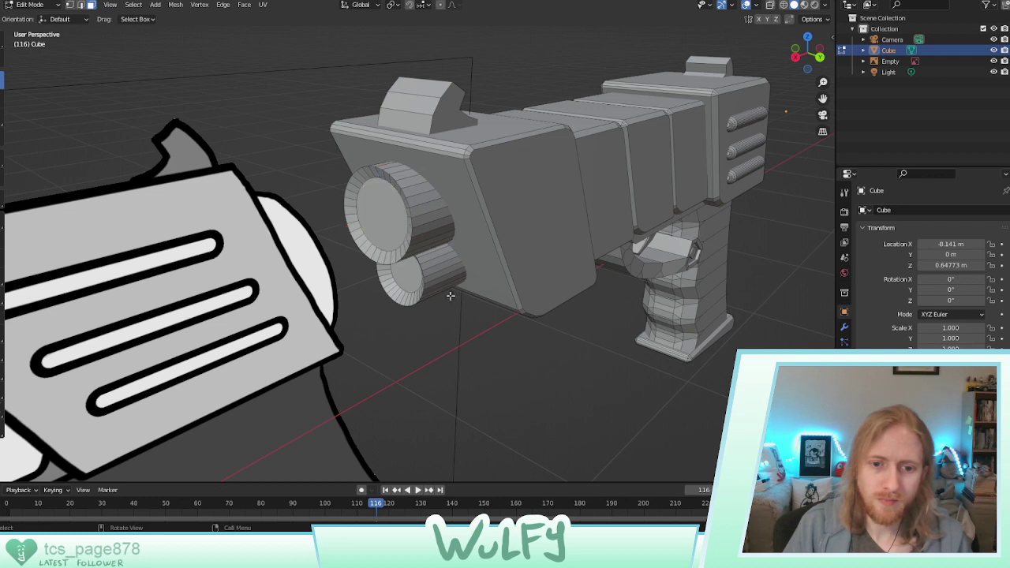
Switch to Object Mode and delete the pistol reference image
middle_drag(391, 249, 413, 226)
scroll(427, 214, down, 5)
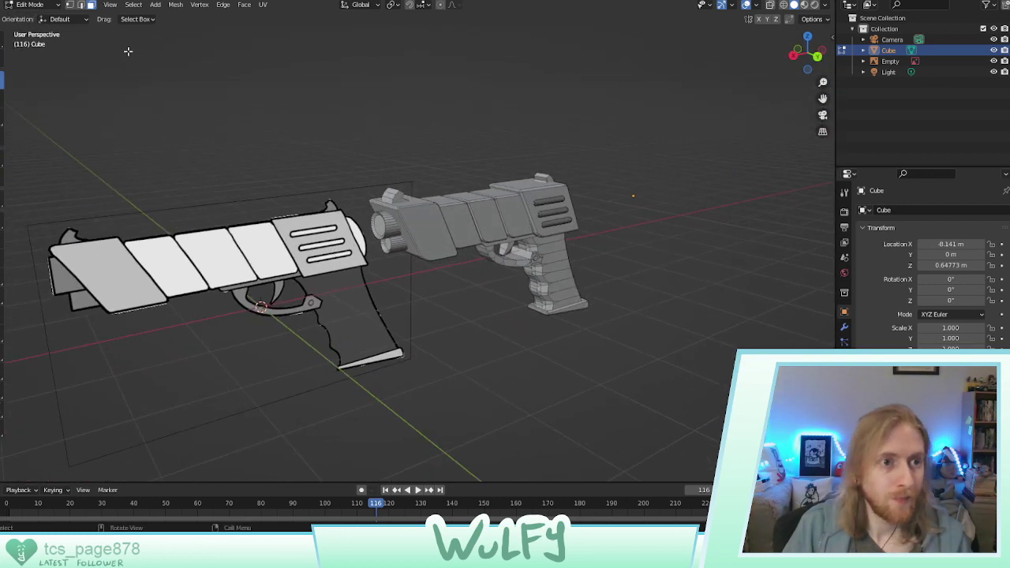
click(32, 5)
click(36, 27)
click(274, 237)
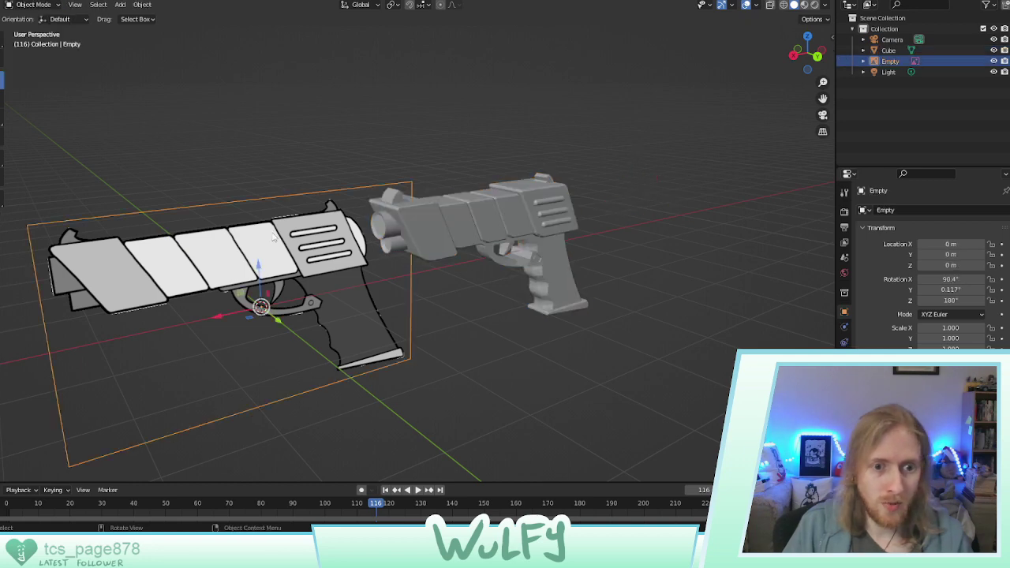
key(Delete)
Select the pistol mesh and return to Edit Mode
middle_drag(447, 253, 371, 239)
click(48, 5)
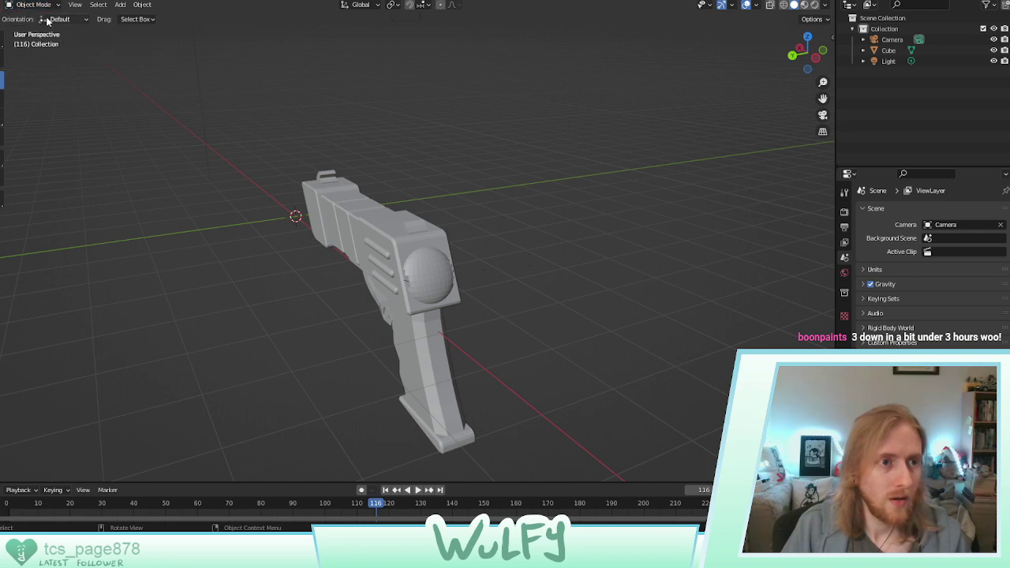
click(48, 5)
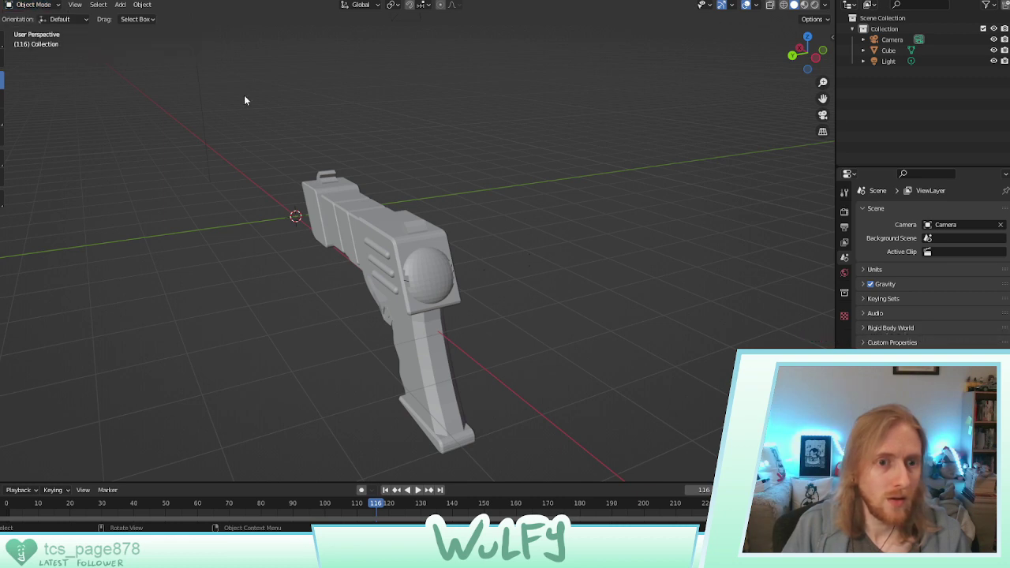
middle_drag(284, 167, 362, 192)
click(355, 213)
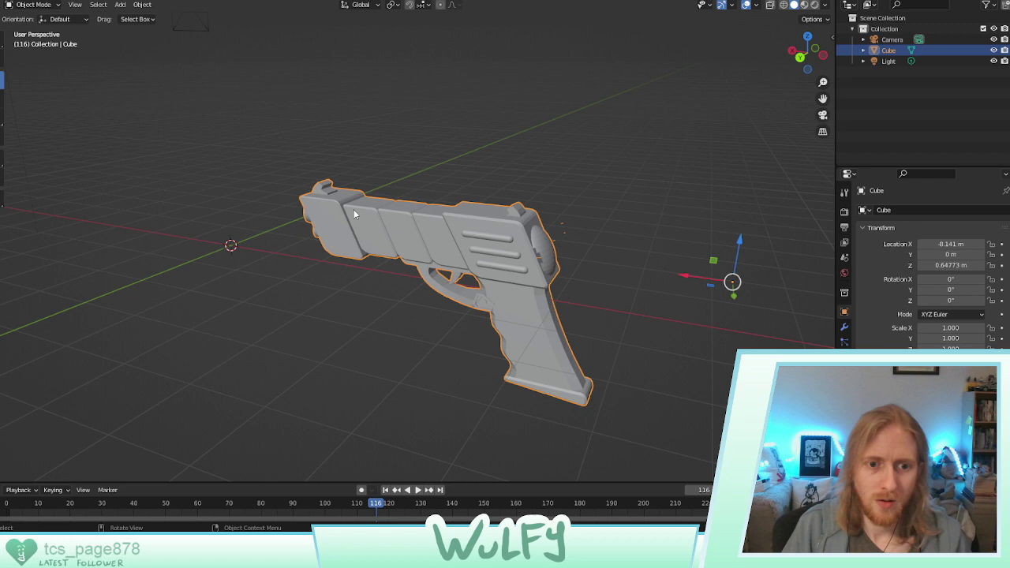
click(36, 4)
click(33, 29)
Select all linked geometry of the sphere on the rear block's back face and delete it
mouse_move(442, 245)
middle_down()
mouse_move(378, 244)
mouse_move(457, 247)
middle_up()
scroll(392, 234, up, 6)
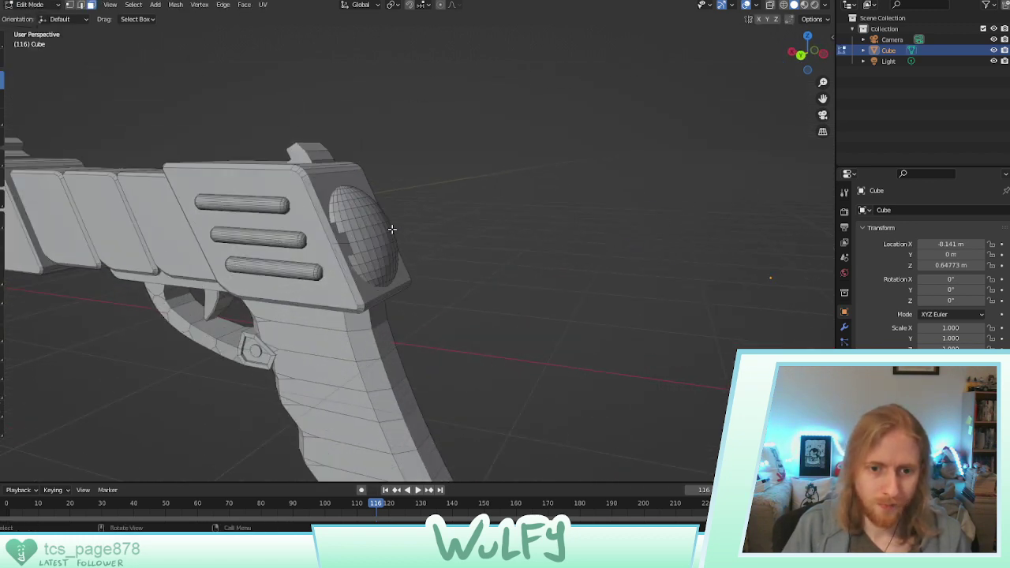
middle_drag(393, 228, 273, 261)
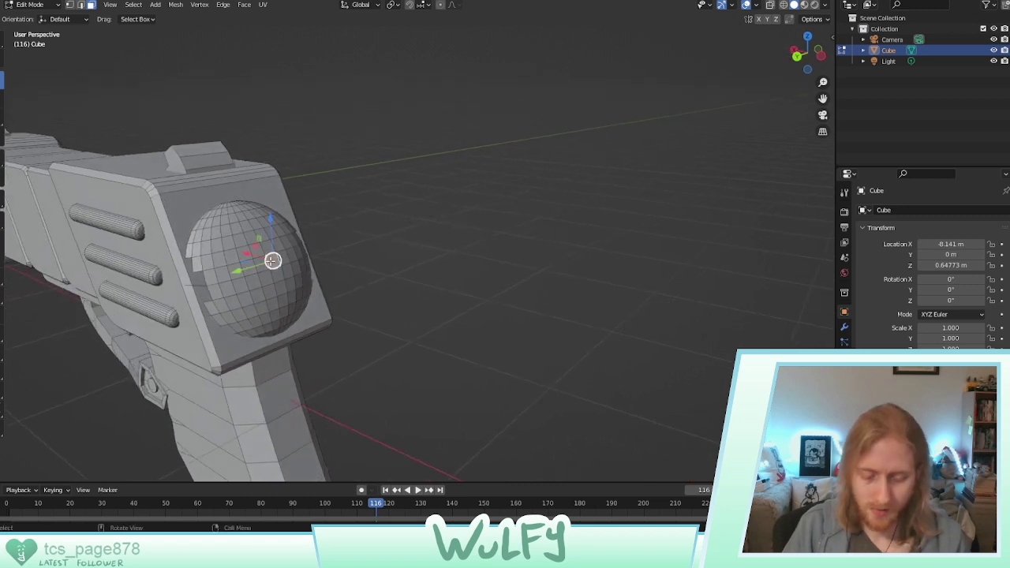
key(ctrl+l)
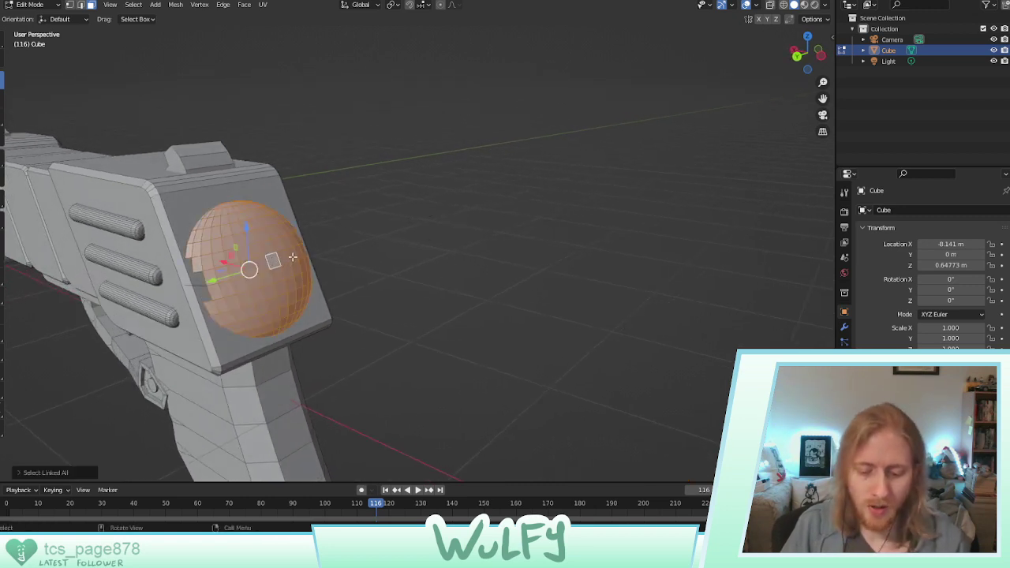
key(x)
click(264, 258)
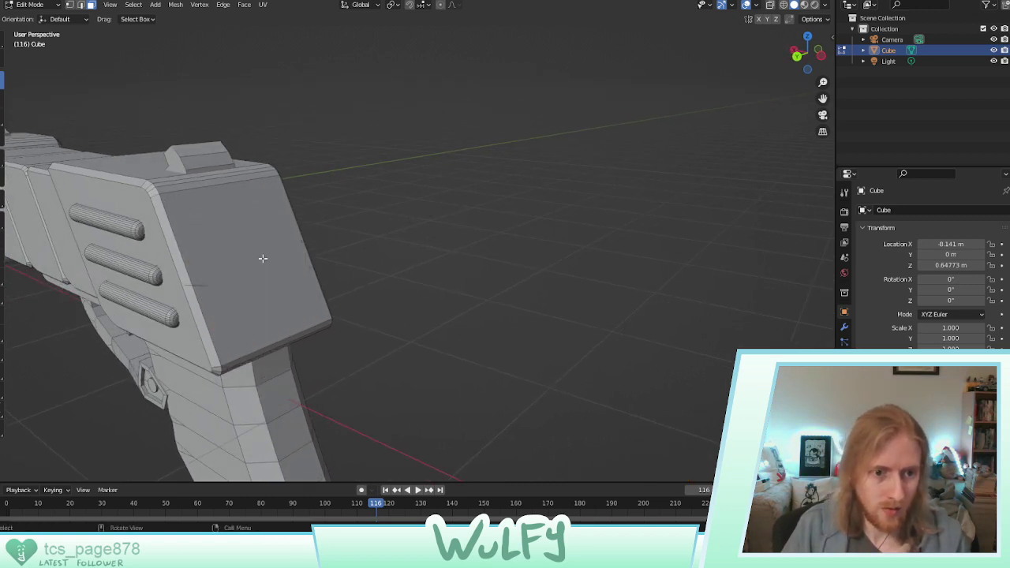
Add a UV sphere to the mesh and move it to the rear block, raising it along Z
middle_drag(236, 253, 250, 222)
scroll(307, 266, down, 5)
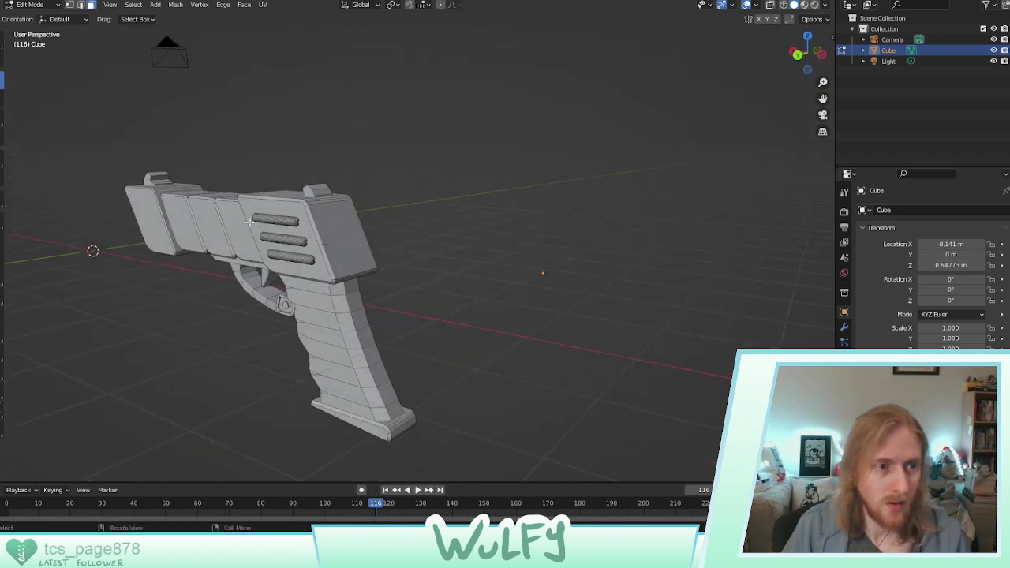
click(152, 4)
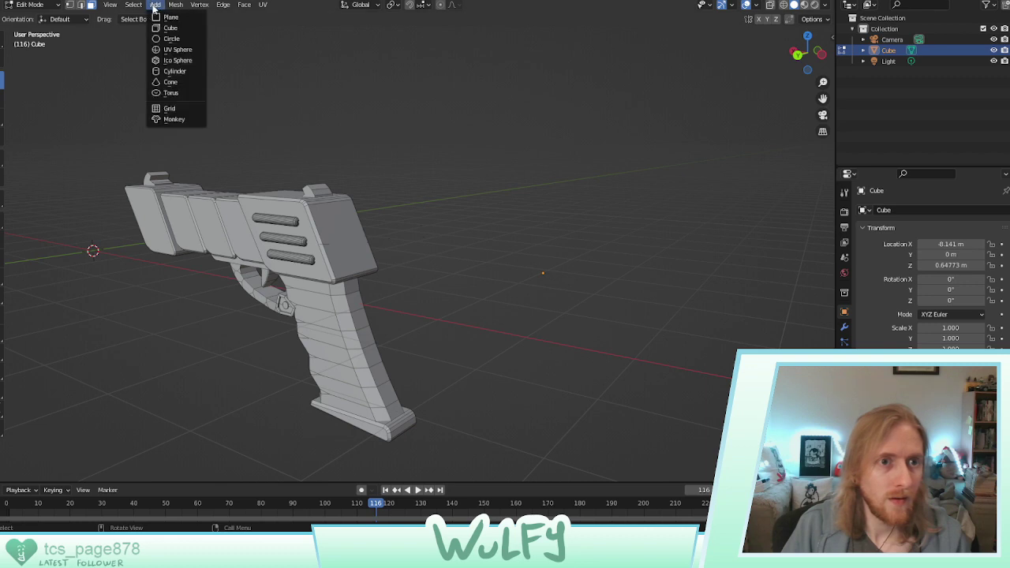
click(174, 50)
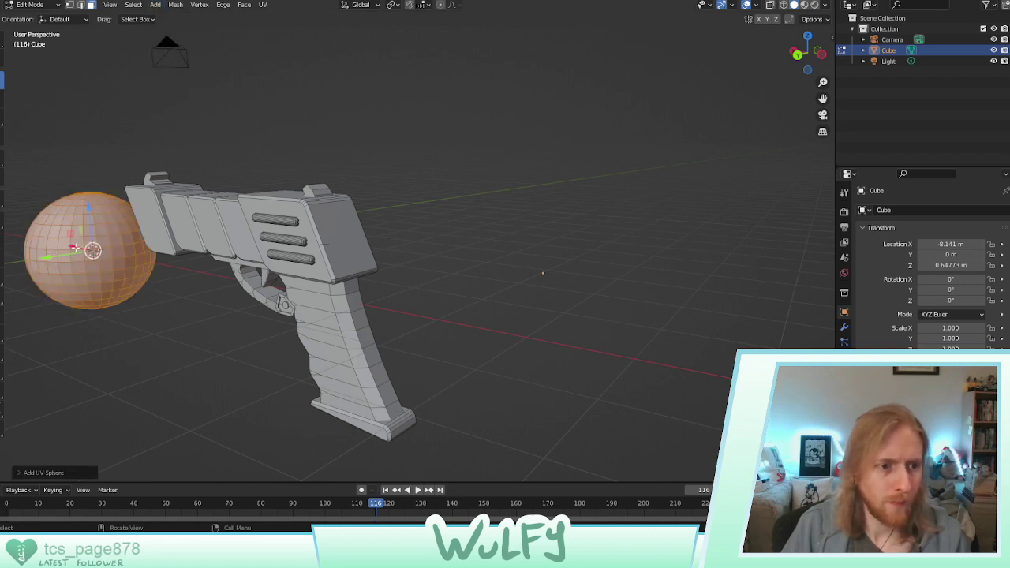
key(g)
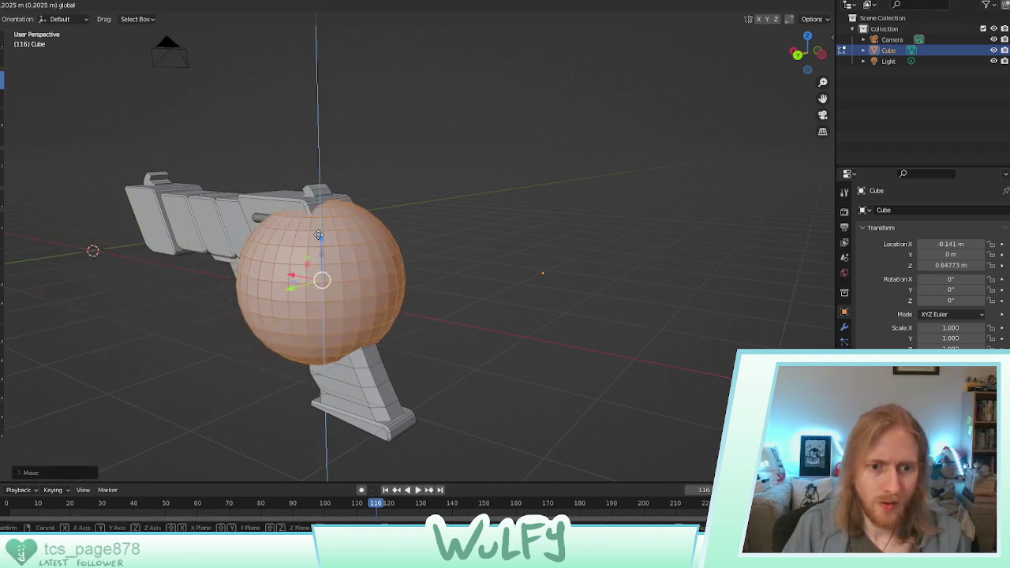
drag(318, 235, 317, 216)
Undo the trial stretch along Z and scale the new sphere down uniformly to fit the rear block
key(c)
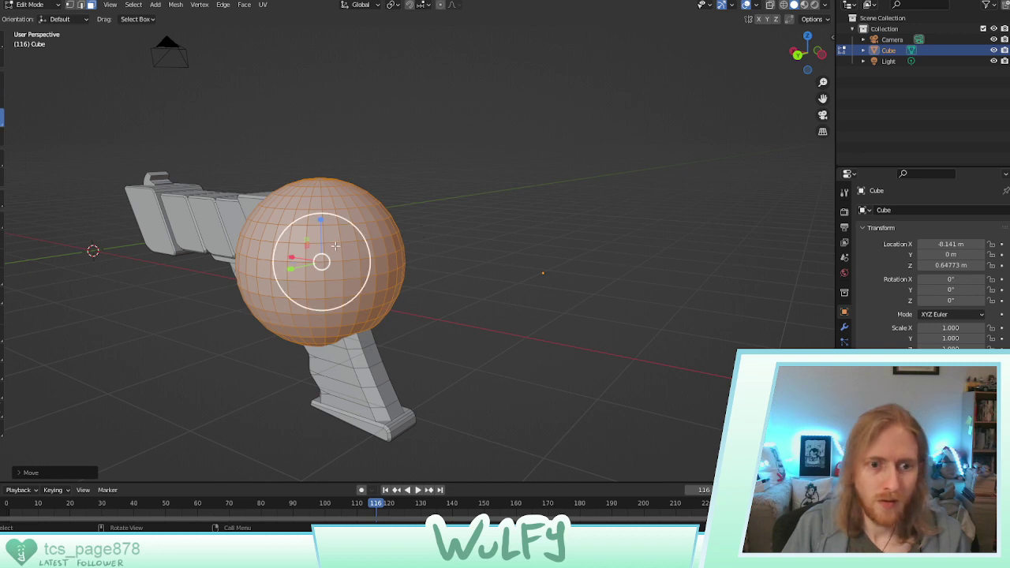
key(s)
key(z)
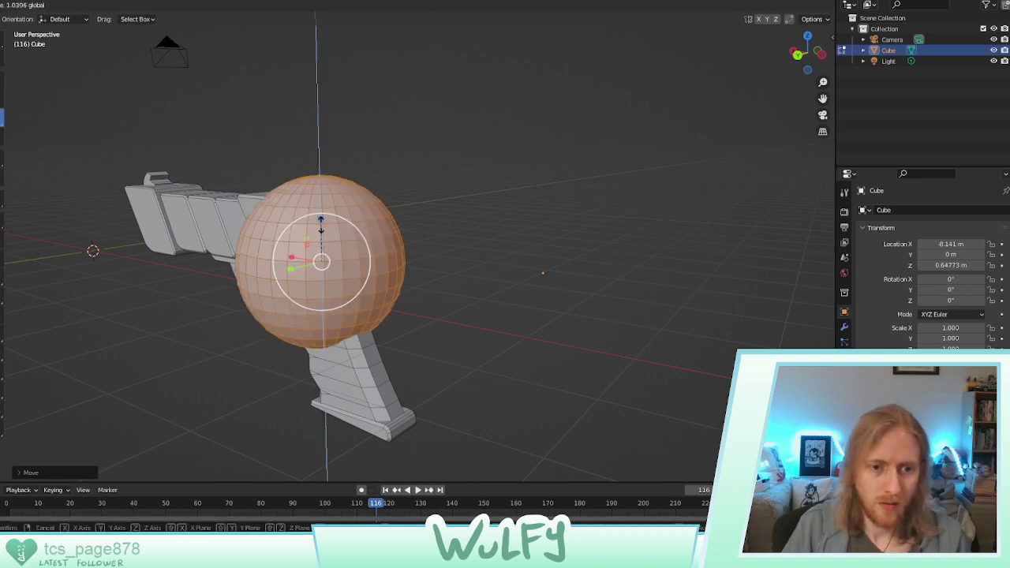
drag(322, 225, 335, 240)
key(ctrl+z)
click(333, 244)
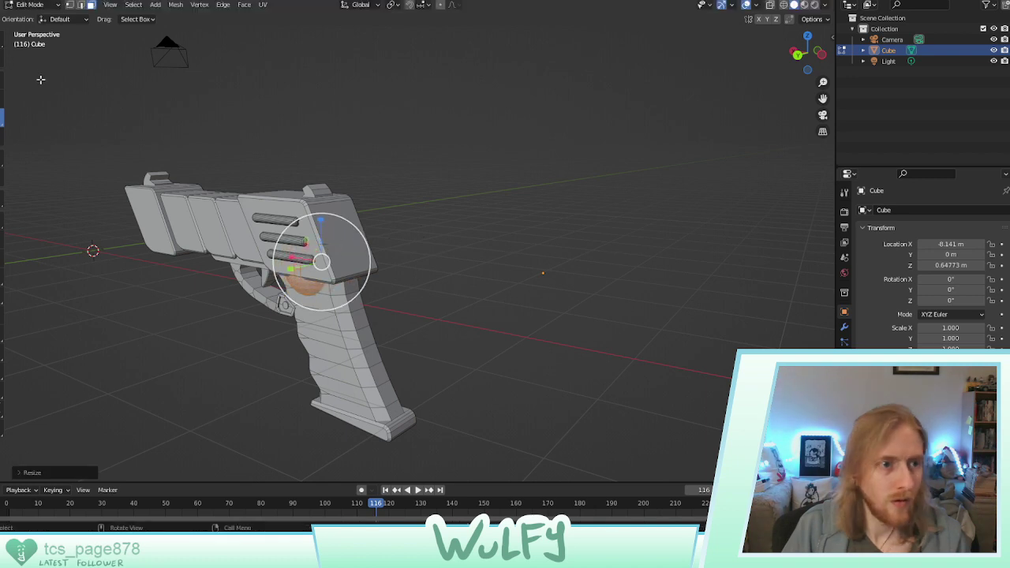
Move the small sphere back and up along Z so it bulges out of the rear block's back face
click(2, 82)
key(g)
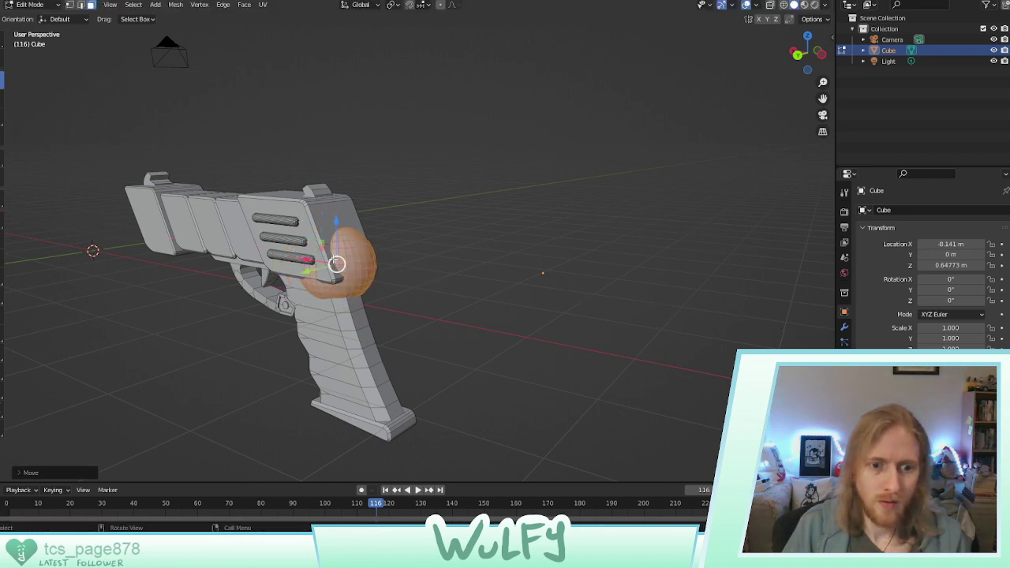
key(z)
click(330, 223)
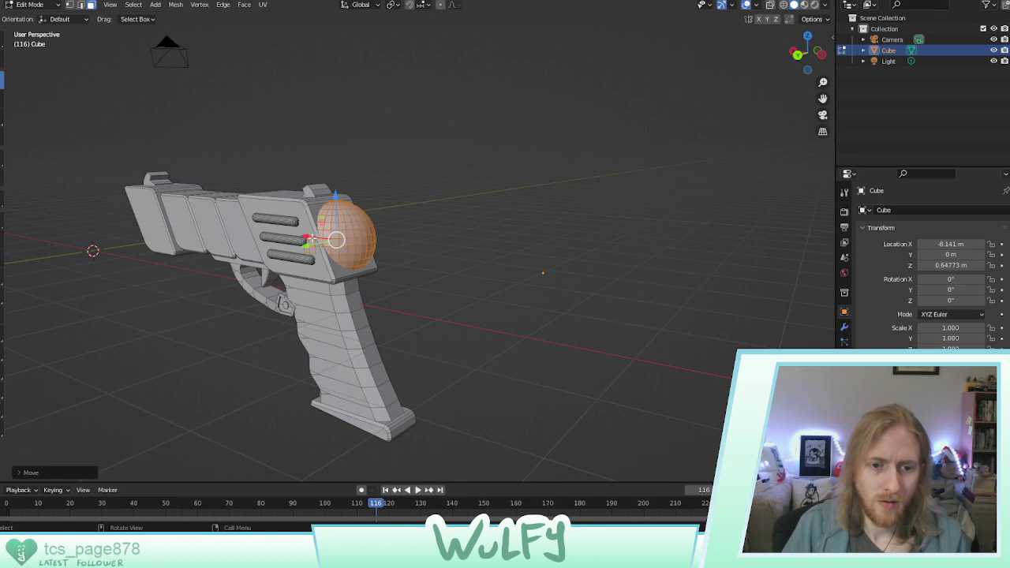
key(g)
key(z)
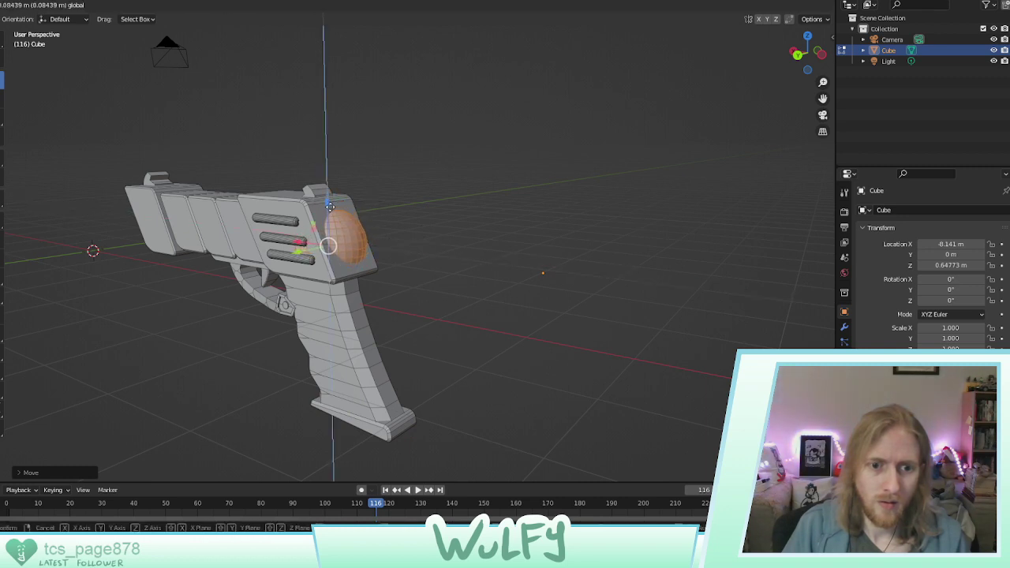
click(330, 207)
Adjust the new sphere's height along Z in the left orthographic view to fit the rear block's back face
mouse_move(367, 199)
middle_down()
mouse_move(334, 192)
mouse_move(296, 207)
mouse_move(363, 214)
middle_up()
scroll(341, 219, up, 4)
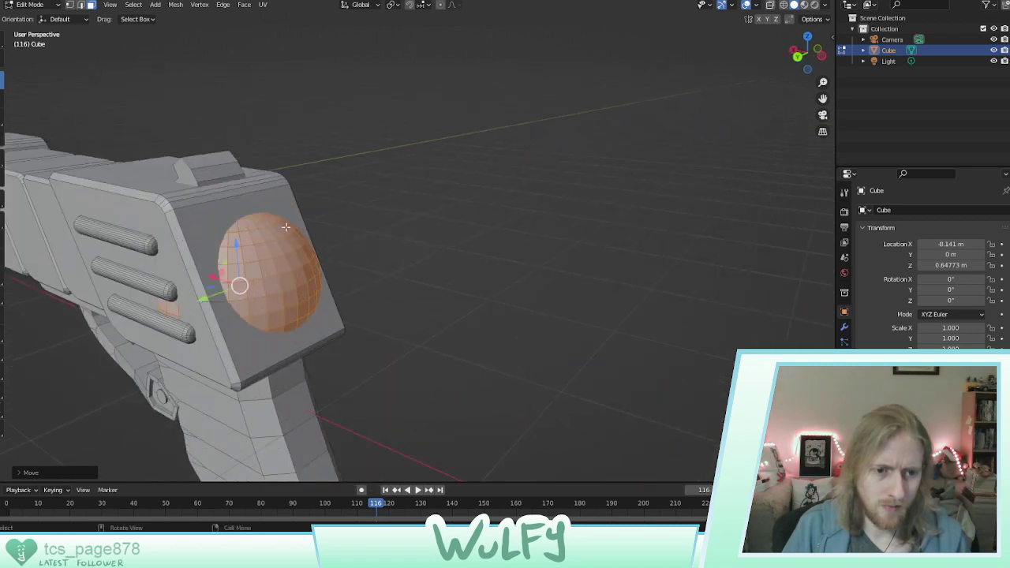
middle_drag(299, 224, 214, 226)
click(811, 56)
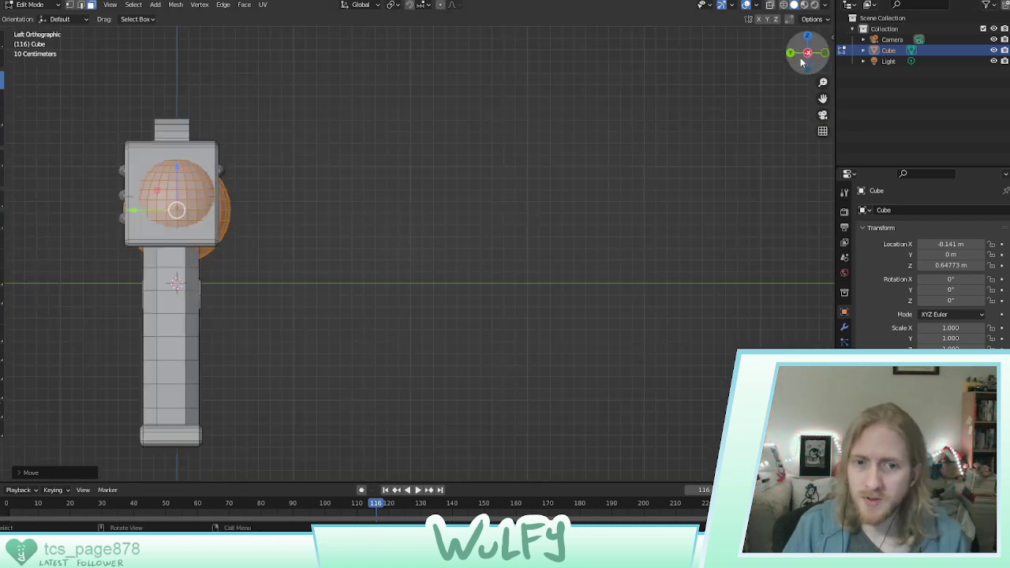
shift+middle_drag(314, 141, 519, 160)
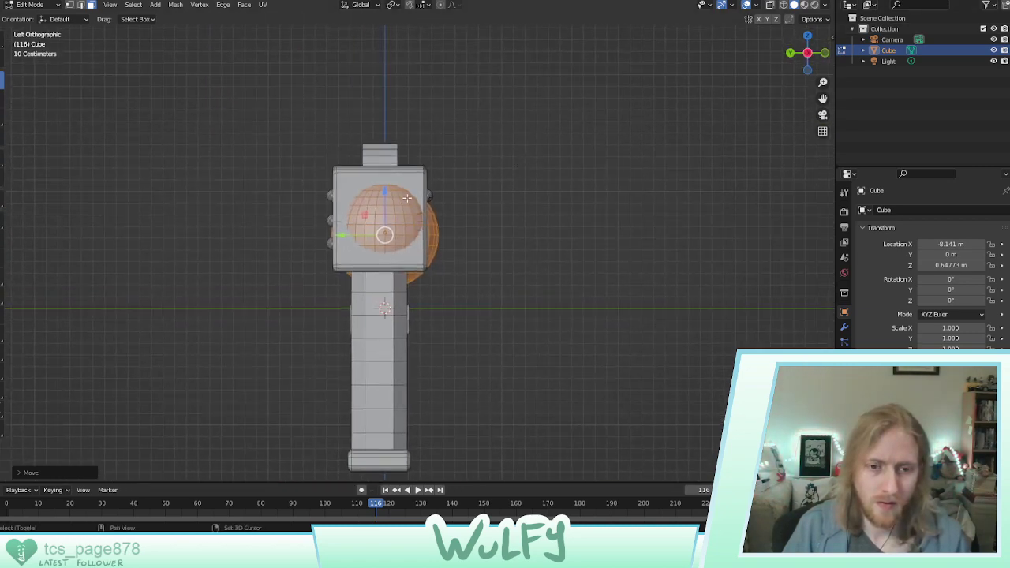
scroll(407, 197, up, 3)
shift+middle_drag(408, 197, 471, 233)
drag(428, 262, 429, 224)
key(z)
key(g)
key(z)
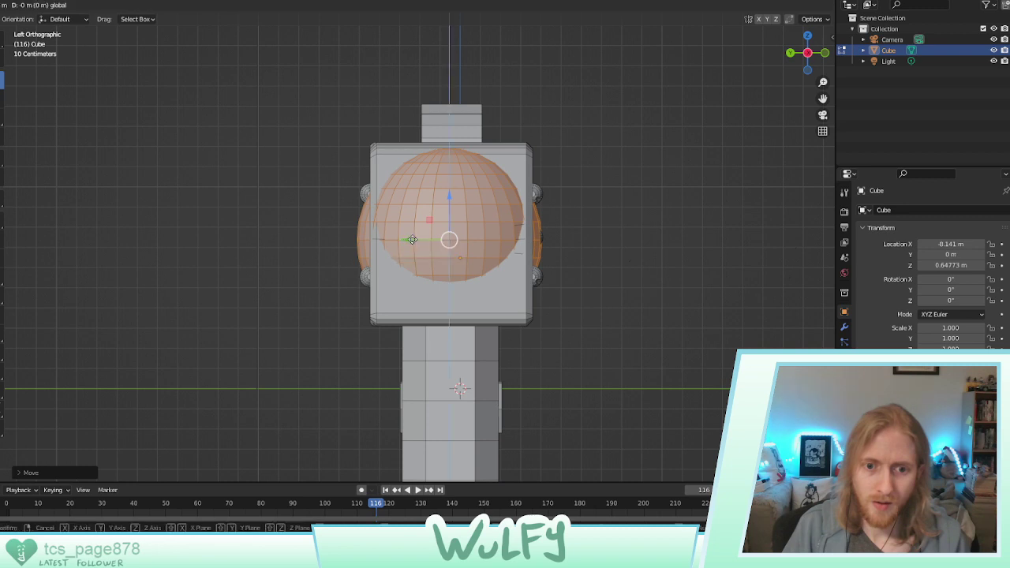
right_click(412, 239)
key(g)
key(z)
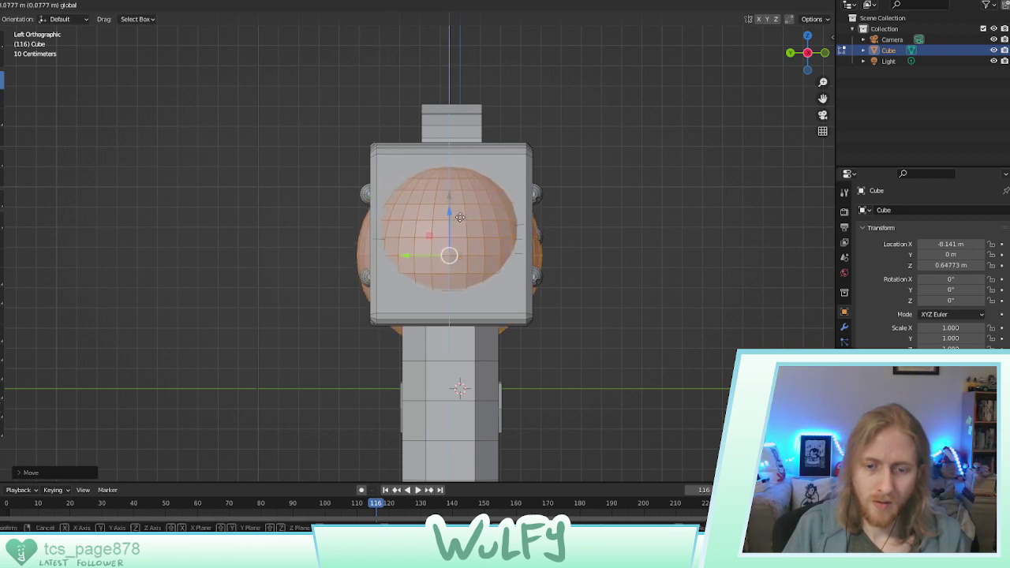
click(464, 192)
Nudge the sphere along X so it protrudes slightly further from the rear block's back face
middle_drag(464, 193, 504, 211)
key(g)
key(z)
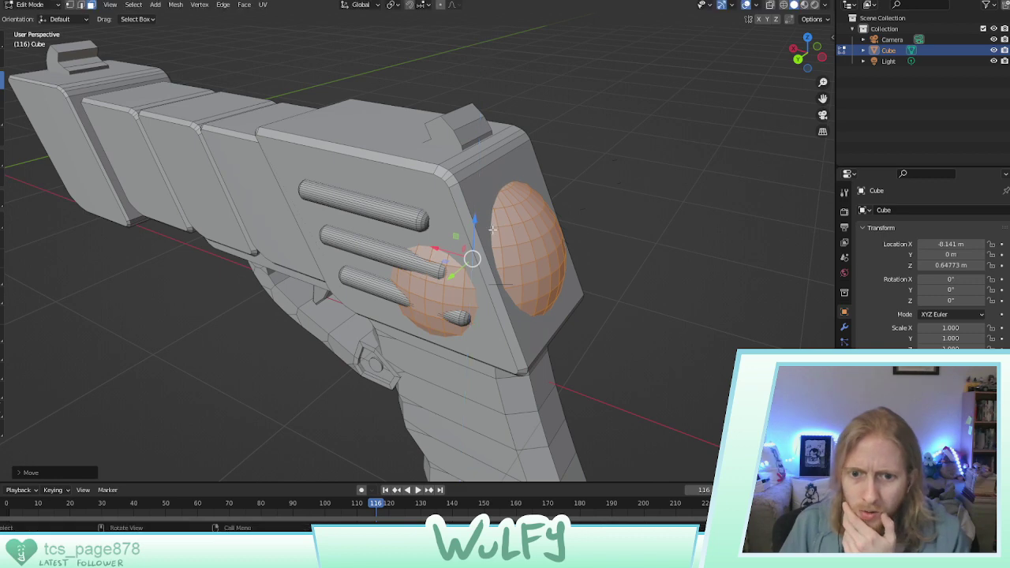
key(x)
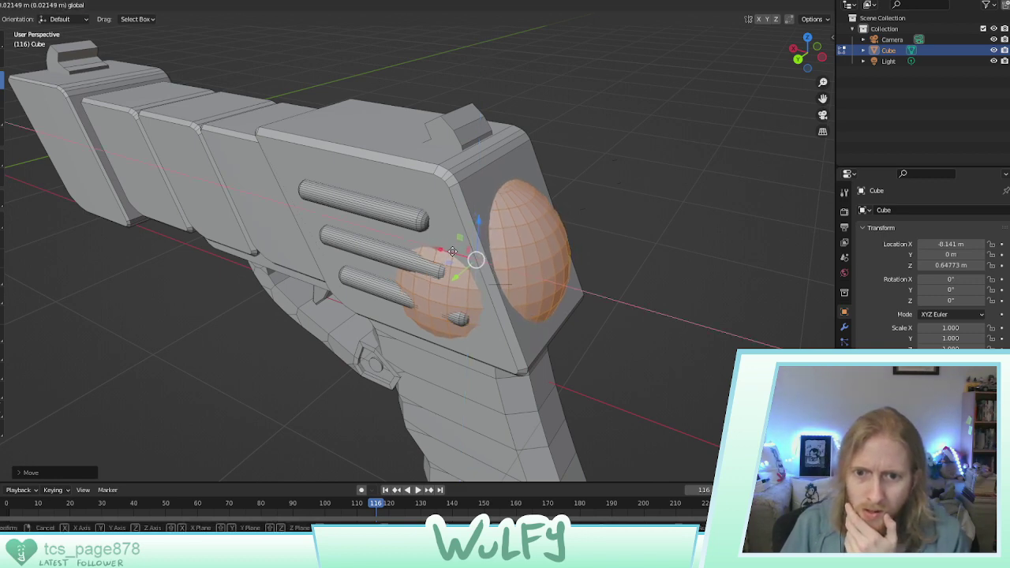
click(454, 251)
Shift the sphere slightly along Y to center it across the width of the back face
middle_drag(453, 252, 450, 237)
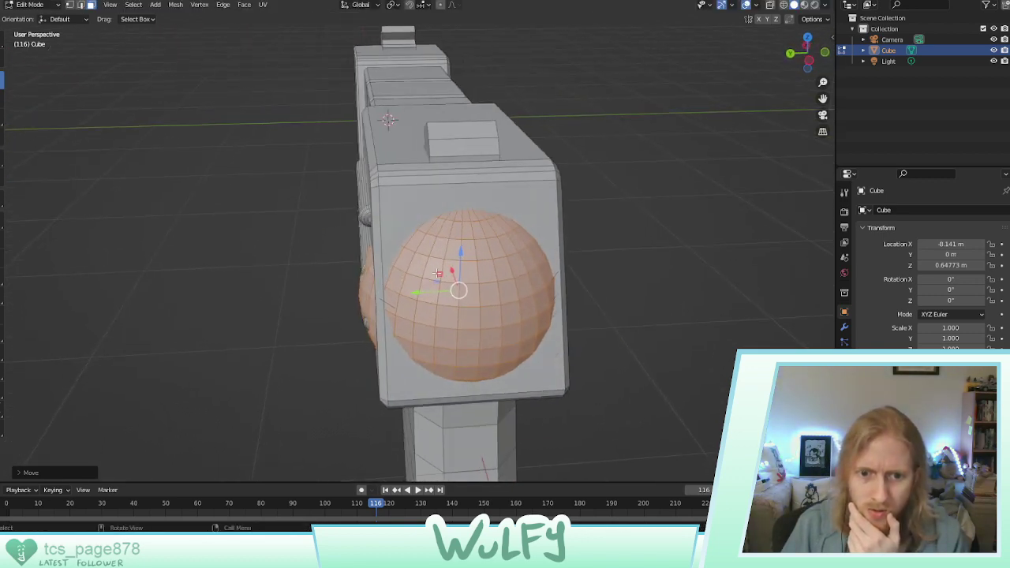
key(g)
key(y)
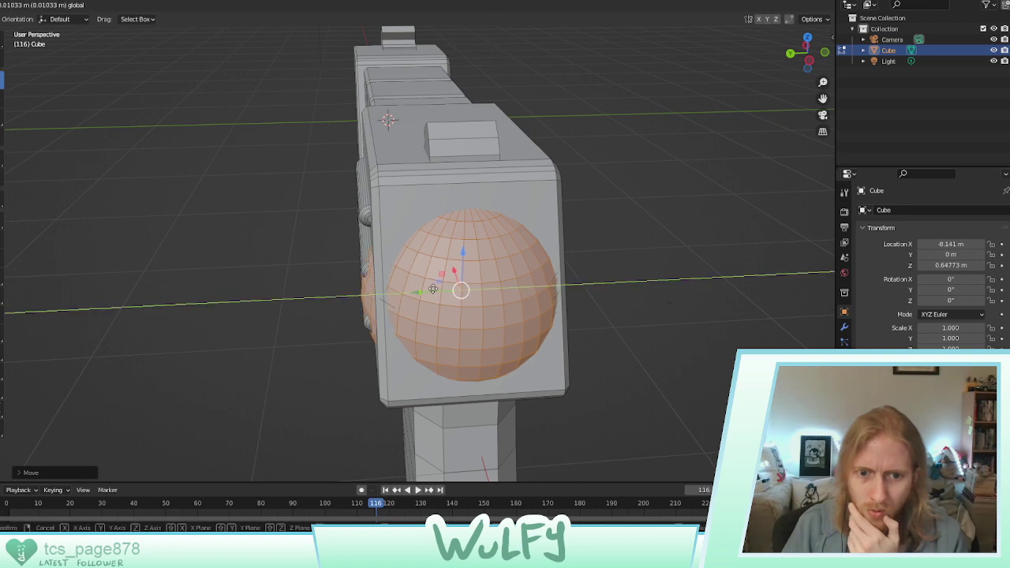
click(433, 290)
Fine-tune the sphere's height and depth on the back face with small moves along Z and X
key(g)
key(z)
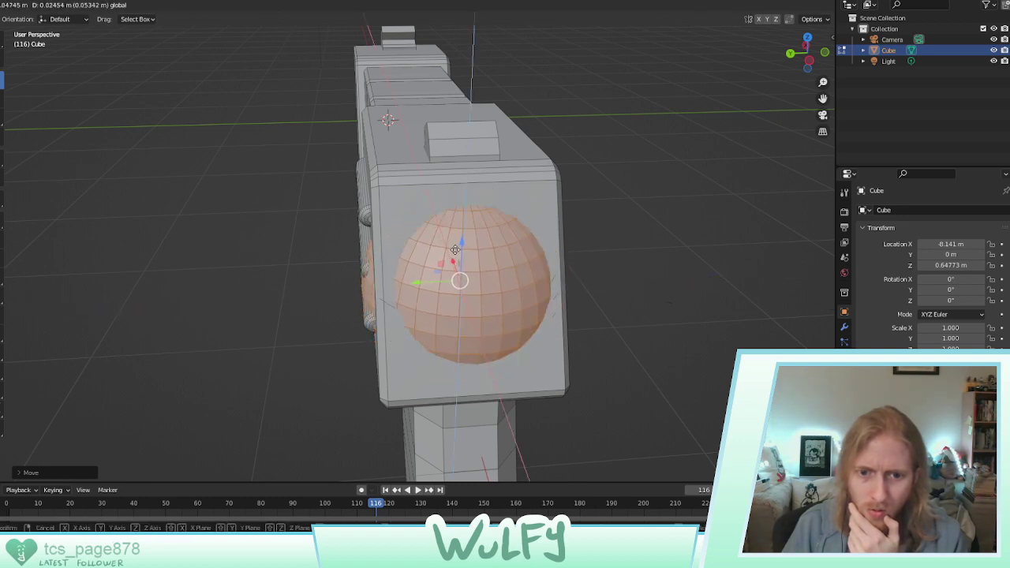
click(455, 251)
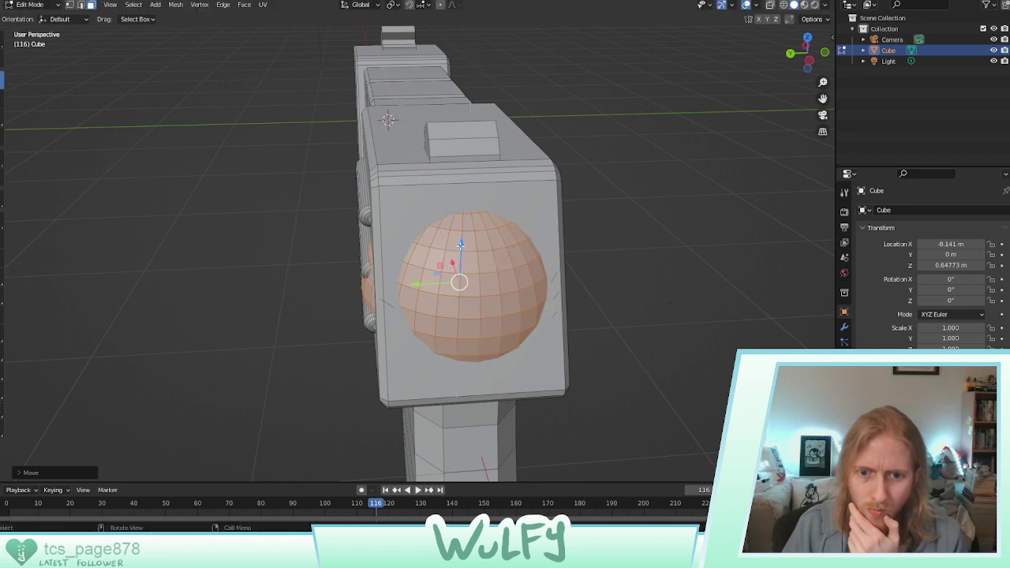
key(g)
key(z)
click(464, 239)
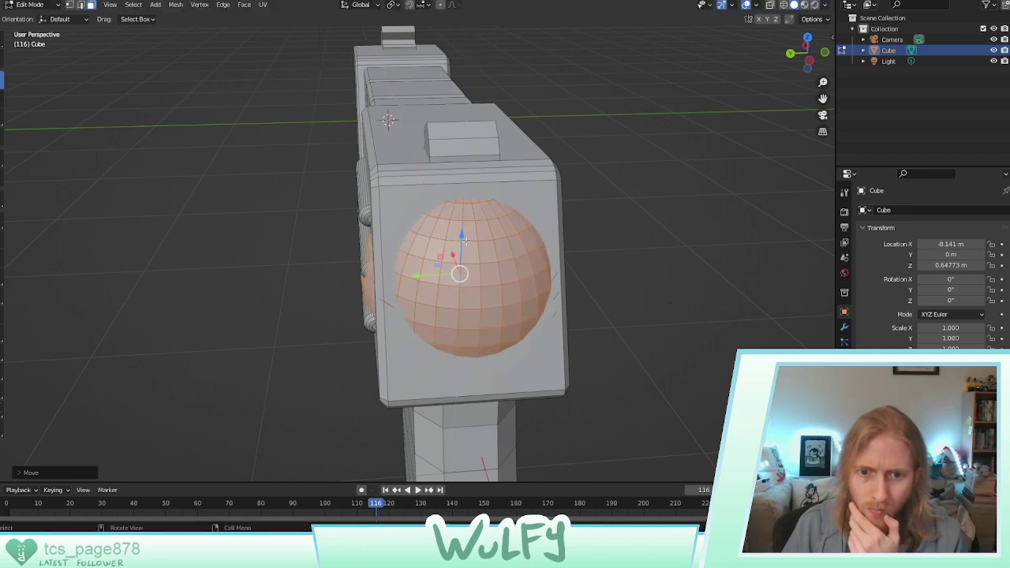
drag(453, 255, 463, 251)
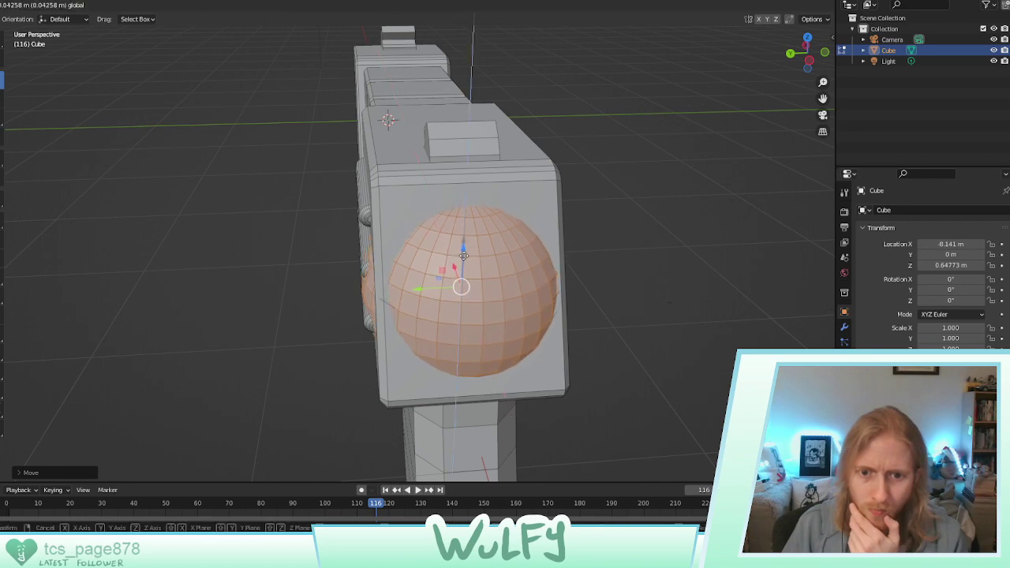
click(464, 254)
Scale the sphere down slightly and uniformly, then deselect it
middle_drag(464, 254, 52, 113)
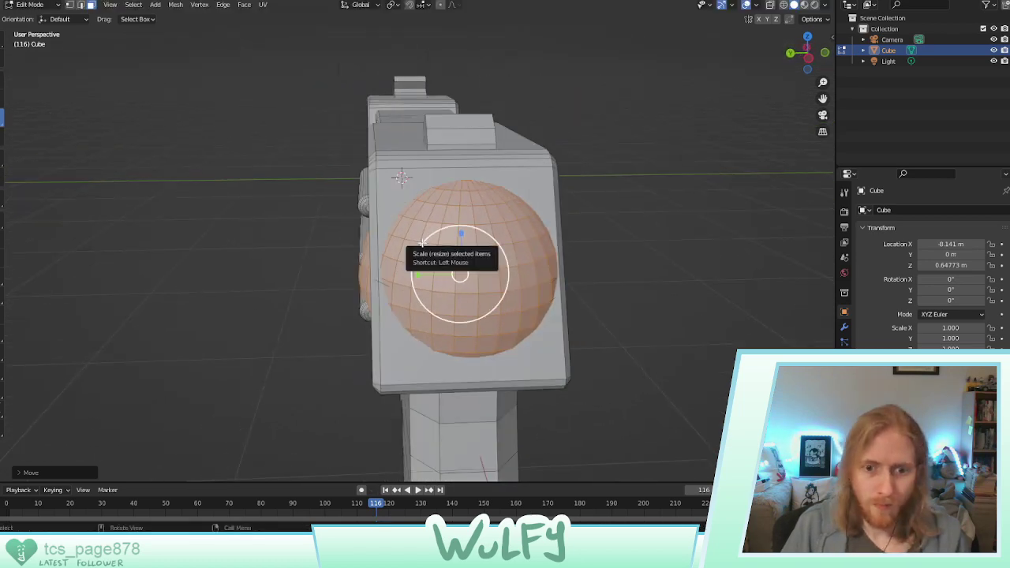
drag(422, 242, 440, 250)
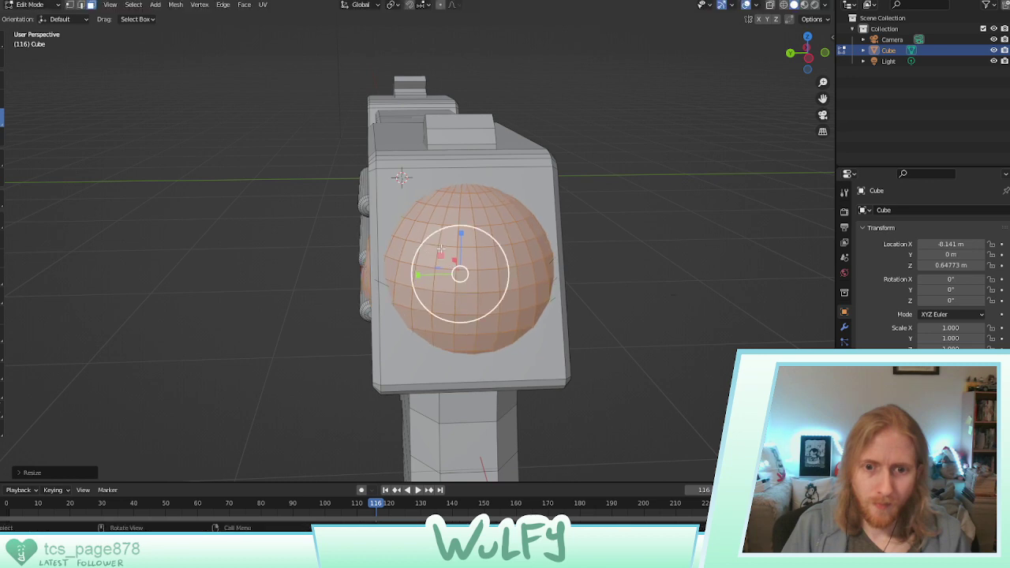
click(571, 242)
Select the sphere faces poking through the rear block's side around the middle rib
middle_drag(572, 243, 506, 219)
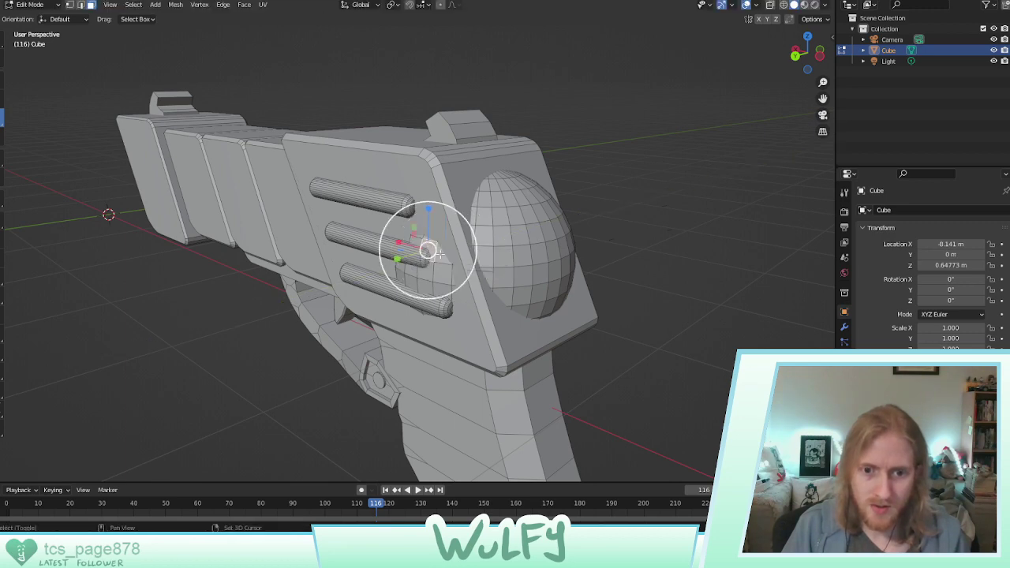
scroll(424, 247, up, 3)
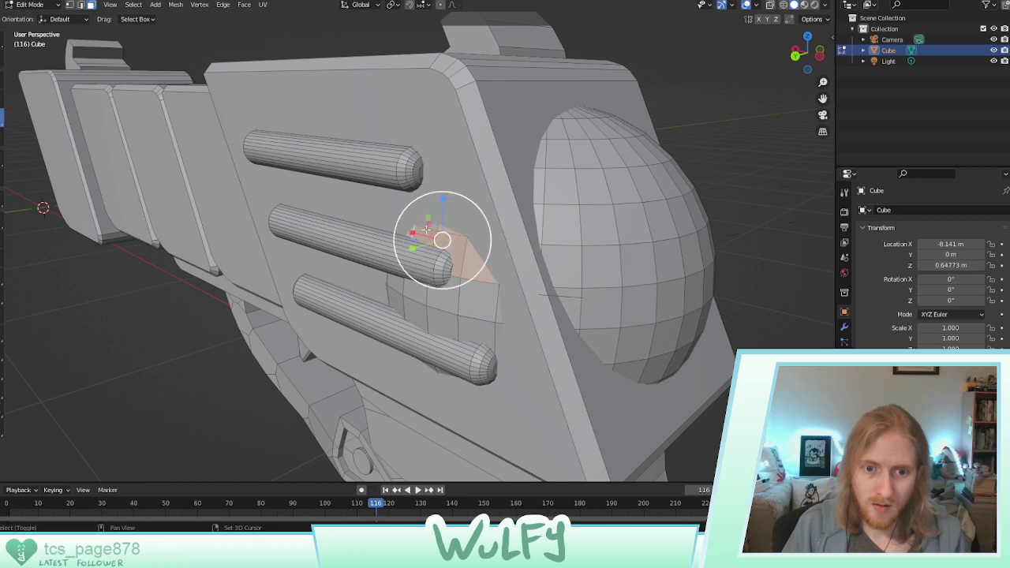
shift+click(445, 295)
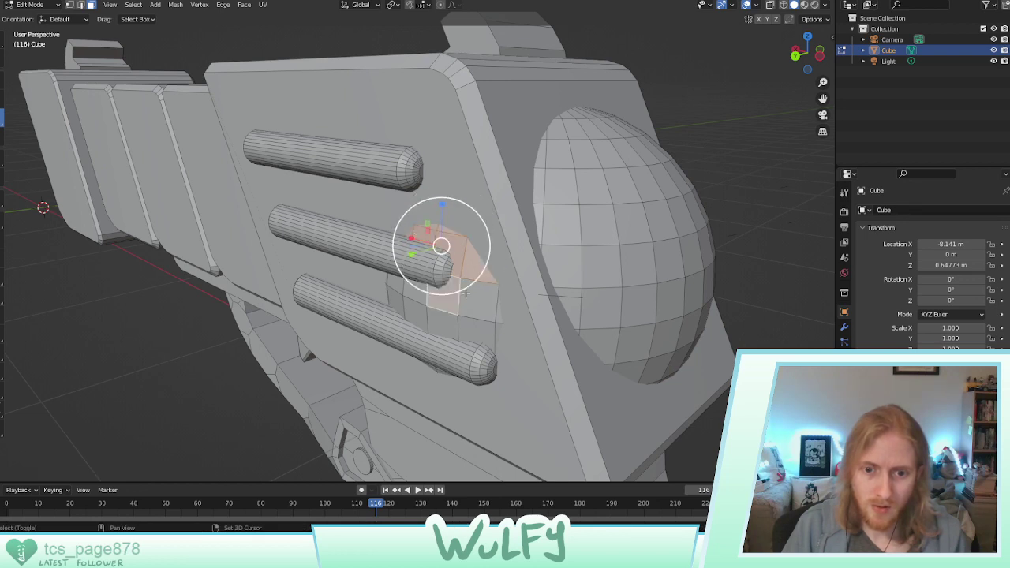
shift+click(499, 312)
shift+click(487, 309)
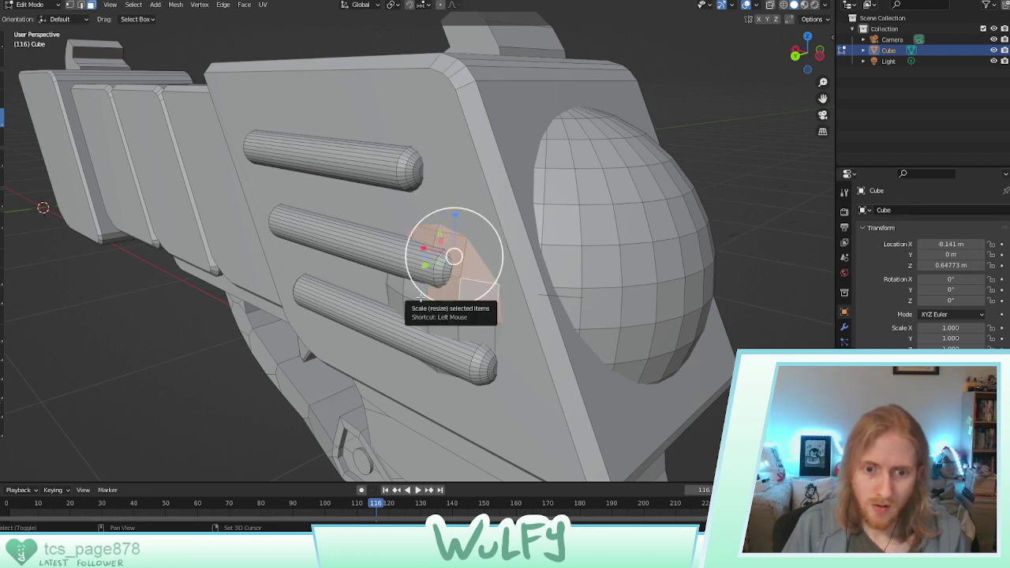
shift+click(419, 298)
shift+click(400, 291)
shift+click(388, 289)
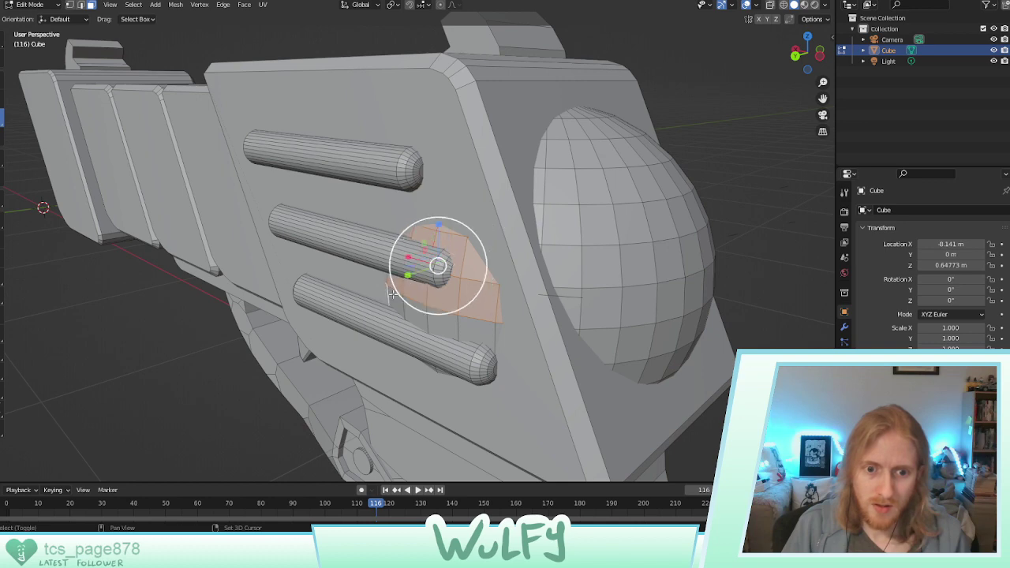
Add the sphere faces showing just below the lowest side rib to the selection
middle_drag(391, 294, 480, 260)
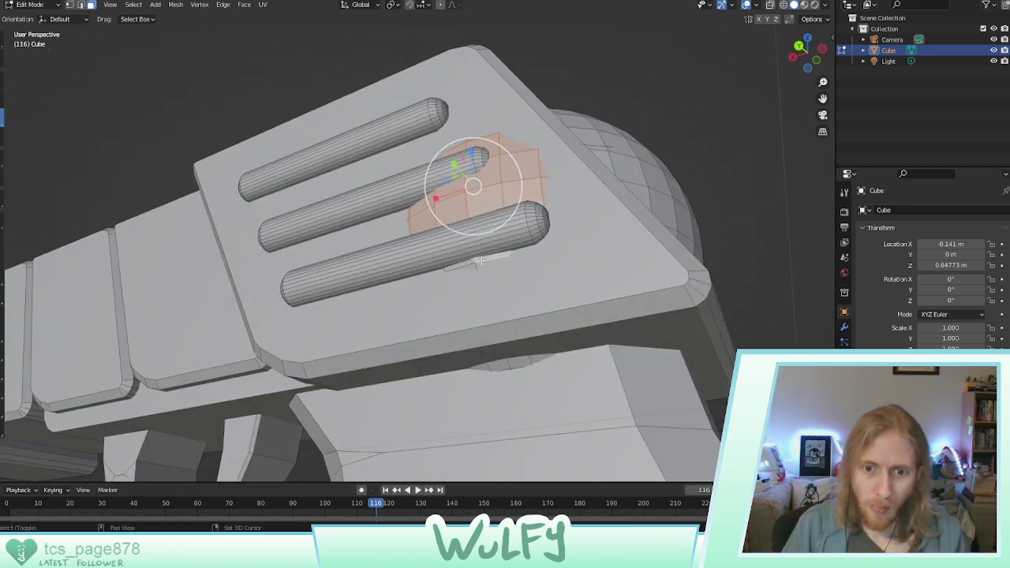
shift+click(479, 266)
shift+click(469, 266)
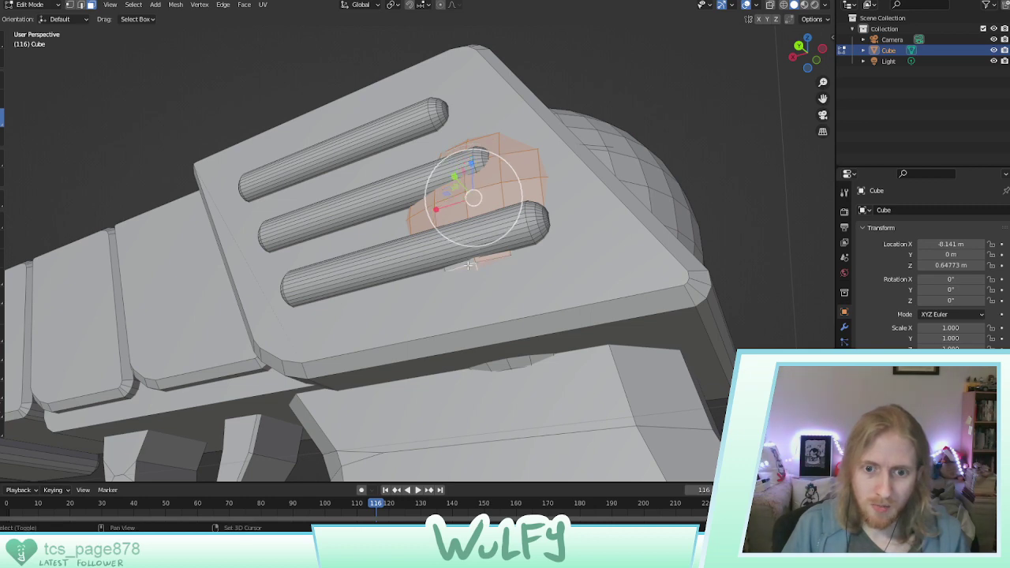
scroll(478, 265, up, 3)
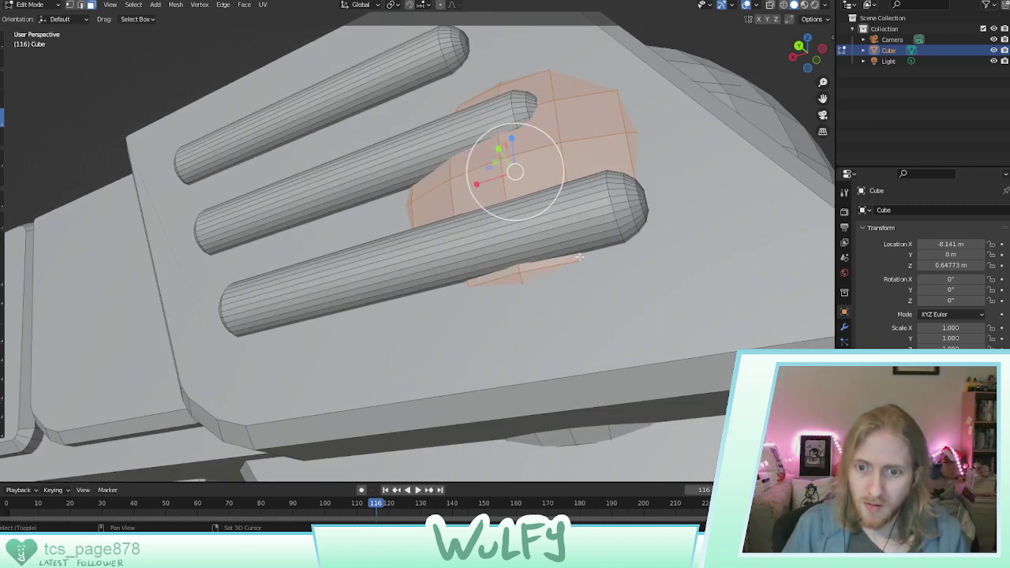
shift+click(472, 283)
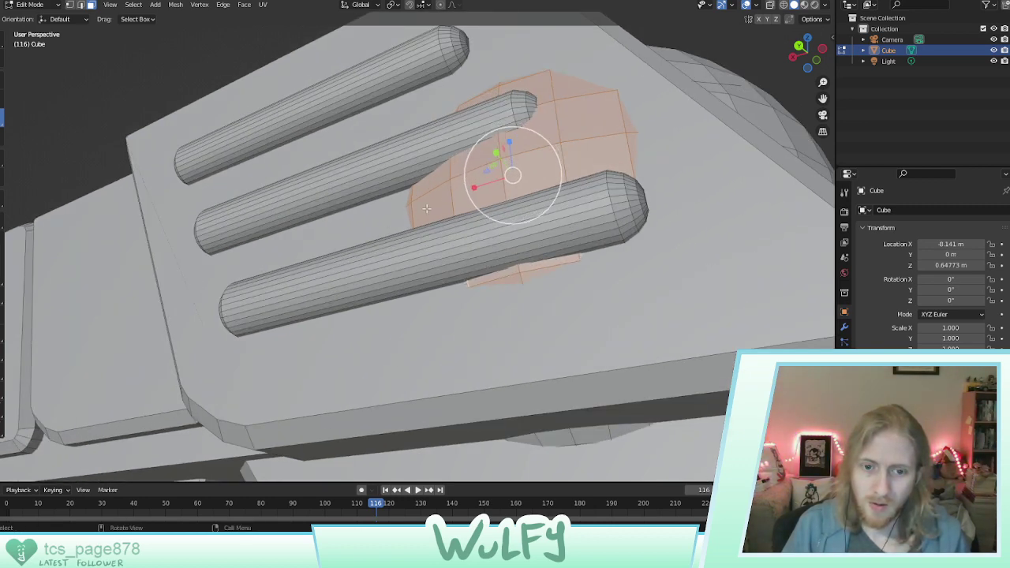
Add the sphere faces protruding from the rear block's underside above the grip to the selection
middle_drag(426, 207, 428, 179)
shift+click(510, 336)
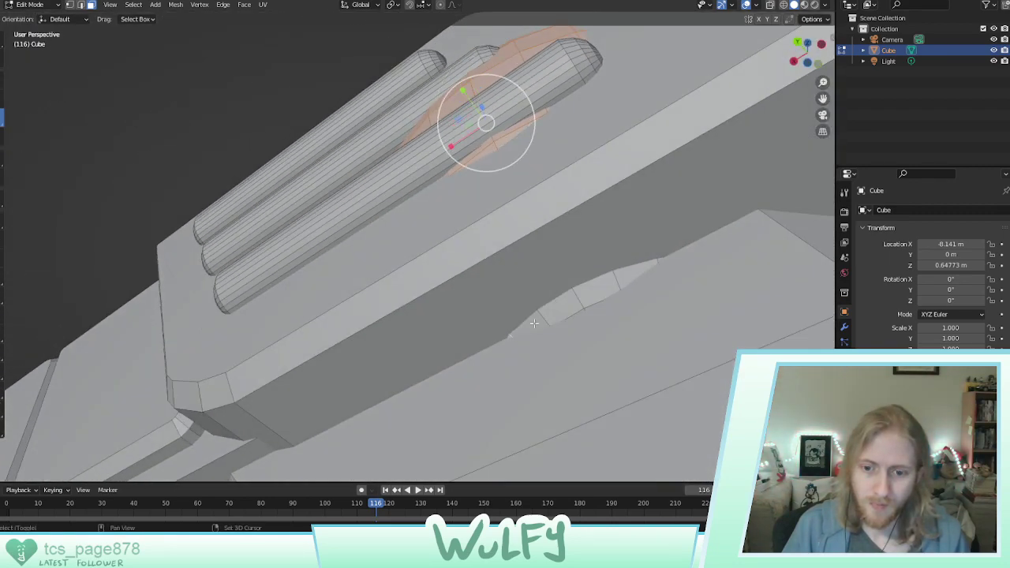
shift+click(543, 316)
shift+click(554, 311)
shift+click(584, 304)
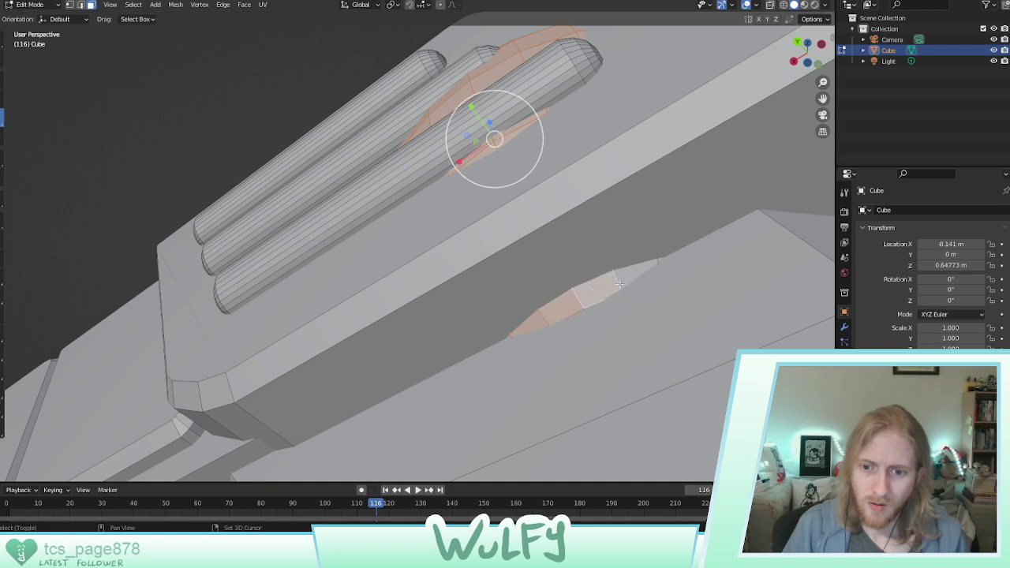
shift+click(657, 262)
shift+click(658, 260)
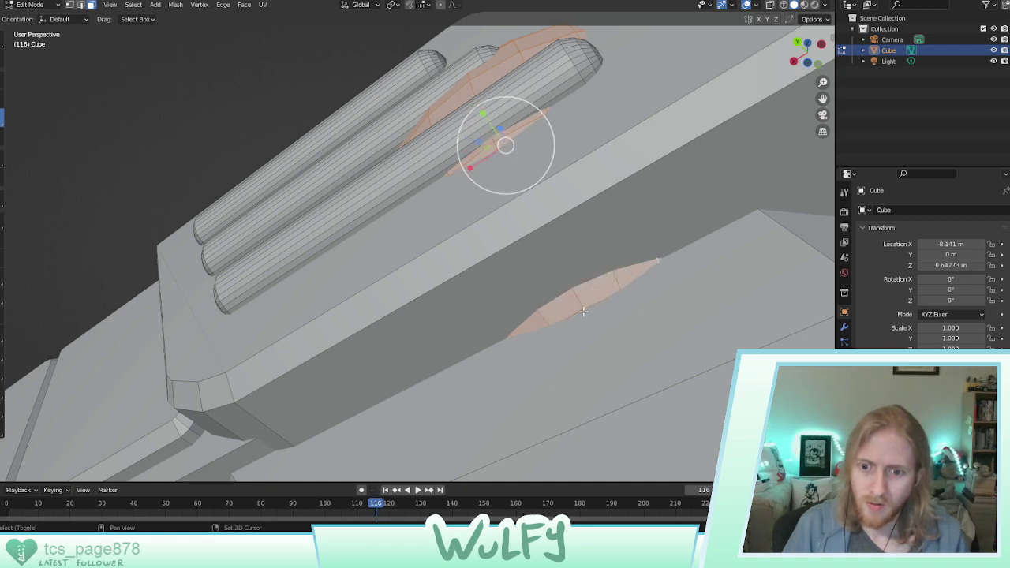
Add the thin sphere sliver at the underside bulge's edge, keeping the large grip face out of the selection
shift+click(584, 310)
shift+click(583, 319)
shift+click(584, 310)
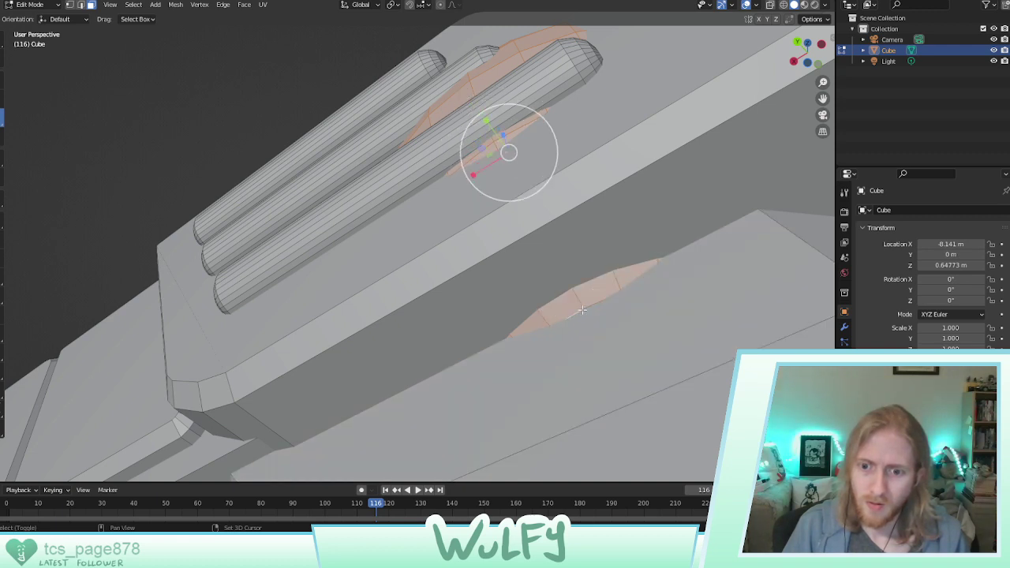
shift+click(596, 309)
shift+click(589, 312)
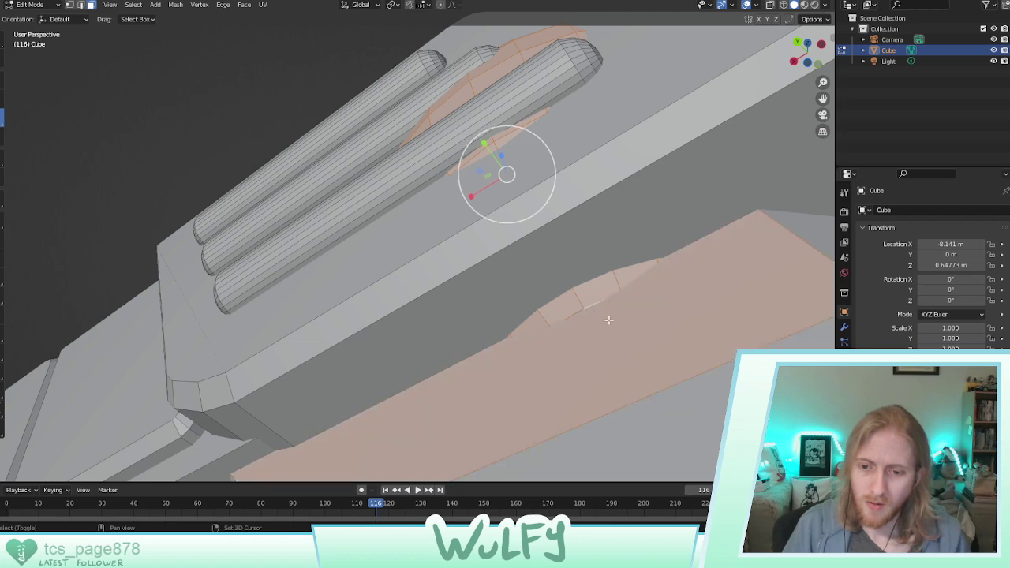
shift+click(608, 320)
Add all sphere faces of the underside bulge on the opposite side of the grip to the selection
scroll(783, 246, up, 5)
middle_drag(784, 246, 618, 277)
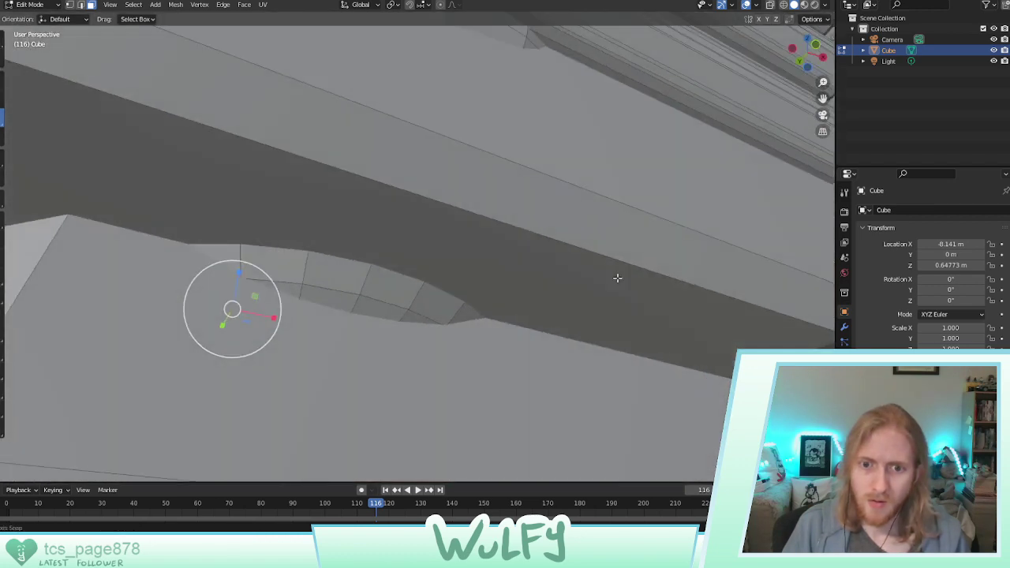
shift+click(409, 320)
shift+click(391, 312)
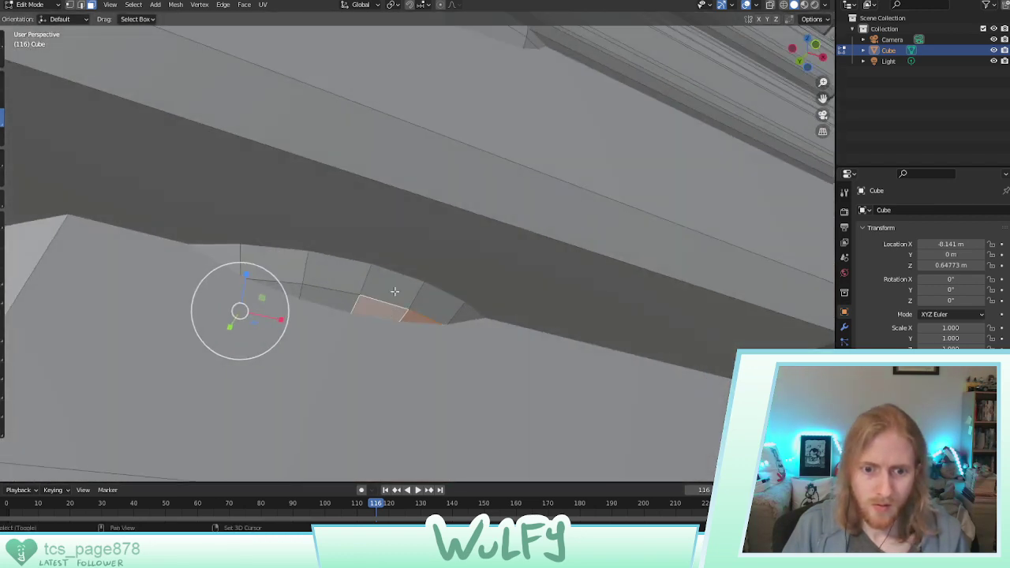
shift+click(395, 291)
shift+click(430, 302)
shift+click(335, 276)
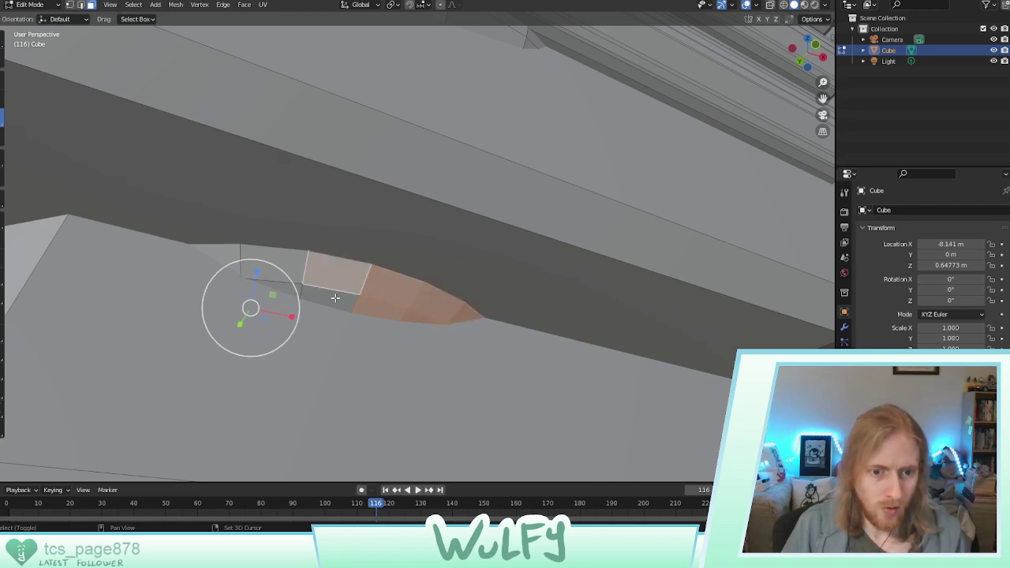
shift+click(327, 293)
shift+click(284, 267)
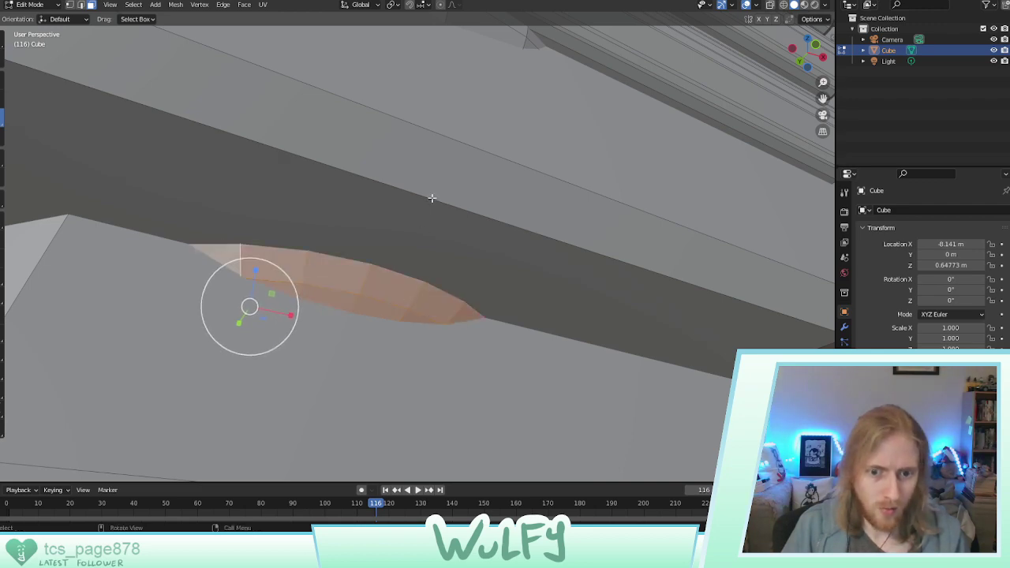
Add all sphere faces bulging out below the lowest rib on this side of the rear block to the selection
middle_drag(431, 246, 456, 222)
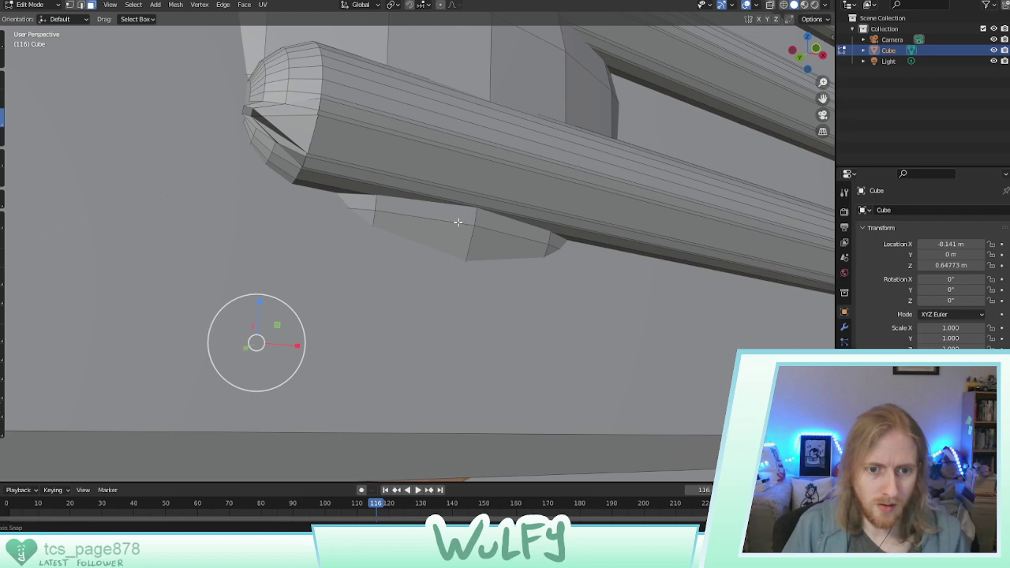
shift+click(372, 218)
shift+click(403, 226)
shift+click(411, 213)
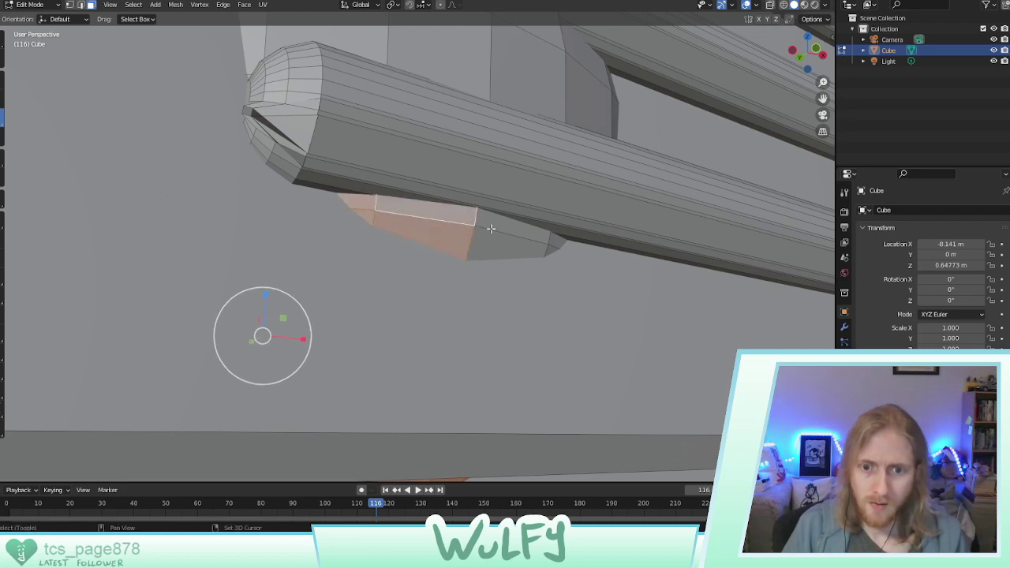
shift+click(491, 229)
shift+click(493, 240)
shift+click(550, 249)
shift+click(555, 242)
Add the sphere faces farthest from the ribs' rounded ends, between the lowest and middle ribs, to the selection
middle_drag(552, 175, 528, 201)
shift+click(497, 305)
shift+click(481, 309)
shift+click(482, 280)
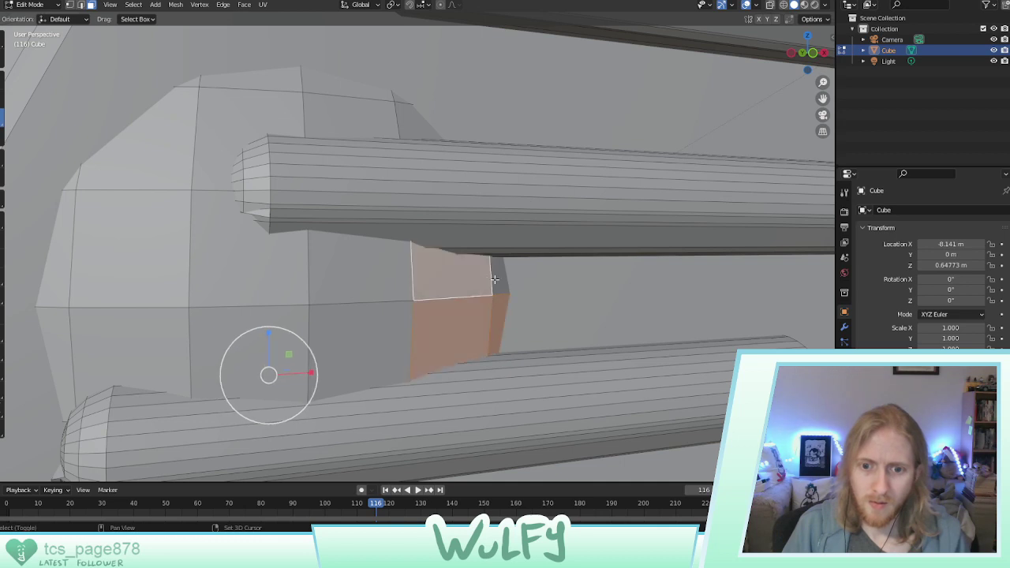
shift+click(495, 279)
shift+click(379, 278)
shift+click(355, 314)
Add the remaining sphere faces between the lowest and middle ribs, including the sliver beside the lowest rib's rounded end
shift+click(252, 331)
shift+click(239, 283)
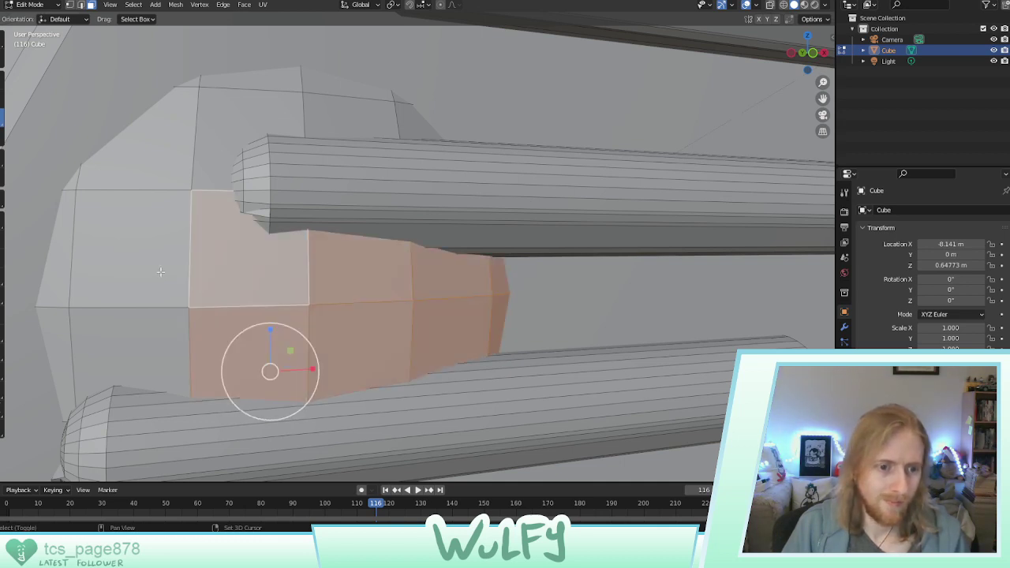
shift+click(157, 271)
shift+click(54, 338)
shift+click(86, 325)
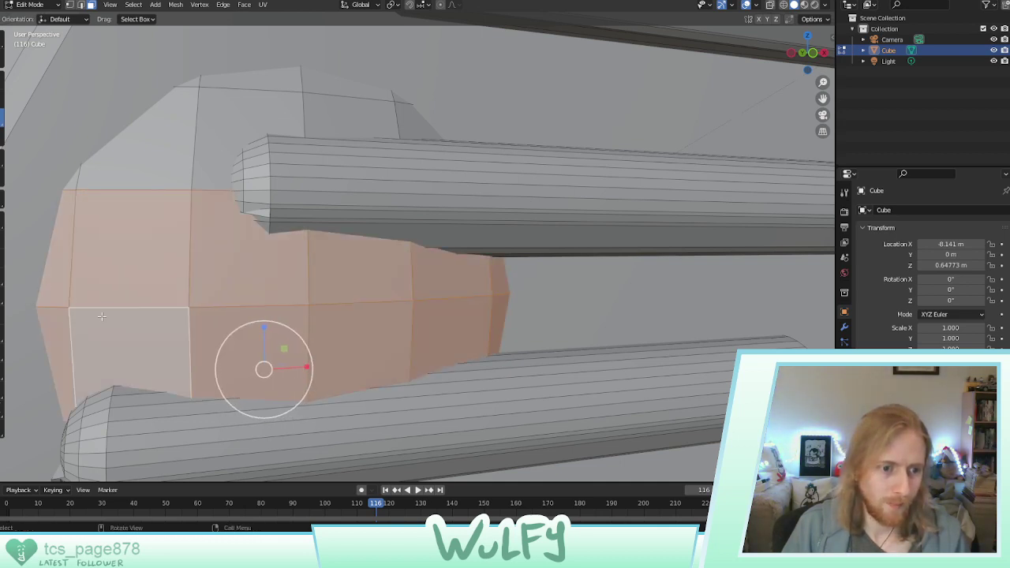
middle_drag(87, 325, 172, 283)
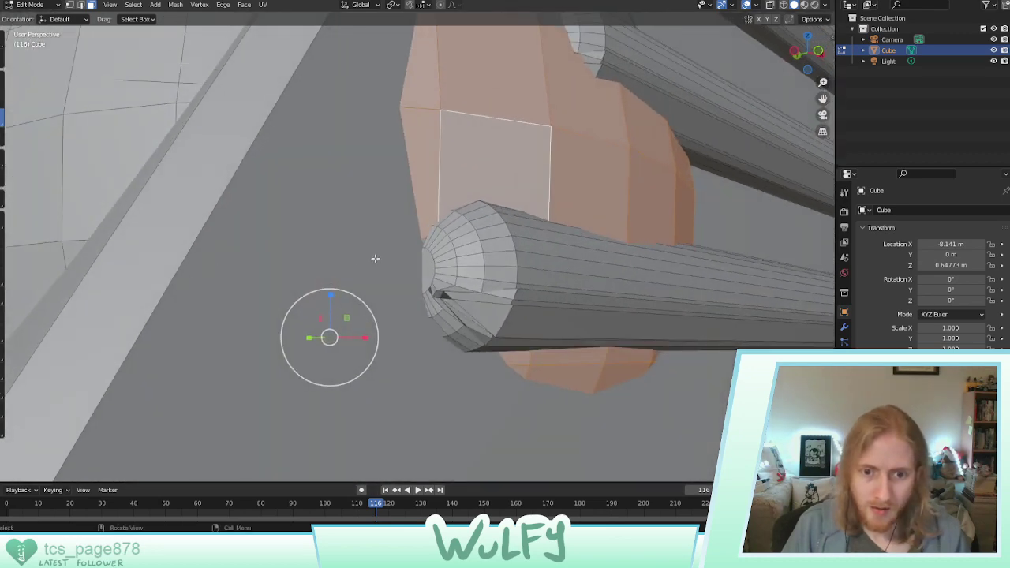
shift+click(423, 241)
Add the sphere faces around and above the middle rib's rounded end, up to the bulge's upper edge, to the selection
middle_drag(456, 161, 432, 197)
shift+click(400, 280)
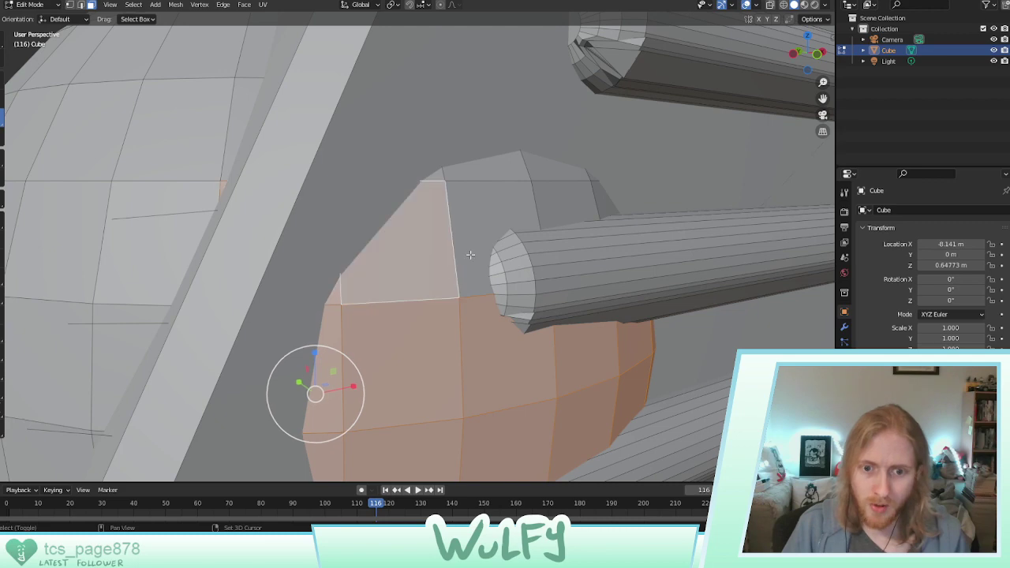
shift+click(471, 248)
shift+click(449, 177)
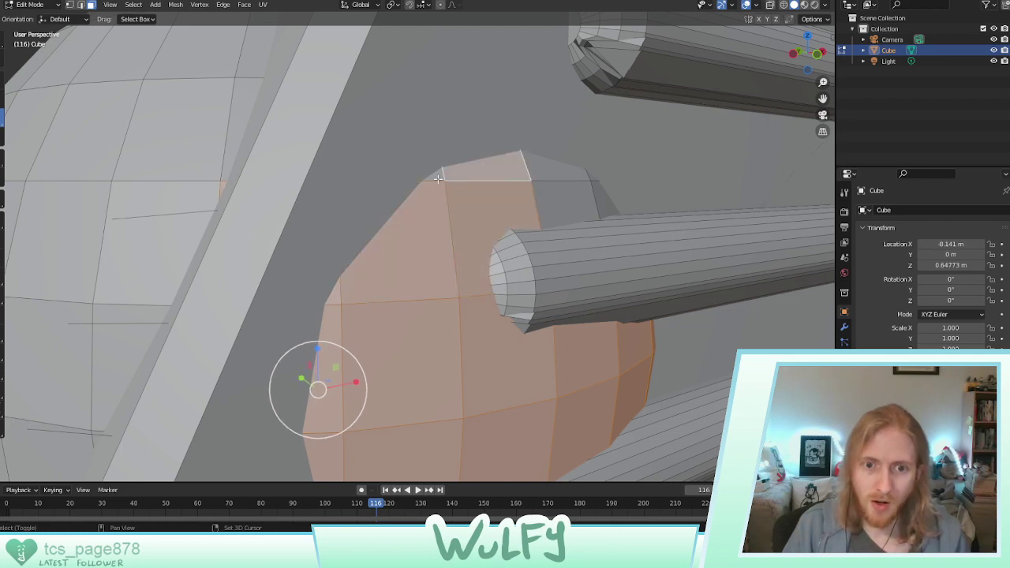
shift+click(438, 179)
shift+click(543, 169)
shift+click(568, 200)
shift+click(609, 203)
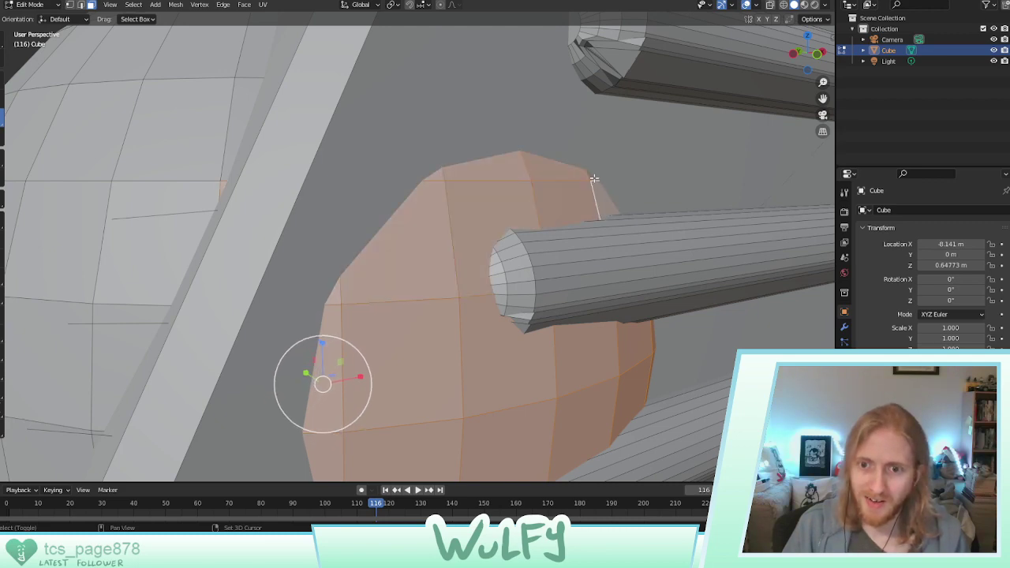
Delete the selected sphere faces that poke through the rear block
mouse_move(594, 179)
middle_down()
mouse_move(570, 184)
mouse_move(608, 189)
middle_up()
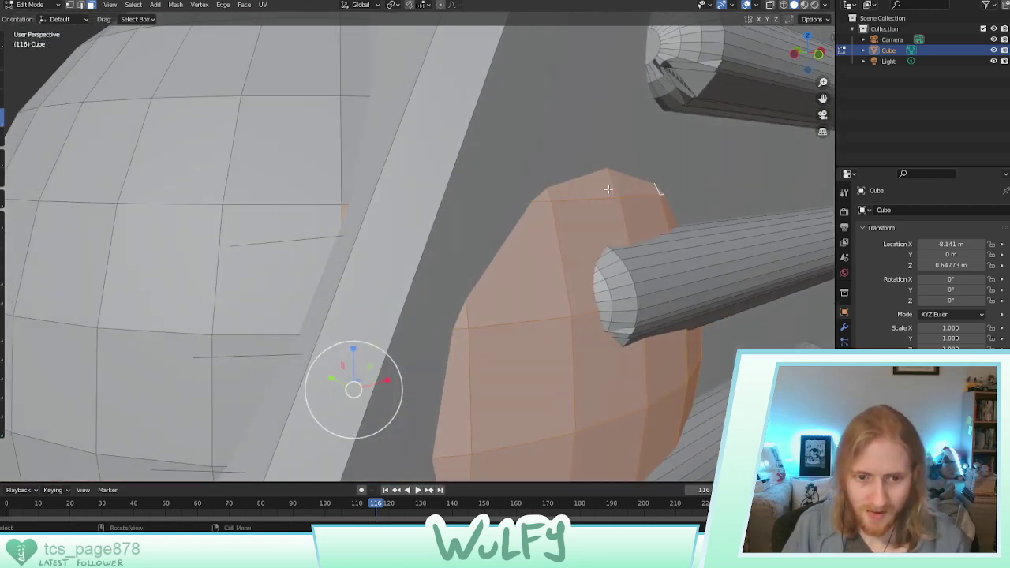
key(x)
click(584, 190)
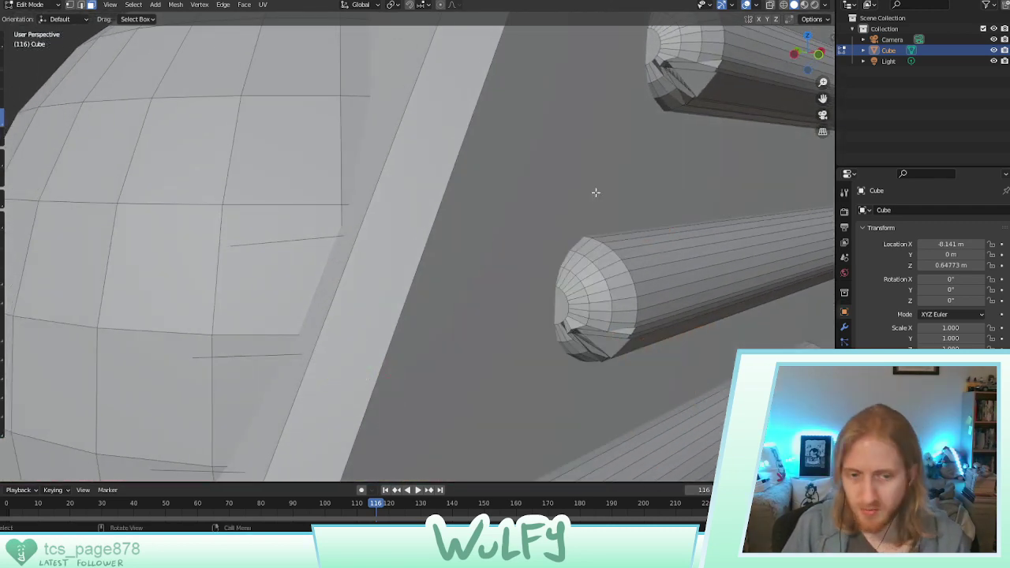
Return to Object Mode and look over the whole pistol
middle_drag(430, 242, 567, 234)
scroll(430, 230, down, 7)
scroll(430, 231, down, 4)
scroll(540, 244, down, 4)
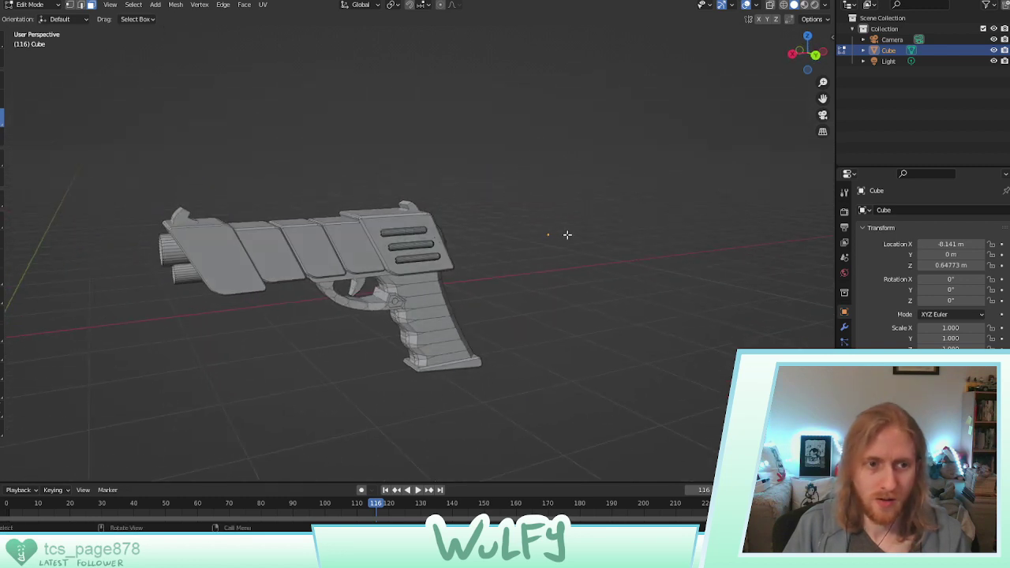
click(32, 5)
click(32, 15)
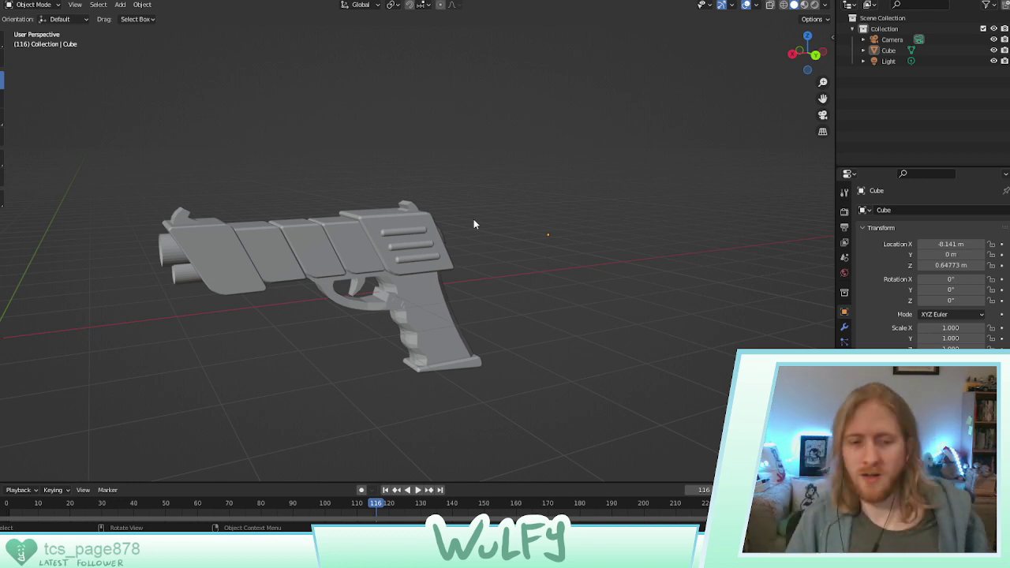
middle_drag(308, 226, 325, 261)
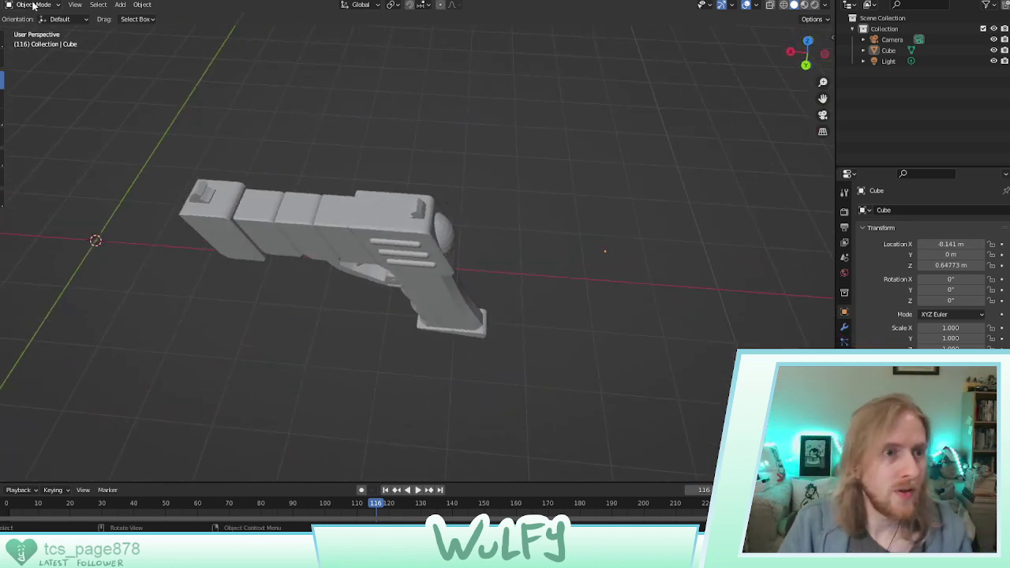
In Edit Mode, select the whole rear sight as linked geometry and scale it along the X axis
click(354, 247)
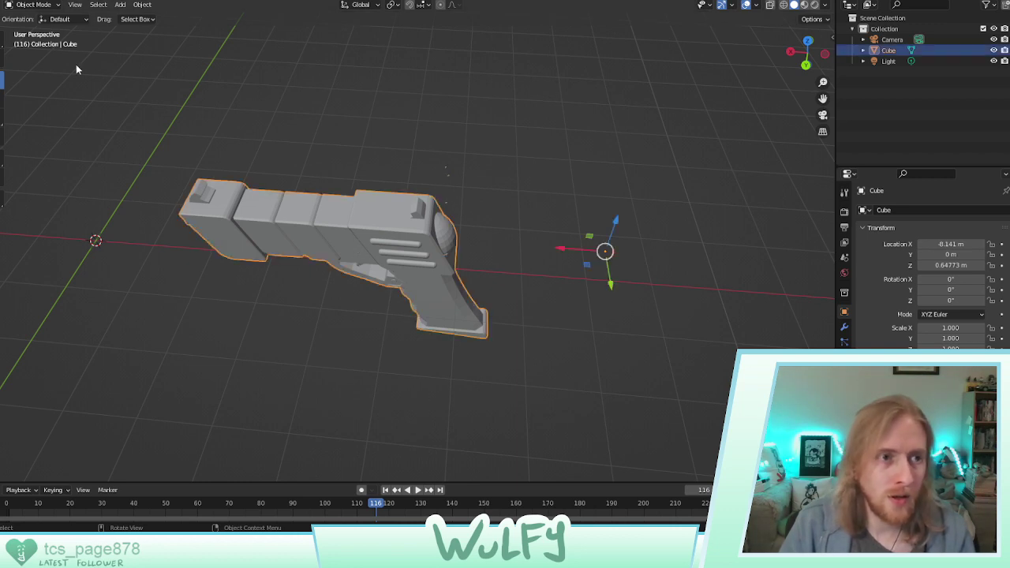
click(32, 4)
click(28, 30)
click(418, 210)
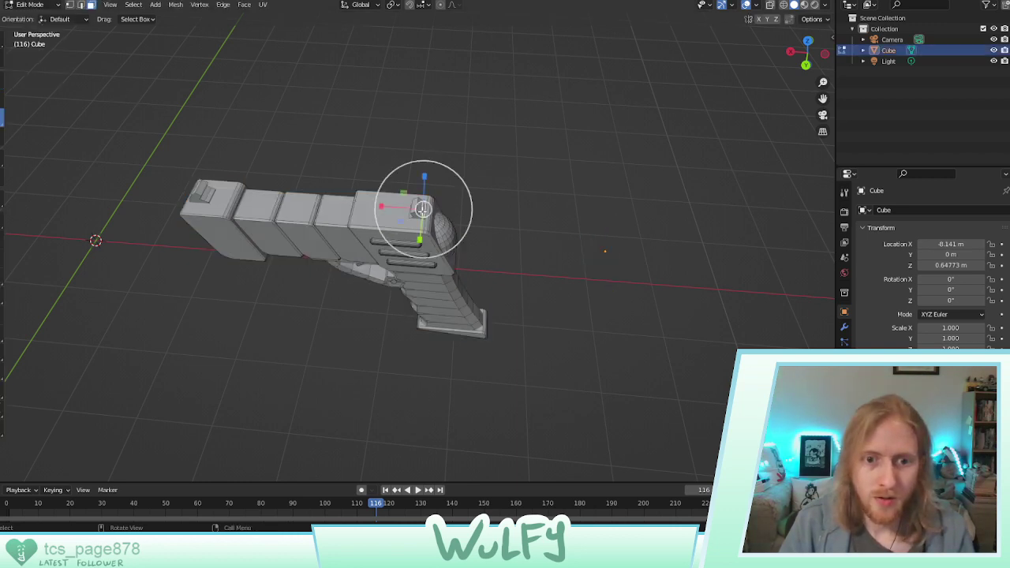
key(ctrl+l)
key(s)
key(x)
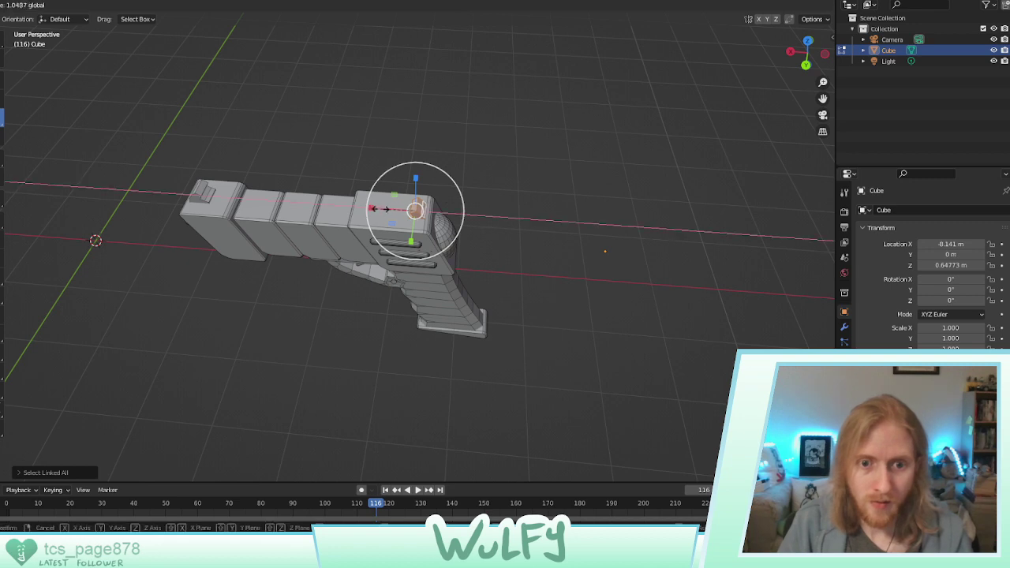
click(387, 183)
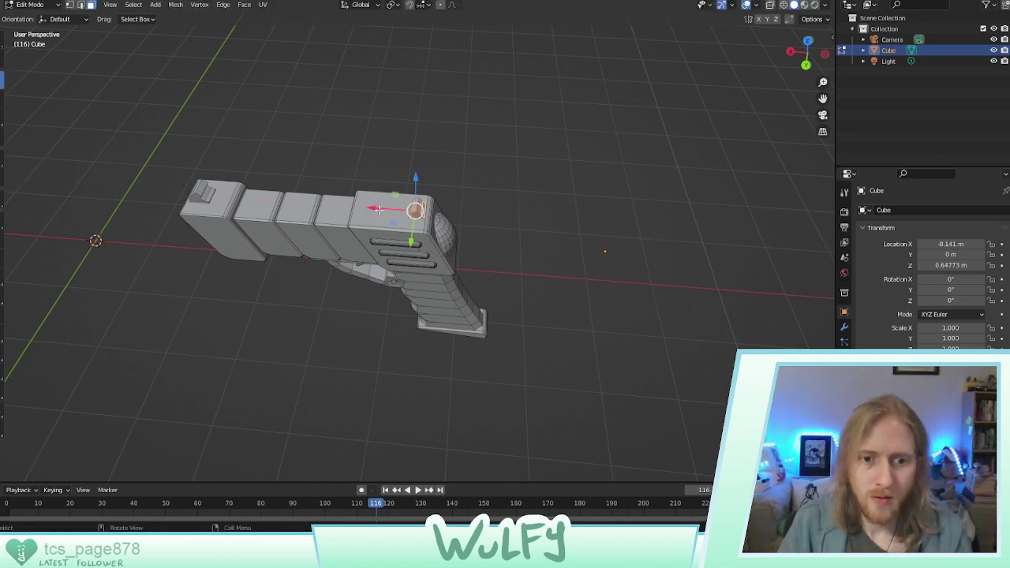
Move the rear sight slightly toward the muzzle along the X axis and return to Object Mode
drag(379, 209, 371, 208)
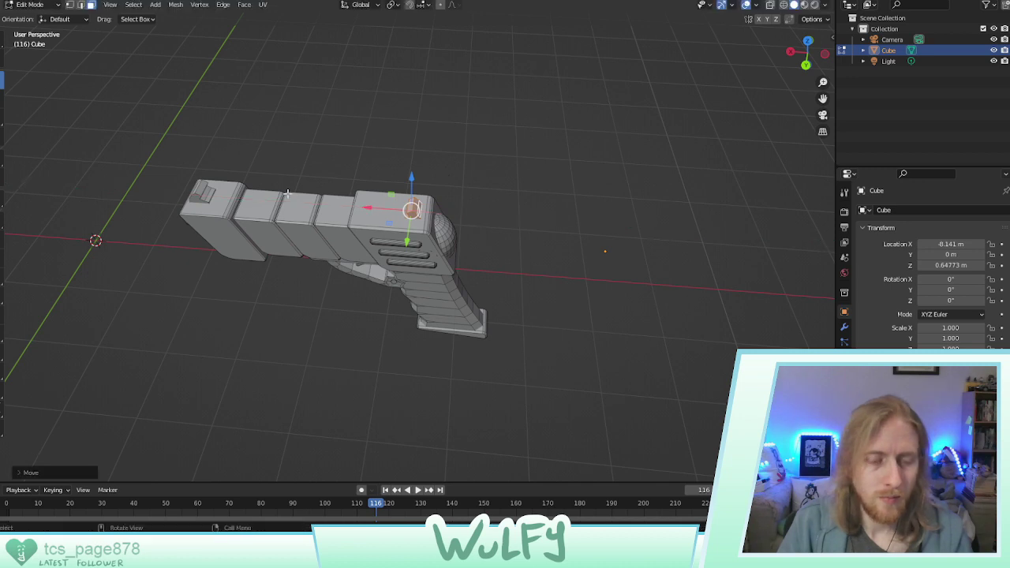
middle_drag(371, 209, 347, 158)
click(29, 5)
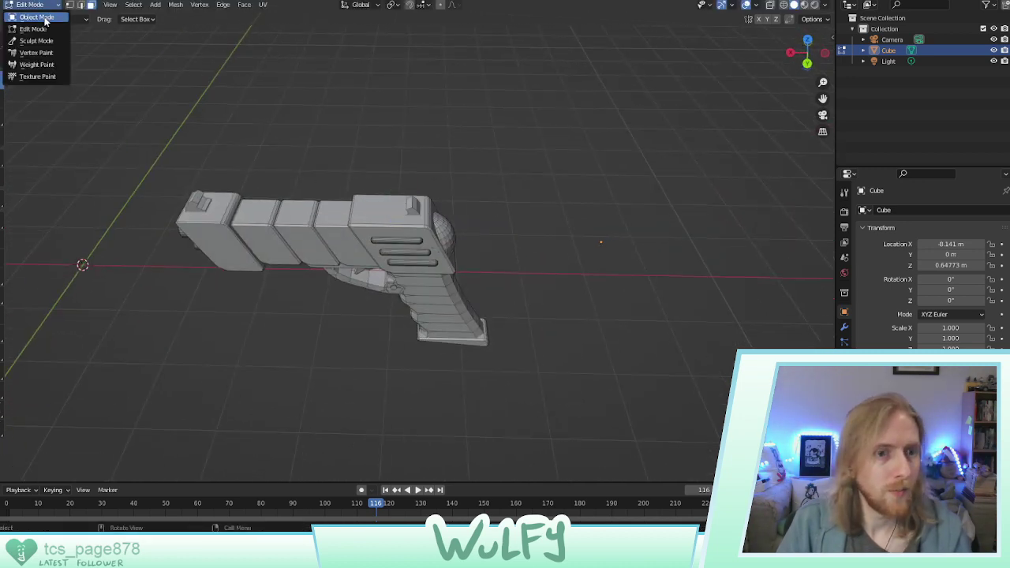
click(32, 17)
middle_drag(486, 215, 573, 172)
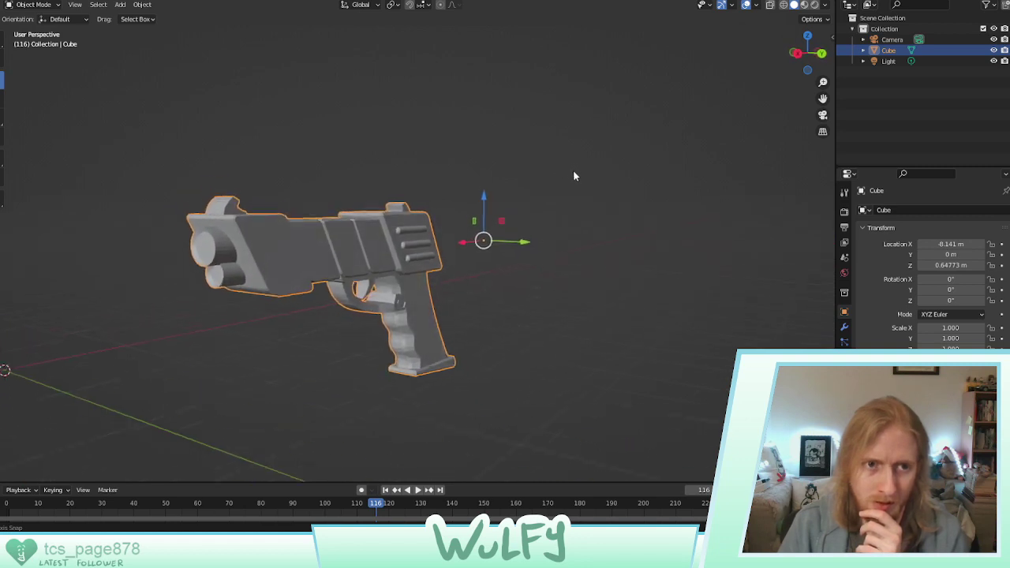
Save the file under the name "Denshi swordgun" in the 3D files folder
click(4, 1)
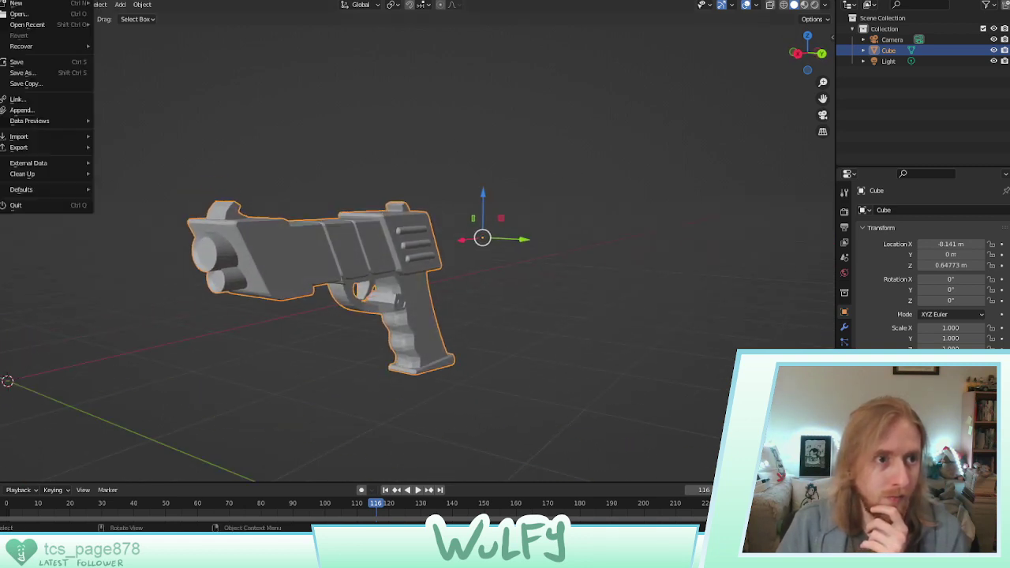
click(34, 73)
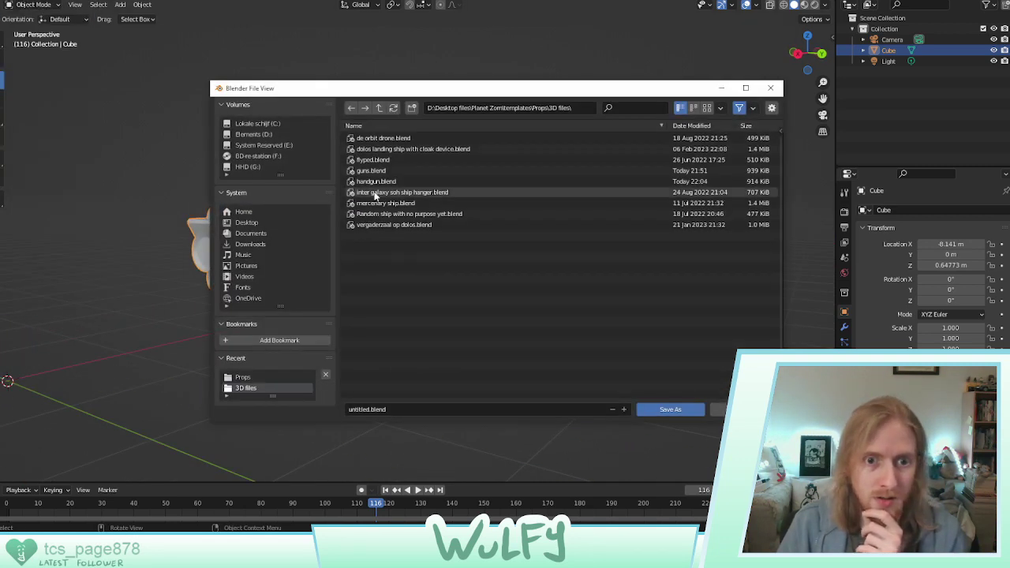
click(401, 408)
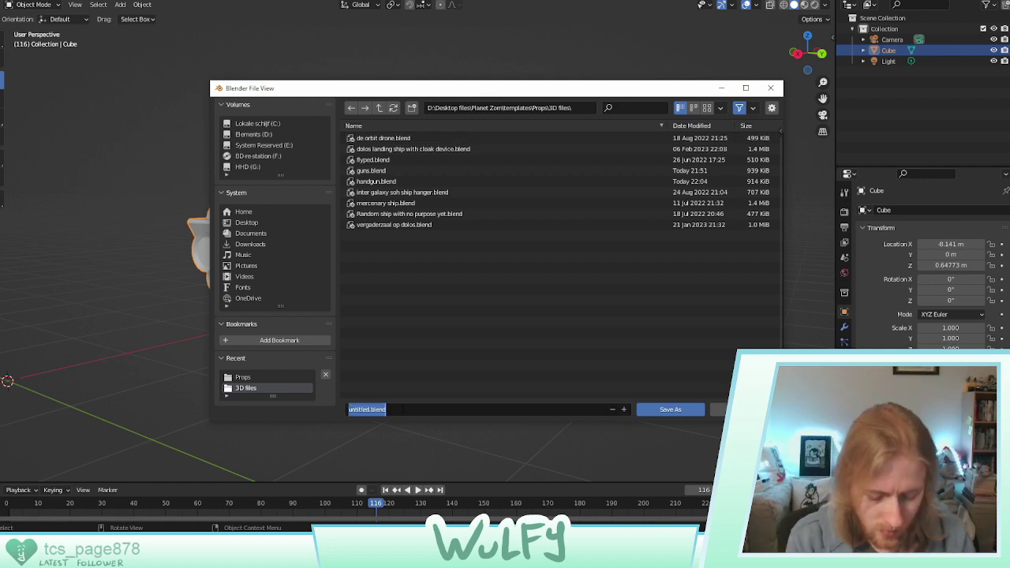
text(Der)
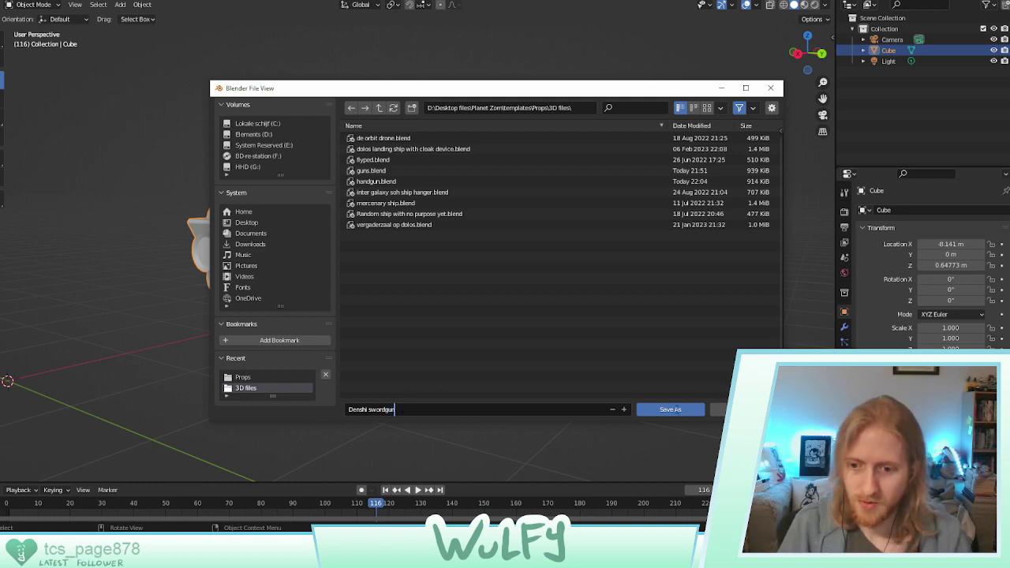
click(672, 409)
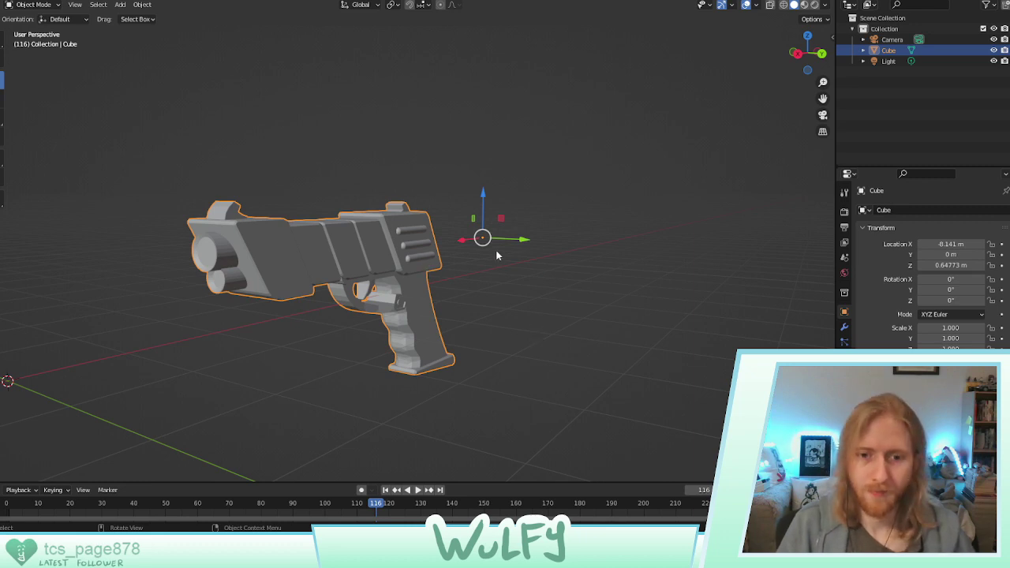
Deselect the pistol and examine it from the muzzle, side and rear
middle_drag(497, 255, 431, 210)
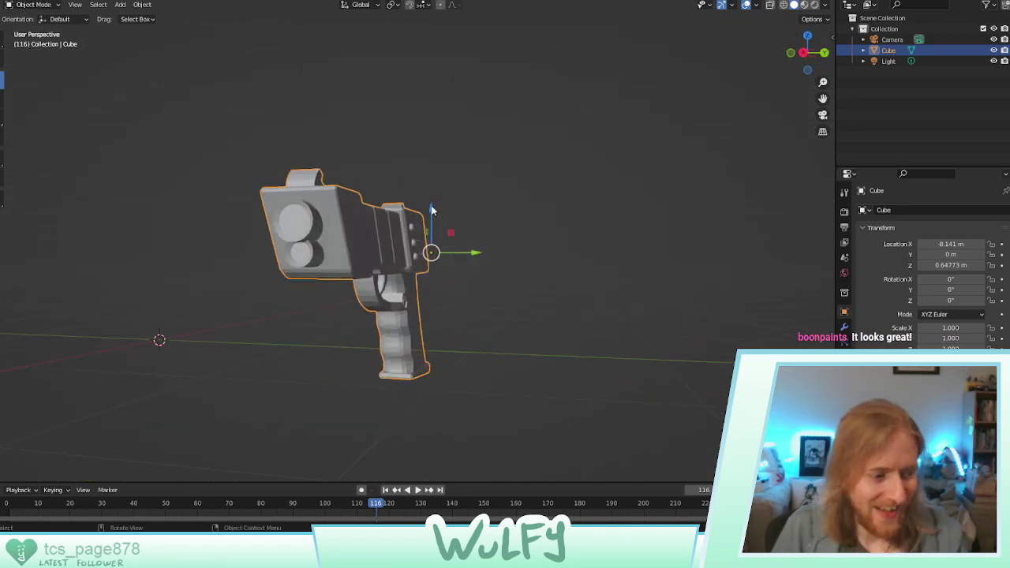
scroll(434, 210, up, 2)
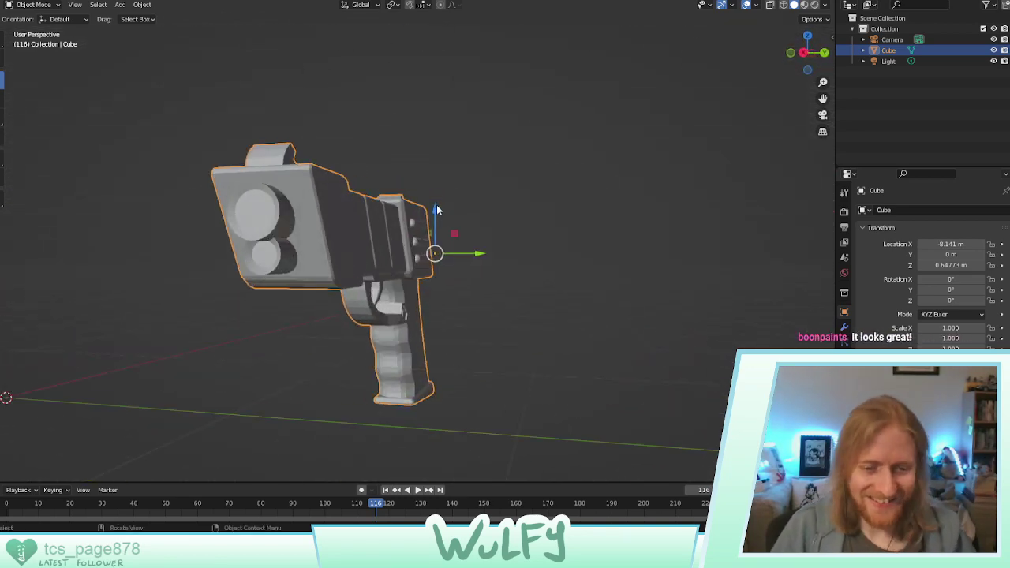
middle_drag(473, 237, 413, 258)
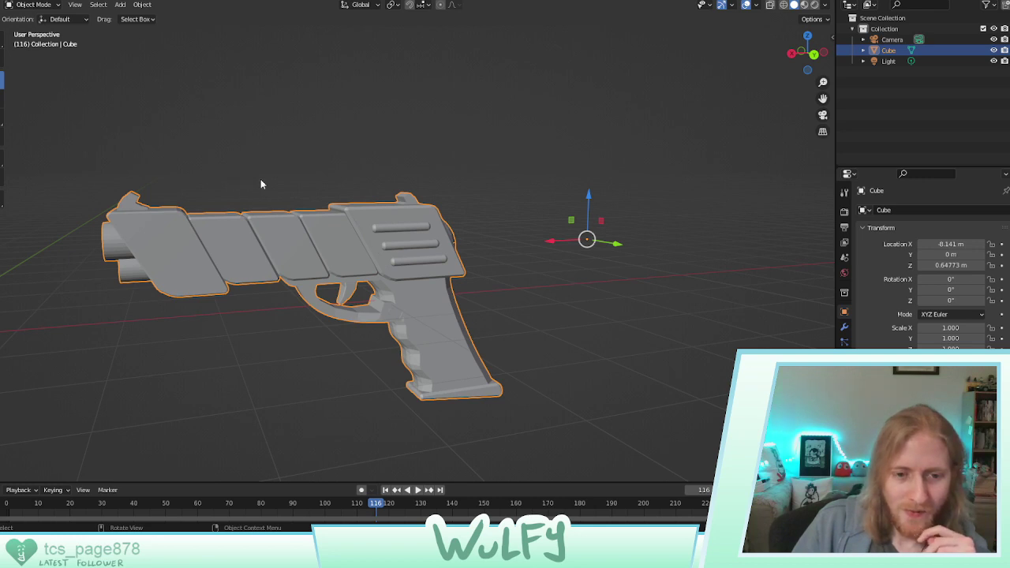
click(441, 157)
middle_drag(439, 163, 318, 172)
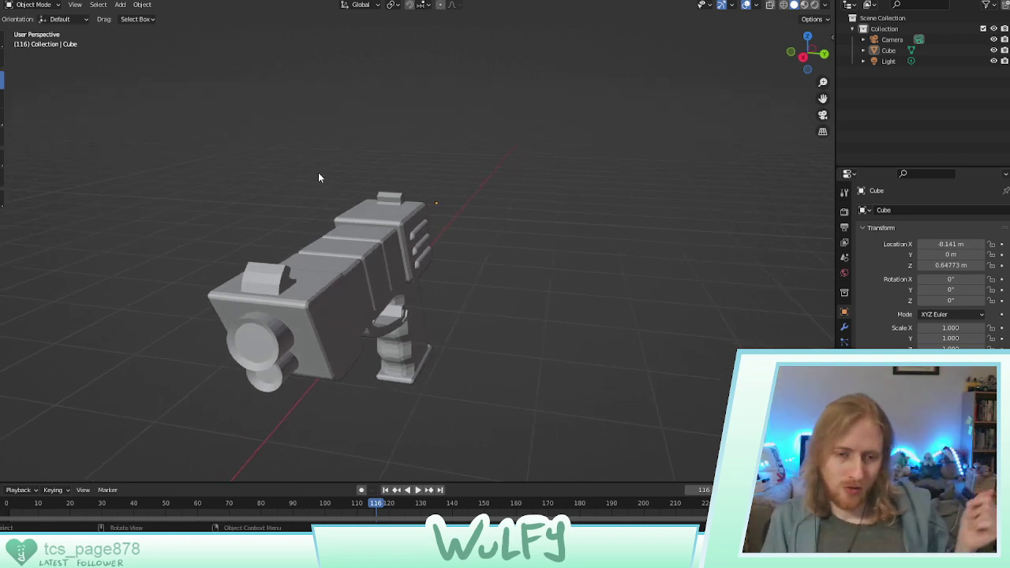
middle_drag(290, 178, 482, 160)
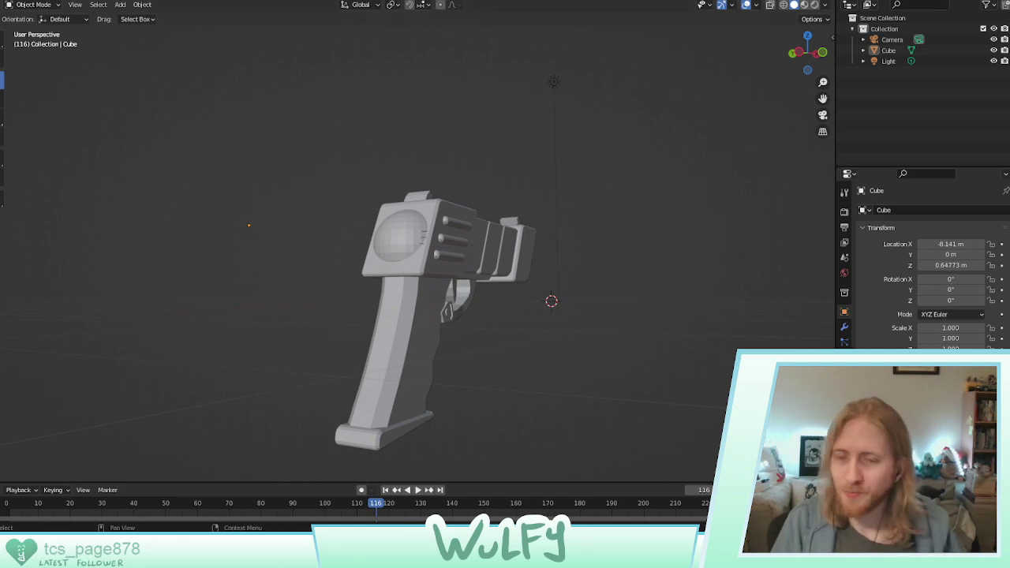
Quit Blender with the changes to Denshi swordgun.blend saved, and switch to Photoshop
key(ctrl+q)
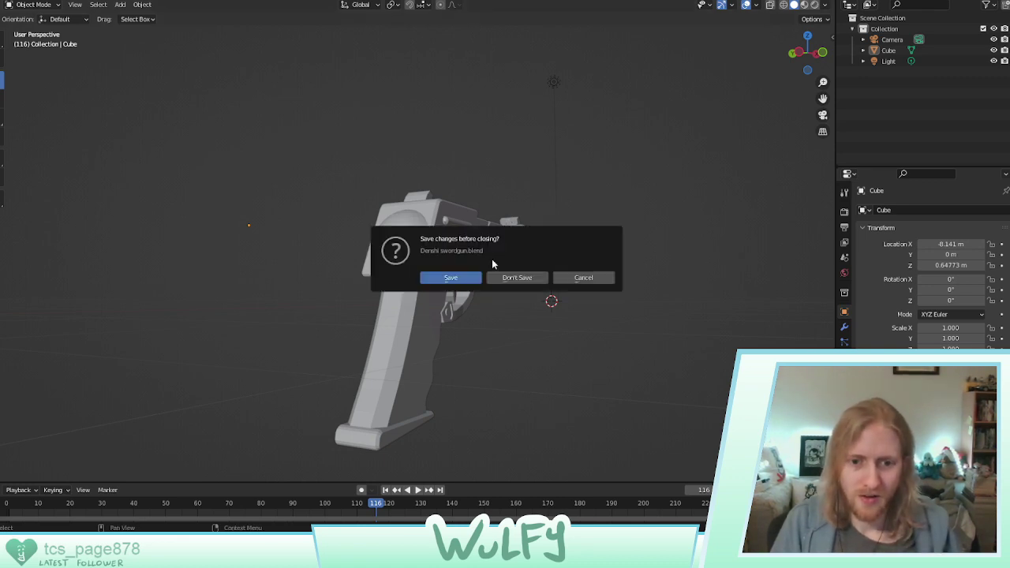
click(454, 279)
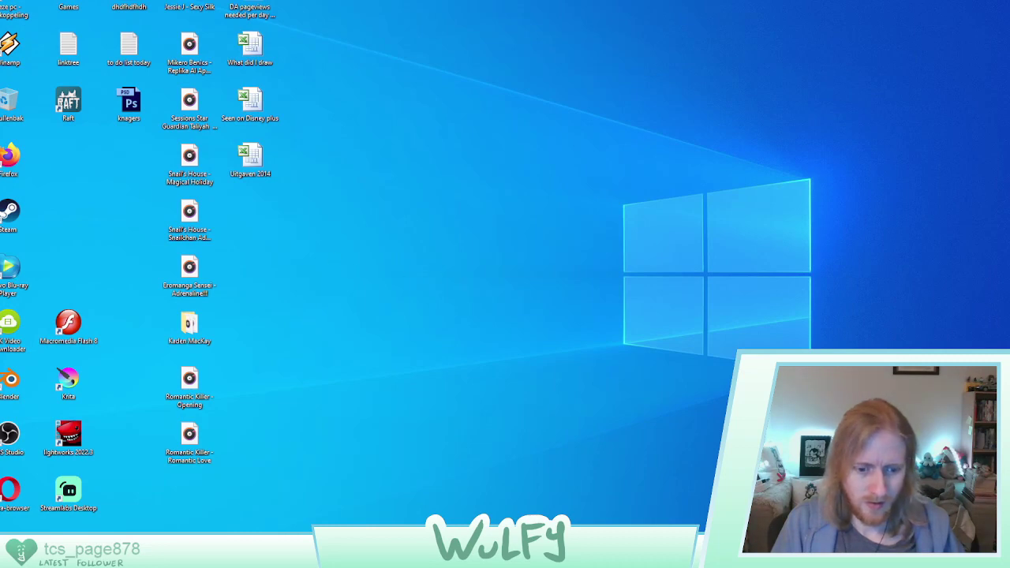
click(264, 554)
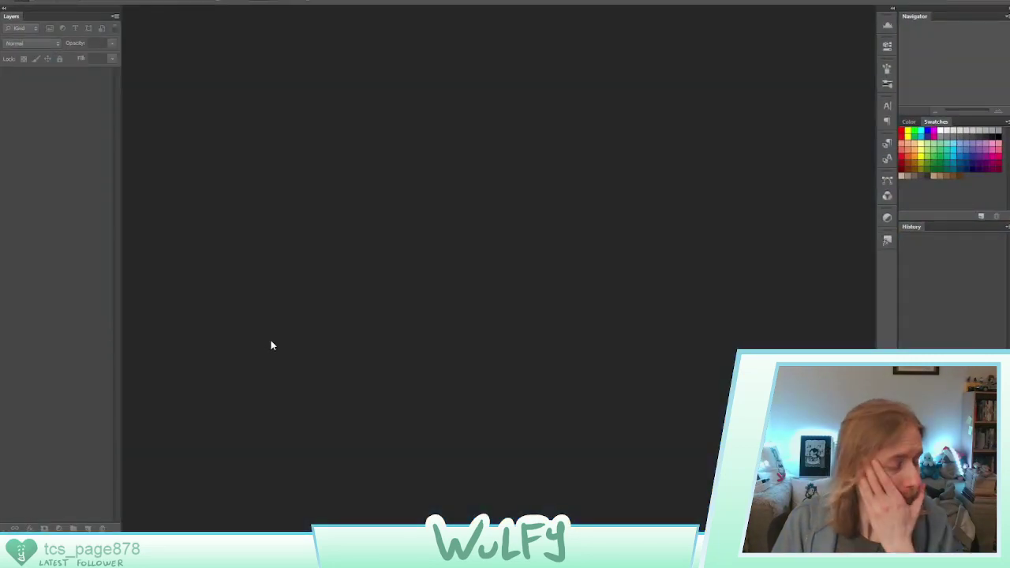